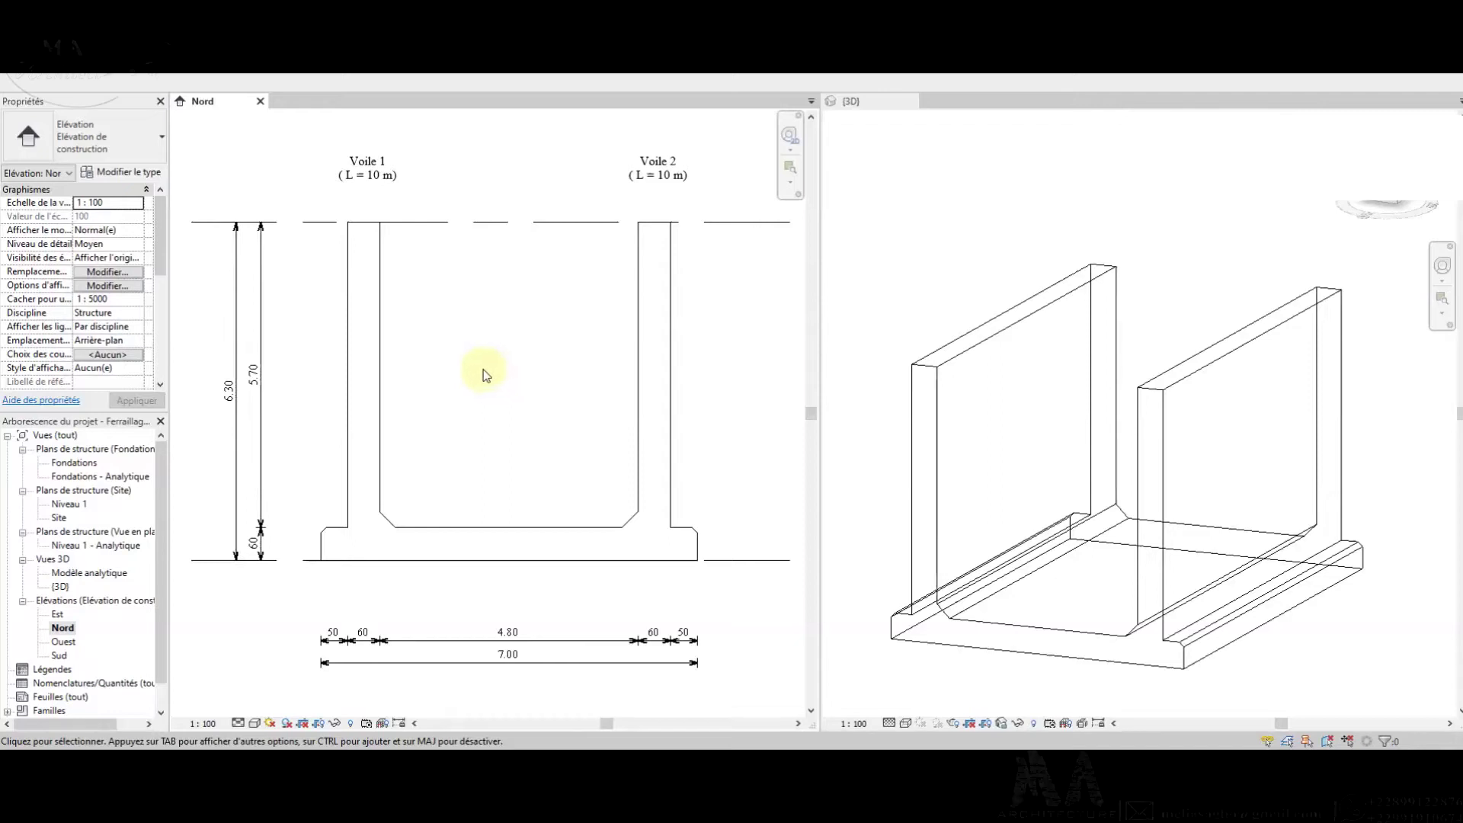
Switch between the 3D view and the Nord elevation, leaving Nord active.
scroll(493, 430, down, 4)
scroll(352, 408, up, 4)
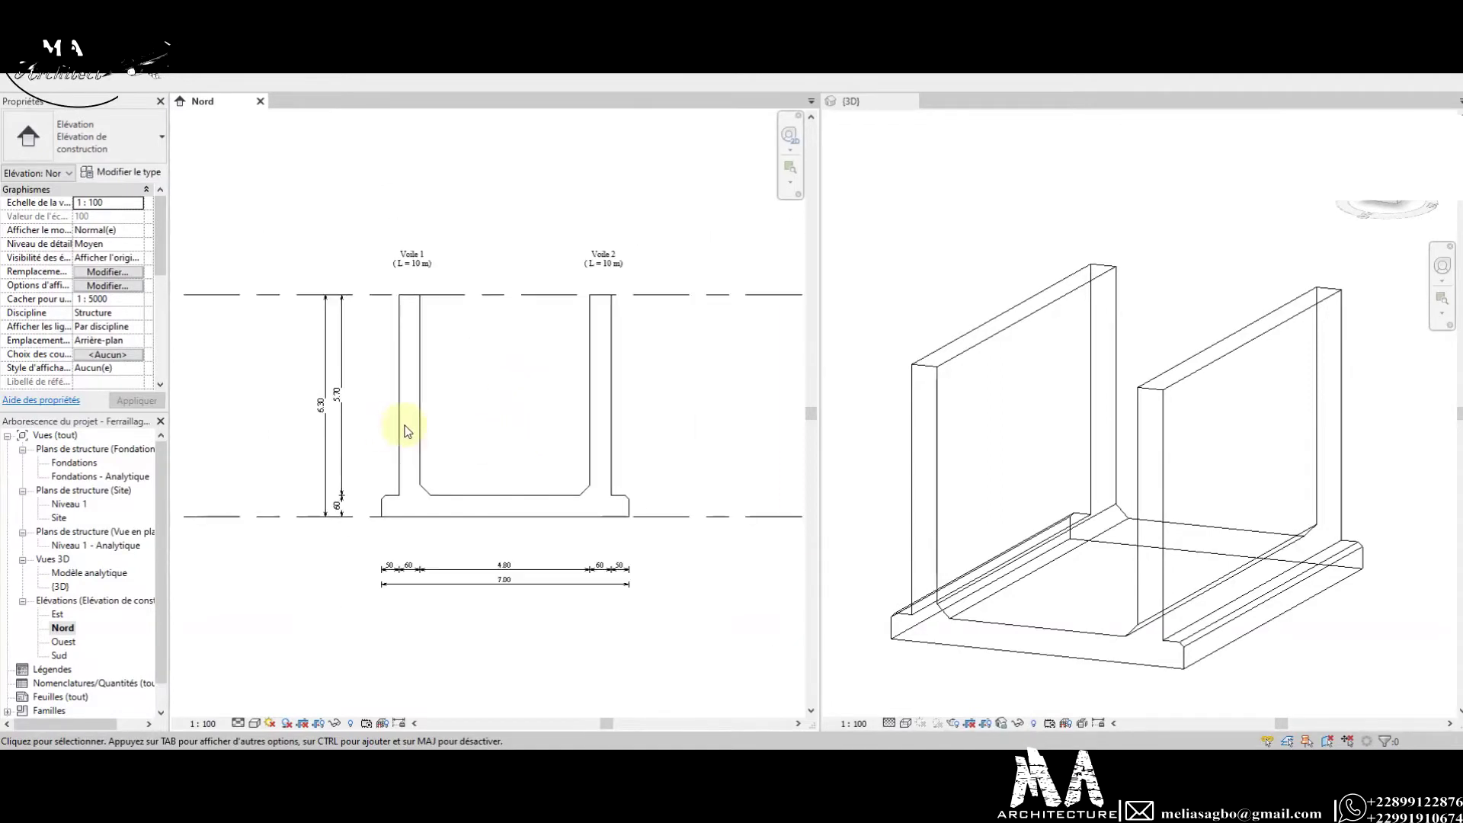
scroll(456, 399, up, 2)
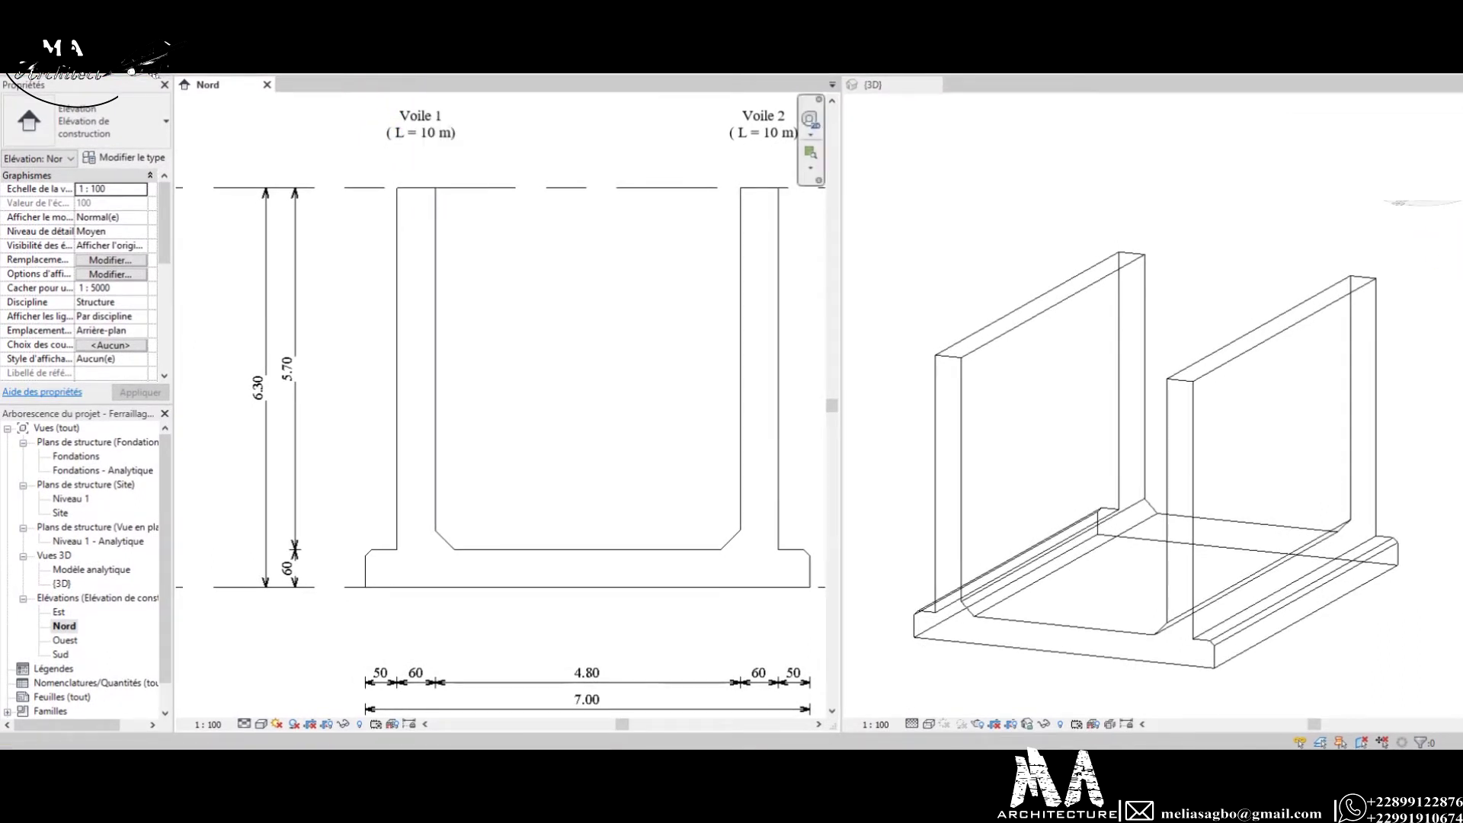
key(ctrl+Tab)
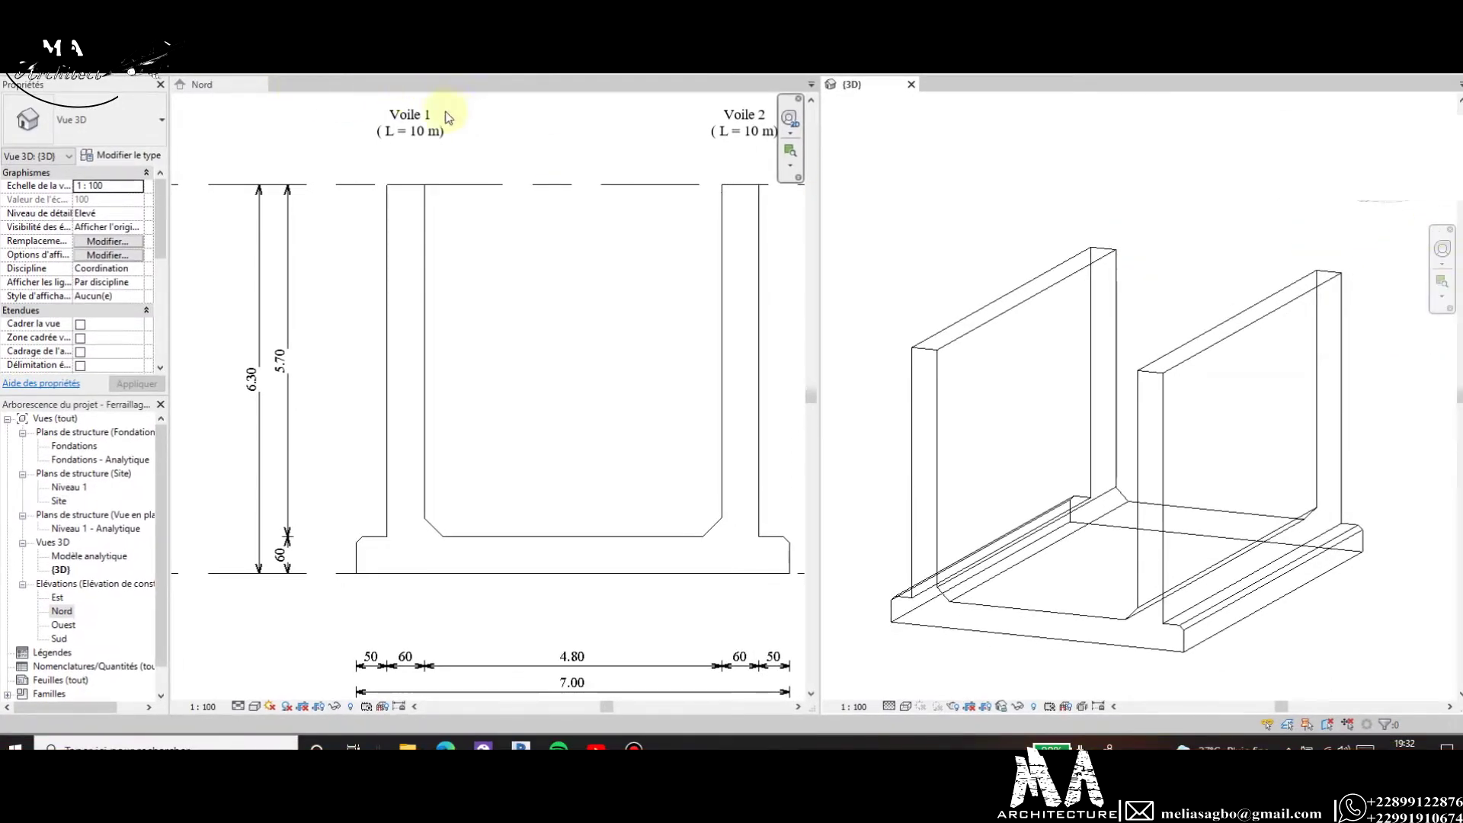
click(468, 258)
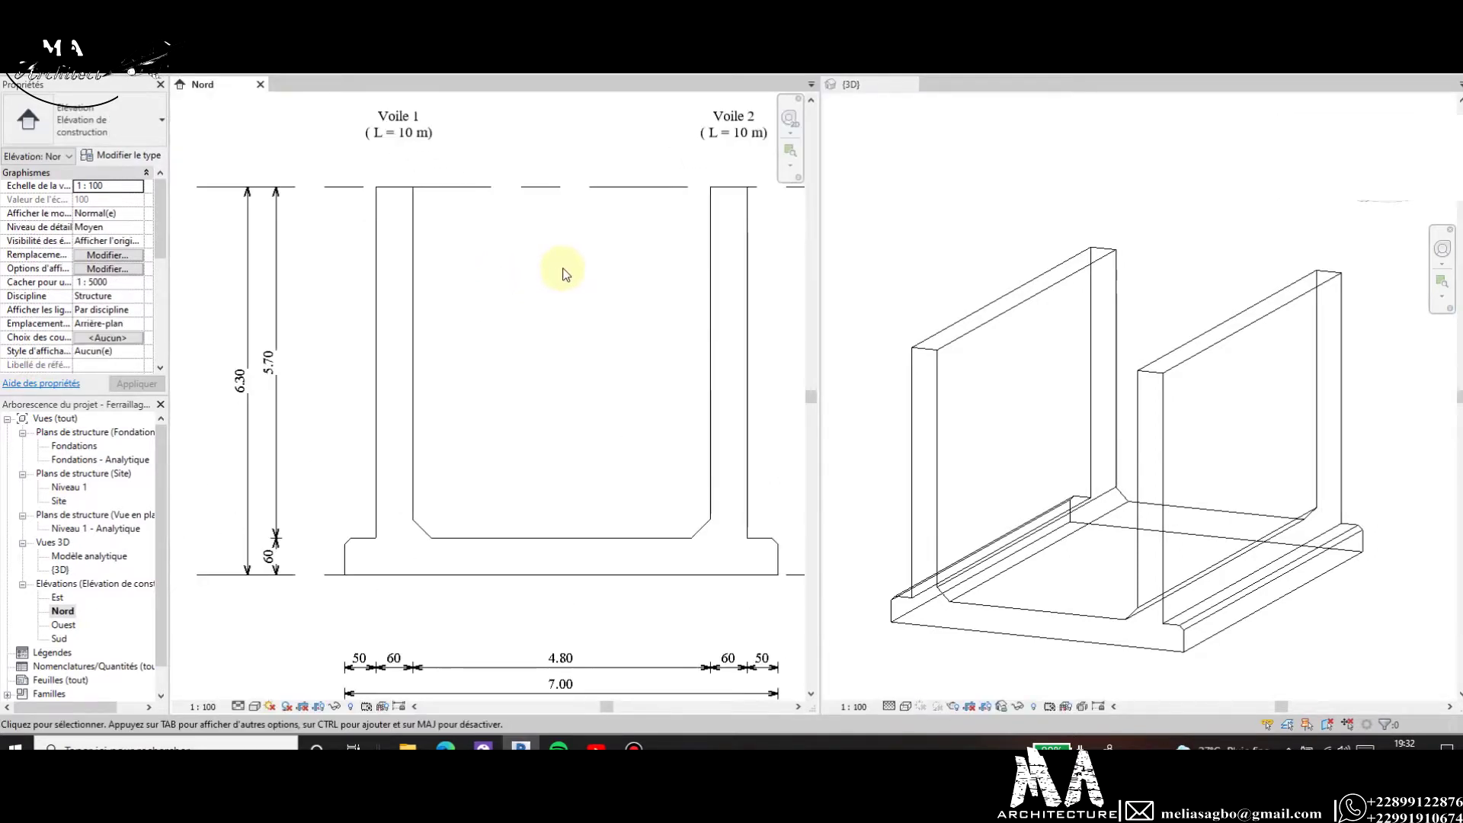
scroll(563, 273, down, 1)
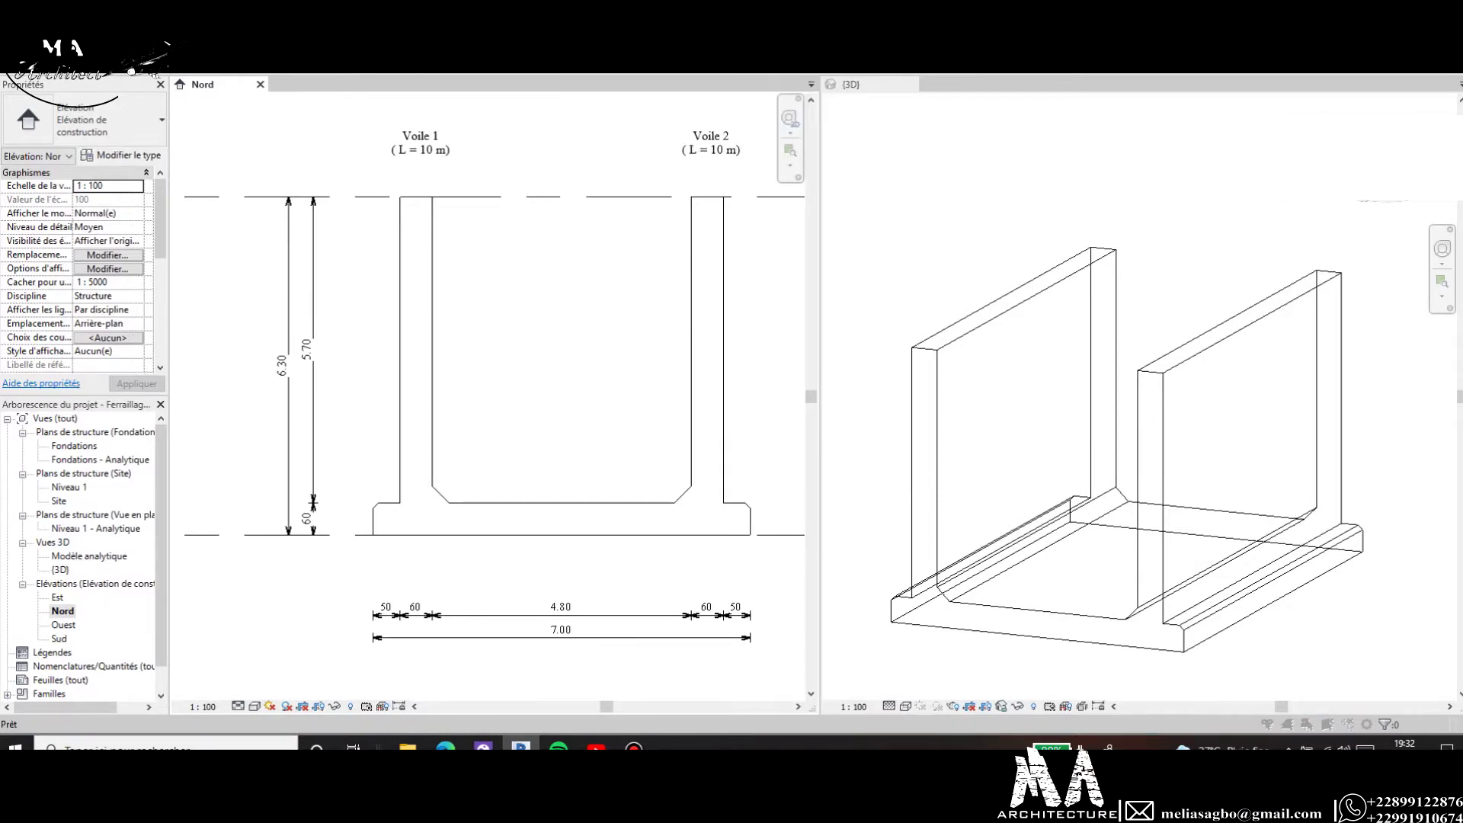
Skip saving and pick the U-shaped wall in the Nord view as the rebar sketch host.
click(854, 421)
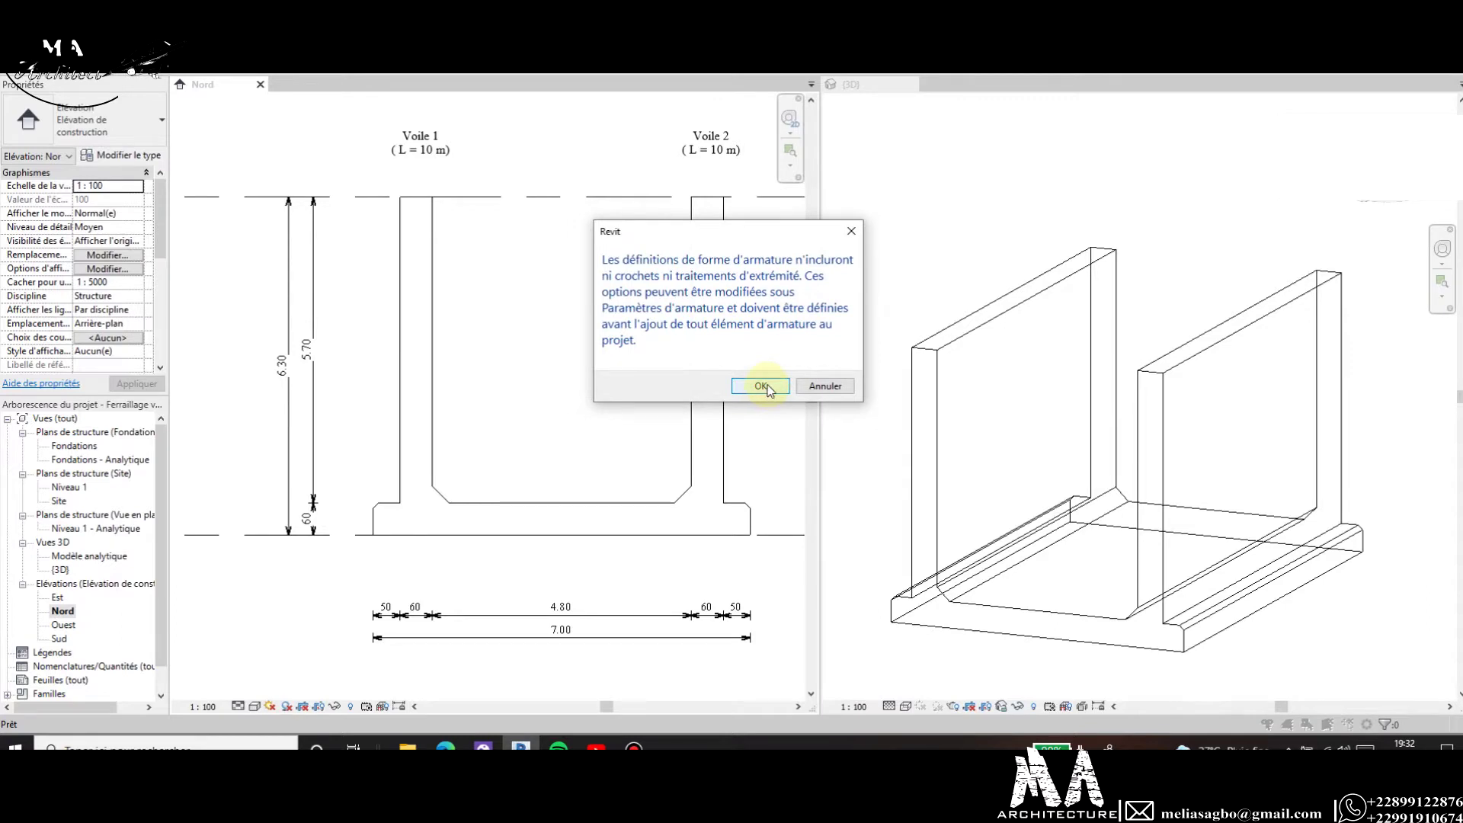
click(738, 386)
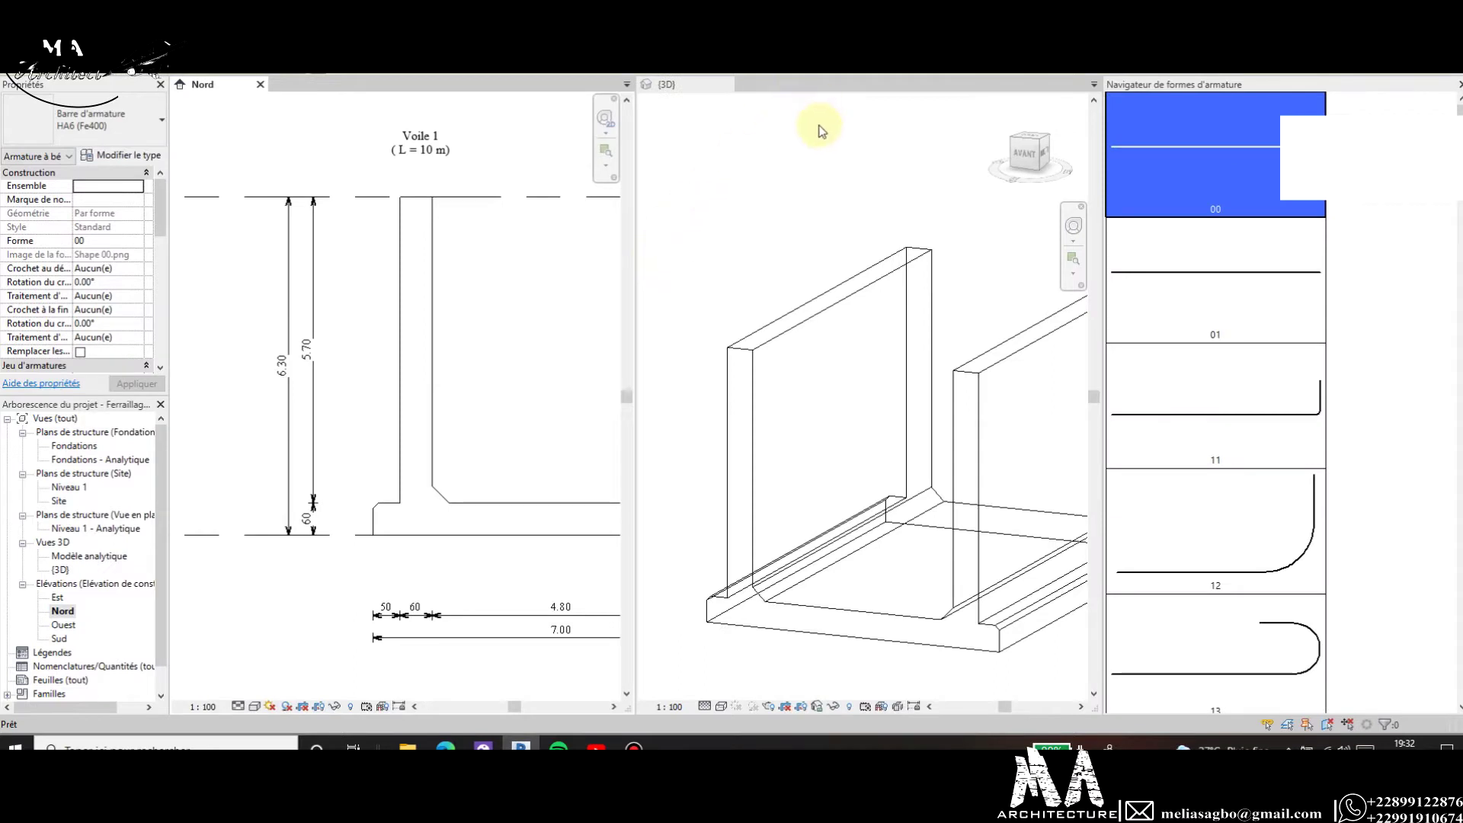
key(Escape)
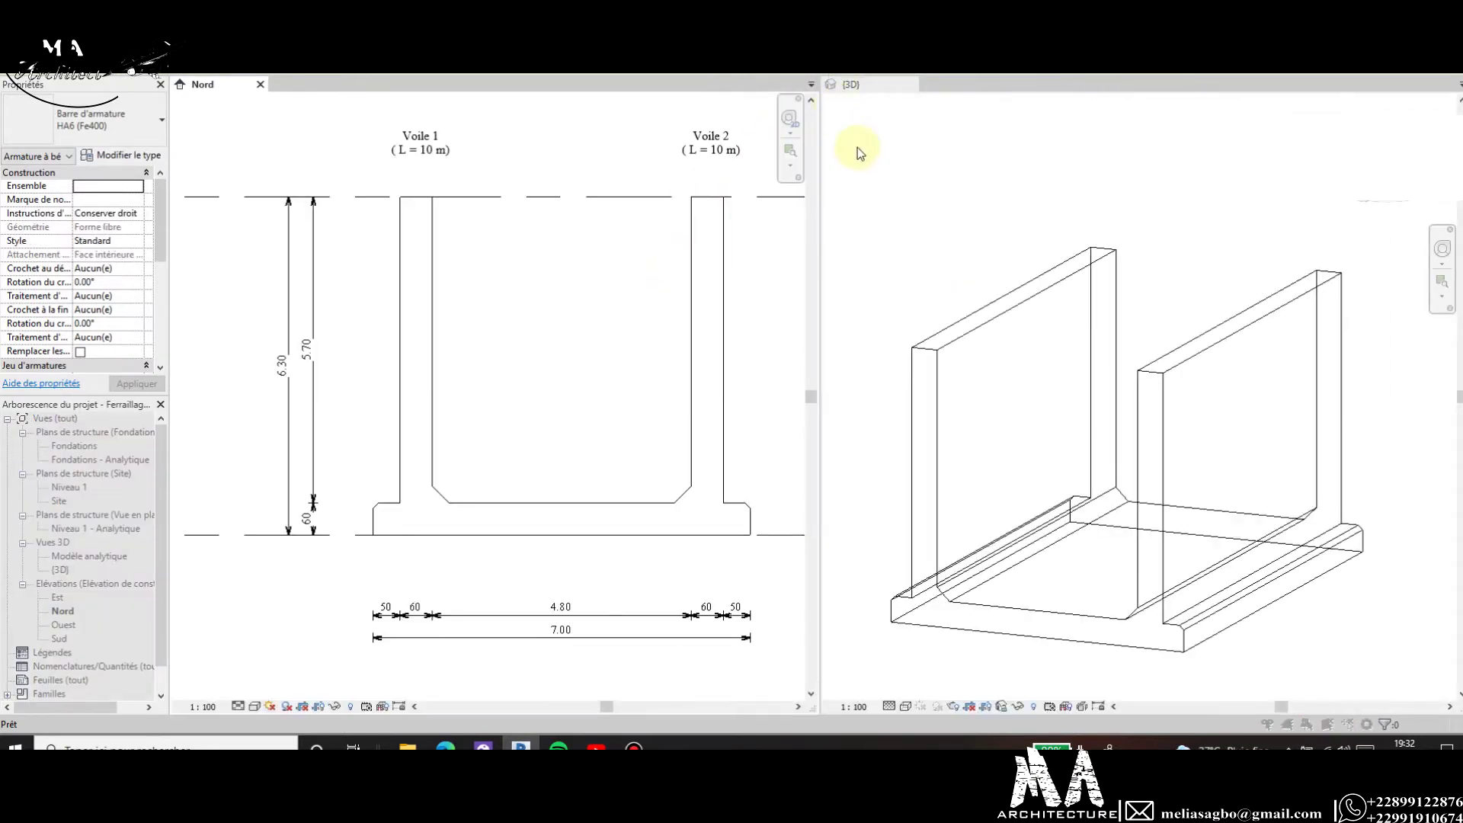
click(860, 152)
click(407, 220)
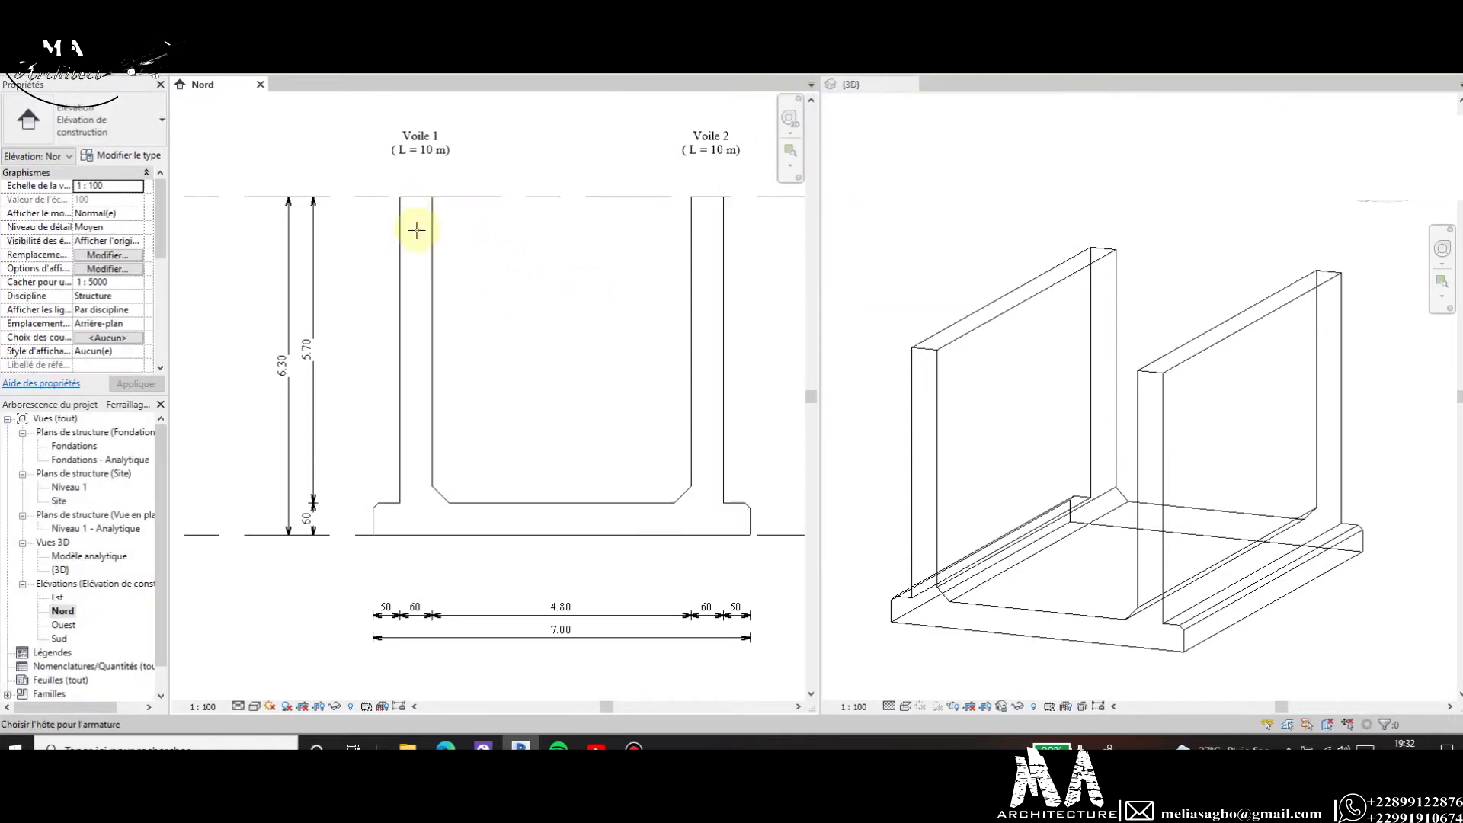
click(495, 434)
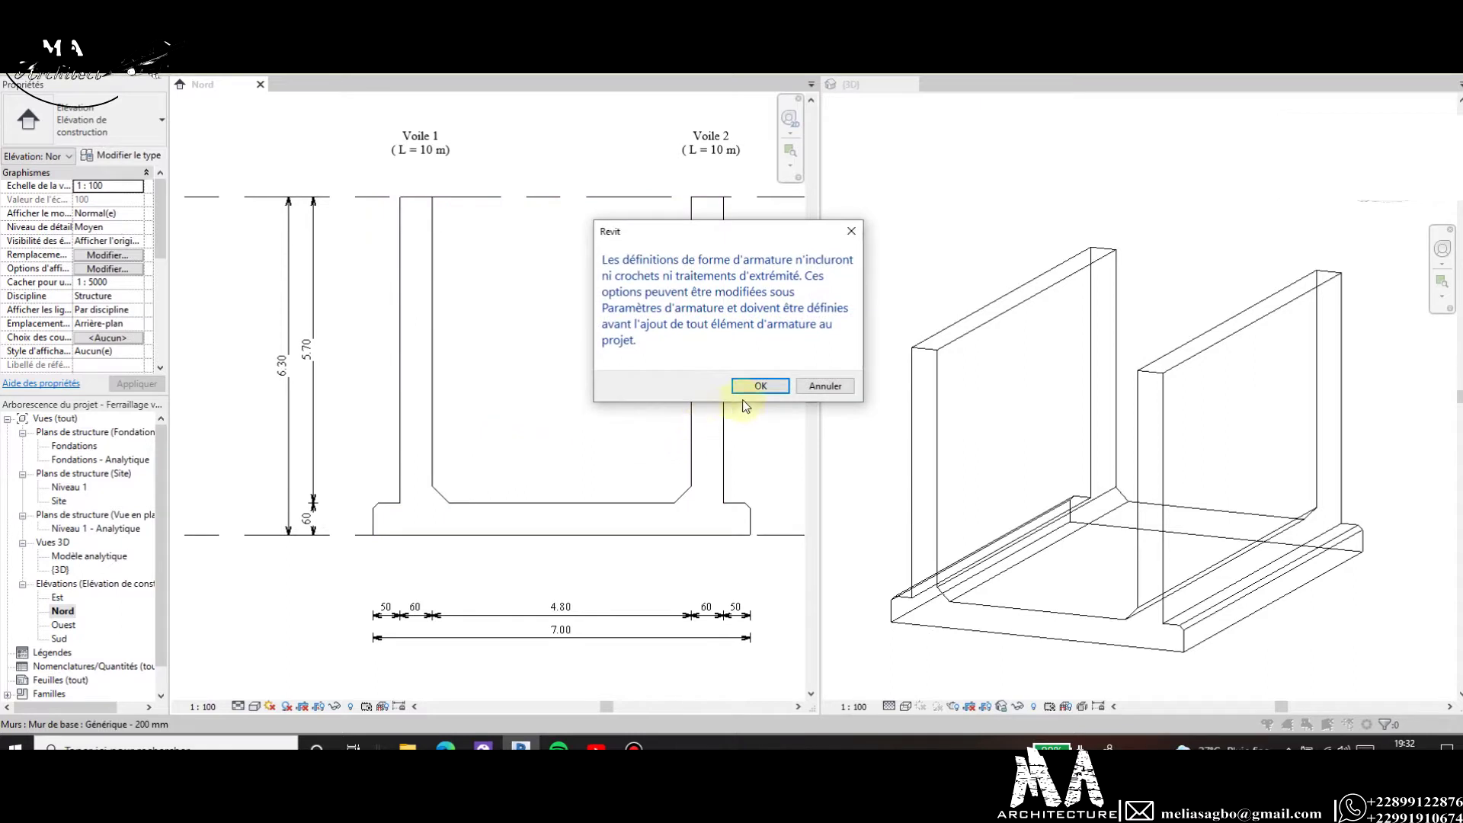
click(760, 387)
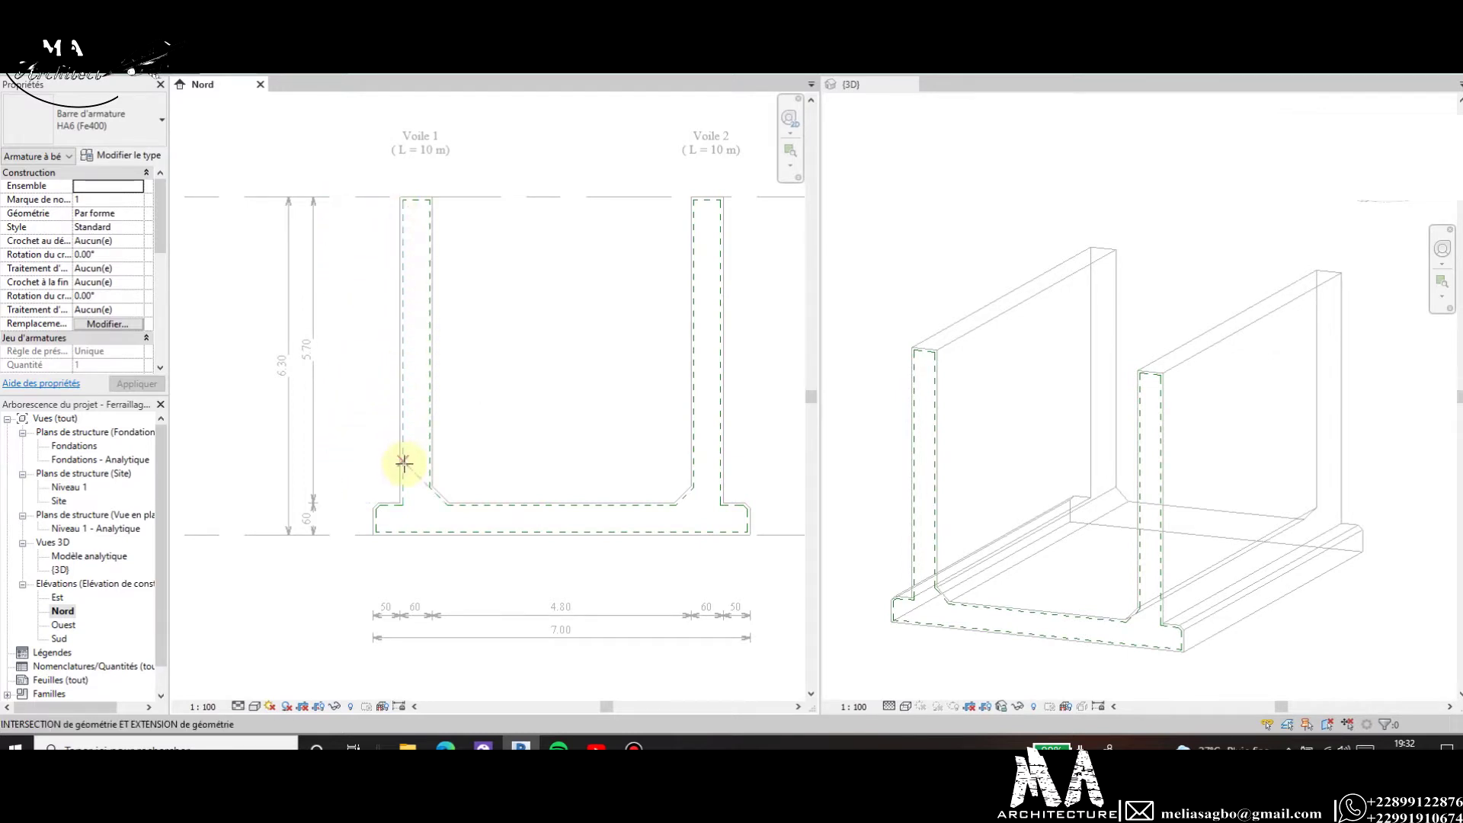
Sketch the bar's top segment and outer vertical down to the base of Voile 1.
click(404, 198)
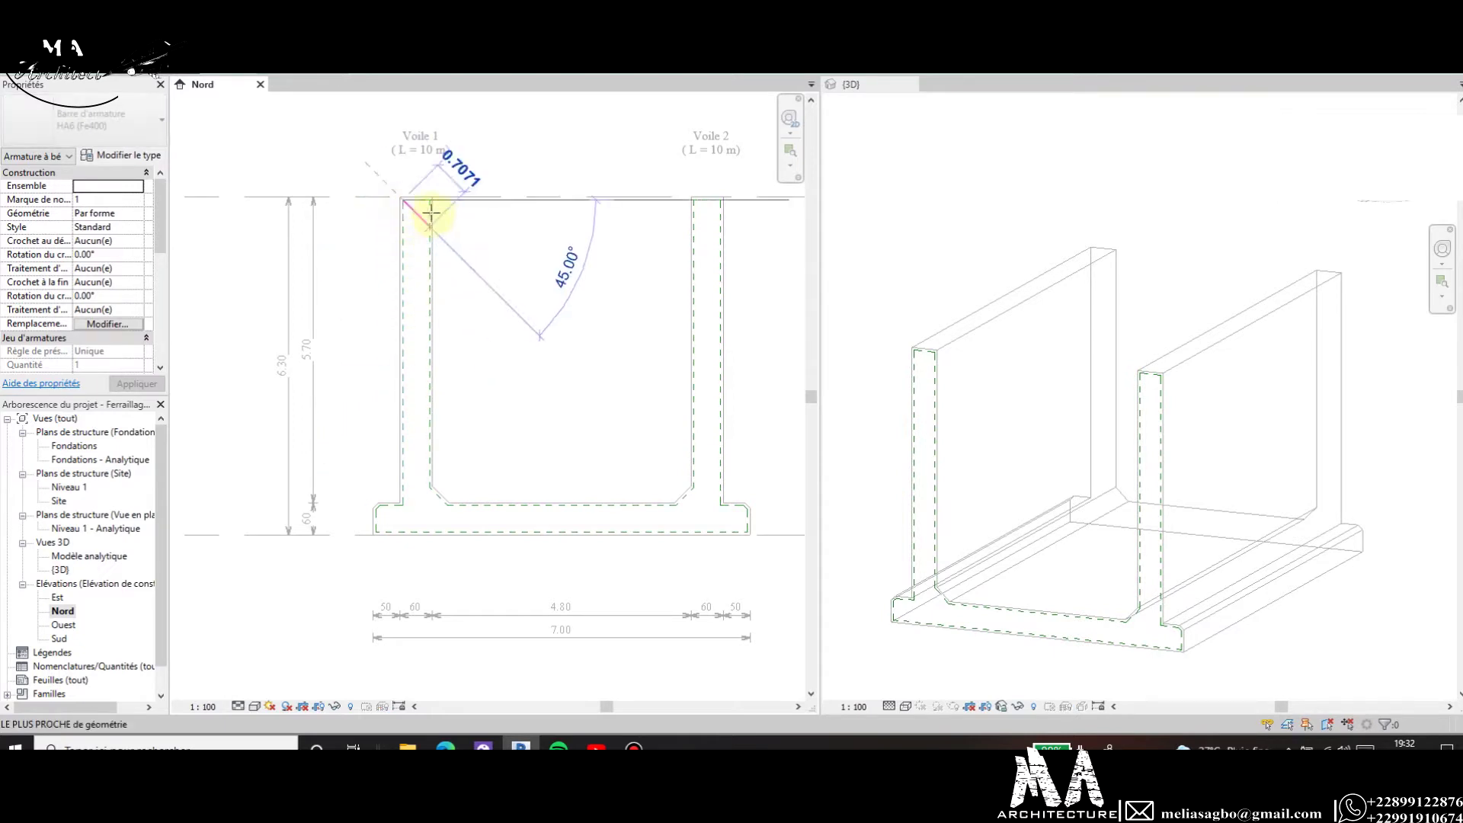
scroll(427, 207, up, 2)
scroll(427, 207, up, 4)
click(432, 167)
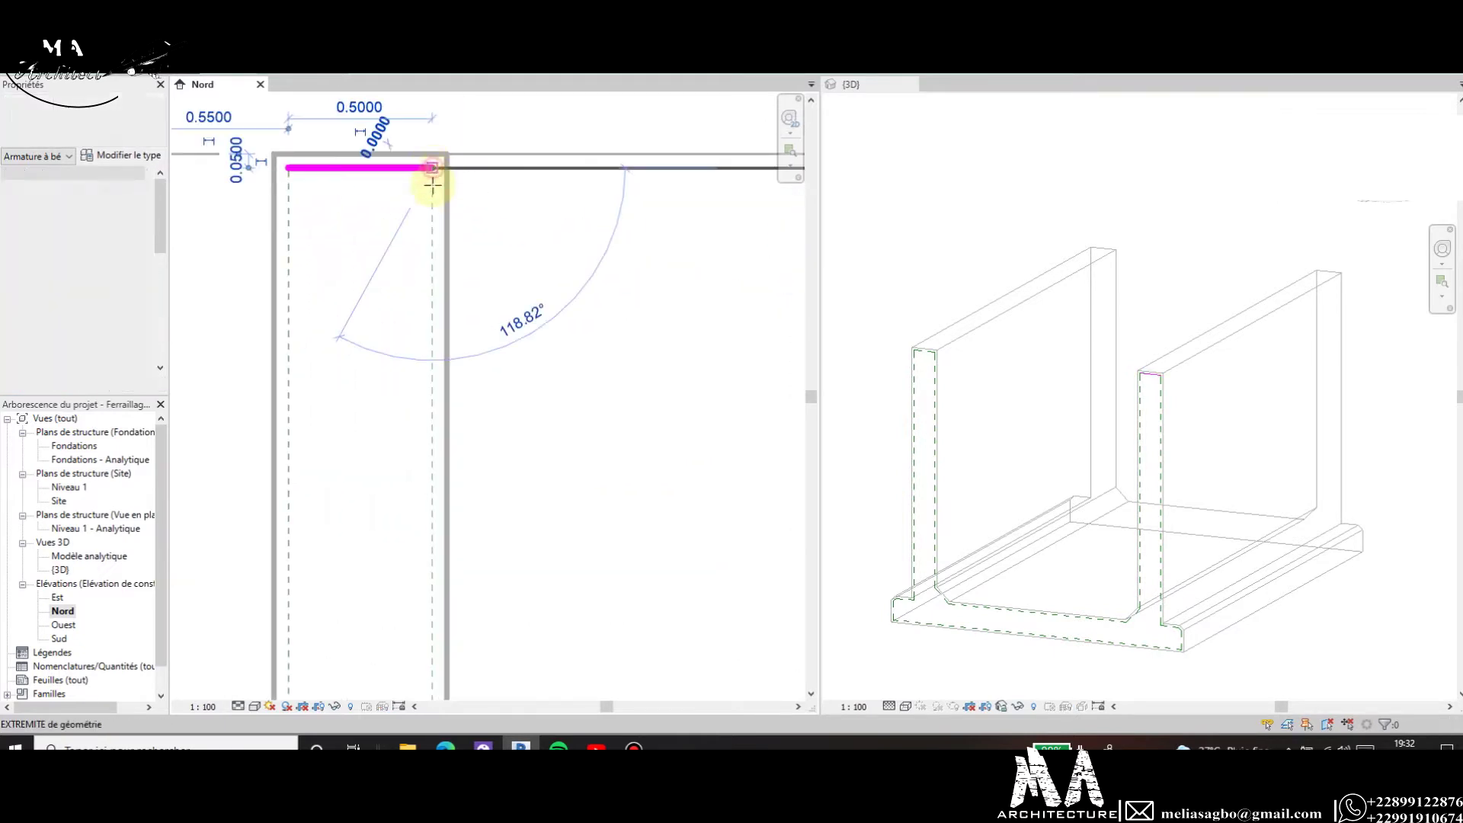
scroll(433, 181, down, 3)
scroll(429, 209, down, 2)
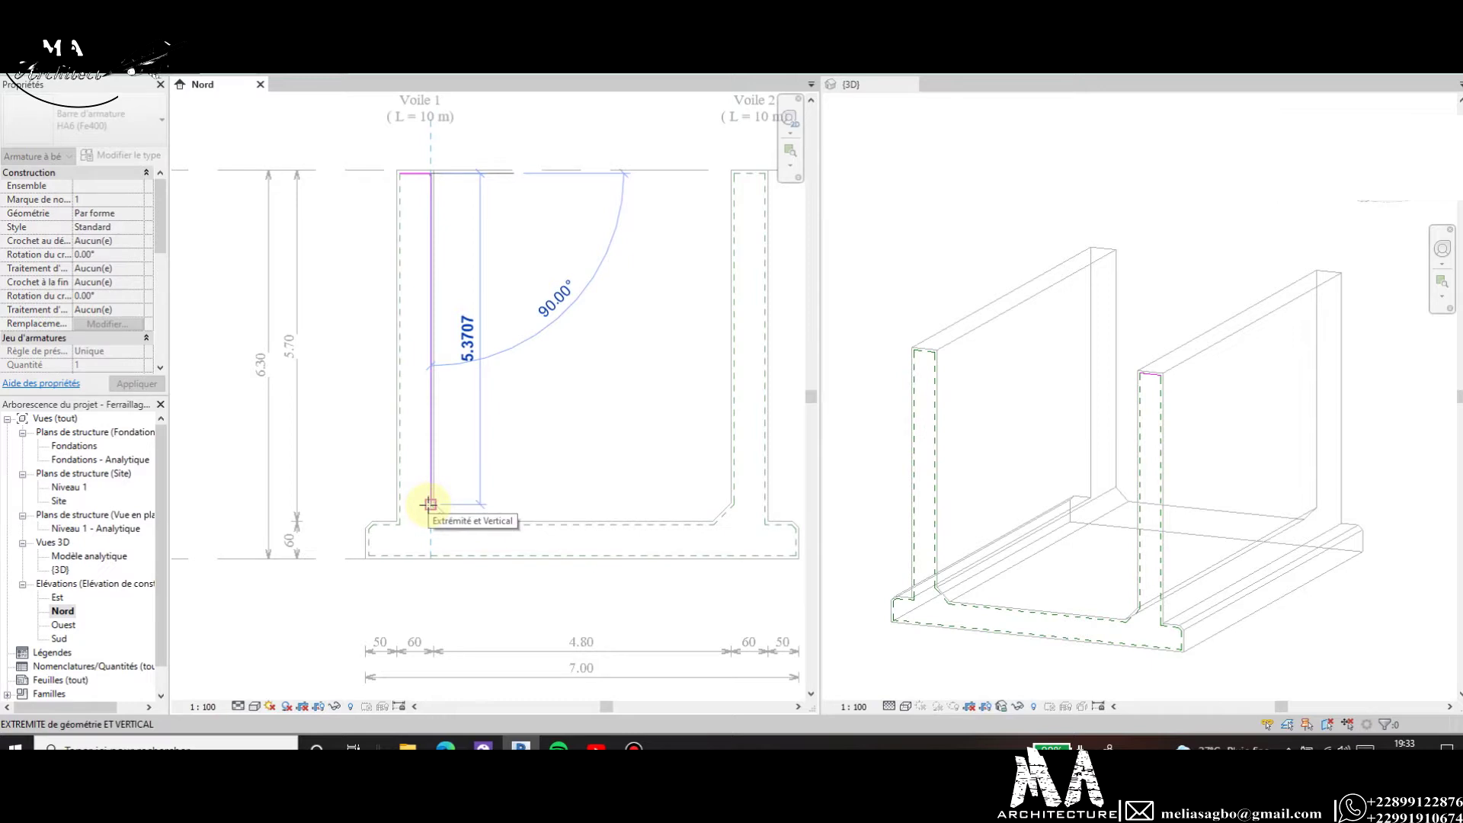
click(429, 504)
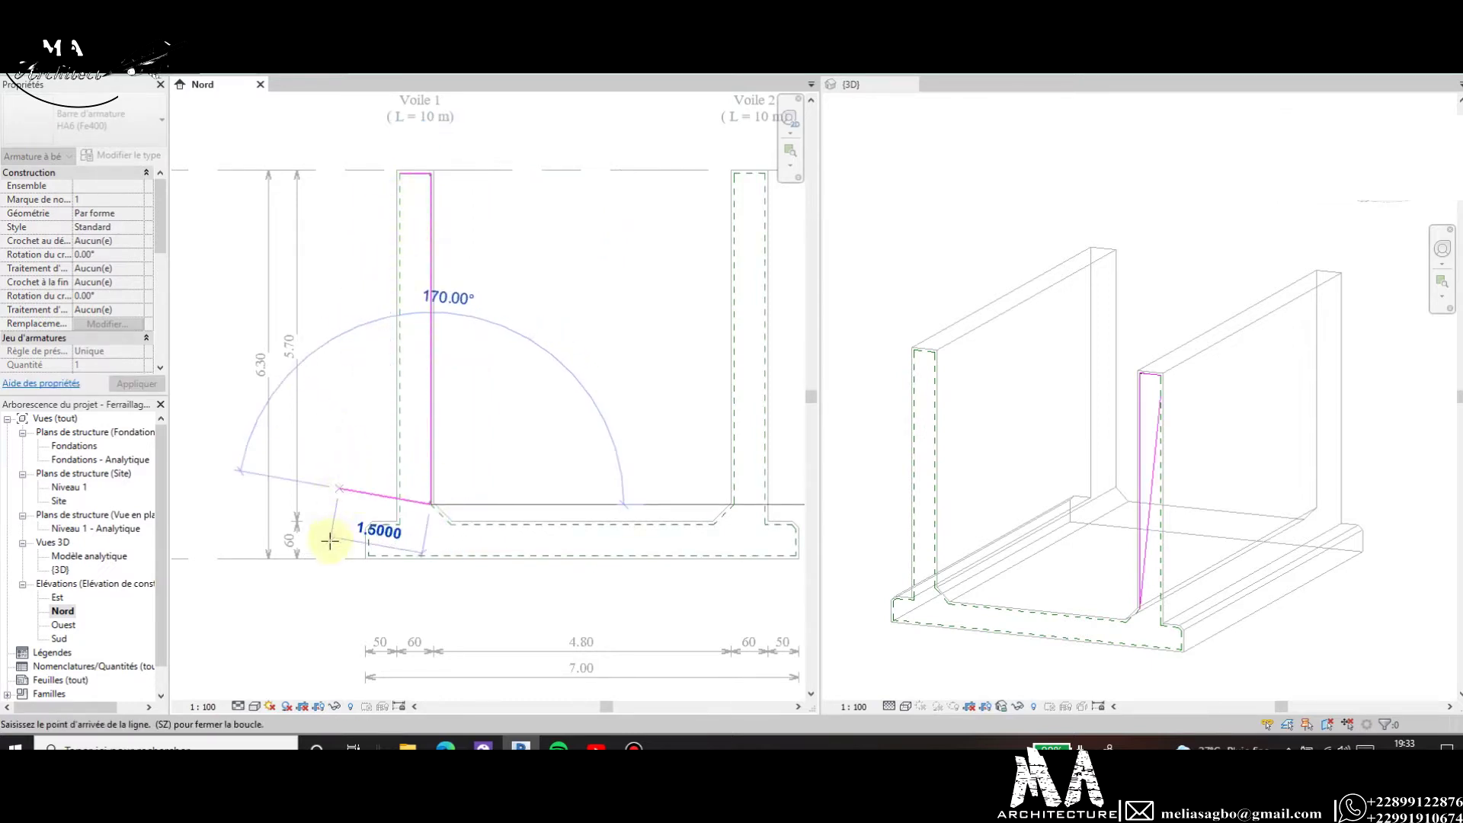
key(Escape)
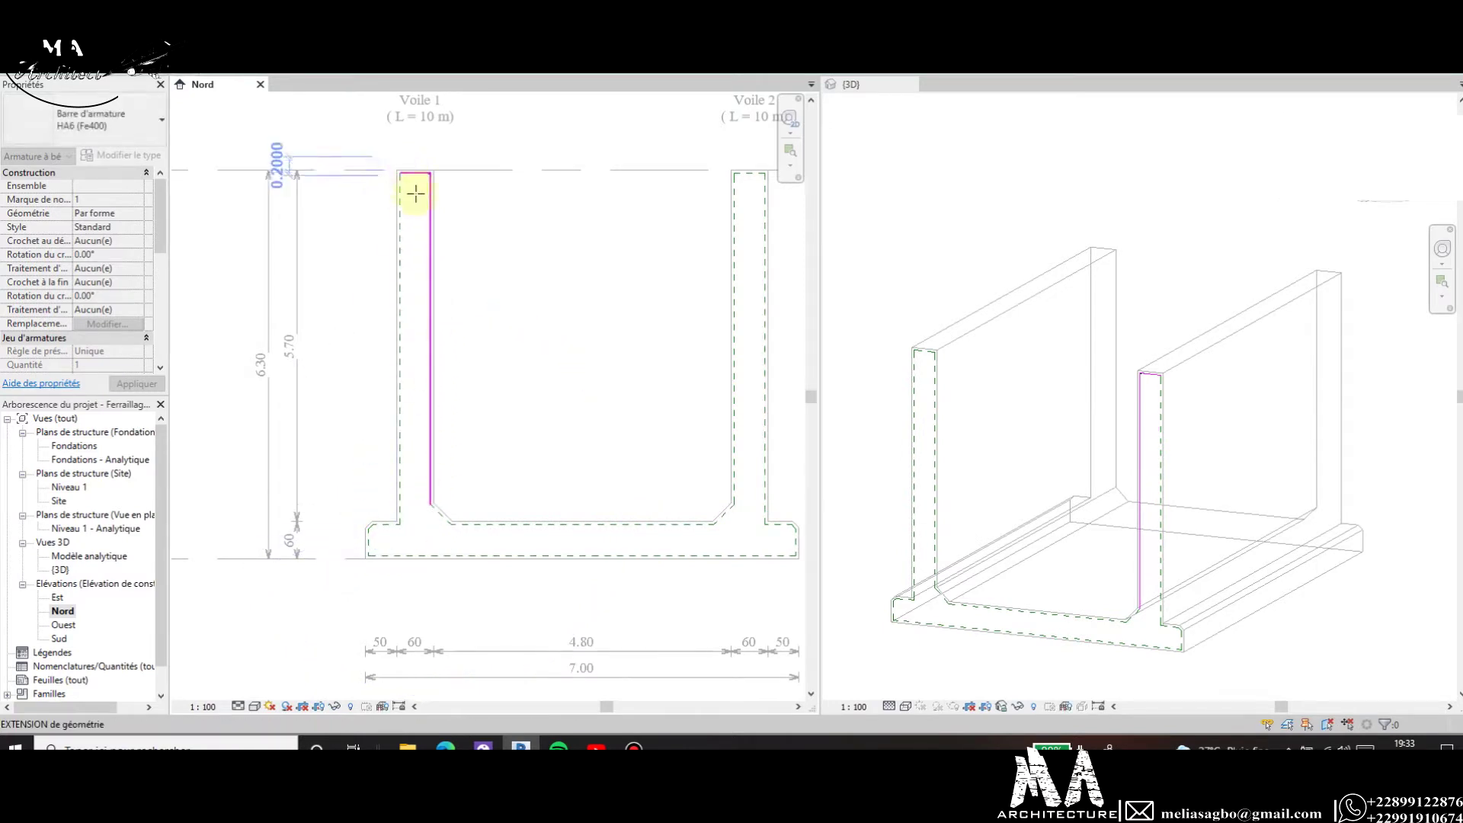
Draw the inner vertical from the wall top to the footing corner and finish the sketch.
scroll(404, 180, up, 3)
click(381, 165)
scroll(388, 343, down, 2)
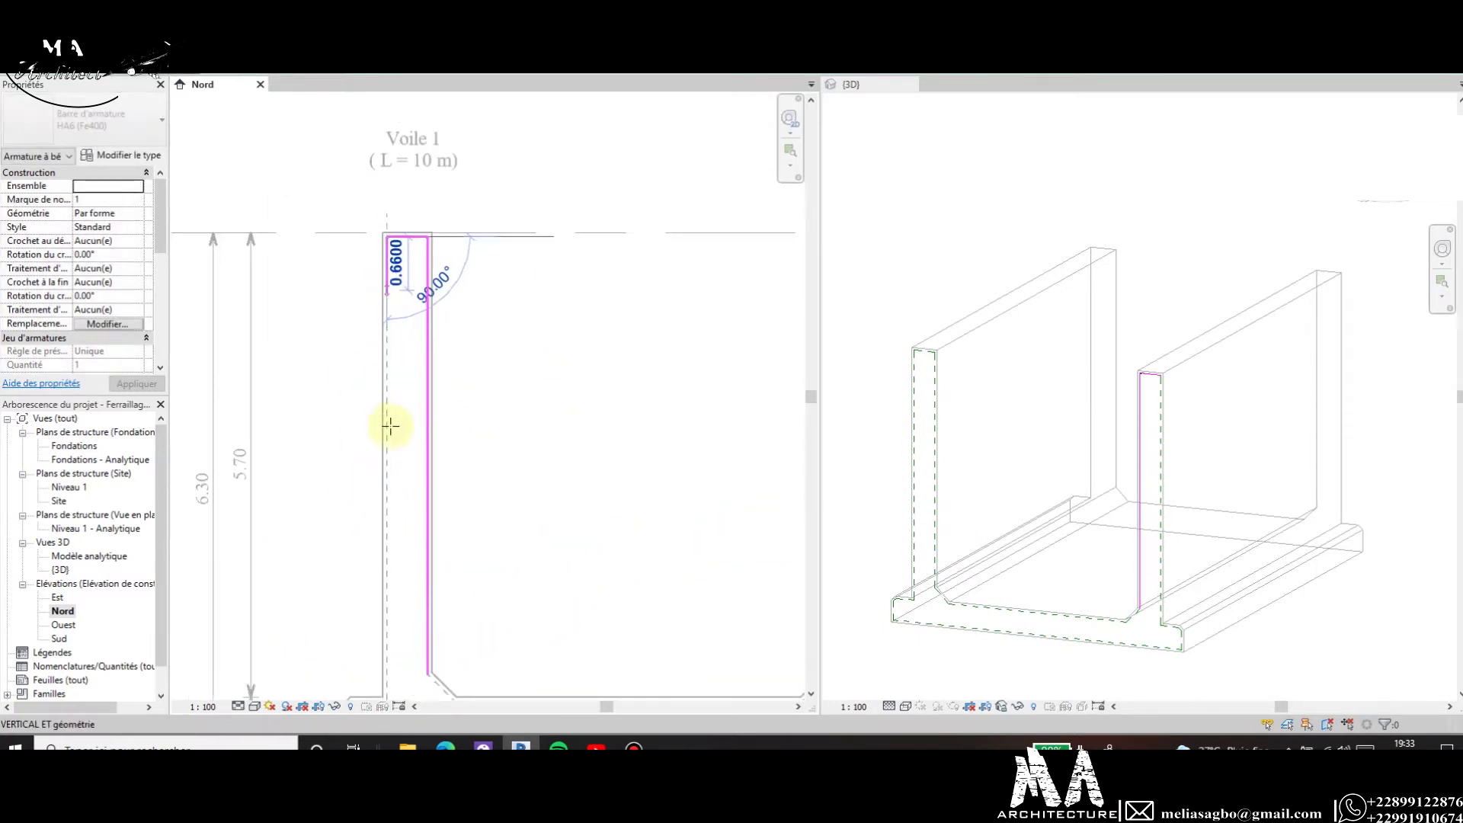
scroll(397, 488, down, 2)
scroll(412, 550, up, 2)
scroll(421, 549, up, 2)
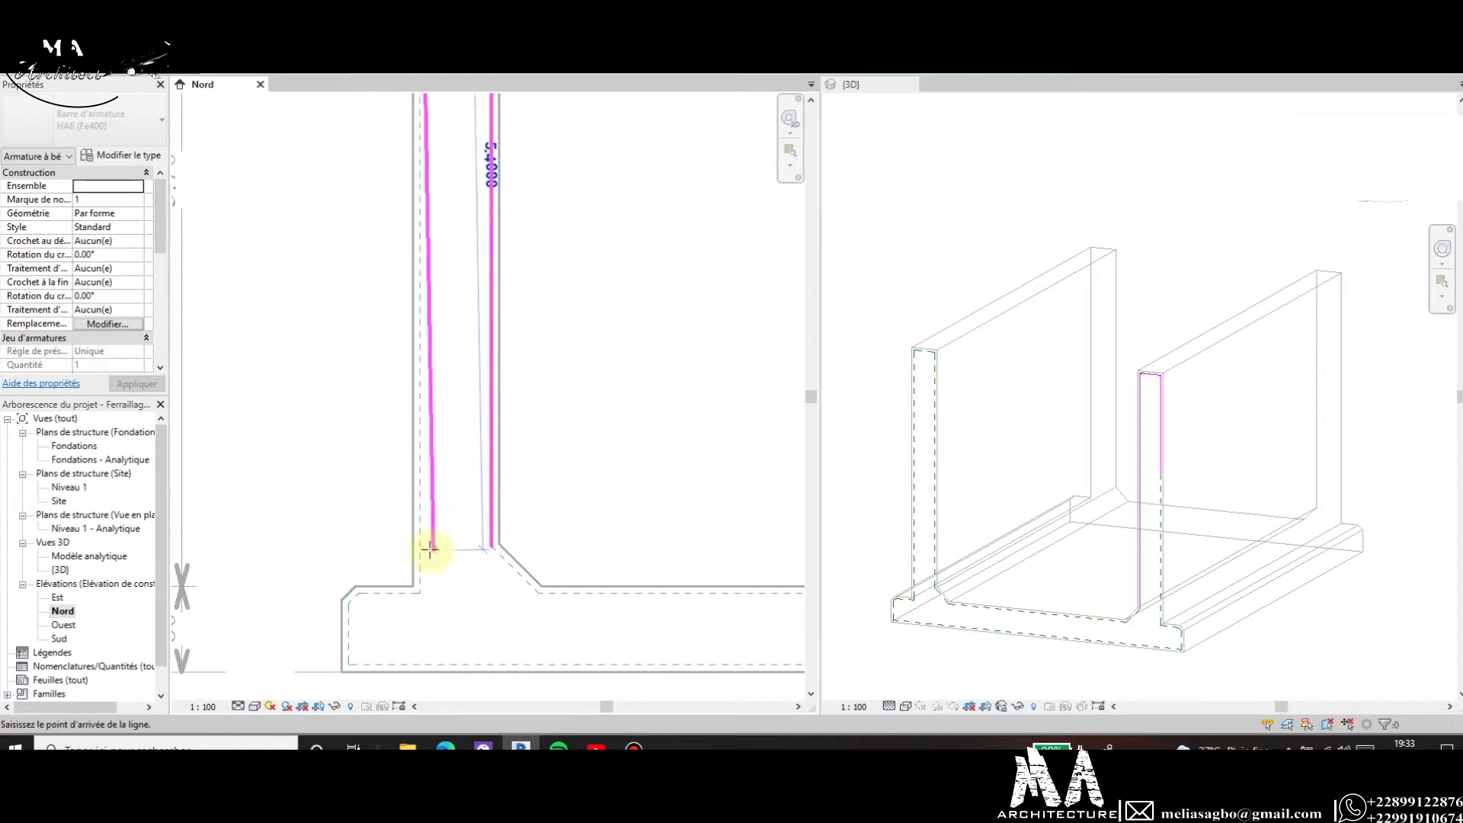
scroll(422, 544, down, 1)
scroll(422, 542, down, 2)
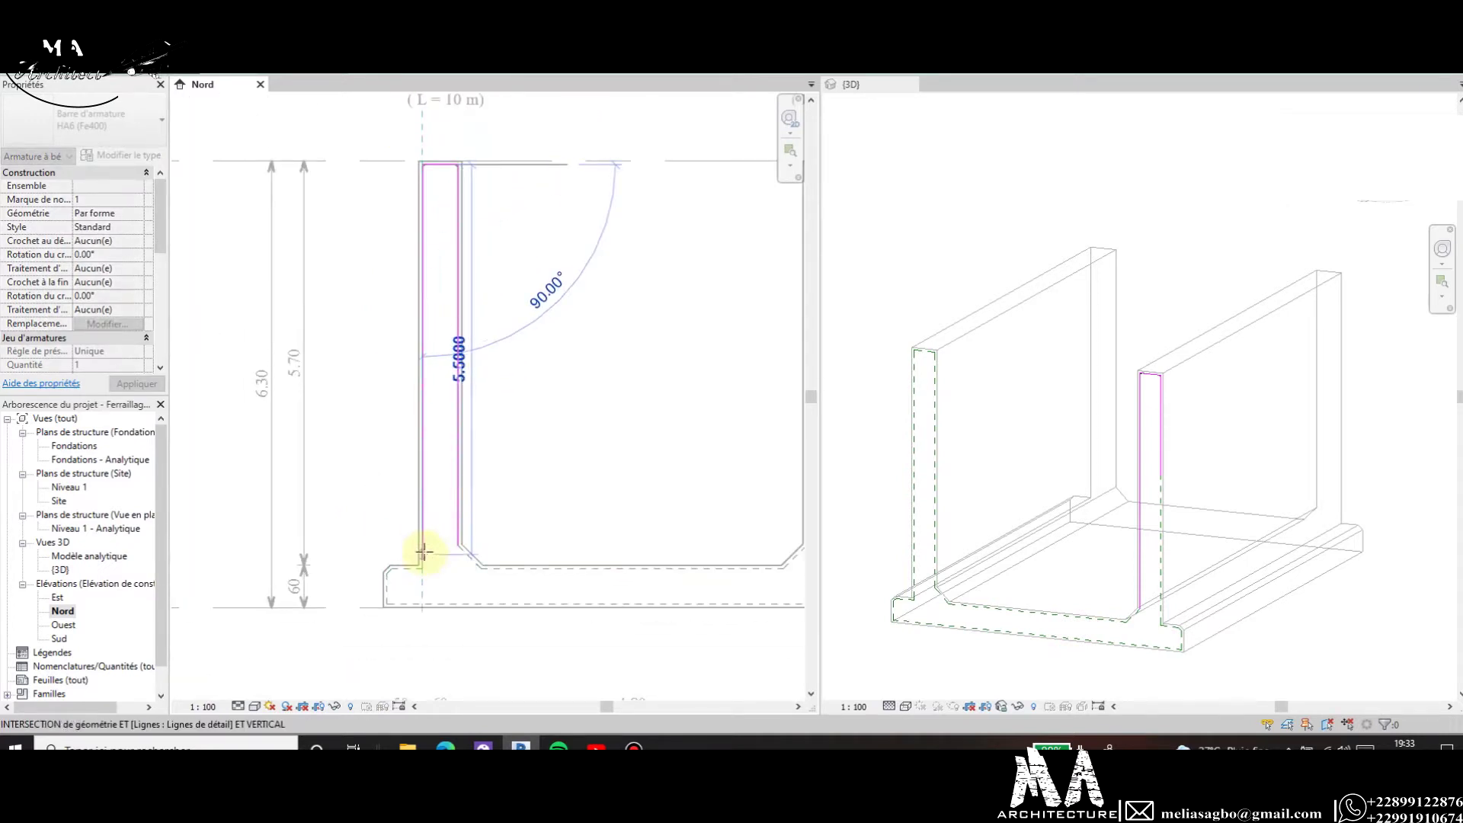
click(422, 541)
key(Escape)
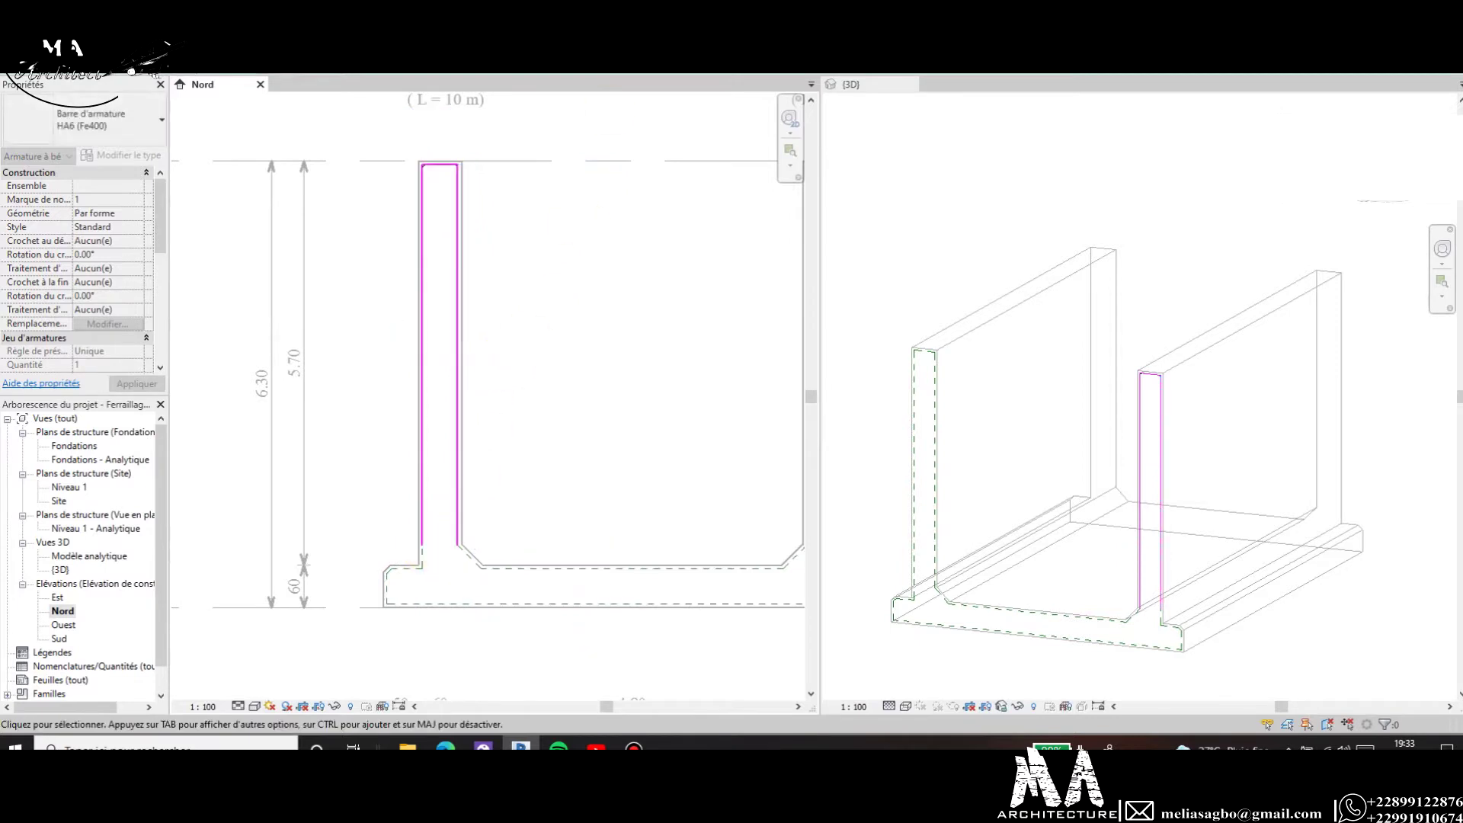
click(442, 586)
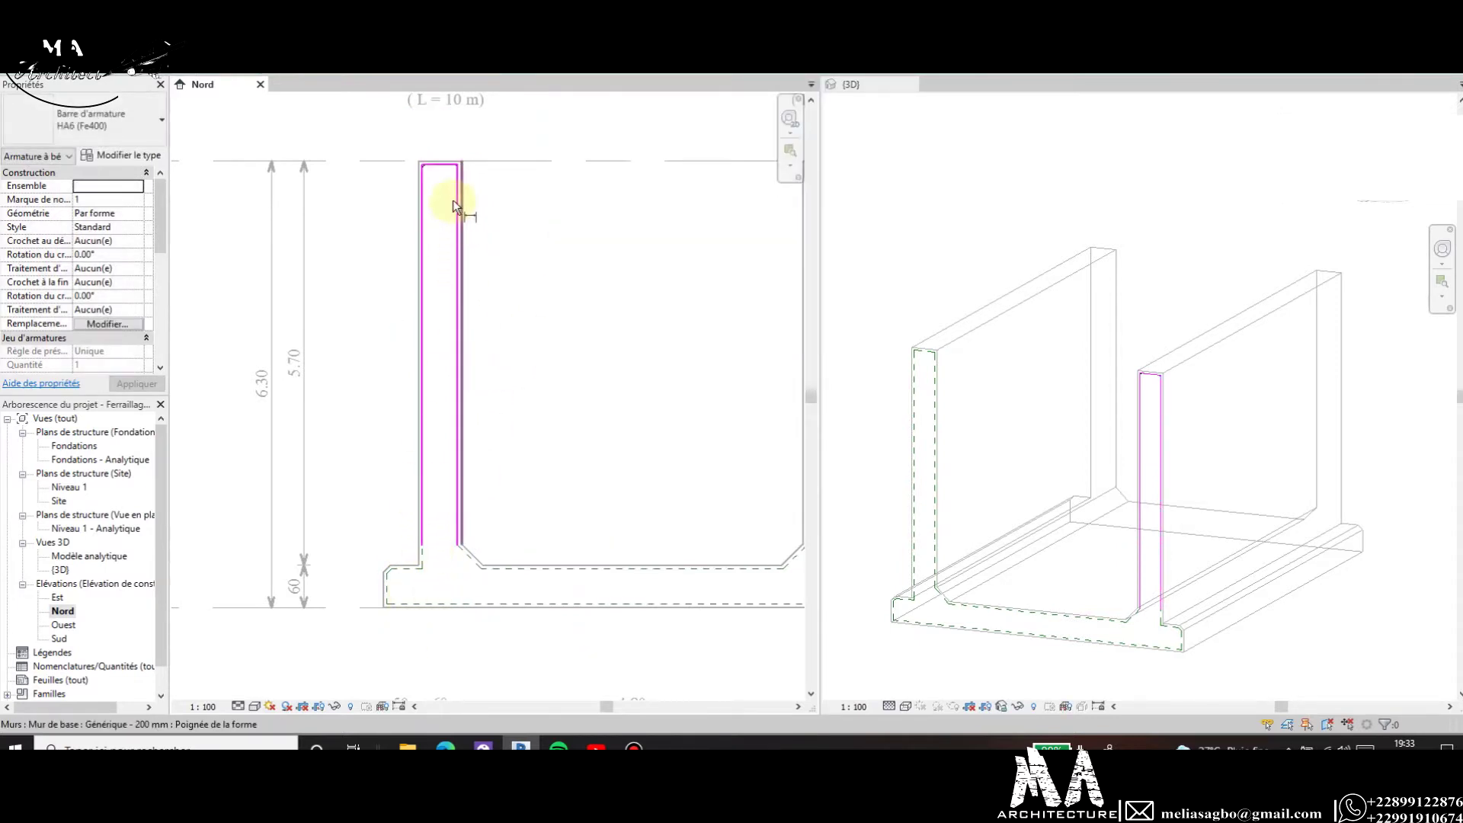
Begin an aligned dimension at the top of Voile 1, then cancel it.
key(d)
key(i)
scroll(440, 169, up, 1)
scroll(438, 171, up, 1)
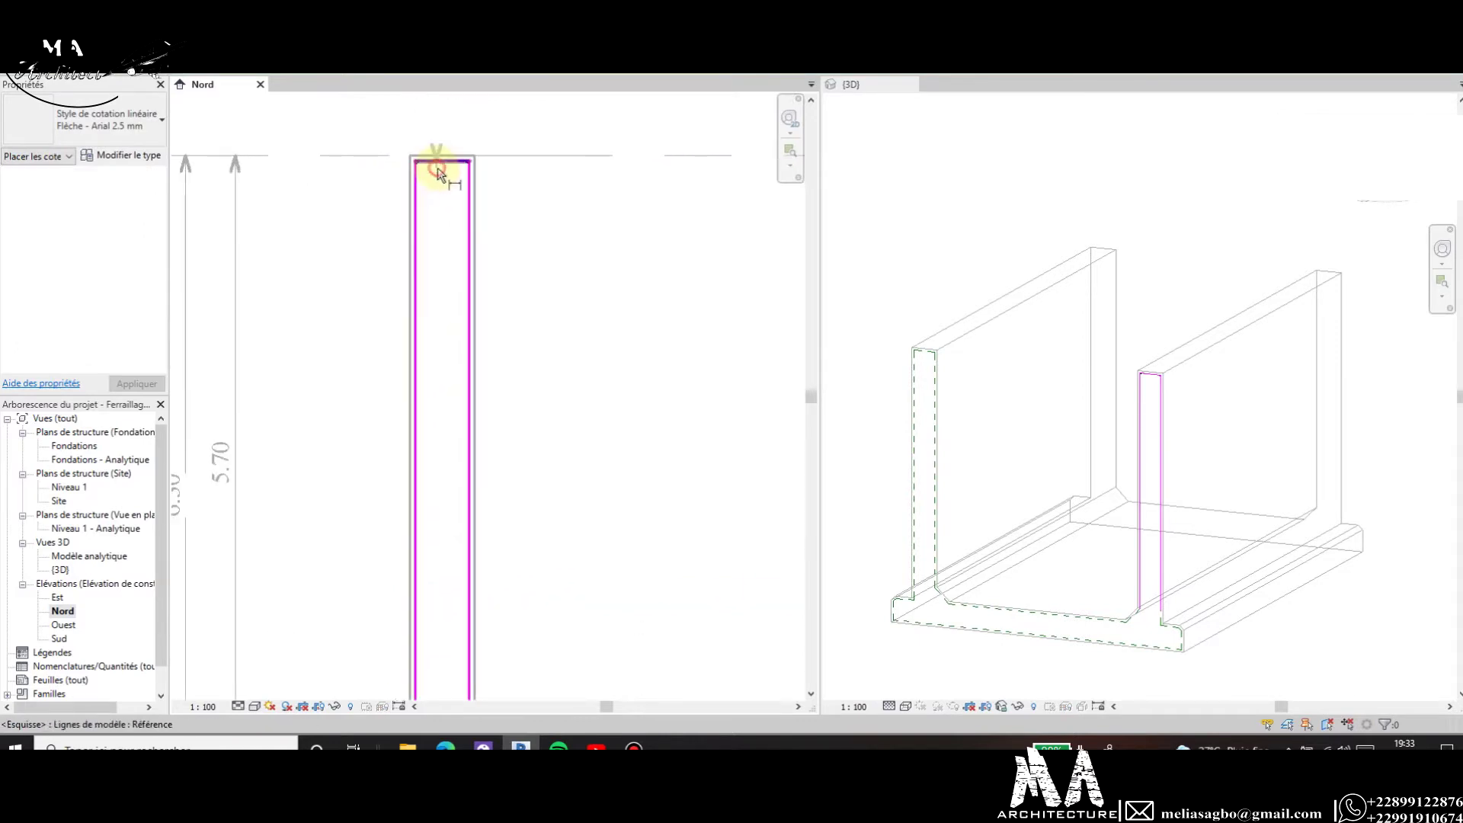
click(438, 172)
scroll(438, 172, down, 3)
scroll(410, 506, up, 2)
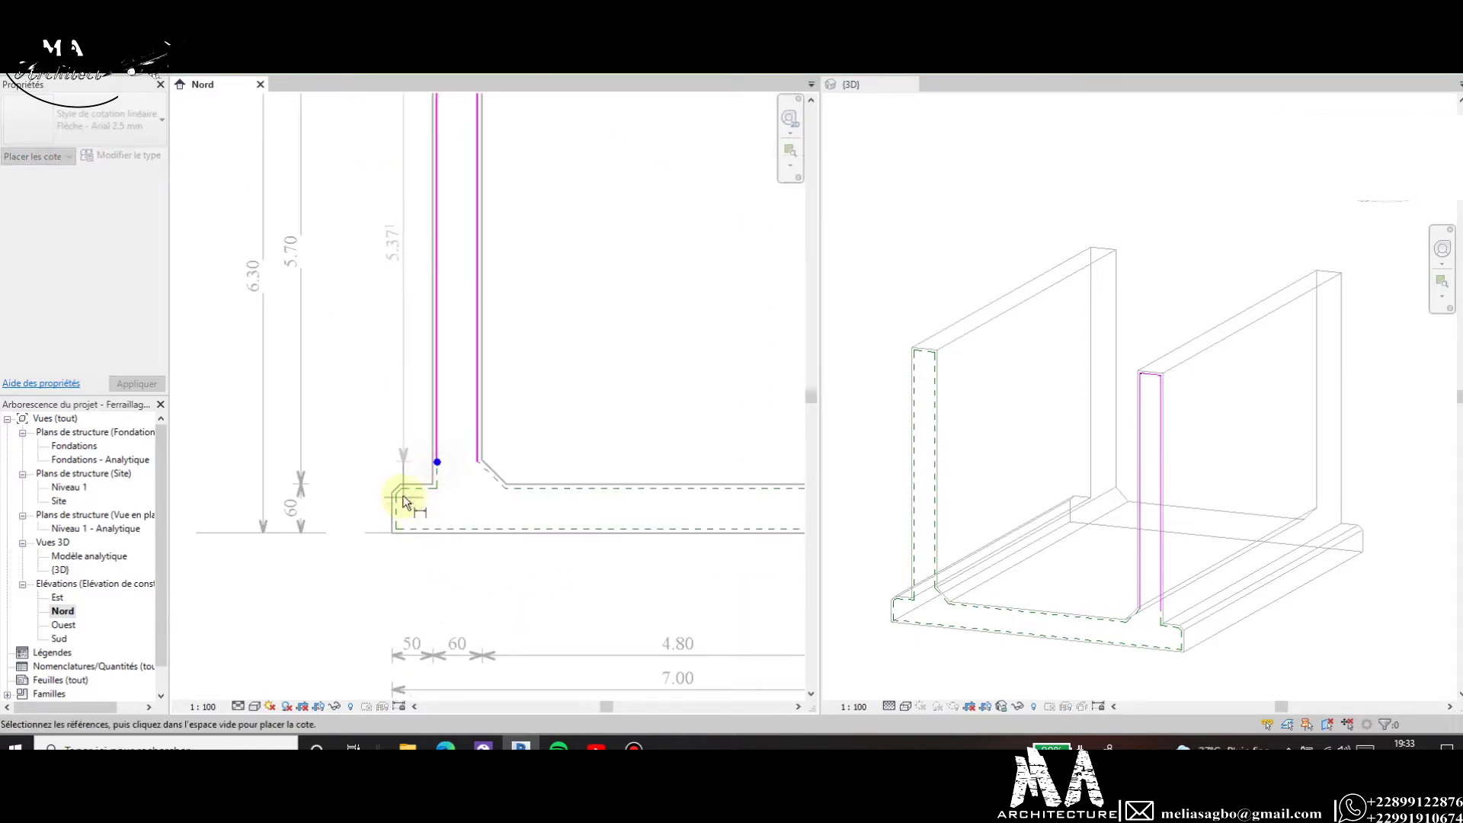
scroll(404, 501, down, 1)
scroll(404, 388, up, 1)
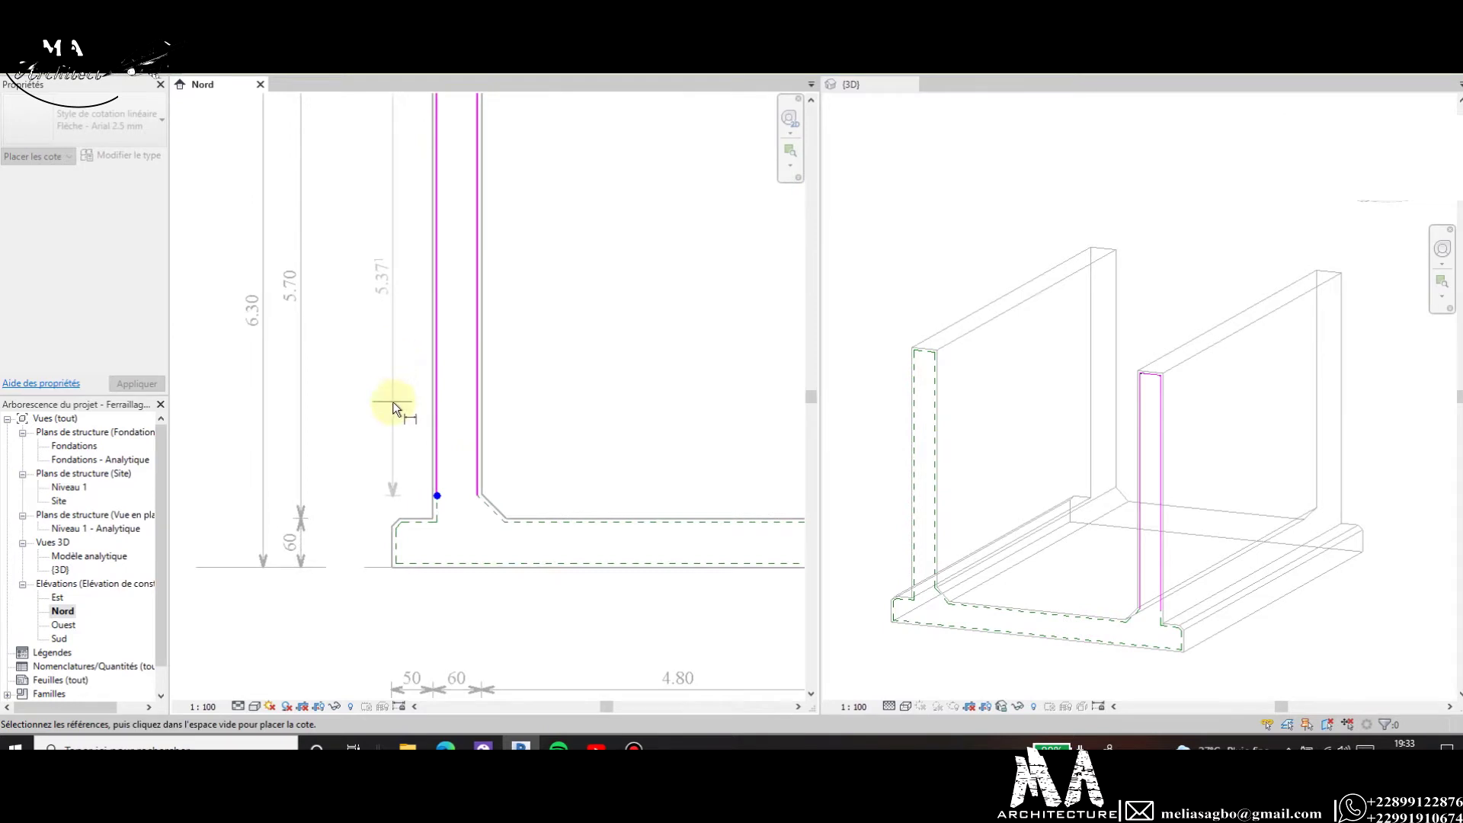
scroll(392, 403, down, 1)
scroll(397, 410, up, 2)
scroll(399, 413, down, 1)
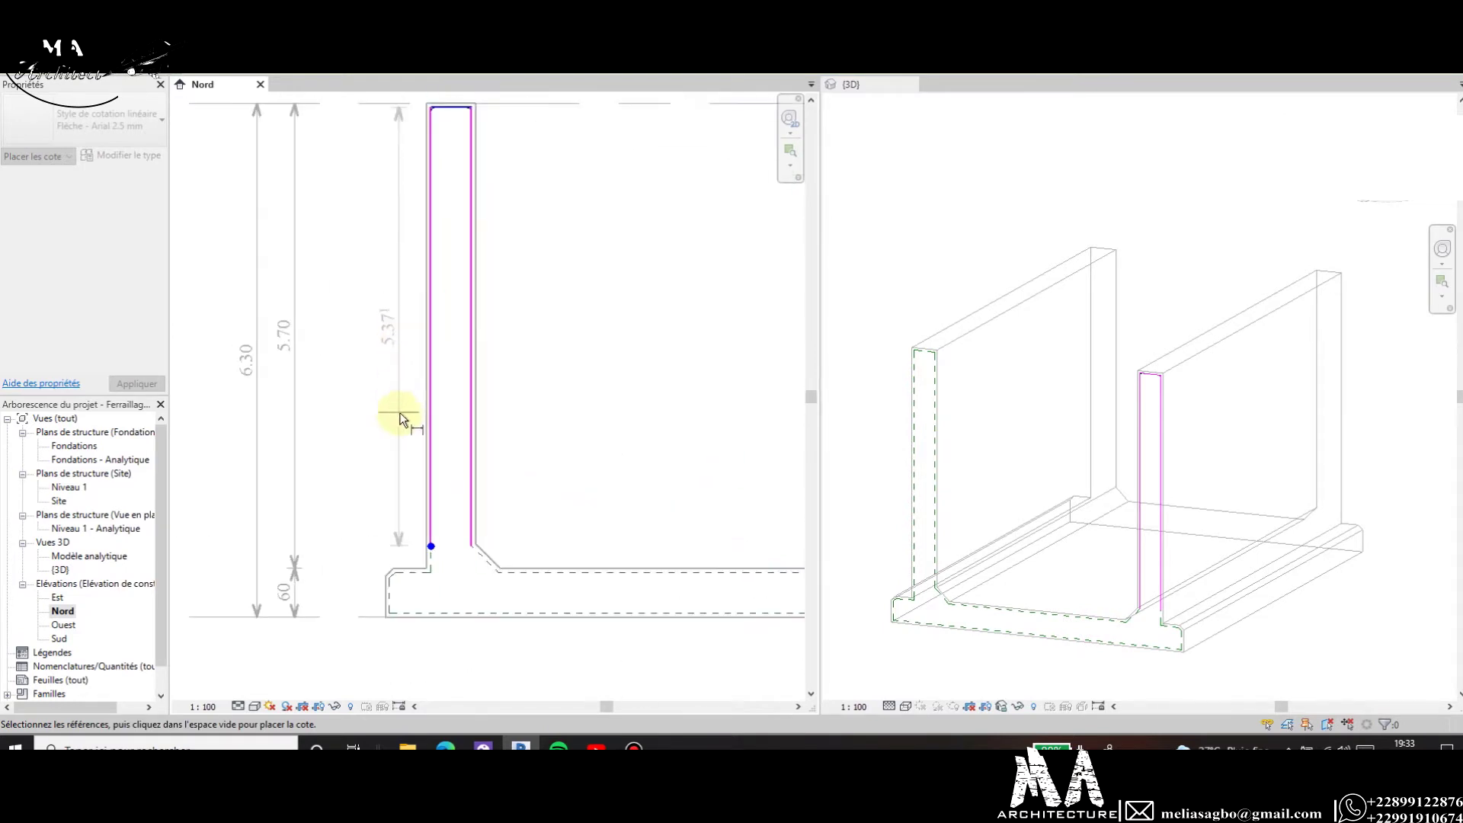
scroll(399, 413, down, 1)
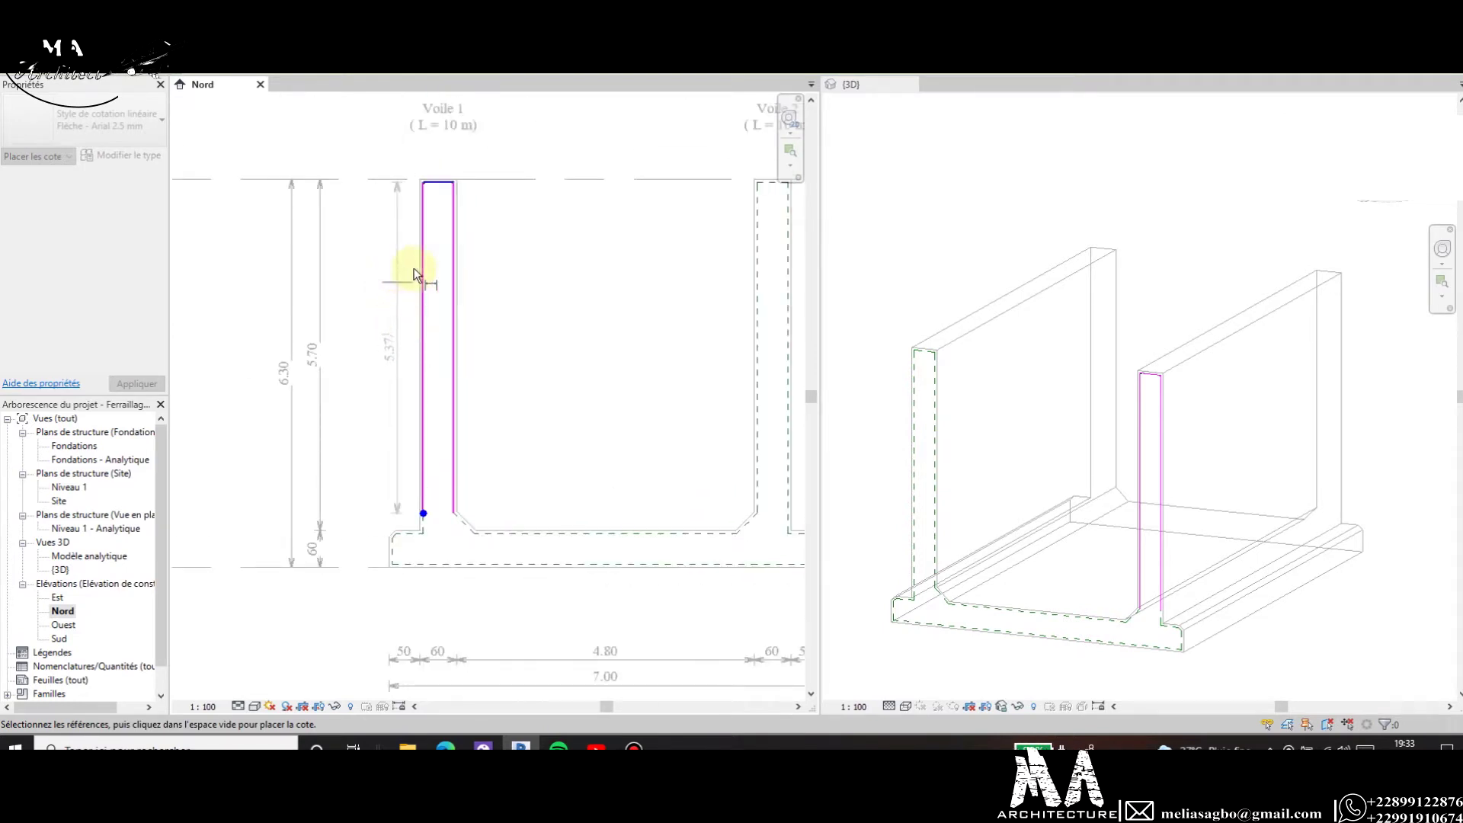
key(Escape)
scroll(425, 194, up, 3)
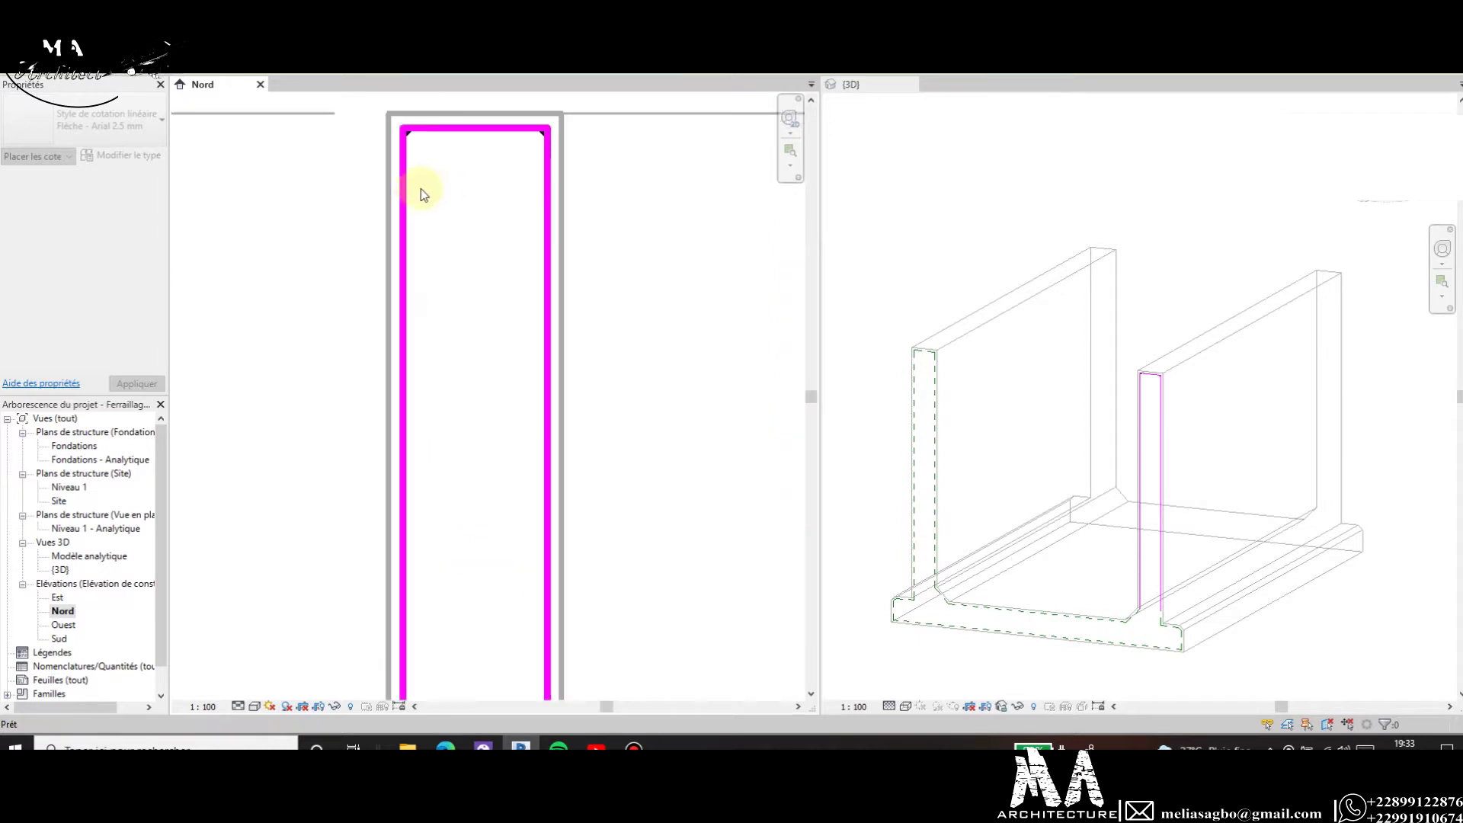
Place a 50 aligned dimension from the outer bar line at the wall top.
key(d)
key(i)
click(407, 198)
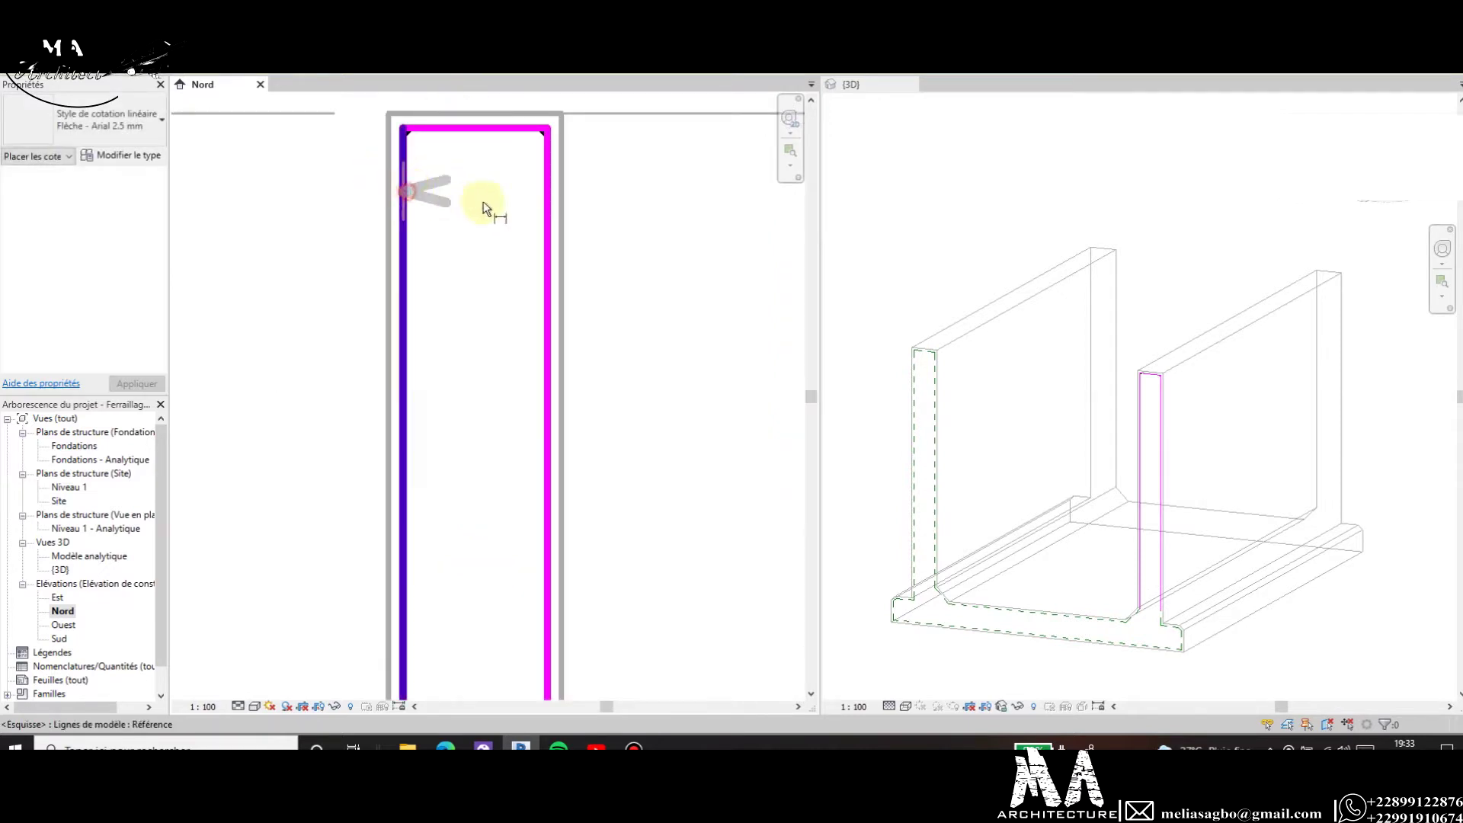
click(549, 211)
scroll(474, 263, down, 3)
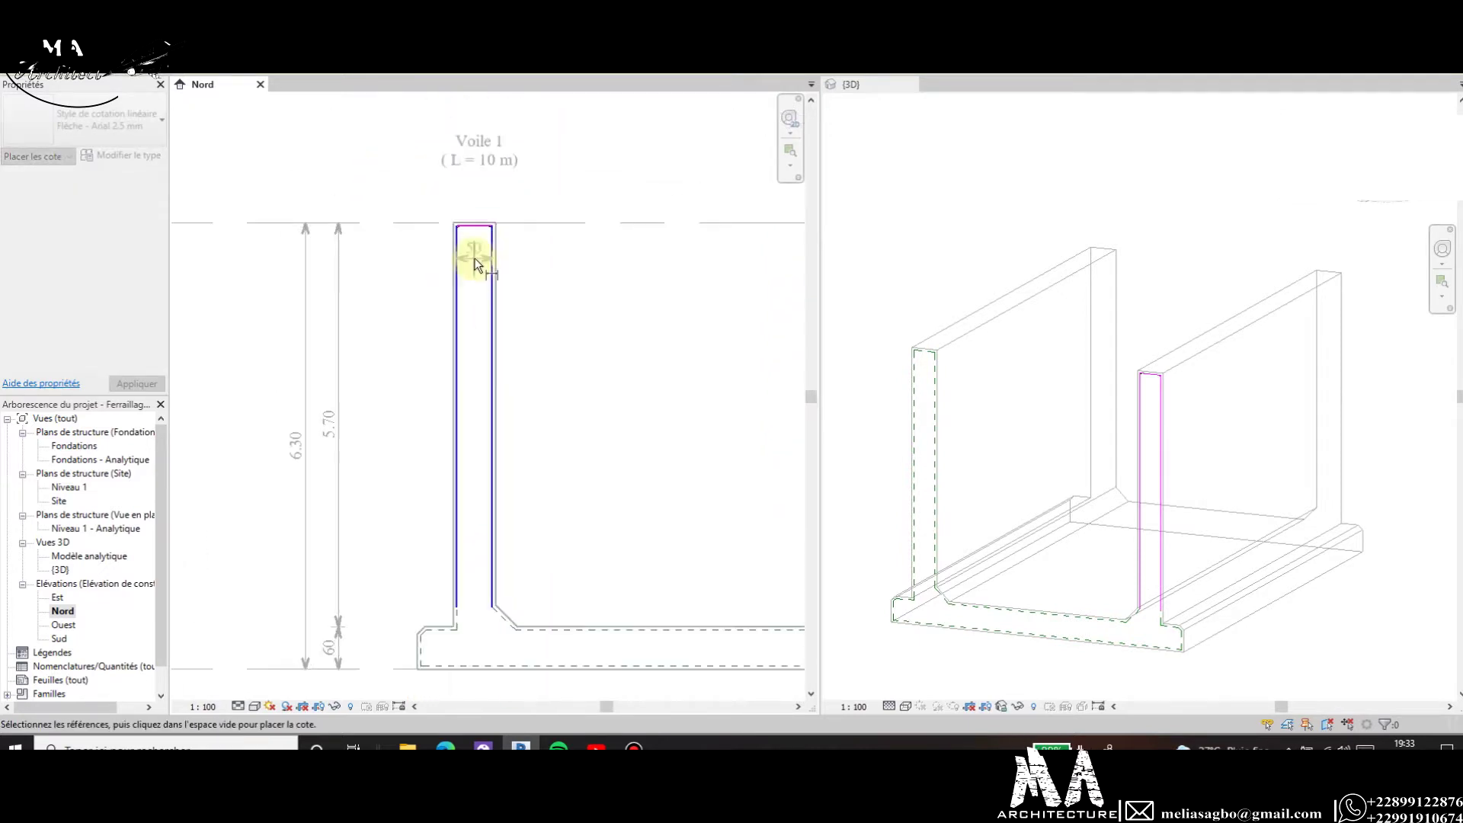
scroll(474, 263, down, 1)
scroll(472, 259, up, 1)
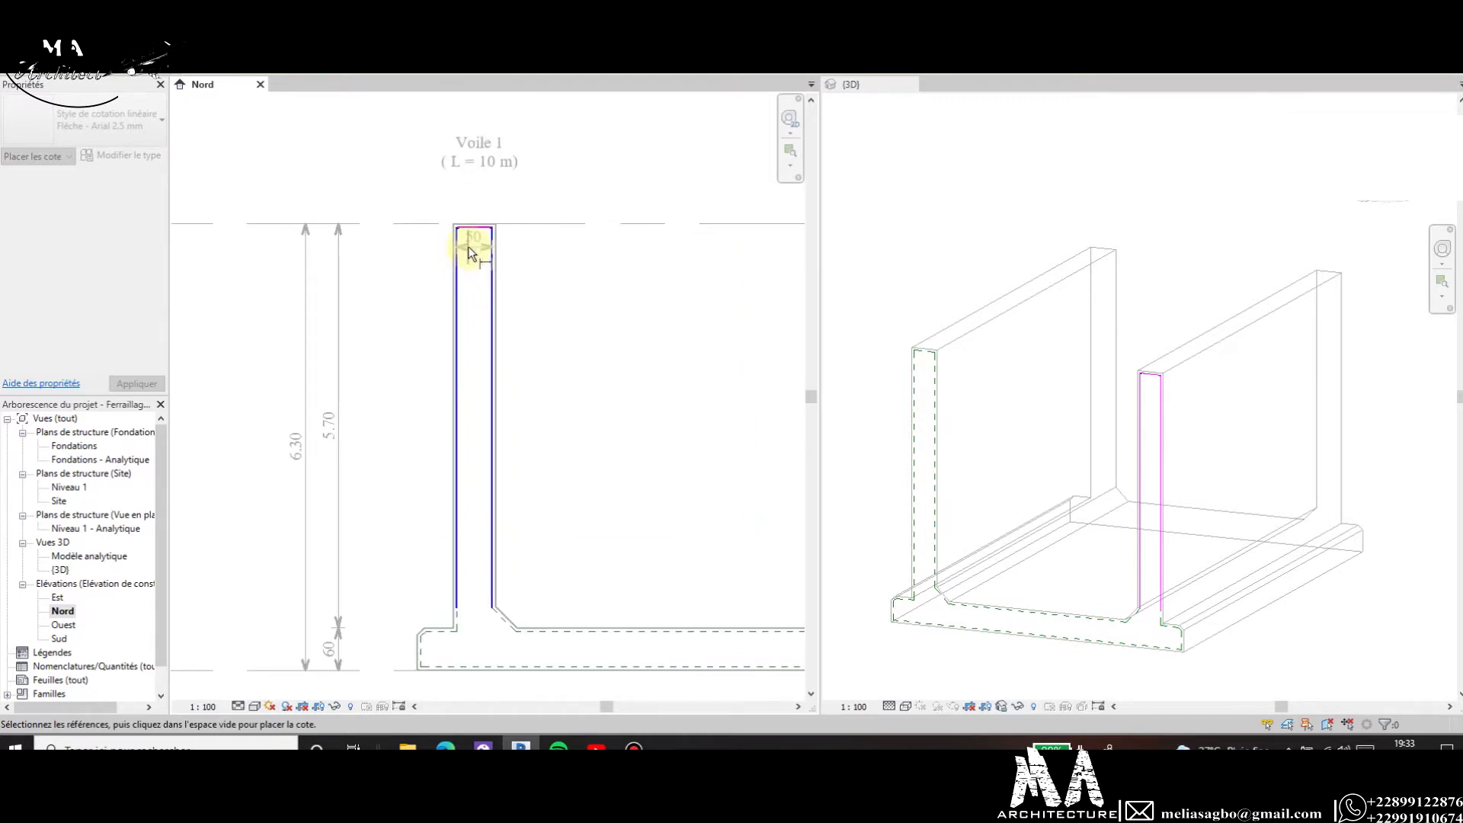
click(468, 246)
scroll(480, 244, up, 4)
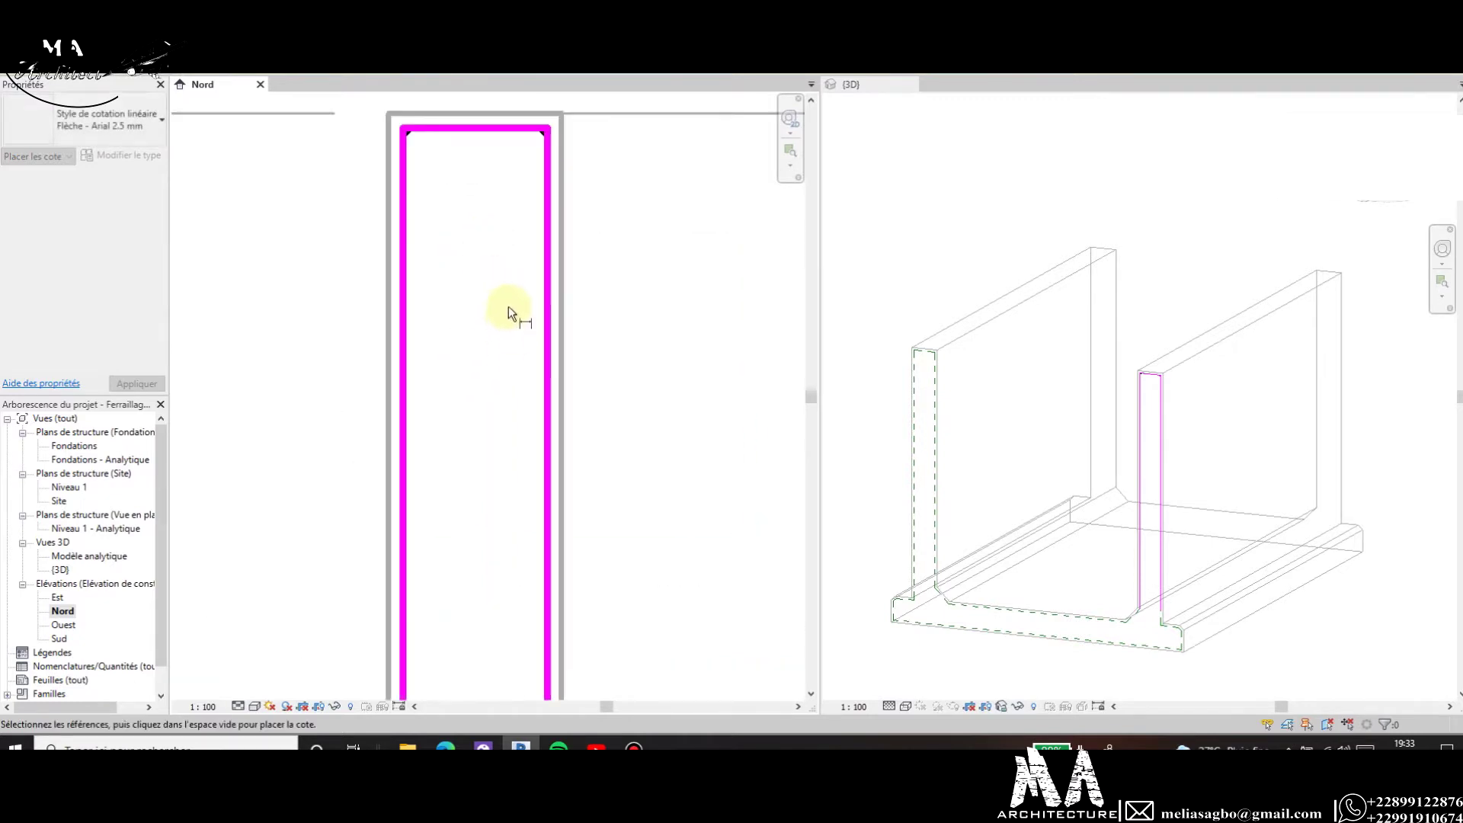
scroll(508, 307, down, 4)
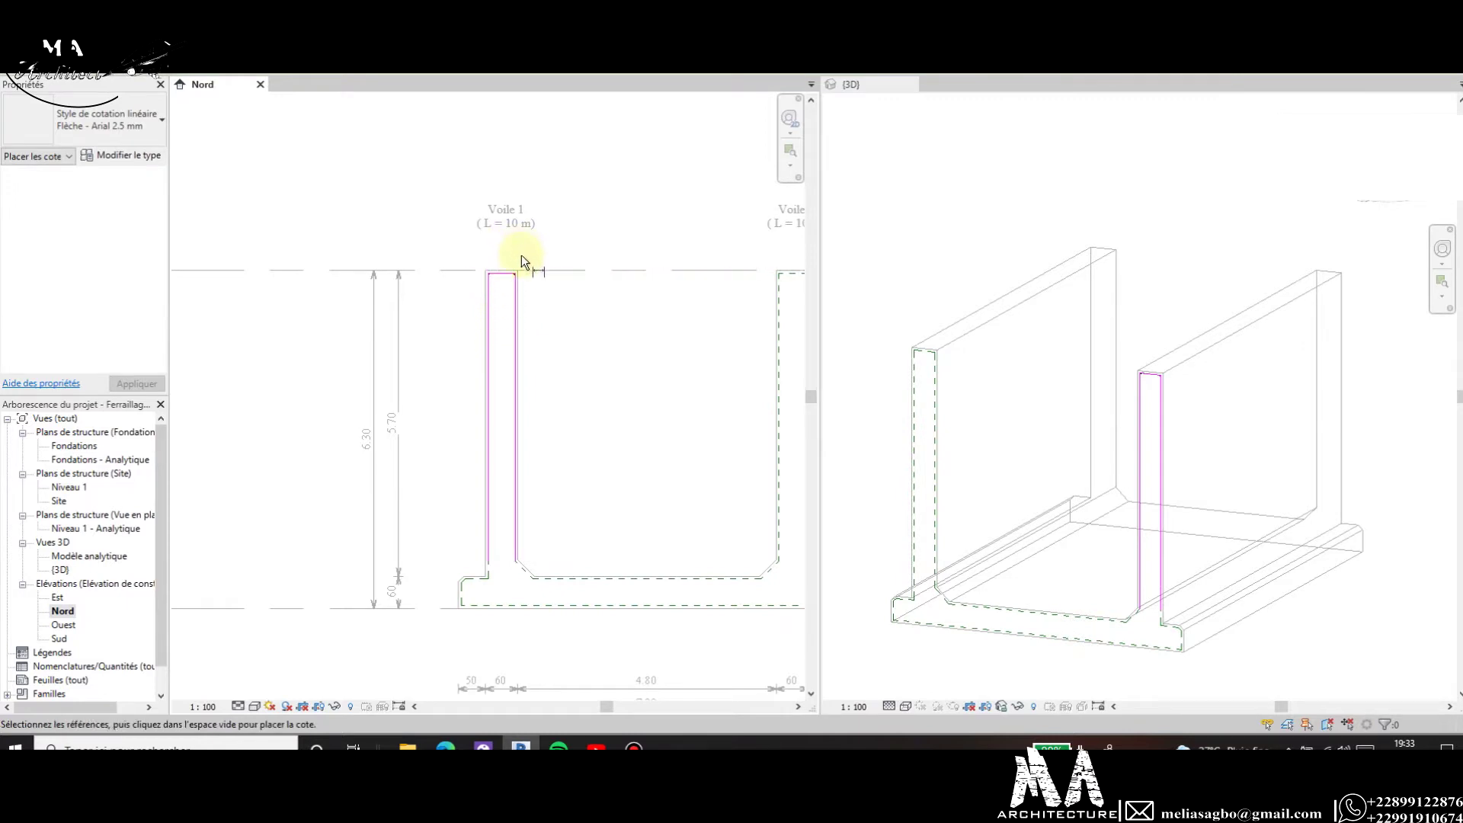
Open Calculator through a Windows search for 'c'.
key(r)
key(b)
click(168, 747)
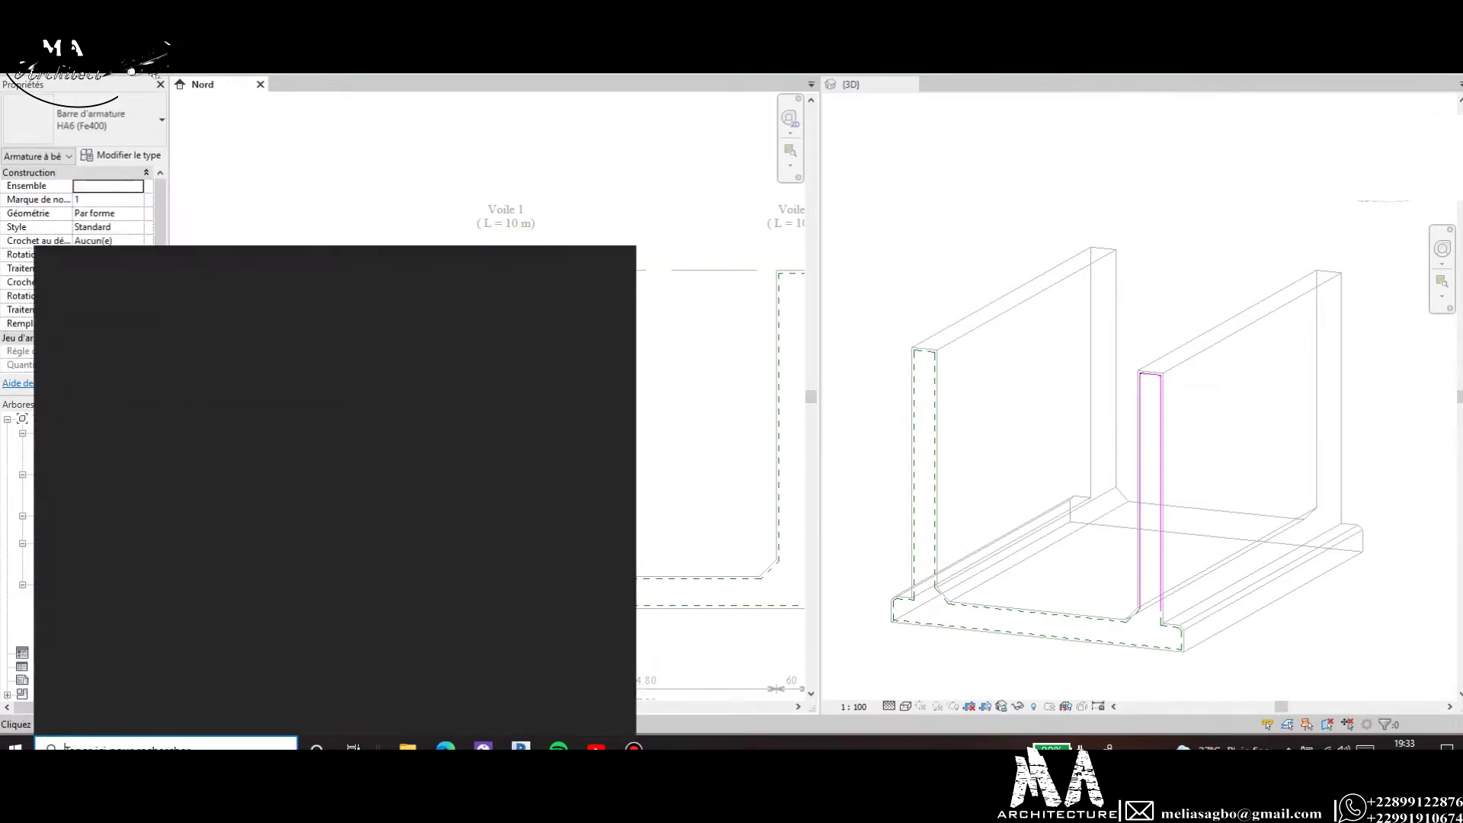
text(c)
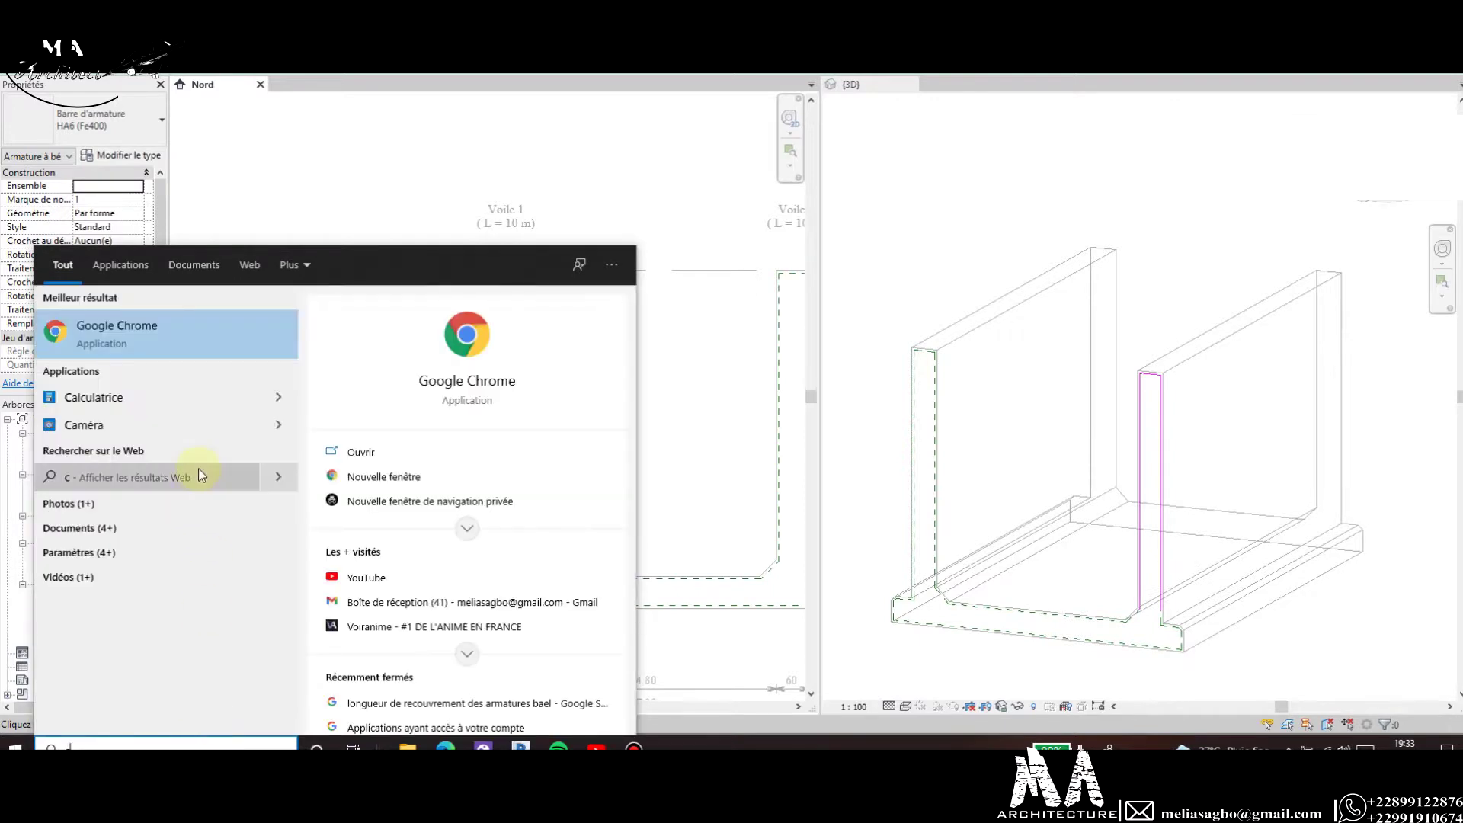
click(190, 385)
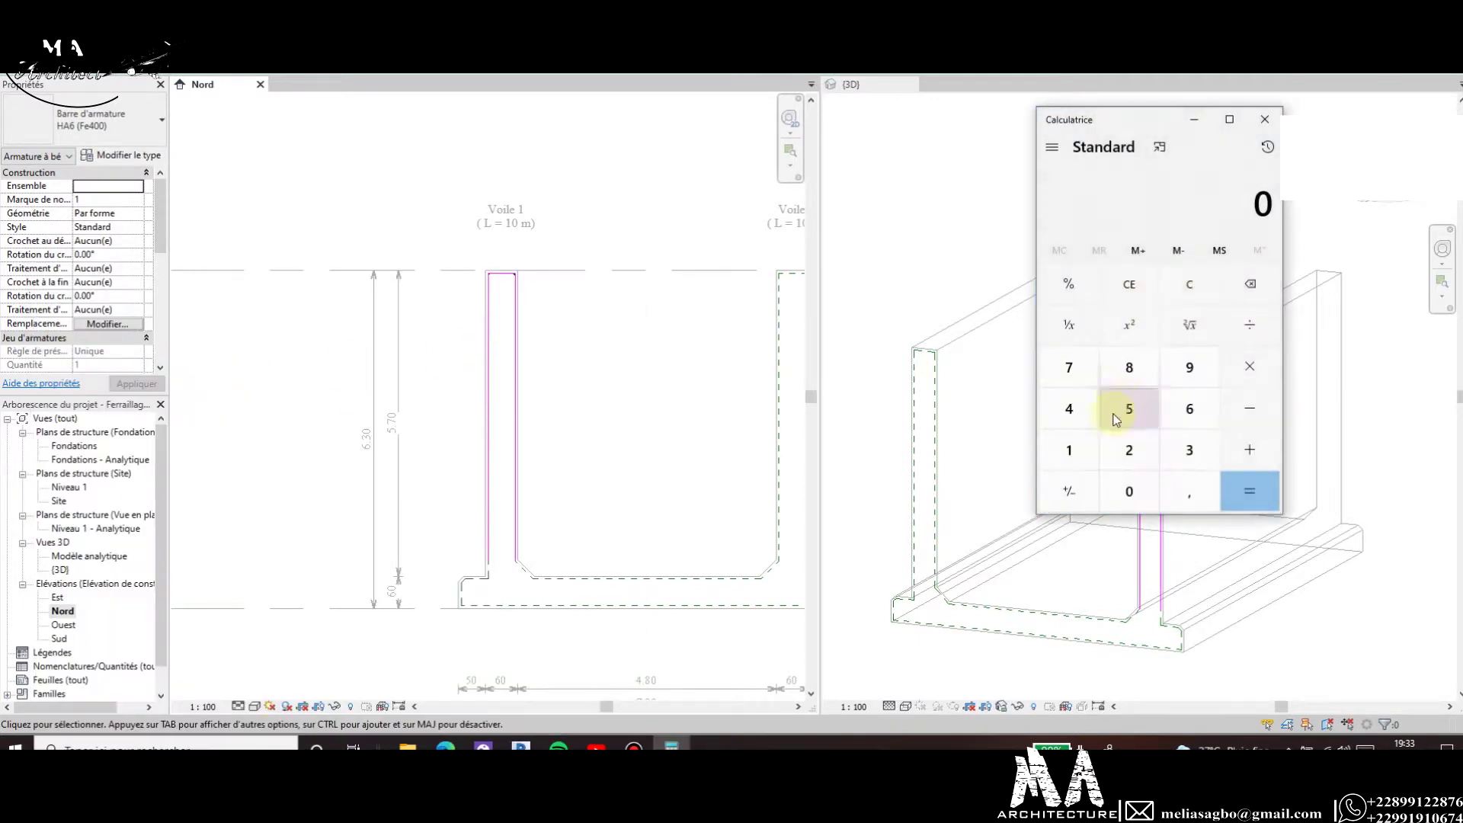
Compute (12 − 0,5) ÷ 2 = 5,75, then close Calculator.
click(1069, 450)
click(1129, 450)
click(1260, 417)
click(1147, 492)
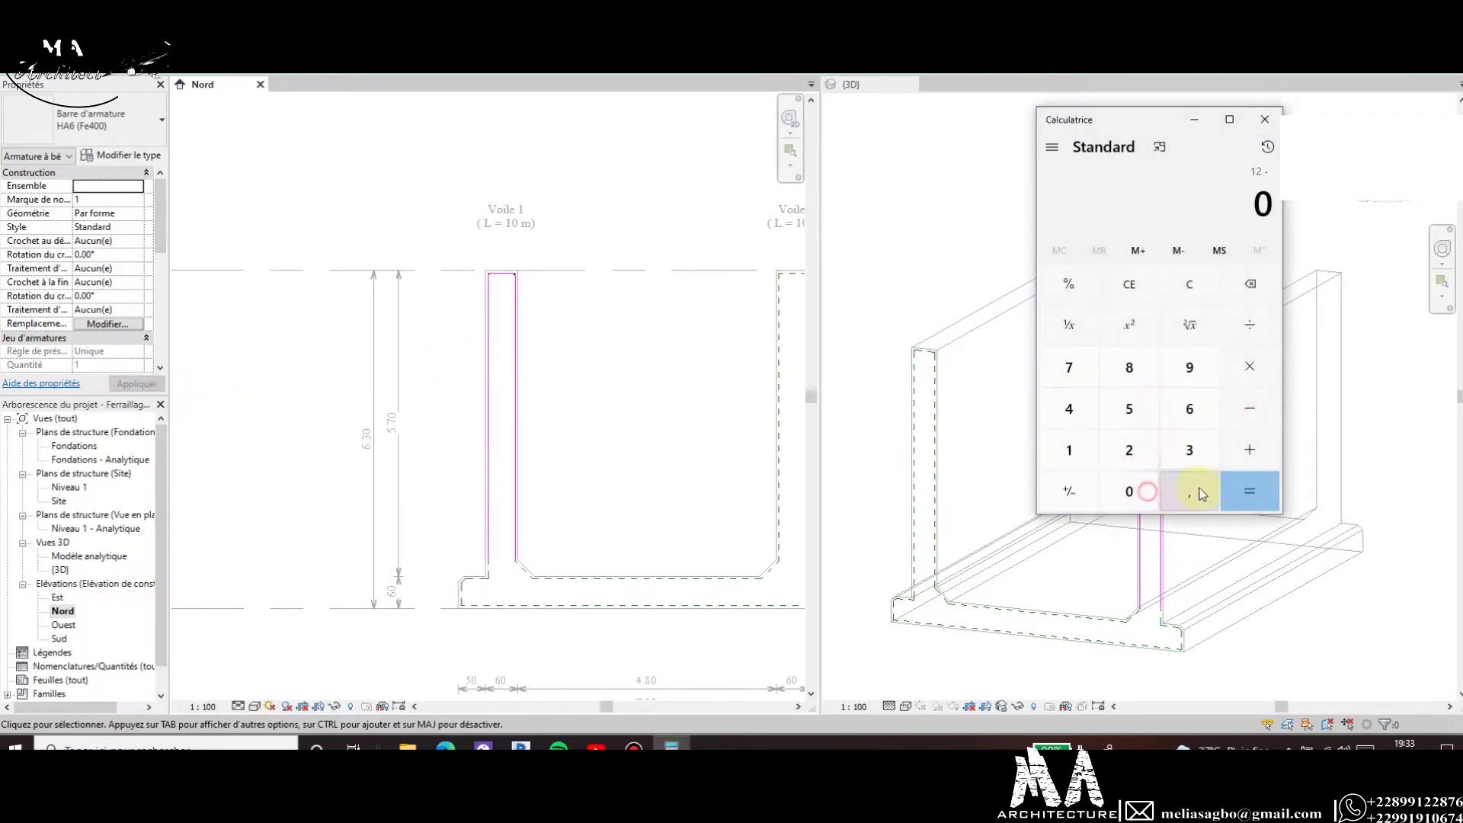
click(1129, 408)
click(1250, 324)
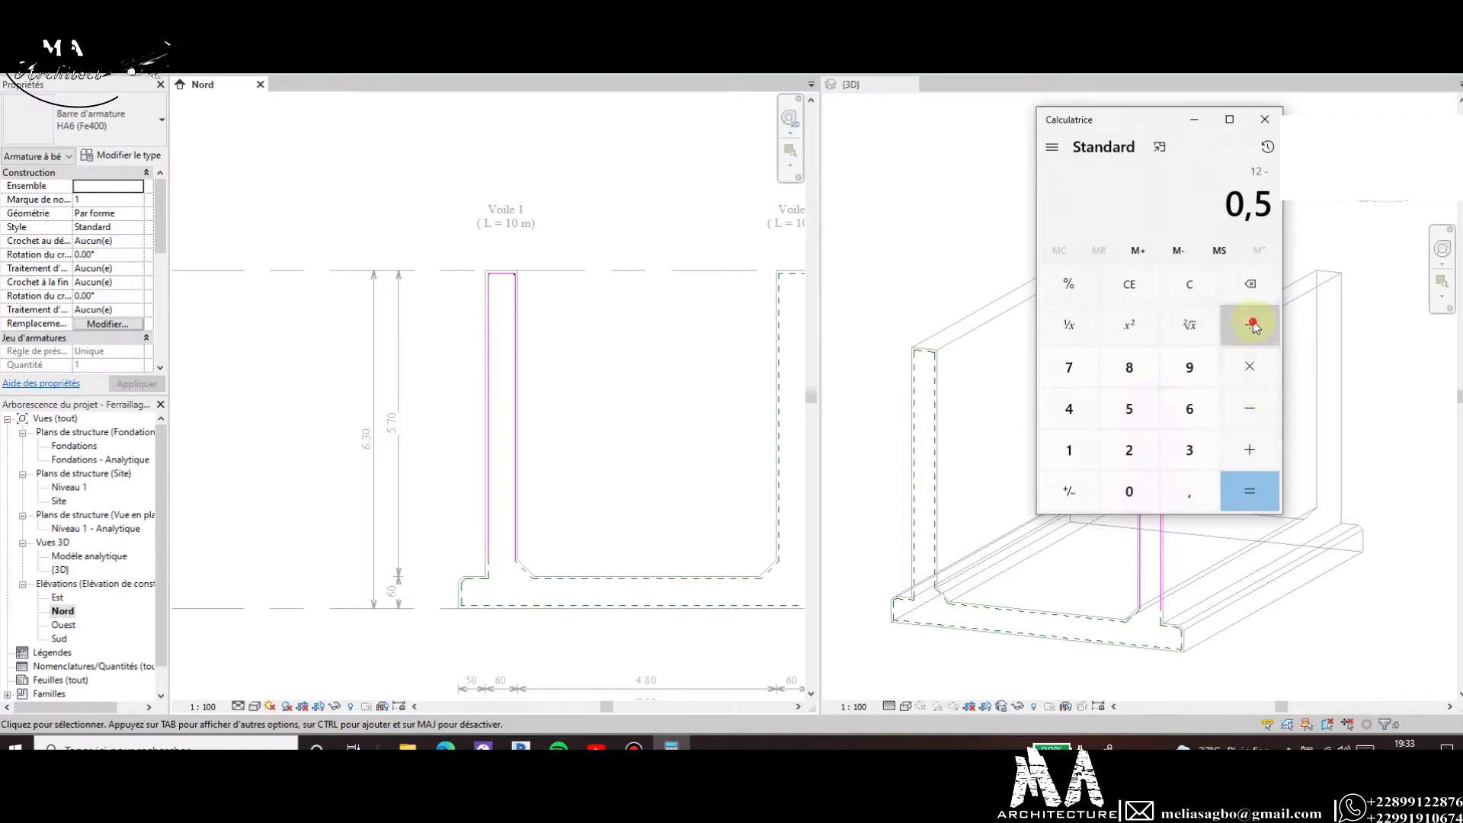
click(1129, 451)
click(1242, 489)
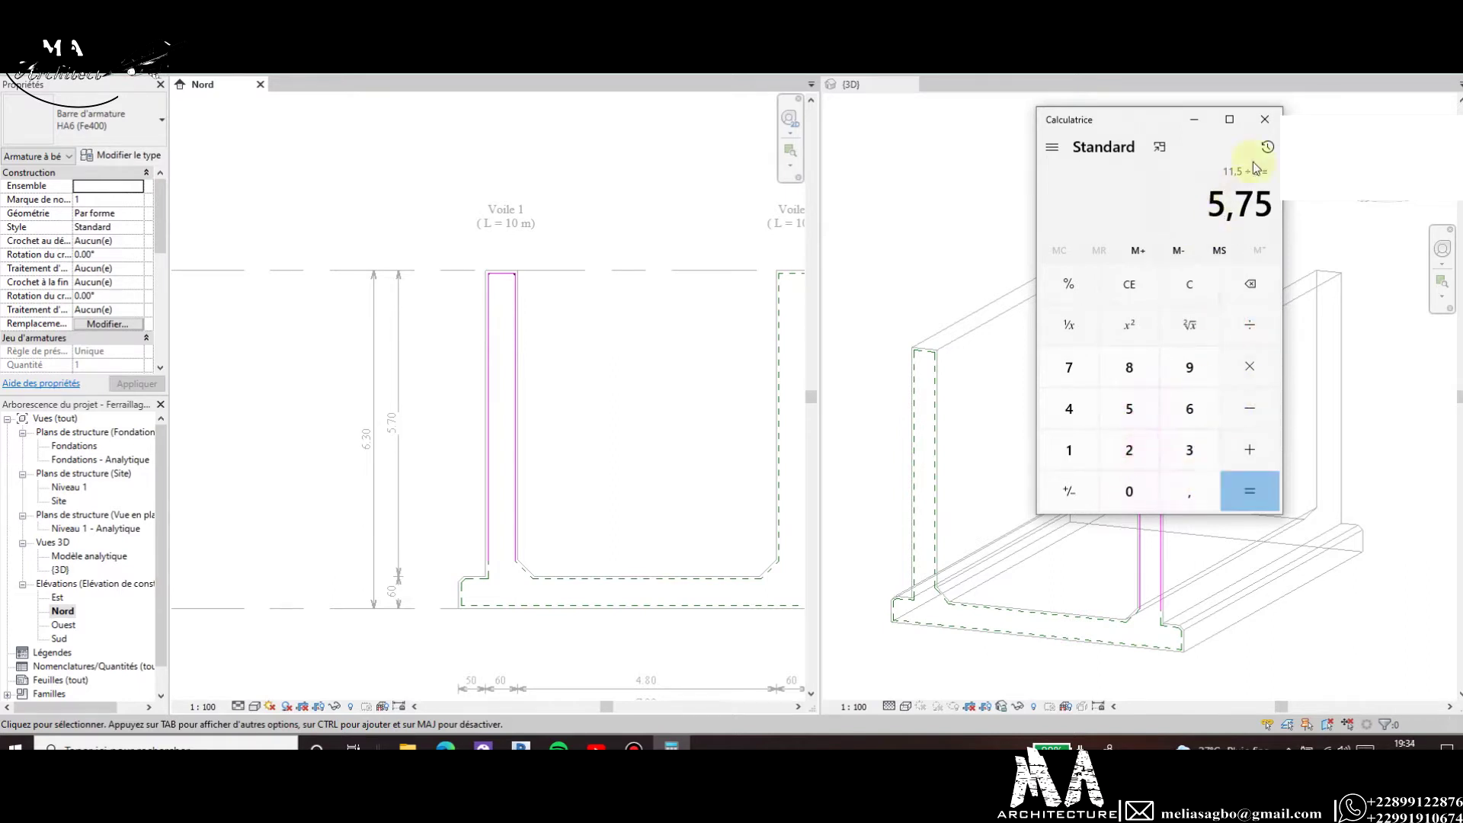
click(1256, 131)
scroll(476, 492, up, 2)
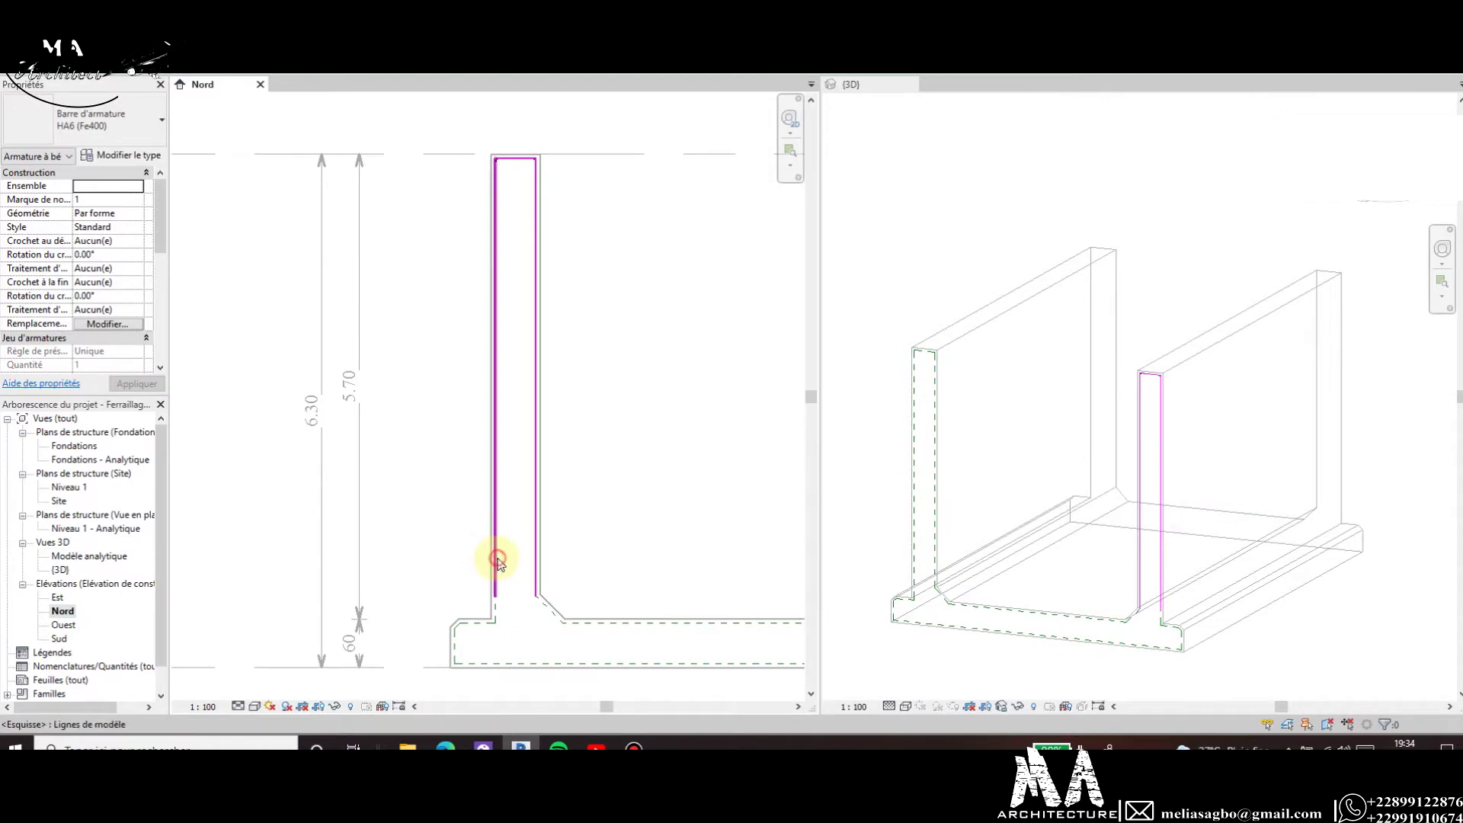
double_click(496, 557)
click(496, 557)
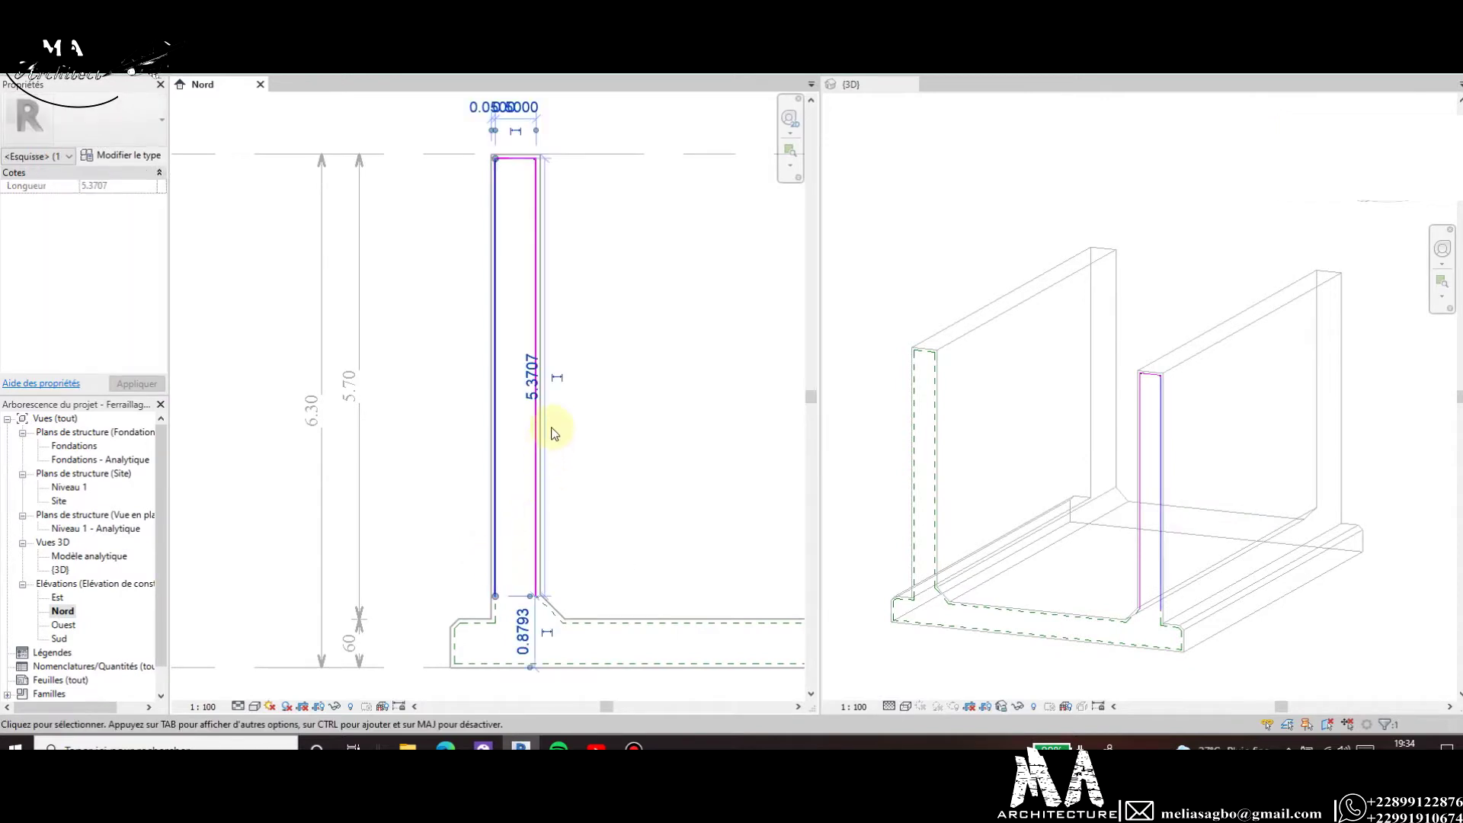
click(531, 390)
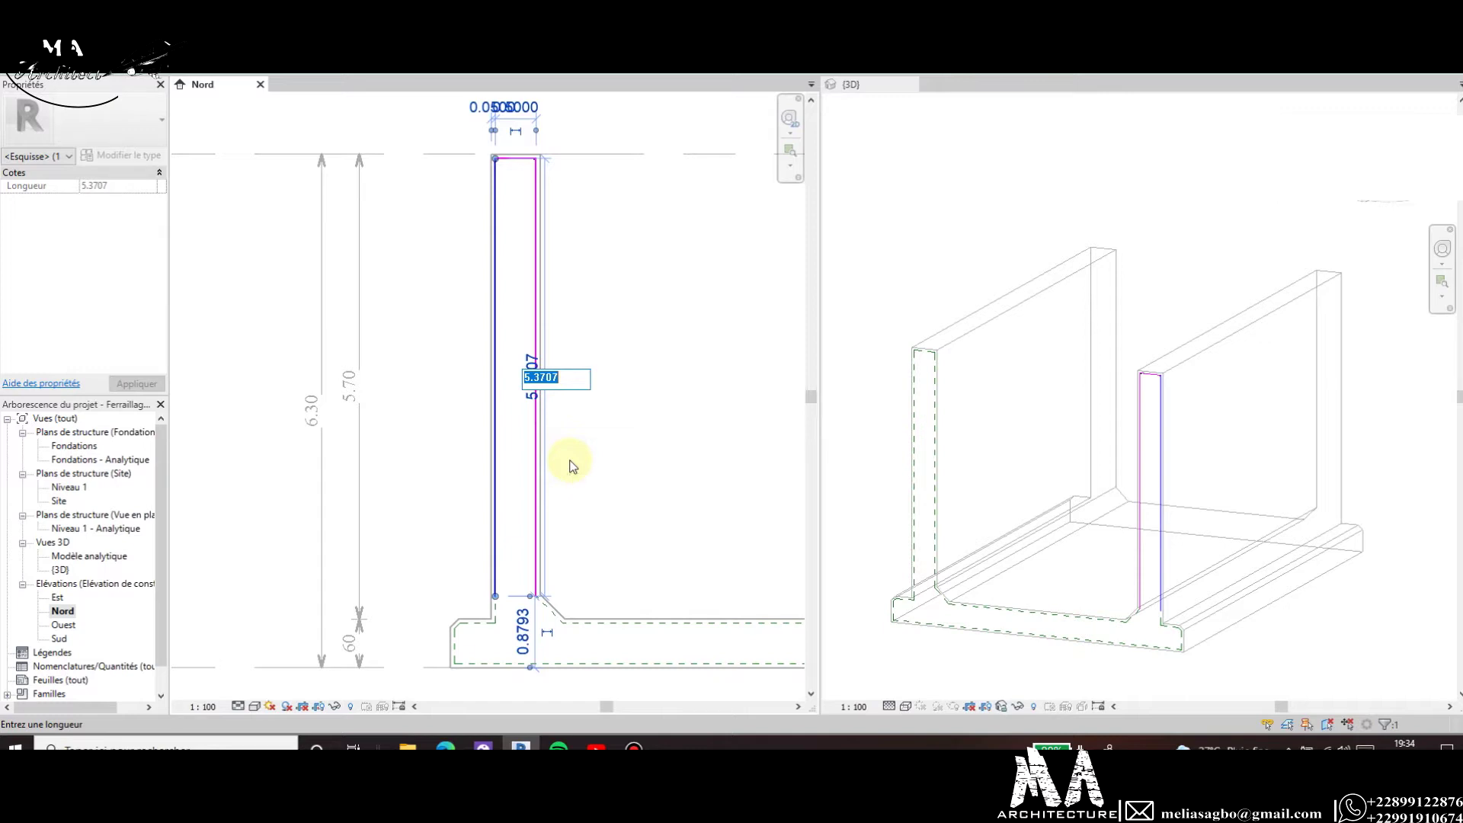
key(Return)
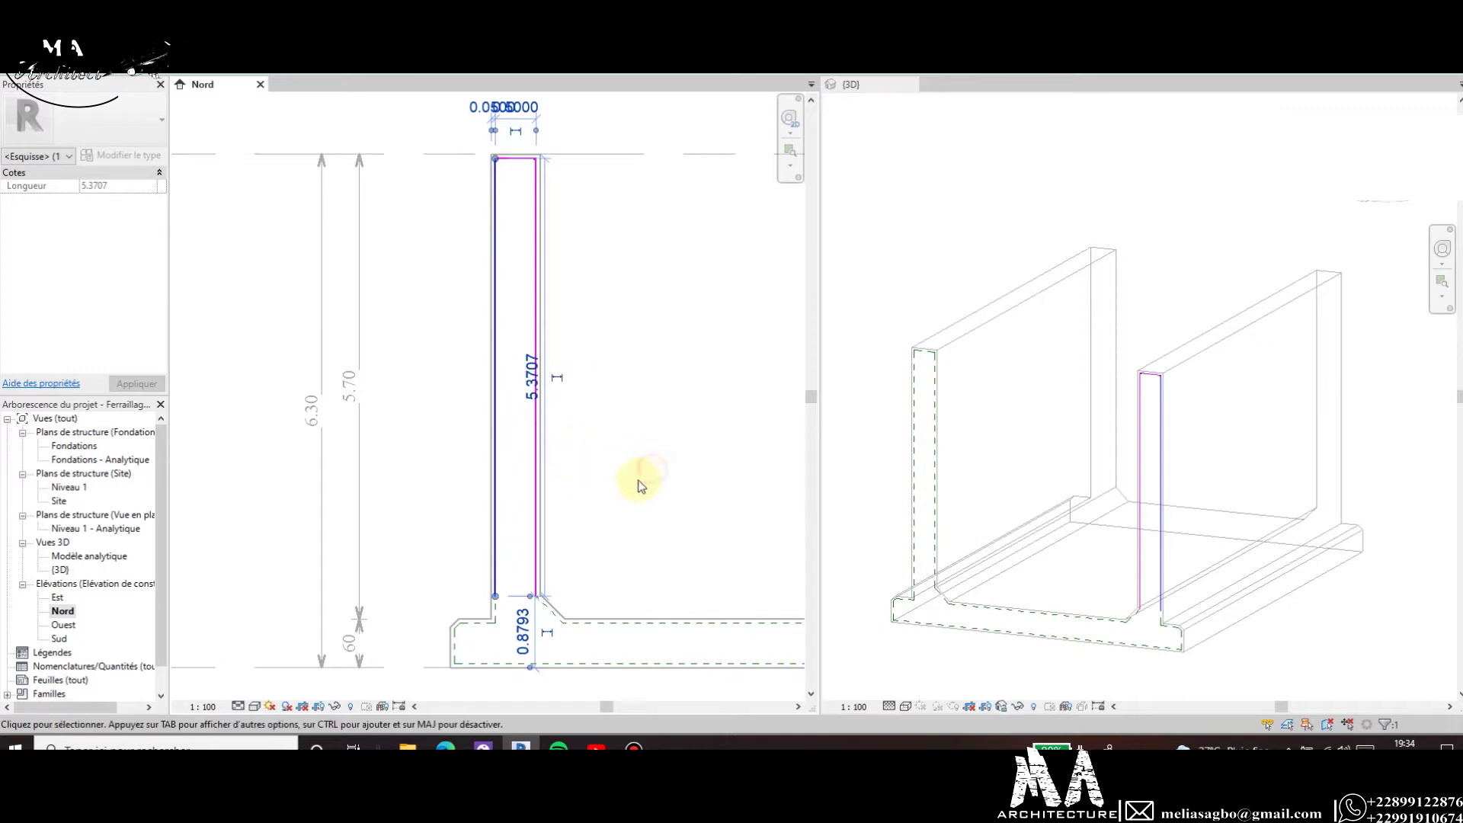
click(524, 560)
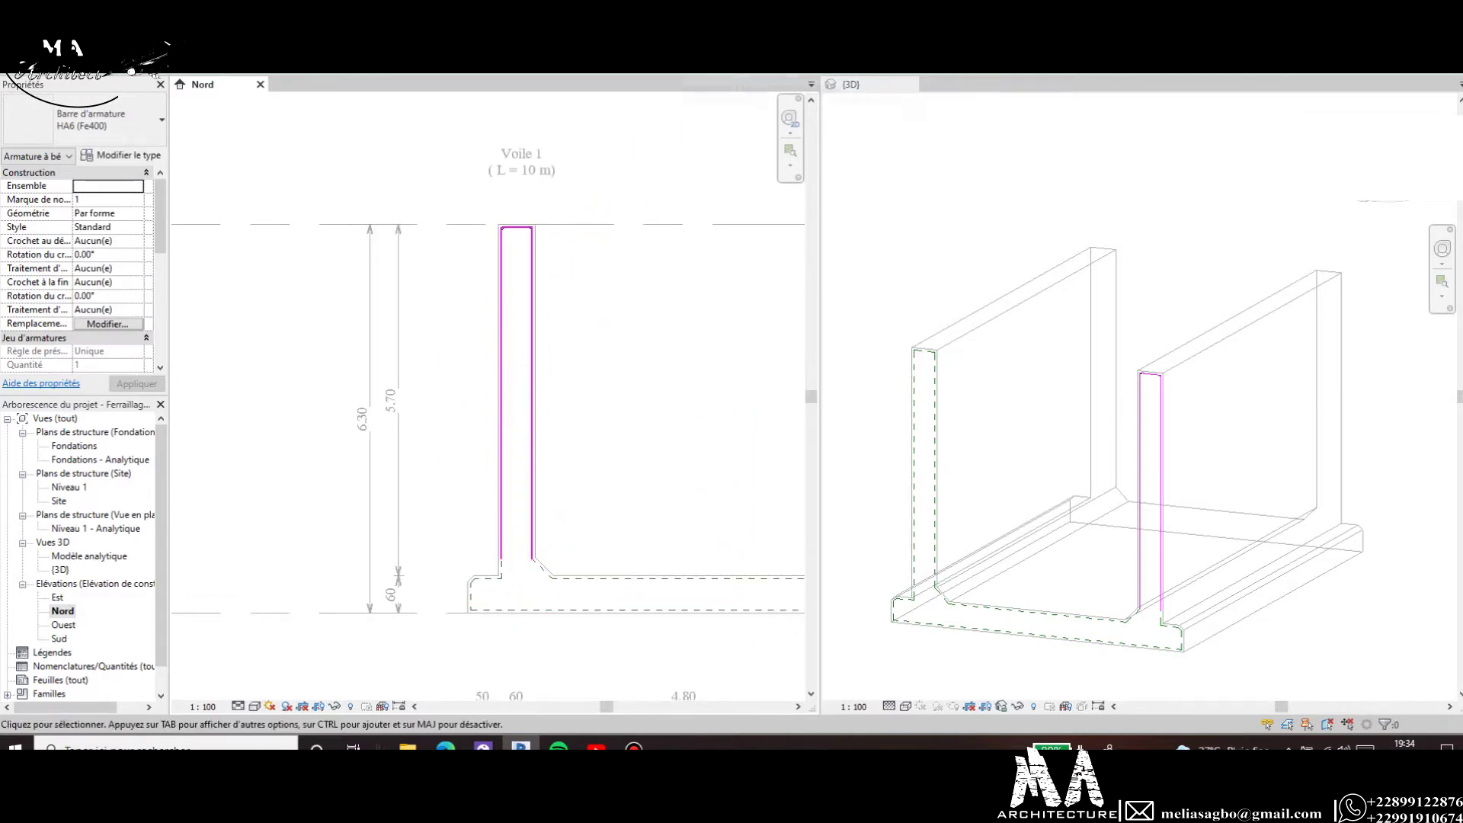
key(Return)
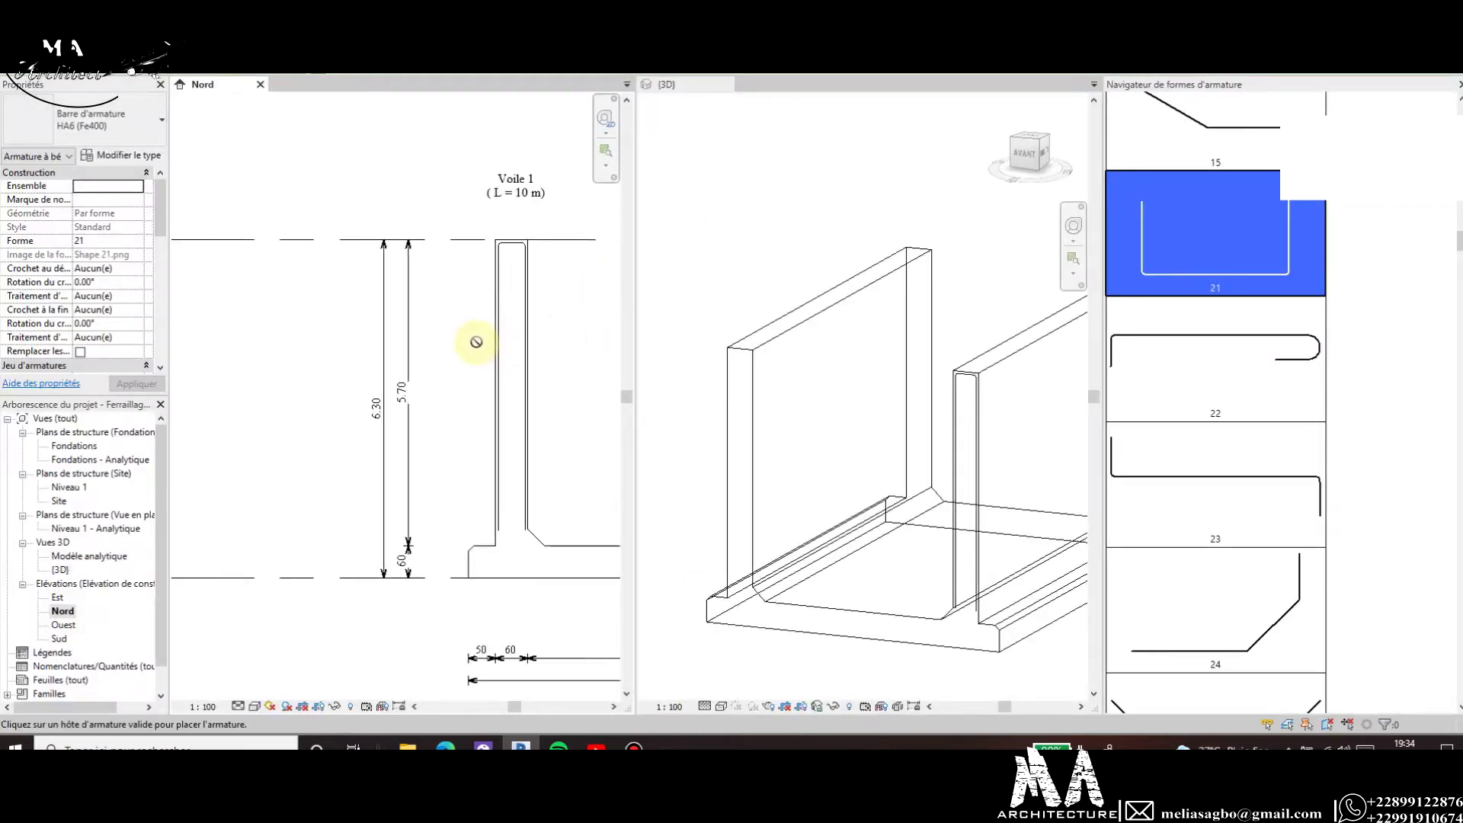
Finish placing the shape 21 HA6 U-bar in Voile 1 and exit the rebar tool.
scroll(476, 342, down, 1)
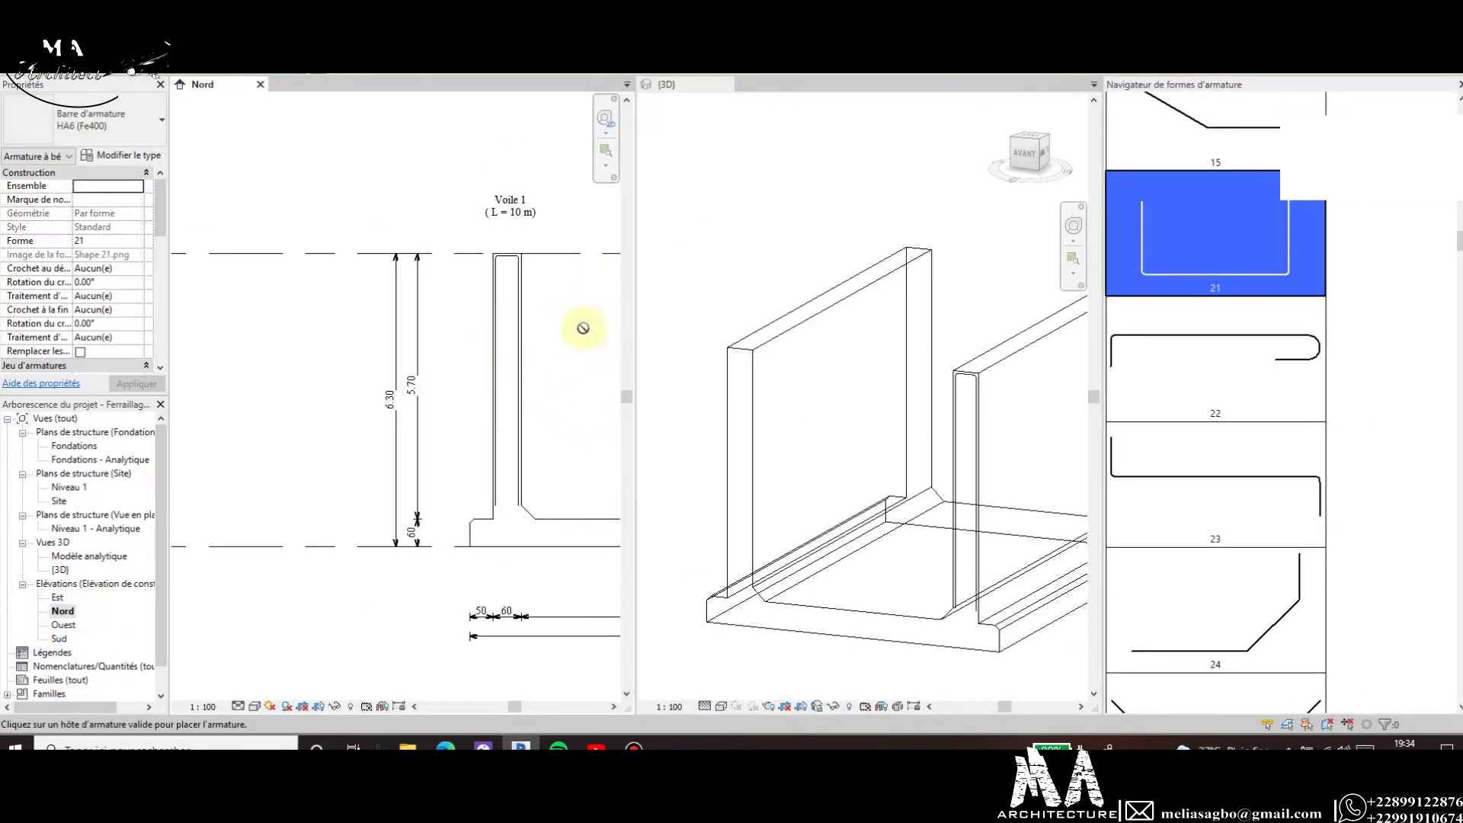
scroll(530, 533, up, 2)
scroll(503, 507, up, 2)
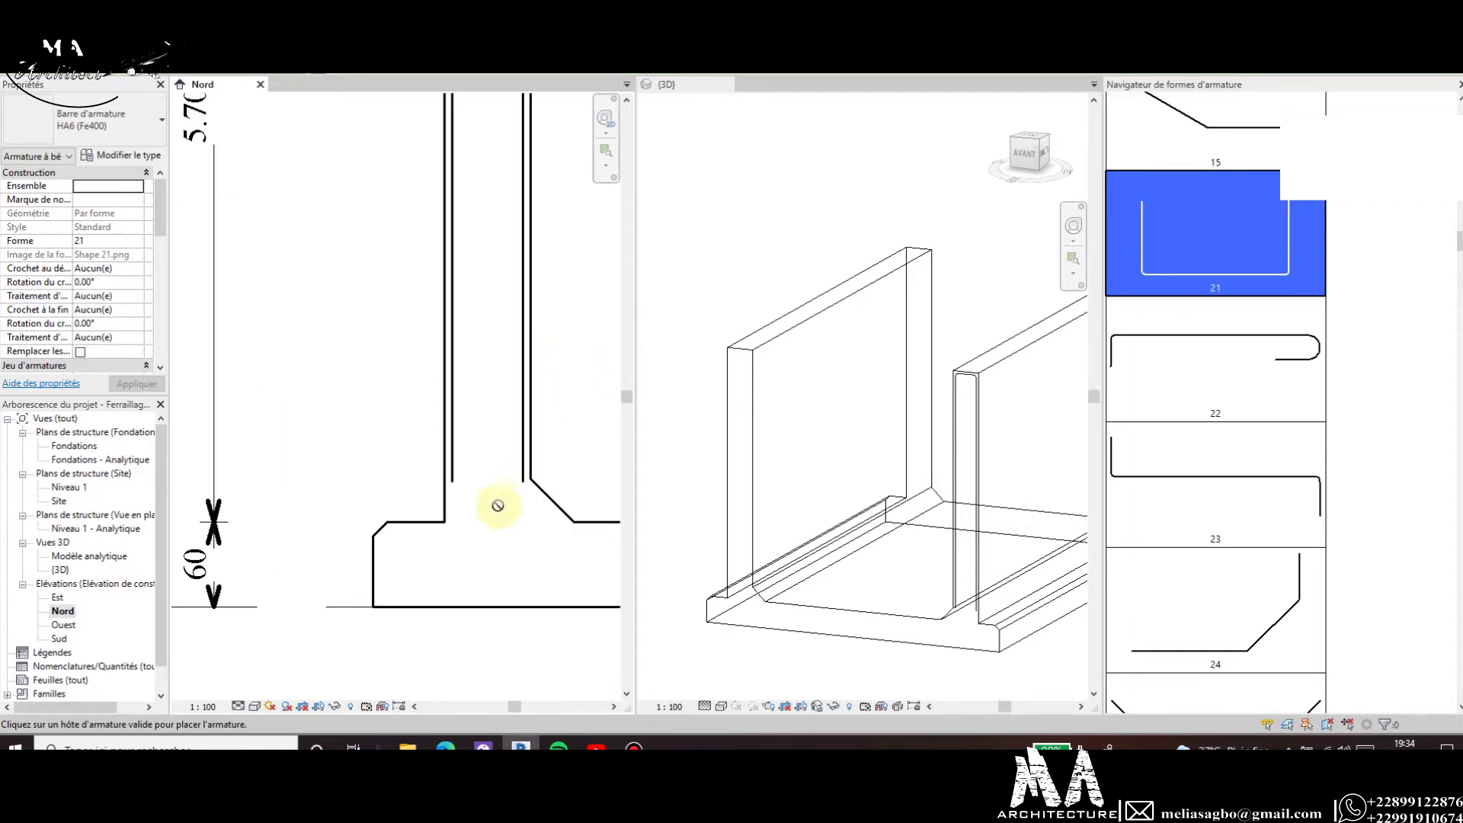
scroll(483, 473, down, 2)
scroll(503, 404, down, 2)
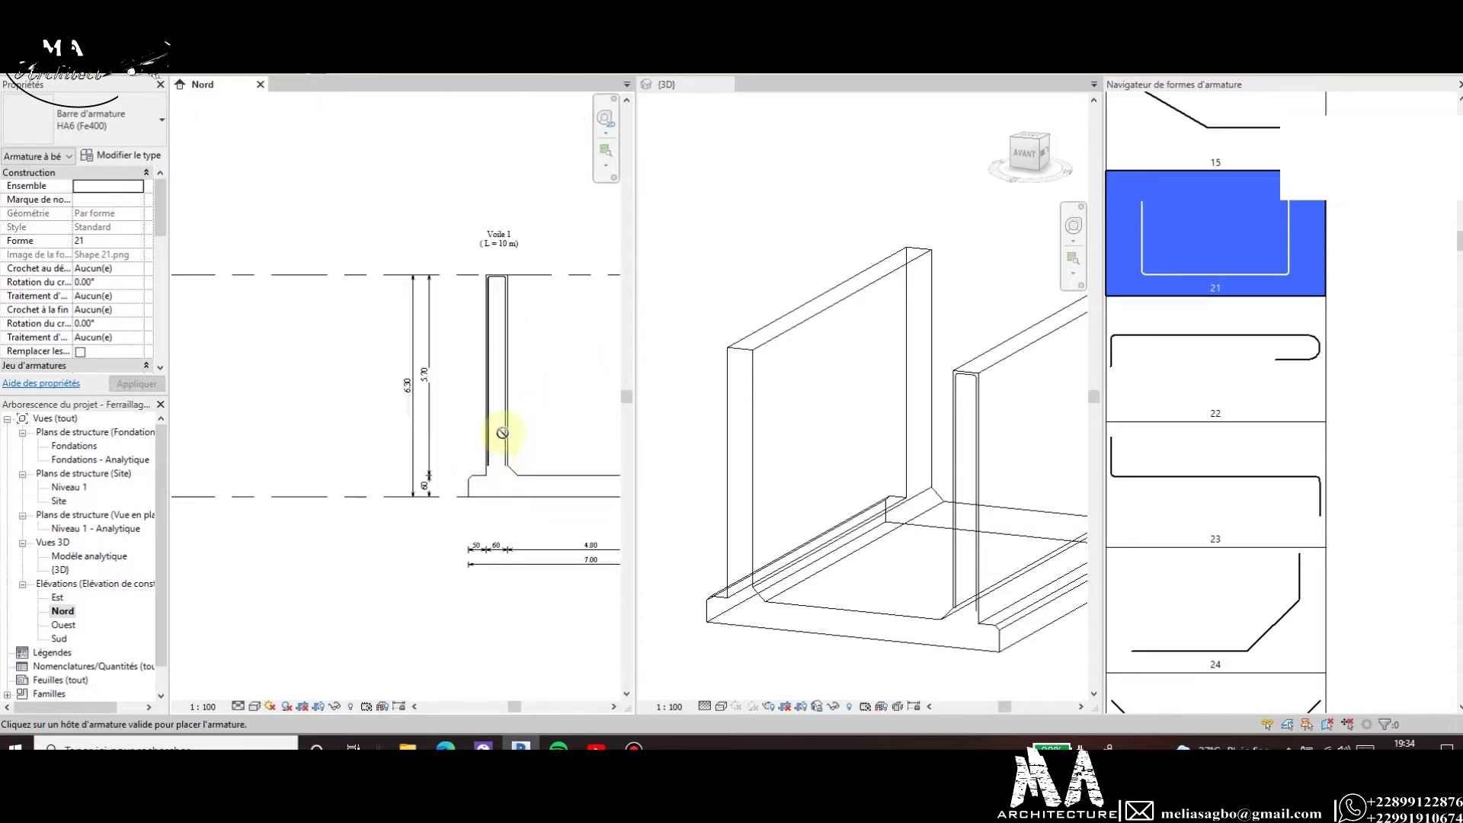
scroll(506, 382, up, 3)
scroll(506, 382, up, 2)
scroll(467, 242, down, 2)
scroll(480, 343, down, 2)
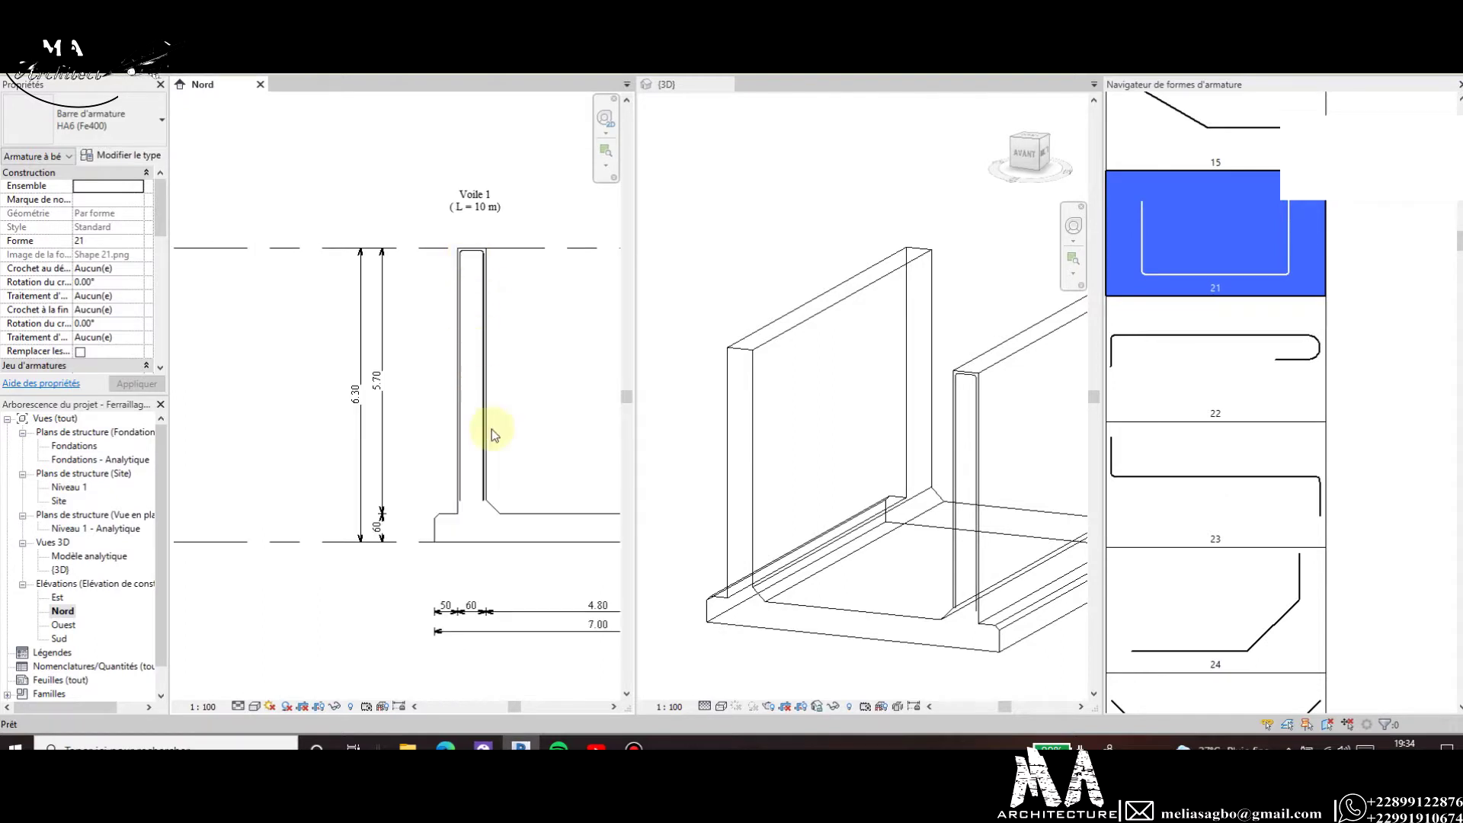
key(Escape)
scroll(478, 500, up, 3)
scroll(457, 503, up, 2)
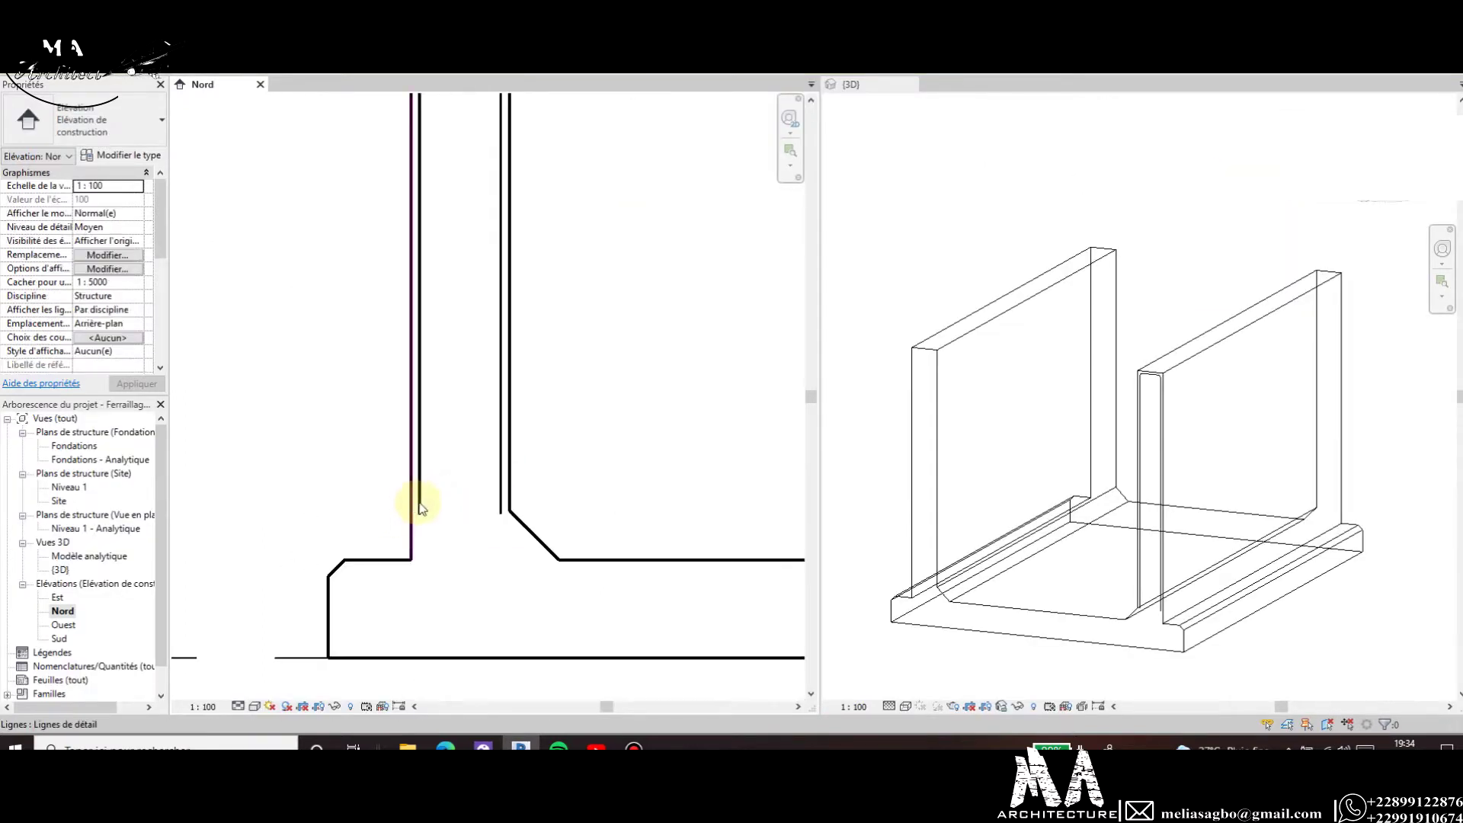
scroll(461, 545, down, 3)
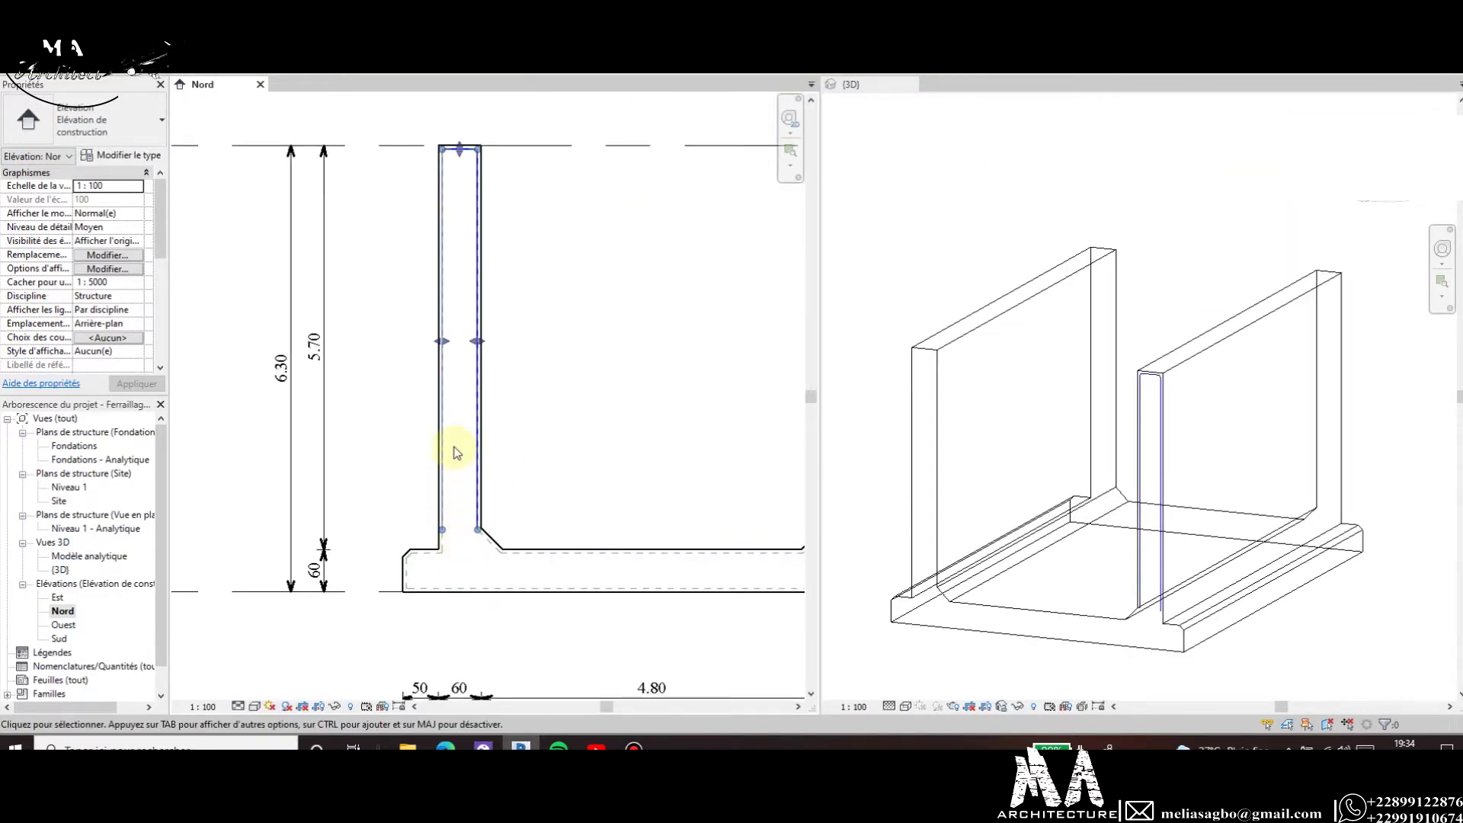
Distribute the U-bar as a set along Voile 1's full length.
click(461, 487)
scroll(463, 485, up, 3)
scroll(457, 507, down, 3)
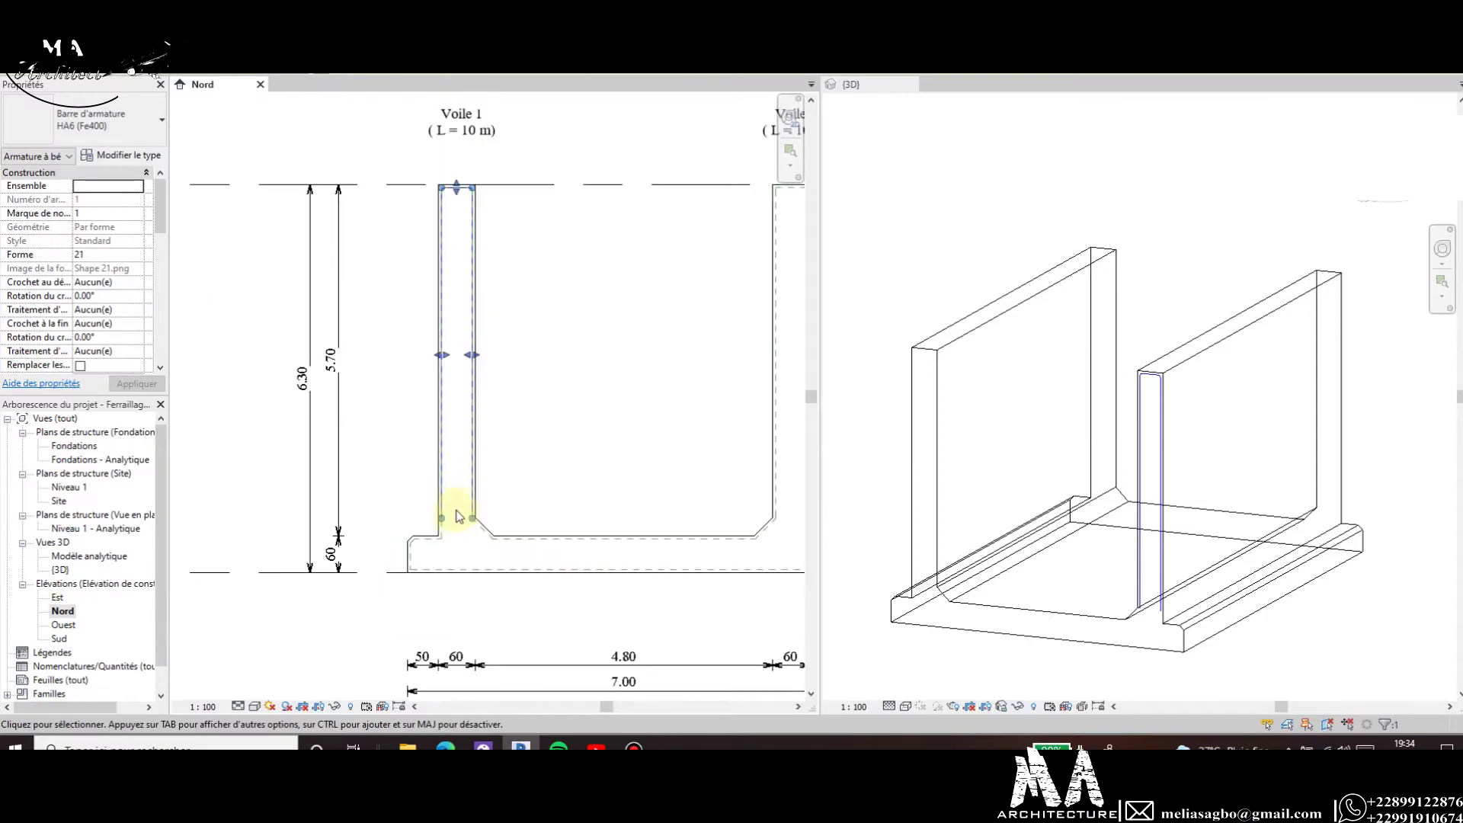
scroll(458, 519, up, 3)
scroll(458, 524, down, 2)
scroll(461, 496, up, 1)
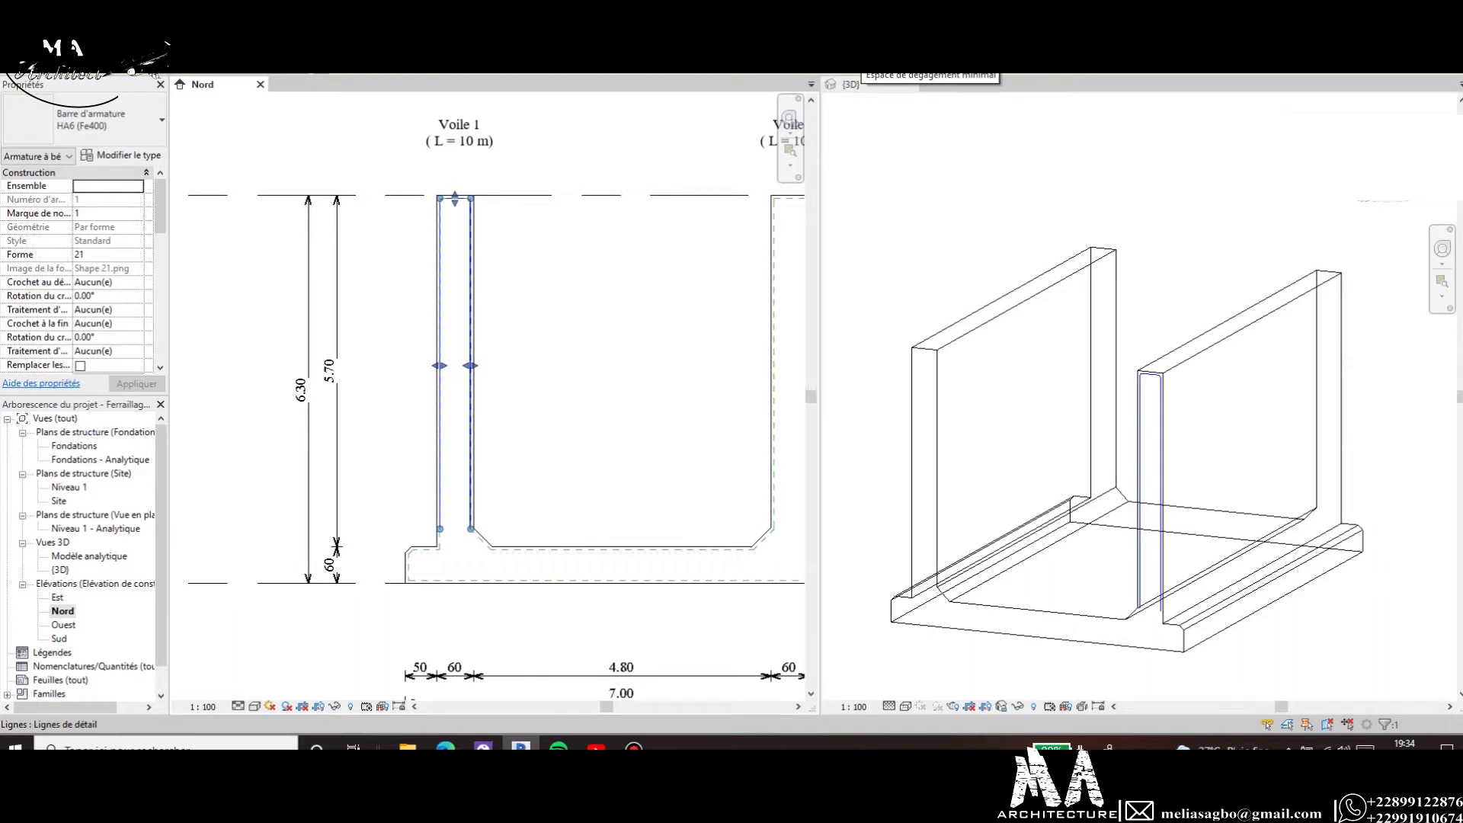
click(936, 77)
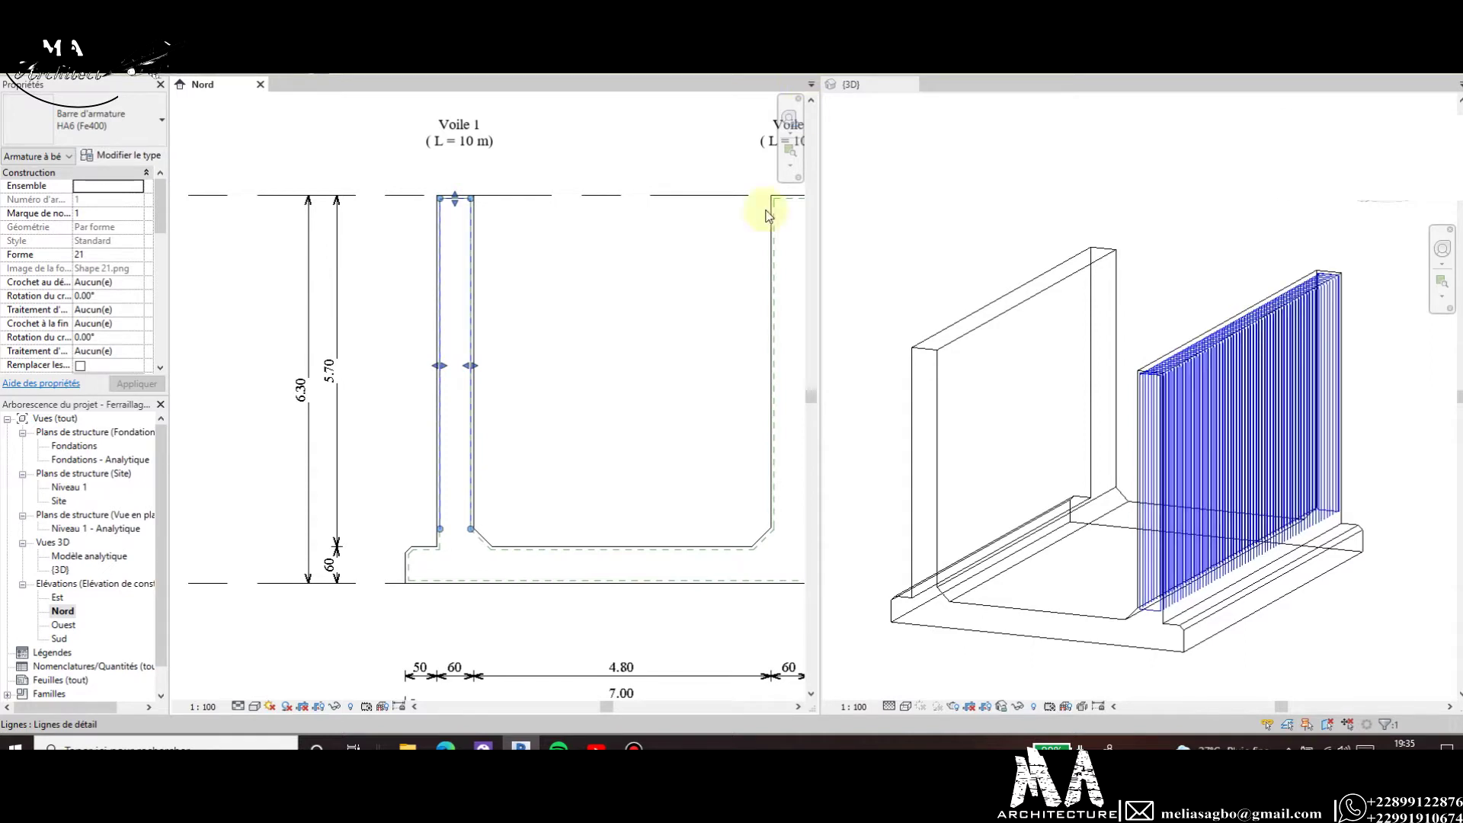
click(548, 302)
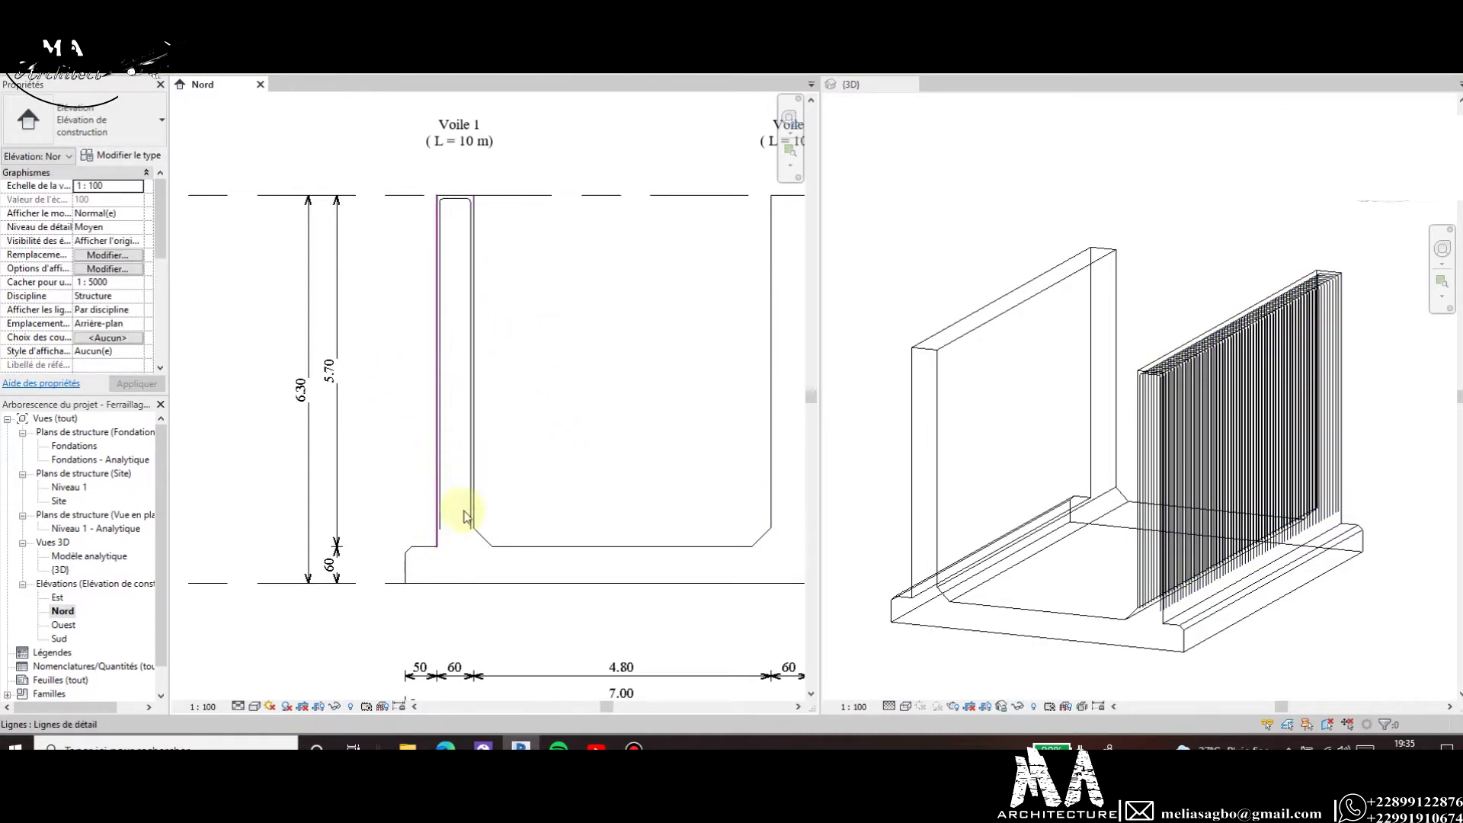
Select the shape 21 U-bar in Voile 1, then release the selection.
scroll(459, 518, up, 2)
scroll(458, 518, down, 2)
scroll(460, 495, up, 1)
scroll(460, 485, down, 1)
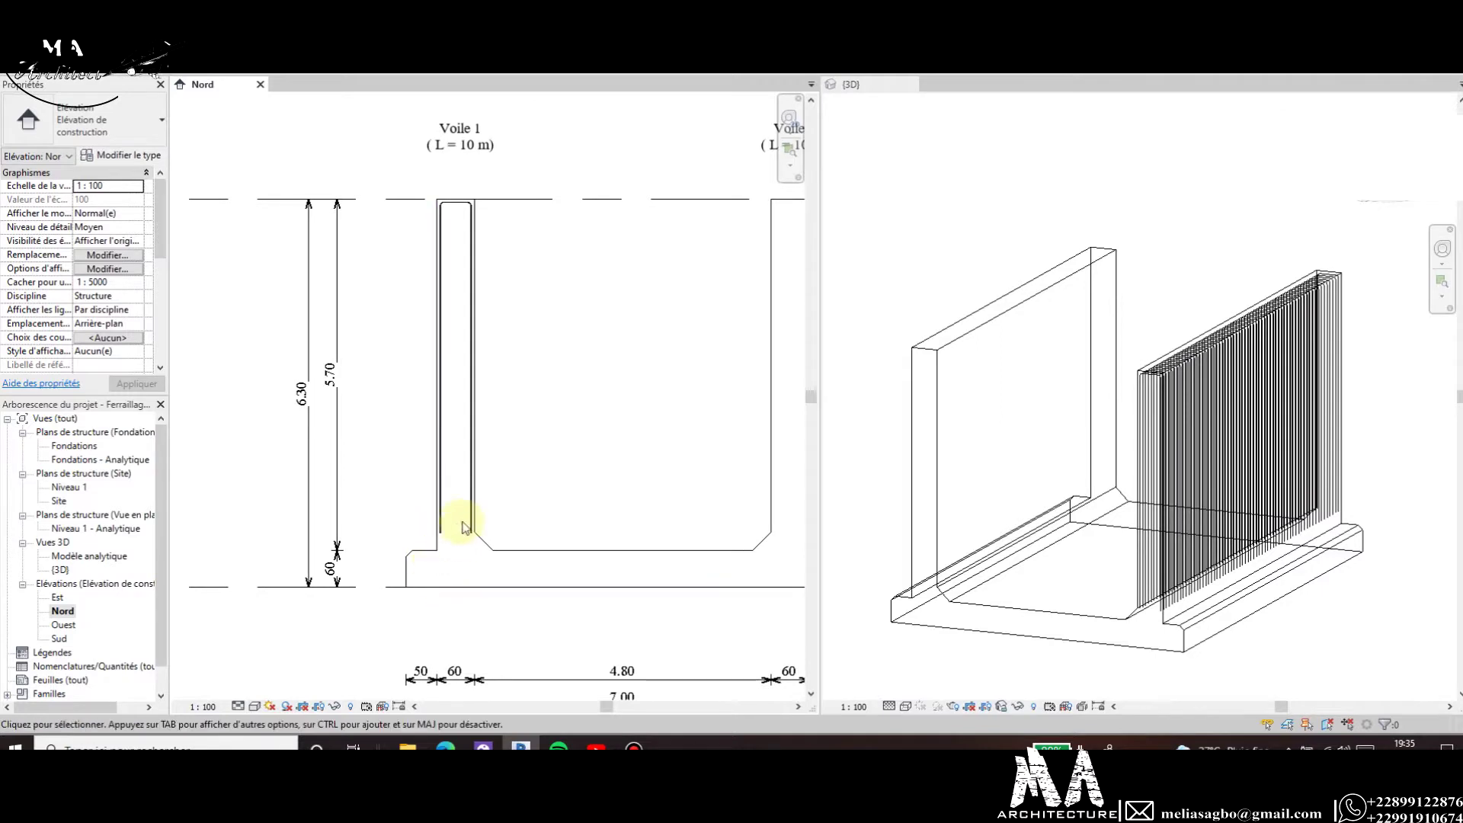
scroll(459, 526, up, 2)
scroll(446, 554, up, 2)
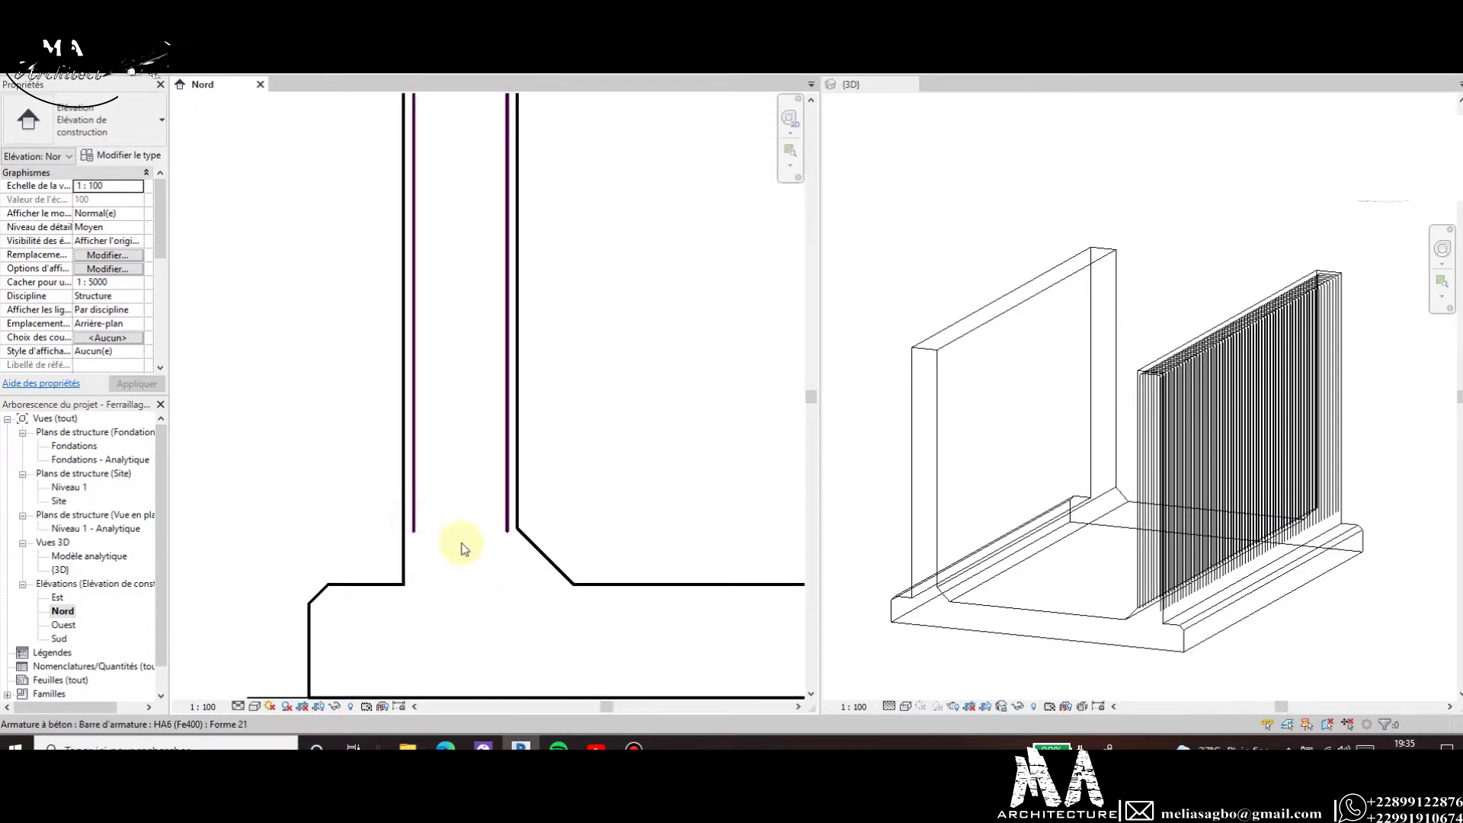
scroll(461, 545, down, 3)
click(458, 538)
scroll(463, 516, up, 2)
key(Escape)
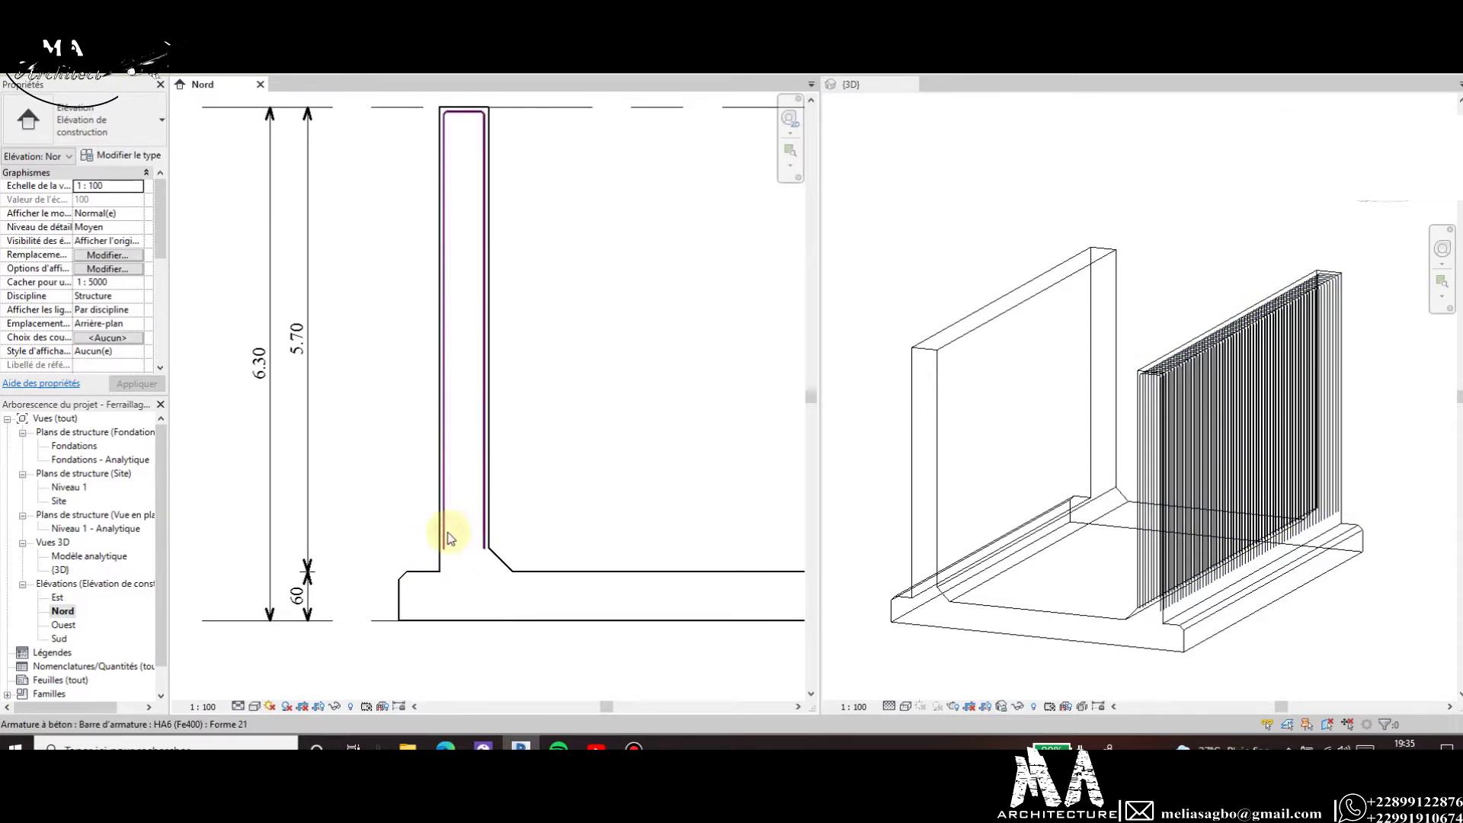
Set the rebar set's type to HA12 (Fe400) with shape 21.
click(448, 538)
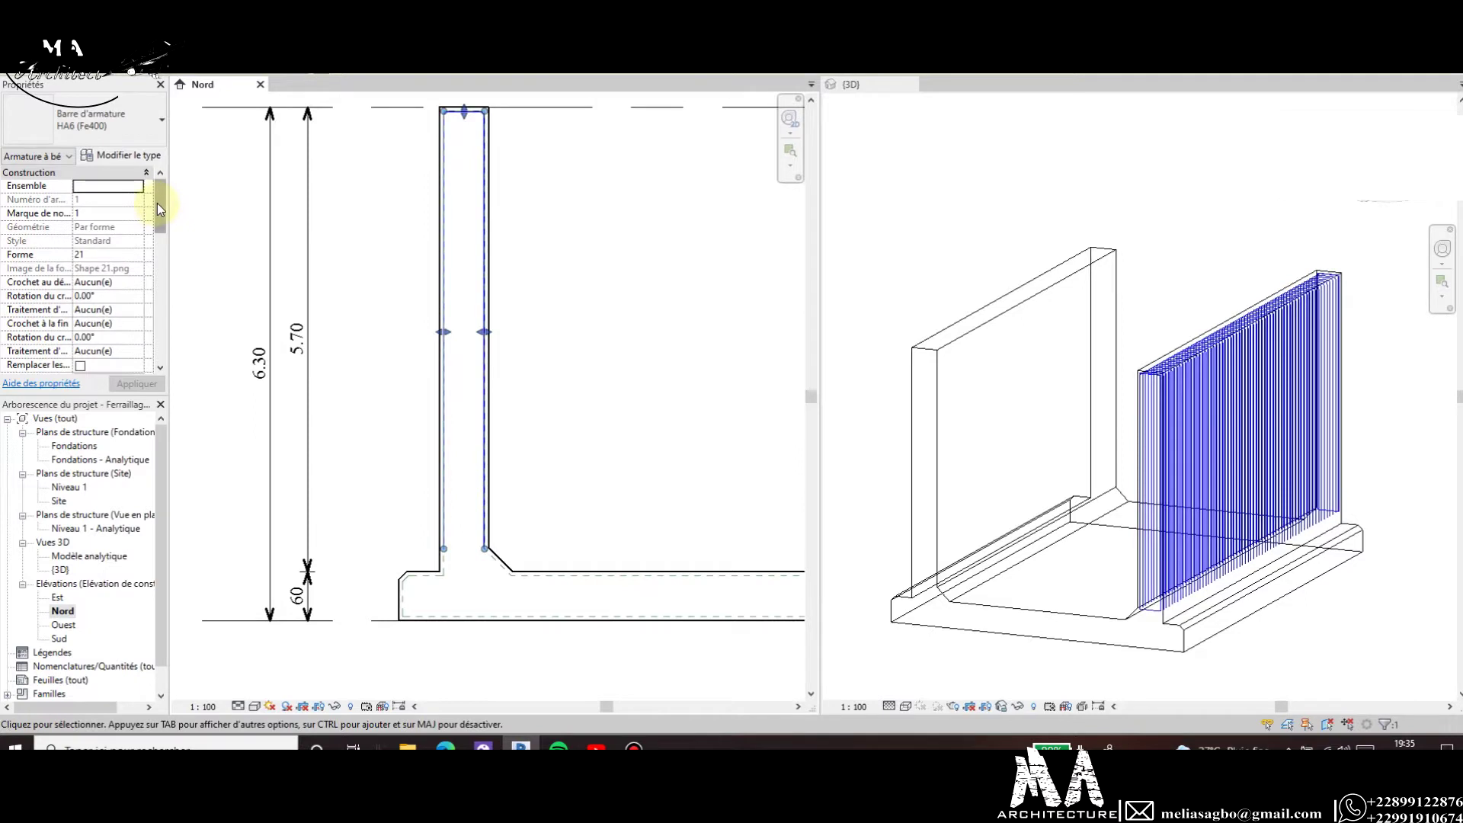
click(113, 186)
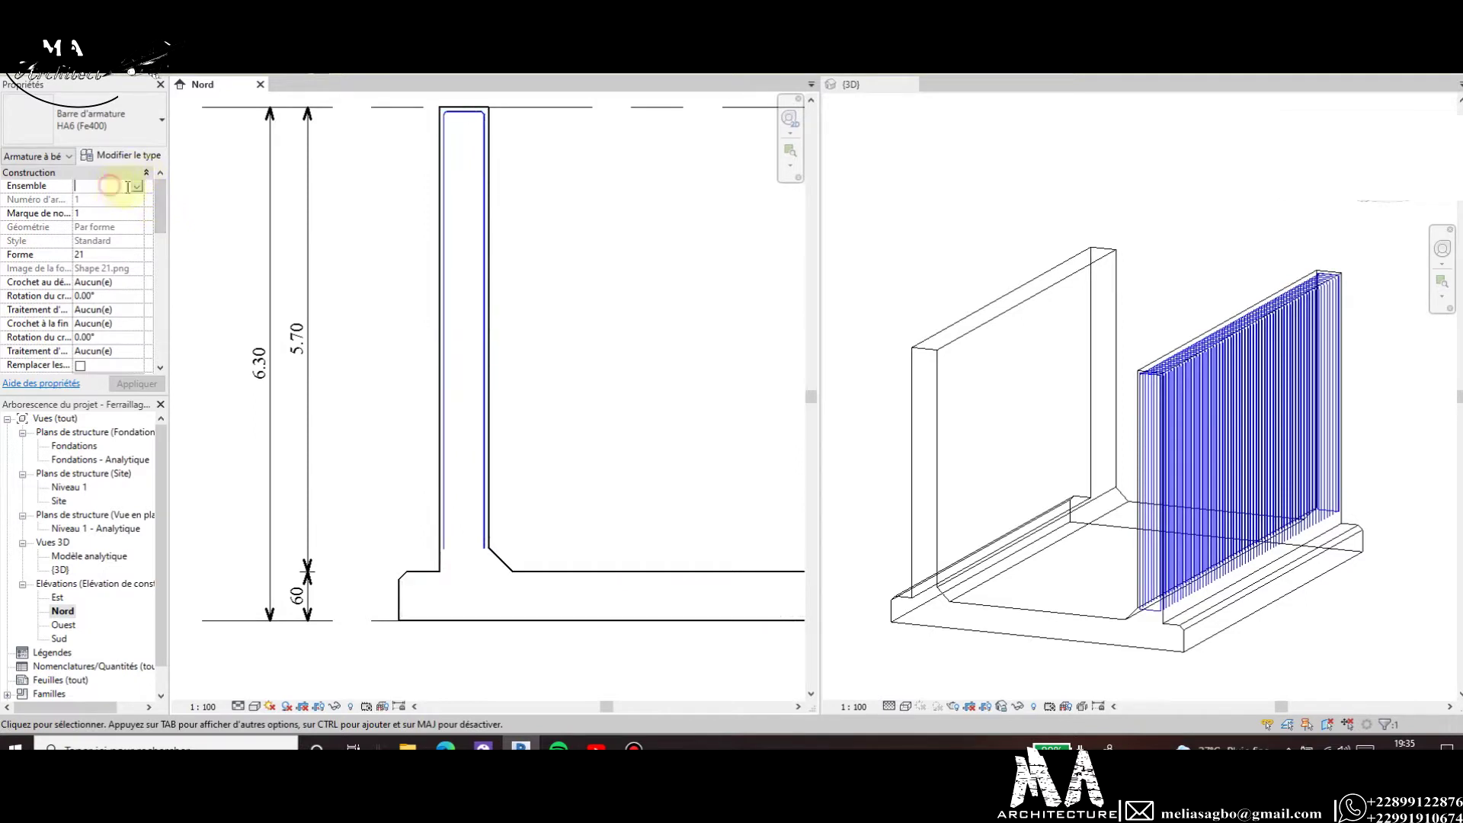
click(150, 137)
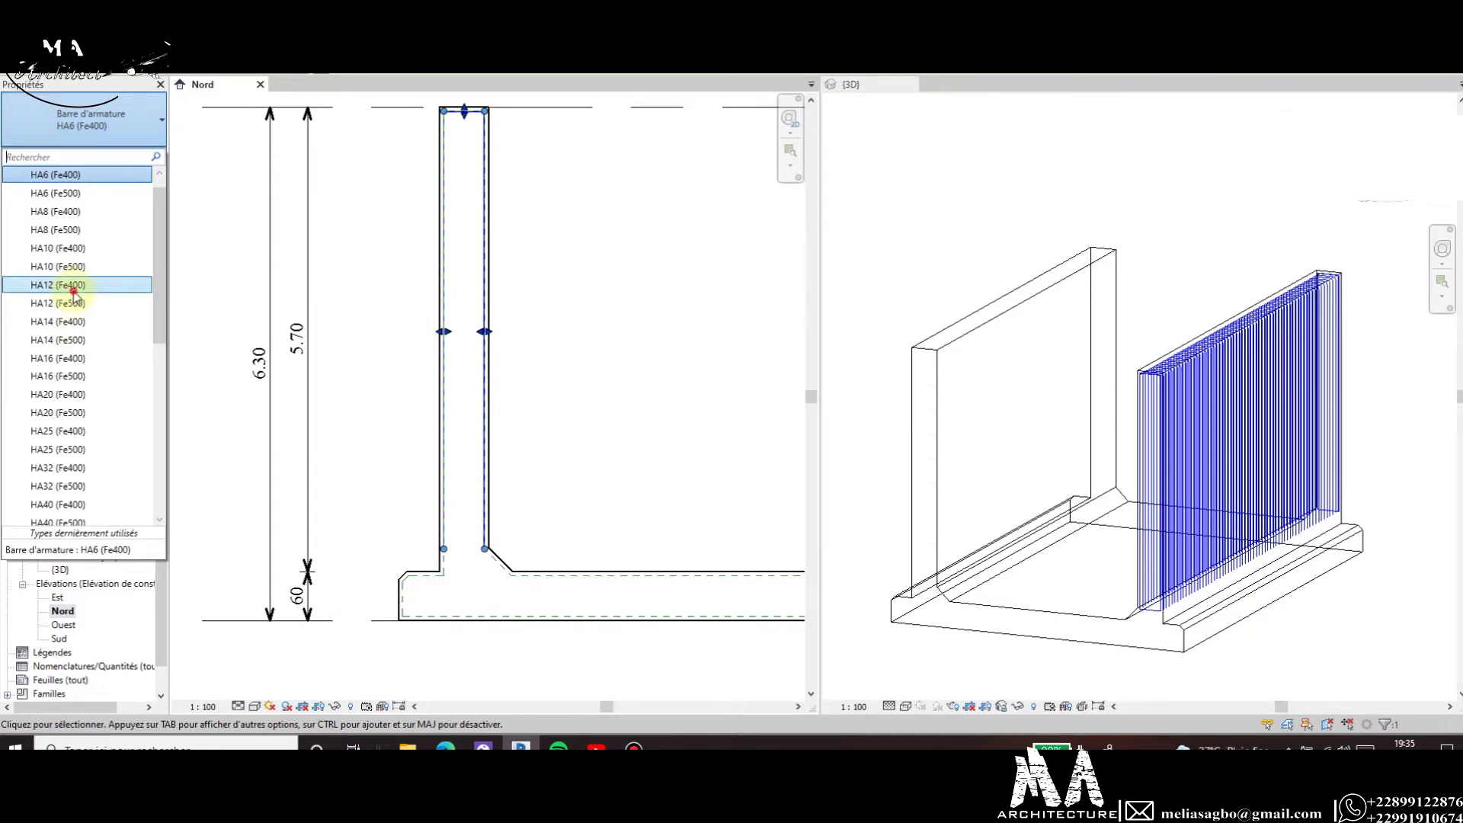
key(Escape)
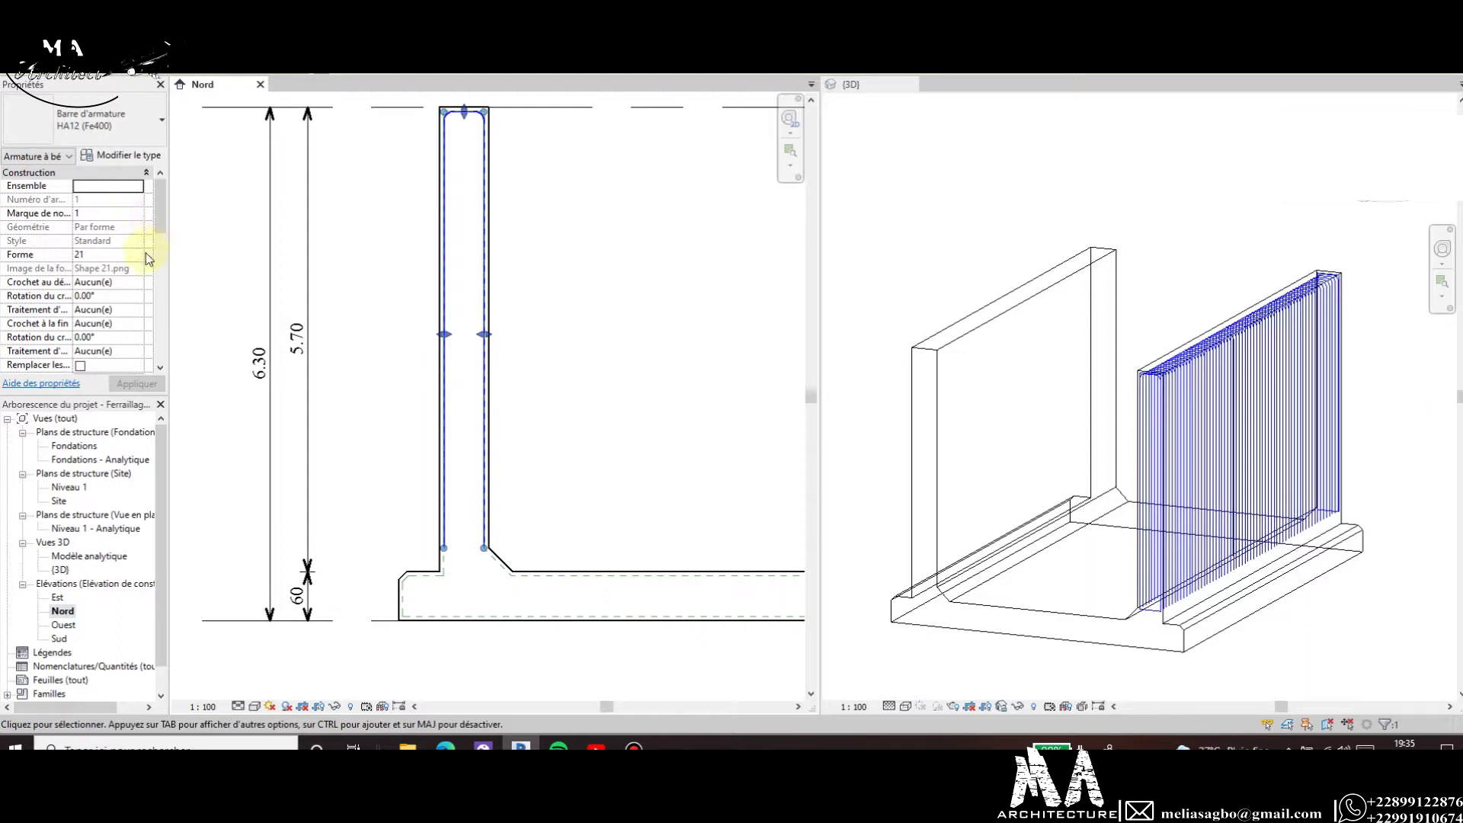
click(145, 255)
click(140, 255)
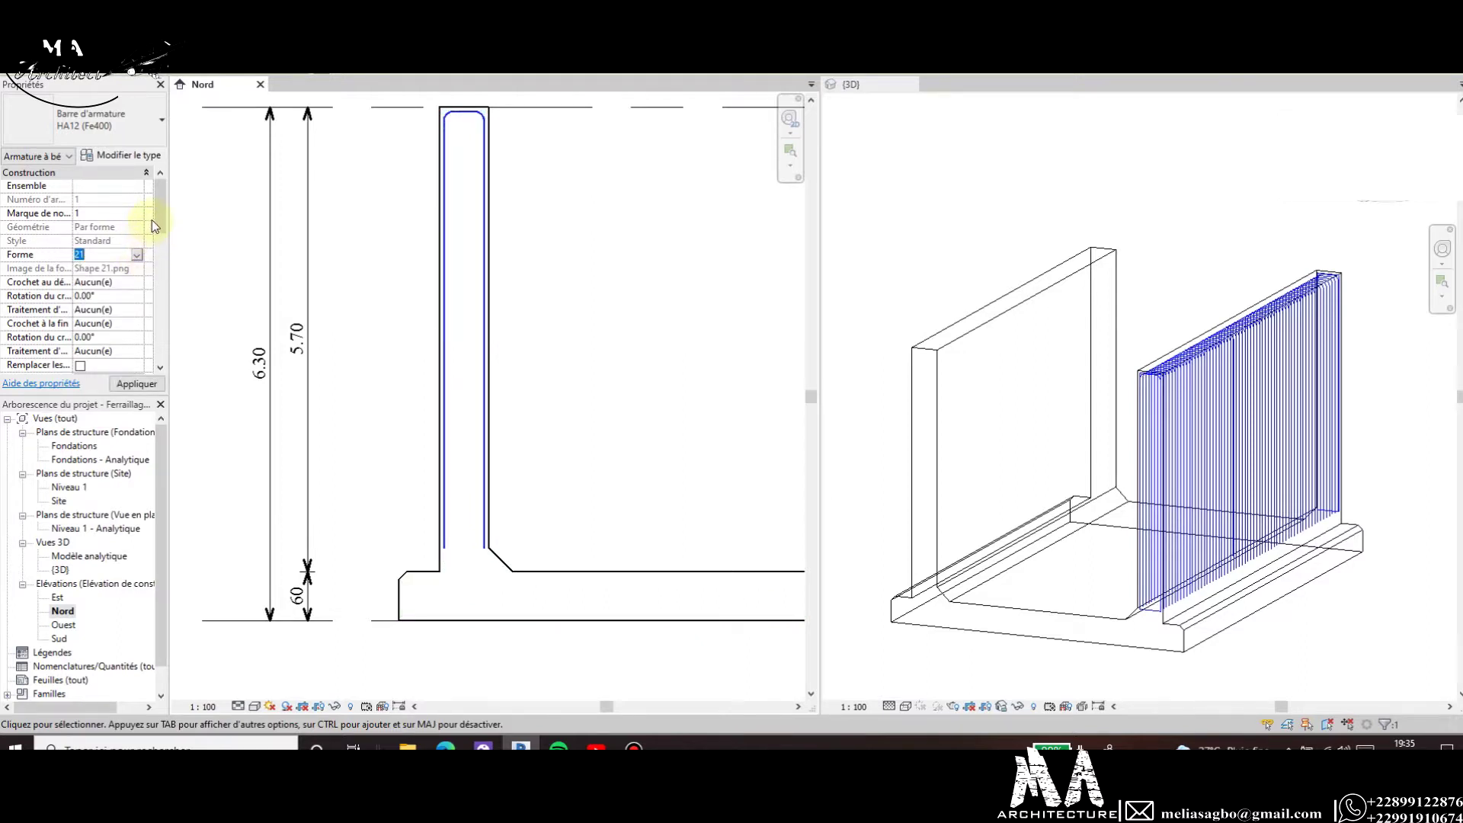
click(336, 263)
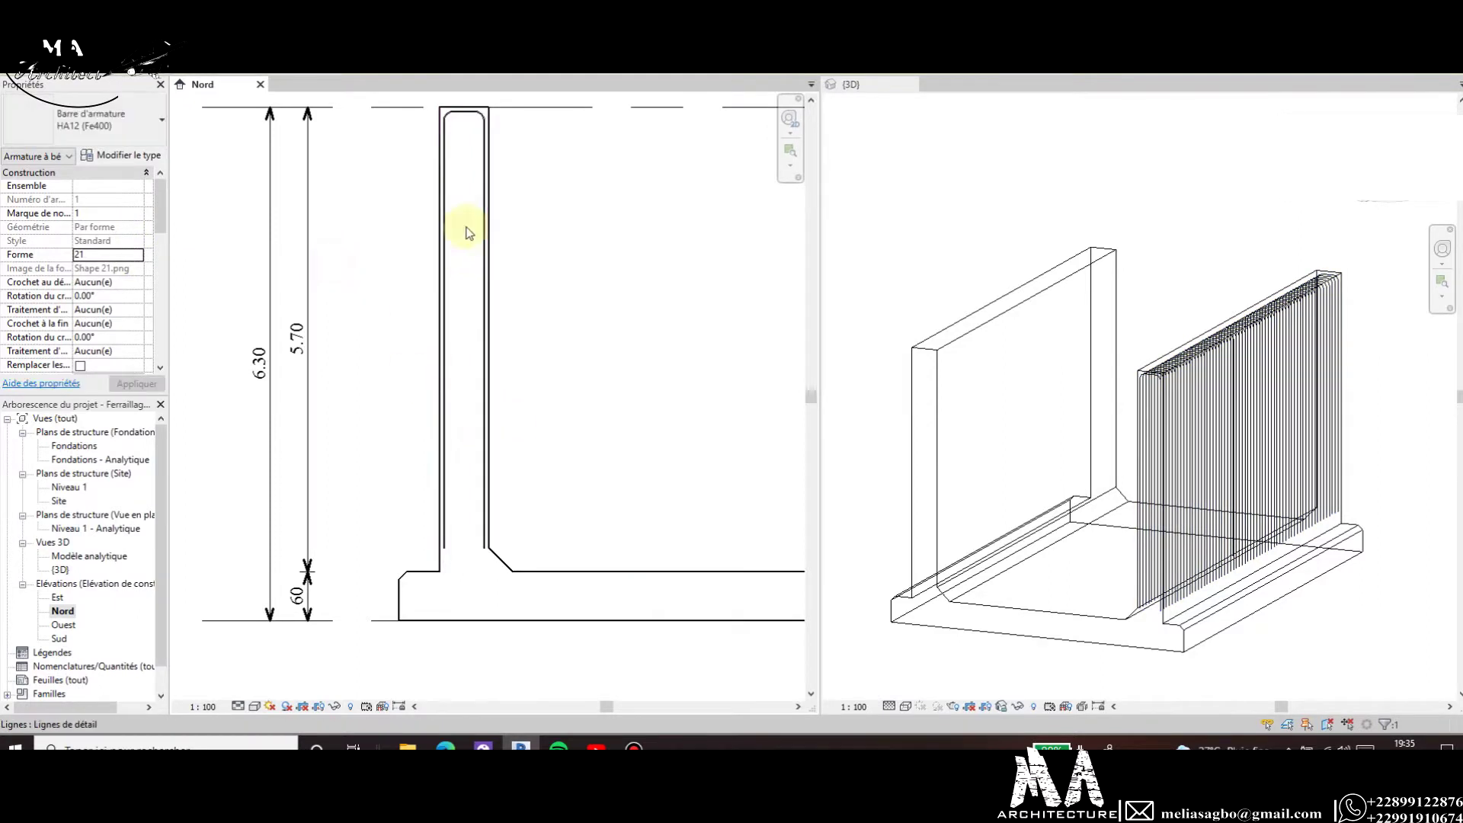
scroll(463, 225, up, 1)
scroll(465, 202, down, 1)
scroll(474, 160, down, 1)
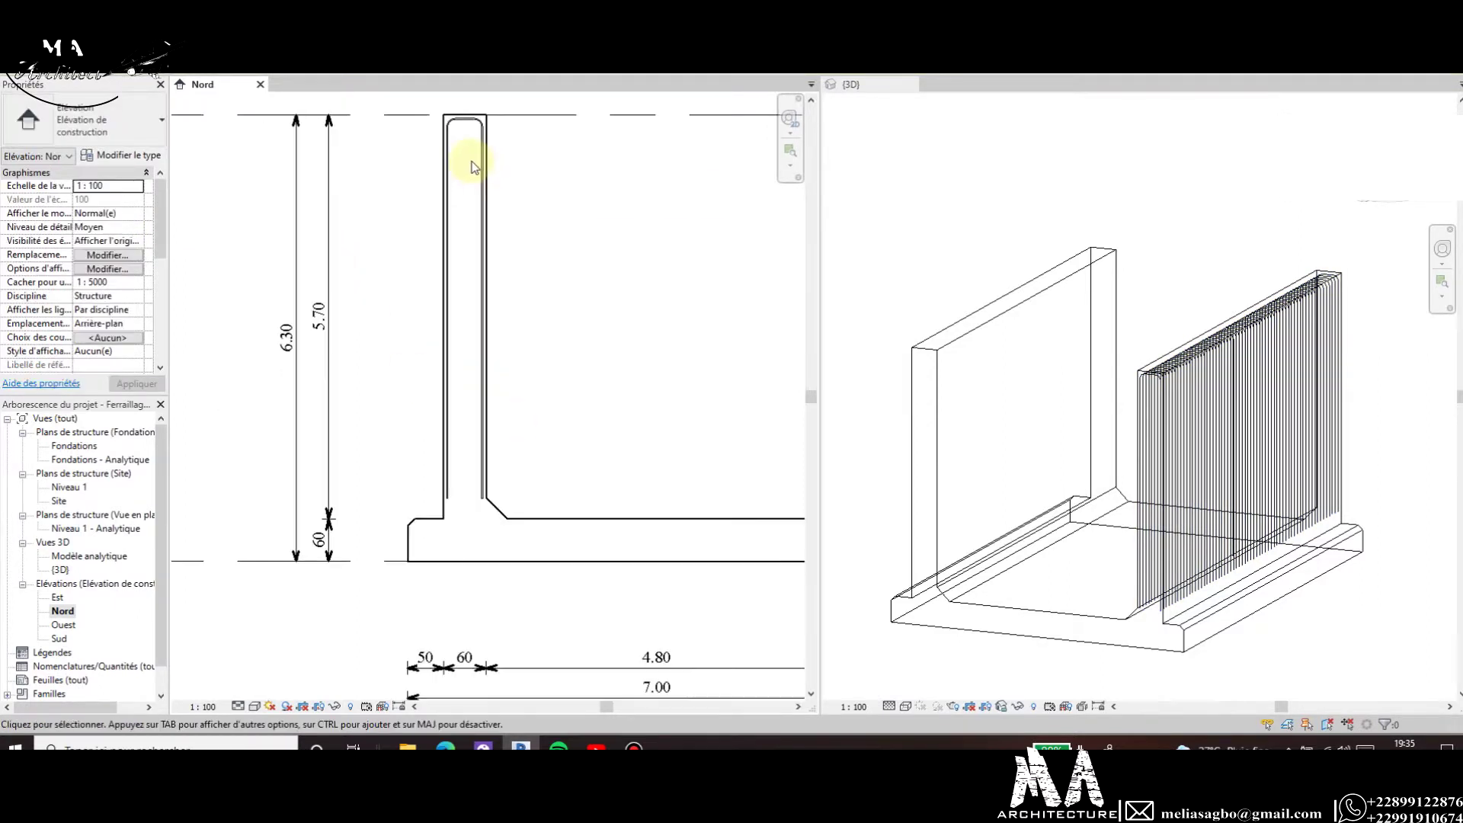
scroll(473, 168, up, 2)
scroll(473, 427, down, 1)
scroll(480, 593, up, 1)
scroll(488, 648, up, 1)
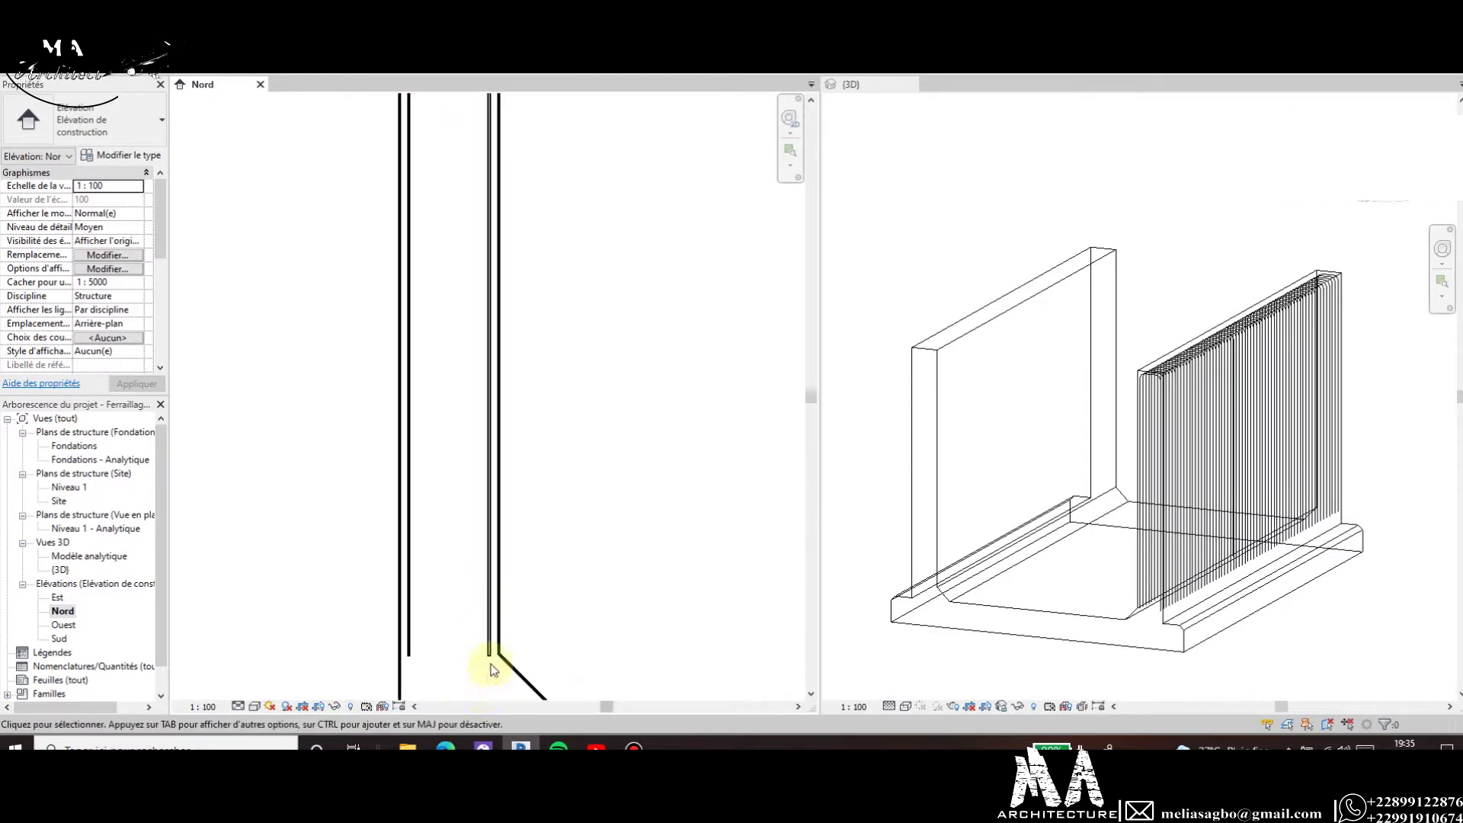
scroll(488, 584, up, 2)
scroll(496, 400, down, 2)
scroll(500, 532, down, 2)
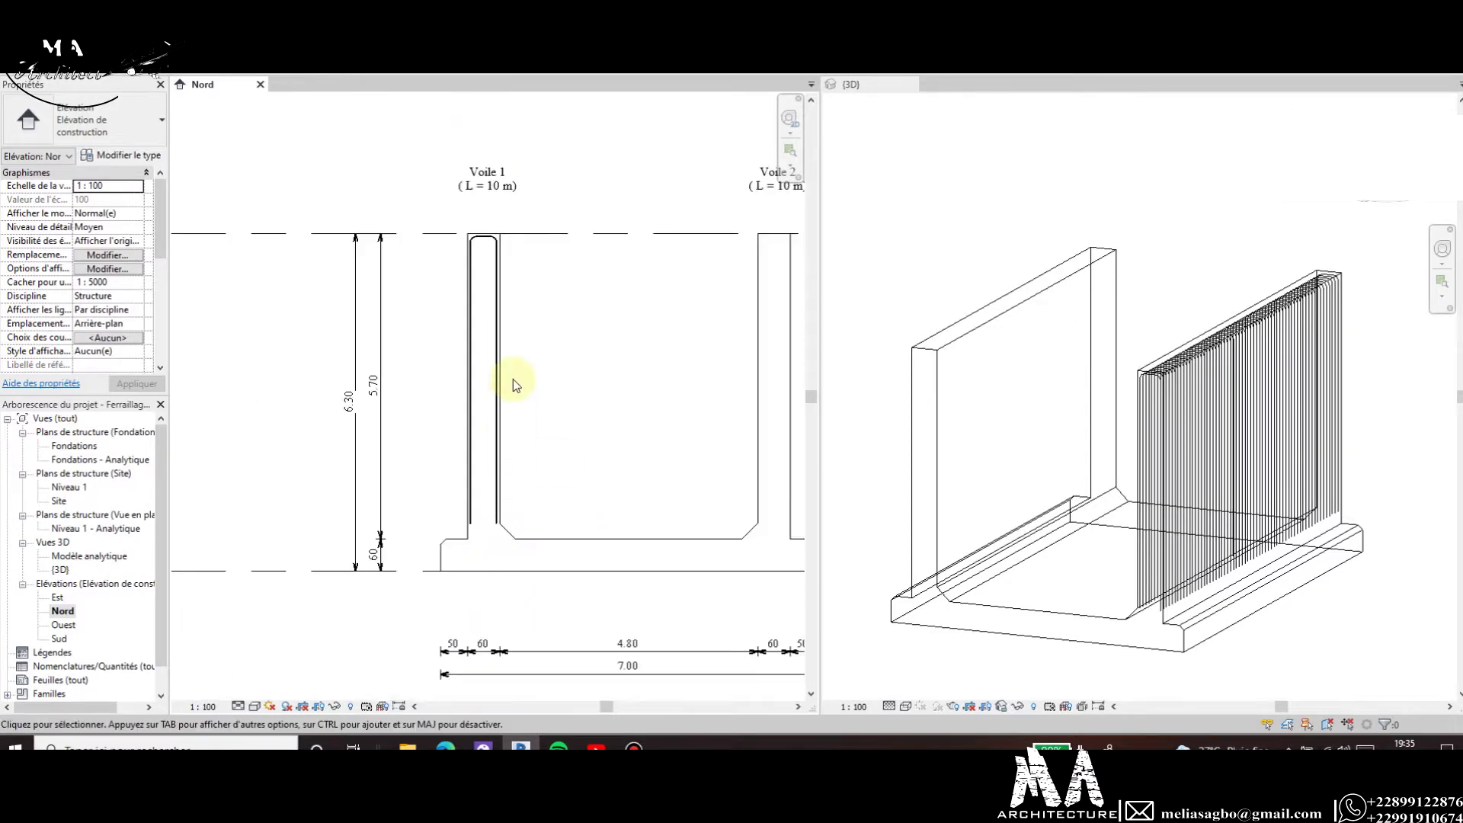
scroll(513, 378, up, 1)
Open Calculator through a Windows search for 'calc'.
click(167, 747)
text(calc)
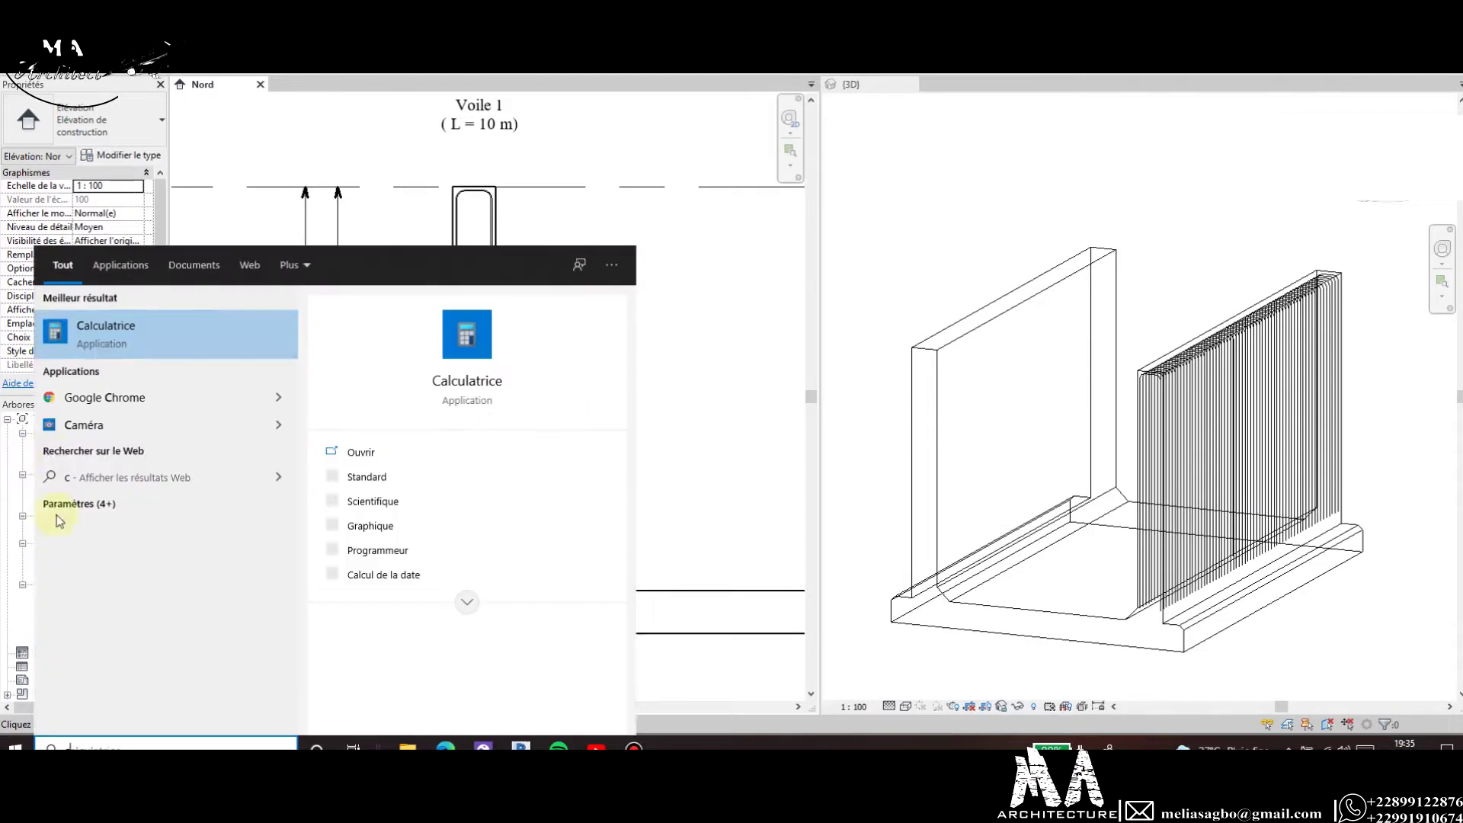
click(76, 329)
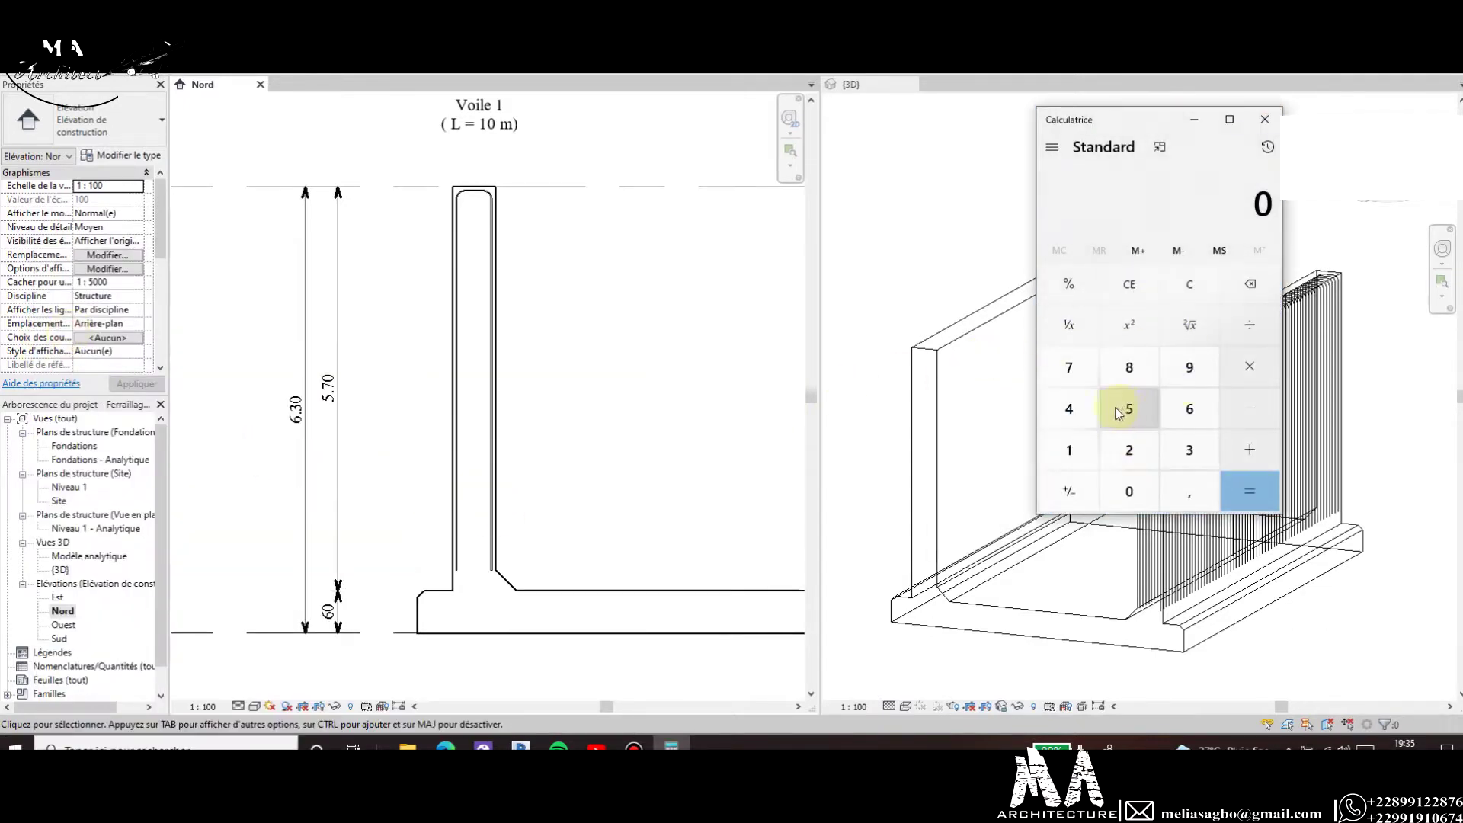
Compute 40 × 0,014 = 0,56, then close Calculator and return to Revit.
click(1073, 418)
click(1129, 490)
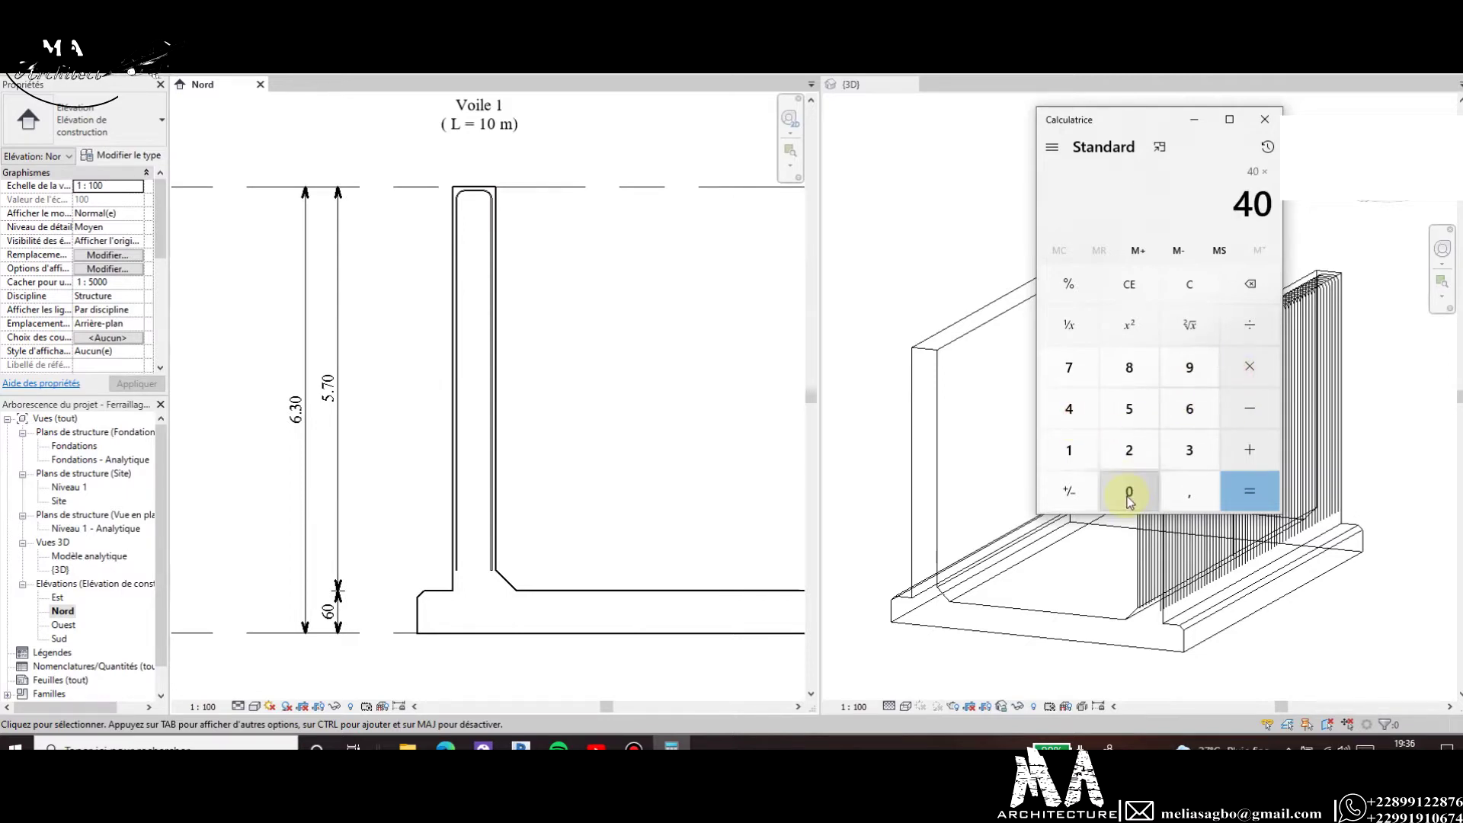
click(1173, 494)
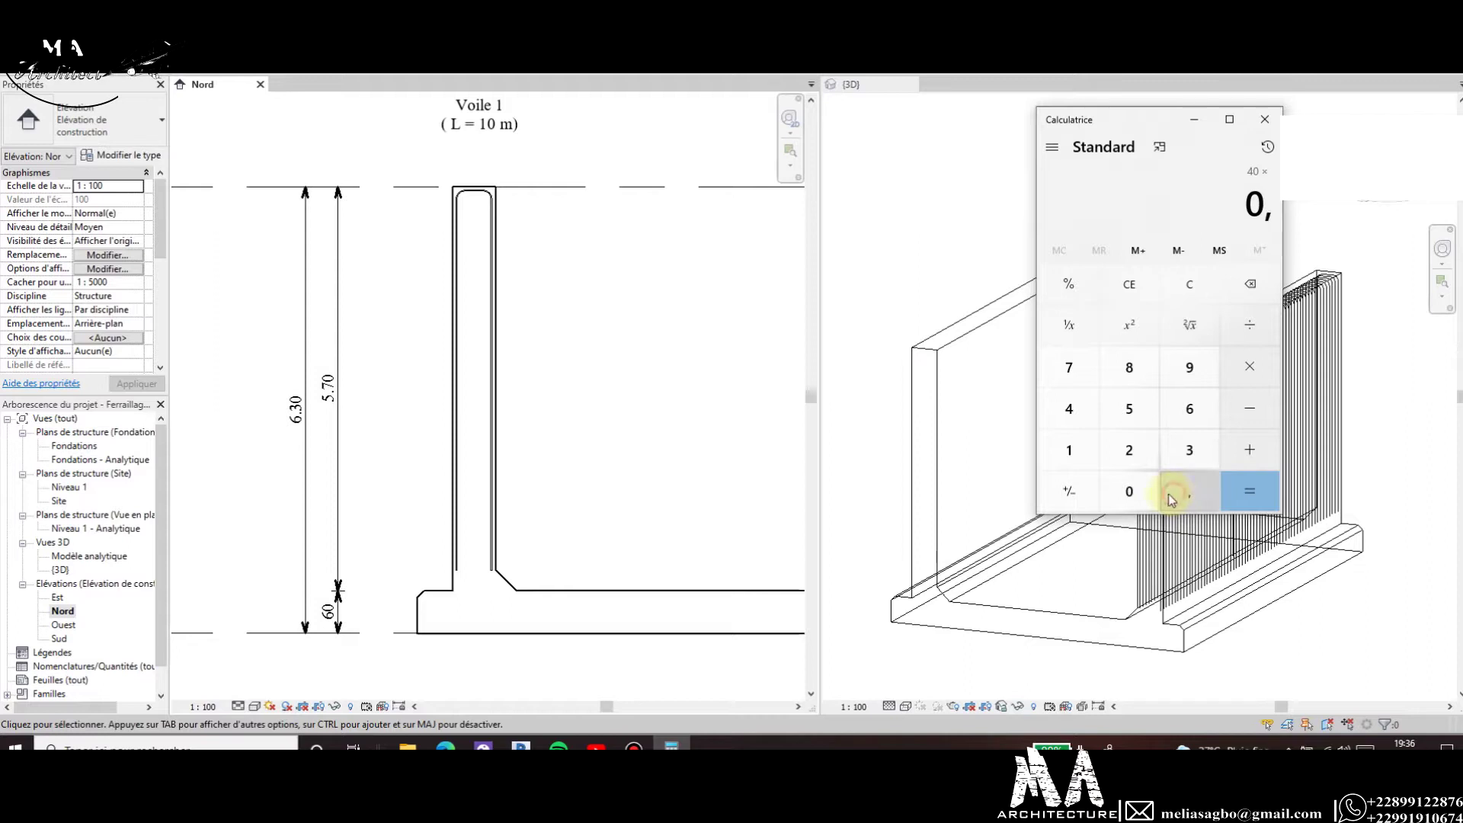
click(1130, 491)
click(1077, 456)
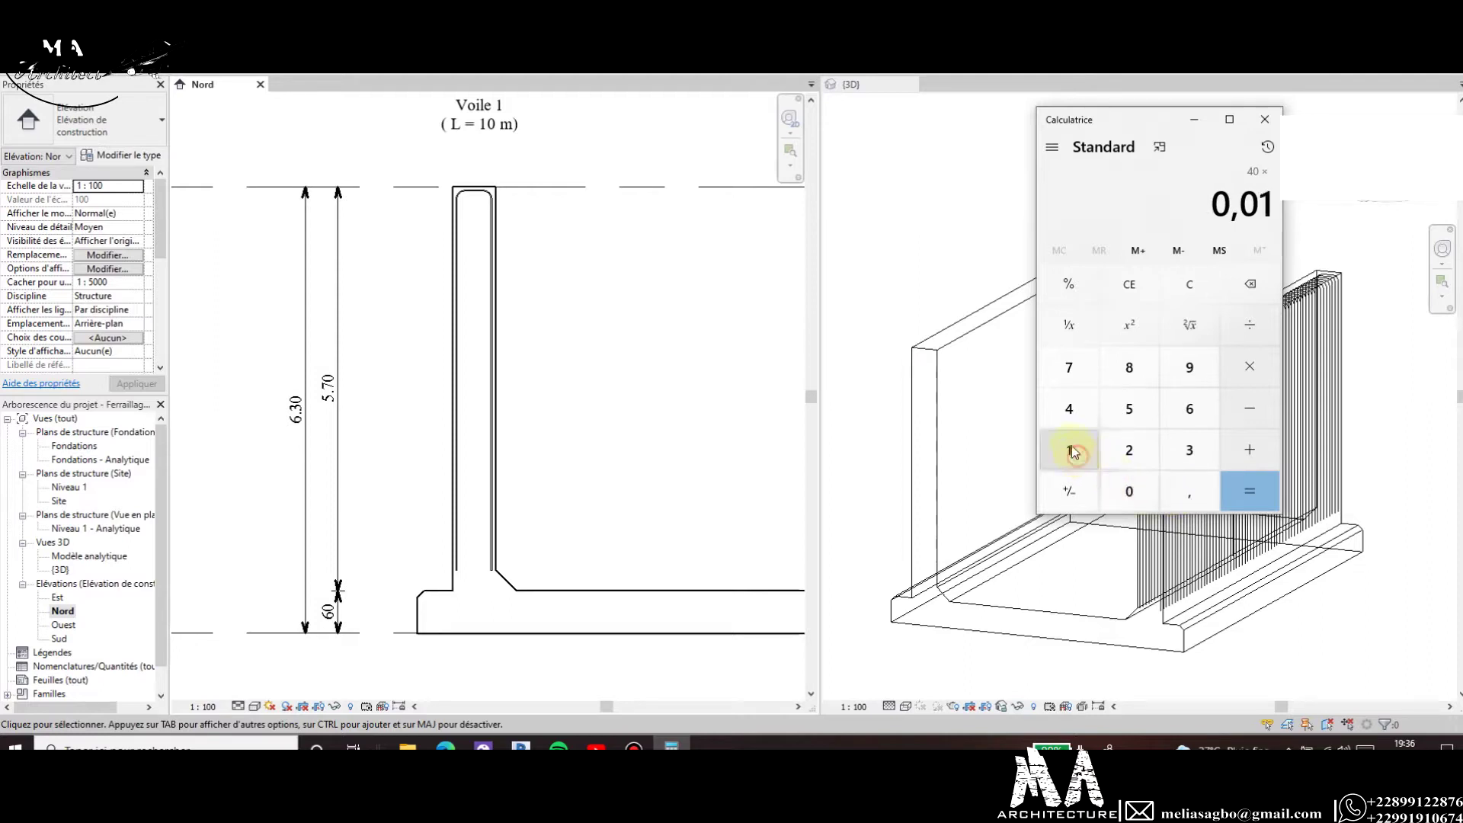
click(1063, 405)
click(1252, 499)
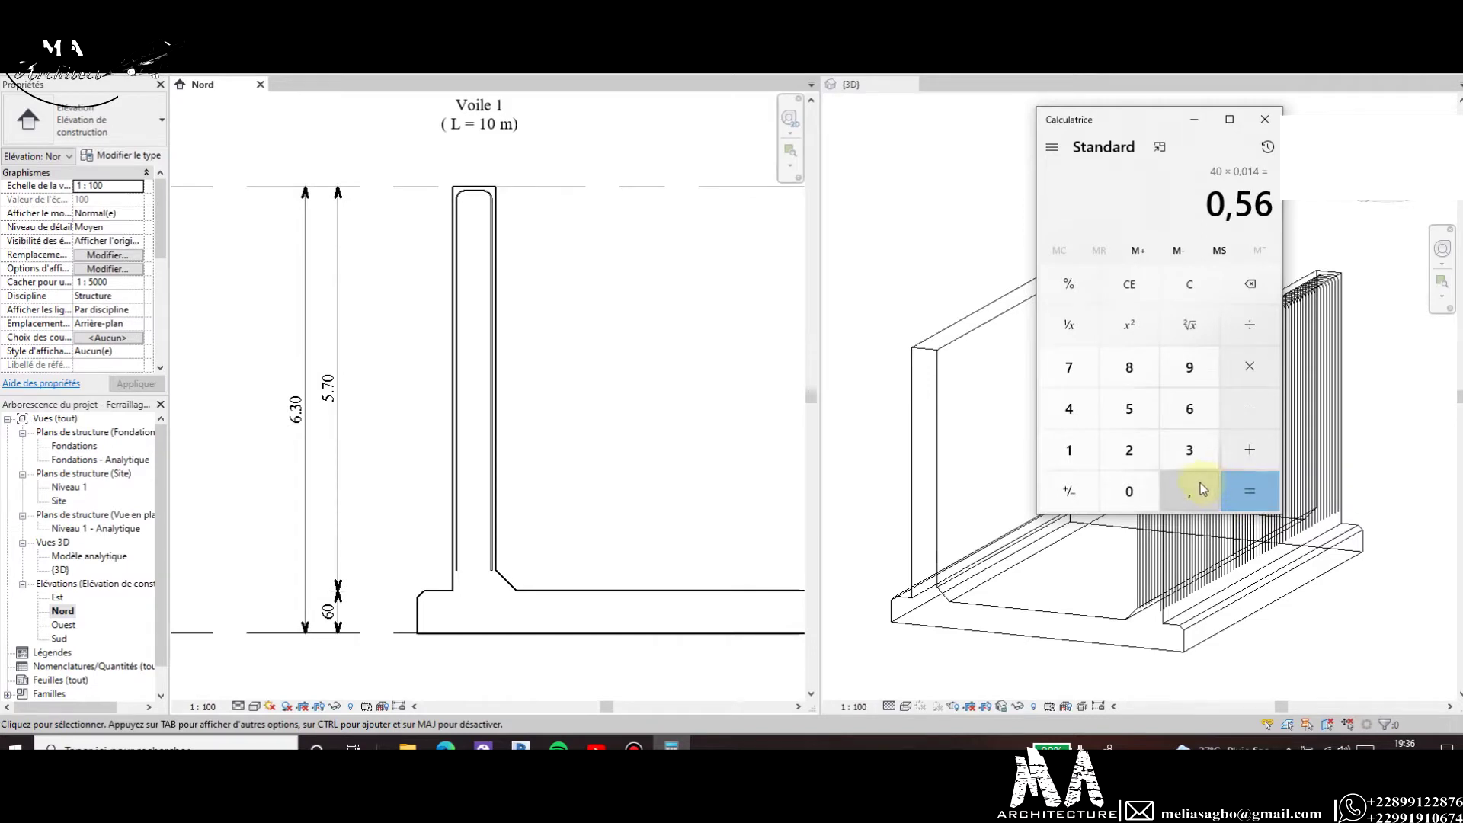
click(1258, 124)
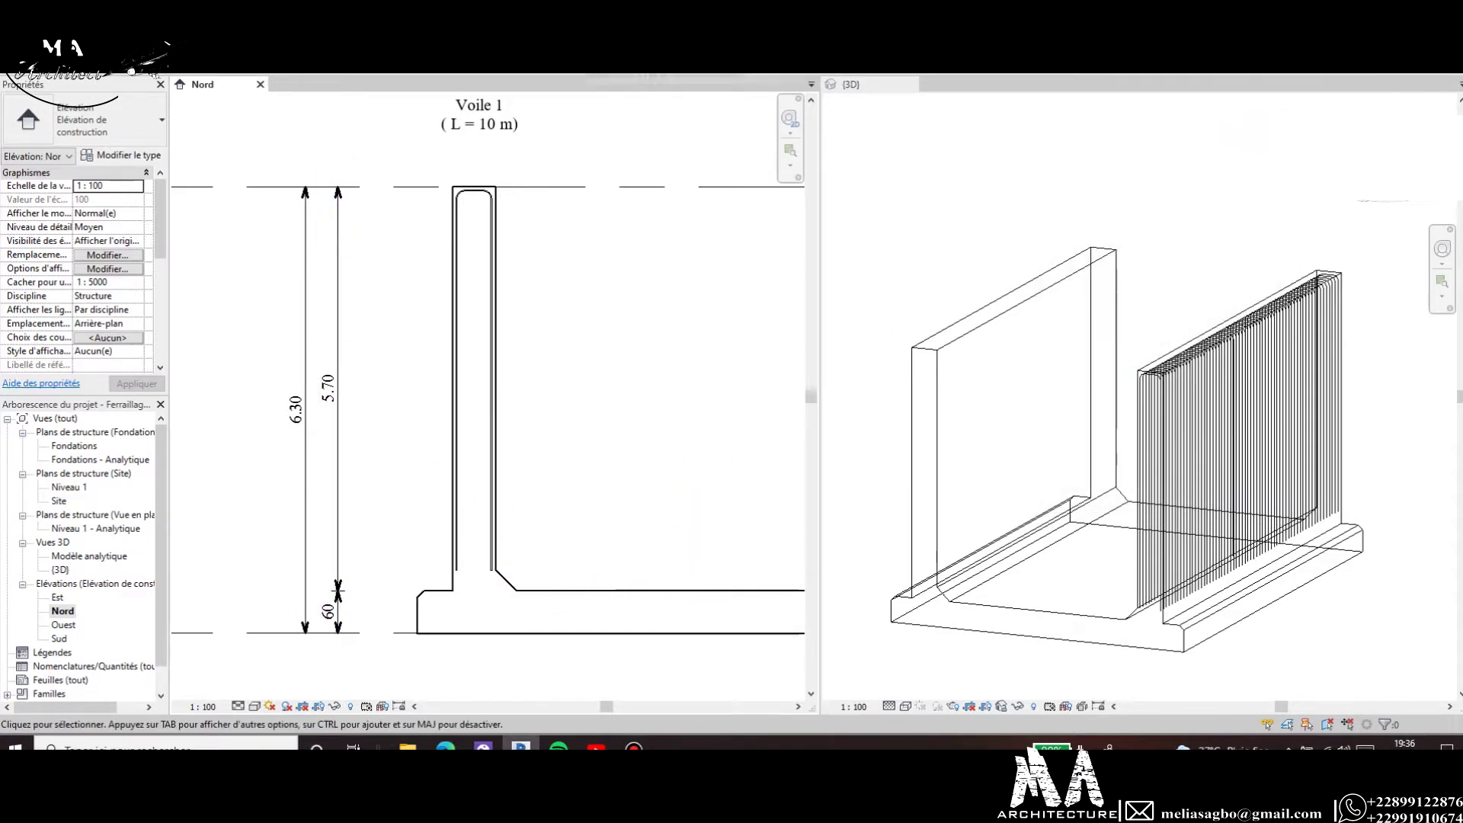
key(r)
key(b)
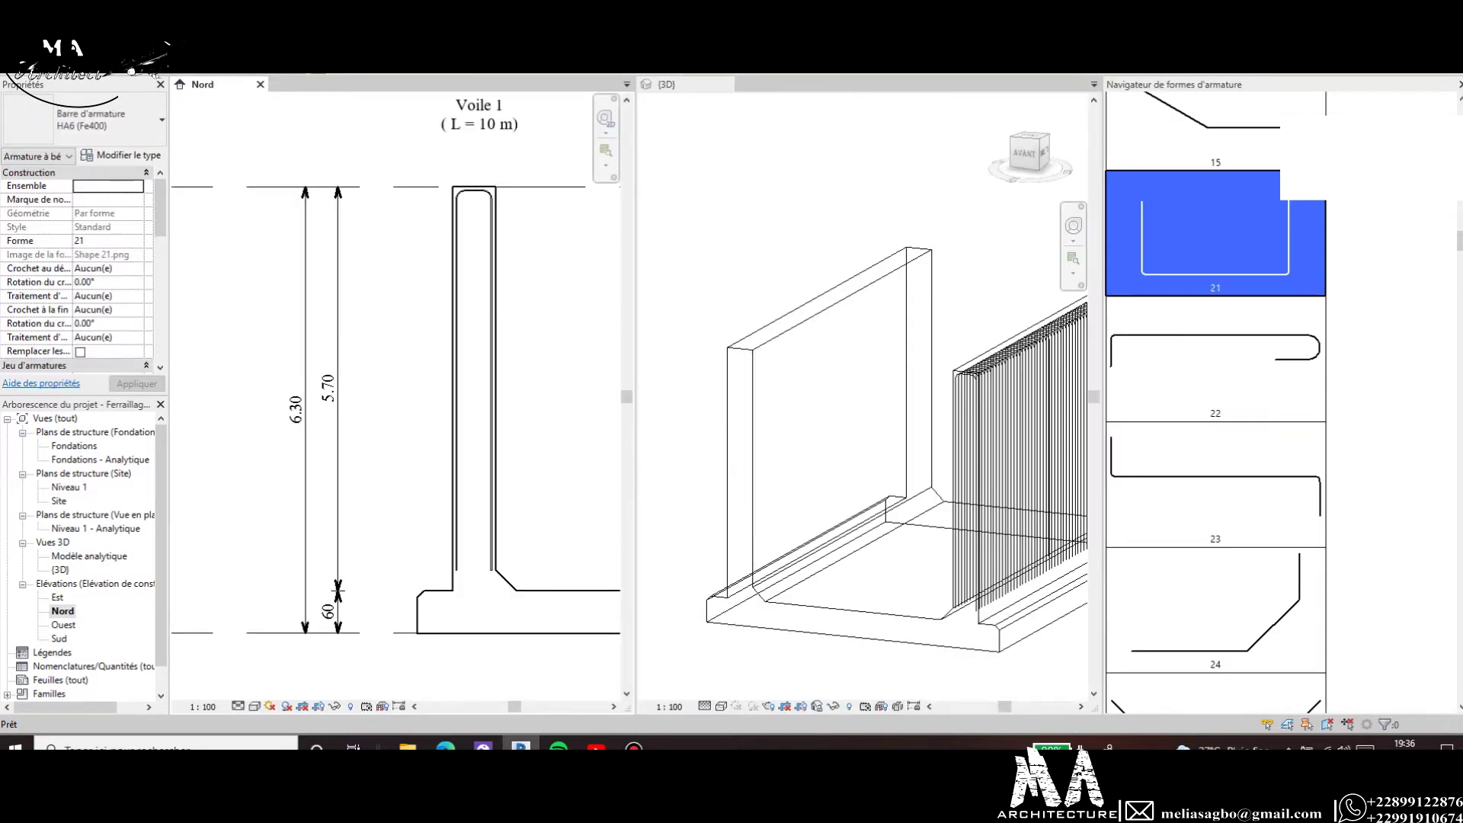
Pick the wall as rebar host and sketch a vertical leg plus the 0.5000 bottom segment.
key(Escape)
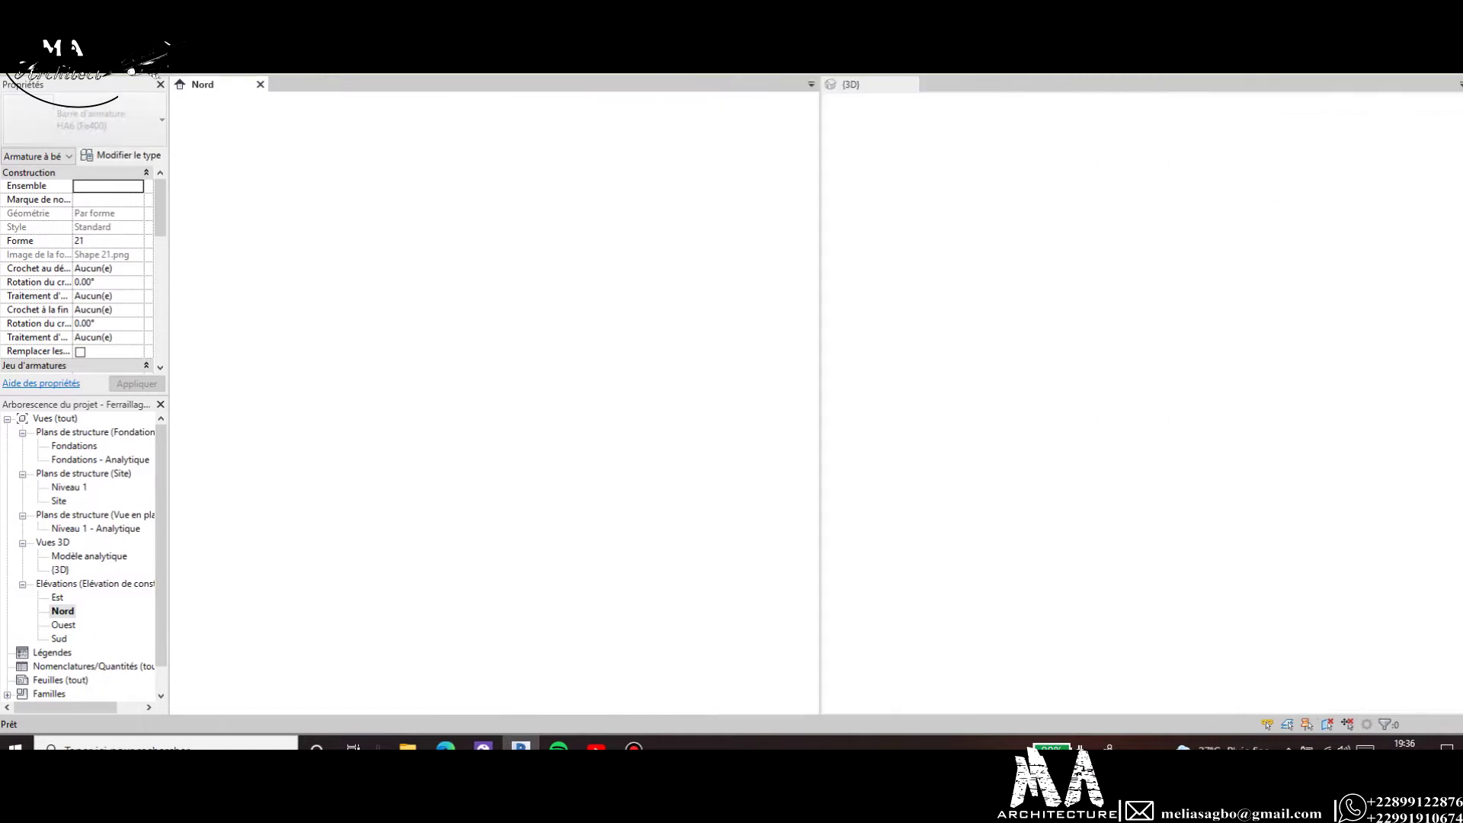
scroll(457, 619, up, 3)
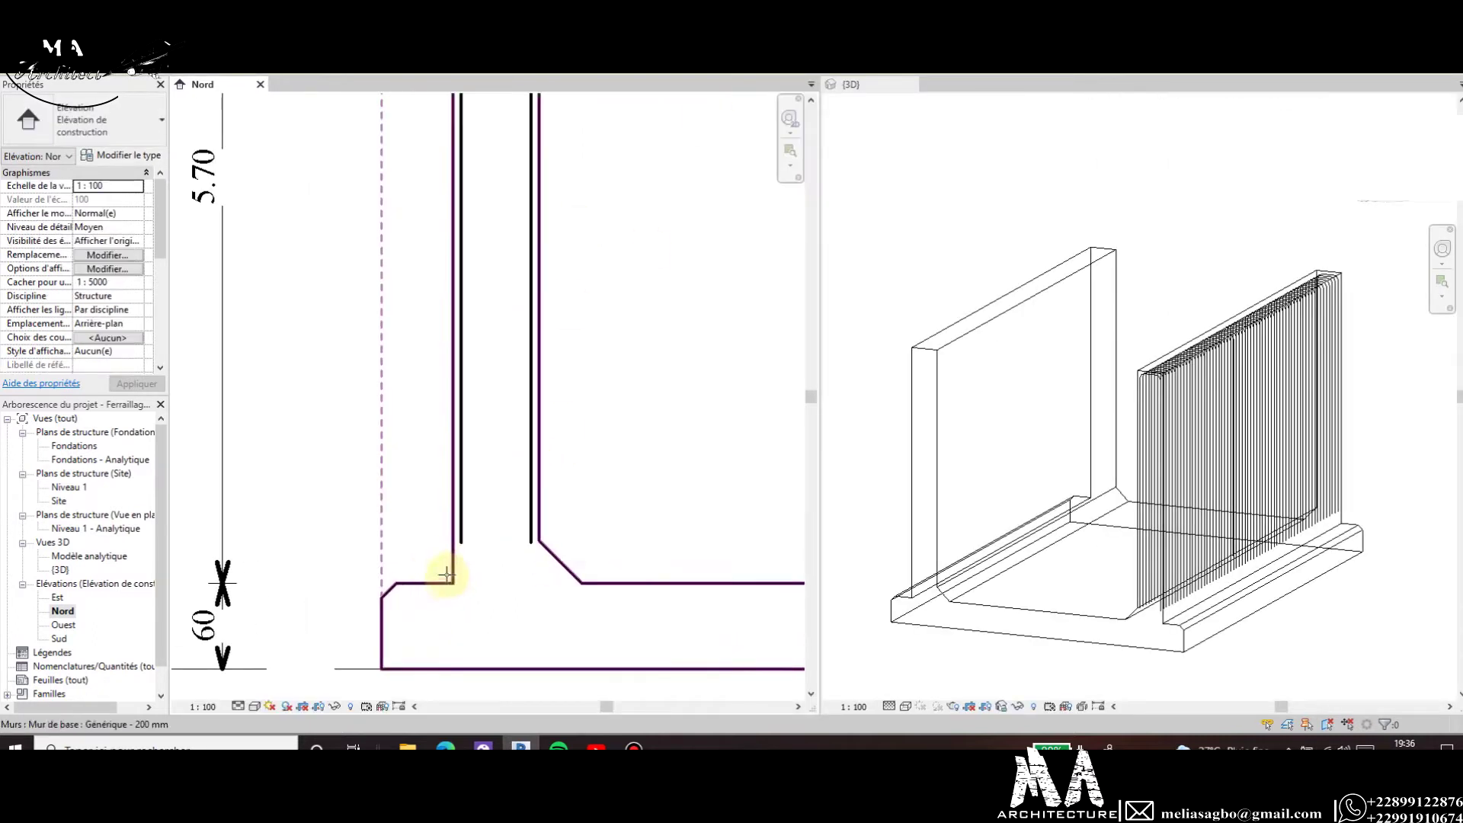
click(462, 531)
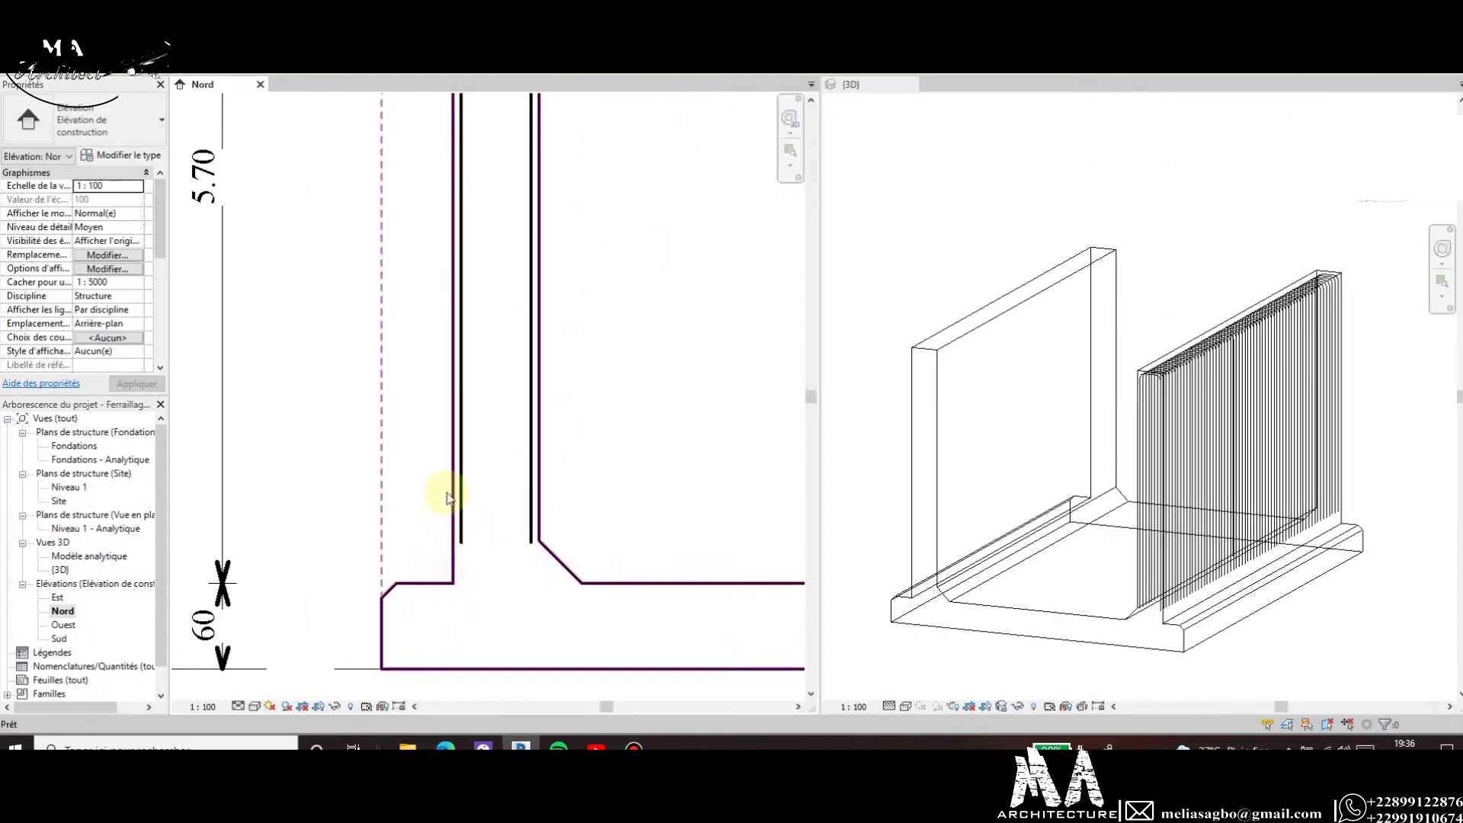
scroll(458, 543, up, 2)
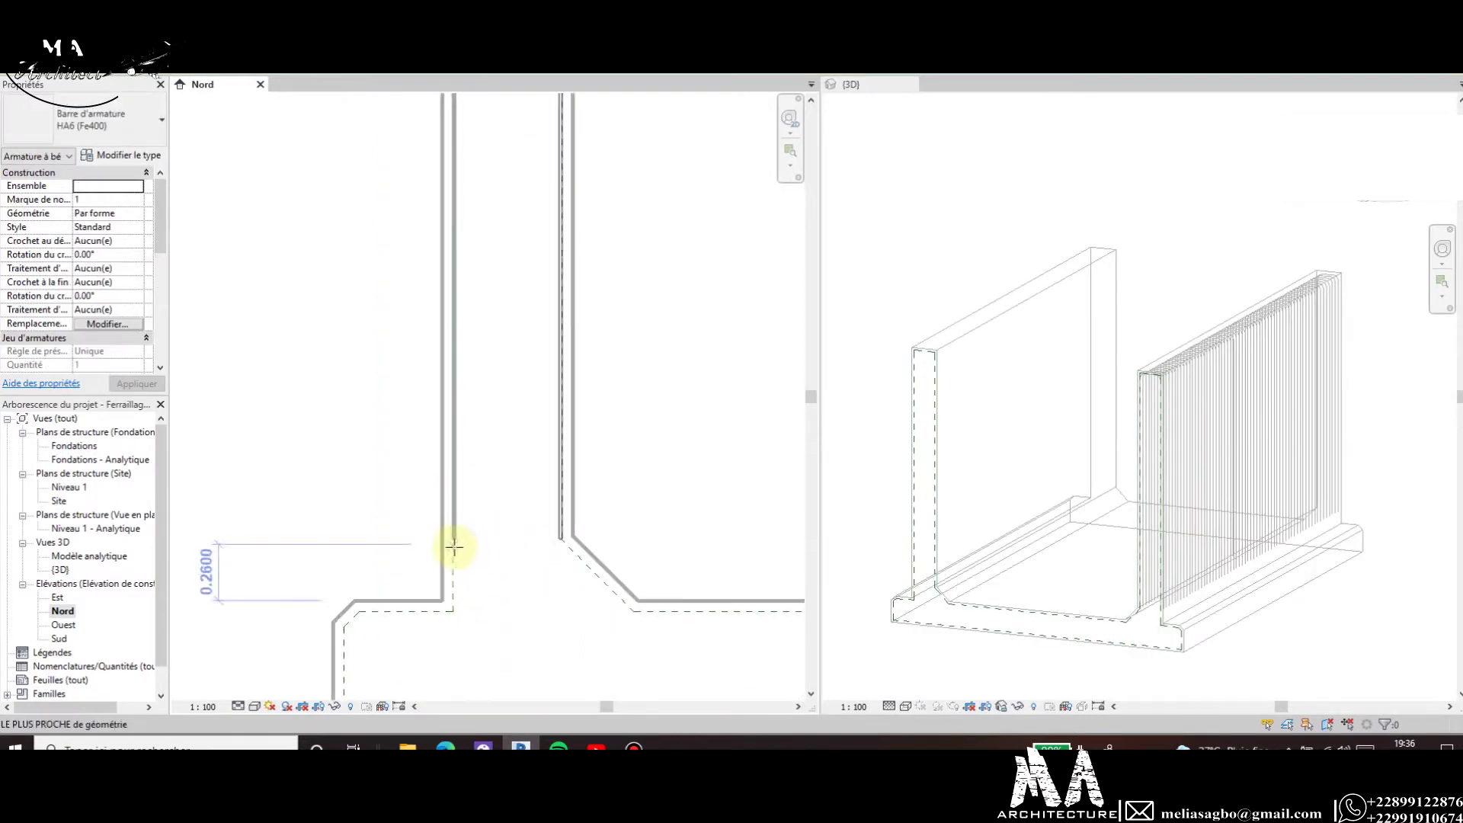
click(453, 539)
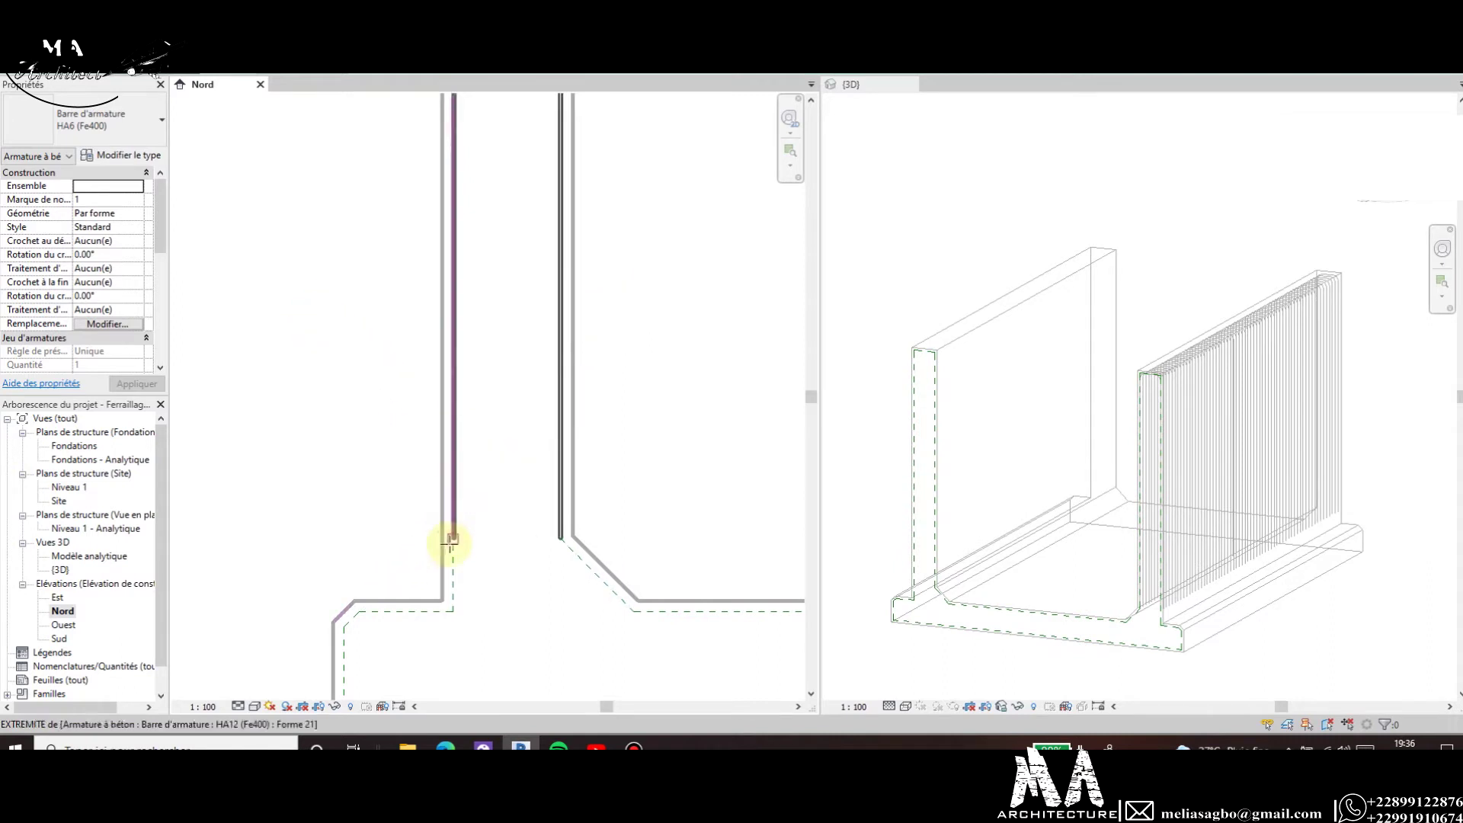
scroll(460, 477, down, 2)
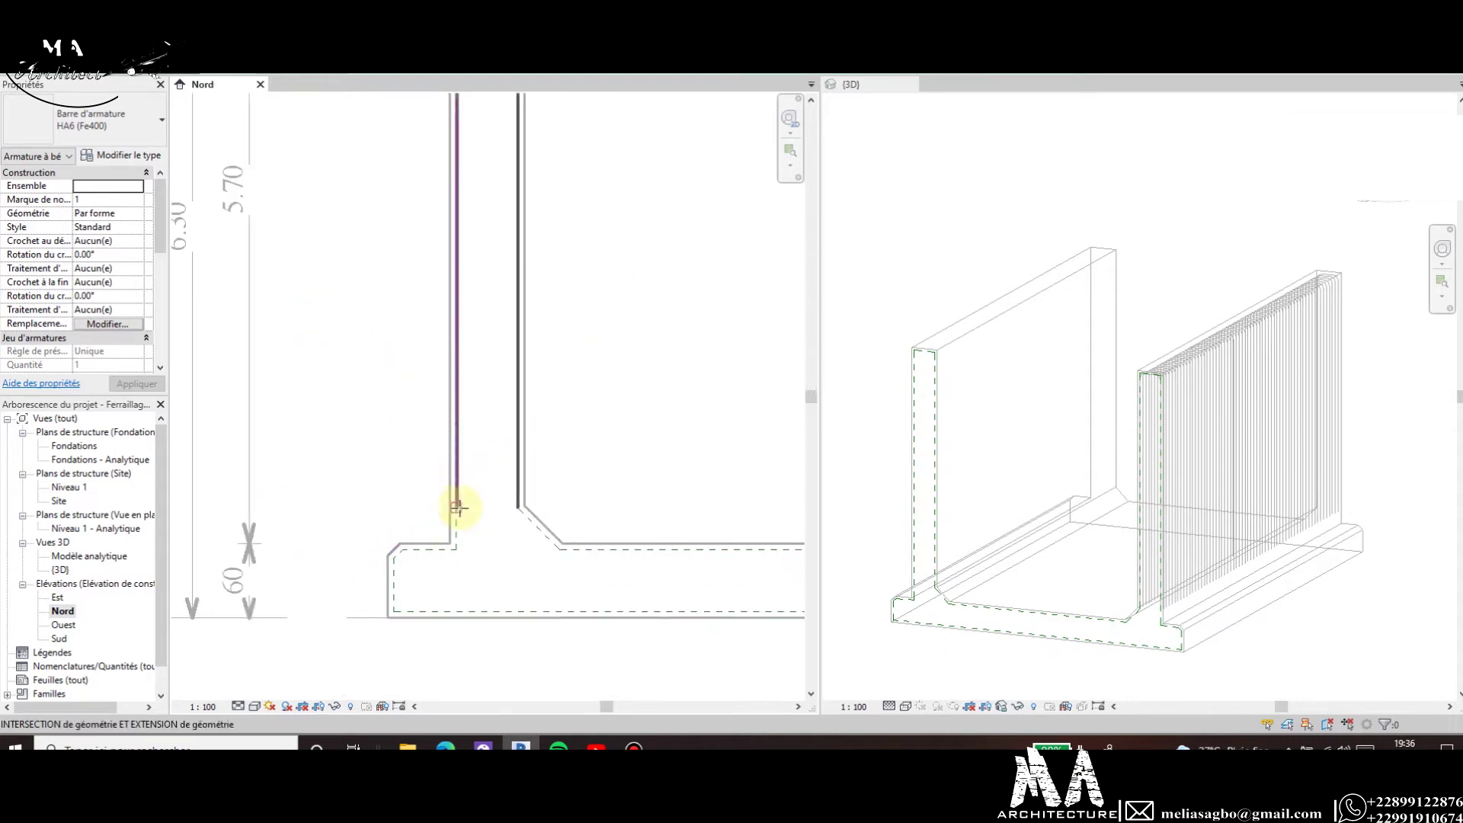
click(457, 608)
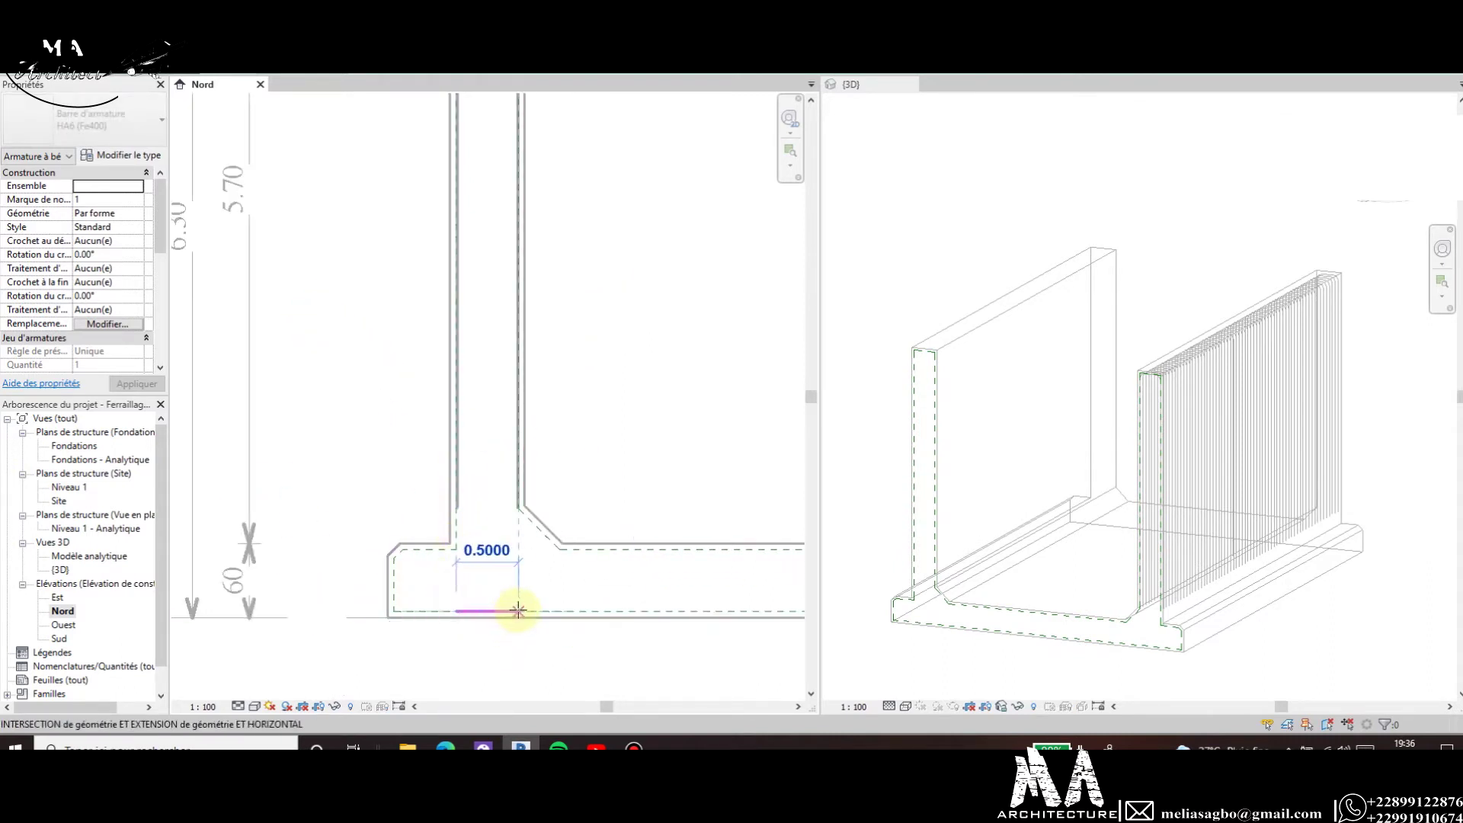
click(519, 610)
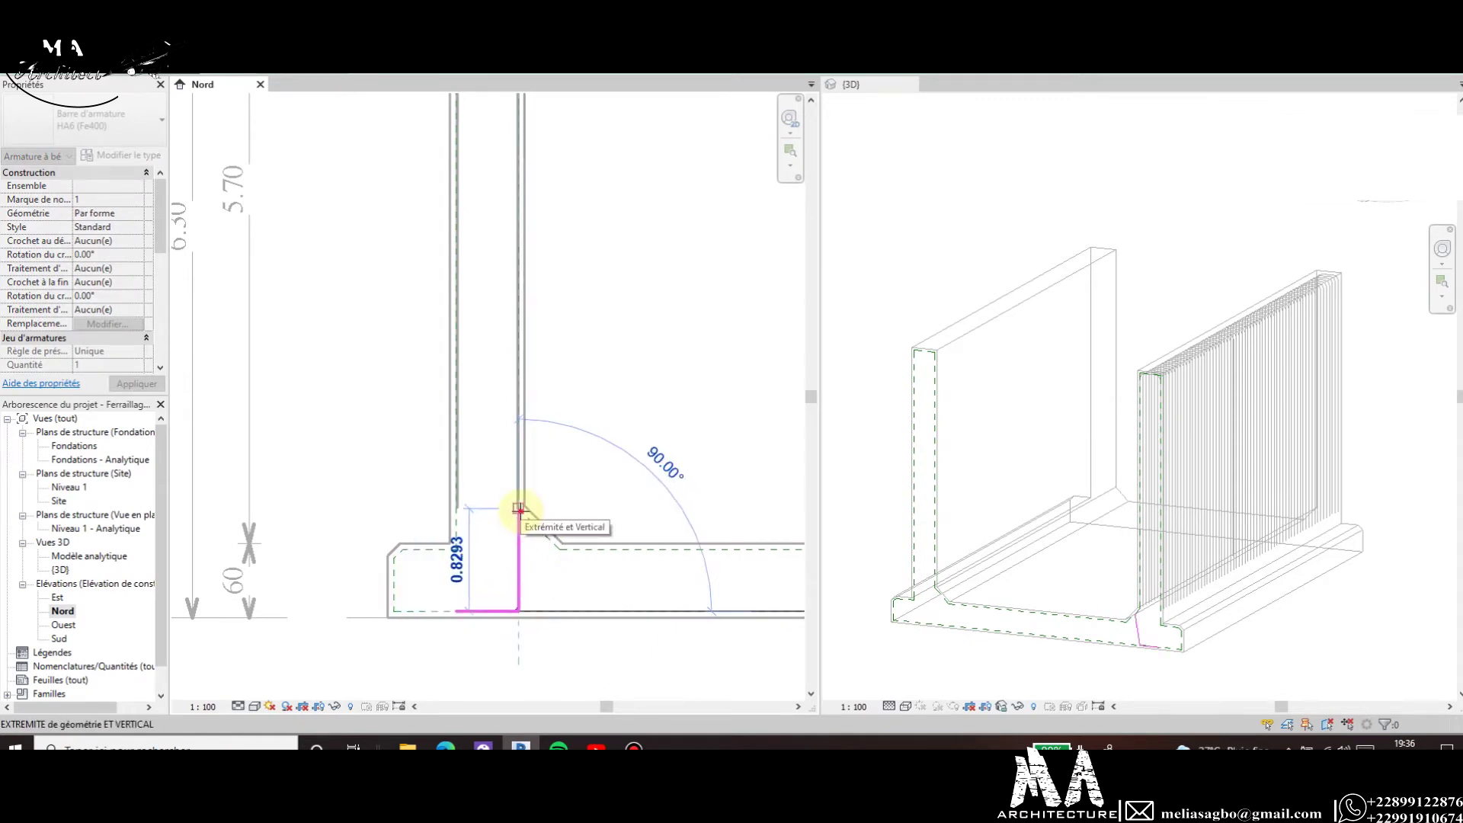
Add the right vertical leg and a 1.4000-high left vertical leg to the rebar sketch.
scroll(518, 484, up, 1)
scroll(517, 466, up, 1)
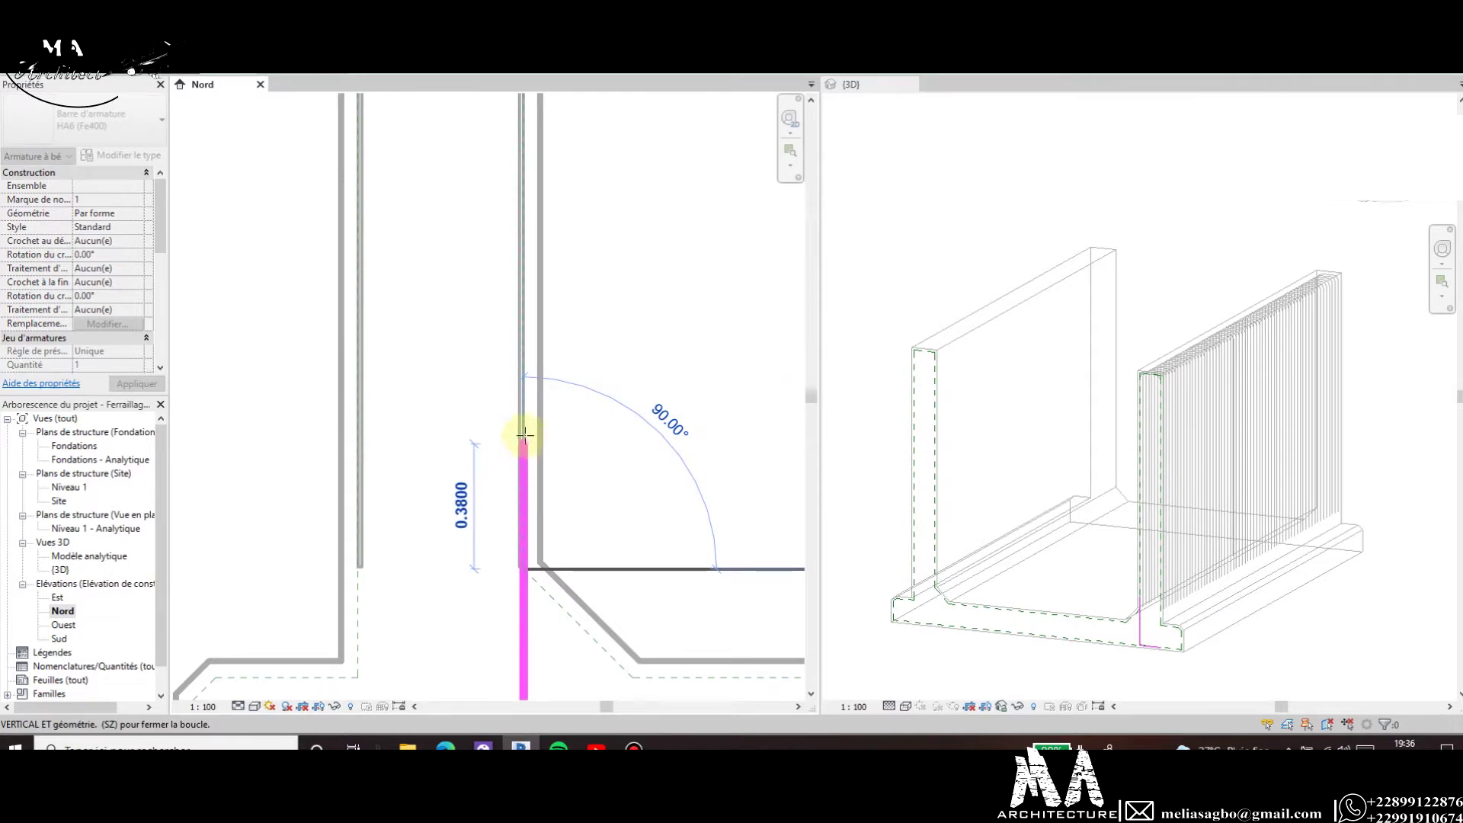
click(531, 381)
scroll(532, 381, down, 2)
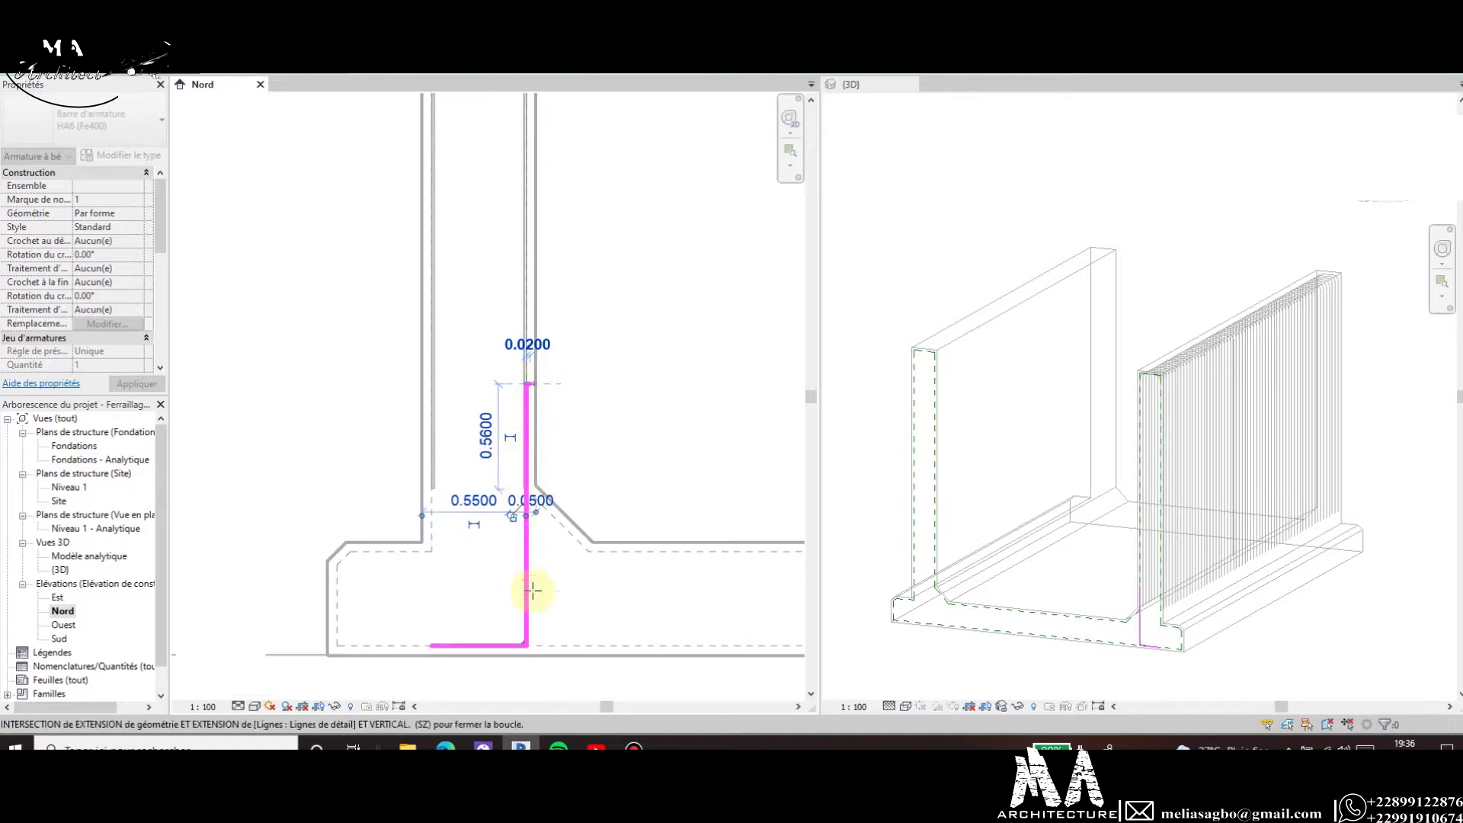
key(Escape)
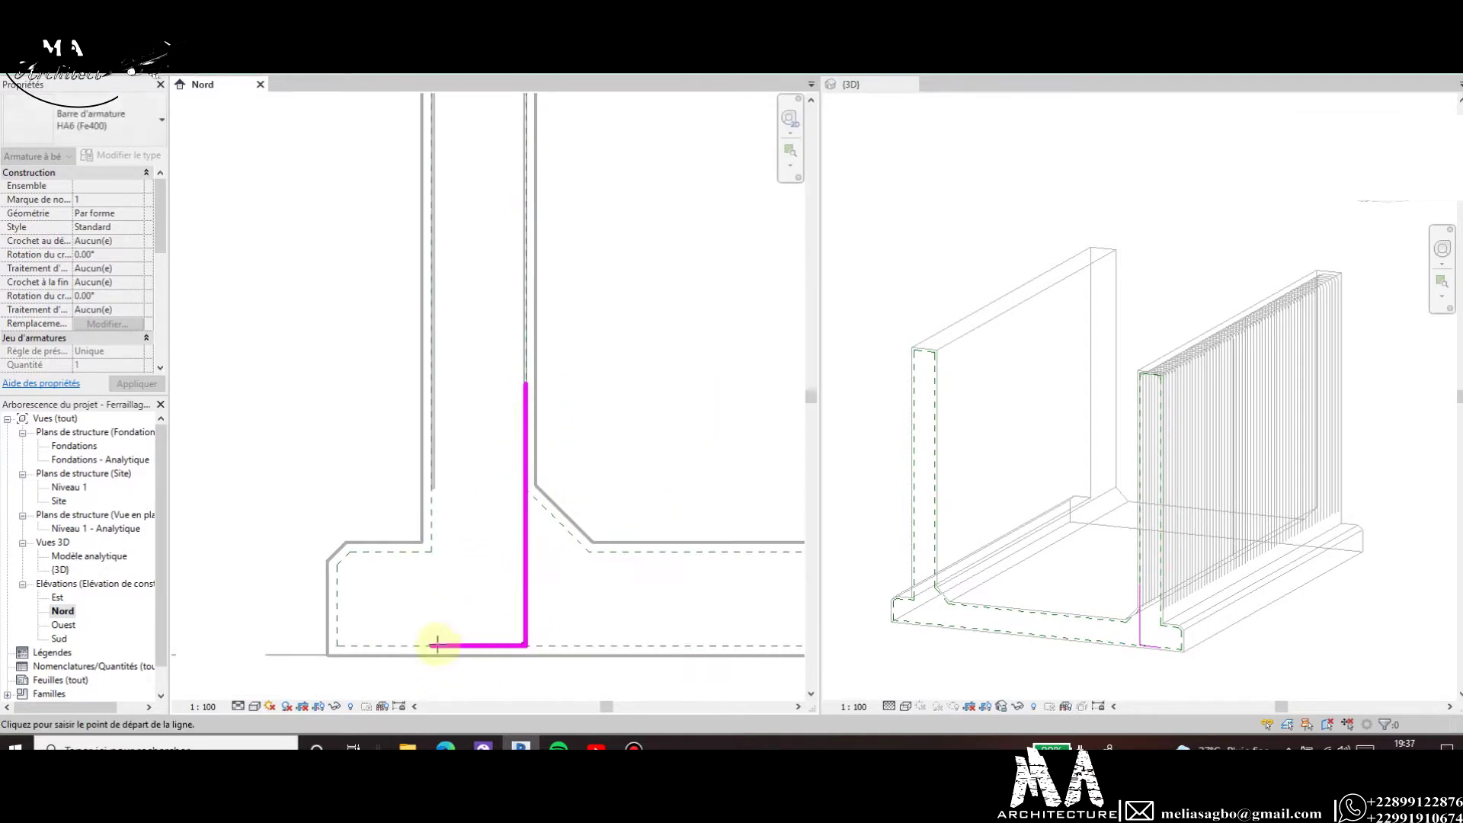
click(434, 646)
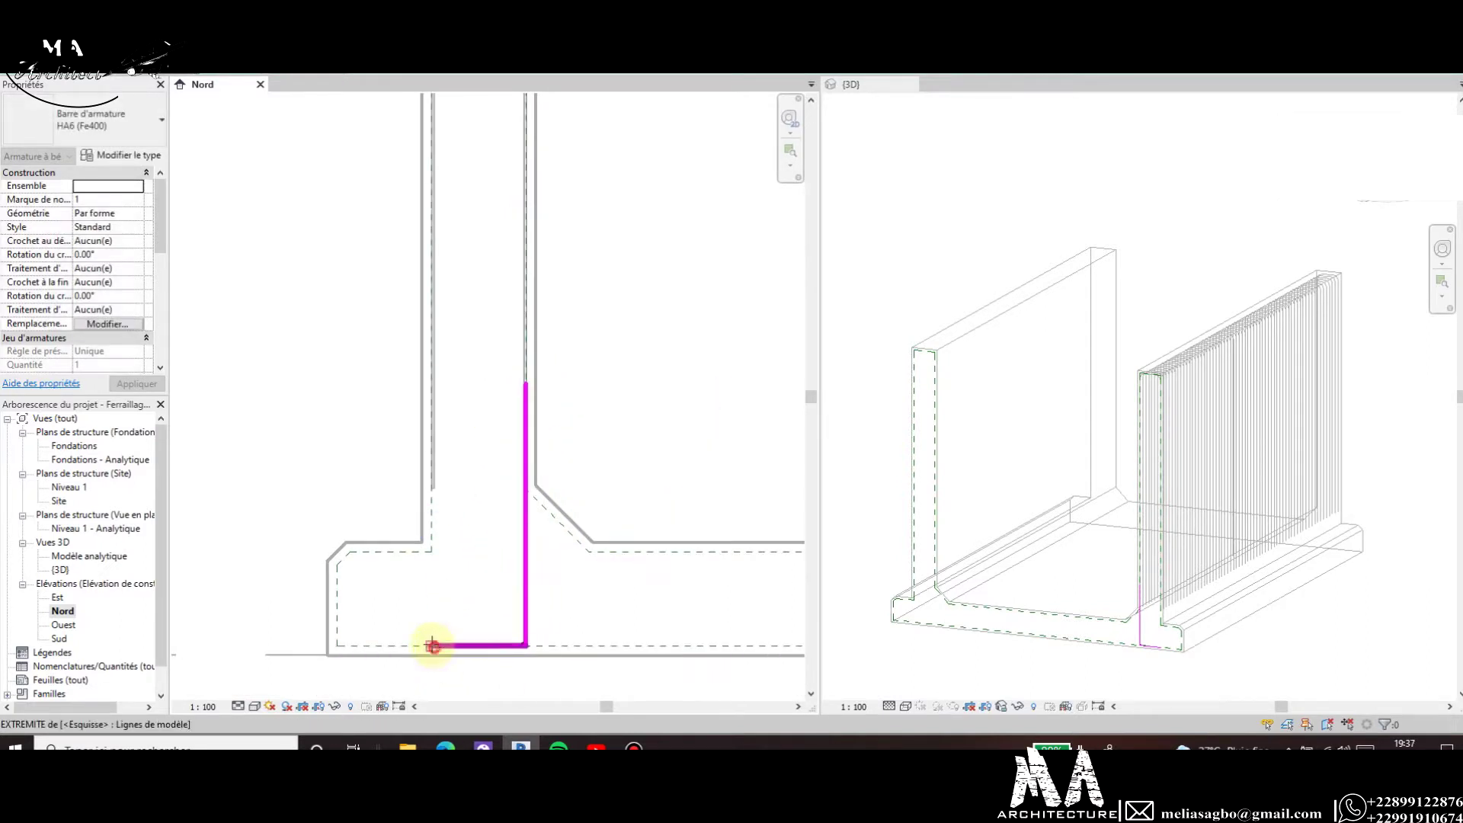
click(432, 384)
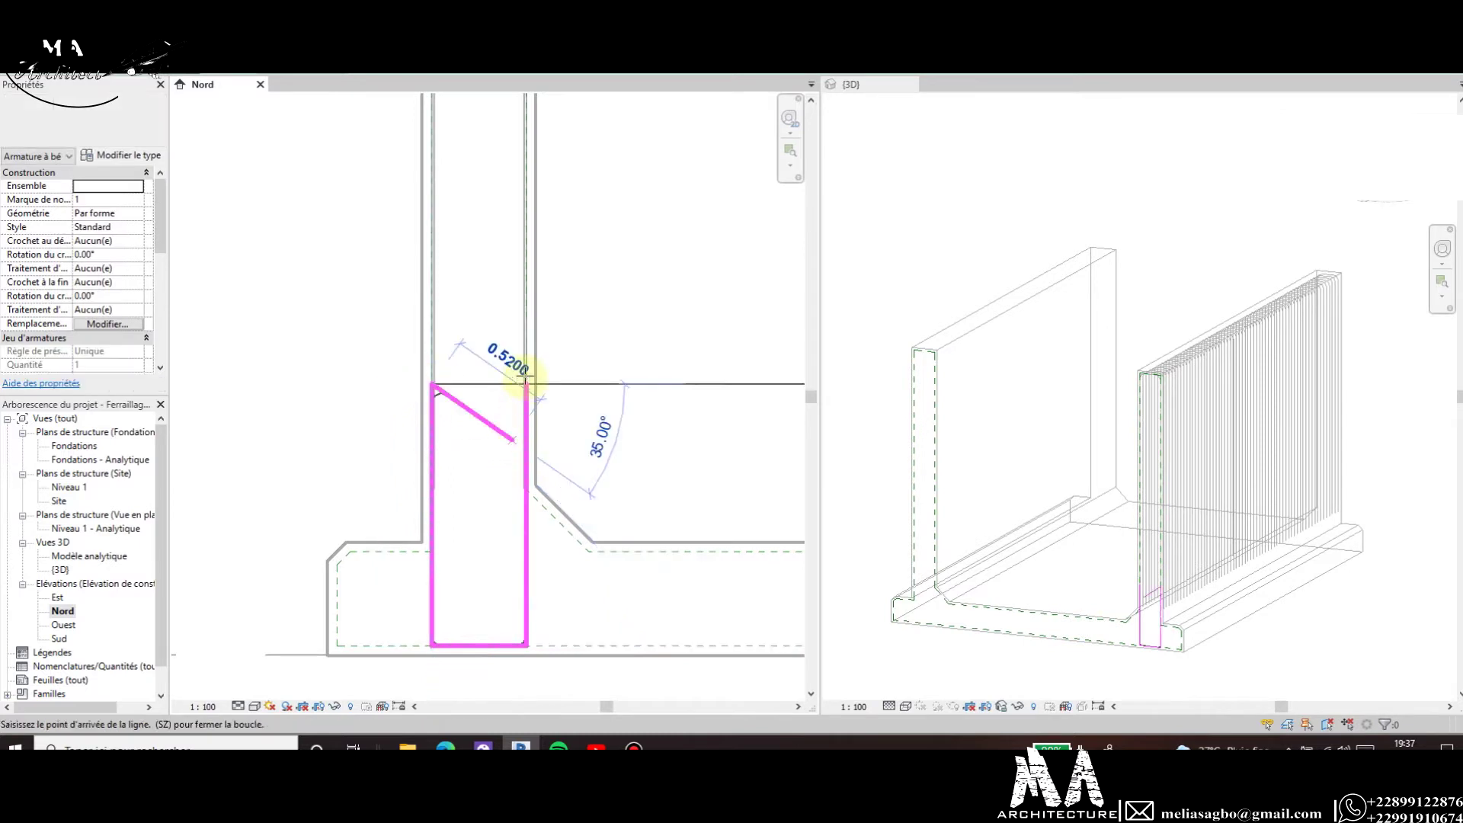
key(Escape)
scroll(484, 419, down, 2)
scroll(484, 418, down, 3)
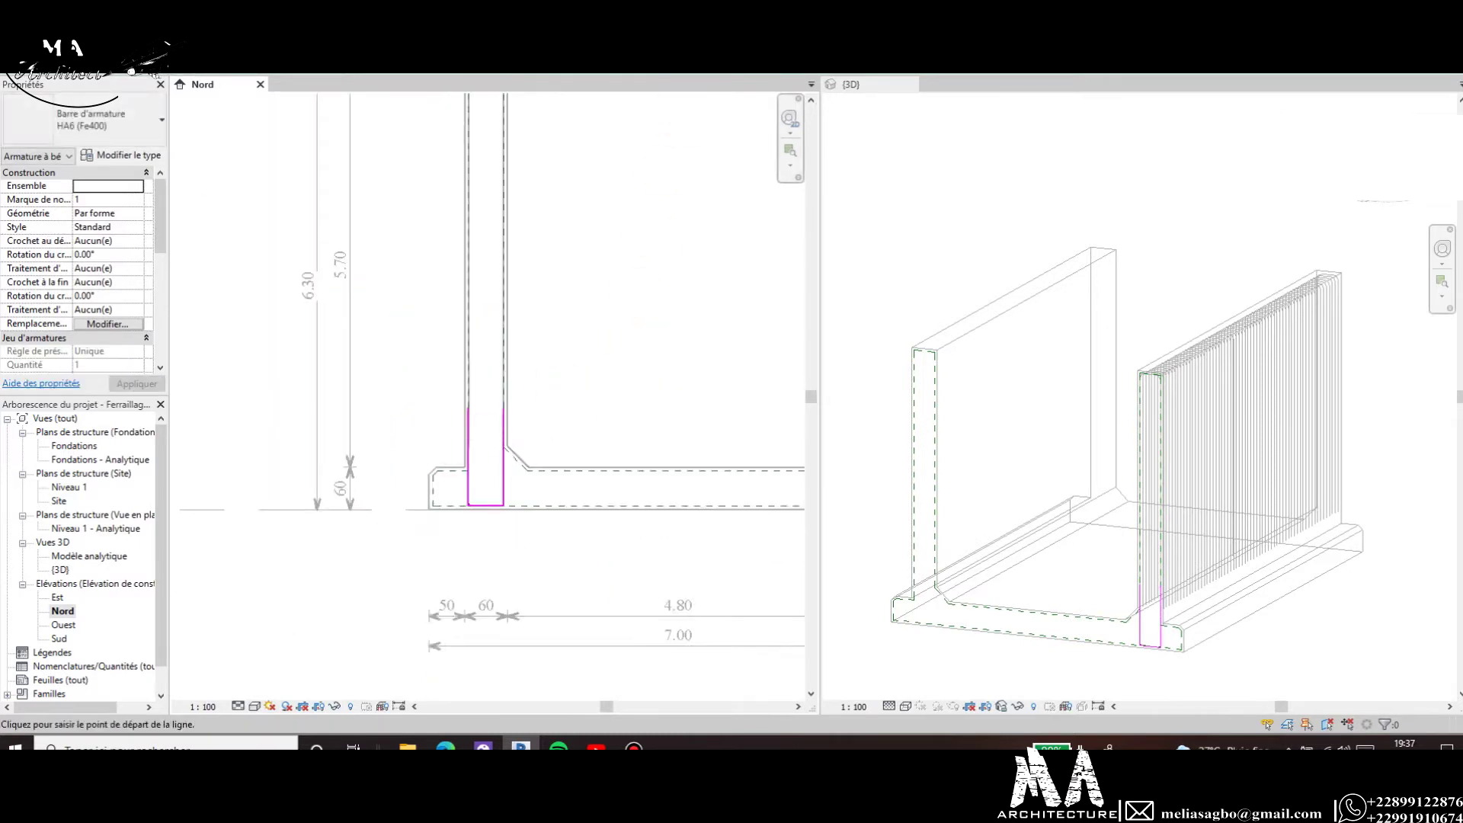
Finish the rebar sketch, accept the warning, and inspect the new bar's bottom leg.
click(838, 61)
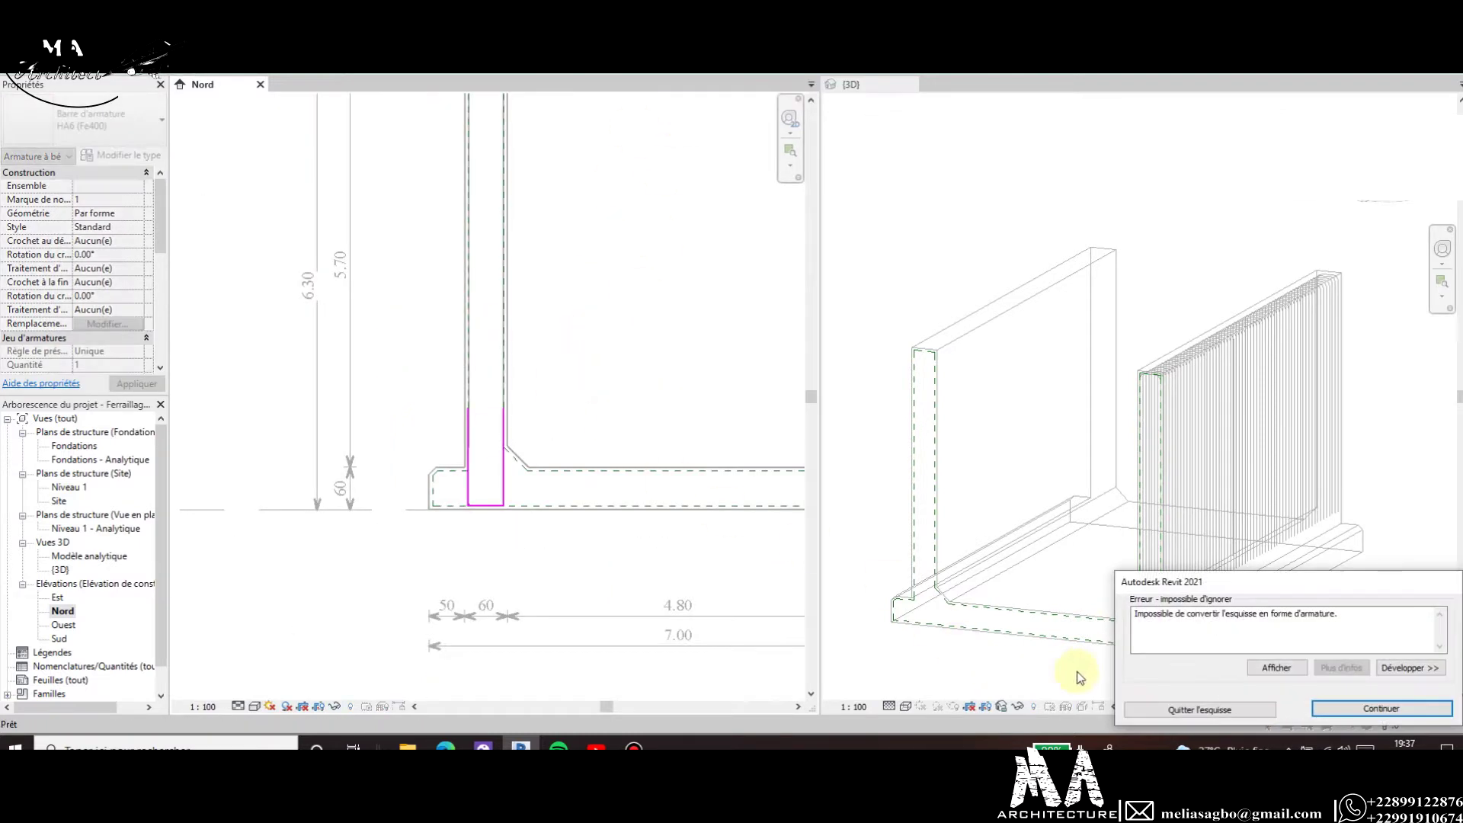
click(1346, 708)
scroll(473, 516, up, 2)
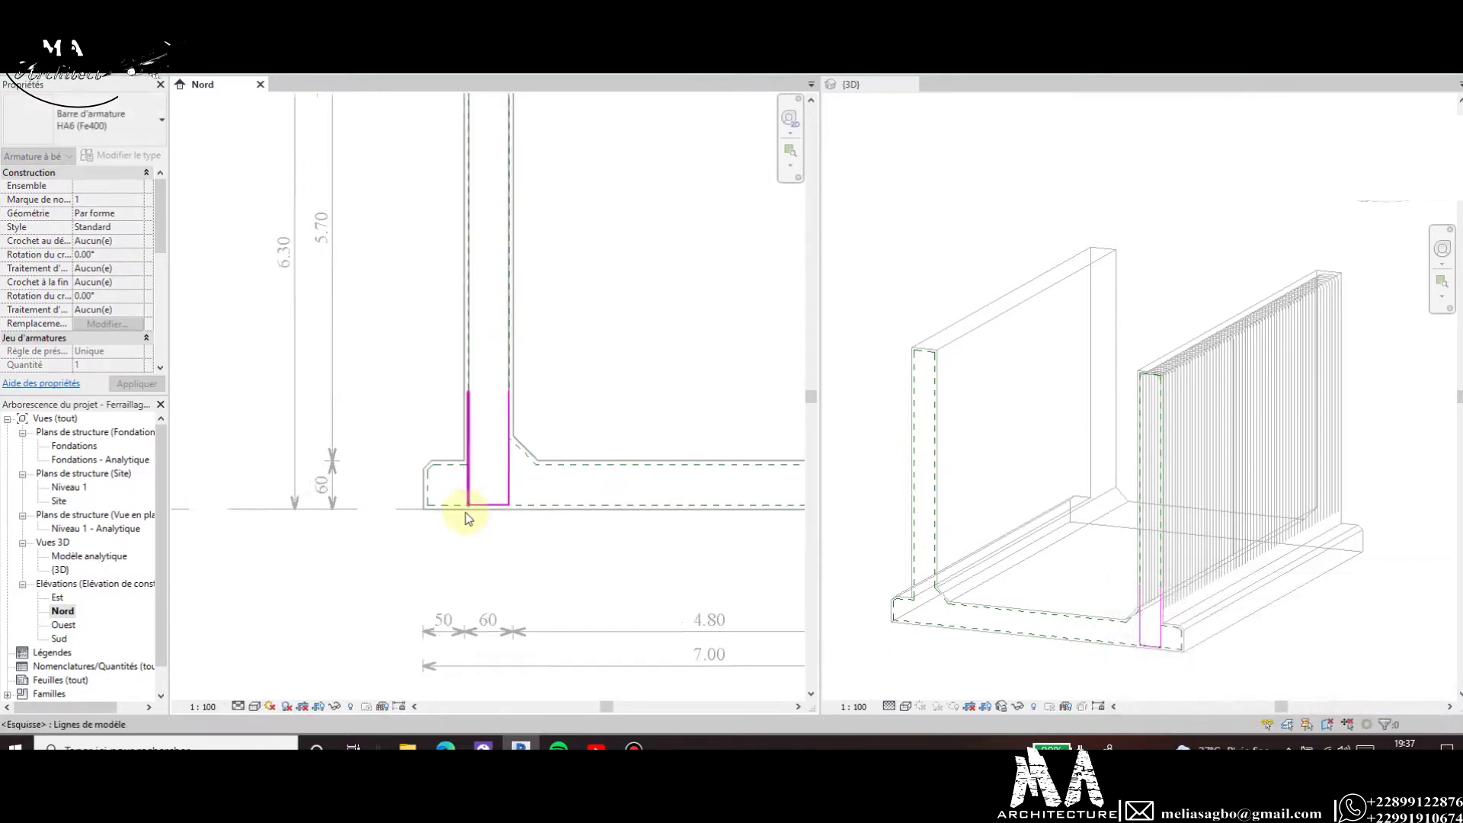
scroll(494, 526, up, 3)
scroll(493, 526, up, 2)
click(582, 523)
scroll(569, 480, down, 3)
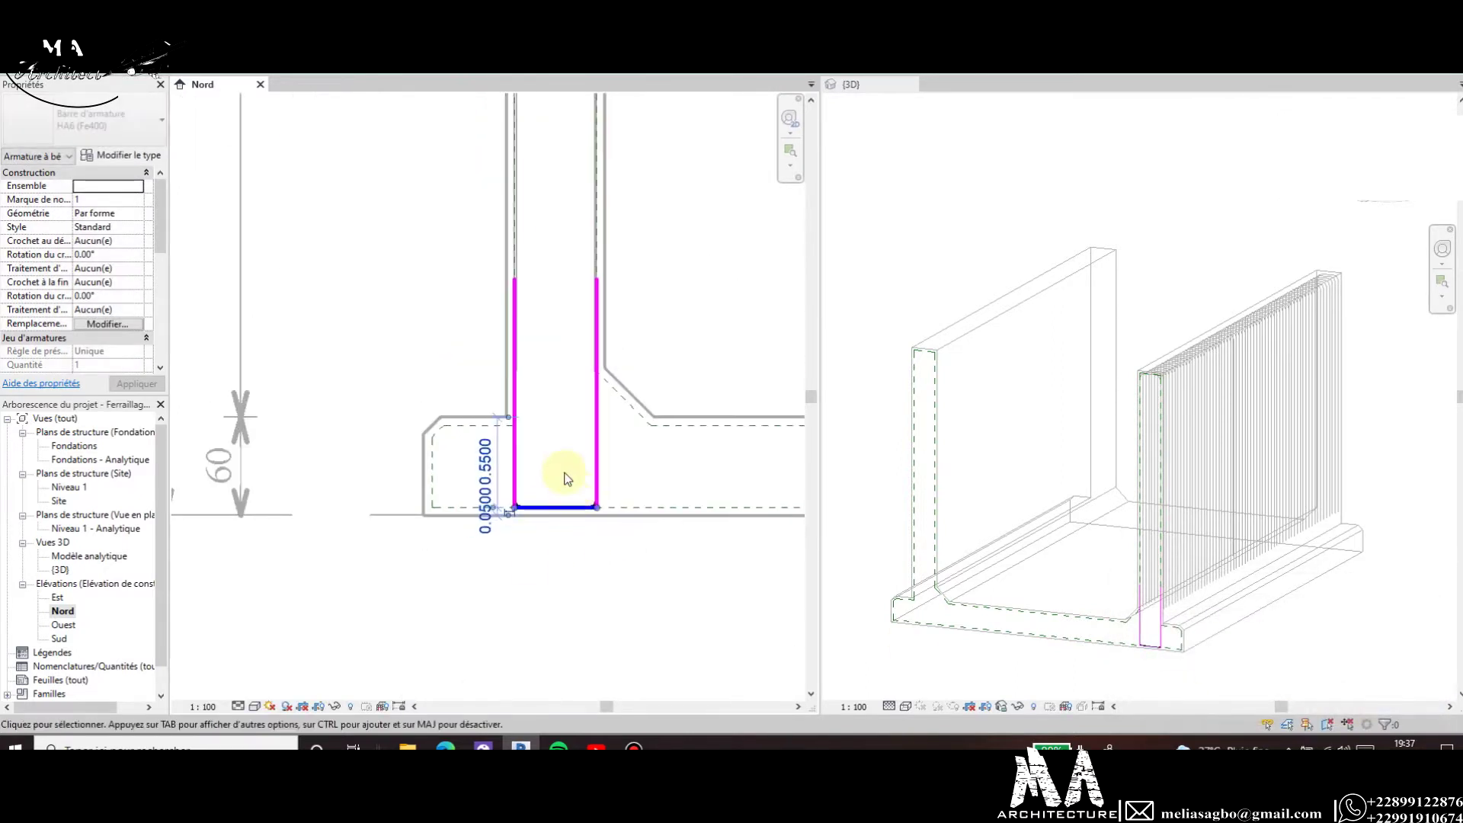
click(543, 297)
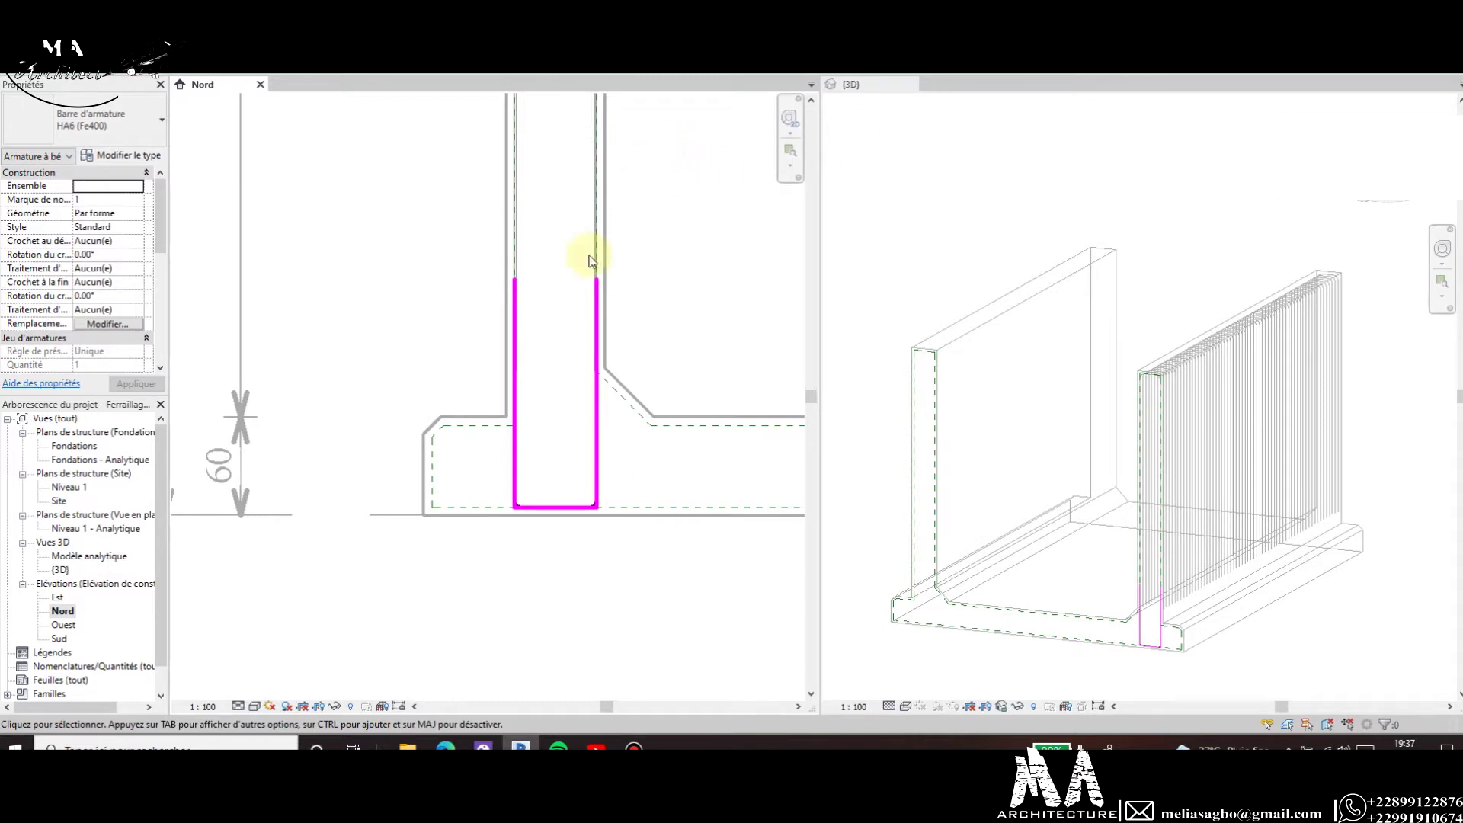
Delete the short lower-right line and drag the right leg down to the bottom corner.
scroll(596, 500, up, 2)
click(599, 488)
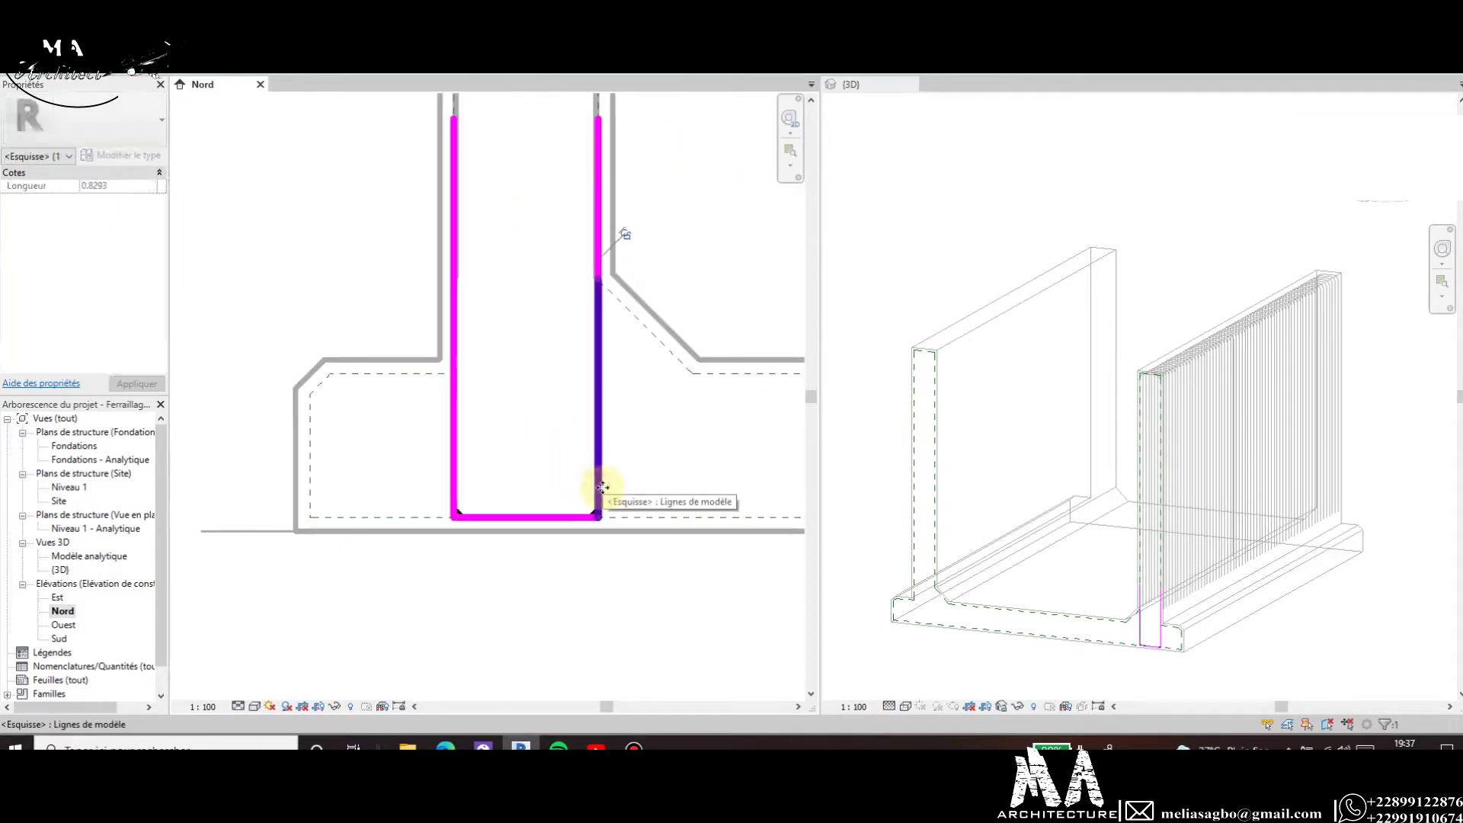
key(Delete)
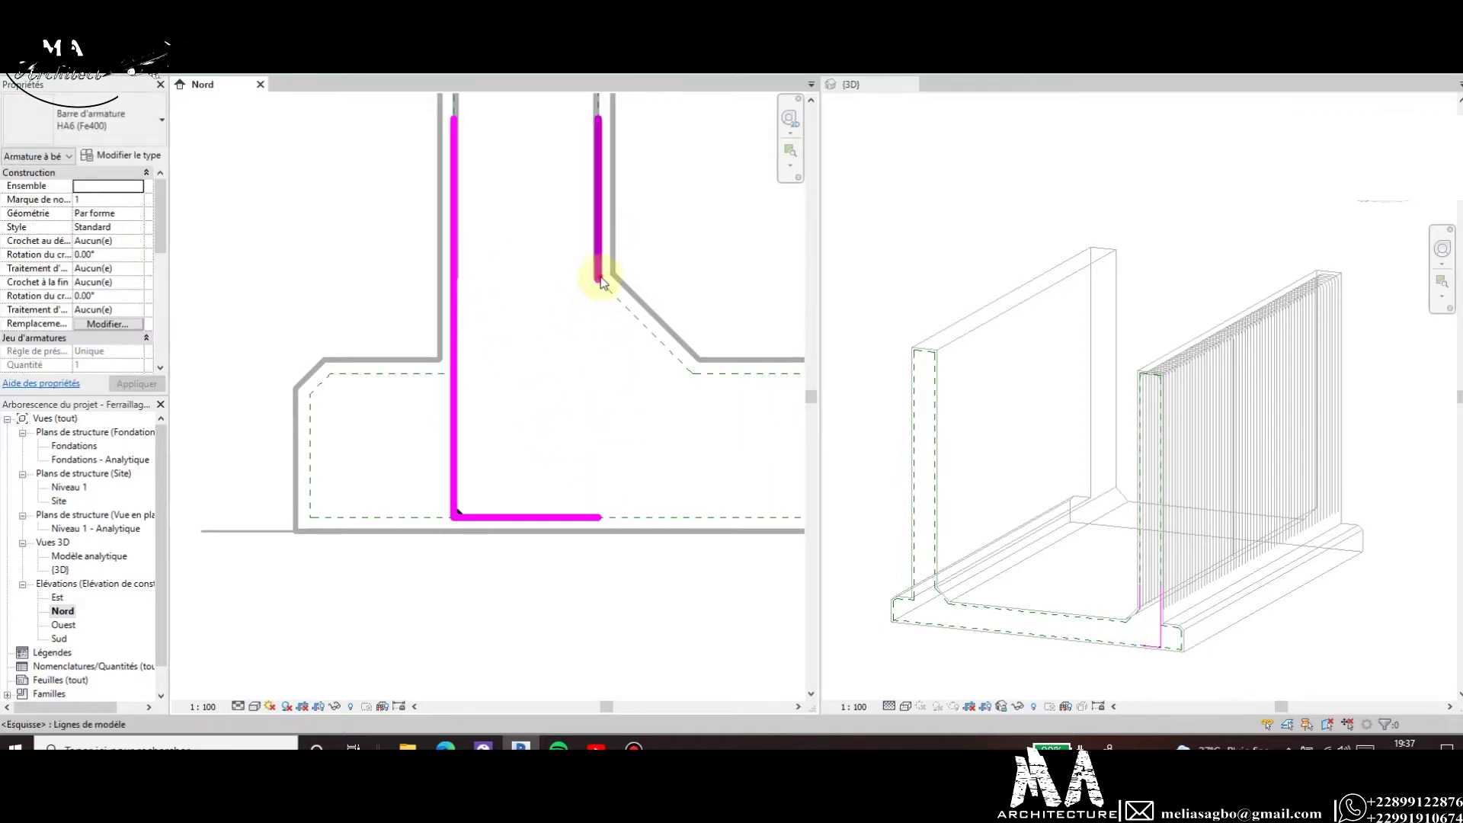
click(601, 281)
drag(602, 280, 600, 519)
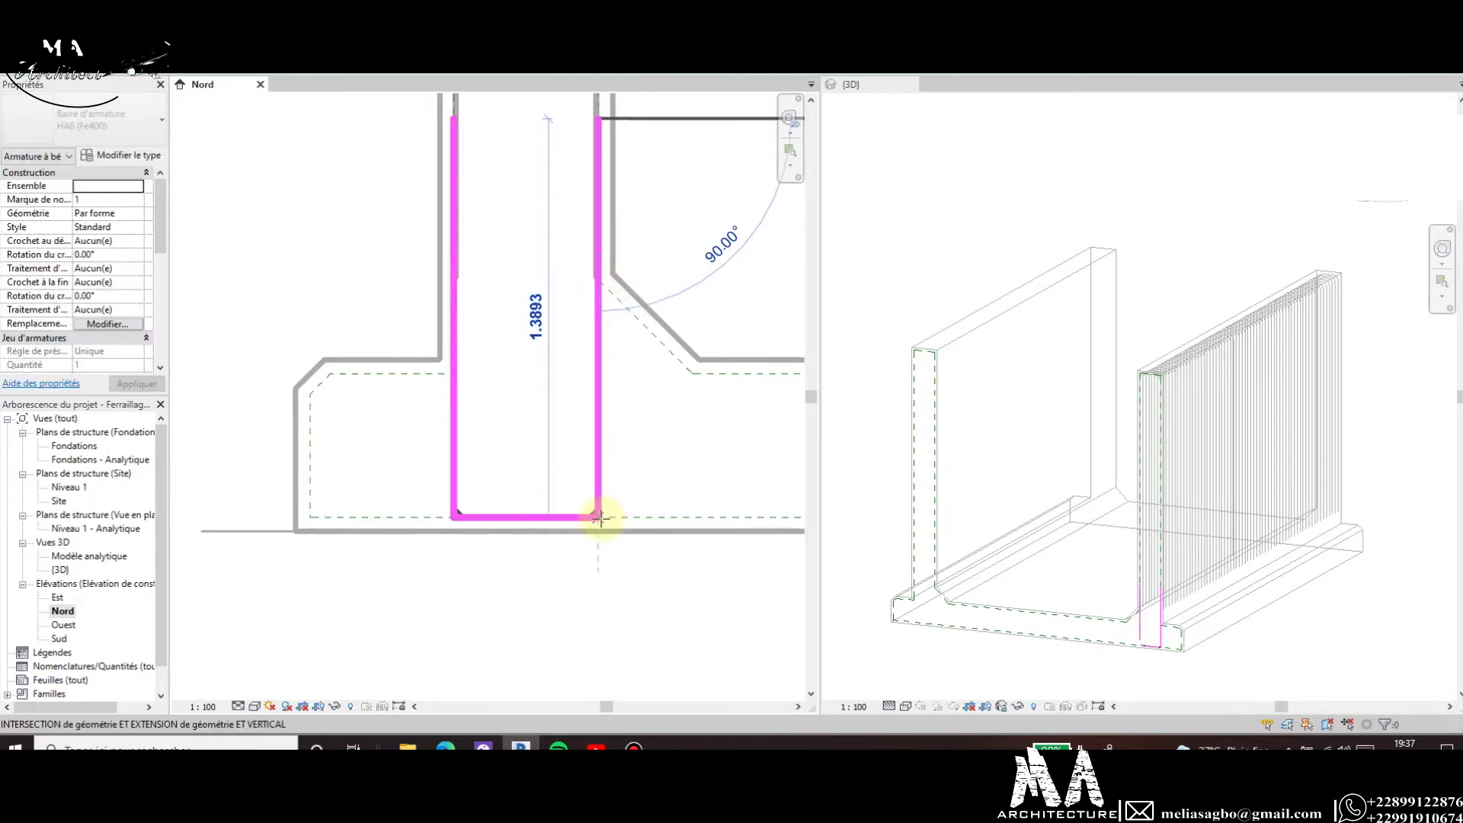
scroll(606, 456, down, 2)
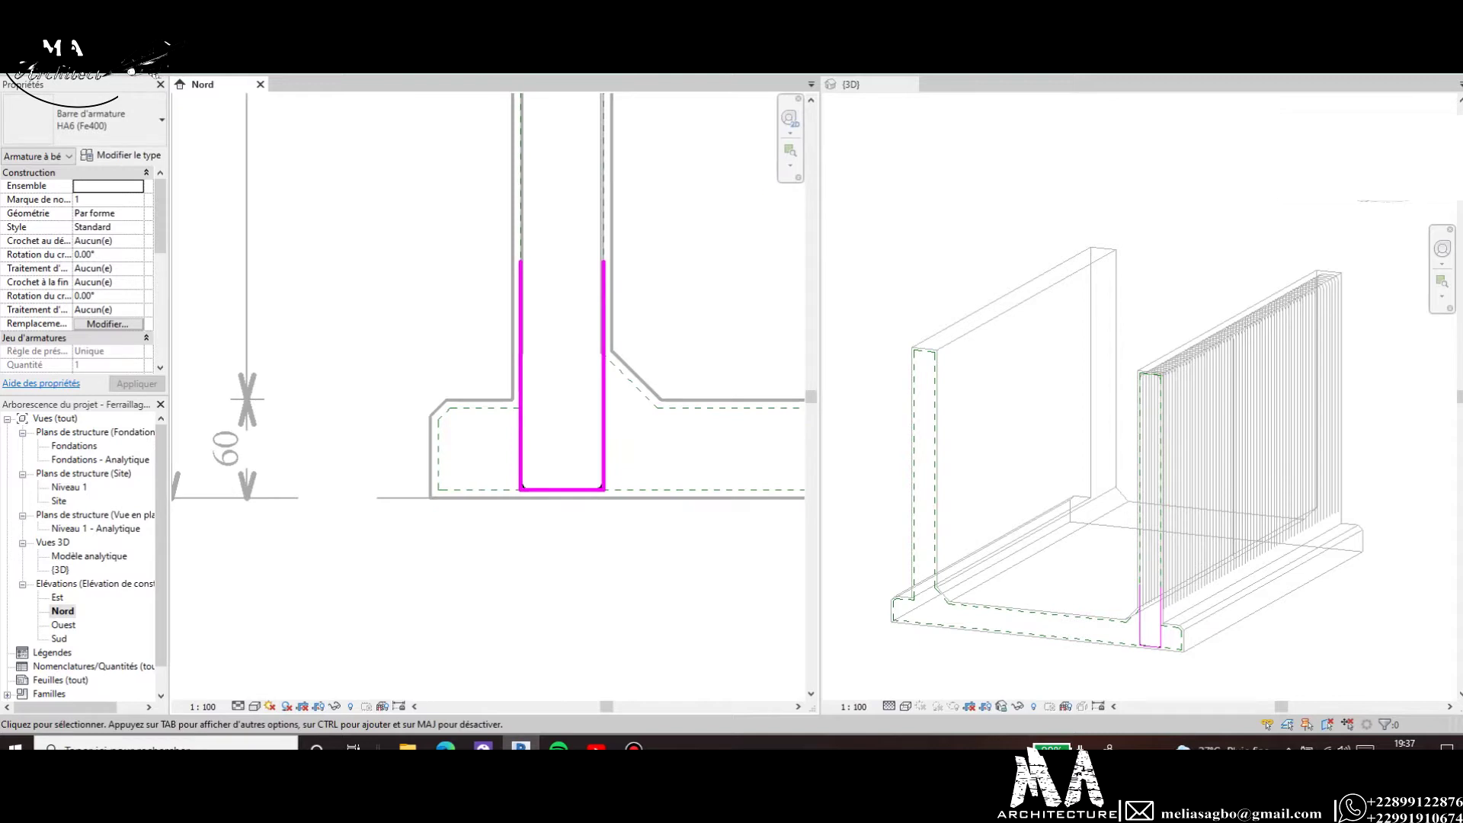
key(r)
key(b)
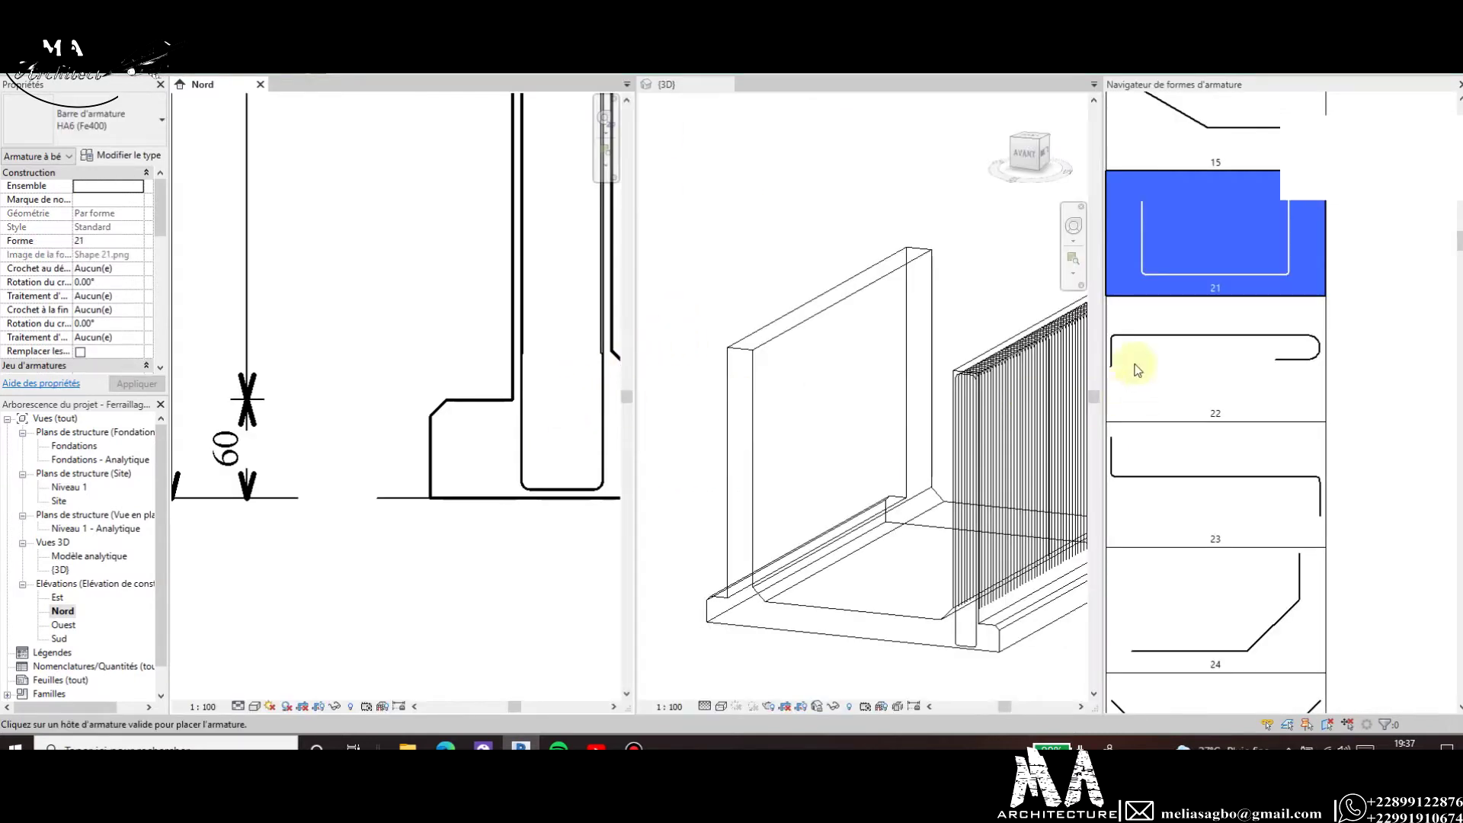
scroll(1202, 271, up, 2)
scroll(1203, 269, up, 3)
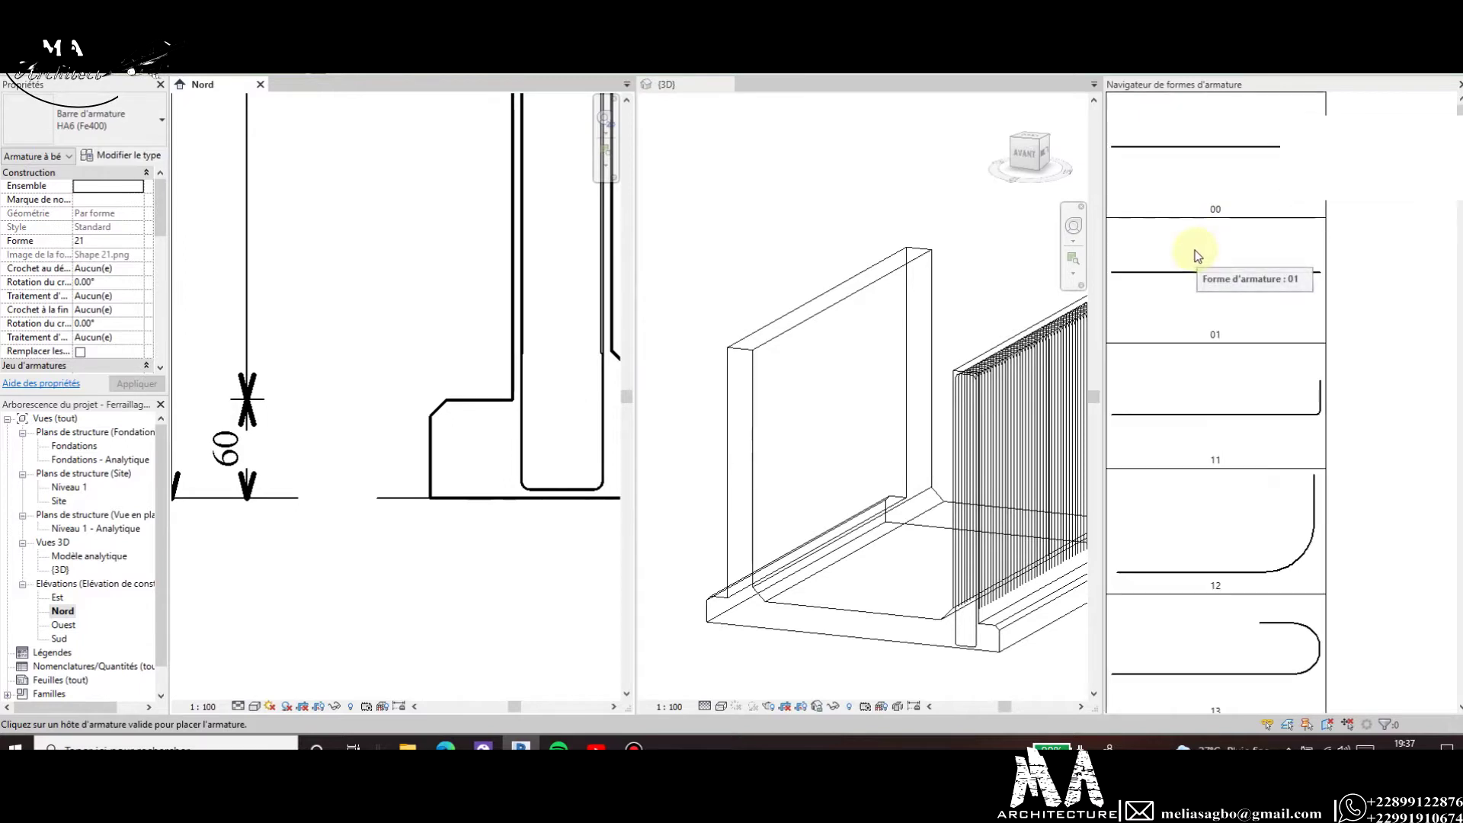
scroll(1202, 267, down, 2)
scroll(1198, 263, down, 3)
scroll(1197, 263, down, 3)
scroll(1197, 259, down, 2)
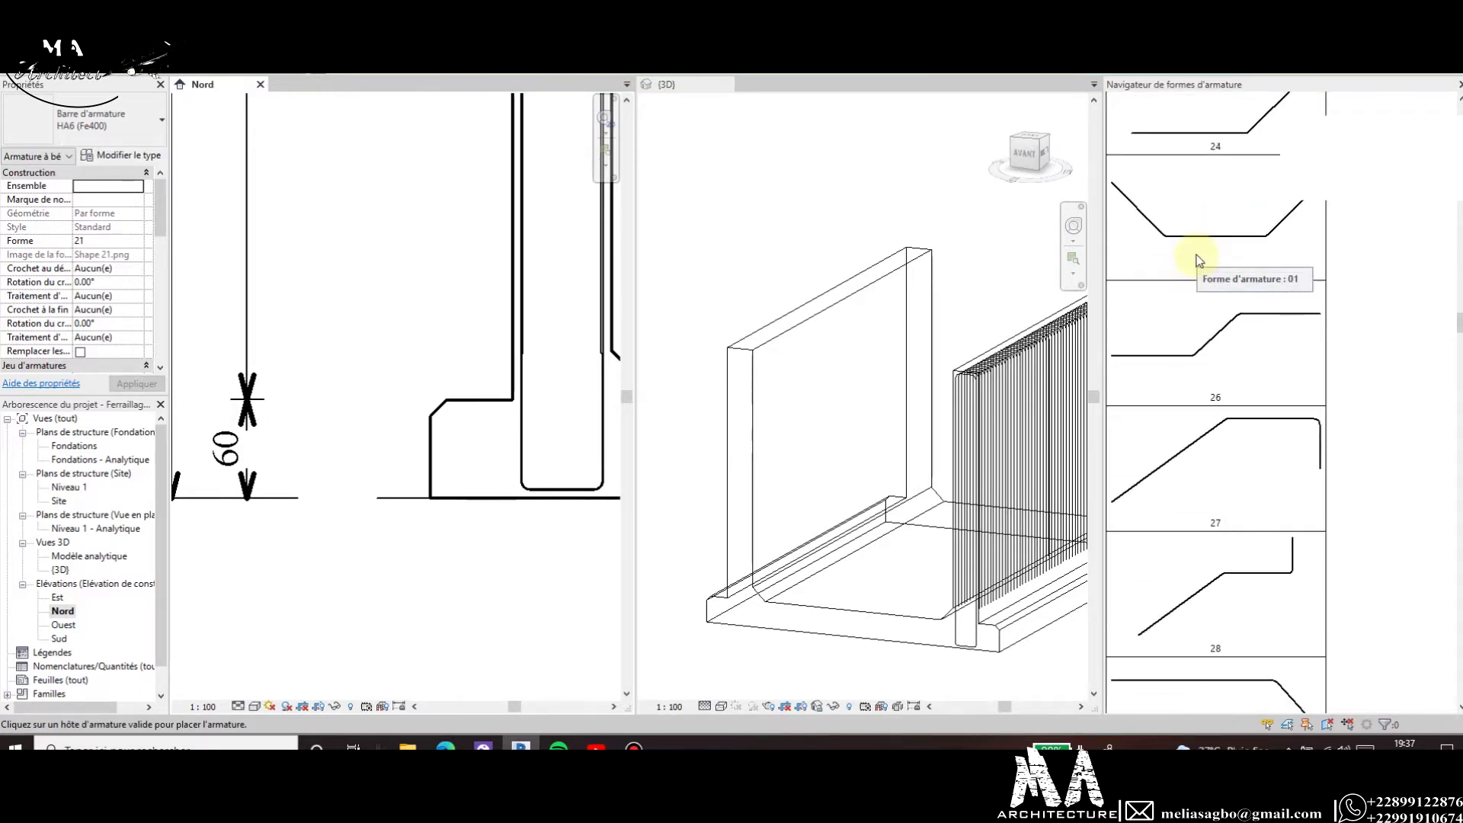
scroll(1197, 259, down, 2)
scroll(1203, 274, down, 2)
scroll(1206, 305, down, 3)
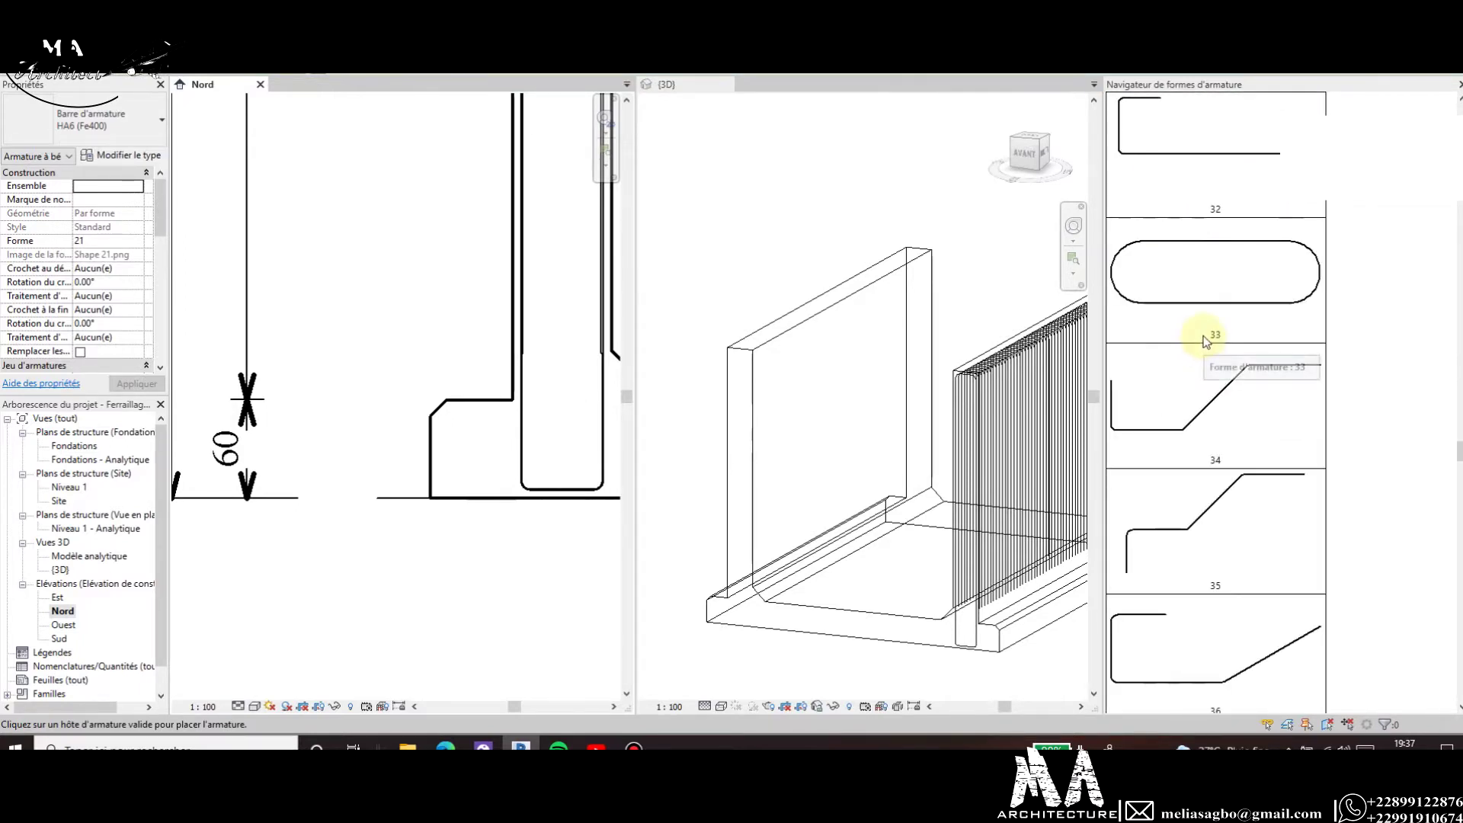
scroll(1204, 335, down, 3)
scroll(1204, 333, up, 3)
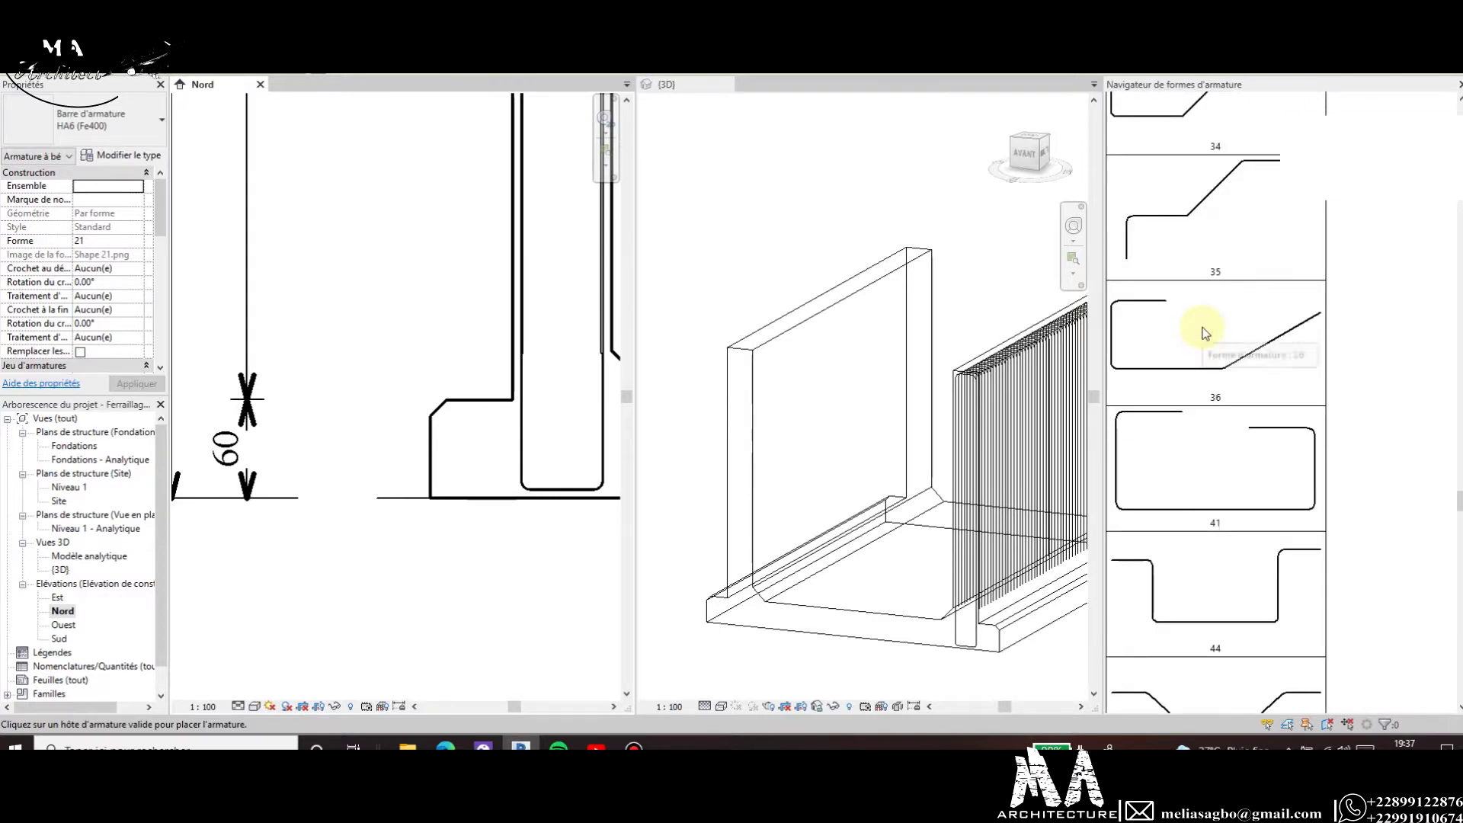
scroll(1204, 329, down, 3)
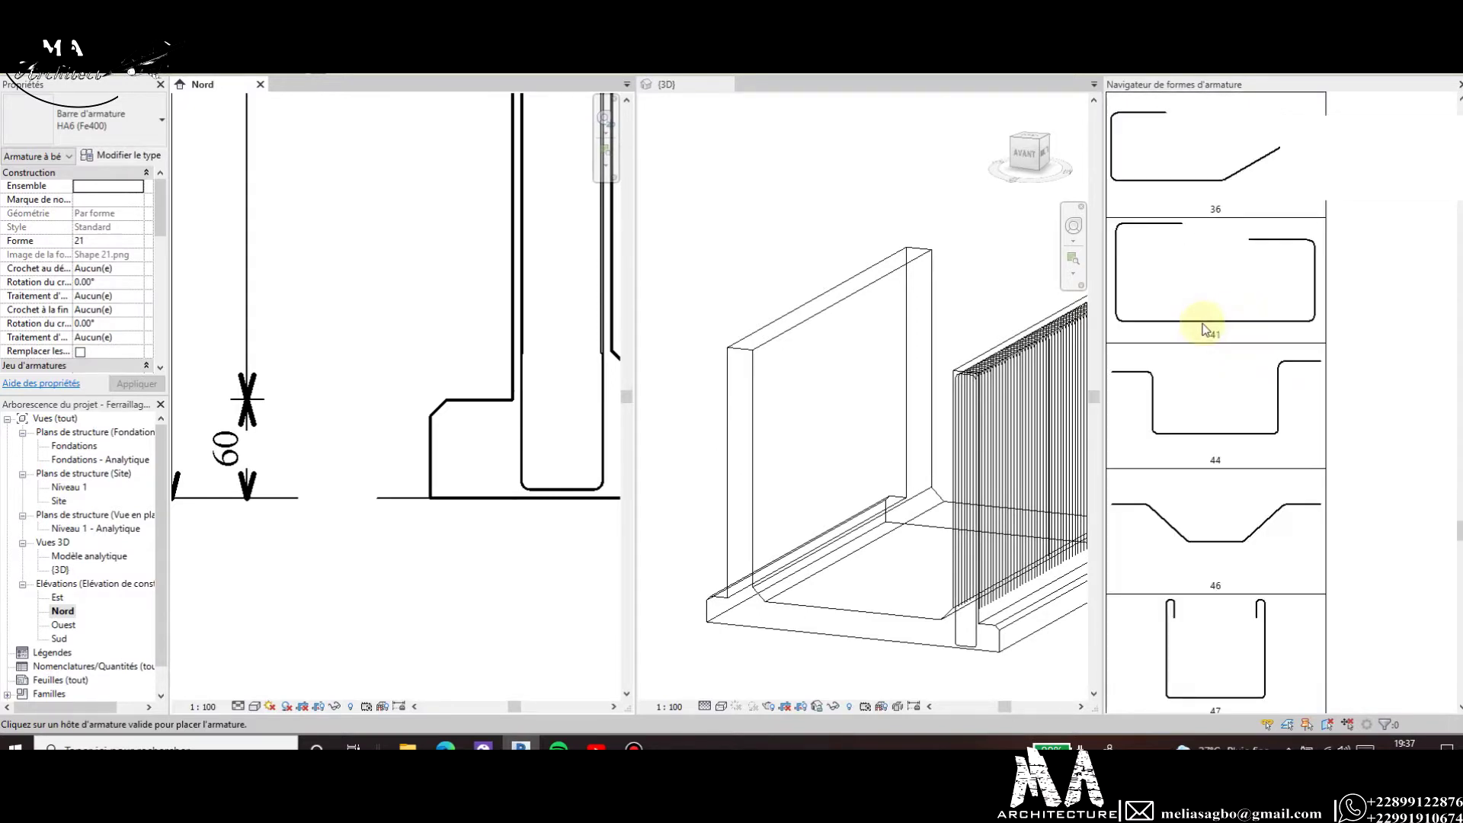
scroll(1205, 329, down, 2)
scroll(1204, 327, down, 3)
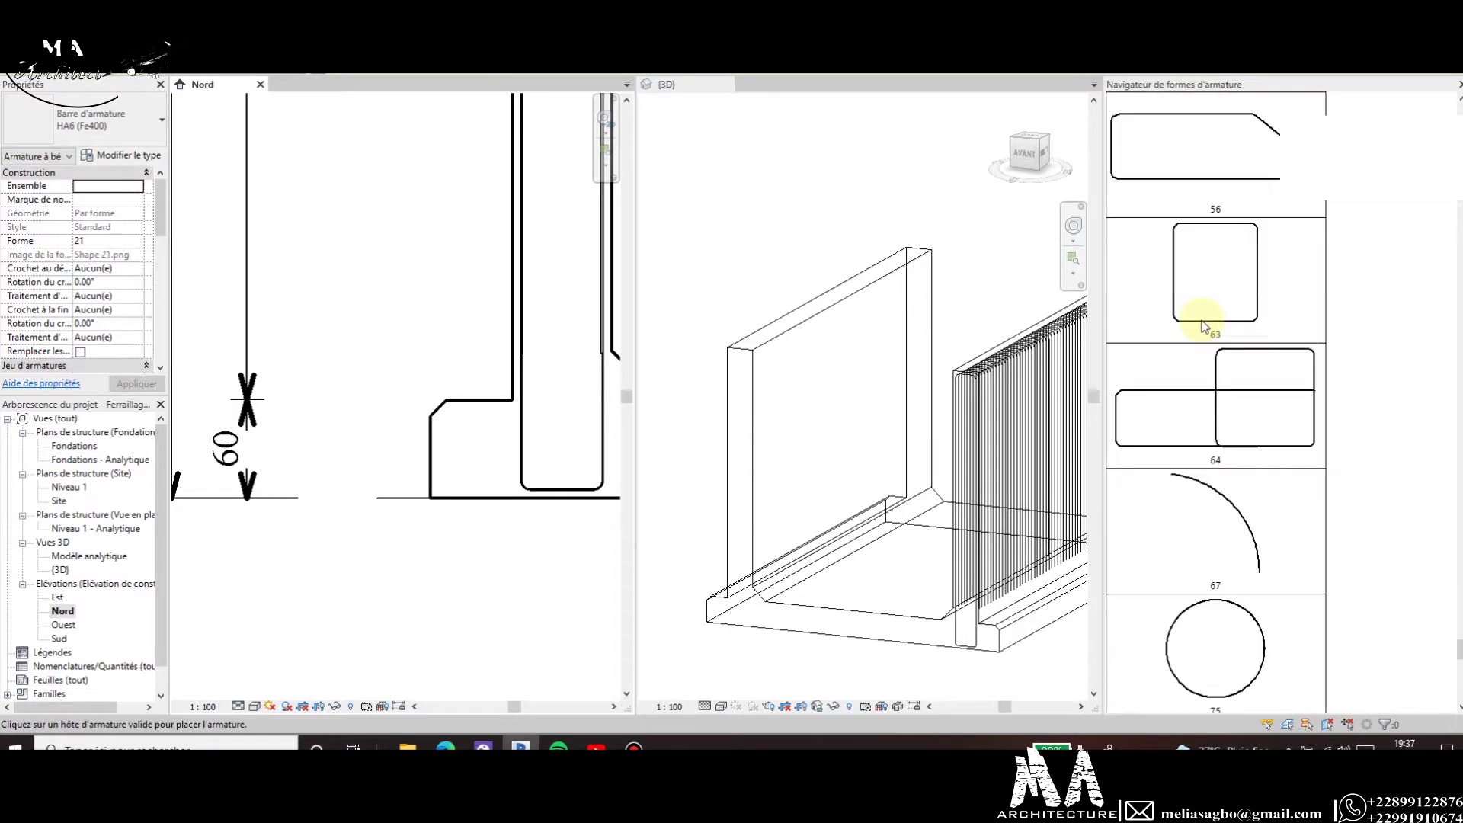
scroll(1204, 327, down, 2)
scroll(1204, 326, up, 3)
scroll(1204, 320, up, 3)
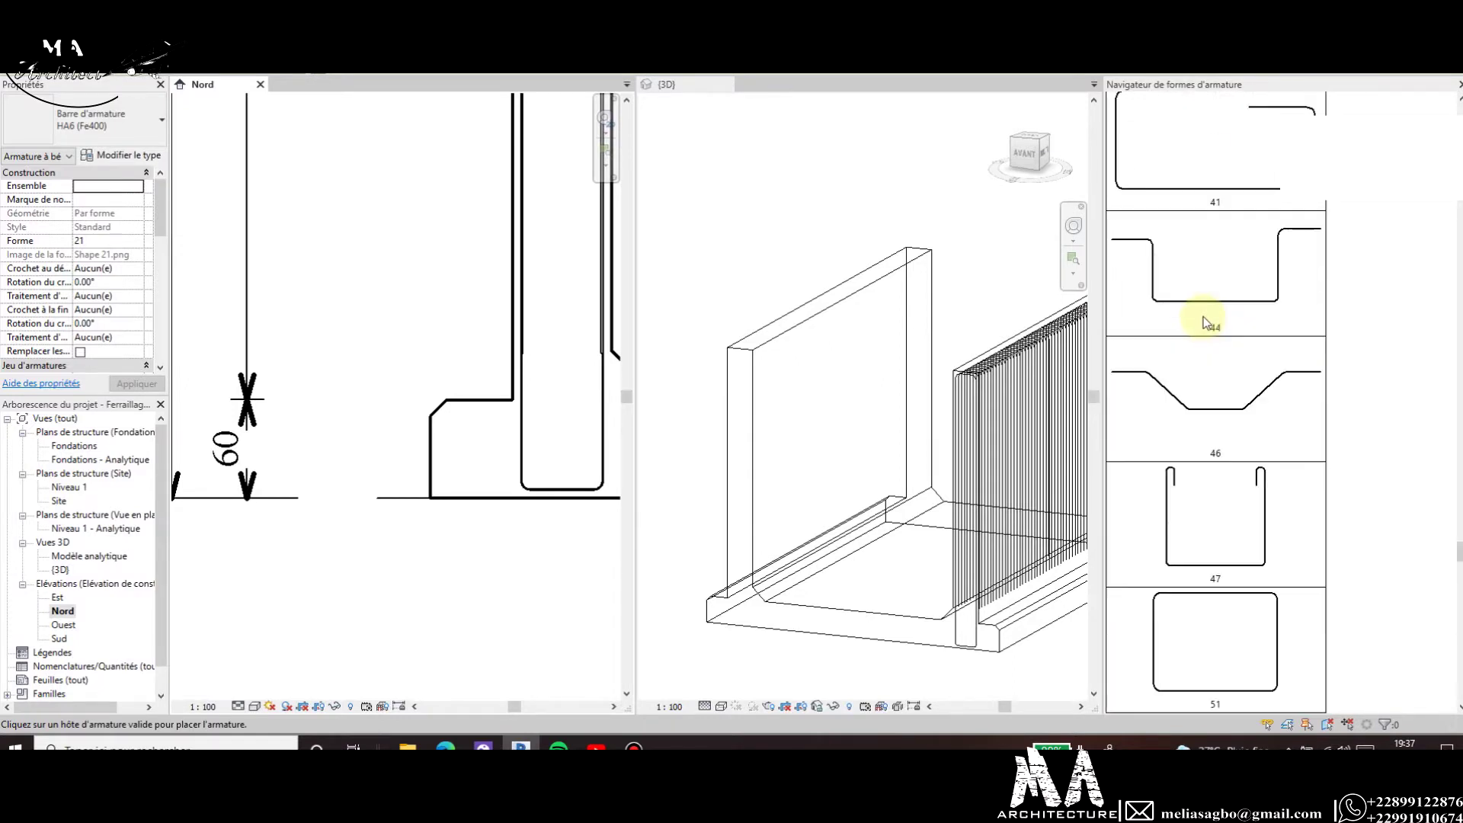
scroll(1206, 316, up, 2)
scroll(1209, 318, up, 2)
scroll(1208, 319, up, 3)
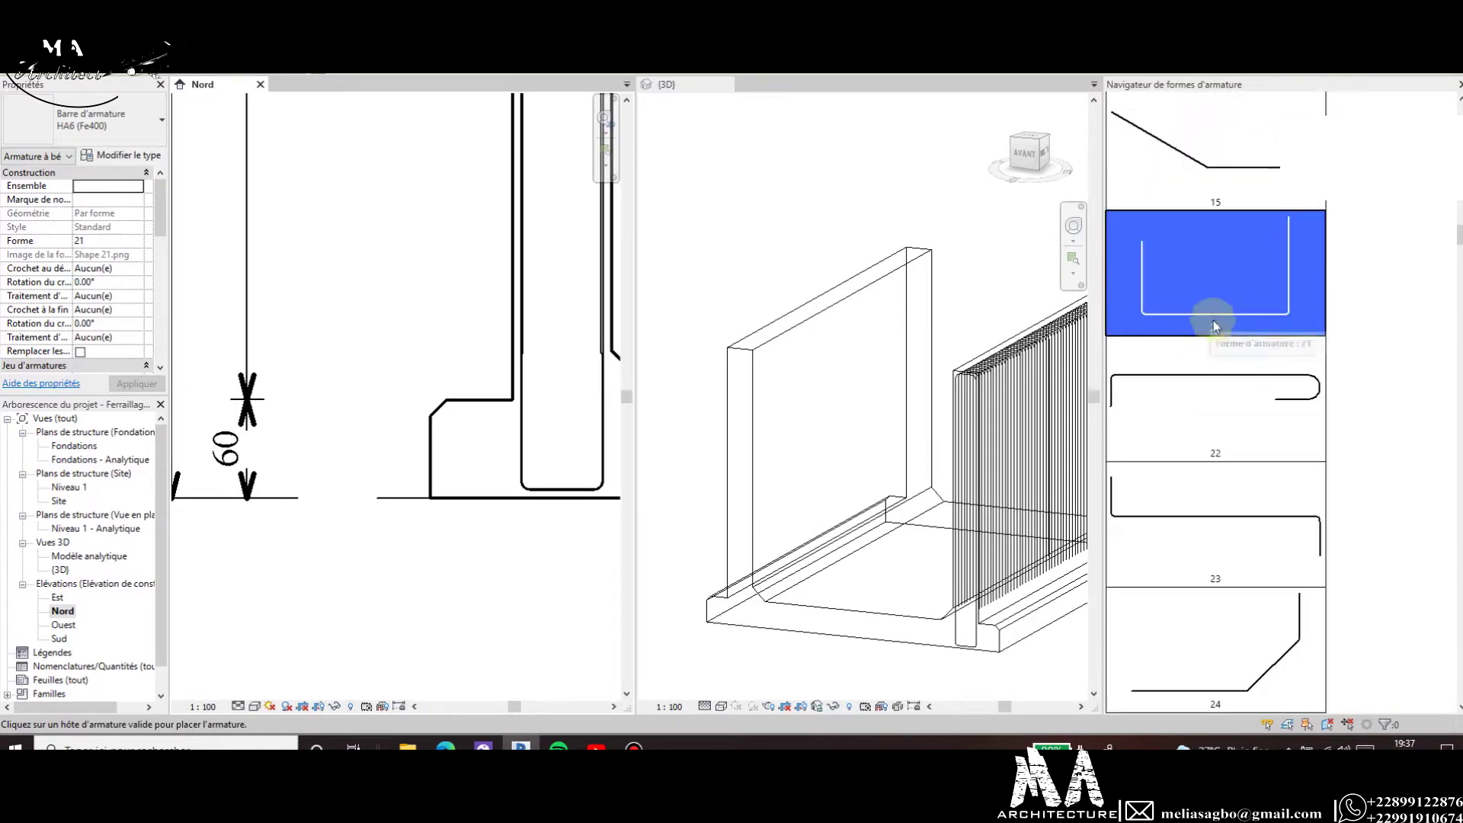
scroll(1211, 320, up, 2)
click(1217, 518)
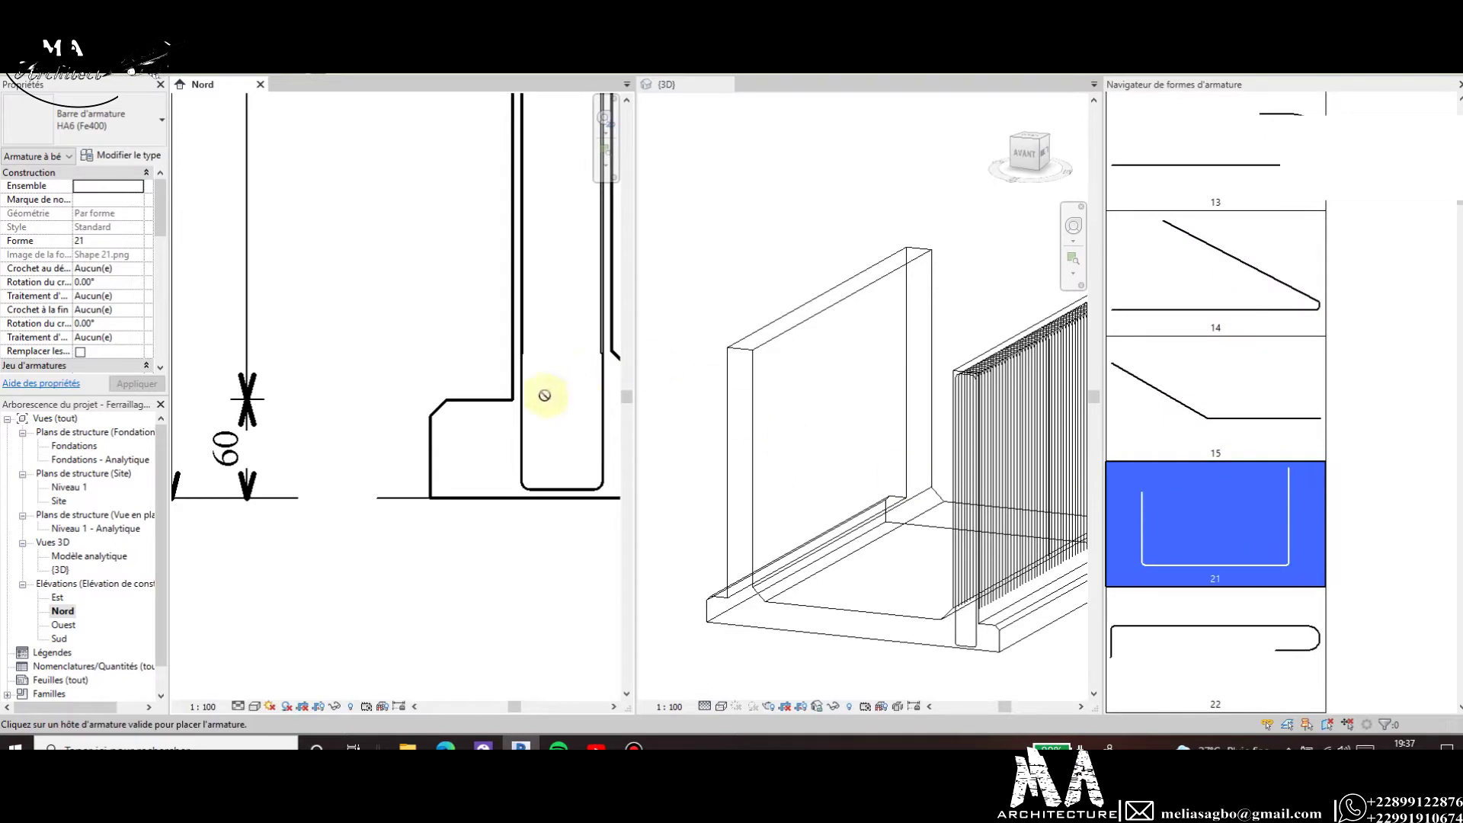
key(Escape)
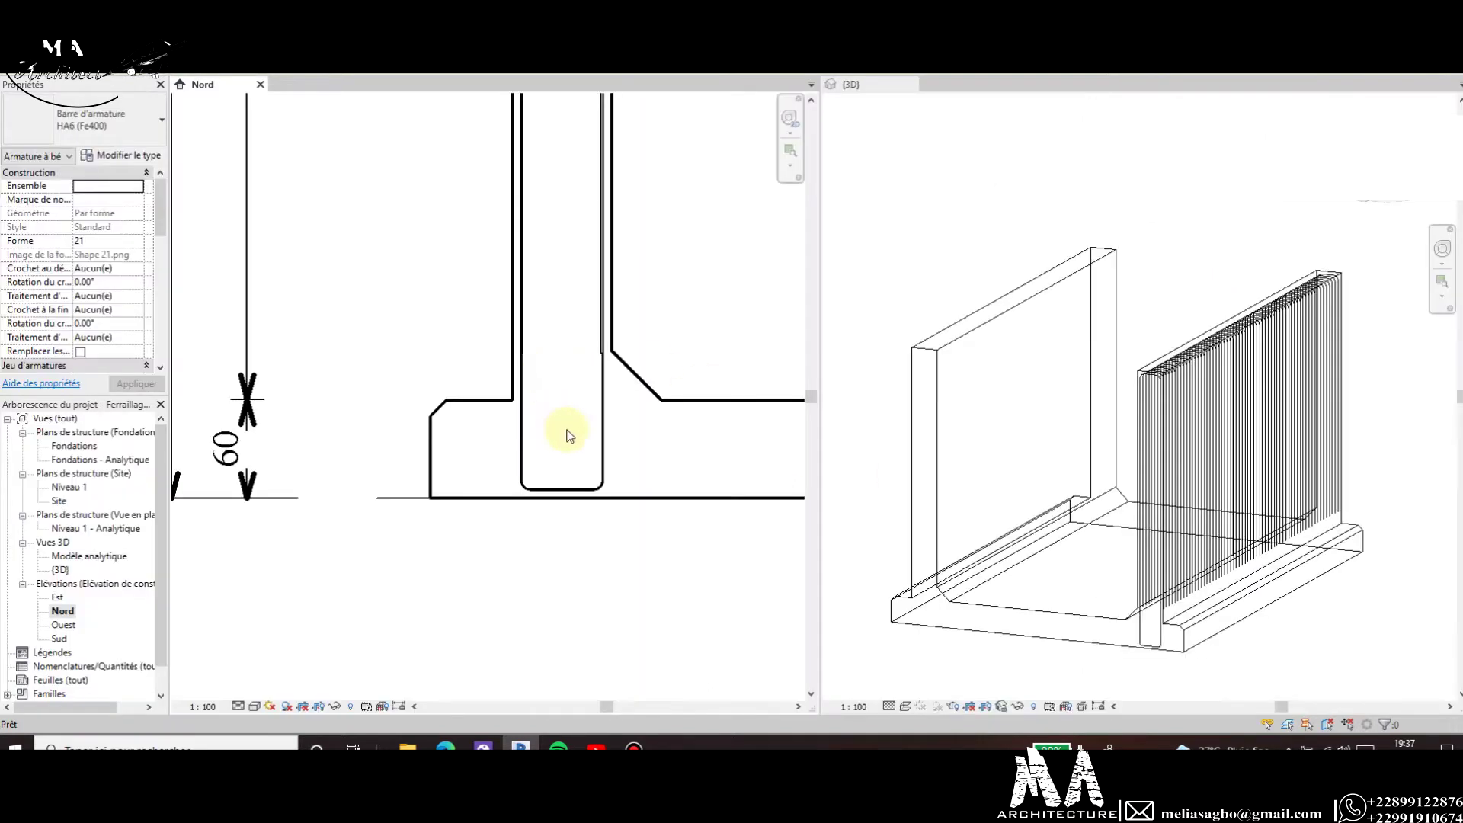
Select the U rebar to check its set along the wall, then activate the 3D view.
scroll(574, 475, up, 1)
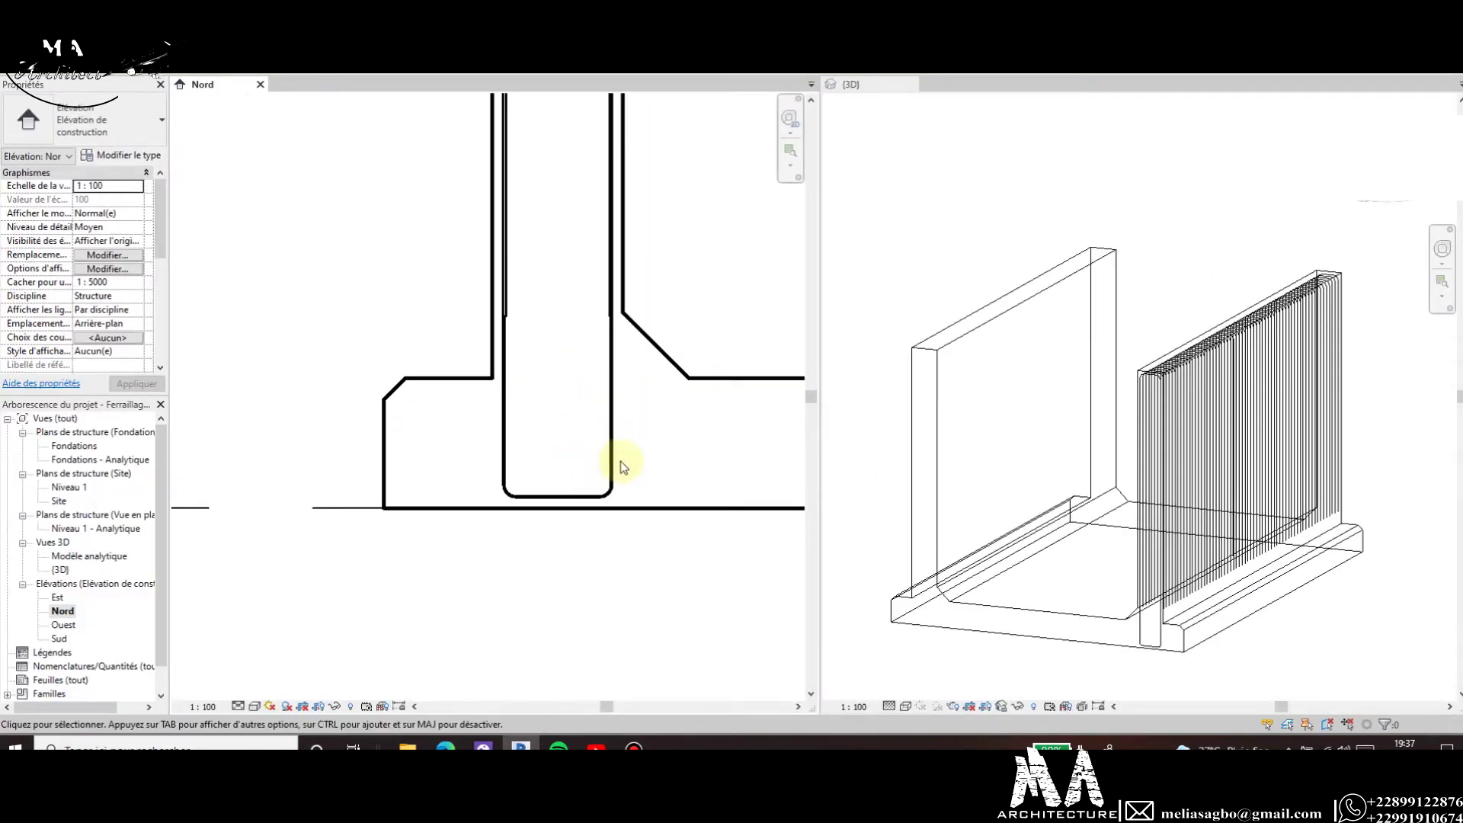
click(614, 462)
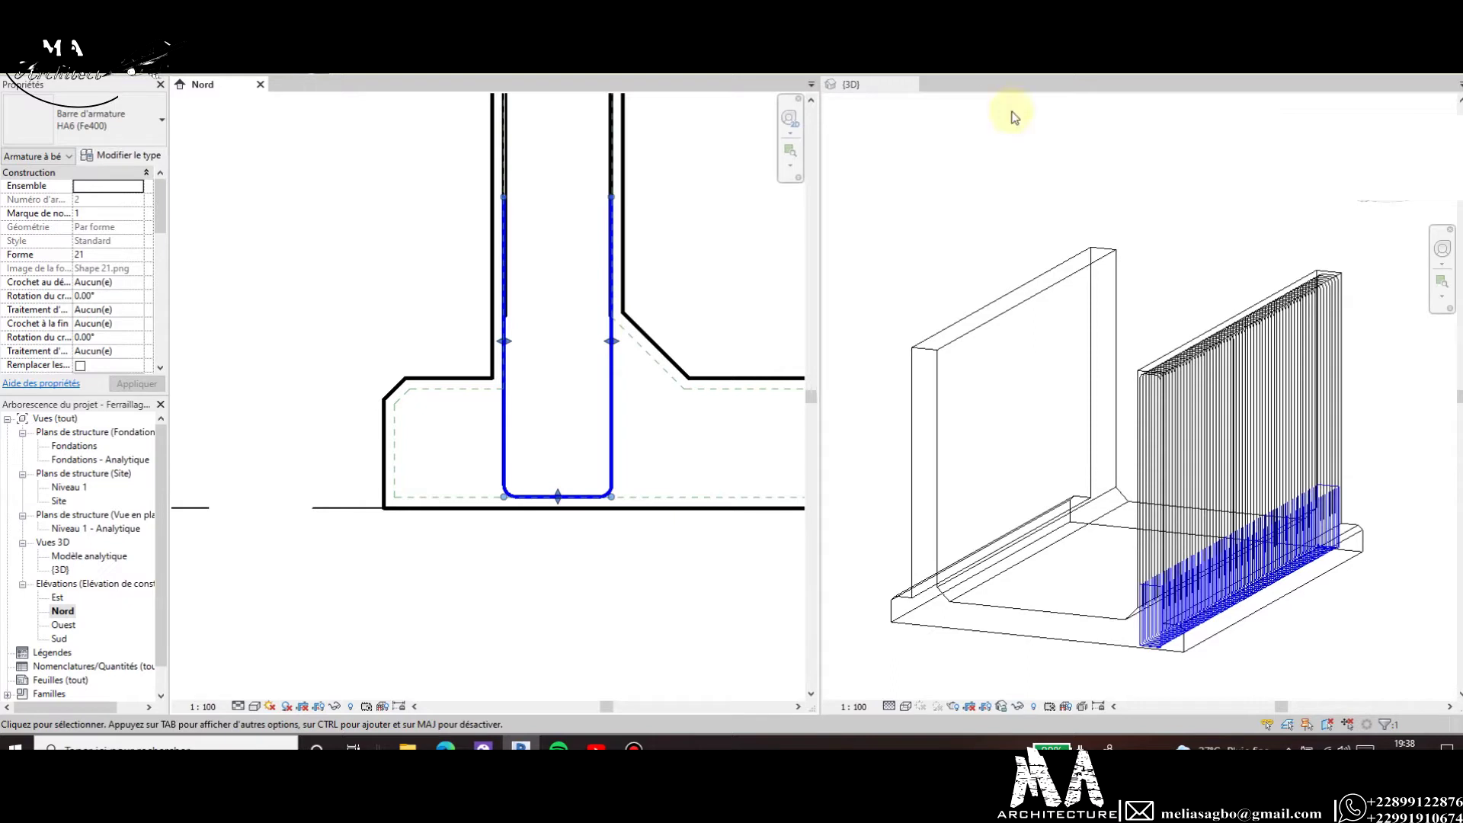
click(867, 284)
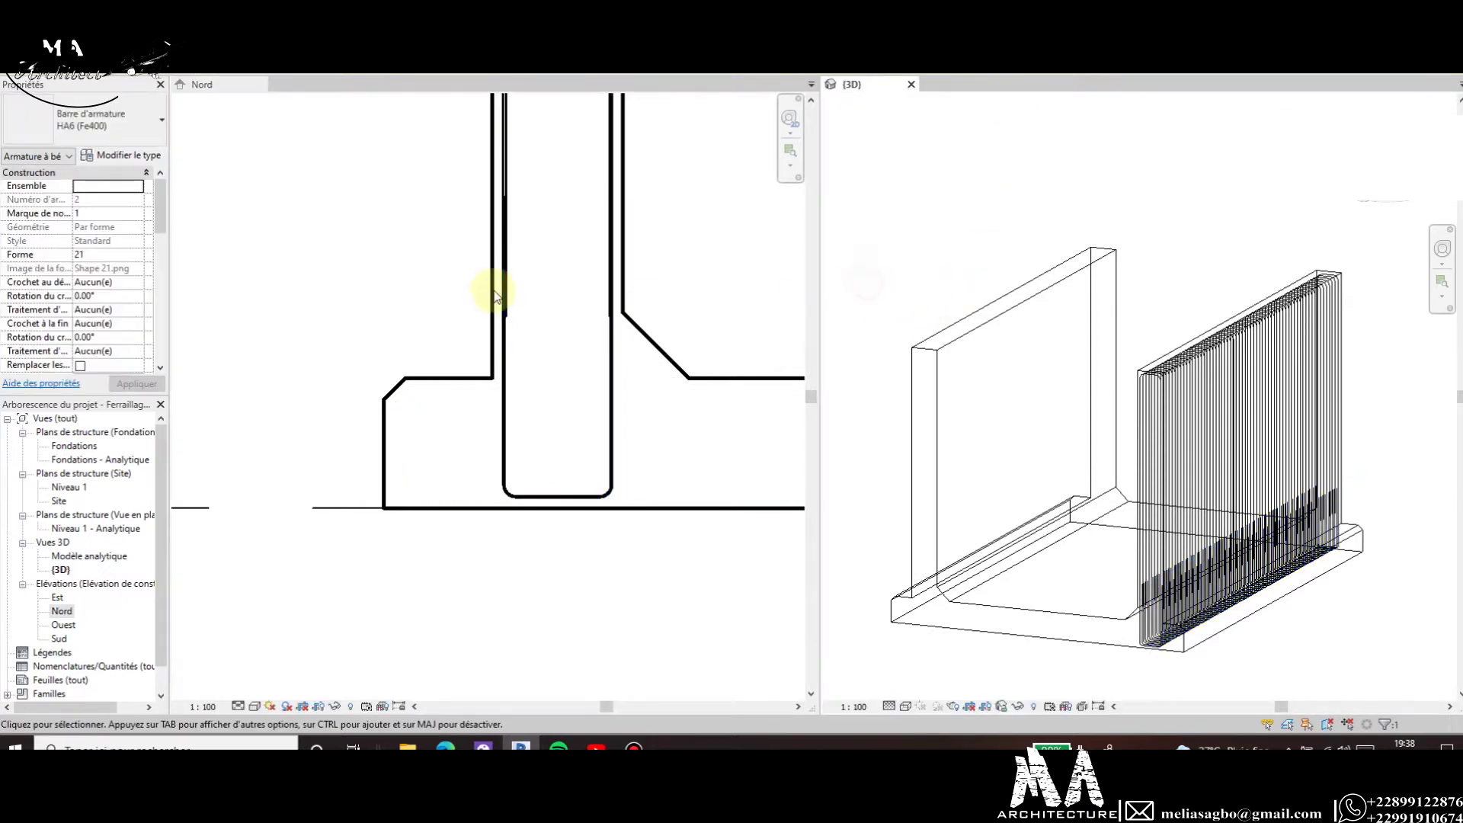
scroll(487, 415, up, 2)
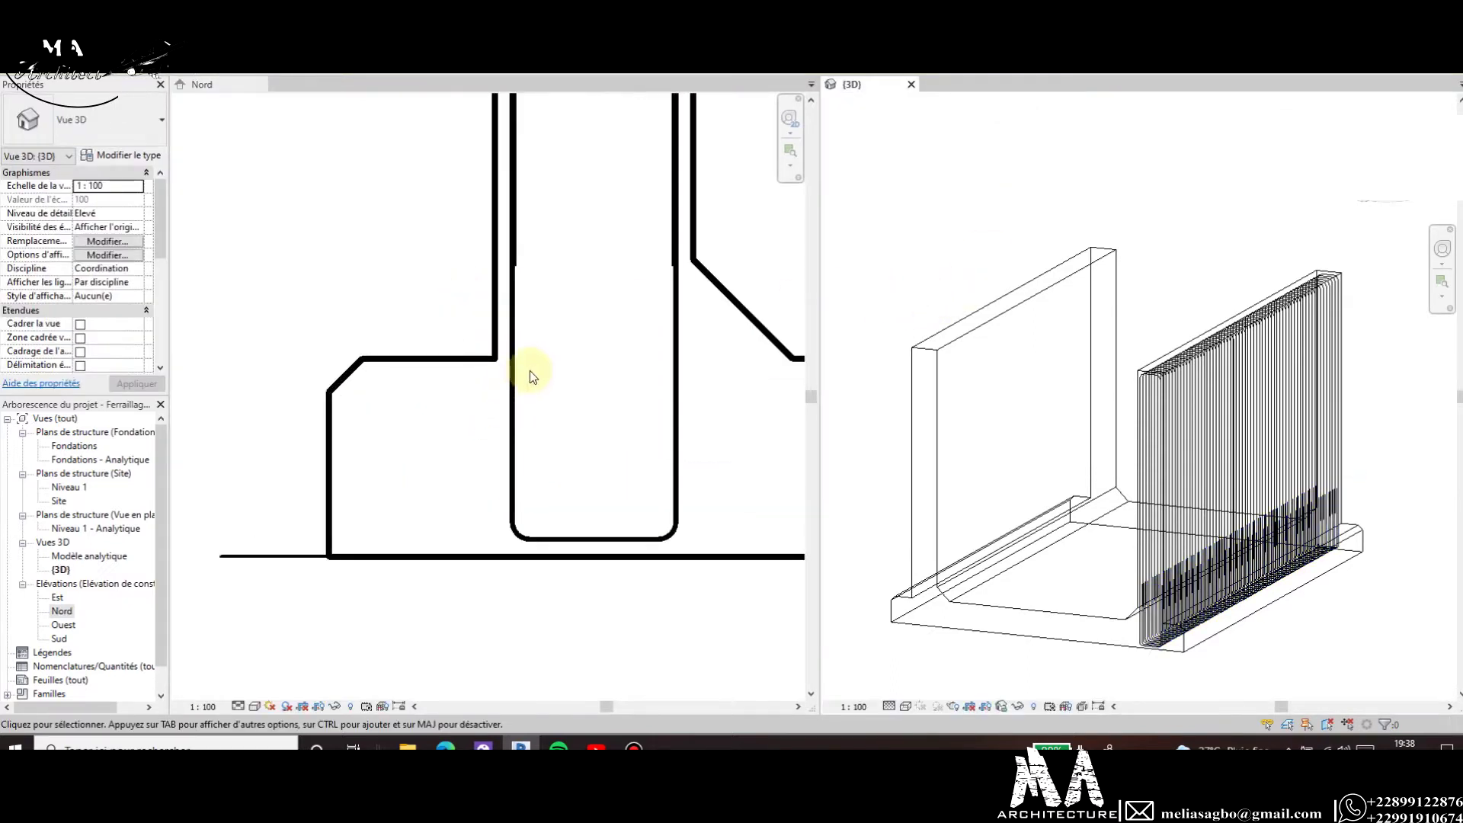
scroll(608, 379, down, 1)
scroll(610, 379, down, 1)
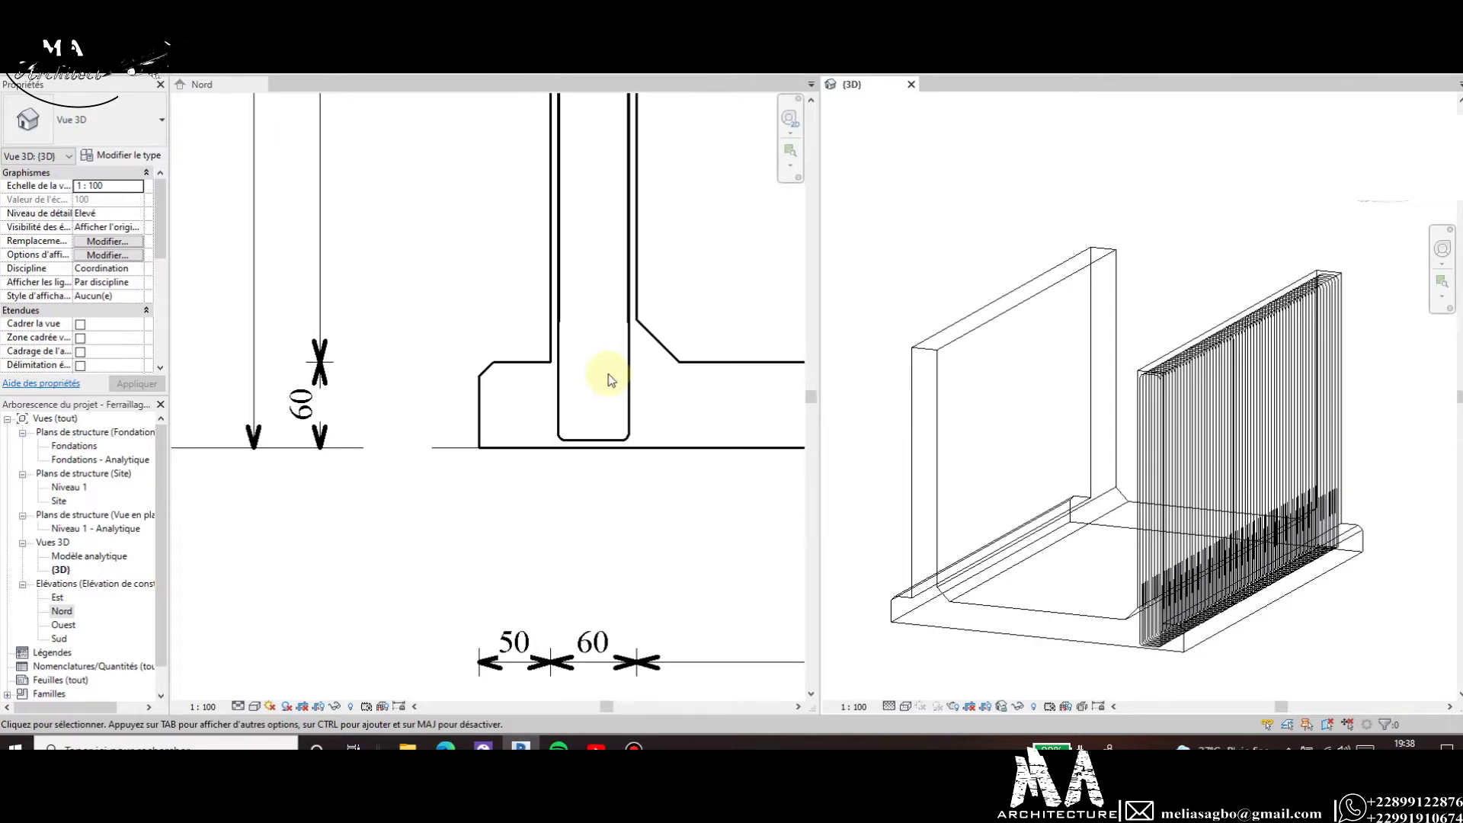
scroll(610, 365, down, 1)
scroll(610, 290, down, 1)
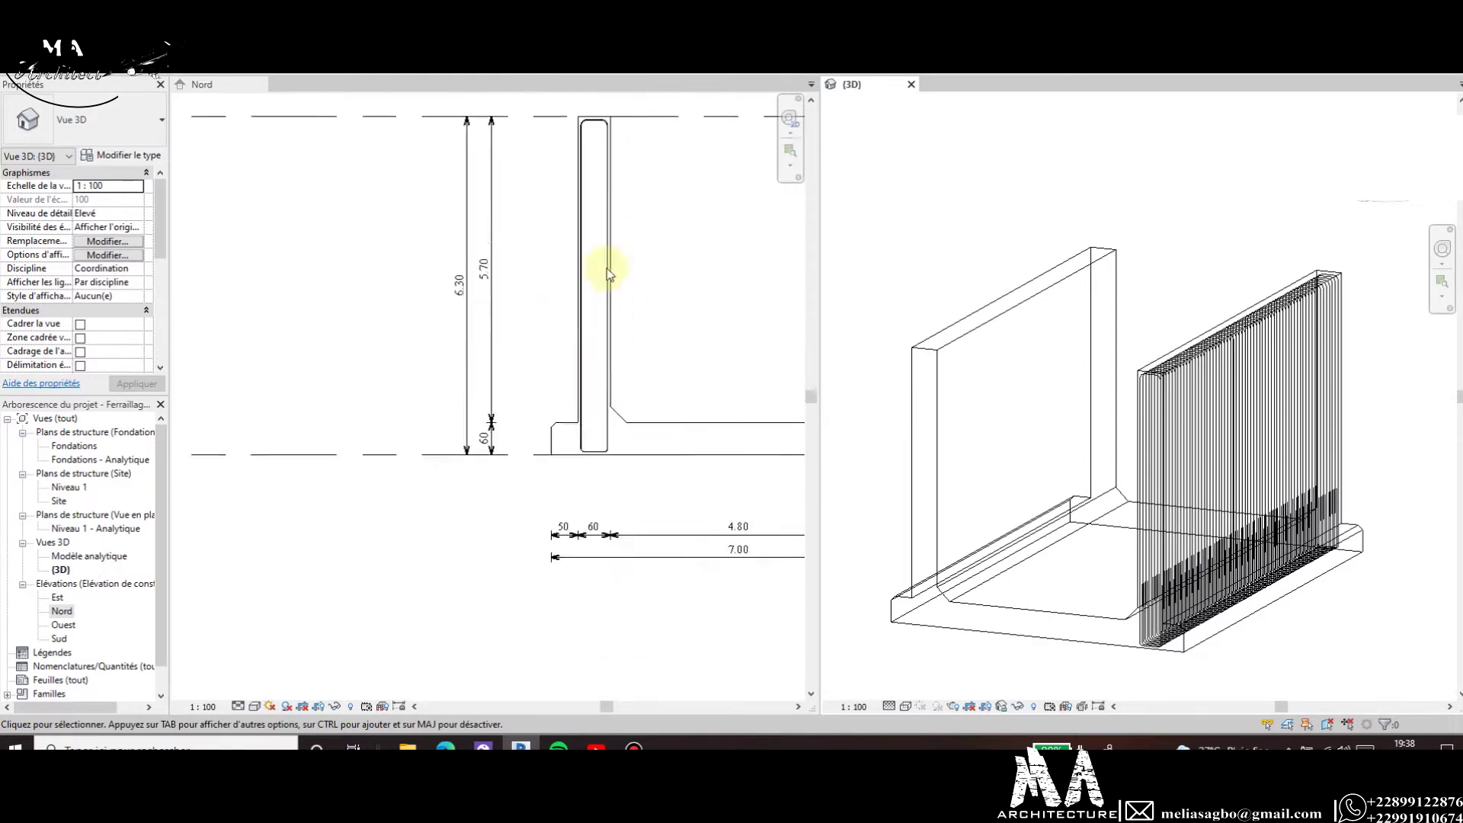
scroll(534, 320, down, 1)
Activate the 3D view and review its rendering settings without changing them.
click(928, 241)
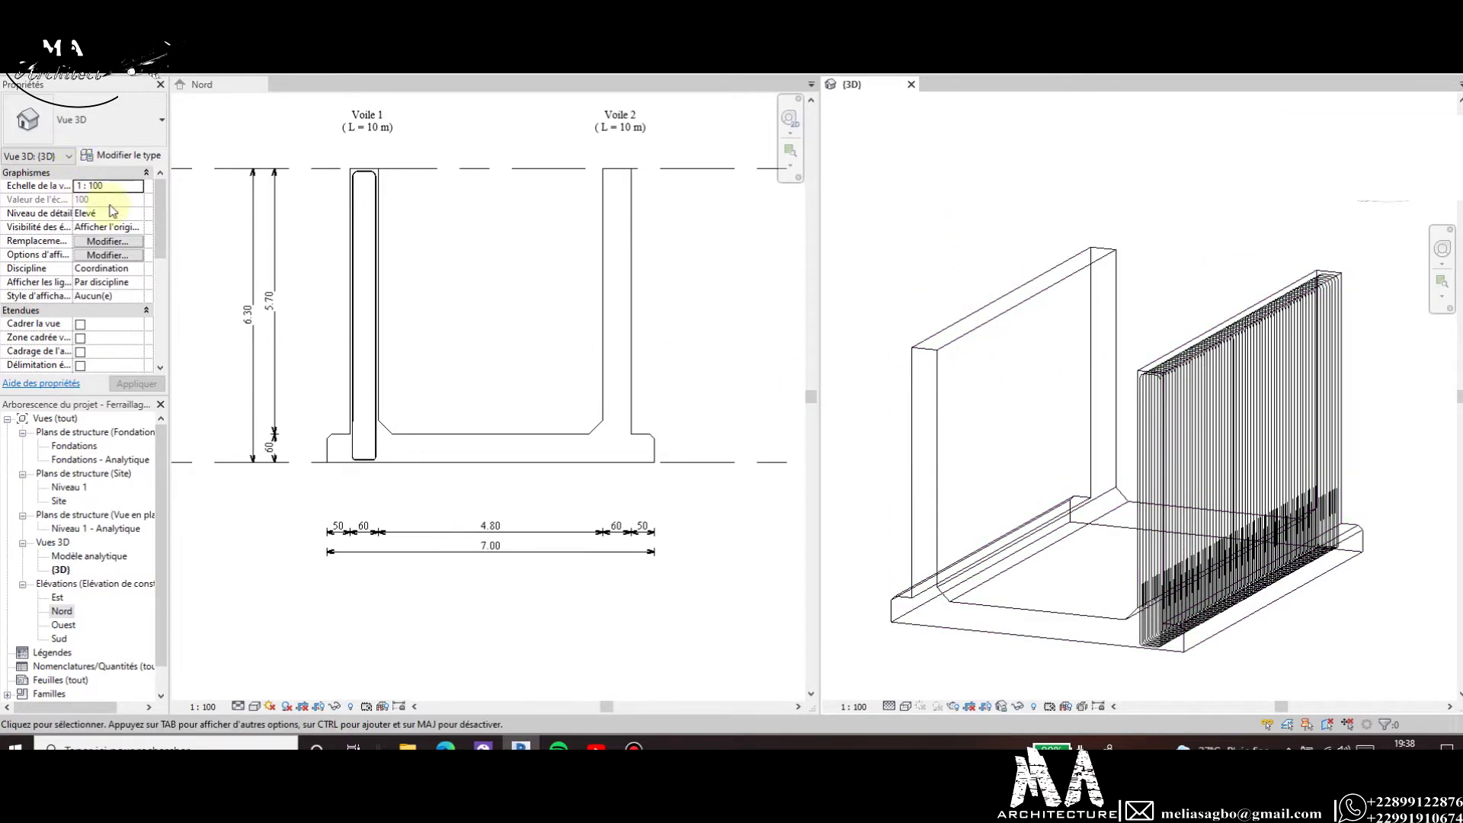
drag(161, 227, 149, 327)
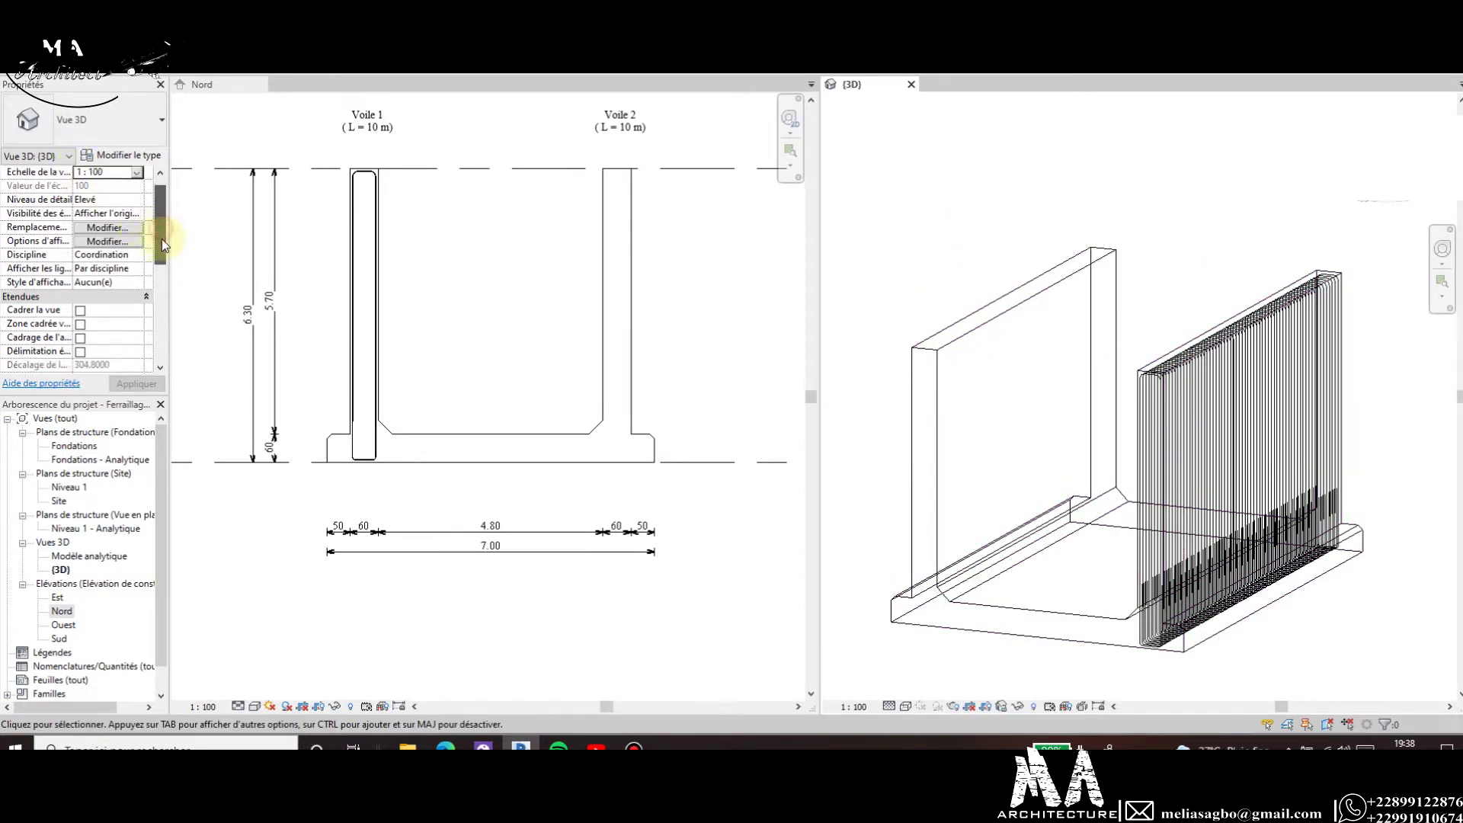
scroll(149, 332, up, 2)
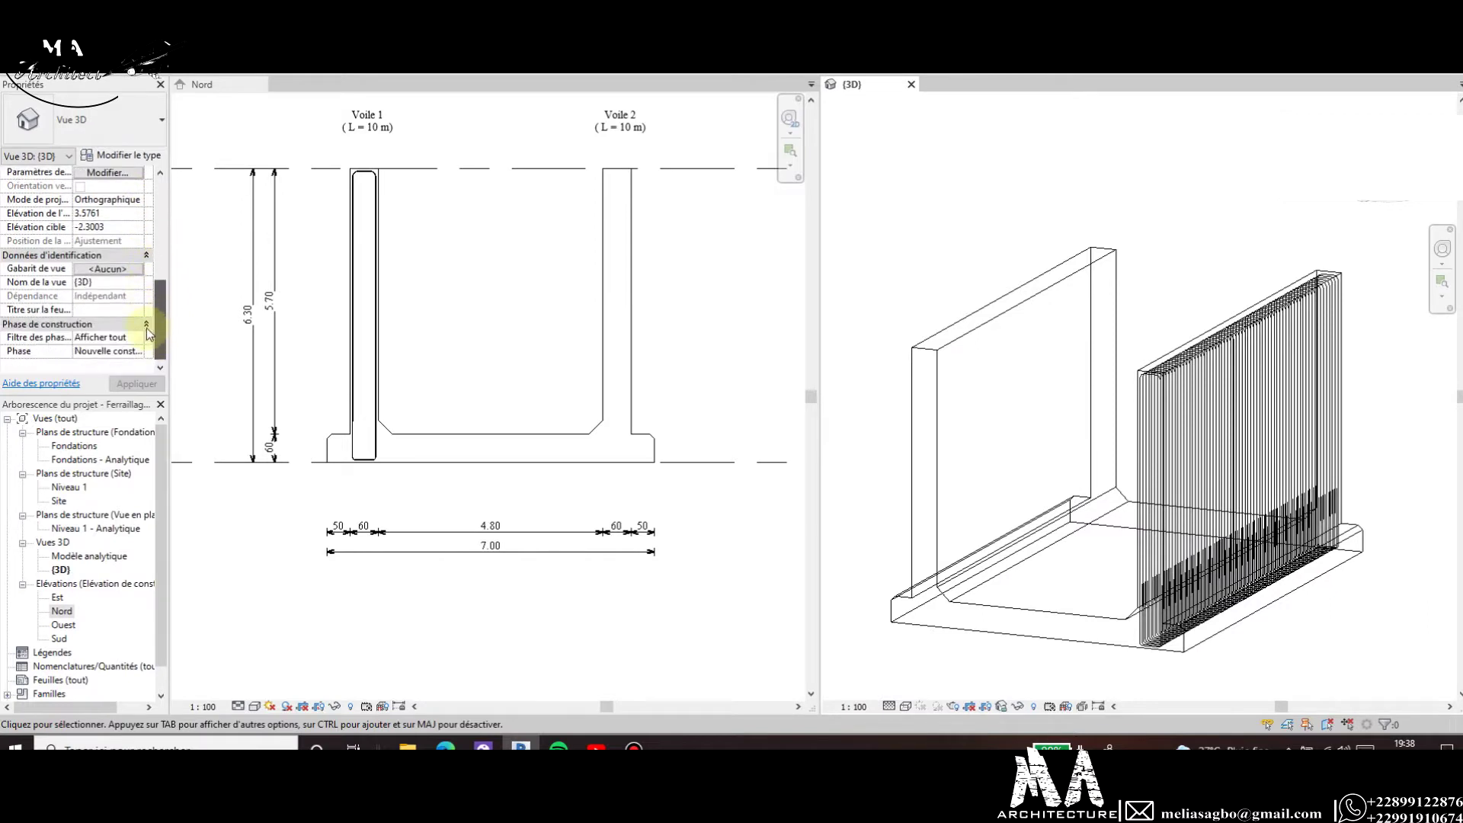
scroll(146, 328, up, 2)
scroll(133, 298, up, 1)
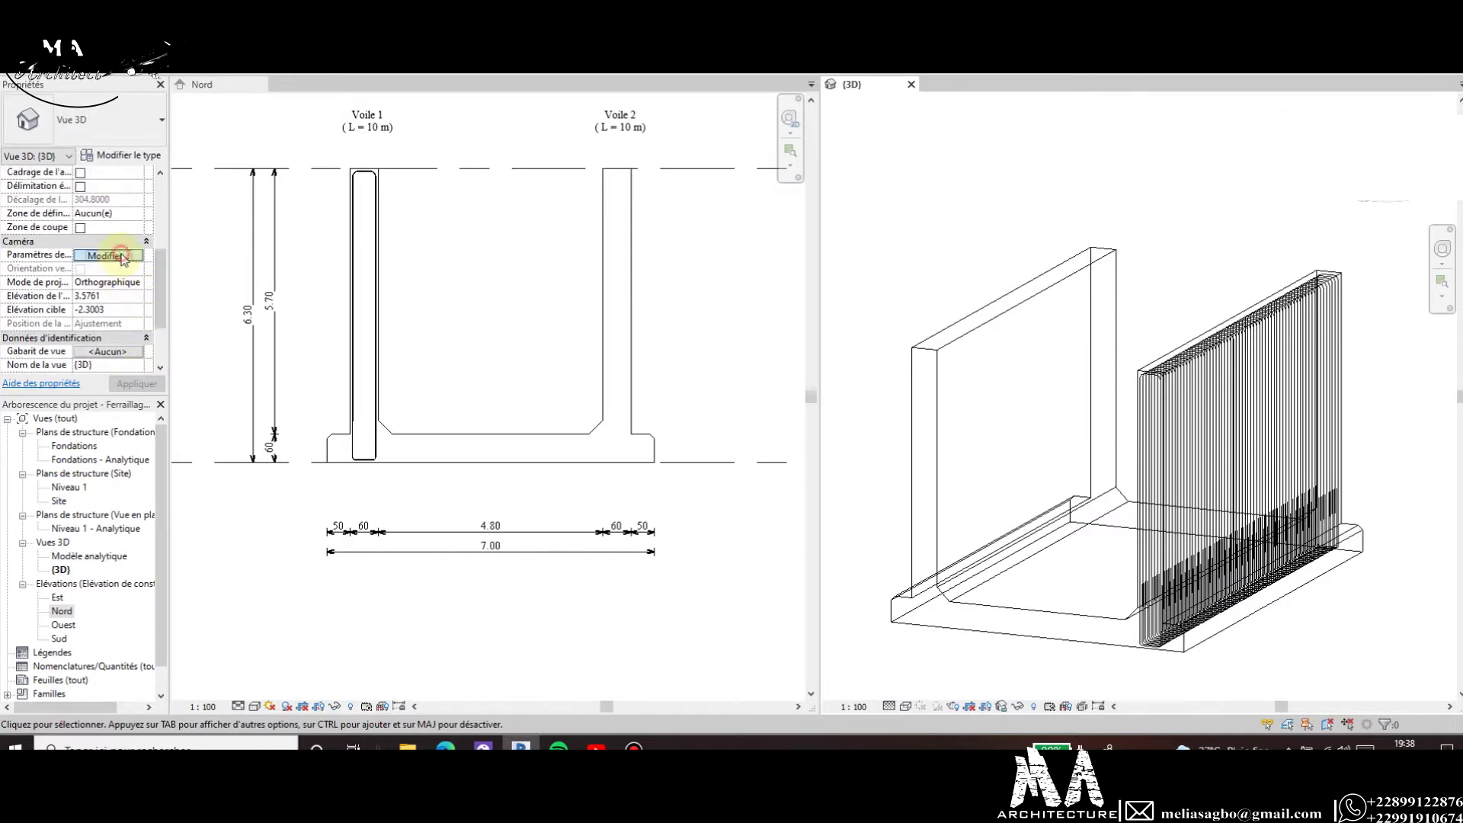
click(122, 257)
click(792, 489)
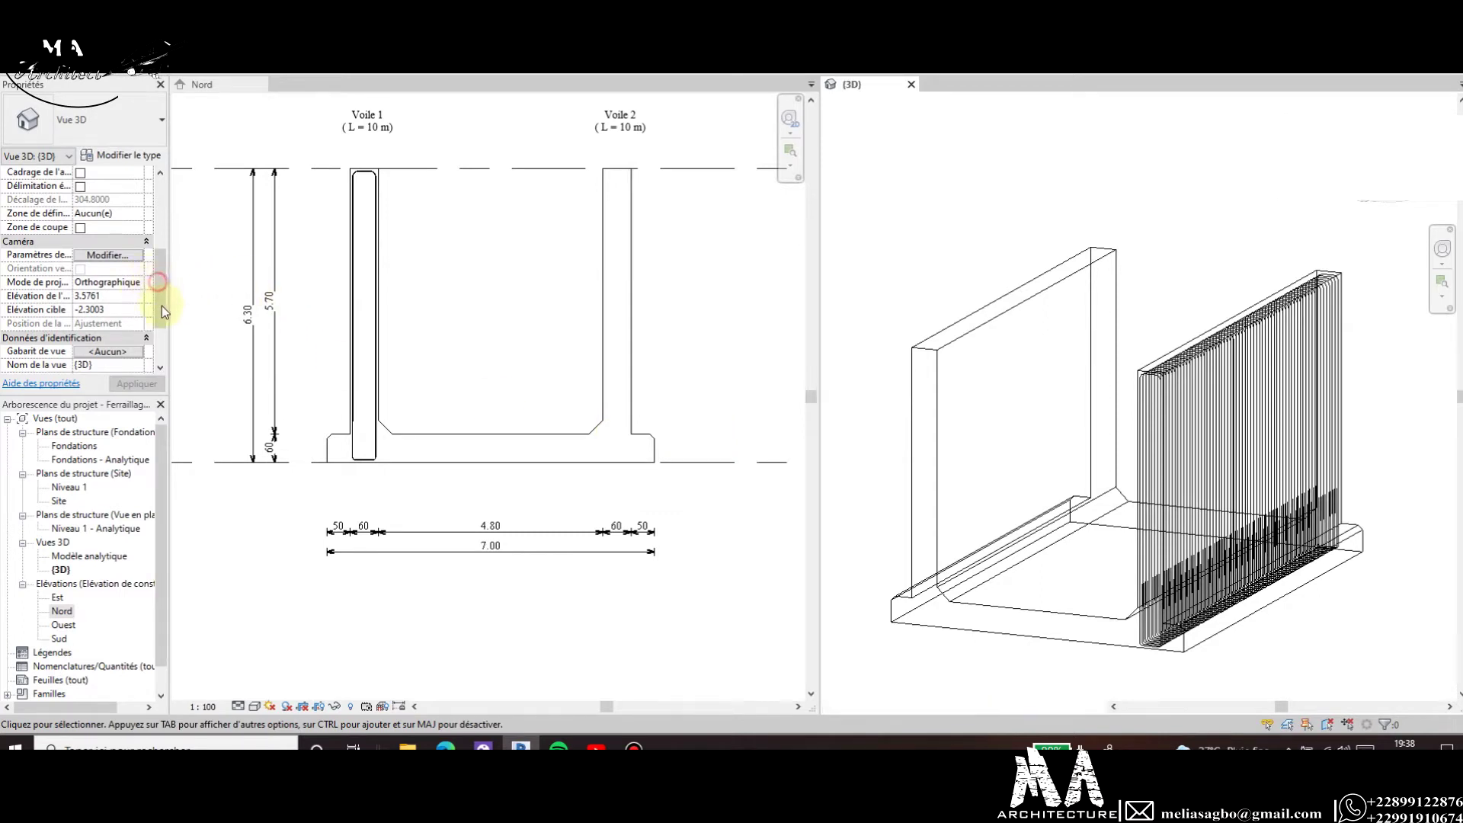
Review the 3D view's template settings, close them, and activate the Nord elevation.
scroll(161, 305, down, 2)
scroll(162, 314, down, 1)
click(119, 283)
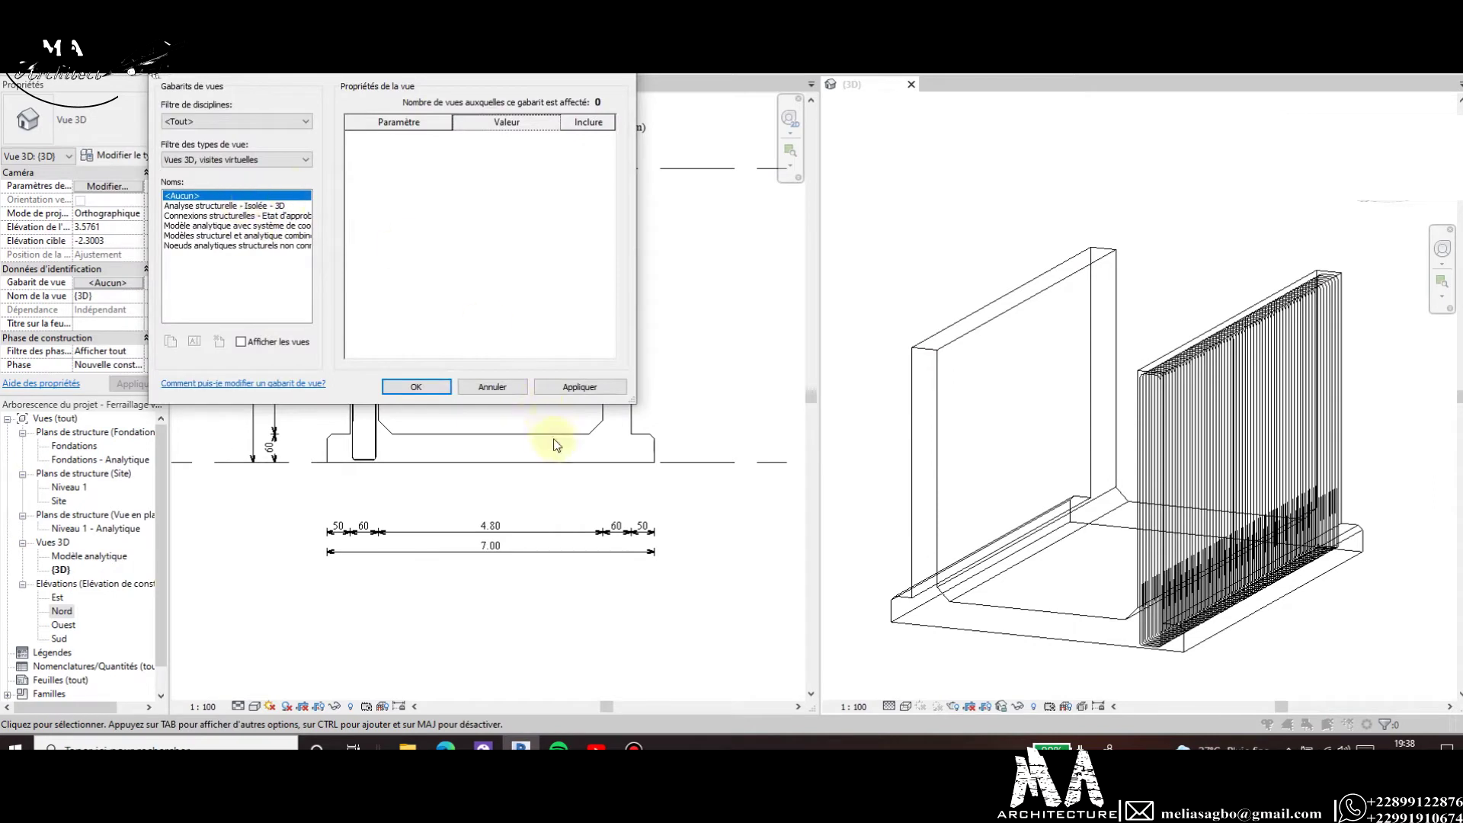
click(501, 393)
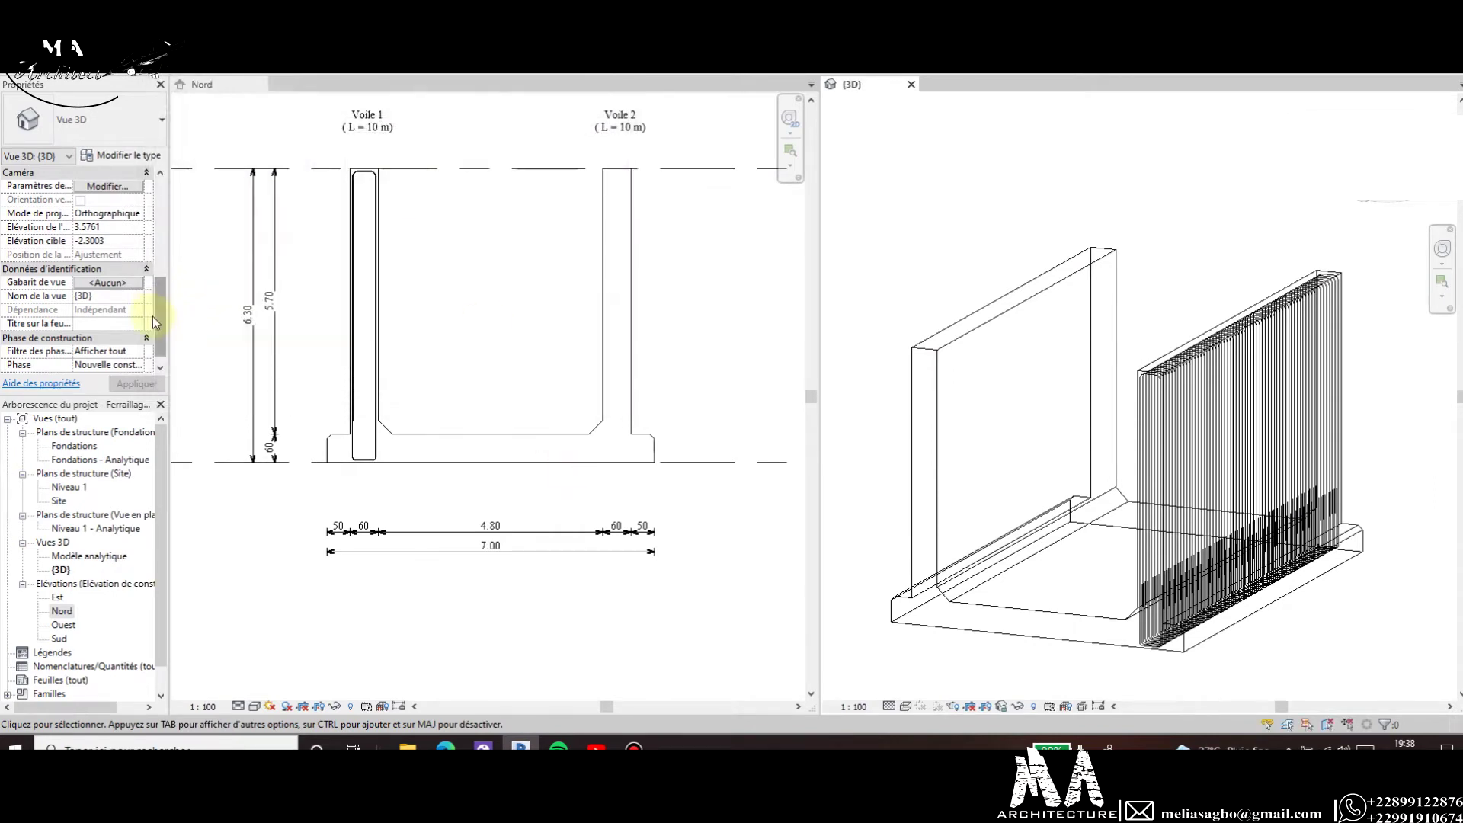
mouse_move(153, 317)
mouse_down()
mouse_move(158, 330)
mouse_move(162, 236)
mouse_up()
click(550, 289)
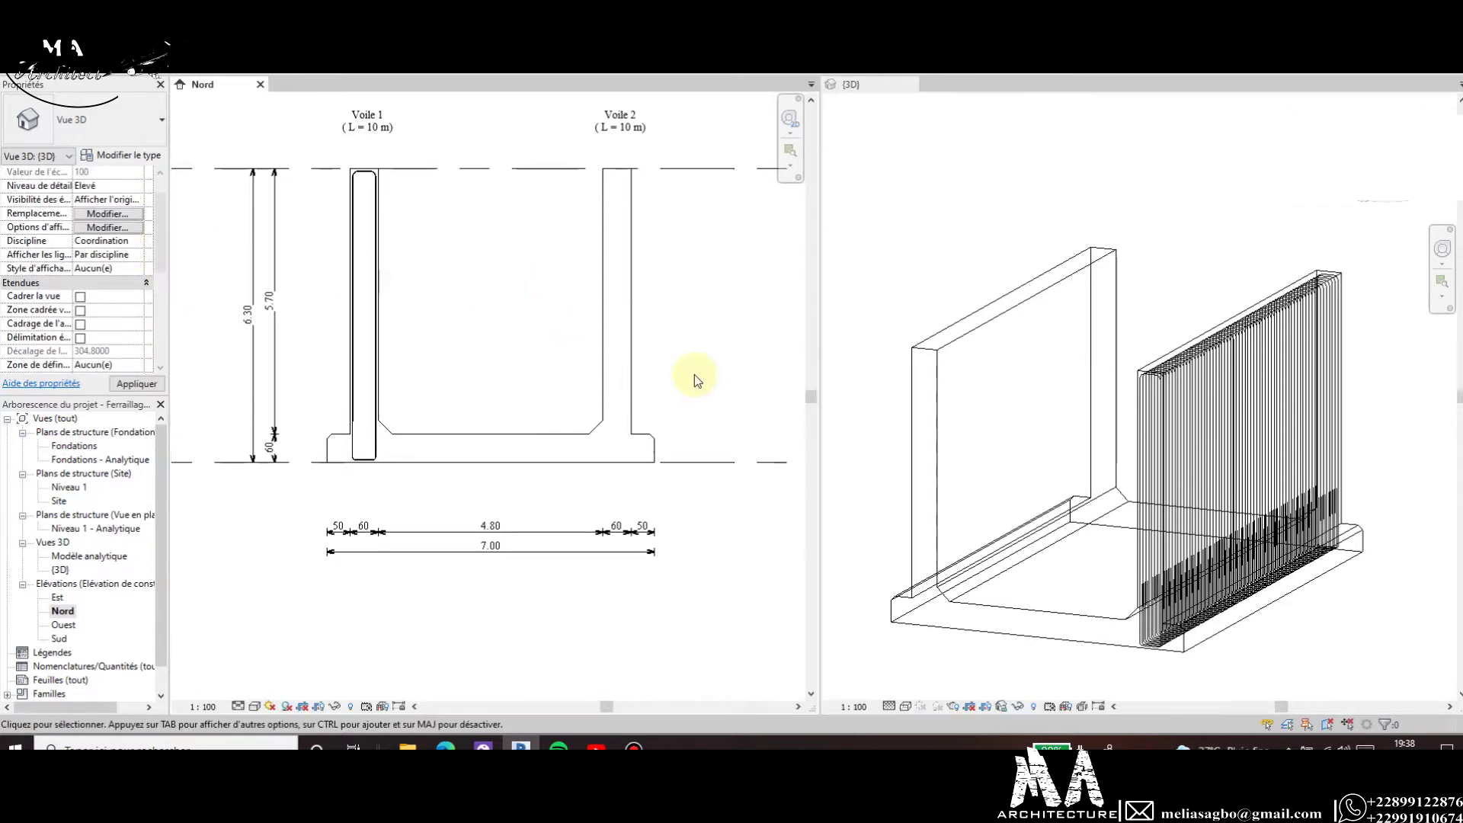
drag(162, 227, 158, 302)
scroll(158, 313, up, 4)
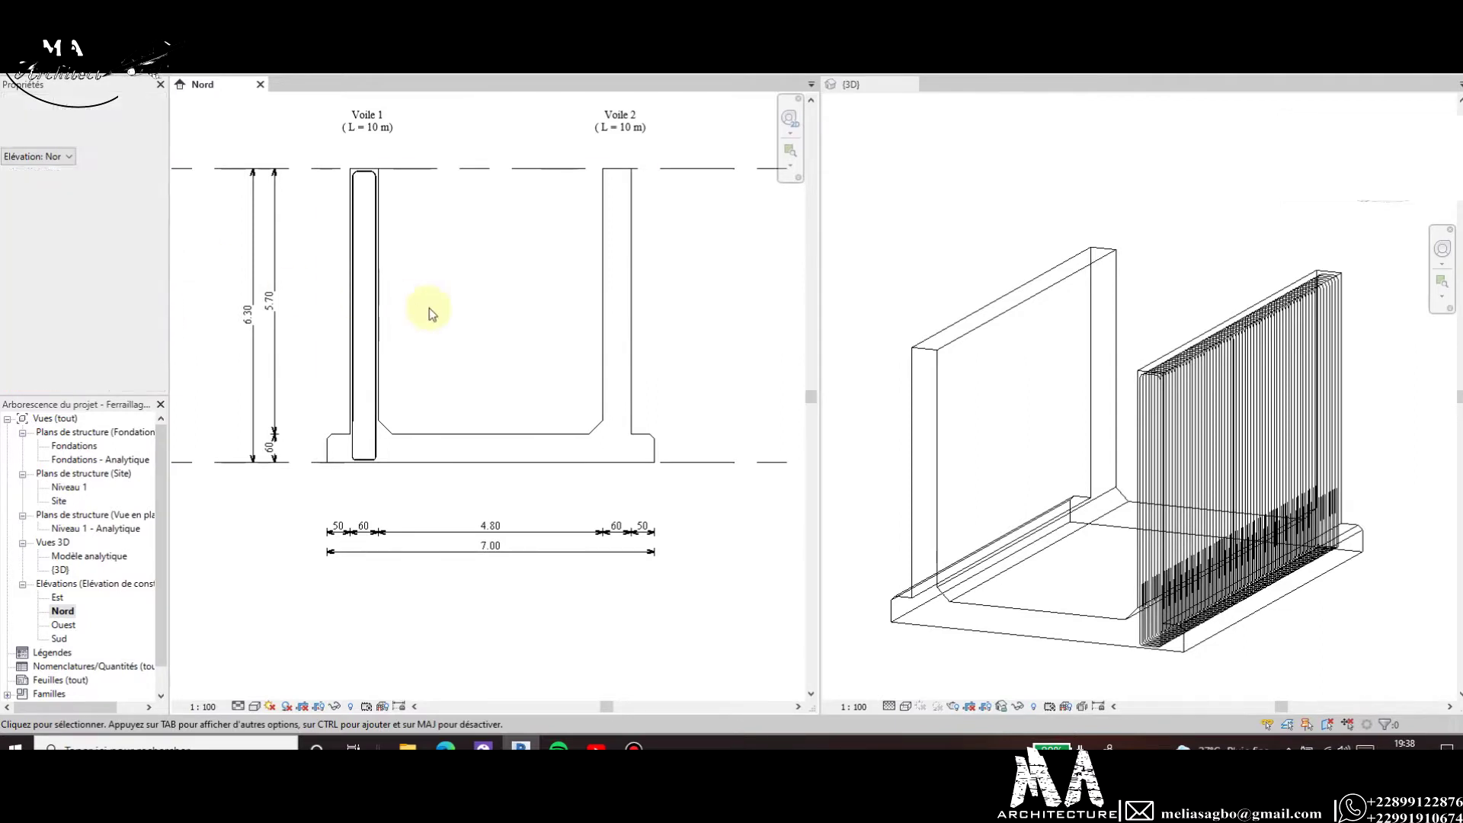
Select both Voile 1 rebar sets, the U-bars and the full-height set, for copying.
scroll(516, 340, down, 2)
scroll(402, 380, up, 5)
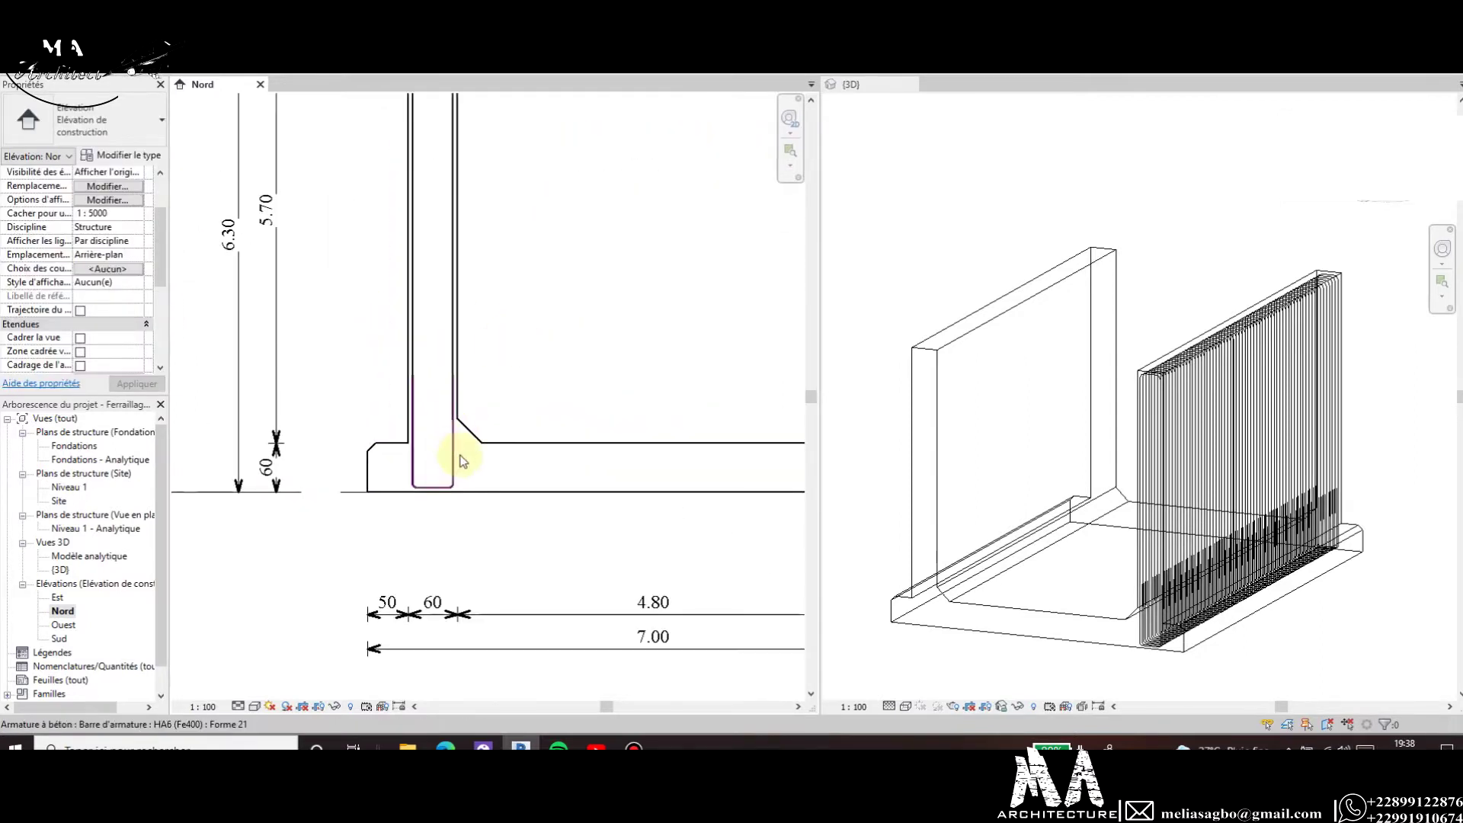
click(411, 351)
scroll(411, 350, up, 2)
click(451, 353)
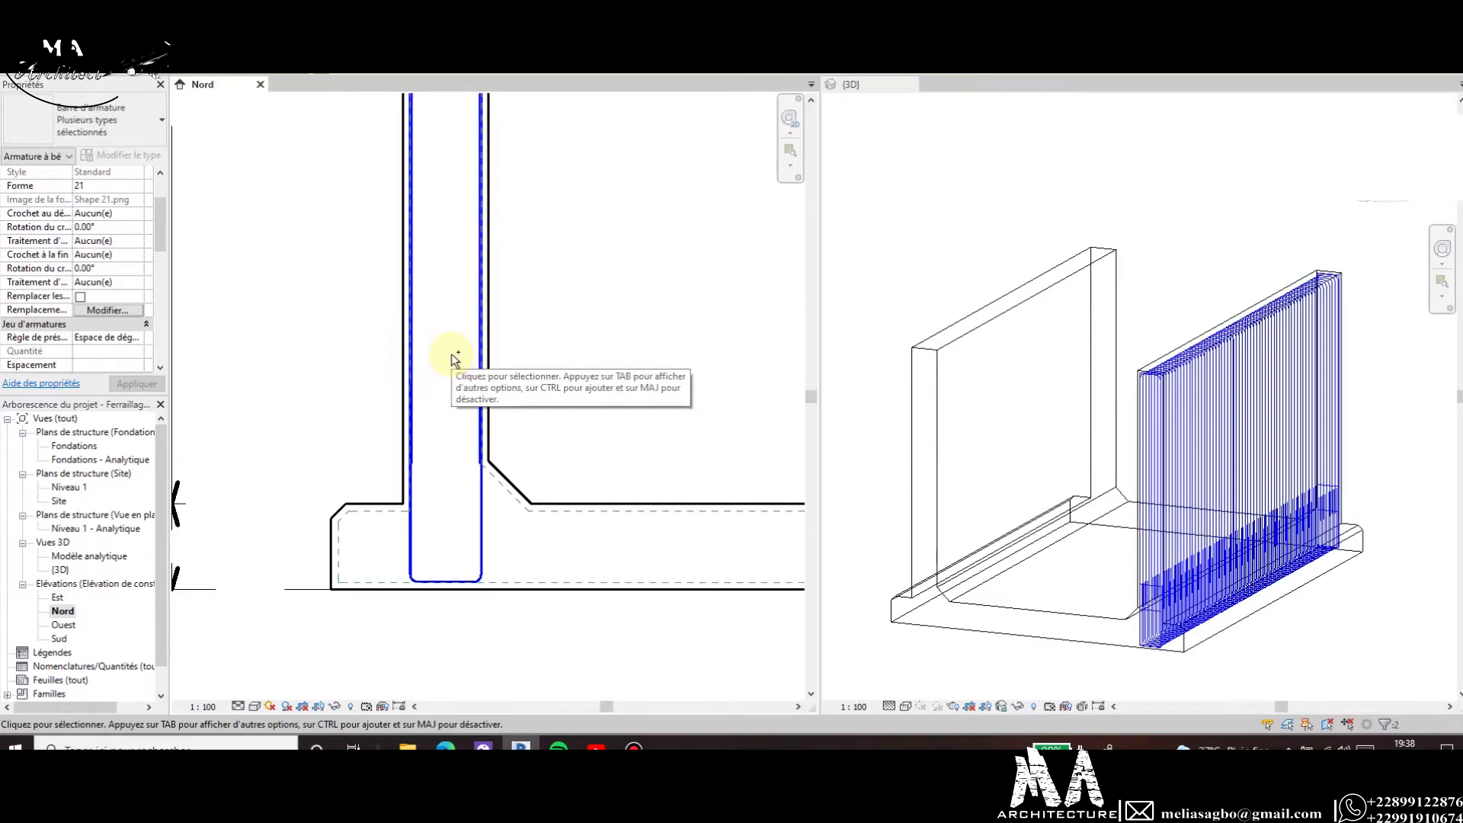
key(Escape)
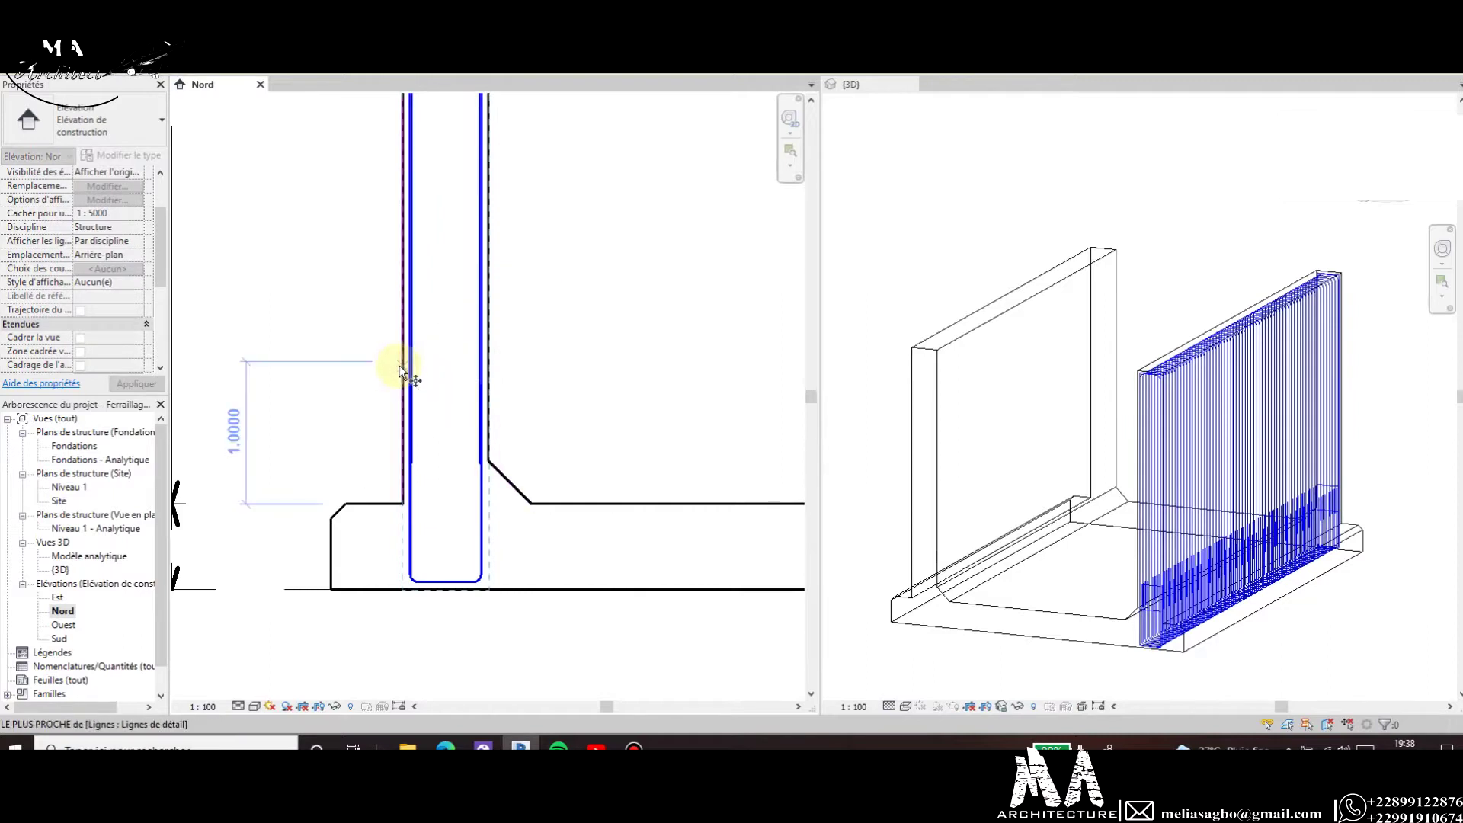
Place the rebar copy at the matching point in Voile 2 and clear the selection.
scroll(394, 371, down, 2)
scroll(394, 371, down, 2)
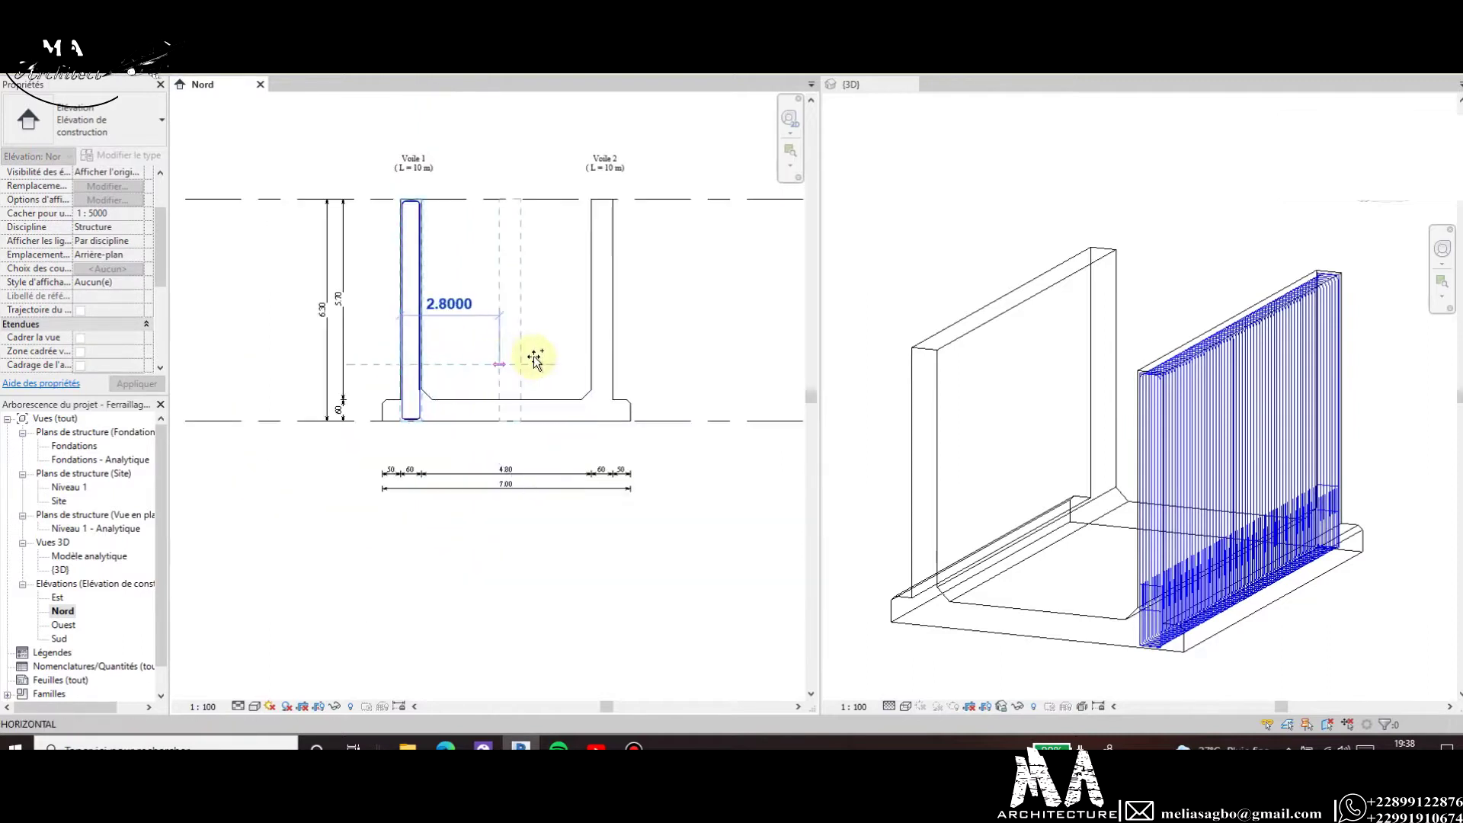
click(587, 364)
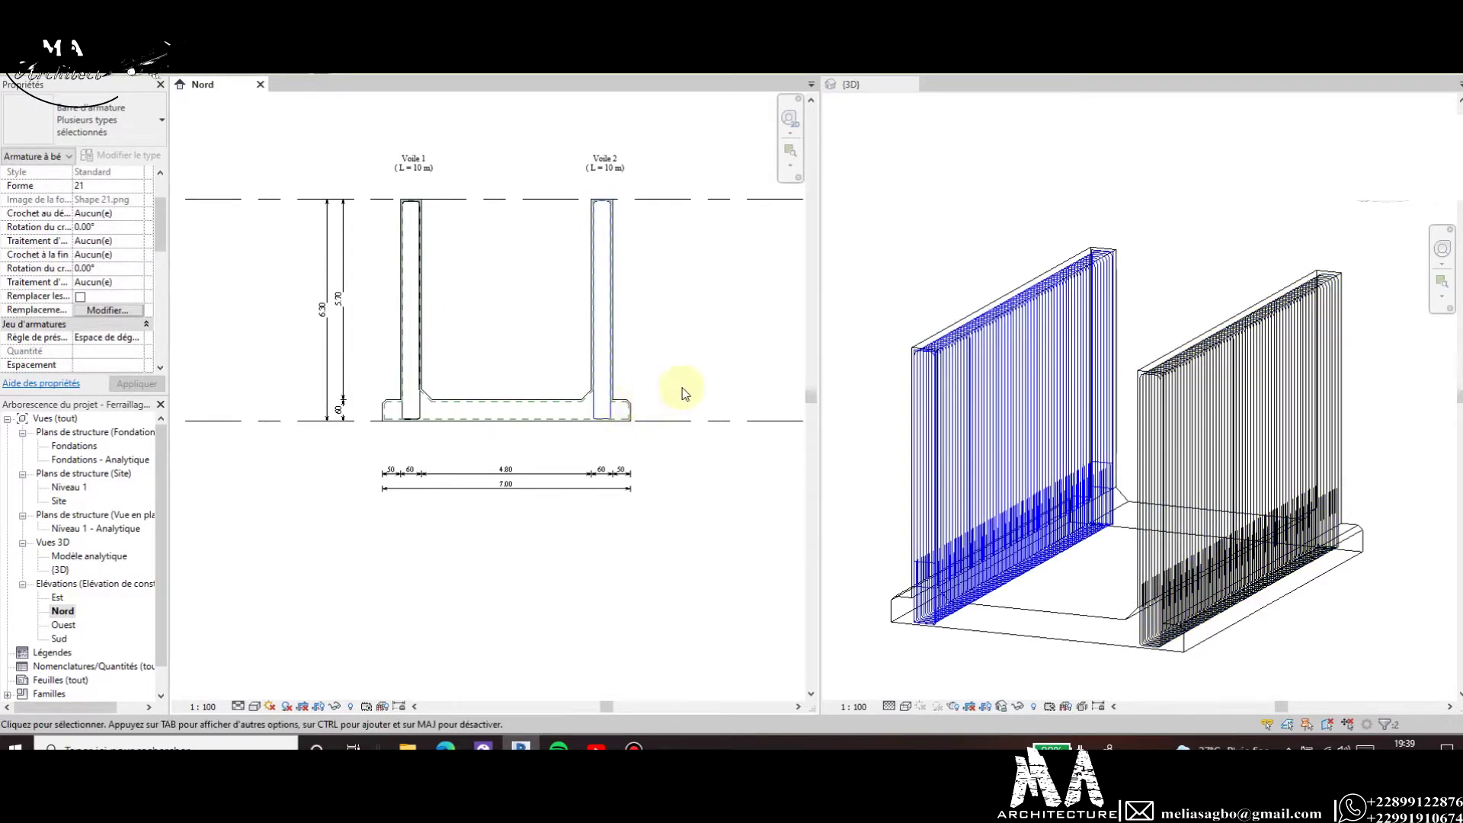
click(663, 399)
scroll(579, 399, up, 2)
scroll(556, 343, down, 1)
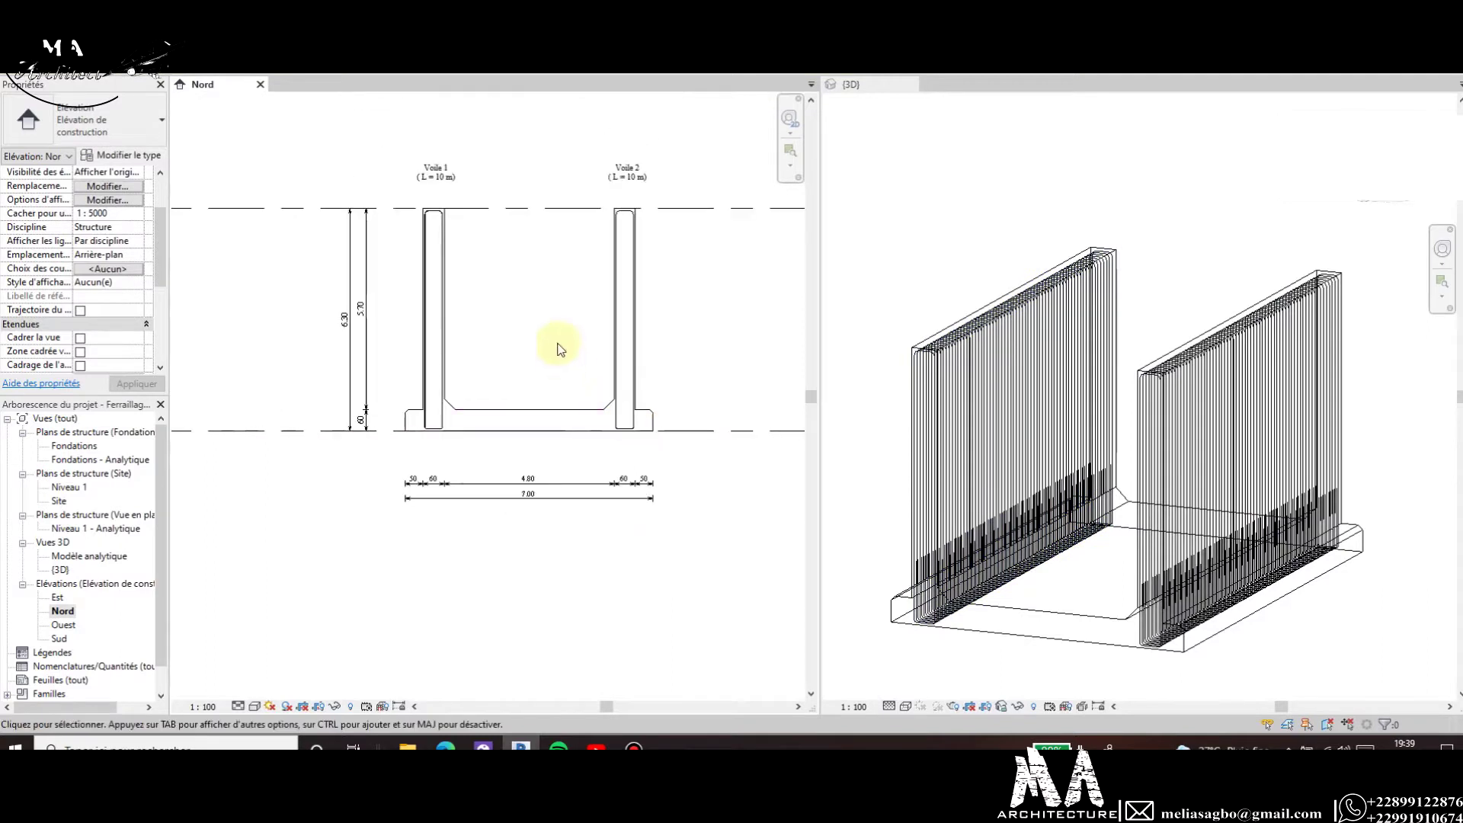
scroll(621, 419, up, 1)
scroll(608, 287, down, 1)
scroll(615, 290, up, 1)
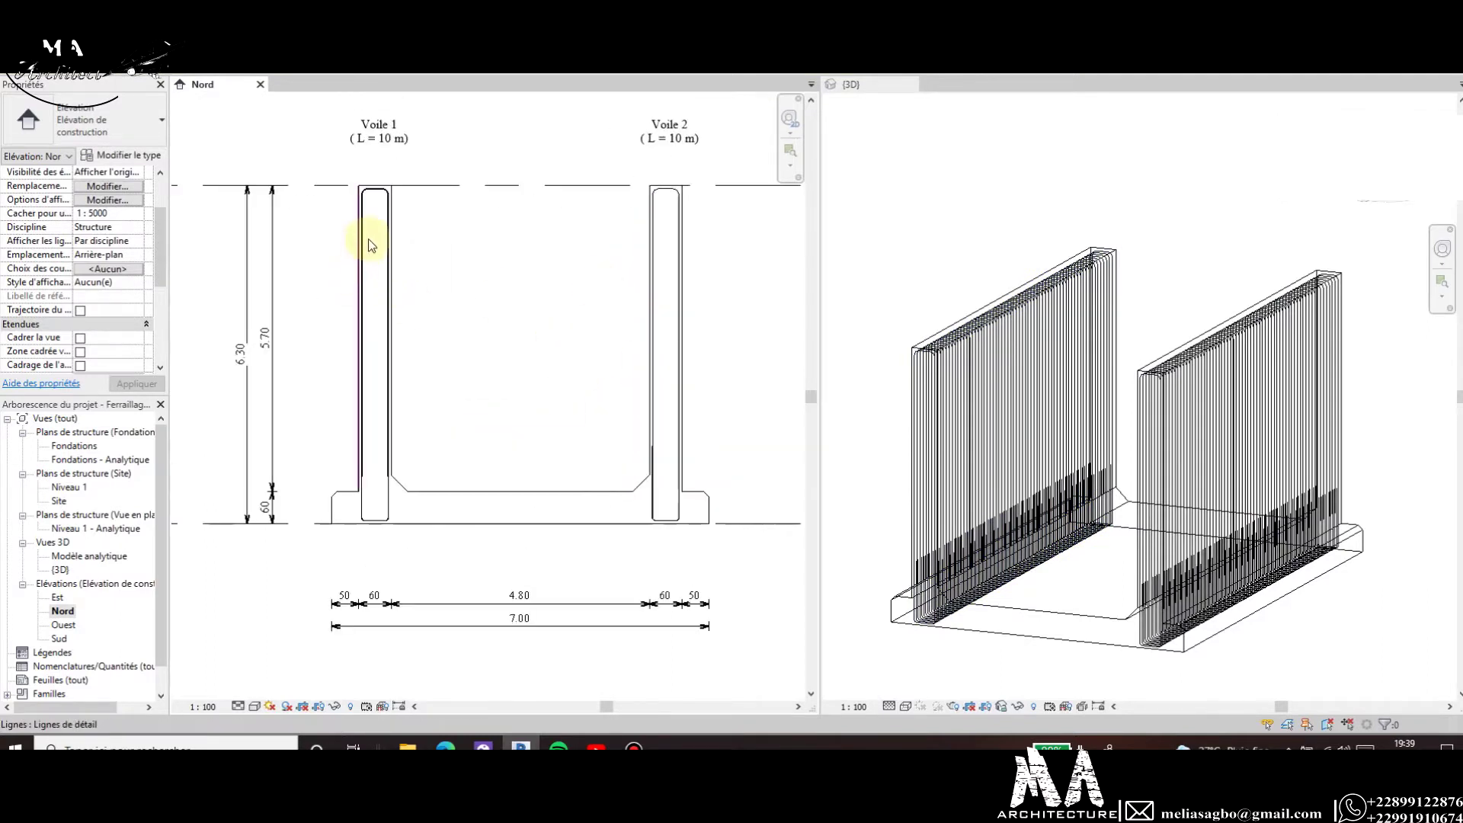
click(380, 201)
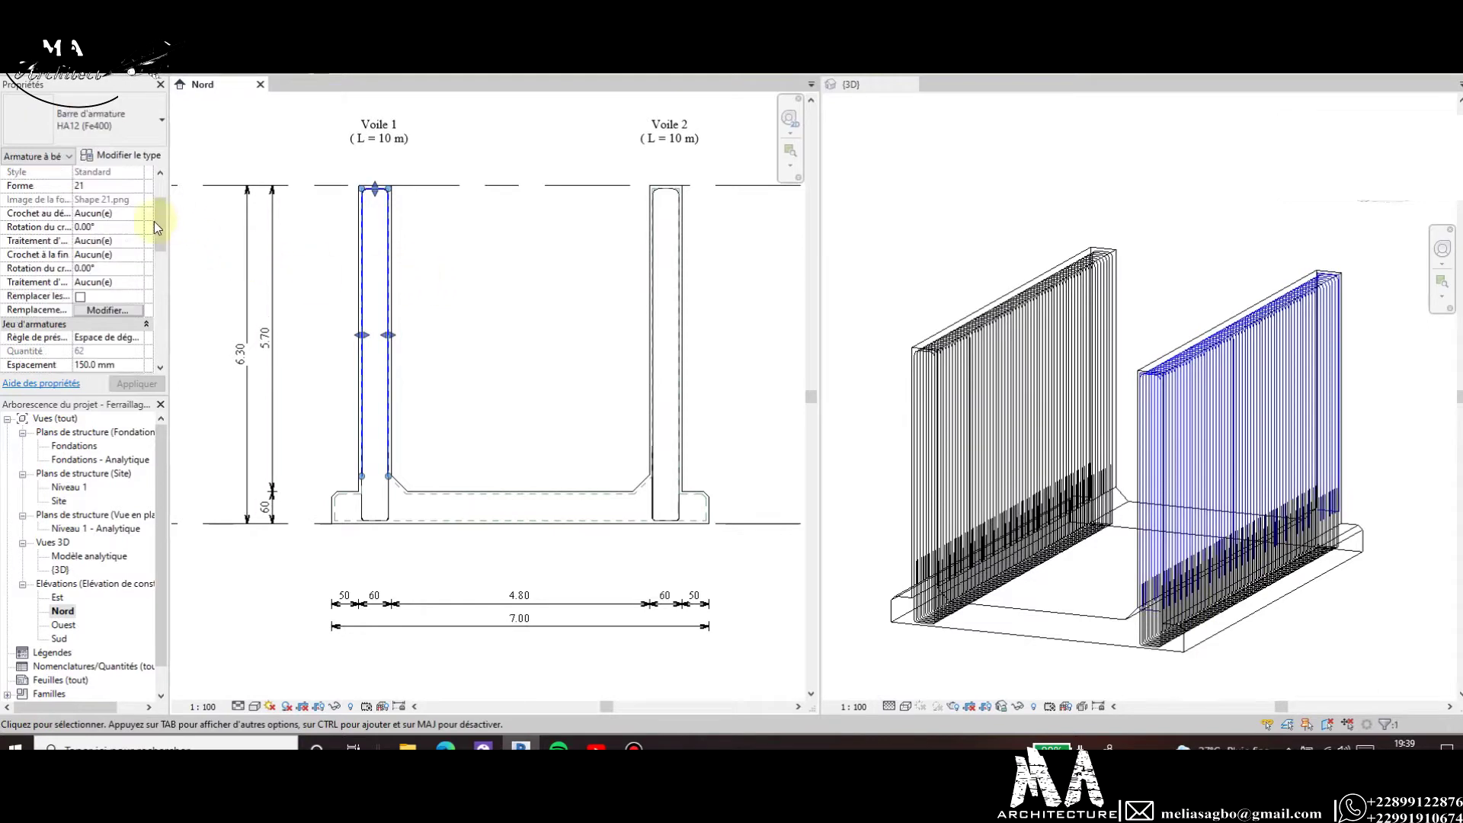
drag(157, 232, 159, 195)
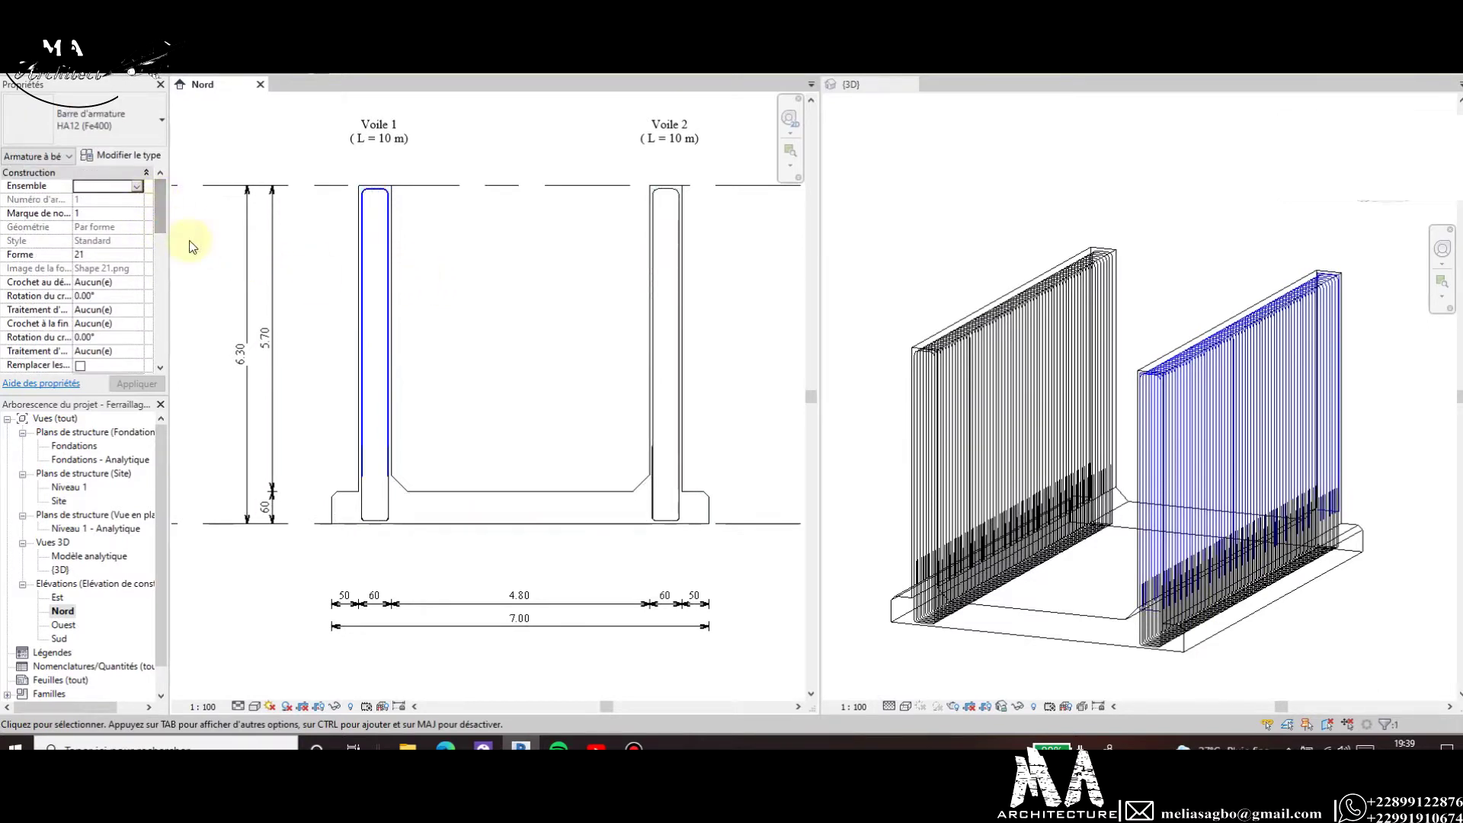
click(381, 505)
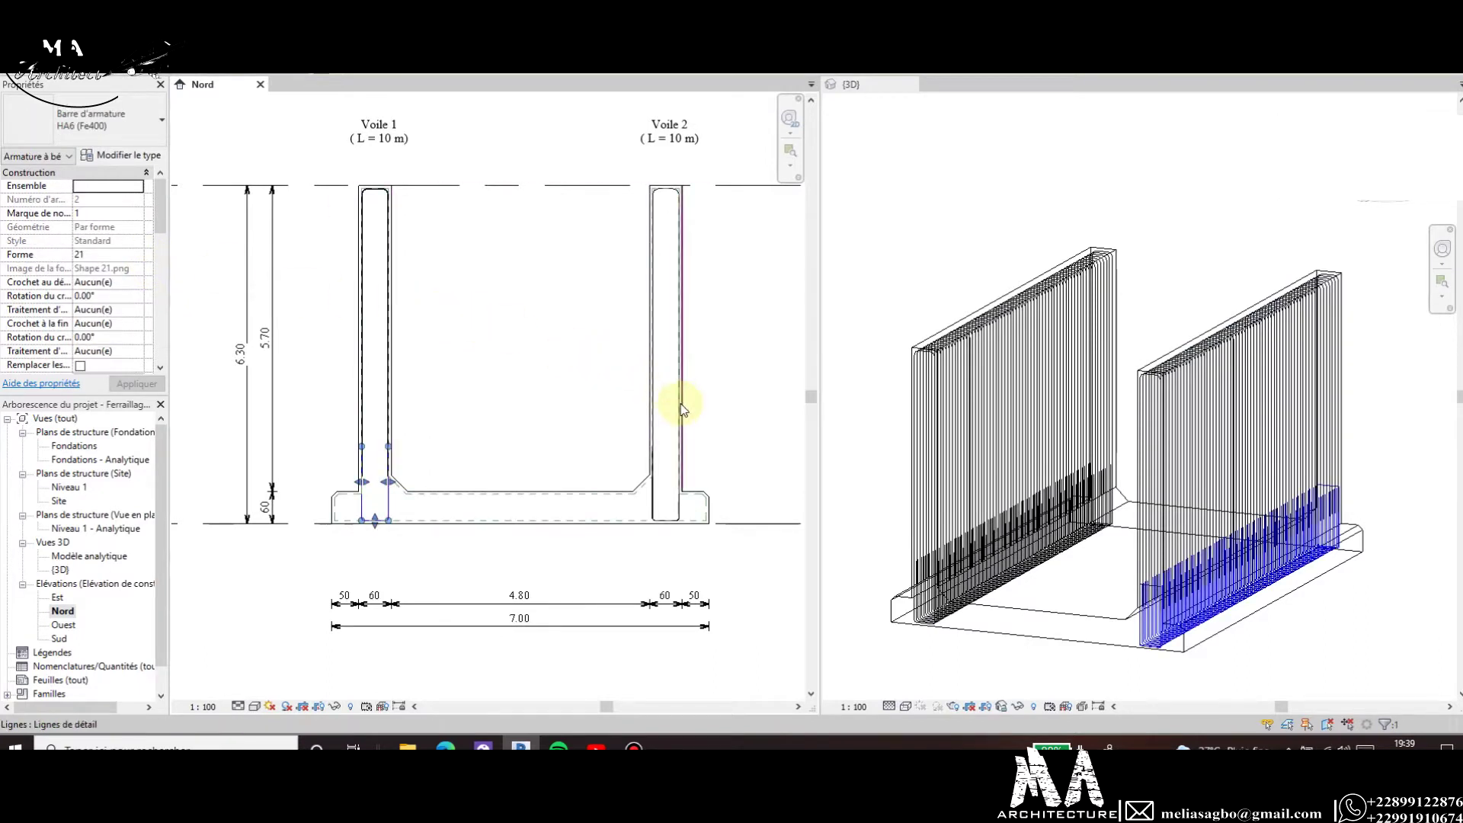
key(Escape)
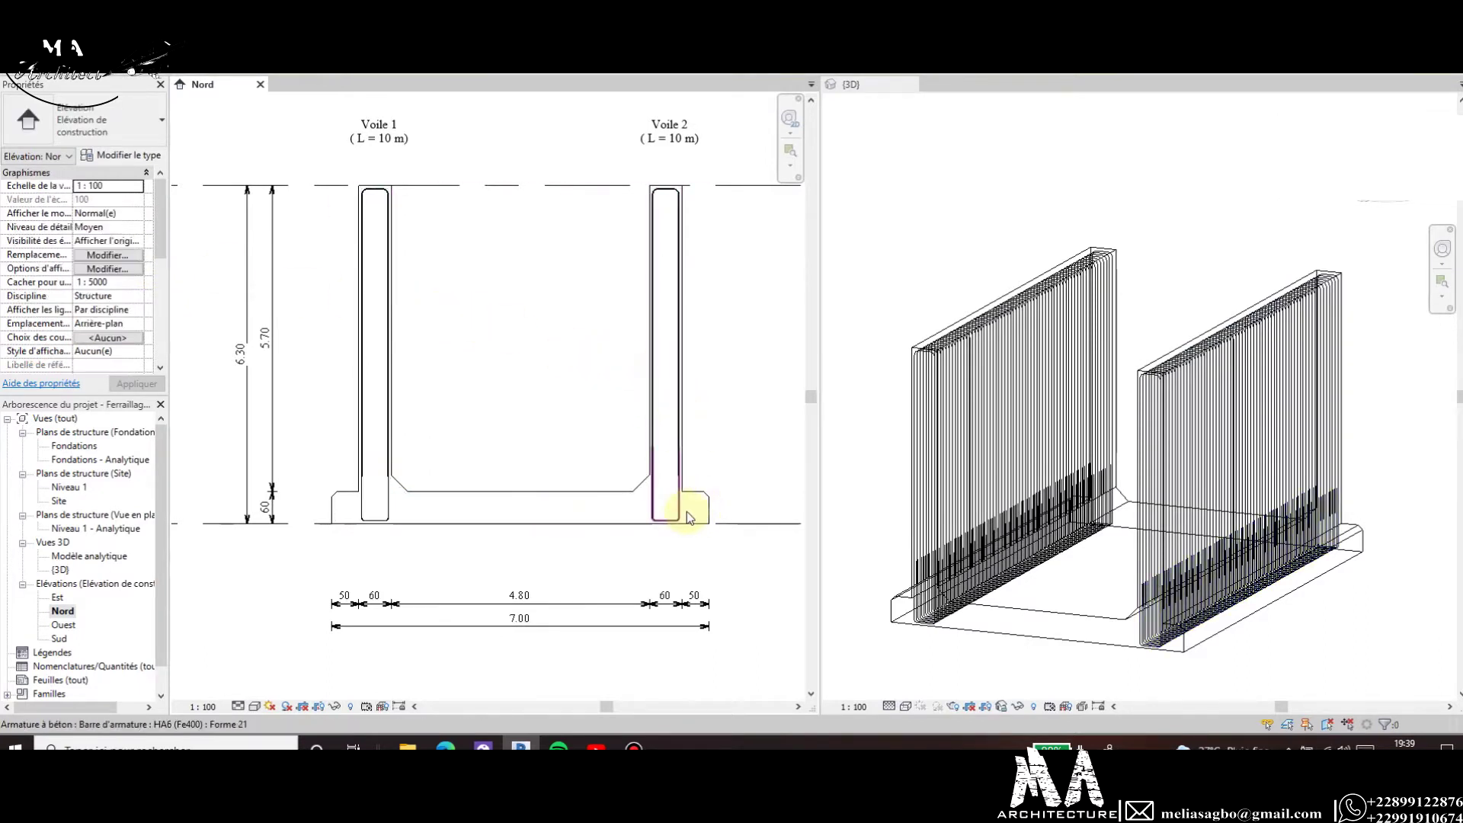
click(687, 514)
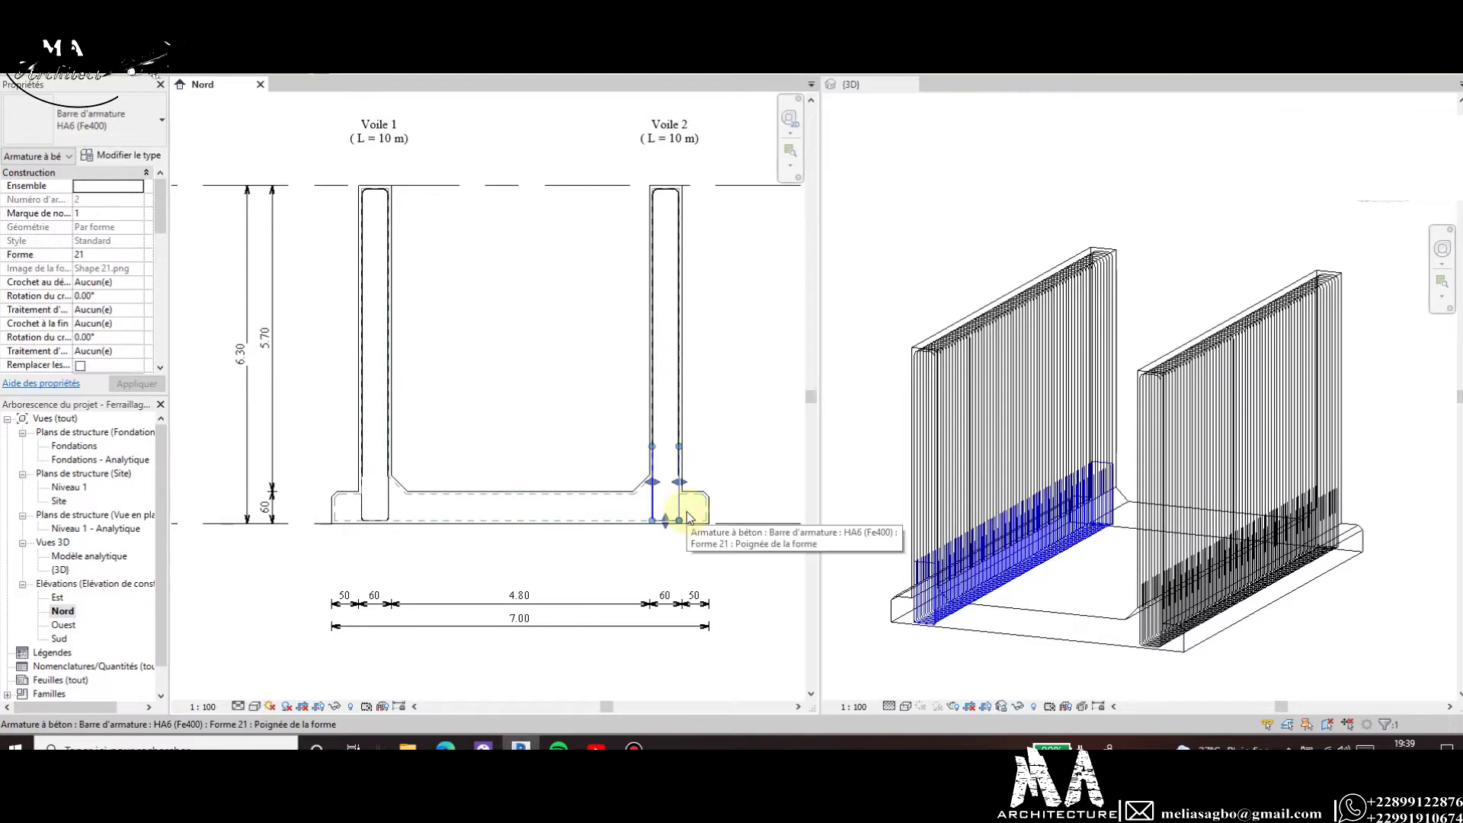
key(Escape)
scroll(467, 402, down, 2)
scroll(376, 415, up, 2)
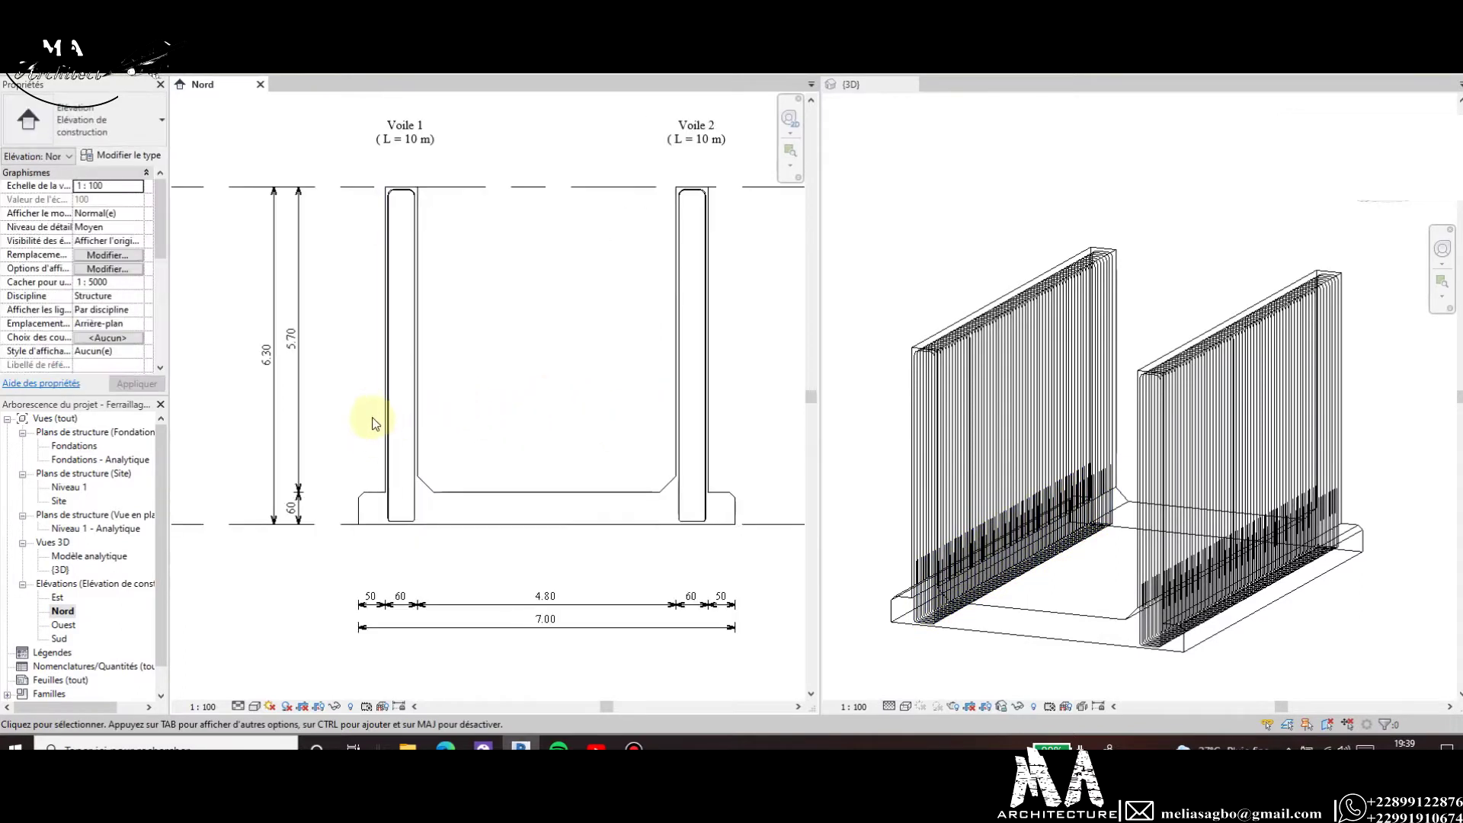
scroll(419, 469, up, 1)
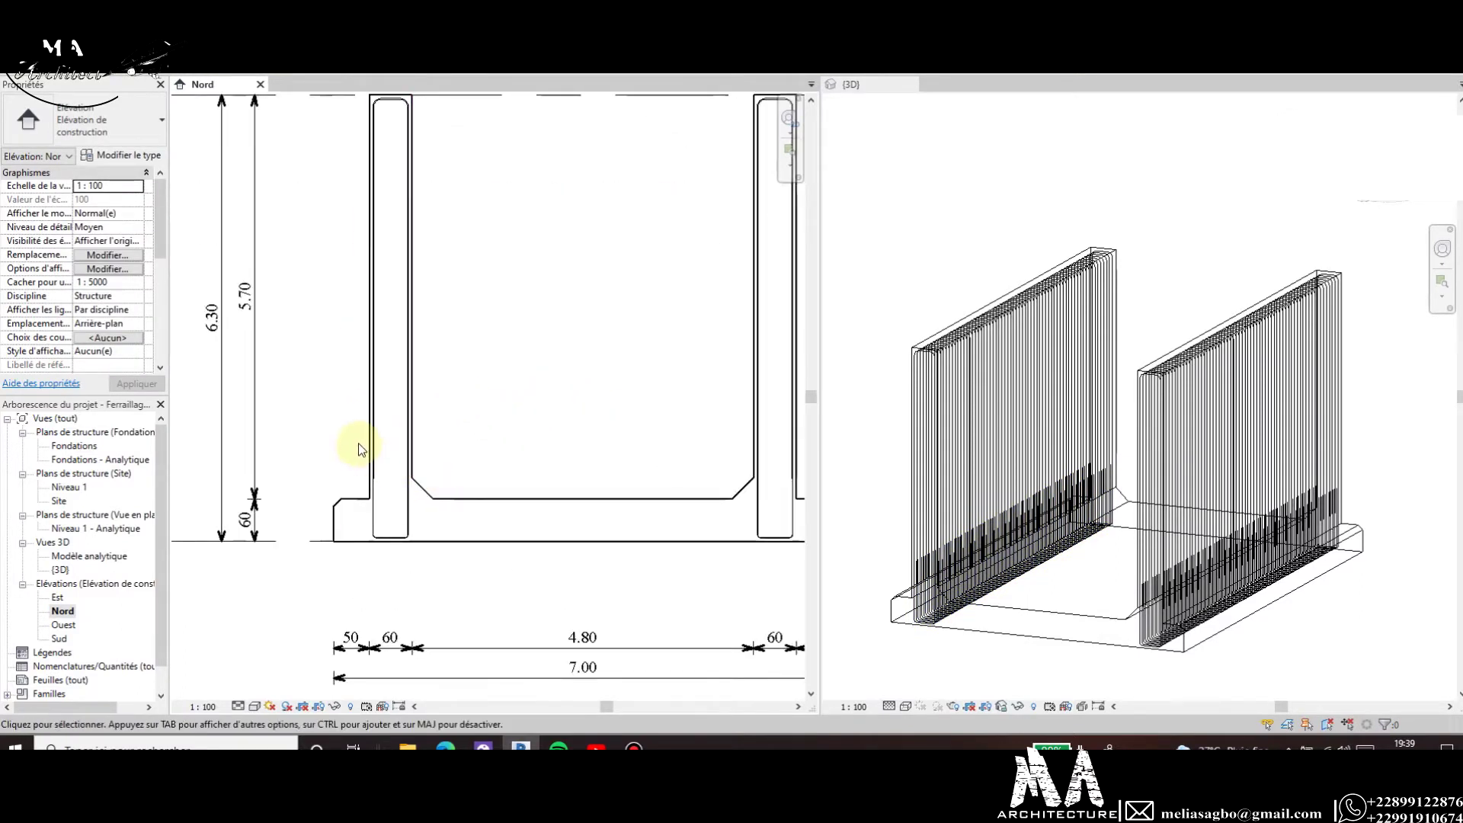
scroll(365, 448, down, 2)
scroll(480, 472, up, 1)
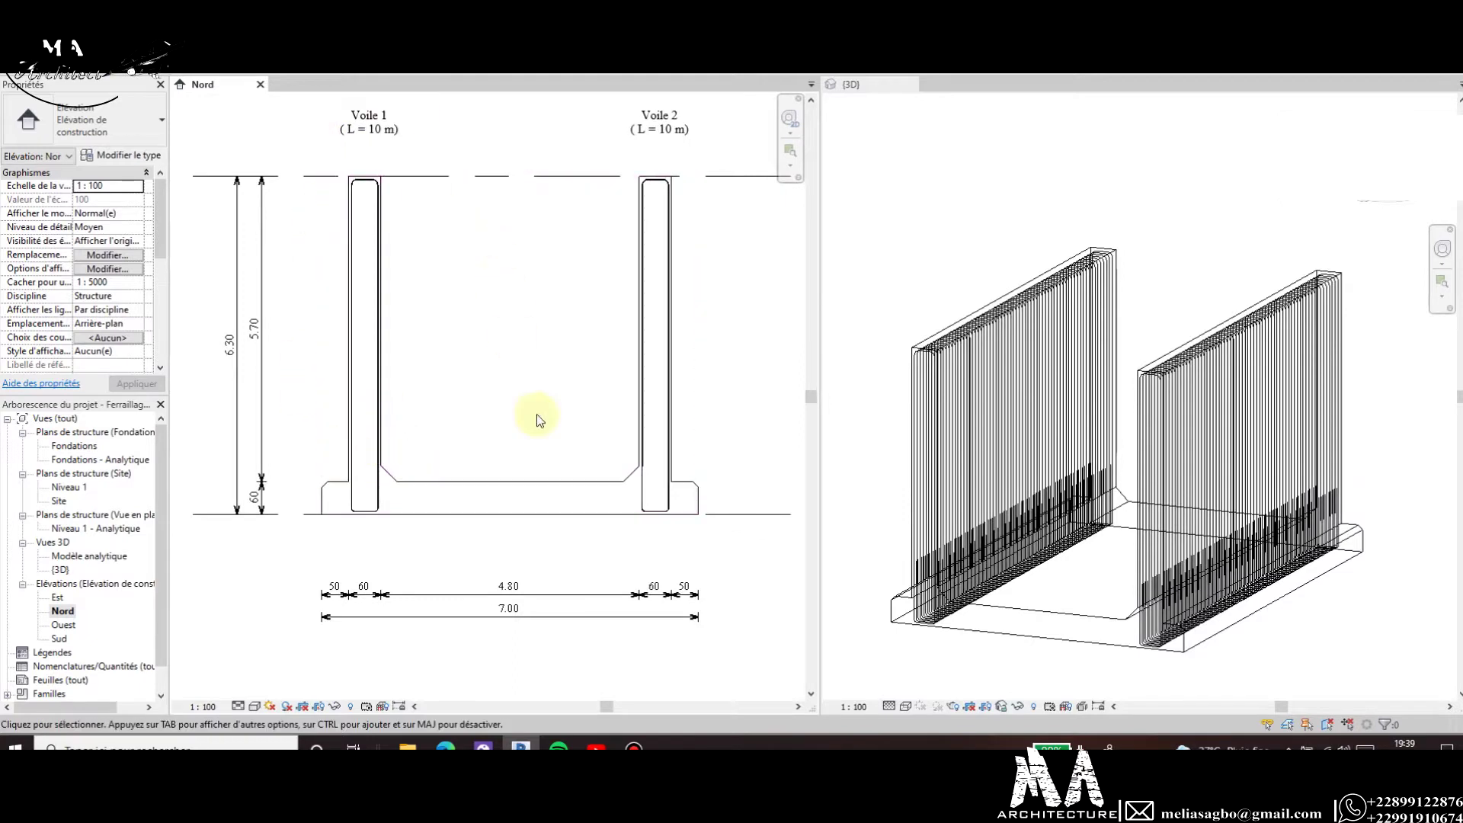
scroll(368, 415, up, 1)
scroll(365, 404, up, 1)
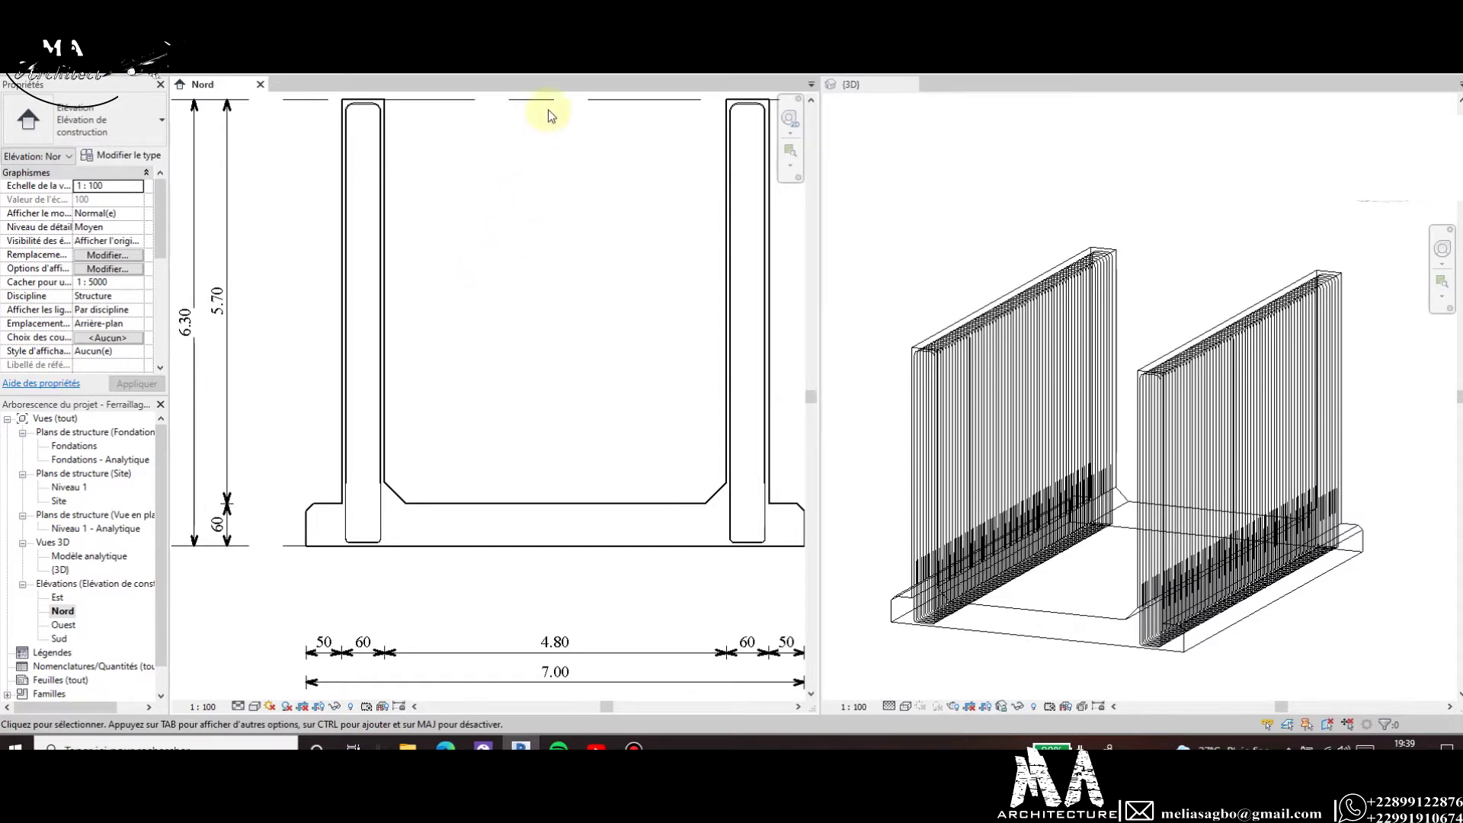
Start Rebar with RB, choose straight shape 00, and orient it Perpendicular to Cover.
key(r)
key(b)
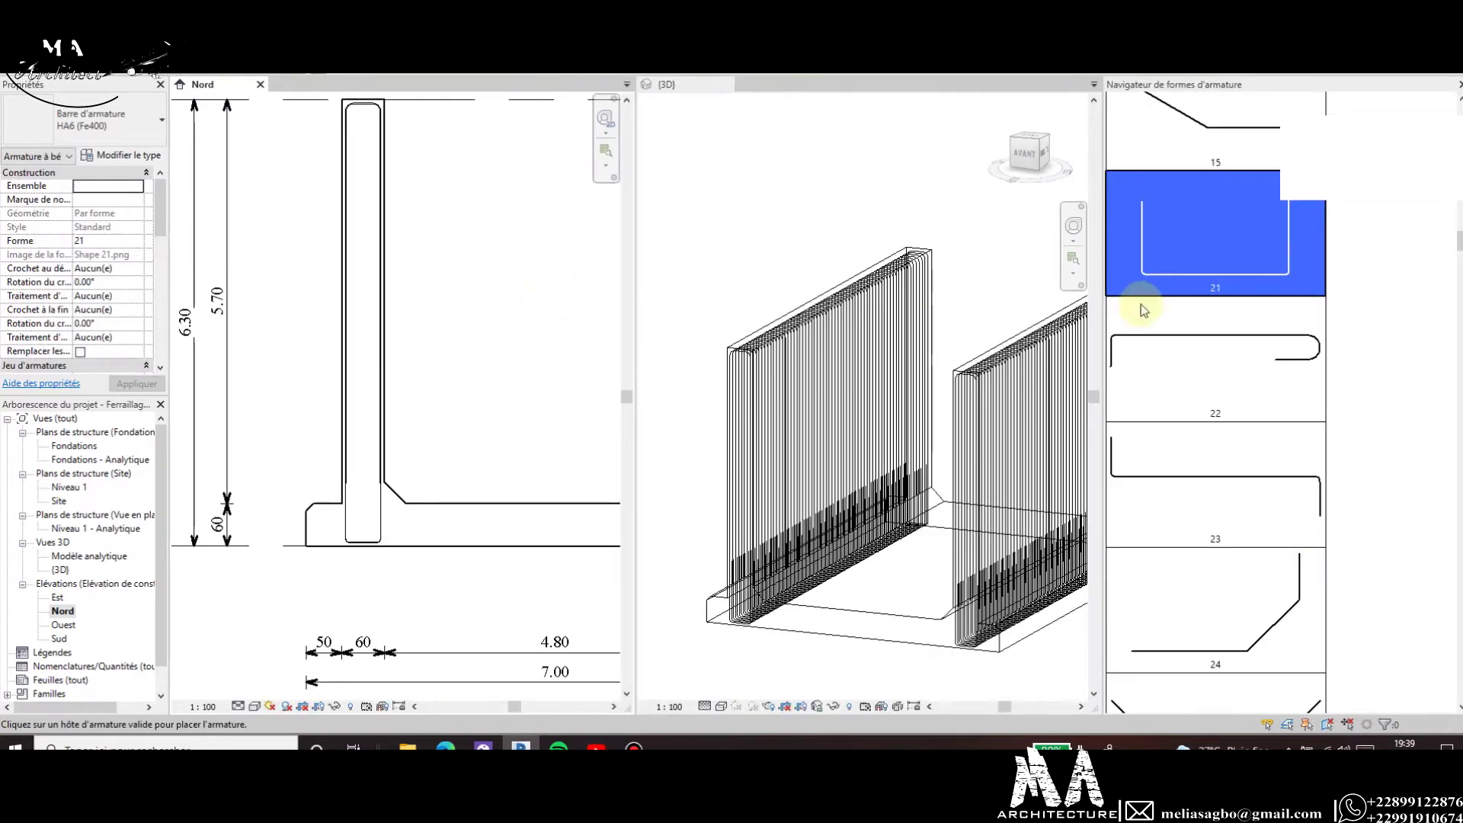
scroll(1166, 290, up, 3)
scroll(1194, 244, up, 3)
scroll(1194, 237, up, 1)
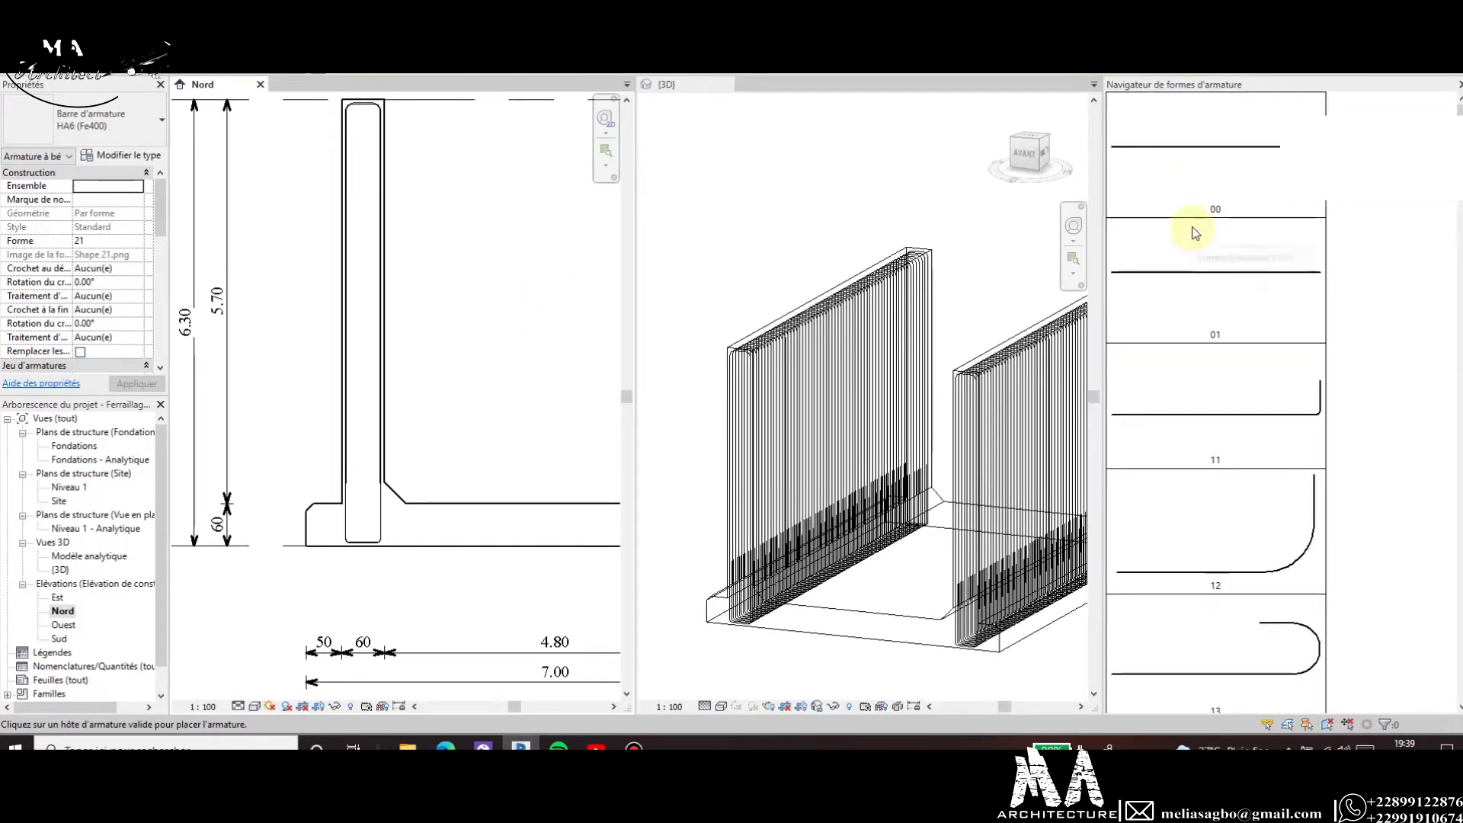
click(1204, 168)
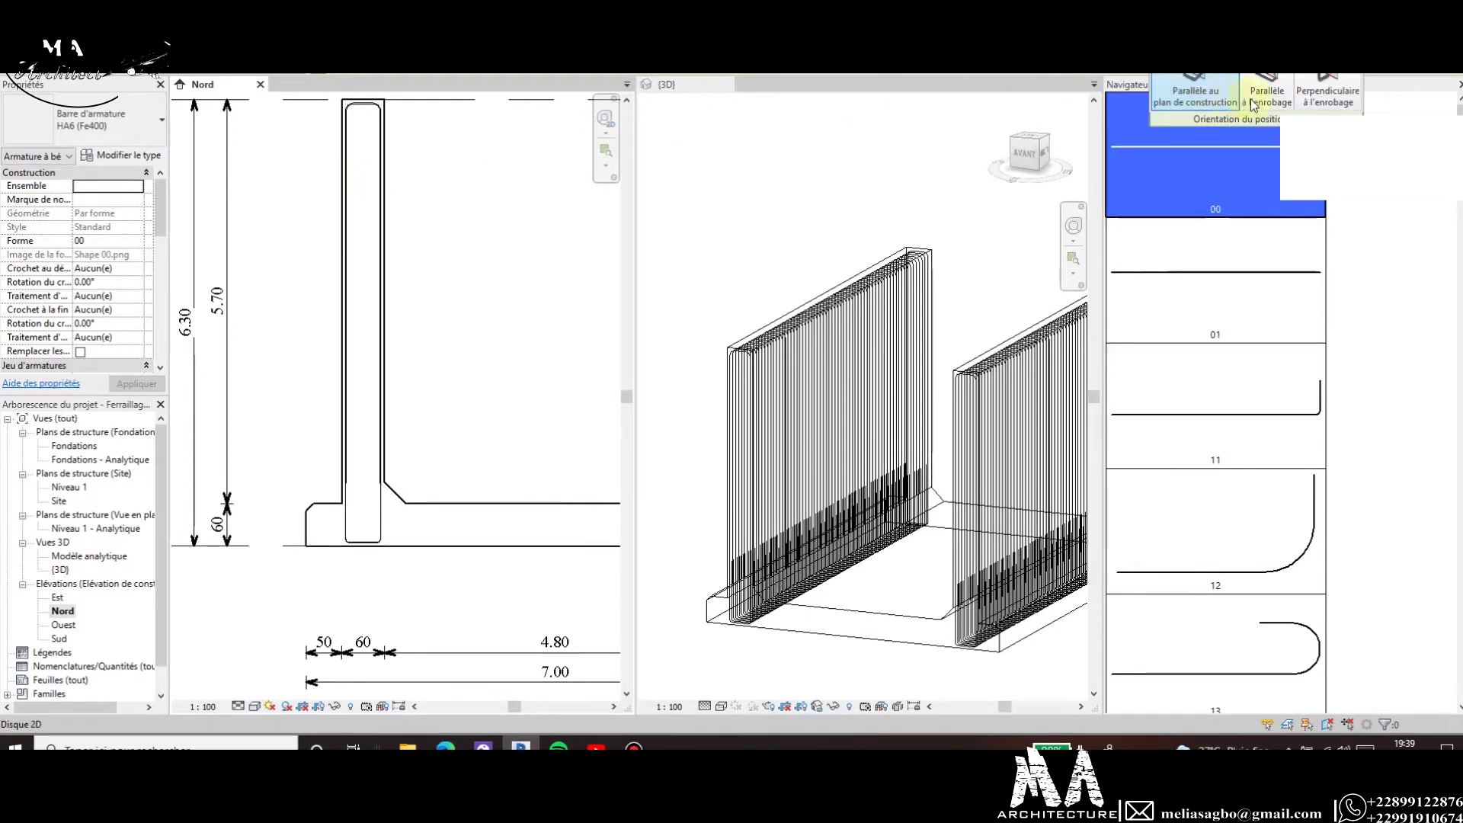
click(1327, 88)
scroll(340, 229, up, 3)
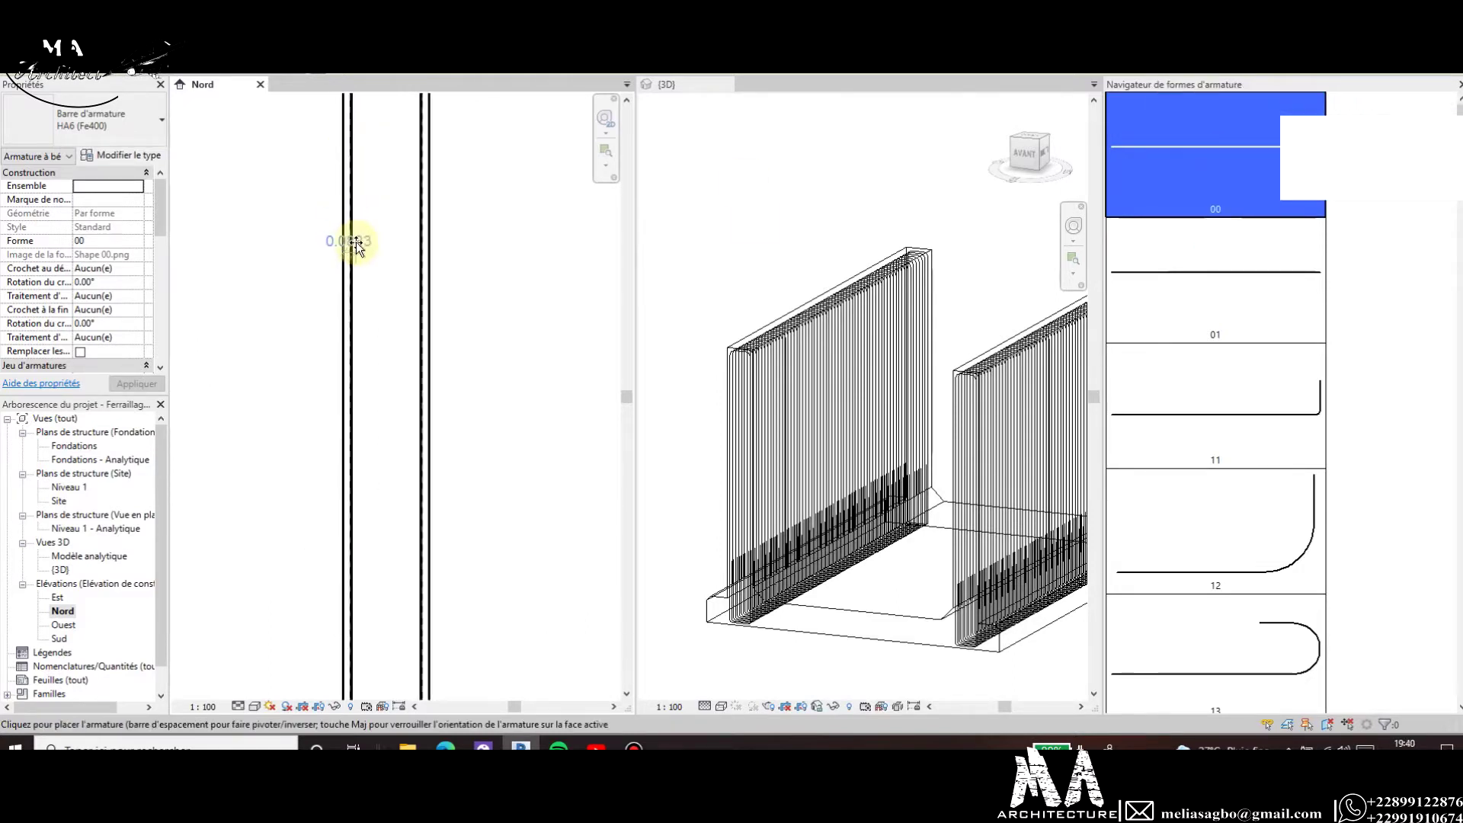
scroll(353, 239, up, 3)
scroll(359, 268, up, 3)
scroll(333, 287, up, 3)
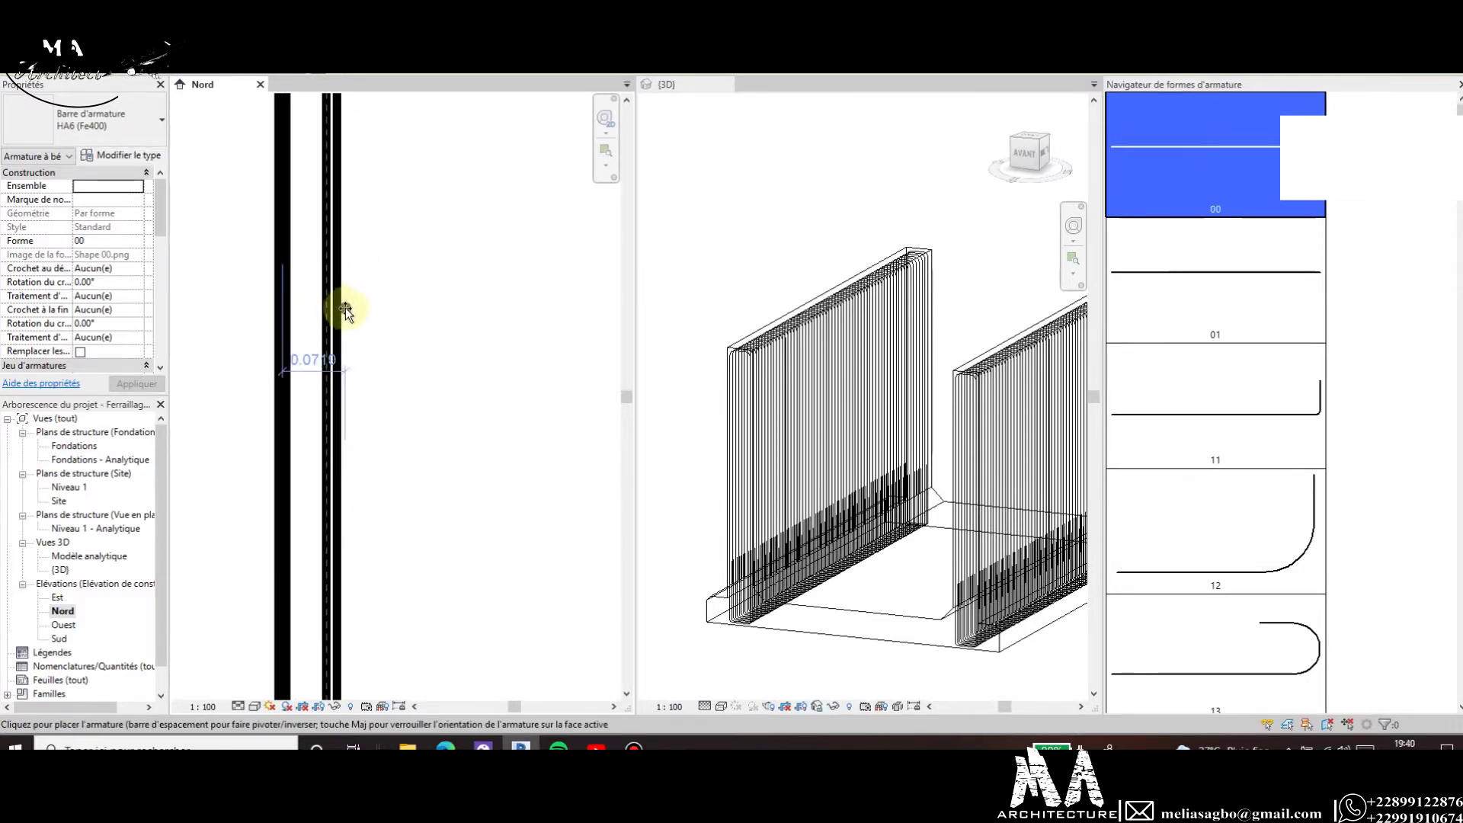
scroll(341, 294, down, 3)
Switch the rebar bar type to HA14 (Fe400).
scroll(342, 282, down, 3)
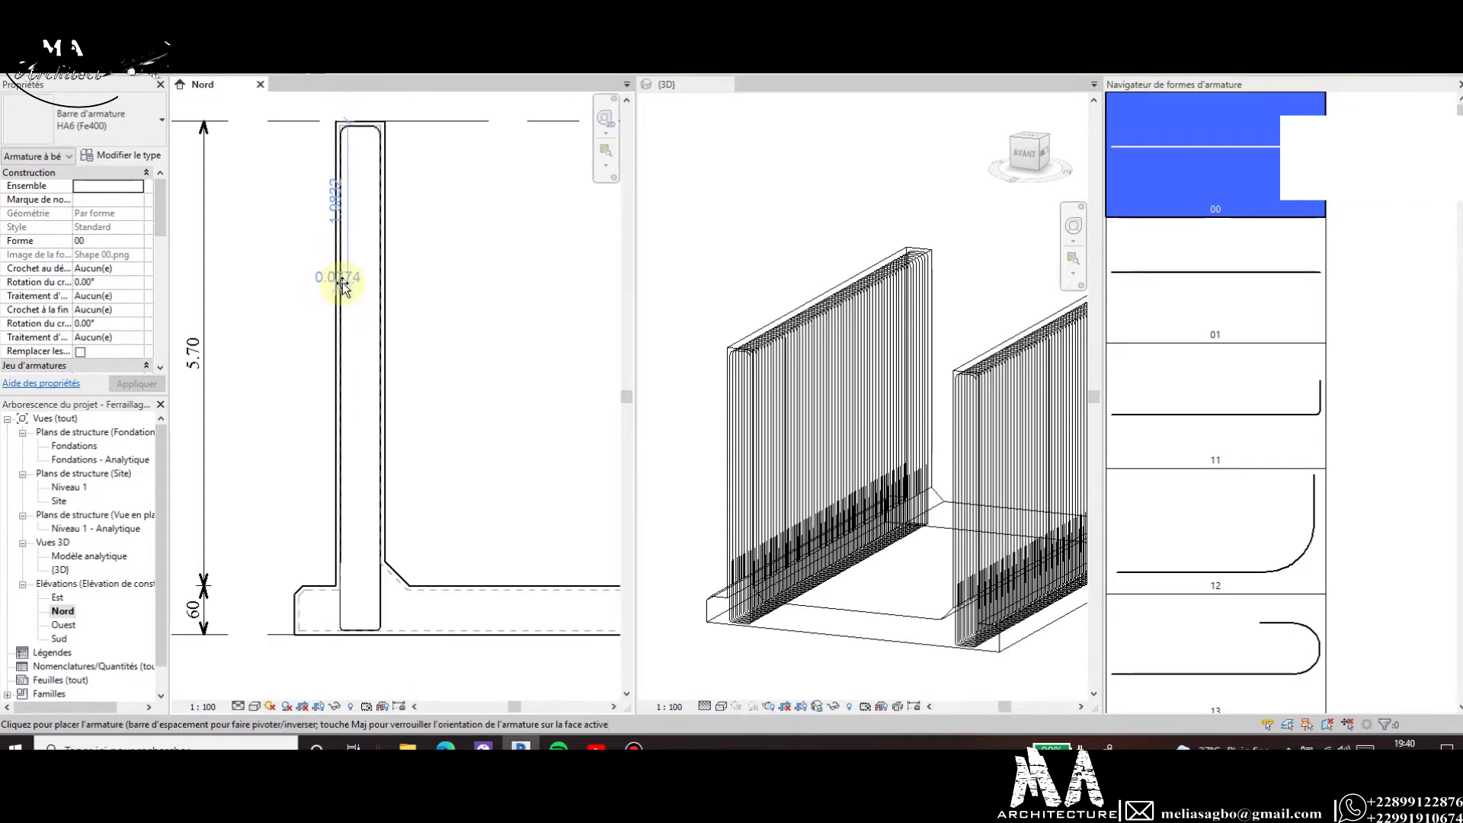
scroll(342, 282, up, 2)
click(128, 129)
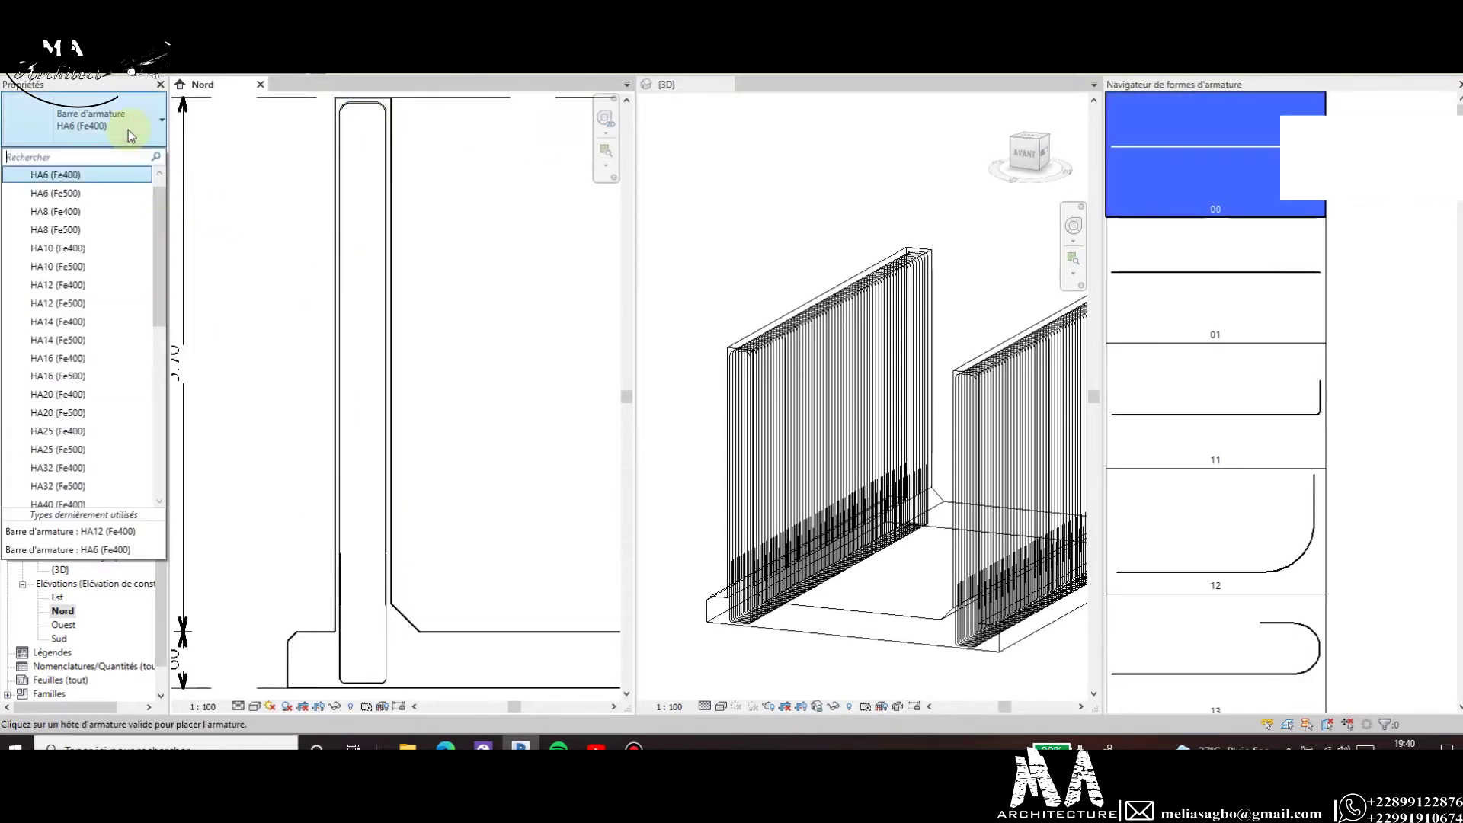
click(64, 323)
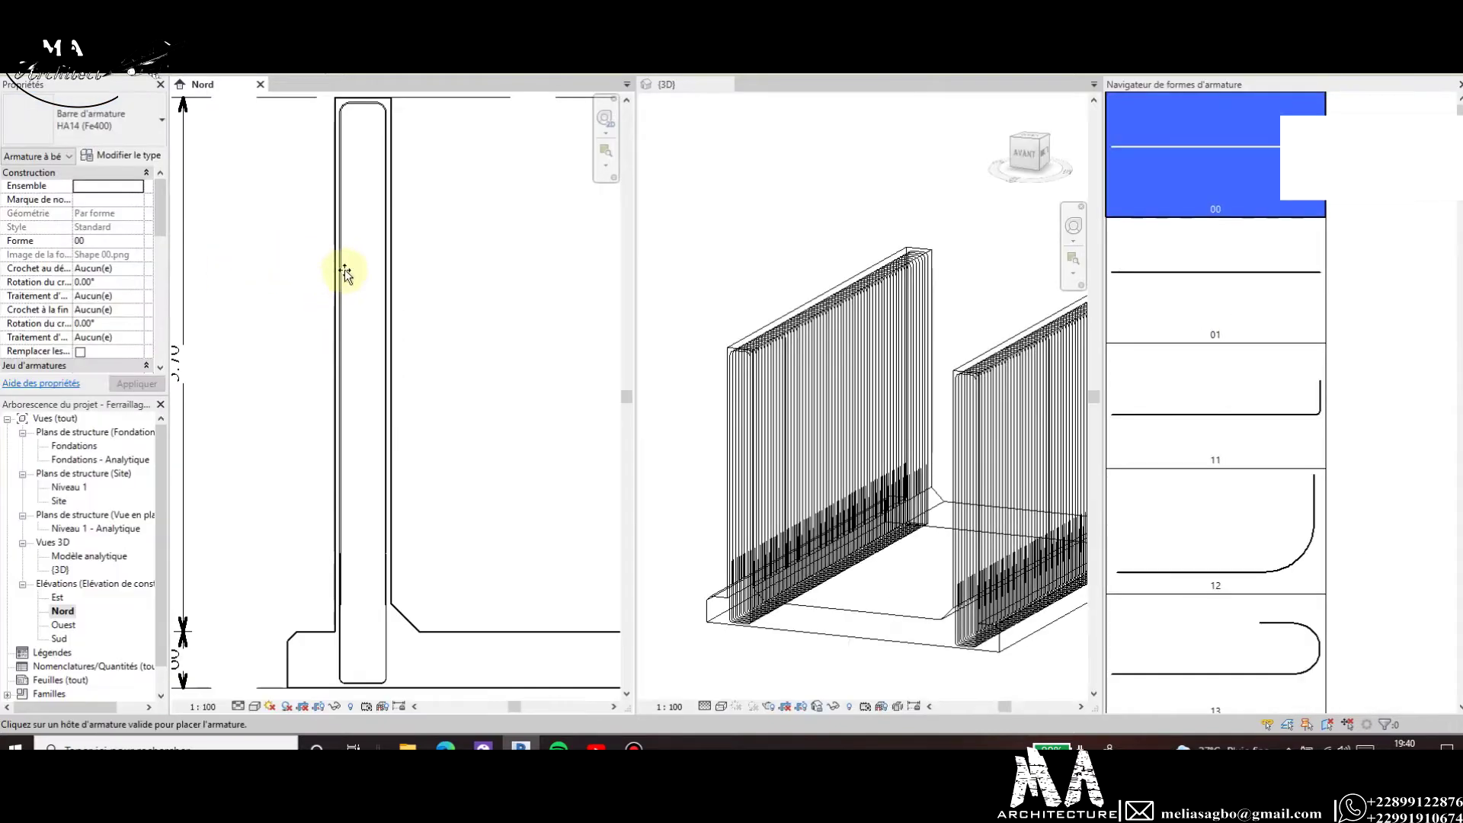
Exit rebar placement so the Rebar Shape Browser closes.
scroll(344, 273, up, 2)
scroll(336, 276, up, 2)
scroll(339, 279, up, 2)
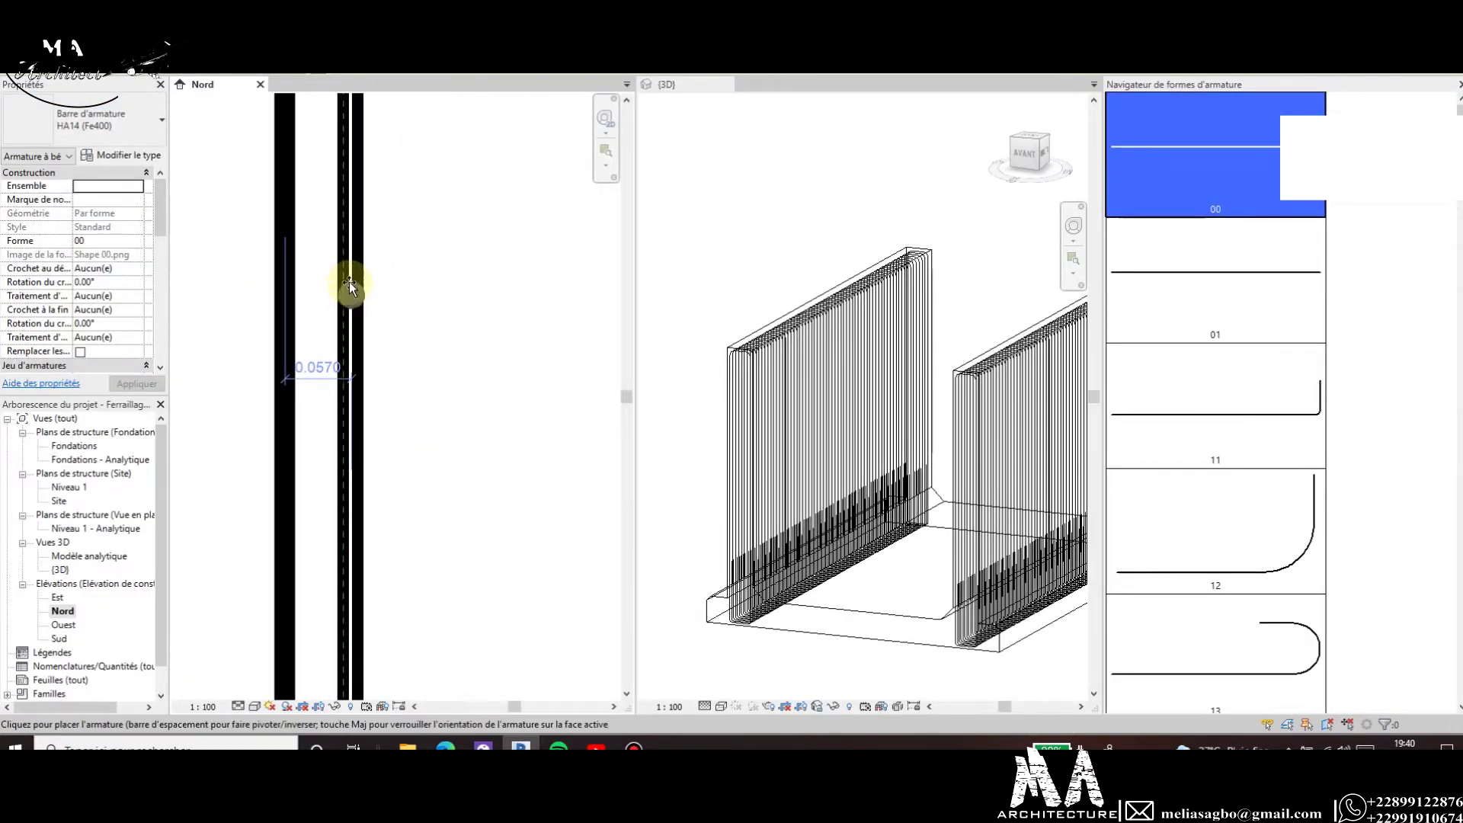
scroll(351, 282, down, 2)
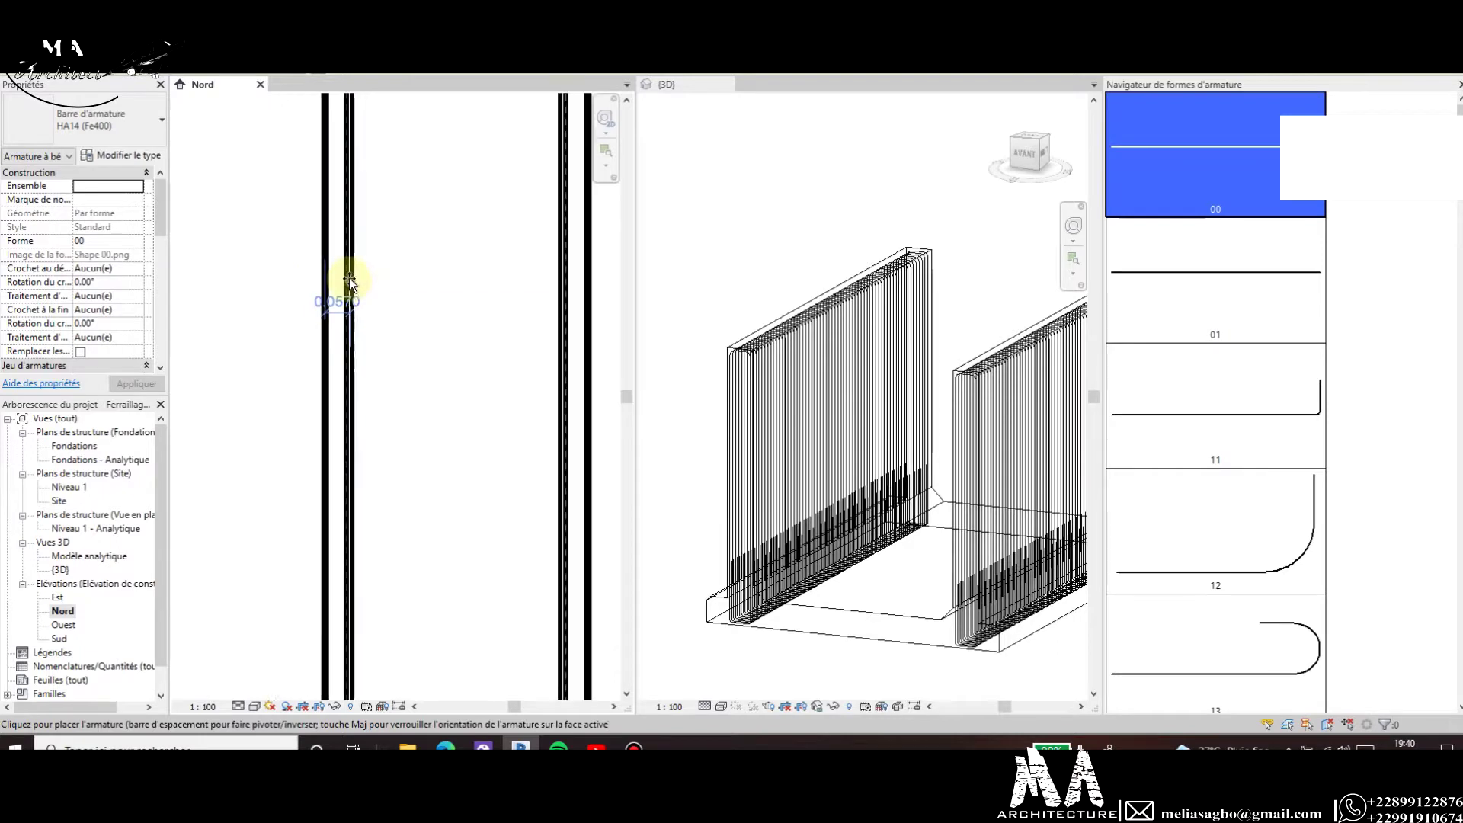
scroll(349, 278, down, 2)
scroll(346, 244, down, 2)
scroll(342, 375, up, 3)
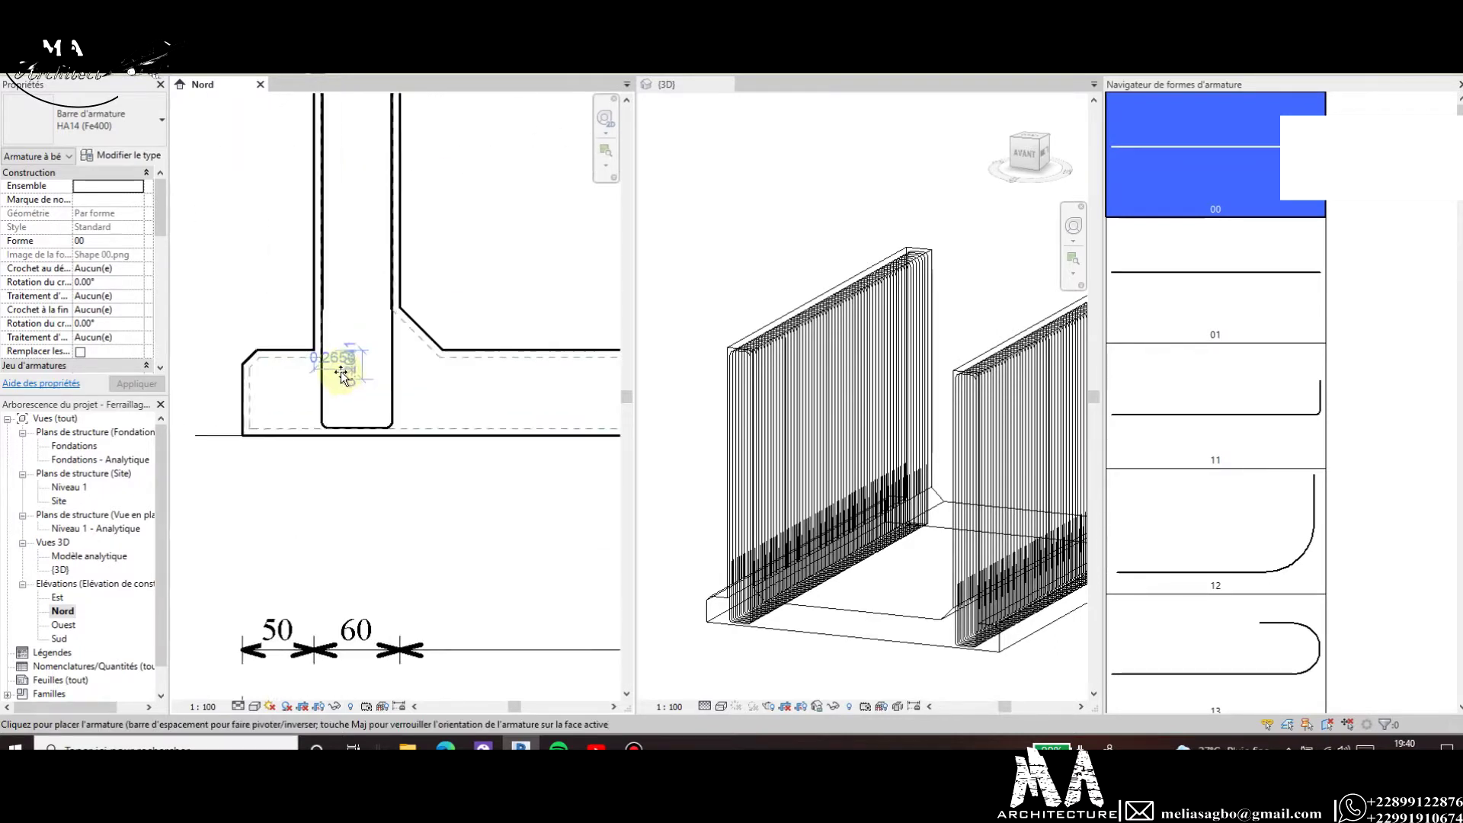
scroll(341, 375, up, 3)
scroll(326, 343, up, 1)
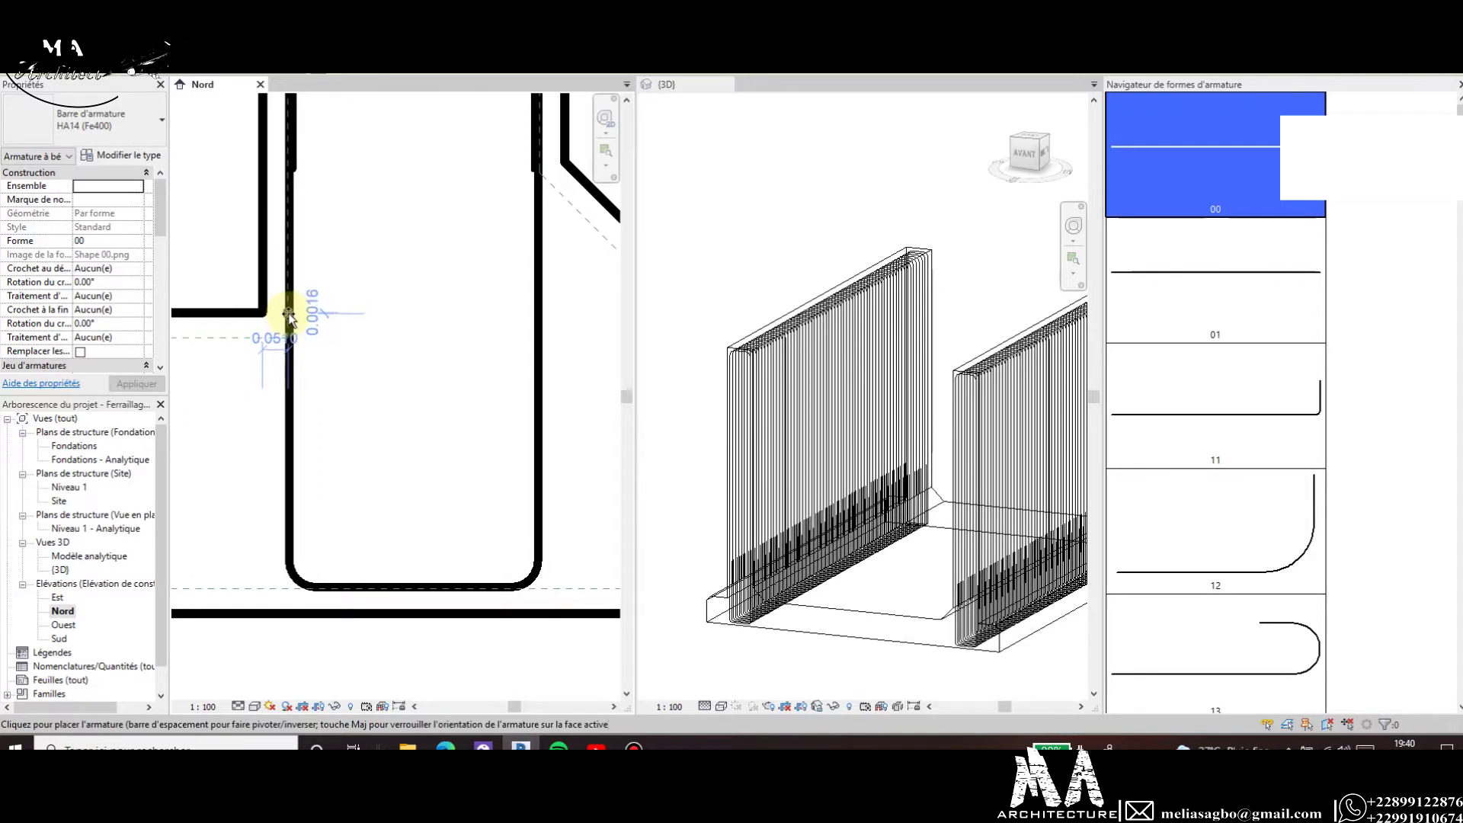
key(Escape)
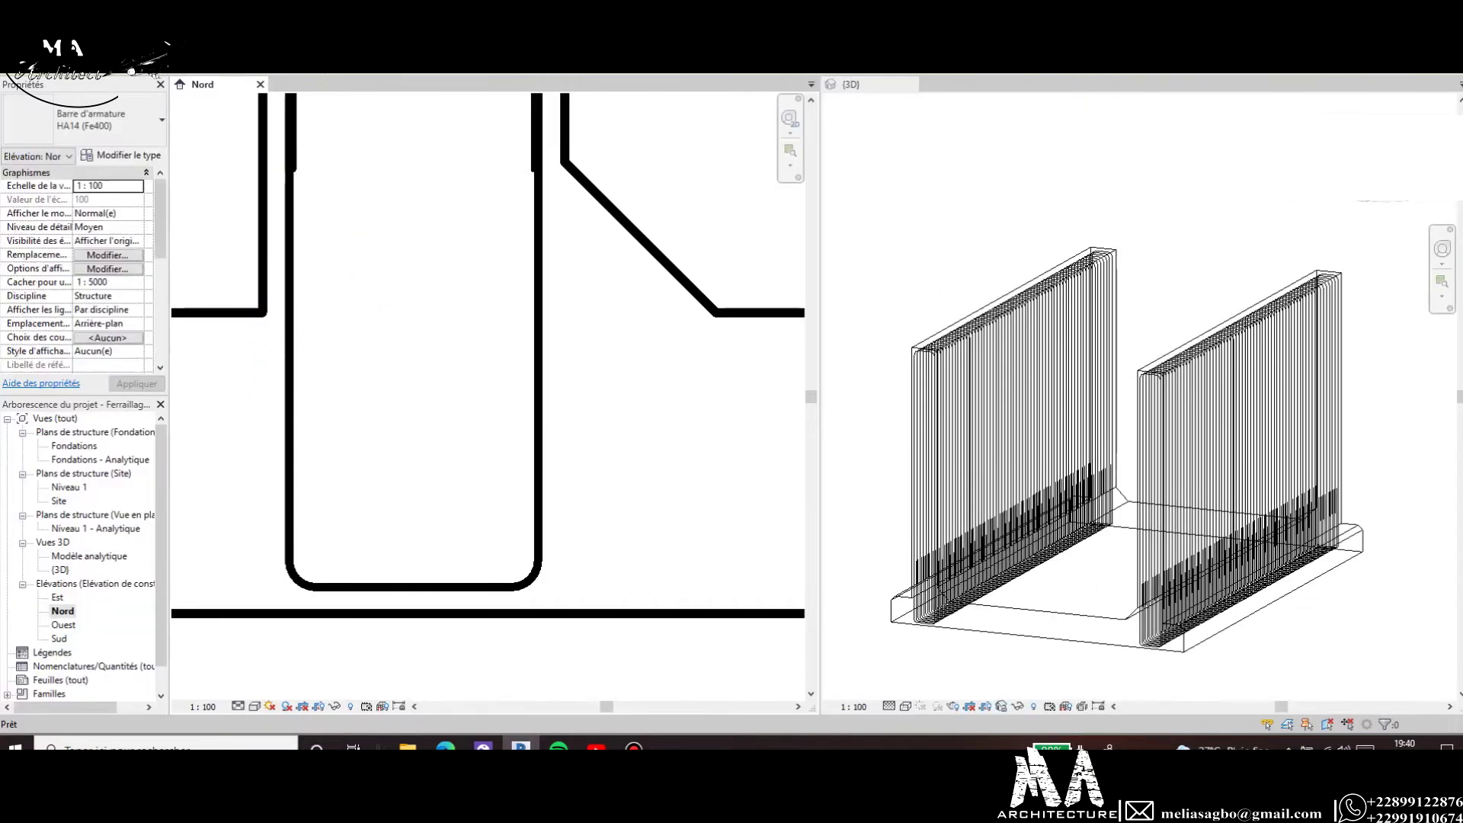
Start a detail line (DL) at the inner wall–footing corner and draw its horizontal leg.
key(d)
key(l)
click(263, 313)
click(314, 312)
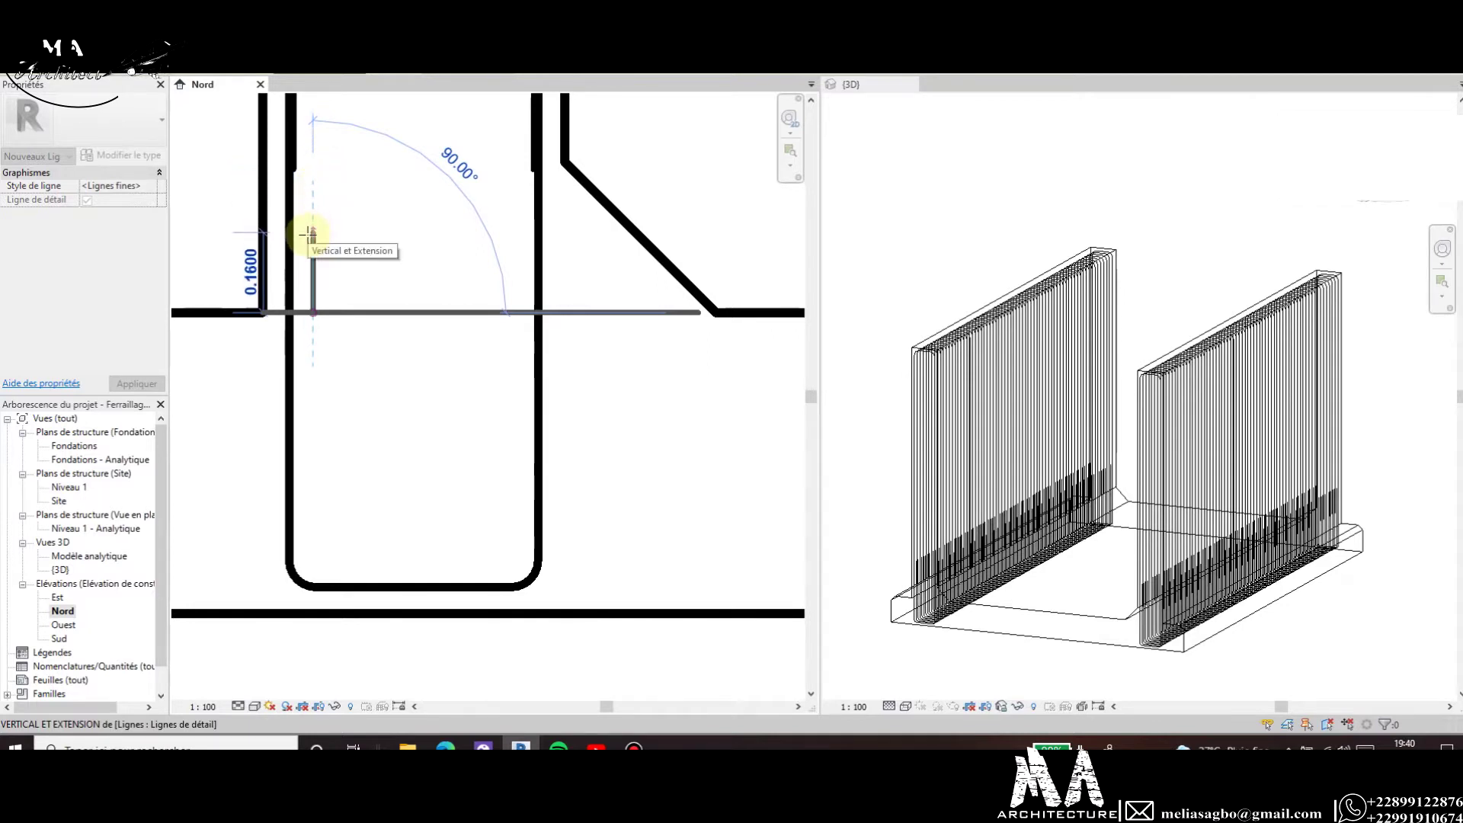
scroll(309, 236, down, 2)
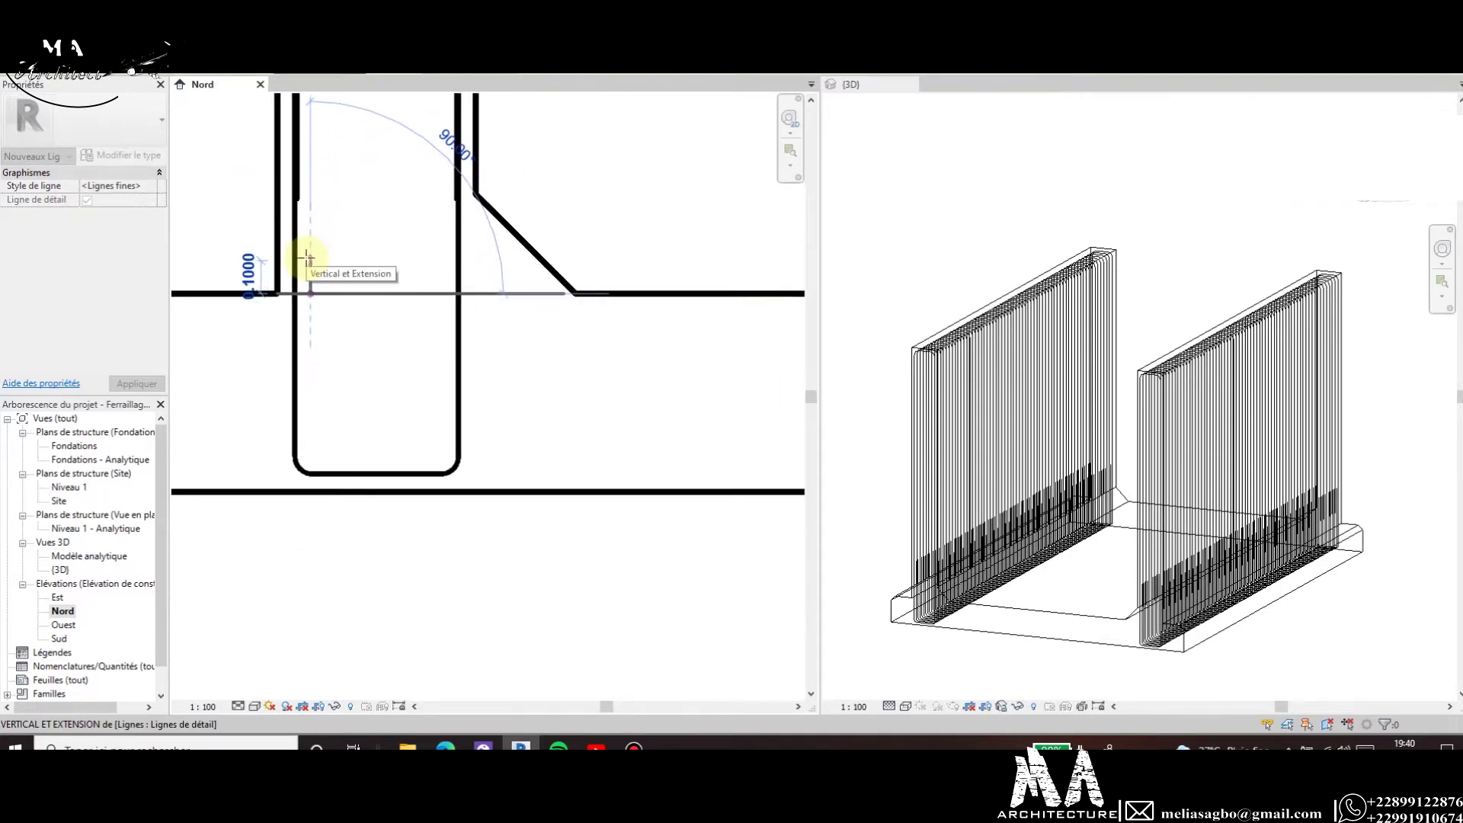
scroll(305, 257, down, 2)
scroll(306, 239, up, 2)
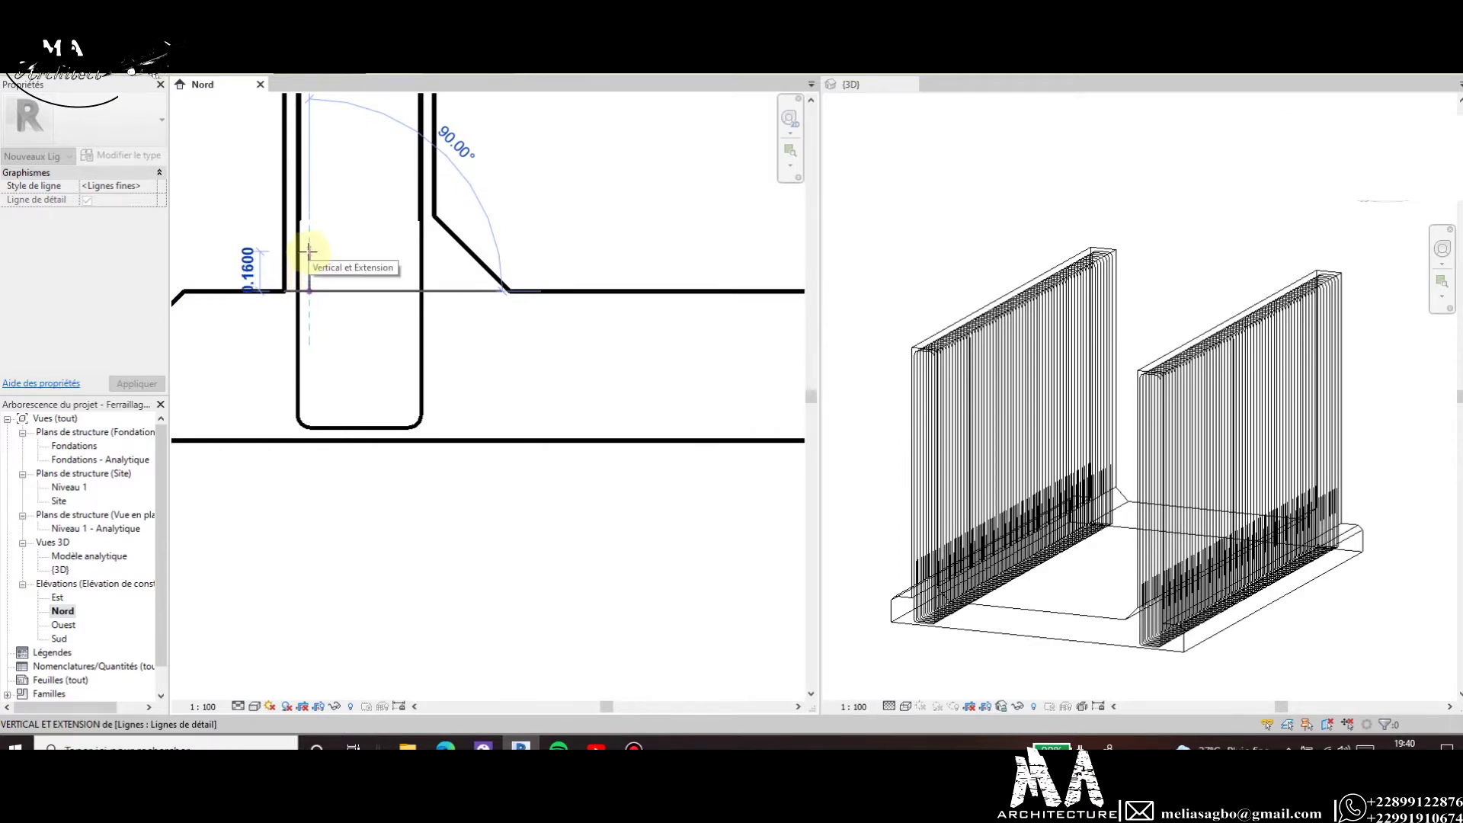
Add the 0.15 vertical leg to the guide line and end detail line drawing.
text(0.15)
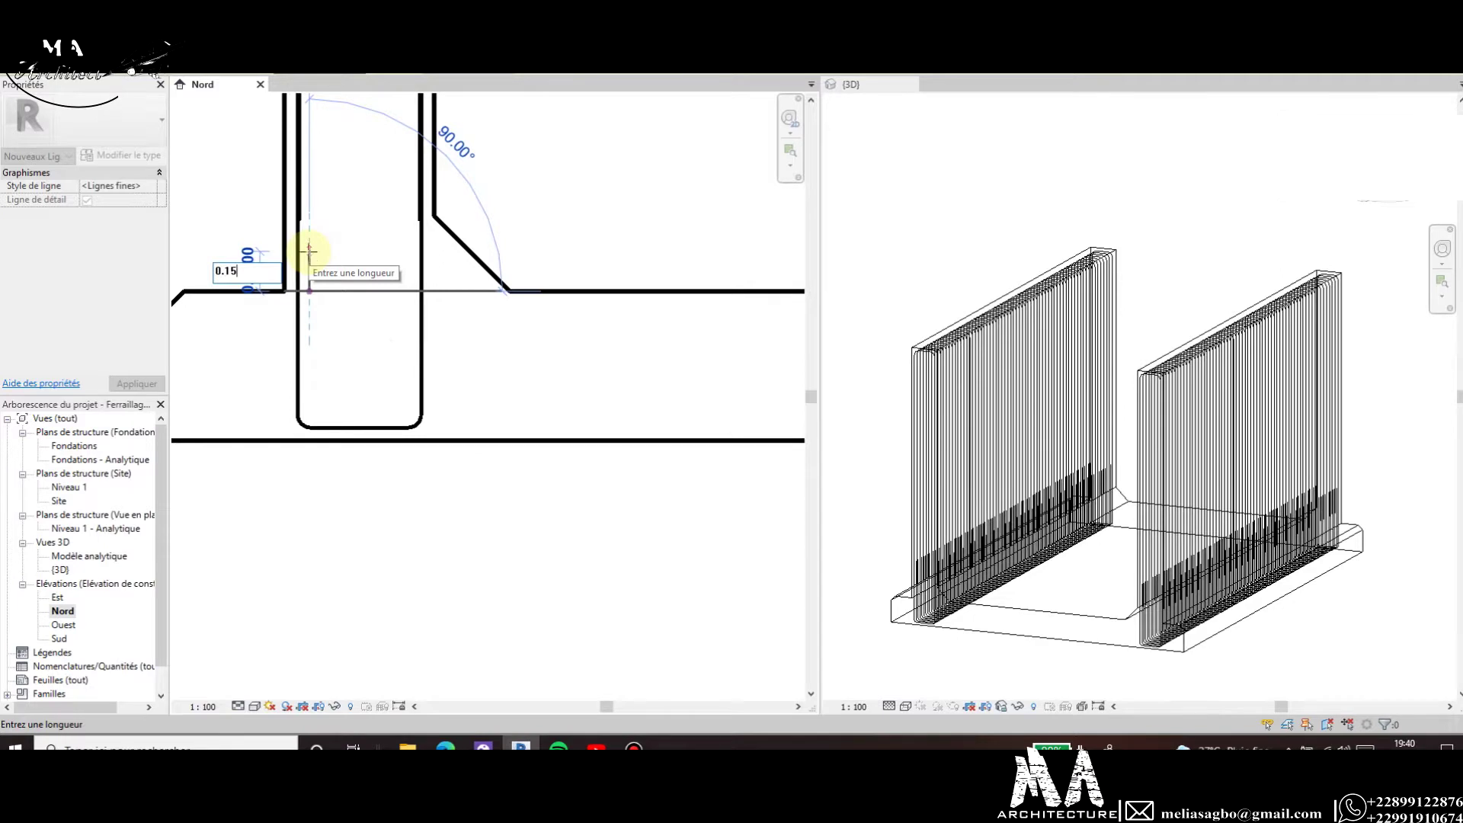
key(Return)
key(Escape)
key(Escape)
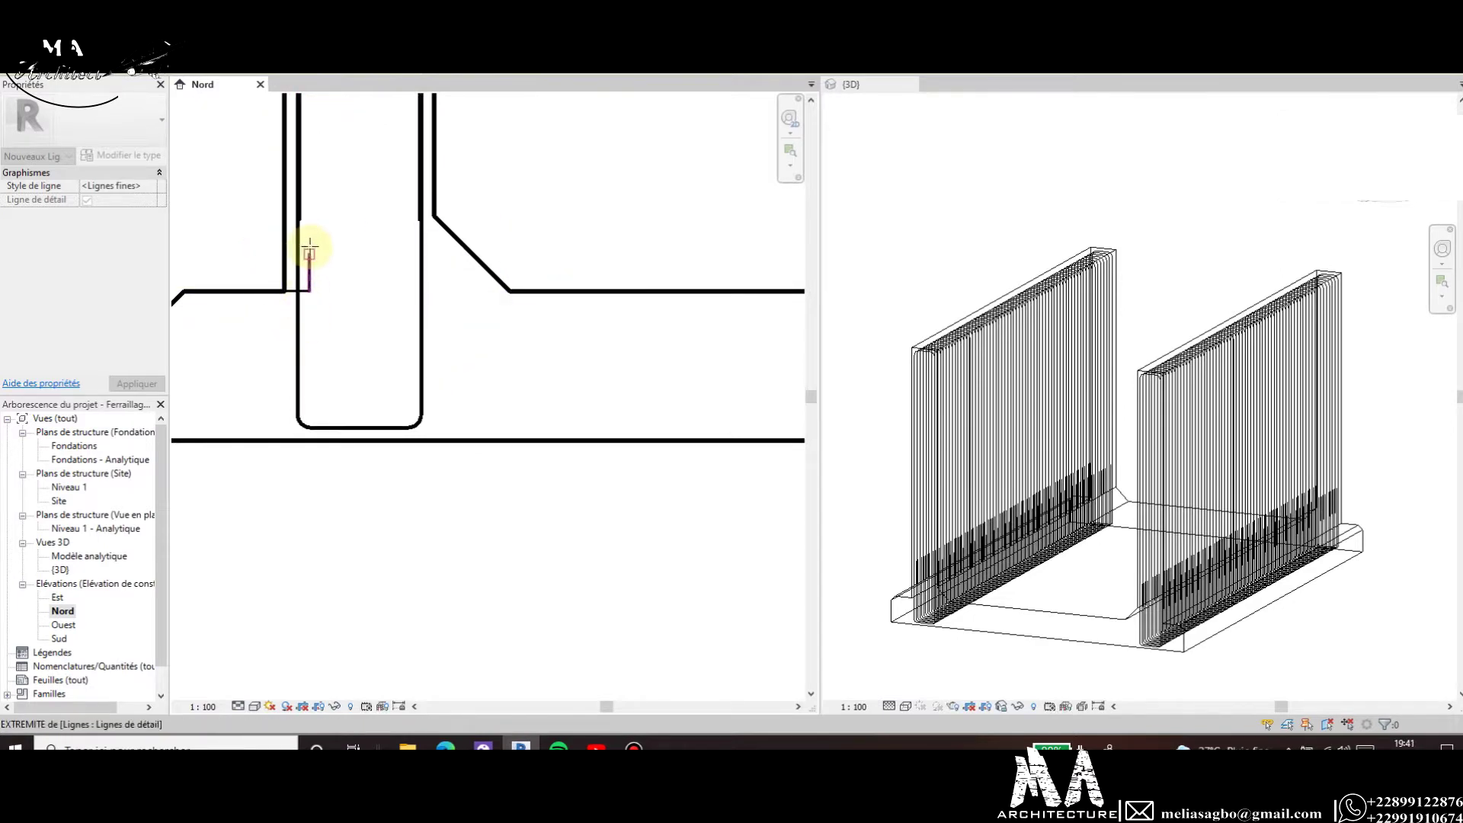
scroll(309, 314, up, 2)
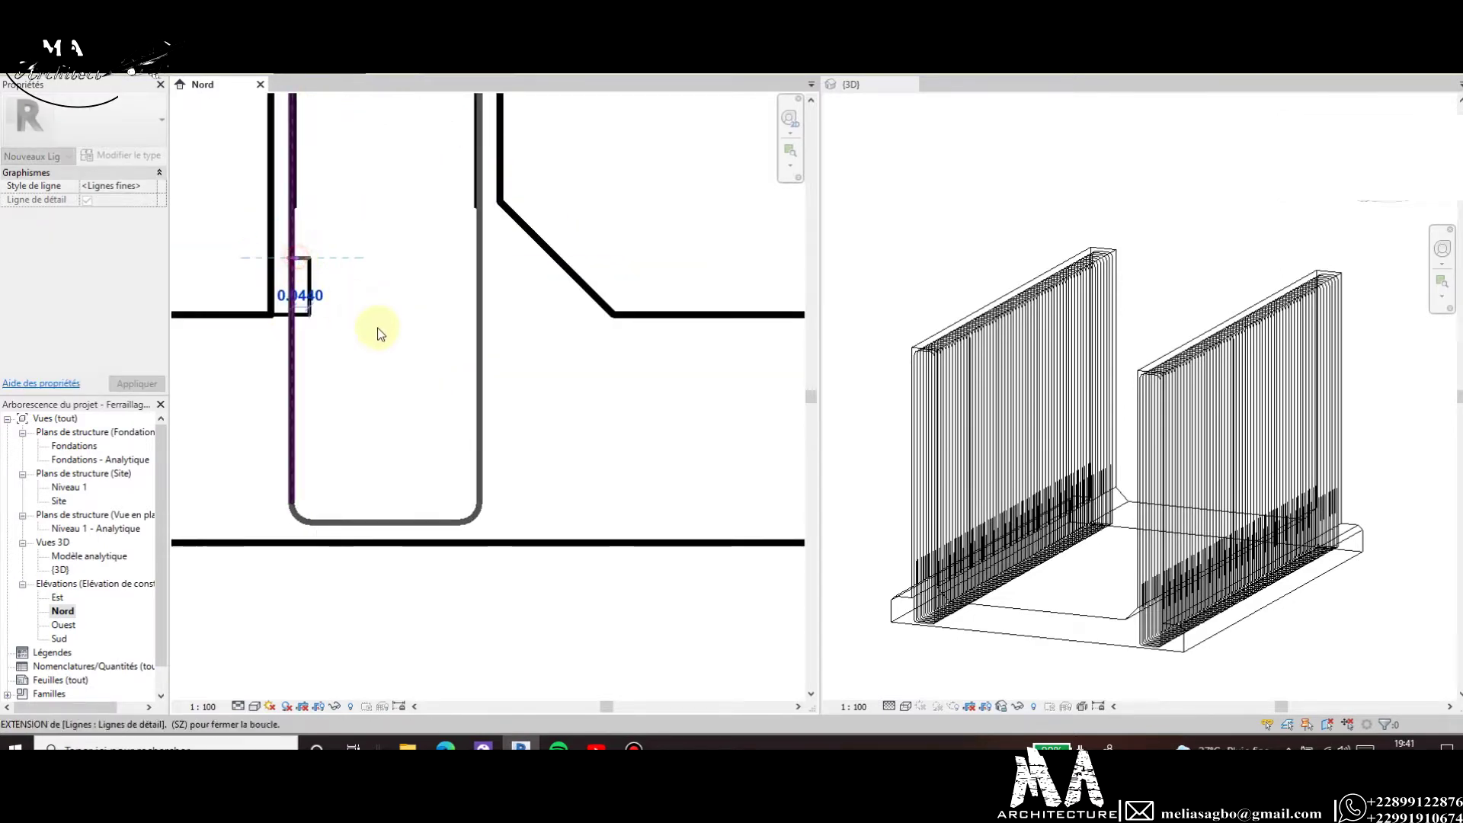
key(Escape)
key(Escape)
scroll(301, 317, up, 2)
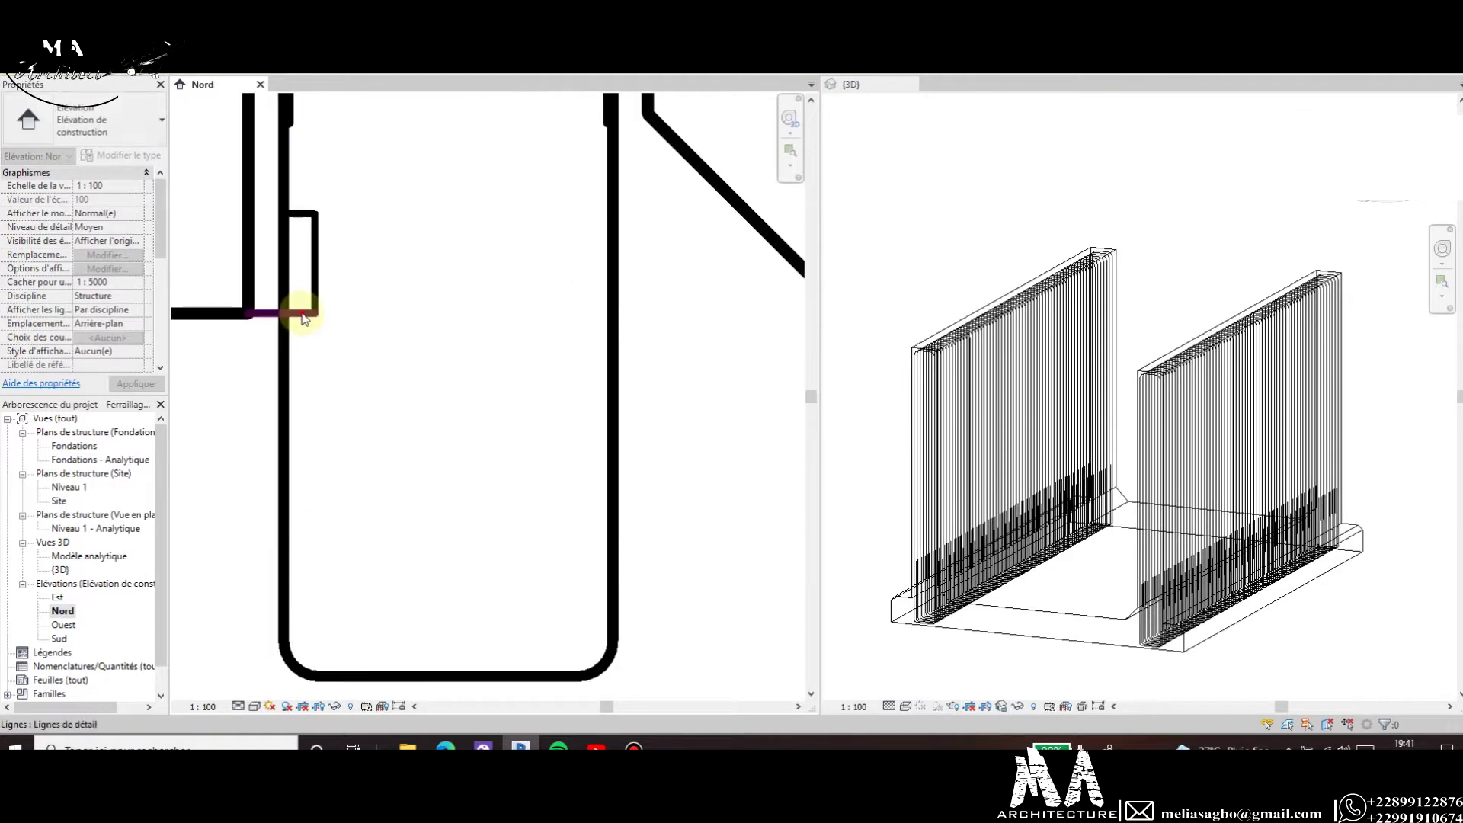
scroll(375, 358, down, 2)
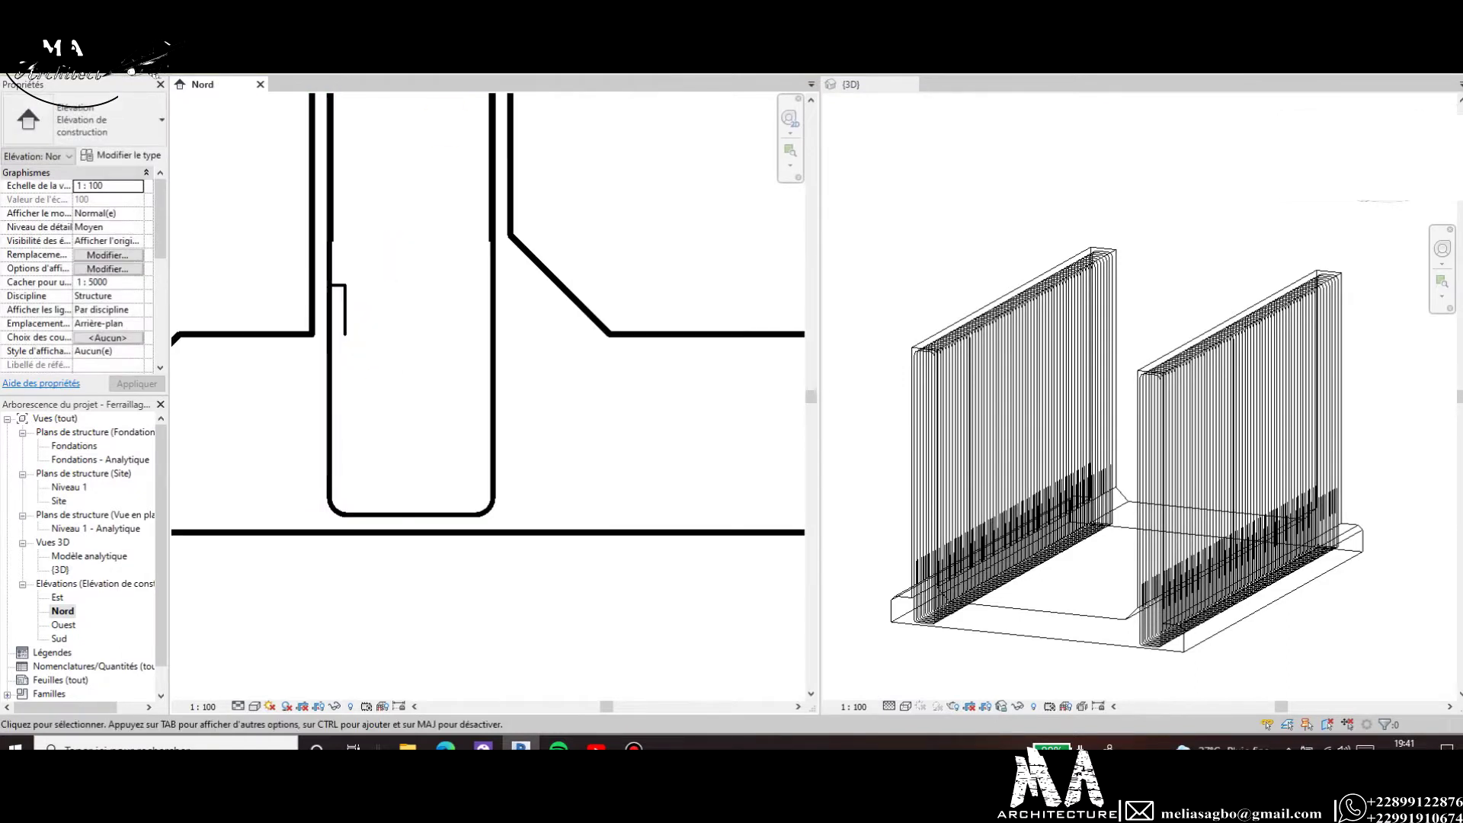
Place straight HA14 shape 00 bars at the wall's inner face by the guide line, then select the set.
scroll(496, 267, down, 2)
scroll(467, 229, up, 1)
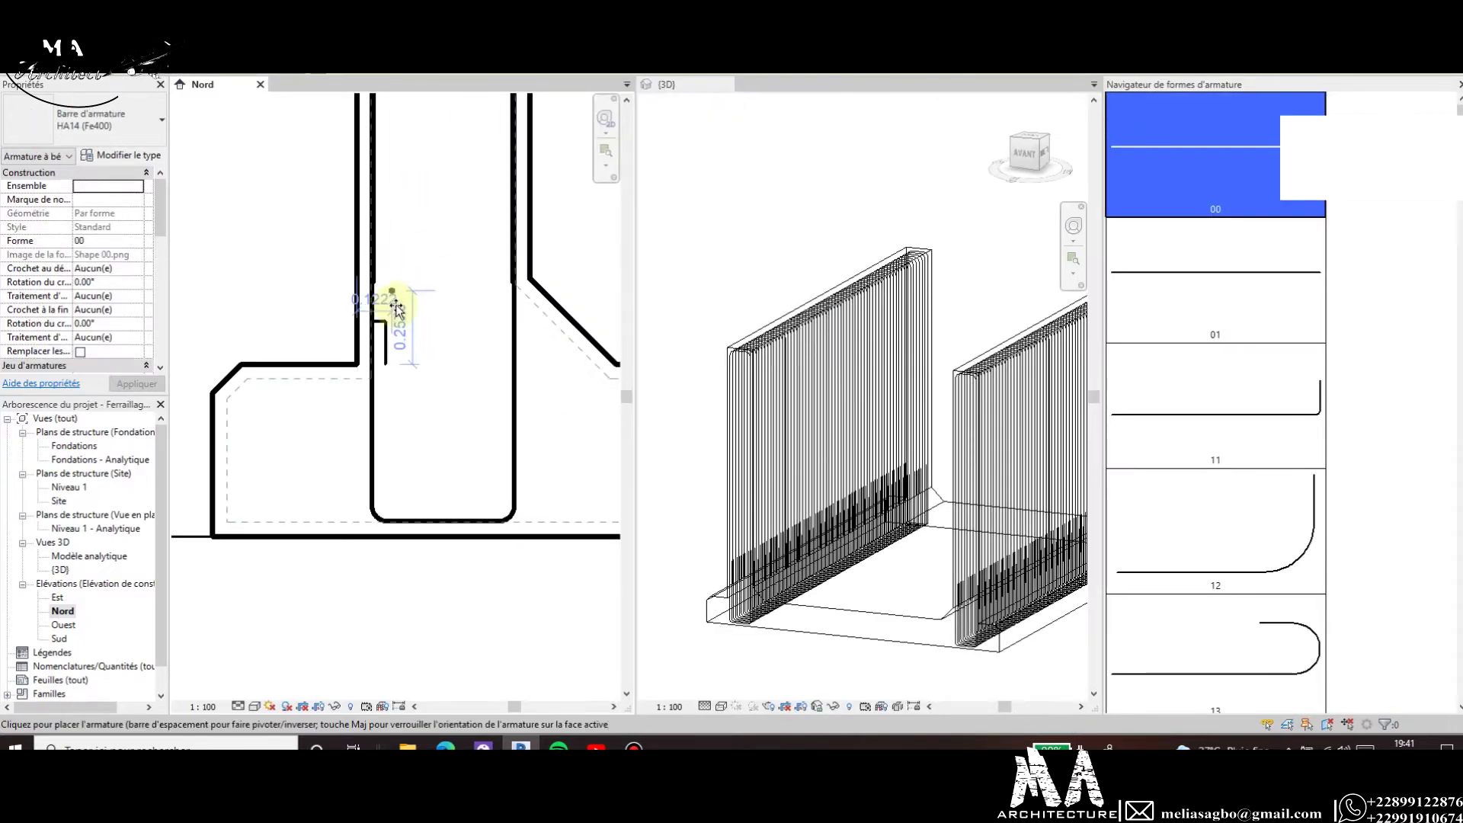
scroll(385, 354, up, 2)
scroll(373, 324, up, 2)
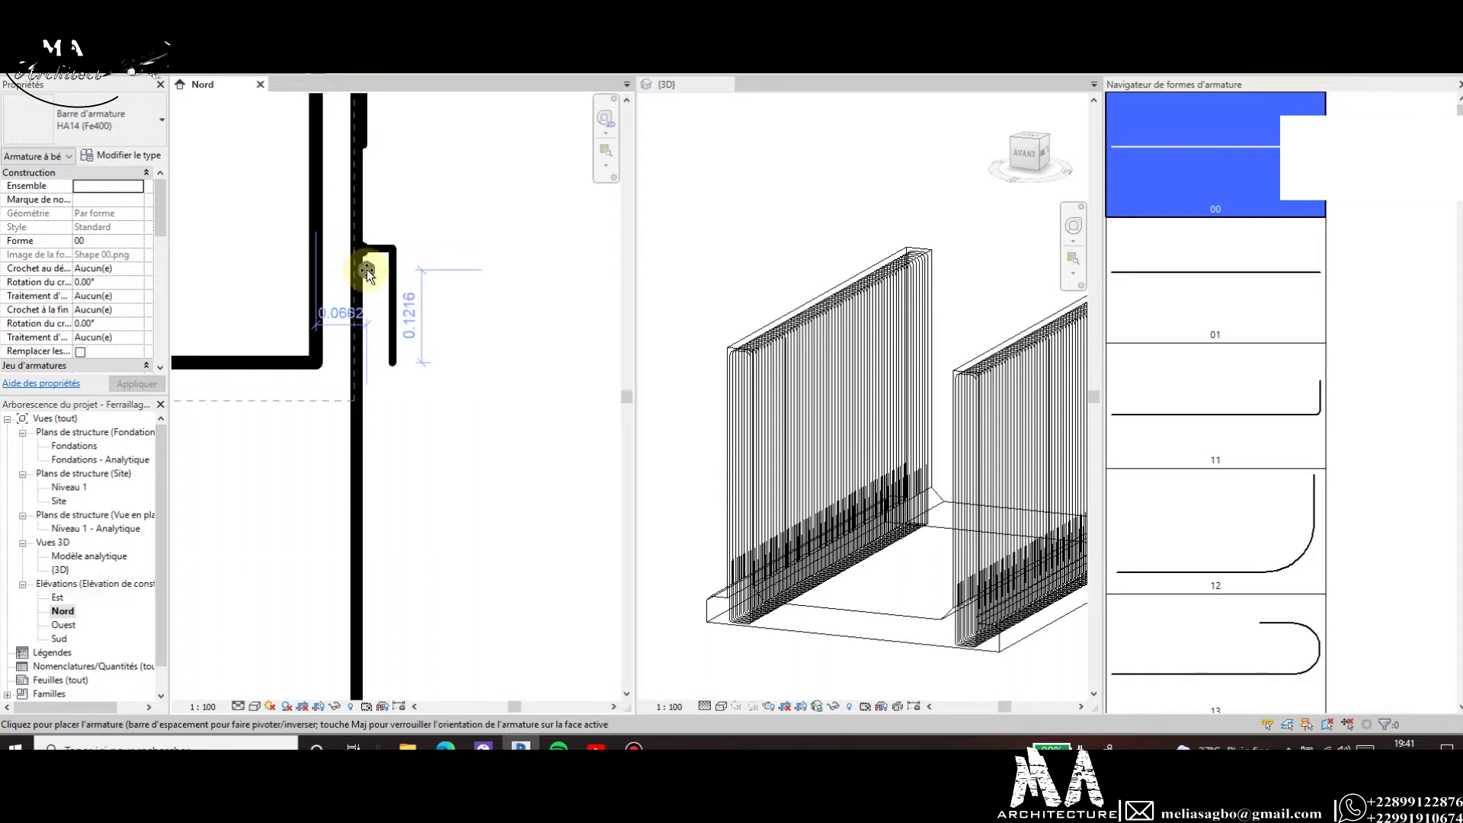
scroll(380, 292, down, 2)
scroll(384, 279, up, 2)
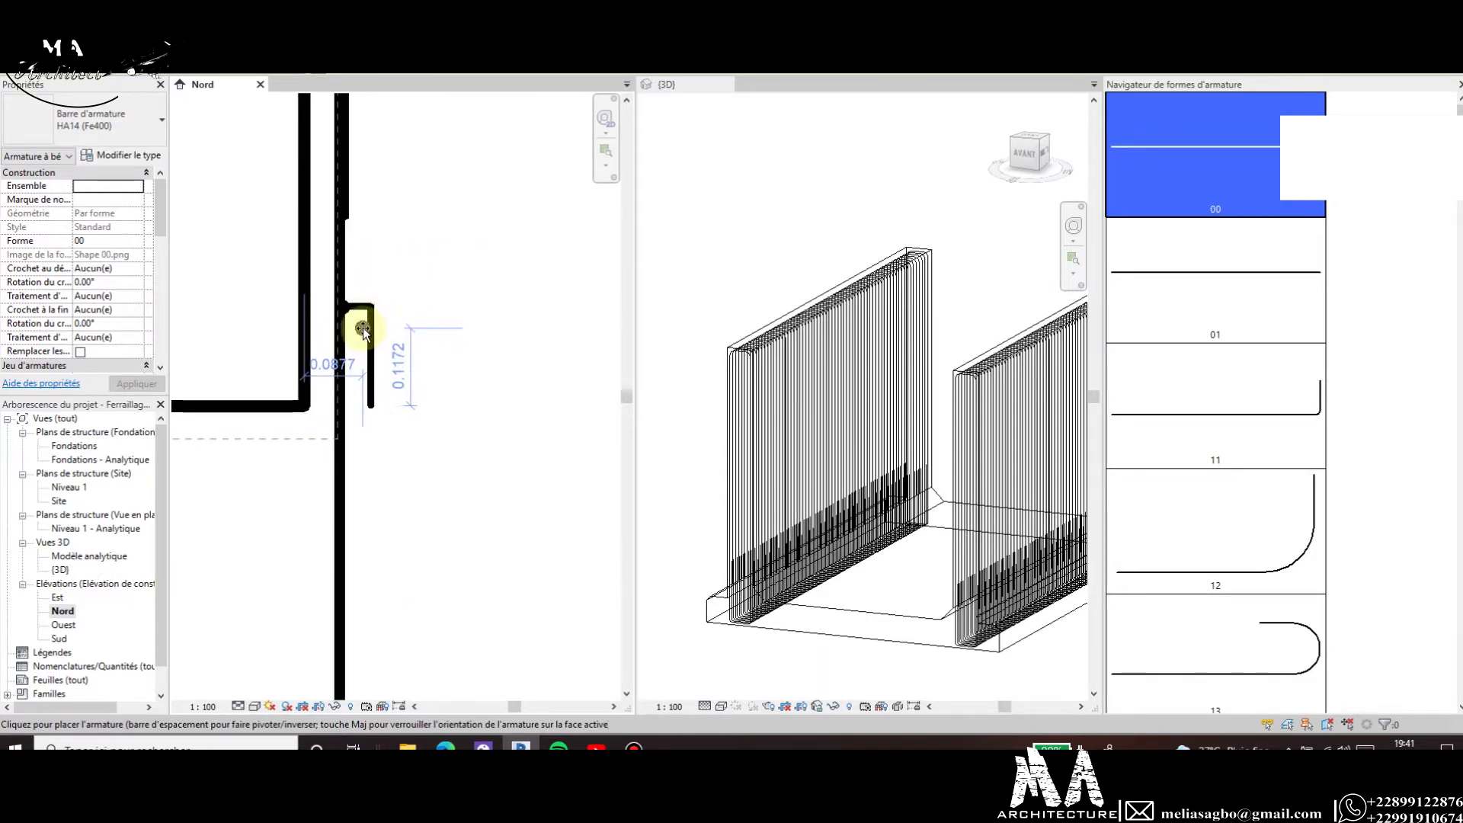
click(362, 332)
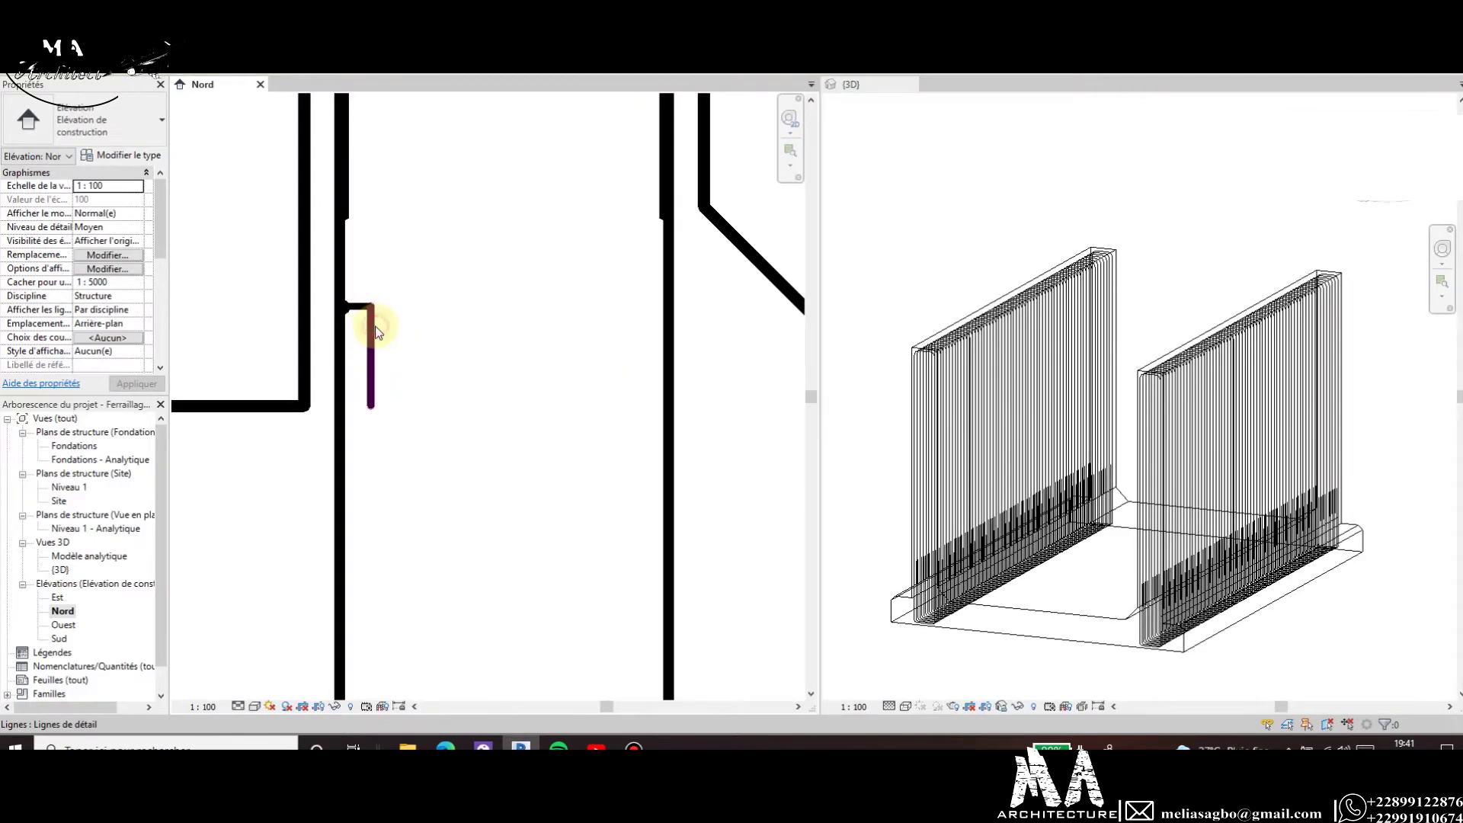
click(371, 305)
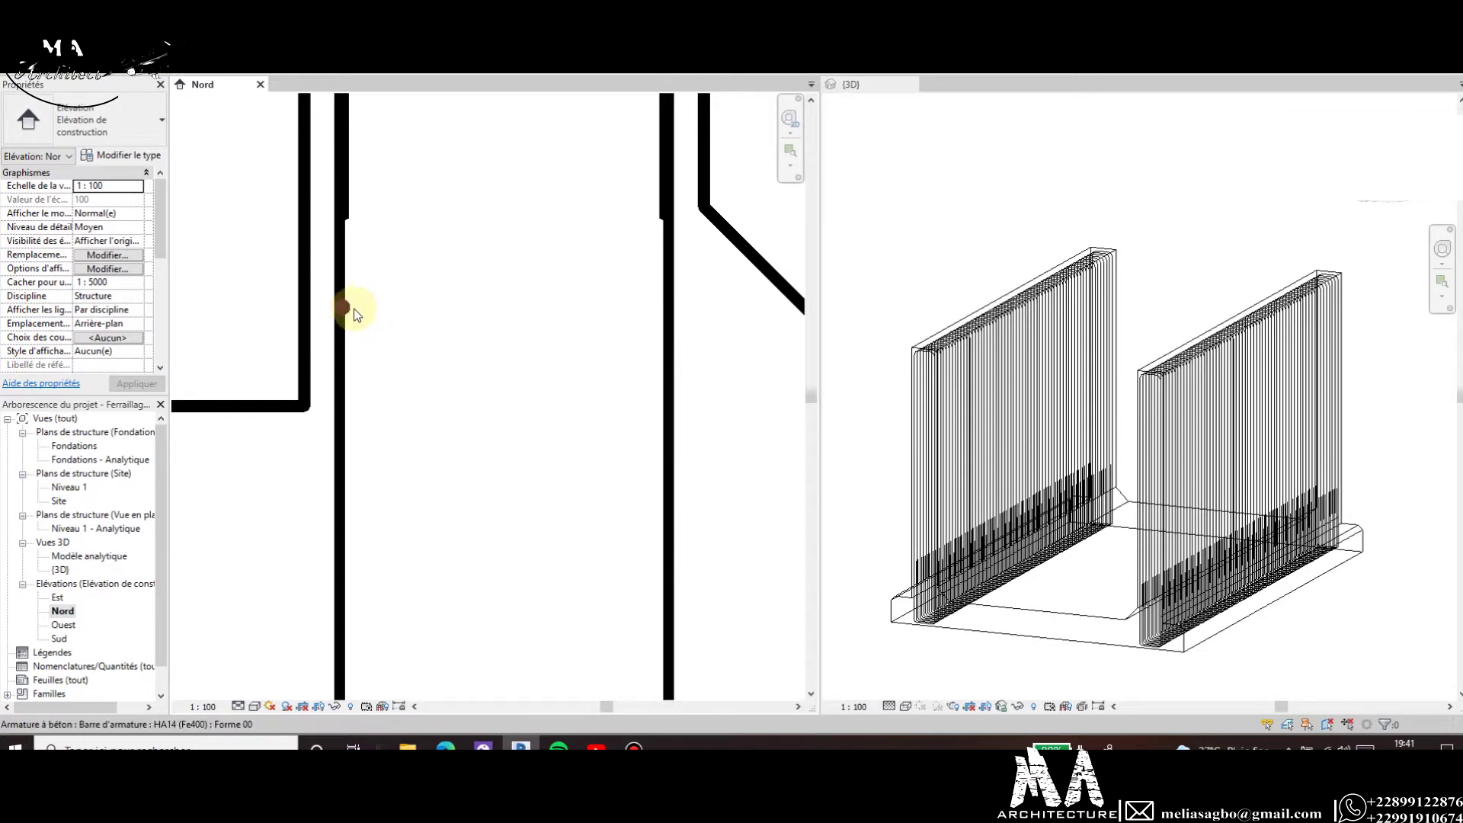
click(354, 309)
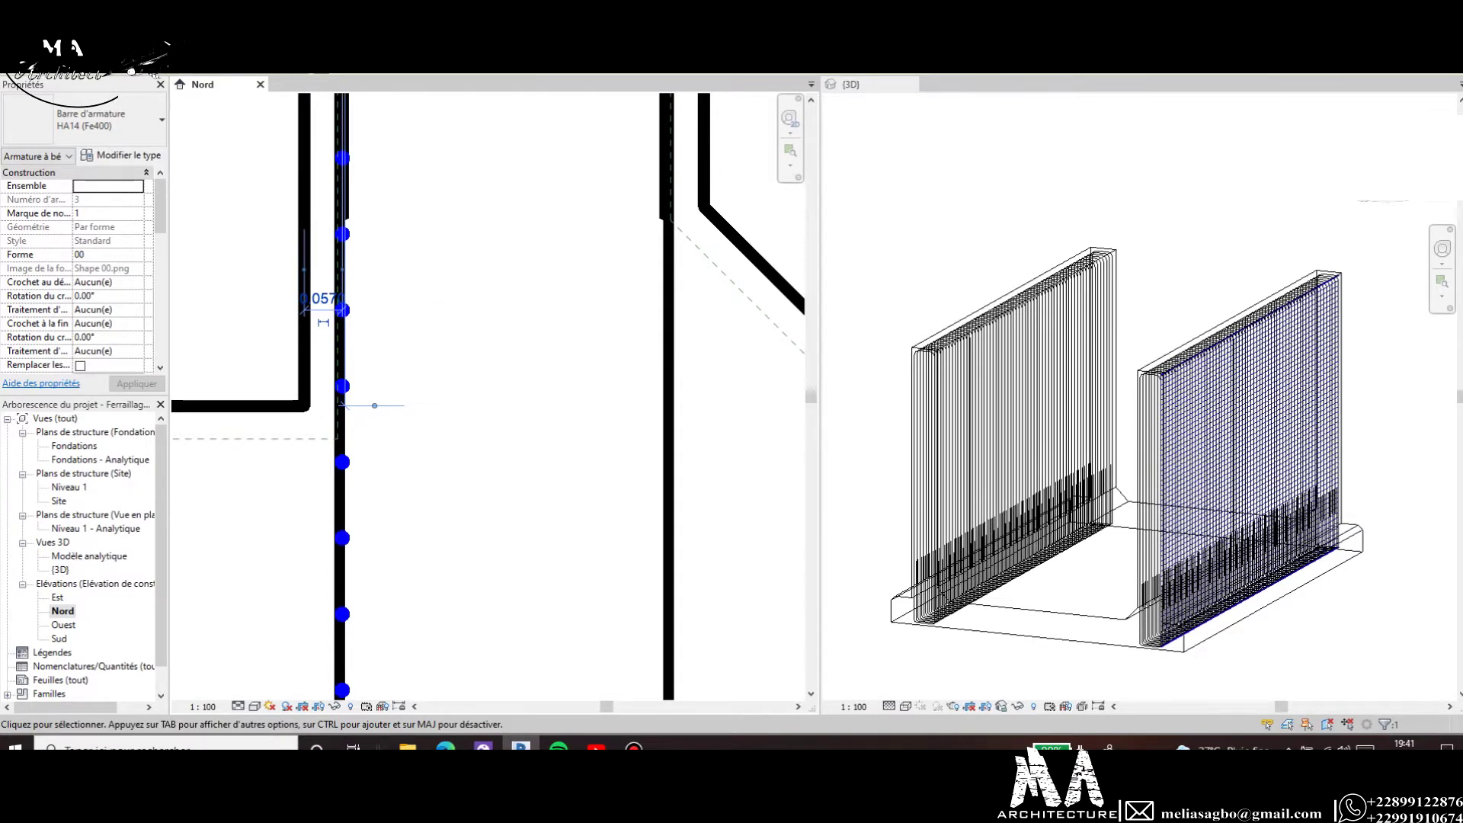
scroll(458, 404, down, 3)
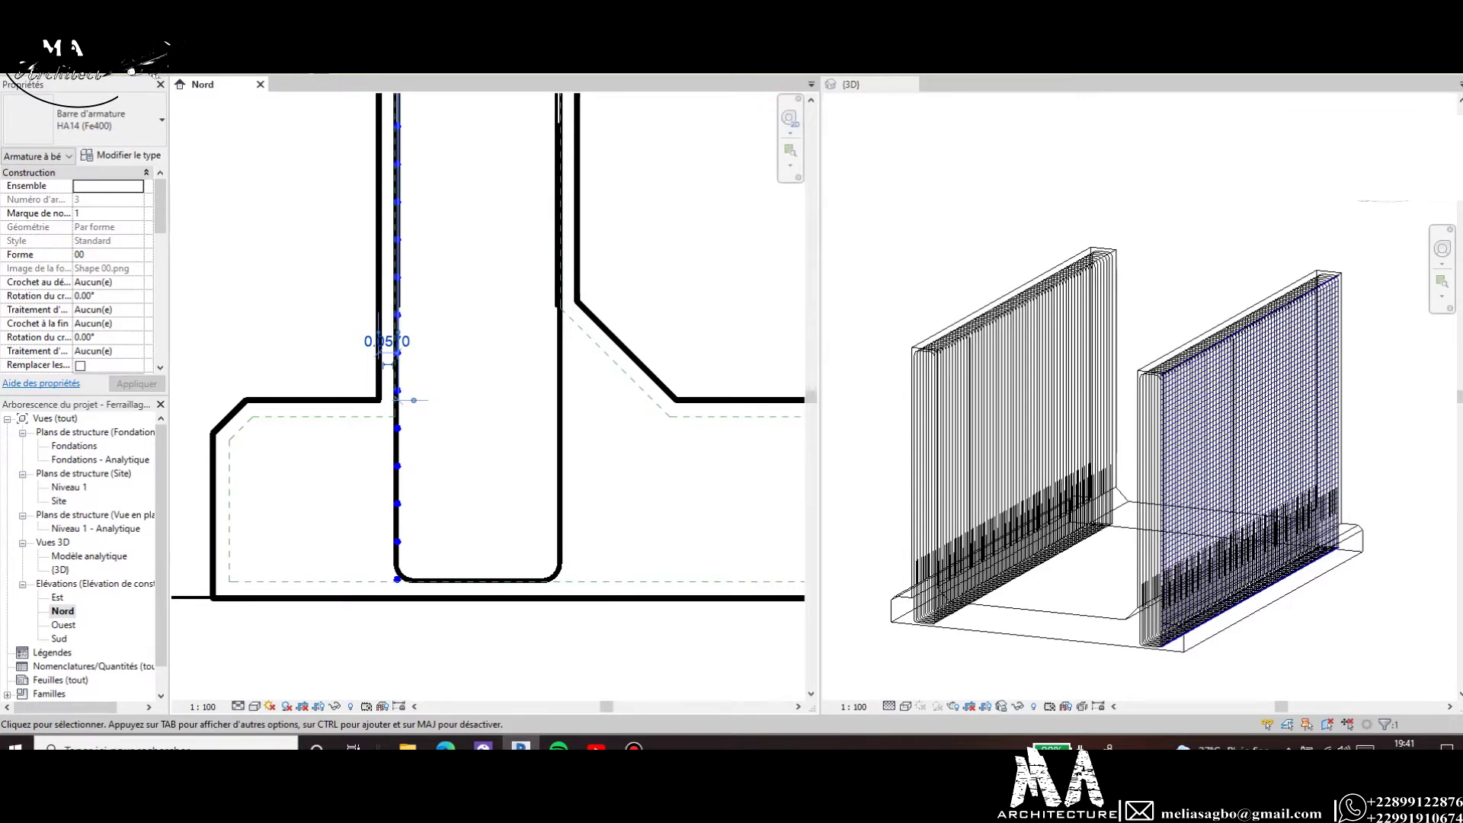
click(507, 423)
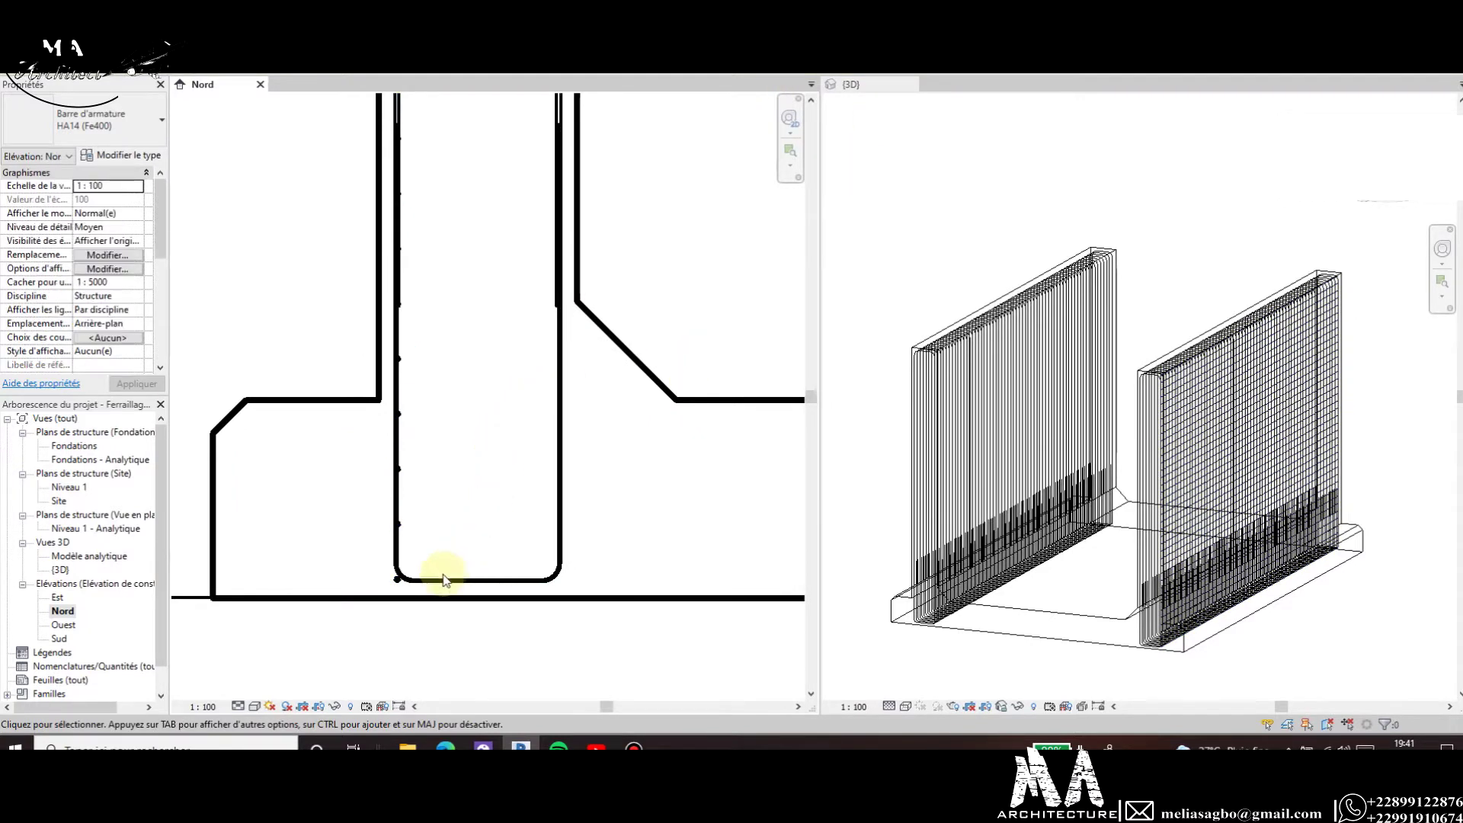
scroll(404, 583, up, 3)
scroll(389, 581, down, 5)
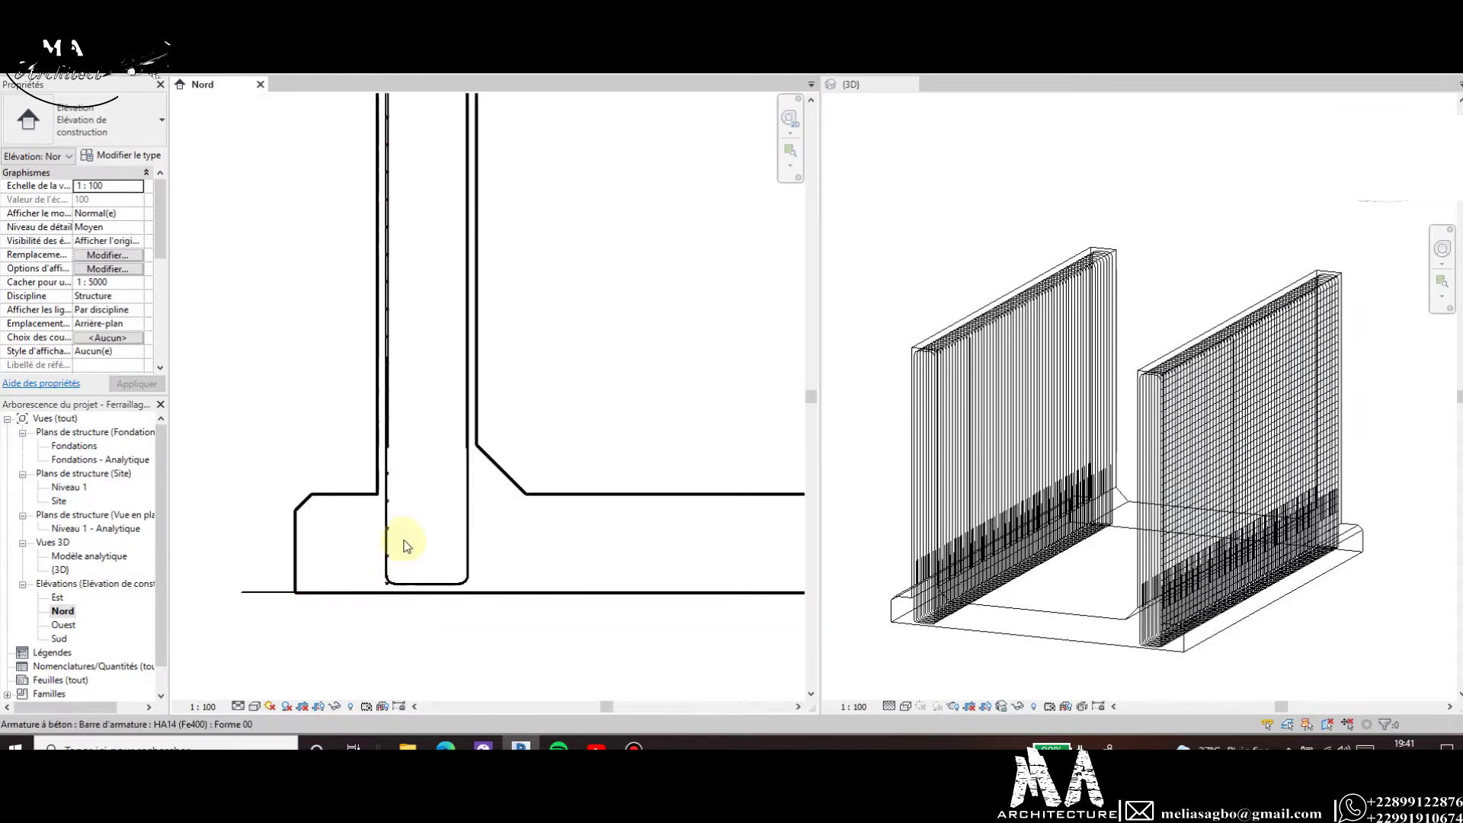
scroll(404, 518, down, 3)
scroll(409, 399, up, 2)
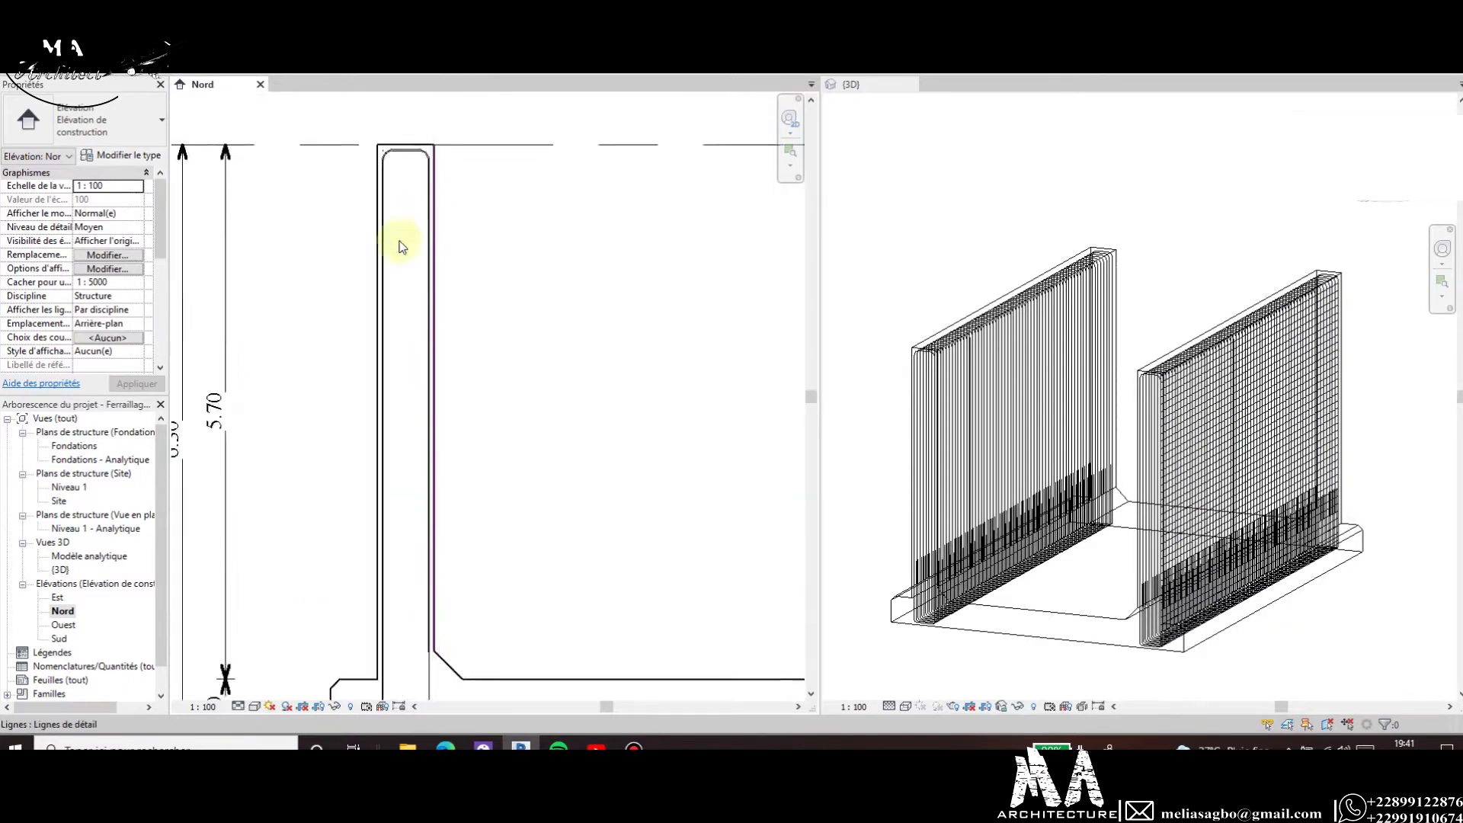
scroll(412, 382, up, 2)
scroll(381, 385, up, 1)
scroll(363, 319, down, 2)
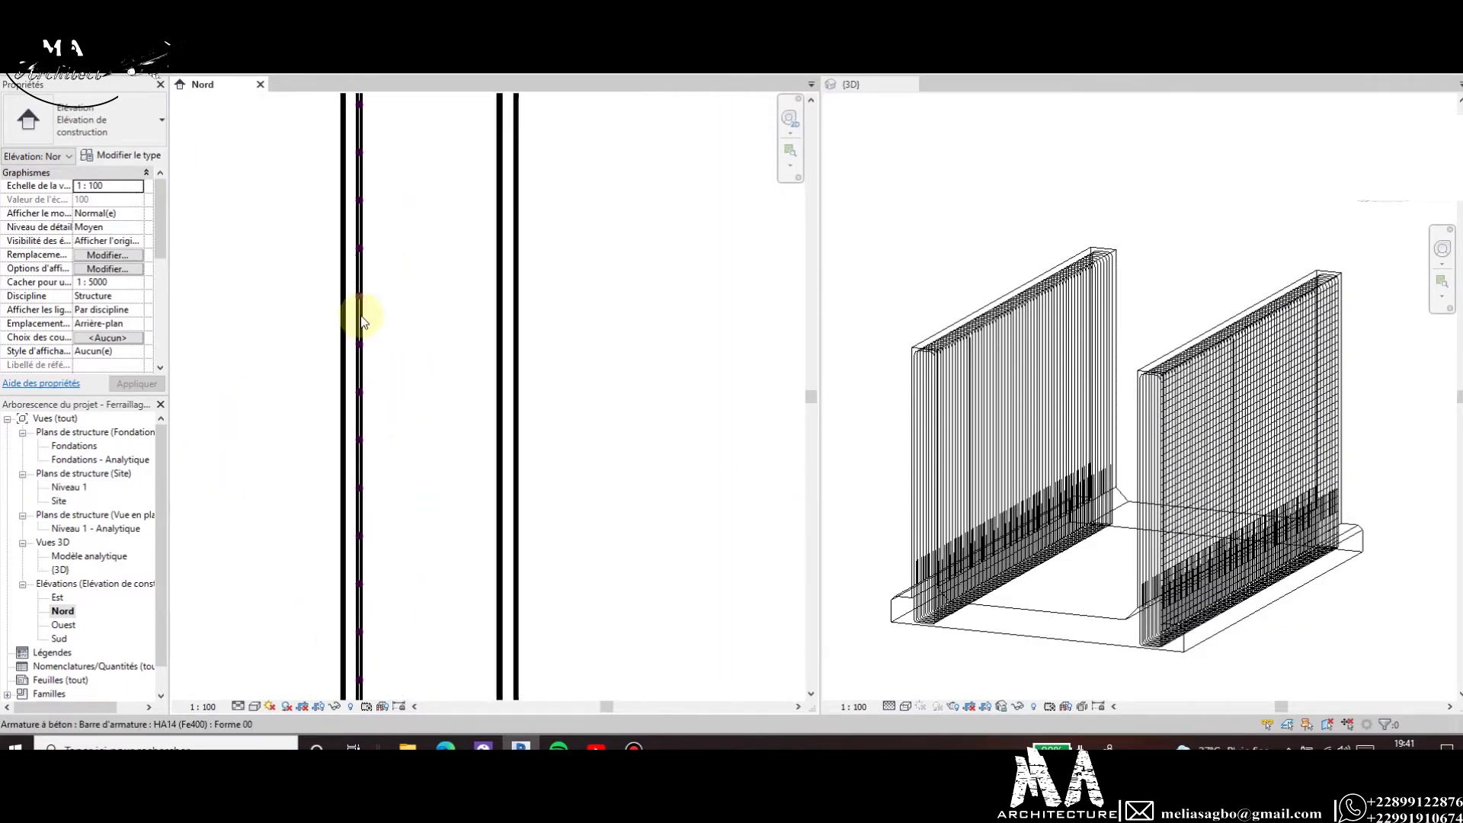
scroll(369, 122, up, 1)
scroll(342, 139, up, 2)
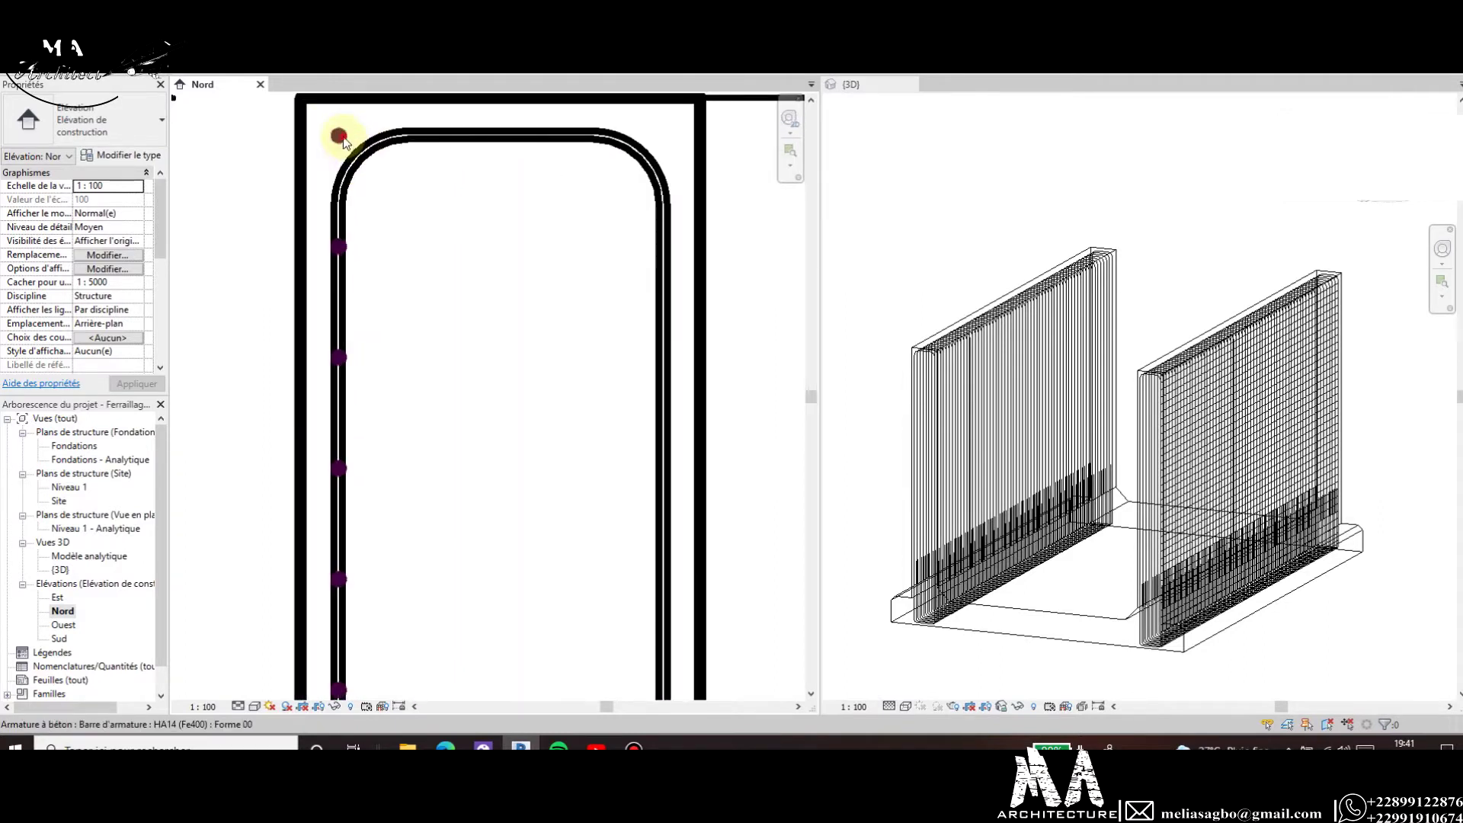
Select the bar set near its top bend and drag its top end to reposition it.
click(339, 137)
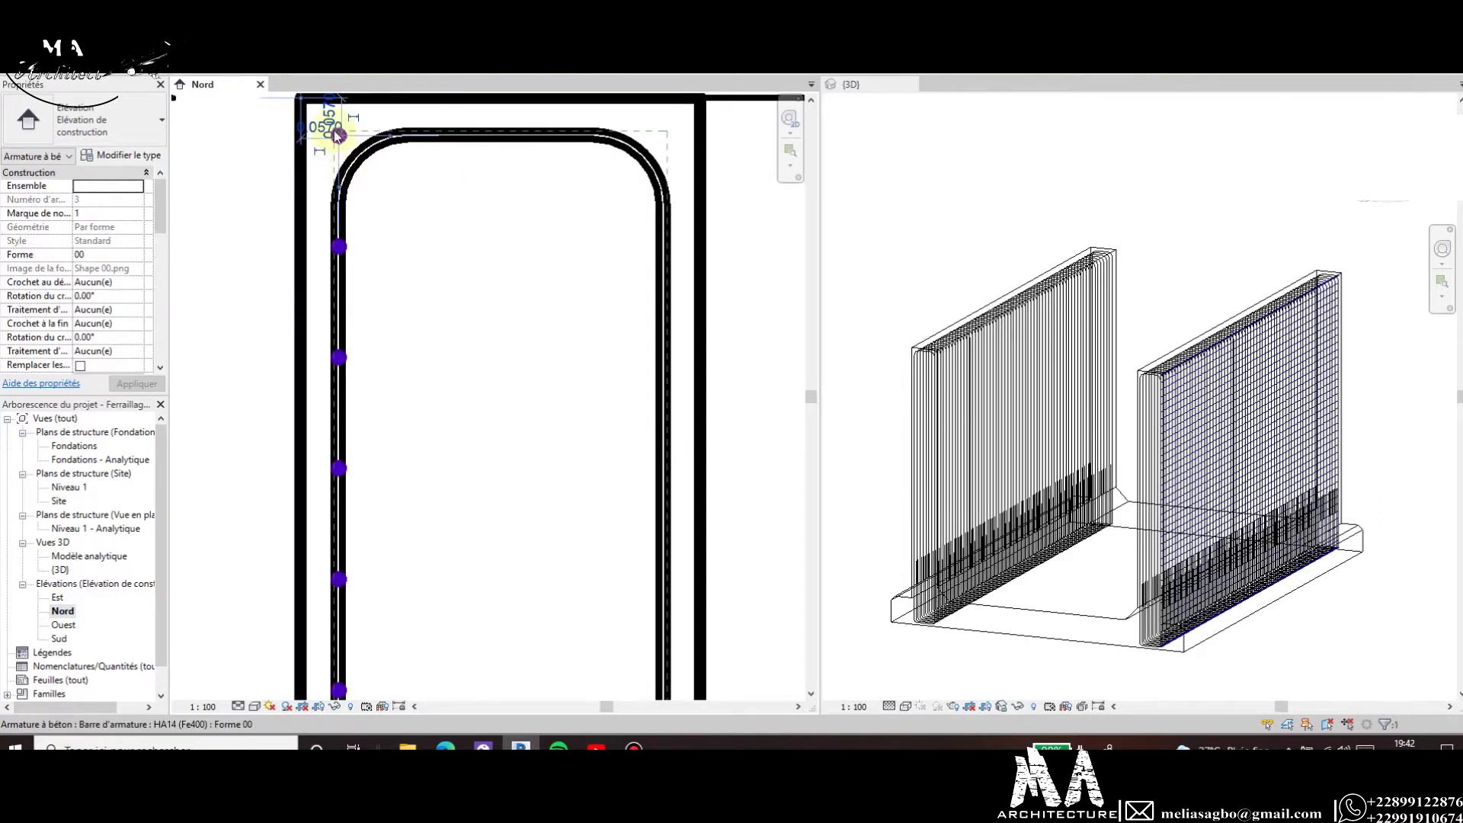
scroll(339, 141, up, 2)
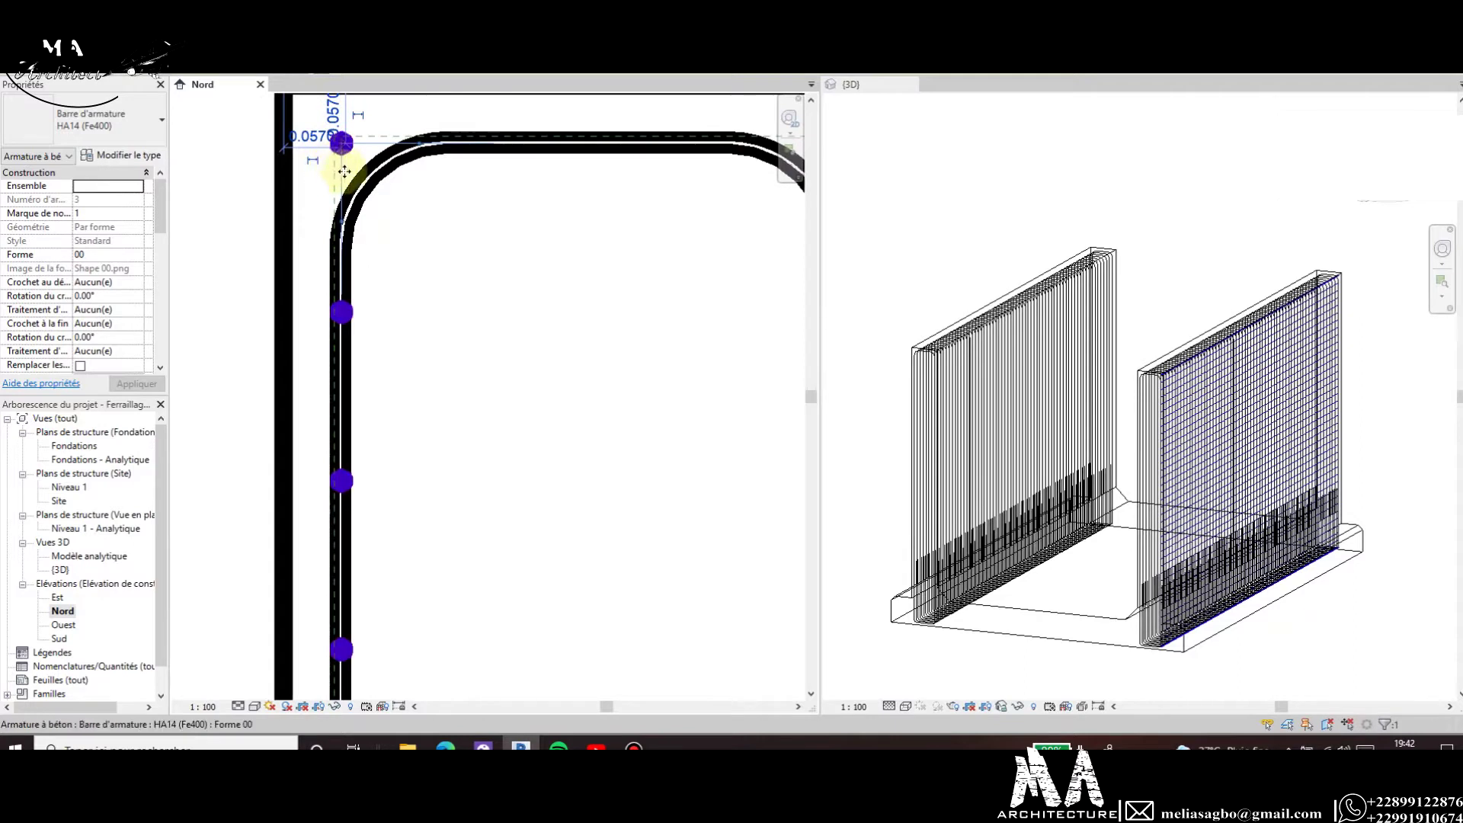
drag(334, 166, 341, 141)
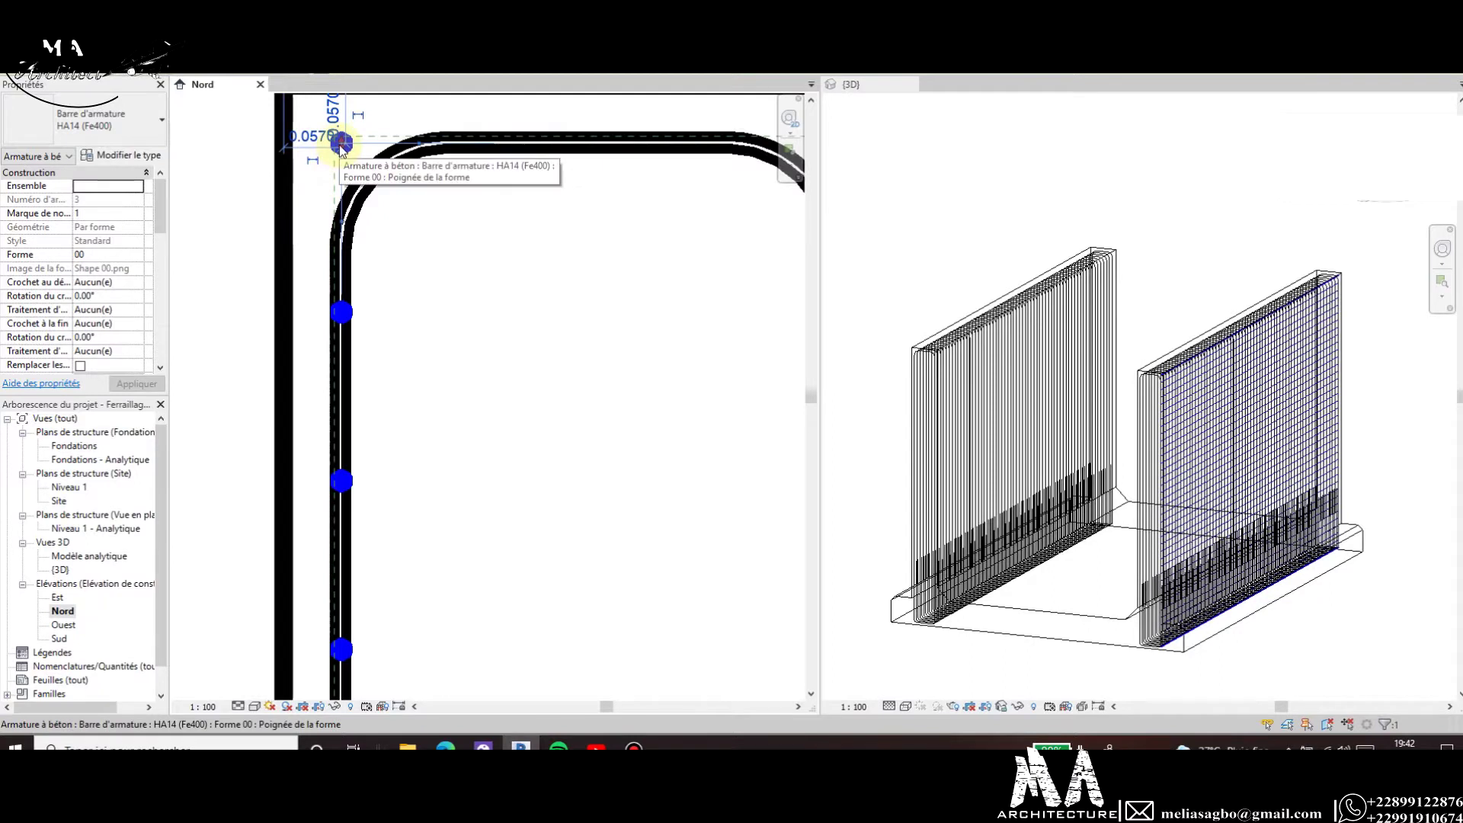
drag(340, 143, 353, 327)
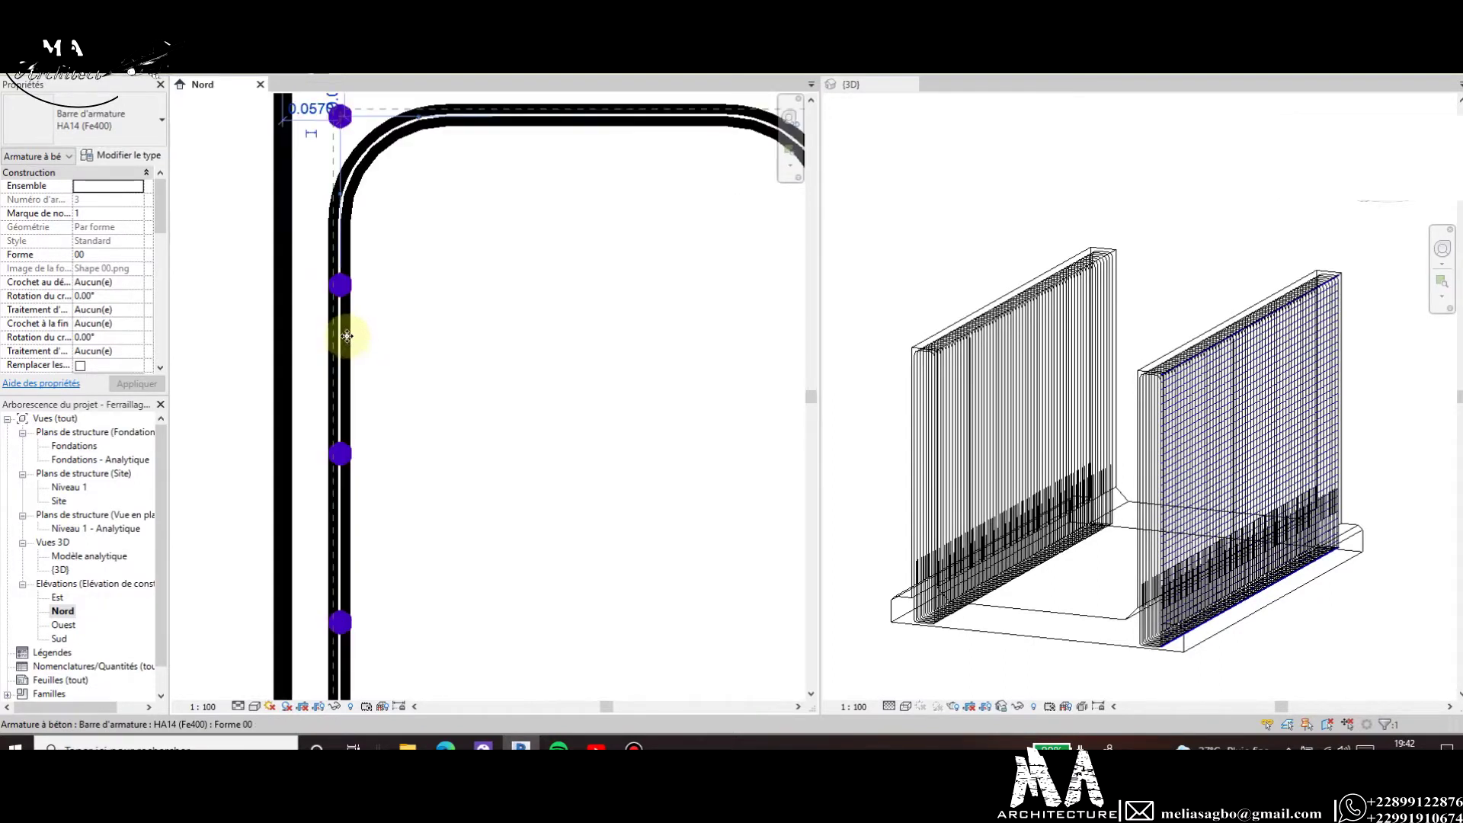
scroll(338, 305, up, 3)
scroll(323, 294, up, 3)
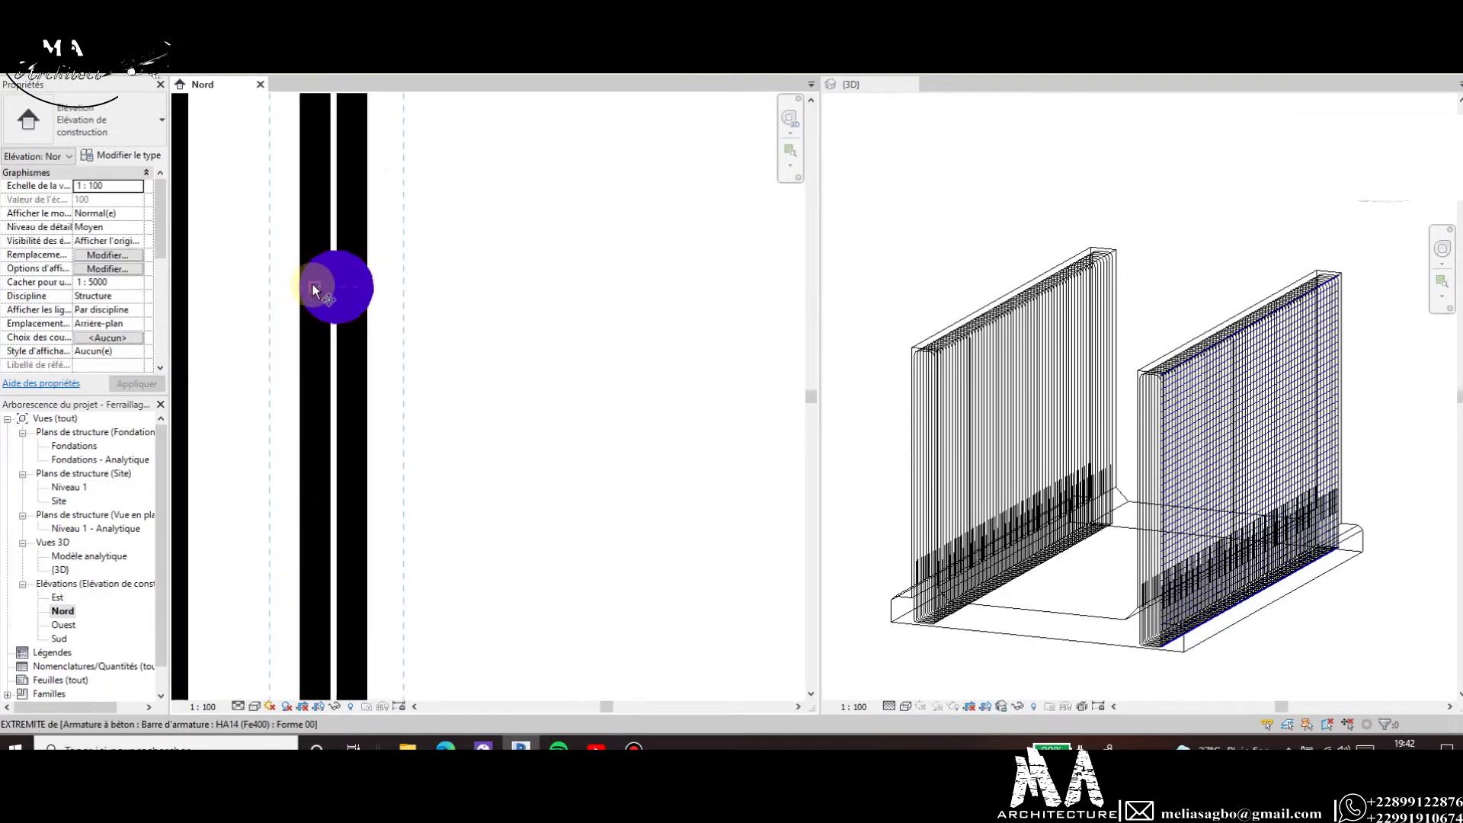
click(336, 286)
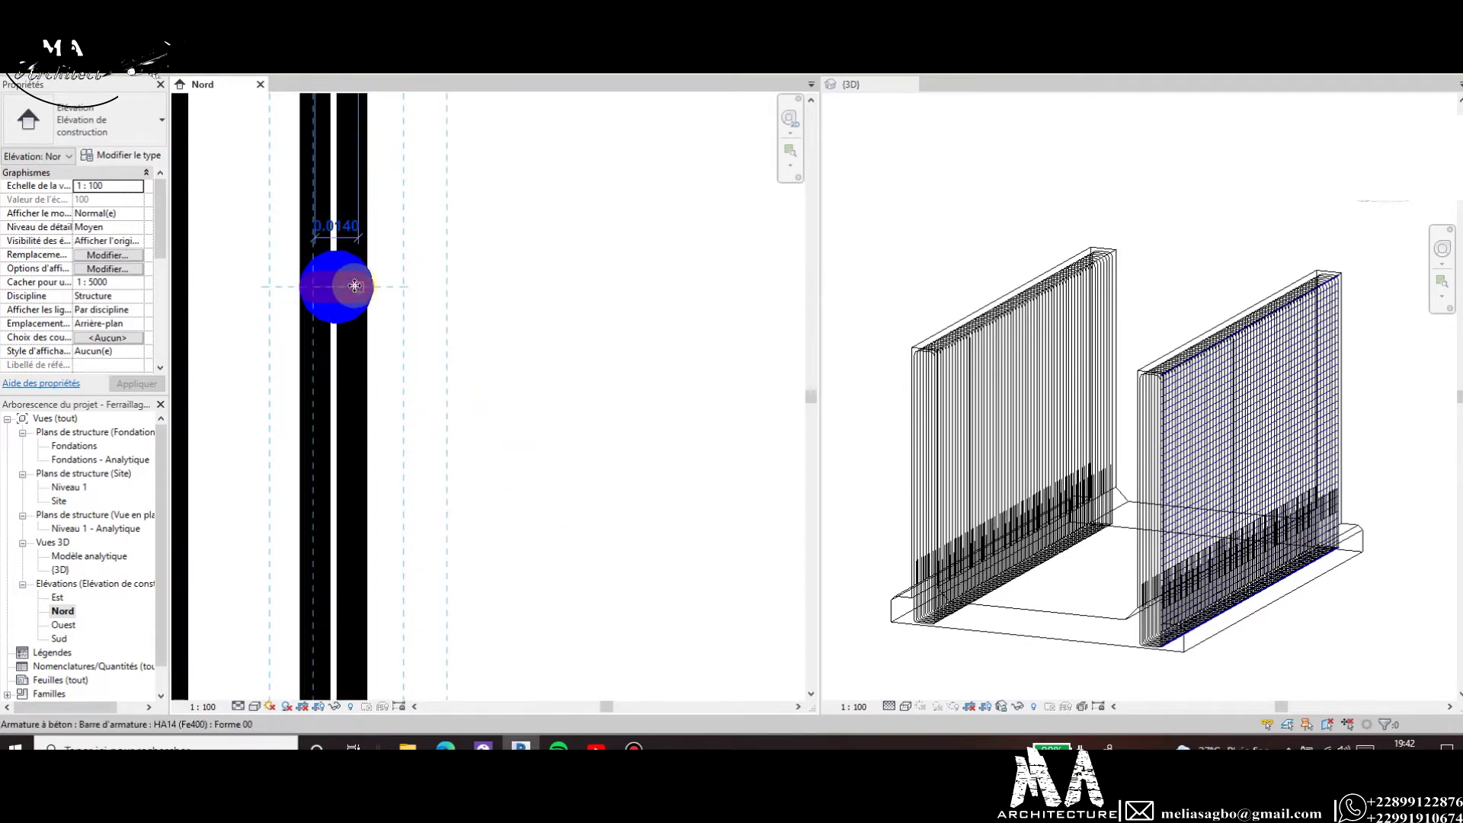
click(354, 286)
scroll(418, 318, down, 3)
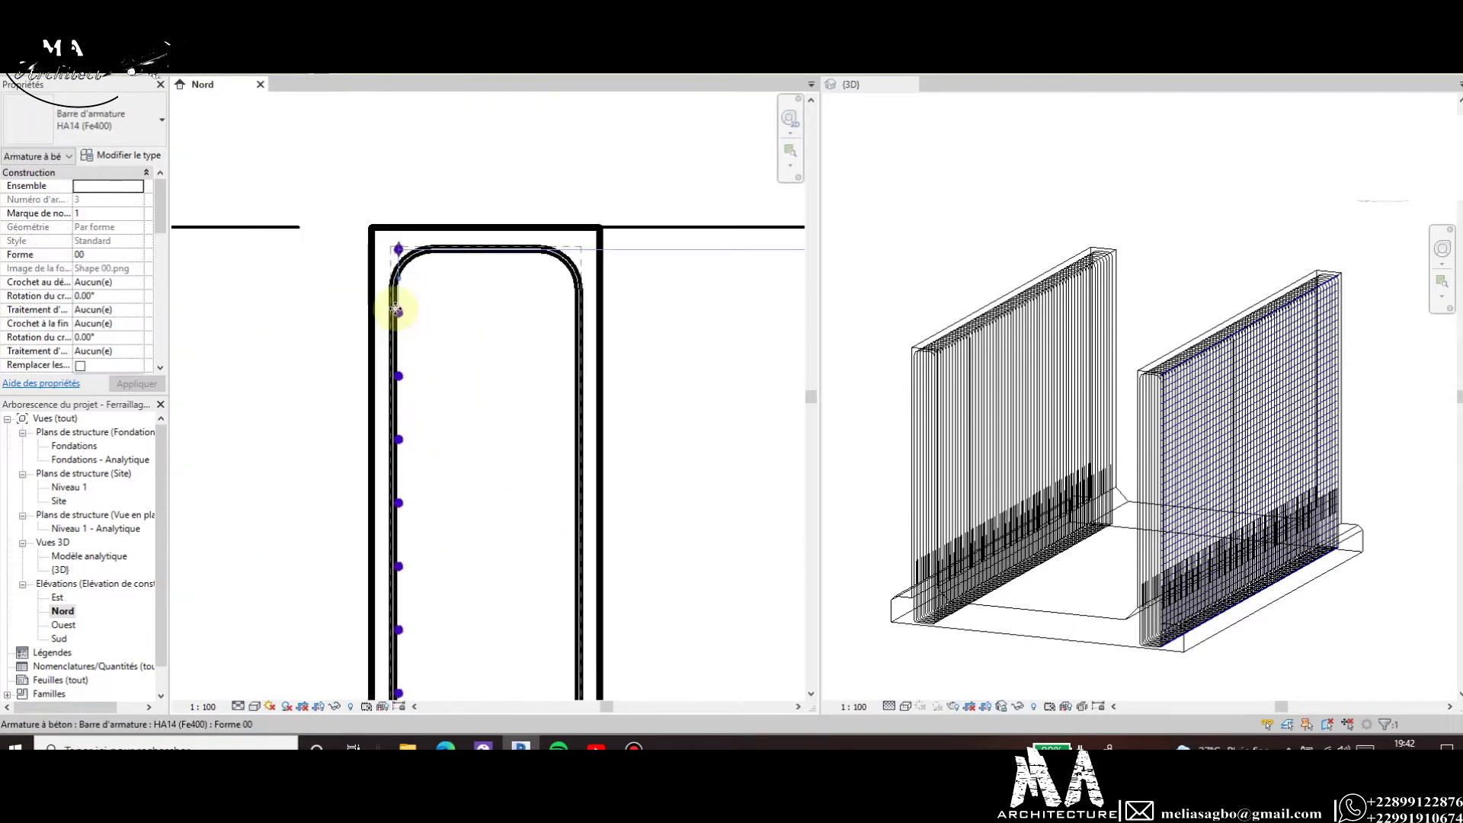
scroll(392, 311, down, 2)
scroll(392, 290, up, 4)
scroll(375, 326, up, 2)
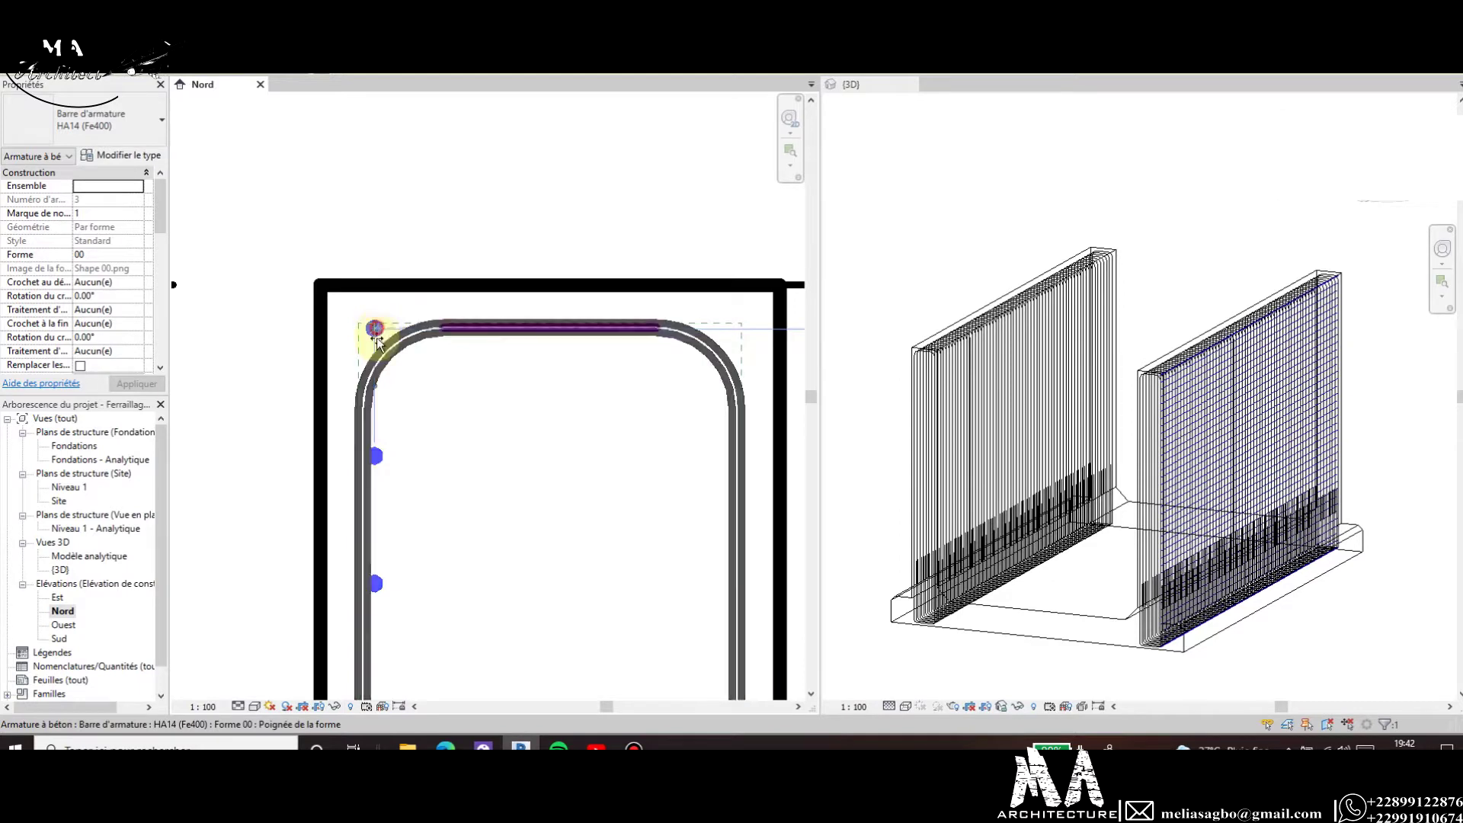
Select the HA14 bar in the left wall and drag its bottom corner upward.
click(378, 381)
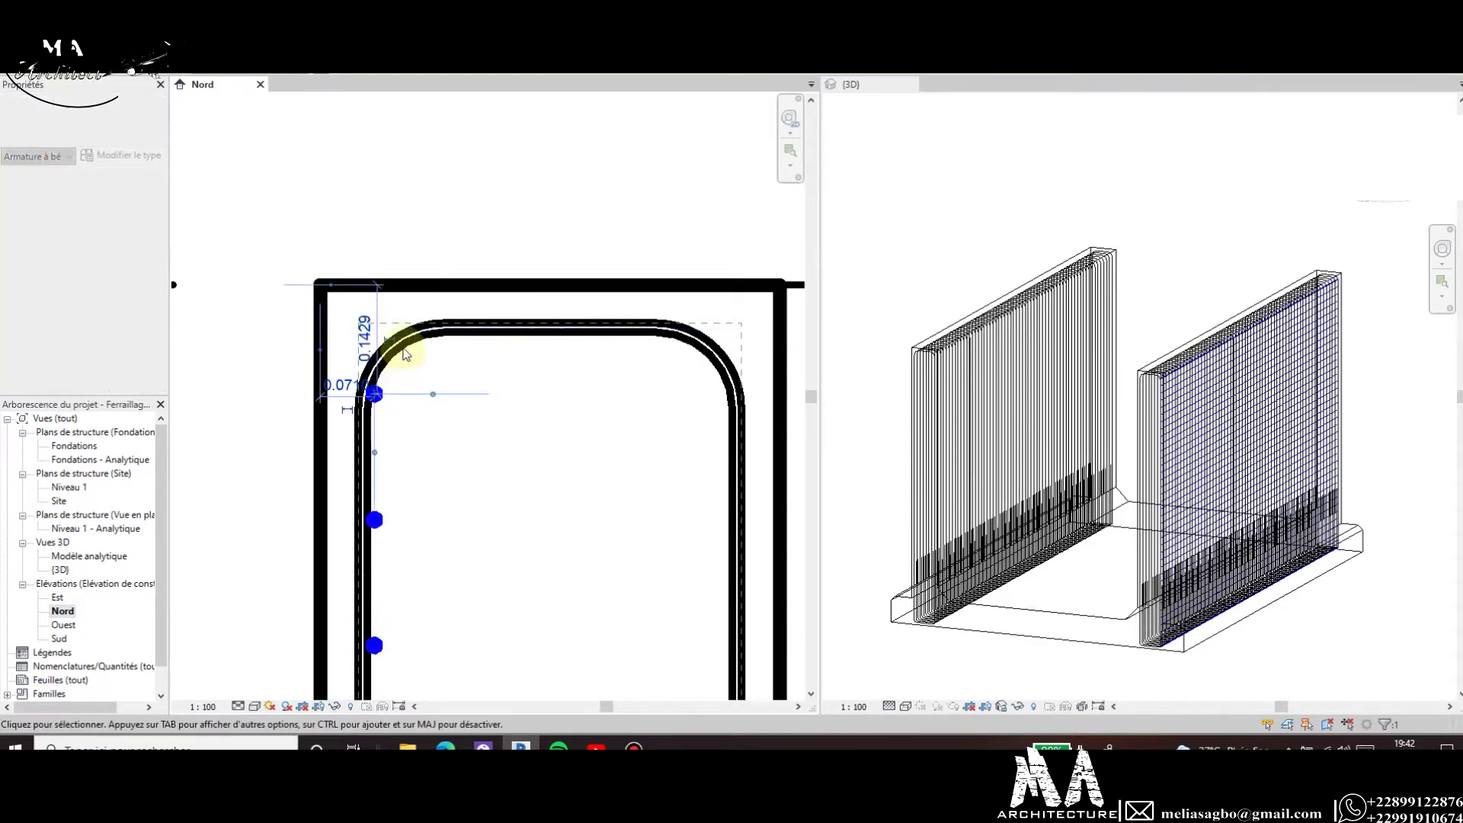
scroll(387, 297, down, 3)
scroll(386, 297, down, 2)
scroll(385, 343, down, 2)
scroll(381, 495, down, 2)
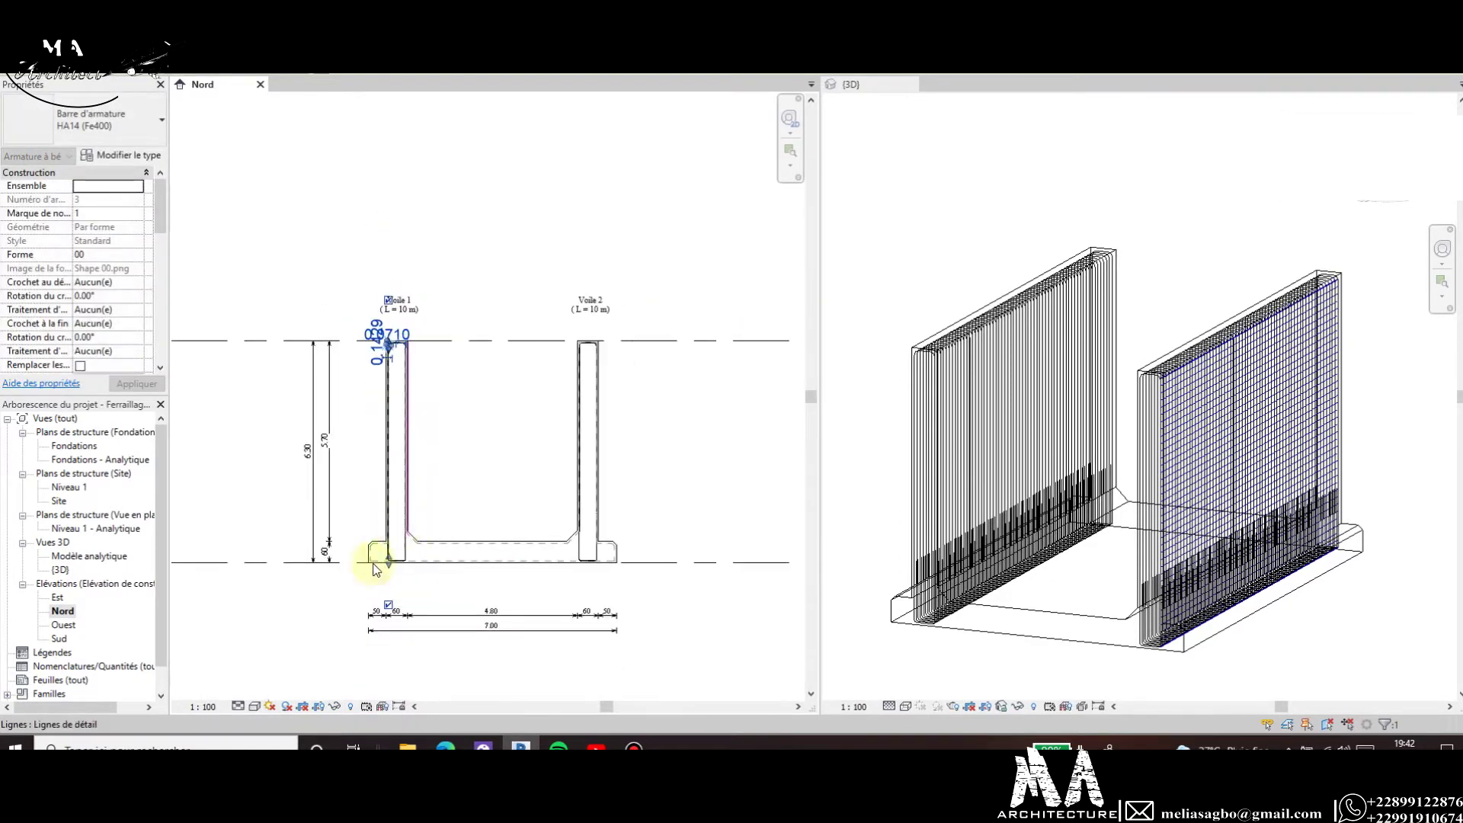
scroll(395, 609, up, 5)
scroll(395, 626, up, 2)
scroll(386, 572, up, 2)
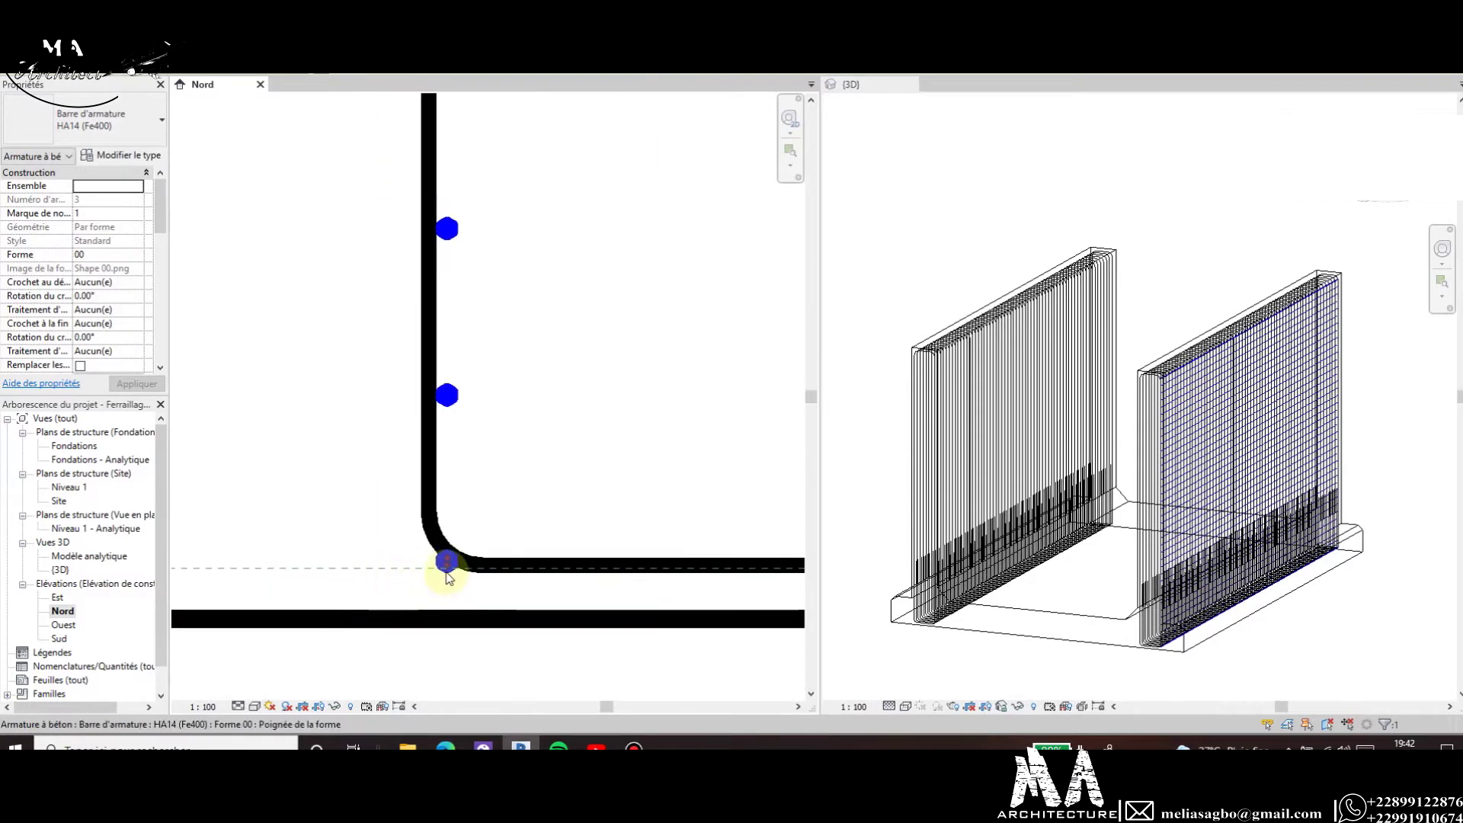
scroll(448, 573, up, 1)
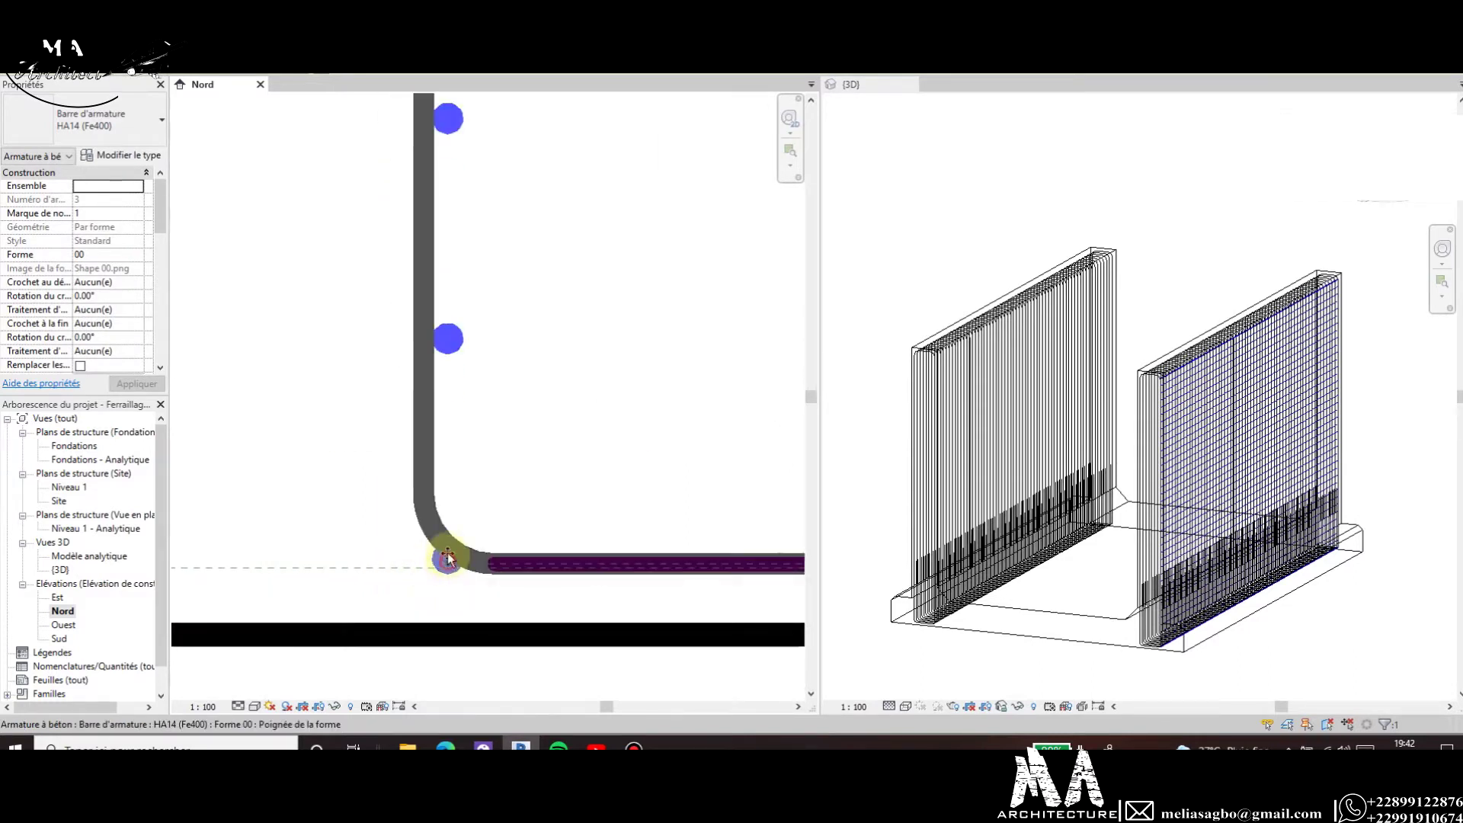
drag(448, 562, 449, 526)
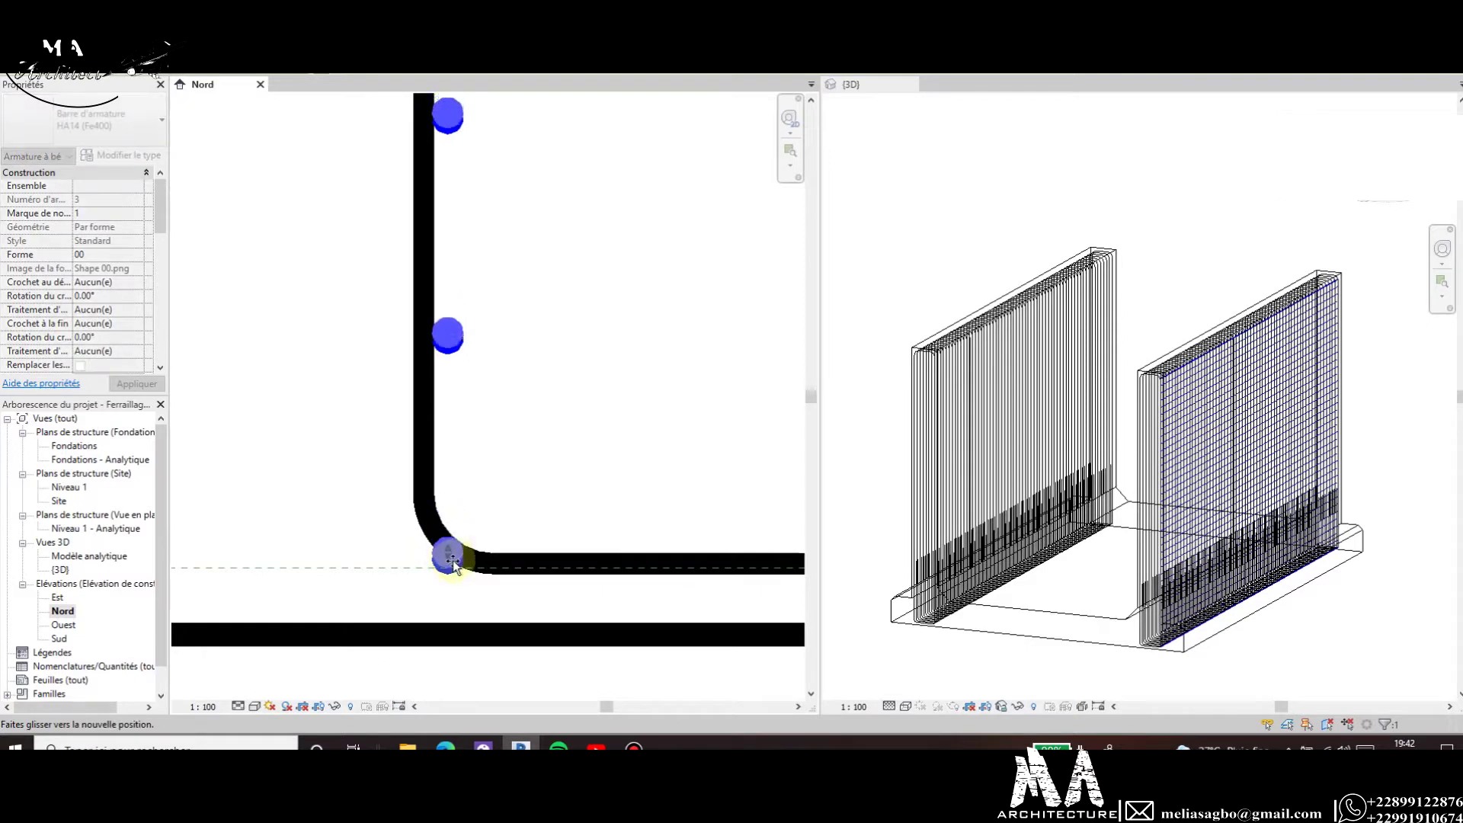
drag(450, 526, 444, 340)
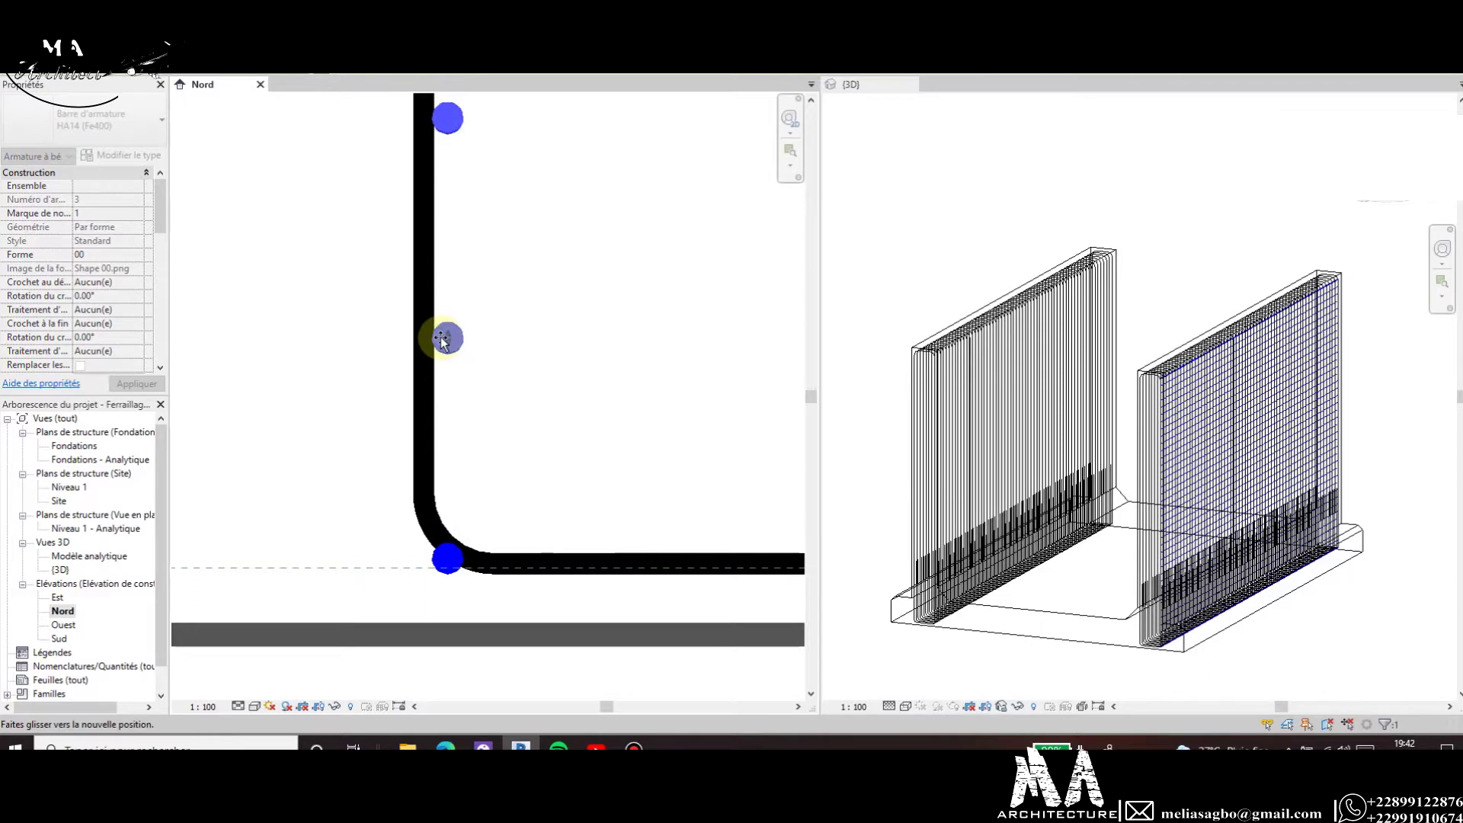
scroll(419, 519, down, 3)
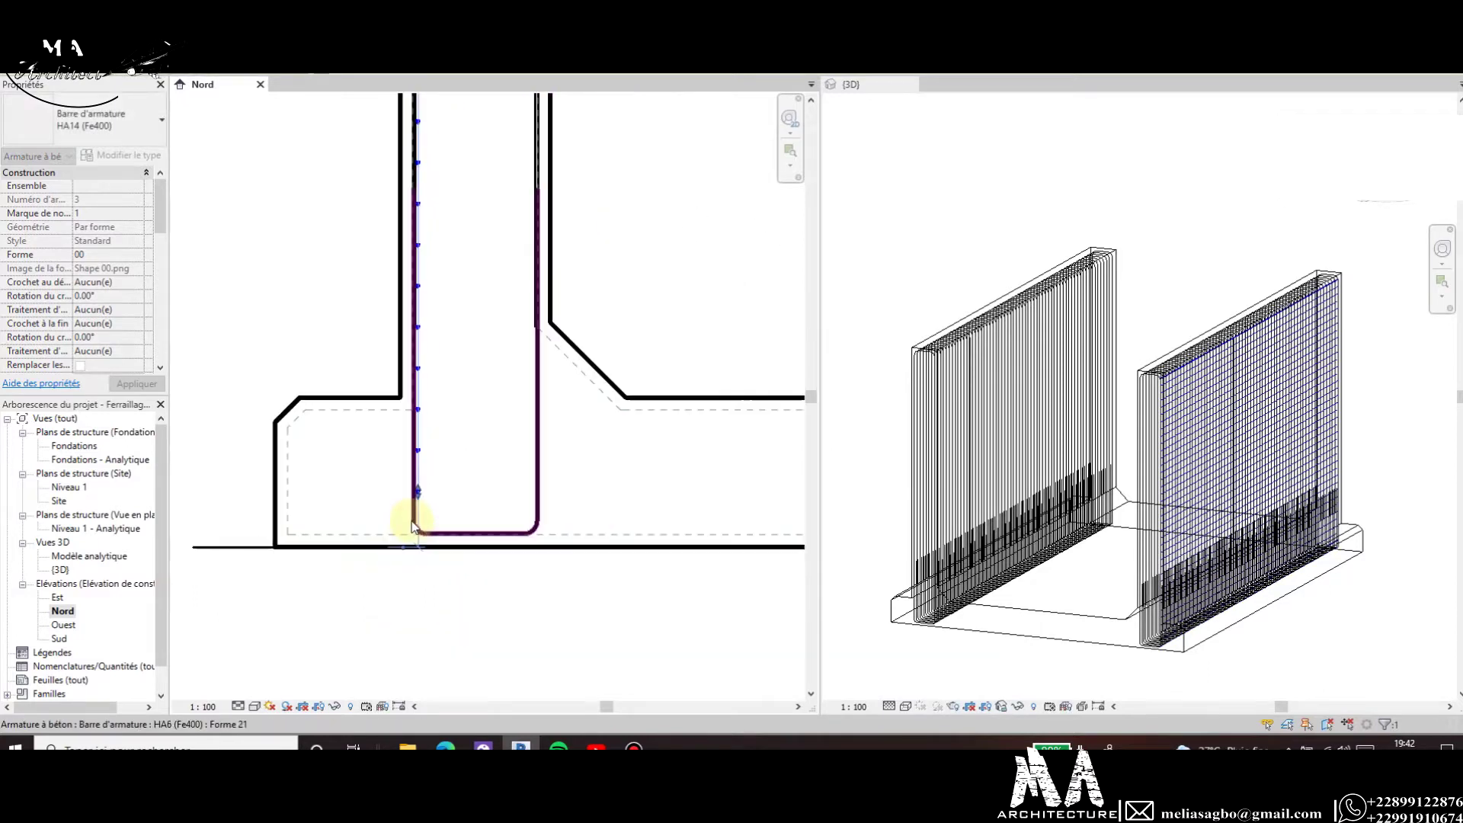
Clear the selection and pan to bring the footing dimensions into view.
click(354, 506)
scroll(358, 496, down, 3)
middle_drag(425, 529, 461, 575)
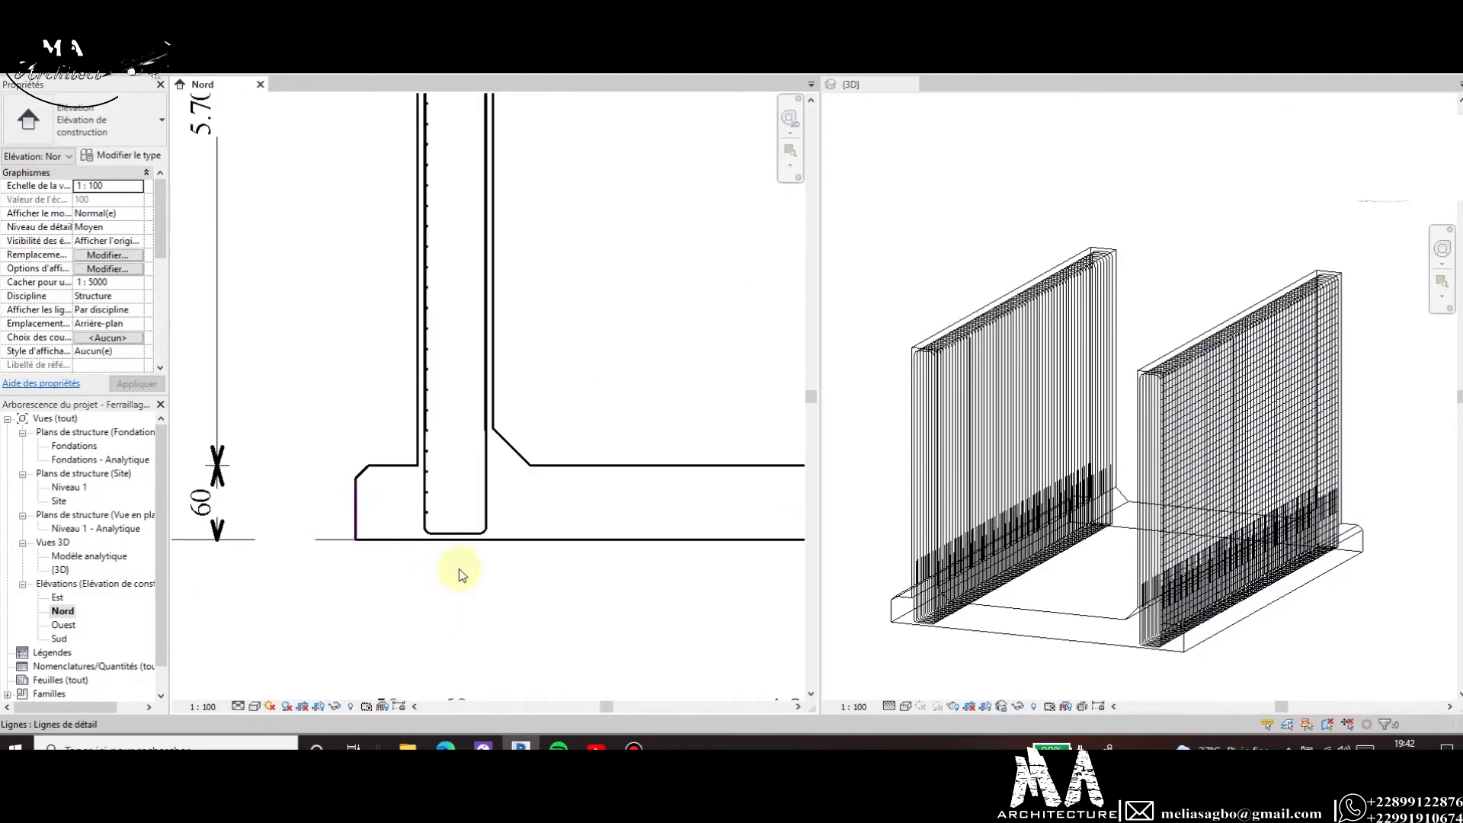
scroll(385, 500, up, 1)
scroll(386, 491, down, 2)
scroll(408, 491, down, 2)
scroll(407, 517, up, 3)
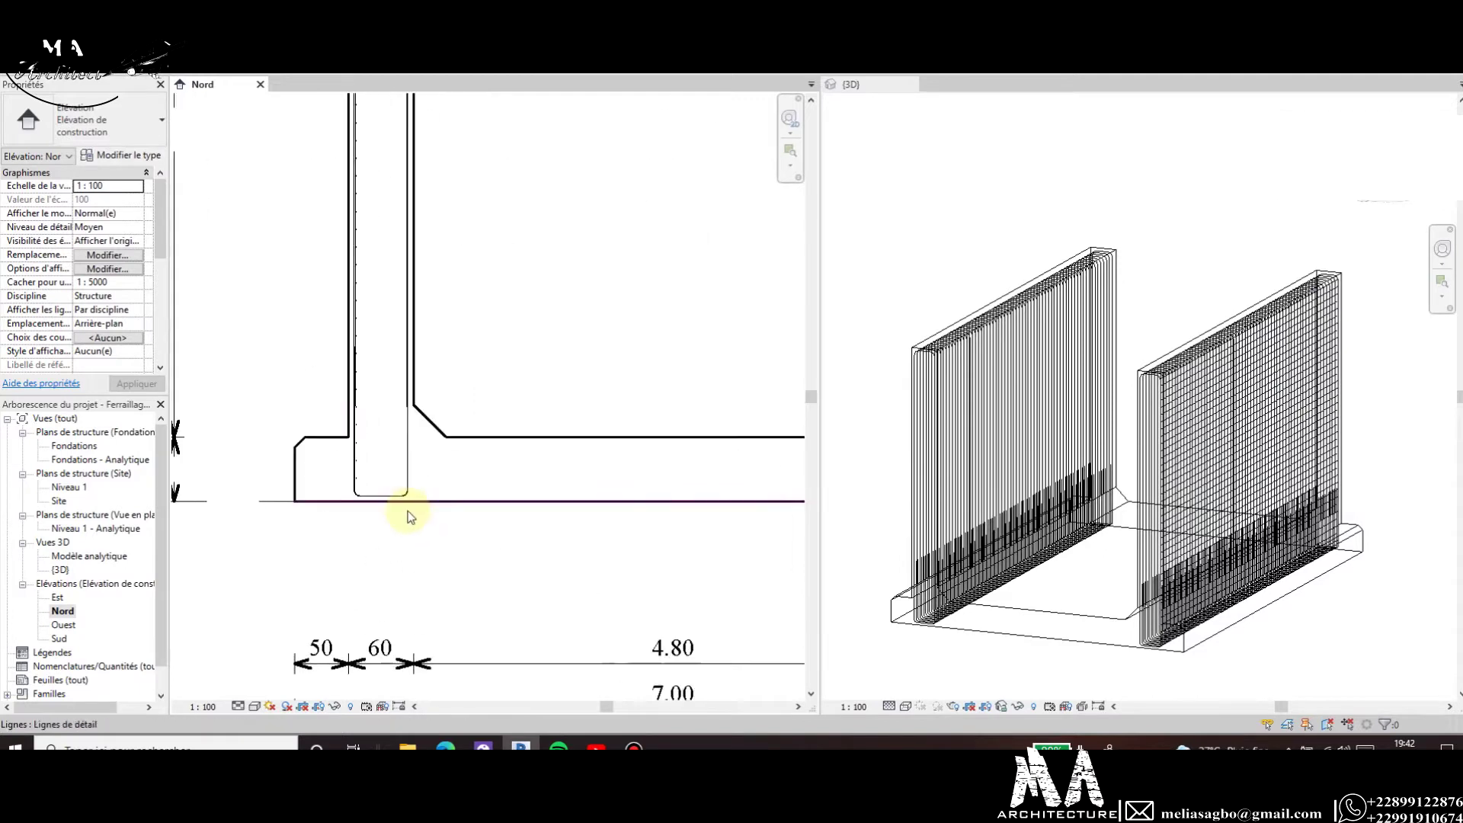
scroll(382, 519, down, 1)
scroll(376, 503, down, 2)
scroll(399, 336, up, 3)
scroll(316, 319, up, 2)
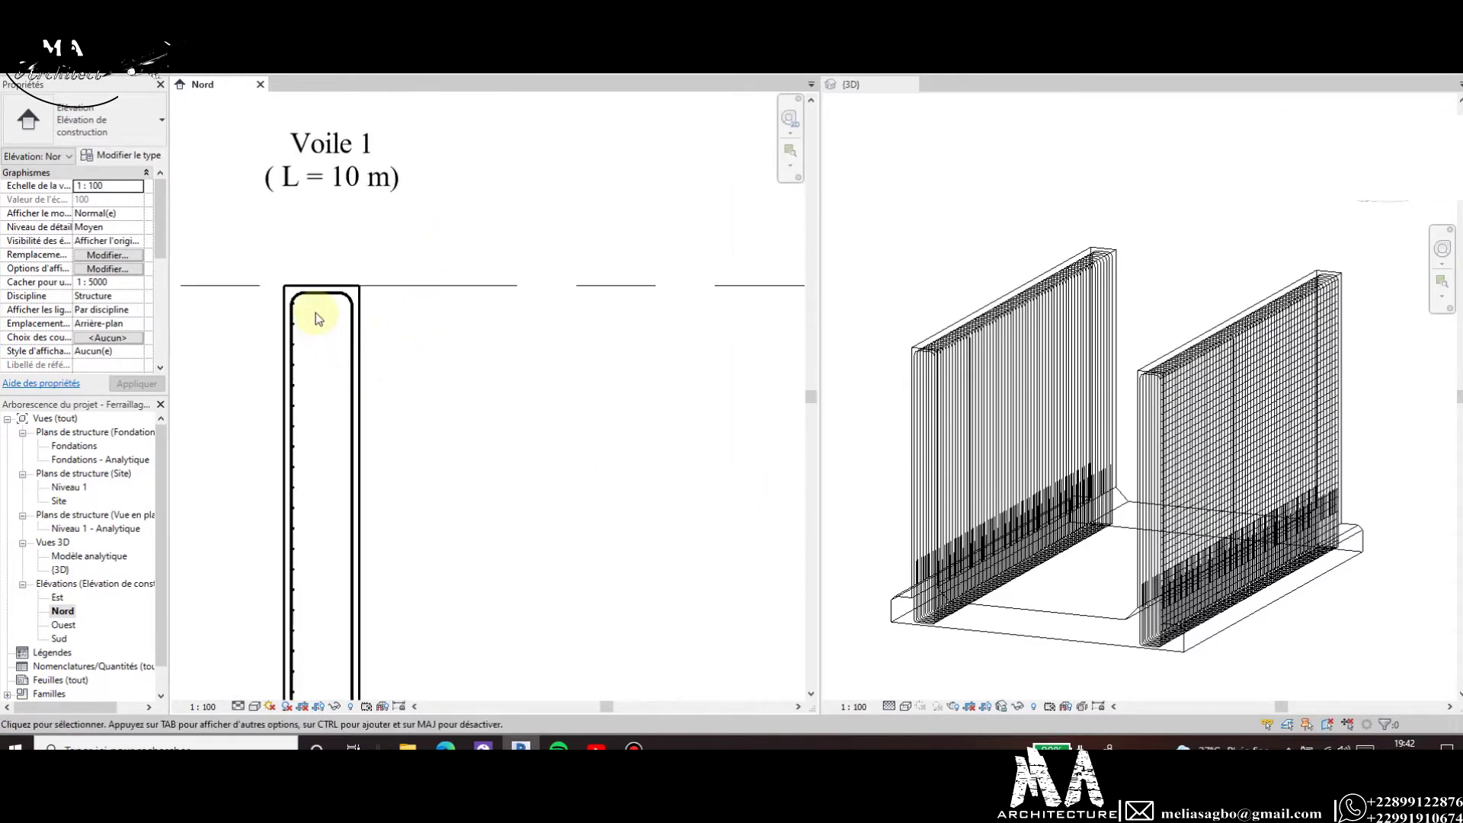
scroll(319, 319, up, 4)
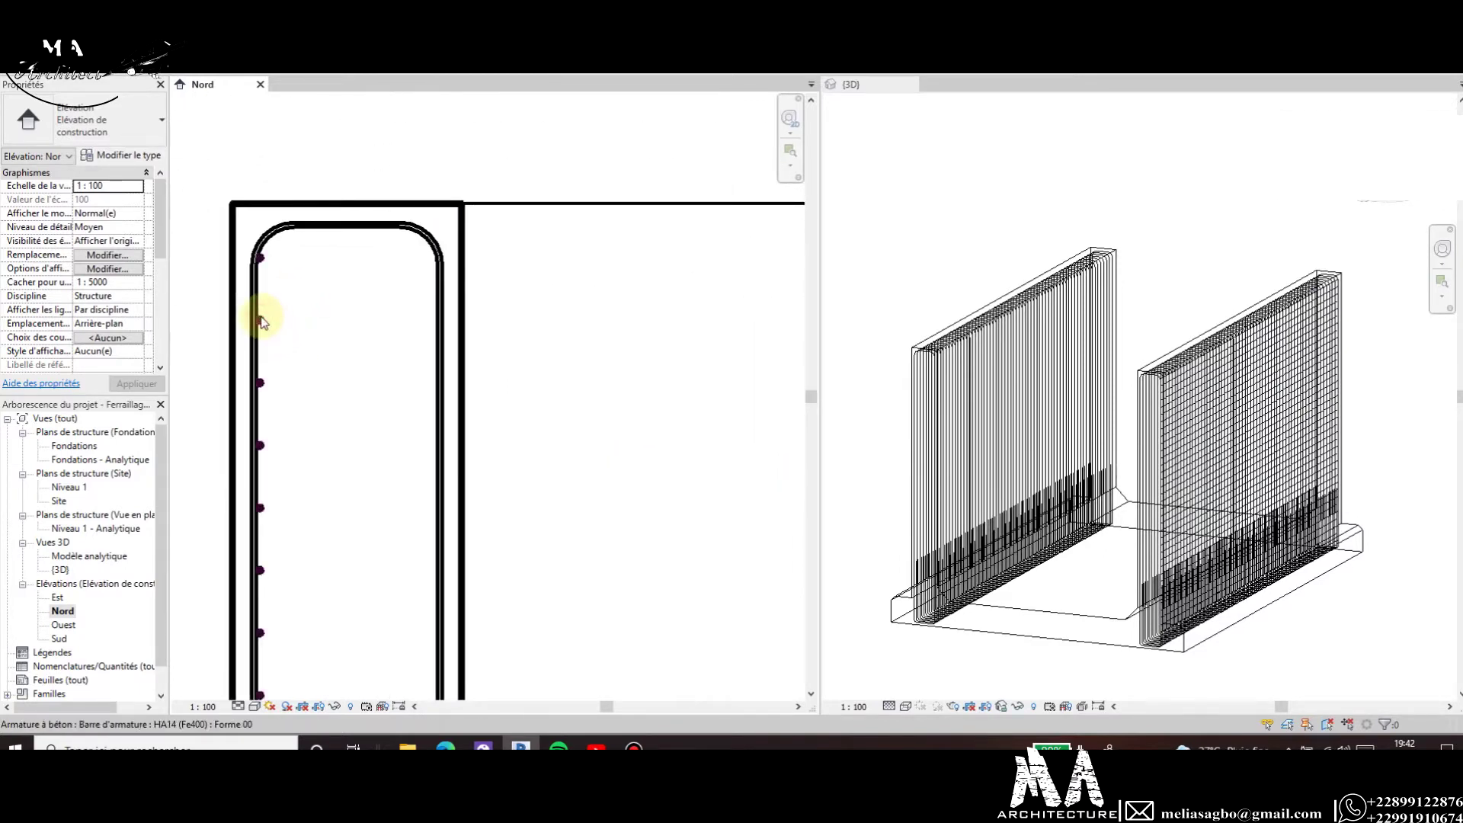
Select the HA14 bar at the top of Voile 1 and launch the duplicate command.
click(260, 320)
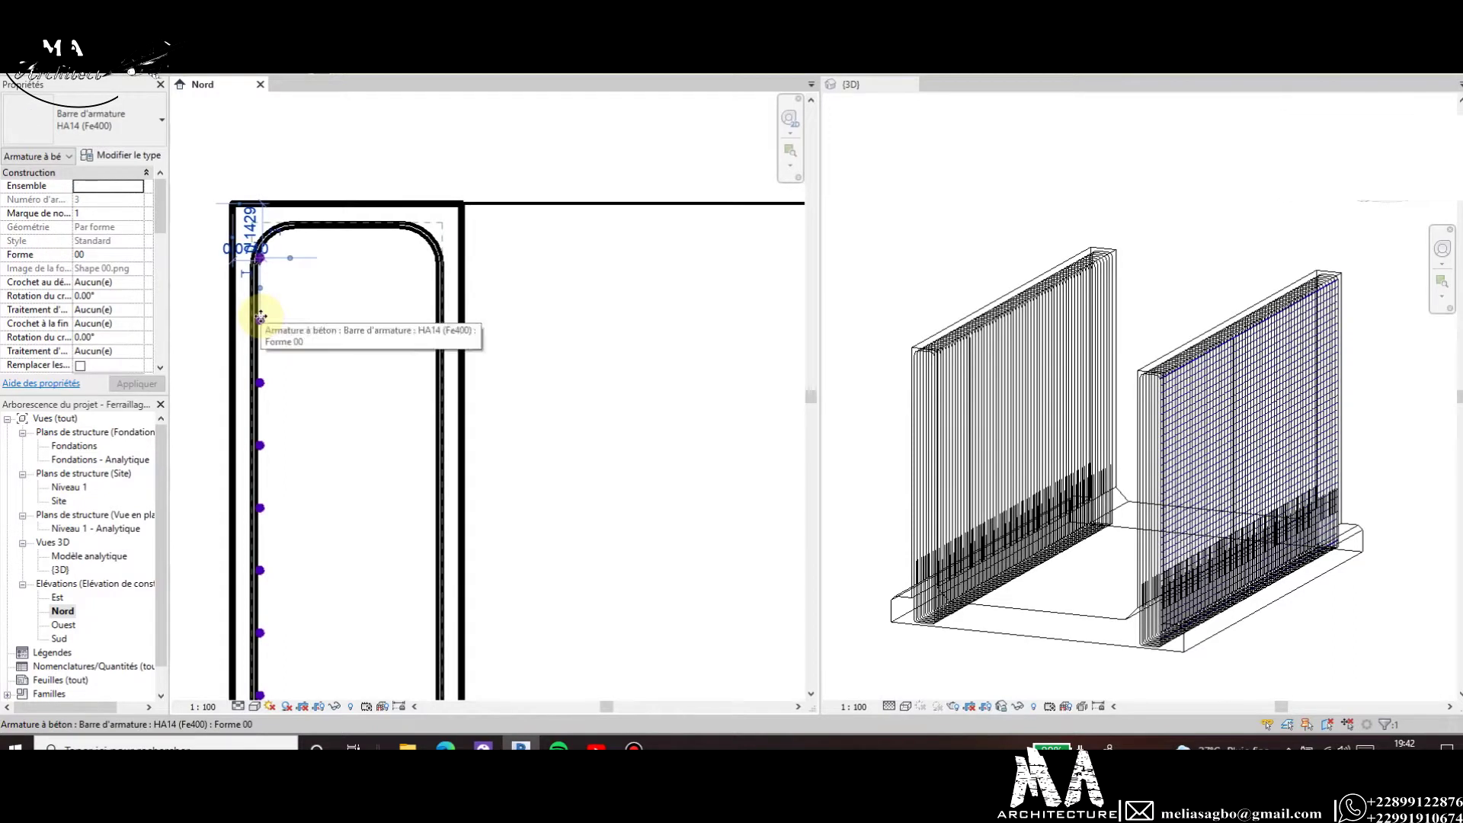
key(m)
key(v)
scroll(294, 312, up, 2)
Place a copy of the HA14 bar 0.46 to the right, then clear the selection.
scroll(259, 350, up, 2)
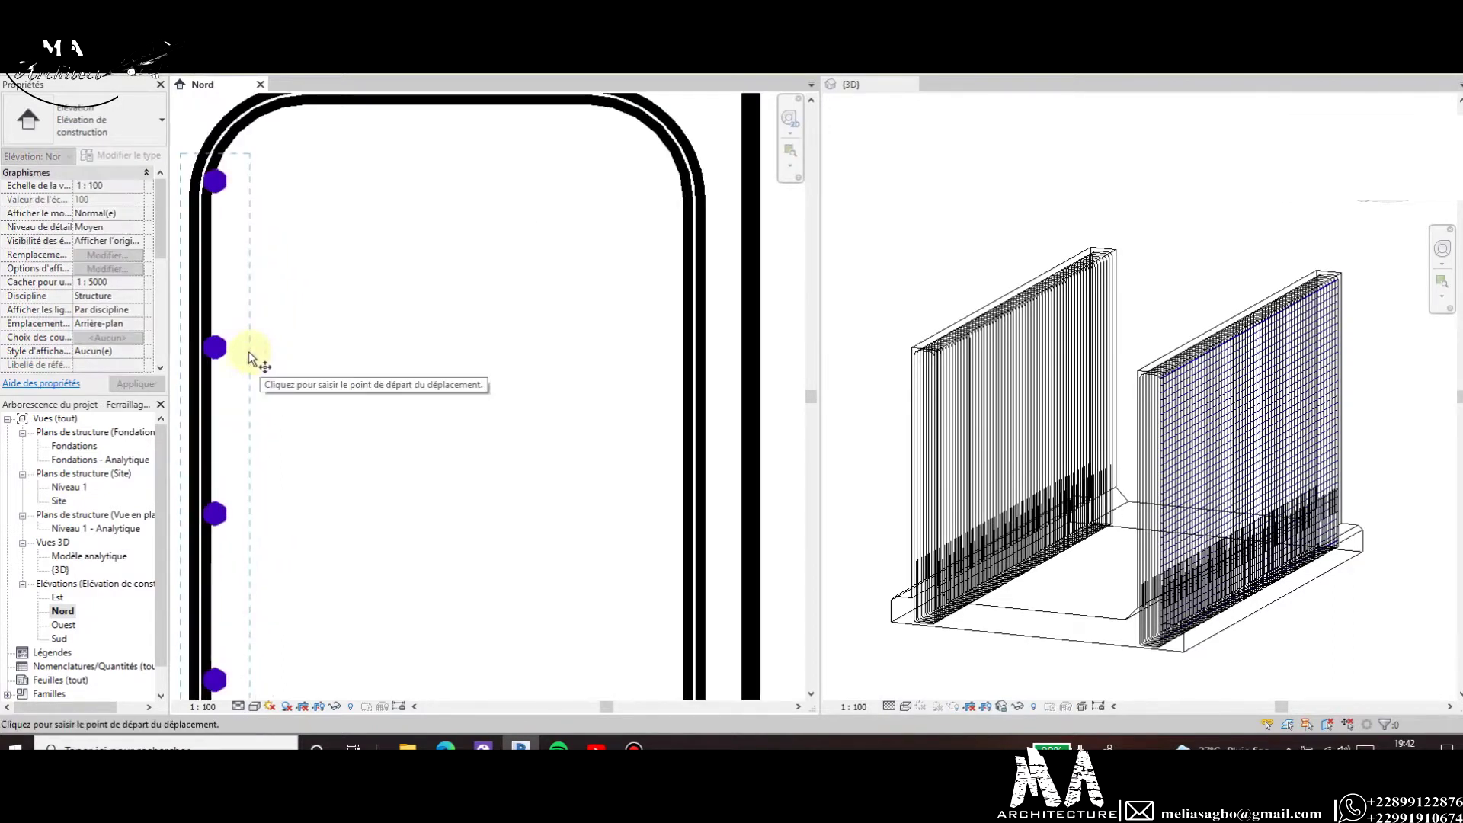
click(227, 349)
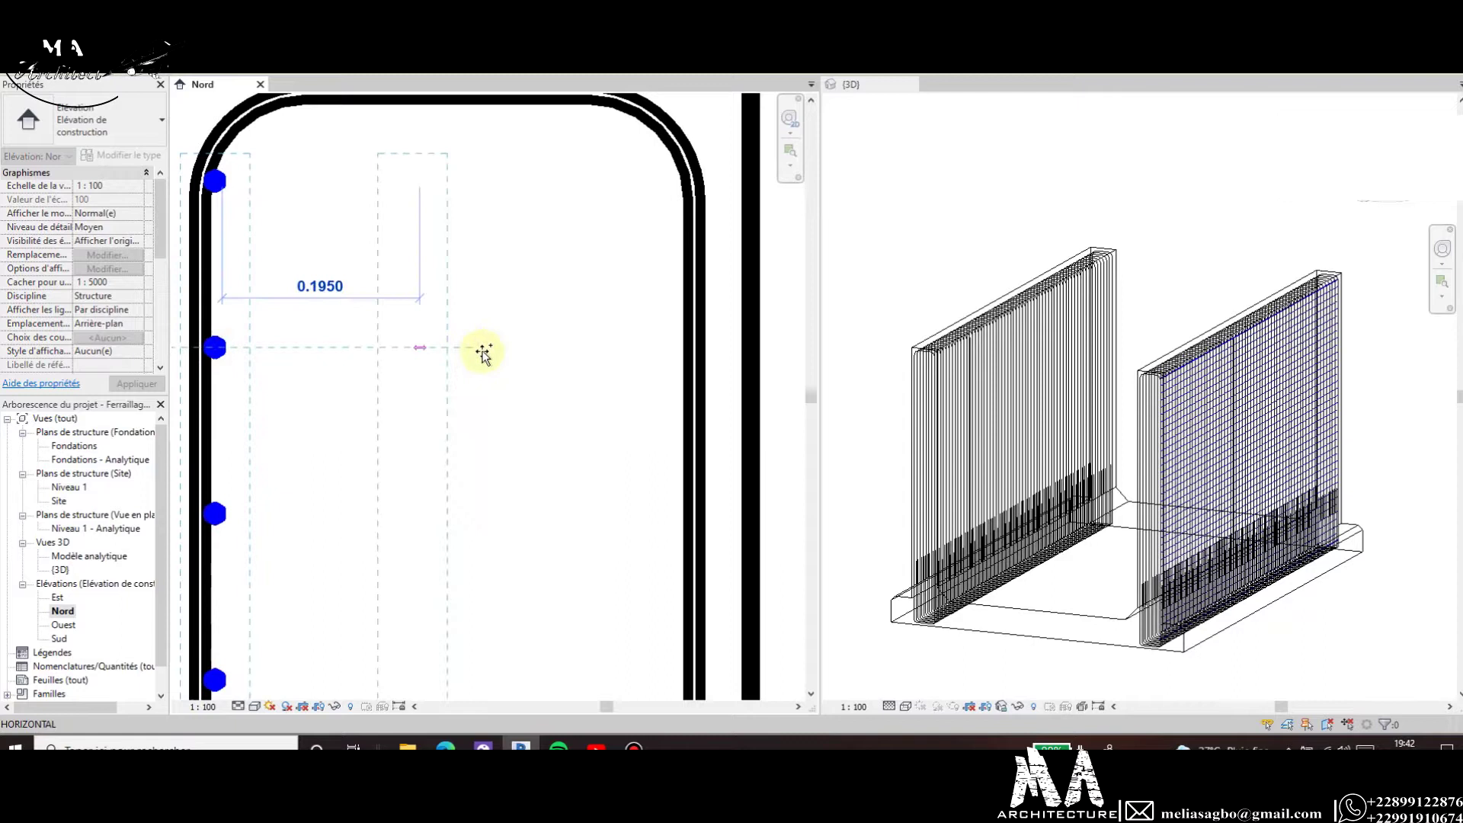
click(678, 345)
key(Escape)
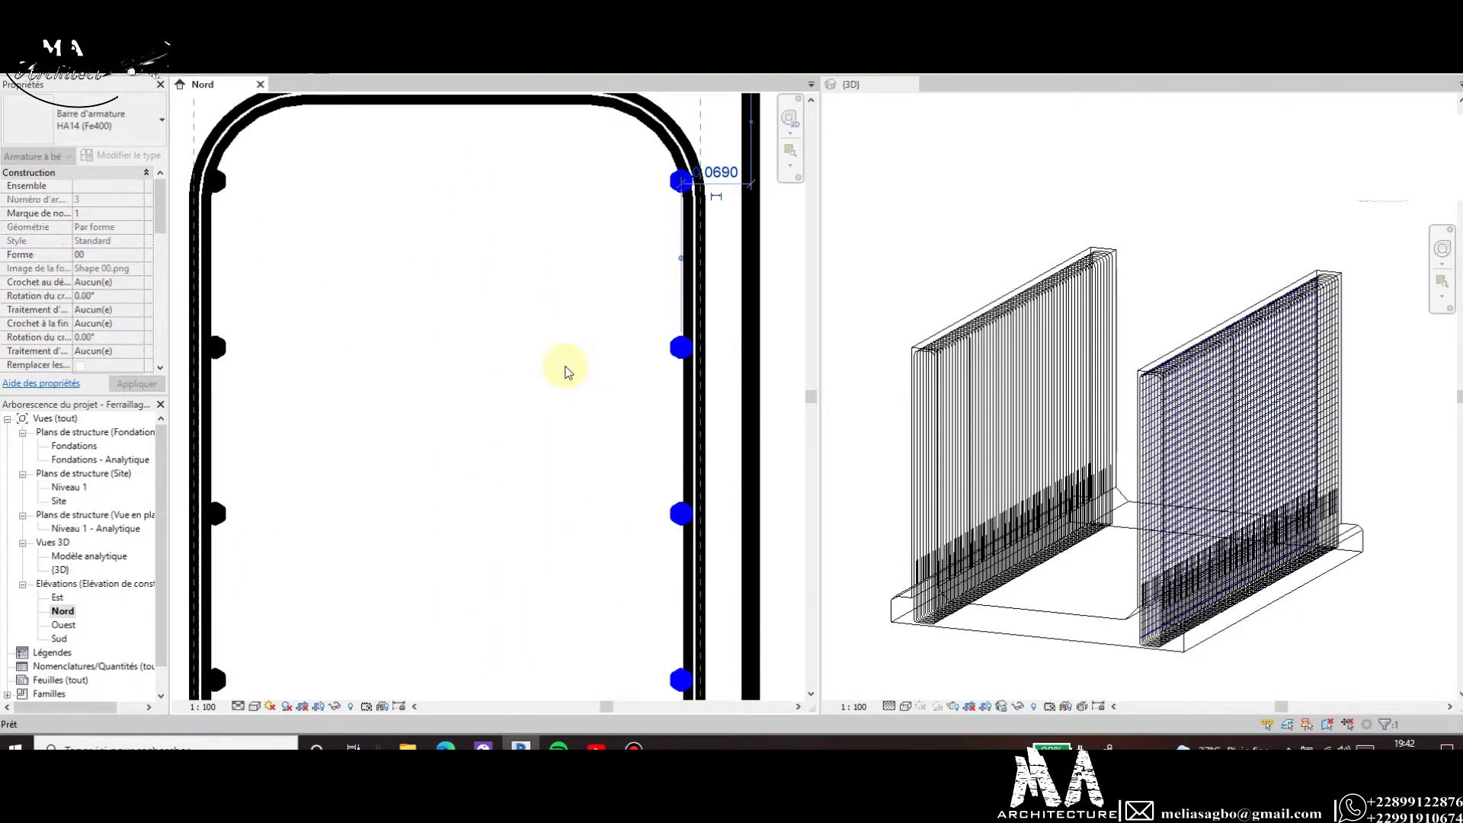
scroll(542, 326, down, 3)
scroll(557, 288, down, 2)
scroll(560, 381, down, 3)
scroll(549, 435, up, 2)
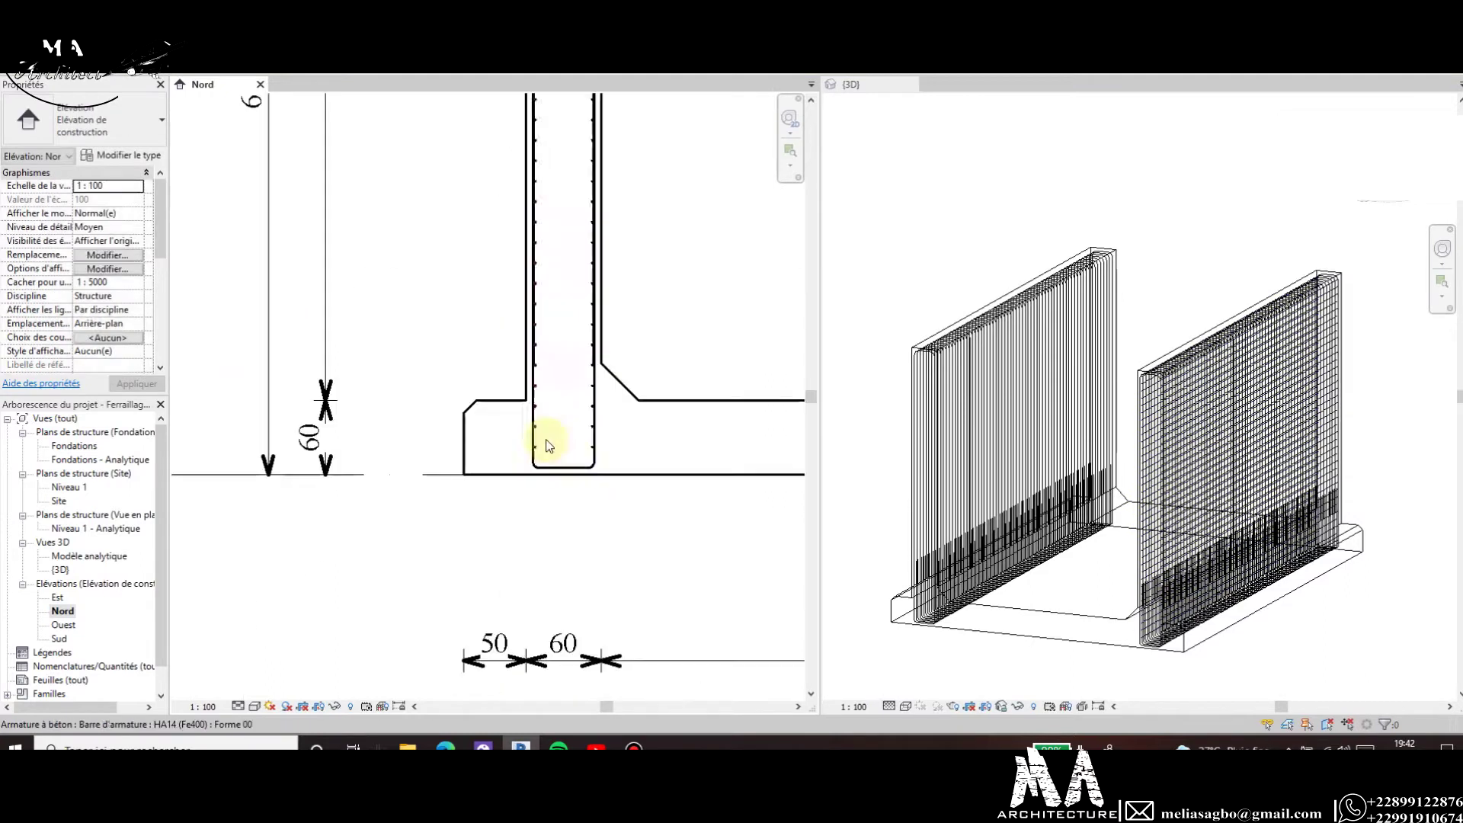
scroll(575, 477, up, 2)
scroll(520, 525, up, 2)
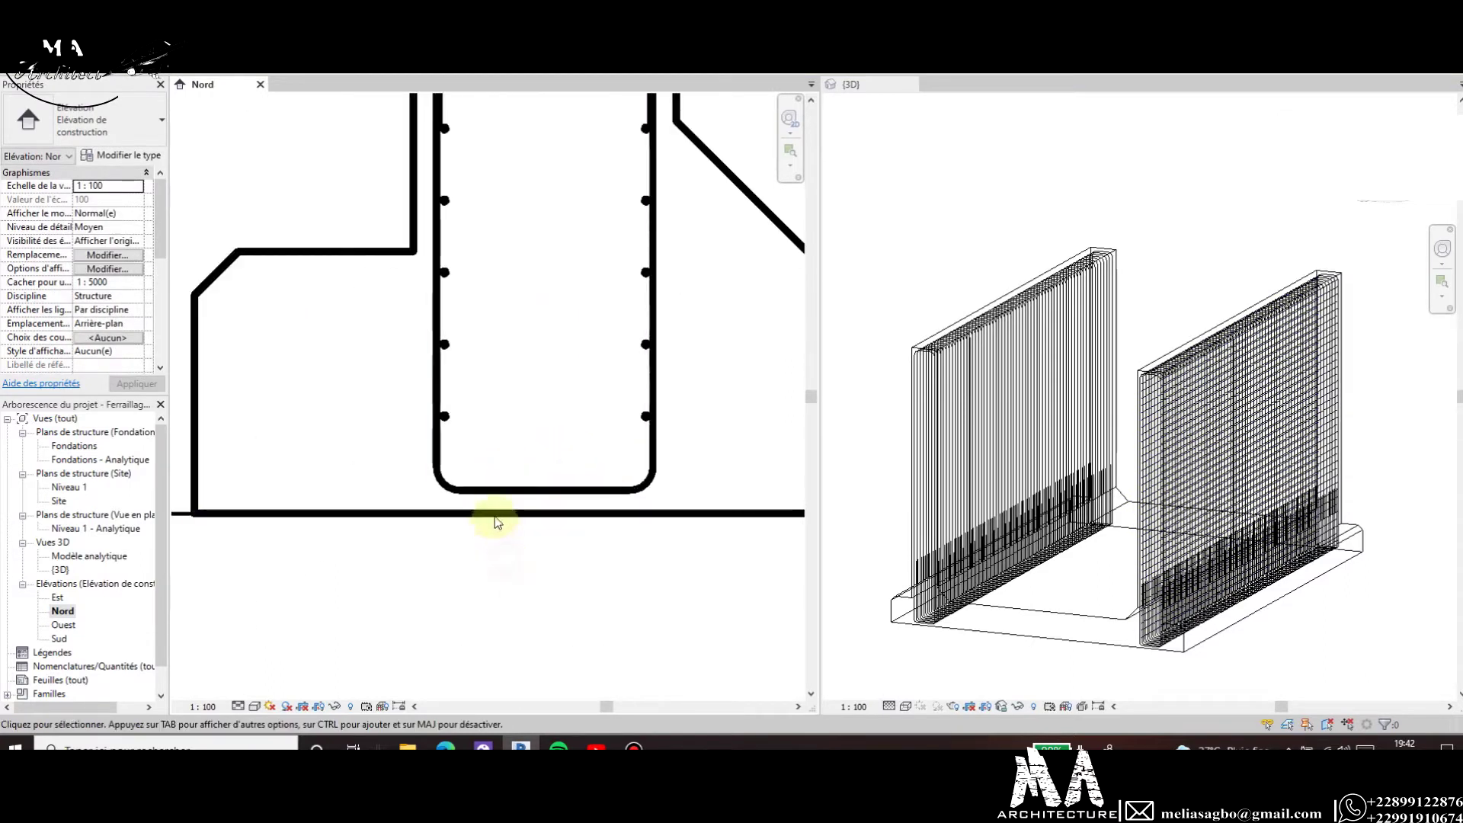
Switch the U-shaped bars at the right and left wall bases to type HA12 (Fe400).
click(474, 489)
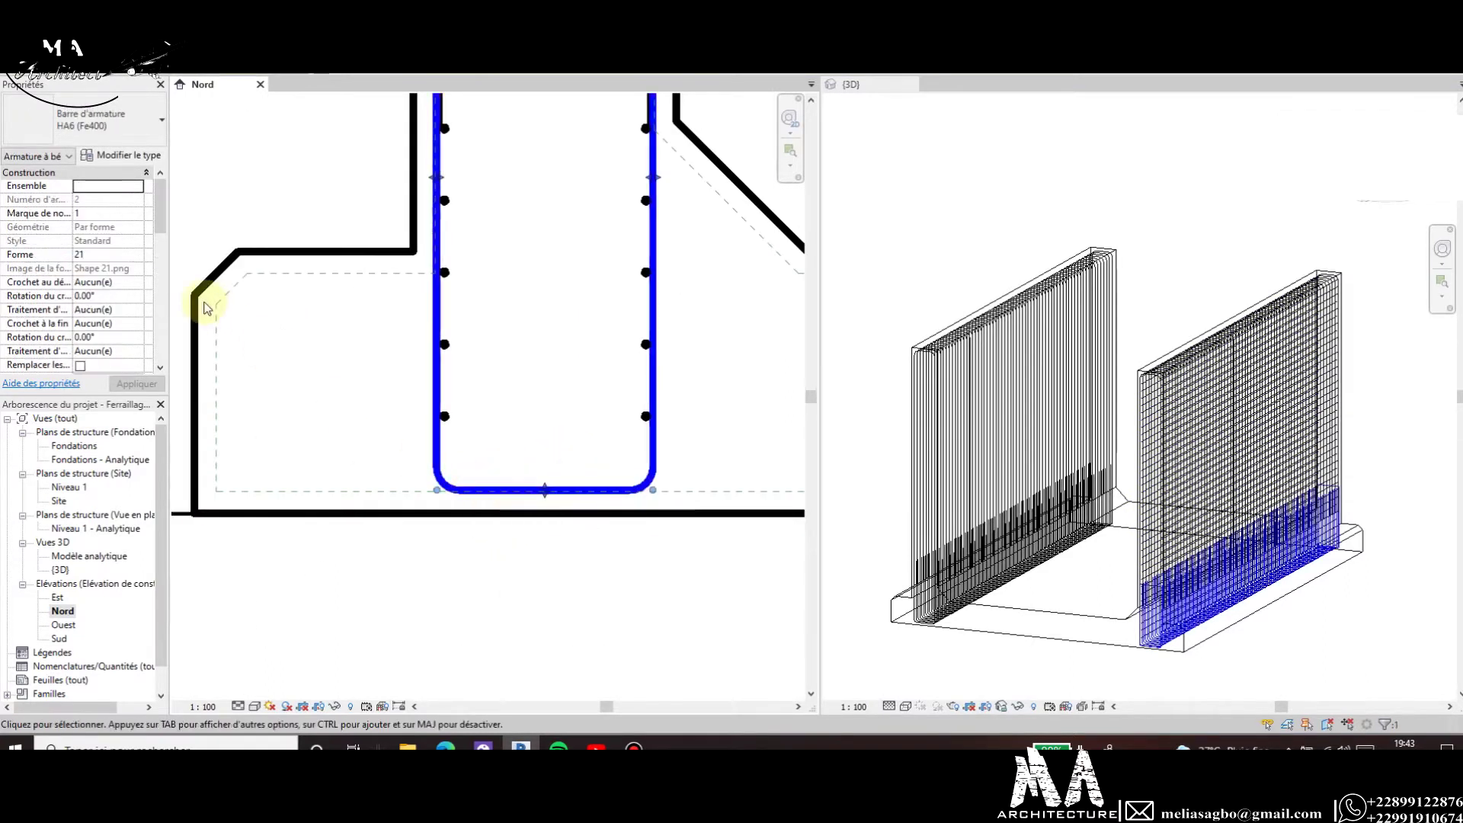
click(106, 122)
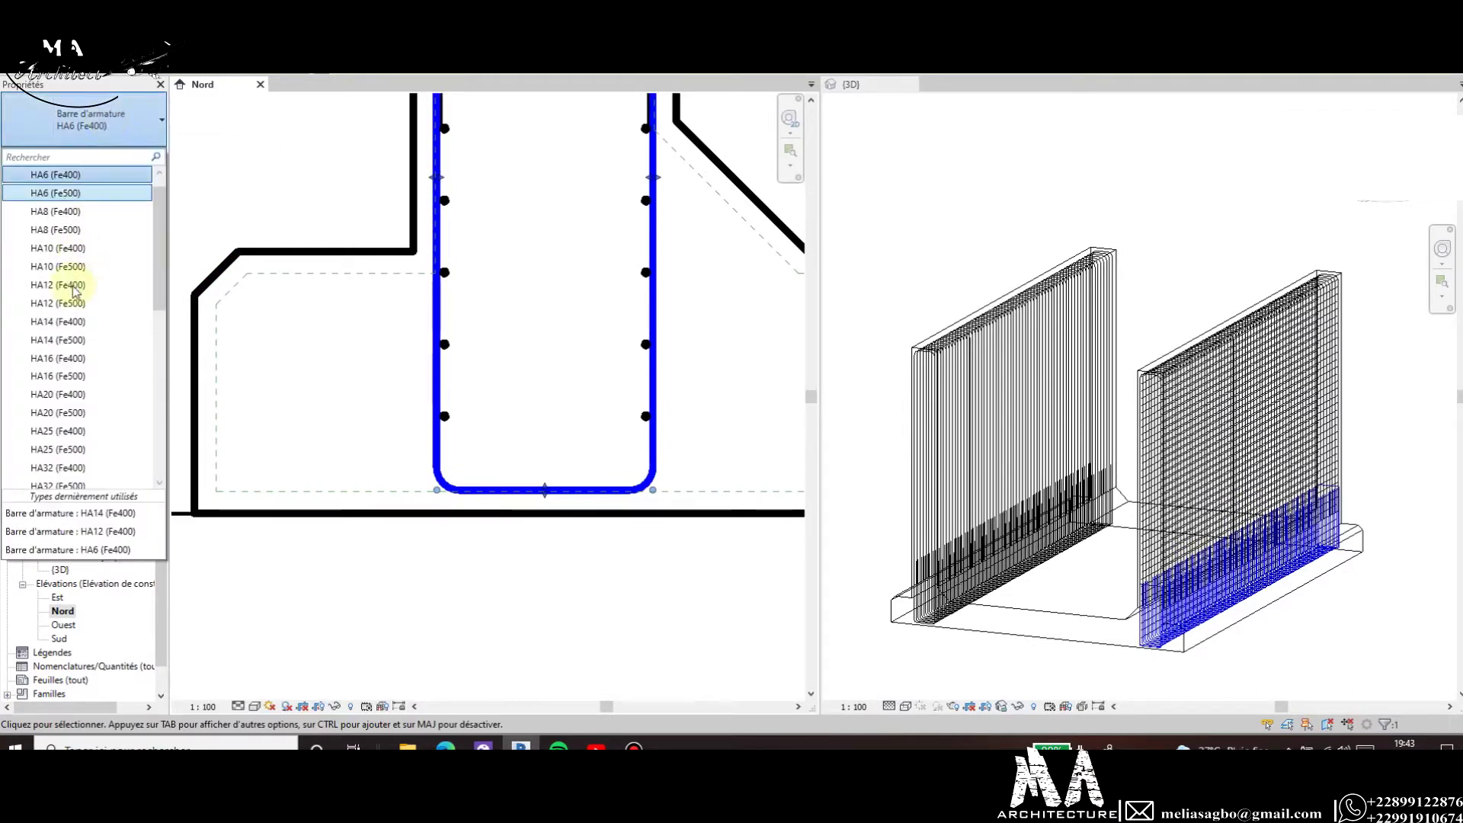
click(65, 288)
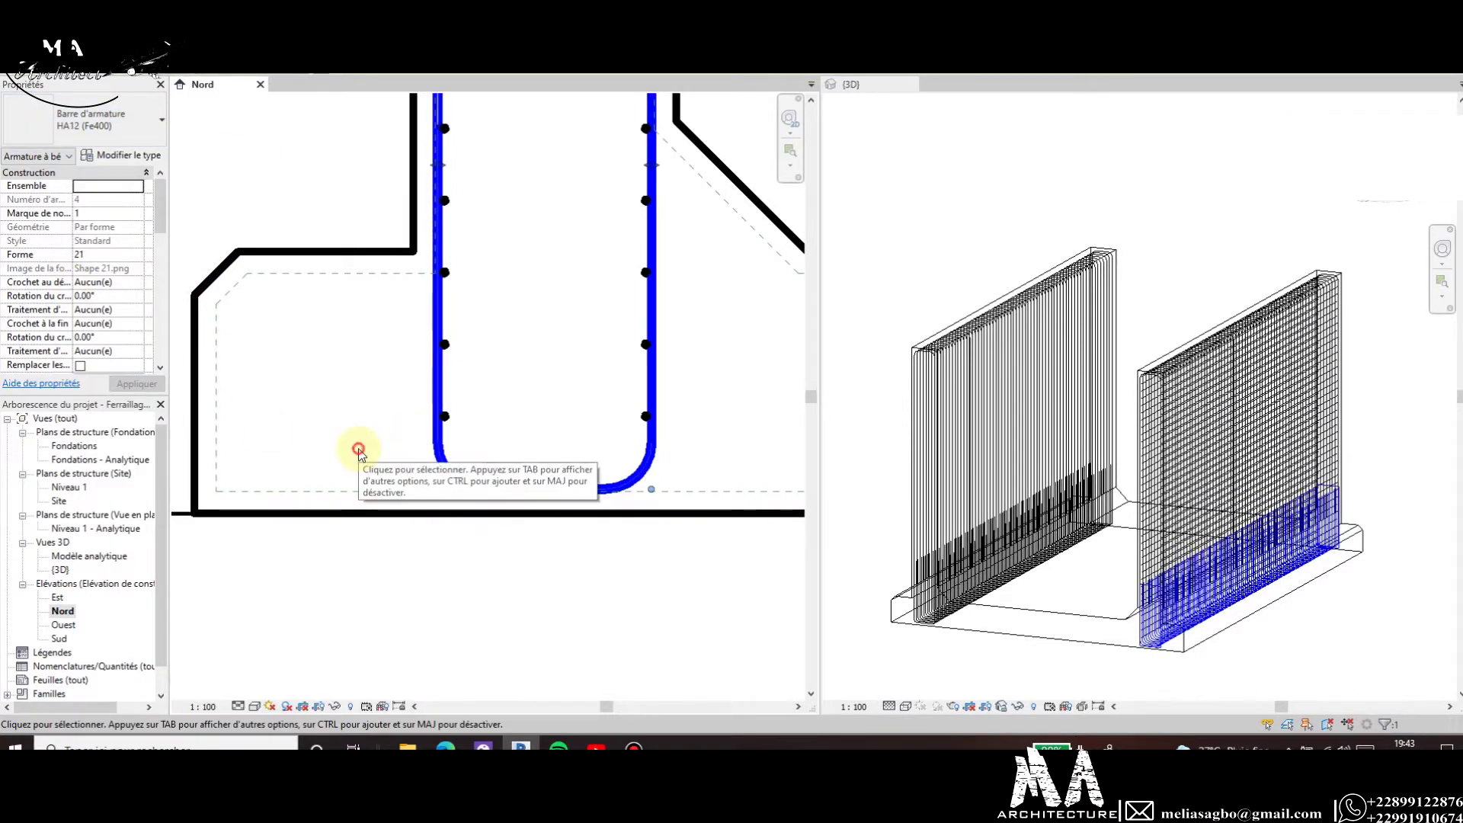
click(320, 446)
scroll(331, 448, down, 3)
scroll(331, 448, down, 1)
scroll(562, 457, down, 2)
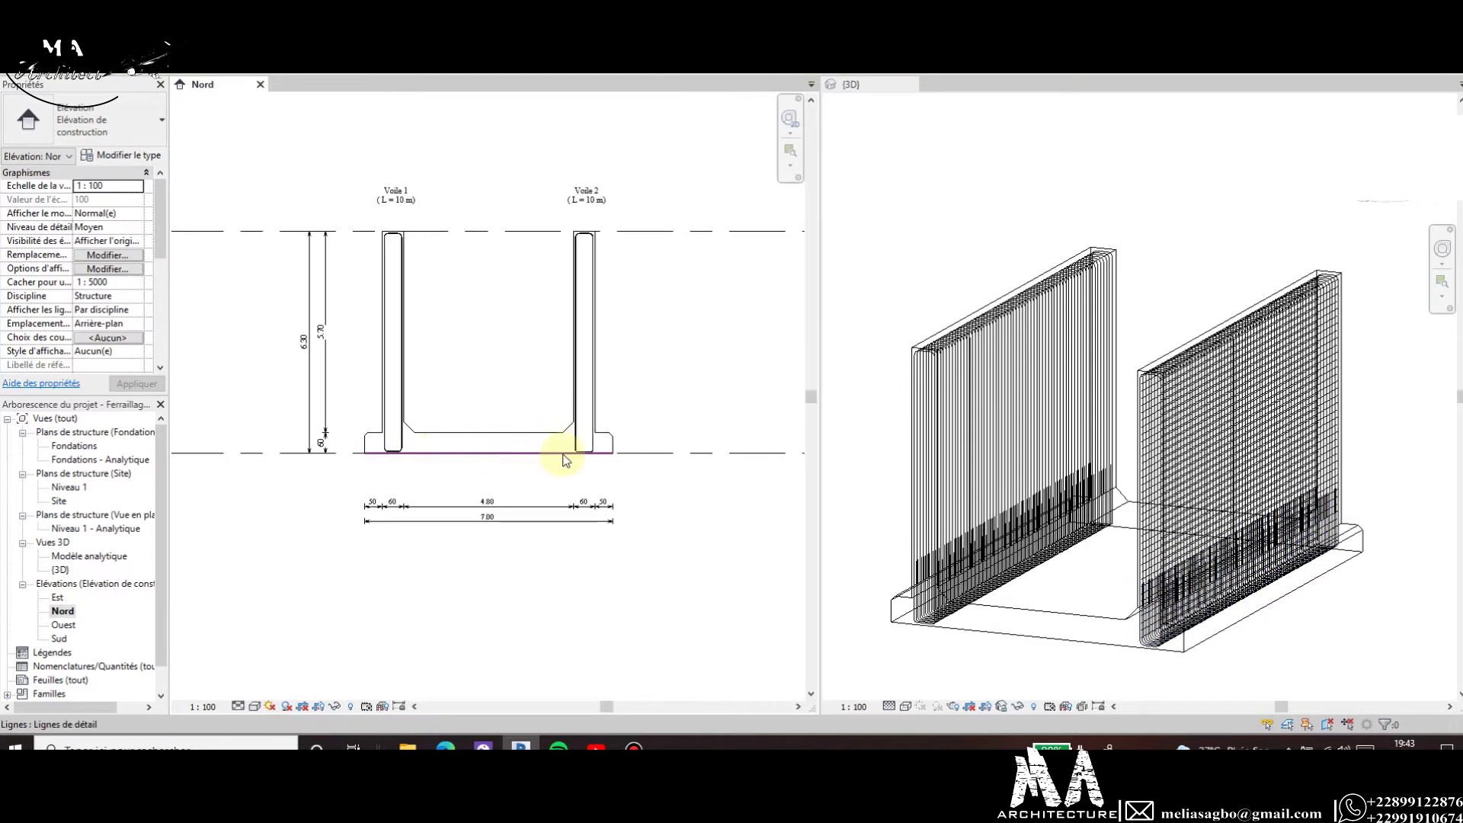
scroll(598, 435, up, 3)
scroll(621, 470, up, 1)
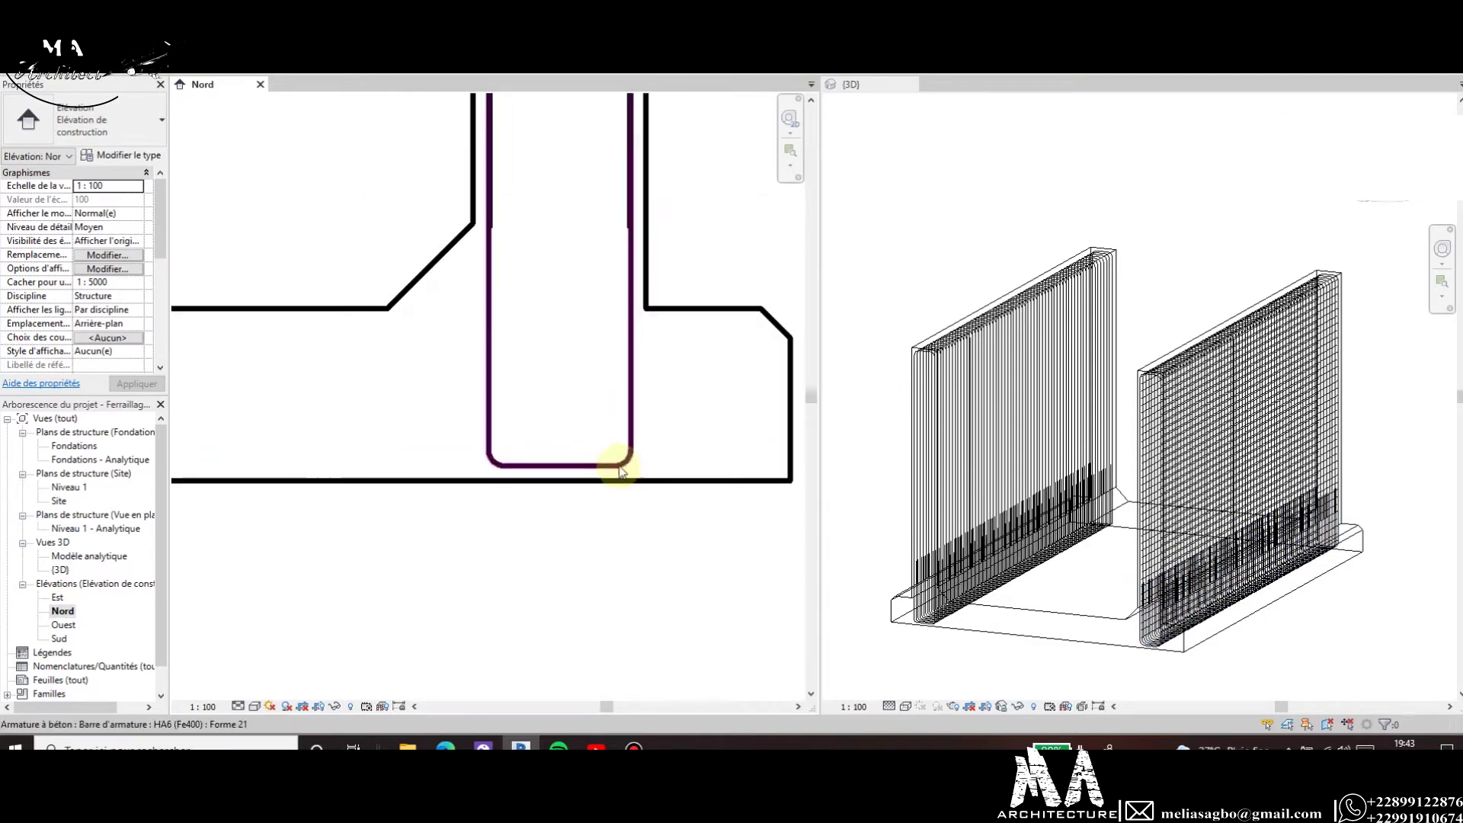
click(107, 121)
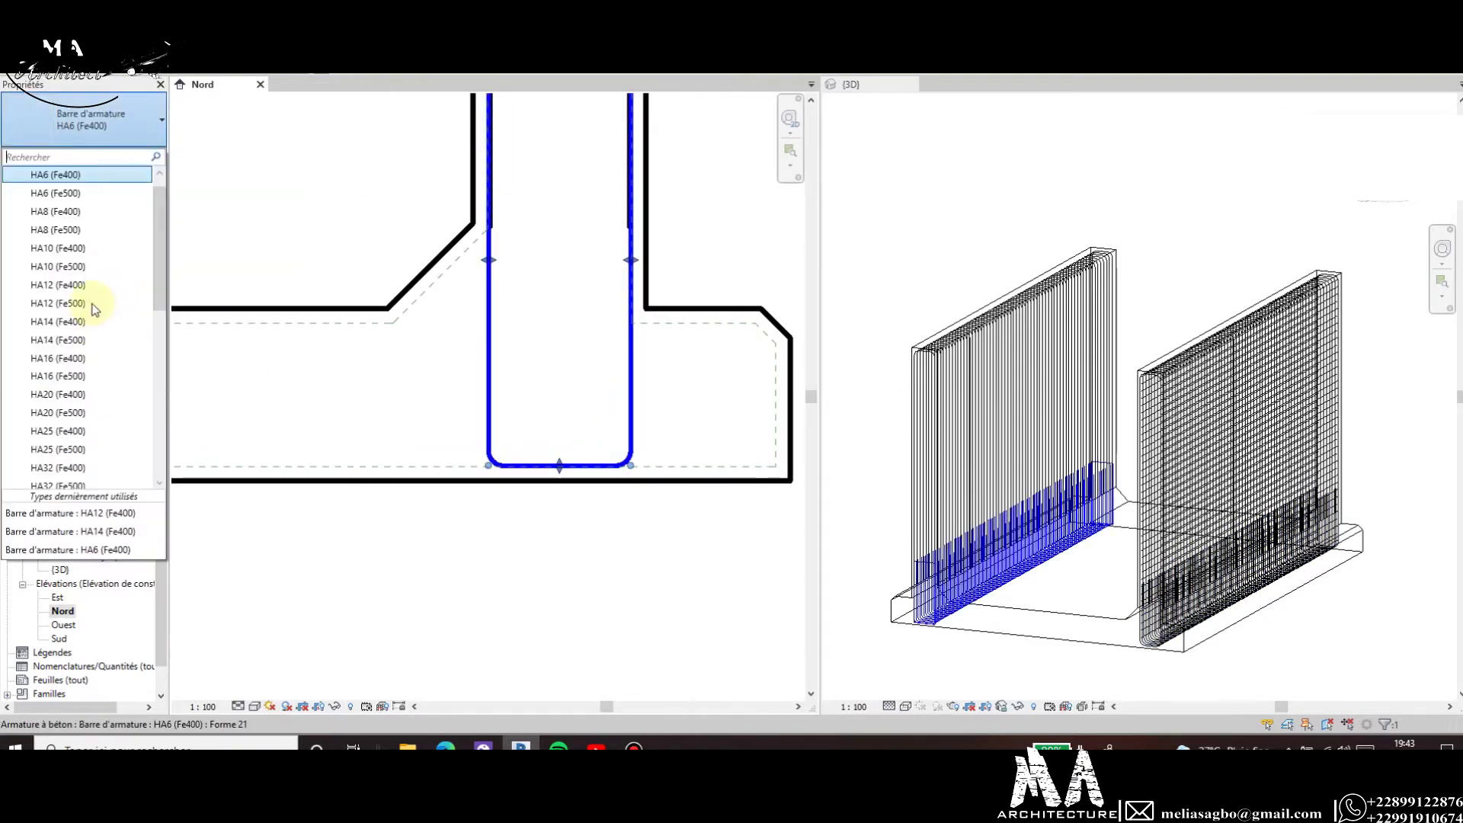
click(84, 286)
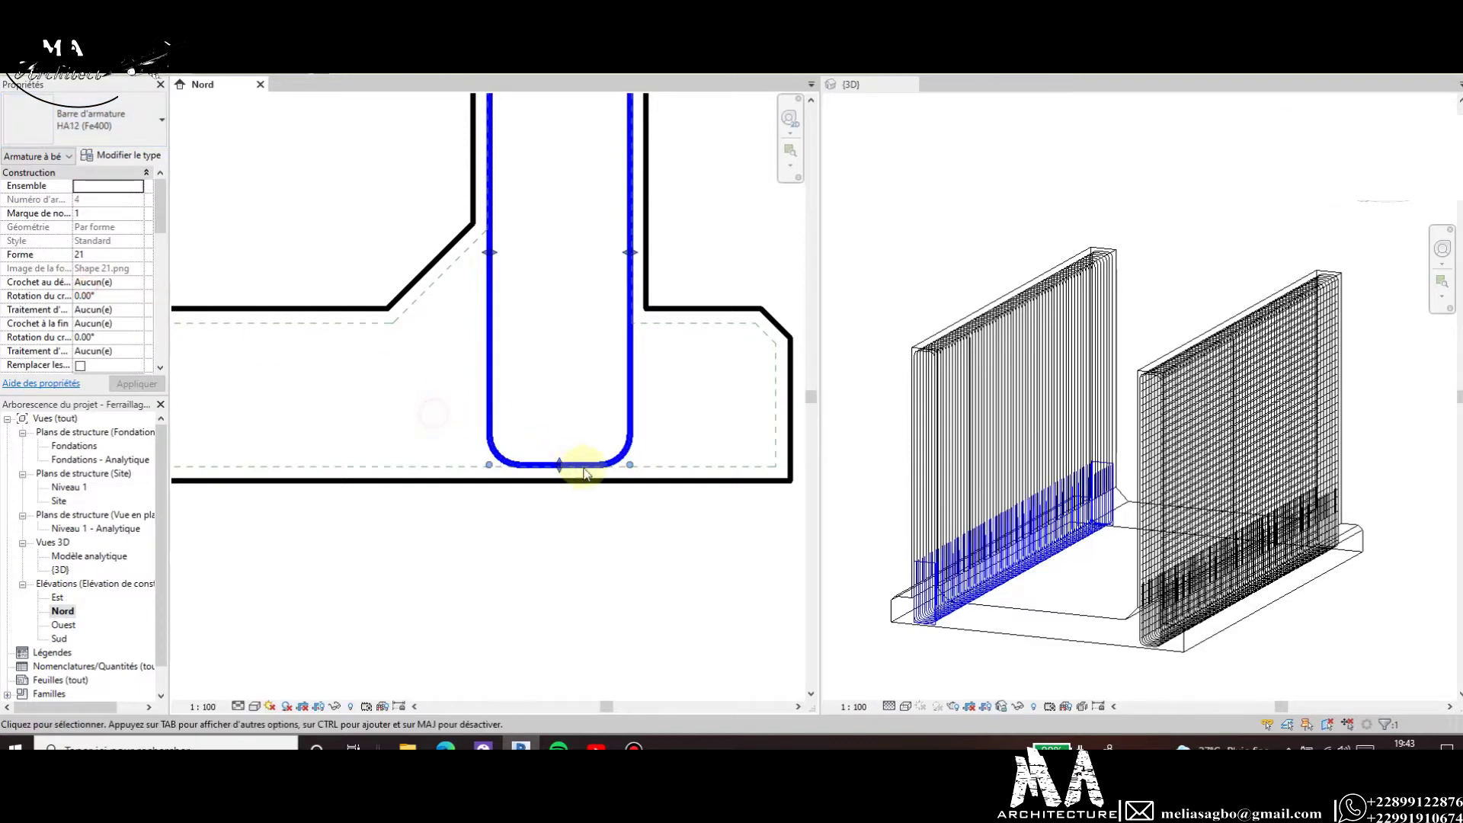
key(Escape)
Select both the left and right HA14 bar sets together.
scroll(605, 477, down, 2)
scroll(385, 442, up, 1)
scroll(425, 490, up, 2)
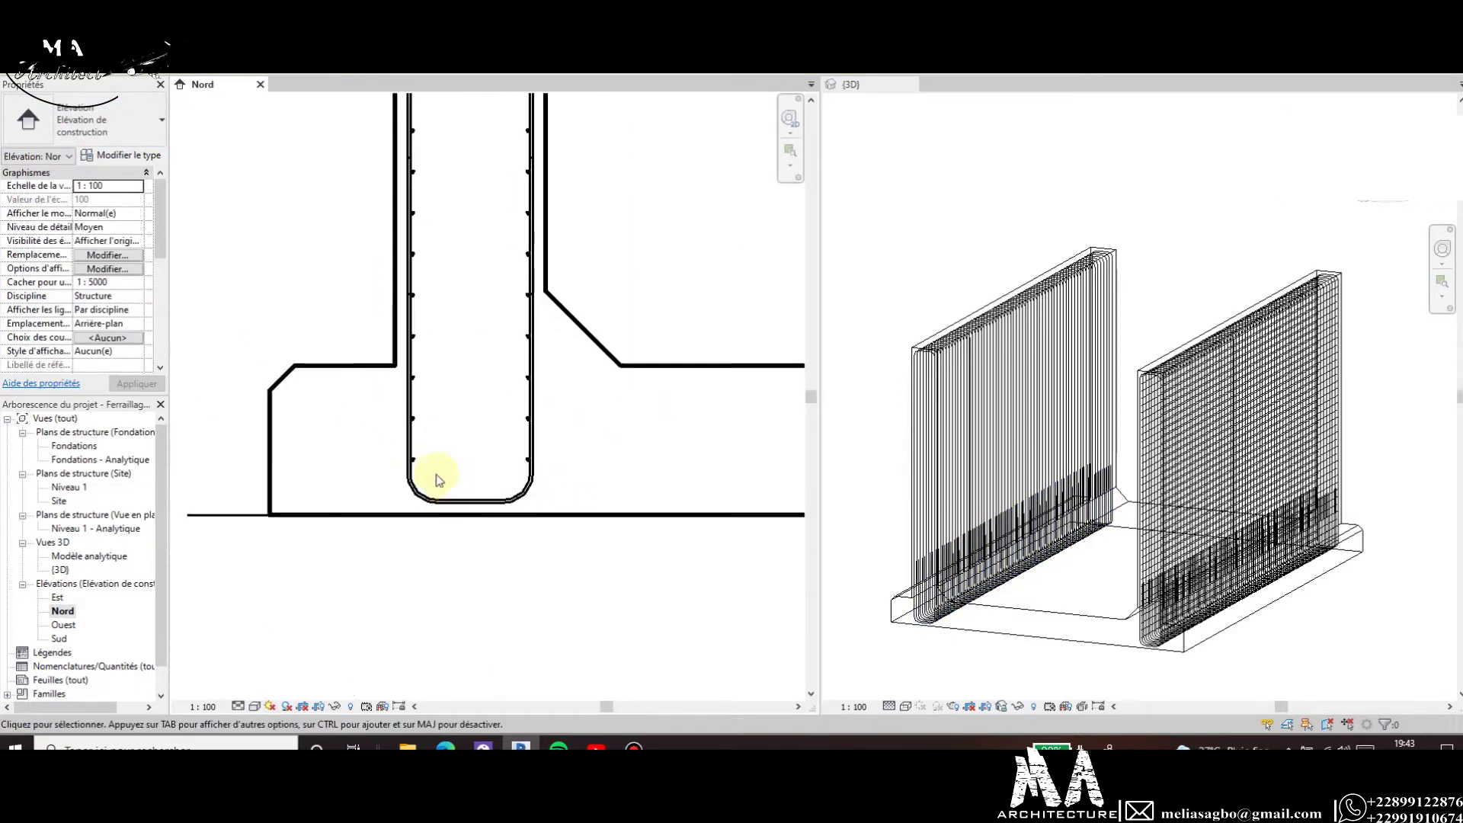
scroll(521, 467, up, 1)
click(527, 466)
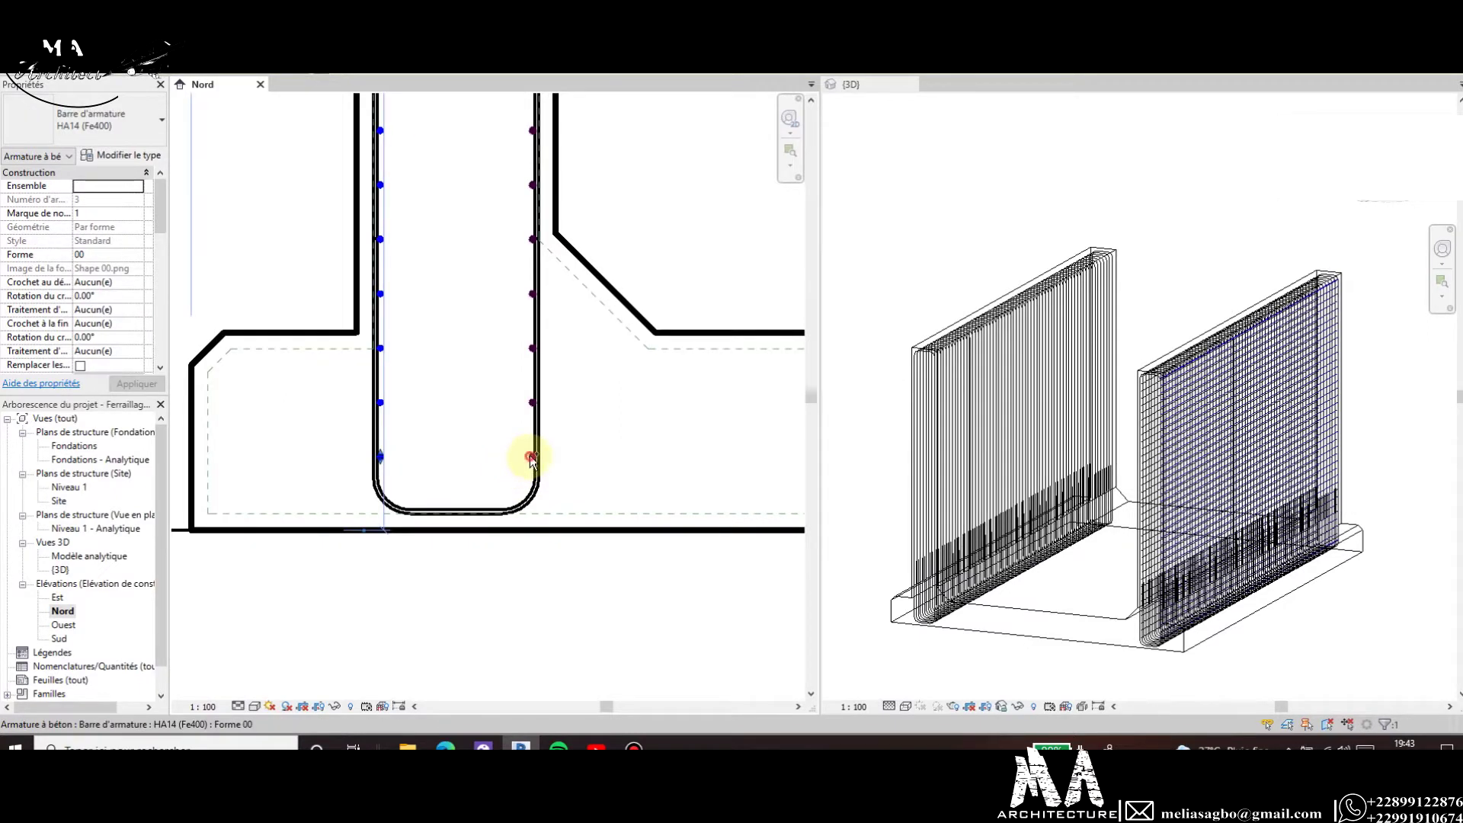
ctrl+click(427, 477)
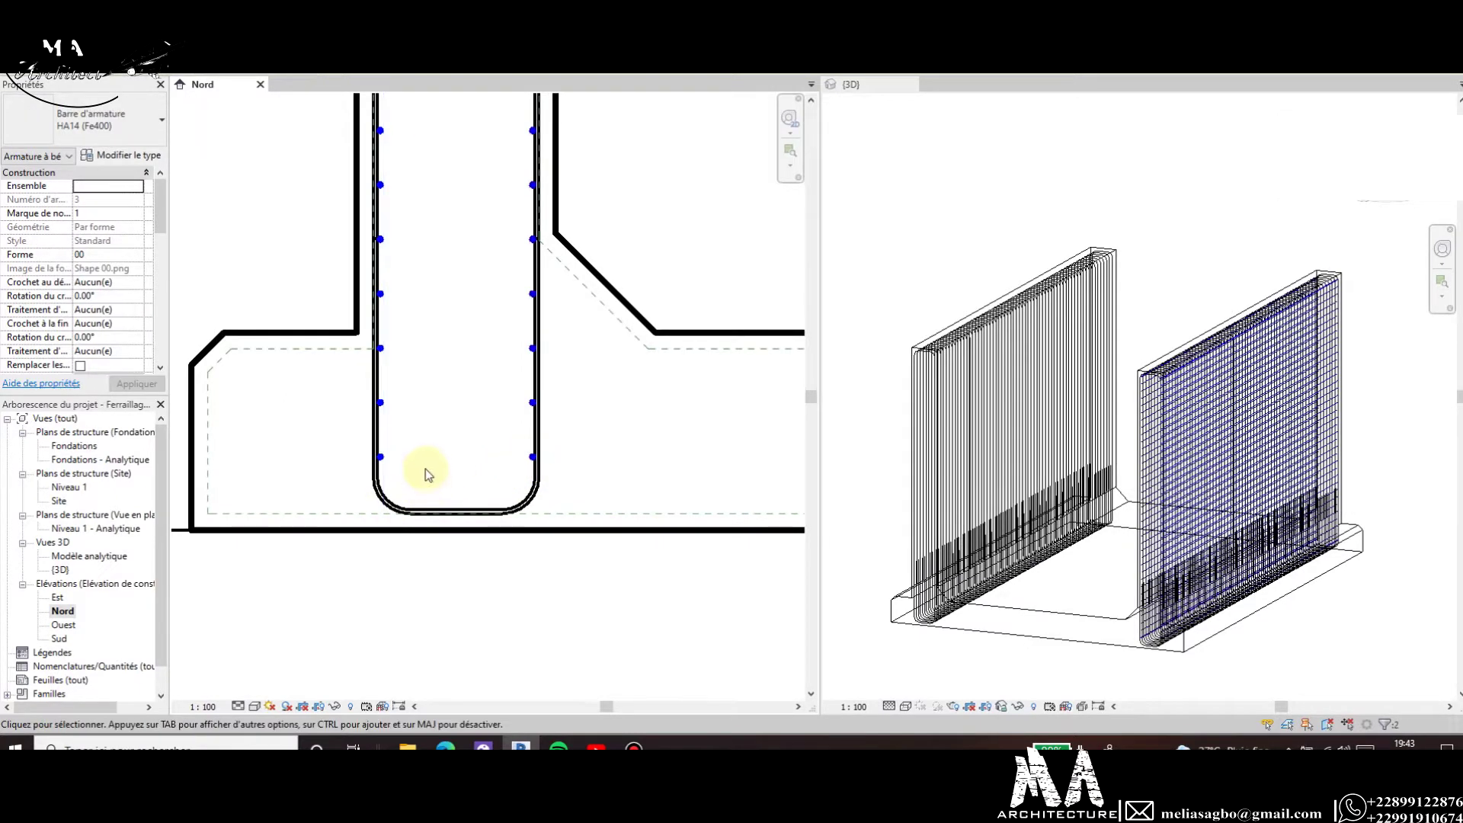
Place the HA14 bar sets into the left wall from a reference point on the wall line.
click(433, 427)
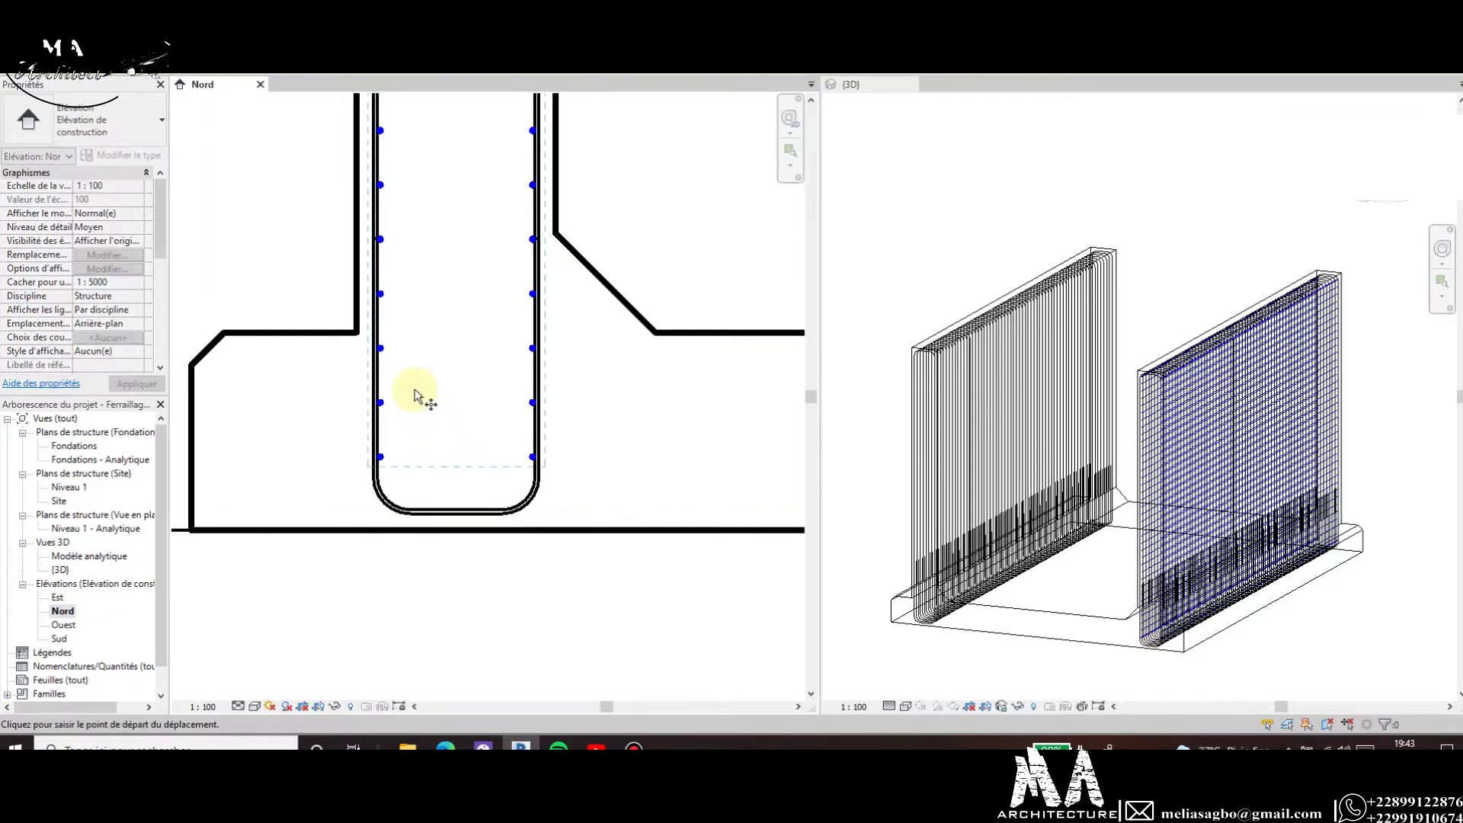
scroll(362, 313, up, 2)
scroll(355, 279, down, 2)
scroll(358, 286, down, 1)
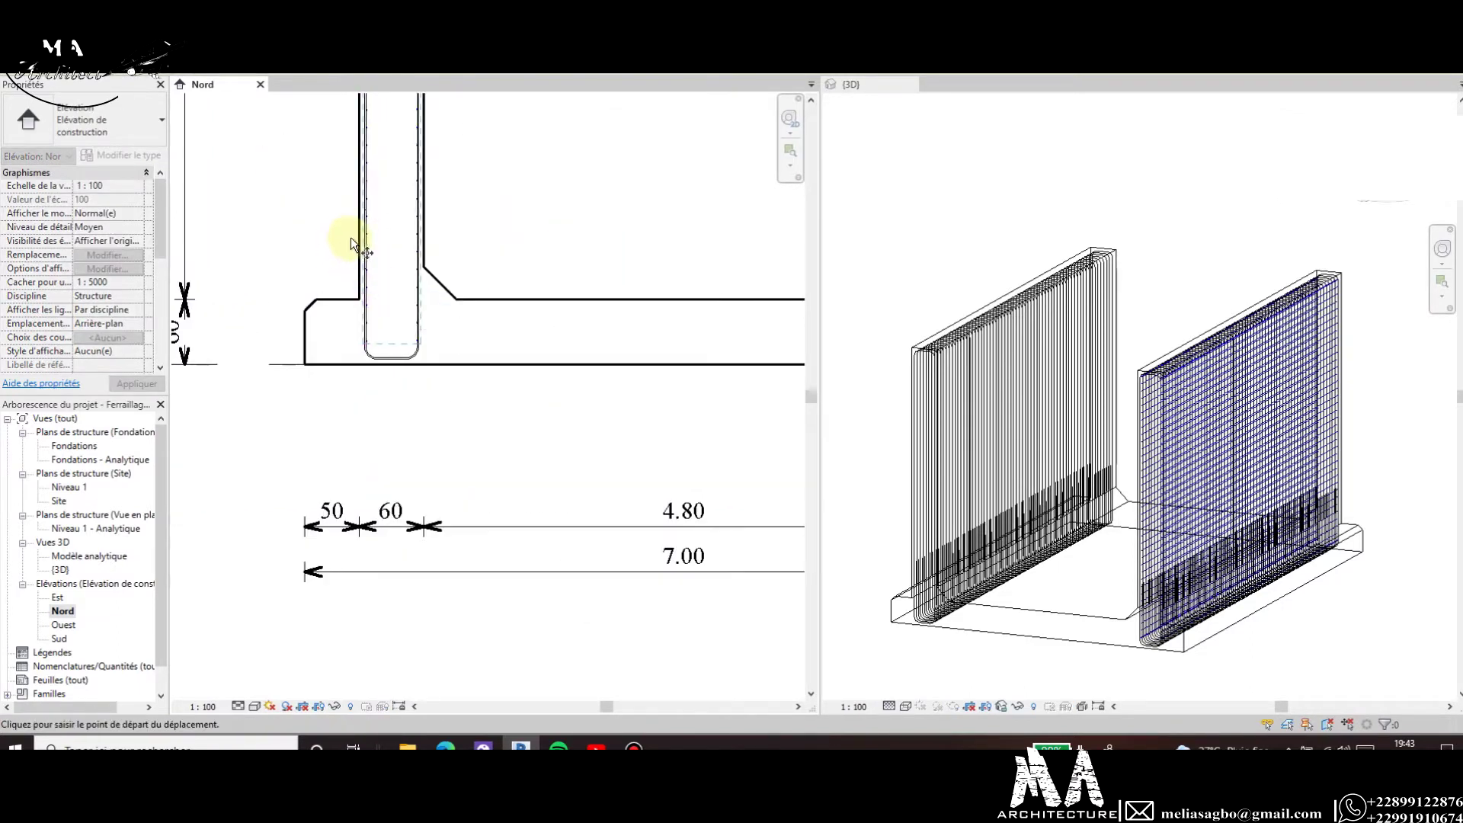
scroll(351, 236, up, 1)
click(363, 251)
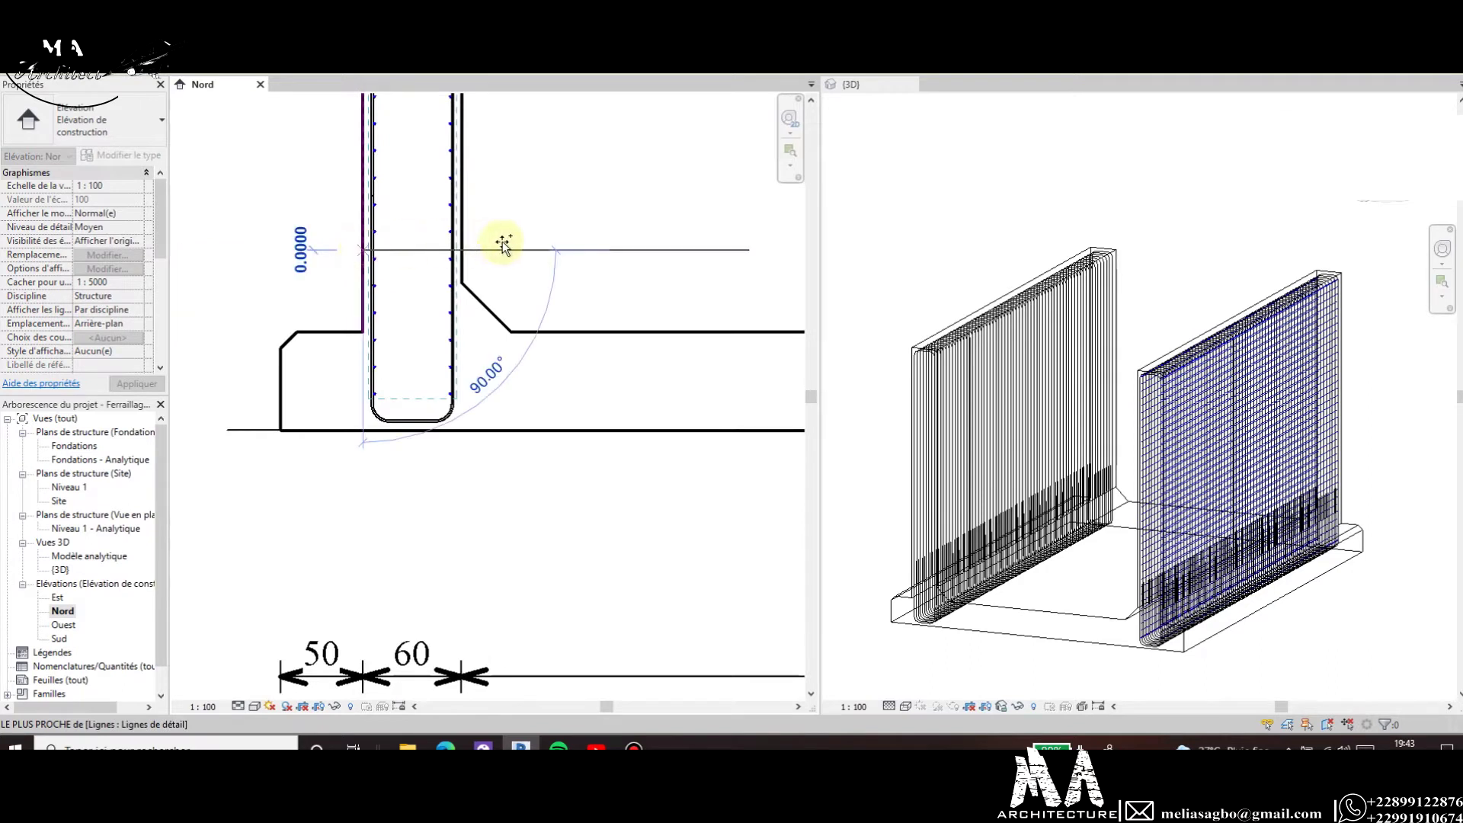
scroll(534, 244, down, 3)
scroll(701, 252, up, 3)
scroll(684, 246, up, 2)
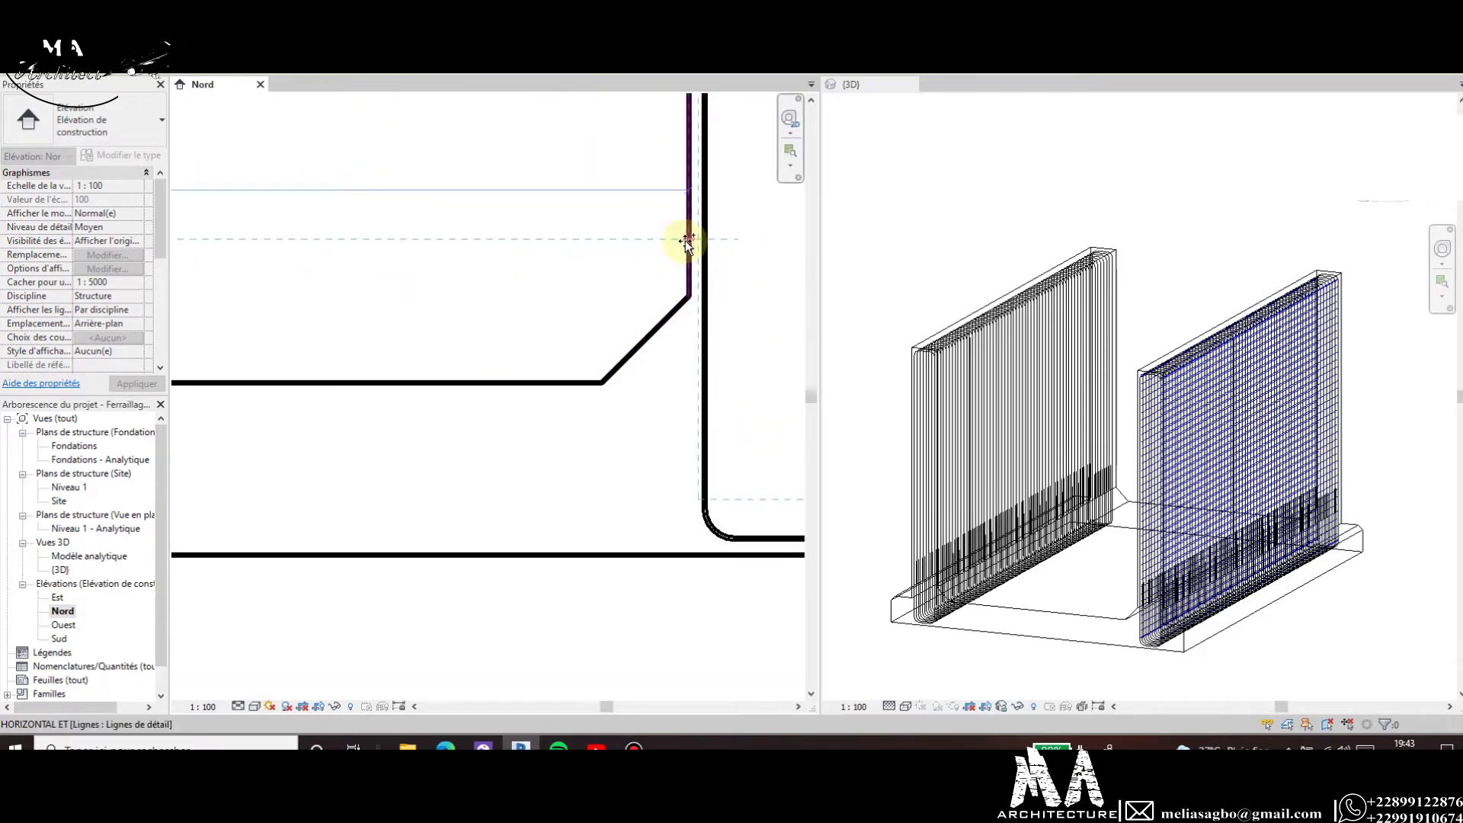
click(682, 245)
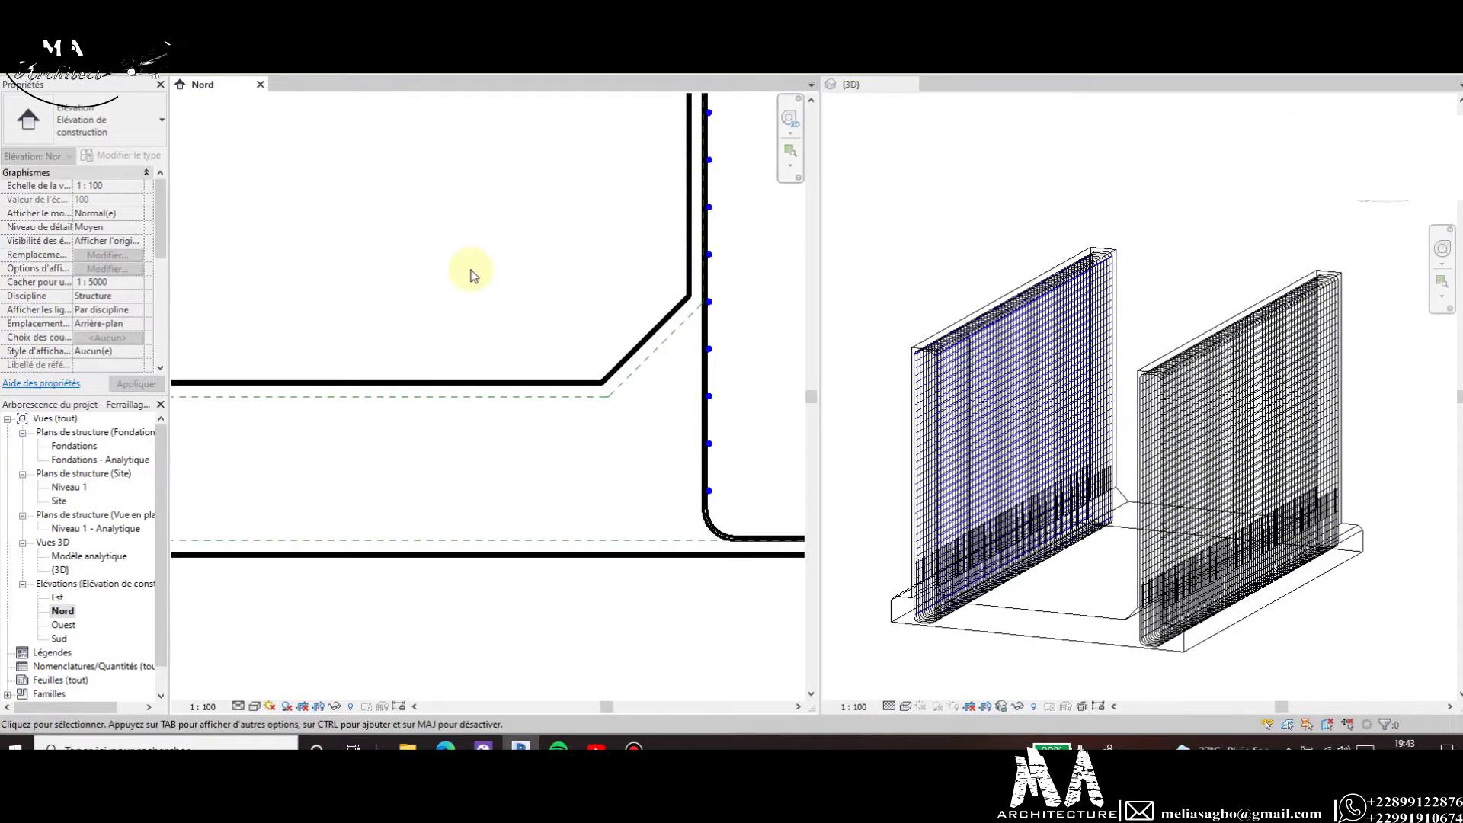
Clear the rebar selection and zoom out over the whole Nord elevation.
scroll(631, 369, down, 1)
scroll(640, 427, up, 2)
scroll(614, 435, down, 4)
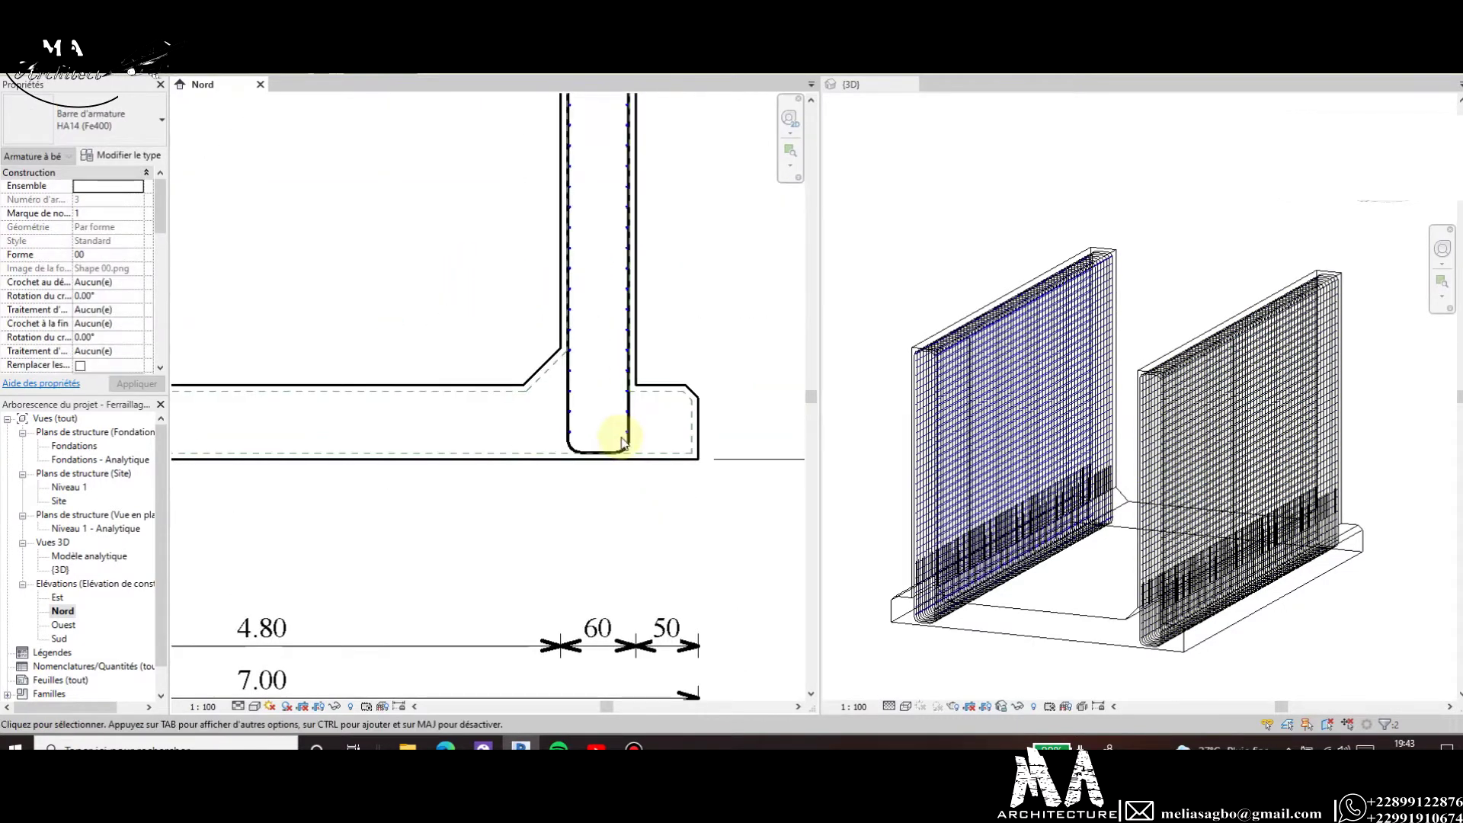
scroll(728, 459, down, 2)
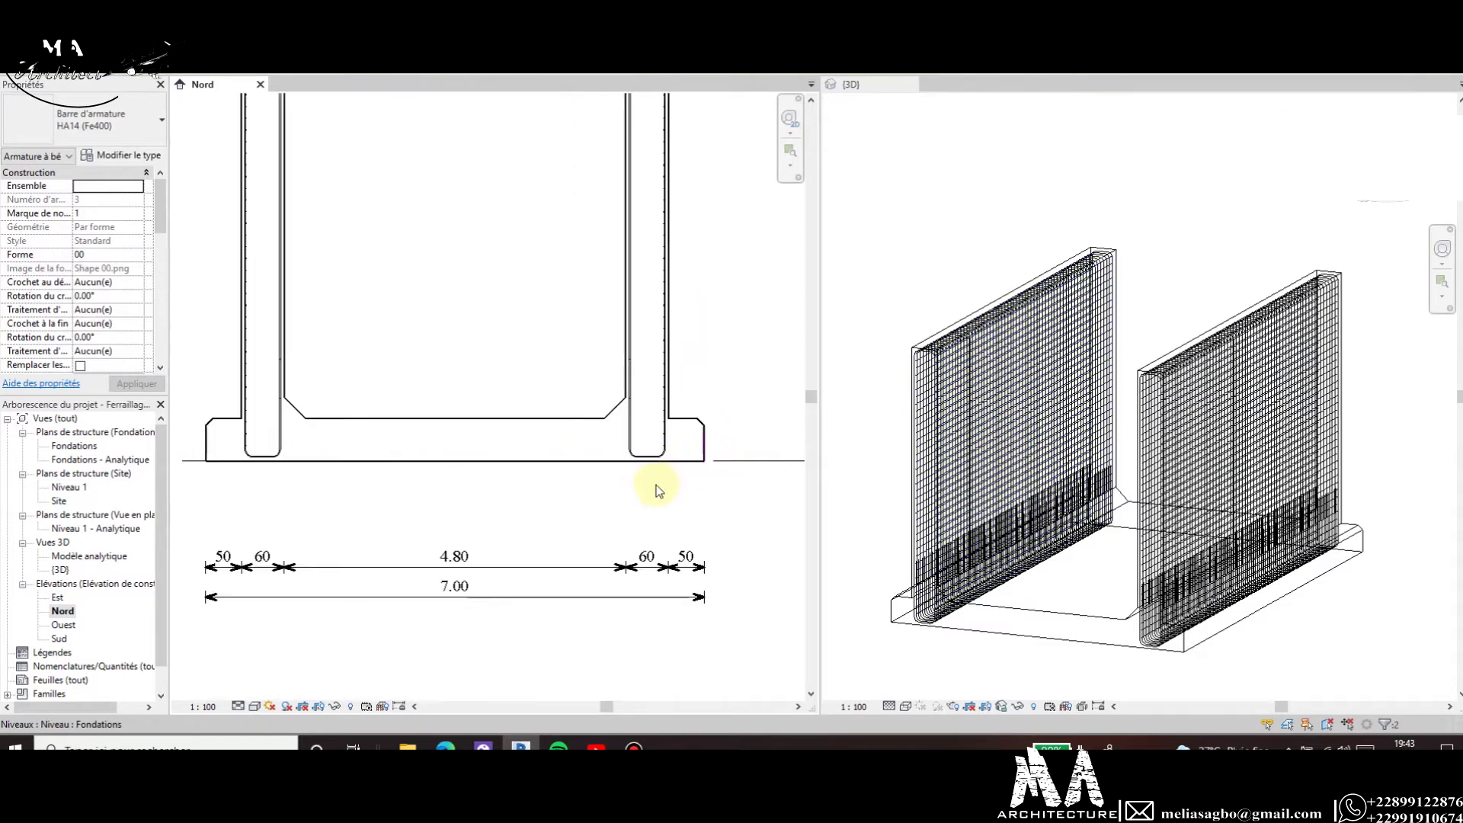
key(Escape)
scroll(651, 381, down, 2)
scroll(685, 196, up, 3)
scroll(680, 335, up, 2)
scroll(678, 330, down, 2)
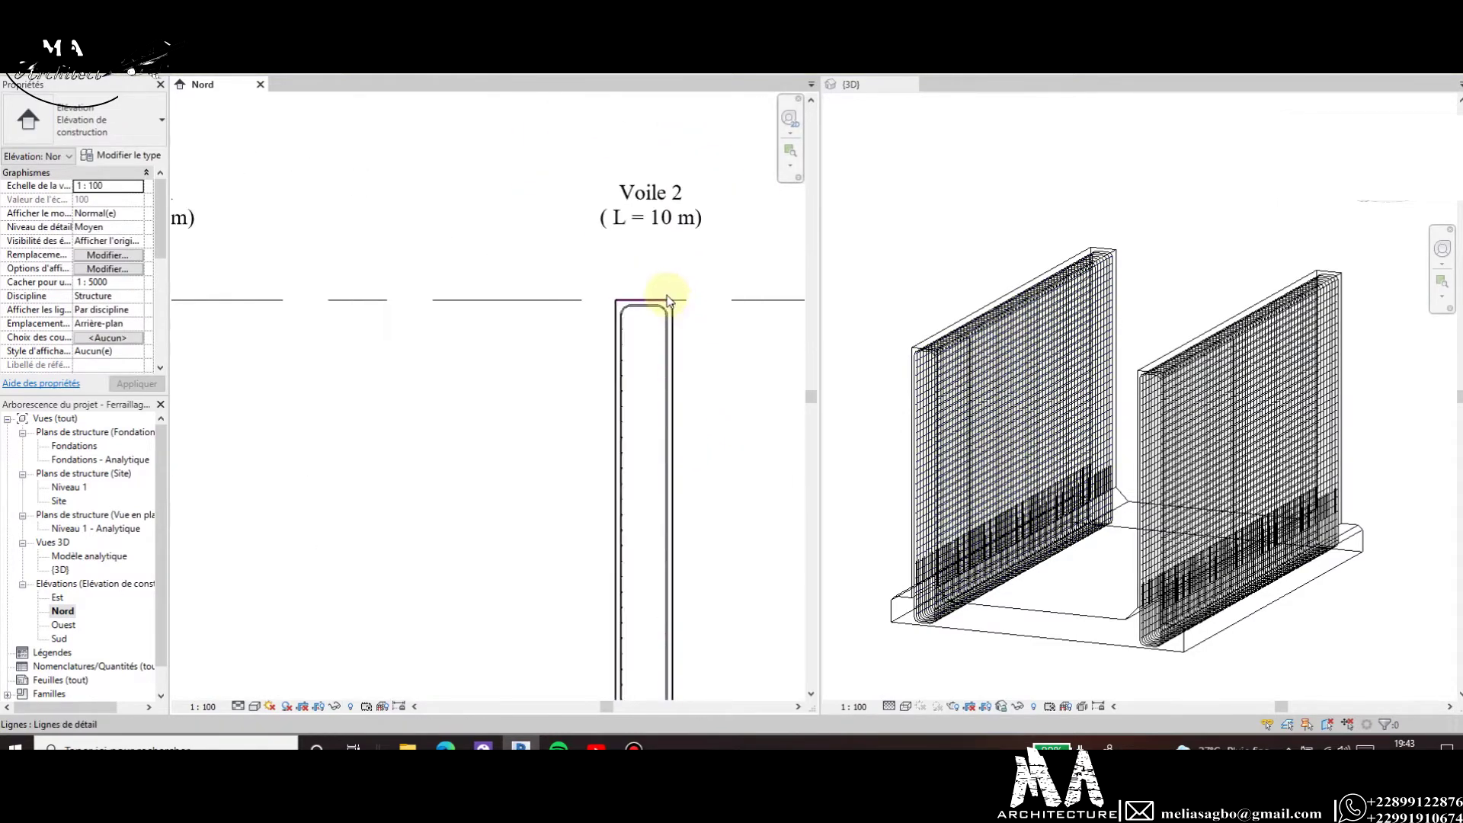
scroll(666, 295, down, 2)
scroll(447, 385, down, 1)
scroll(472, 455, up, 2)
scroll(472, 455, down, 2)
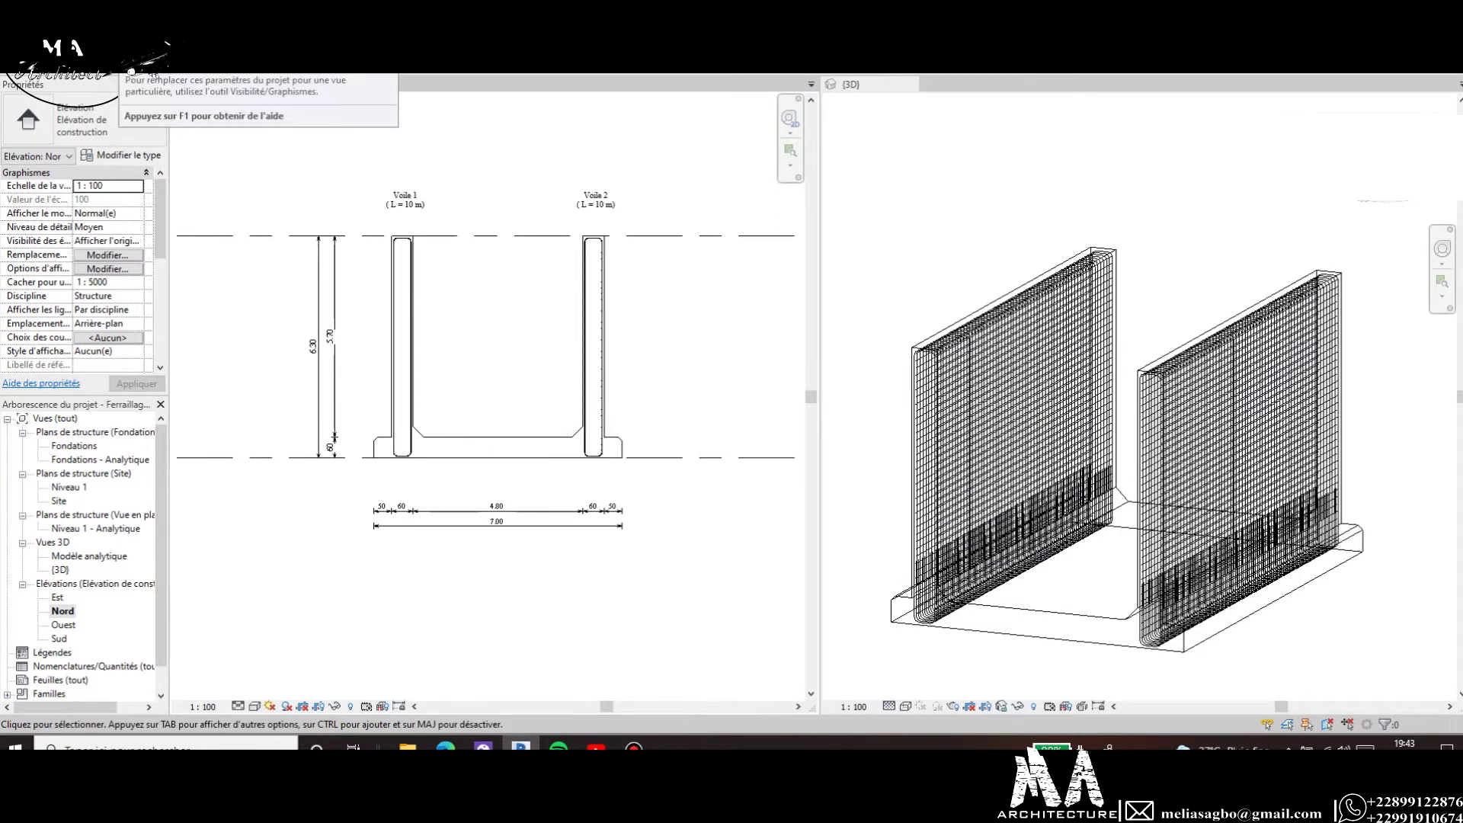
scroll(411, 266, up, 2)
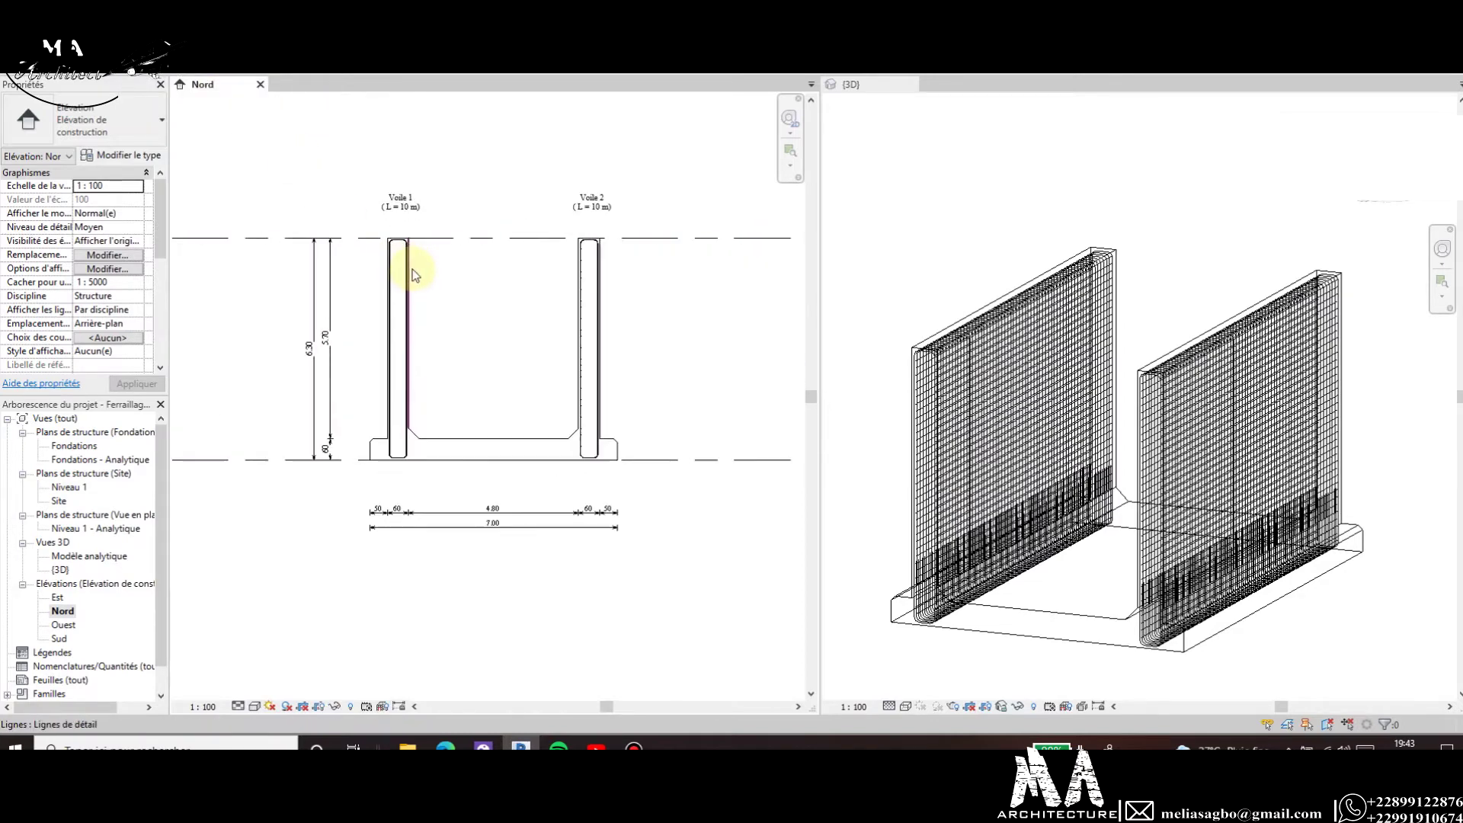
Override the Armature à béton projection lines to red in the view's Visibility/Graphics settings.
click(104, 258)
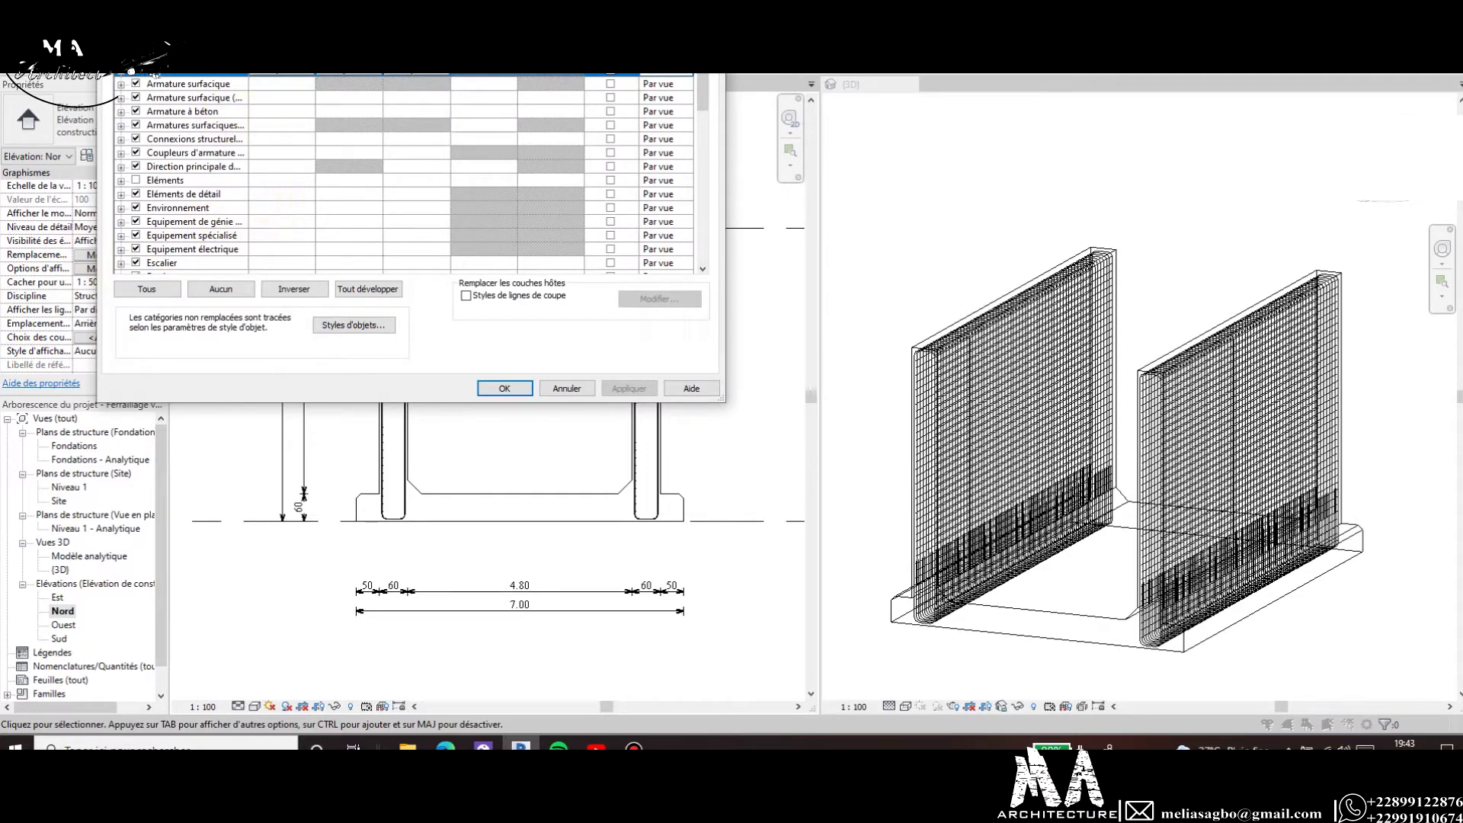
drag(155, 74, 168, 157)
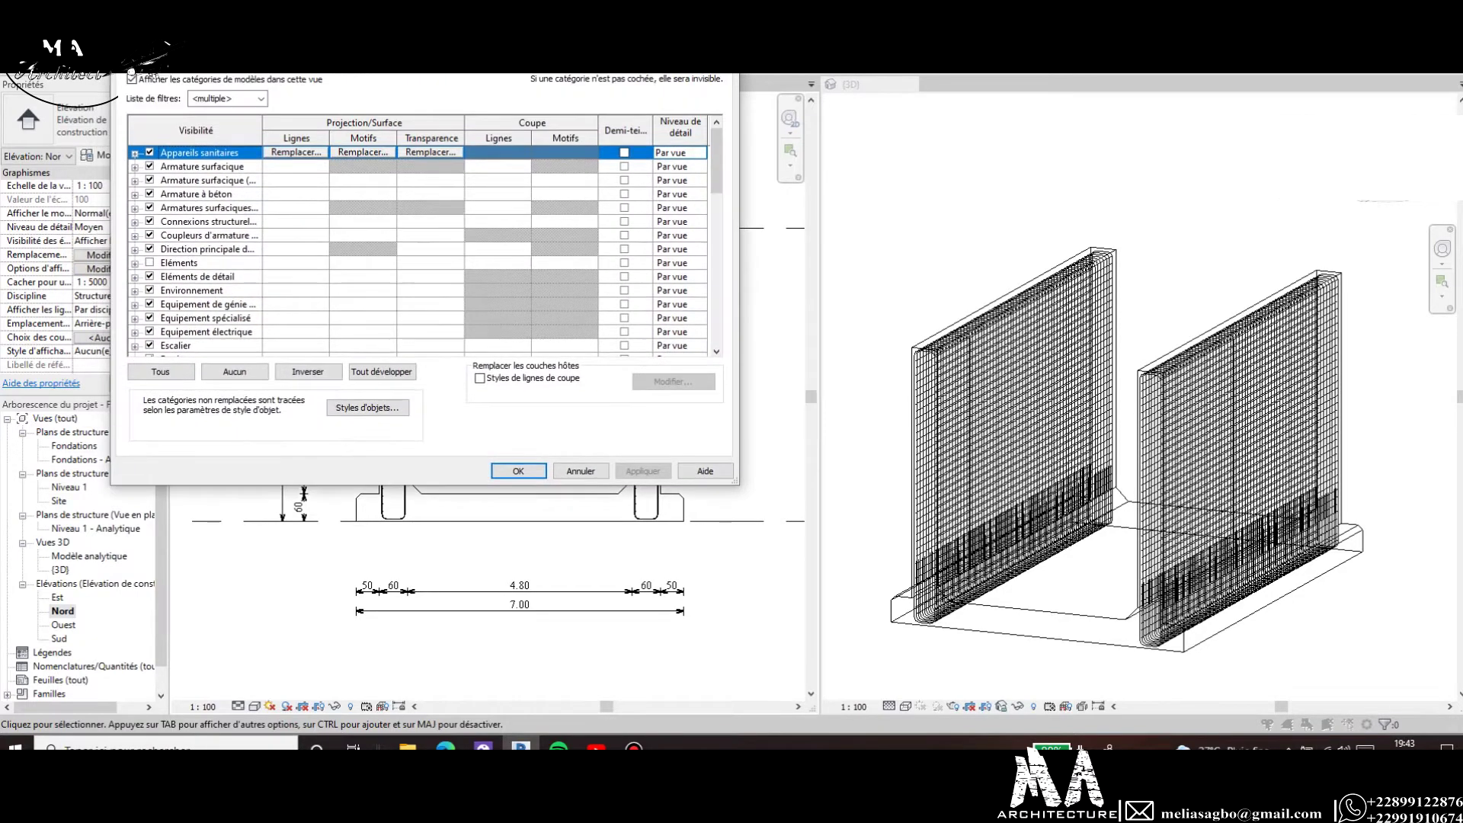
click(134, 195)
click(186, 194)
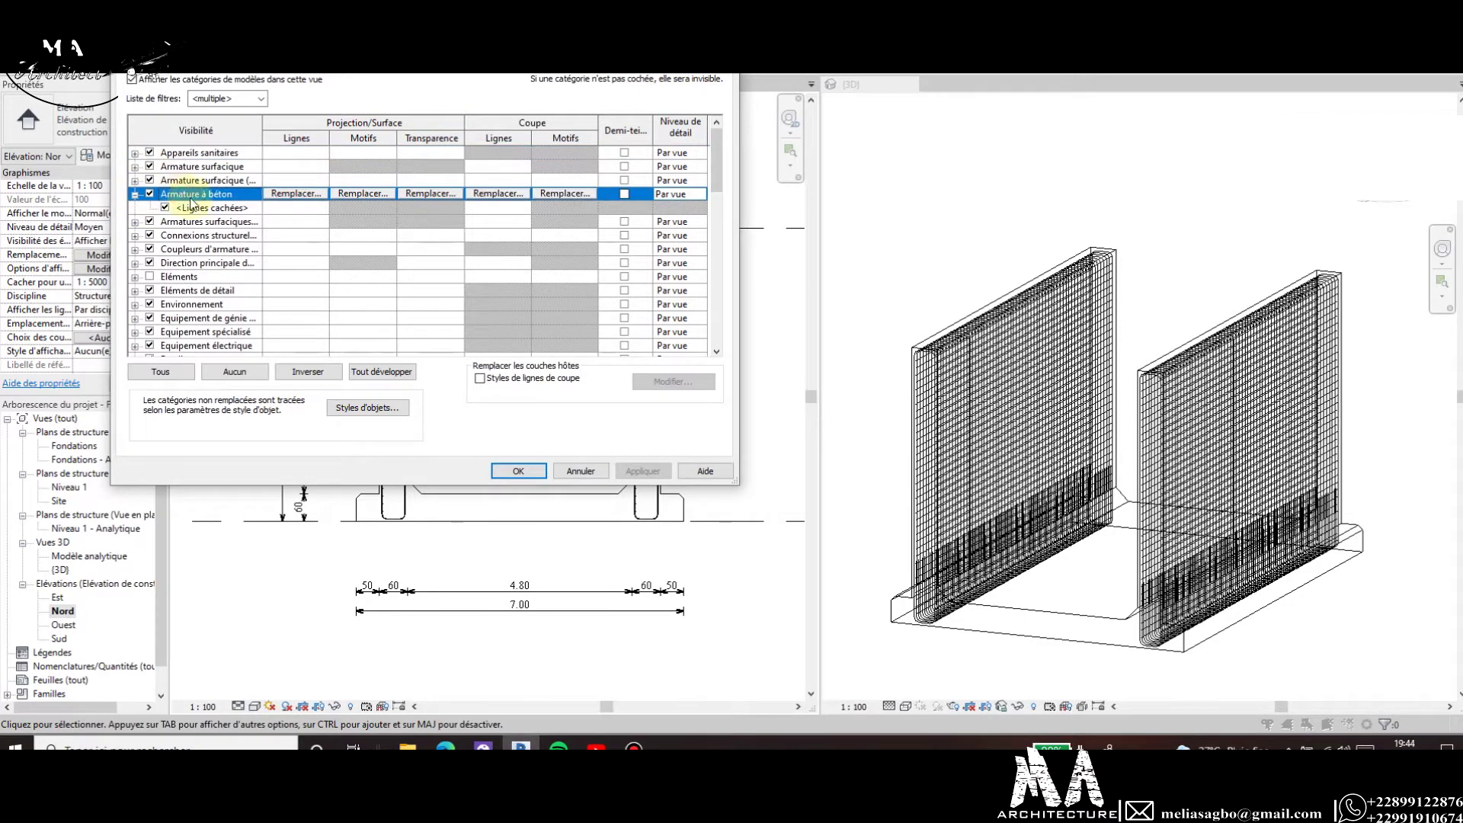
click(297, 195)
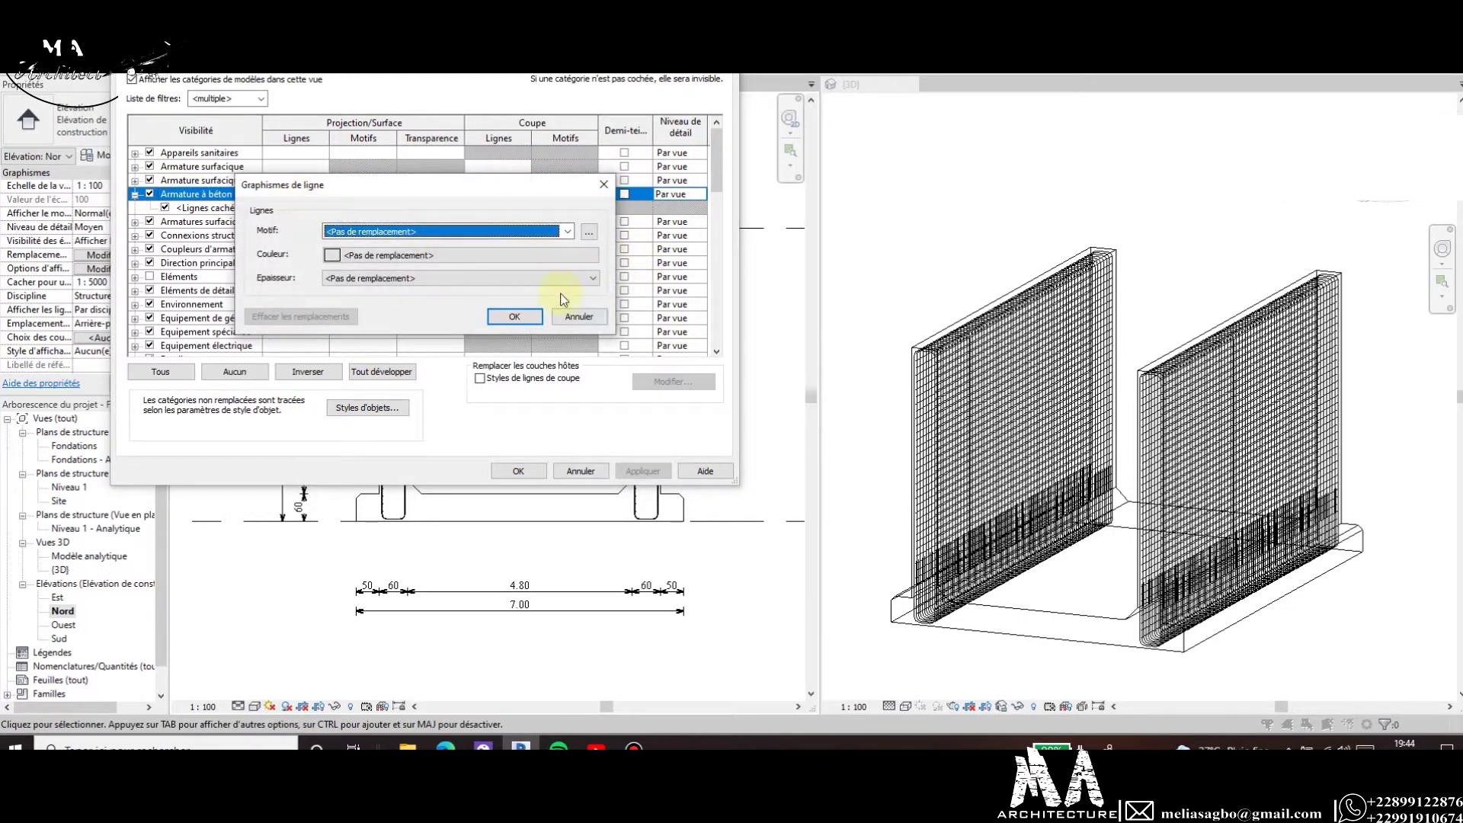
click(570, 254)
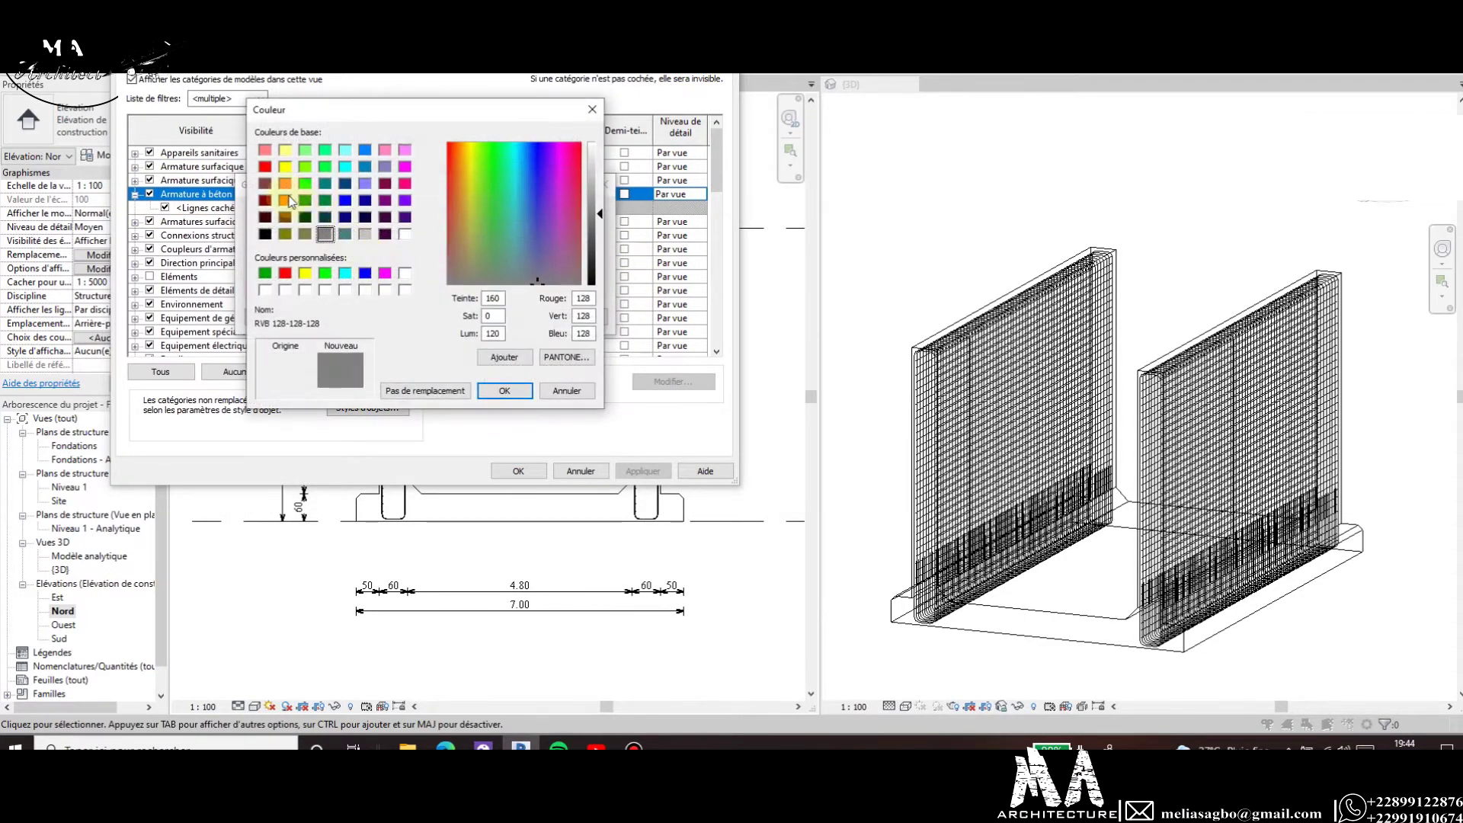
click(264, 166)
click(503, 390)
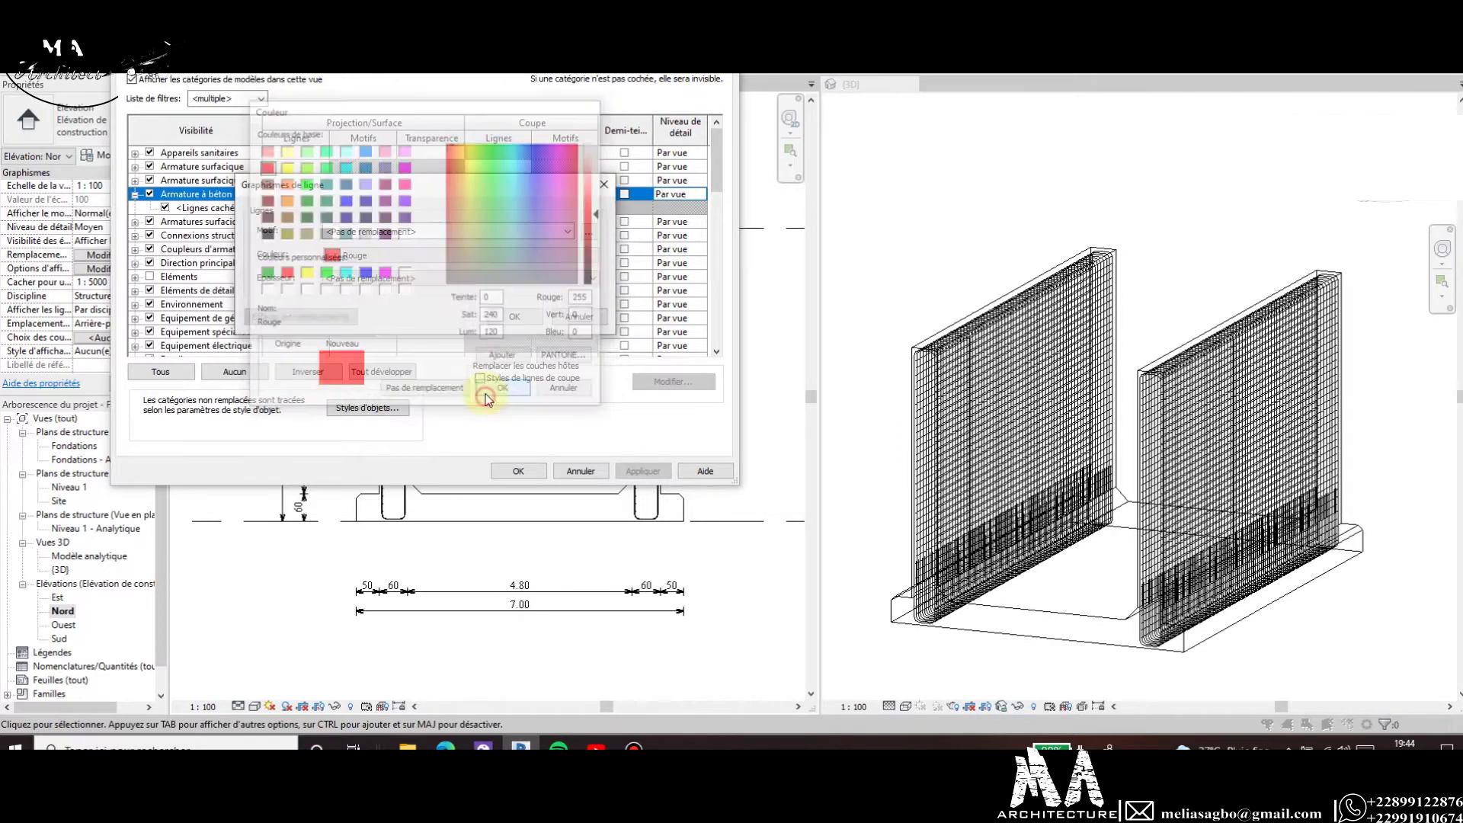
click(536, 322)
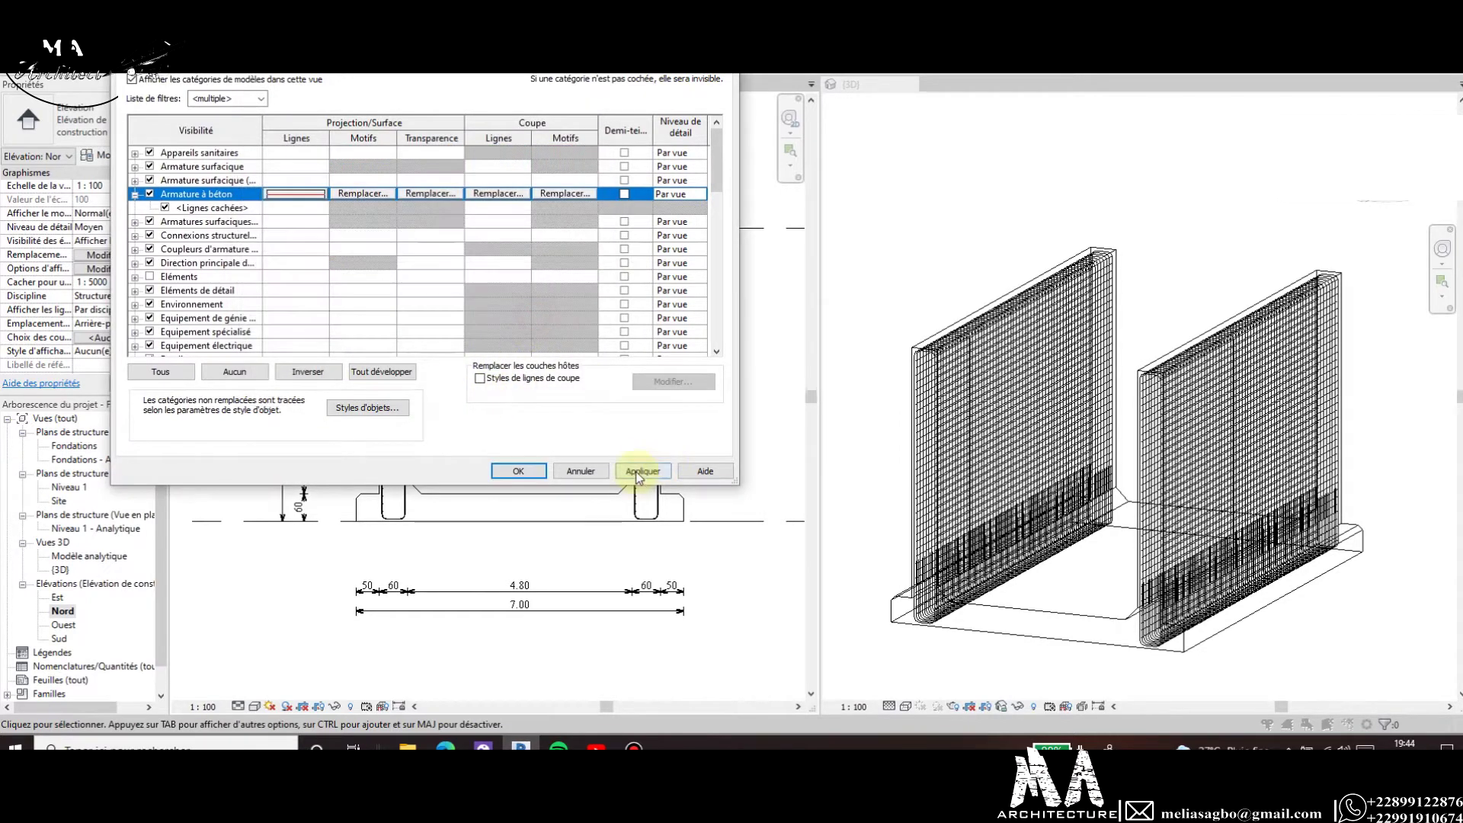
click(639, 473)
click(518, 471)
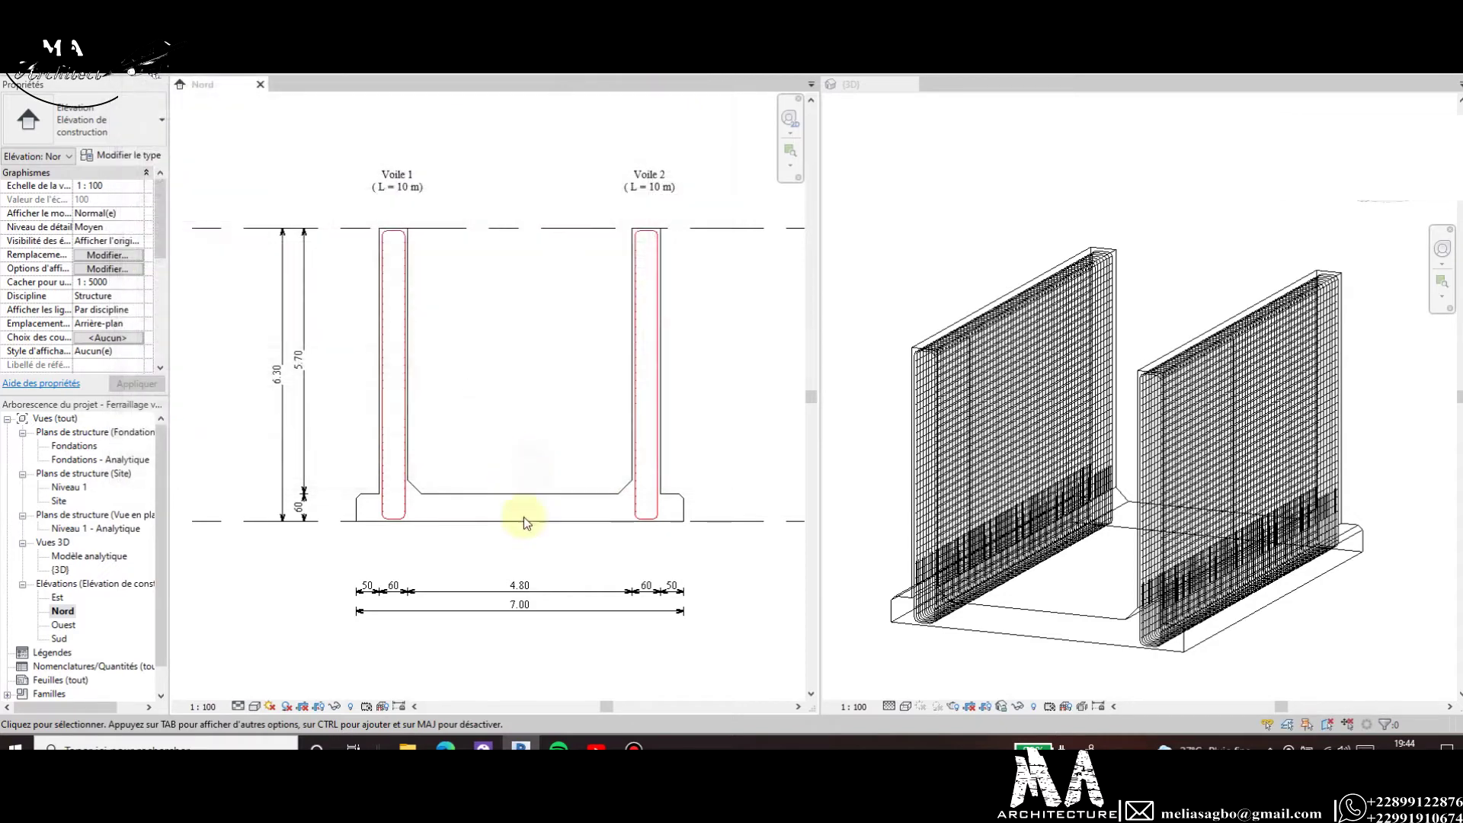
scroll(382, 425, up, 1)
scroll(425, 473, up, 3)
scroll(382, 350, up, 2)
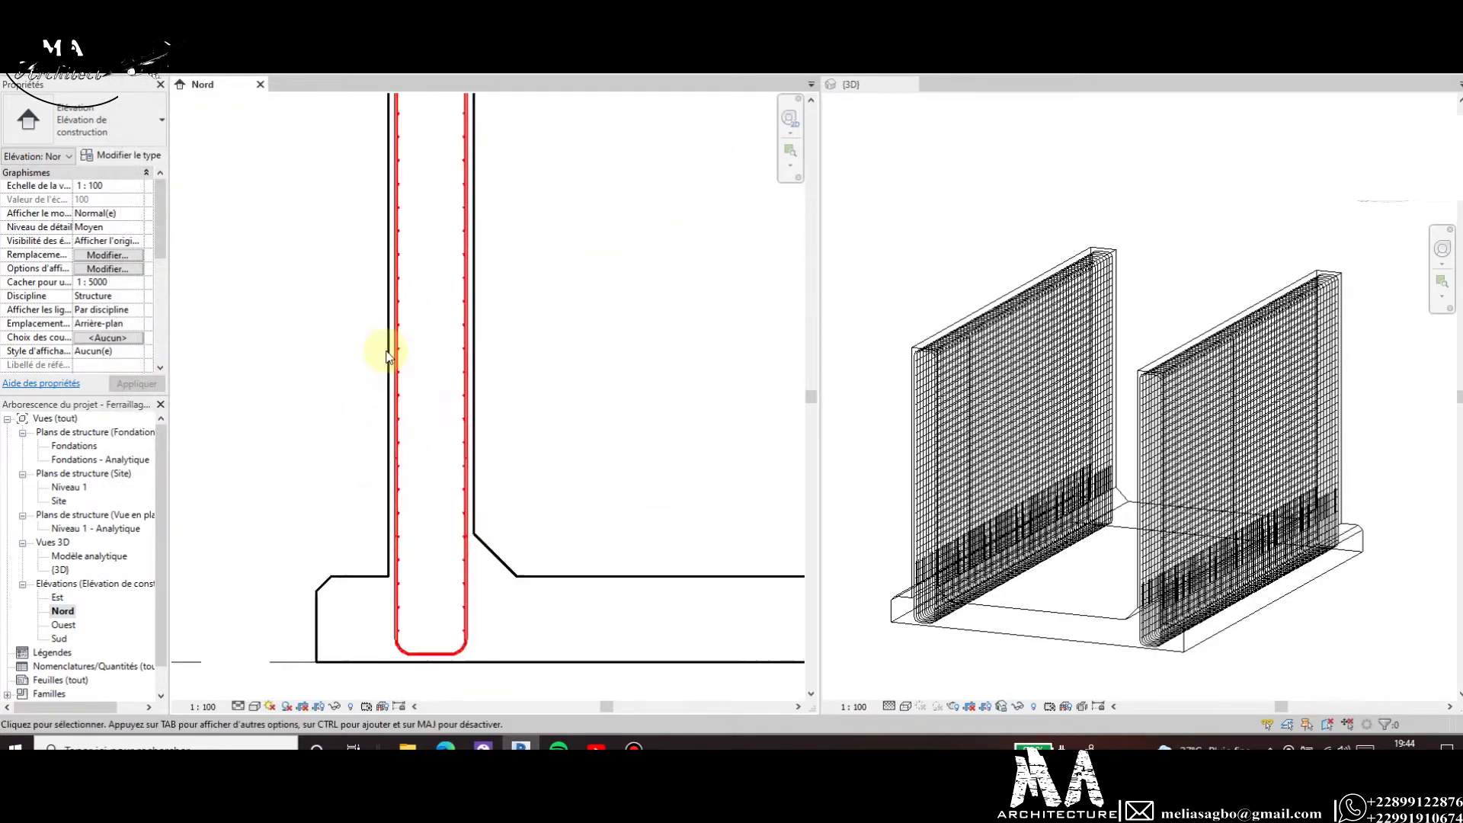
scroll(456, 453, down, 1)
scroll(468, 441, down, 2)
scroll(568, 314, down, 2)
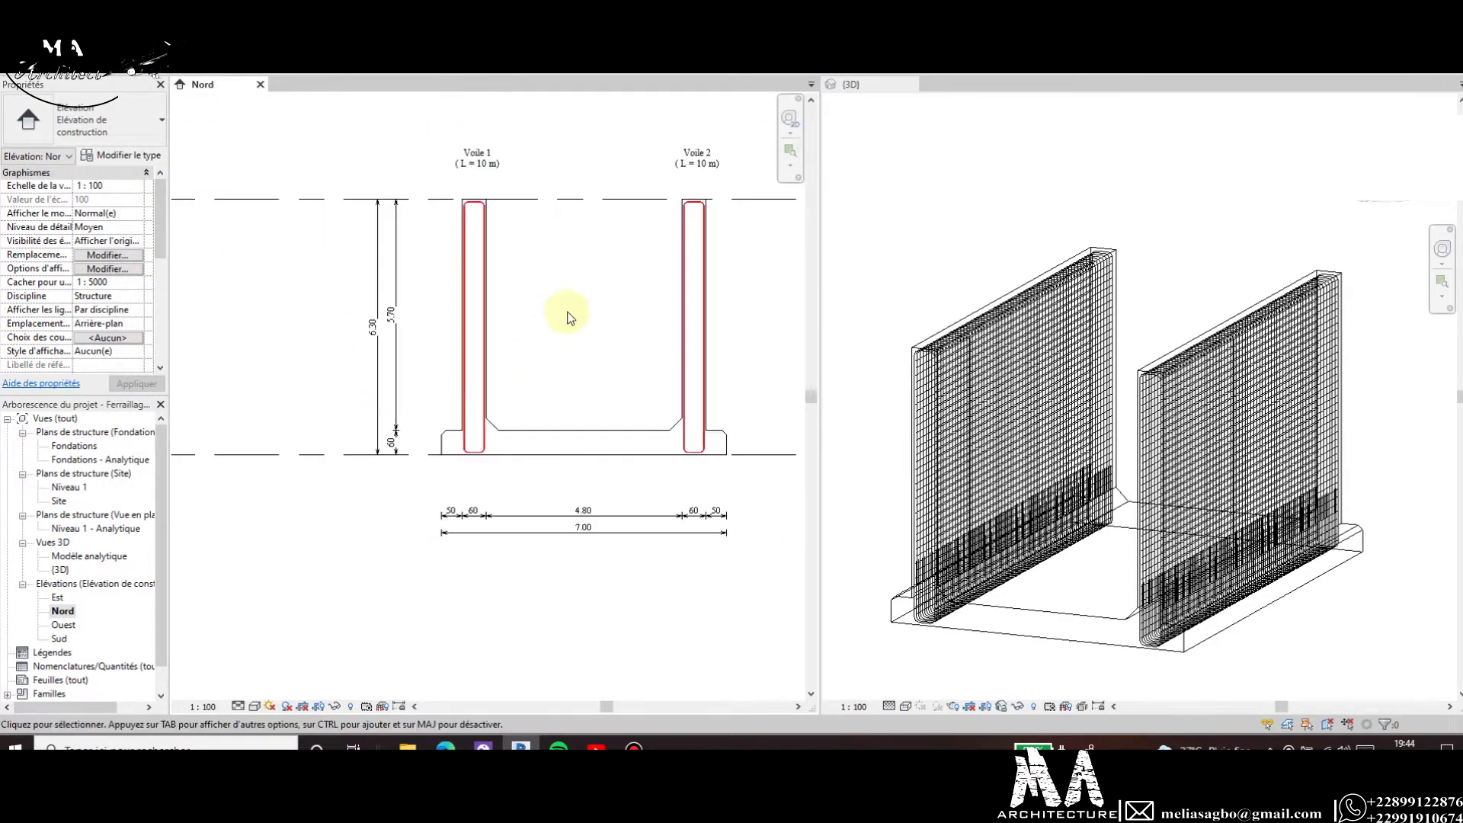
scroll(687, 225, down, 1)
scroll(687, 226, up, 2)
scroll(712, 137, up, 2)
scroll(608, 176, up, 1)
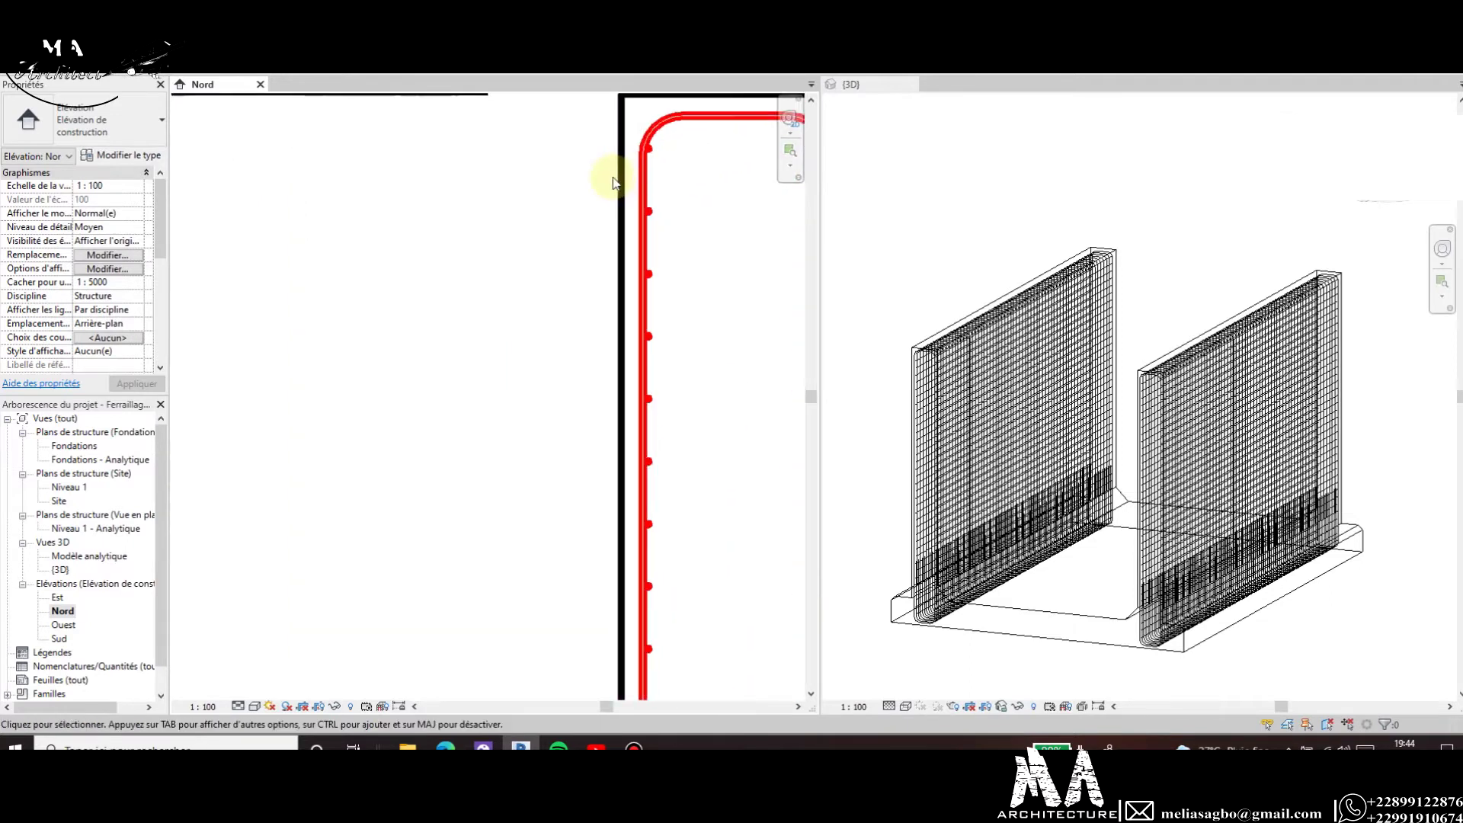
scroll(701, 145, down, 1)
scroll(663, 172, up, 2)
scroll(562, 228, down, 2)
scroll(581, 229, down, 3)
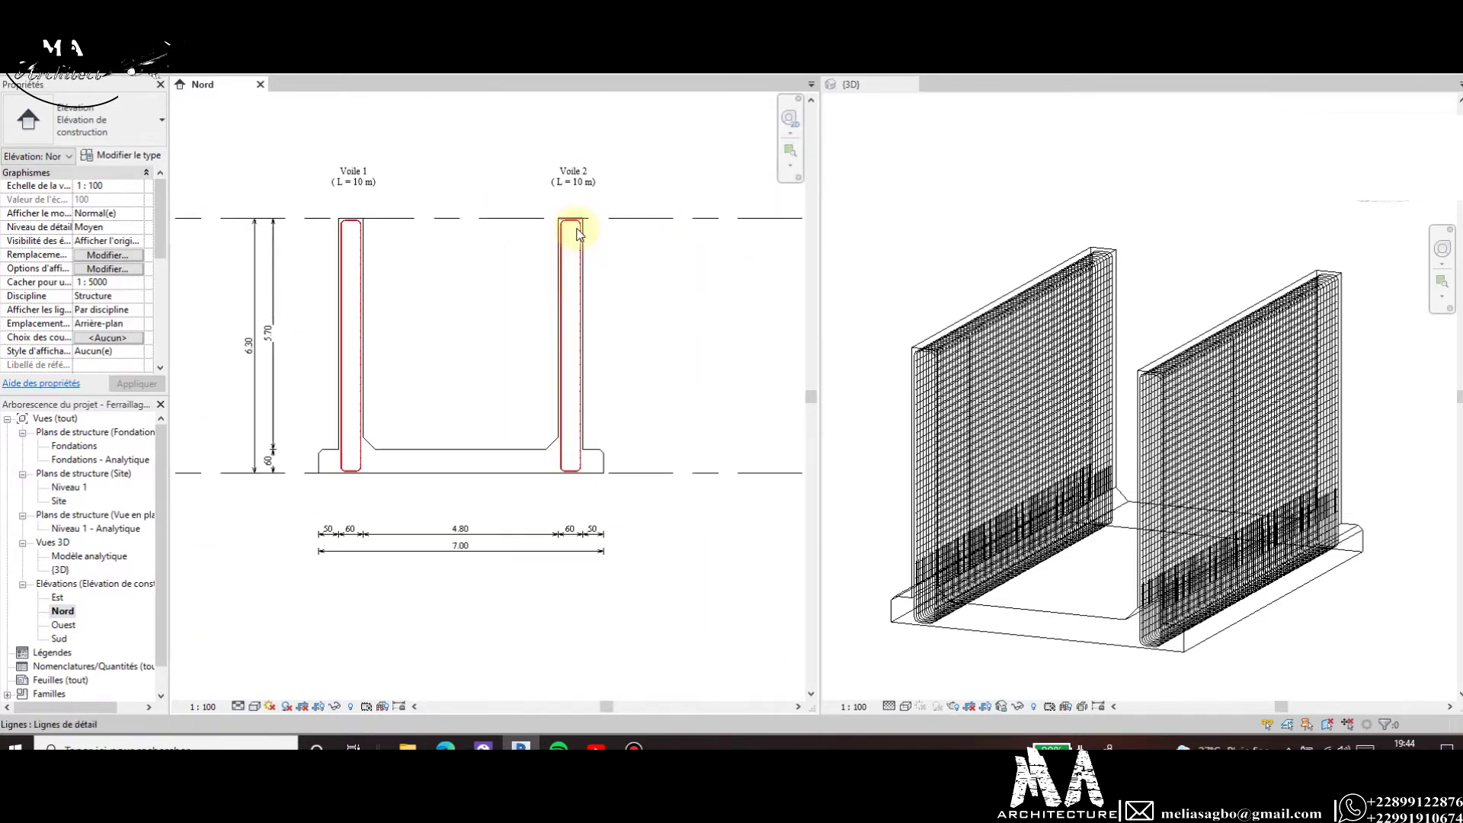
scroll(316, 466, up, 2)
scroll(353, 450, up, 2)
scroll(336, 477, up, 1)
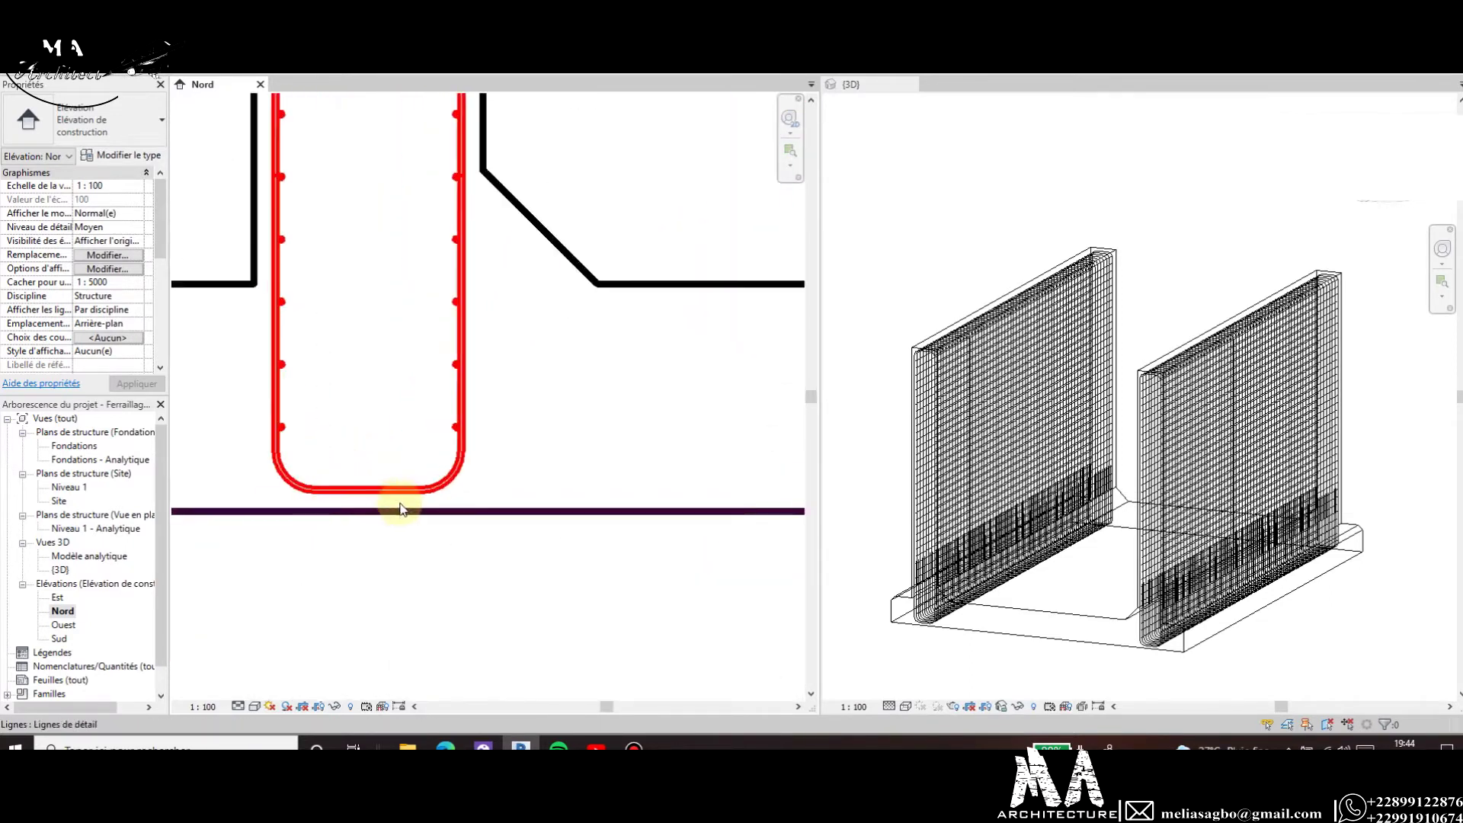
scroll(506, 490, down, 2)
scroll(499, 488, down, 2)
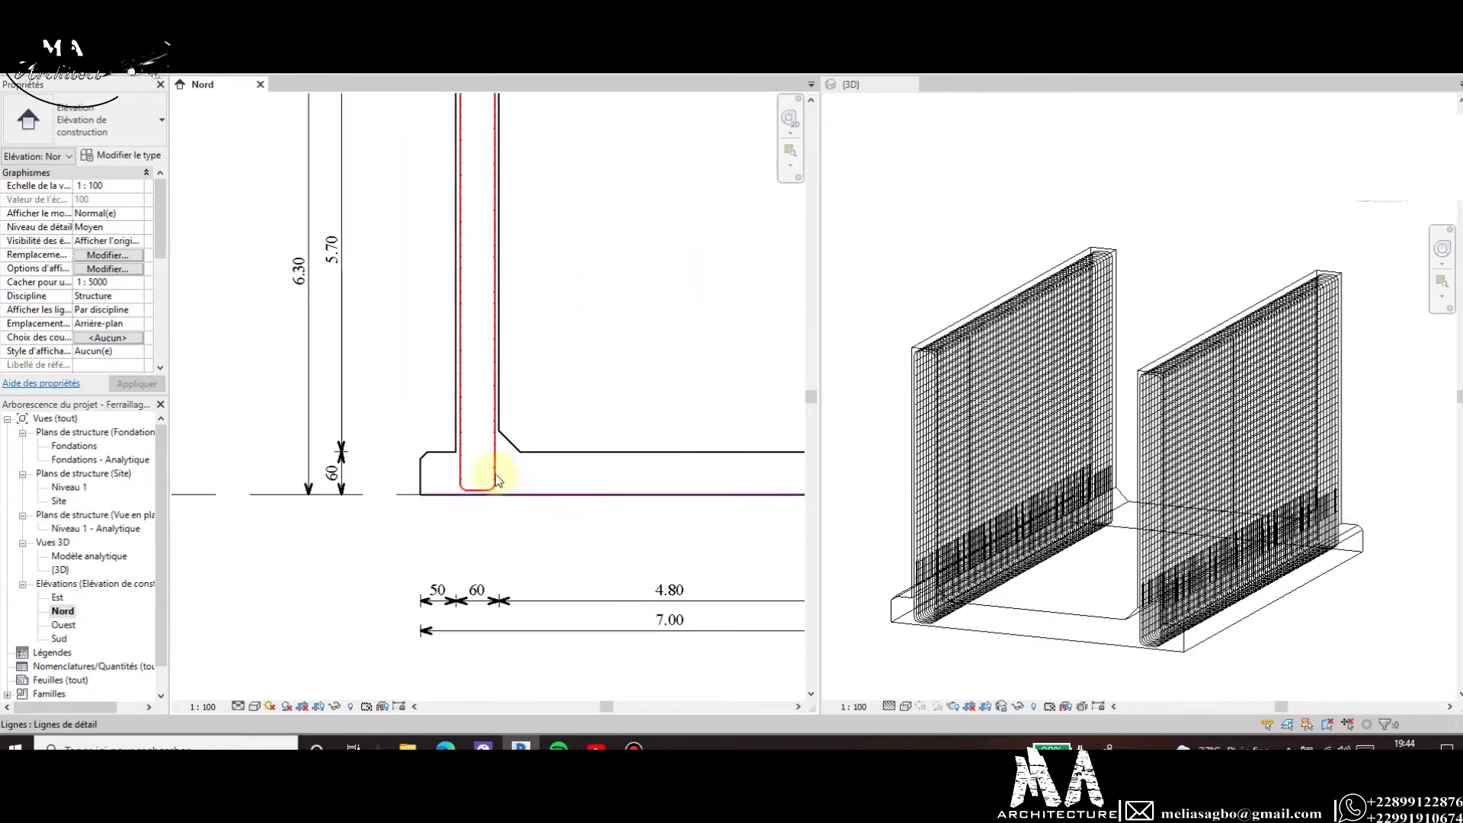
scroll(490, 483, down, 3)
scroll(484, 340, up, 2)
scroll(490, 245, up, 2)
scroll(490, 245, up, 2)
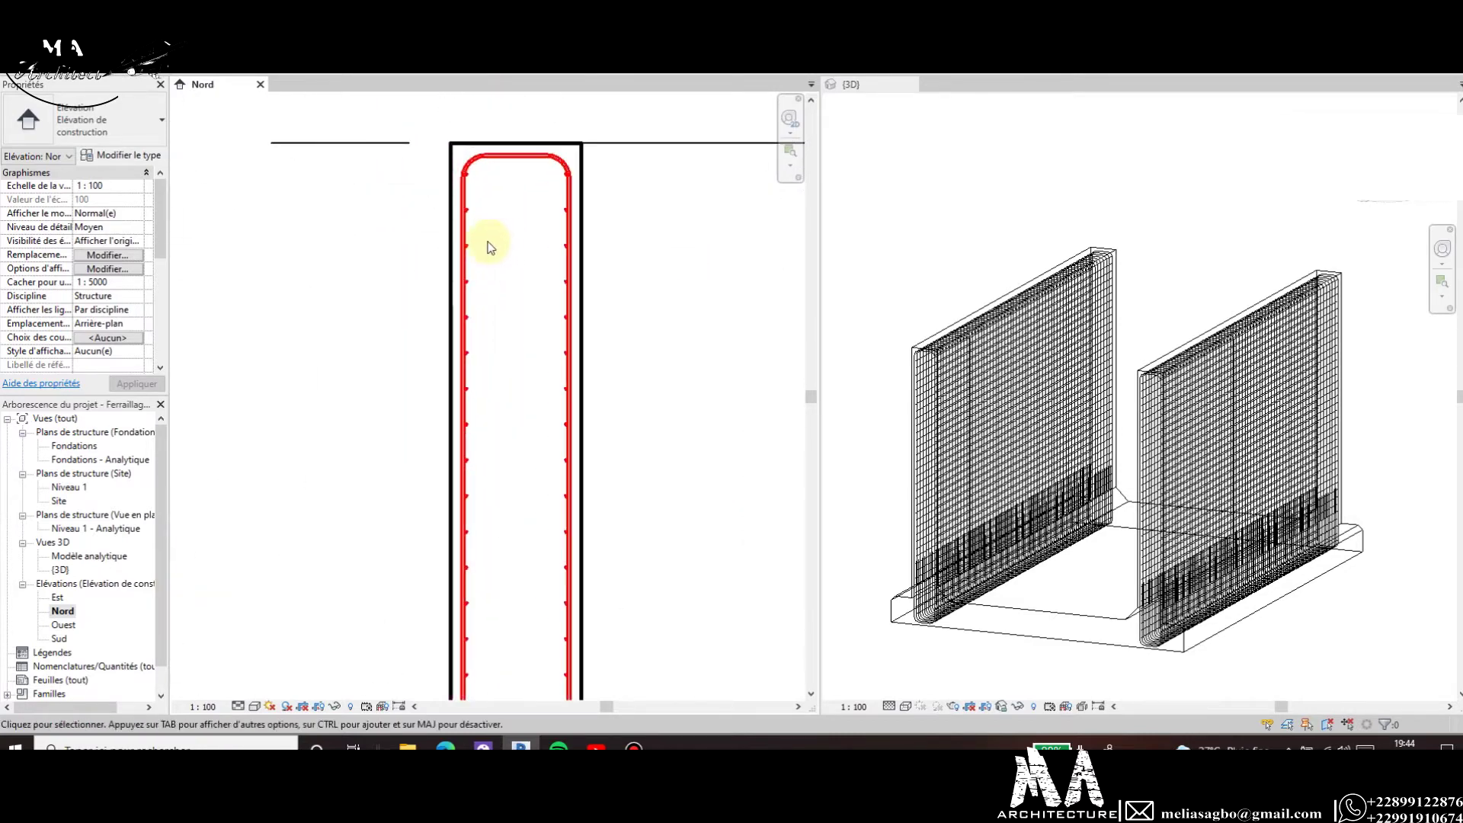
scroll(502, 263, up, 2)
scroll(497, 278, up, 1)
scroll(491, 294, down, 3)
scroll(467, 328, up, 4)
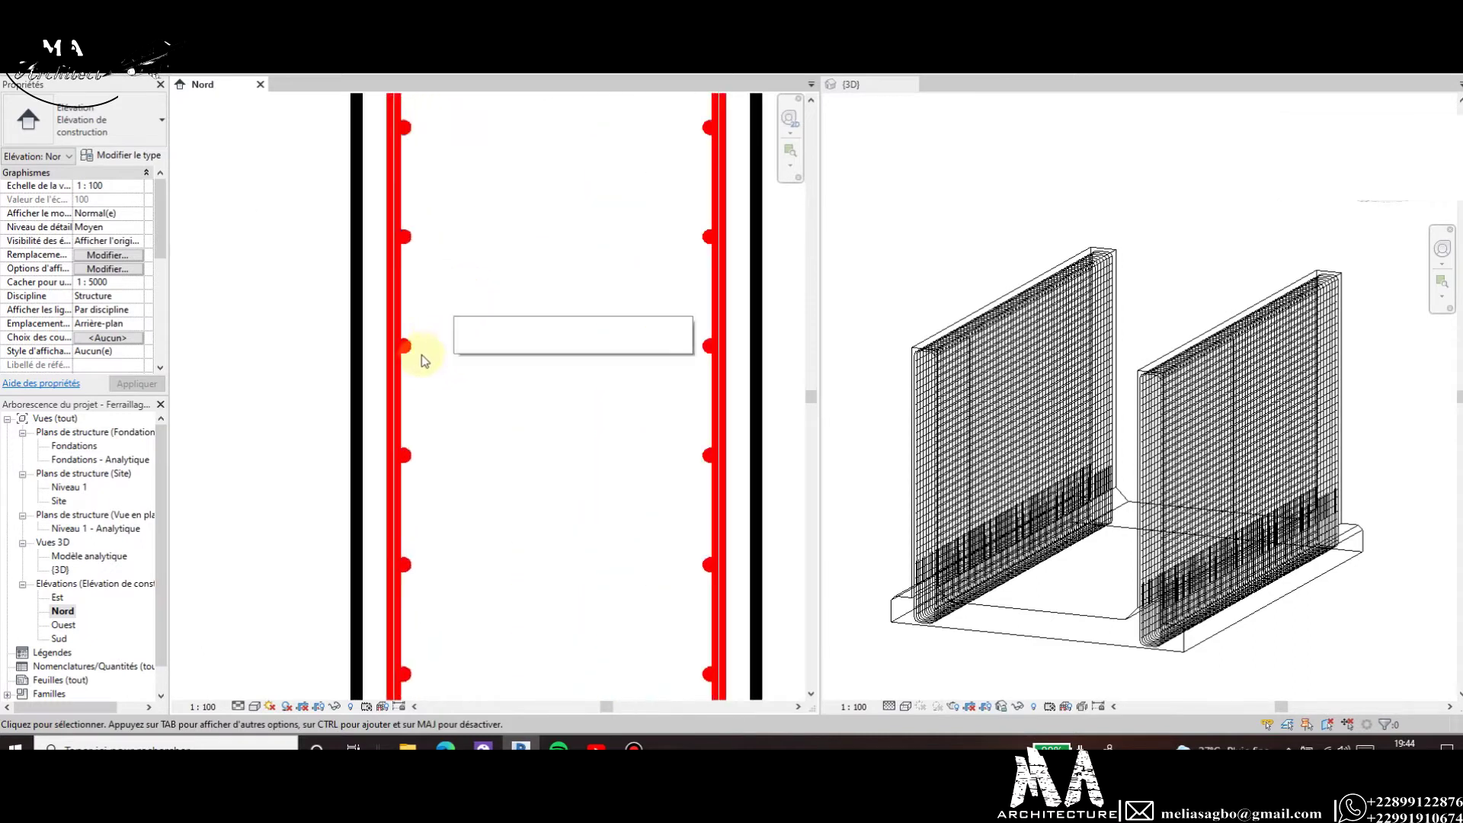
scroll(424, 347, down, 2)
scroll(424, 301, down, 2)
scroll(545, 532, down, 2)
scroll(640, 496, up, 1)
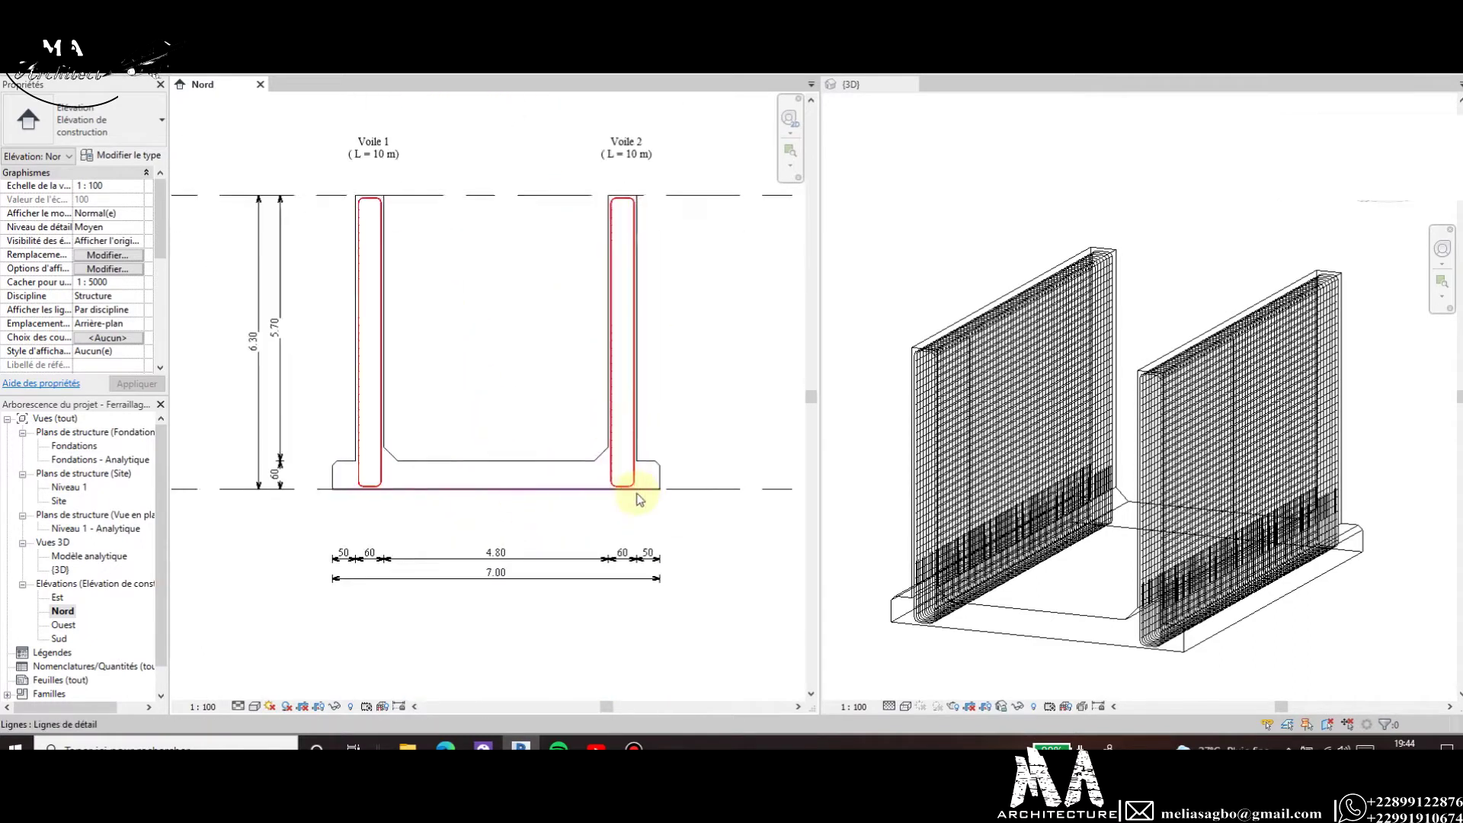
scroll(623, 492, up, 1)
scroll(359, 500, up, 1)
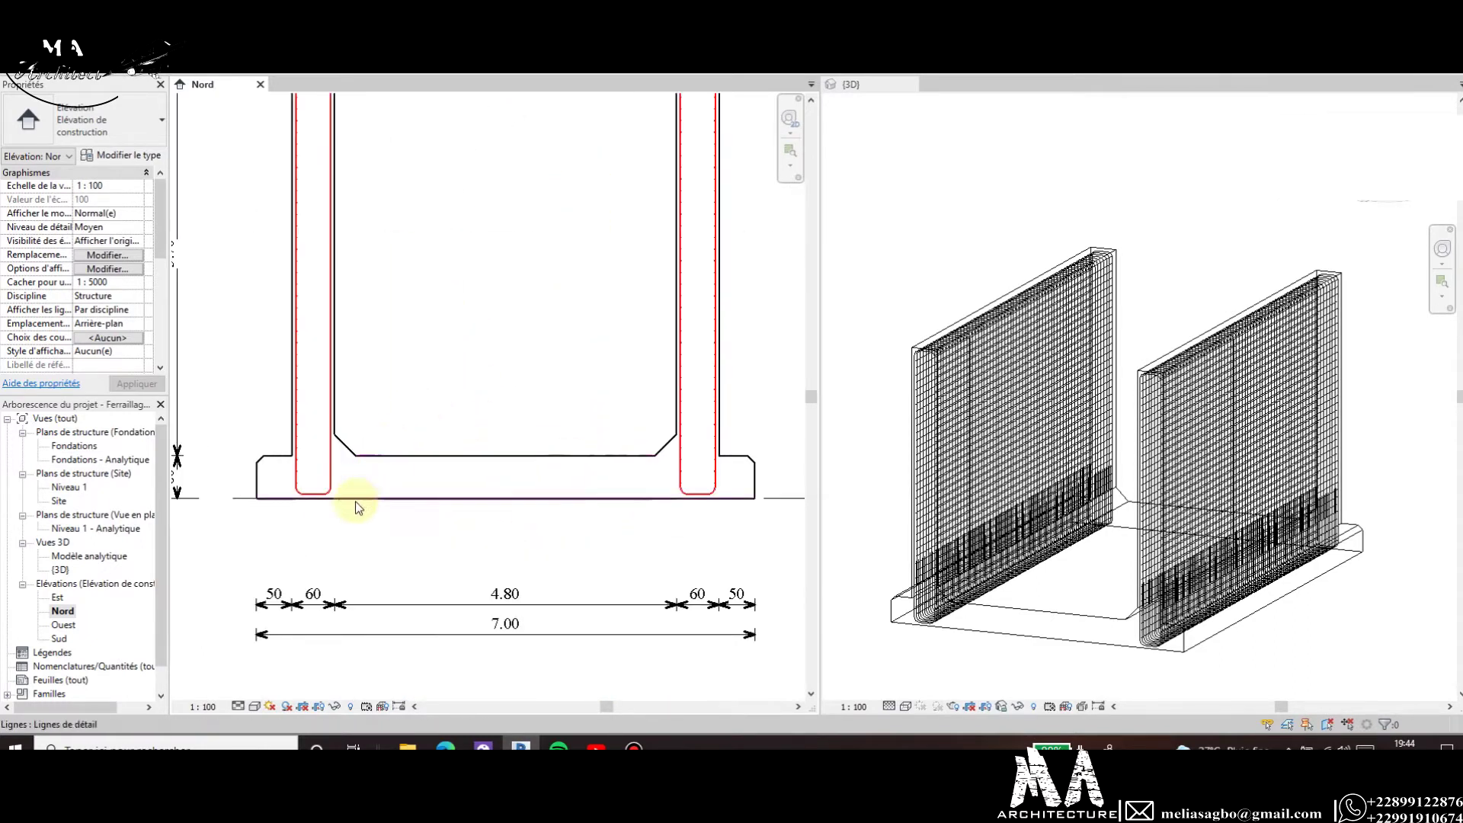
scroll(308, 492, up, 1)
scroll(312, 491, down, 2)
scroll(411, 488, down, 1)
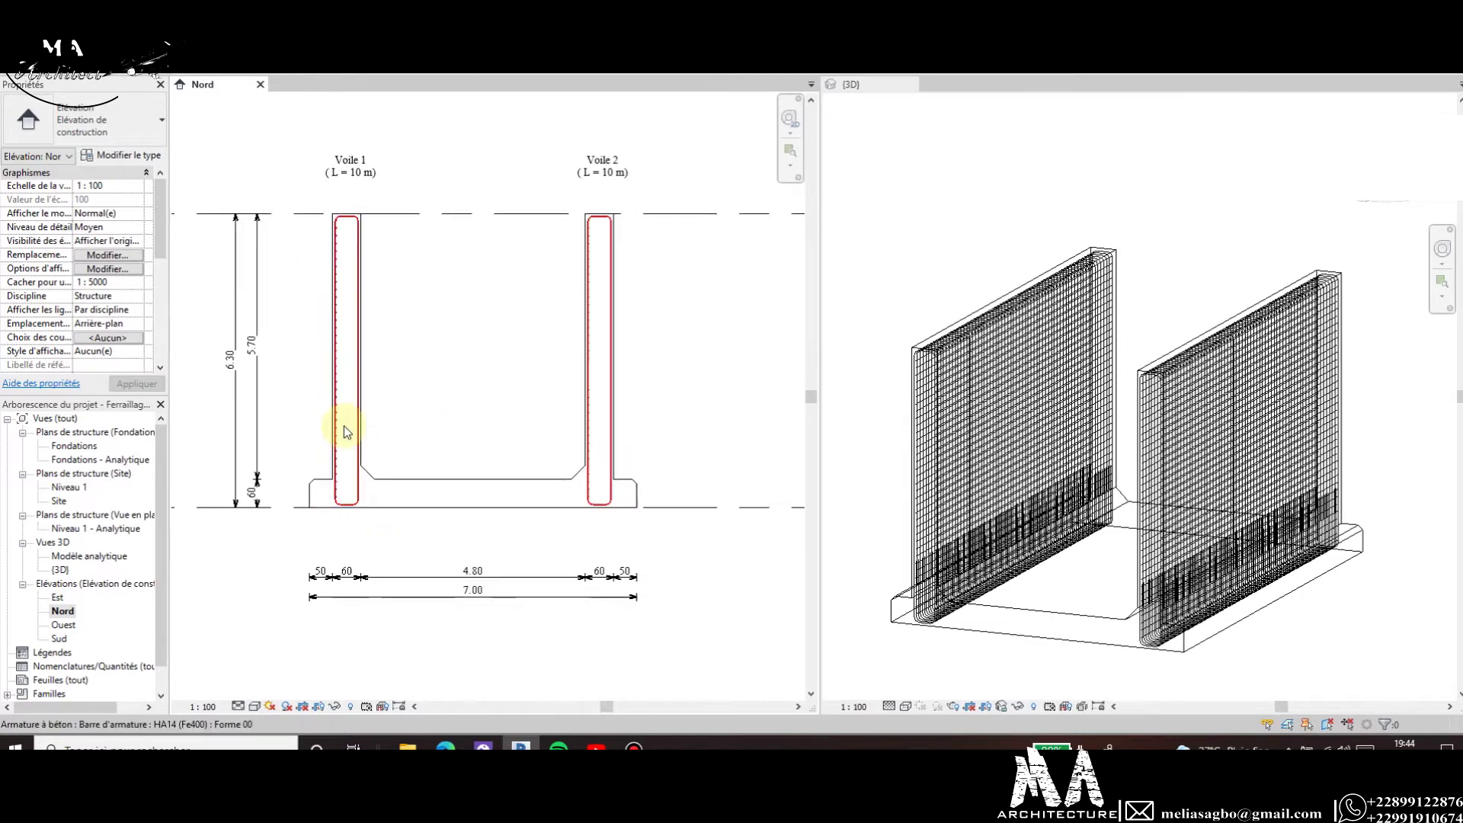
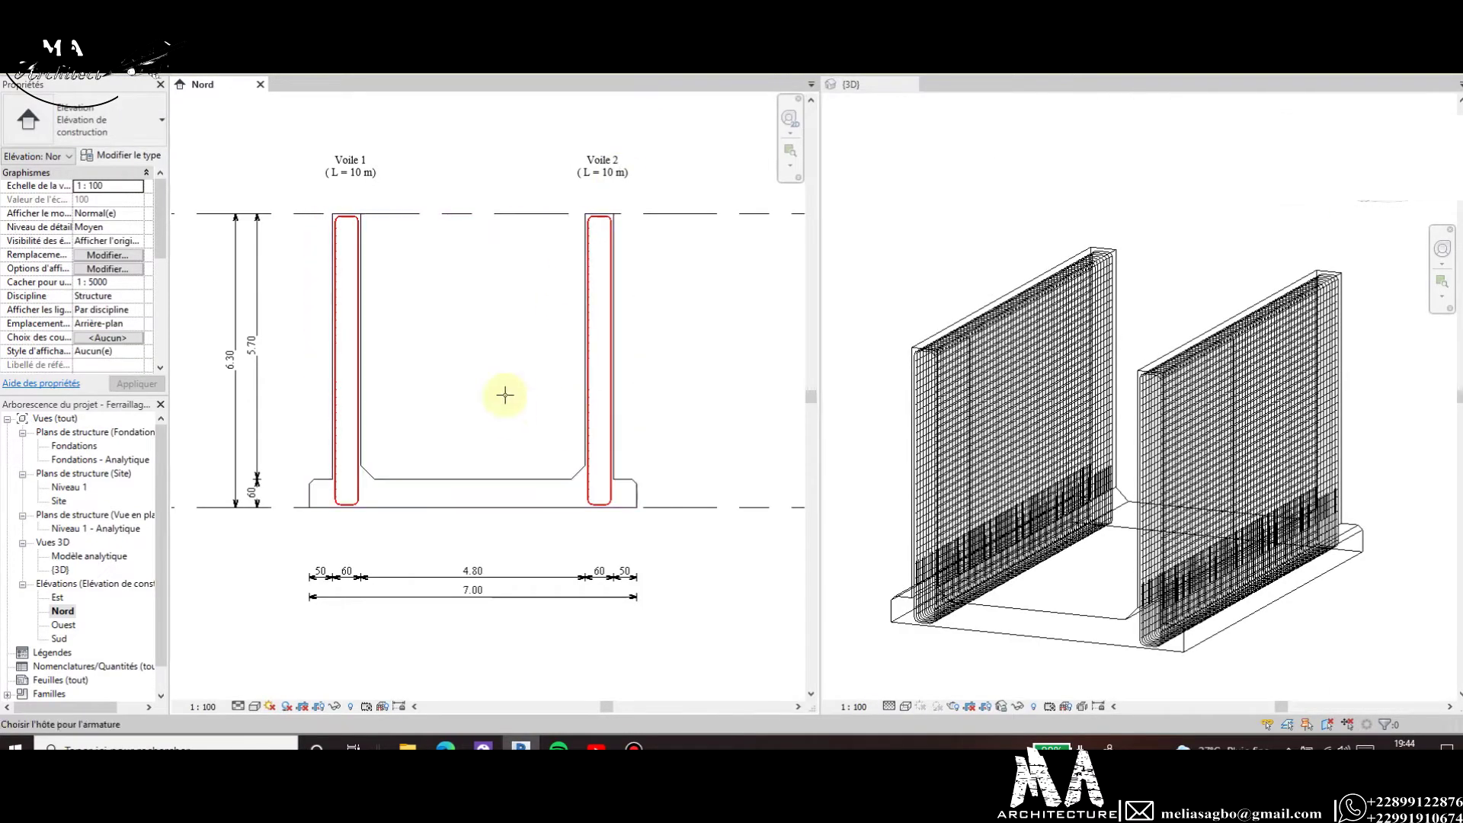
Sketch a bar along the footing slab bottom with upturned legs at both corners.
click(314, 506)
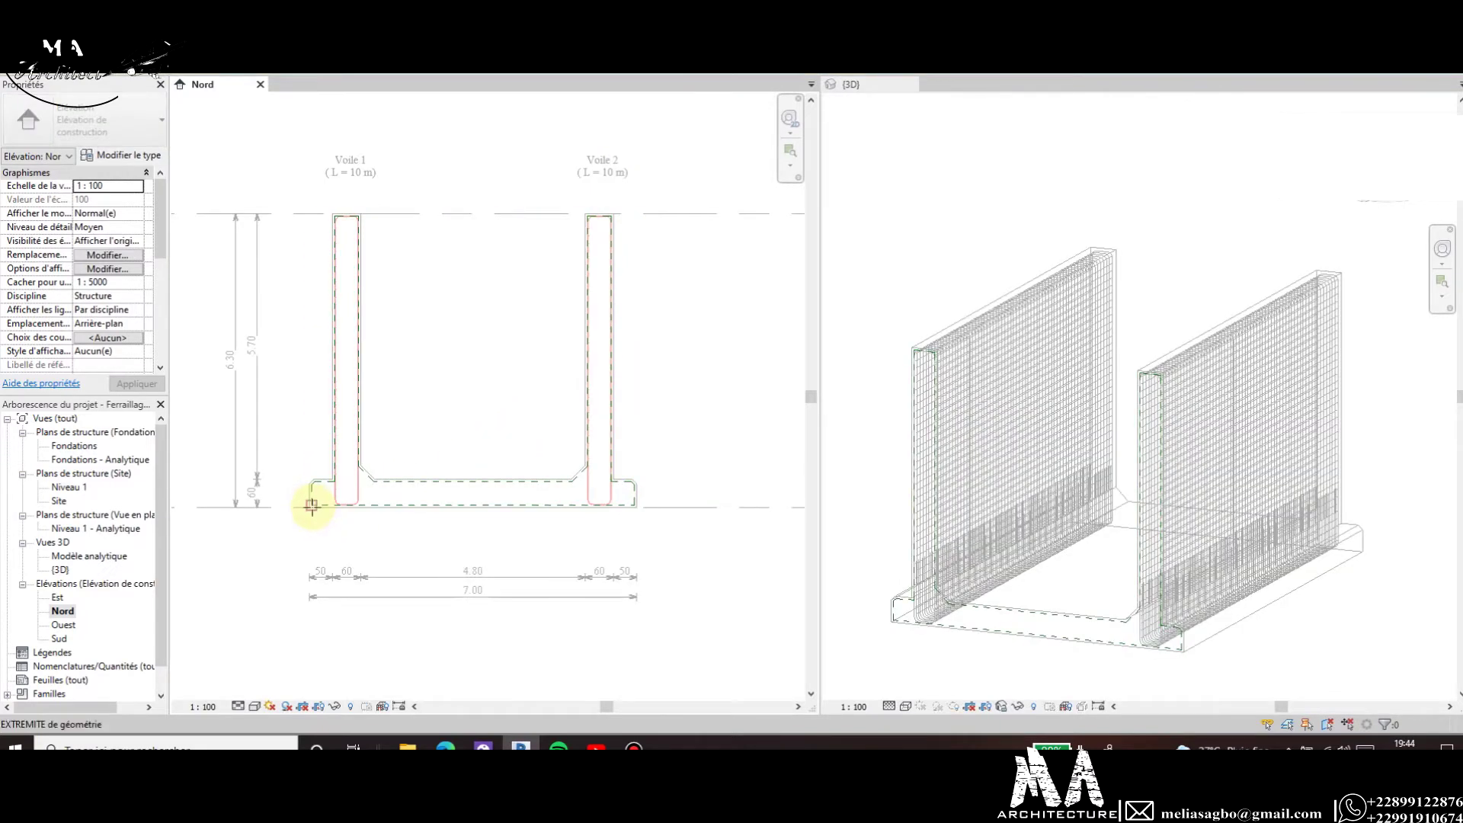
scroll(308, 488, up, 3)
scroll(326, 464, up, 3)
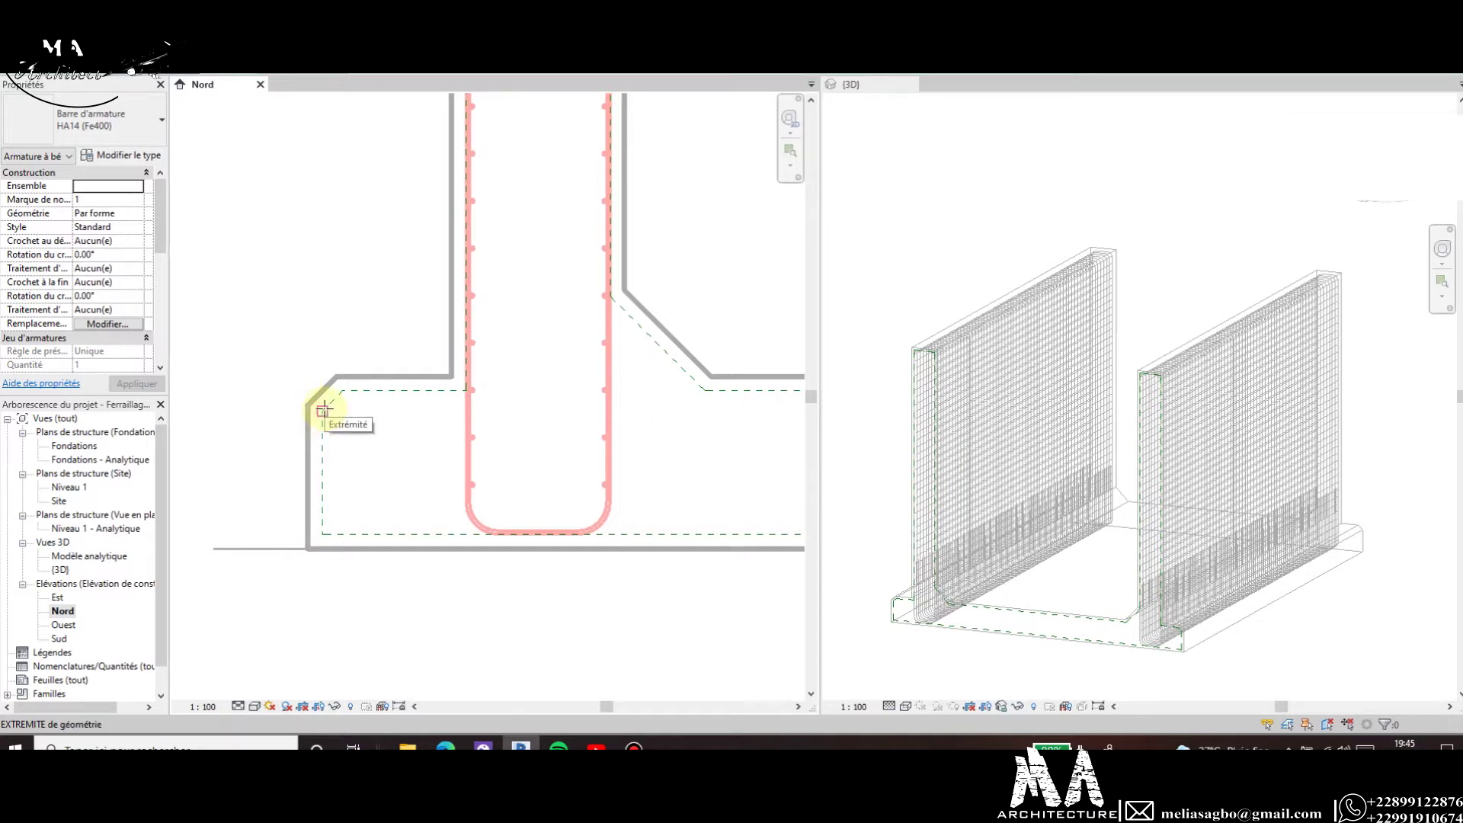
click(324, 409)
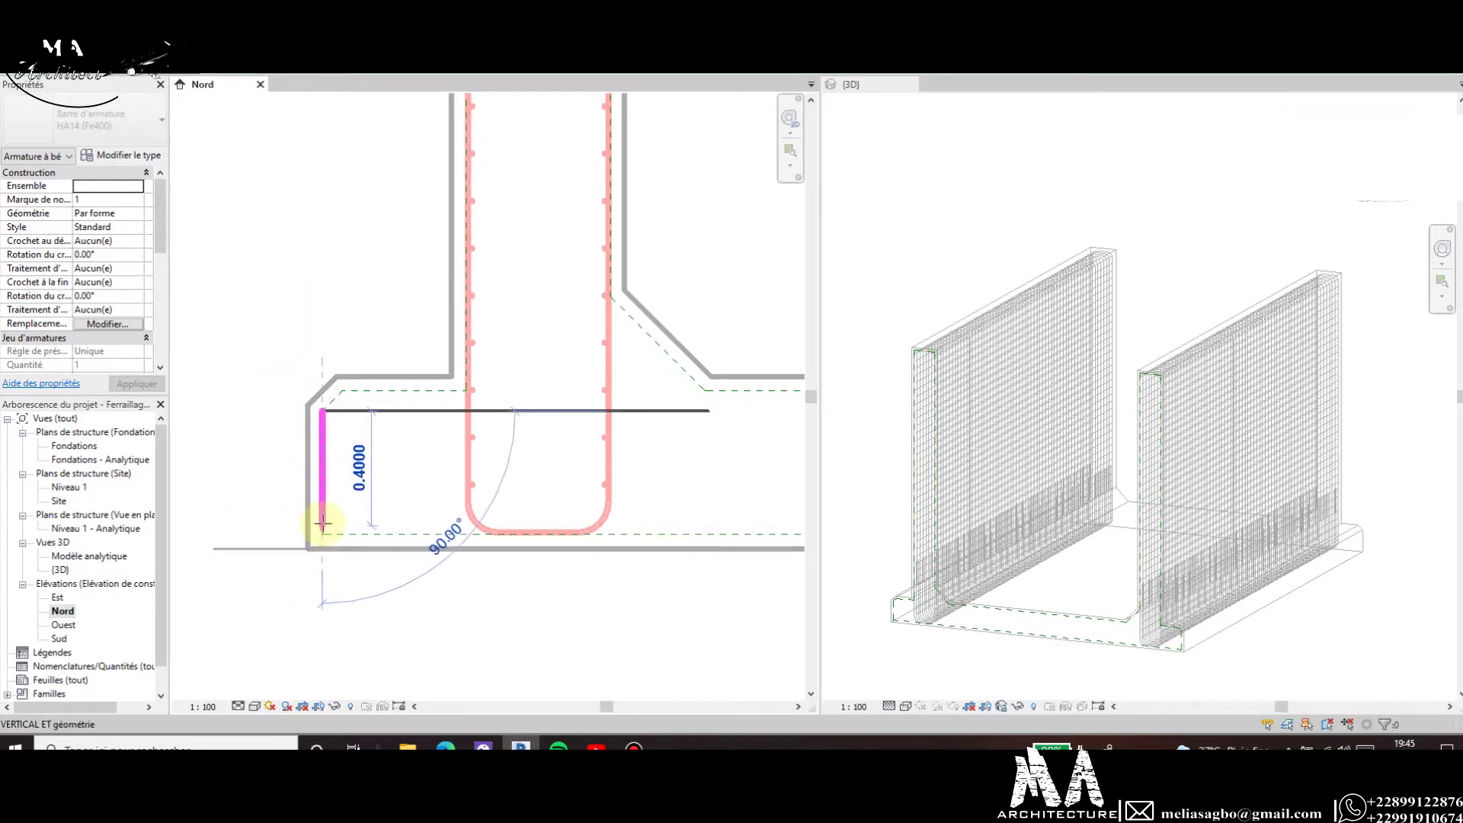
click(322, 534)
scroll(308, 516, down, 3)
scroll(304, 497, down, 3)
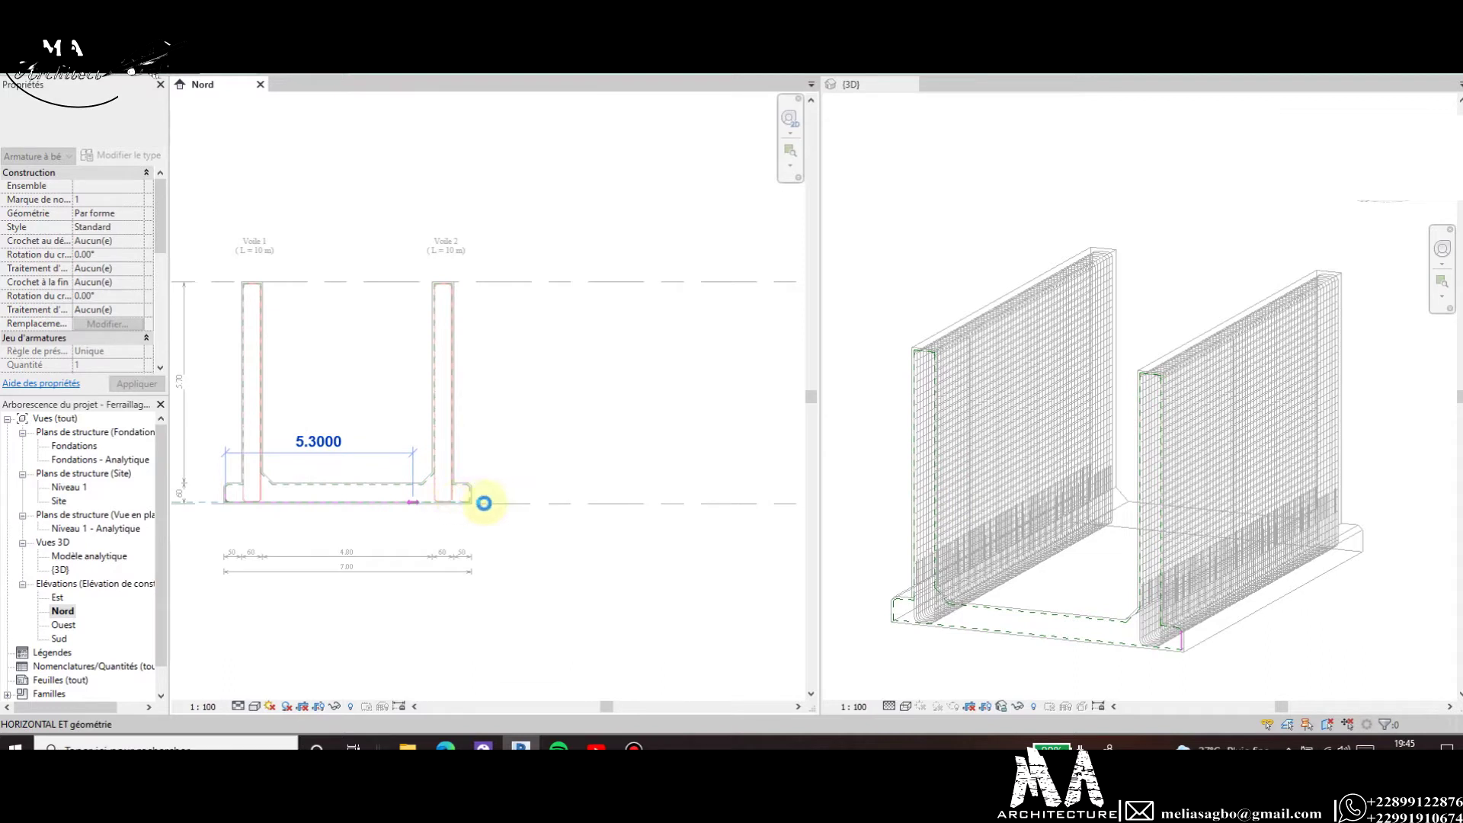
scroll(482, 501, up, 3)
scroll(533, 500, up, 2)
scroll(552, 503, up, 1)
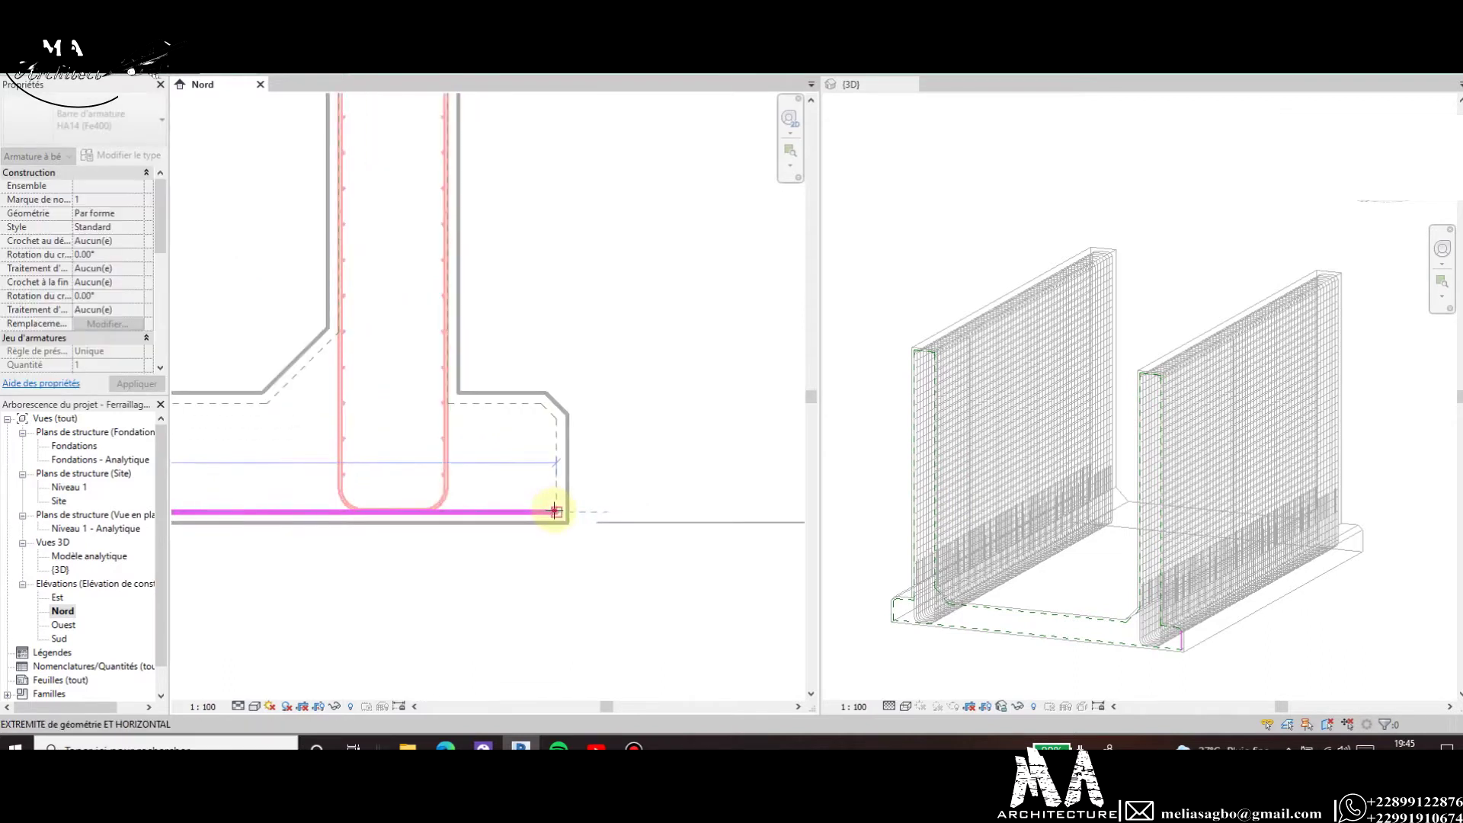
click(556, 418)
scroll(615, 485, down, 5)
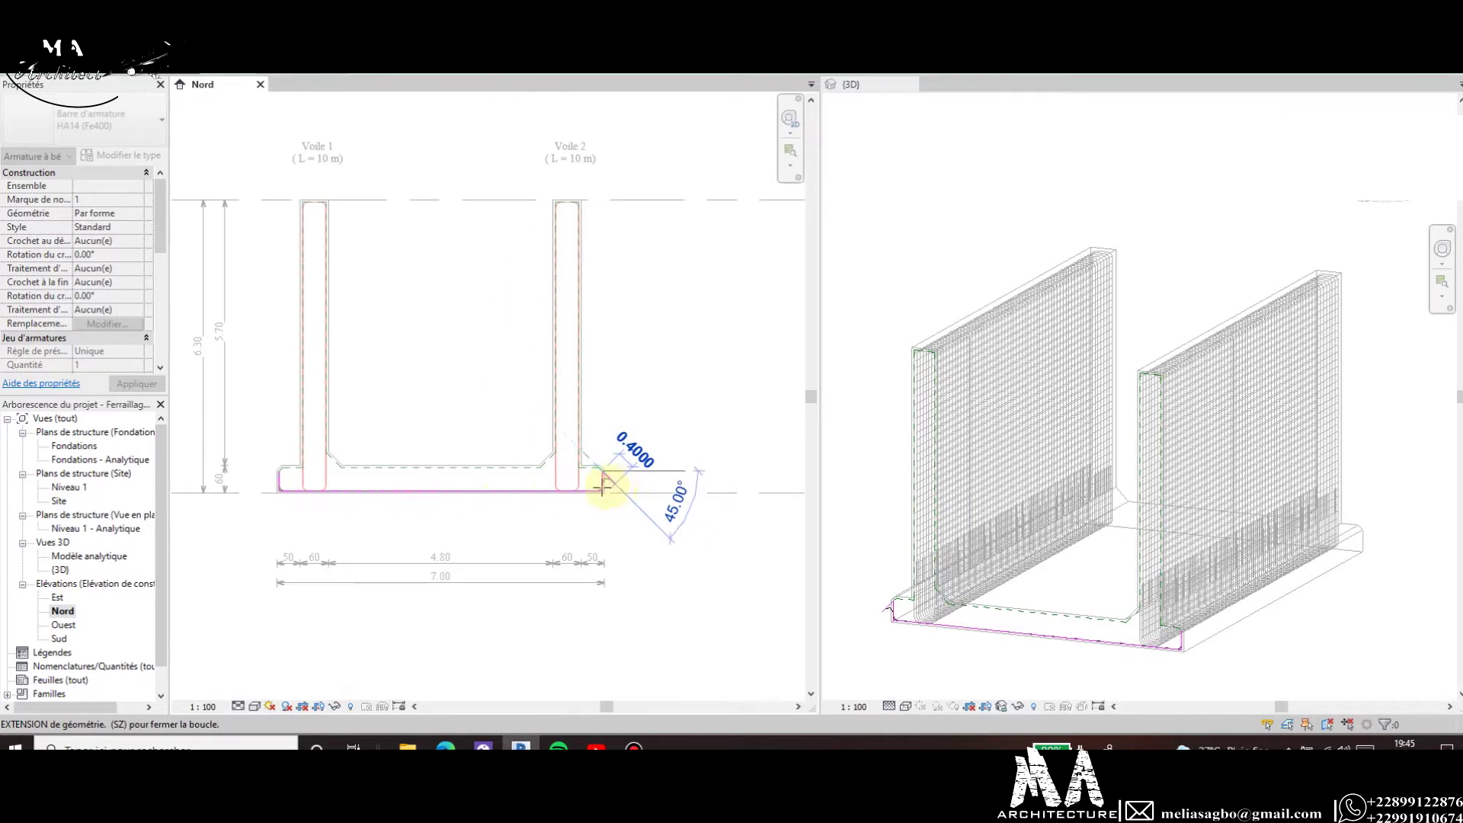
click(455, 494)
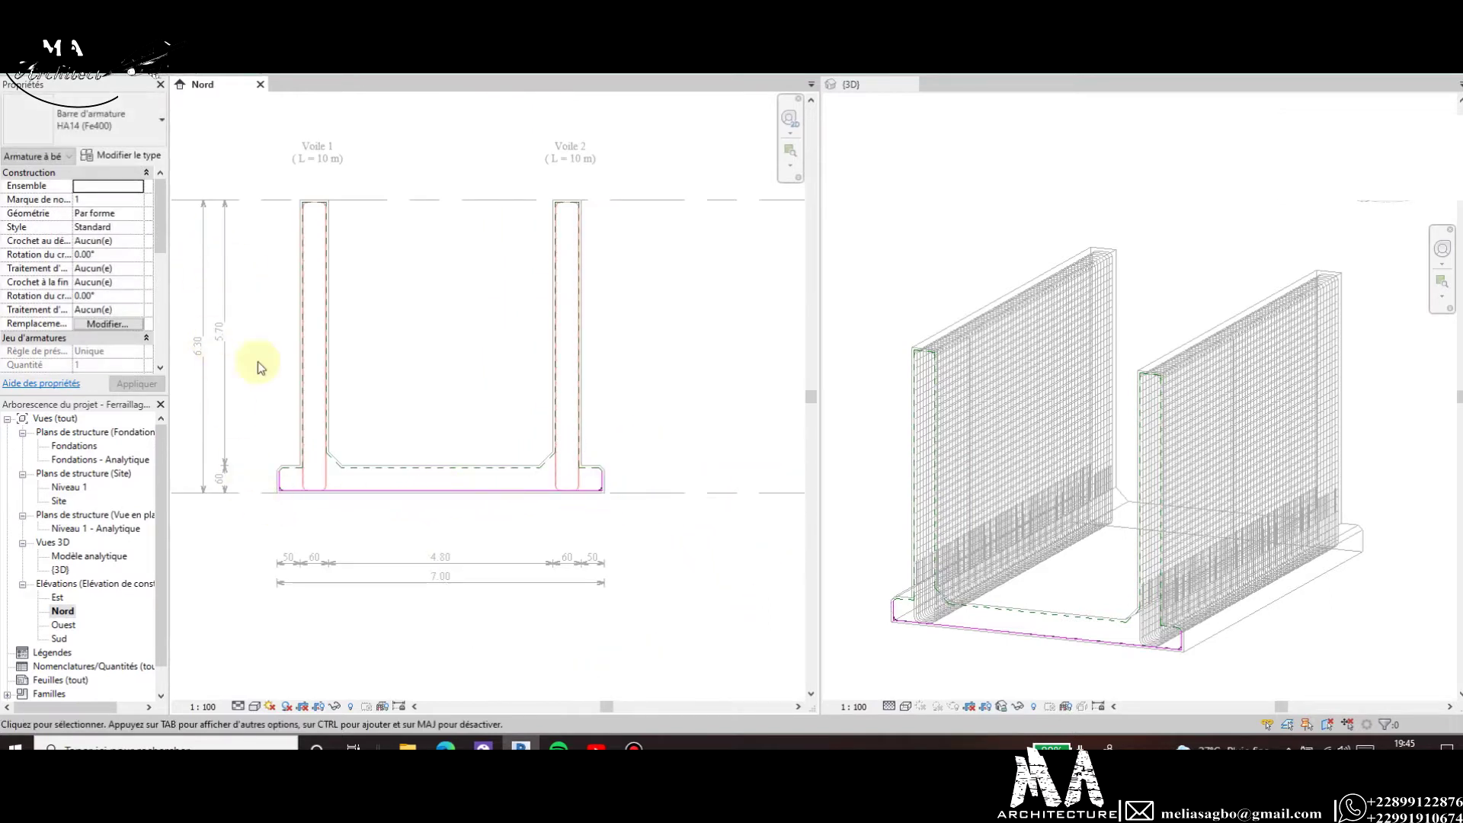
Set the new slab bar's type to HA12 (Fe400).
click(91, 118)
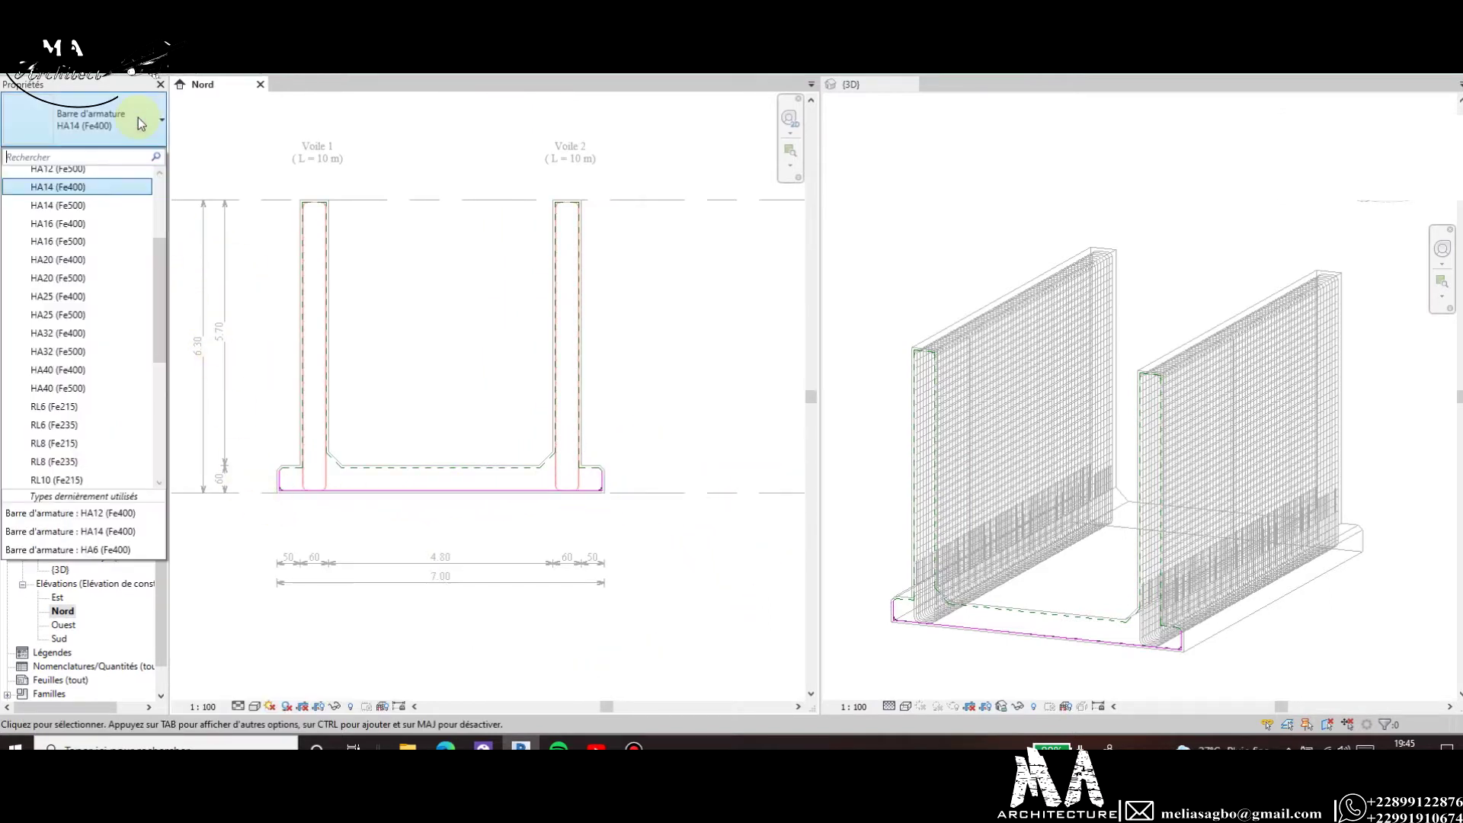
scroll(88, 225, up, 2)
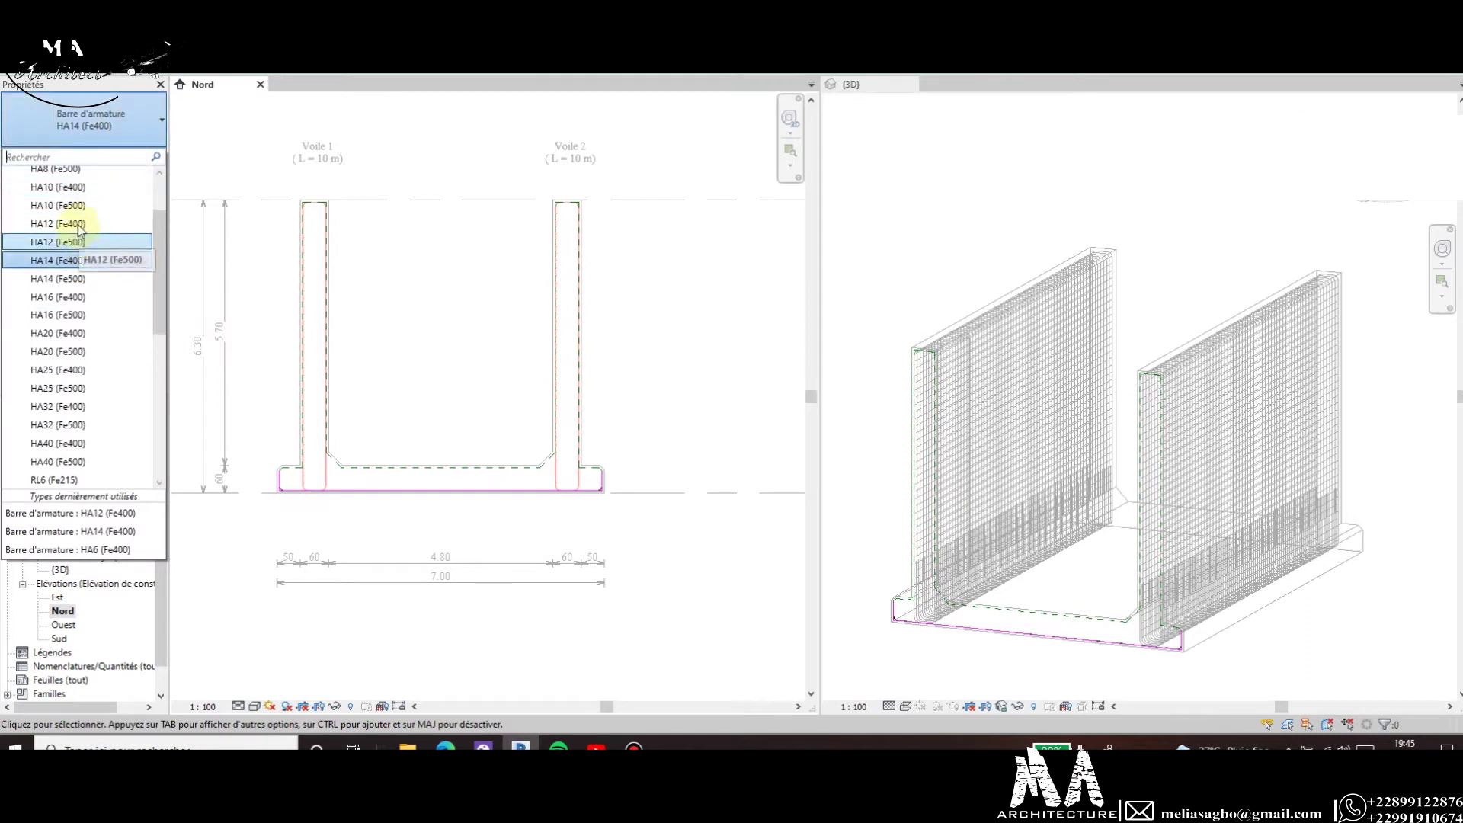
click(78, 225)
scroll(320, 468, up, 3)
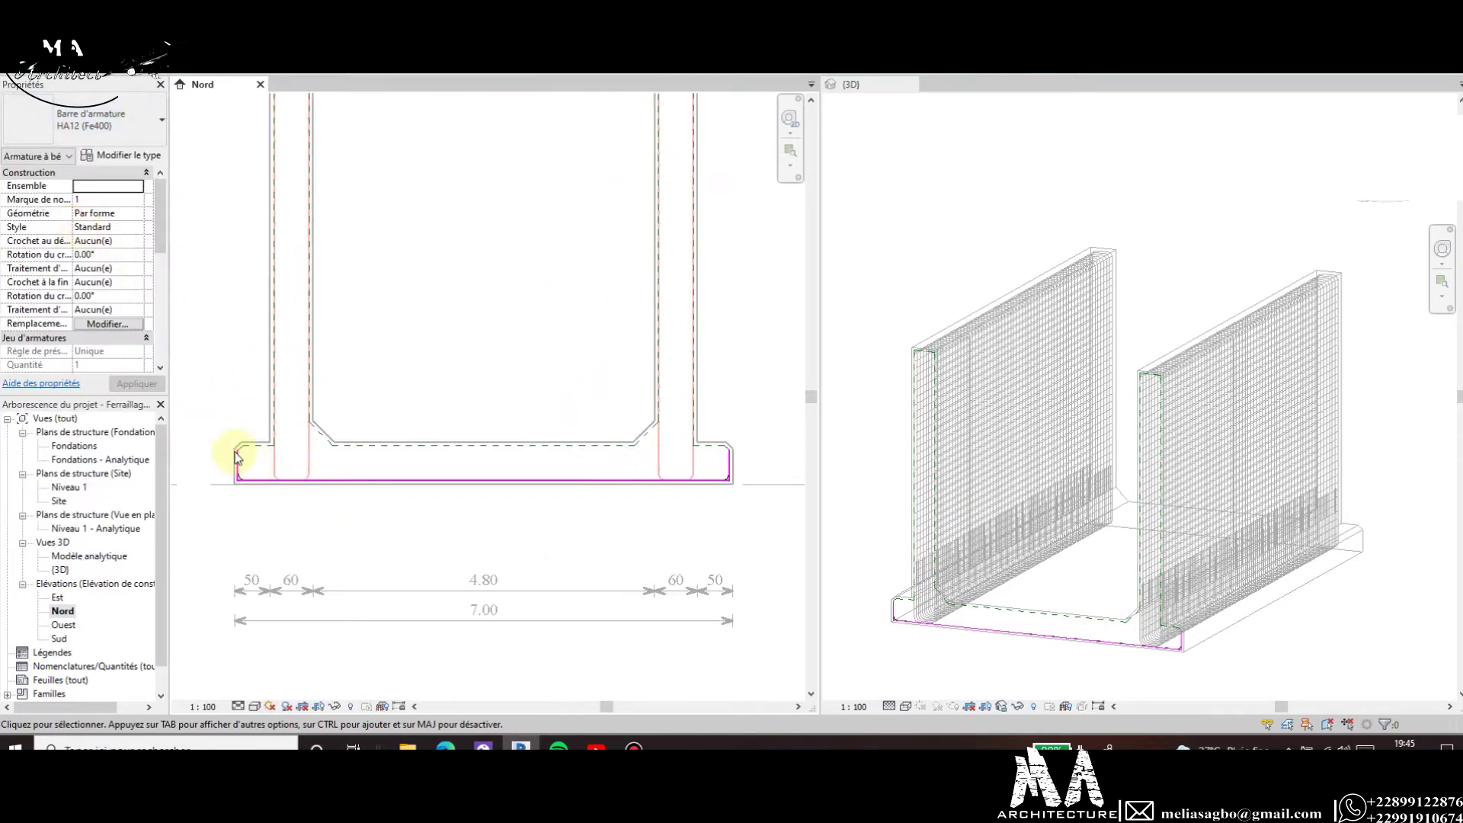
scroll(243, 499, up, 3)
scroll(243, 499, down, 2)
scroll(304, 491, down, 2)
scroll(350, 492, down, 1)
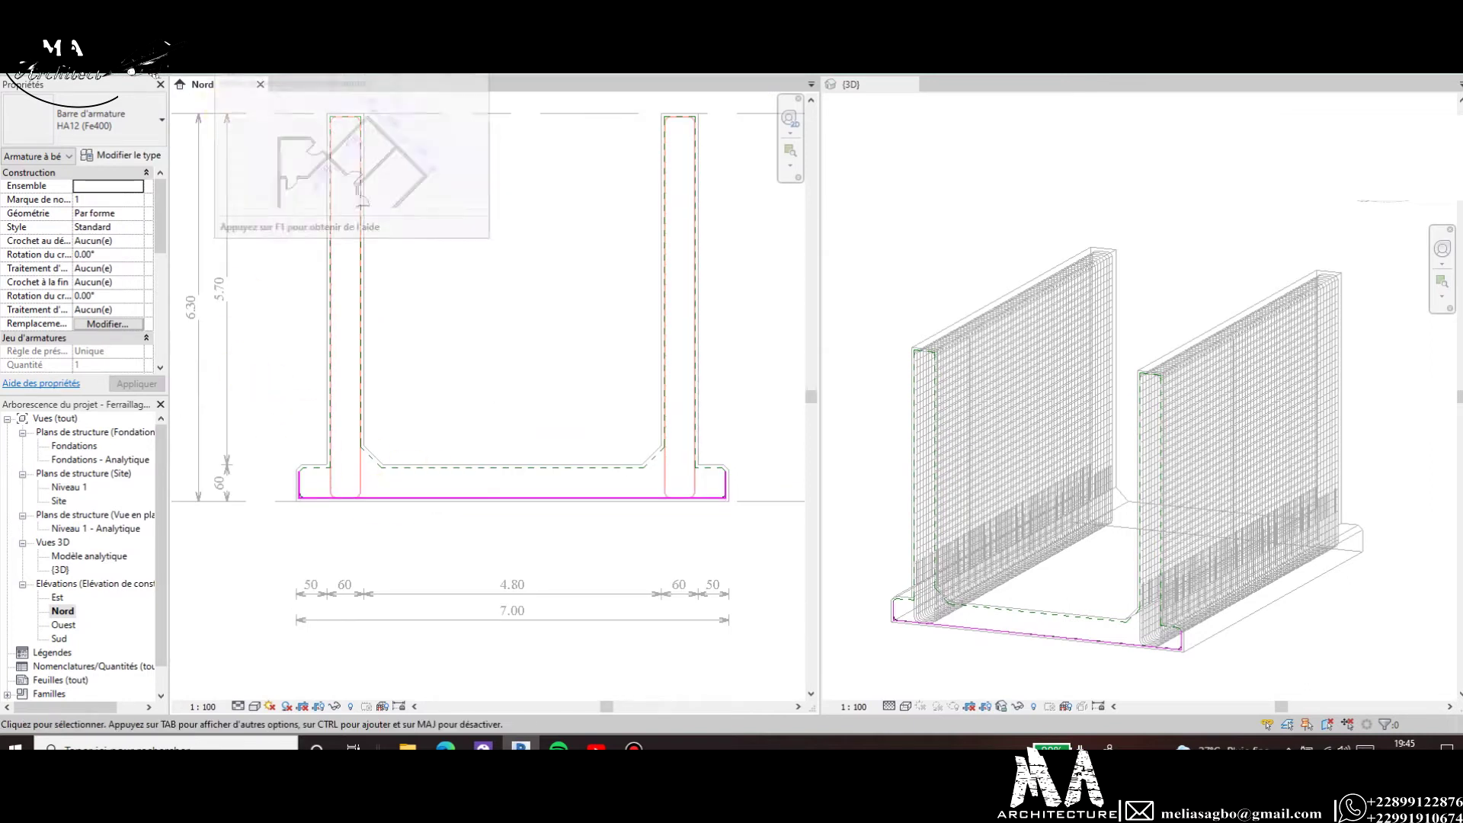
Start an aligned dimension with the DI alias.
key(d)
key(i)
scroll(293, 479, up, 3)
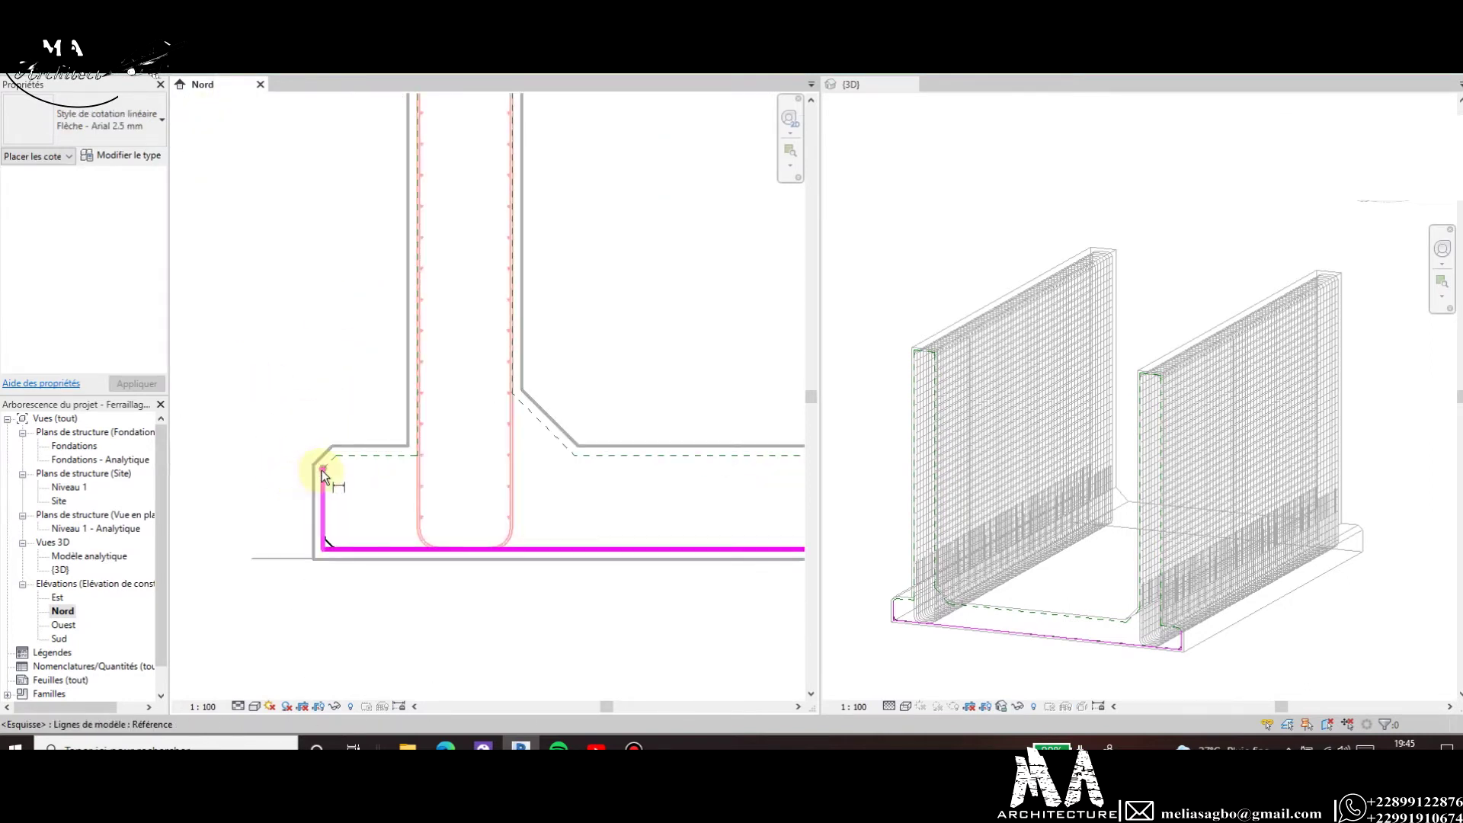
click(322, 470)
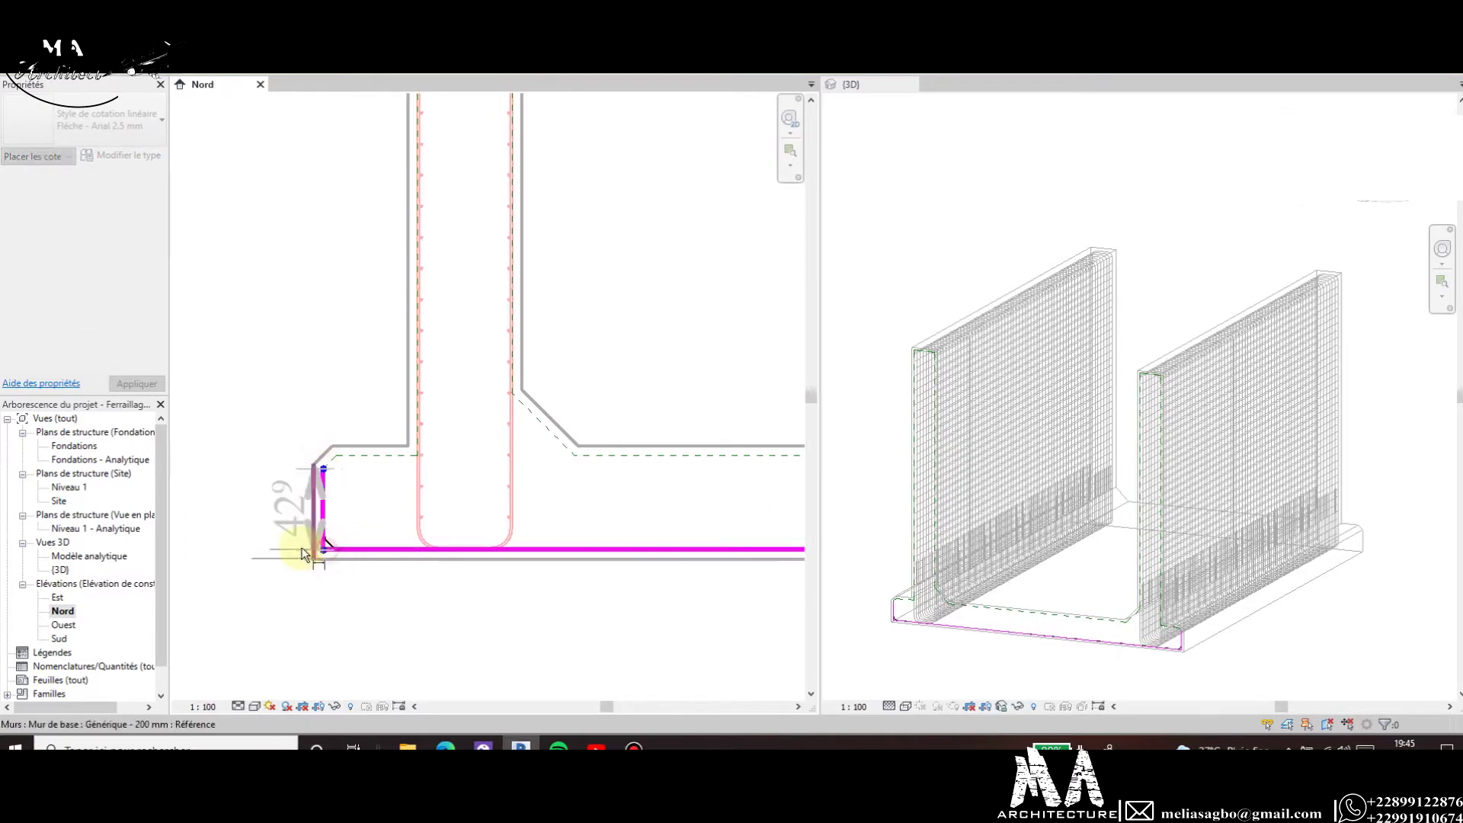
click(305, 550)
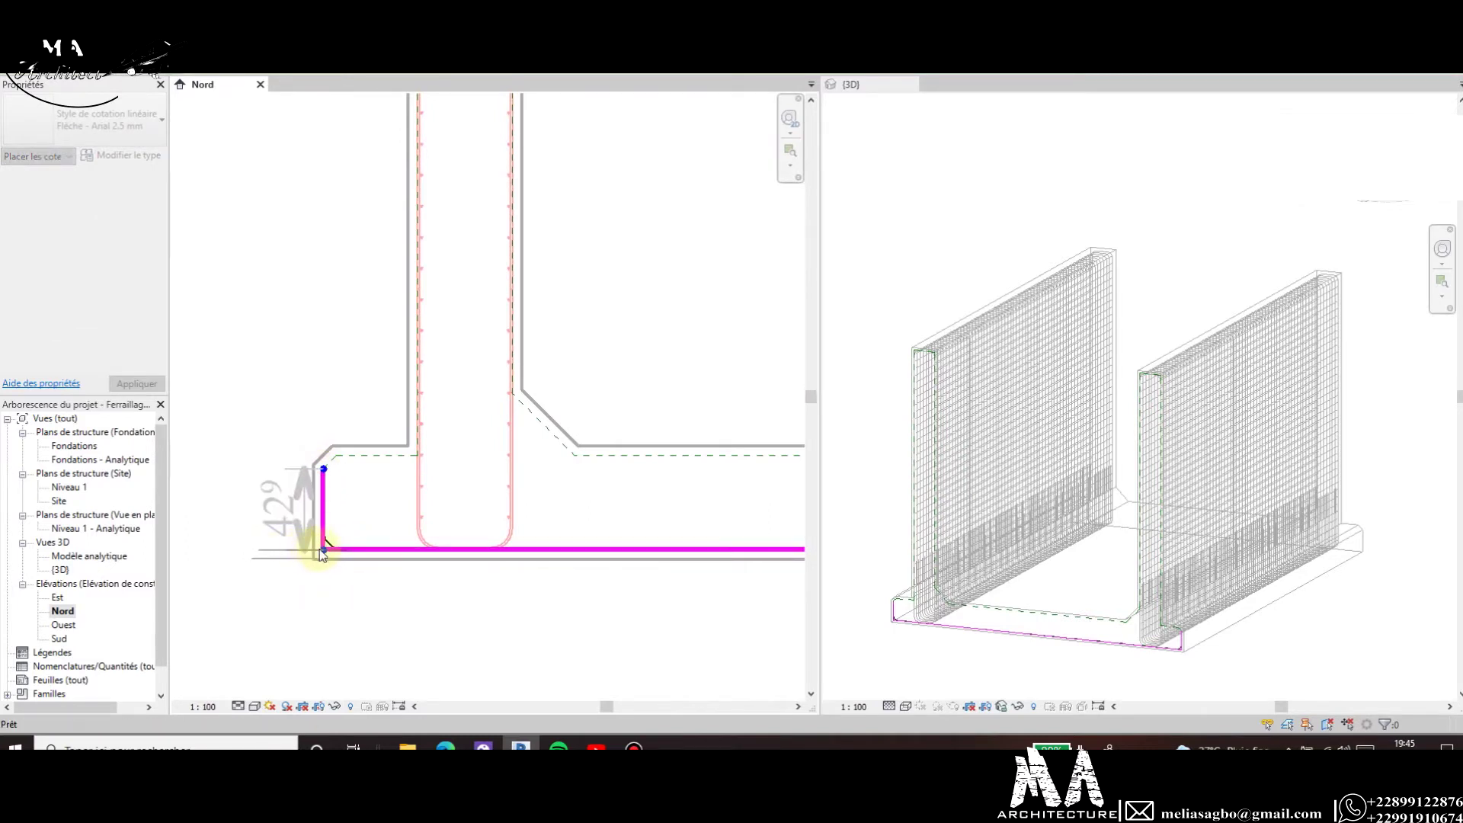
key(Escape)
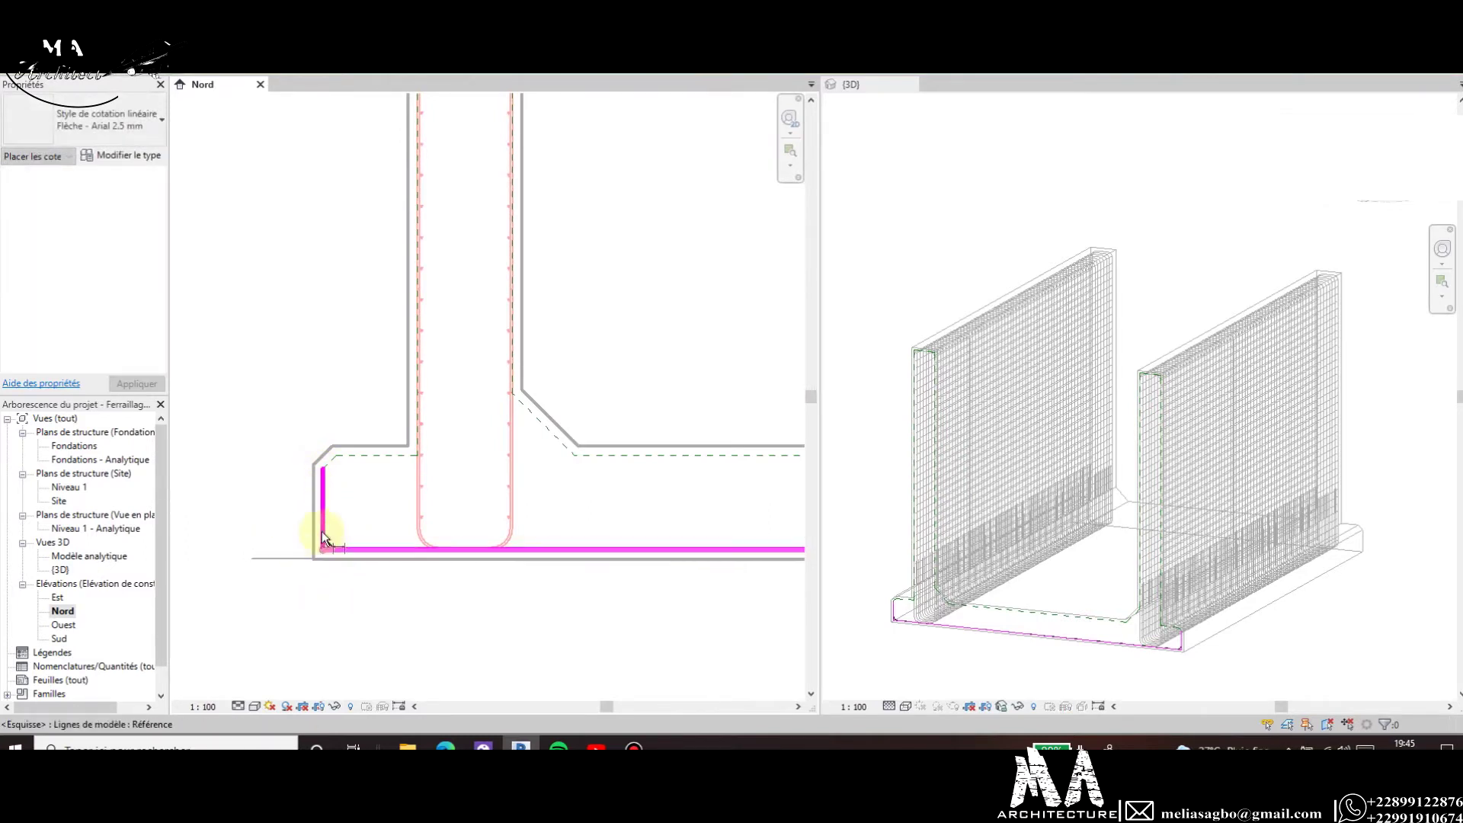
click(322, 534)
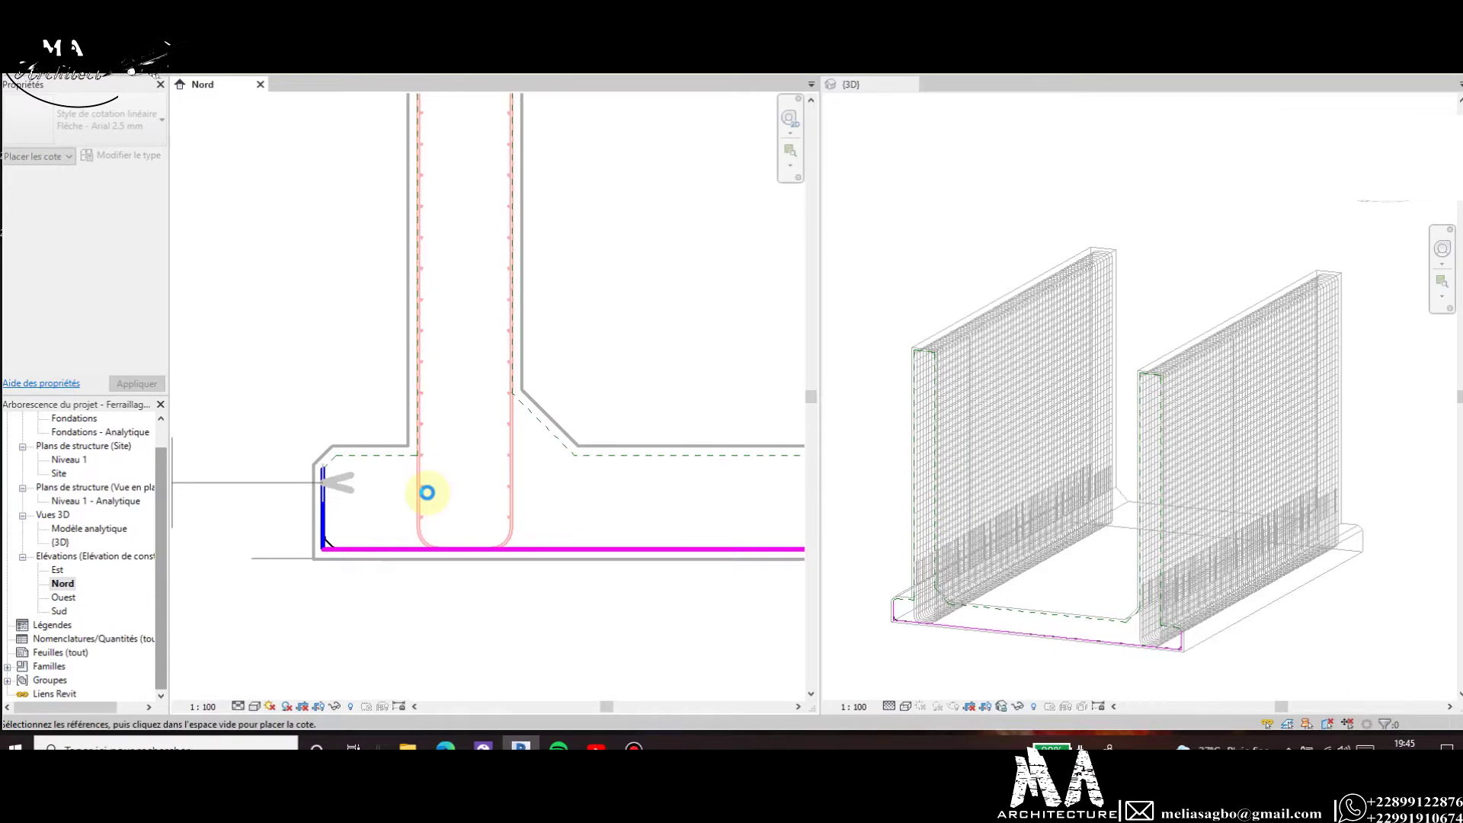
scroll(427, 492, down, 2)
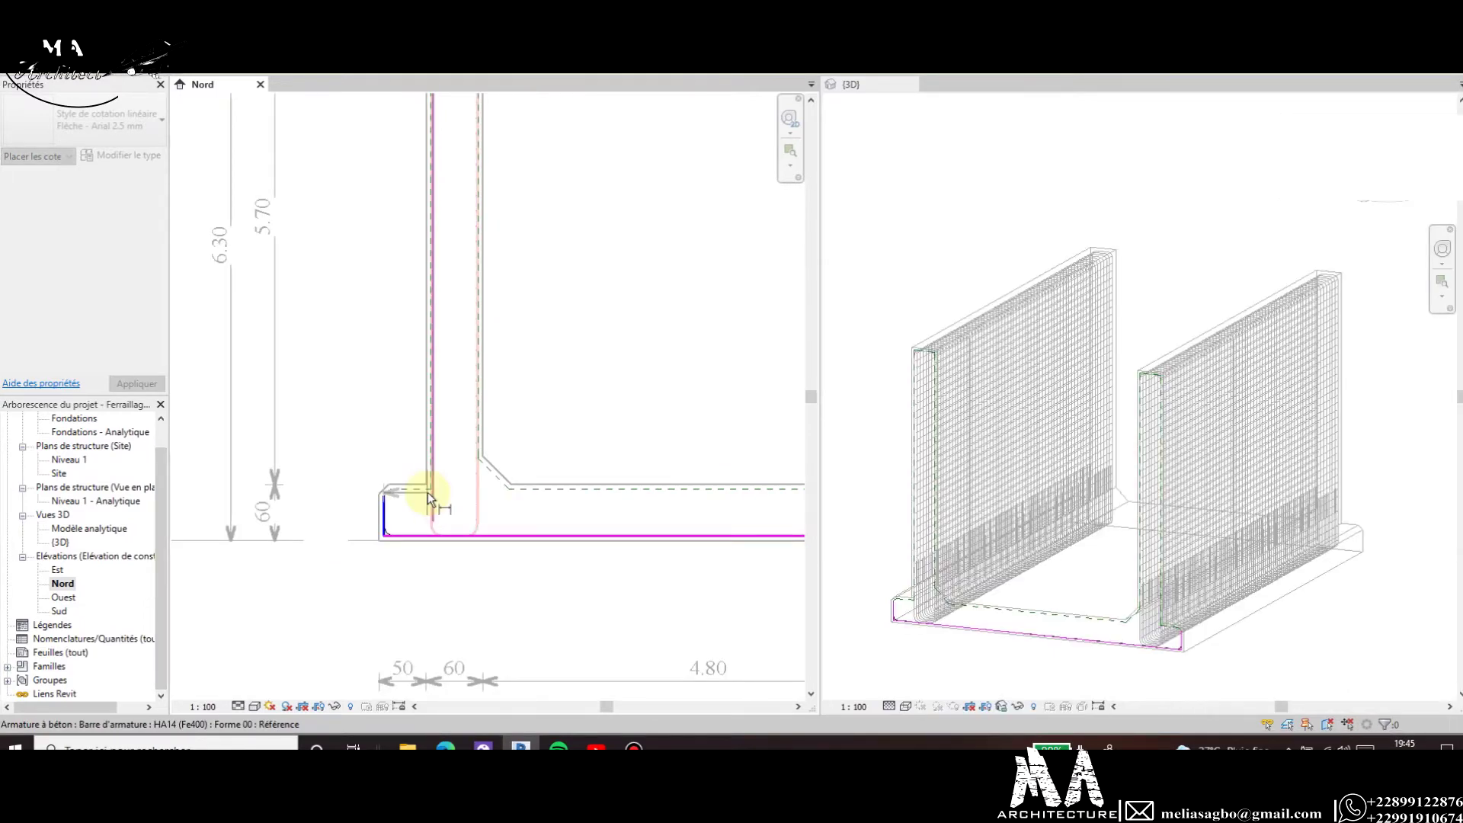
scroll(499, 550, down, 3)
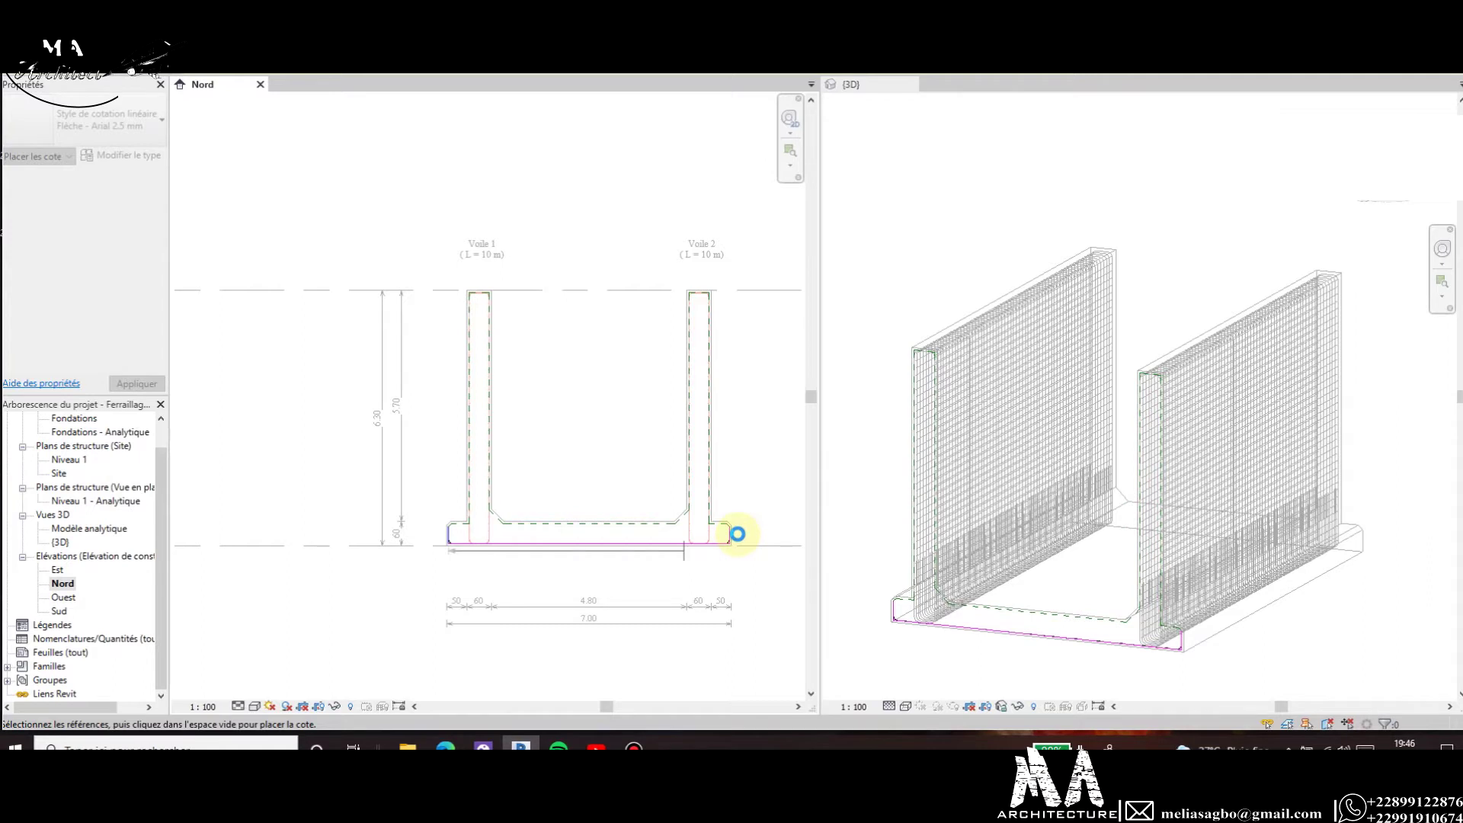
scroll(738, 533, up, 4)
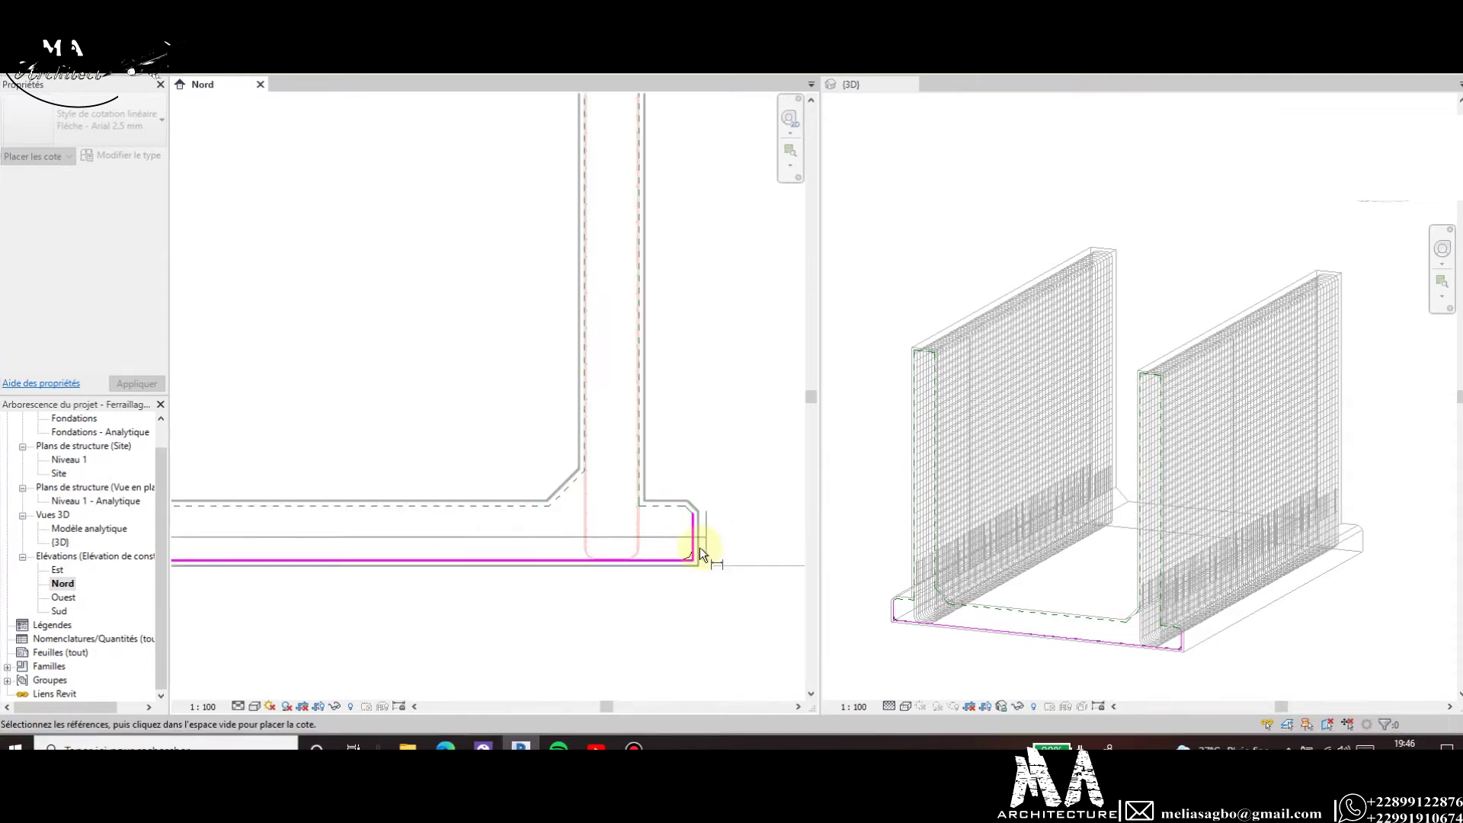
scroll(698, 556, down, 2)
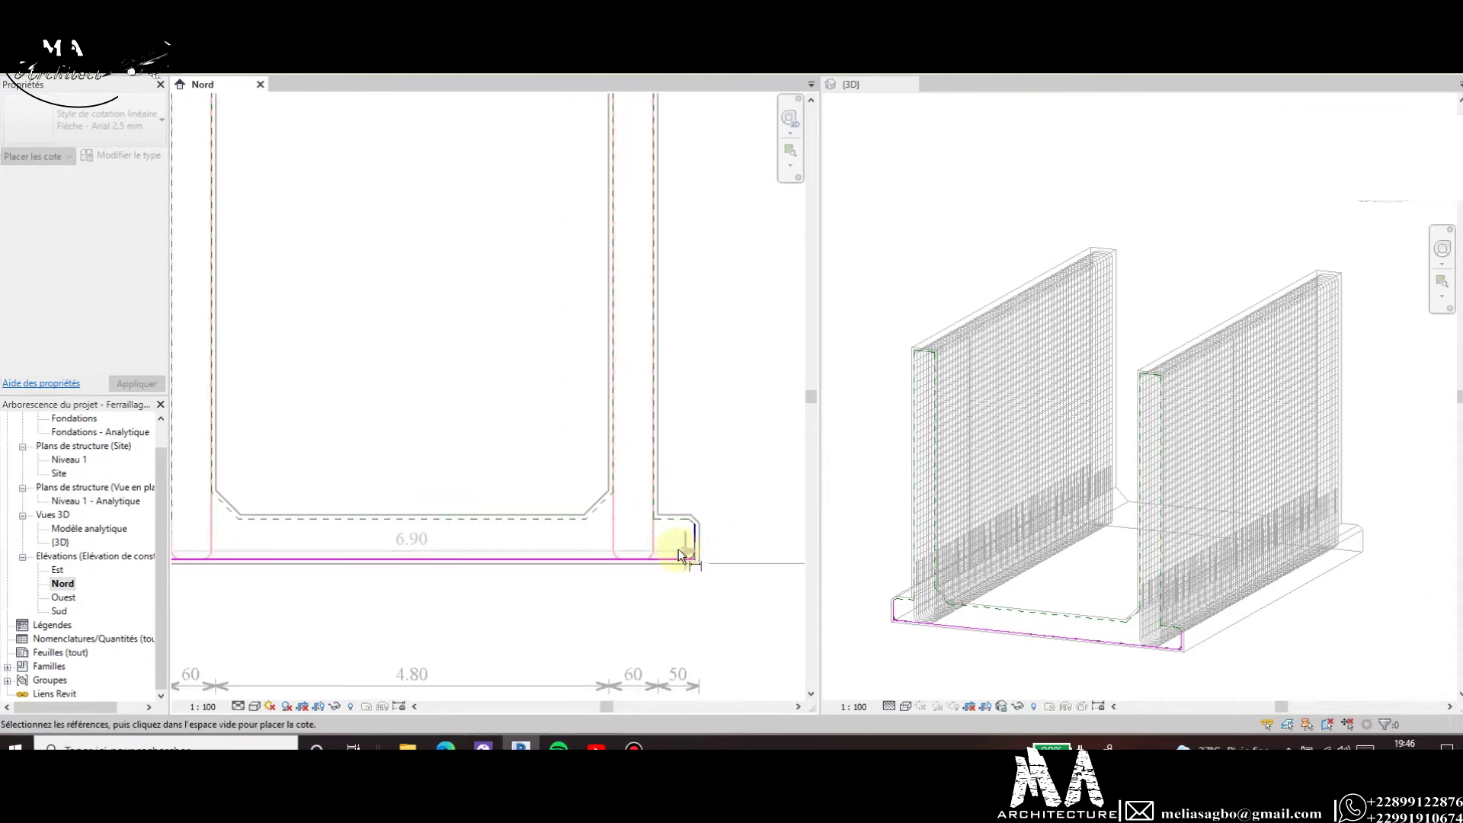
scroll(678, 549, down, 2)
scroll(671, 550, down, 1)
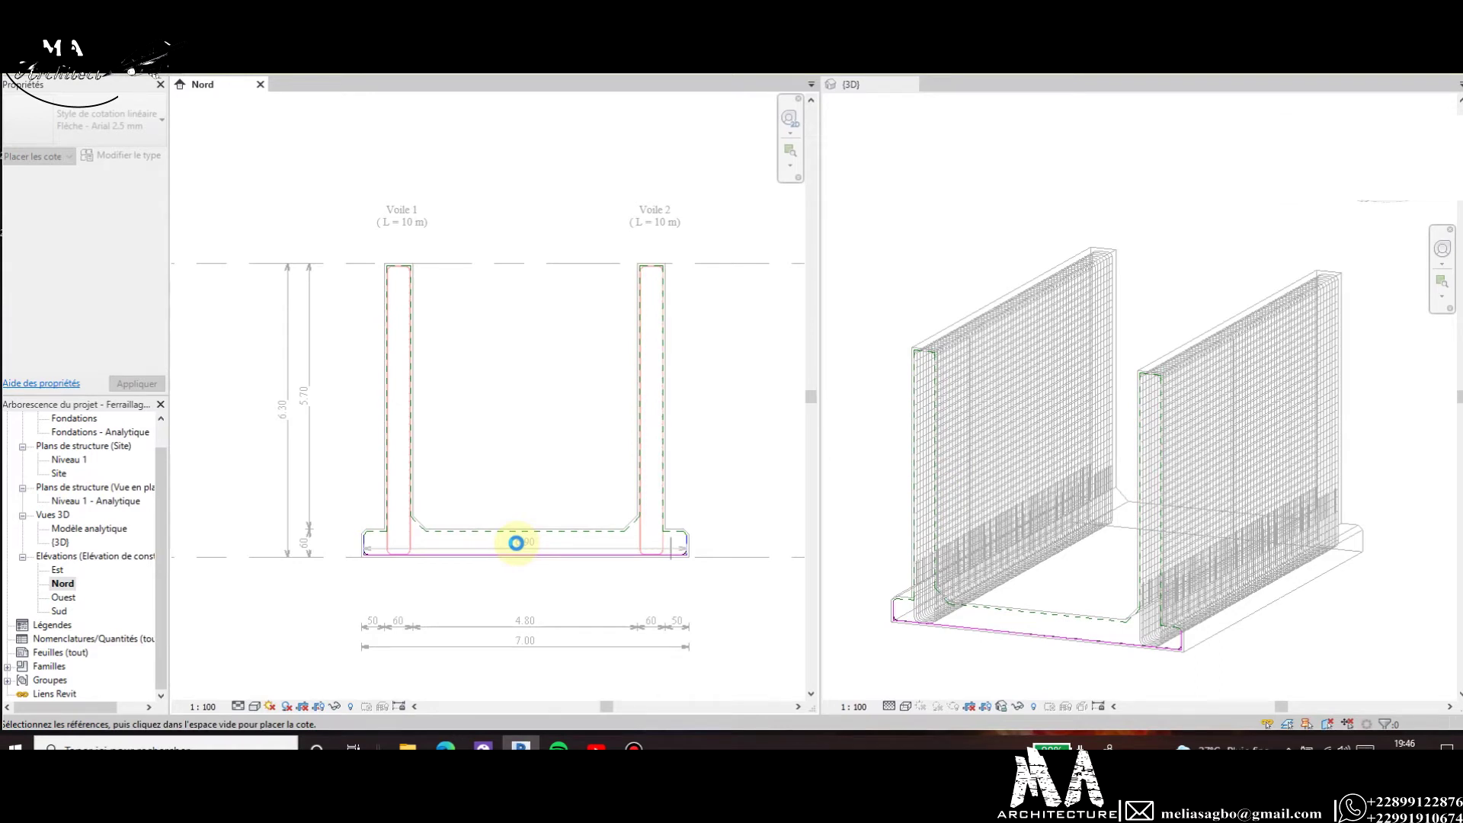
click(516, 542)
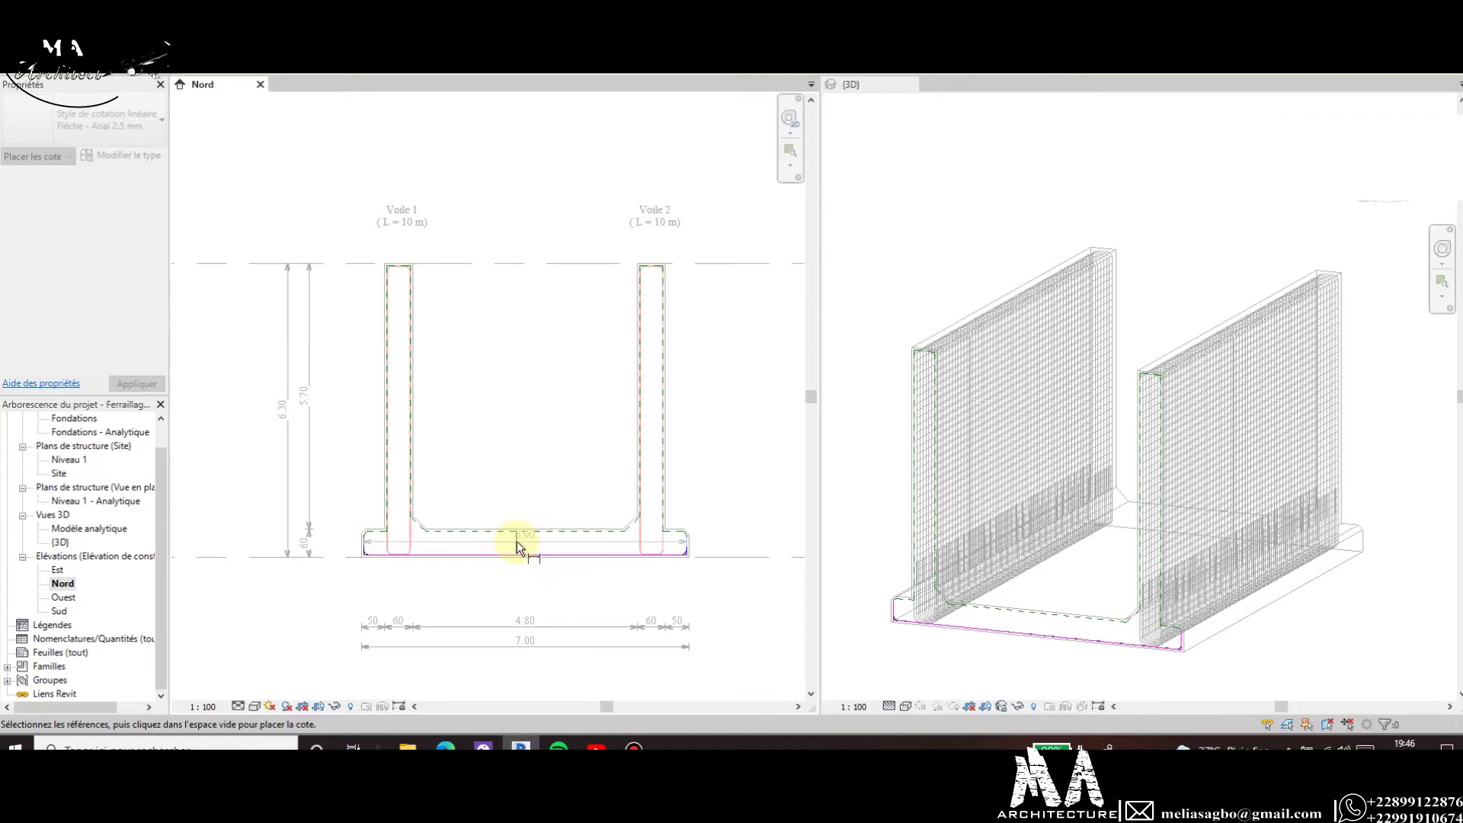
key(Escape)
scroll(517, 541, up, 3)
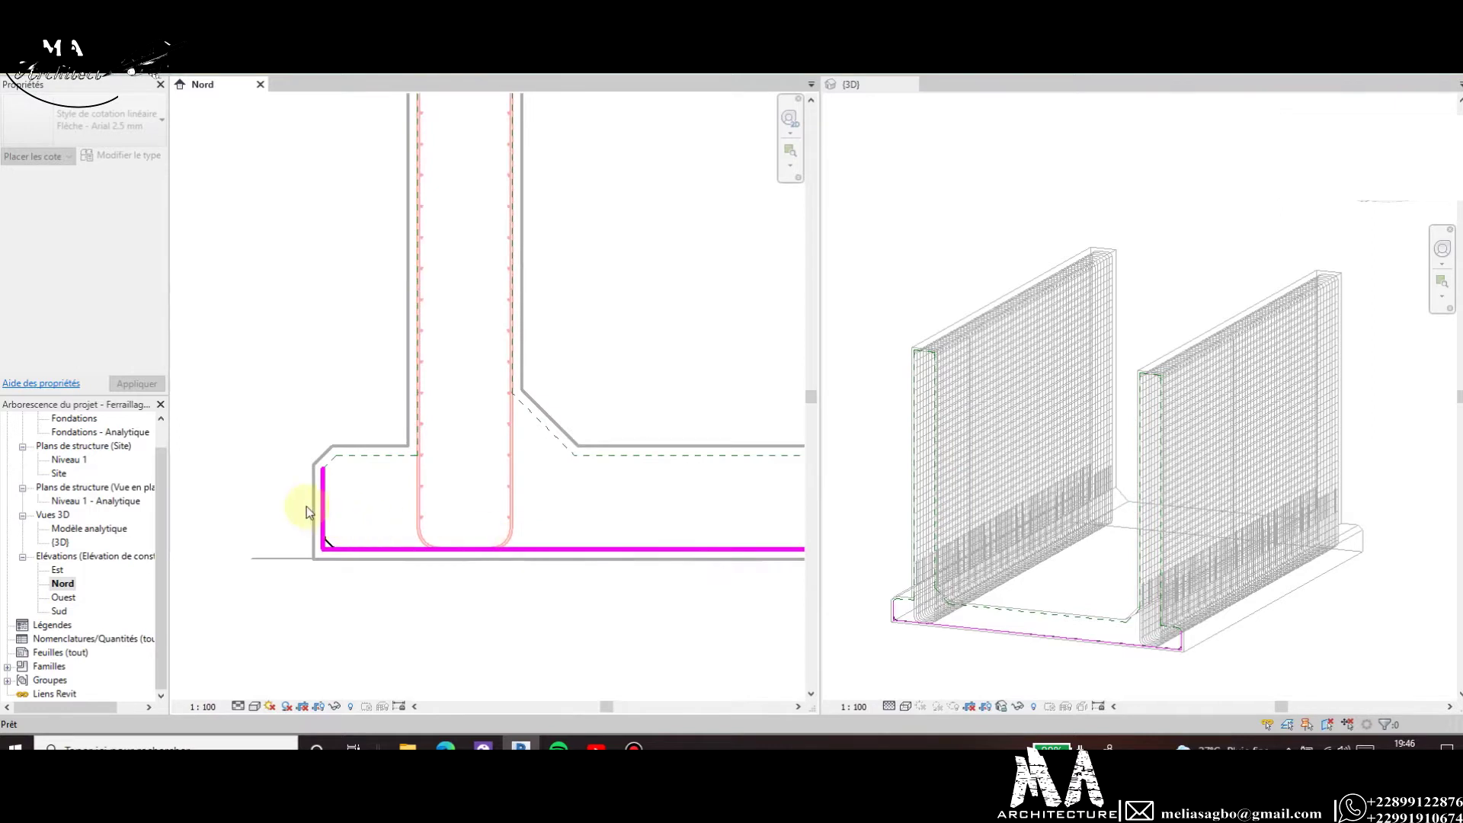
scroll(381, 516, down, 3)
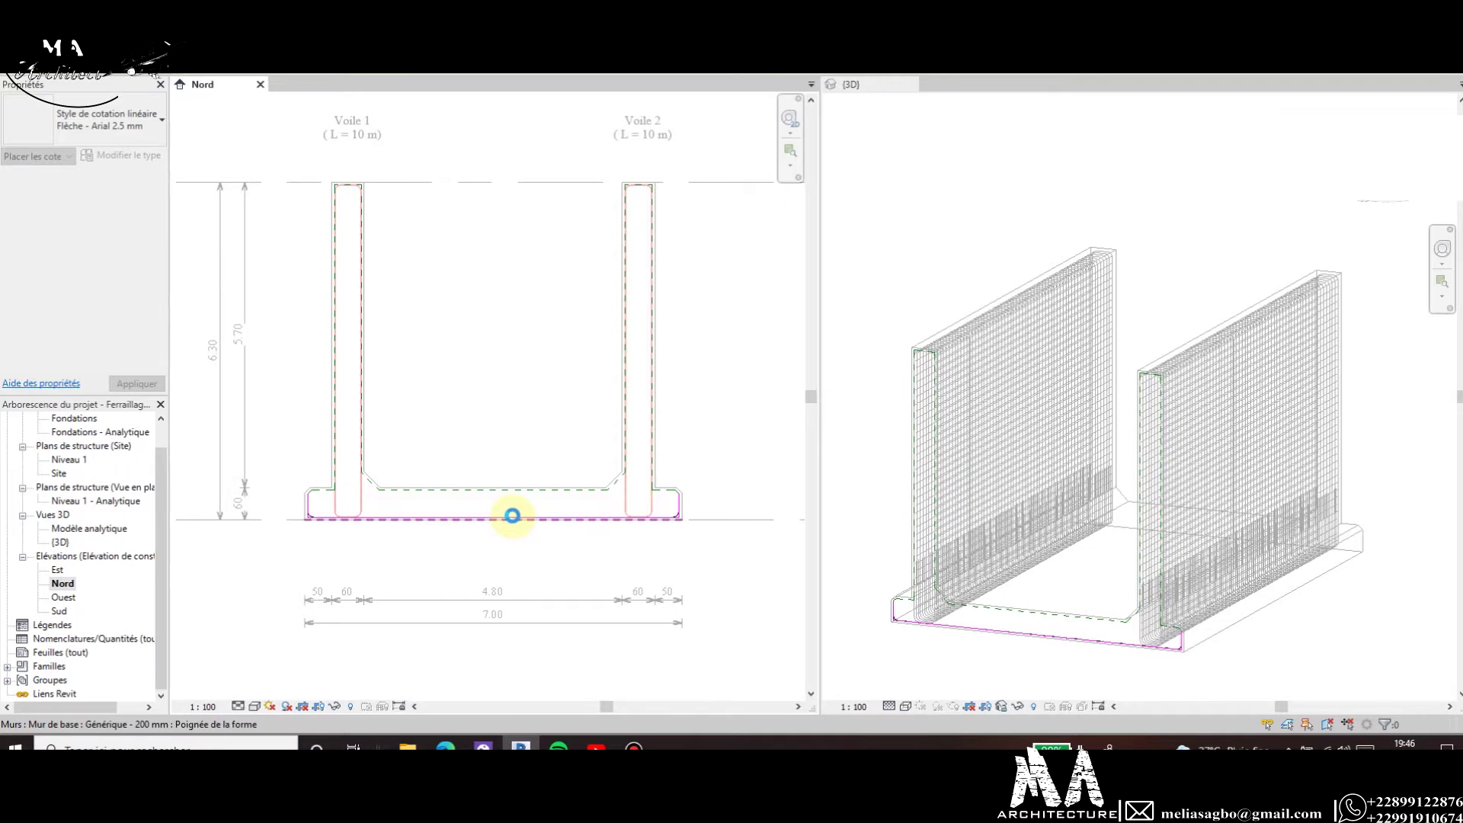
click(512, 516)
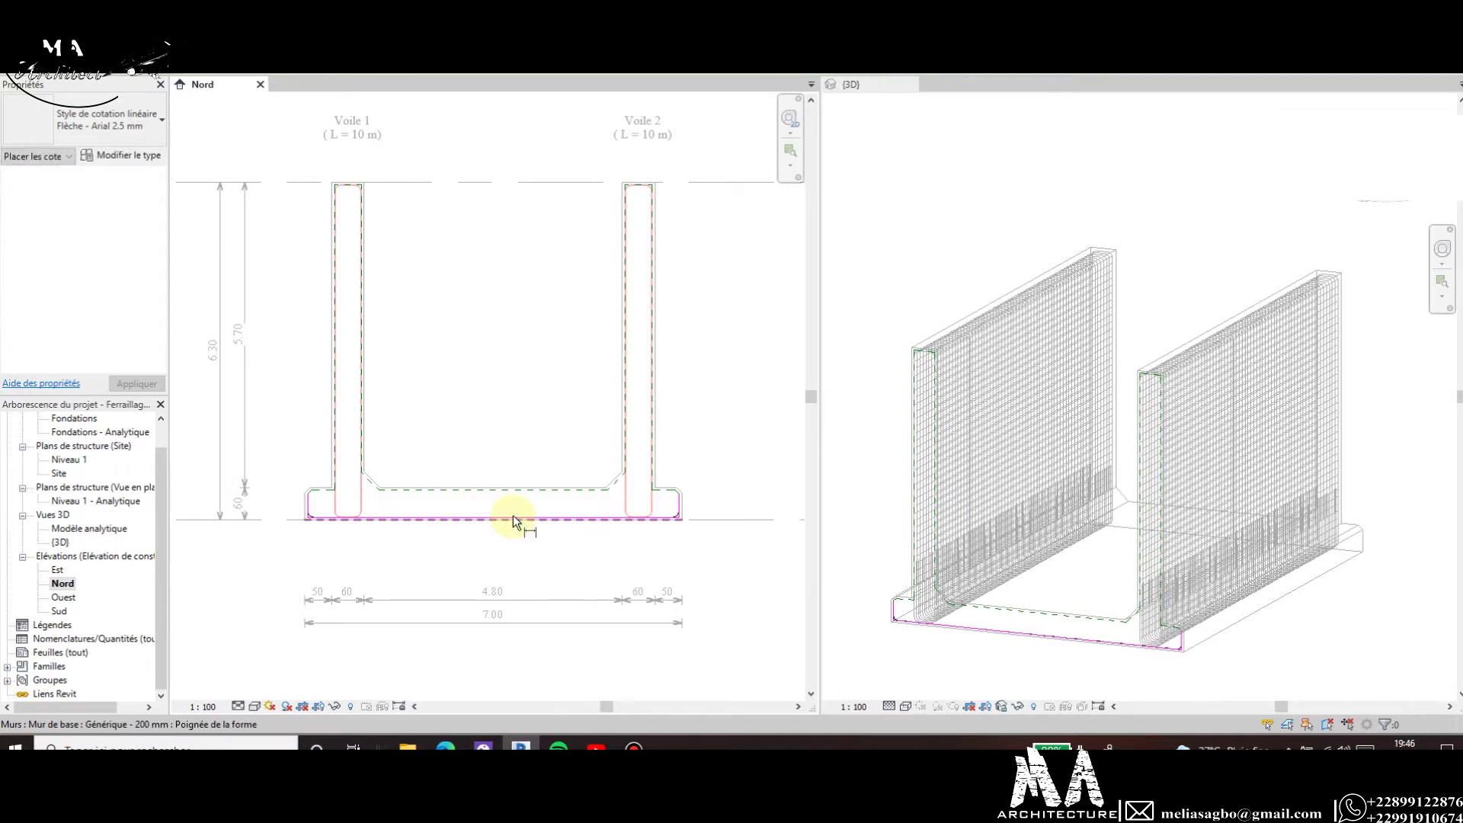
click(288, 507)
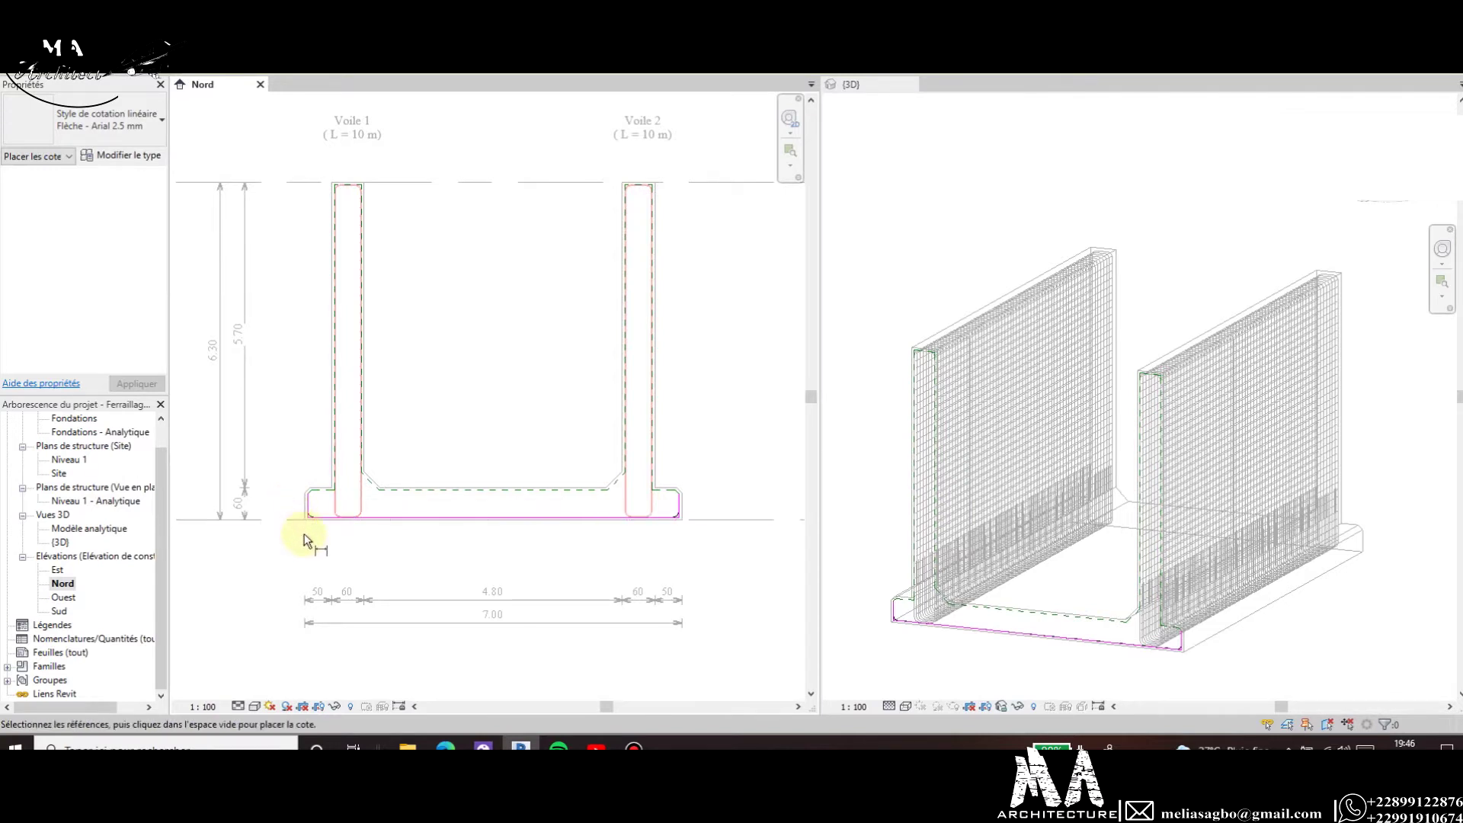
click(513, 521)
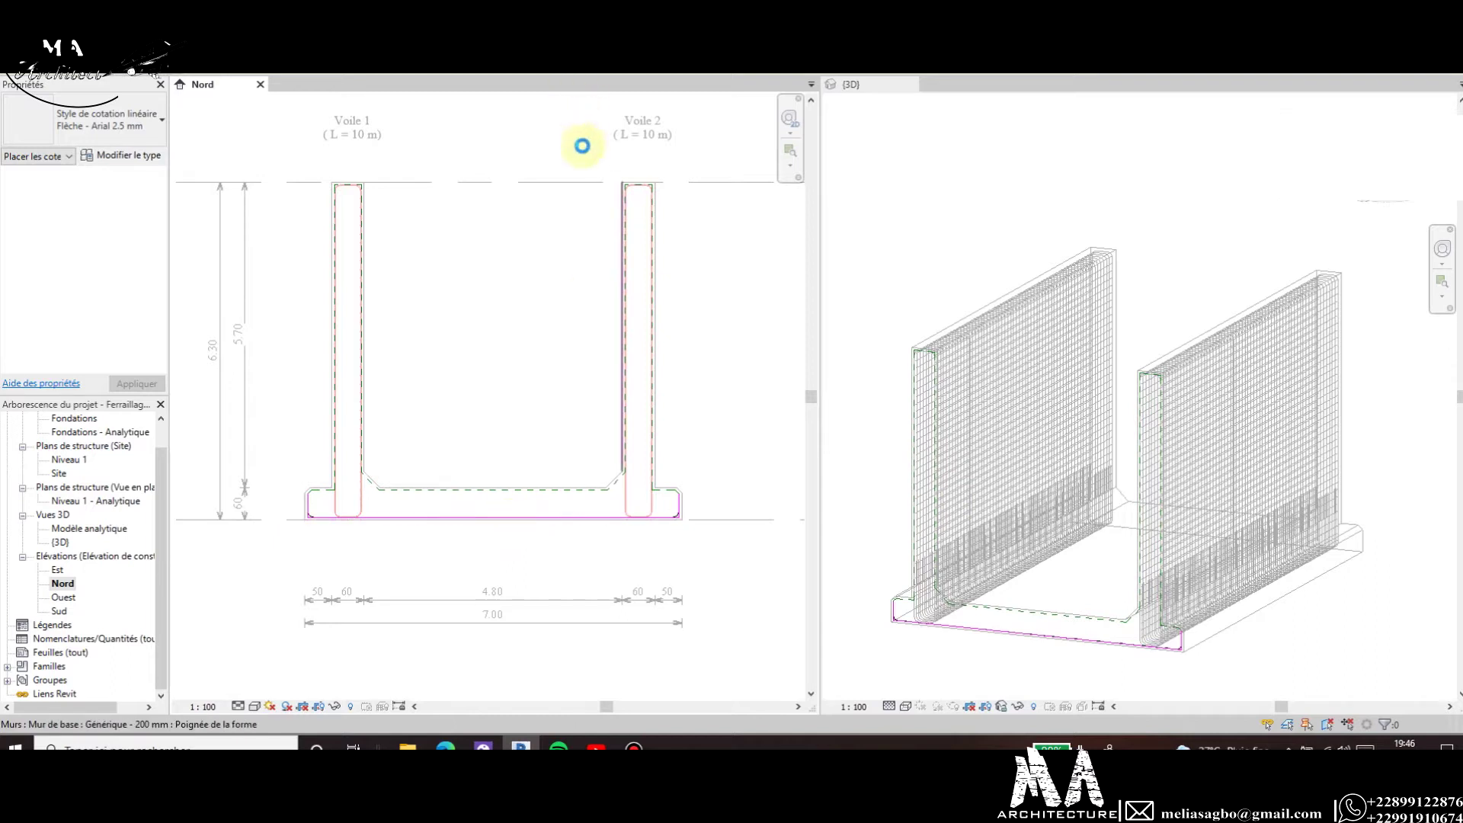
Place the HA12 shape 21 U-bar across Voile 1 and the footing in the Nord elevation.
key(Escape)
key(Escape)
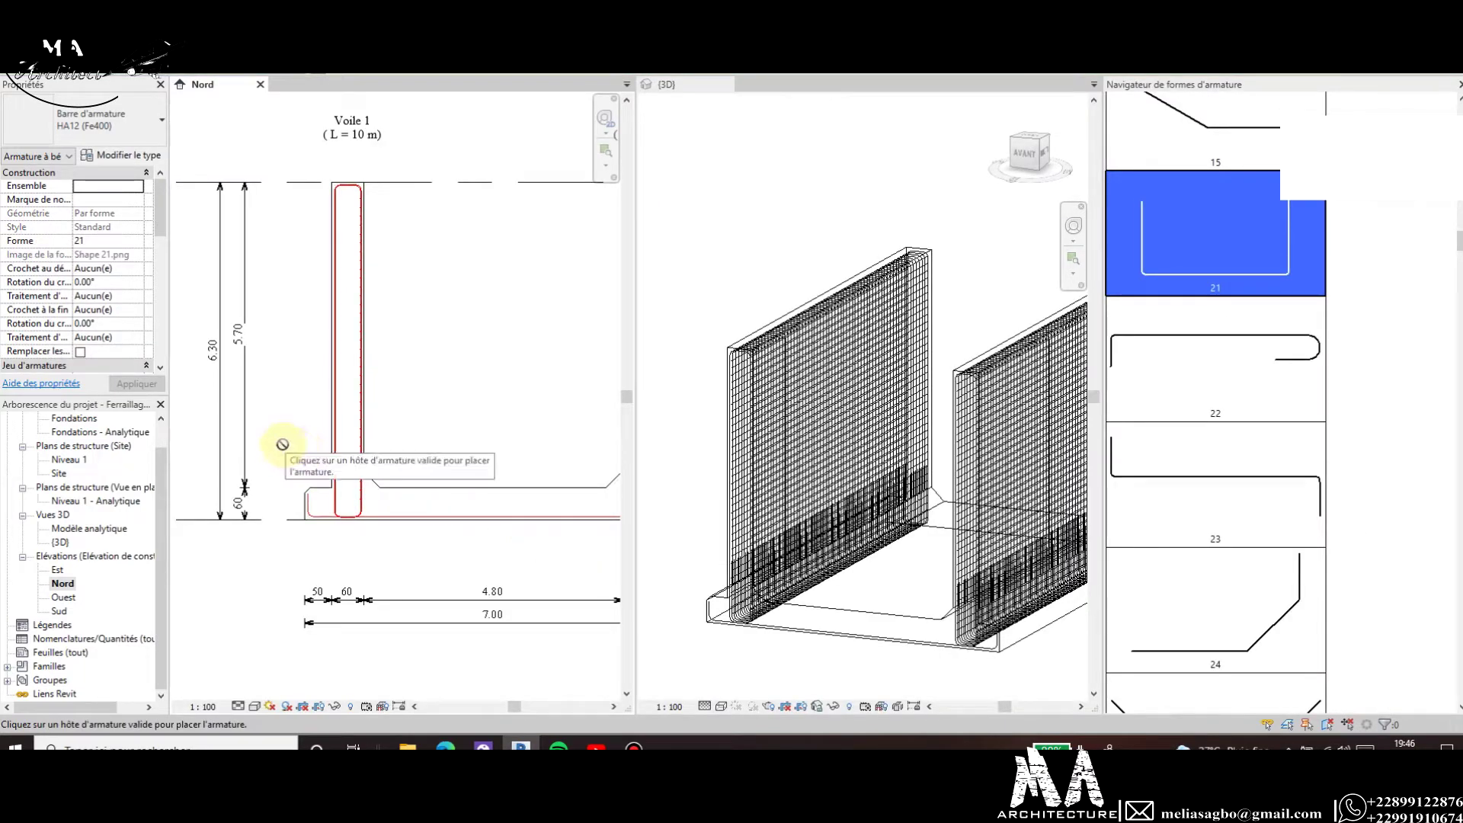
scroll(305, 446, down, 2)
scroll(313, 438, up, 2)
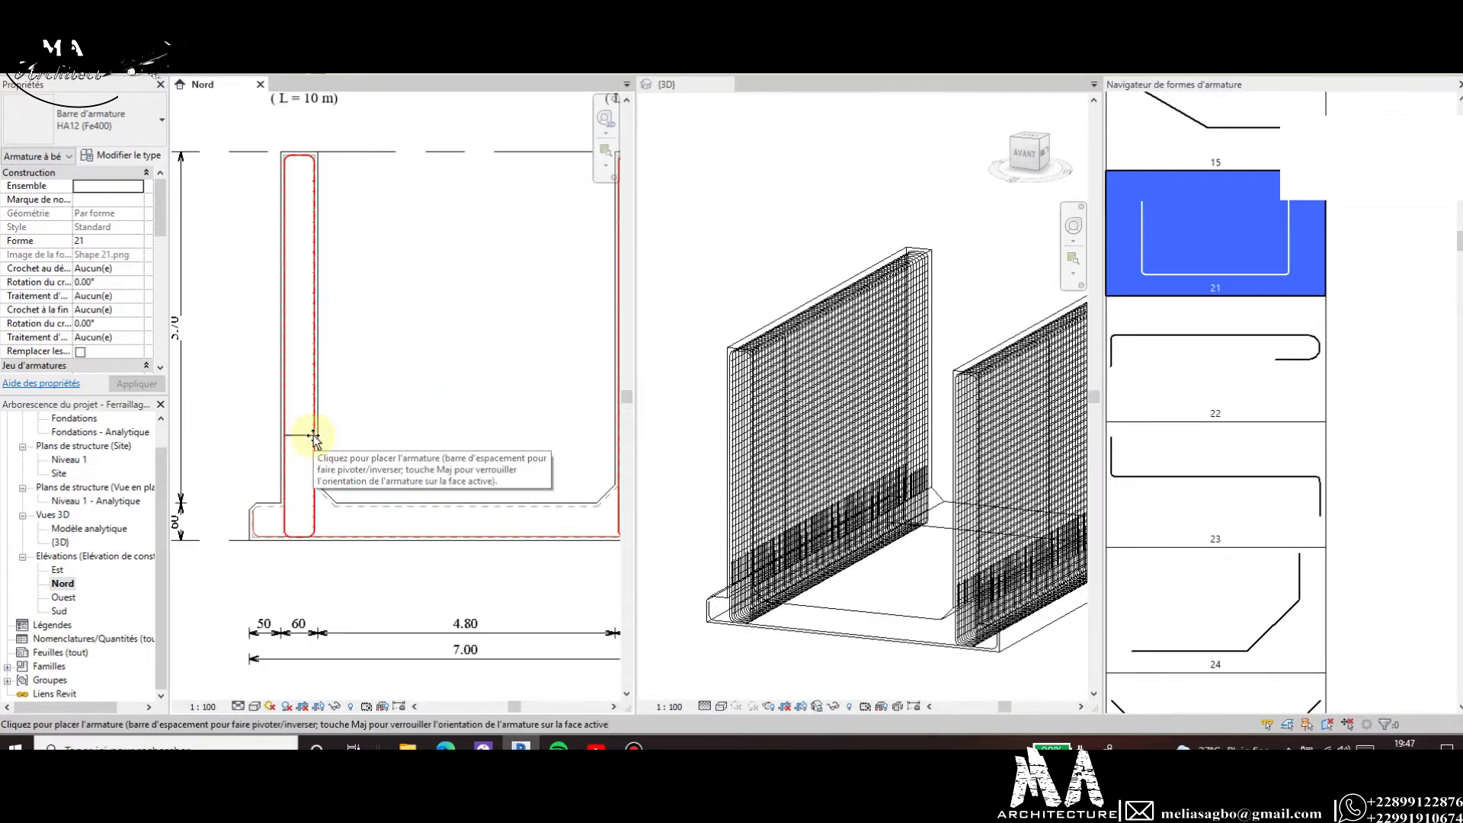
scroll(326, 441, down, 2)
scroll(419, 467, up, 1)
scroll(418, 468, down, 1)
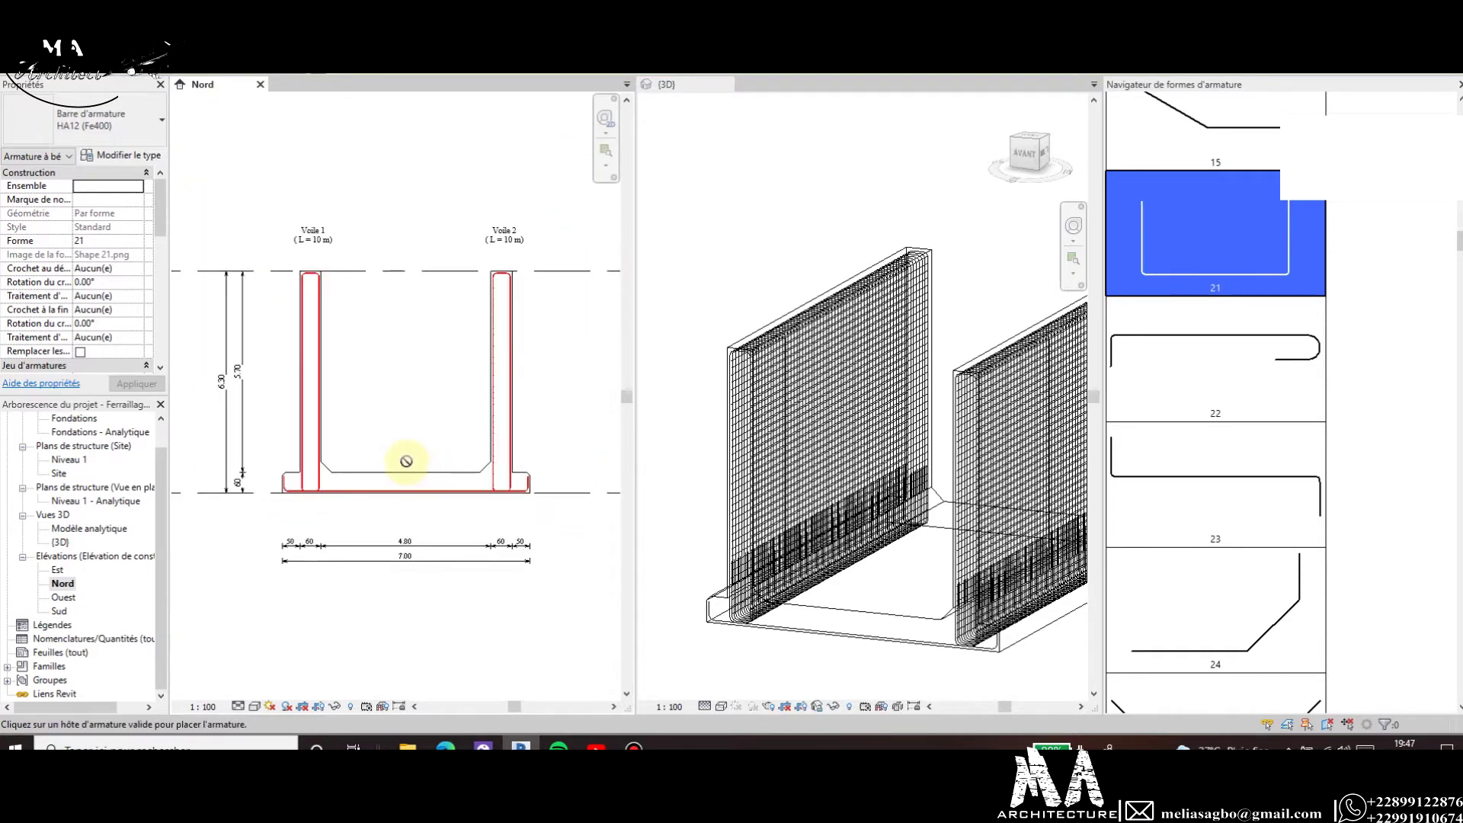
click(322, 491)
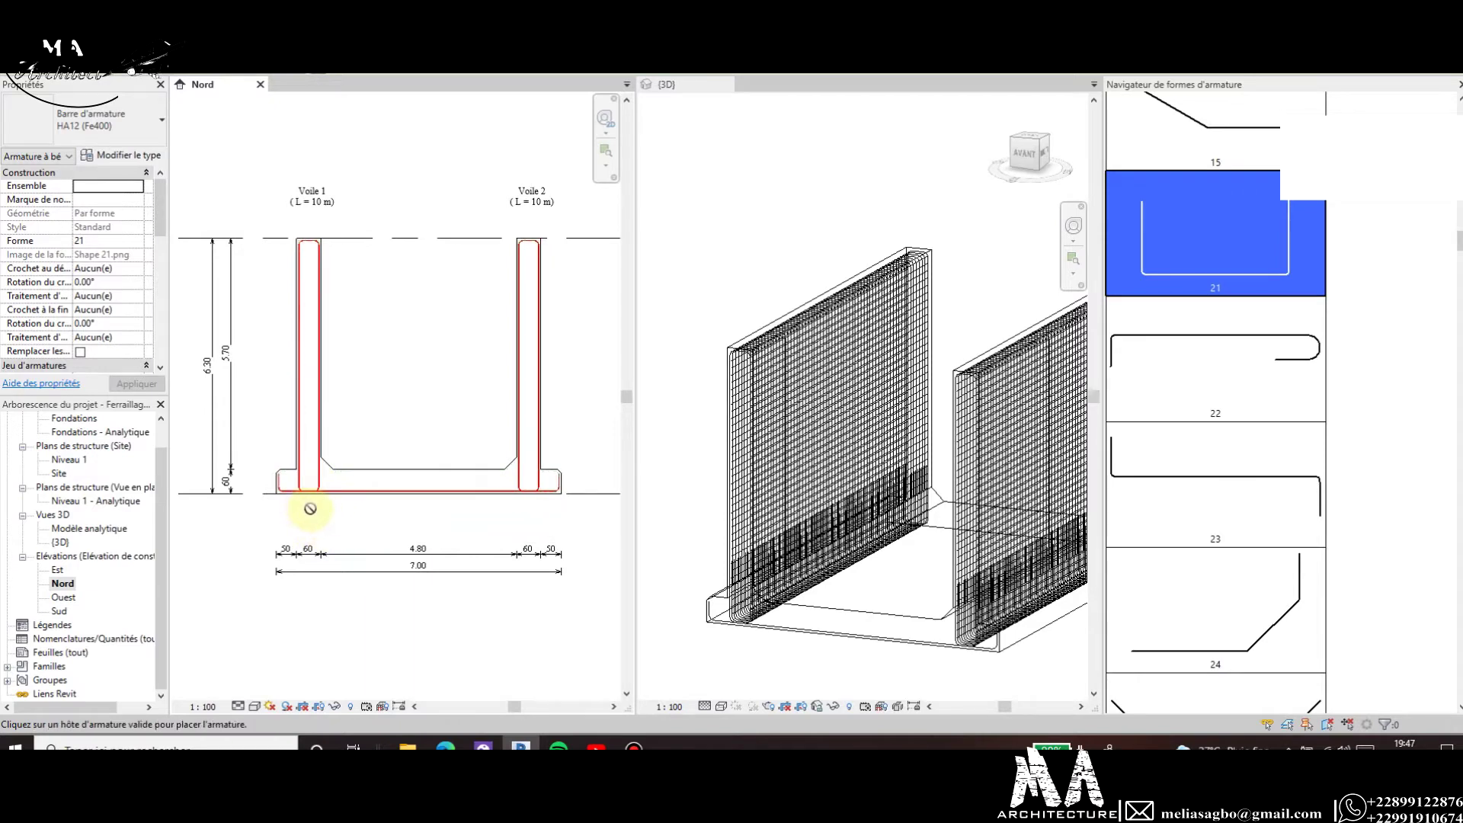
key(Escape)
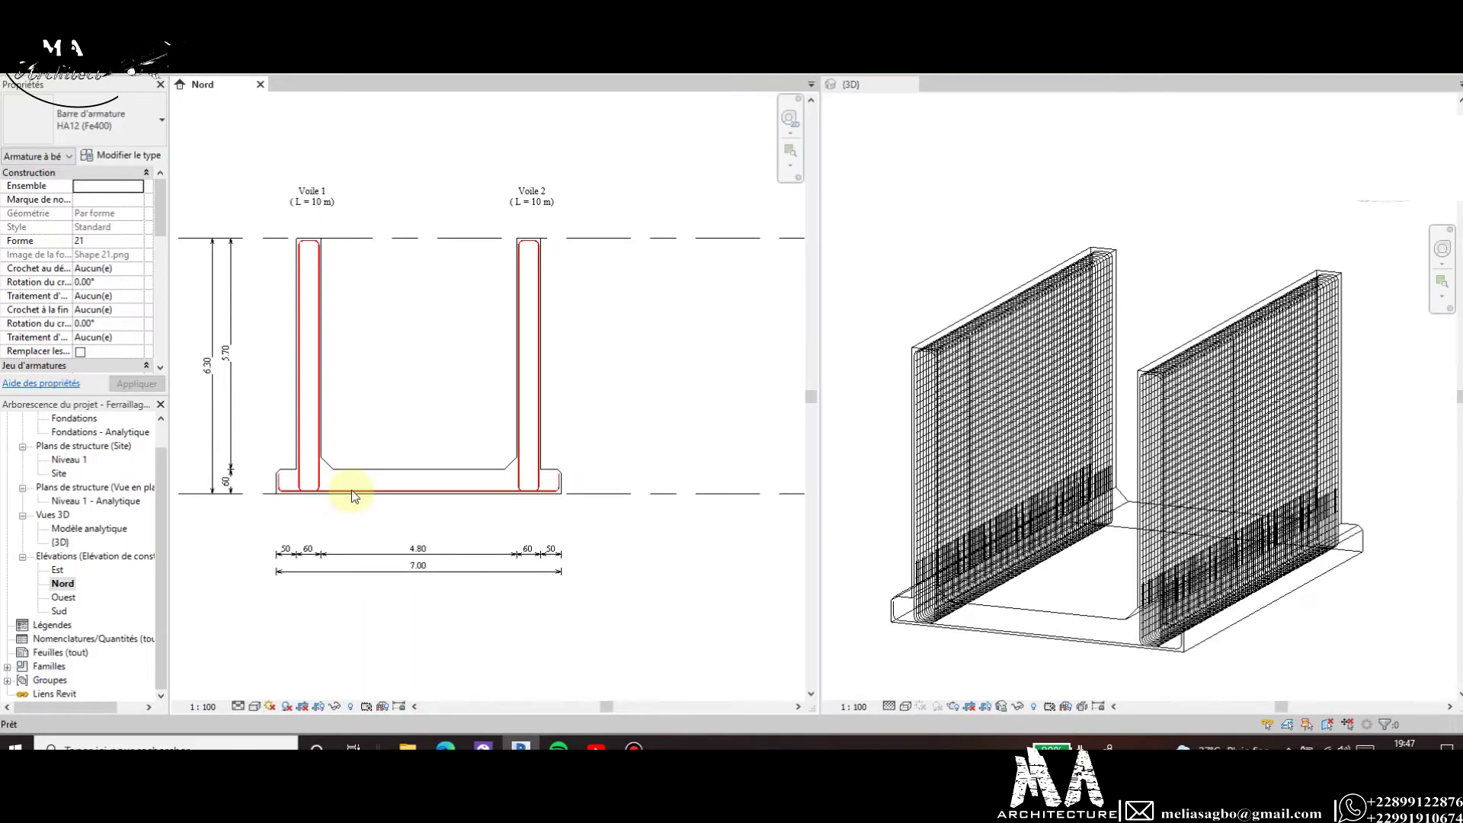
scroll(352, 489, up, 3)
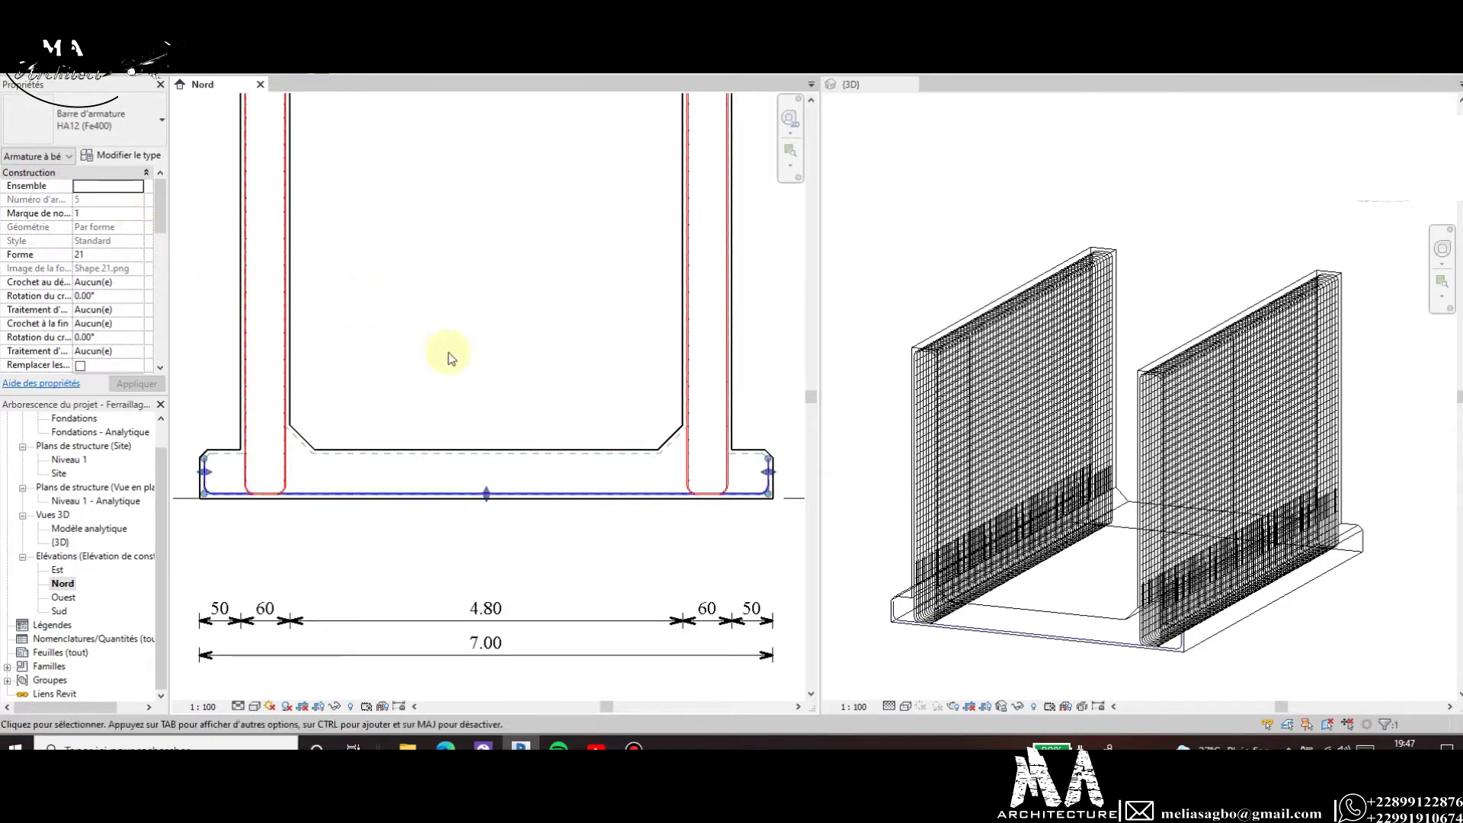
scroll(554, 384, down, 3)
scroll(467, 447, up, 2)
scroll(409, 467, up, 2)
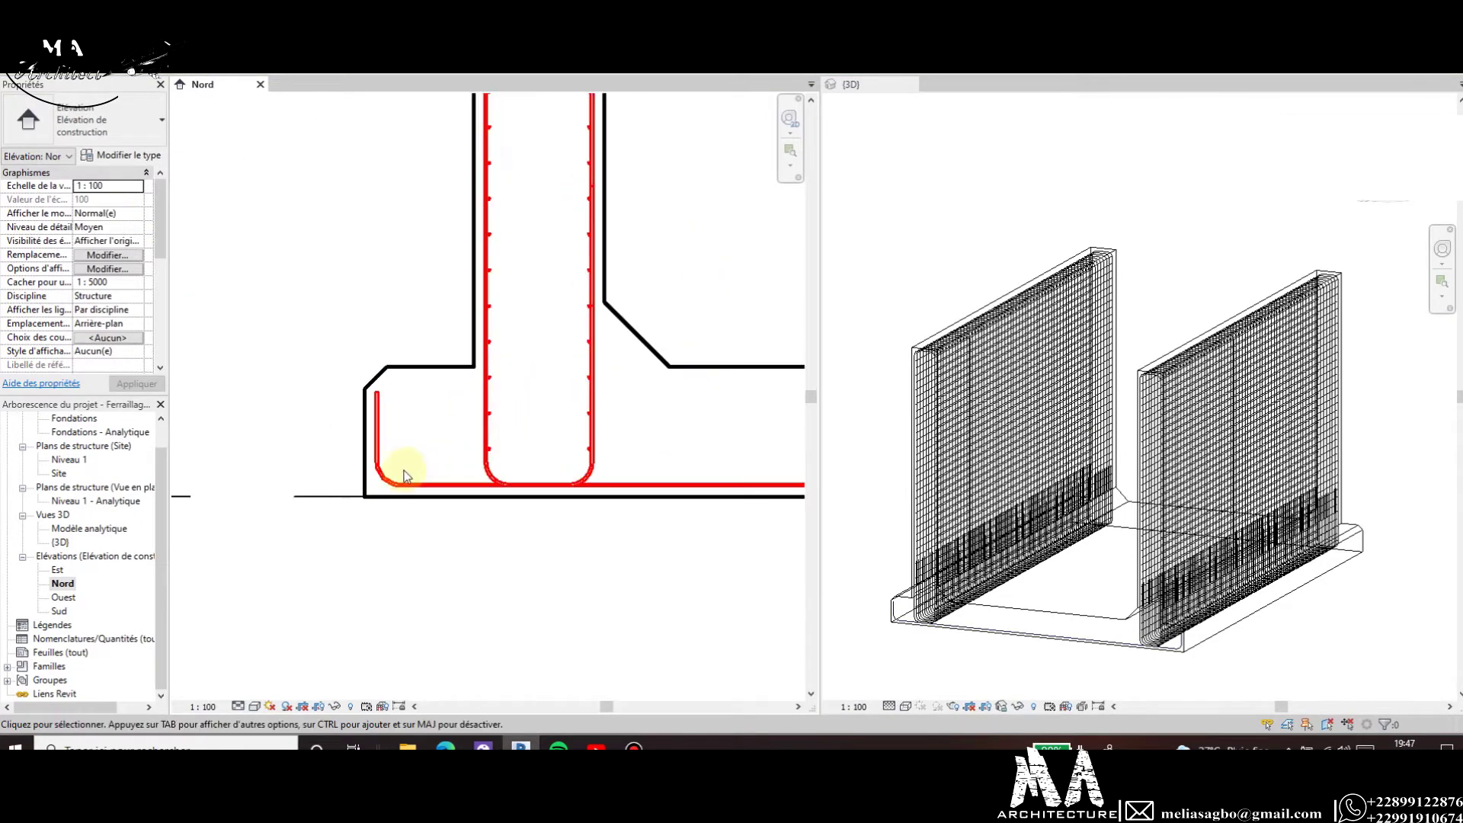
scroll(409, 464, down, 2)
scroll(545, 480, down, 1)
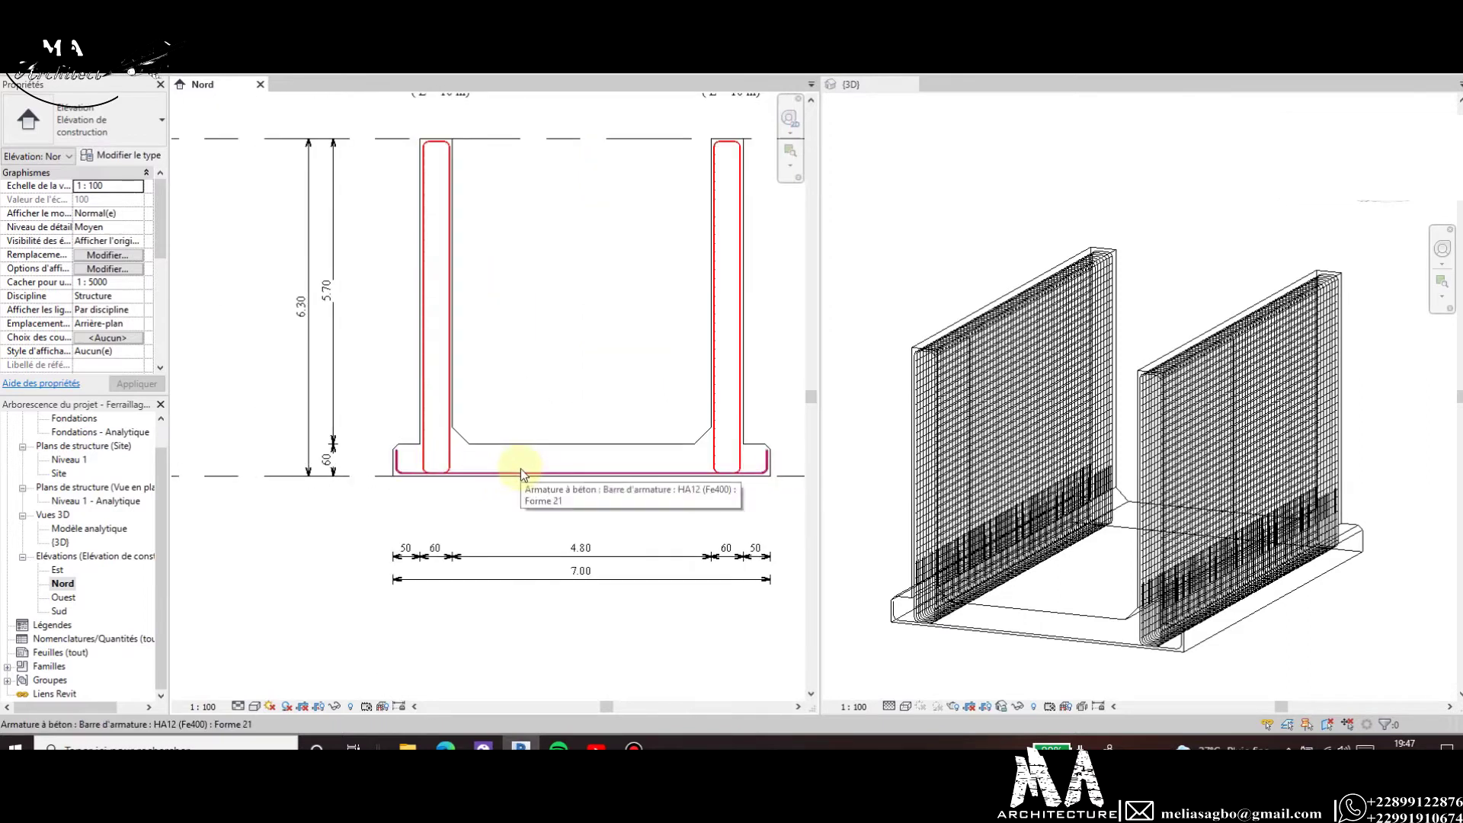
scroll(519, 468, up, 3)
scroll(409, 481, up, 1)
scroll(409, 482, down, 2)
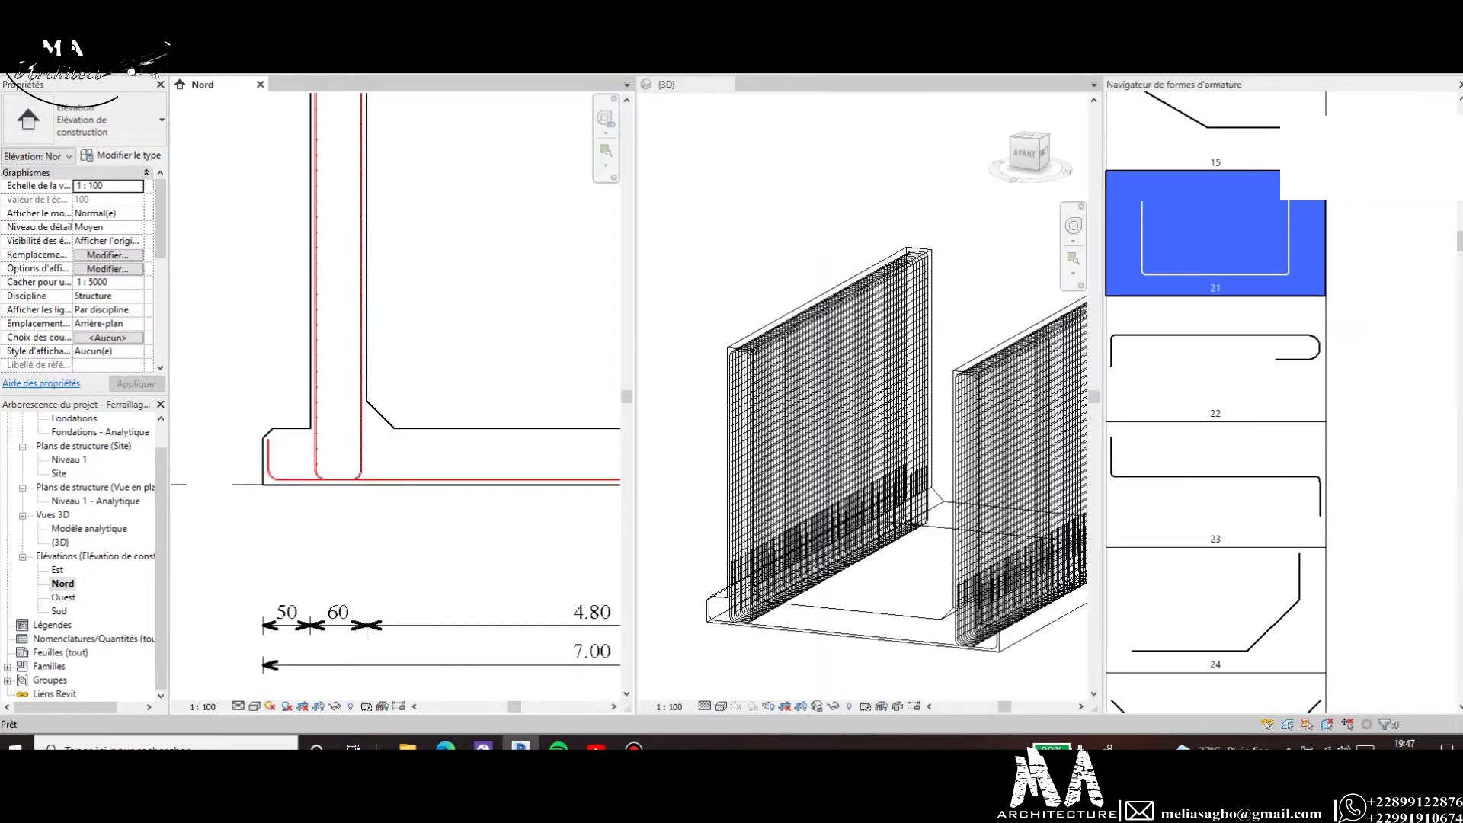
key(Escape)
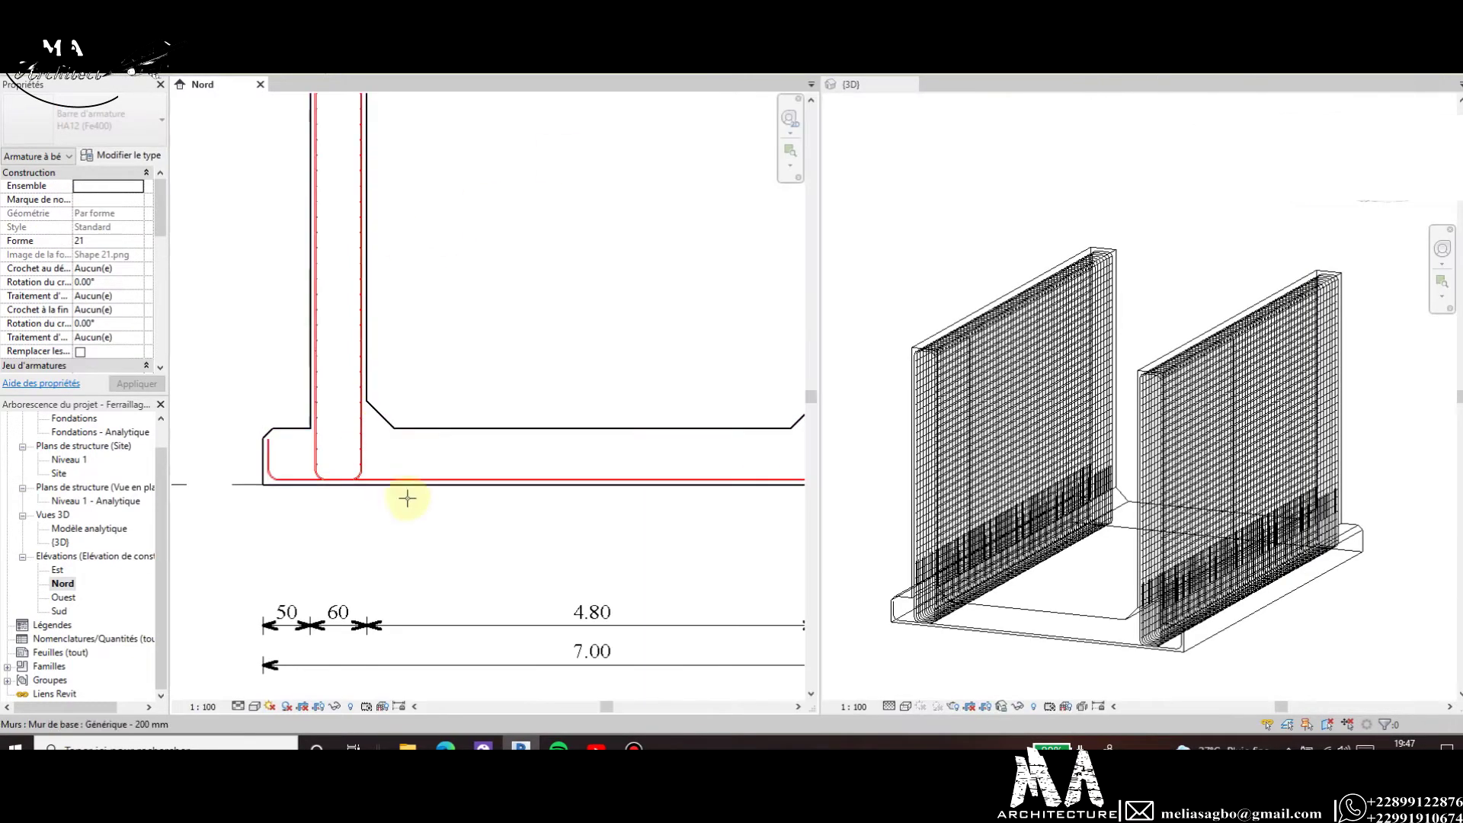
scroll(263, 477, up, 2)
scroll(262, 471, up, 2)
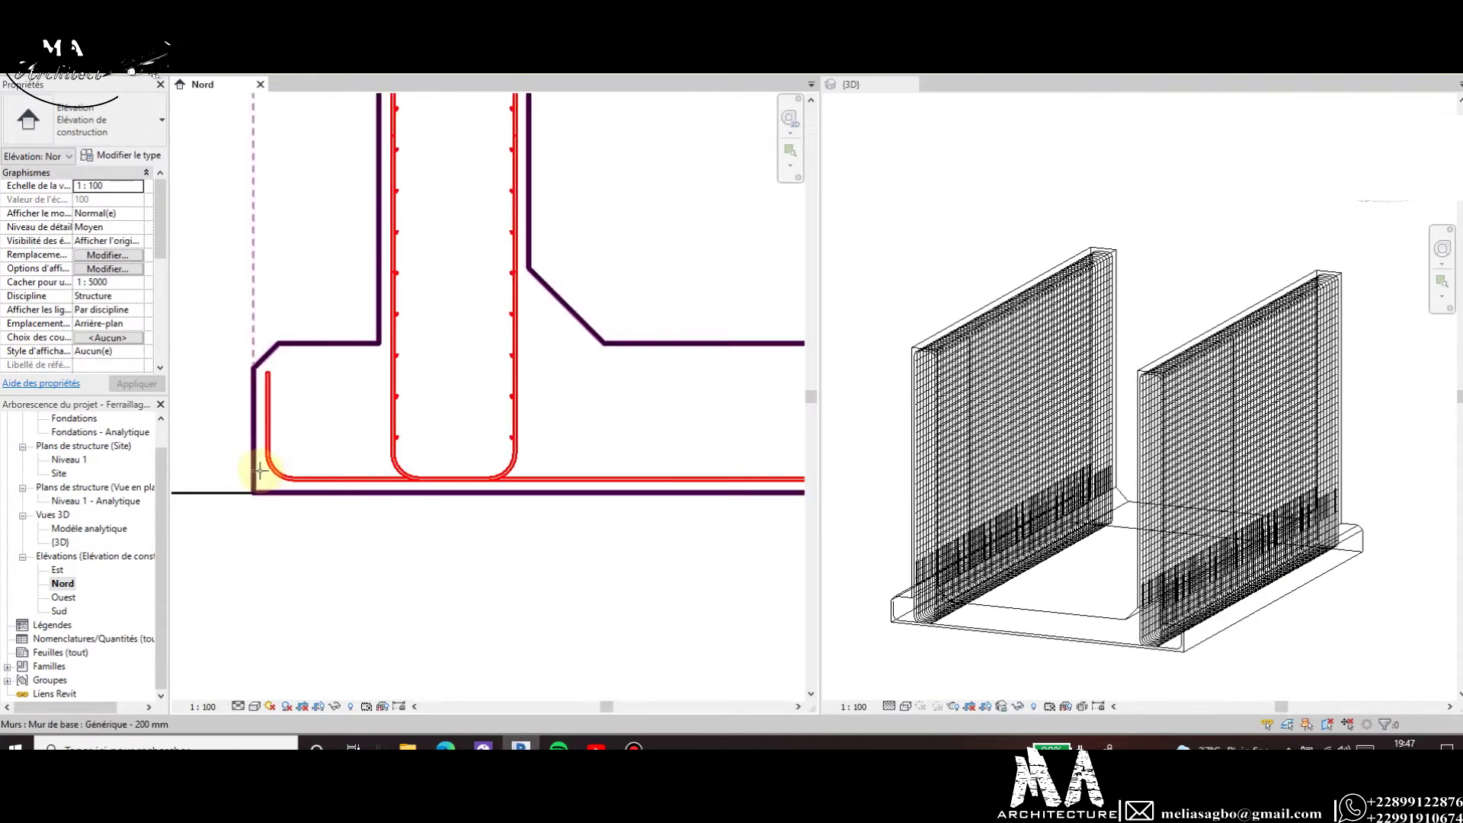
Pick the footing as host and sketch the bar's left leg up to the top corner.
double_click(267, 472)
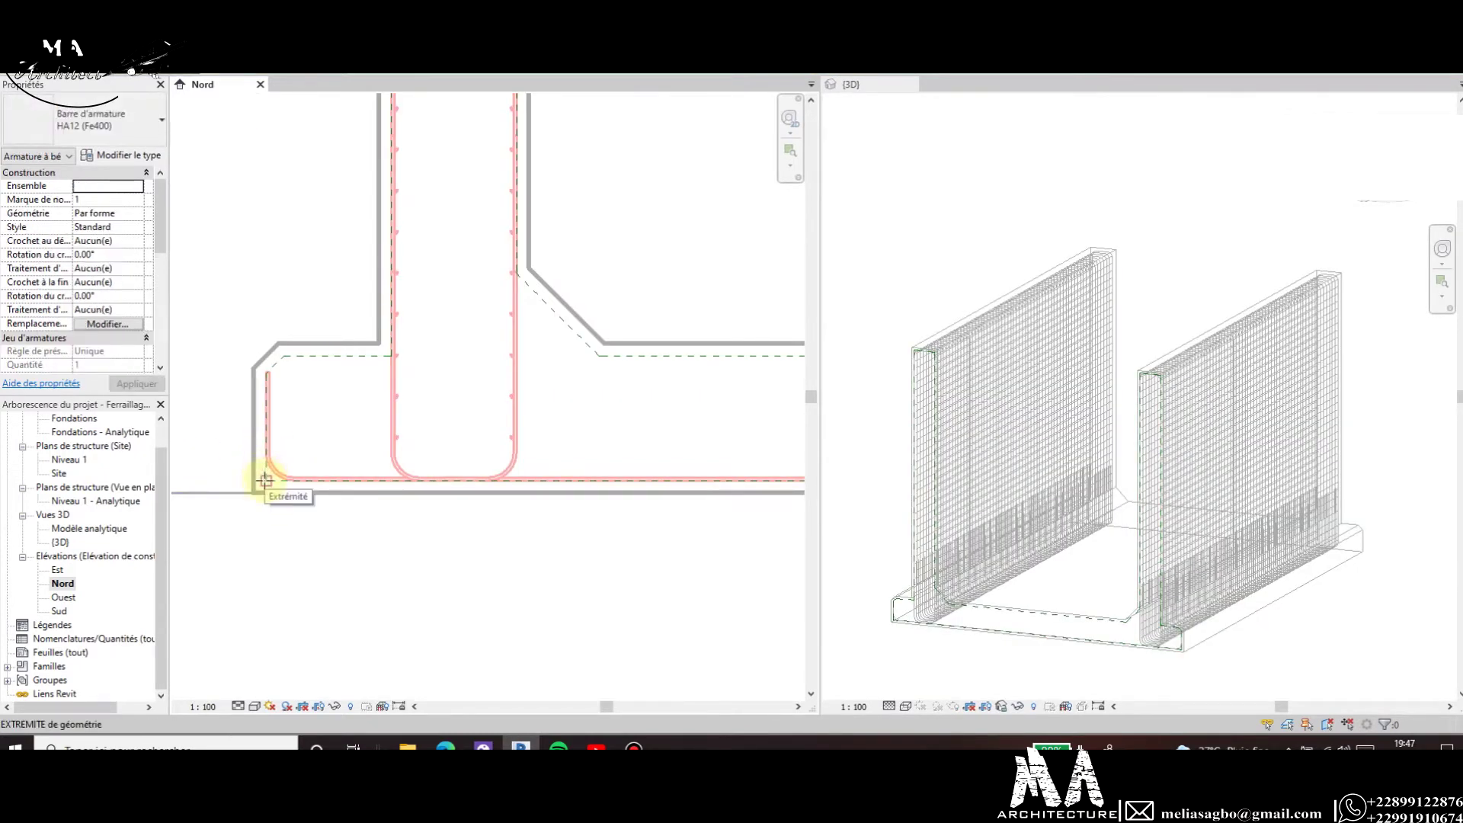
click(264, 480)
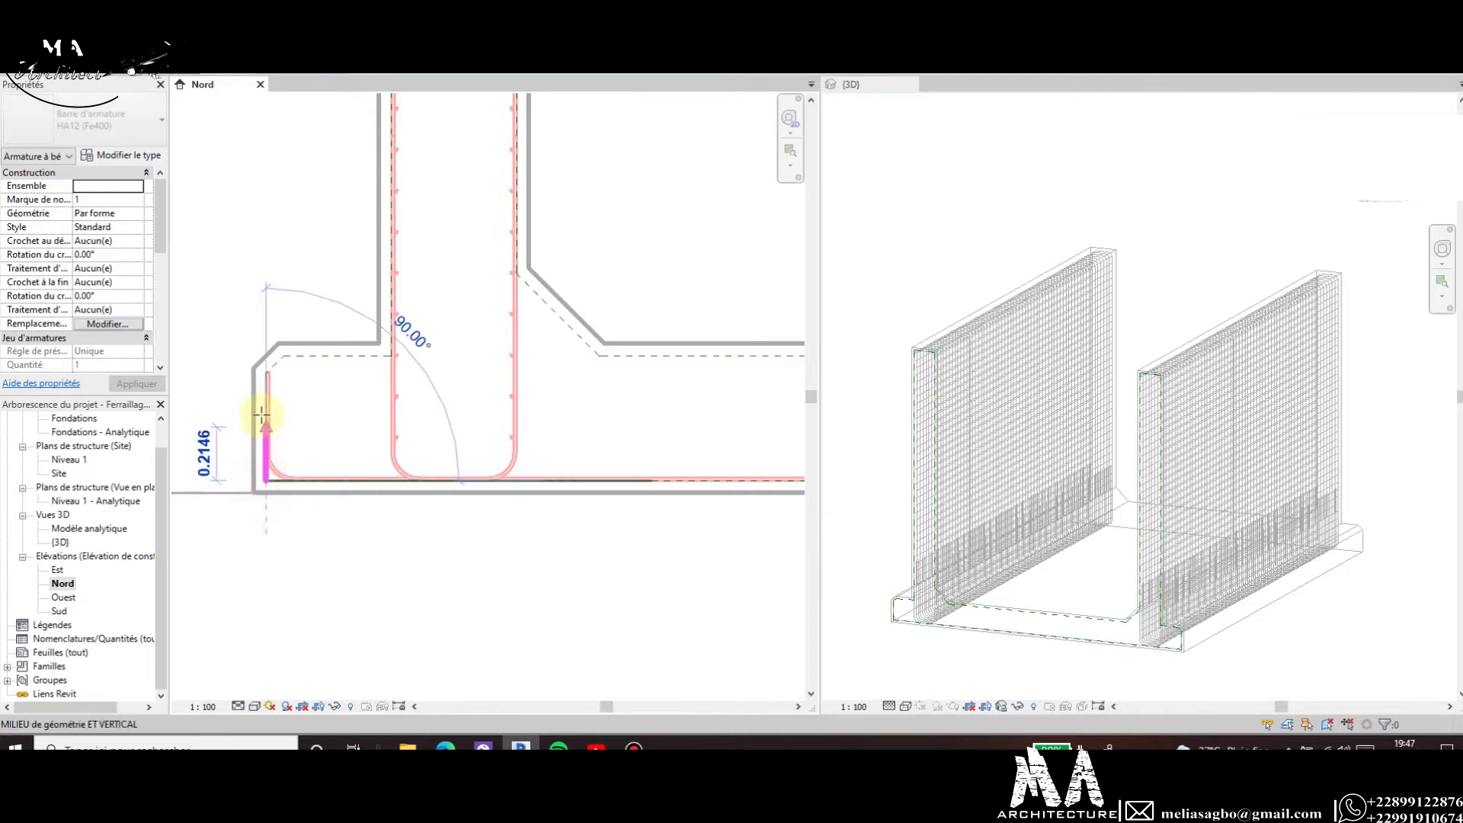
click(264, 356)
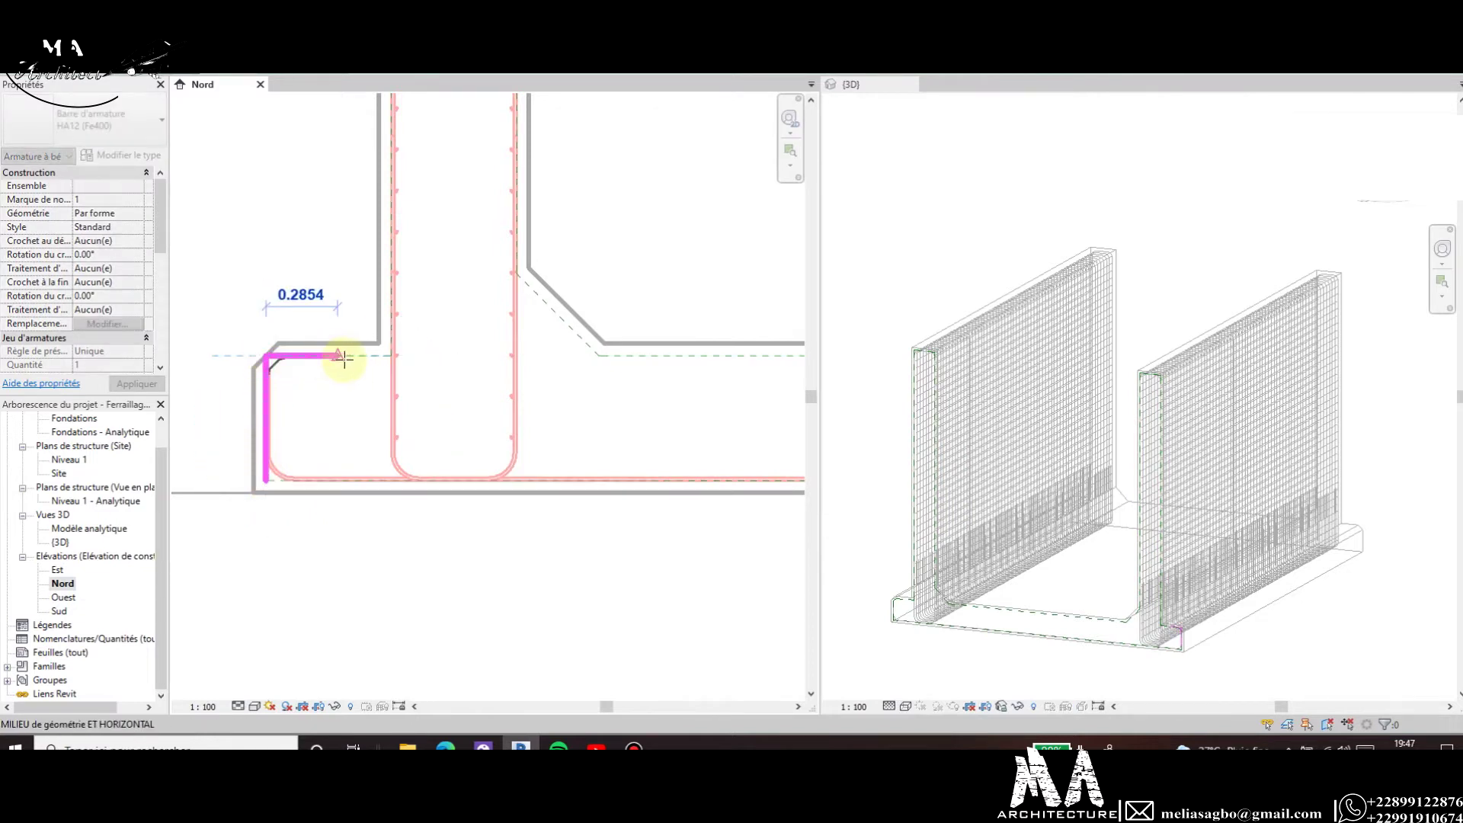
scroll(352, 359, down, 2)
scroll(350, 358, down, 2)
scroll(381, 354, down, 2)
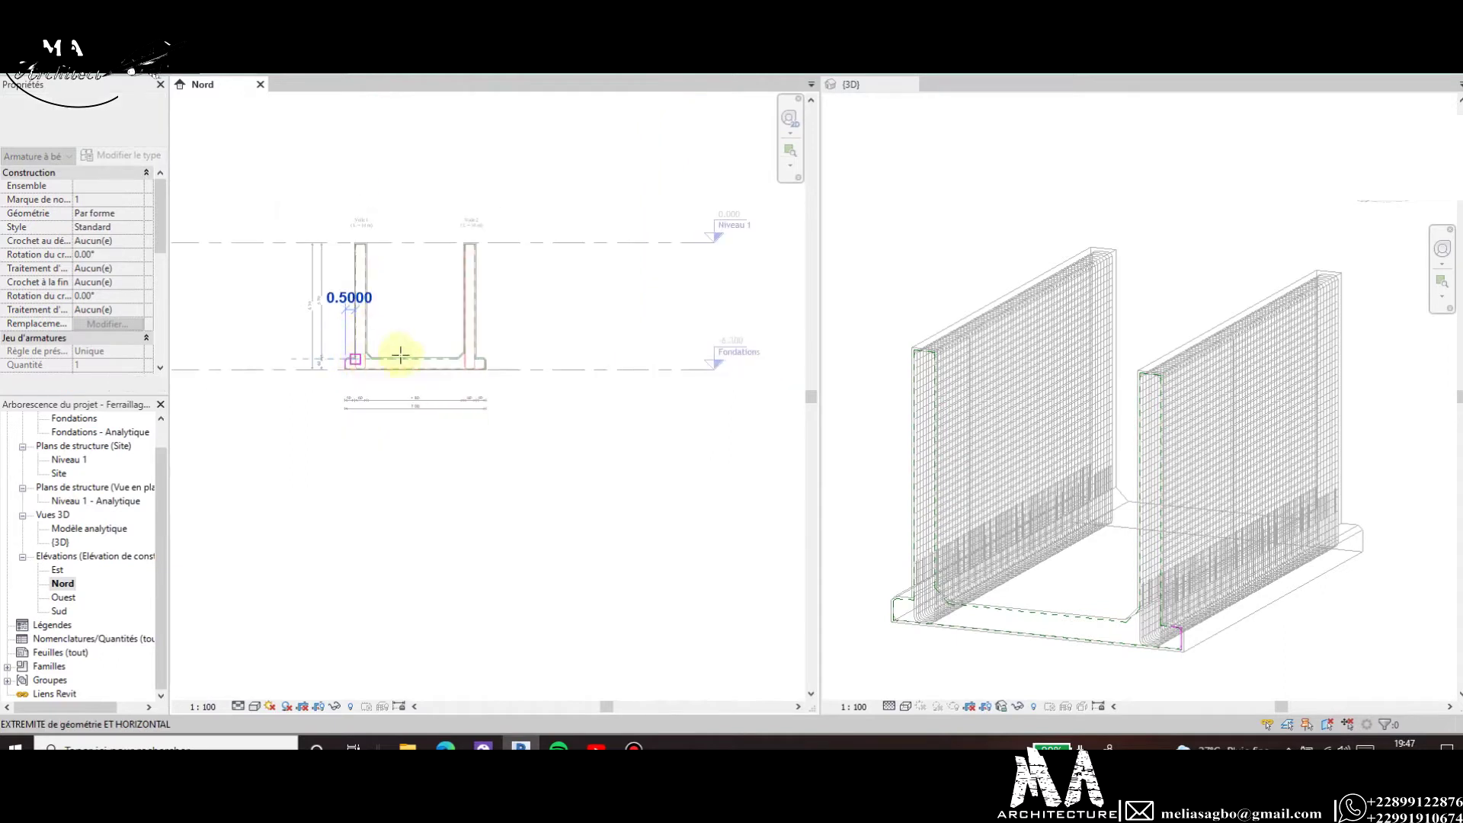
scroll(489, 358, up, 4)
scroll(489, 358, up, 1)
scroll(491, 360, up, 2)
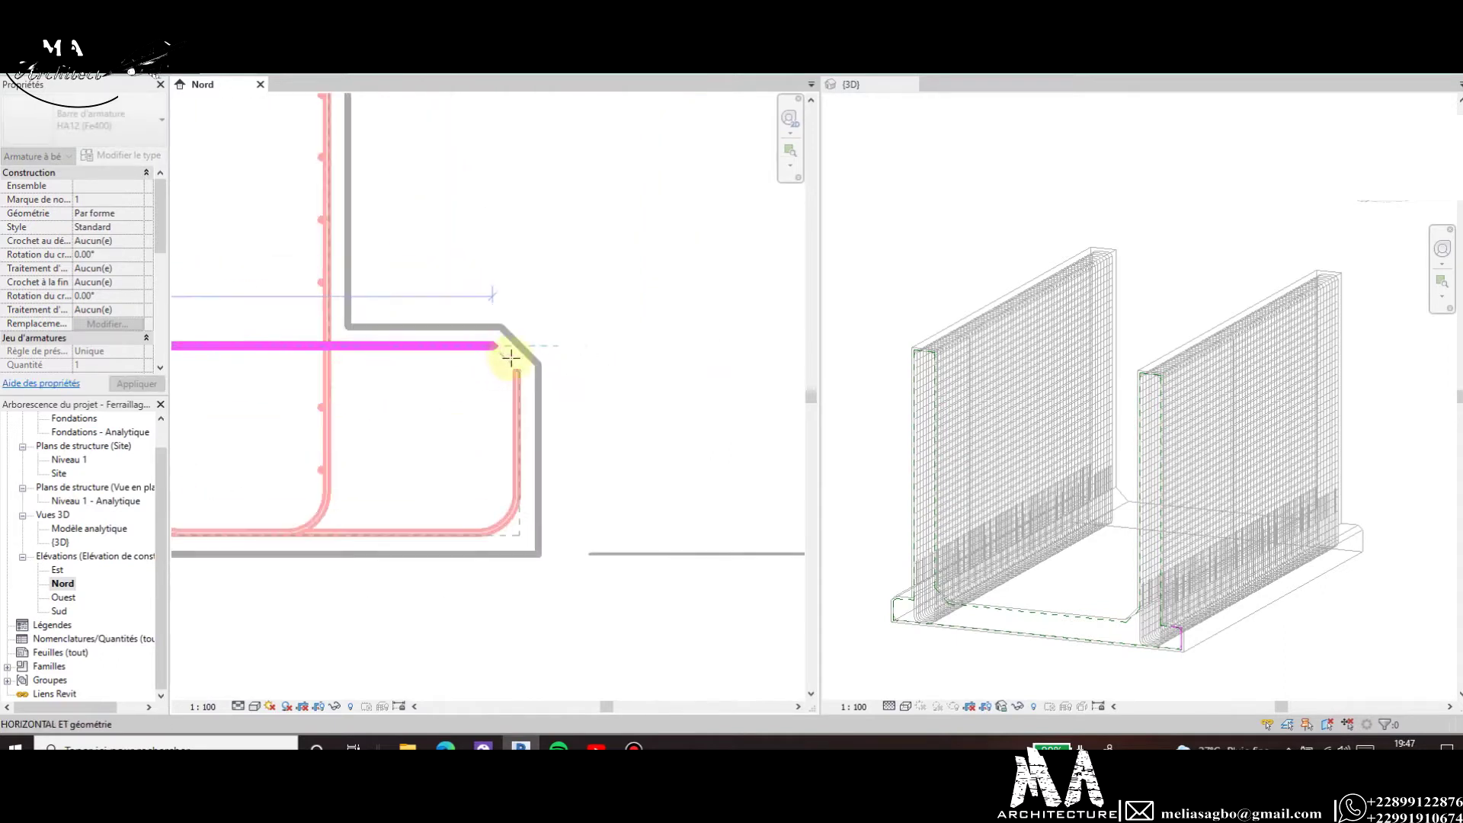
Run the bar along the footing top to the right corner and stop sketching.
click(519, 356)
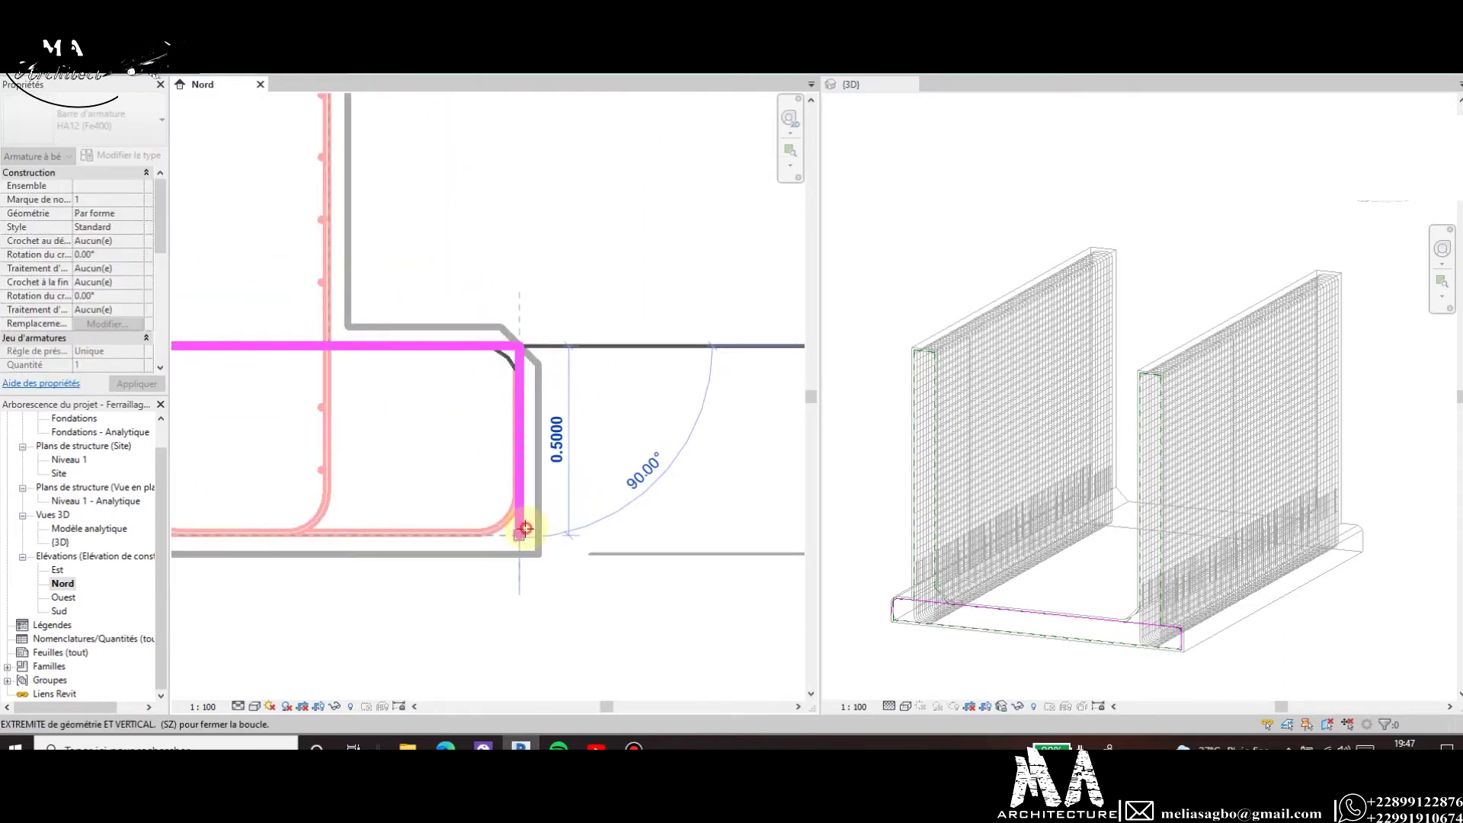
scroll(482, 419, down, 1)
scroll(496, 412, down, 2)
key(Escape)
scroll(587, 425, down, 2)
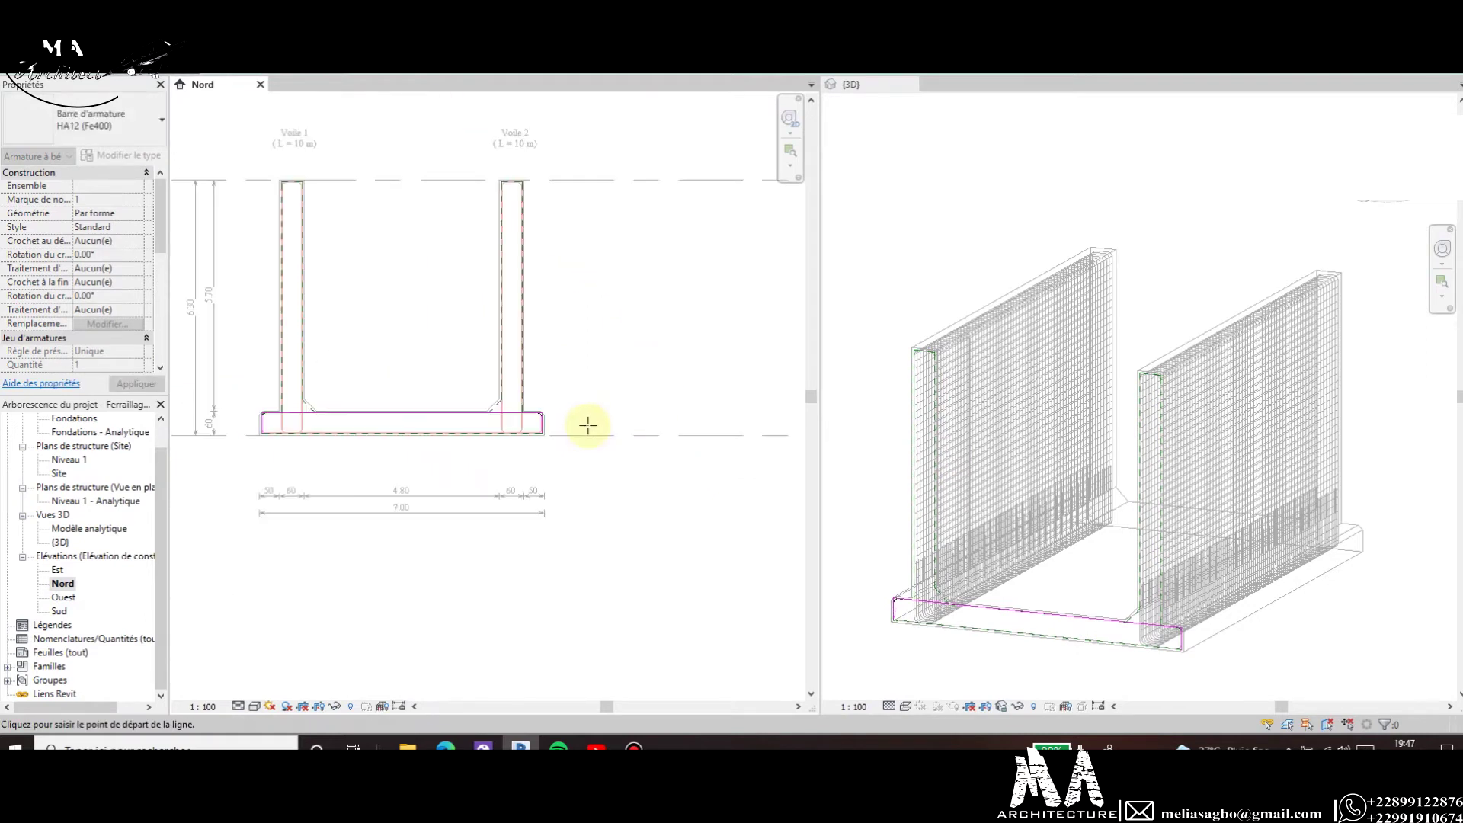
scroll(526, 434, down, 1)
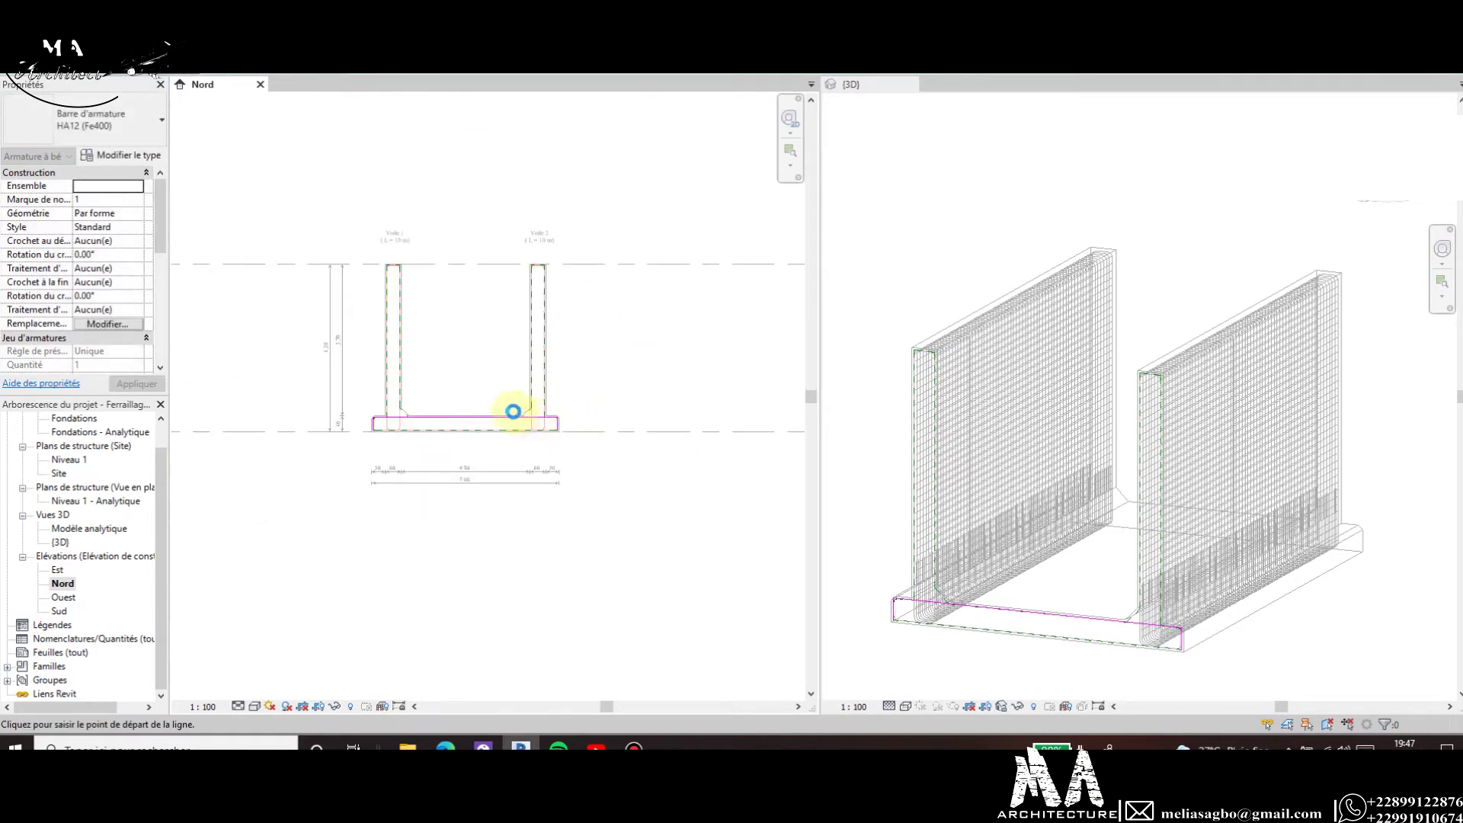
scroll(513, 412, up, 1)
key(Escape)
key(Escape)
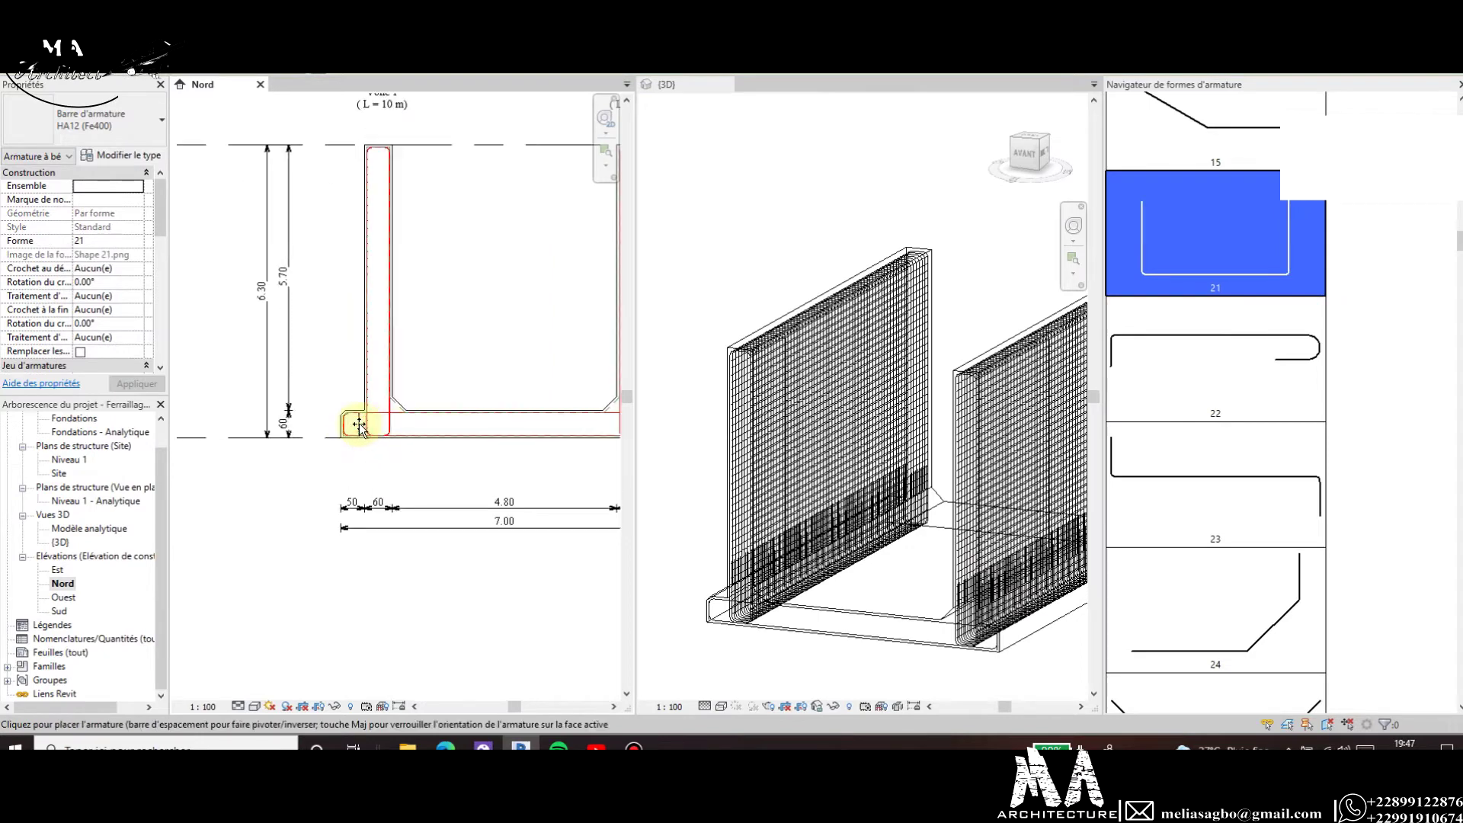
Exit rebar placement and zoom in on the footing bars.
click(388, 428)
key(Escape)
key(Escape)
scroll(317, 415, up, 2)
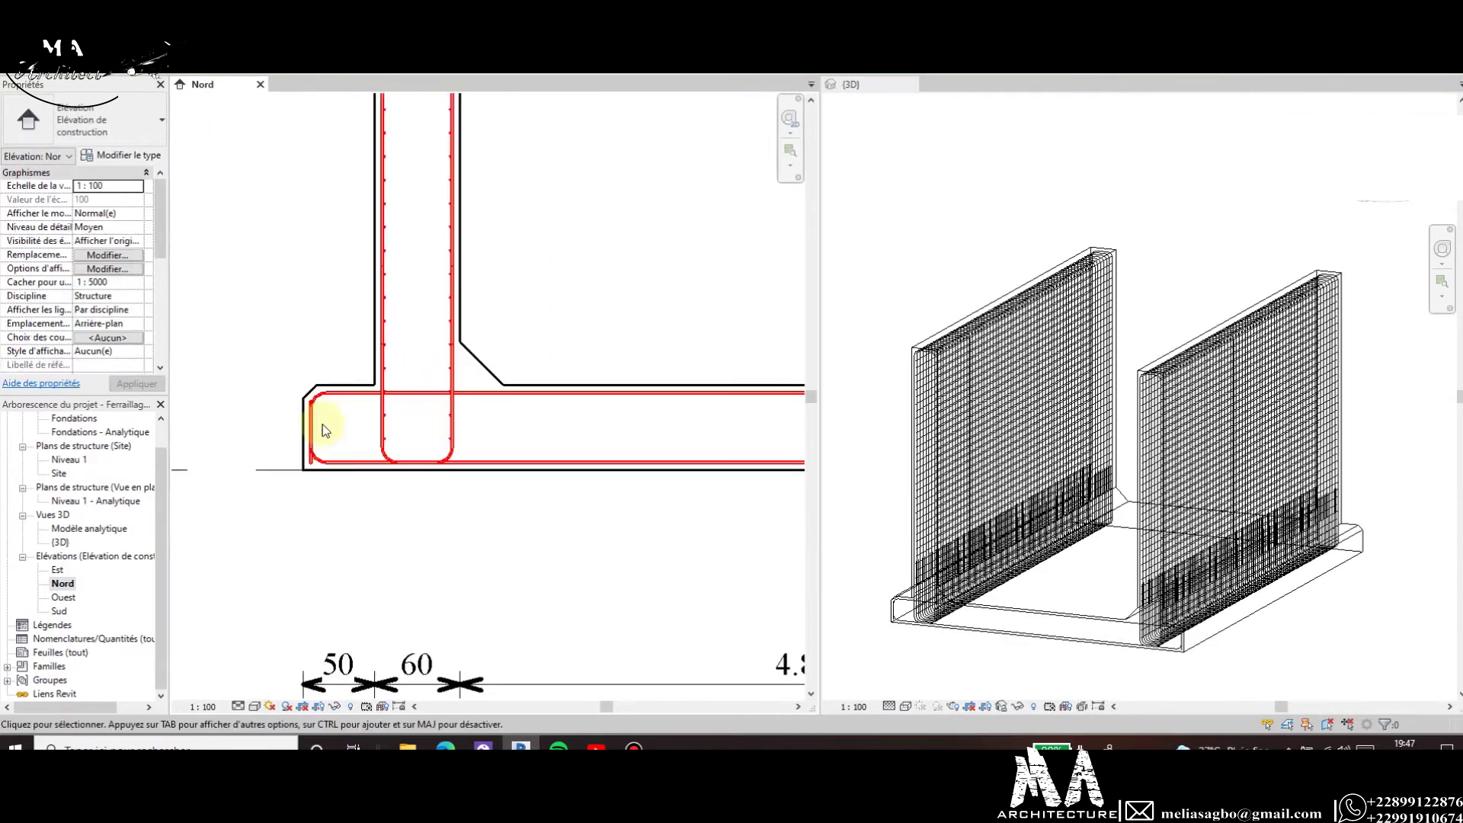
scroll(317, 419, up, 2)
scroll(305, 373, down, 1)
scroll(310, 402, down, 2)
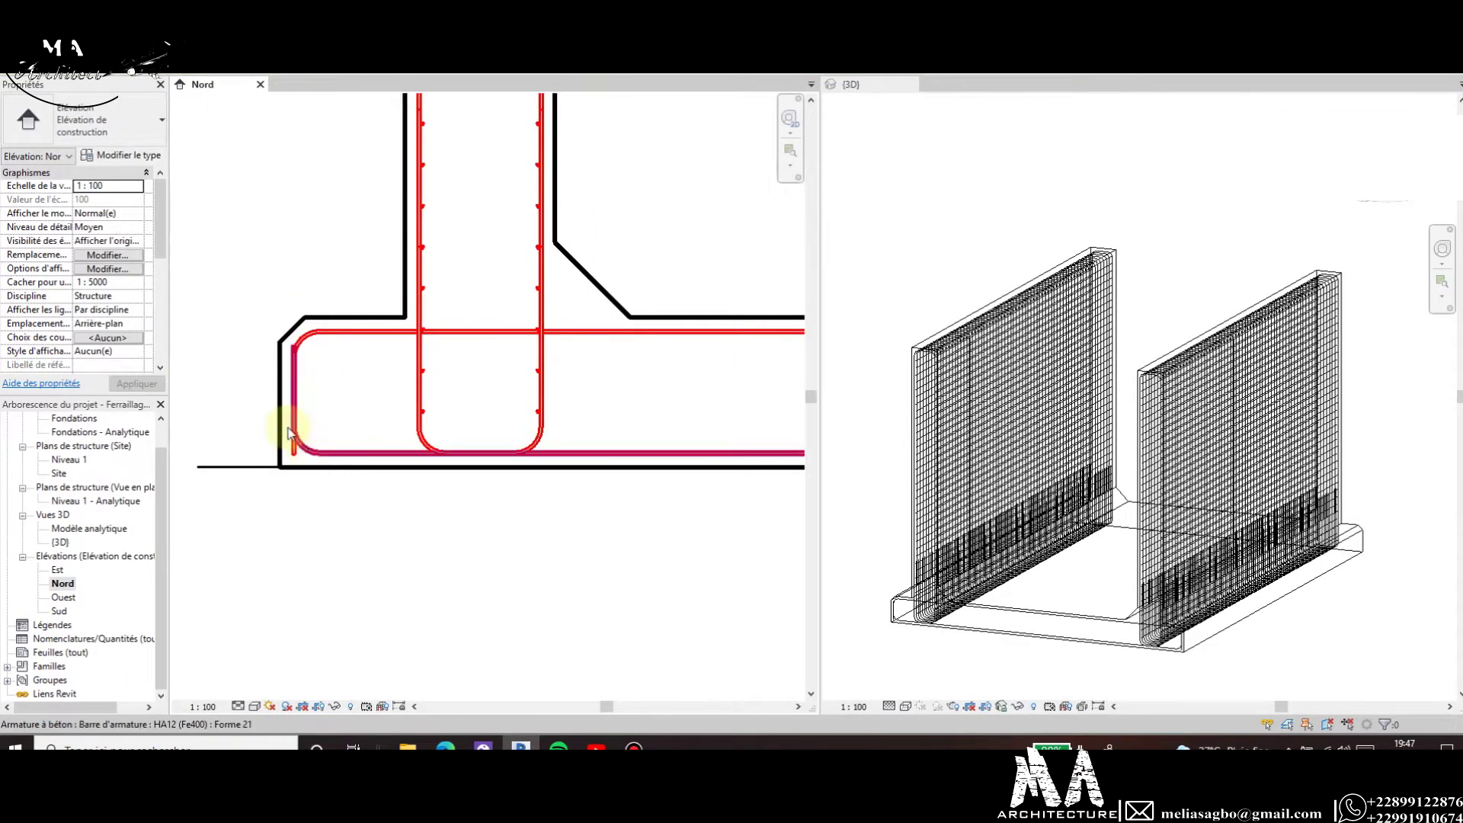
scroll(320, 426, down, 1)
scroll(305, 400, down, 2)
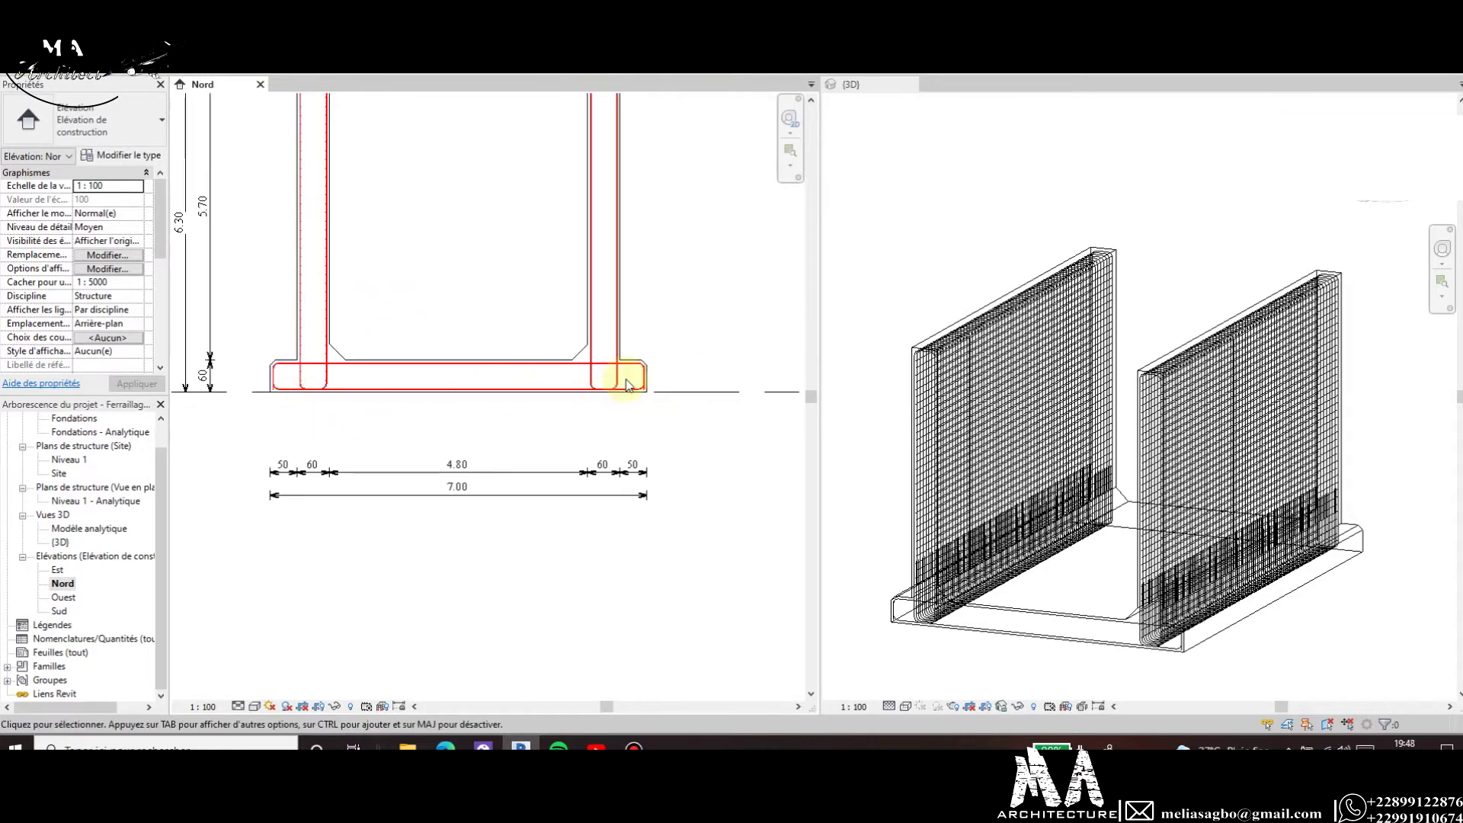
scroll(652, 396, up, 3)
scroll(660, 404, up, 2)
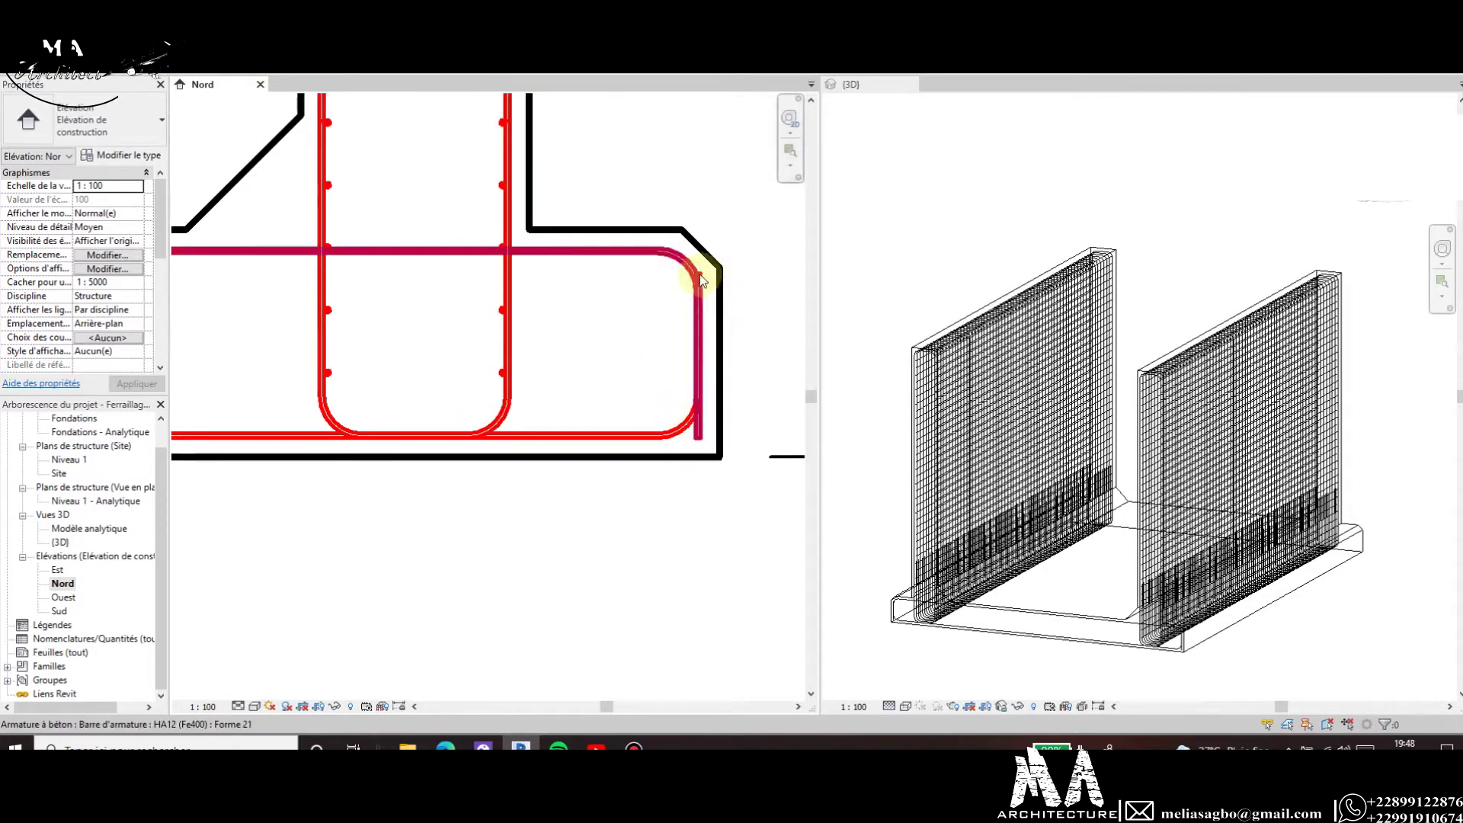
Check the bar types of the upper and bottom footing bars, leaving them unchanged.
click(696, 305)
click(115, 122)
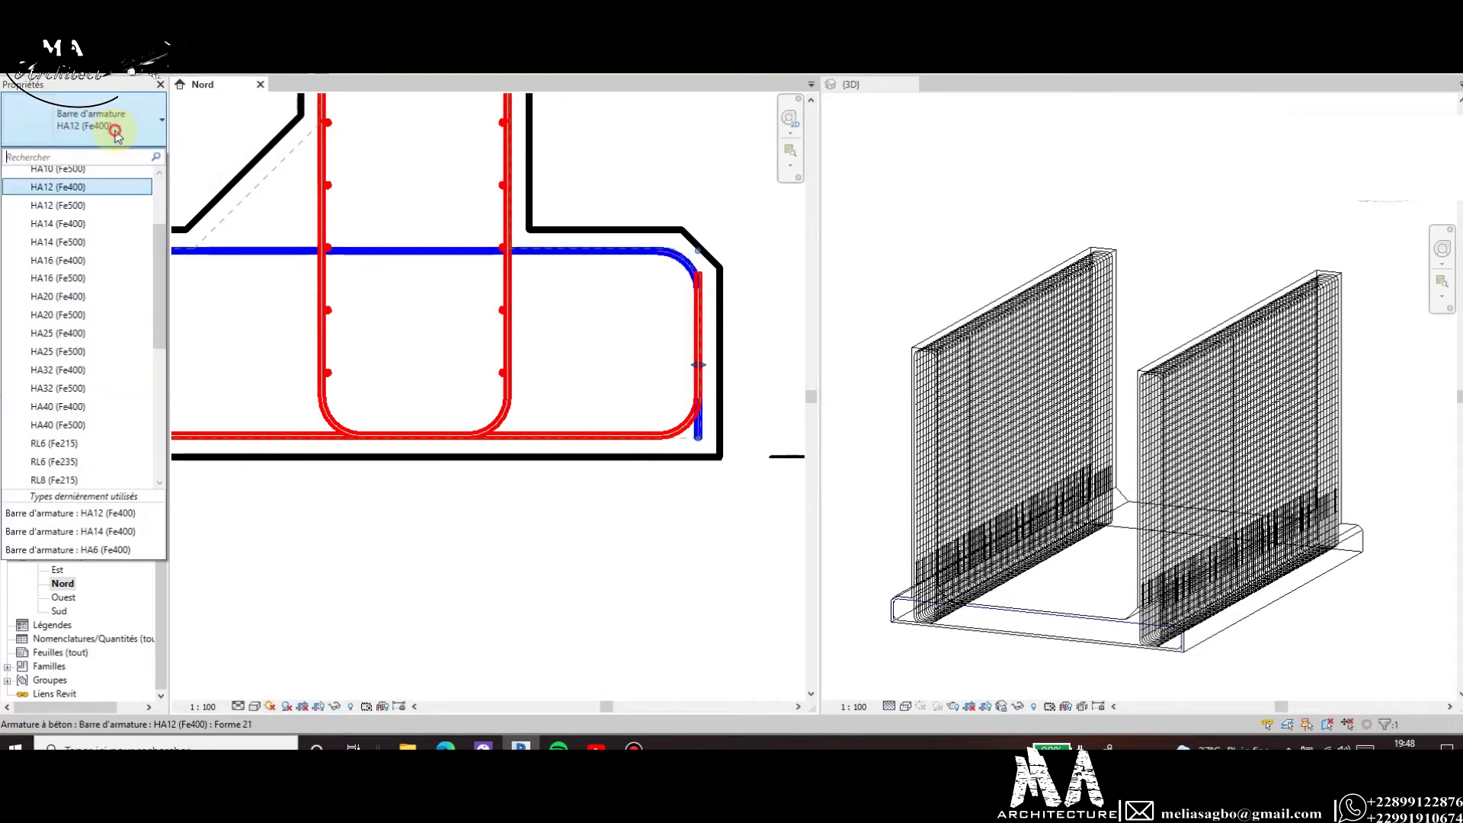
key(Escape)
key(Escape)
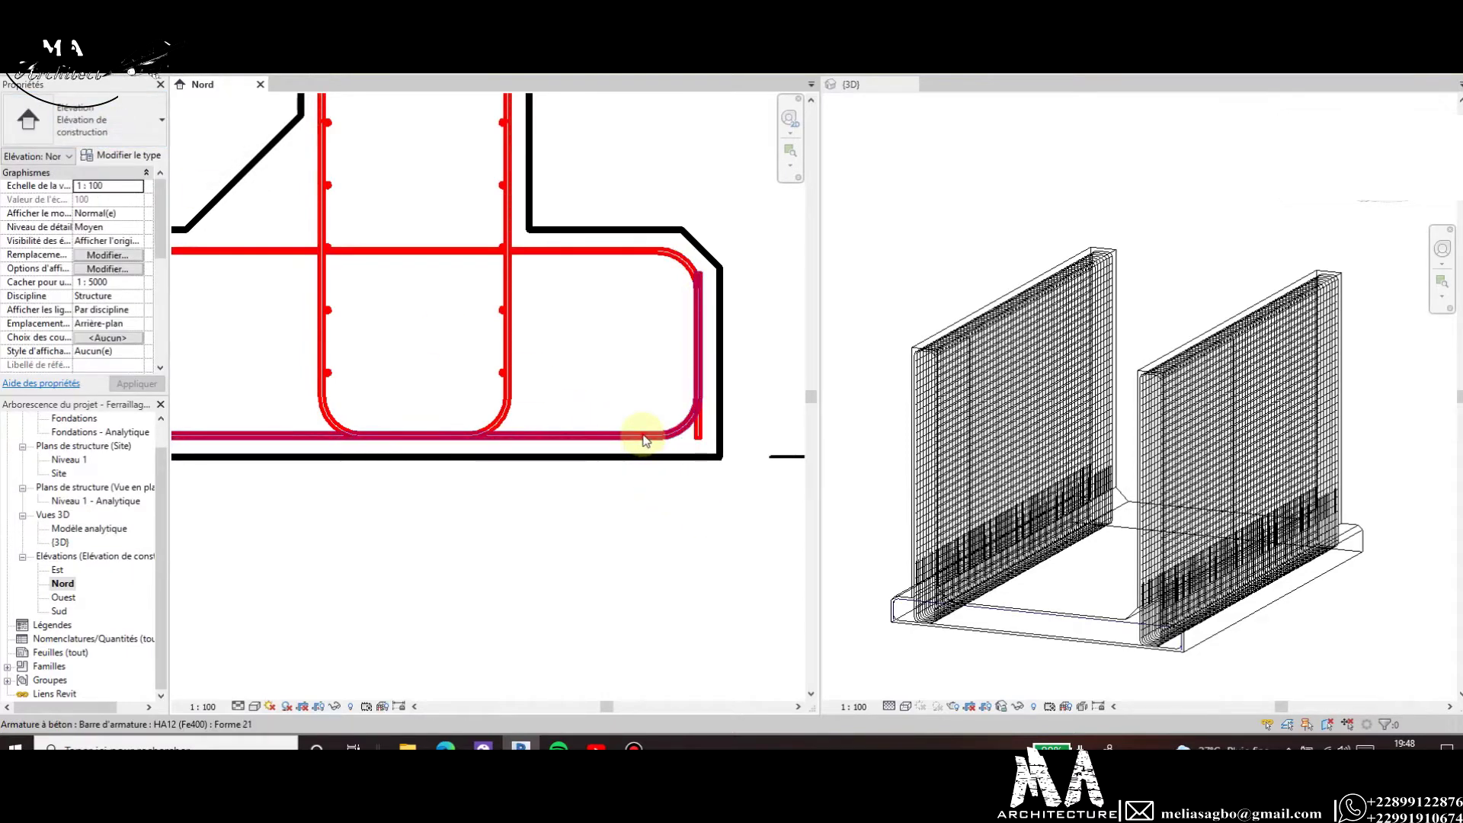
click(643, 440)
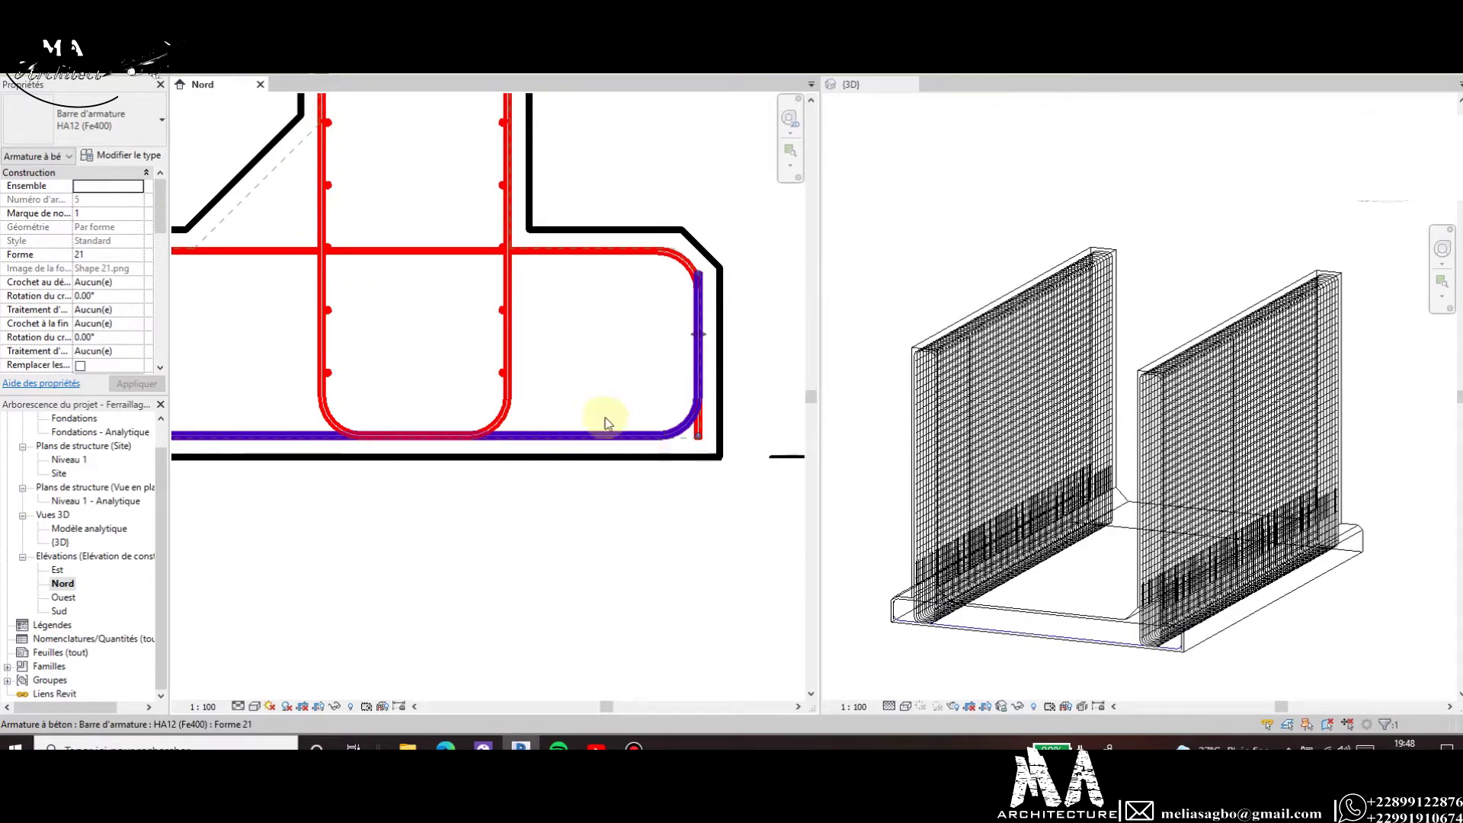
click(118, 113)
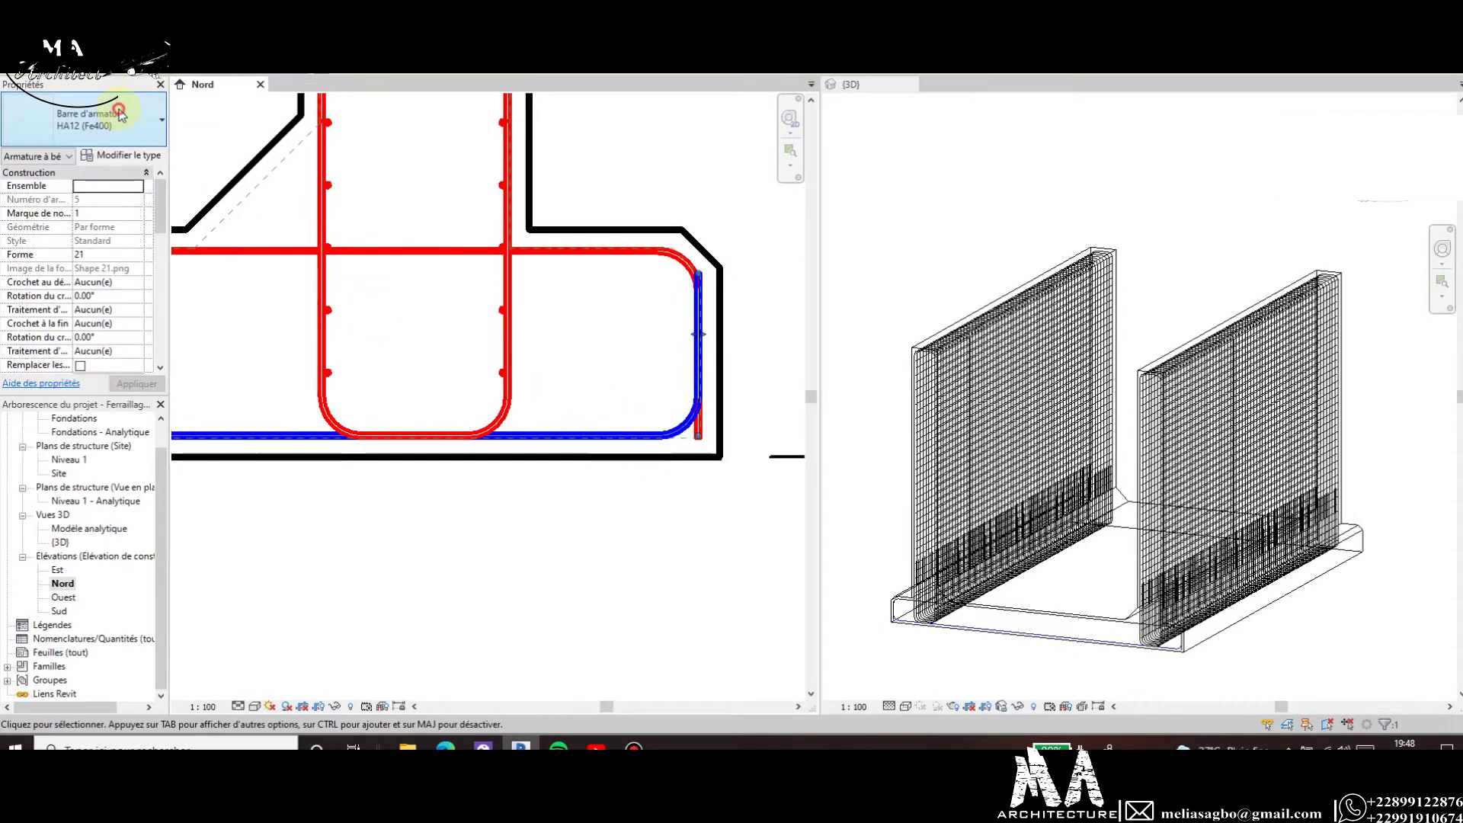
click(691, 274)
Drag the upper footing bar's right leg down to fit the slab depth.
click(724, 473)
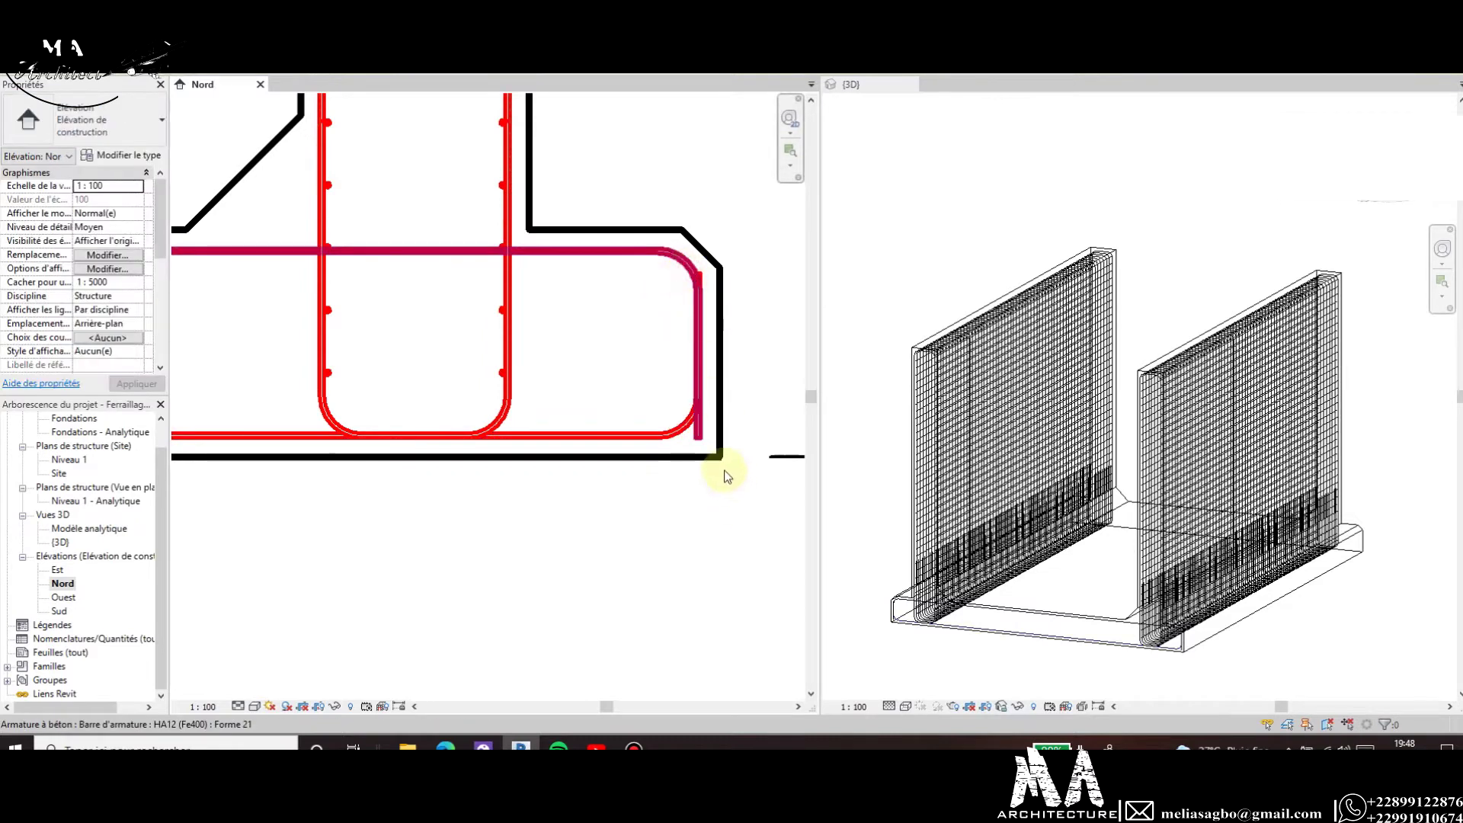
click(696, 415)
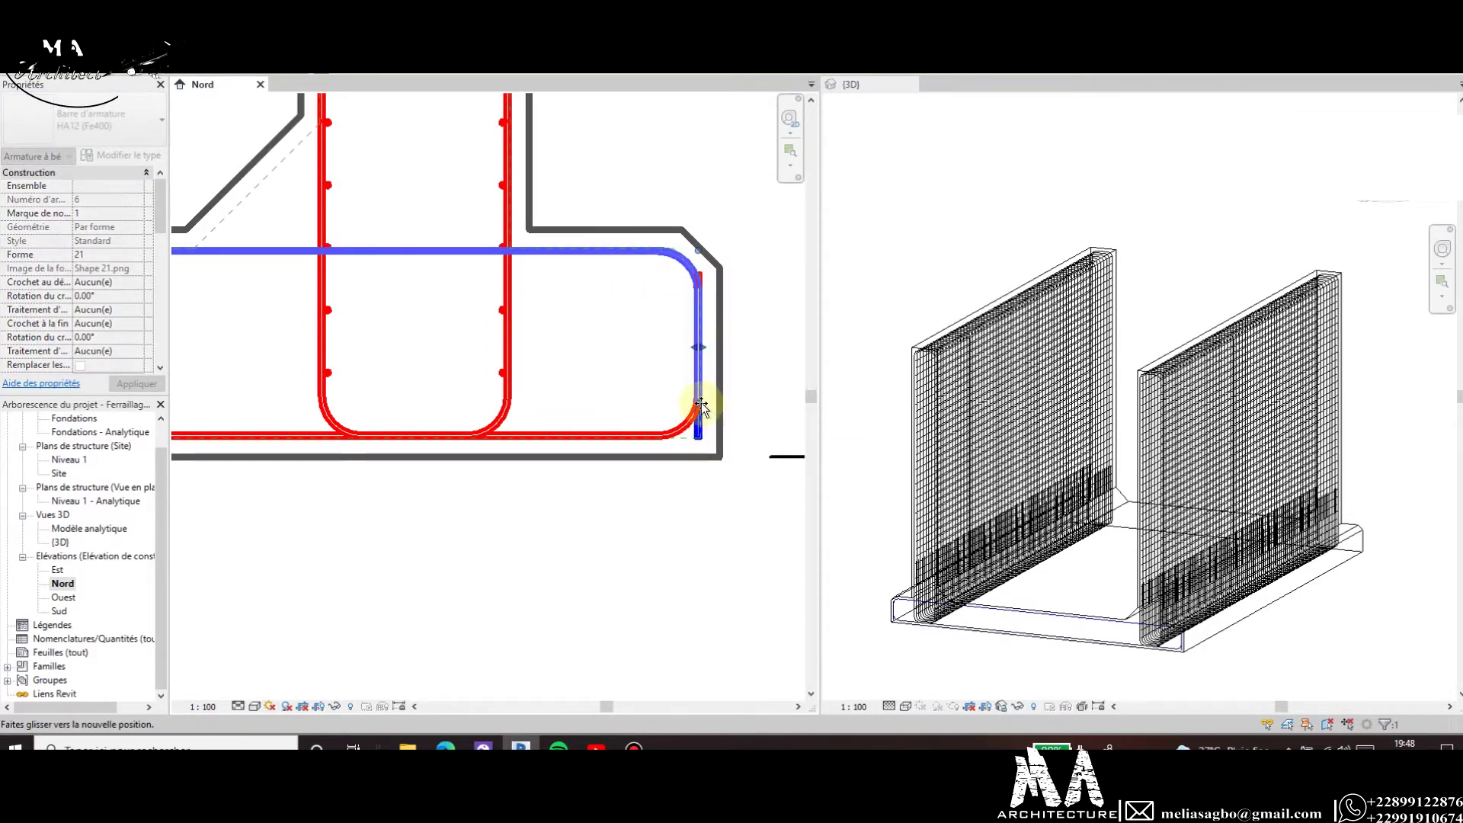
drag(699, 407, 699, 436)
click(785, 484)
scroll(798, 479, down, 3)
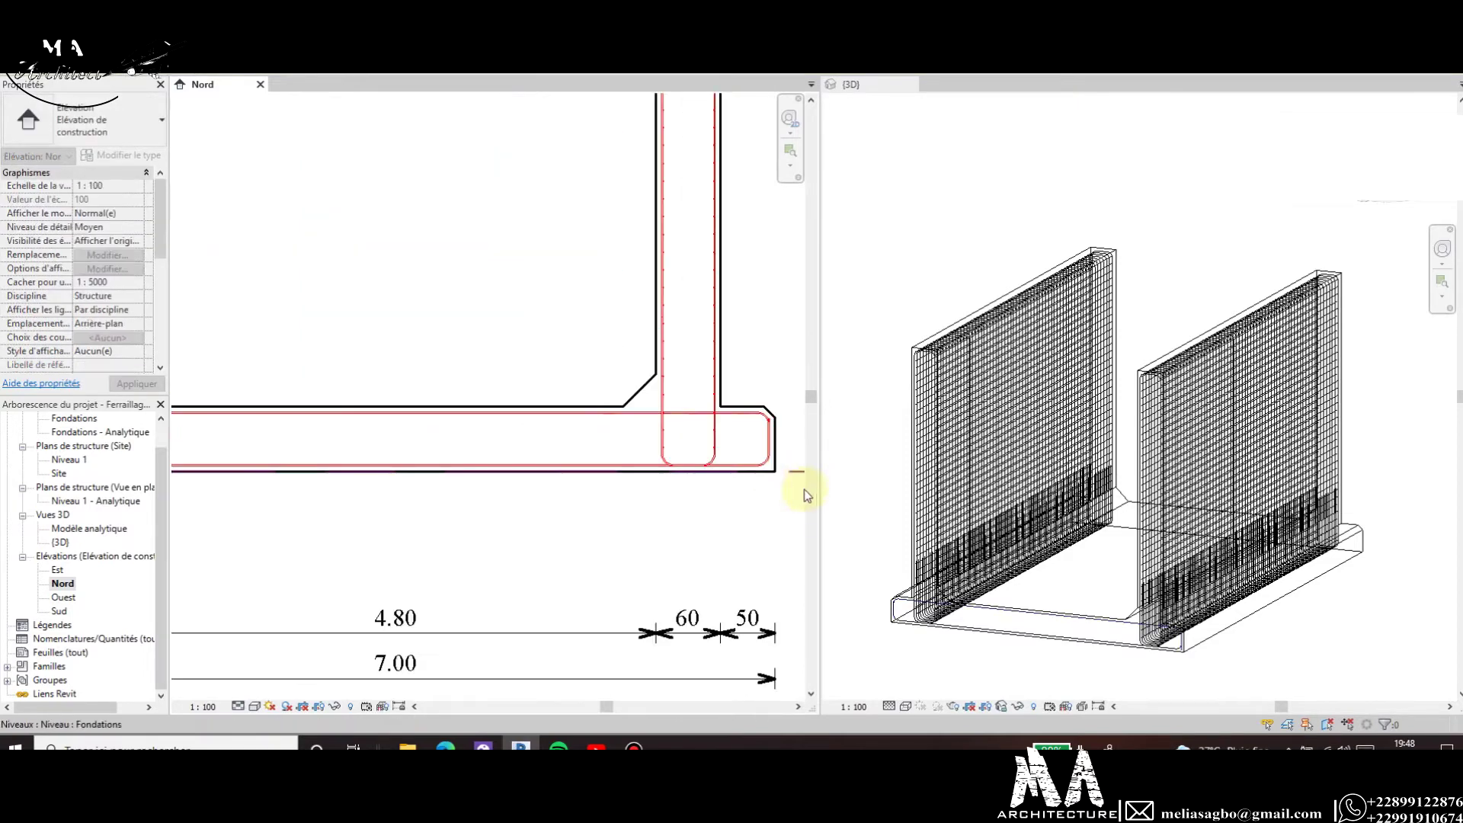
scroll(804, 490, down, 2)
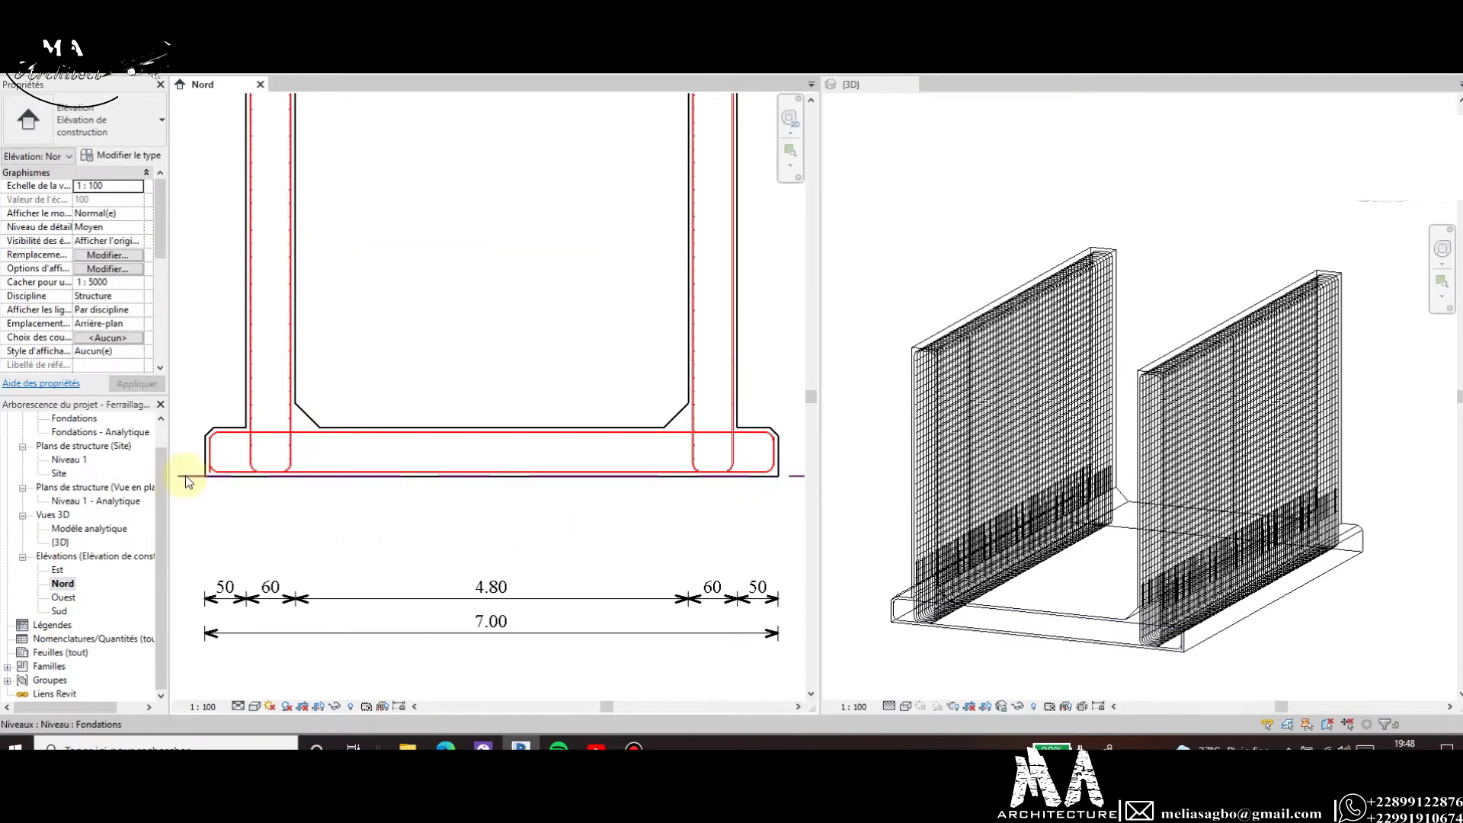
scroll(190, 481, up, 3)
scroll(228, 469, up, 2)
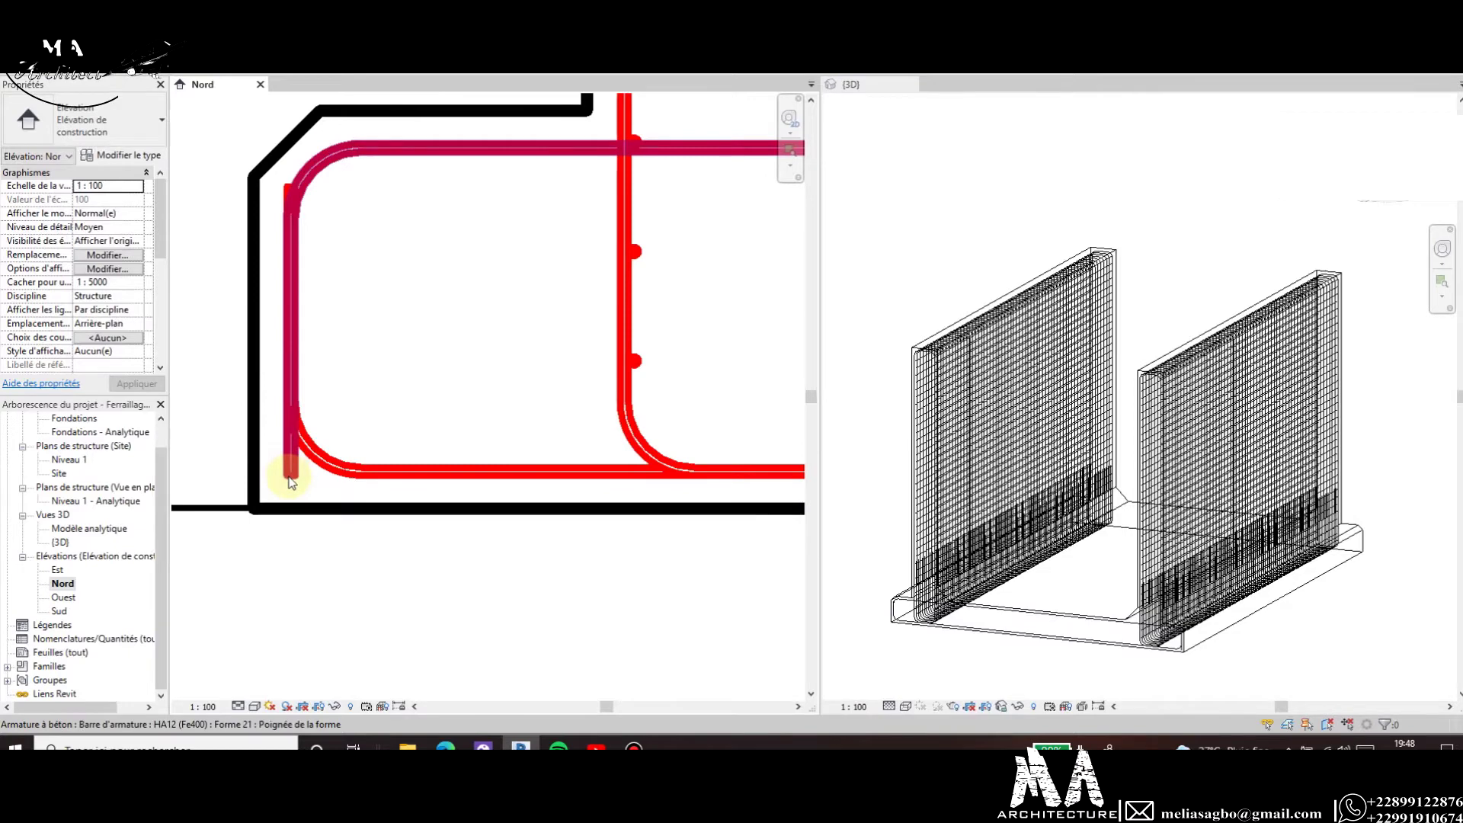
Move the slab bar's end at the lower-left corner, then select the bottom slab bar.
click(290, 483)
drag(290, 475, 290, 415)
scroll(327, 471, down, 3)
scroll(290, 457, down, 2)
key(Escape)
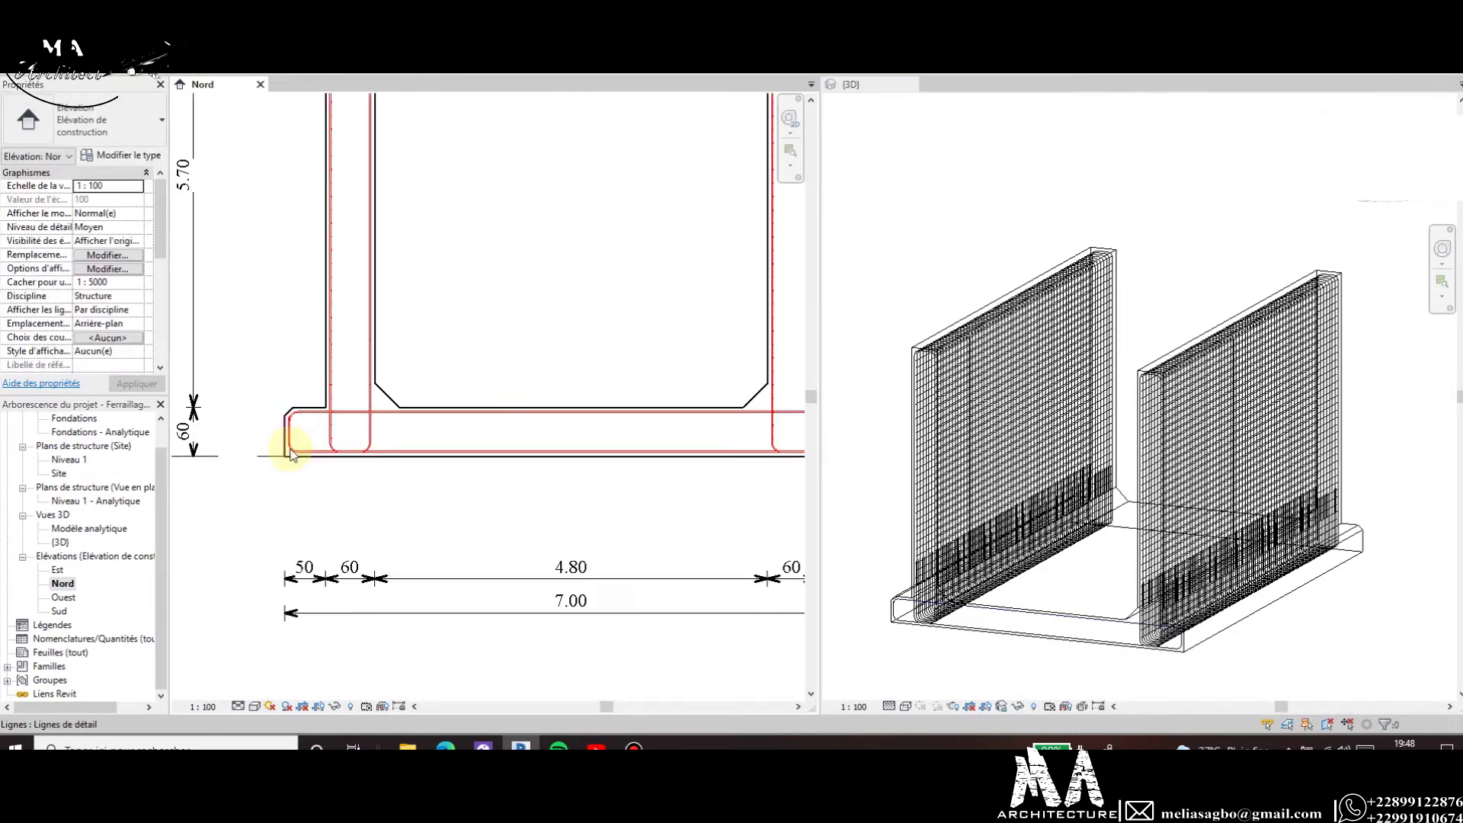
click(298, 442)
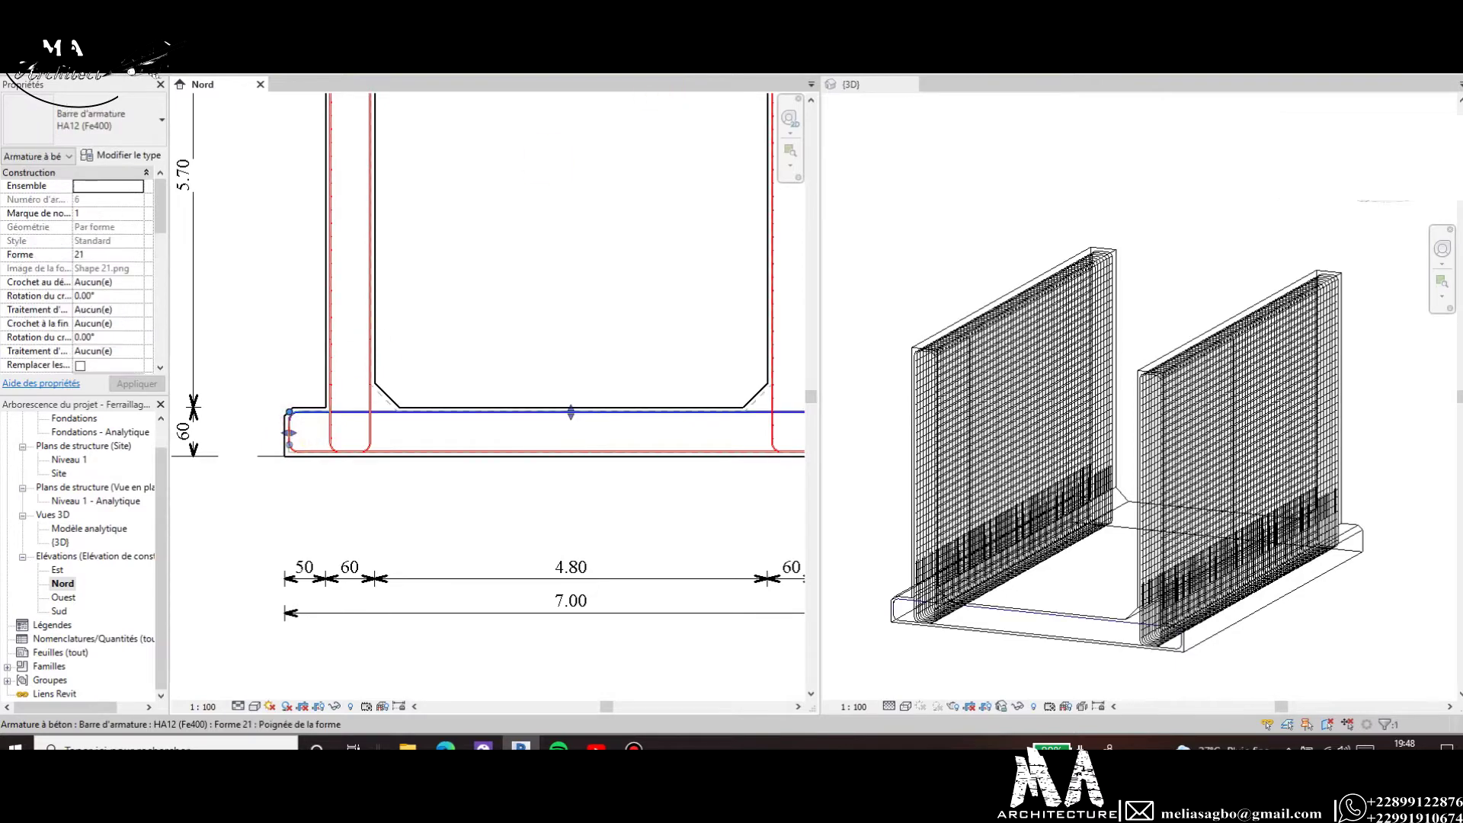
Sketch a new line from the bar's left end to the right-hand bar intersection.
scroll(297, 458, up, 2)
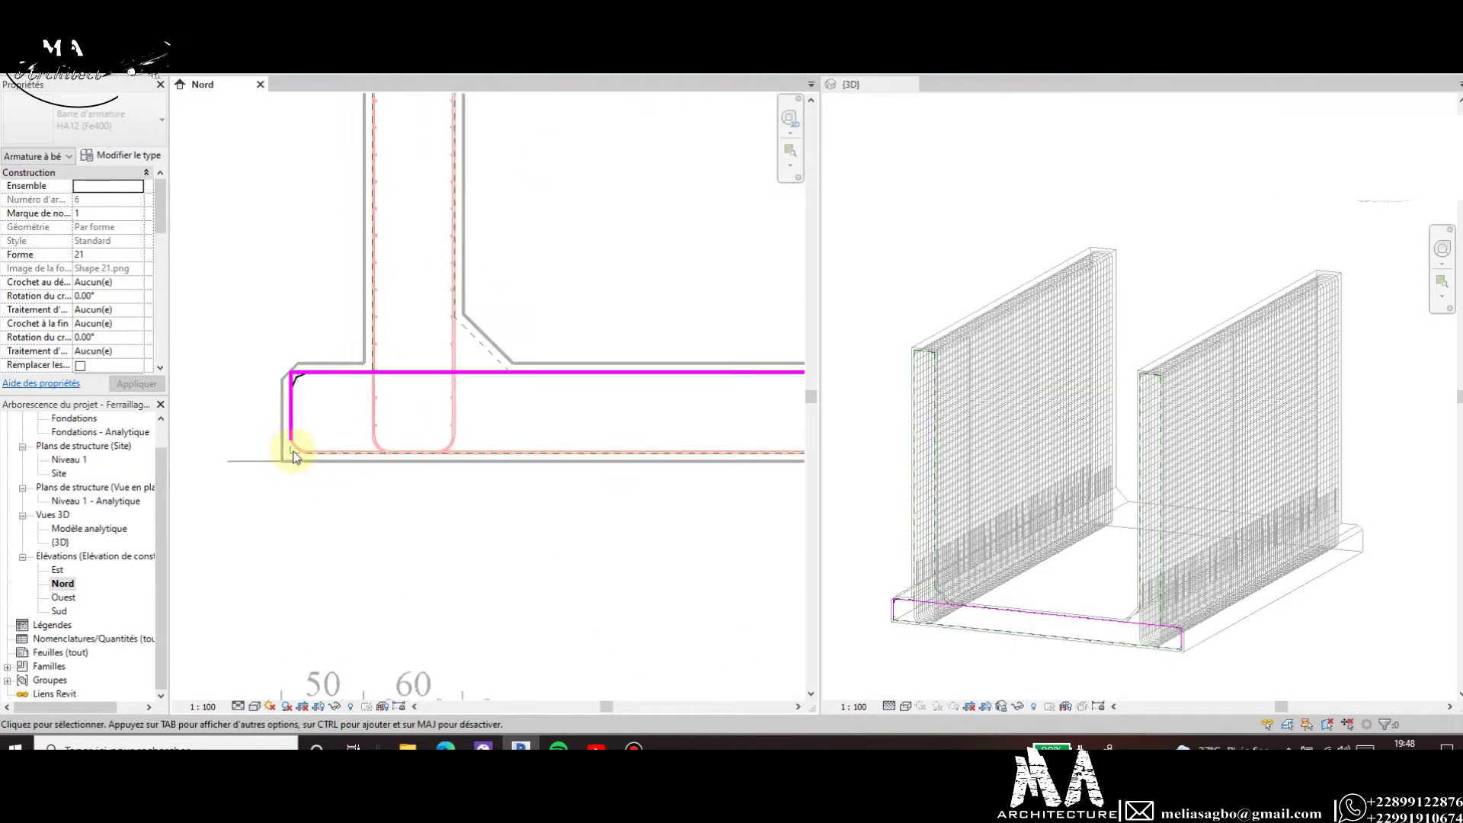
scroll(290, 441, up, 2)
scroll(285, 423, up, 2)
scroll(284, 433, down, 5)
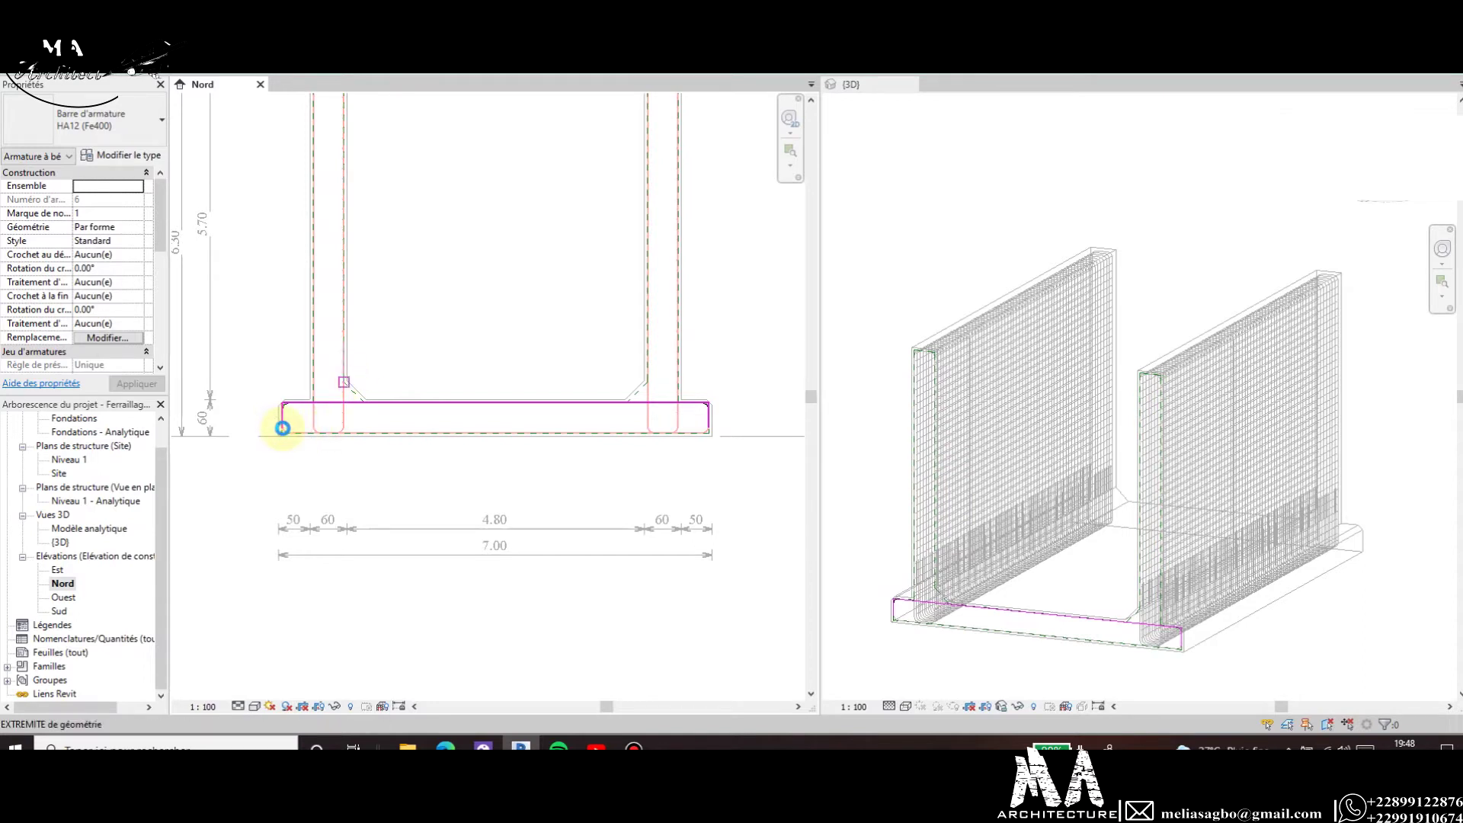
scroll(282, 429, up, 2)
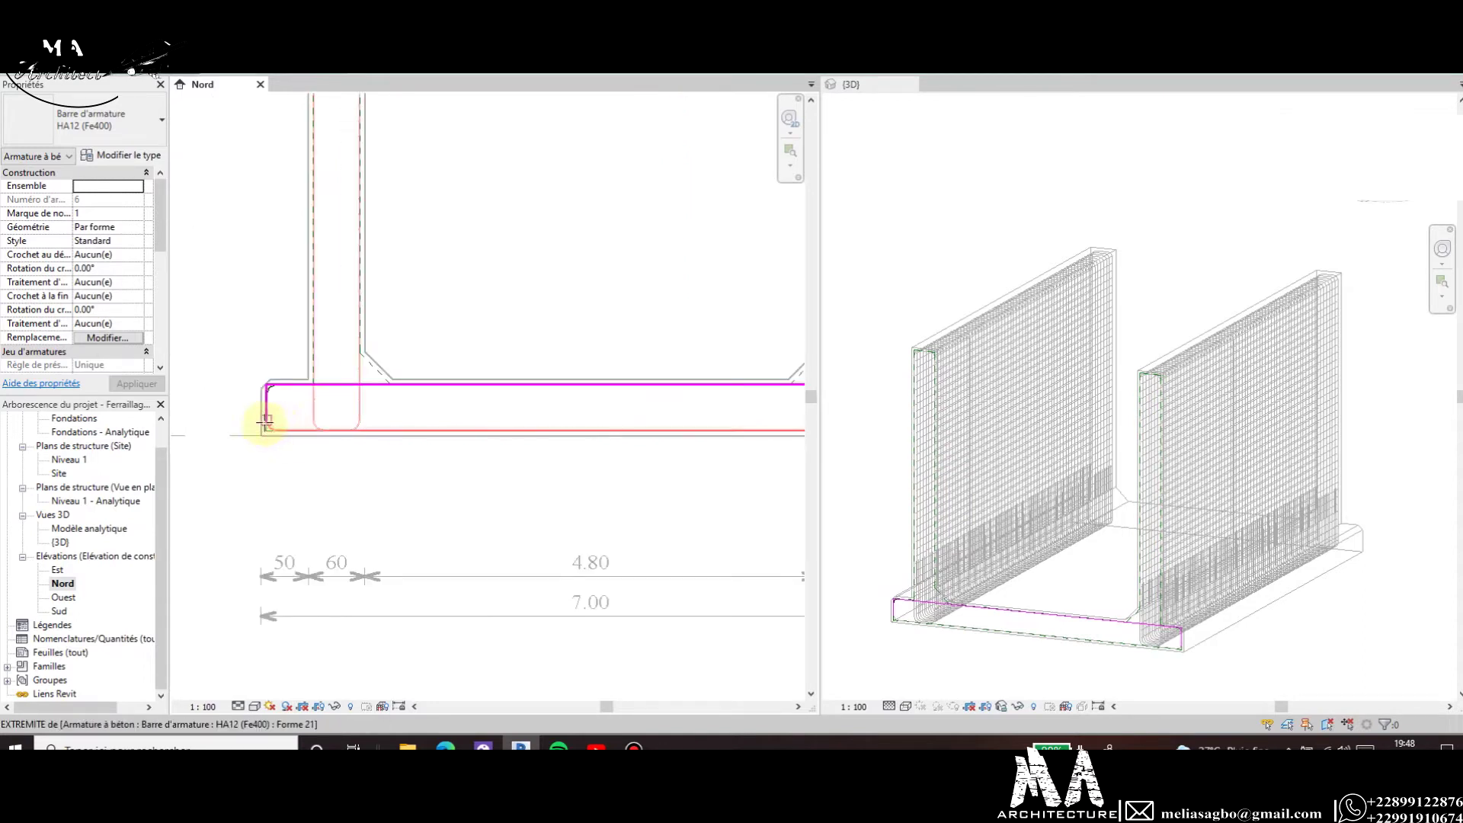
click(266, 420)
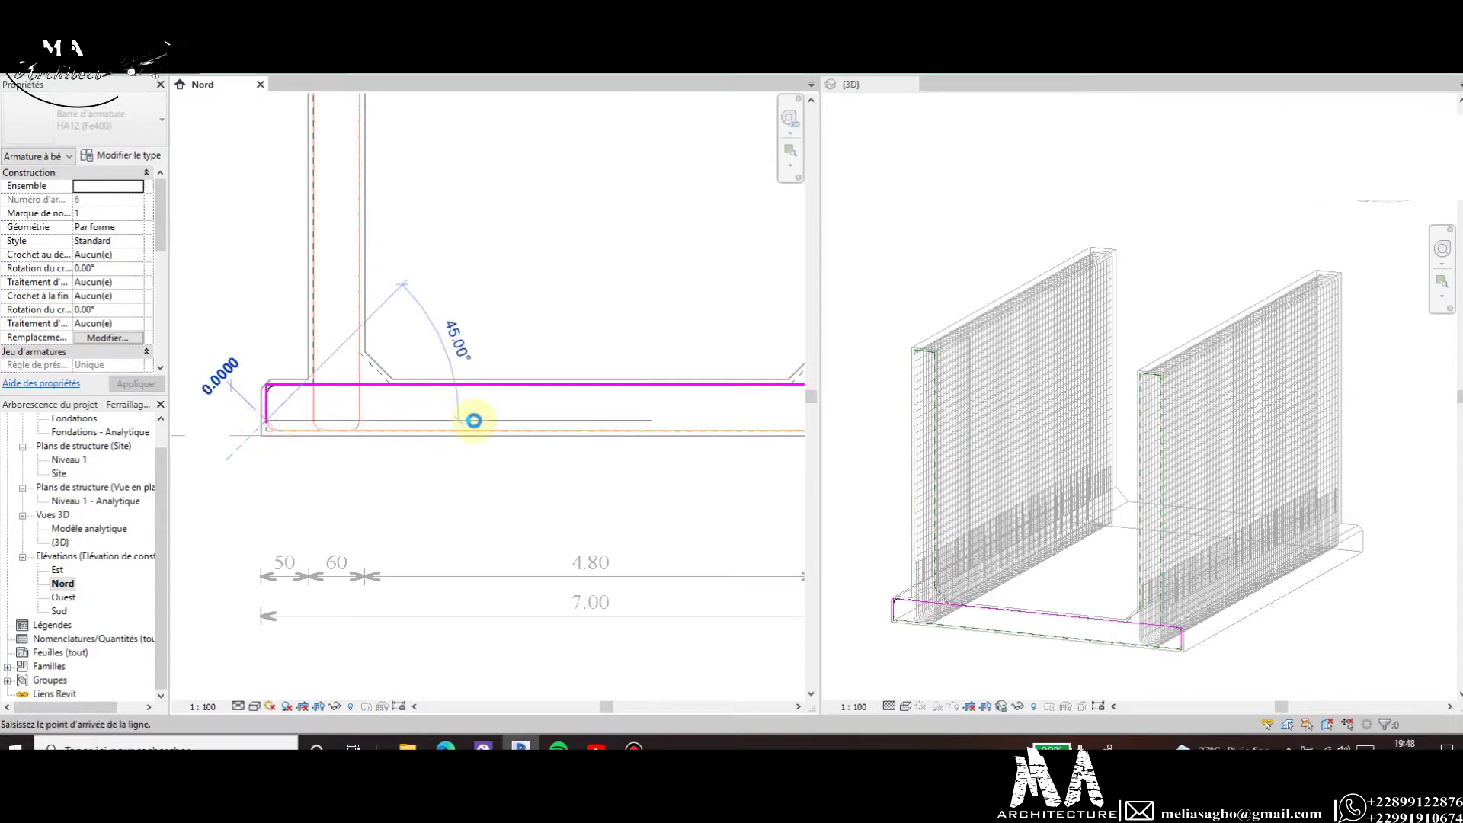
scroll(474, 421, down, 1)
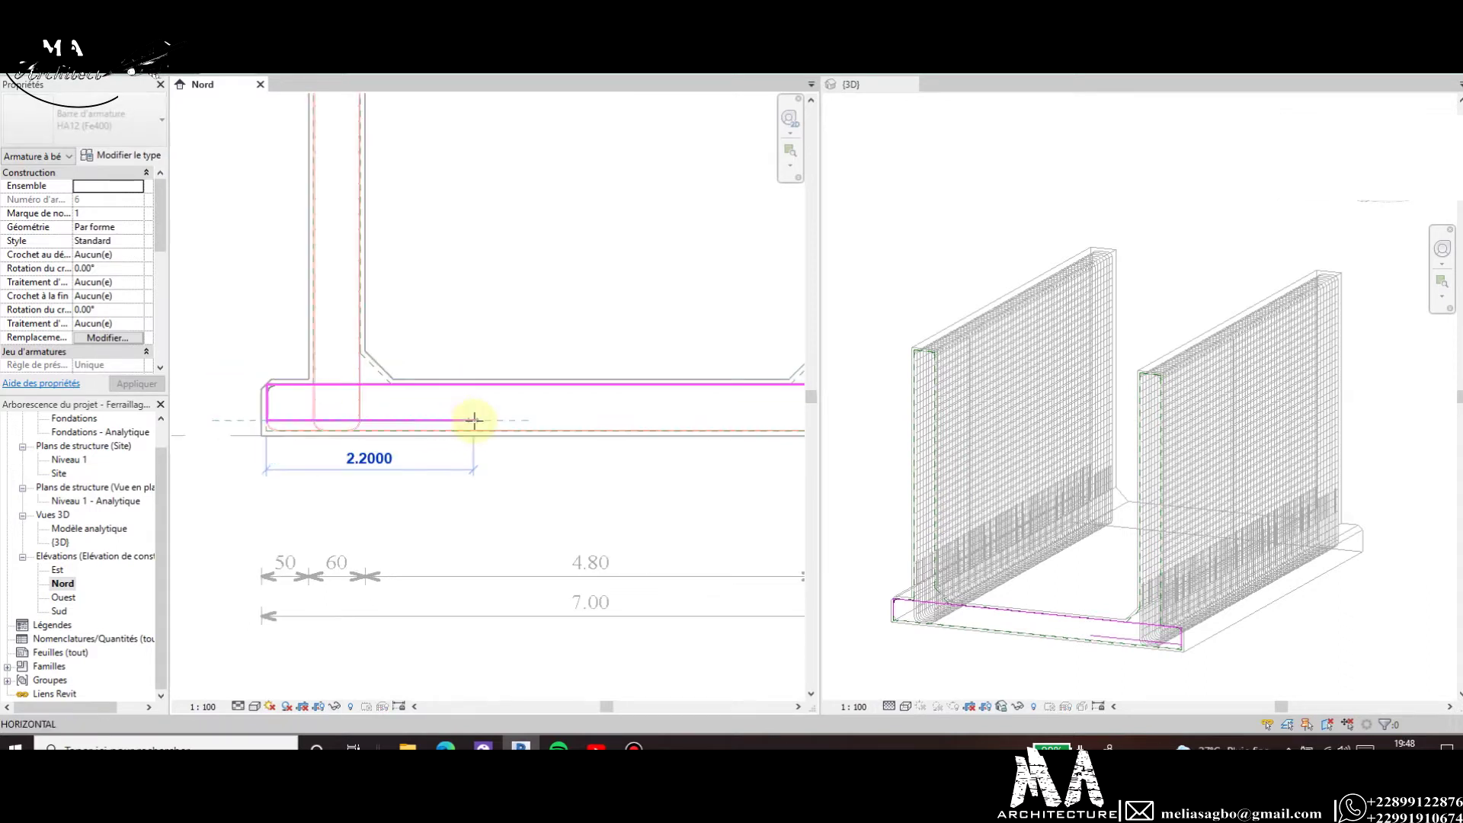
scroll(479, 420, down, 2)
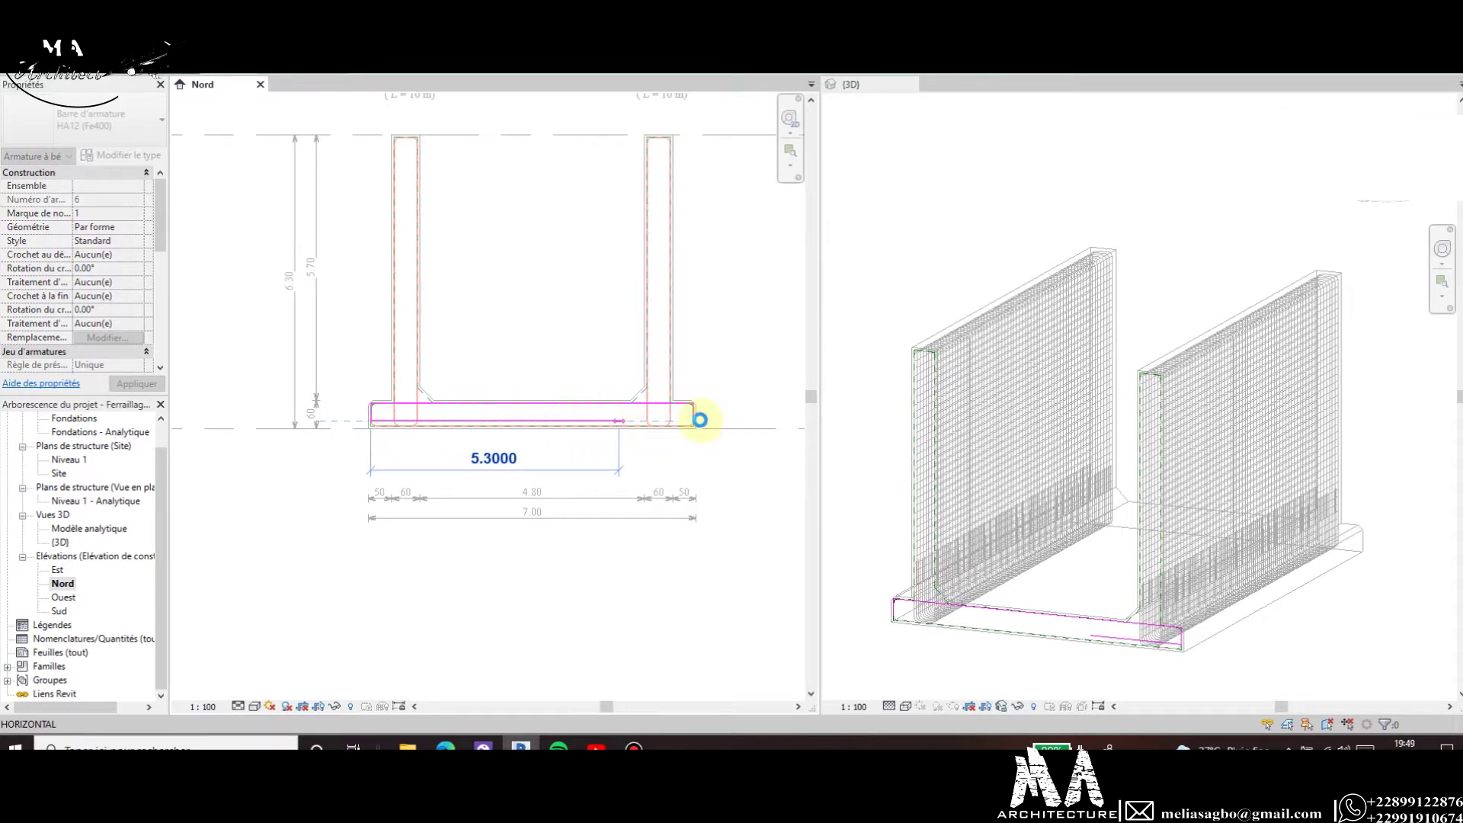
scroll(700, 420, up, 2)
scroll(686, 415, up, 2)
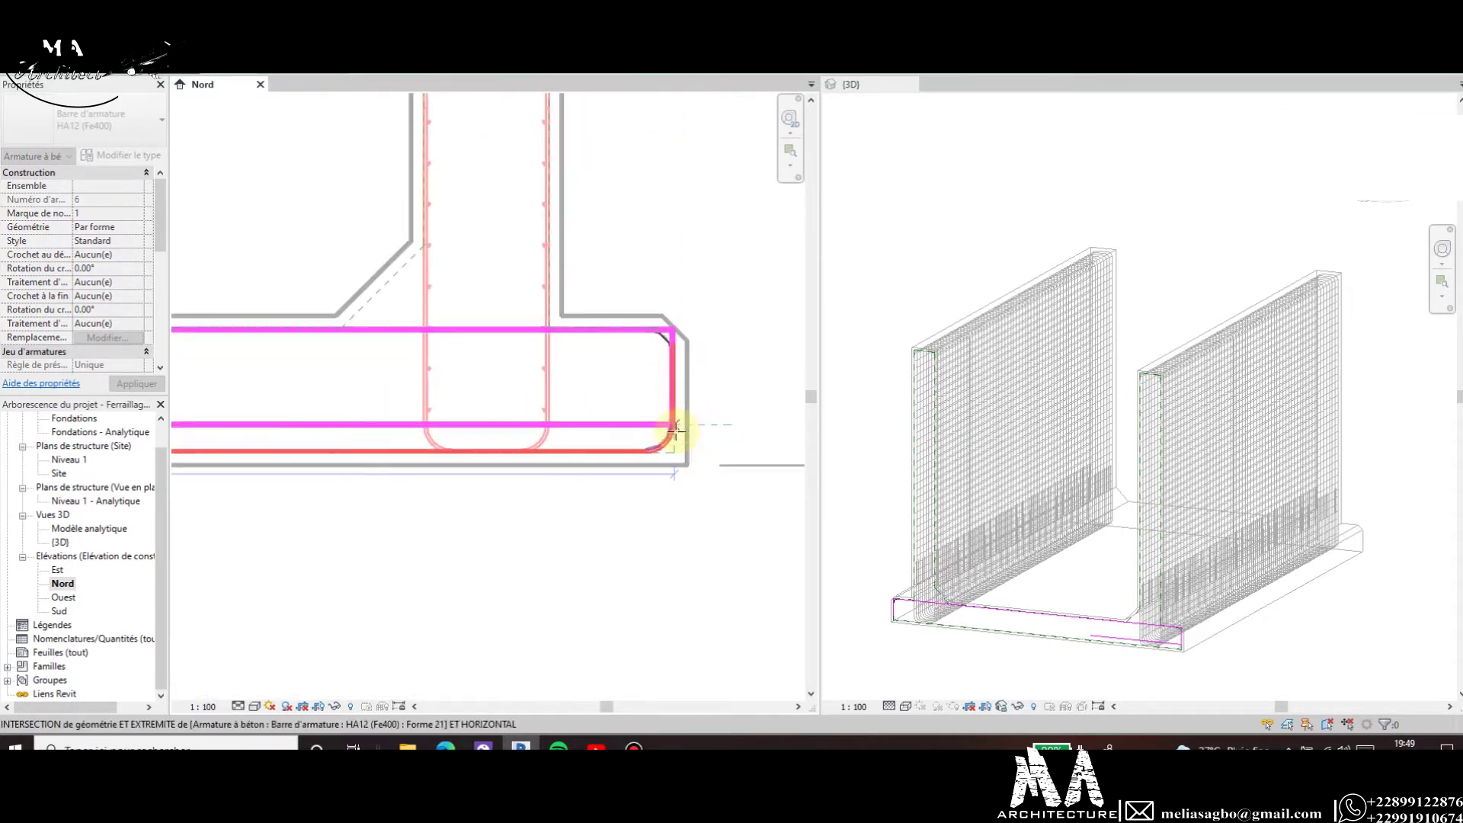
scroll(675, 415, up, 2)
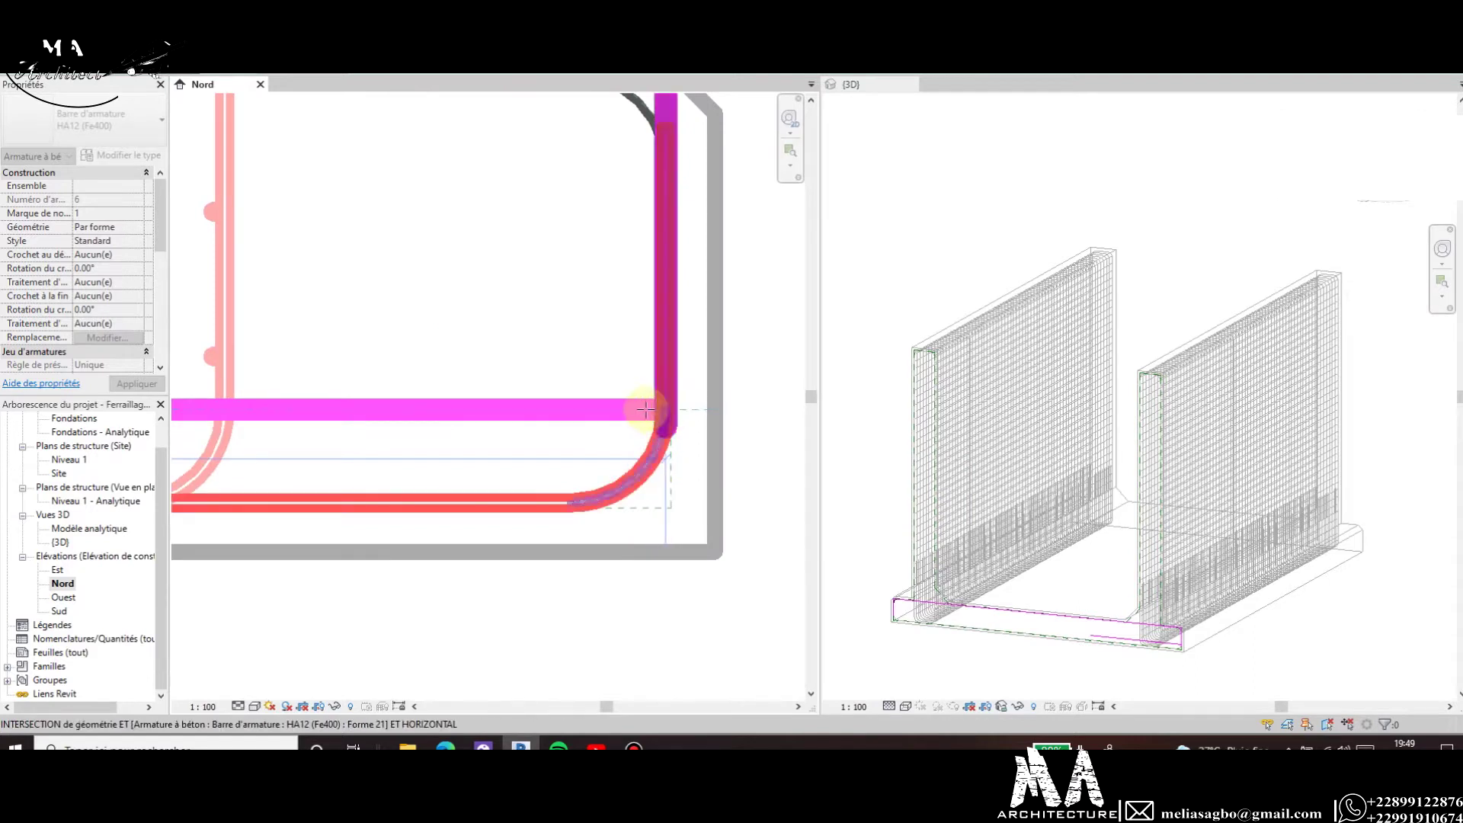
click(665, 409)
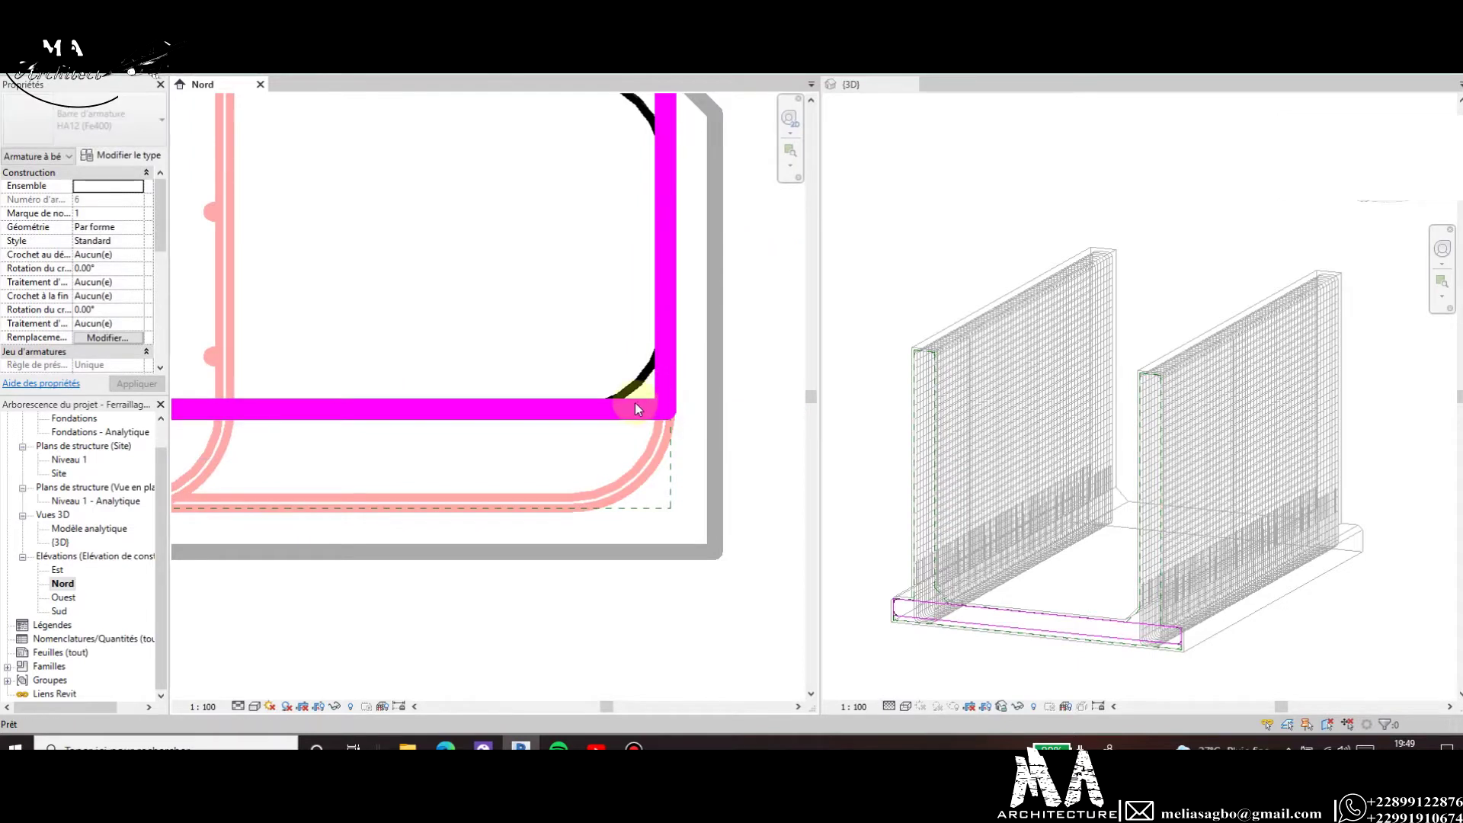
Delete the extra horizontal sketch line at the bar's right end.
click(636, 409)
key(Delete)
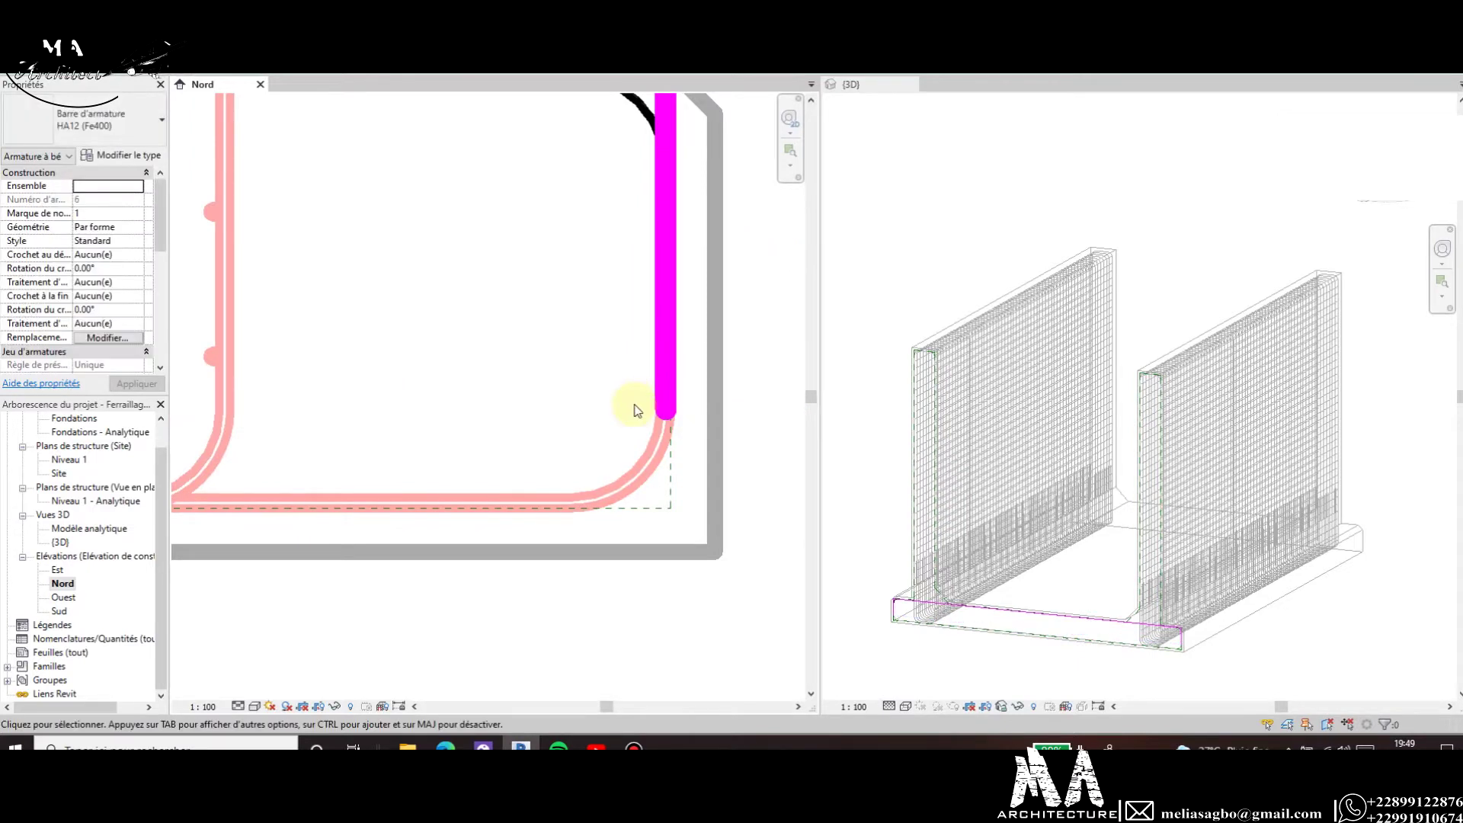
scroll(674, 460, down, 2)
scroll(676, 447, down, 2)
scroll(675, 447, down, 5)
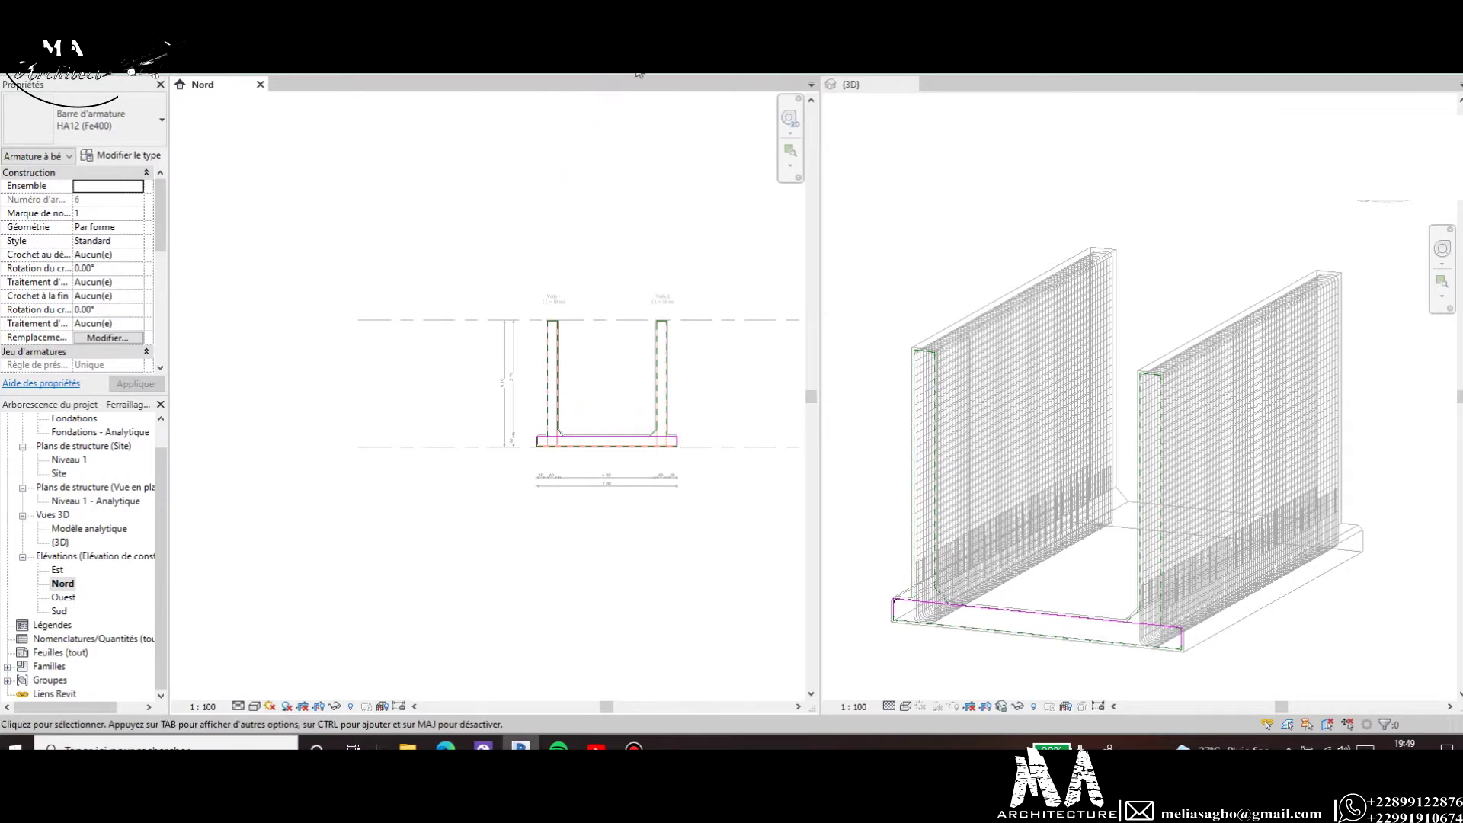
Finish the shape edit so the footing bar forms a closed loop.
click(626, 526)
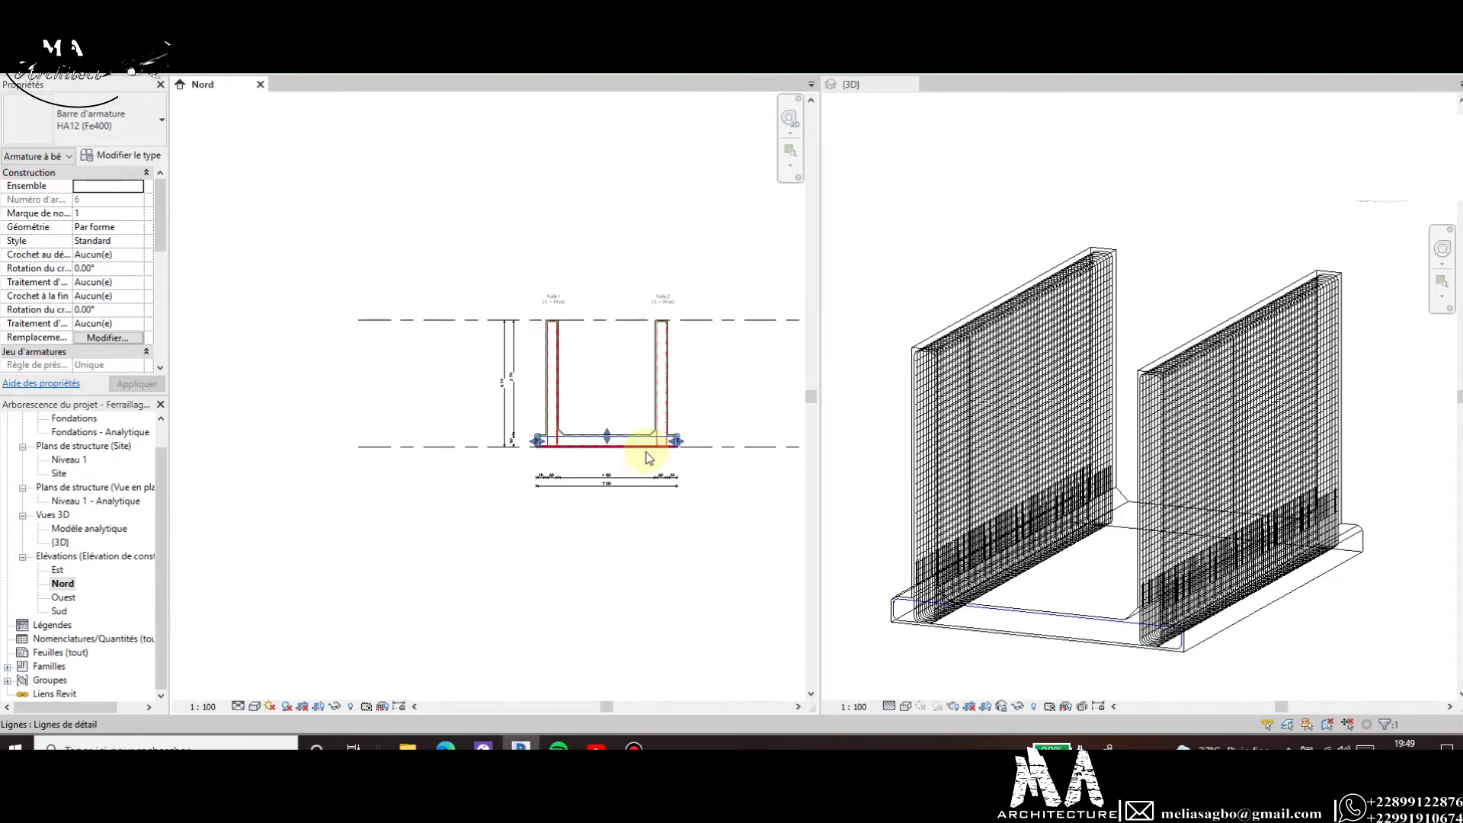
click(573, 426)
scroll(526, 452, up, 3)
scroll(528, 464, up, 3)
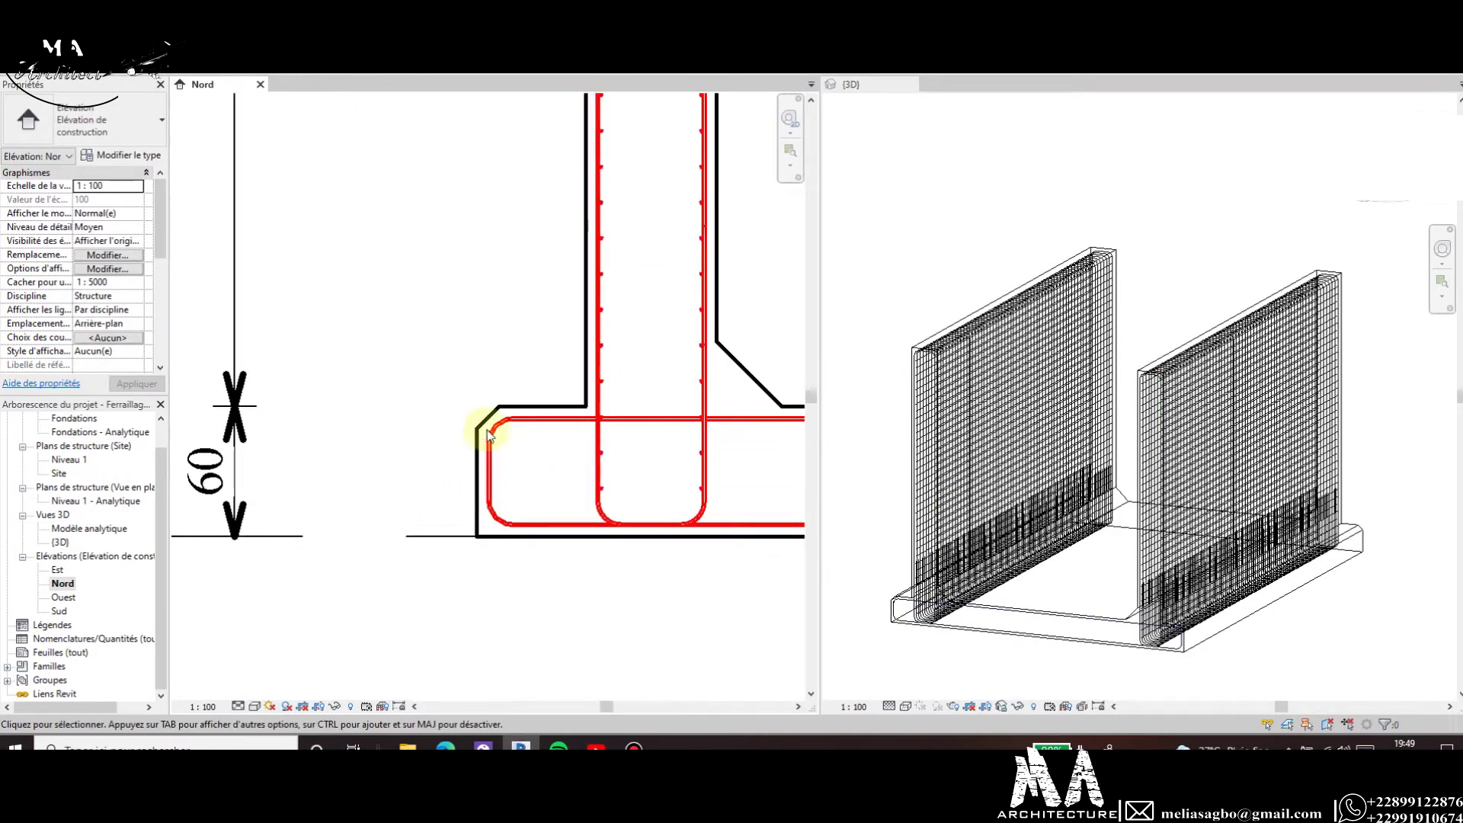
Select the slab's top and bottom bars together and activate the Nord elevation.
click(507, 519)
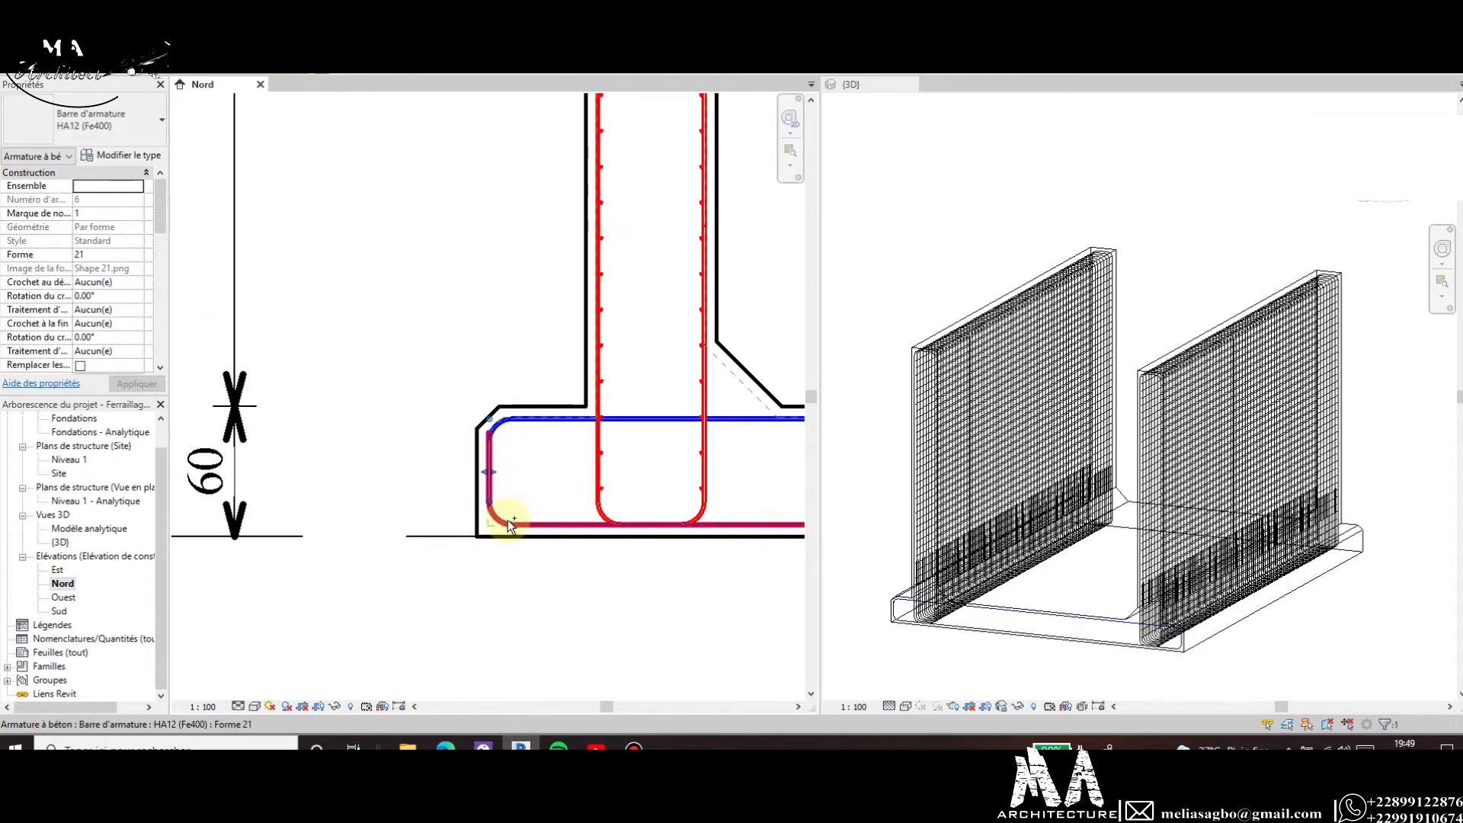
ctrl+click(507, 520)
click(535, 483)
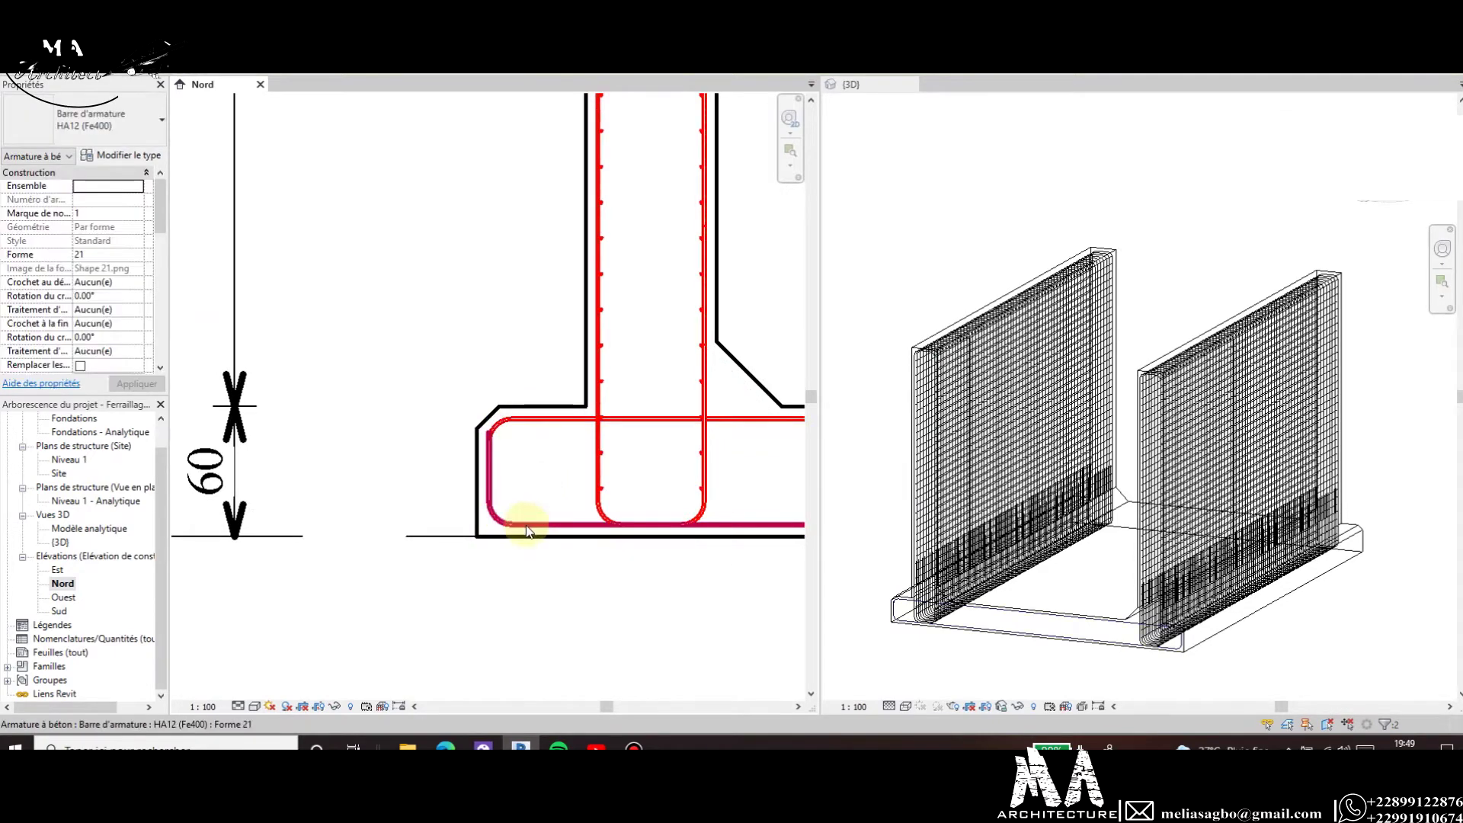
click(526, 531)
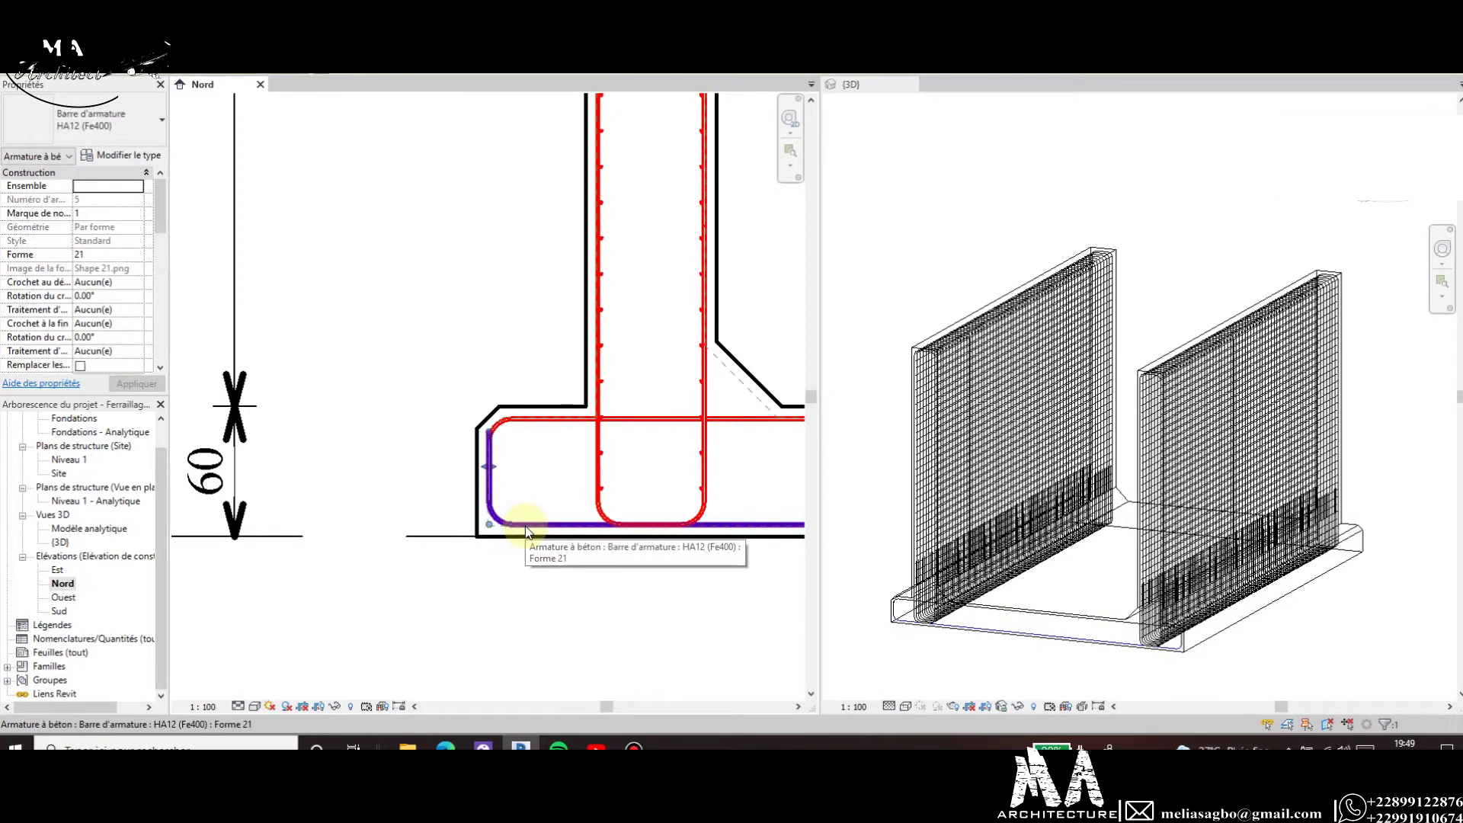
click(526, 443)
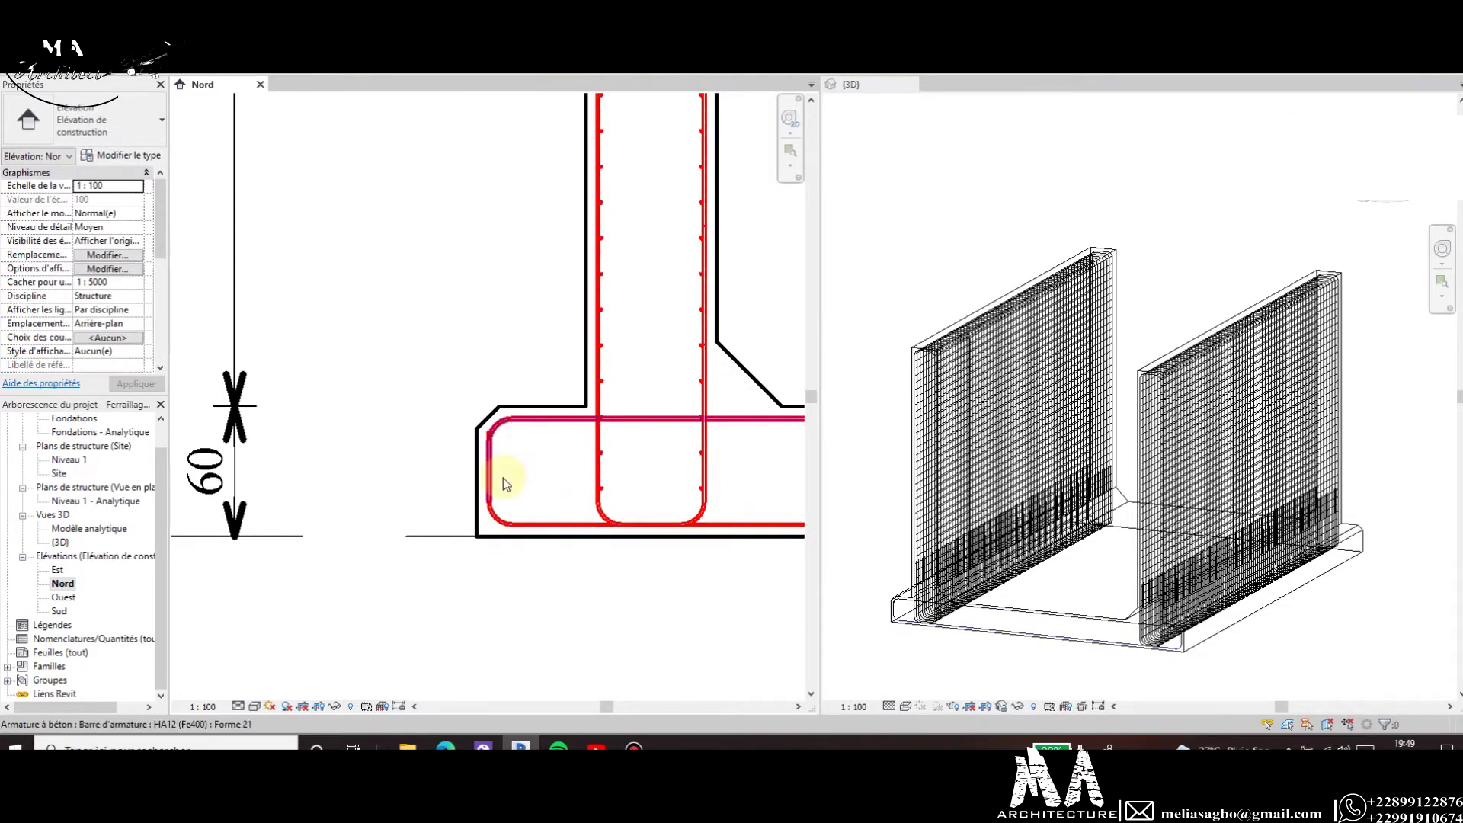
click(506, 519)
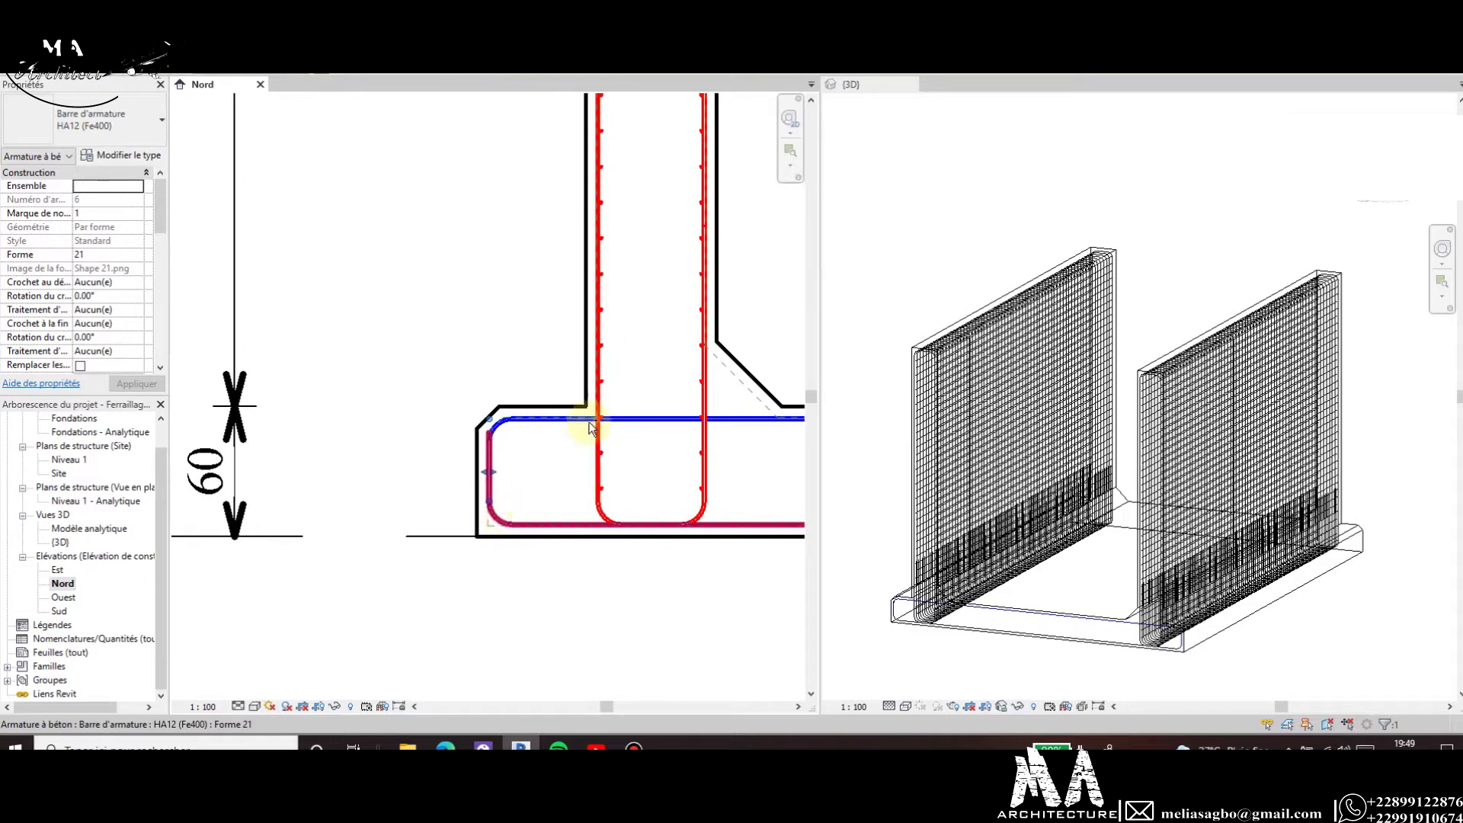
ctrl+click(488, 503)
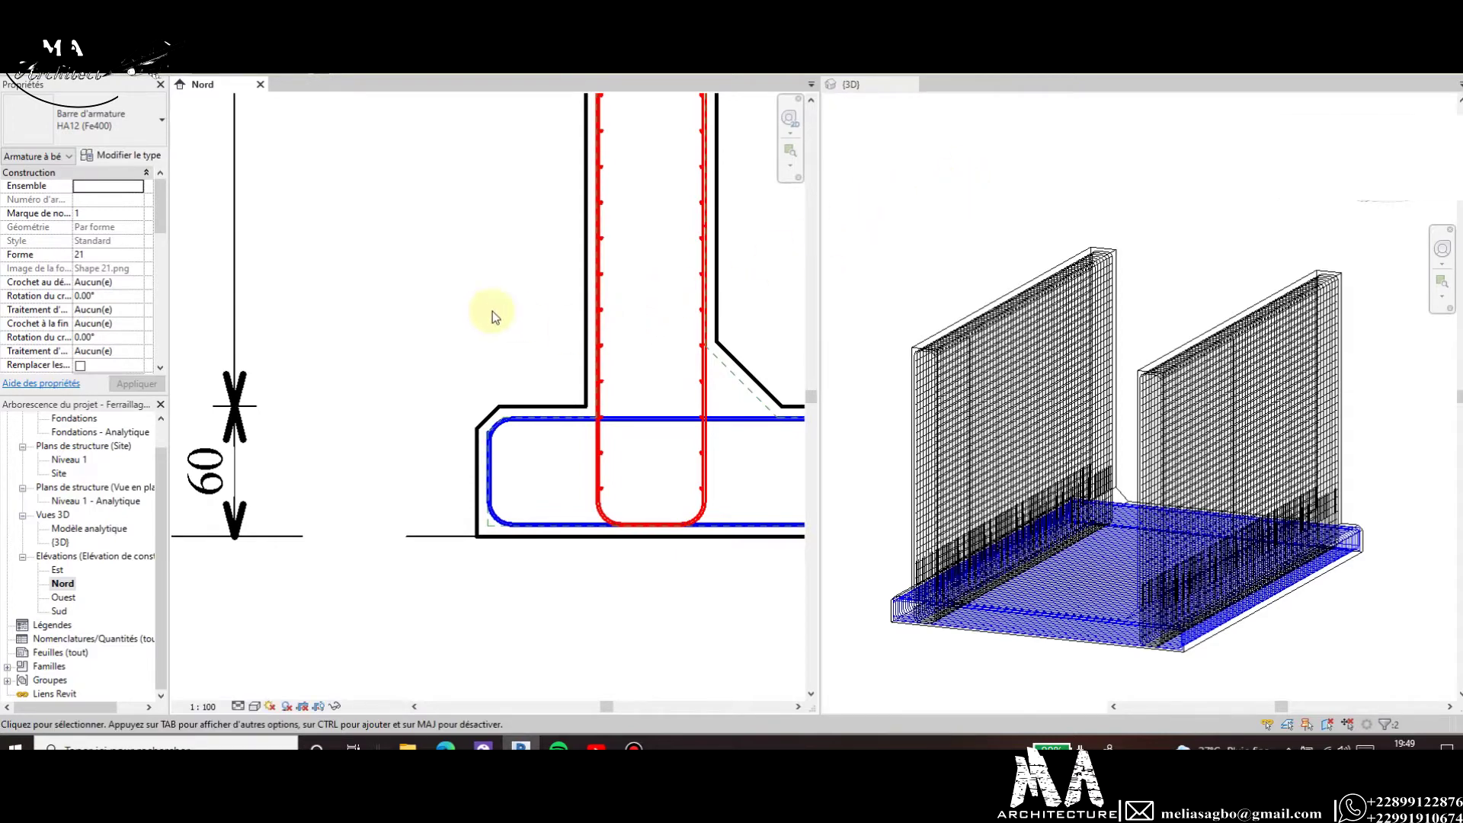
click(438, 326)
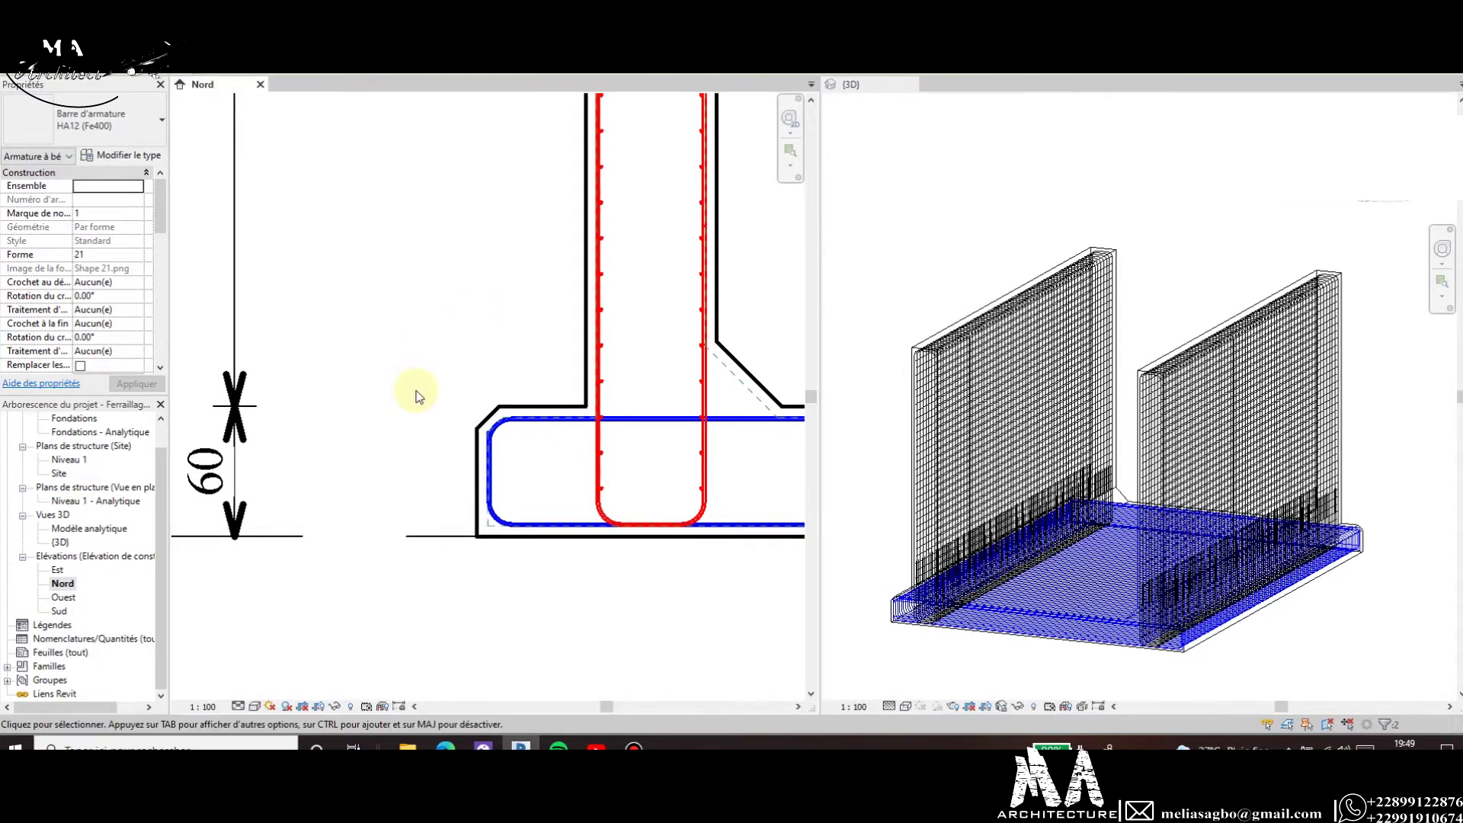
Deselect the slab bars, inspect the Nord elevation, and open the Rebar Shape Browser with RB.
click(397, 321)
scroll(335, 317, down, 2)
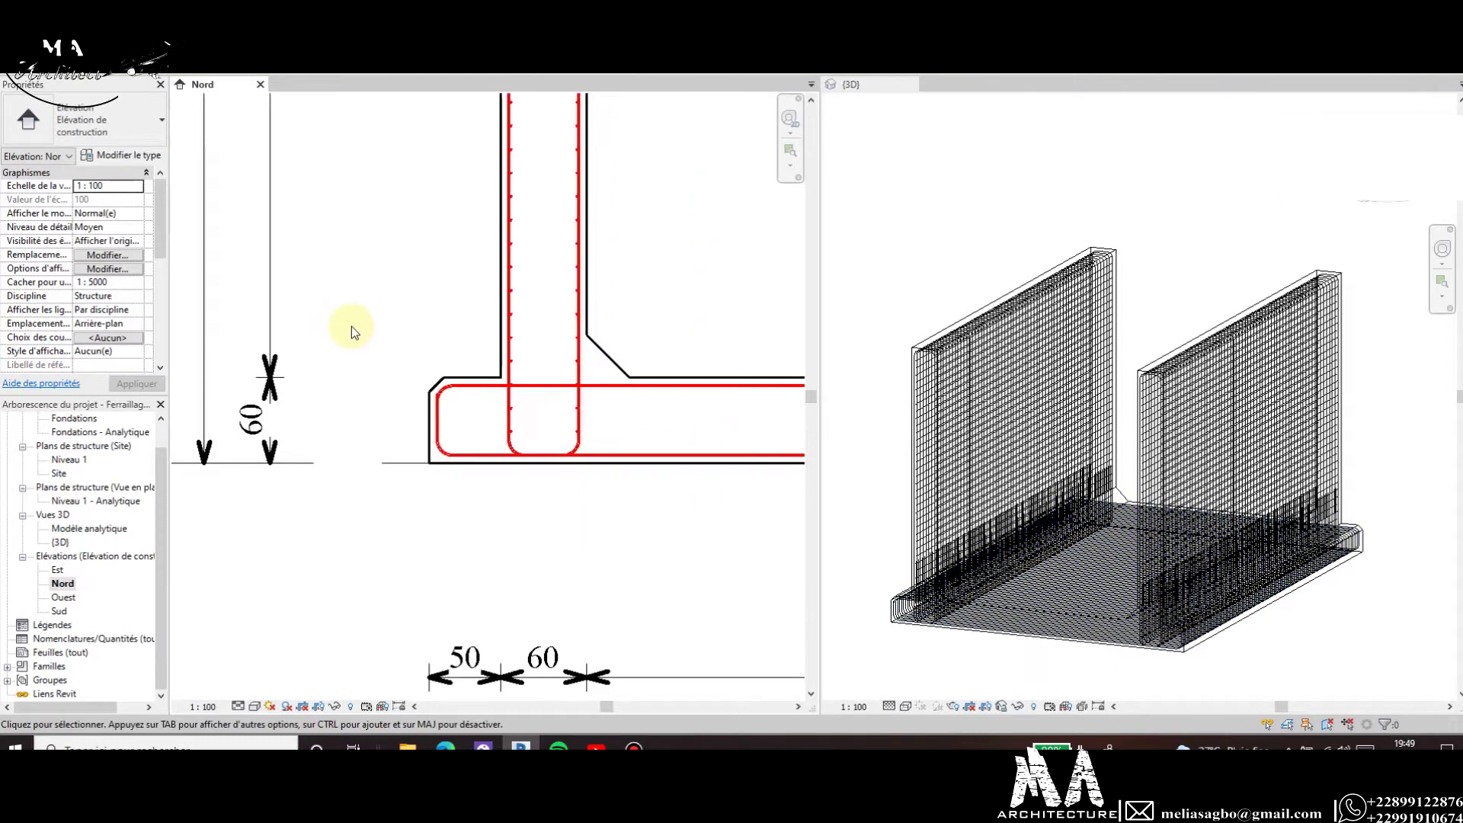
scroll(351, 326, down, 1)
scroll(480, 402, down, 1)
scroll(620, 382, down, 1)
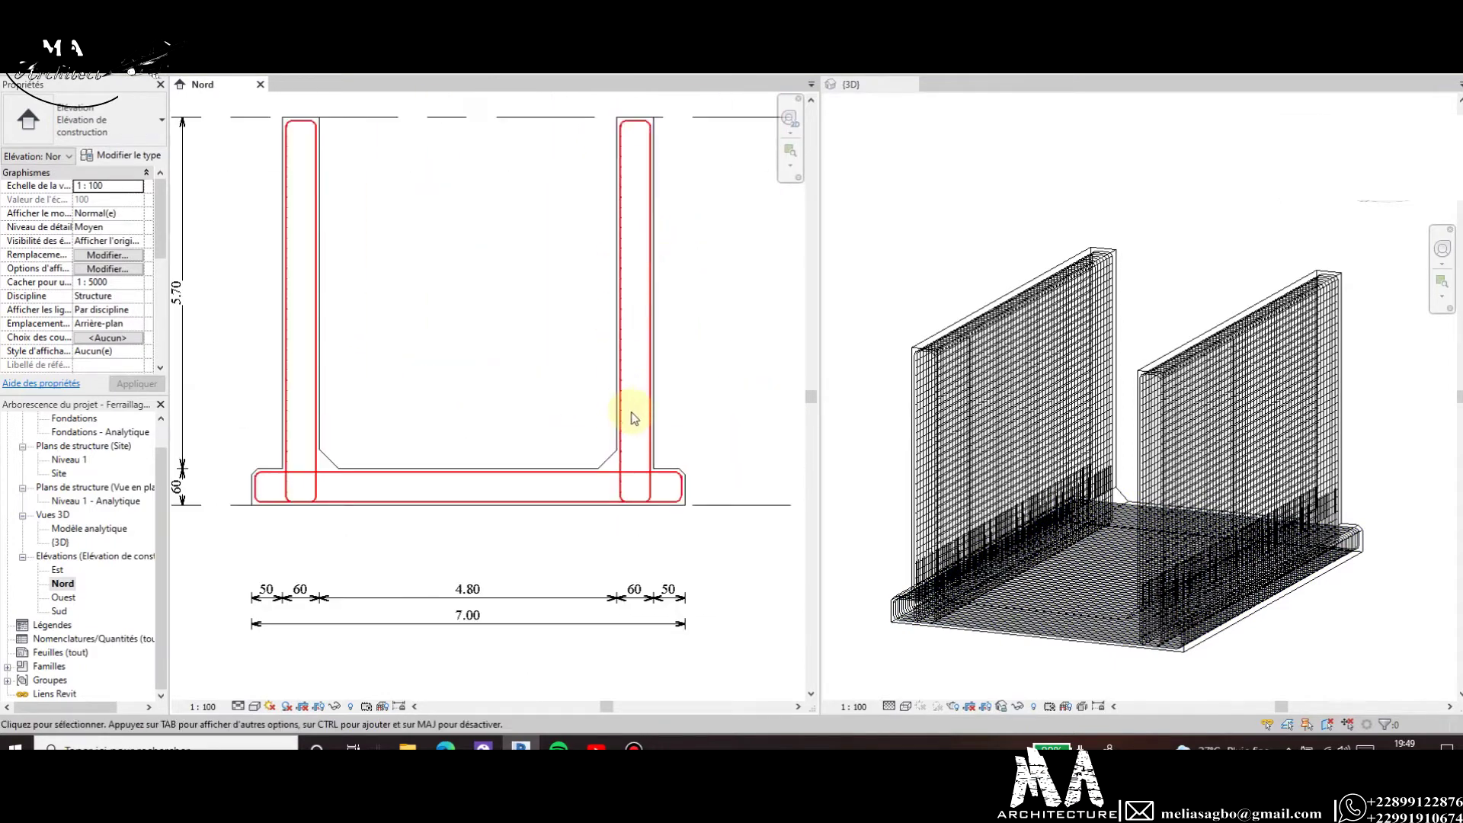
scroll(499, 414, up, 1)
scroll(572, 415, down, 2)
scroll(677, 358, up, 1)
scroll(678, 355, up, 1)
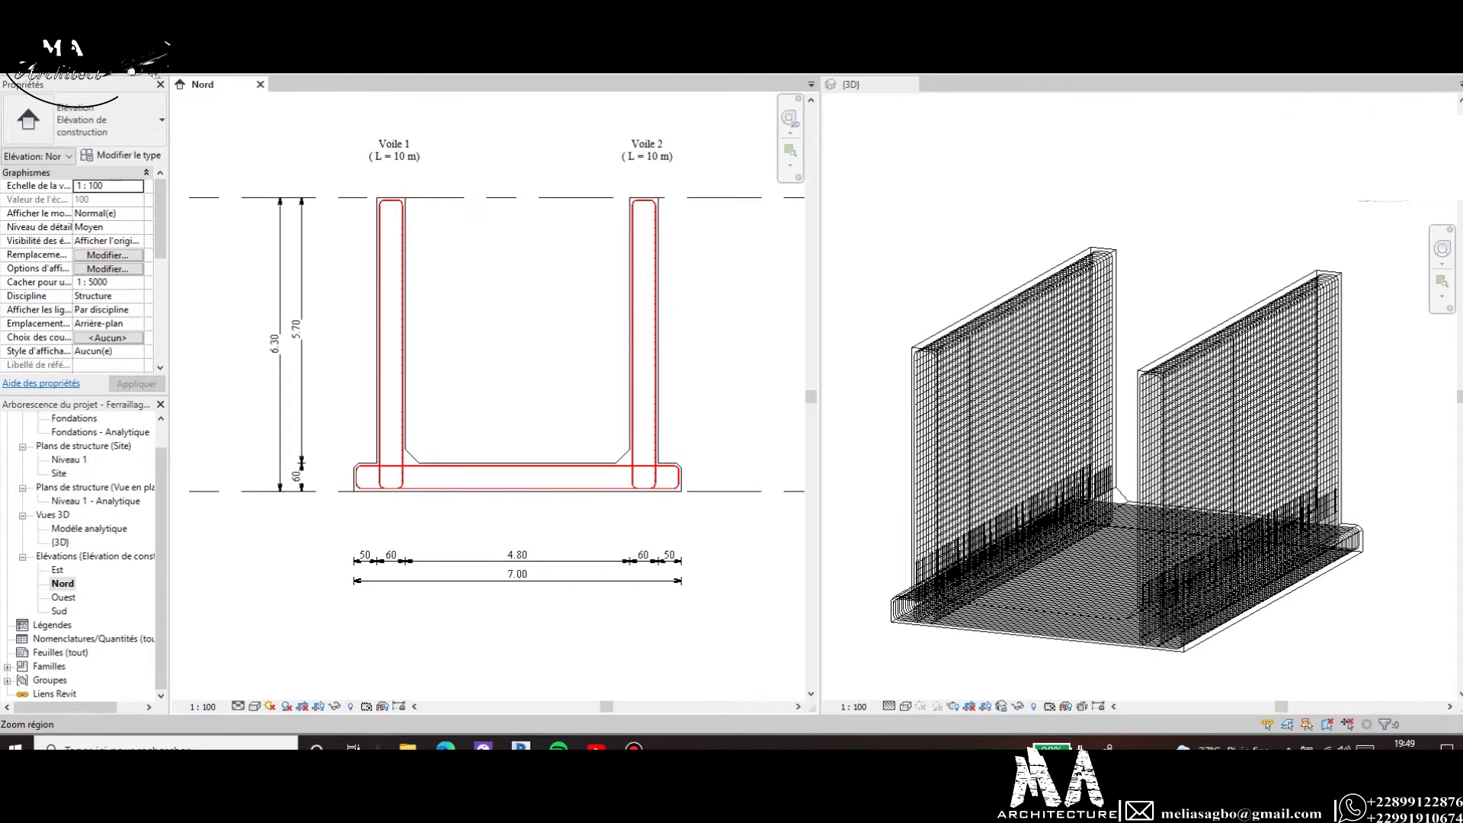
scroll(449, 446, down, 1)
scroll(404, 461, up, 1)
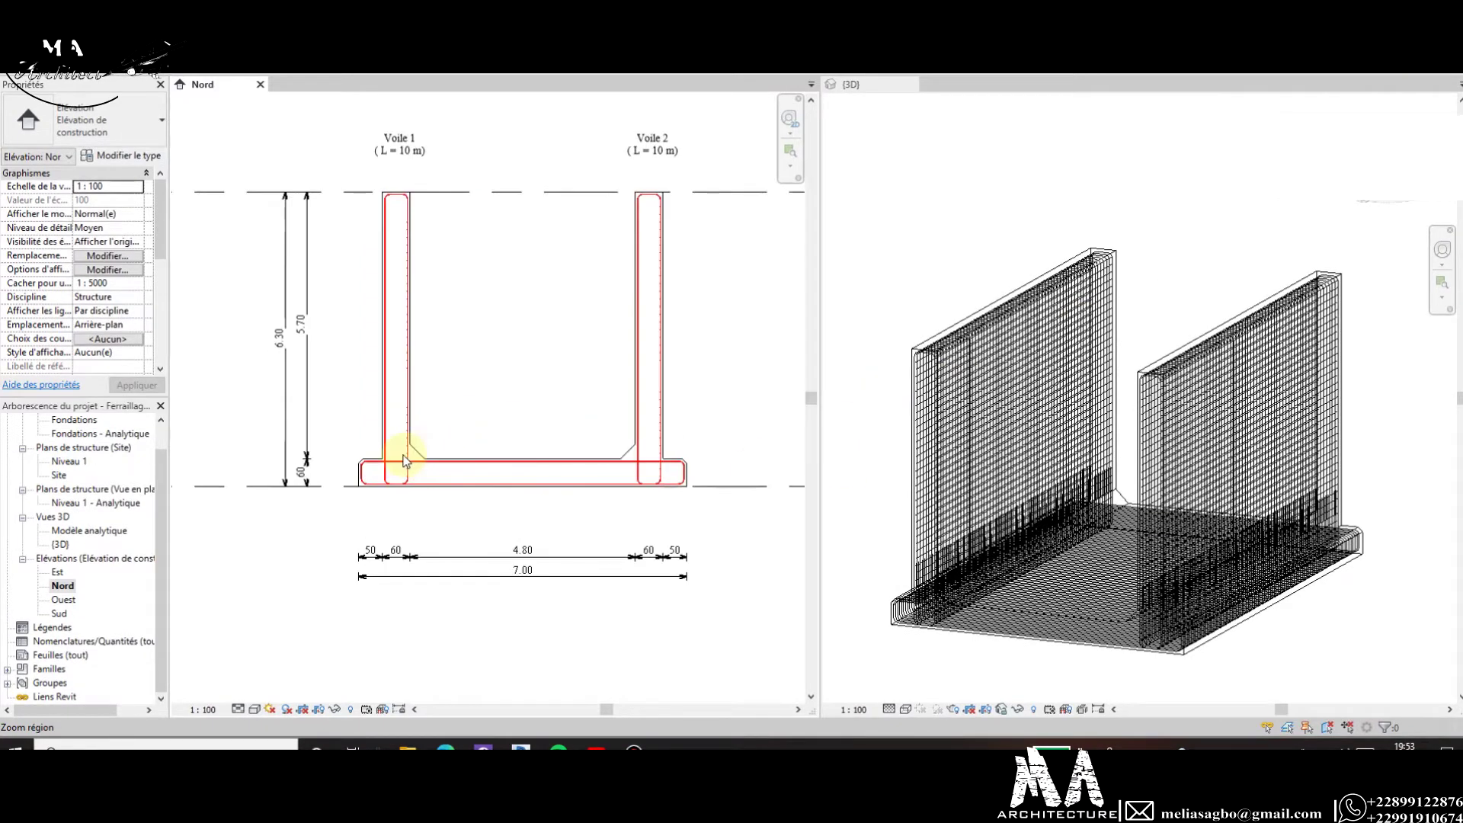
scroll(401, 461, up, 1)
scroll(393, 459, up, 2)
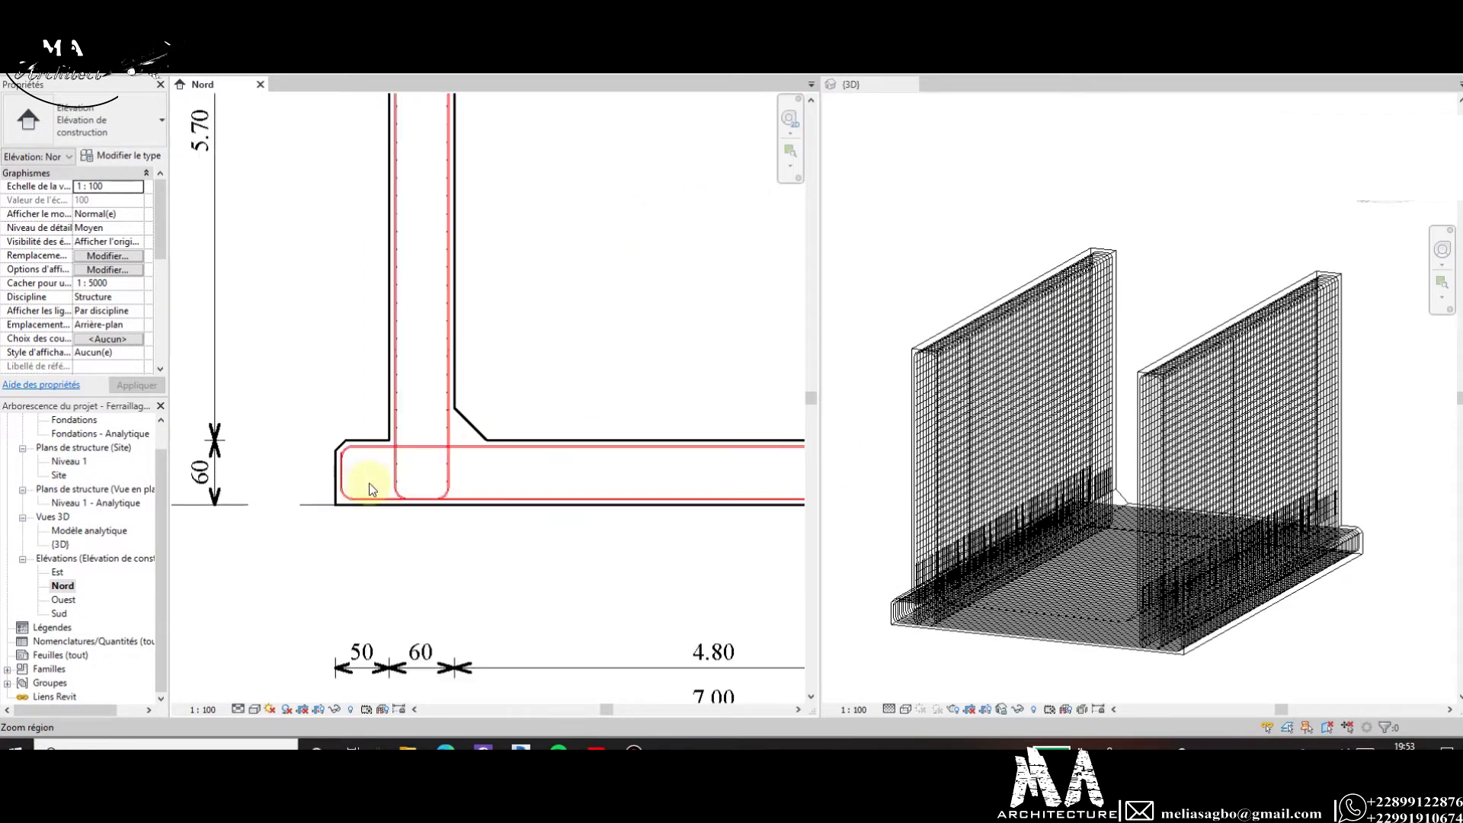
scroll(371, 483, up, 1)
scroll(377, 476, up, 1)
scroll(381, 468, up, 2)
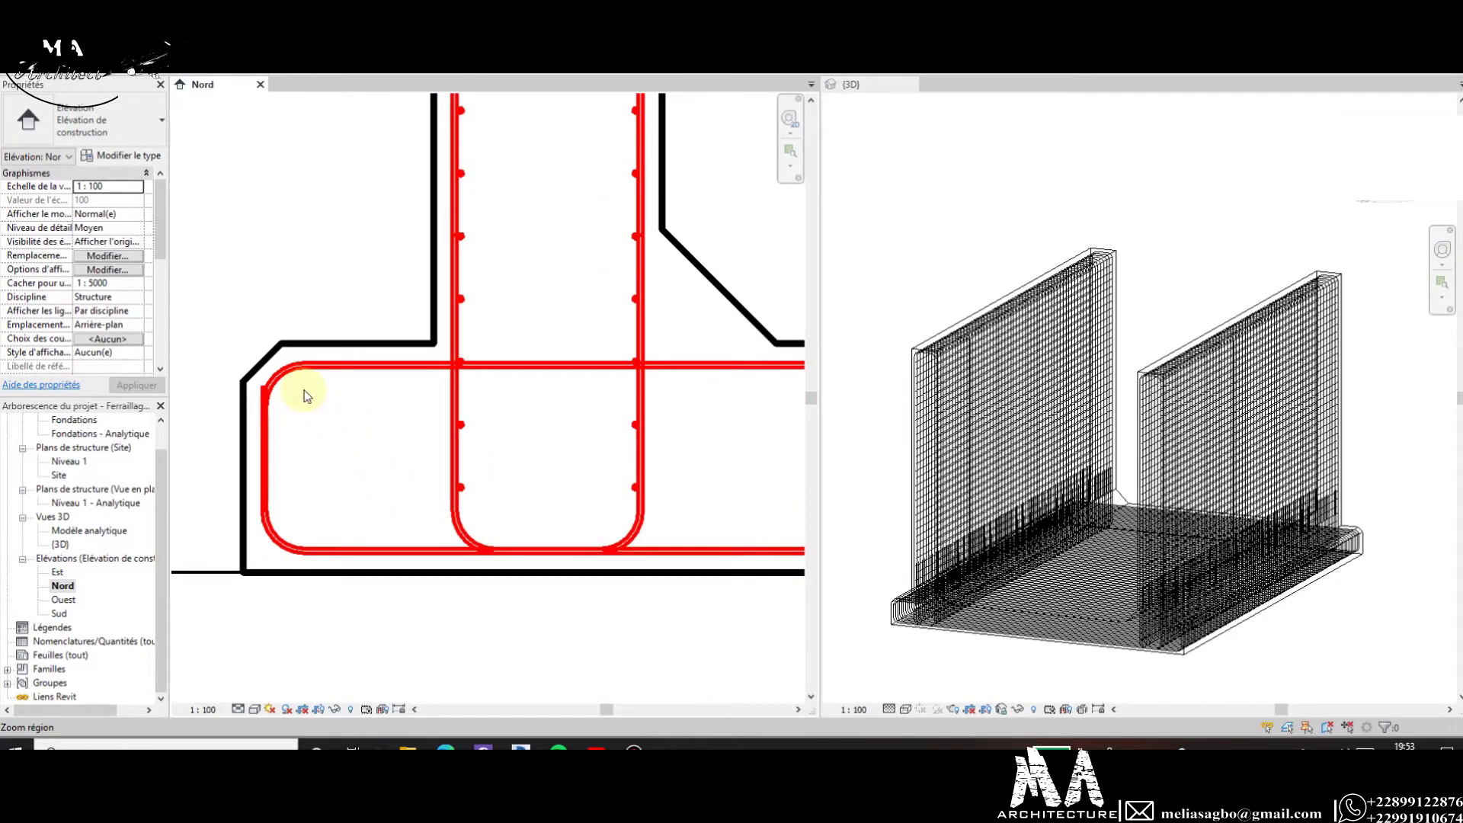
scroll(304, 394, down, 1)
key(r)
key(b)
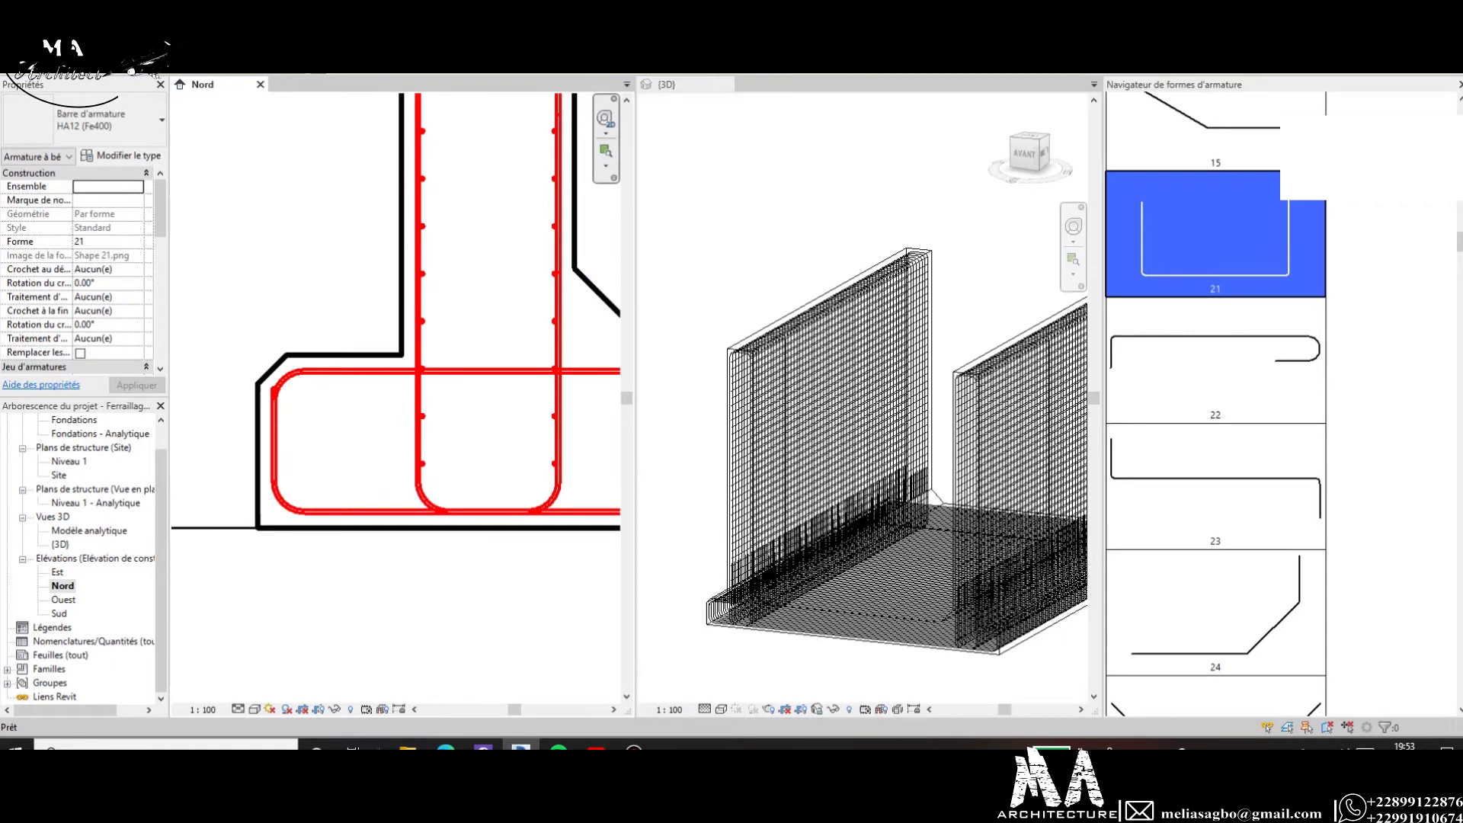
Place a straight HA12 shape 00 bar at the footing's upper-left rebar corner.
scroll(1265, 167, up, 1)
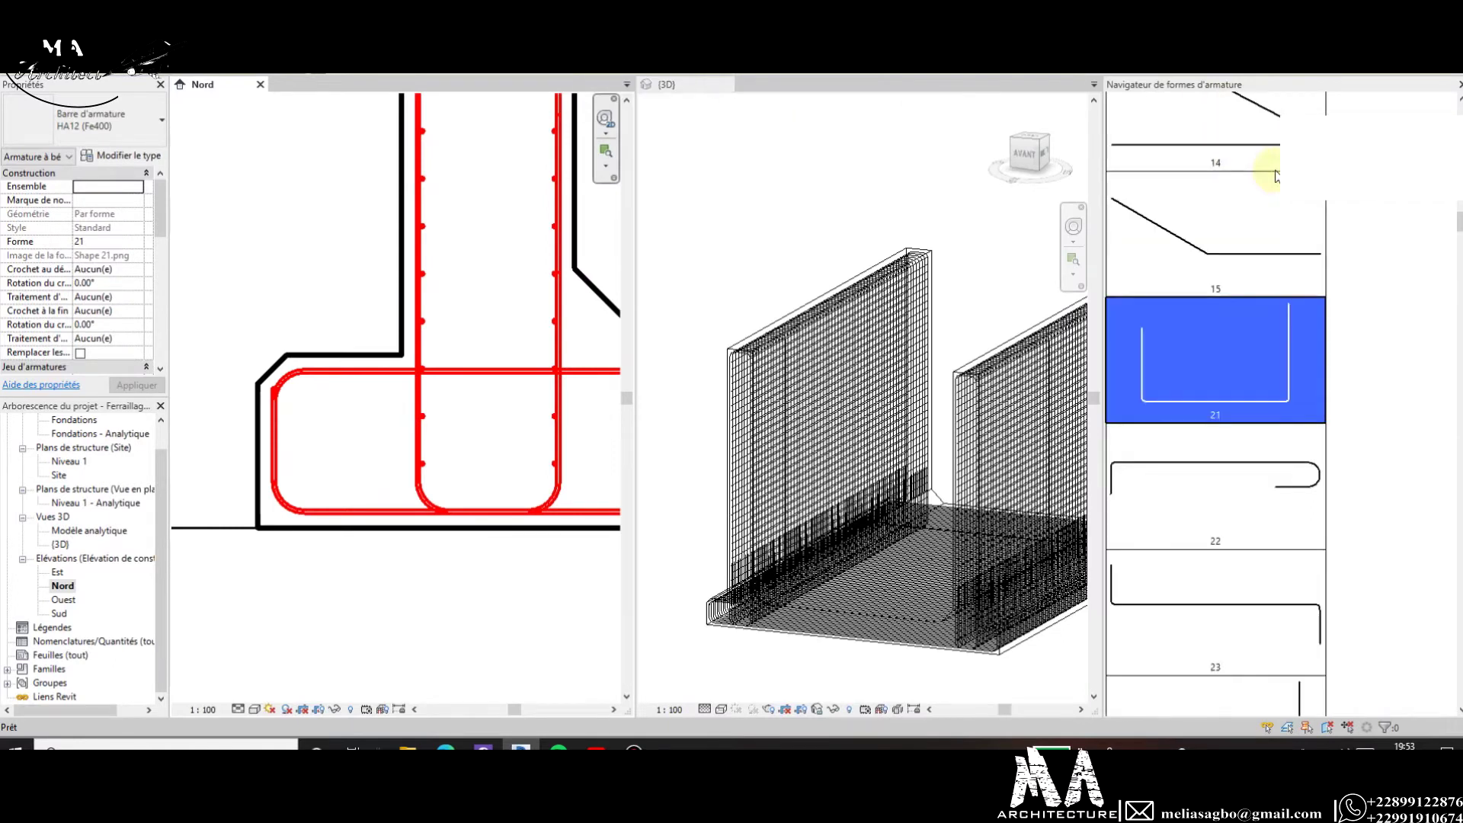
scroll(1275, 177, up, 5)
scroll(1260, 162, up, 1)
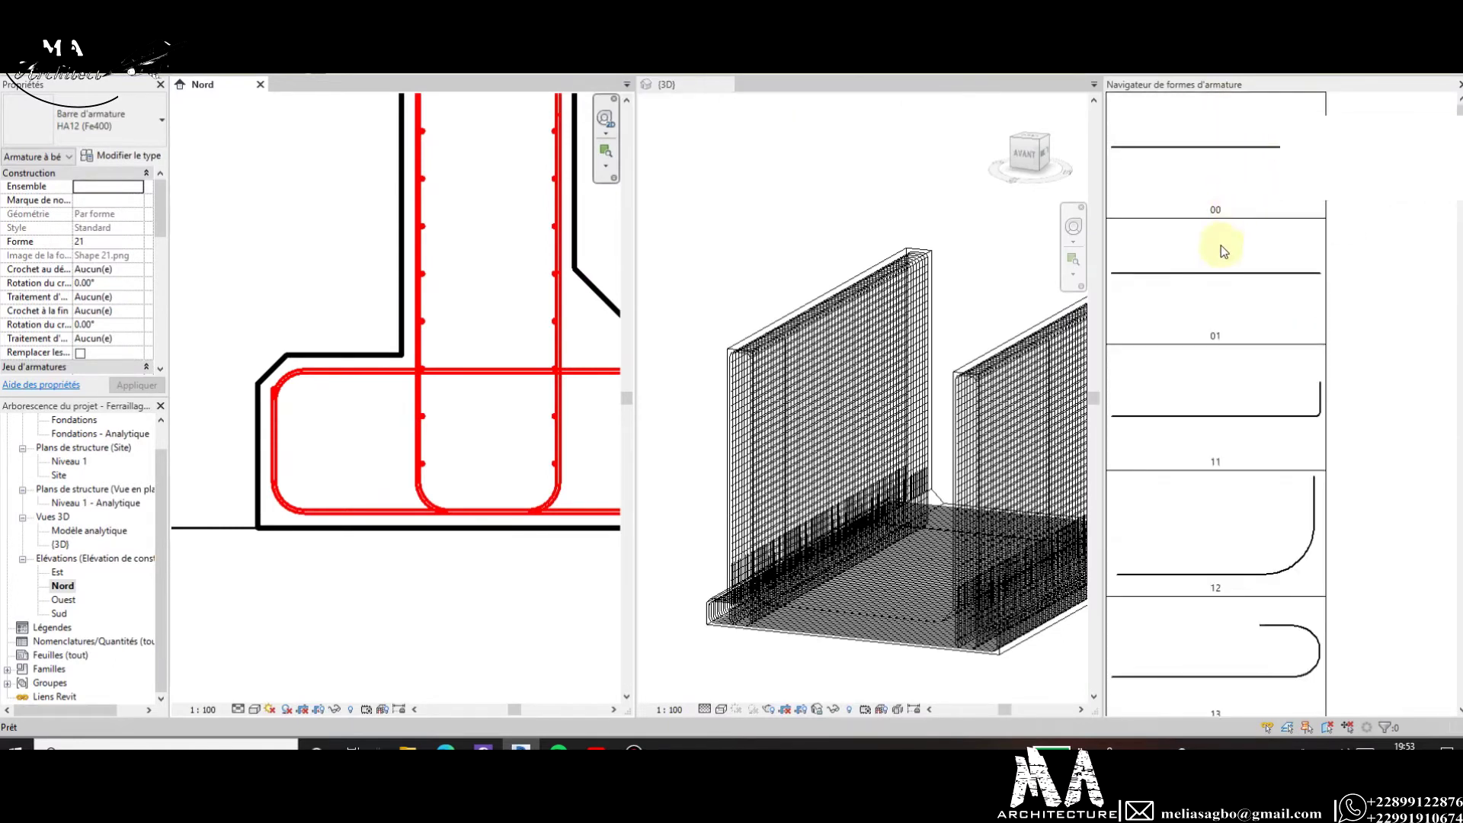
click(1219, 146)
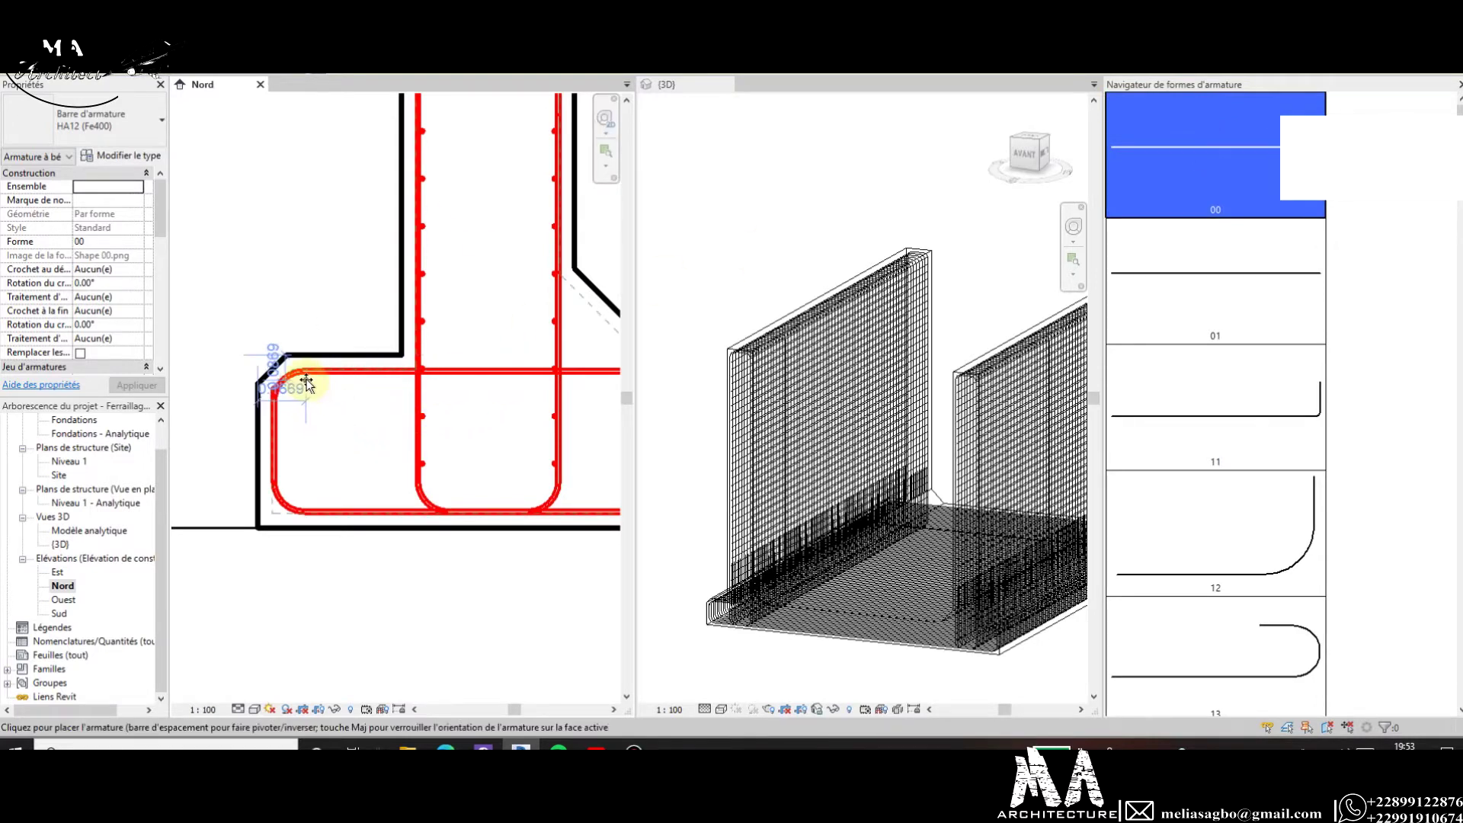
scroll(306, 383, up, 2)
scroll(306, 382, down, 1)
scroll(307, 382, up, 1)
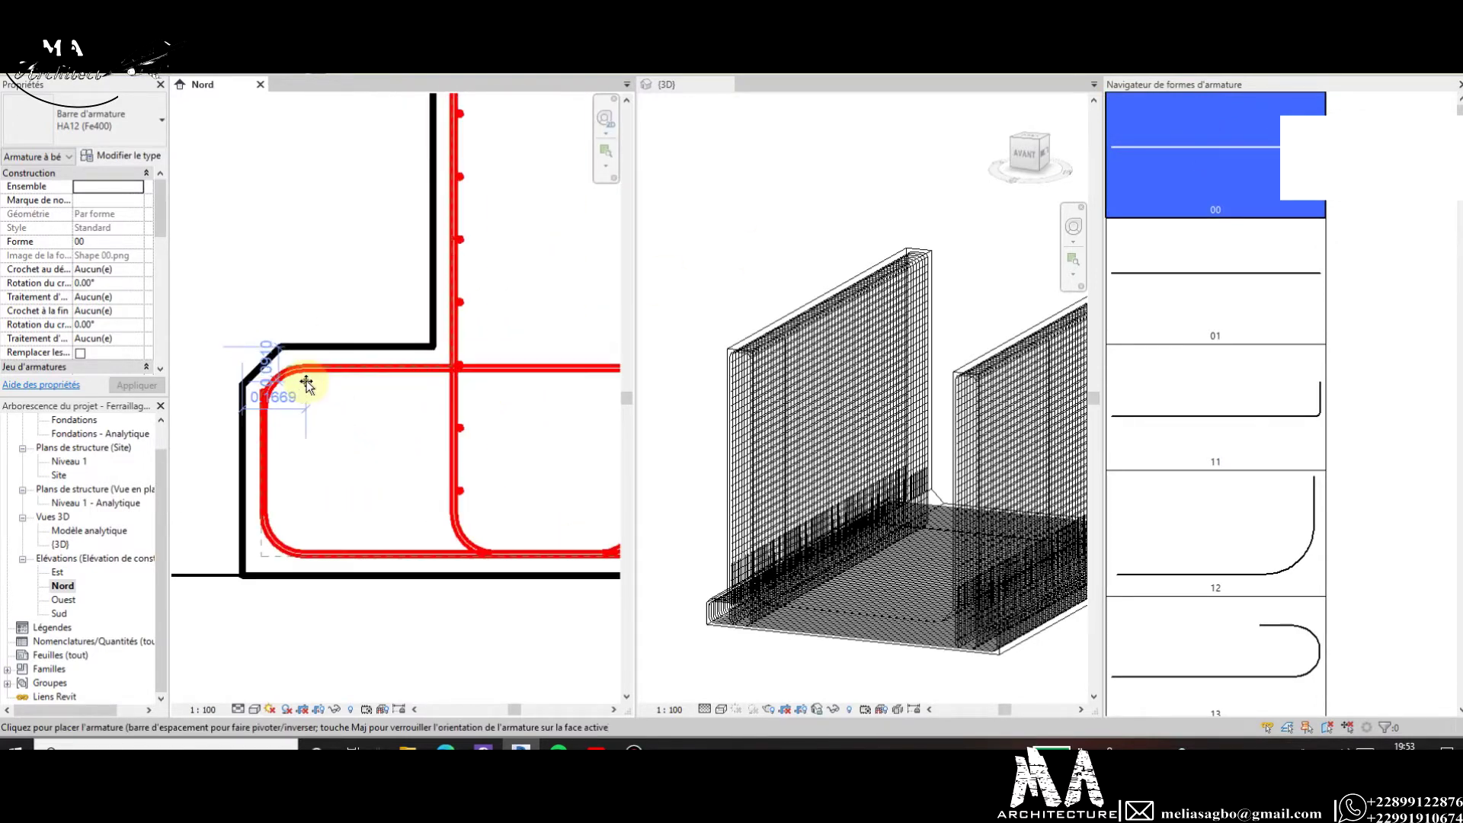
scroll(307, 382, down, 1)
scroll(306, 383, up, 1)
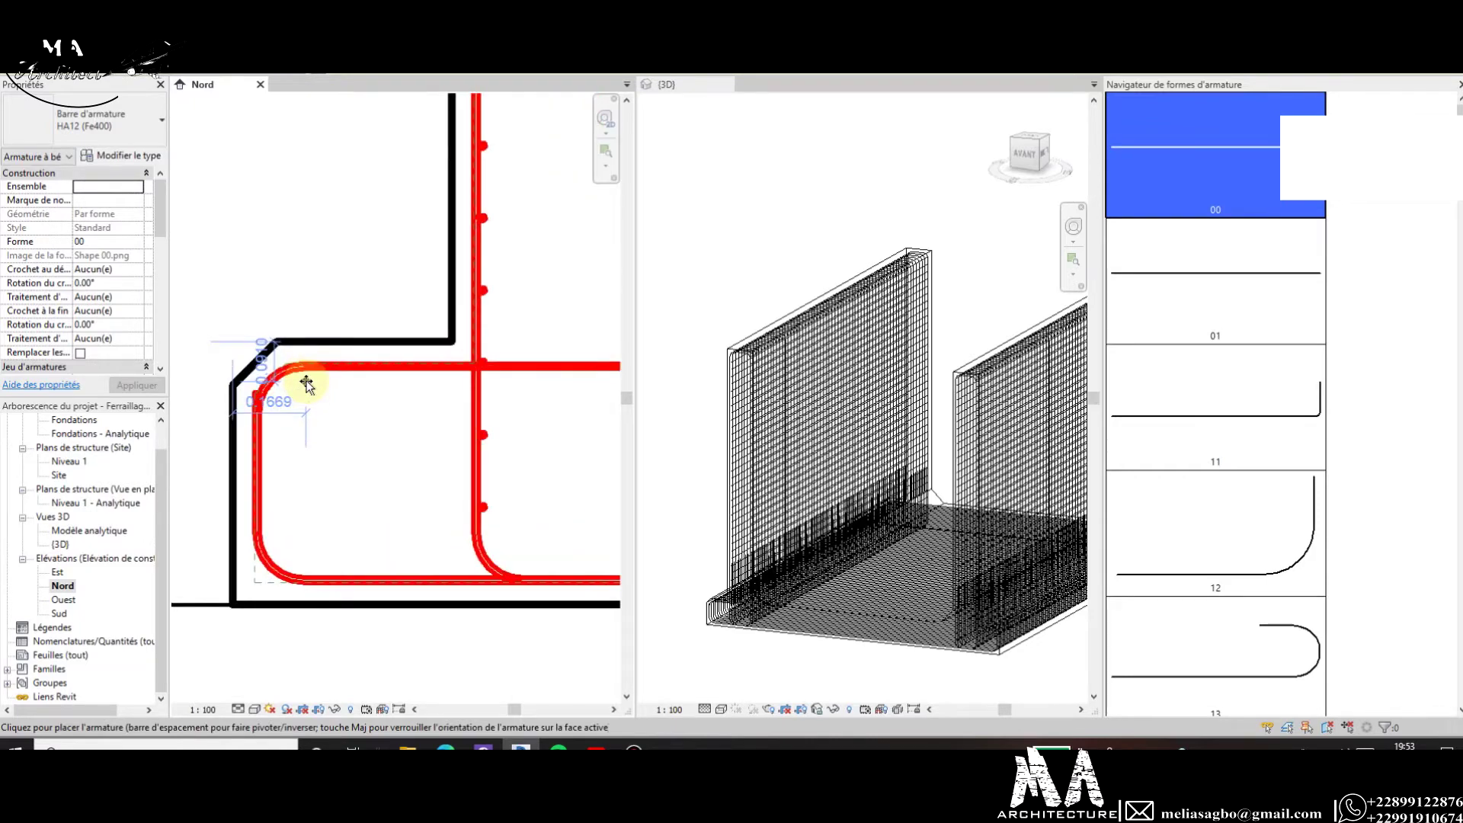
click(312, 375)
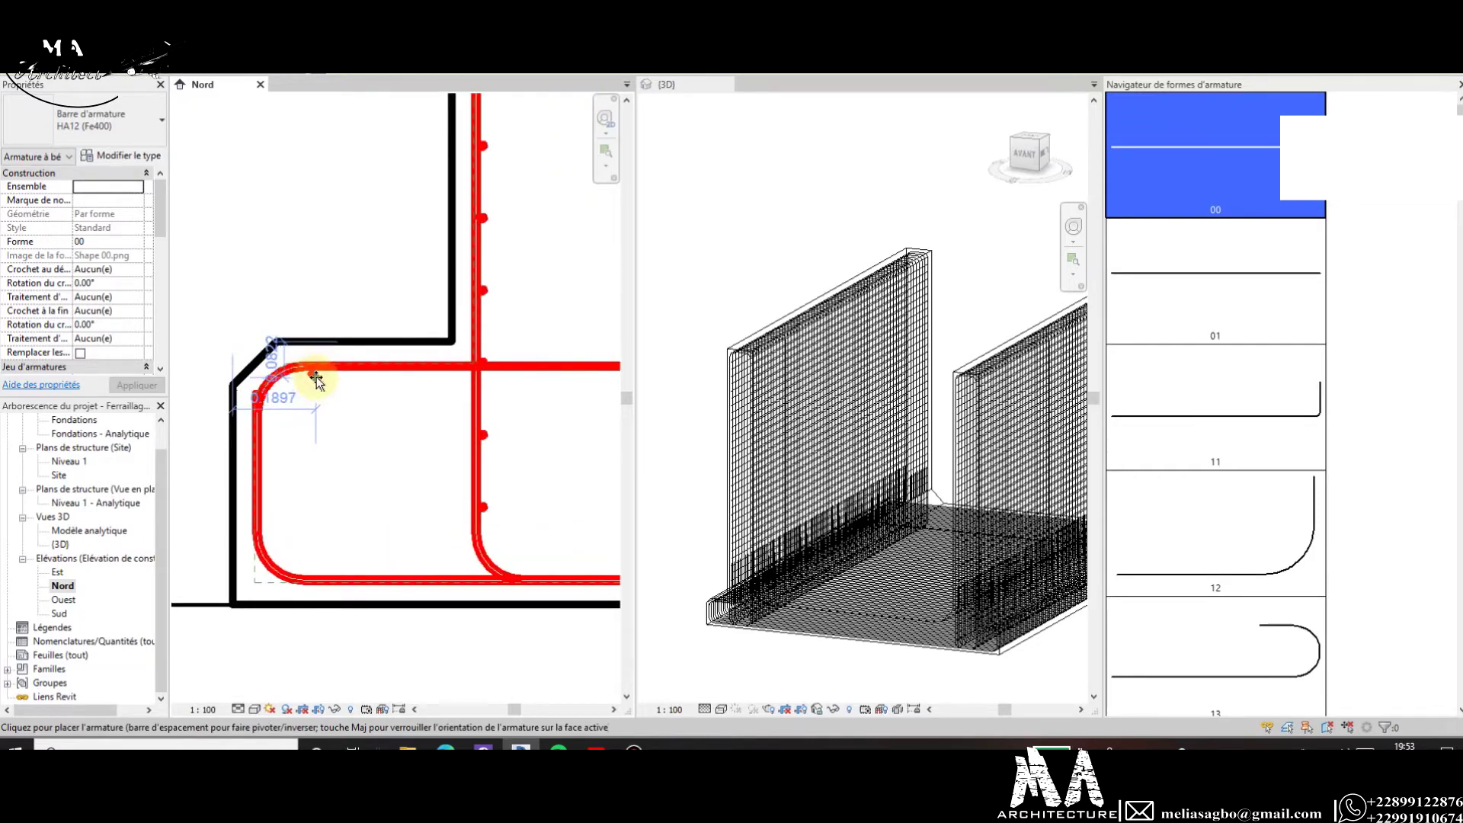
key(Escape)
key(Escape)
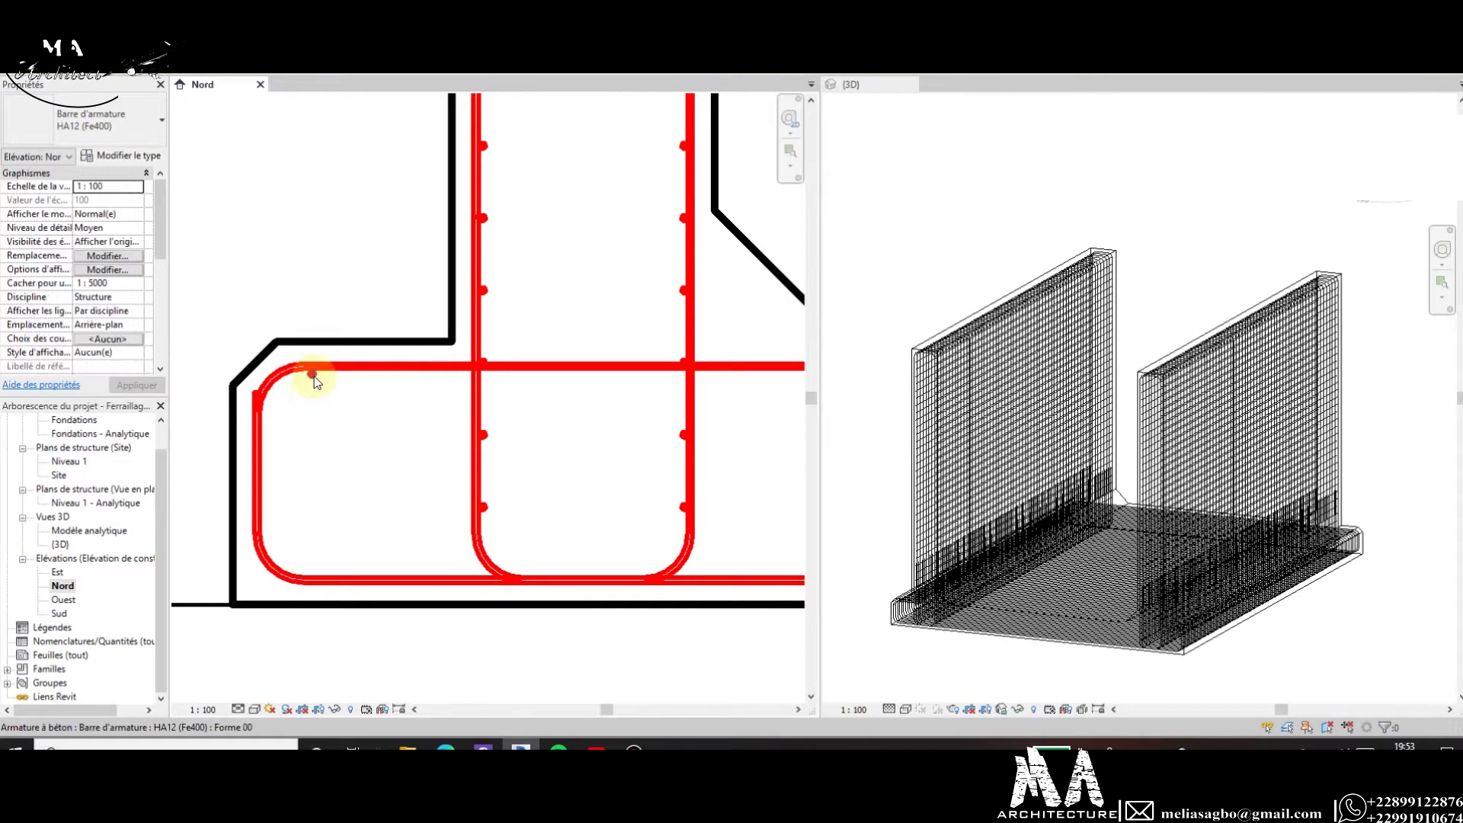
click(318, 393)
scroll(330, 402, down, 3)
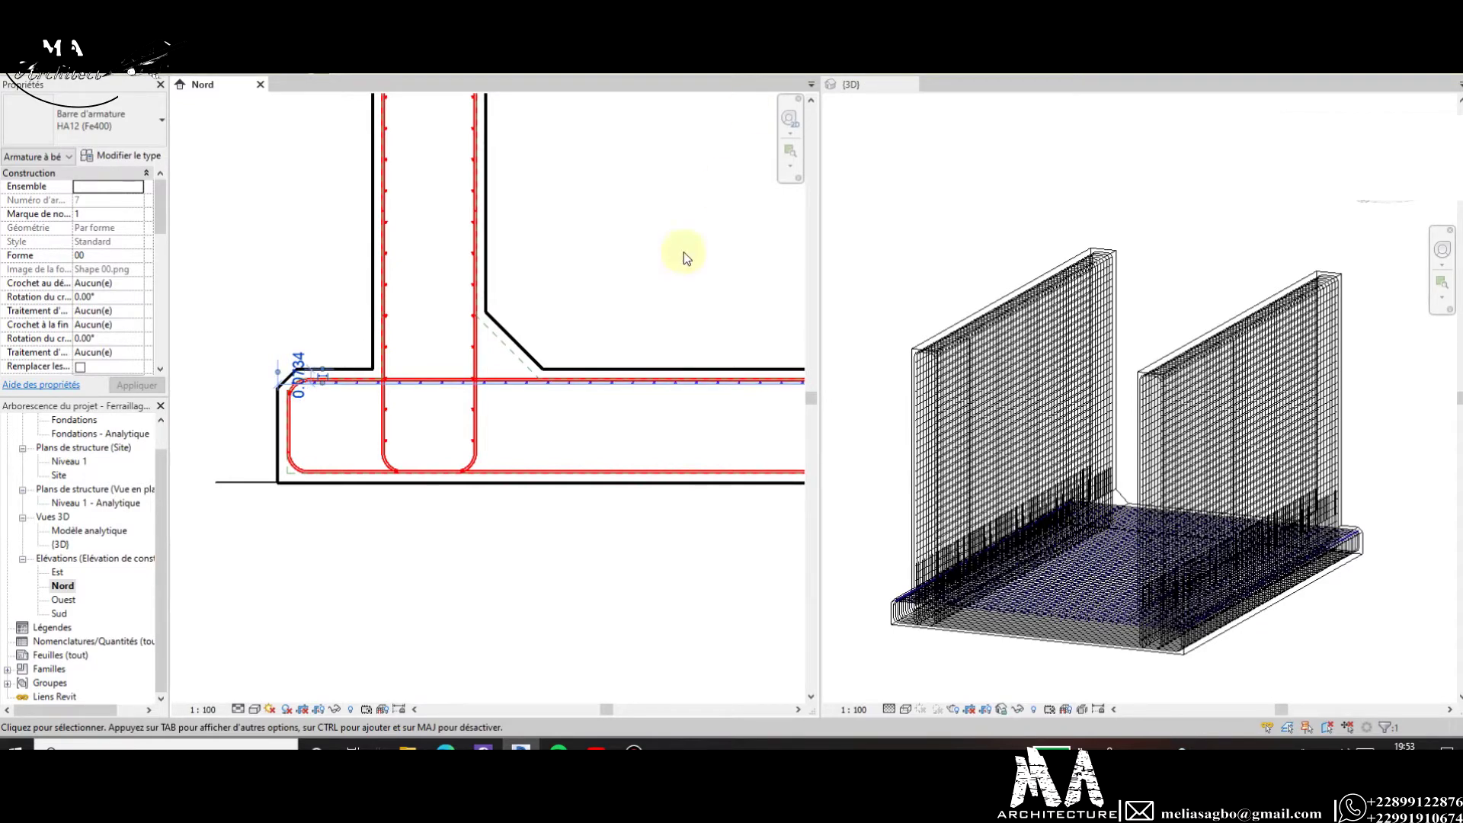
click(637, 170)
scroll(345, 411, up, 5)
scroll(389, 390, up, 1)
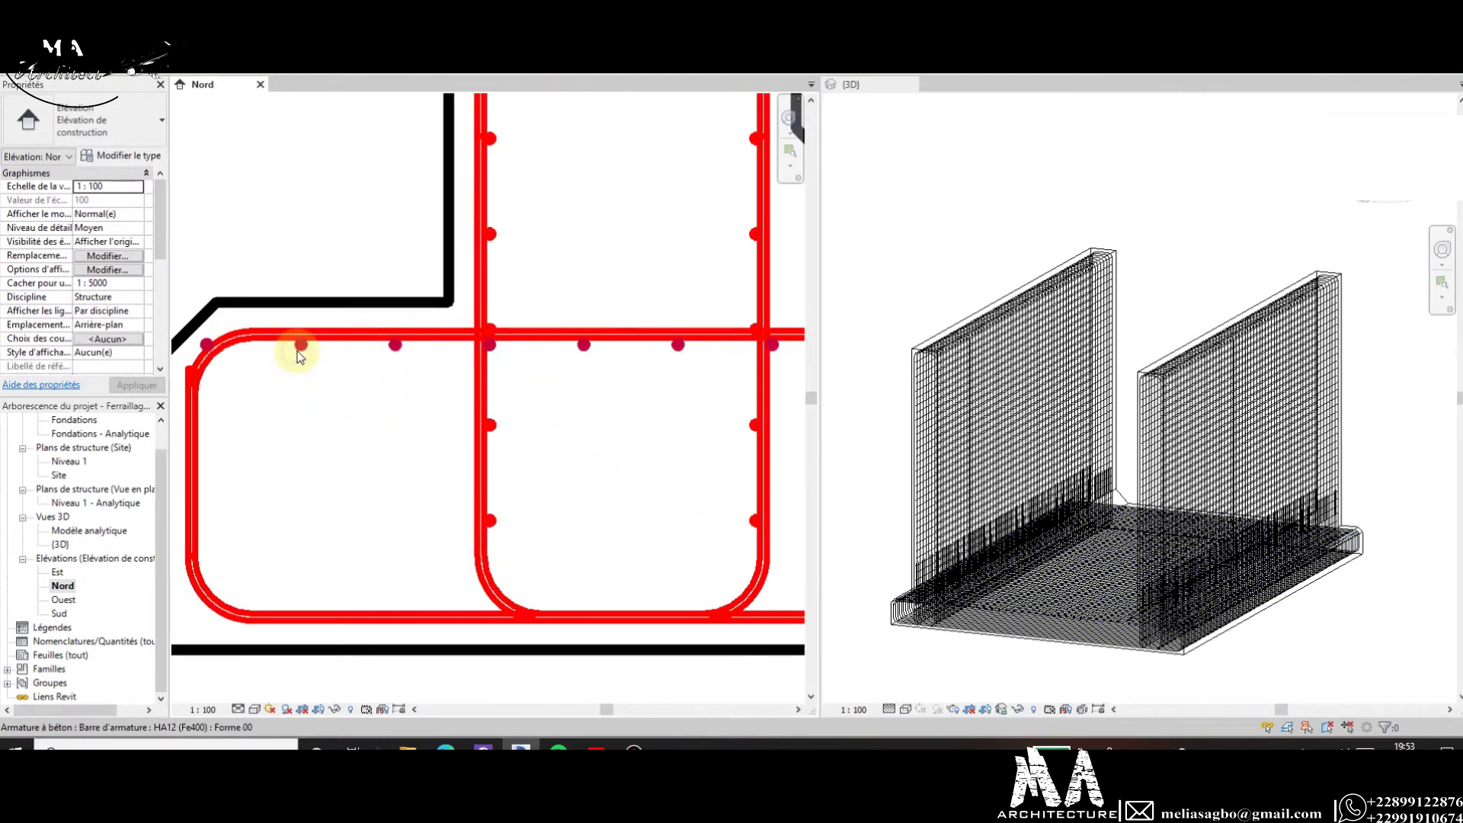
click(222, 364)
middle_drag(148, 377, 255, 376)
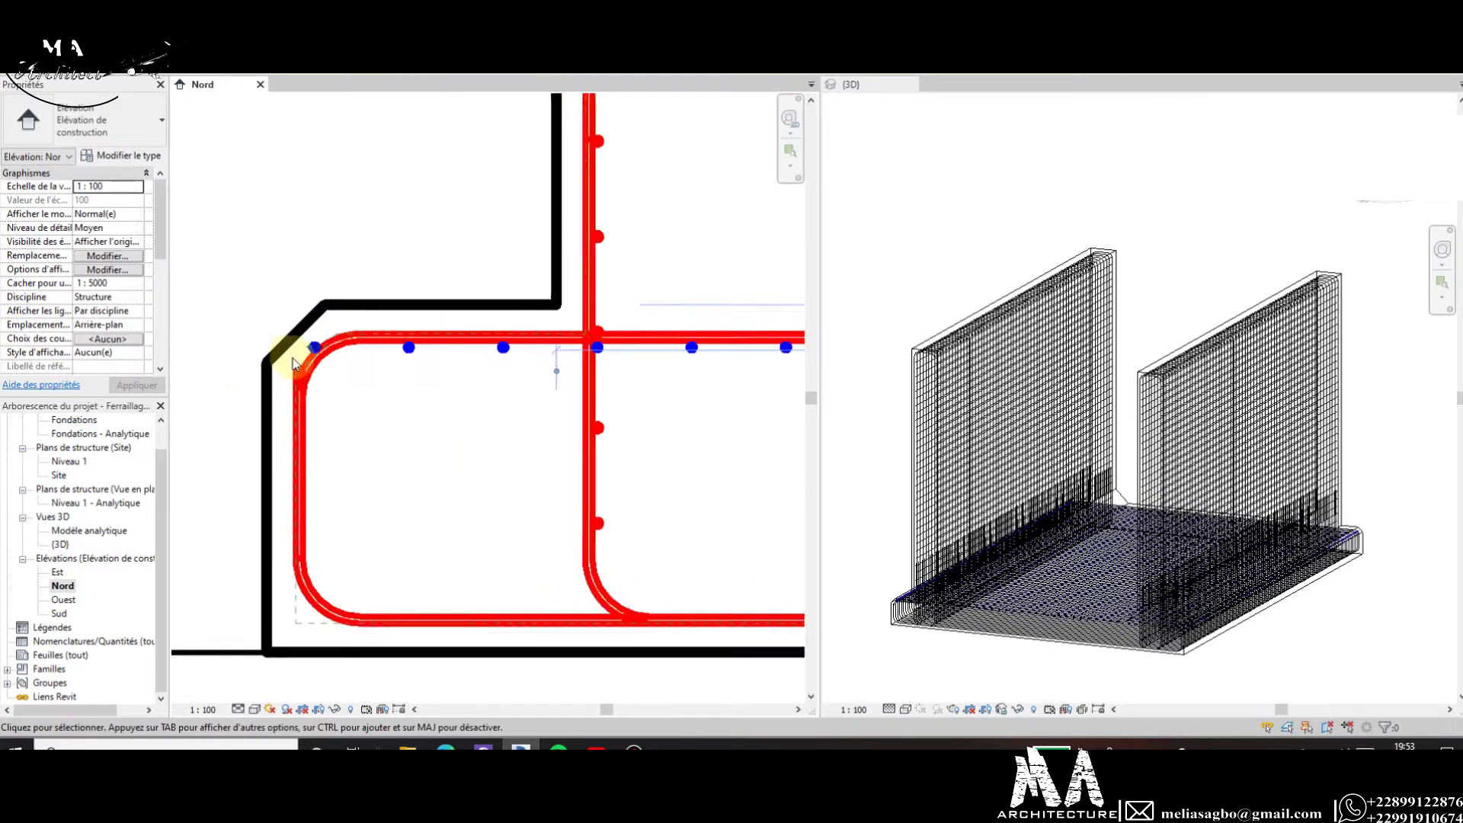
scroll(293, 363, up, 2)
click(331, 339)
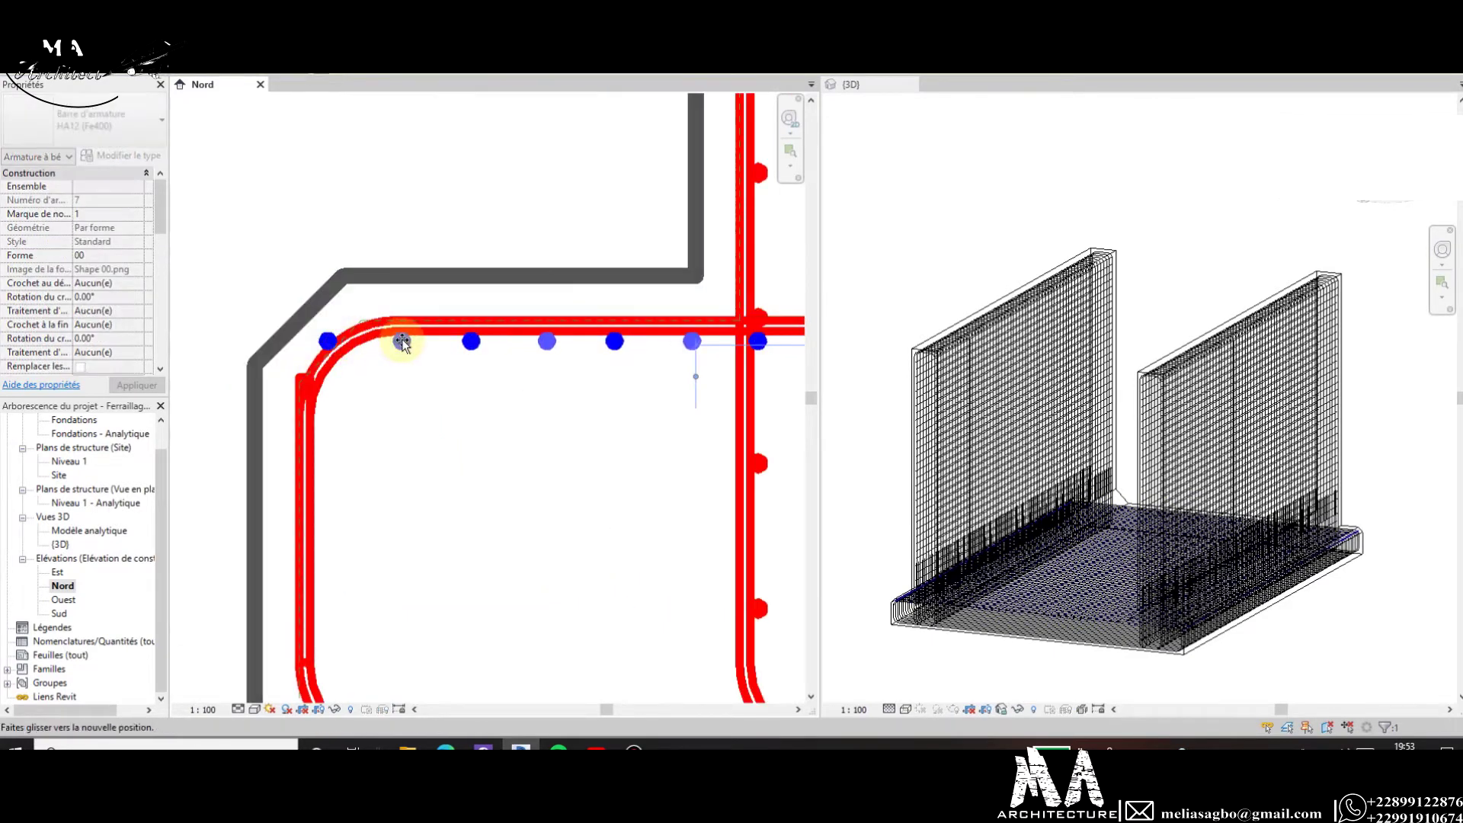
scroll(314, 350, down, 3)
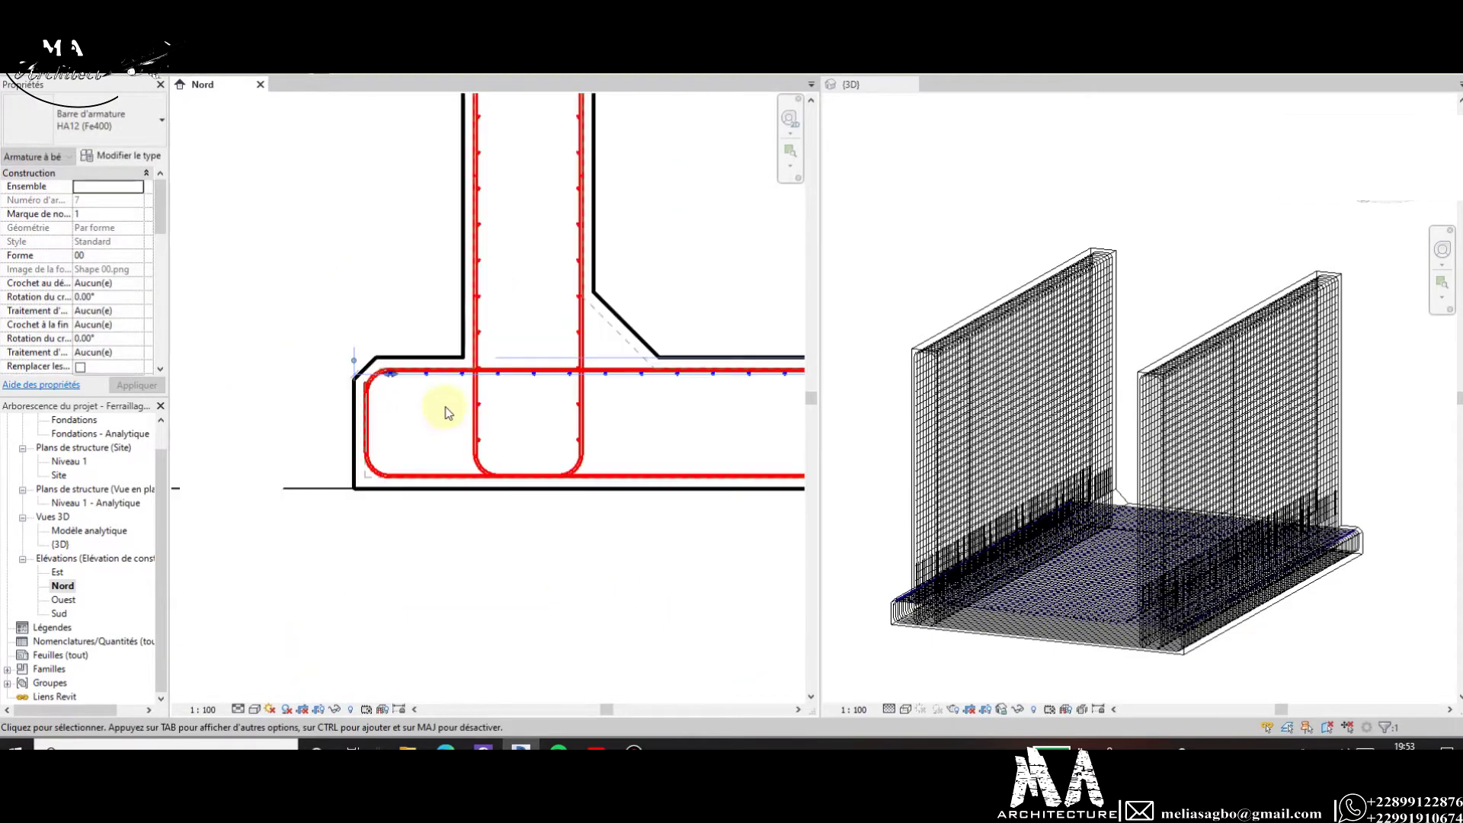
scroll(368, 408, down, 3)
scroll(506, 415, down, 3)
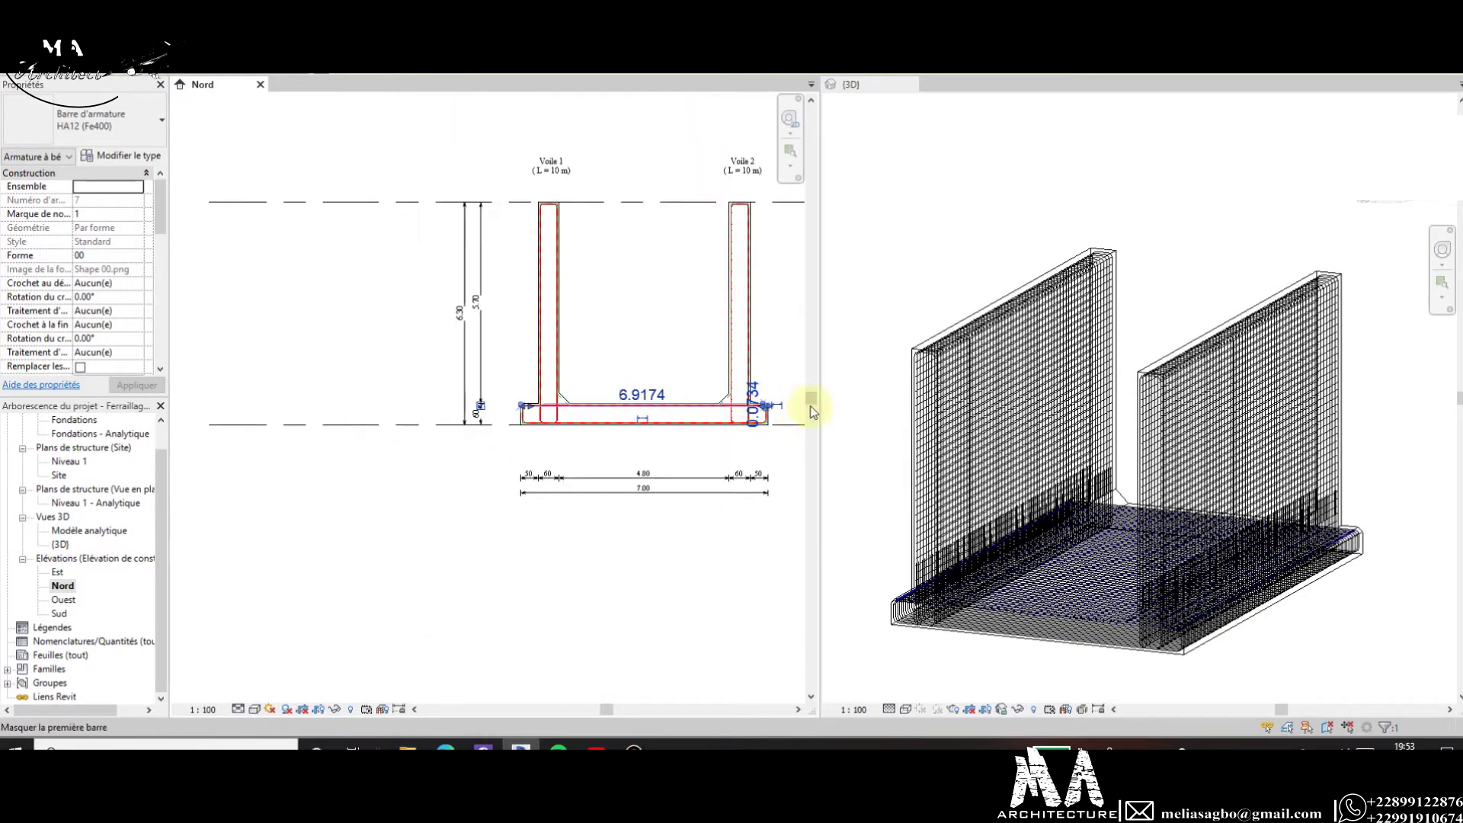
scroll(812, 412, up, 2)
scroll(686, 409, up, 1)
scroll(752, 391, up, 4)
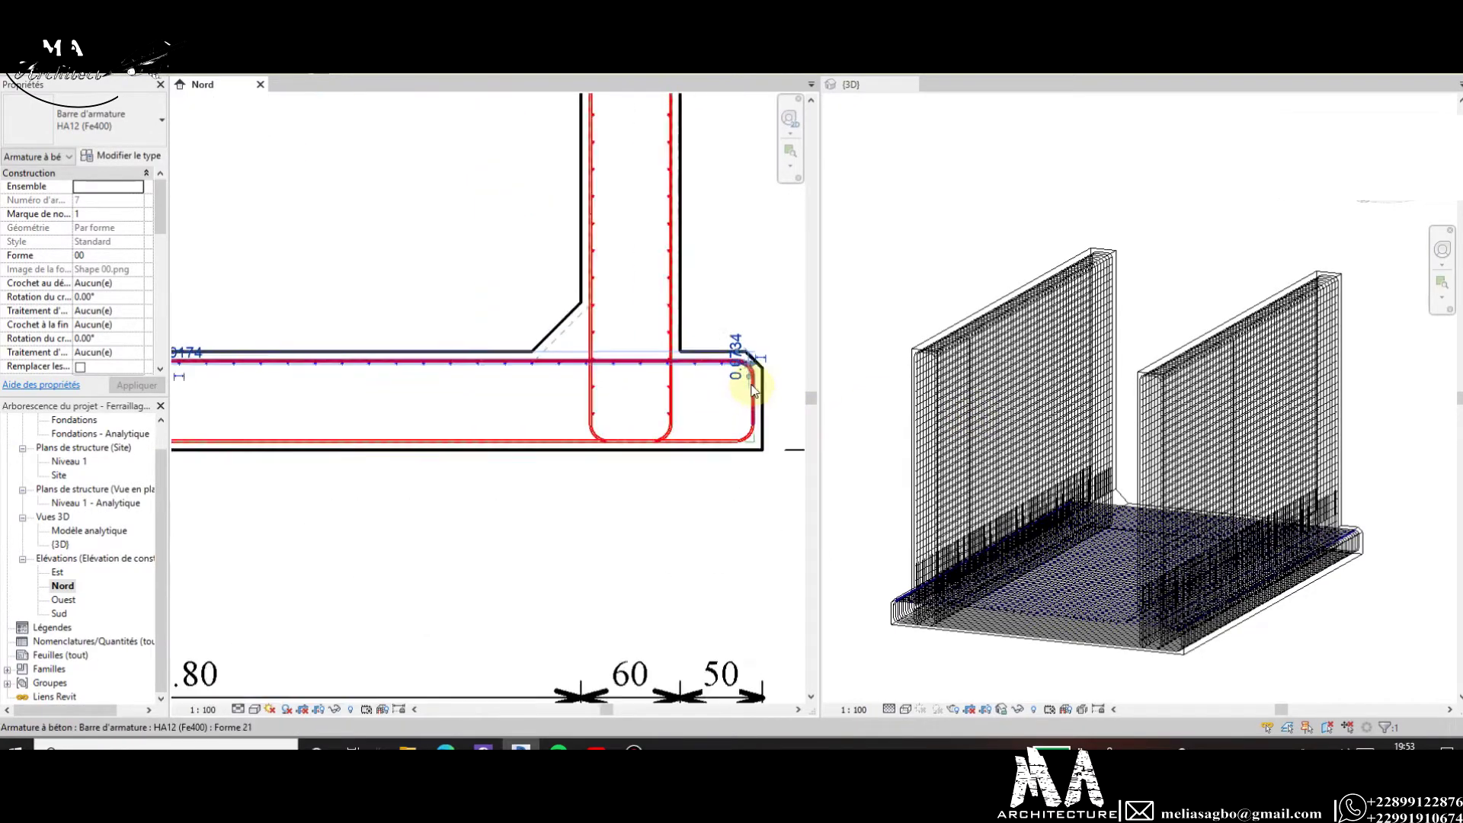
scroll(752, 390, up, 5)
scroll(761, 327, up, 3)
scroll(745, 327, up, 1)
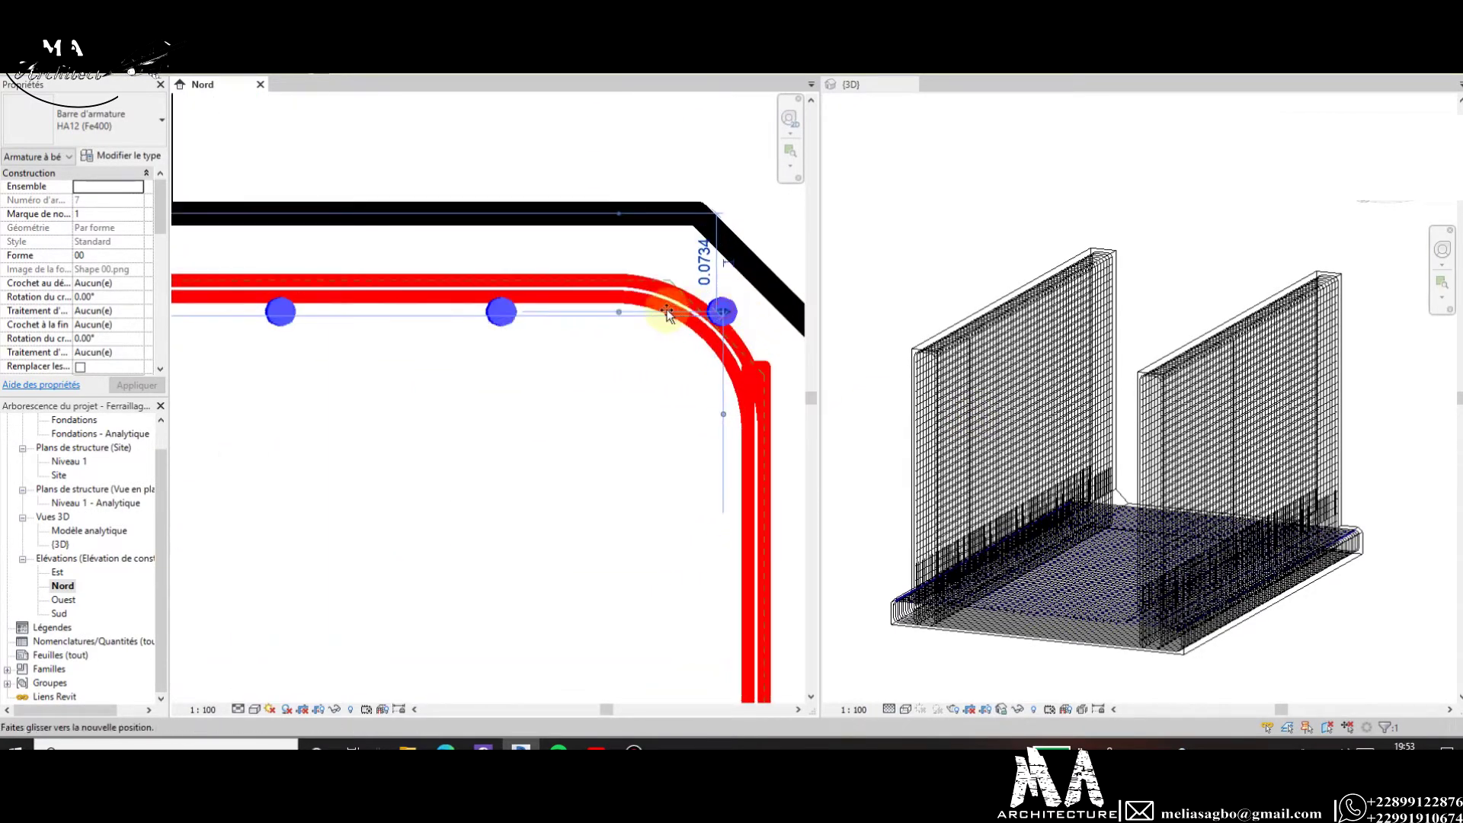
scroll(667, 313, down, 2)
scroll(692, 370, down, 1)
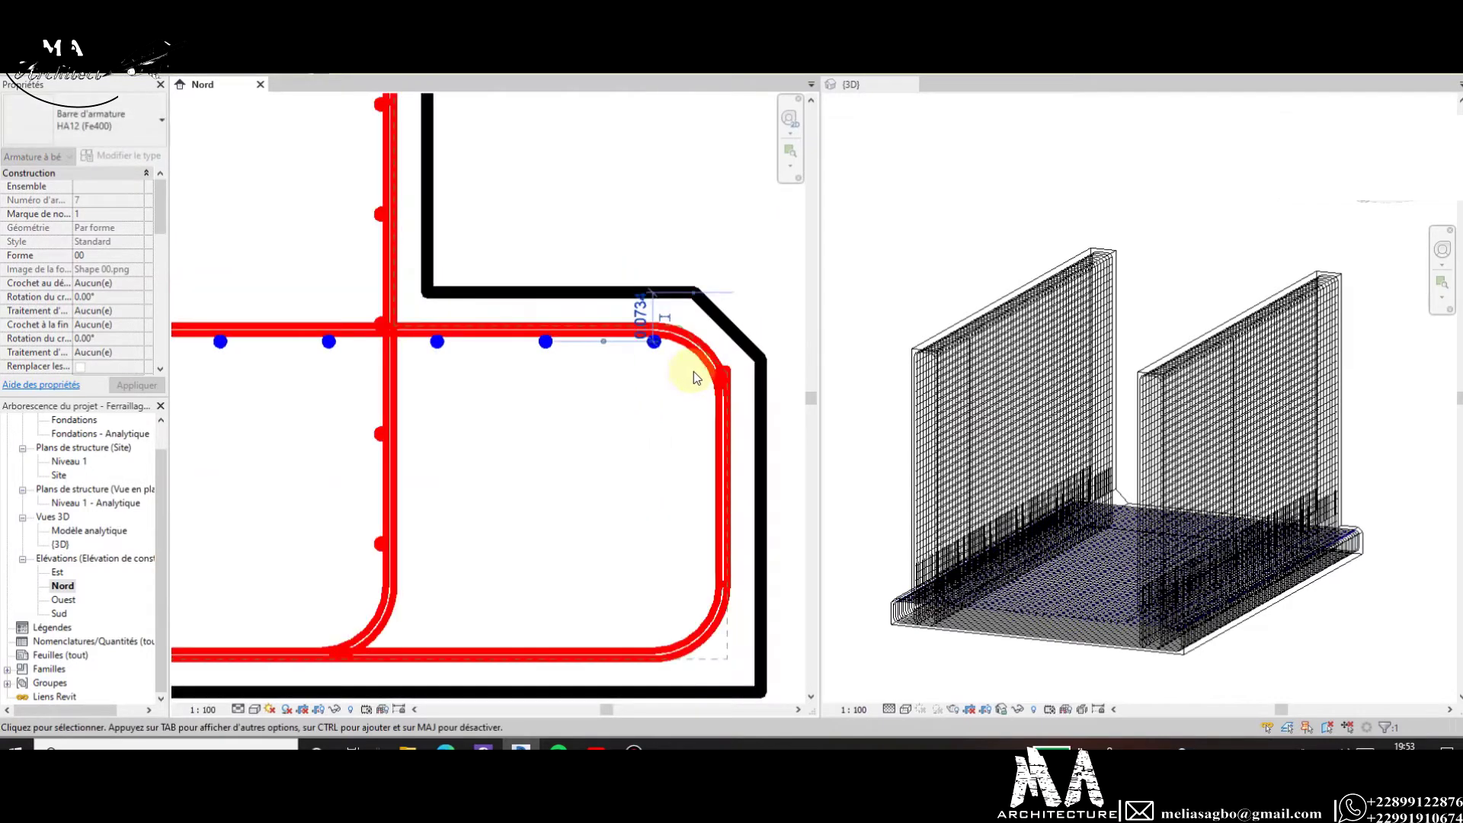
scroll(690, 366, down, 2)
scroll(496, 408, down, 2)
scroll(349, 442, down, 3)
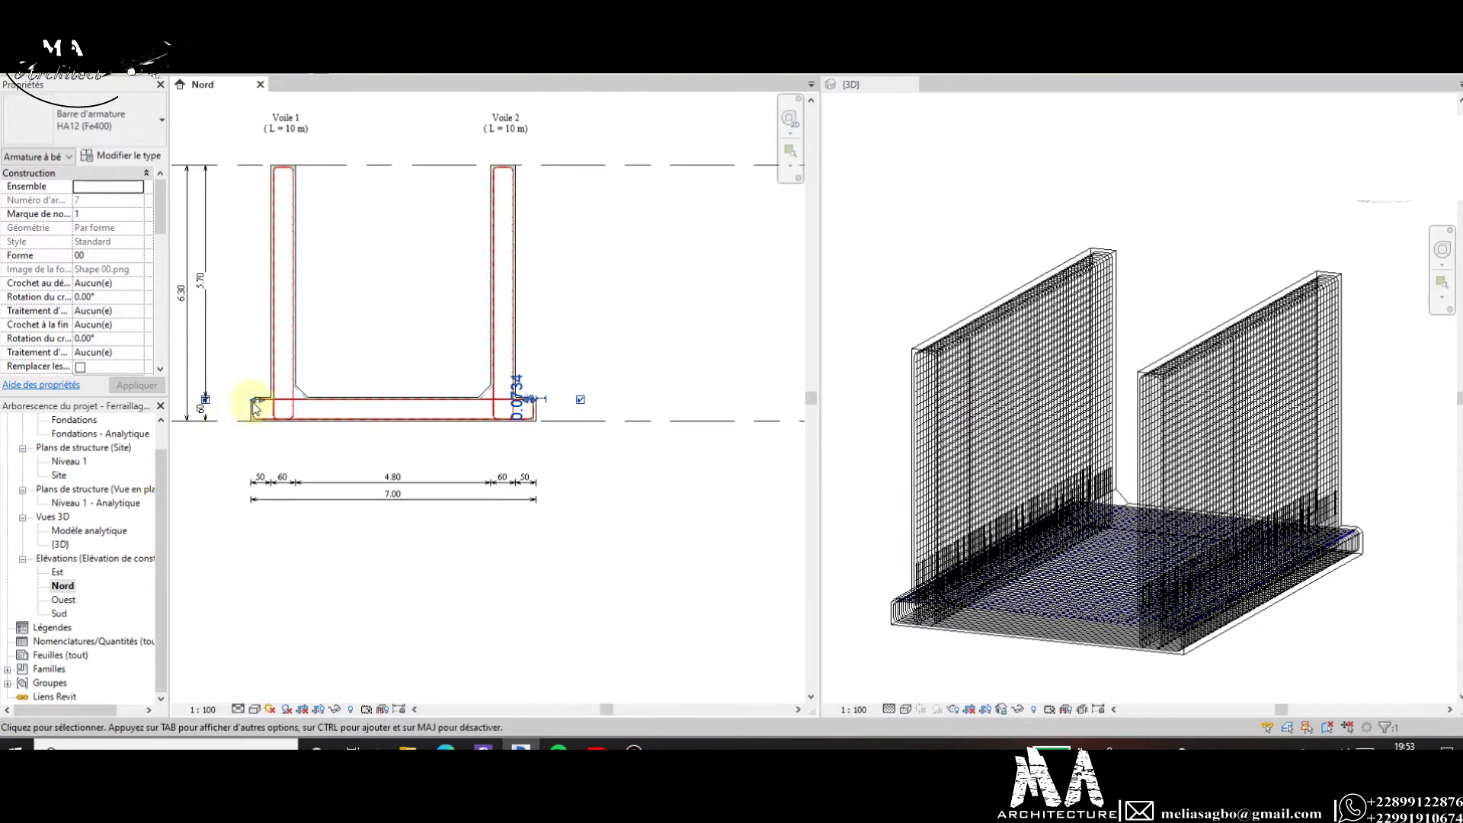
scroll(255, 407, up, 5)
scroll(365, 369, up, 2)
scroll(424, 386, down, 2)
scroll(313, 412, up, 2)
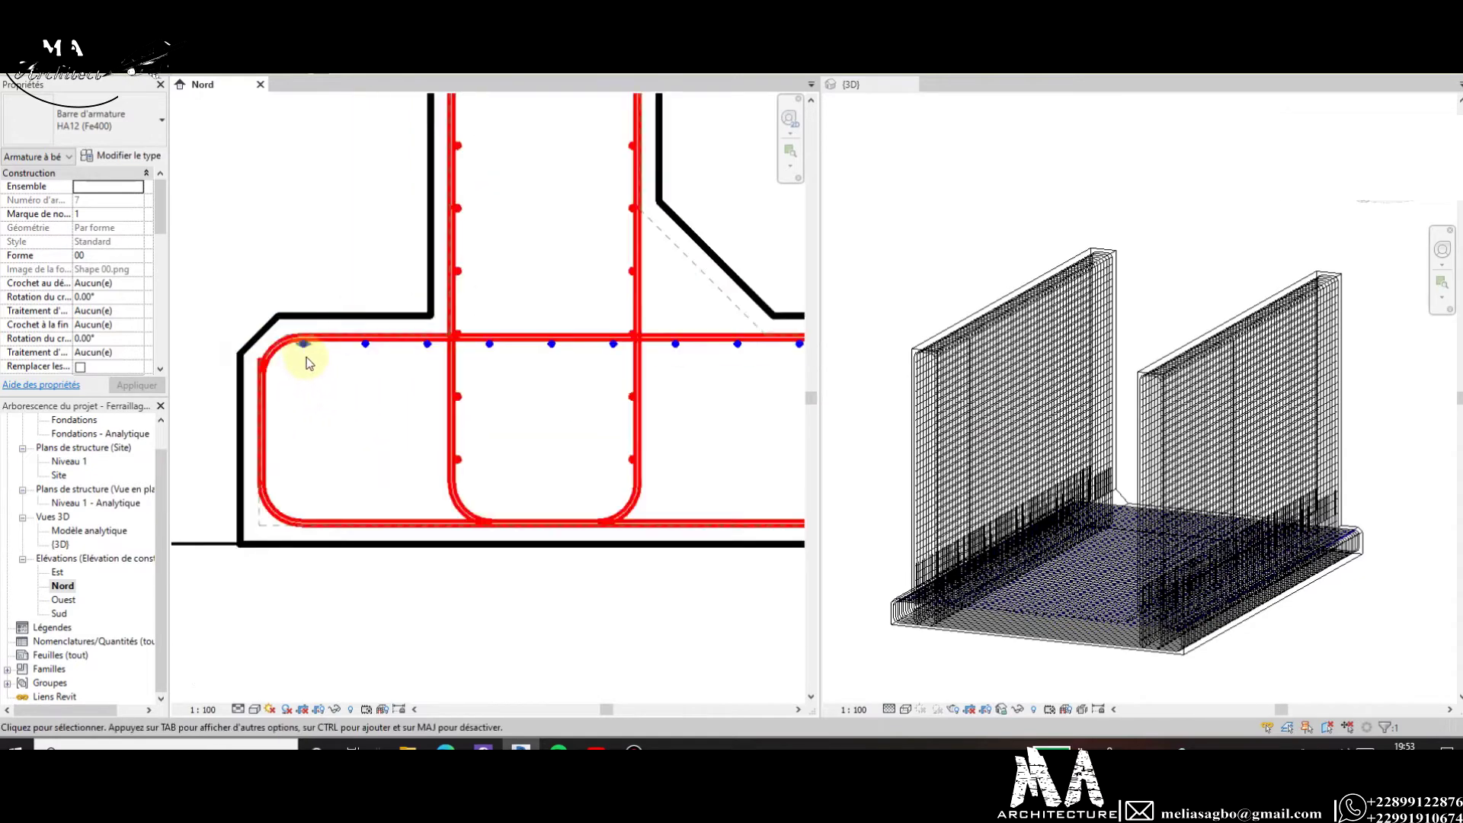
scroll(308, 362, up, 2)
scroll(313, 335, up, 2)
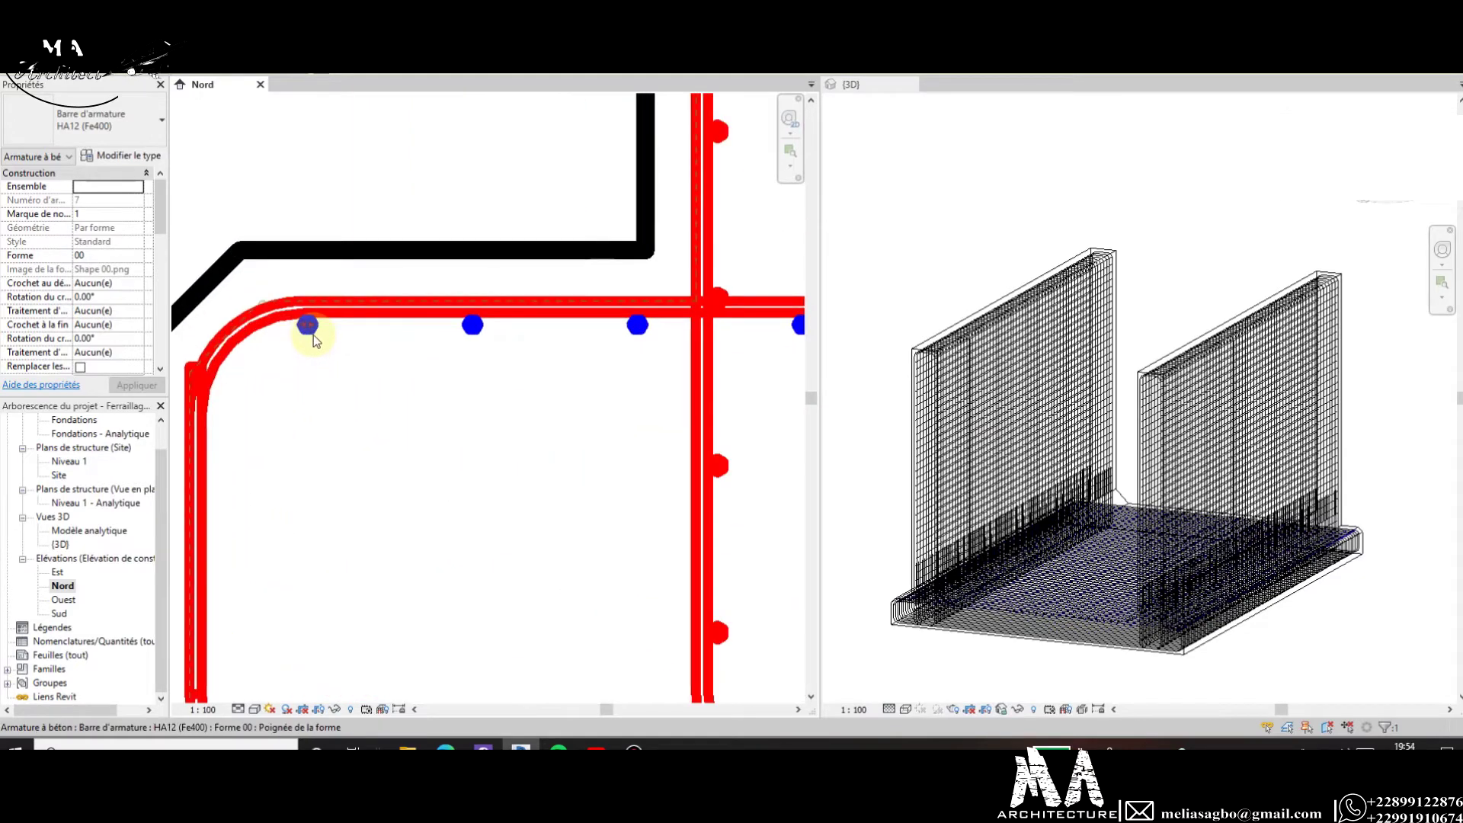
Change the selected bars to rebar type HA14 (Fe400).
click(122, 129)
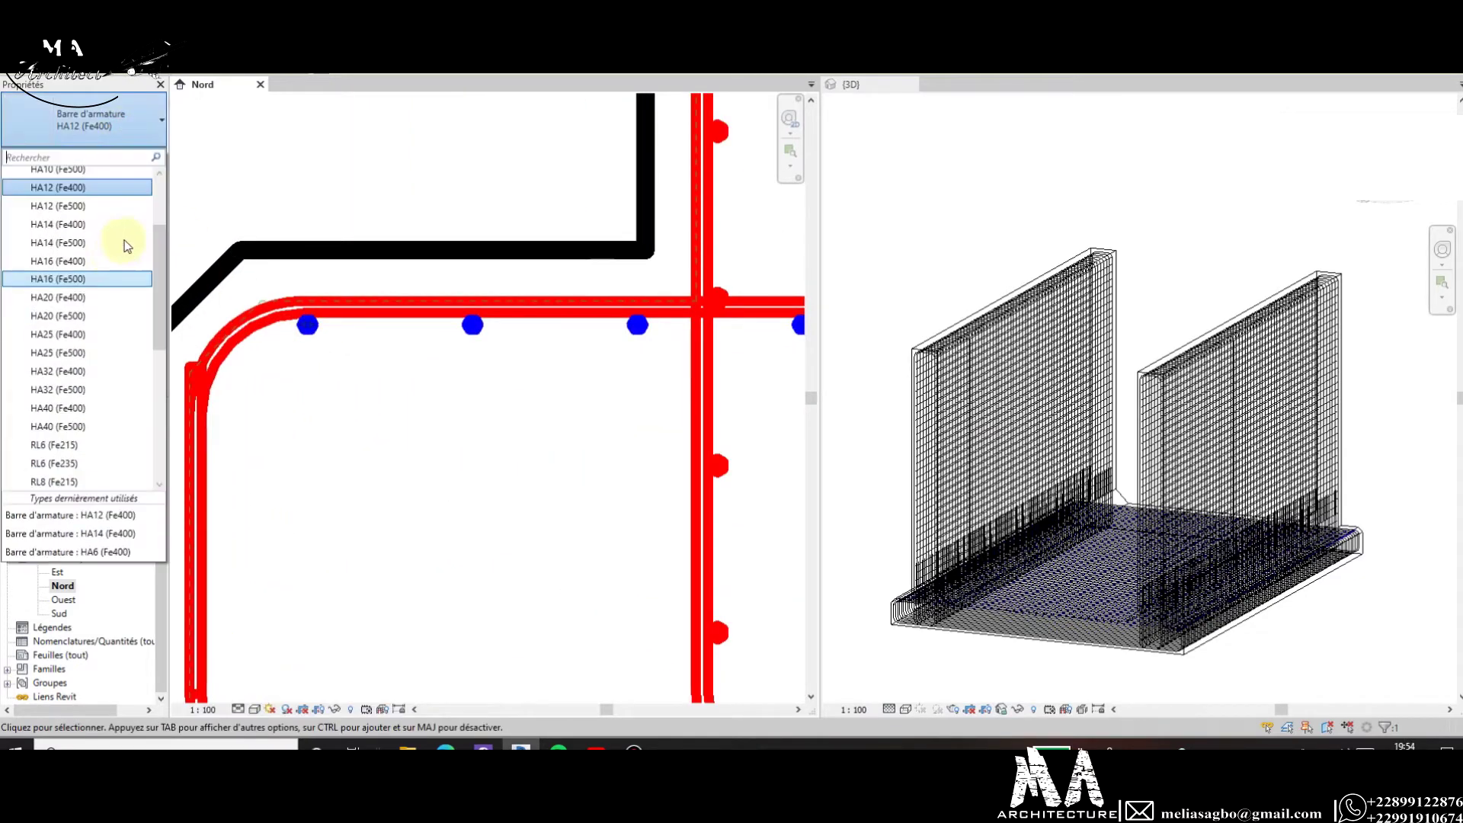
click(83, 225)
scroll(387, 403, down, 2)
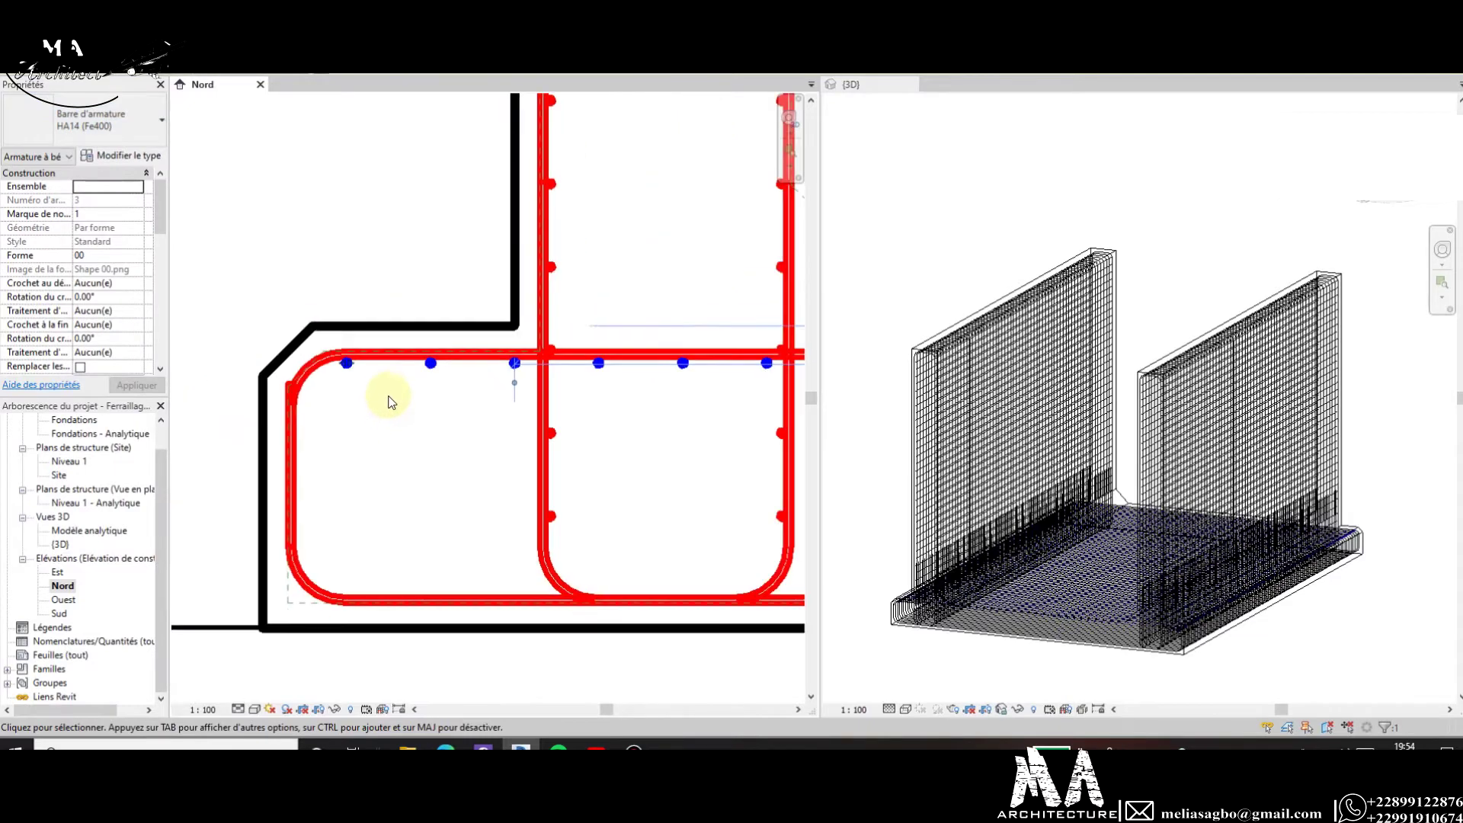
scroll(388, 402, down, 2)
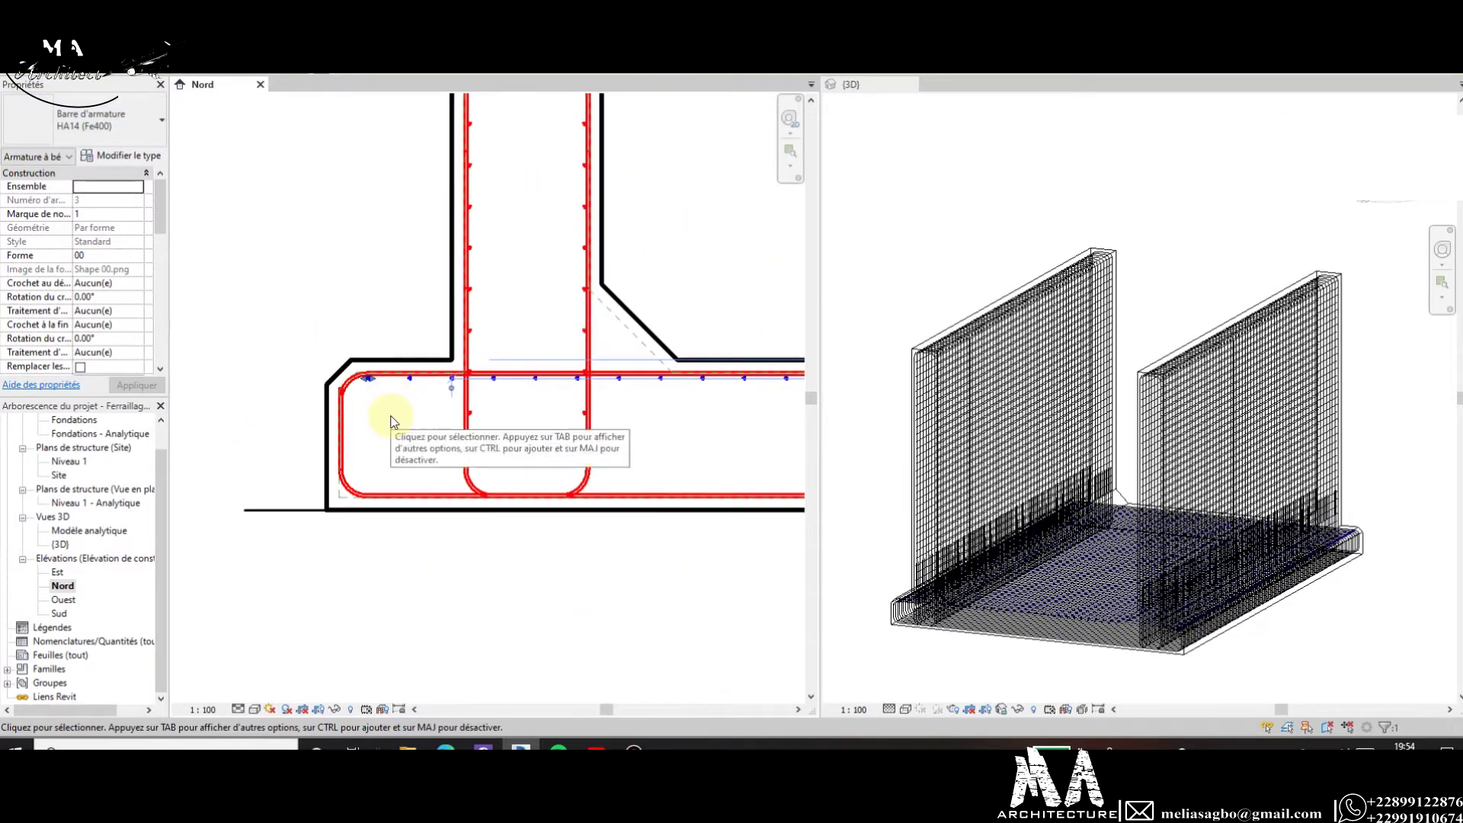
key(Escape)
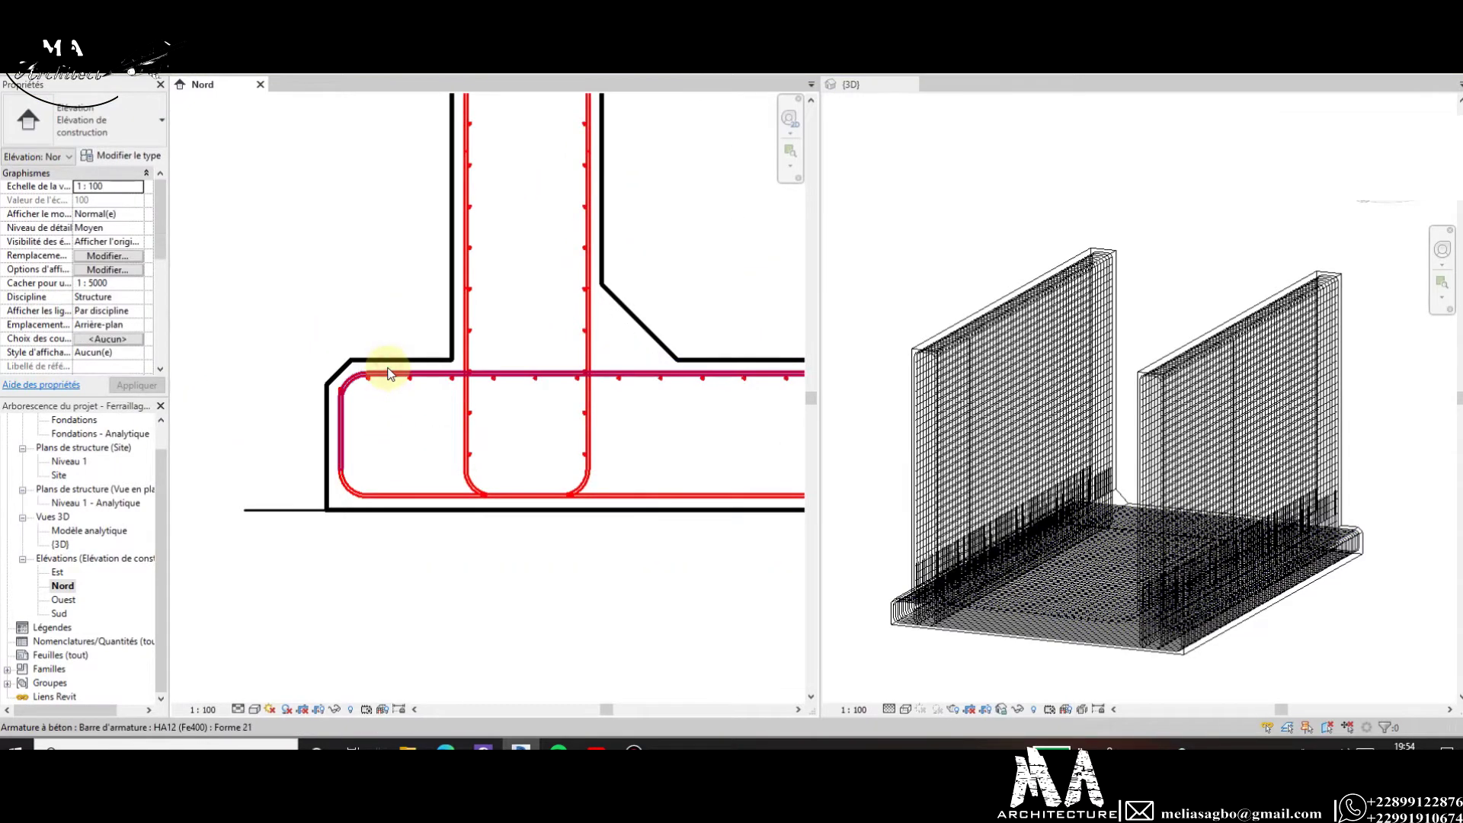
Check the HA12 U-shaped slab bar and the HA14 bar row by selecting them in turn.
click(388, 373)
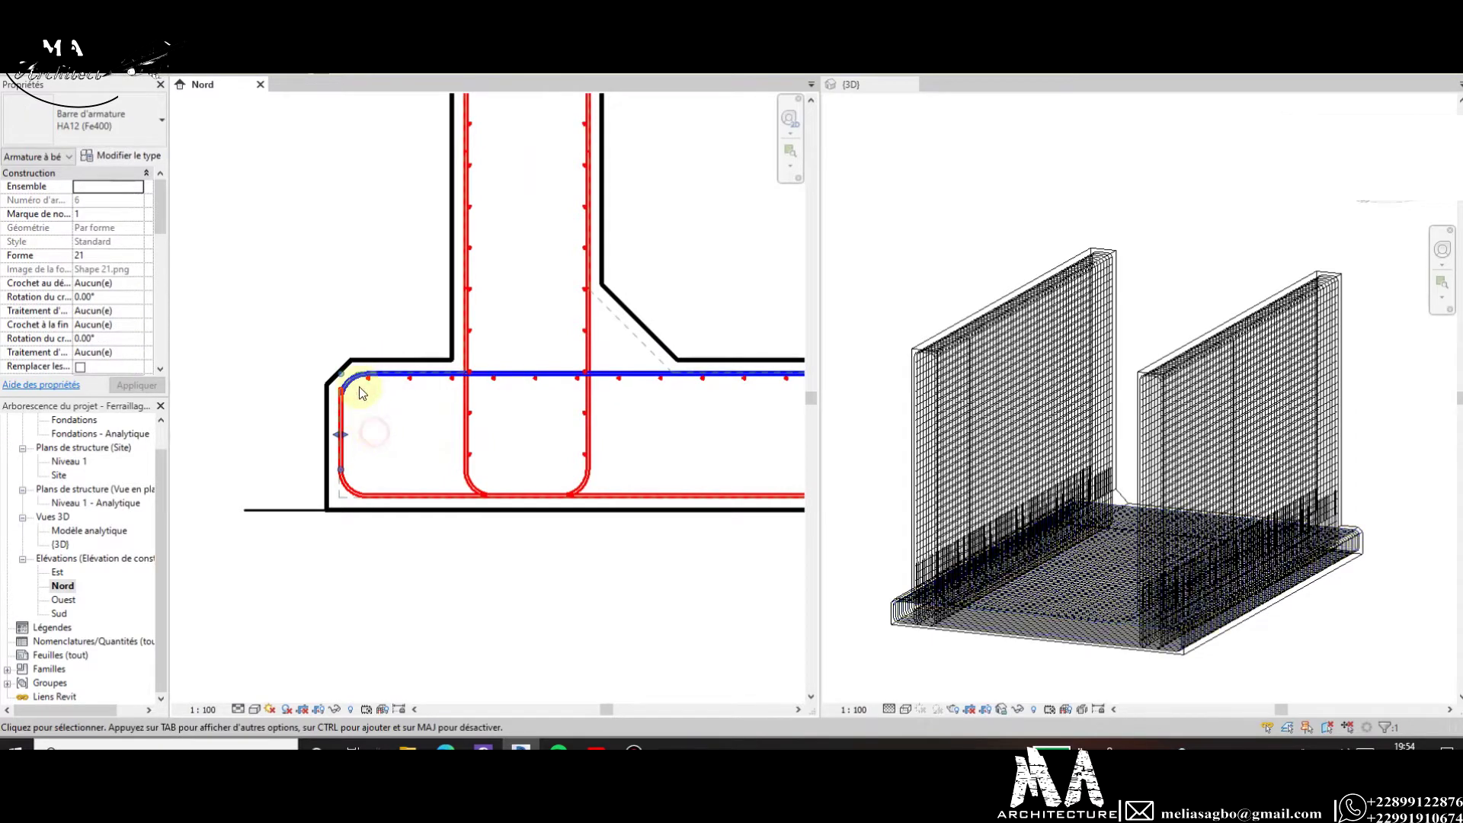
key(Escape)
scroll(373, 387, up, 2)
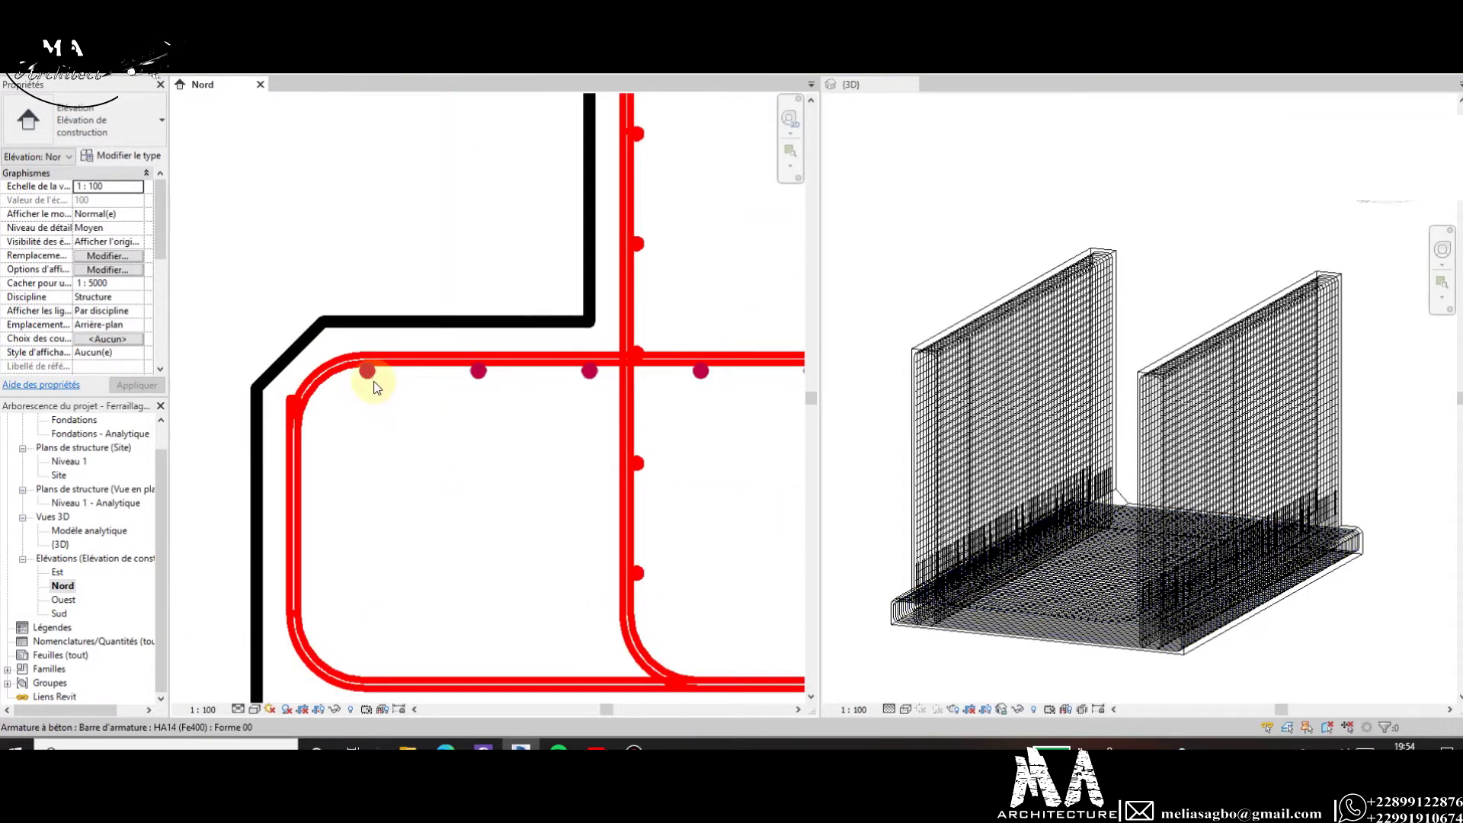
click(377, 408)
scroll(409, 452, down, 1)
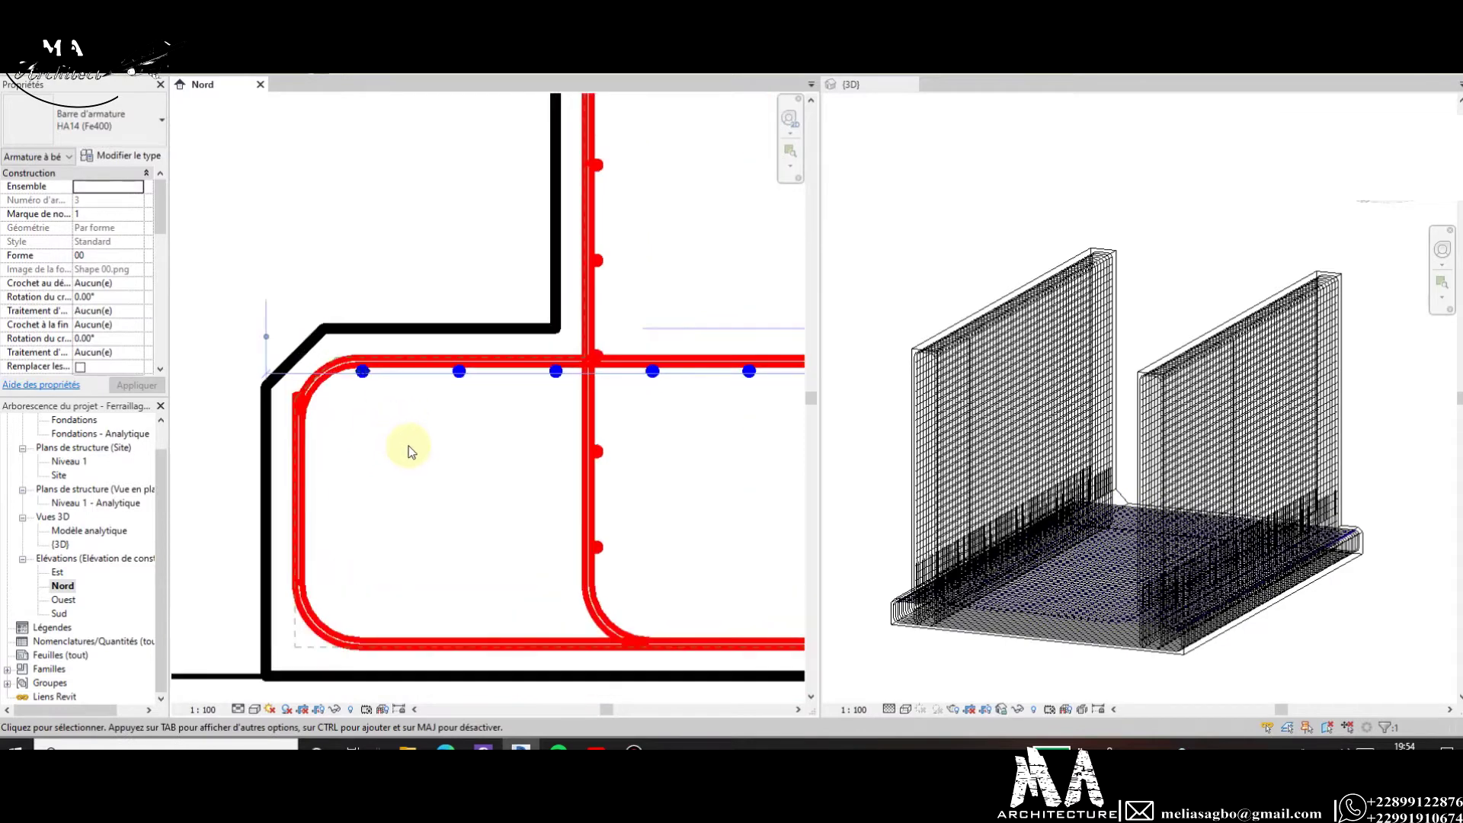
click(409, 451)
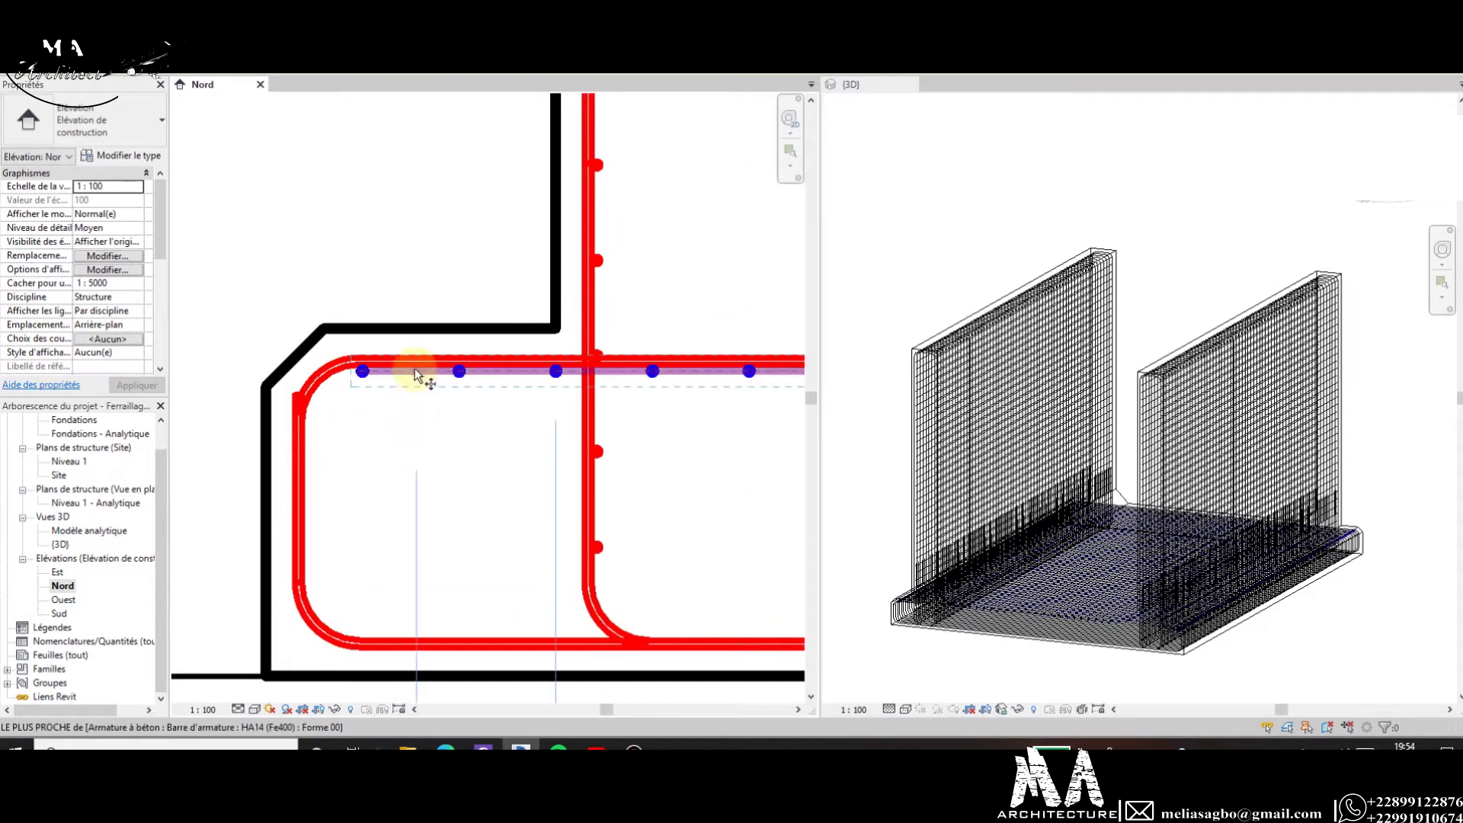
scroll(414, 370, up, 2)
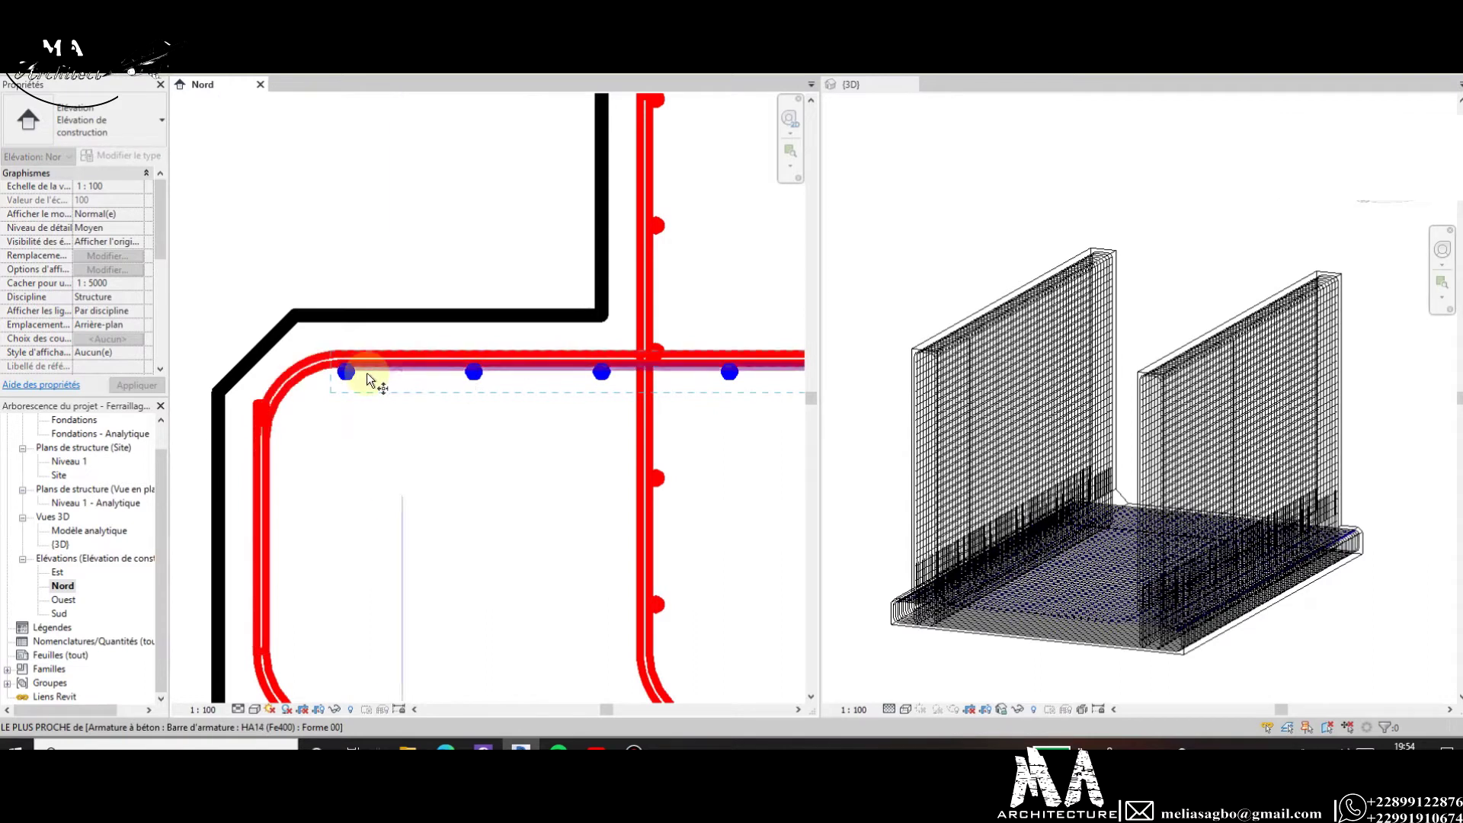
scroll(348, 379, up, 2)
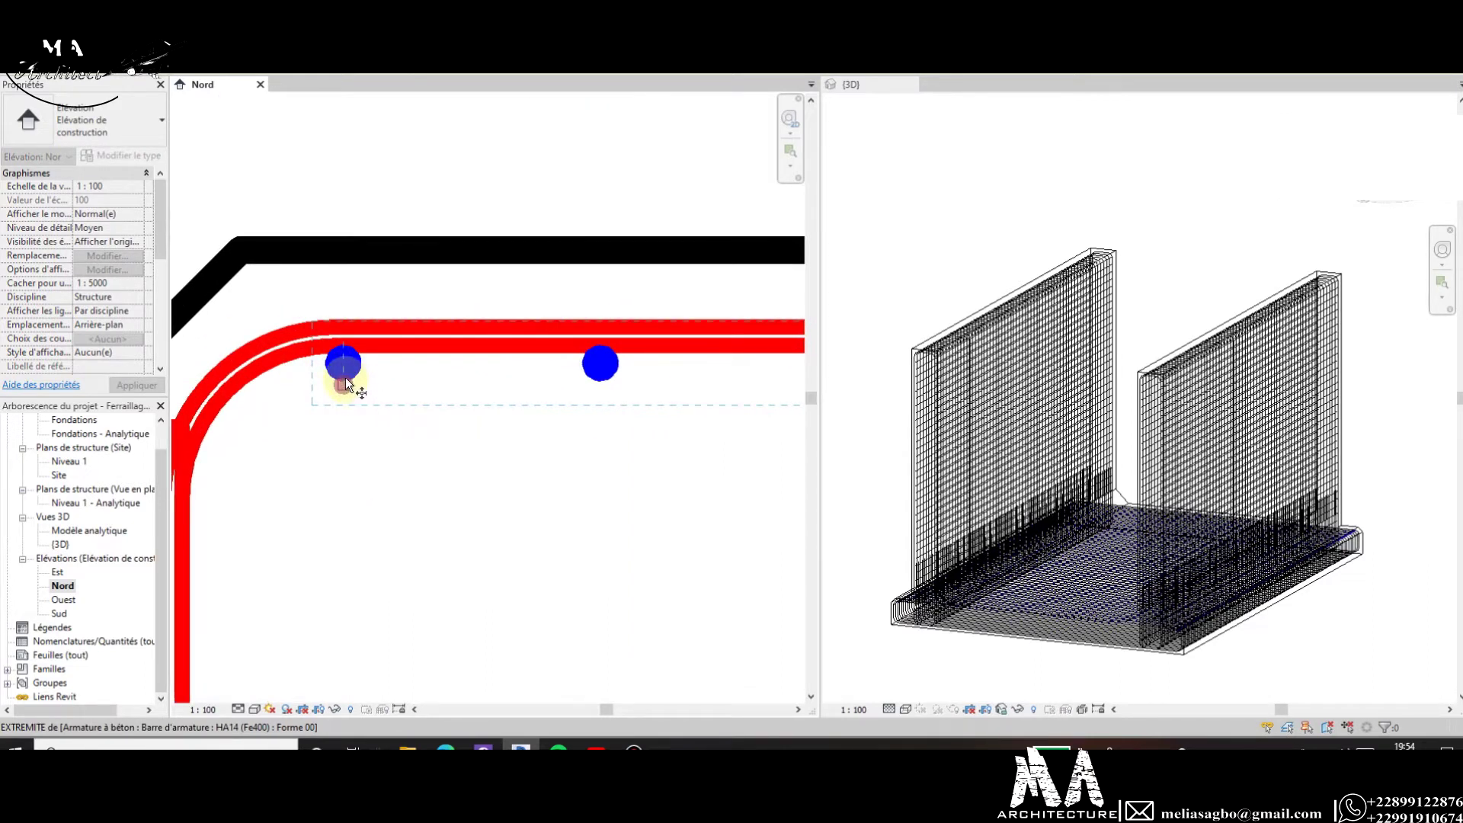
scroll(345, 378, up, 1)
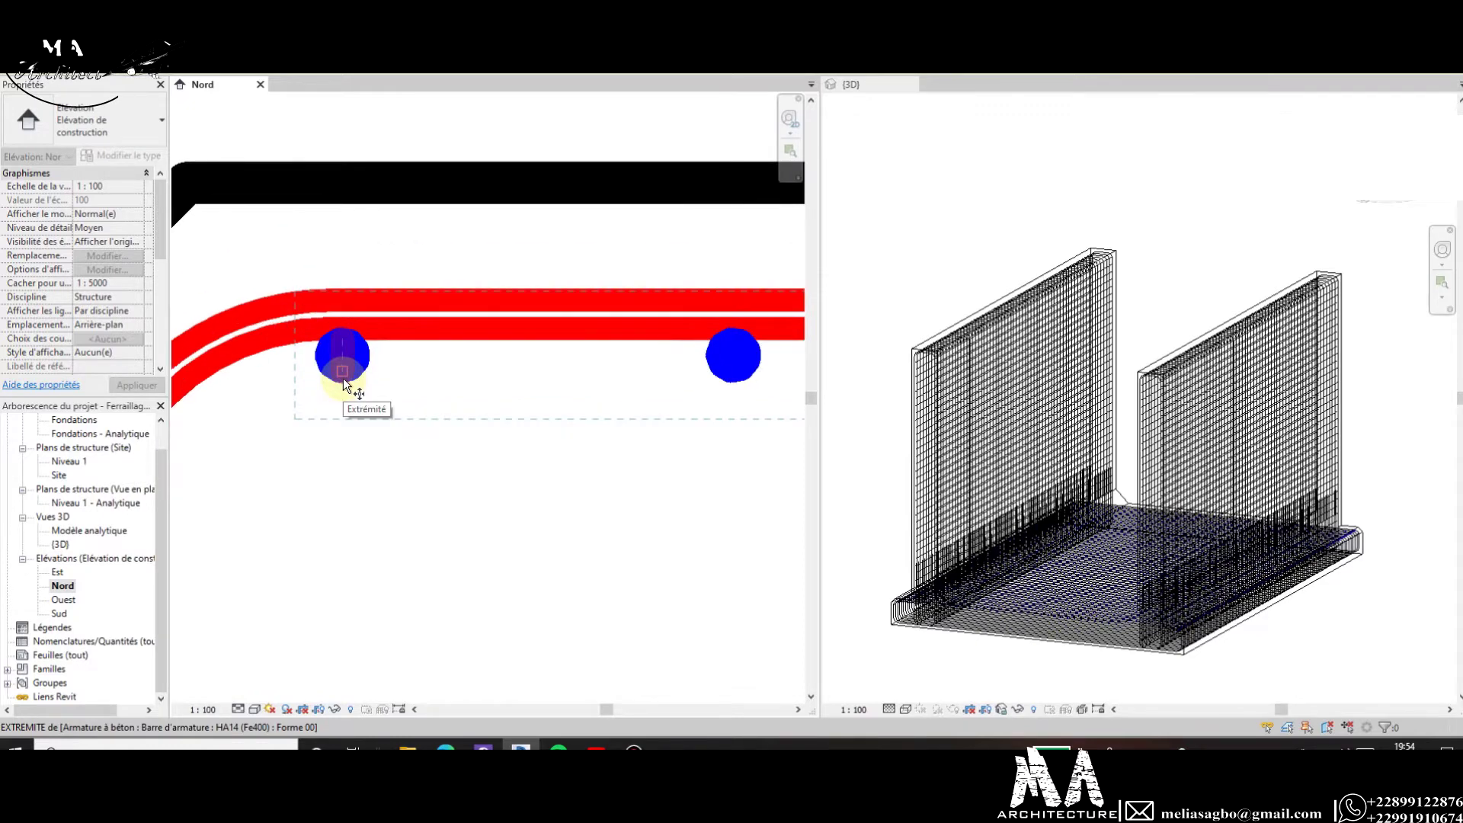
Draw the new bar from the HA14 bar's end down to the bottom-left slab corner.
click(343, 377)
scroll(343, 378, down, 4)
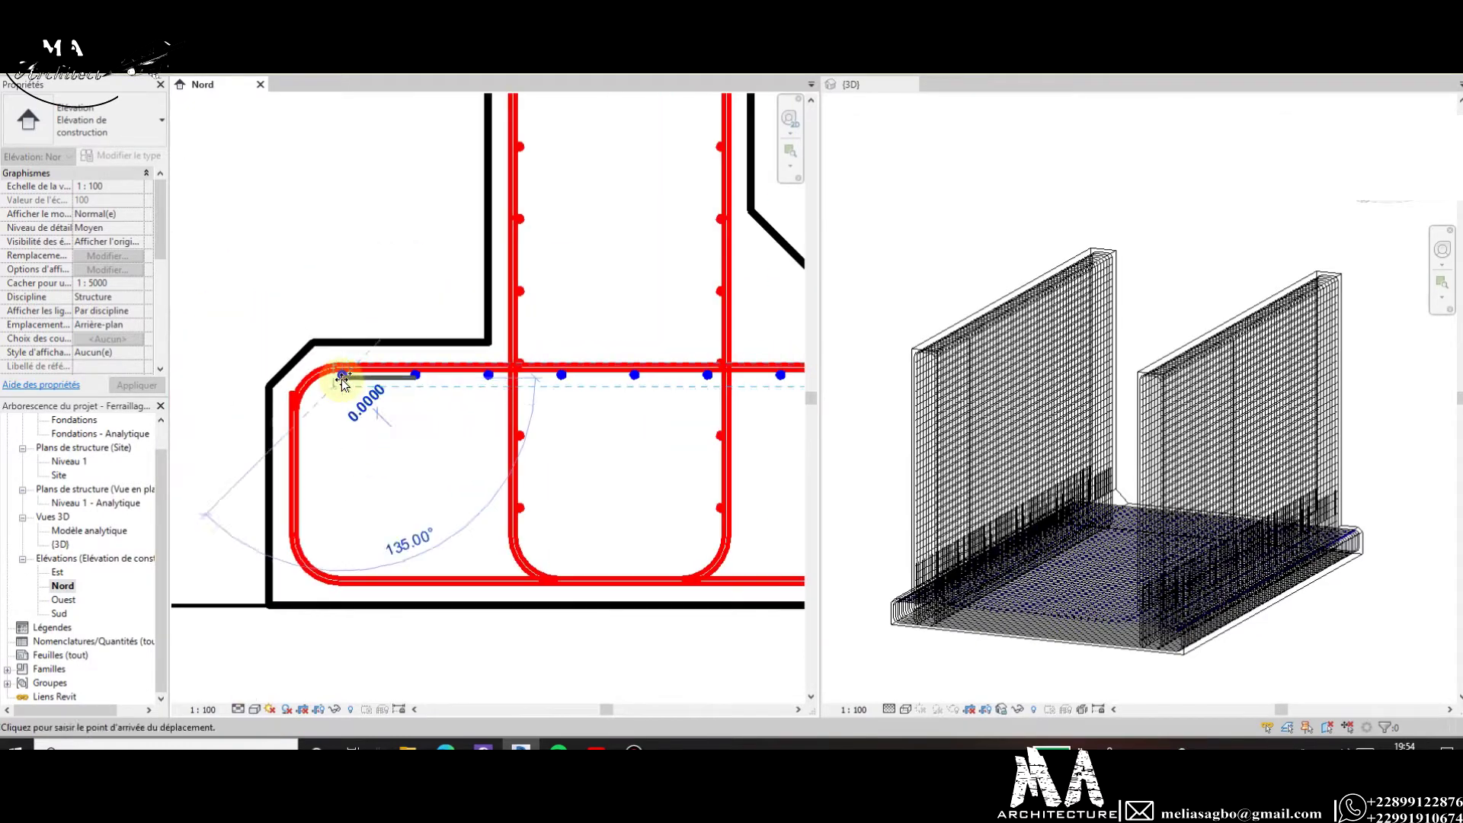
click(348, 577)
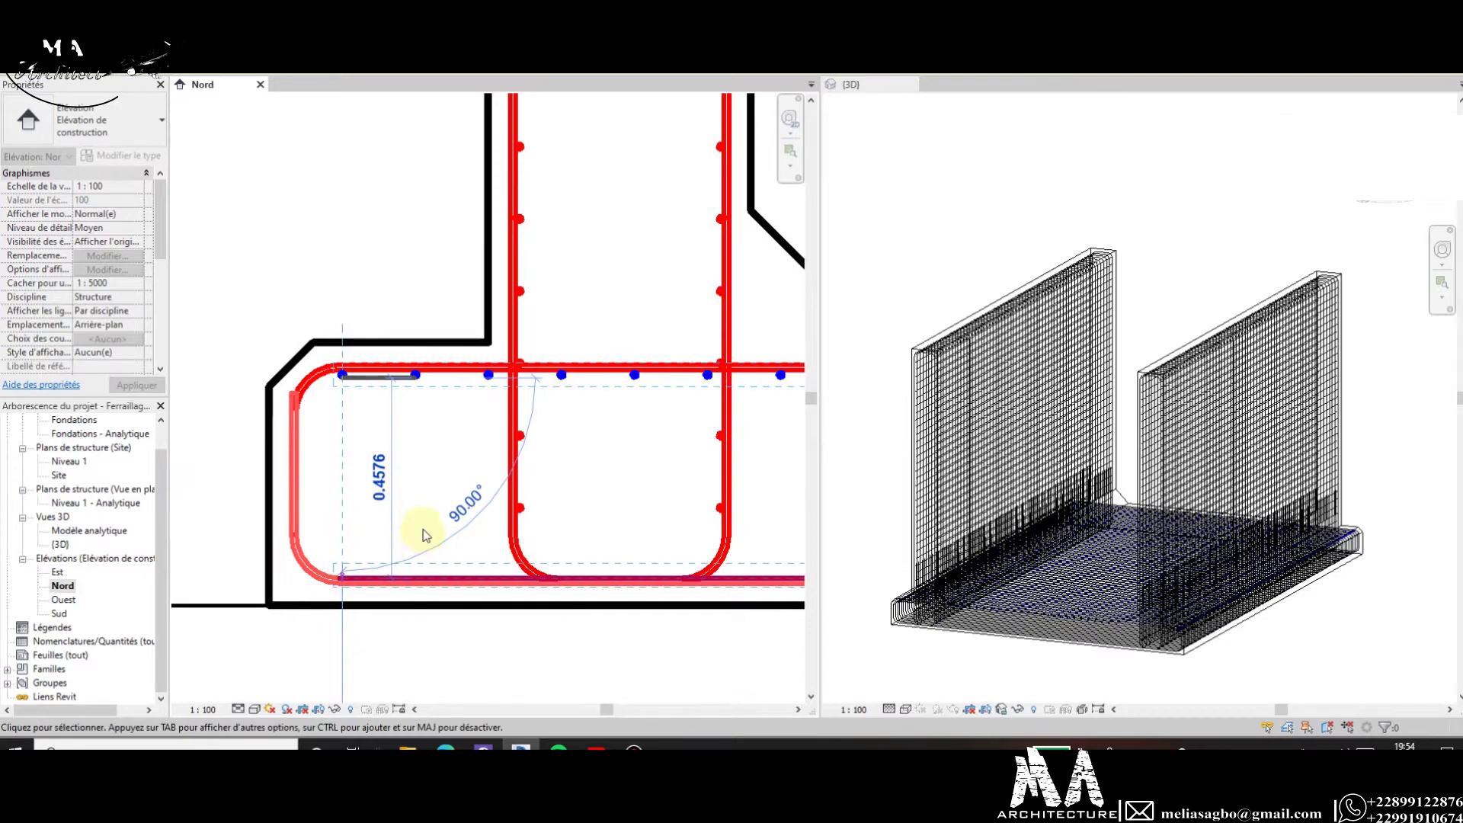
key(Escape)
Zoom in and out around the U-section in the Nord view.
scroll(424, 485, down, 3)
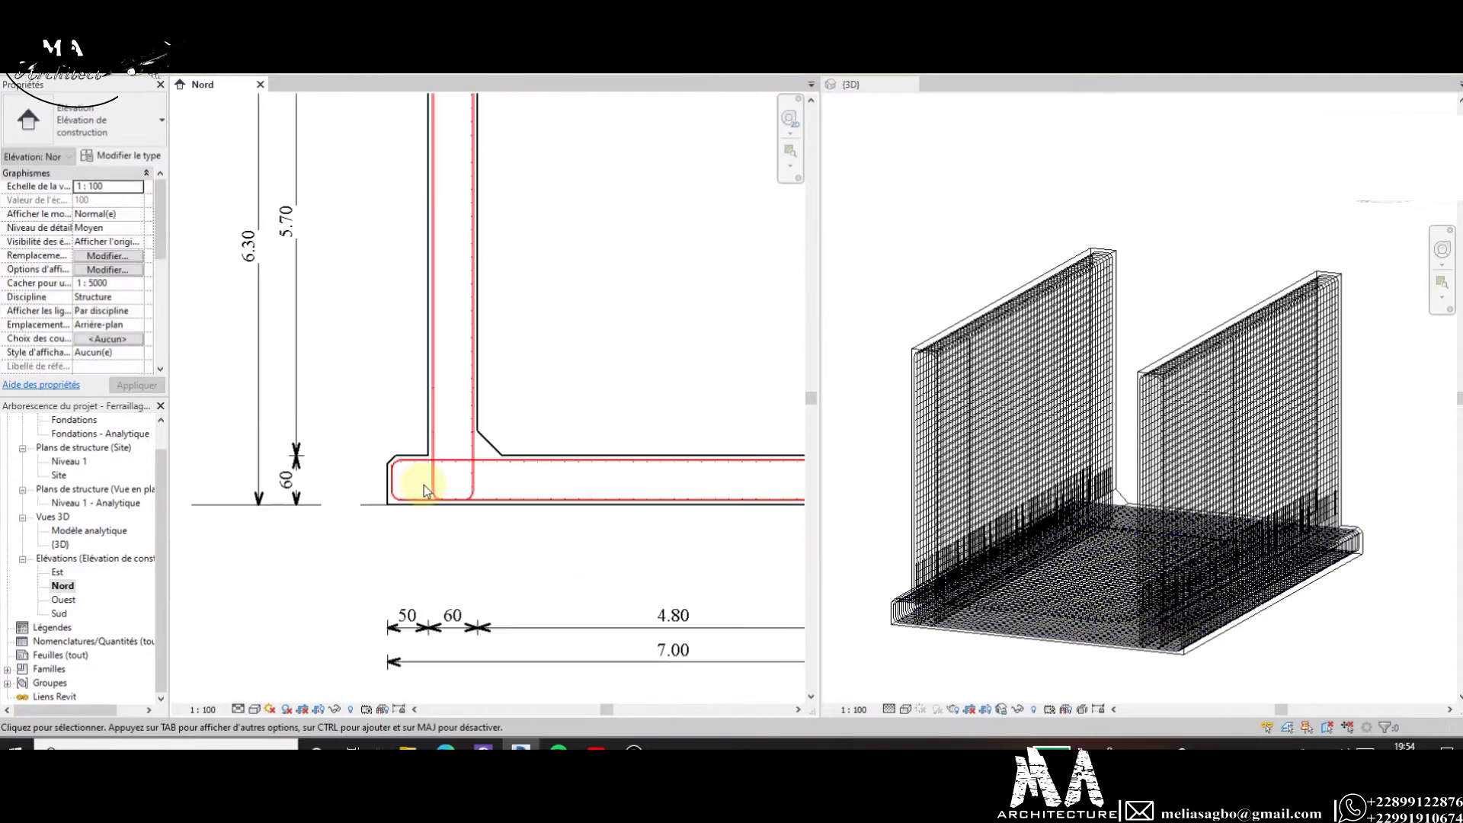
scroll(575, 474, down, 2)
scroll(666, 452, up, 4)
scroll(525, 499, down, 1)
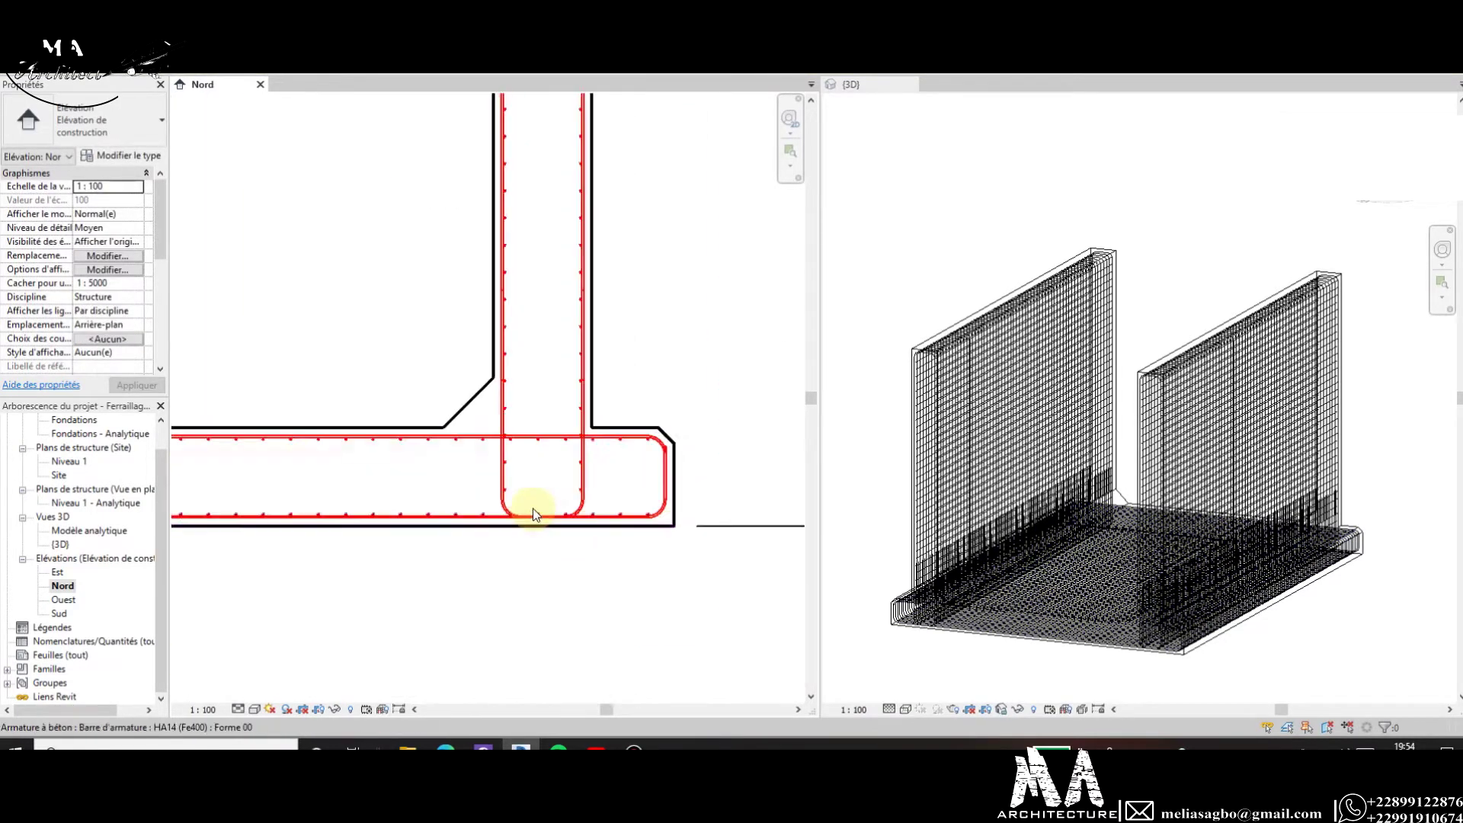
scroll(604, 522, down, 1)
scroll(602, 522, down, 3)
scroll(598, 434, up, 2)
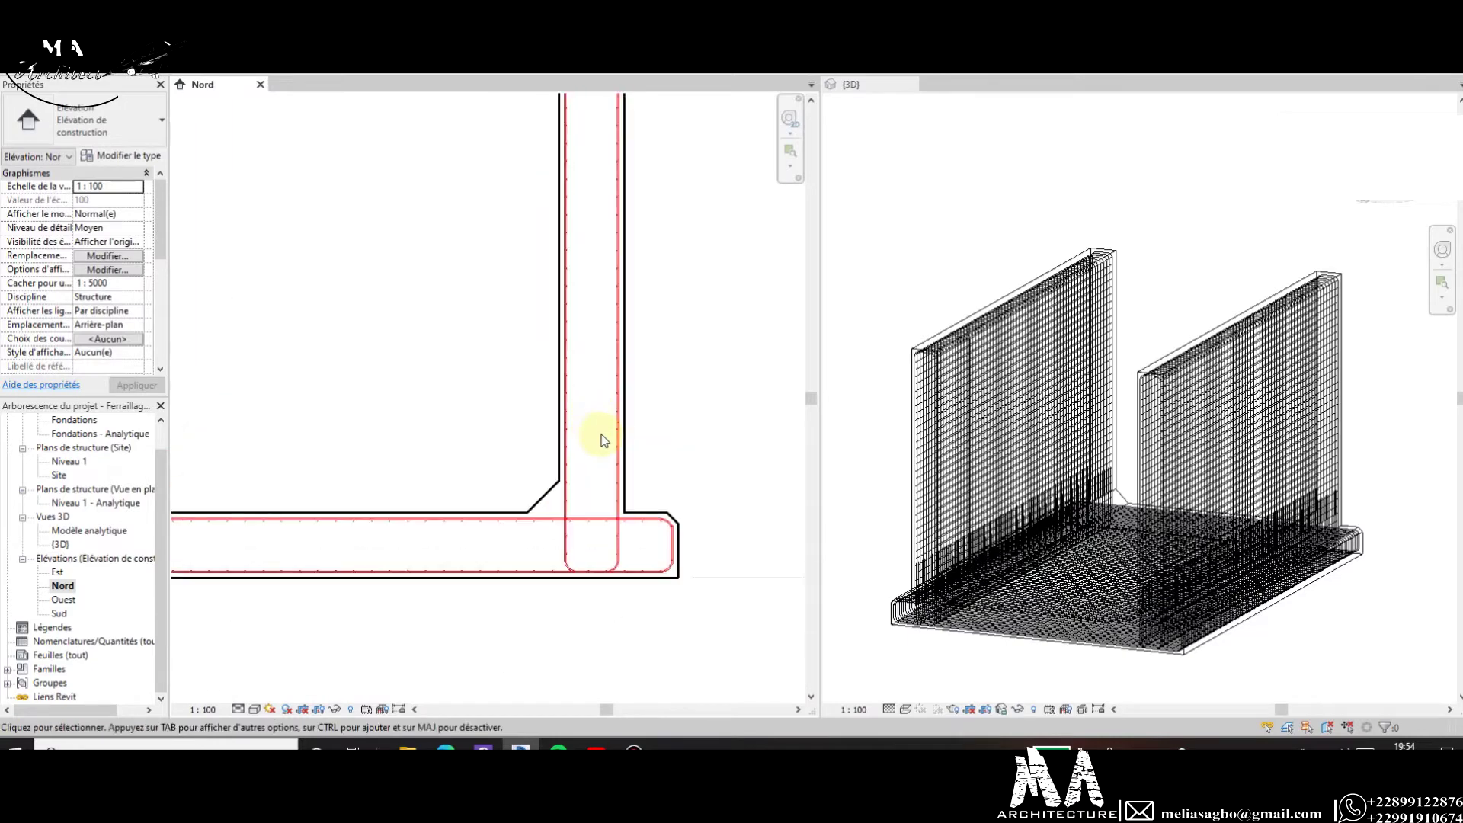
scroll(532, 392, down, 2)
scroll(351, 370, up, 1)
scroll(353, 373, up, 3)
scroll(356, 384, down, 3)
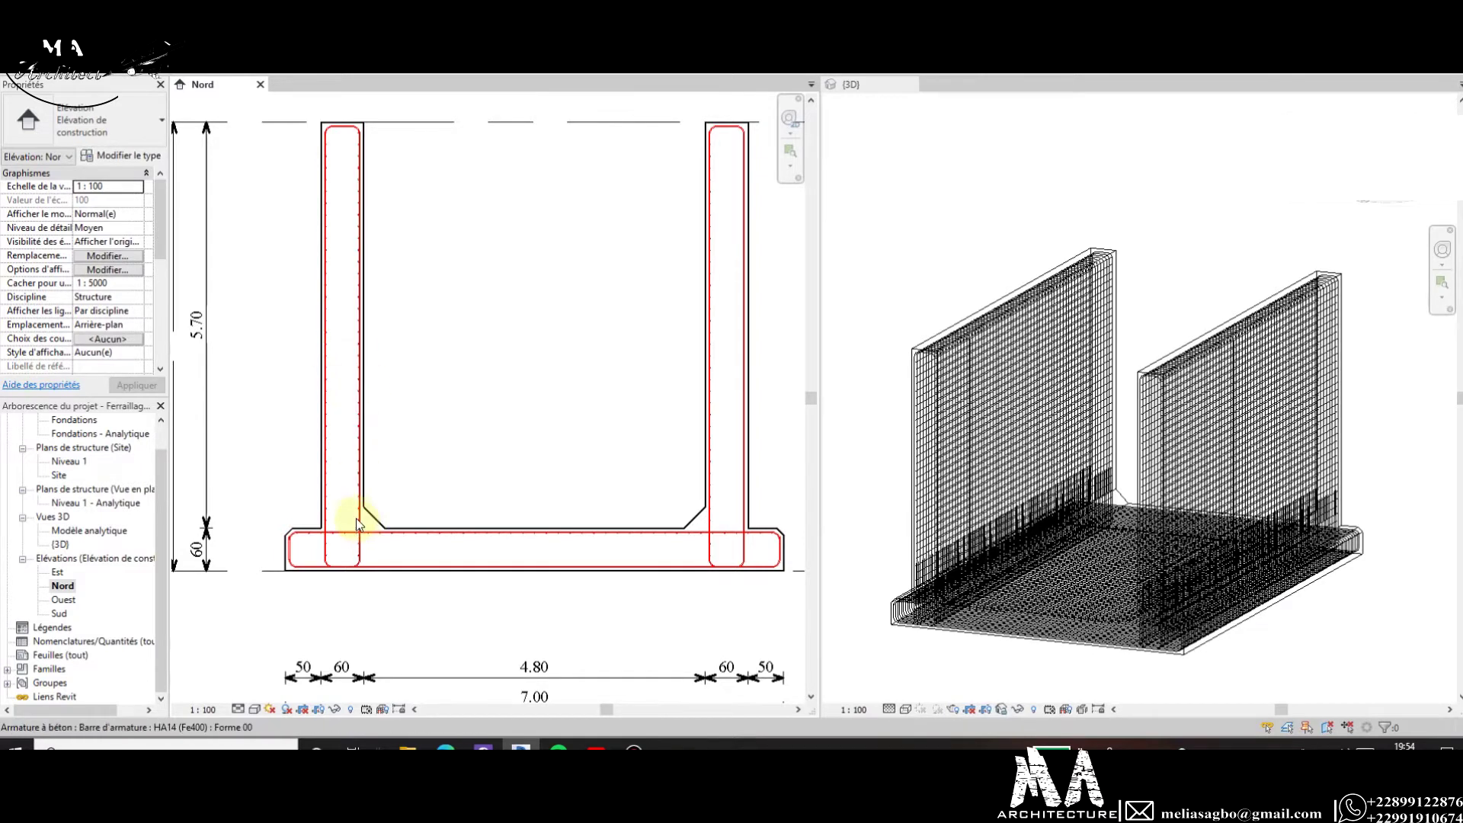
scroll(352, 507, up, 2)
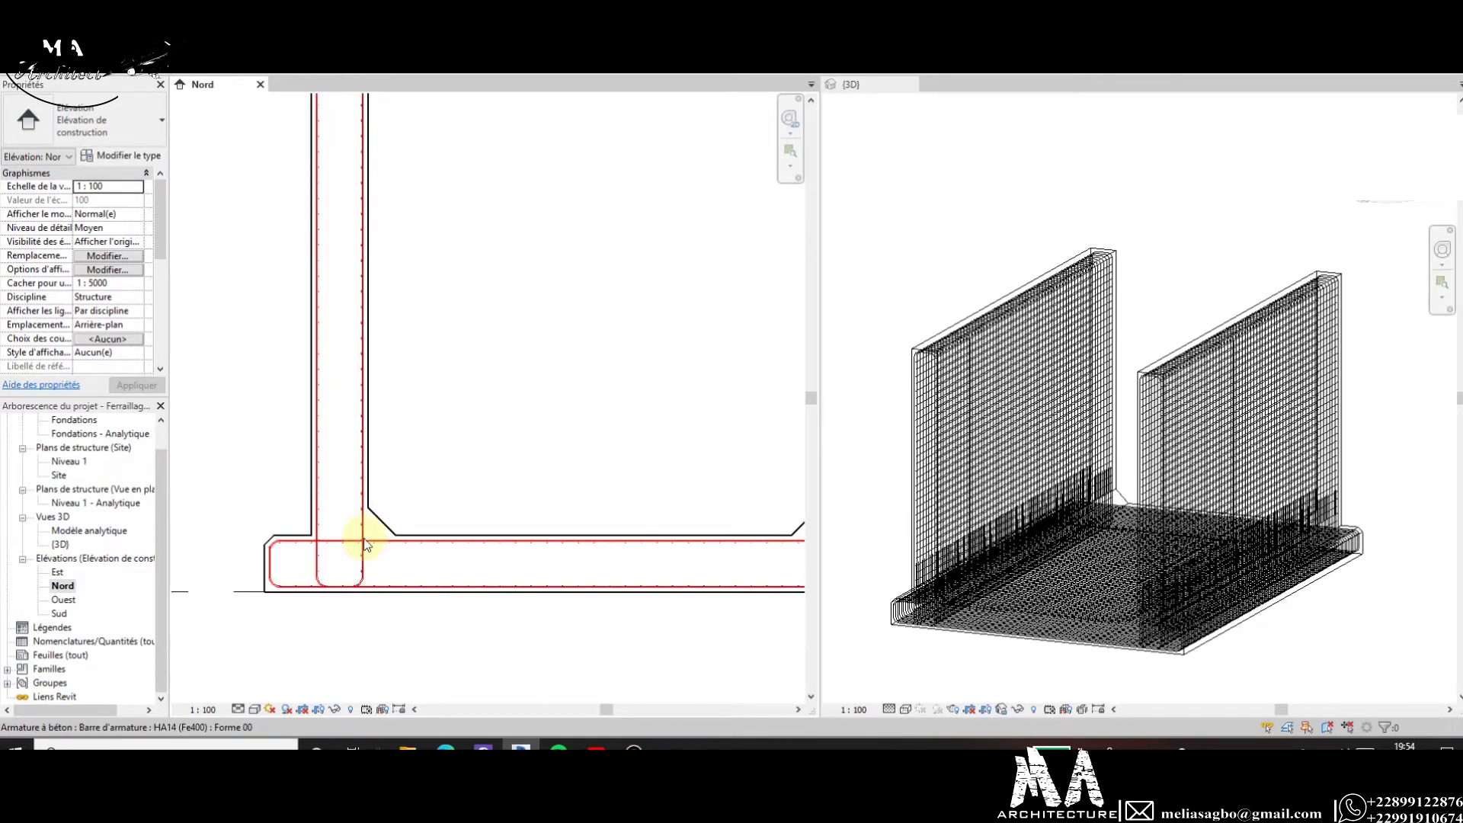
scroll(366, 539, up, 2)
scroll(344, 471, up, 2)
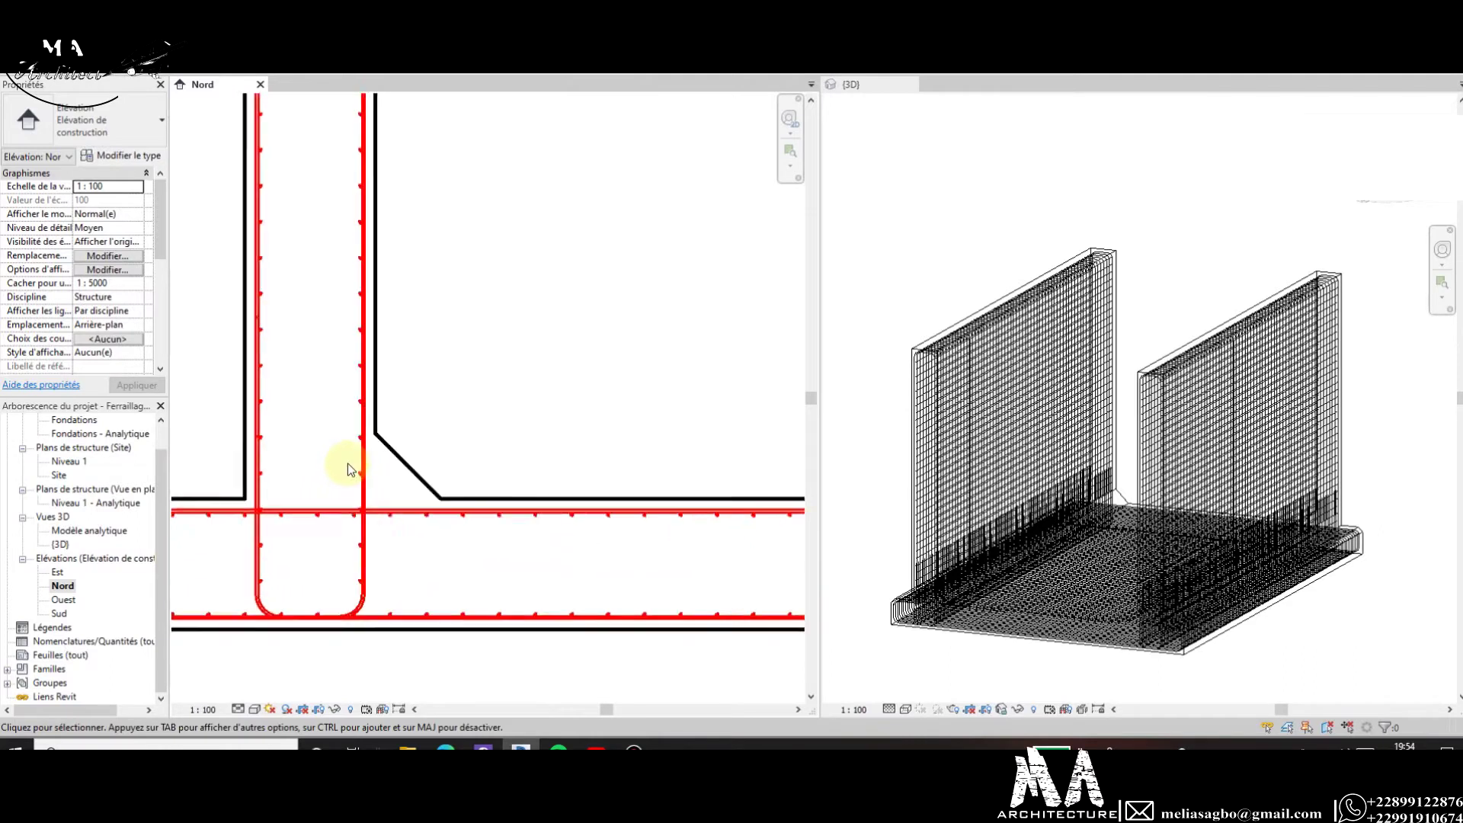
scroll(347, 463, down, 3)
scroll(310, 540, up, 2)
scroll(357, 514, down, 2)
scroll(376, 512, down, 1)
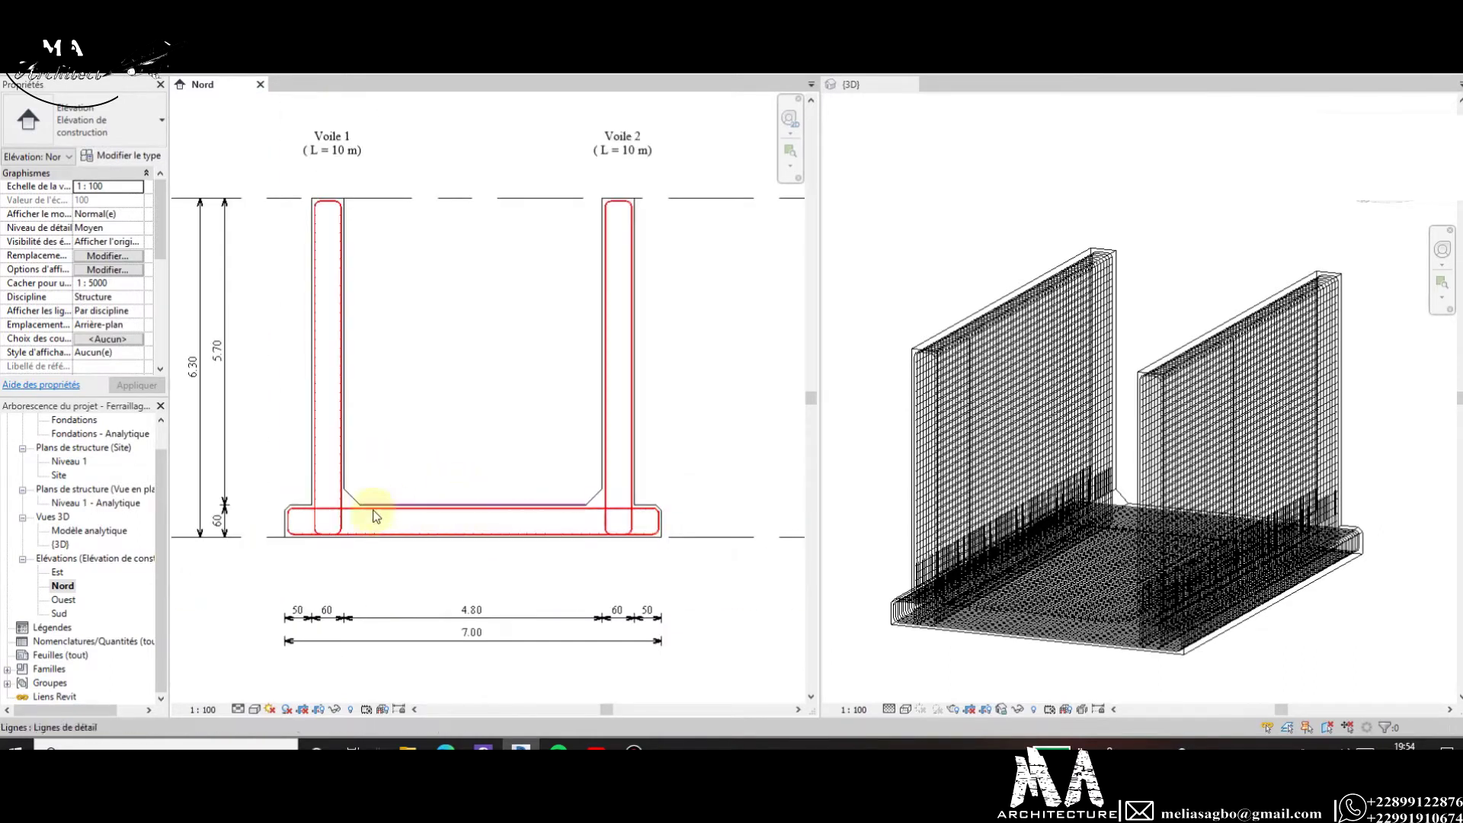
scroll(473, 490, up, 1)
scroll(361, 426, down, 1)
scroll(361, 429, up, 1)
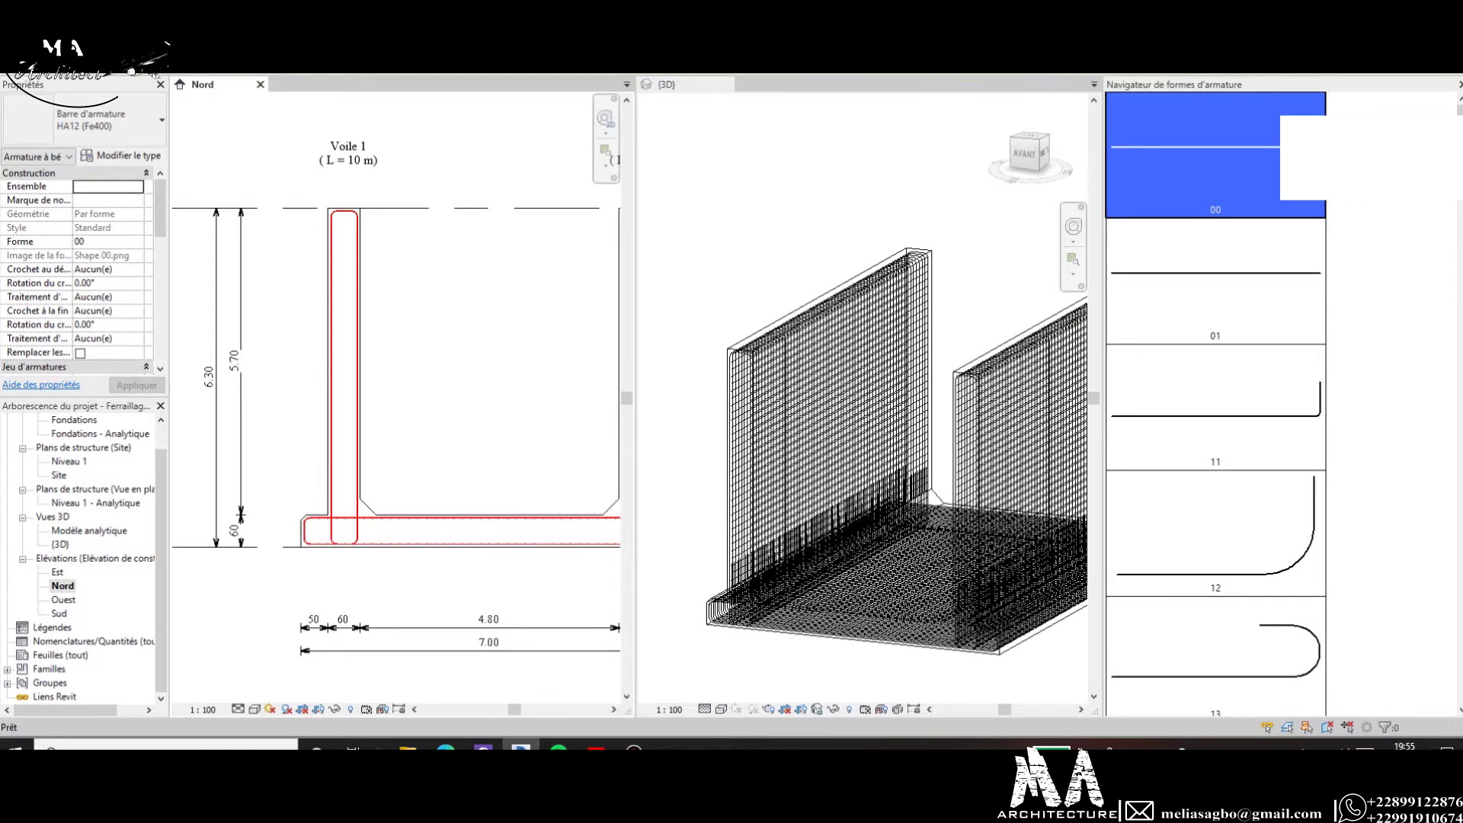
Host a sketched bar on the left wall and draw its vertical leg at the wall rebar.
key(Escape)
click(315, 546)
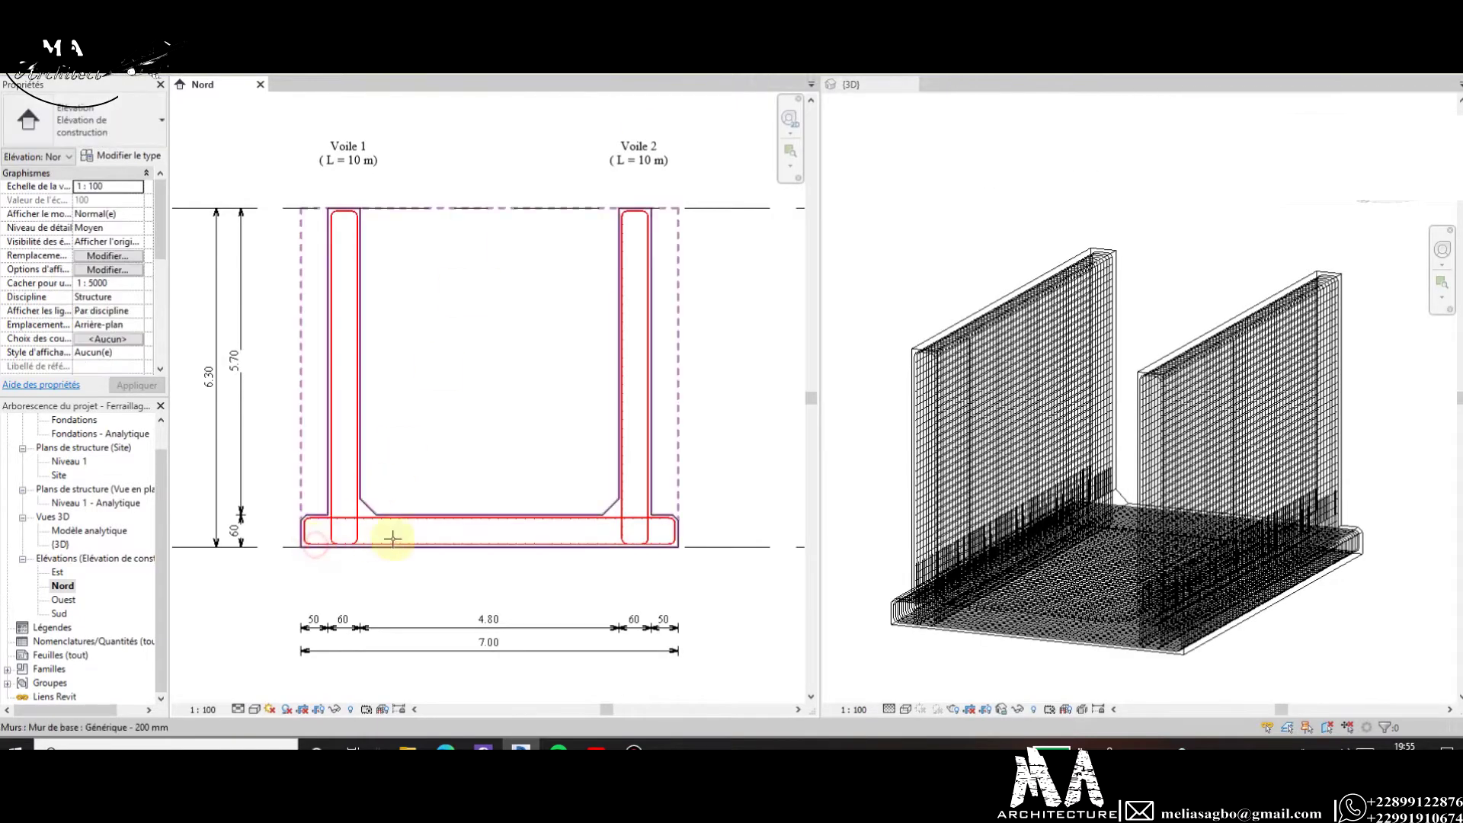
scroll(386, 523, up, 5)
scroll(379, 516, up, 3)
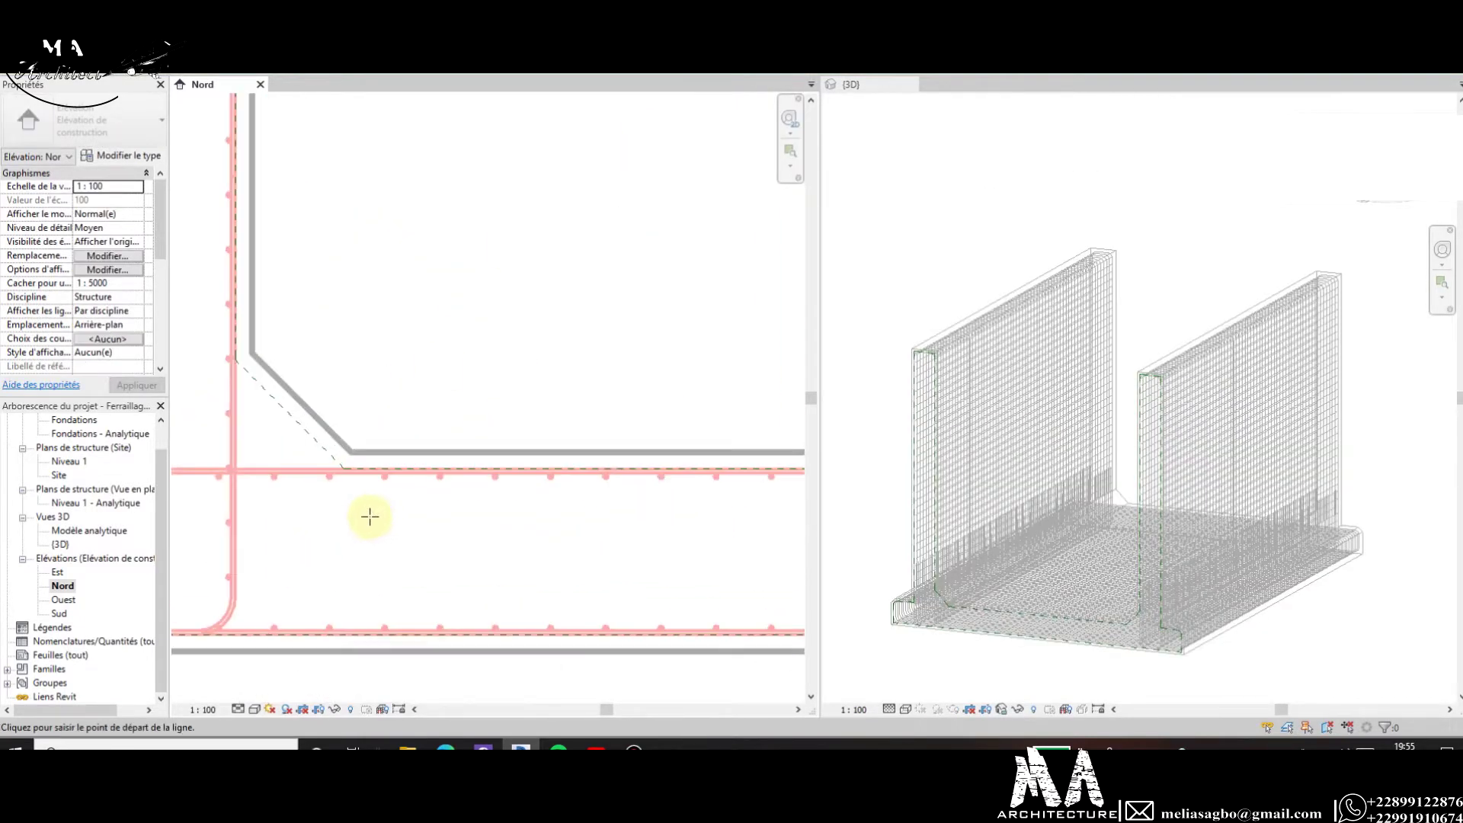
middle_drag(250, 368, 301, 432)
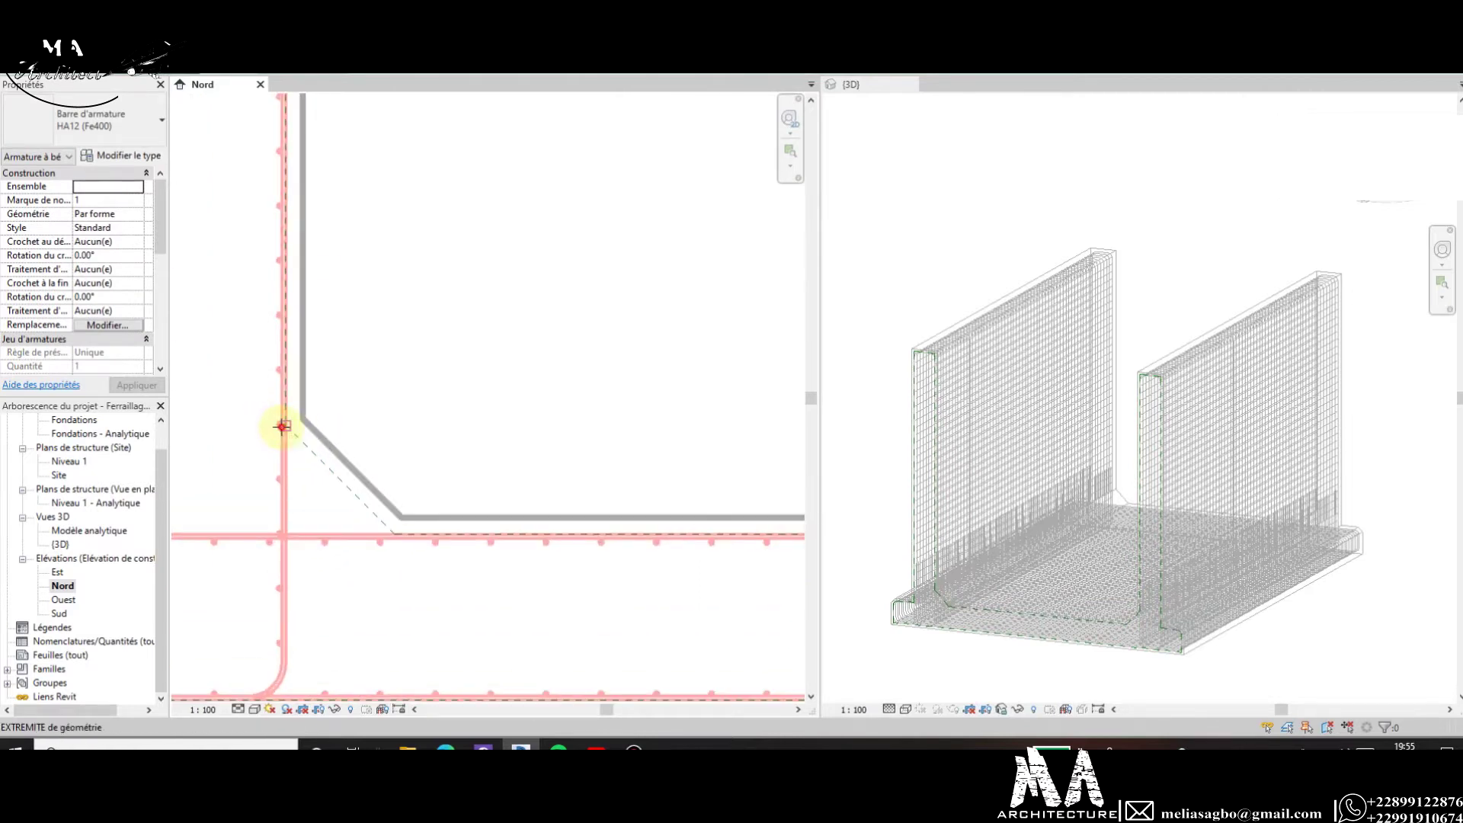
click(282, 426)
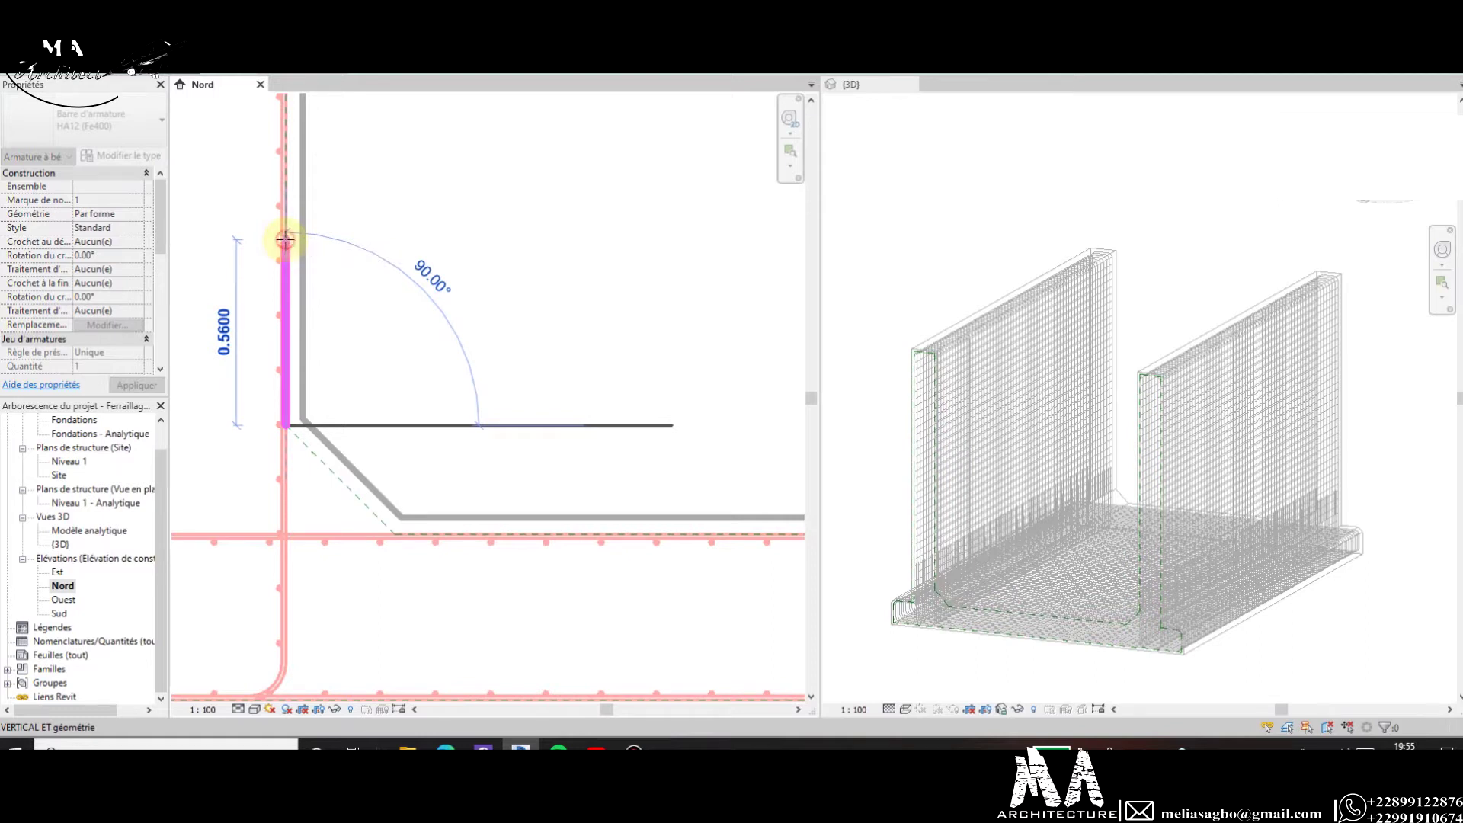
click(284, 238)
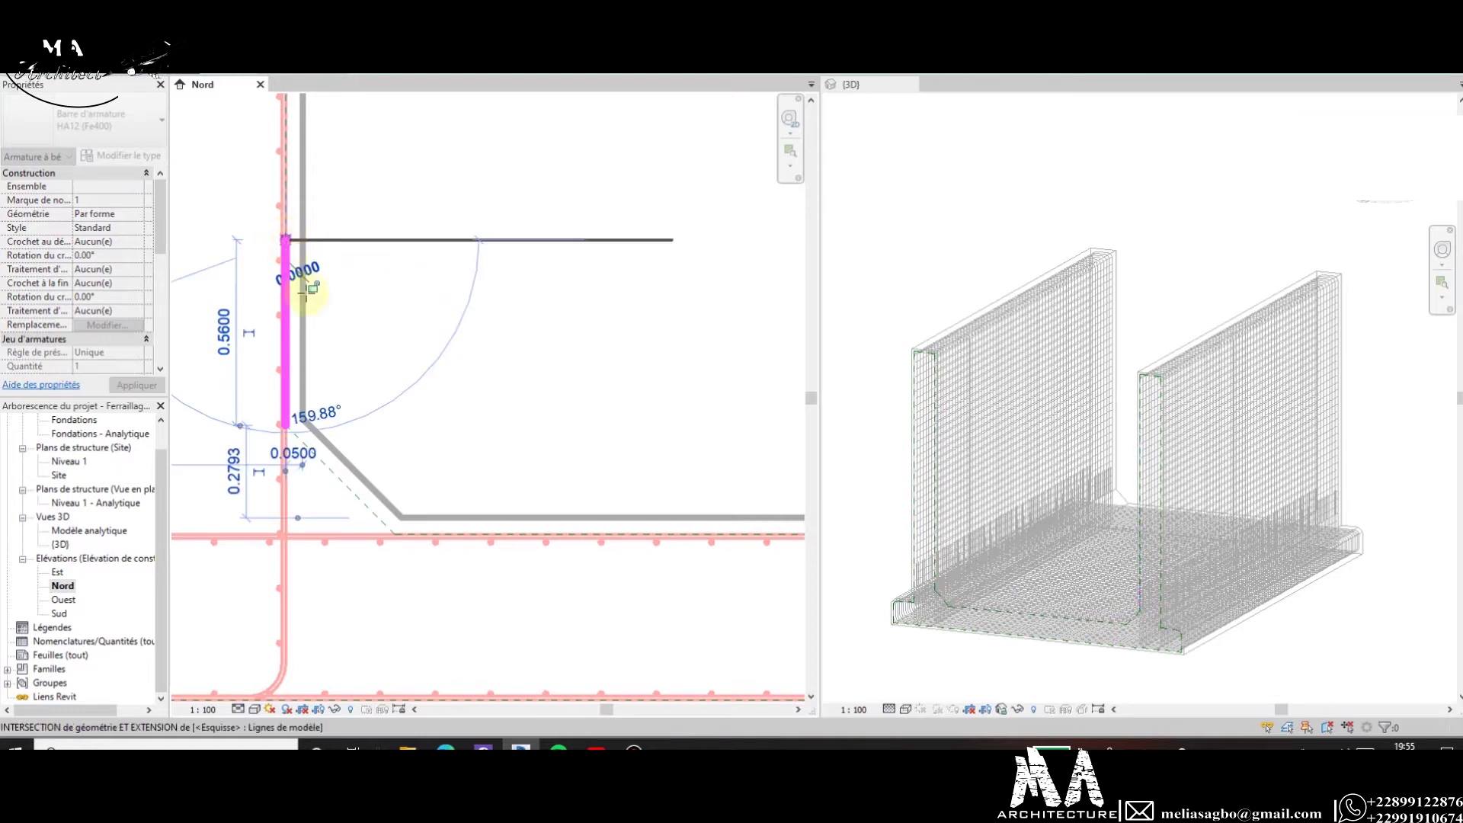
Add a 45° diagonal to the slab bars and a horizontal leg along the bottom bars.
click(285, 425)
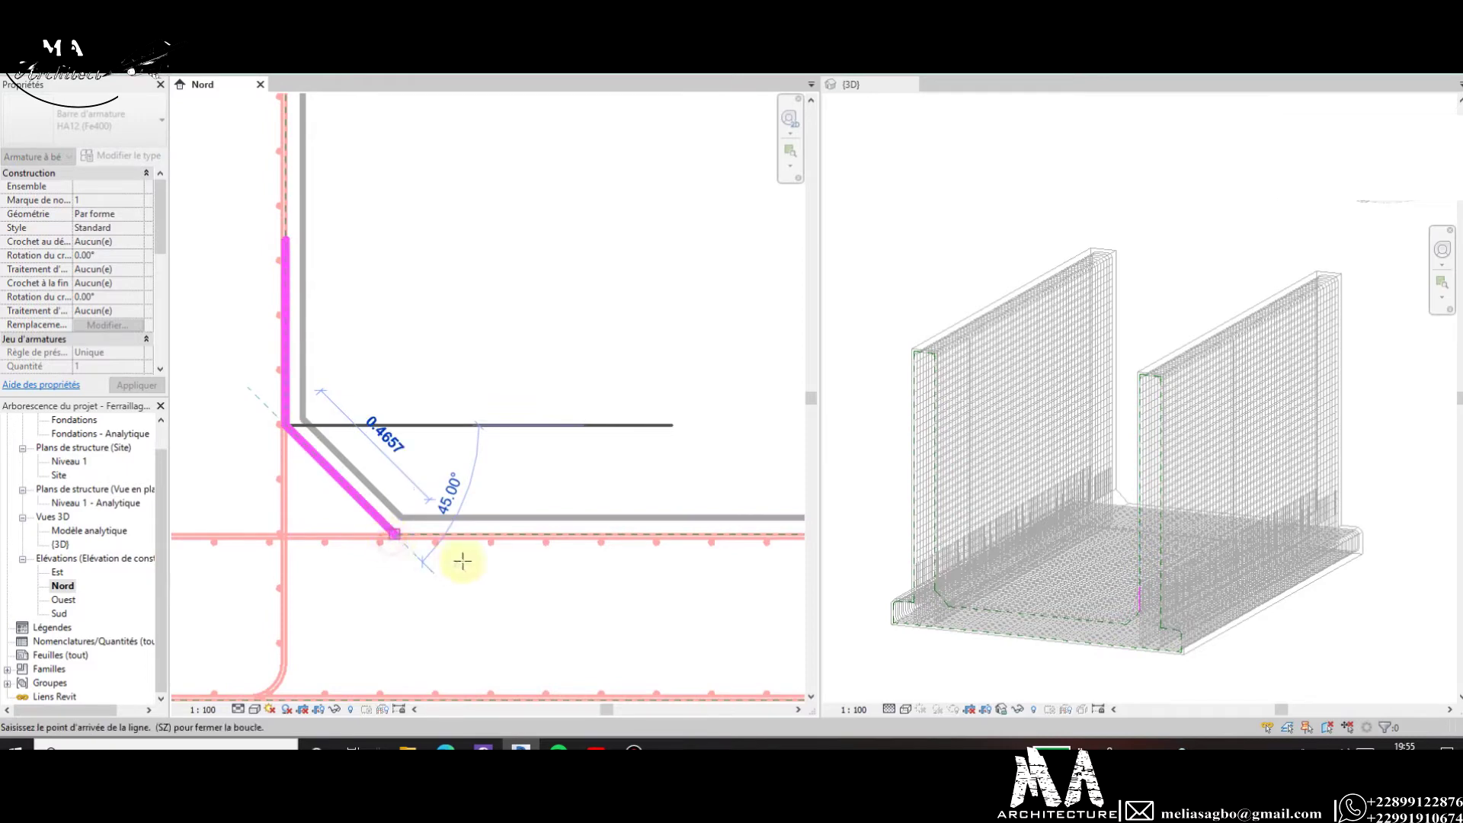
click(395, 533)
scroll(439, 610, down, 1)
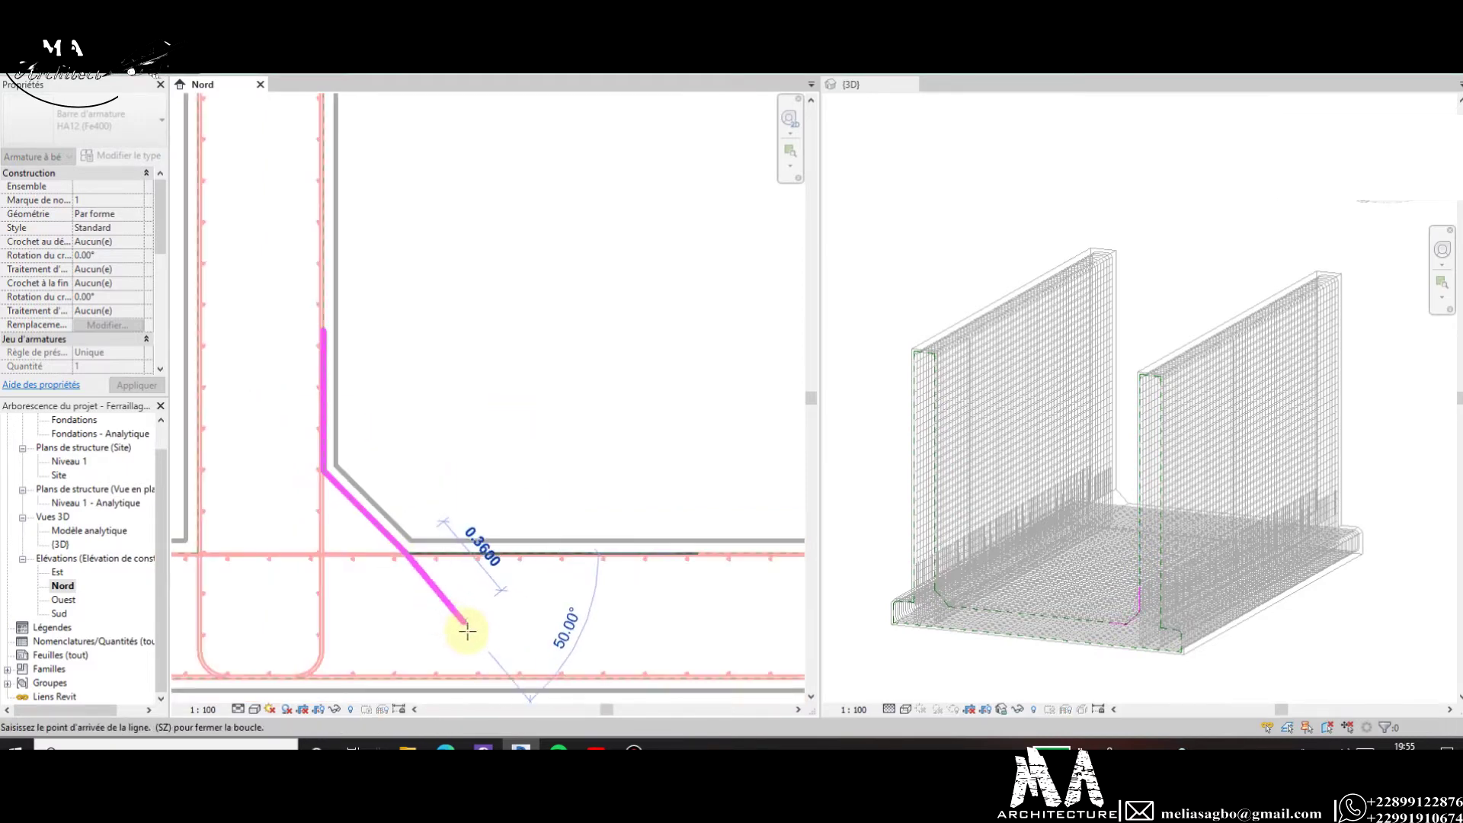
click(529, 678)
scroll(515, 649, down, 2)
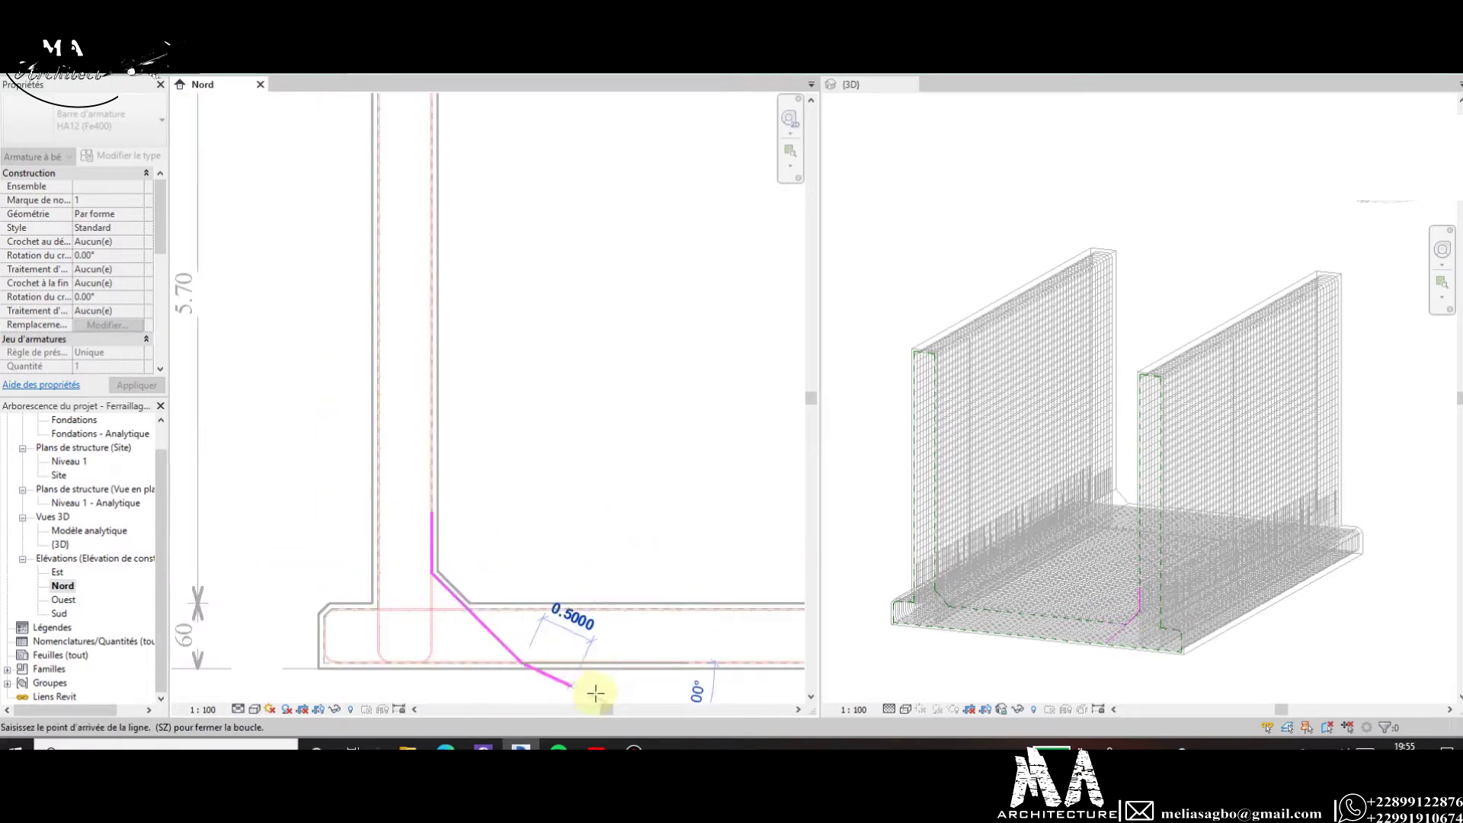
scroll(573, 663, up, 1)
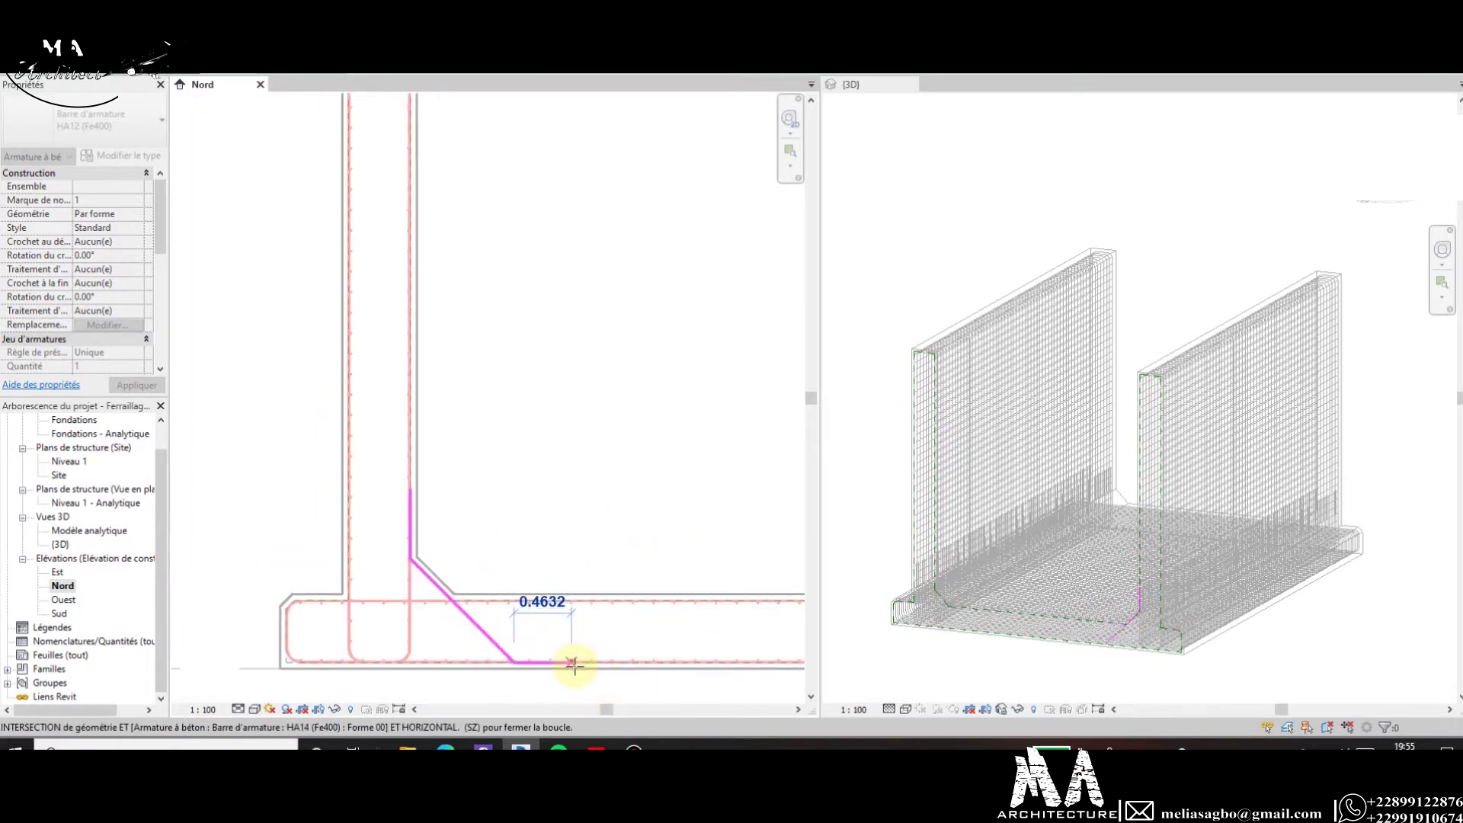
scroll(571, 664, up, 1)
scroll(568, 666, up, 1)
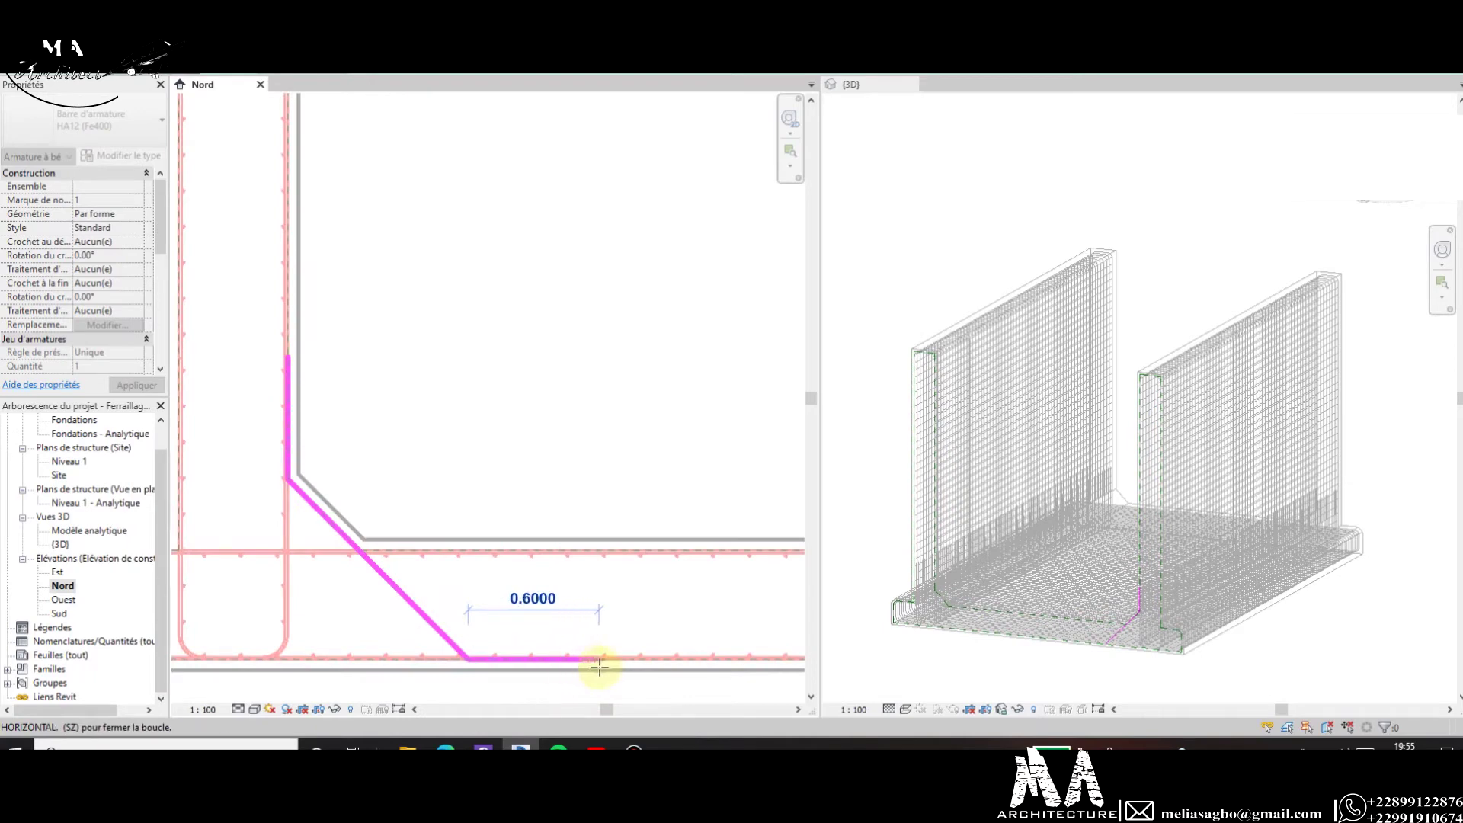
scroll(591, 660, up, 2)
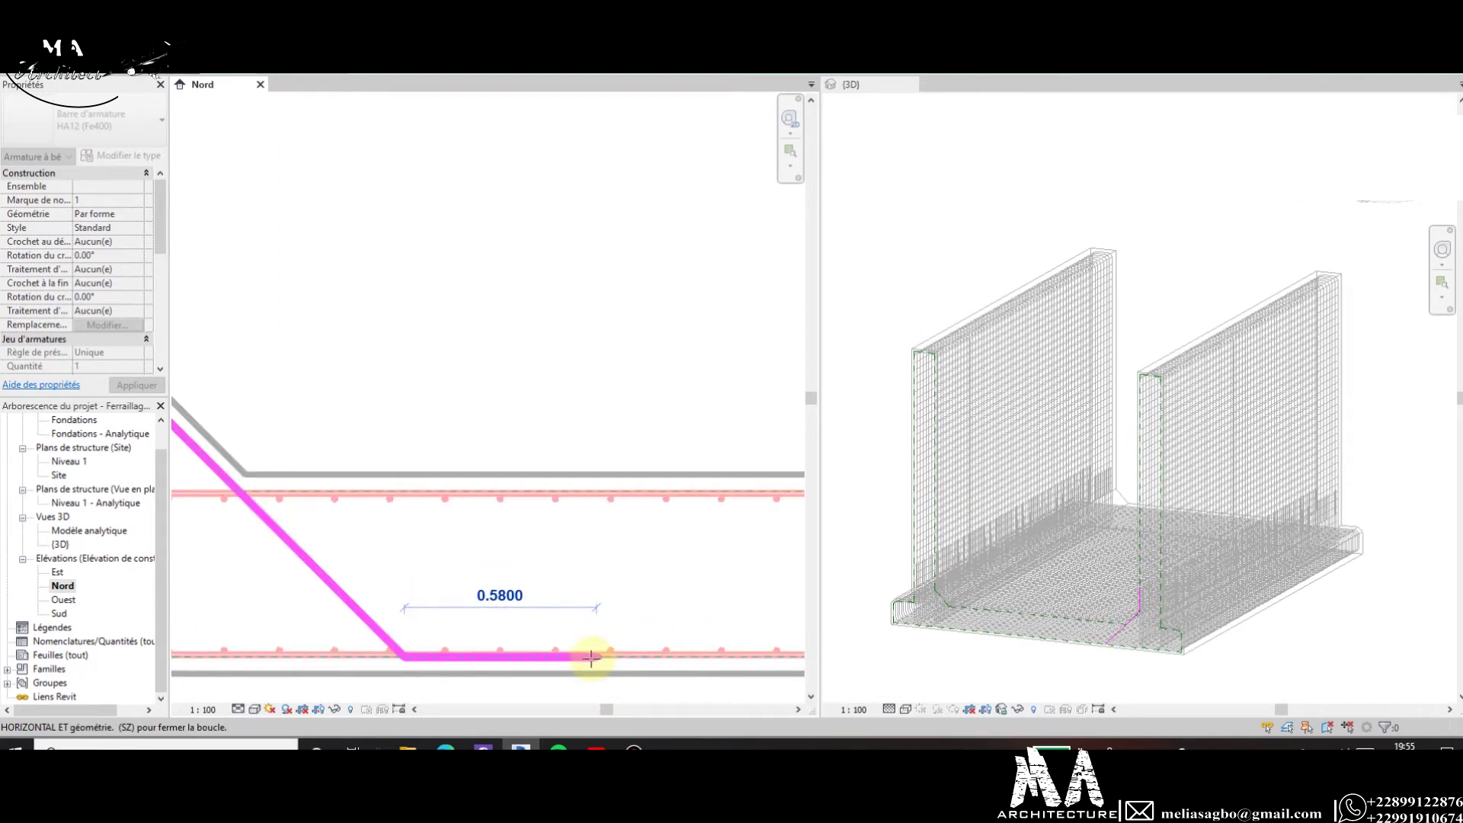
click(588, 655)
scroll(441, 614, down, 2)
scroll(434, 608, down, 1)
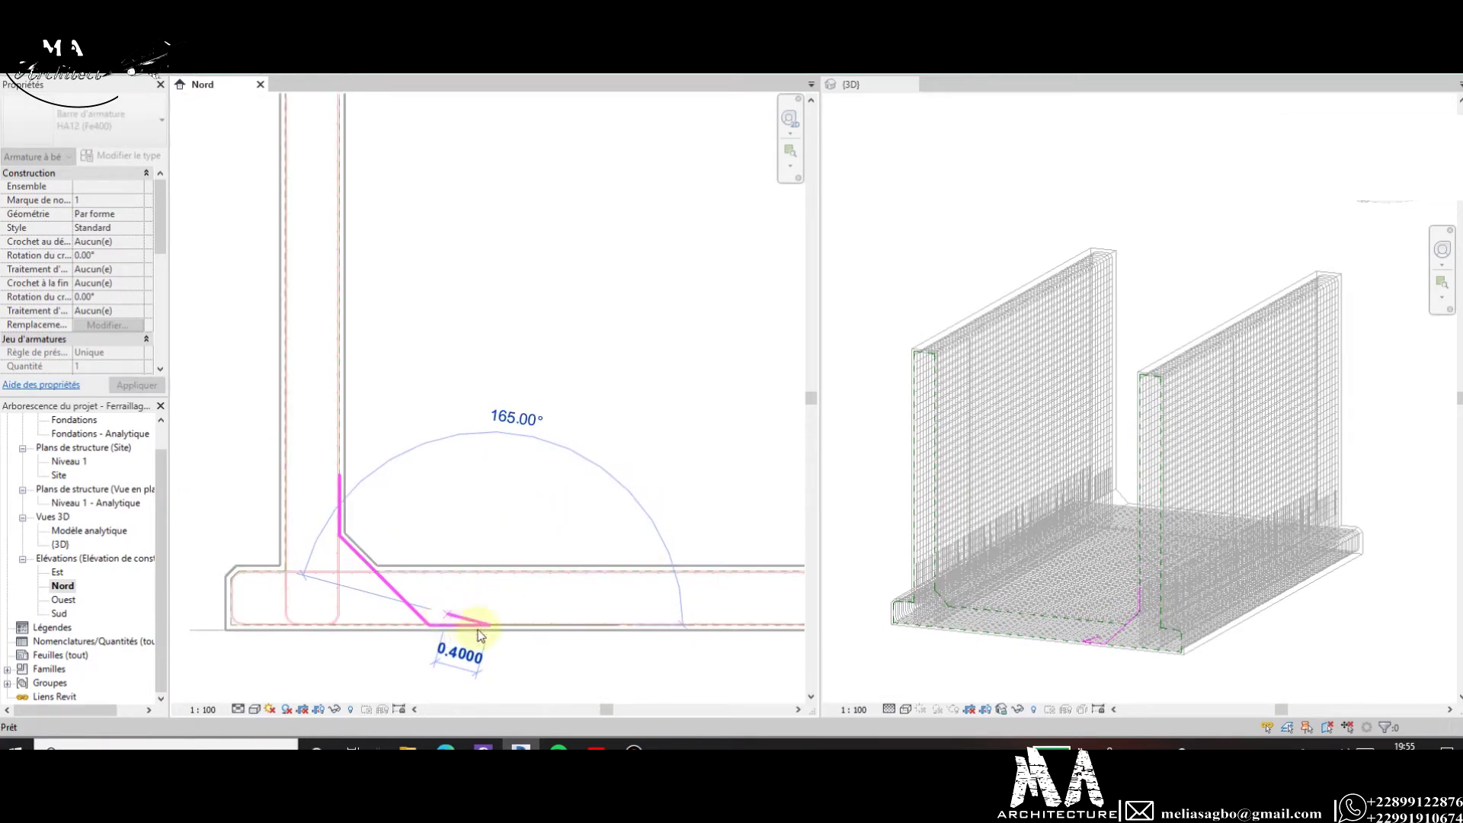
scroll(480, 636, down, 3)
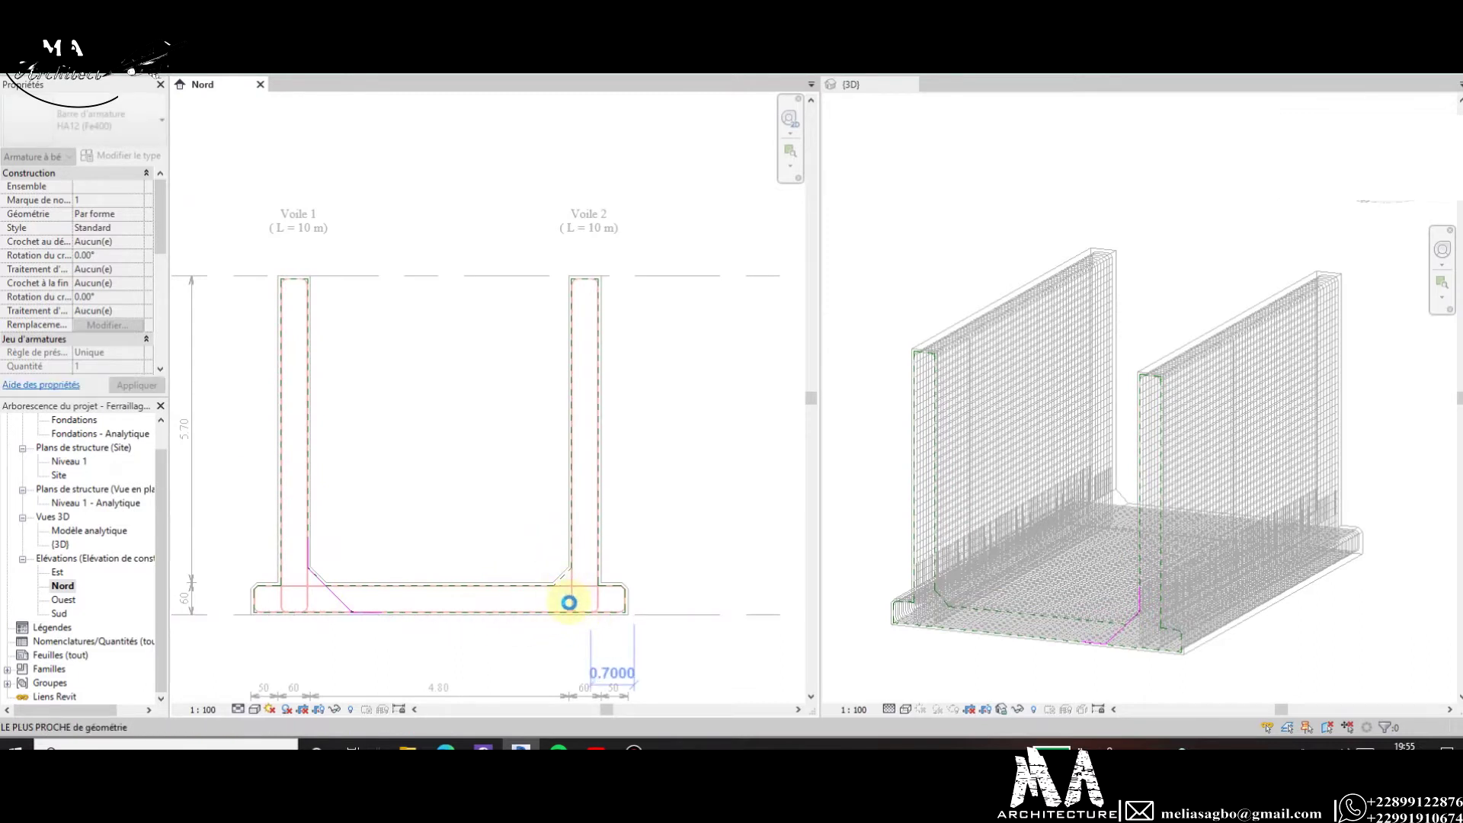
scroll(569, 603, up, 1)
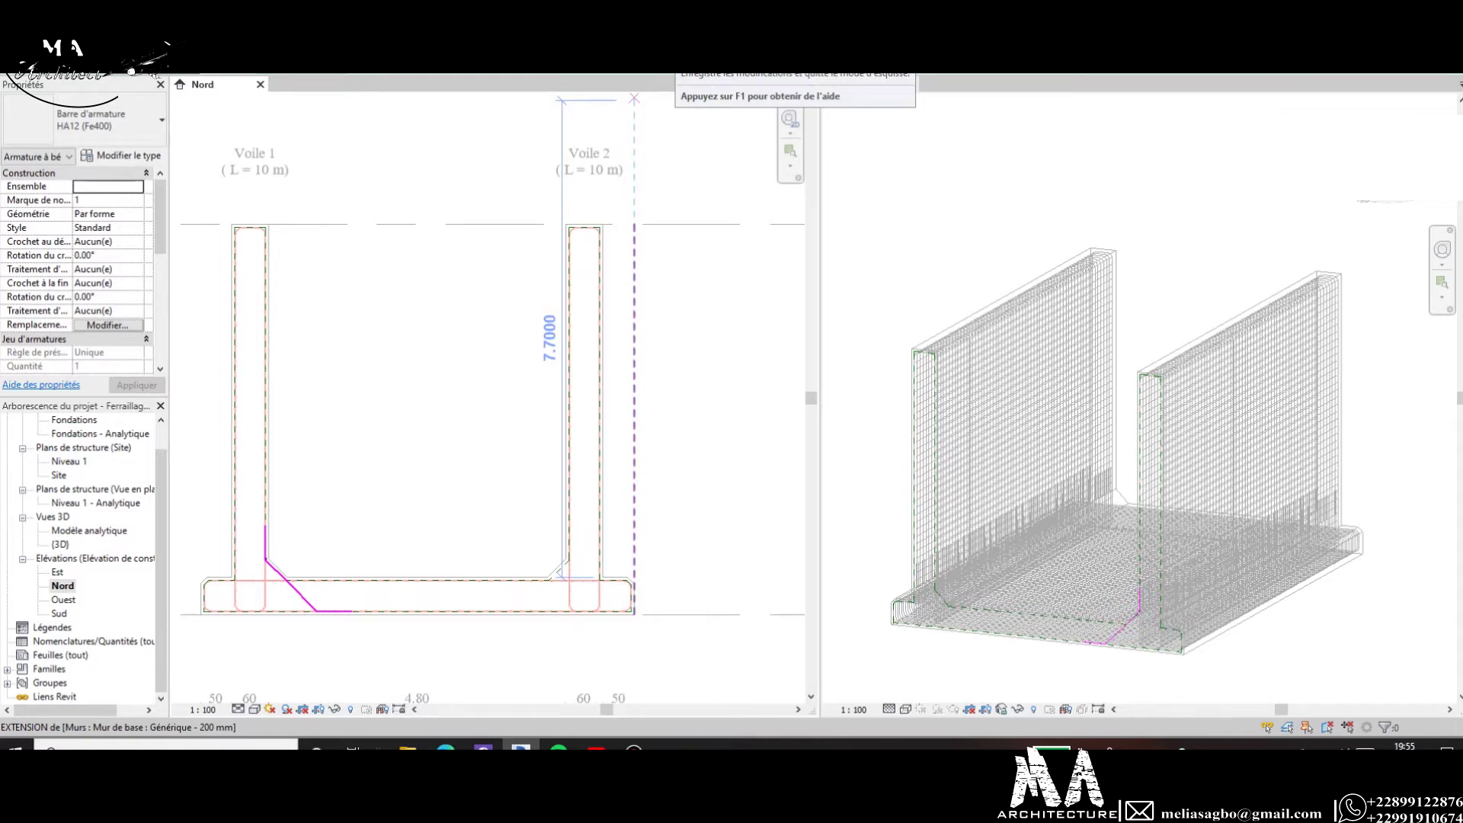
Try finishing the sketch, dismiss the error, and delete the stray segment at the bend.
click(675, 65)
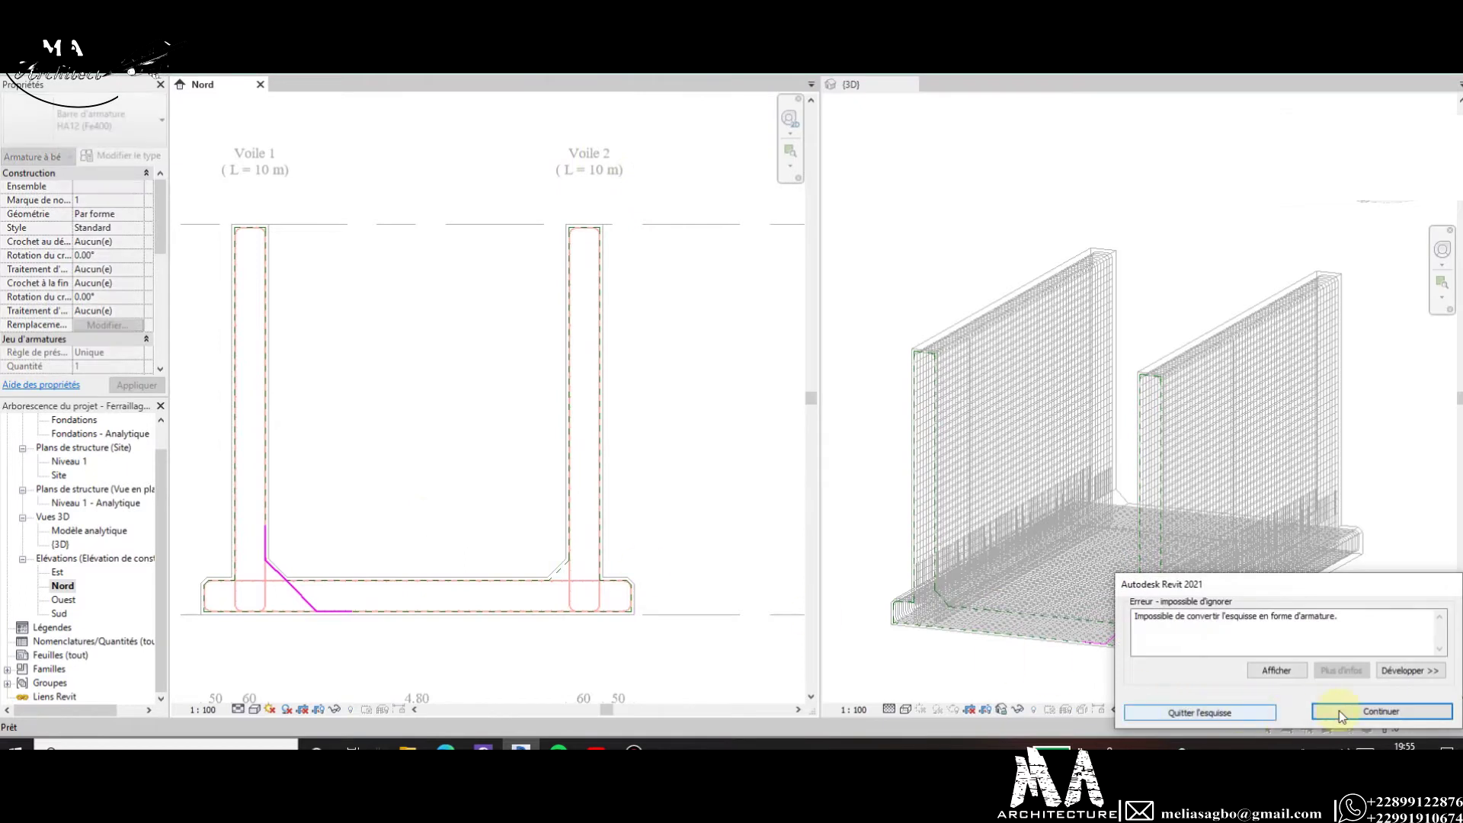
click(1339, 710)
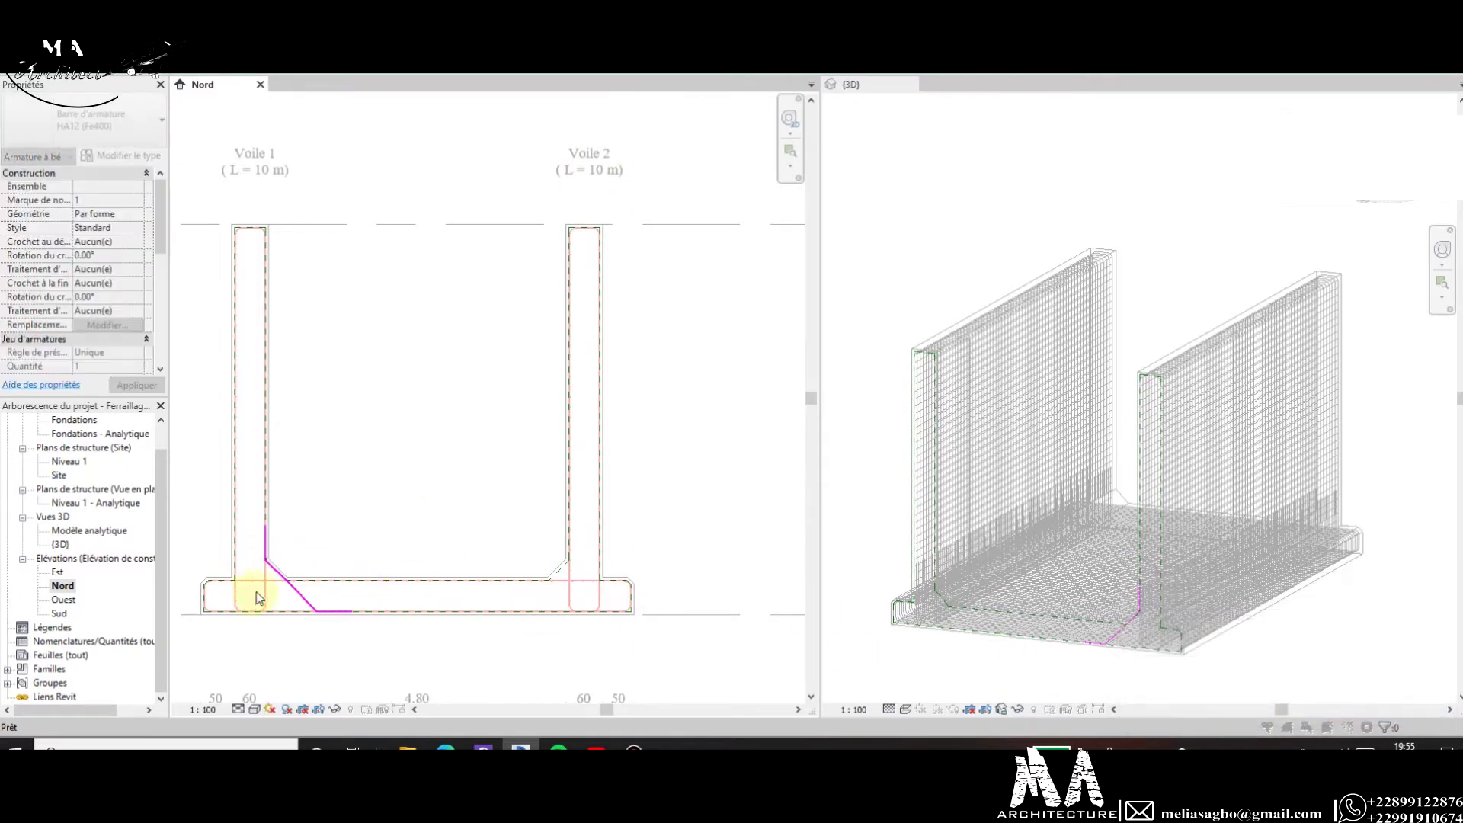
scroll(257, 599, up, 2)
scroll(239, 543, up, 2)
scroll(310, 523, up, 1)
click(309, 533)
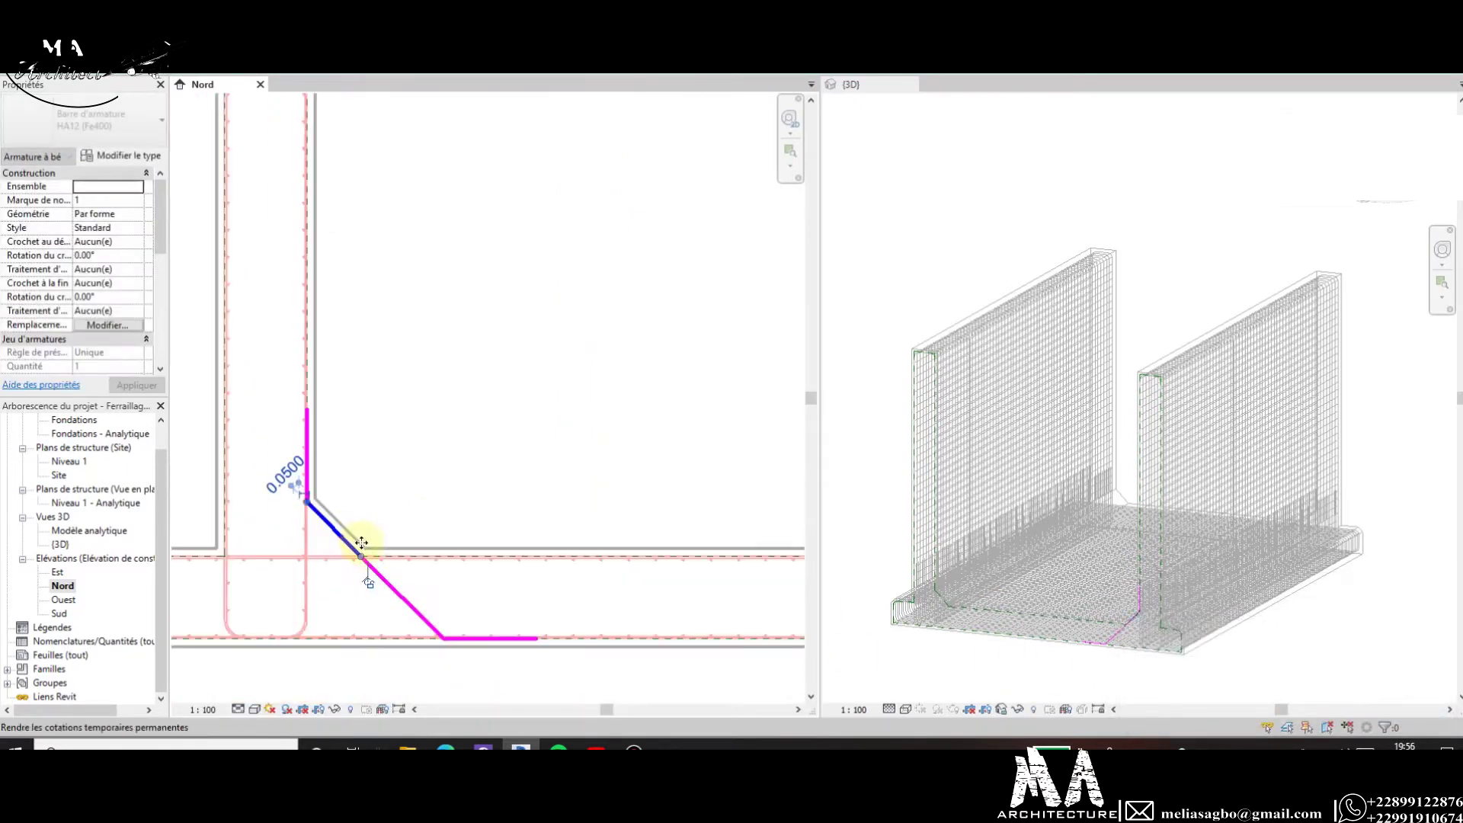
key(Delete)
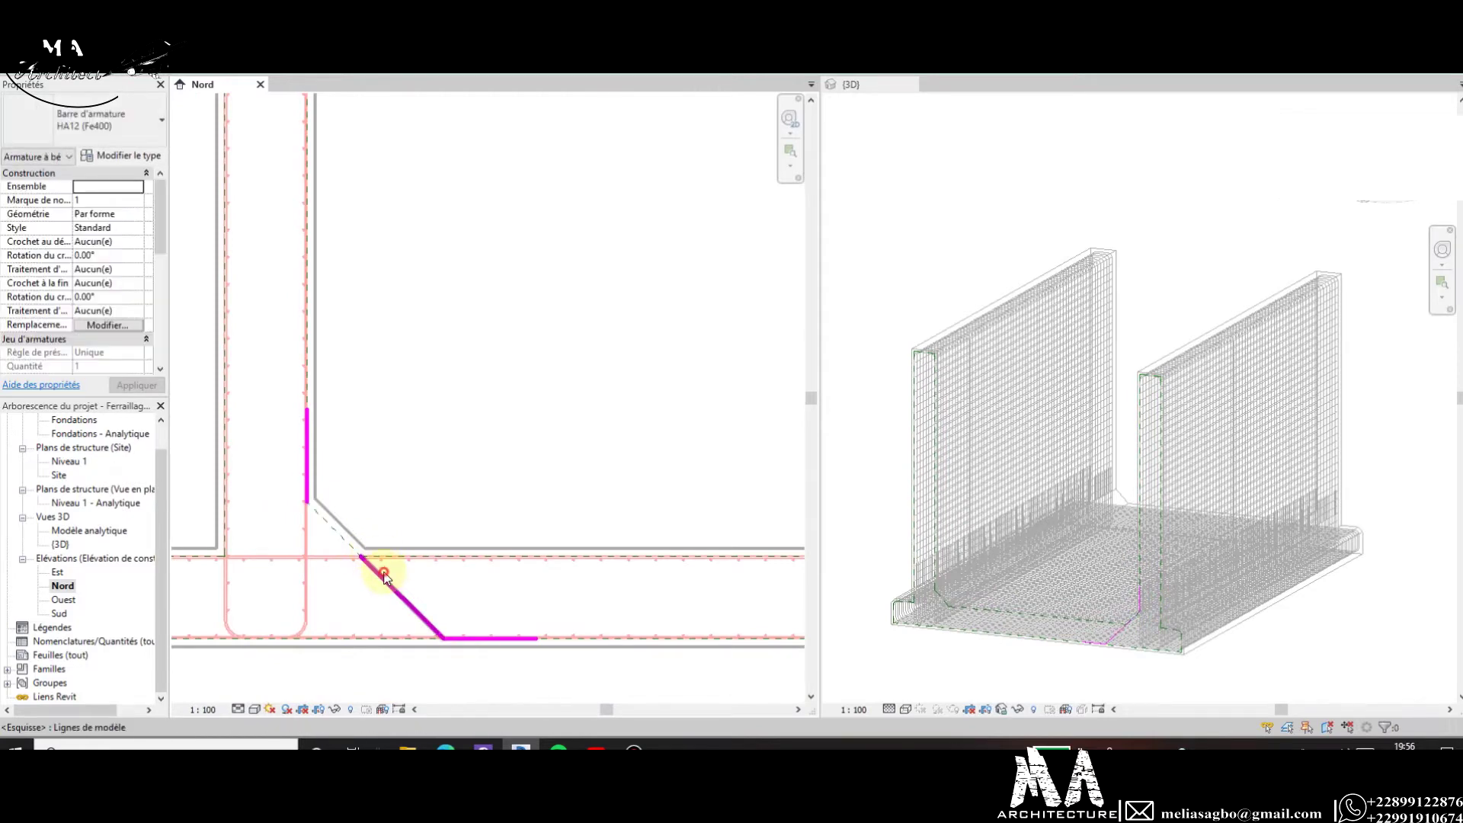
Join the diagonal and vertical legs with Trim/Extend to Corner (TR) and complete the bar.
click(385, 577)
key(t)
key(r)
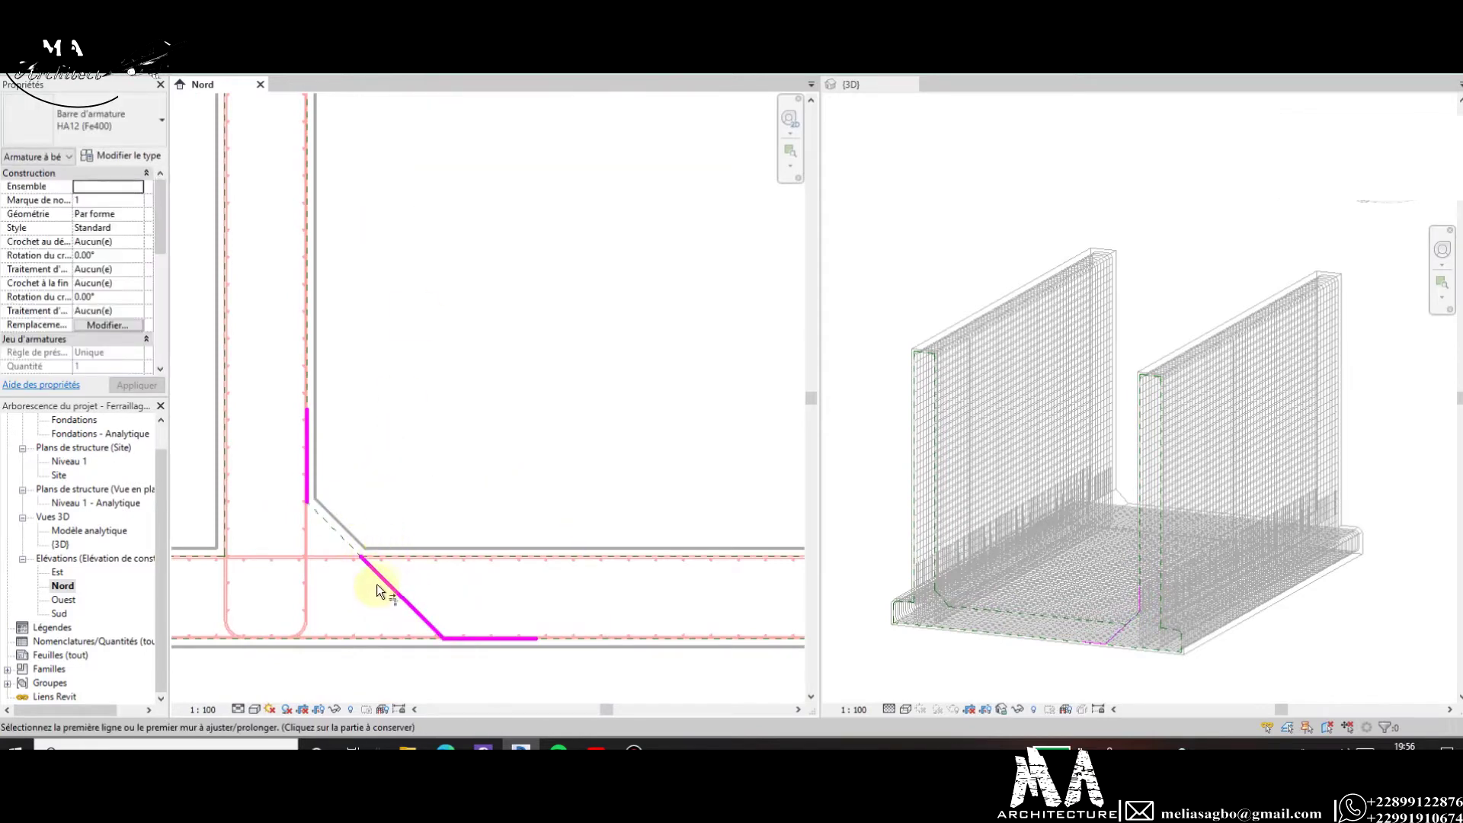
click(378, 580)
click(311, 492)
key(Escape)
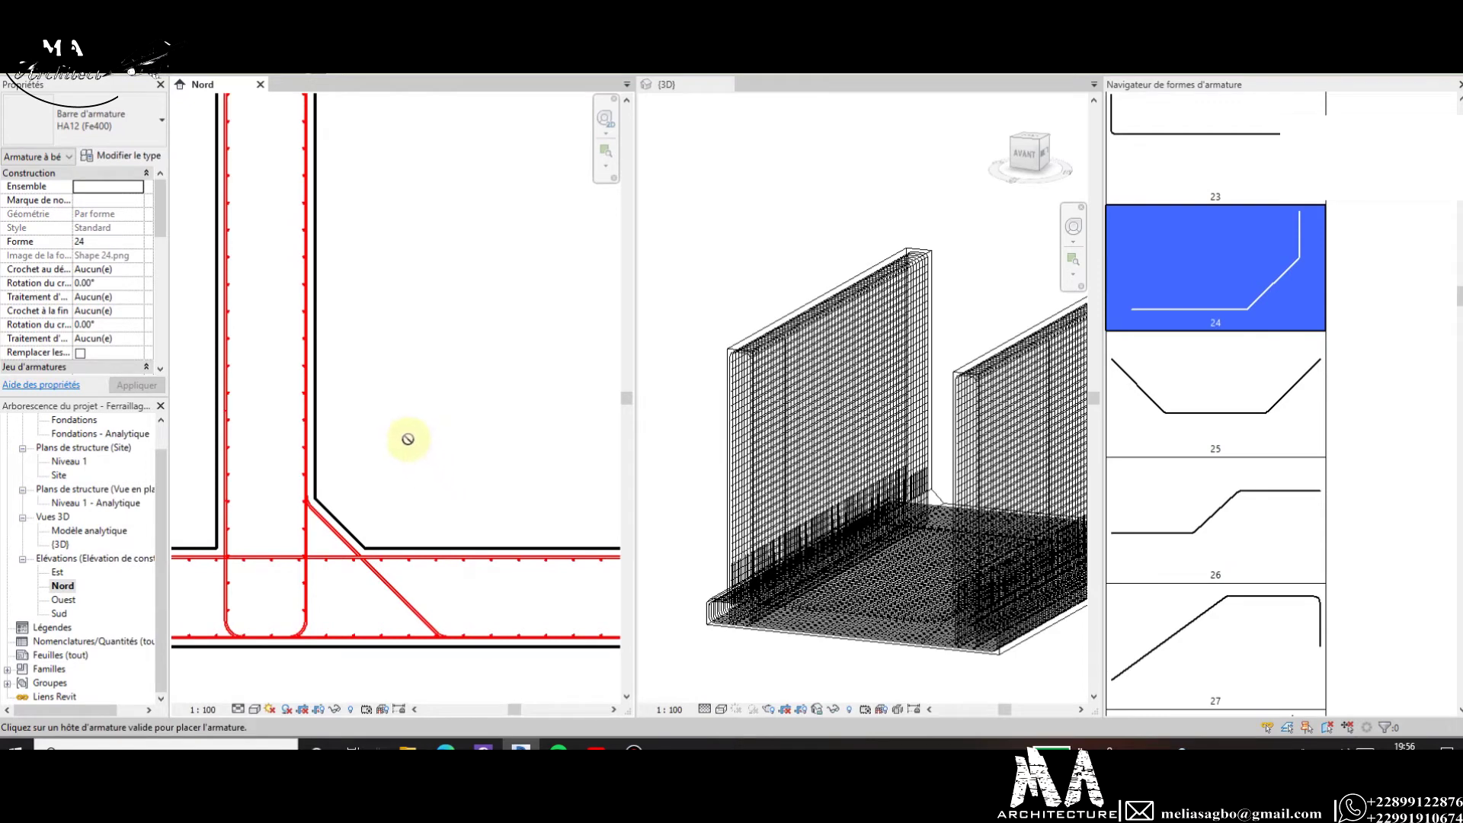
key(Escape)
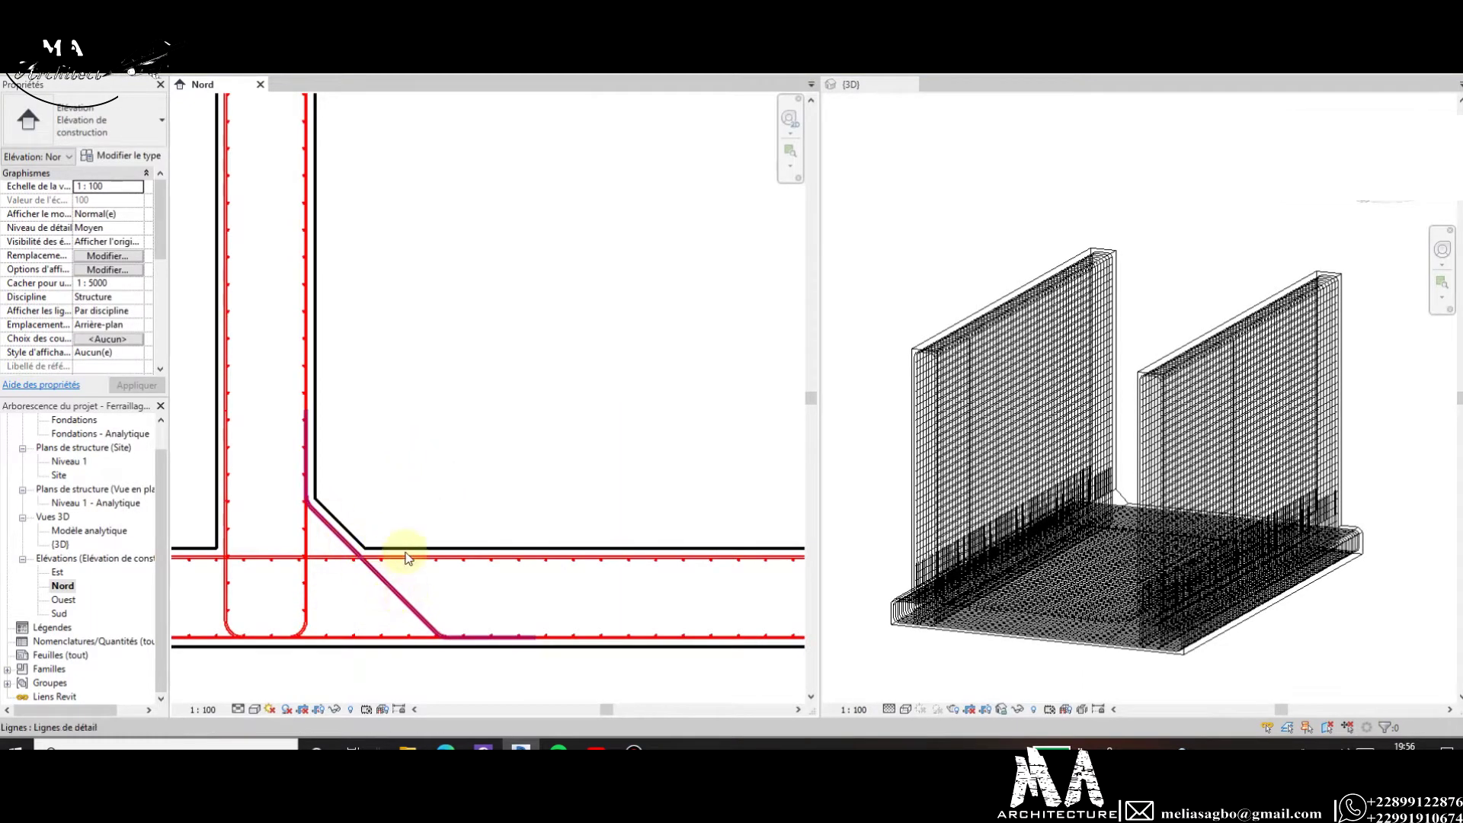
Select the diagonal haunch bar at the left wall–slab corner.
click(423, 579)
scroll(434, 552, down, 3)
scroll(418, 515, up, 2)
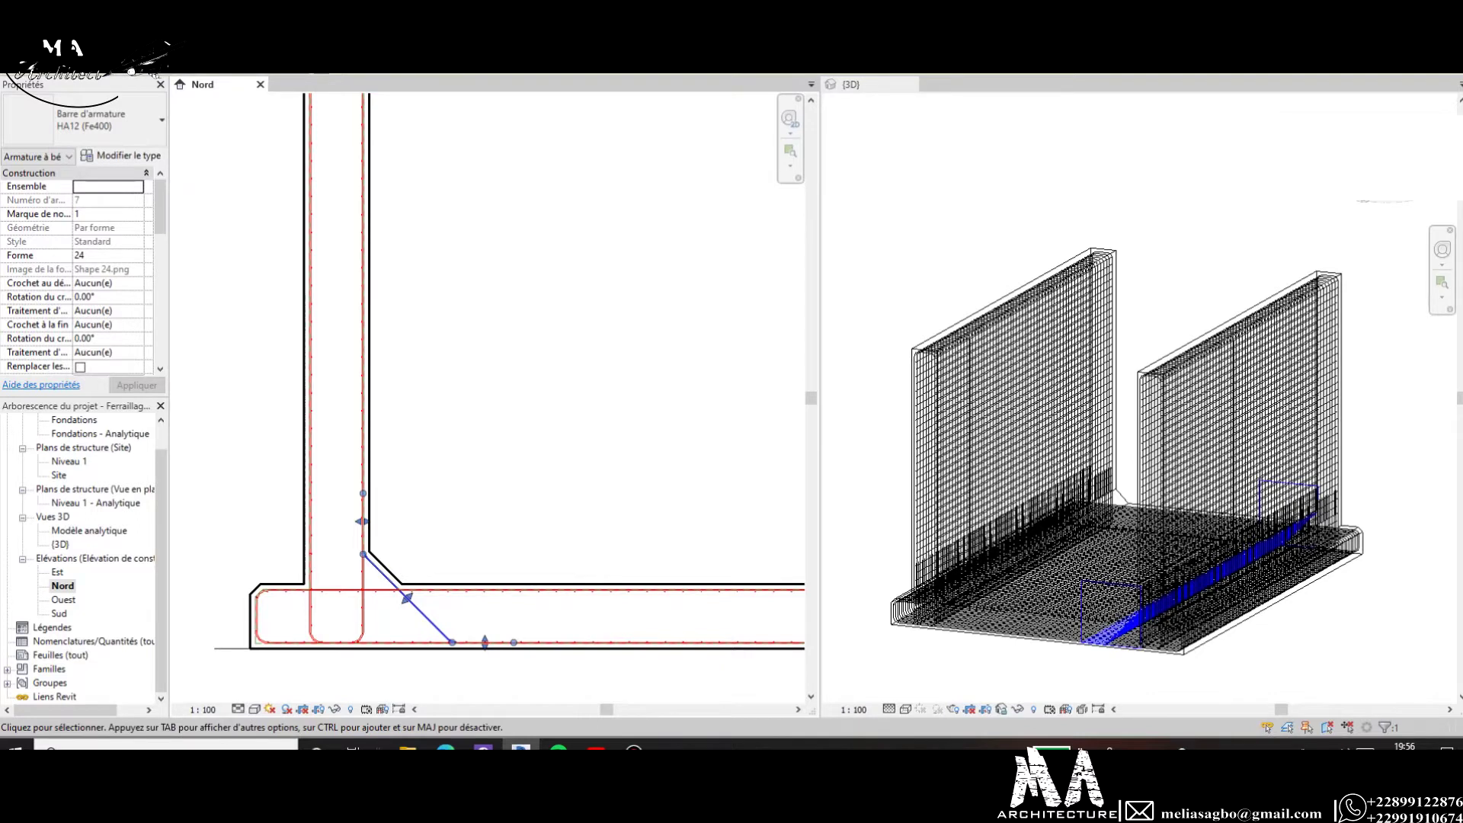
click(634, 274)
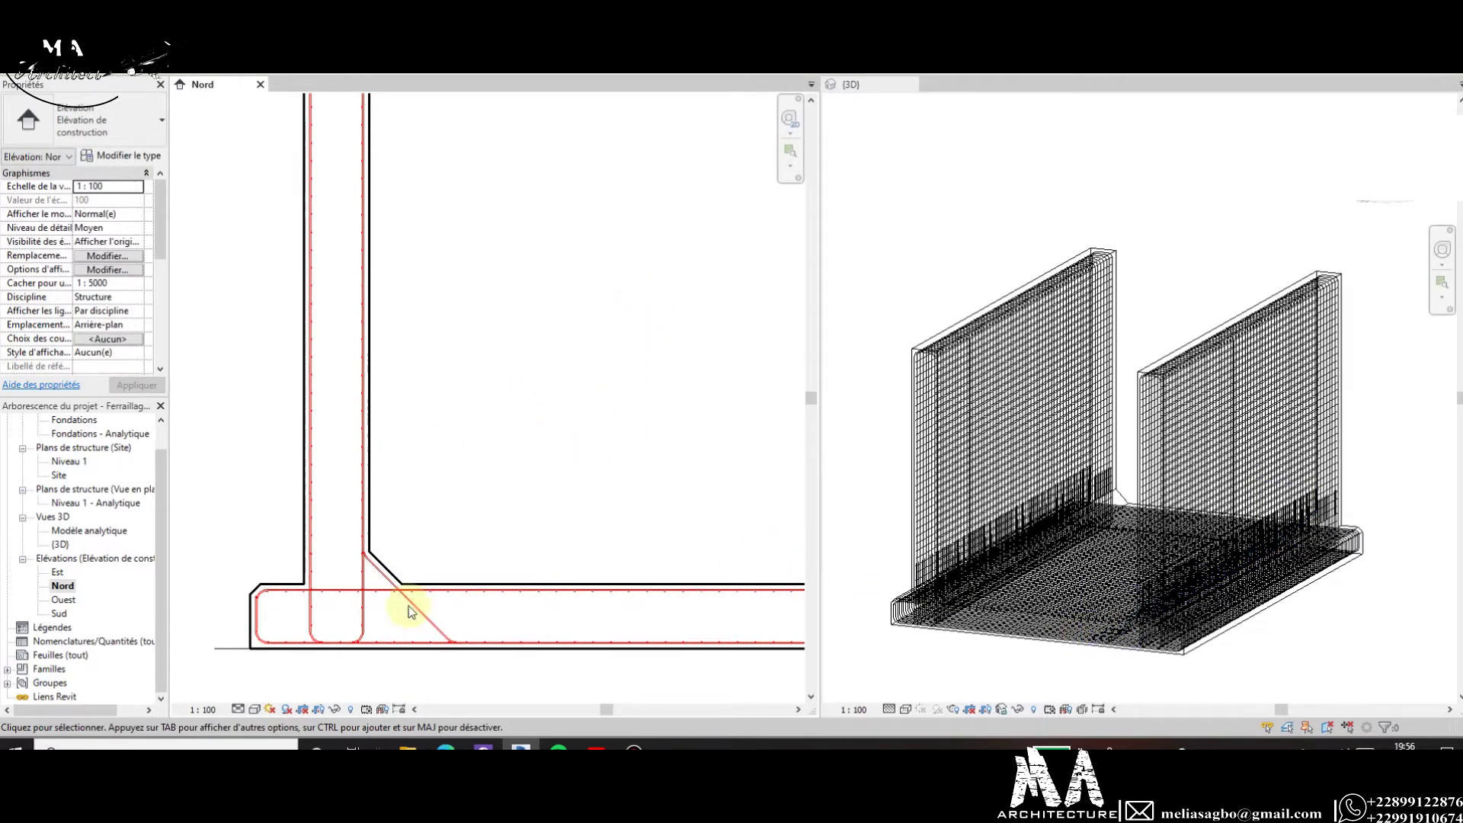
click(461, 512)
scroll(409, 432, down, 2)
scroll(400, 516, up, 2)
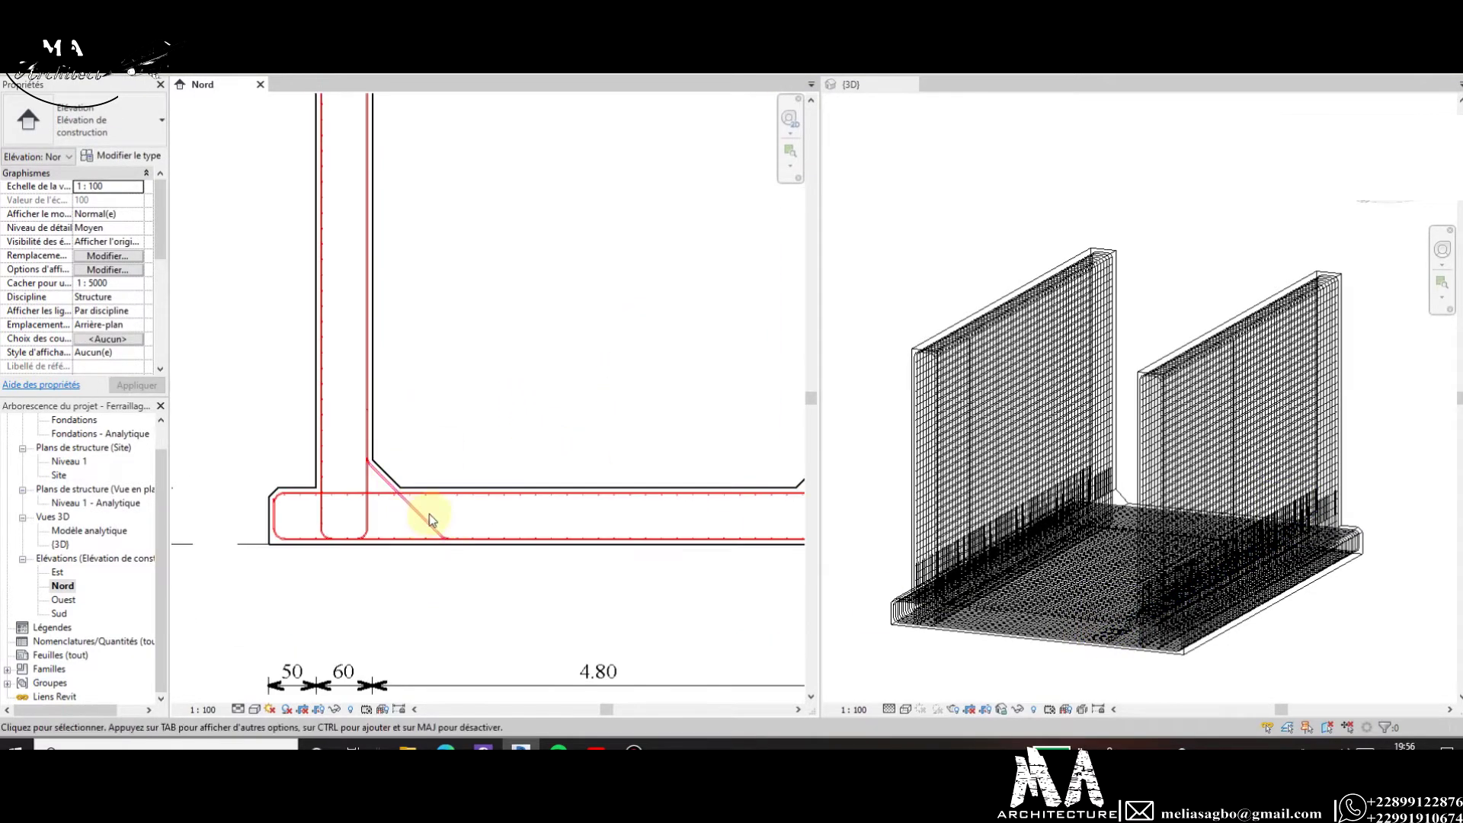
click(441, 470)
scroll(562, 457, down, 3)
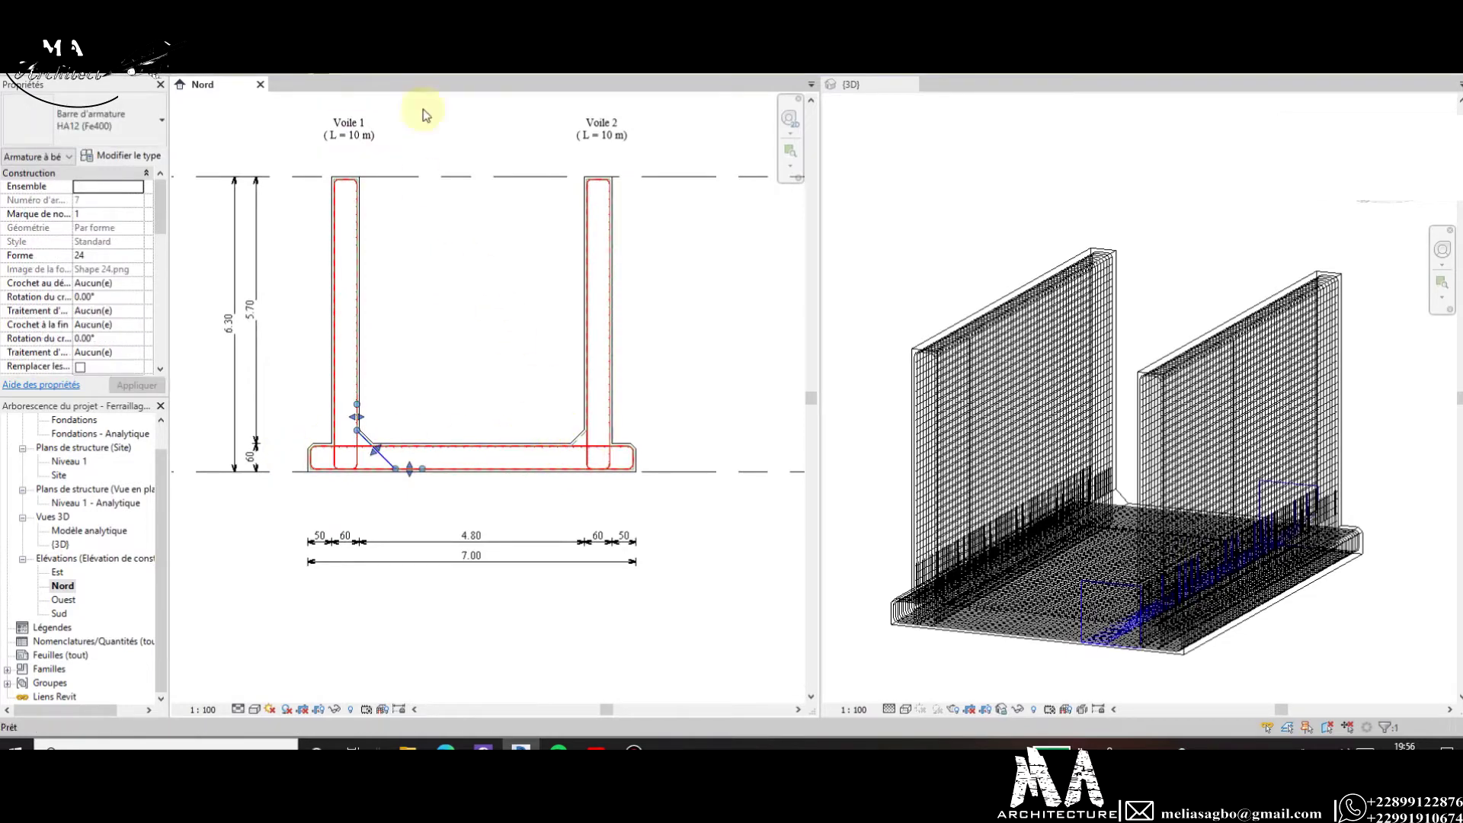
scroll(467, 458, up, 3)
Mirror the bar about a vertical axis through the slab midpoint to the right corner.
key(Escape)
scroll(470, 427, down, 2)
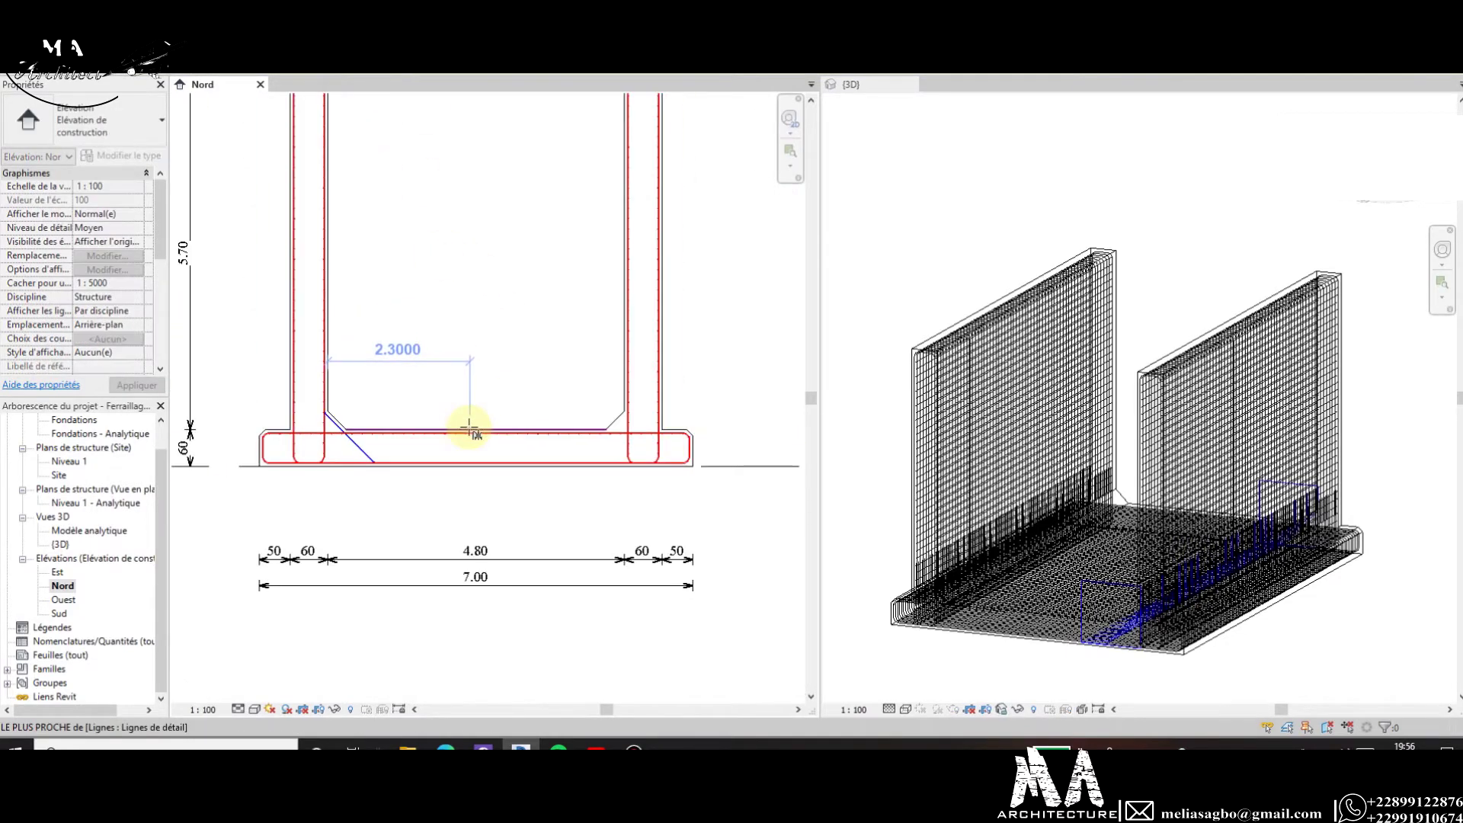
scroll(476, 428, up, 1)
click(476, 429)
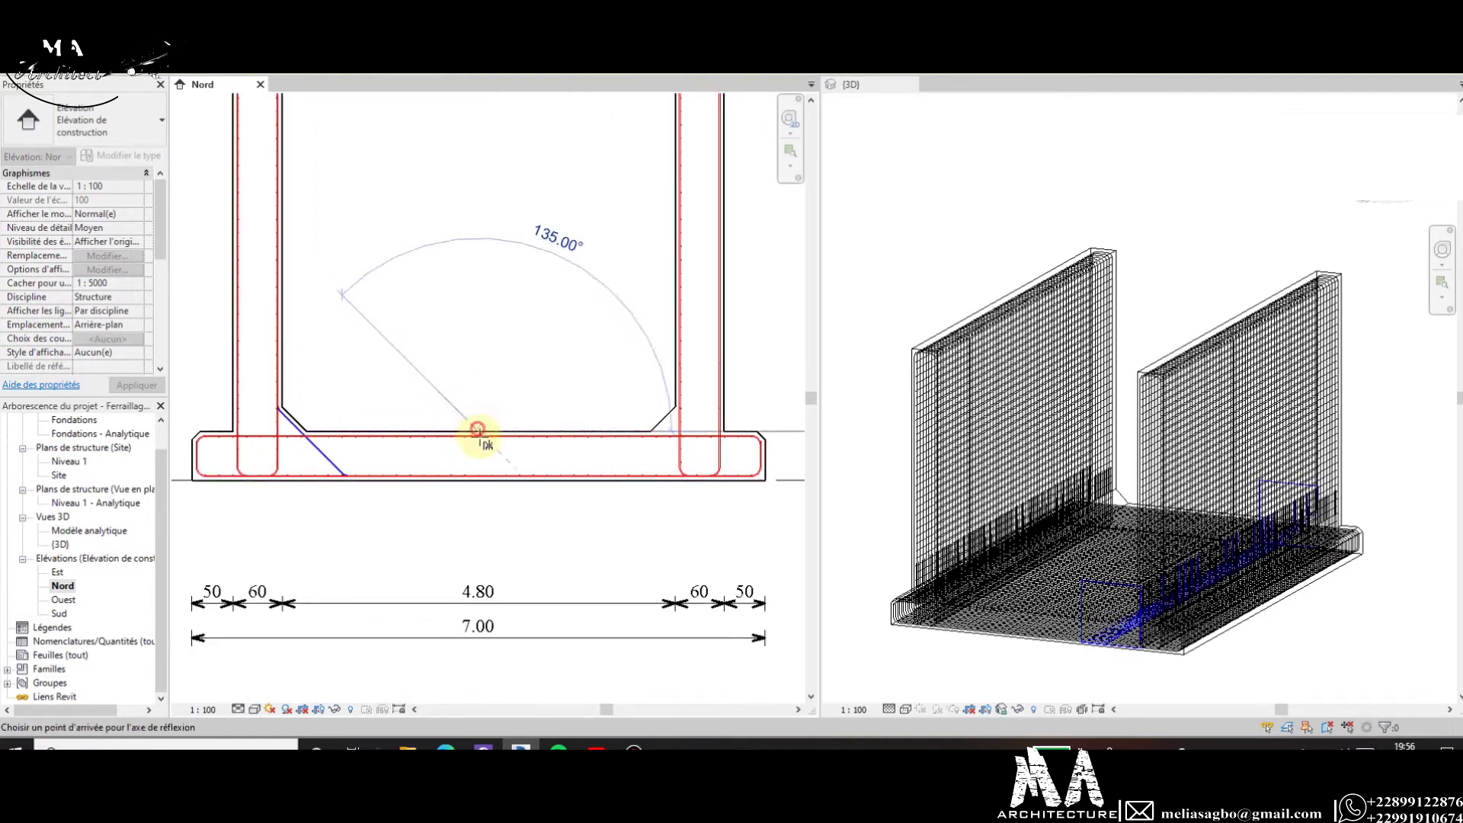
click(479, 461)
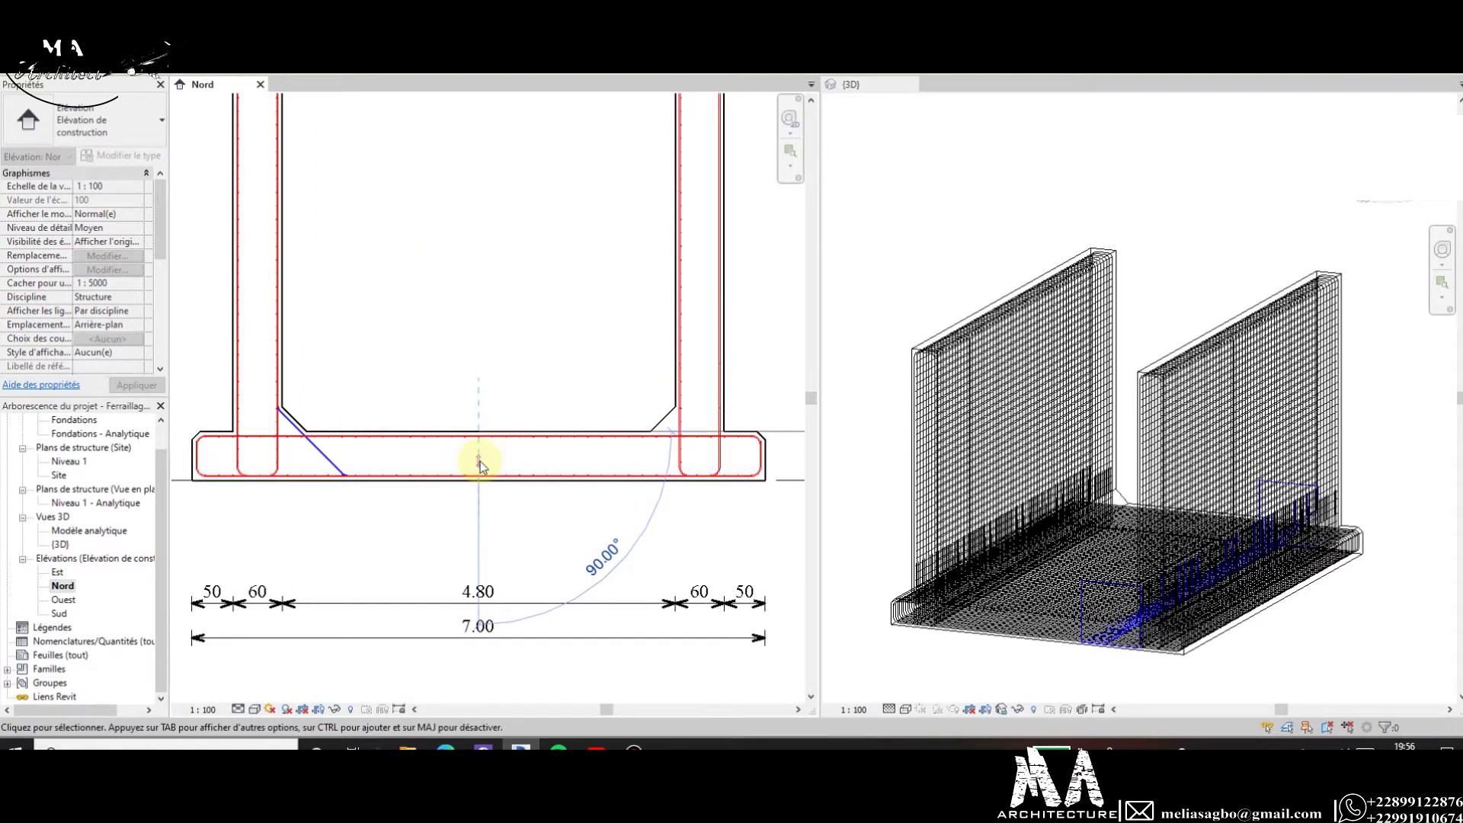
scroll(658, 456, up, 3)
scroll(571, 466, down, 5)
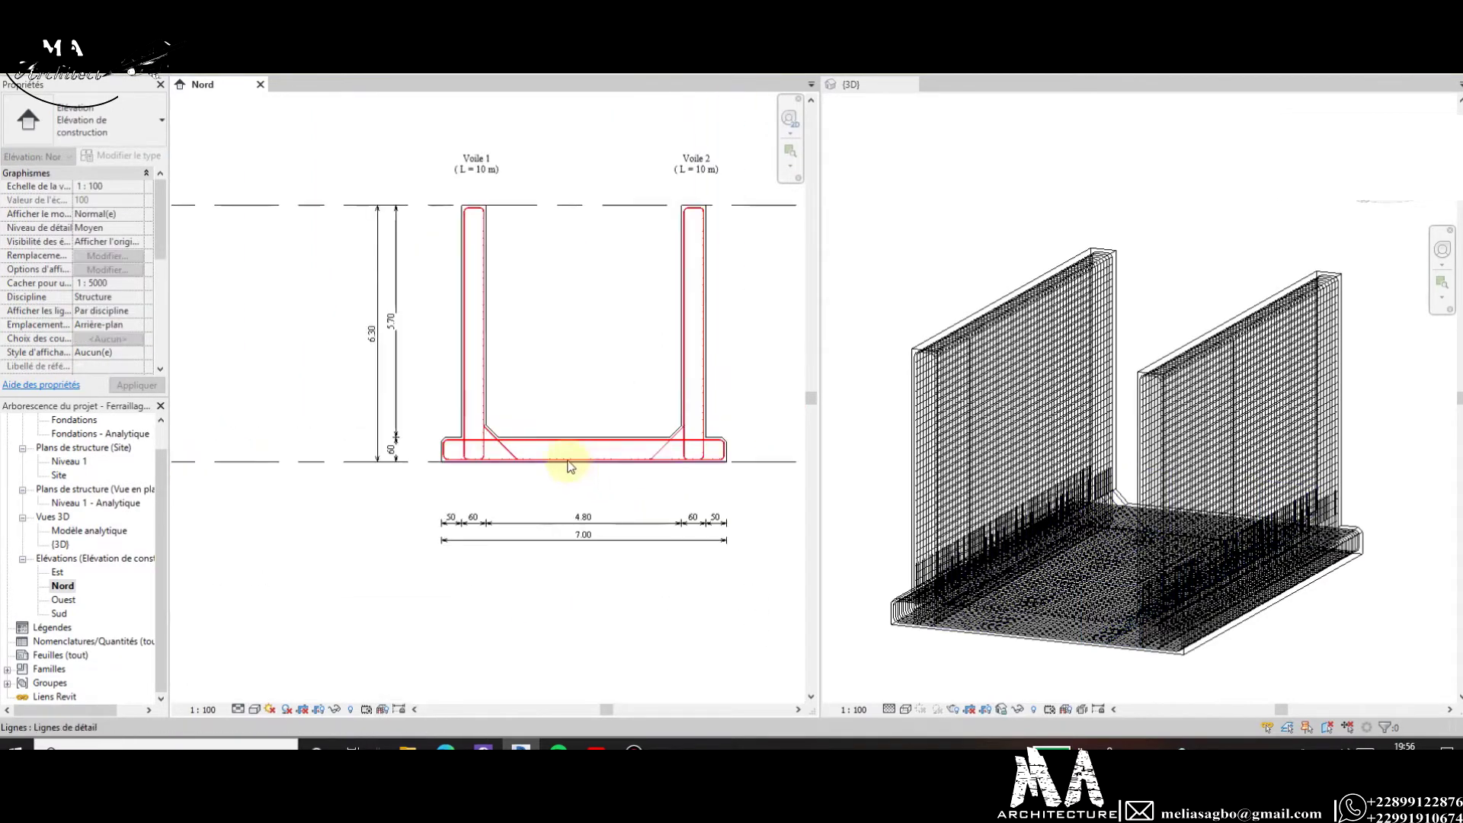
scroll(579, 412, down, 3)
scroll(587, 365, up, 2)
scroll(579, 365, down, 2)
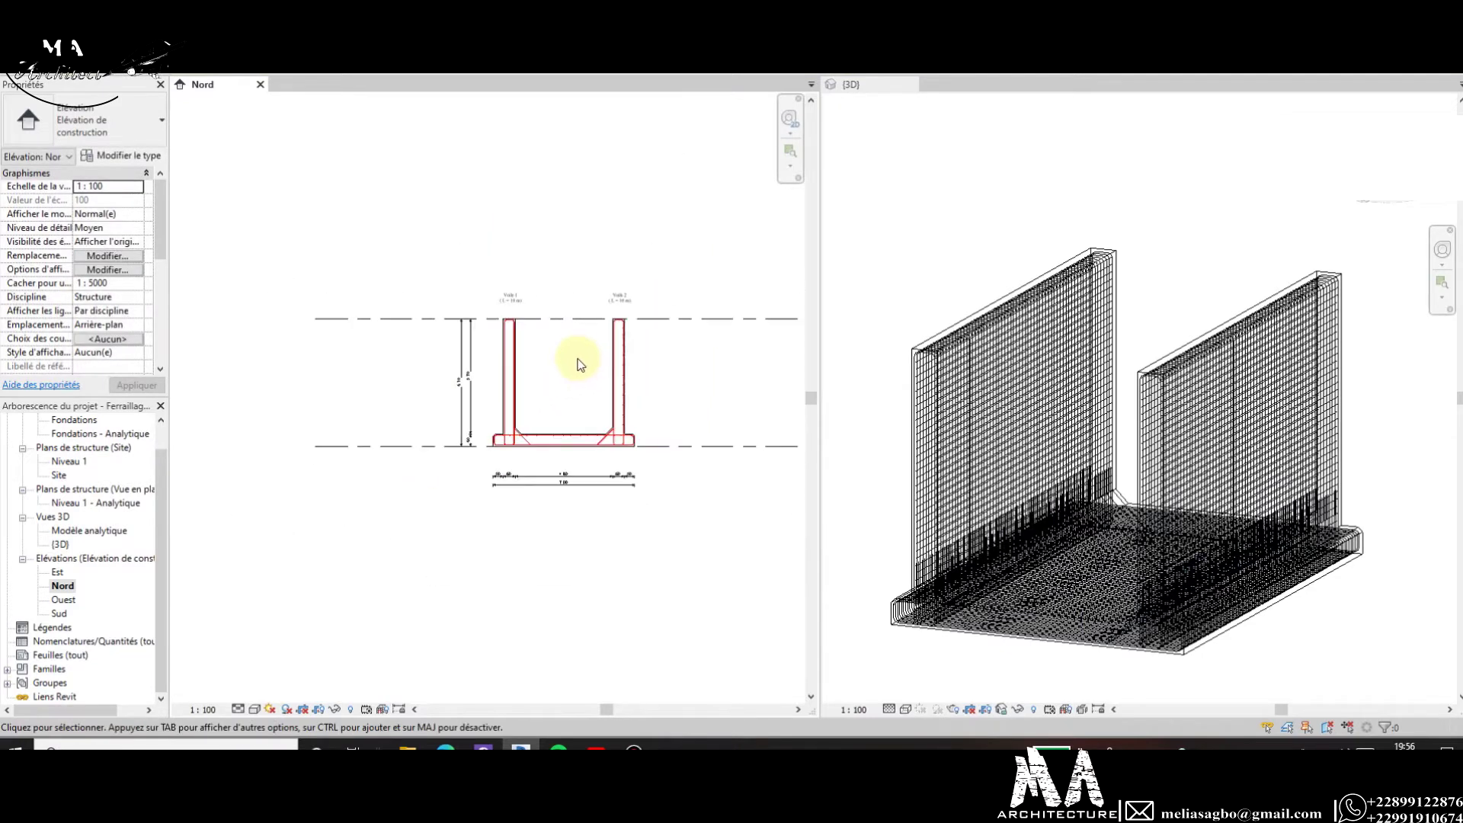
scroll(578, 365, up, 2)
scroll(575, 360, up, 2)
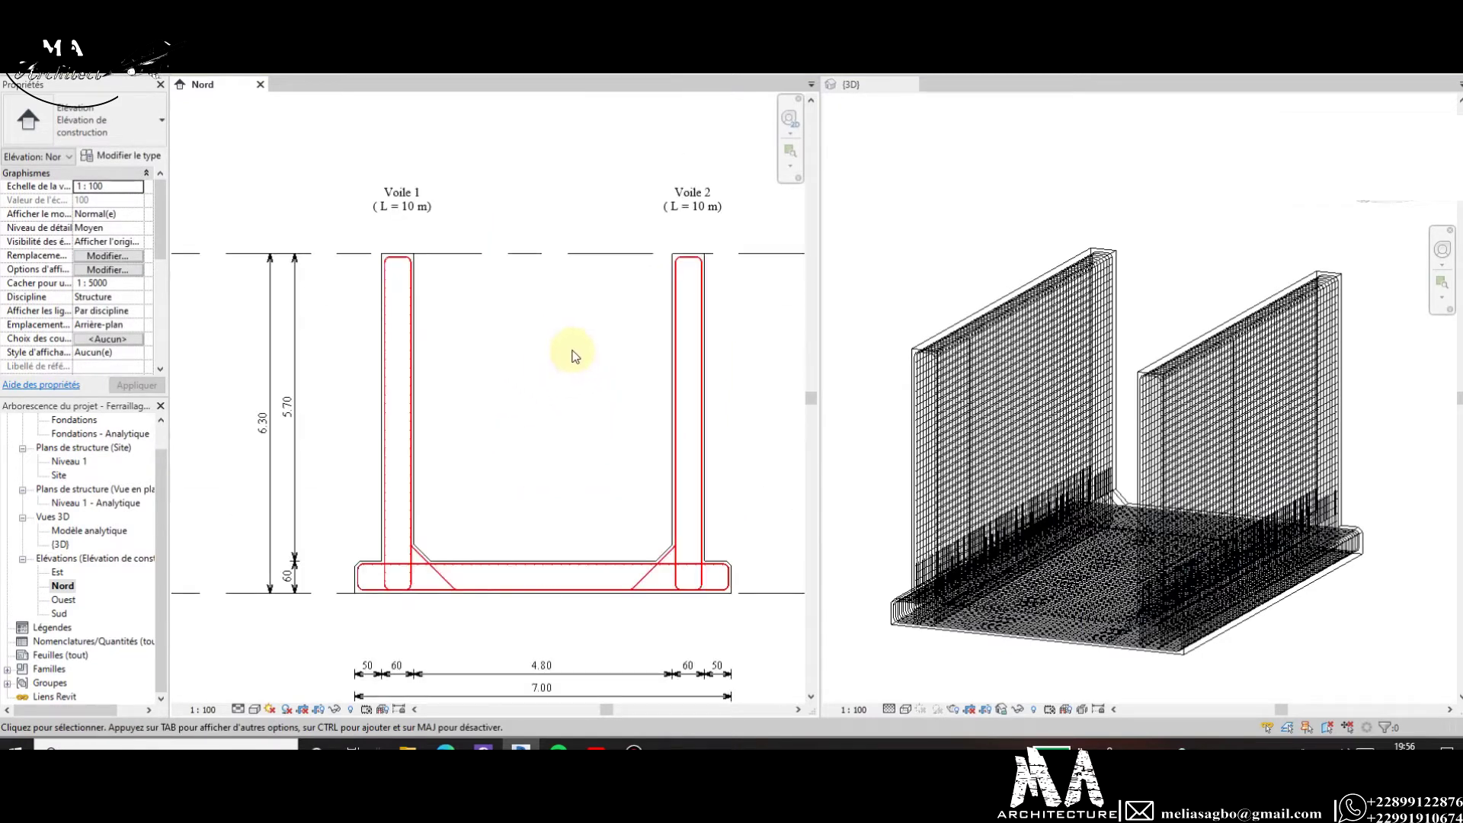
scroll(573, 349, up, 2)
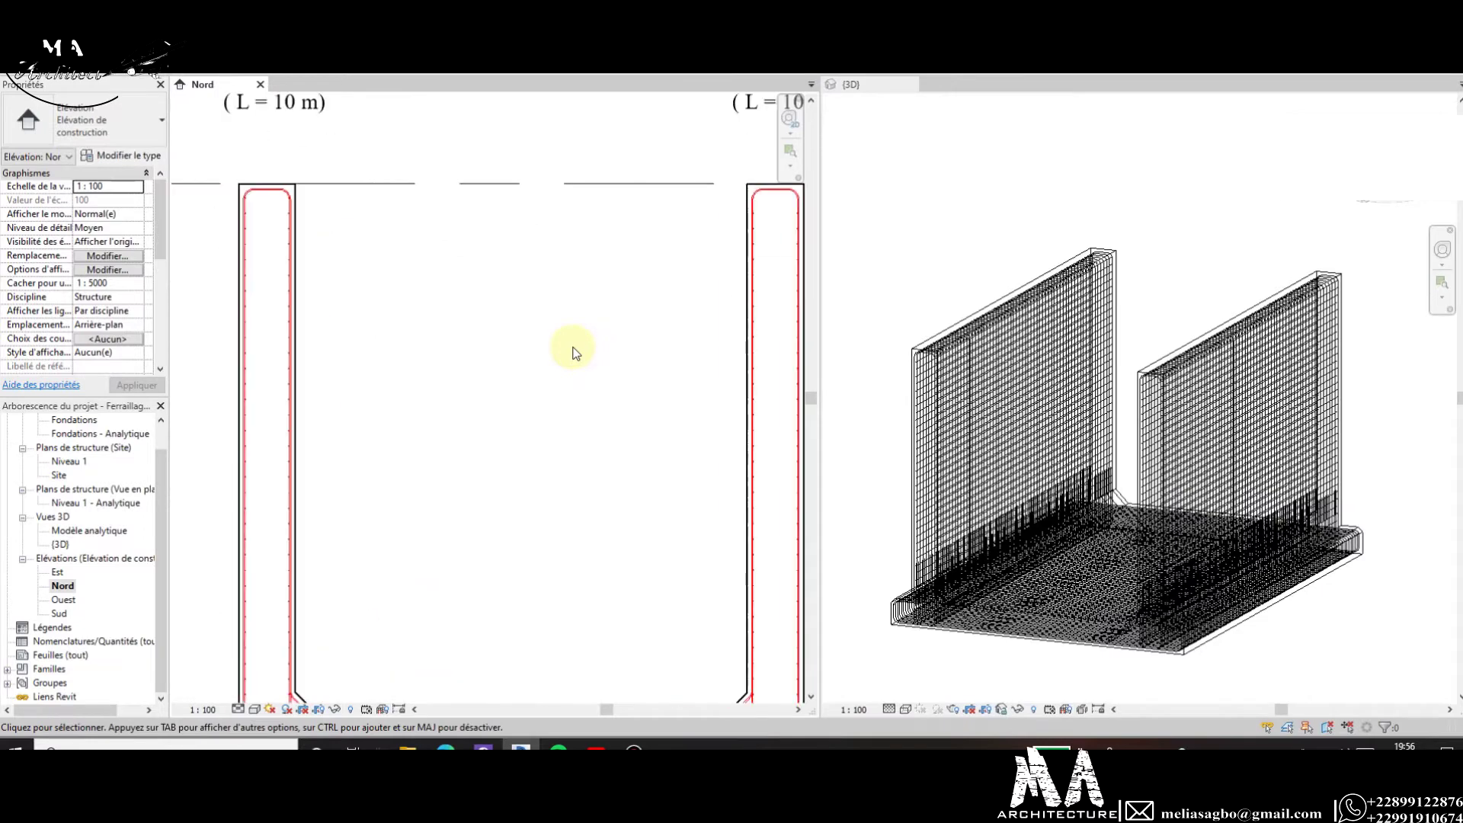
scroll(670, 506, down, 4)
scroll(588, 490, up, 2)
scroll(532, 303, down, 2)
scroll(526, 320, down, 2)
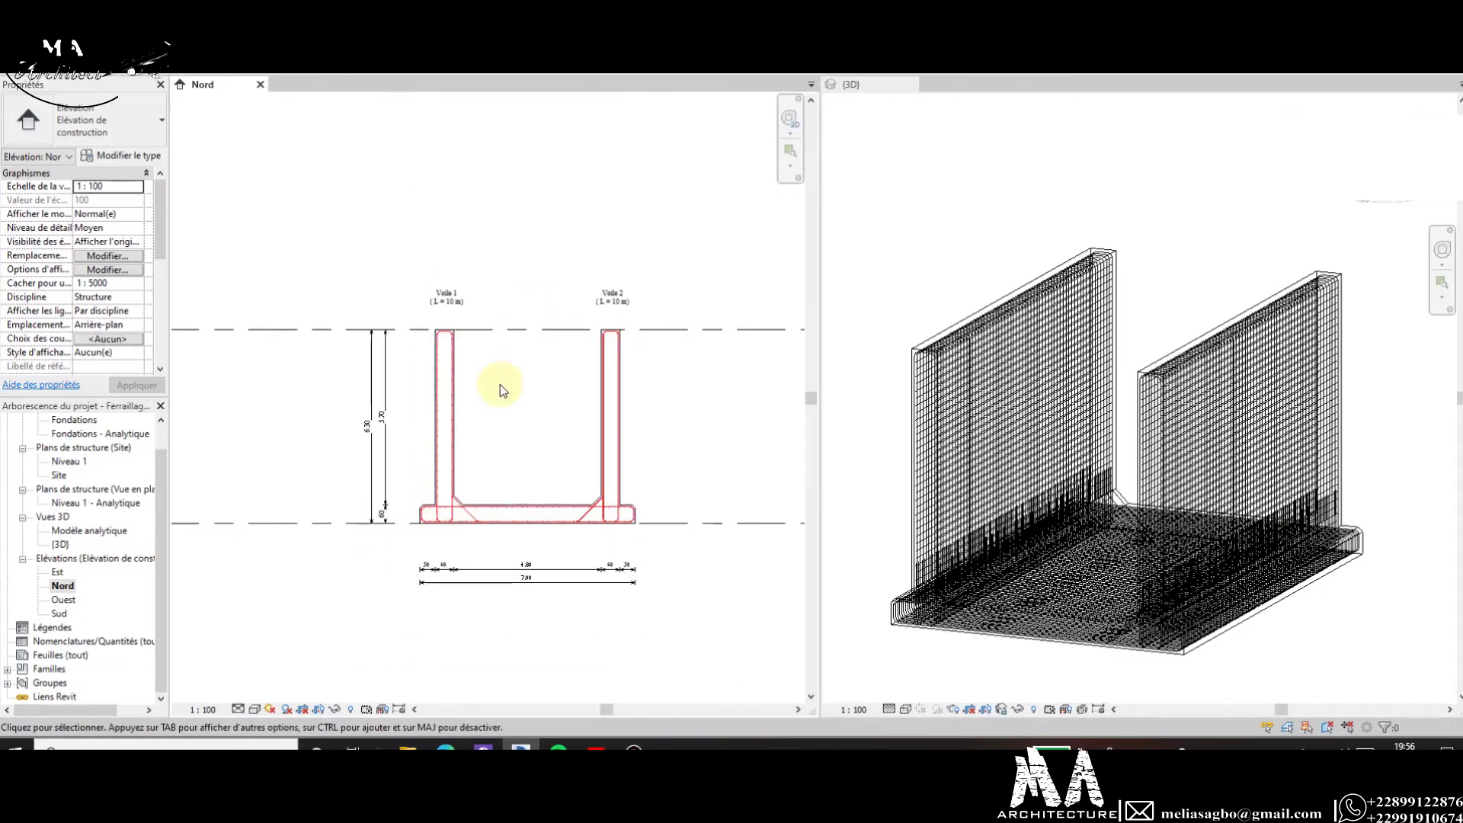
scroll(501, 381, up, 2)
scroll(510, 420, down, 1)
scroll(524, 576, up, 2)
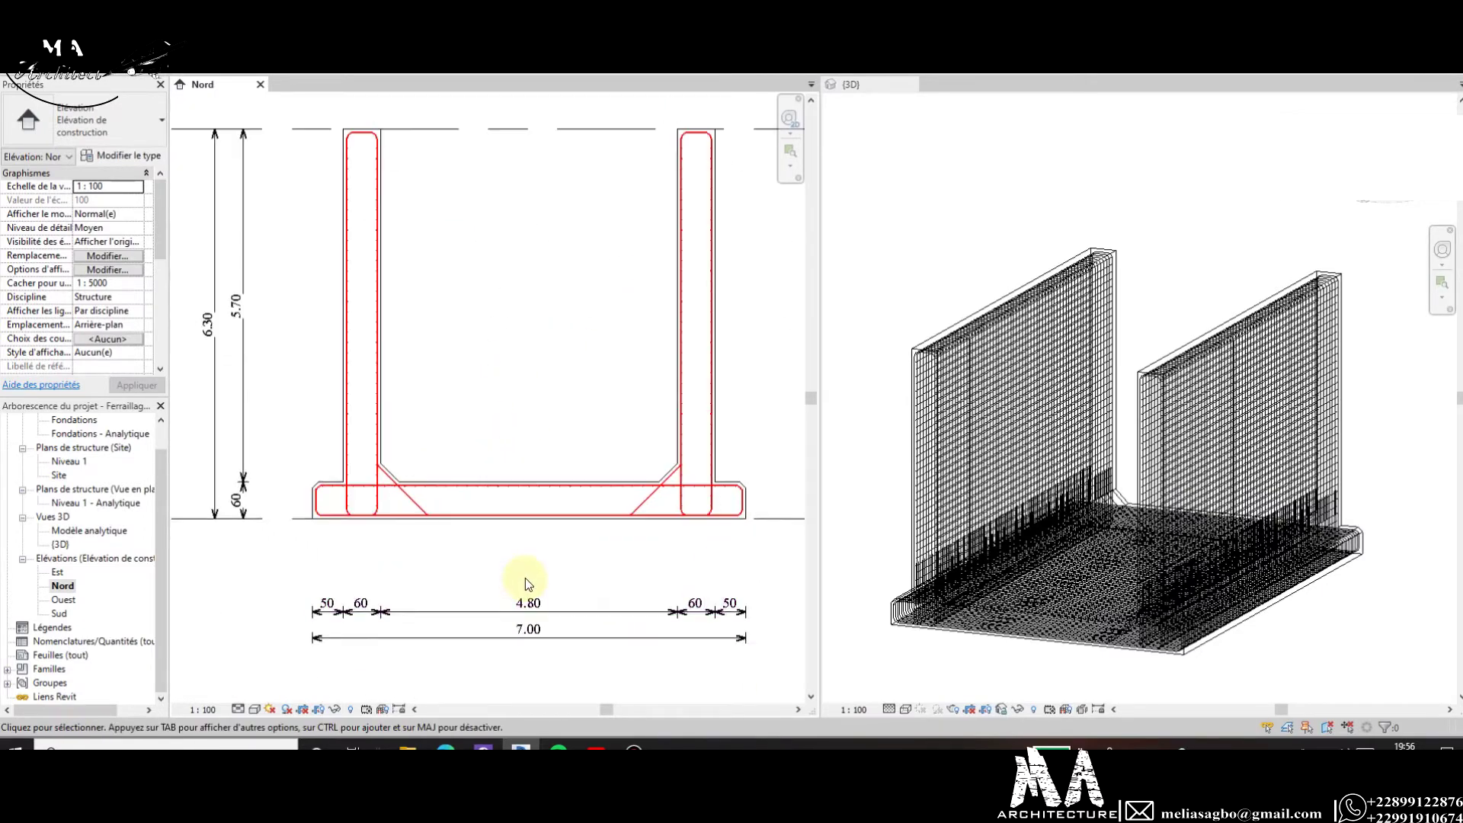
scroll(526, 575, up, 1)
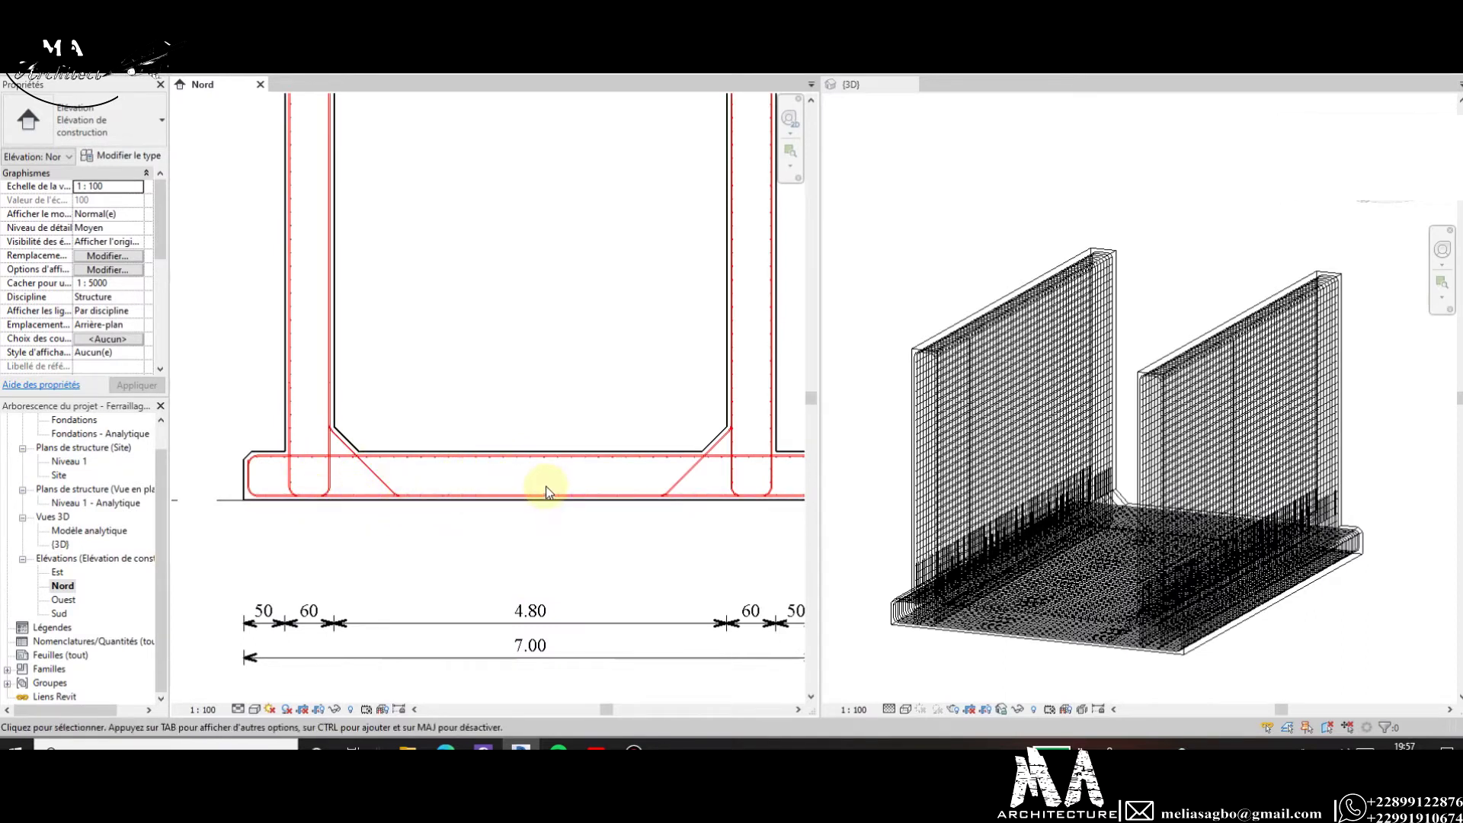
scroll(488, 476, down, 2)
scroll(533, 473, down, 2)
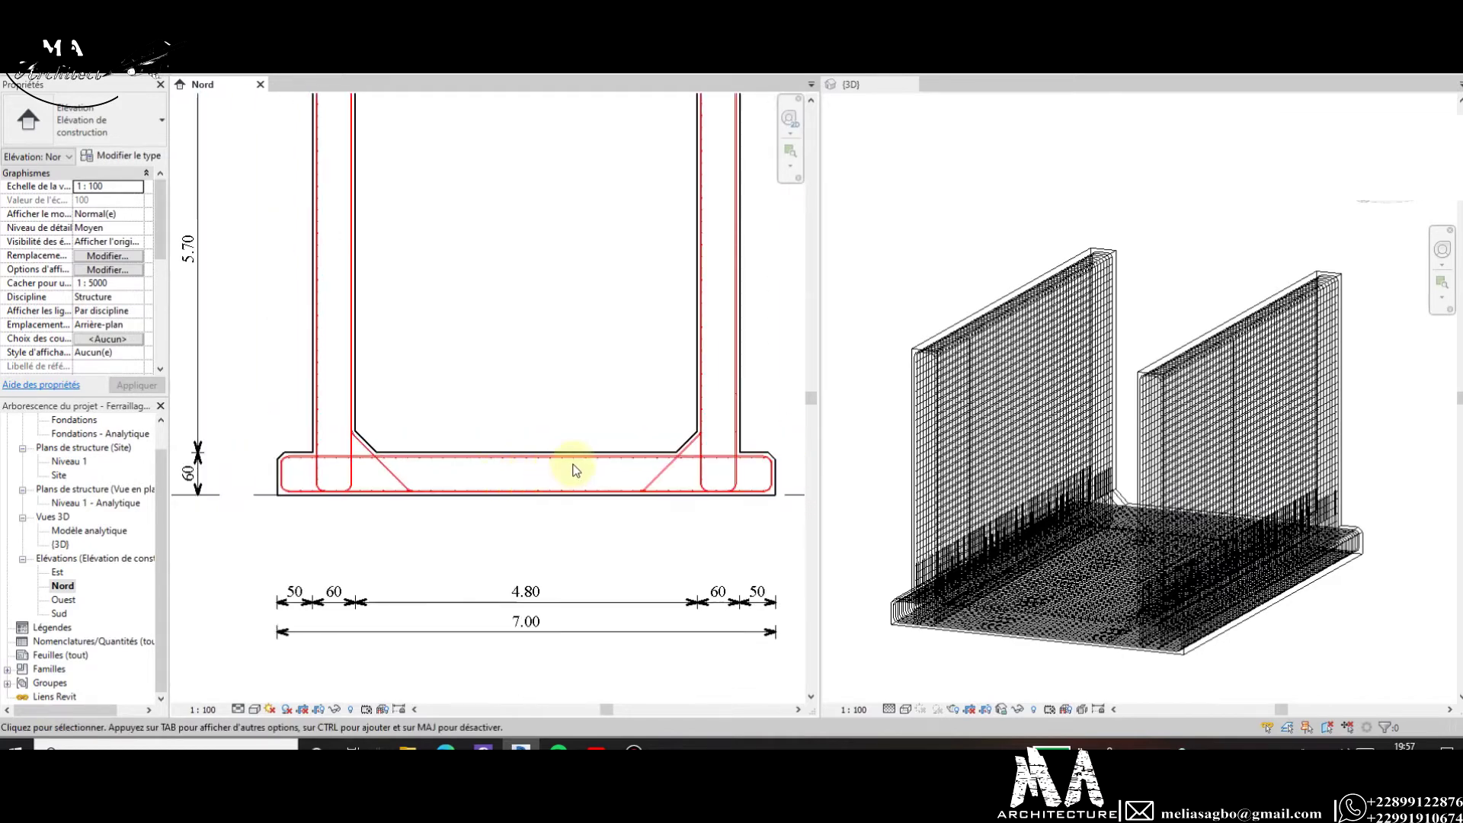
scroll(586, 426, down, 1)
scroll(504, 384, up, 1)
scroll(564, 385, down, 2)
scroll(585, 390, up, 1)
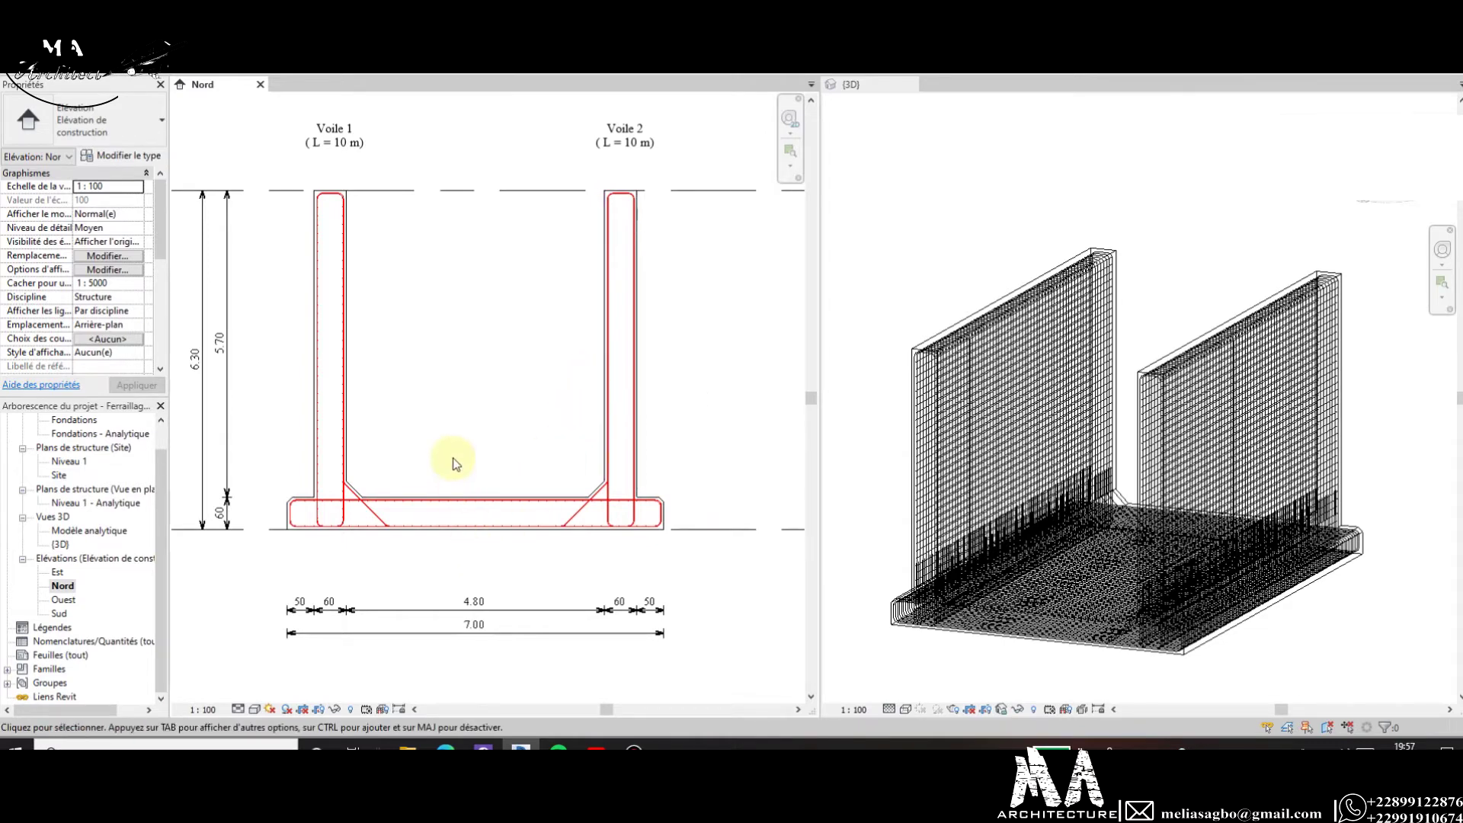
scroll(461, 450, down, 1)
scroll(470, 334, up, 2)
scroll(470, 333, down, 2)
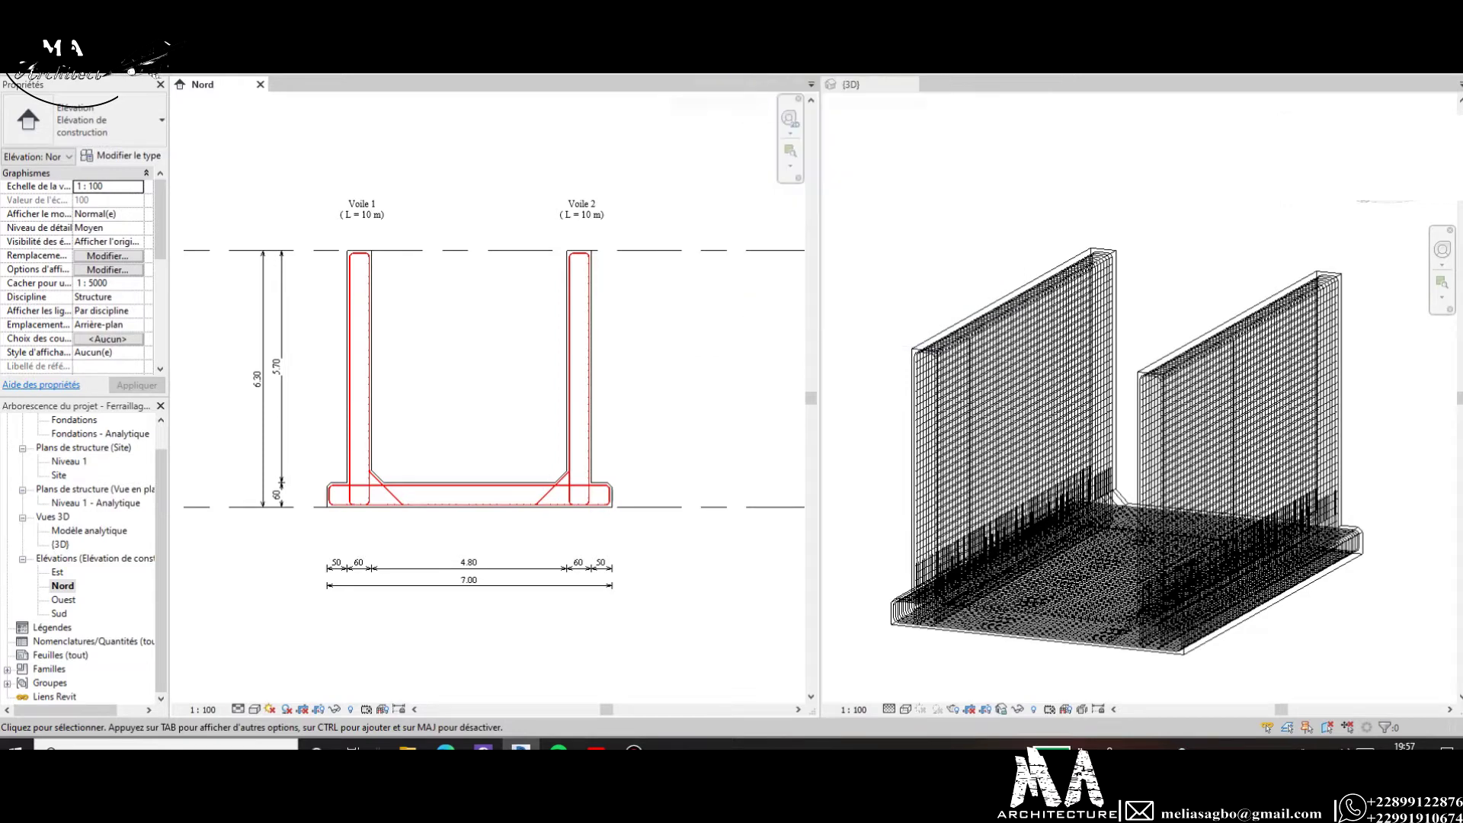
Start a sketched rebar (RB) hosted in the base slab concrete.
key(r)
key(b)
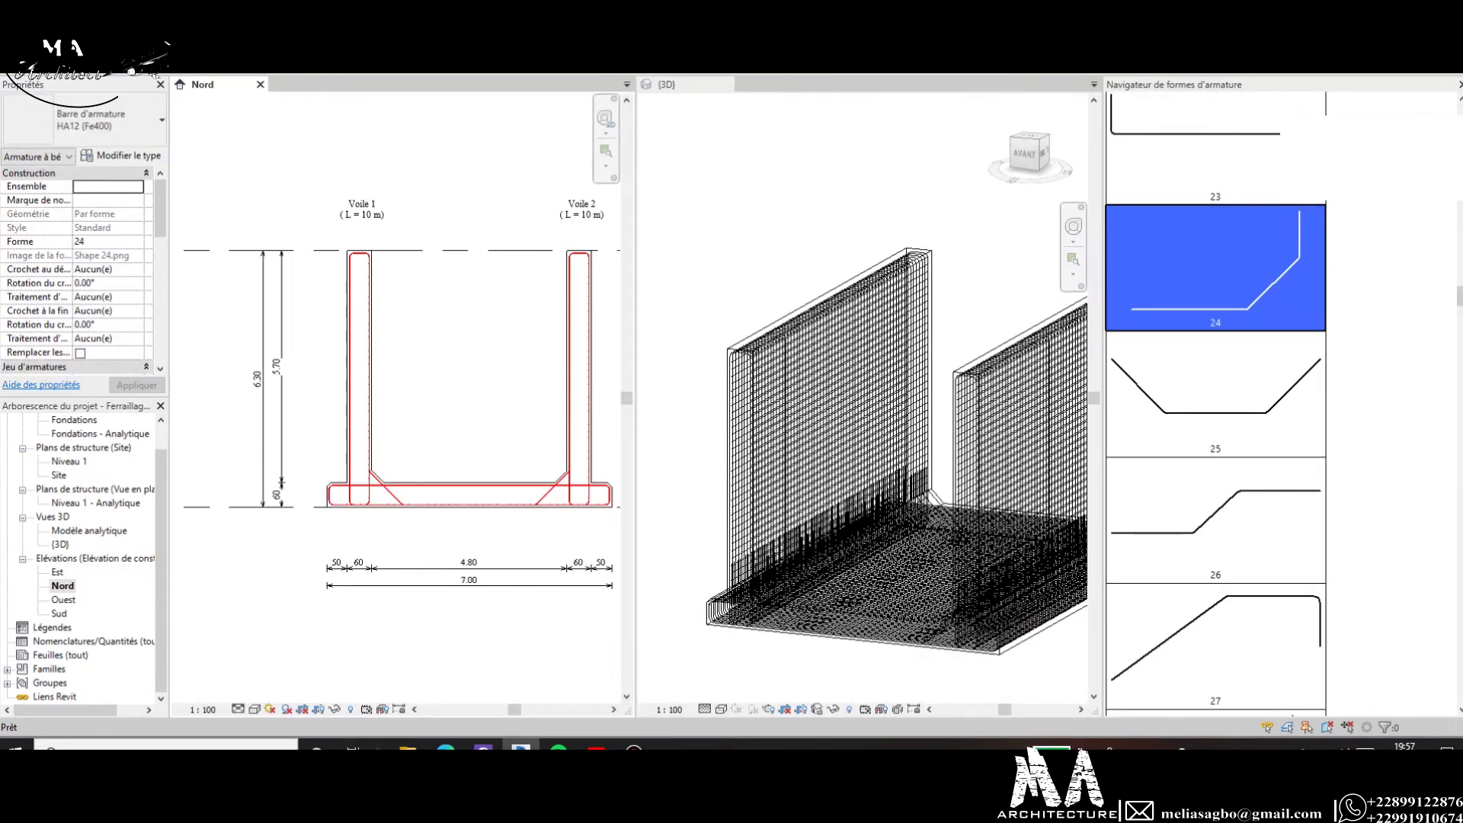
click(1460, 84)
scroll(457, 512, up, 5)
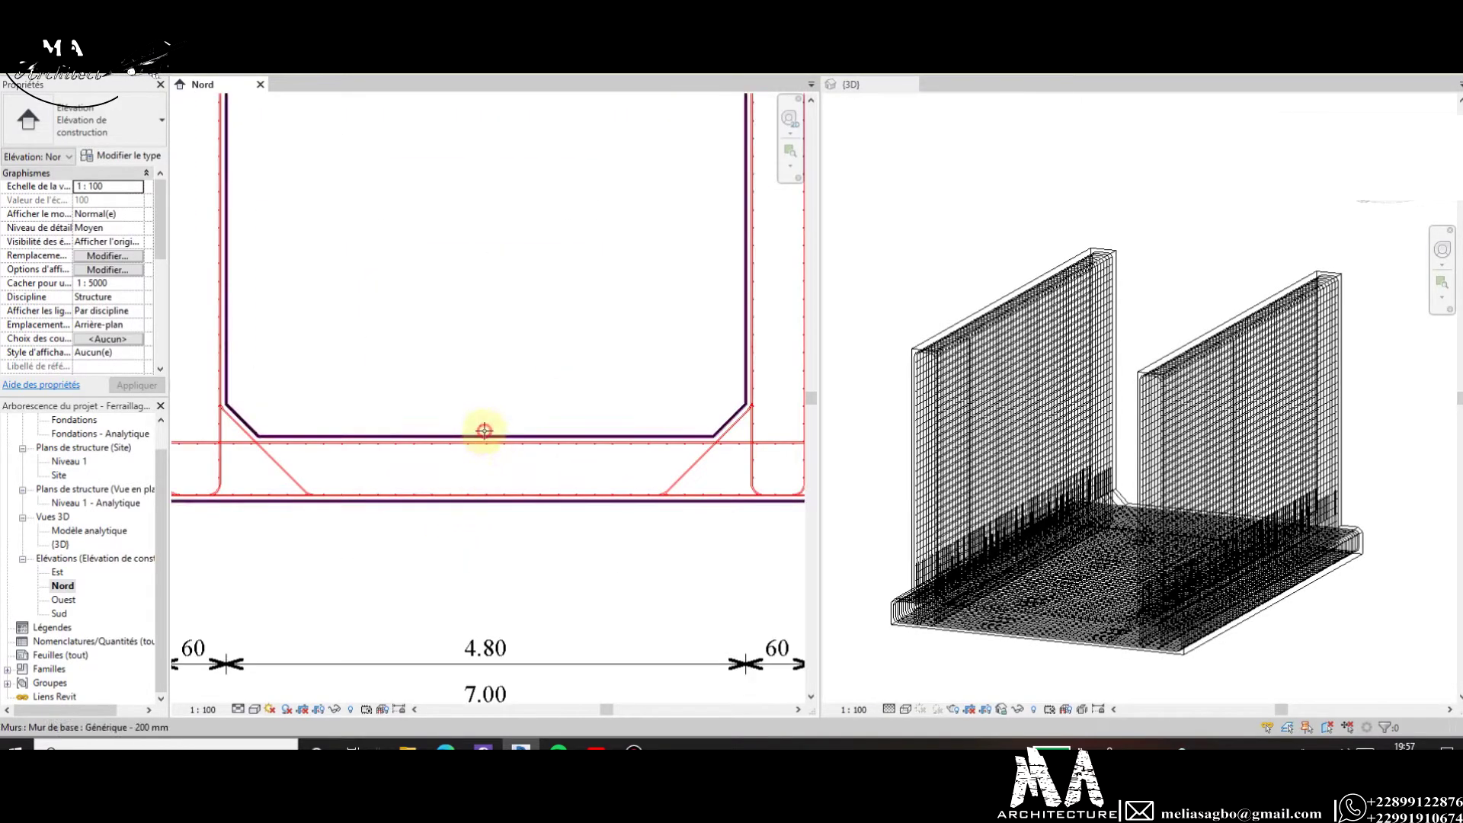
click(503, 462)
scroll(432, 487, down, 5)
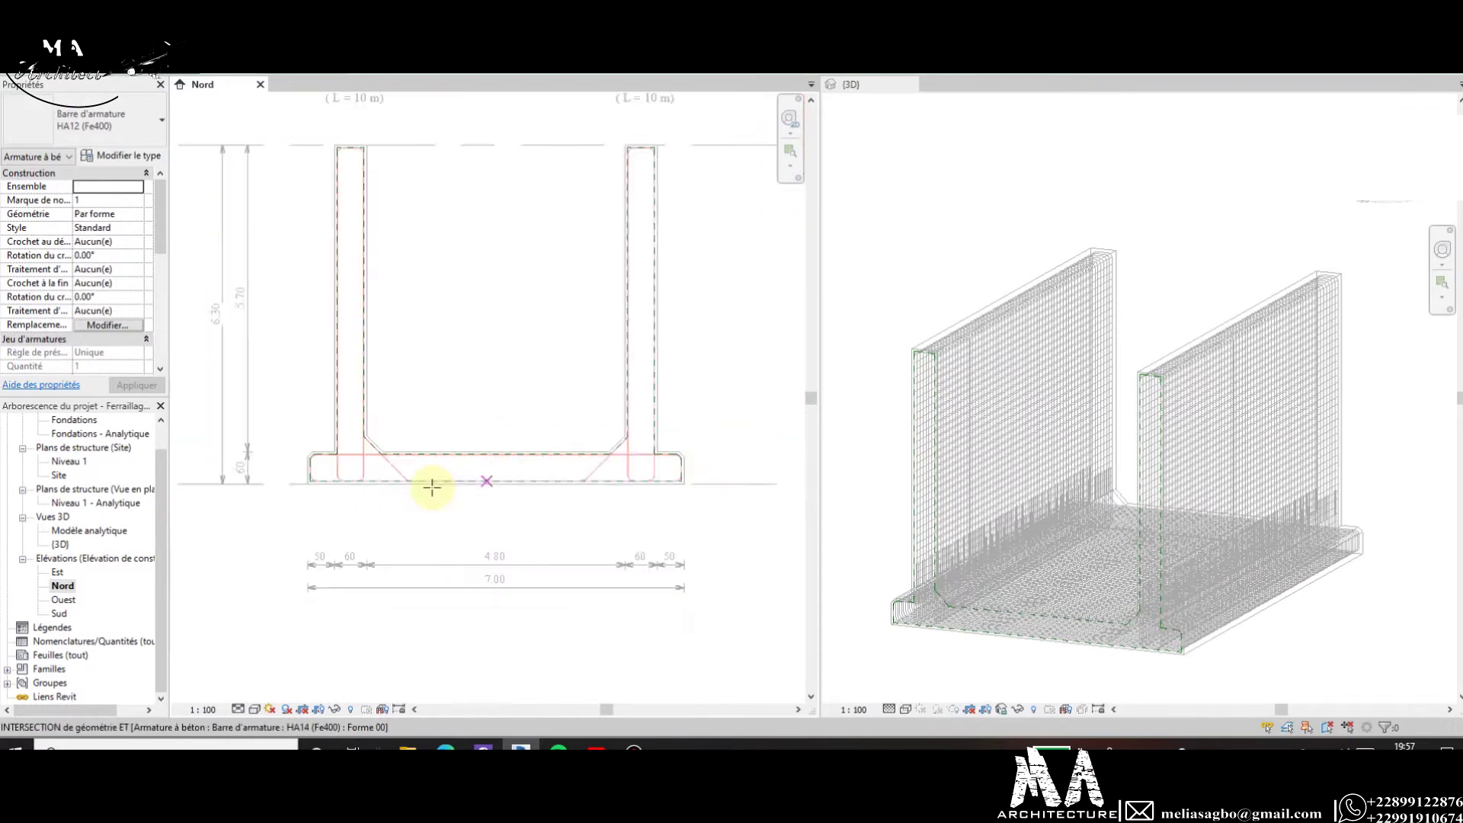
scroll(433, 488, up, 4)
scroll(473, 473, up, 1)
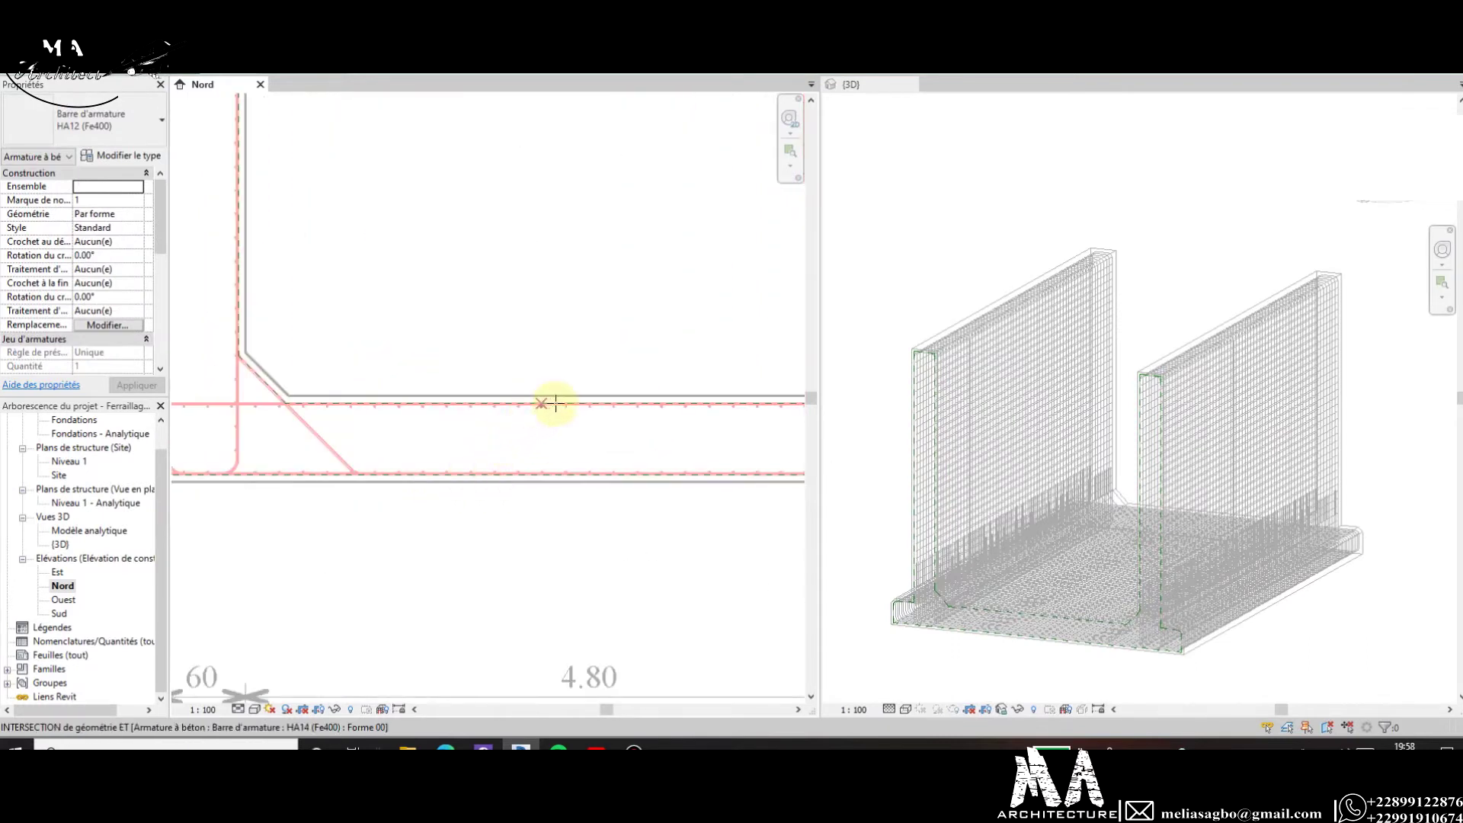
scroll(572, 398, down, 3)
scroll(576, 400, down, 1)
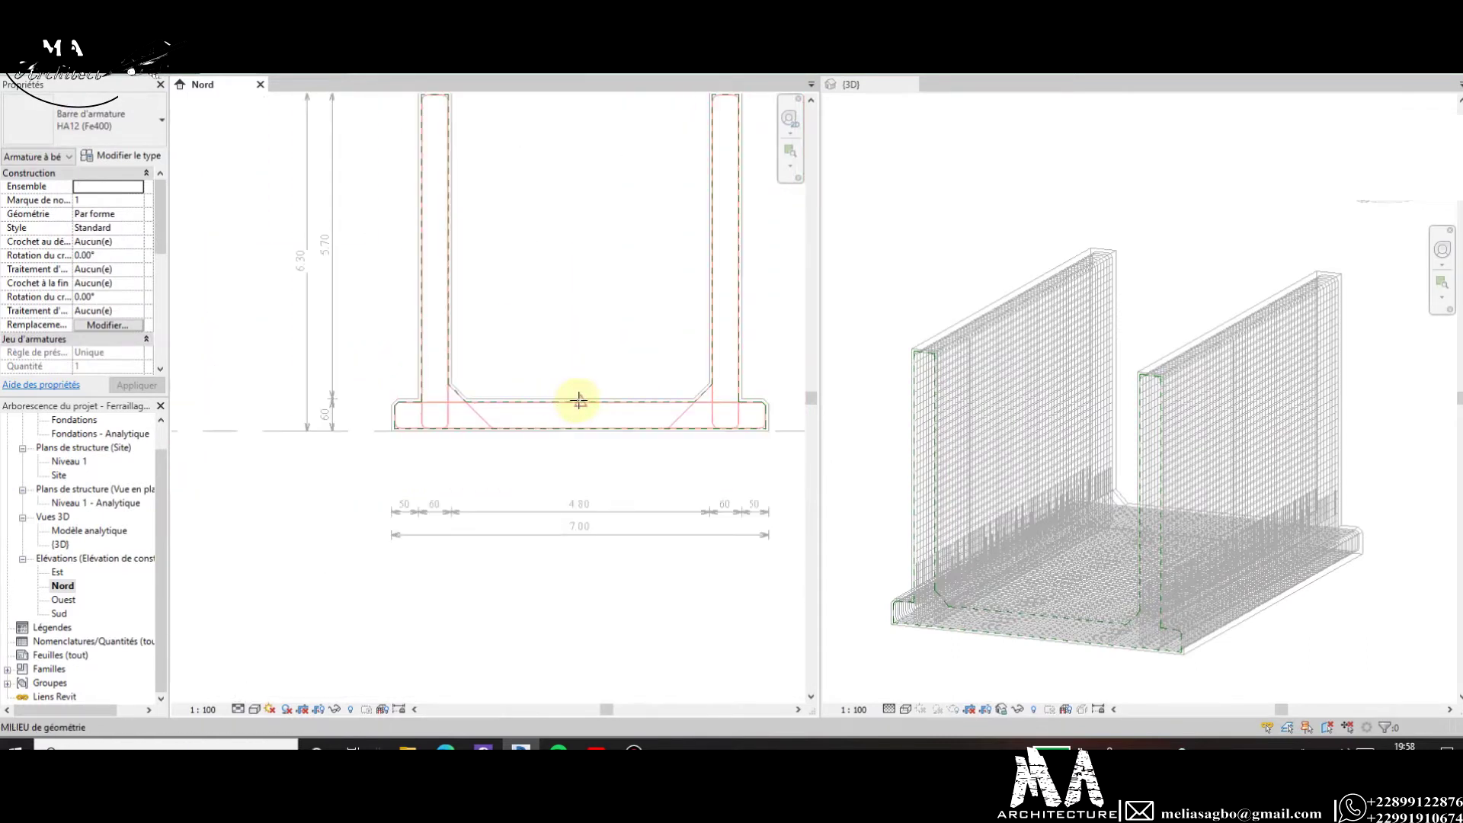
Begin the hat bar at the slab midpoint with a 0.6 first segment.
click(579, 400)
scroll(575, 399, up, 2)
scroll(564, 415, up, 2)
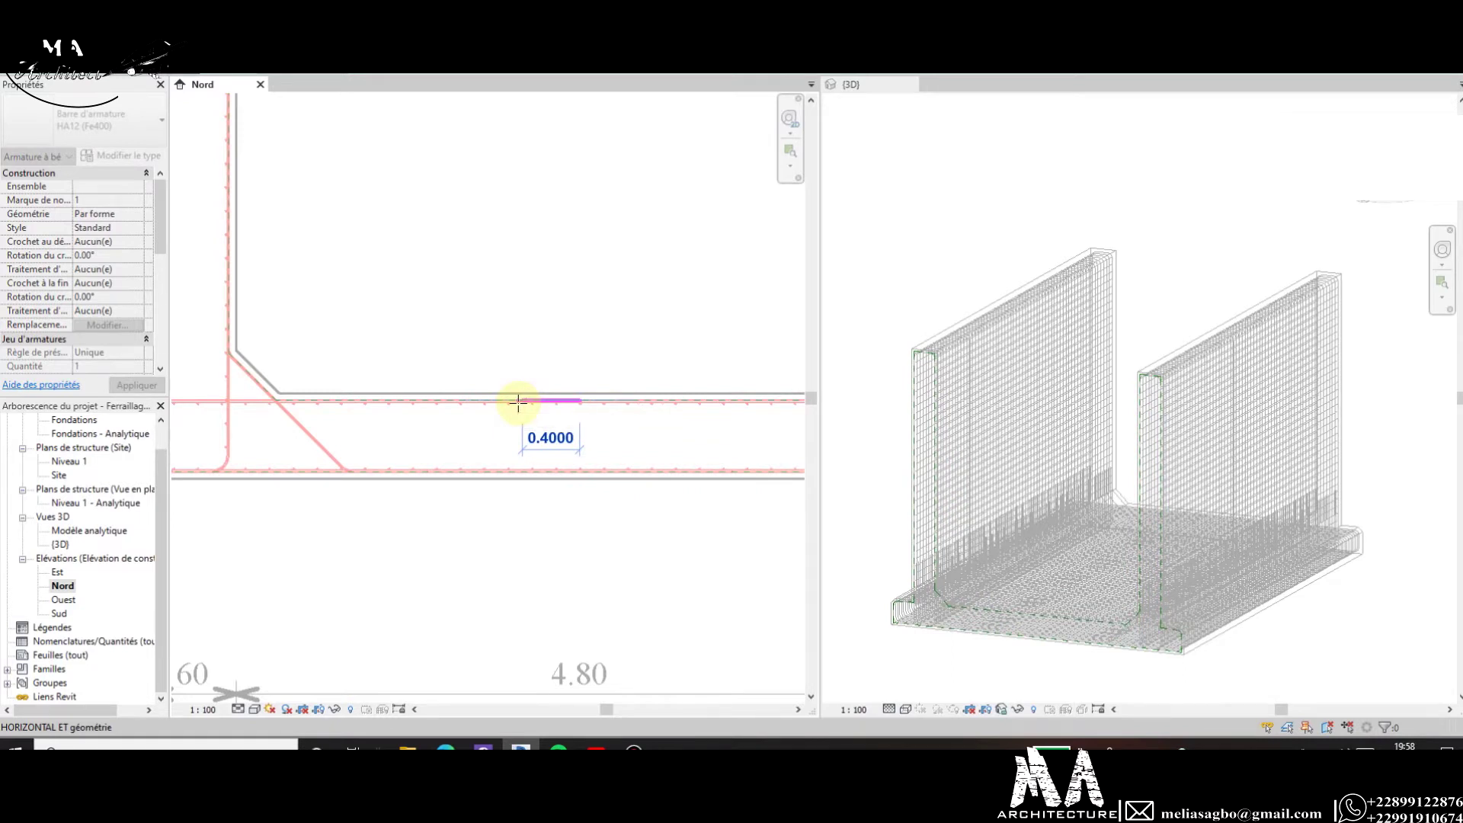
scroll(518, 401, down, 2)
scroll(518, 402, down, 1)
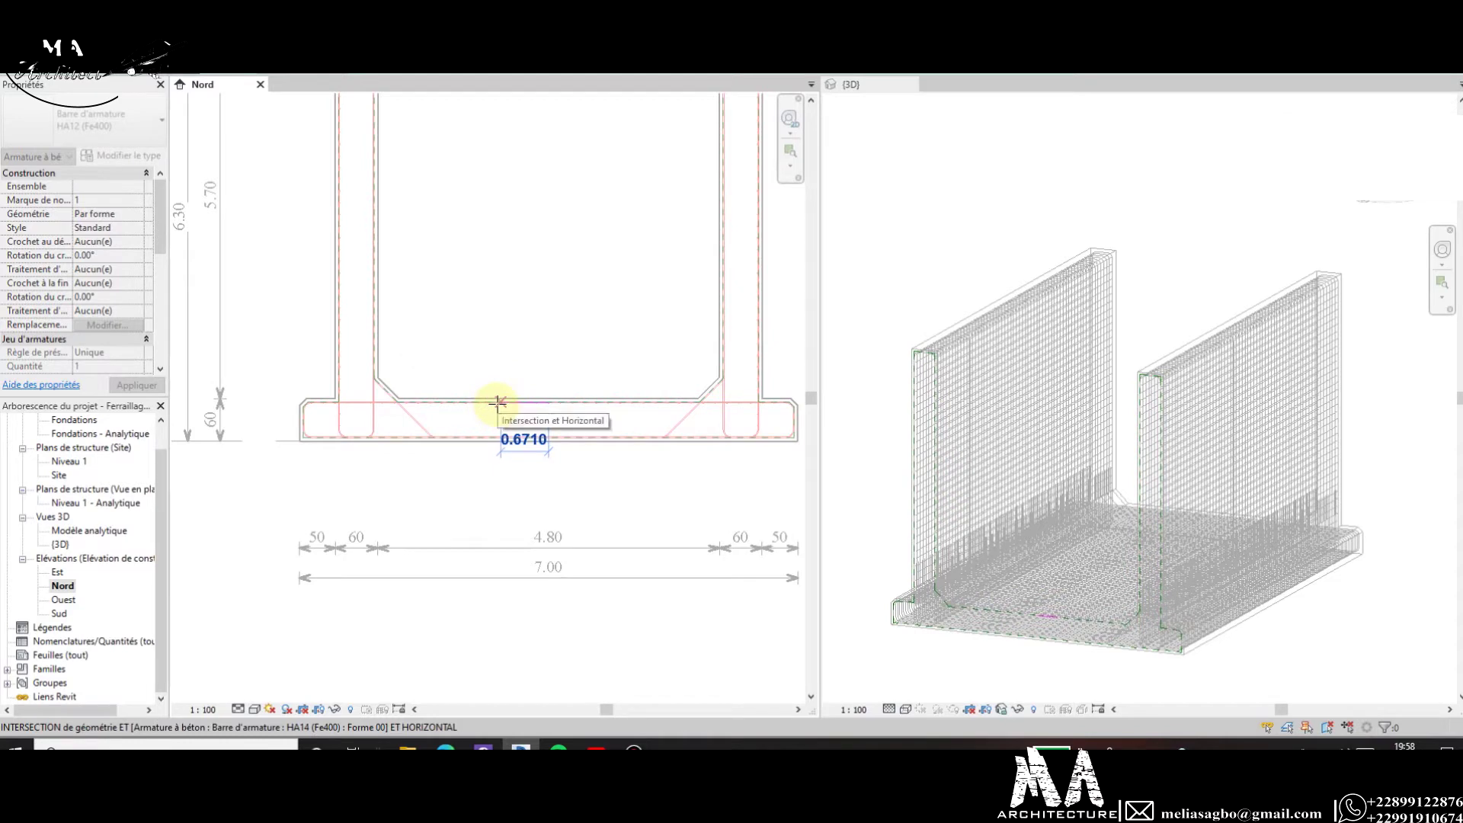
scroll(491, 404, up, 1)
scroll(491, 404, up, 2)
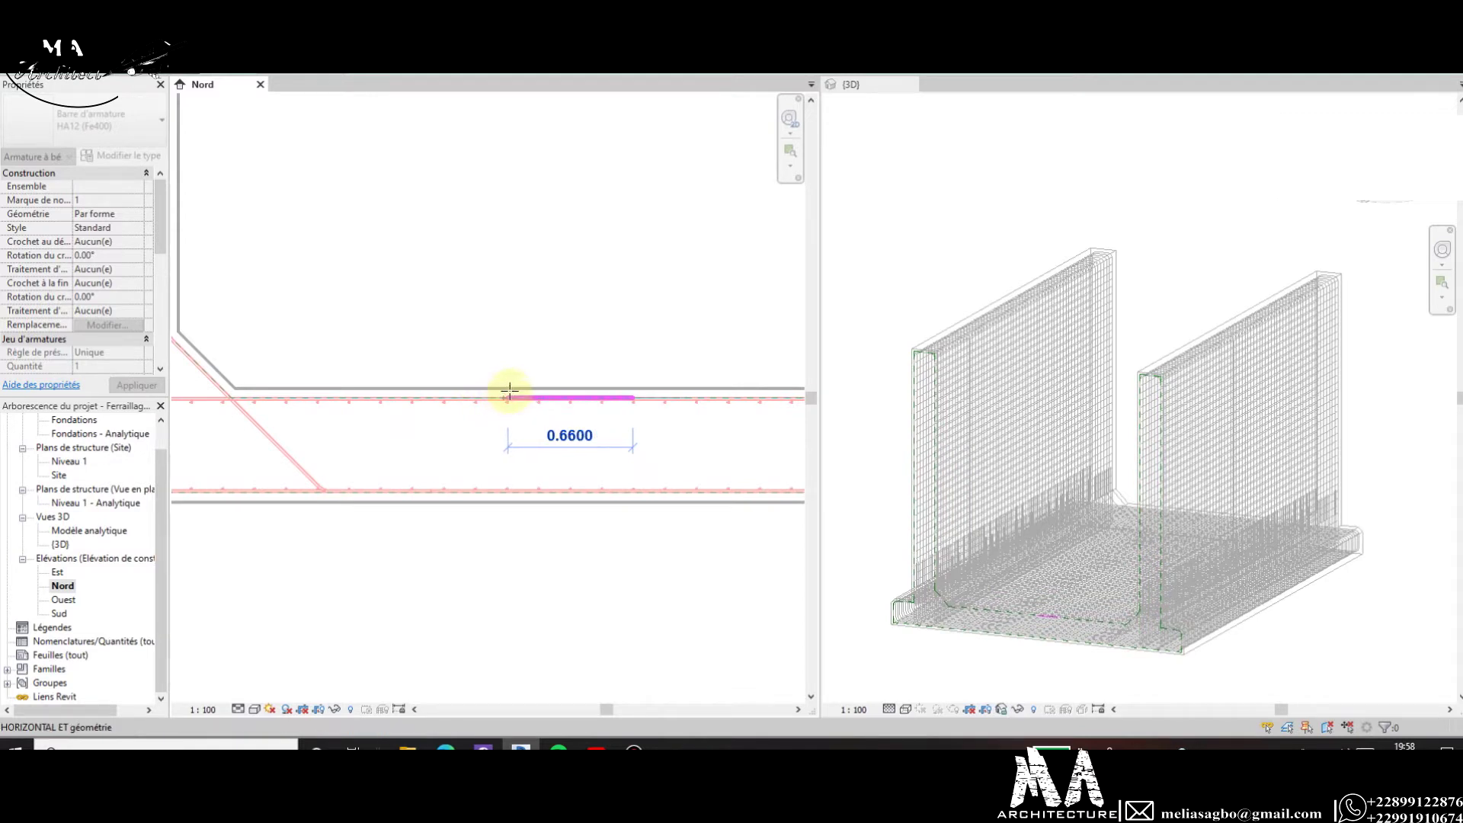
text(0.6)
key(Return)
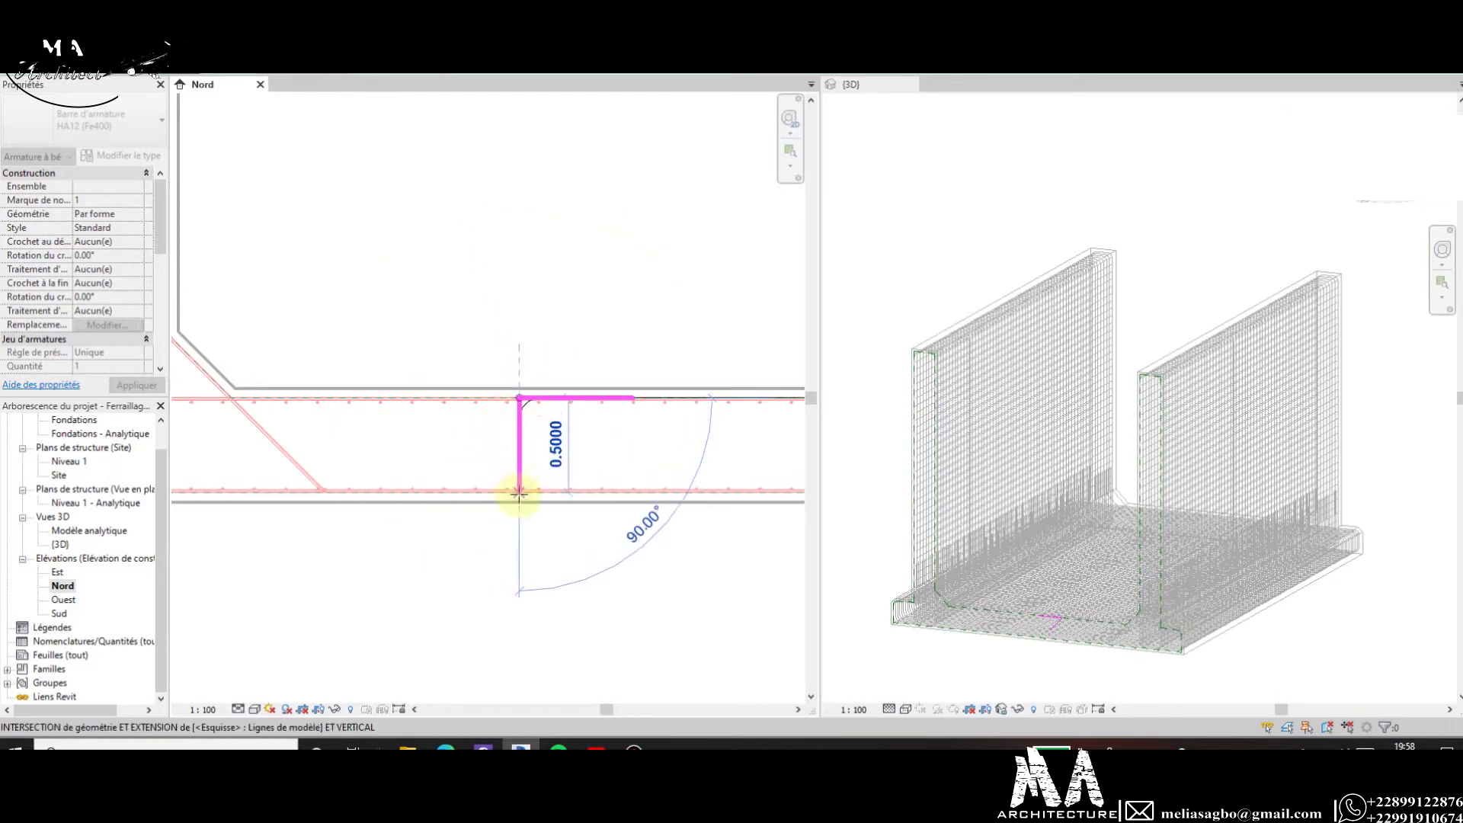
Add the 0.5 vertical drop and a 0.56 segment along the bottom bars.
scroll(519, 493, up, 2)
scroll(519, 493, up, 2)
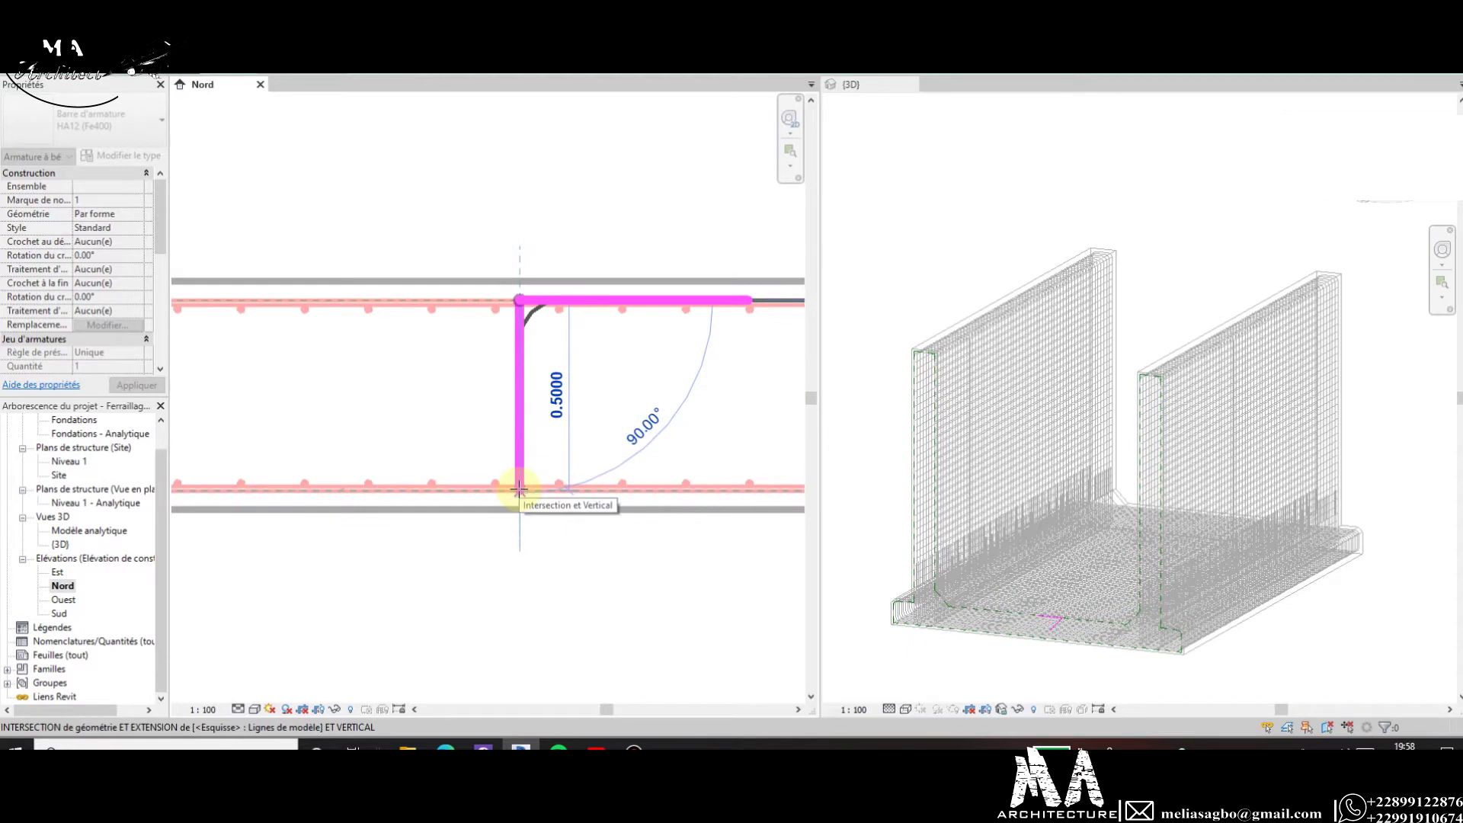
click(519, 488)
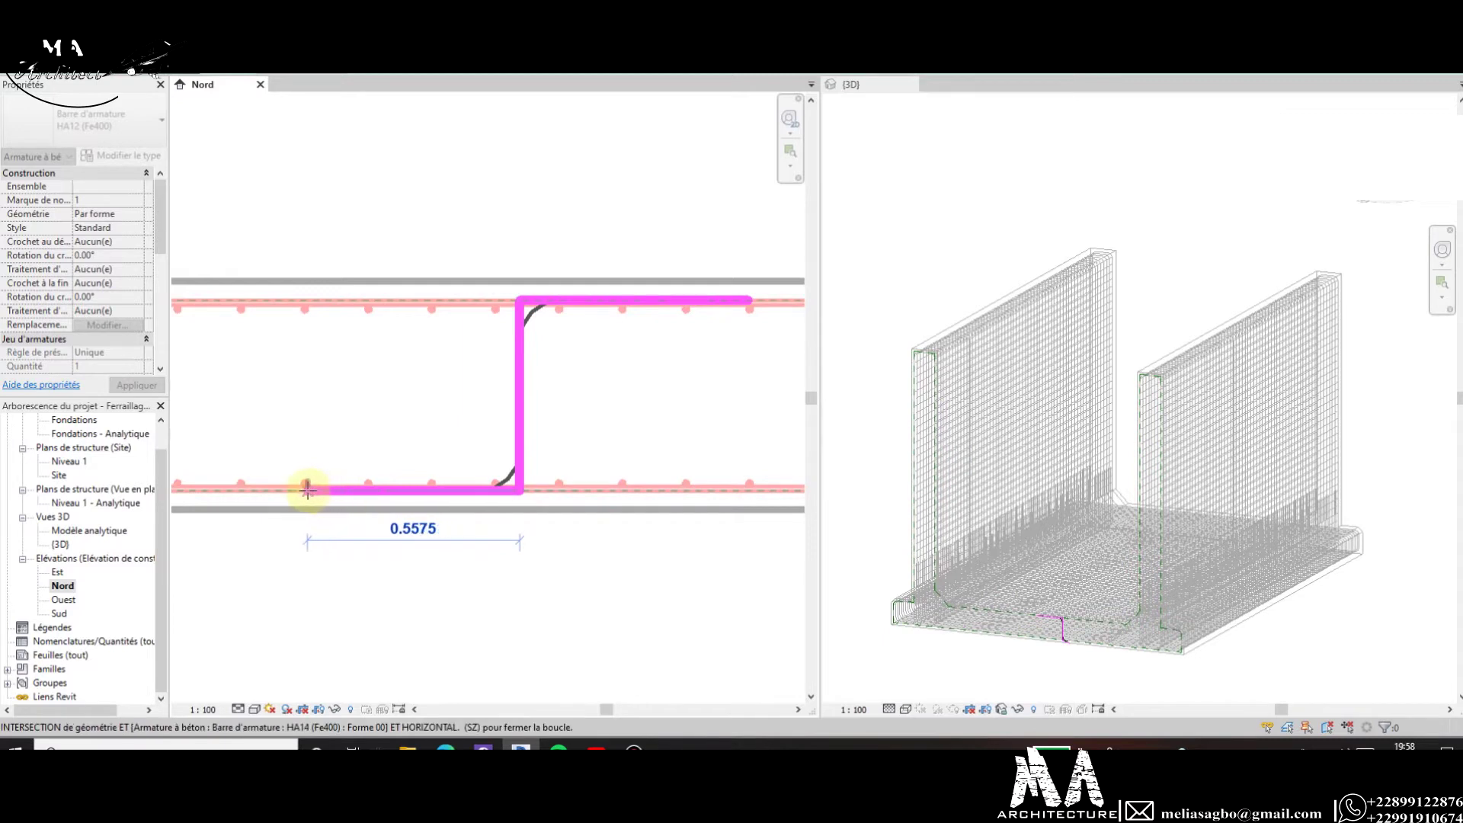
text(0.56)
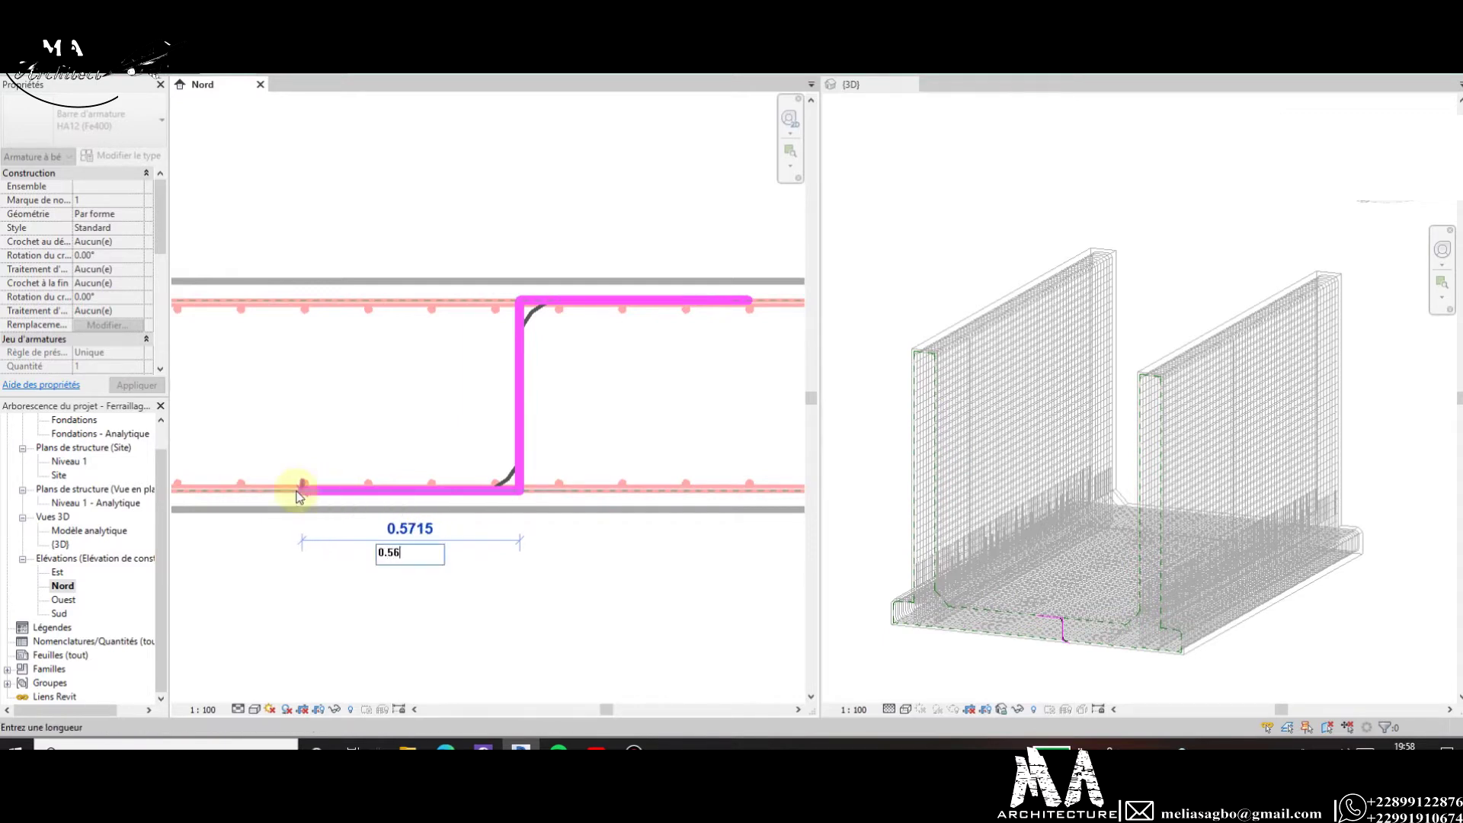
key(Return)
scroll(442, 427, down, 3)
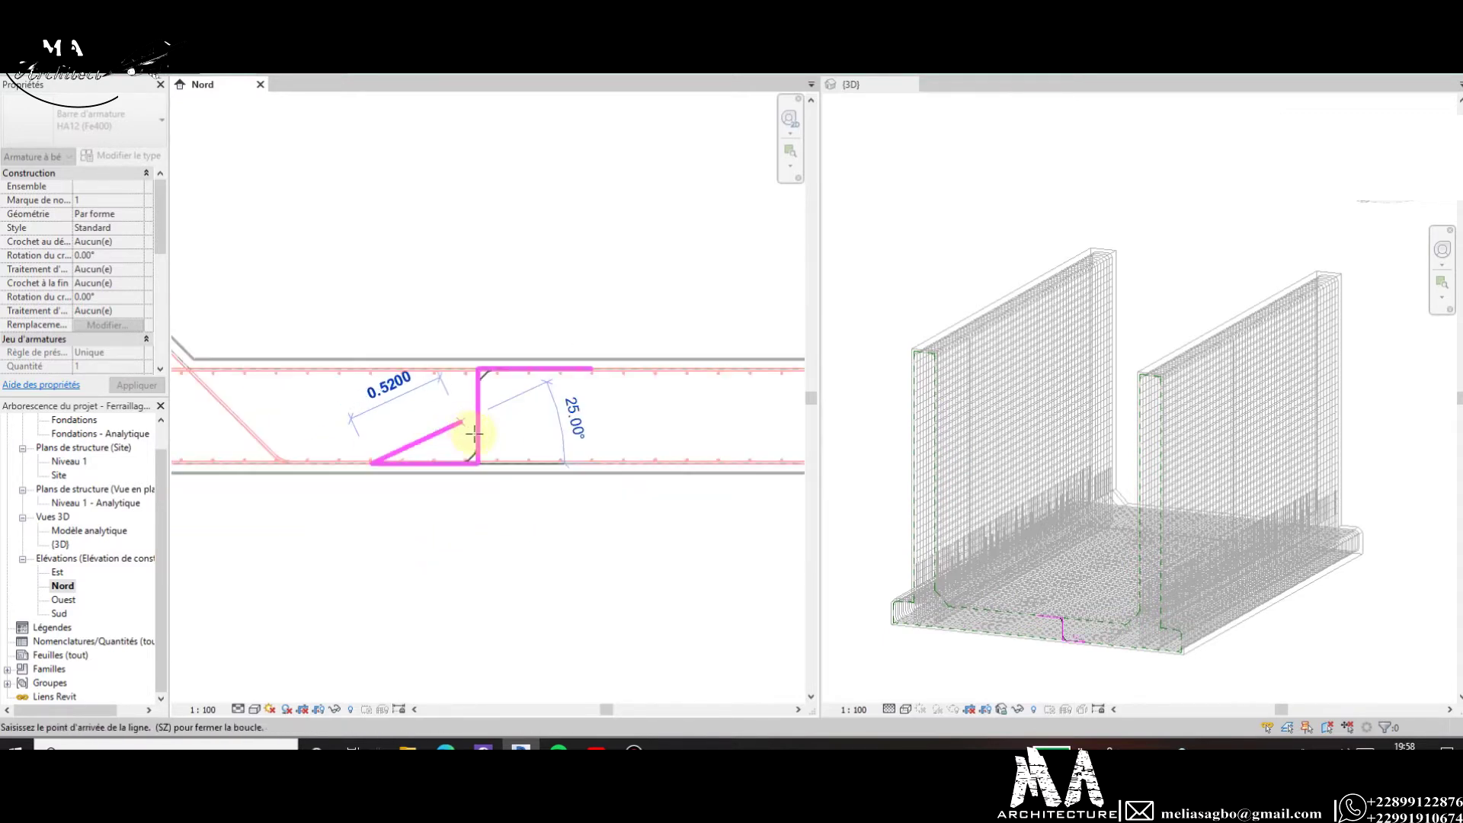
key(Escape)
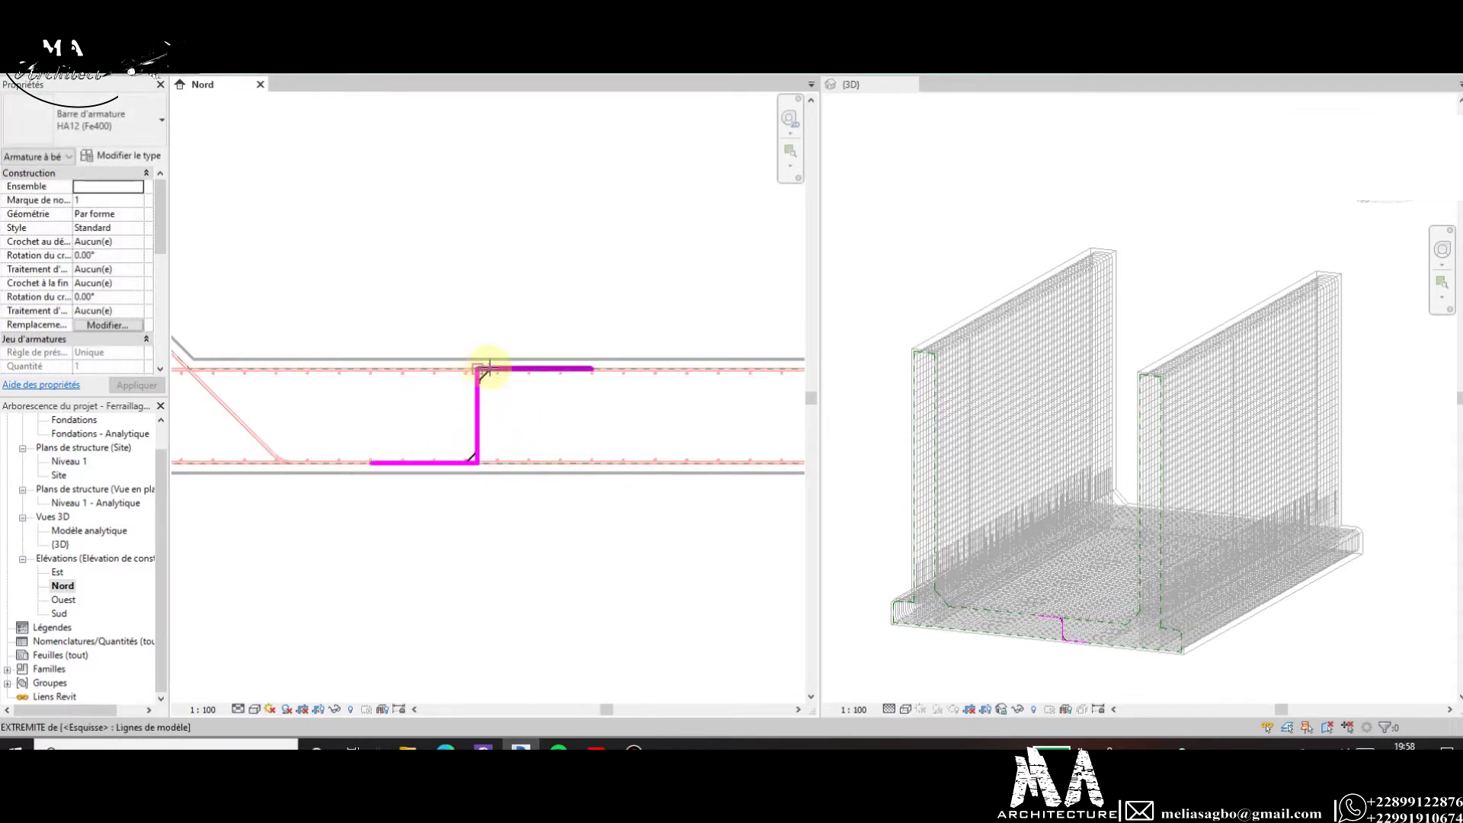
Draw the right vertical leg and 0.56 bottom segment to complete the hat shape.
click(590, 371)
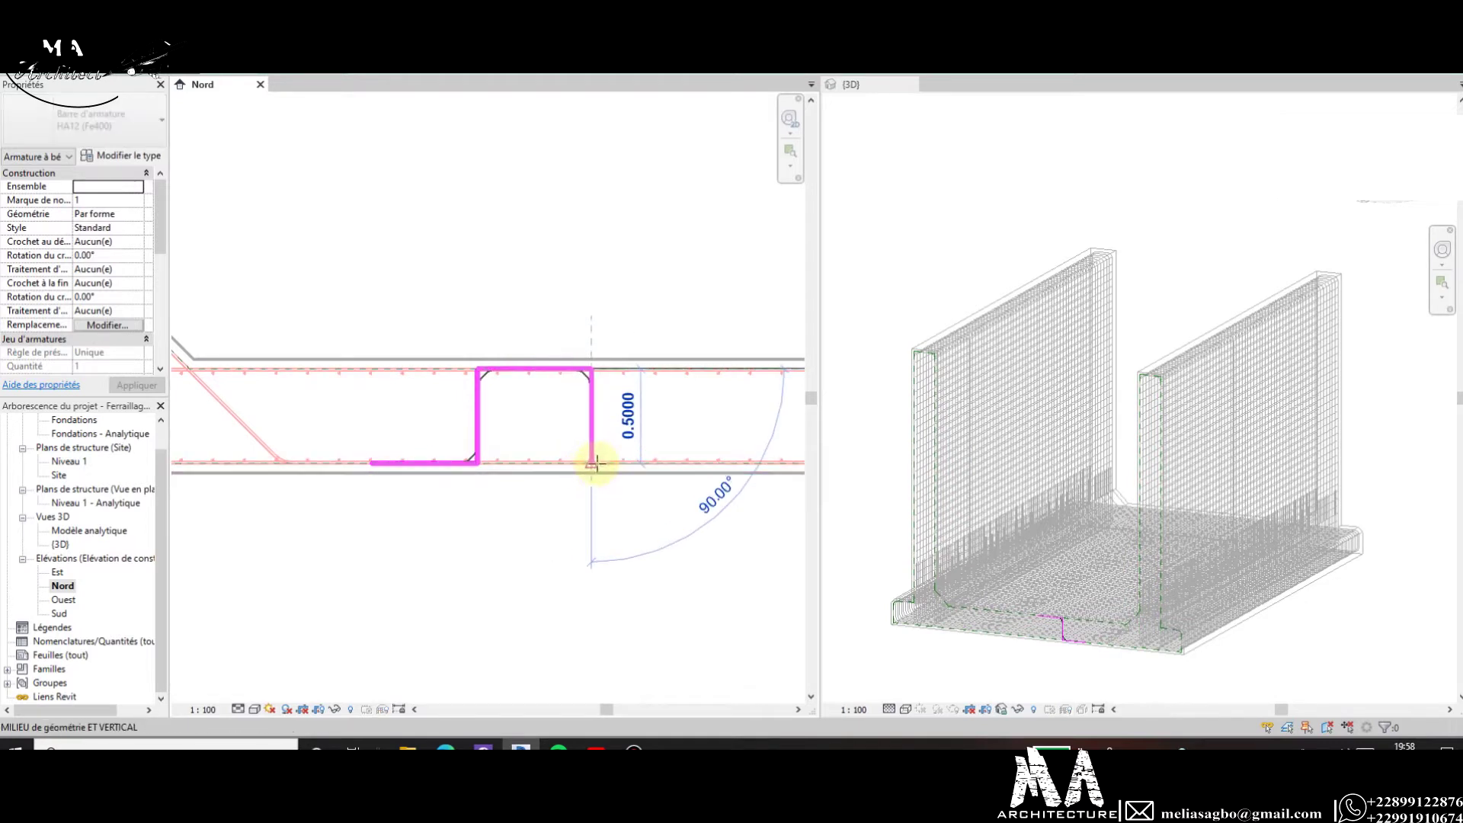
click(656, 465)
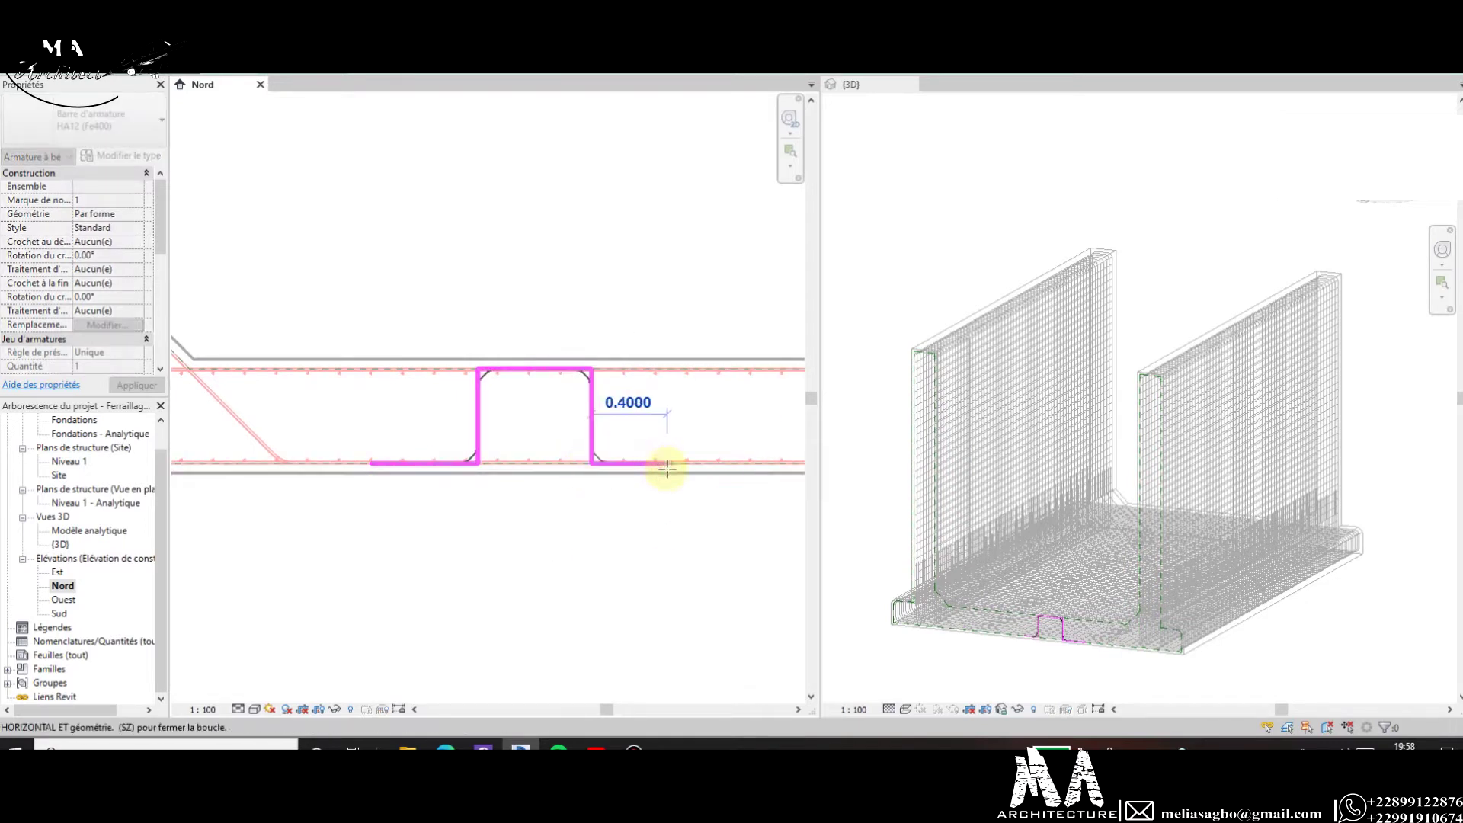
text(0.56)
key(Return)
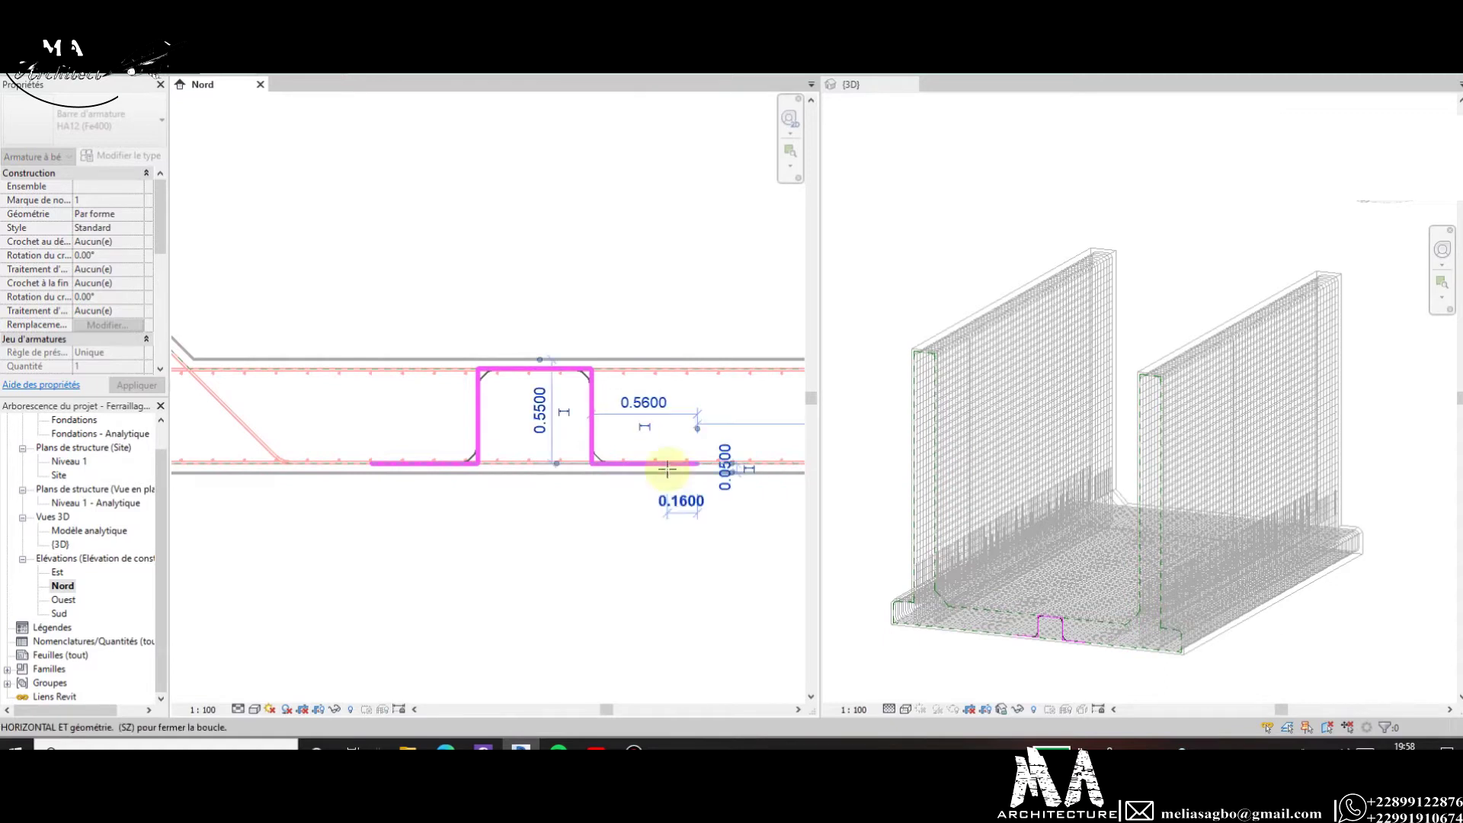
click(668, 461)
key(Escape)
scroll(610, 457, down, 2)
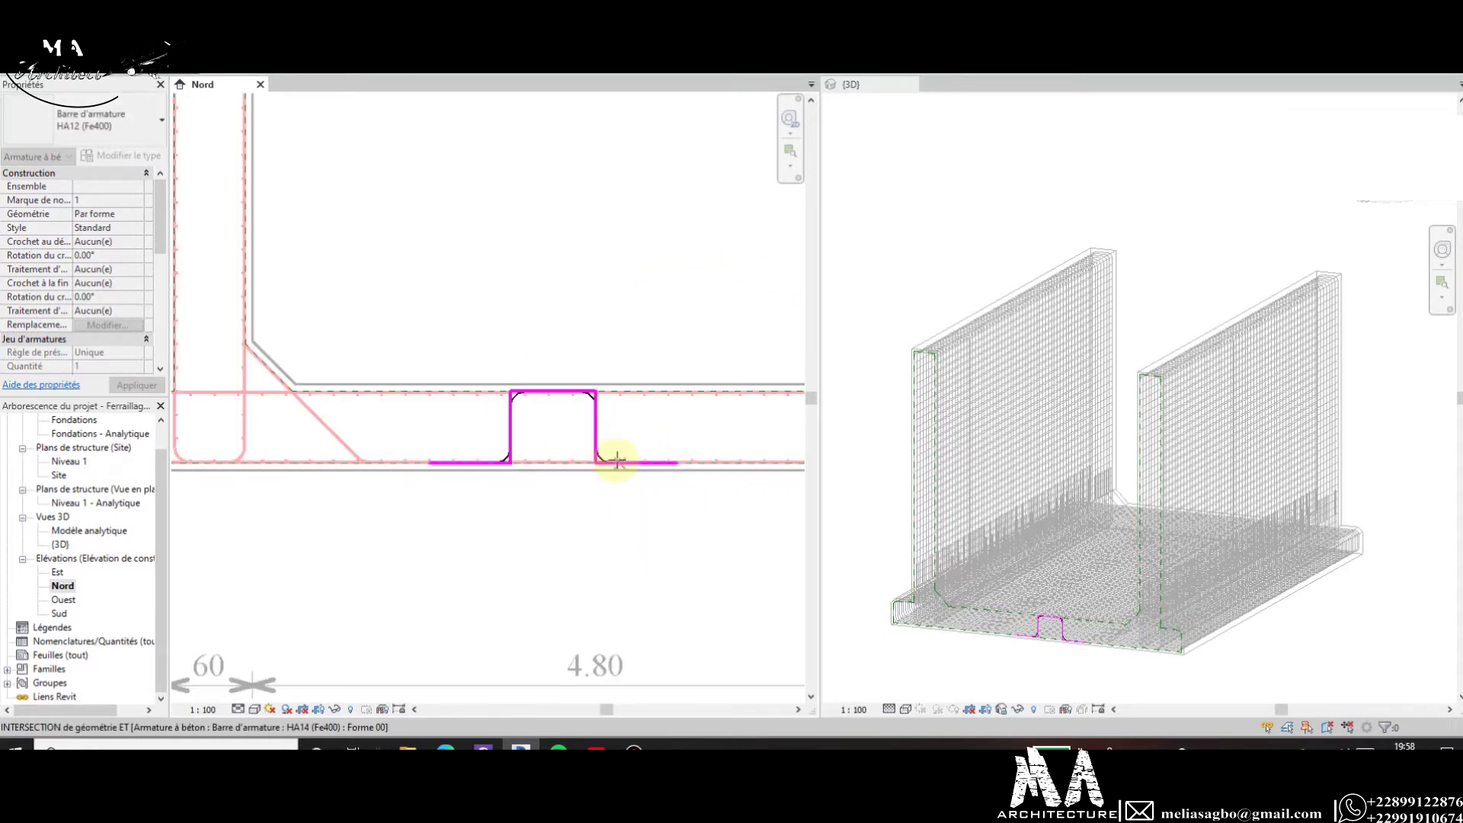
scroll(618, 477, down, 2)
key(Escape)
scroll(628, 446, up, 2)
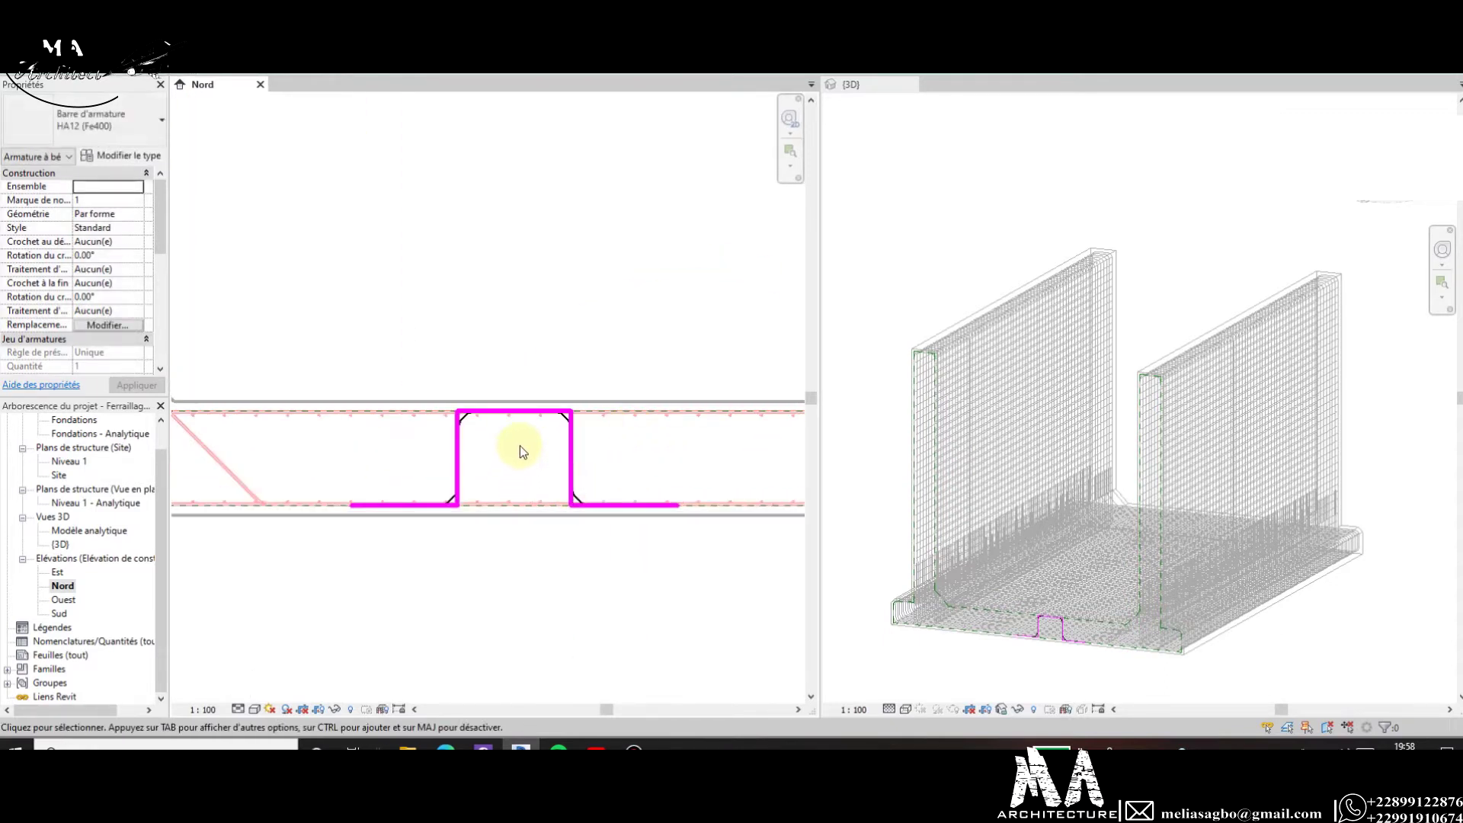
scroll(520, 445, down, 1)
Window-select the six sketch lines and move them 0.30 to the right.
drag(394, 397, 572, 447)
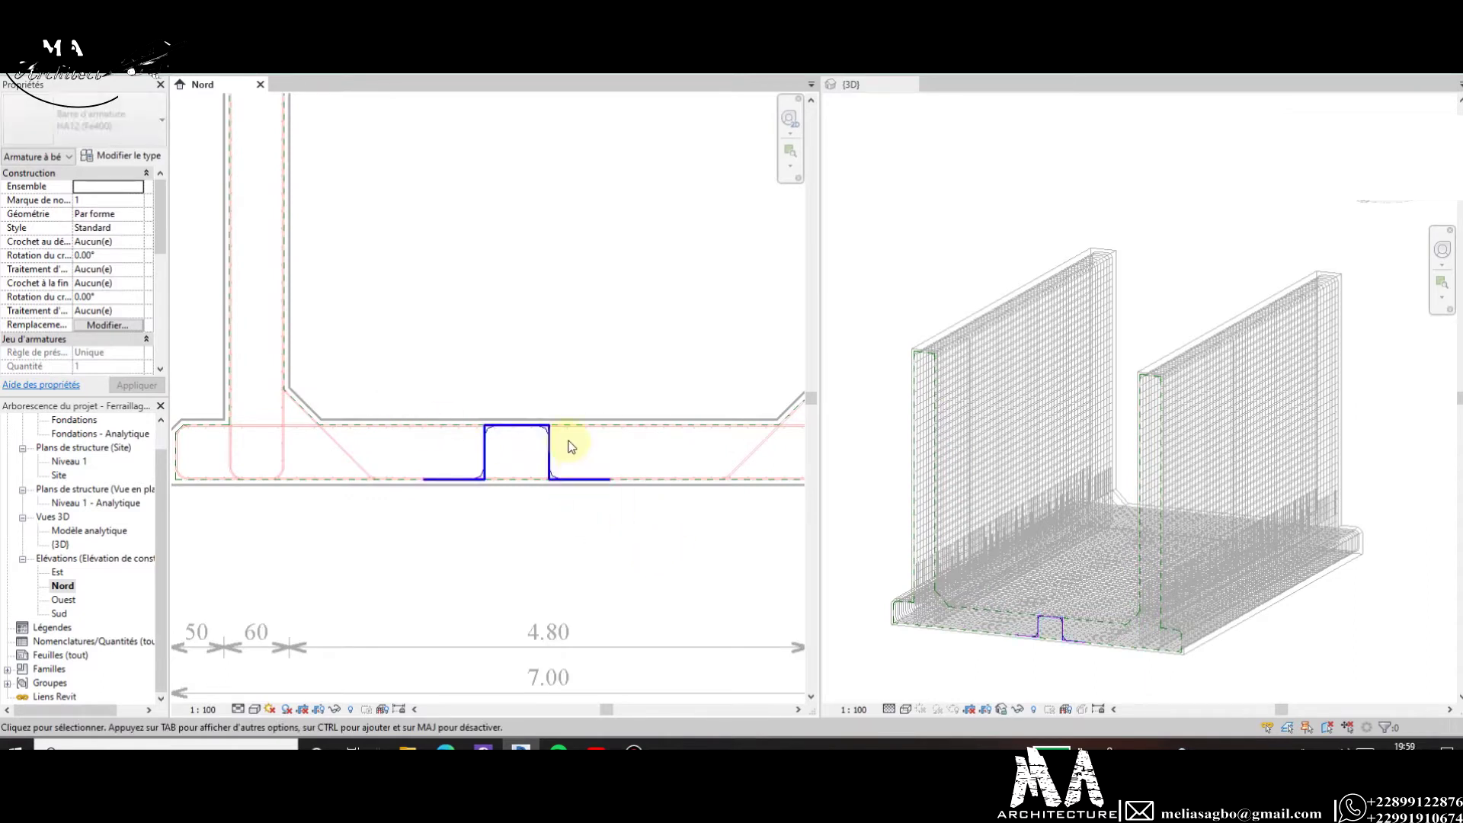
click(542, 419)
scroll(525, 434, up, 4)
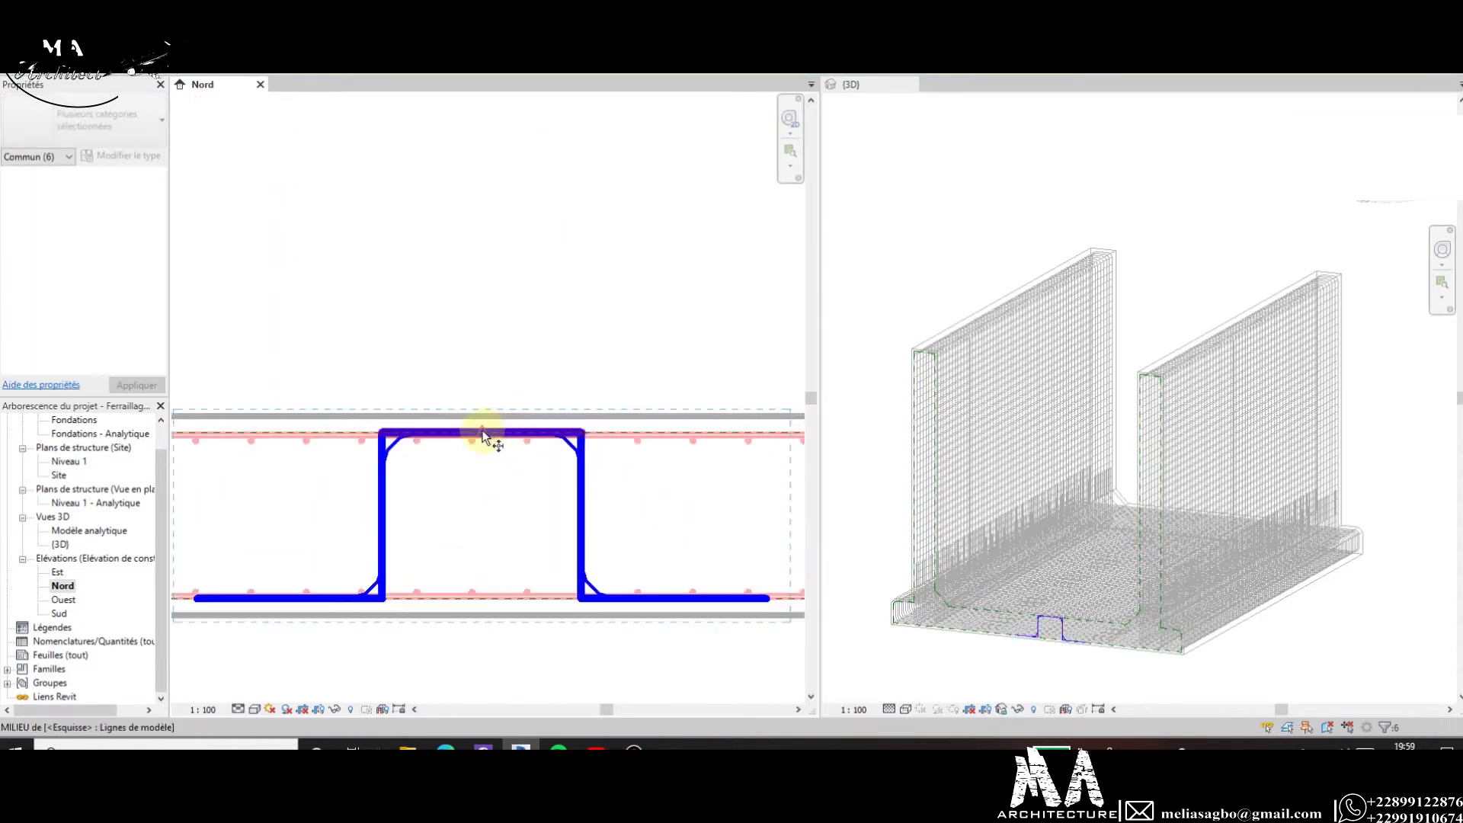
click(482, 436)
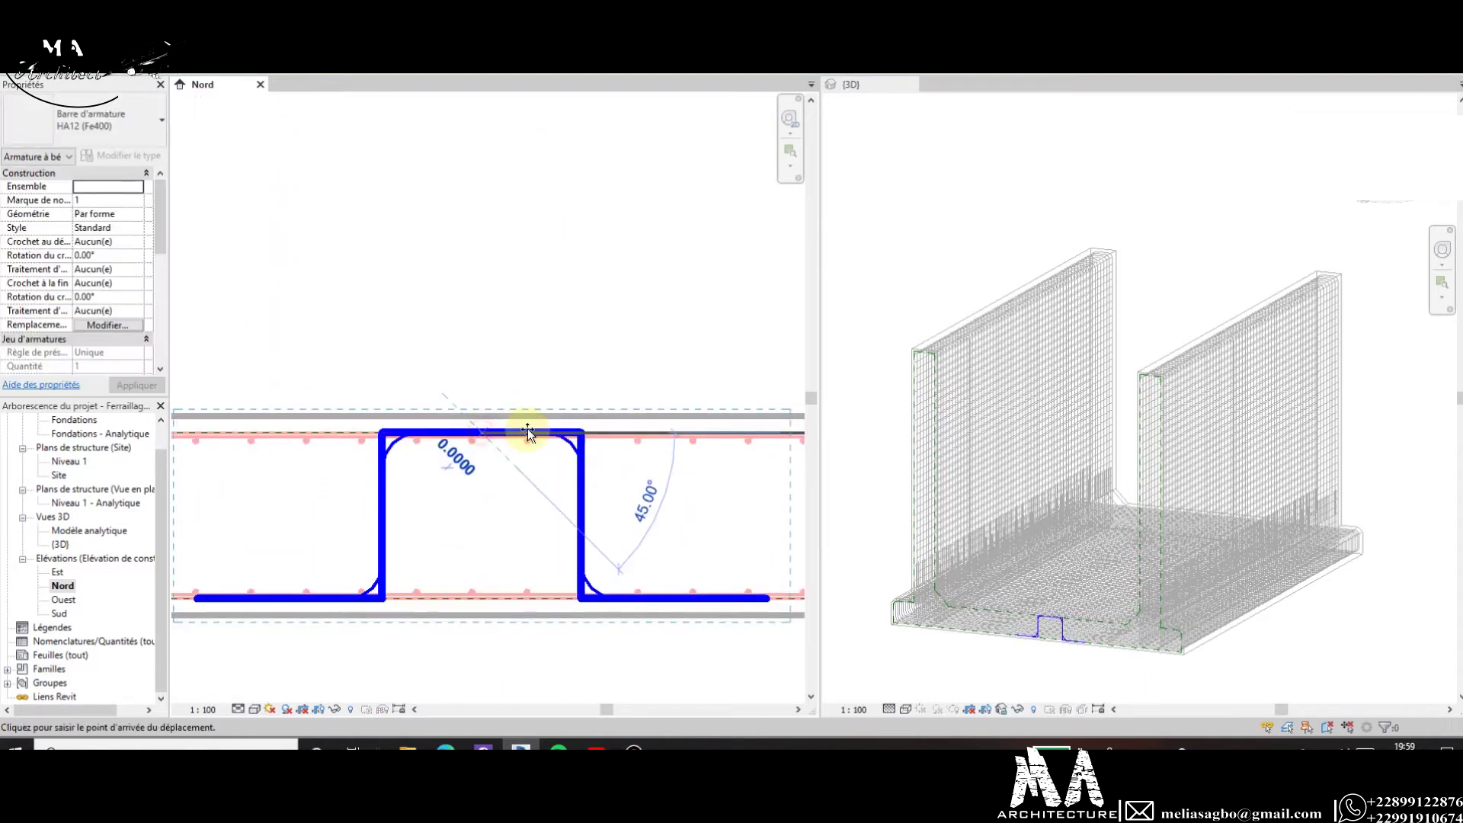
click(583, 434)
scroll(533, 442, down, 3)
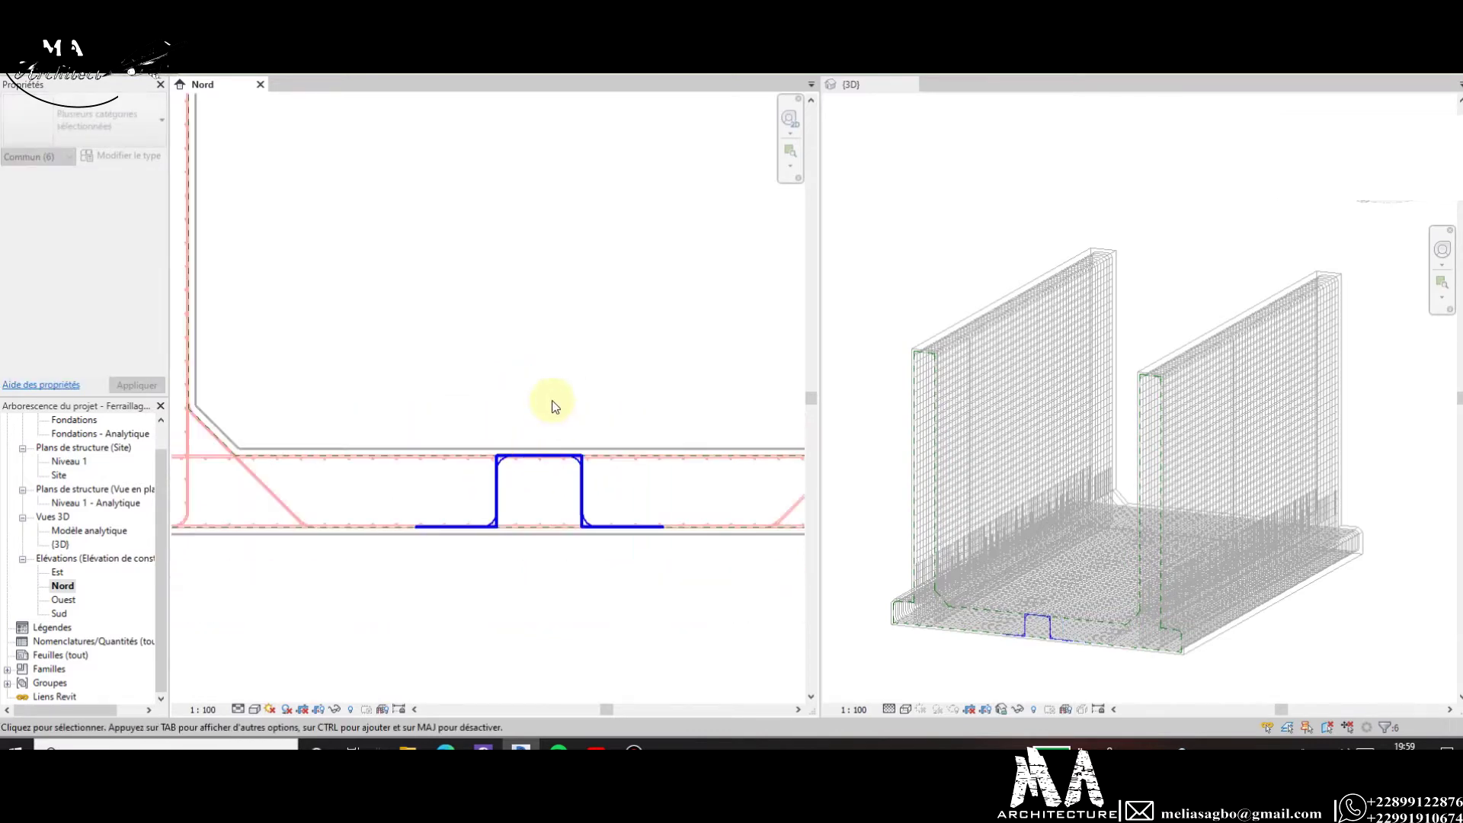
scroll(610, 571, down, 3)
scroll(609, 561, down, 2)
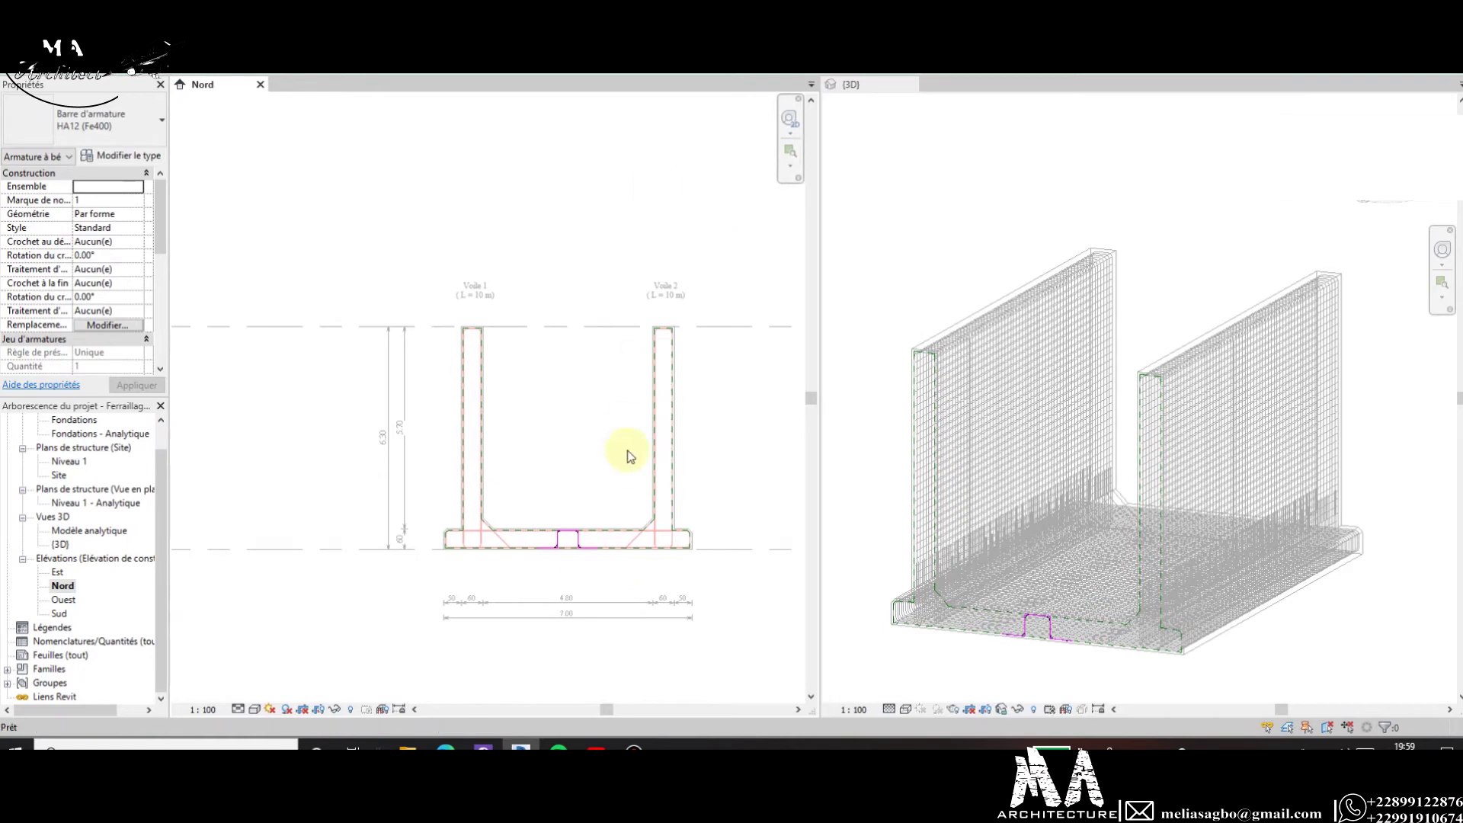
Change the slab's hat-shaped chair bar from HA12 to the HA8 (Fe400) bar type.
key(r)
key(b)
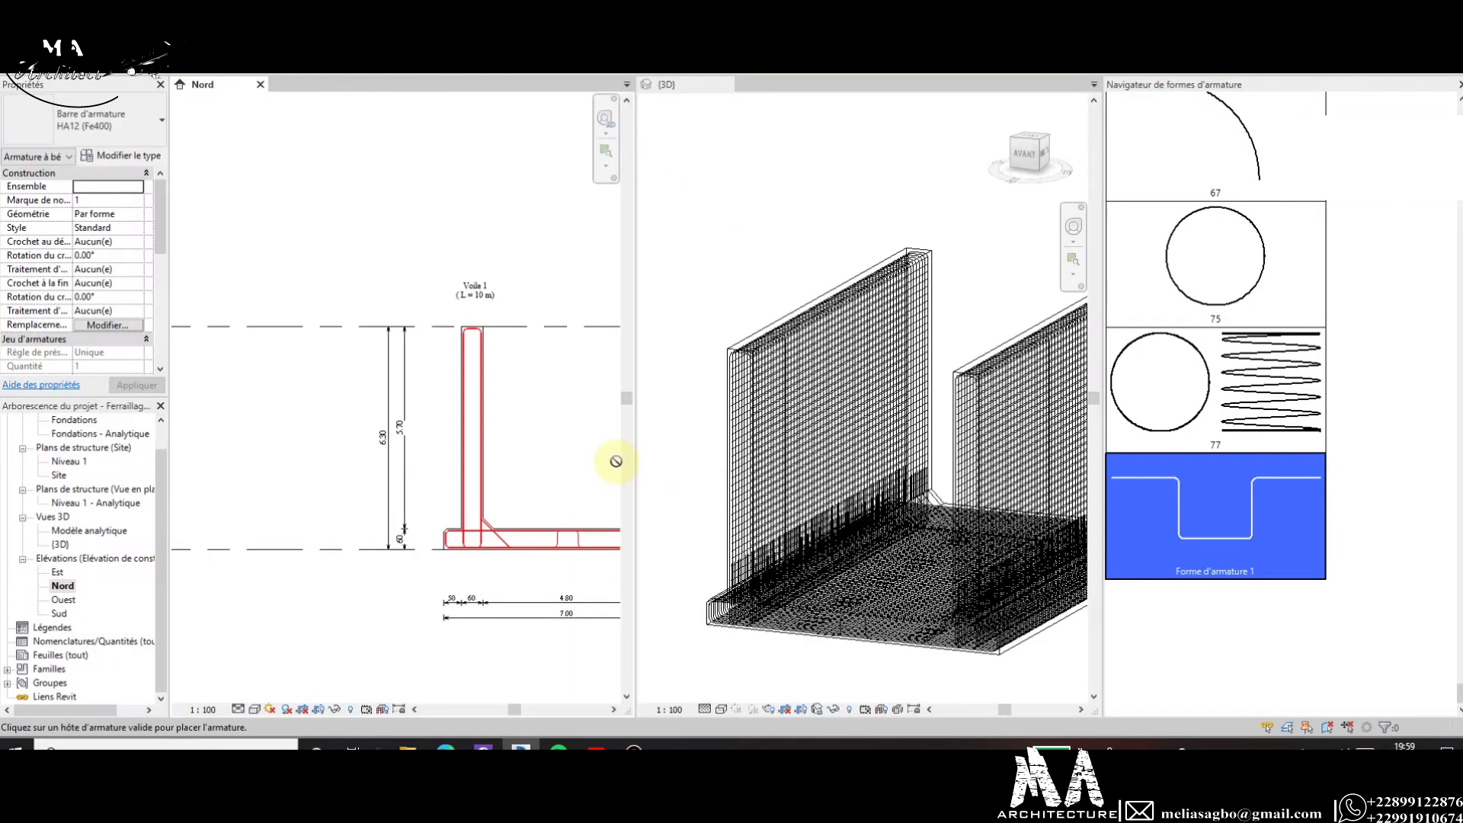
click(577, 542)
key(Escape)
scroll(573, 543, up, 5)
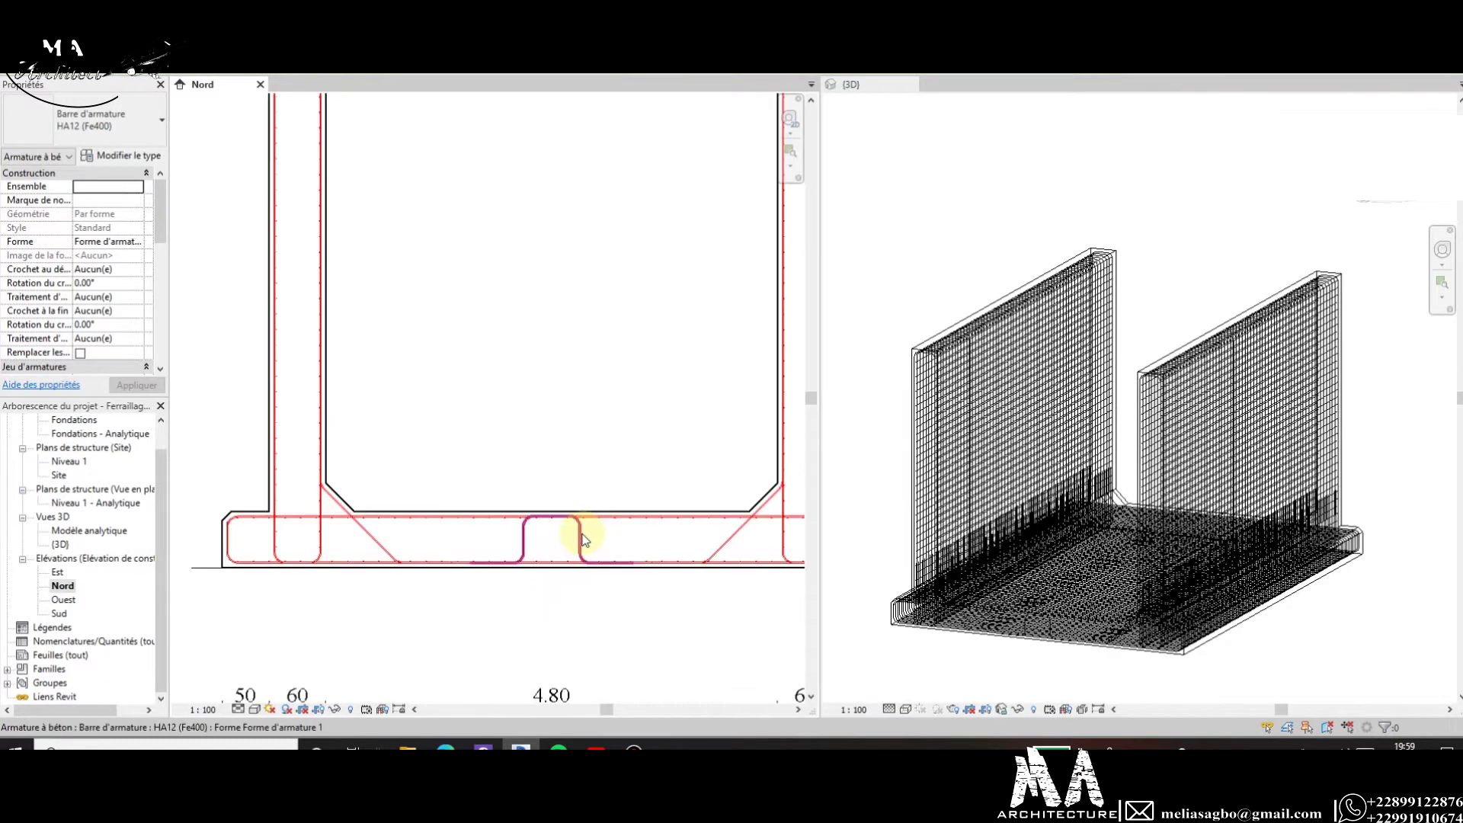
click(592, 578)
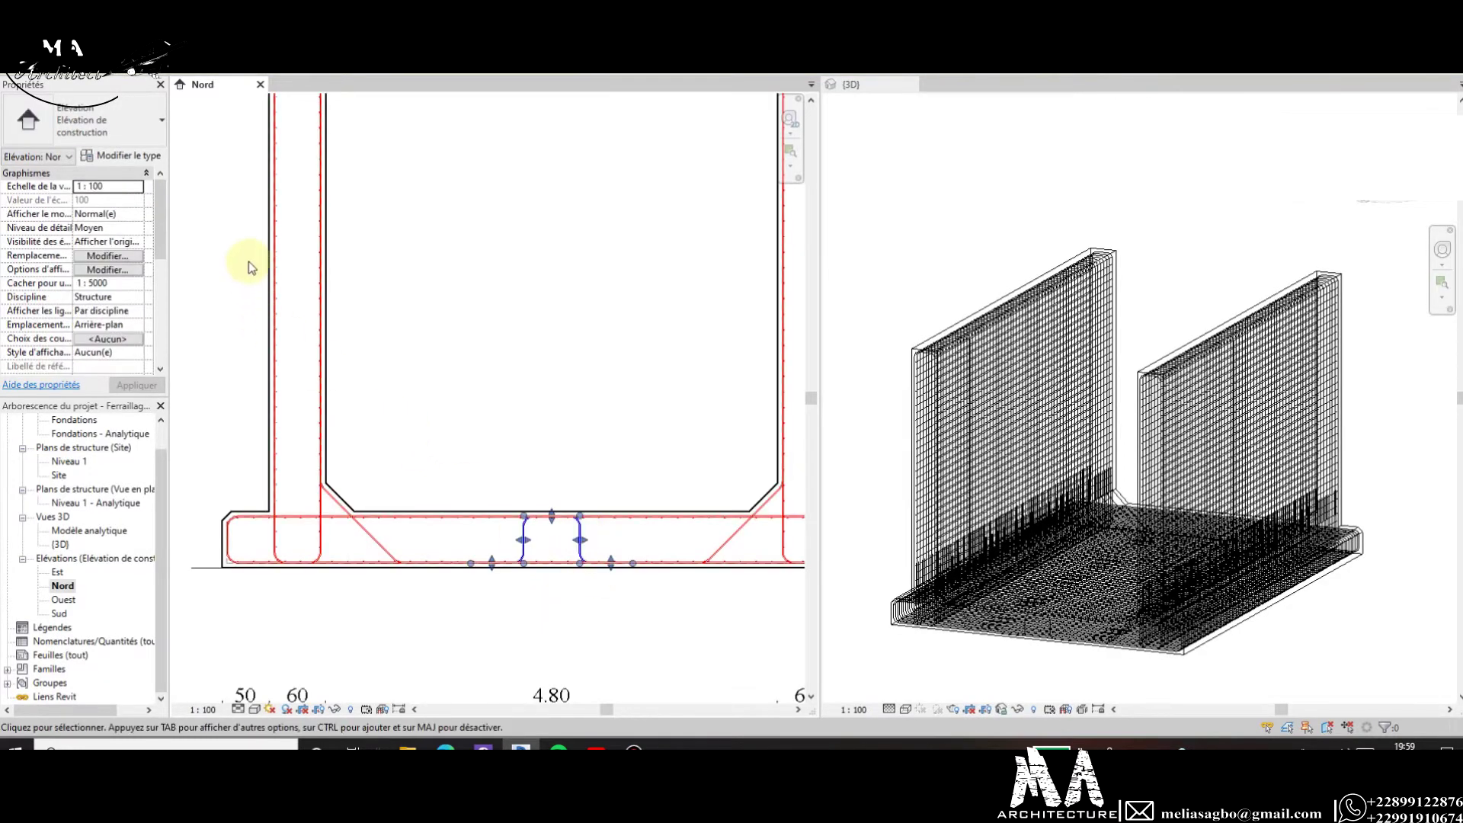
click(127, 132)
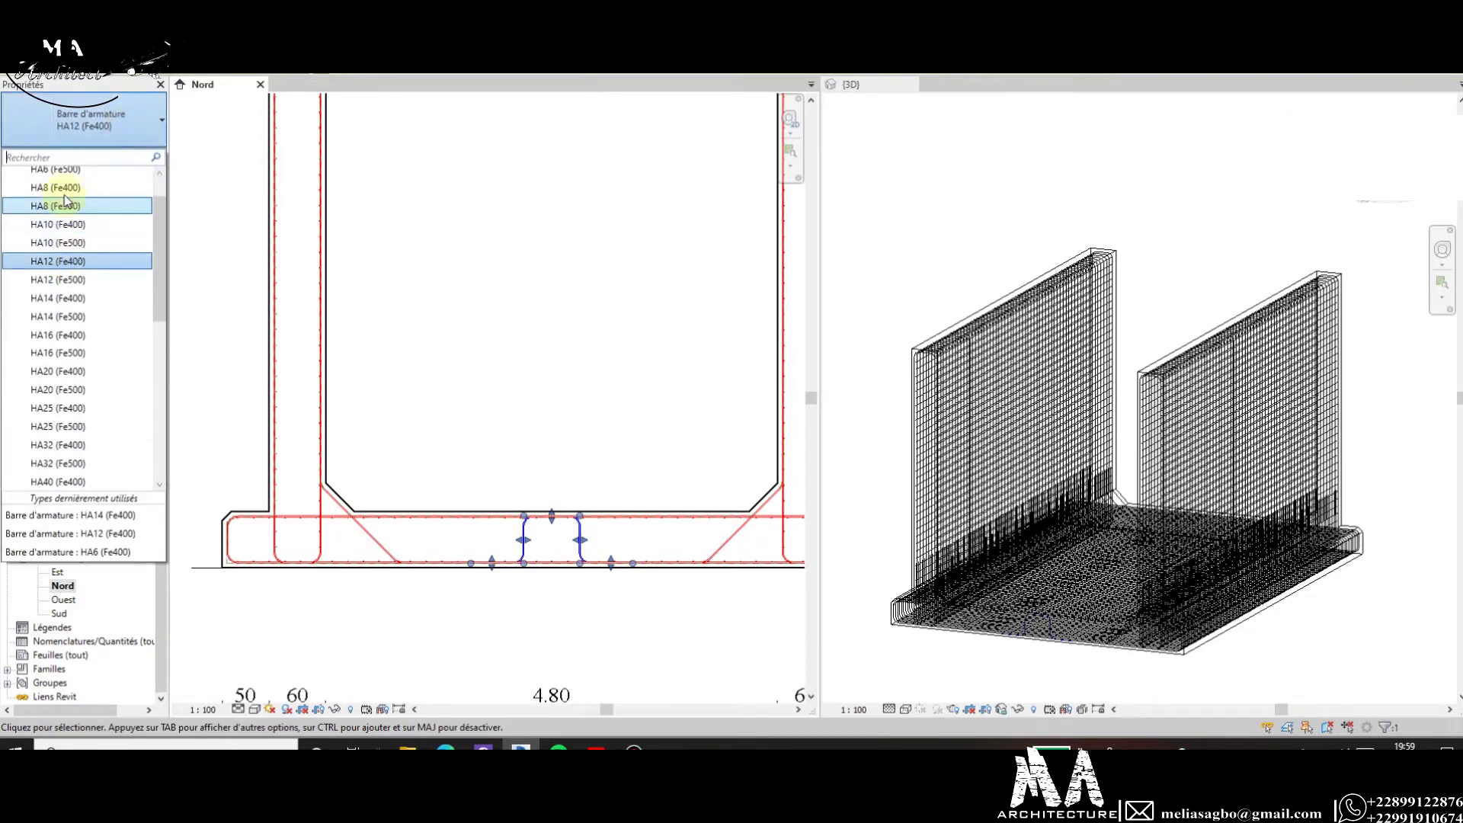
click(74, 186)
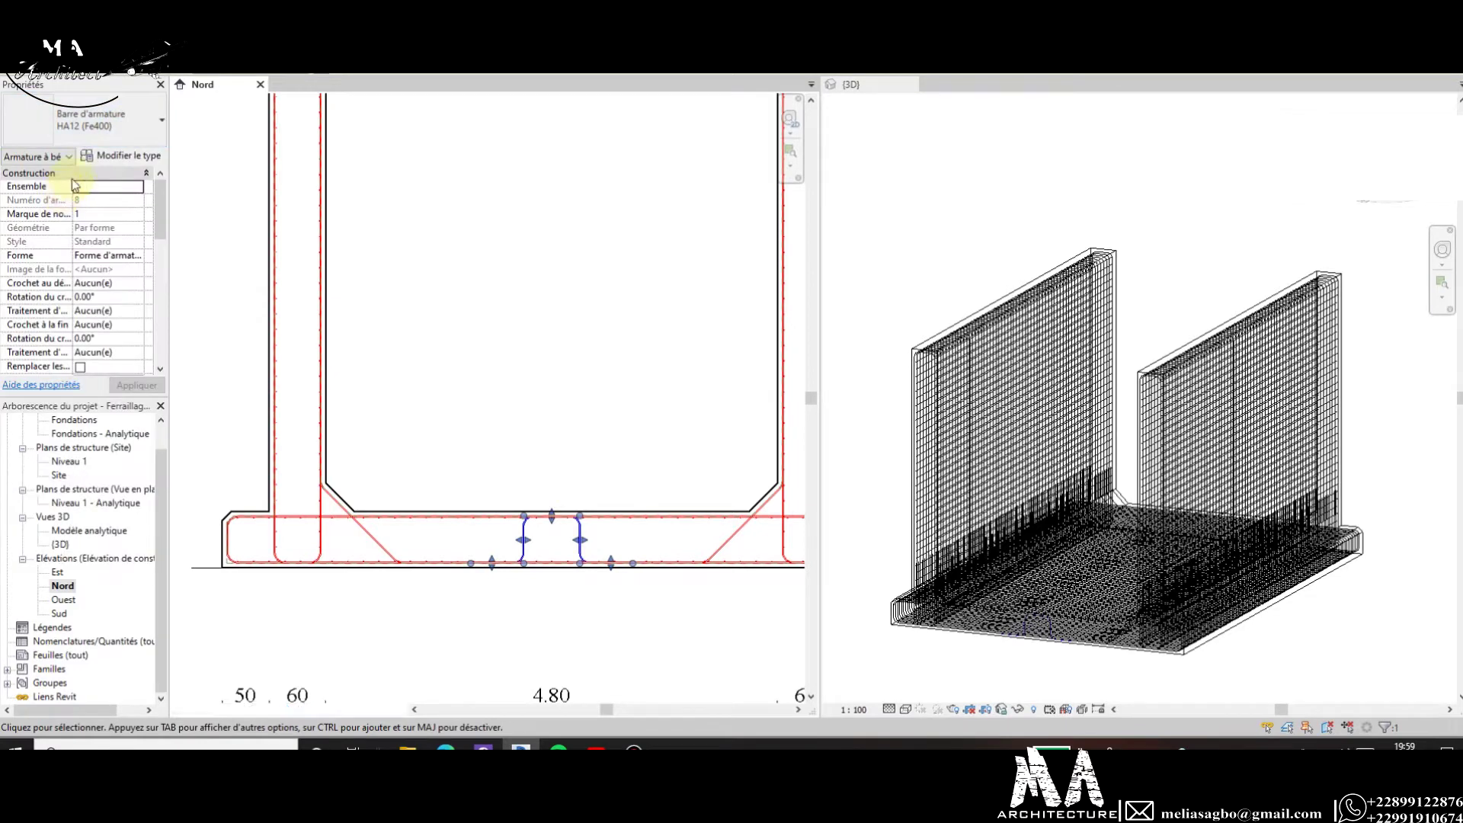
click(95, 131)
scroll(69, 233, up, 1)
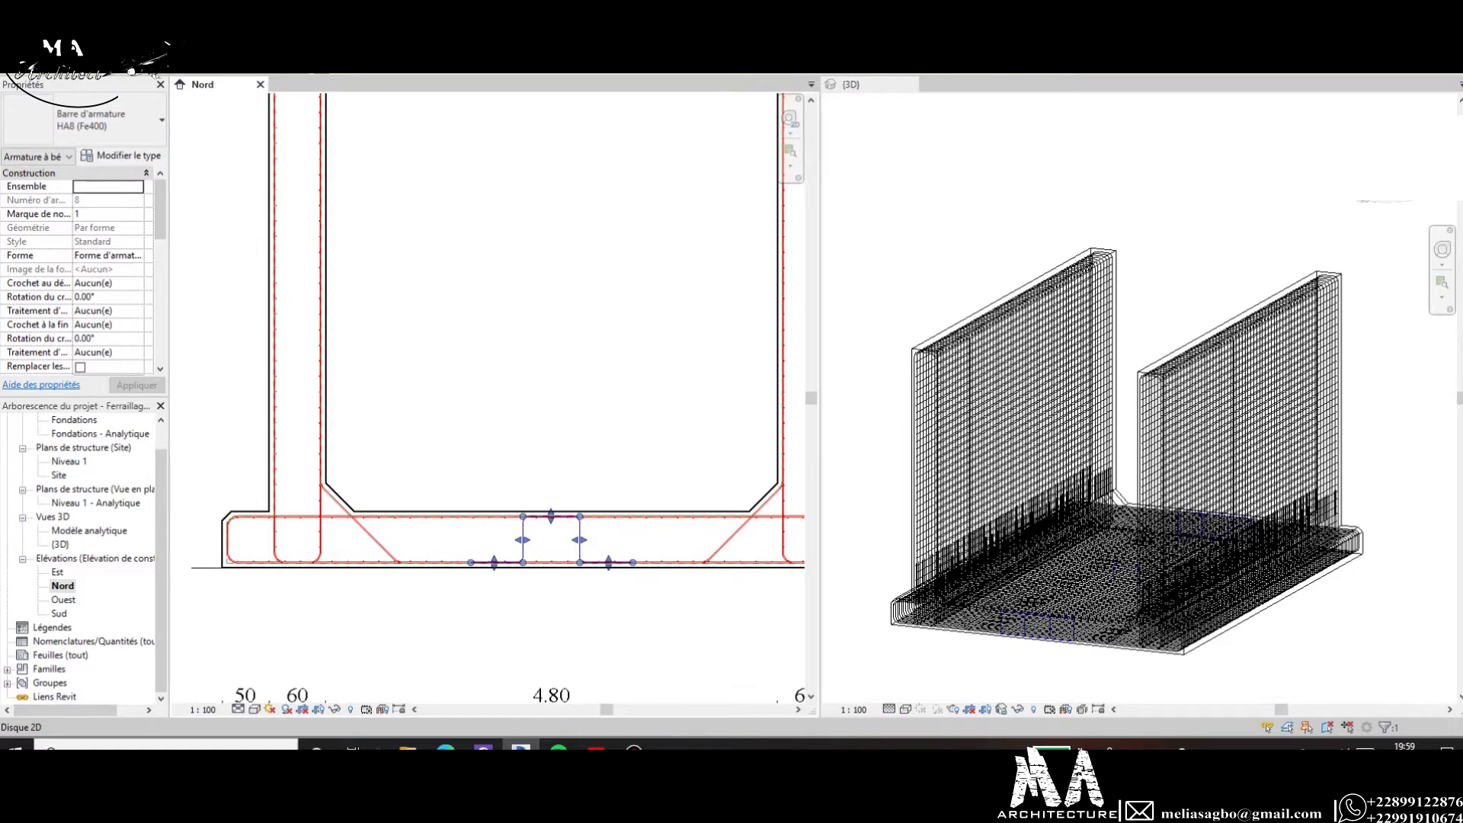
scroll(1097, 594, up, 2)
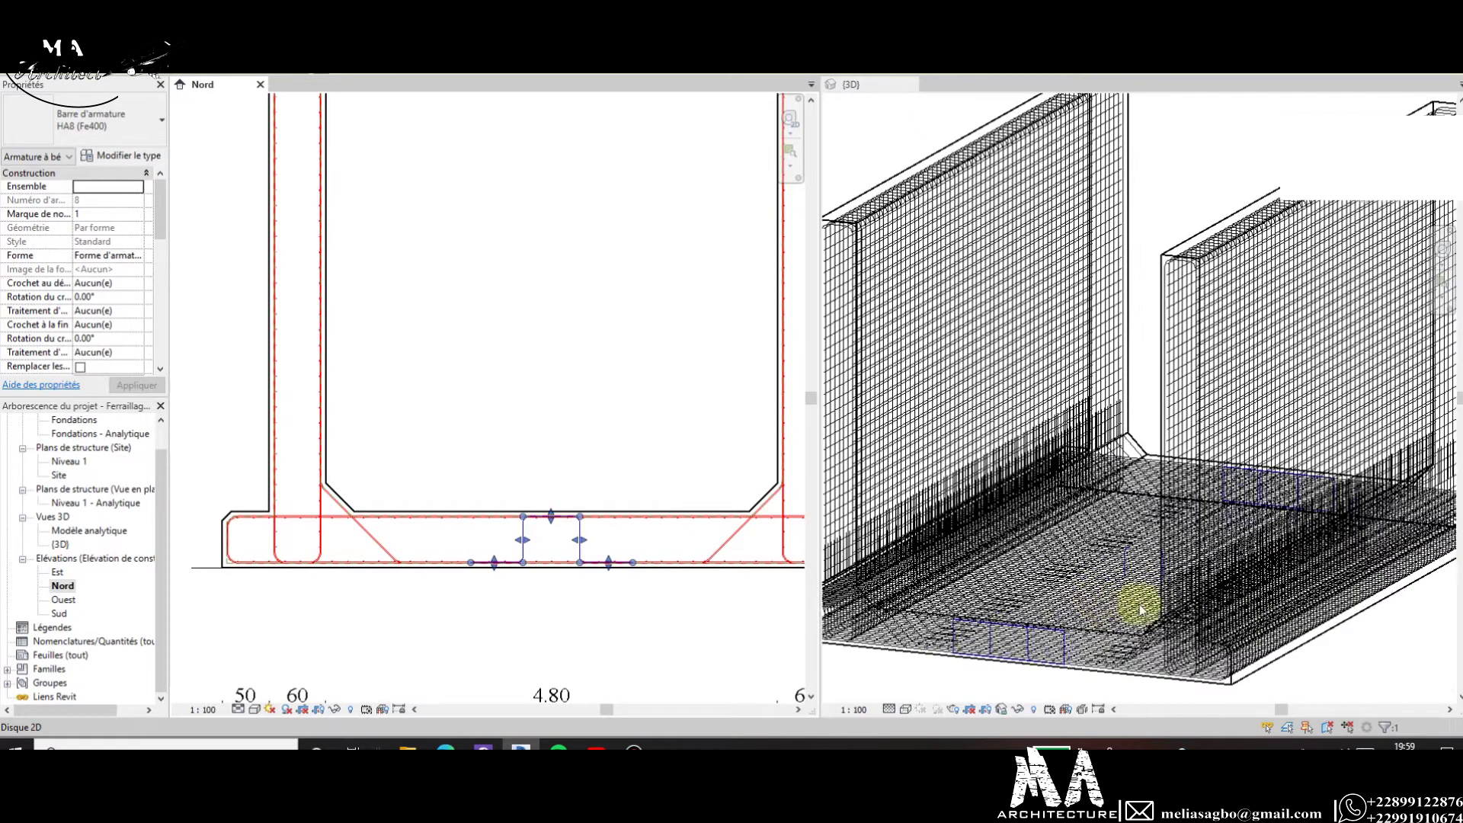
scroll(1135, 594, up, 2)
scroll(1151, 571, up, 2)
scroll(1152, 561, down, 1)
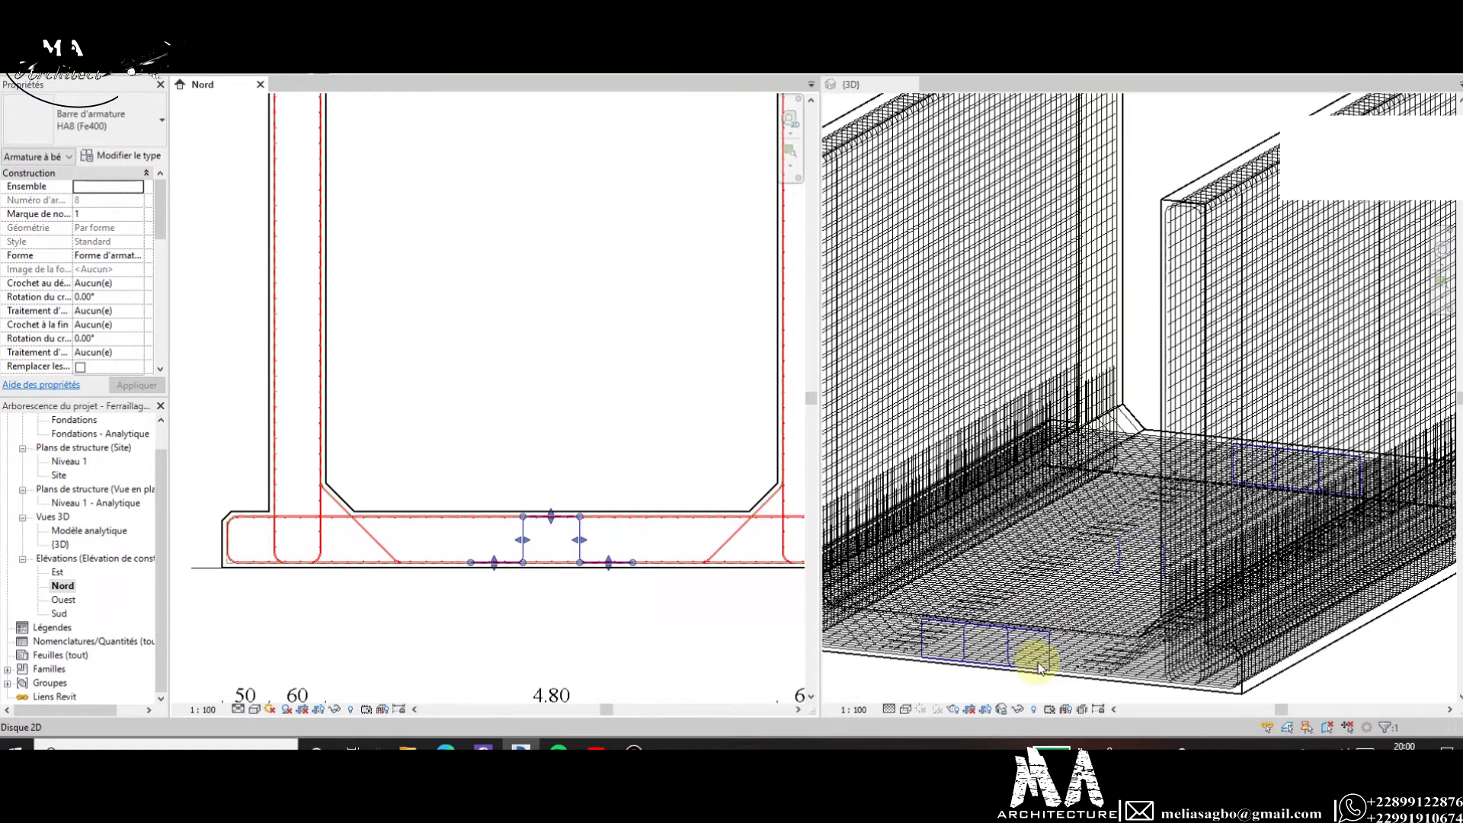
scroll(580, 366, down, 2)
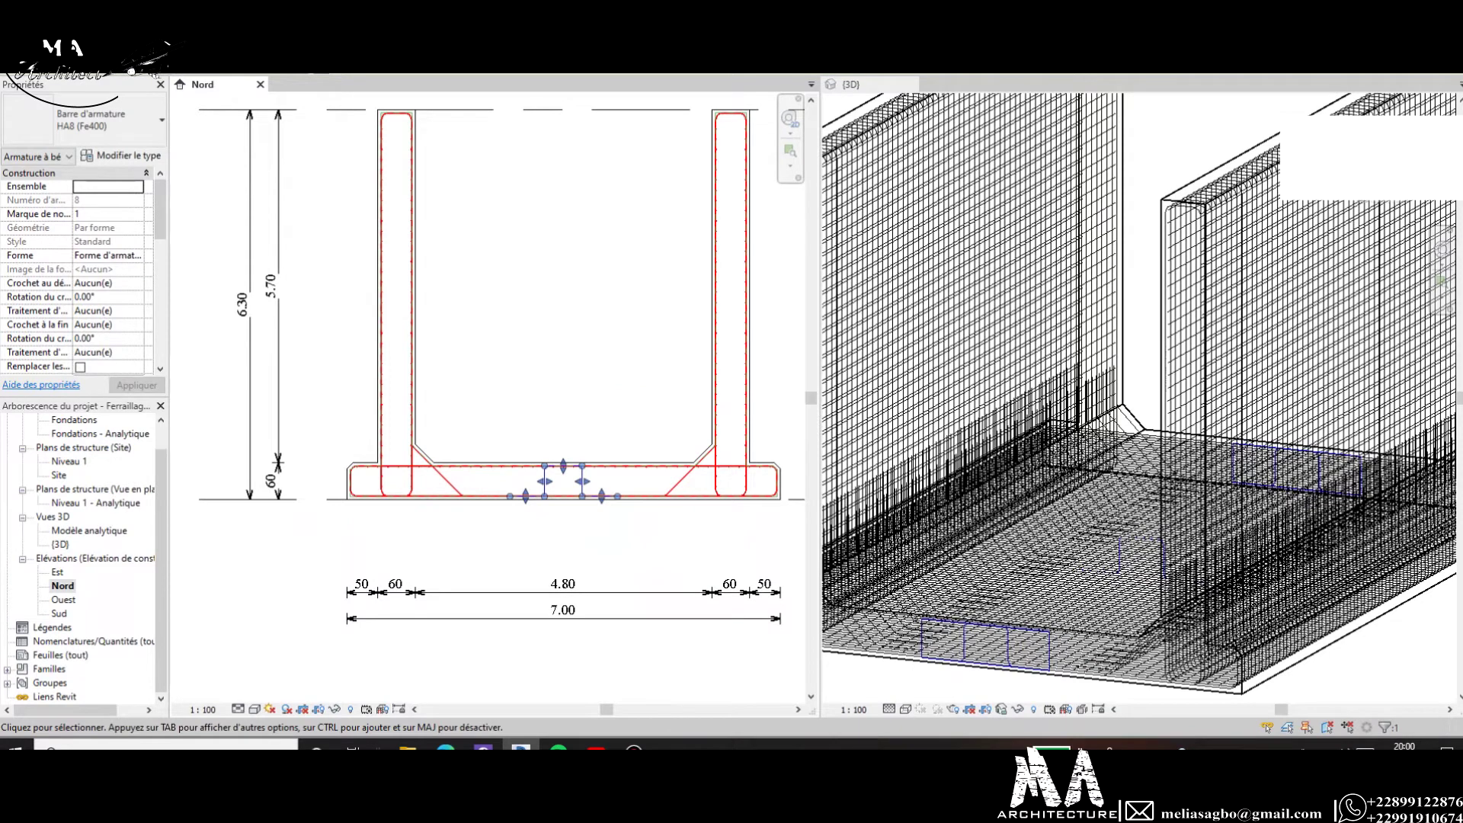
click(655, 420)
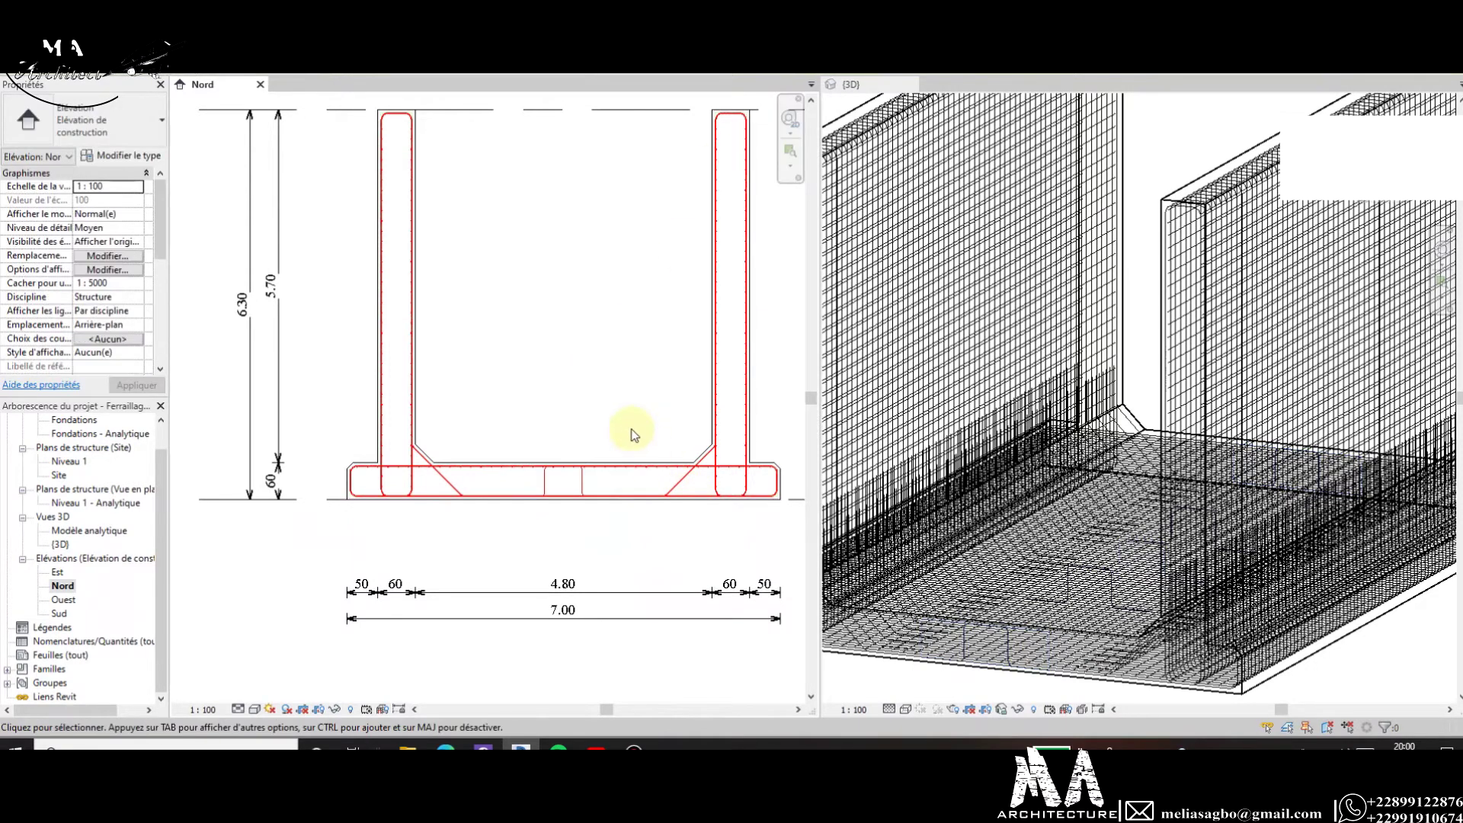
scroll(632, 427, down, 2)
scroll(621, 466, up, 2)
scroll(607, 451, up, 1)
scroll(602, 434, down, 3)
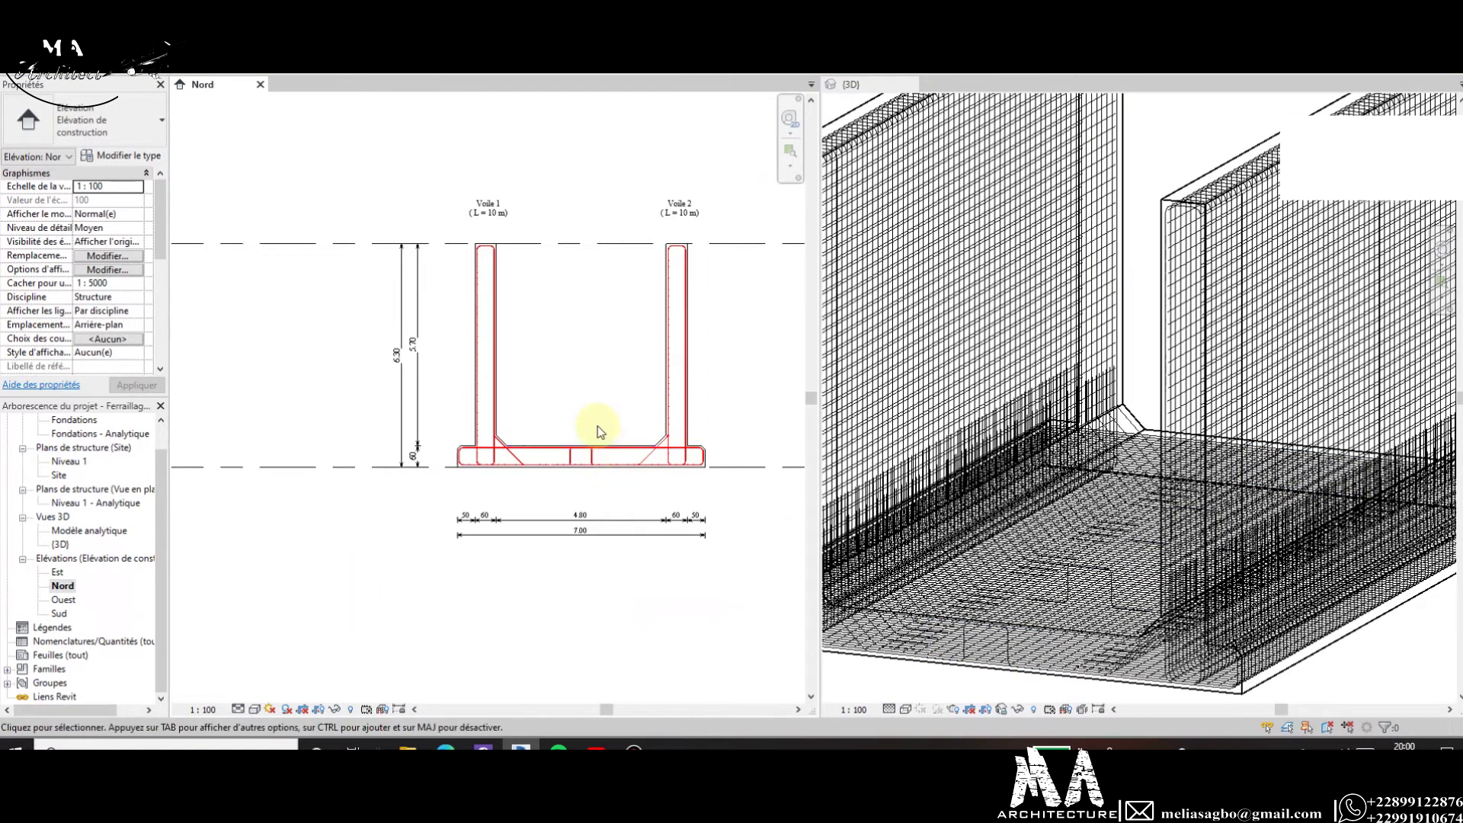
scroll(886, 450, down, 3)
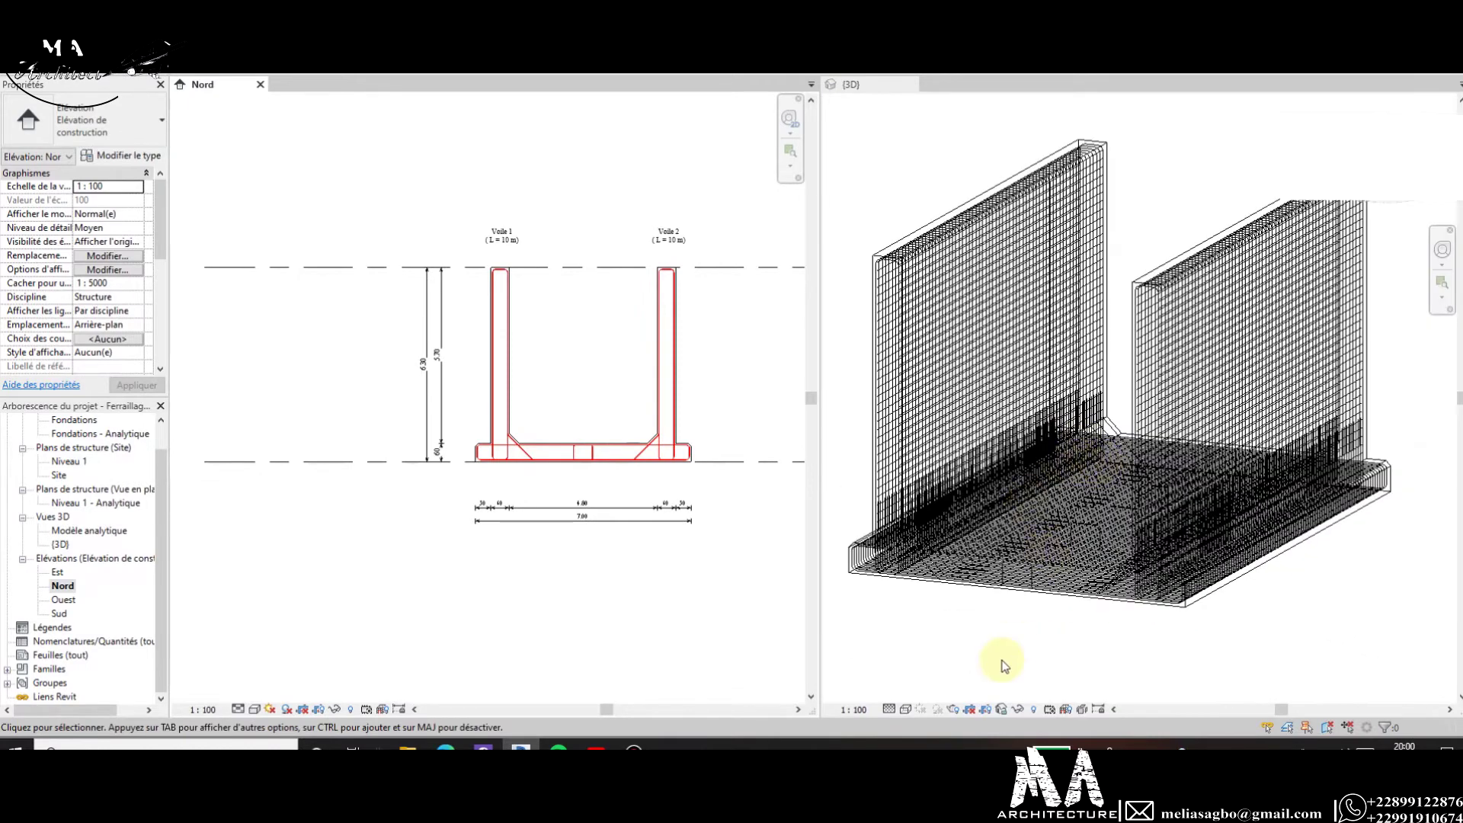
scroll(610, 412, up, 1)
scroll(608, 415, up, 2)
scroll(608, 415, down, 2)
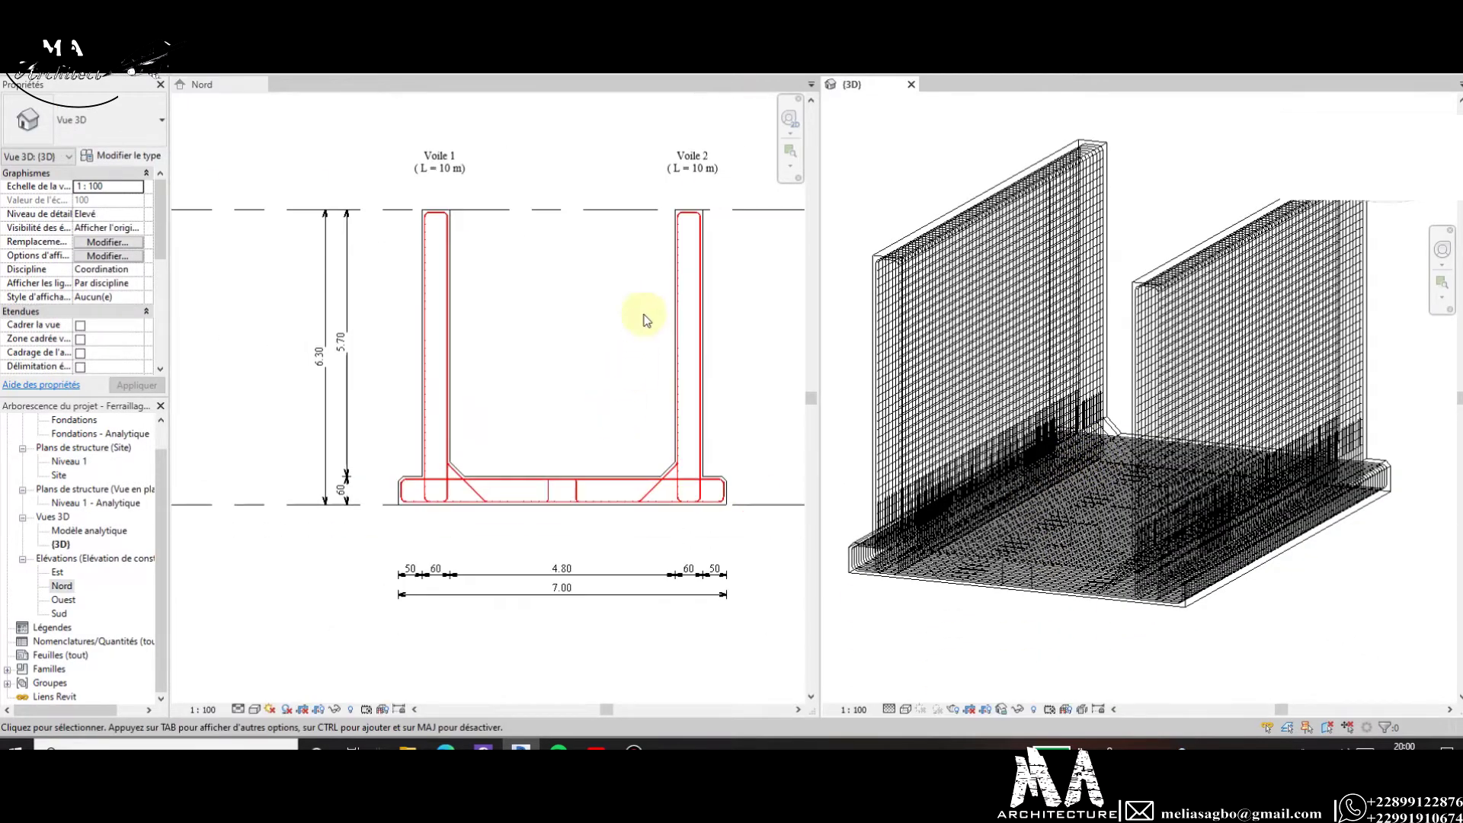
scroll(642, 320, down, 1)
scroll(737, 293, up, 1)
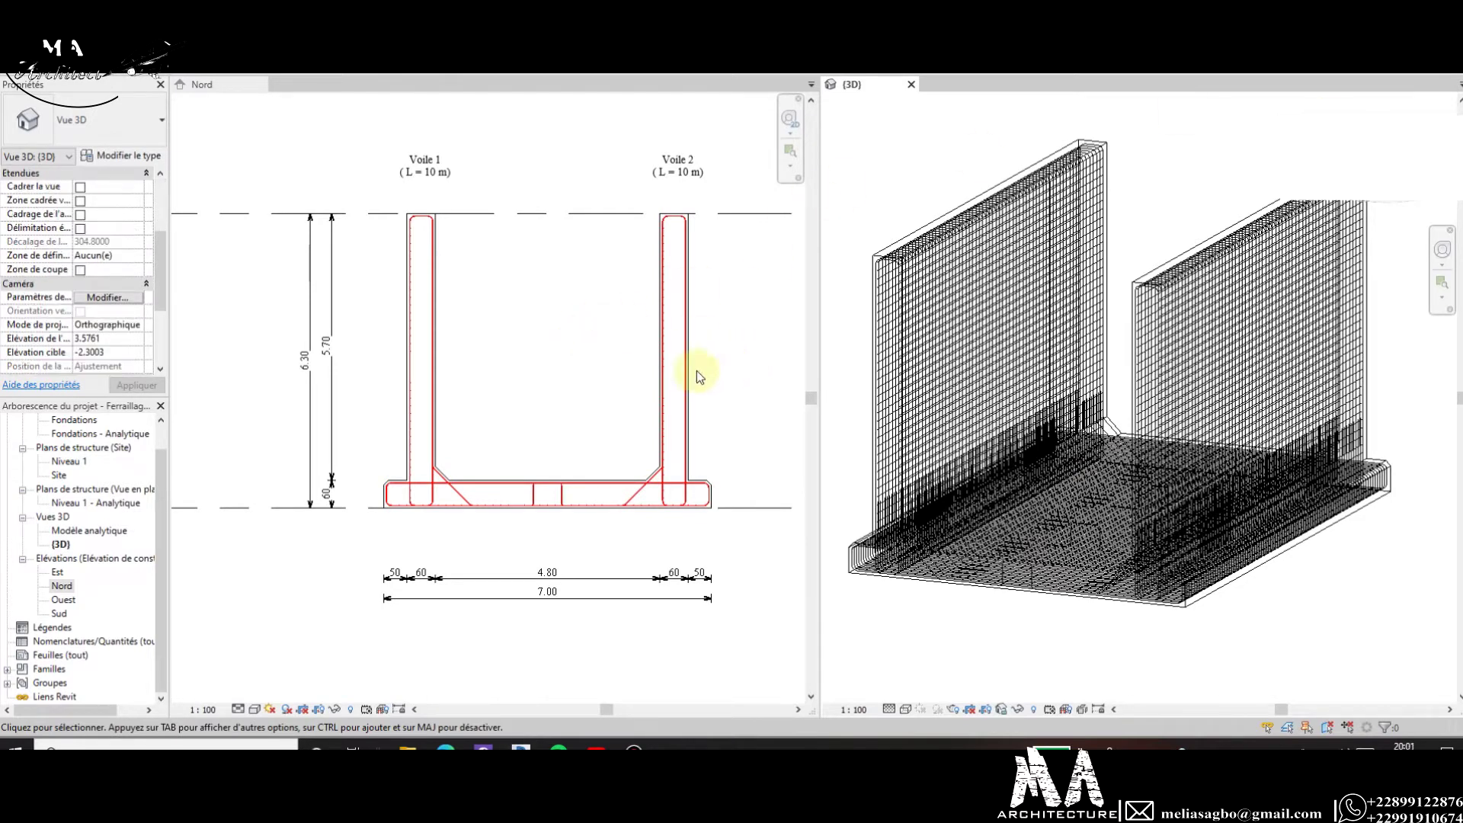
scroll(886, 209, down, 2)
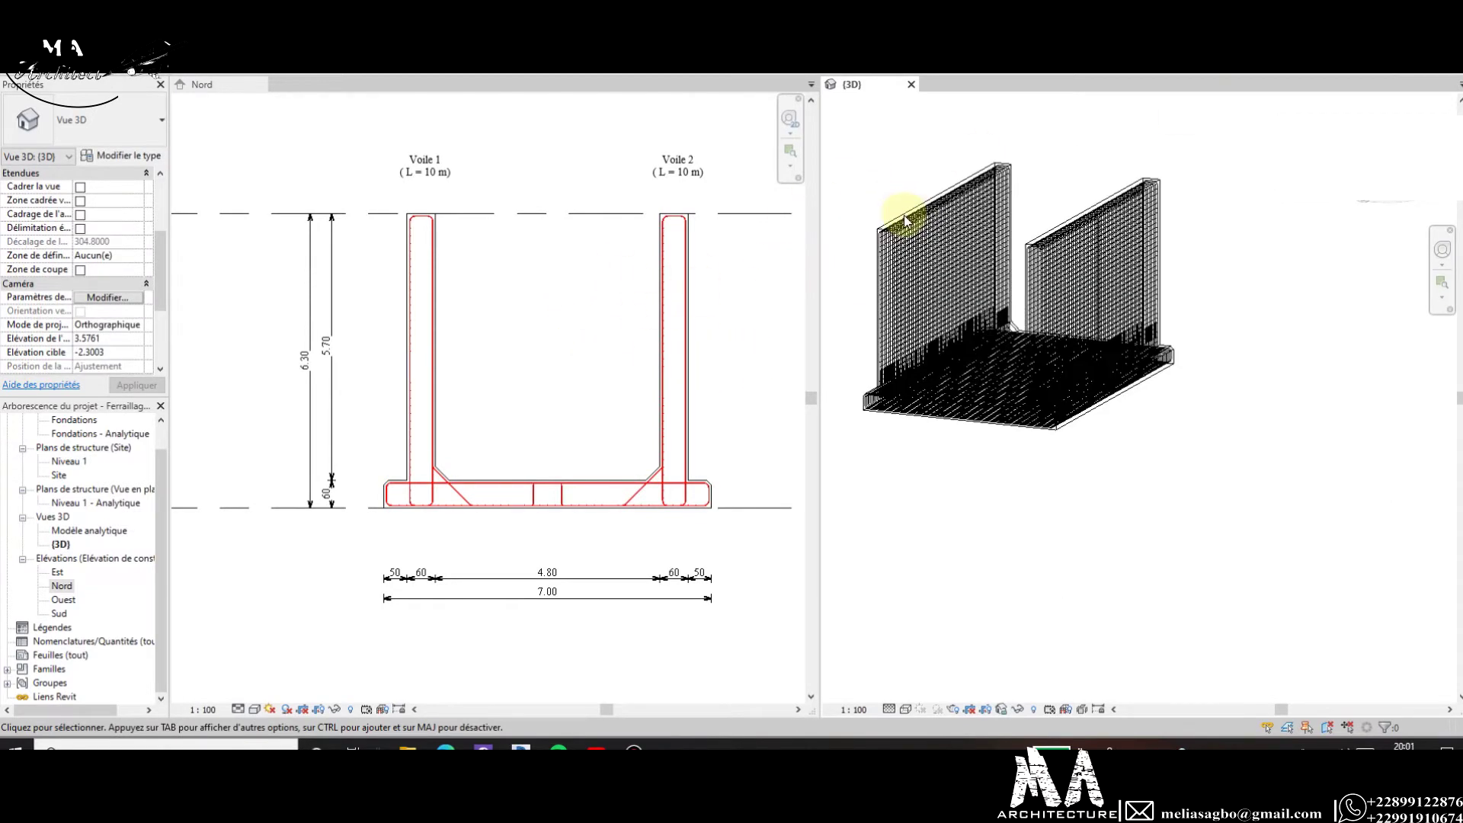
scroll(890, 236, up, 1)
Select all left-wall rebar and set it to show unobscured and as solid in {3D}.
click(883, 292)
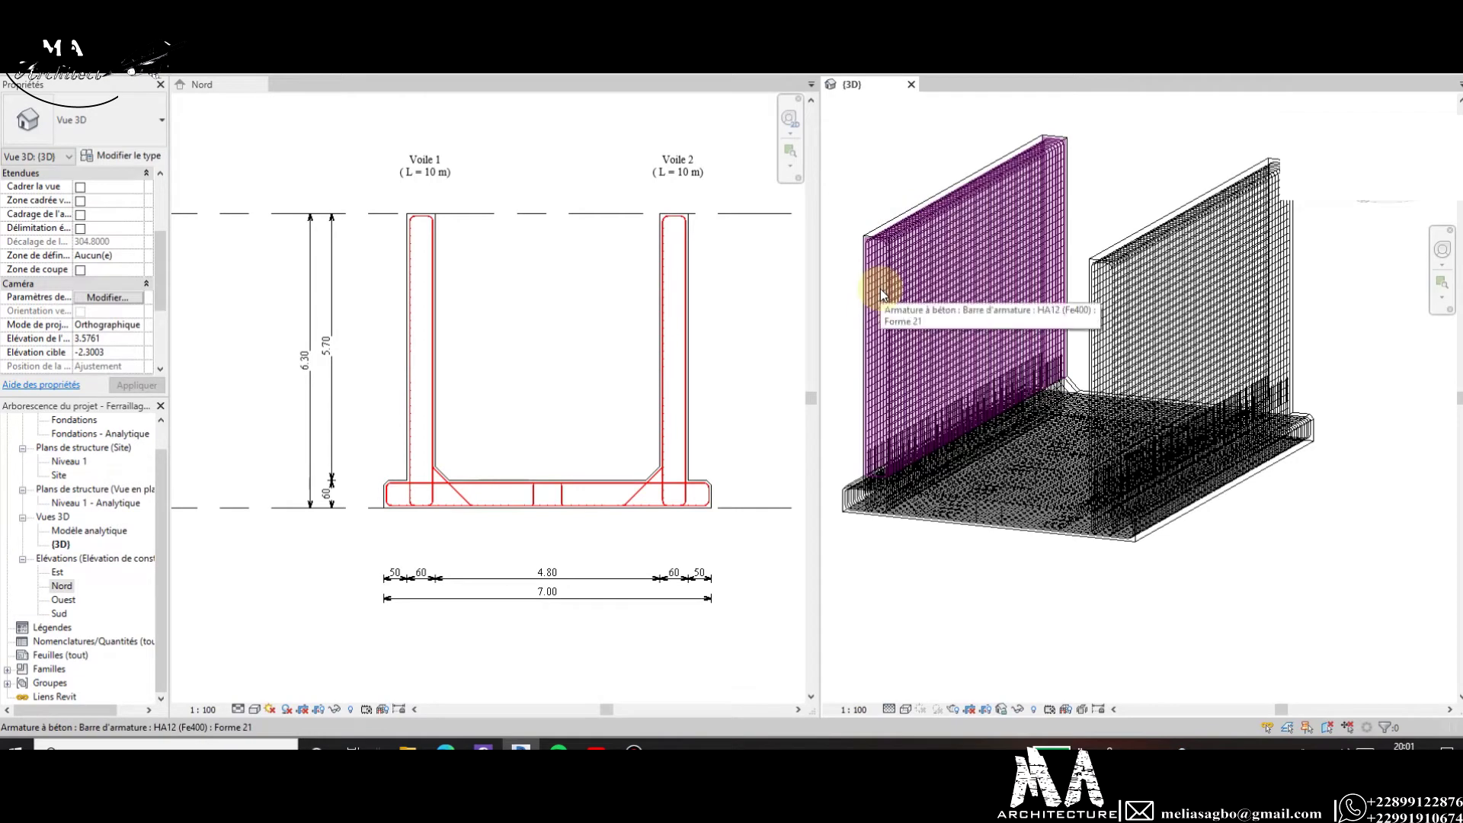
click(883, 292)
right_click(859, 146)
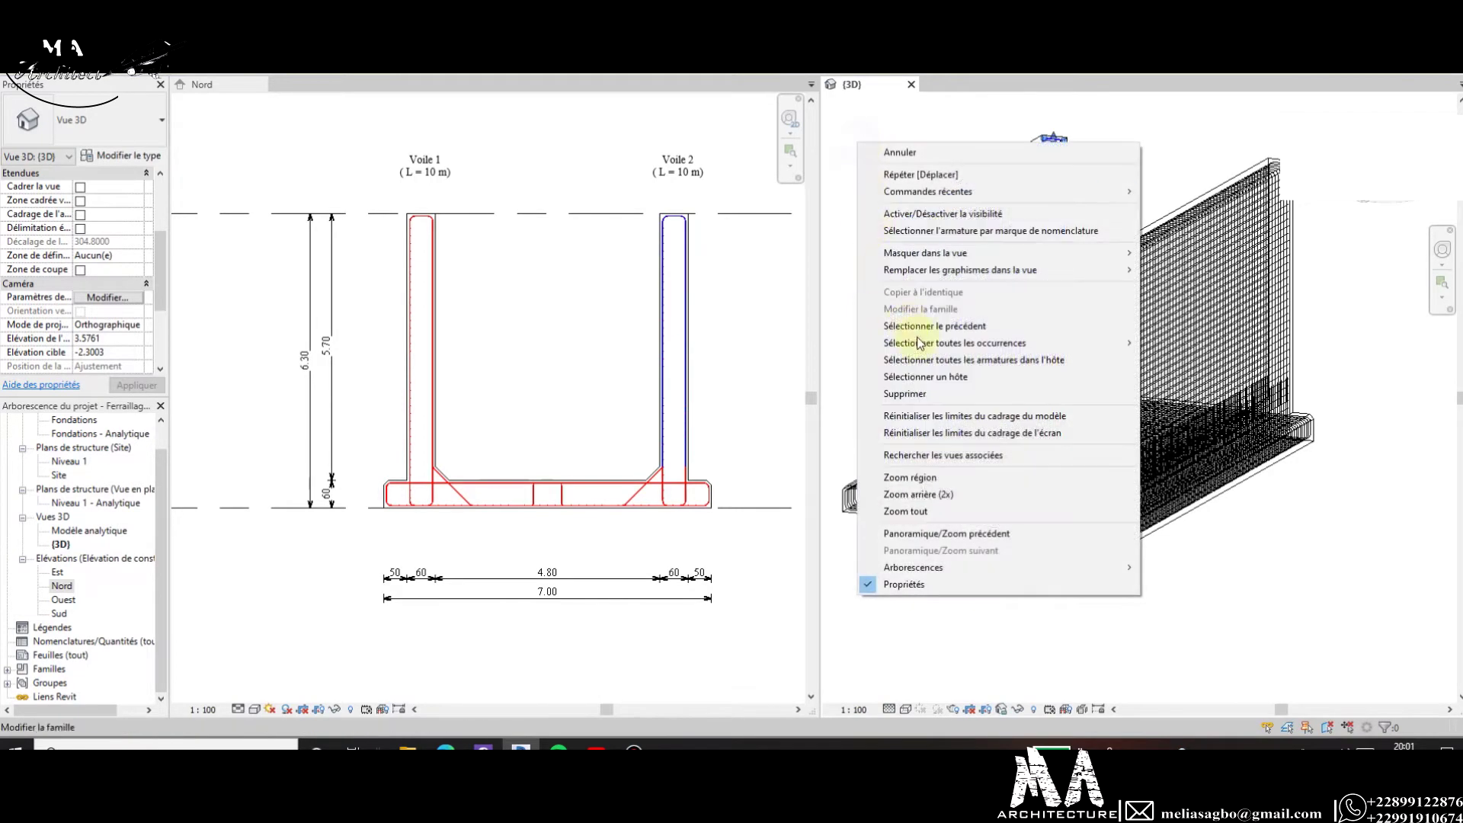
click(1063, 364)
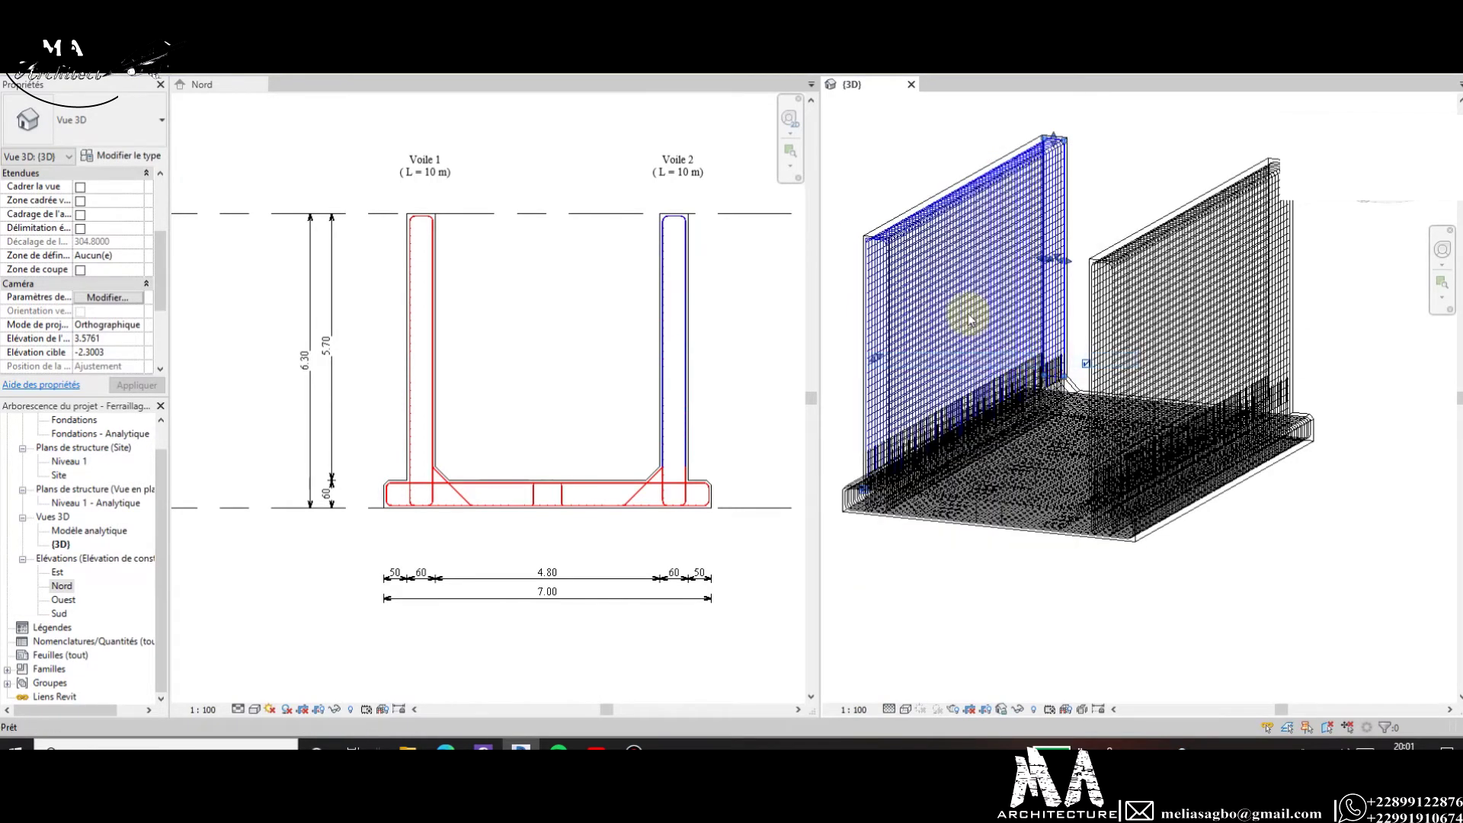
click(108, 326)
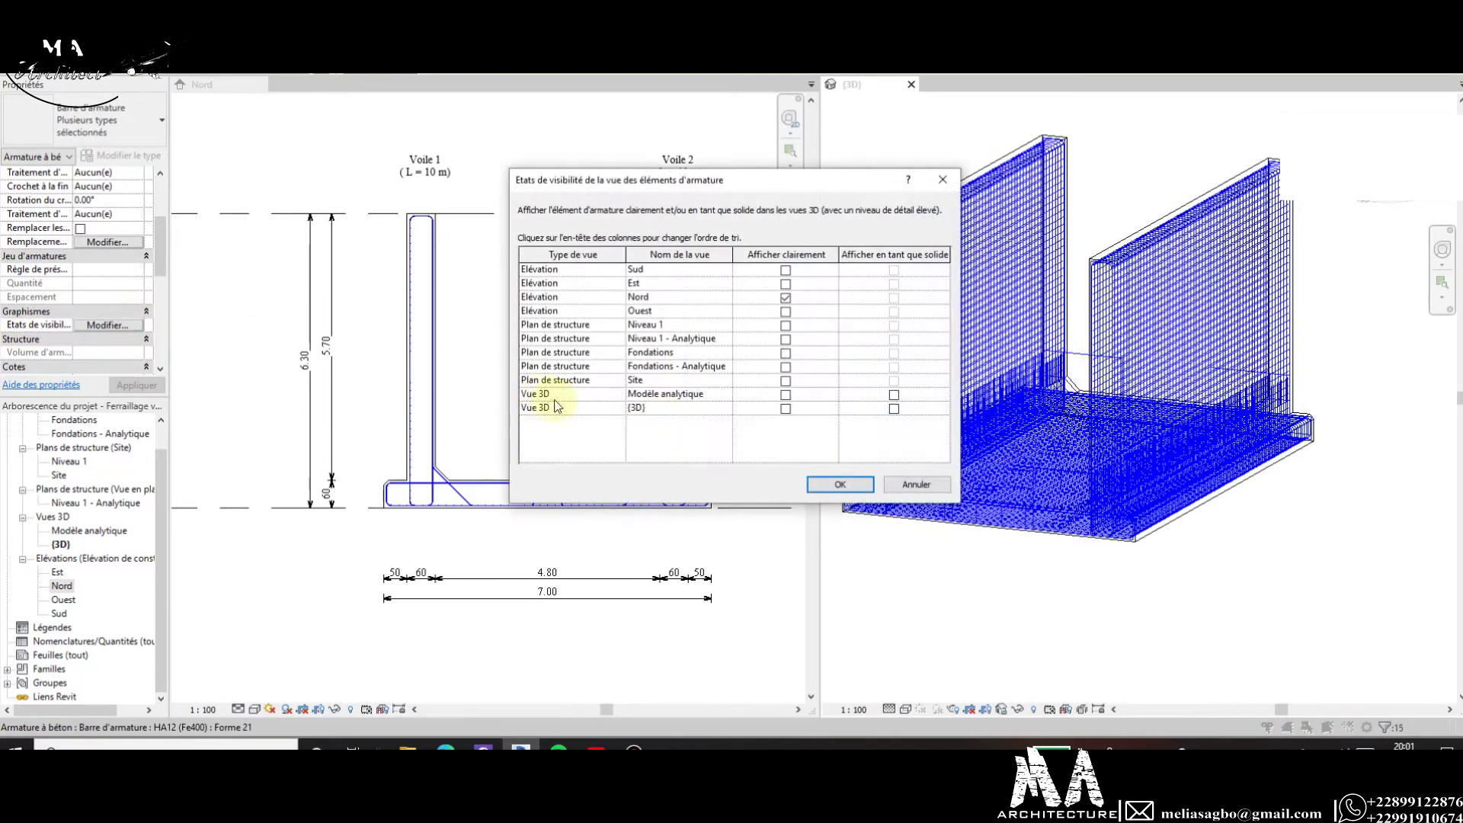
click(894, 409)
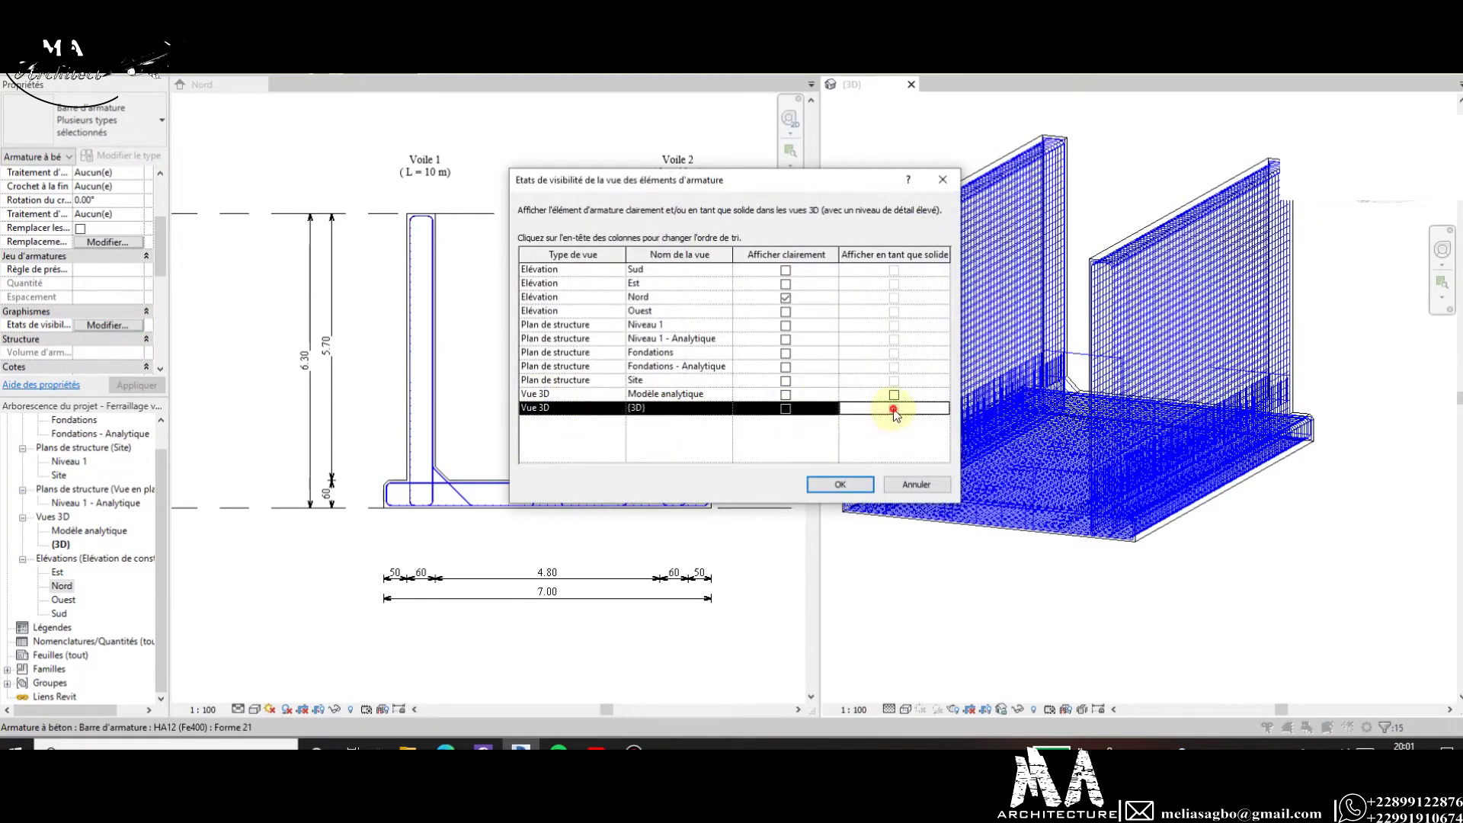
click(786, 409)
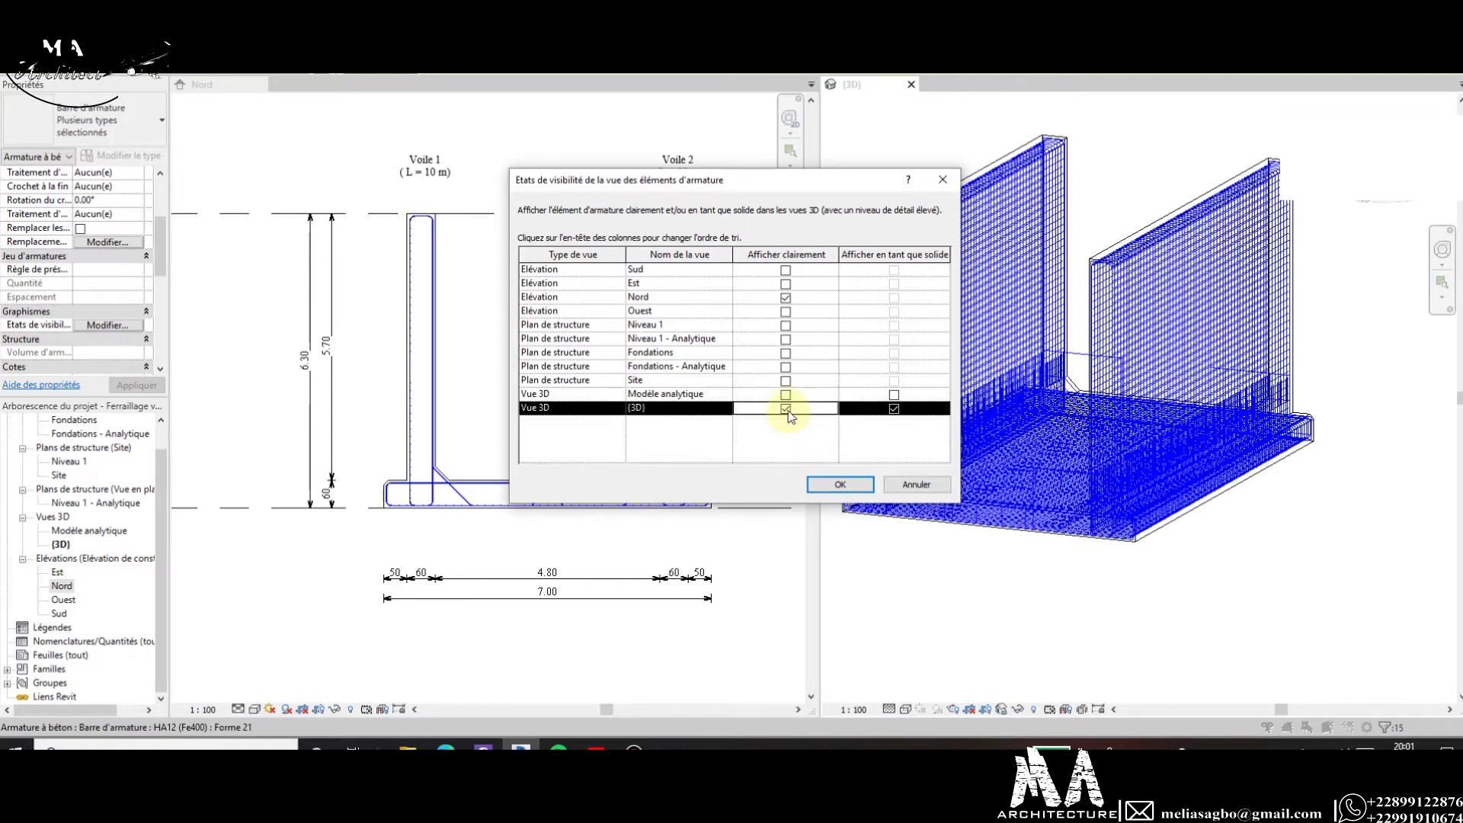
click(836, 485)
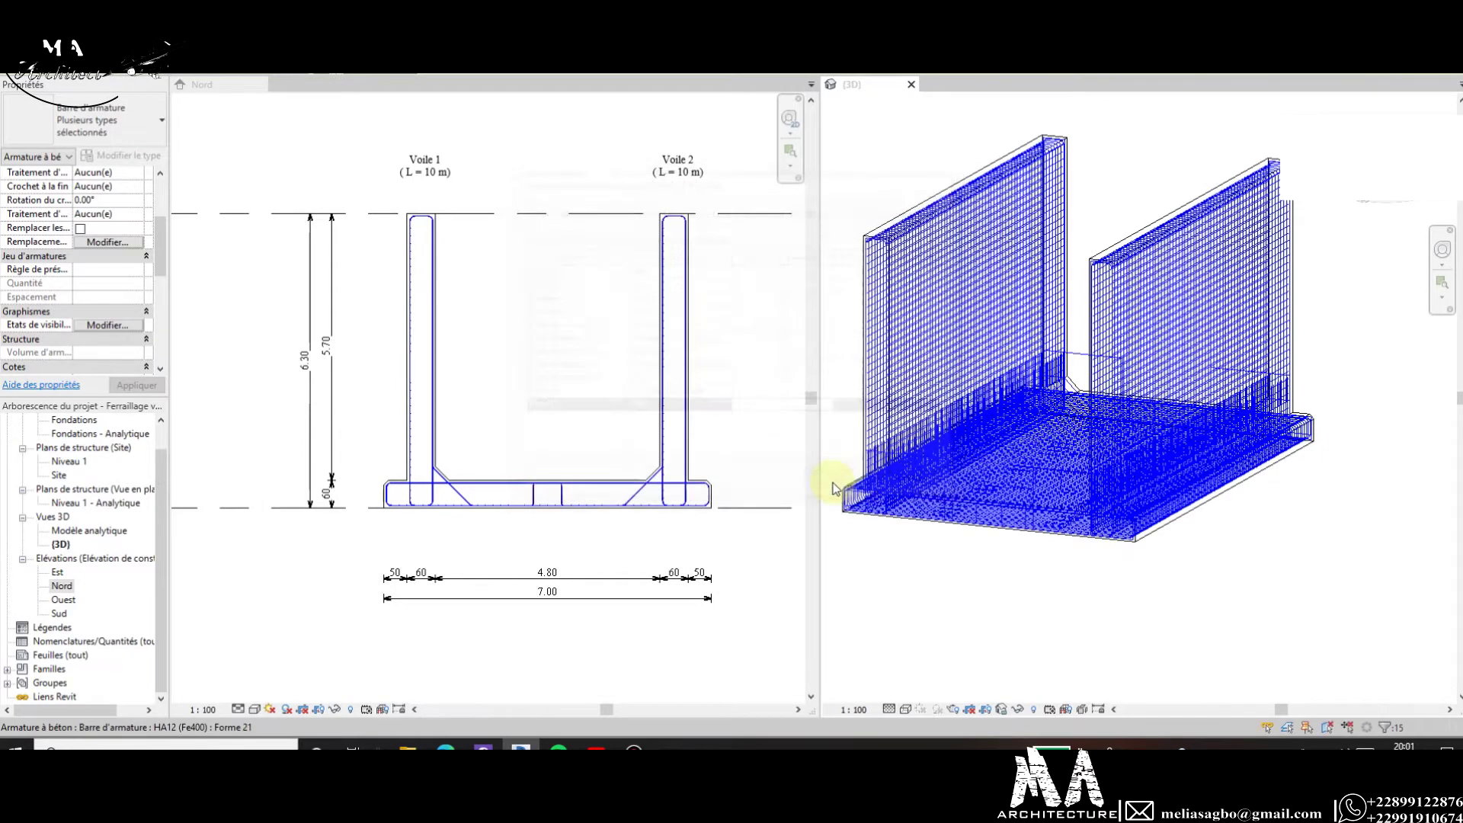
click(878, 561)
Set the 3D view's visual style to grey Shaded.
scroll(884, 501, up, 3)
scroll(1110, 562, up, 2)
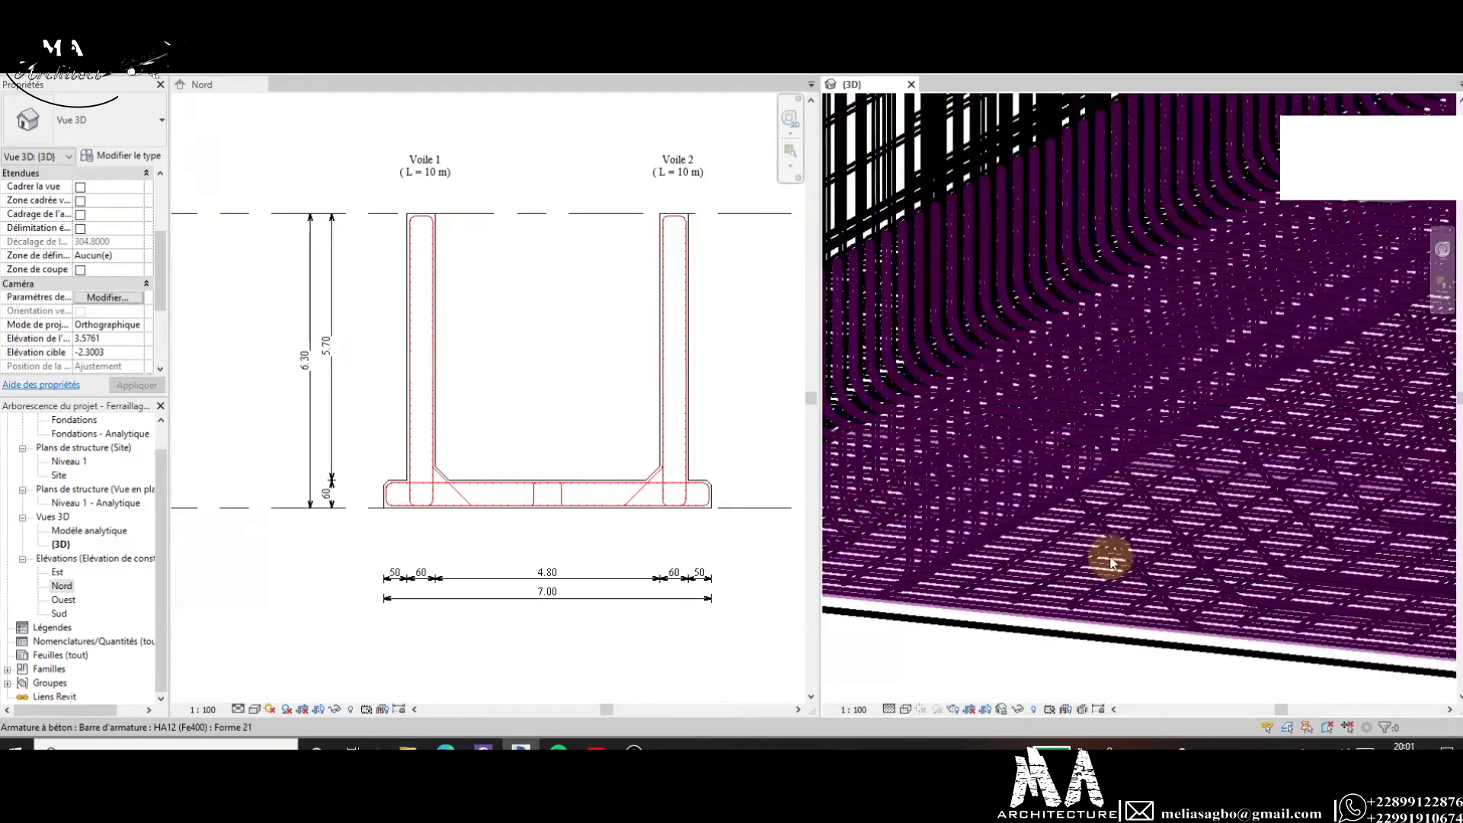
scroll(1117, 581, down, 3)
scroll(1054, 565, up, 1)
scroll(1054, 566, down, 3)
scroll(1420, 549, up, 2)
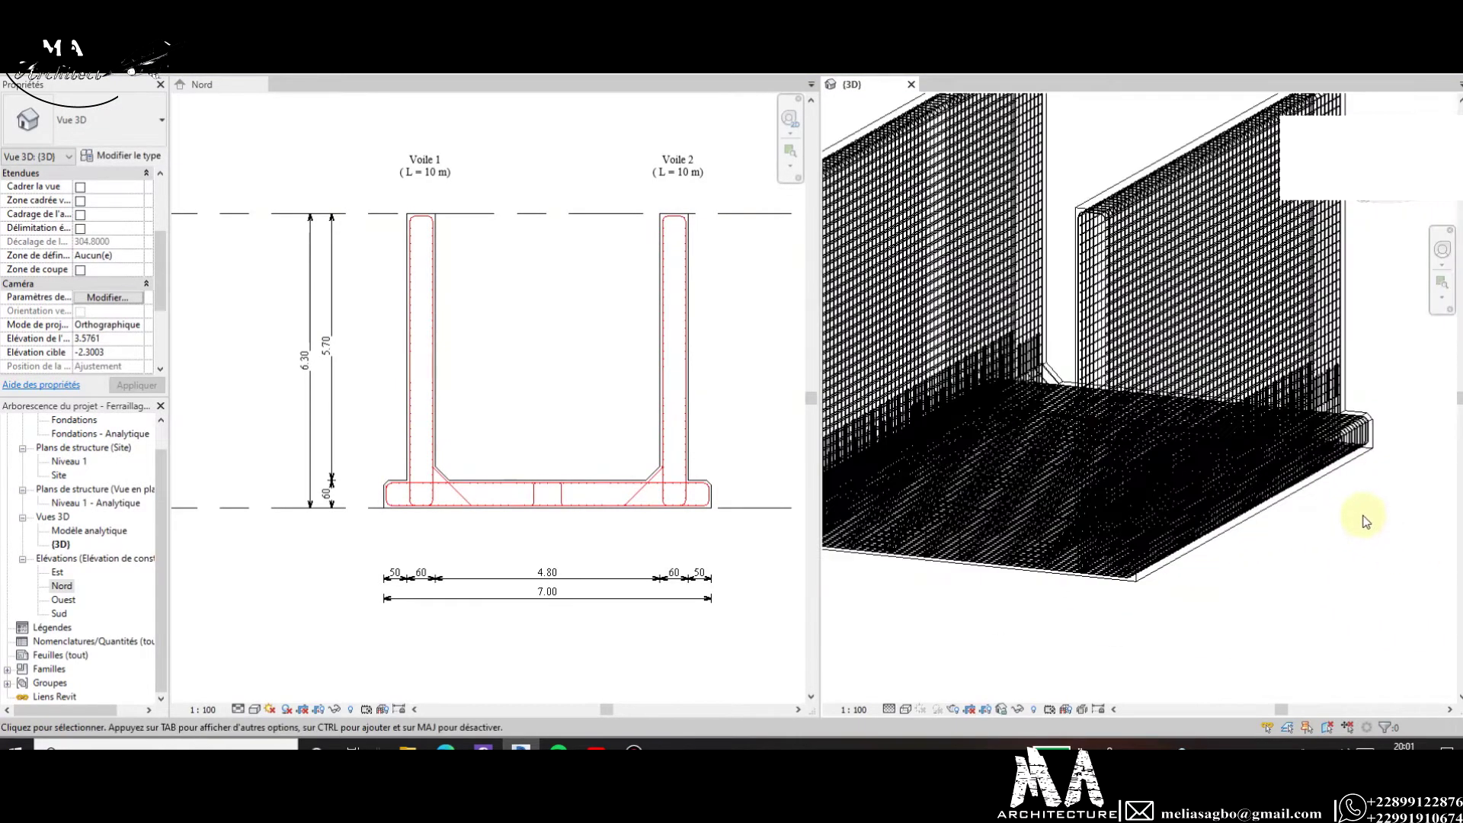
scroll(1365, 513, down, 2)
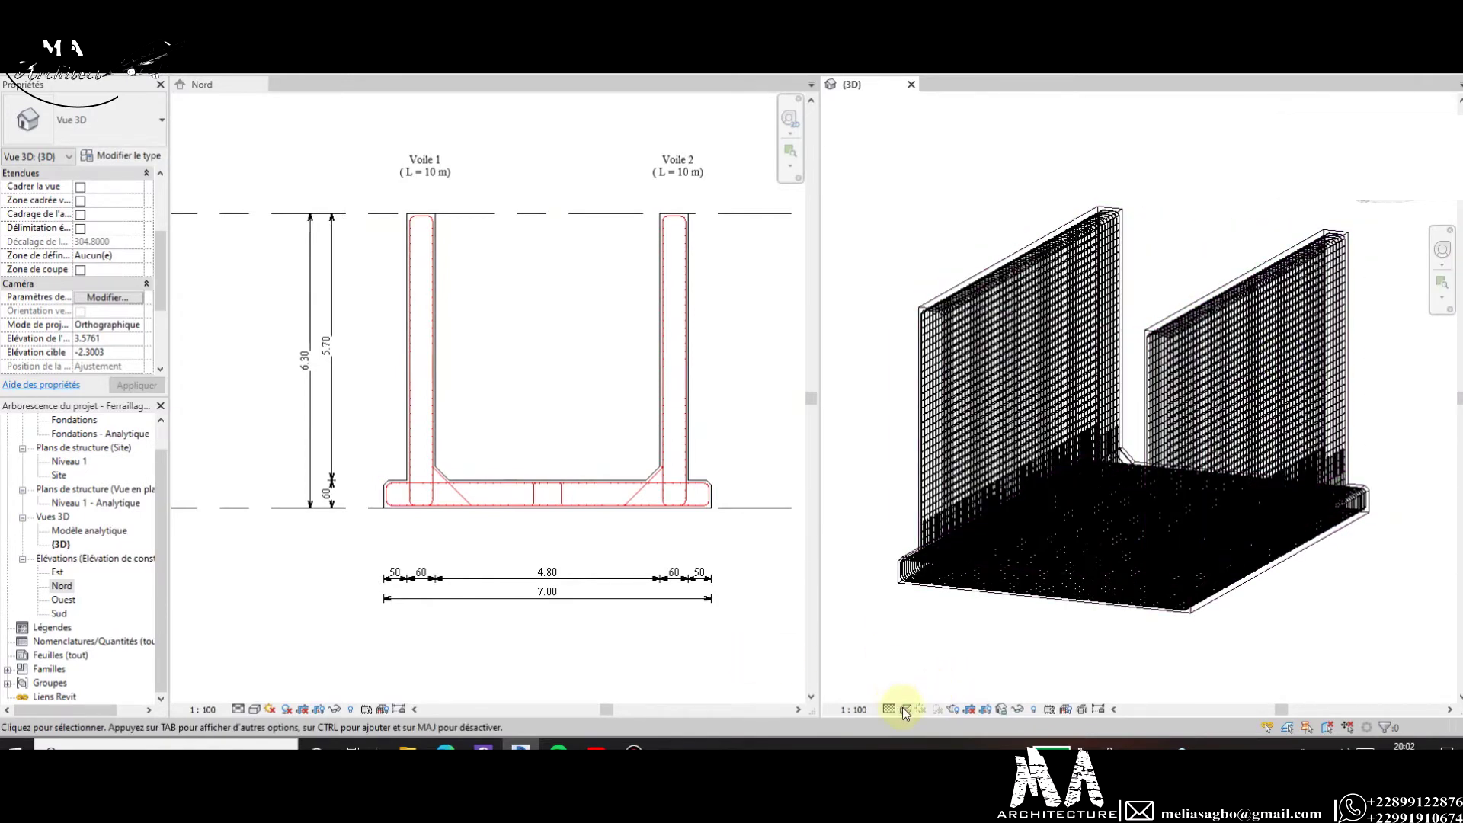
click(905, 711)
click(981, 657)
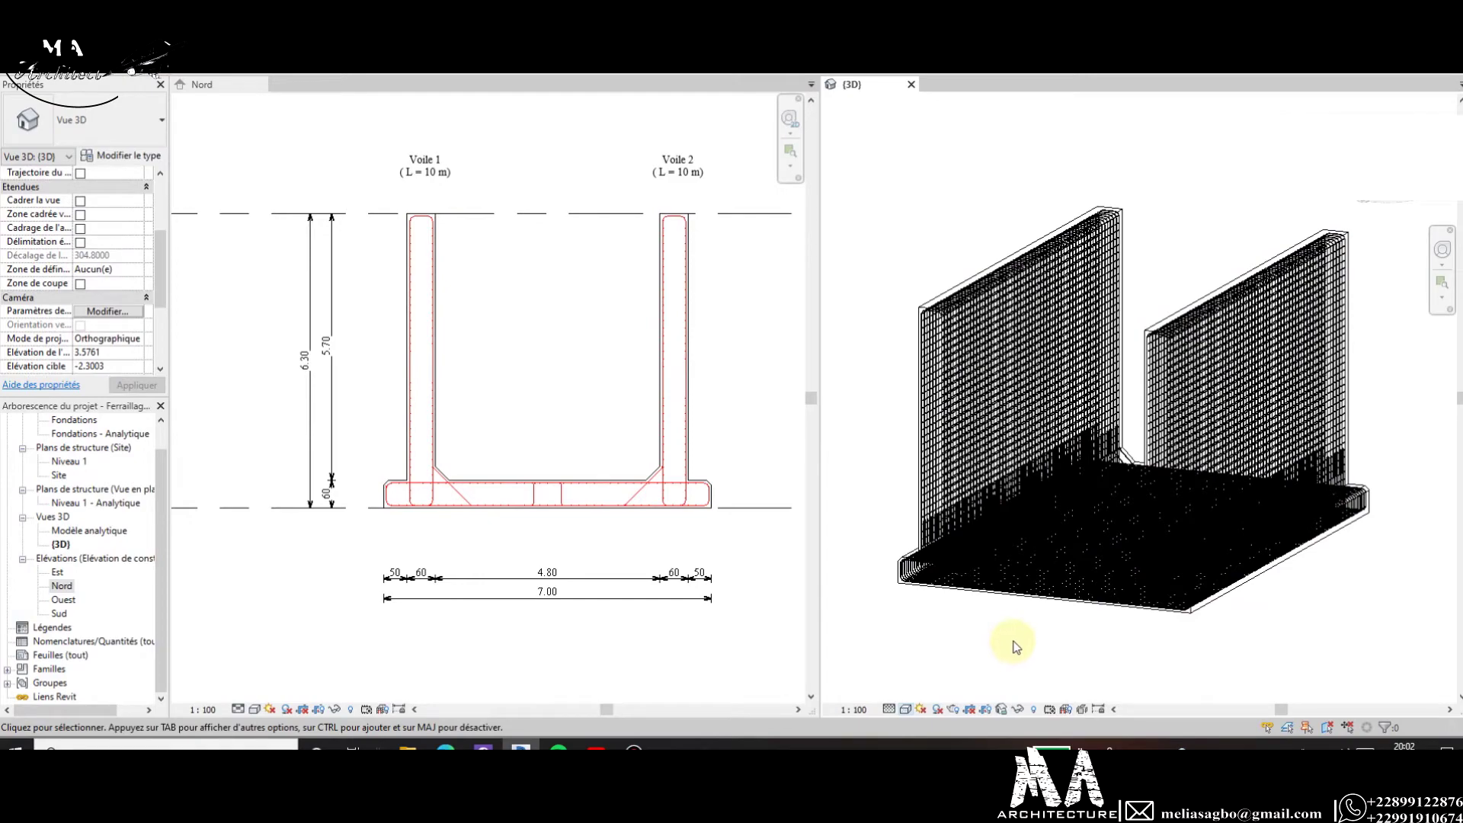
scroll(942, 556, up, 2)
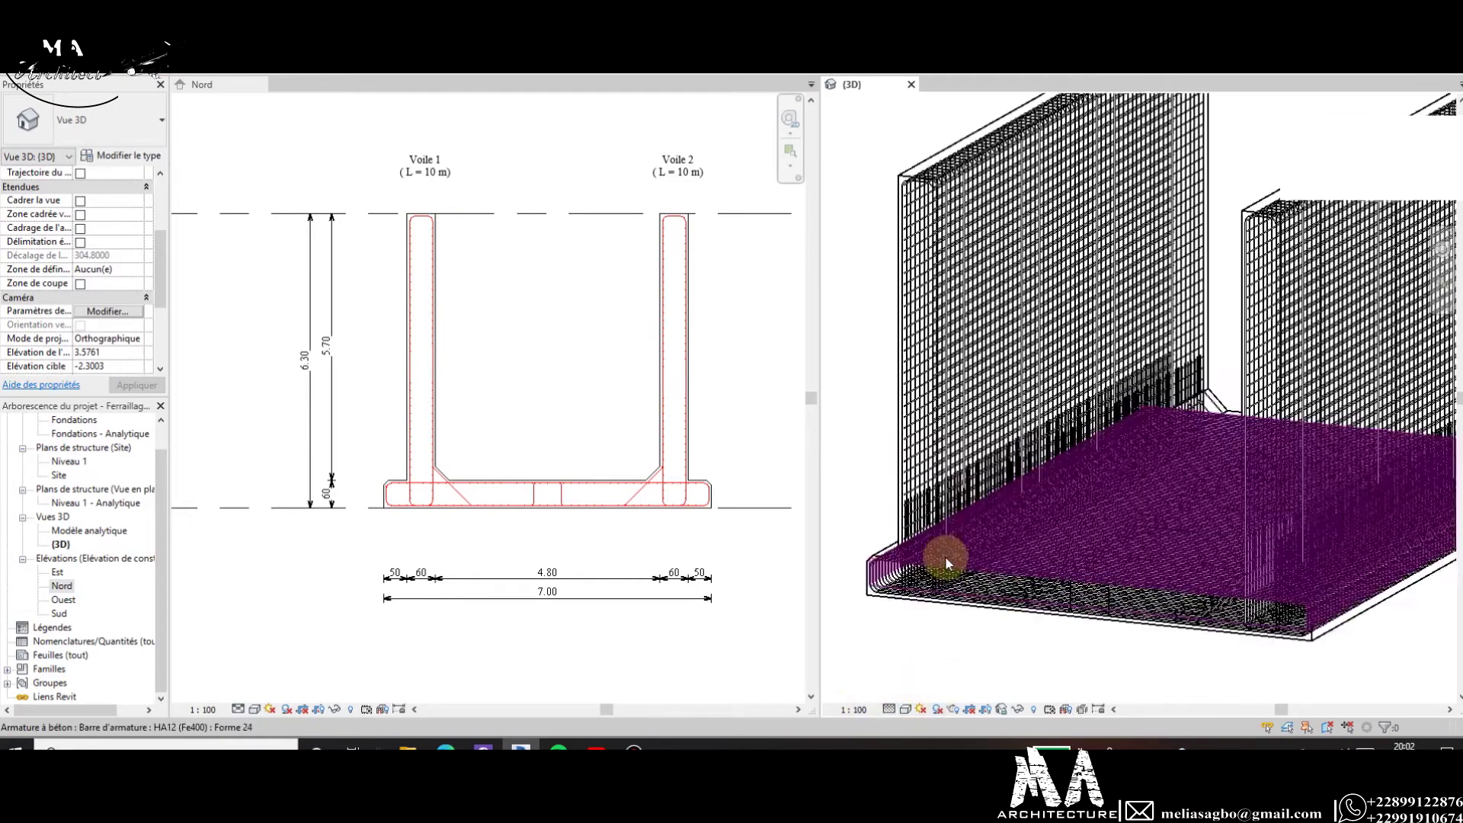
scroll(942, 556, up, 2)
scroll(952, 543, up, 1)
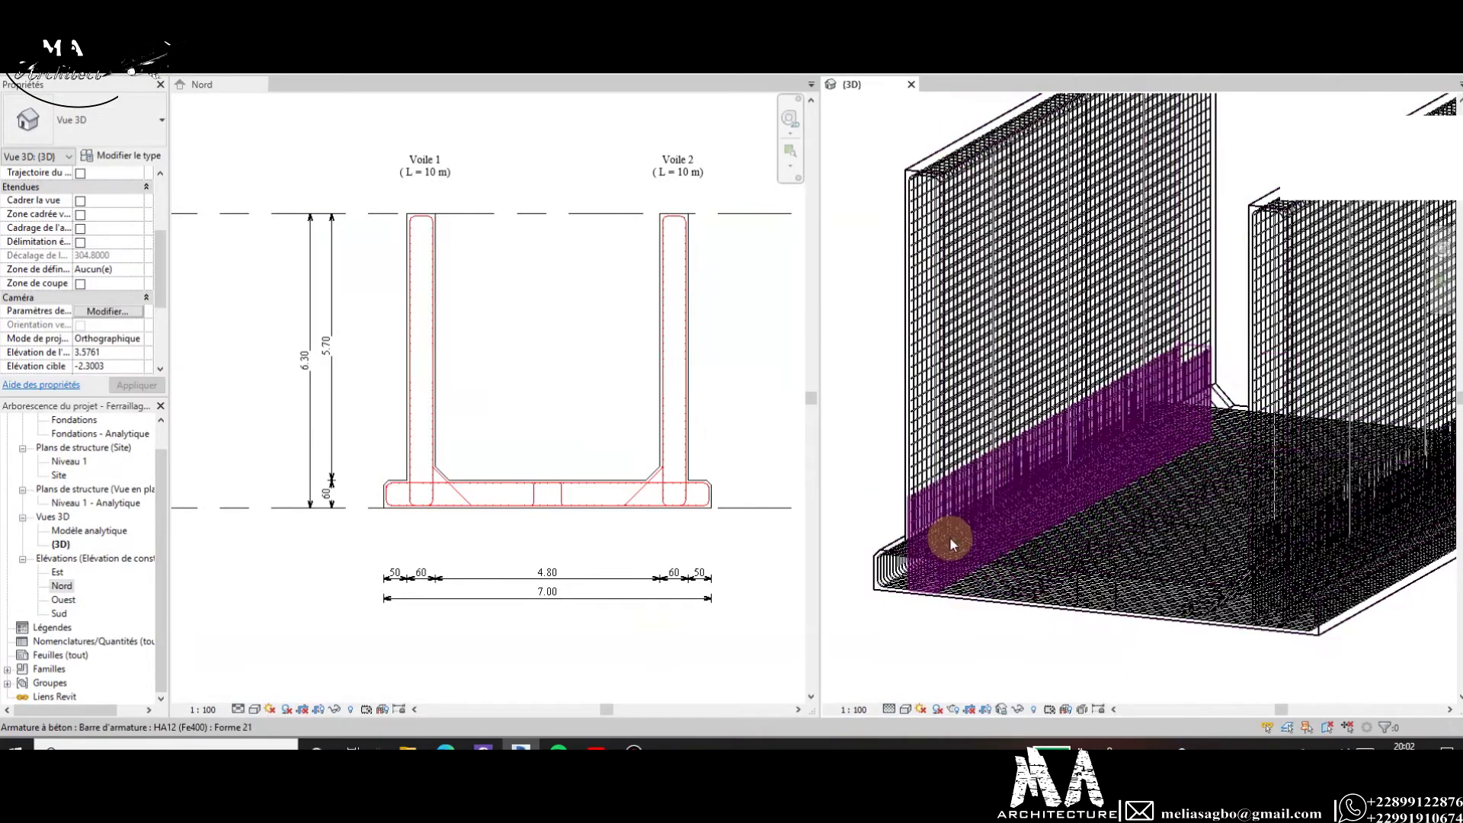
click(907, 709)
click(926, 675)
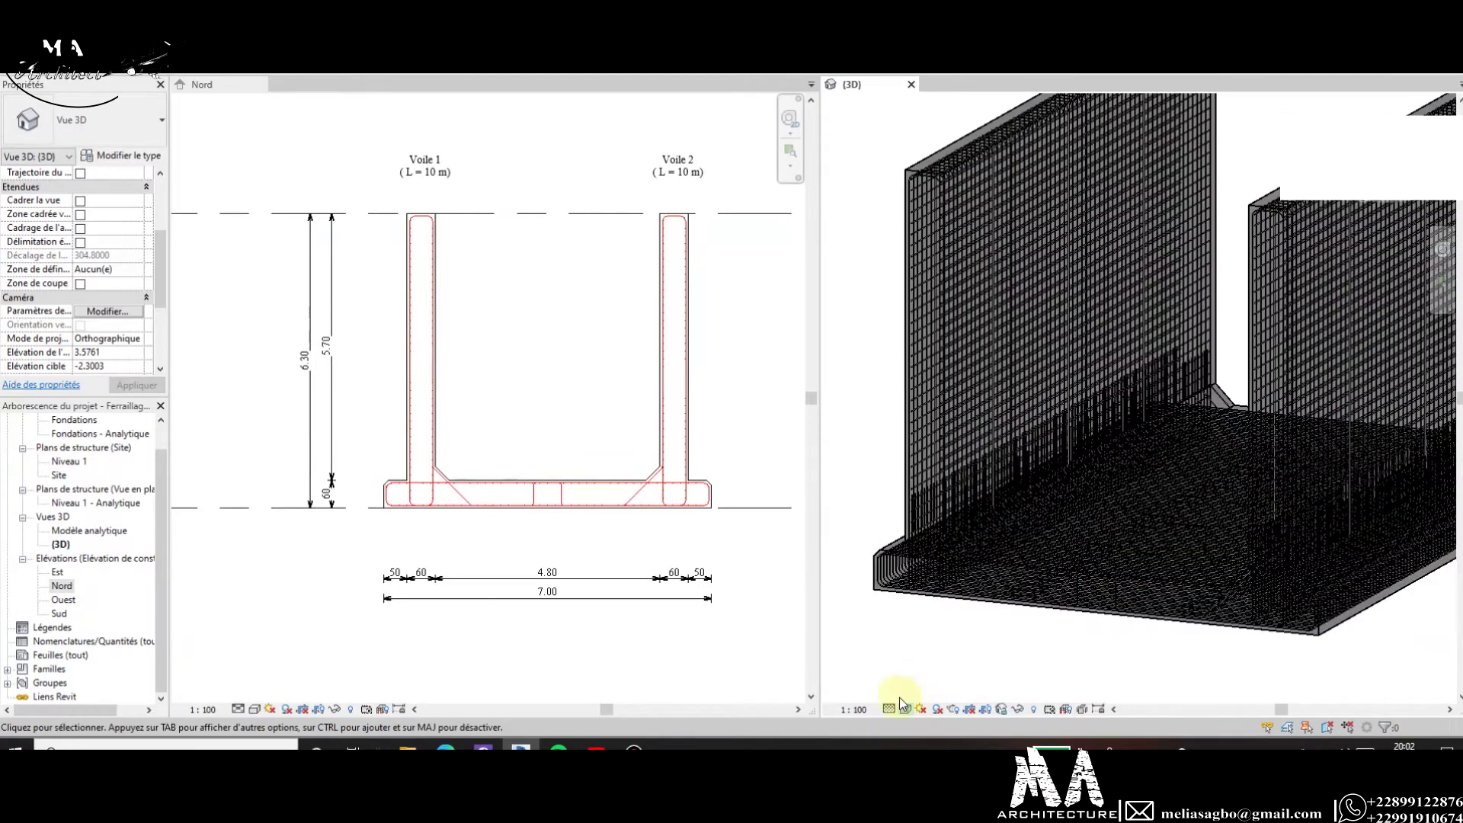
Zoom and orbit the model to inspect the full U-shaped rebar cage.
scroll(1058, 614, down, 2)
scroll(1104, 643, up, 2)
scroll(1232, 621, down, 2)
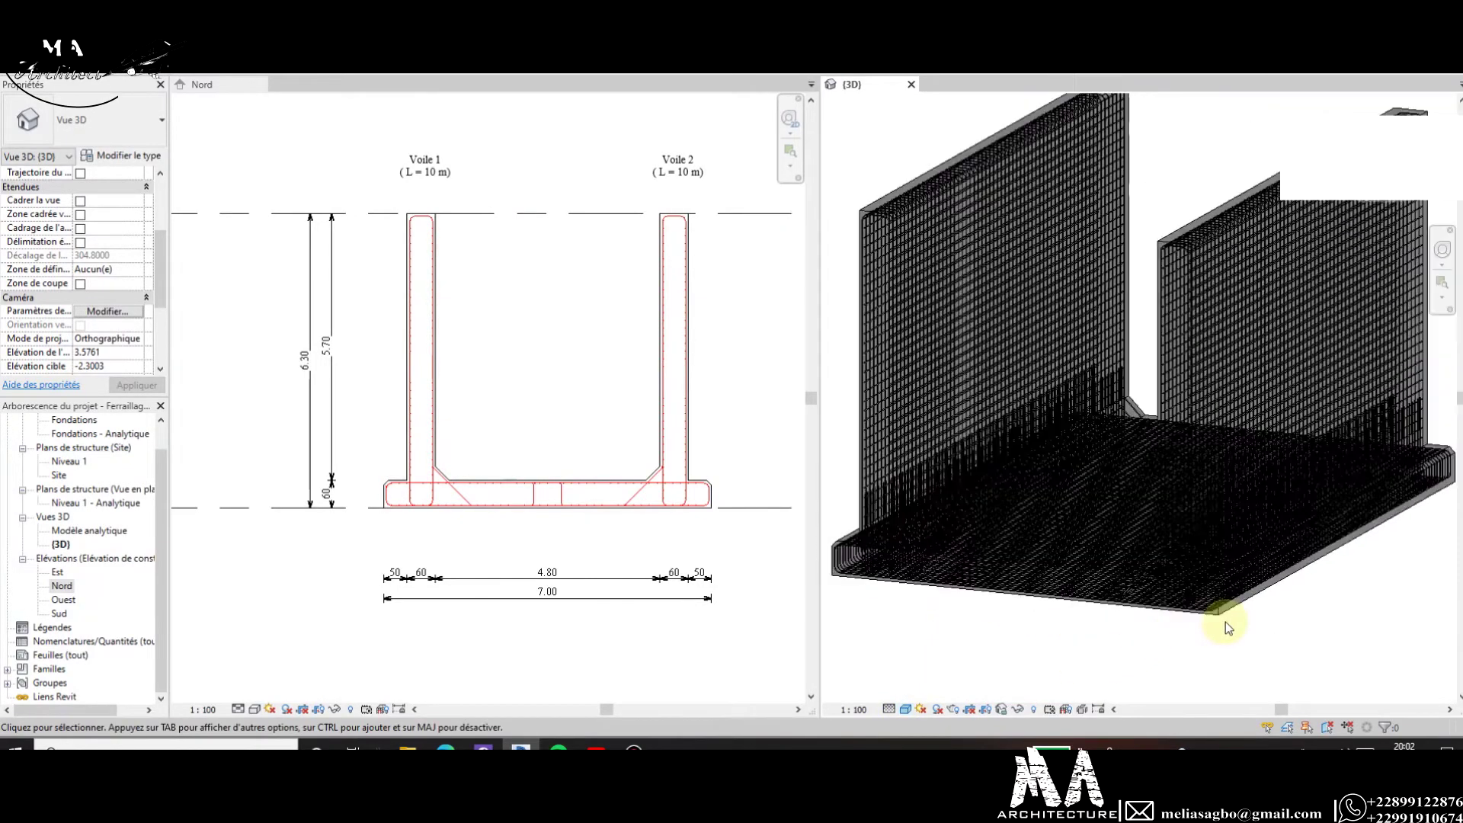
scroll(1043, 459, up, 2)
scroll(1006, 281, up, 2)
scroll(1072, 415, down, 2)
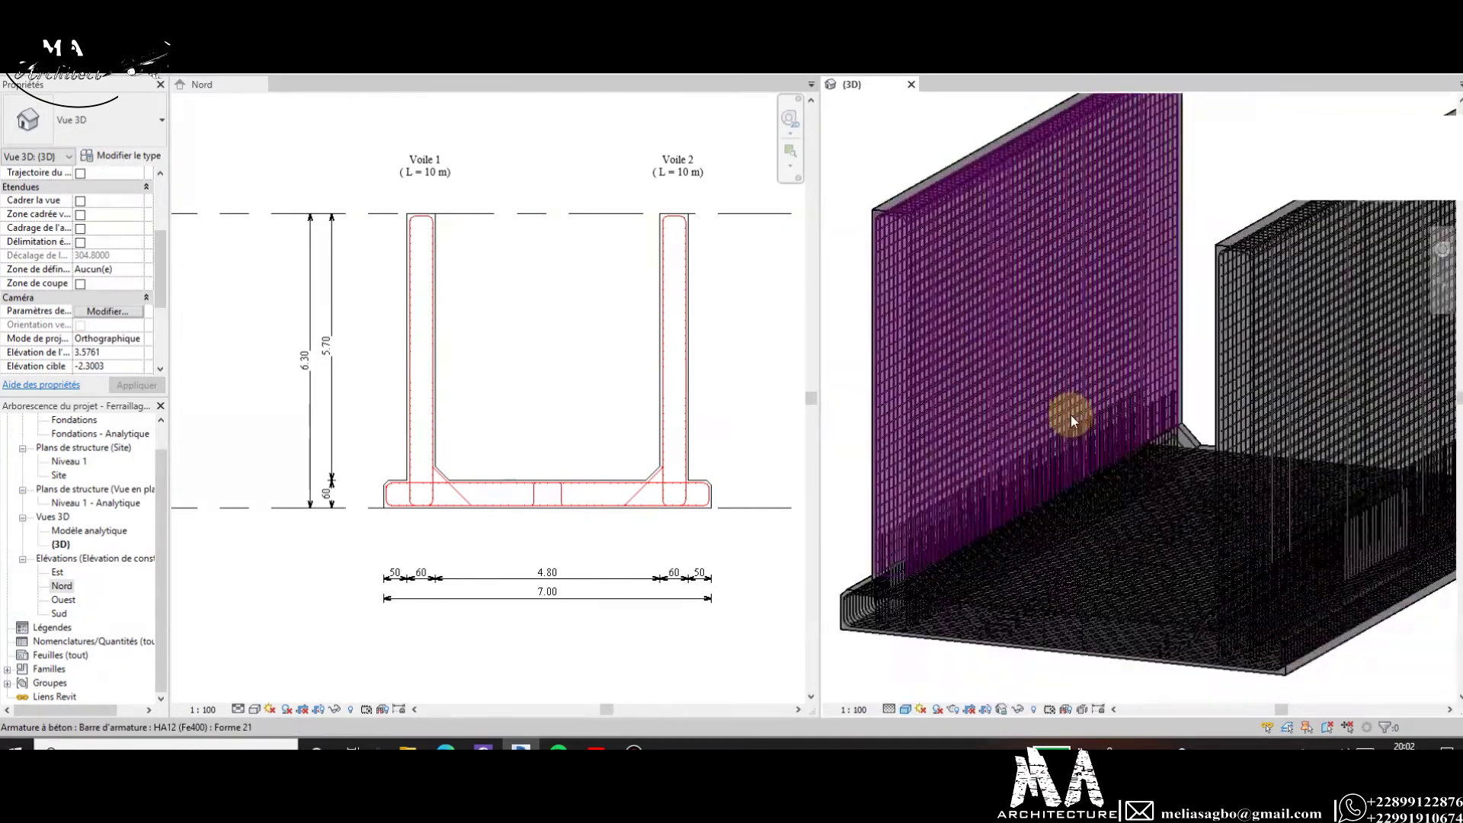
scroll(1087, 345, up, 3)
scroll(1067, 397, down, 2)
scroll(1055, 487, down, 1)
scroll(1050, 529, up, 2)
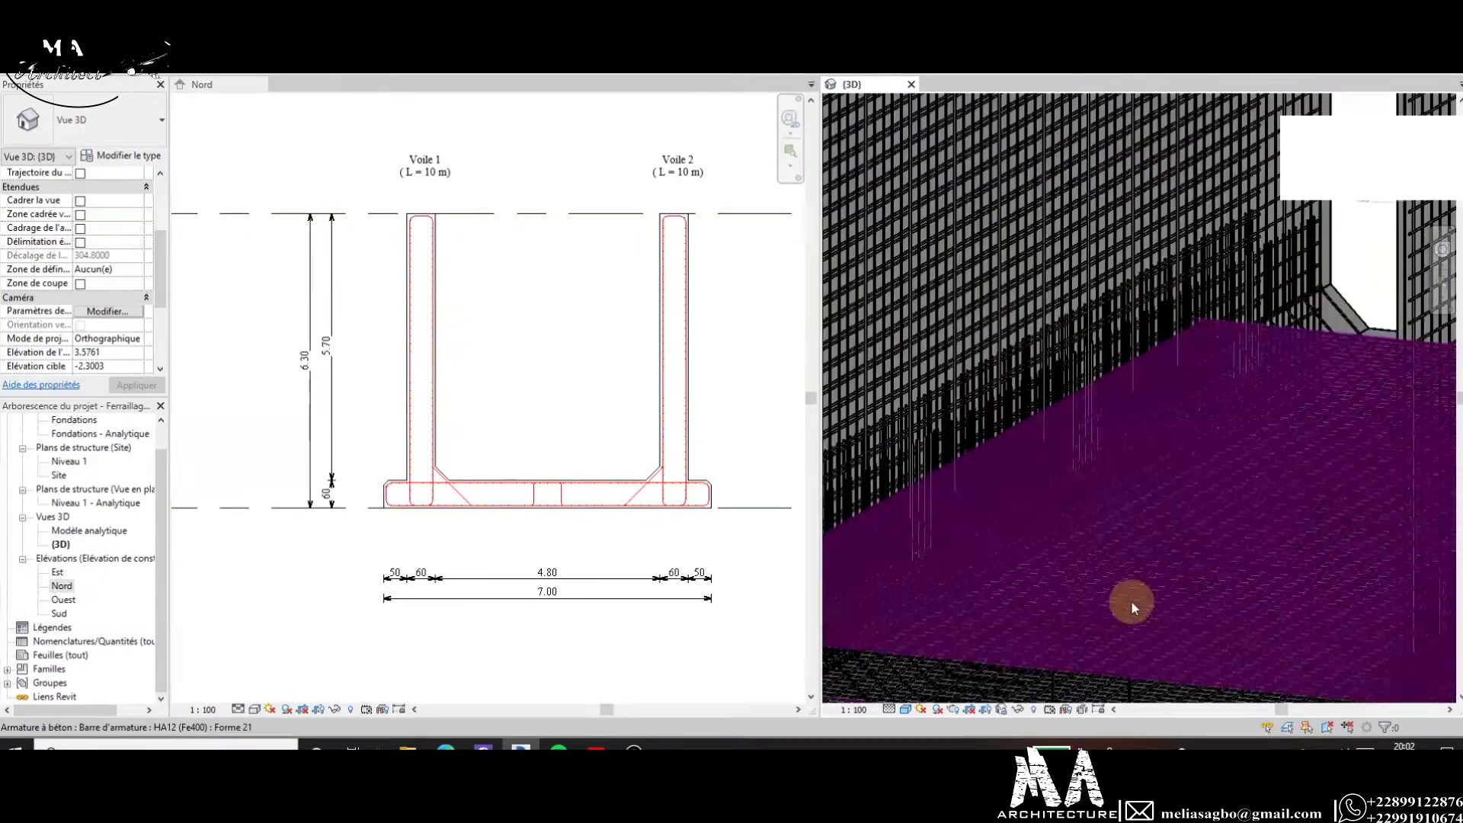
scroll(1131, 600, up, 2)
scroll(1052, 496, down, 4)
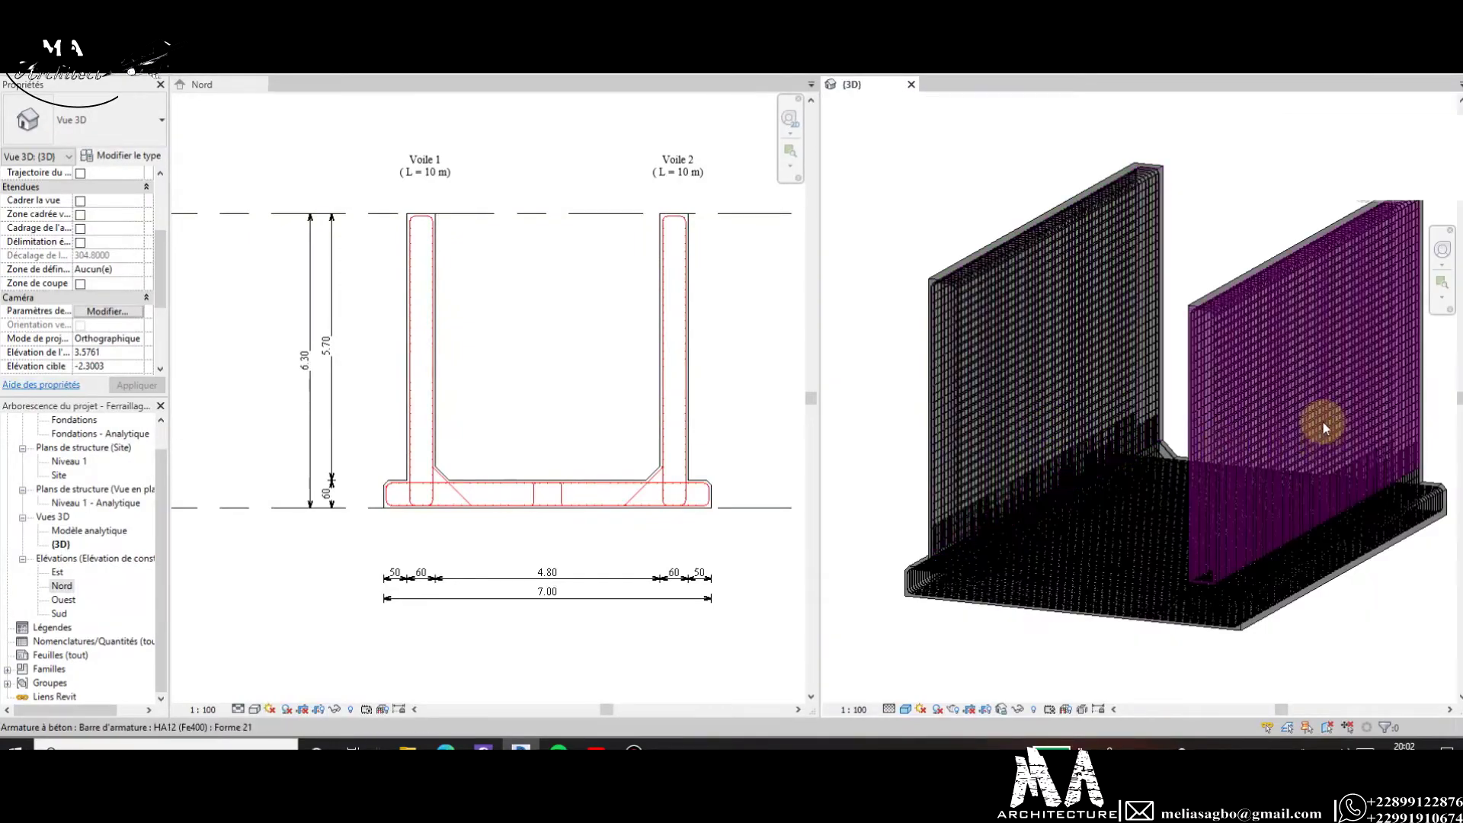
scroll(1288, 388, up, 1)
mouse_move(1210, 413)
shift+middle_down()
mouse_move(1307, 244)
mouse_move(1300, 267)
mouse_move(1160, 254)
mouse_move(989, 462)
shift+middle_up()
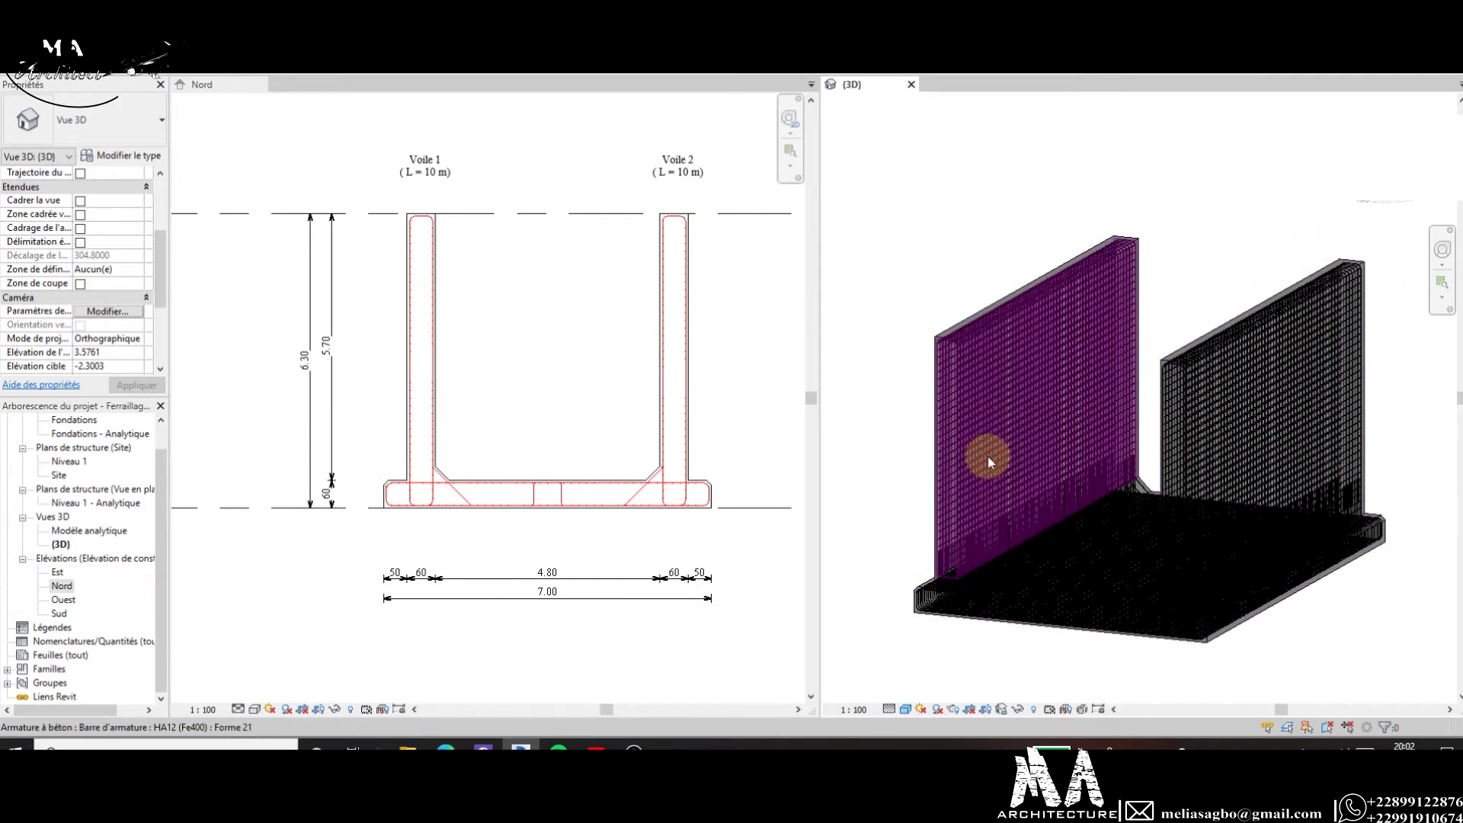
Switch the 3D view to Hidden Line style, cancelling the save reminder without saving.
click(906, 708)
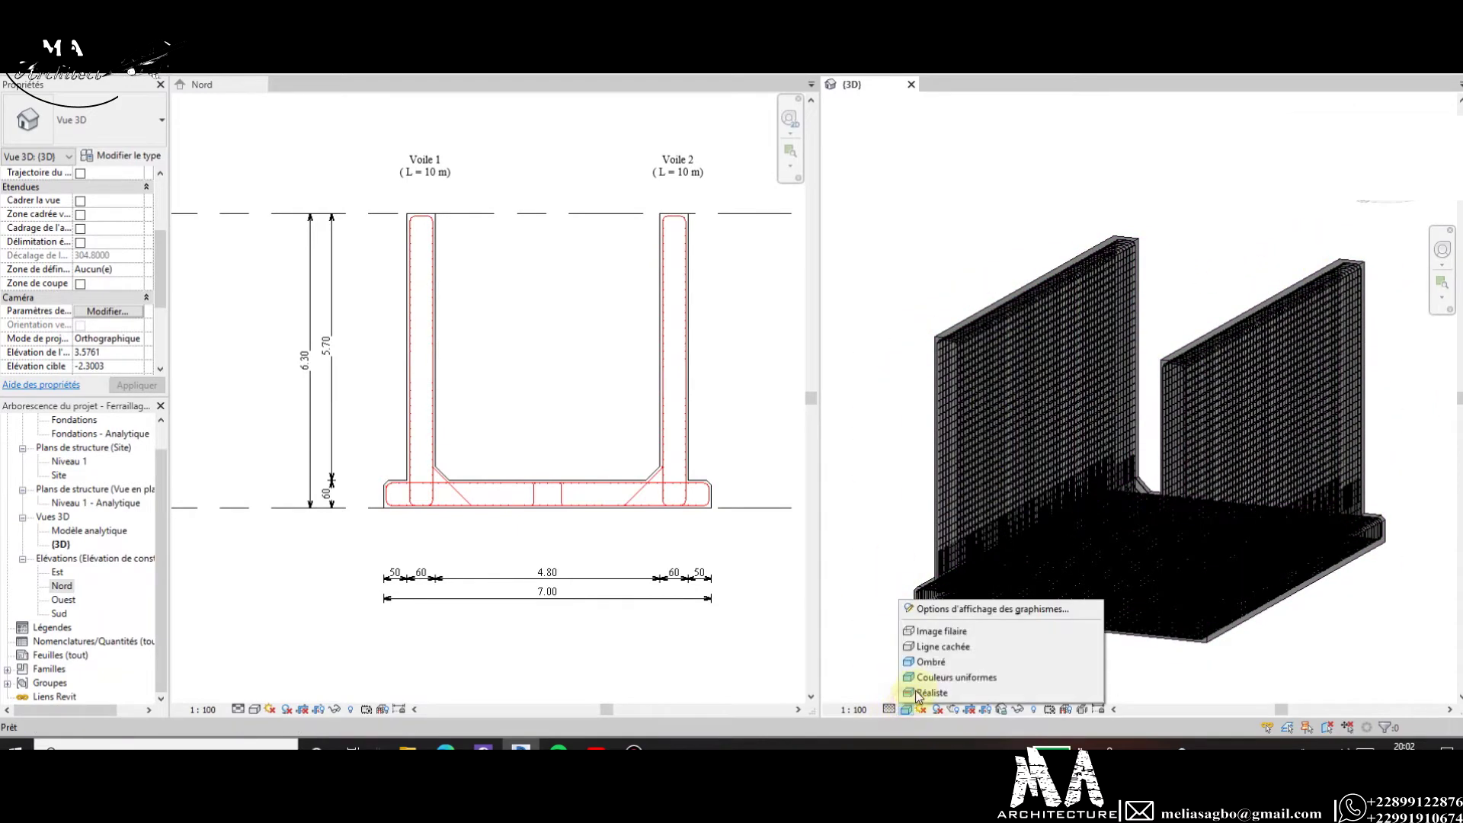
click(944, 648)
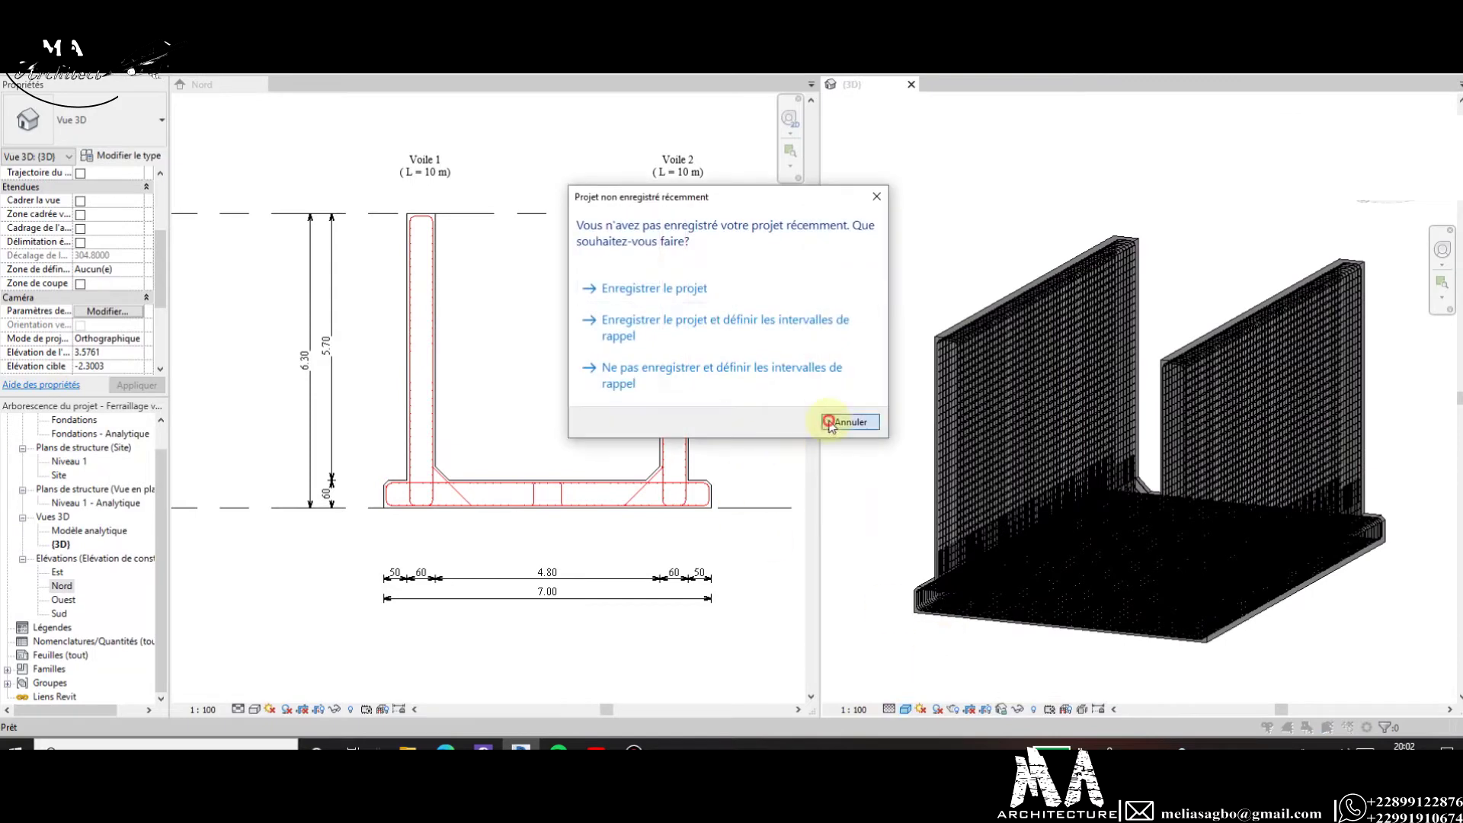
click(831, 424)
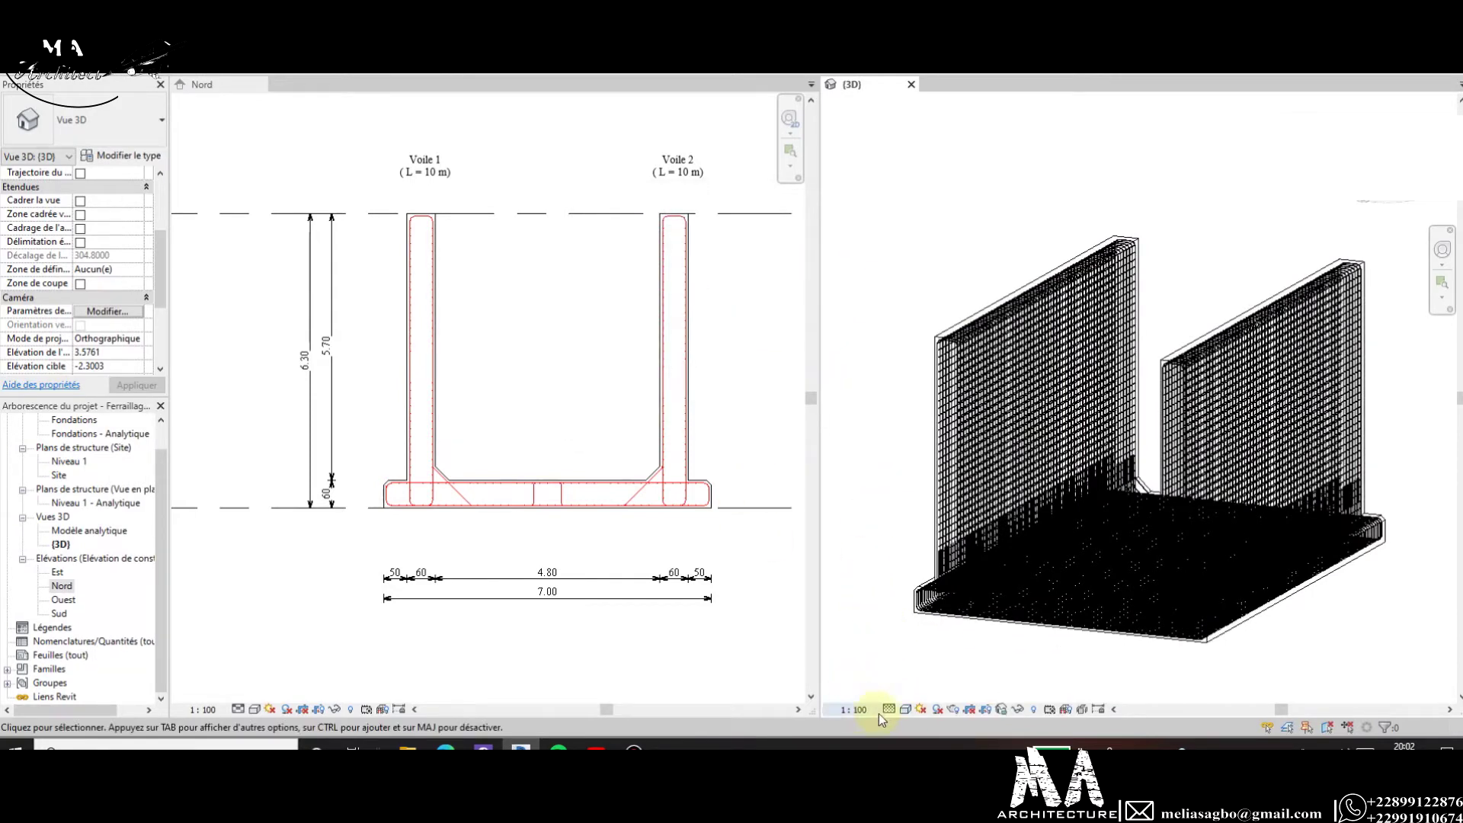
click(904, 709)
click(922, 634)
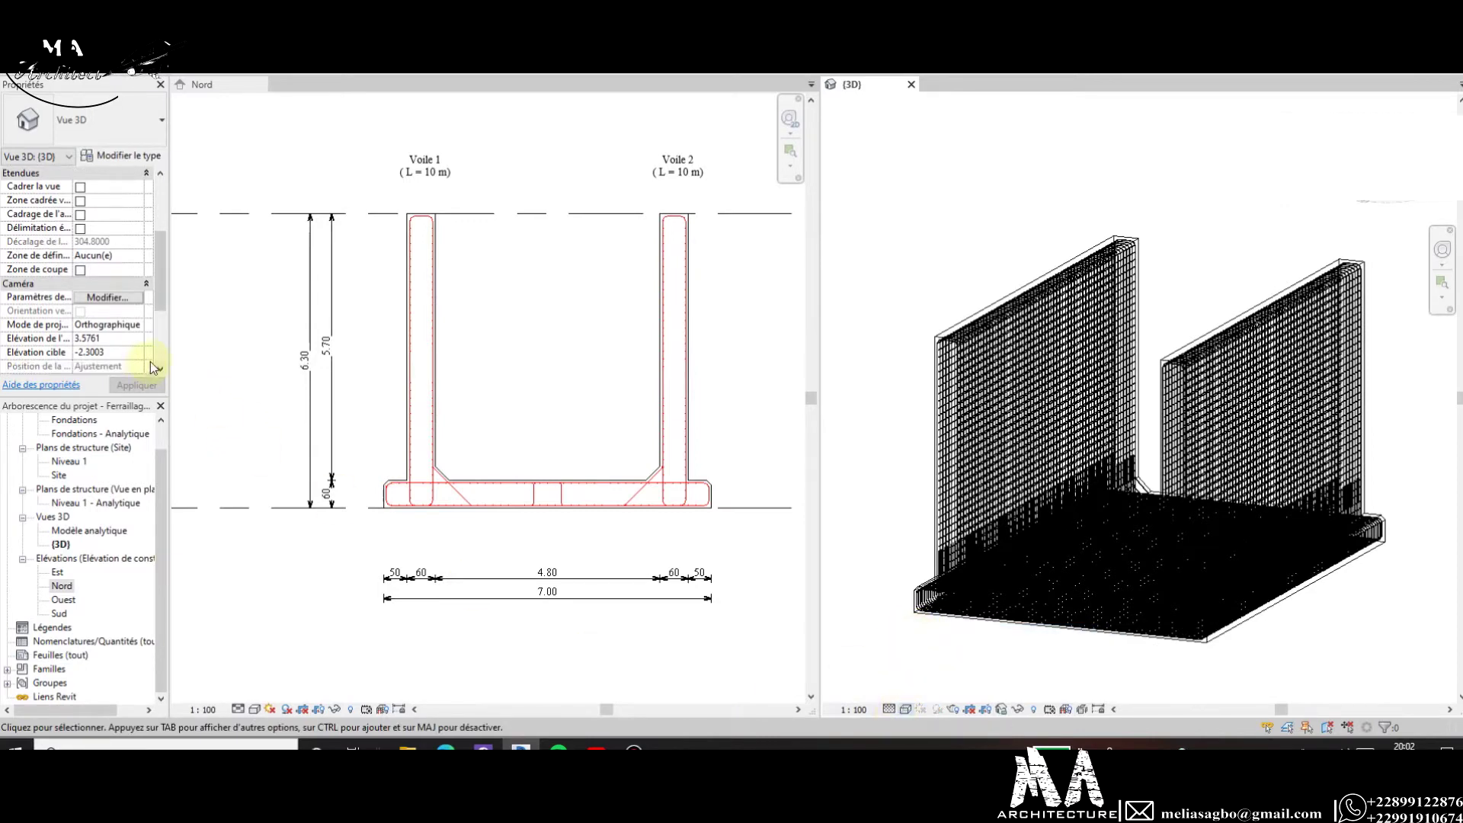
Turn off unobscured display for all rebar hosted in the wall in {3D}.
right_click(973, 501)
click(1194, 260)
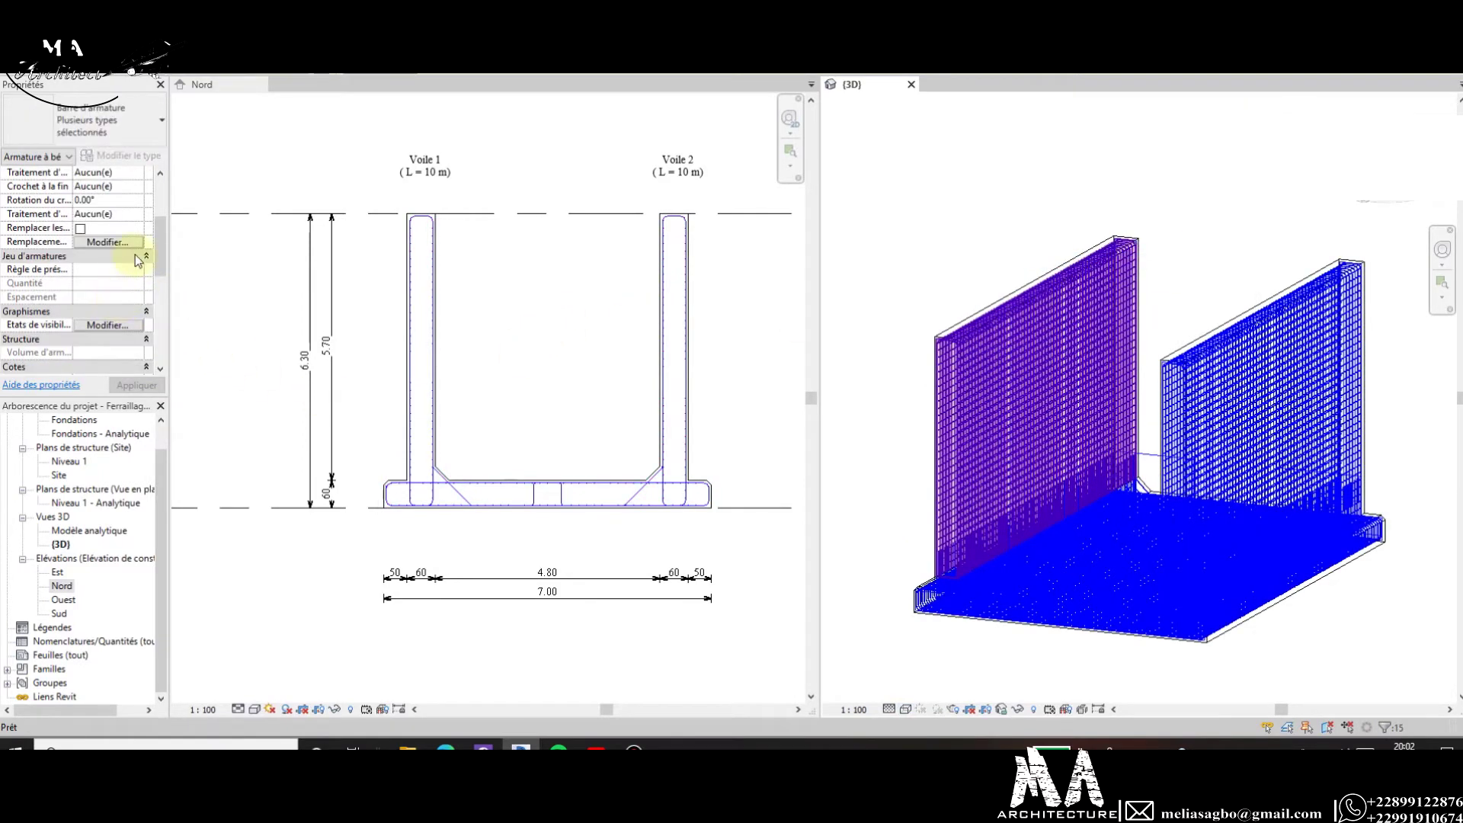
click(127, 328)
click(1003, 354)
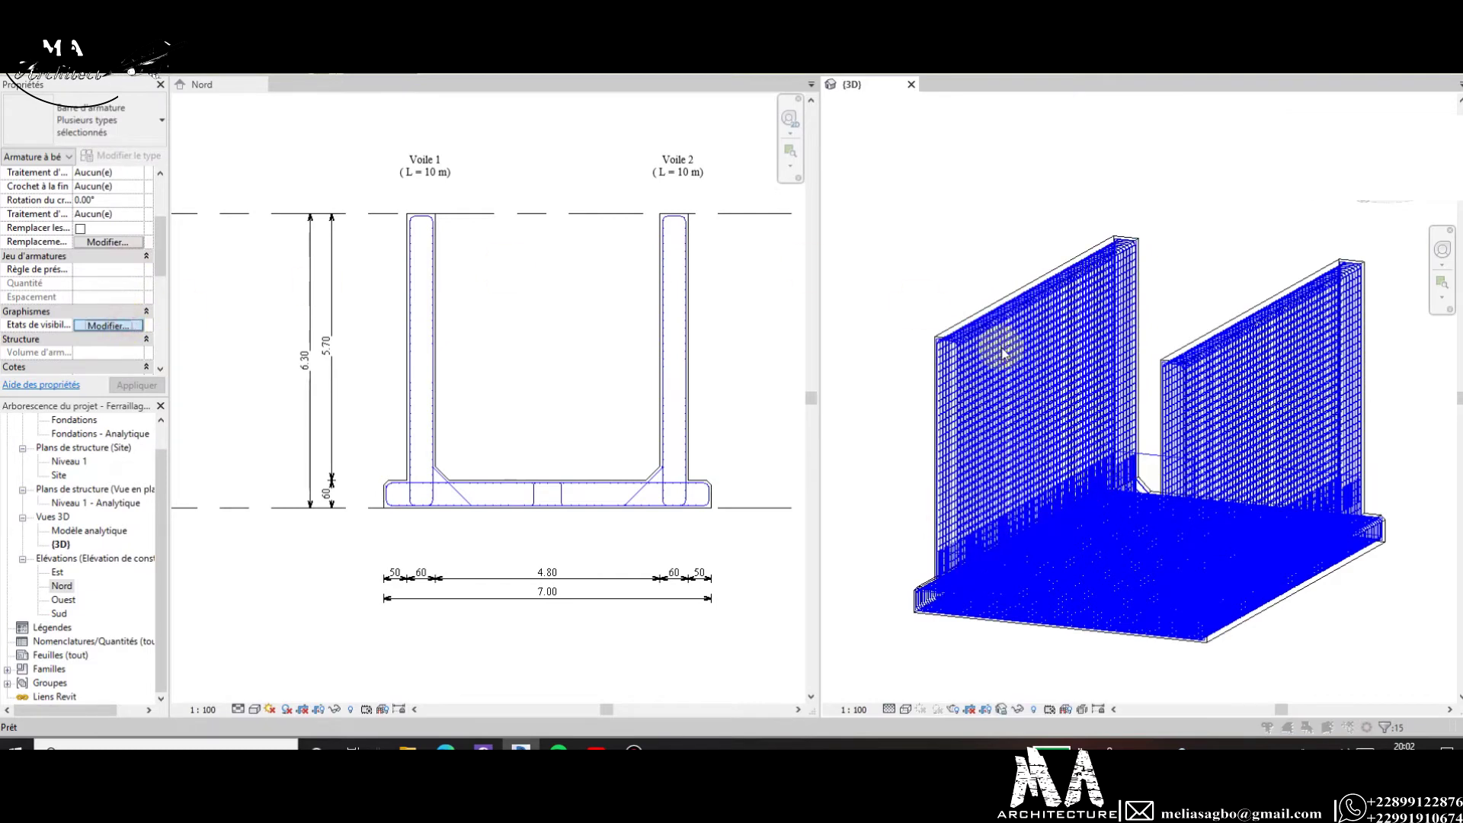
click(785, 410)
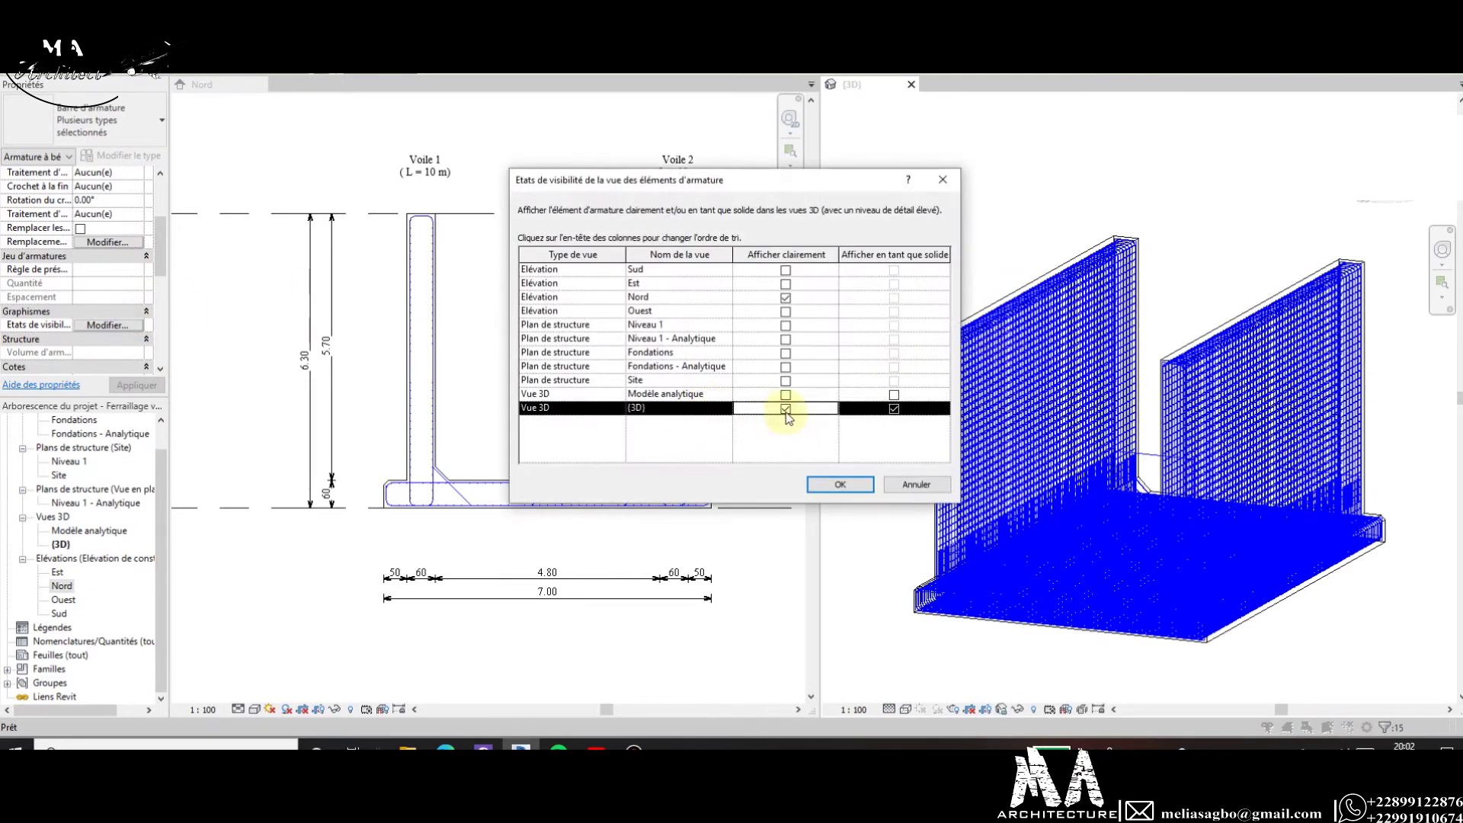
click(836, 484)
click(846, 548)
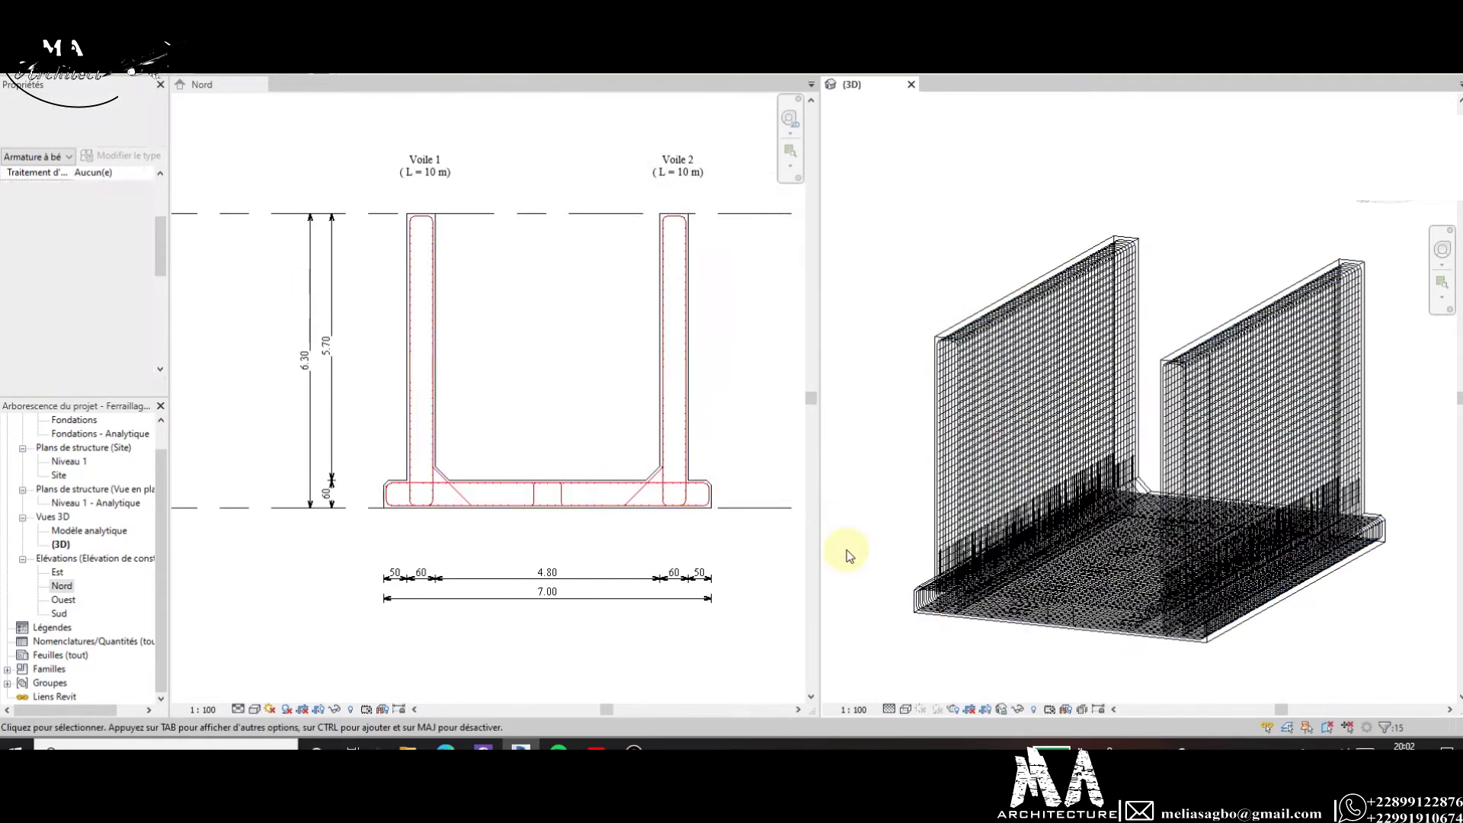
Zoom the 3D view, then restore the previous pan and zoom.
scroll(1136, 630, up, 2)
scroll(1078, 631, up, 2)
scroll(1071, 620, down, 2)
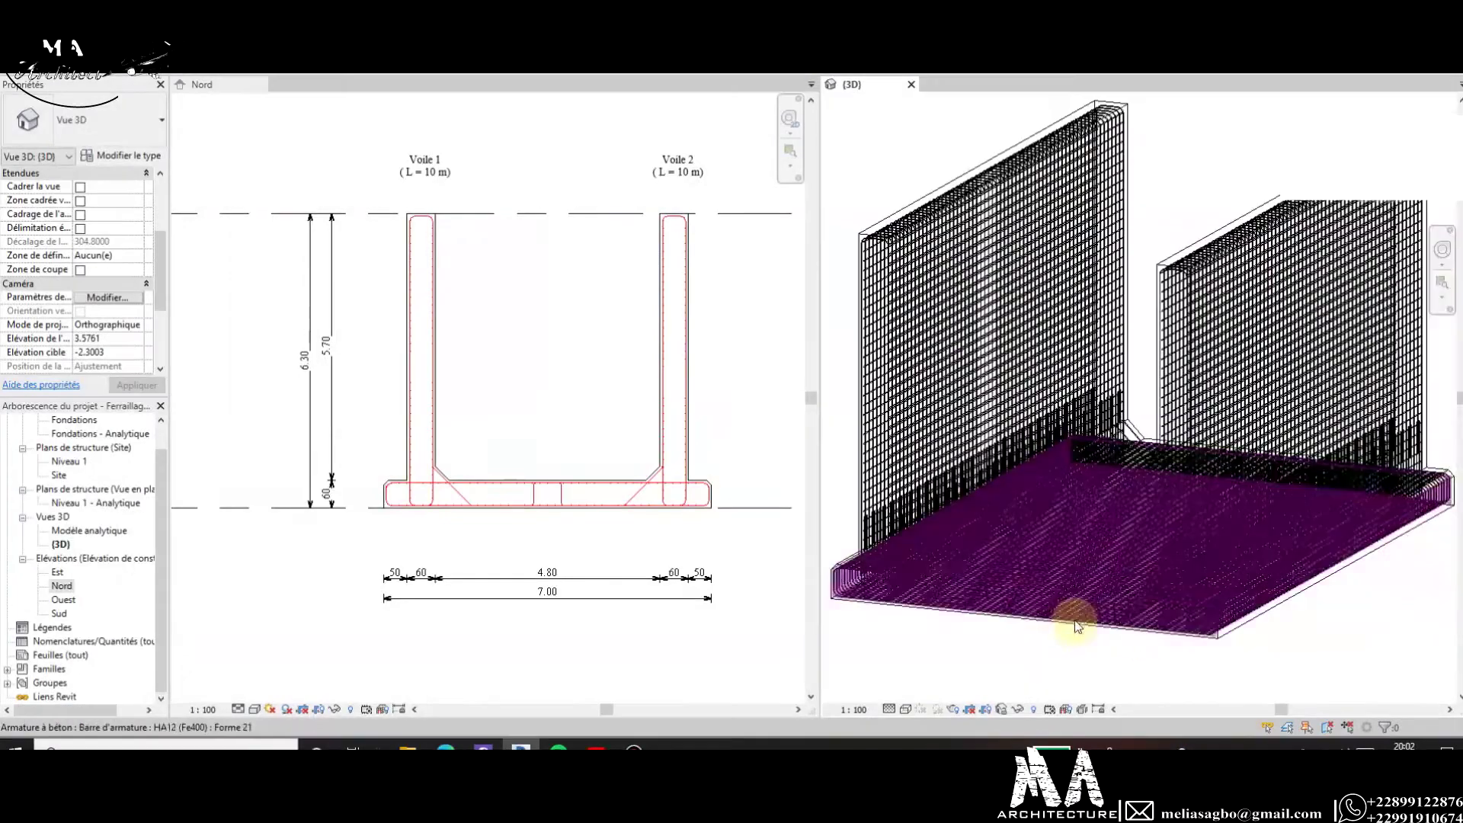
scroll(1071, 647, down, 3)
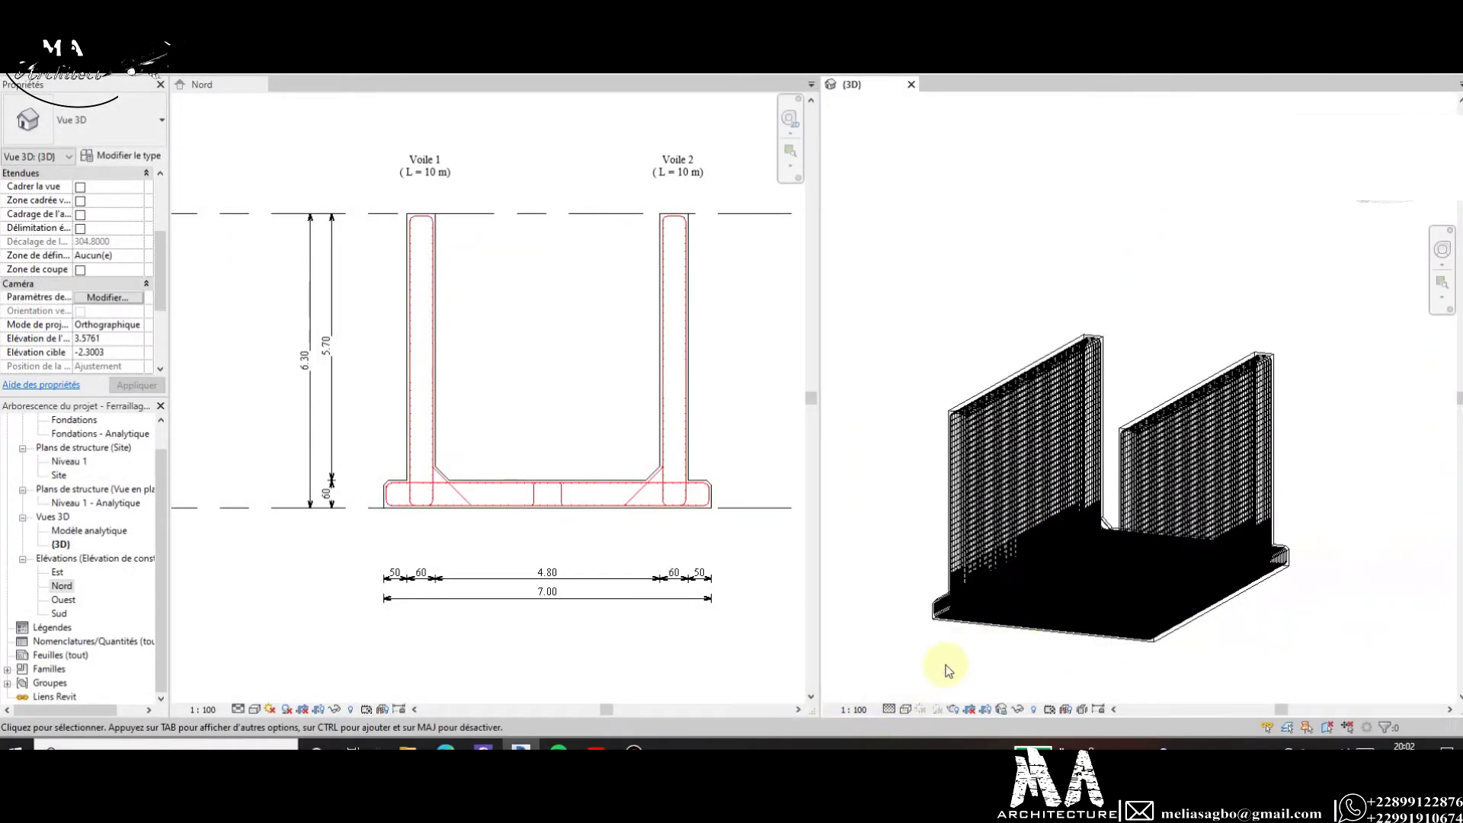
scroll(948, 671, up, 3)
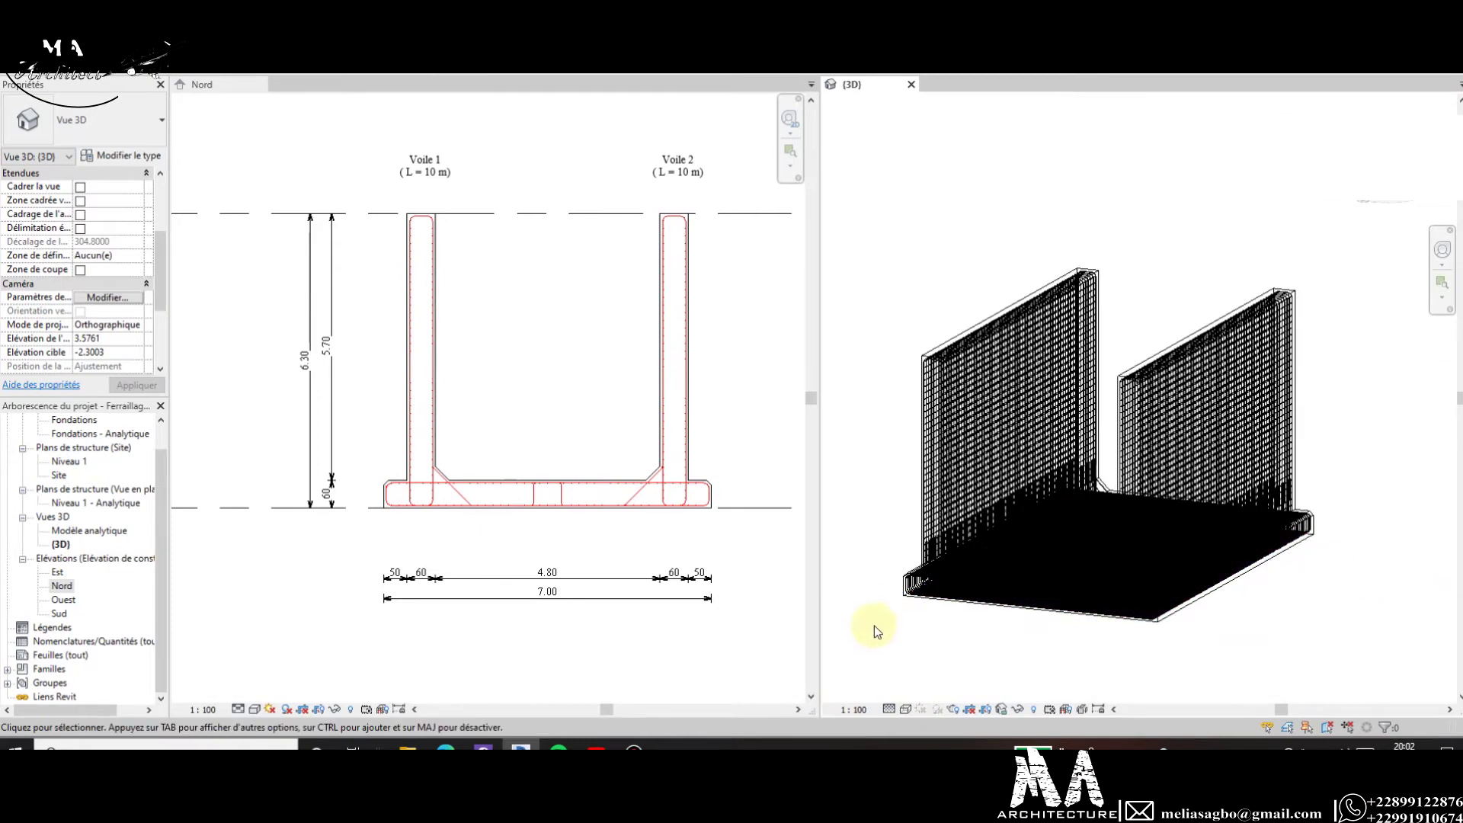
right_click(875, 634)
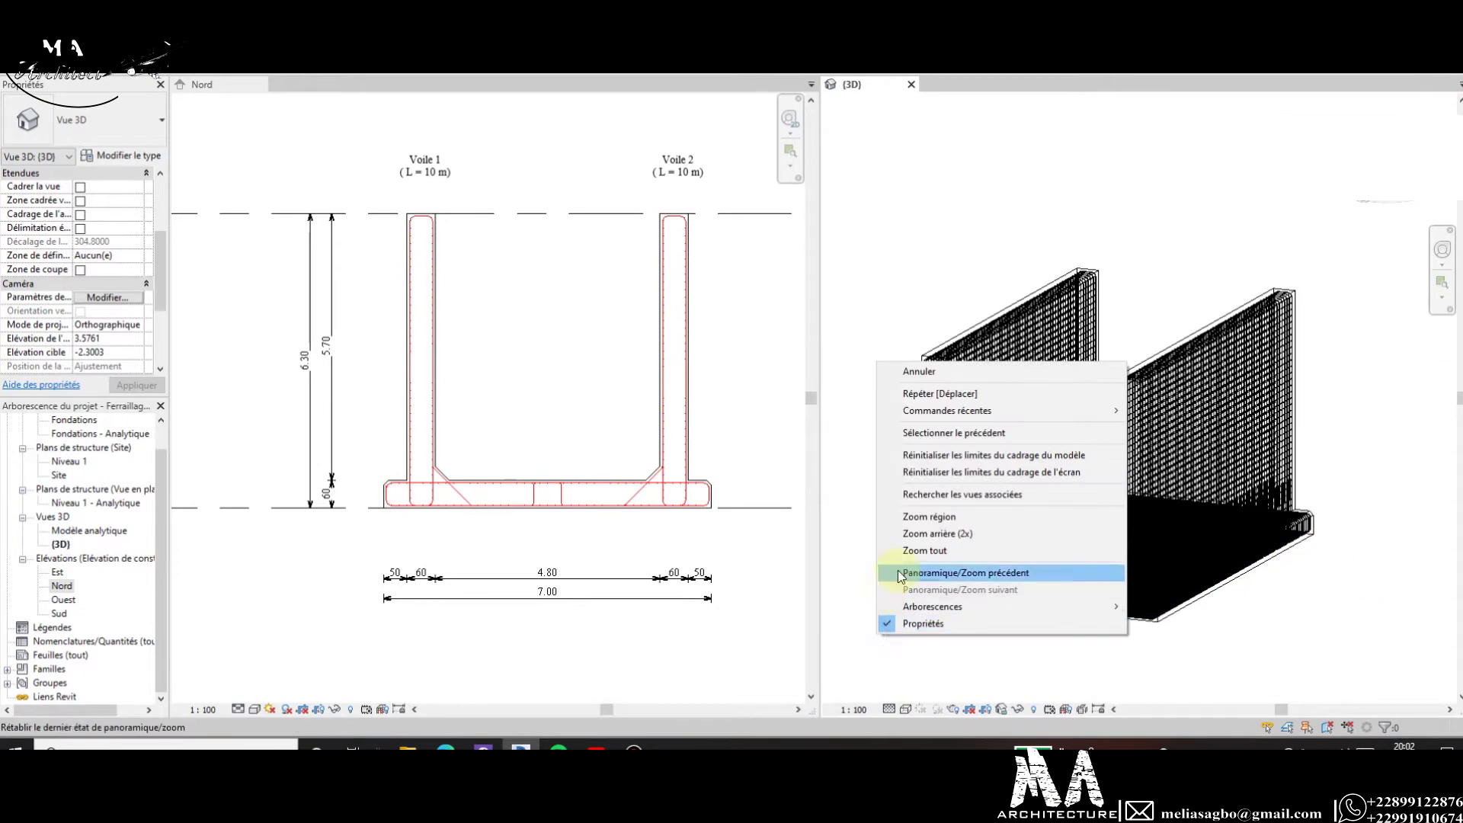
click(914, 573)
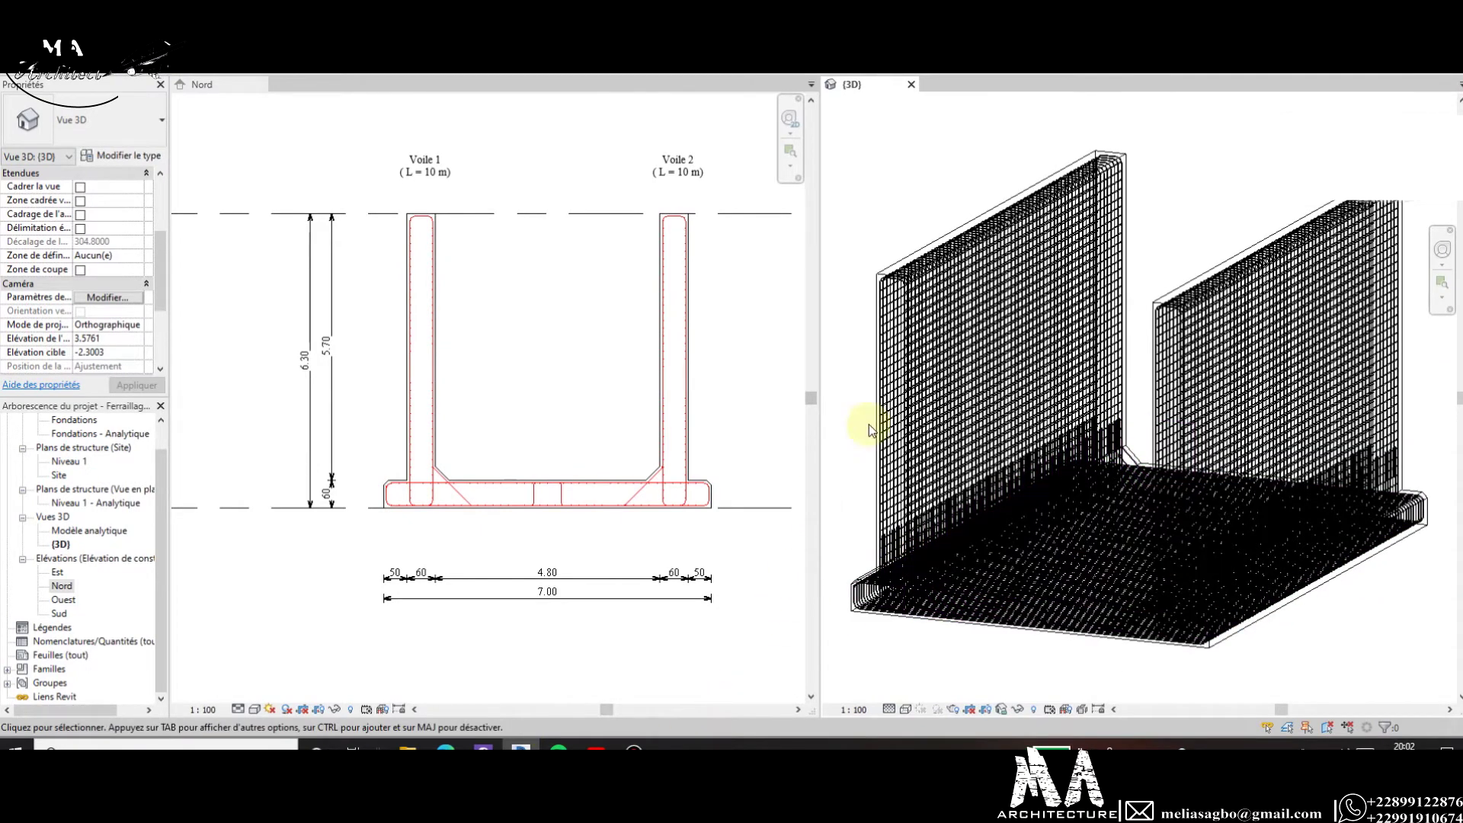
Show all left-wall rebar unobscured in {3D} so the cage appears as solid bars.
right_click(896, 509)
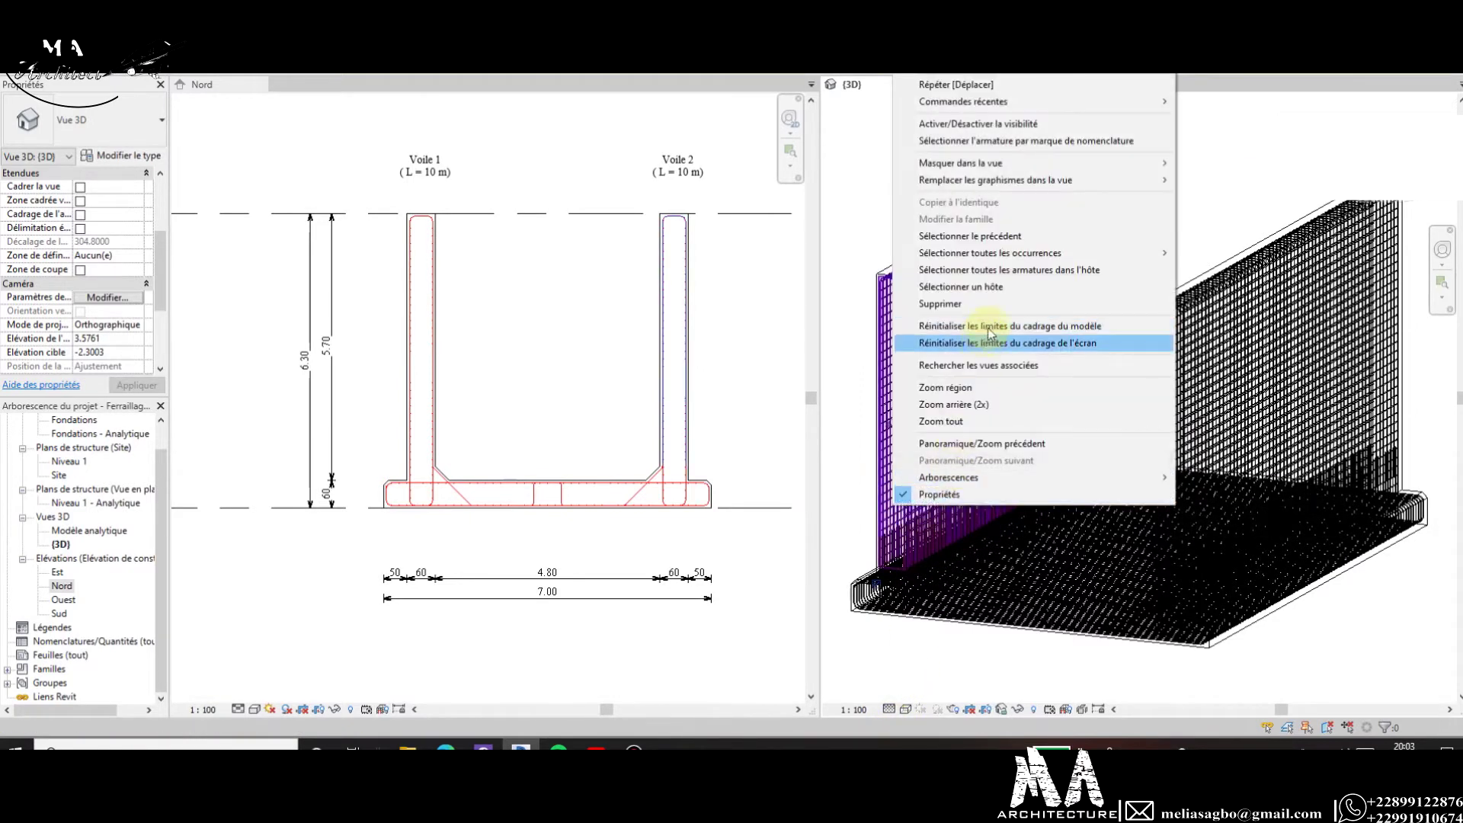
click(998, 272)
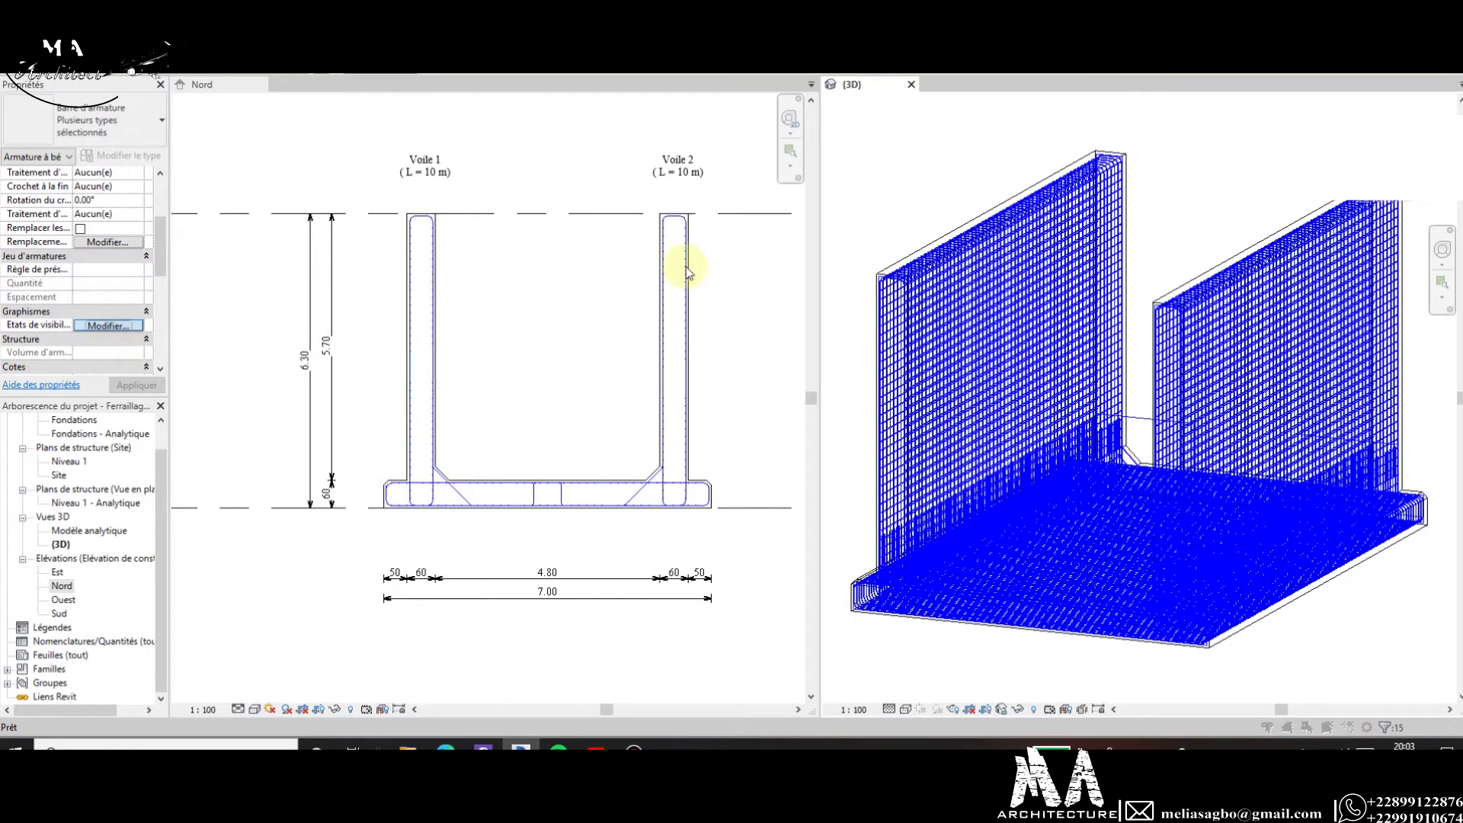
click(785, 409)
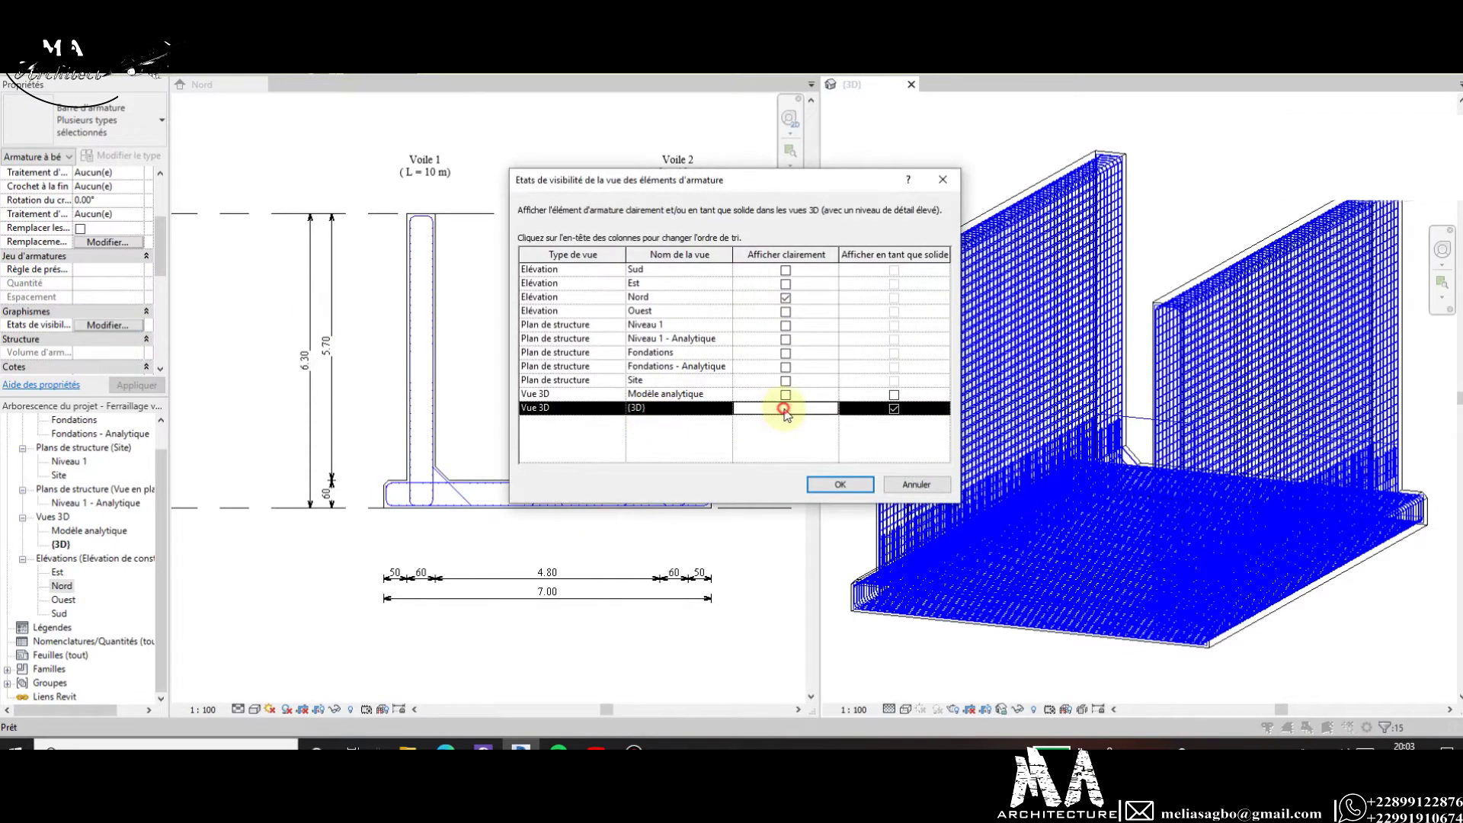
click(838, 485)
click(872, 654)
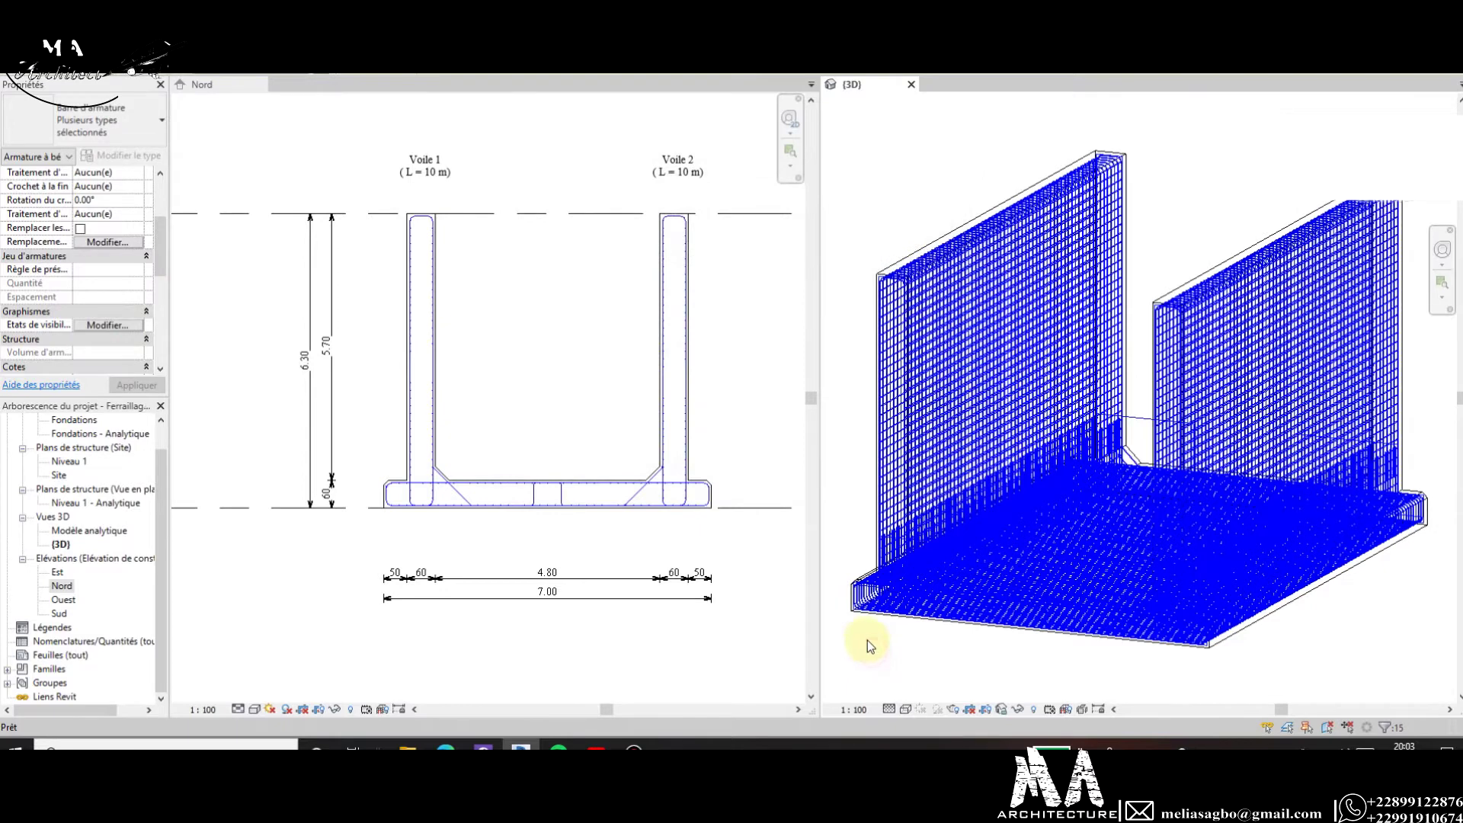
click(913, 709)
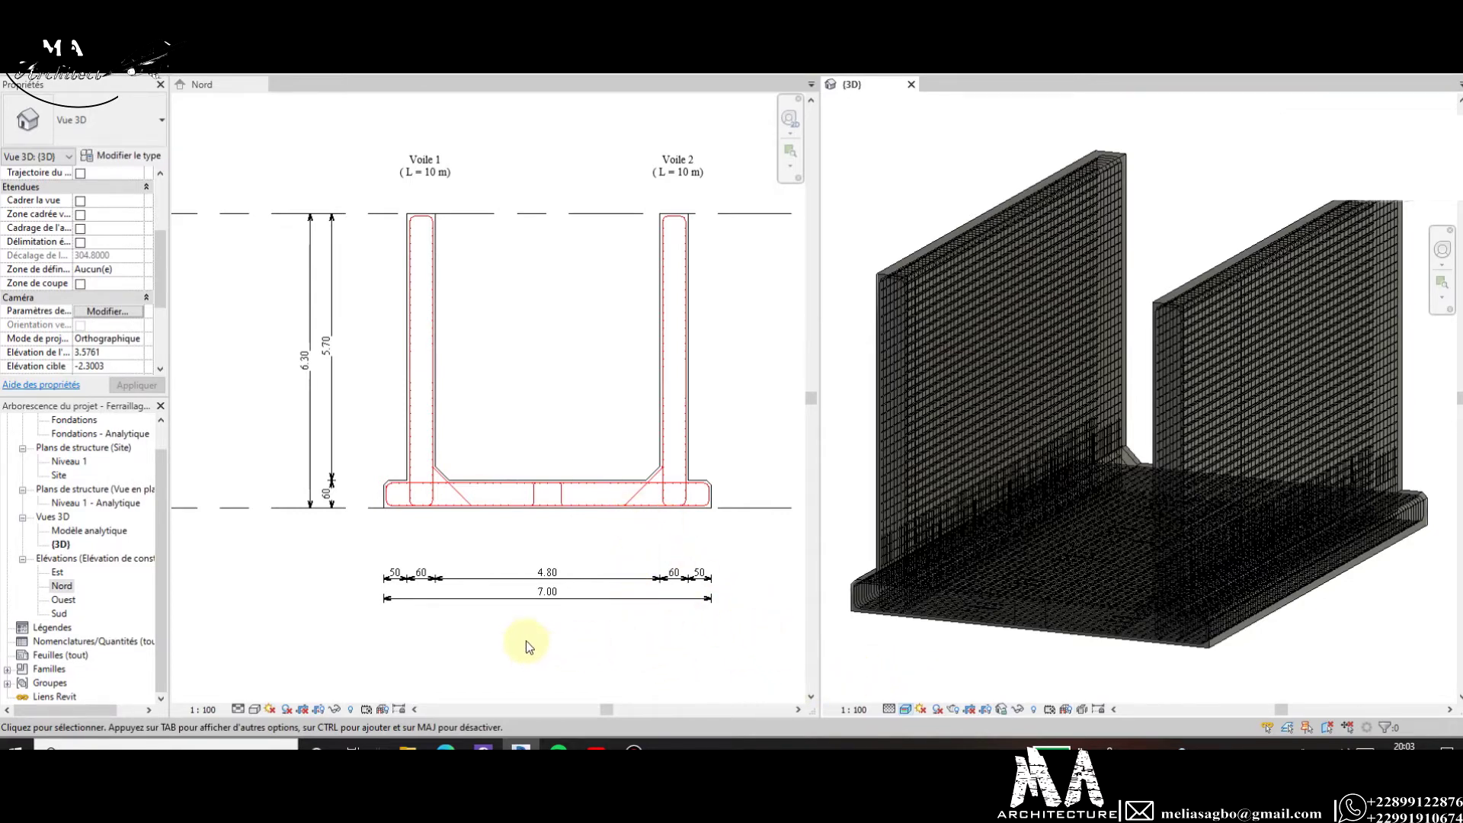
Activate the Nord elevation and zoom onto the left wall–footing corner with its haunch bar.
click(561, 640)
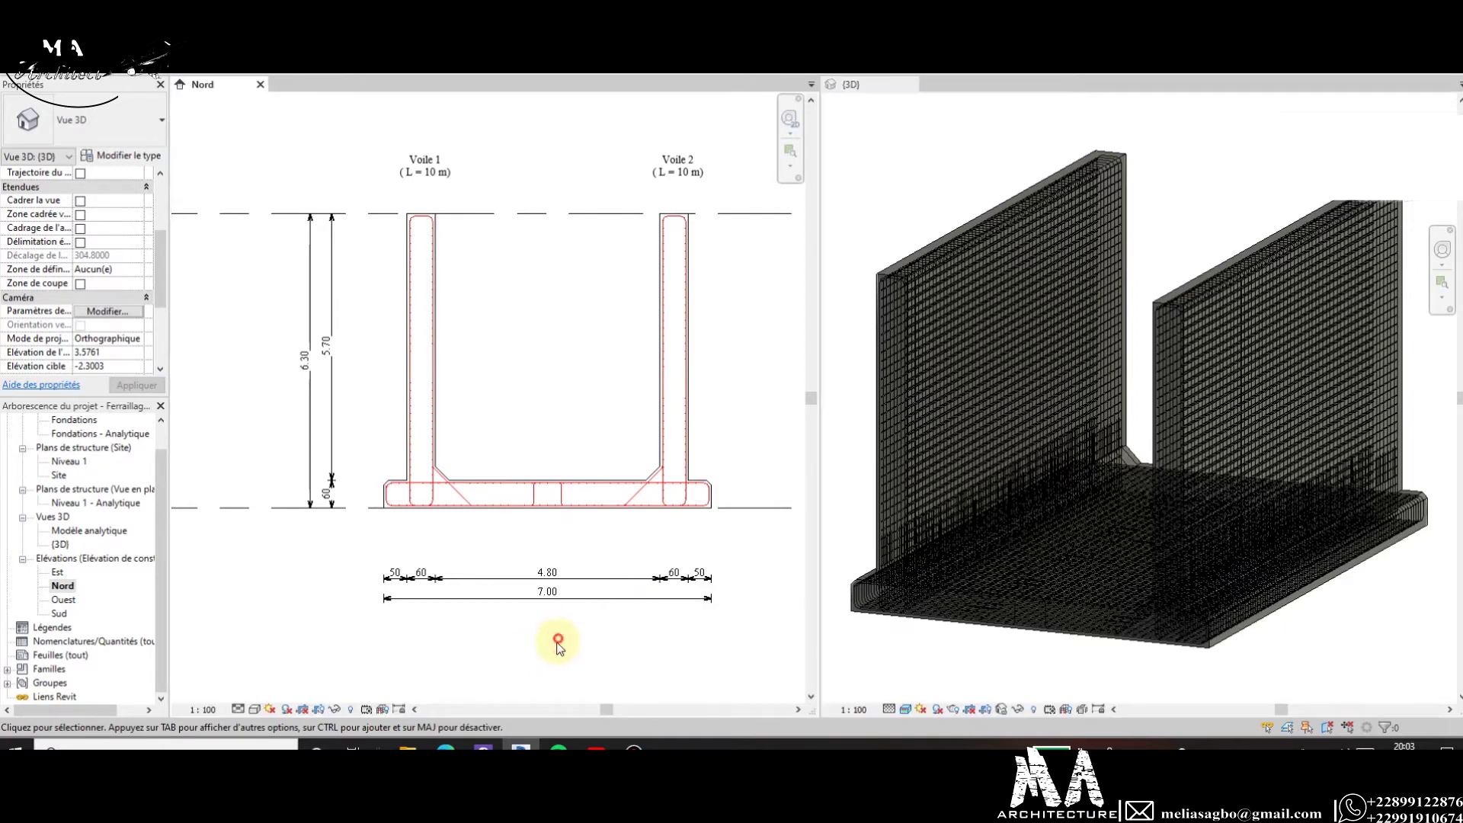
scroll(439, 396, up, 1)
scroll(427, 427, up, 3)
scroll(419, 484, down, 2)
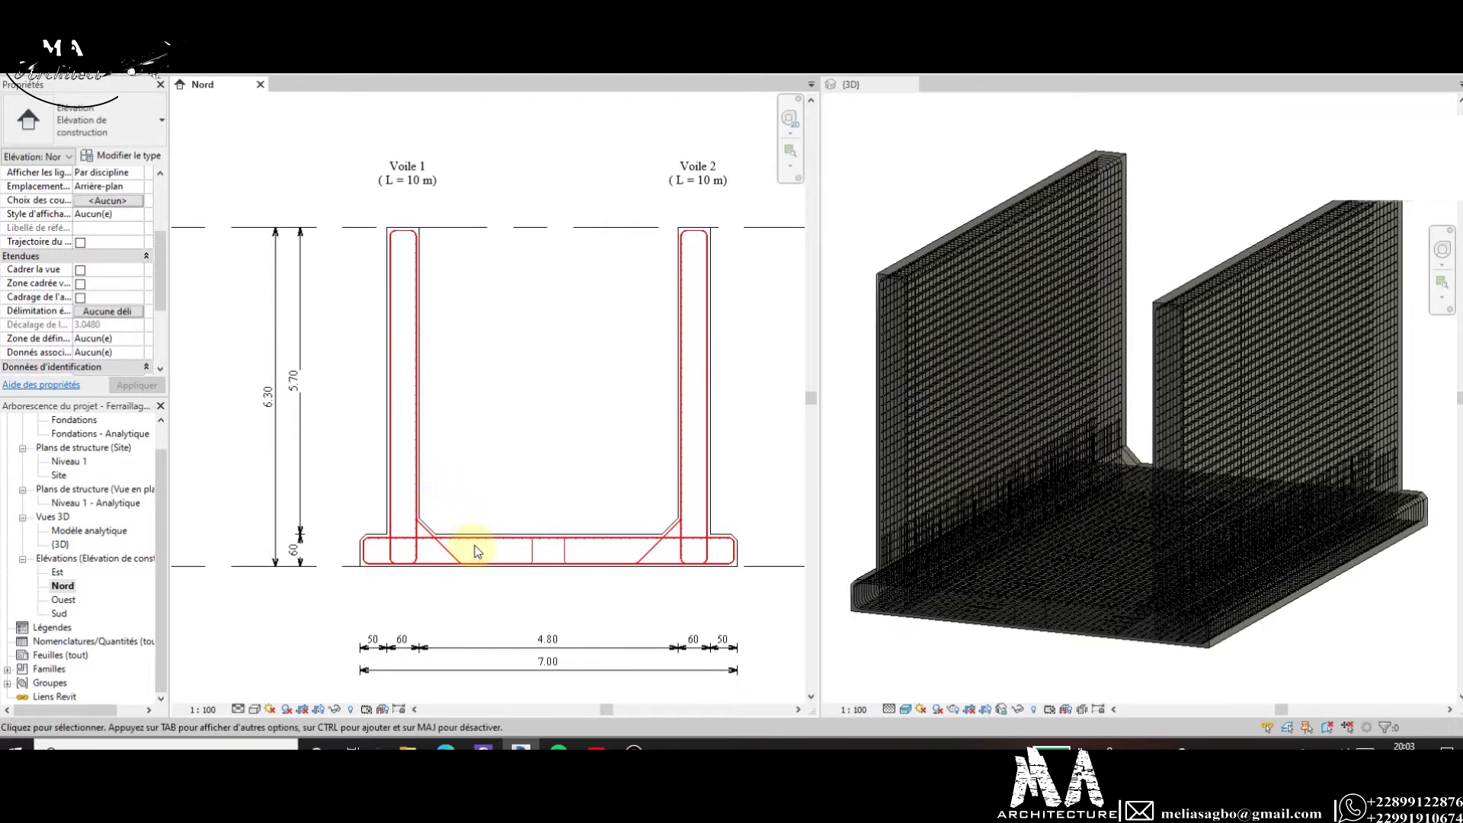
scroll(423, 276, up, 2)
scroll(402, 229, up, 1)
scroll(358, 215, down, 1)
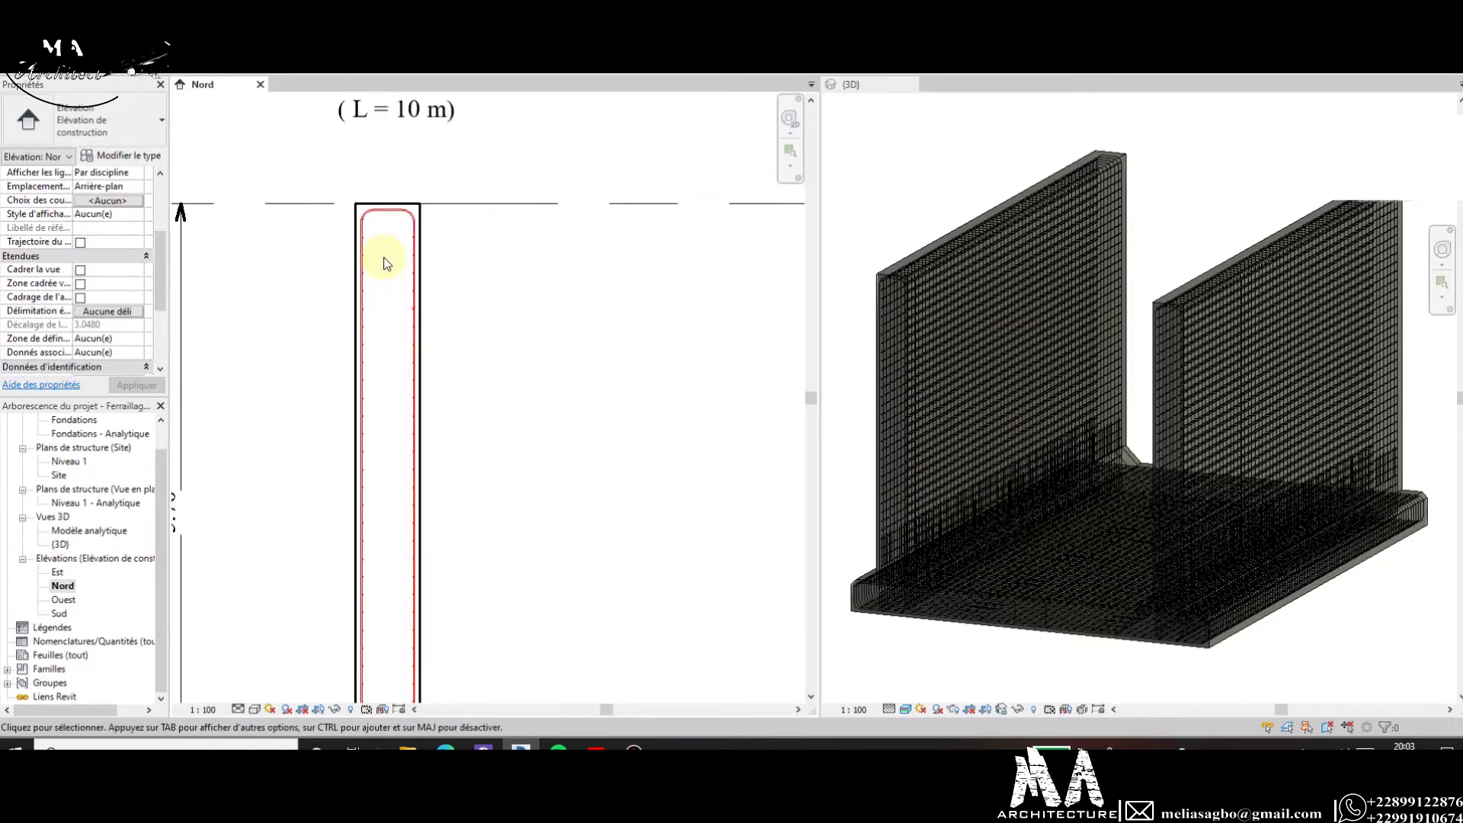
scroll(387, 263, down, 2)
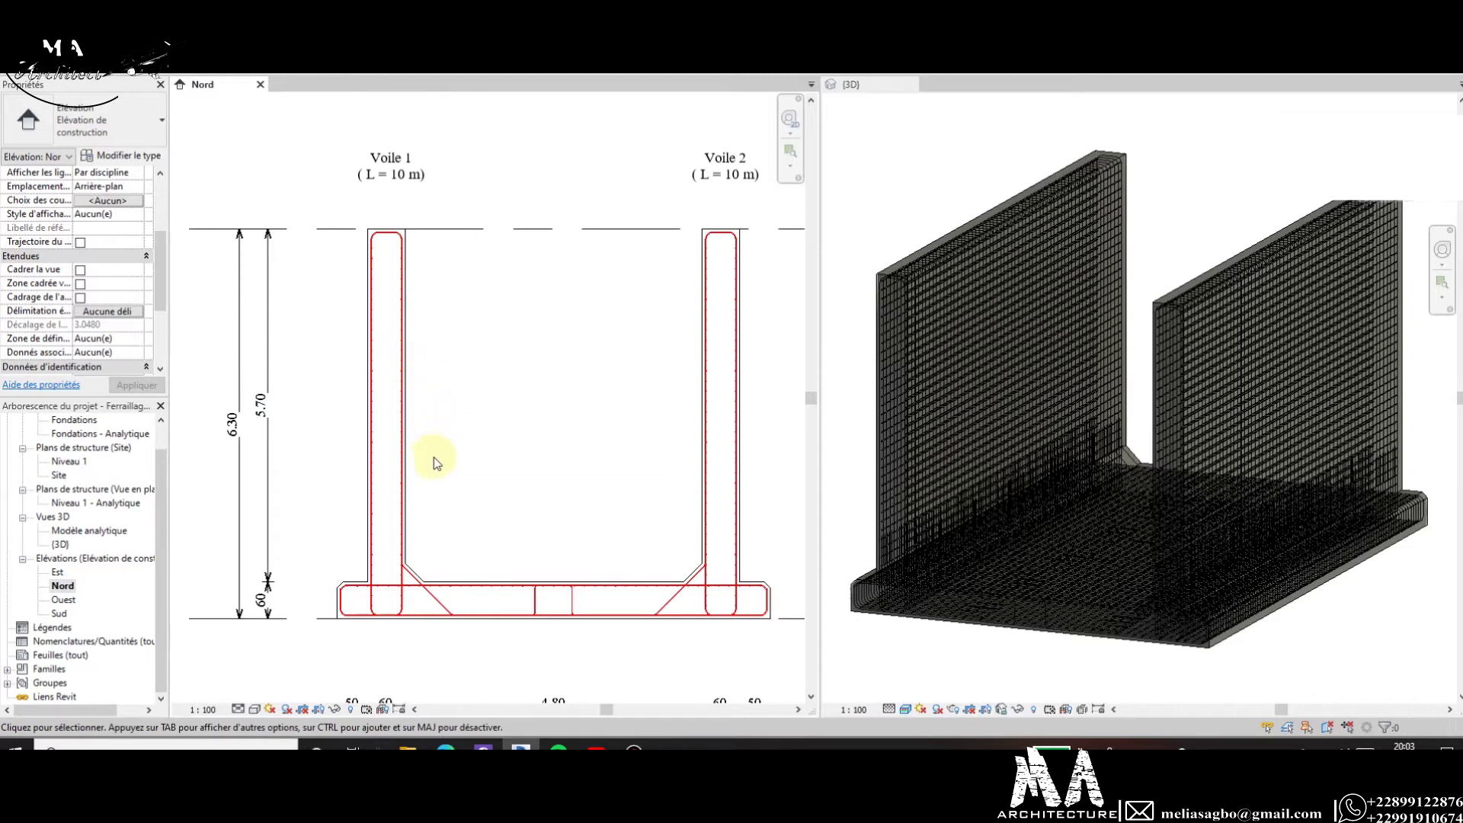
scroll(405, 423, down, 1)
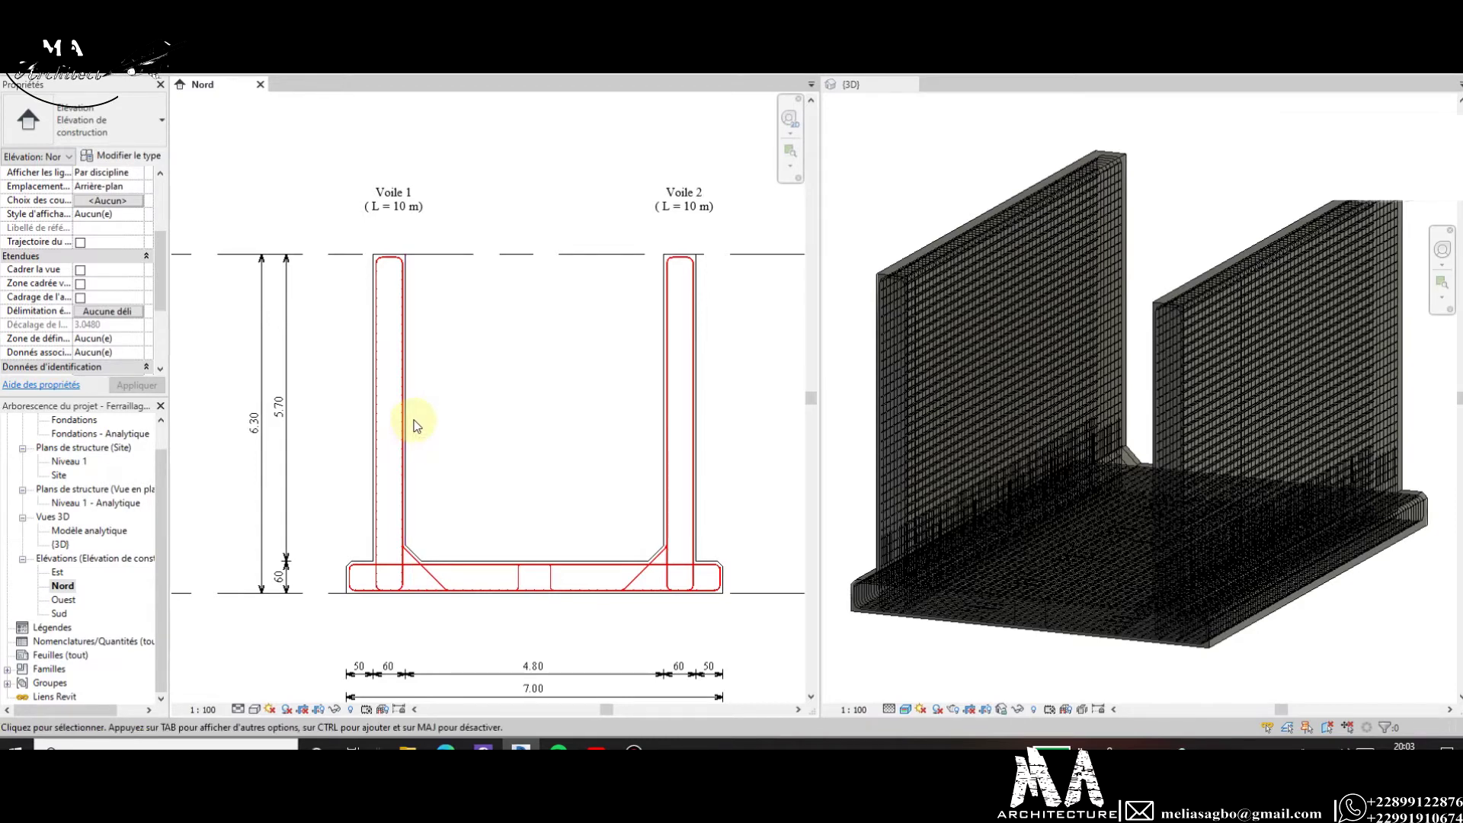
scroll(480, 393, down, 3)
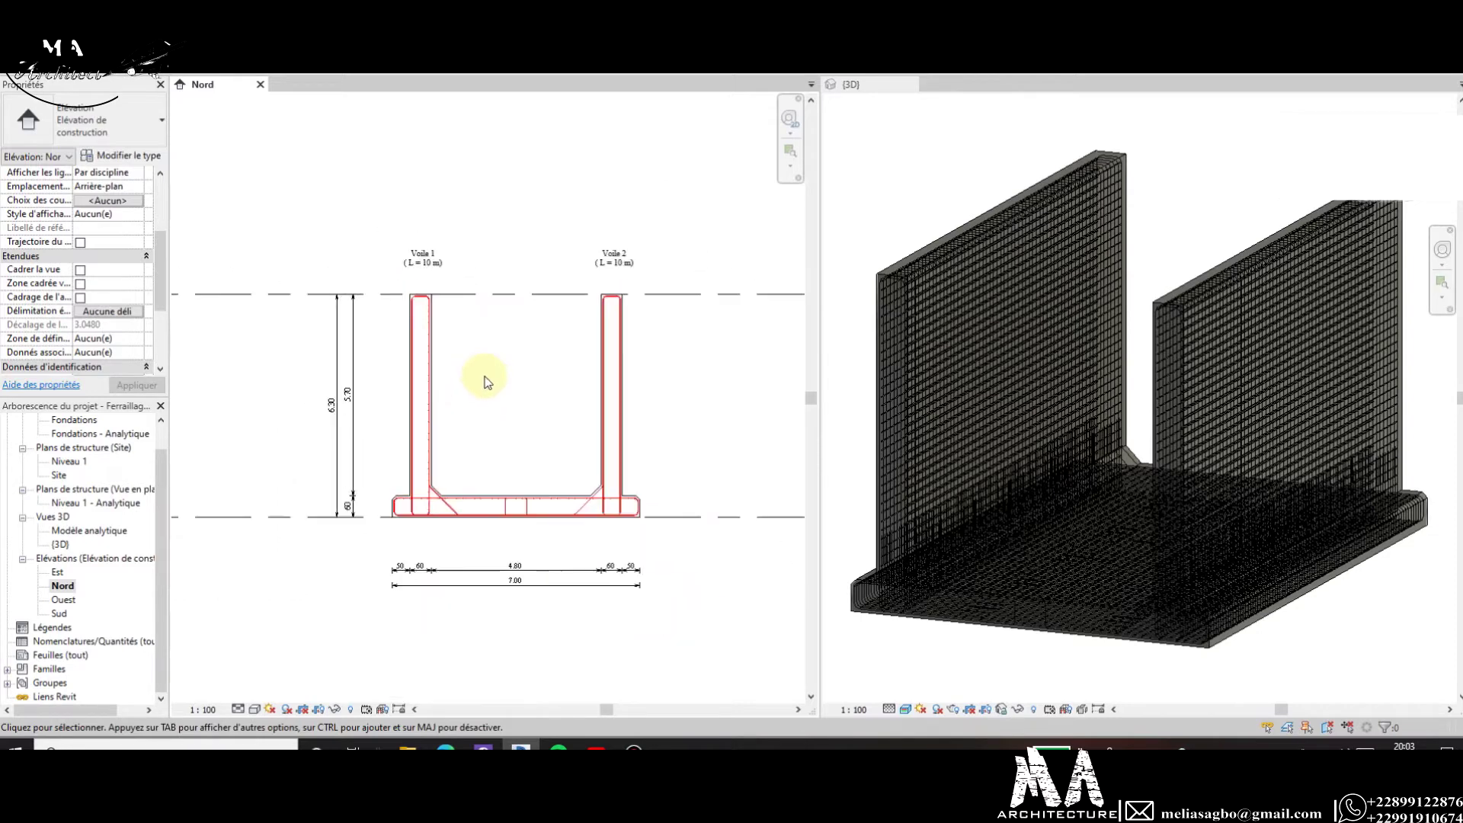
scroll(482, 396, up, 1)
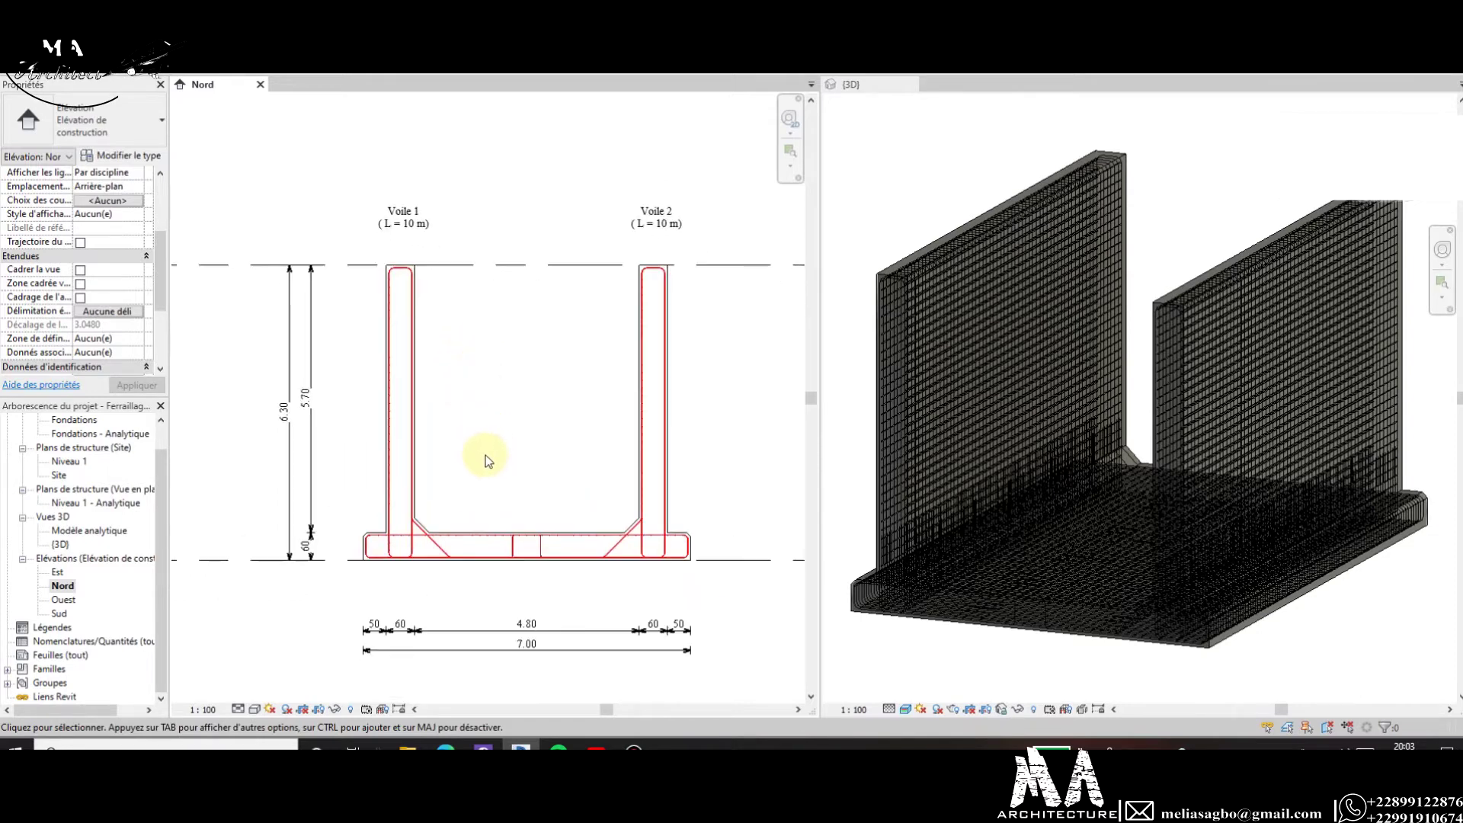
scroll(416, 518, up, 3)
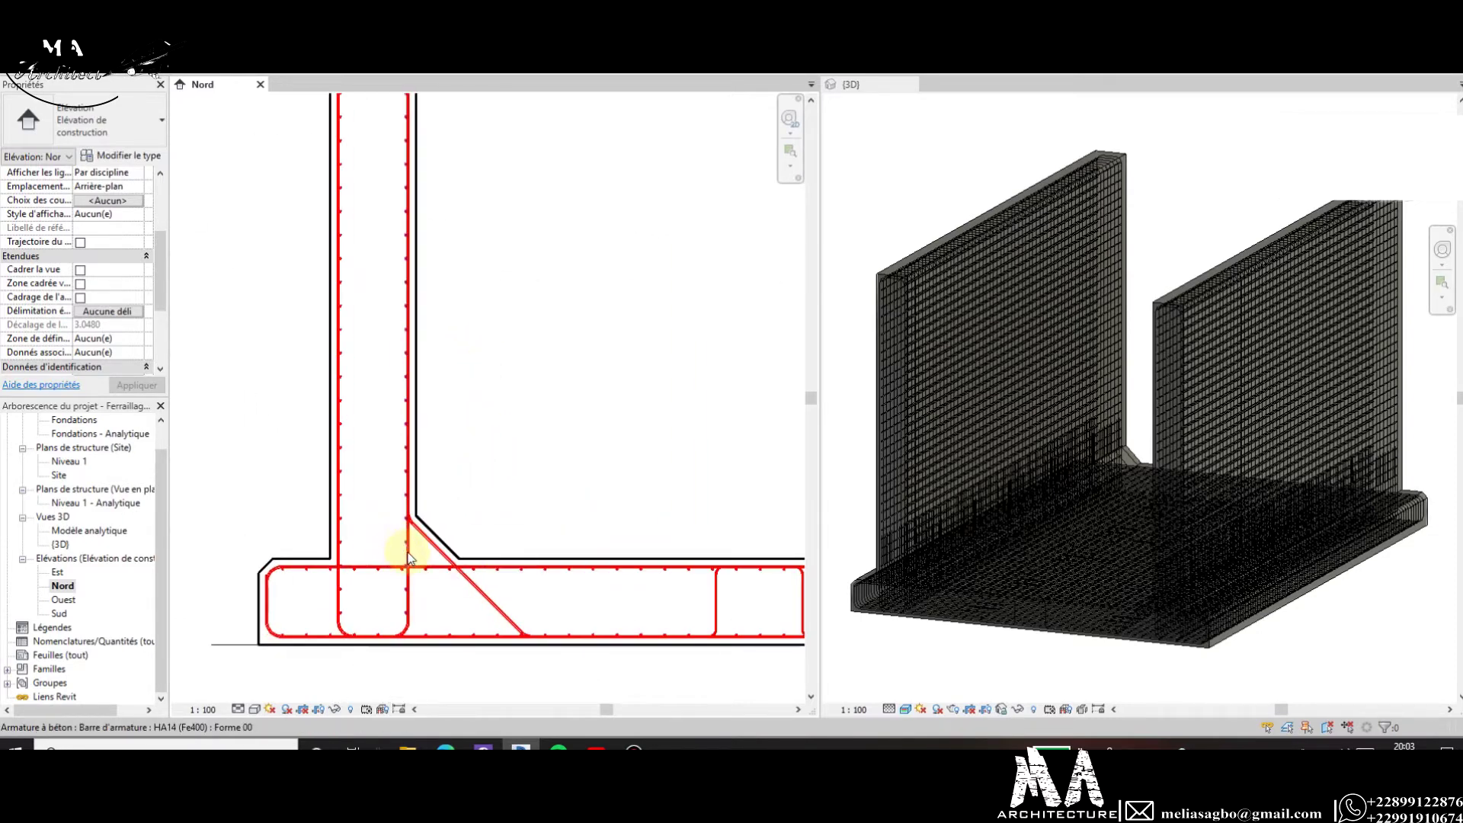
scroll(410, 559, up, 1)
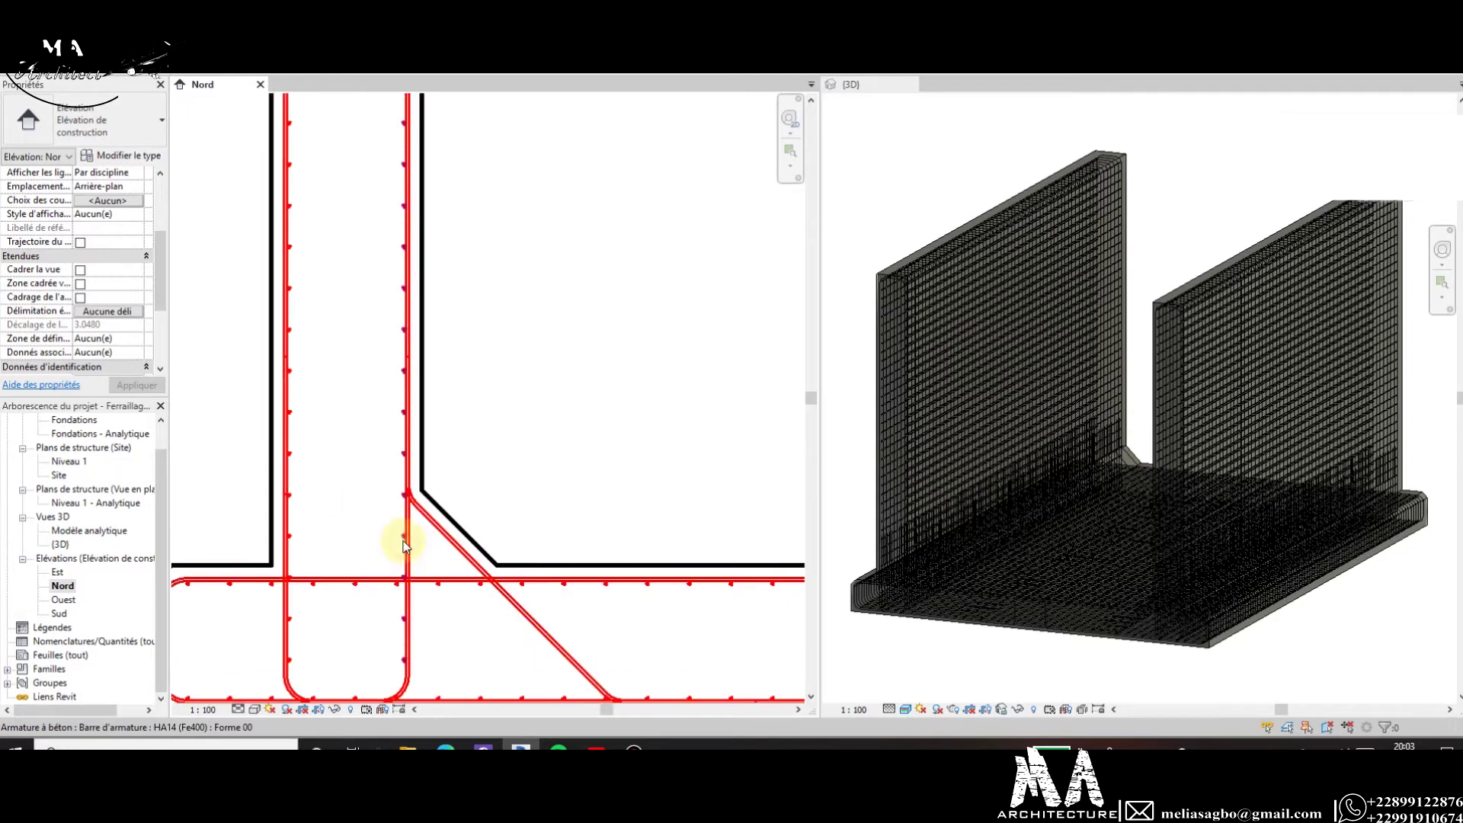
Pick Acier structurel - S235 as the material for the selected rebar's HA14 (Fe400) type.
click(405, 544)
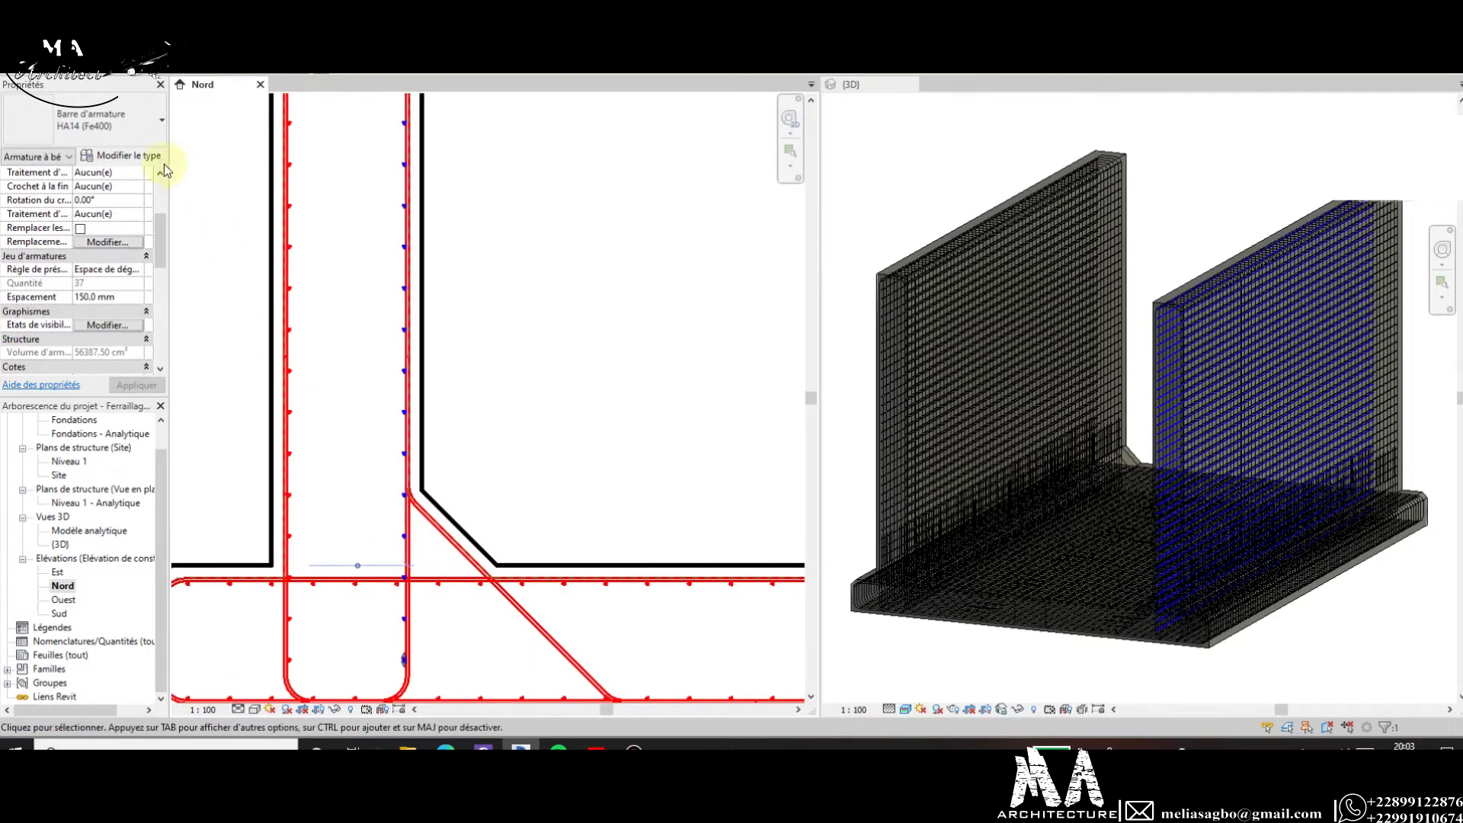
click(131, 159)
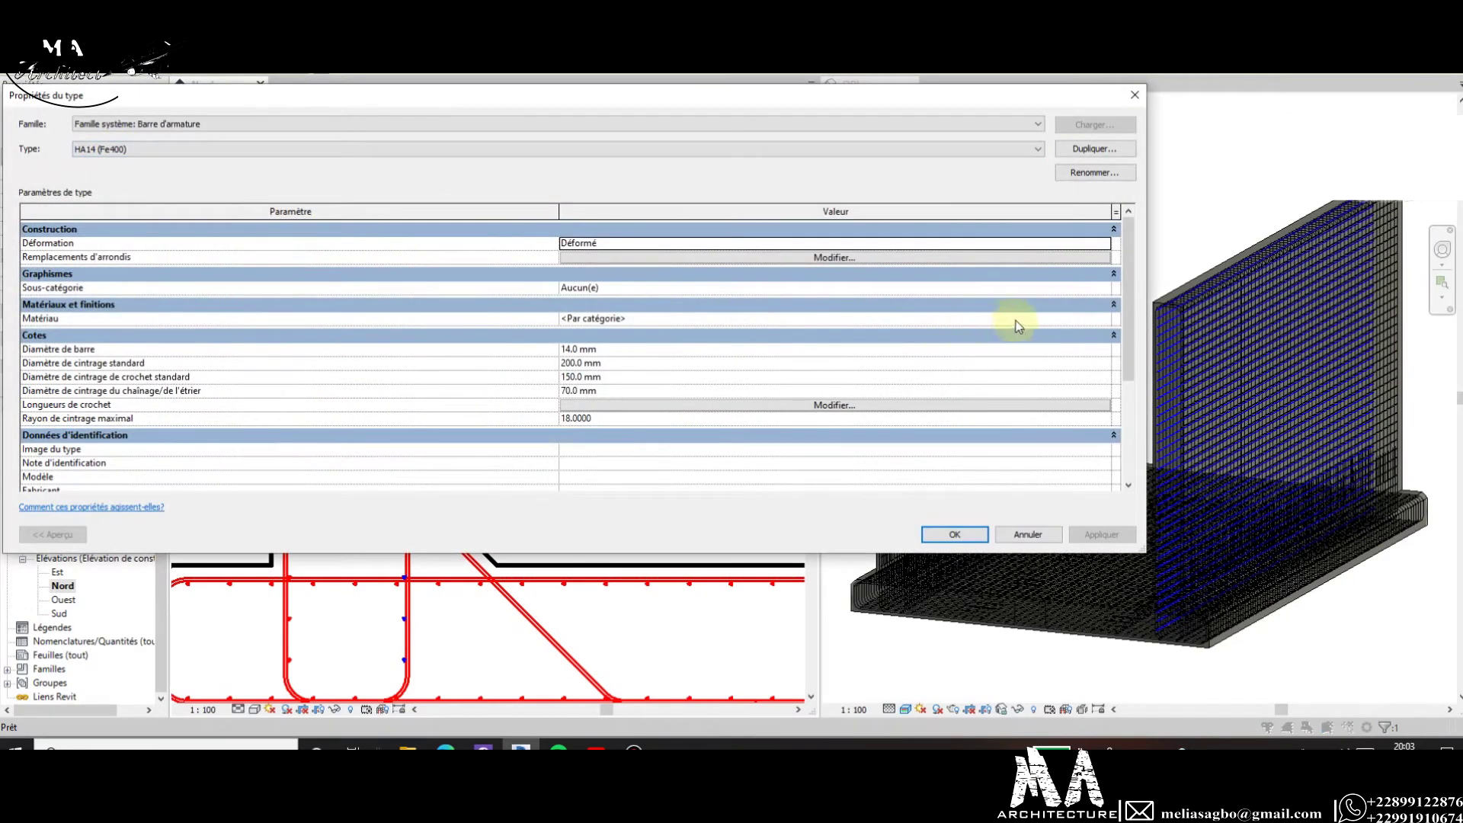
click(1105, 320)
click(1105, 320)
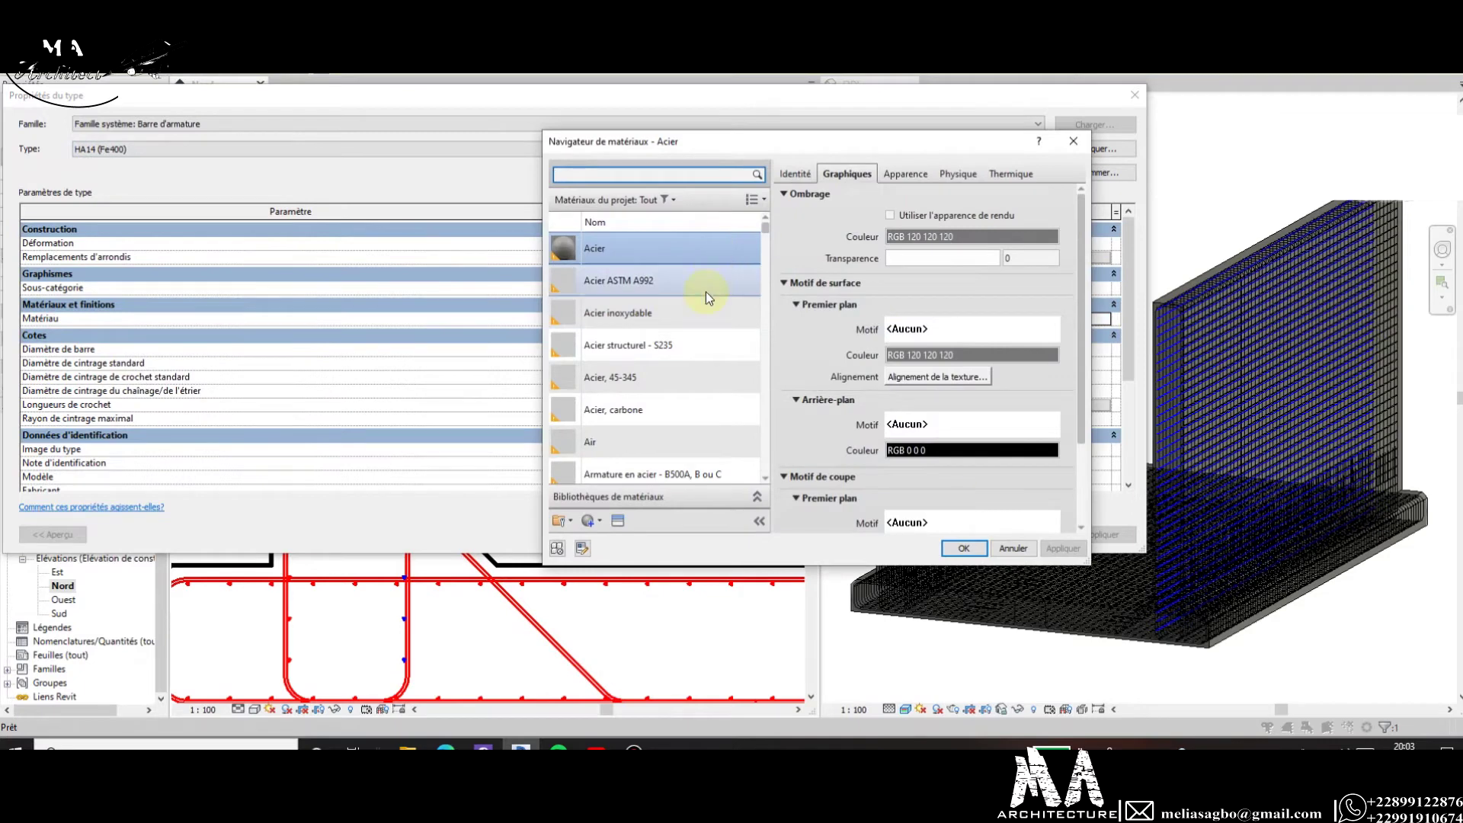
click(690, 347)
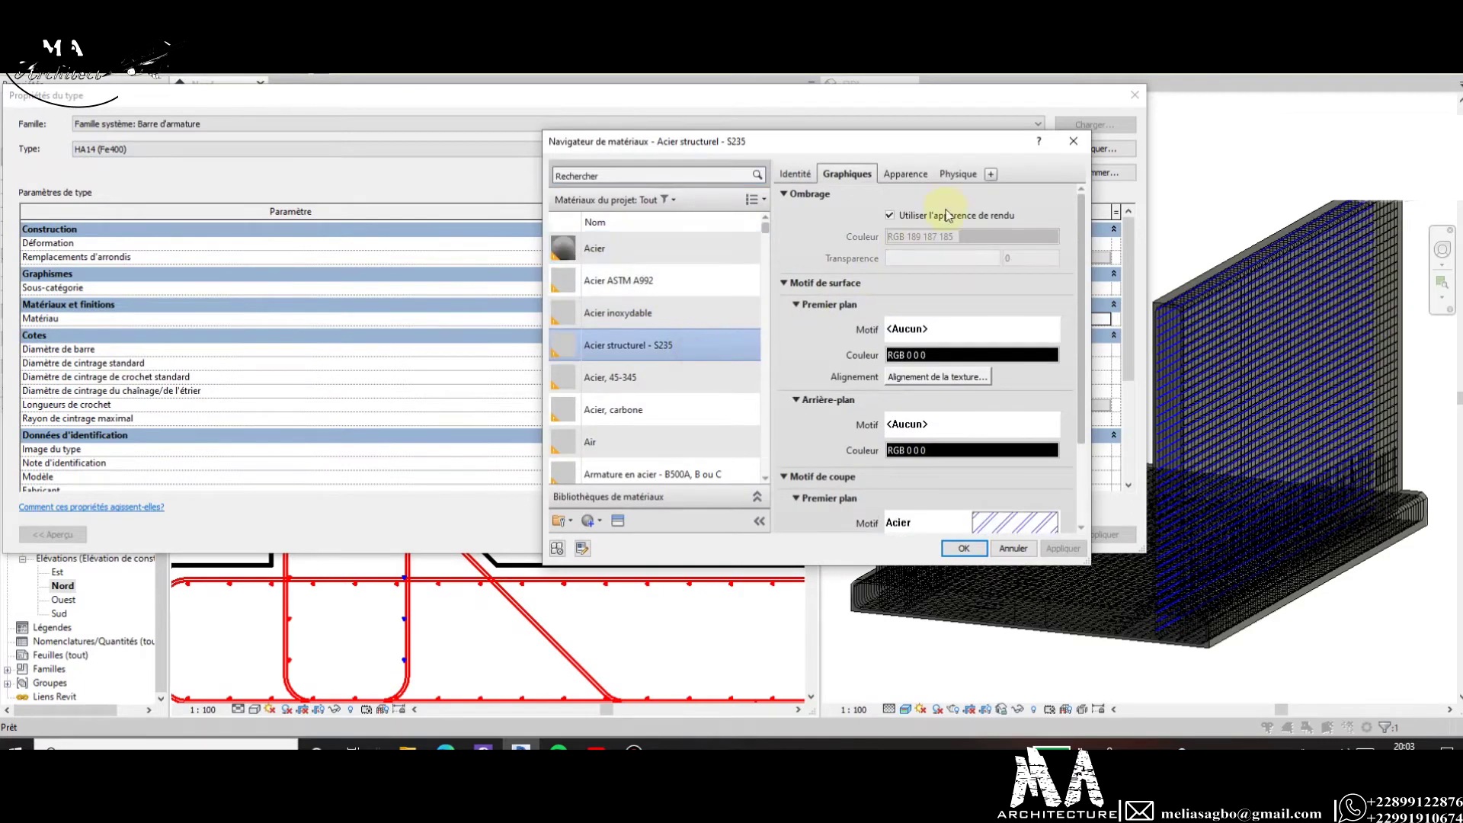
click(962, 177)
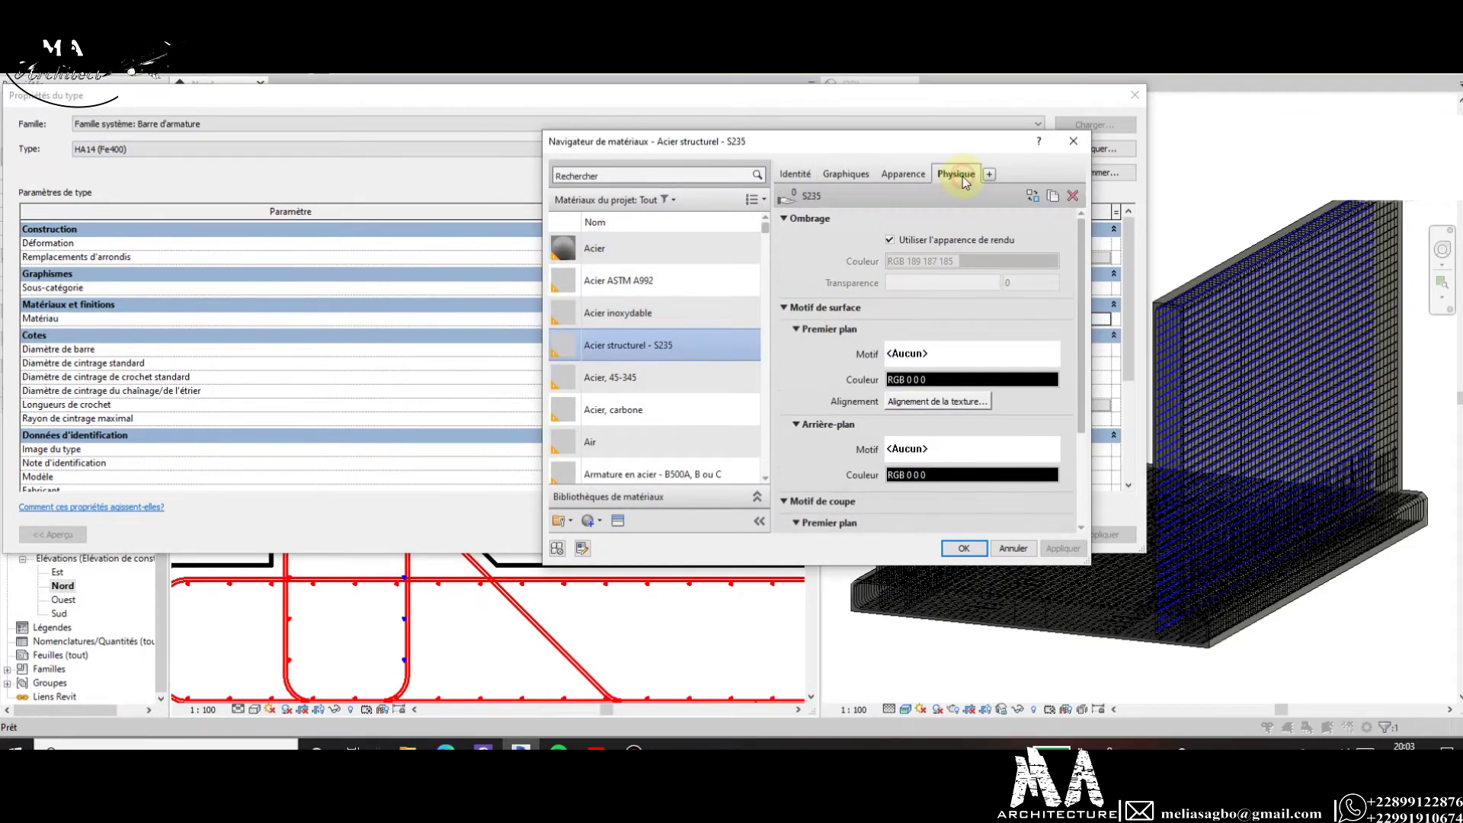
click(906, 175)
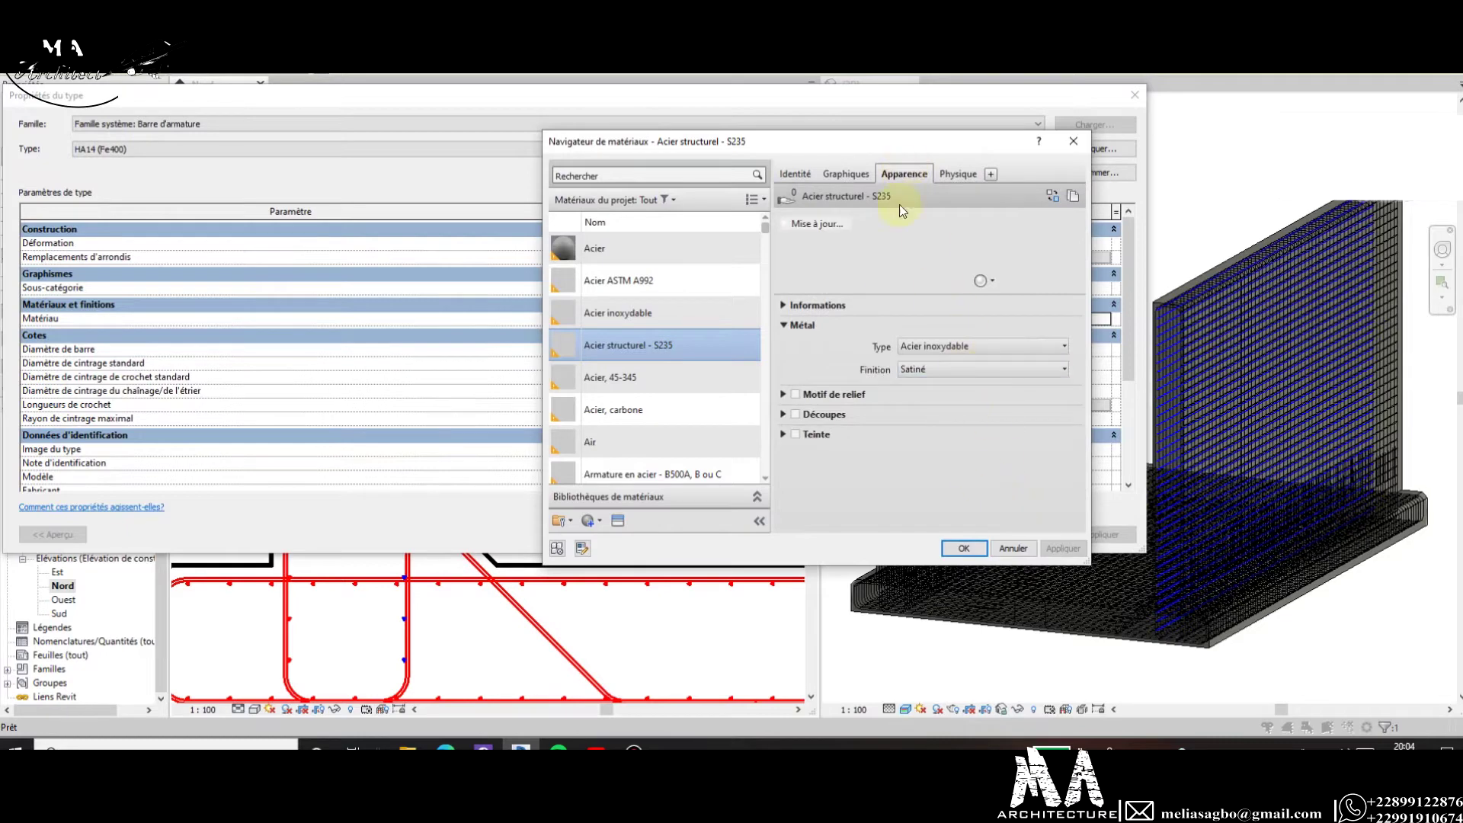
click(954, 178)
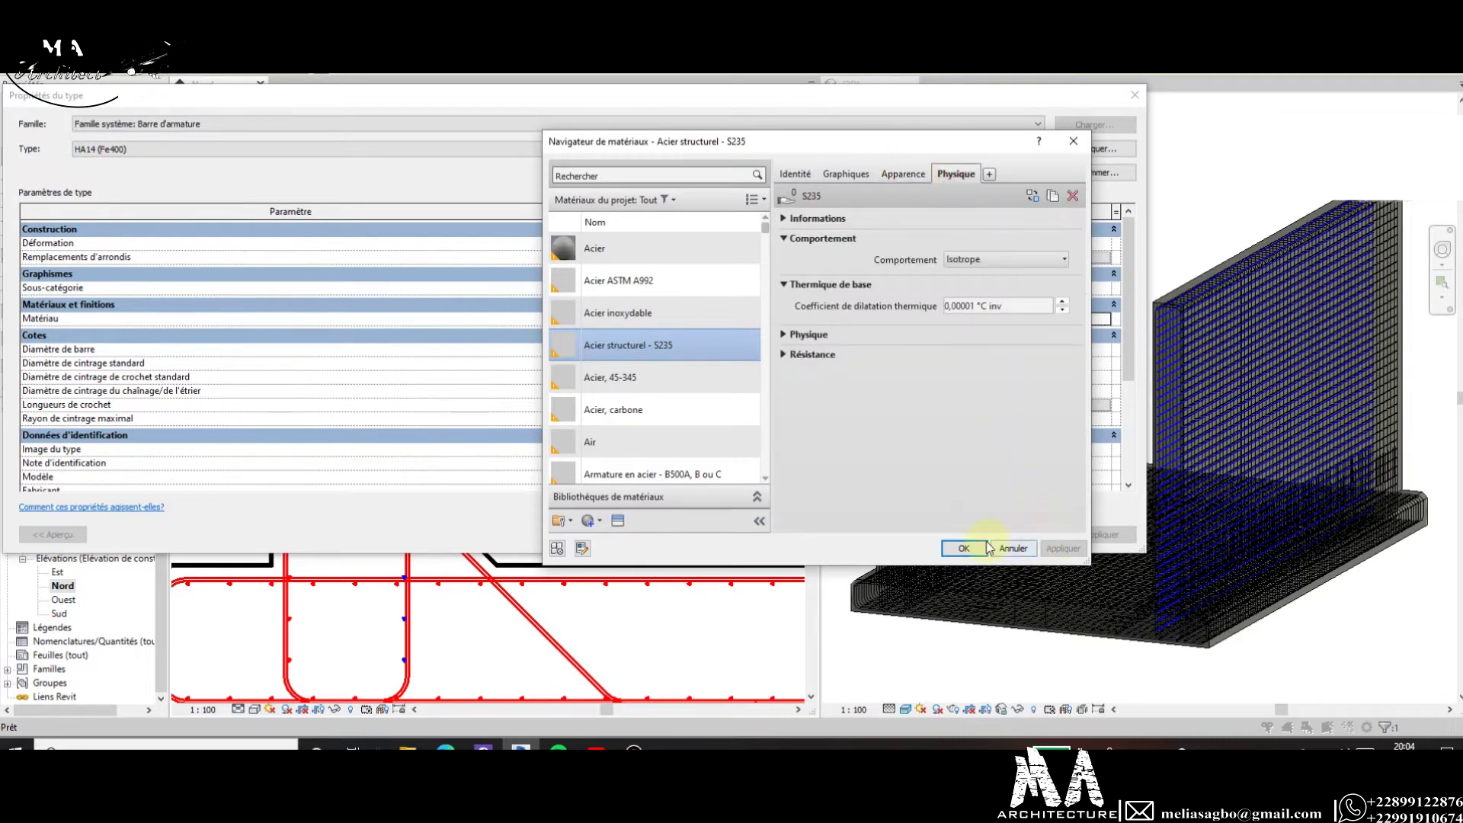
click(964, 550)
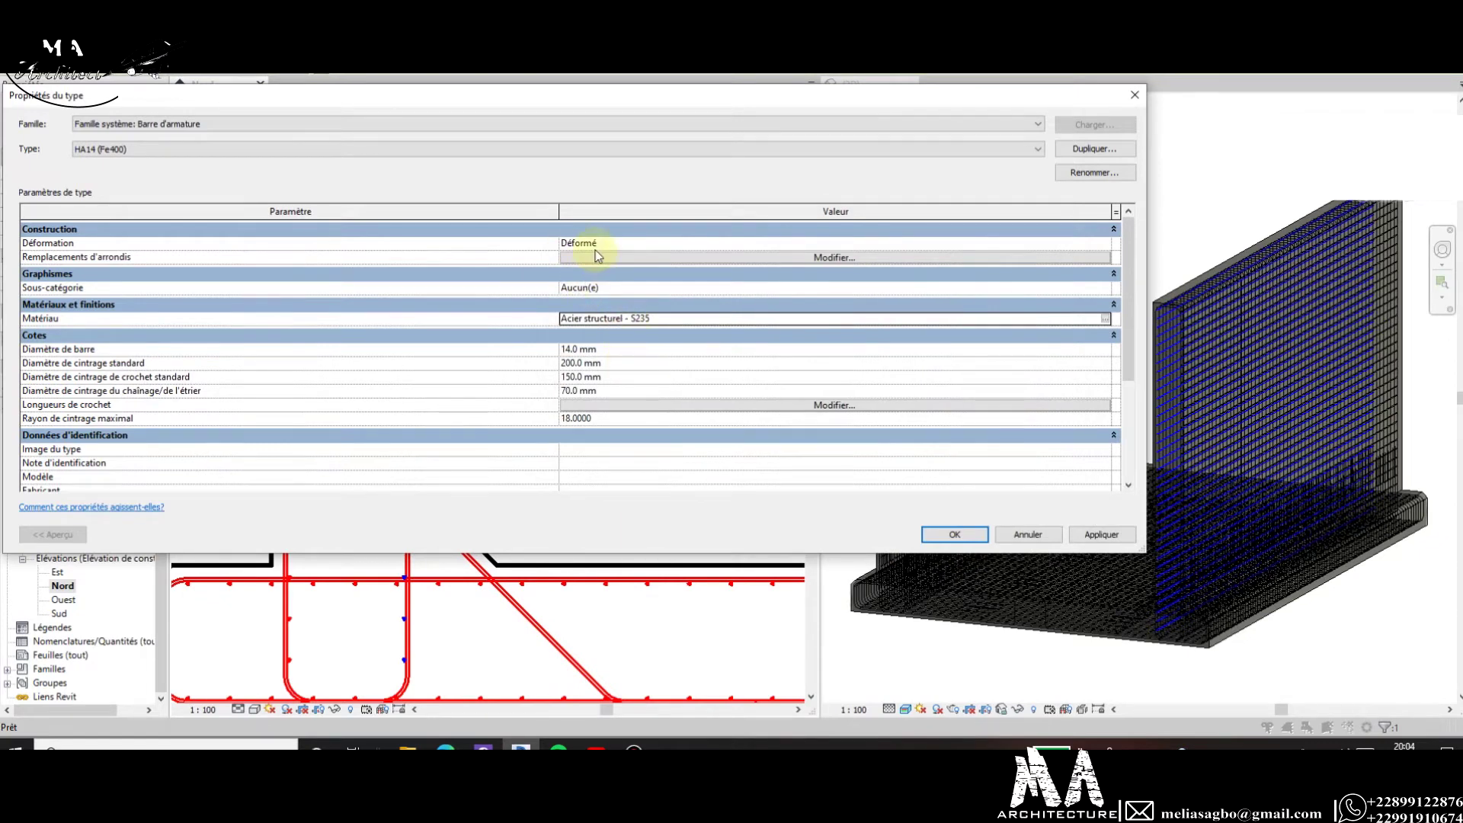
Review the HA14 (Fe400) type properties and apply the material change.
scroll(721, 413, down, 2)
scroll(724, 413, down, 2)
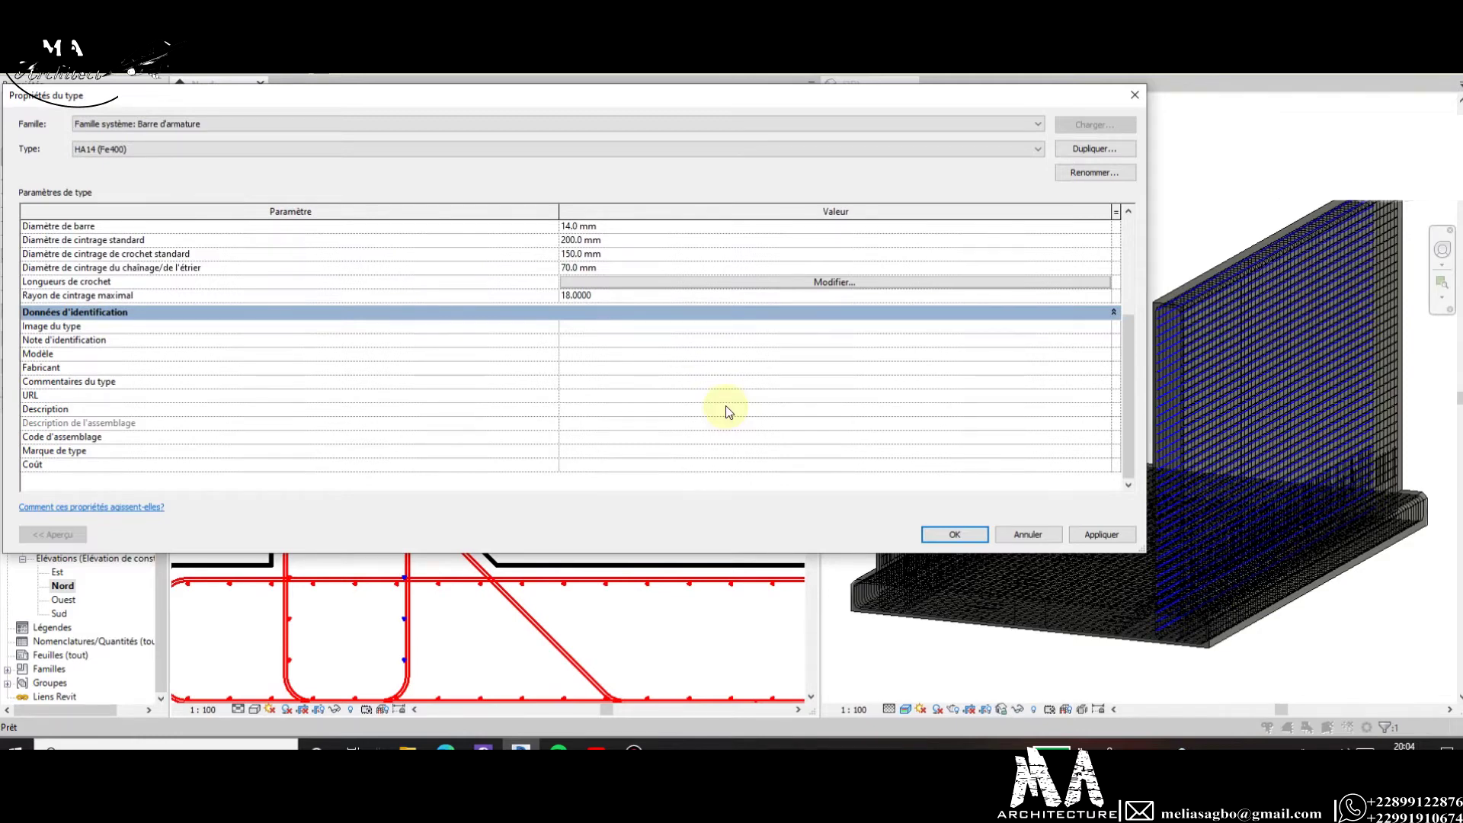
scroll(726, 412, up, 1)
scroll(725, 407, up, 3)
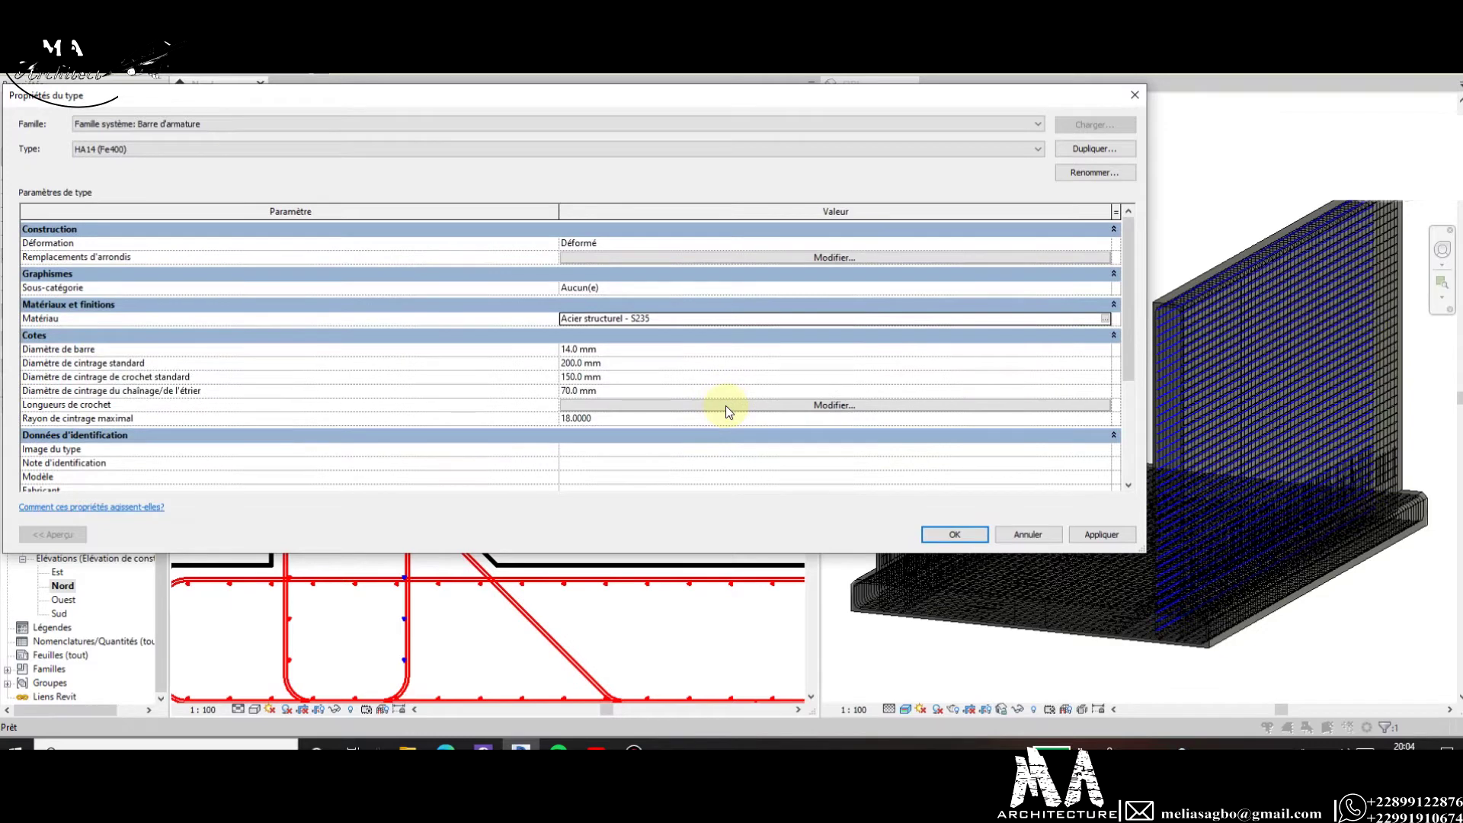
click(945, 542)
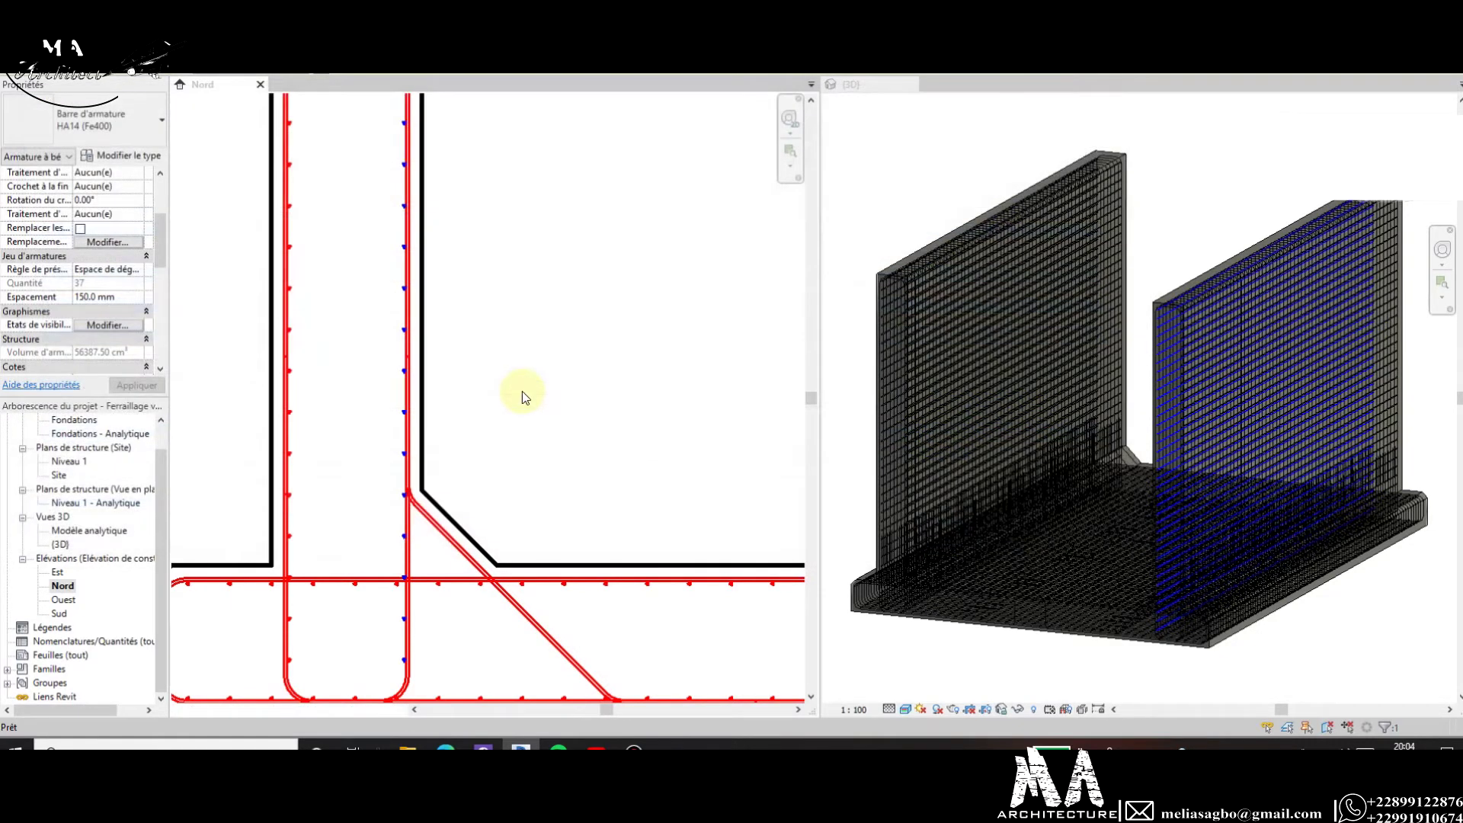
Open the left vertical rebar's HA14 (Fe400) type properties to verify the S235 material.
click(288, 537)
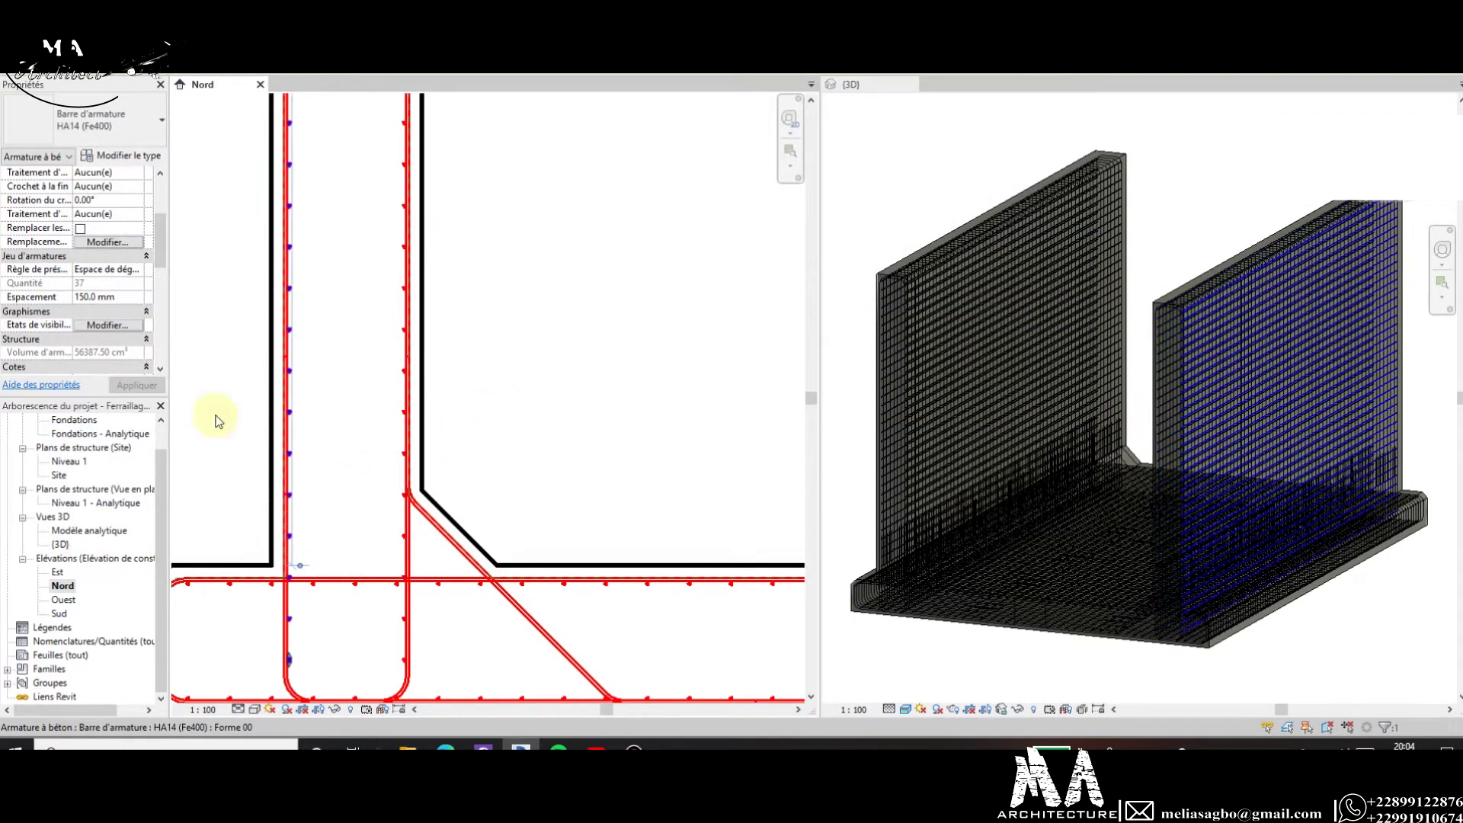
scroll(150, 231, up, 4)
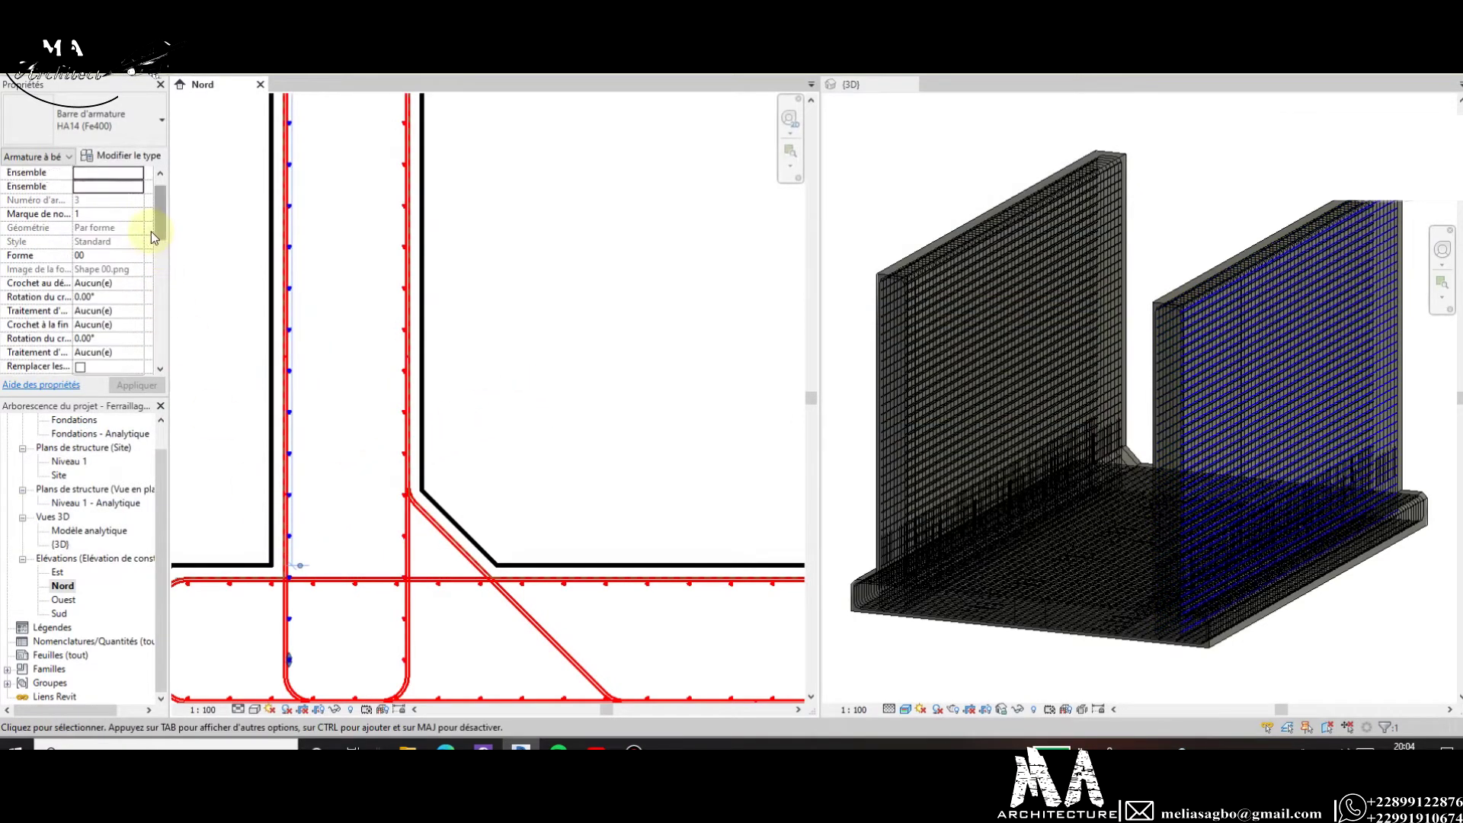
click(135, 162)
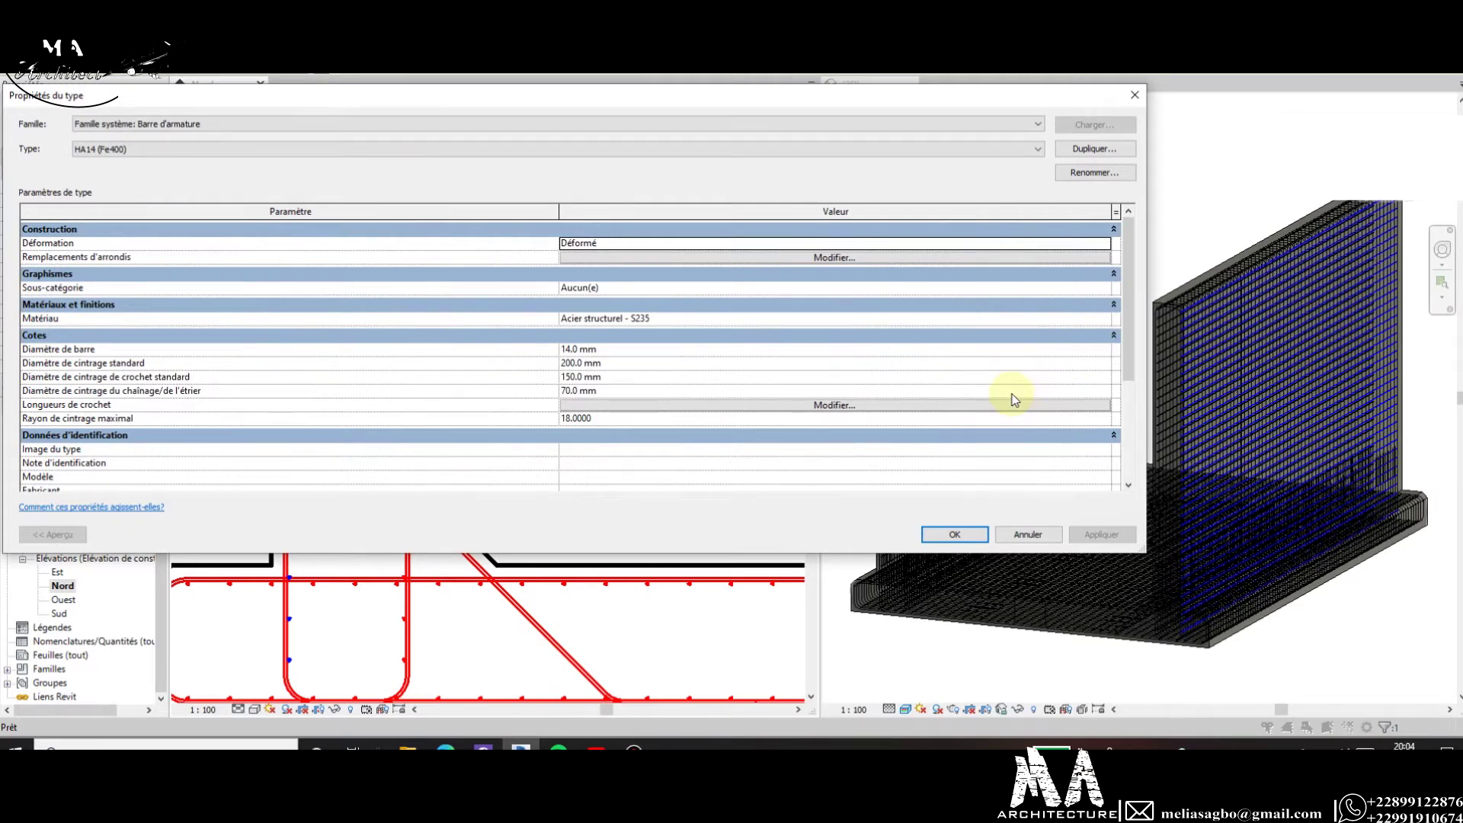
scroll(1010, 440, down, 3)
scroll(1014, 442, down, 1)
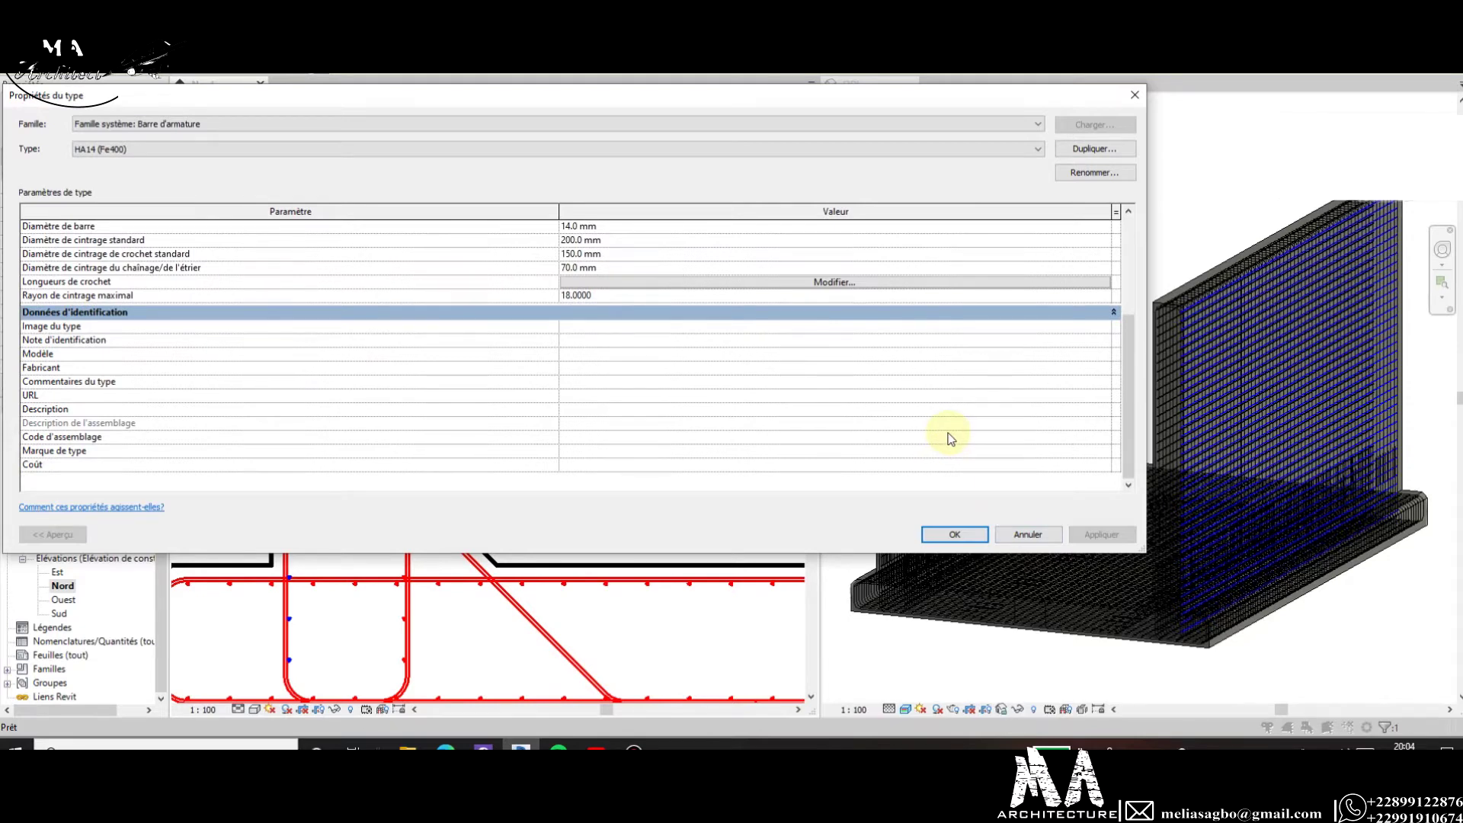
Leave the shape-based rebar placement and zoom into Voile 1 in the Nord elevation.
scroll(951, 438, up, 1)
scroll(951, 437, up, 1)
scroll(949, 435, up, 1)
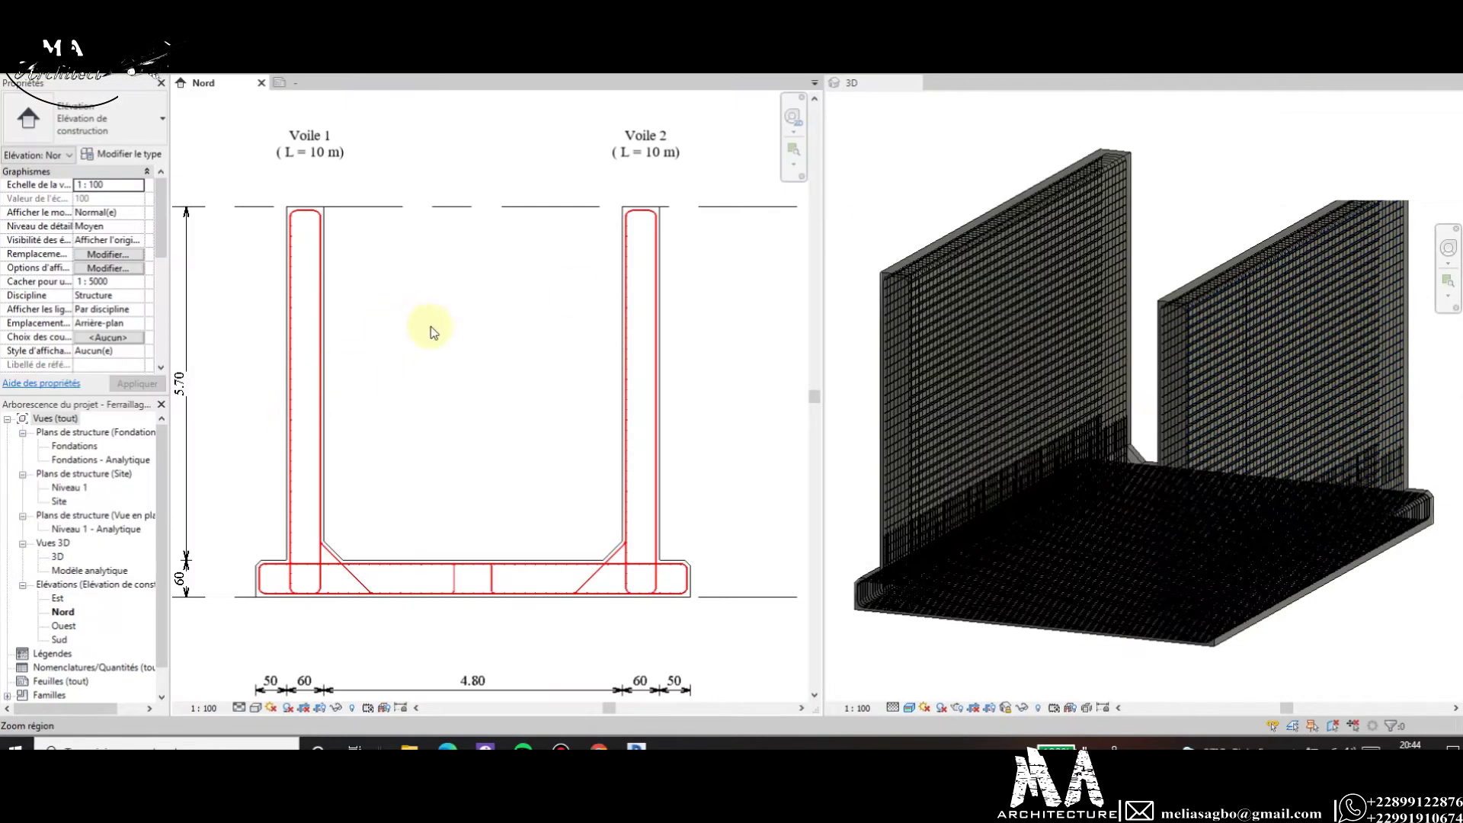
scroll(369, 373, up, 1)
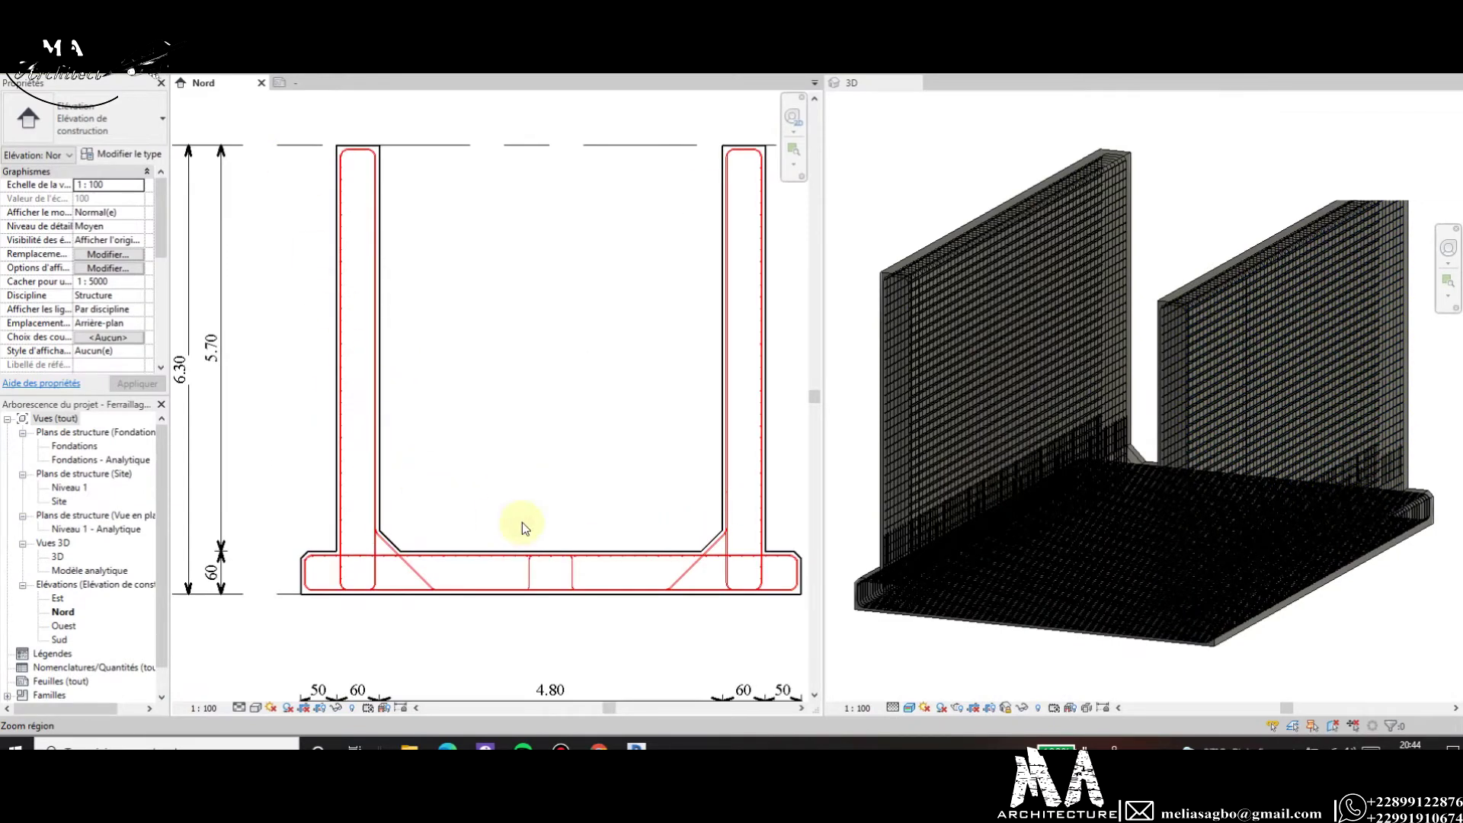
scroll(452, 406, down, 1)
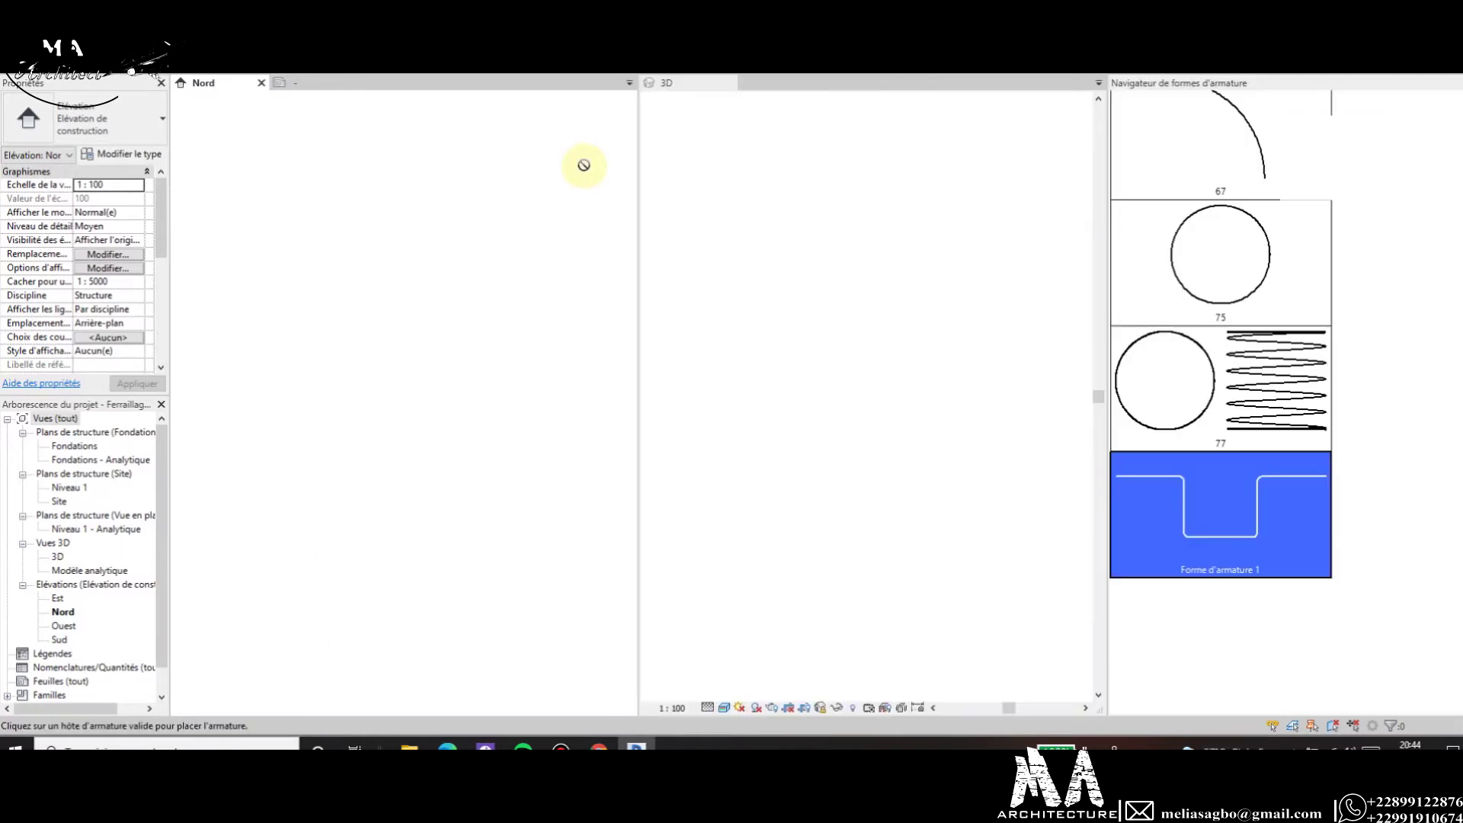
key(Escape)
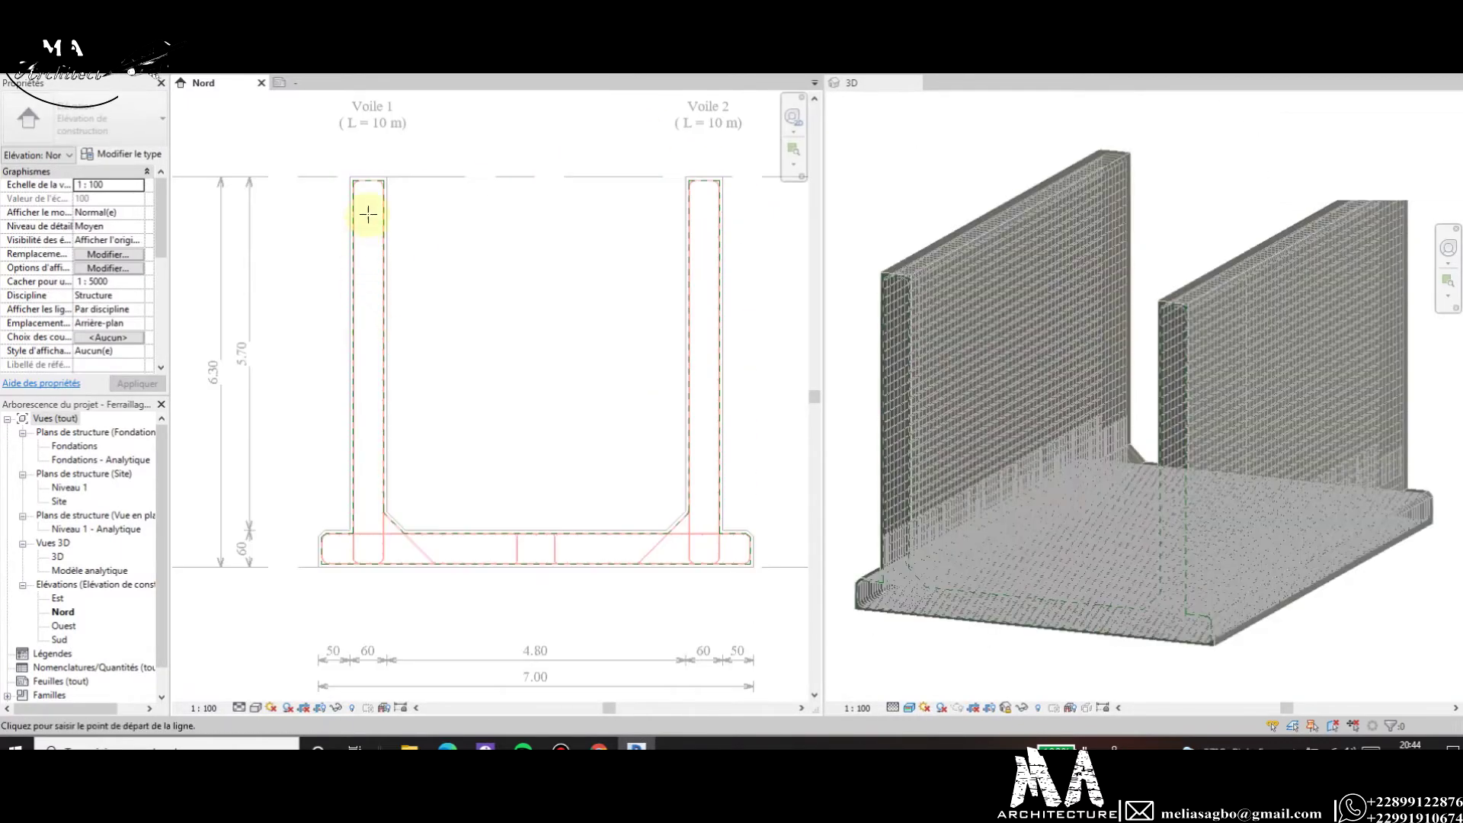
scroll(370, 221, up, 2)
scroll(373, 243, up, 3)
scroll(355, 256, up, 1)
Set the bar to HA8 (Fe400), Etrier / Chaînage style, Etrier/épingle hooks at both ends.
scroll(326, 170, up, 1)
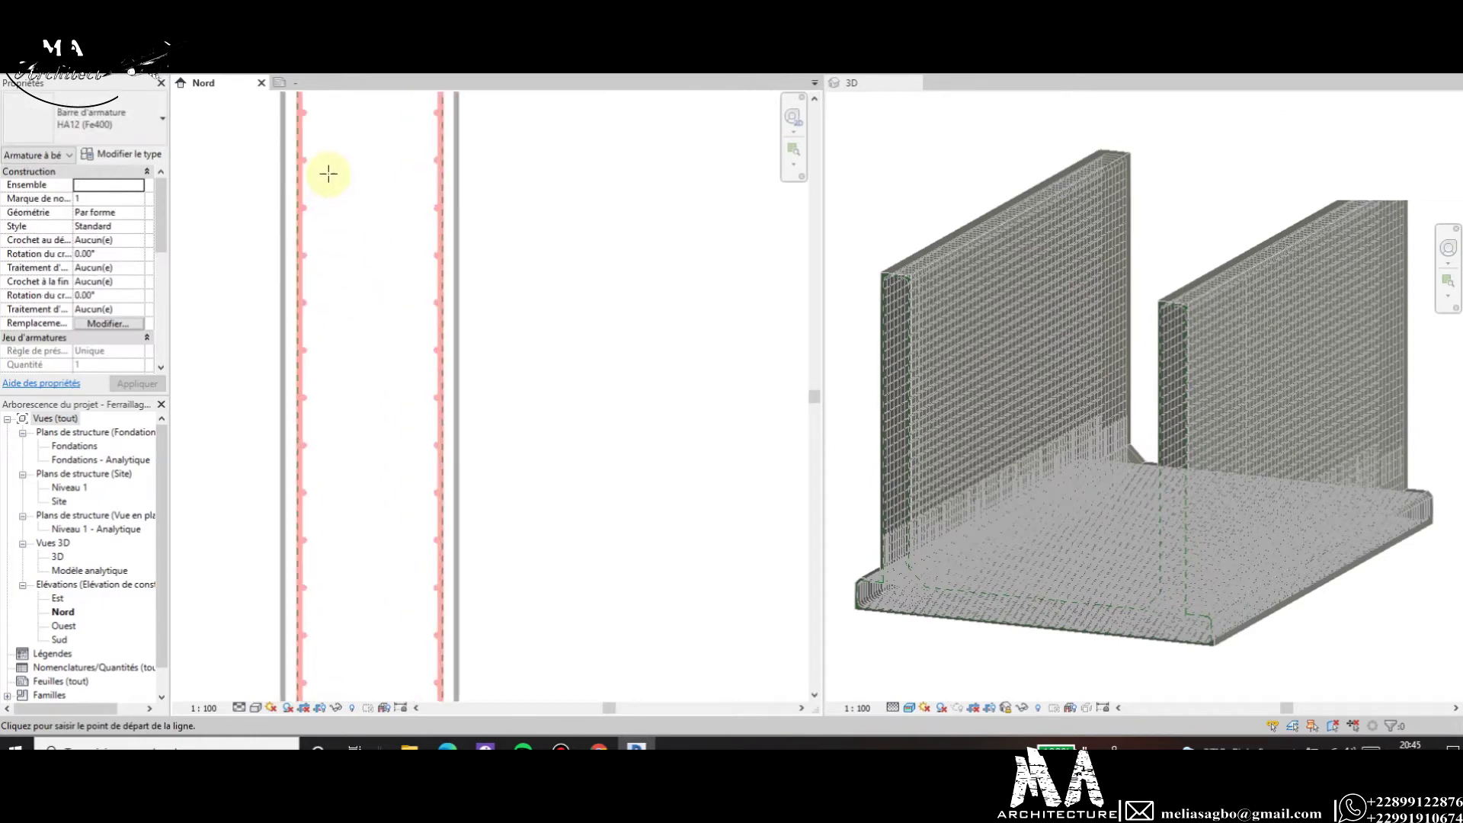
click(114, 118)
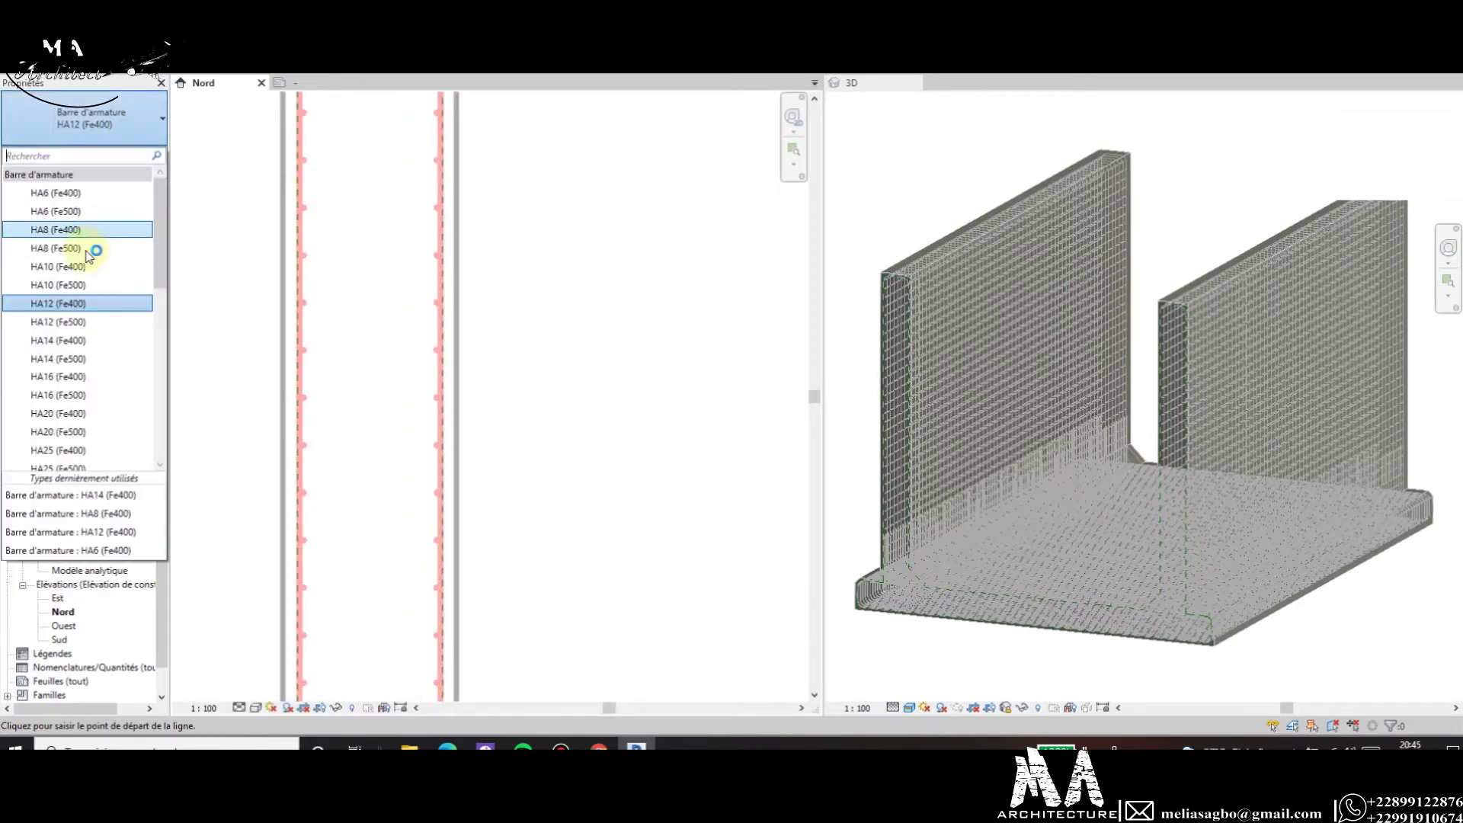
click(98, 229)
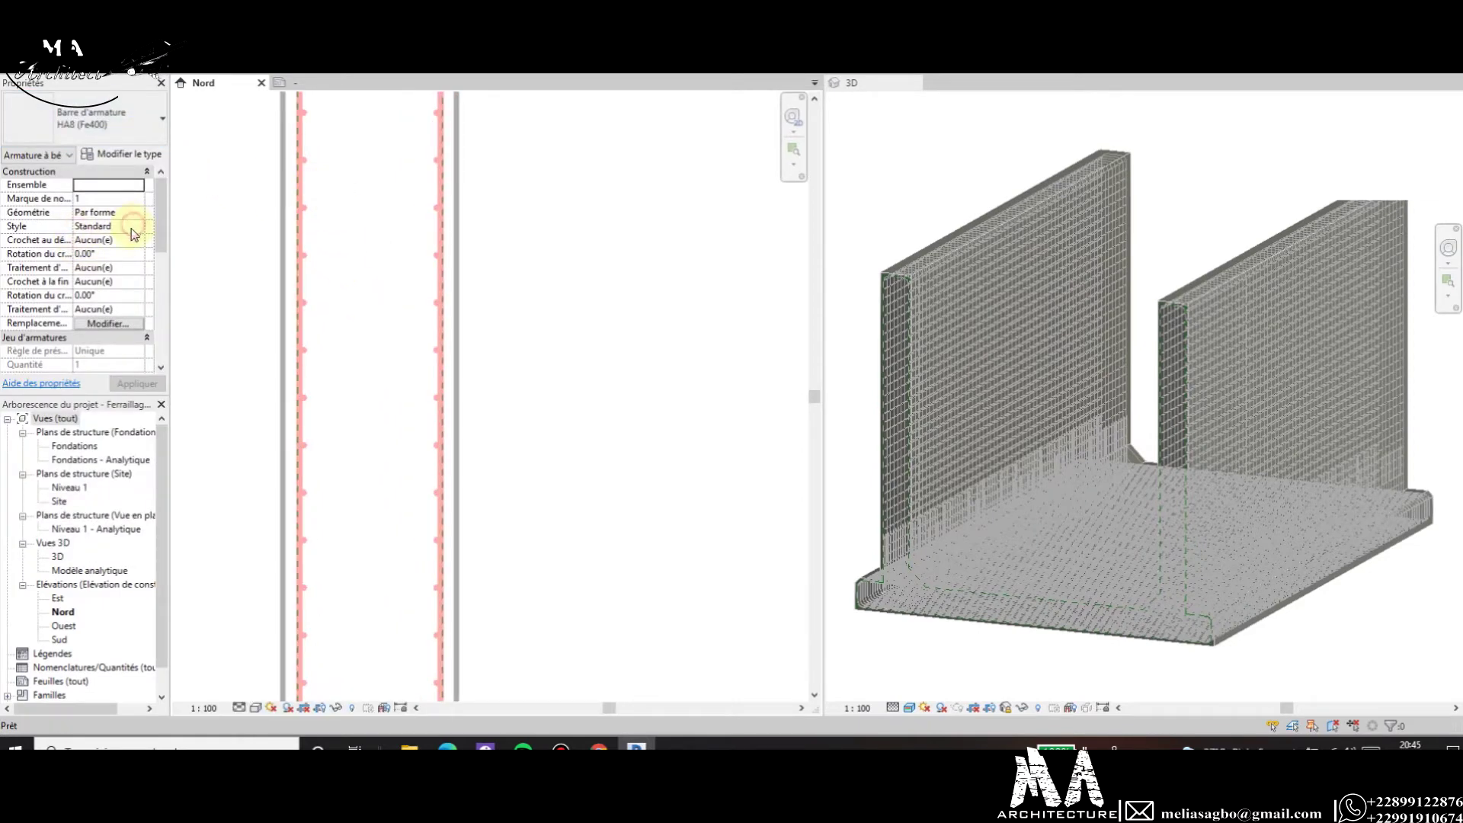
click(137, 226)
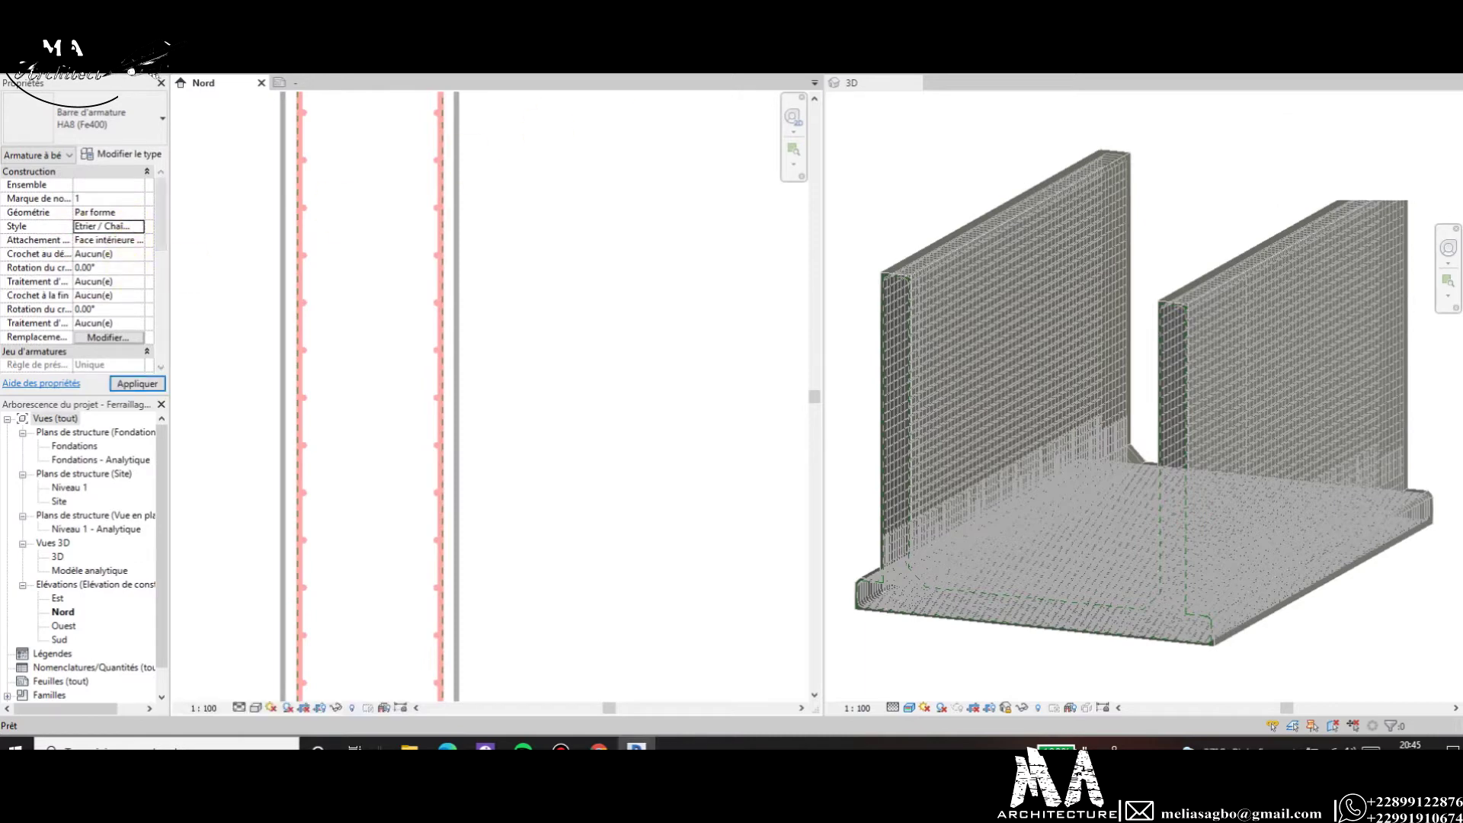
click(138, 254)
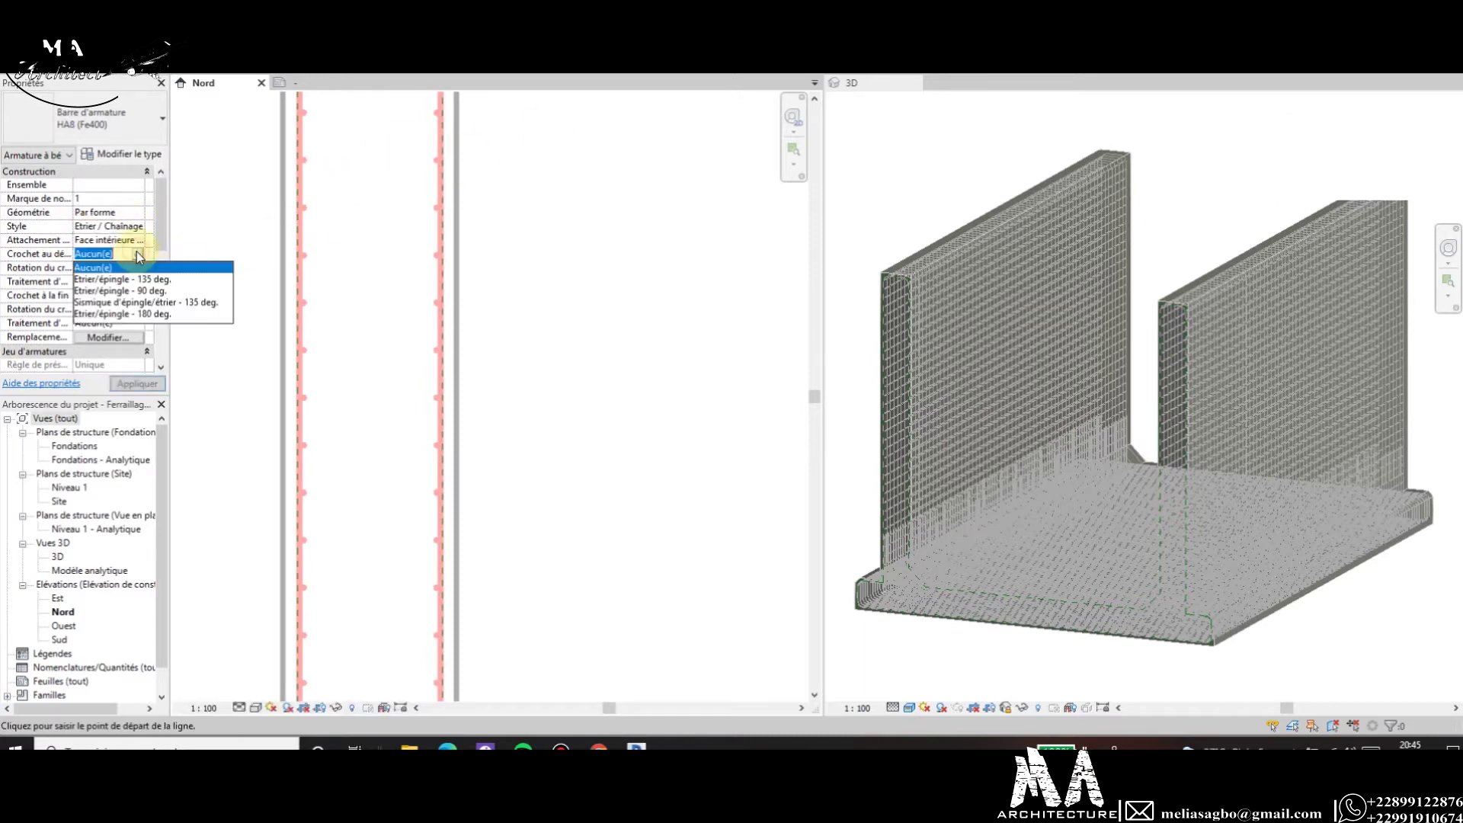
click(138, 313)
click(106, 295)
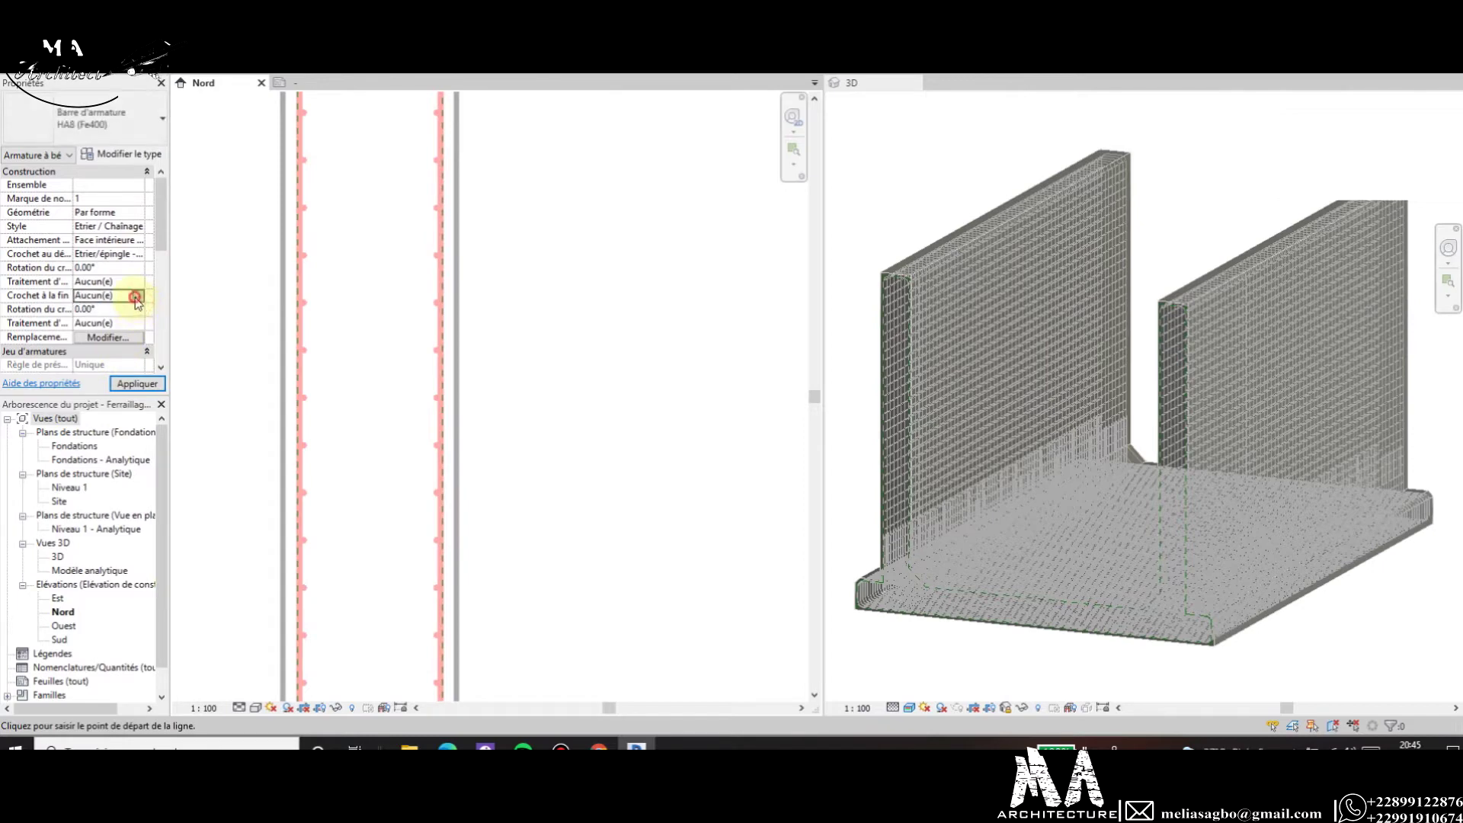
click(133, 355)
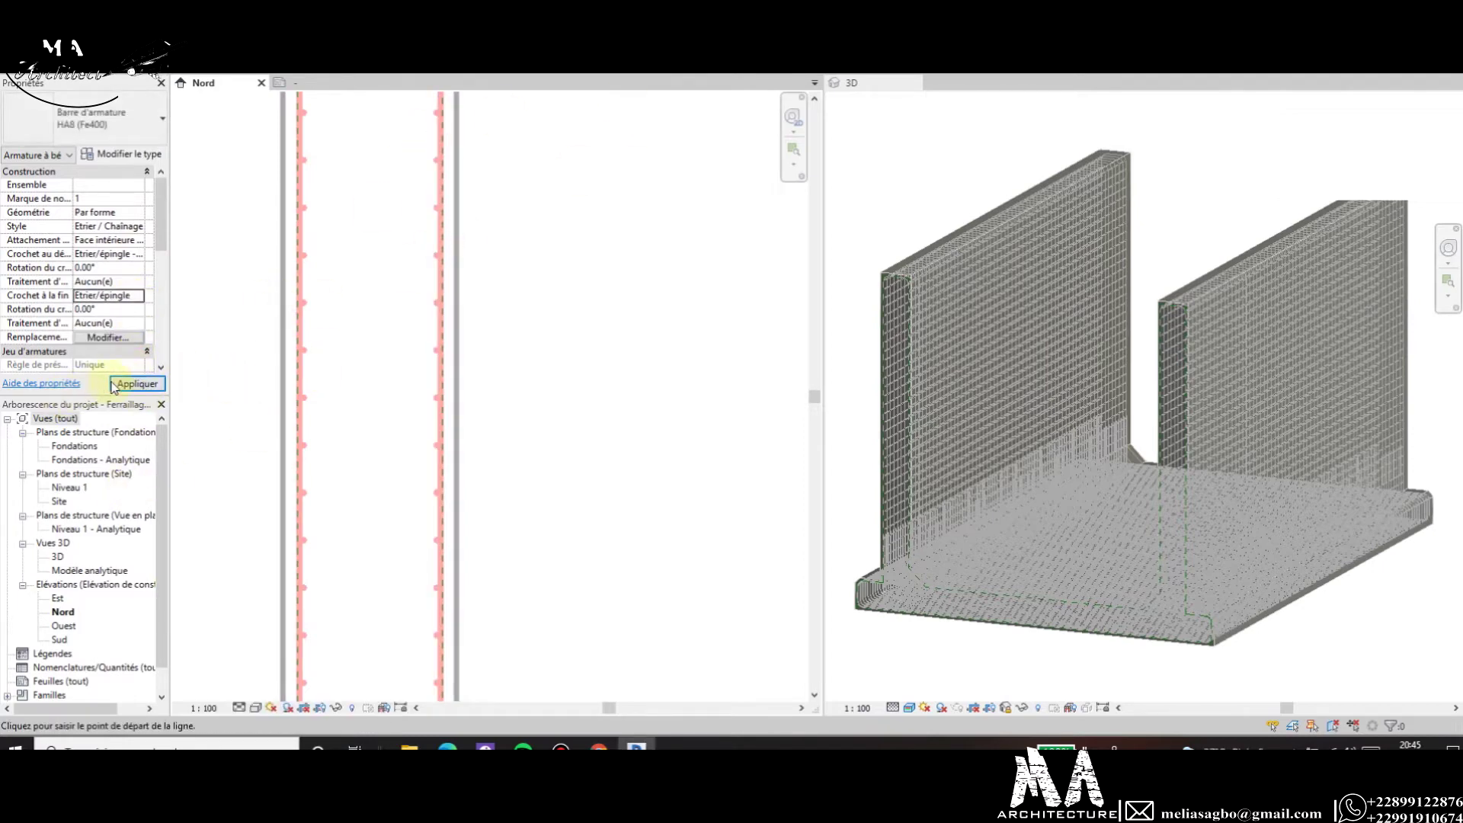
click(120, 386)
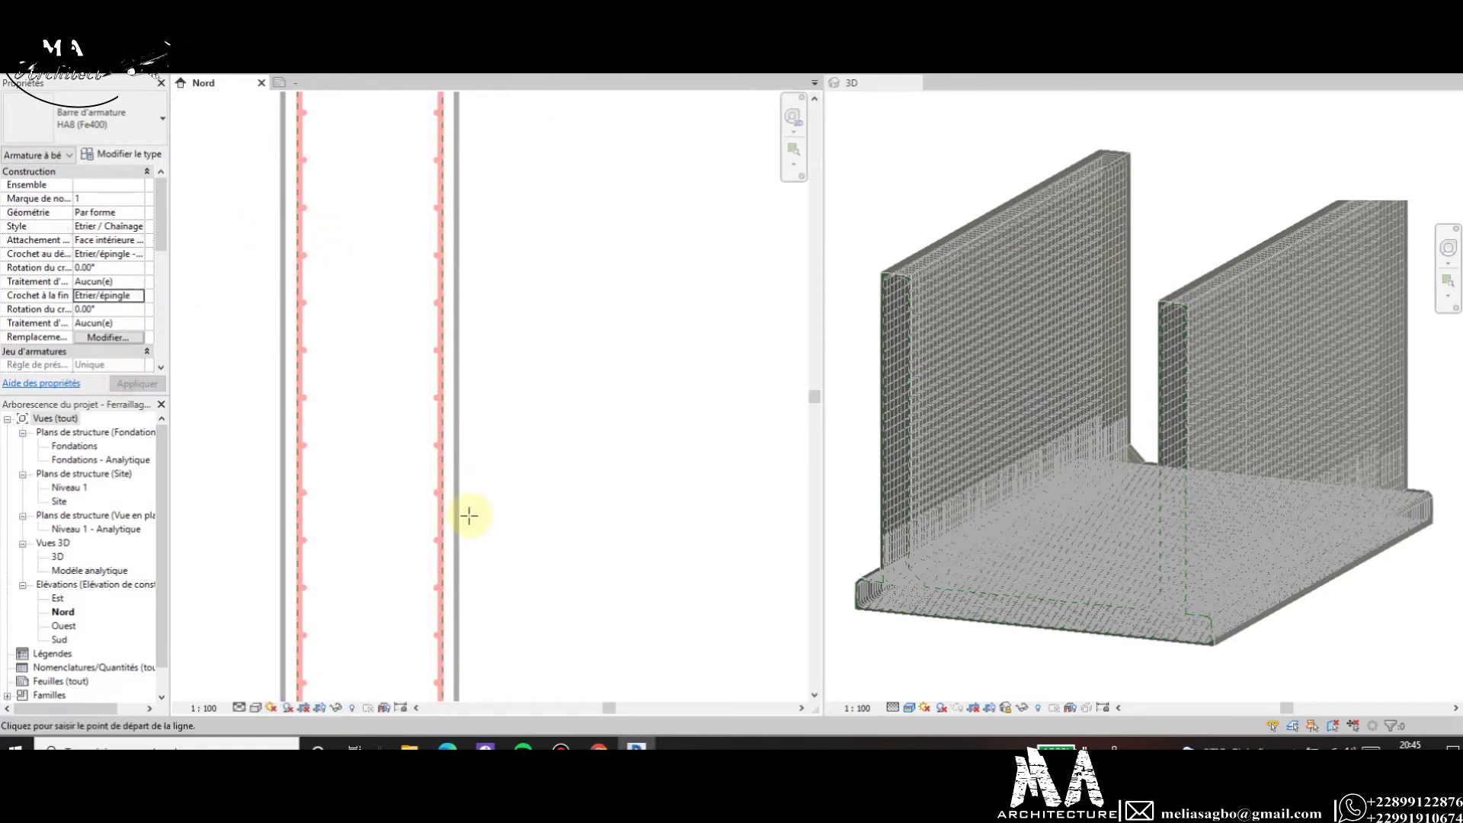
Sketch the tie line from Voile 1's right vertical bar to the left one and finish.
scroll(470, 513, down, 2)
scroll(365, 320, up, 2)
scroll(360, 311, up, 3)
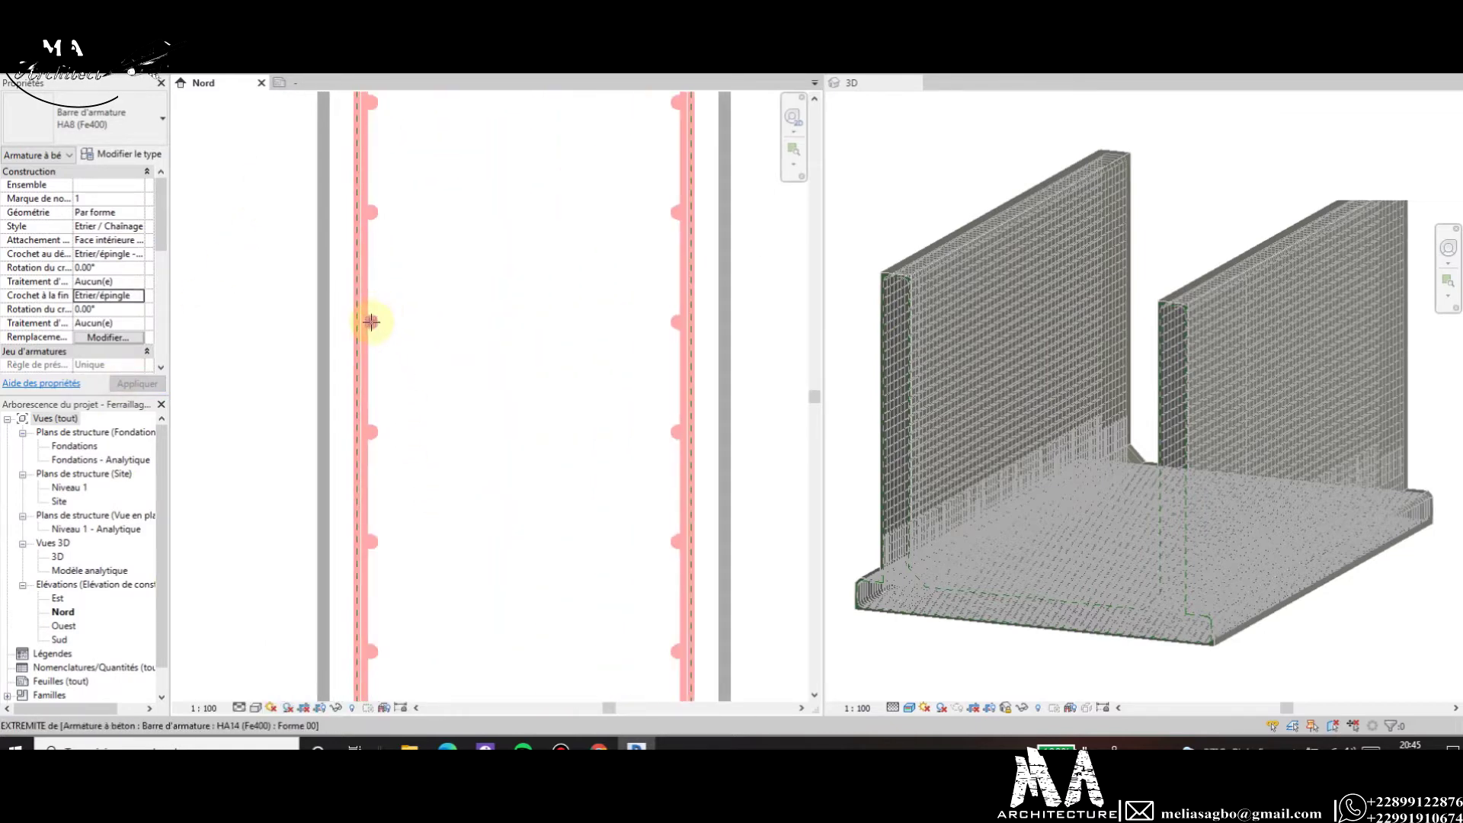
click(360, 306)
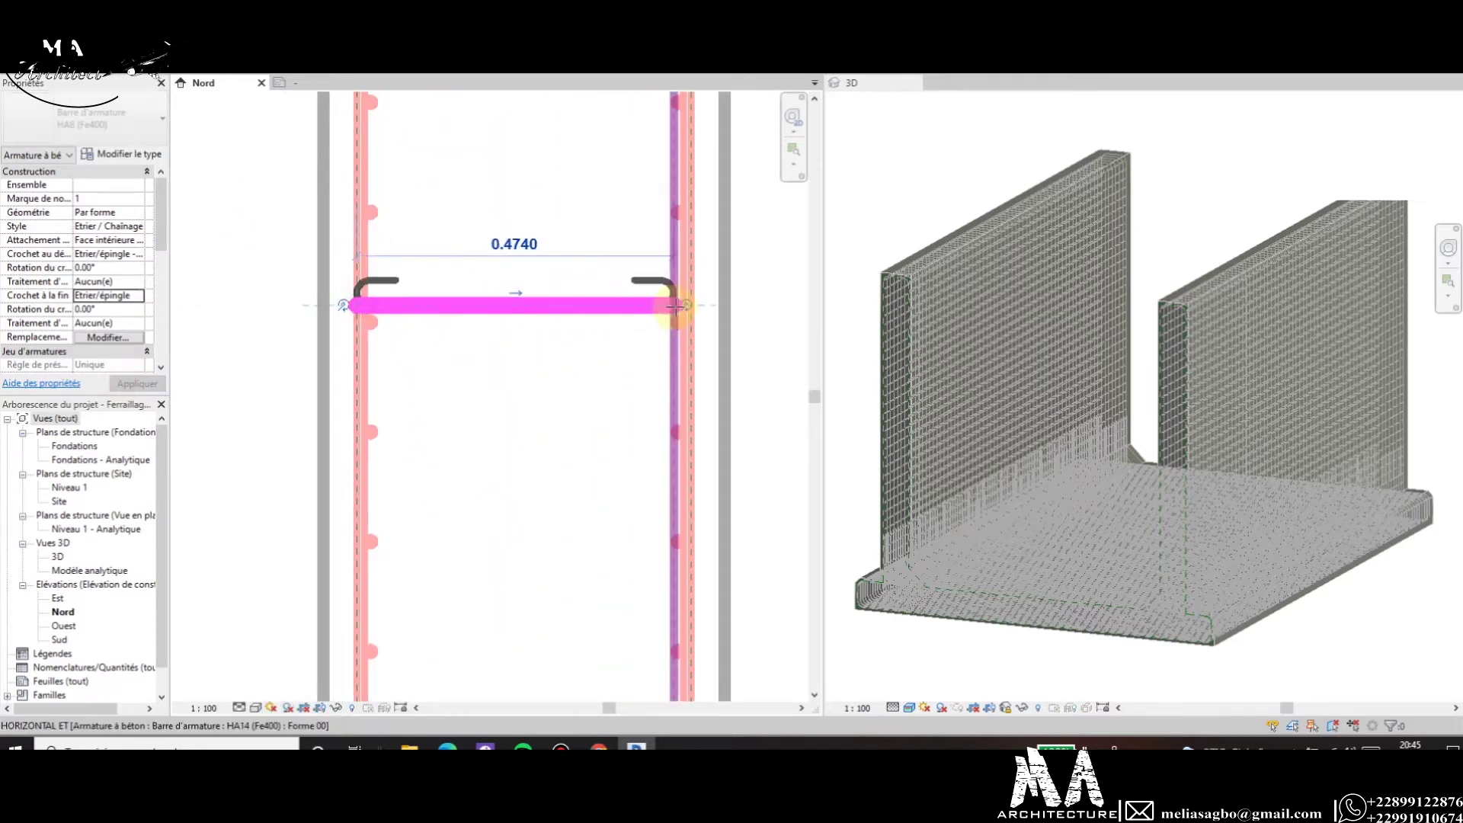
key(Escape)
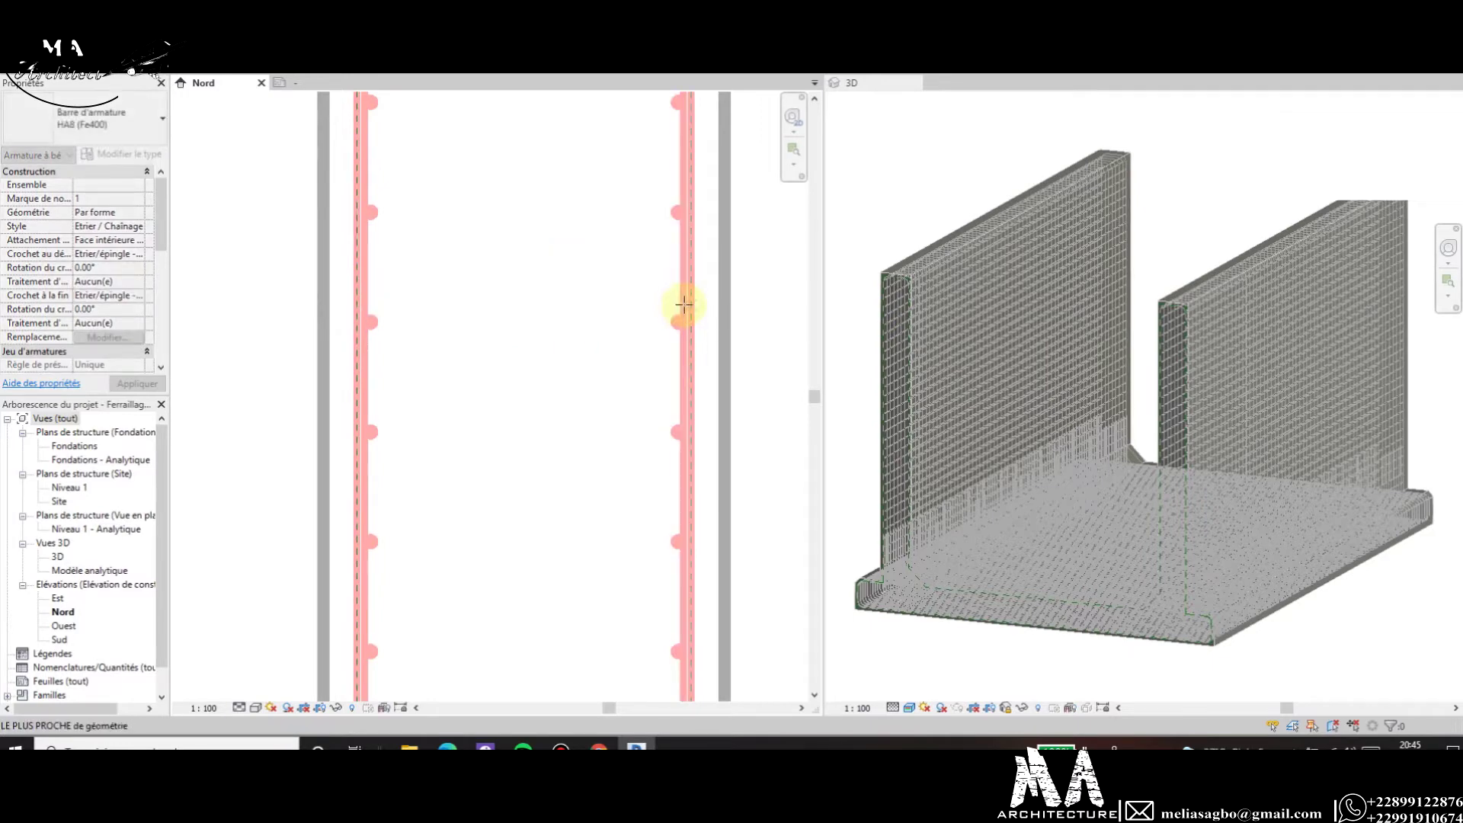
click(688, 304)
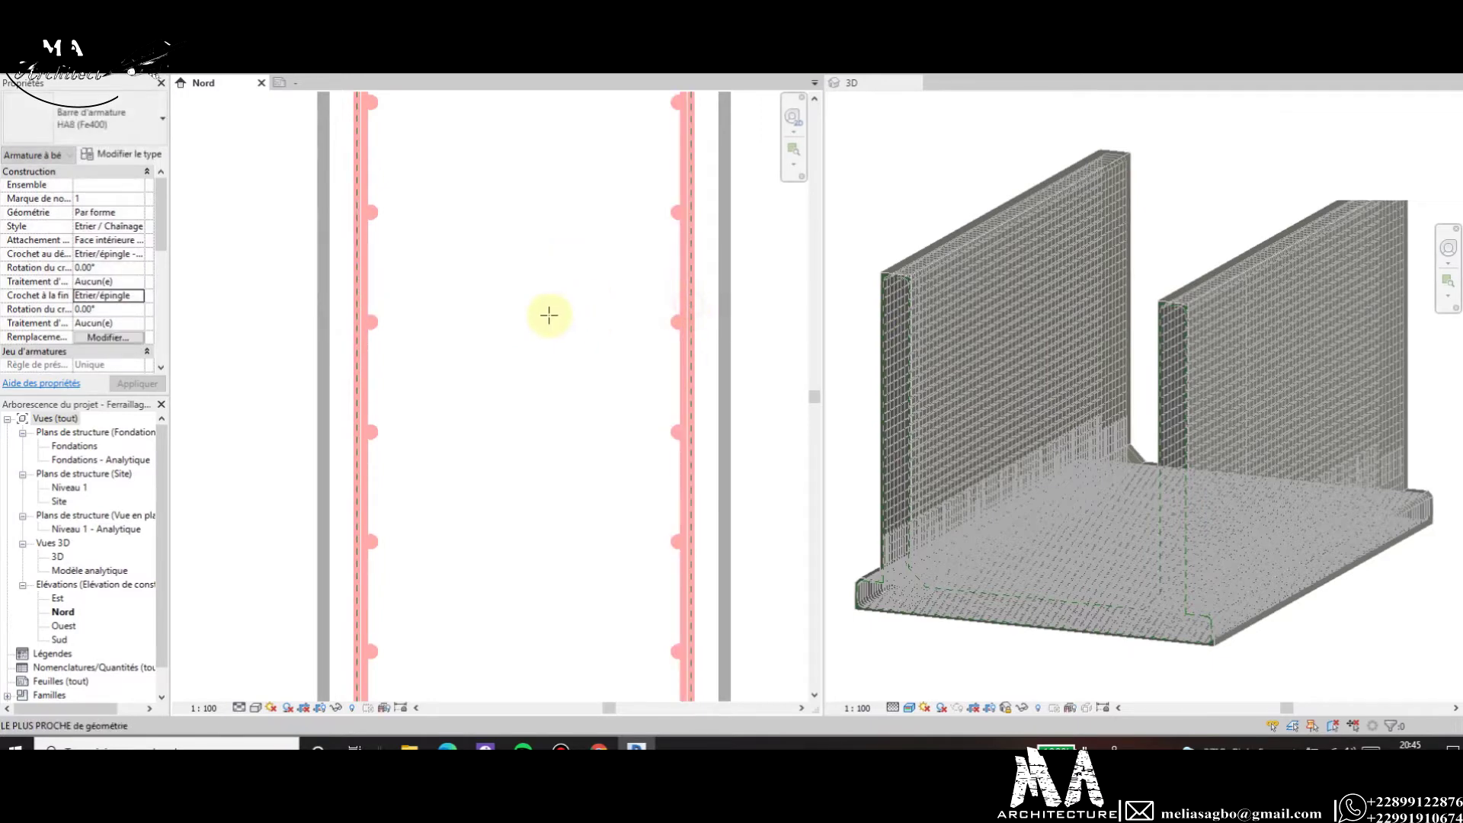
click(354, 305)
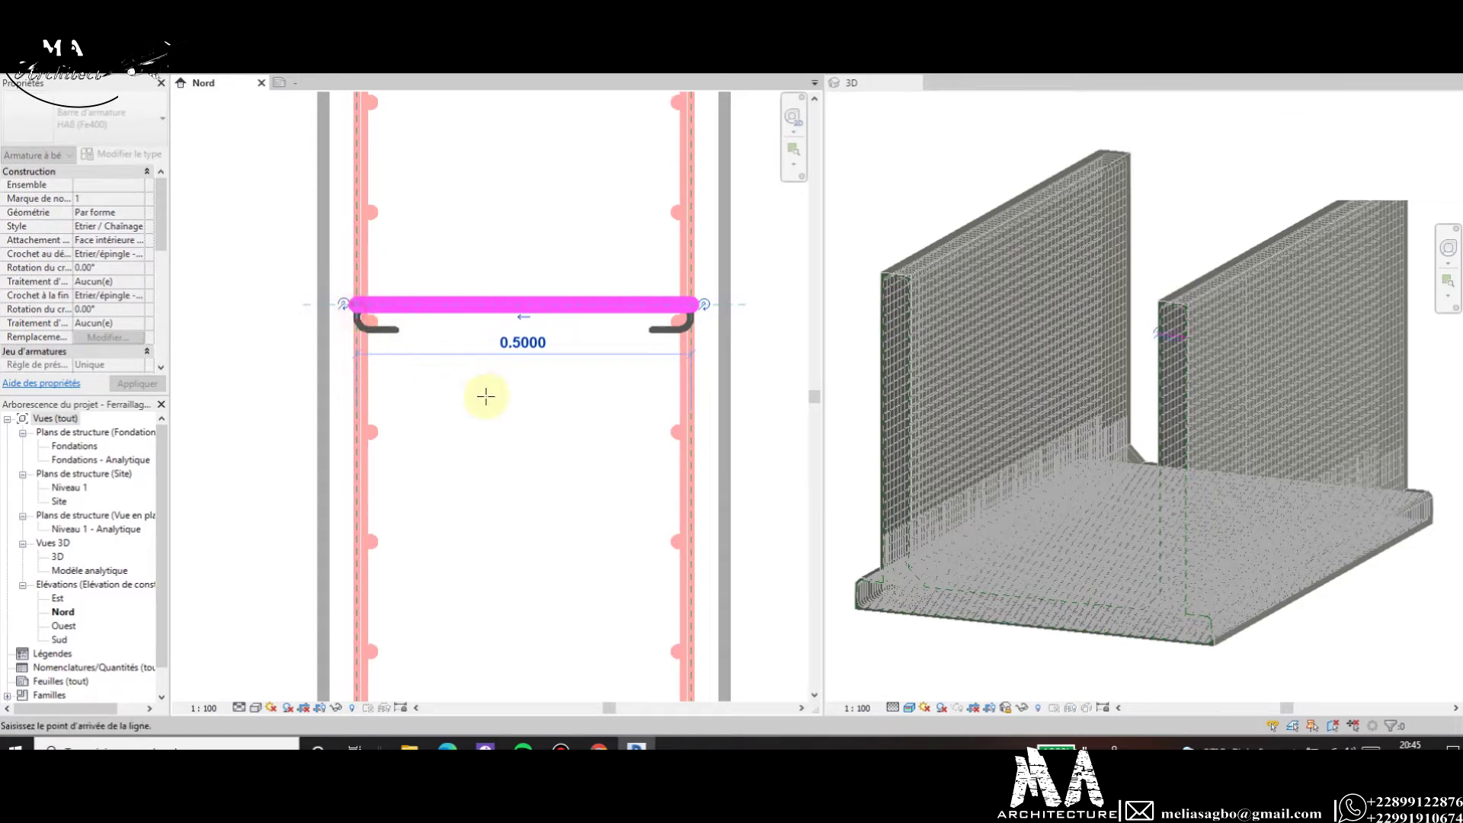
key(Escape)
key(Escape)
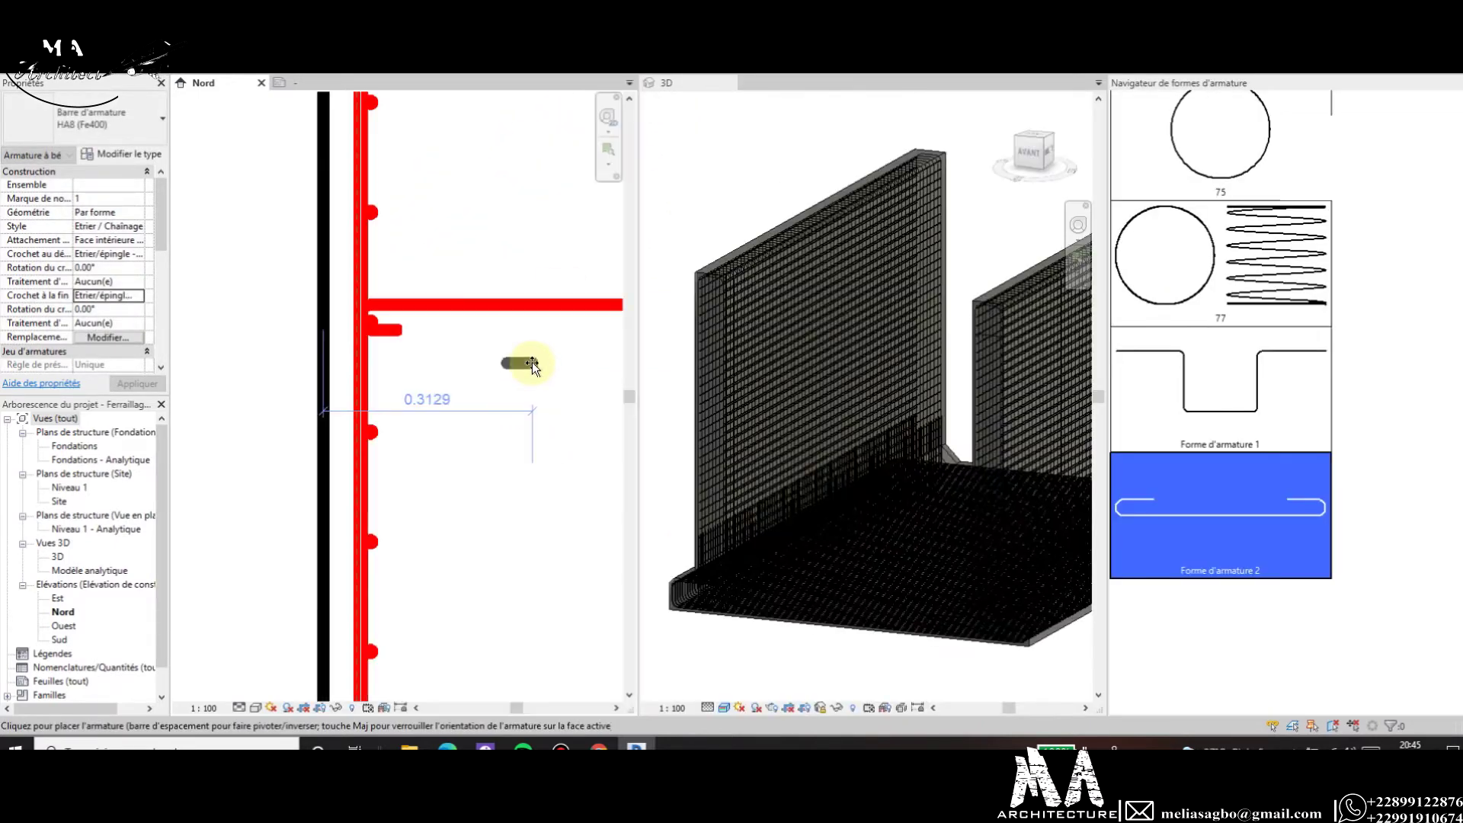
Place the Forme d'armature 2 tie across Voile 1 and select it.
click(424, 317)
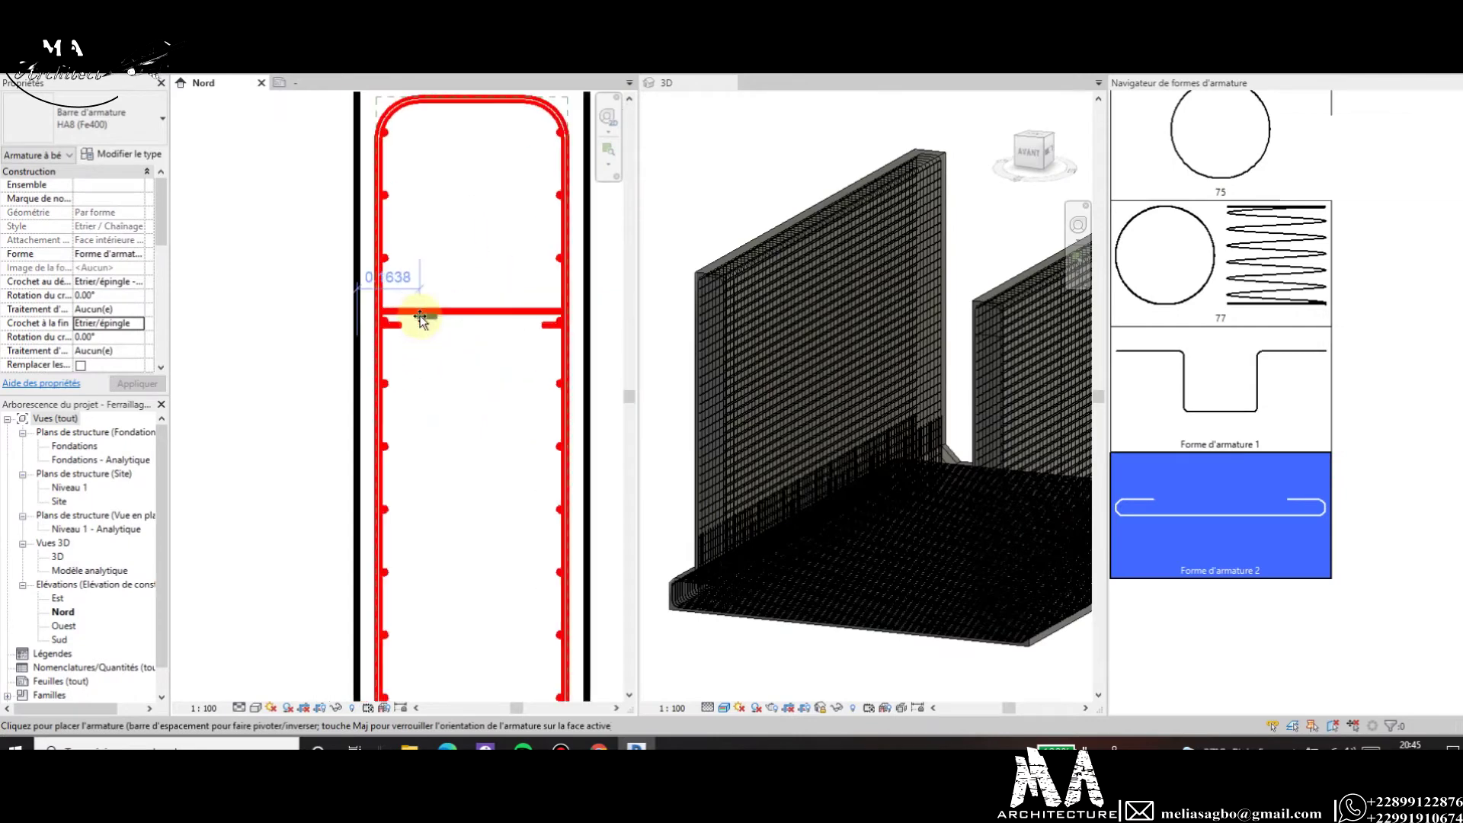
key(Escape)
scroll(450, 324, up, 2)
key(Escape)
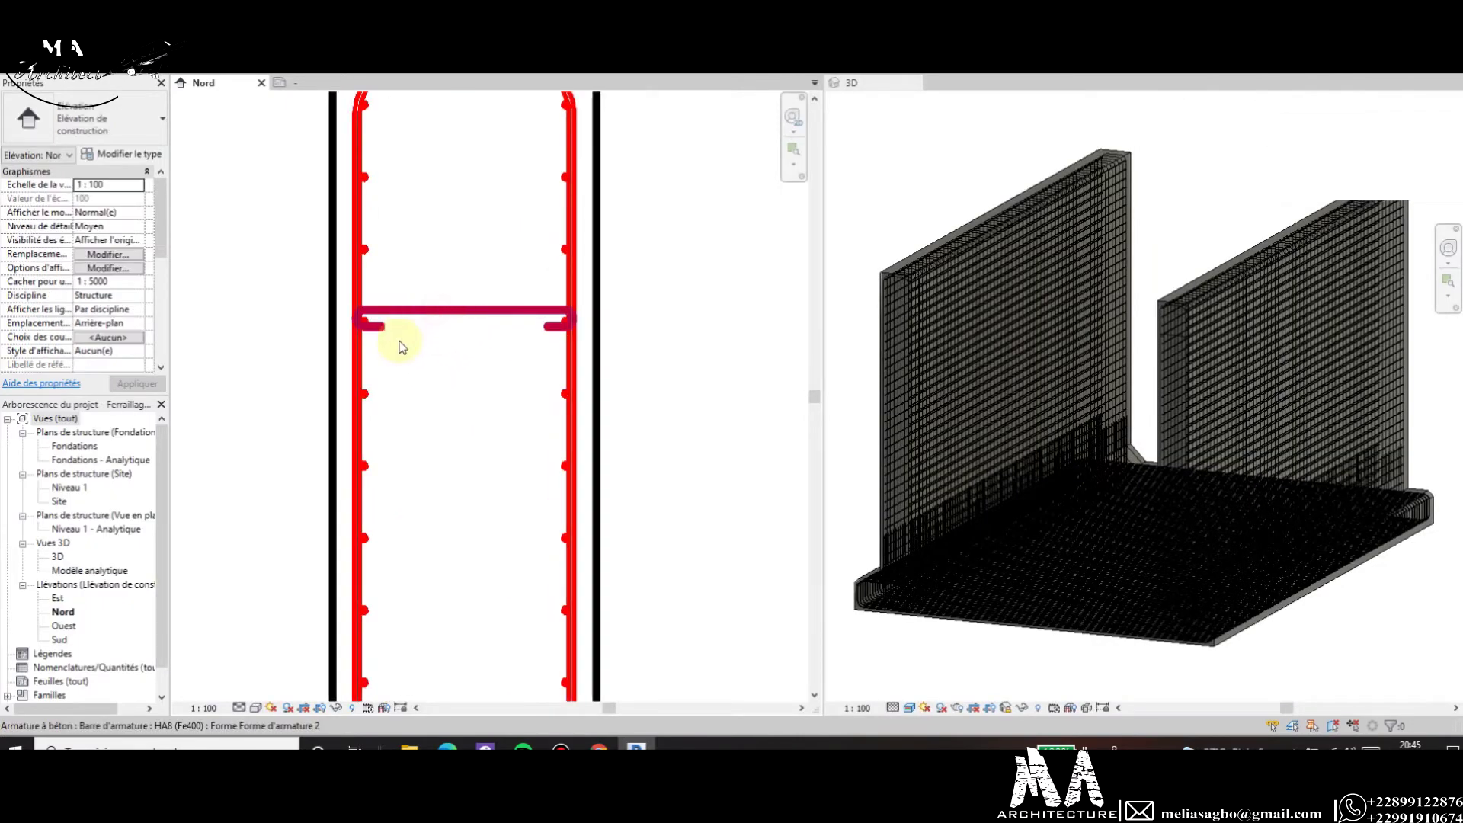
click(406, 343)
scroll(364, 321, up, 2)
scroll(360, 313, up, 2)
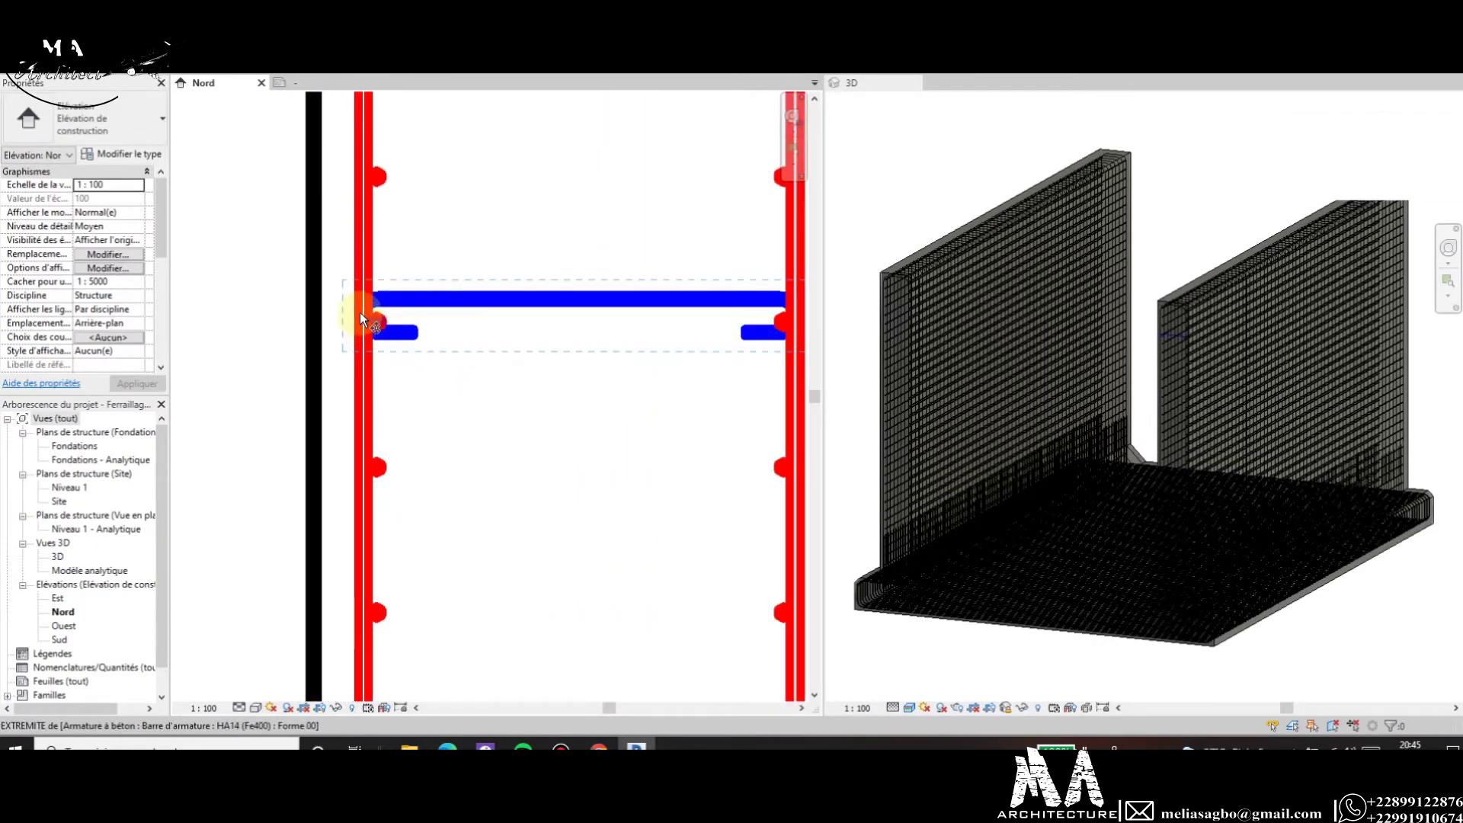
scroll(360, 304, up, 3)
Reposition the tie with RO so its hooks sit against the vertical bars.
key(r)
key(o)
click(352, 321)
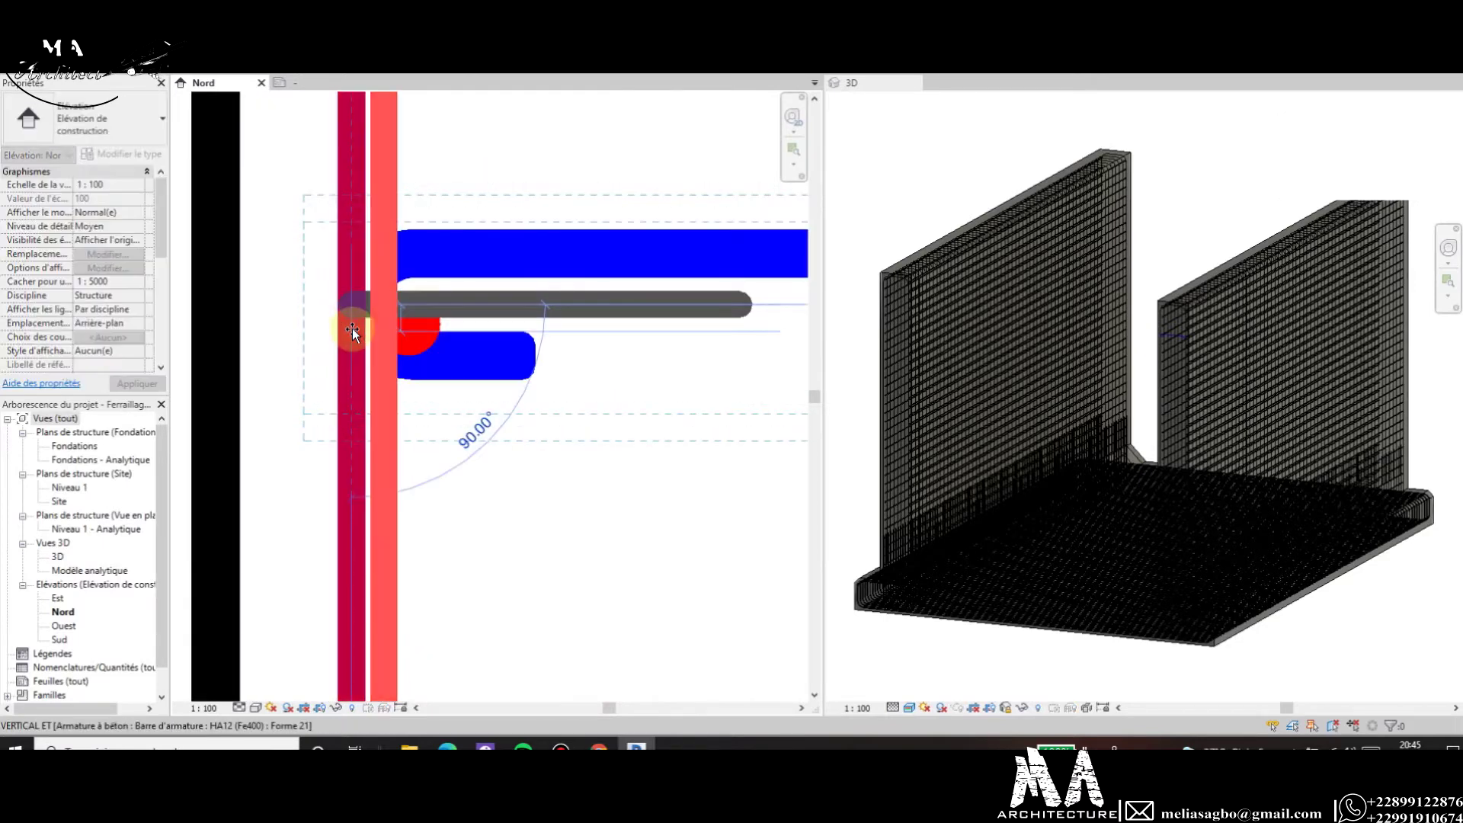
click(506, 407)
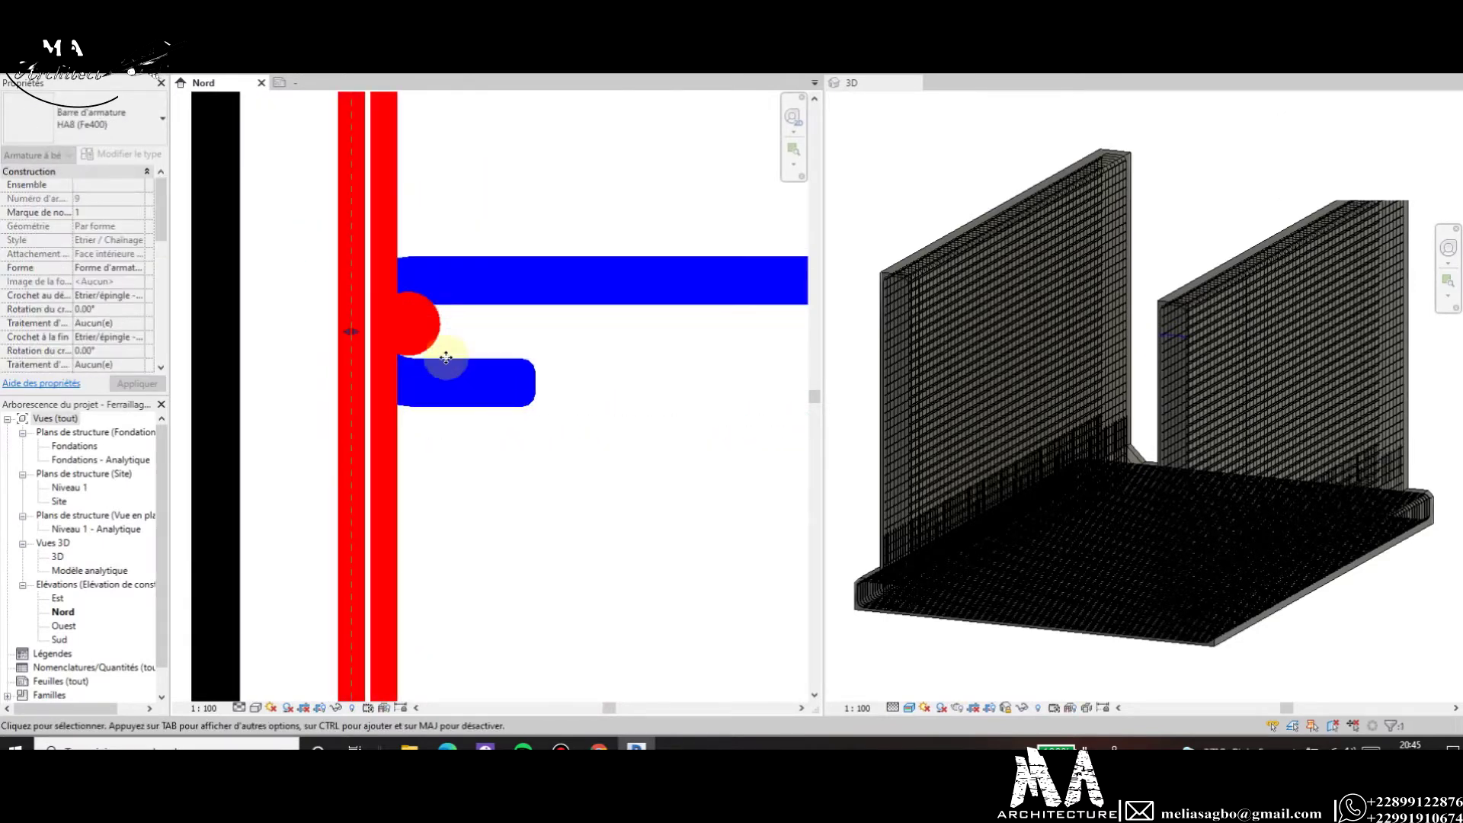
scroll(389, 283, down, 4)
scroll(434, 378, down, 2)
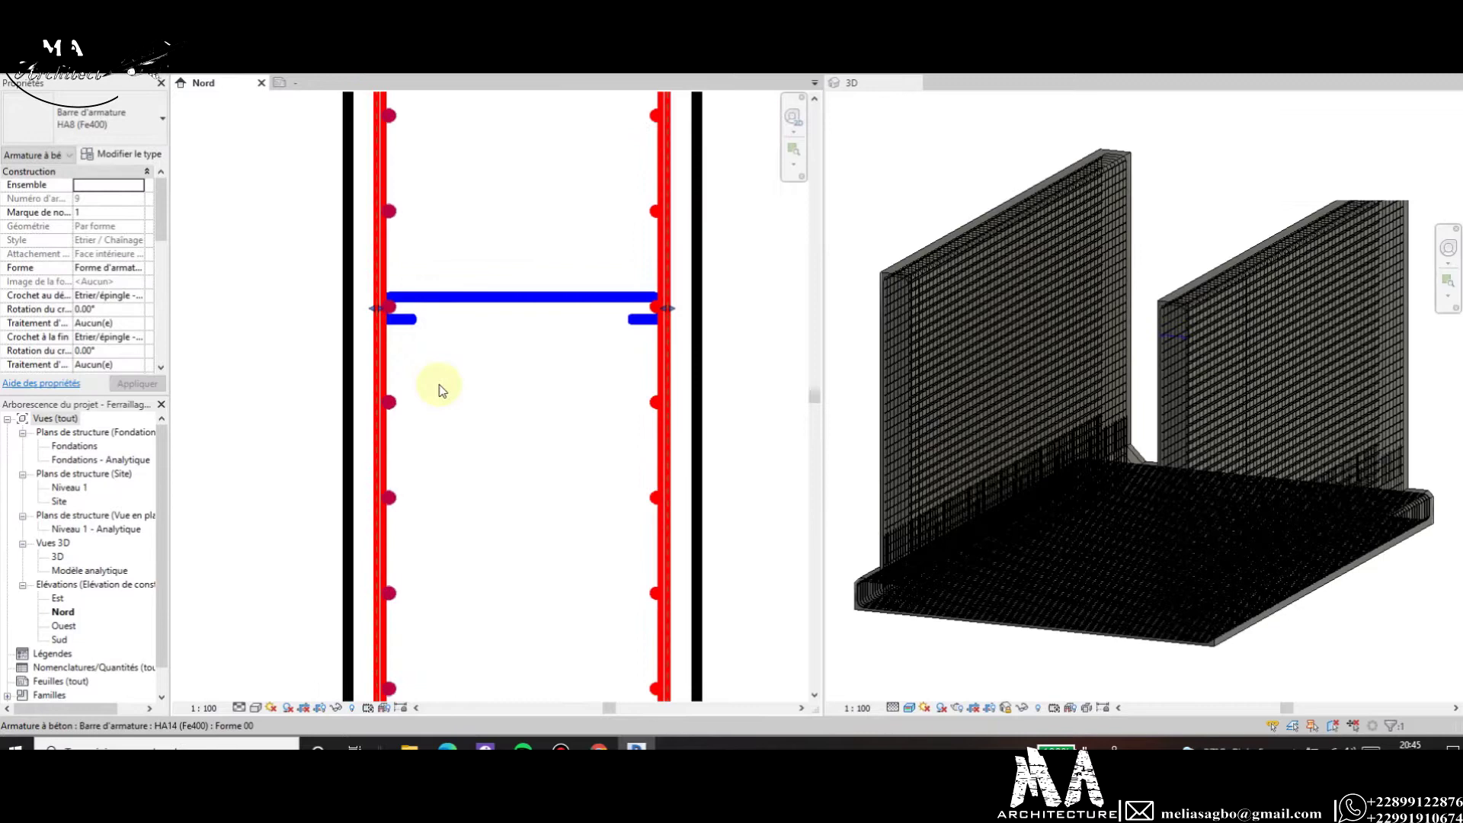
click(473, 362)
scroll(477, 370, down, 2)
scroll(461, 275, up, 2)
scroll(438, 328, up, 3)
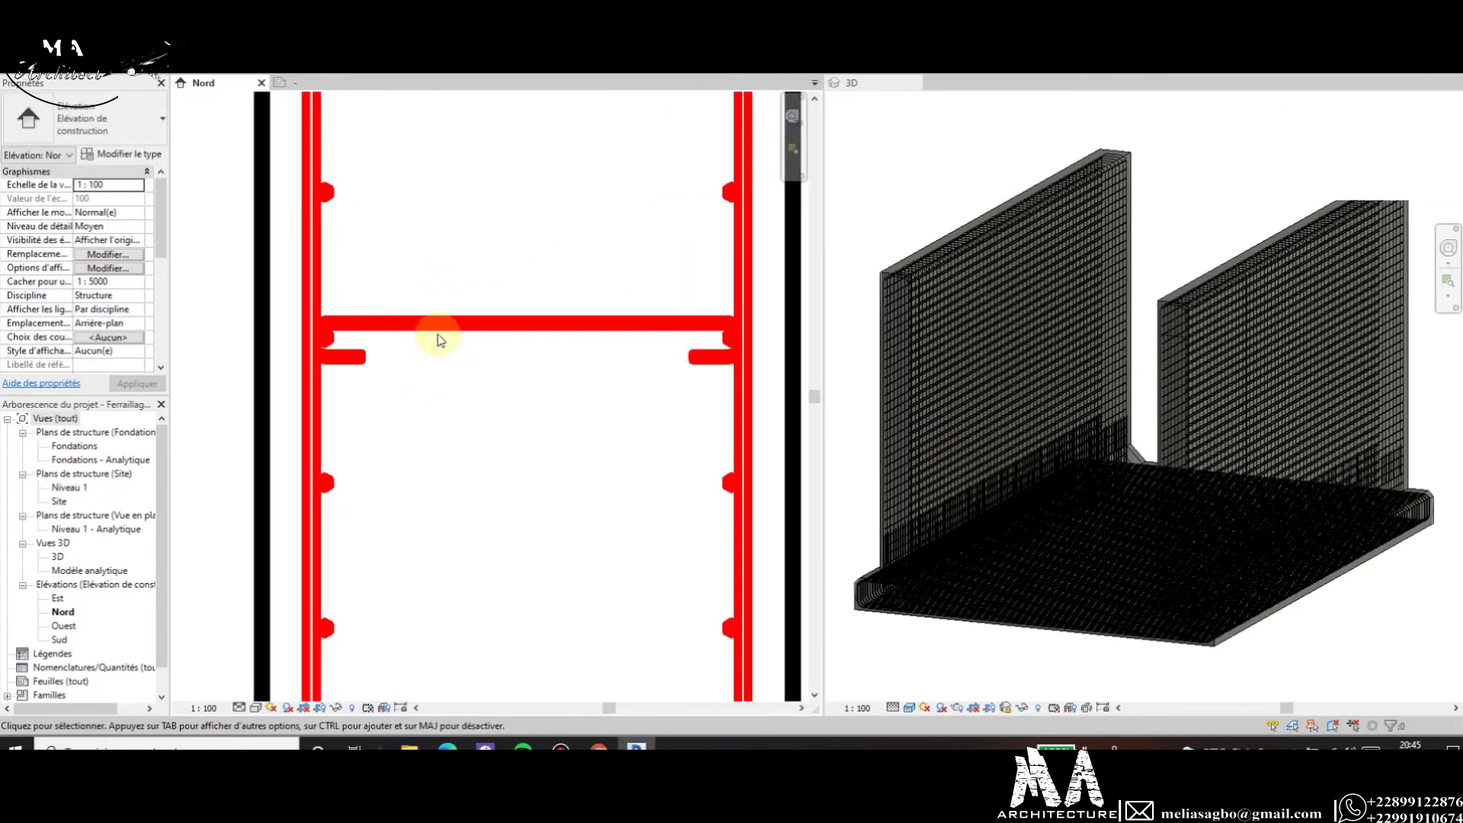
click(410, 415)
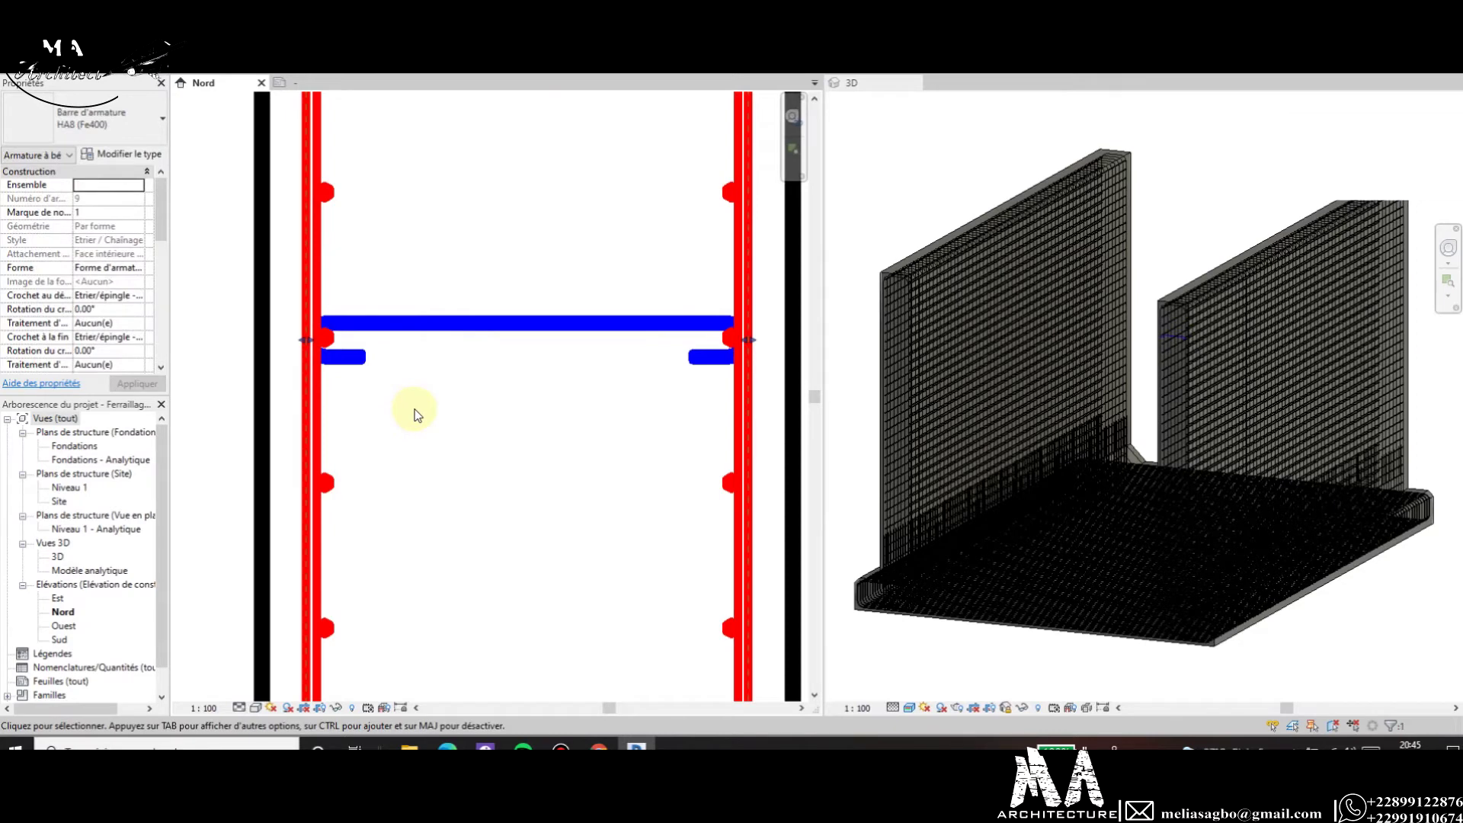
click(413, 415)
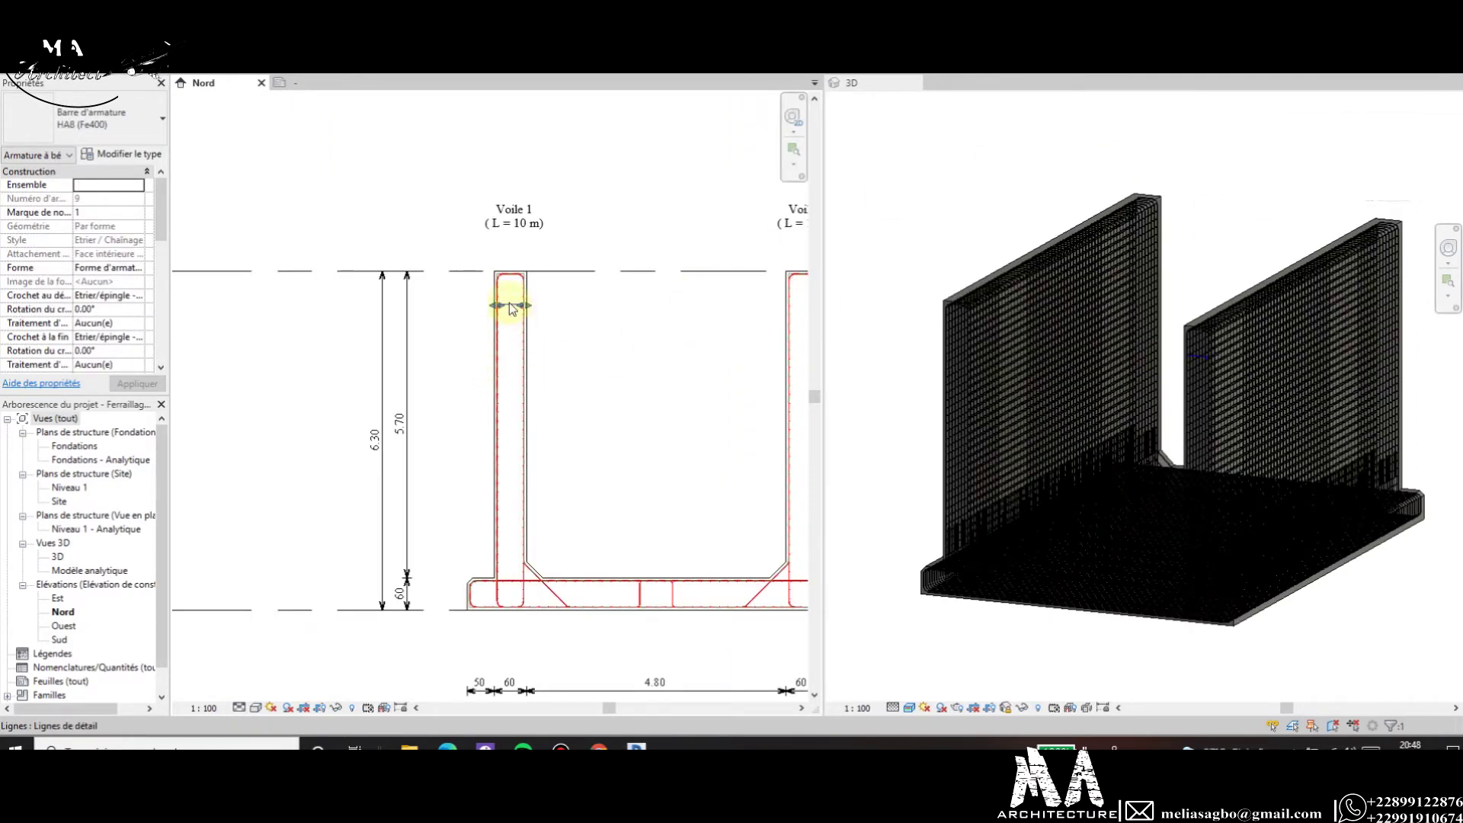
Move the HA8 tie from its left hook up to the top pair of vertical bars.
scroll(514, 314, up, 2)
scroll(509, 303, up, 3)
scroll(467, 288, up, 2)
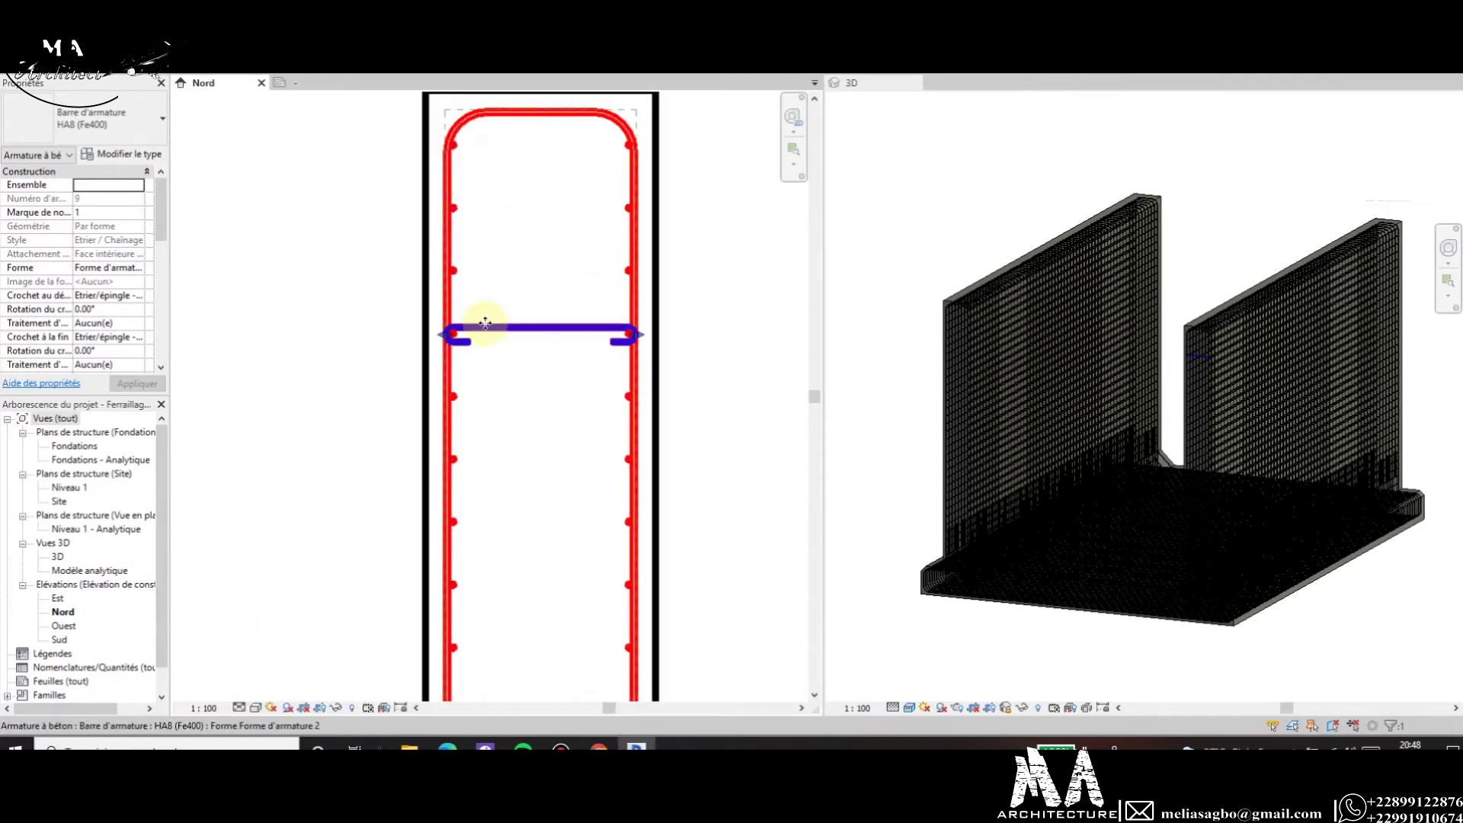
scroll(456, 329, up, 3)
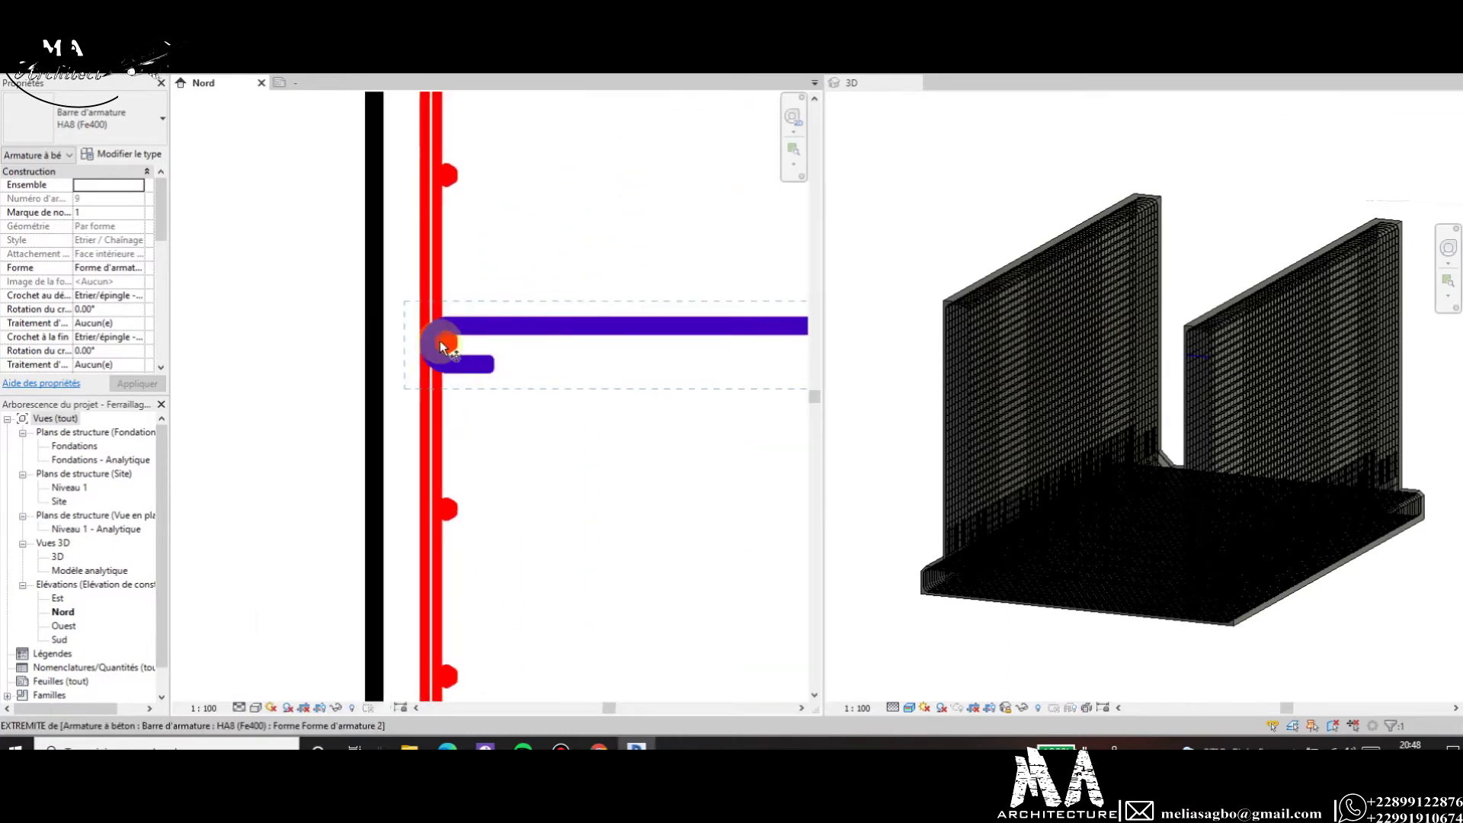
key(Escape)
click(448, 345)
scroll(448, 339, down, 3)
scroll(448, 331, down, 3)
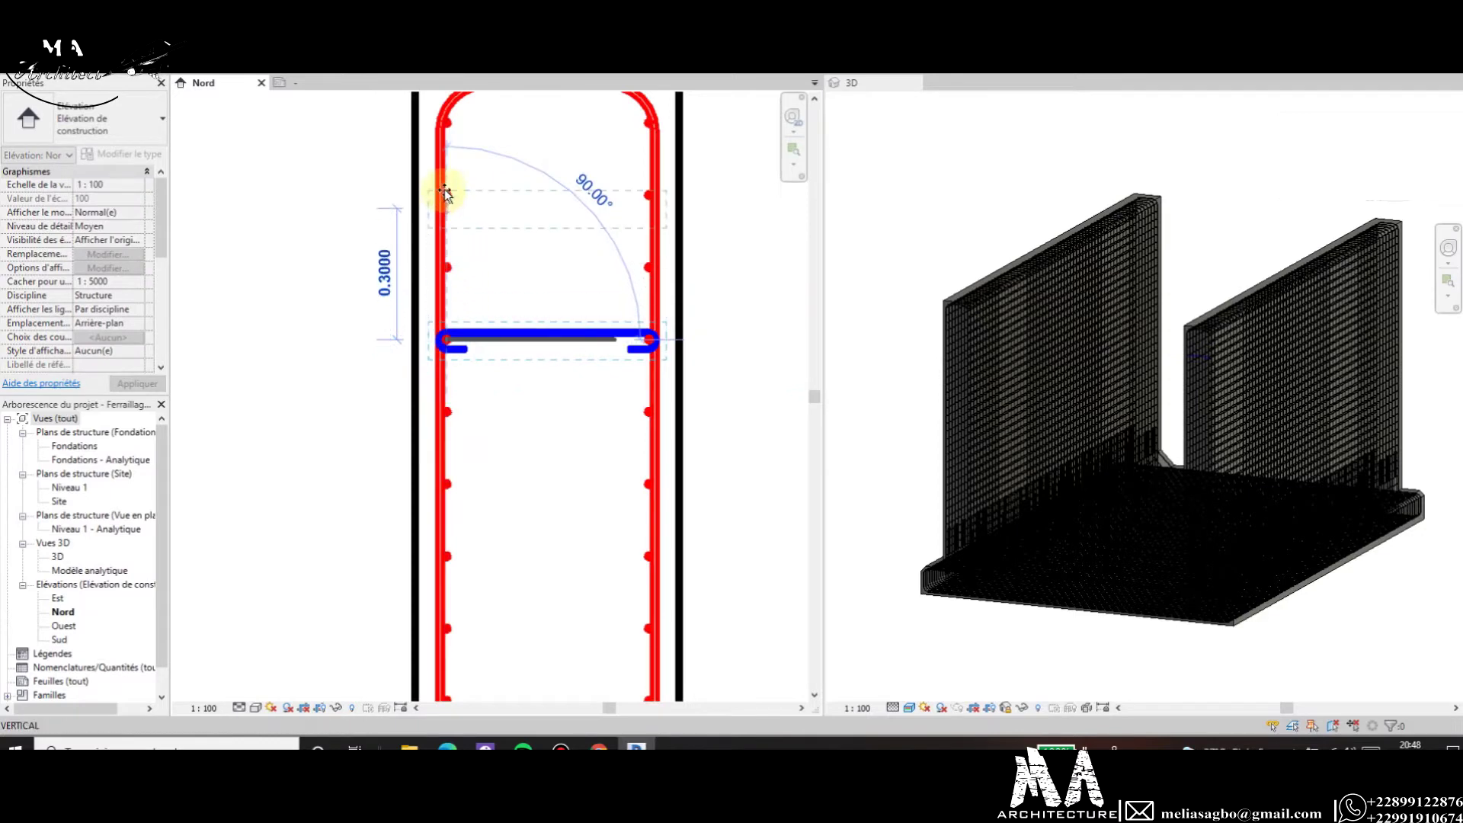
scroll(447, 196, up, 3)
scroll(446, 199, up, 3)
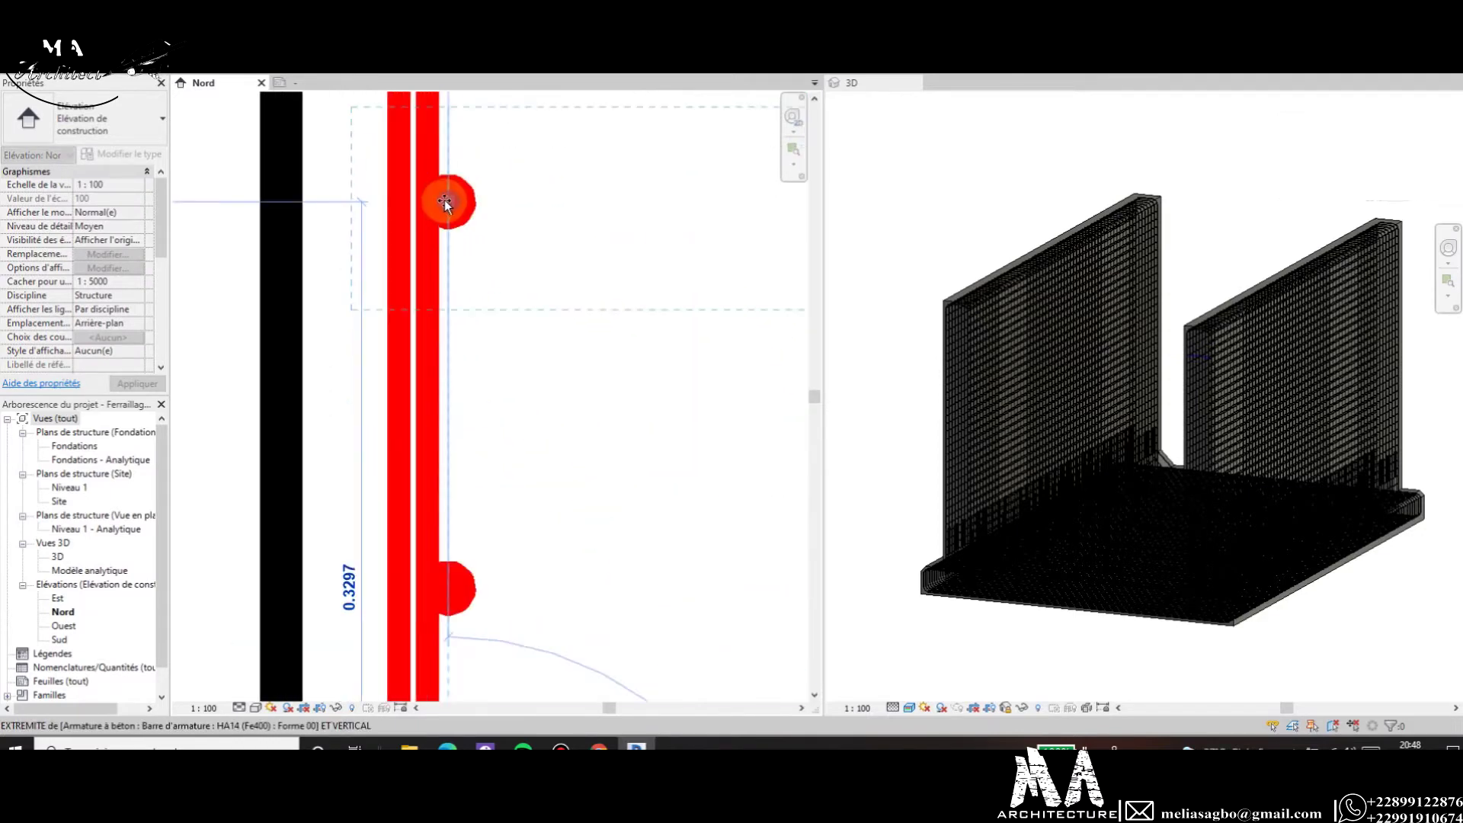
click(475, 336)
scroll(482, 345, down, 3)
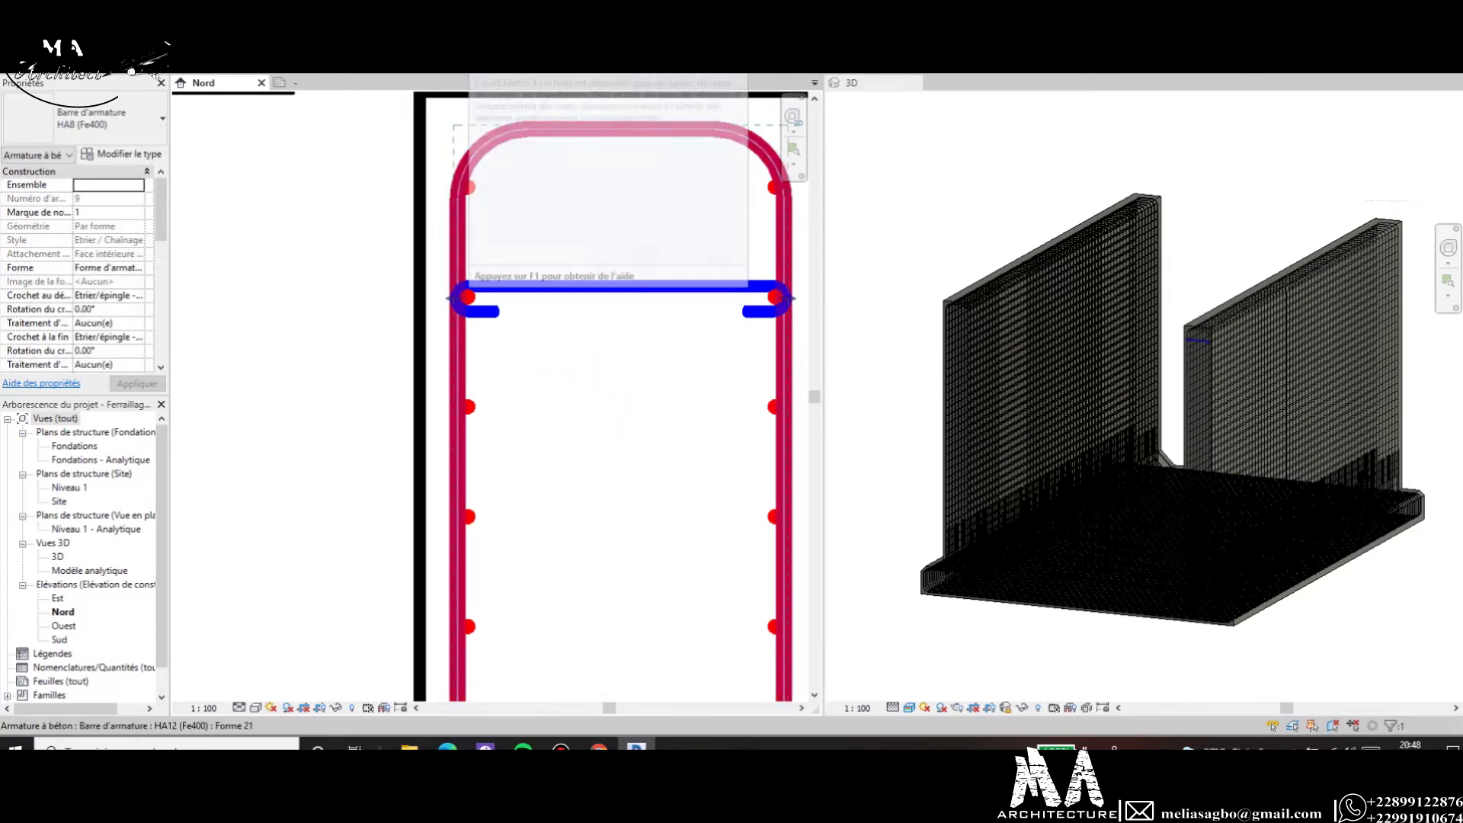
key(m)
key(v)
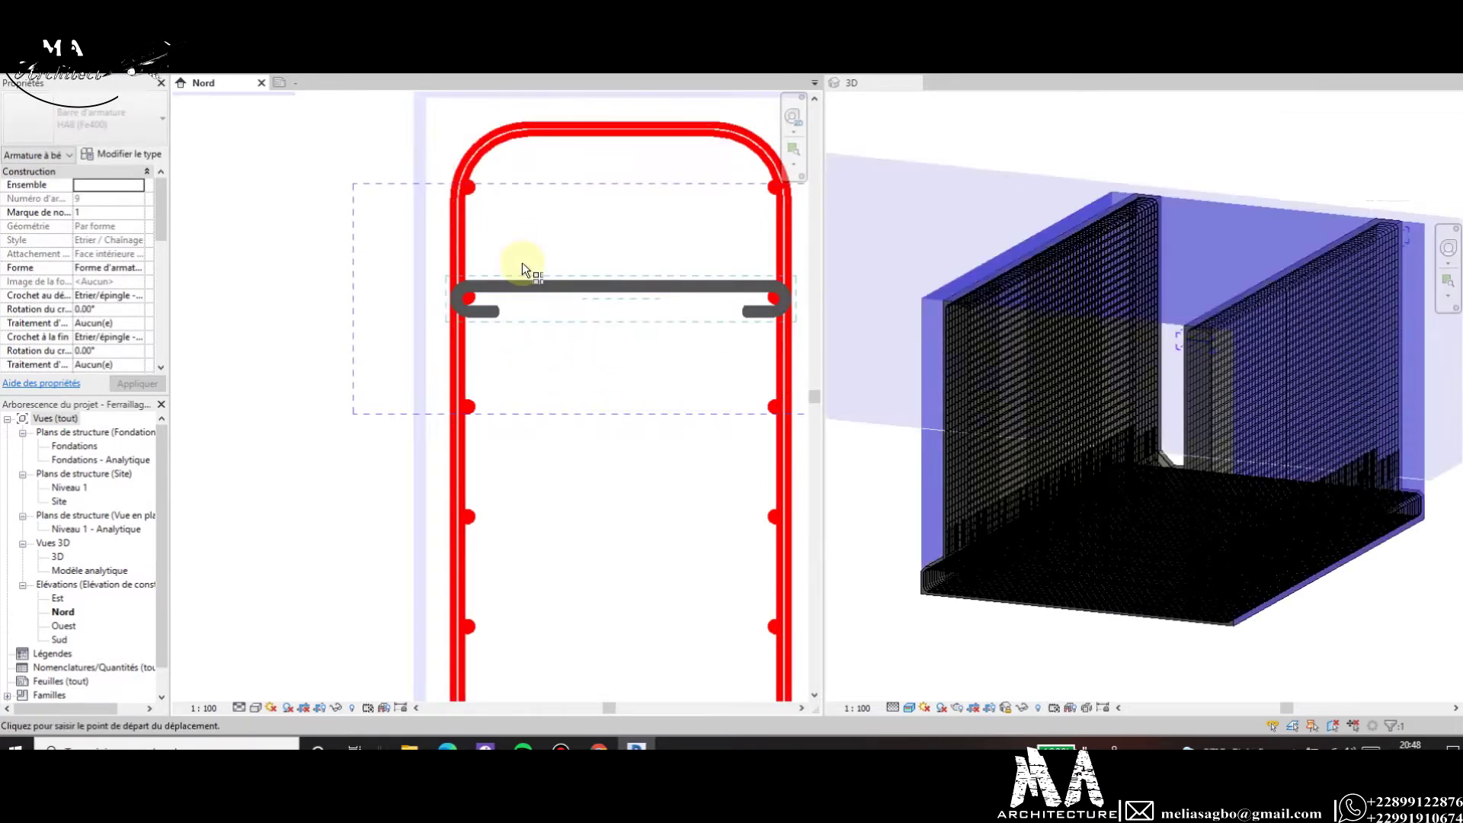
scroll(621, 244, down, 5)
scroll(612, 226, down, 3)
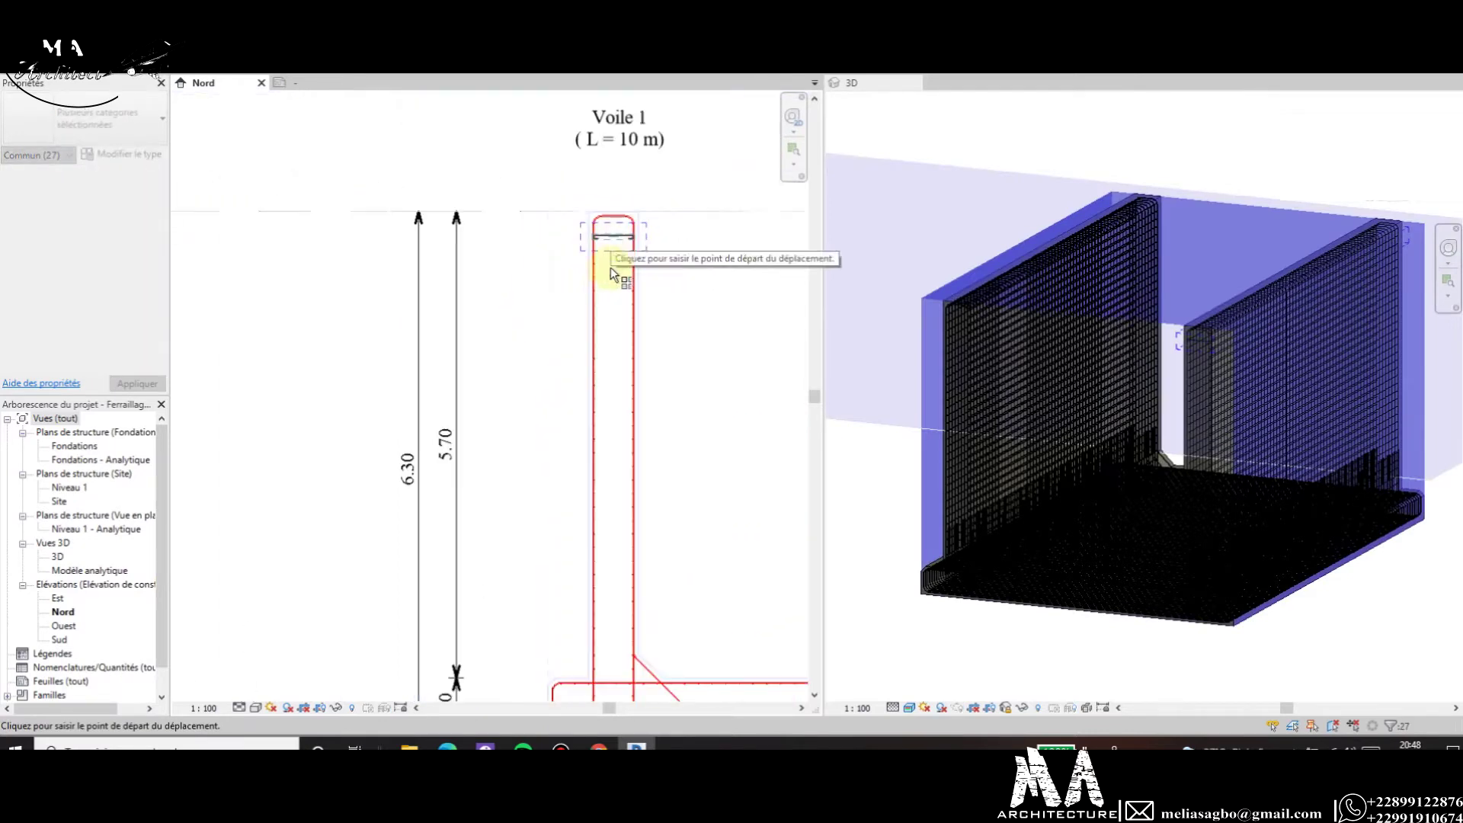
scroll(601, 235, down, 1)
scroll(611, 298, up, 1)
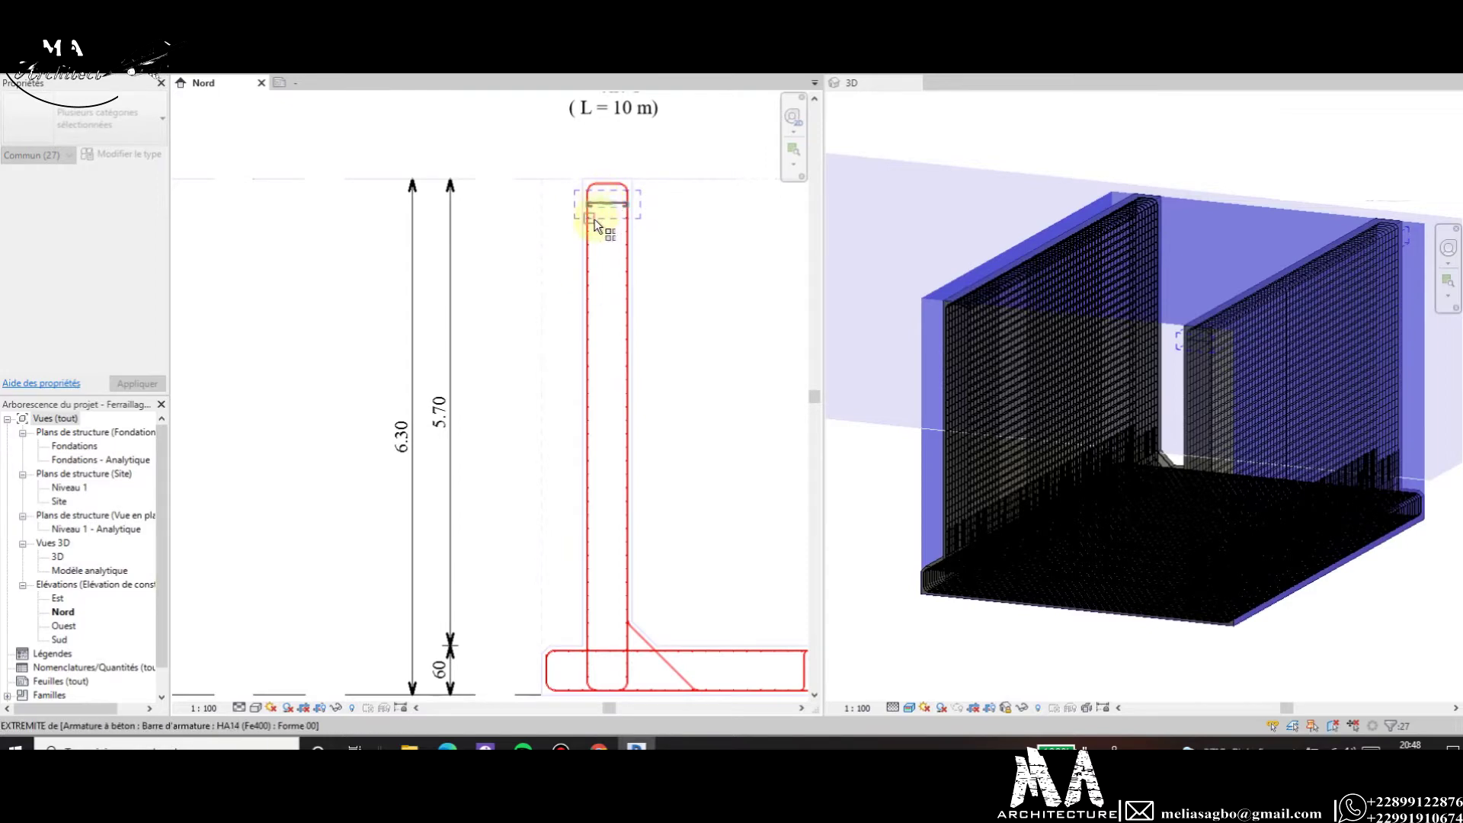
scroll(598, 209, up, 1)
scroll(596, 205, up, 1)
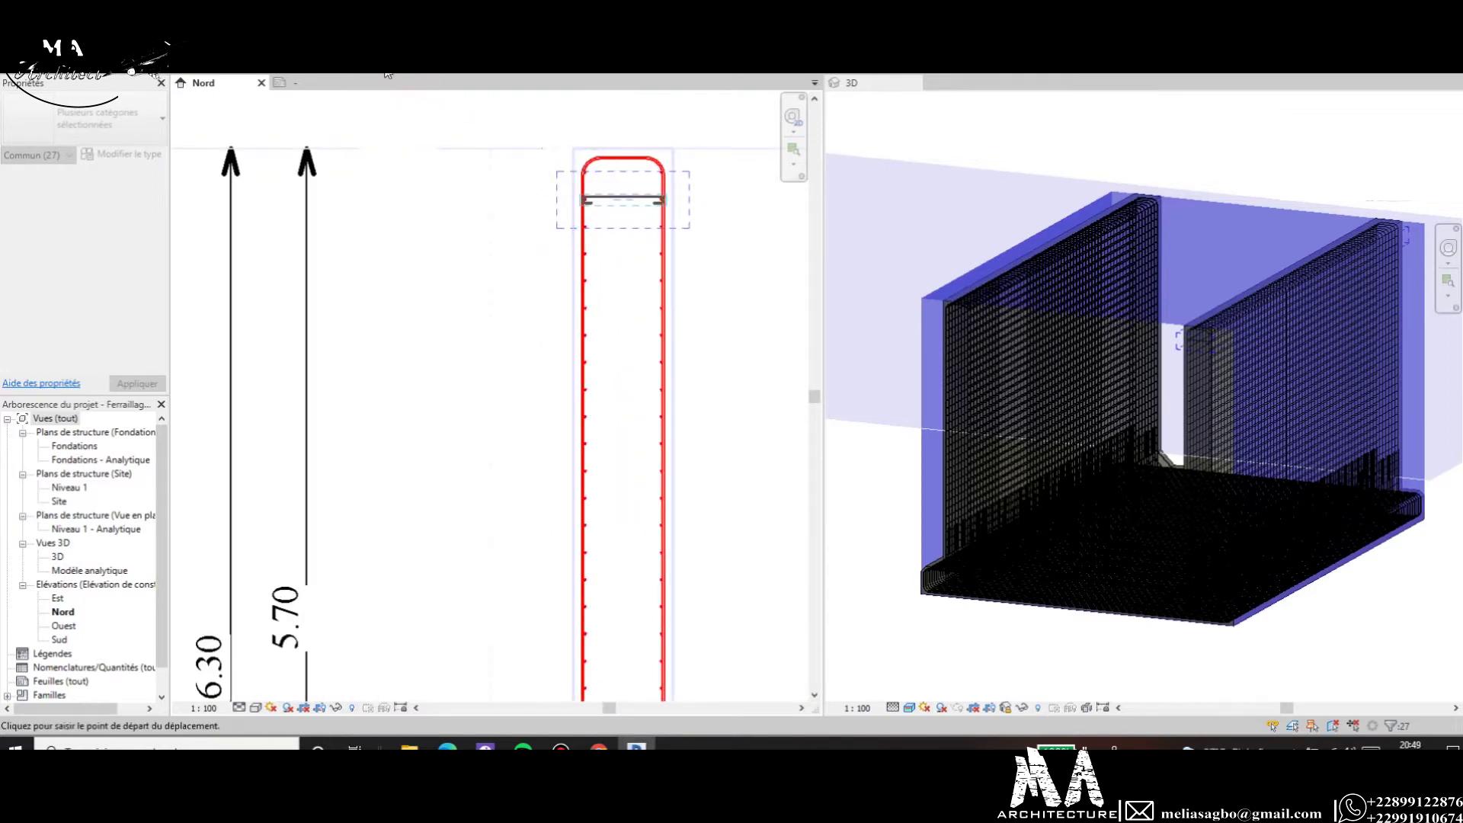
mouse_move(386, 74)
mouse_down()
mouse_move(375, 56)
mouse_move(374, 74)
mouse_up()
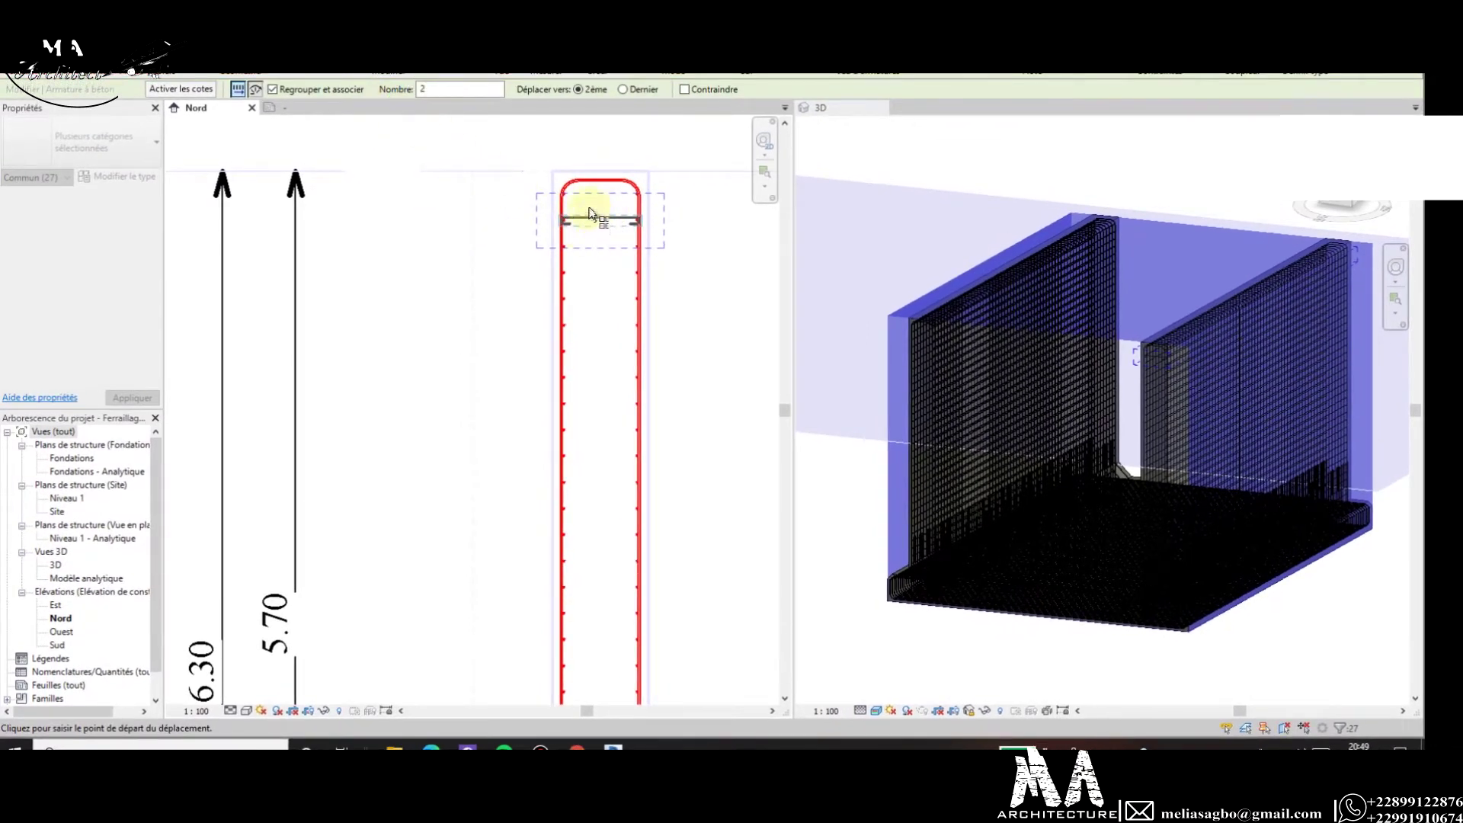
click(623, 90)
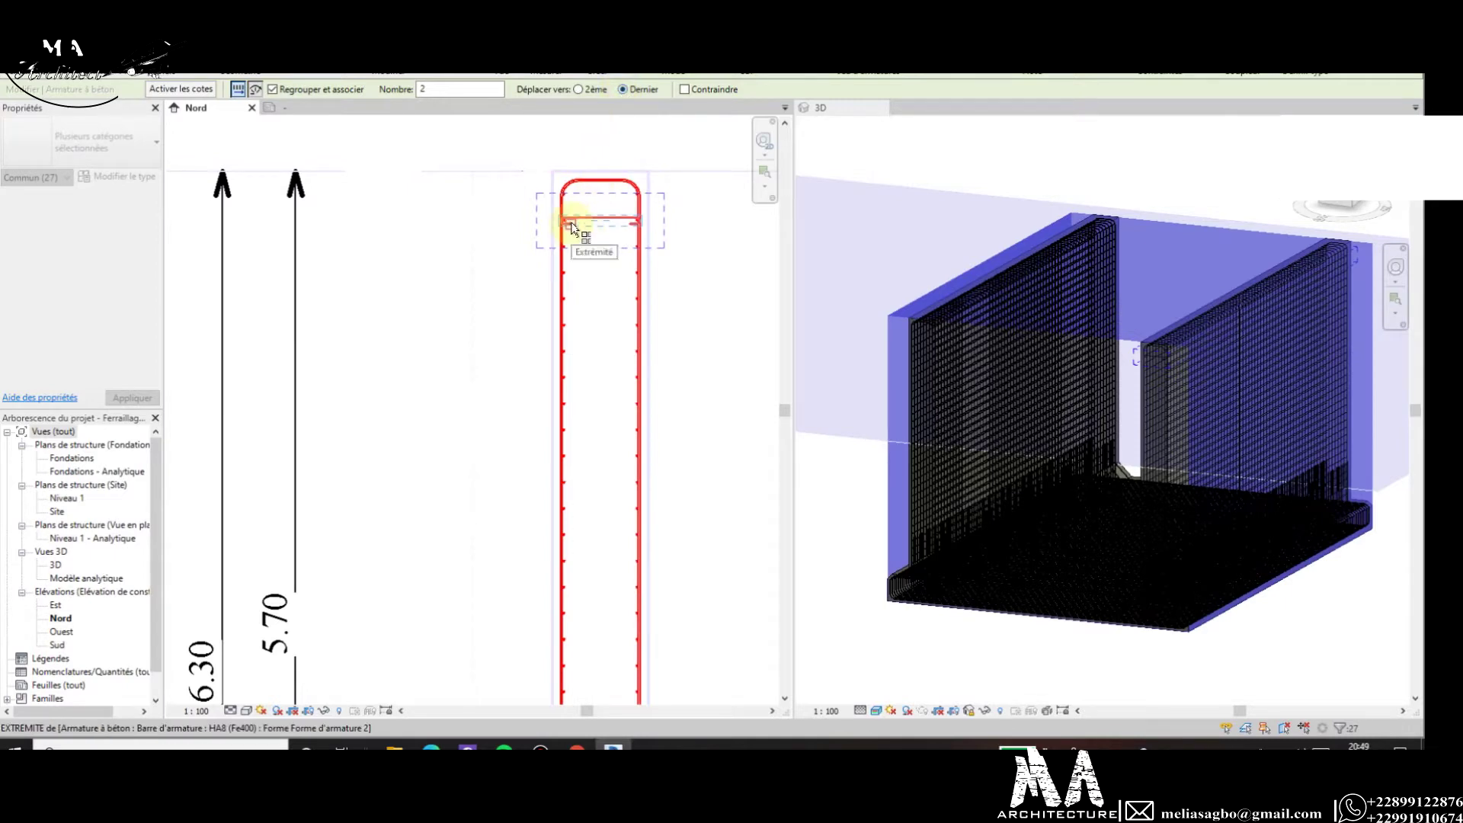
click(578, 90)
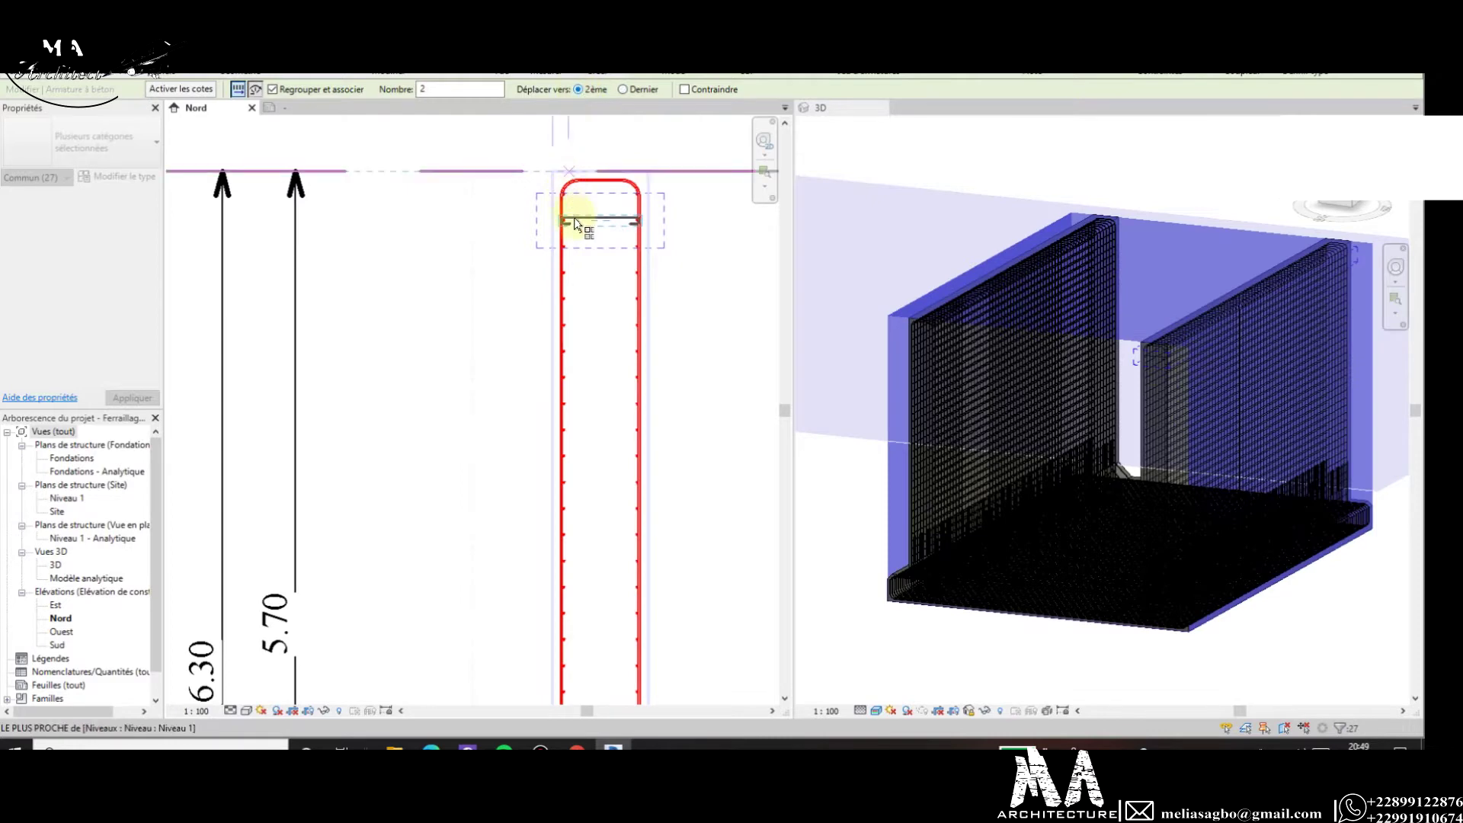
scroll(580, 212, up, 5)
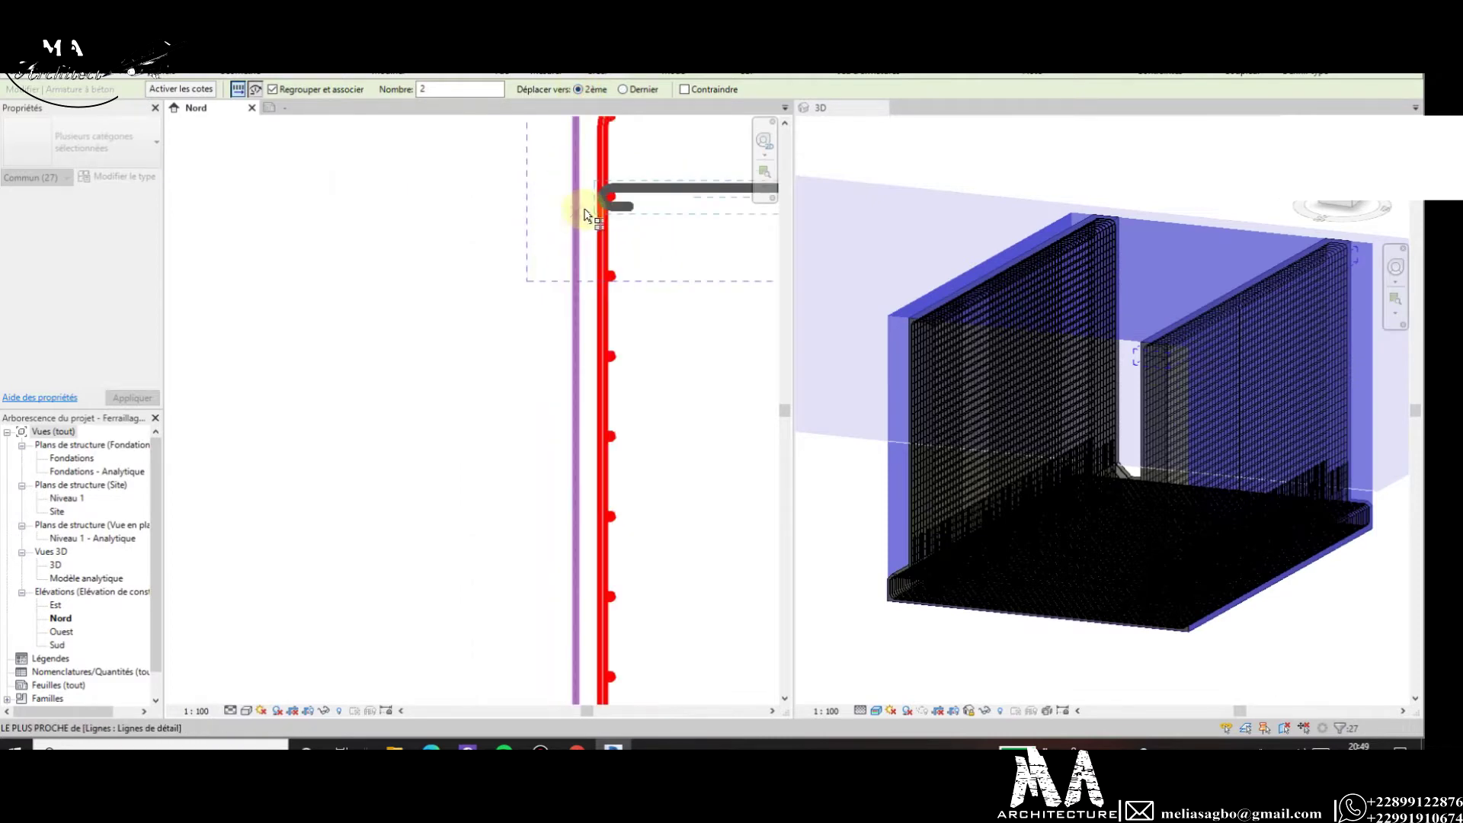
click(624, 90)
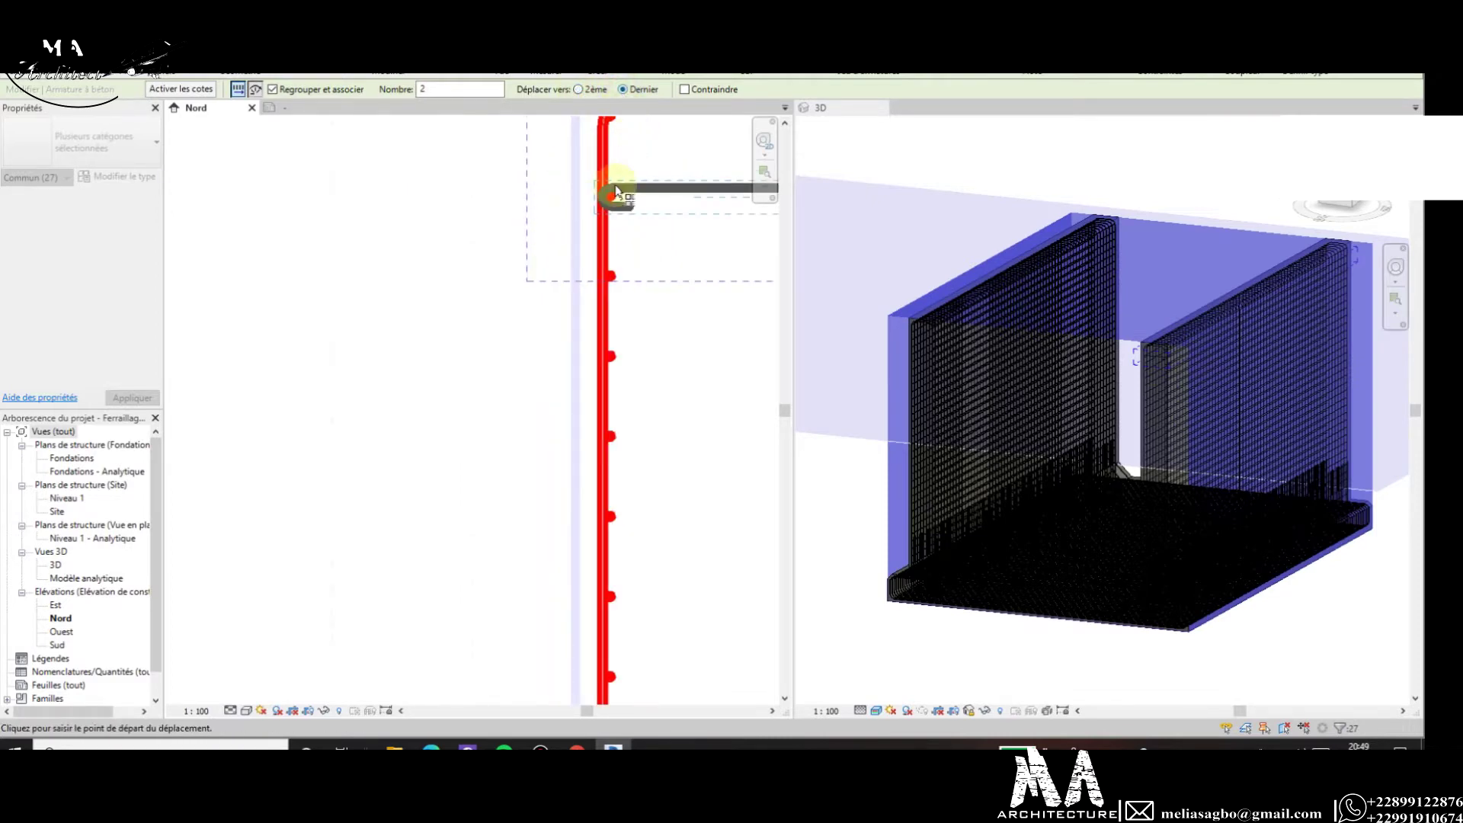
scroll(602, 190, down, 2)
scroll(587, 206, up, 3)
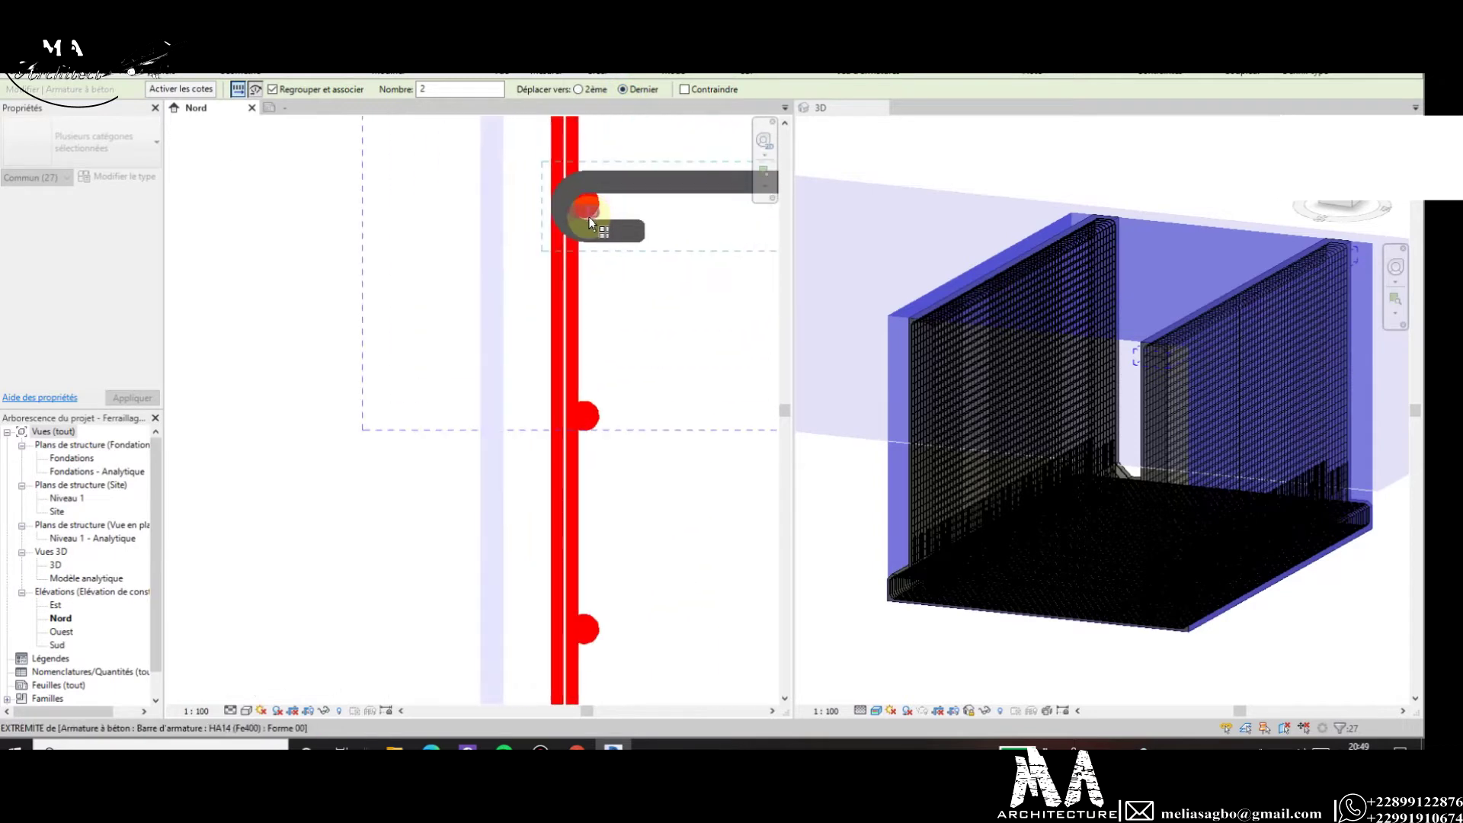
scroll(586, 200, up, 2)
click(579, 90)
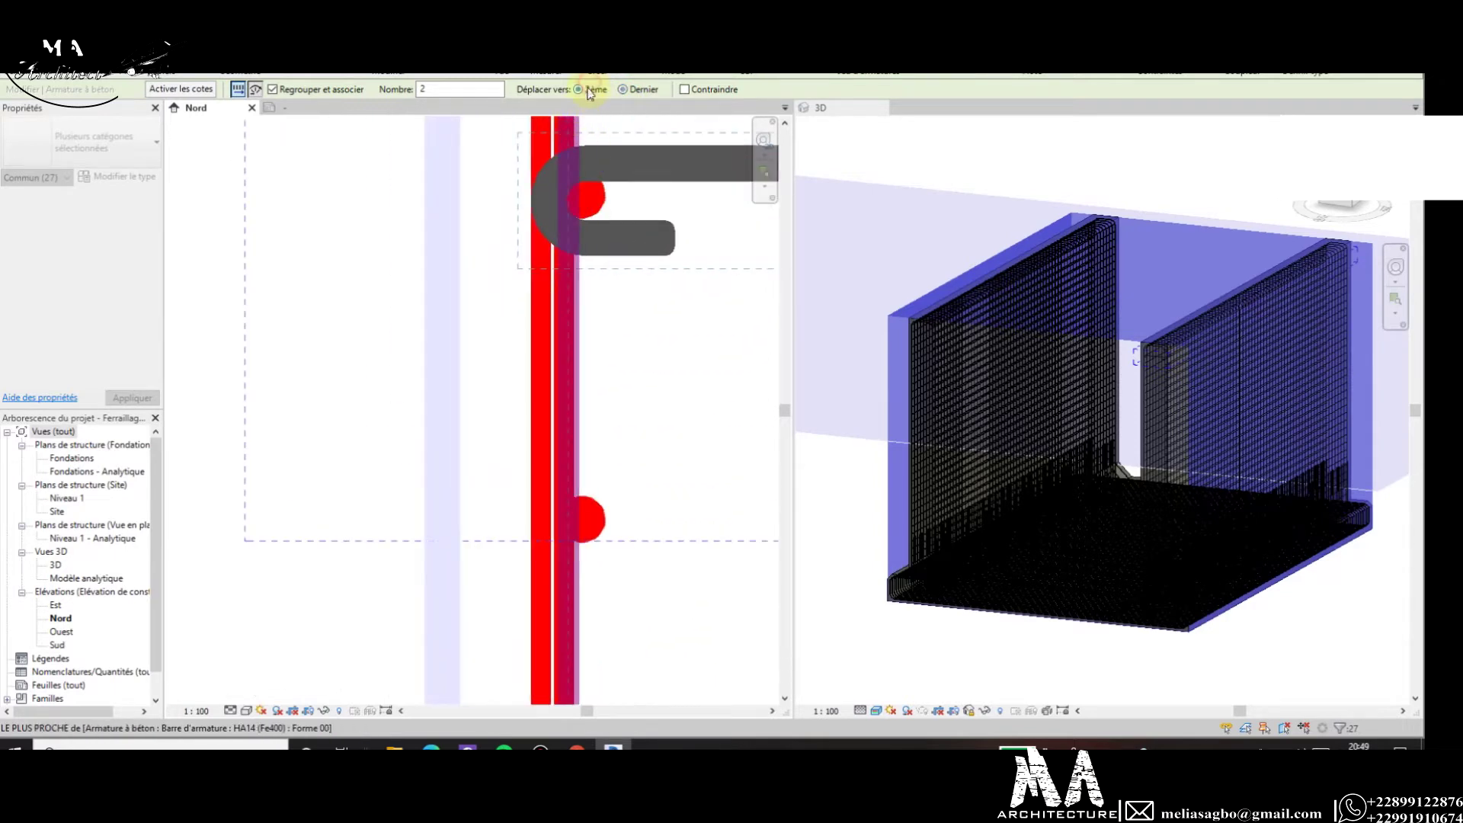
double_click(458, 90)
text(10)
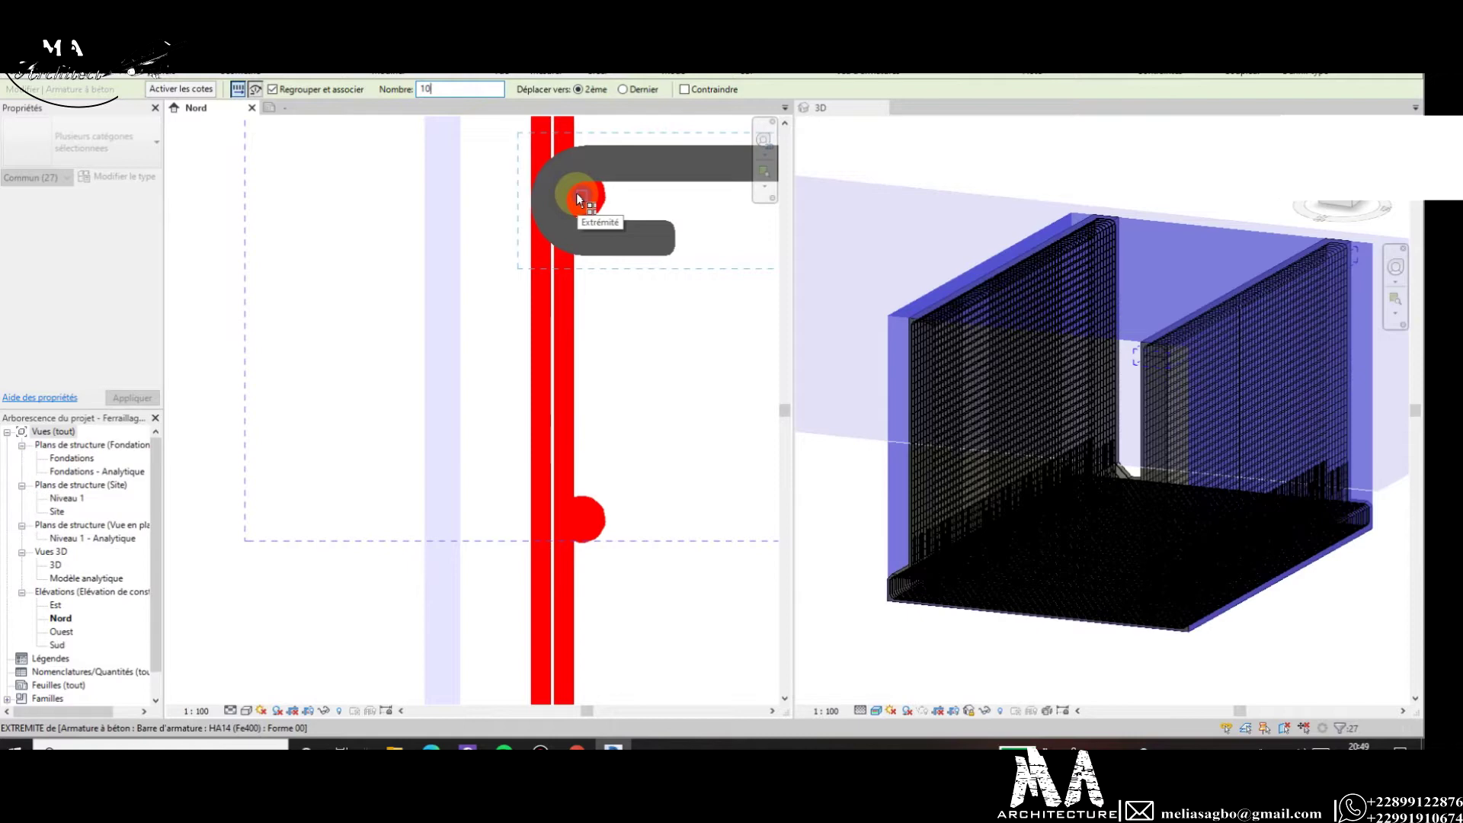
scroll(577, 202, down, 2)
scroll(571, 233, down, 2)
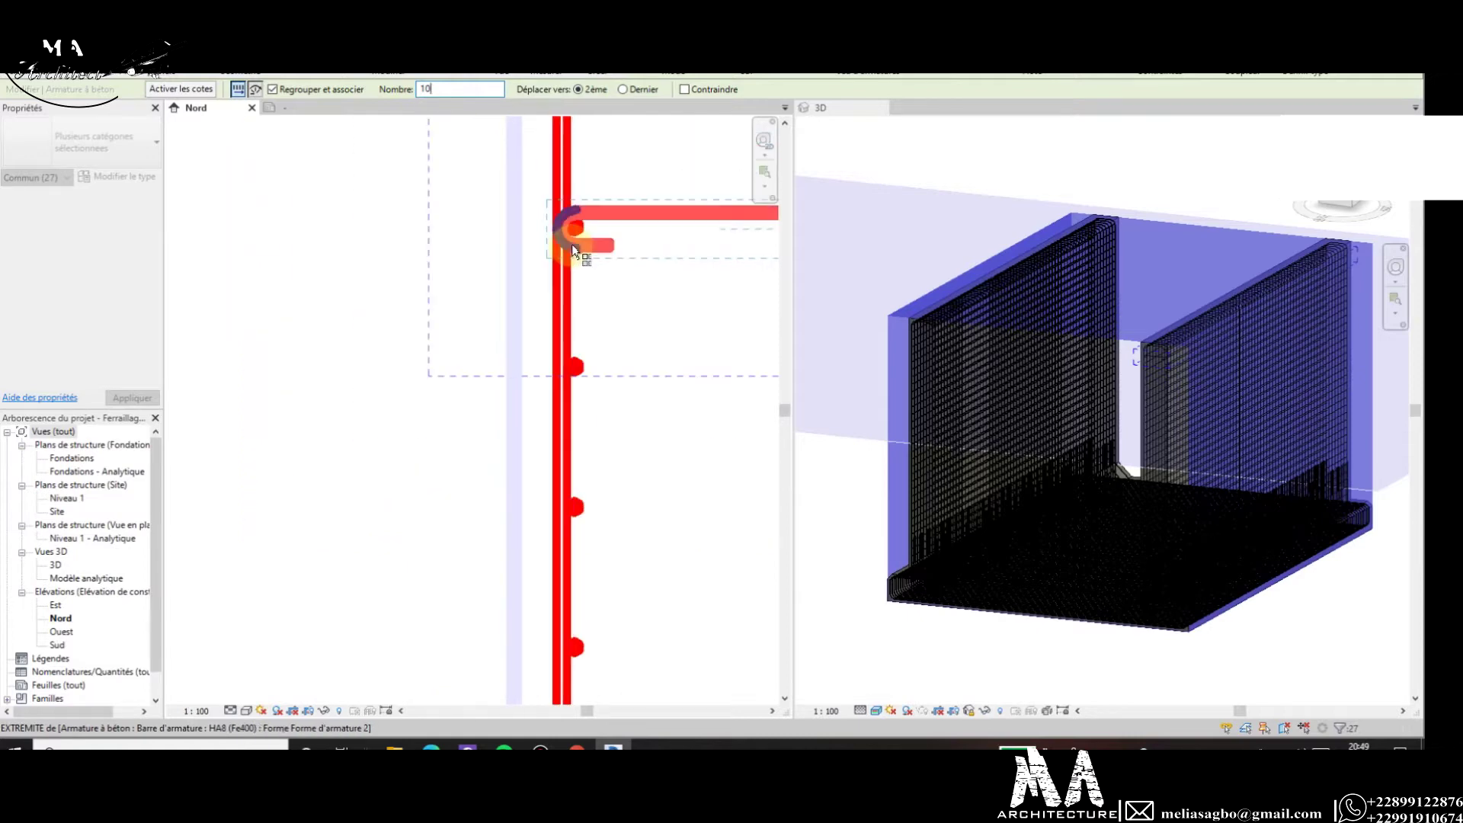
scroll(549, 252, down, 1)
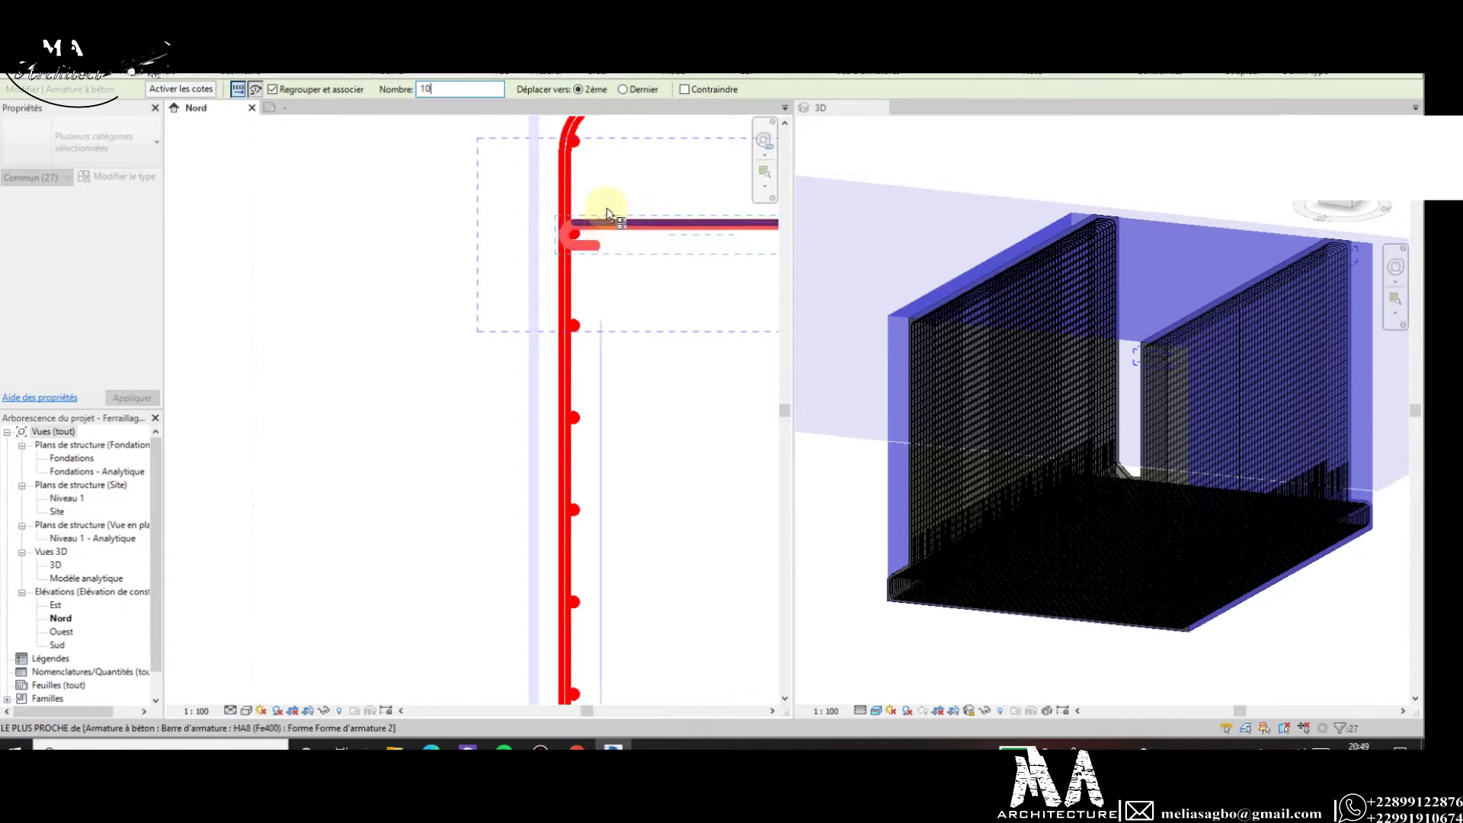
scroll(506, 221, down, 5)
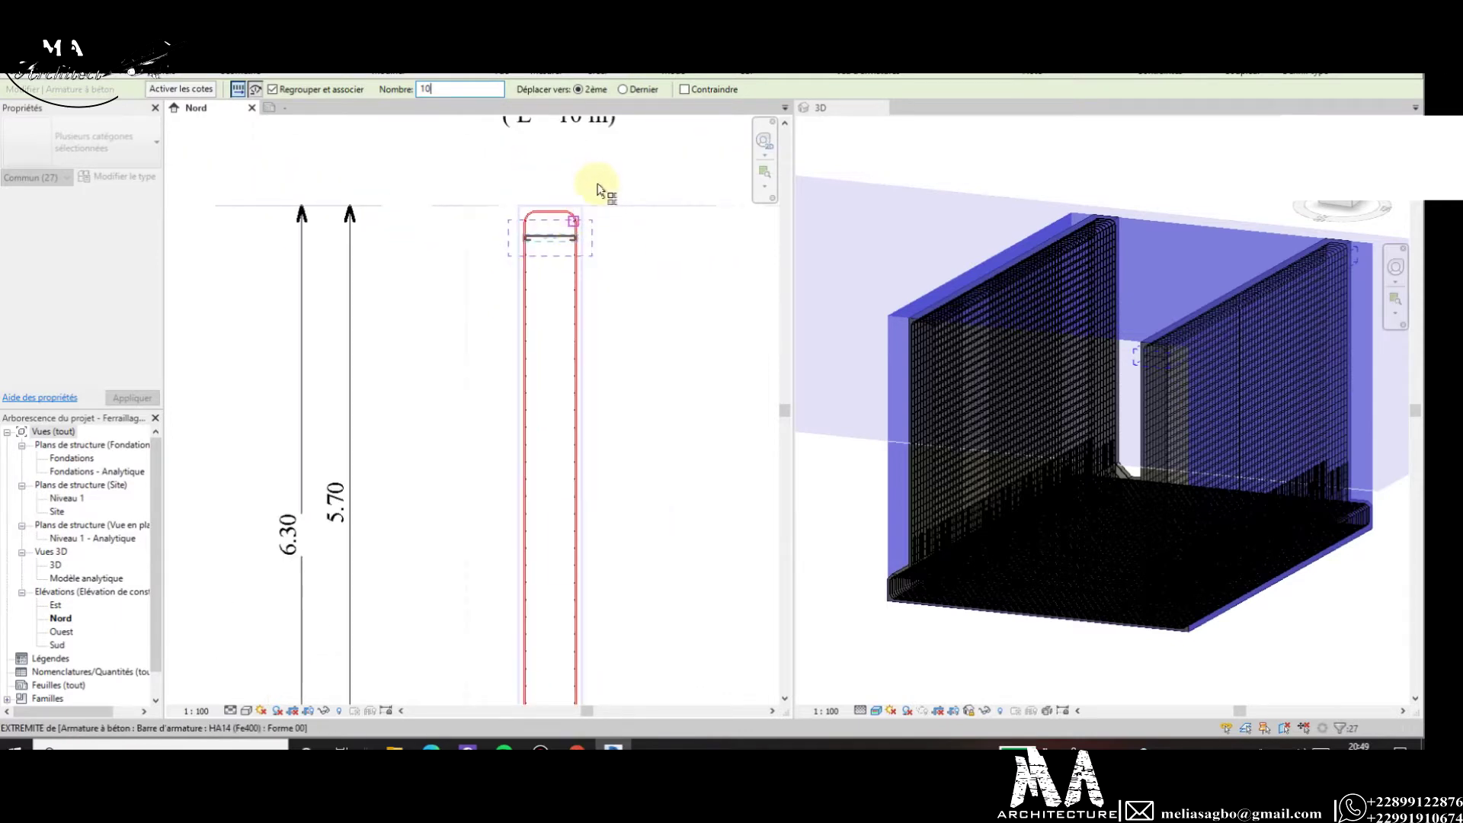
right_click(619, 194)
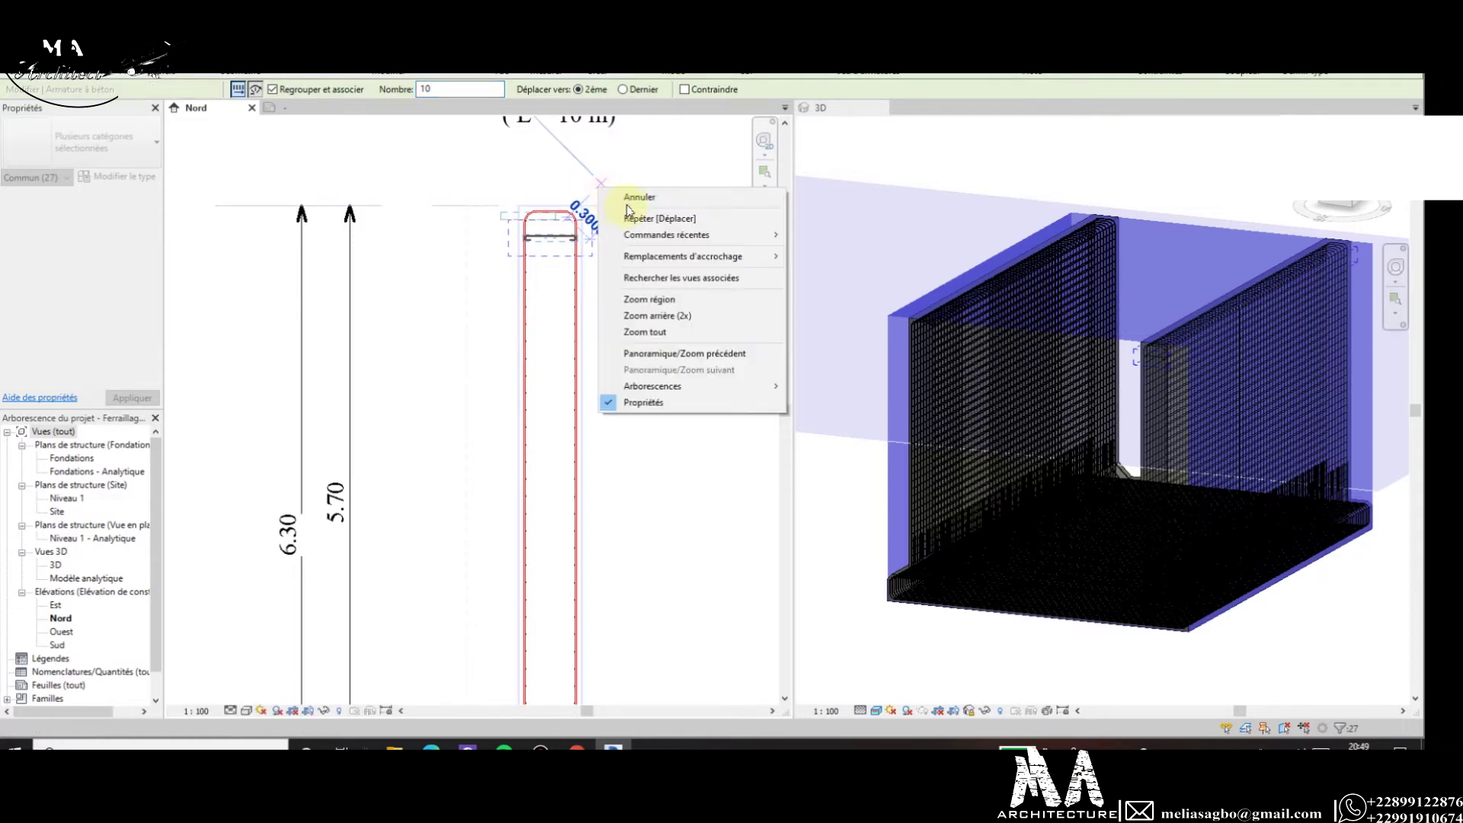
key(Escape)
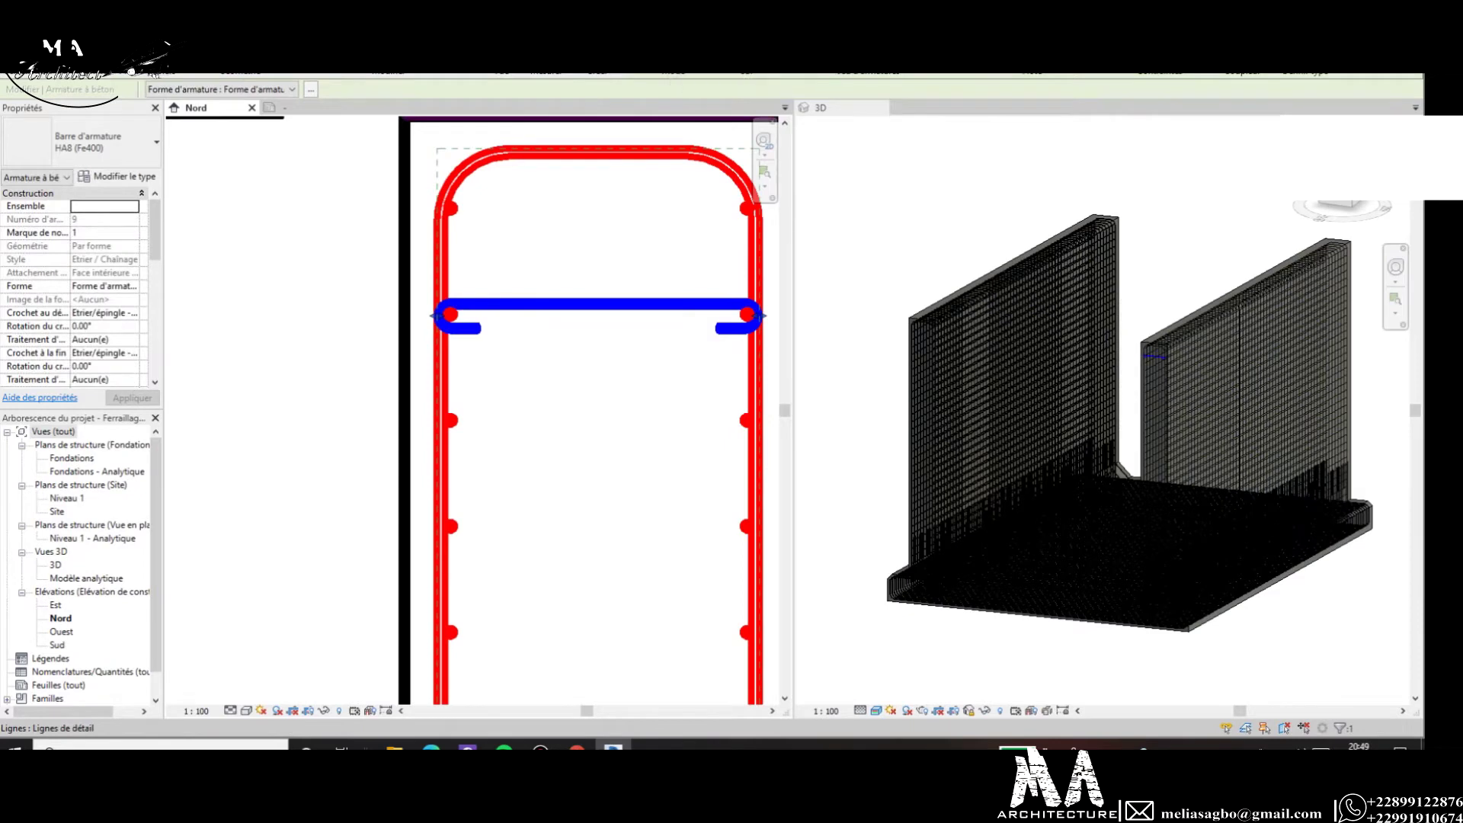
Set the HA8 tie's rebar set layout rule to Nombre avec espacement.
click(899, 61)
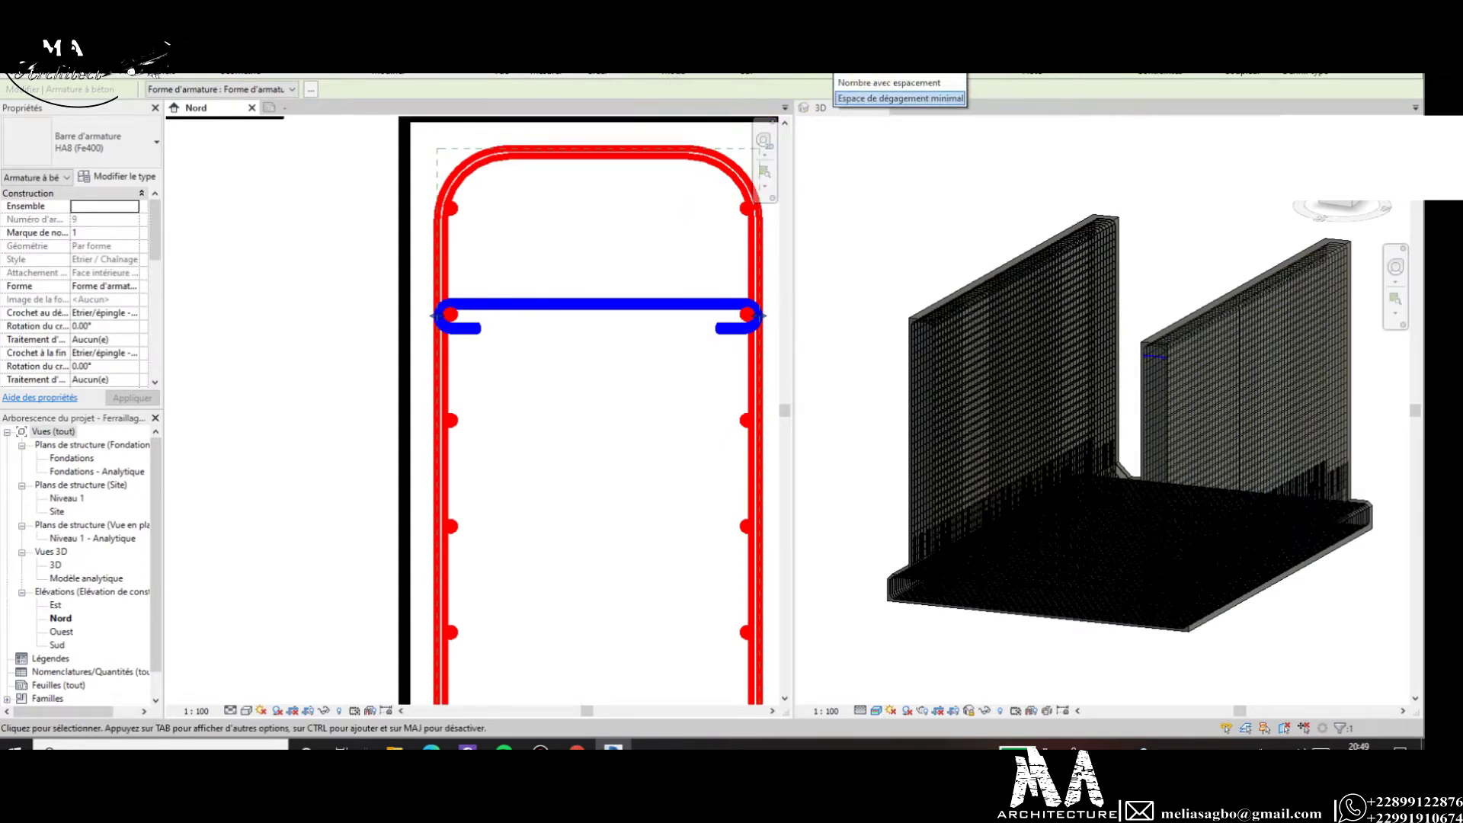
click(899, 98)
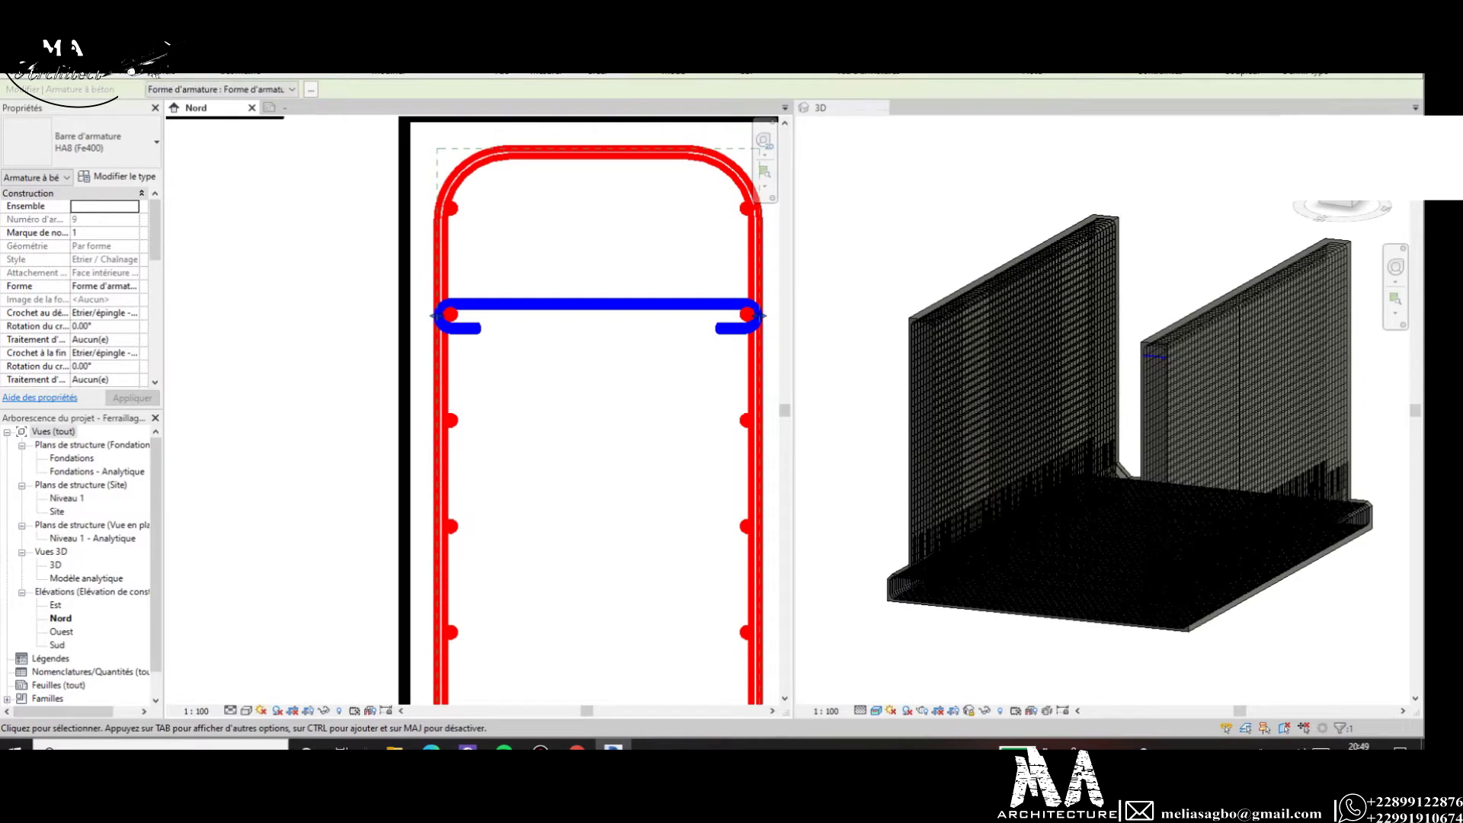
click(899, 61)
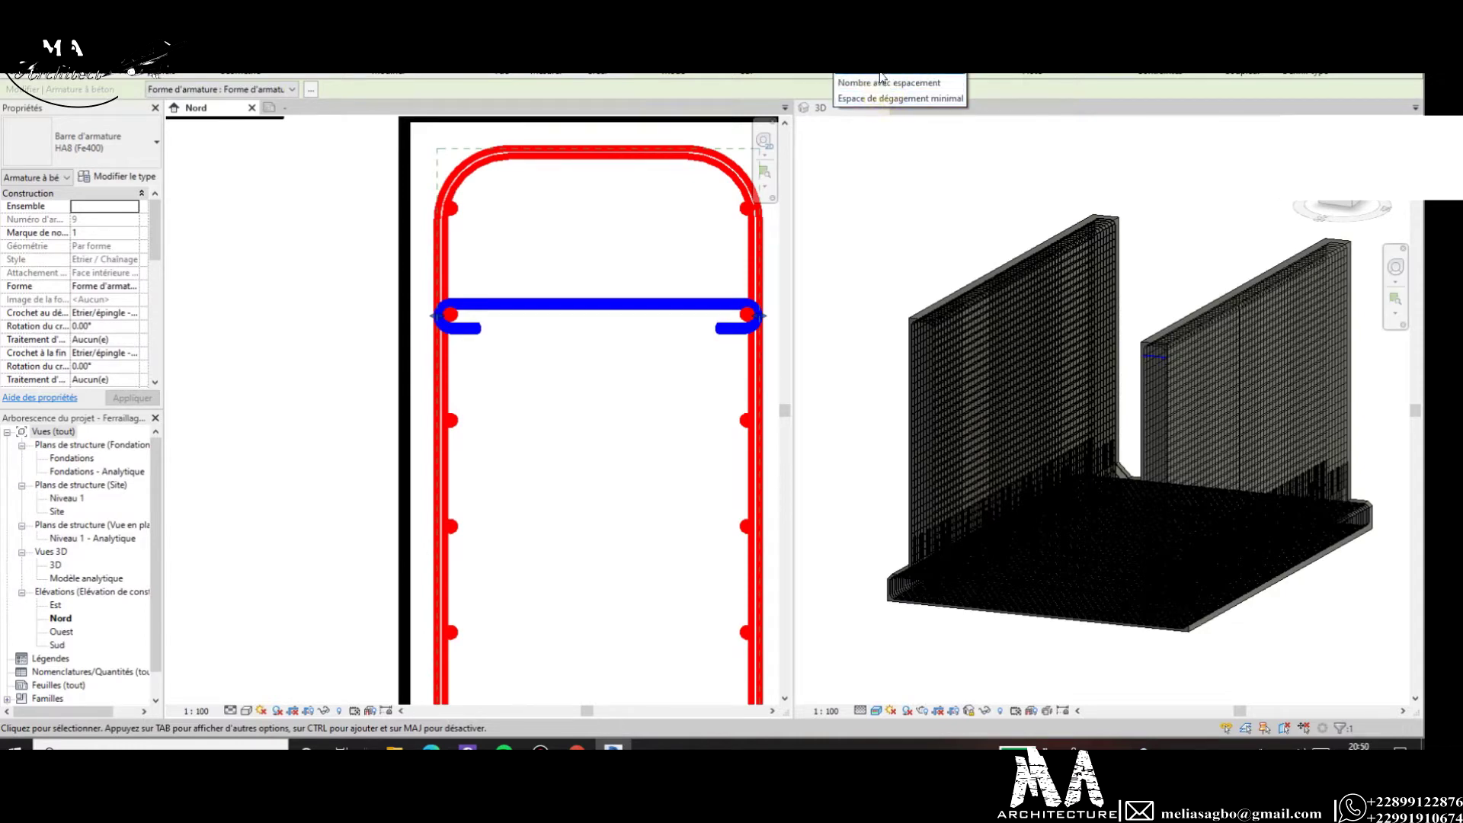
click(884, 99)
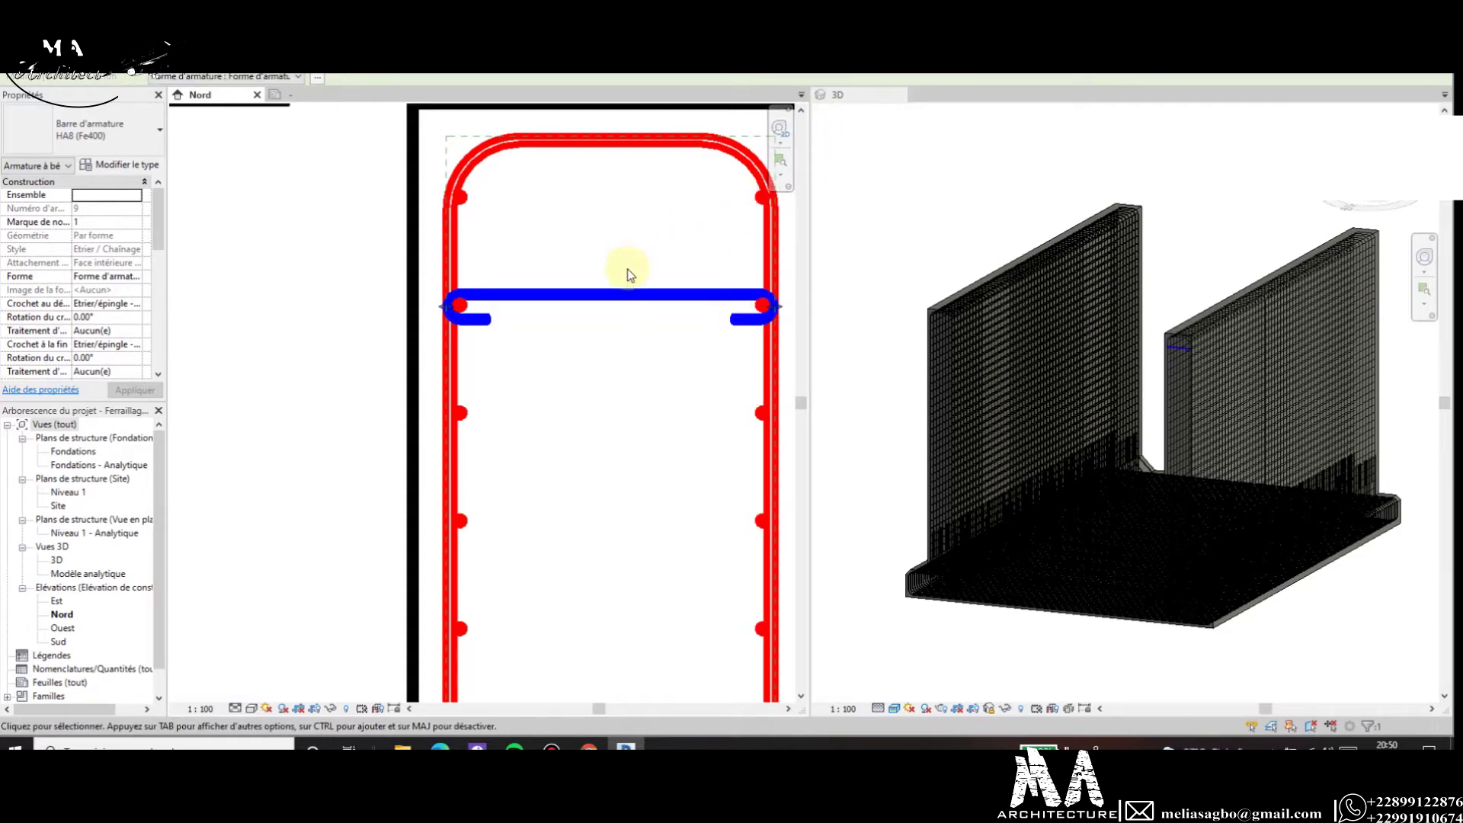
click(619, 396)
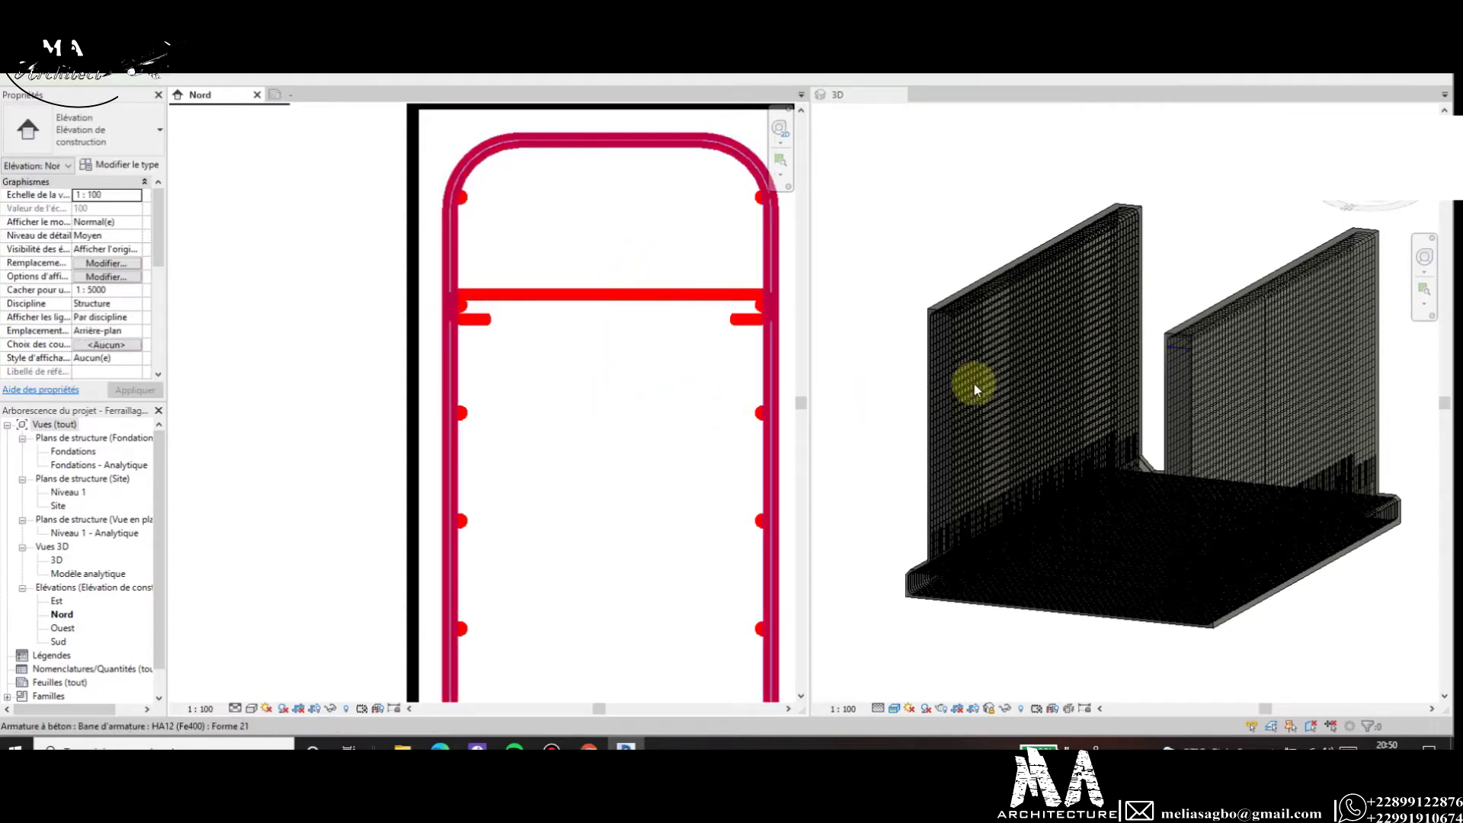
click(672, 299)
scroll(1250, 362, up, 2)
scroll(1215, 359, up, 3)
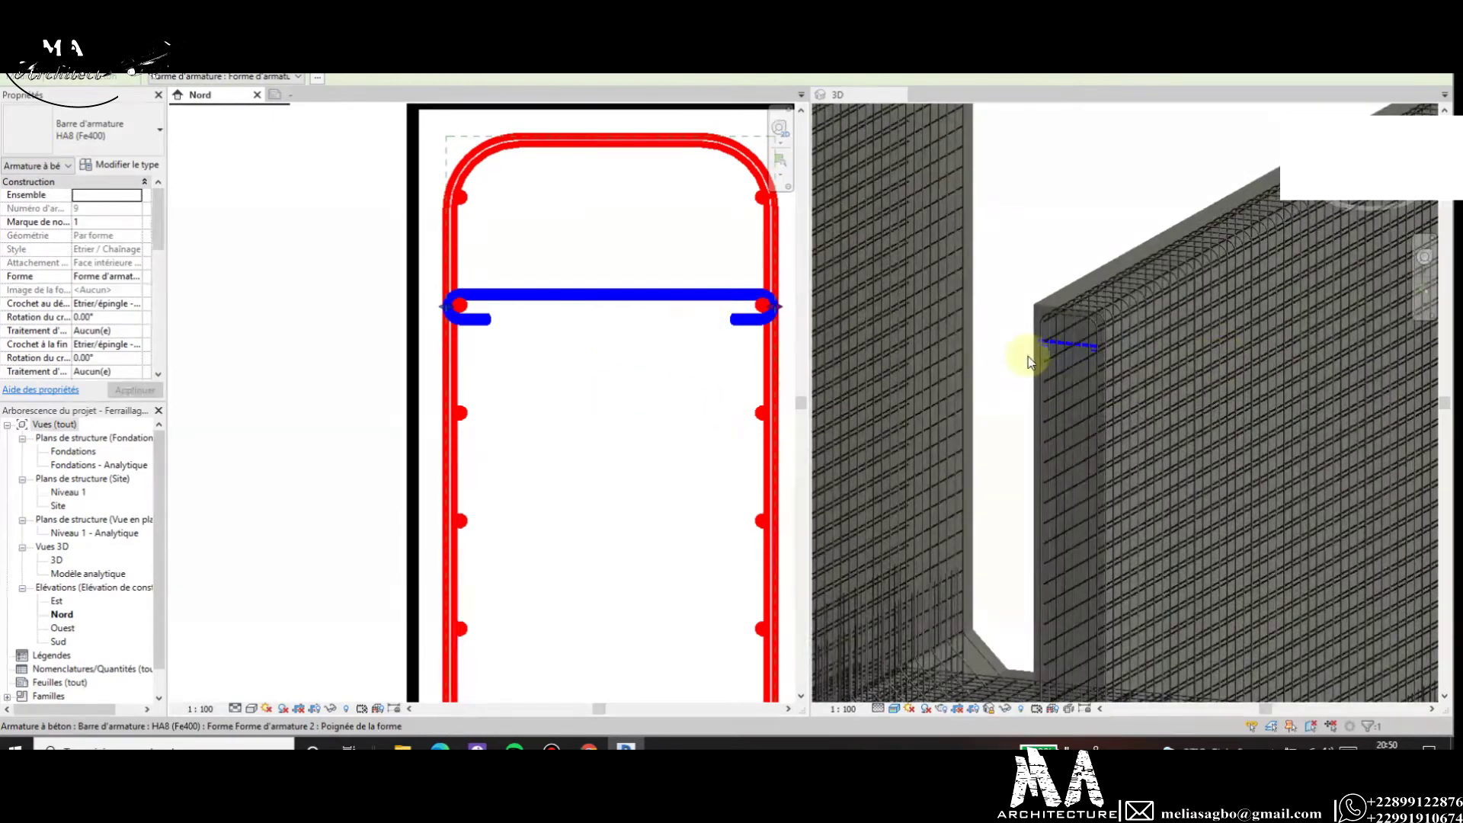
scroll(1091, 314, down, 2)
scroll(1110, 332, down, 2)
scroll(1099, 331, up, 2)
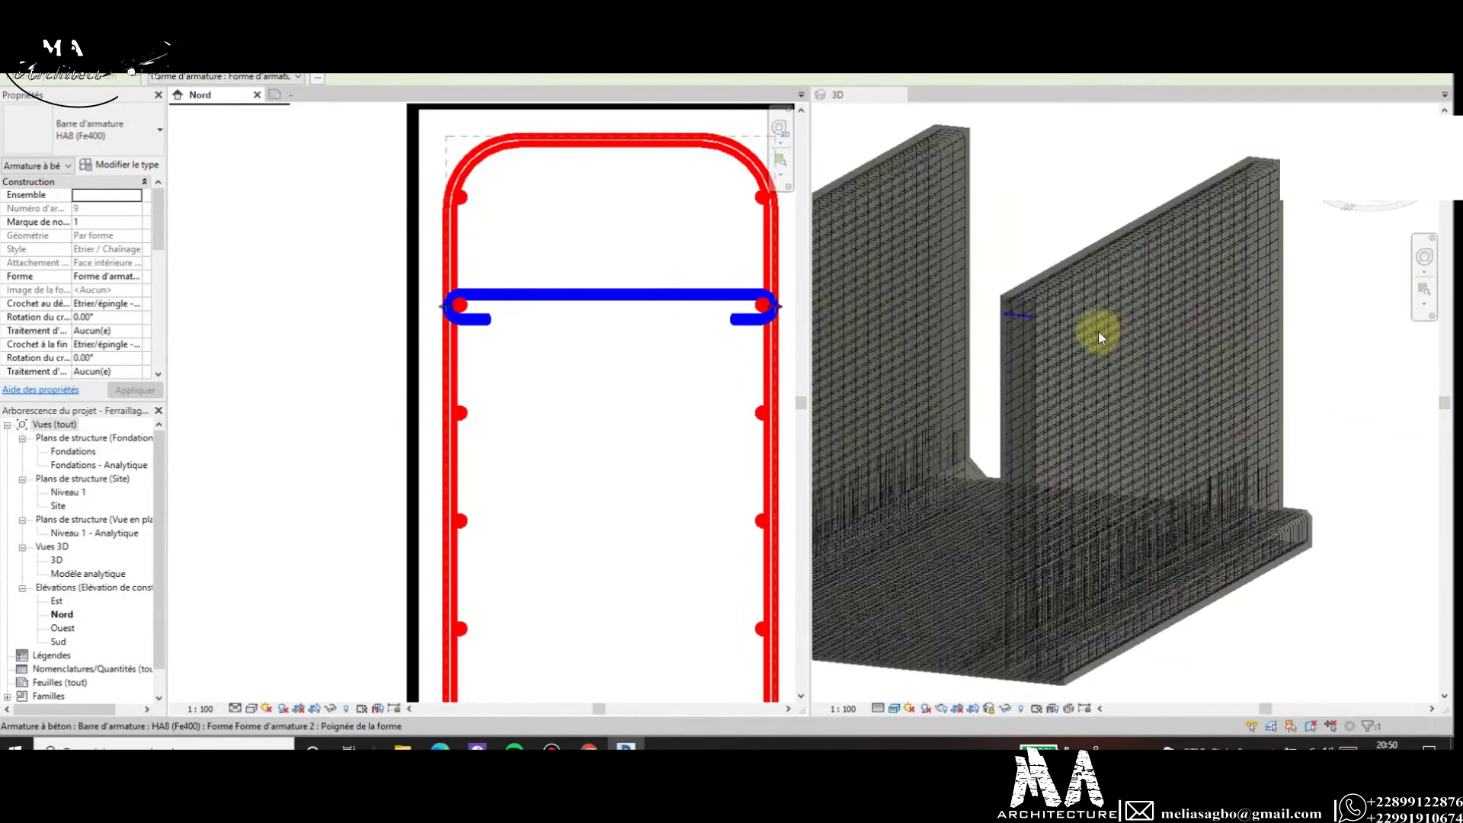
scroll(1098, 331, up, 1)
scroll(1012, 323, up, 1)
scroll(999, 291, up, 1)
scroll(993, 331, up, 1)
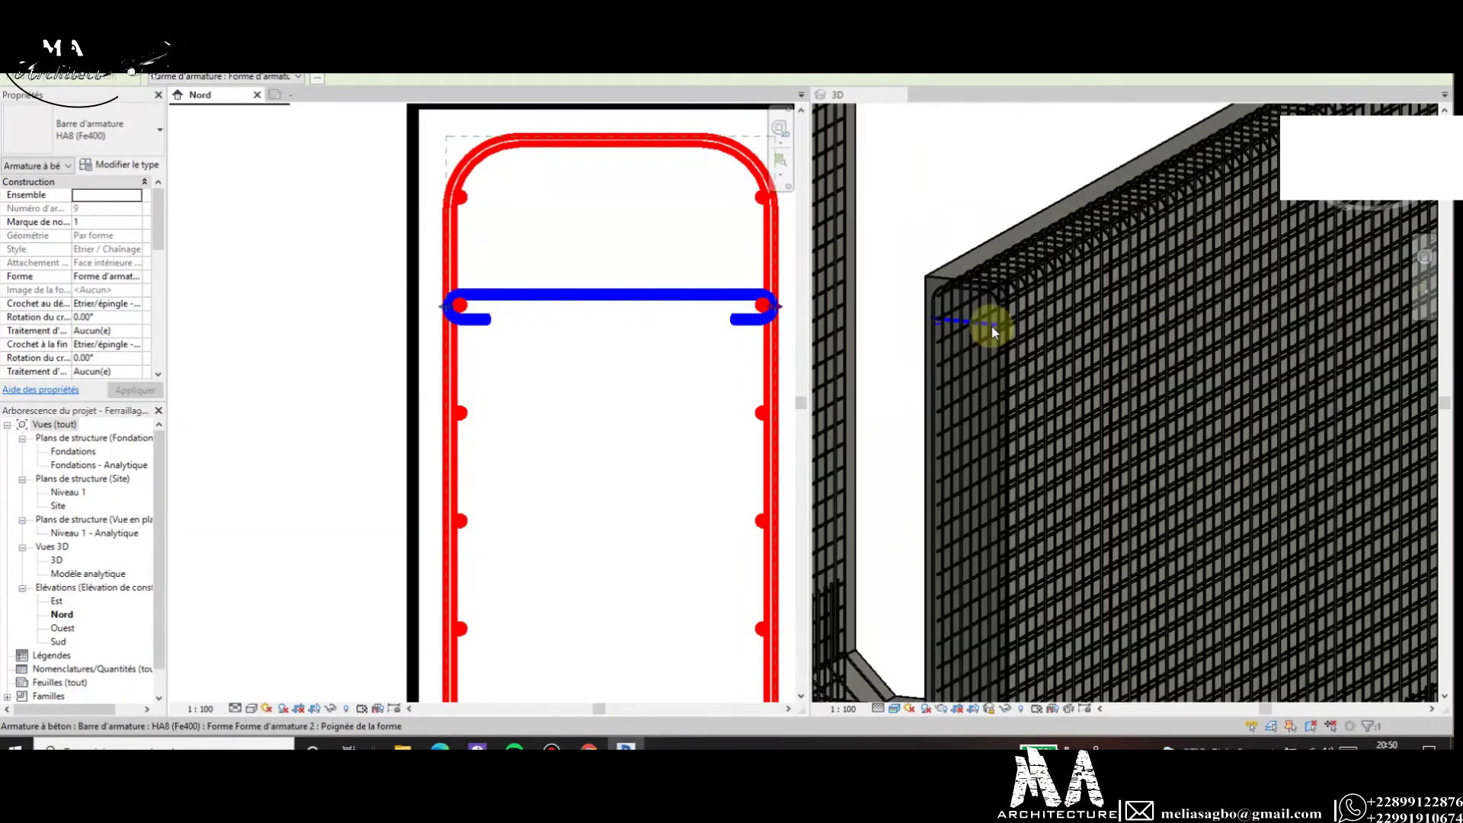
scroll(993, 331, down, 3)
scroll(1007, 323, up, 1)
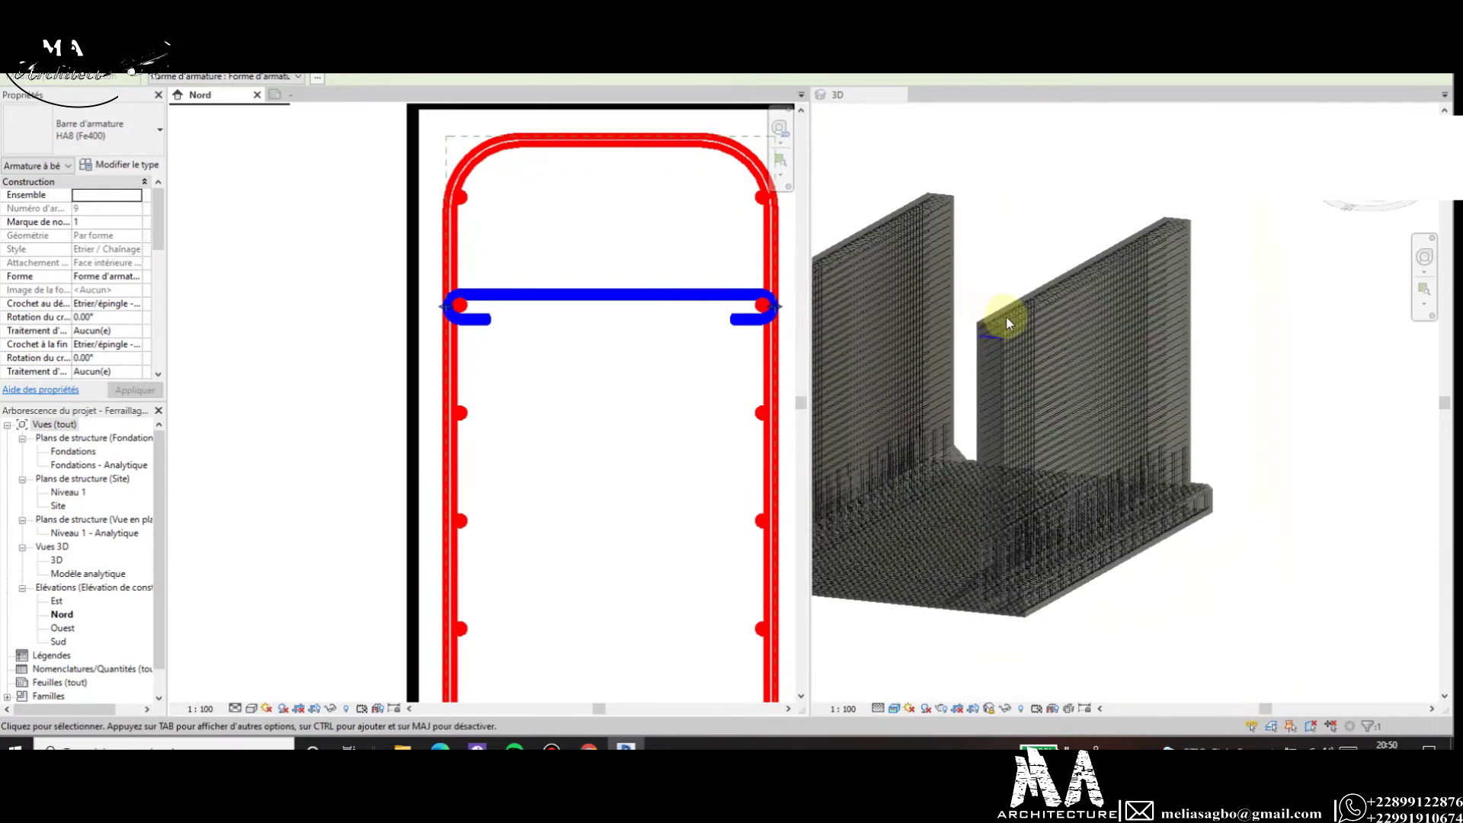
scroll(1010, 325, up, 2)
scroll(903, 180, down, 1)
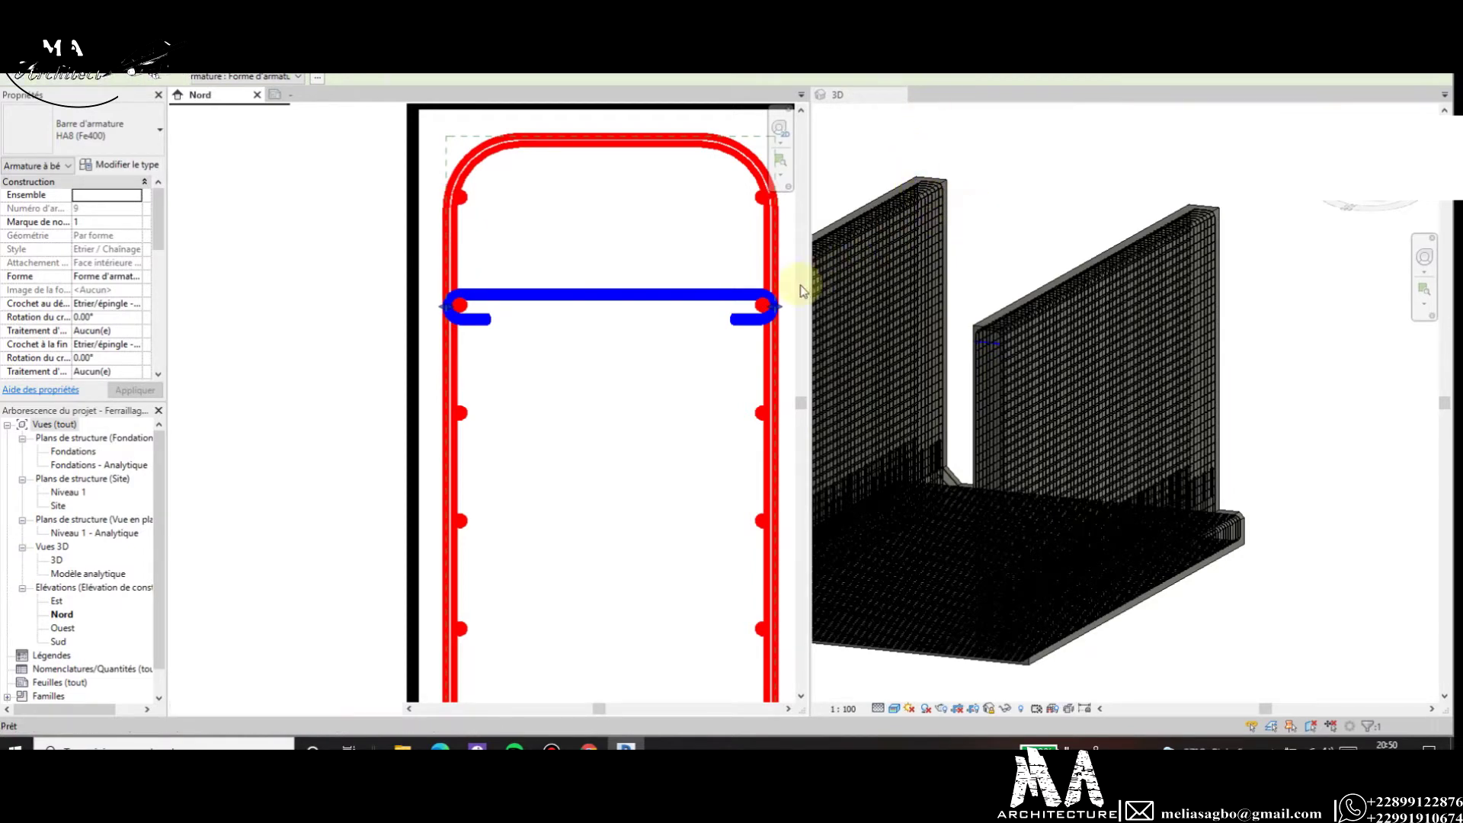
scroll(991, 347, up, 3)
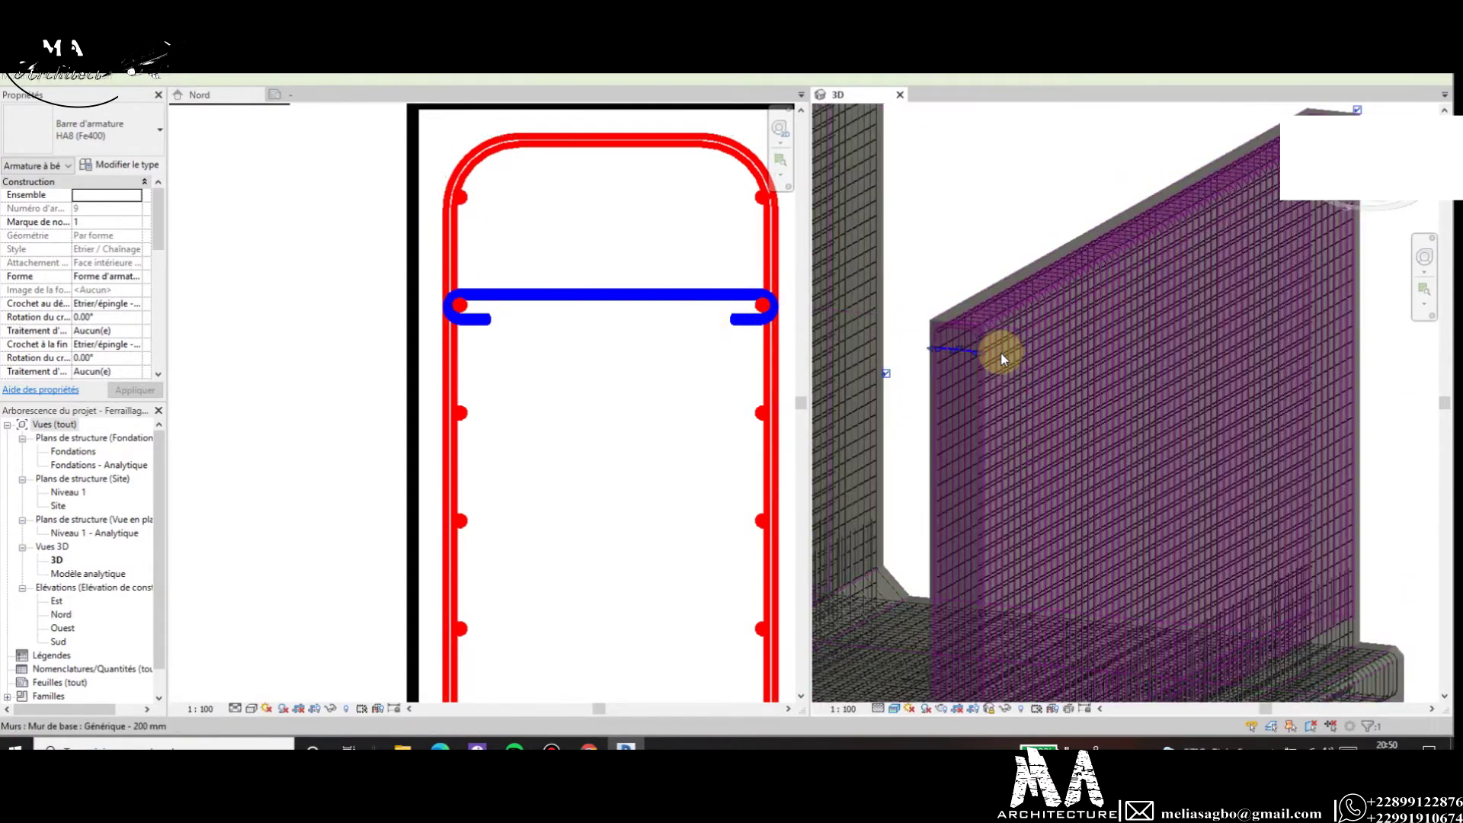
scroll(983, 366, up, 2)
scroll(1003, 358, up, 1)
scroll(1271, 206, down, 5)
scroll(1104, 297, up, 3)
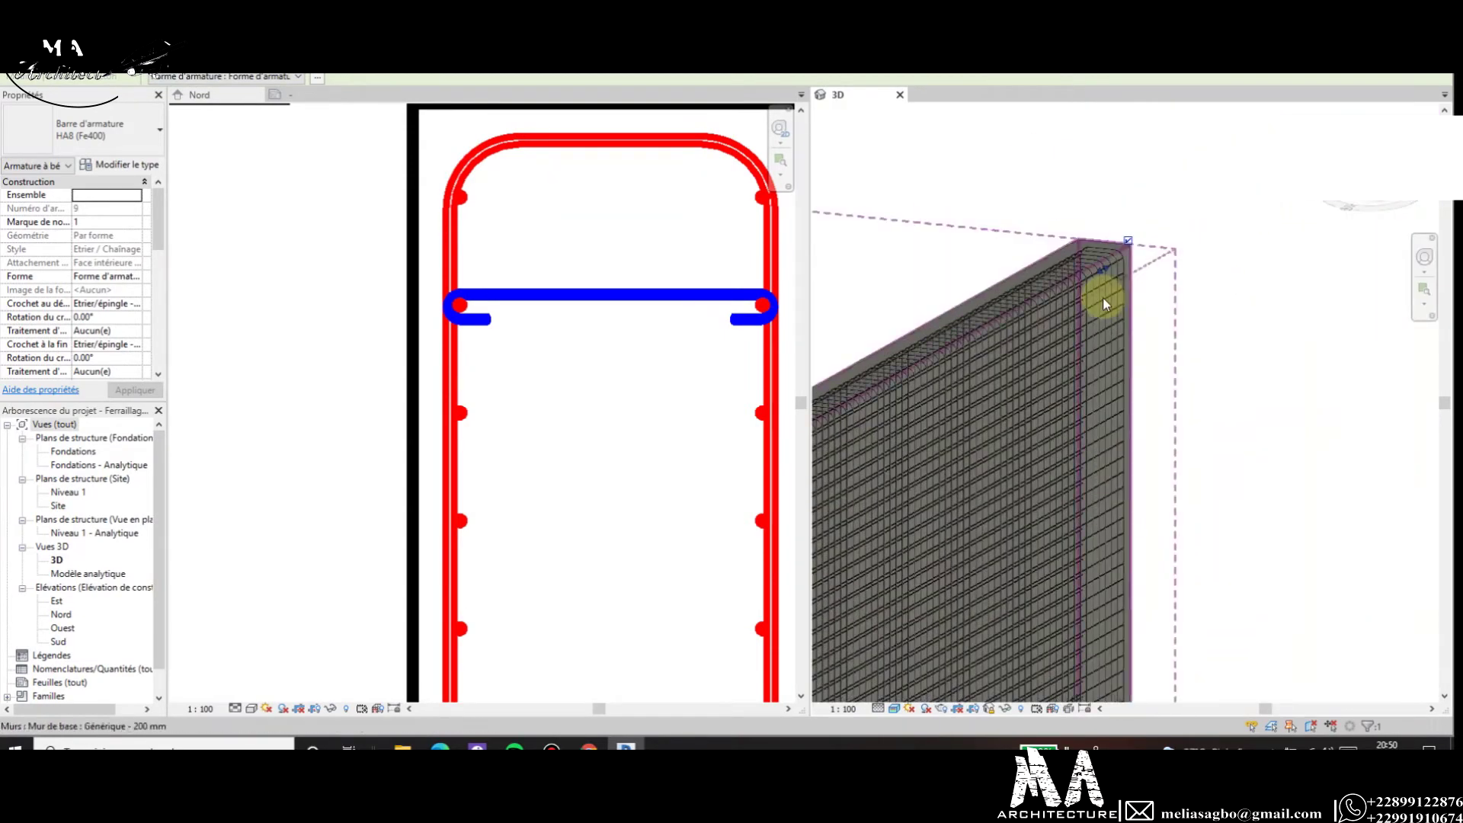
scroll(1099, 277, up, 1)
scroll(1096, 259, up, 2)
scroll(1096, 259, up, 2)
click(1070, 249)
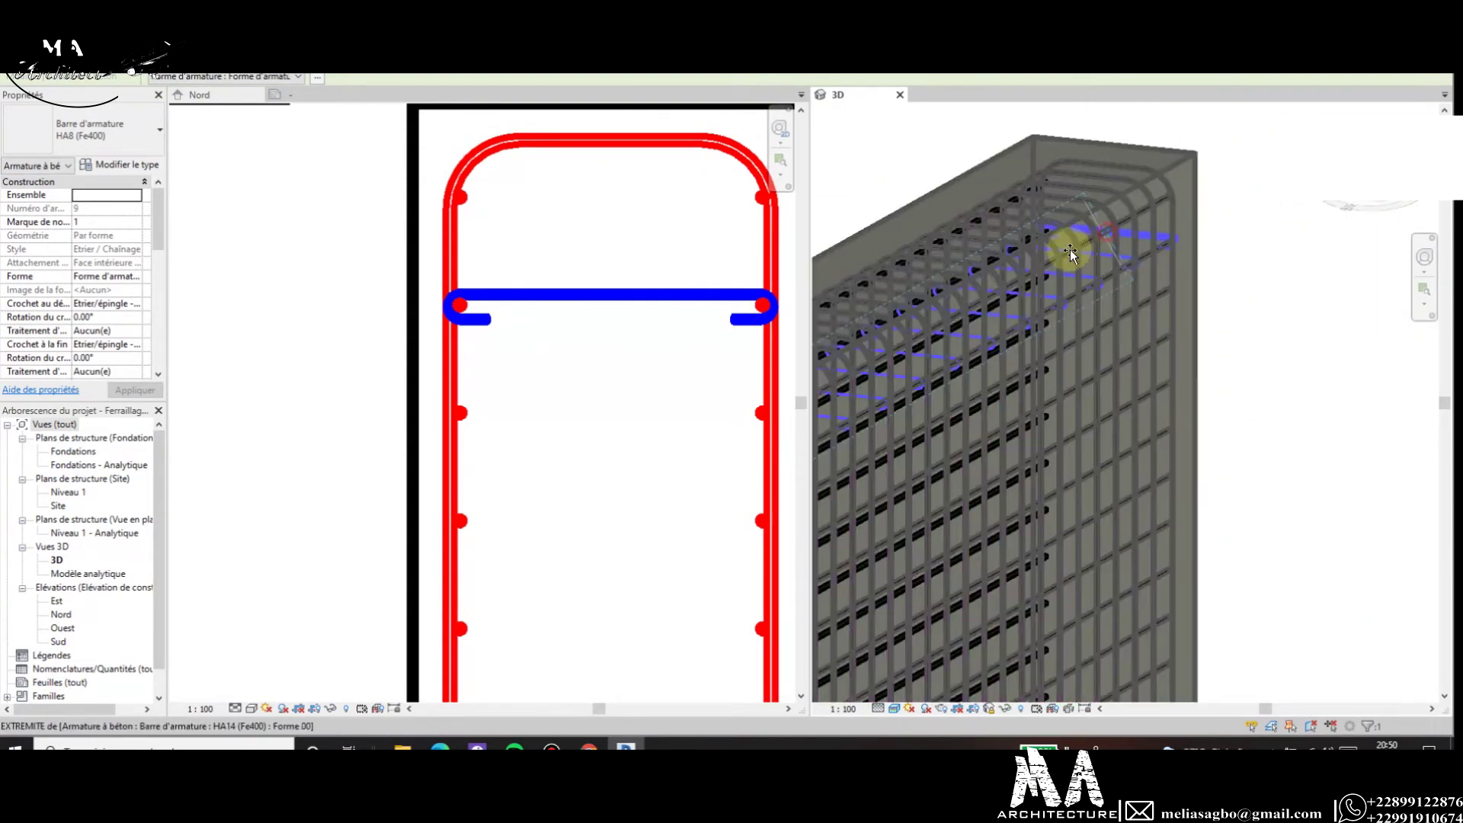
drag(1103, 225, 1112, 221)
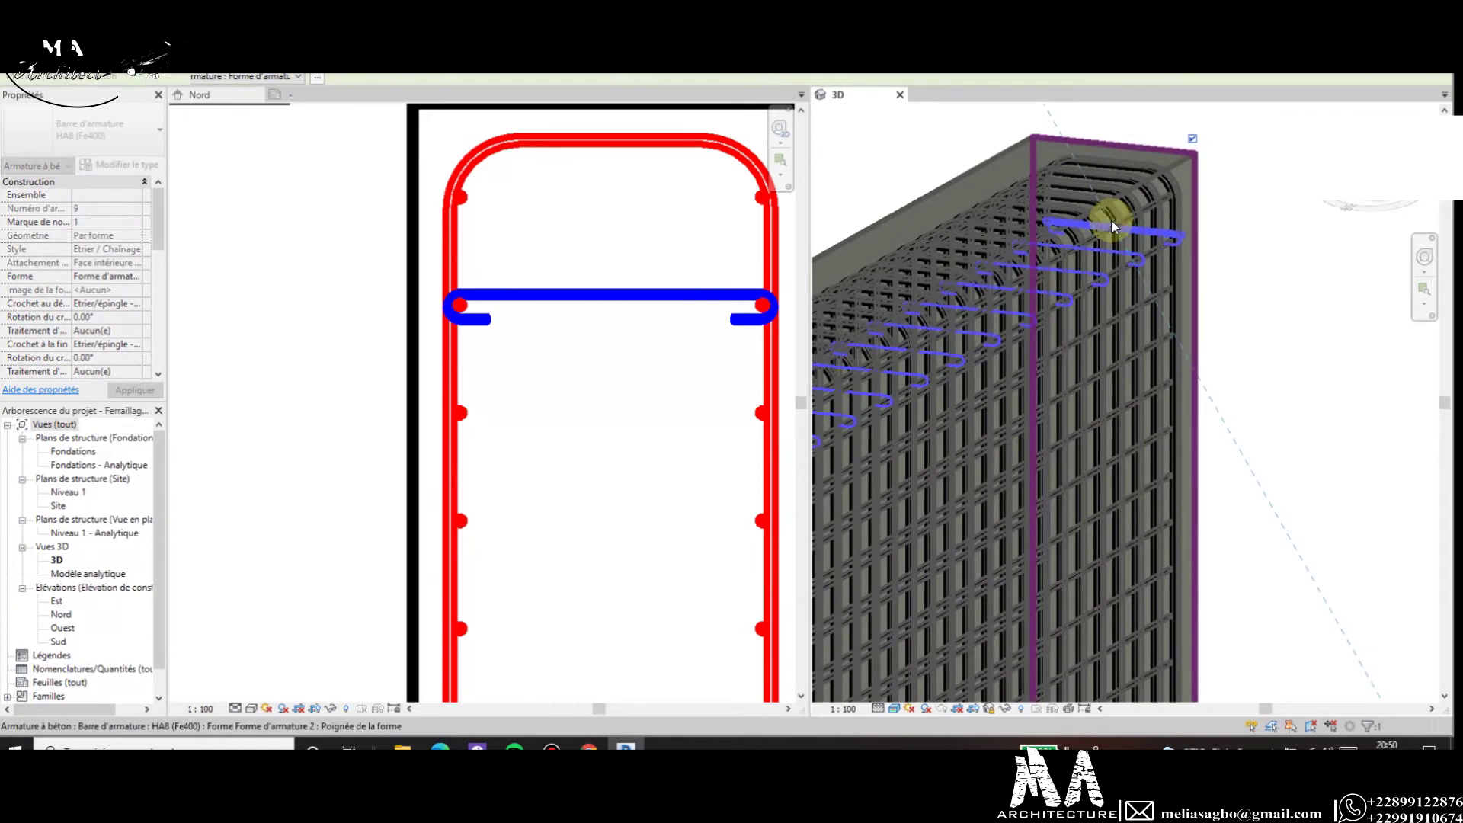
scroll(1109, 238, down, 3)
scroll(1108, 222, down, 2)
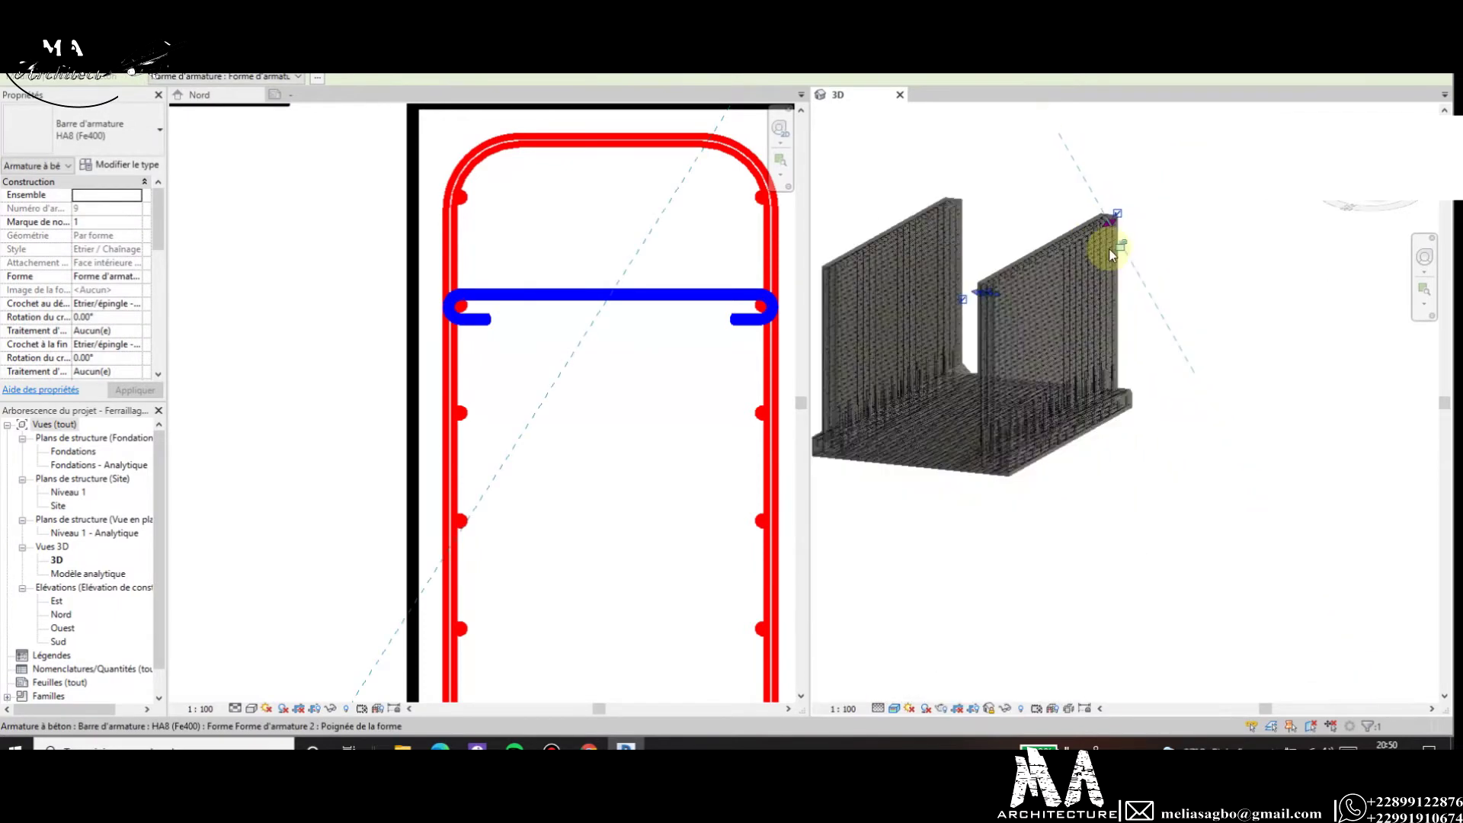
scroll(1041, 281, up, 1)
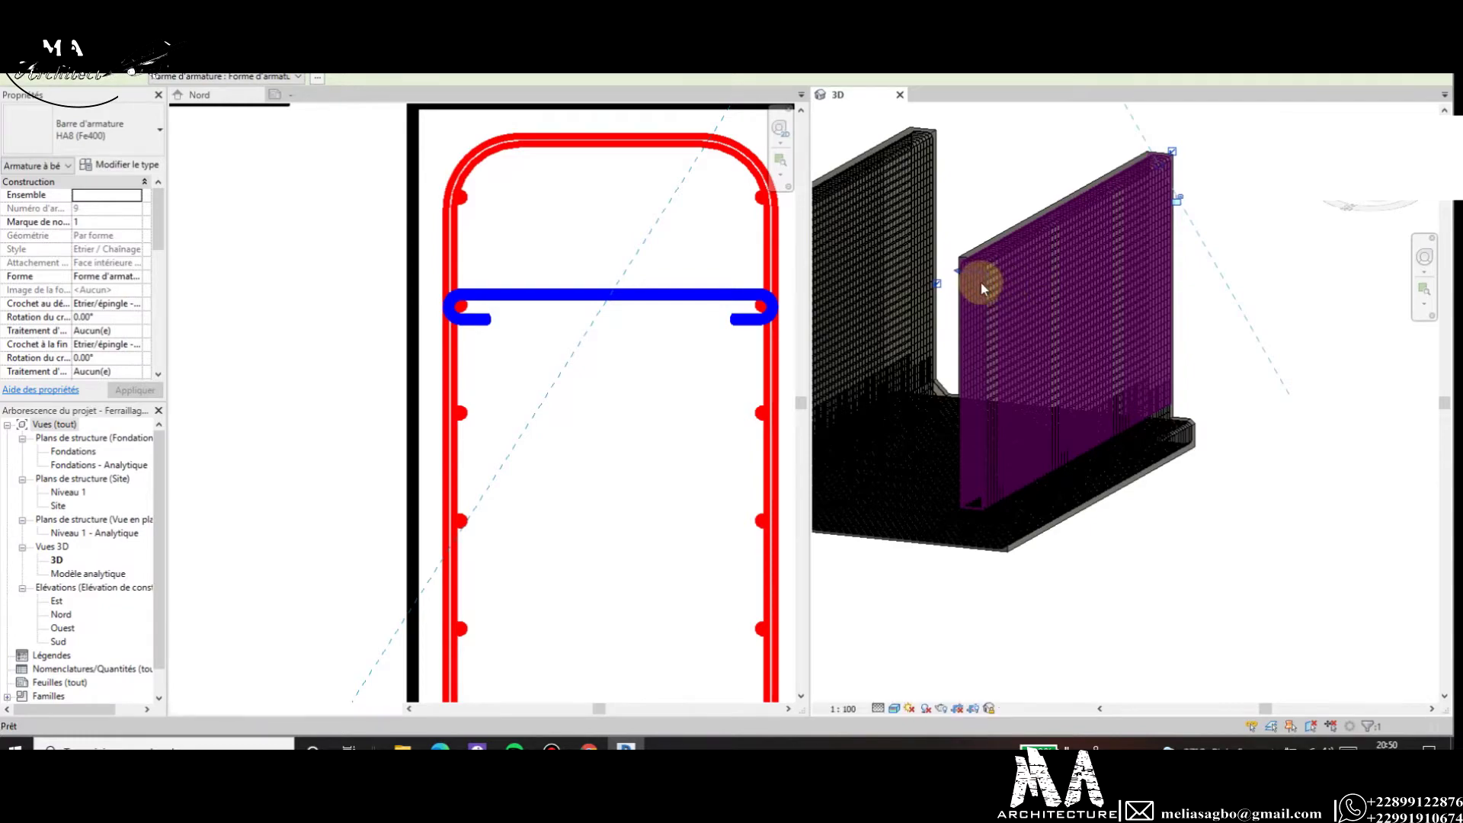
key(Escape)
scroll(980, 281, up, 3)
scroll(983, 278, up, 2)
scroll(1138, 282, down, 2)
scroll(1142, 299, down, 2)
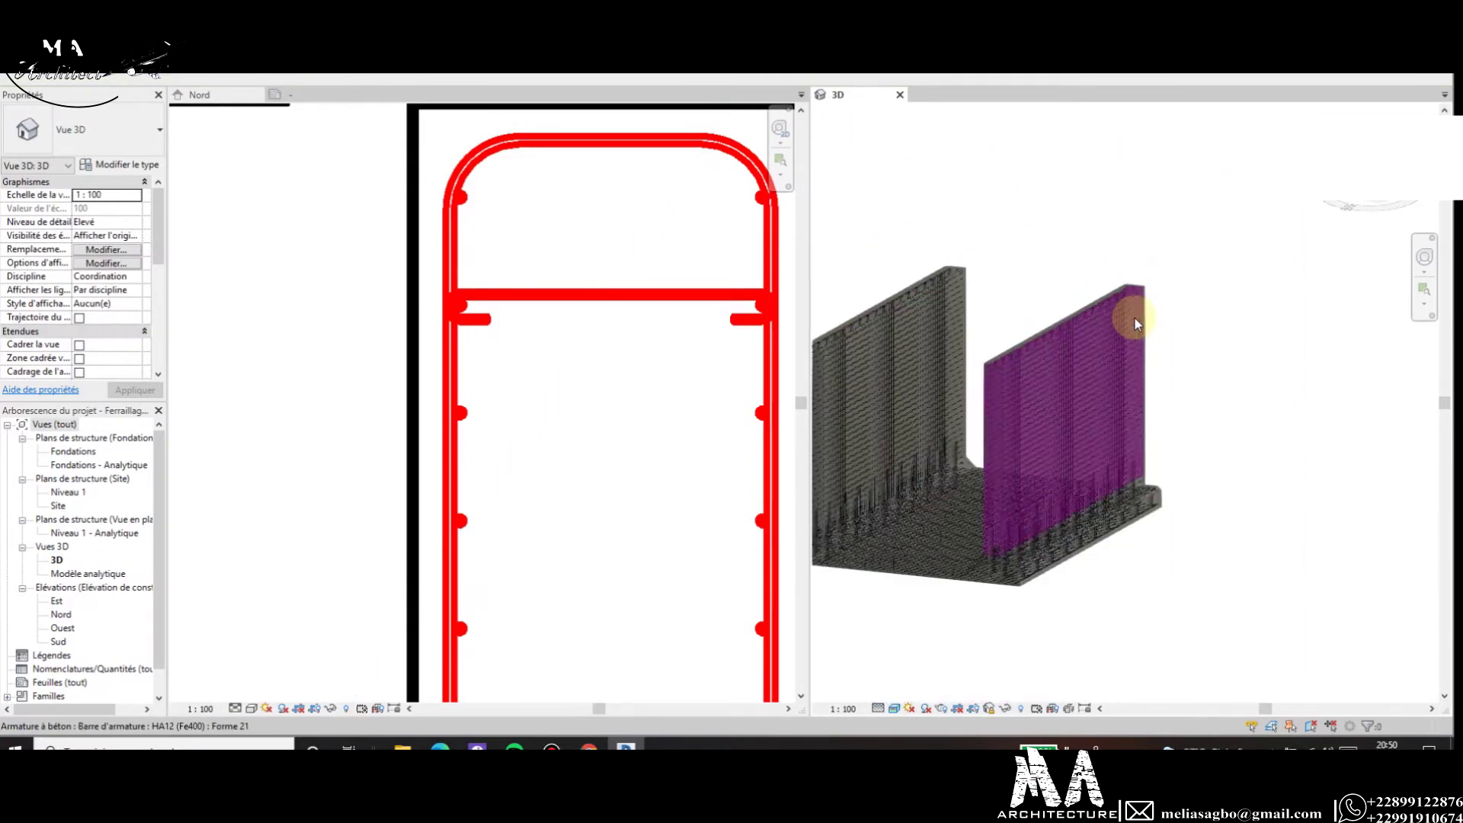
scroll(1136, 318, up, 1)
scroll(1037, 367, up, 2)
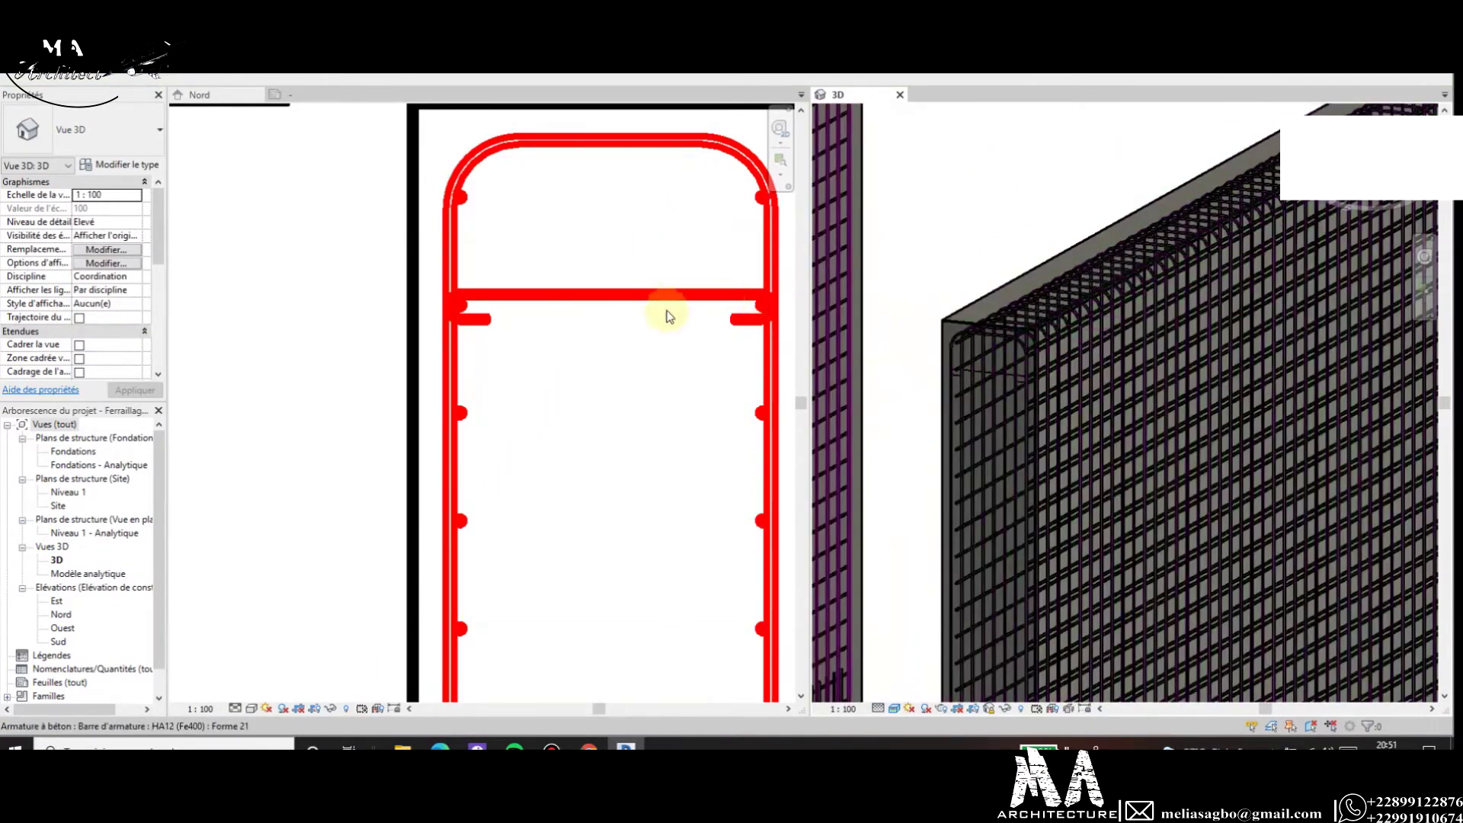
click(662, 303)
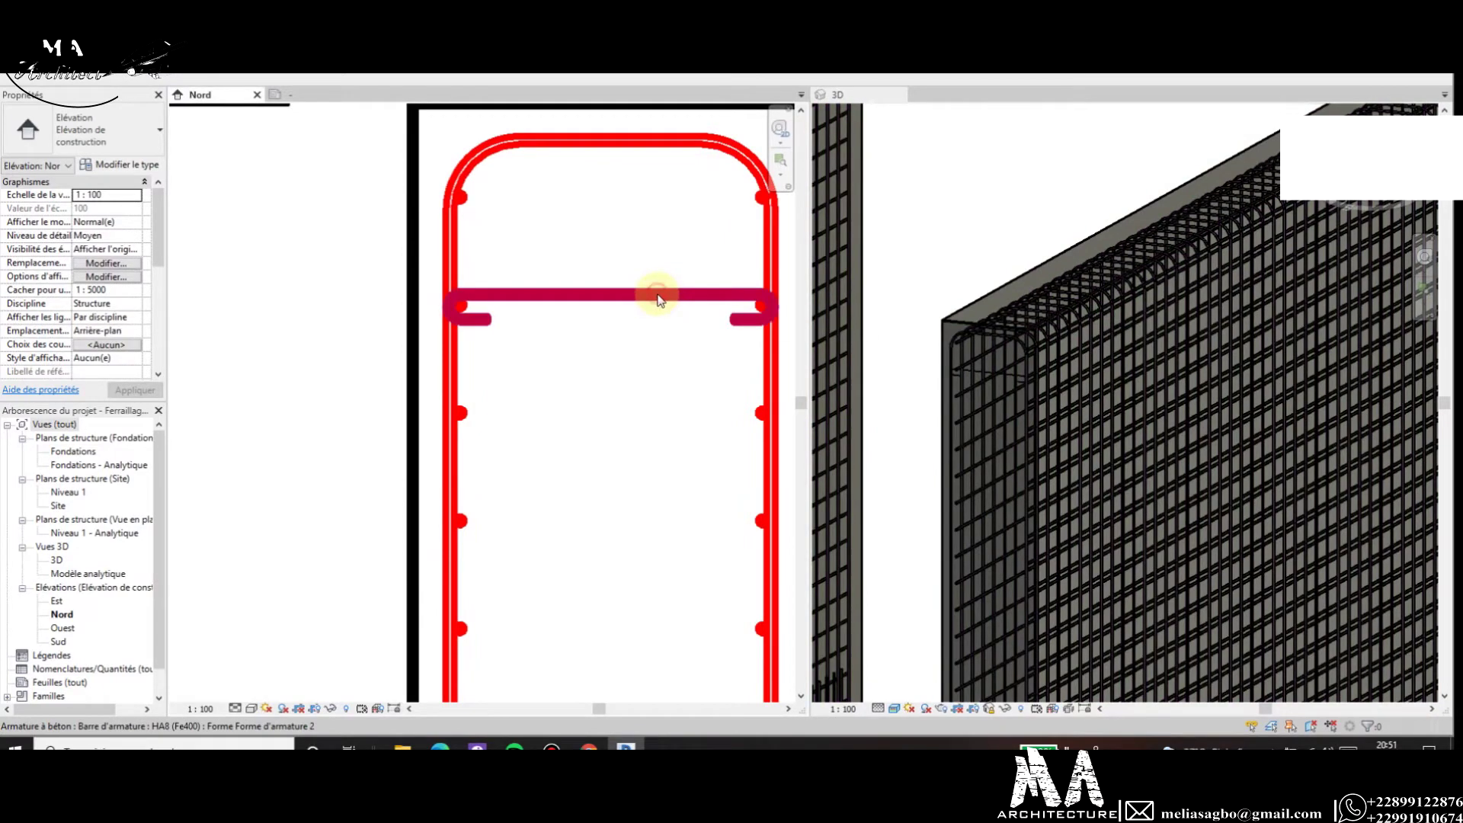
click(1014, 408)
scroll(1017, 388, up, 2)
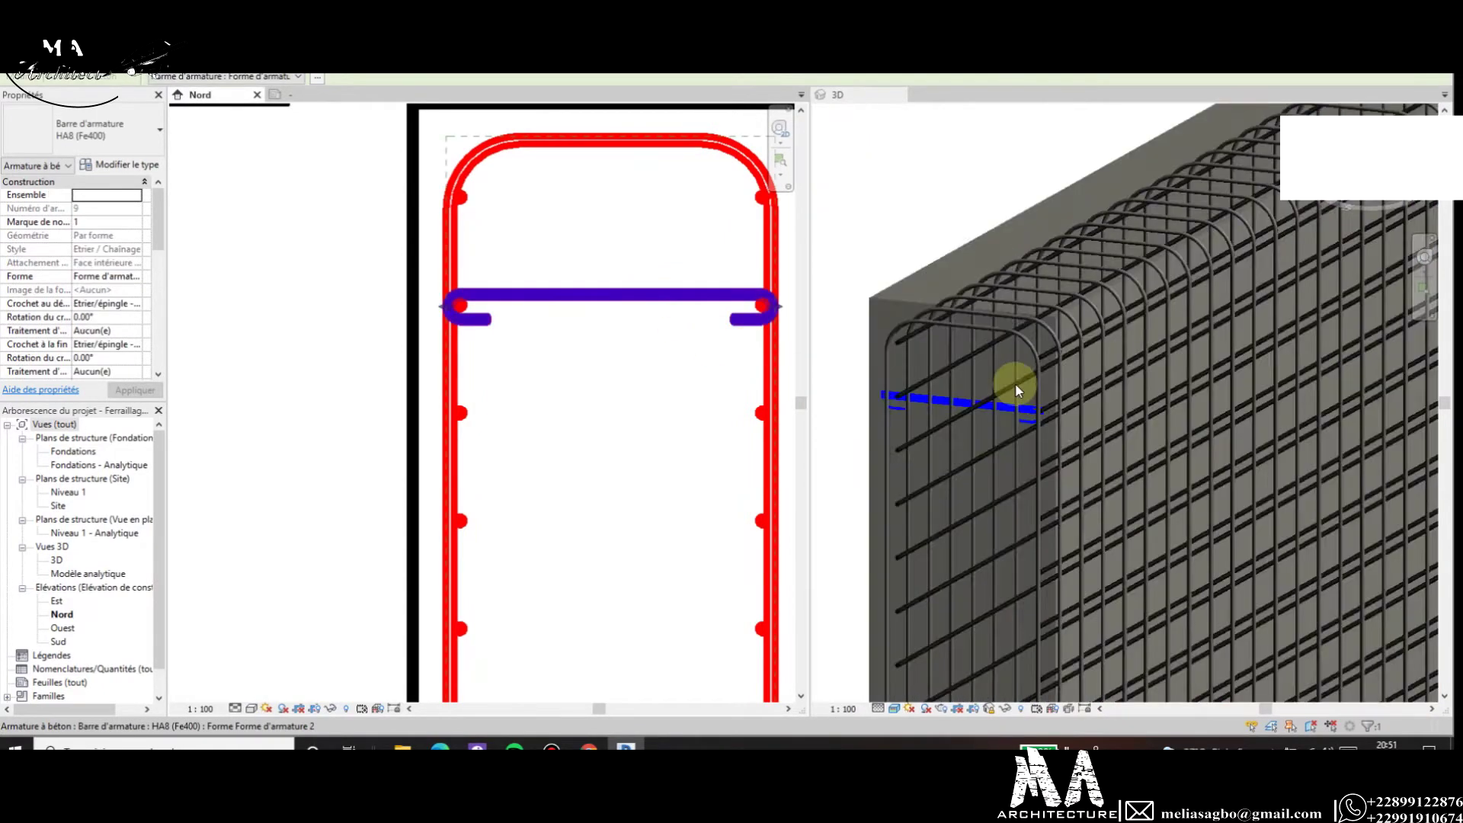
scroll(1037, 317, down, 1)
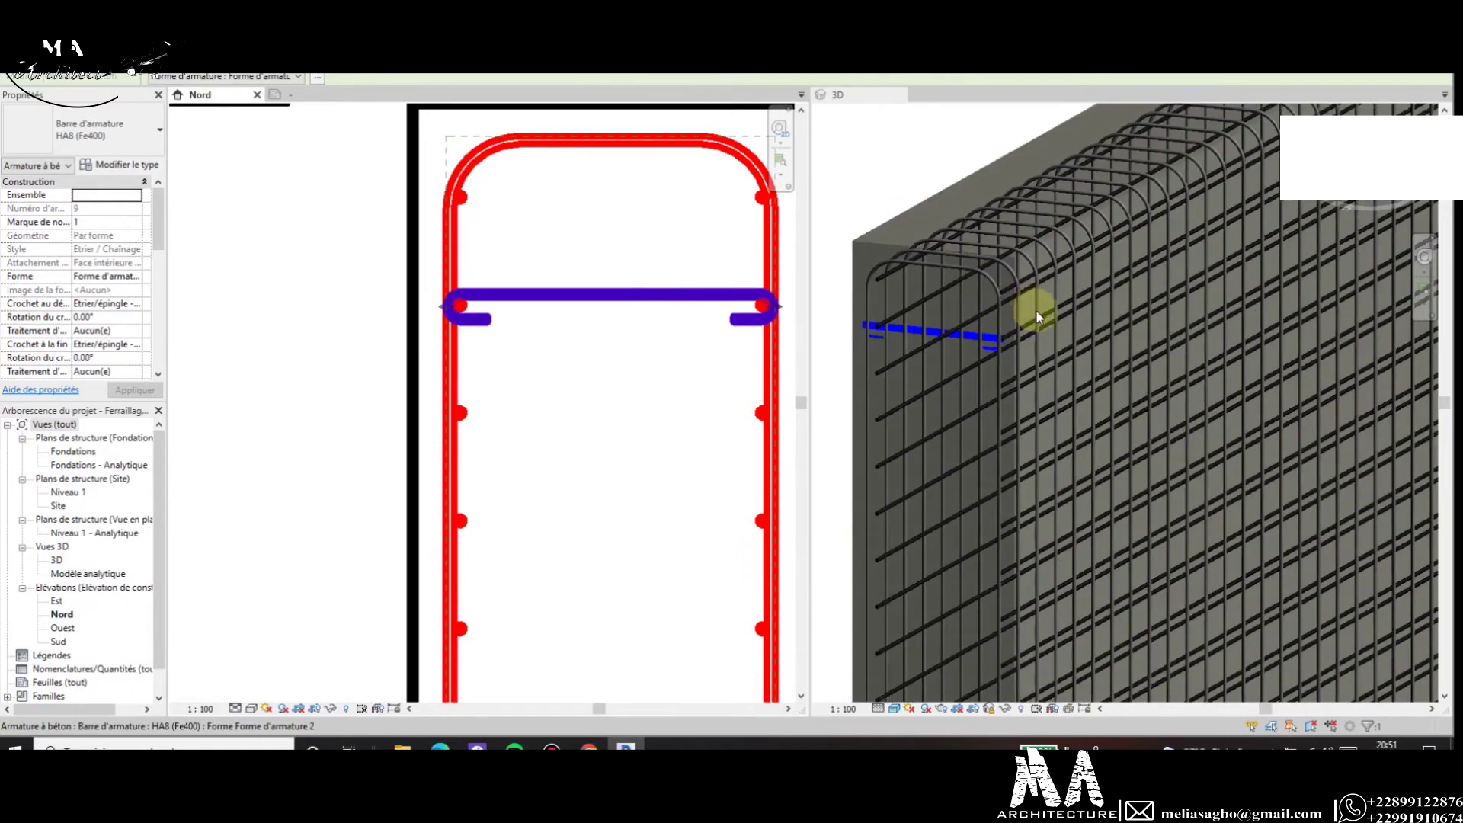
scroll(1038, 313, down, 3)
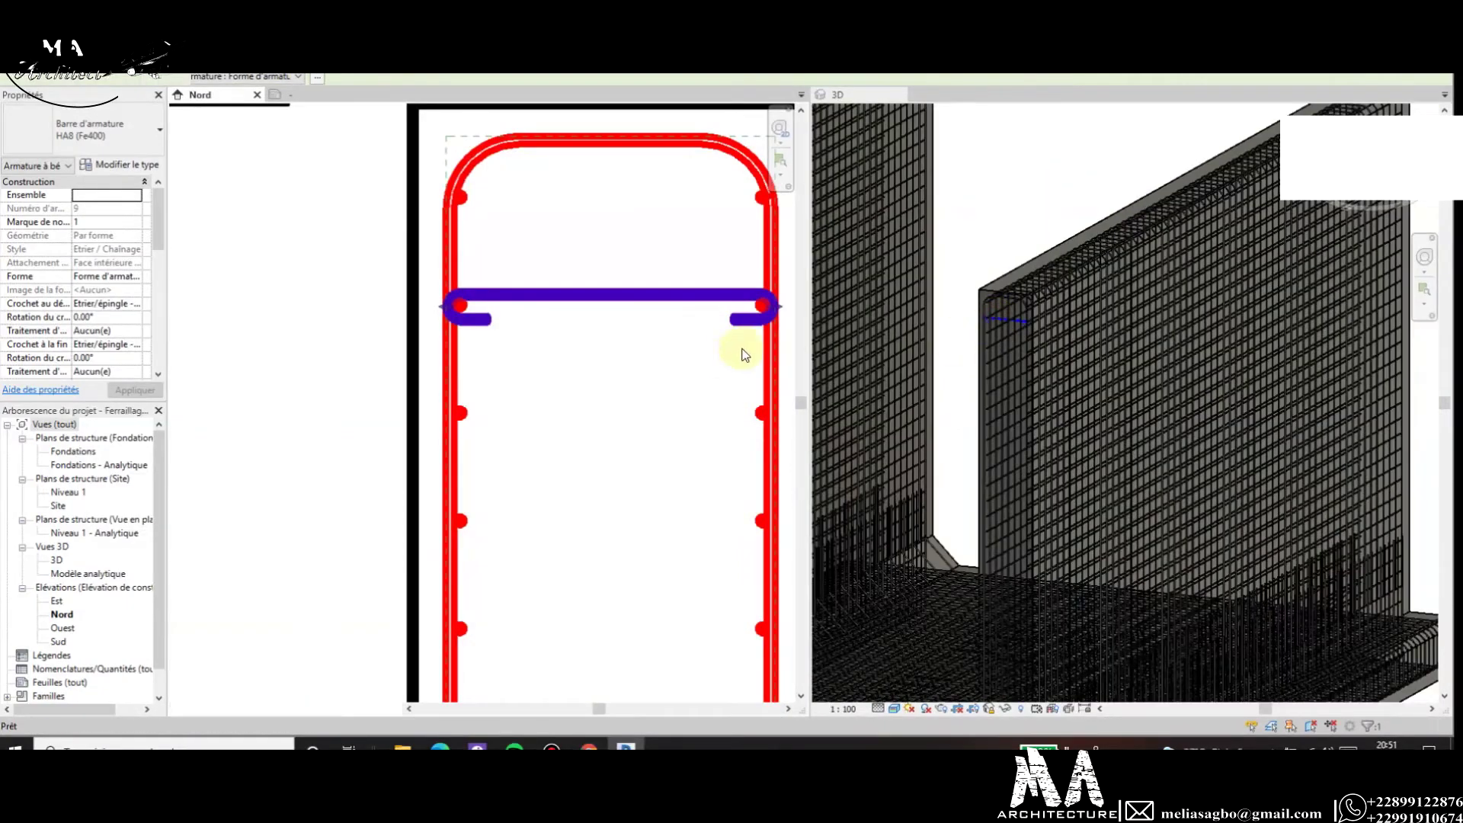
scroll(1050, 350, down, 2)
scroll(1036, 343, up, 1)
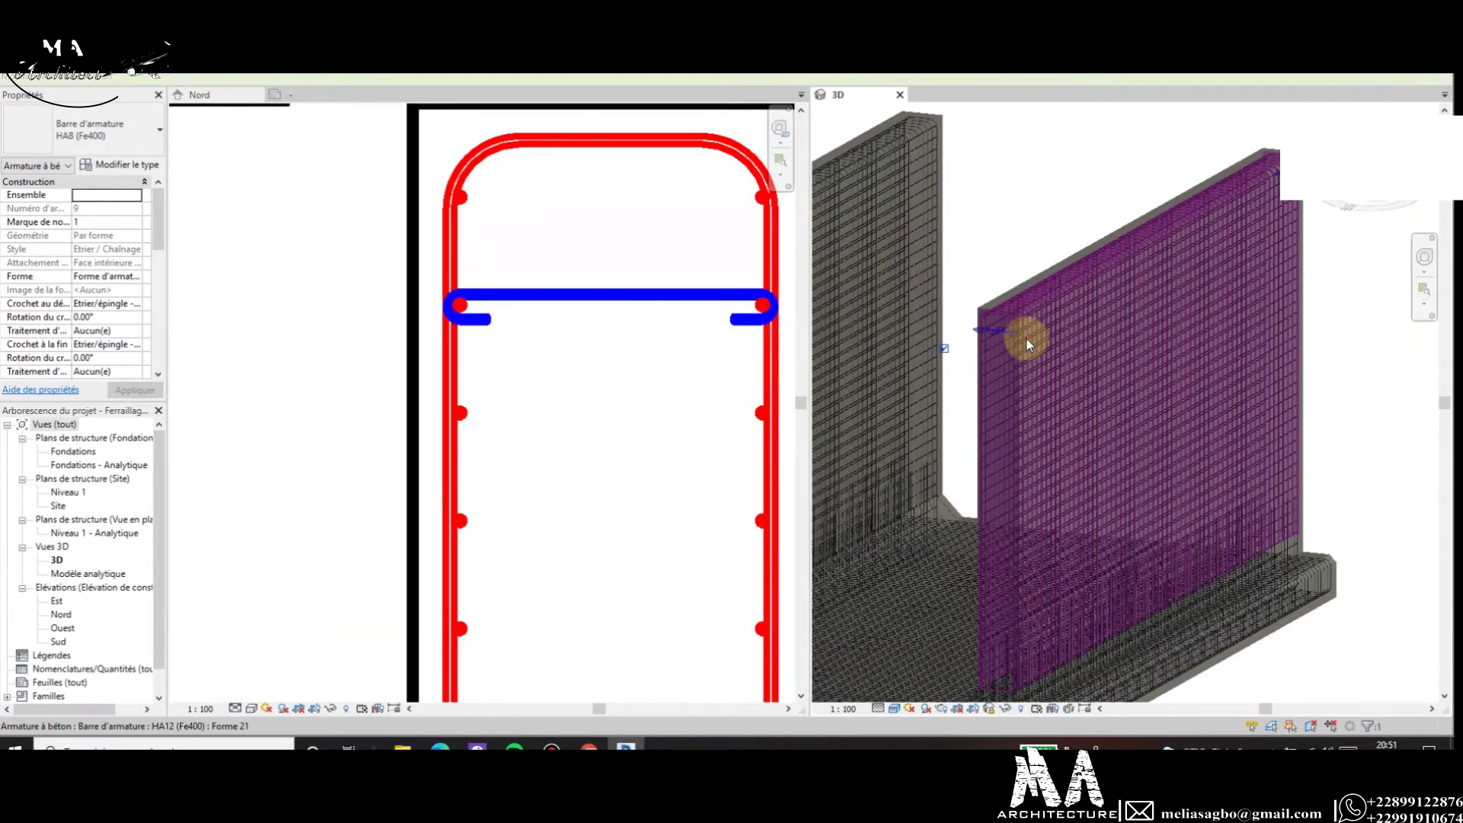
scroll(1027, 338, up, 3)
scroll(937, 337, up, 2)
scroll(977, 321, up, 1)
scroll(964, 301, up, 1)
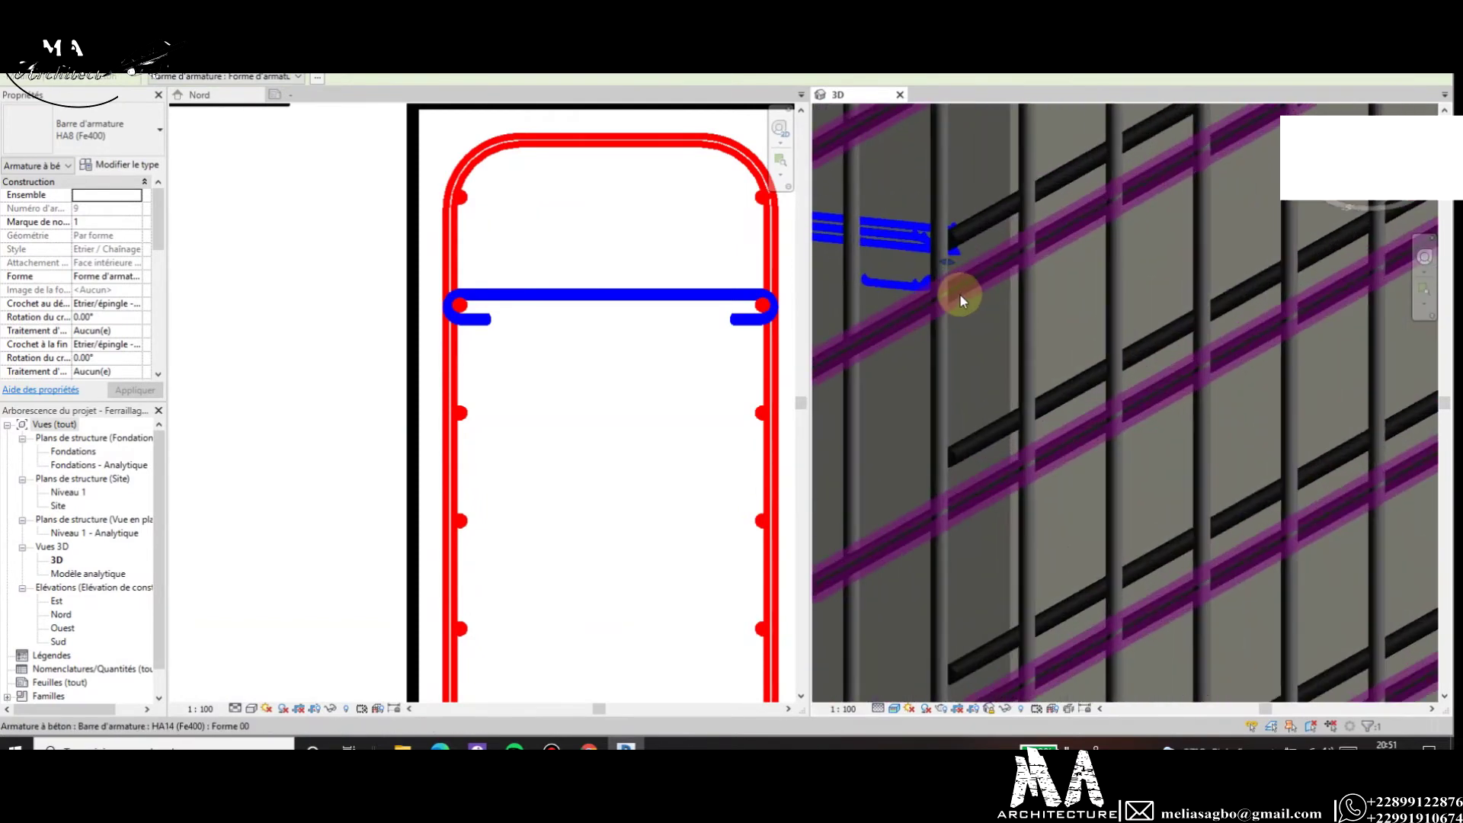
scroll(1013, 291, up, 2)
scroll(1028, 299, up, 2)
key(Escape)
key(Escape)
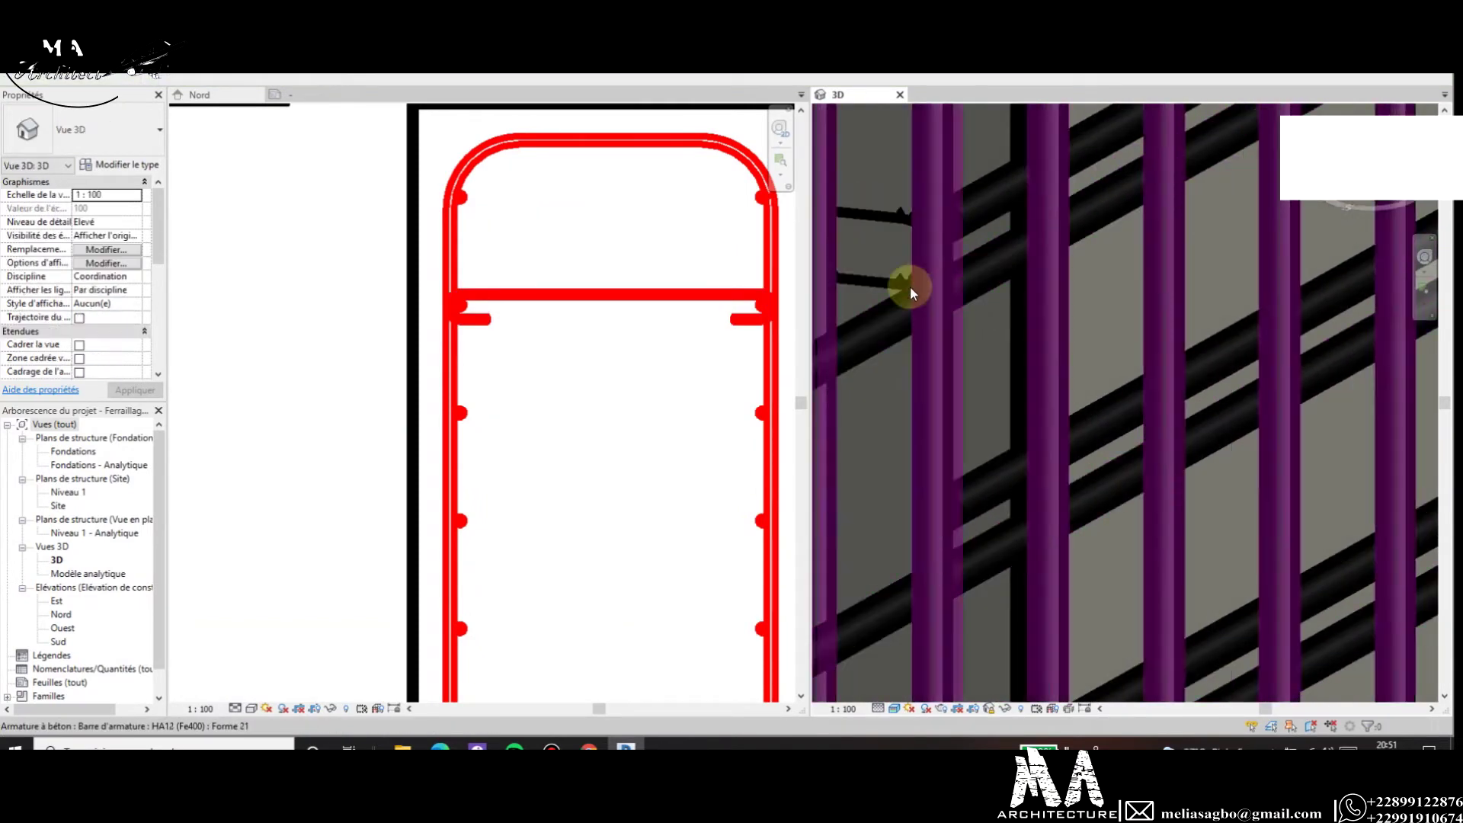
click(894, 222)
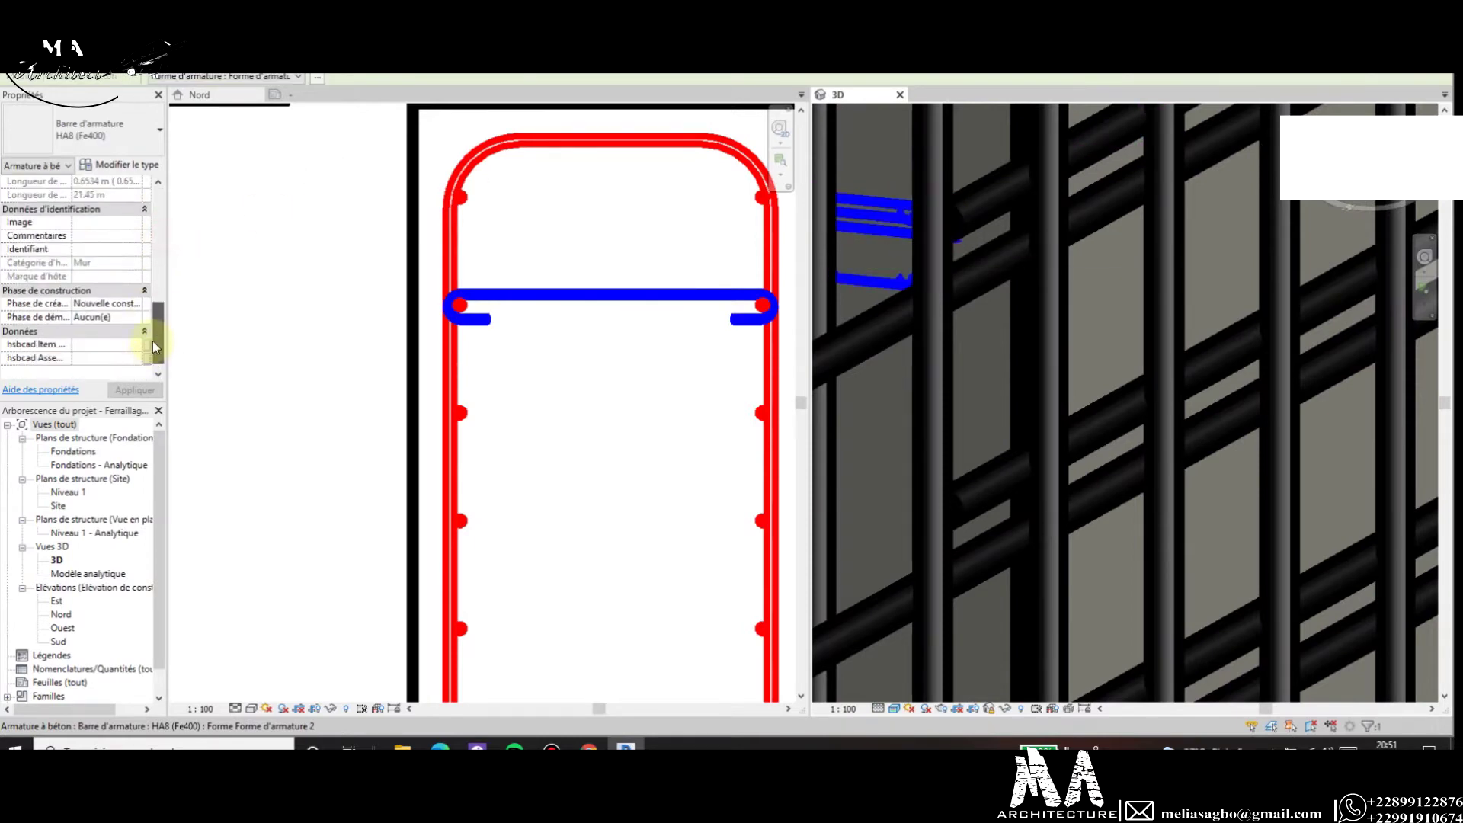
drag(161, 244, 126, 279)
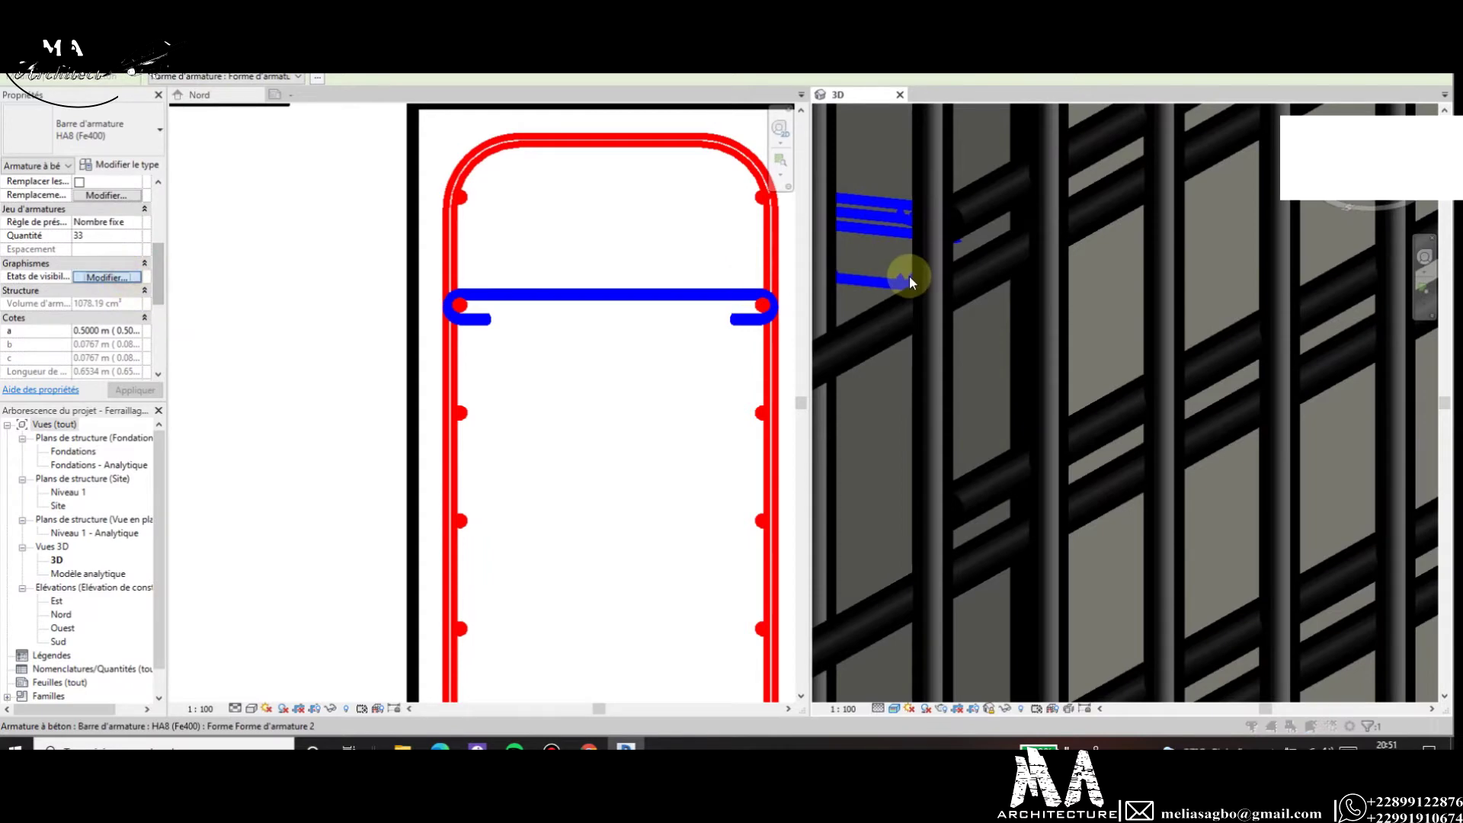
Show the rebar unobscured and solid in the 3D view.
click(884, 413)
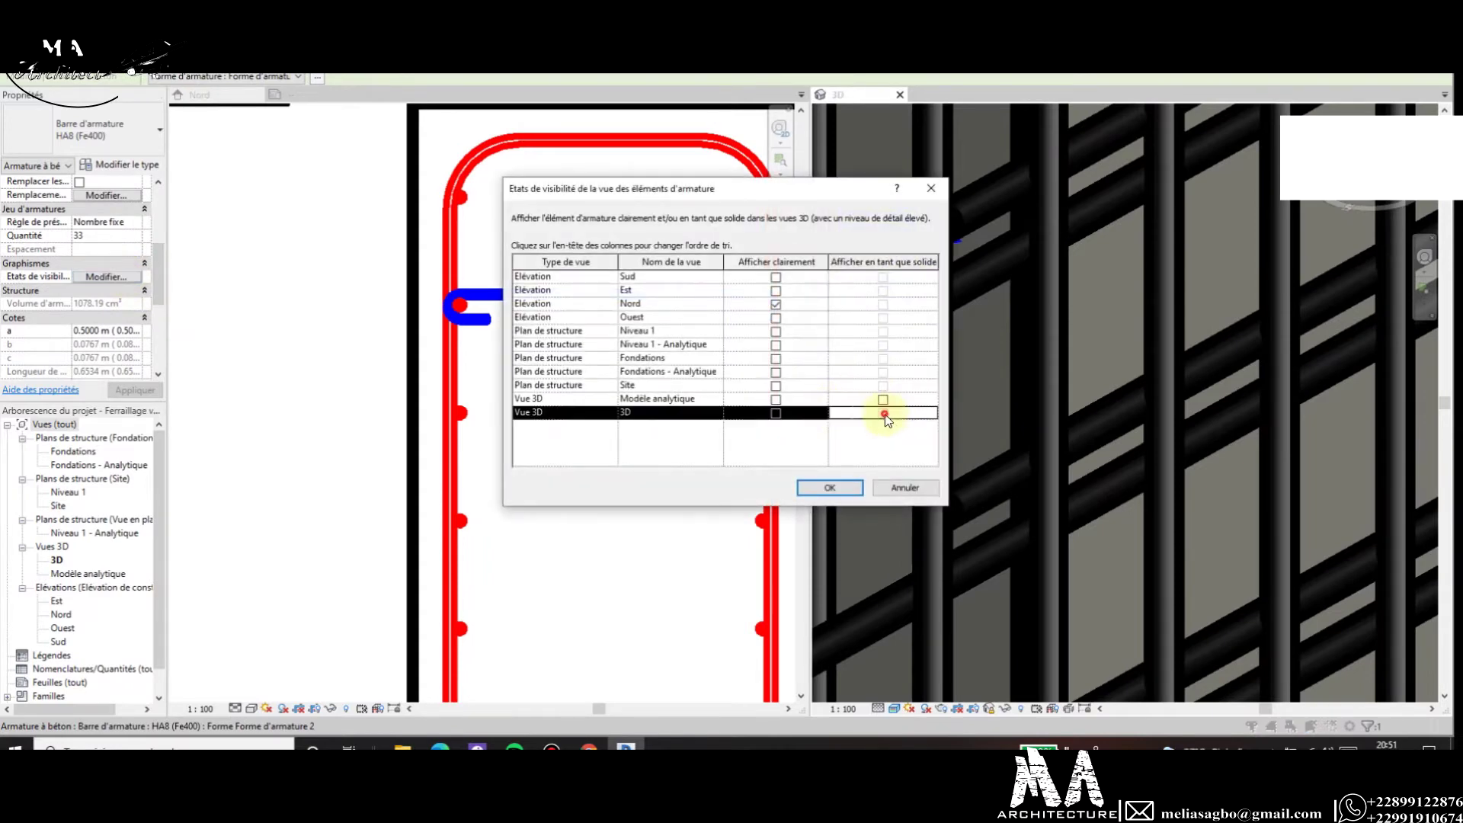
click(776, 413)
click(814, 487)
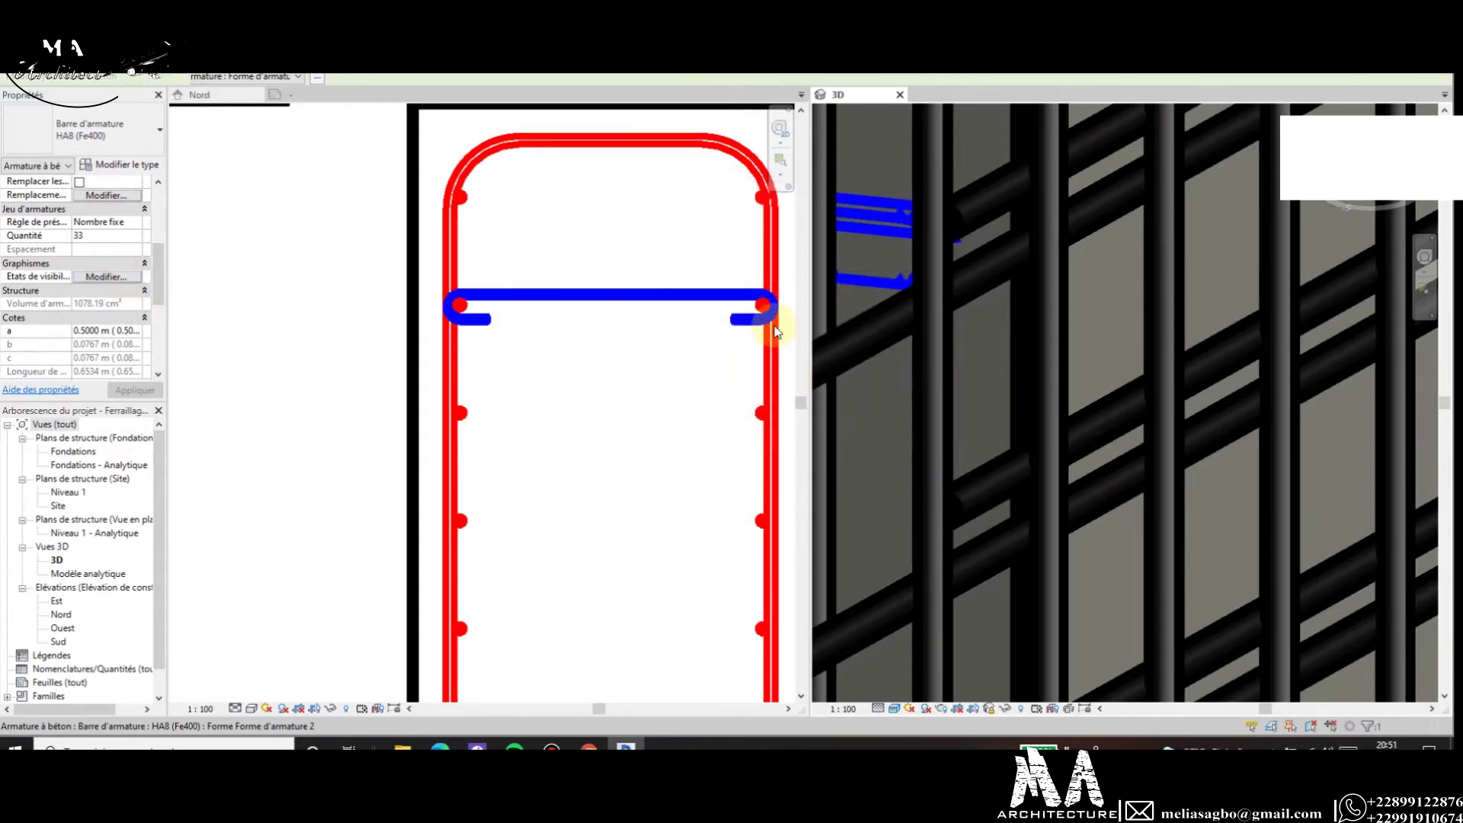
scroll(772, 329, down, 3)
scroll(737, 356, down, 2)
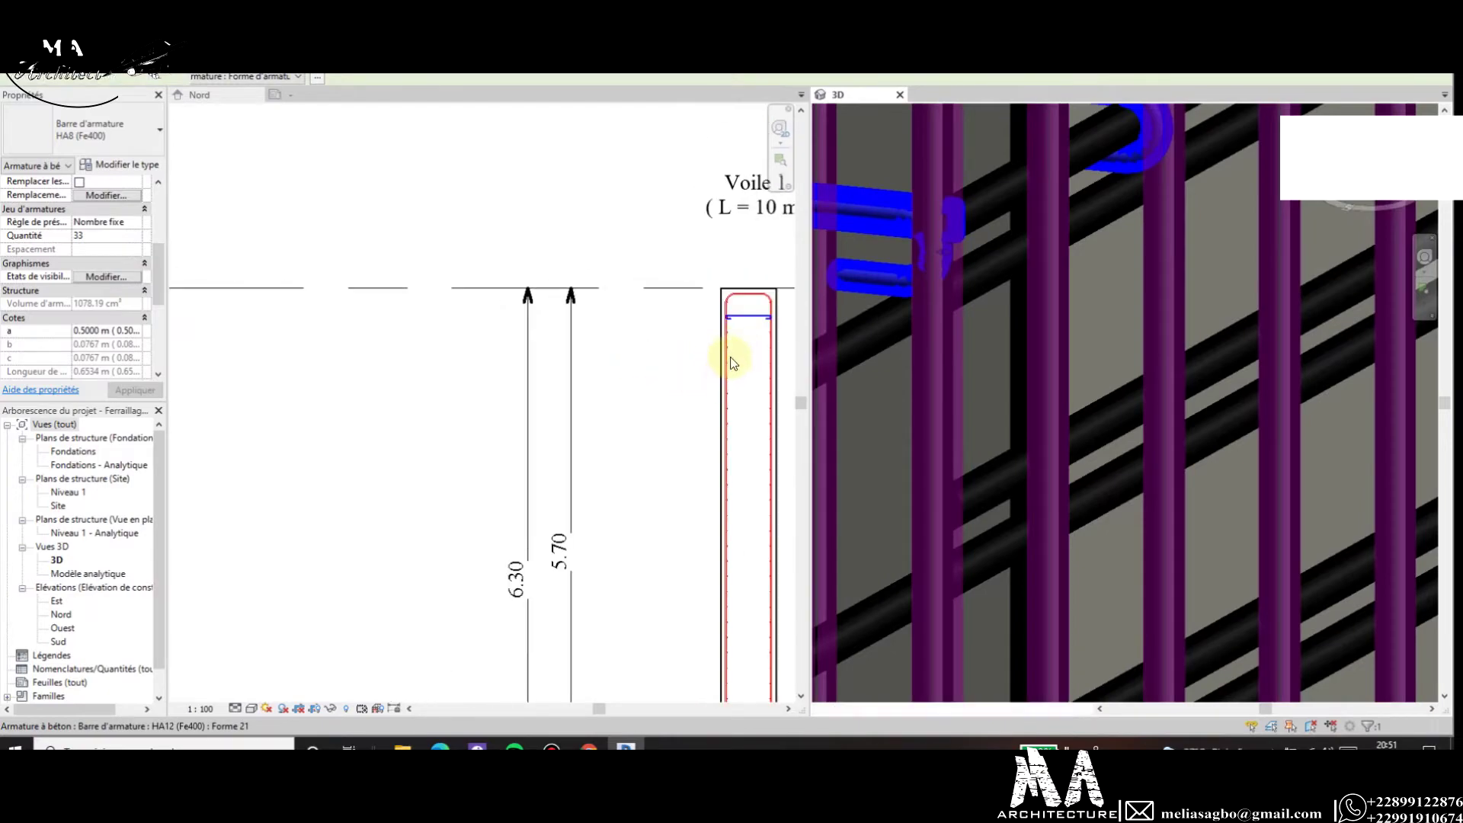
scroll(934, 253, down, 2)
scroll(958, 332, down, 2)
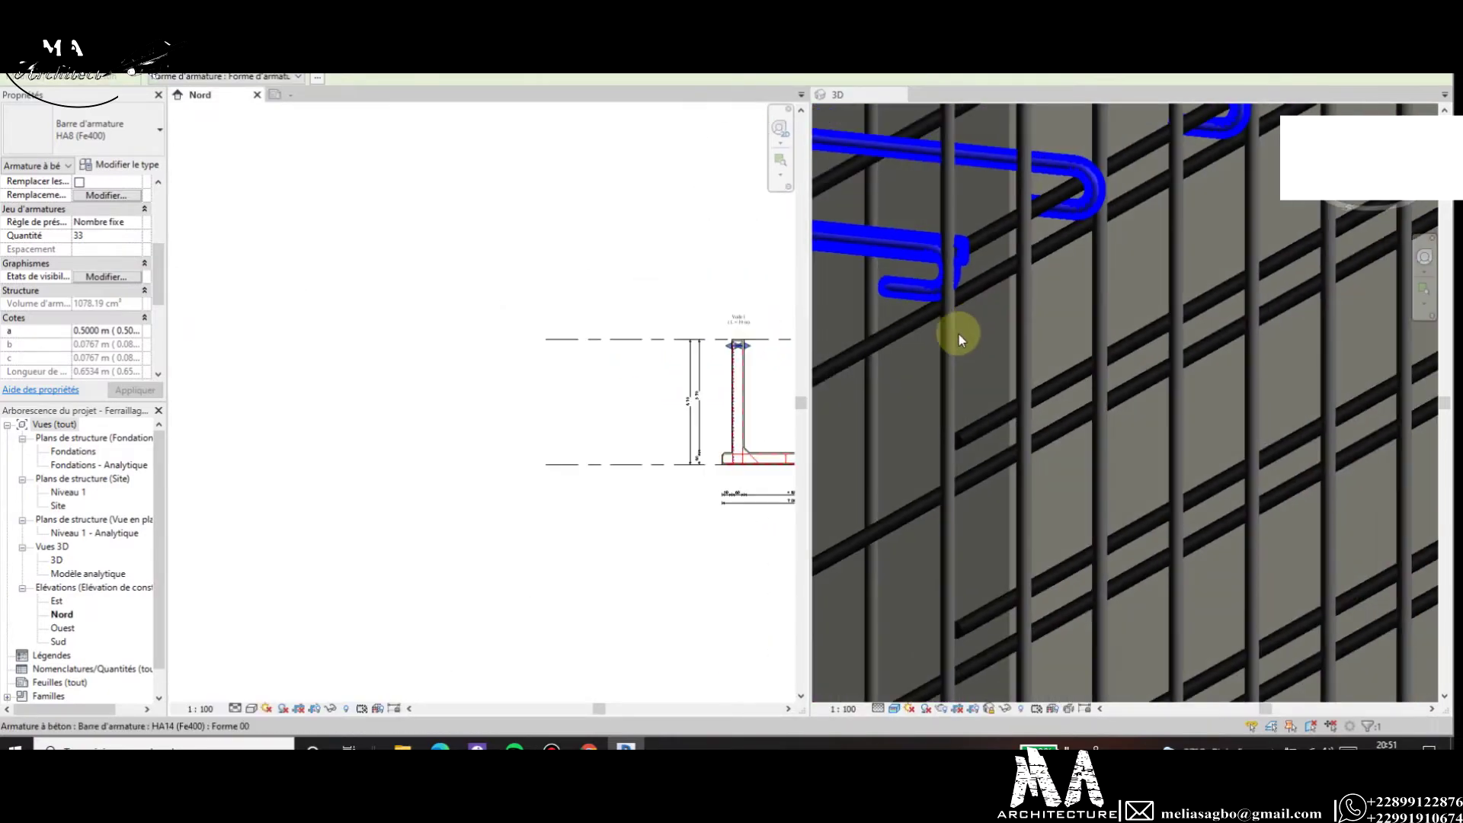
scroll(962, 333, down, 2)
scroll(1023, 310, down, 2)
scroll(1023, 310, down, 2)
scroll(1166, 254, down, 2)
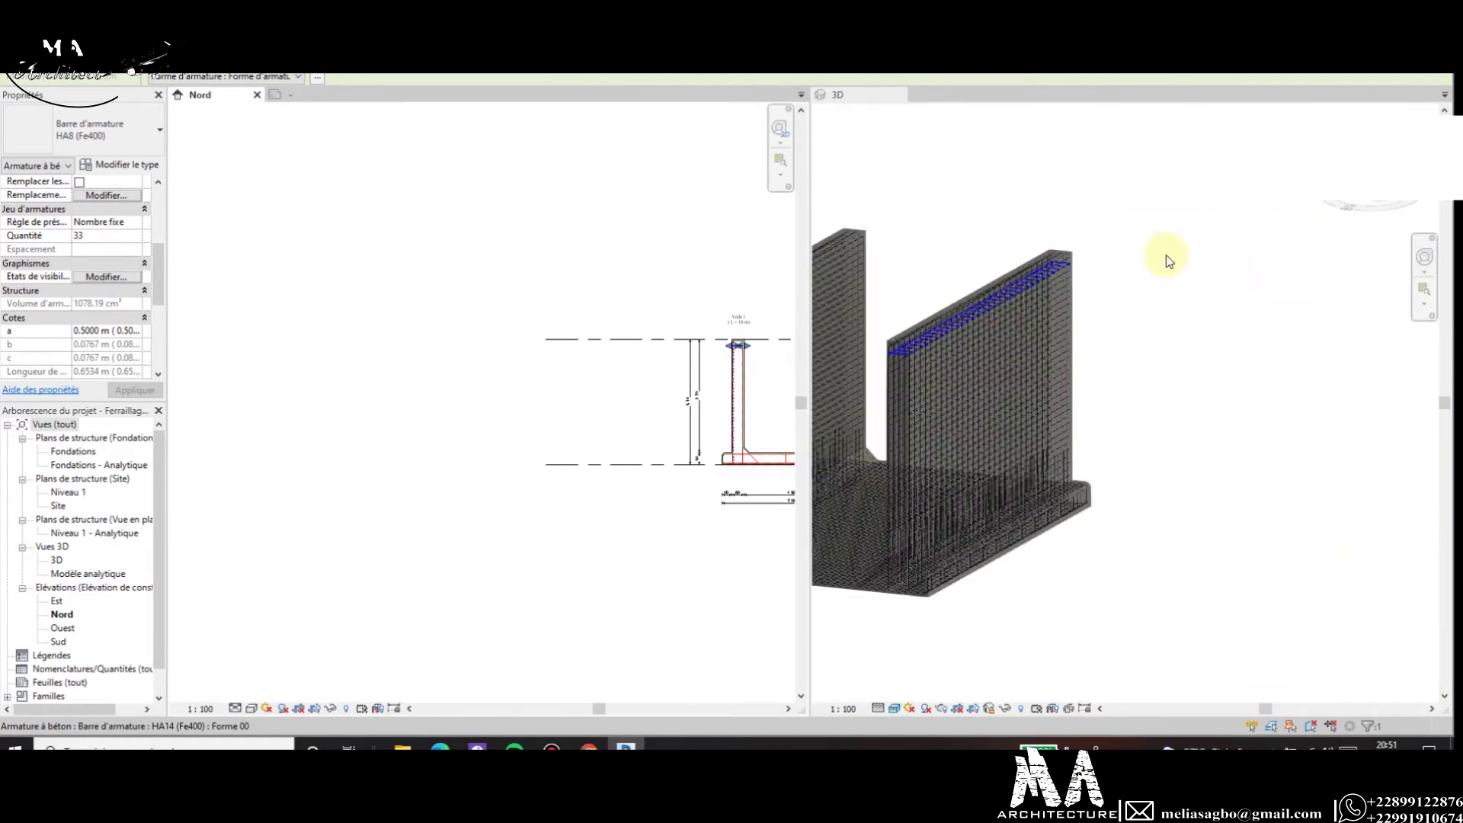
scroll(1072, 244, up, 3)
scroll(1083, 227, up, 3)
scroll(1085, 234, down, 2)
scroll(1136, 235, down, 3)
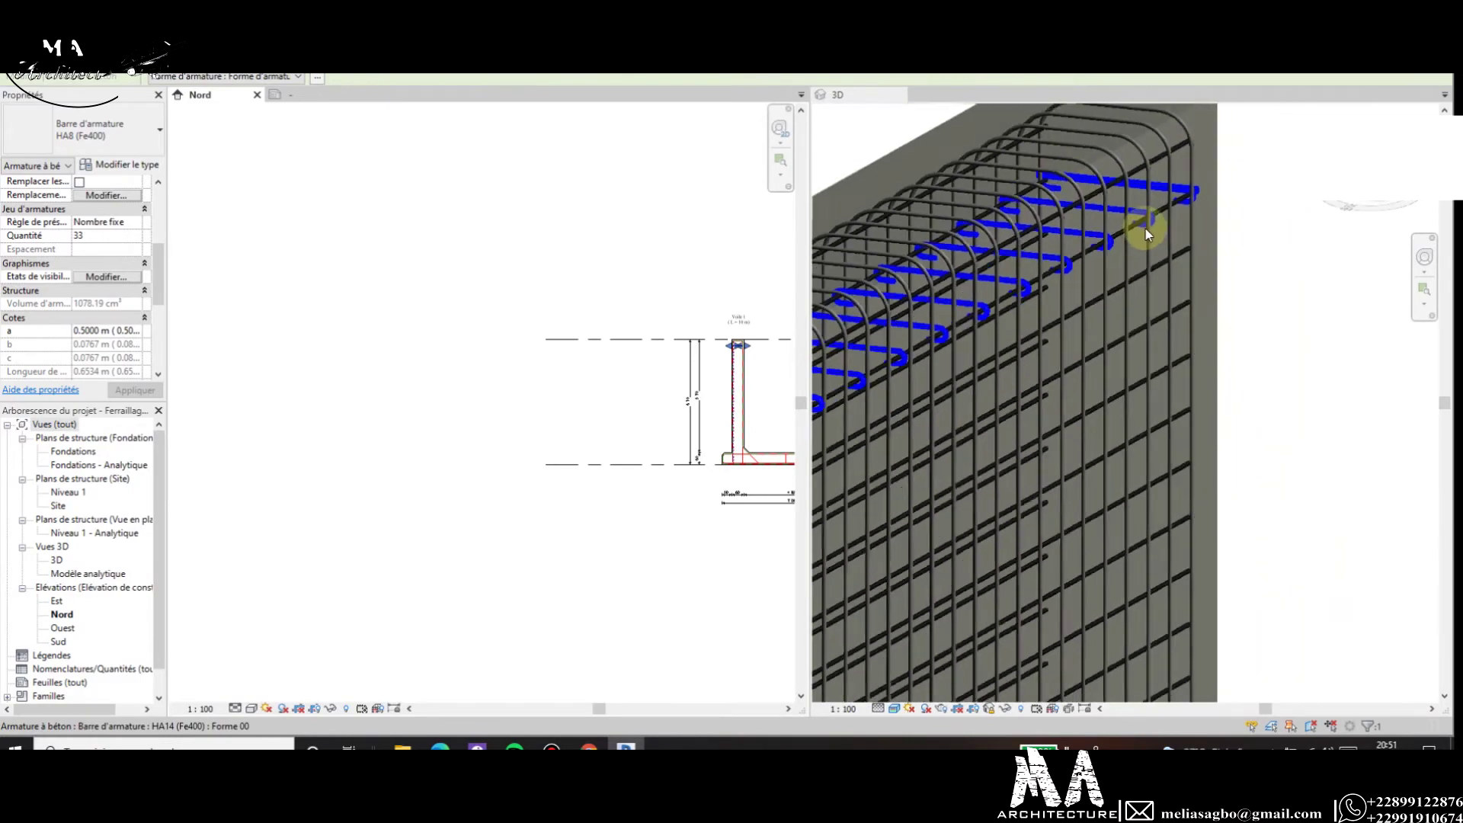
scroll(1146, 236, down, 3)
scroll(1056, 342, down, 1)
scroll(917, 337, down, 1)
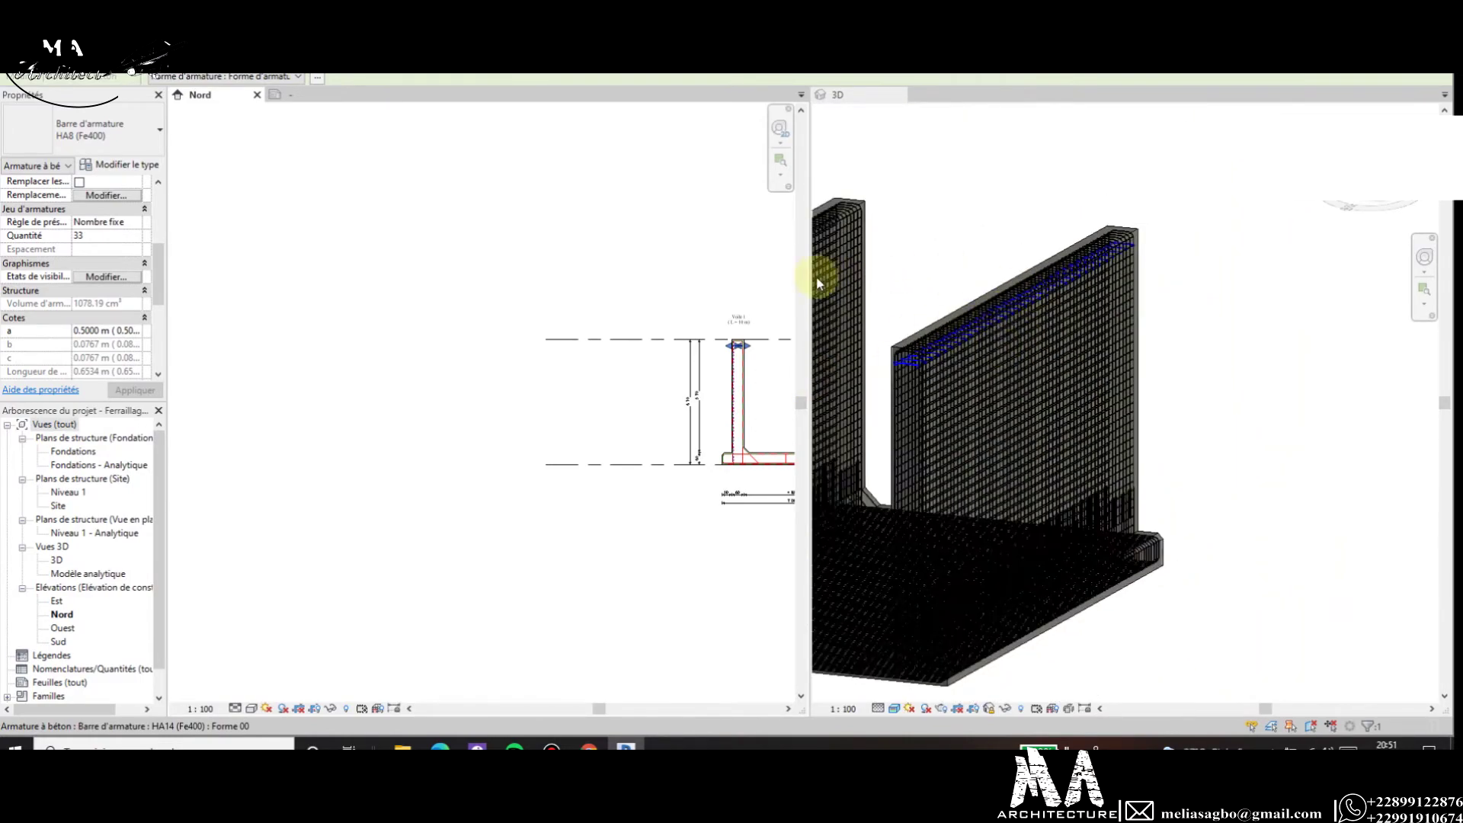
Orbit the 3D model to inspect the whole U-shaped rebar cage.
click(738, 278)
shift+middle_drag(1264, 395, 1078, 522)
scroll(1090, 511, up, 2)
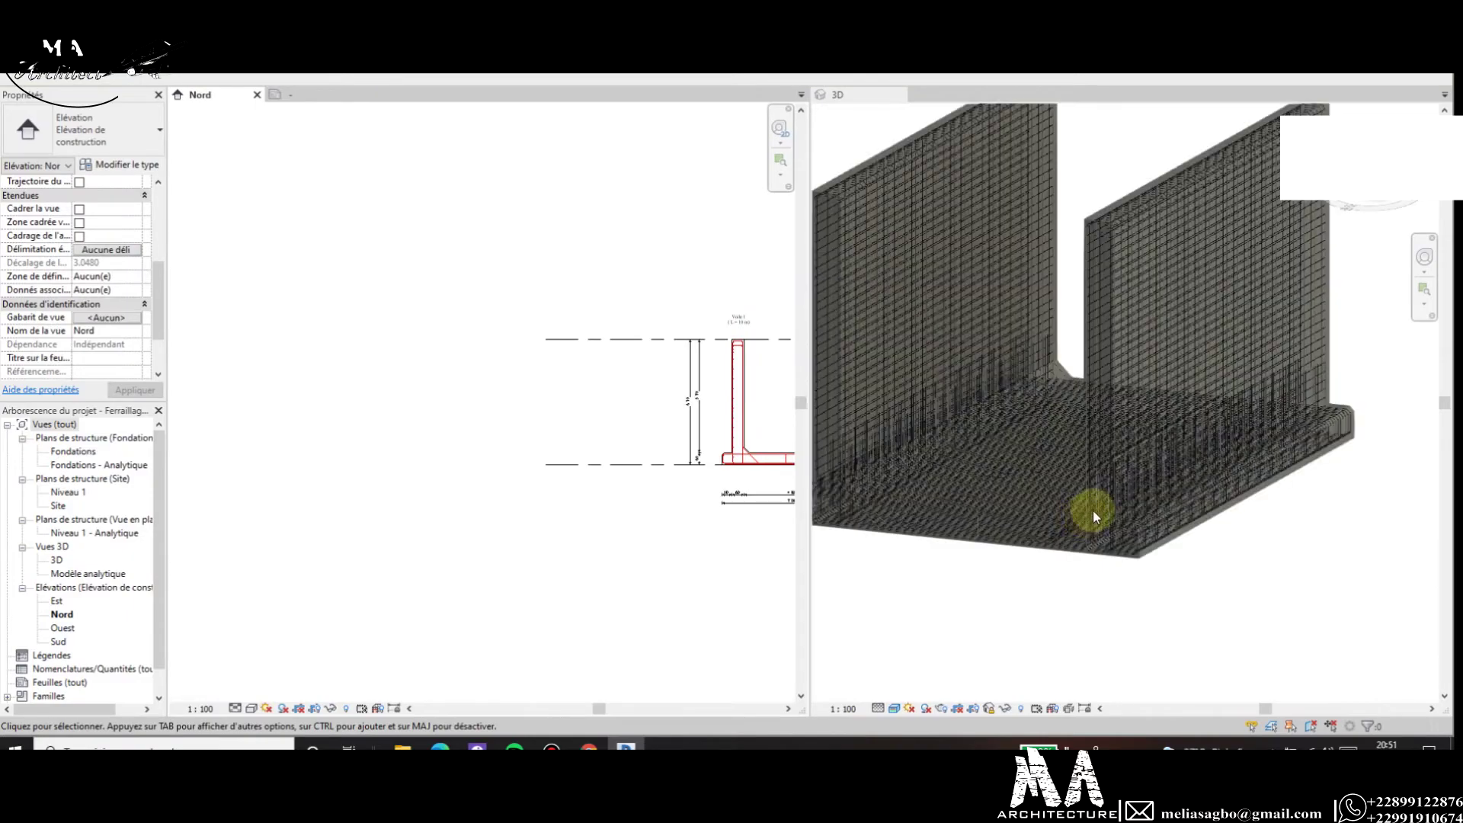
scroll(1054, 382, down, 2)
shift+middle_drag(1055, 386, 1256, 564)
scroll(1072, 592, up, 3)
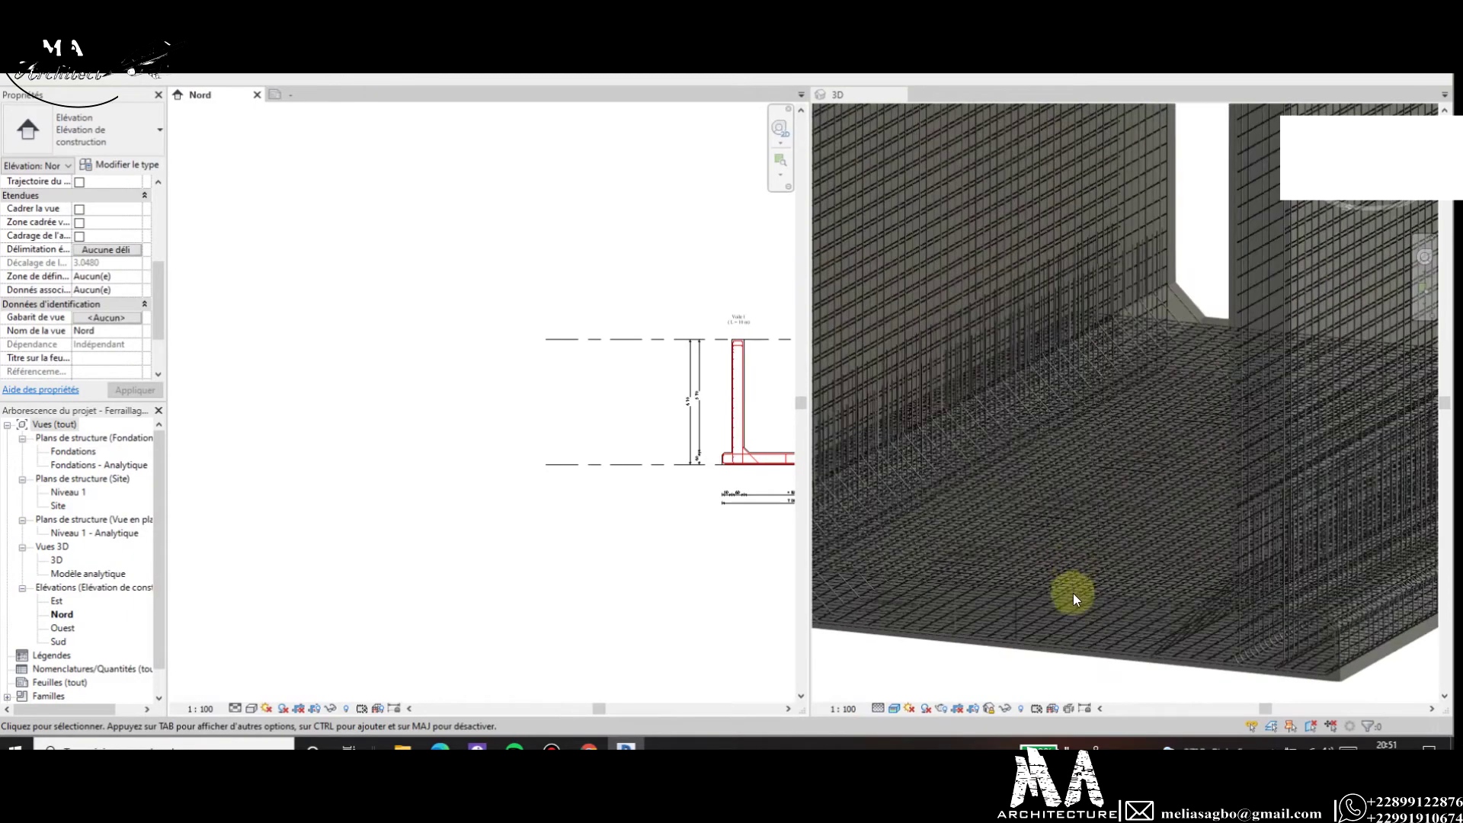
scroll(1022, 621, up, 2)
scroll(1061, 575, up, 2)
scroll(1021, 600, up, 1)
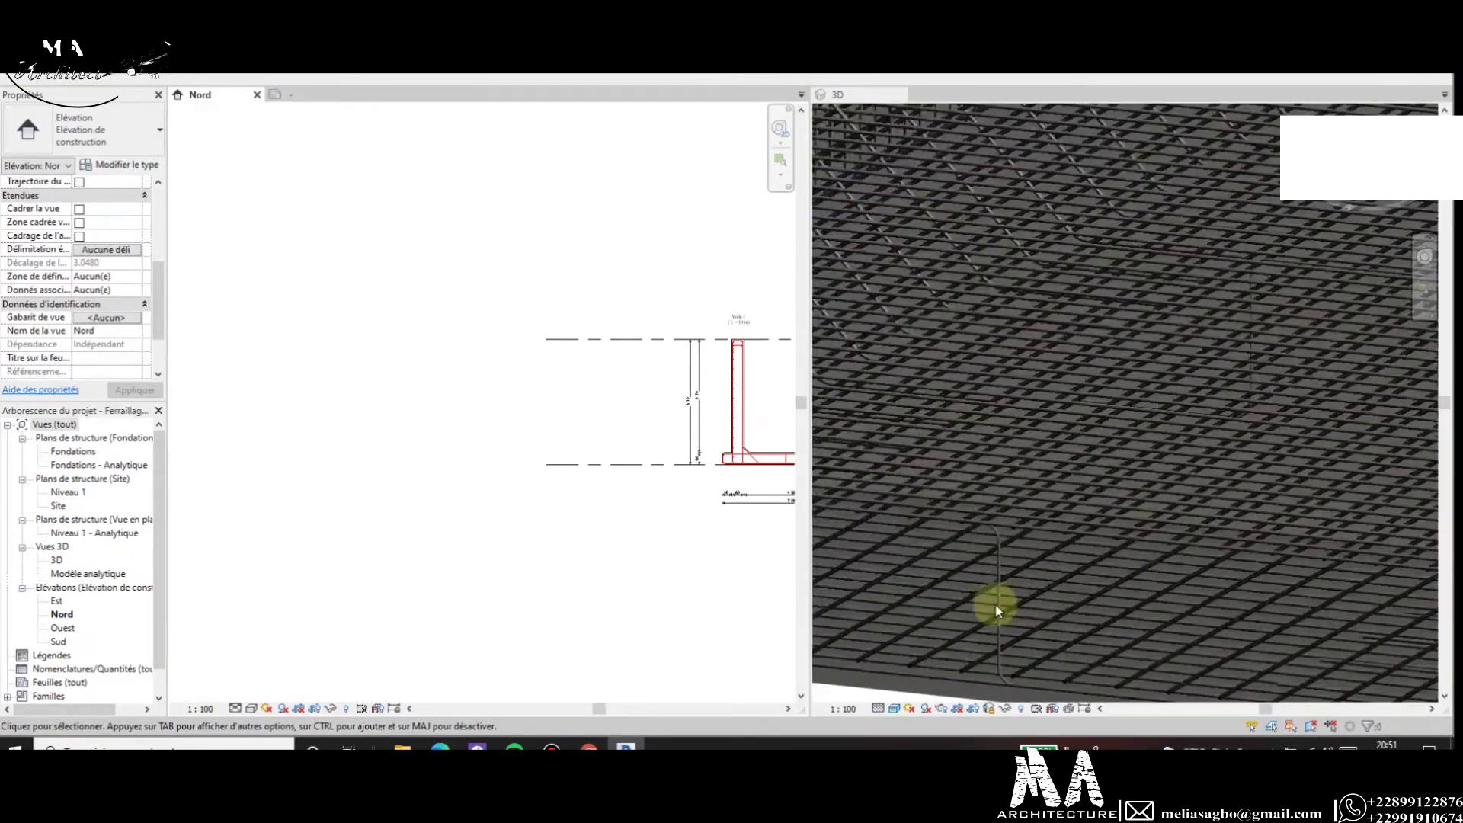
scroll(1017, 602, up, 1)
scroll(1018, 579, up, 1)
scroll(1023, 541, up, 1)
scroll(1029, 572, down, 5)
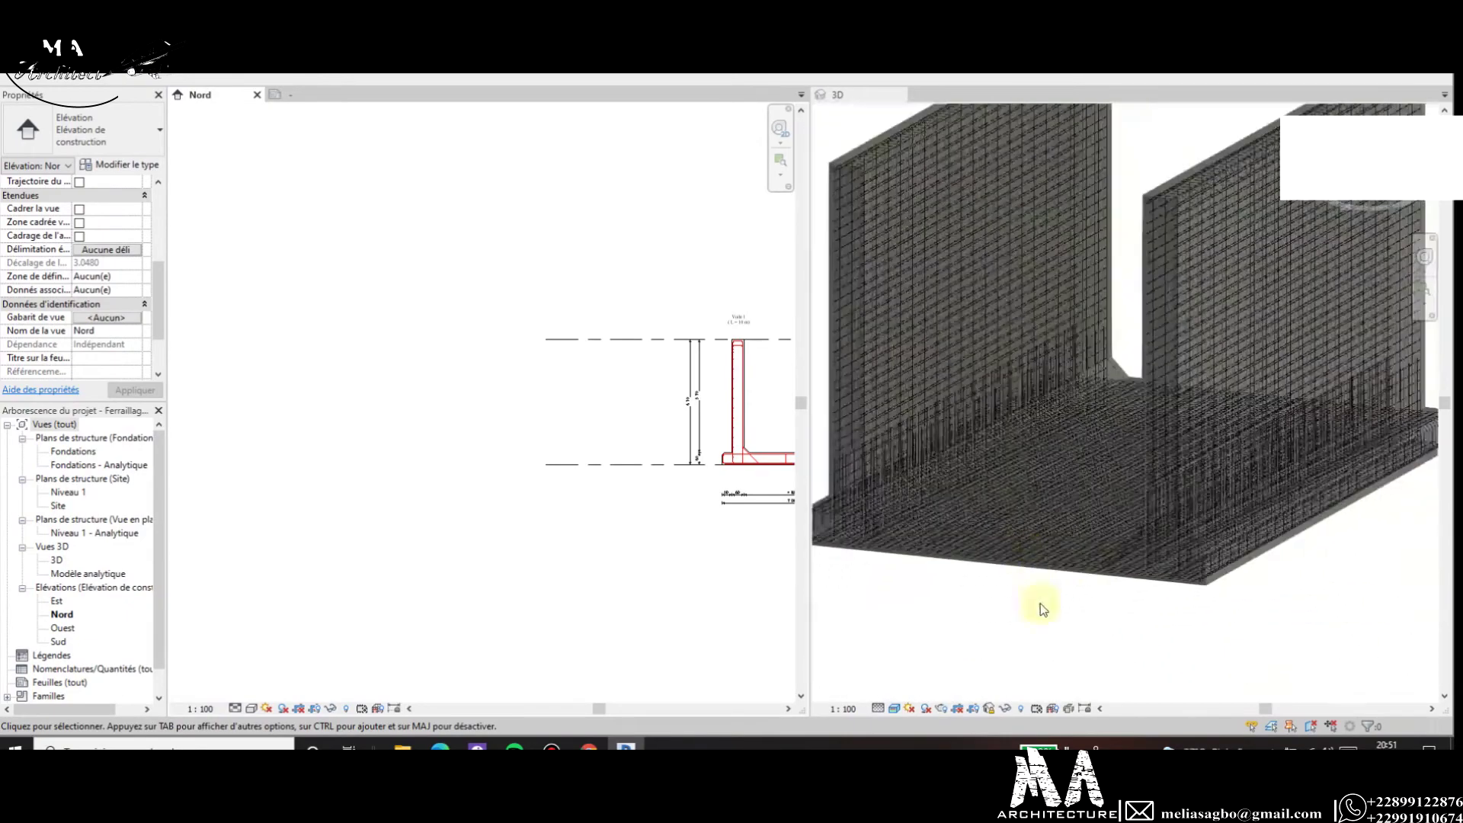
scroll(1135, 571, up, 3)
scroll(1133, 542, up, 2)
scroll(1120, 579, down, 5)
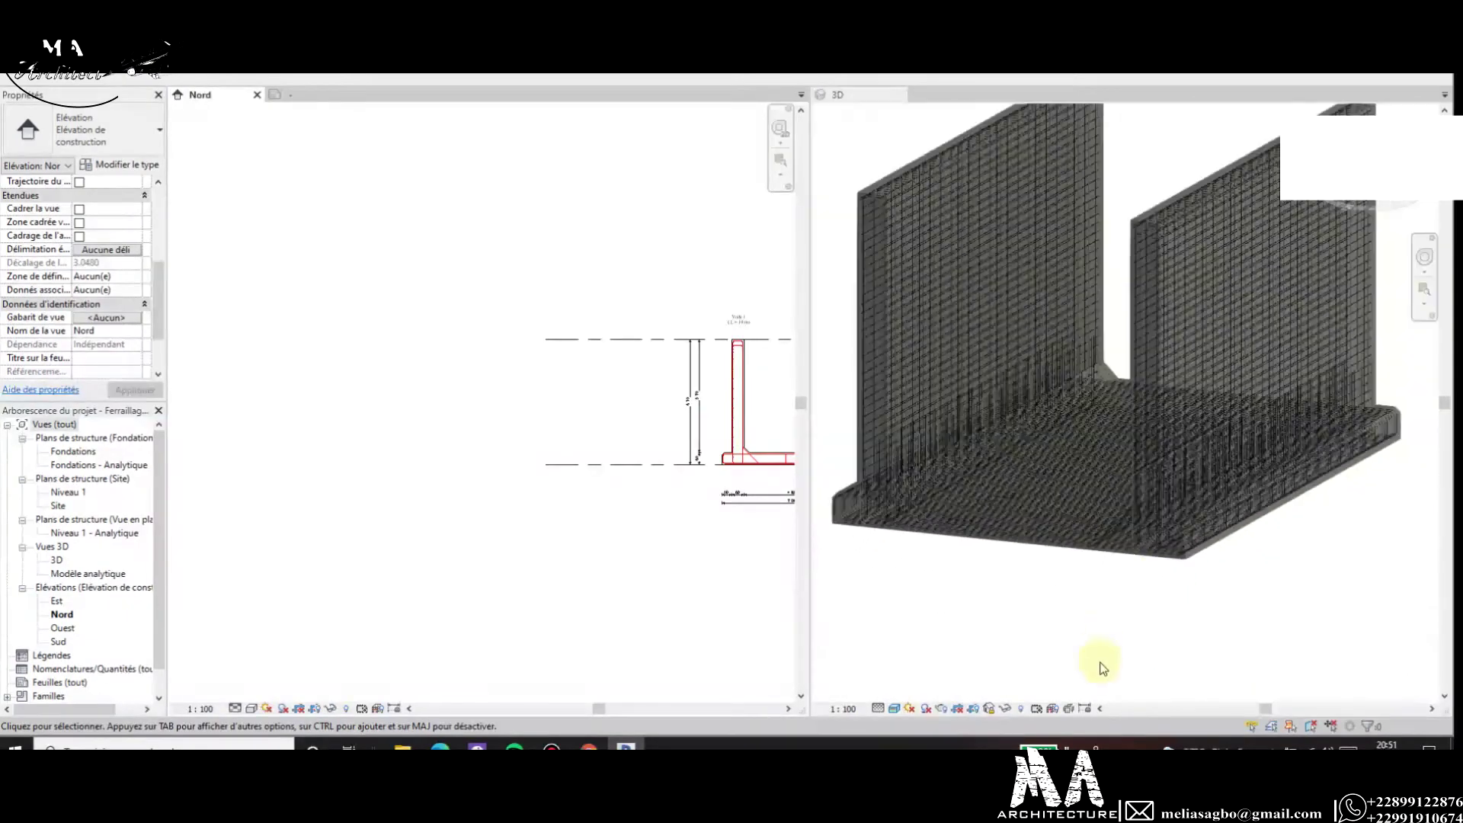
Zoom the 3D view to fit everything, then return to the Nord elevation.
right_click(1105, 598)
click(1130, 524)
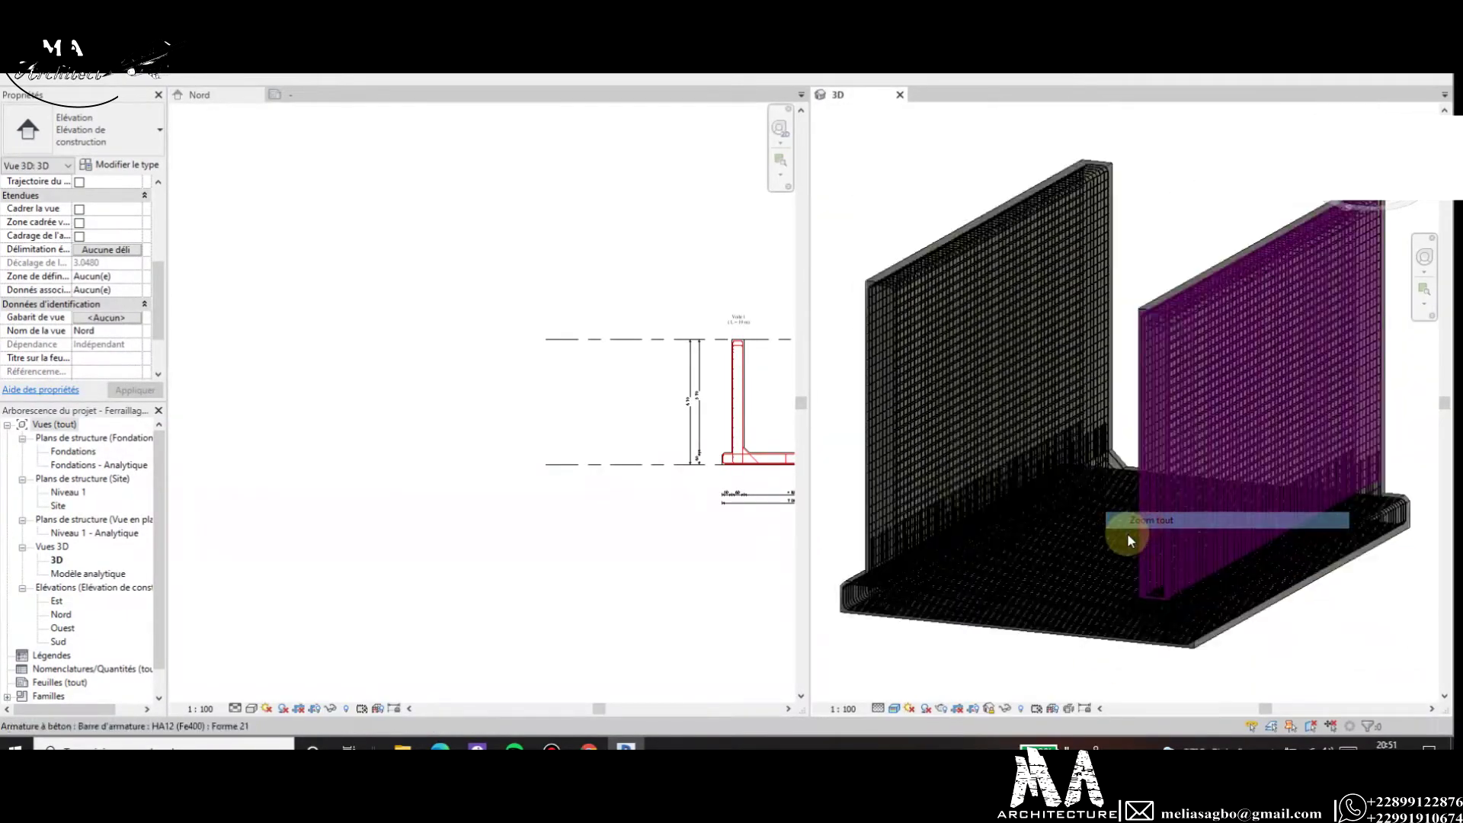
click(630, 552)
scroll(709, 451, down, 2)
Select the top HA8 tie bar in Voile 1.
scroll(609, 427, up, 2)
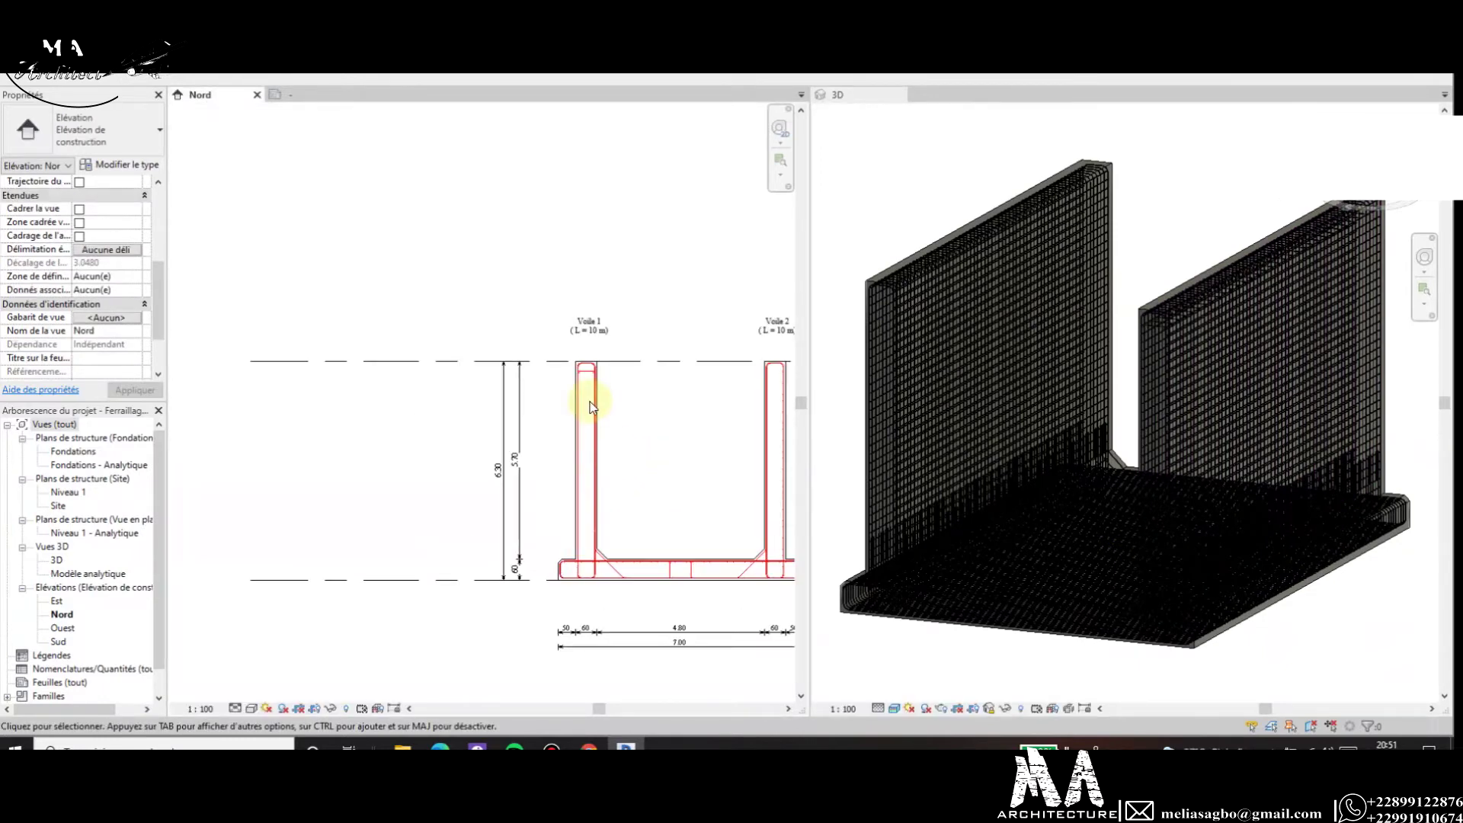
scroll(580, 358, up, 2)
scroll(602, 366, up, 2)
scroll(621, 378, up, 1)
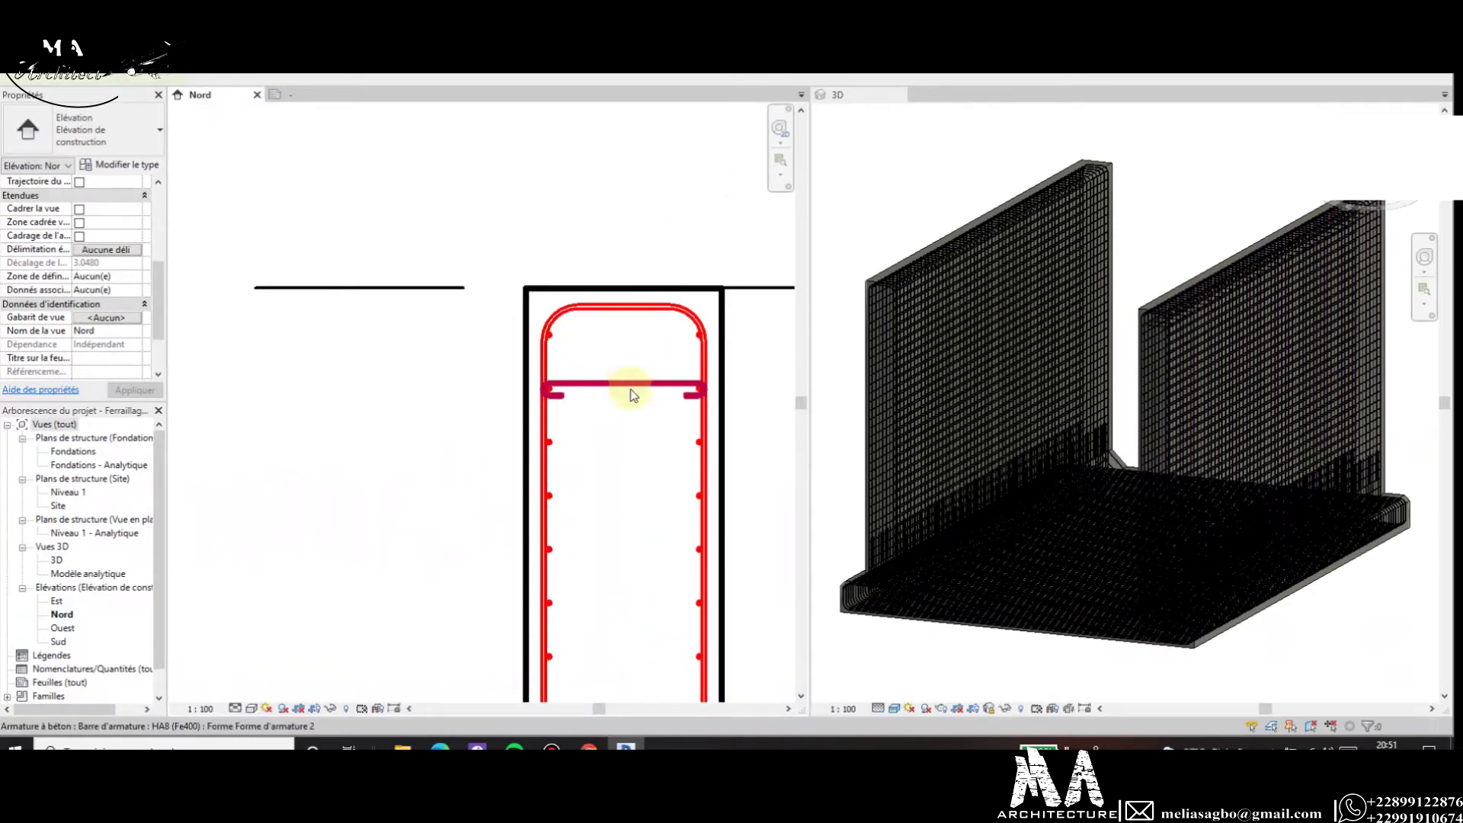
click(631, 389)
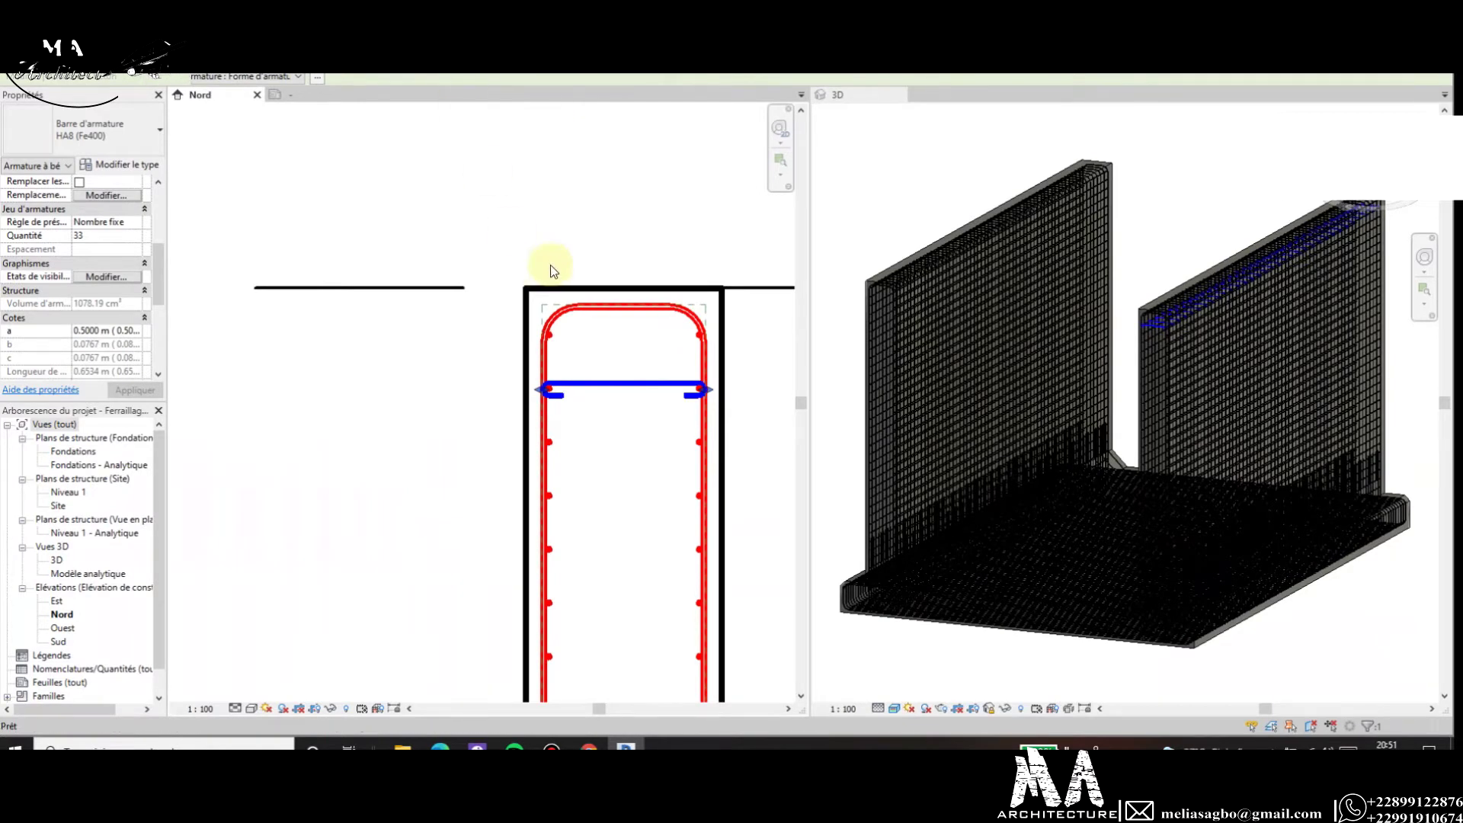
Array the tie downward from its hook to a lower point, giving 10 bars.
key(a)
key(r)
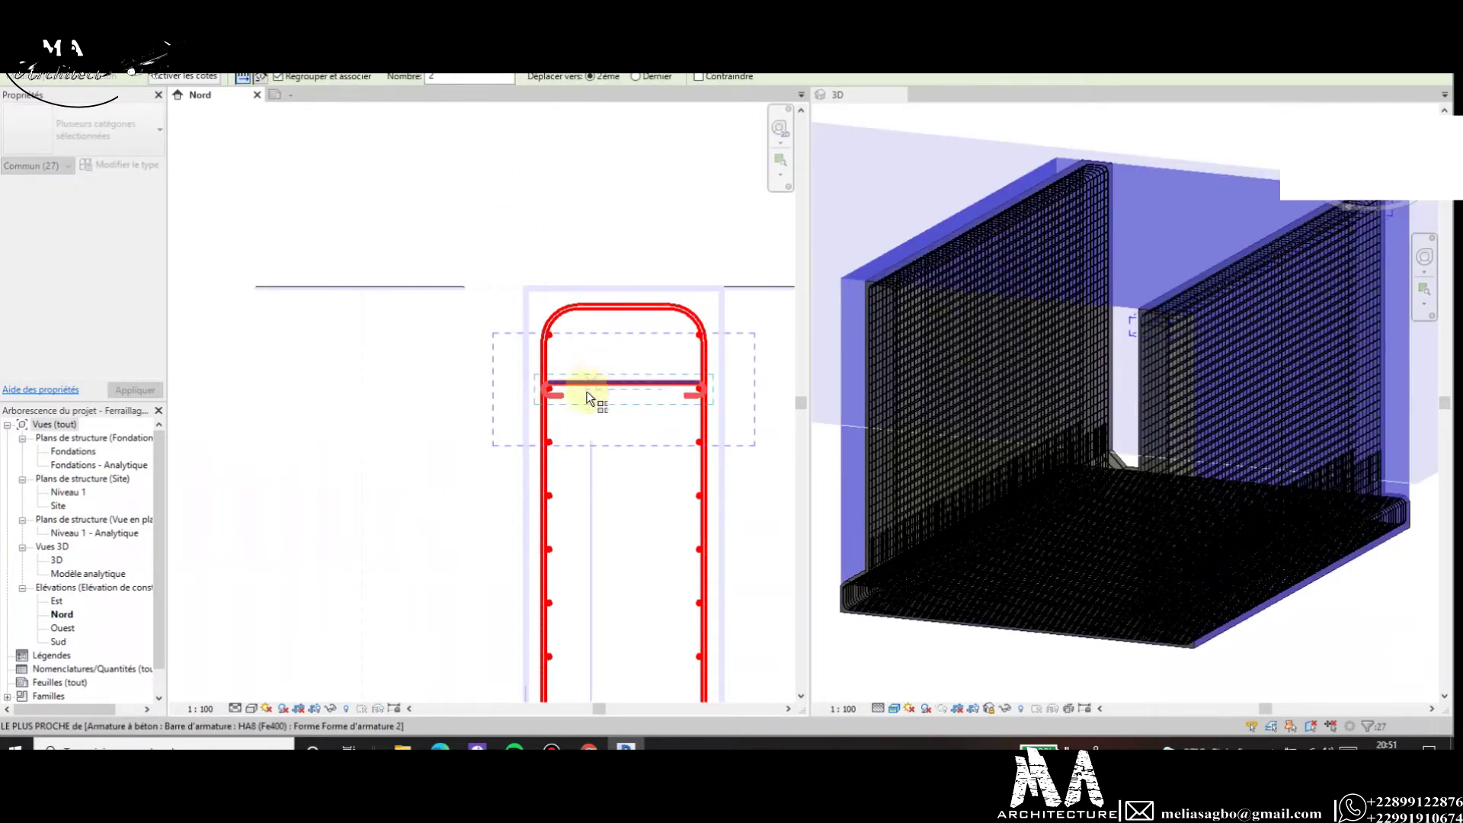
scroll(554, 386, up, 5)
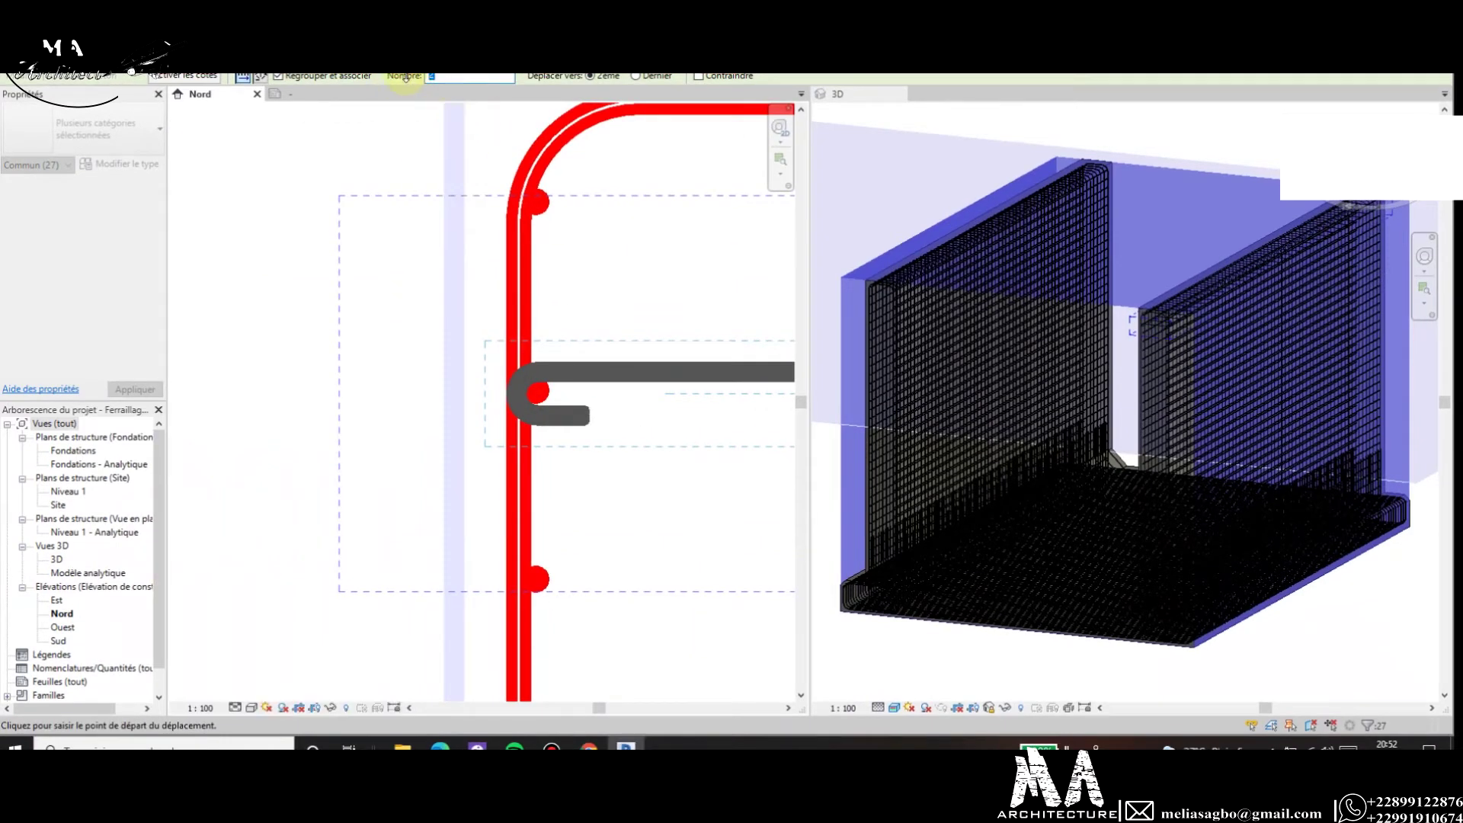
text(10)
scroll(538, 390, up, 1)
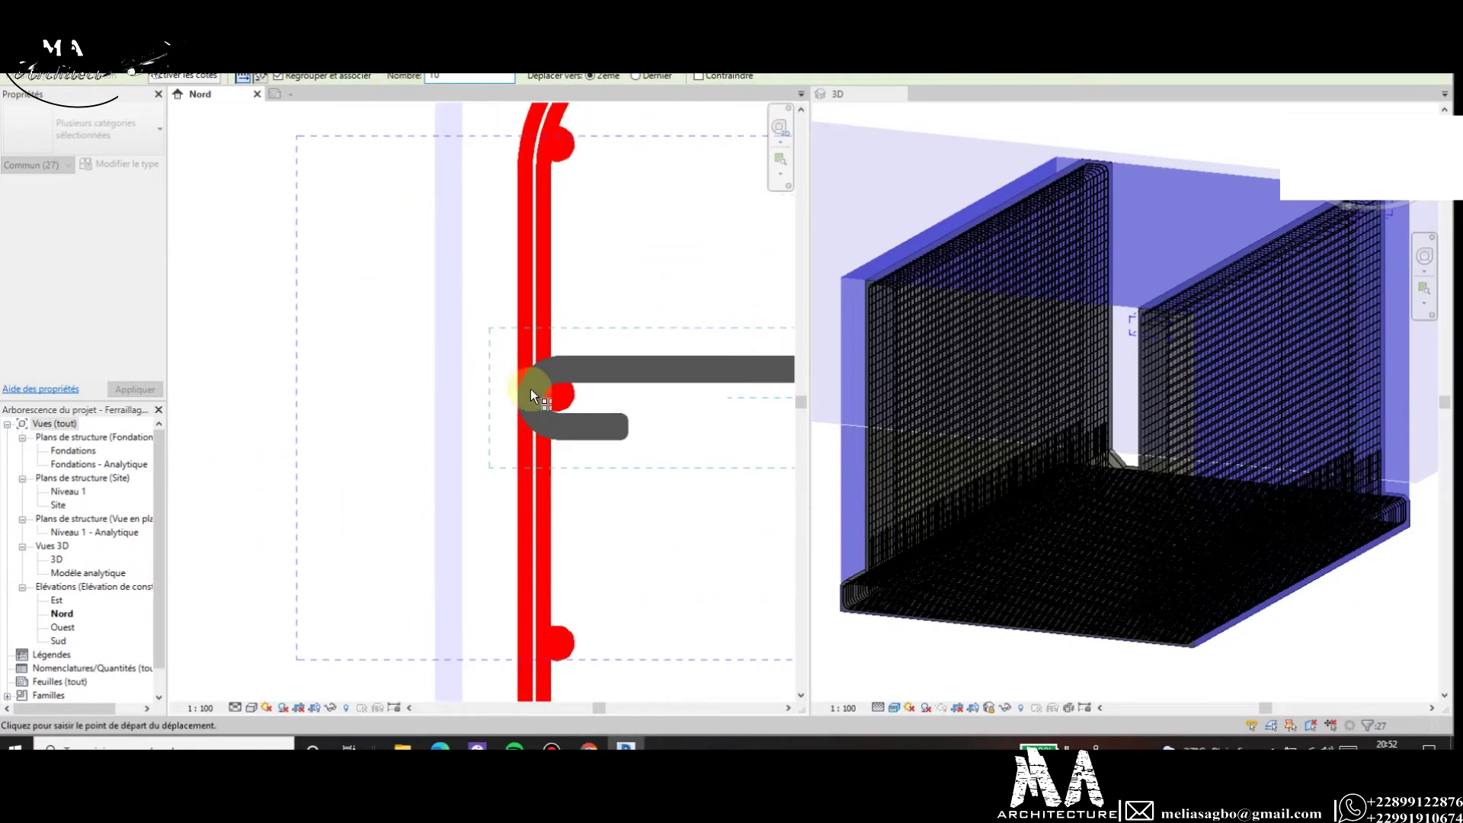
scroll(557, 398, up, 2)
click(559, 391)
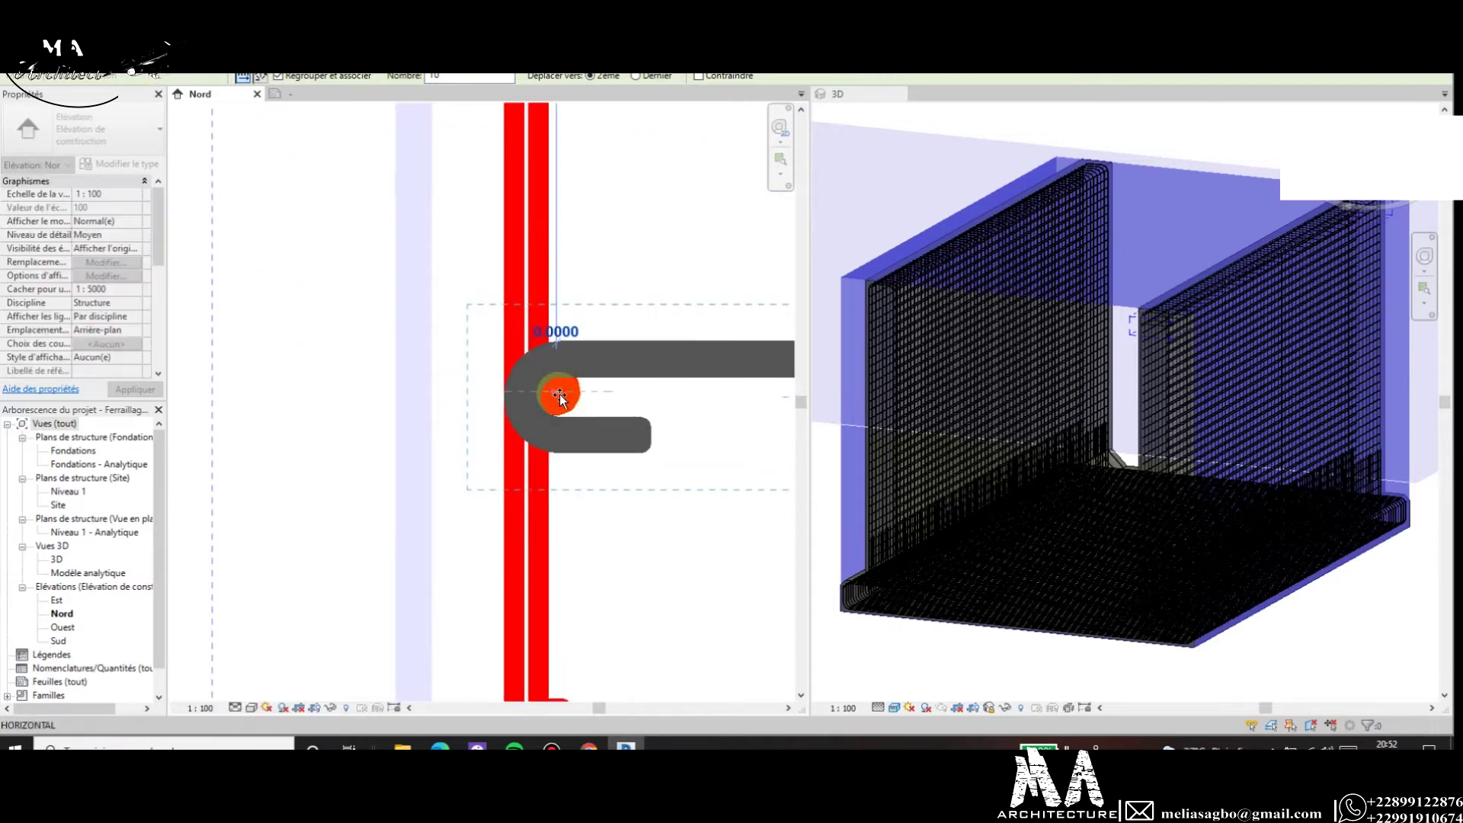
scroll(559, 395, down, 3)
scroll(562, 488, up, 2)
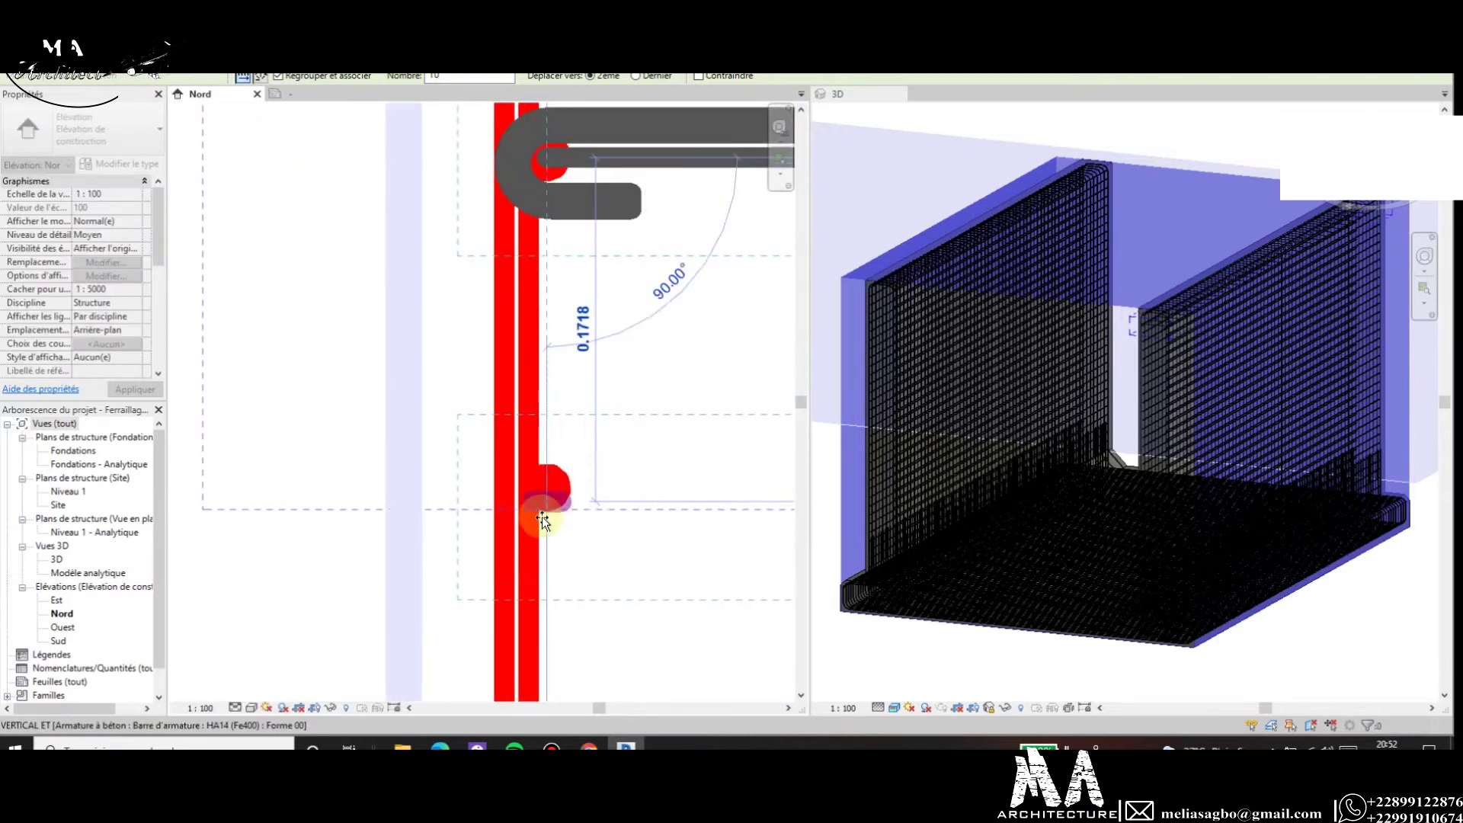
scroll(542, 510, up, 2)
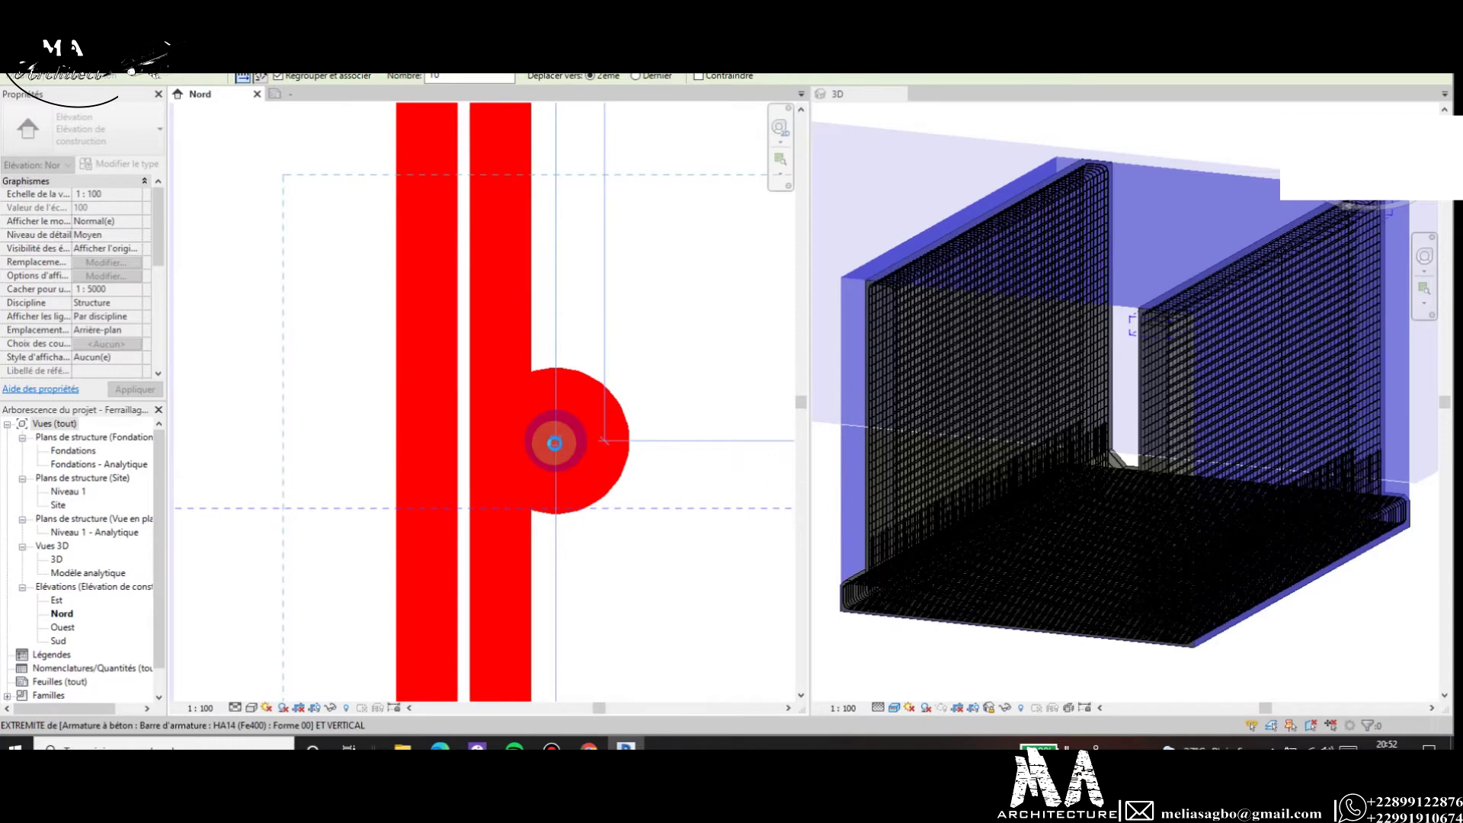
click(555, 443)
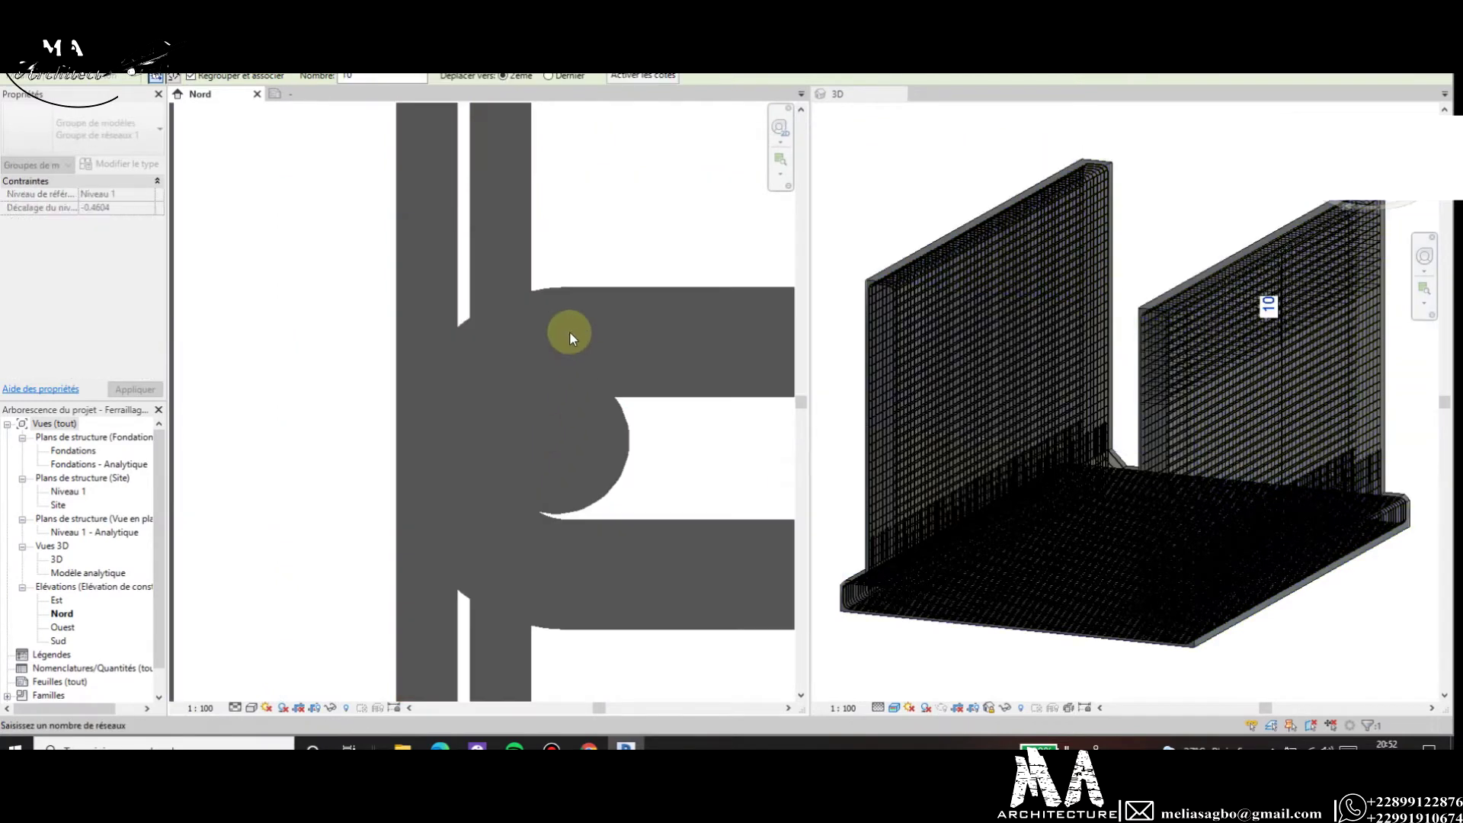
scroll(564, 327, down, 3)
scroll(544, 305, down, 2)
scroll(540, 299, down, 2)
Raise the tie array count to 30.
scroll(545, 333, down, 1)
text(20)
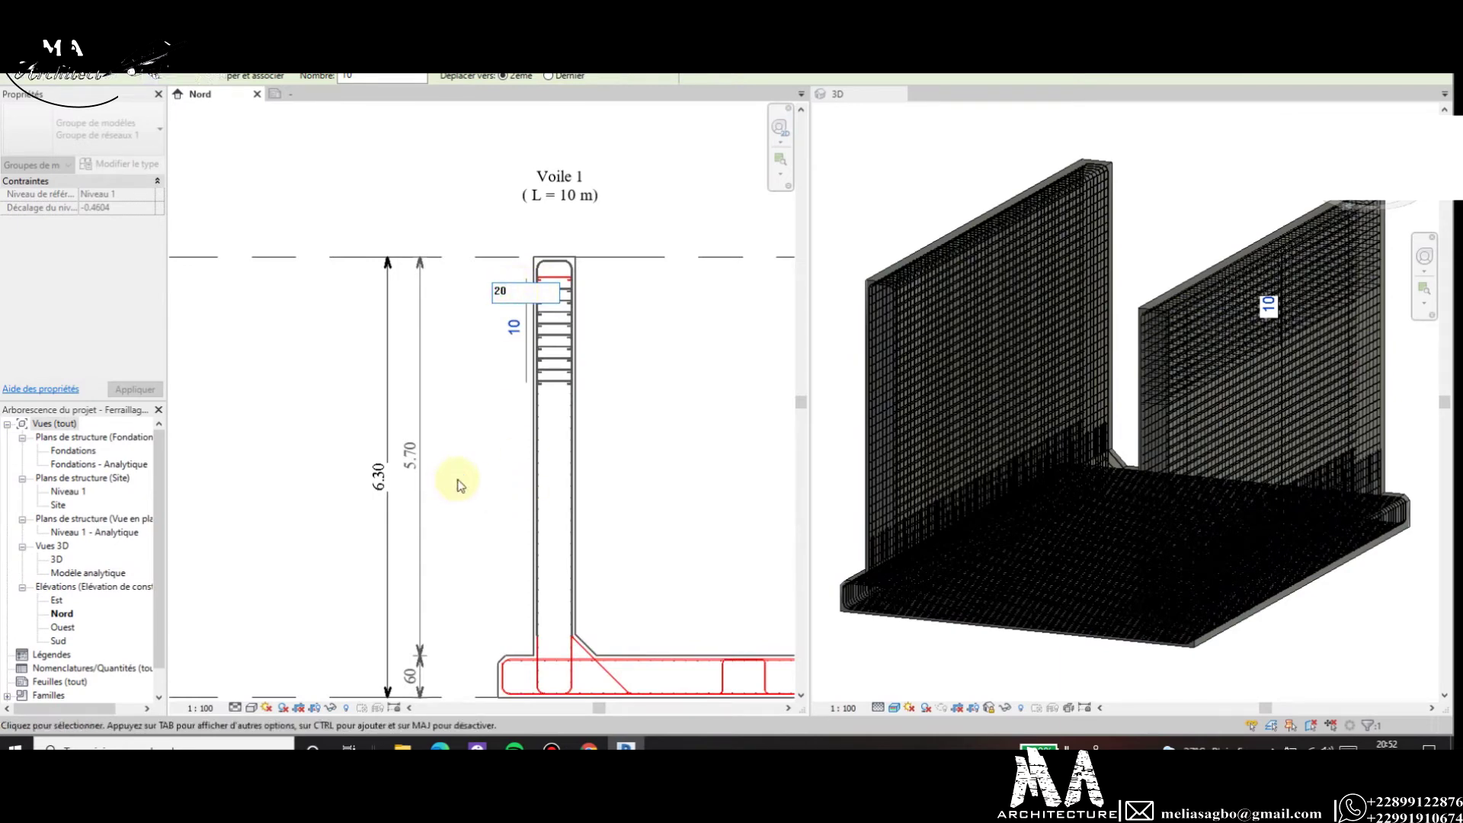
click(517, 393)
text(30)
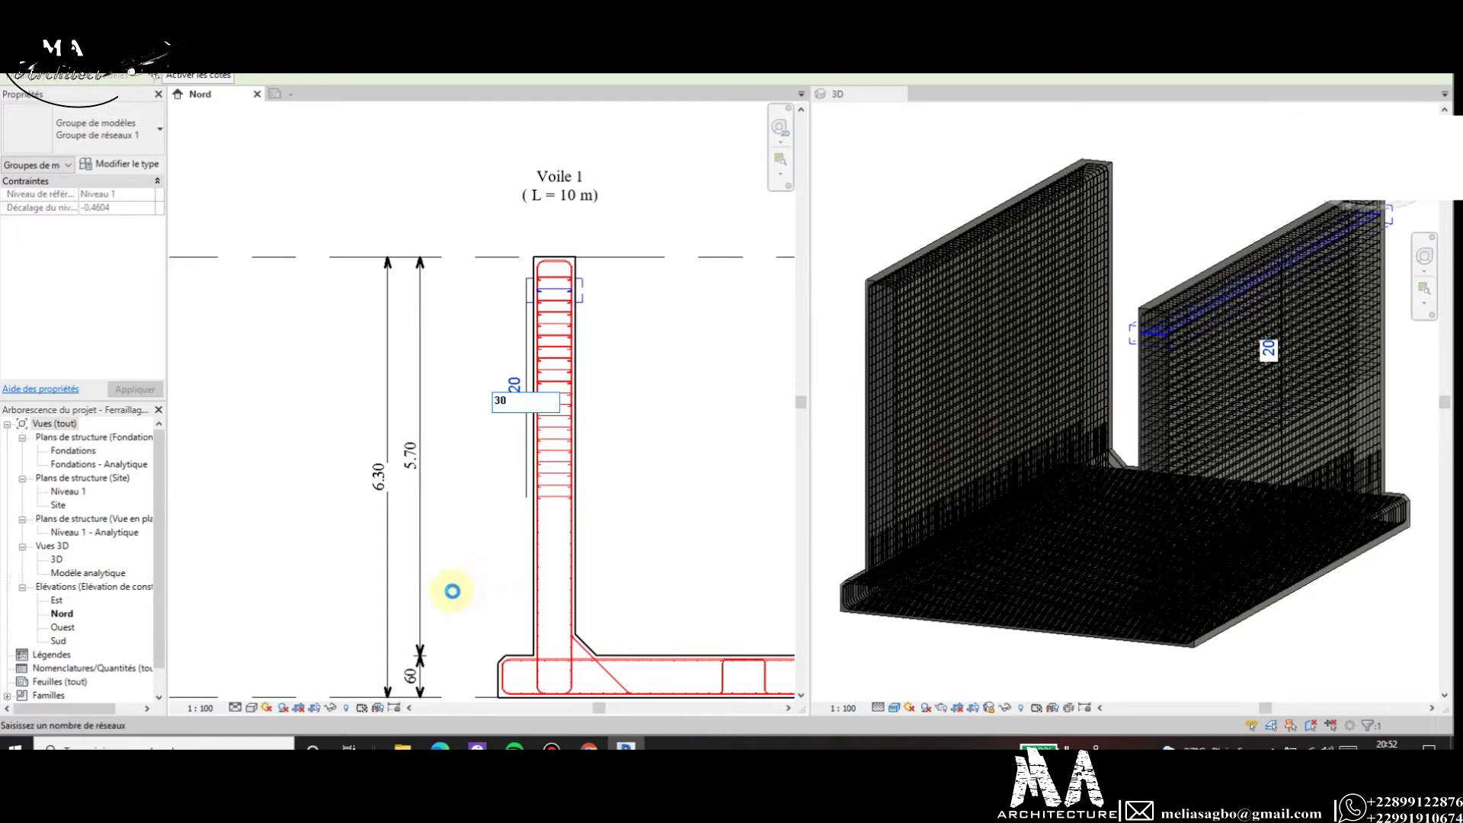
click(450, 588)
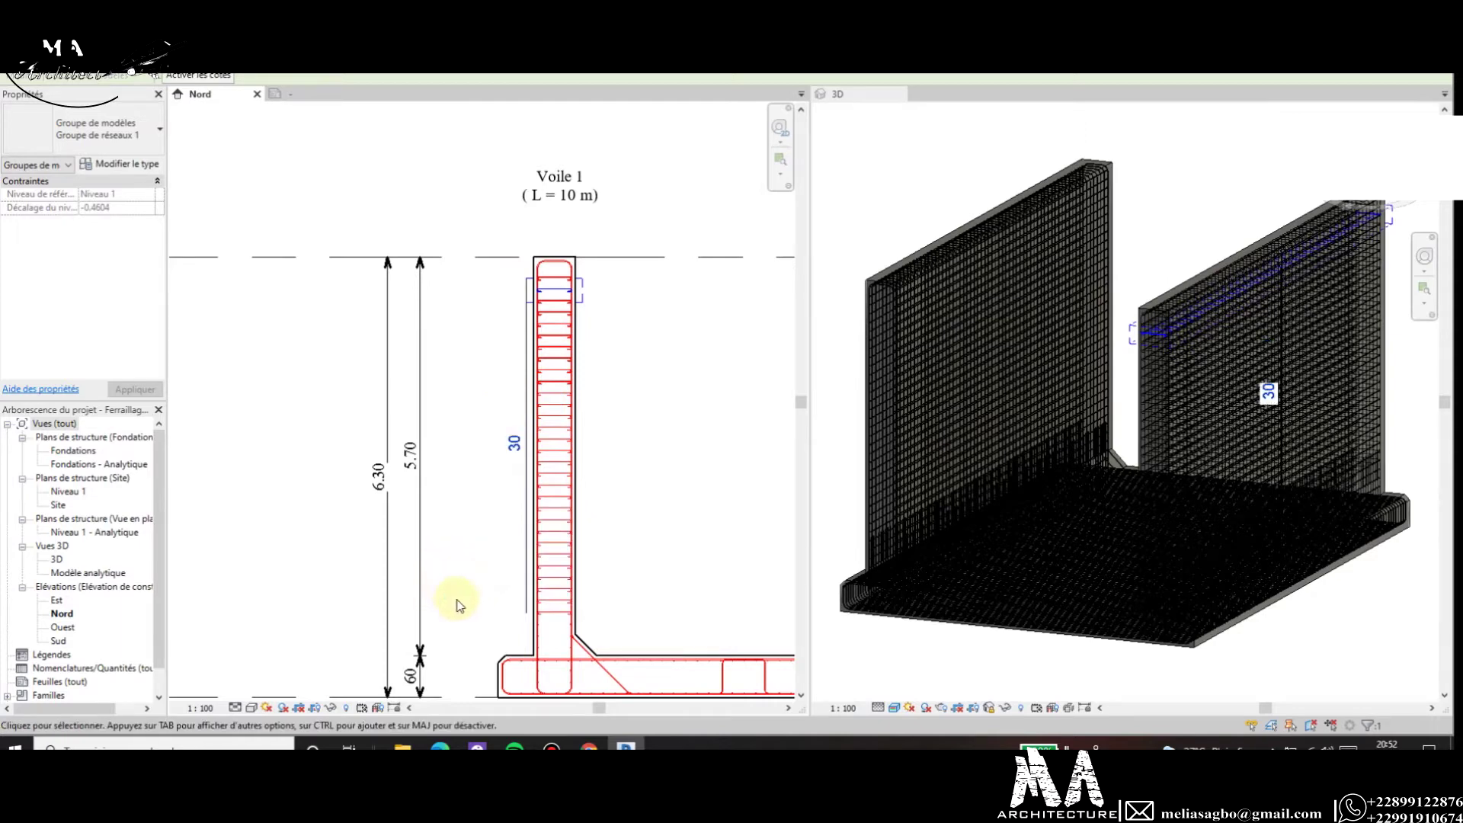
scroll(525, 655, up, 3)
scroll(531, 626, up, 2)
scroll(531, 626, down, 2)
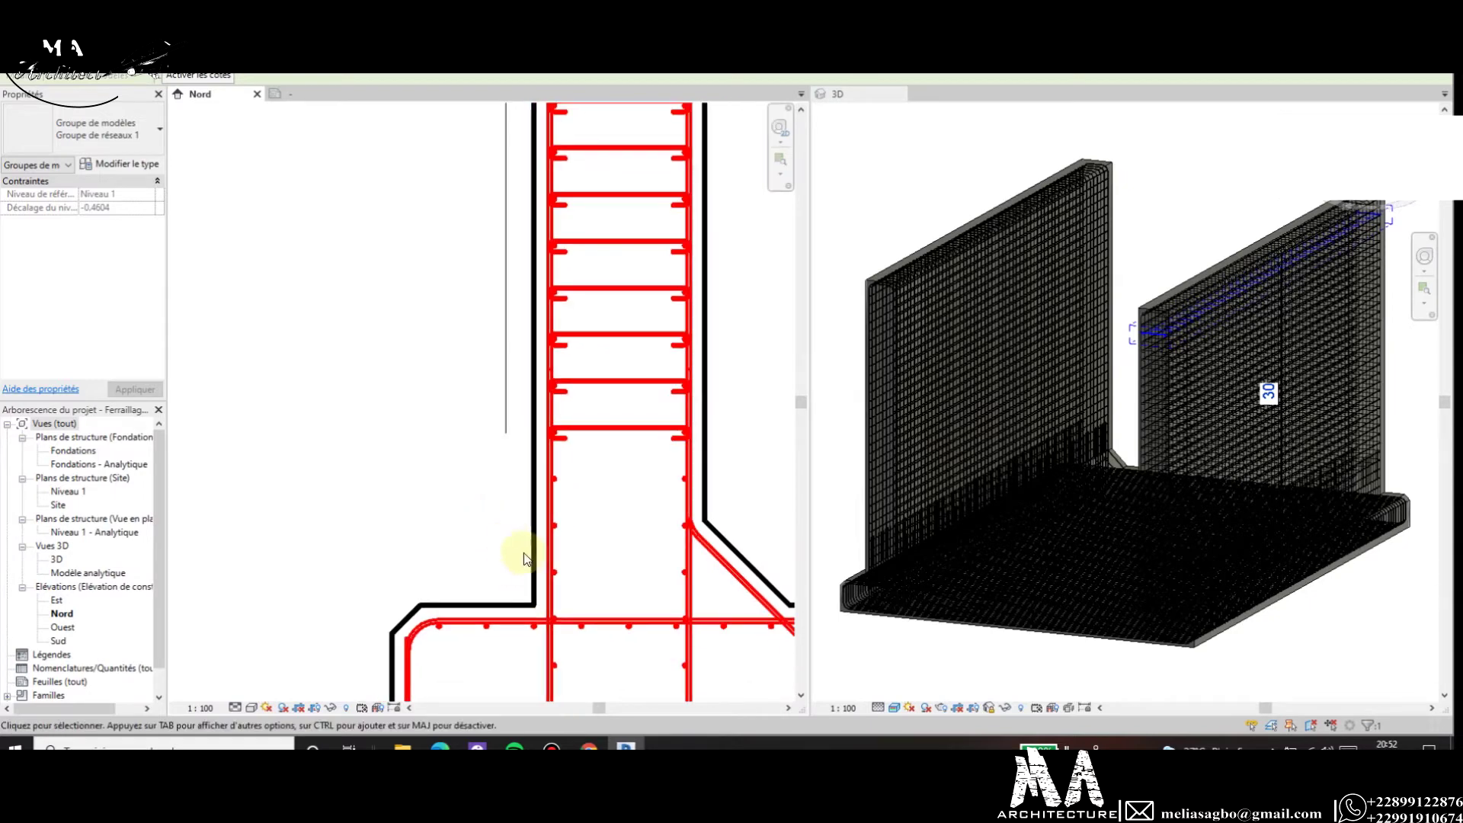
scroll(525, 571, down, 1)
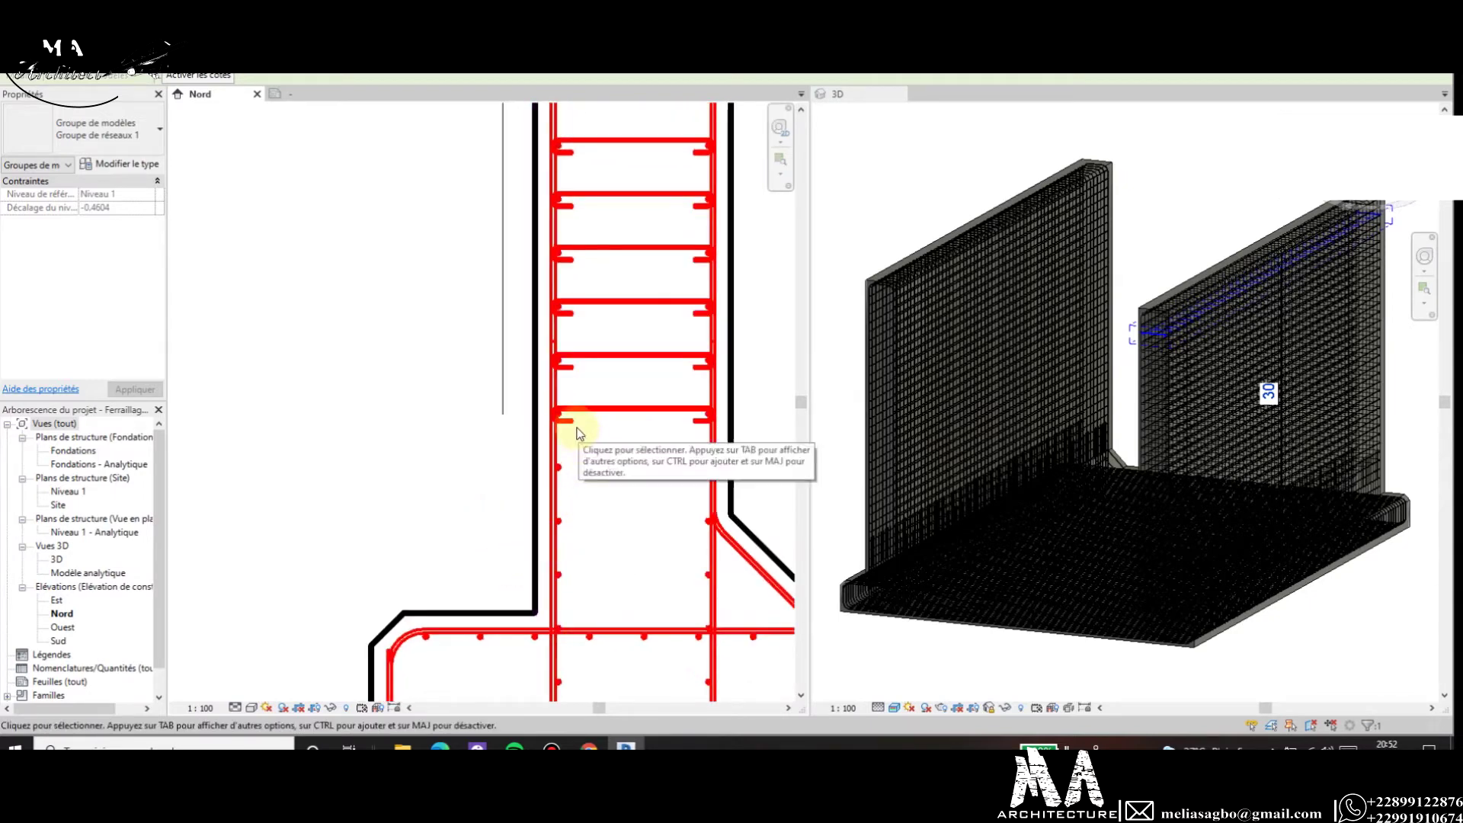
scroll(571, 575, down, 3)
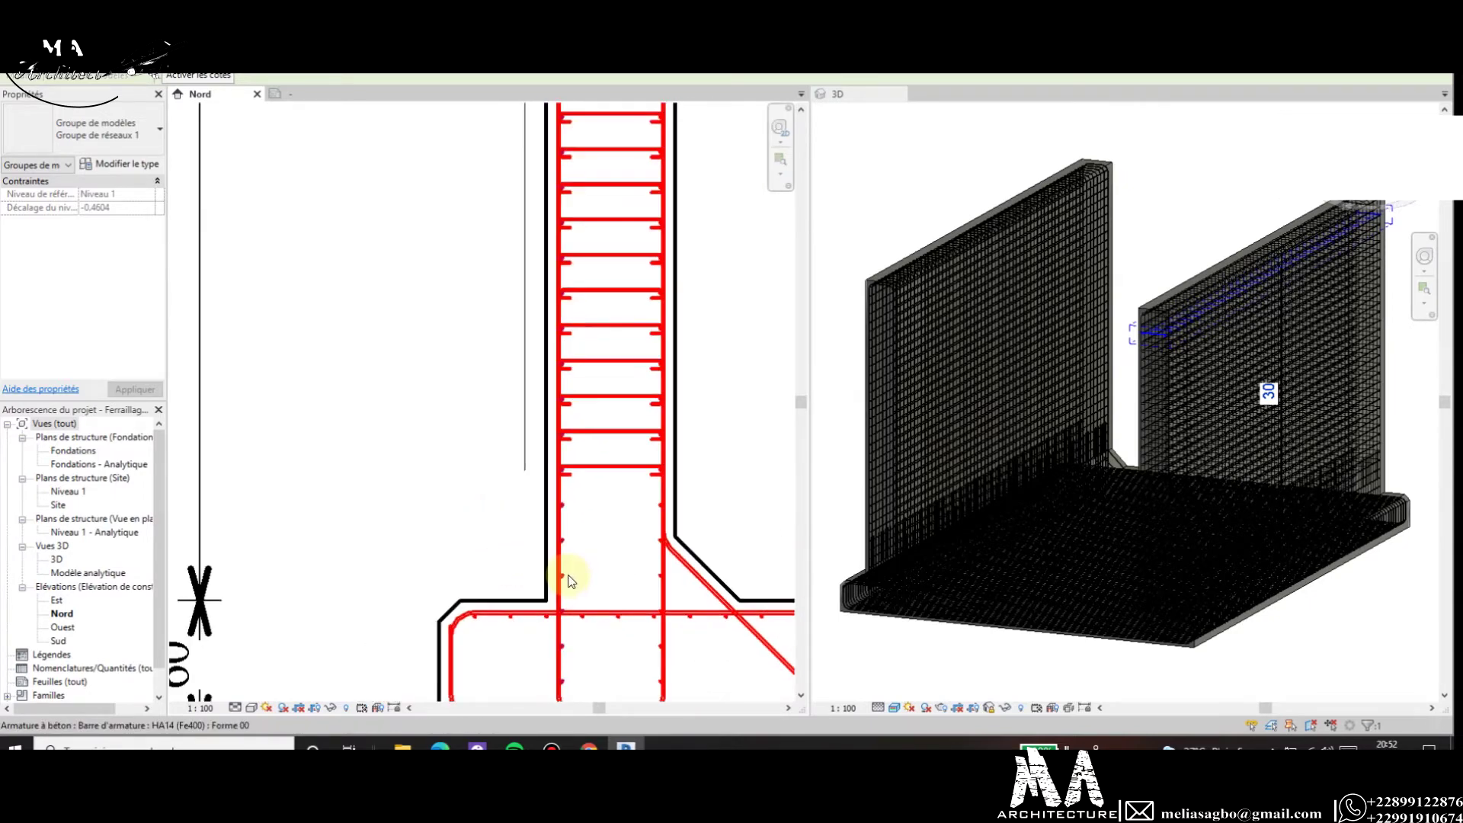
scroll(572, 564, down, 1)
Set the array count to 33 bars and clear the selection.
click(534, 263)
text(33)
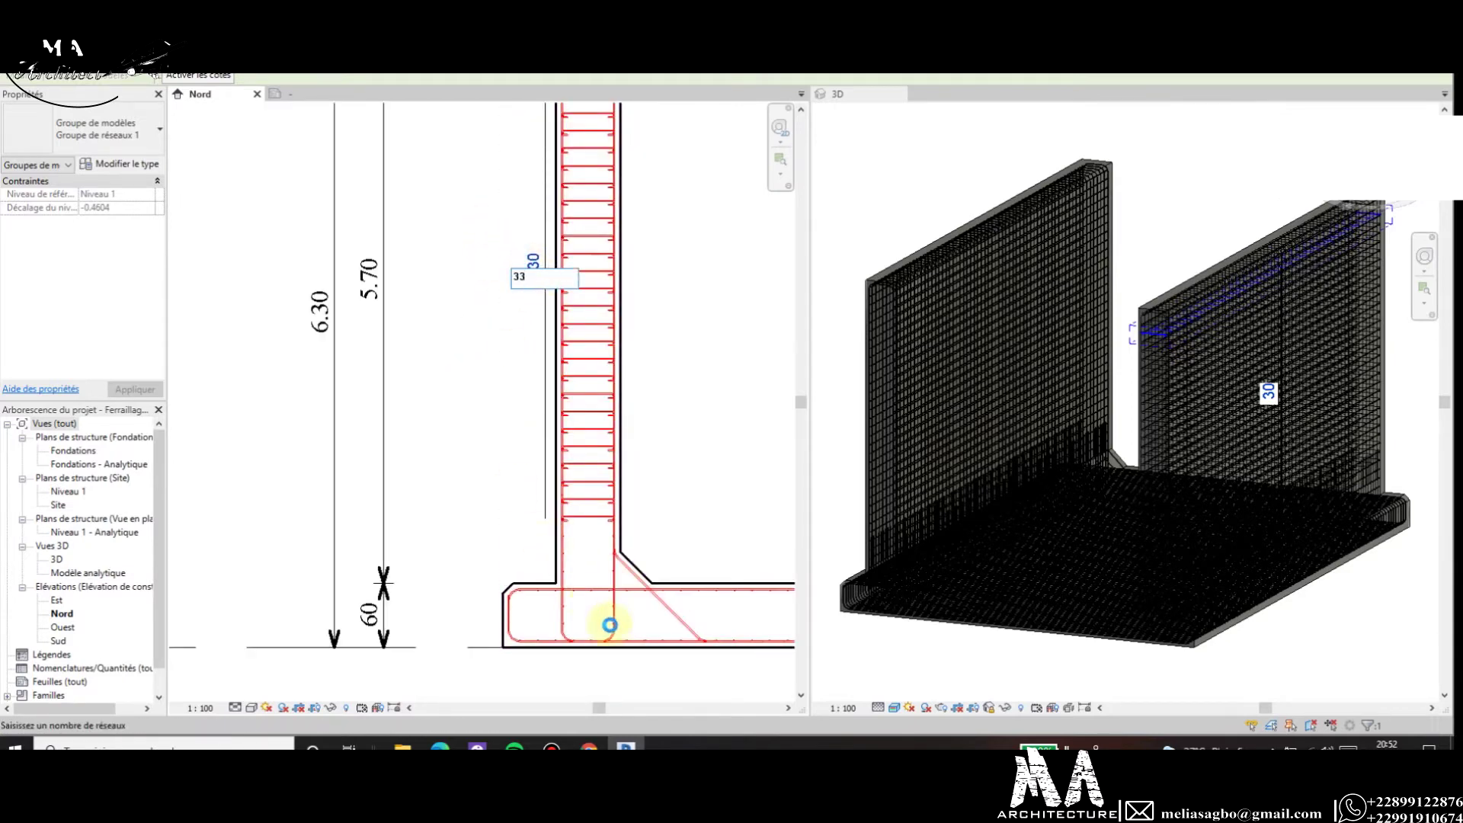
key(Return)
scroll(587, 561, up, 1)
scroll(555, 581, up, 2)
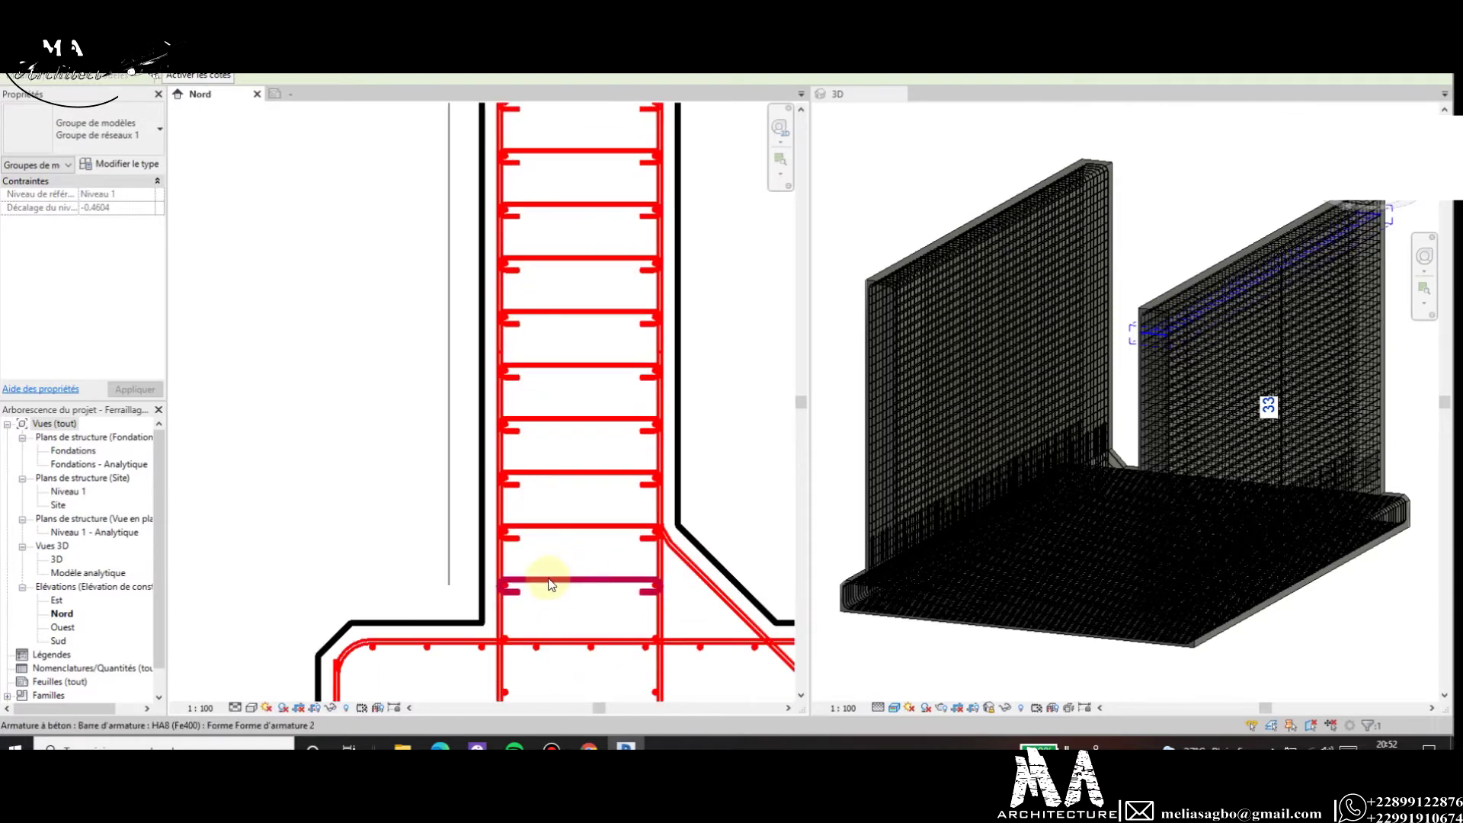
scroll(537, 541, down, 4)
scroll(536, 541, down, 1)
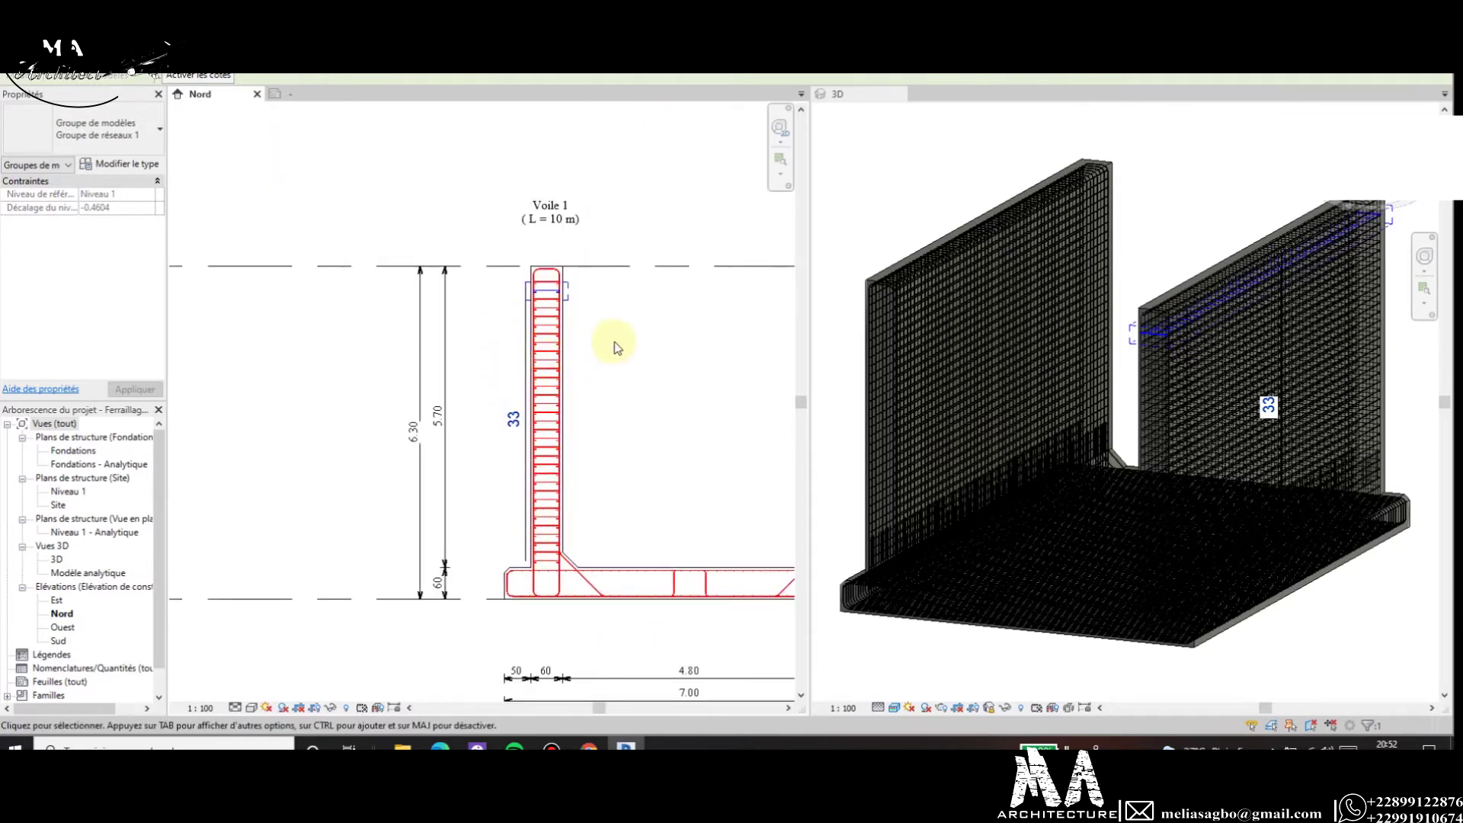
click(579, 344)
scroll(579, 345, down, 2)
scroll(545, 332, up, 3)
Select all rebar matching the Voile 1 tie bar.
scroll(529, 217, up, 1)
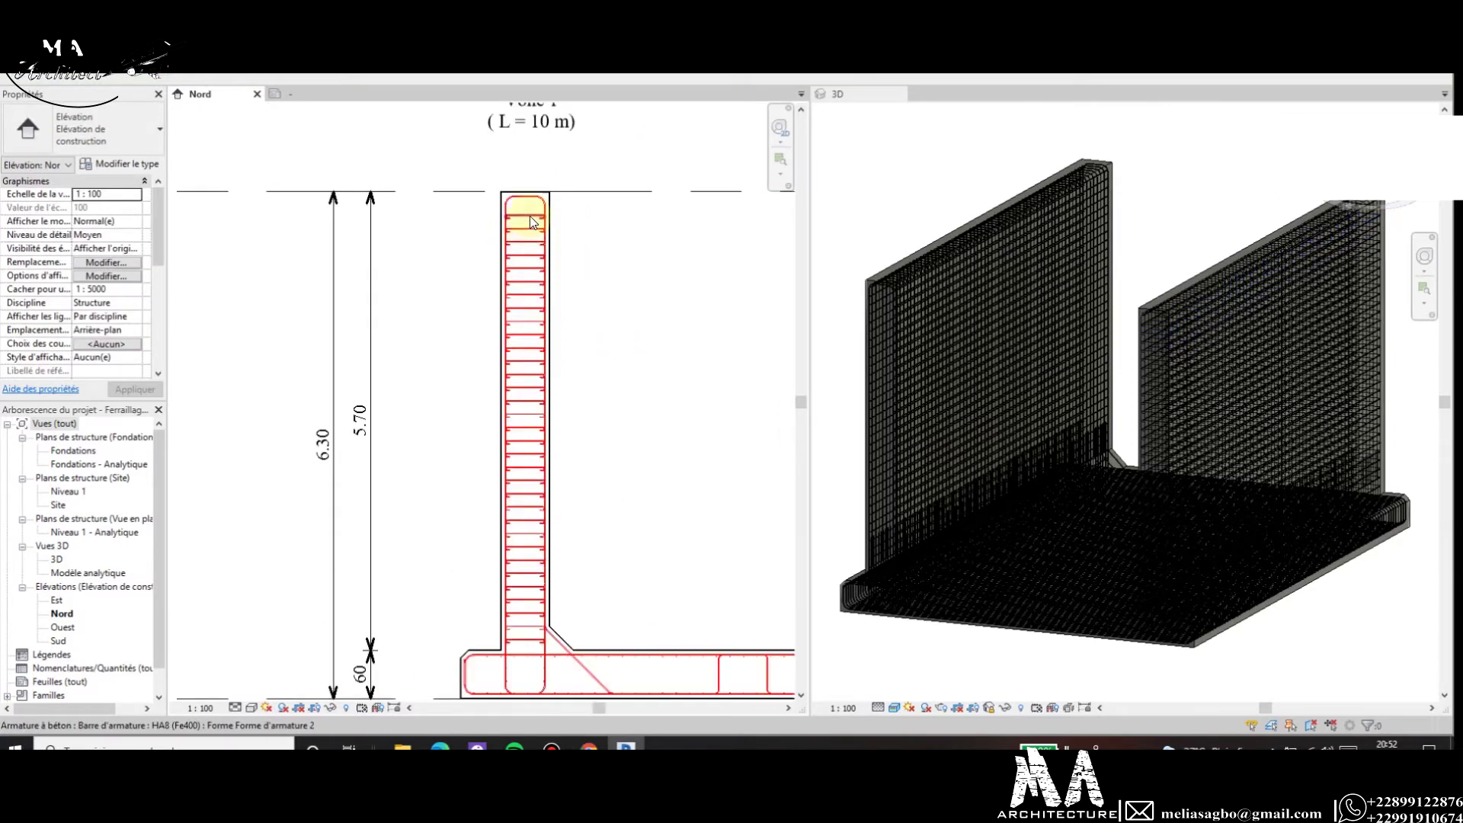
scroll(532, 222, up, 1)
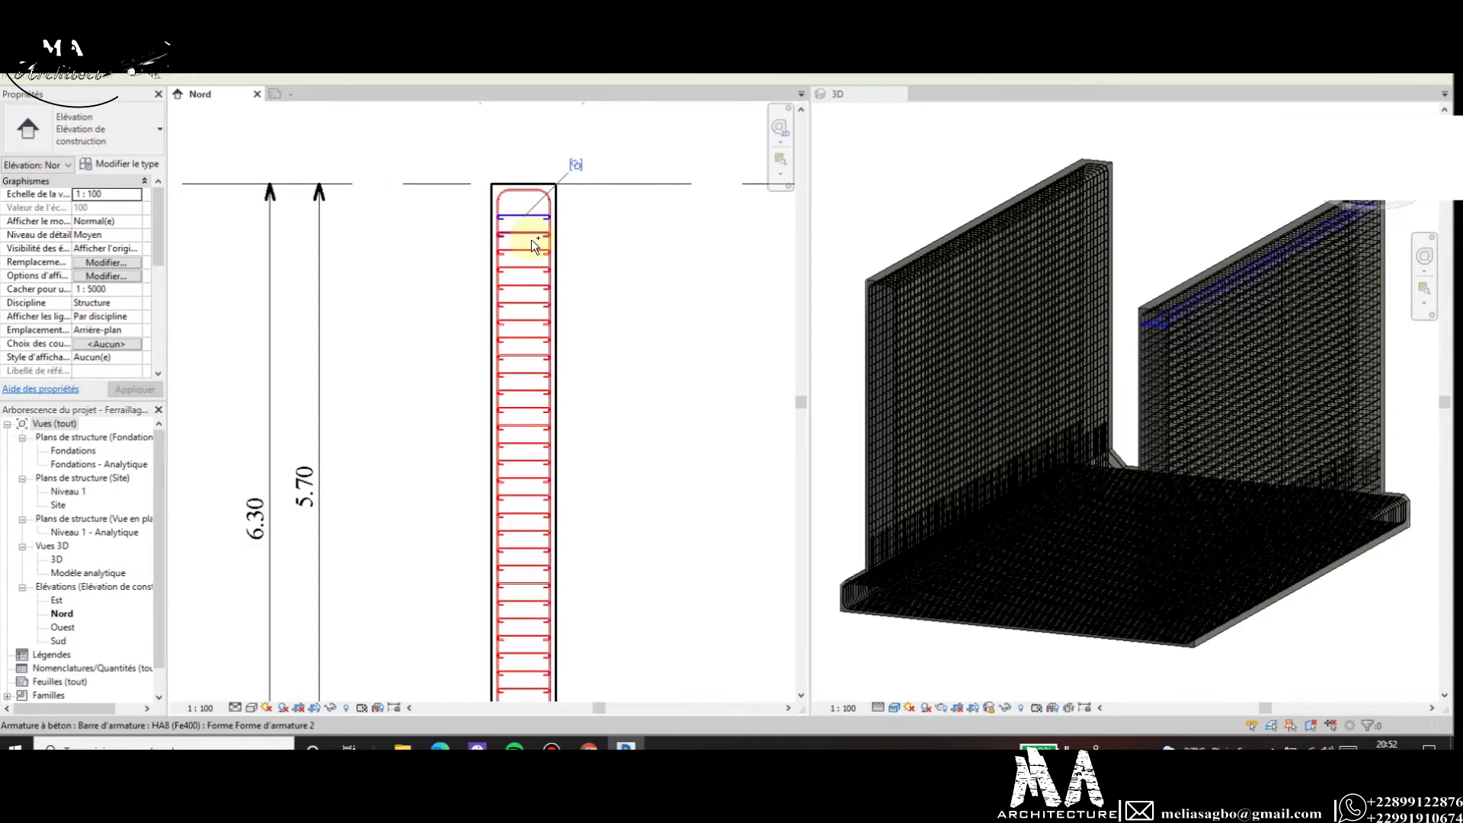
click(532, 241)
scroll(529, 240, down, 1)
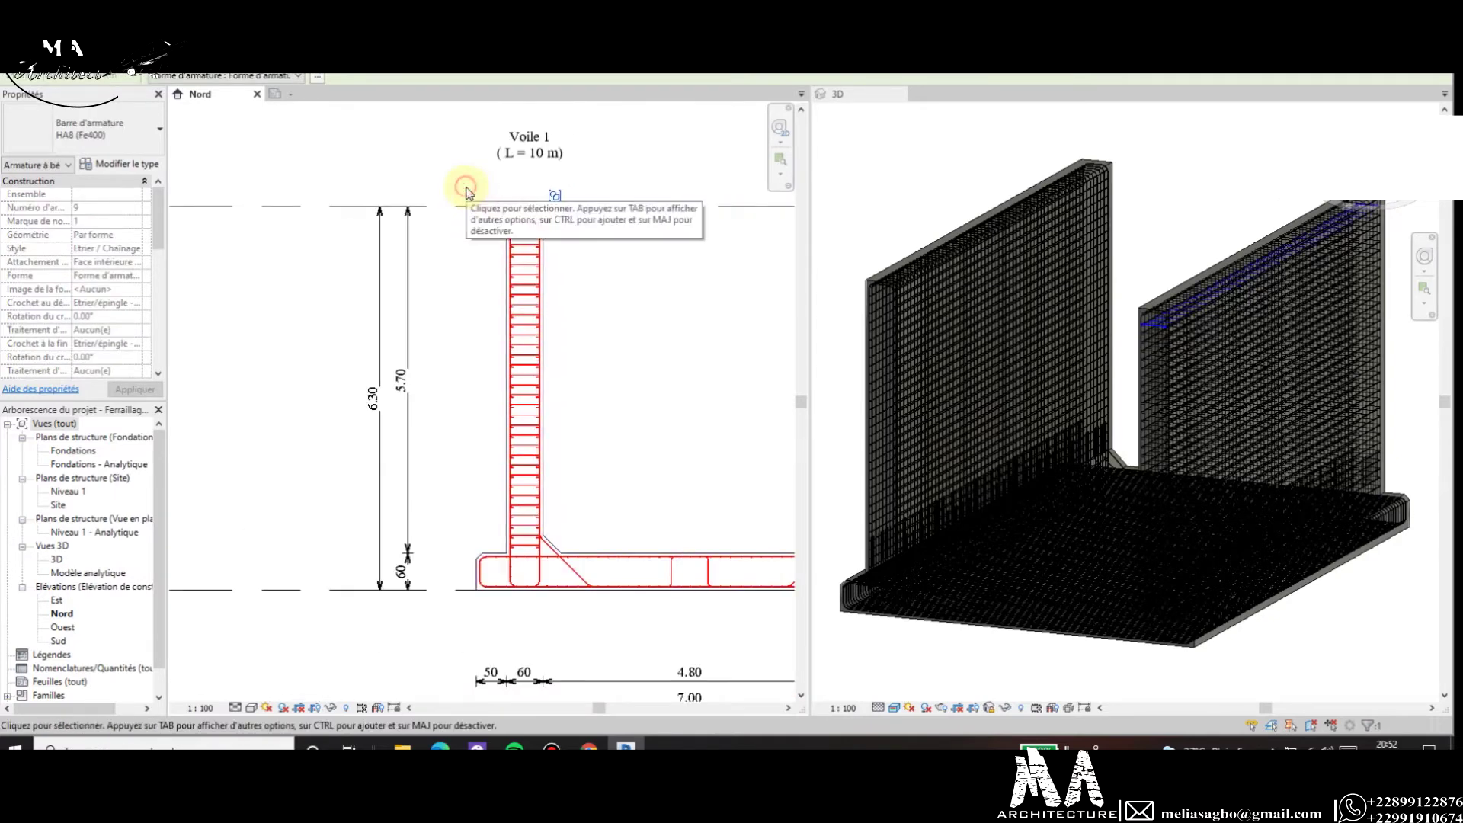
click(466, 189)
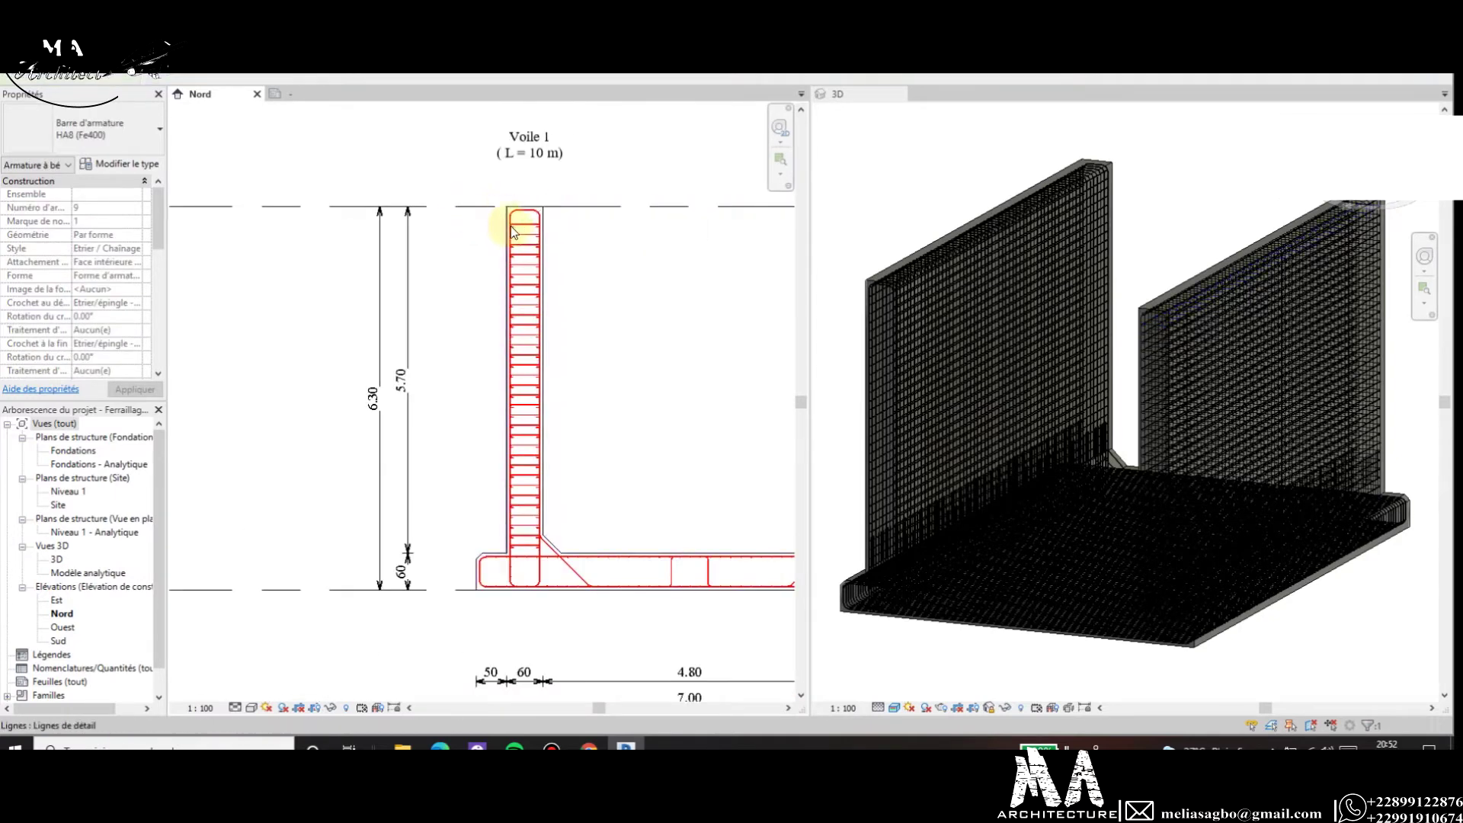
right_click(461, 254)
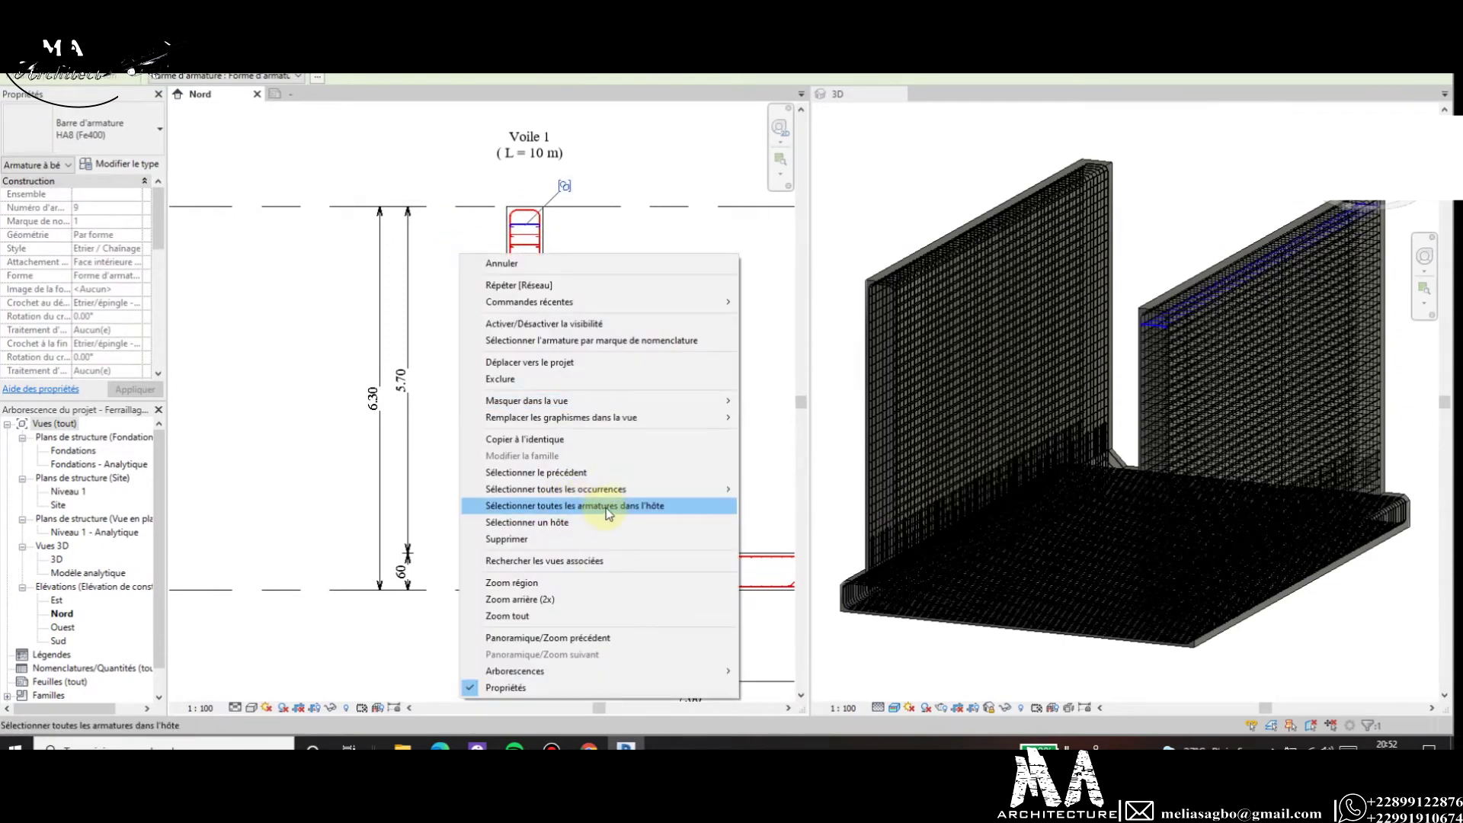
click(750, 484)
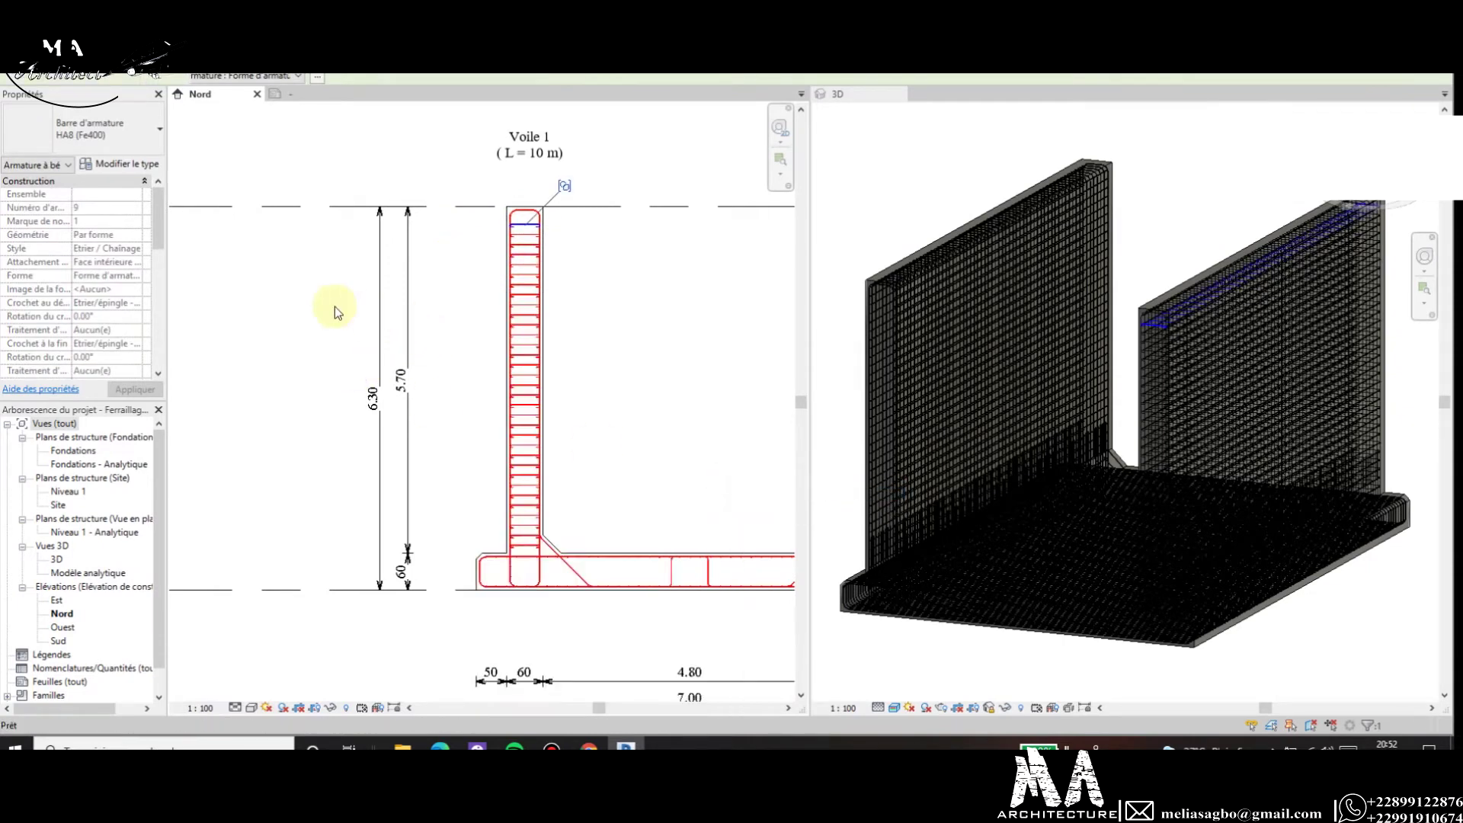
Remove the footing's central bars from the selection with a Shift crossing window.
scroll(225, 327, down, 3)
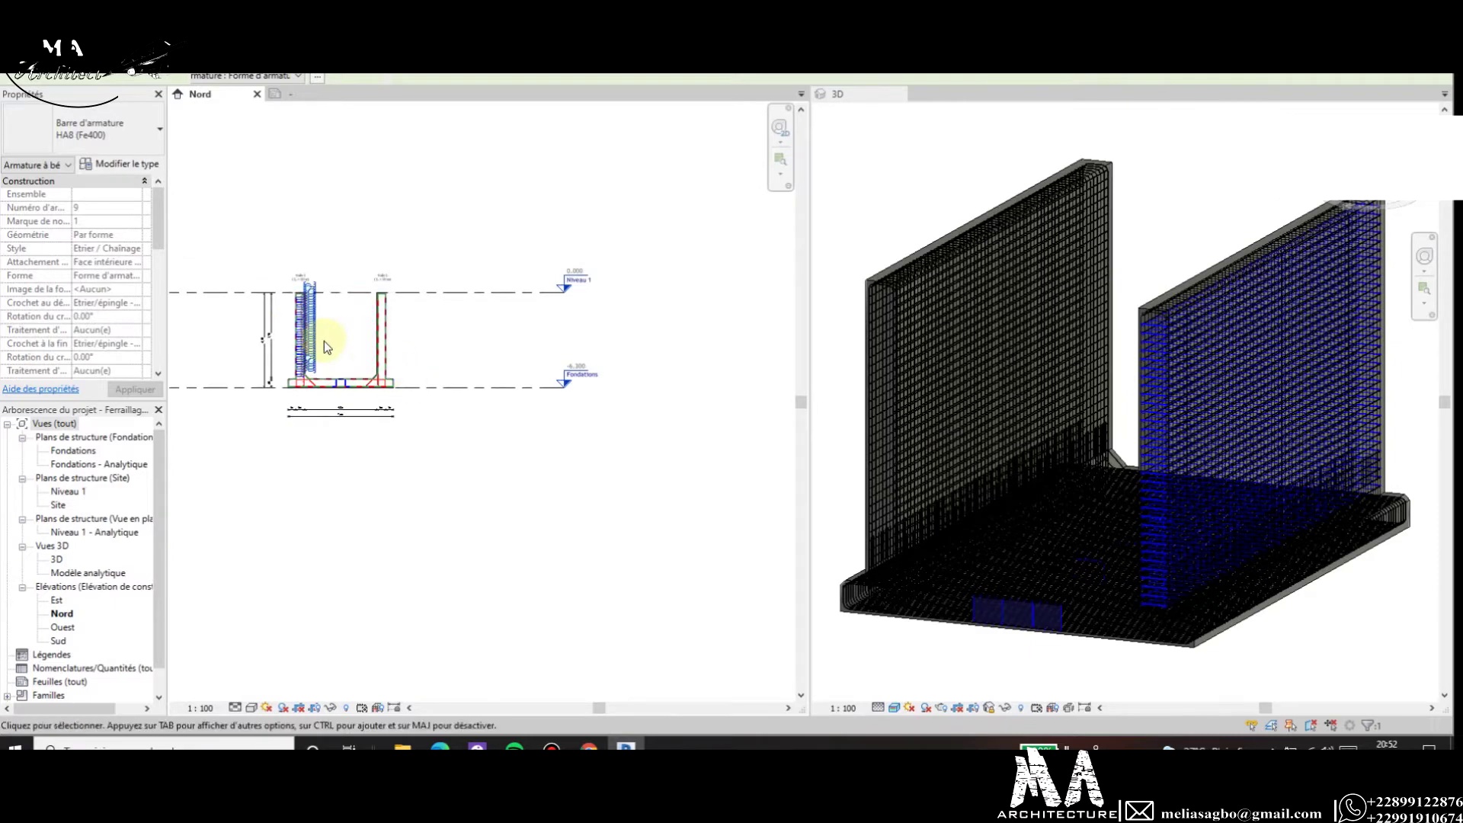
scroll(320, 340, up, 2)
scroll(426, 411, up, 1)
scroll(509, 466, down, 1)
scroll(419, 363, up, 1)
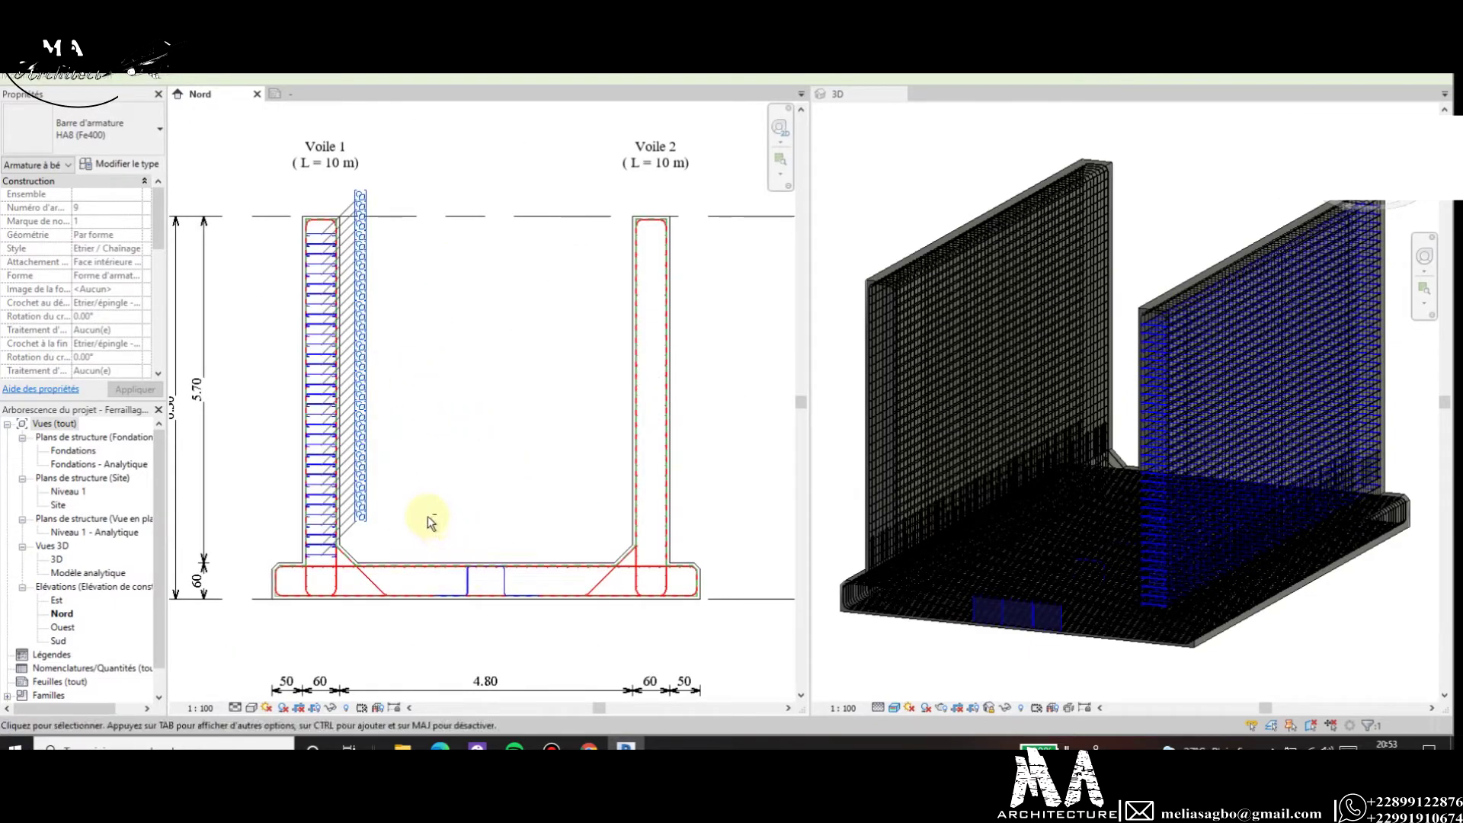
drag(428, 516, 561, 646)
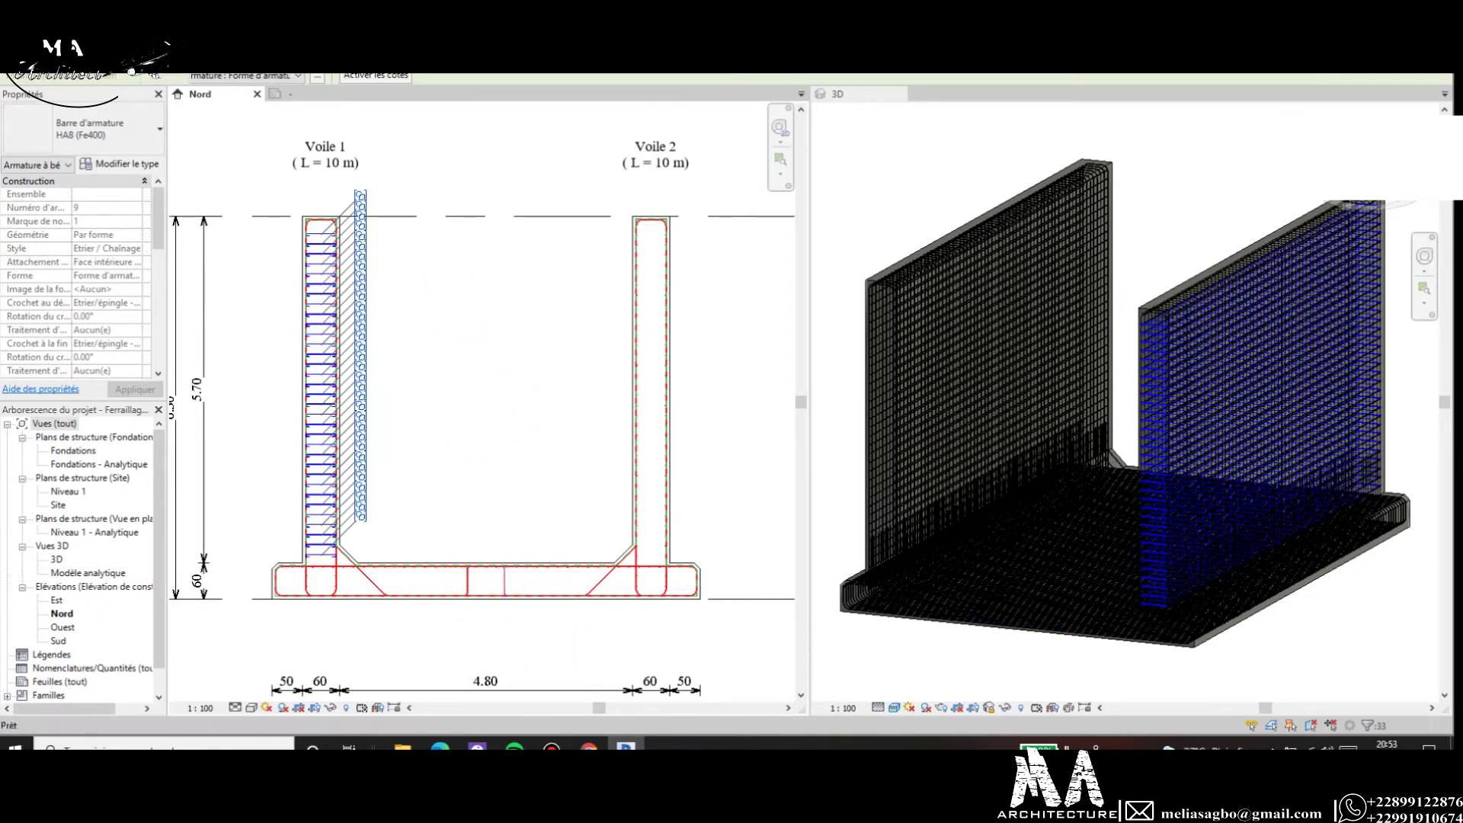
key(Escape)
Mirror the Voile 1 stirrups onto Voile 2 about a vertical axis at the slab centre.
scroll(506, 591, up, 3)
key(r)
key(o)
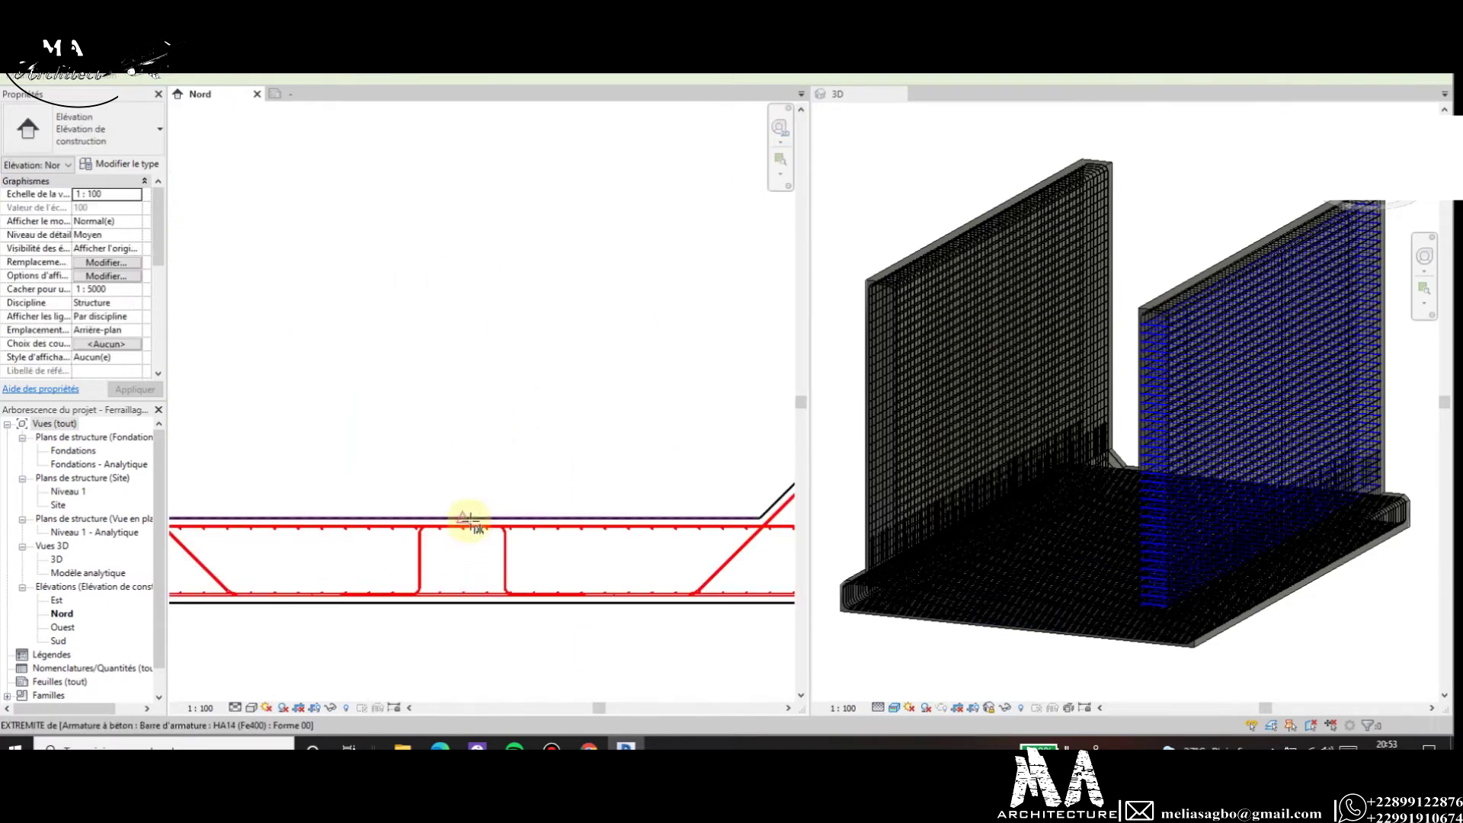
click(464, 513)
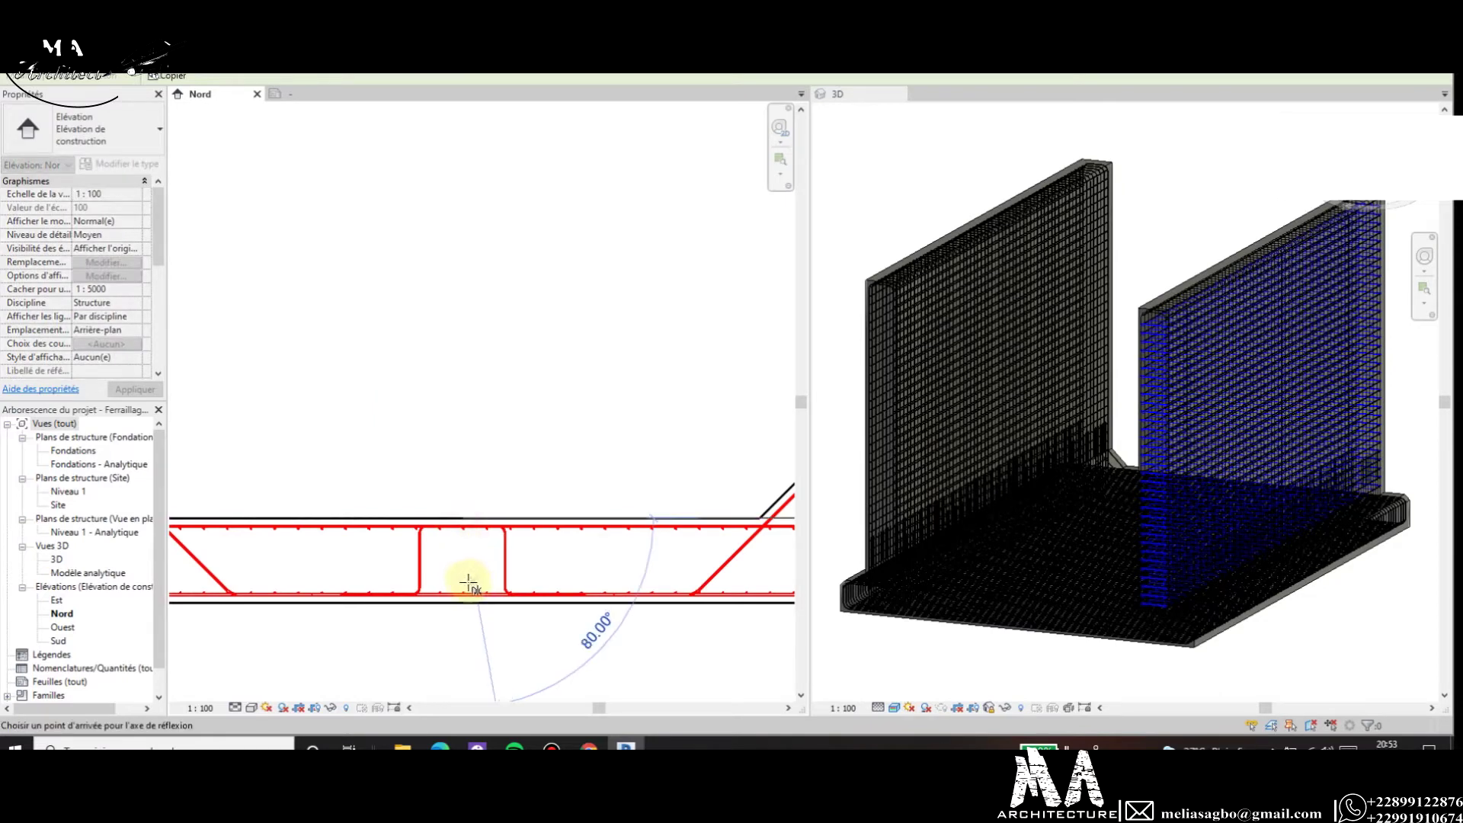
click(463, 573)
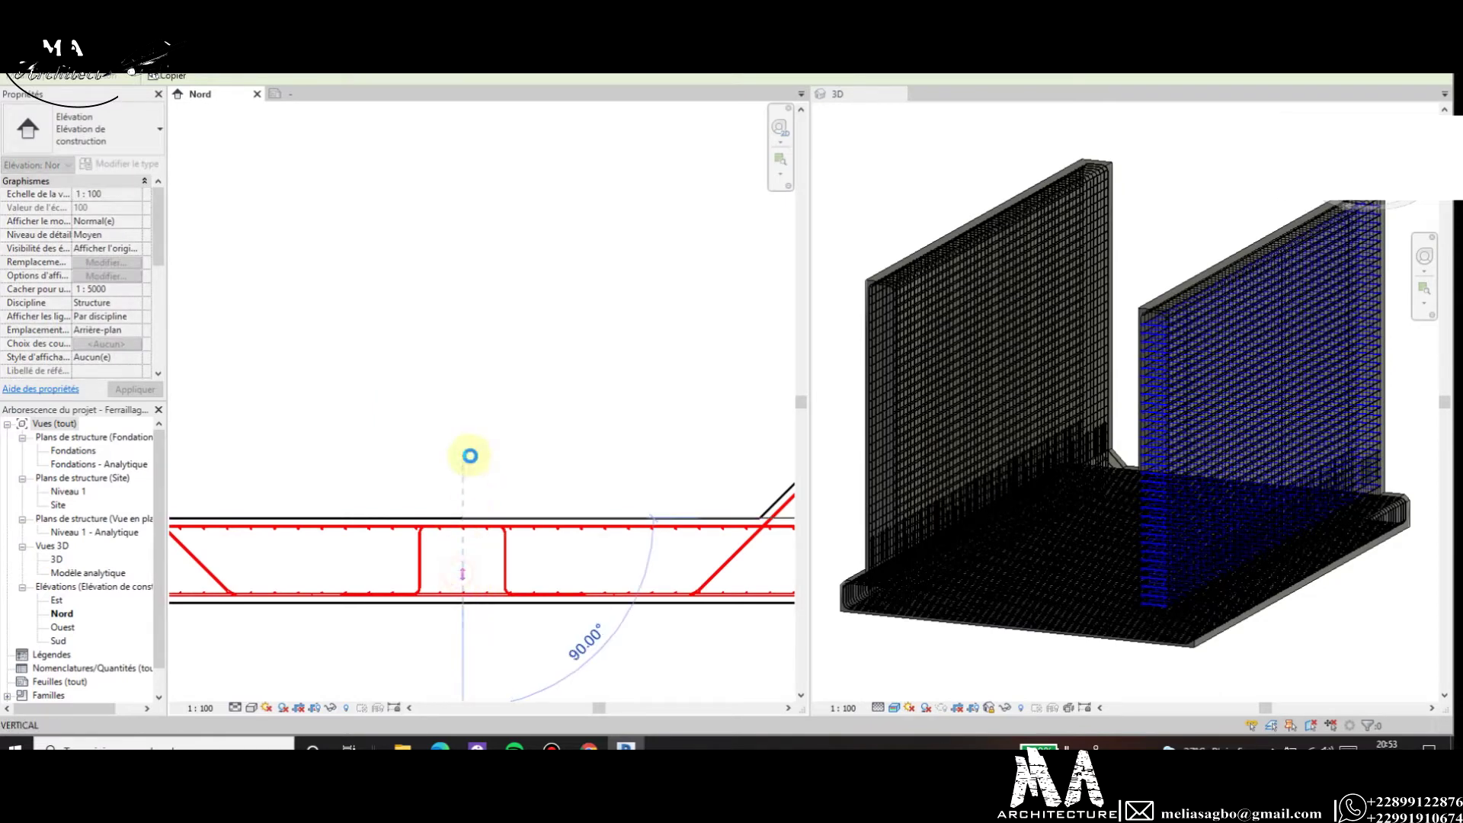
click(470, 454)
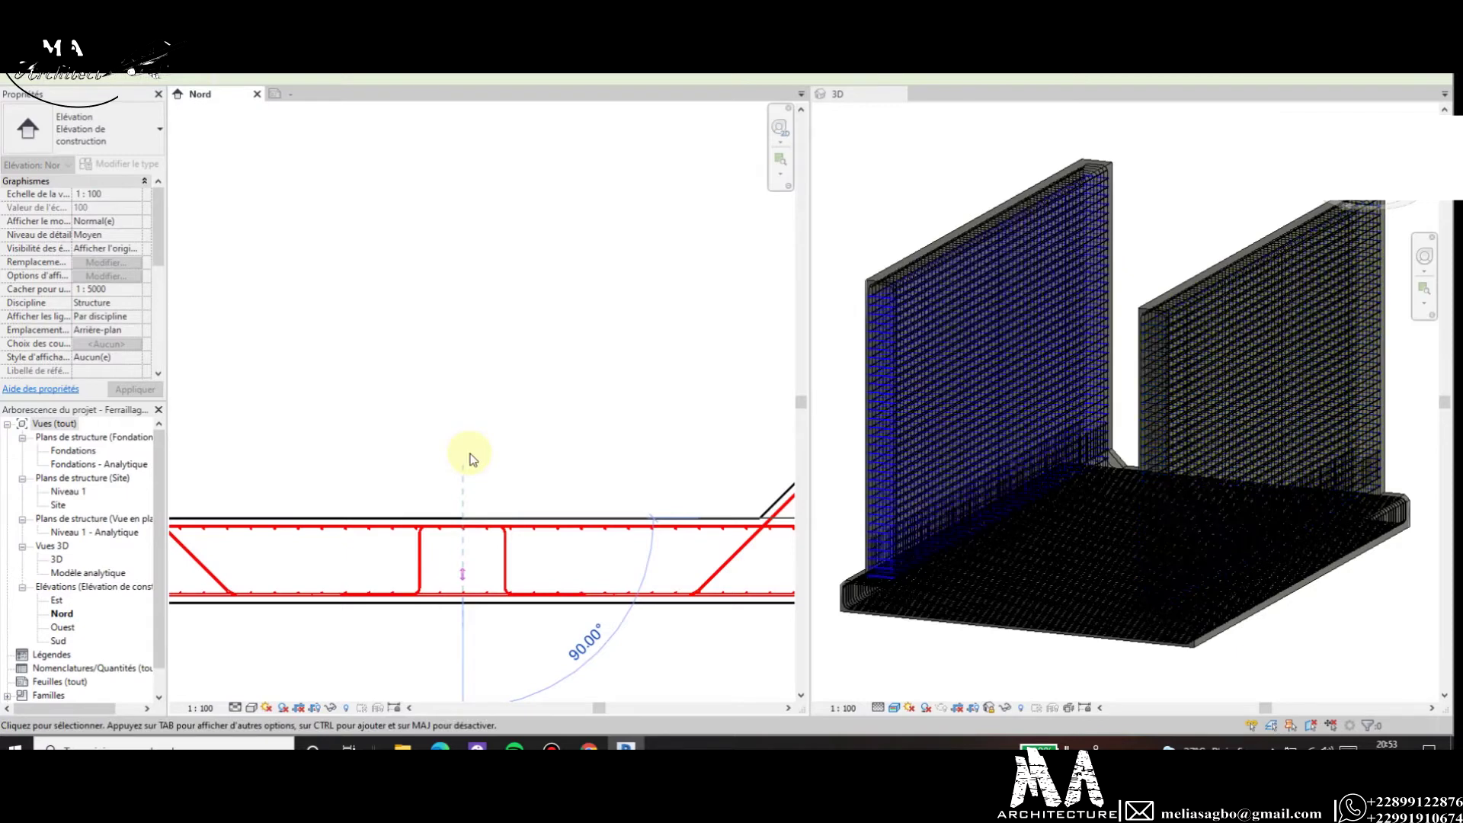
key(z)
key(f)
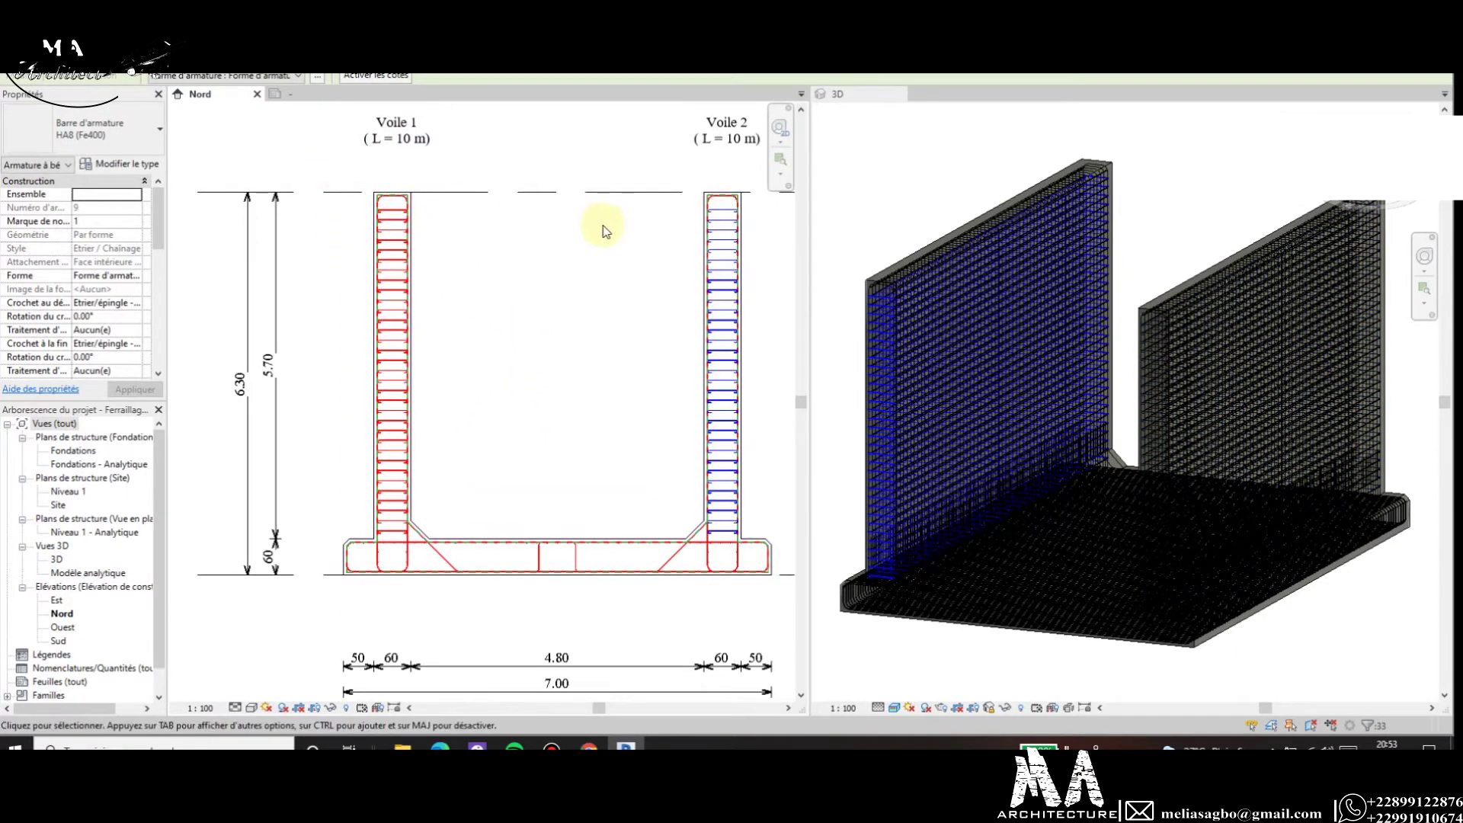
key(Escape)
Select all rebar in the wall host from the top stirrup's context menu.
scroll(354, 206, up, 2)
scroll(396, 222, up, 1)
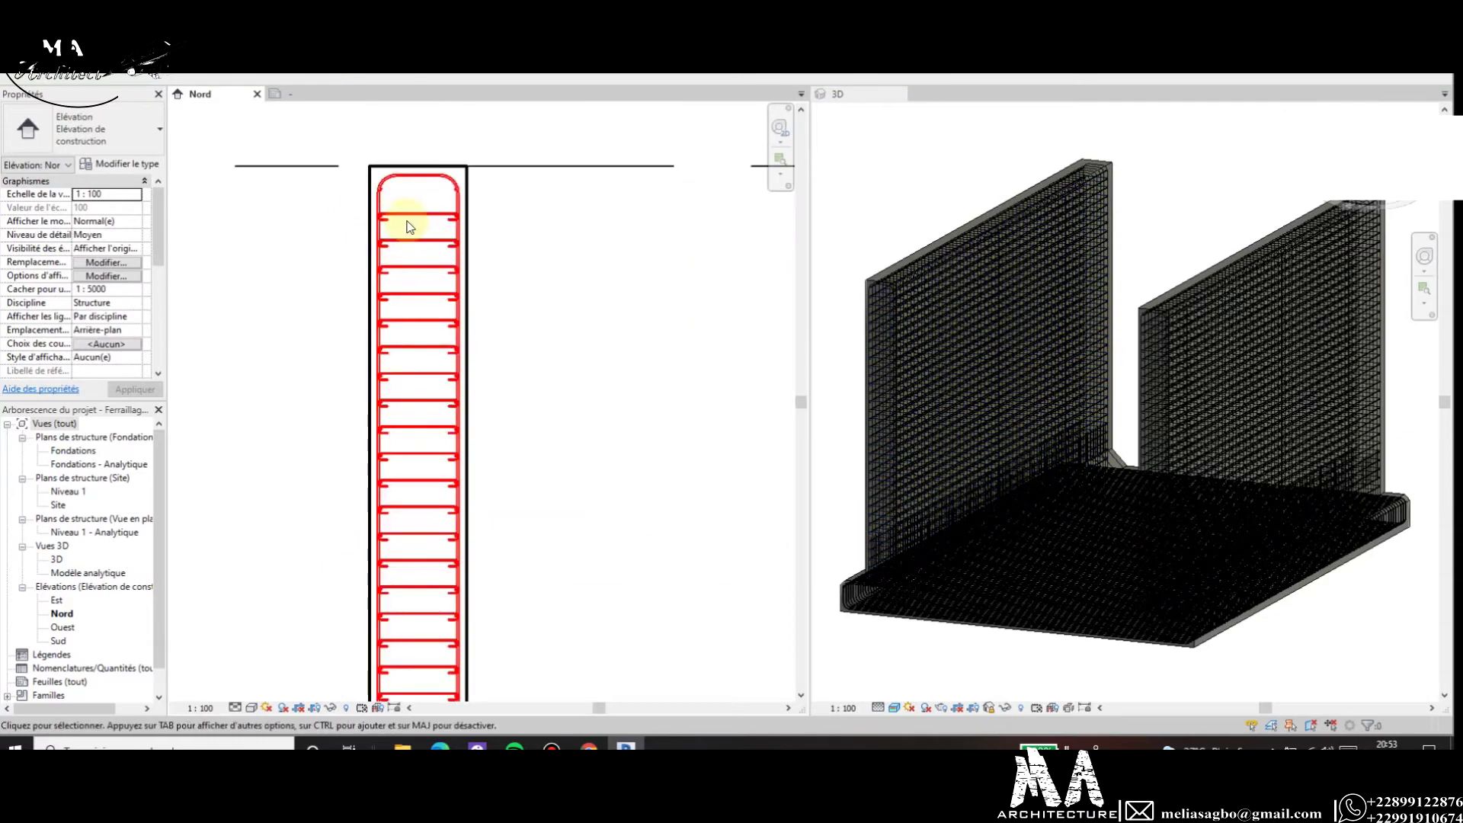
right_click(409, 360)
mouse_move(503, 455)
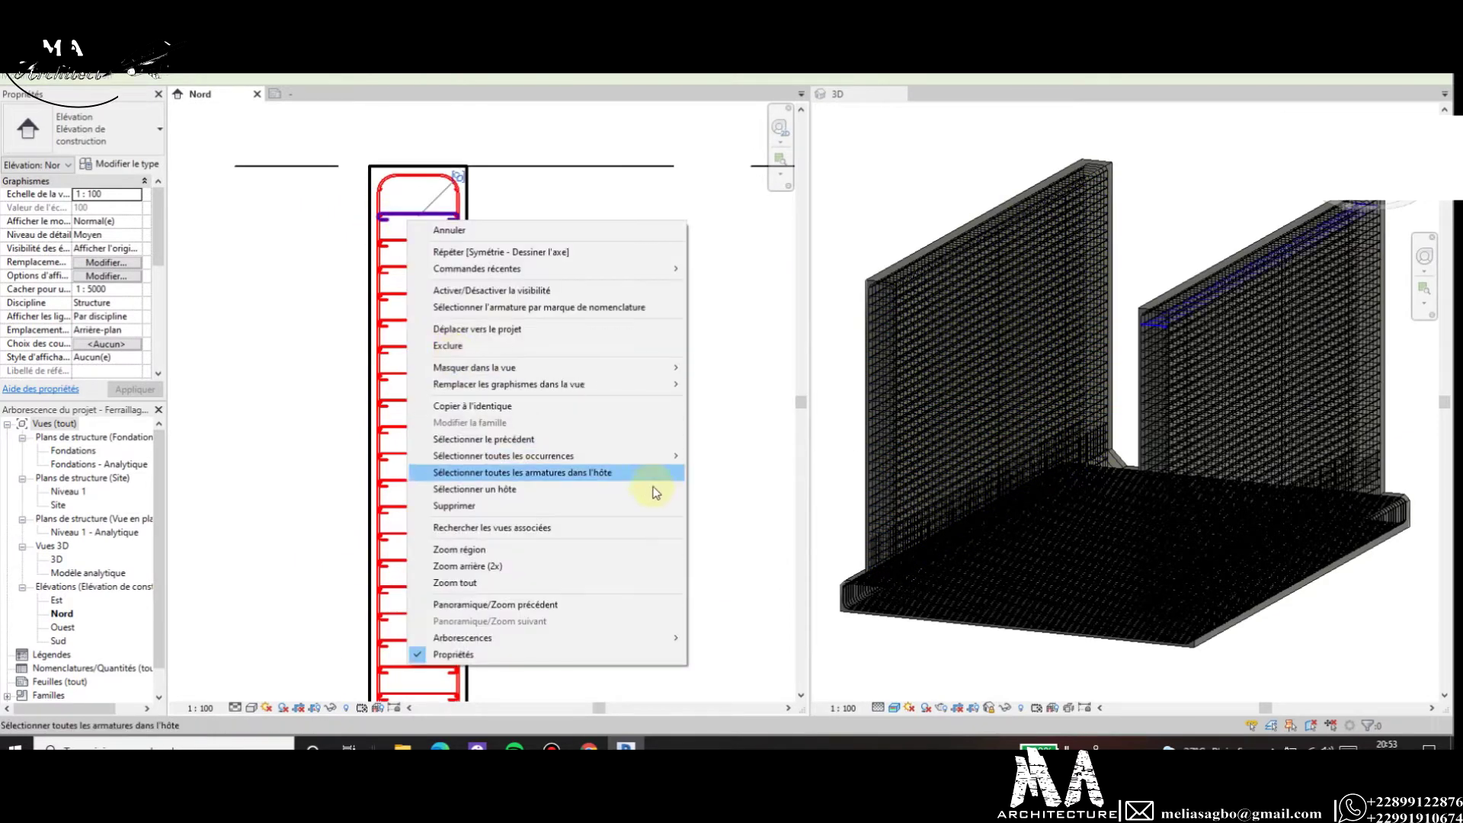
click(740, 457)
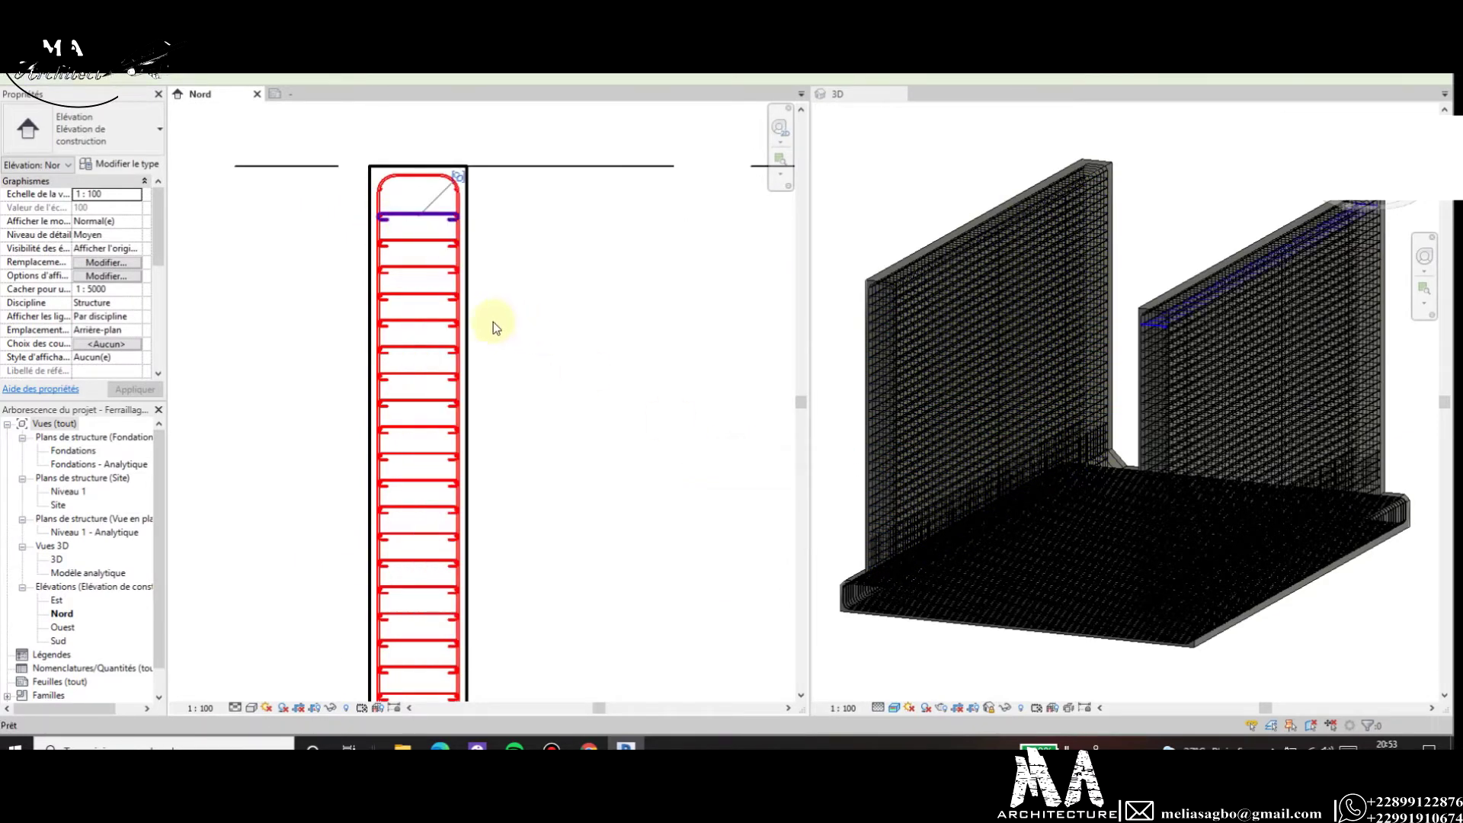
scroll(490, 316, down, 5)
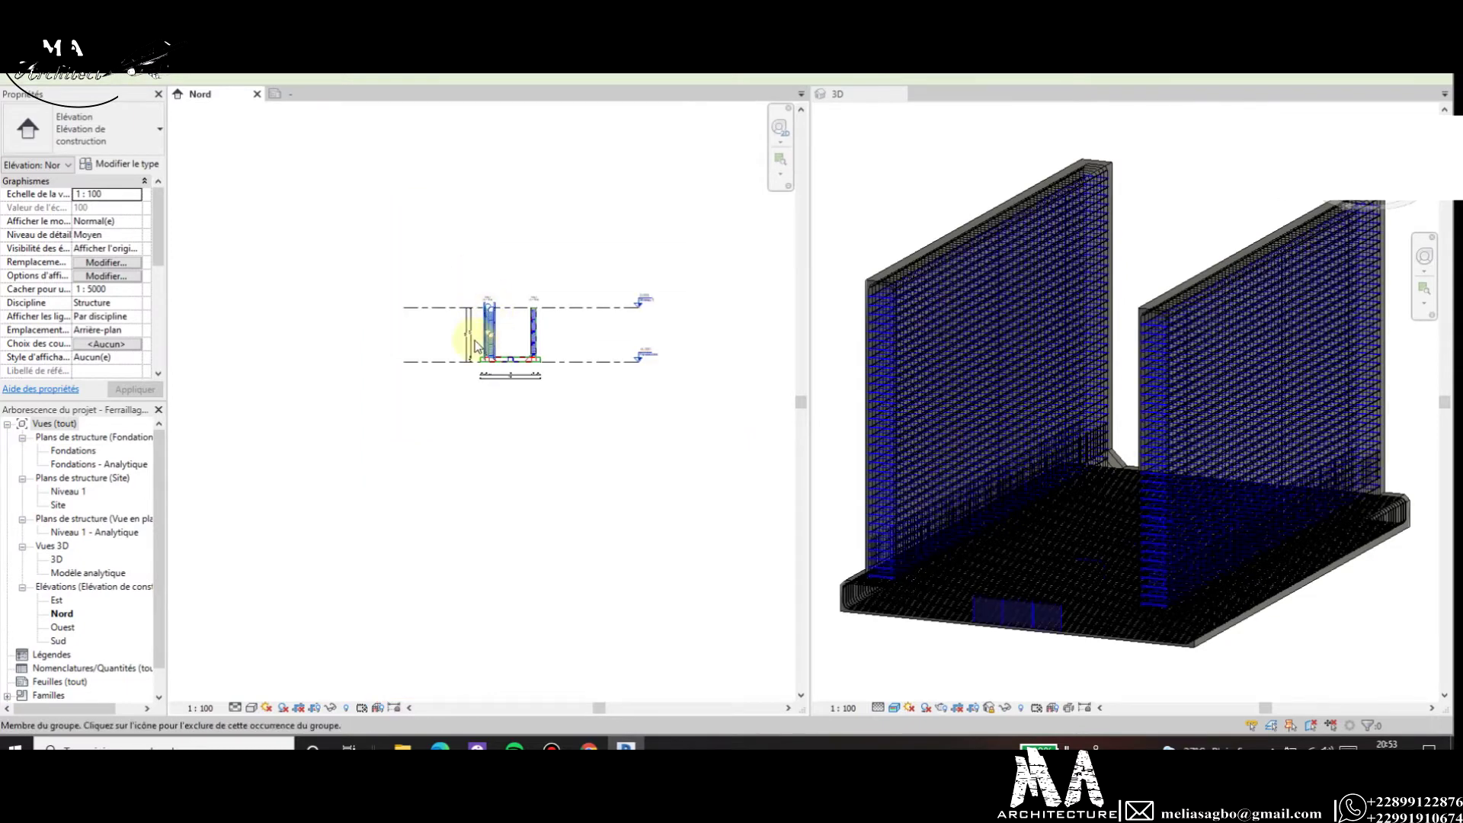
scroll(495, 305, up, 3)
scroll(492, 255, up, 3)
scroll(482, 238, up, 3)
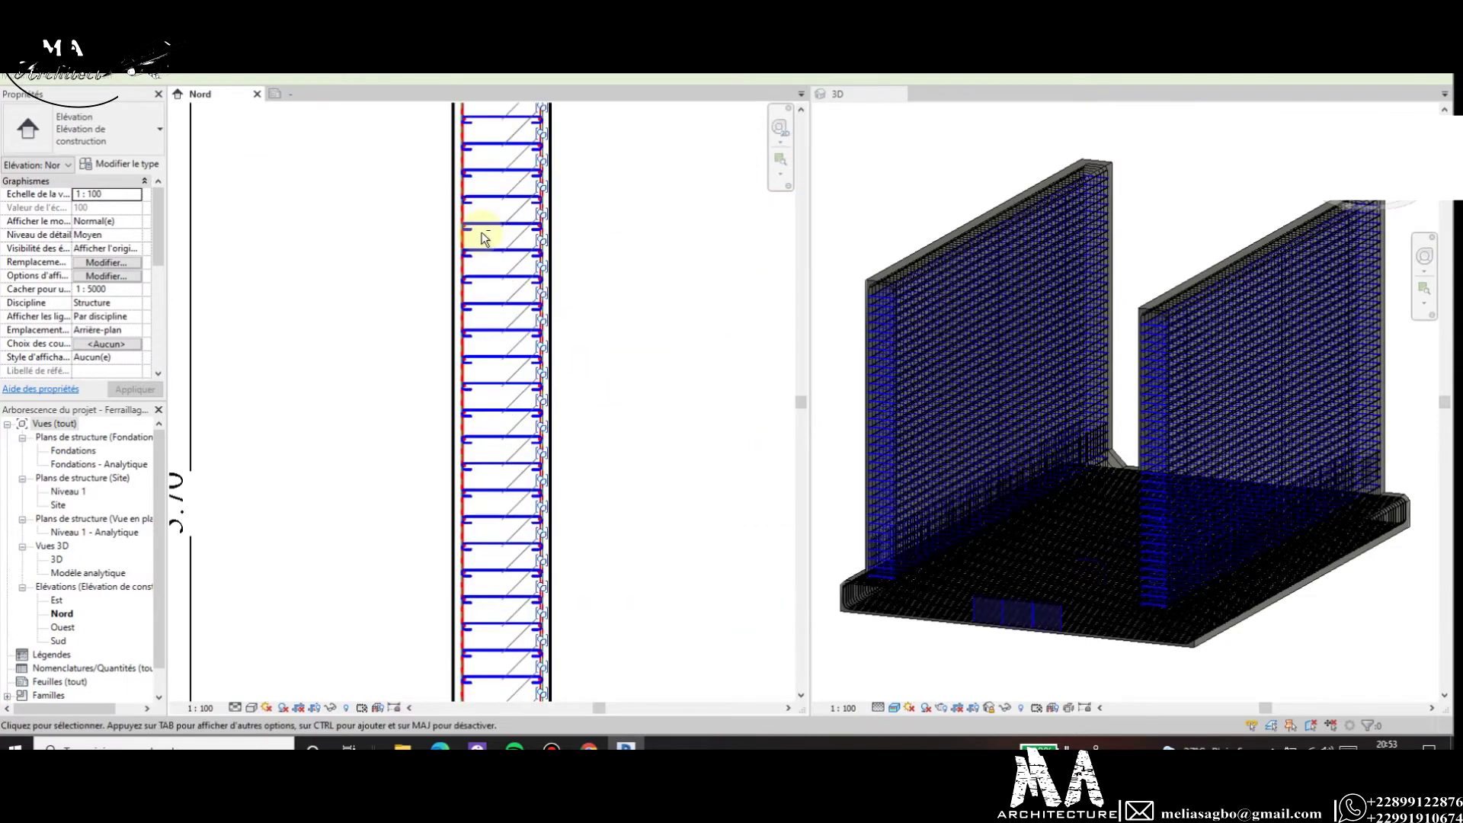
click(483, 224)
scroll(290, 327, down, 3)
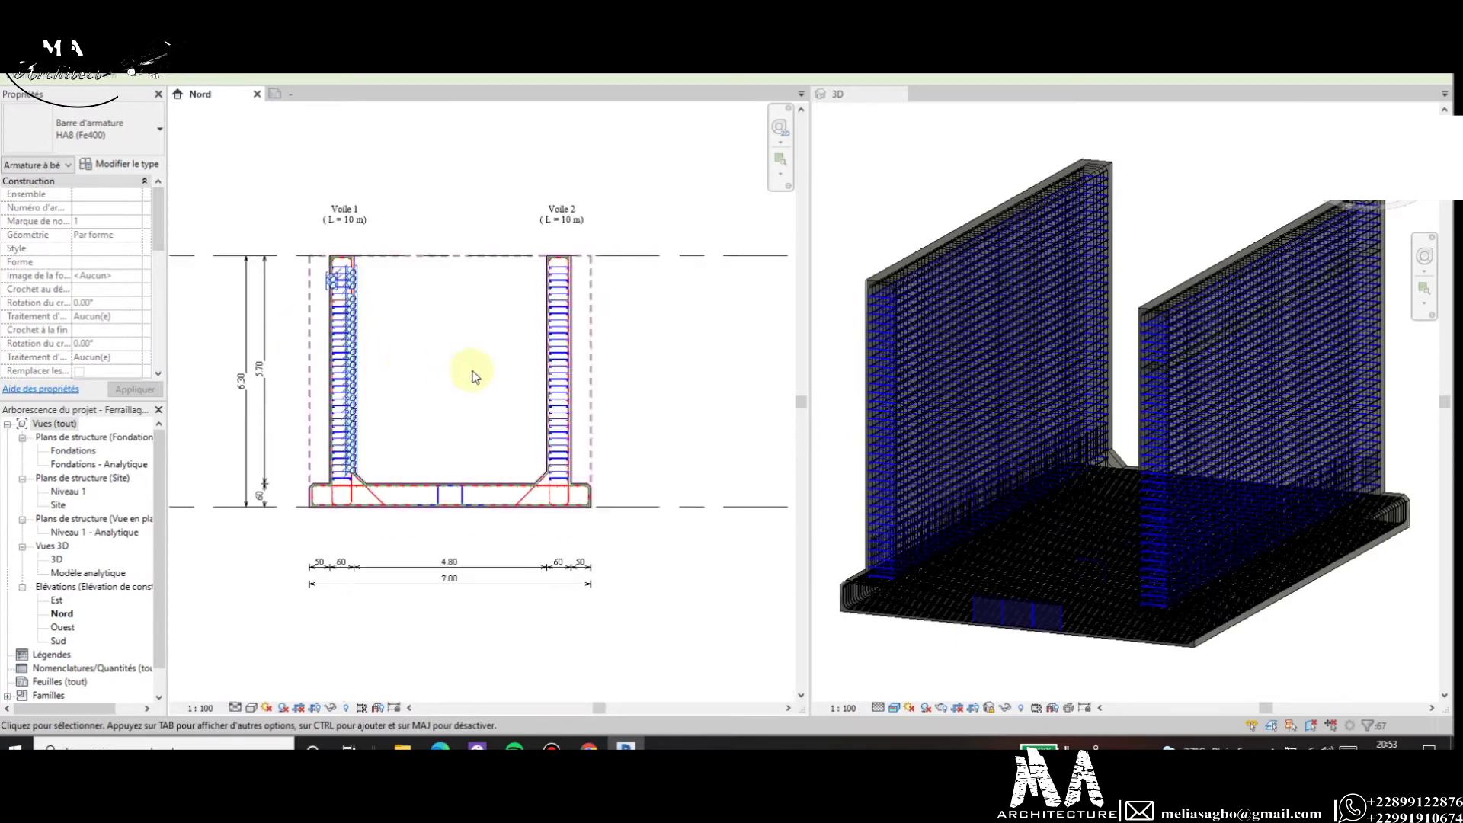
scroll(564, 320, up, 2)
scroll(572, 299, up, 3)
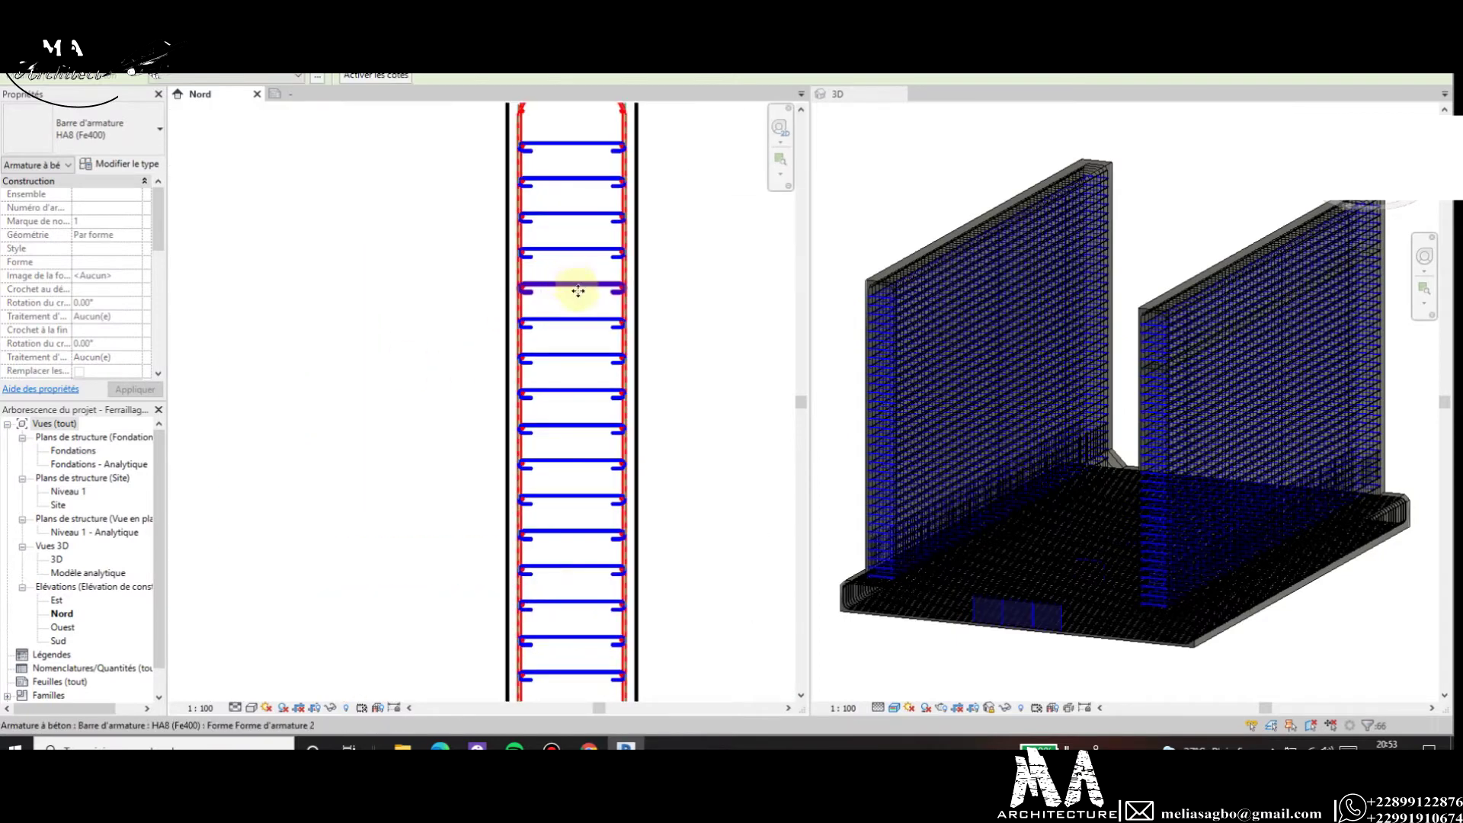
scroll(576, 288, down, 3)
scroll(581, 358, up, 3)
scroll(580, 350, up, 1)
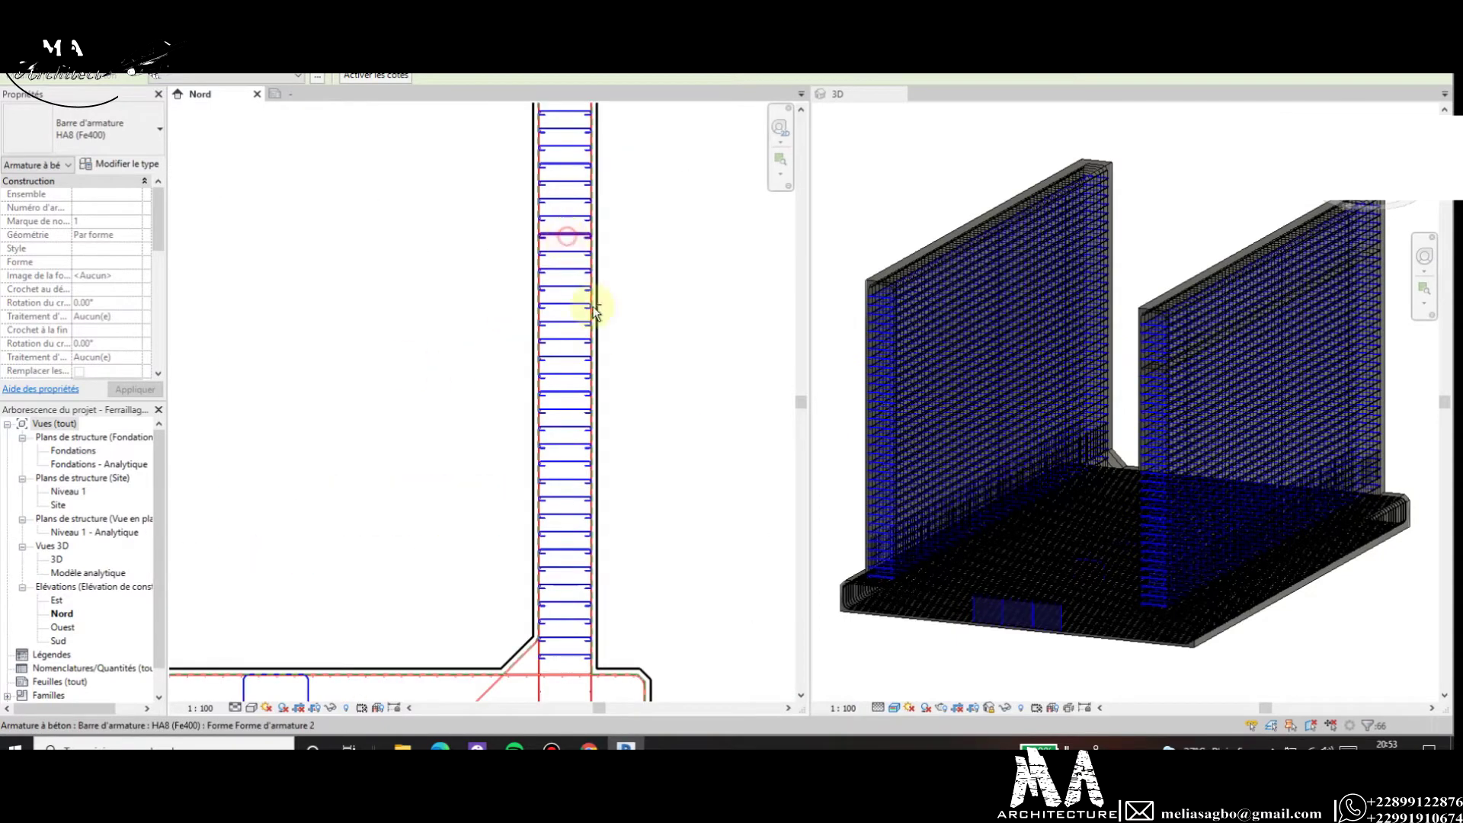
scroll(594, 309, down, 2)
scroll(545, 350, down, 1)
scroll(523, 336, down, 1)
Hide the selected wall rebar sets as elements in the North elevation.
right_click(523, 336)
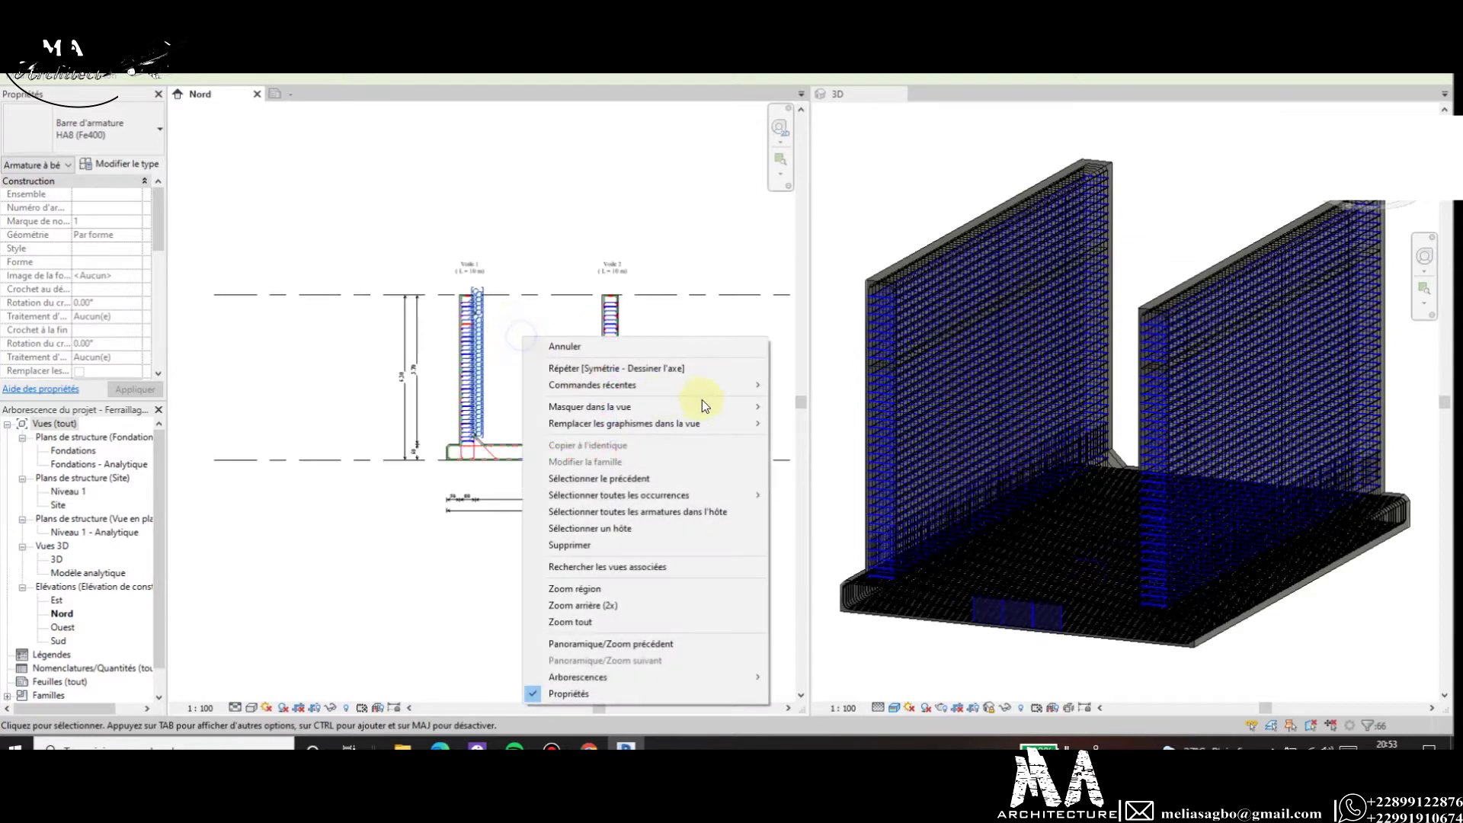
click(796, 404)
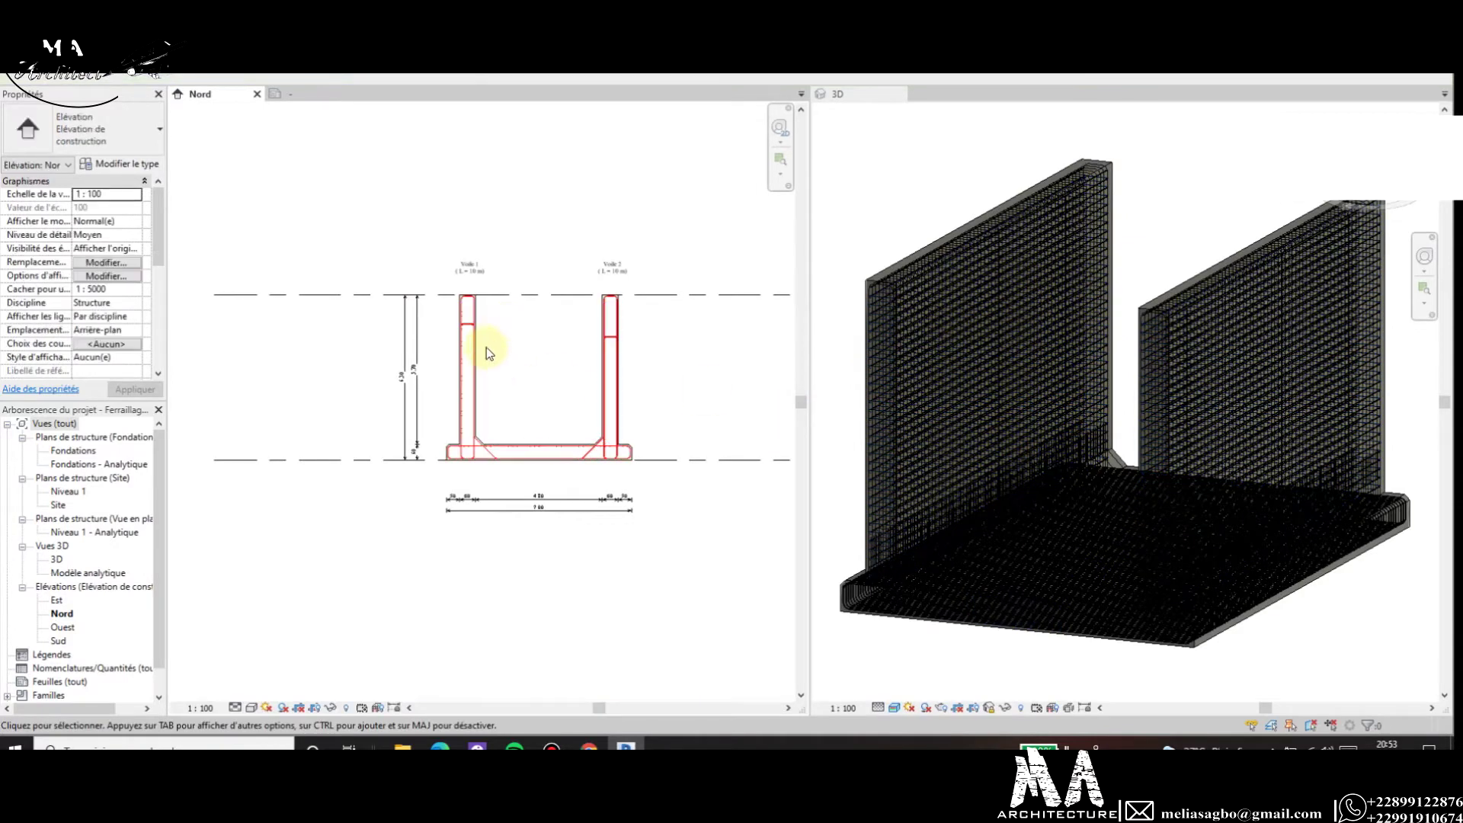
scroll(489, 352, up, 5)
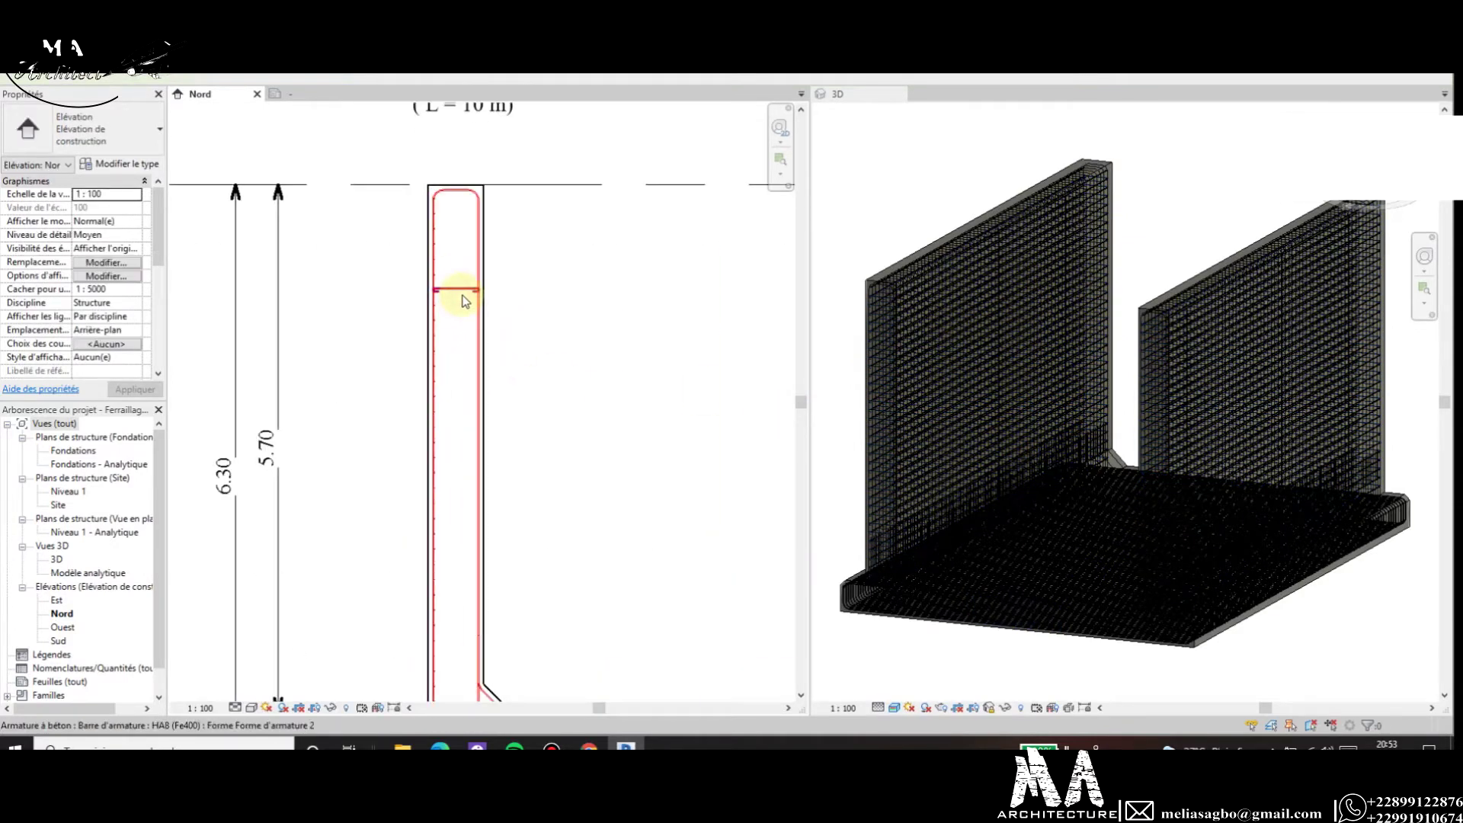
click(462, 294)
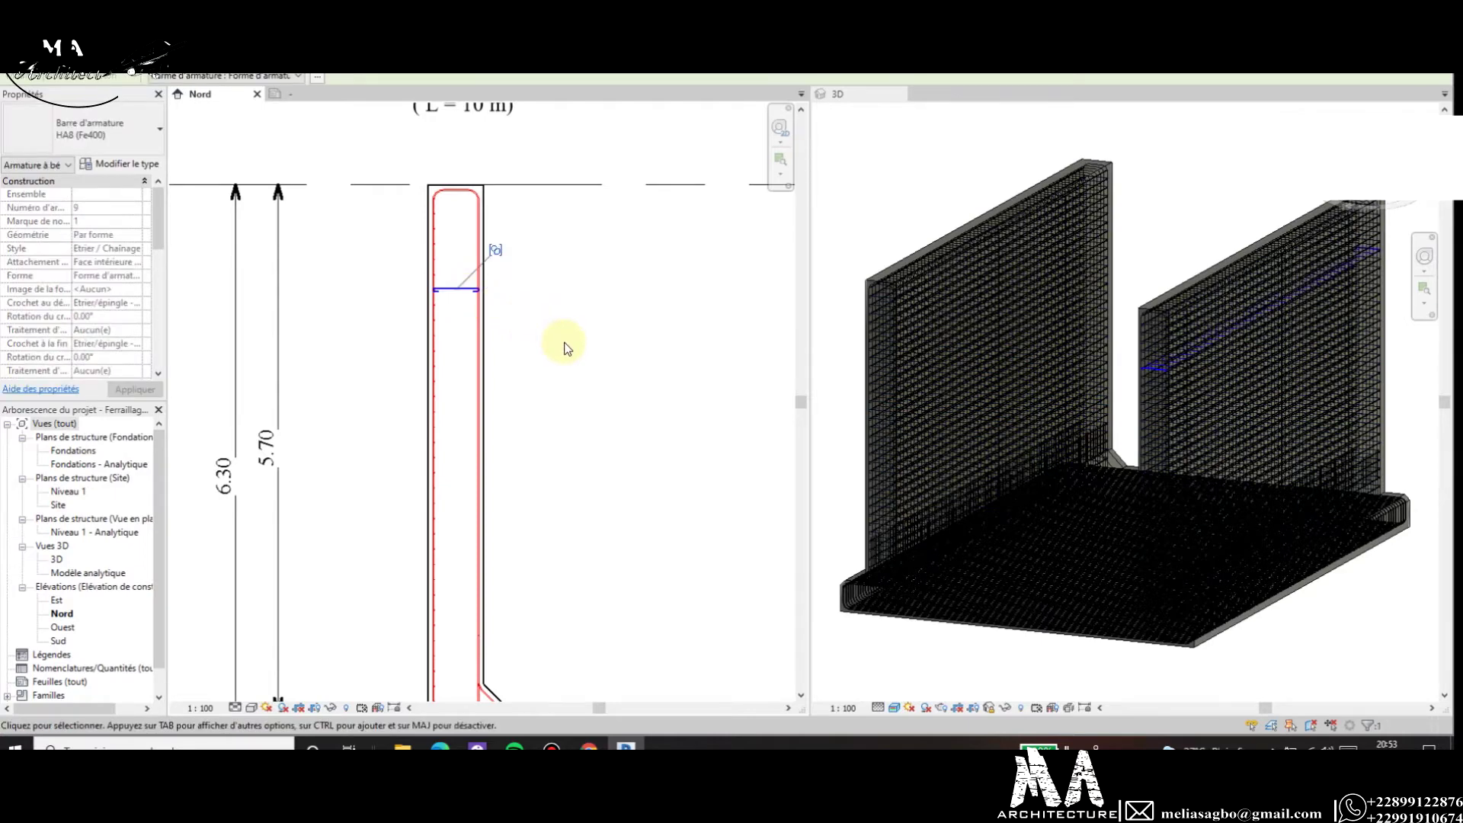
click(349, 313)
scroll(350, 314, down, 5)
scroll(398, 327, up, 2)
scroll(415, 379, up, 2)
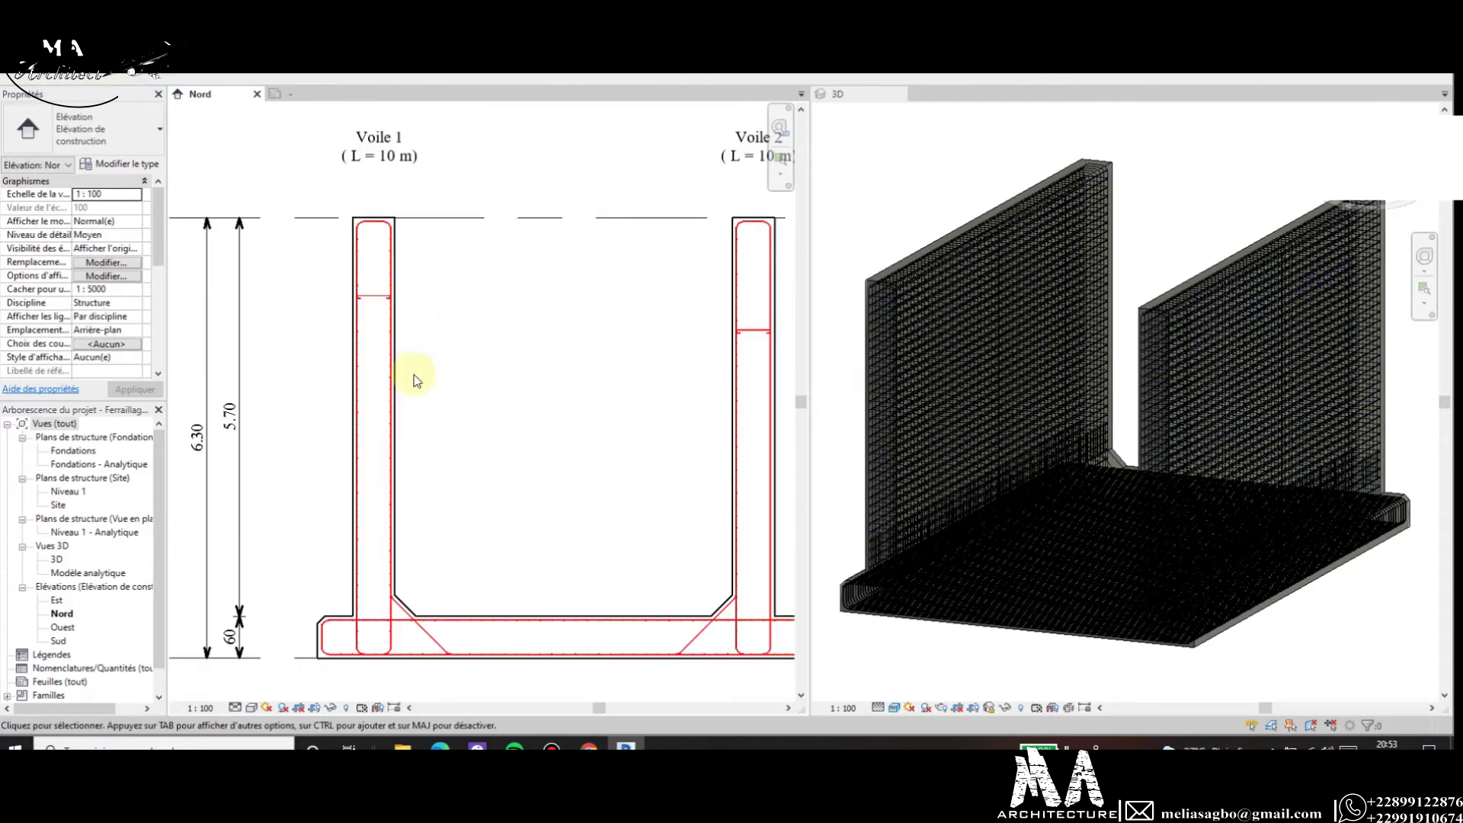
Give the stirrup's HA8 (Fe400) type the material Acier structurel - S235 via Edit Type.
click(373, 334)
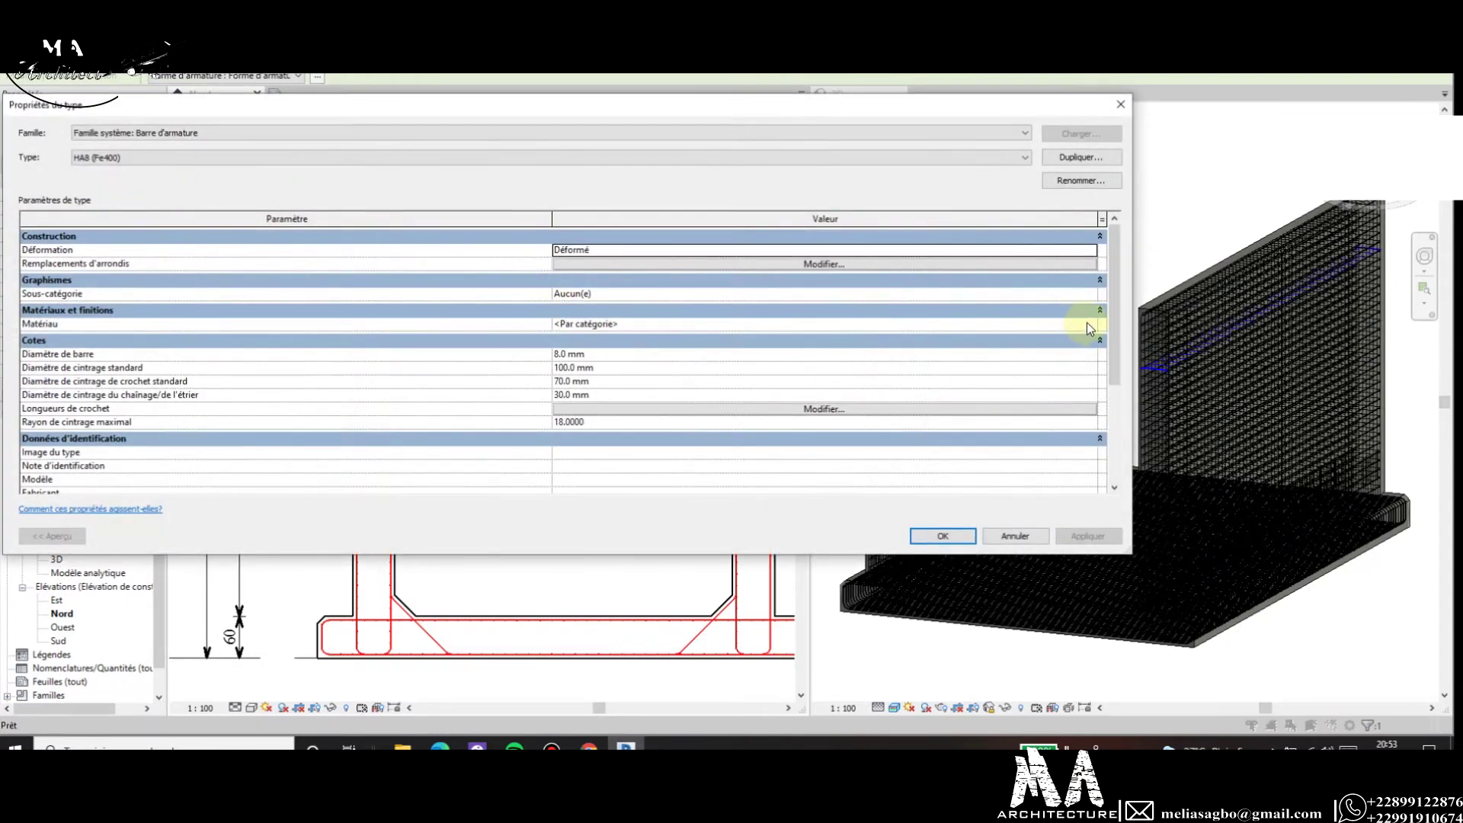
click(1090, 328)
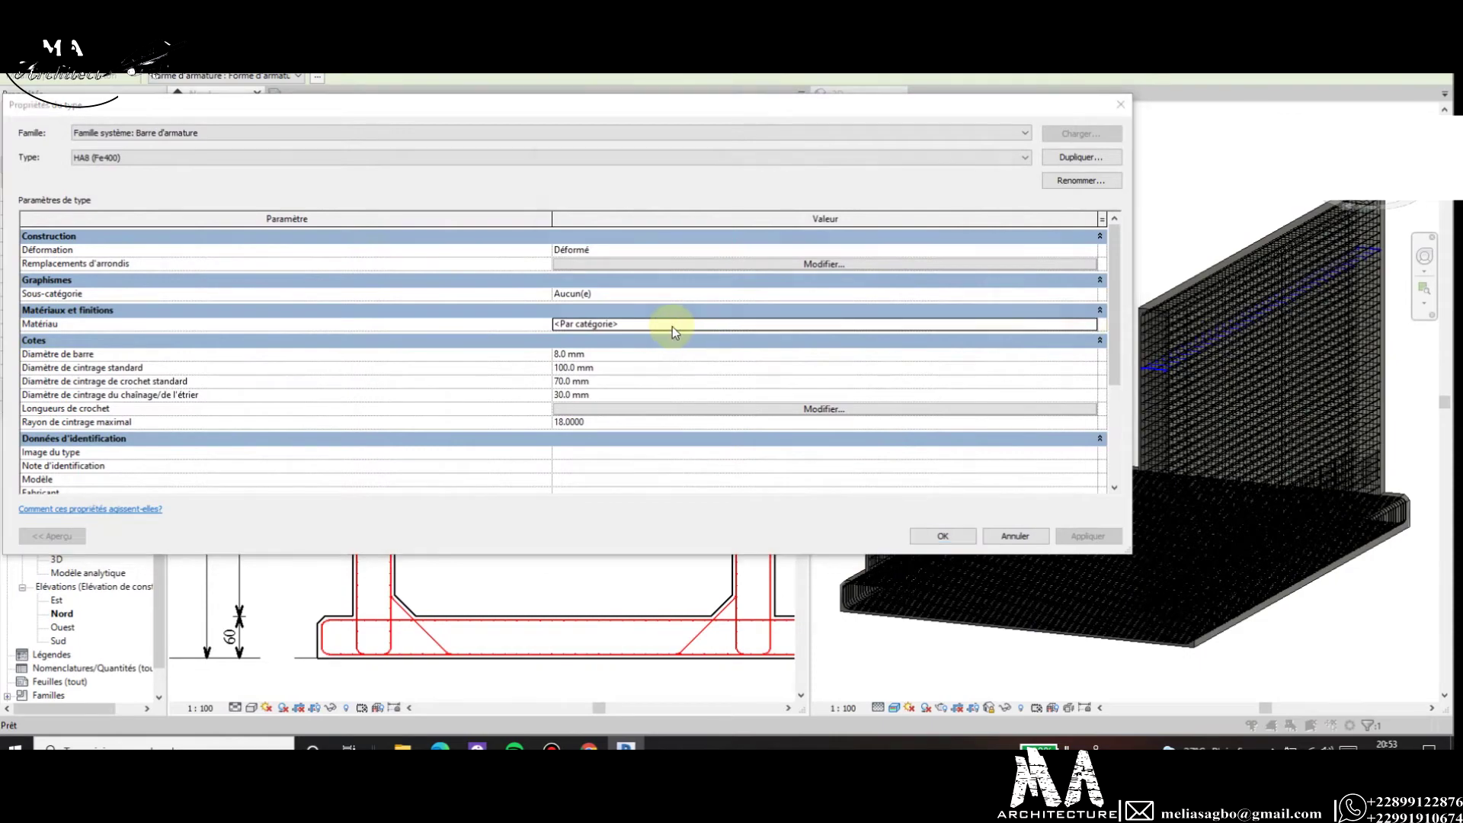
click(672, 327)
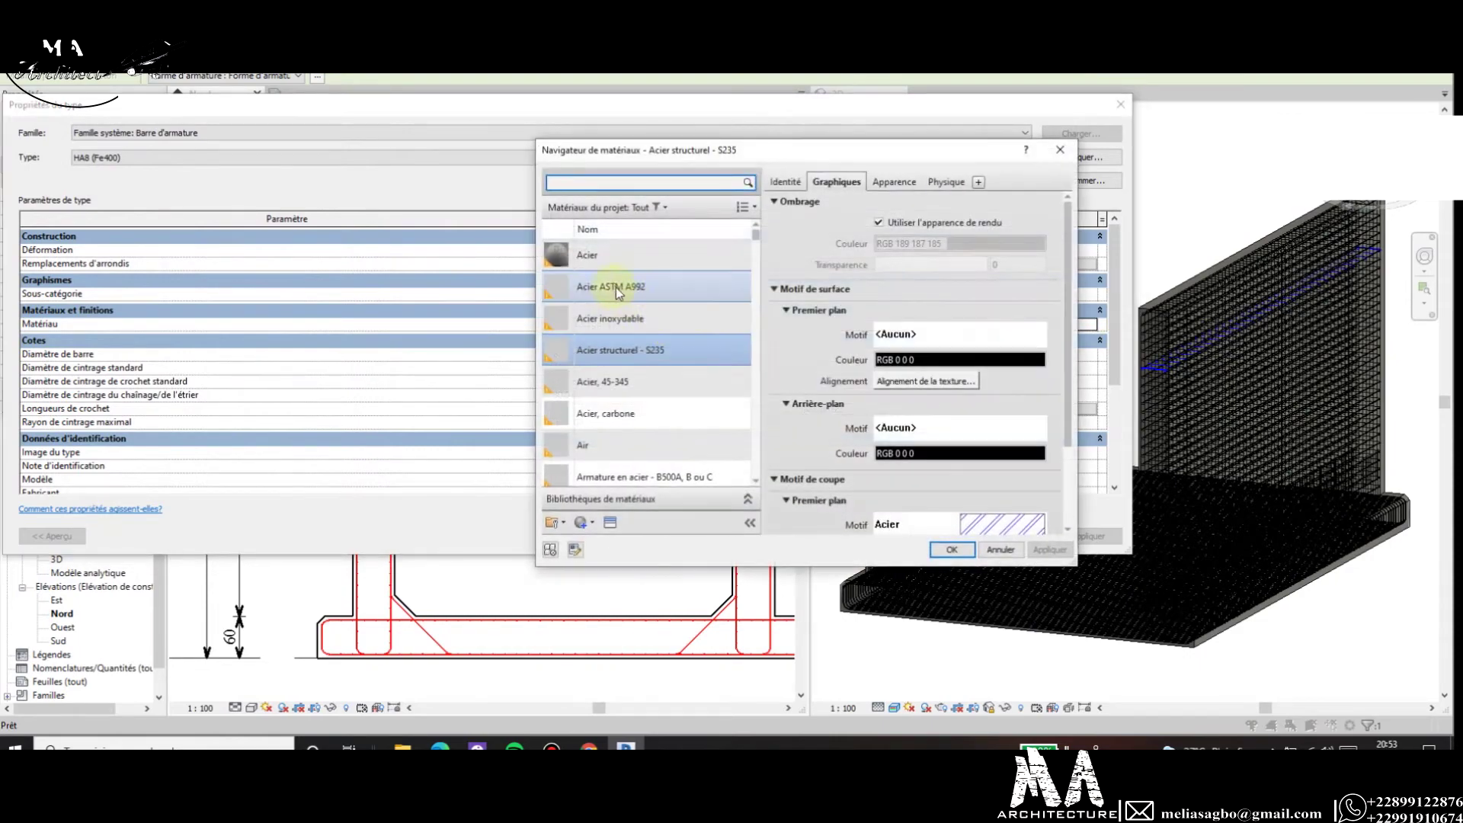
click(969, 549)
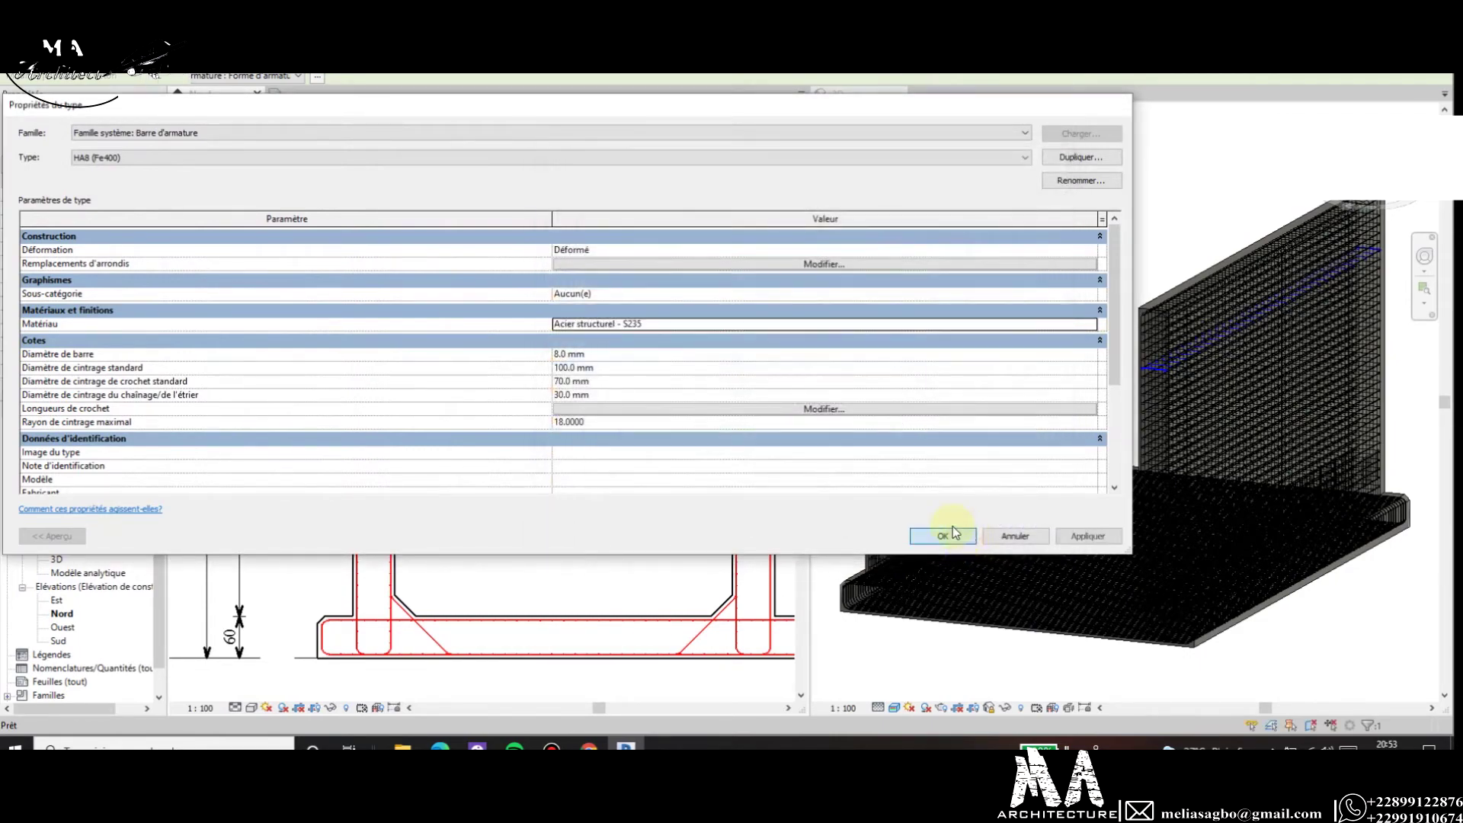
click(952, 533)
Orbit the 3D model frontally, then toggle Reveal Hidden Elements on and back off.
scroll(484, 415, down, 2)
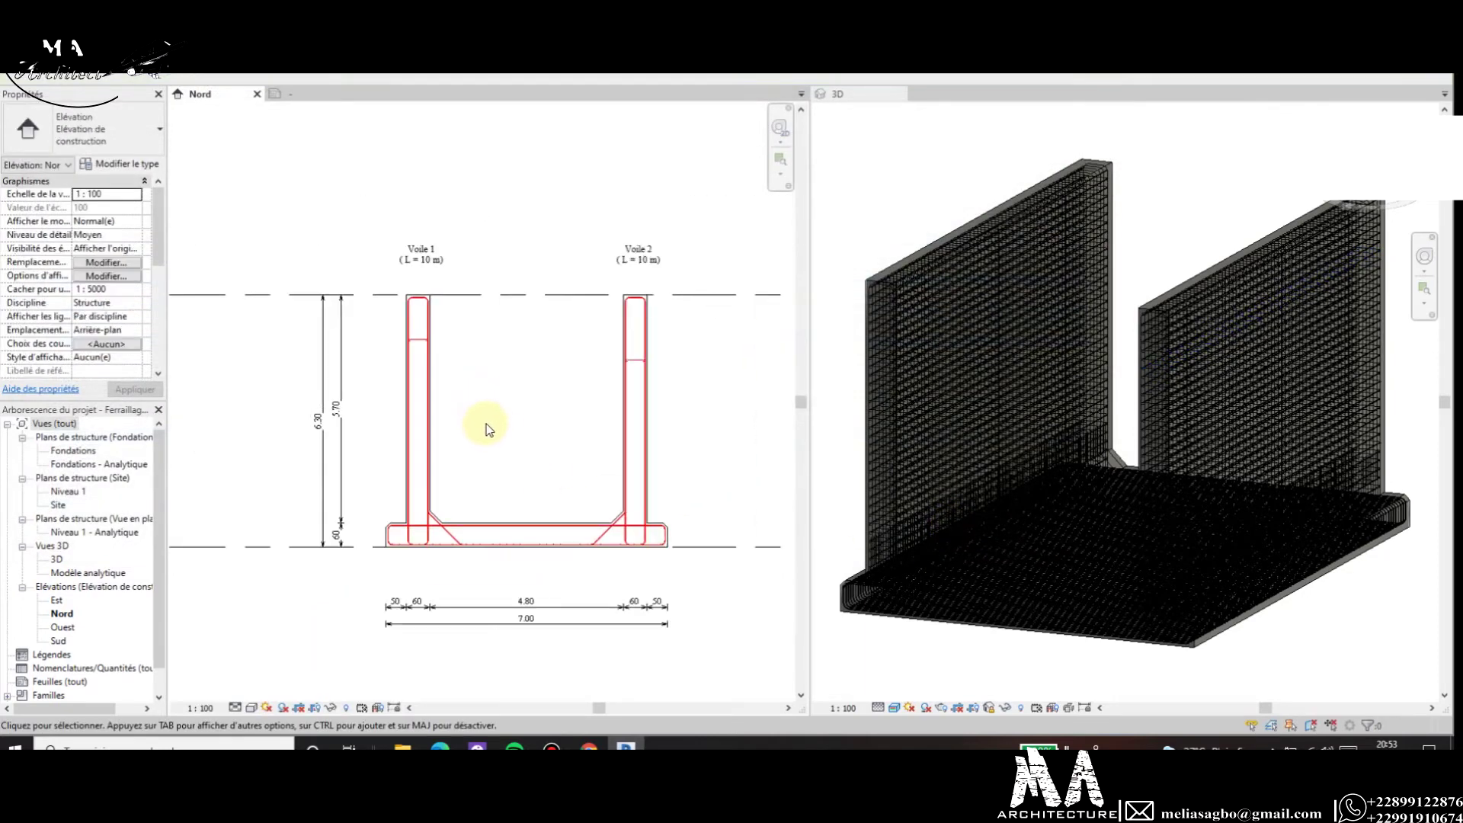
scroll(554, 539, up, 1)
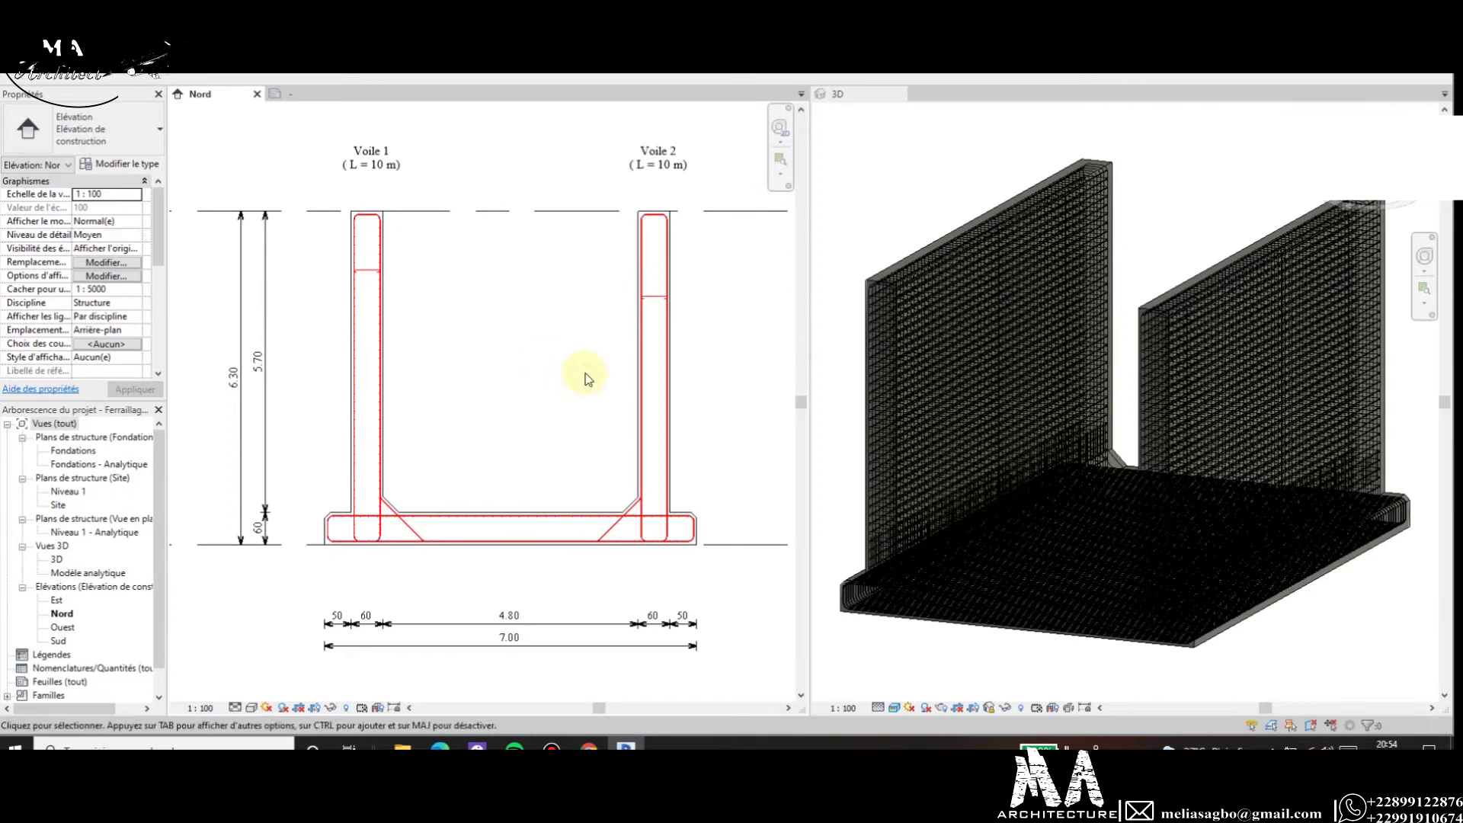
scroll(593, 400, down, 2)
scroll(579, 412, up, 1)
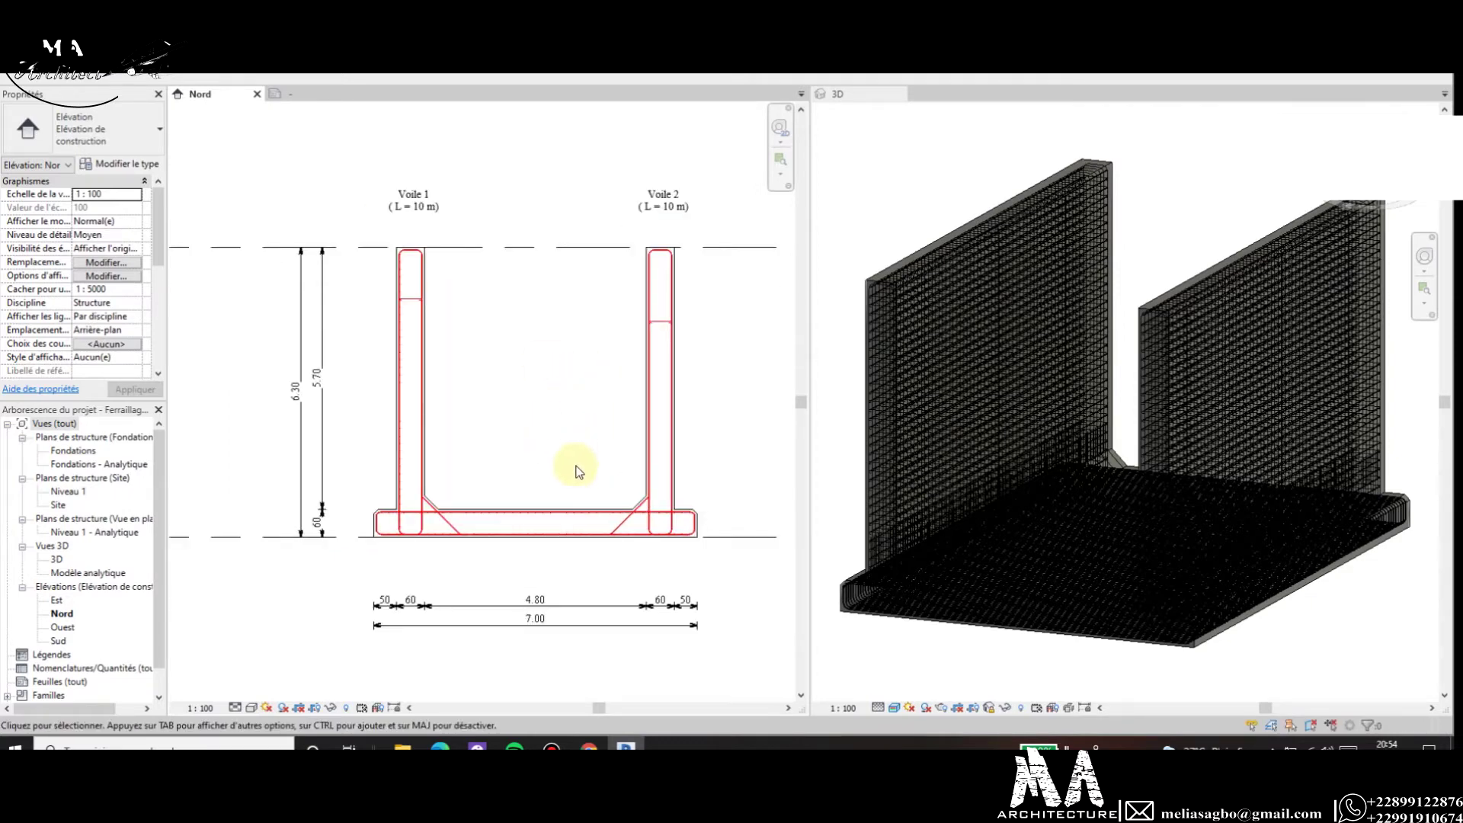
scroll(529, 533, up, 2)
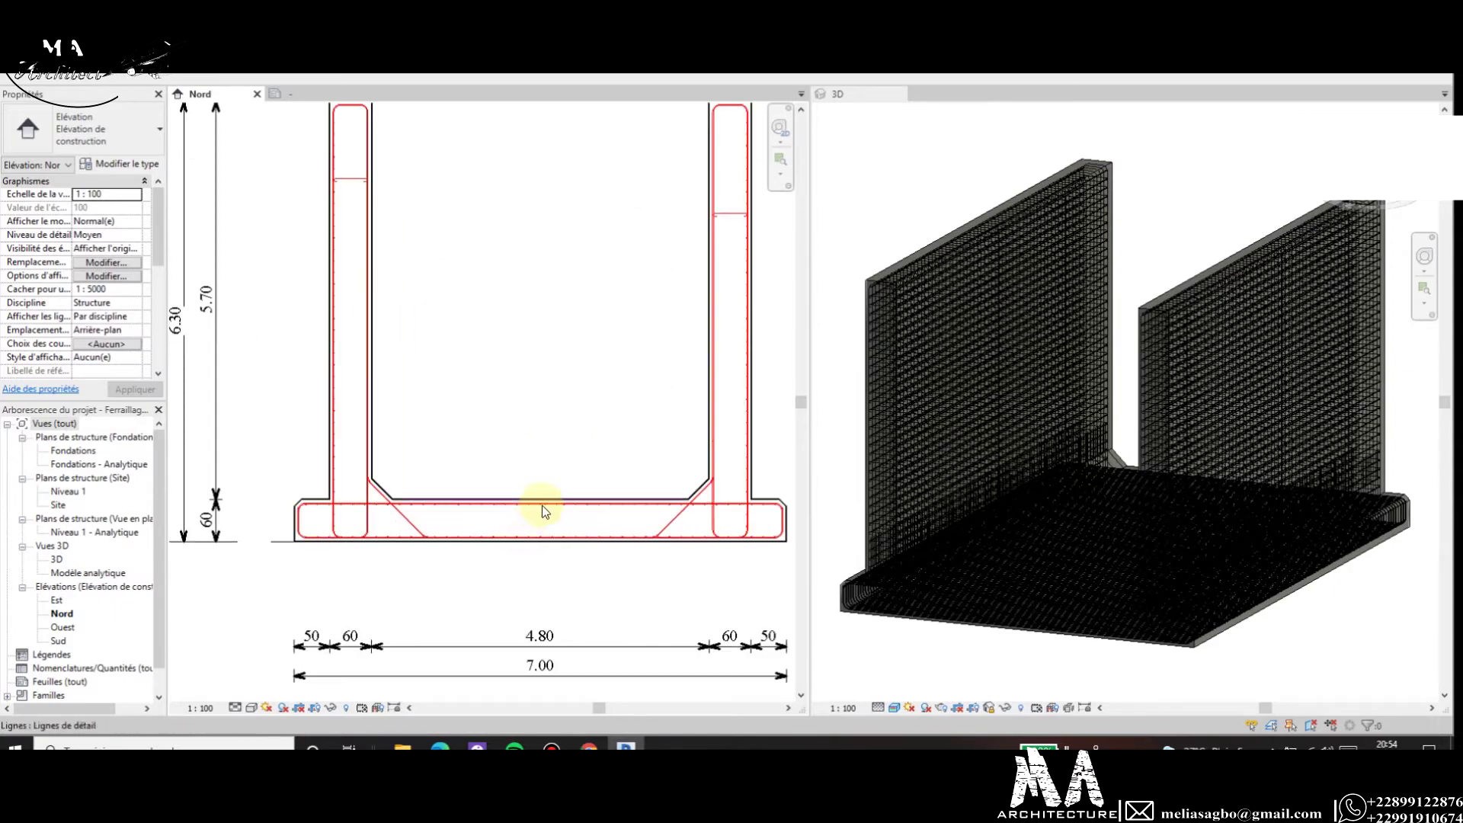
shift+middle_drag(1146, 616, 1008, 607)
scroll(1095, 601, down, 2)
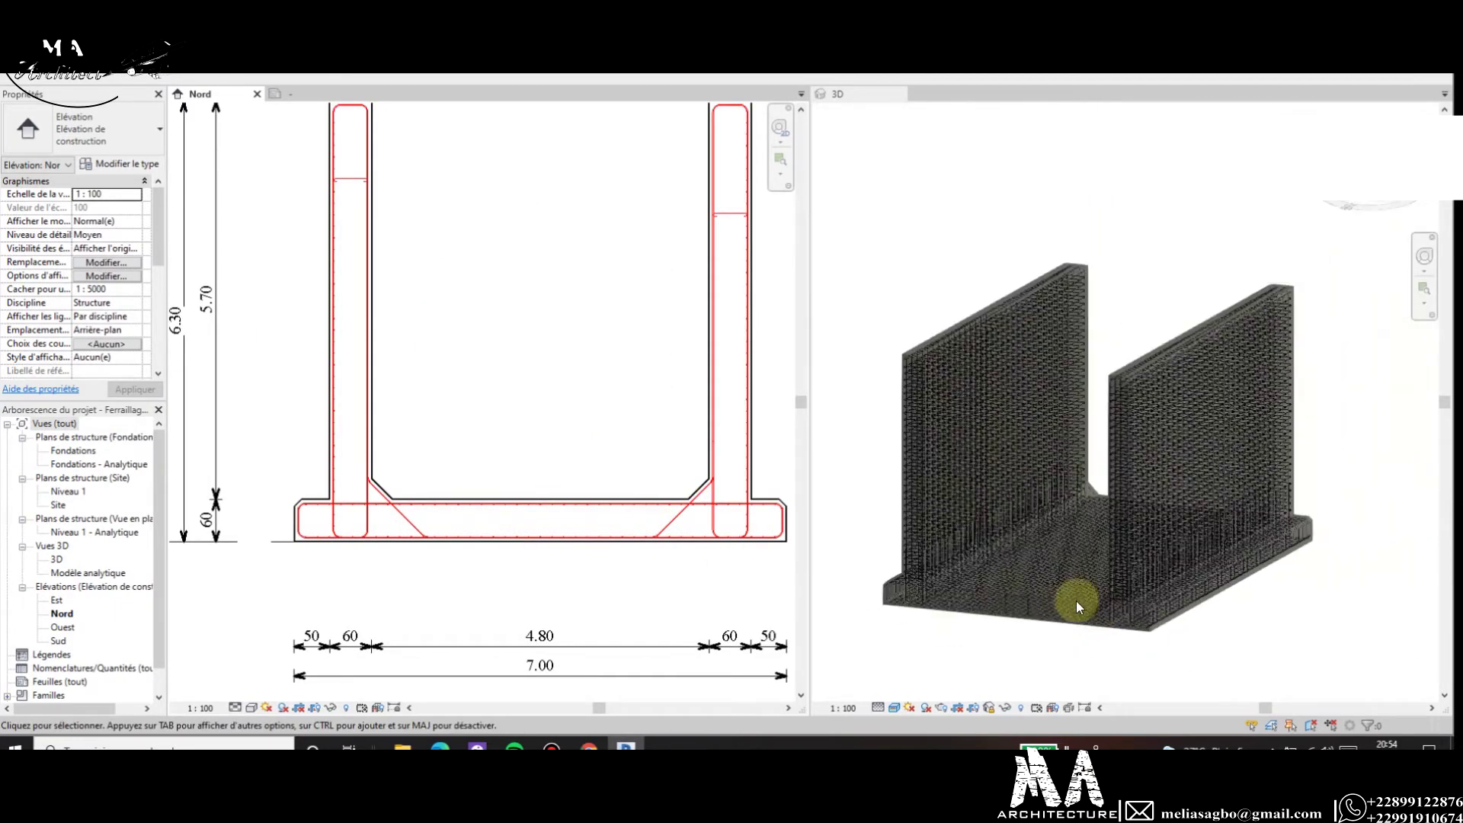
click(346, 708)
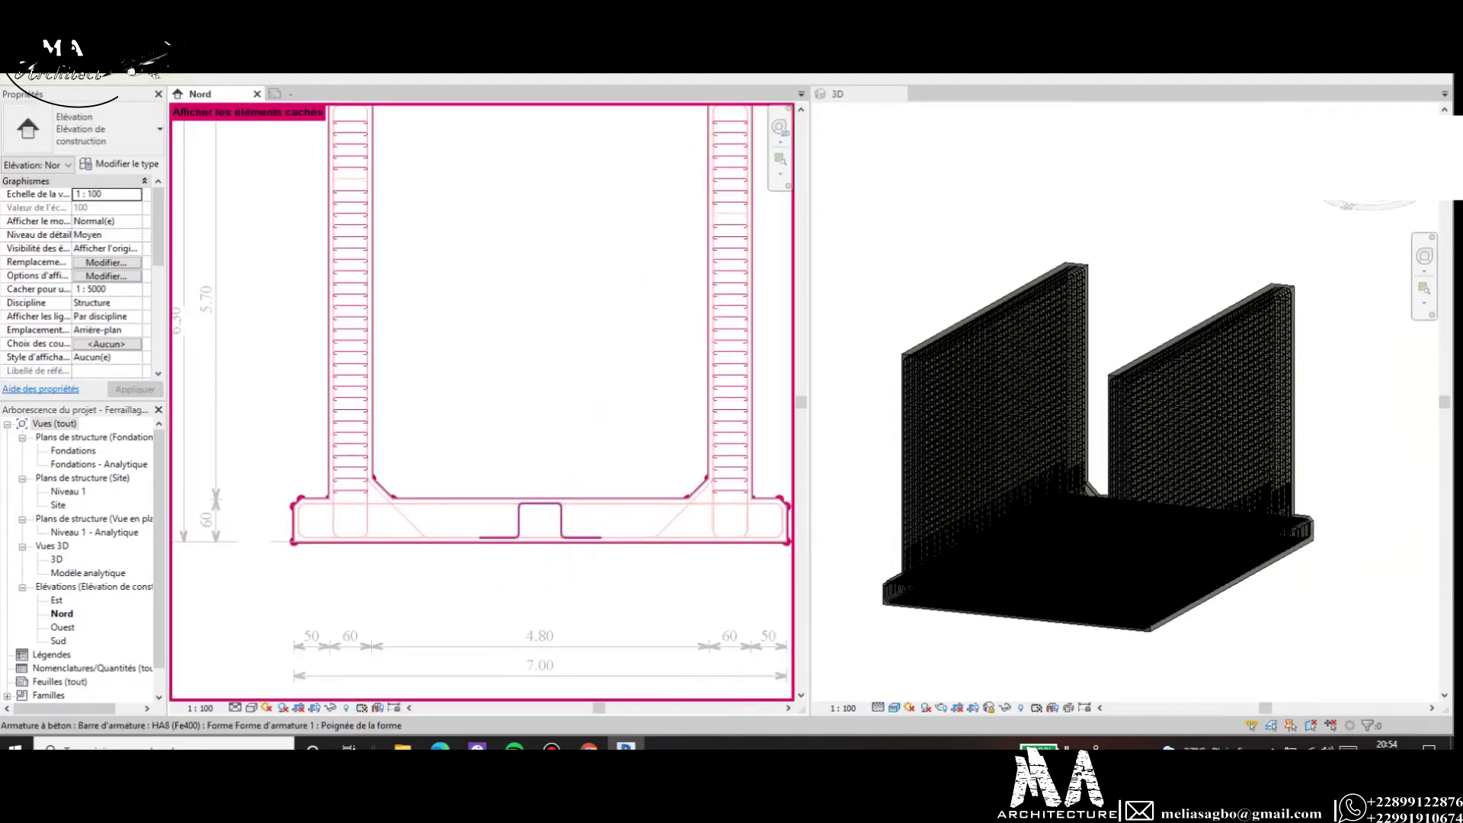
click(540, 503)
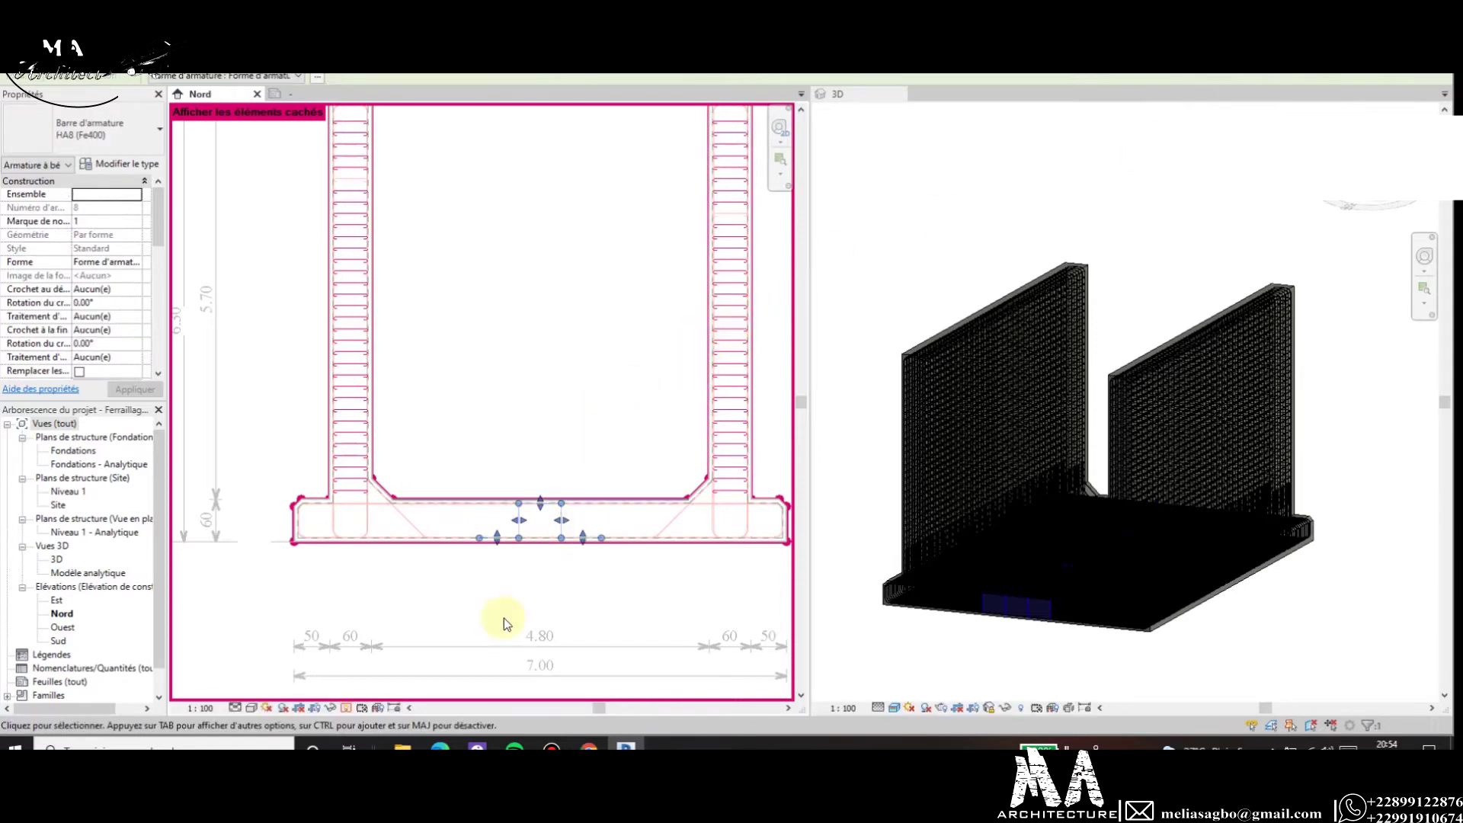
click(350, 708)
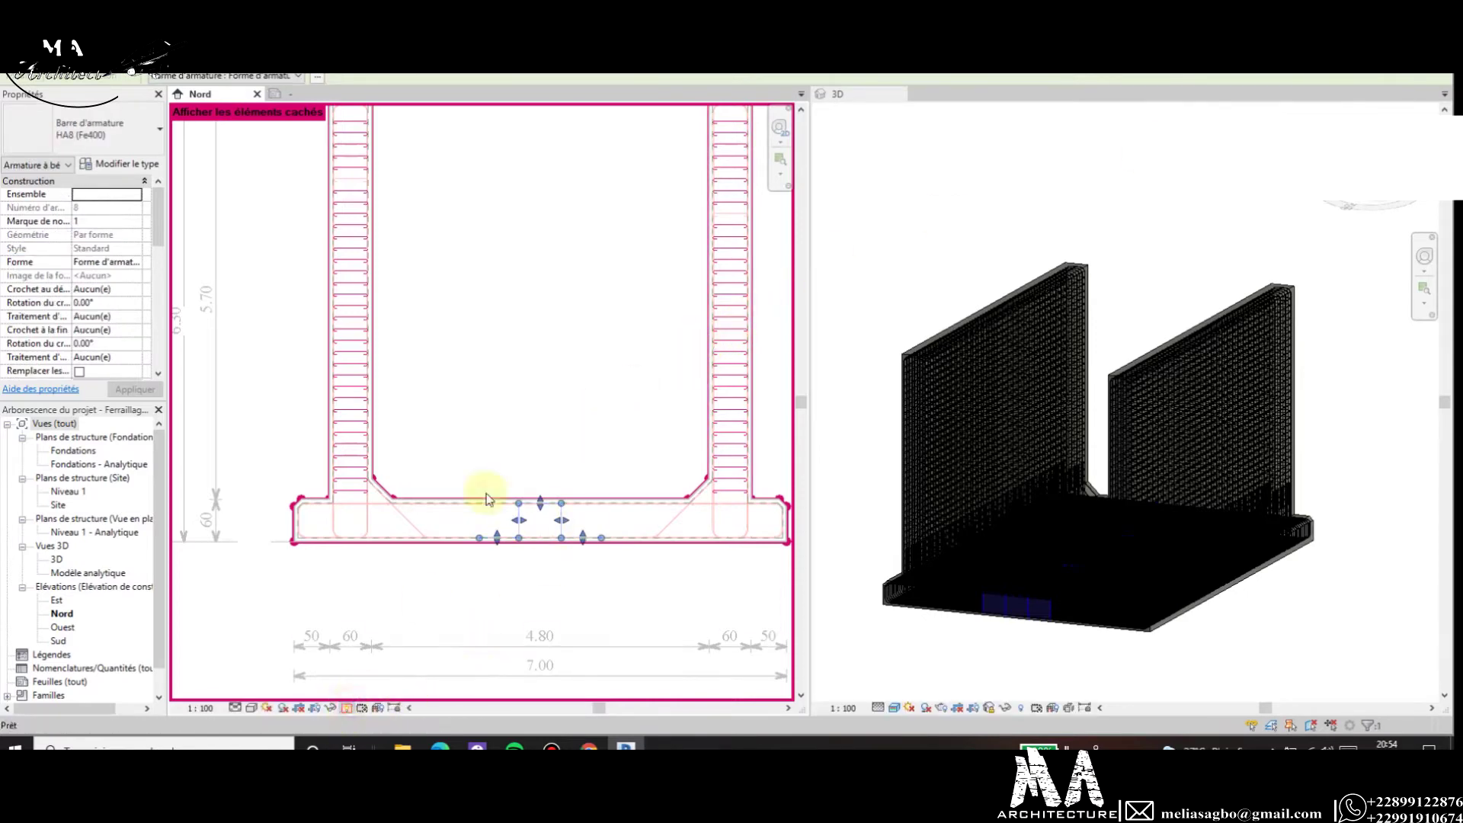
click(503, 441)
Hide the level lines category in the North elevation.
scroll(589, 465, down, 2)
scroll(605, 368, down, 2)
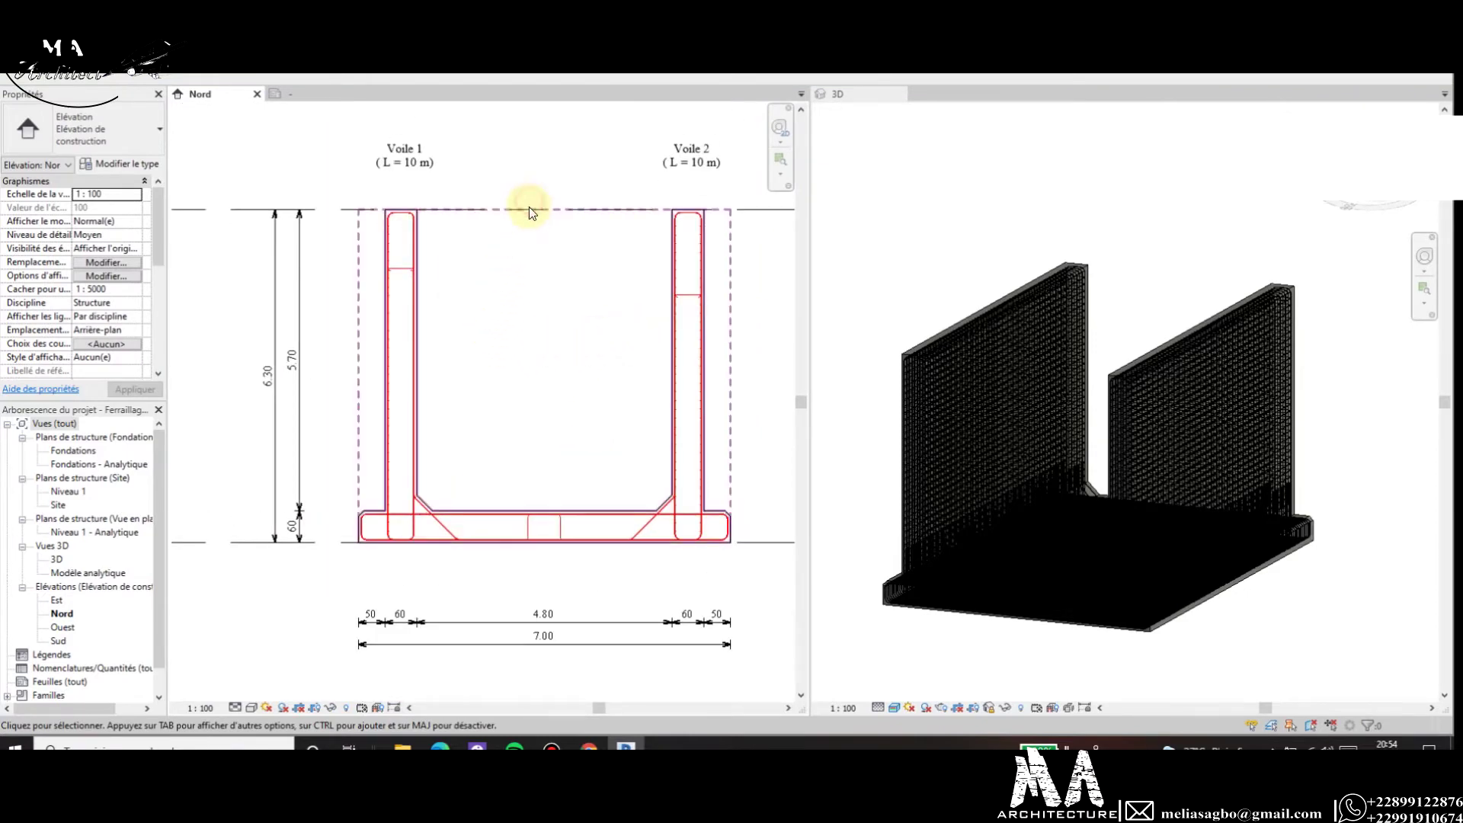
scroll(532, 237, down, 3)
right_click(765, 227)
mouse_move(833, 379)
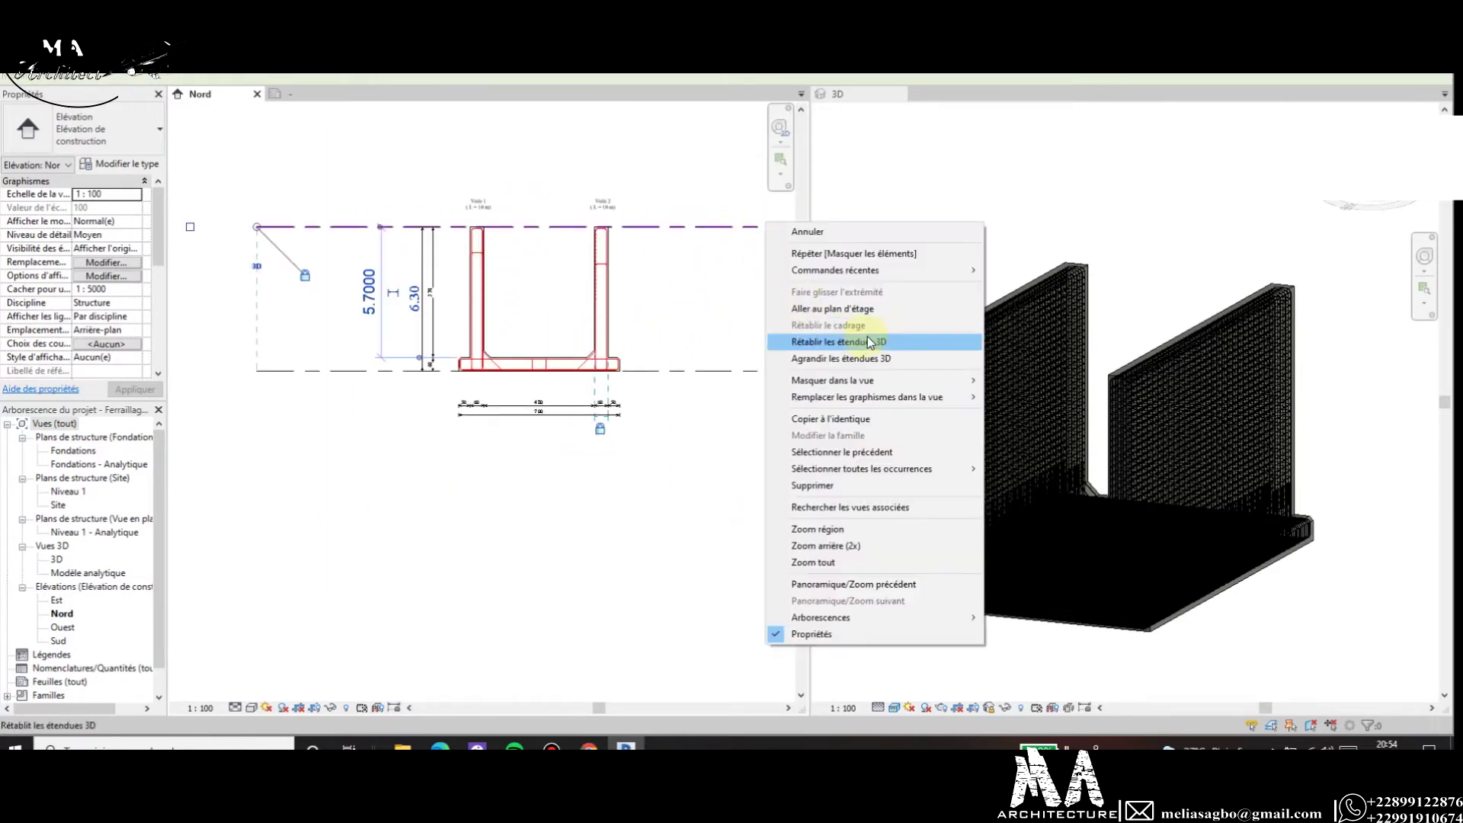
click(1040, 396)
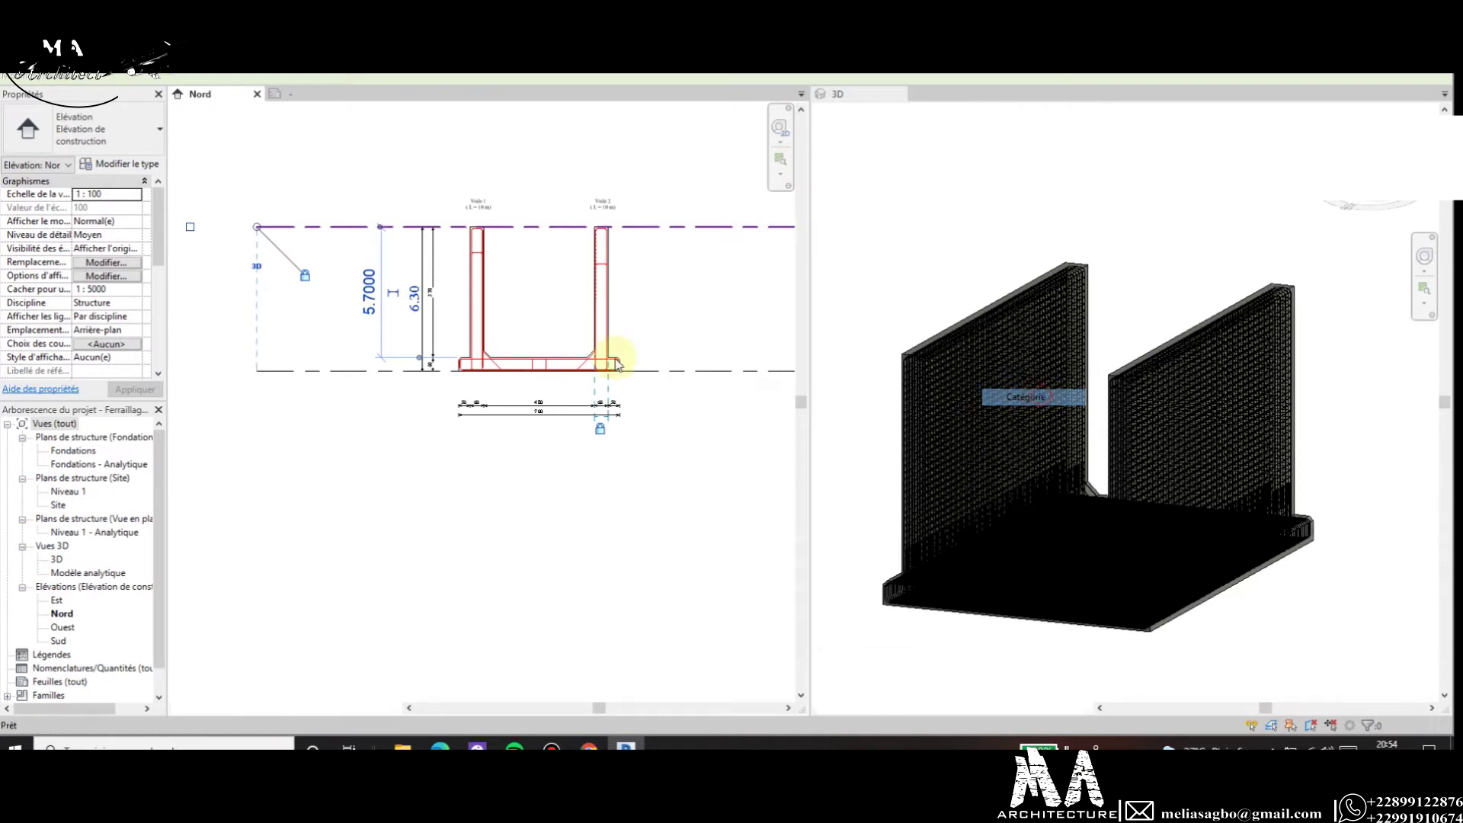
scroll(538, 365, down, 2)
scroll(549, 293, up, 4)
scroll(558, 366, down, 1)
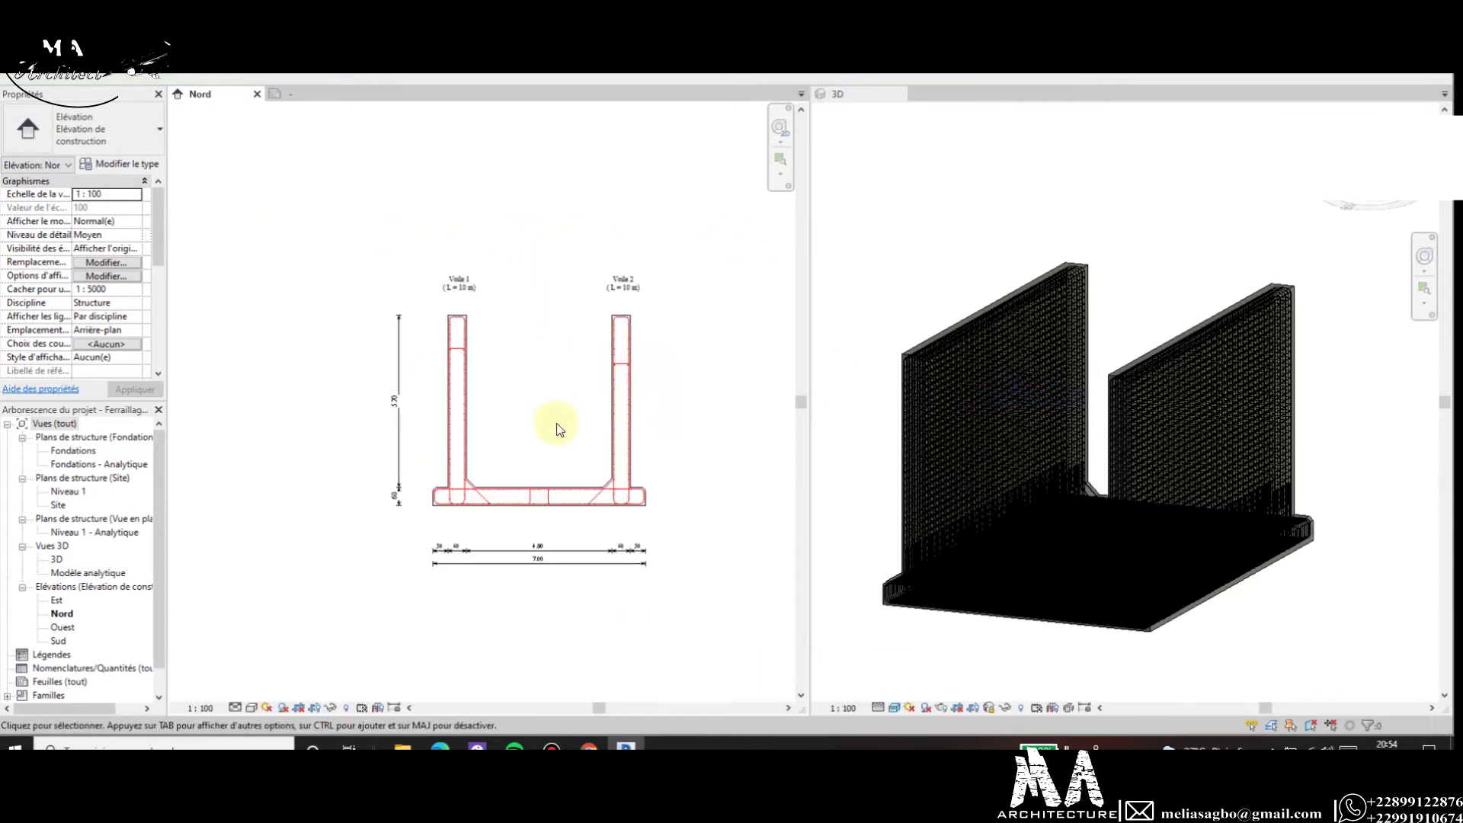
scroll(556, 424, up, 2)
scroll(425, 533, up, 1)
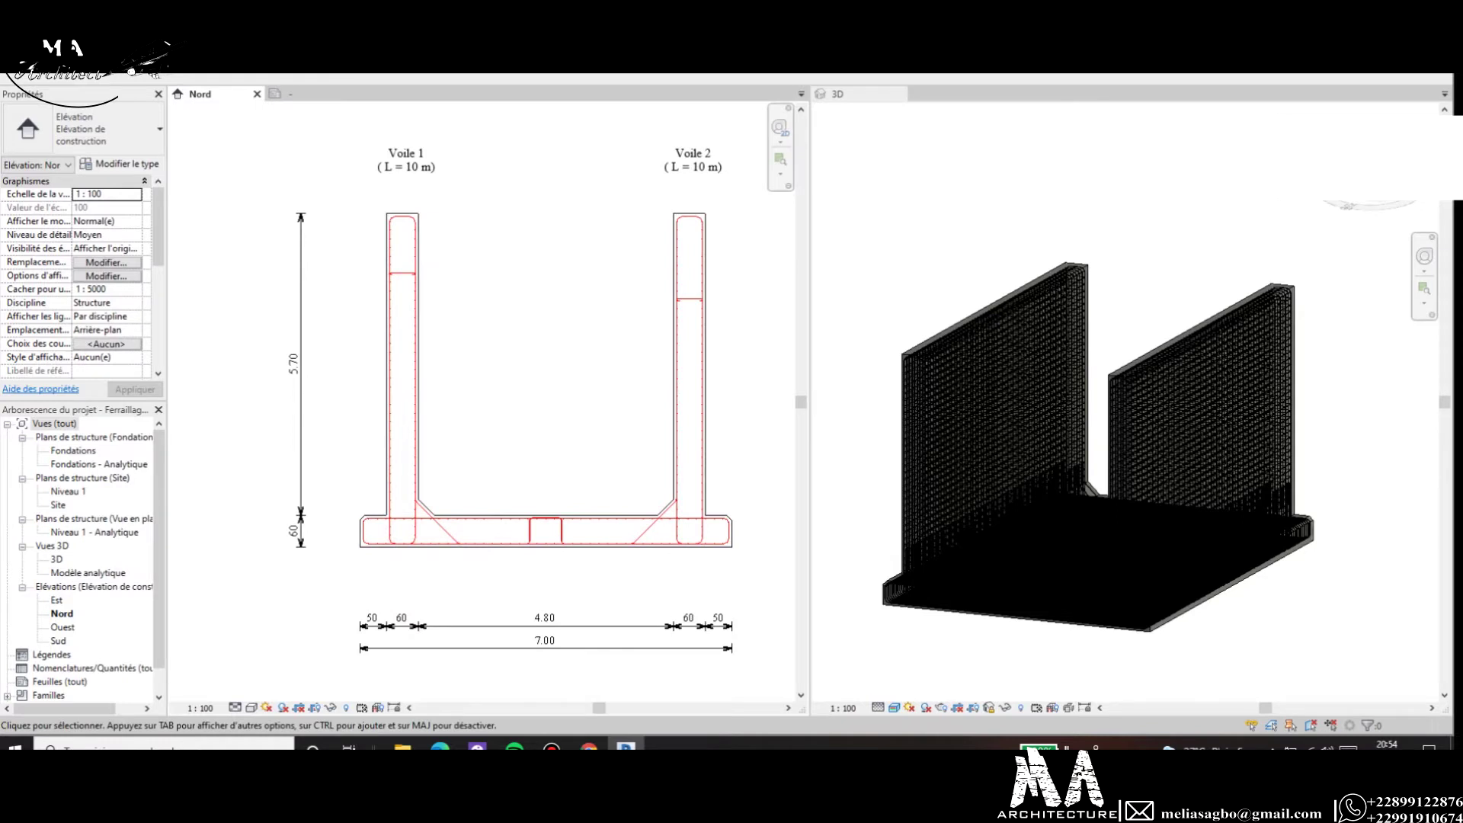
Add a Multi-Rebar Aligned annotation below the slab, tagged 3 - 41HA14 (Fe400) e=15 cm L=9.90 m.
click(656, 65)
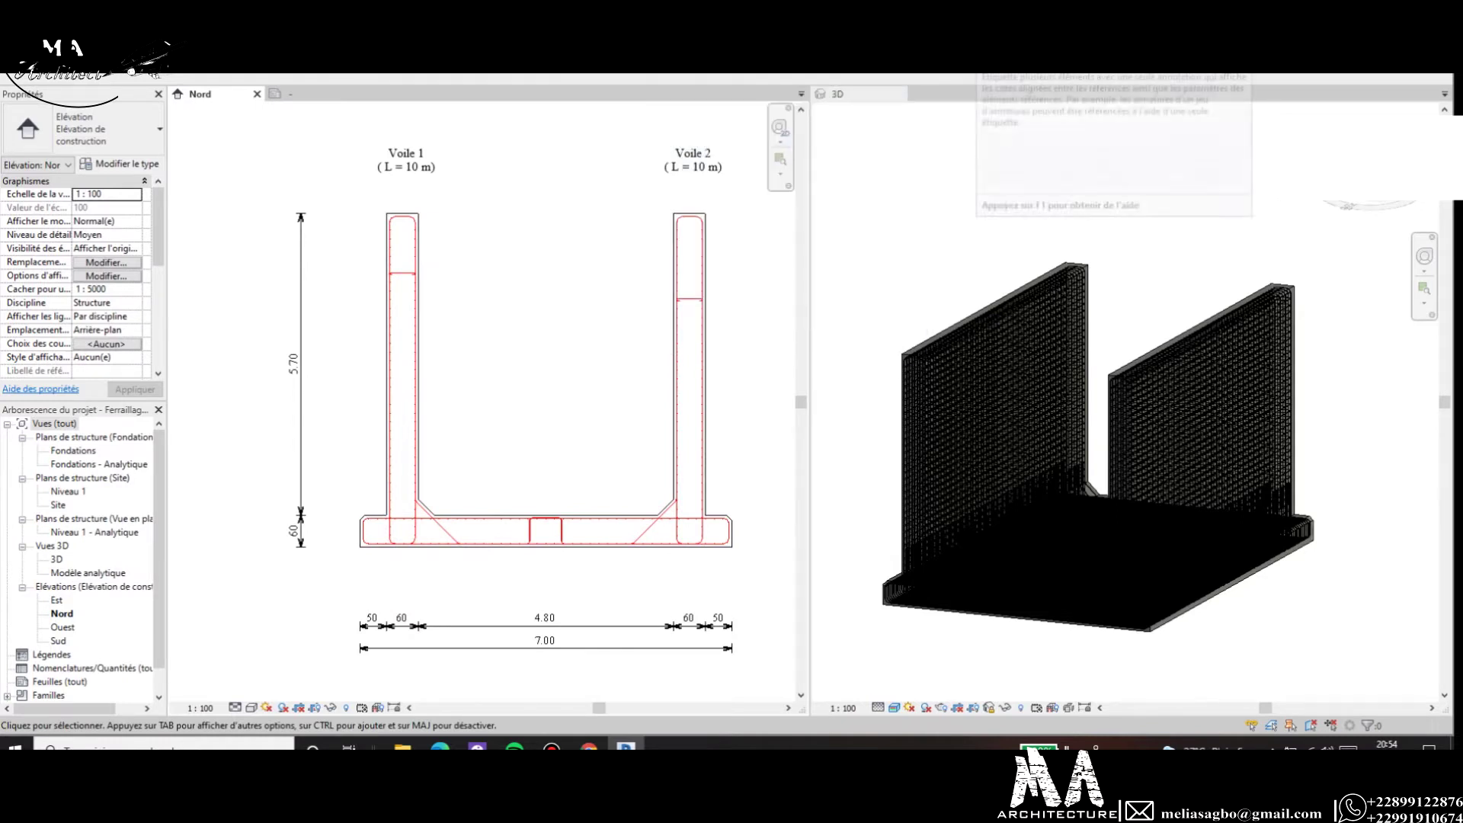
scroll(477, 488, up, 5)
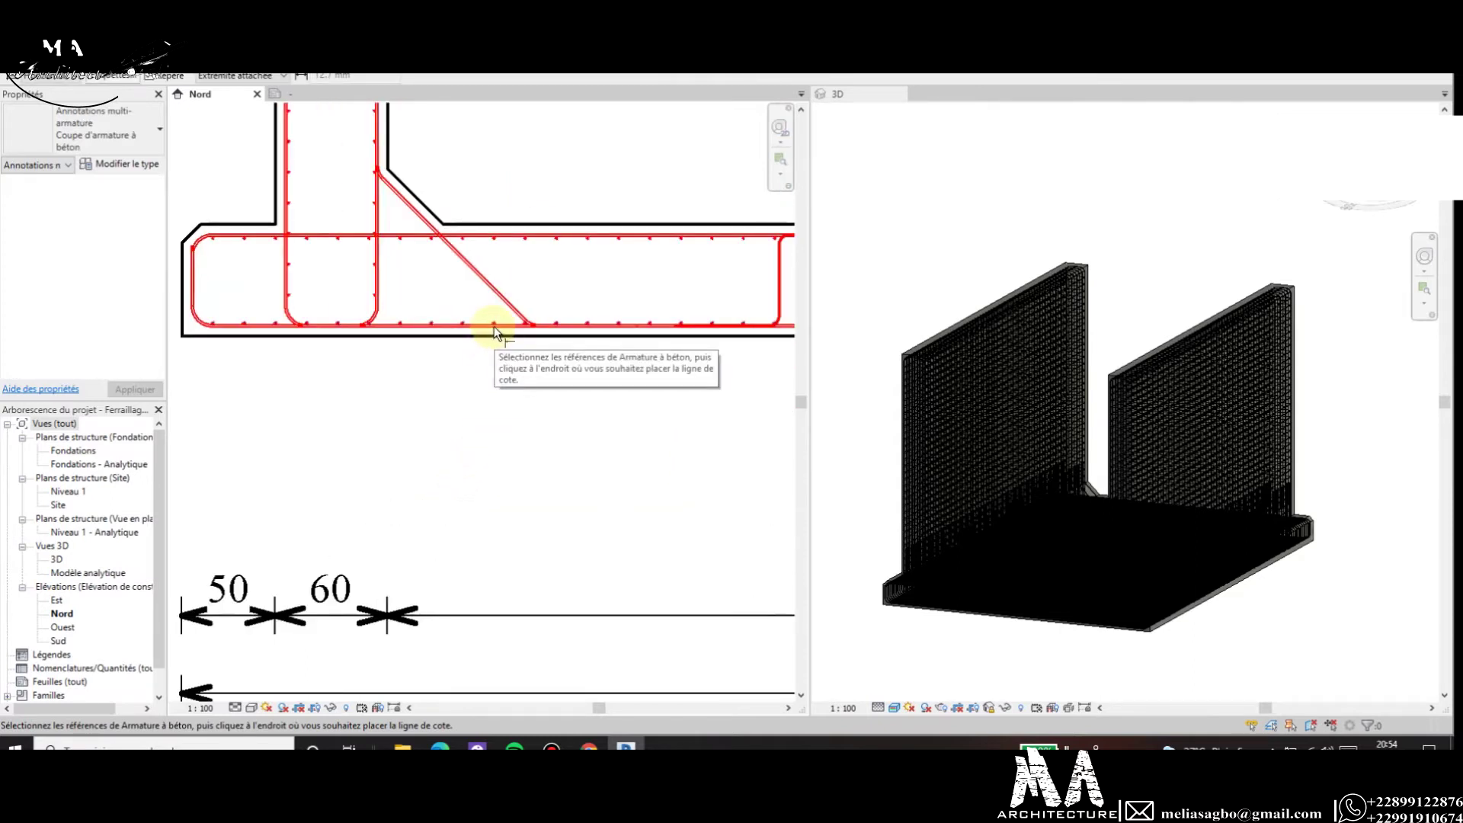
scroll(493, 335, down, 2)
scroll(503, 369, down, 3)
click(513, 369)
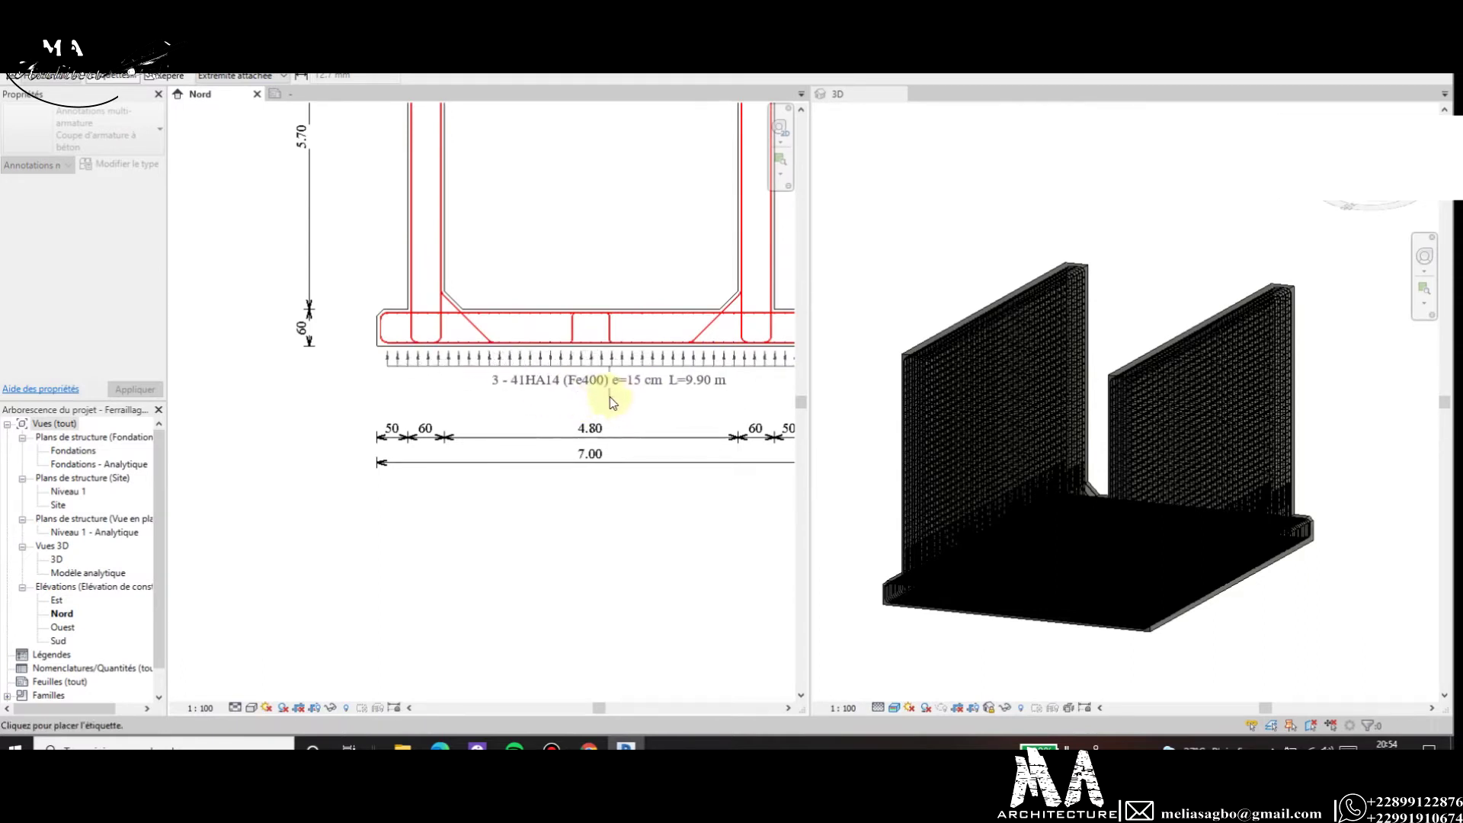
click(609, 403)
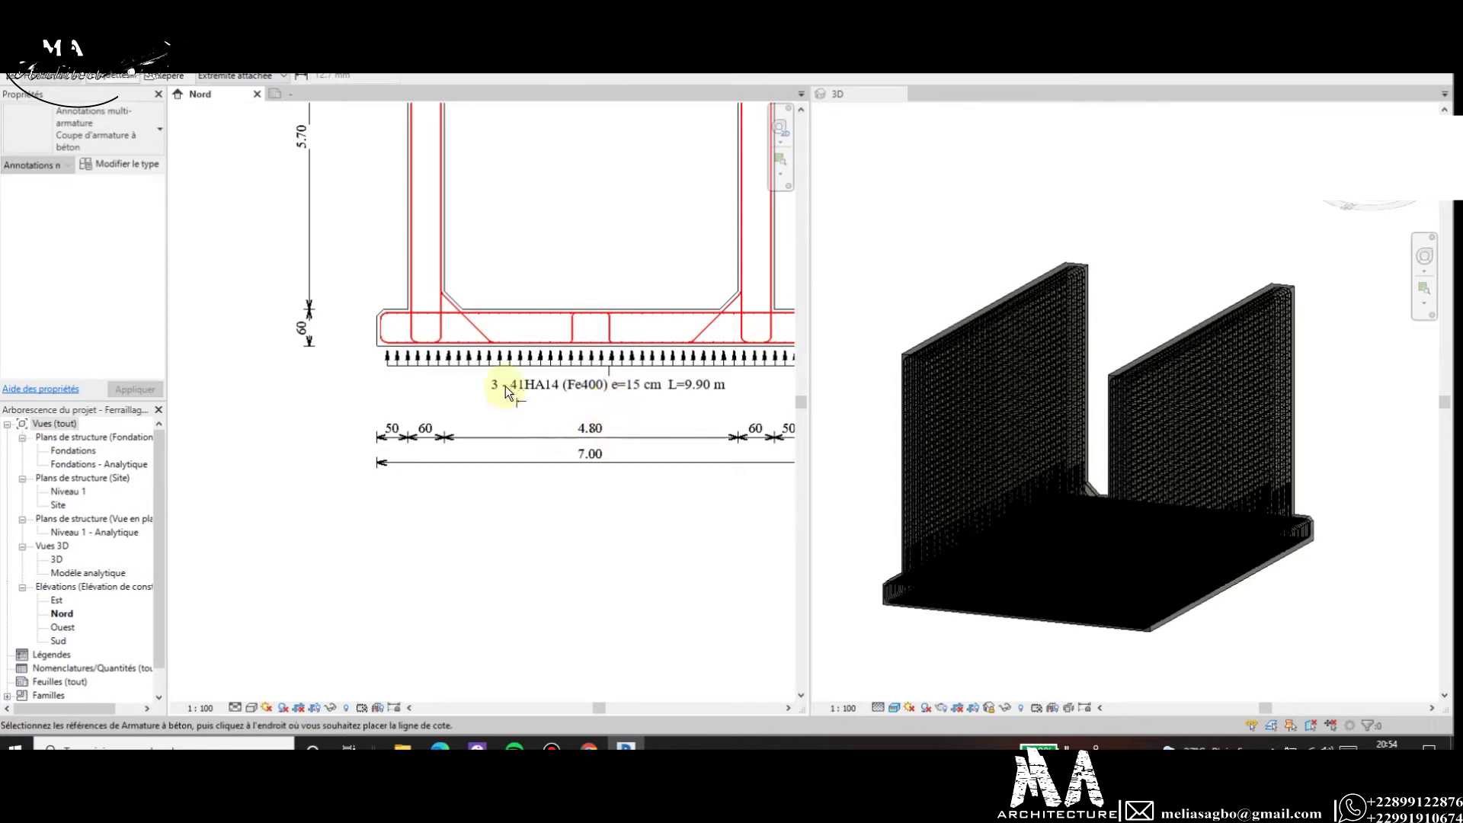
Add the matching multi-rebar annotation above the slab and select its tag.
scroll(505, 386, down, 3)
scroll(512, 401, up, 3)
scroll(569, 409, up, 2)
scroll(568, 415, down, 2)
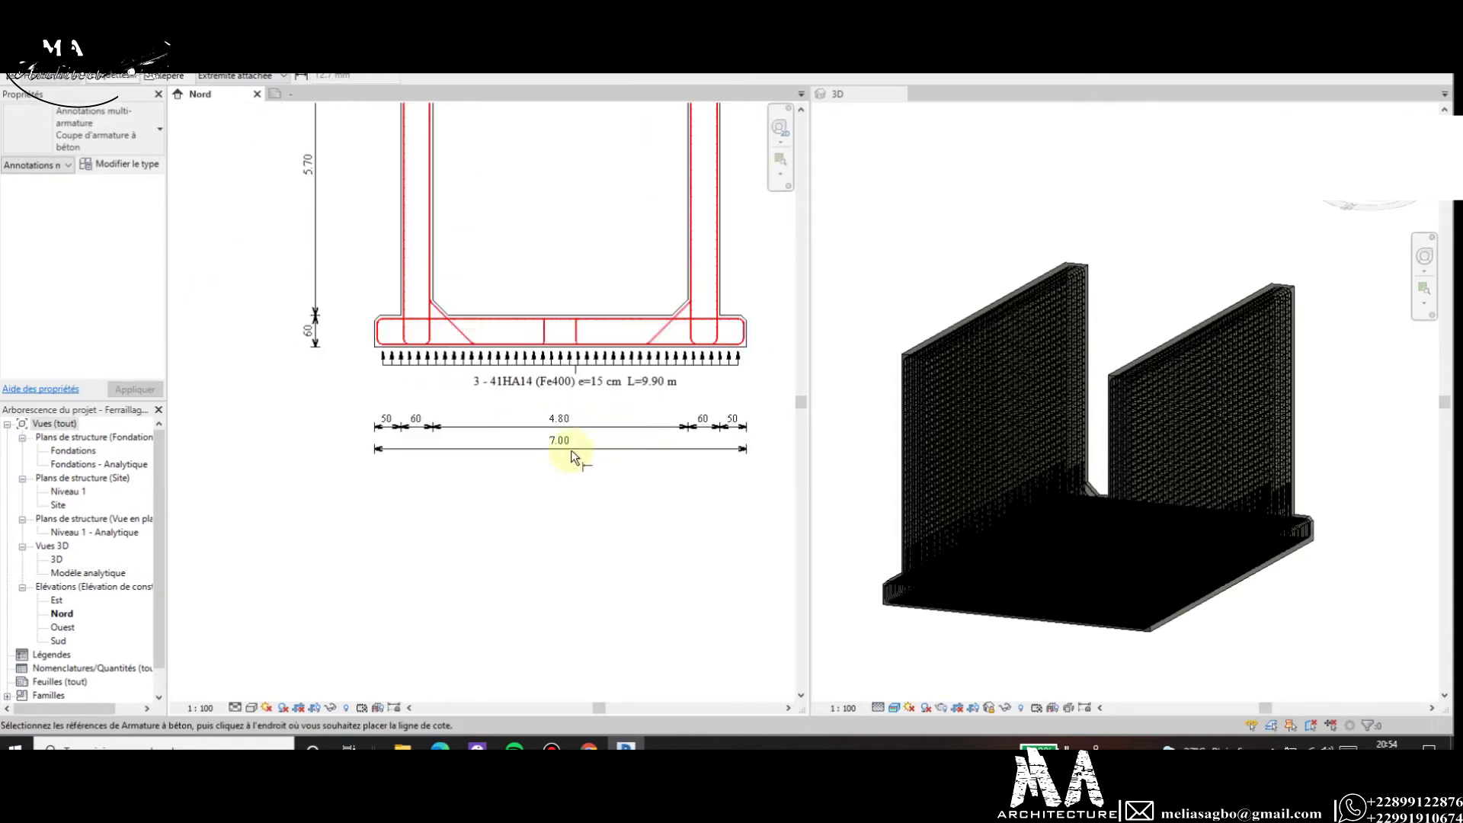
scroll(493, 332, up, 2)
scroll(494, 317, up, 1)
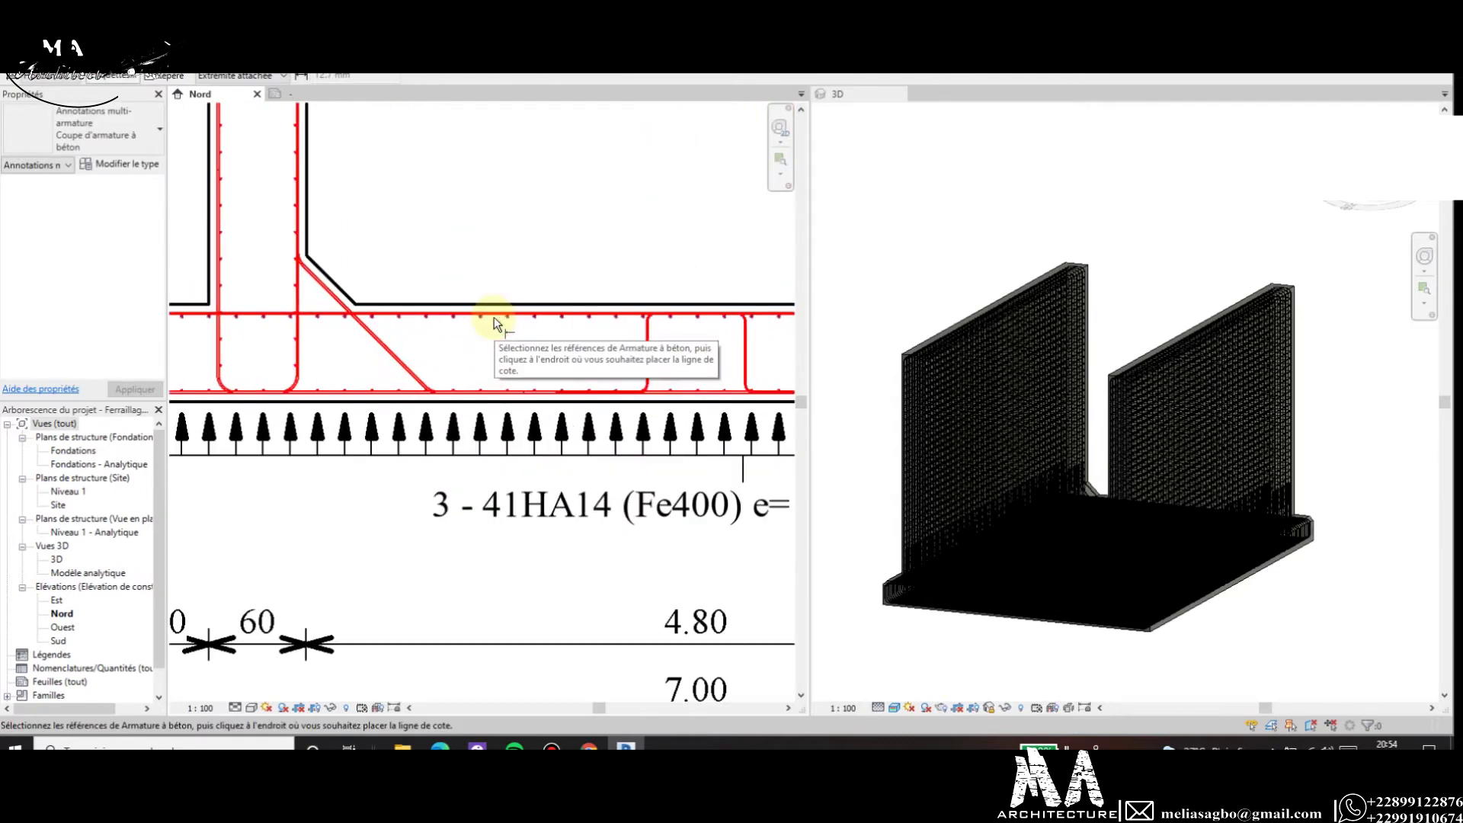
scroll(536, 288, down, 1)
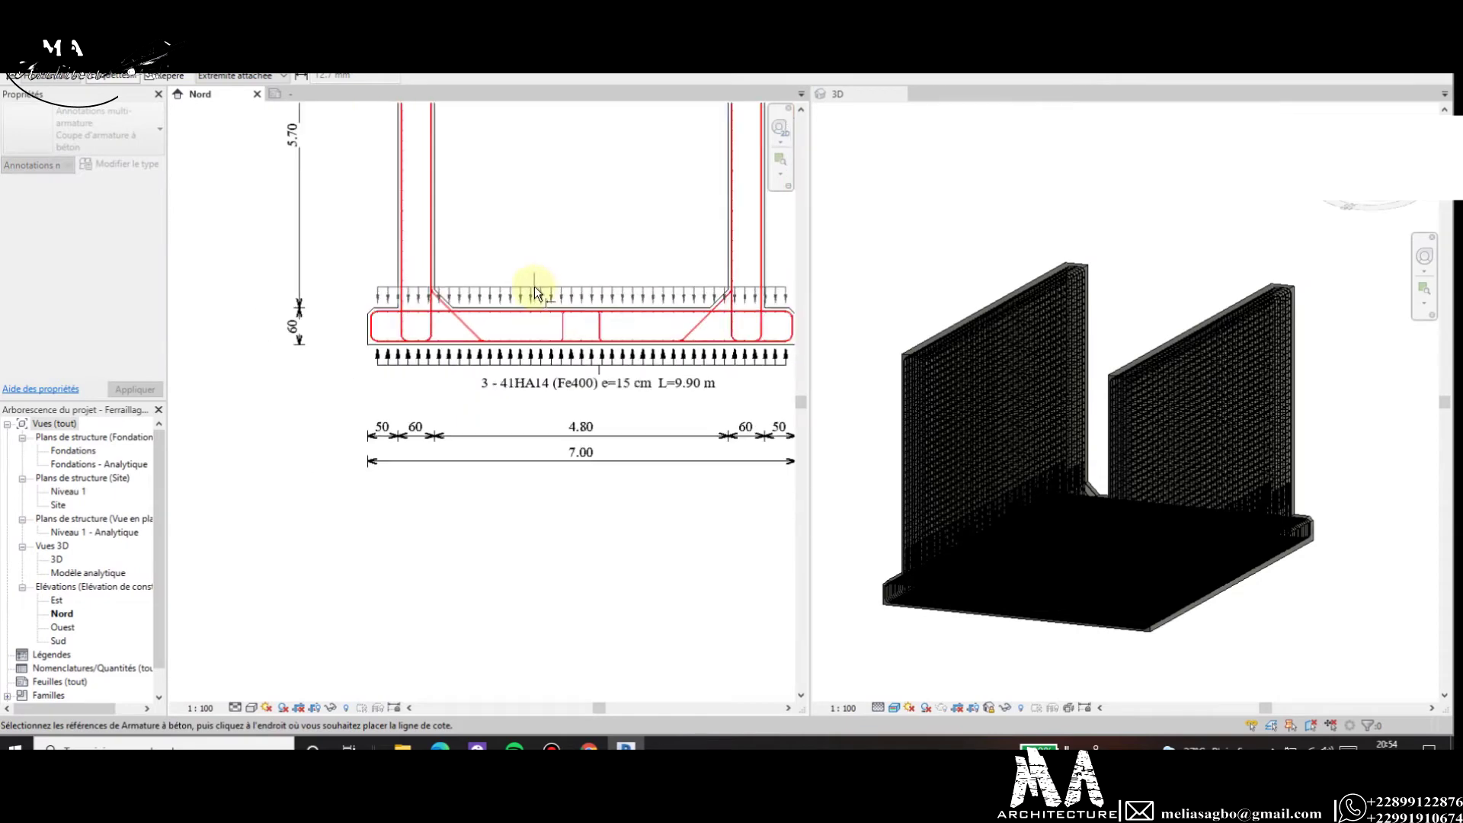
scroll(534, 285, down, 1)
scroll(547, 286, up, 1)
scroll(547, 293, up, 1)
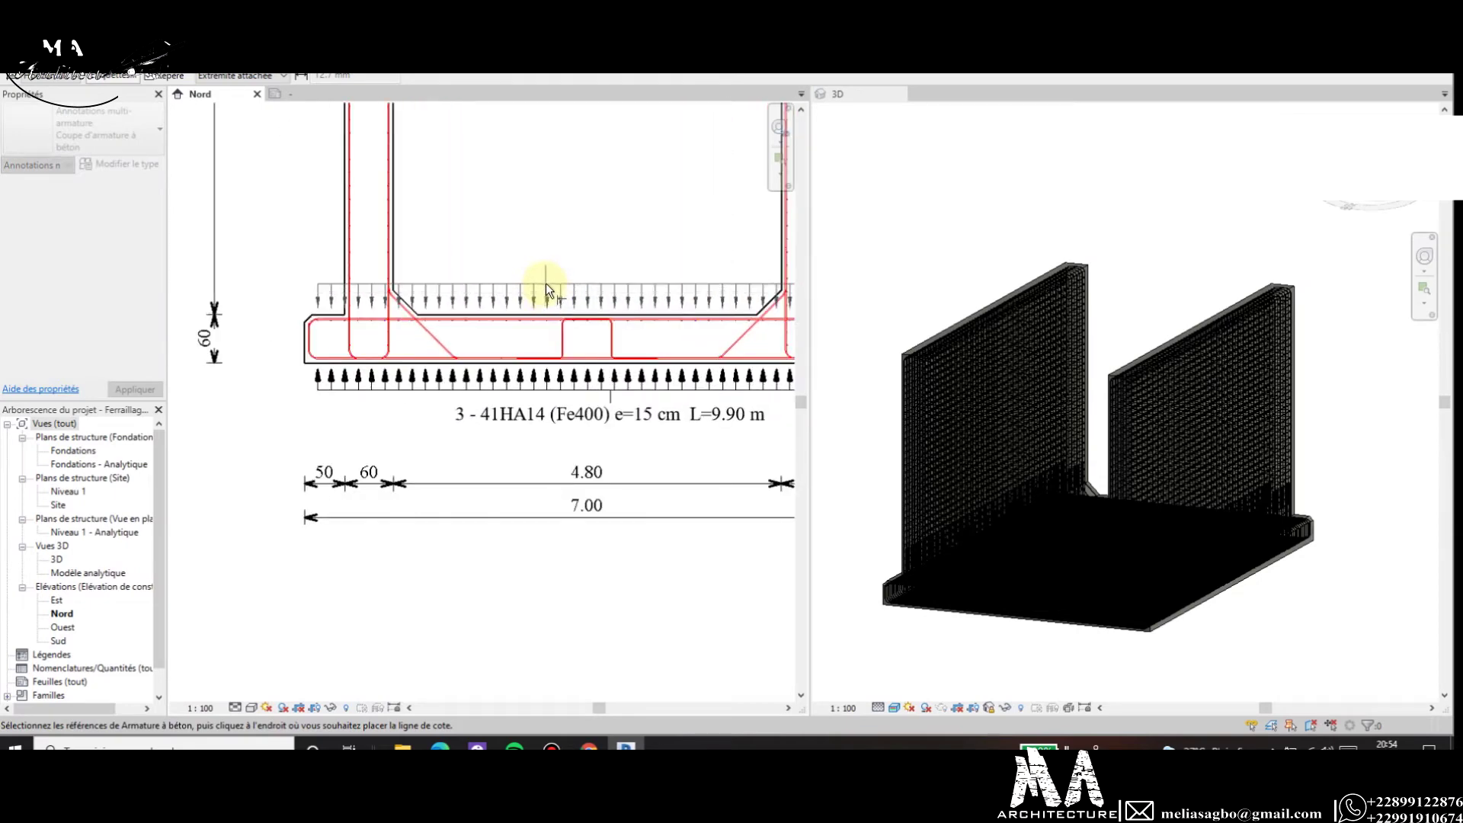
click(546, 285)
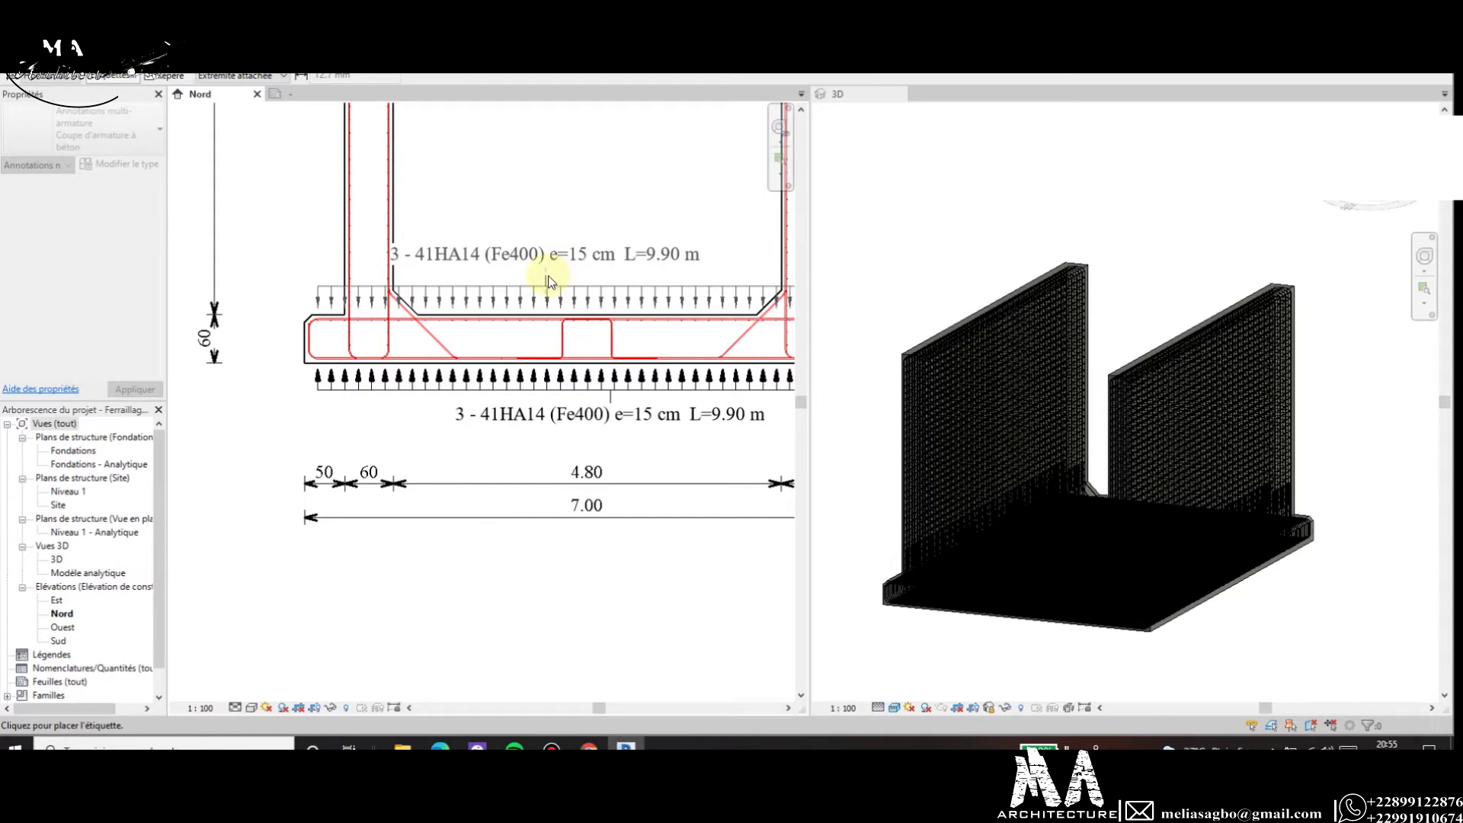
click(547, 276)
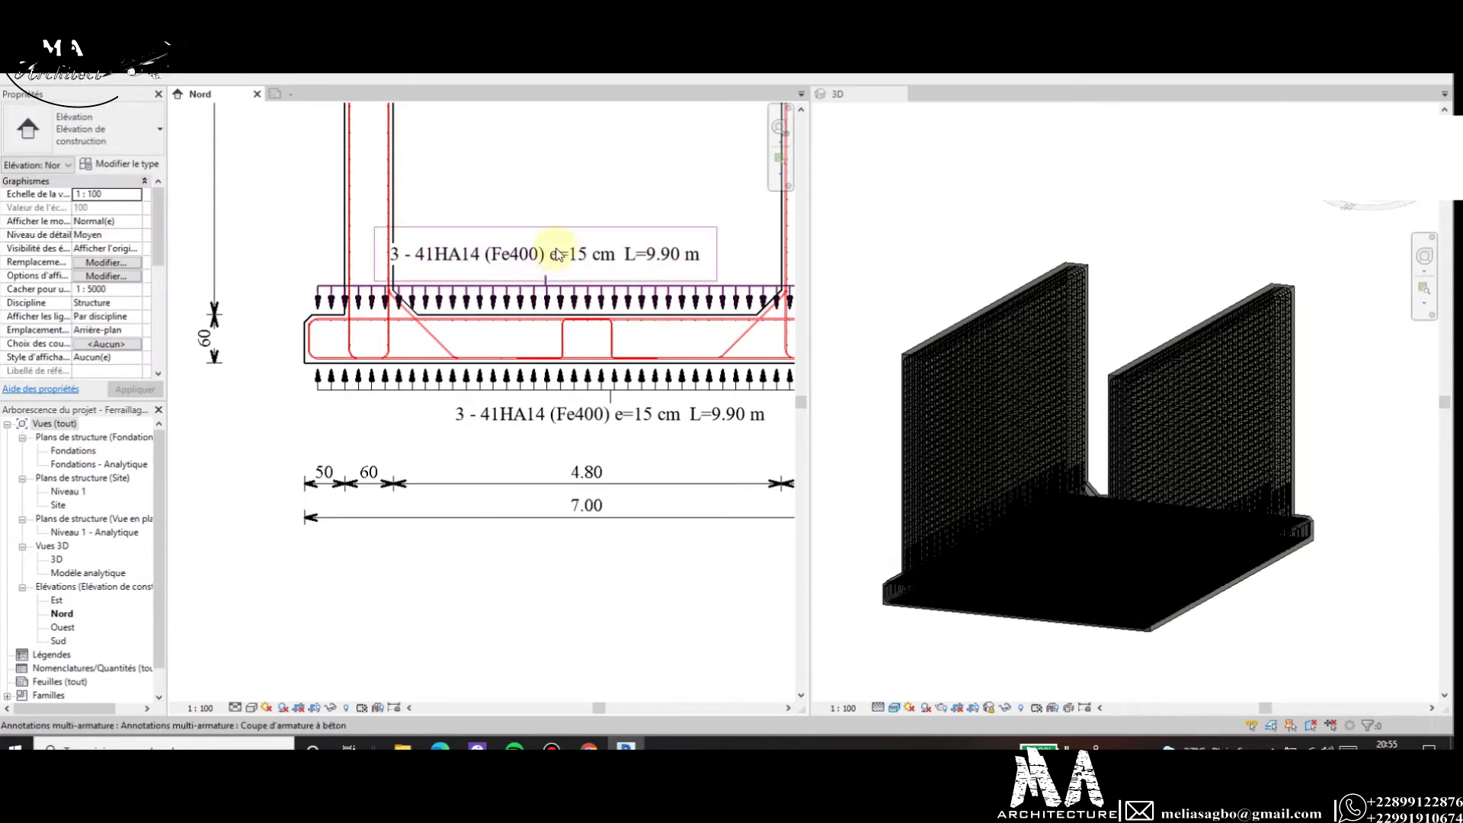
click(555, 253)
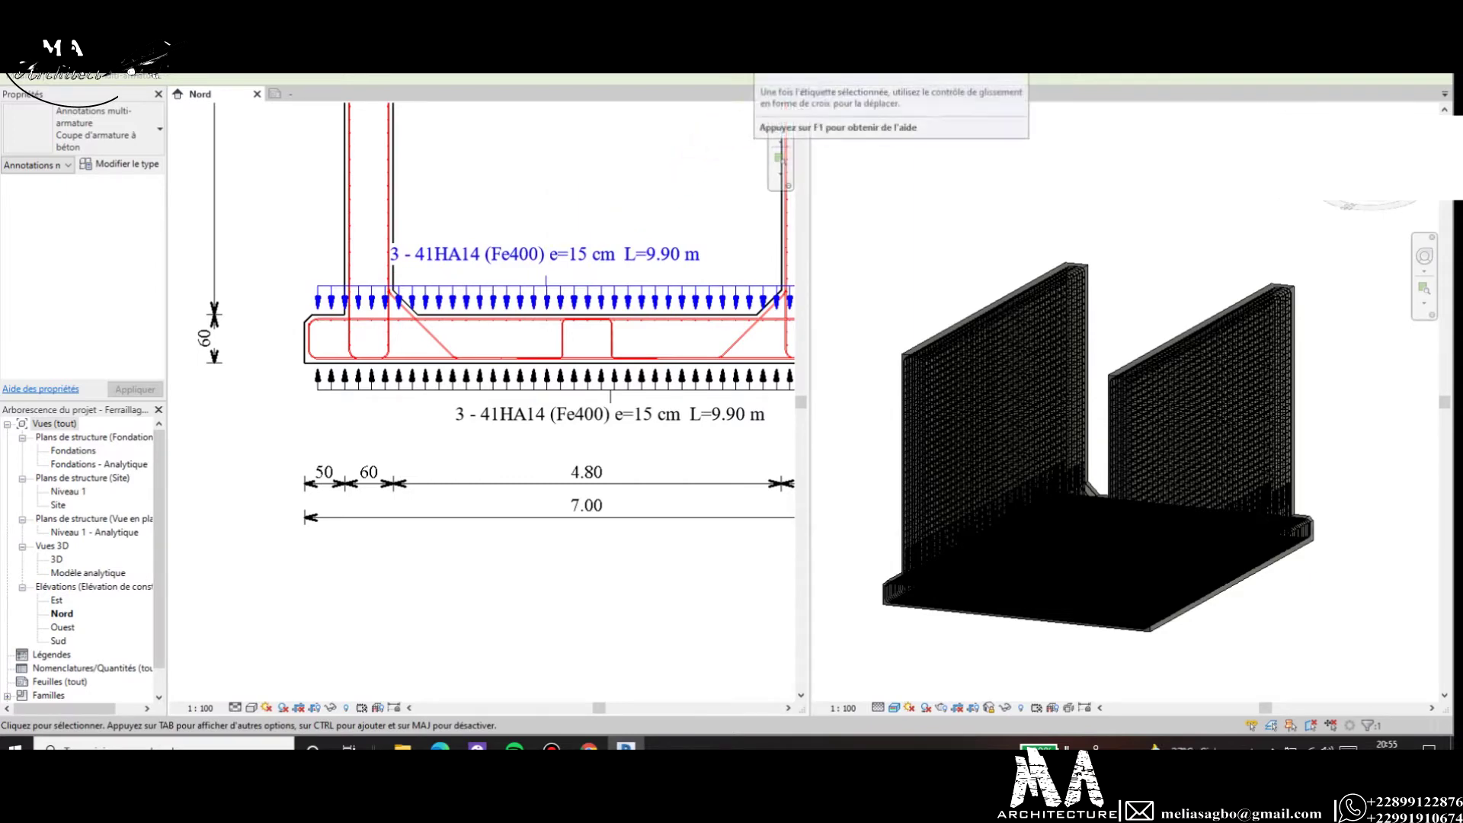
Check the tag's parameter values, then open the rebar tag family and select its label.
click(664, 259)
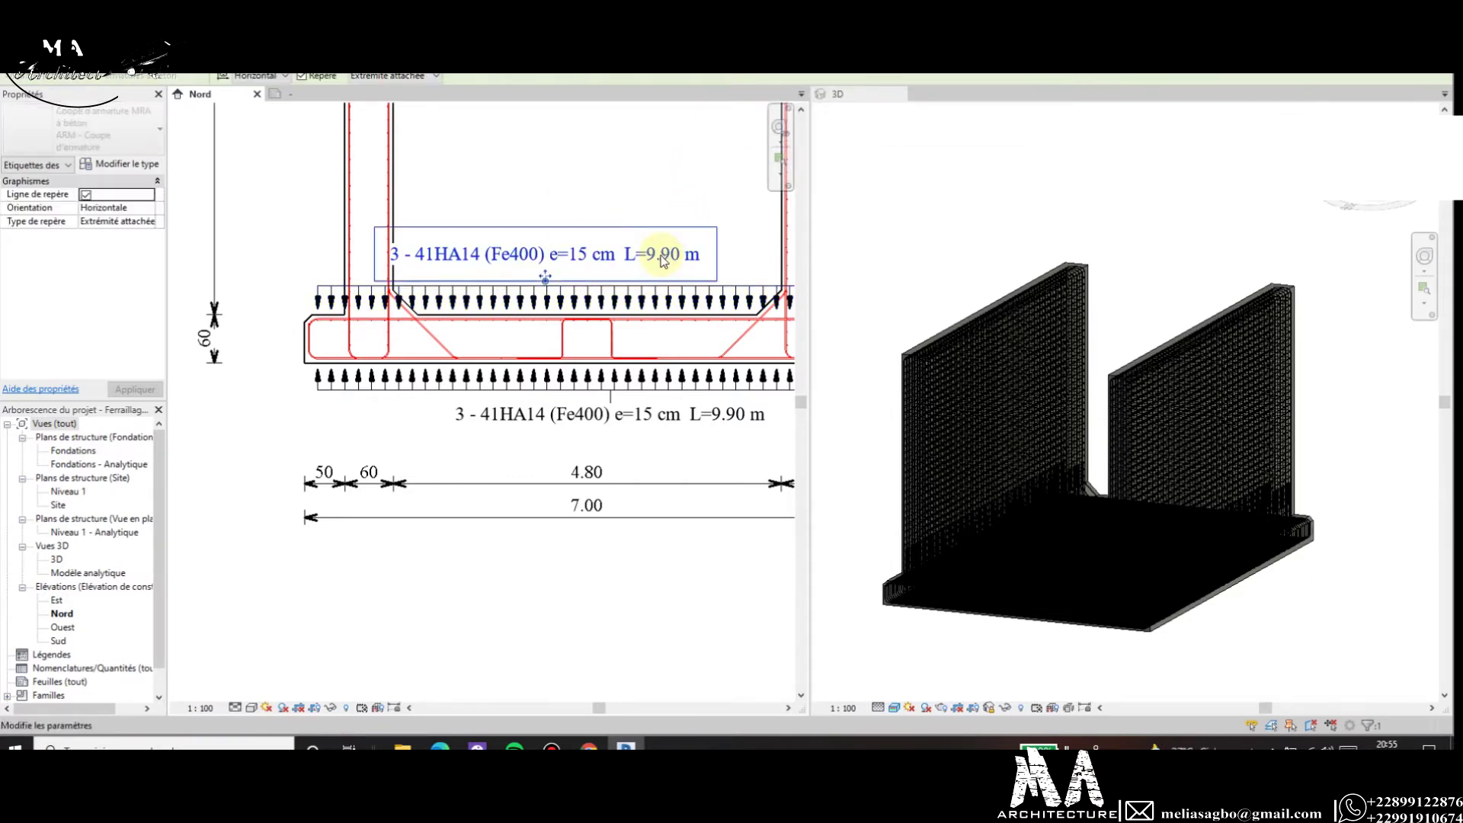
click(612, 248)
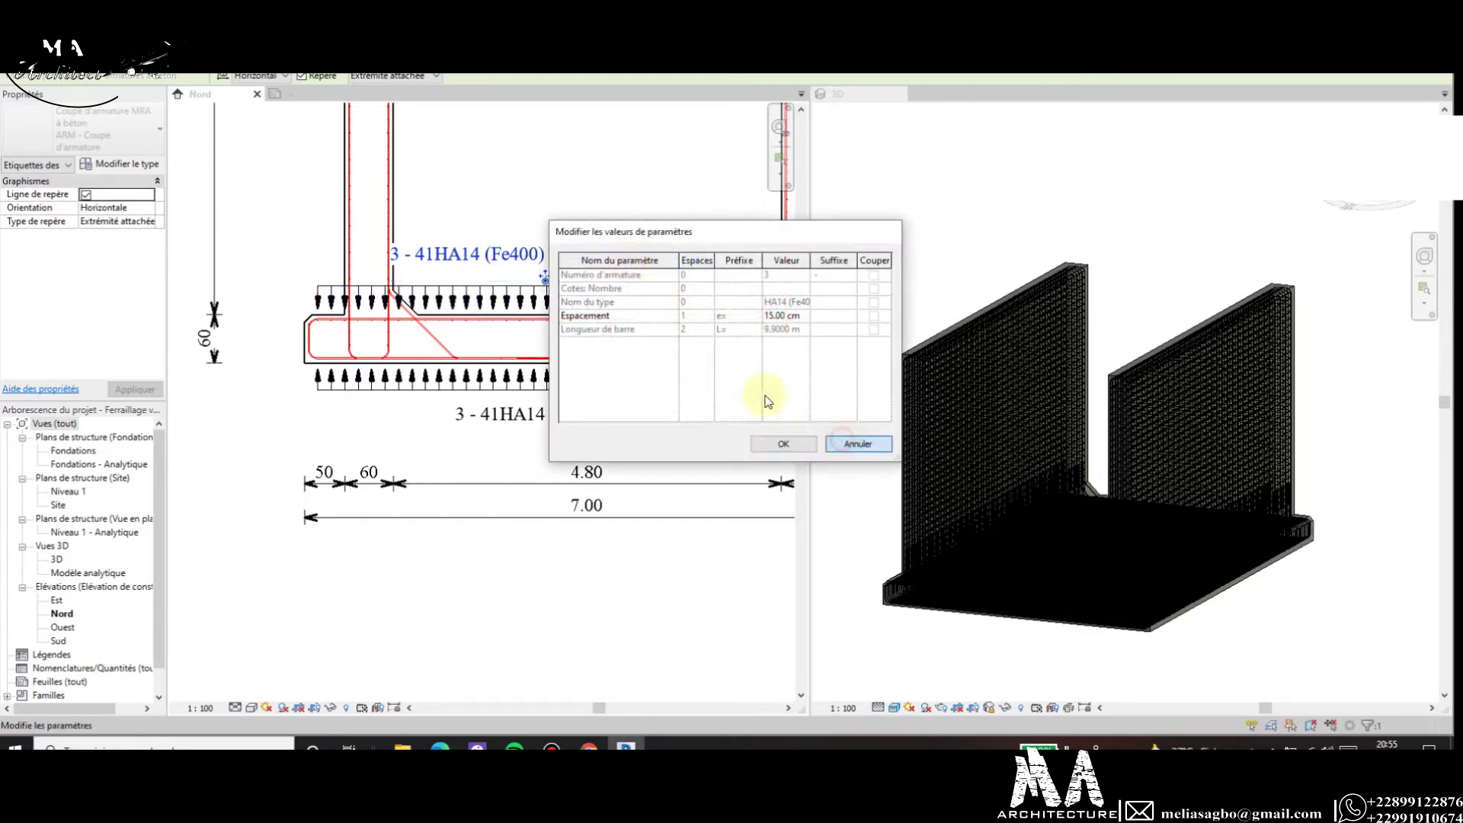
click(783, 443)
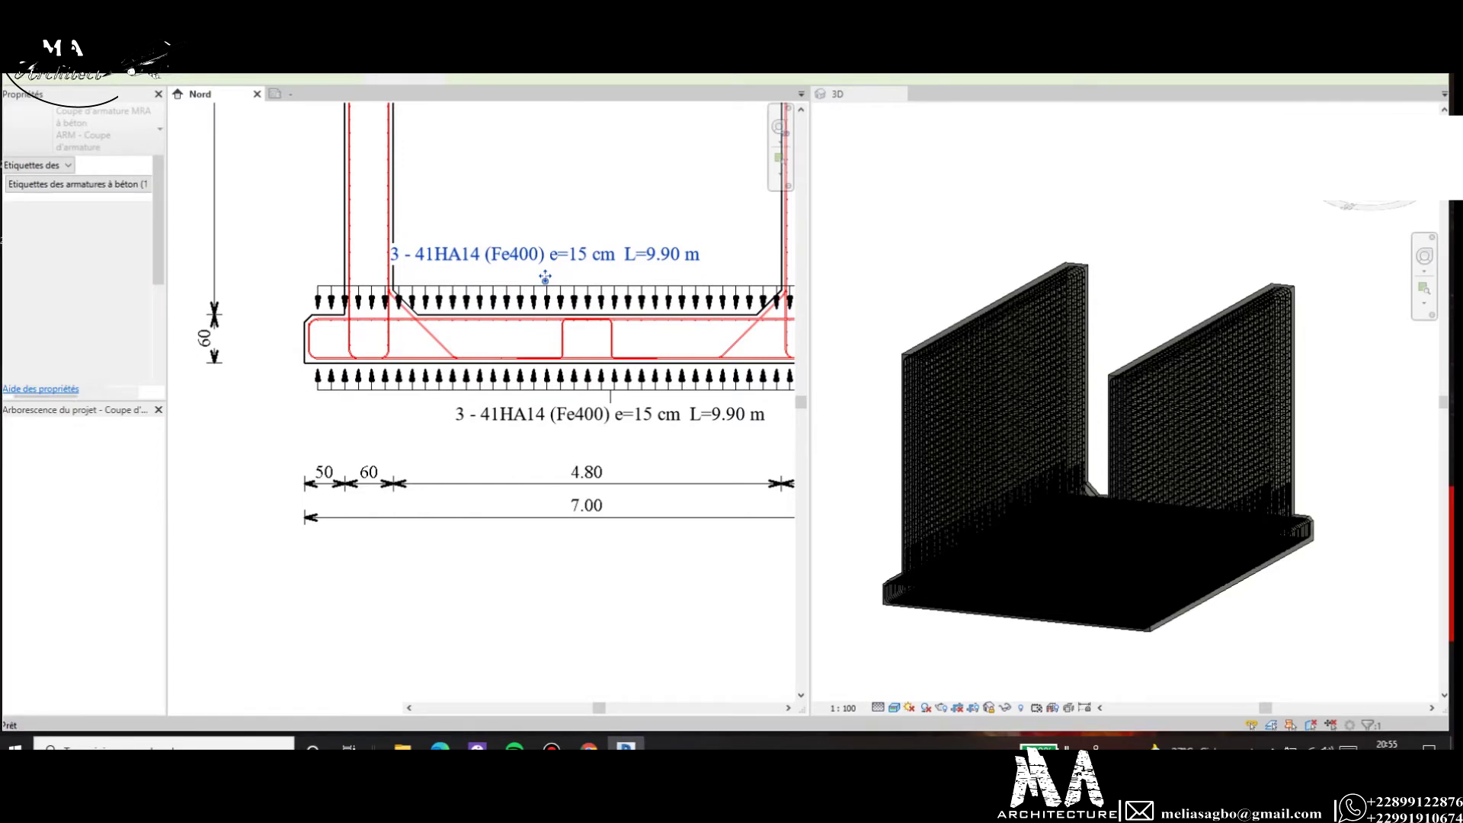
double_click(545, 278)
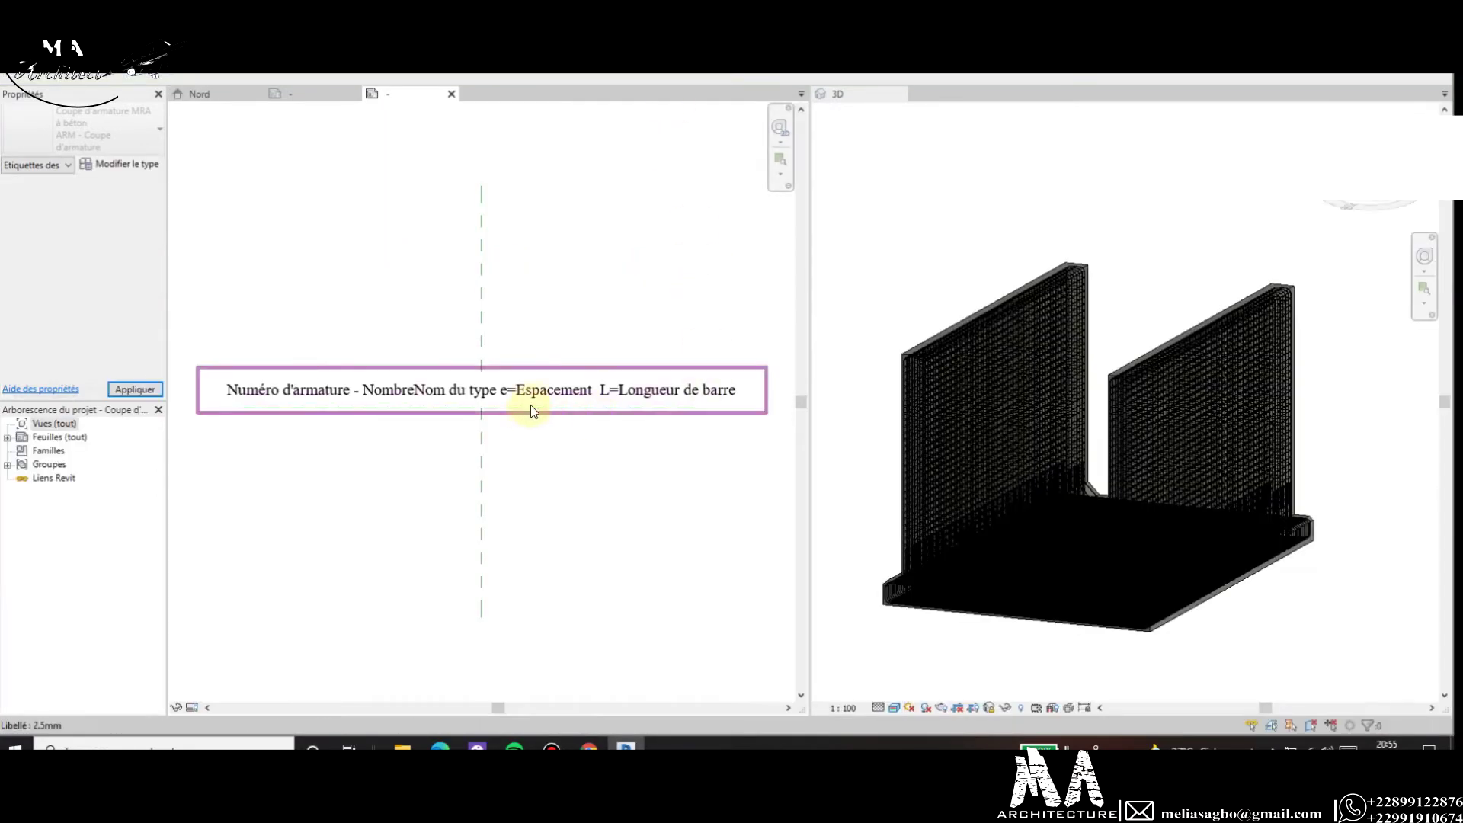
click(567, 397)
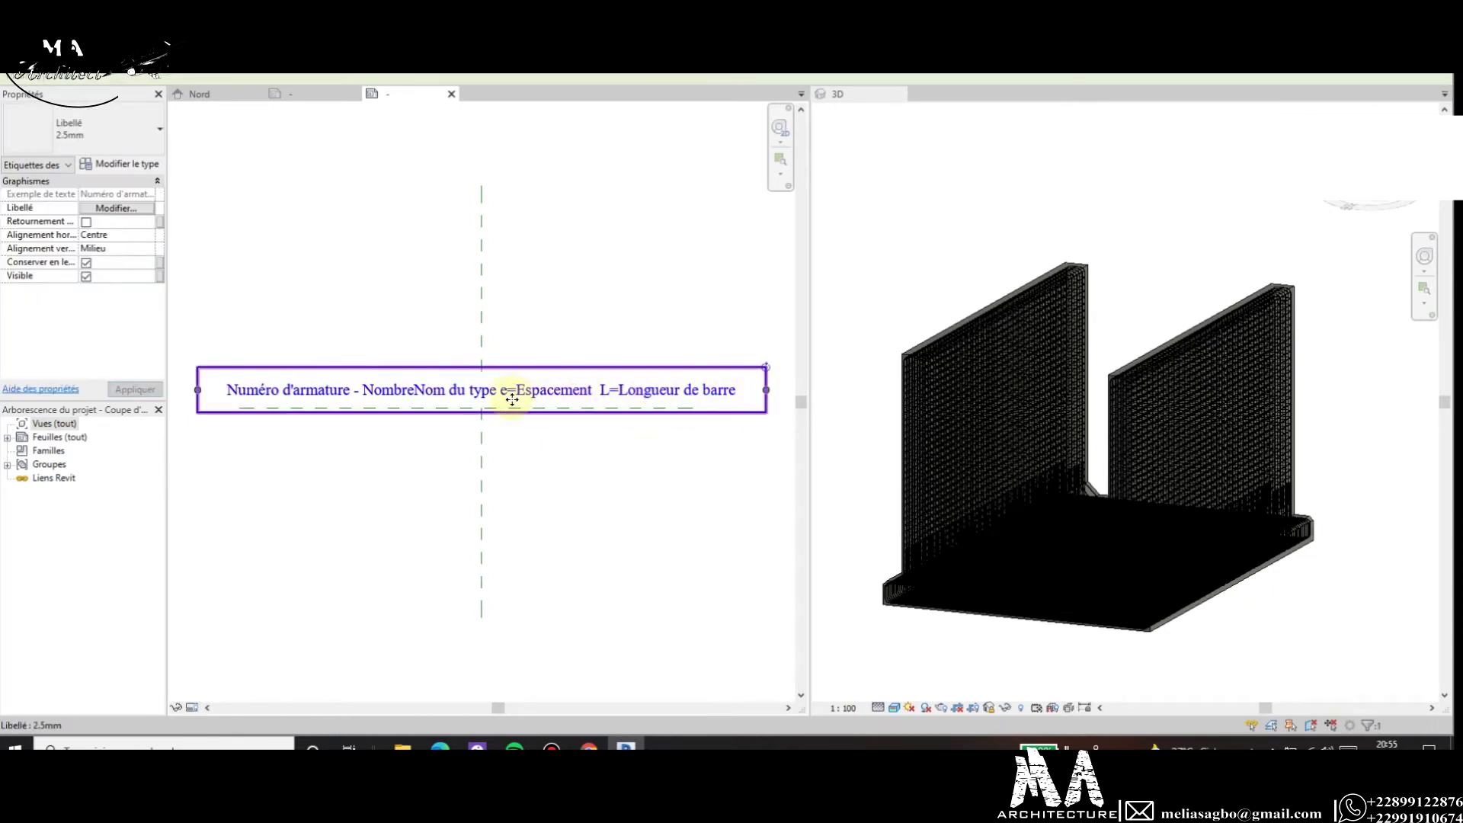
Set the label to Numéro d'armature, Nombre, Nom du type, Espacement, Longueur de barre on two lines.
double_click(635, 346)
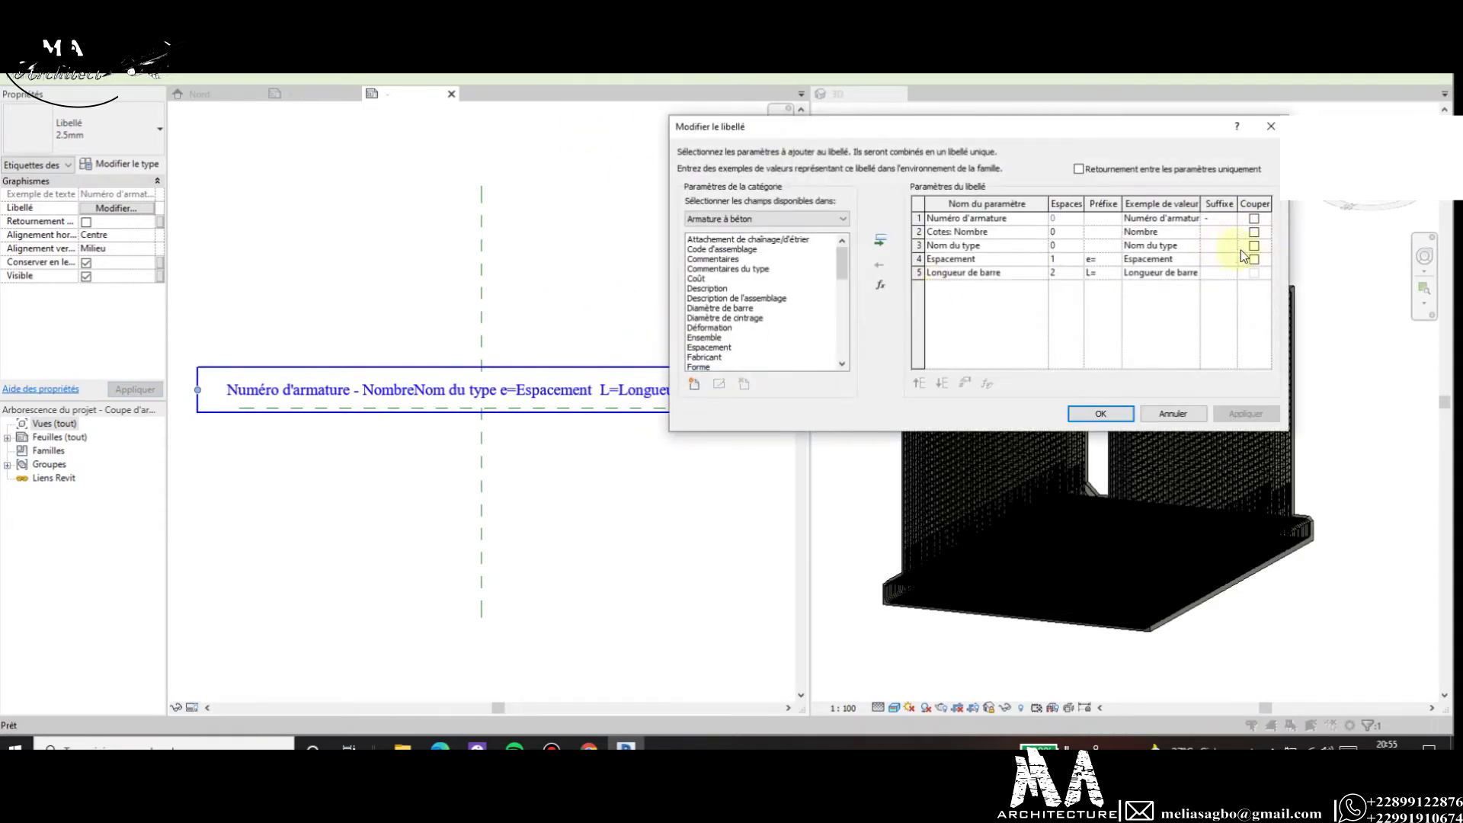
click(1101, 415)
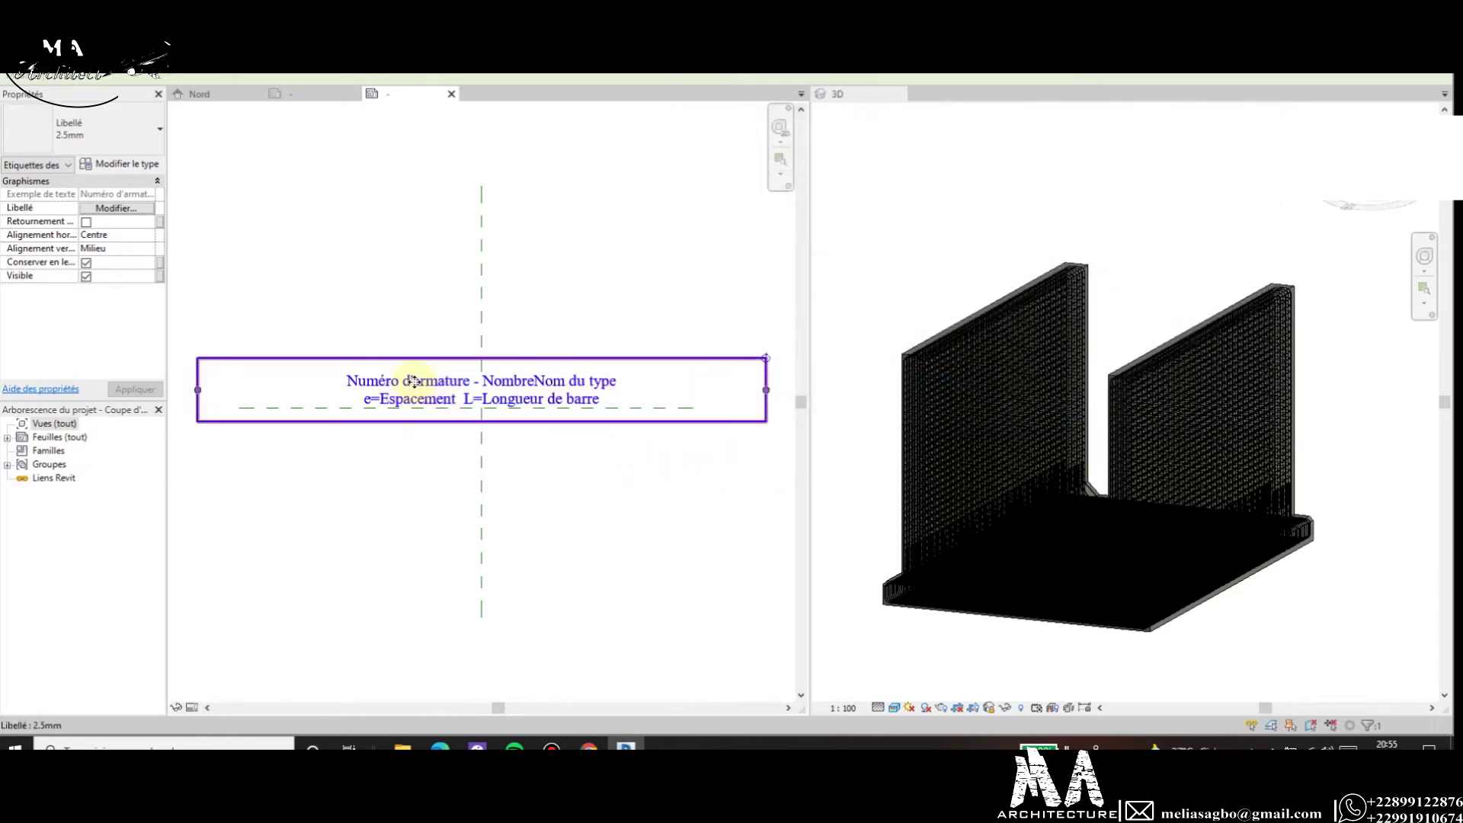
scroll(414, 381, up, 2)
click(455, 259)
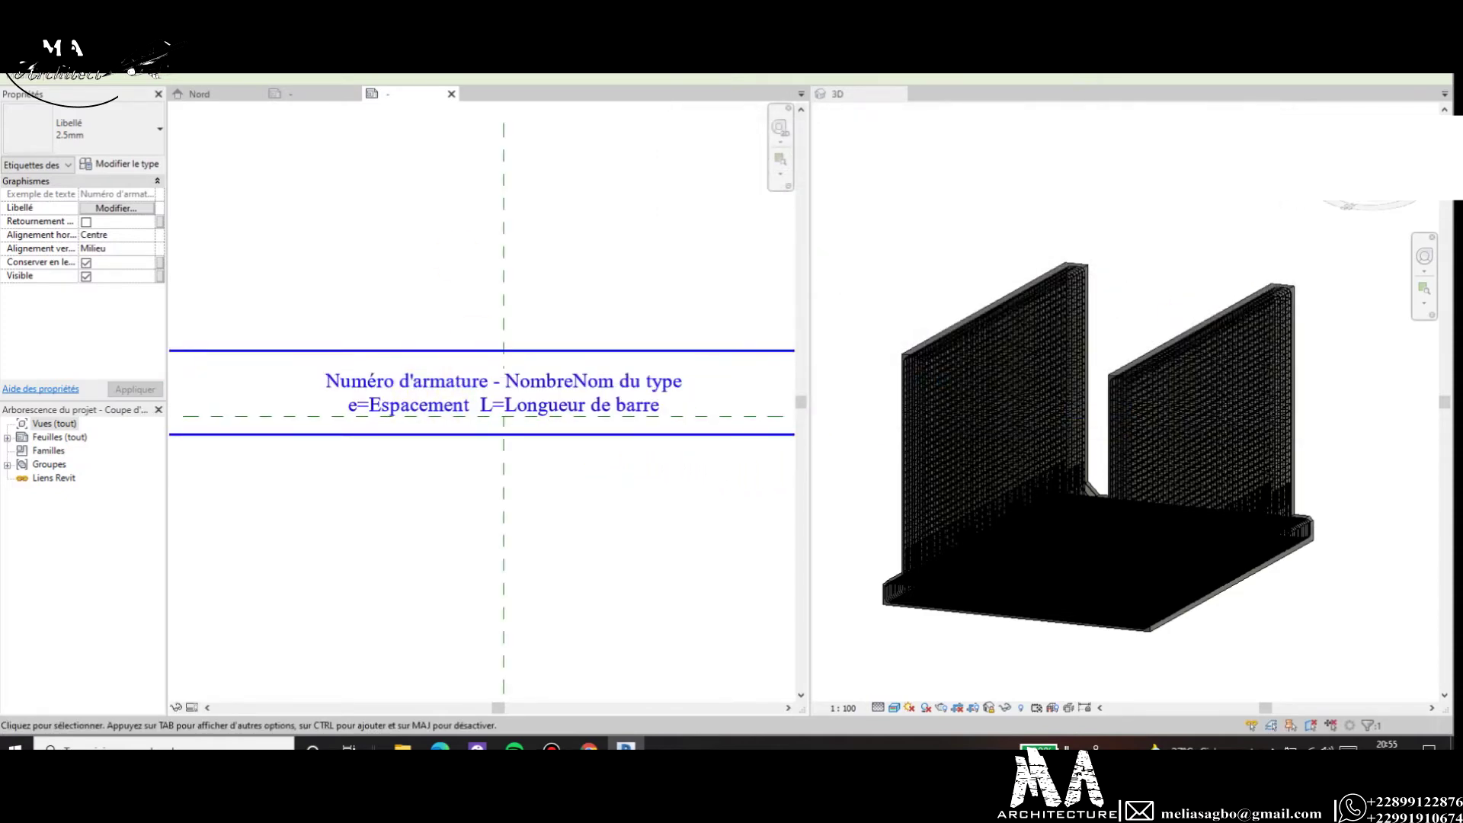
key(d)
key(l)
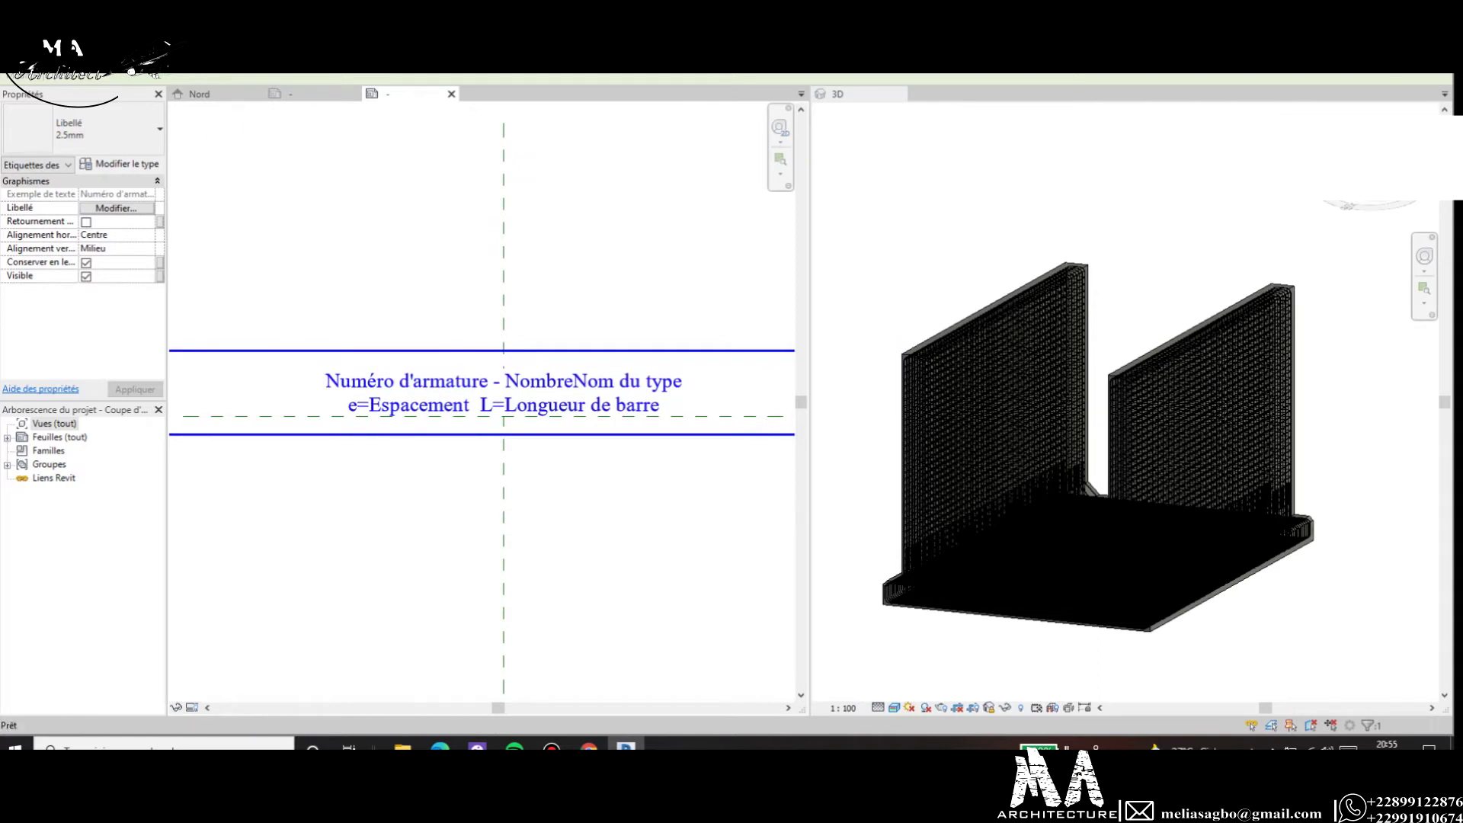
scroll(411, 399, up, 3)
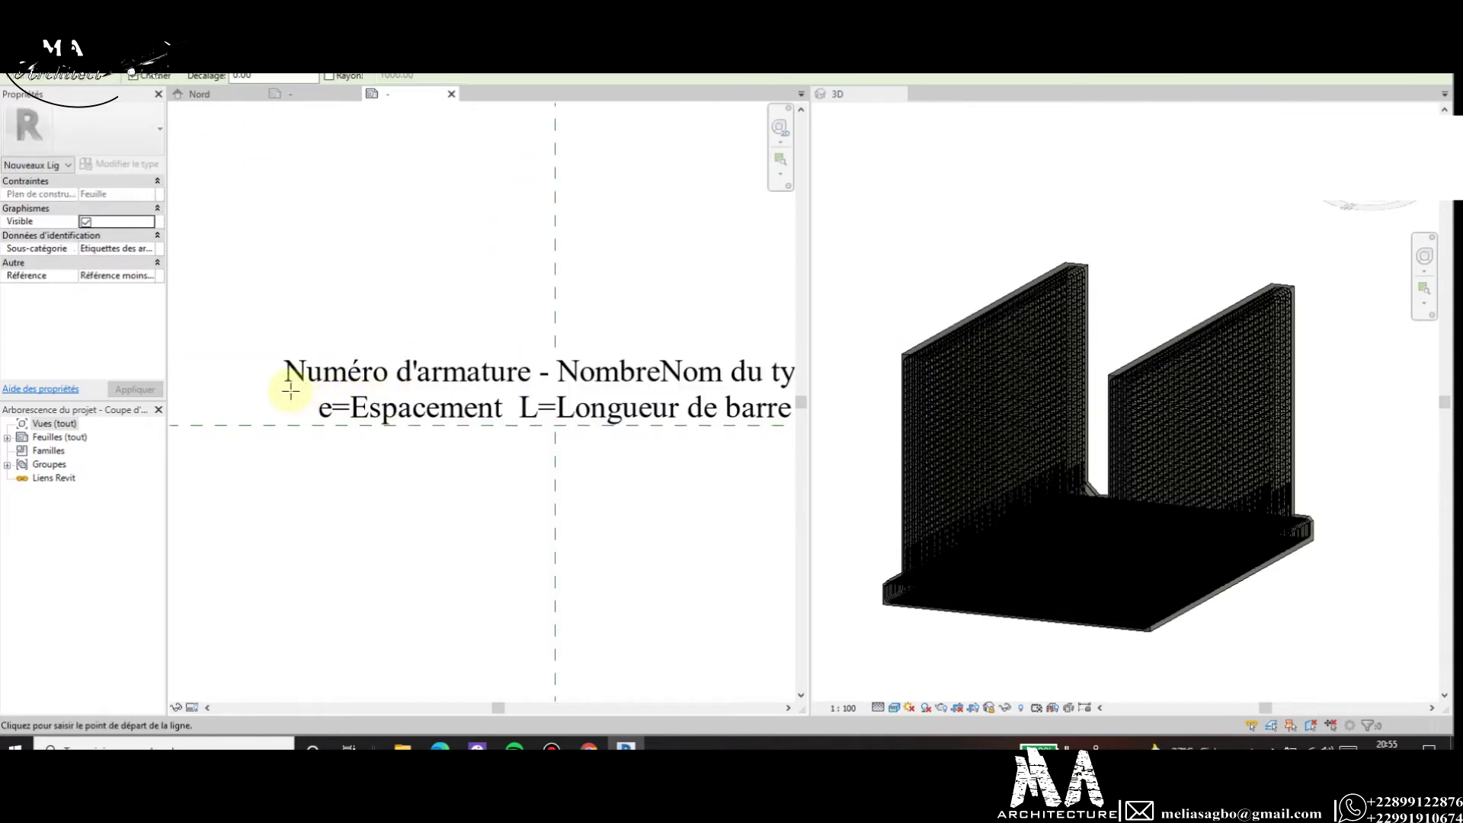
scroll(377, 420, down, 2)
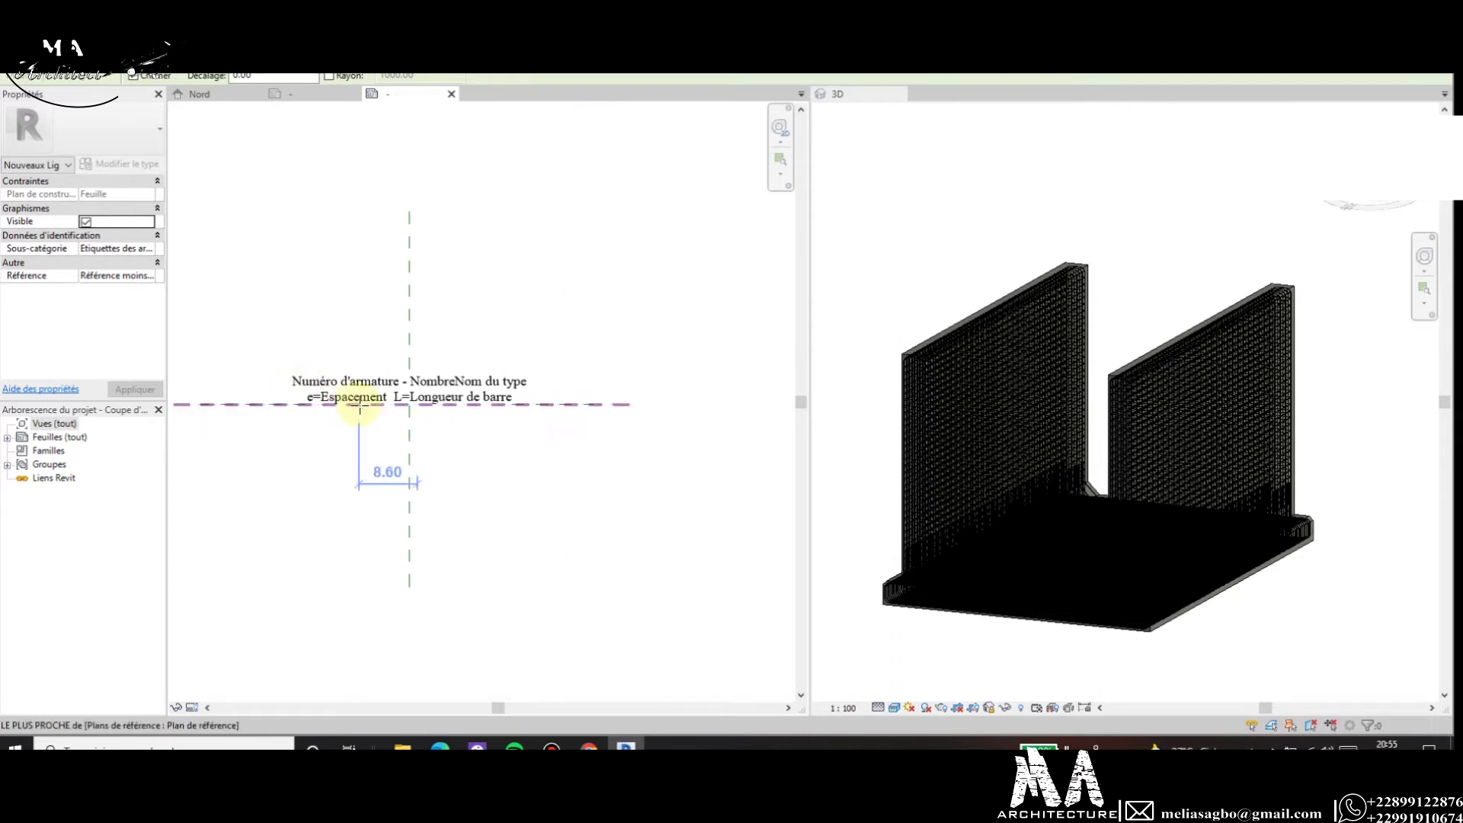
scroll(397, 392, up, 2)
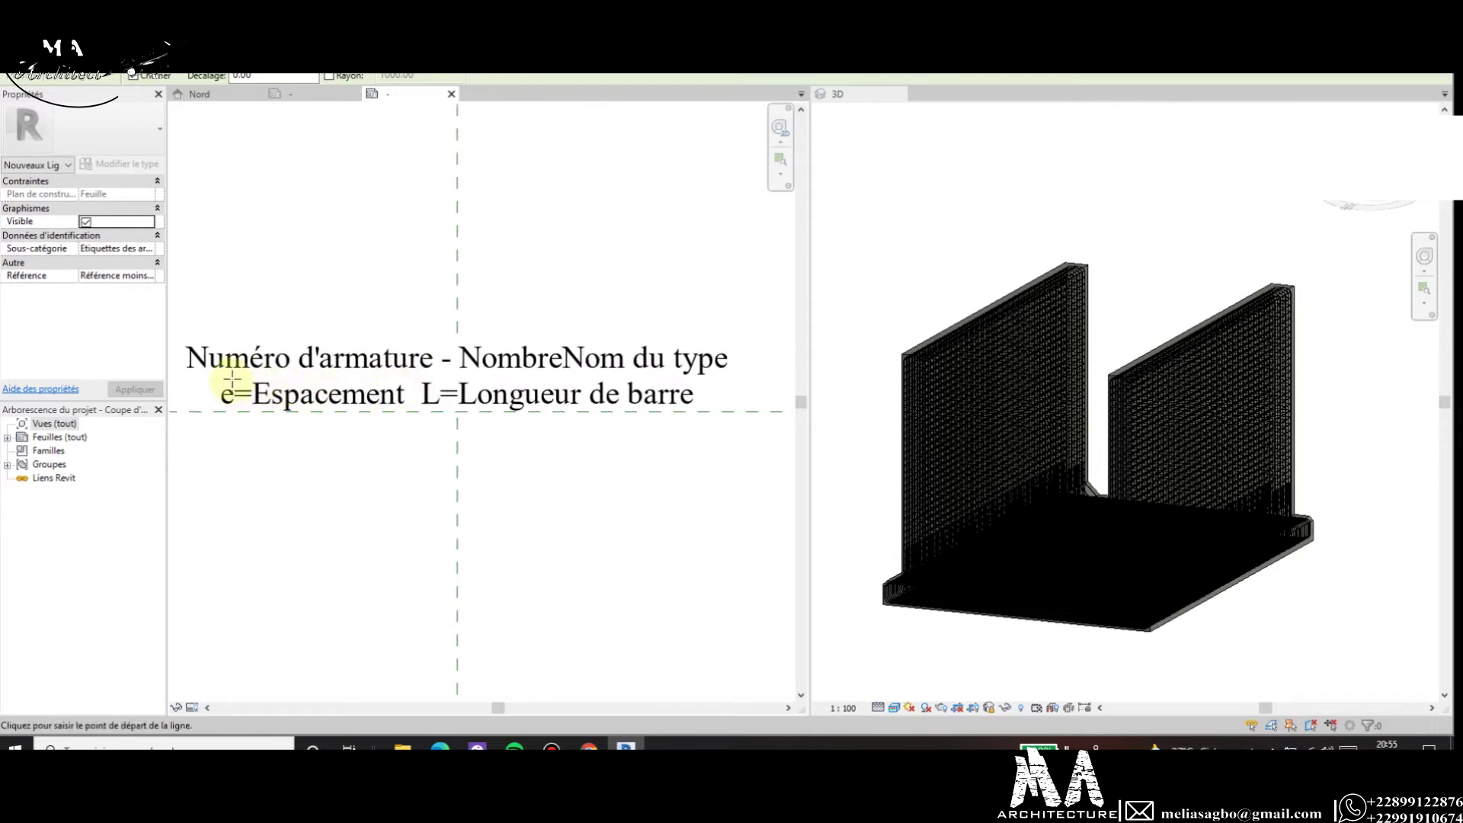
scroll(476, 416, down, 3)
key(Escape)
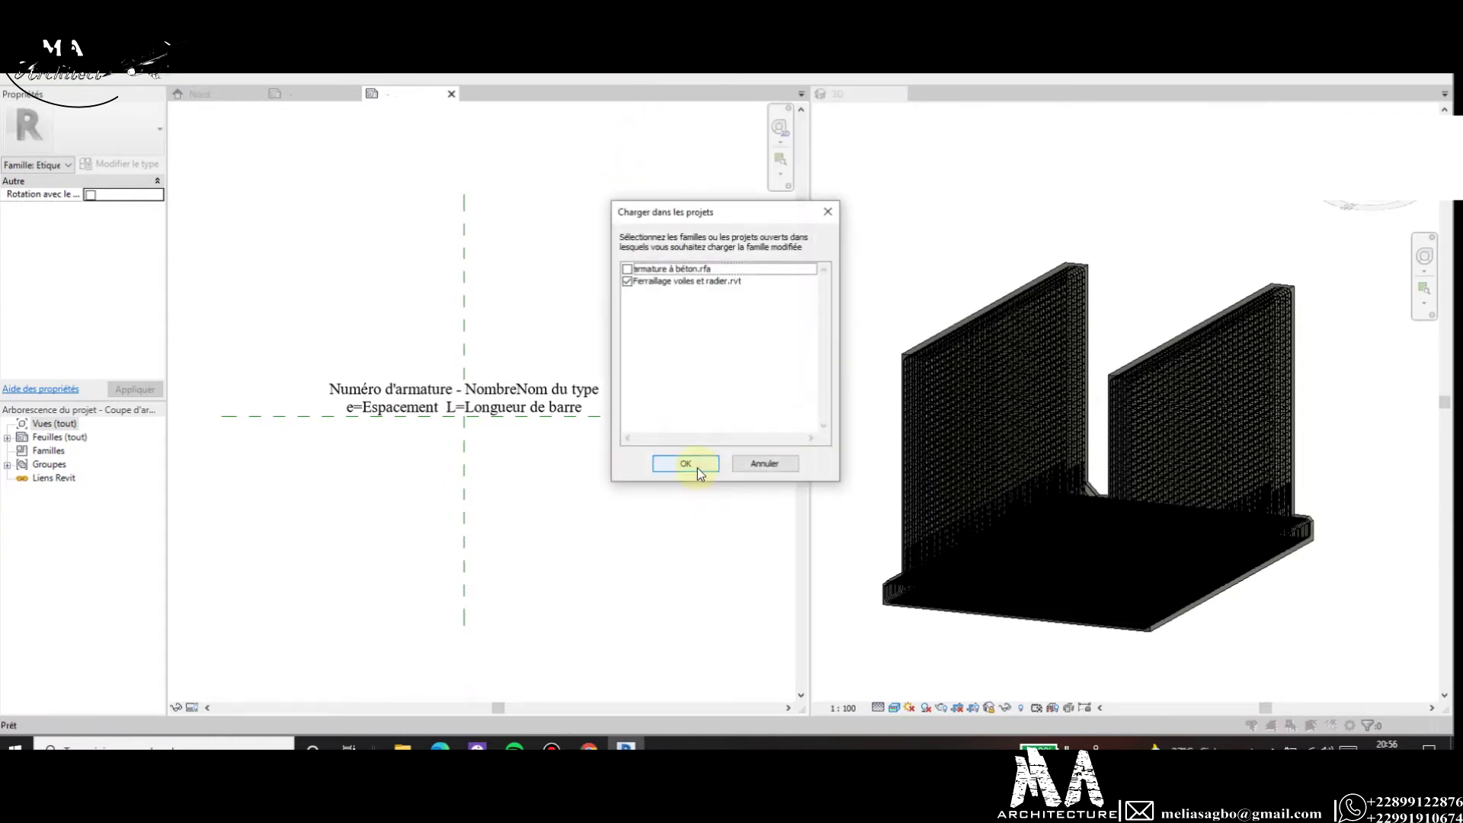
Load the tag into Ferraillage voiles et radier.rvt, replacing the existing version and its parameter values.
click(686, 463)
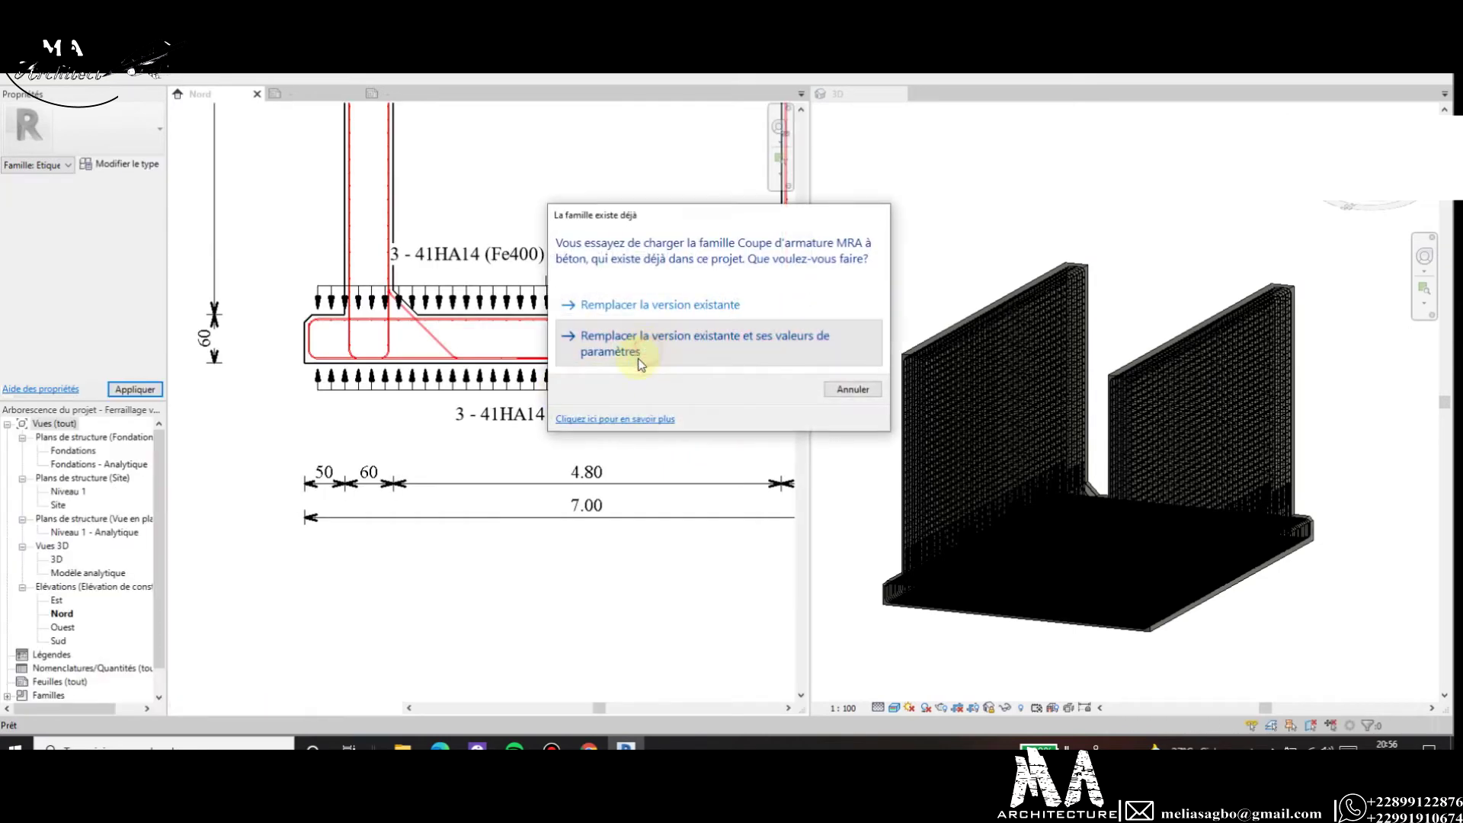
click(639, 344)
scroll(555, 481, up, 2)
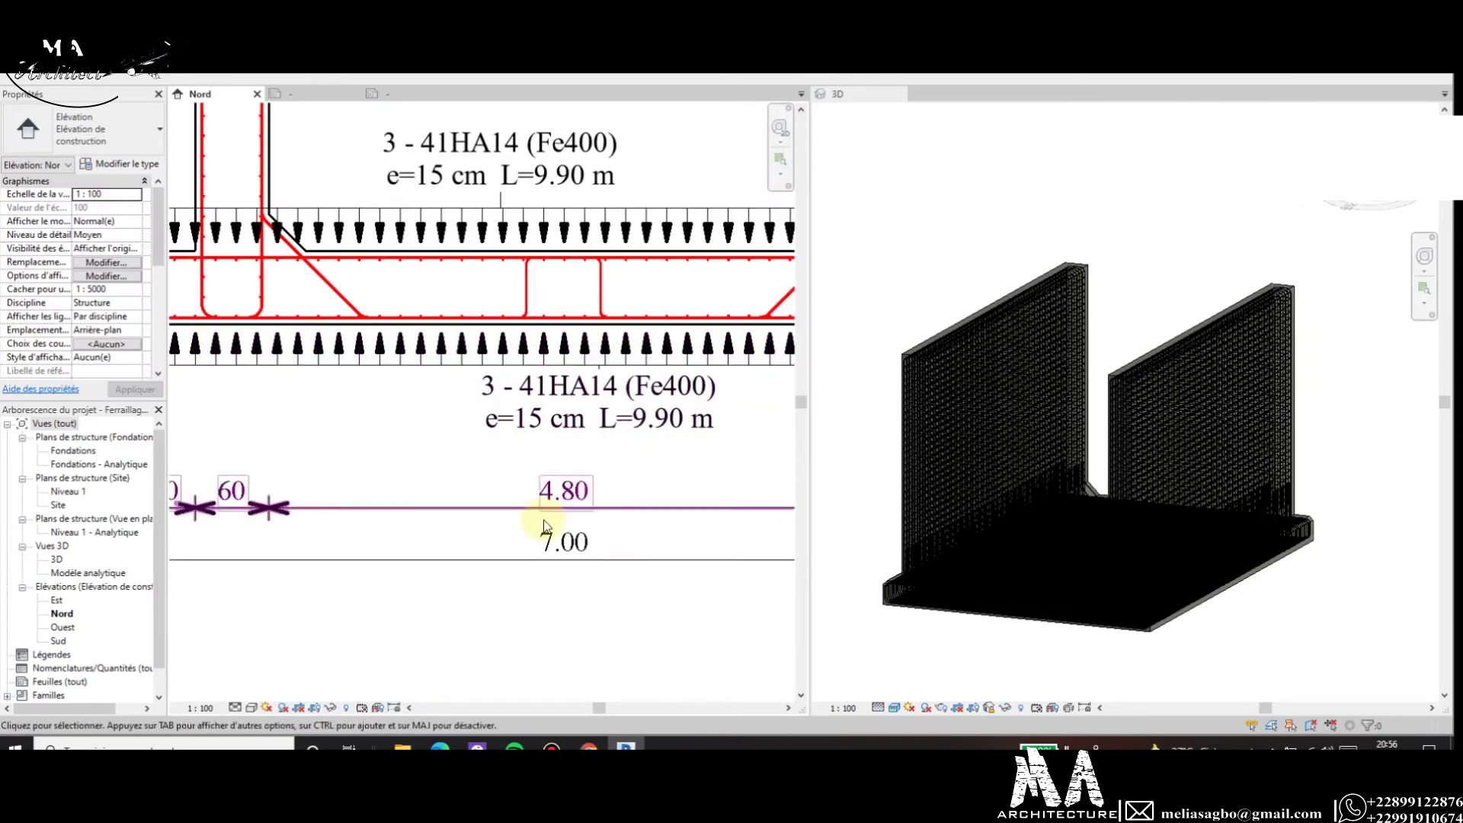
scroll(488, 487, down, 4)
scroll(526, 503, up, 3)
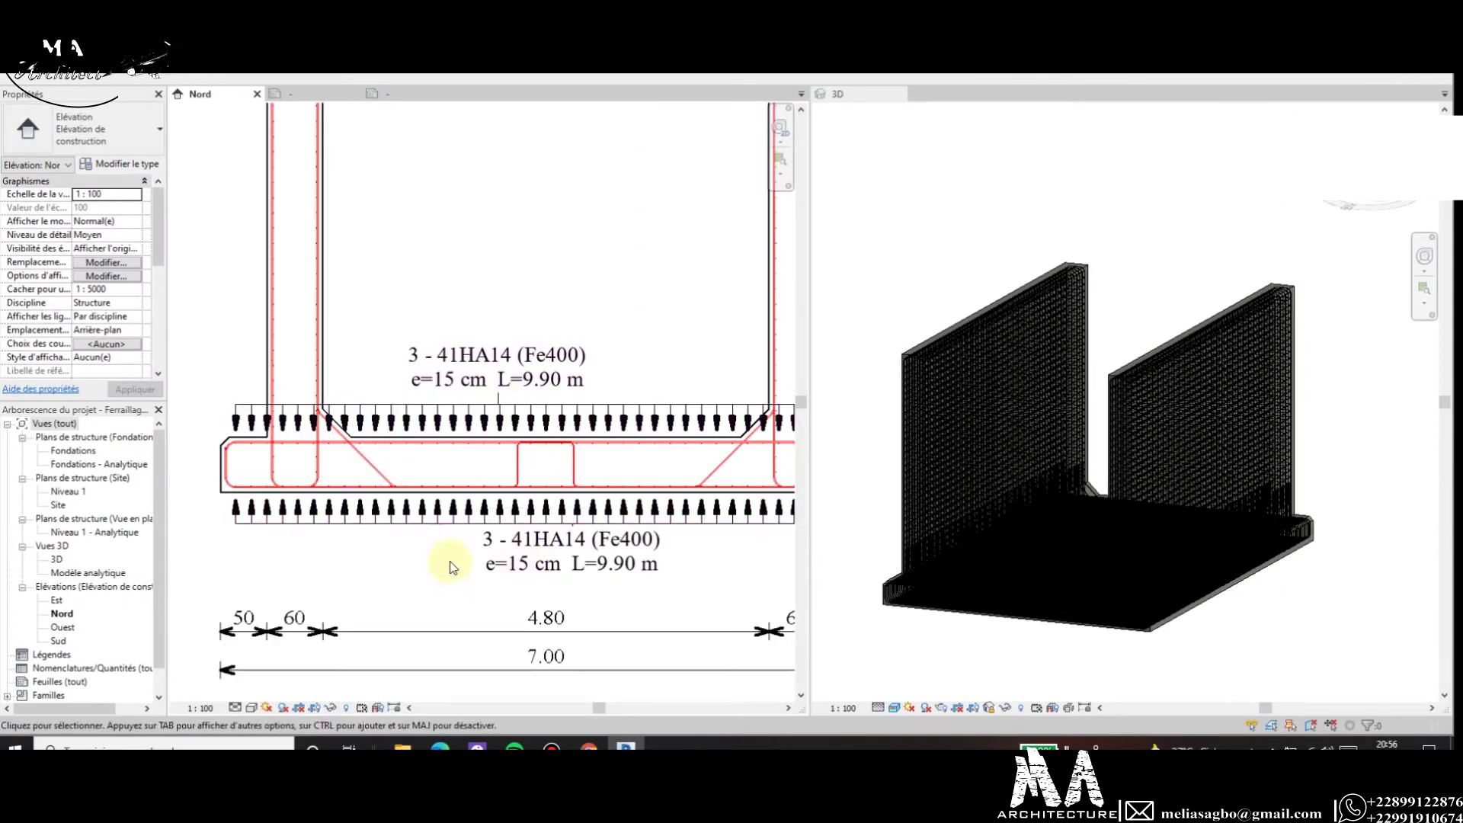
scroll(453, 567, down, 3)
scroll(523, 425, down, 1)
scroll(526, 366, up, 1)
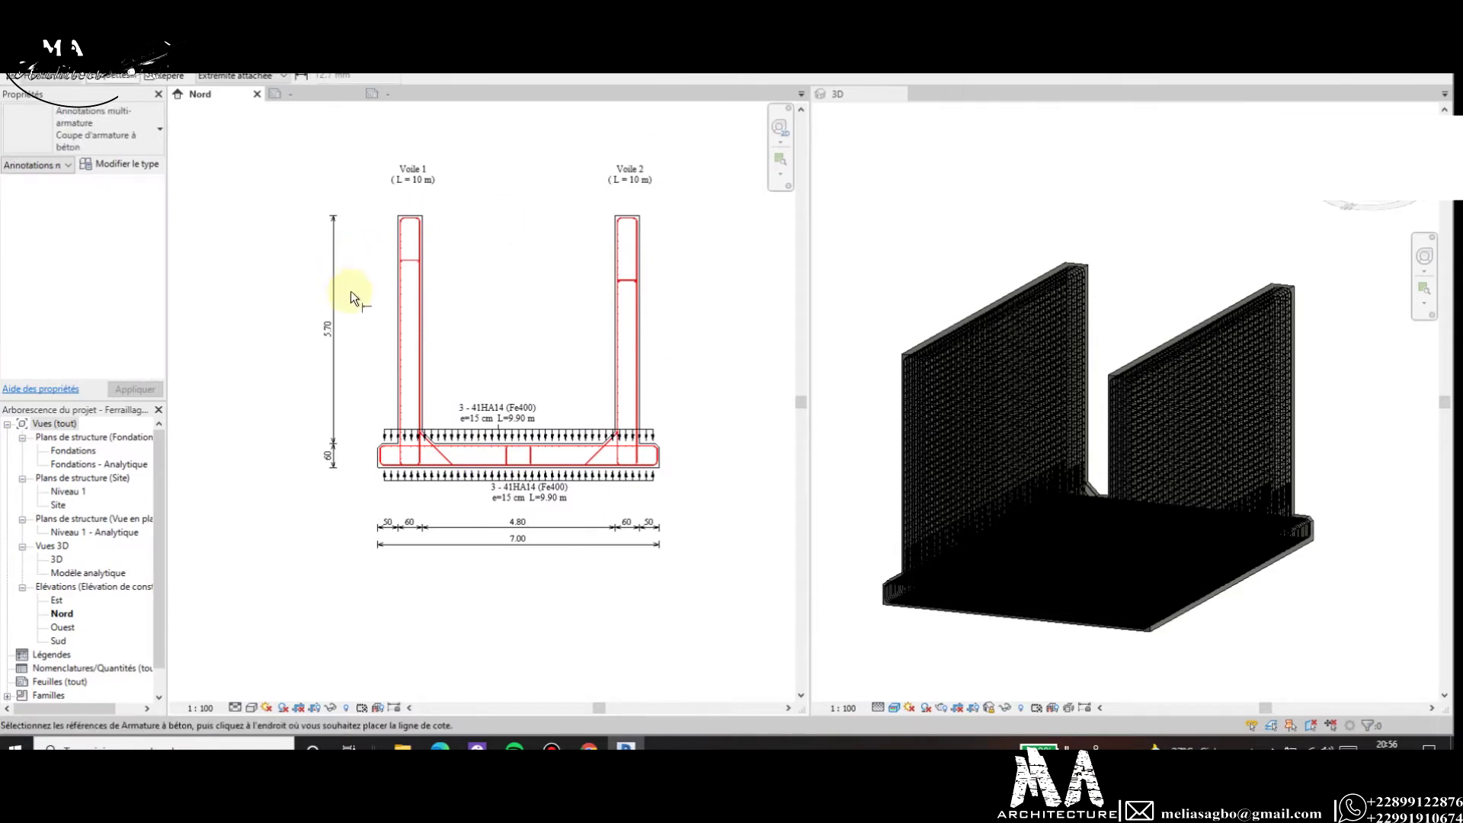
Annotate Voile 1's outer vertical bars, placing the 3 - 37HA14 dimension line beside the wall.
scroll(366, 286, up, 2)
scroll(404, 282, up, 4)
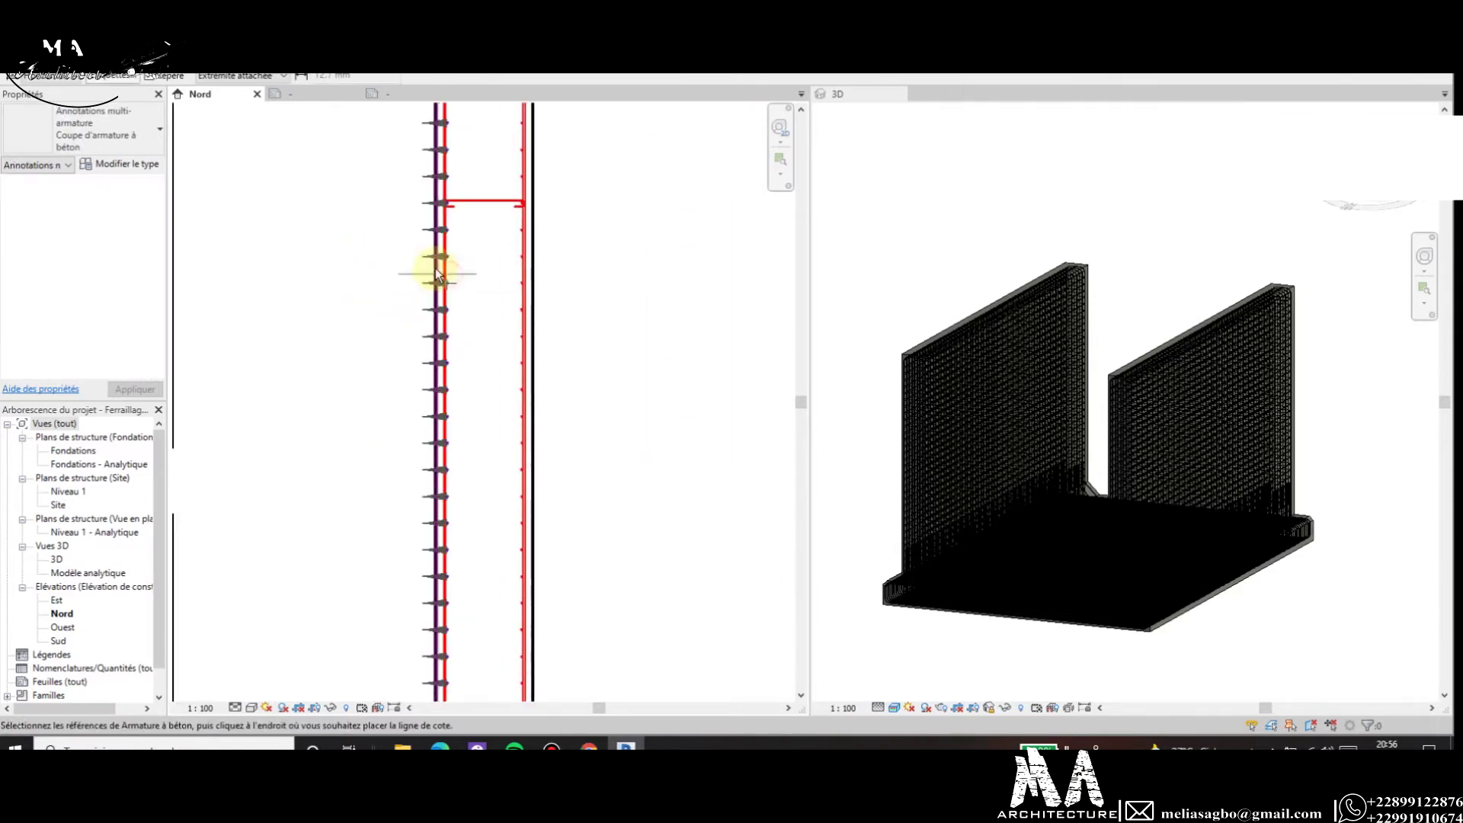
click(435, 274)
scroll(411, 276, down, 3)
scroll(390, 268, down, 1)
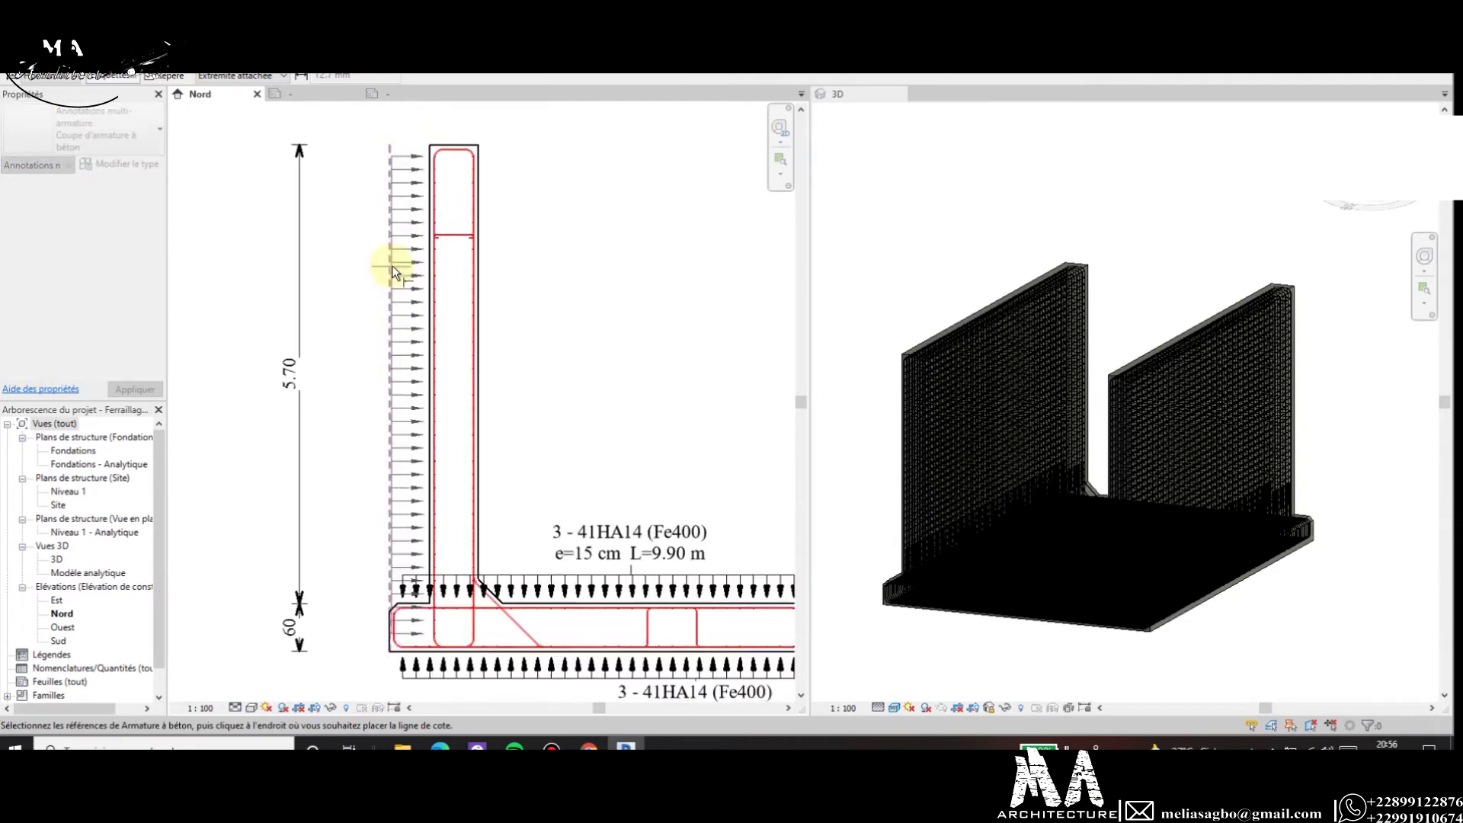
scroll(392, 265, down, 1)
scroll(385, 274, up, 1)
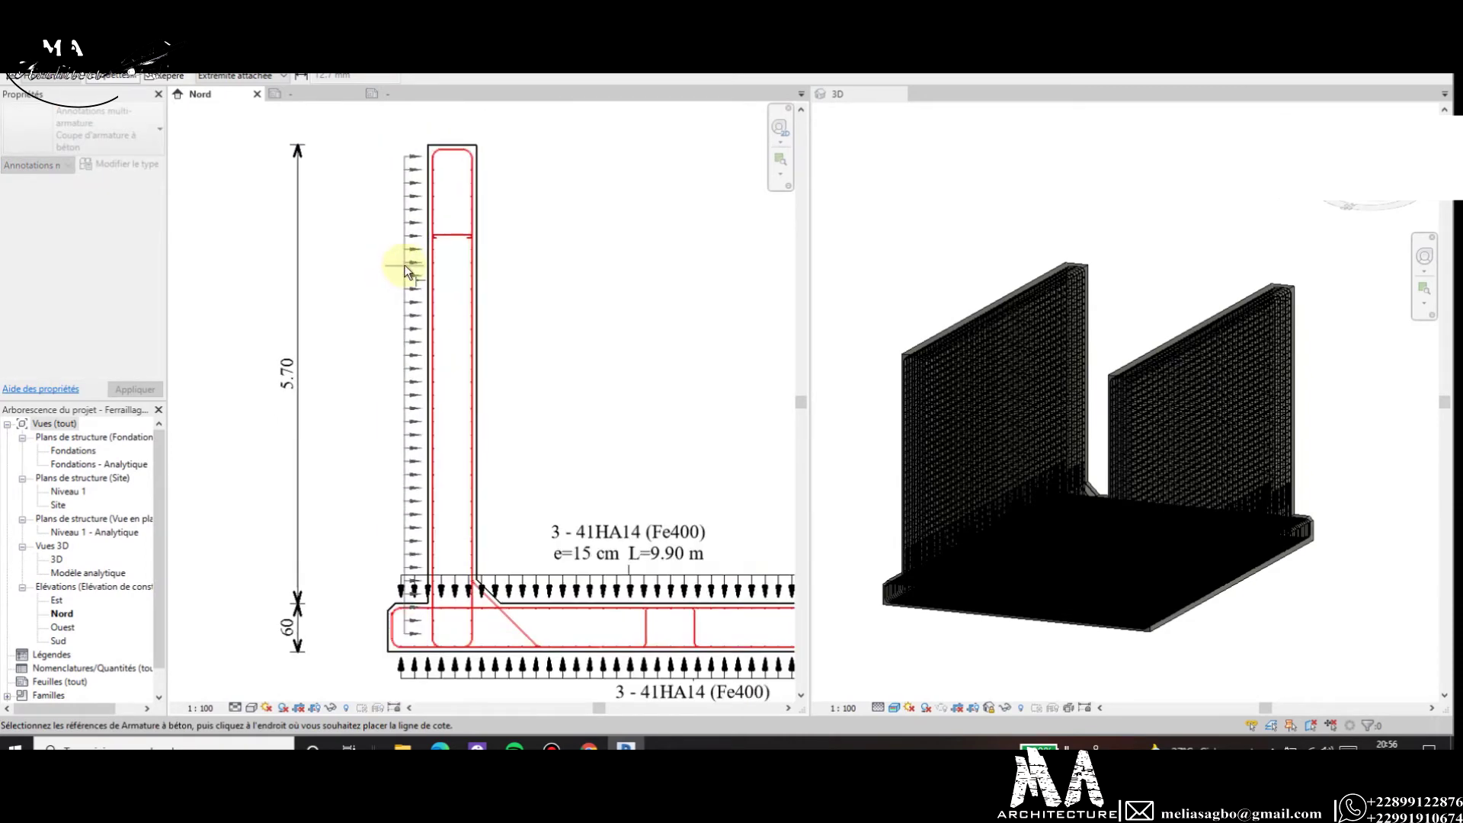
scroll(400, 263, up, 1)
scroll(404, 274, down, 1)
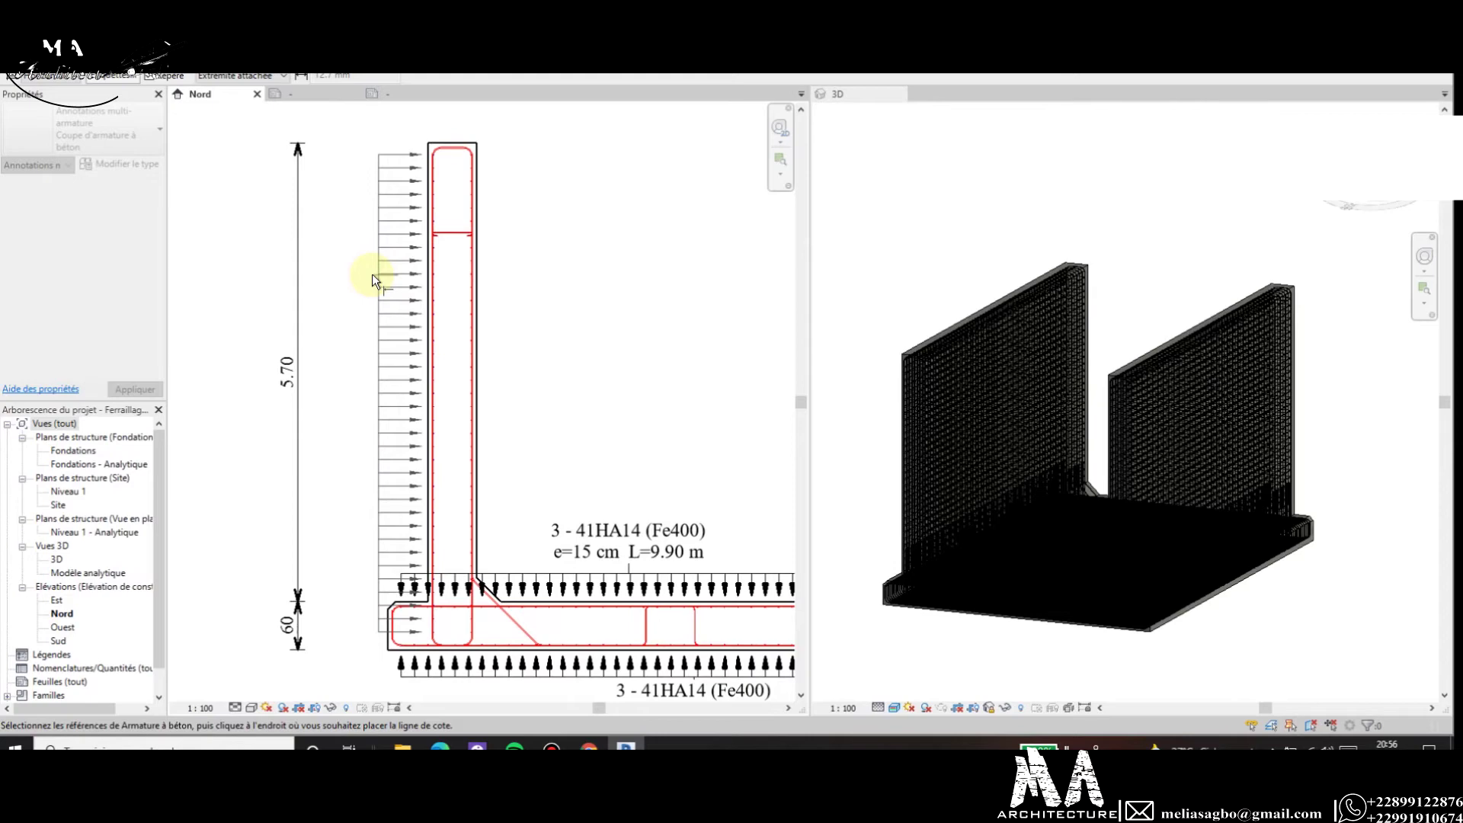
click(374, 277)
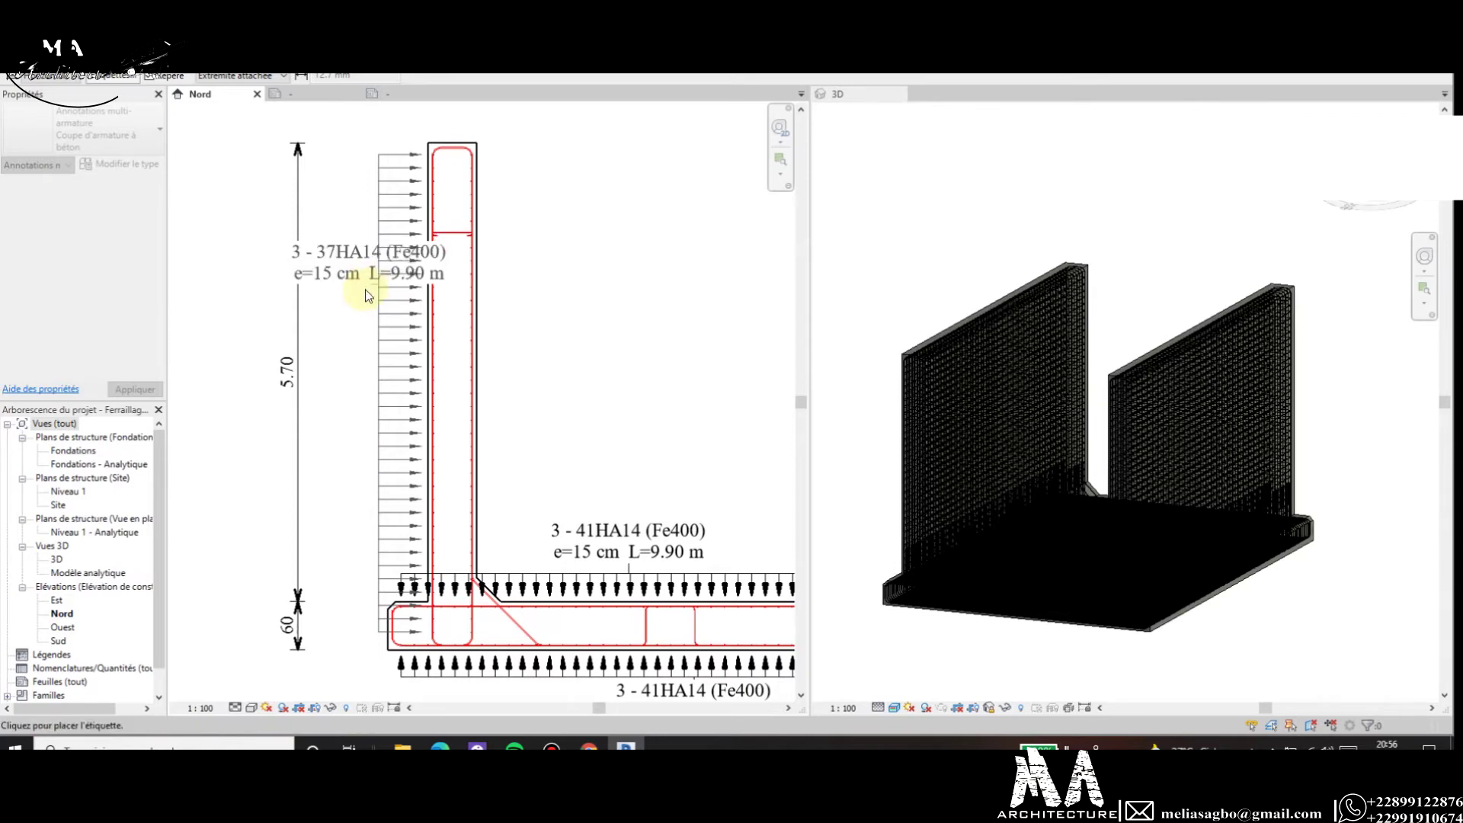
scroll(379, 237, down, 3)
scroll(370, 190, up, 2)
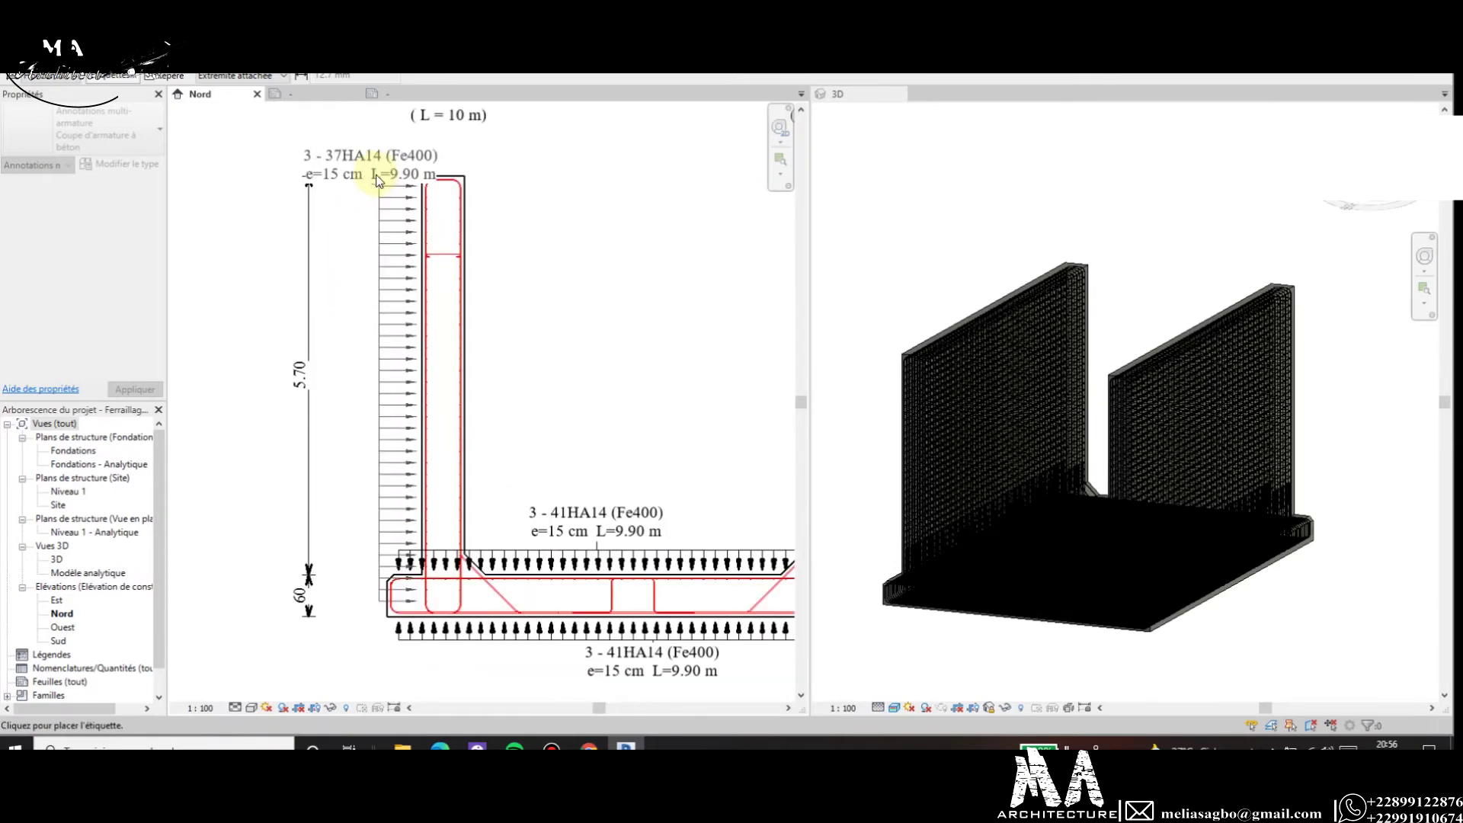
scroll(380, 171, up, 1)
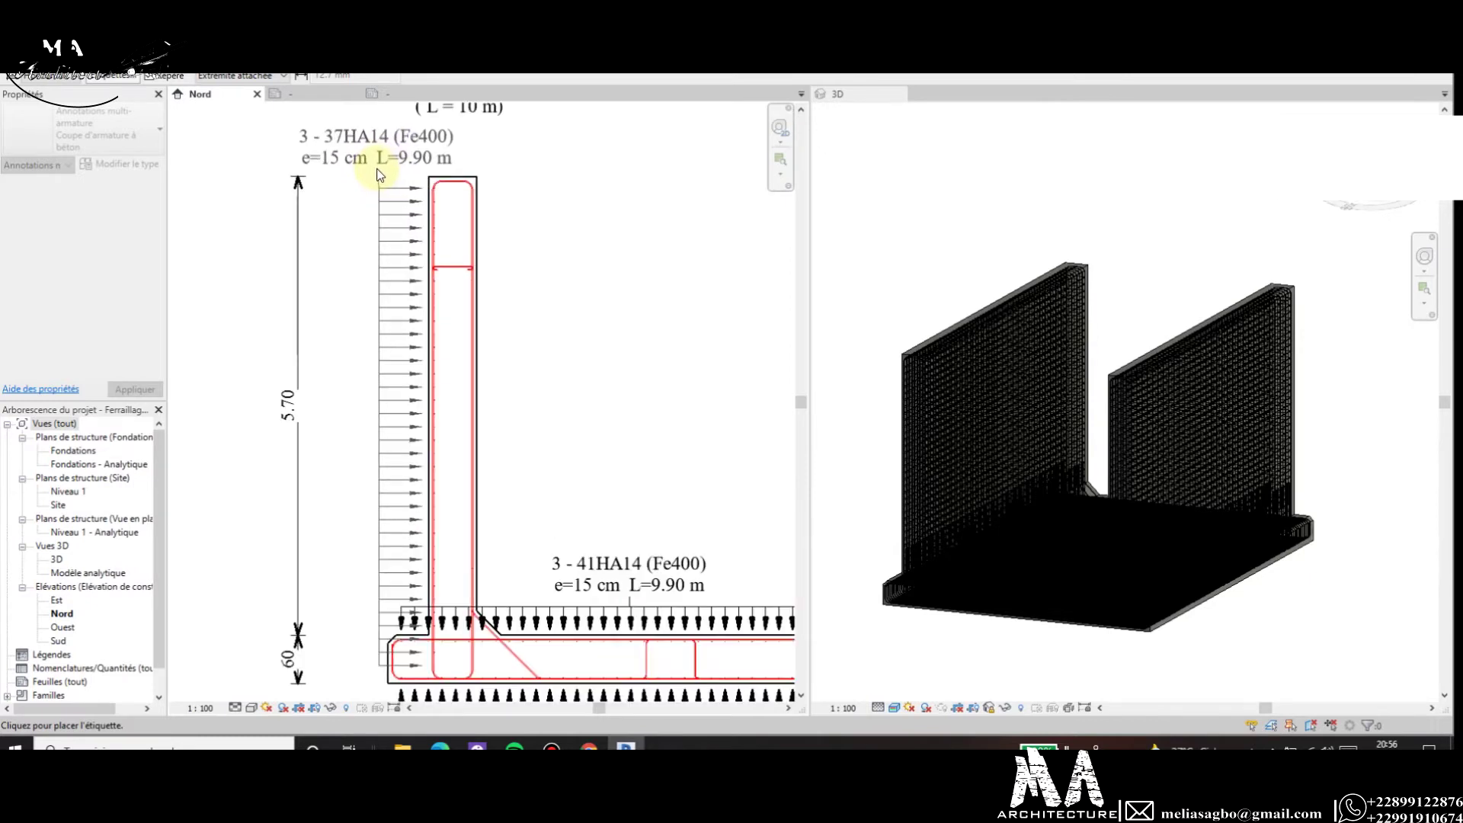
scroll(379, 174, up, 1)
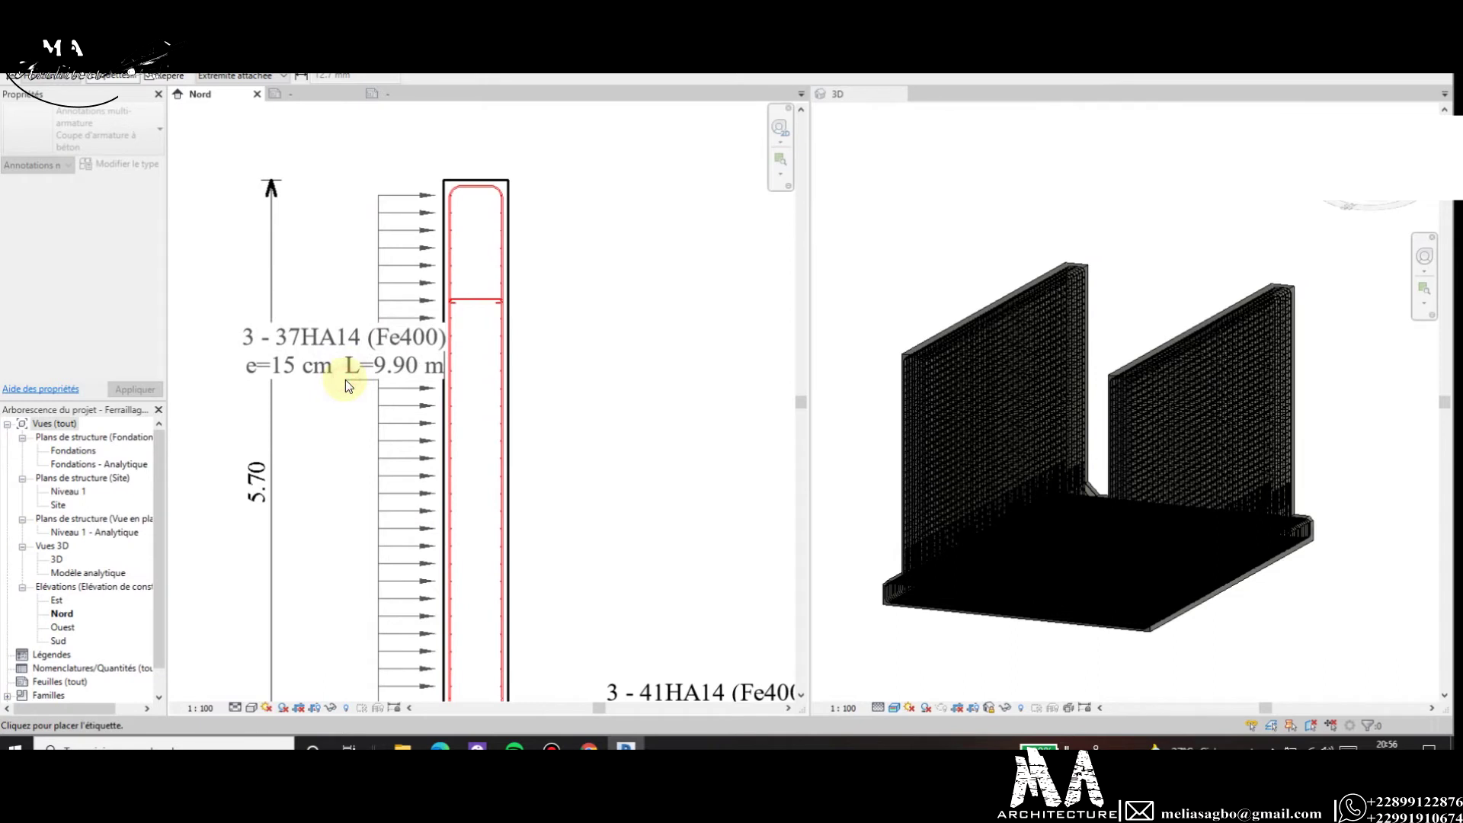
Place the 3 - 37HA14 (Fe400) e=15 cm L=9.90 m tag beside Voile 1 and try Vertical orientation.
click(346, 380)
key(Escape)
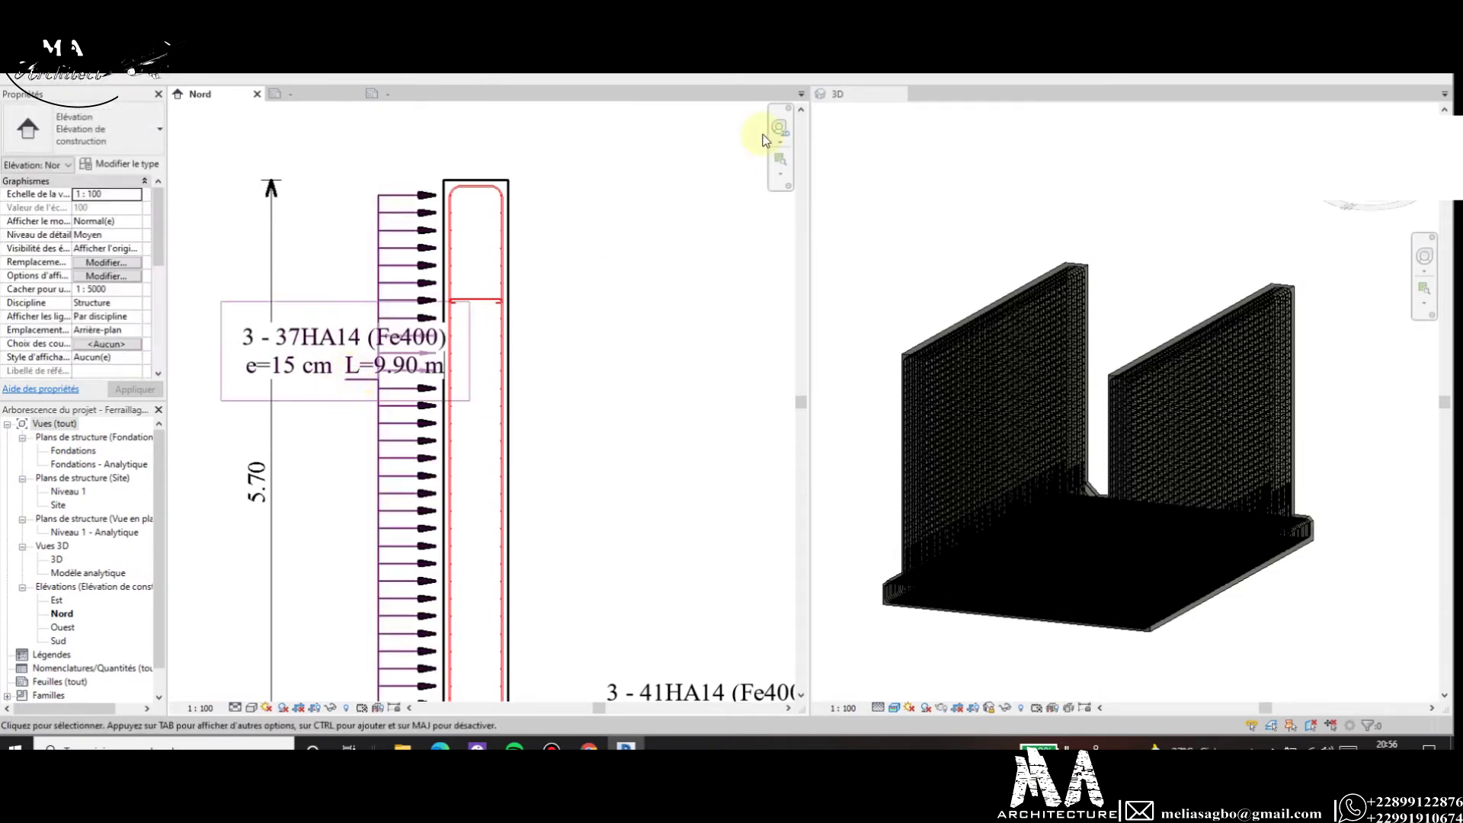
click(345, 380)
click(351, 367)
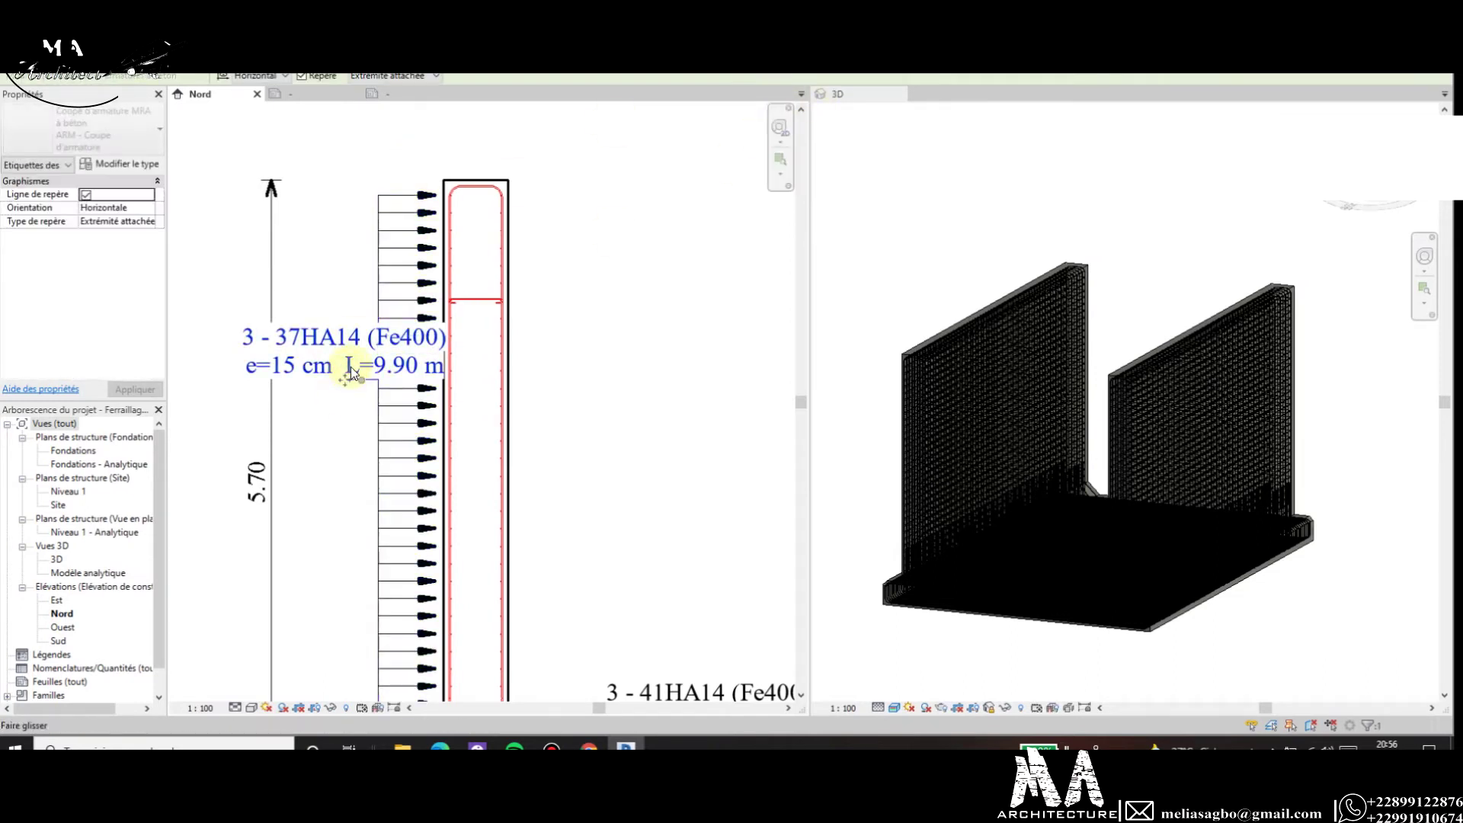
click(281, 79)
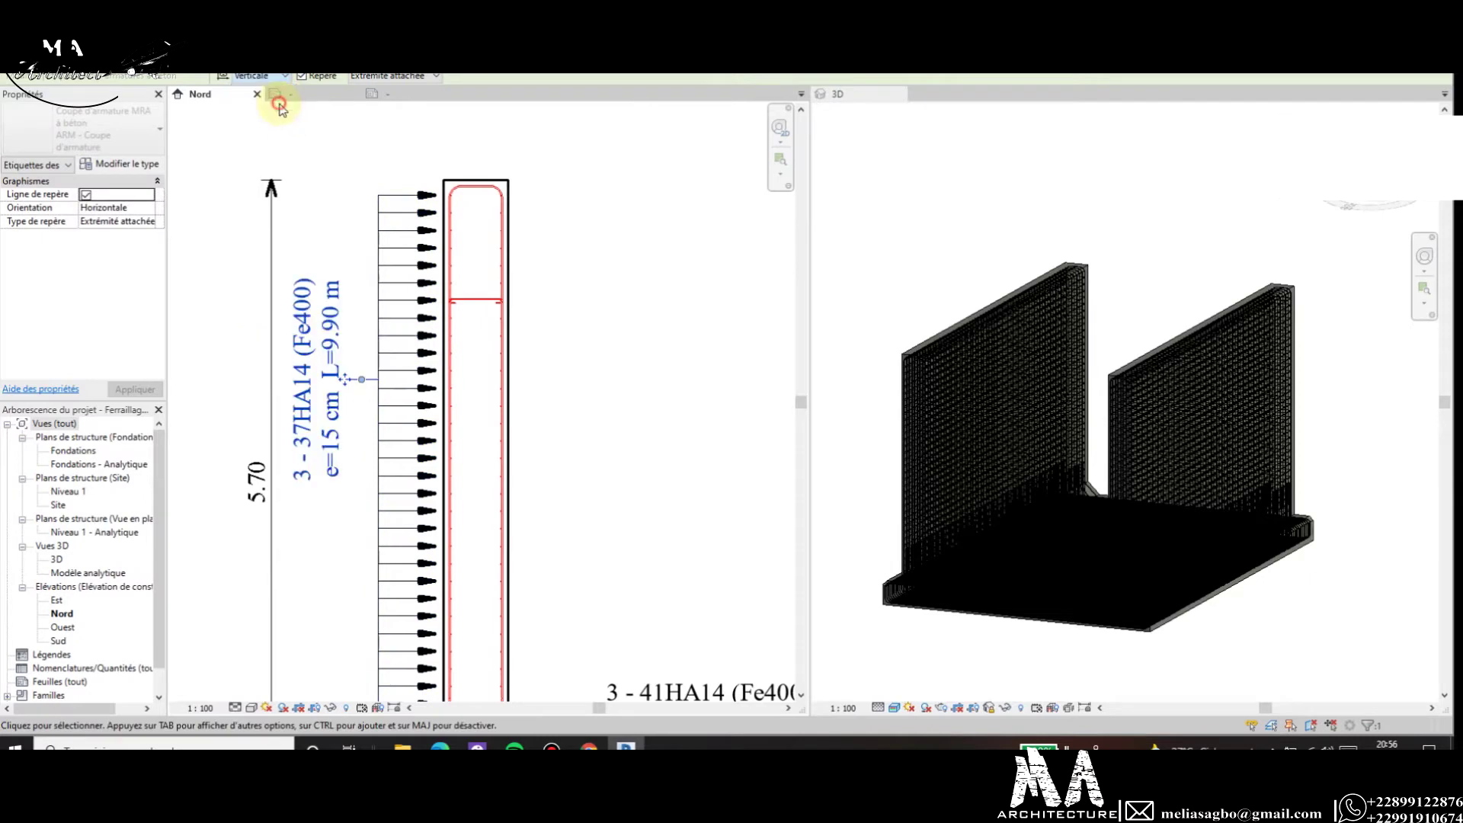
click(335, 538)
Return the tag to Horizontal and drag it above the top of Voile 1.
scroll(355, 290, down, 3)
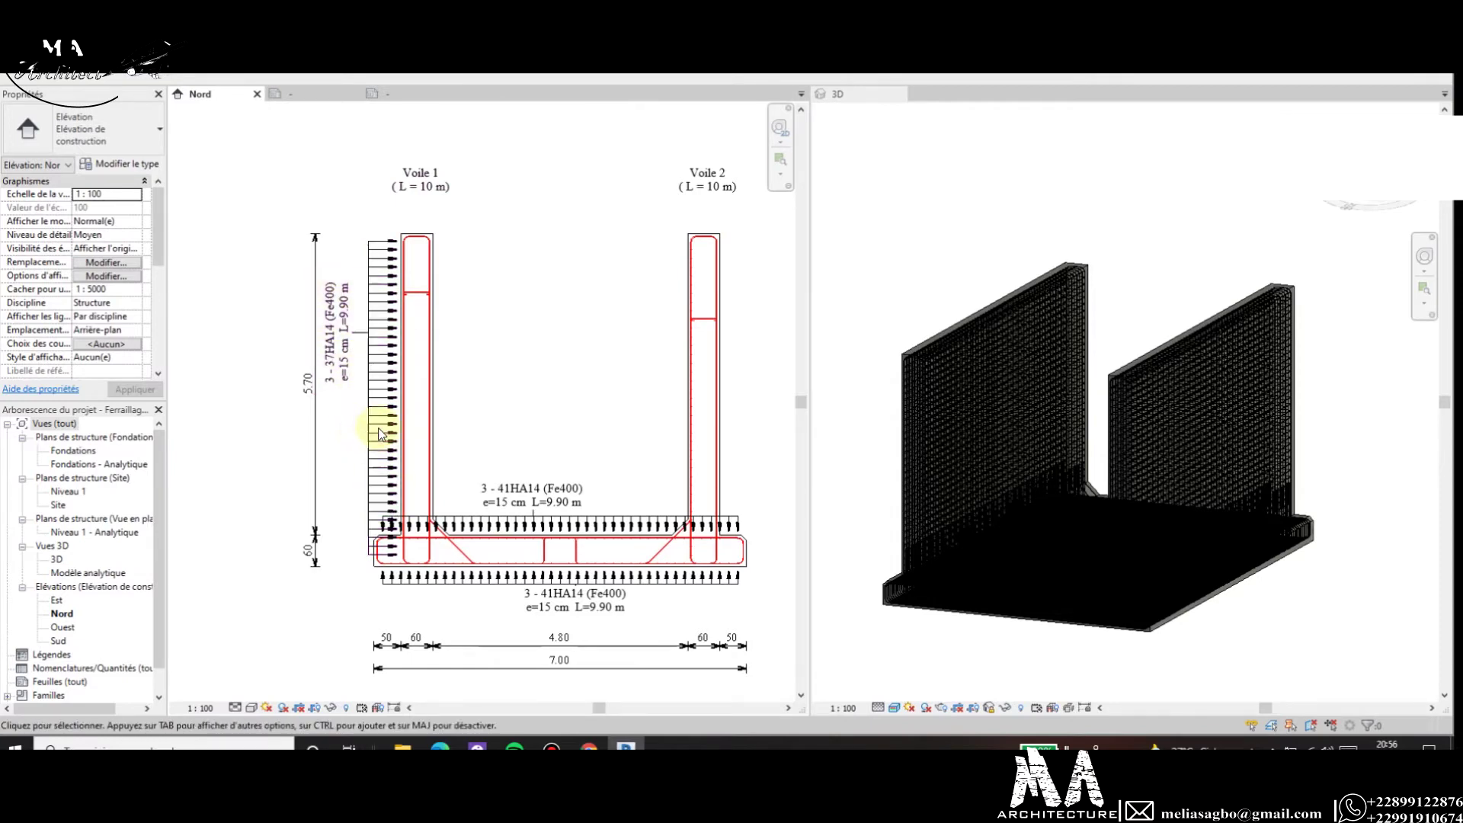
scroll(309, 314, up, 2)
scroll(310, 314, up, 2)
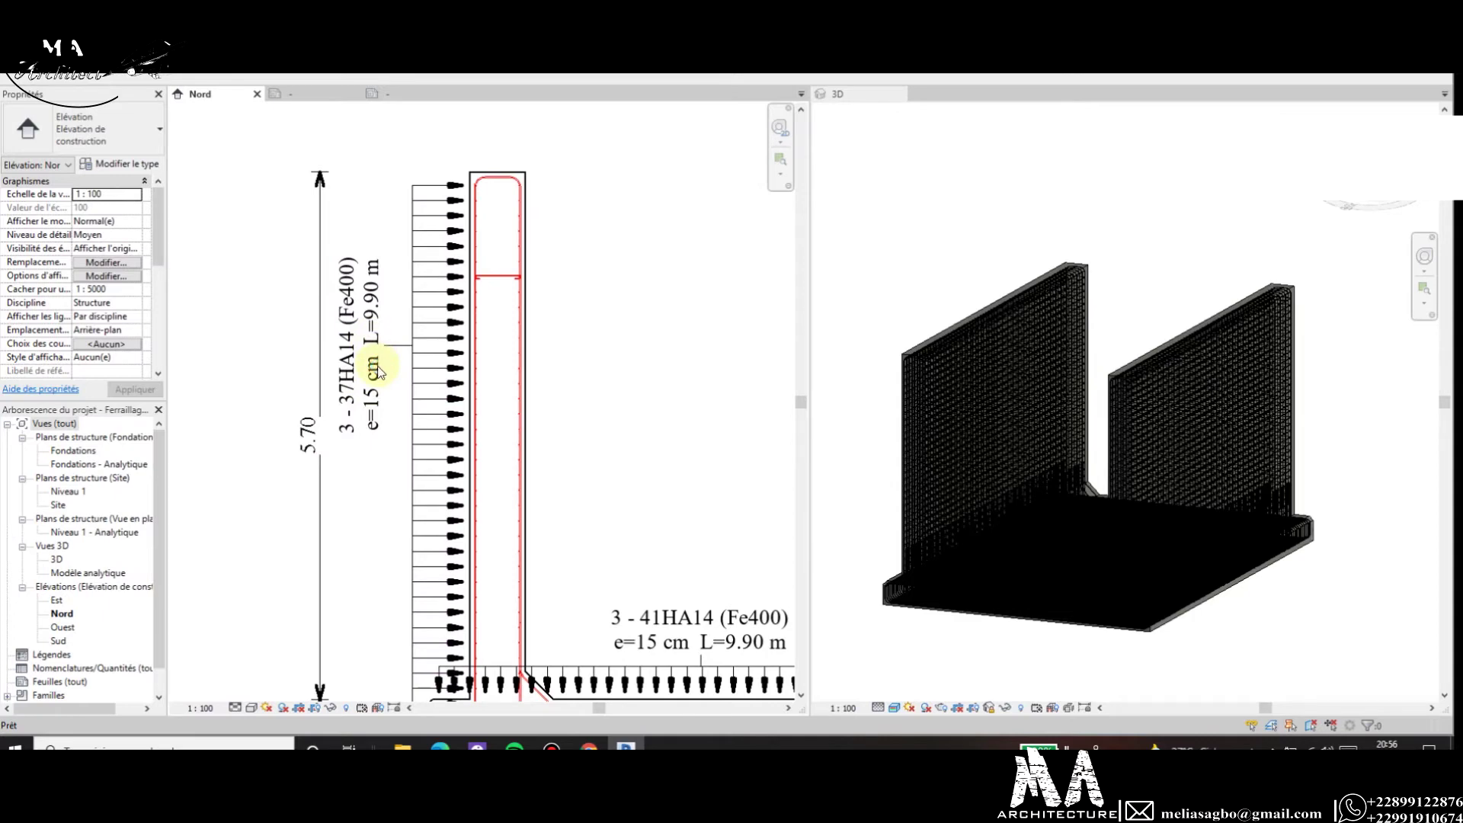
click(353, 350)
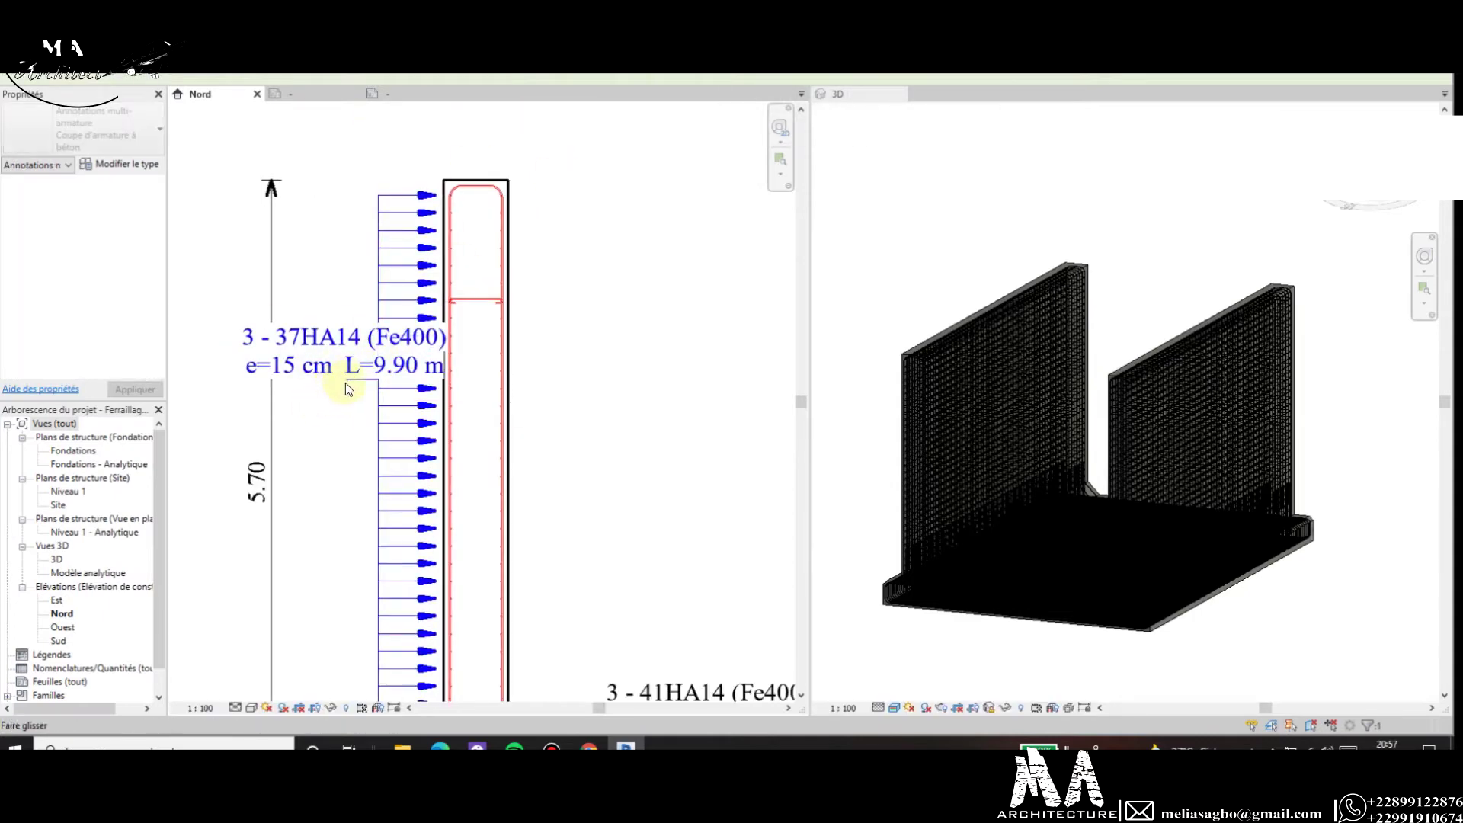
drag(345, 381, 349, 167)
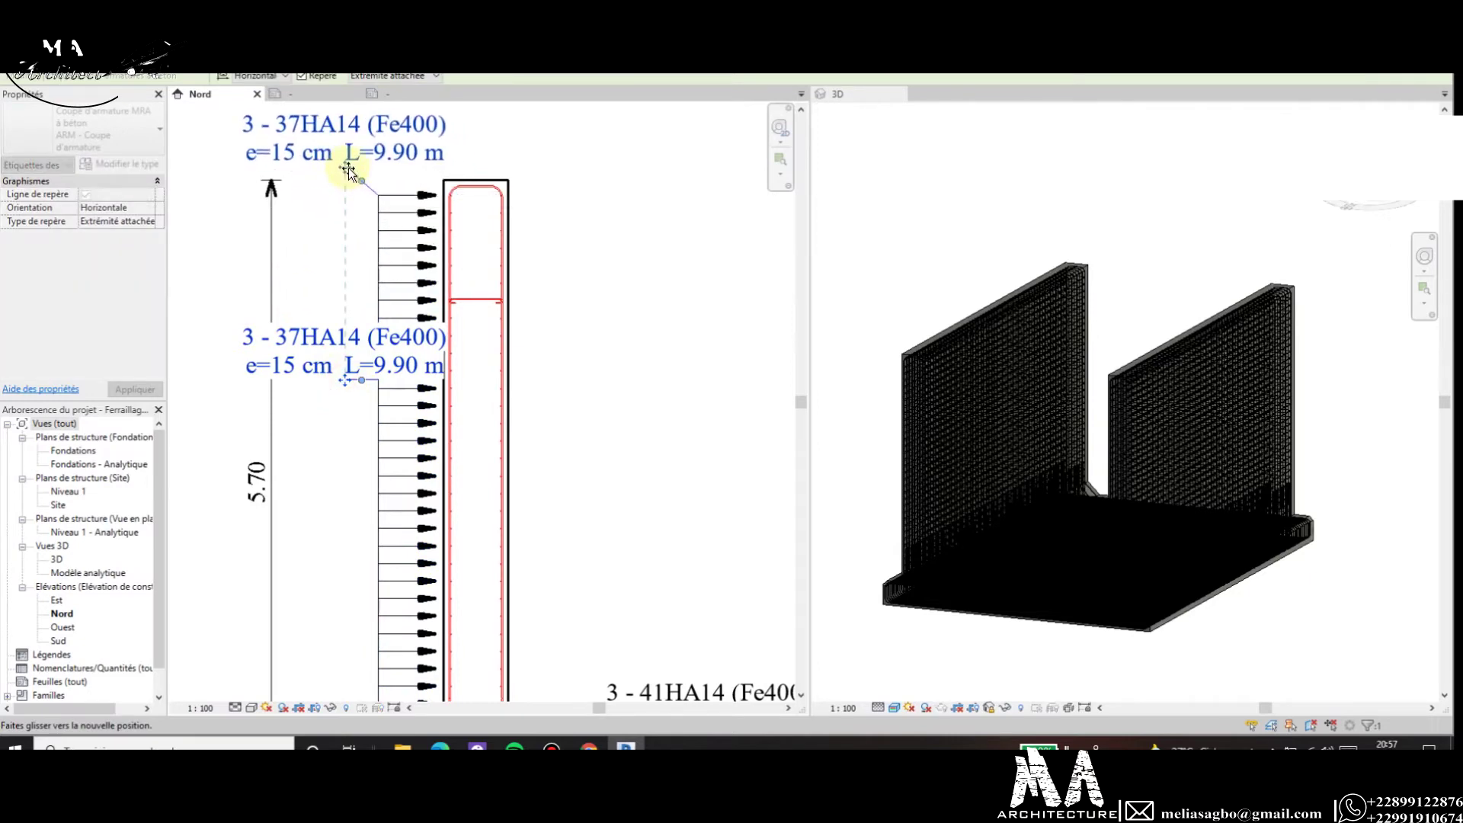
scroll(327, 358, down, 3)
click(336, 405)
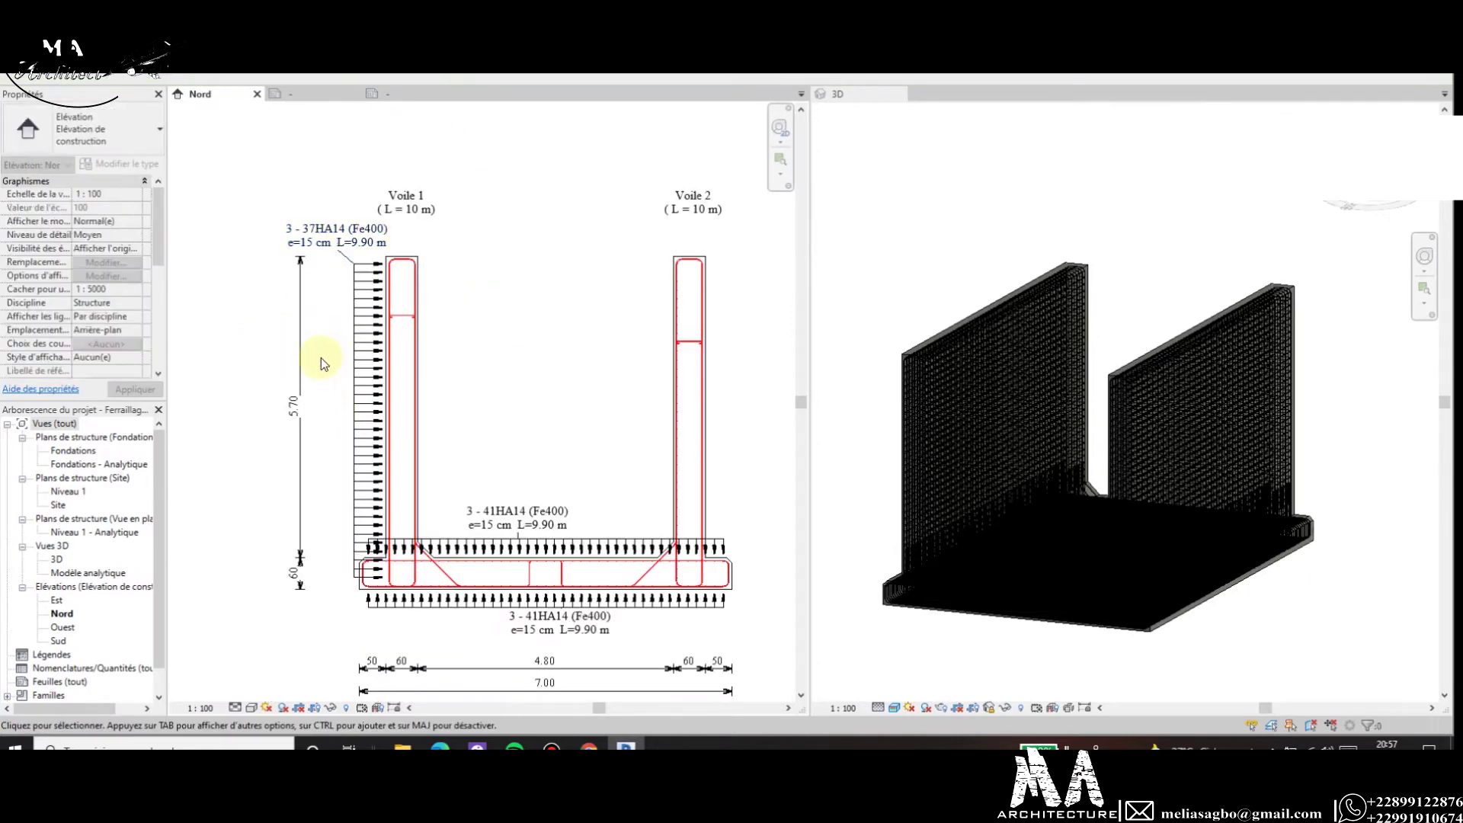
scroll(322, 358, down, 1)
scroll(366, 228, up, 1)
scroll(343, 376, down, 1)
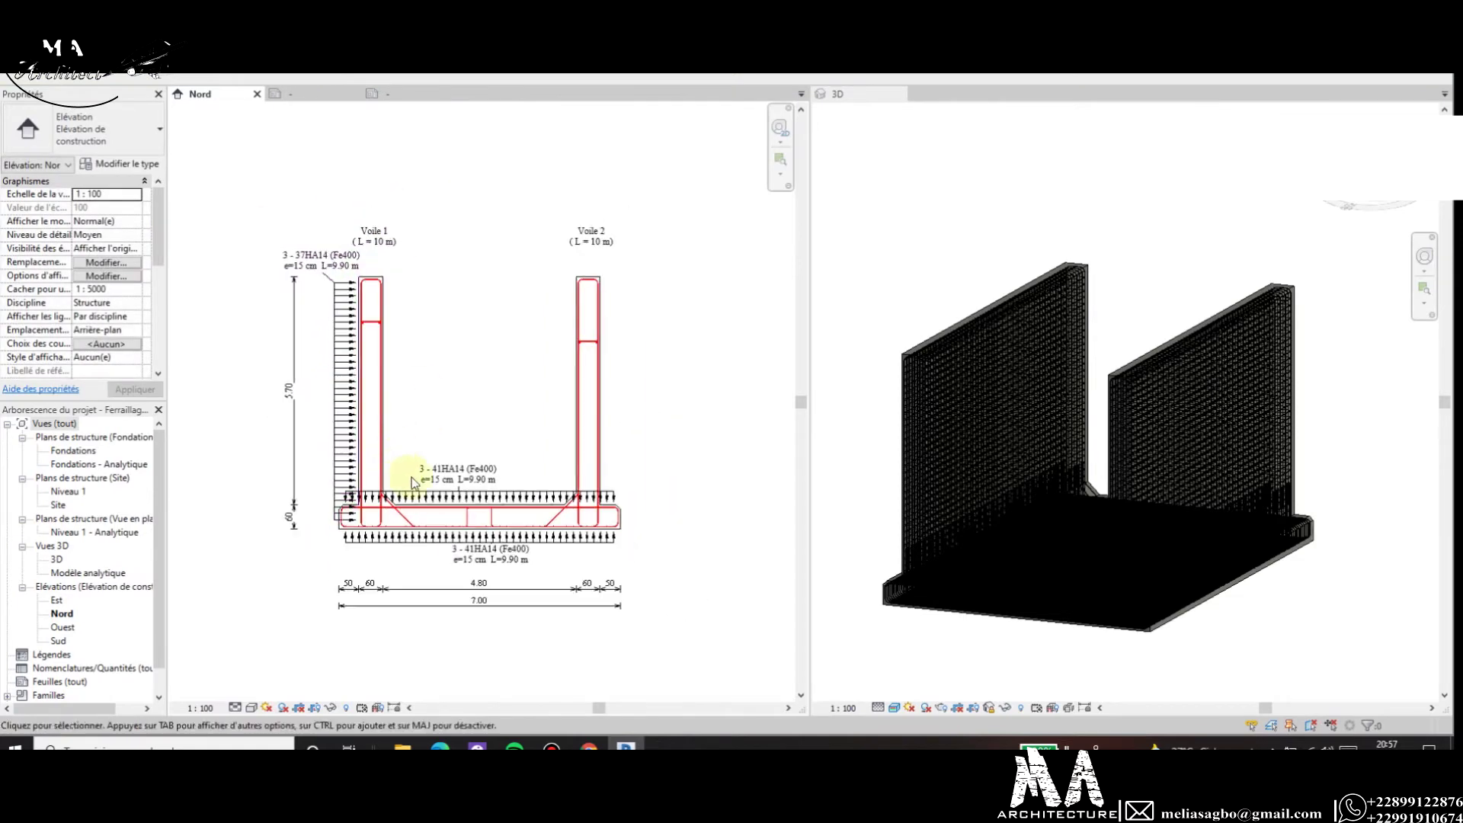
scroll(419, 396, up, 1)
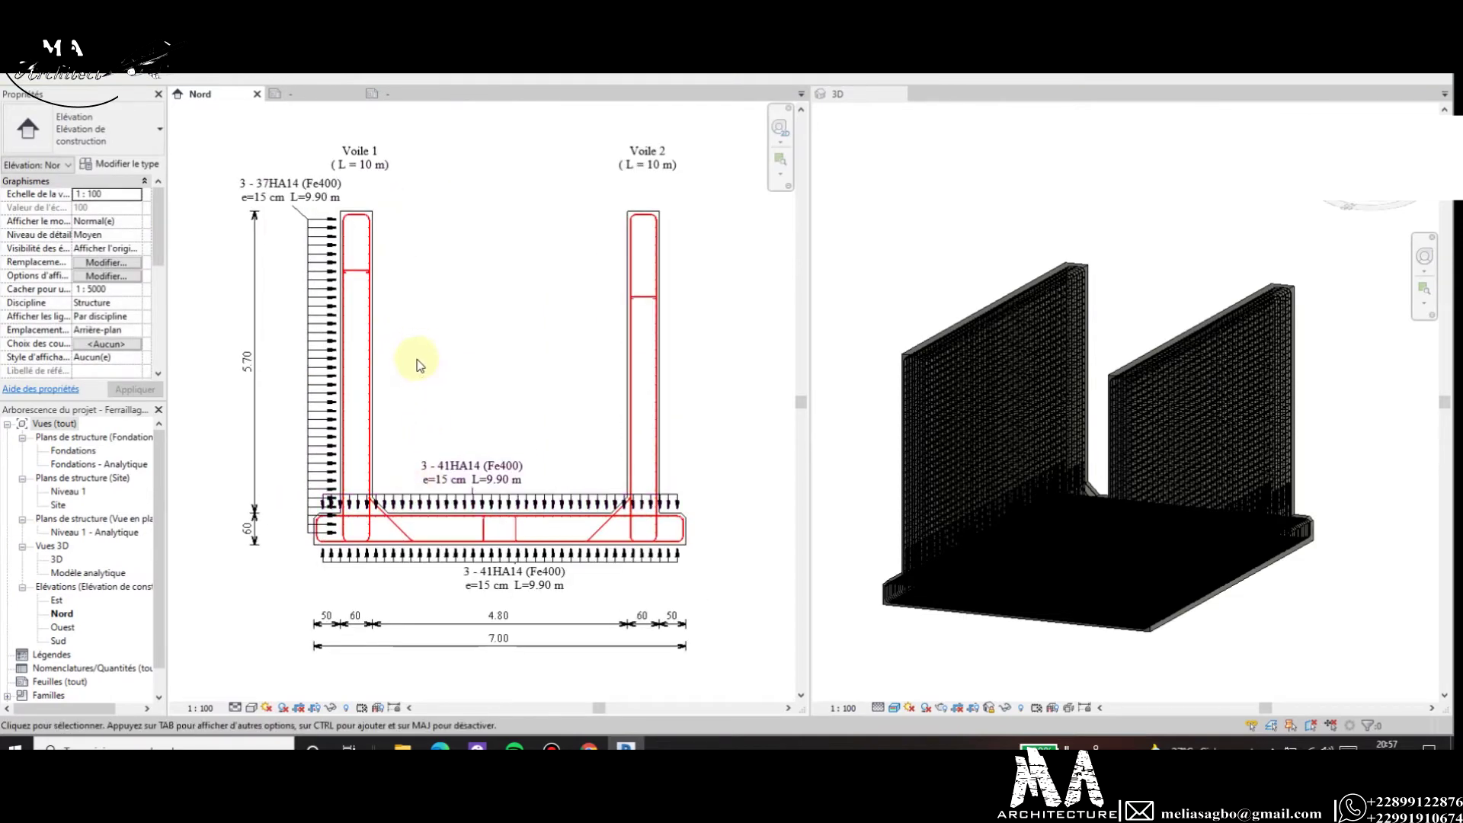
Select the slab annotation's dimension line and open its dimension style type properties.
click(432, 510)
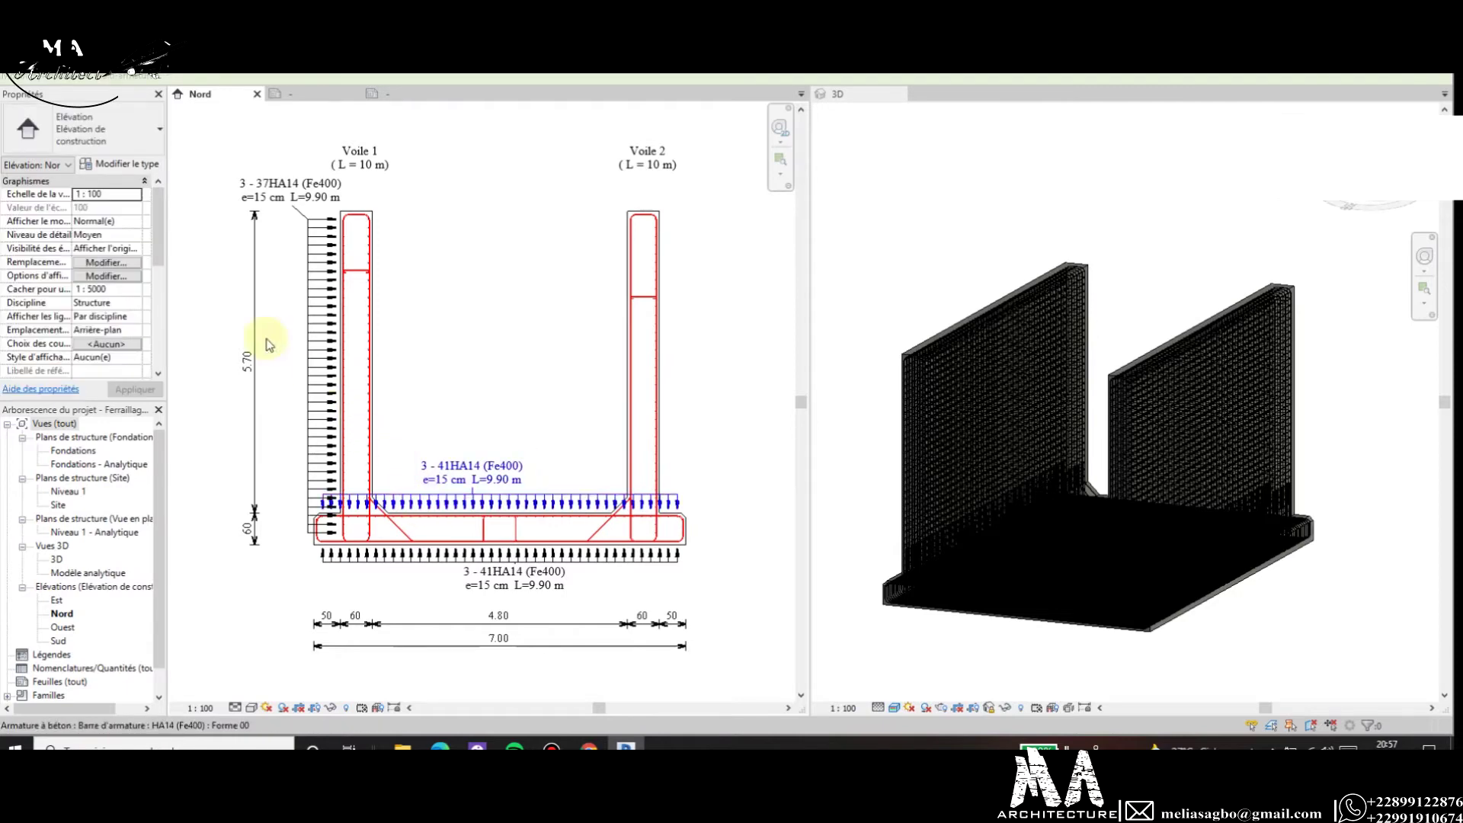
click(150, 176)
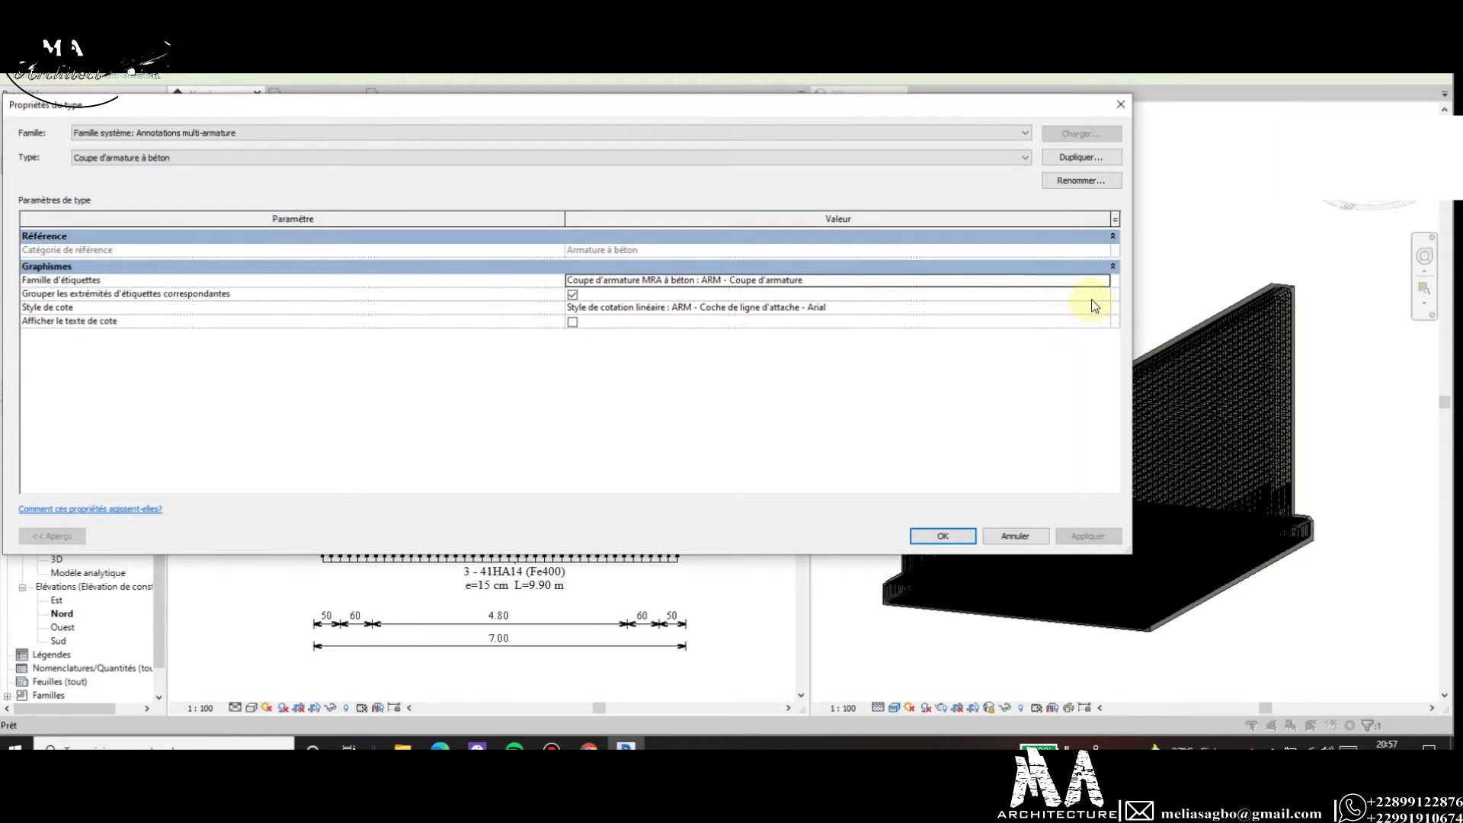
click(1026, 535)
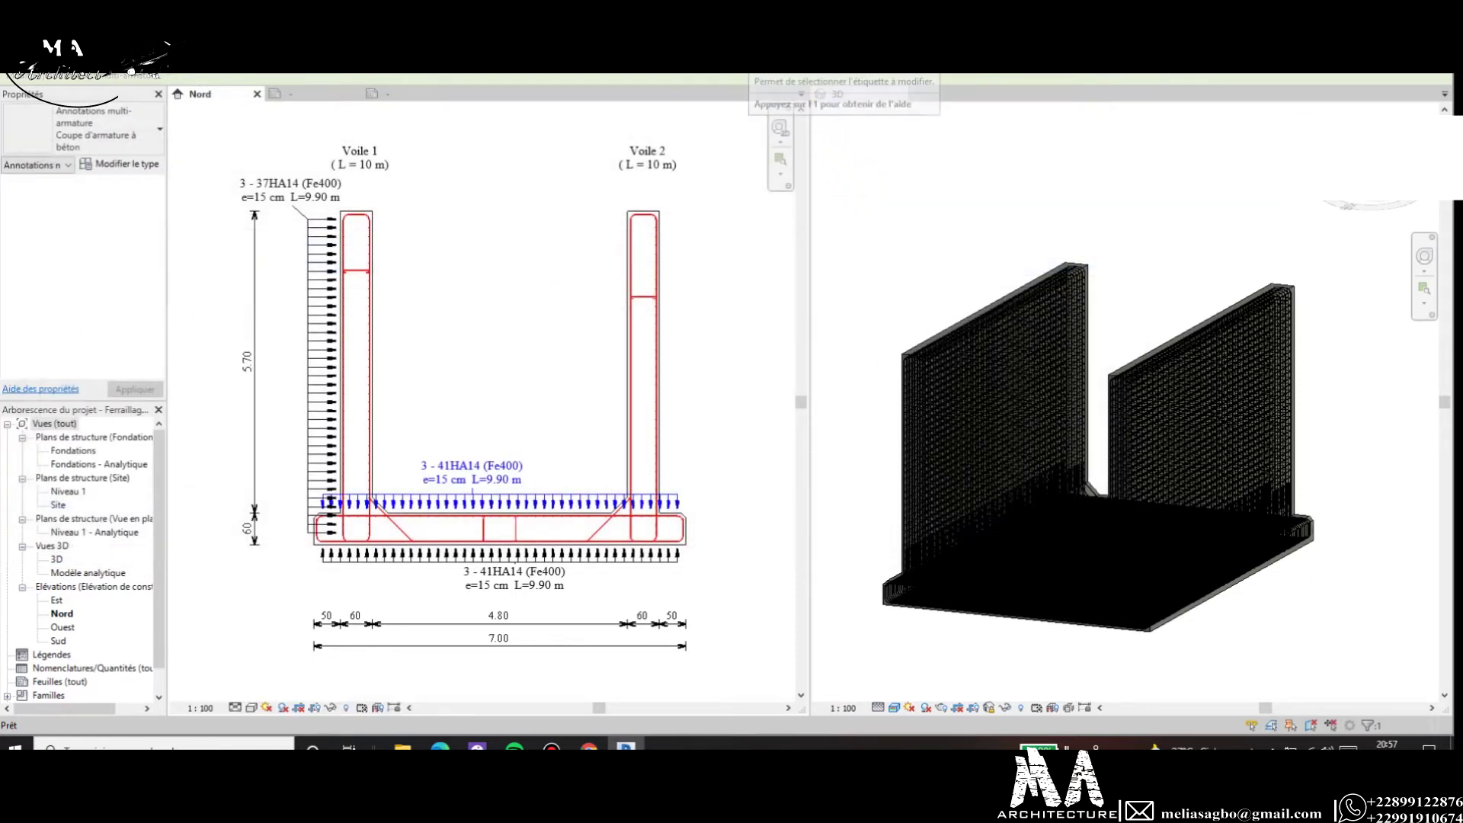
click(251, 217)
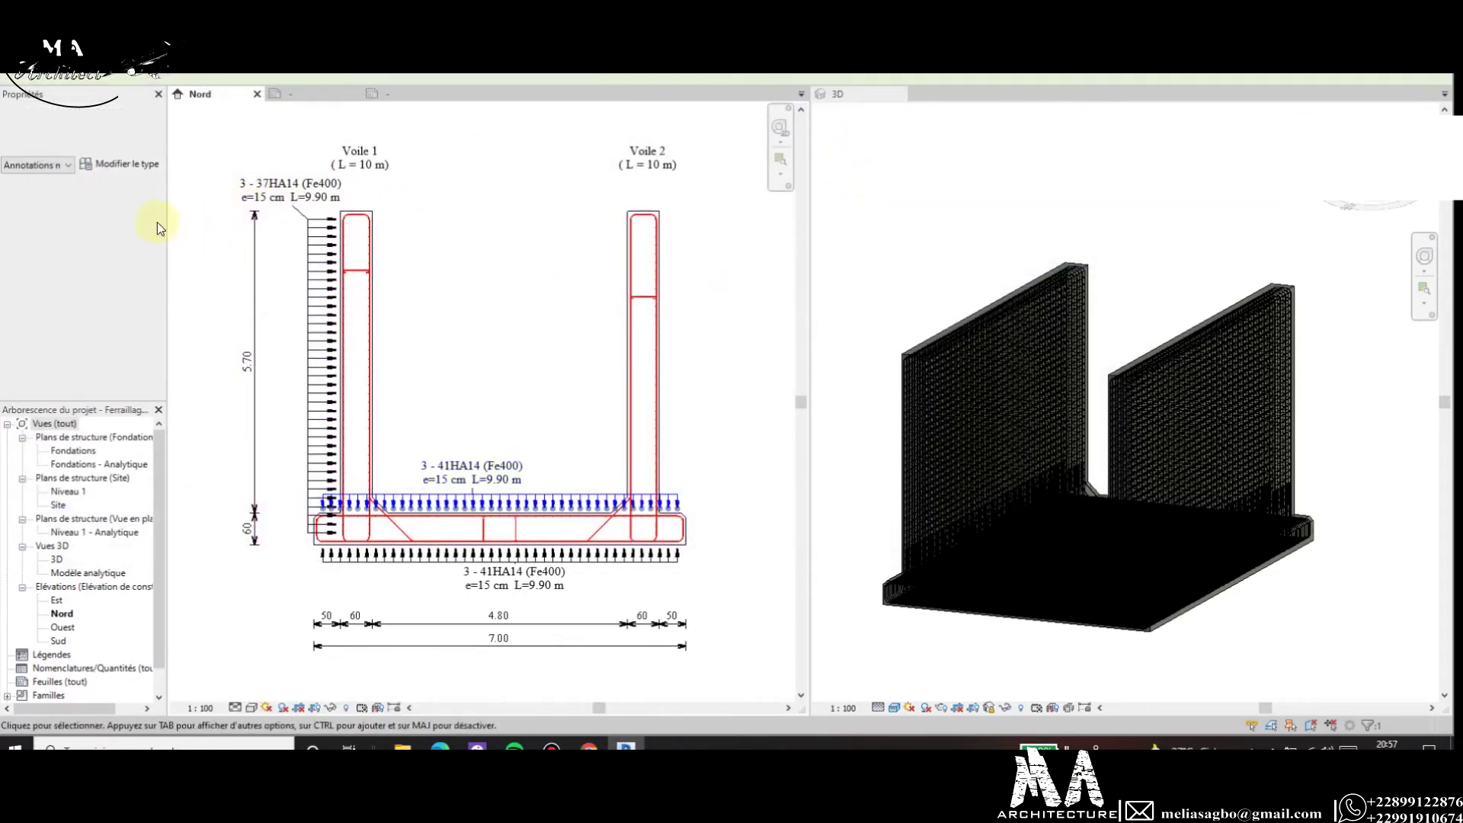
click(131, 163)
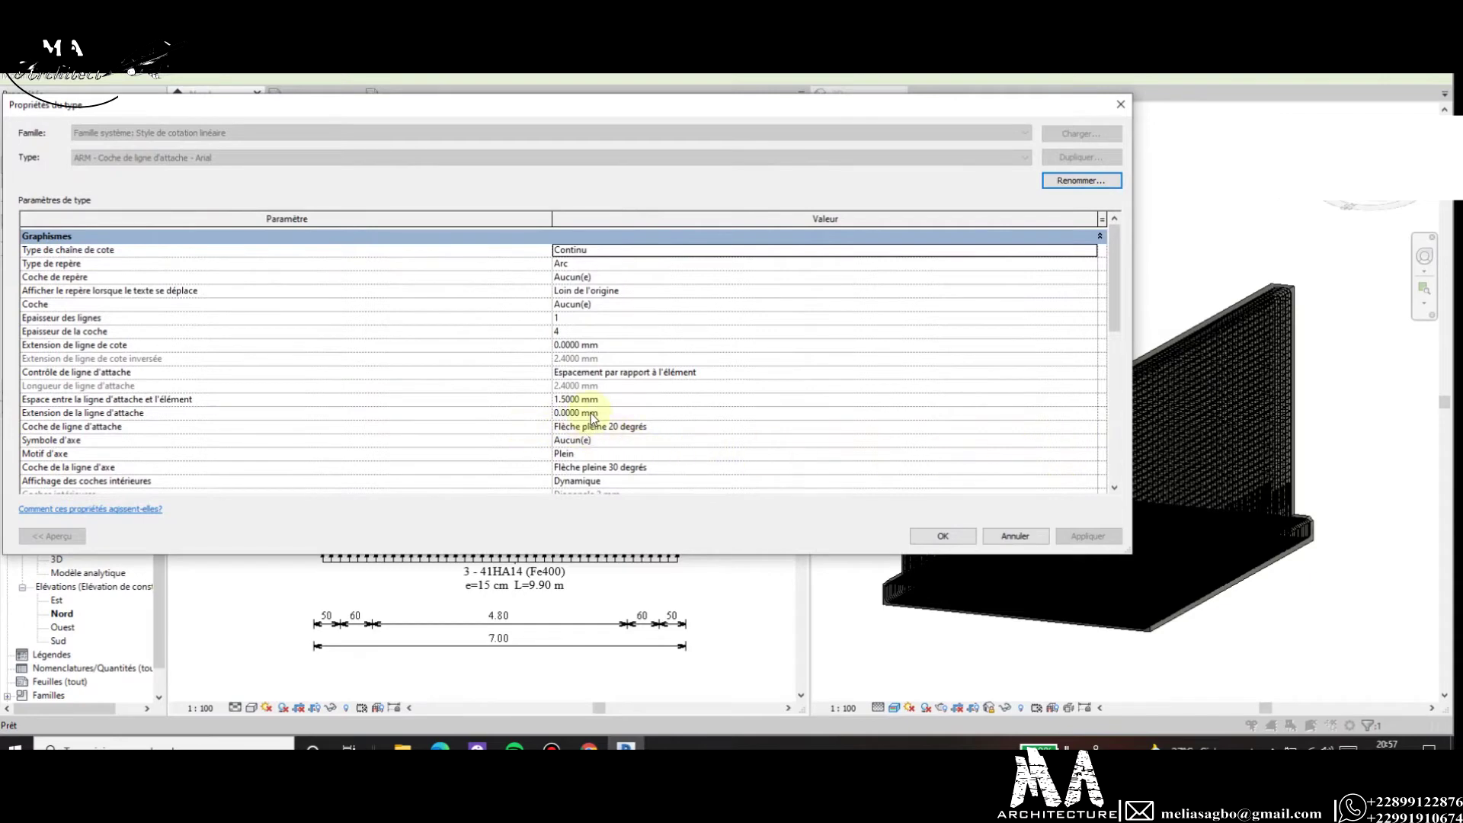
scroll(599, 427, down, 2)
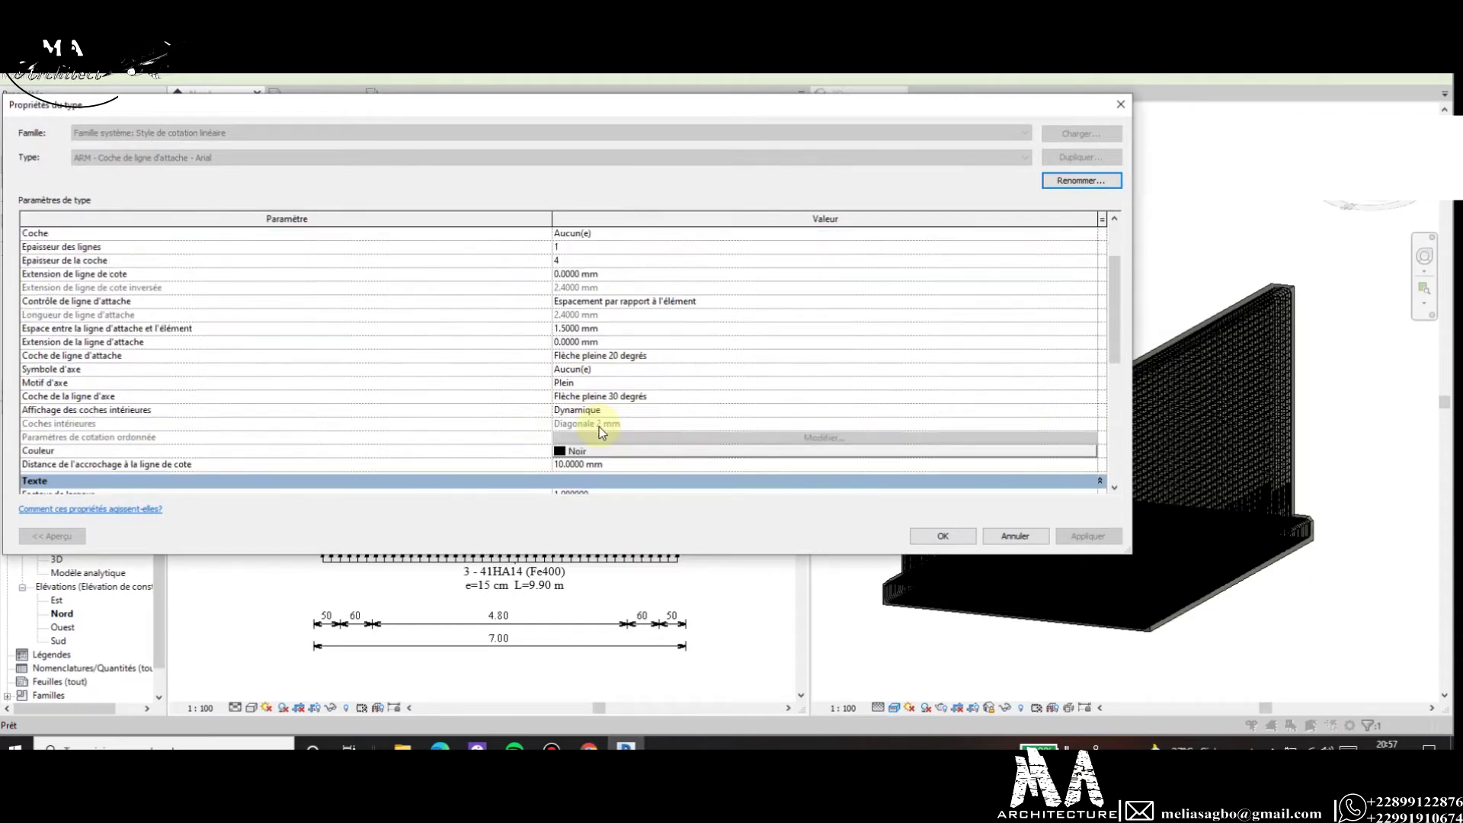
scroll(686, 430, down, 5)
scroll(702, 431, up, 3)
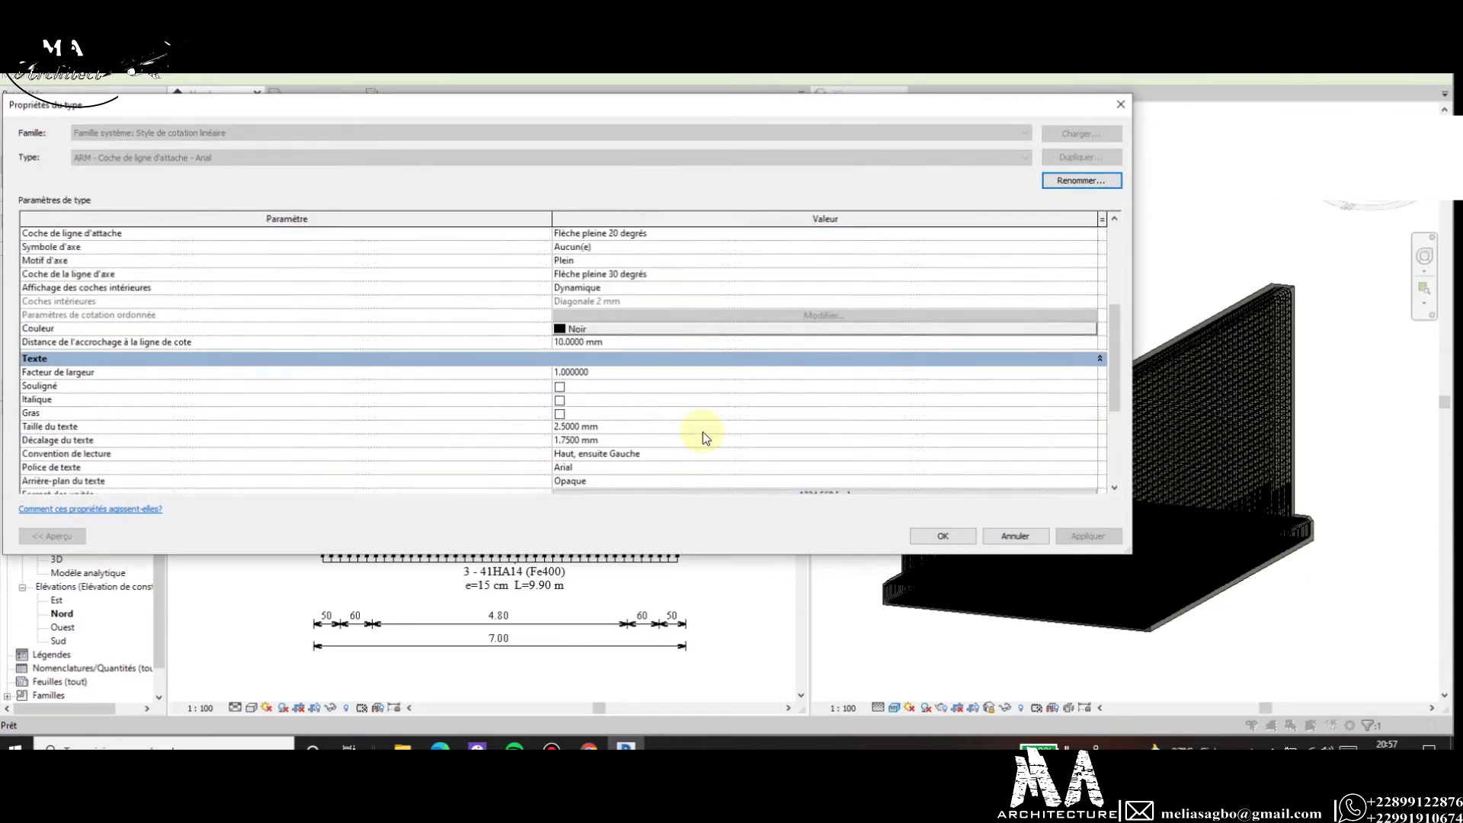
Set Coche de la ligne d'axe and Coche de ligne d'attache to Flèche pleine 15 degrés, and apply.
click(1085, 273)
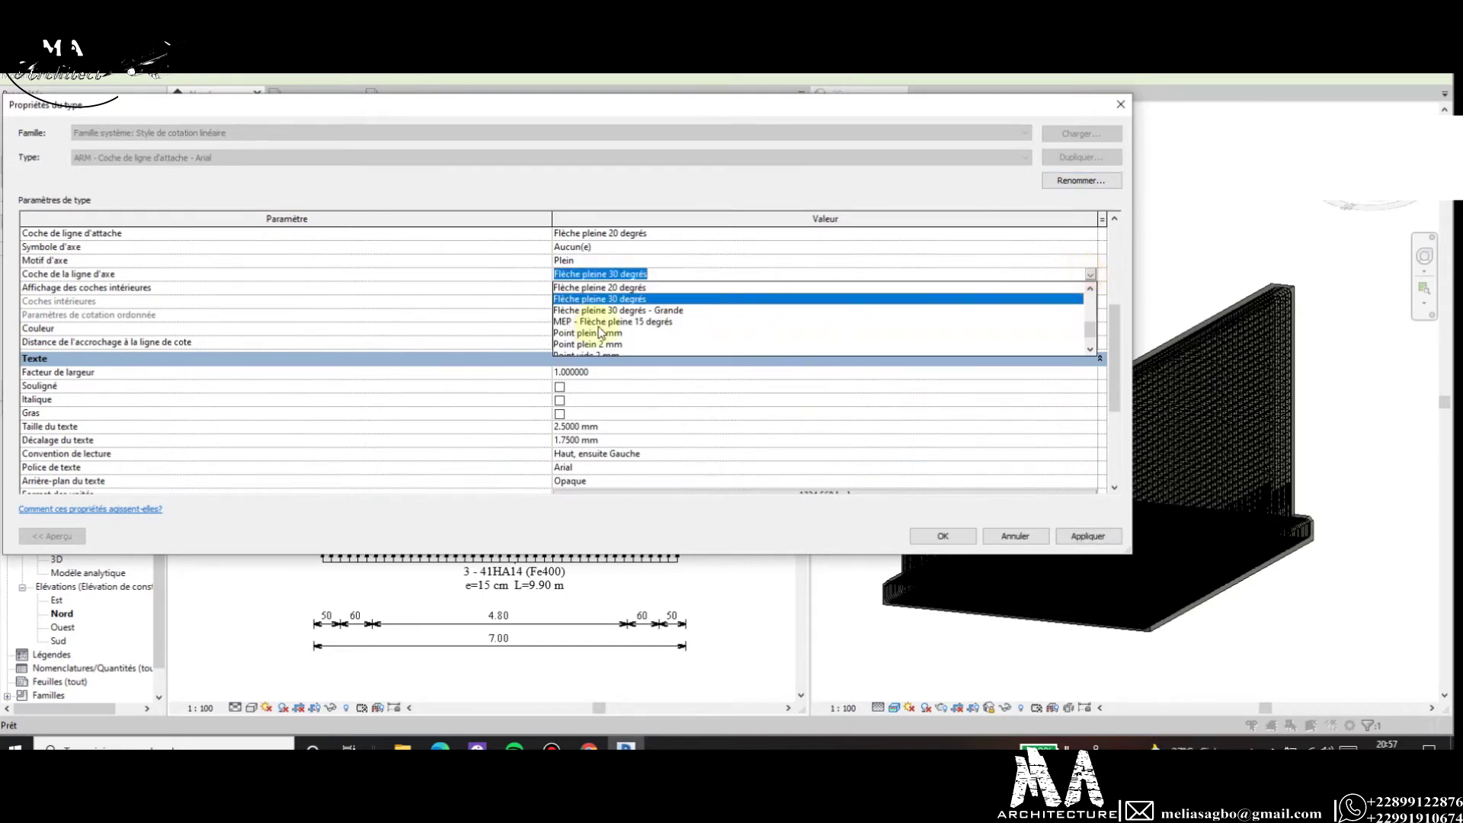
scroll(601, 333, up, 1)
scroll(610, 339, up, 1)
click(621, 343)
scroll(636, 257, up, 1)
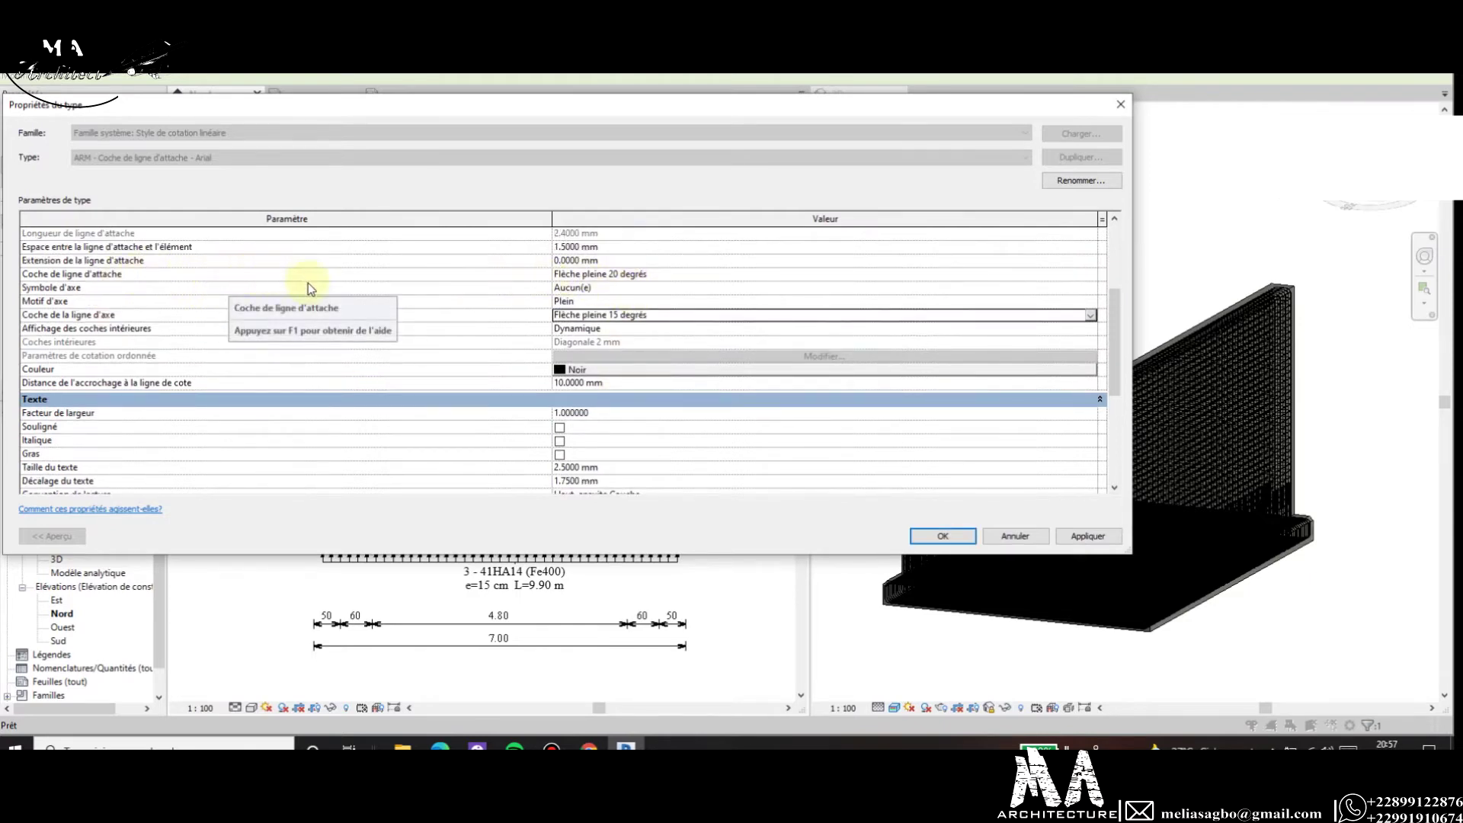
click(1090, 260)
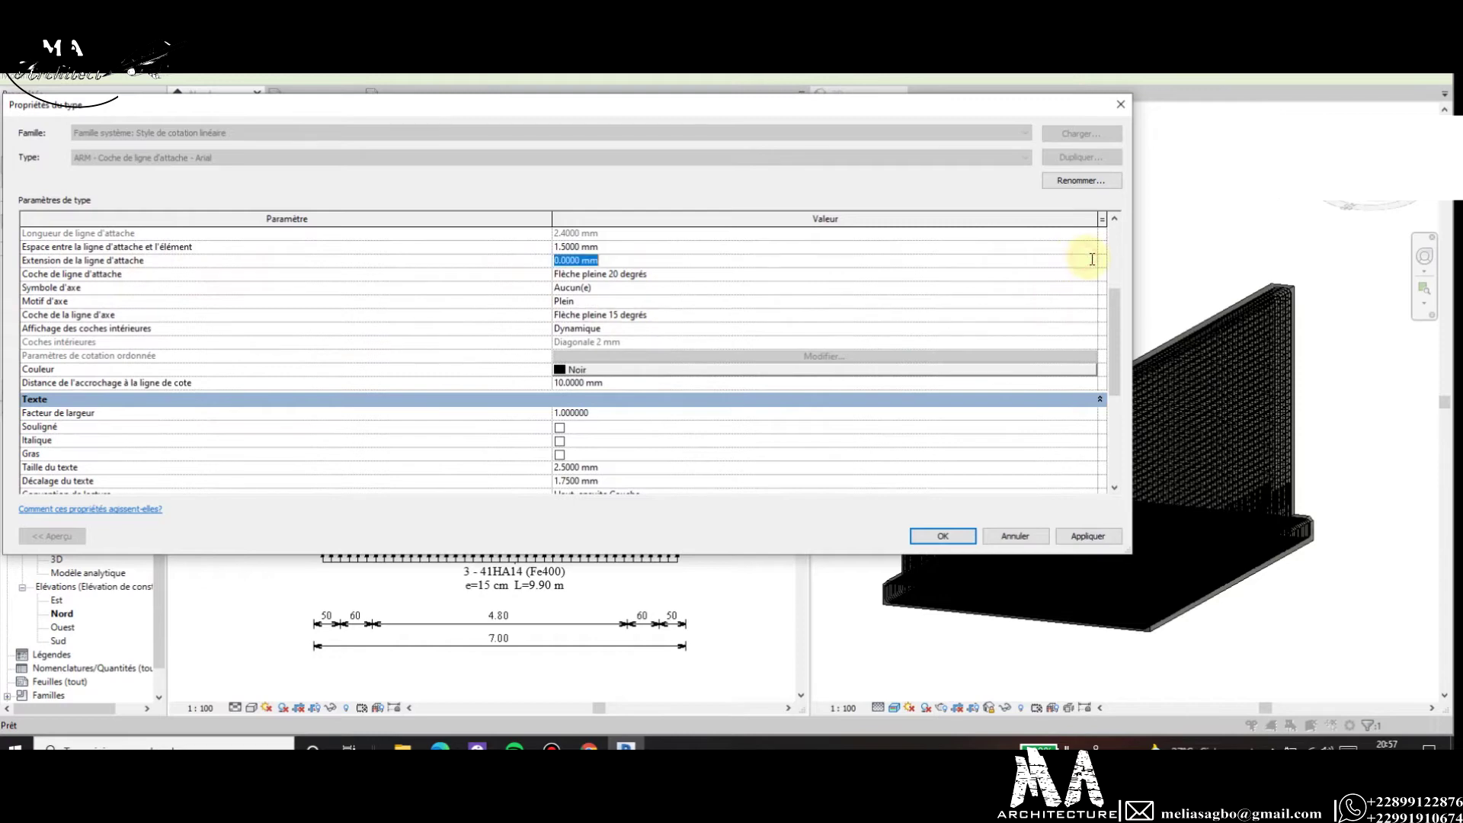
click(1092, 274)
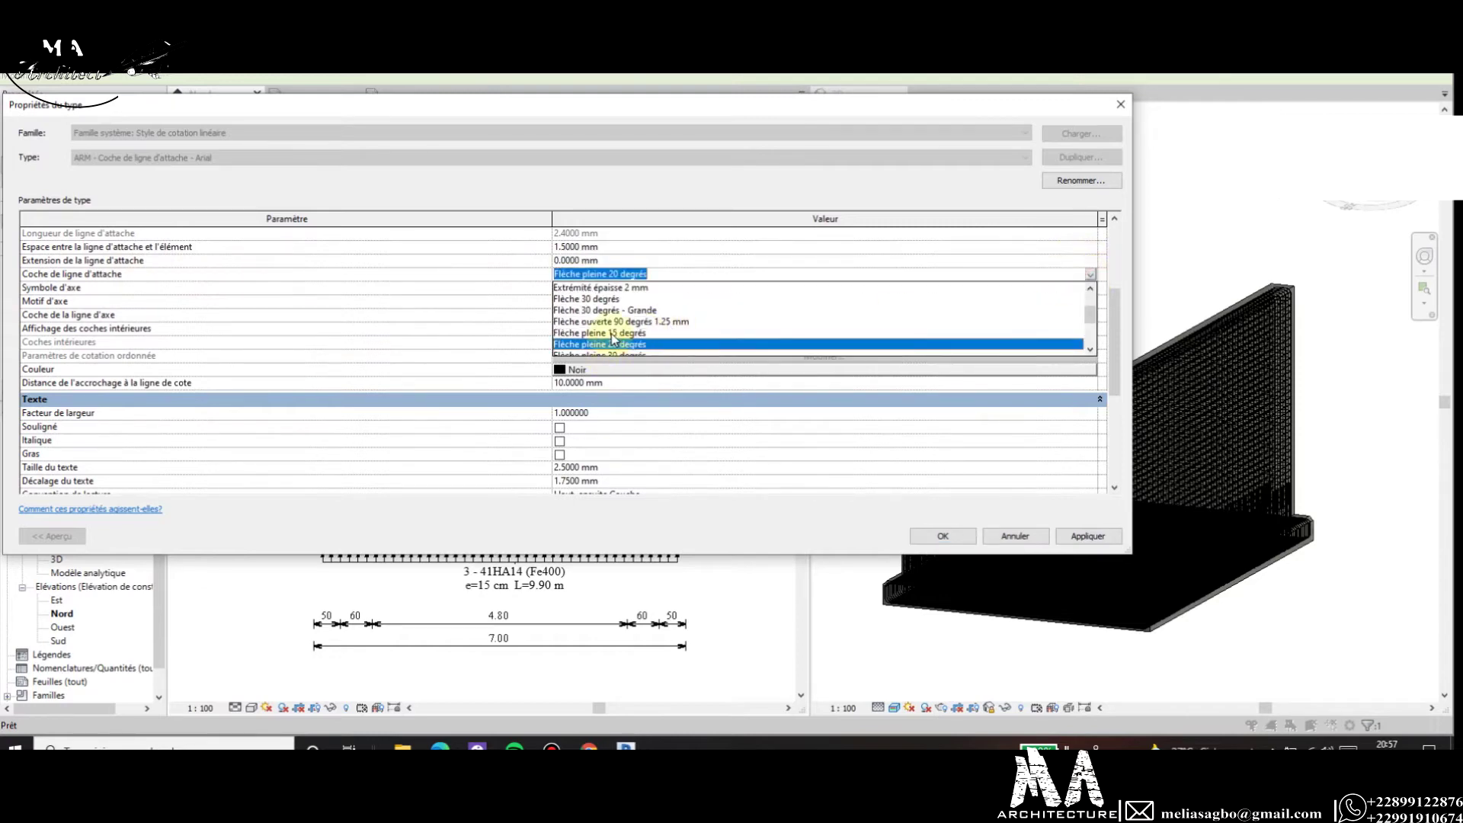
click(983, 336)
click(1061, 535)
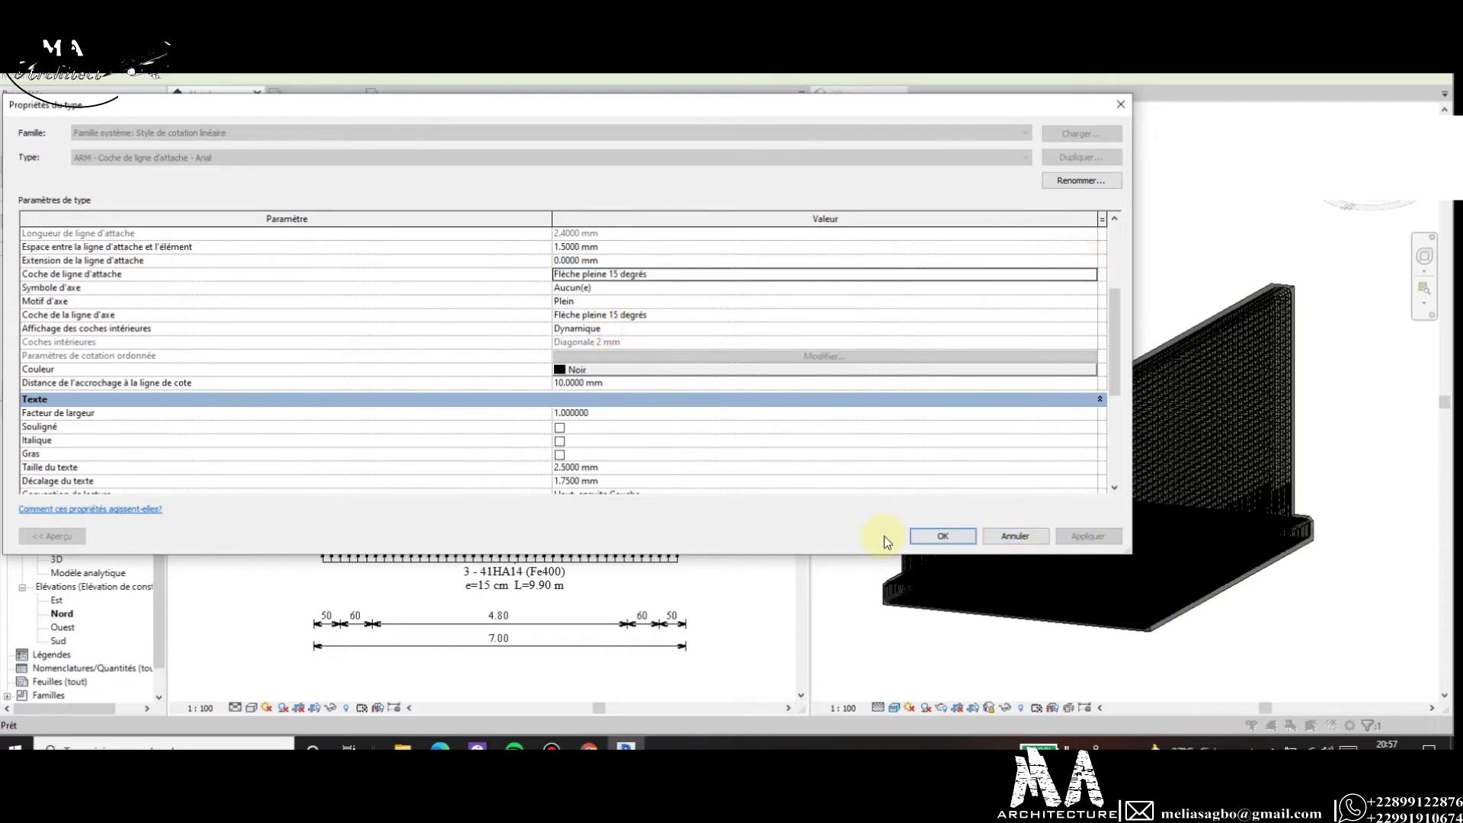
click(915, 543)
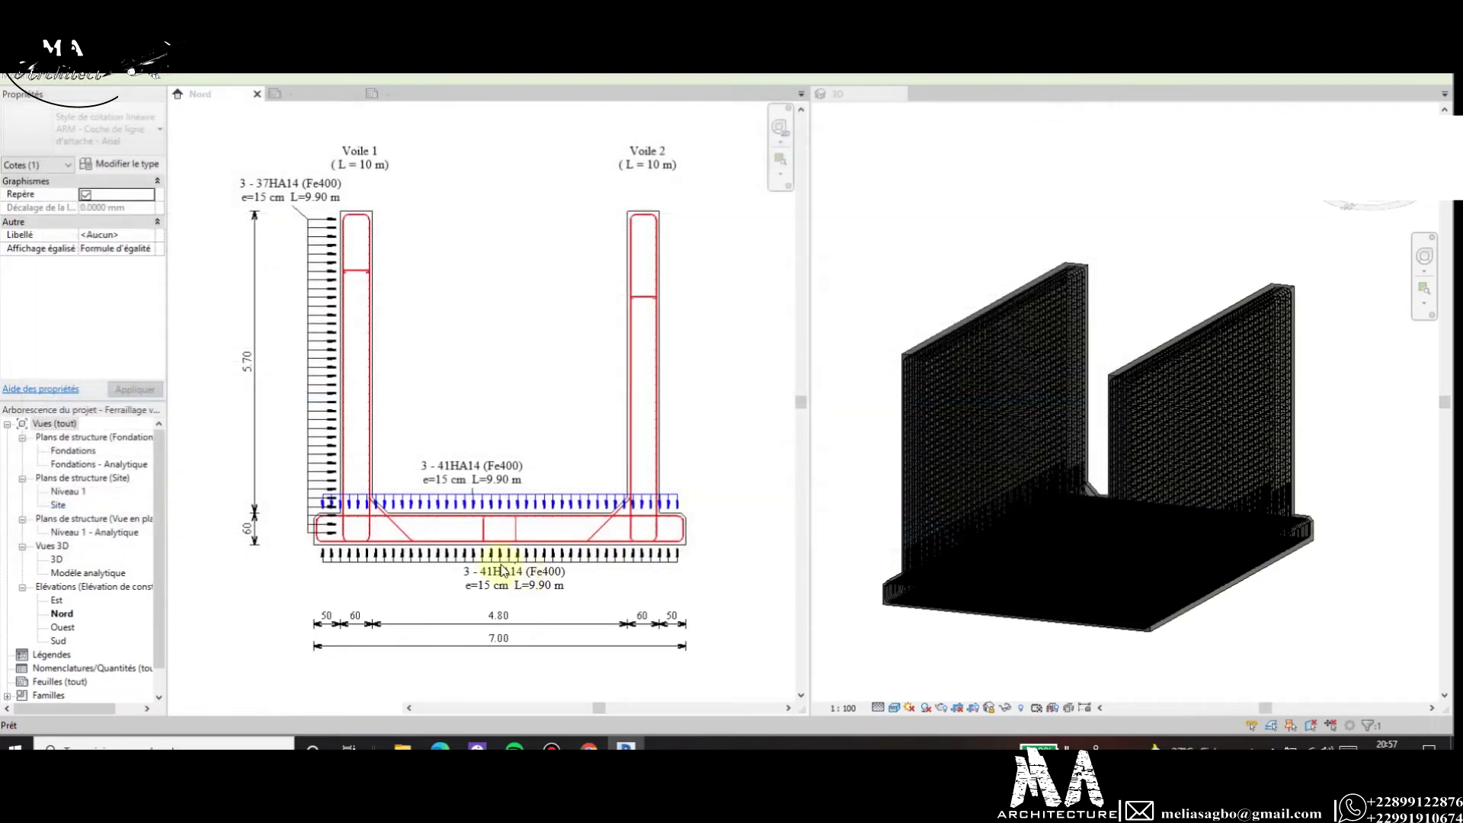
Reopen the dimension style's type properties to review the tick settings, then close them.
scroll(461, 514, up, 3)
scroll(467, 518, up, 3)
scroll(467, 520, up, 3)
scroll(496, 483, up, 2)
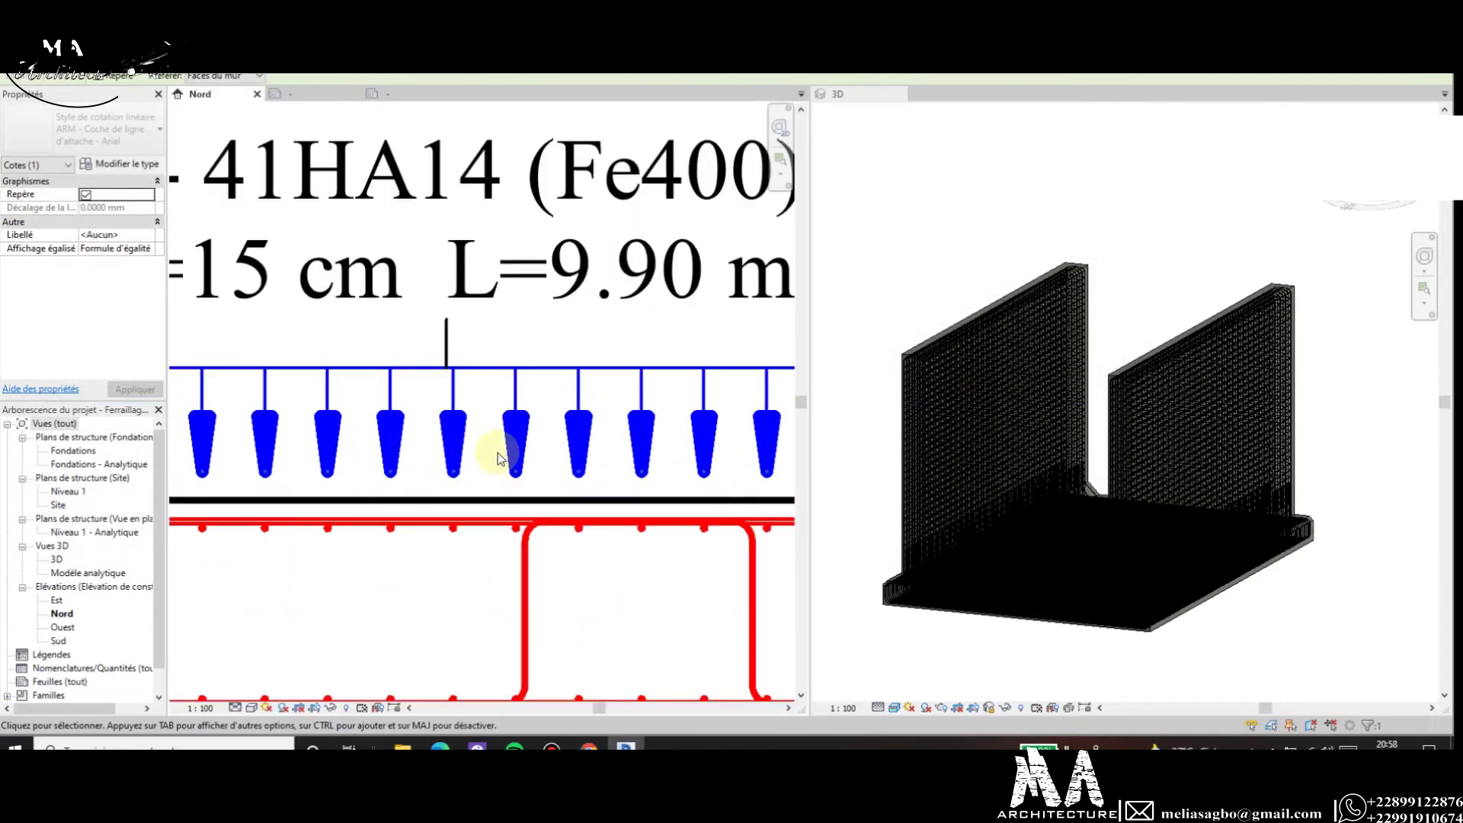
scroll(495, 457, down, 3)
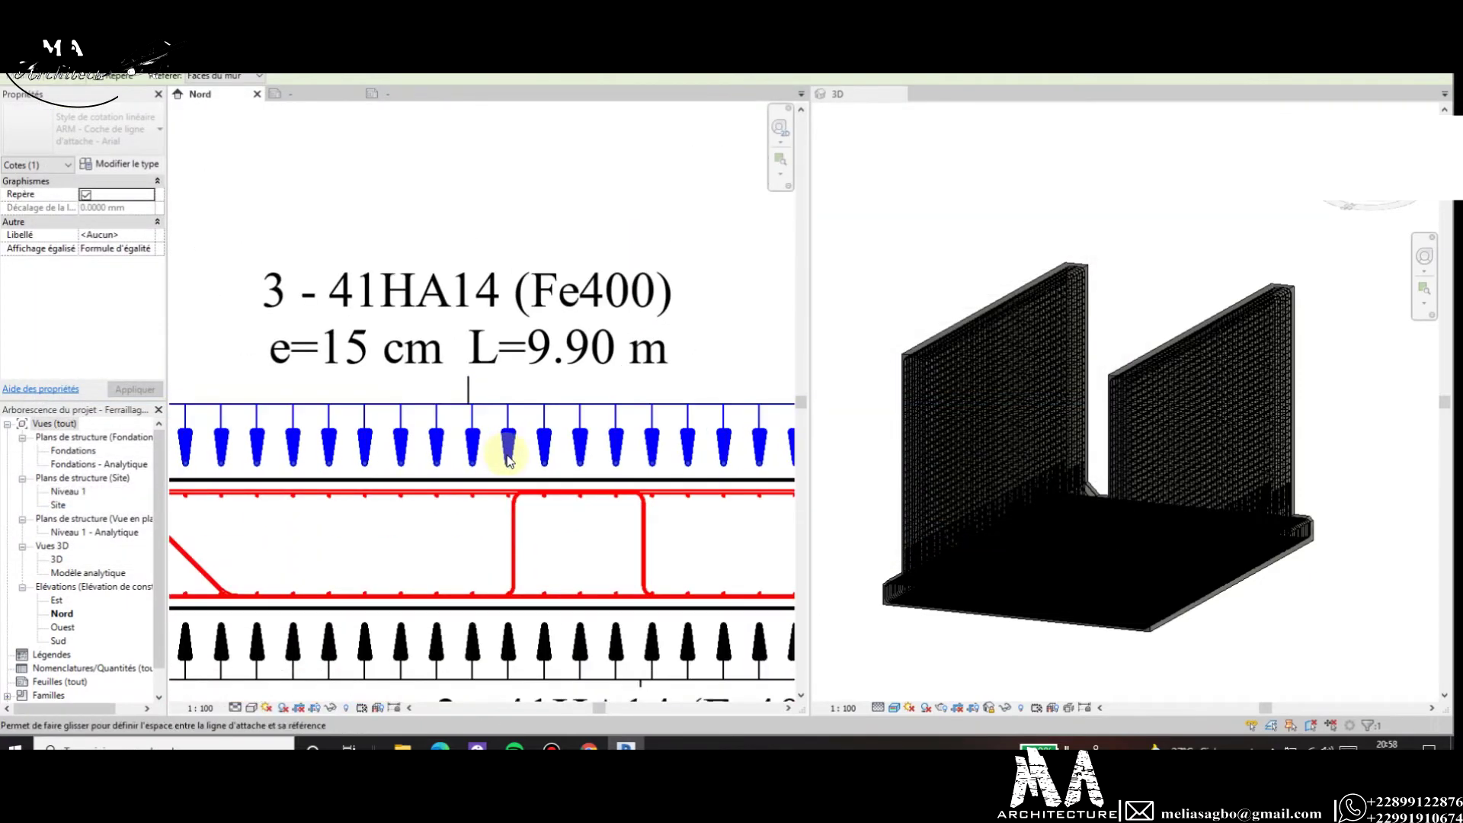
click(133, 163)
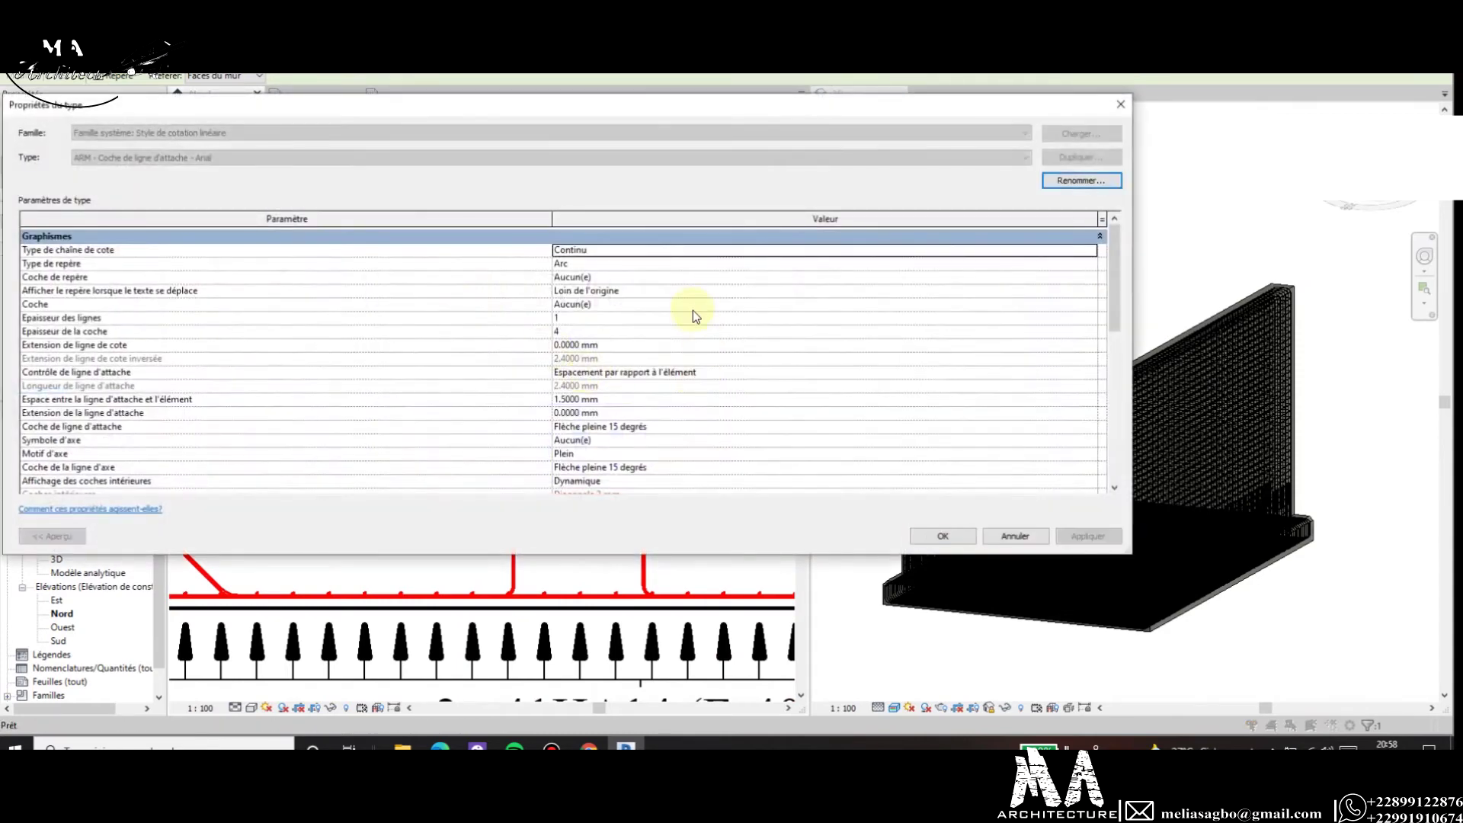
scroll(685, 317, down, 2)
scroll(678, 378, down, 5)
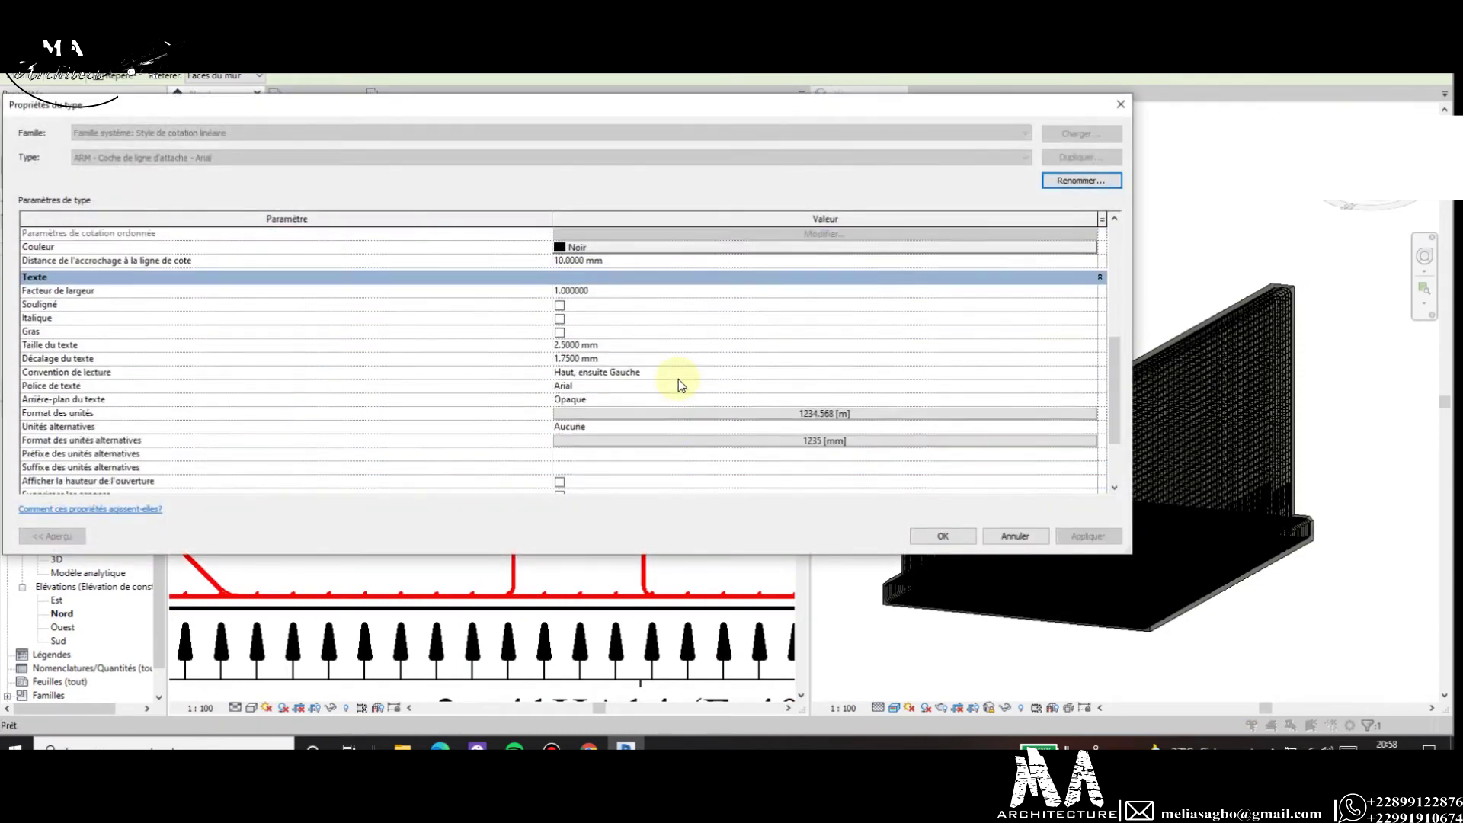
scroll(679, 378, down, 2)
scroll(675, 380, up, 2)
scroll(675, 375, up, 5)
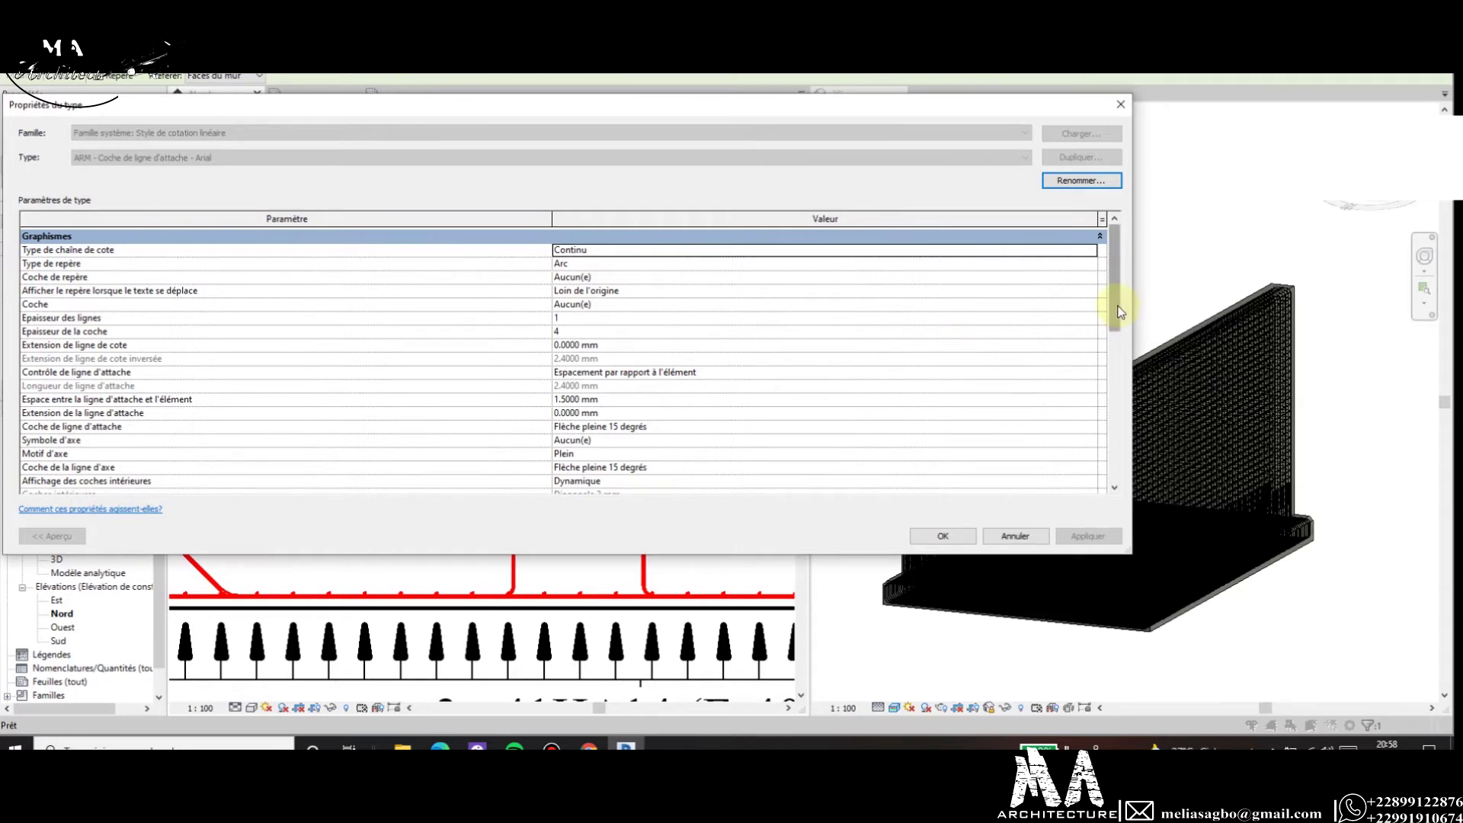
drag(1116, 307, 1112, 347)
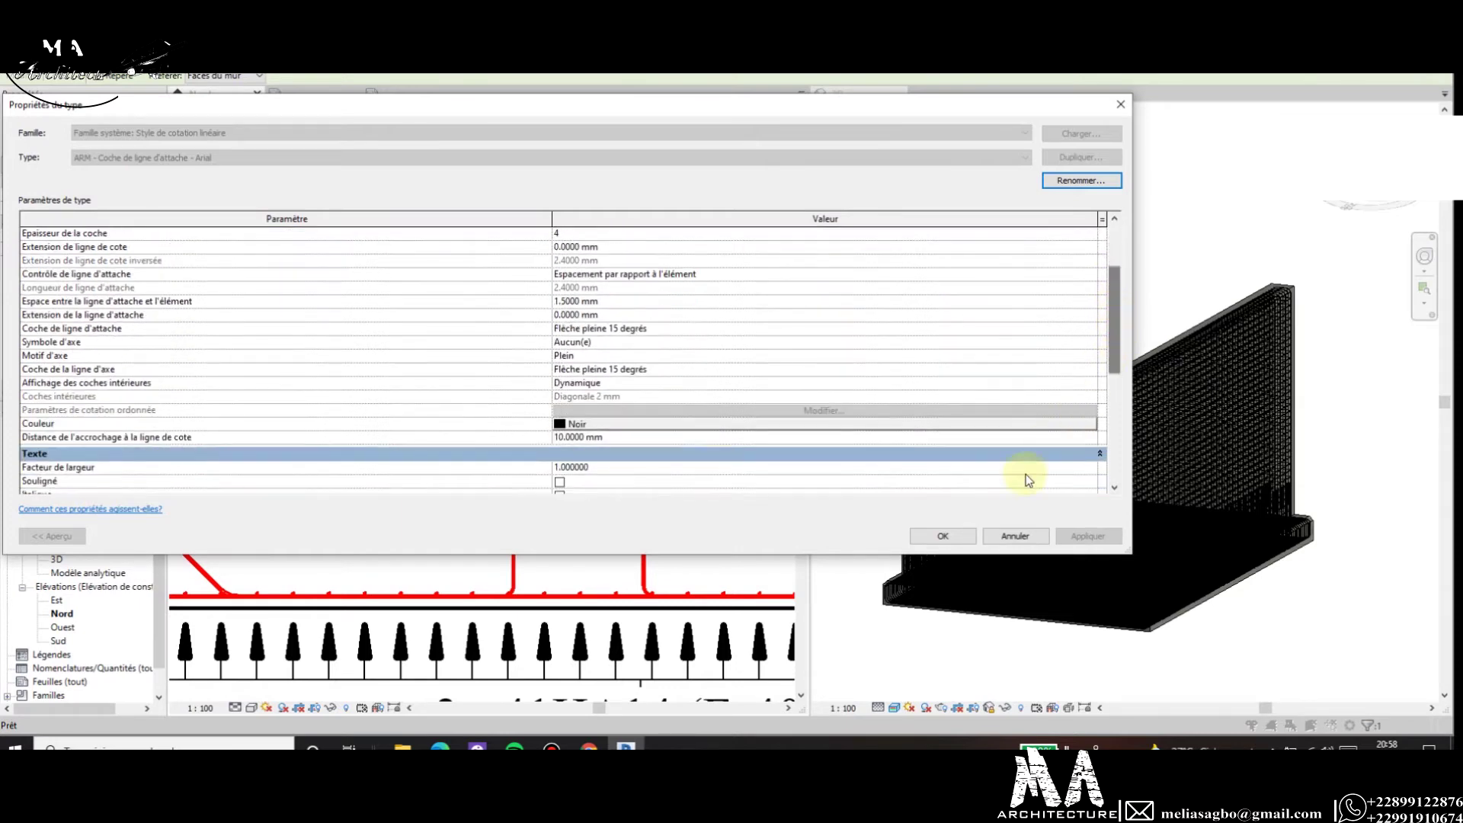
click(953, 533)
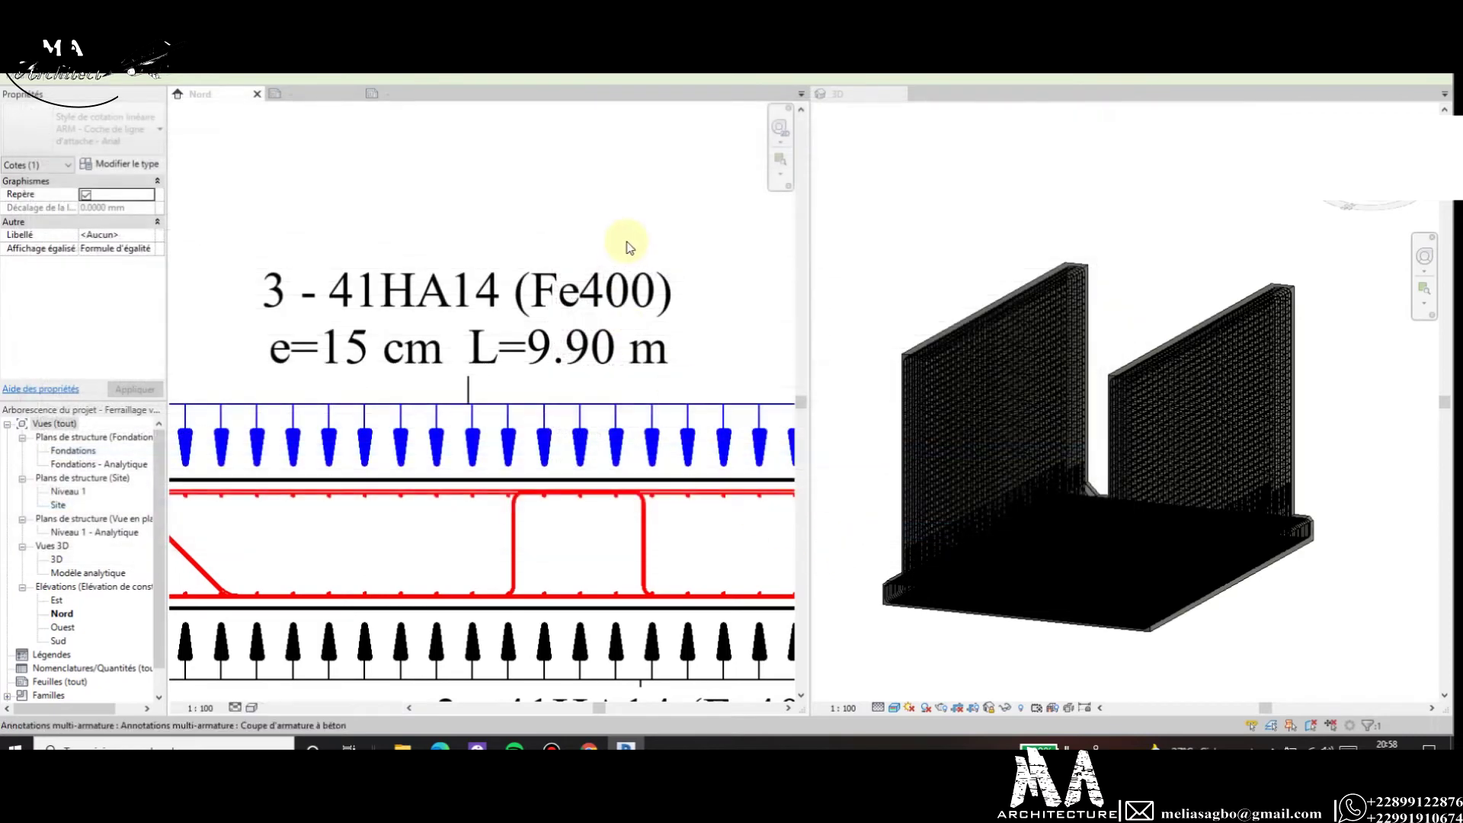
Clear the selection and start a Multi-Rebar Annotation for Voile 1's inner bars.
key(Escape)
scroll(376, 562, down, 3)
scroll(398, 491, down, 2)
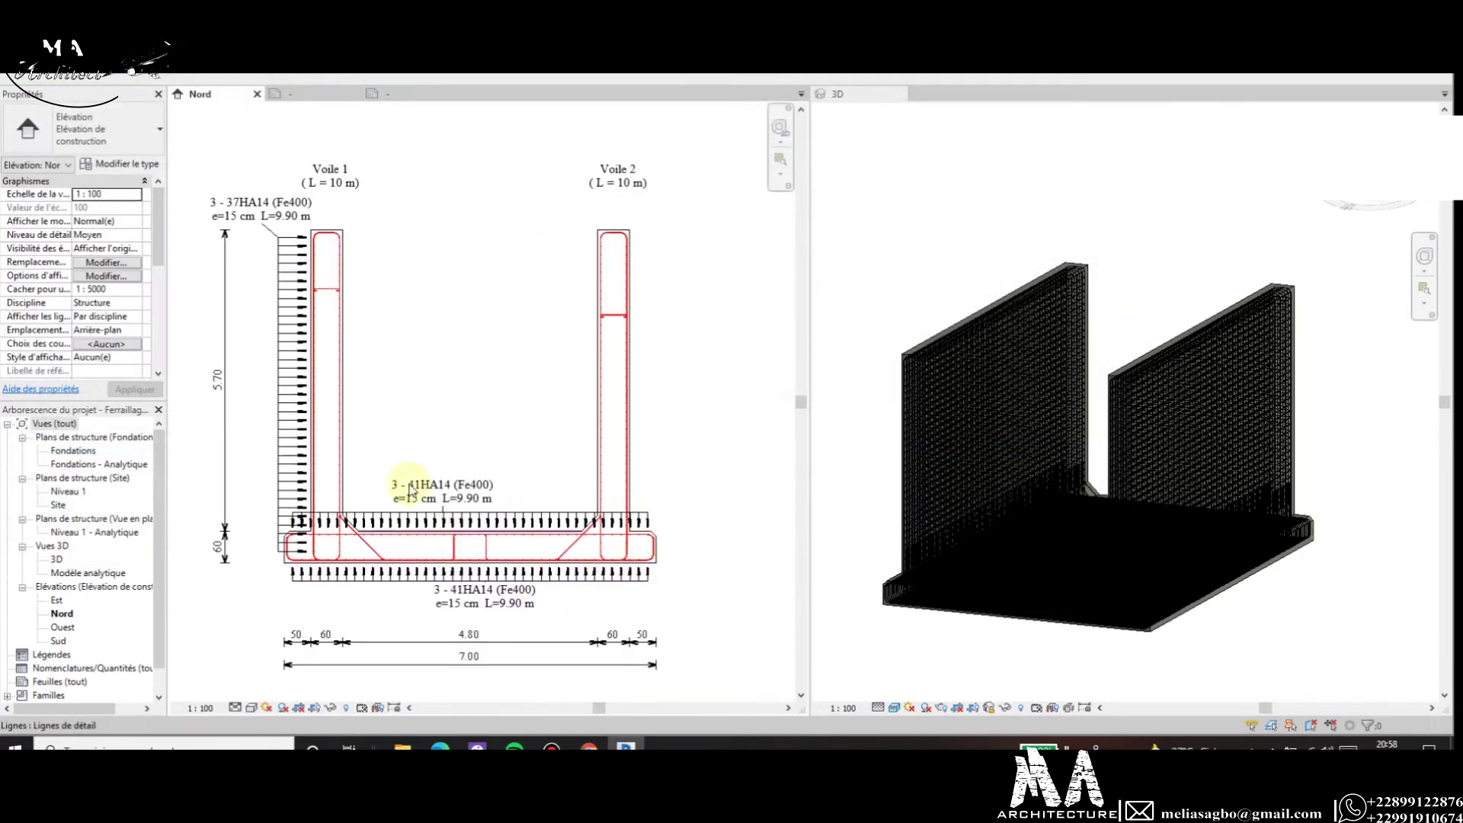
scroll(369, 280, up, 1)
scroll(228, 301, down, 3)
scroll(483, 457, up, 1)
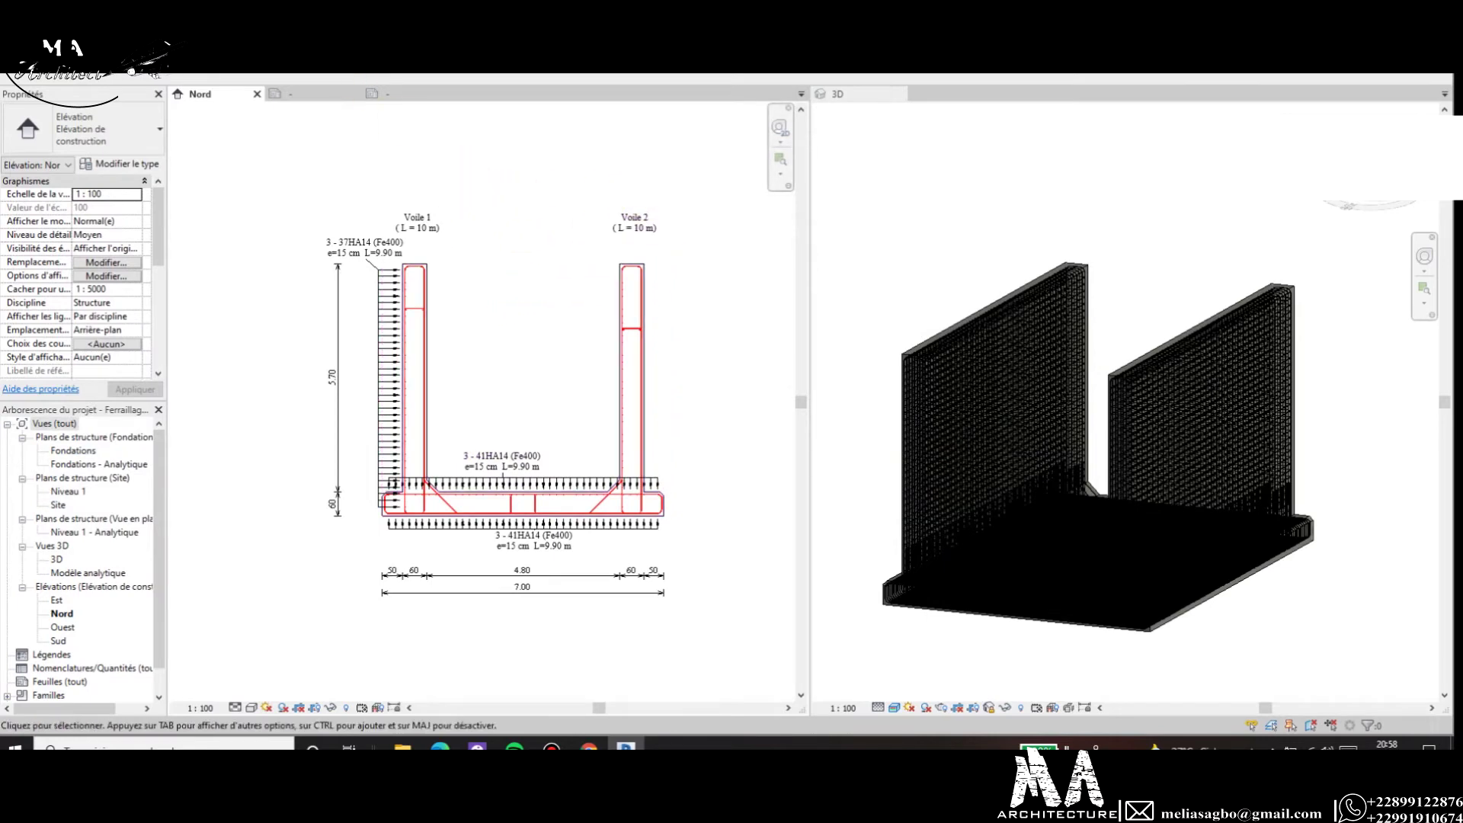
click(1021, 53)
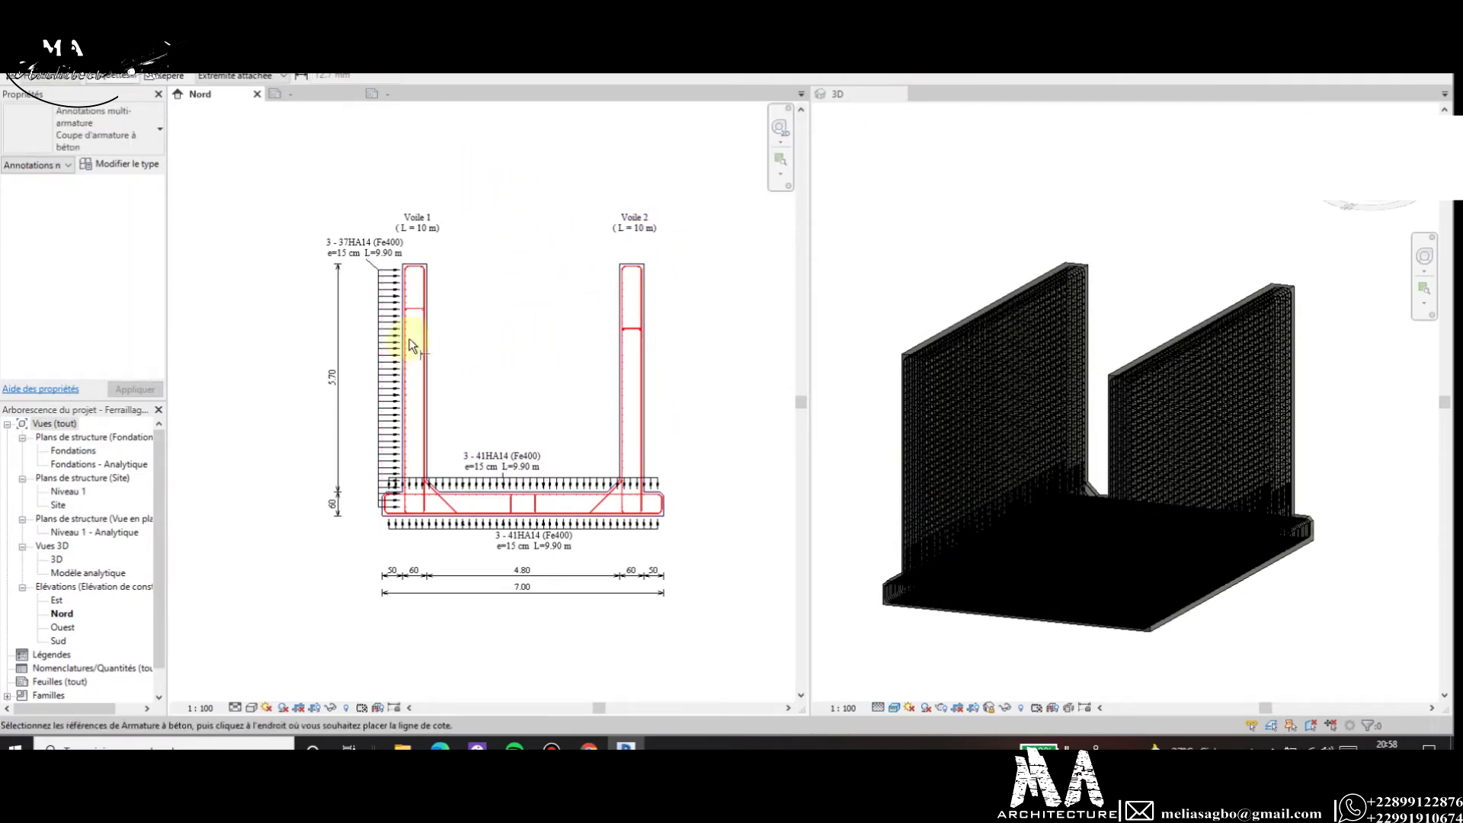
scroll(418, 491, up, 1)
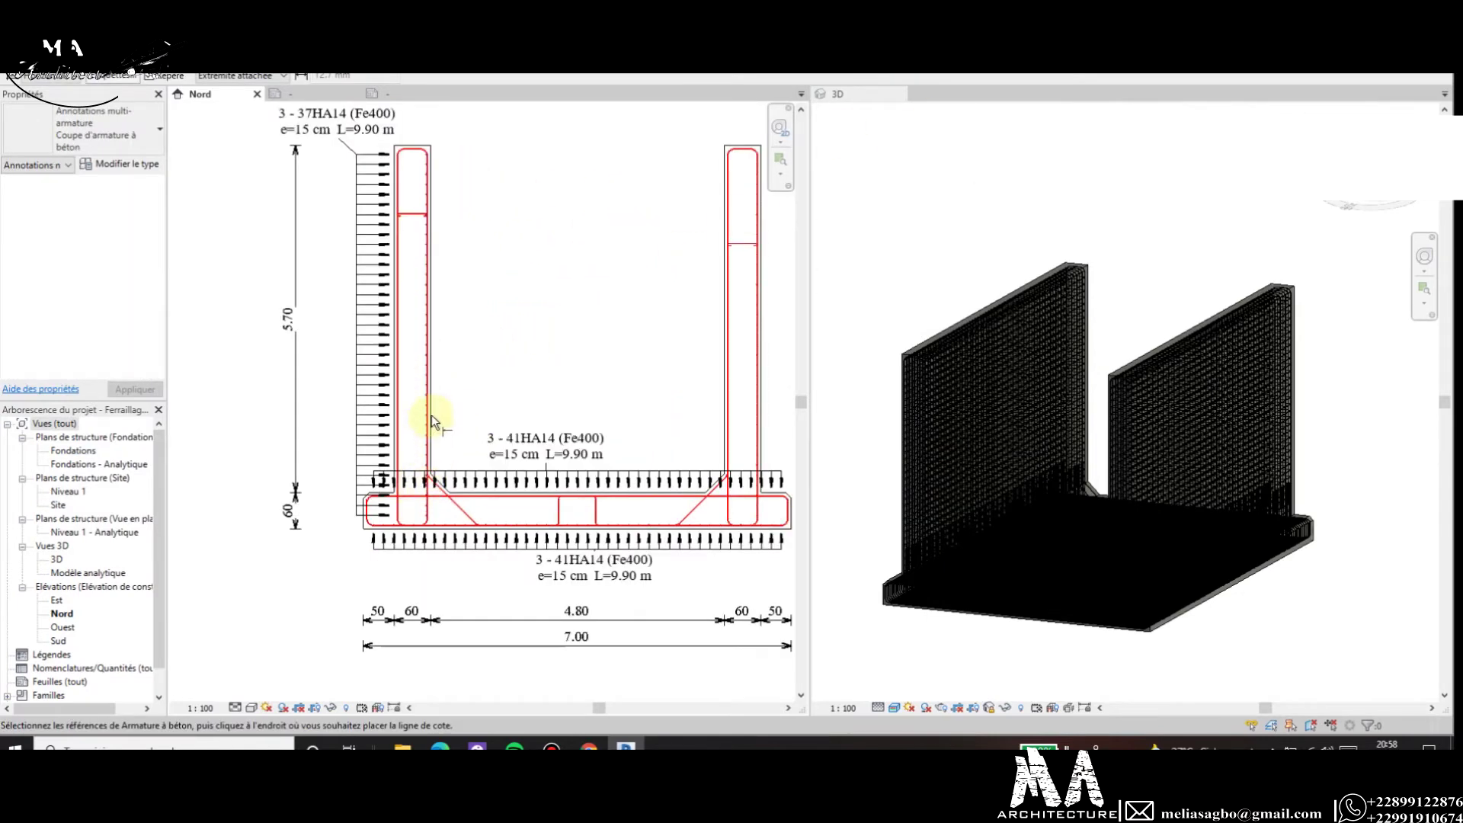
scroll(429, 236, up, 3)
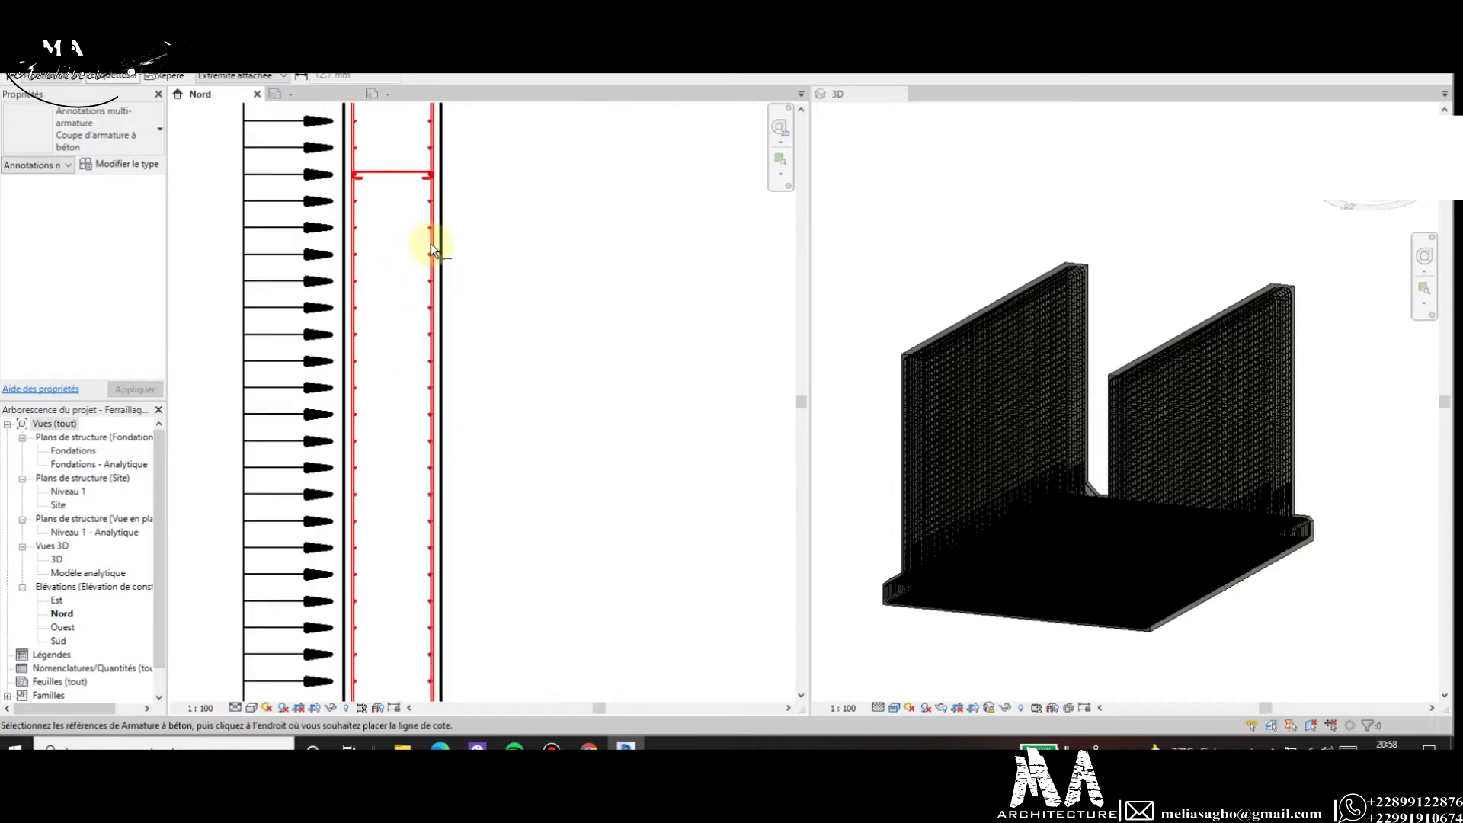
scroll(427, 230, up, 1)
scroll(428, 230, down, 3)
scroll(430, 235, down, 2)
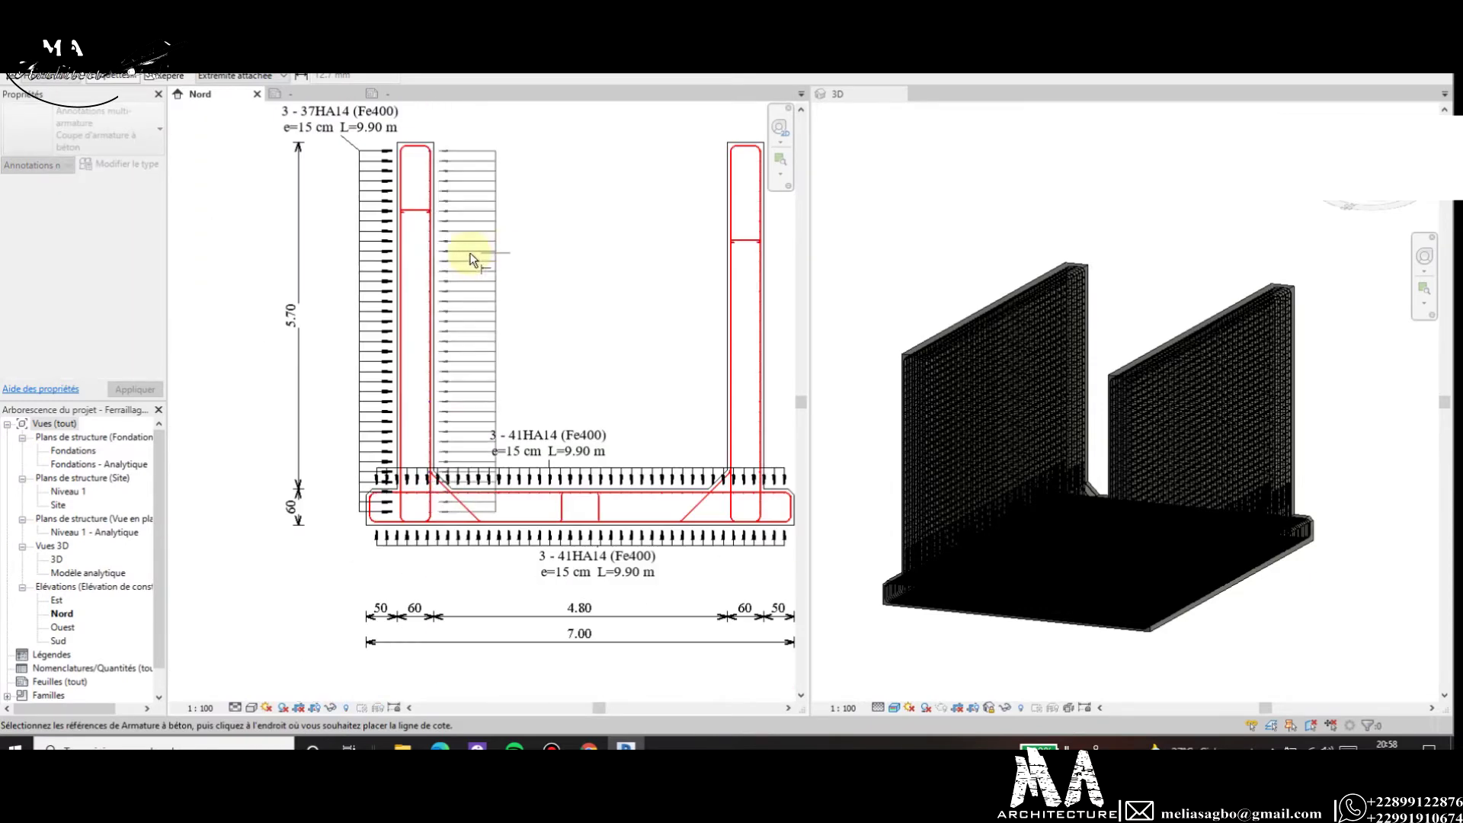
scroll(451, 259, up, 1)
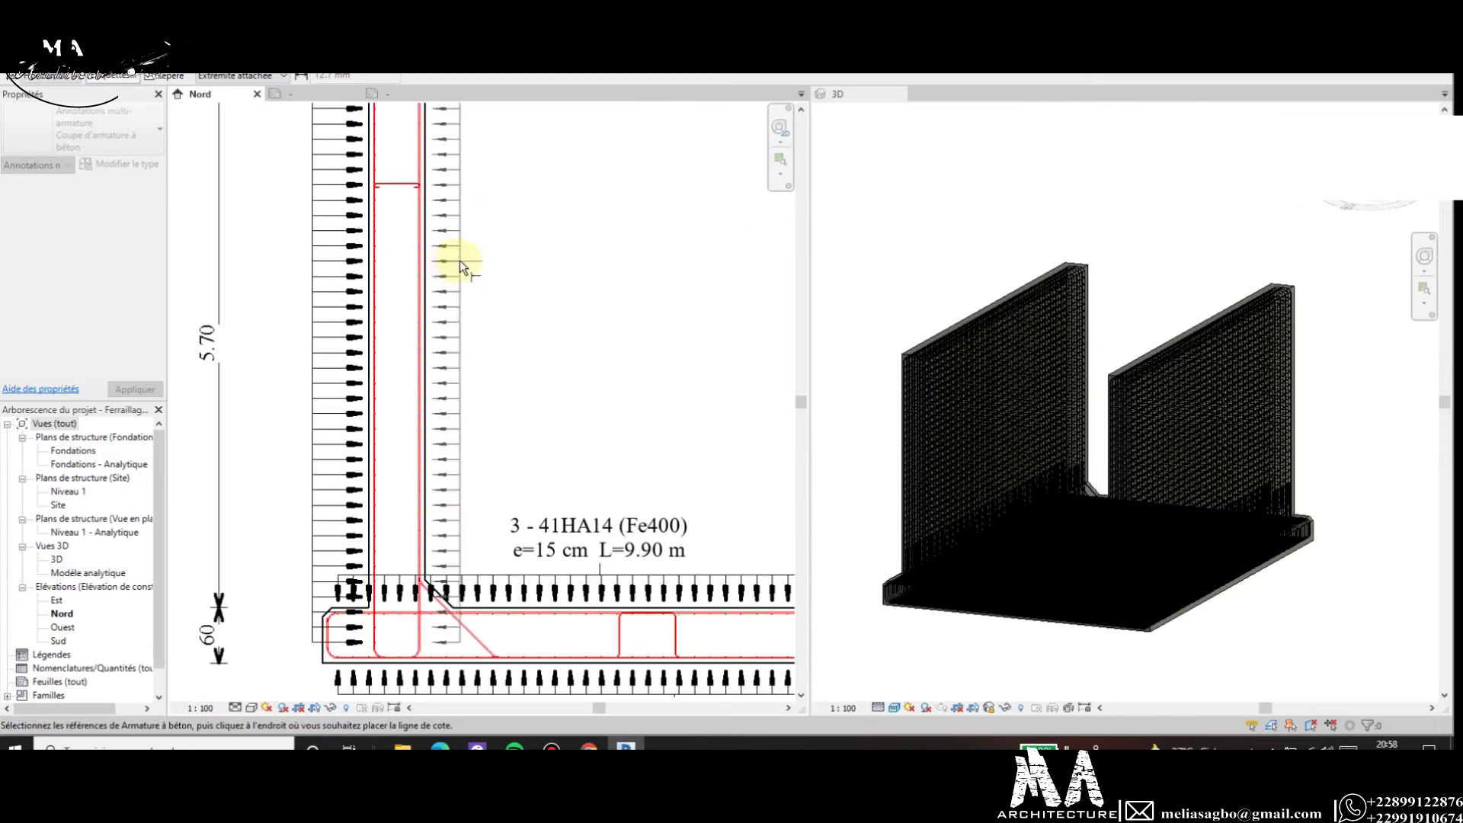
Place the dimension line along Voile 1's inner bars and the 3 - 37HA14 (Fe400) tag.
click(459, 260)
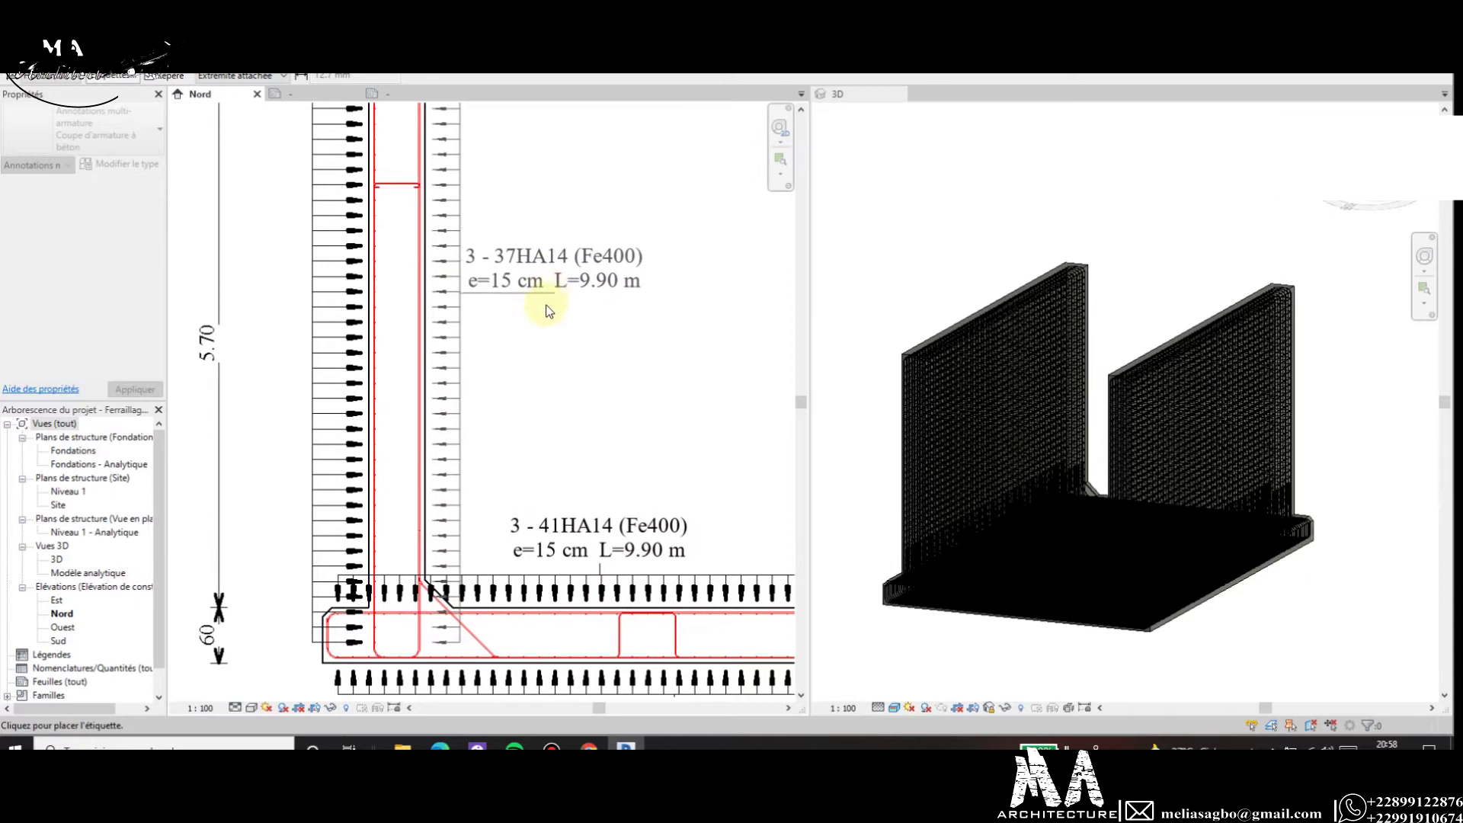
scroll(550, 305, down, 3)
scroll(534, 202, up, 1)
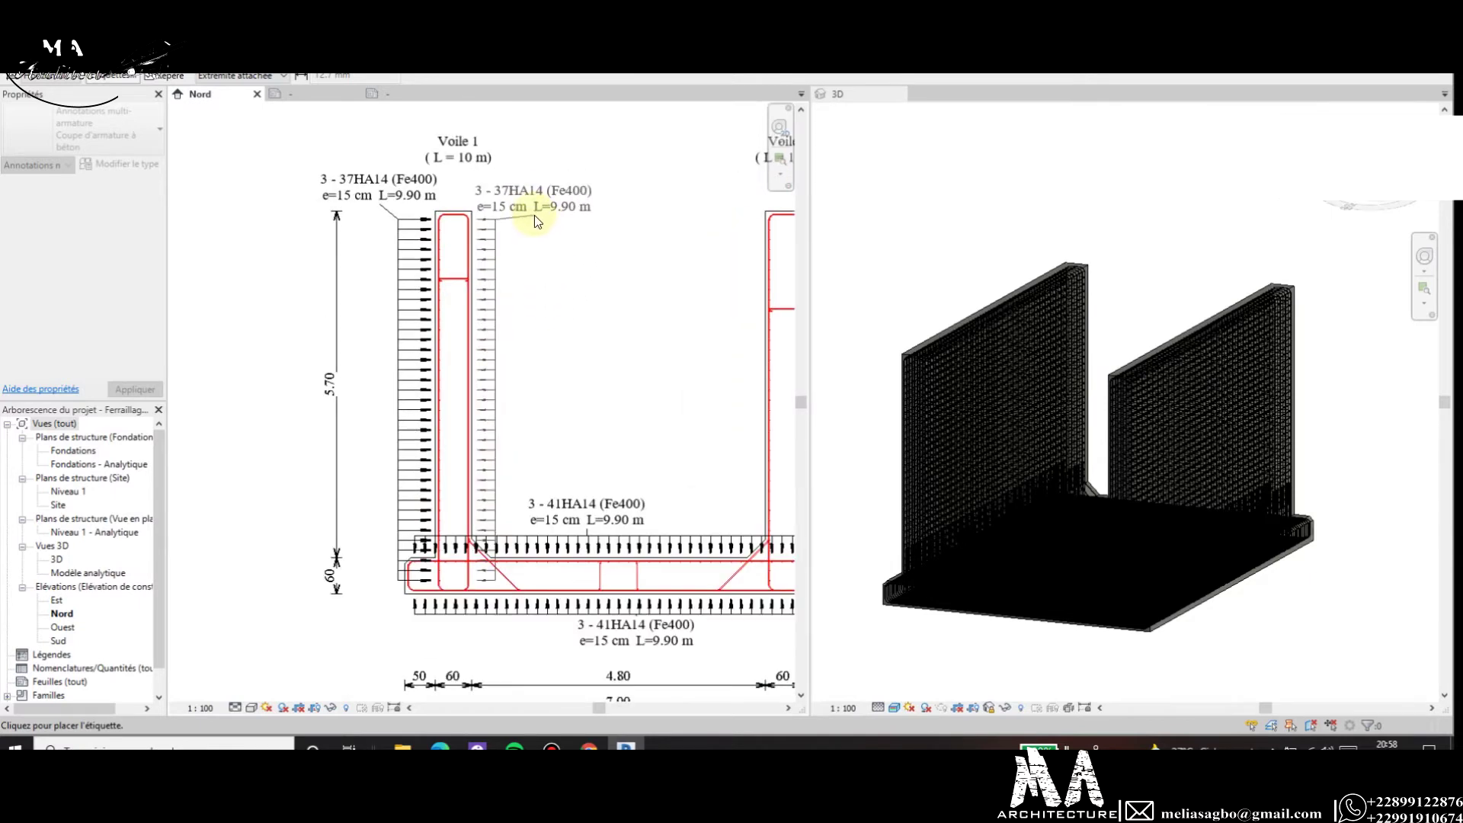
click(535, 209)
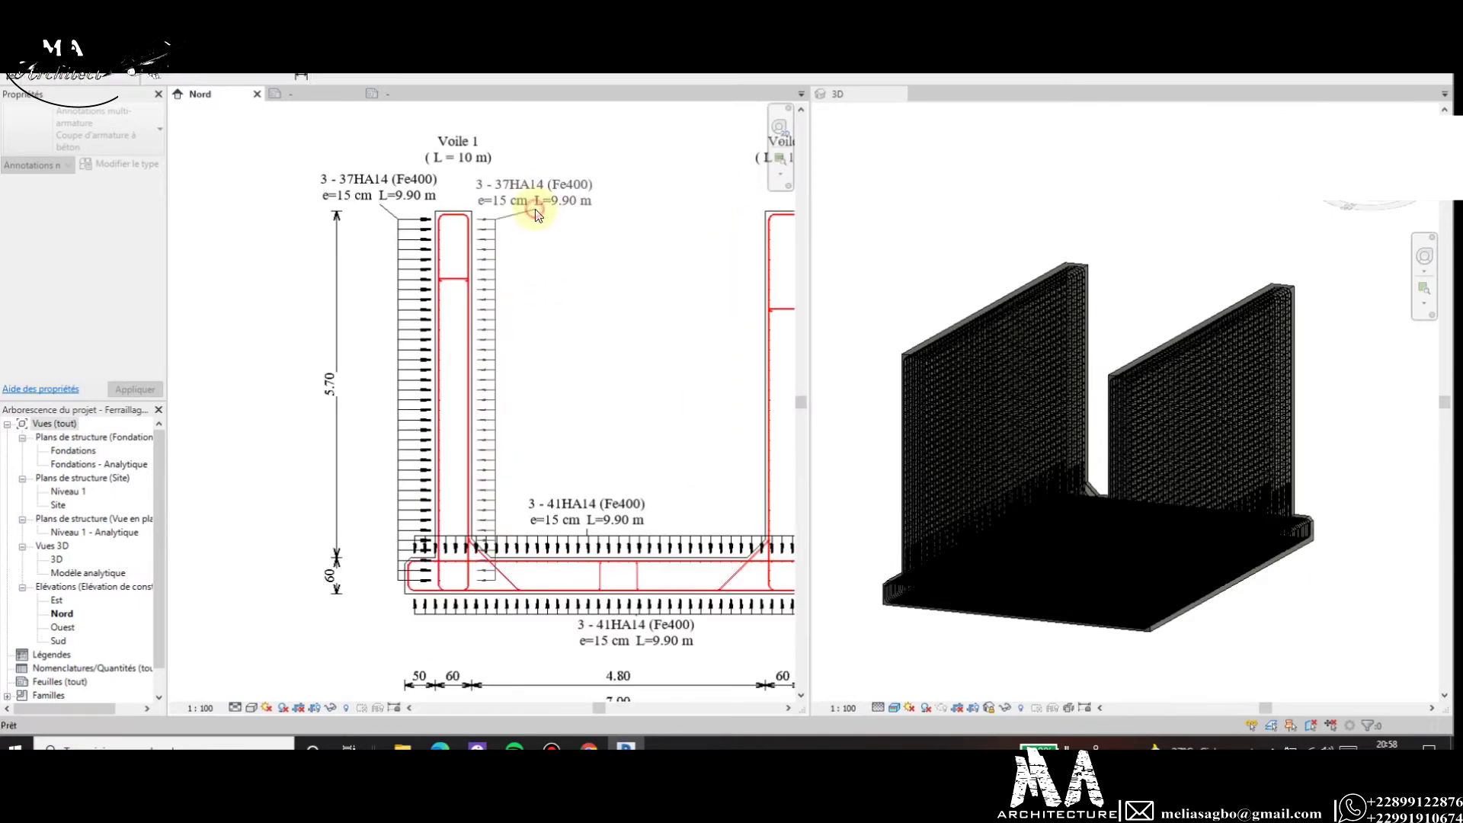
scroll(484, 236, down, 1)
Annotate Voile 2's inner bars with a dimension line and a 3 - 37HA14 (Fe400) tag above the wall.
scroll(490, 215, down, 2)
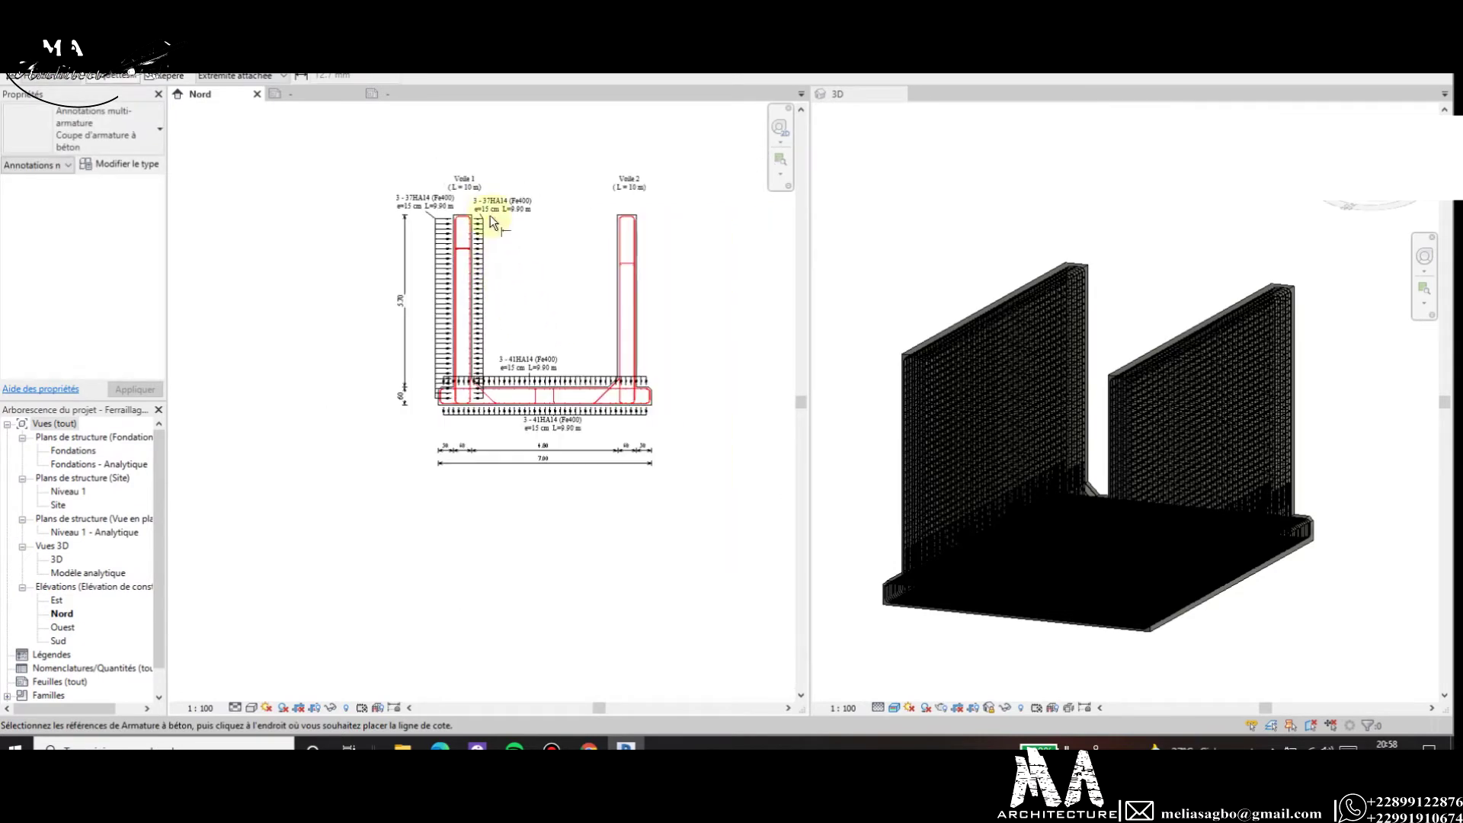
scroll(491, 215, up, 1)
scroll(480, 232, up, 2)
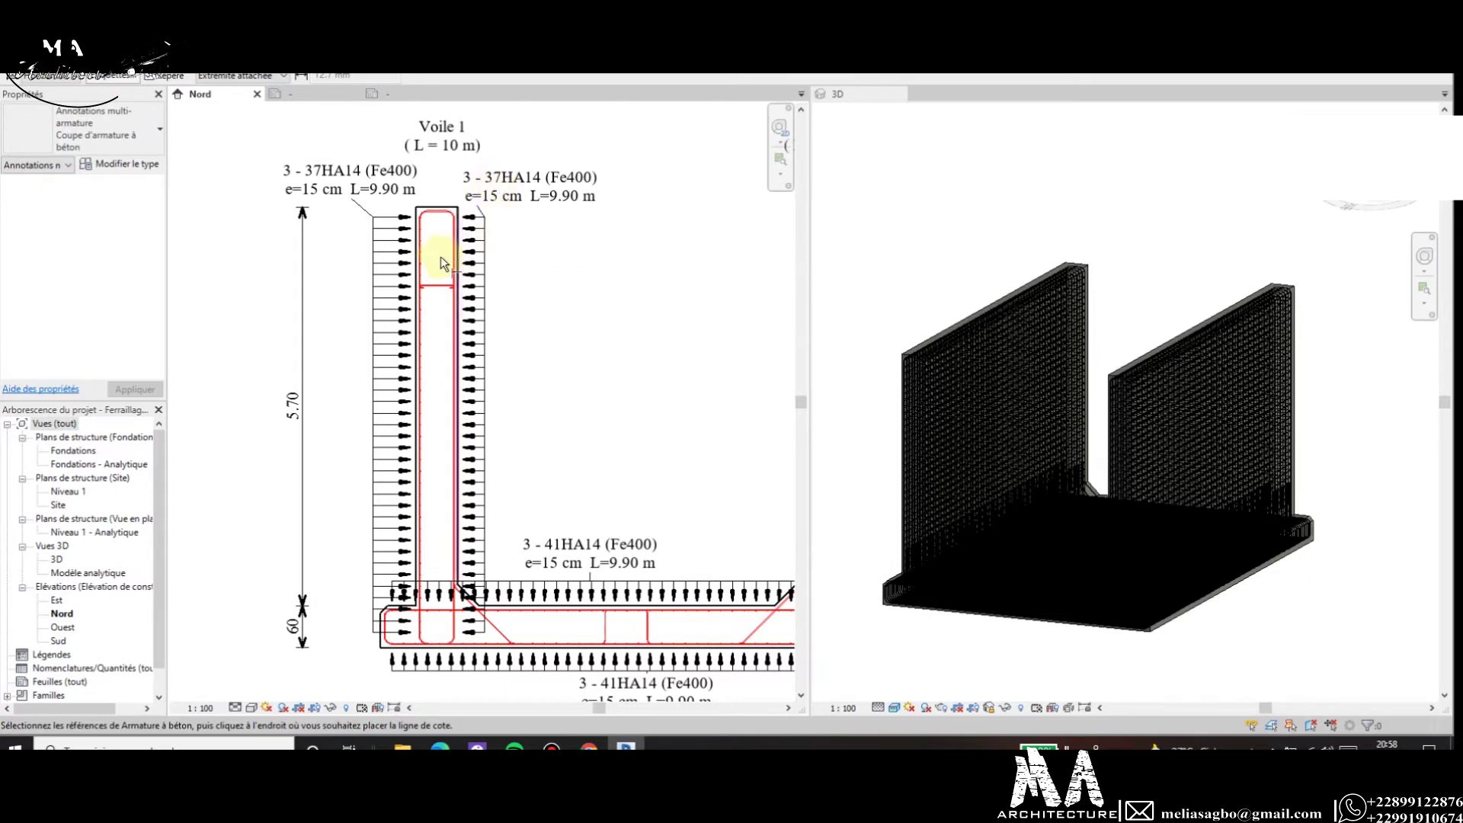
scroll(551, 312, down, 2)
scroll(556, 304, up, 1)
scroll(565, 305, up, 3)
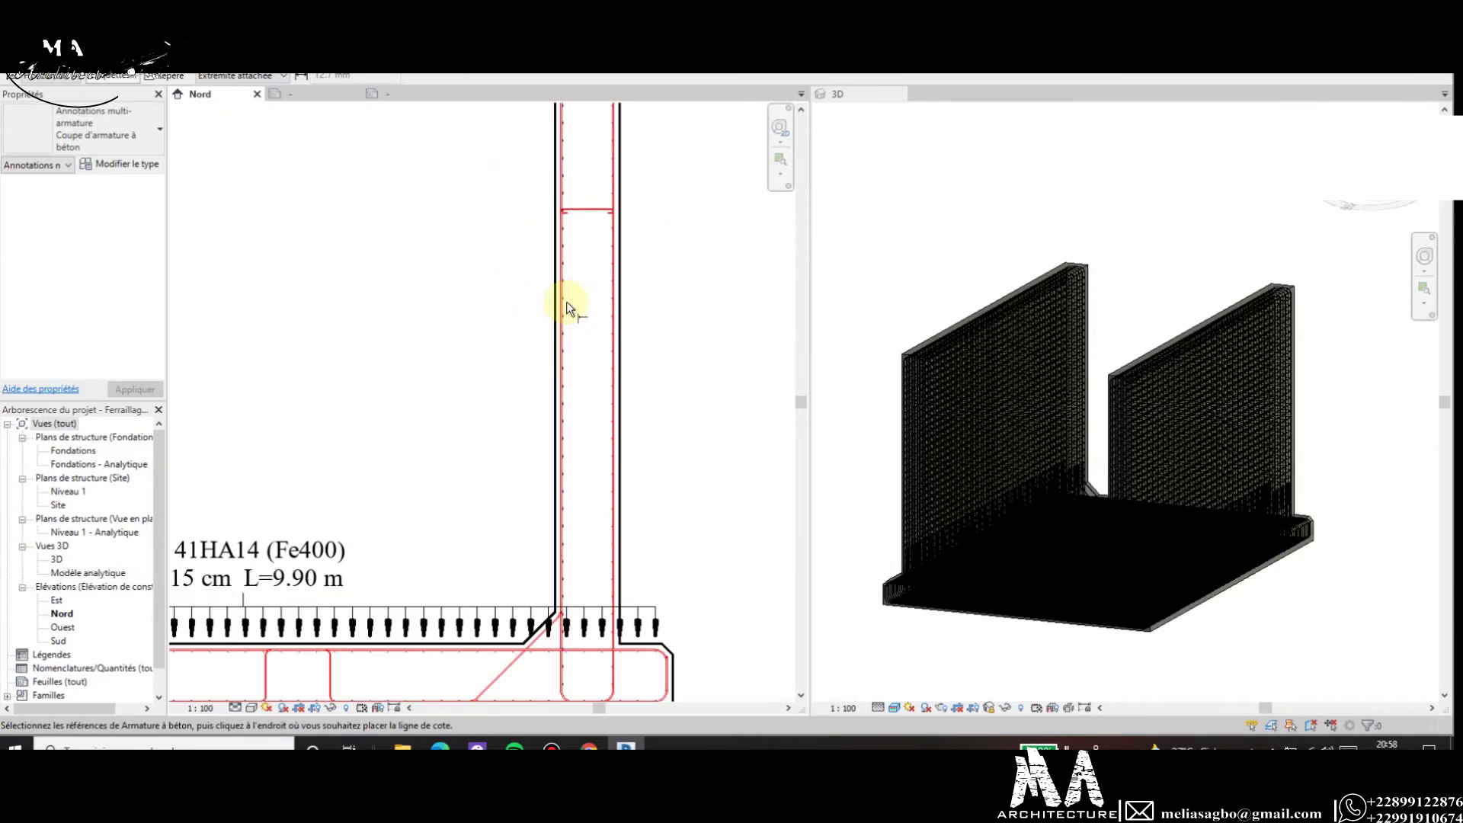
click(564, 295)
scroll(509, 302, down, 1)
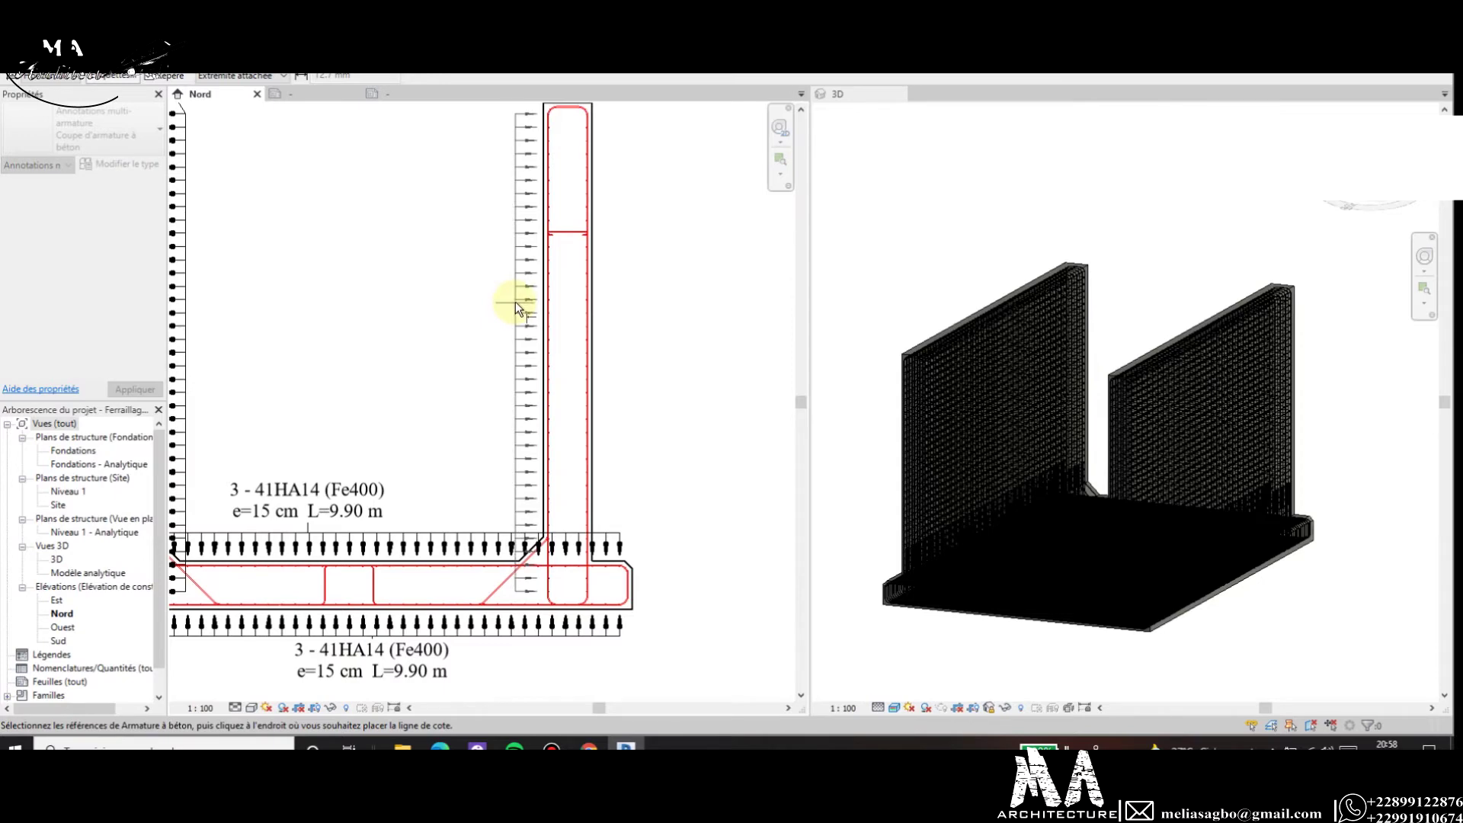
click(516, 302)
scroll(478, 264, down, 3)
scroll(480, 260, up, 1)
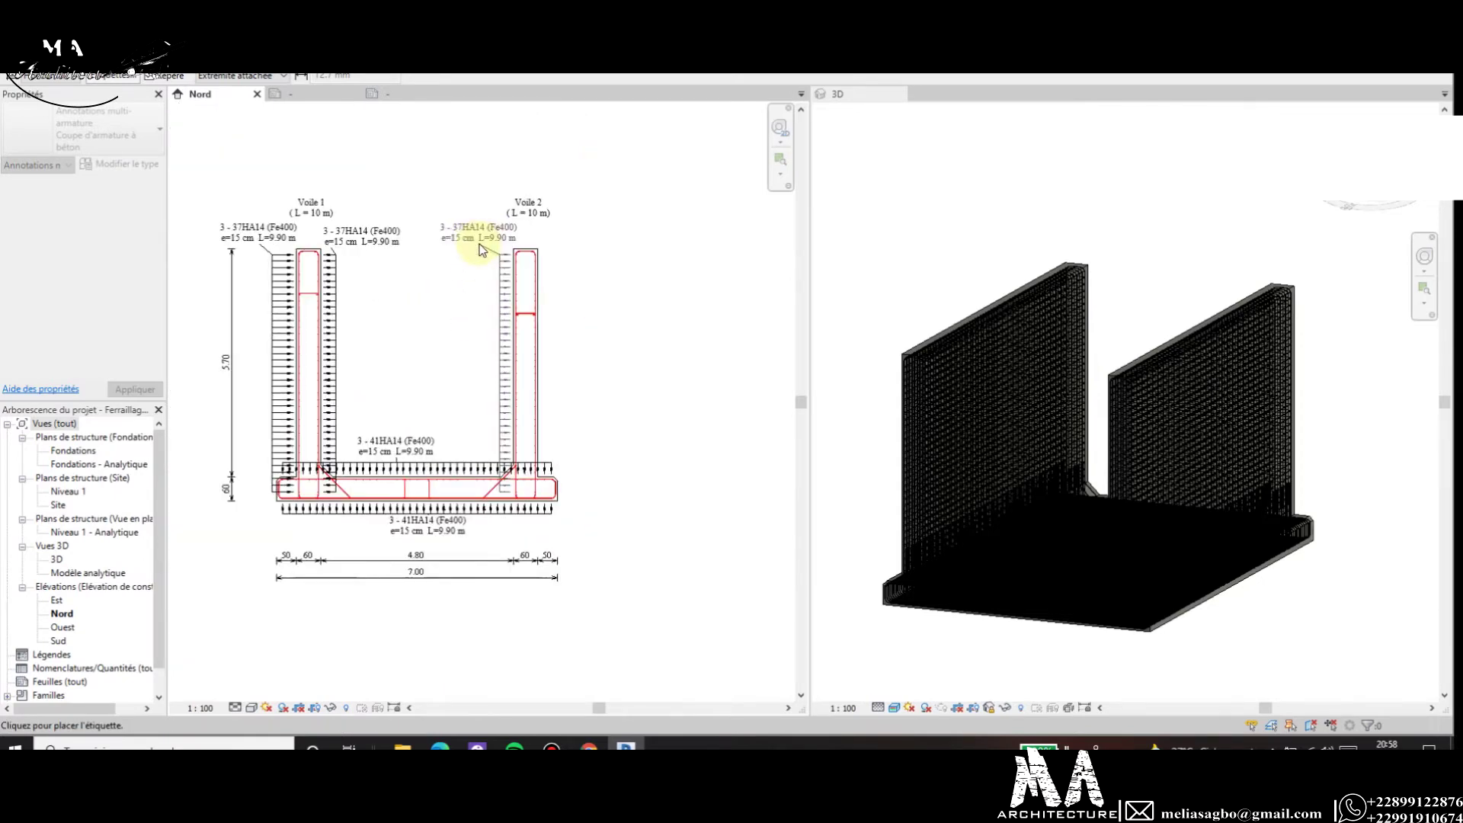
scroll(492, 254, up, 2)
scroll(492, 253, up, 1)
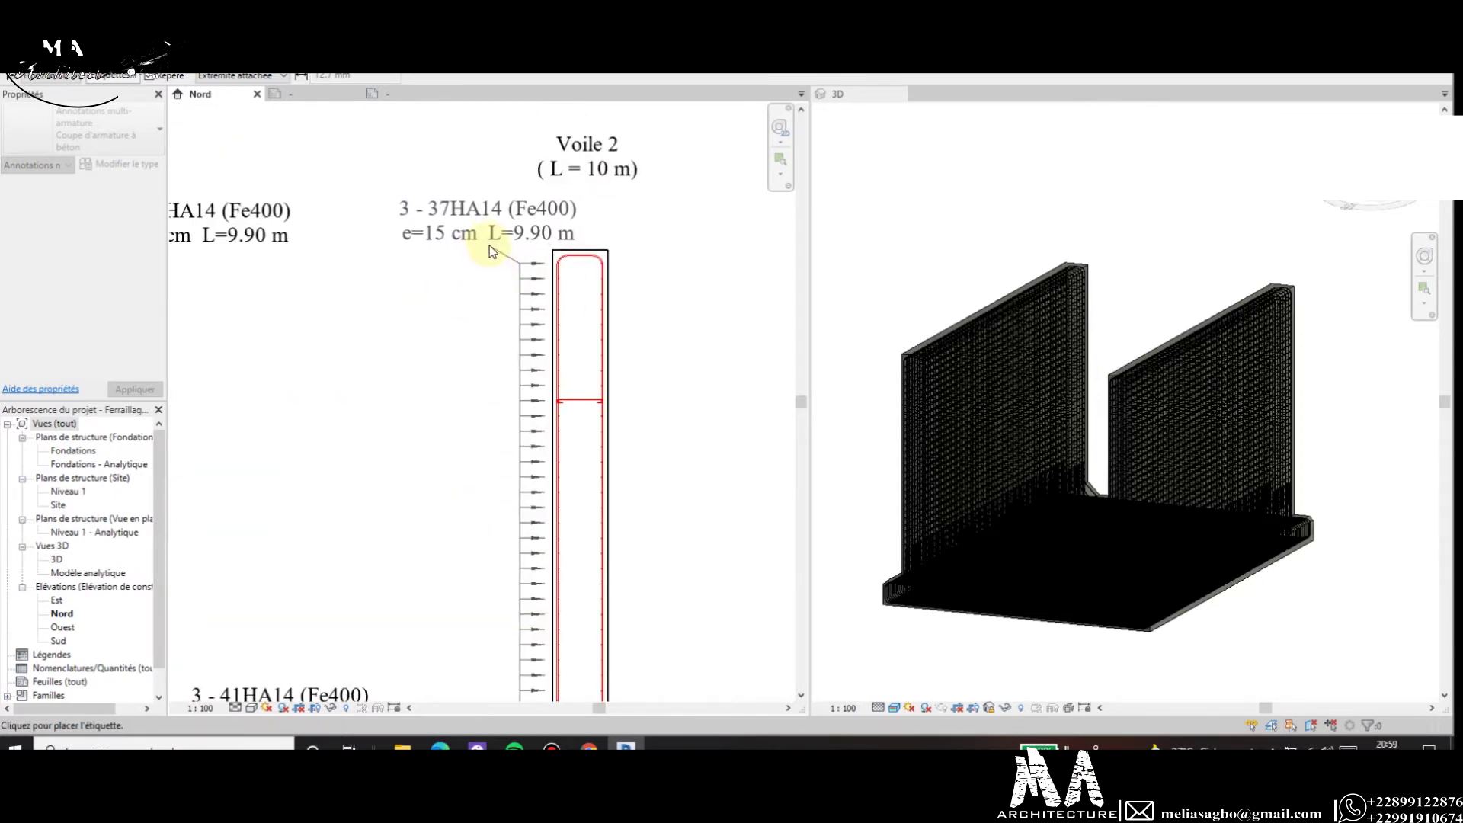
click(489, 246)
scroll(490, 246, down, 3)
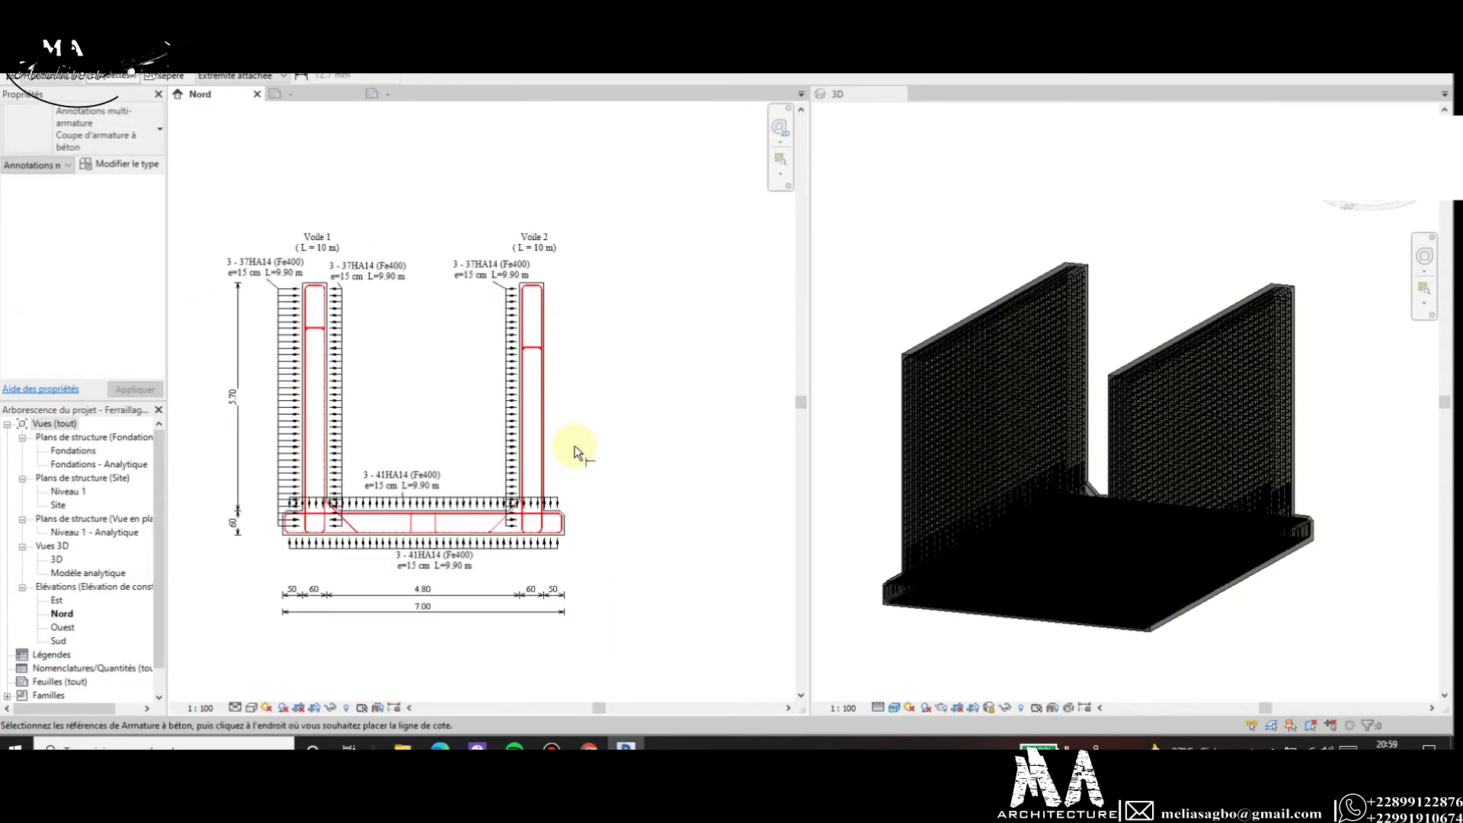
scroll(552, 489, up, 1)
scroll(537, 443, up, 1)
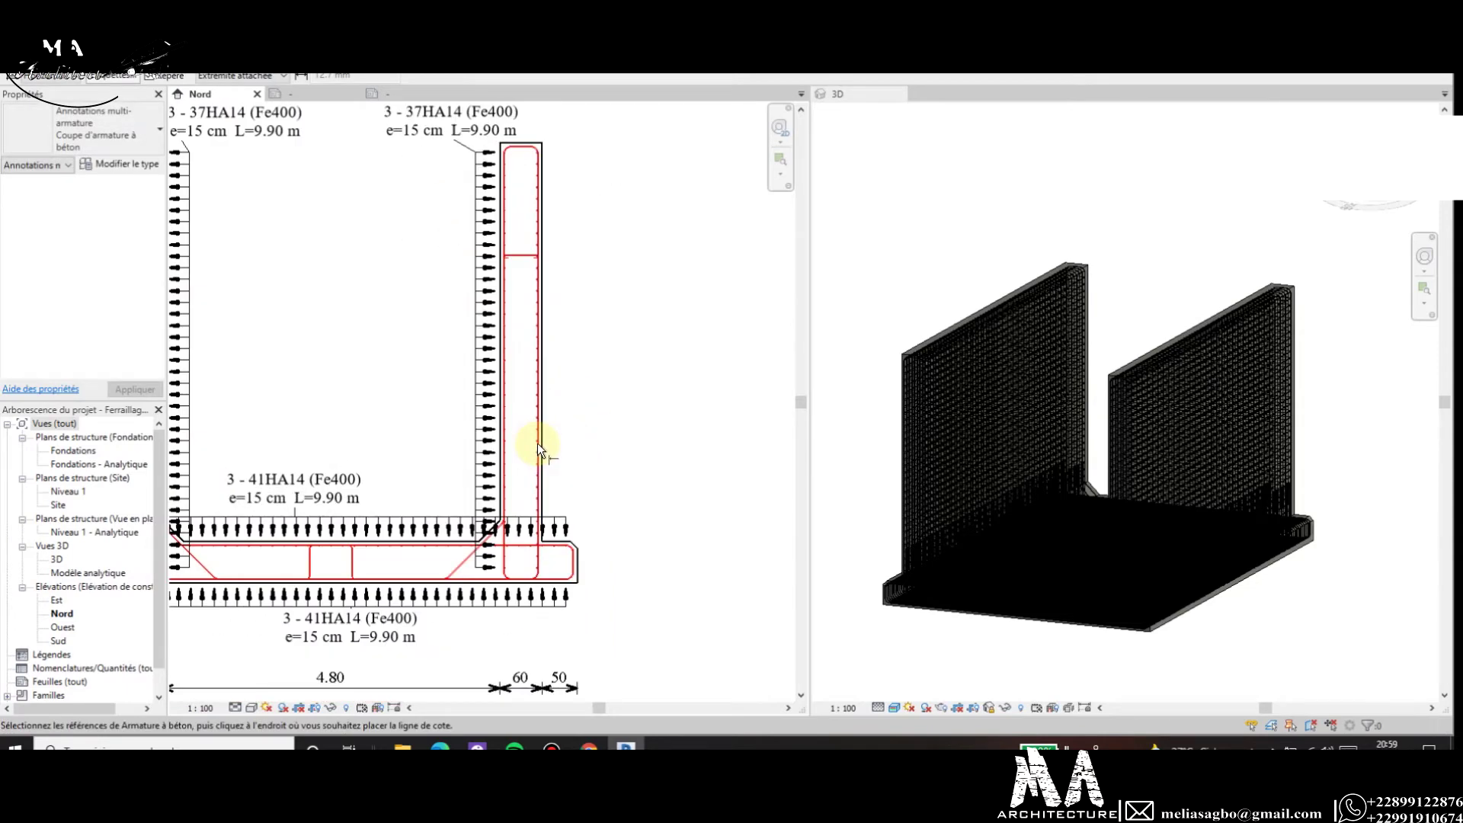
Annotate Voile 2's outer-face bars the same way, tagging above the wall, and end the command.
click(537, 442)
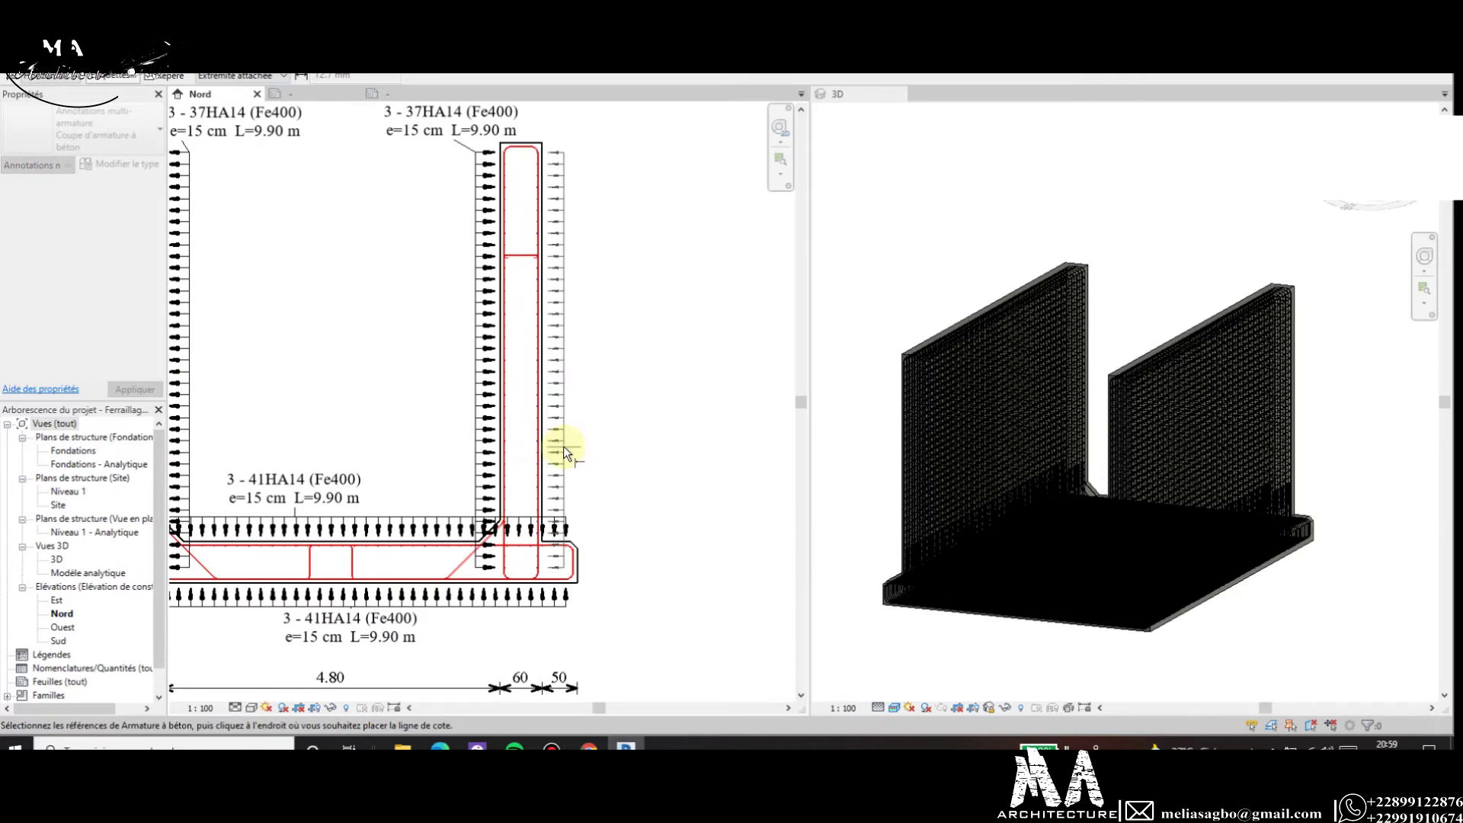
scroll(564, 446, down, 2)
scroll(567, 442, up, 2)
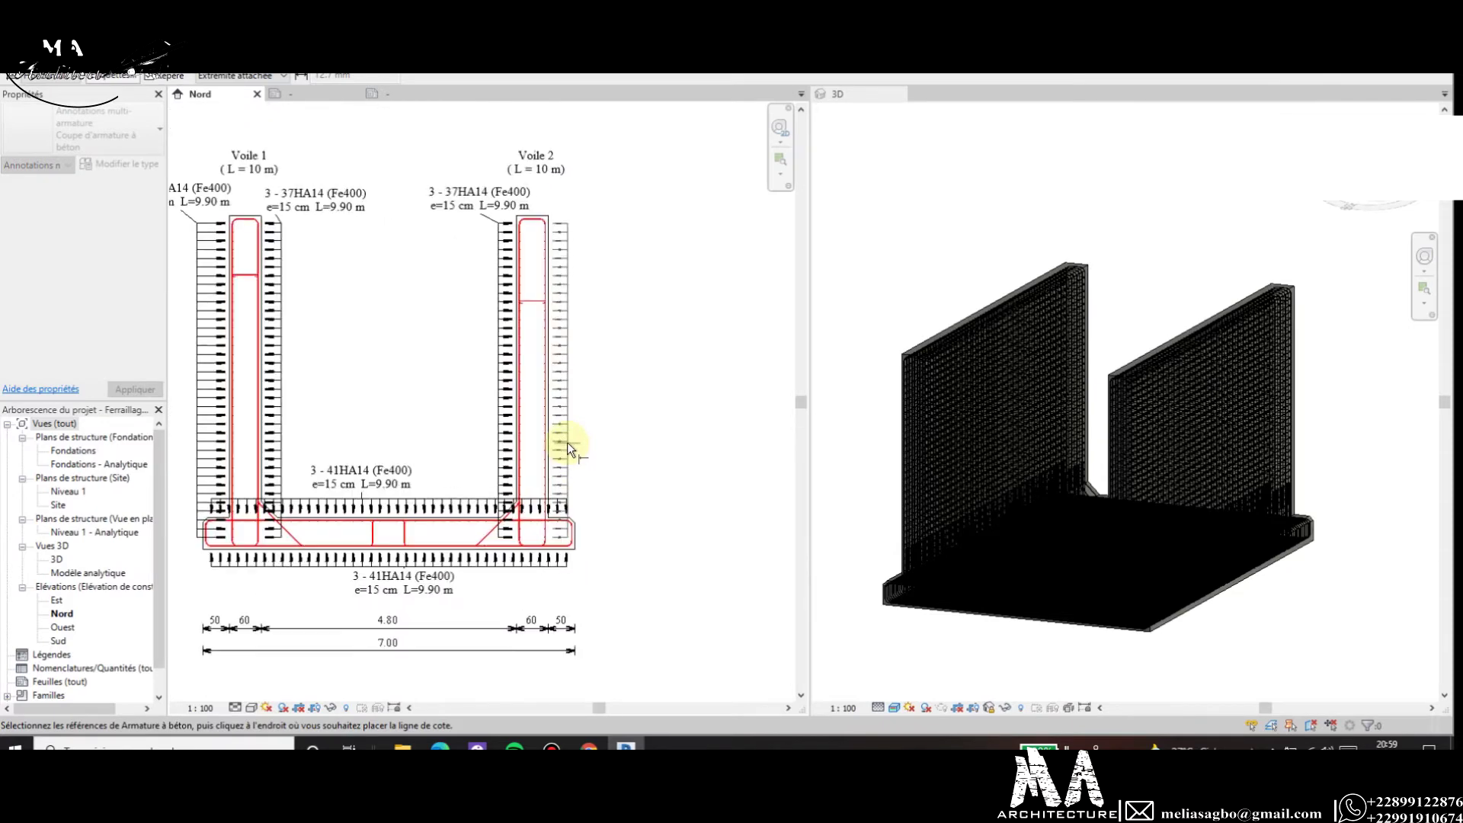
scroll(541, 454, up, 1)
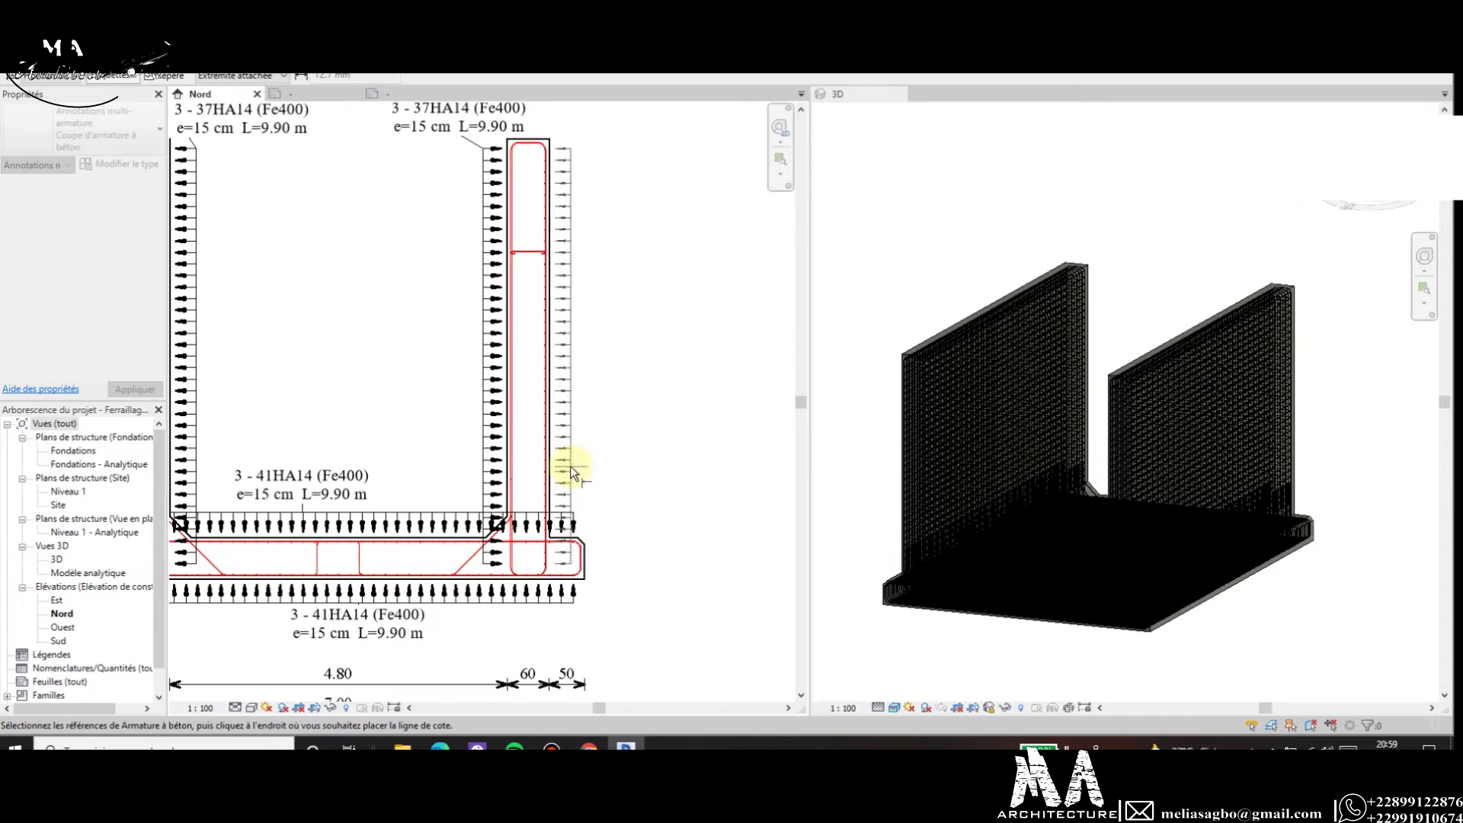
click(570, 464)
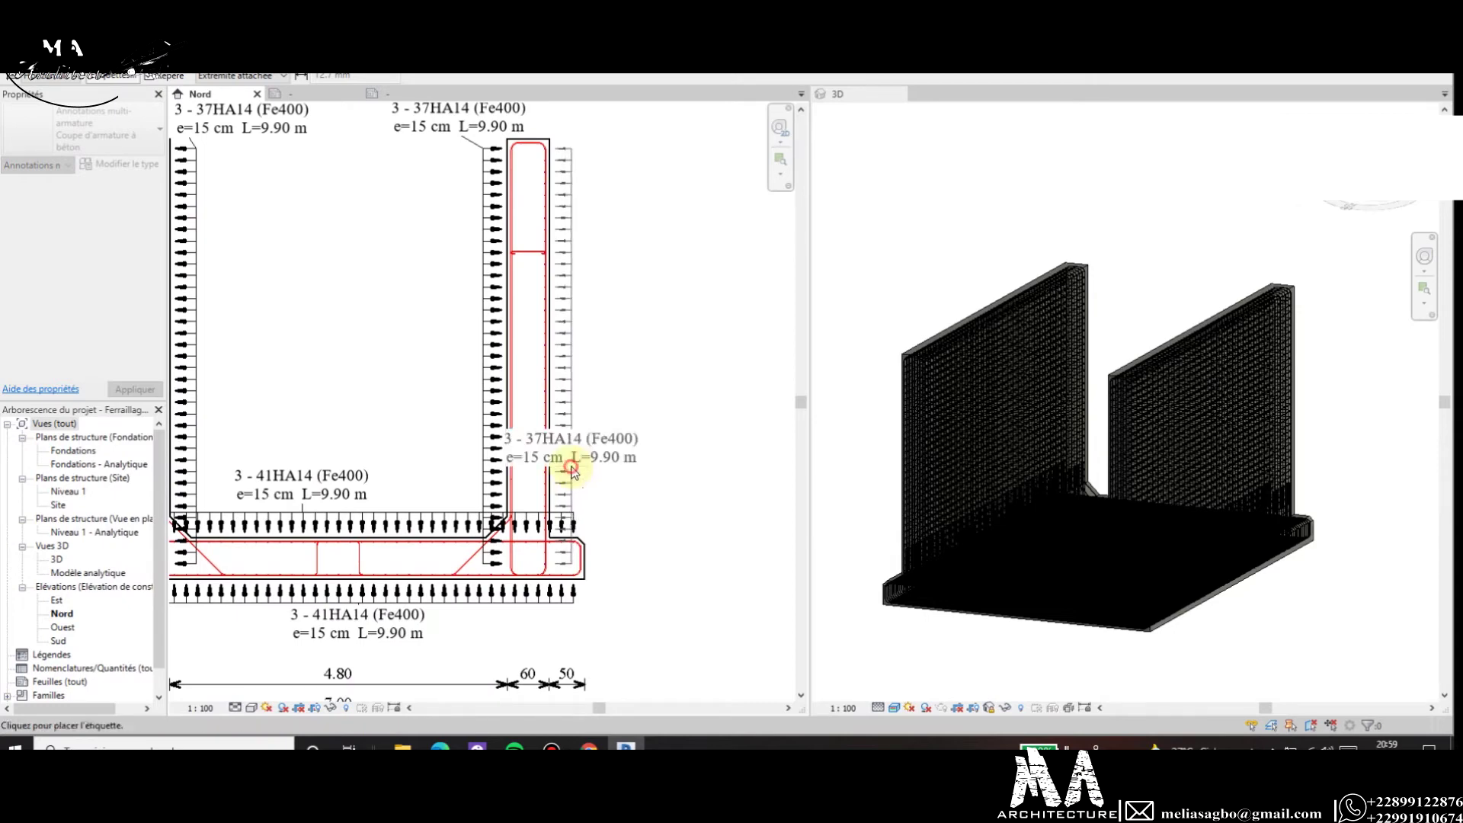
scroll(625, 259, down, 1)
scroll(621, 221, up, 1)
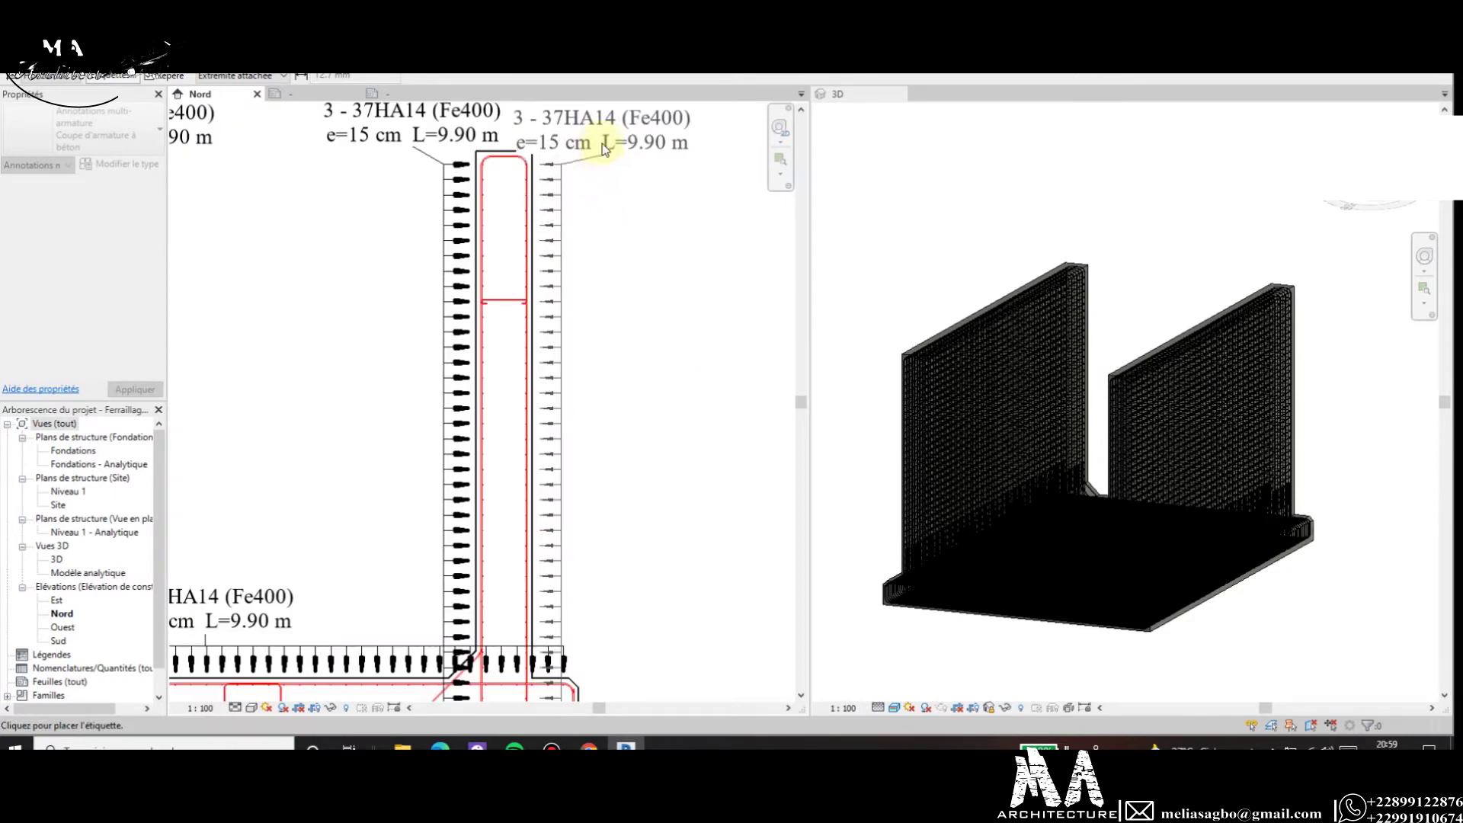
click(634, 150)
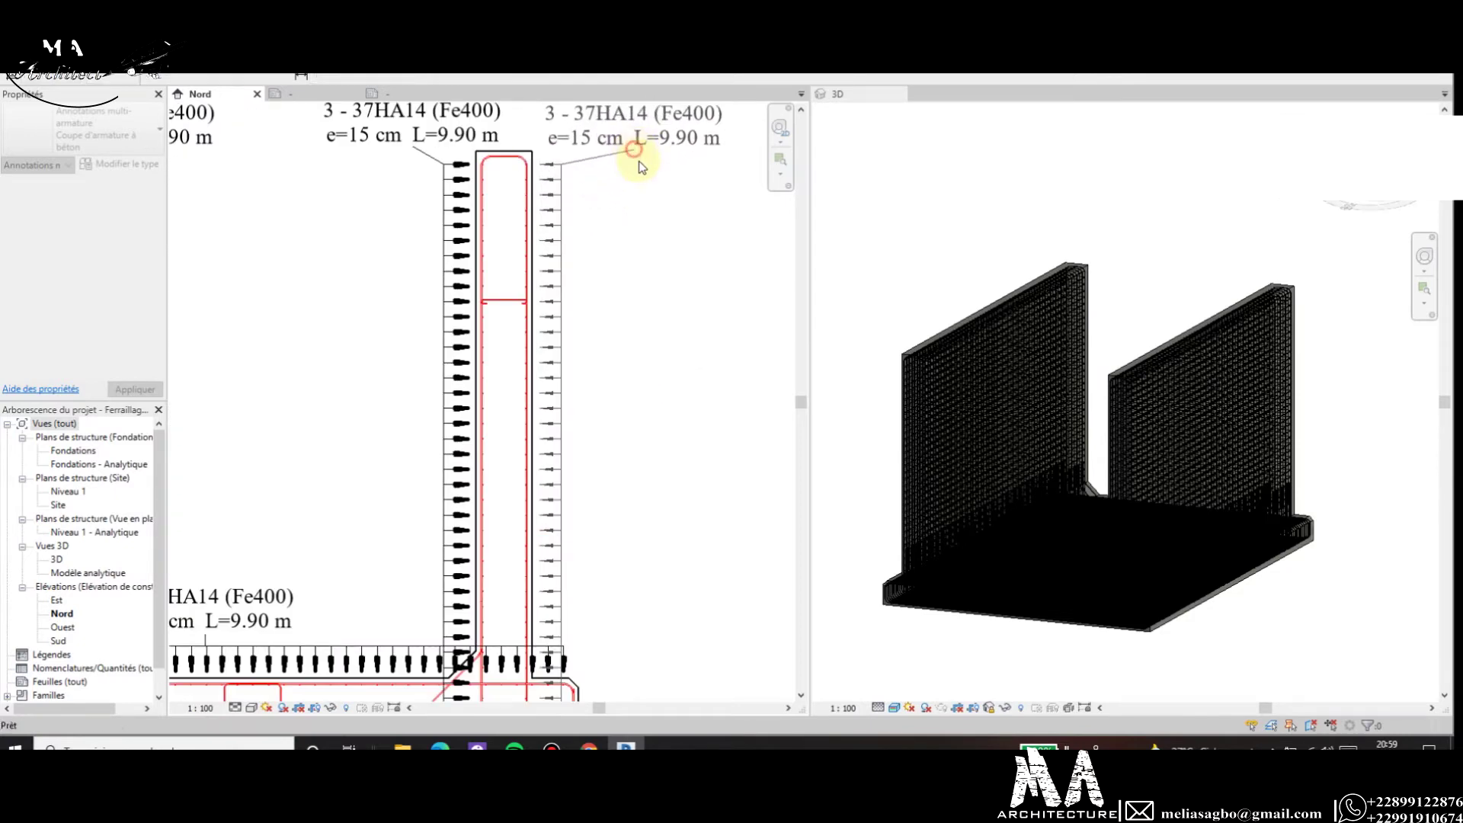
scroll(704, 424, down, 2)
scroll(675, 427, down, 1)
scroll(457, 442, up, 1)
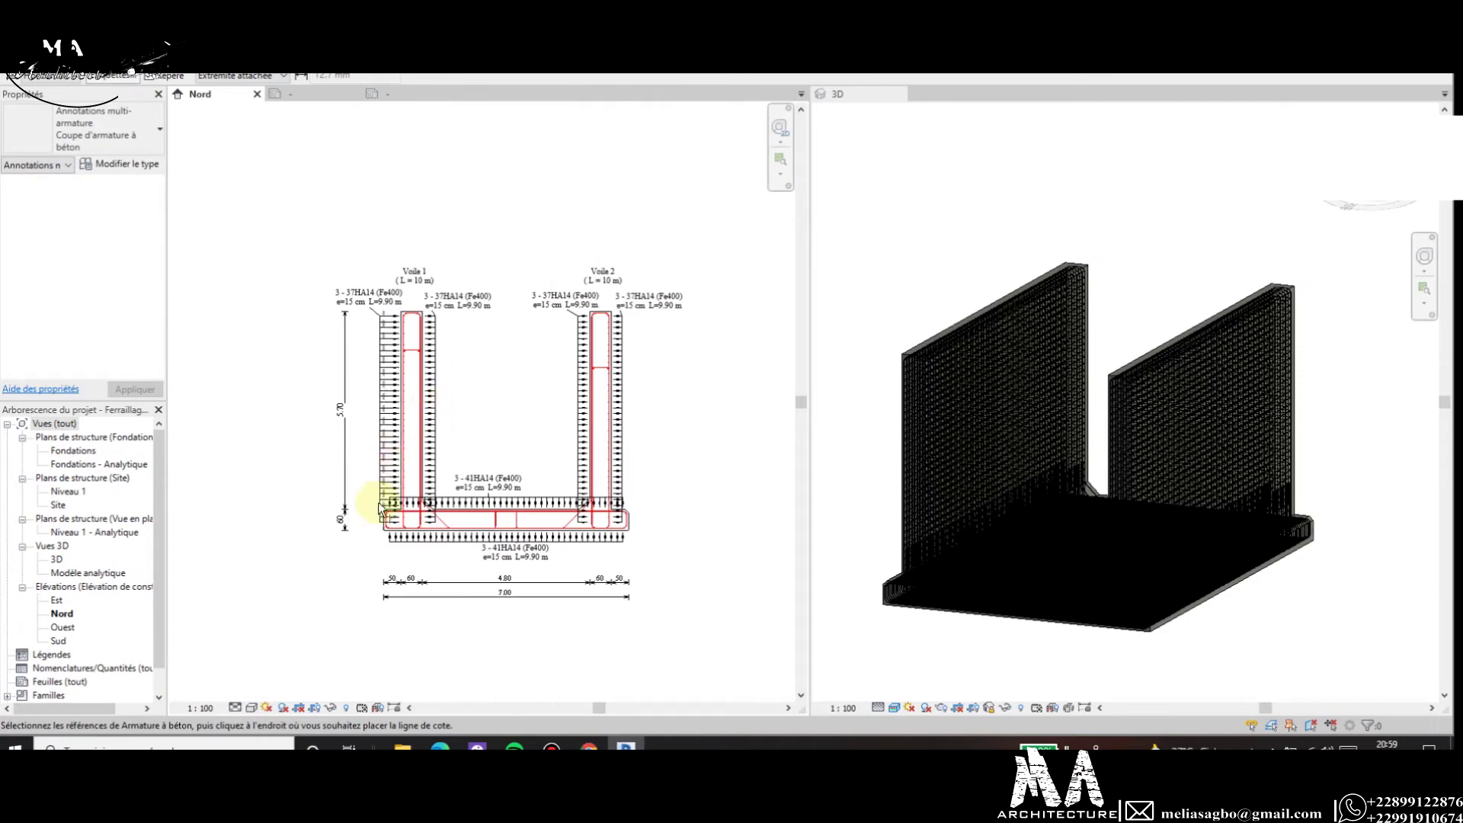
scroll(373, 505, up, 1)
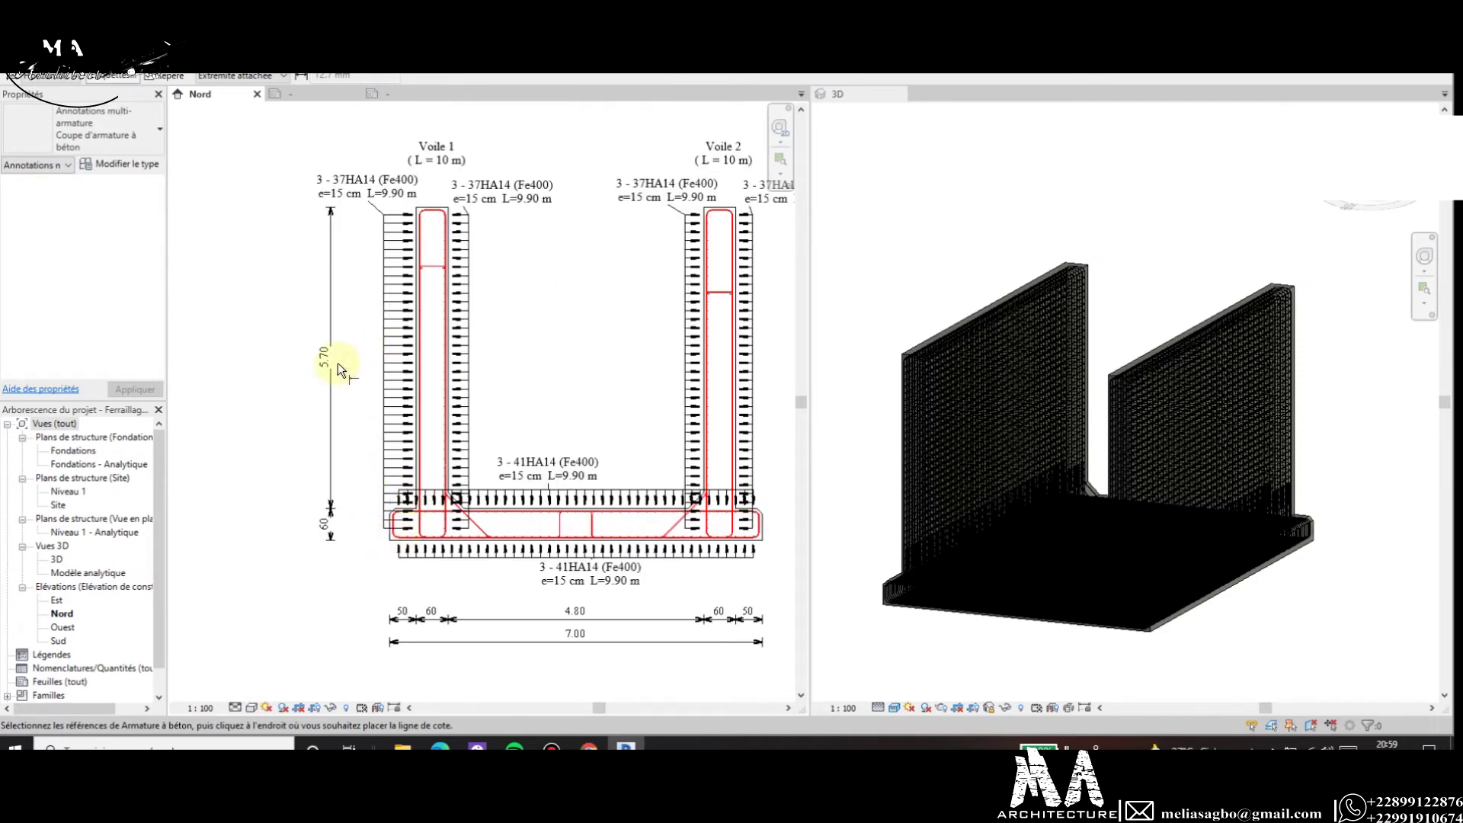
key(Escape)
key(Escape)
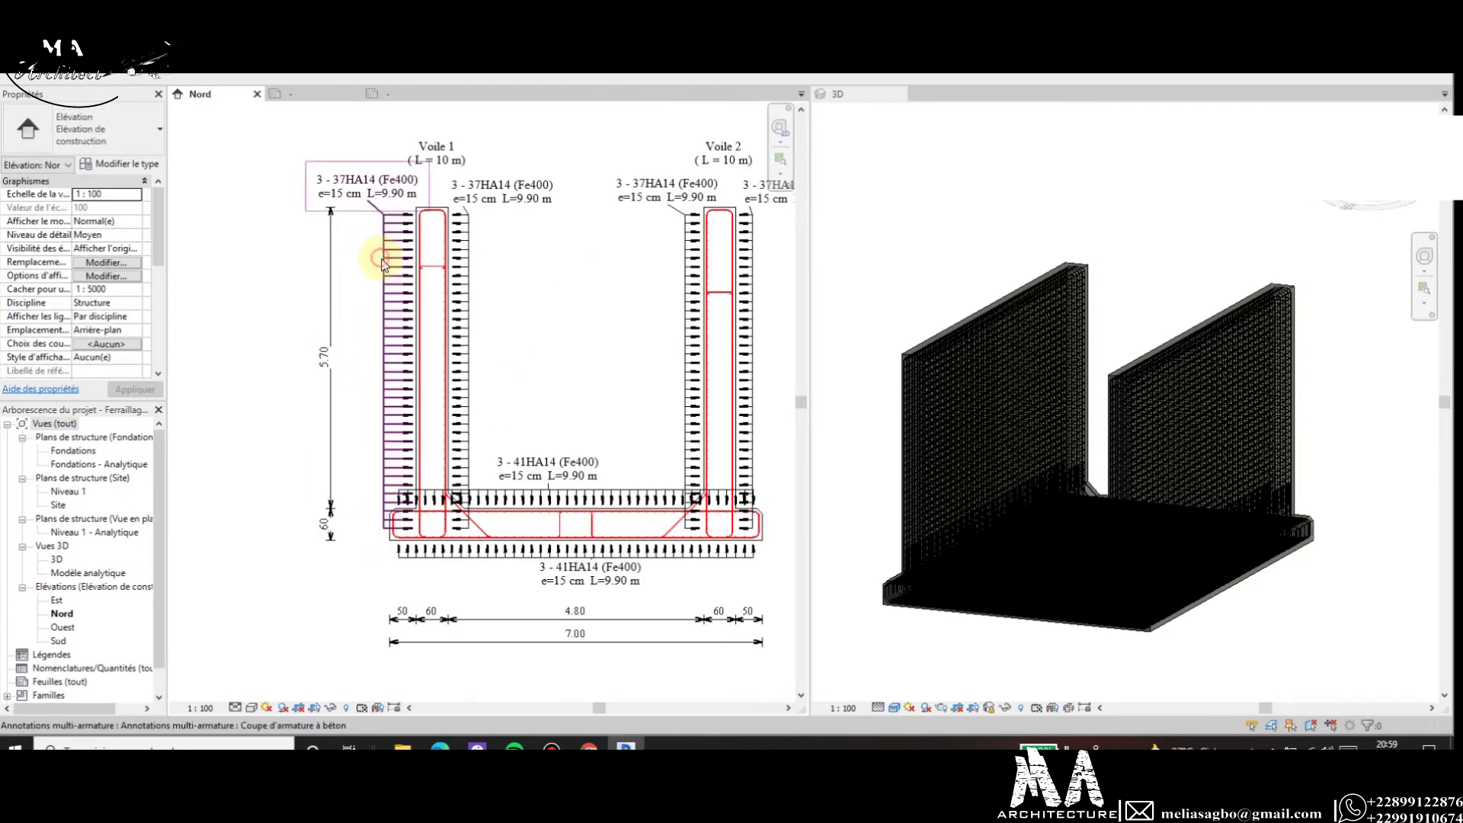
Move the dimension line of Voile 1's outer-face rebar annotation to a new position.
scroll(393, 342, up, 2)
click(393, 350)
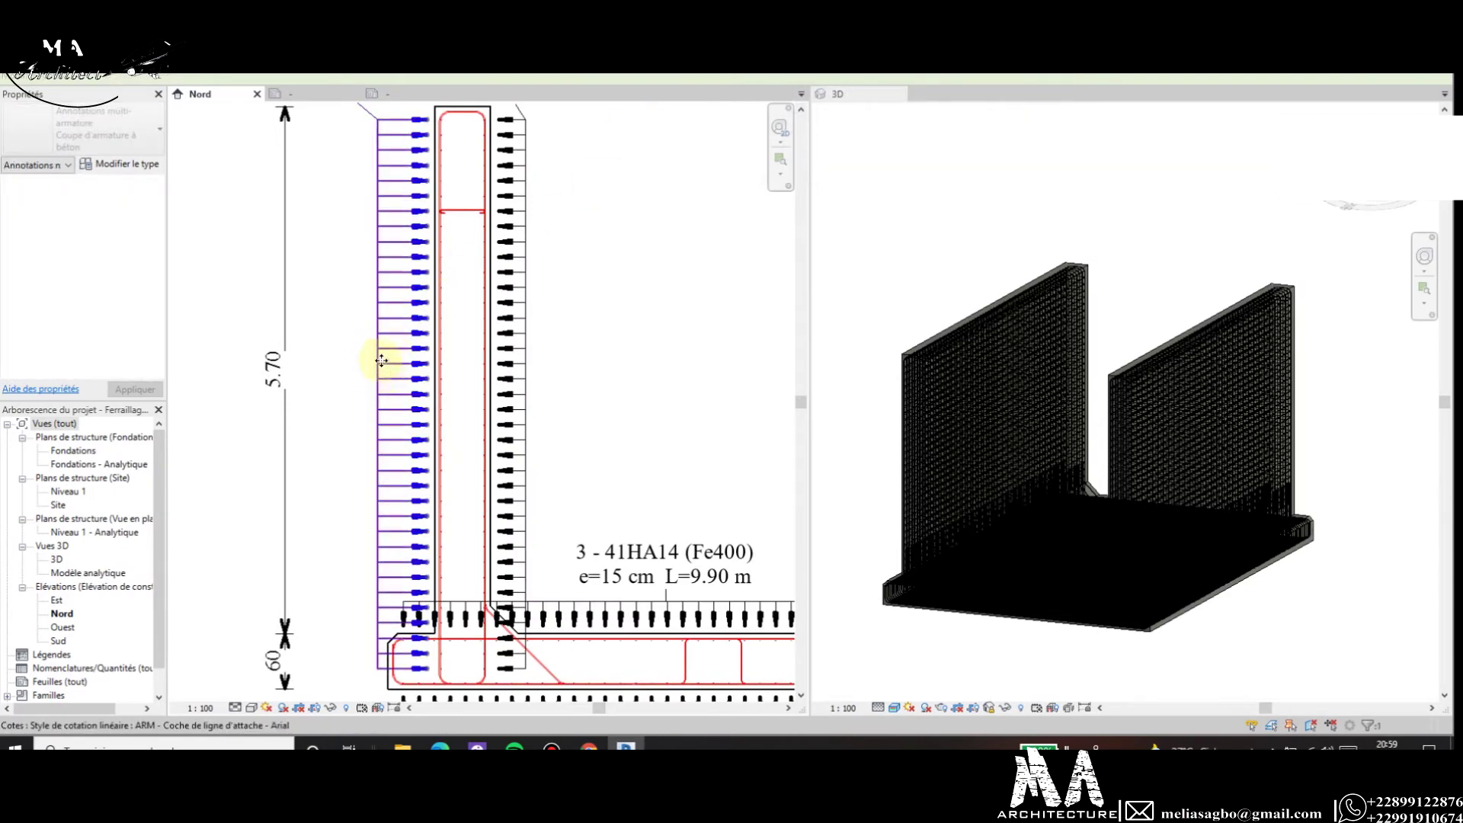
mouse_move(381, 360)
mouse_down()
mouse_move(410, 374)
mouse_move(334, 372)
mouse_up()
scroll(442, 497, down, 3)
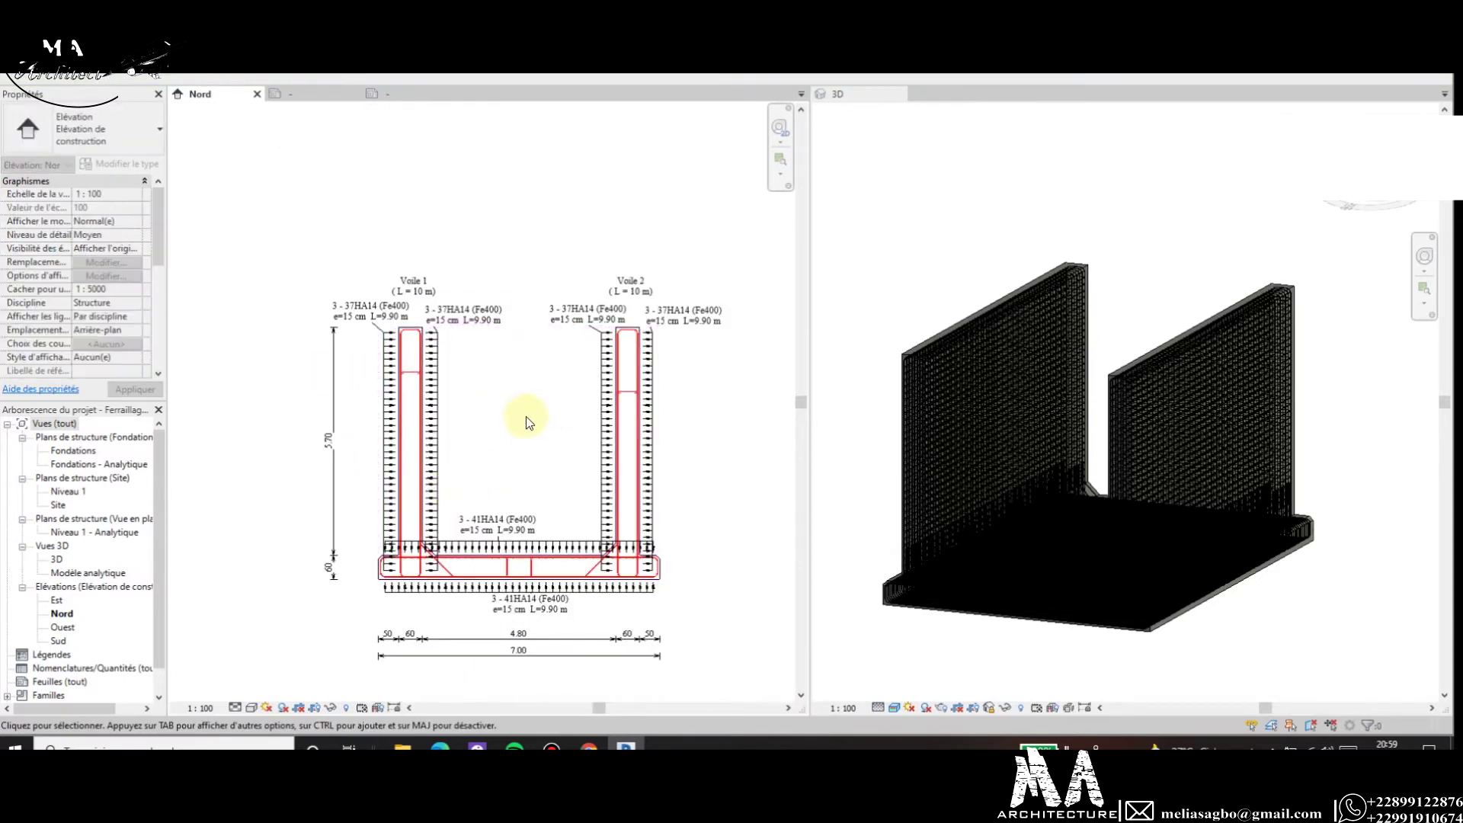
scroll(457, 431, down, 2)
scroll(450, 450, up, 3)
Start Tag by Category on the stirrup in the base slab.
scroll(450, 450, down, 1)
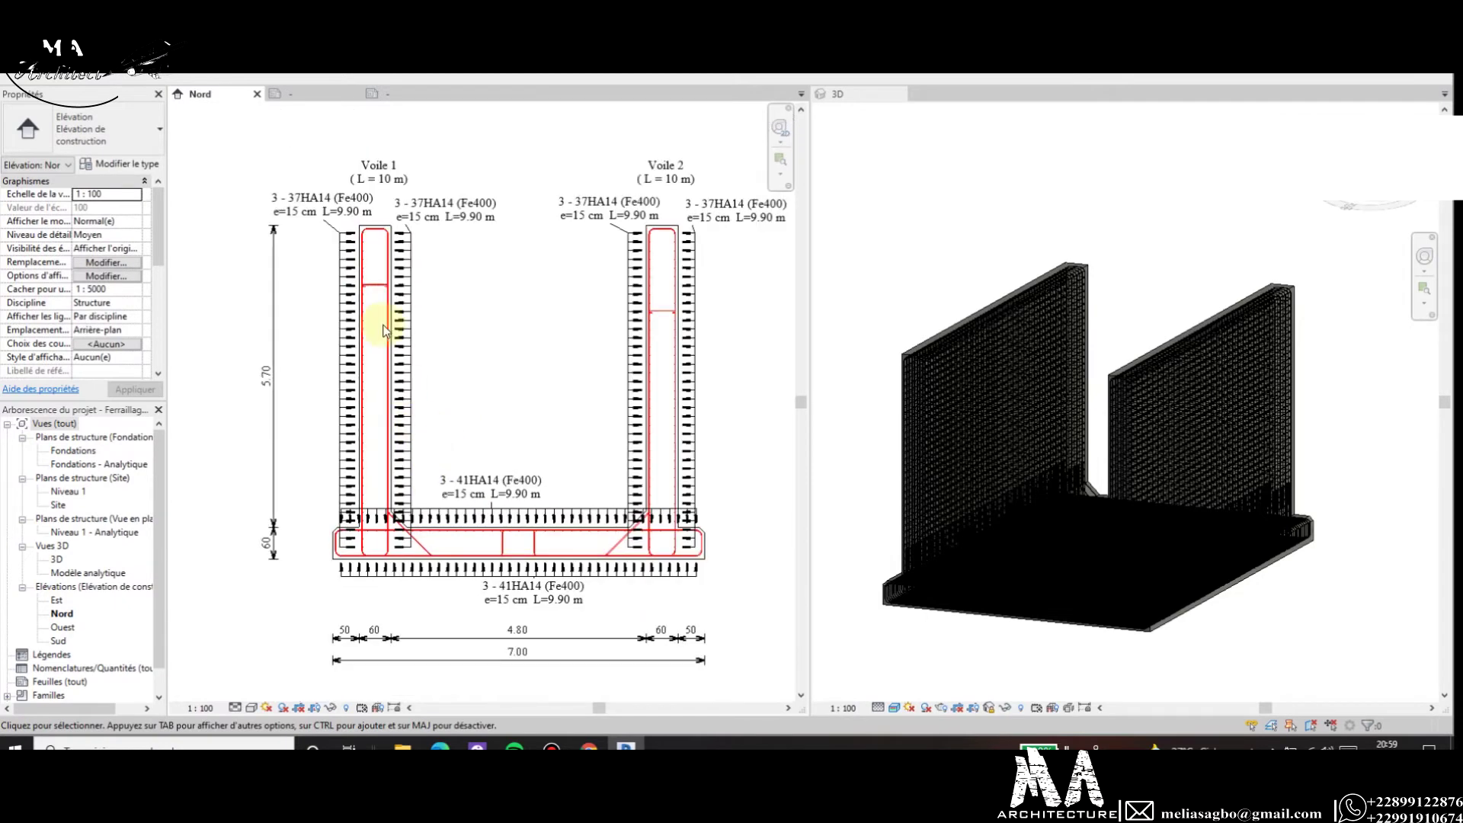
scroll(488, 329, down, 1)
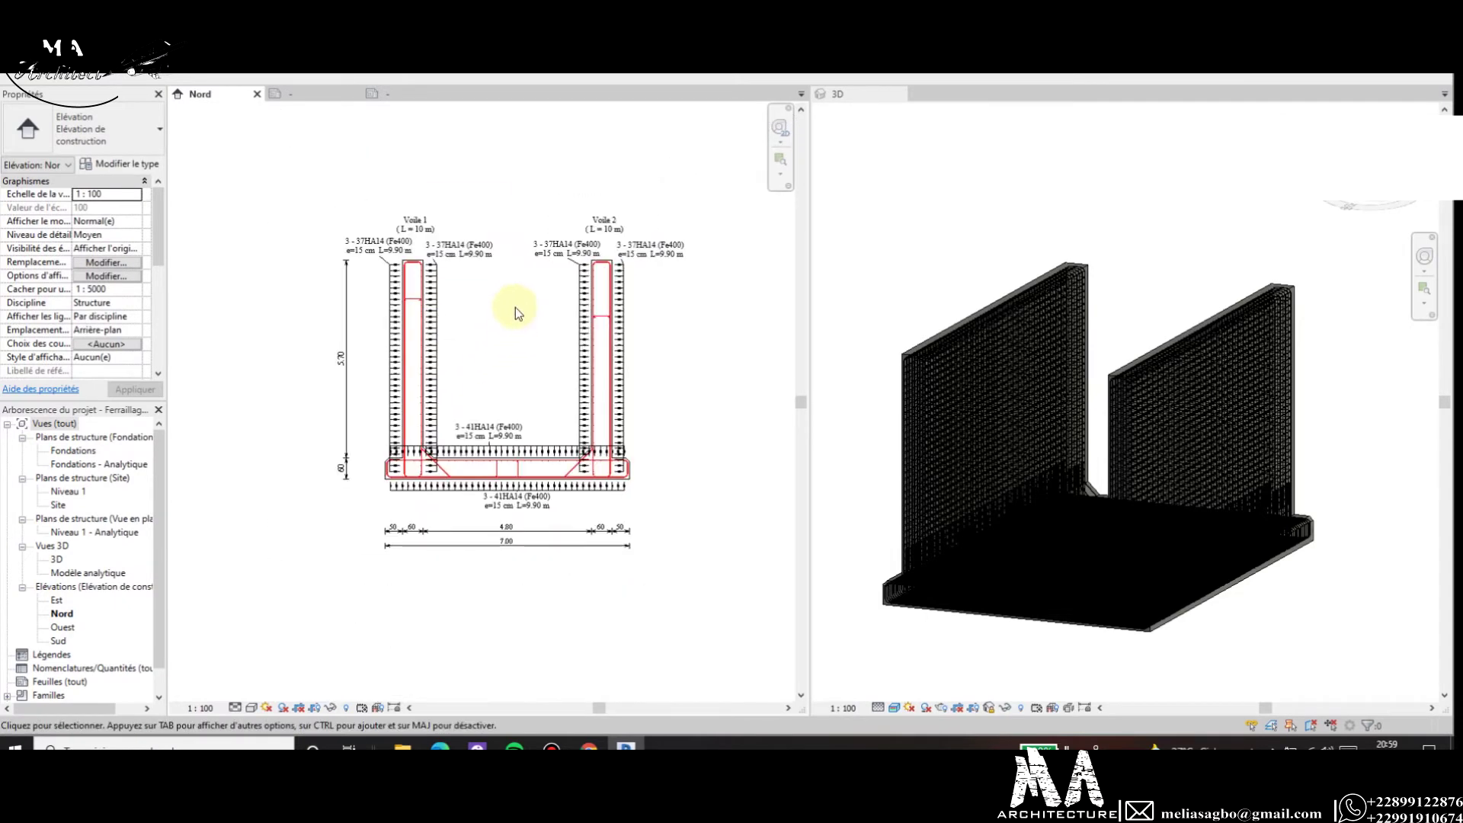
scroll(421, 488, up, 1)
scroll(421, 487, down, 1)
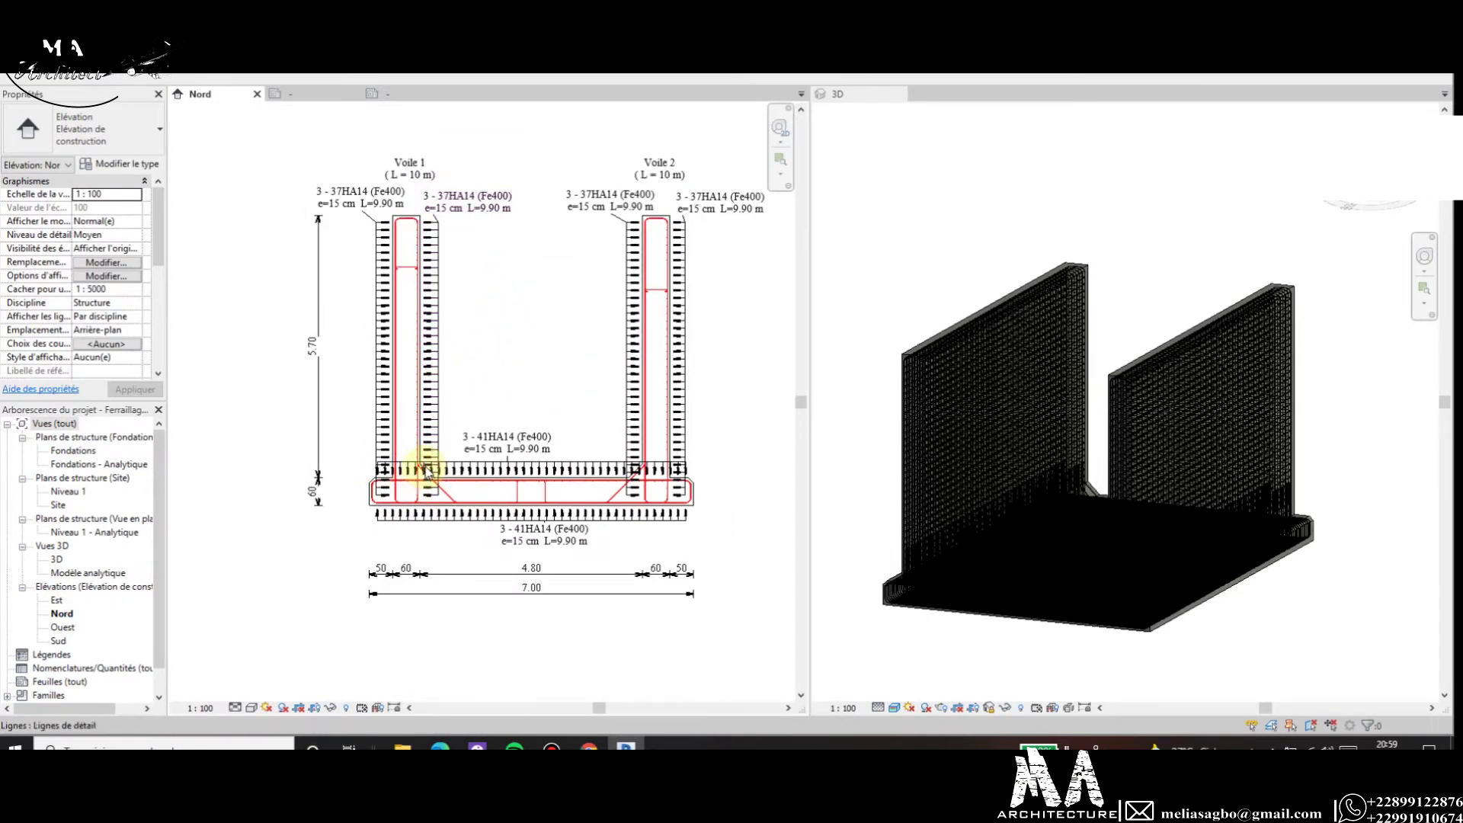
scroll(424, 417, up, 1)
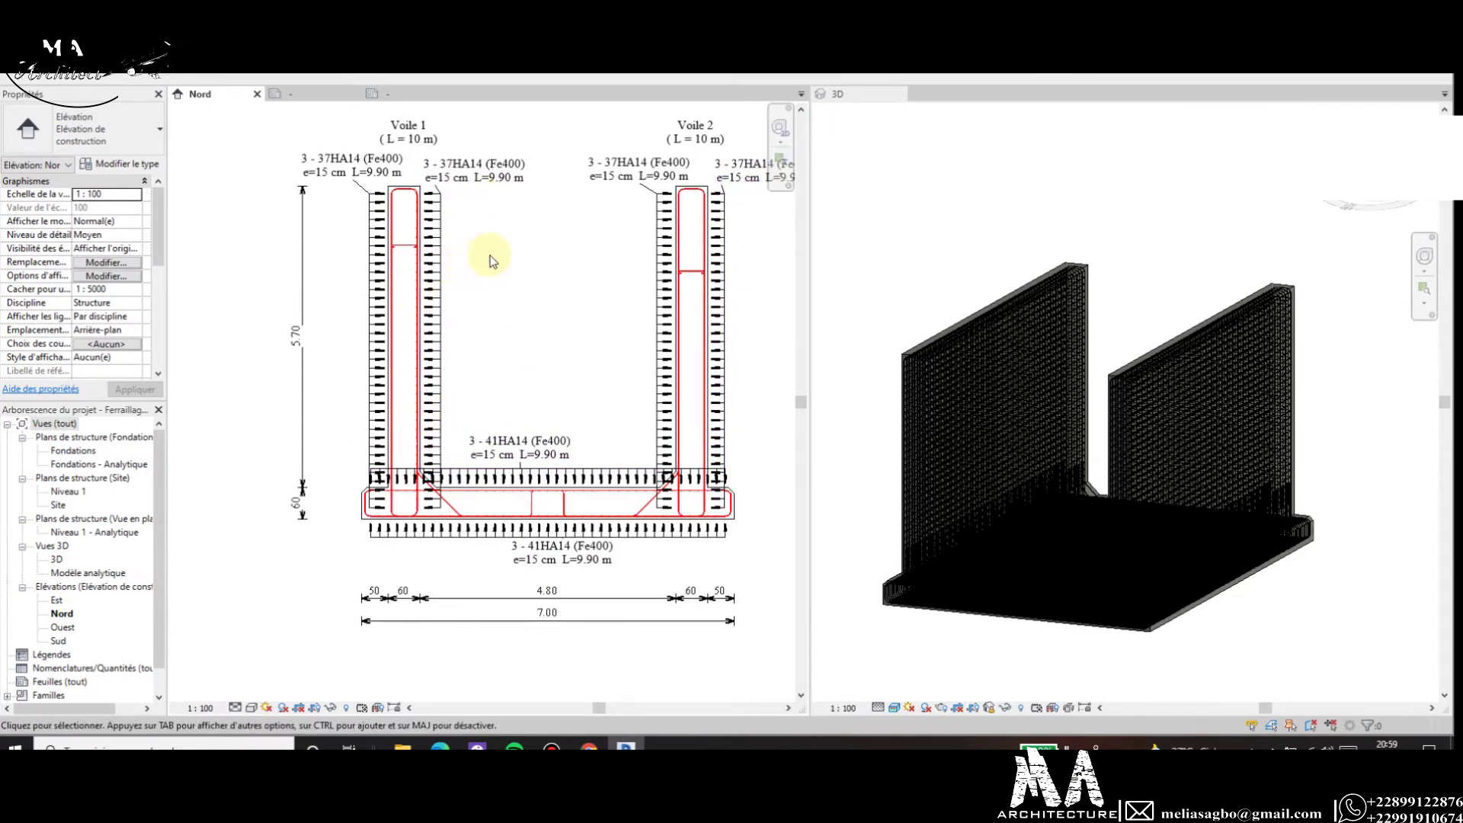
click(474, 298)
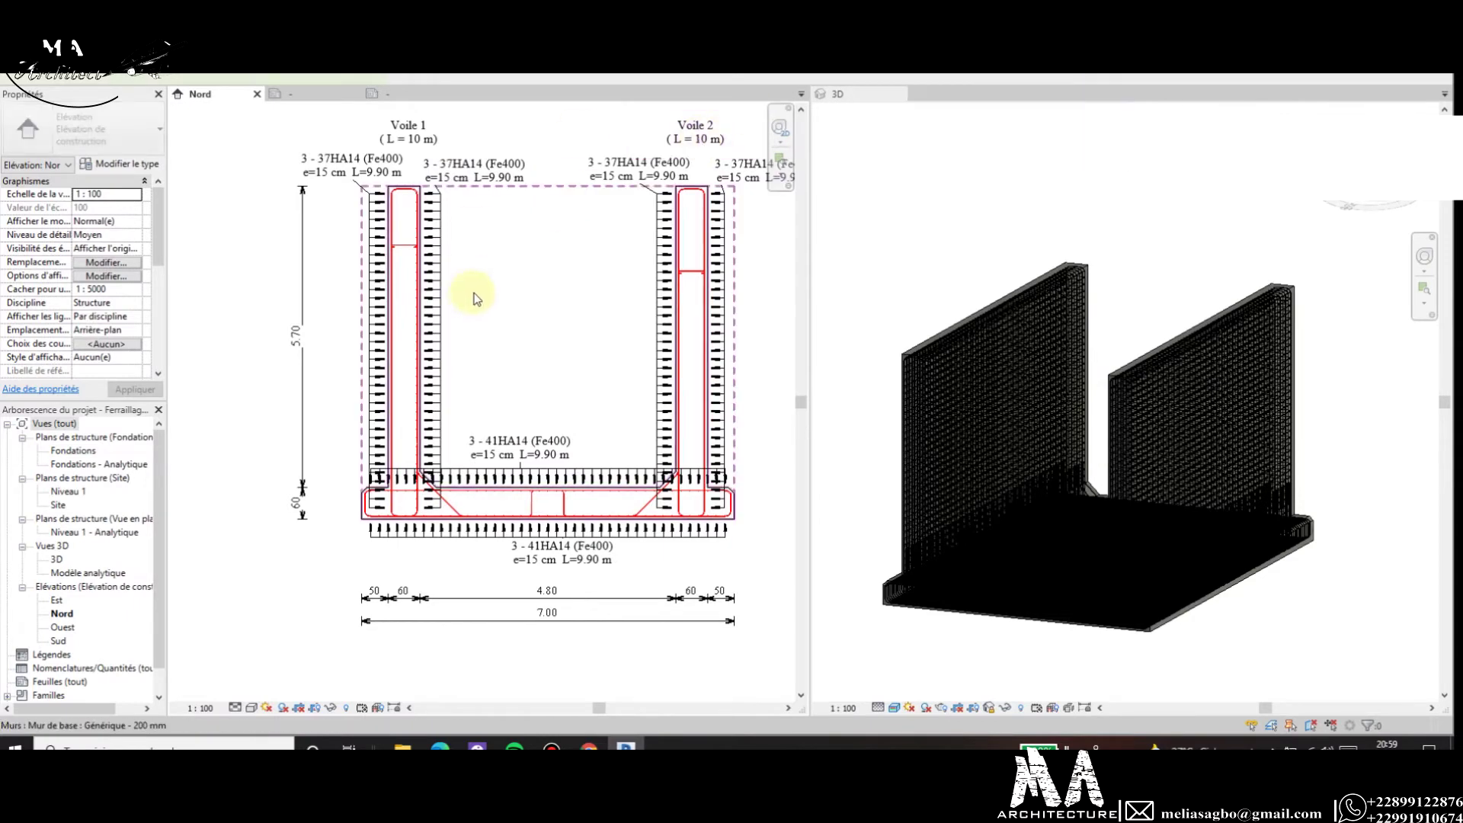
Tag the slab stirrup 8 - 4HA8 (Fe400) L=2.62 m and drag the tag above the slab.
scroll(562, 499, up, 5)
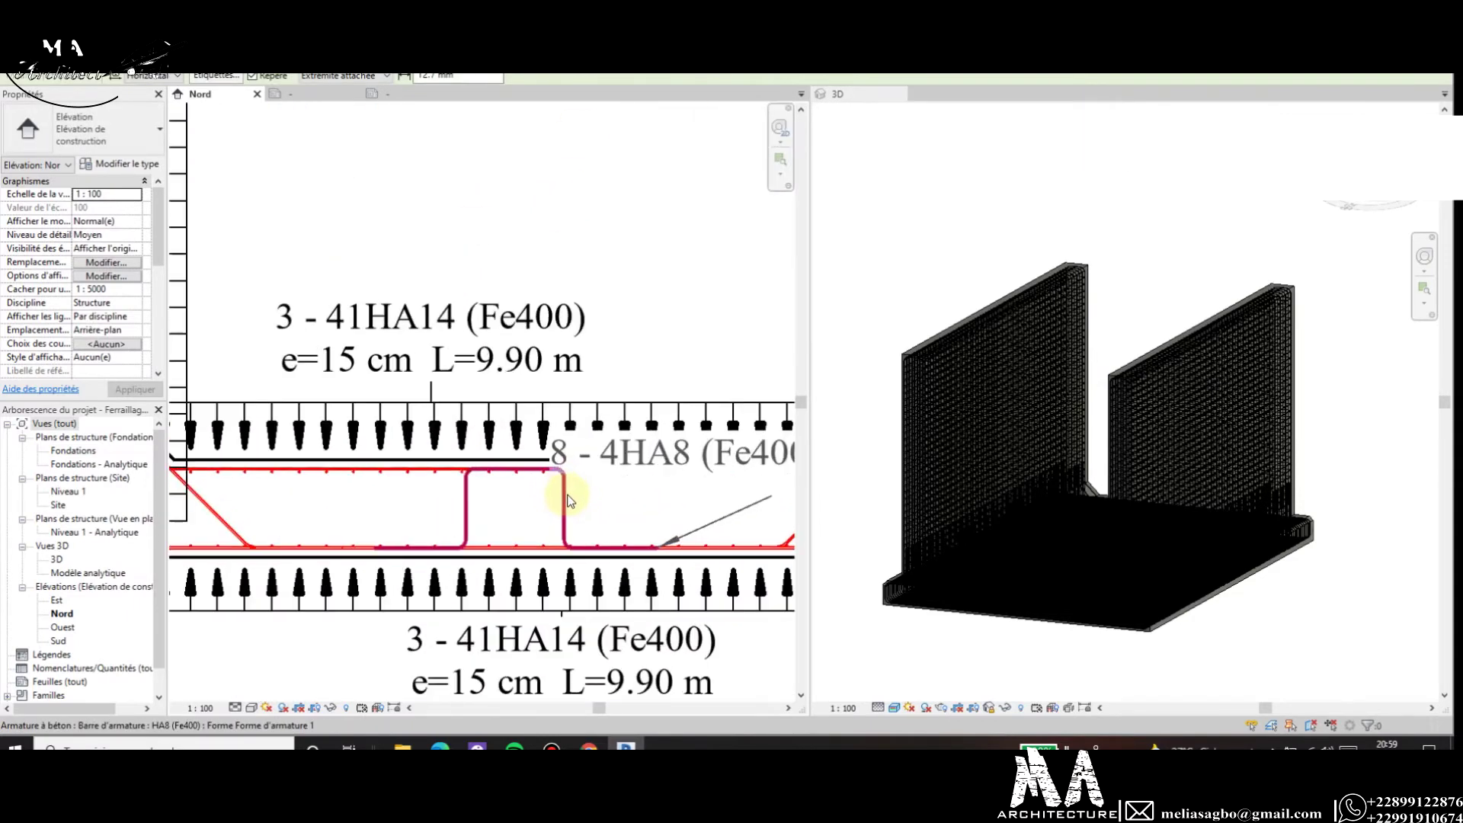
click(583, 547)
key(Escape)
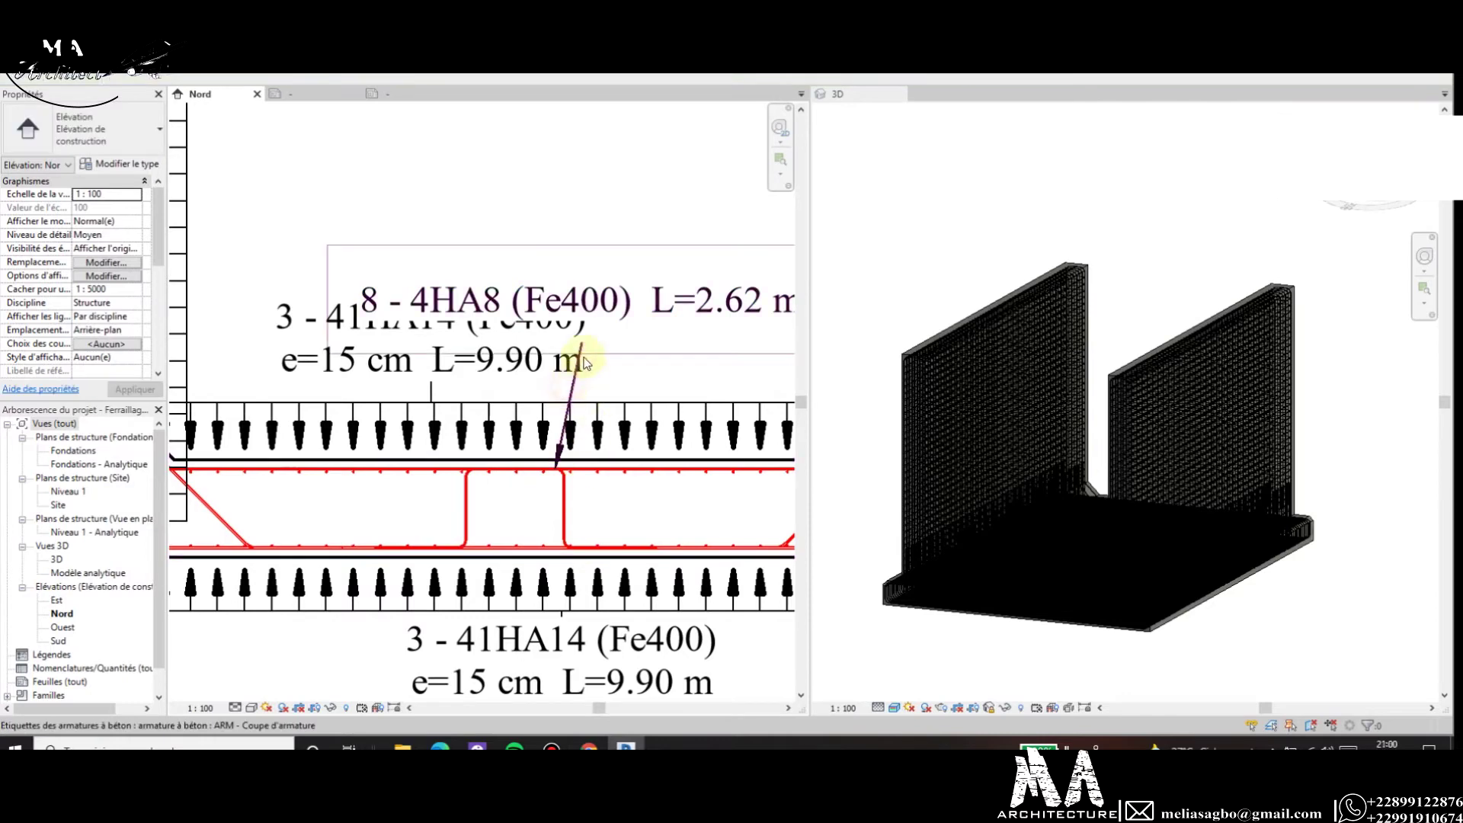
click(586, 364)
drag(643, 352, 671, 288)
scroll(670, 305, down, 3)
scroll(657, 294, up, 2)
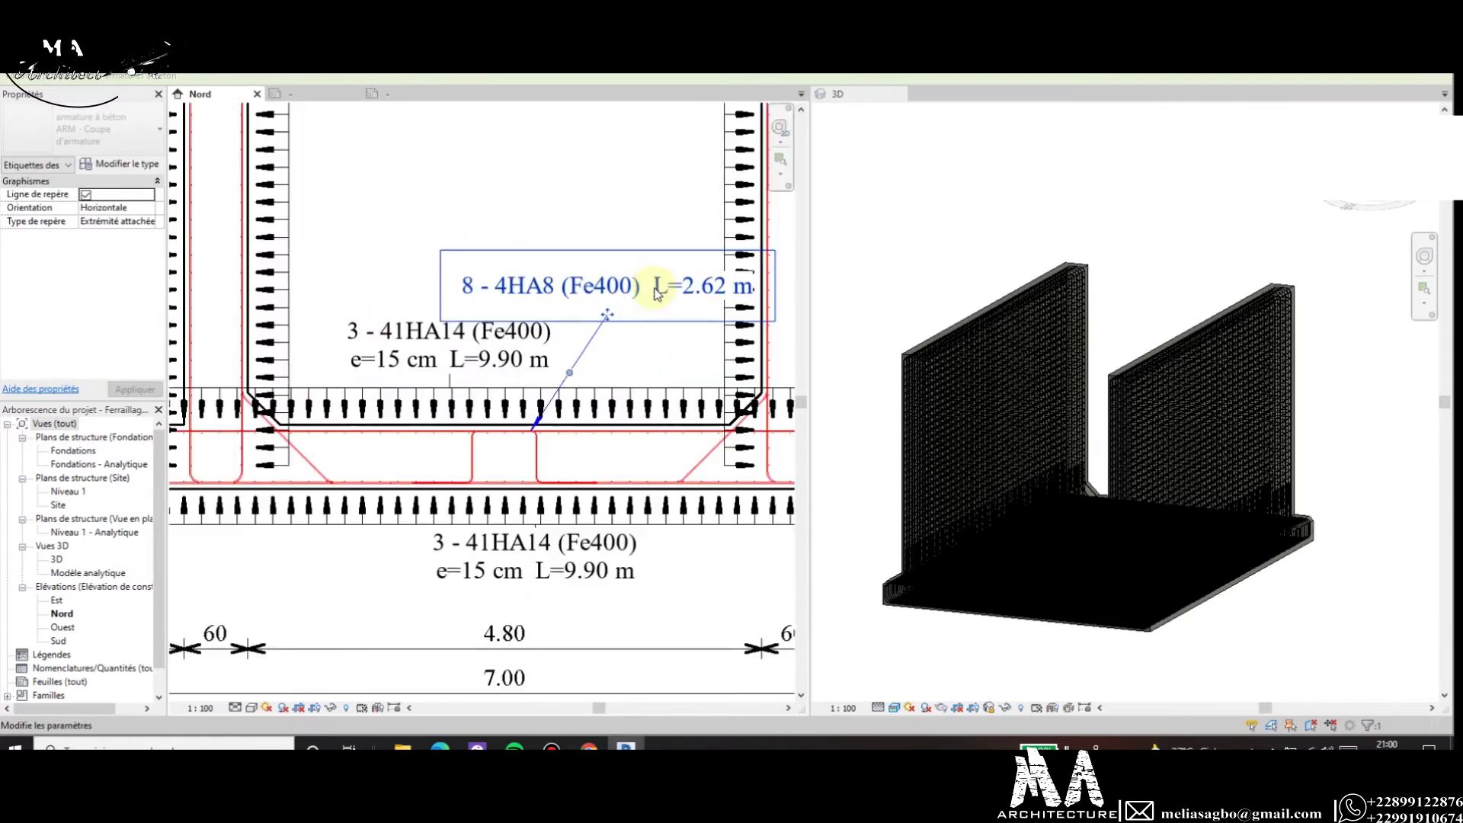
click(658, 293)
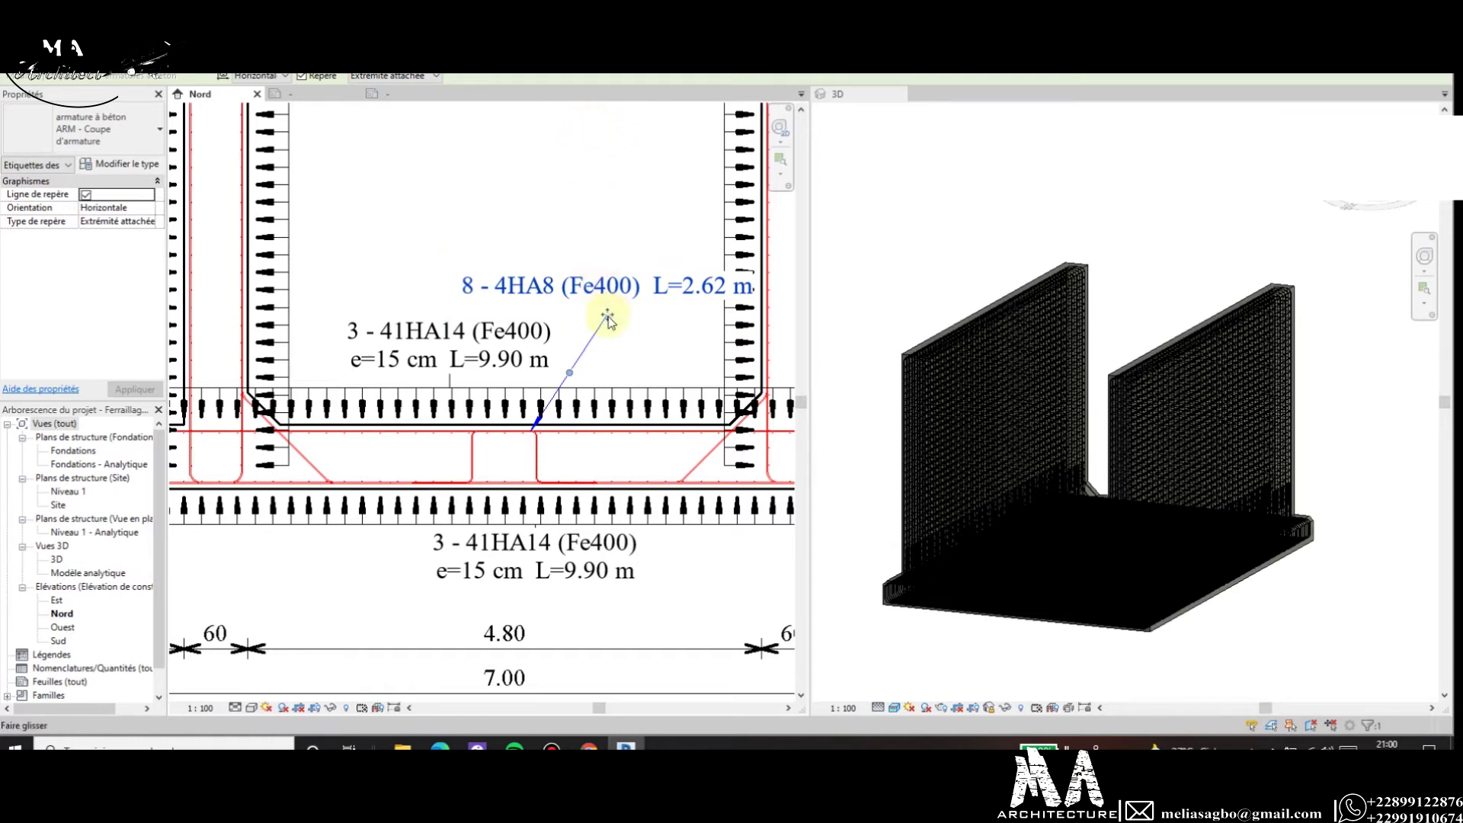
Move the 8-4HA8 rebar tag higher, above the raft.
drag(606, 312, 521, 310)
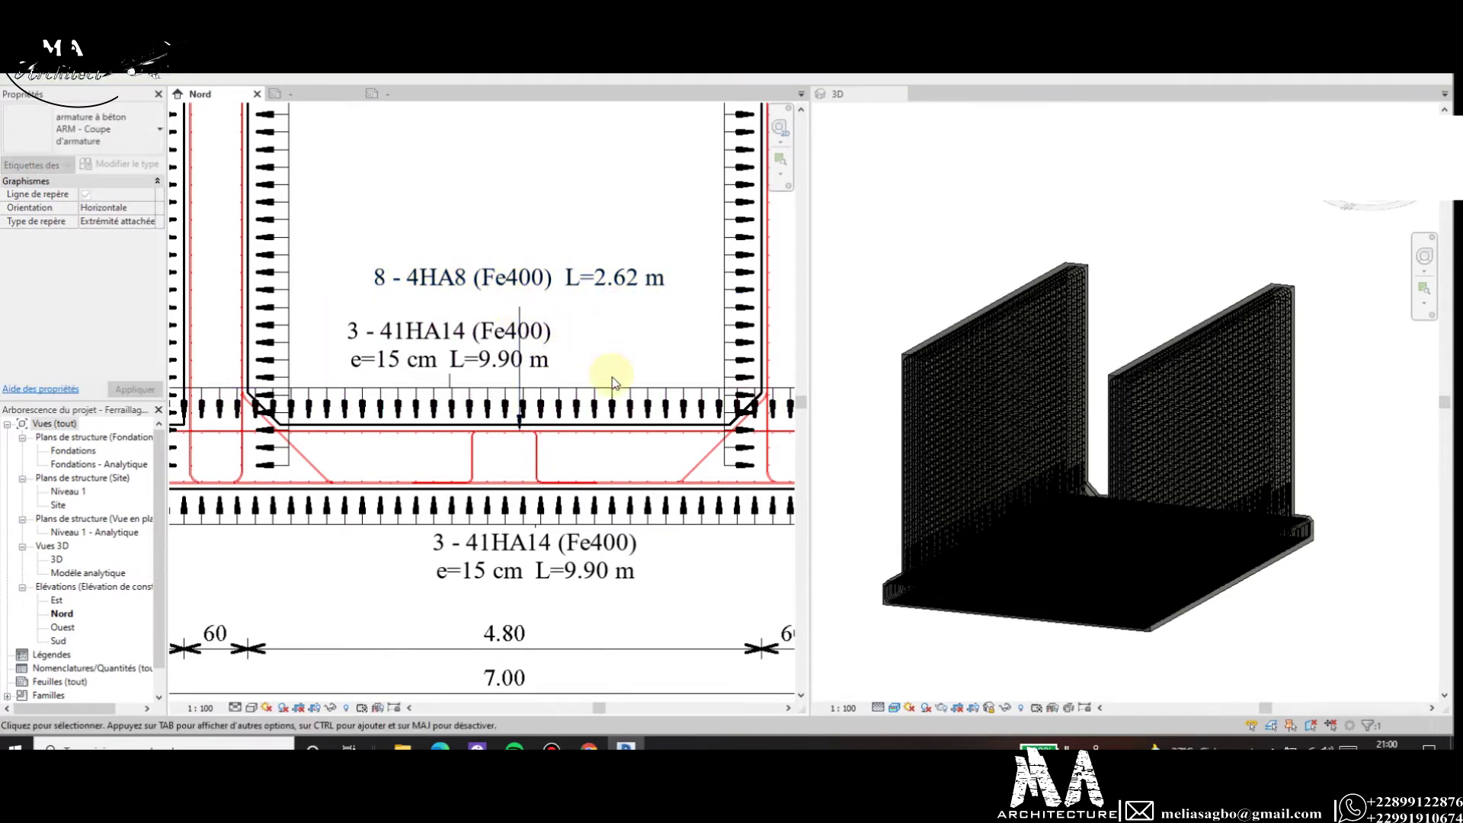
key(Escape)
scroll(548, 331, down, 3)
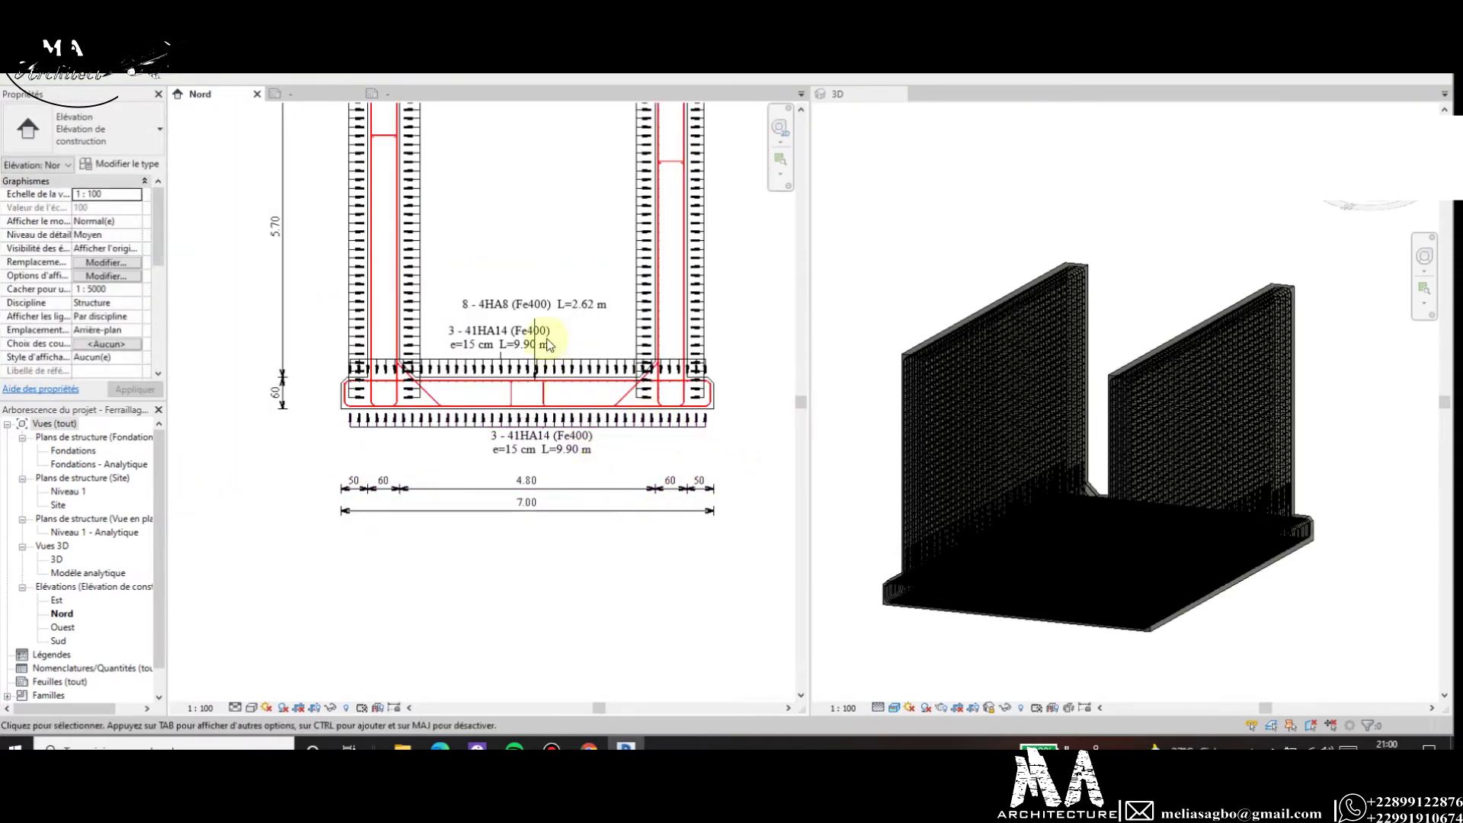
scroll(602, 389, down, 2)
scroll(557, 442, down, 2)
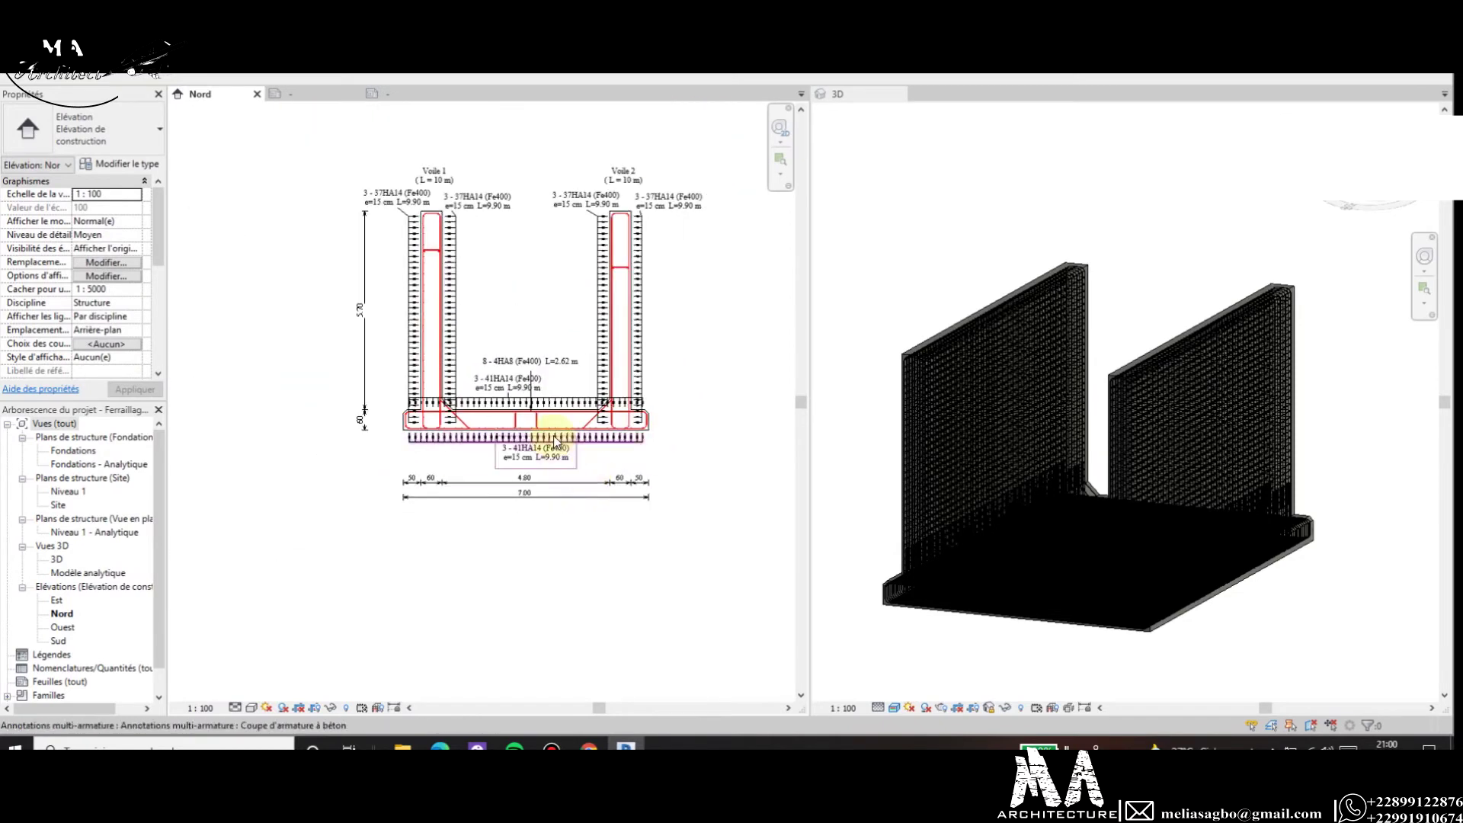
scroll(556, 442, up, 3)
scroll(496, 496, down, 1)
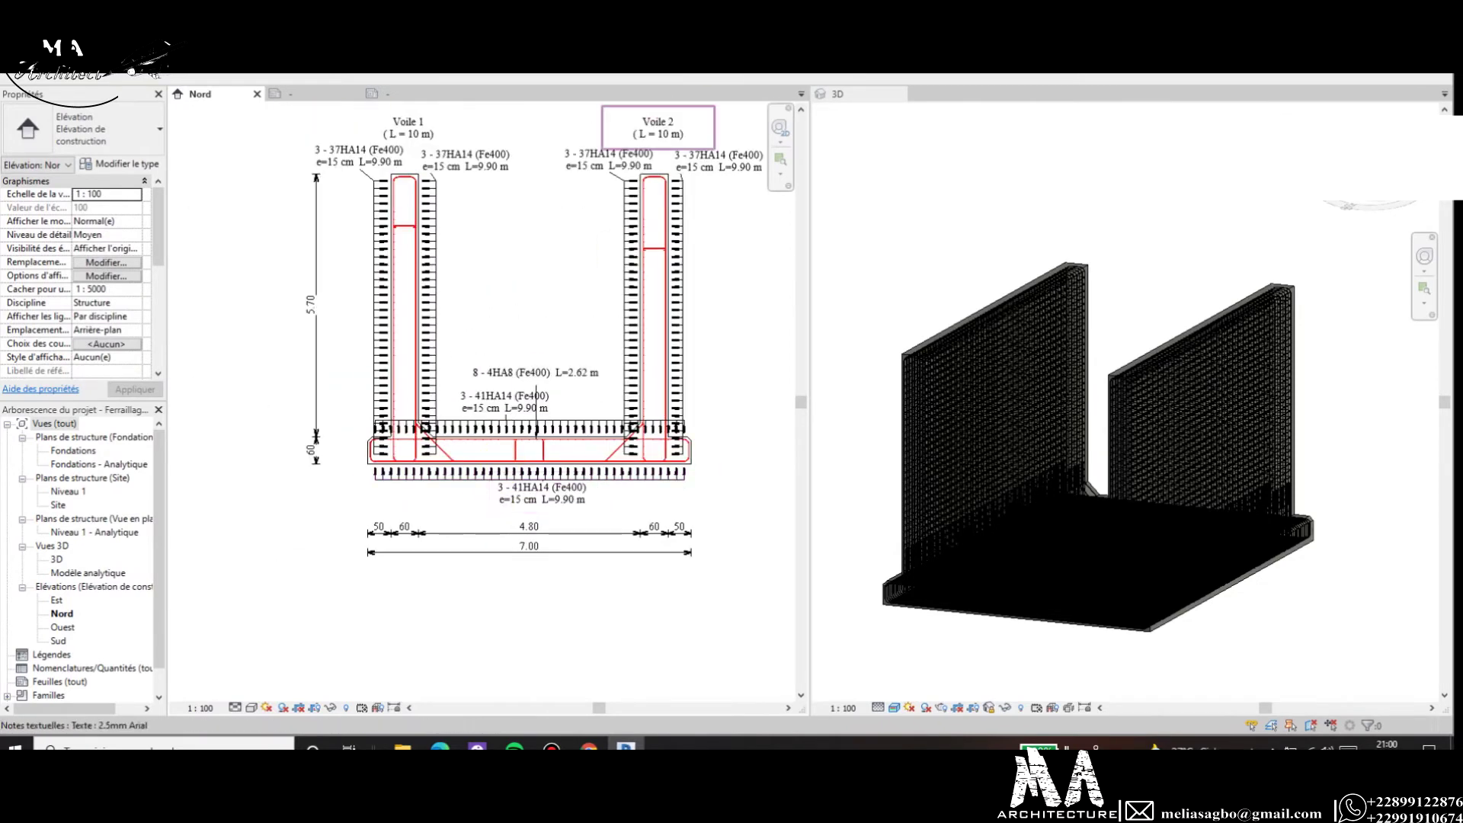
Tag the diagonal HA12 corner bars using Tag by Category (TG).
click(614, 375)
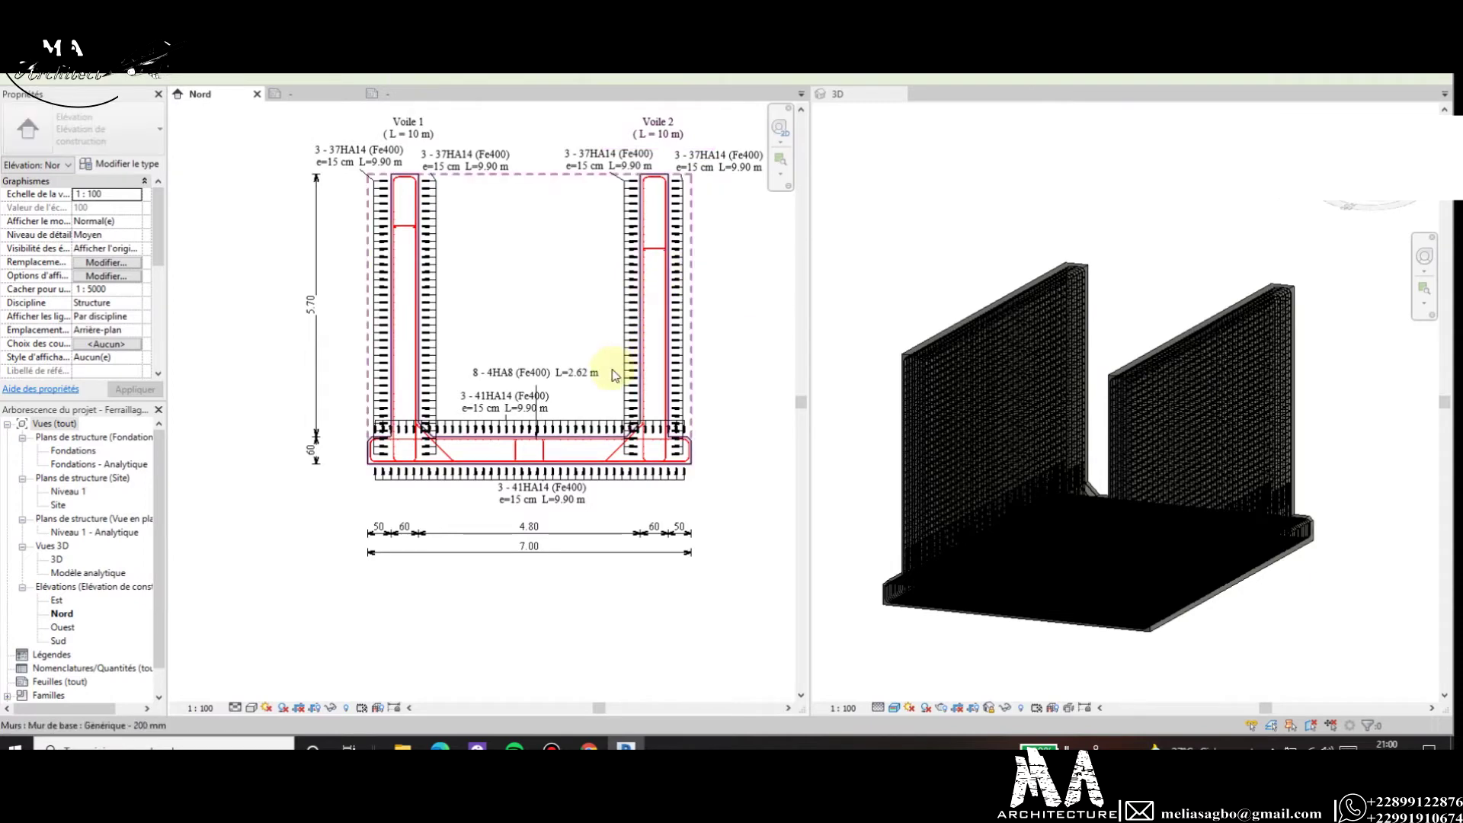
key(t)
key(g)
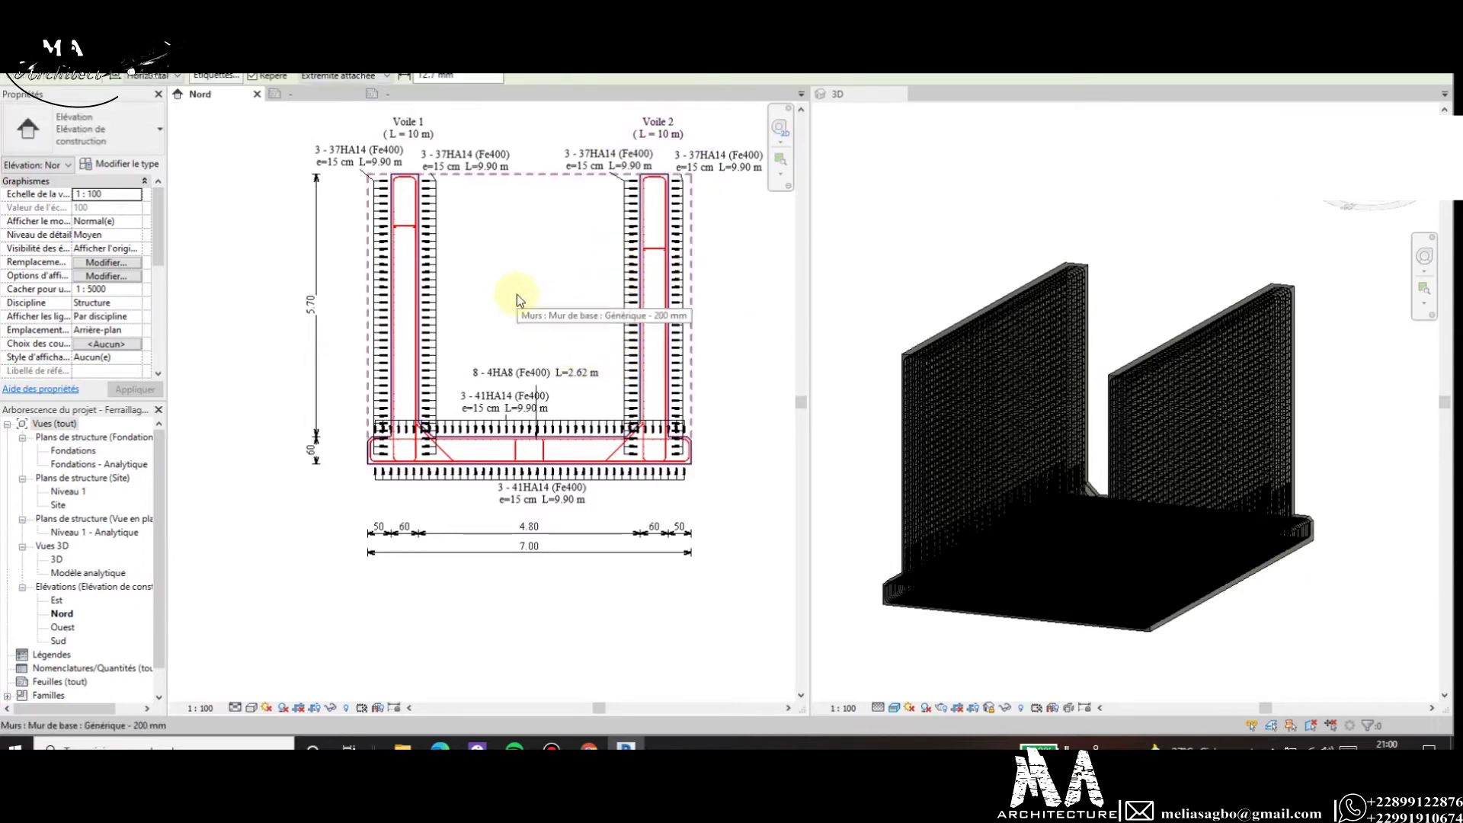
scroll(441, 449, up, 2)
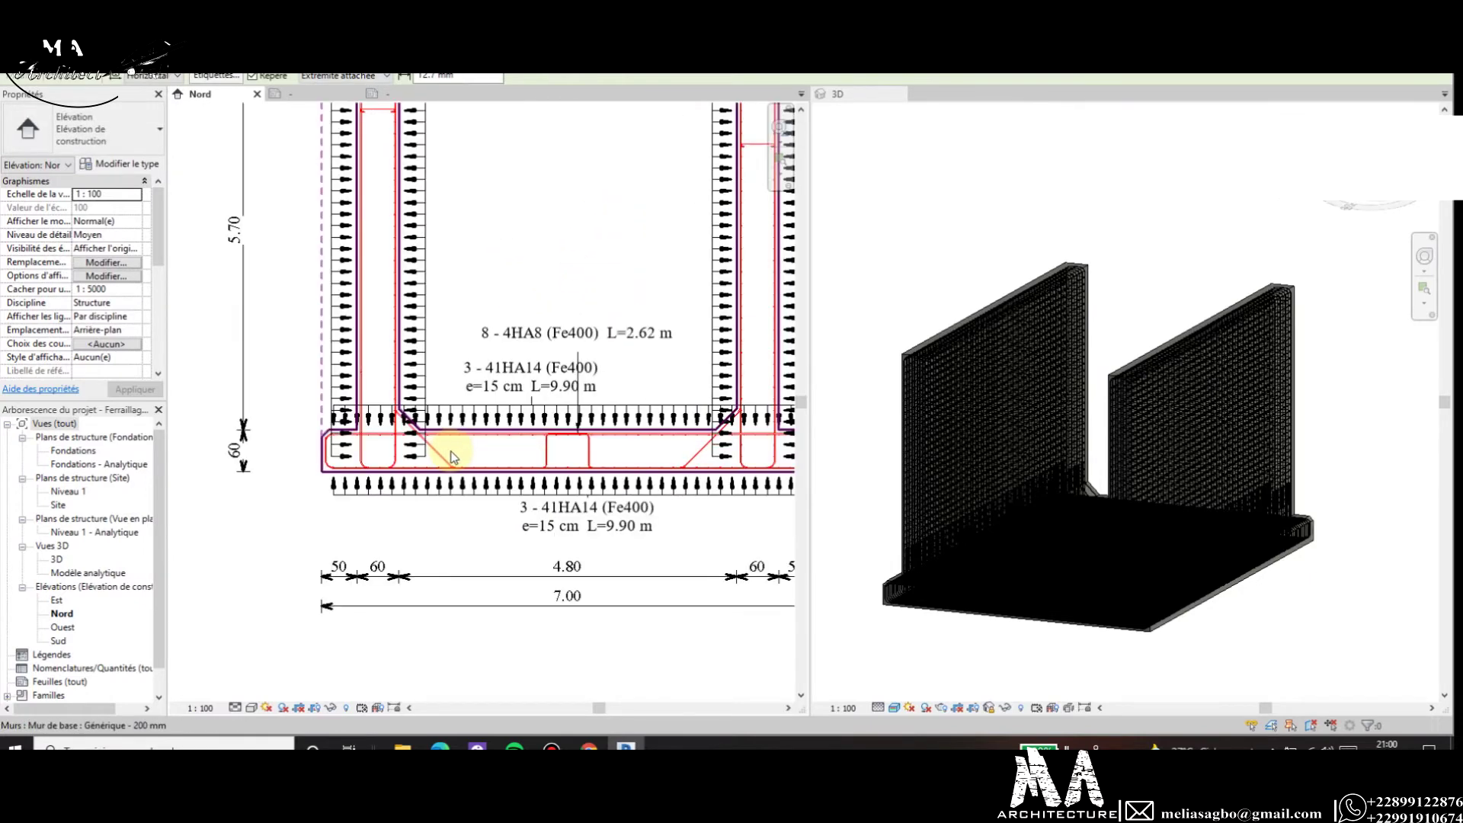
scroll(436, 461, up, 2)
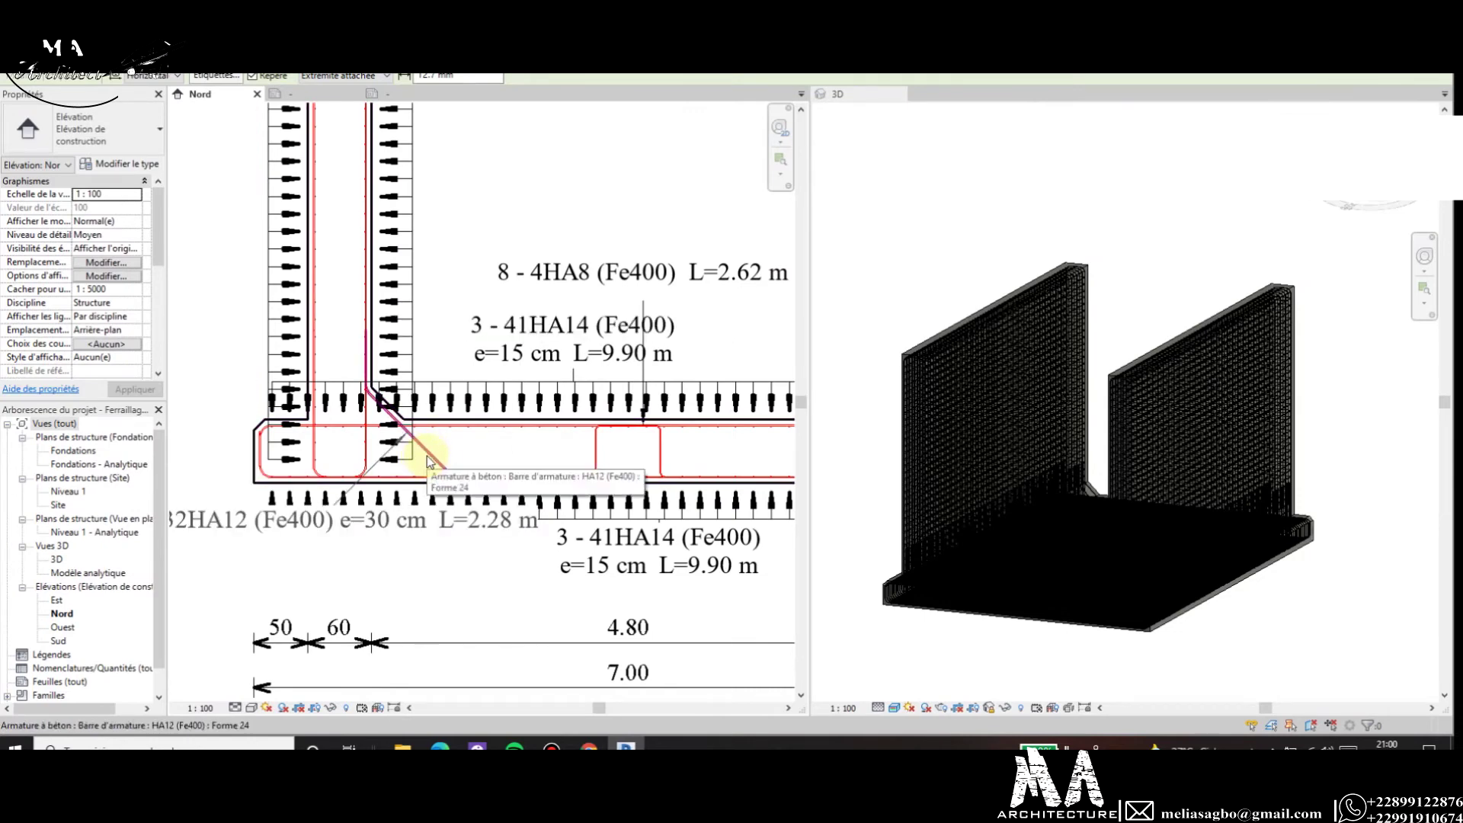
key(Escape)
key(Escape)
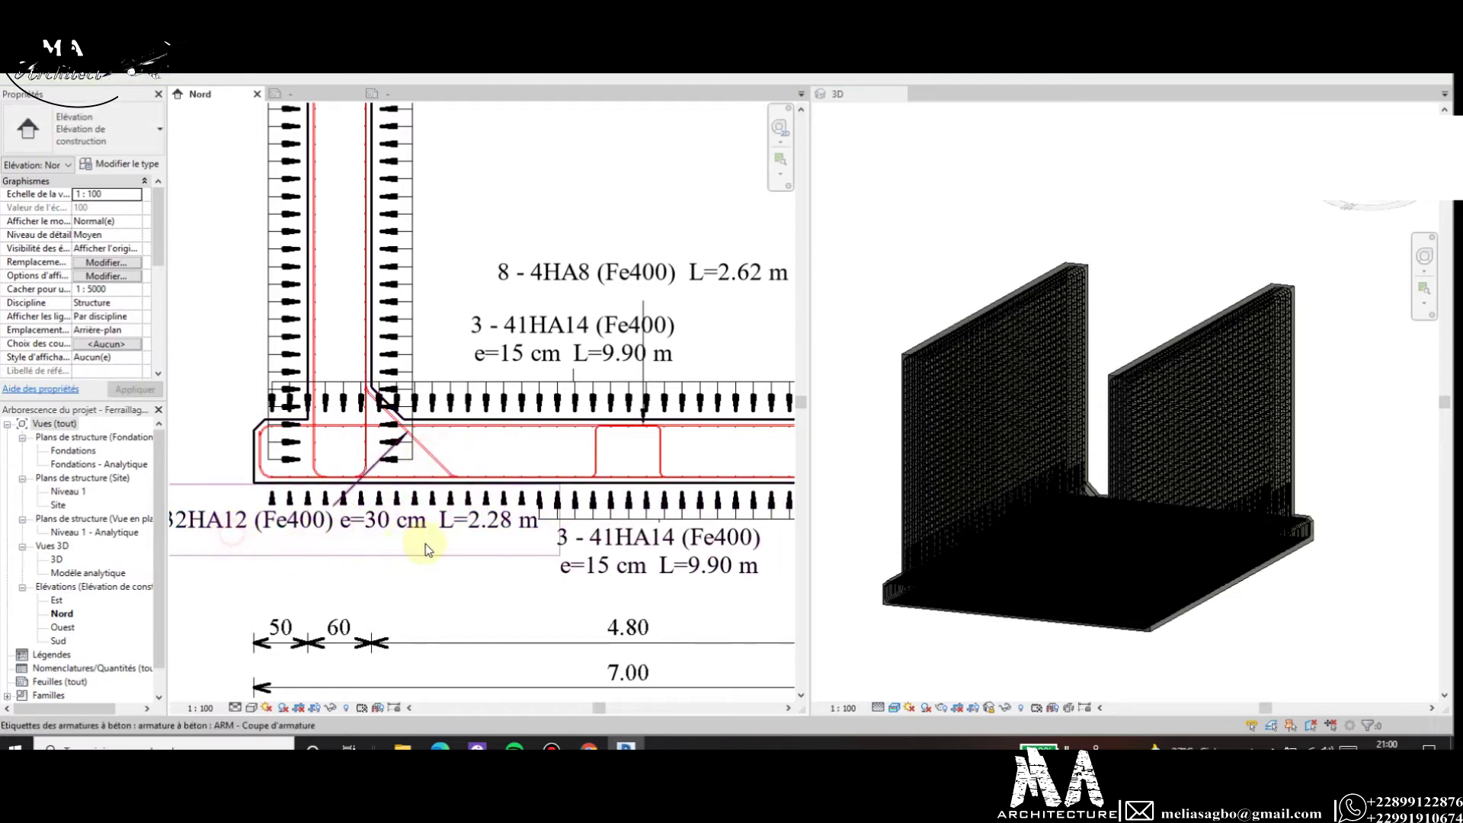
scroll(427, 549, down, 3)
scroll(397, 537, up, 2)
click(393, 529)
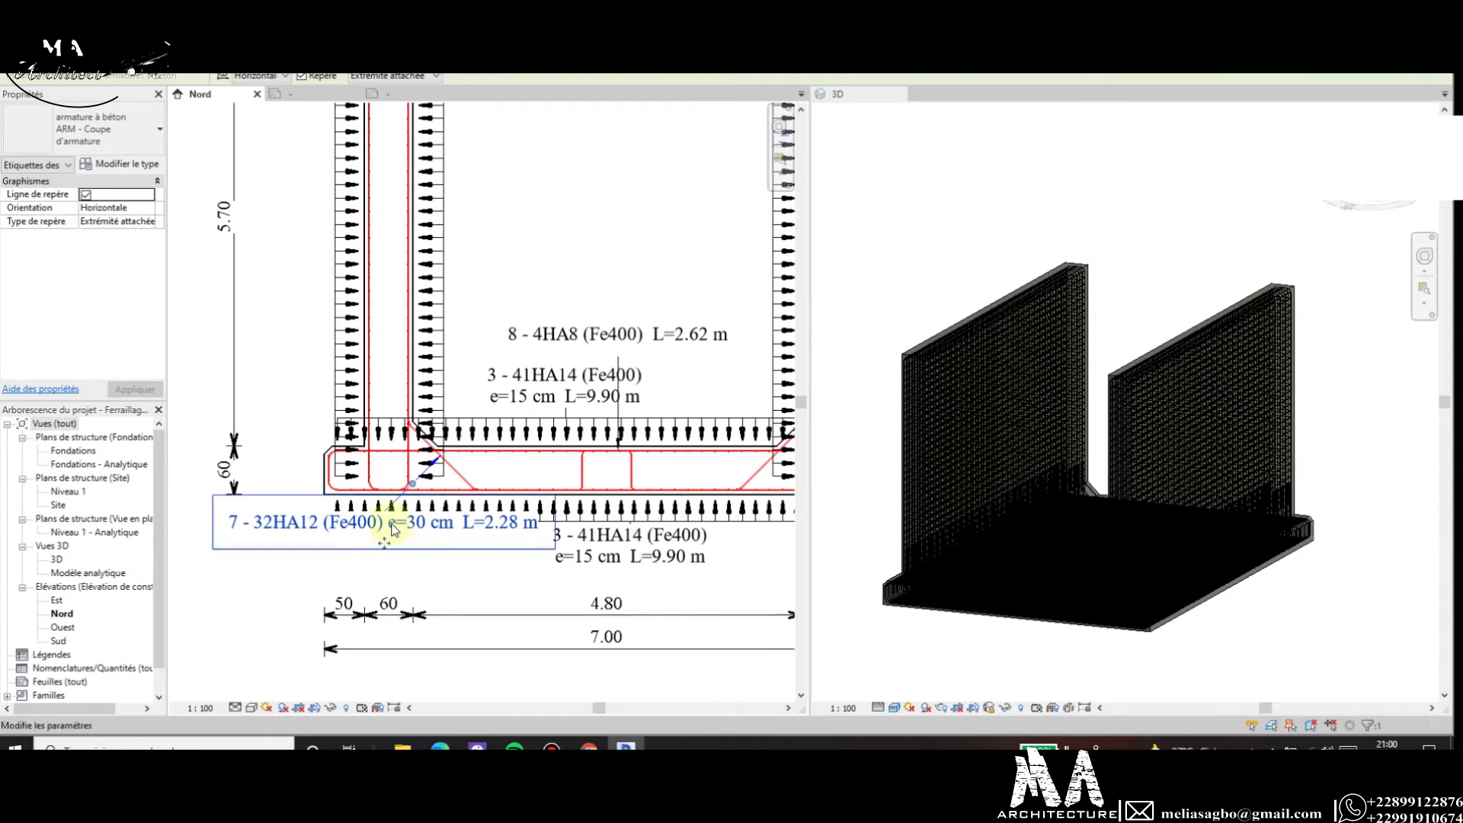
key(Escape)
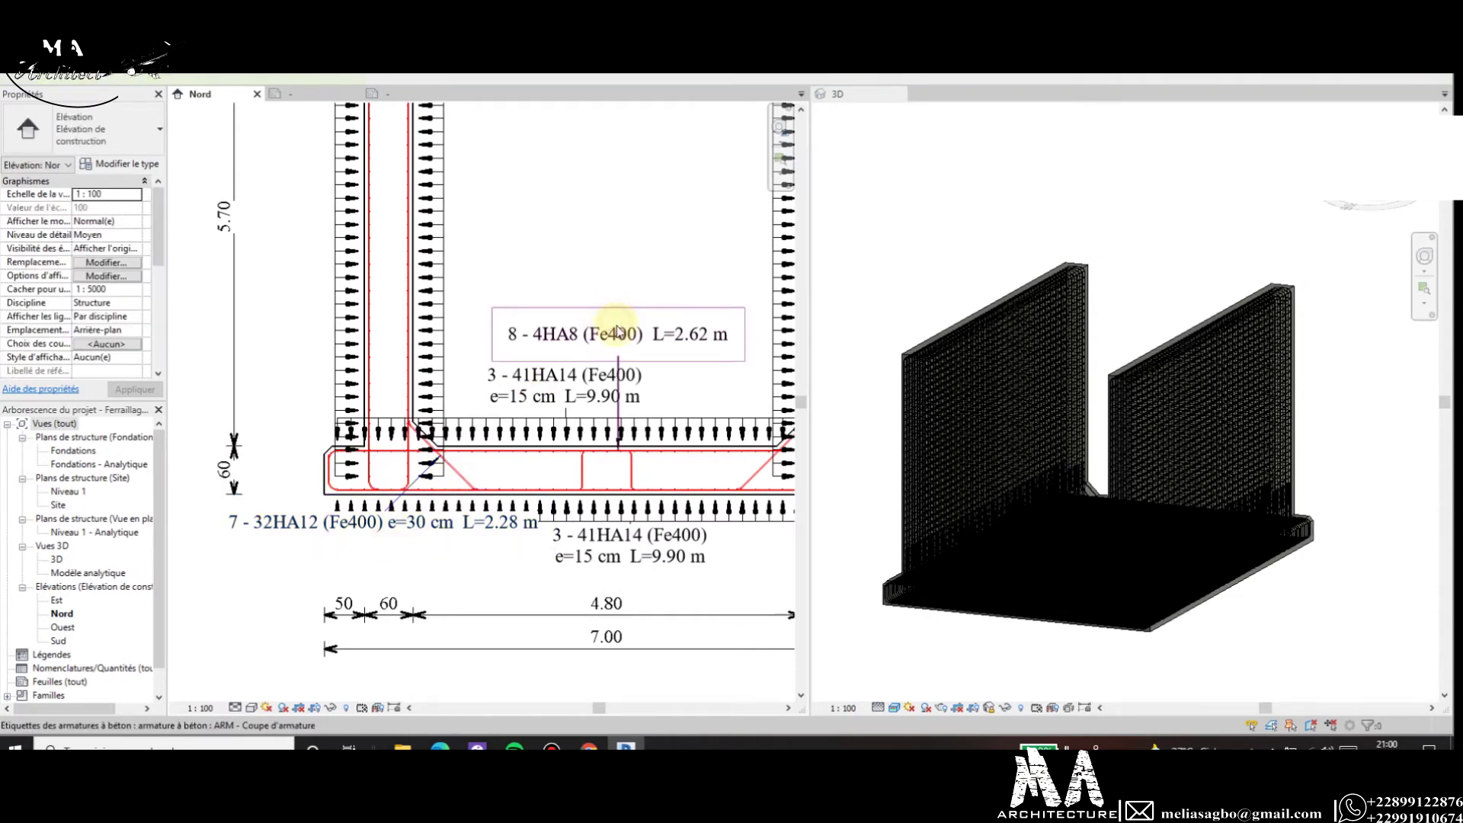
click(619, 333)
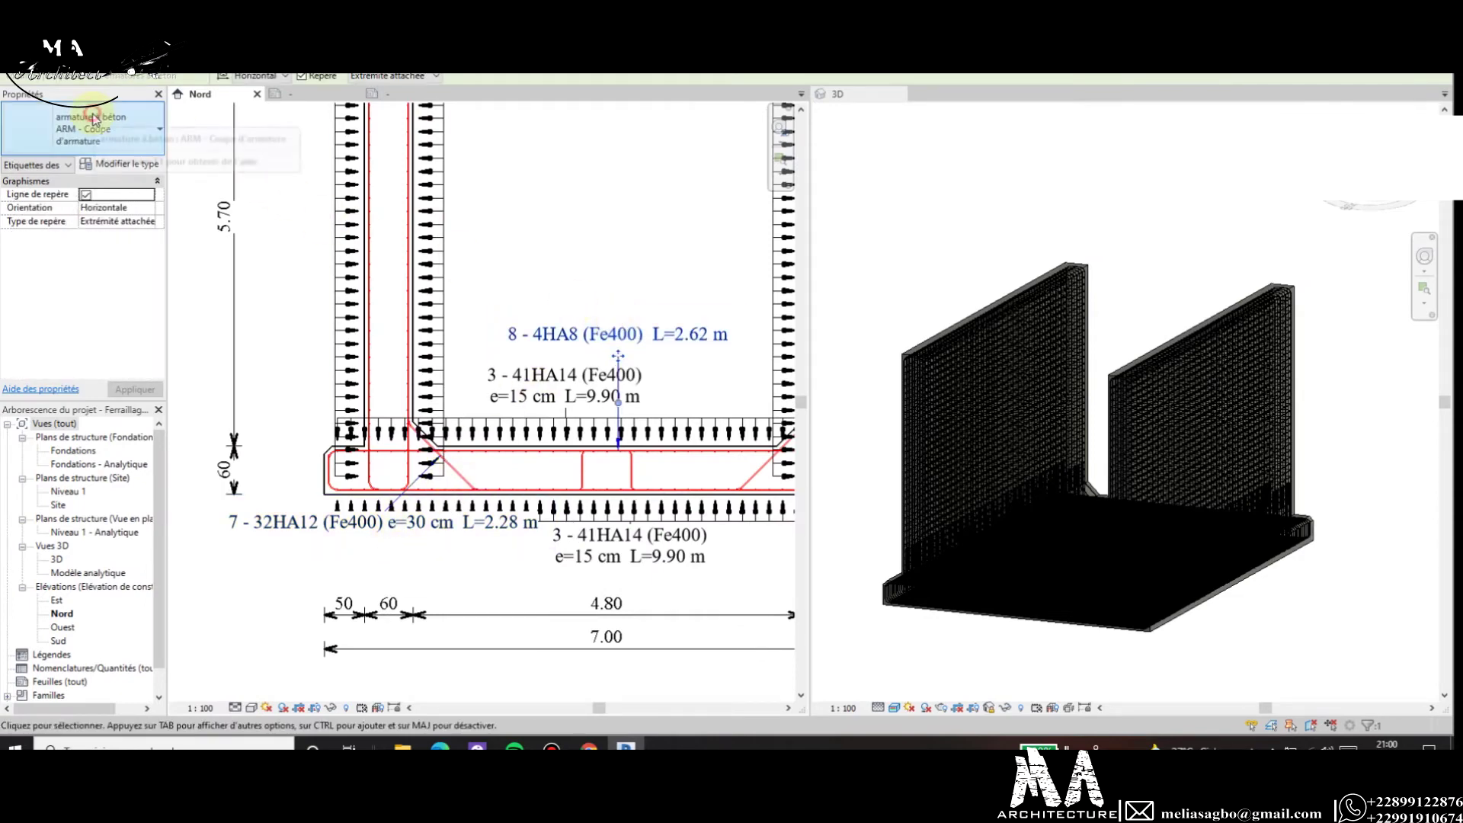
click(95, 119)
key(Escape)
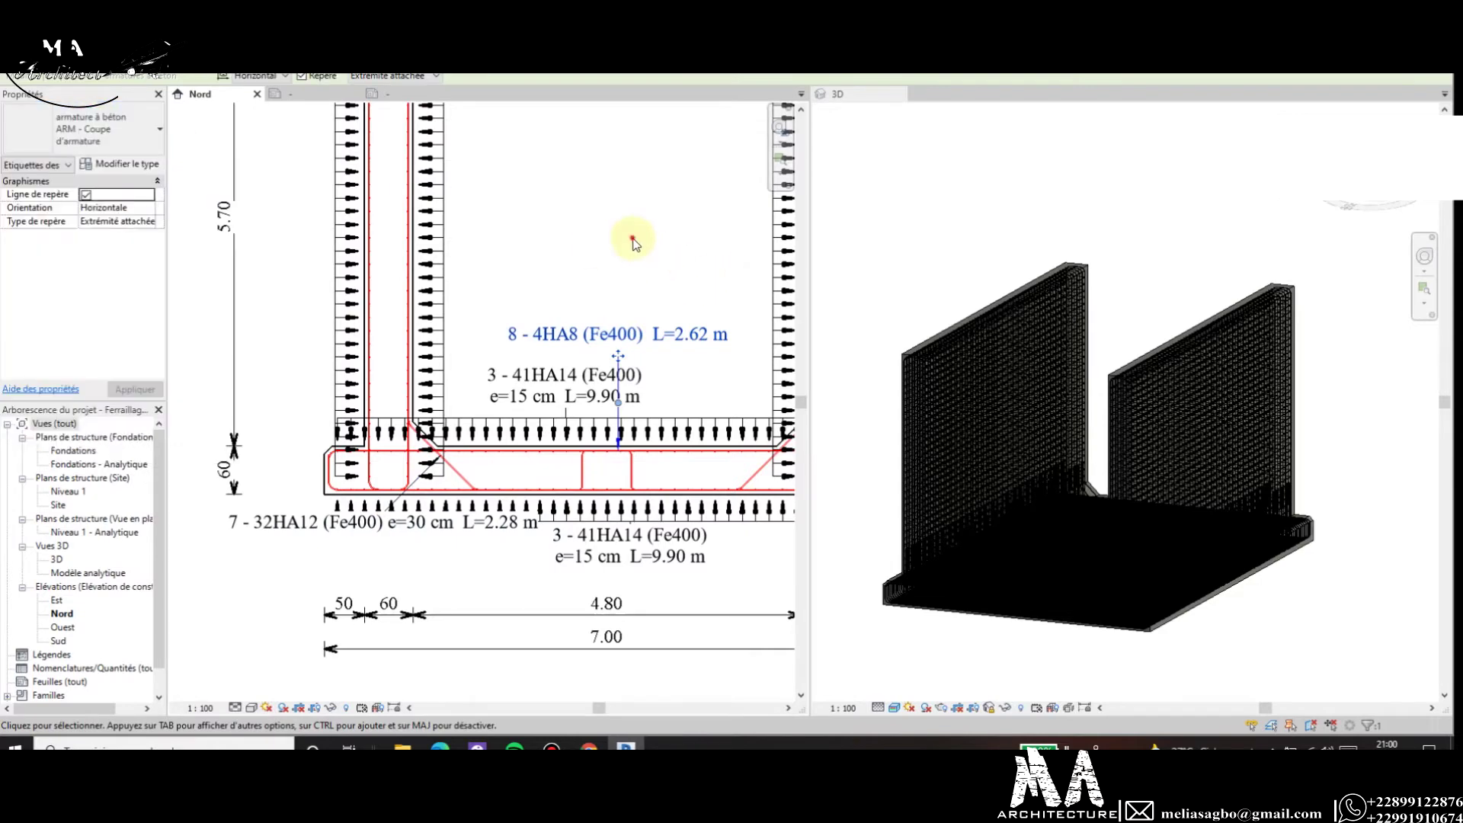
key(Escape)
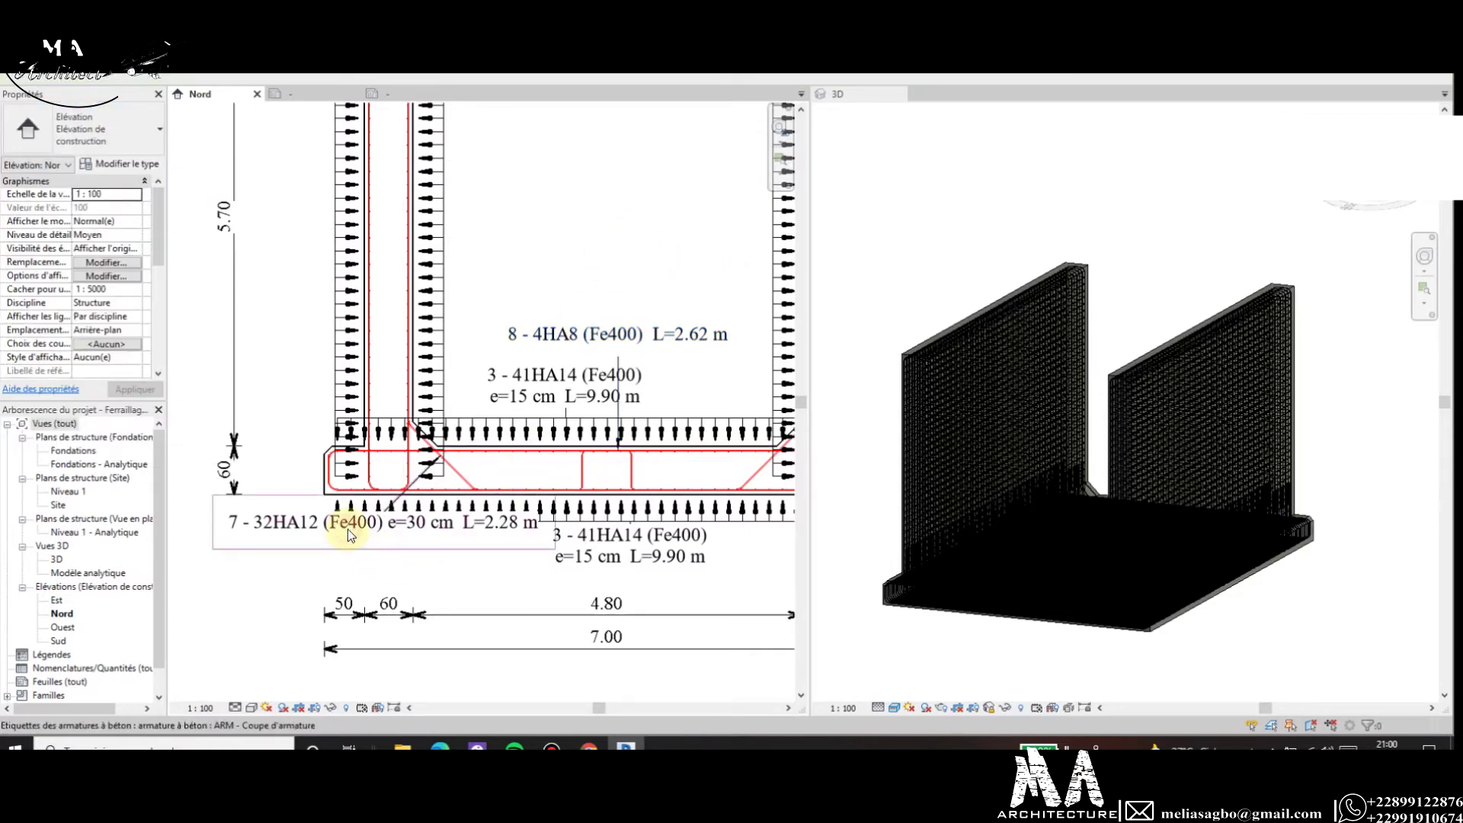
click(347, 531)
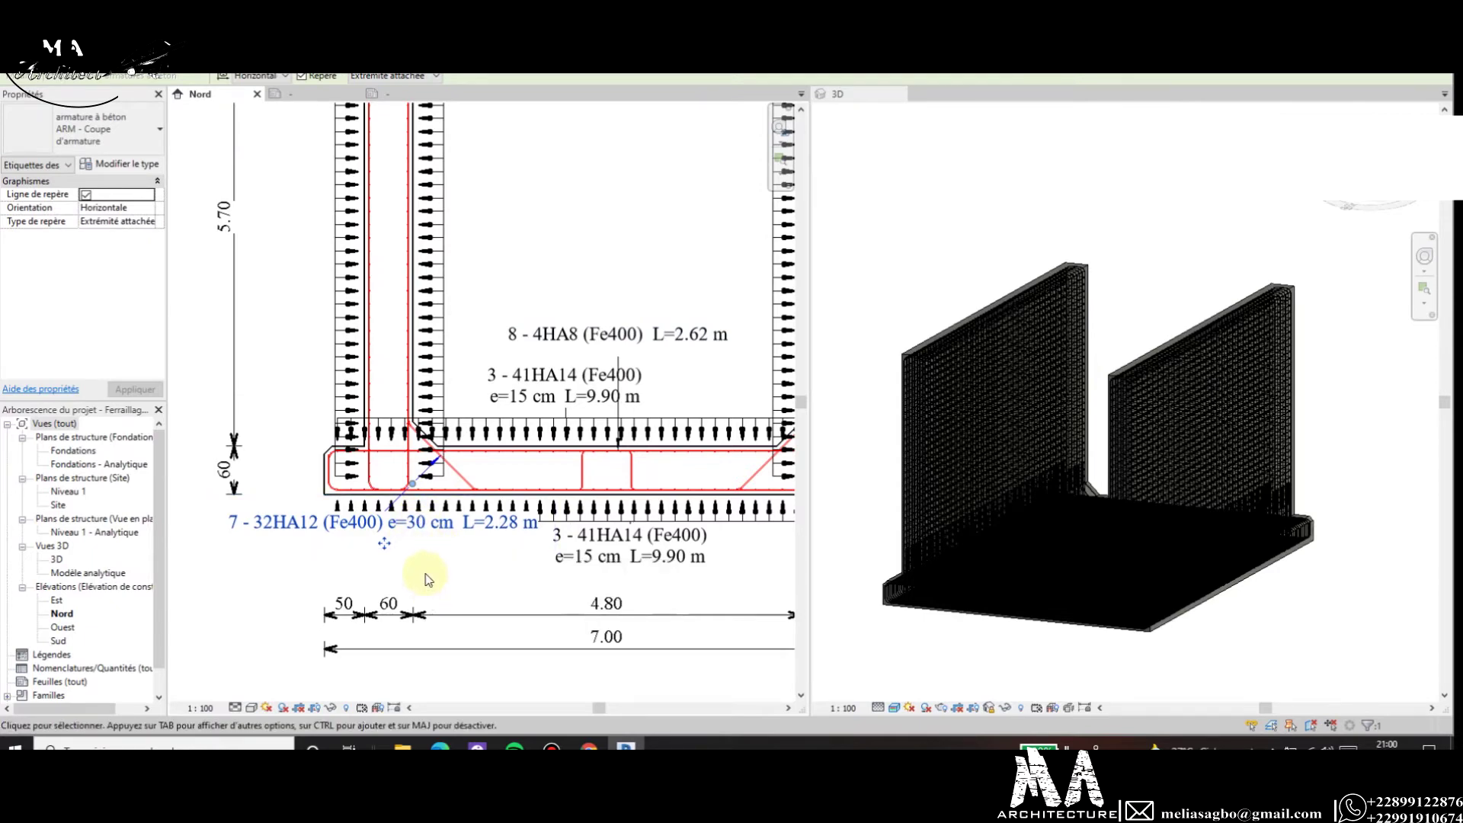
In the rebar tag family, edit the label to break the line after Type Name.
double_click(621, 474)
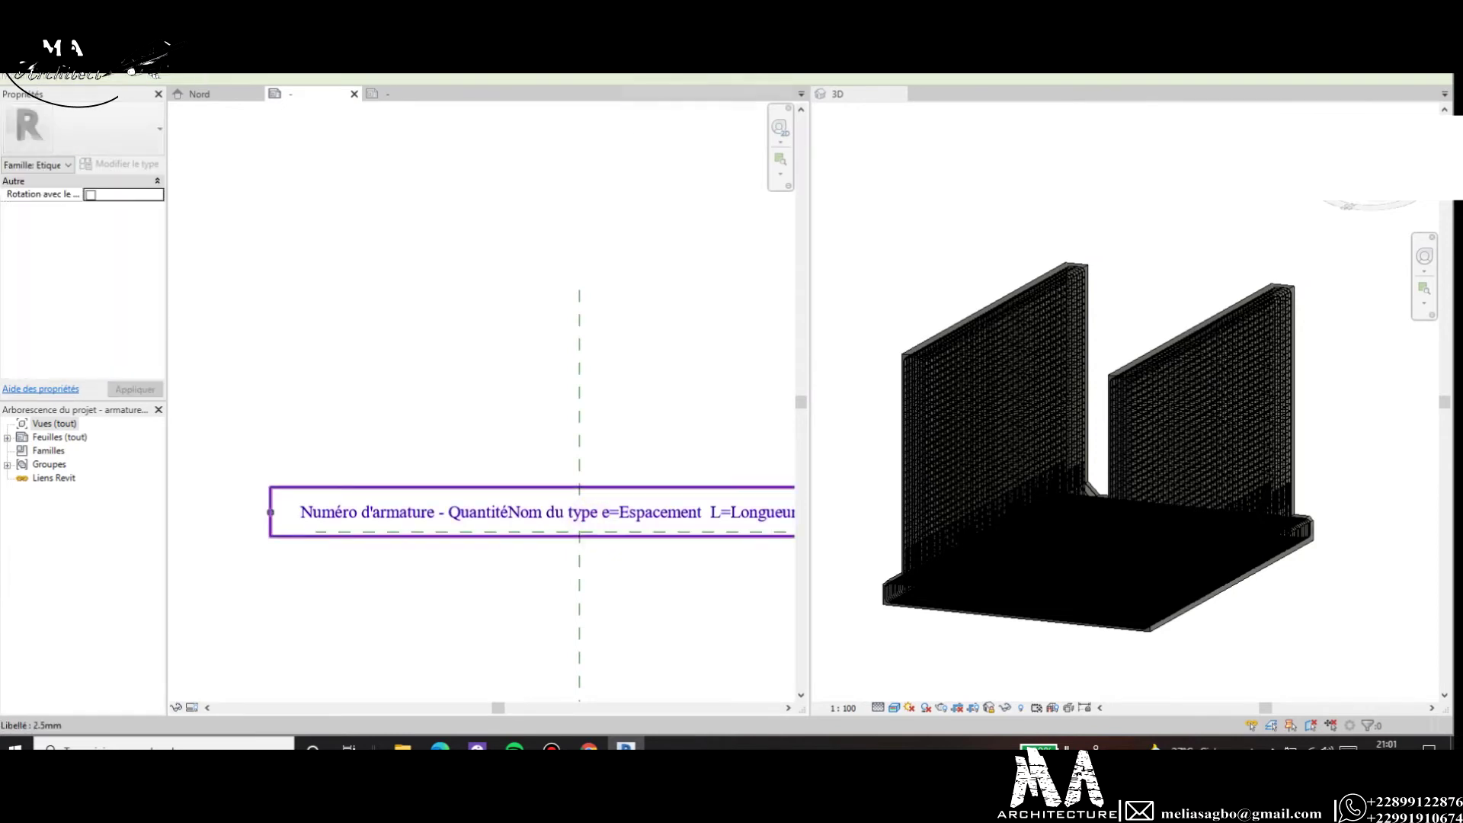
double_click(678, 512)
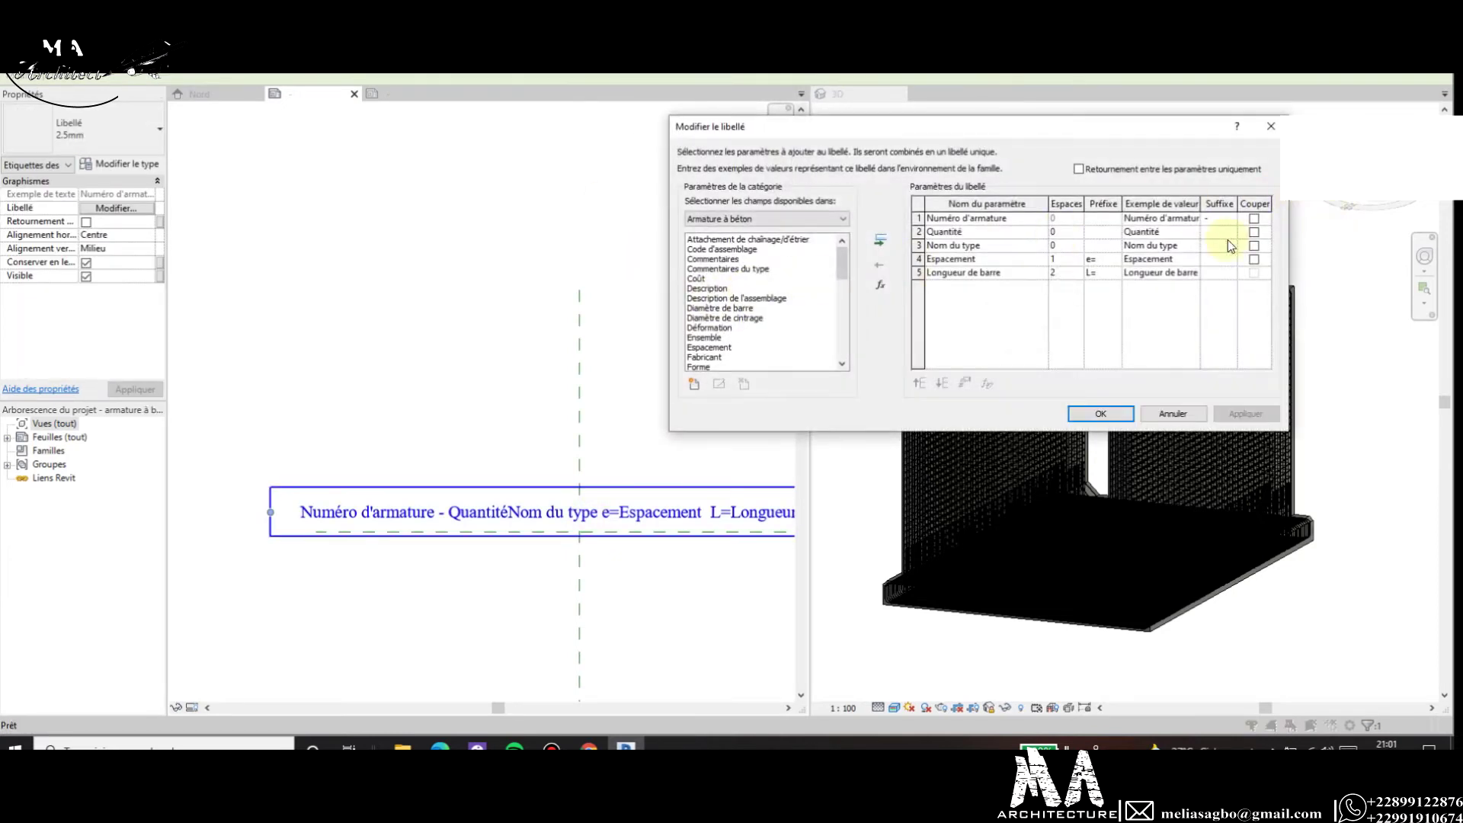
click(1253, 245)
click(1101, 413)
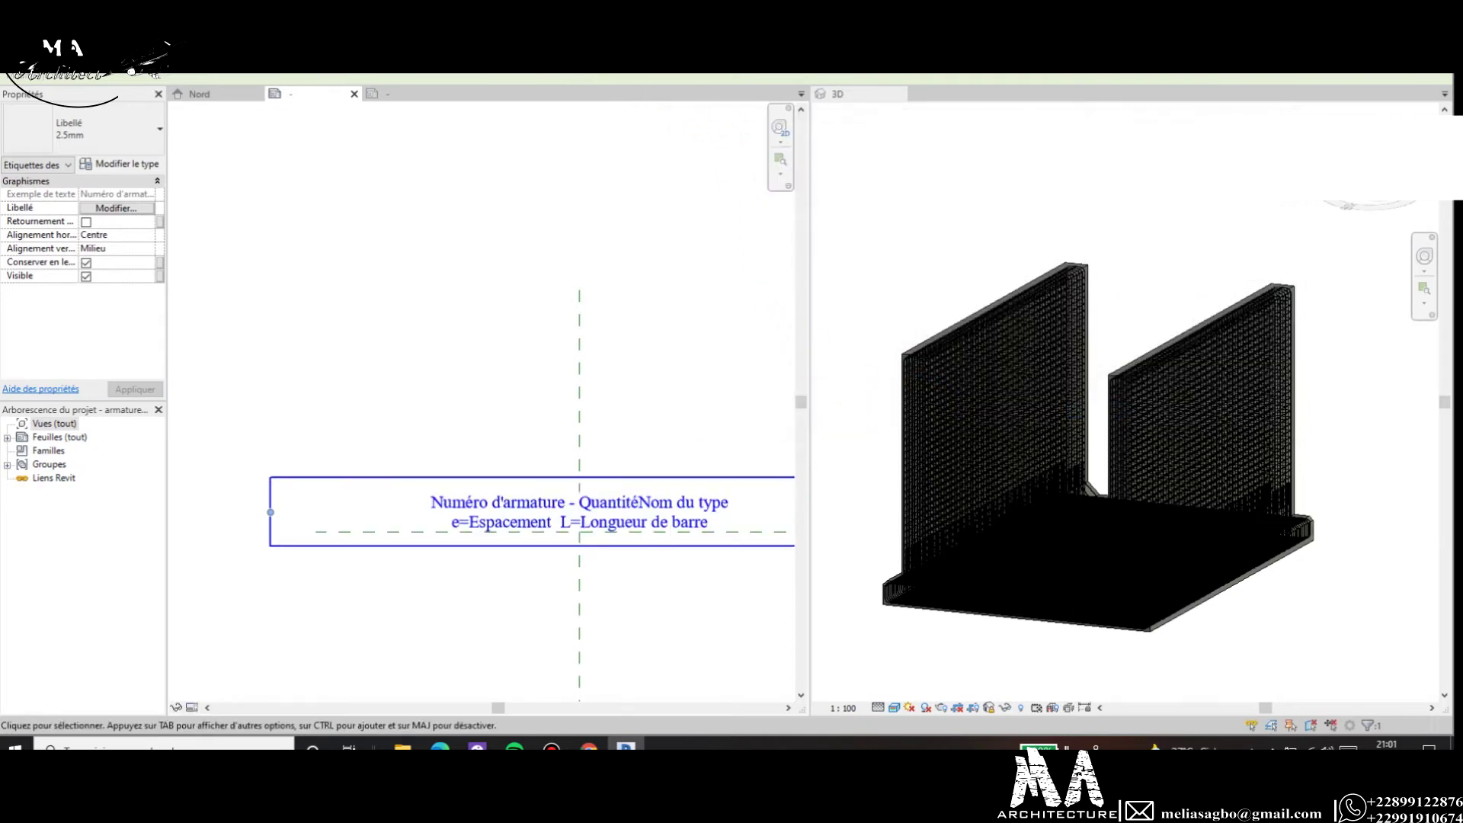
Load the edited tag family into the project, overwriting the existing version and parameter values.
click(620, 102)
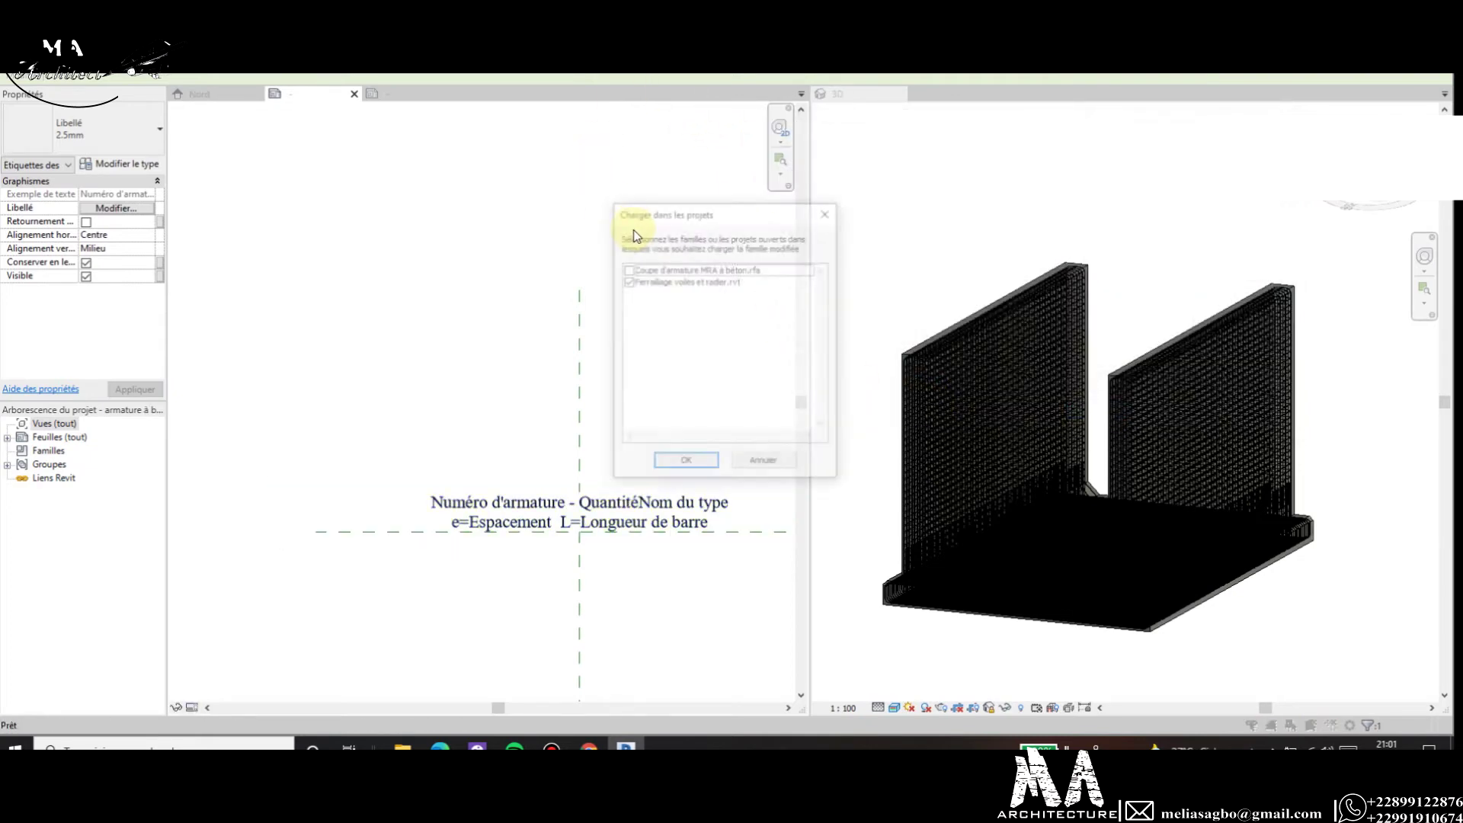
click(675, 468)
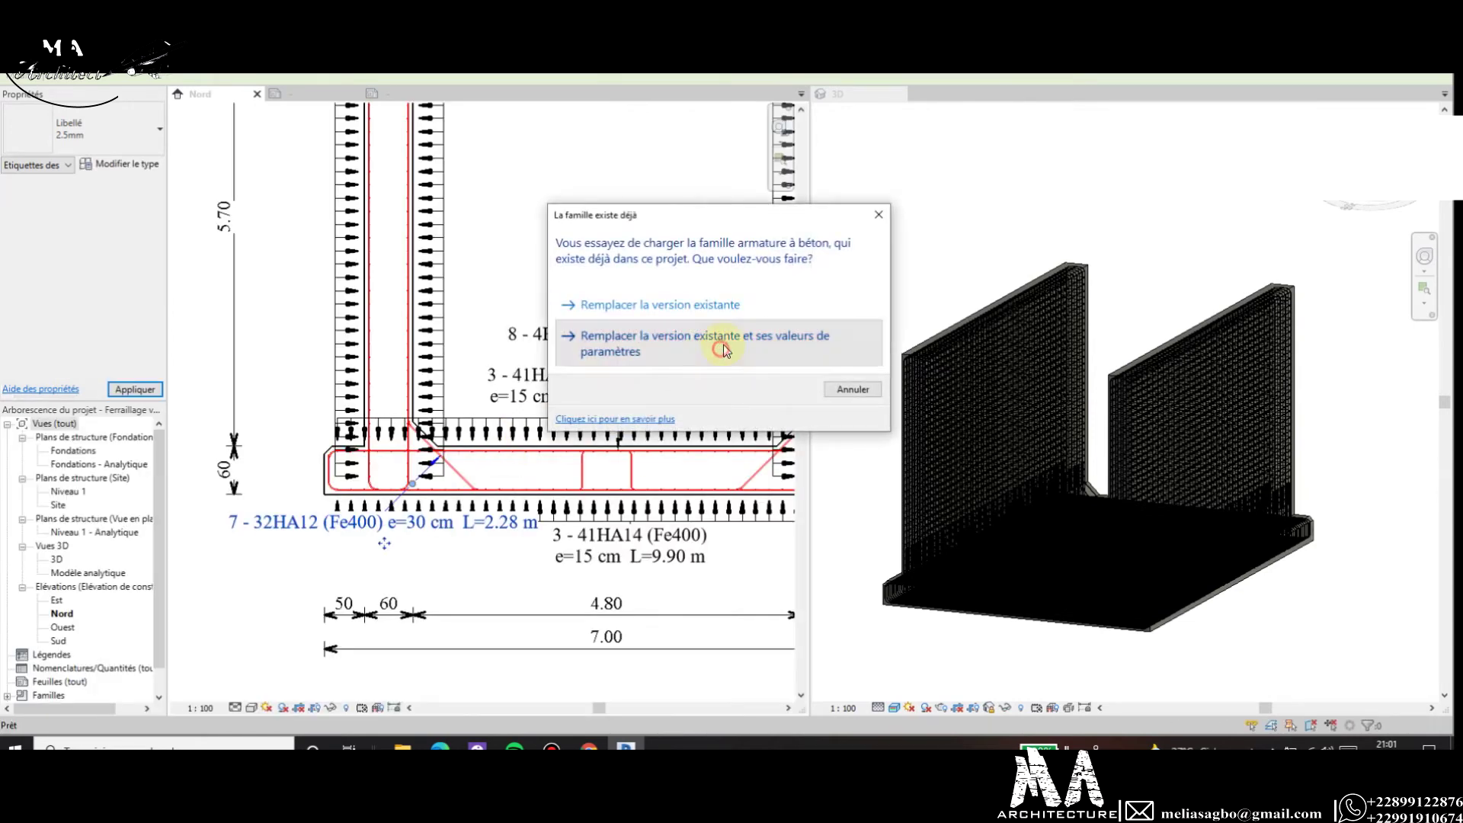
click(722, 349)
click(420, 538)
scroll(421, 535, up, 1)
Drag the two-line 7 - 32HA12 tag down beneath the raft's left corner.
scroll(422, 535, up, 1)
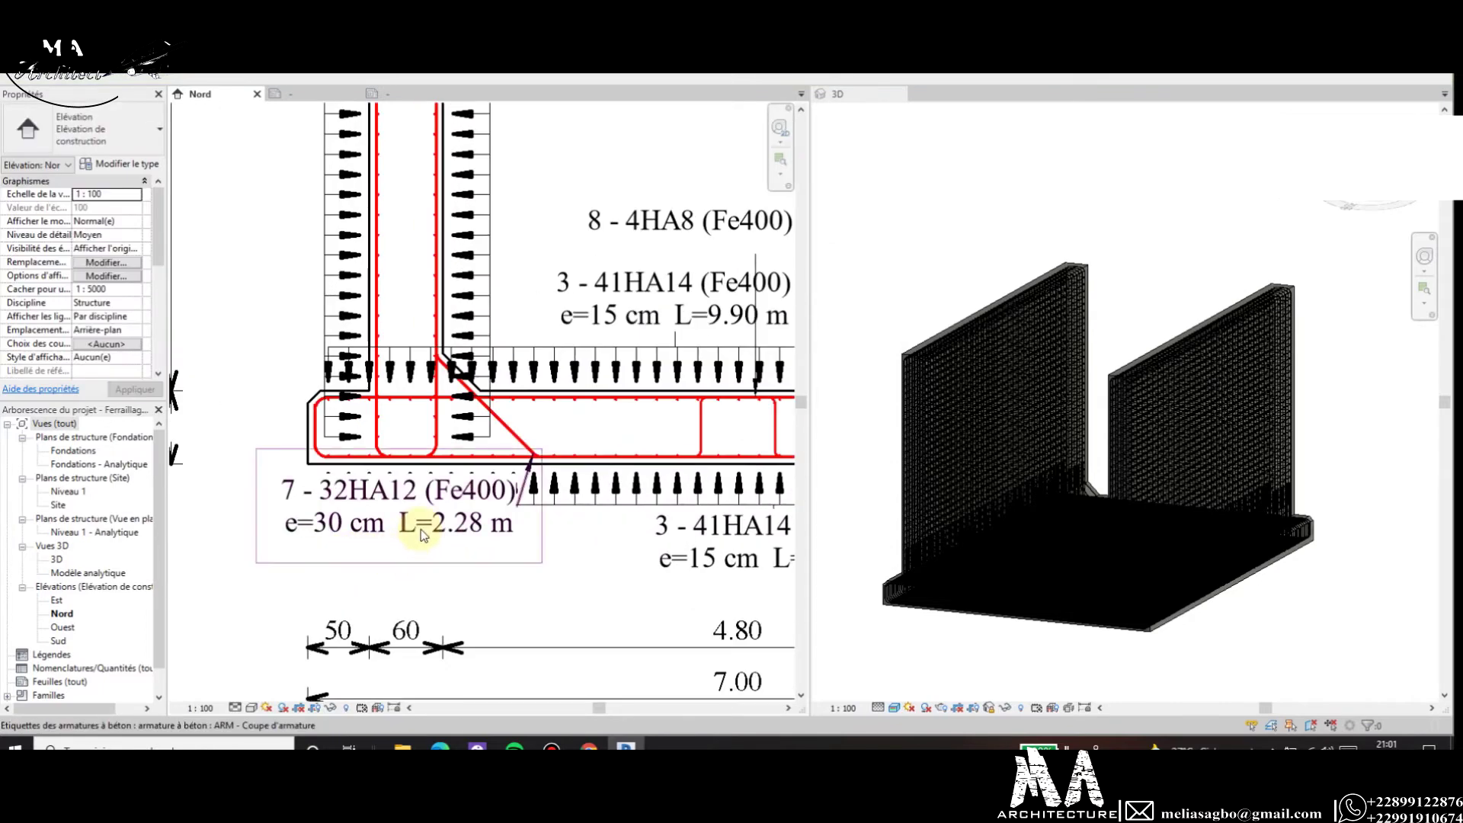
click(407, 556)
drag(404, 556, 406, 593)
click(456, 517)
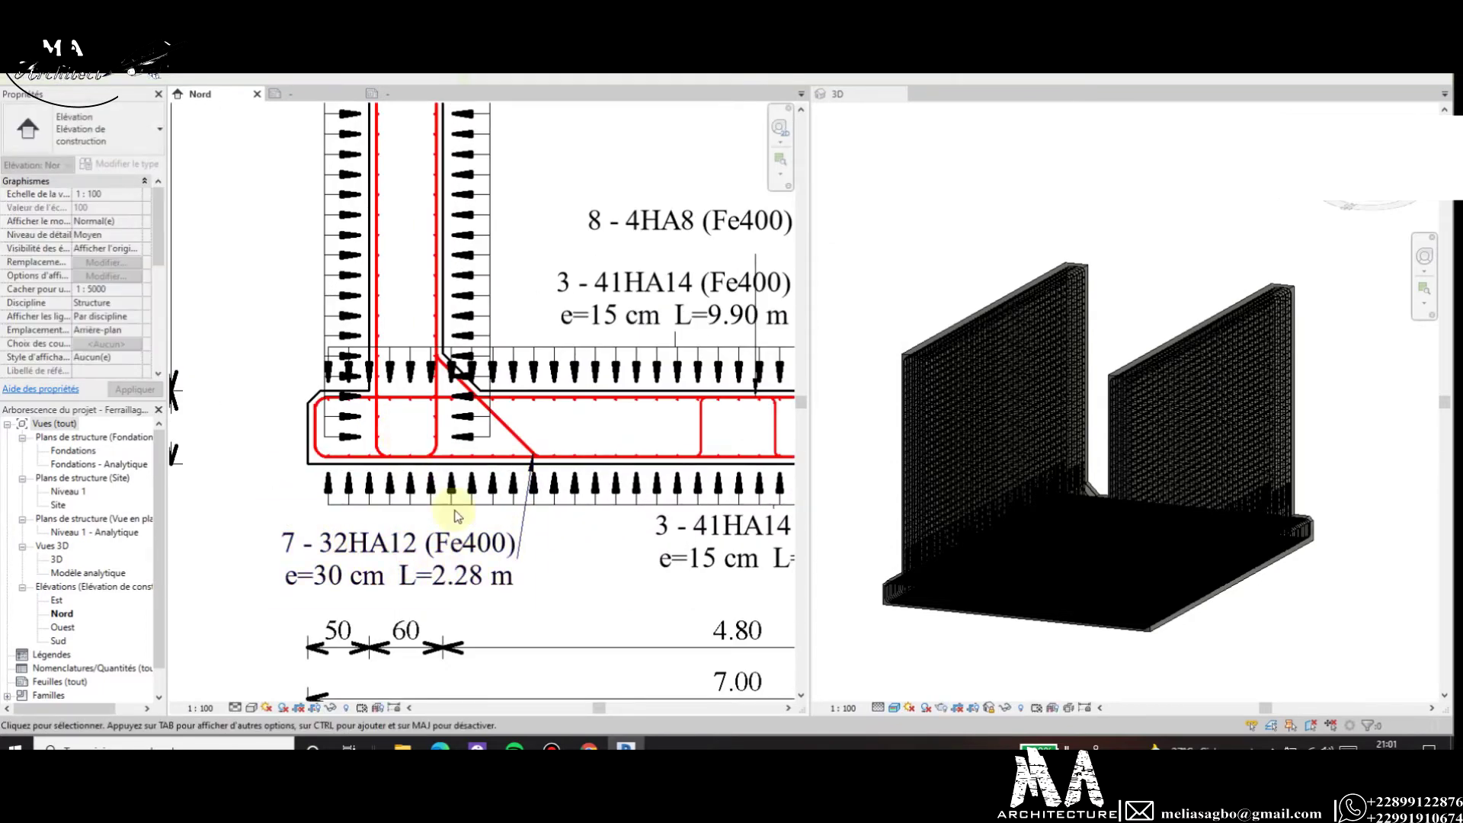
scroll(456, 517, down, 4)
scroll(459, 461, up, 3)
scroll(467, 425, up, 2)
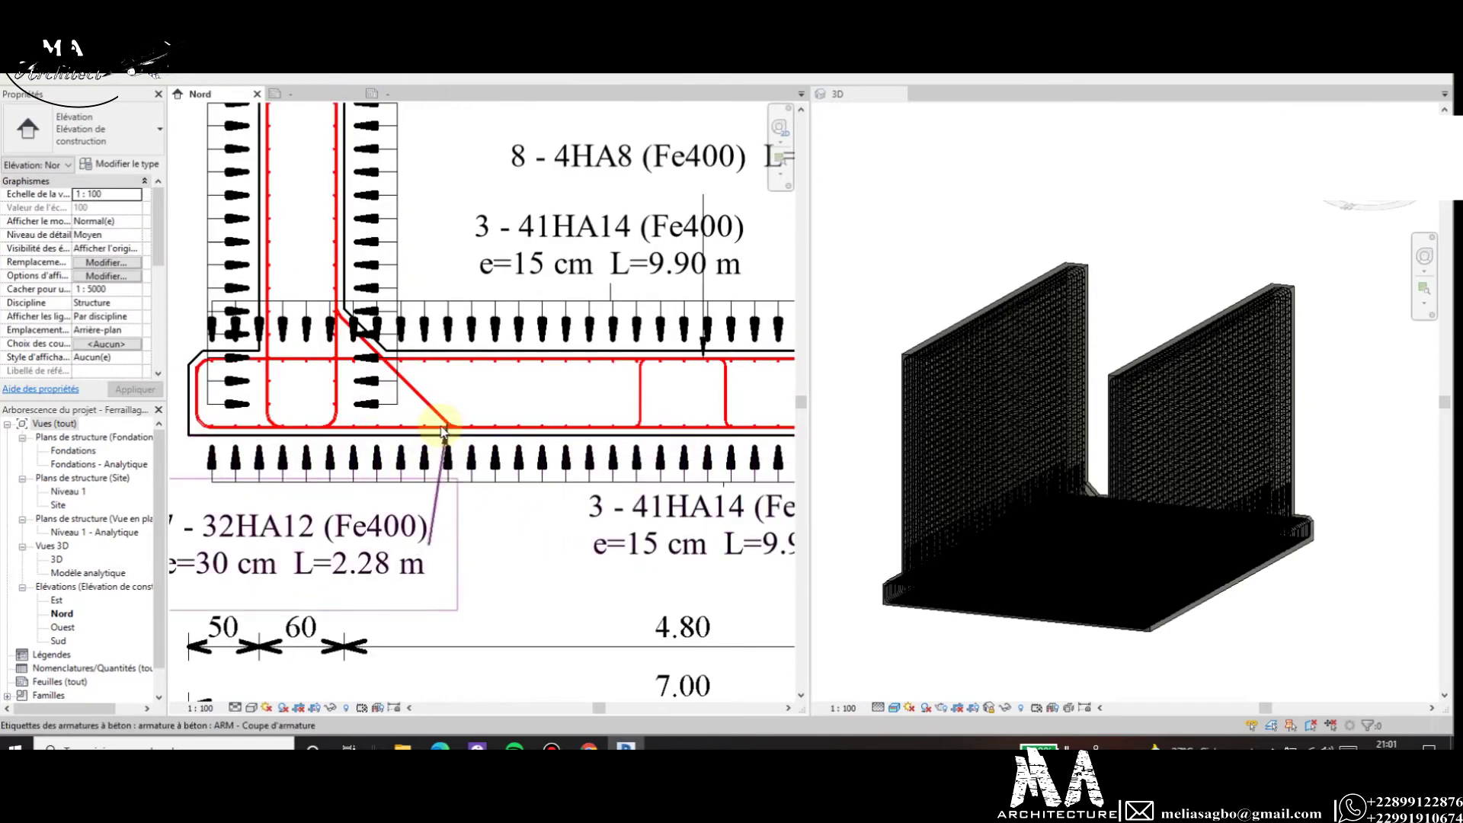
scroll(425, 418, up, 2)
scroll(434, 555, down, 3)
scroll(448, 584, down, 1)
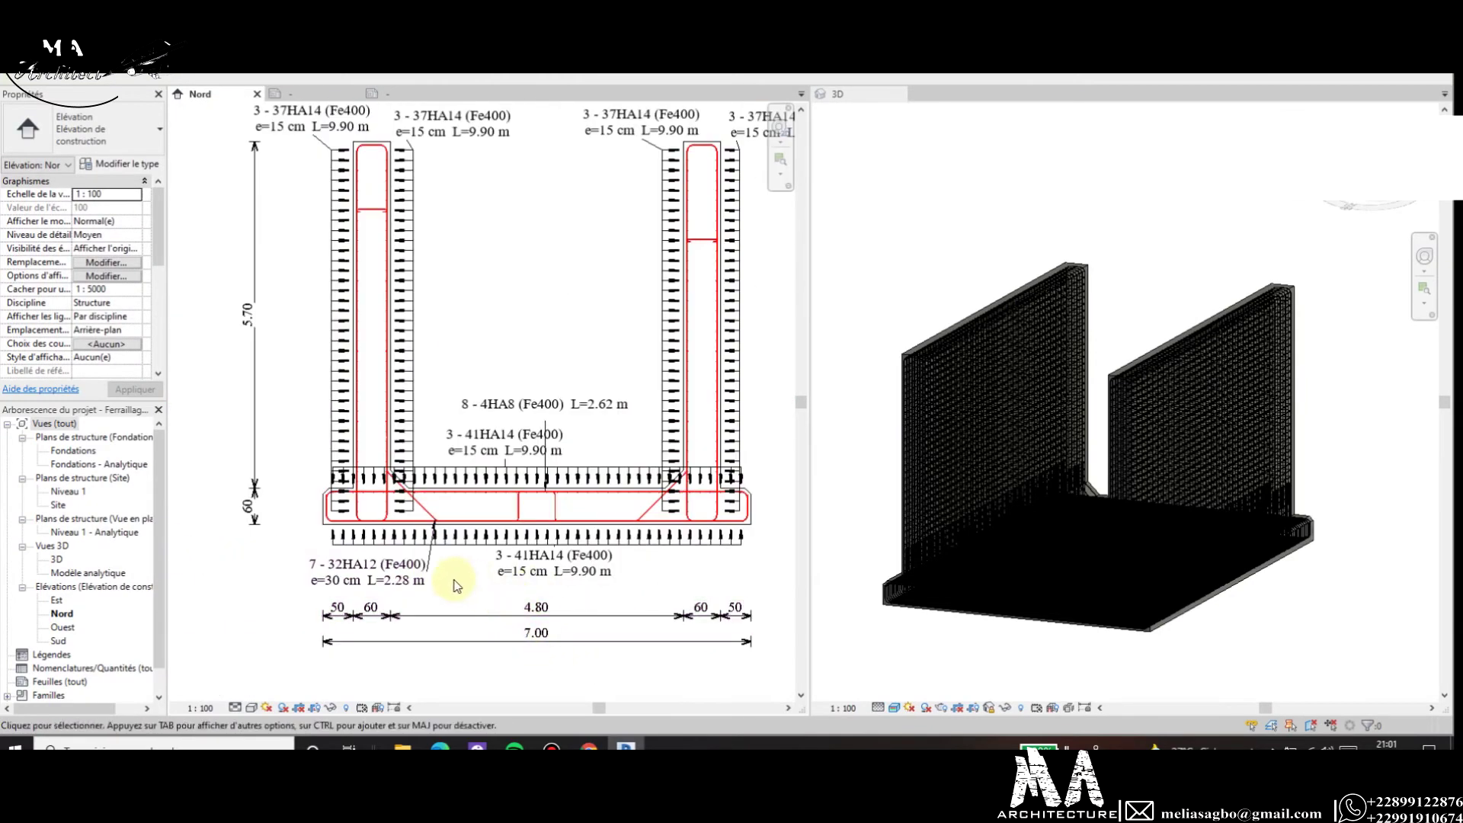
scroll(549, 584, down, 3)
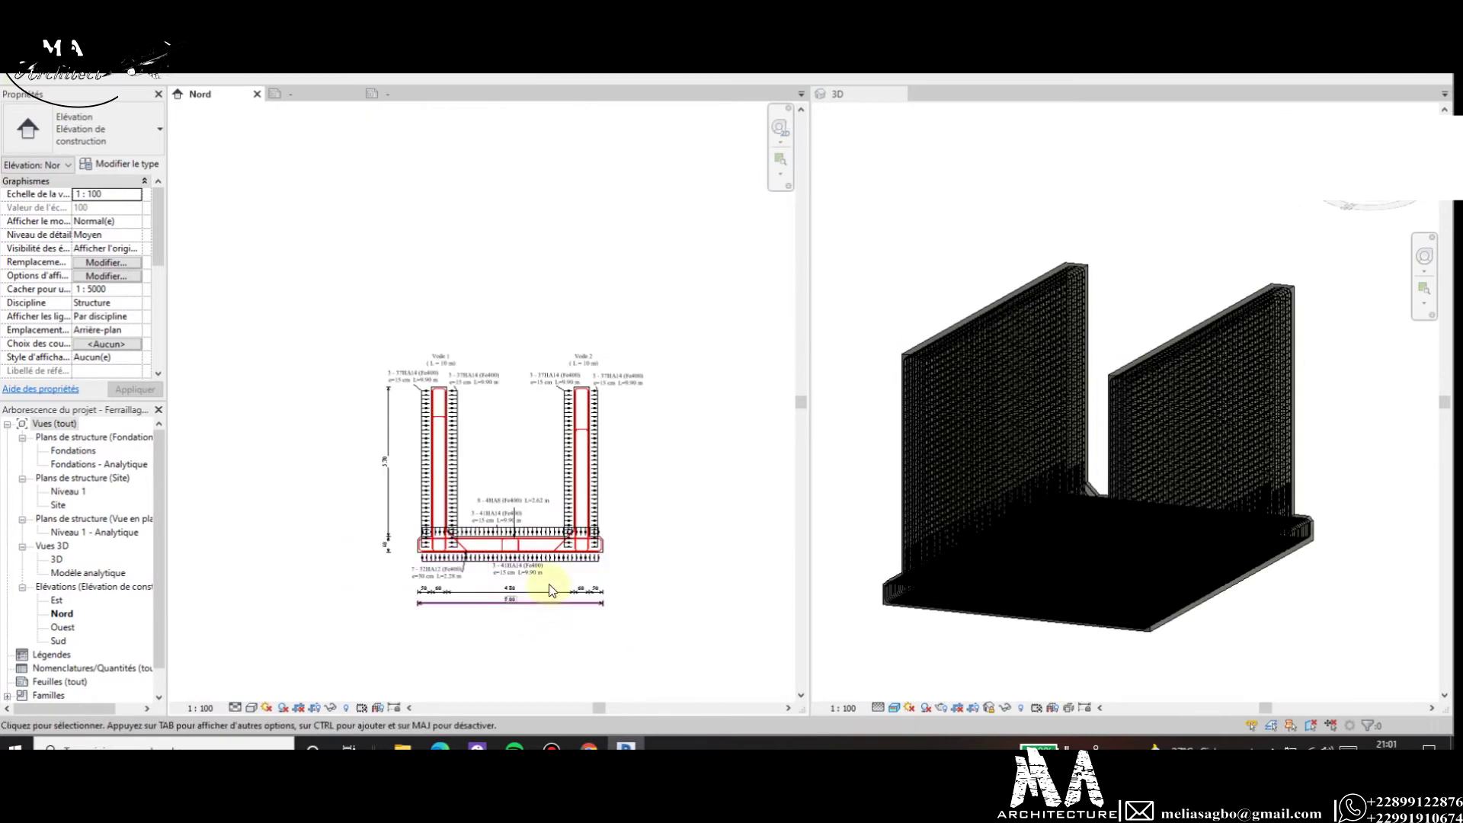
scroll(549, 584, up, 2)
scroll(482, 436, up, 1)
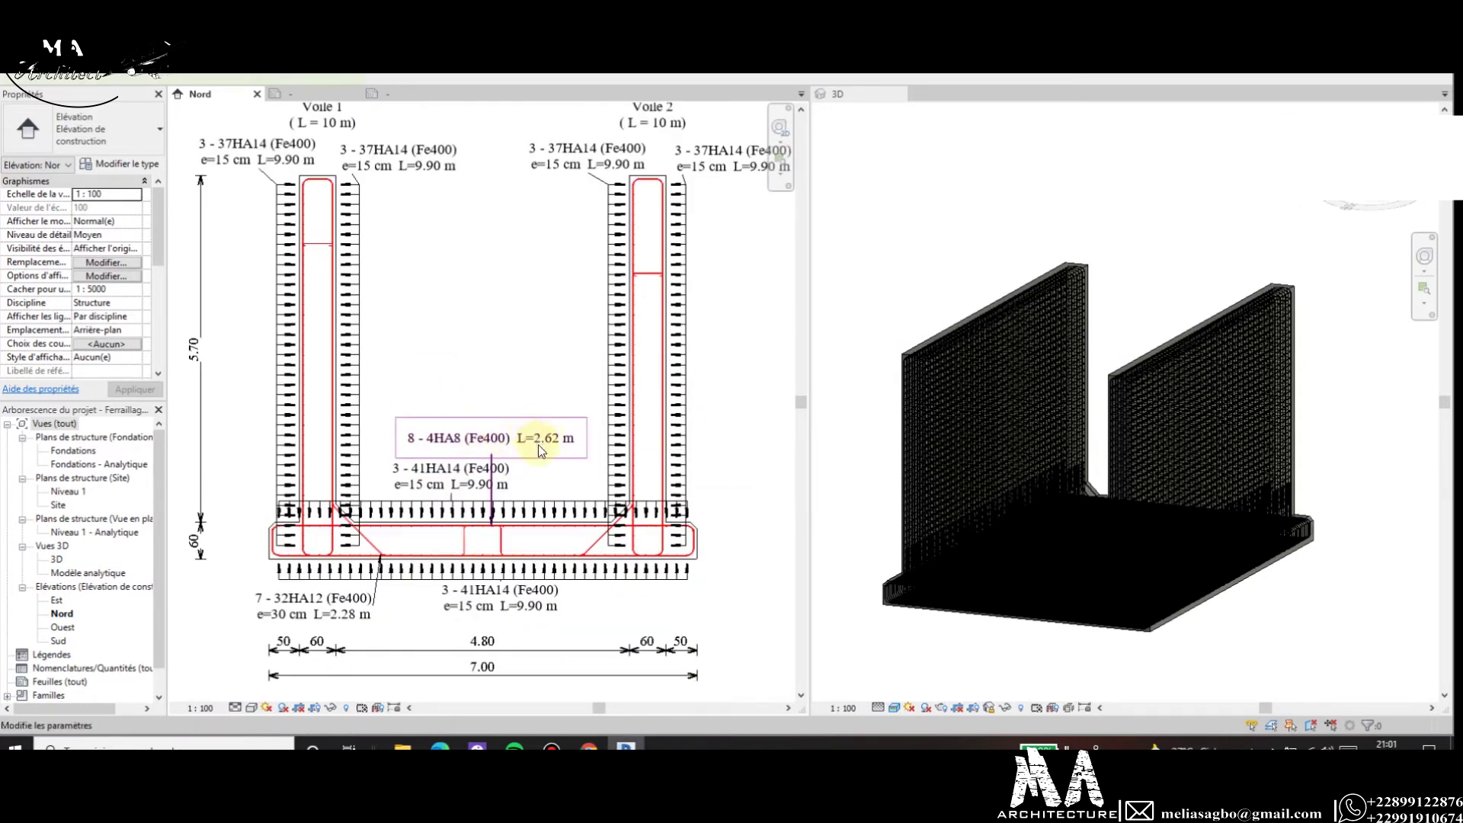
click(536, 441)
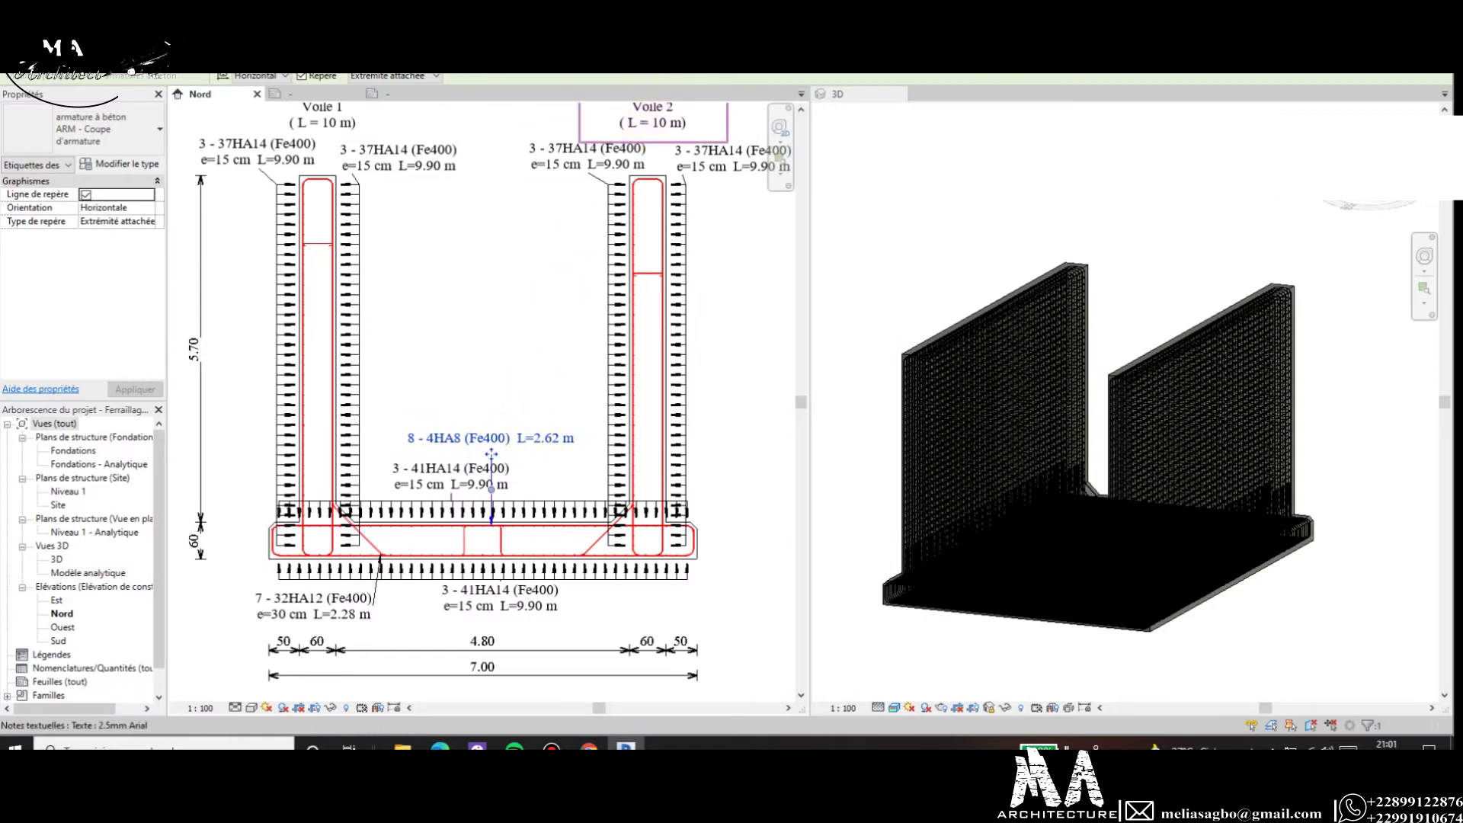
click(648, 131)
key(ctrl+Tab)
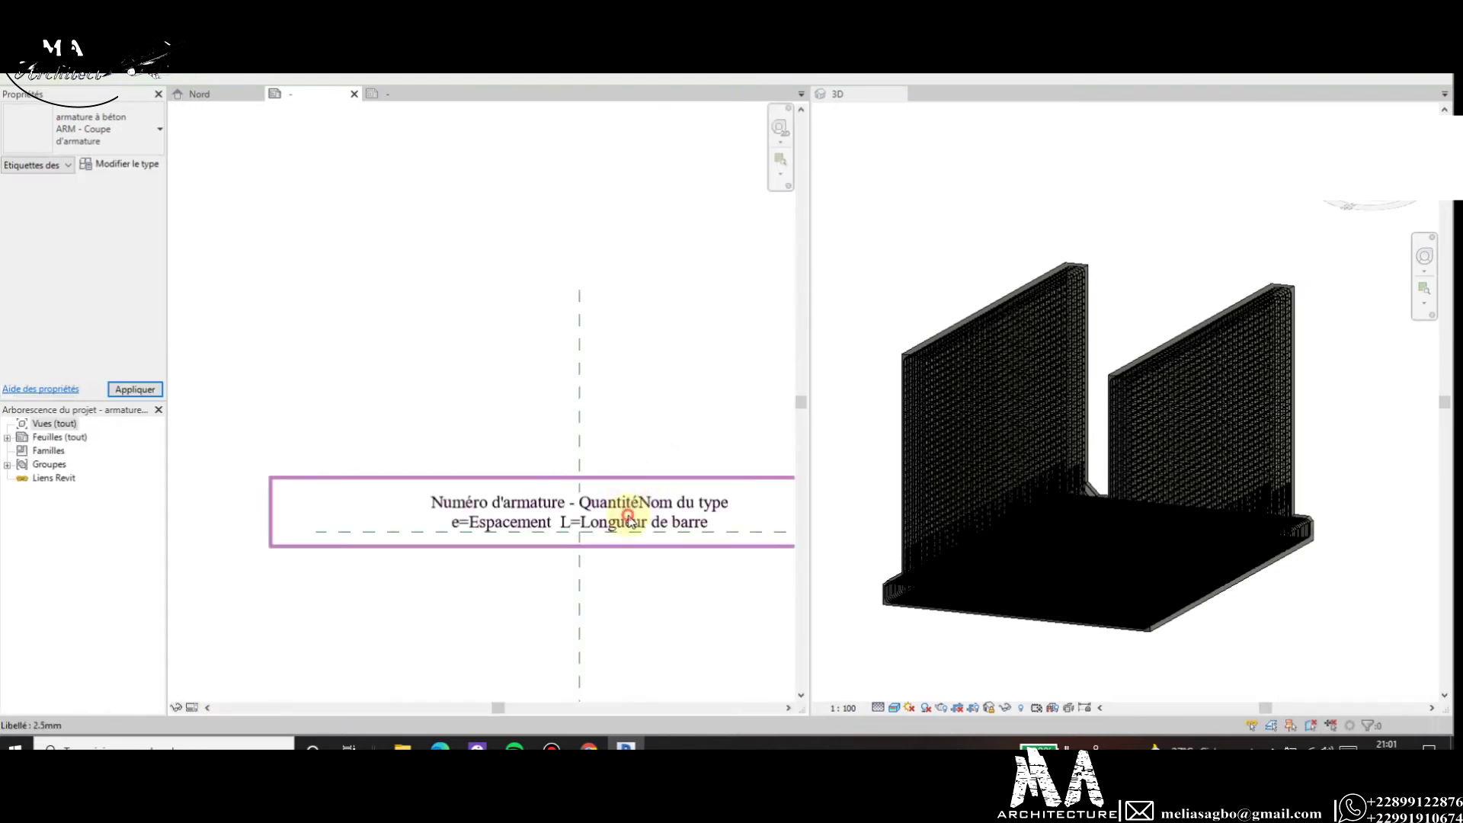
click(630, 517)
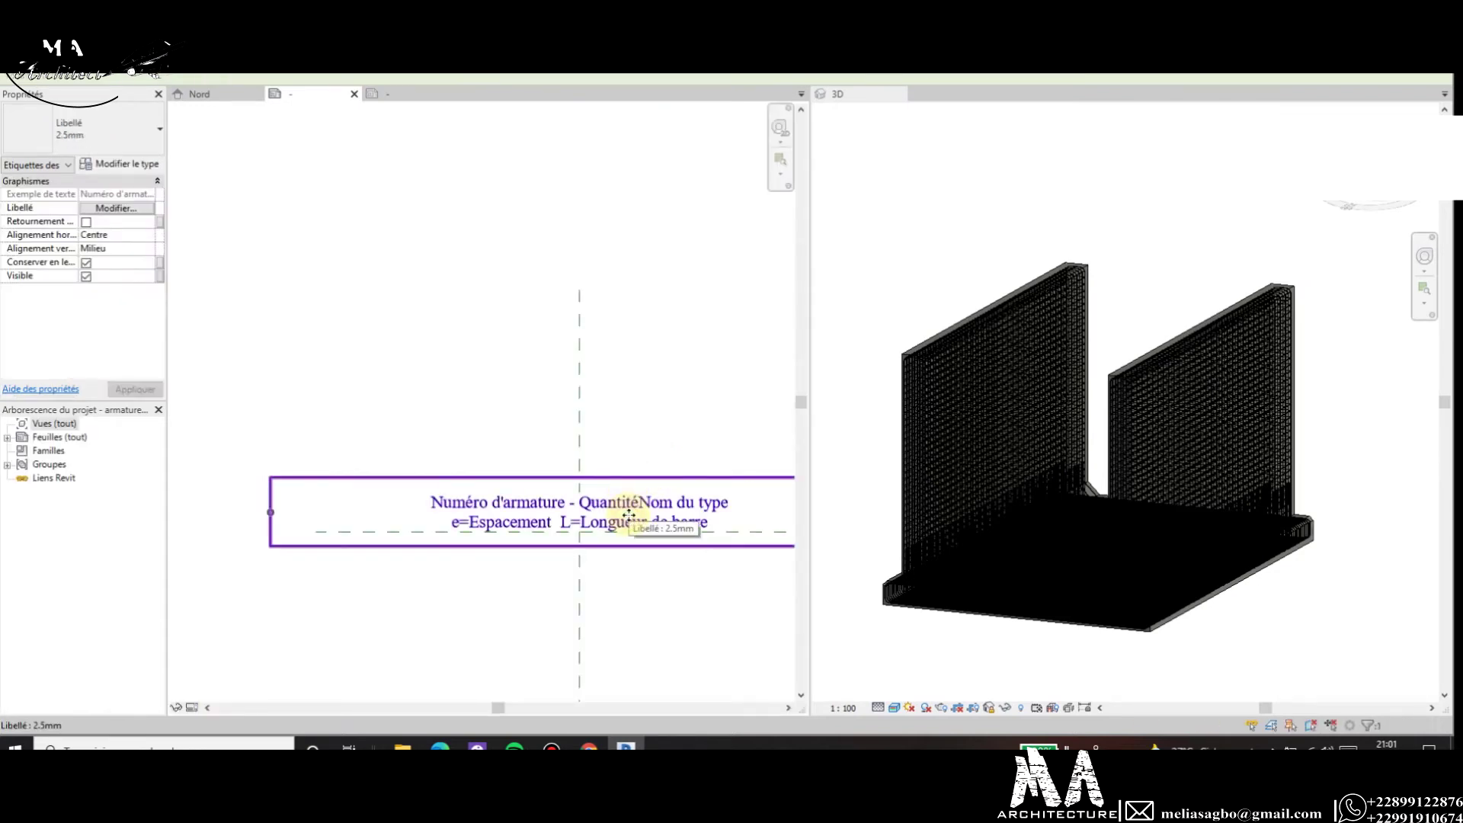
click(654, 429)
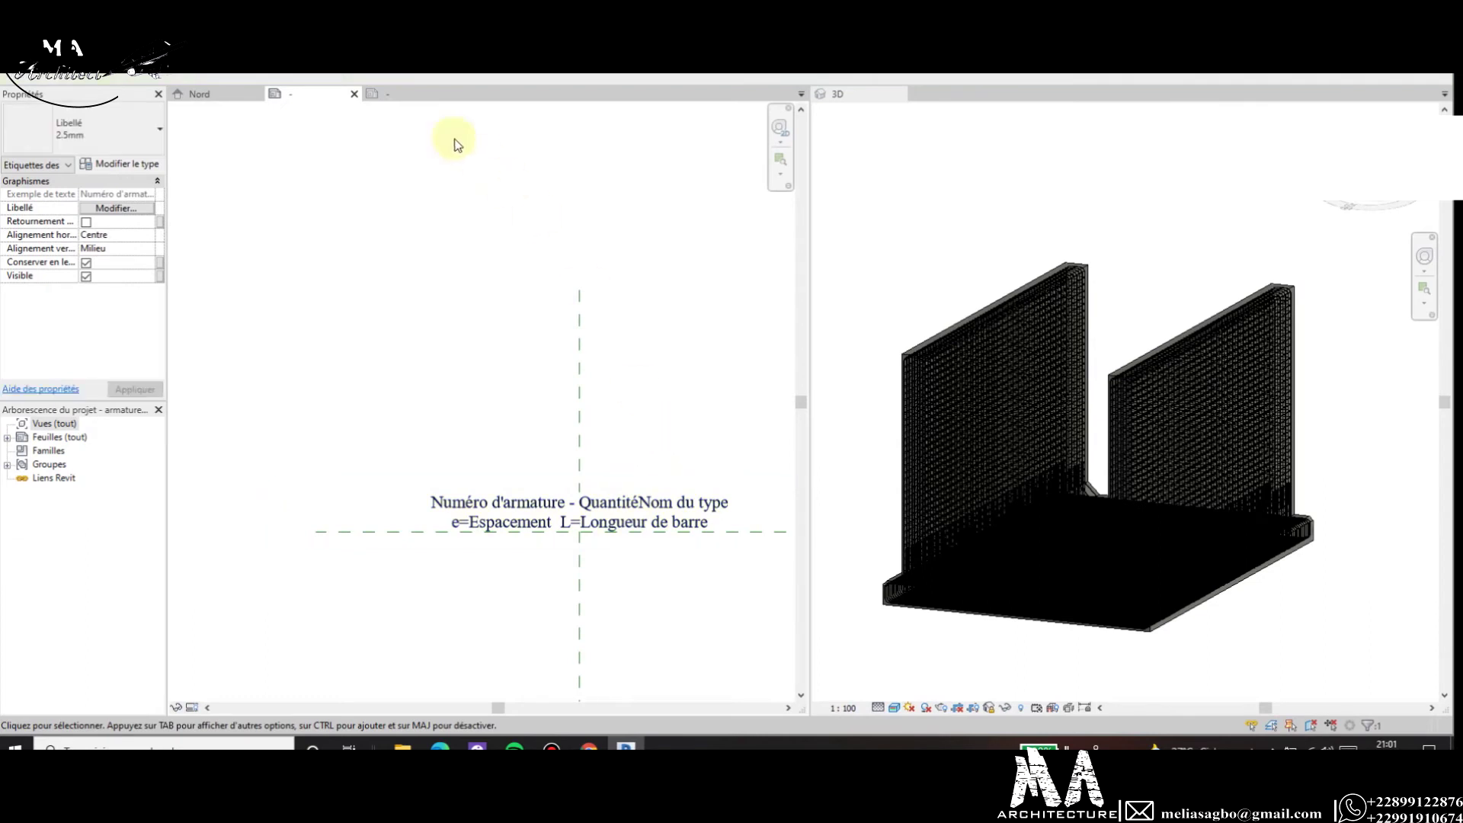
click(205, 93)
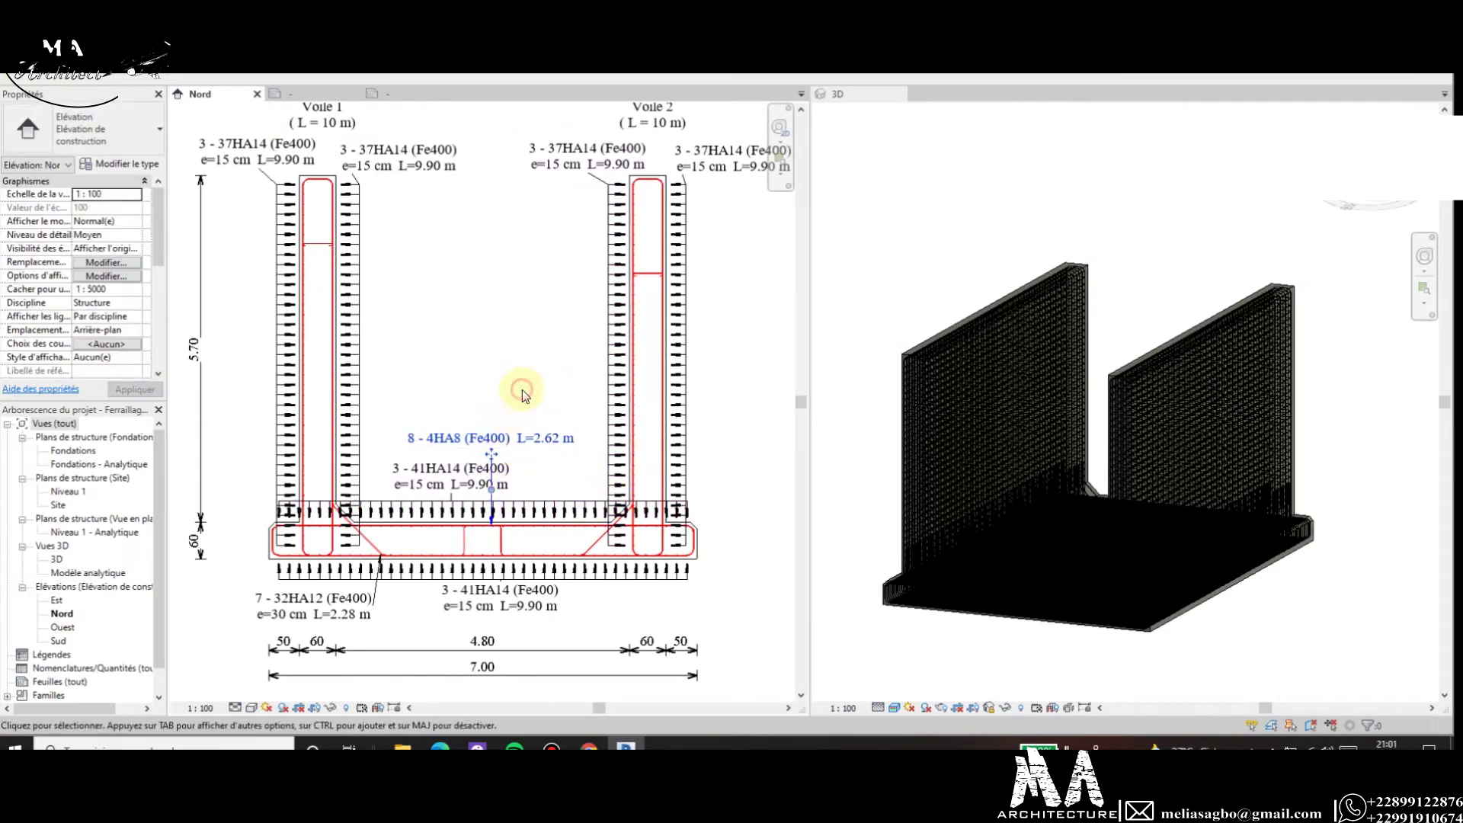
scroll(522, 450, up, 2)
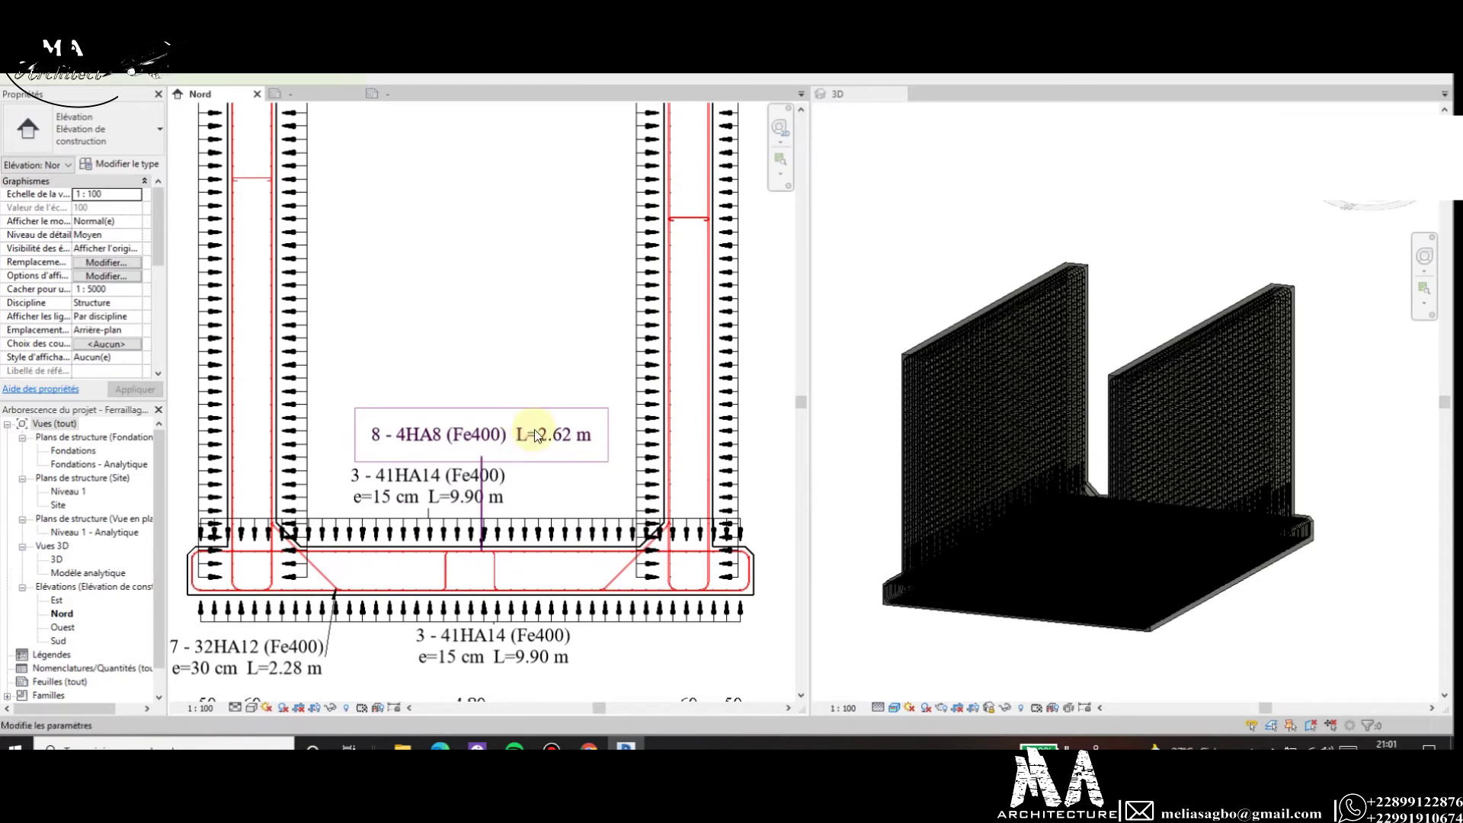
click(534, 433)
click(506, 369)
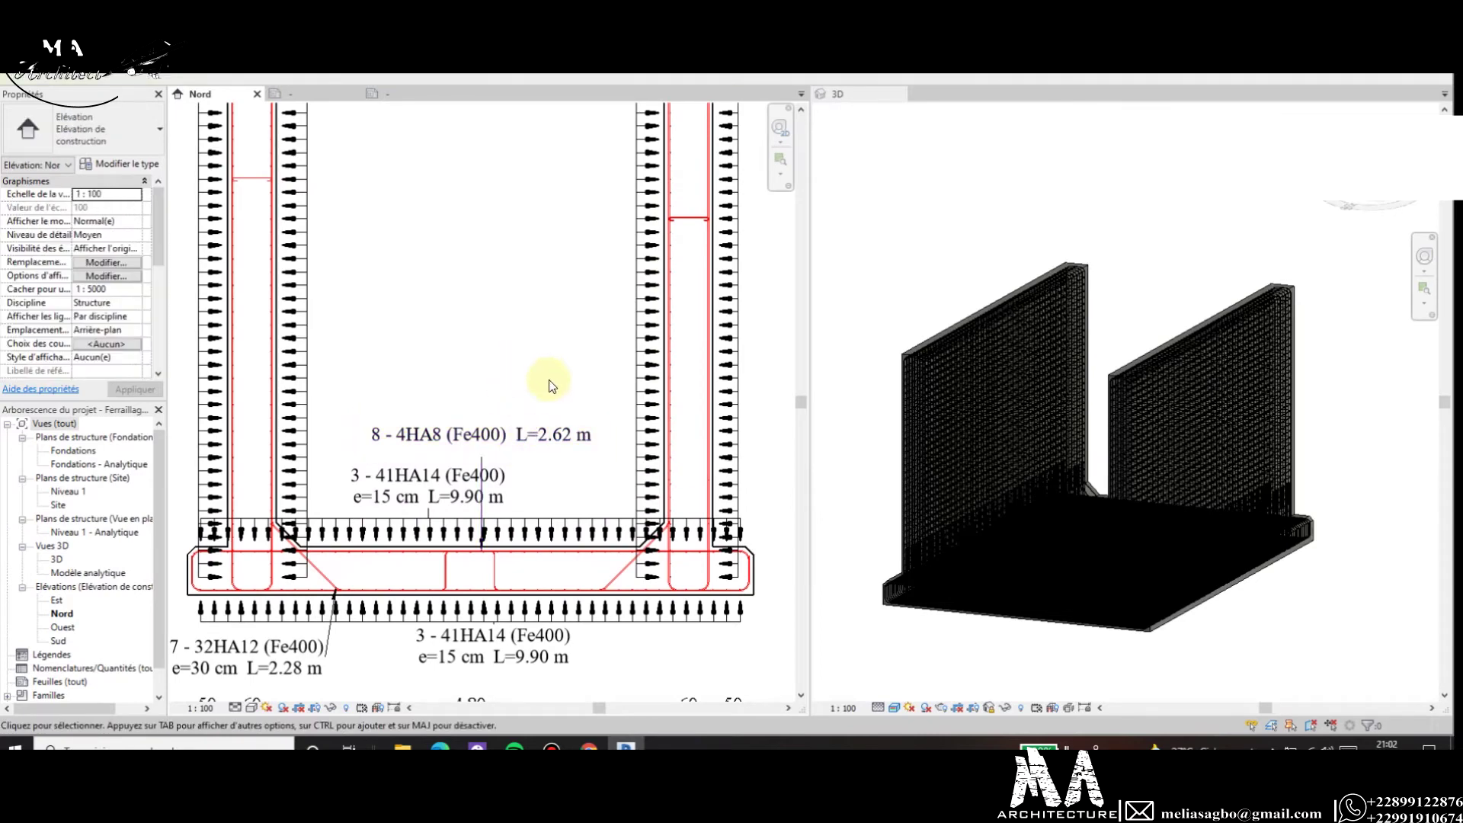
scroll(549, 379, down, 2)
scroll(517, 422, up, 2)
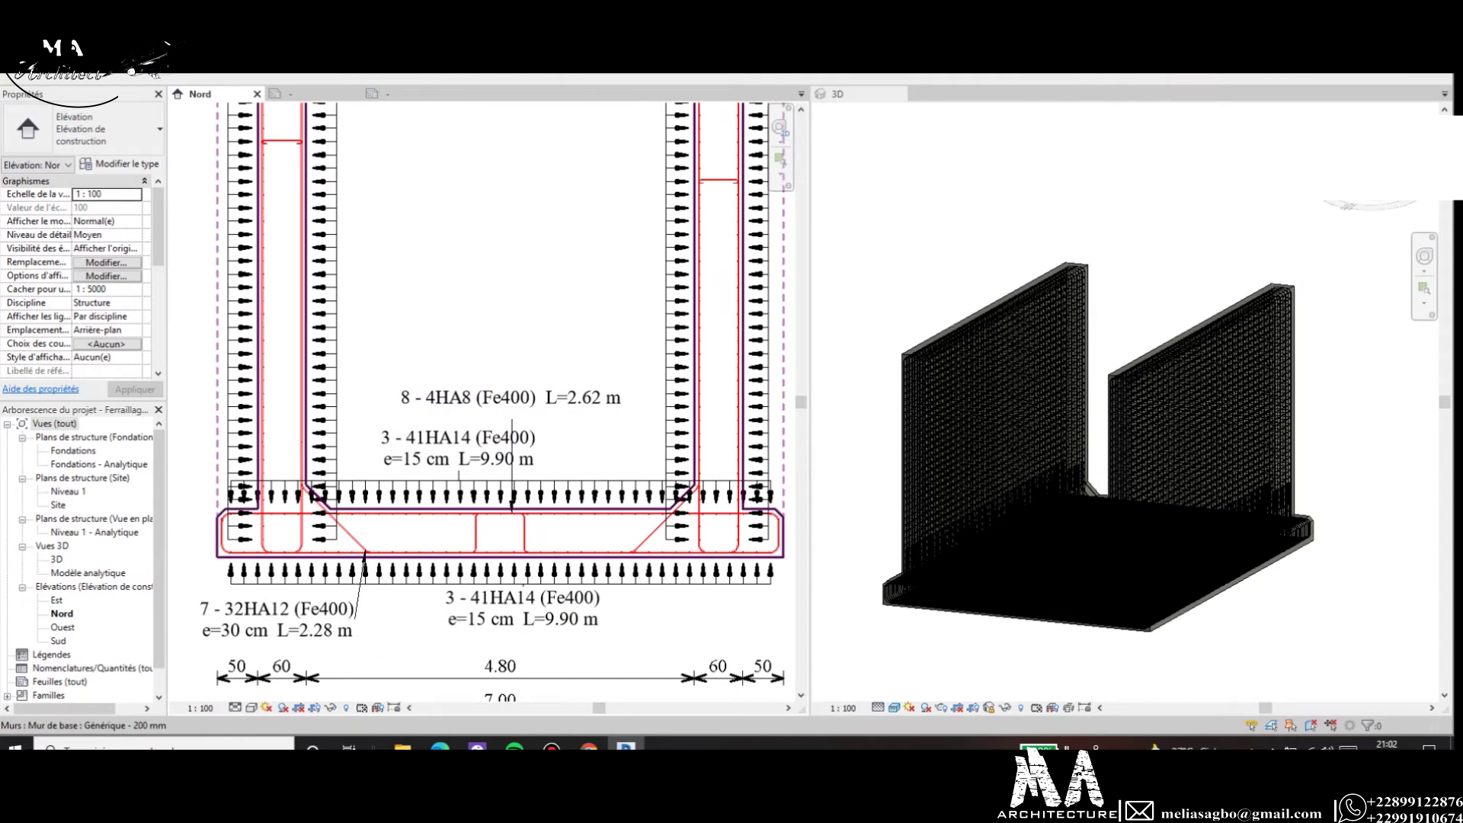
scroll(587, 537, down, 3)
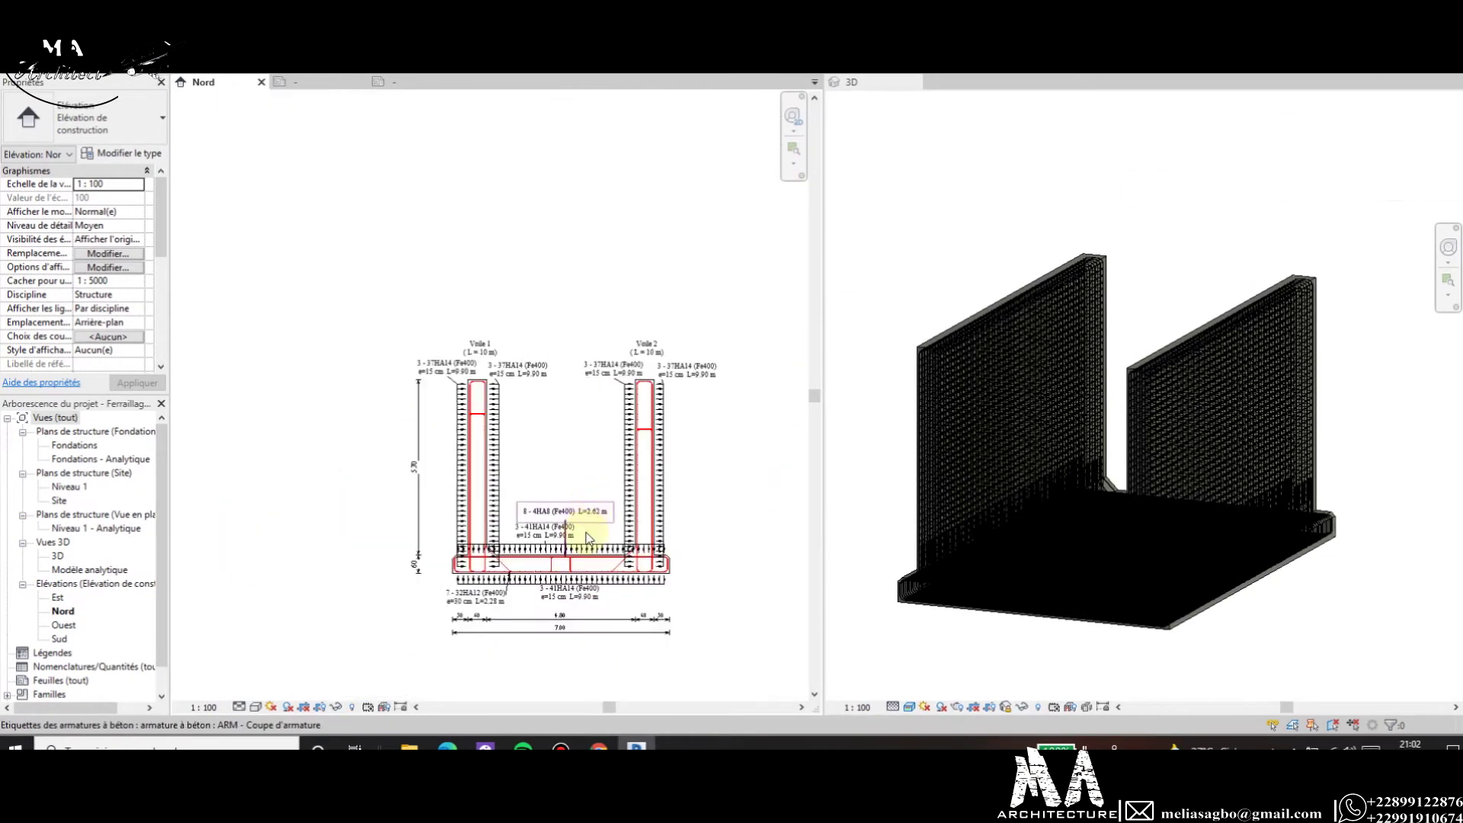
scroll(555, 524, up, 3)
scroll(448, 507, up, 1)
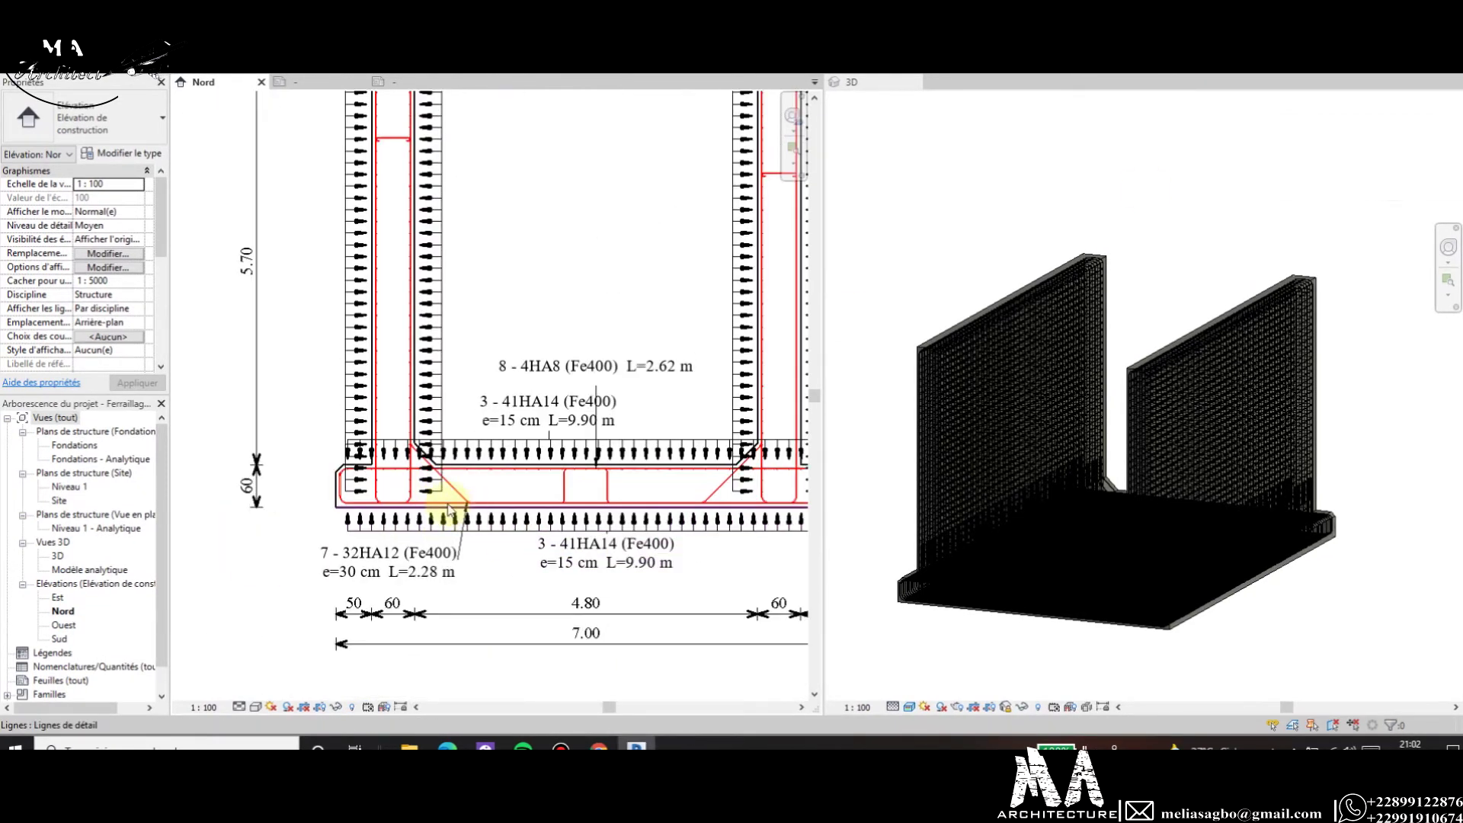
scroll(395, 471, down, 2)
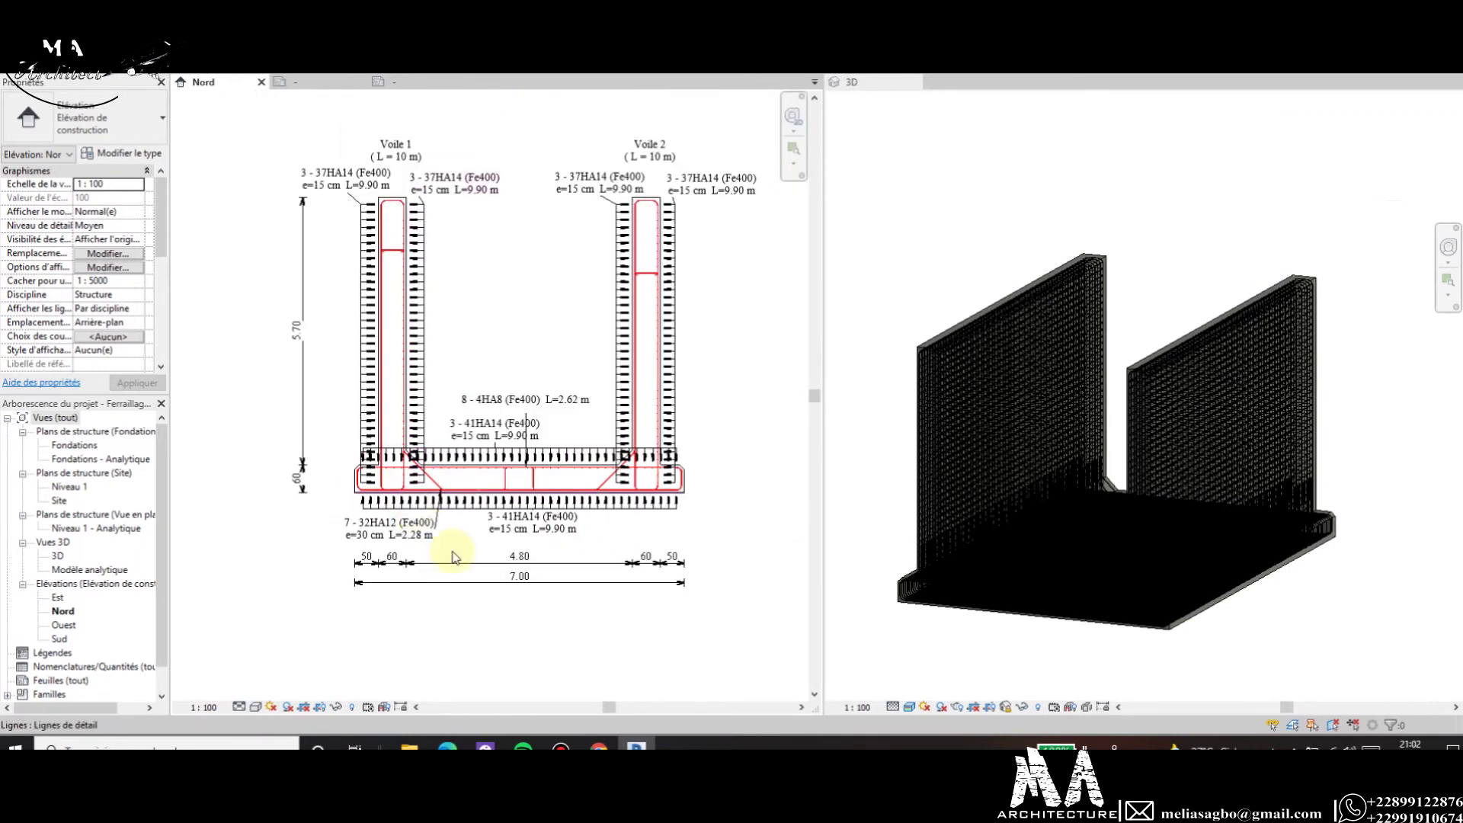
scroll(538, 533, up, 2)
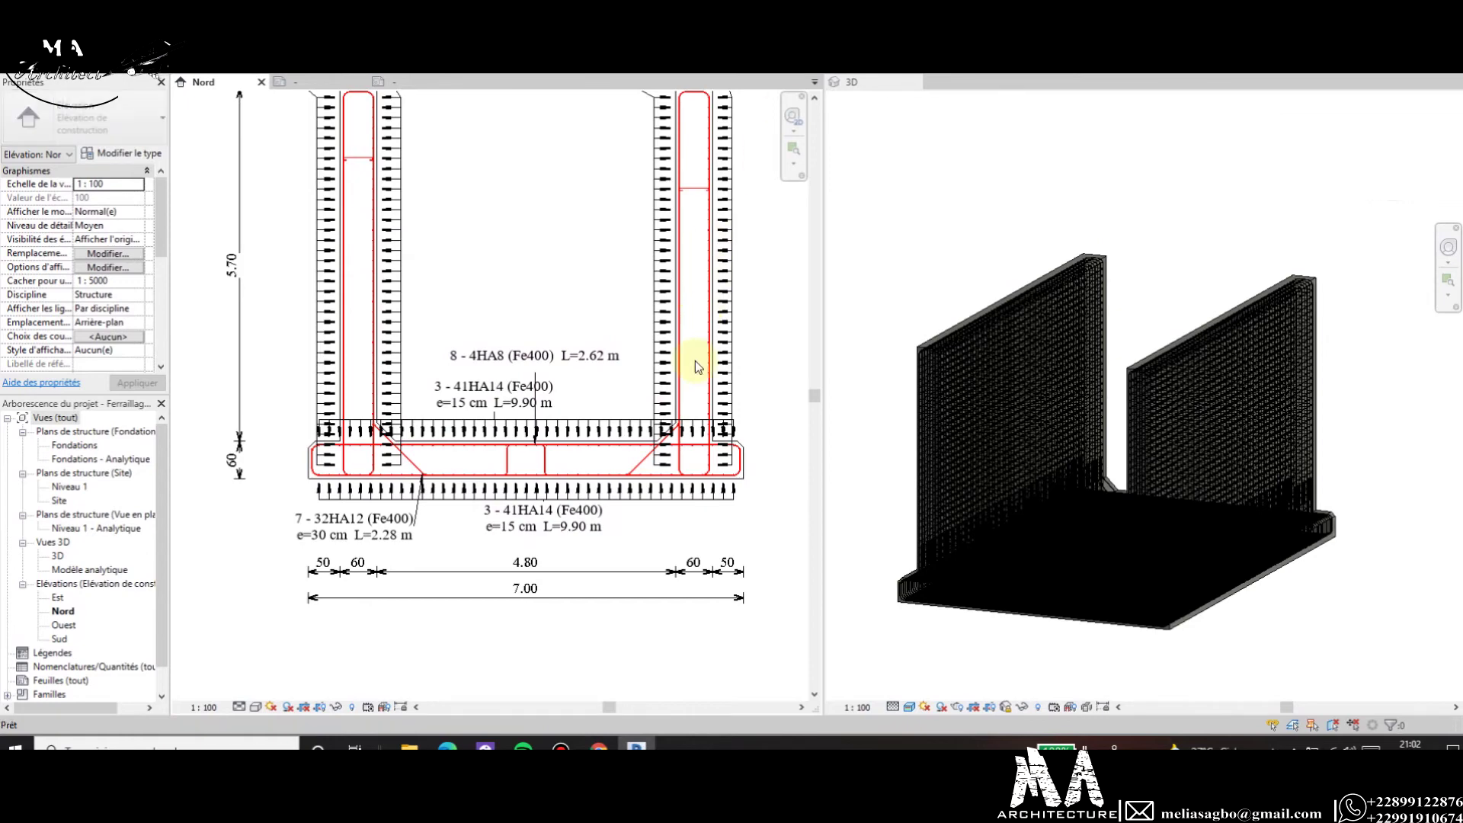
Tag the HA12 bars at the raft's right corner with Tag by Category (TG).
key(t)
key(g)
scroll(722, 541, up, 3)
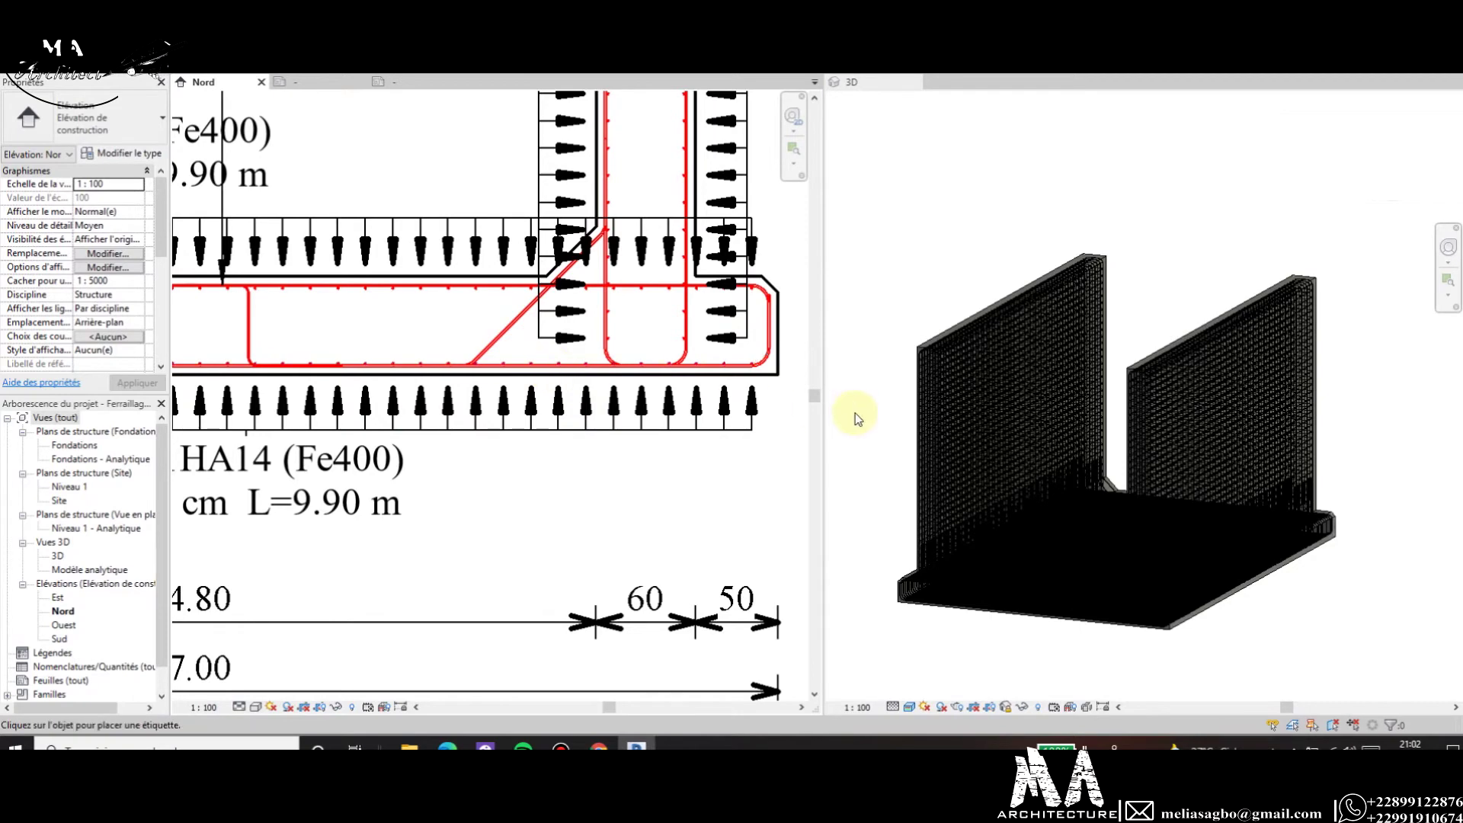
scroll(593, 401, down, 2)
scroll(711, 363, up, 2)
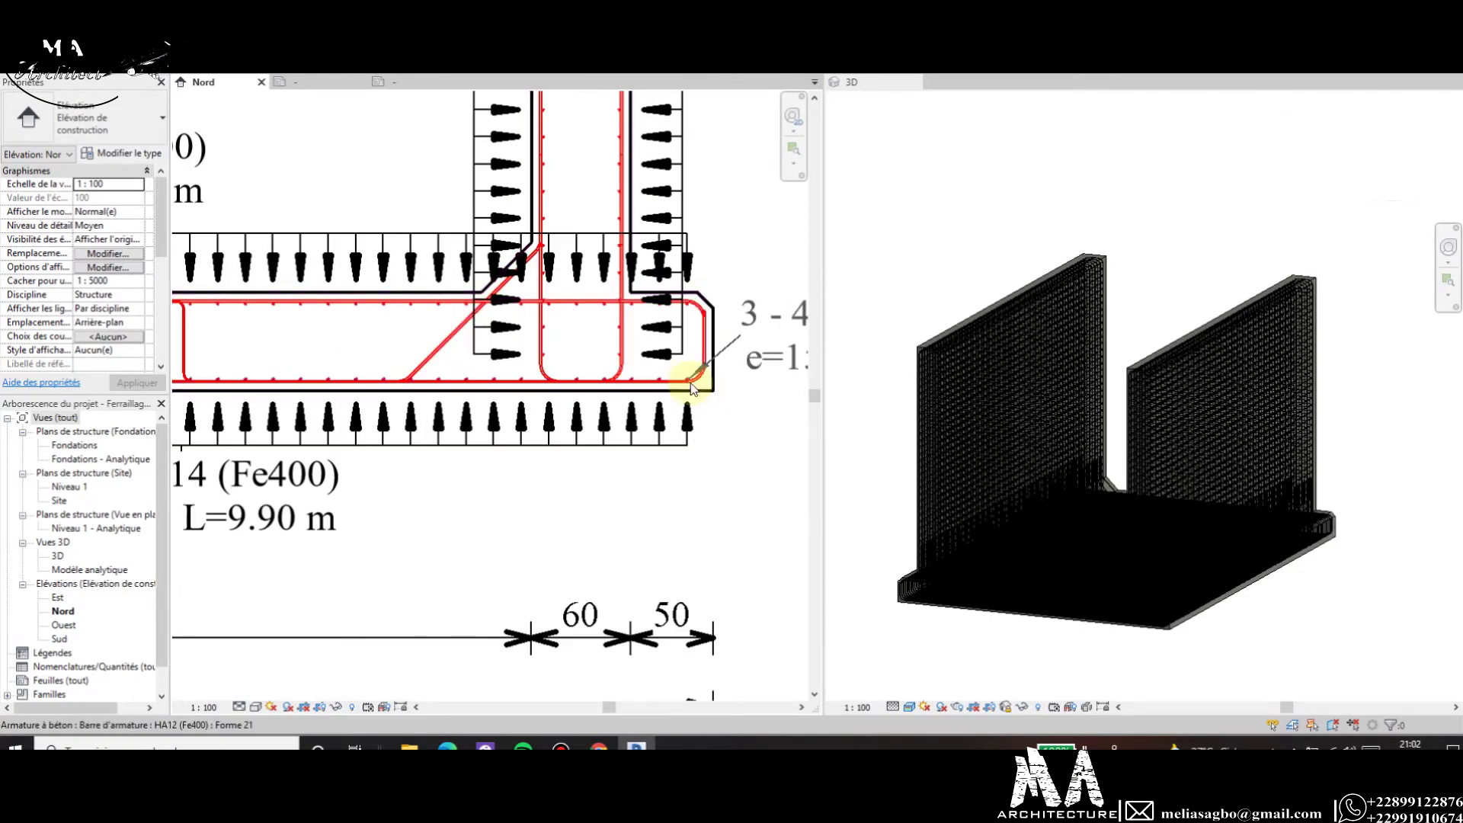
click(697, 395)
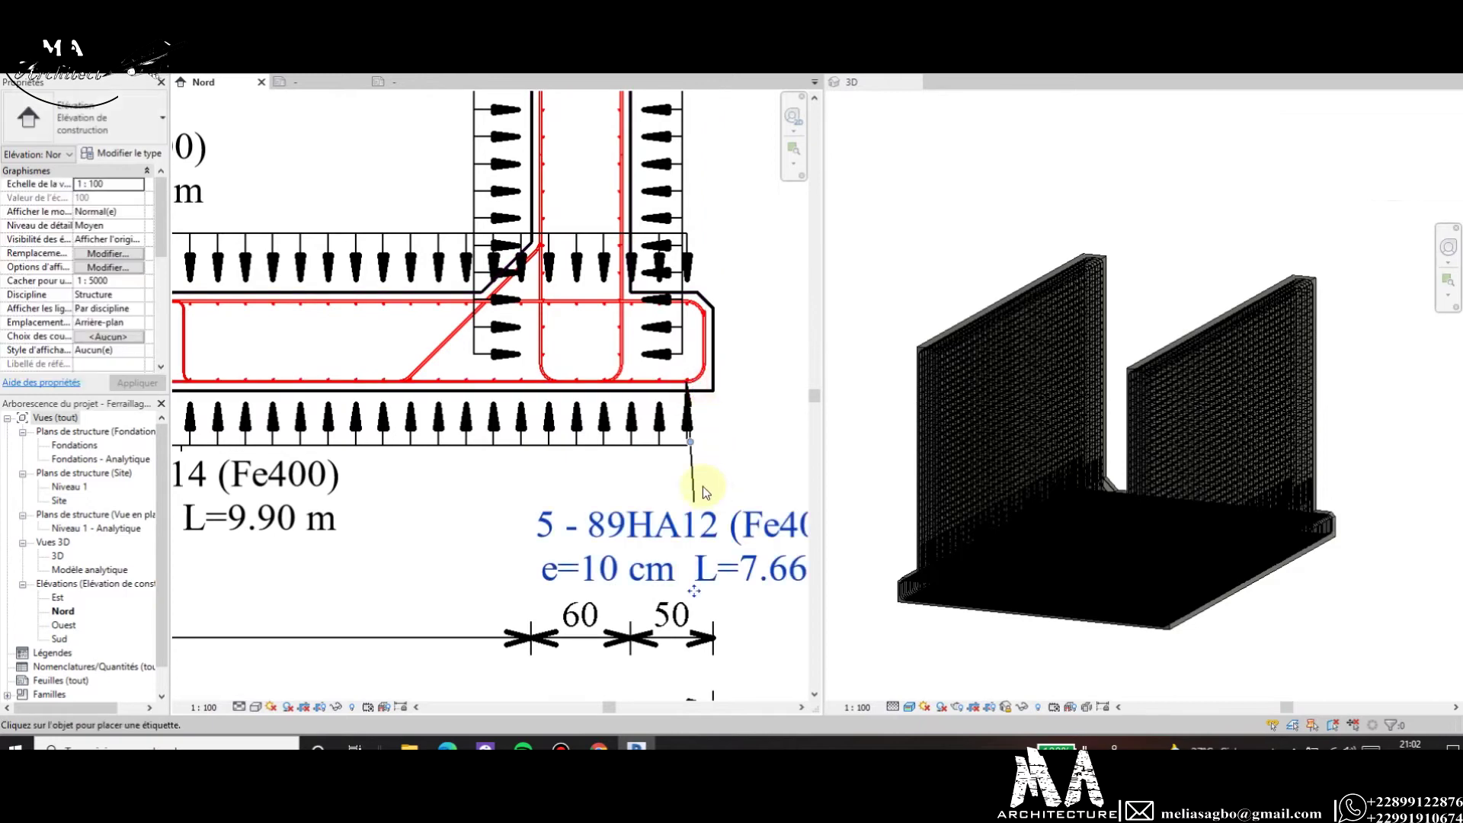
scroll(689, 499, down, 3)
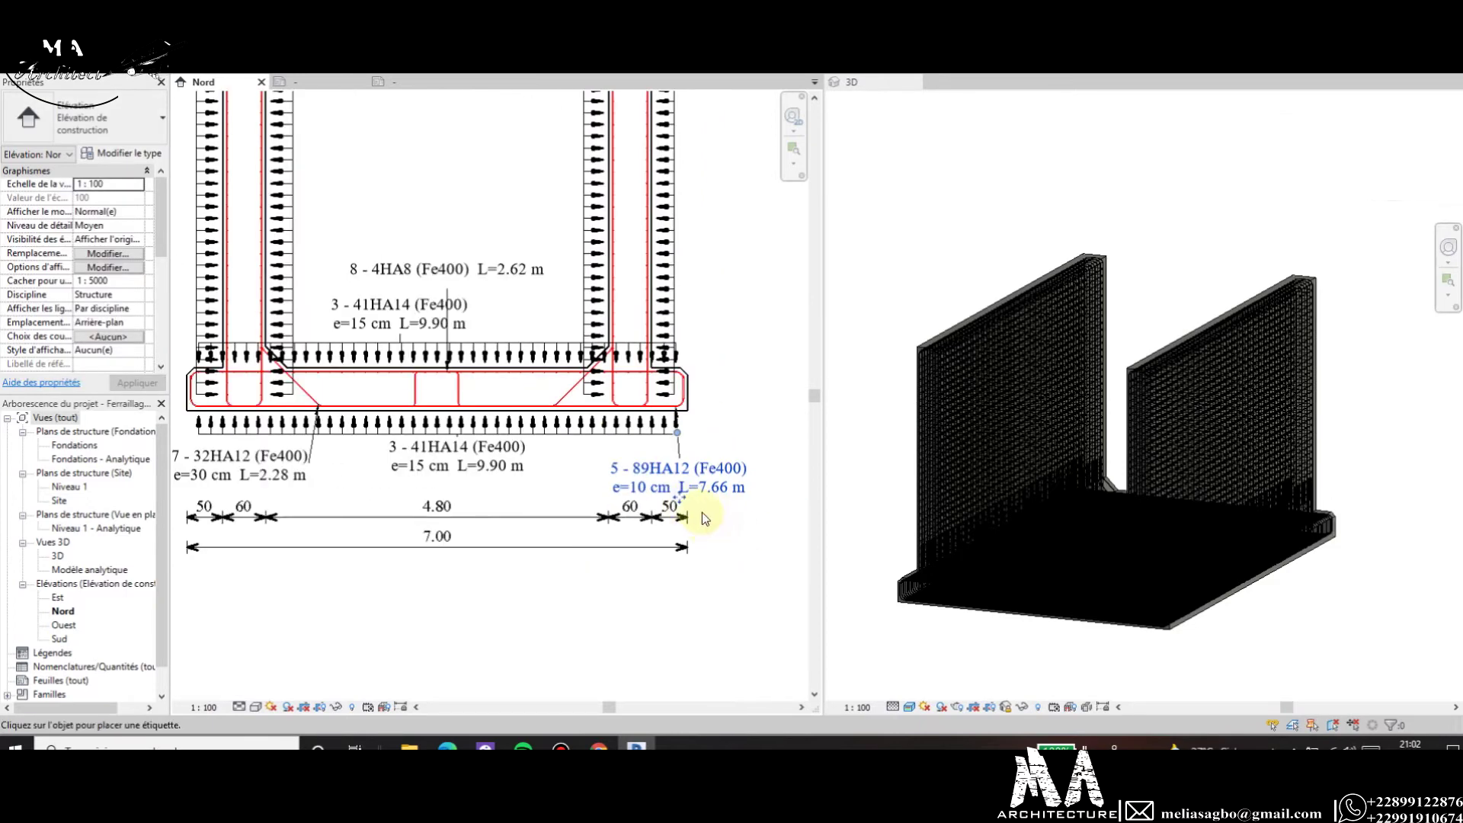
key(Escape)
Move the new 5 - 89HA12 tag below and to the right of the raft corner.
scroll(689, 491, up, 3)
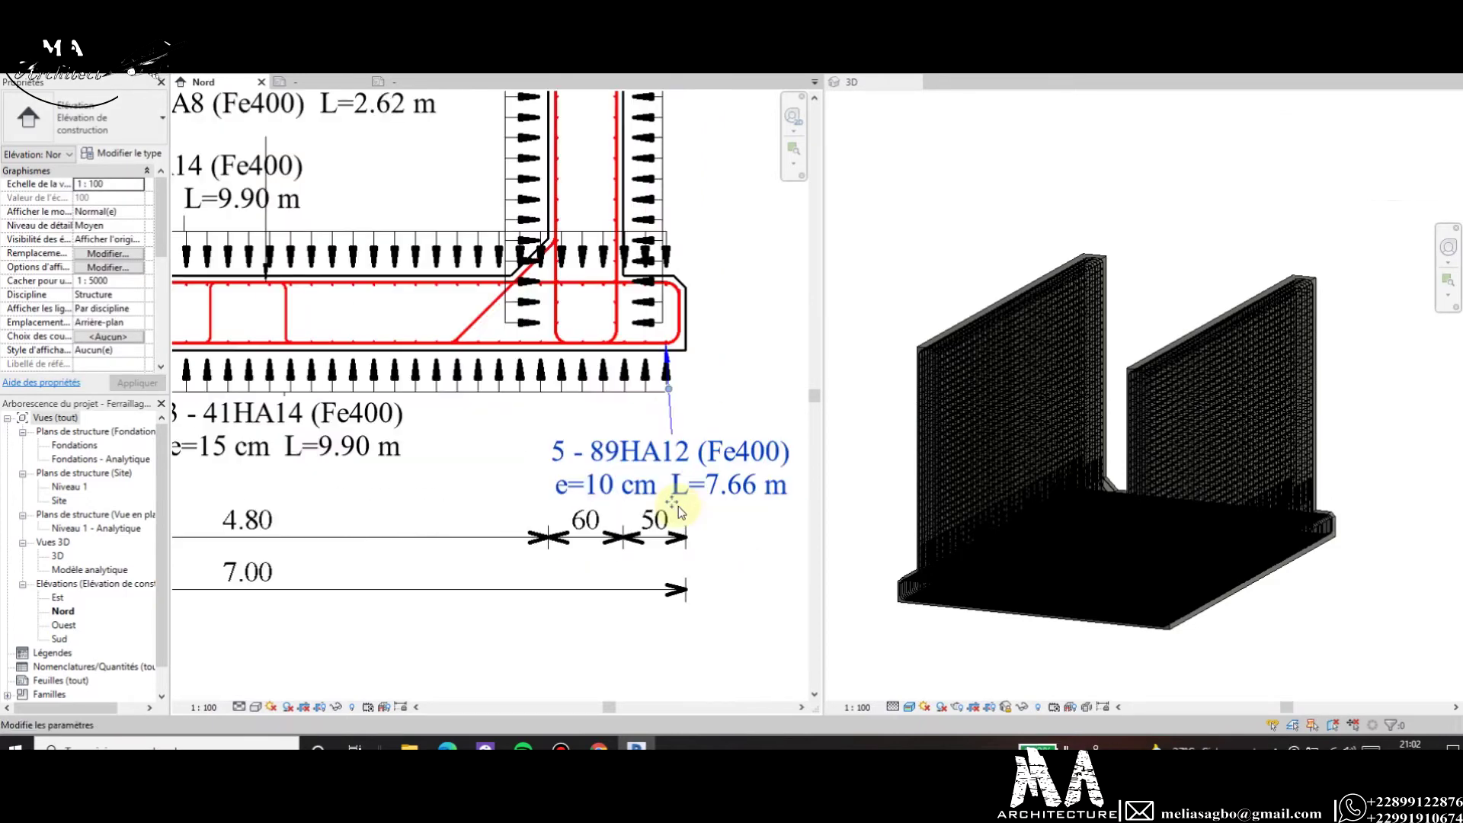
mouse_move(677, 505)
mouse_down()
mouse_move(672, 489)
mouse_move(710, 553)
mouse_up()
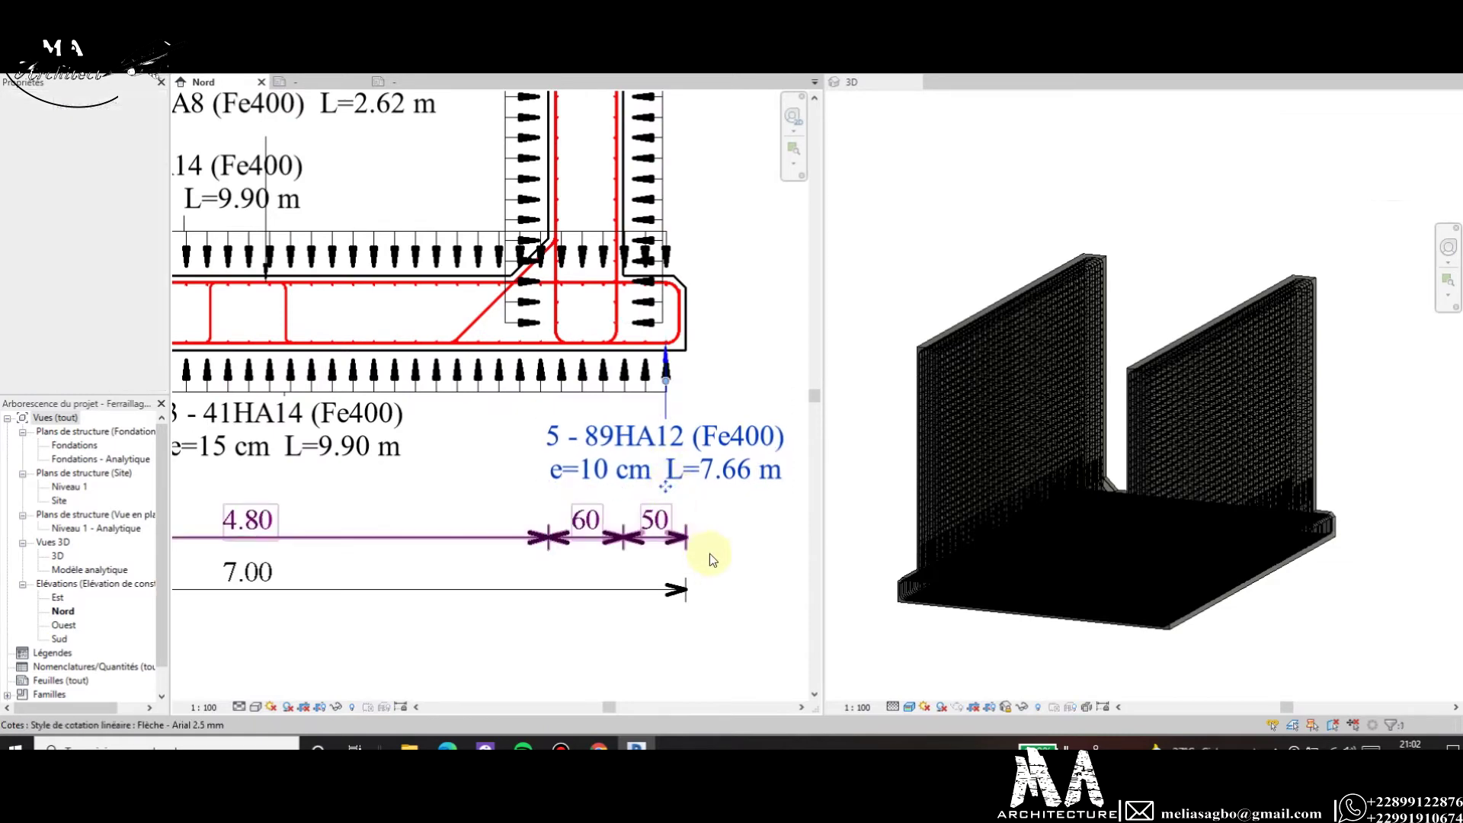
scroll(712, 551, down, 2)
scroll(663, 586, down, 2)
key(Escape)
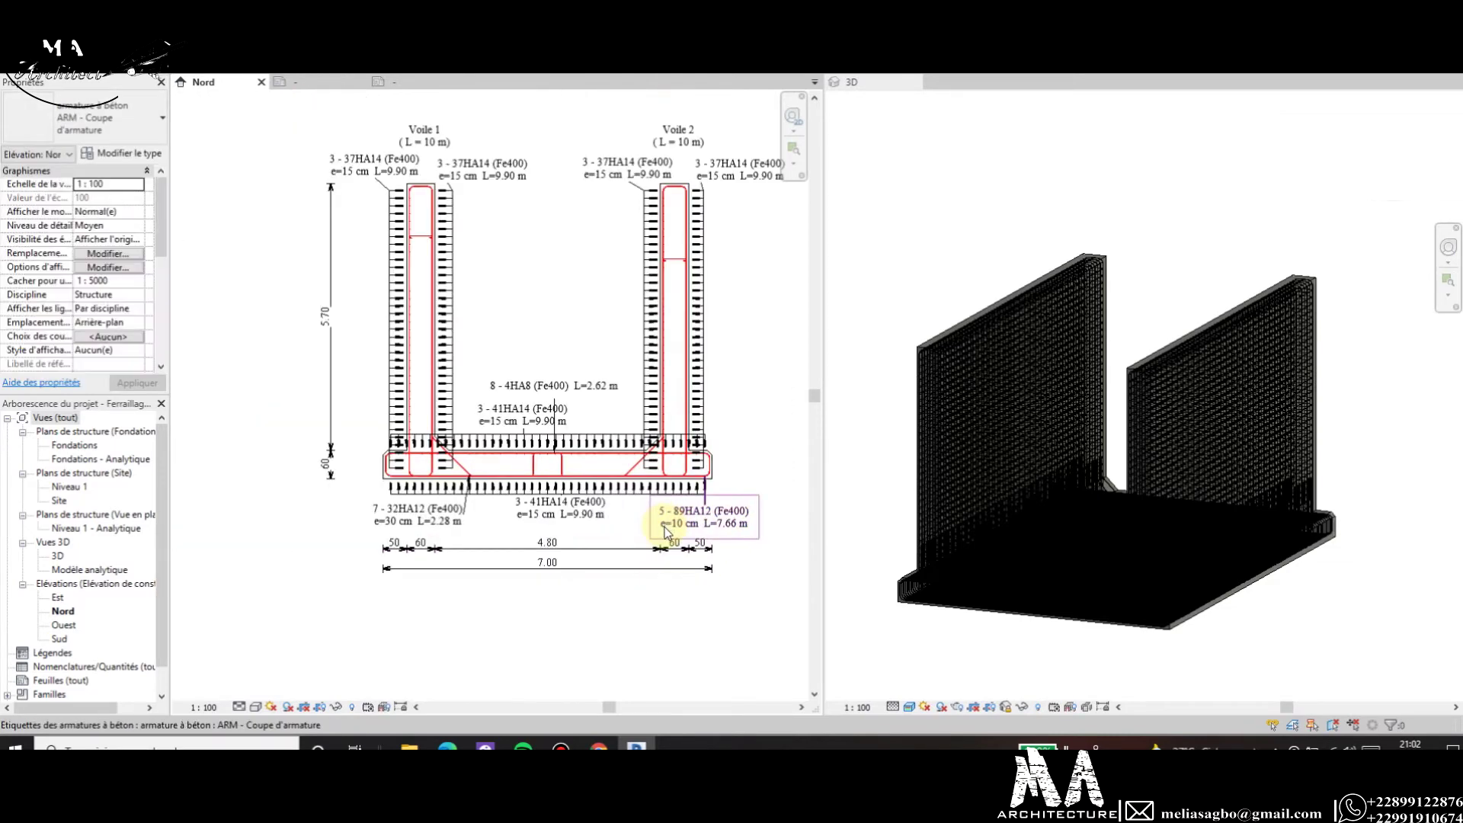
scroll(714, 477, up, 2)
scroll(713, 477, up, 3)
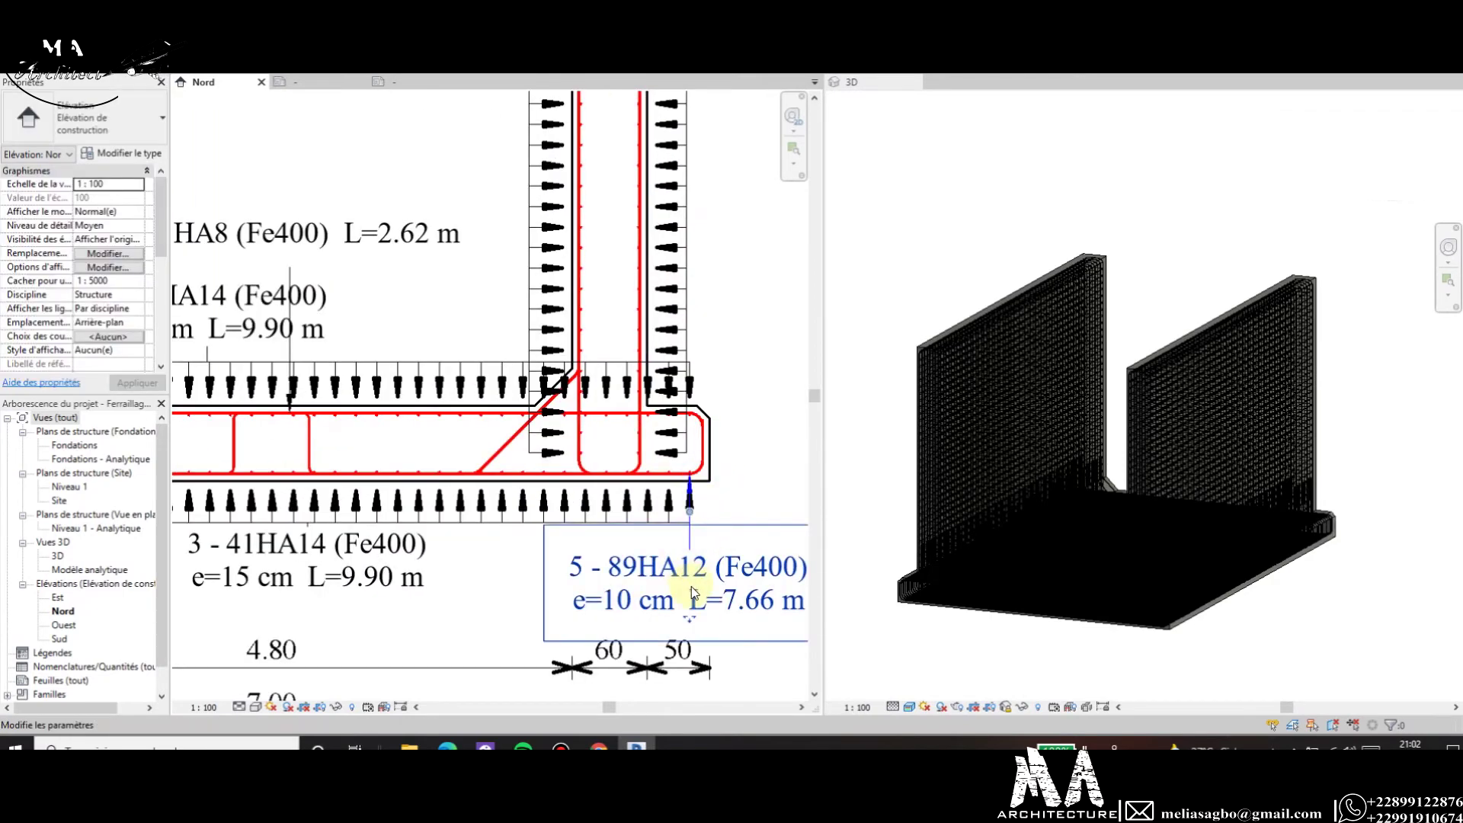
drag(692, 587, 758, 614)
scroll(506, 524, down, 3)
click(645, 460)
scroll(645, 461, up, 2)
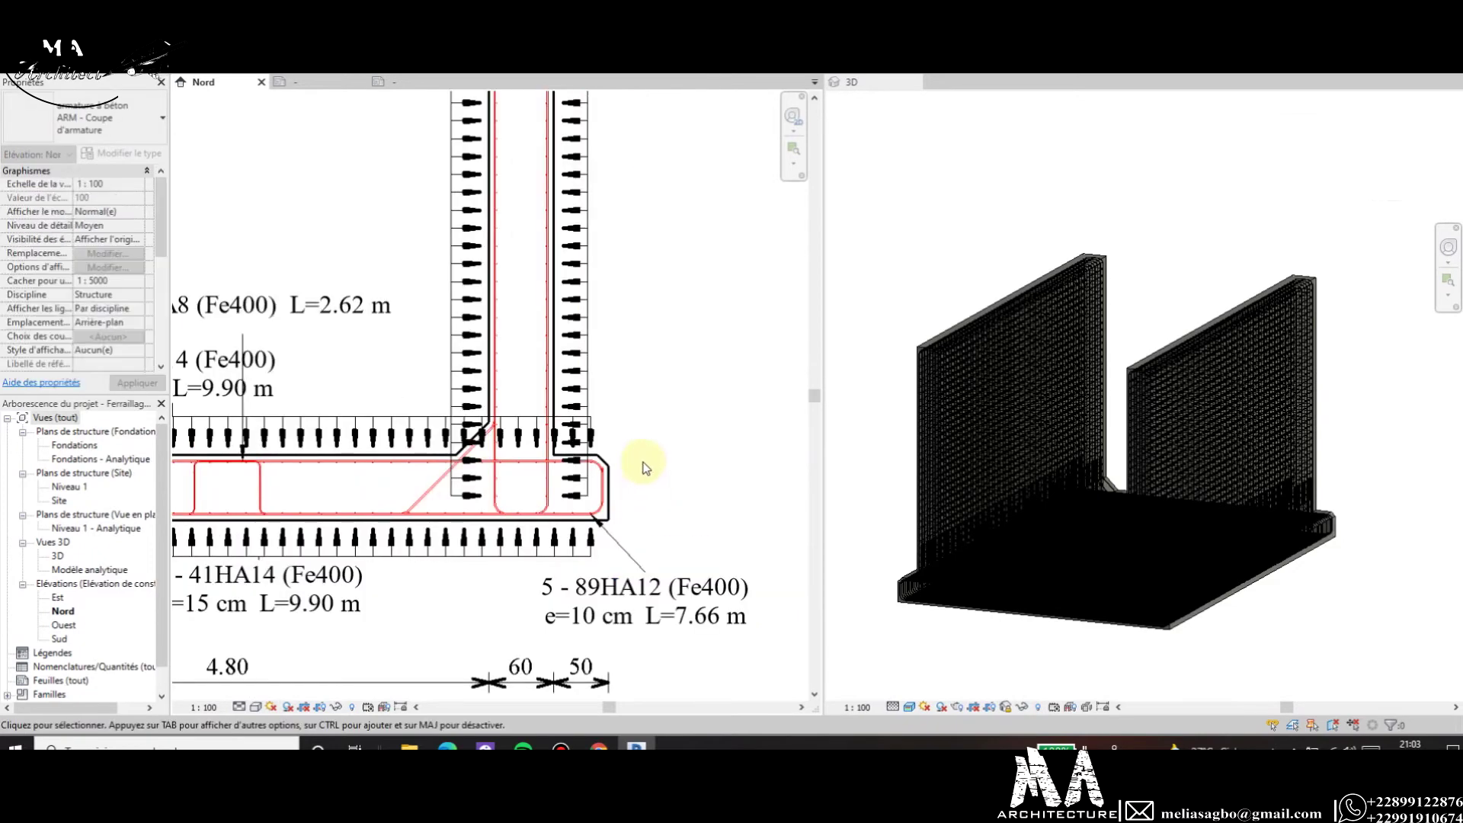
scroll(640, 472, up, 1)
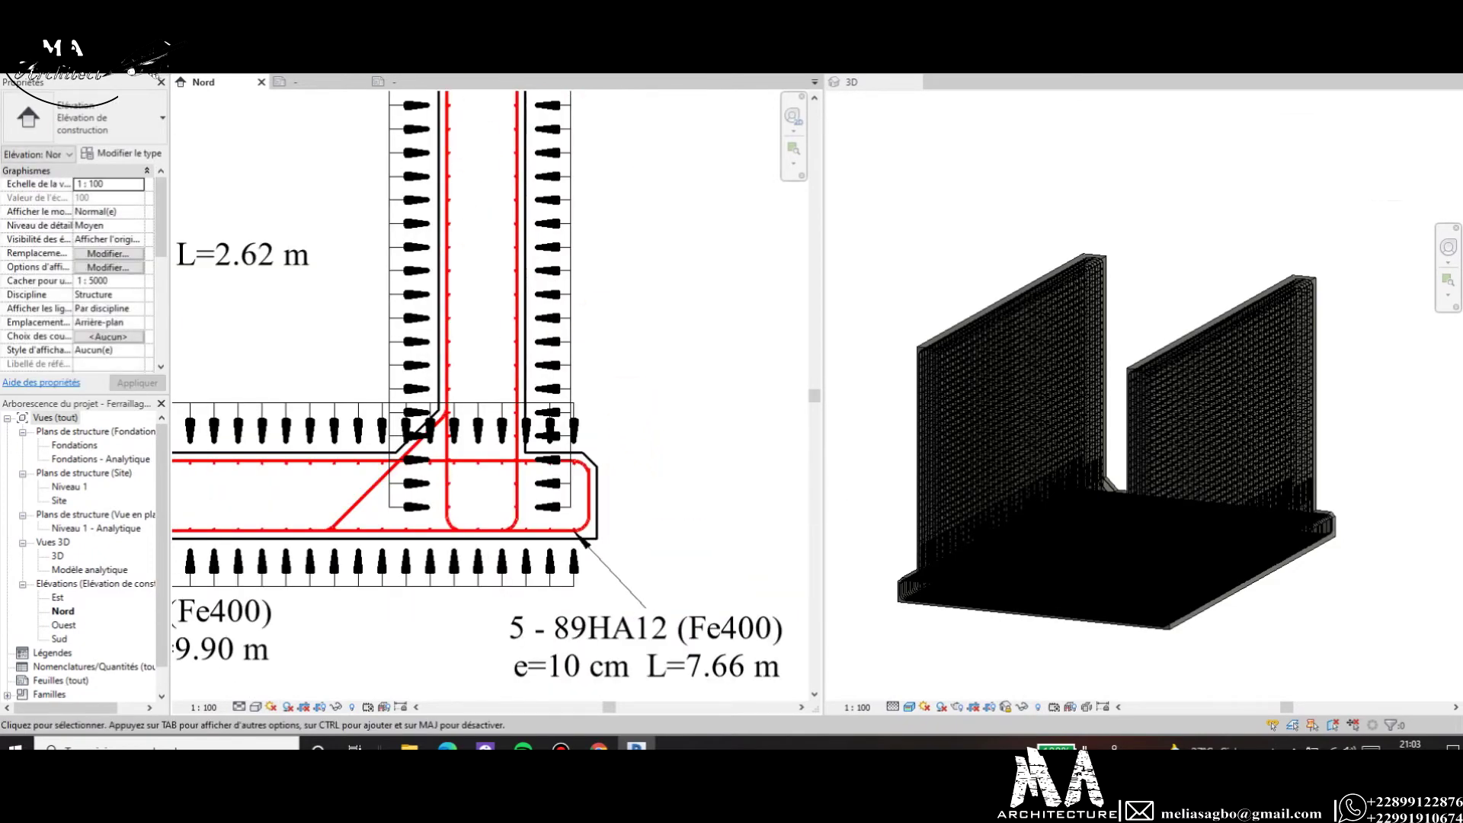
key(t)
key(g)
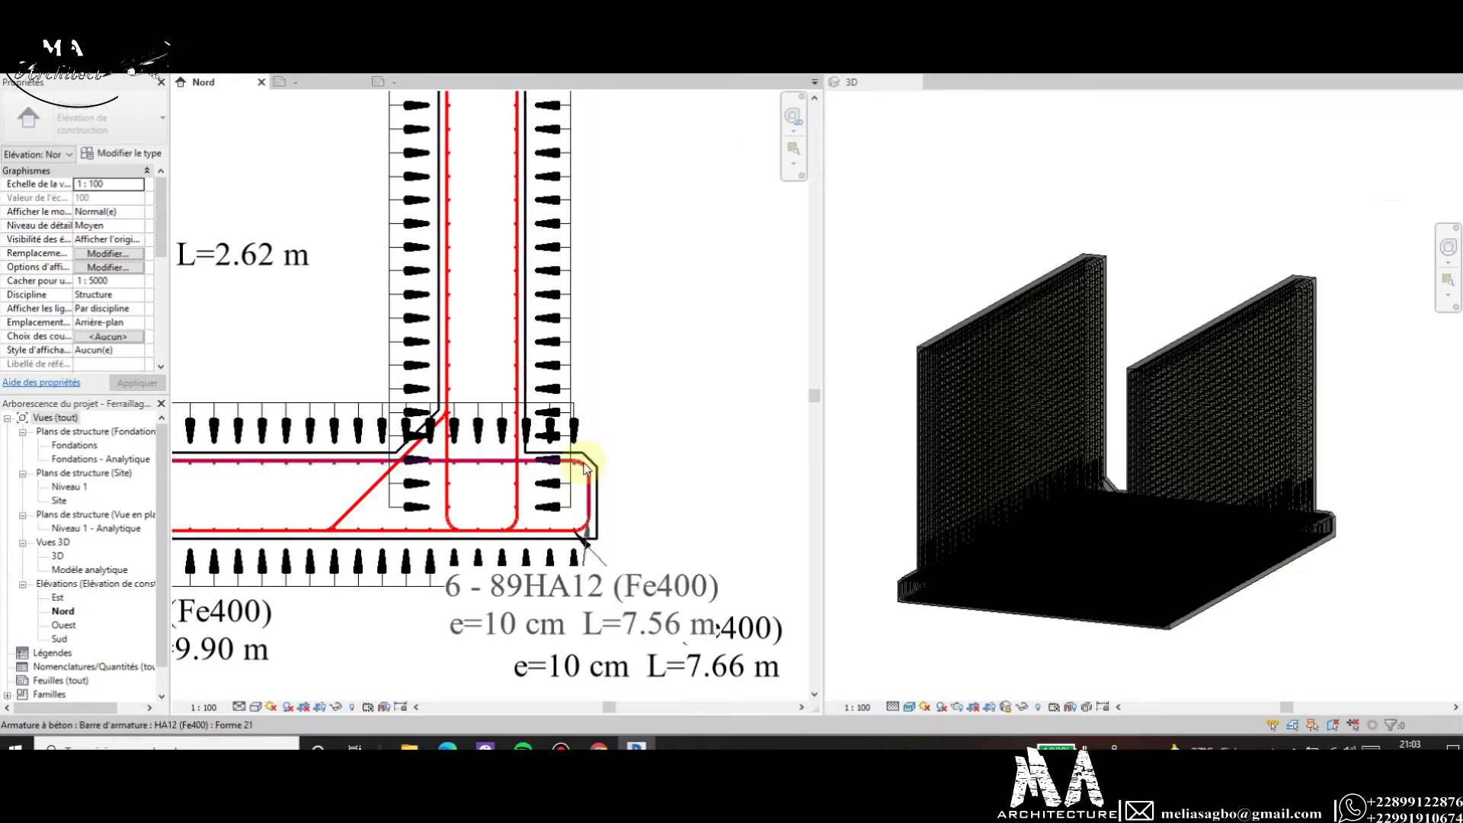
key(Tab)
key(Tab)
key(Tab)
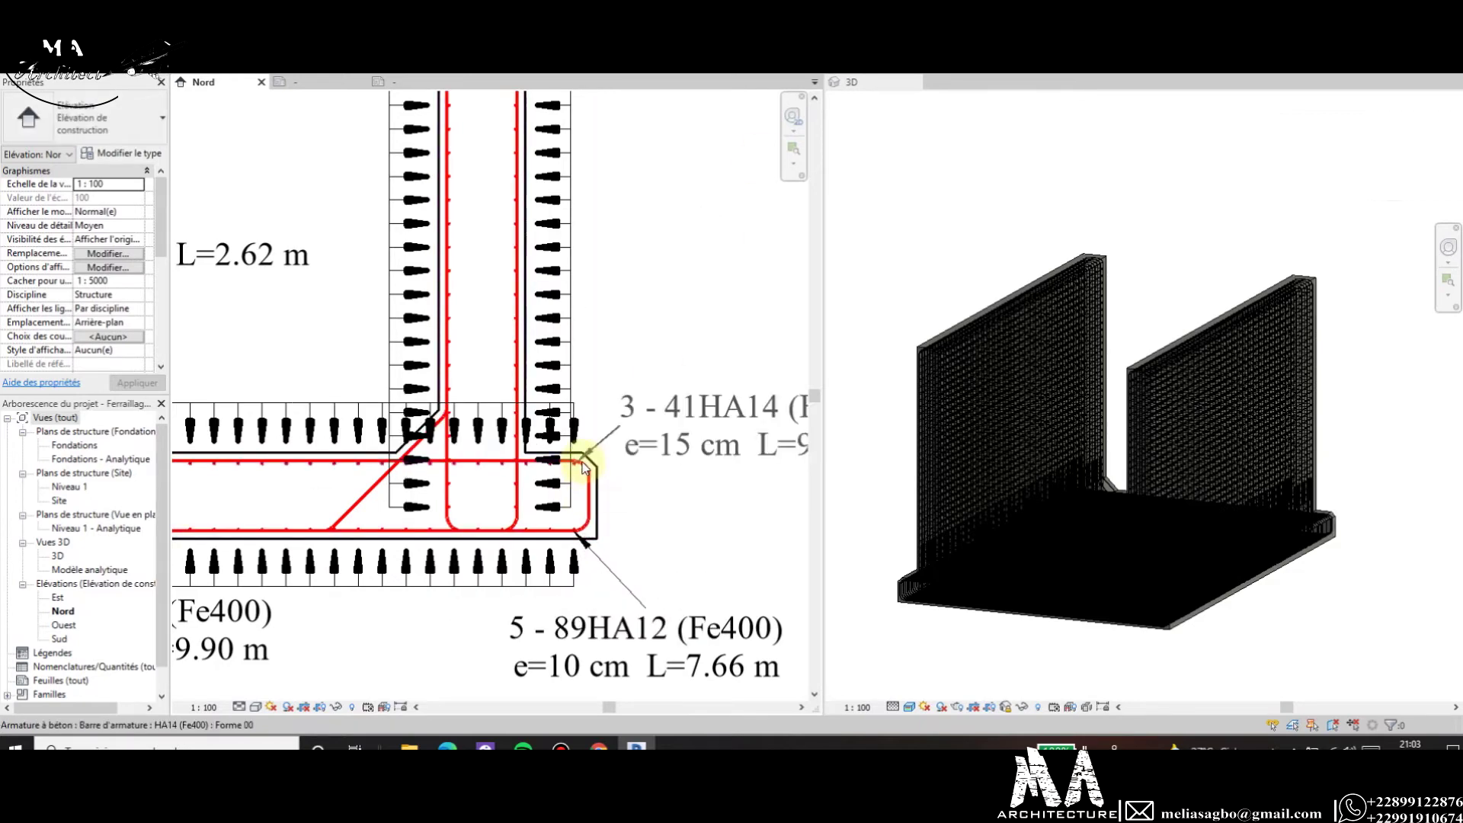
scroll(606, 479, down, 2)
scroll(606, 479, up, 1)
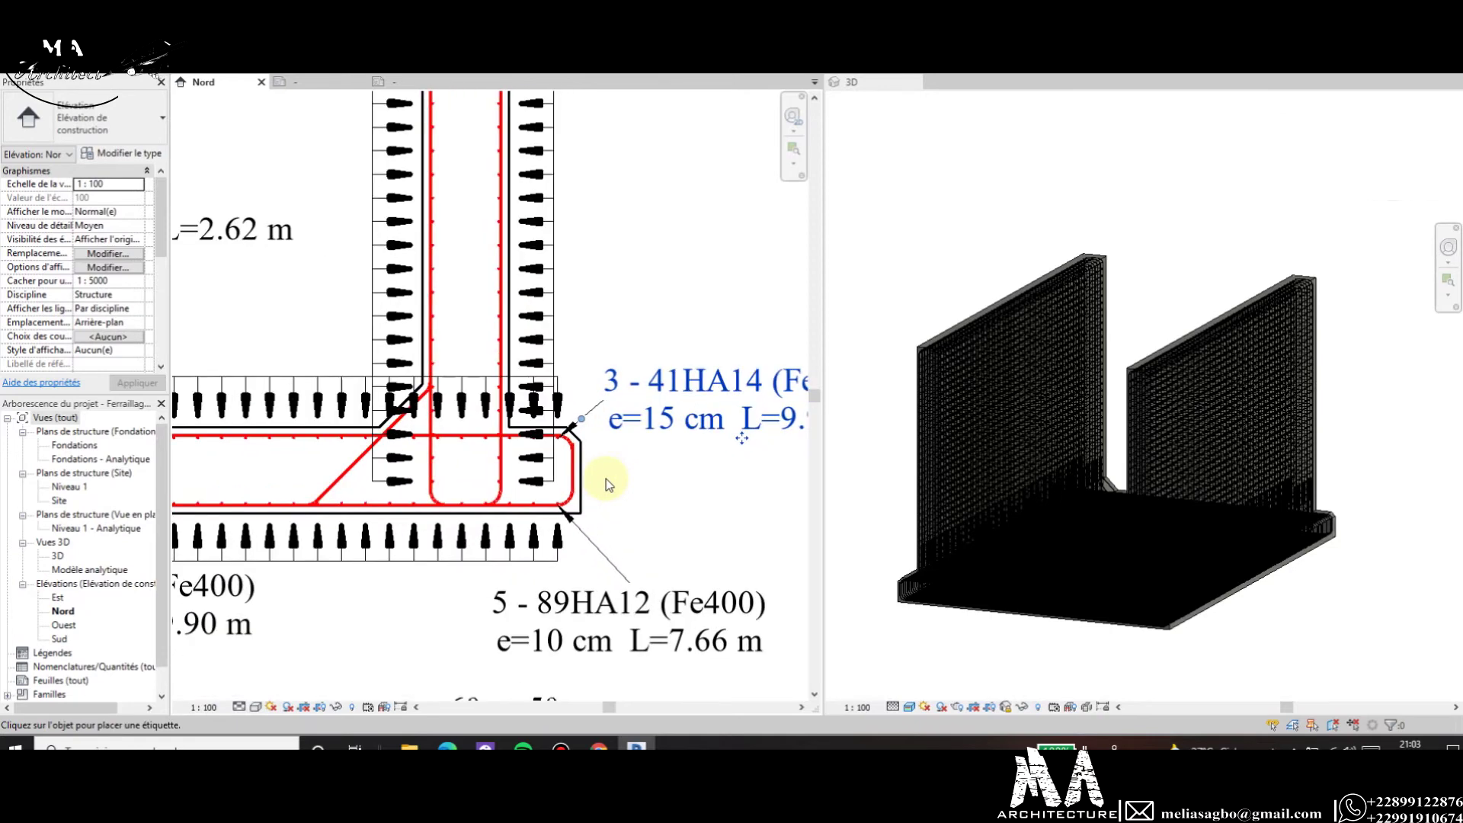
scroll(586, 475, down, 1)
scroll(570, 468, up, 1)
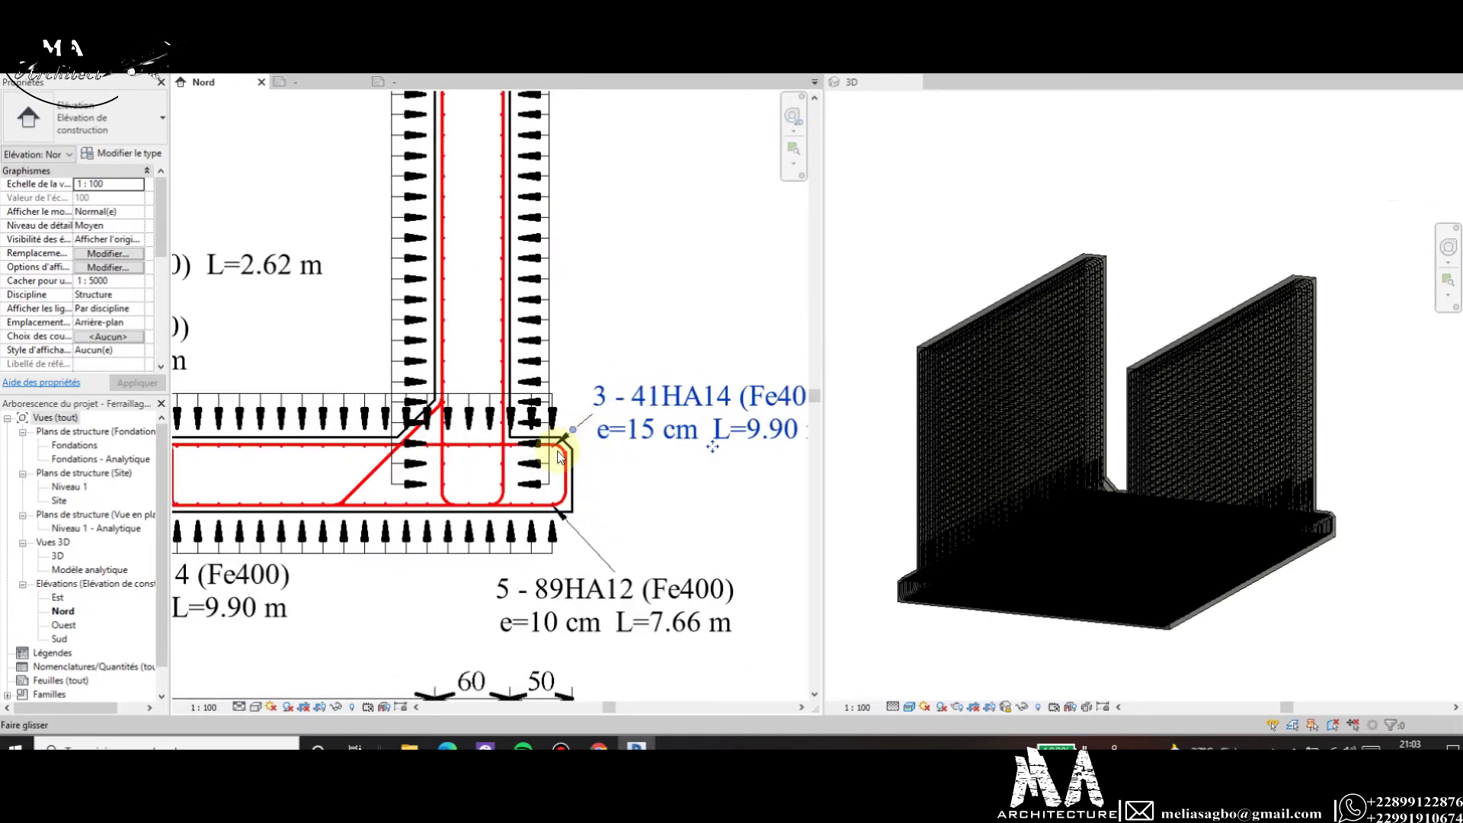
scroll(561, 460, up, 2)
scroll(560, 461, up, 1)
scroll(559, 463, up, 3)
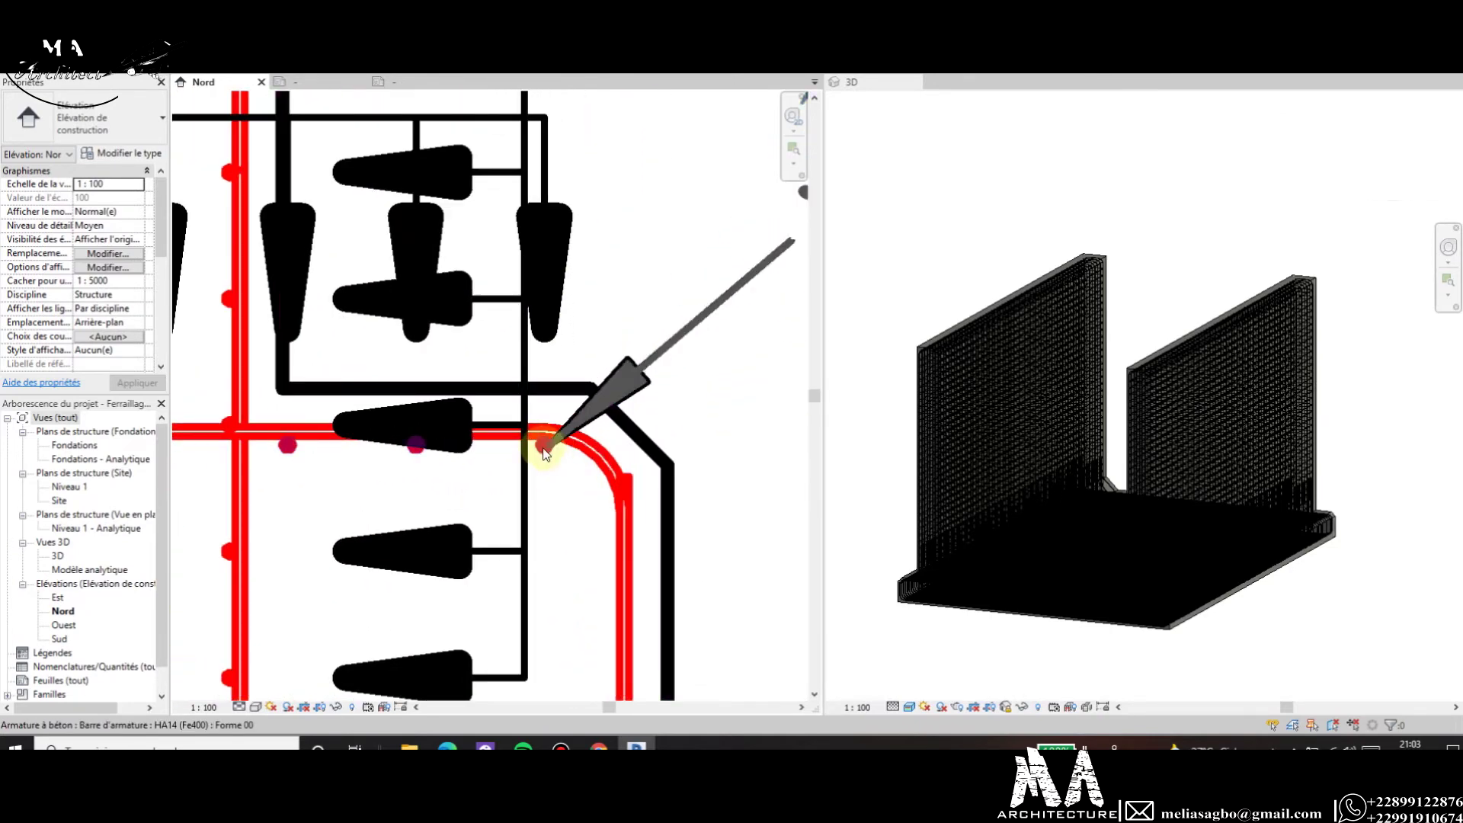
scroll(548, 450, down, 3)
scroll(602, 411, down, 1)
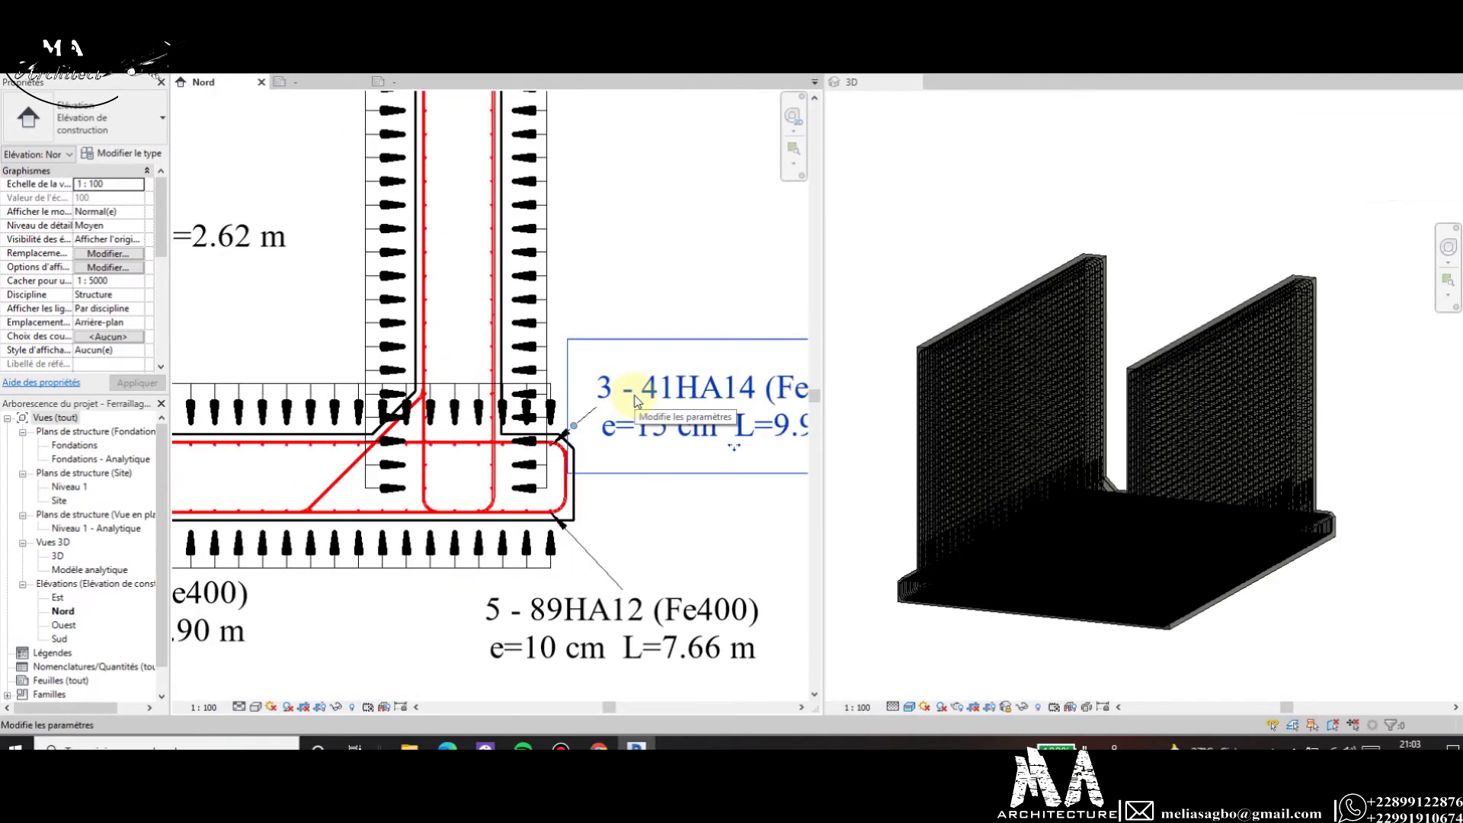
click(634, 395)
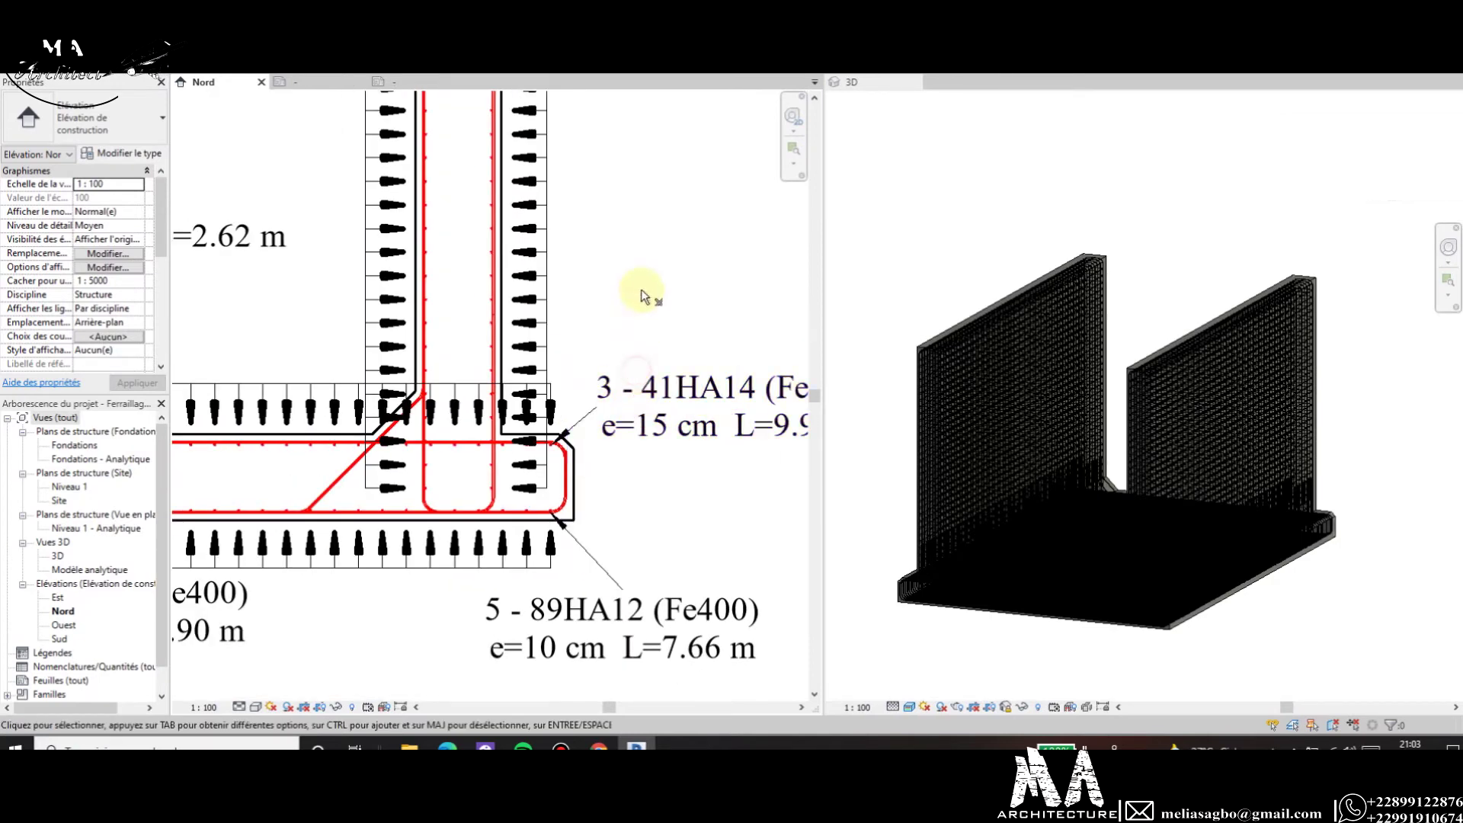
click(608, 425)
key(Delete)
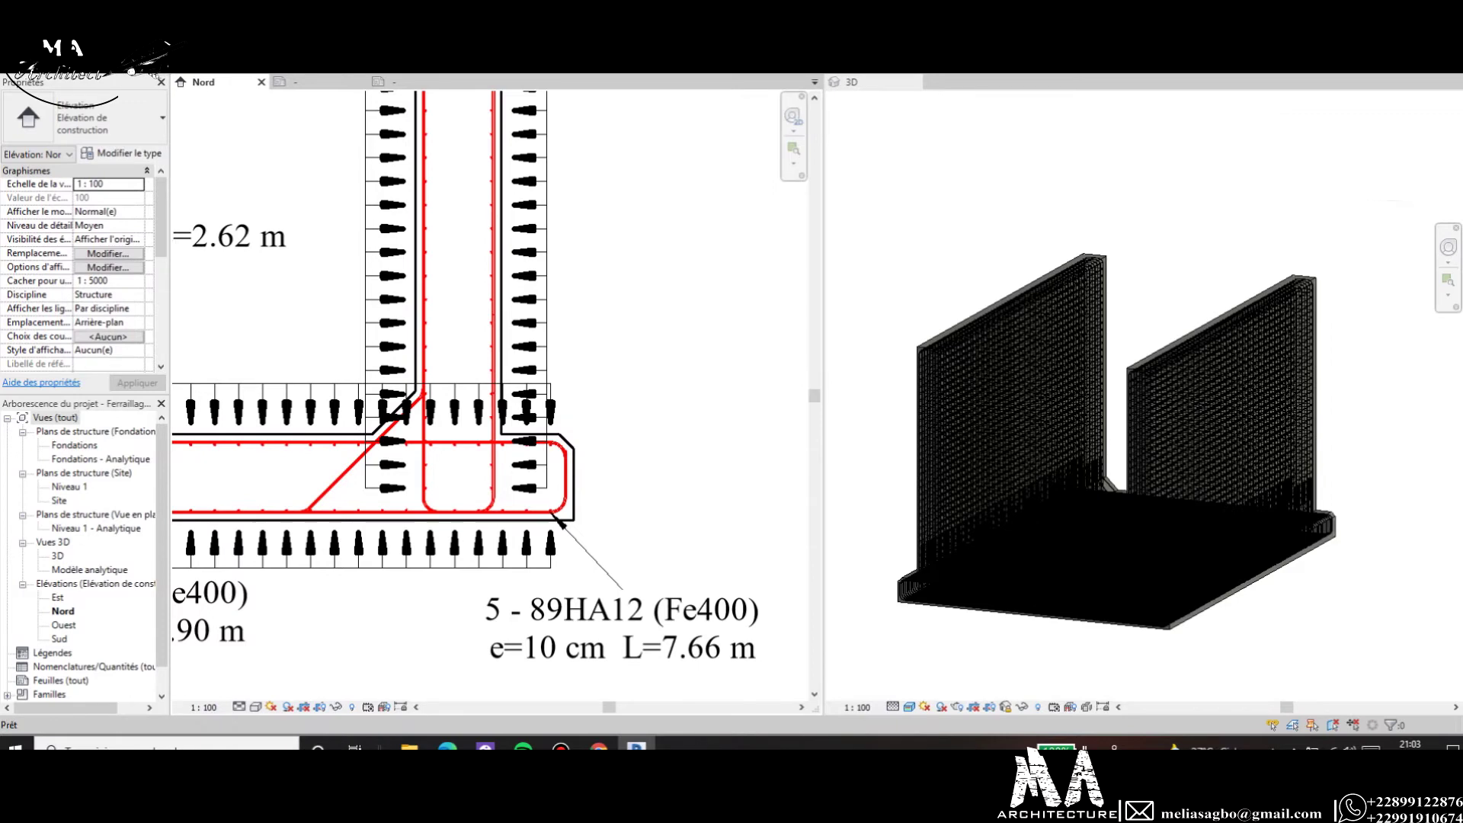
scroll(545, 457, up, 2)
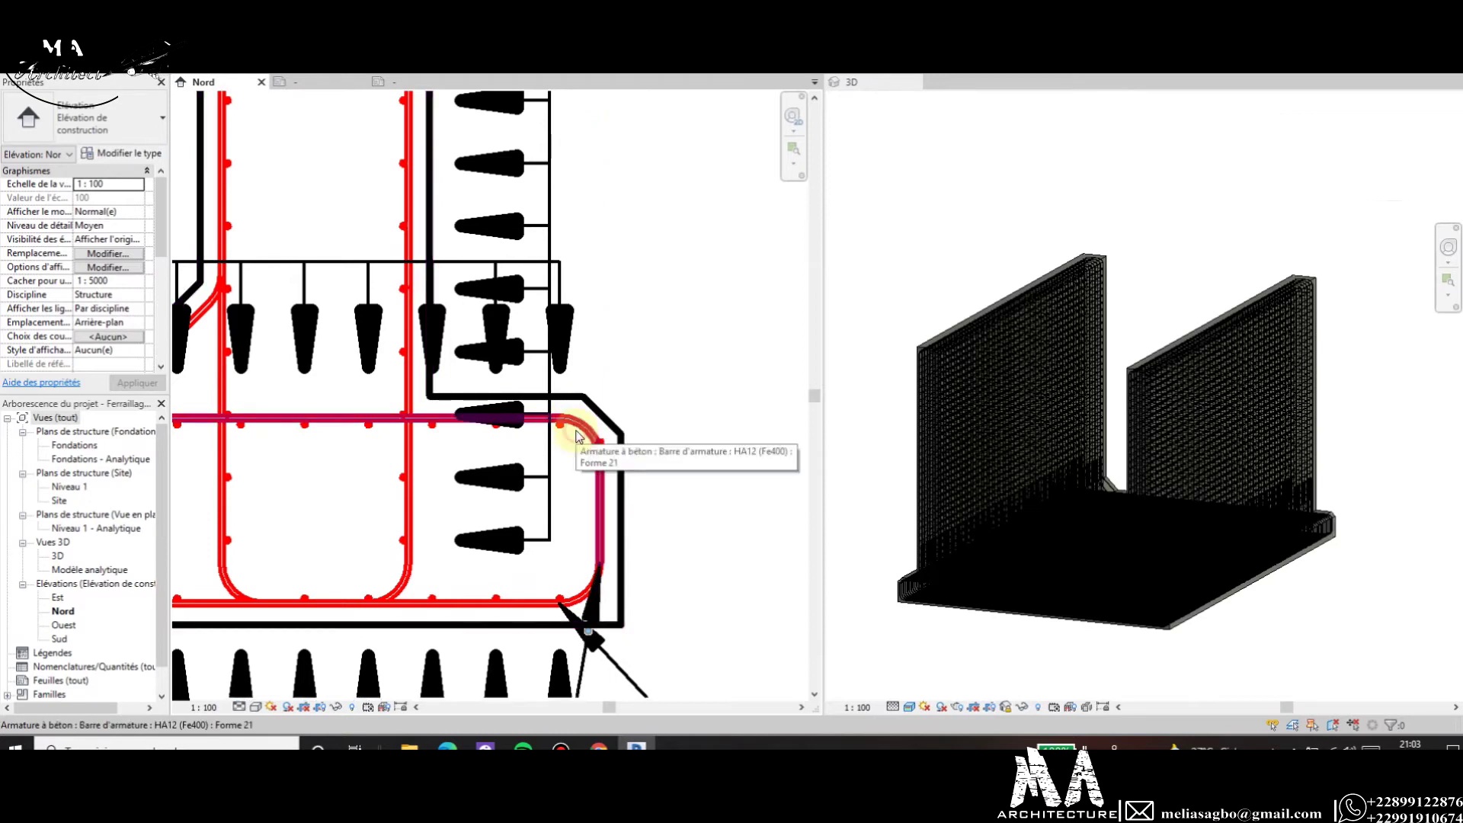
scroll(577, 436, down, 2)
scroll(605, 587, down, 2)
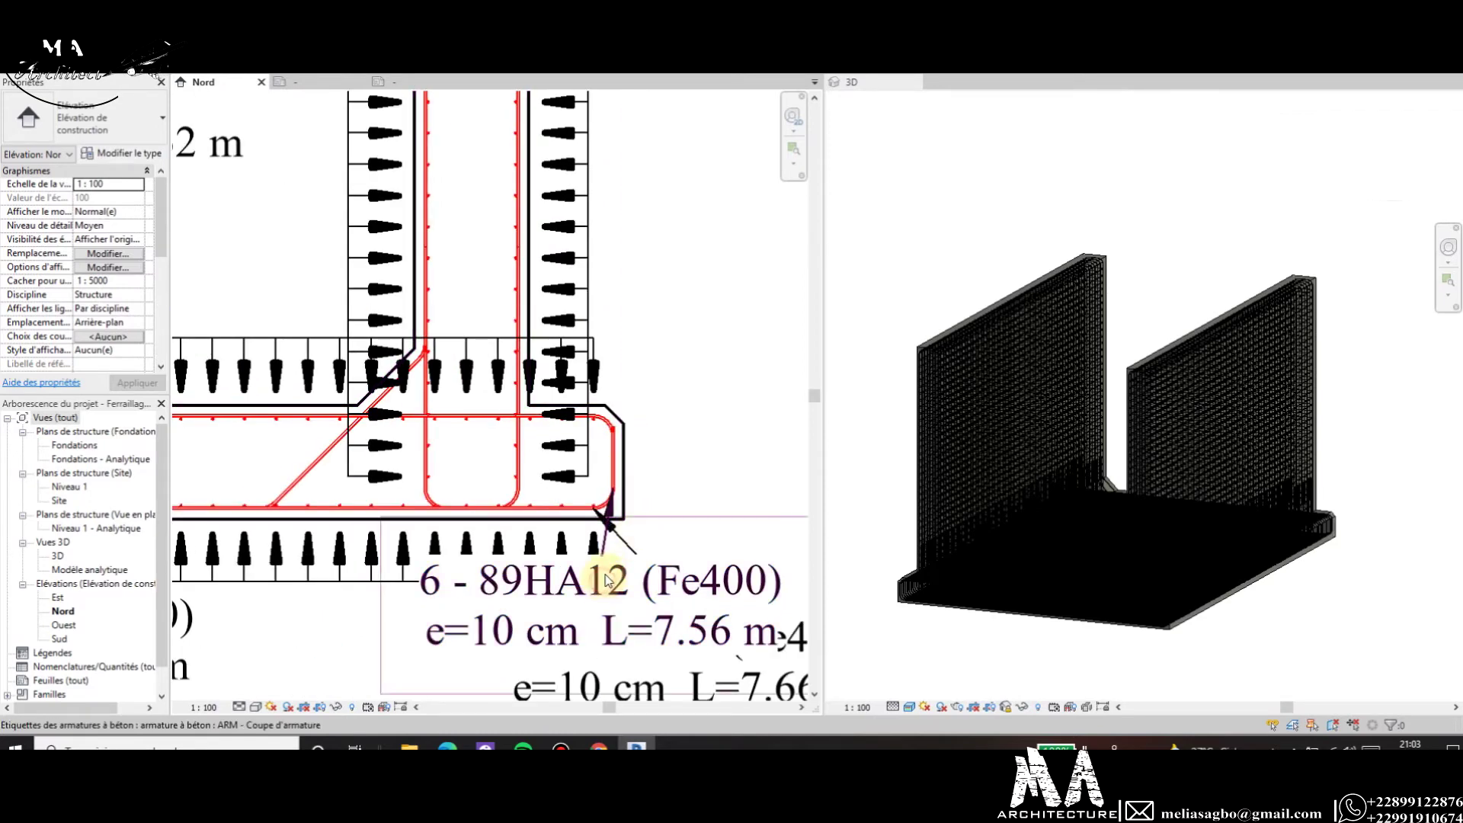
mouse_move(599, 653)
mouse_down()
mouse_move(665, 503)
mouse_move(752, 374)
mouse_move(774, 369)
mouse_up()
scroll(533, 426, down, 3)
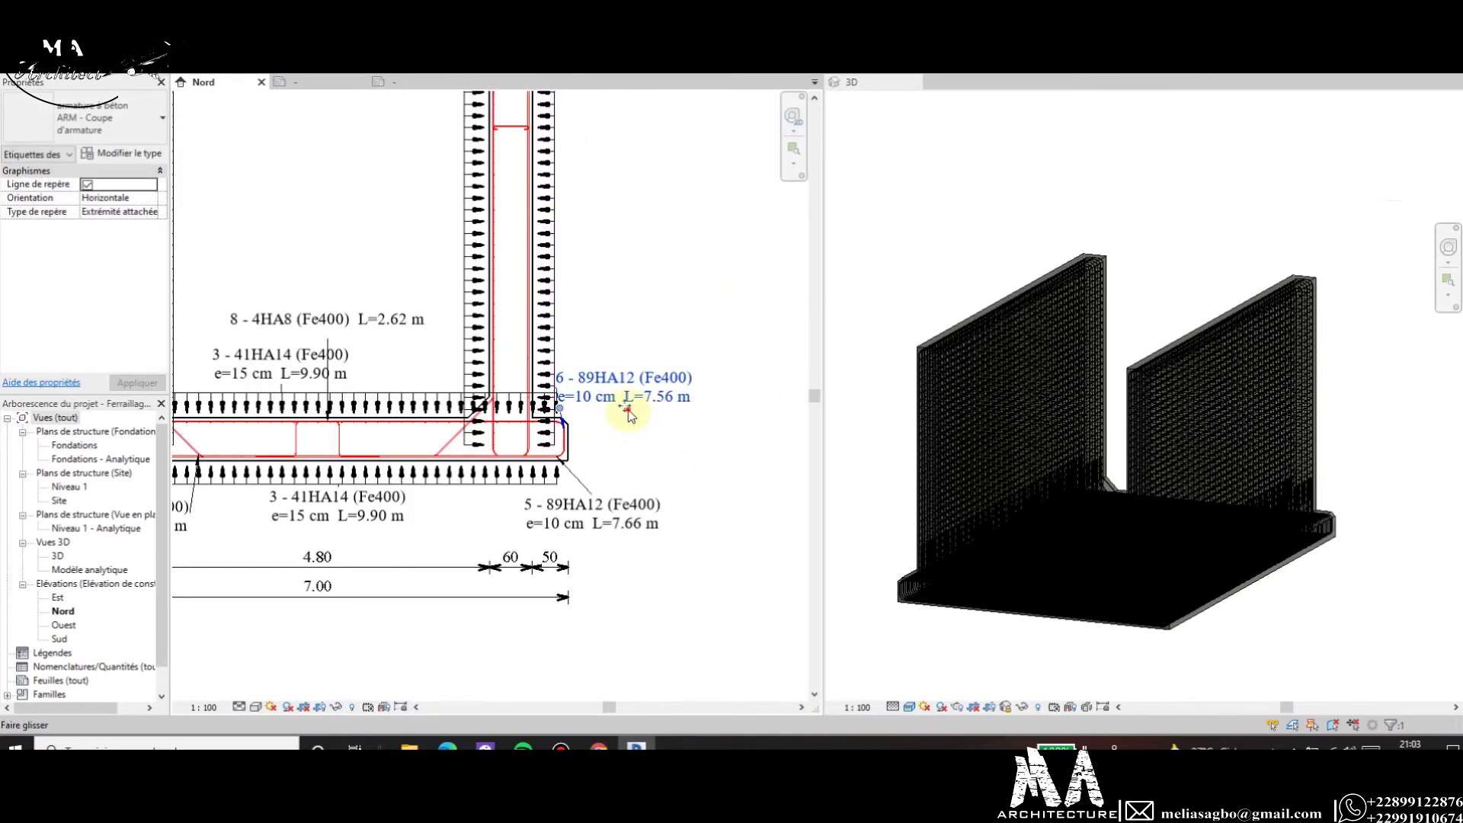
drag(627, 414, 648, 410)
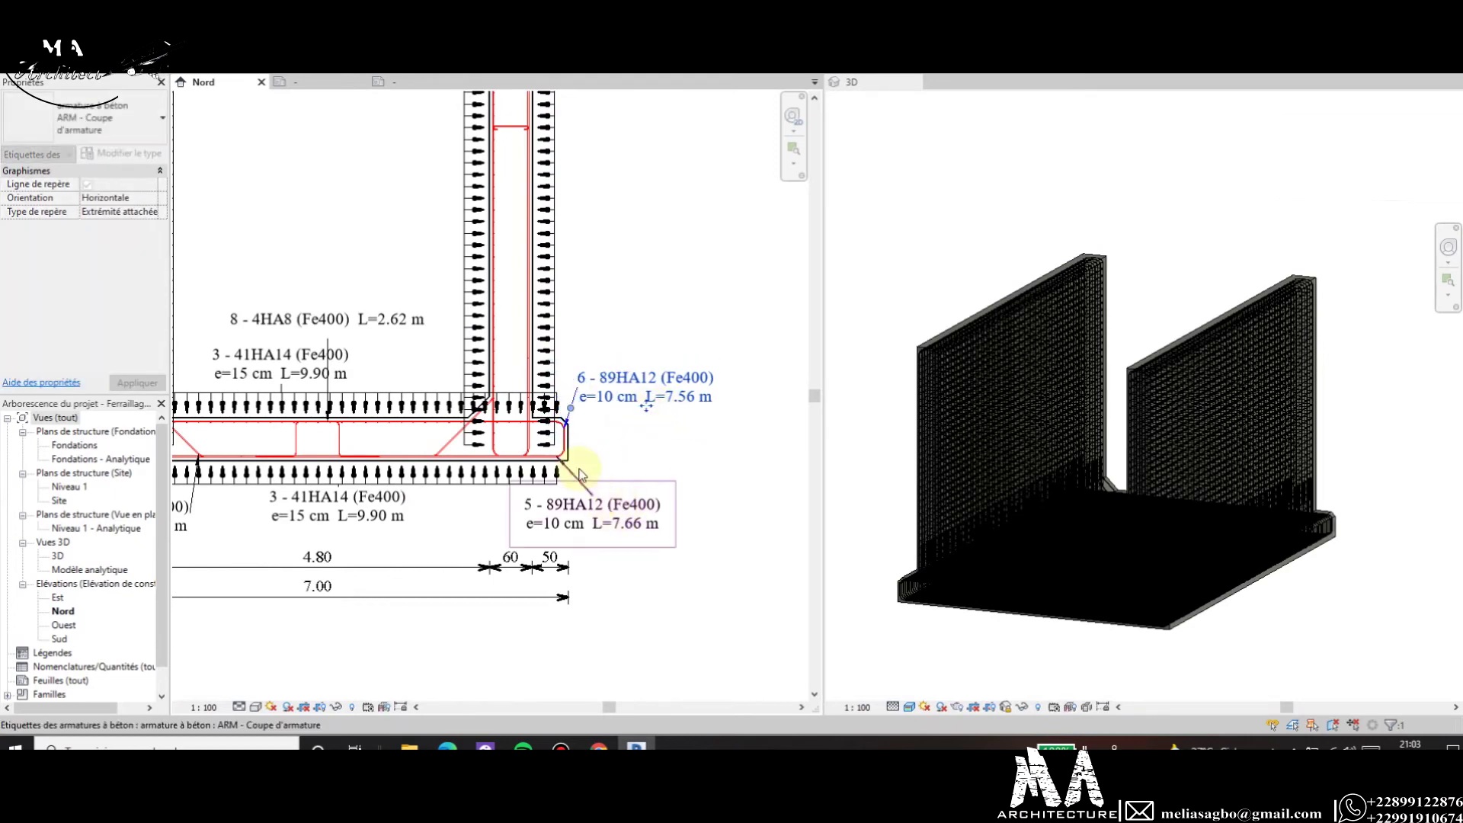
key(Escape)
scroll(580, 474, up, 3)
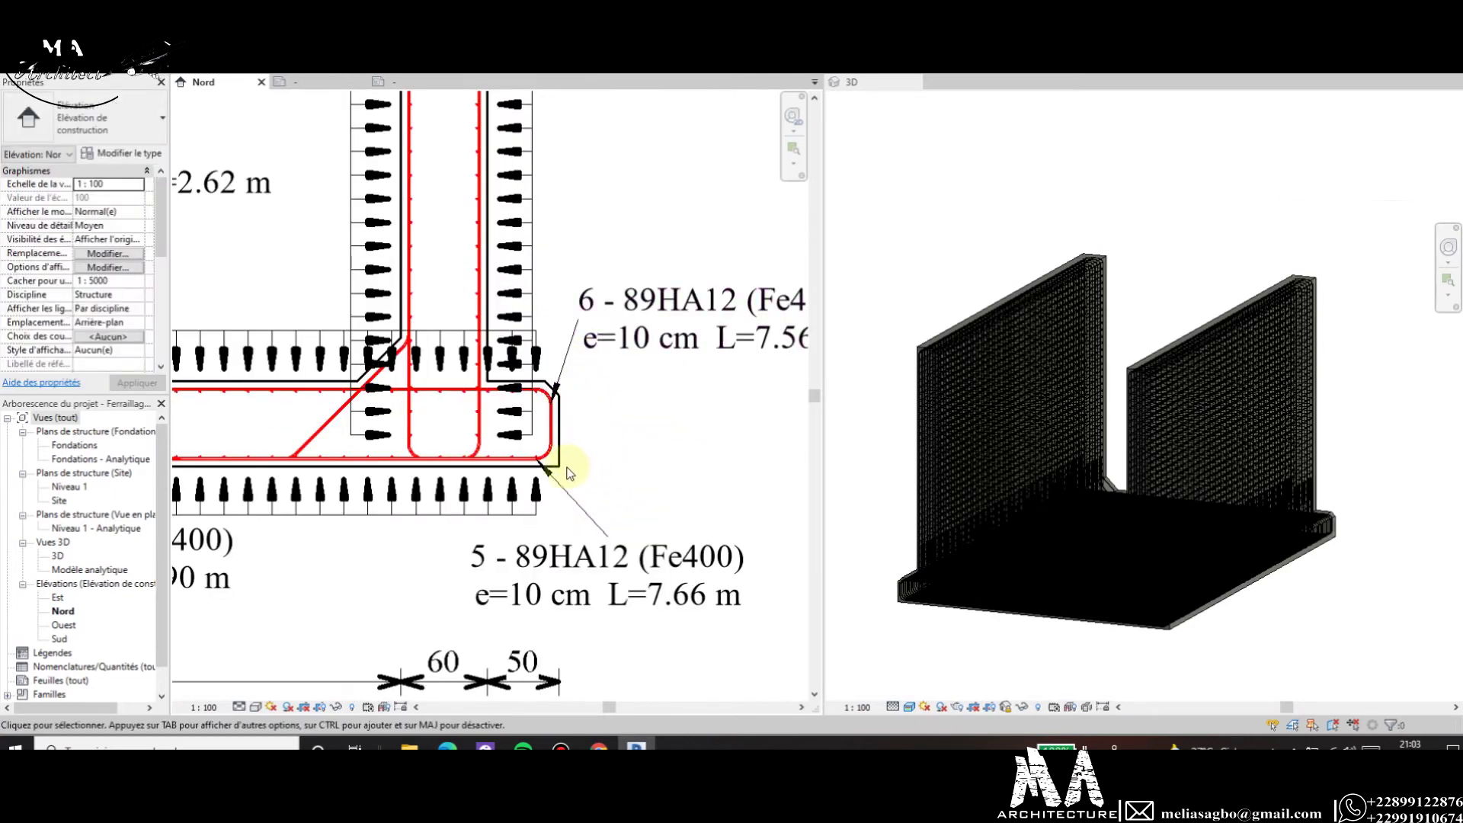
scroll(568, 472, up, 1)
scroll(564, 468, up, 2)
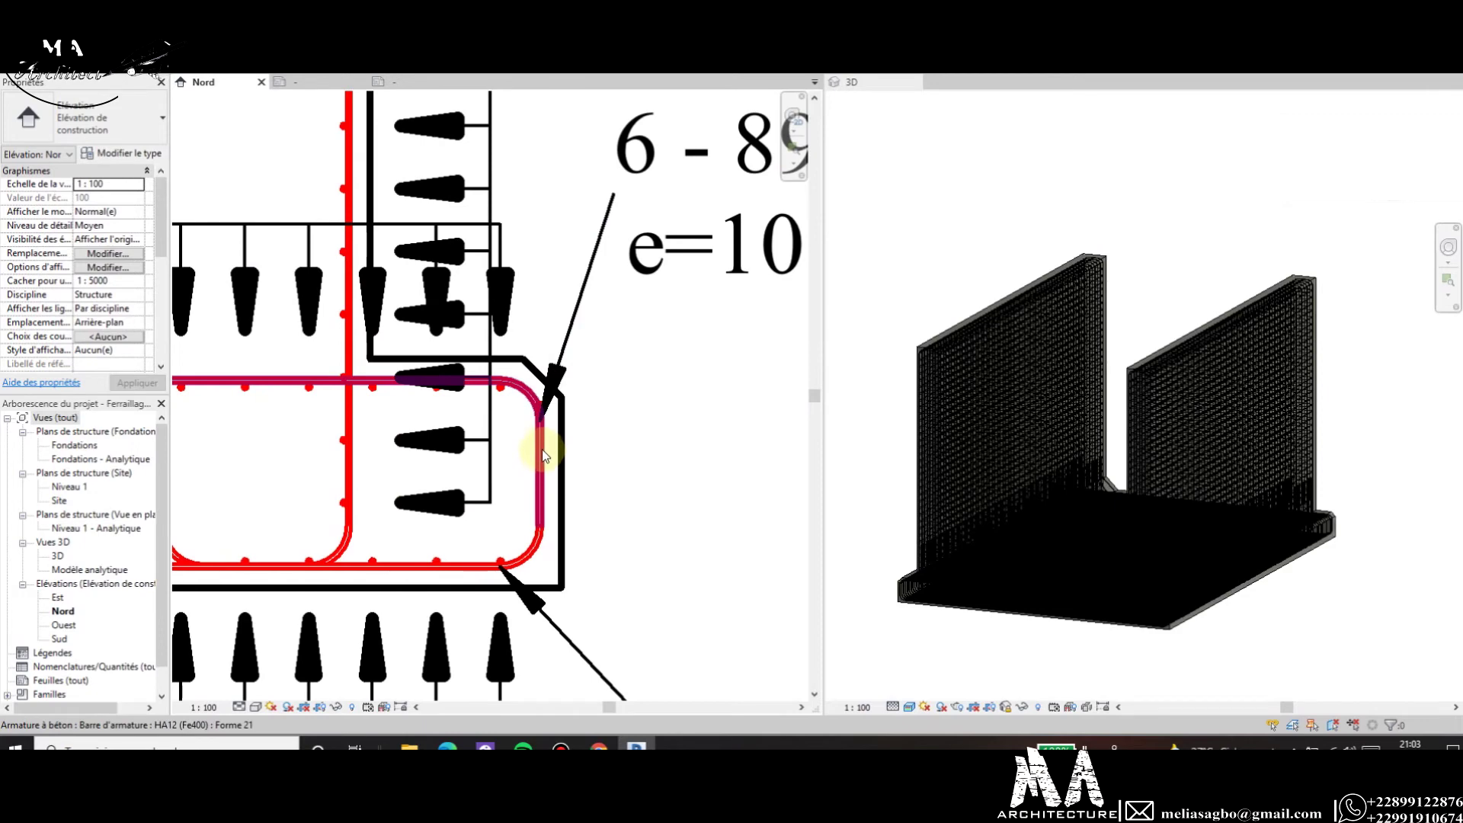
scroll(541, 461, down, 2)
scroll(532, 513, down, 2)
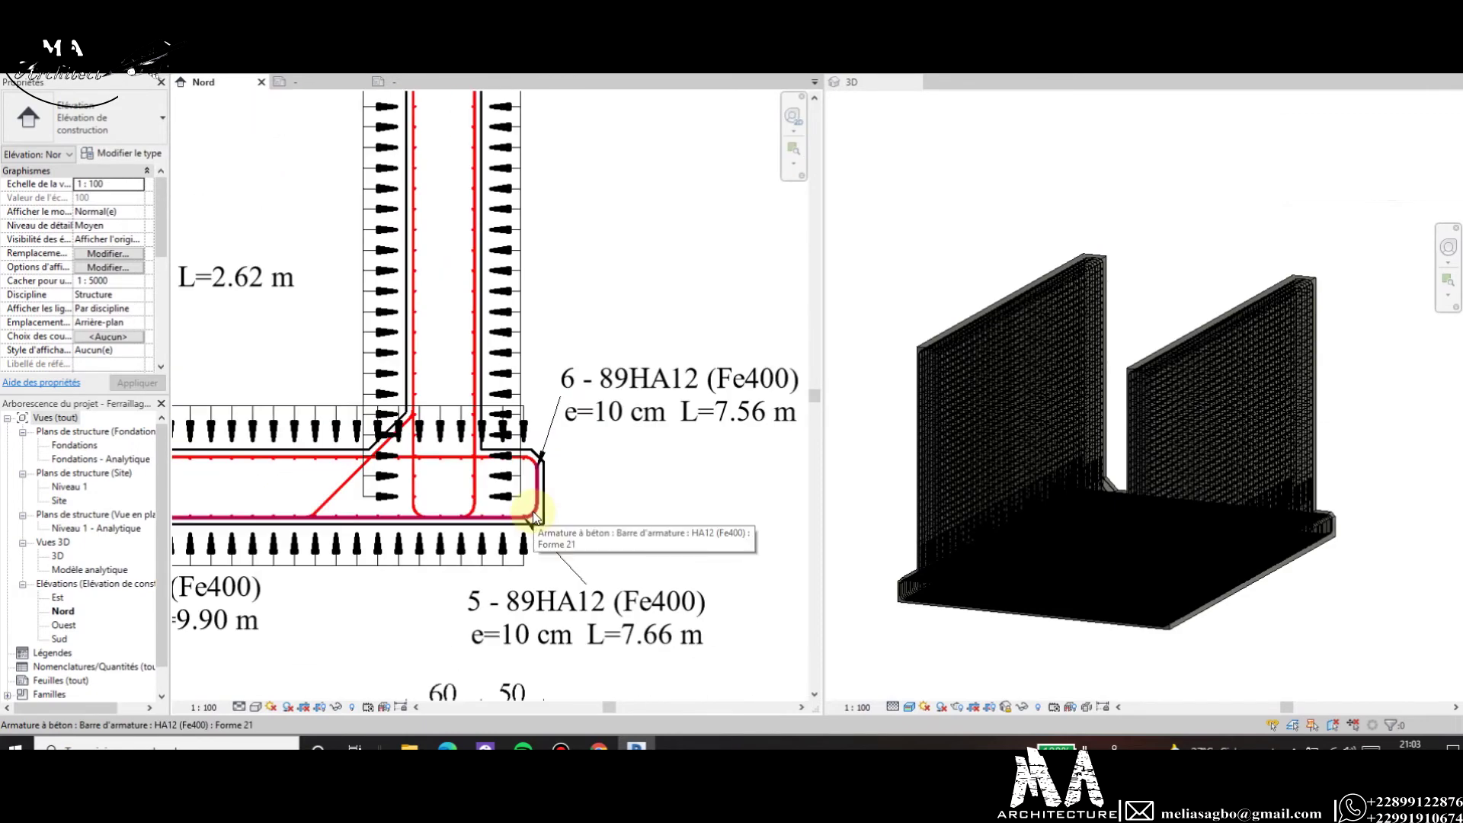
scroll(534, 513, down, 1)
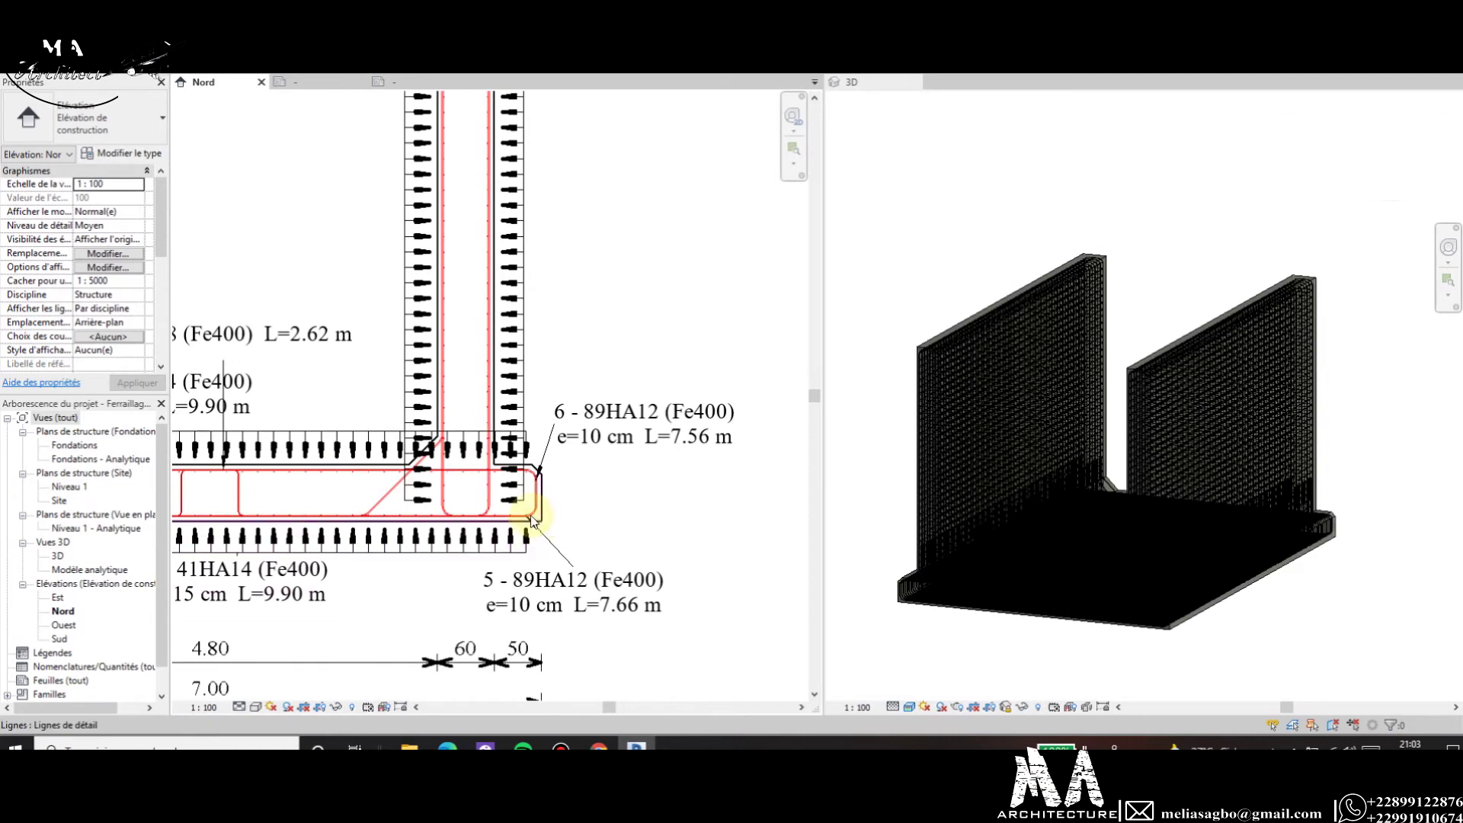
scroll(531, 531, up, 2)
scroll(537, 496, up, 1)
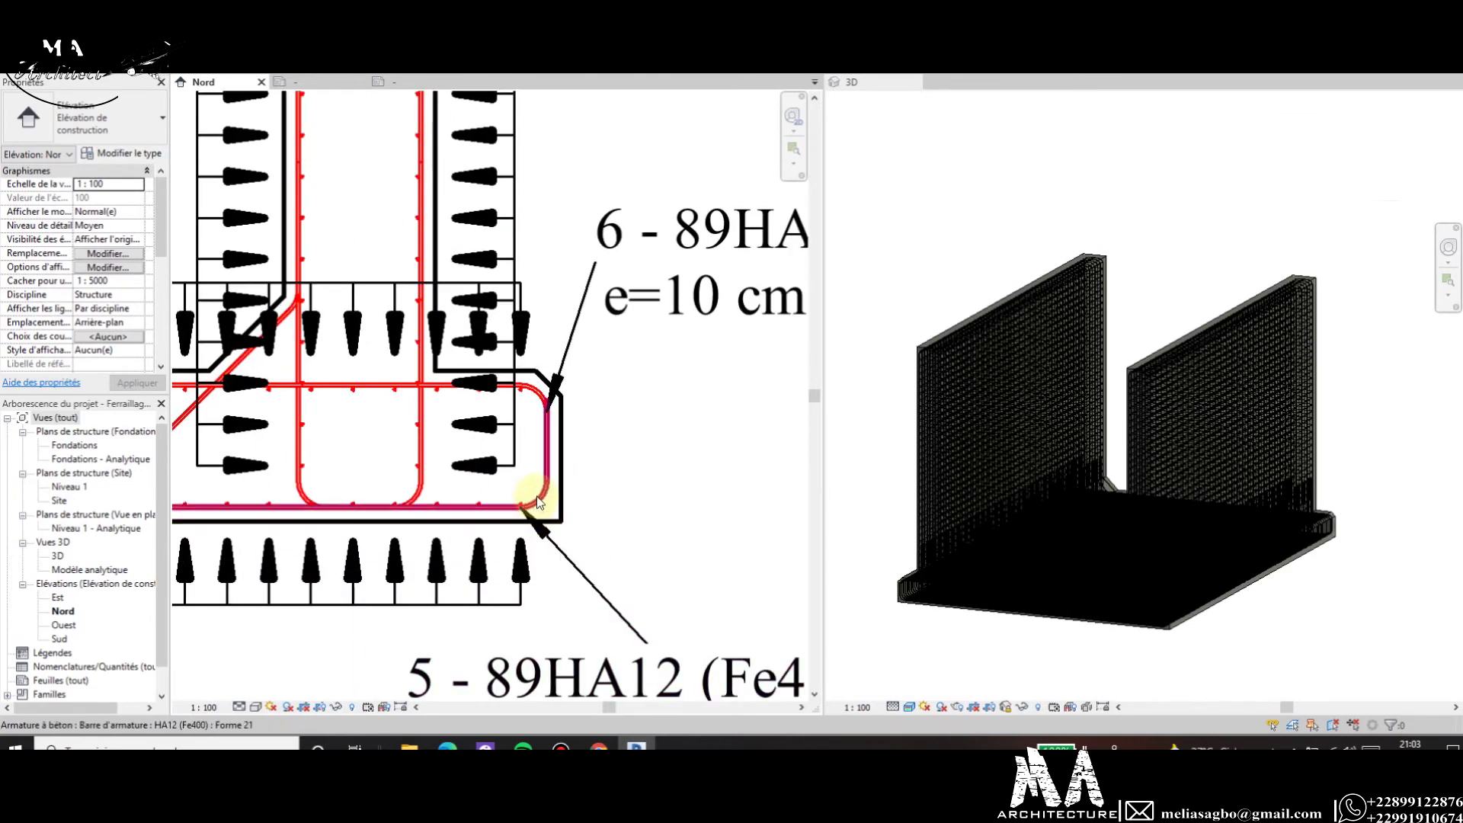
scroll(537, 496, down, 2)
scroll(672, 519, down, 1)
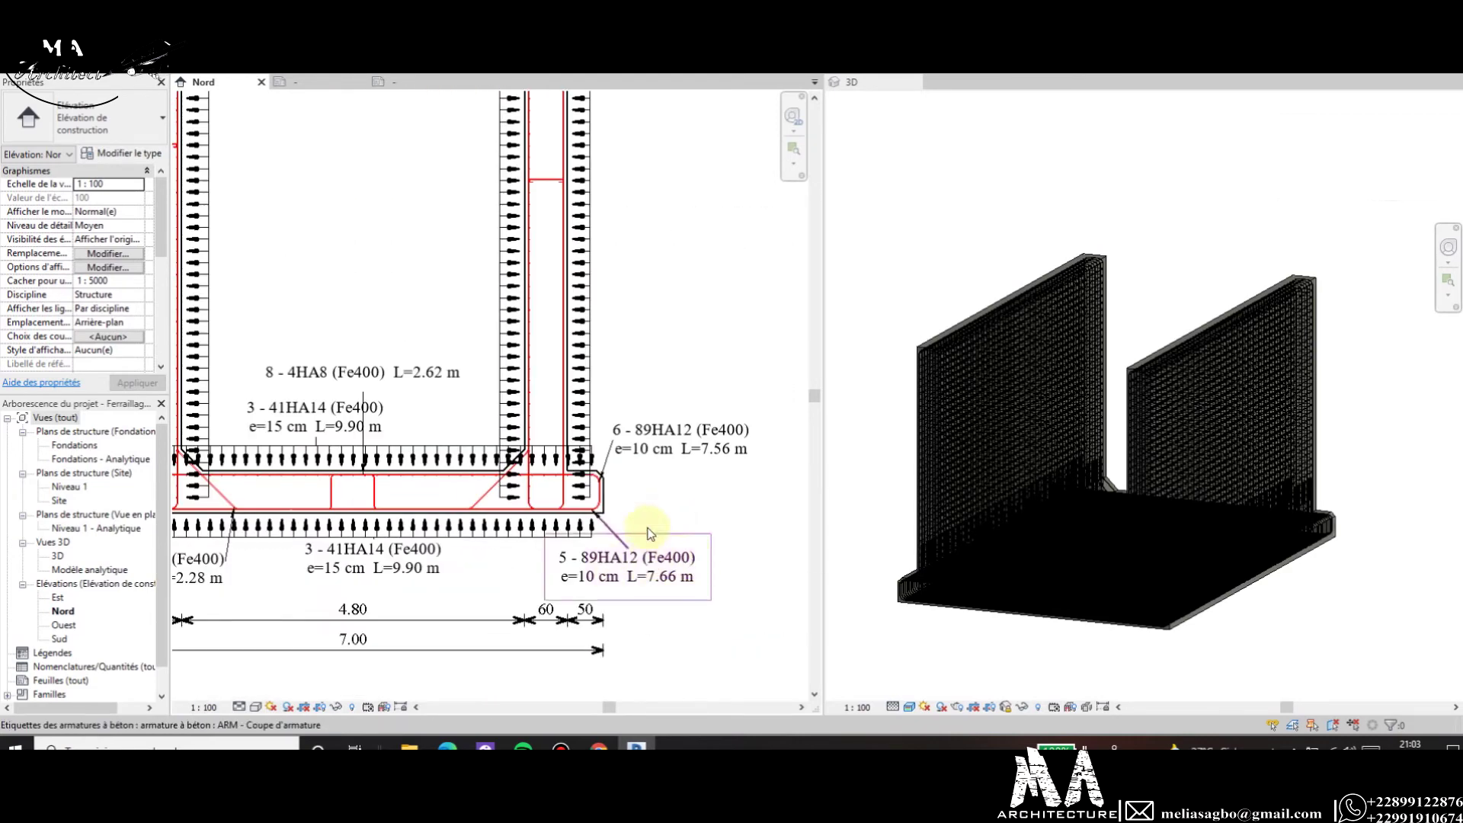
scroll(648, 534, down, 3)
scroll(545, 547, up, 2)
scroll(457, 501, up, 1)
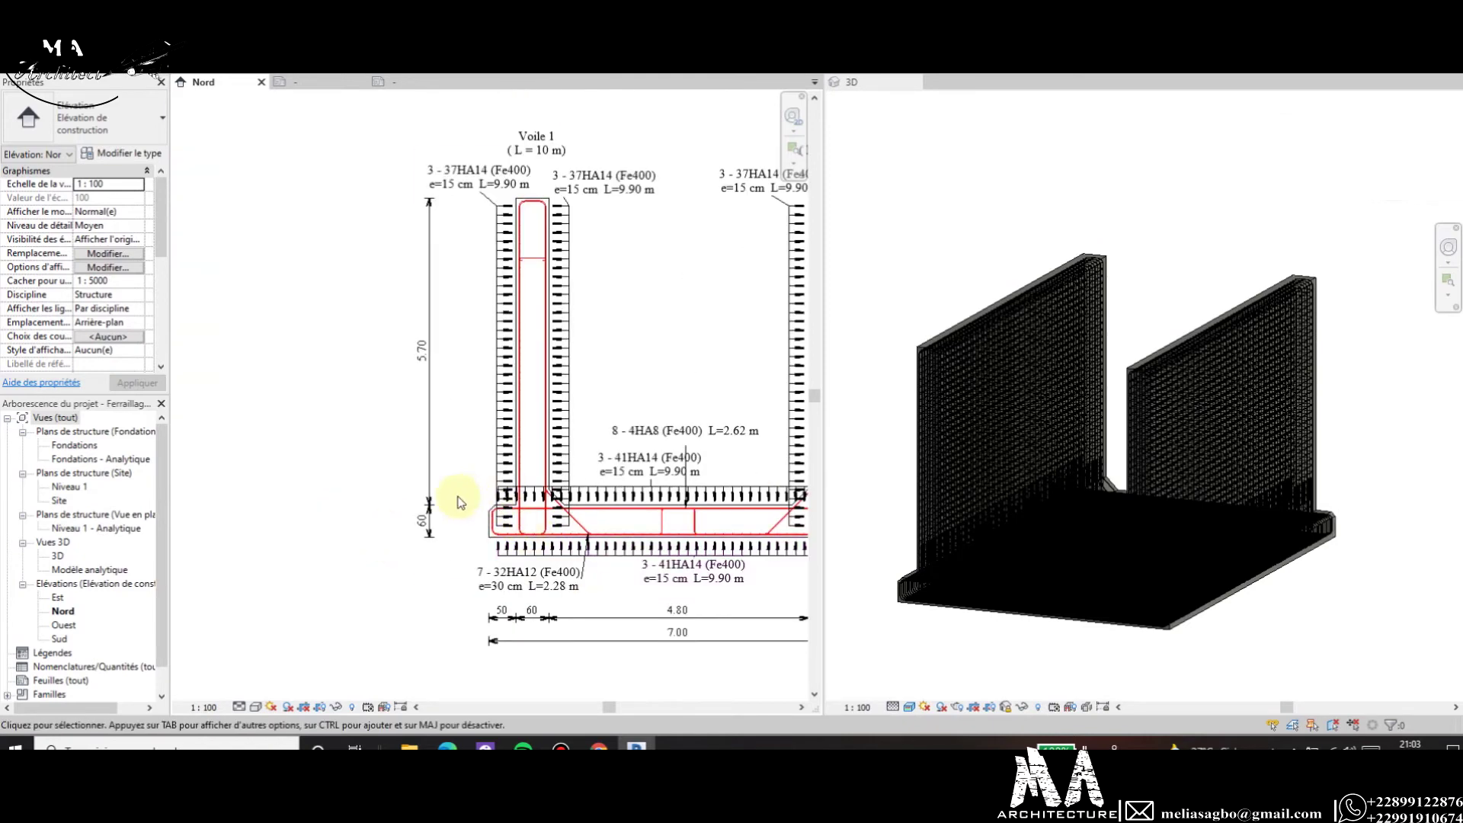
scroll(670, 495, down, 1)
scroll(703, 490, down, 1)
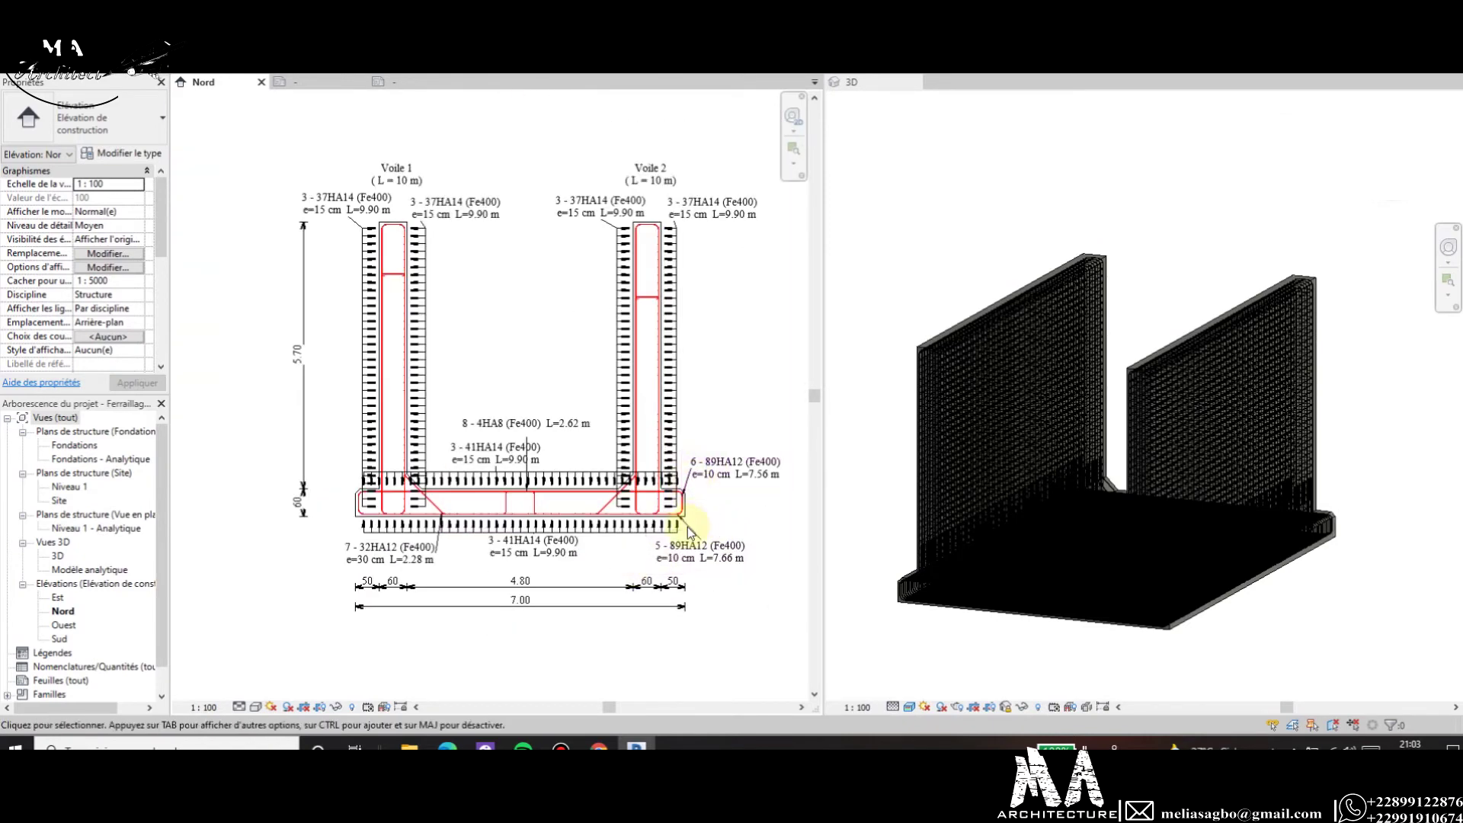
scroll(534, 541, up, 1)
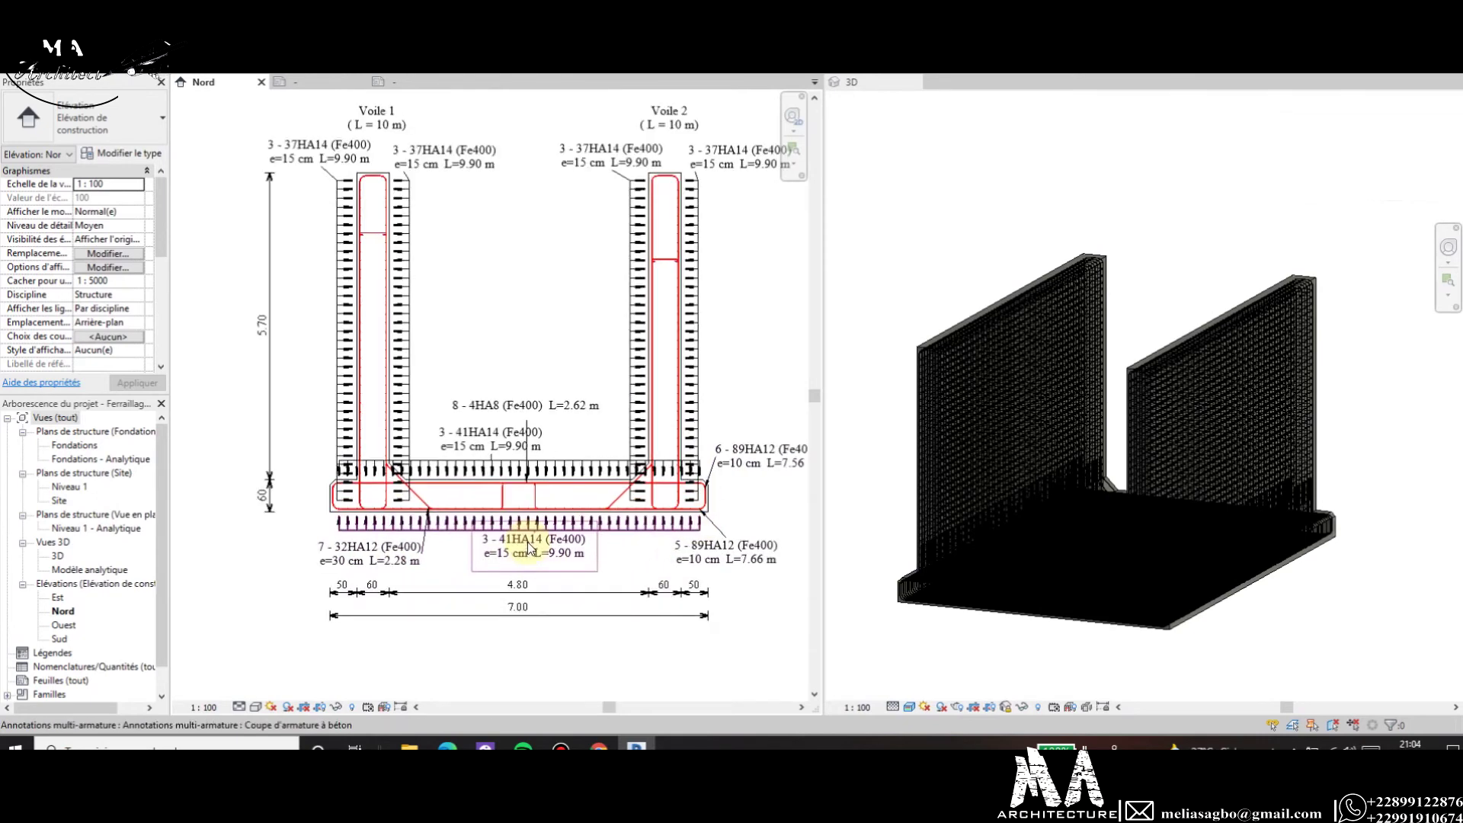
scroll(523, 526, up, 1)
scroll(520, 514, down, 1)
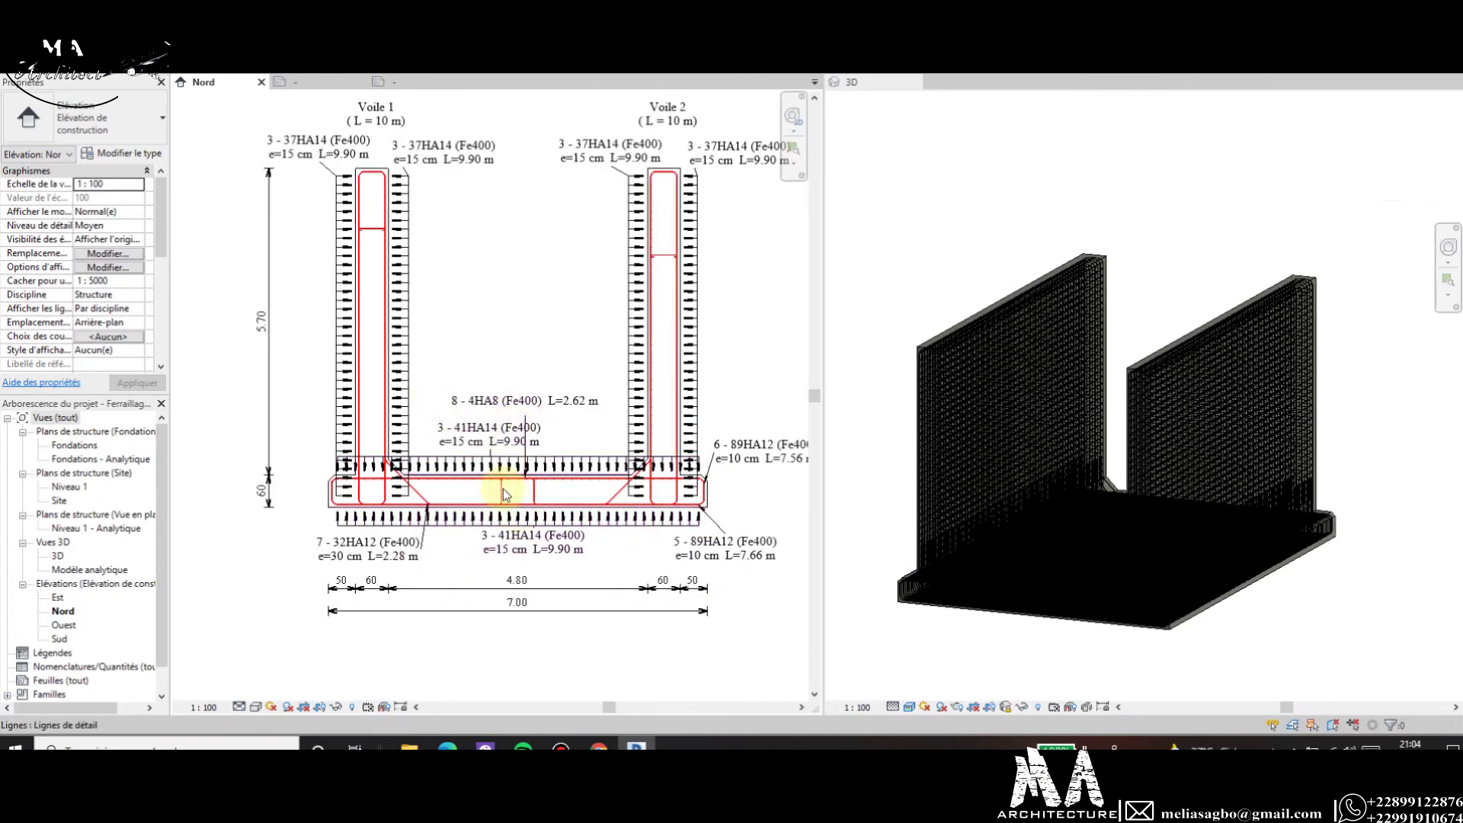
scroll(377, 487, up, 1)
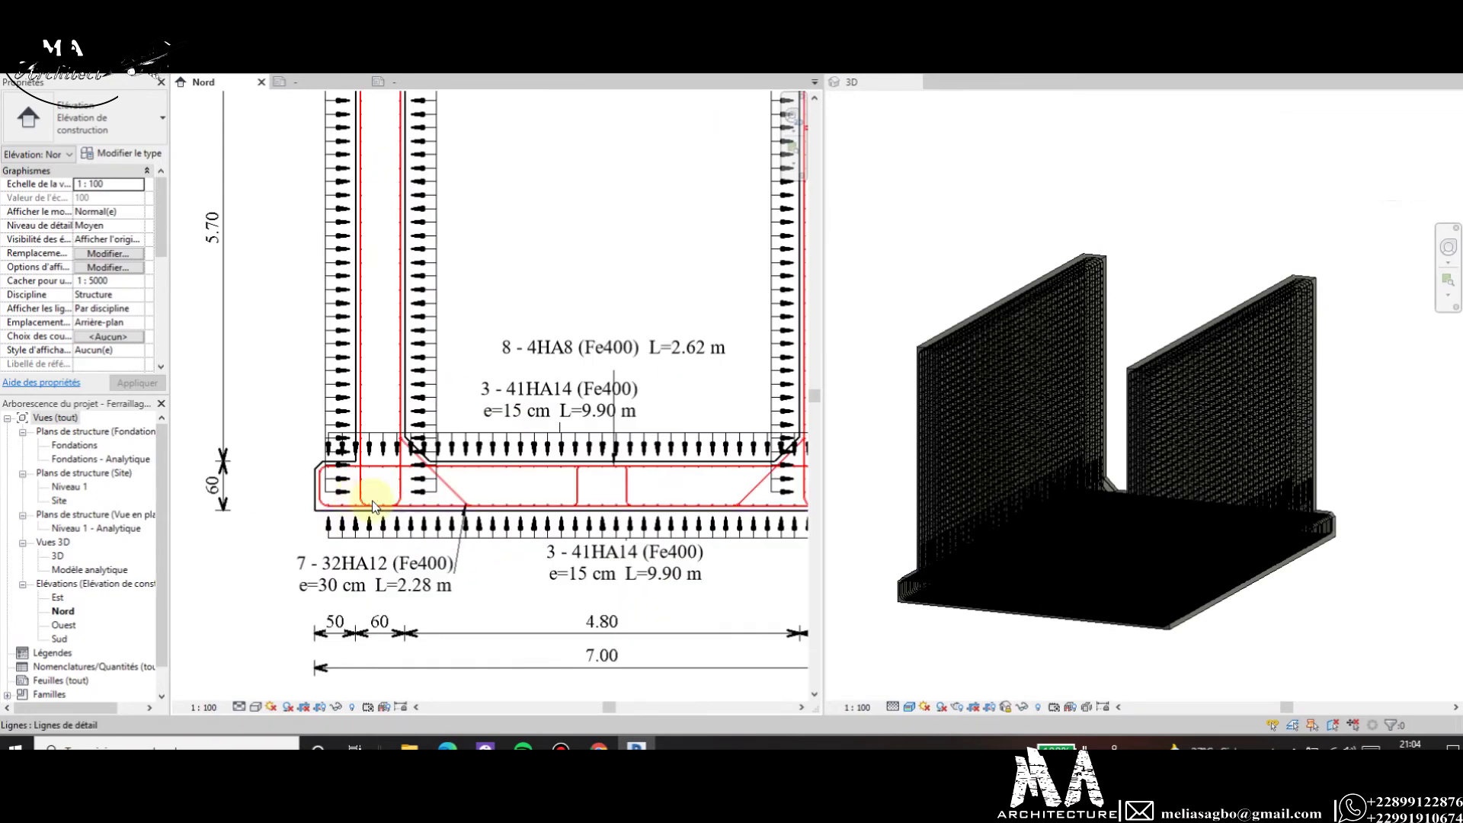
scroll(421, 534, down, 2)
scroll(423, 525, up, 1)
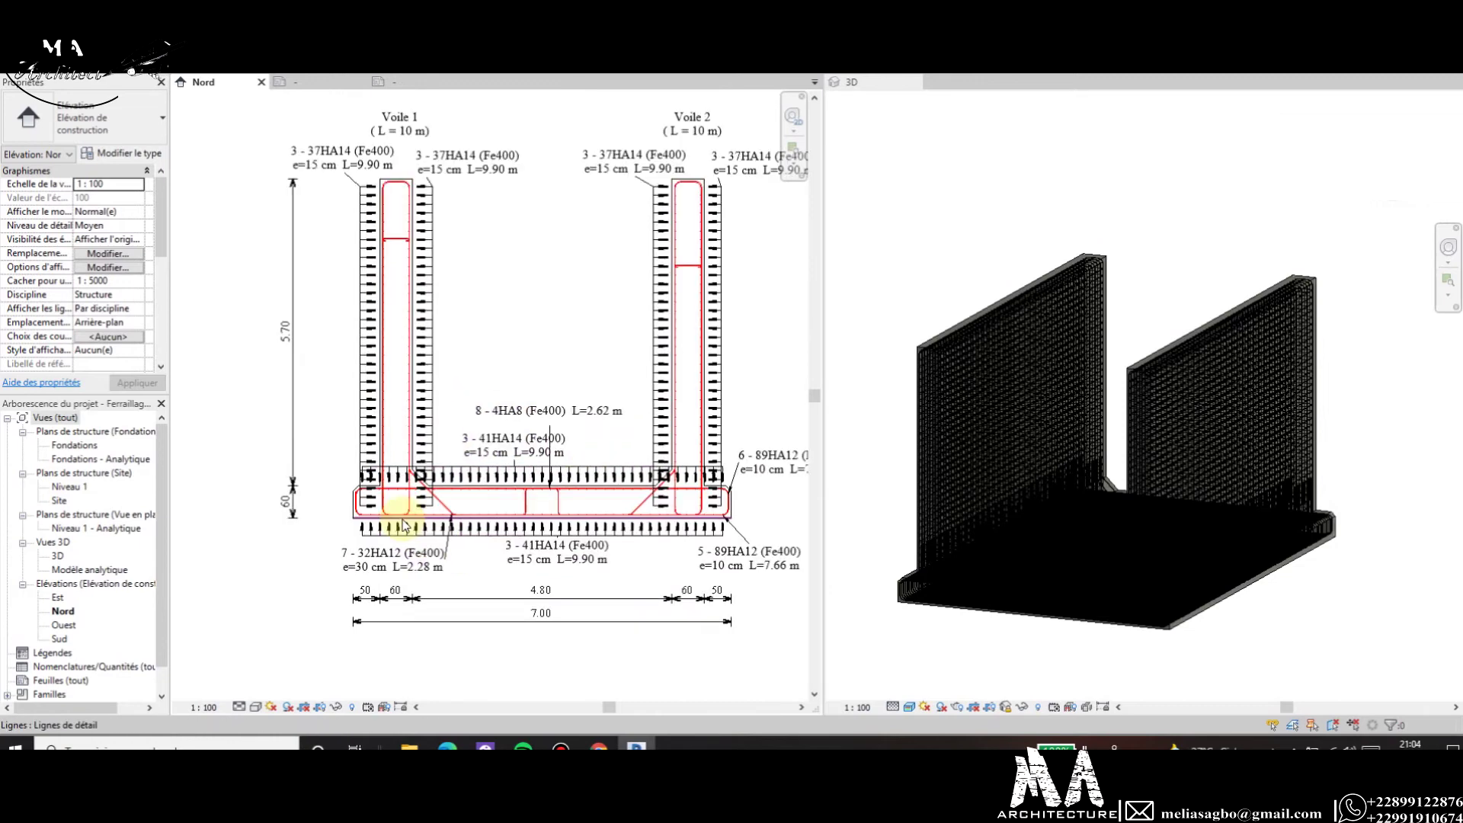
scroll(408, 525, up, 1)
scroll(500, 474, down, 2)
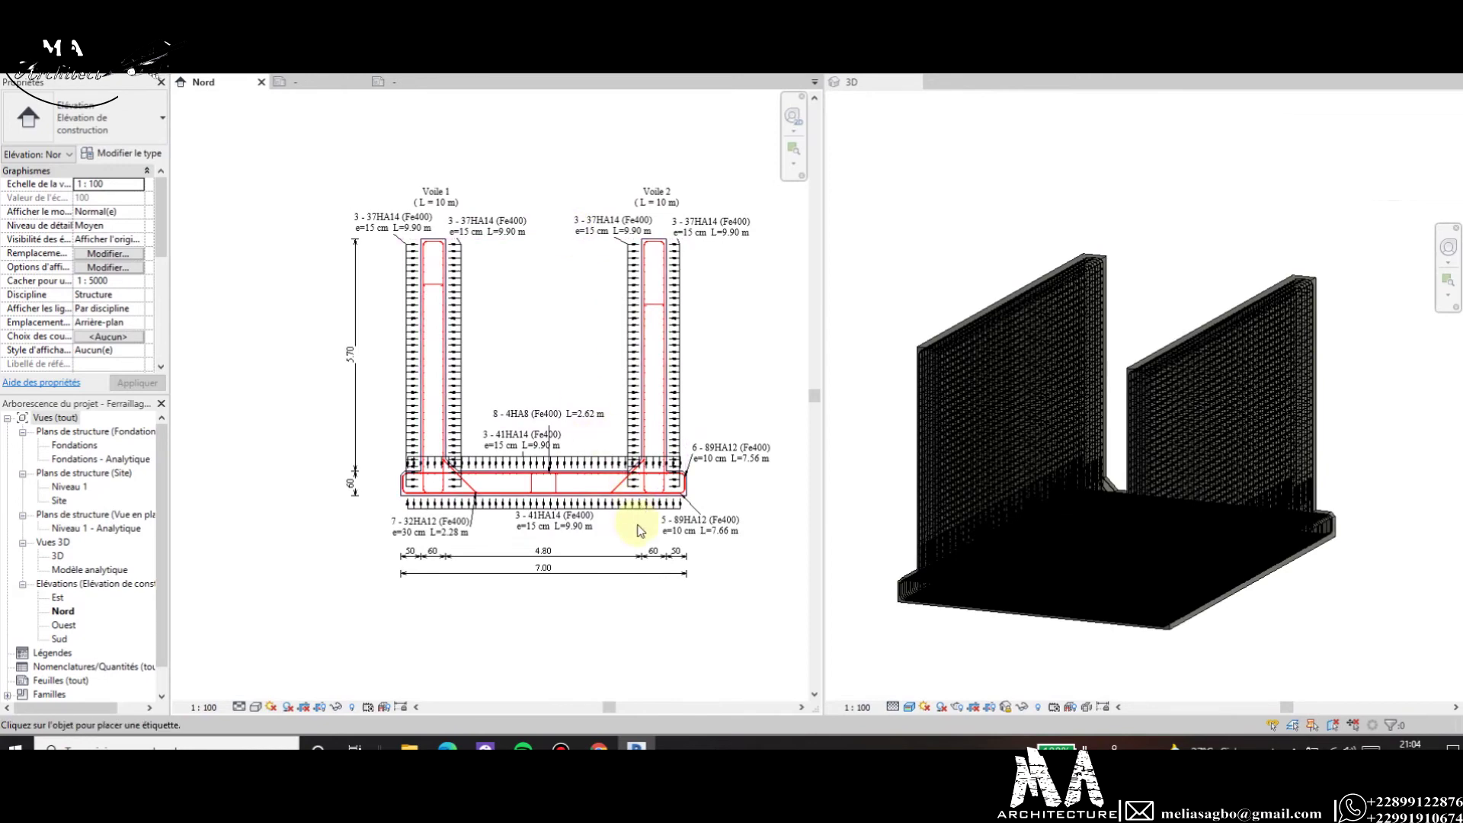
Move the 7 - 32HA12 tag below the slab.
scroll(630, 503, up, 2)
scroll(610, 457, up, 2)
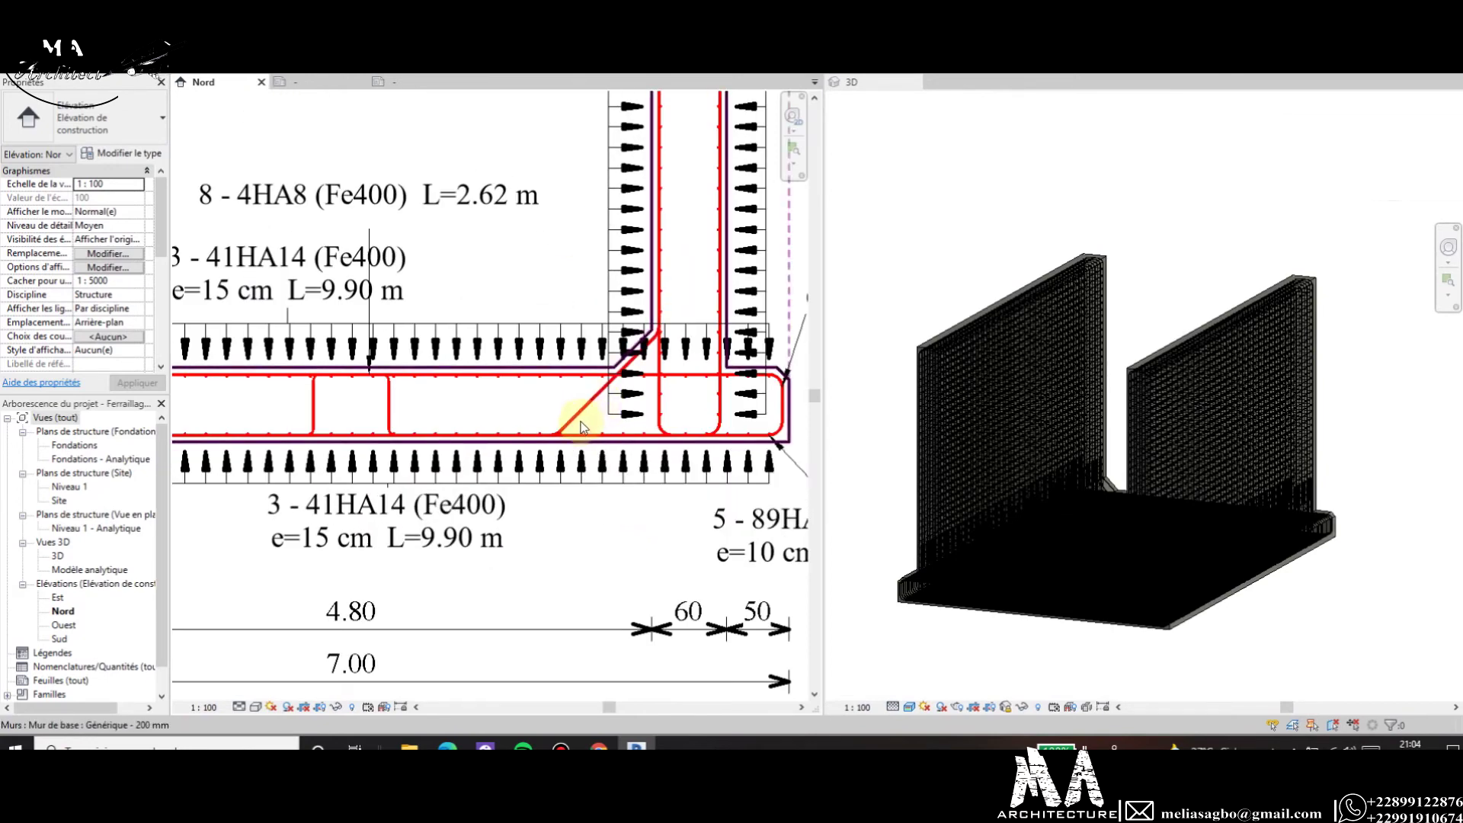
scroll(586, 421, down, 3)
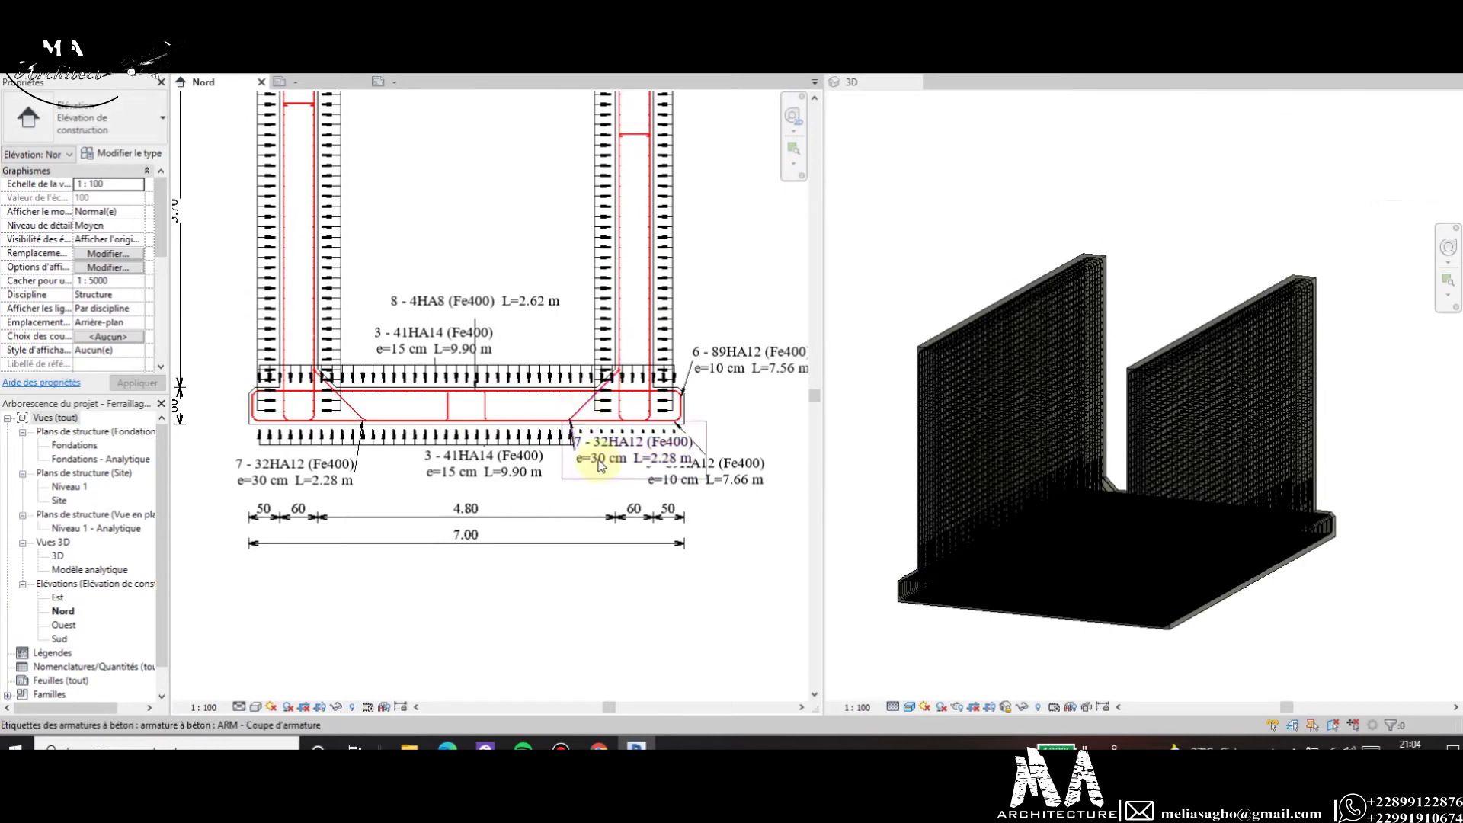
click(630, 484)
scroll(630, 484, up, 2)
drag(638, 460, 602, 491)
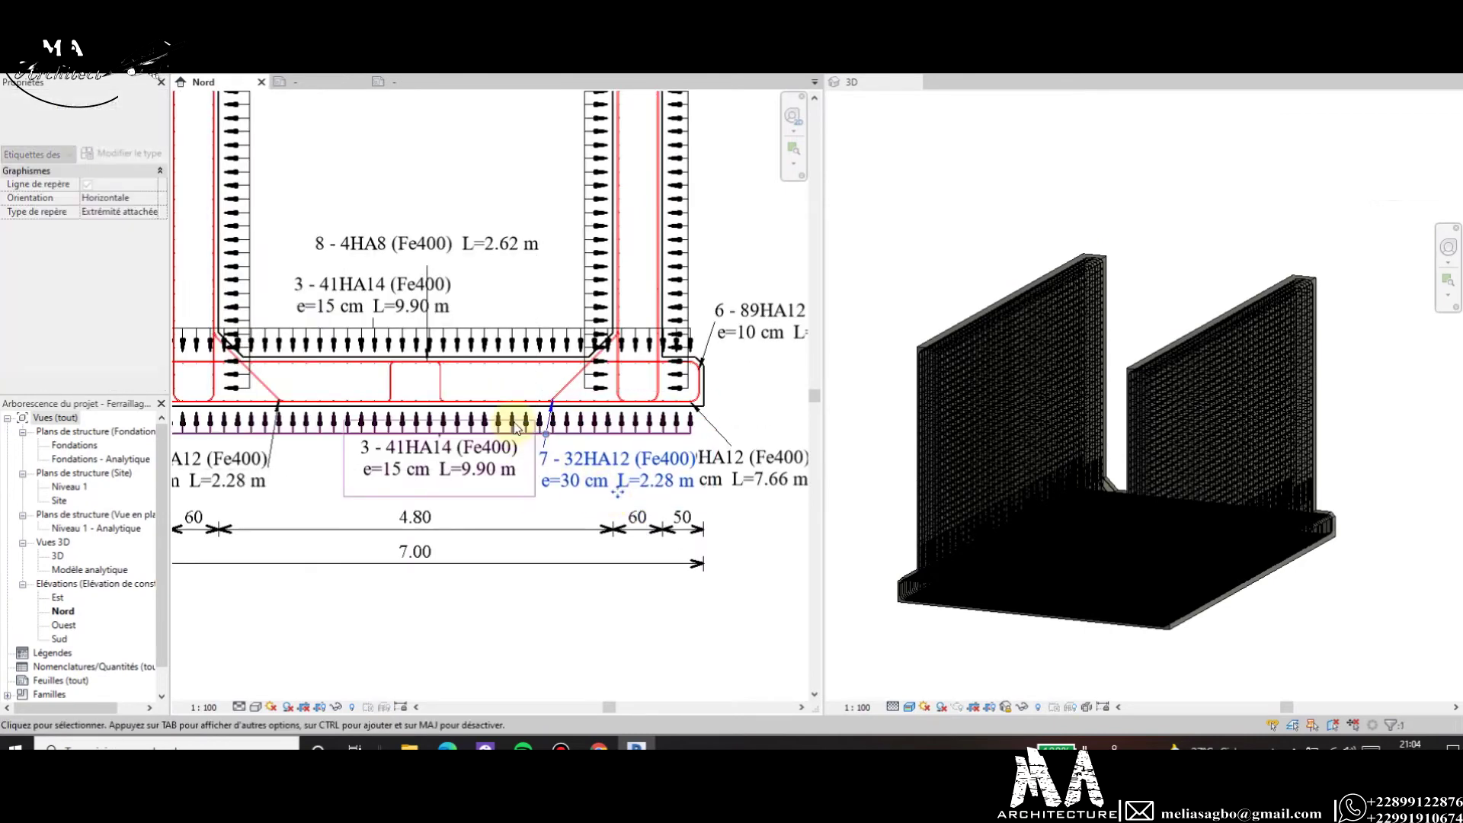
scroll(522, 424, down, 2)
Set the 5 - 89HA12 tag lower, beside the slab corner and clear of the other tag.
click(667, 453)
scroll(667, 453, up, 2)
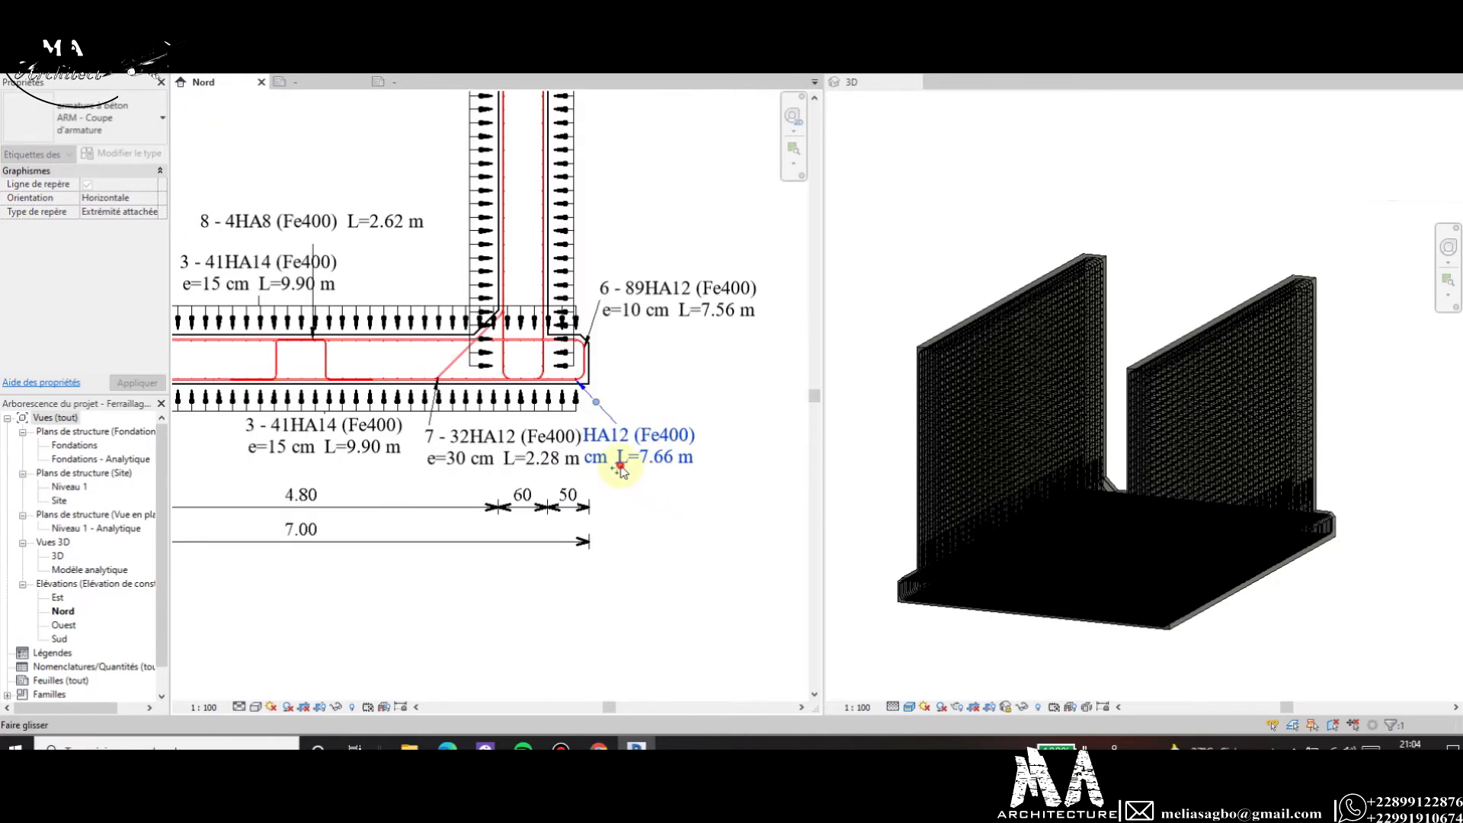
mouse_move(625, 461)
mouse_down()
mouse_move(676, 461)
mouse_move(688, 444)
mouse_up()
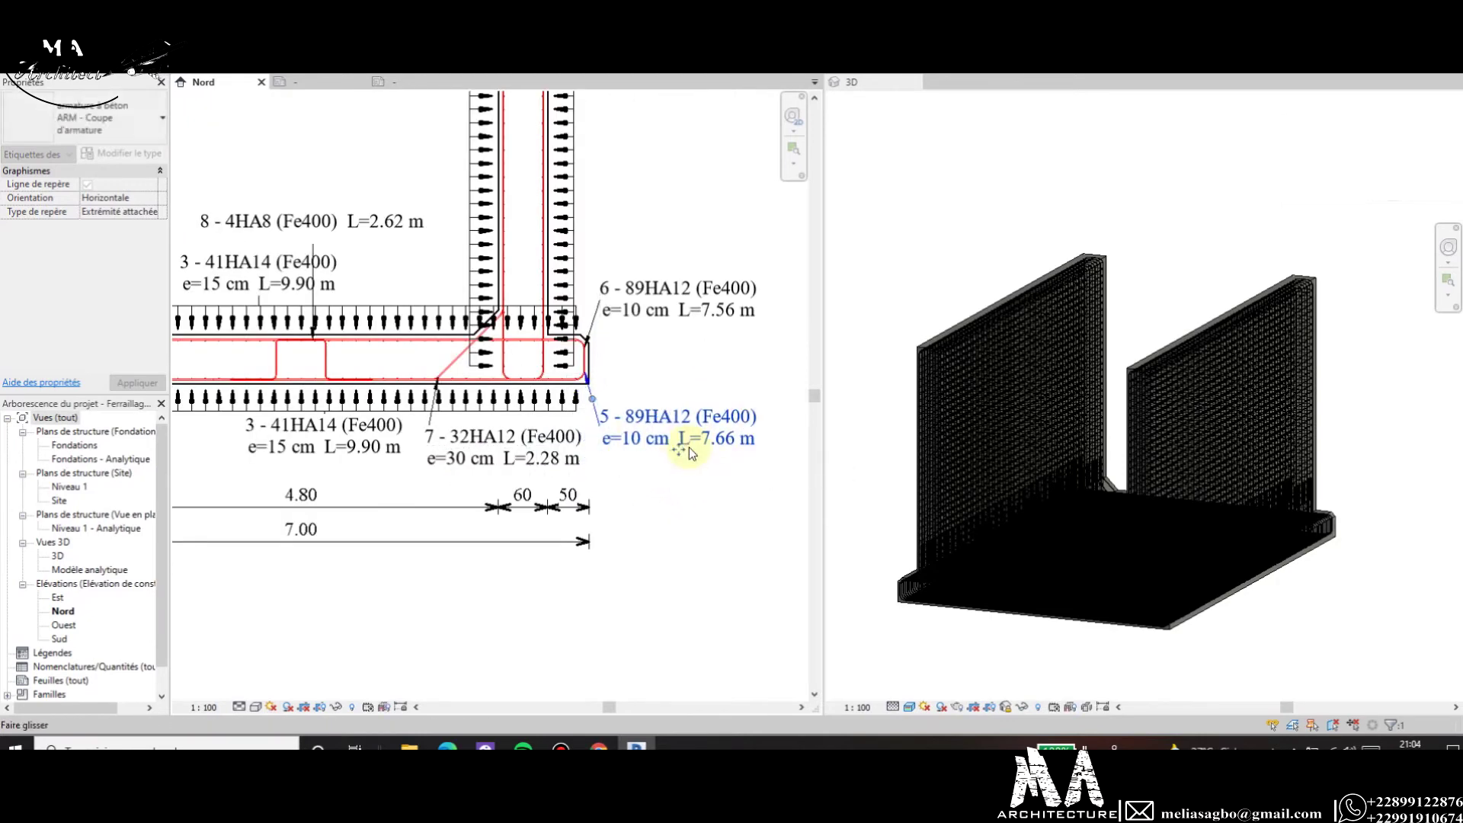
click(685, 533)
scroll(656, 534, down, 2)
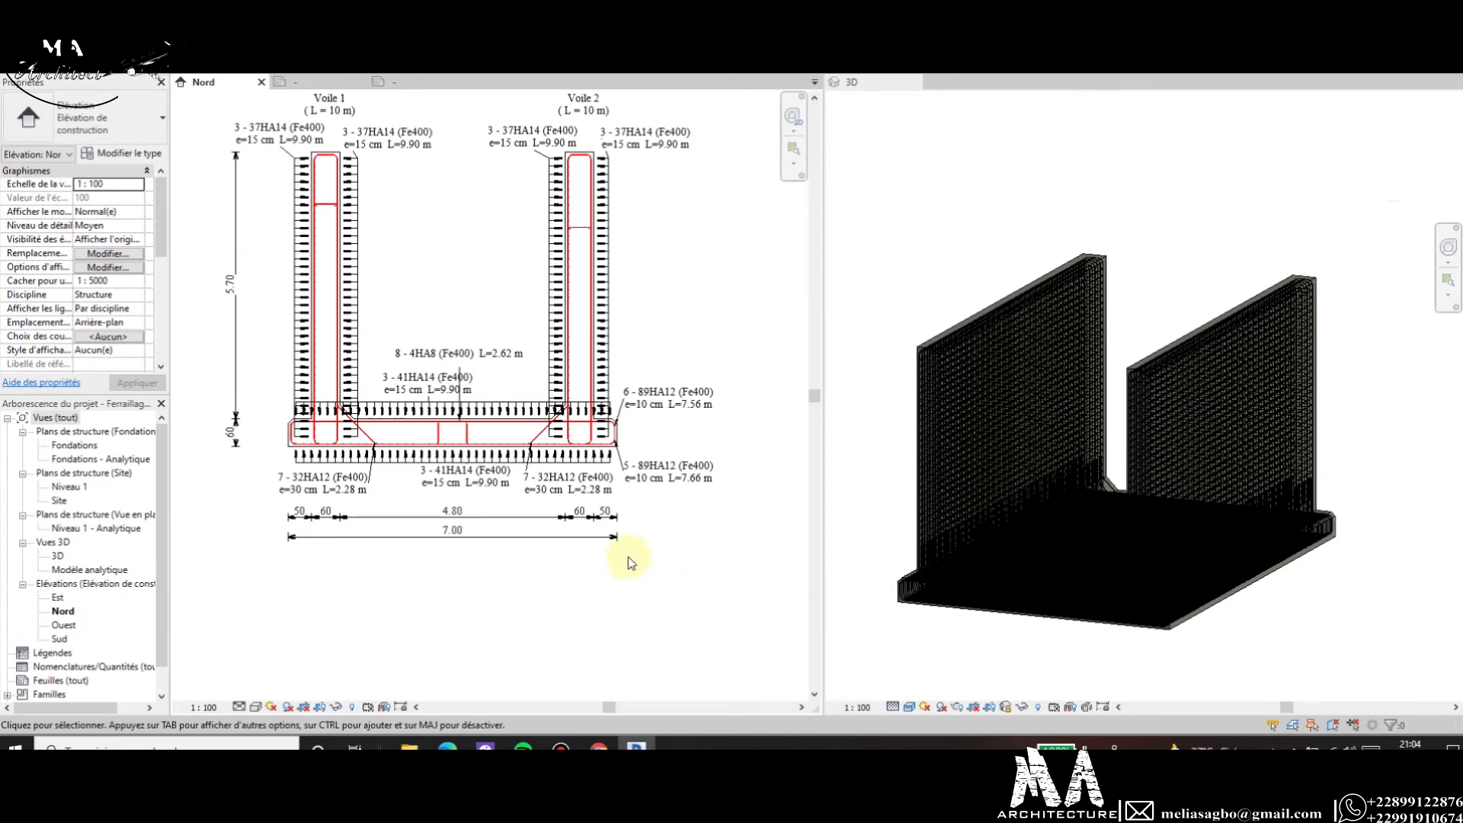
scroll(631, 555, up, 2)
scroll(621, 442, up, 3)
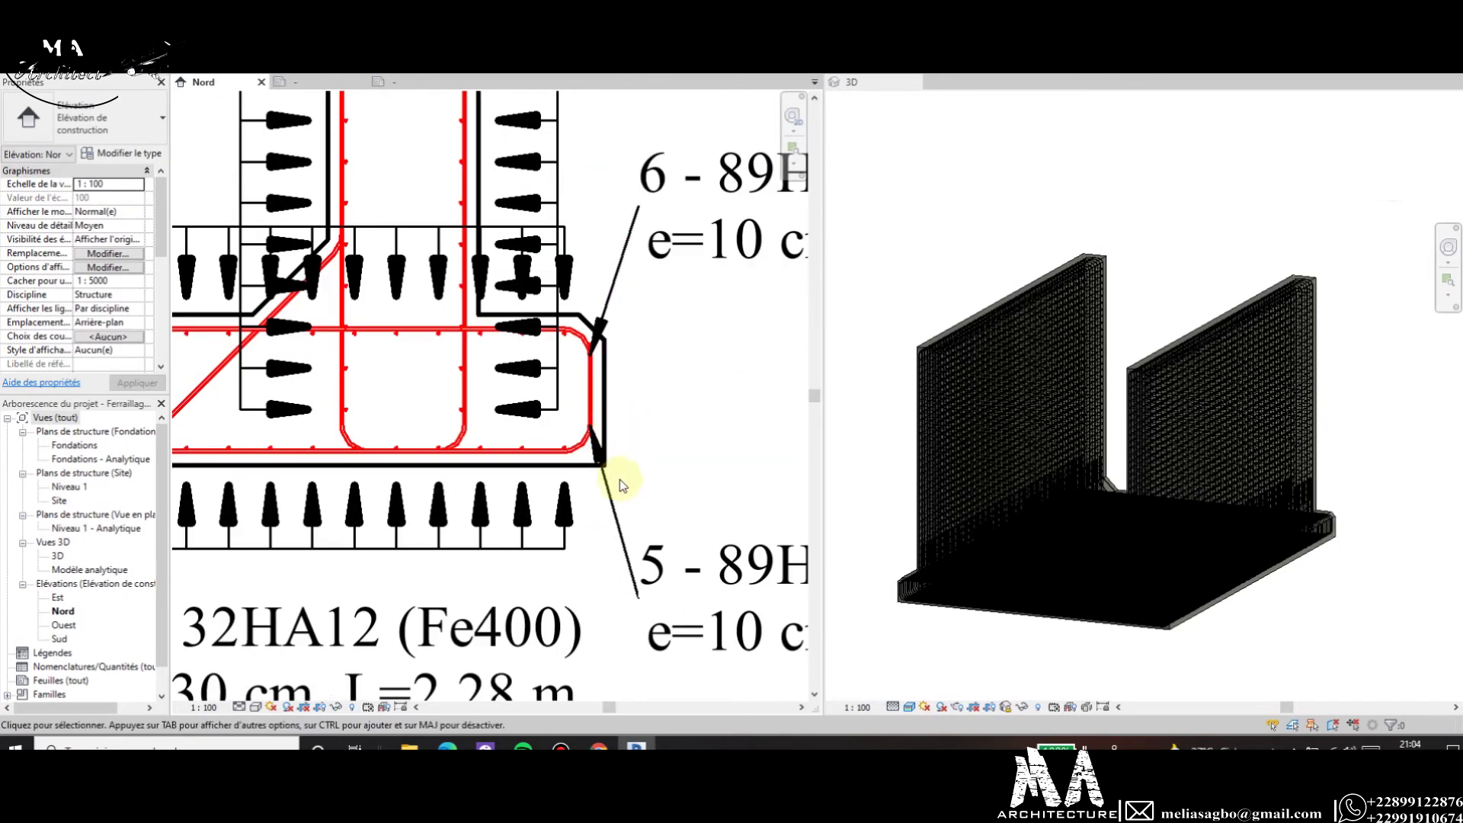
click(620, 522)
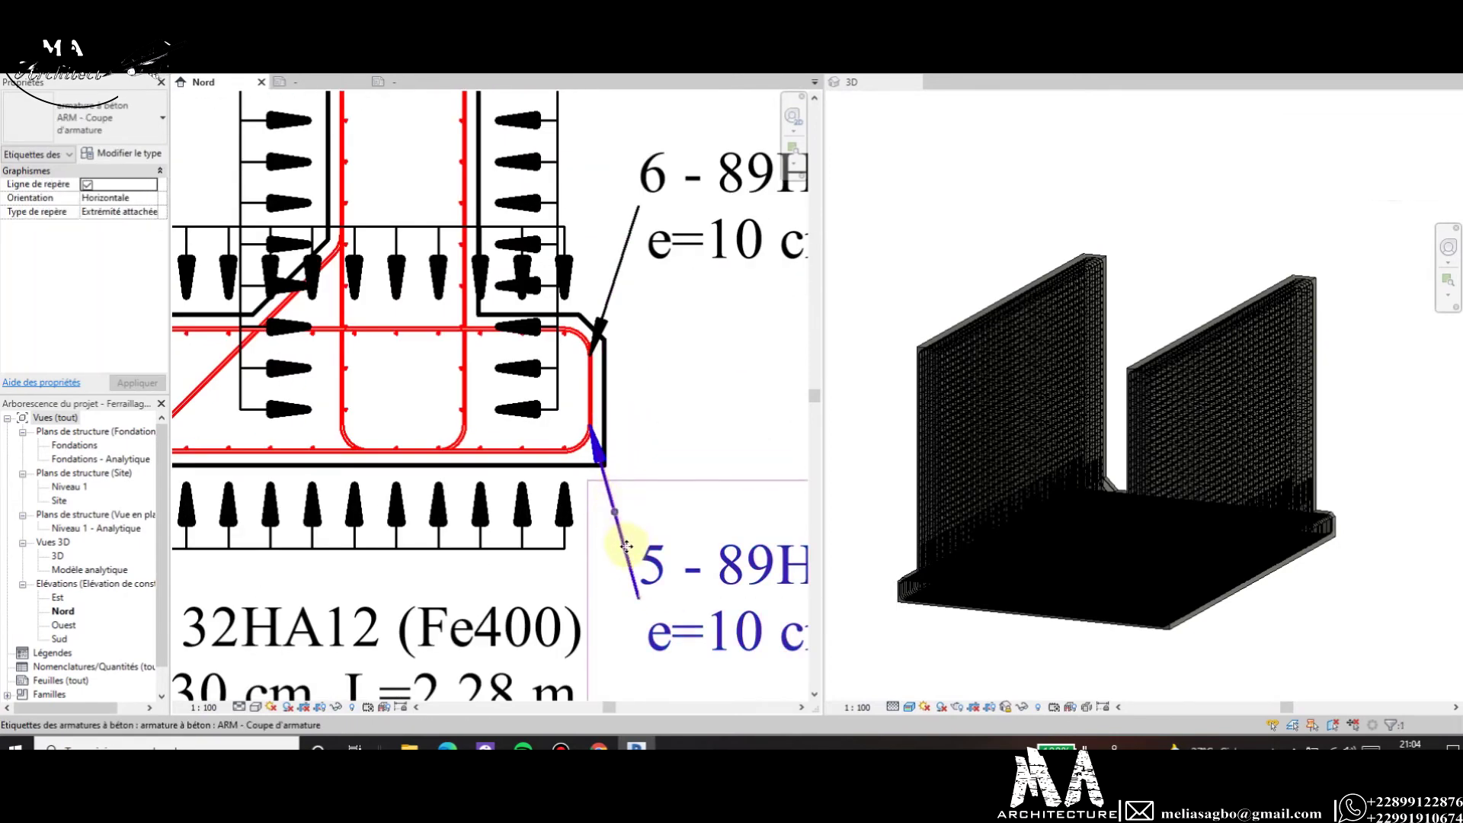
mouse_move(619, 575)
mouse_down()
mouse_move(639, 573)
mouse_move(687, 478)
mouse_up()
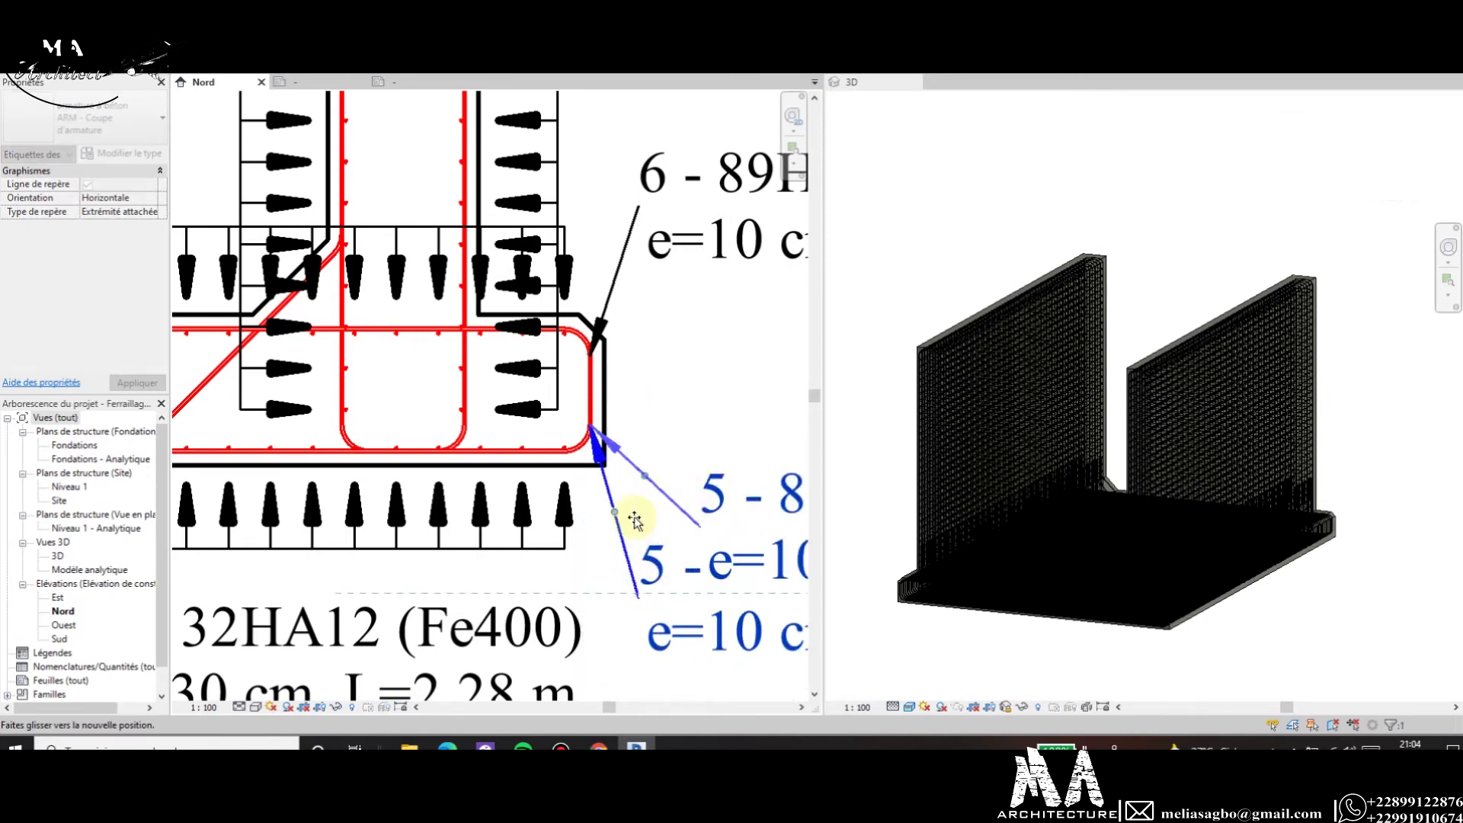
drag(635, 521, 634, 521)
scroll(635, 520, down, 2)
scroll(621, 582, down, 1)
scroll(599, 501, down, 1)
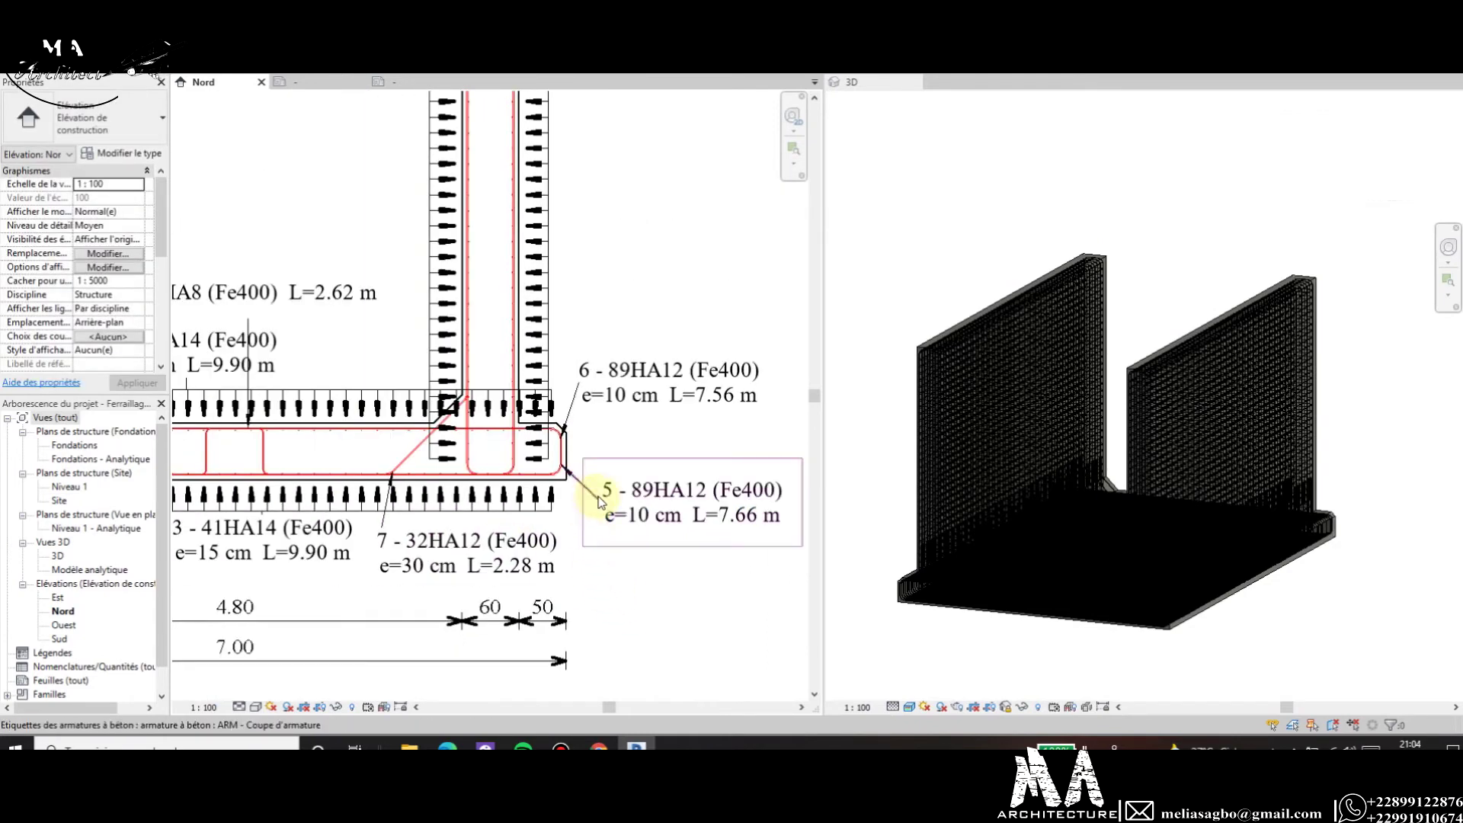
scroll(599, 500, down, 2)
scroll(480, 595, down, 1)
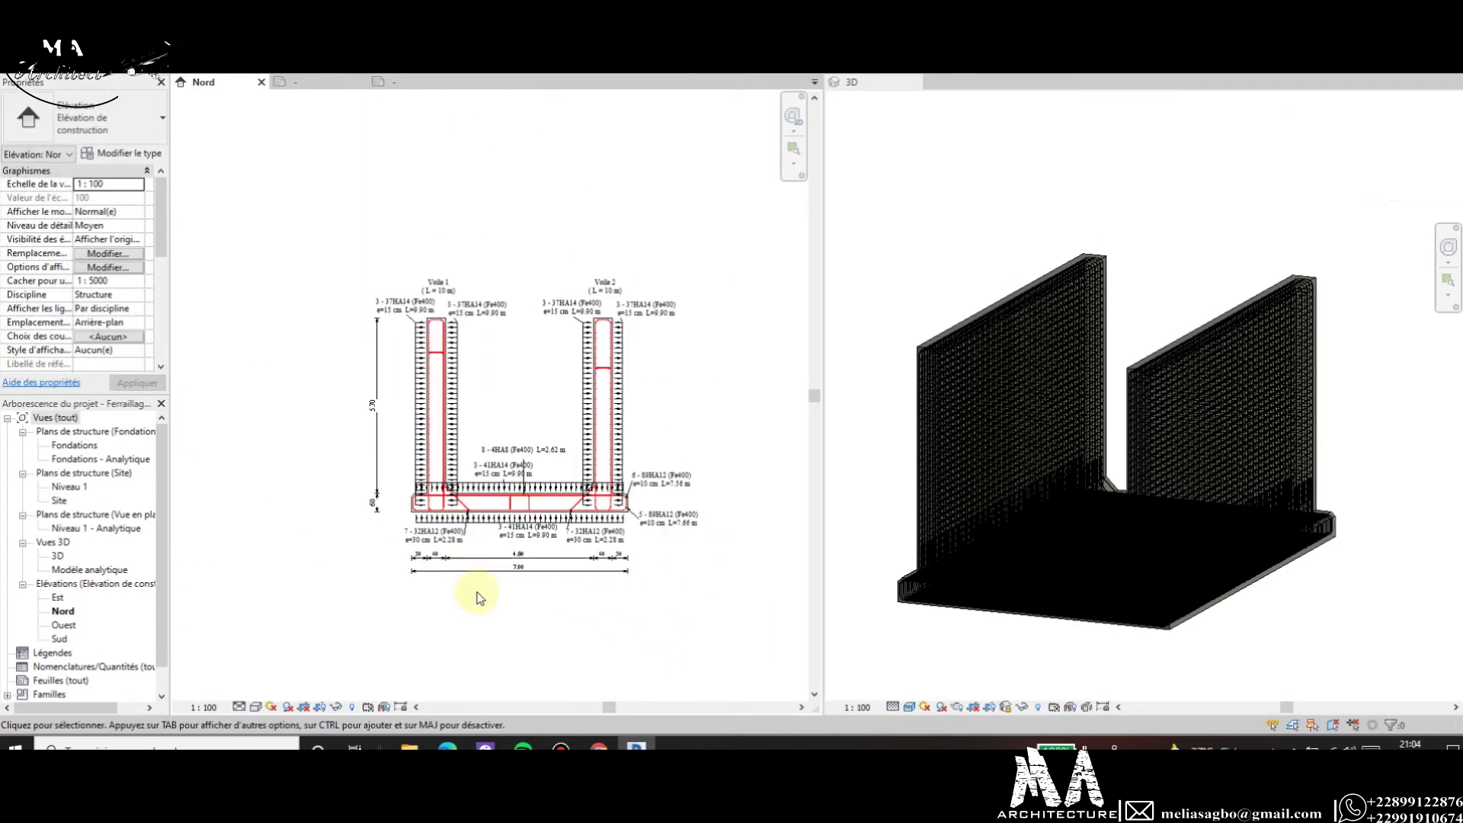
scroll(524, 544, up, 1)
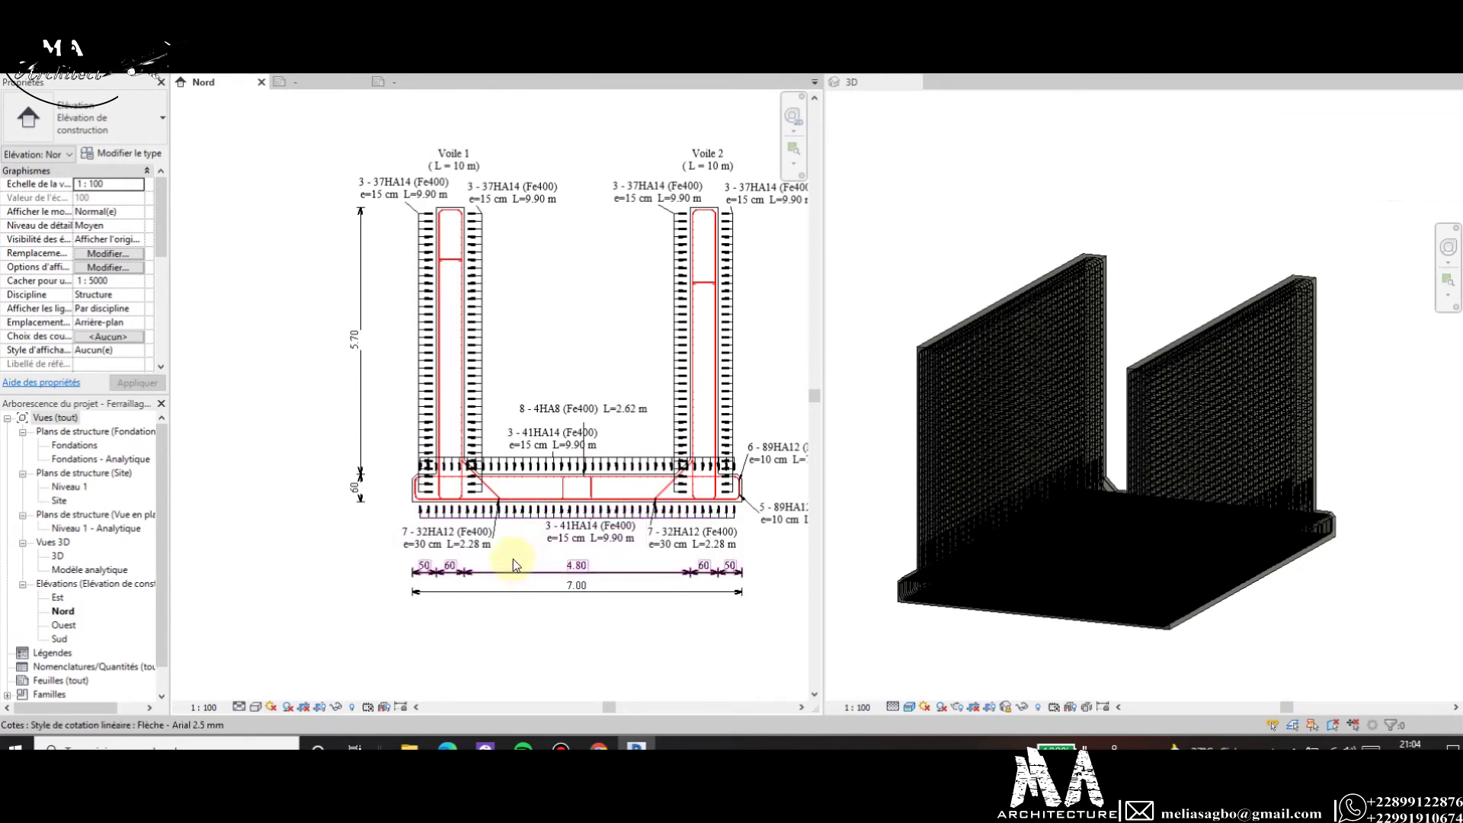
scroll(510, 516, down, 1)
scroll(688, 476, up, 1)
scroll(671, 474, down, 1)
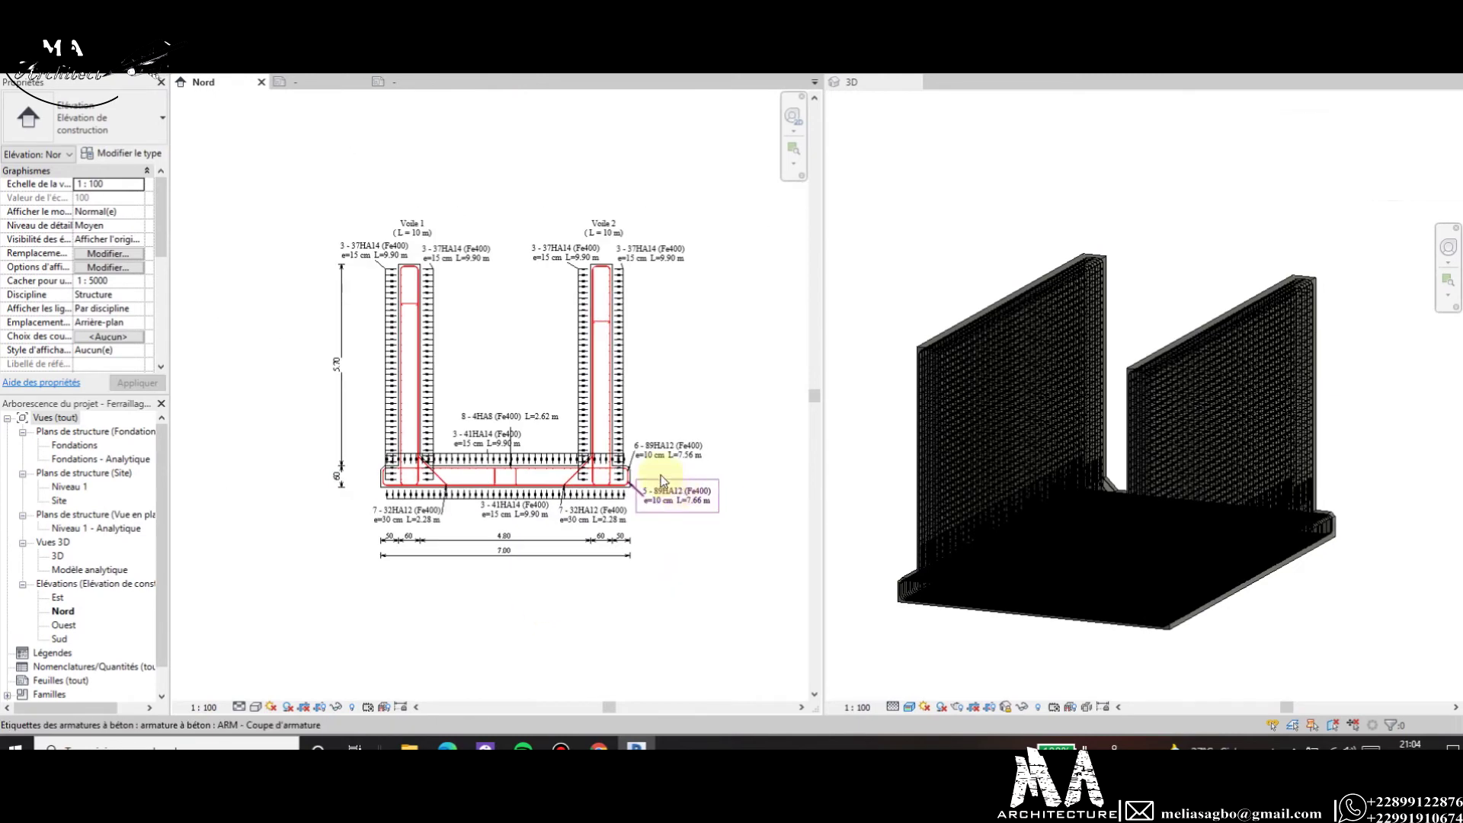
scroll(425, 457, up, 1)
scroll(425, 408, down, 1)
scroll(434, 381, up, 1)
scroll(435, 381, down, 1)
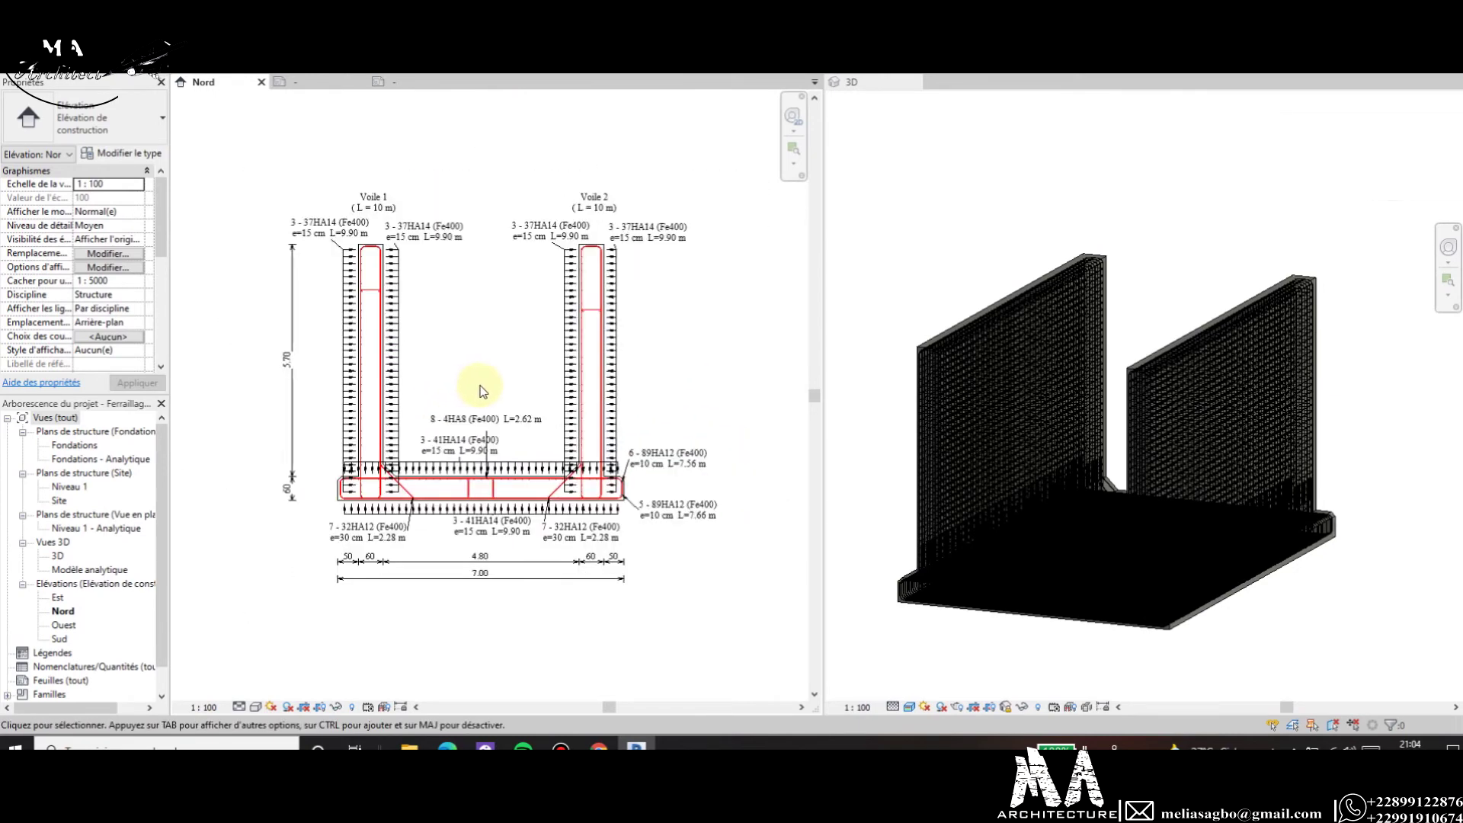
scroll(518, 378, up, 1)
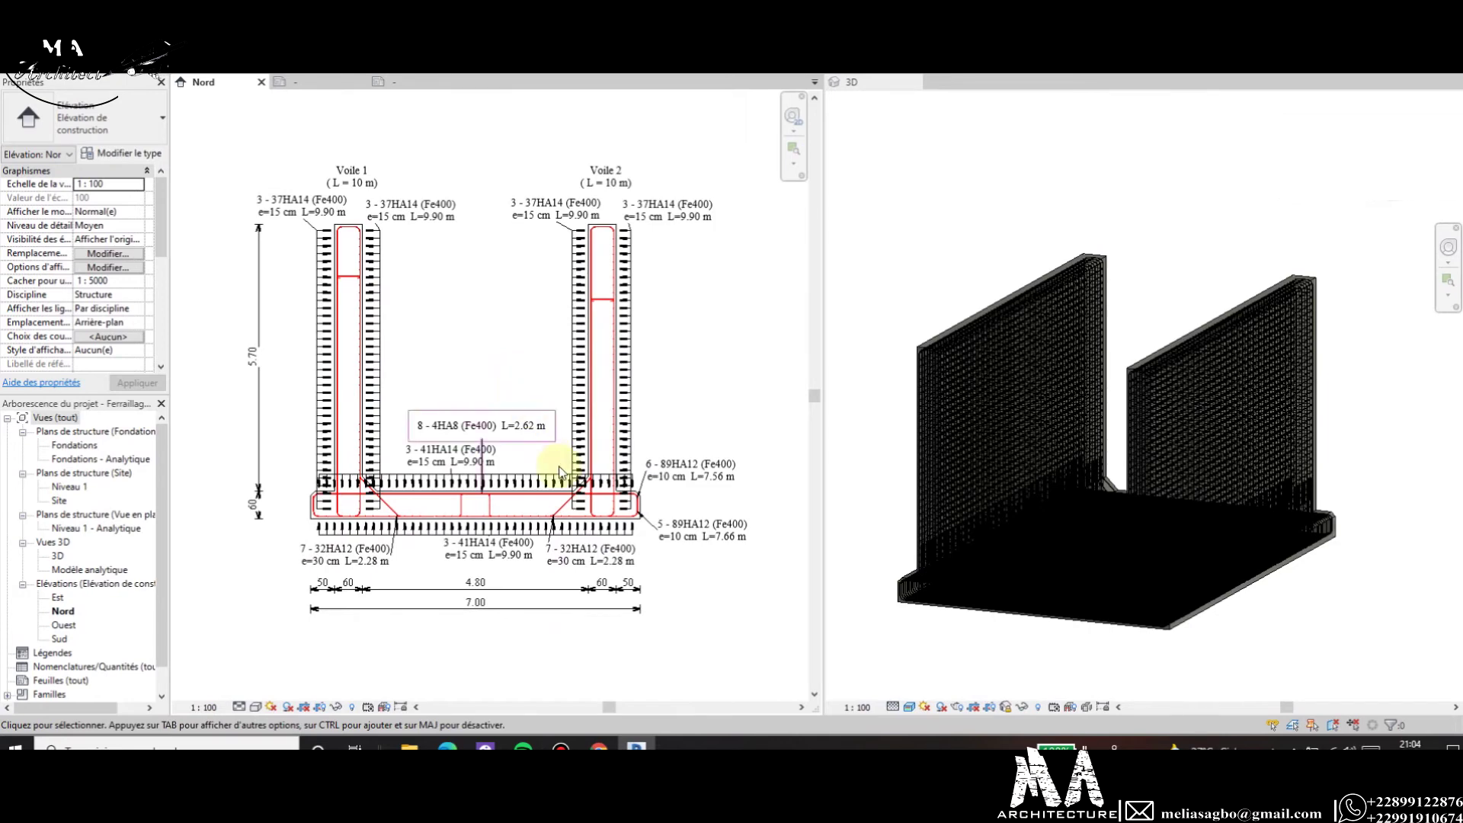
scroll(563, 568, up, 1)
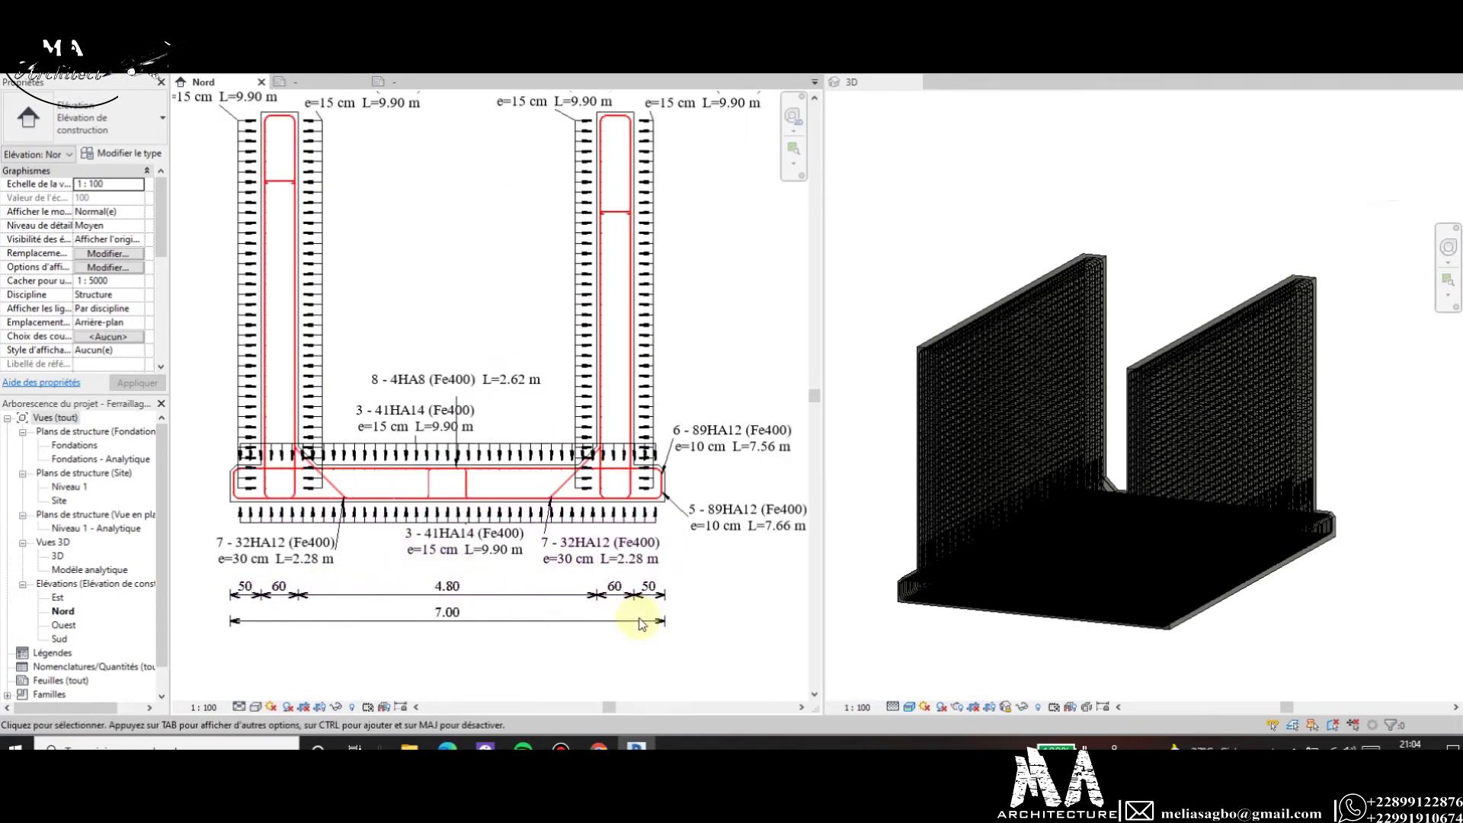
scroll(557, 595, down, 1)
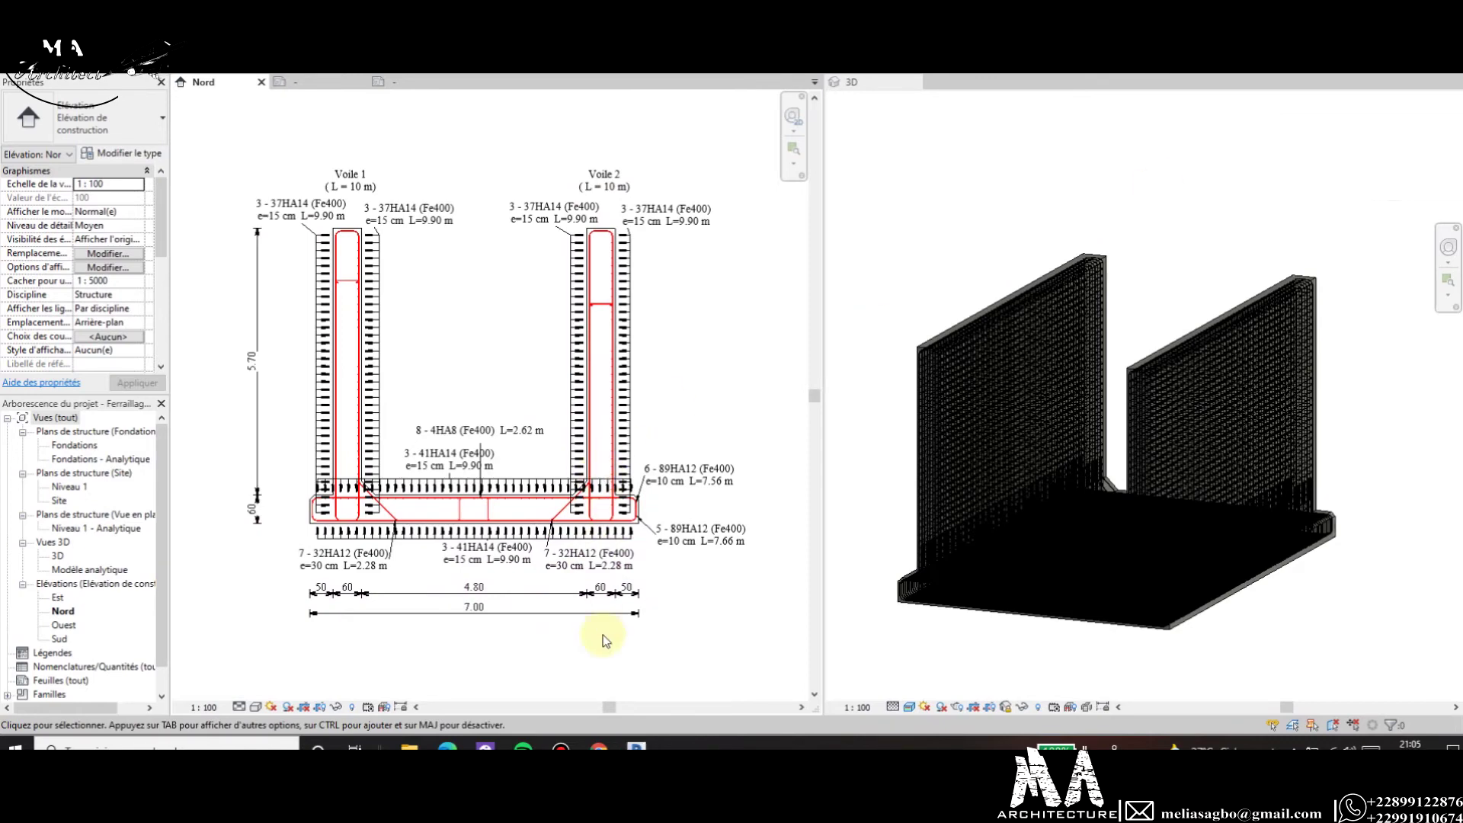
scroll(647, 573, up, 2)
scroll(621, 512, down, 2)
scroll(644, 503, up, 2)
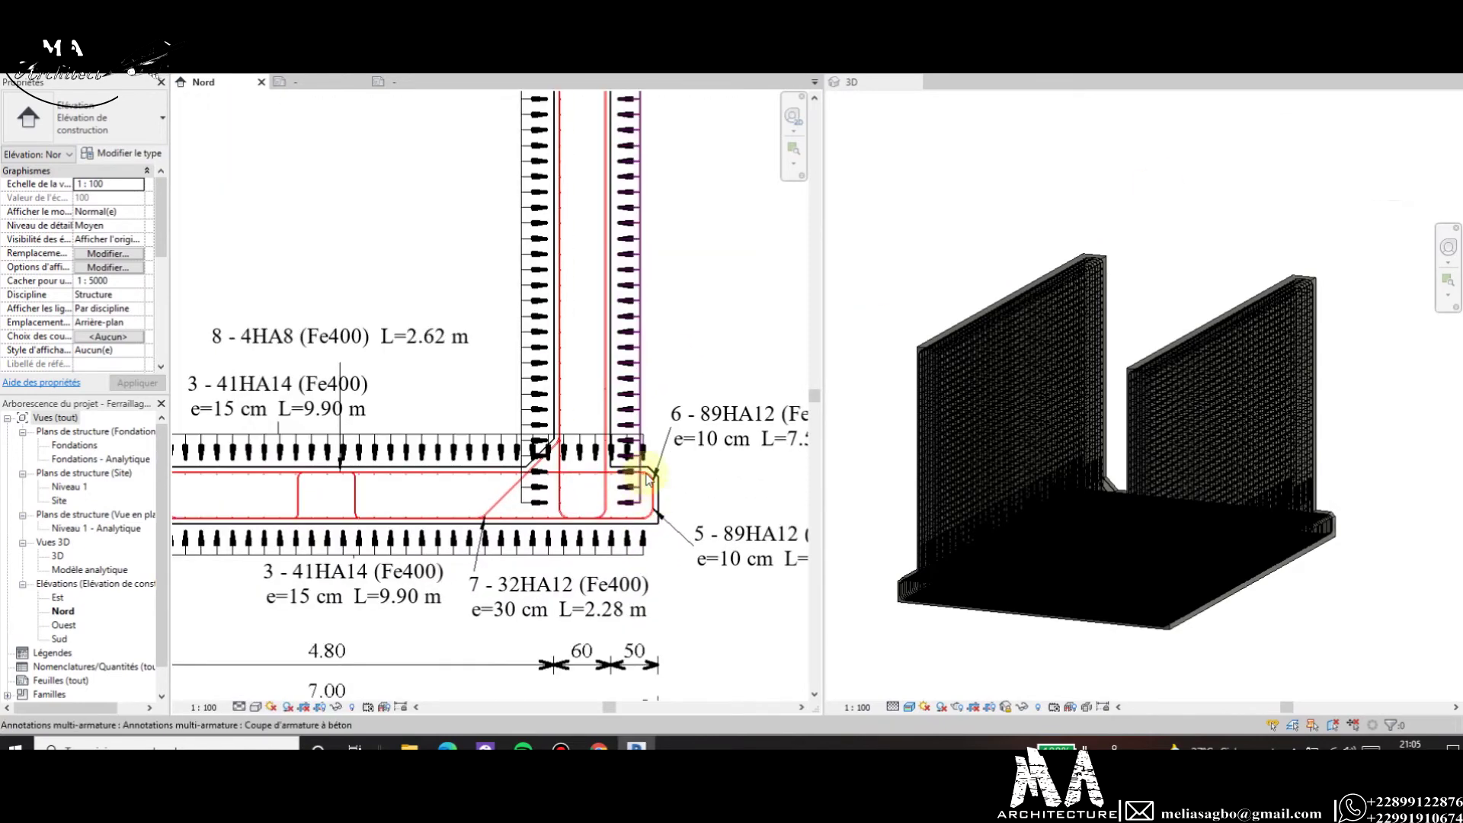
scroll(654, 517, down, 1)
scroll(640, 499, down, 1)
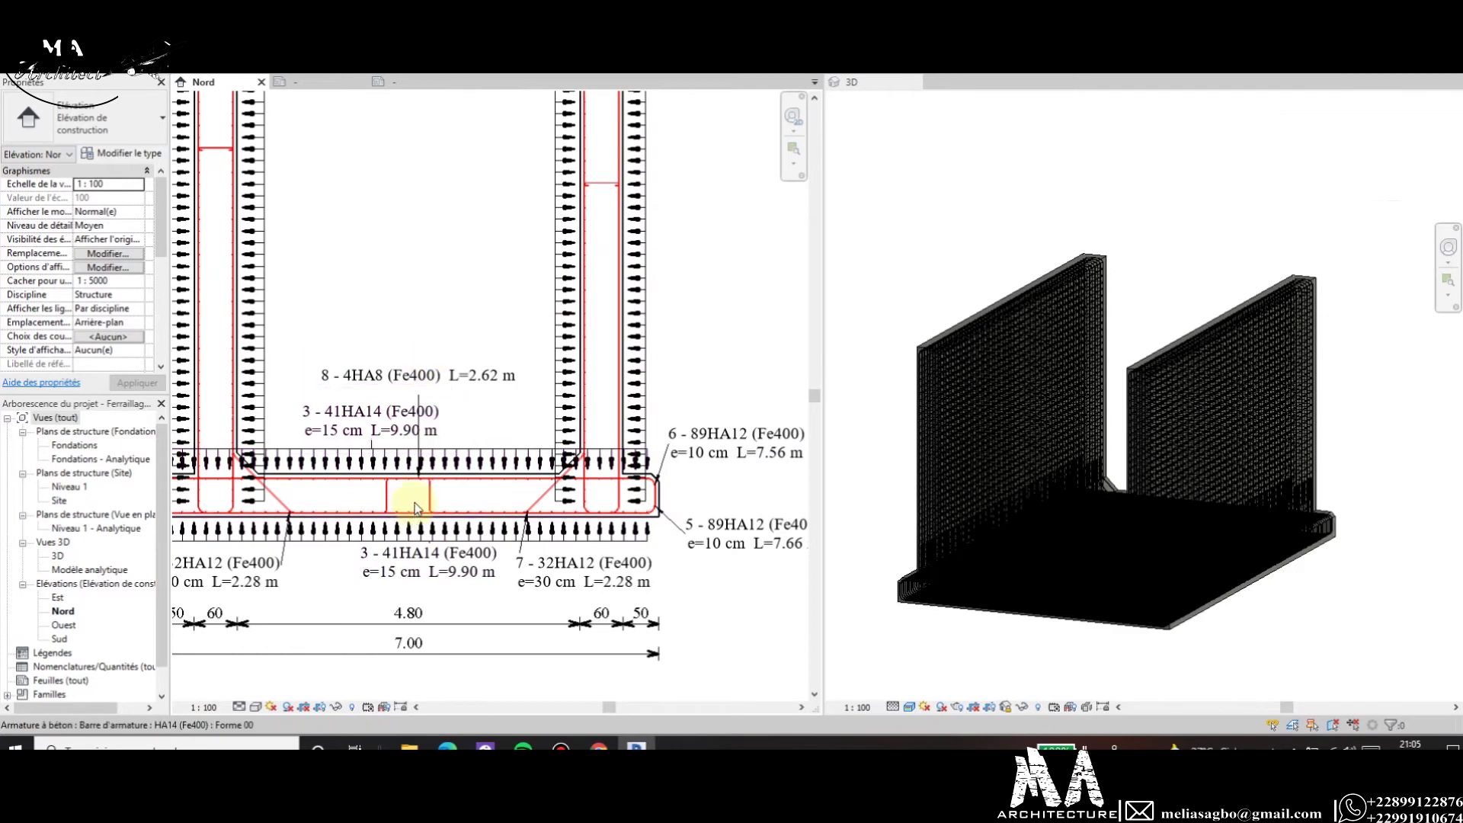
scroll(425, 492, down, 1)
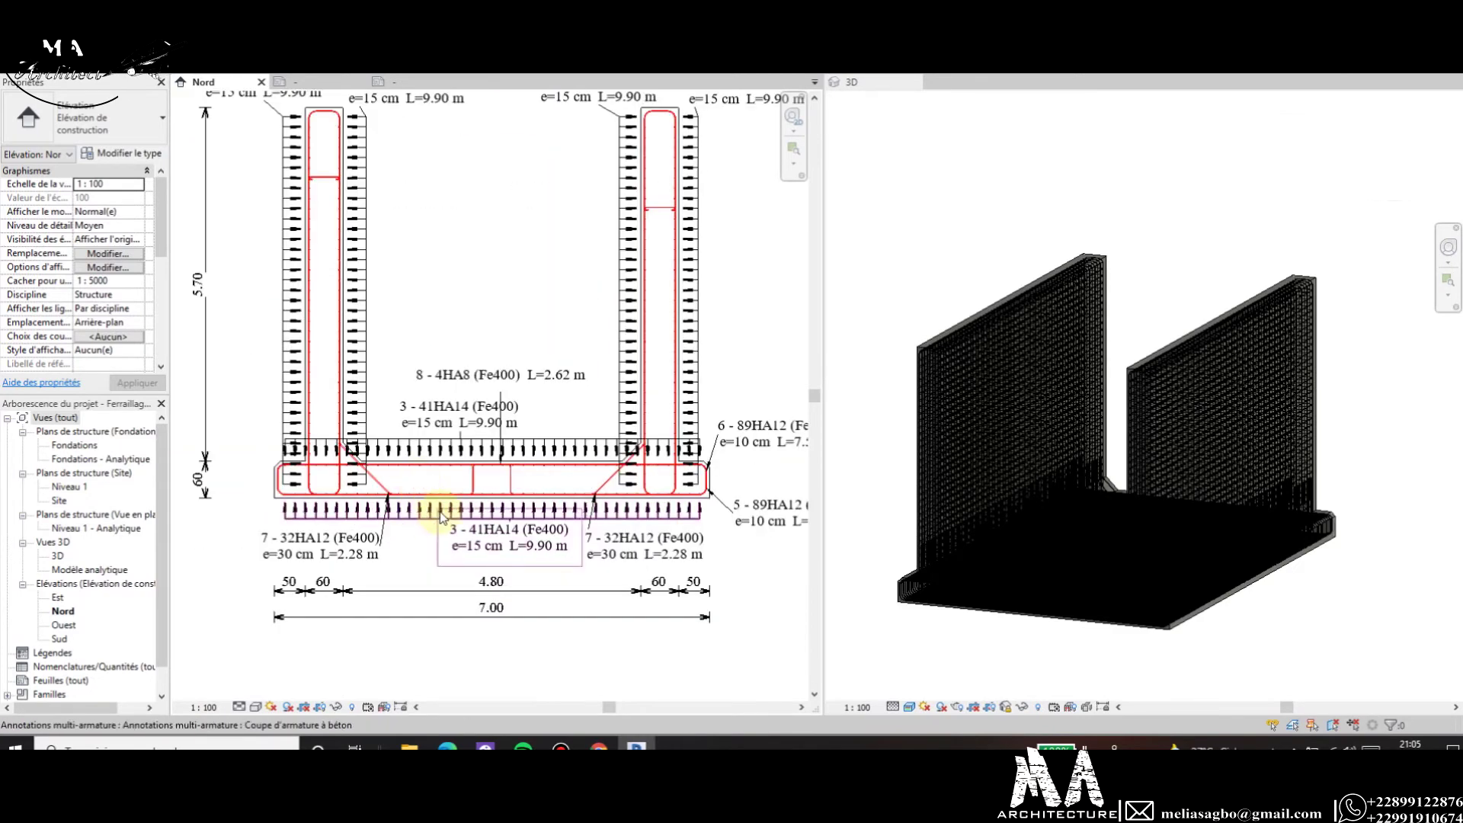
scroll(362, 494, down, 1)
scroll(416, 486, up, 3)
scroll(598, 564, down, 2)
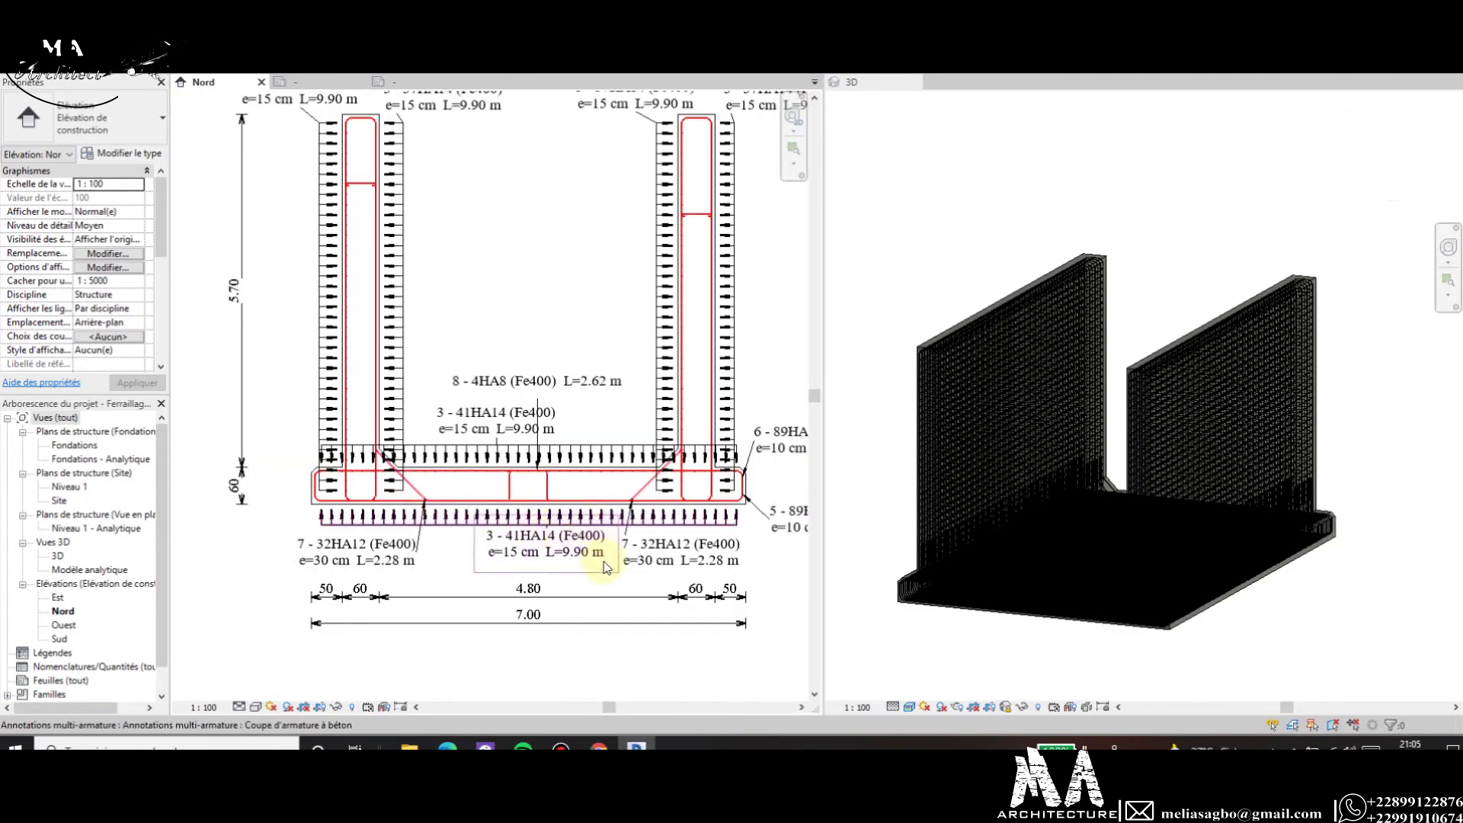
scroll(671, 579, down, 2)
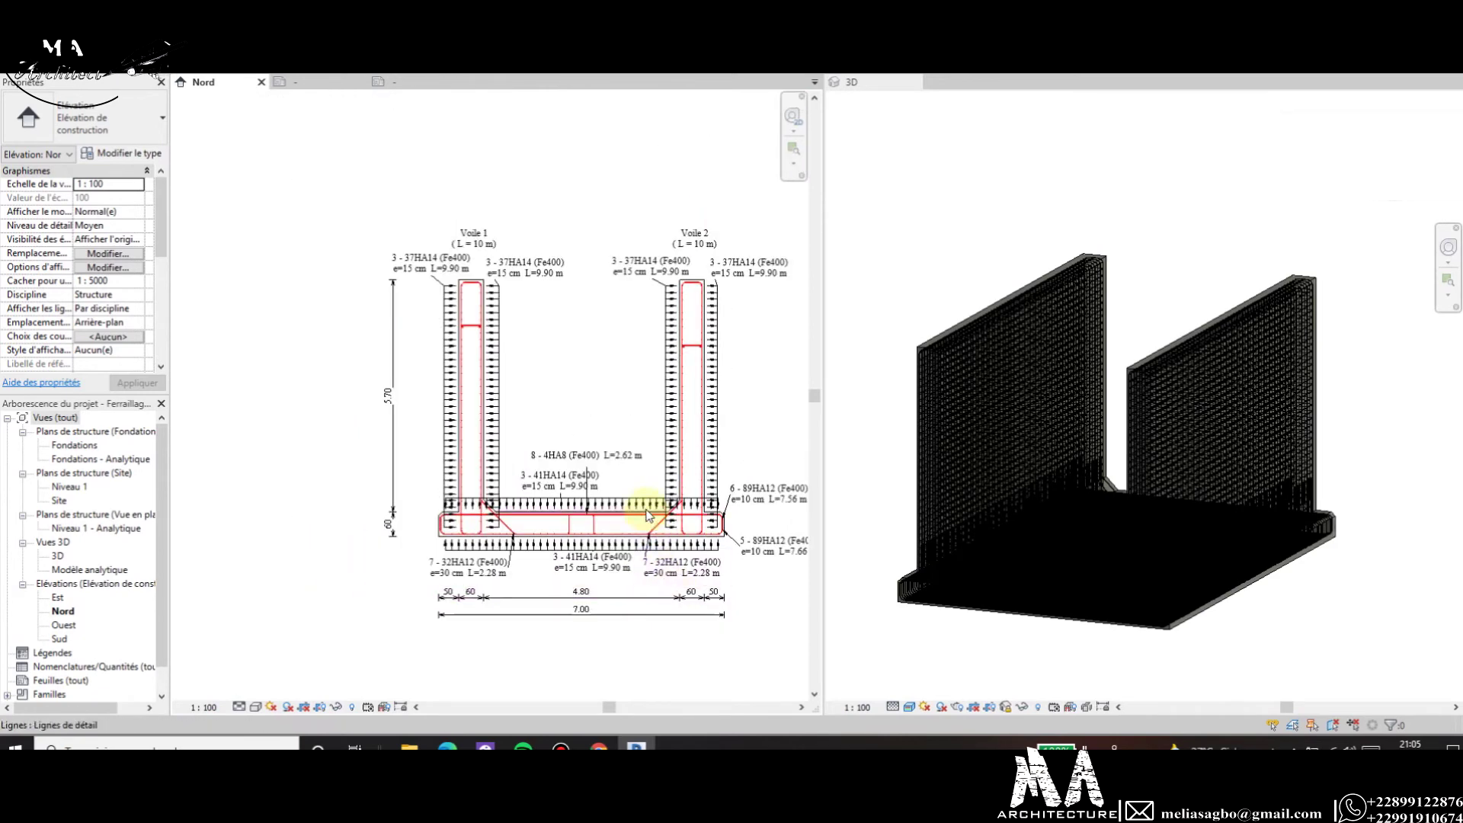
scroll(636, 525, up, 1)
scroll(598, 465, down, 1)
scroll(534, 427, up, 1)
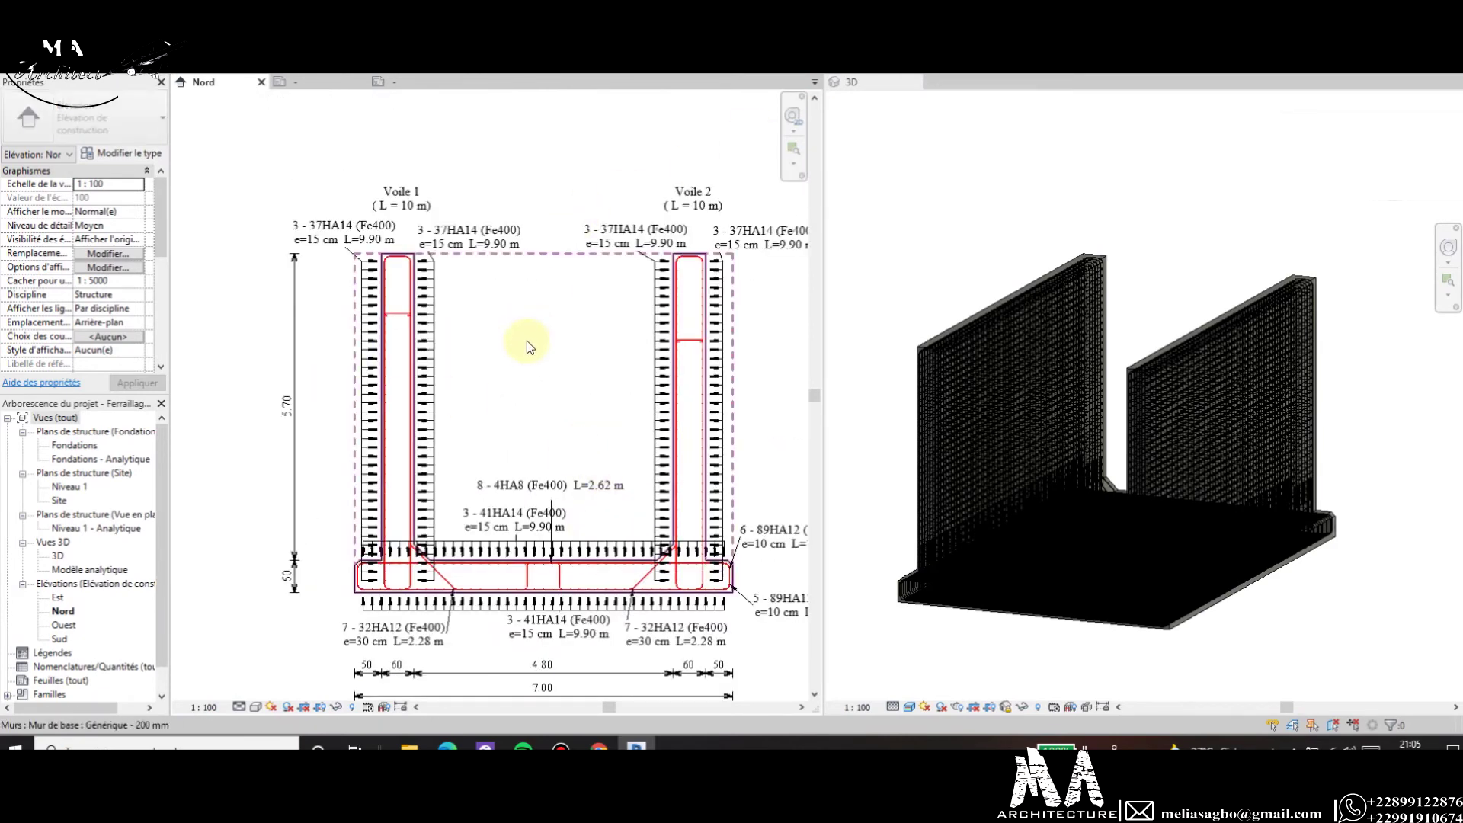
Move the 1 - 62HA12 tag down beside Voile 1.
scroll(385, 251, up, 1)
scroll(393, 286, up, 2)
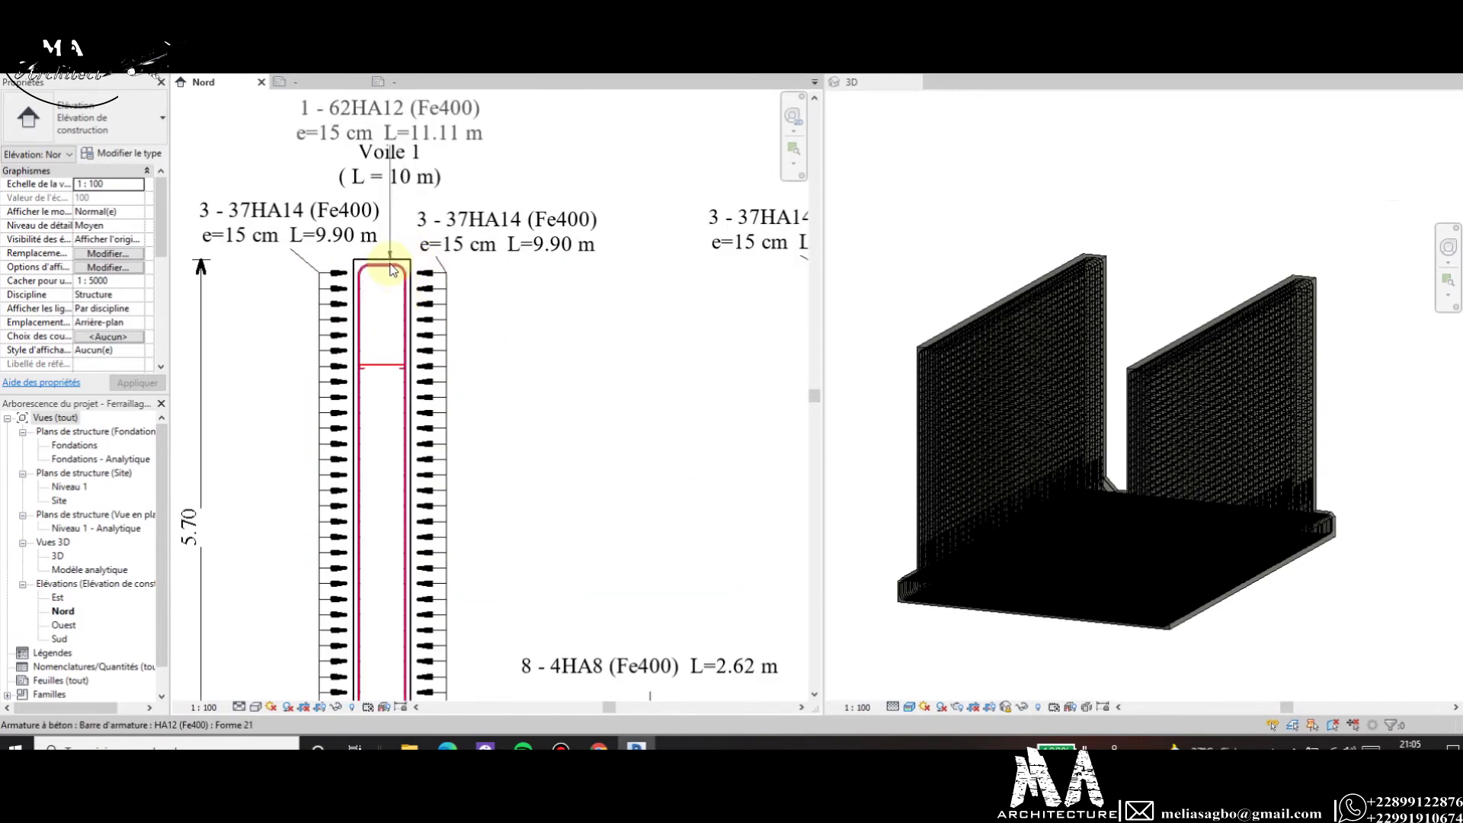
scroll(397, 286, up, 2)
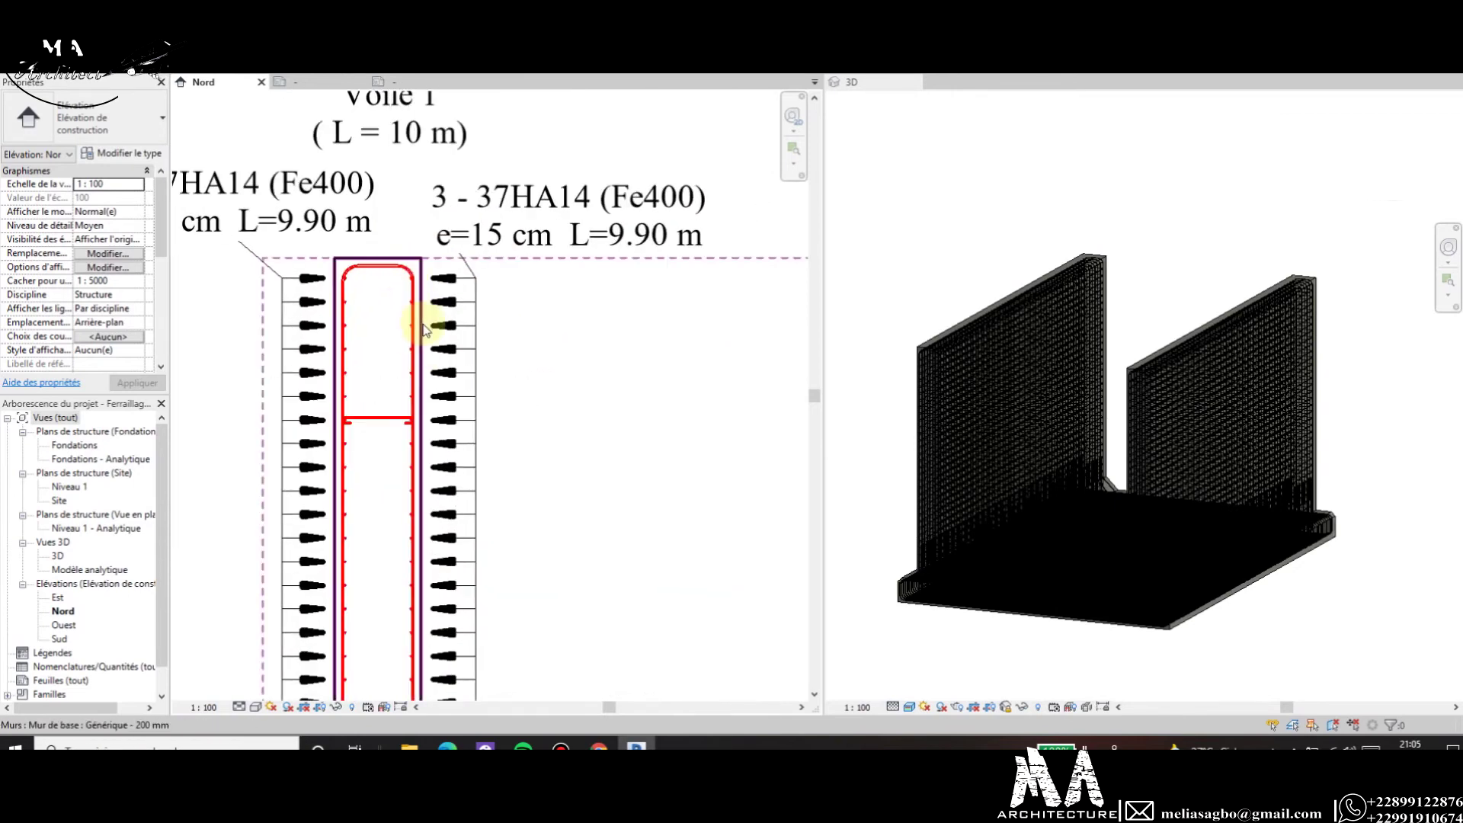
scroll(417, 348, up, 2)
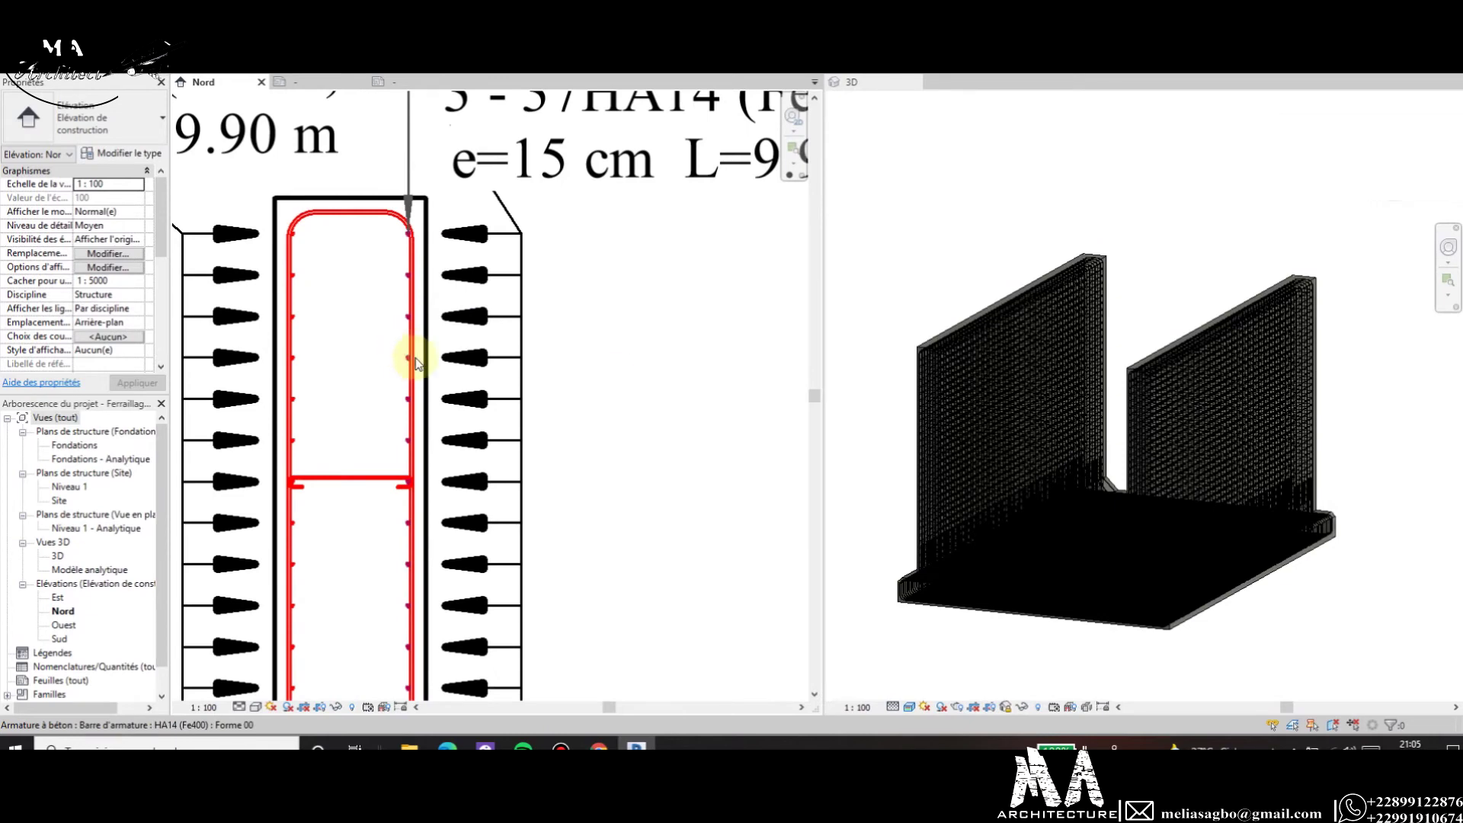
scroll(405, 385, up, 1)
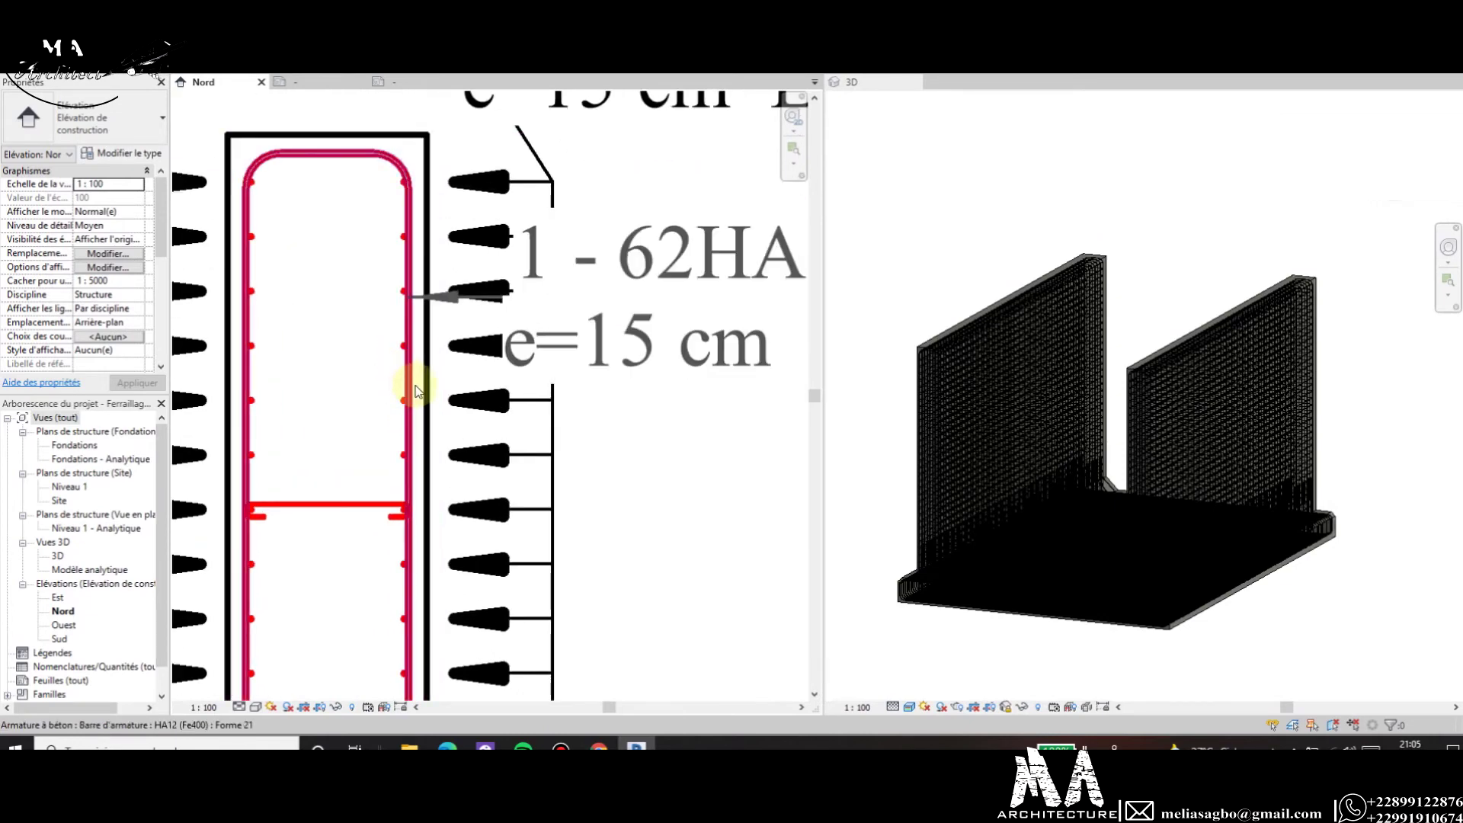
scroll(417, 390, down, 2)
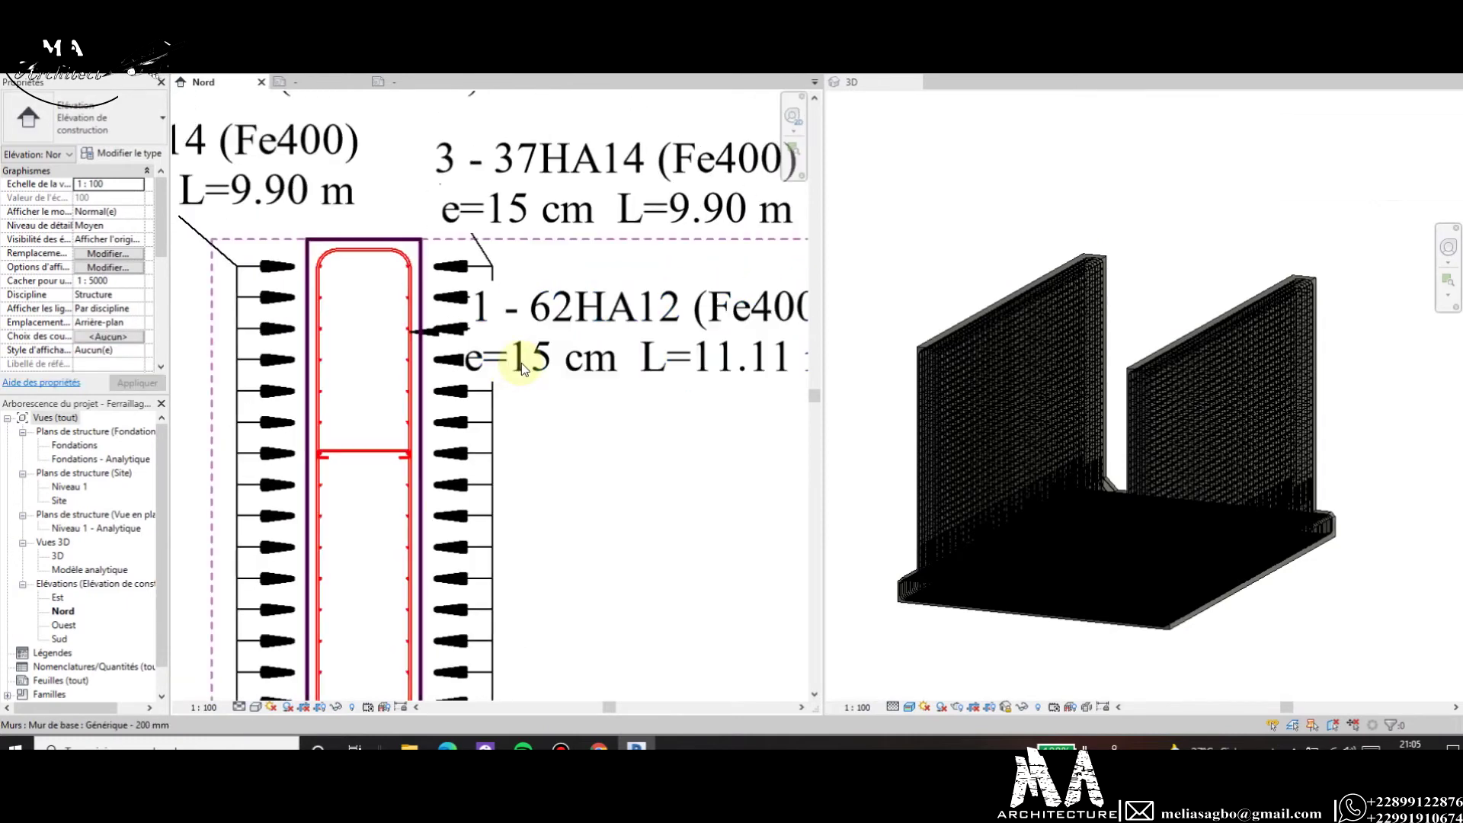
scroll(536, 375, down, 3)
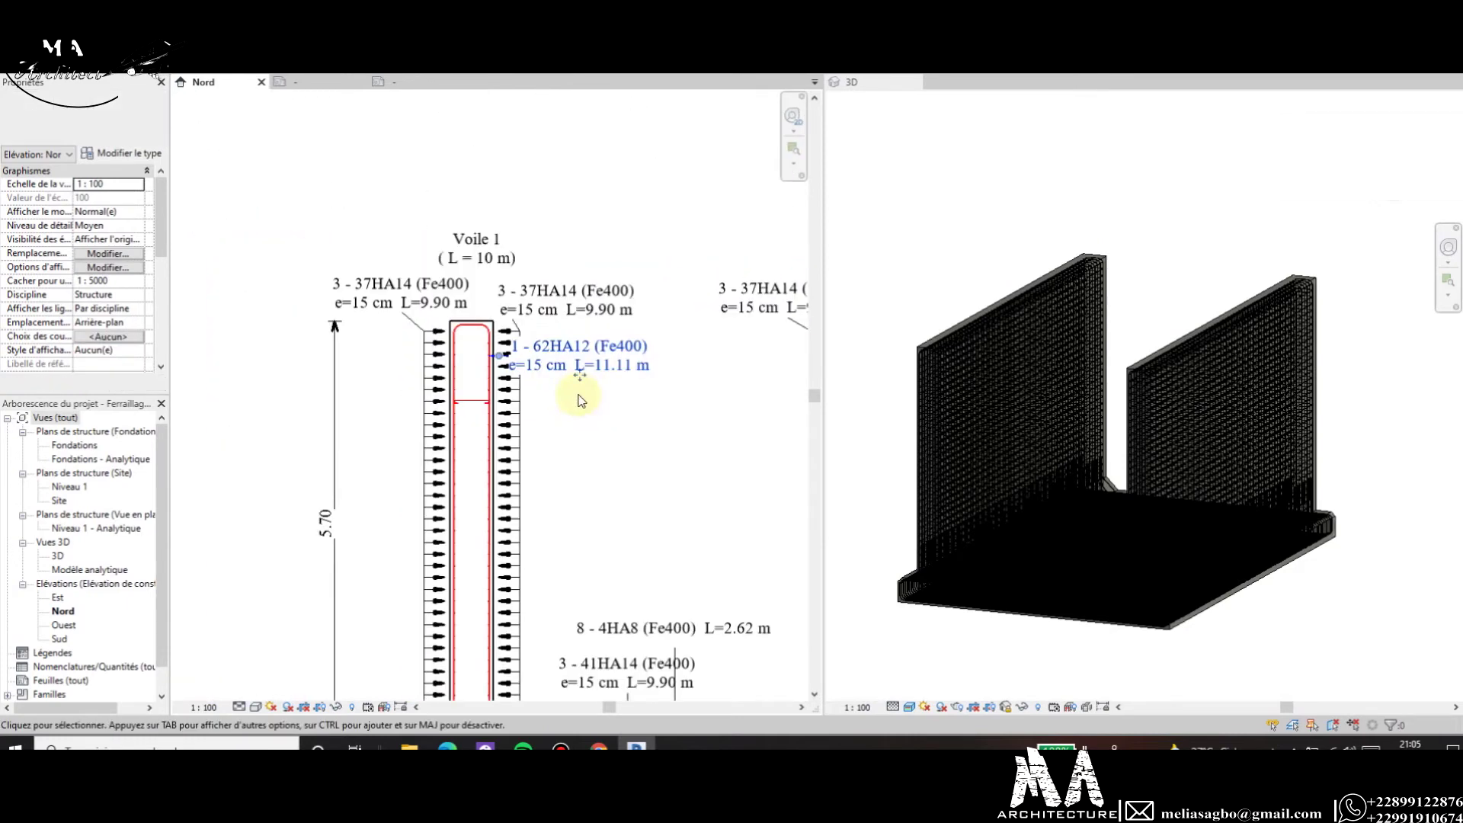
drag(582, 370, 616, 401)
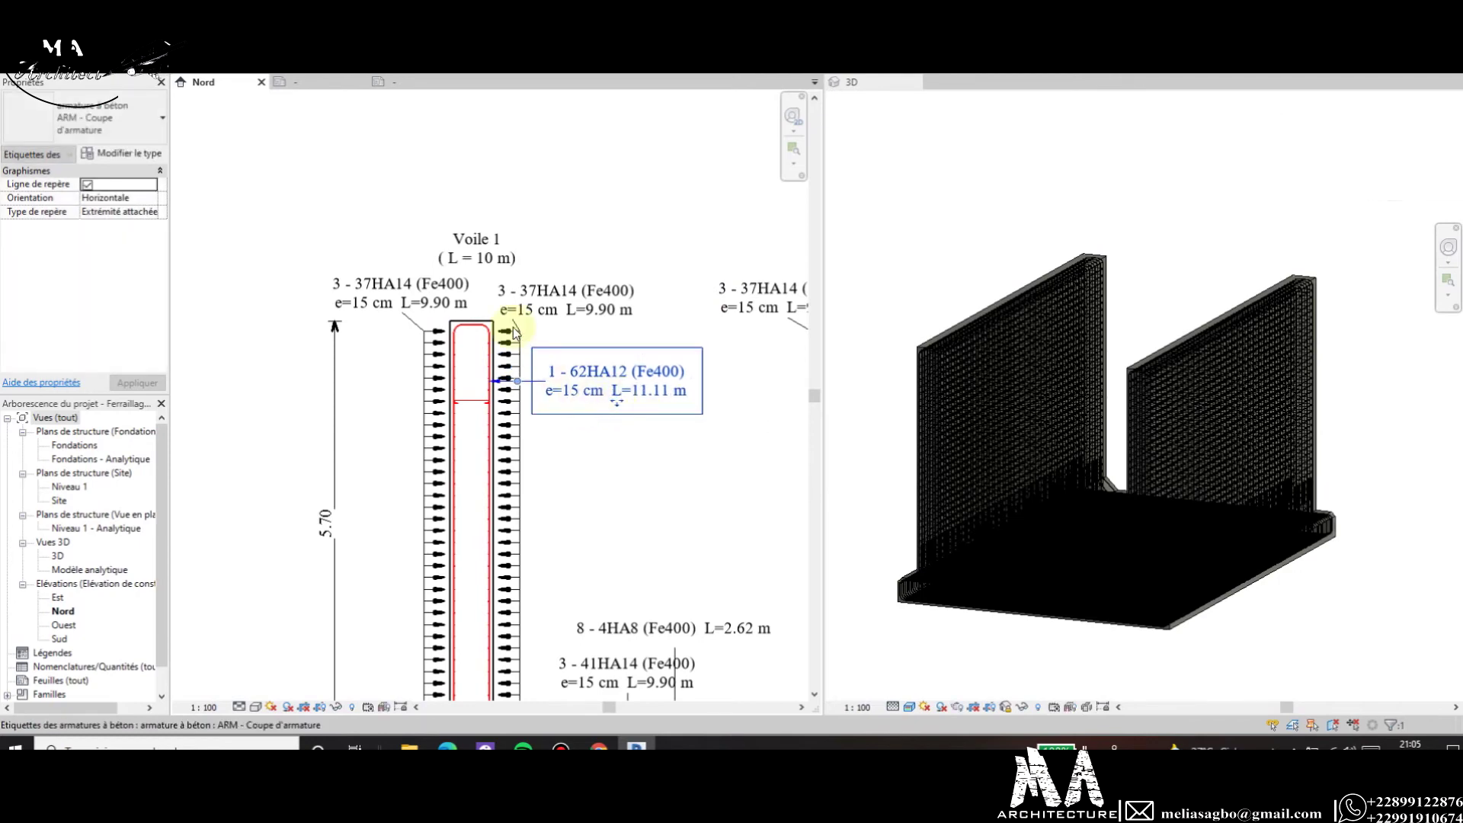
key(Escape)
scroll(611, 368, down, 3)
scroll(613, 369, up, 1)
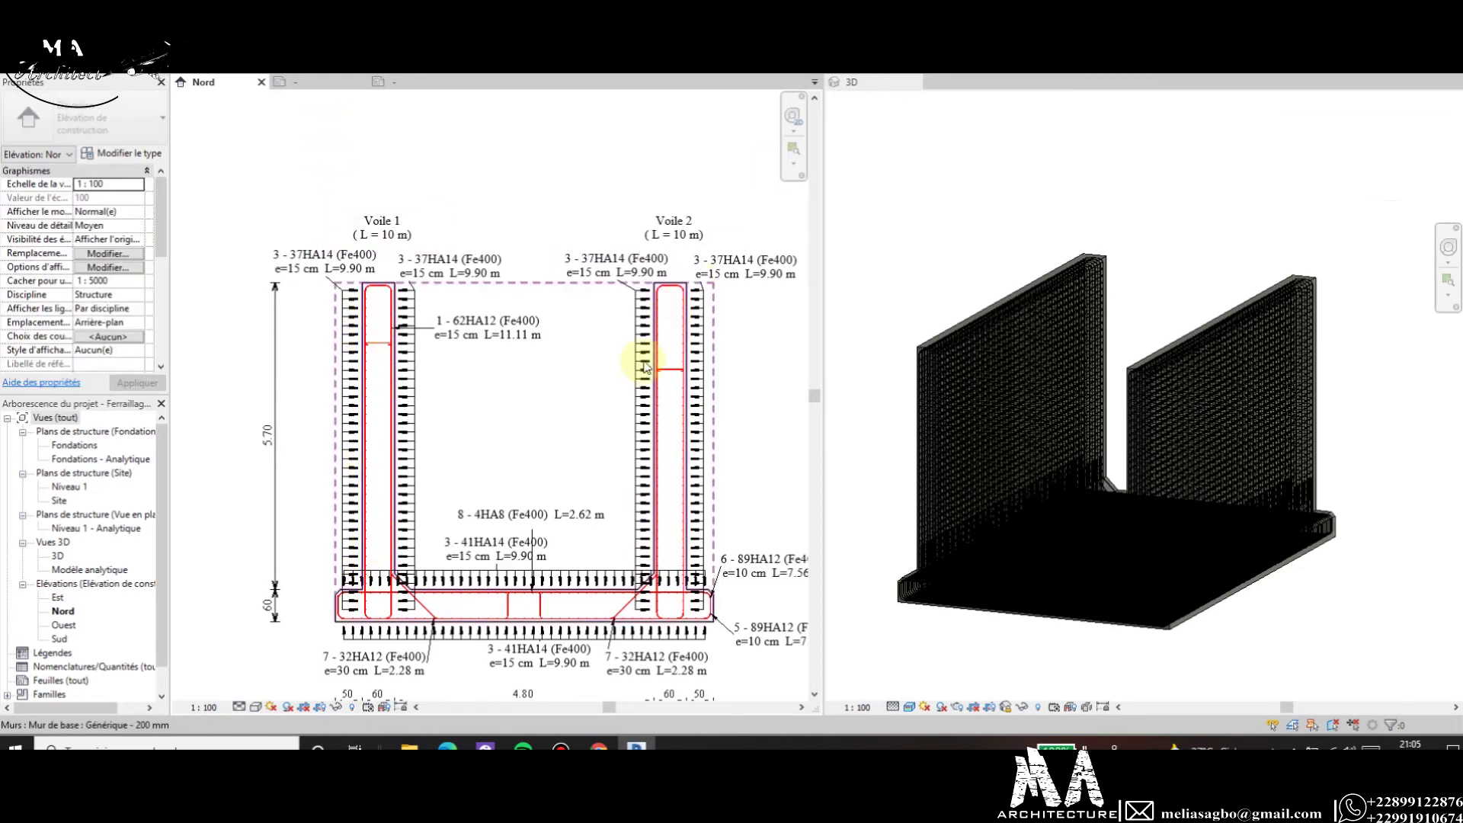
scroll(663, 332, up, 5)
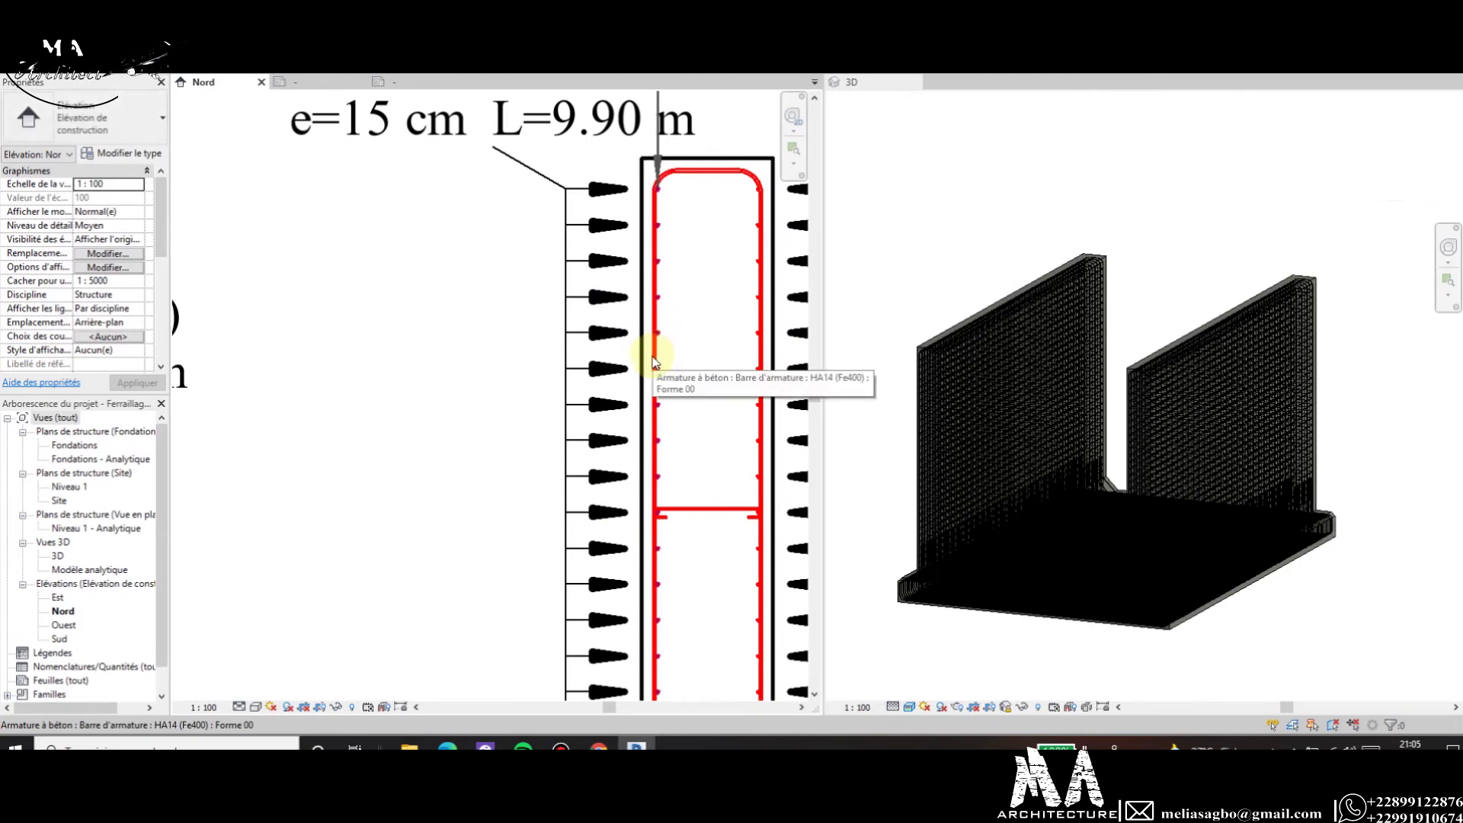
Tag Voile 2's HA12 bar set and place its 62HA12 tag beside the wall.
key(ctrl+z)
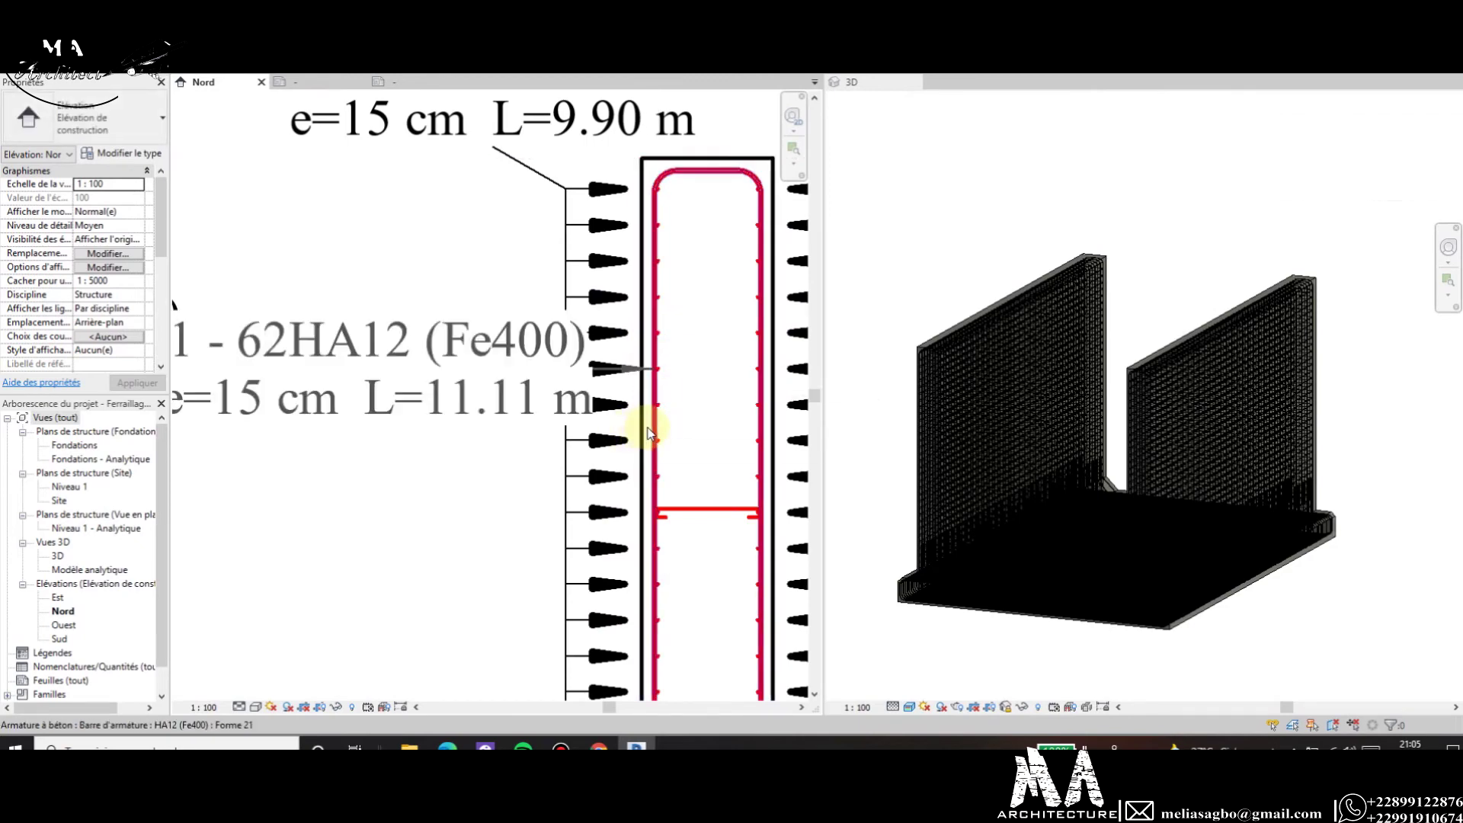
click(560, 373)
scroll(564, 372, down, 3)
mouse_move(510, 404)
mouse_down()
mouse_move(490, 463)
mouse_move(461, 476)
mouse_up()
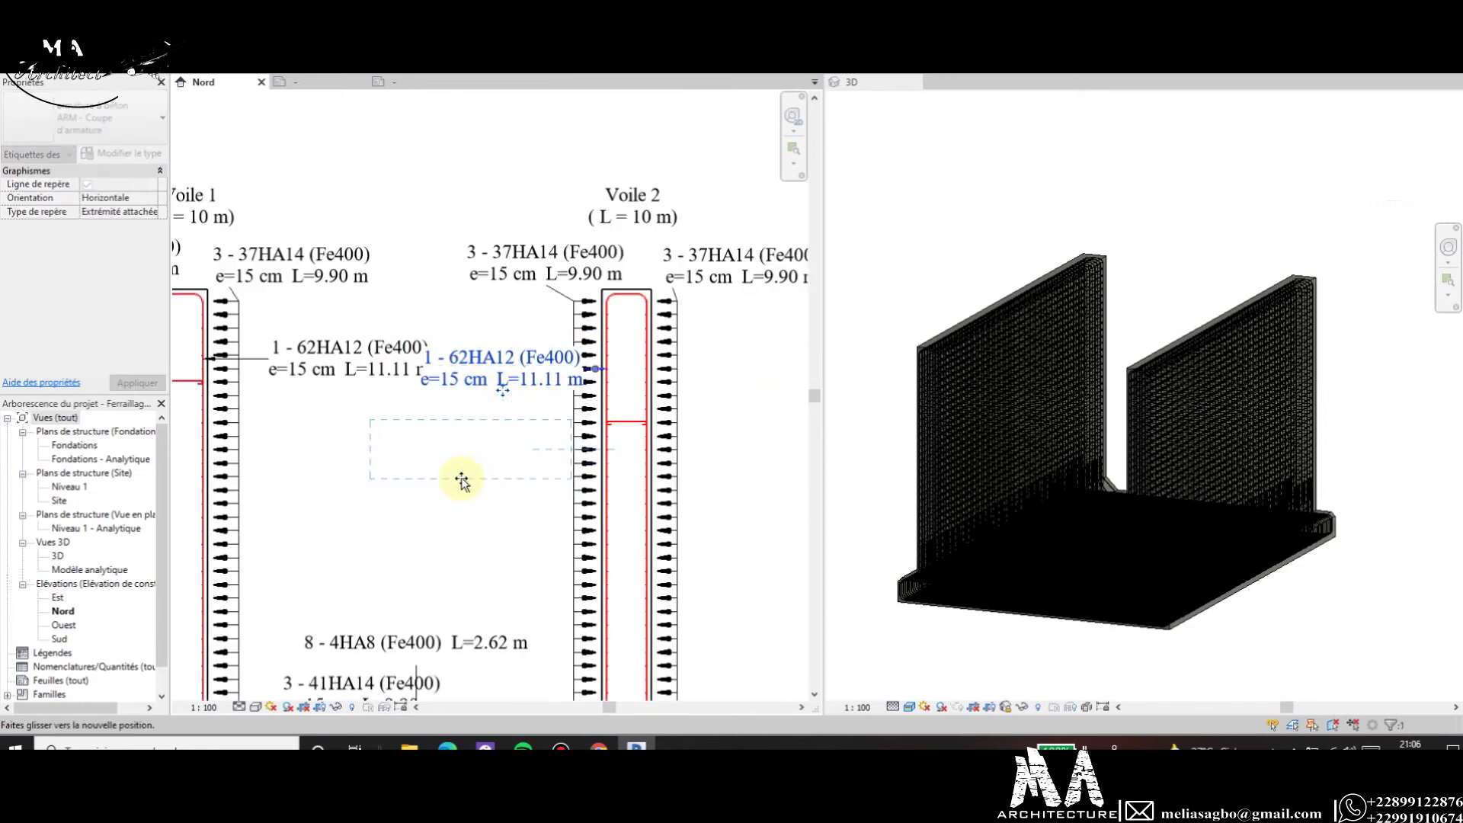
key(Escape)
scroll(577, 561, down, 5)
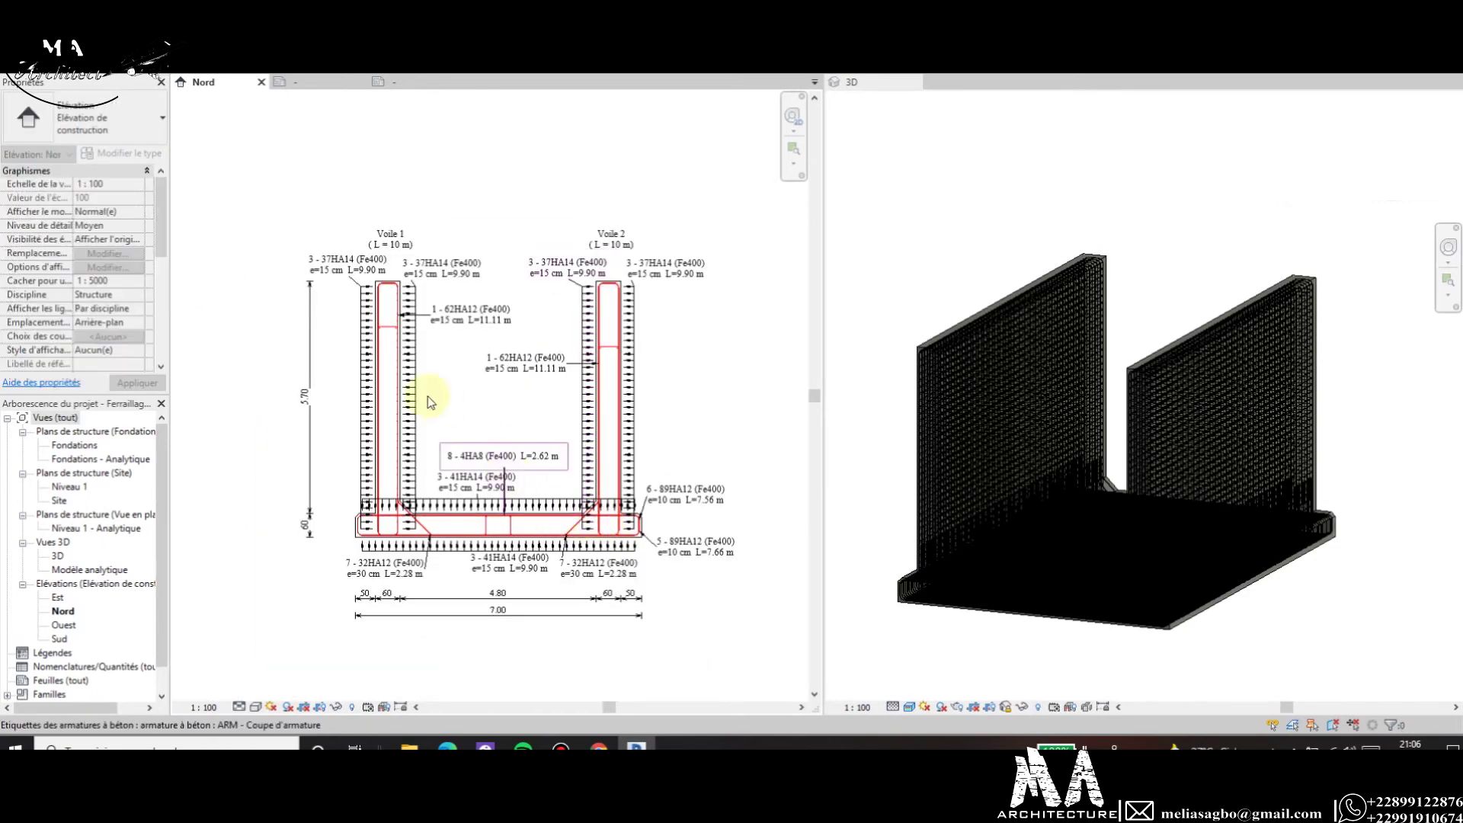
key(Escape)
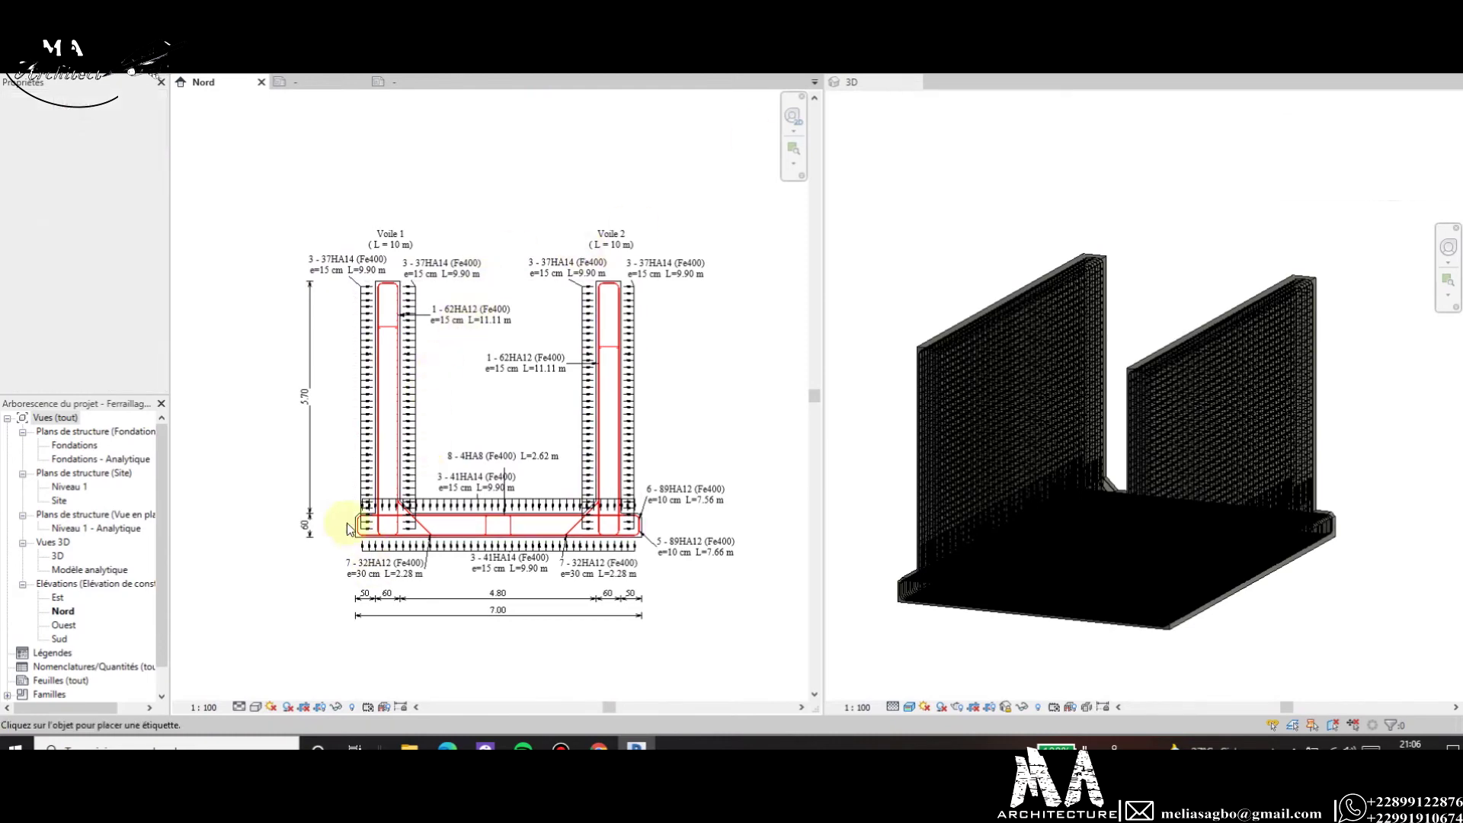
Place the 4 - 89HA12 (Fe400) e=10 cm L=3.15 m tag left of Voile 1's base.
scroll(351, 518, up, 2)
scroll(394, 538, up, 2)
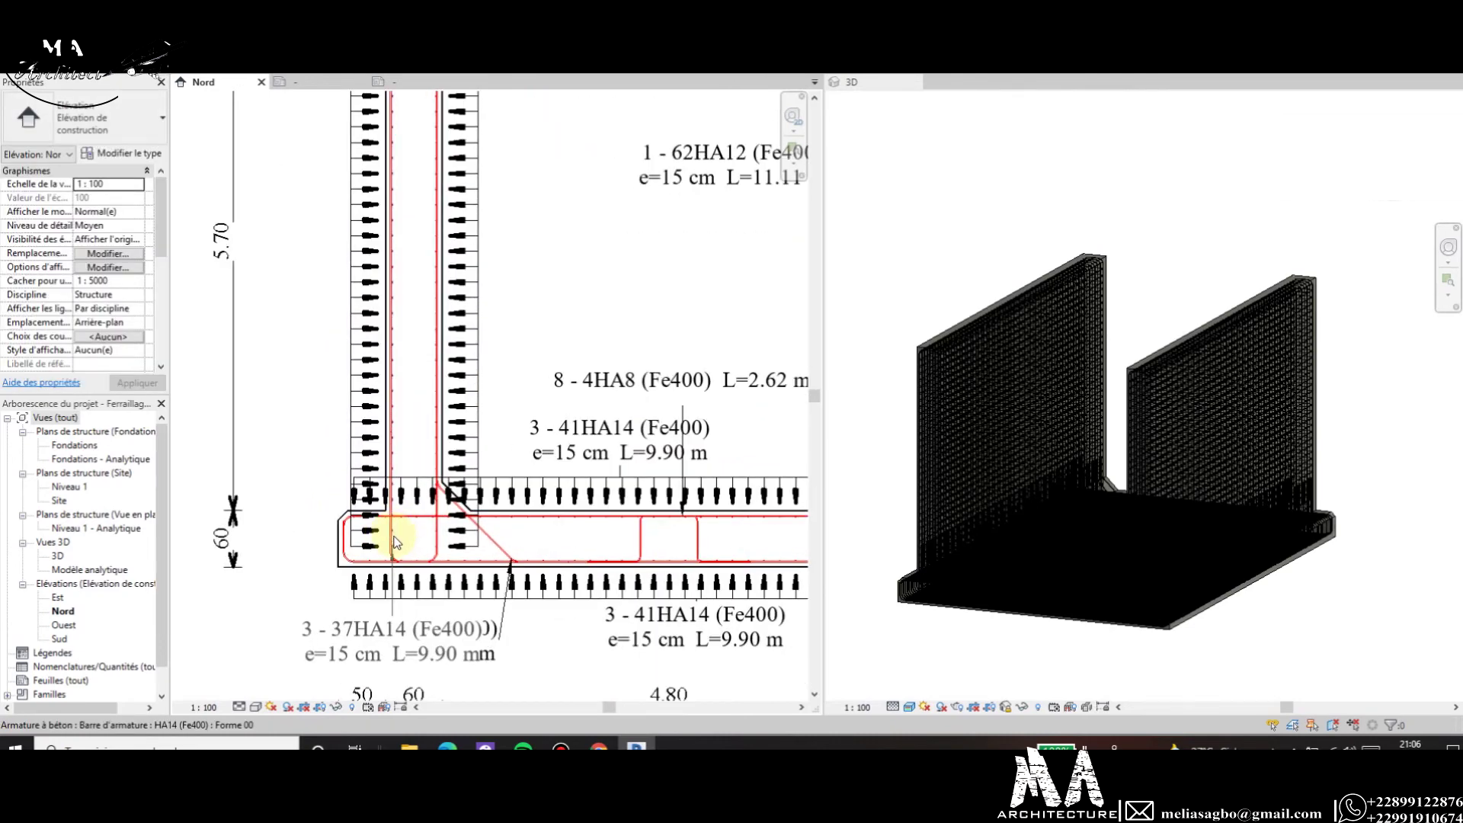
scroll(396, 488, up, 2)
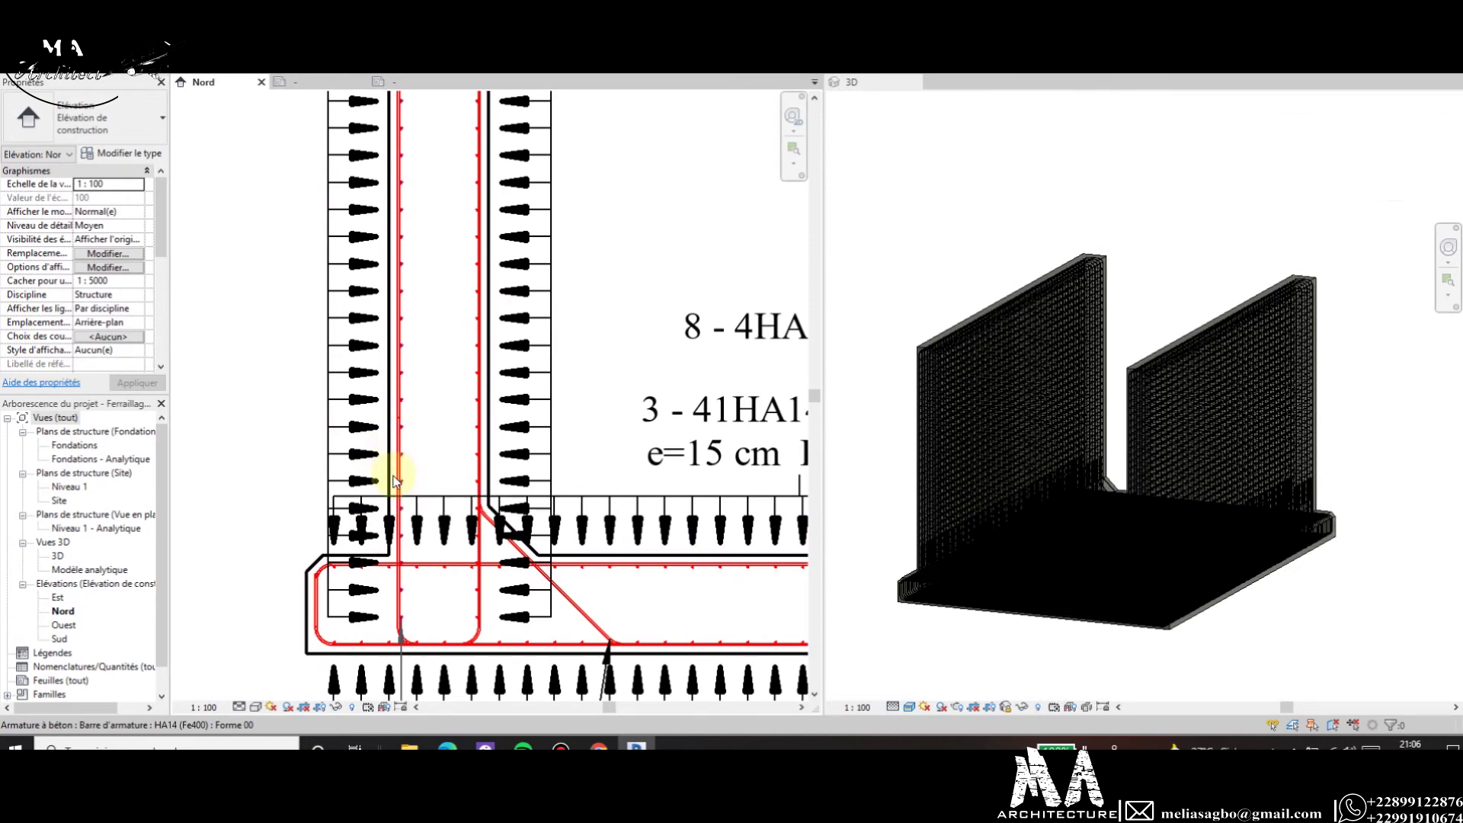
scroll(395, 481, up, 2)
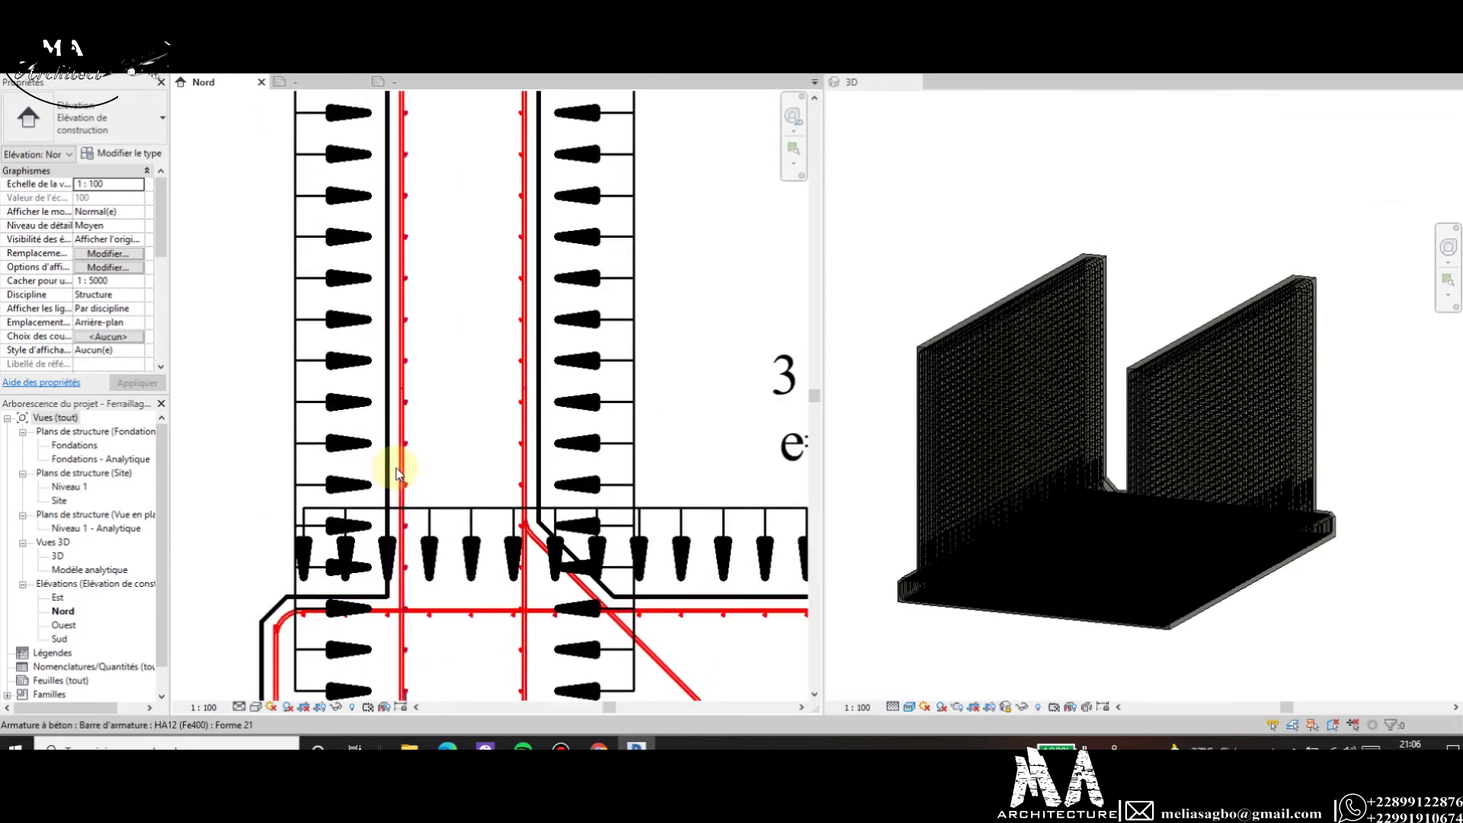
scroll(397, 472, down, 2)
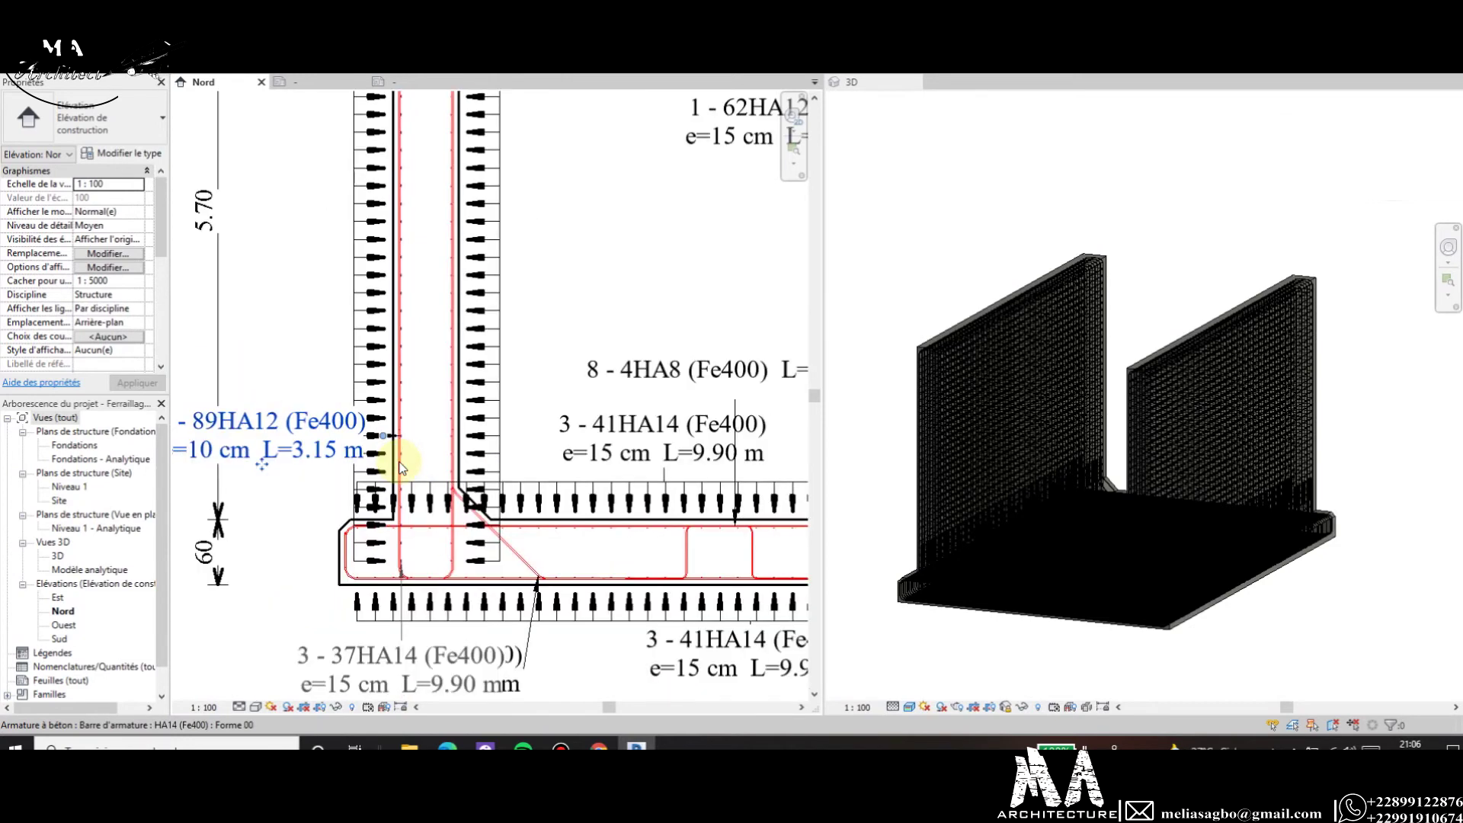
scroll(400, 464, down, 2)
scroll(365, 488, up, 2)
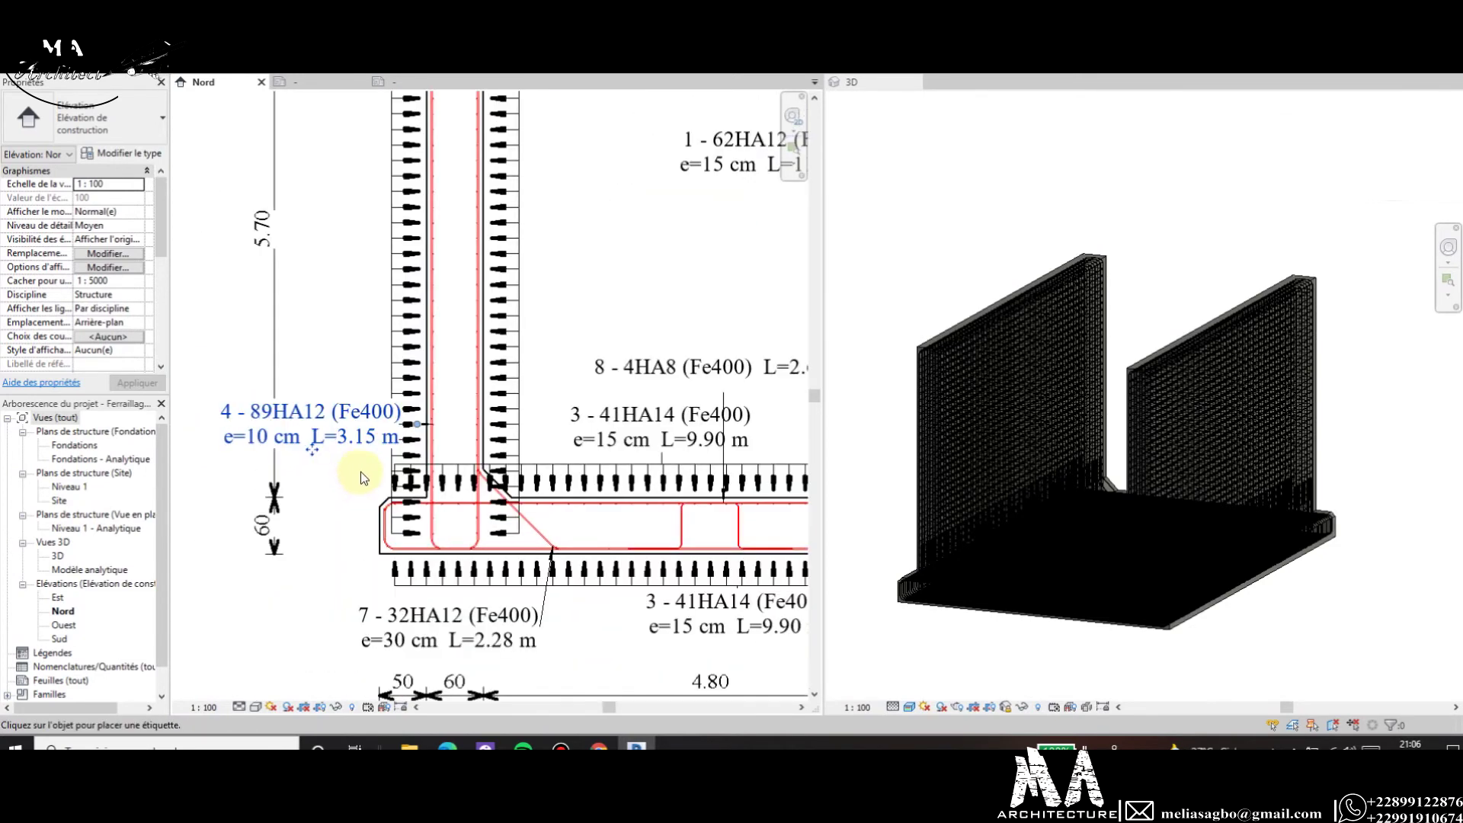
scroll(363, 474, down, 3)
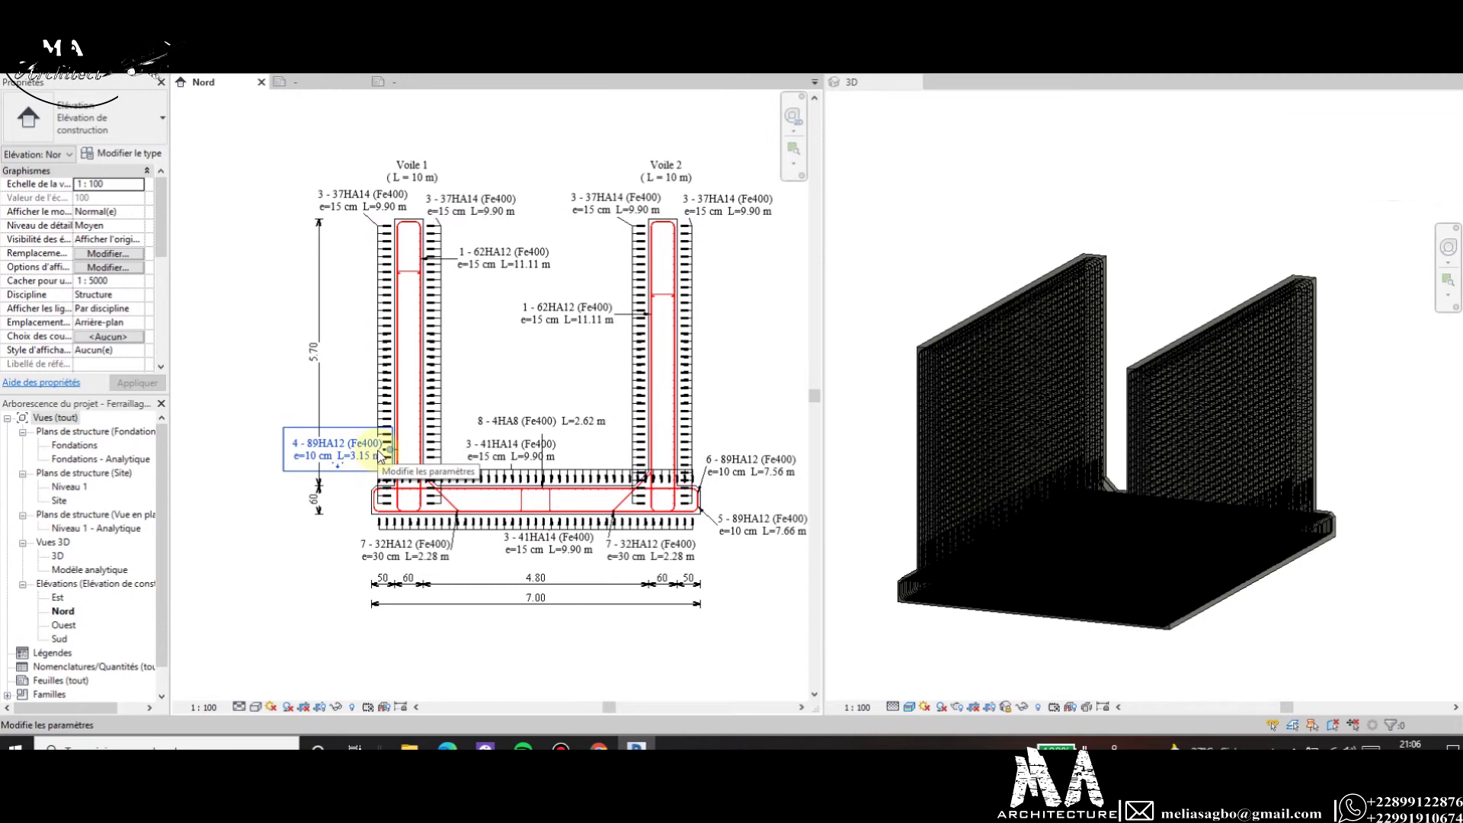
click(380, 455)
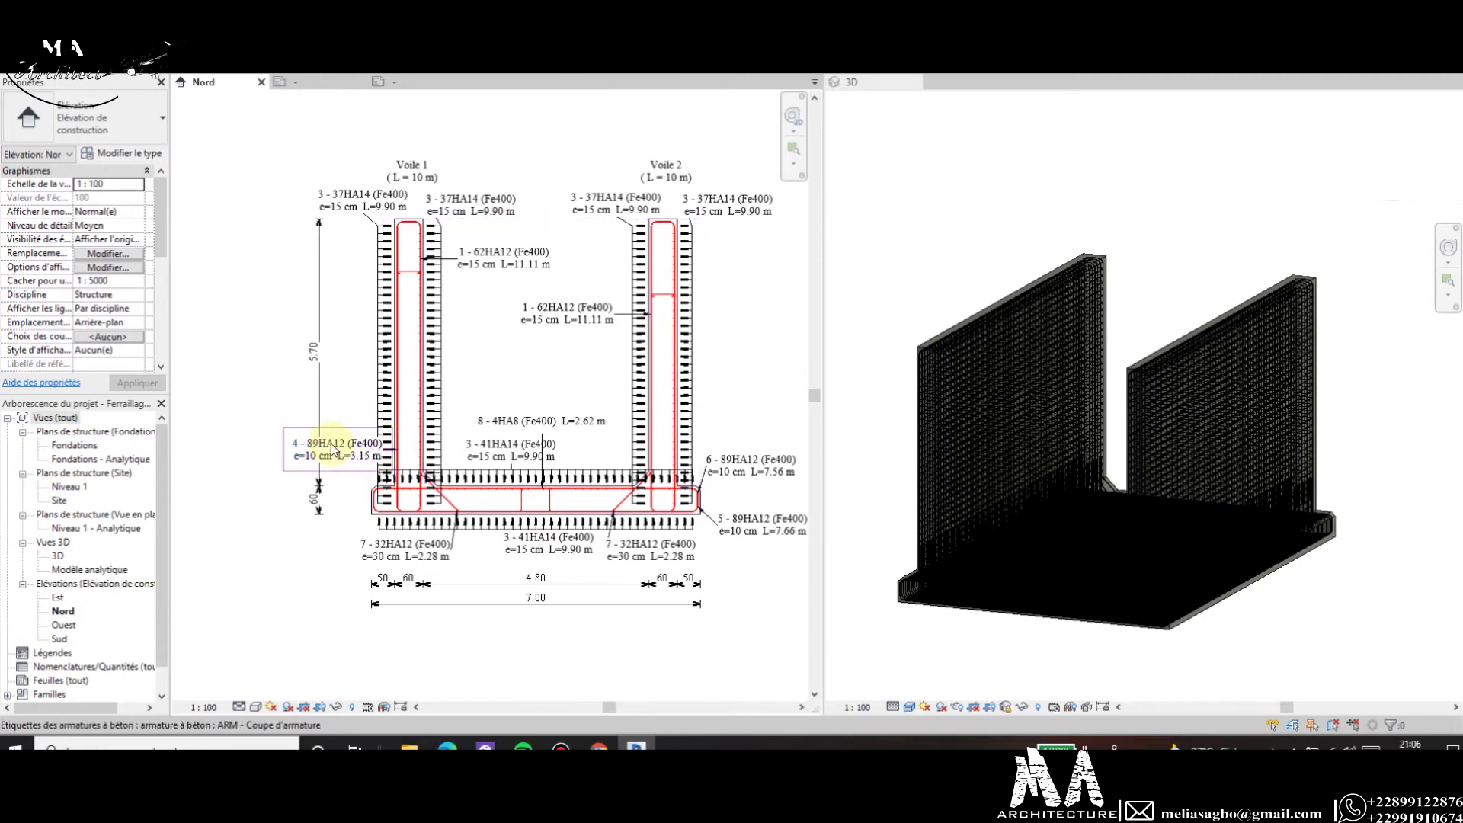
click(338, 467)
scroll(338, 467, up, 4)
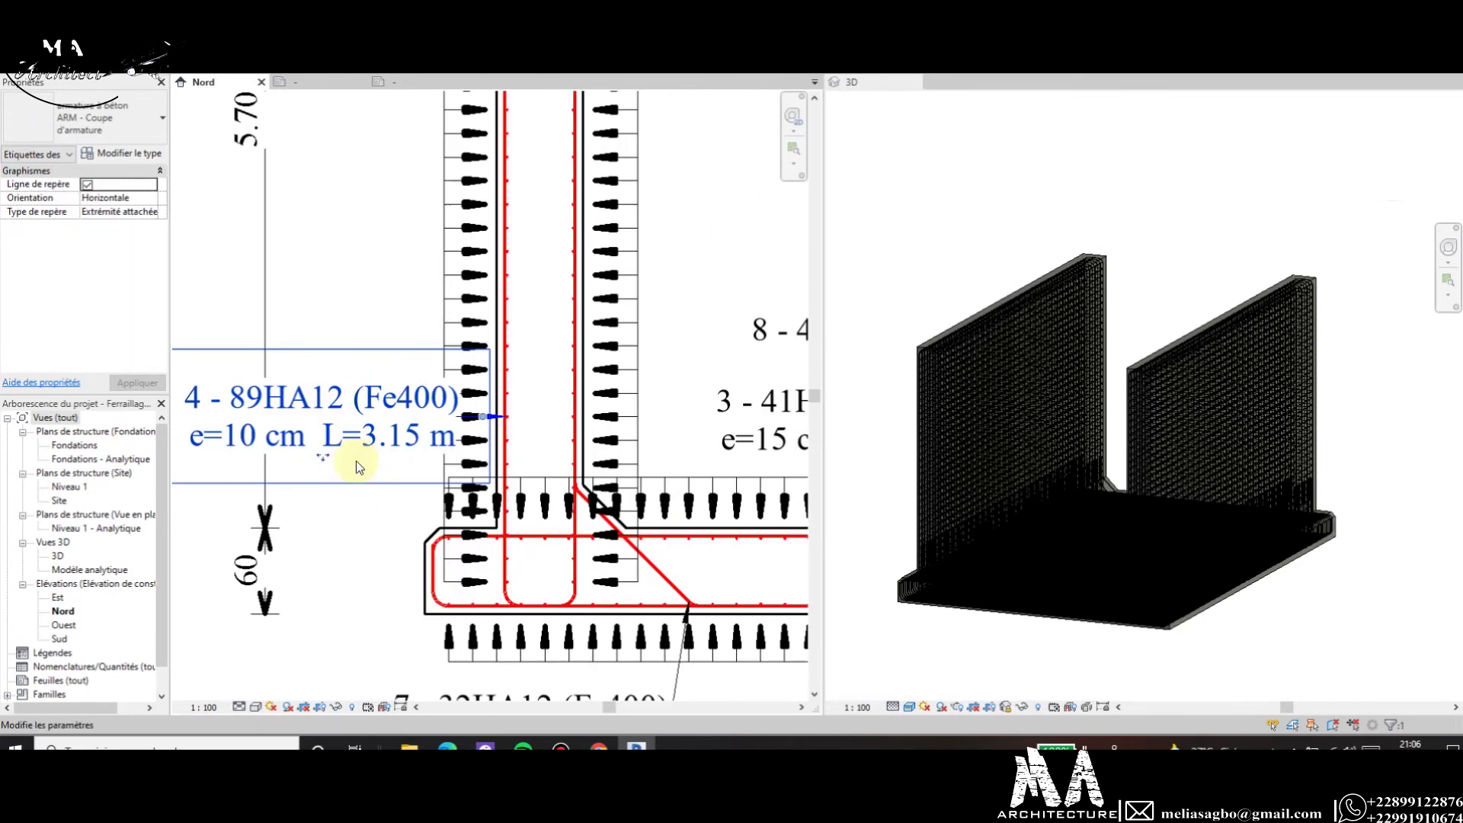
scroll(474, 438, down, 3)
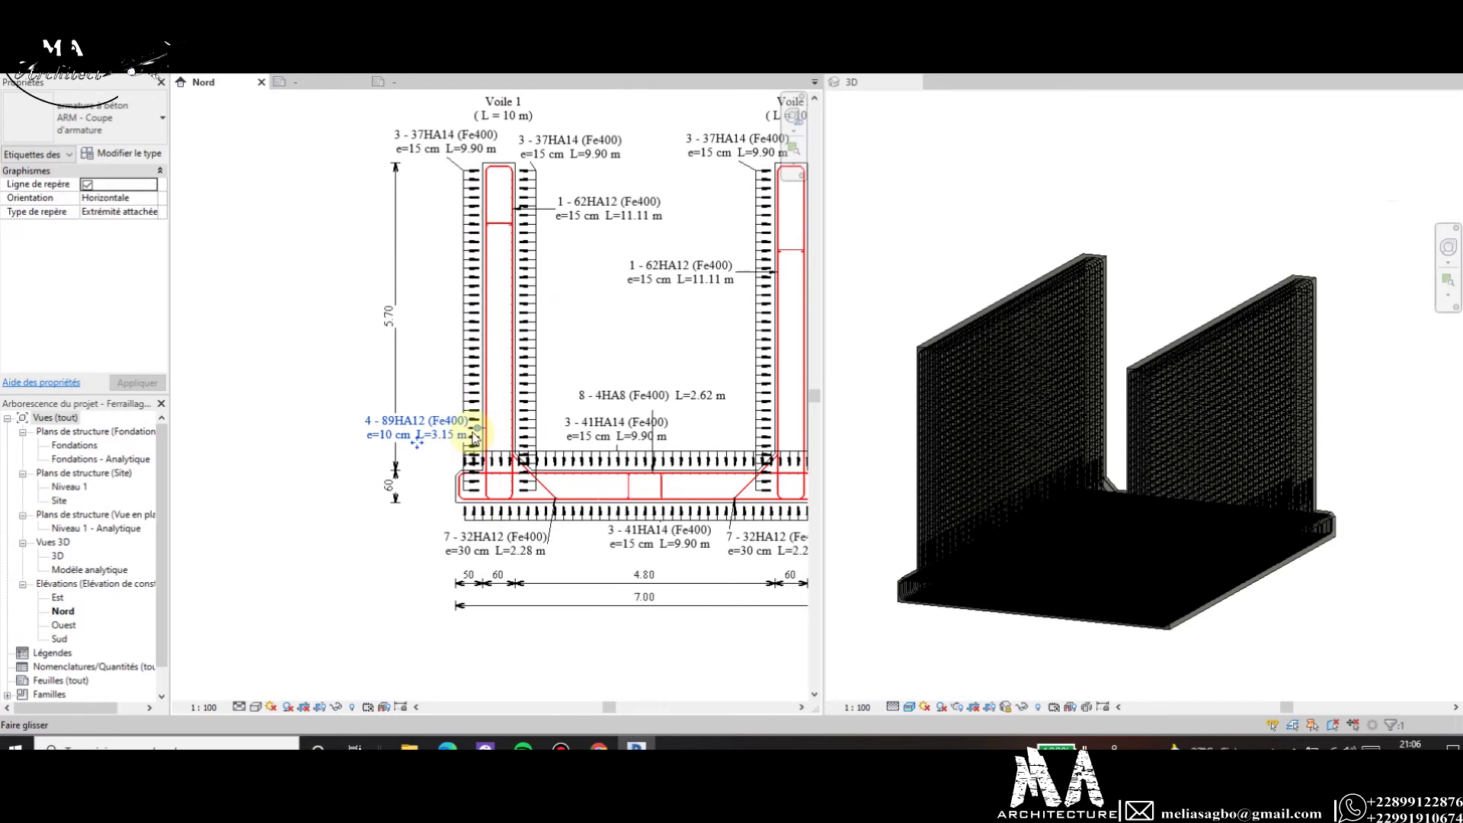
scroll(522, 222, up, 5)
scroll(522, 210, up, 3)
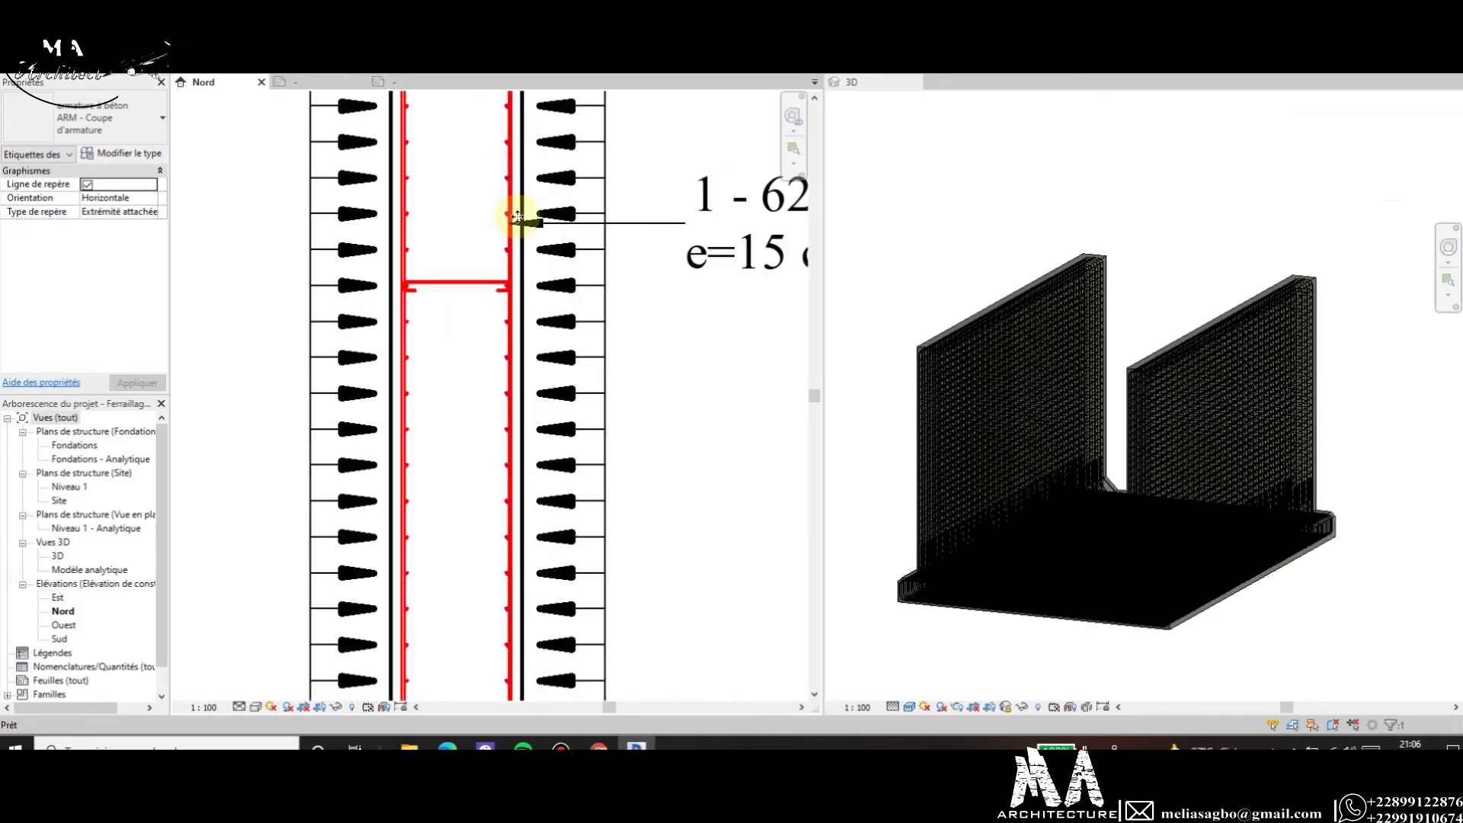
Inspect the 62HA12 bar set and the 4-89HA12 starter bar set by selecting each.
scroll(512, 206, up, 2)
key(Escape)
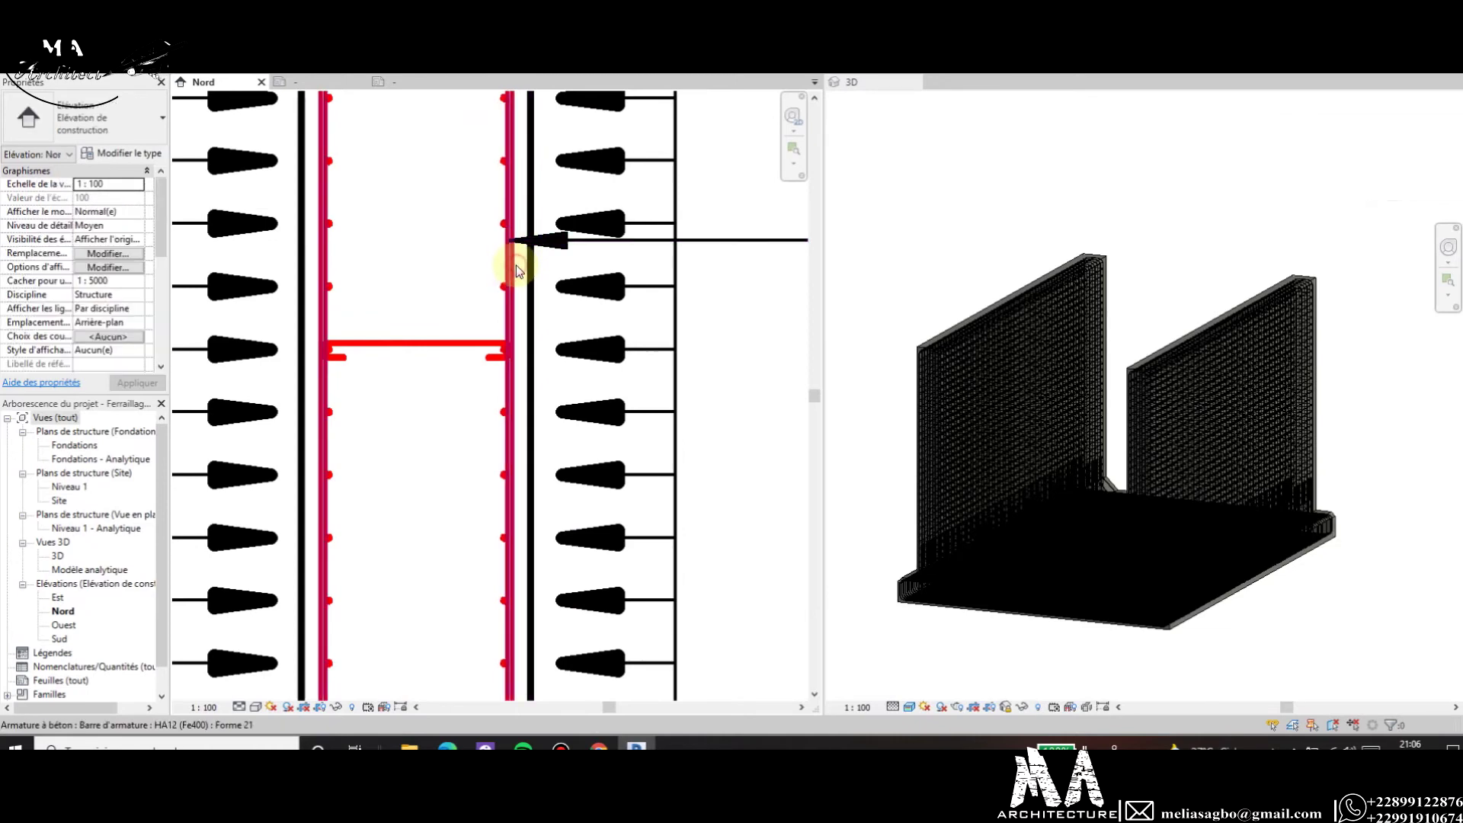
click(516, 270)
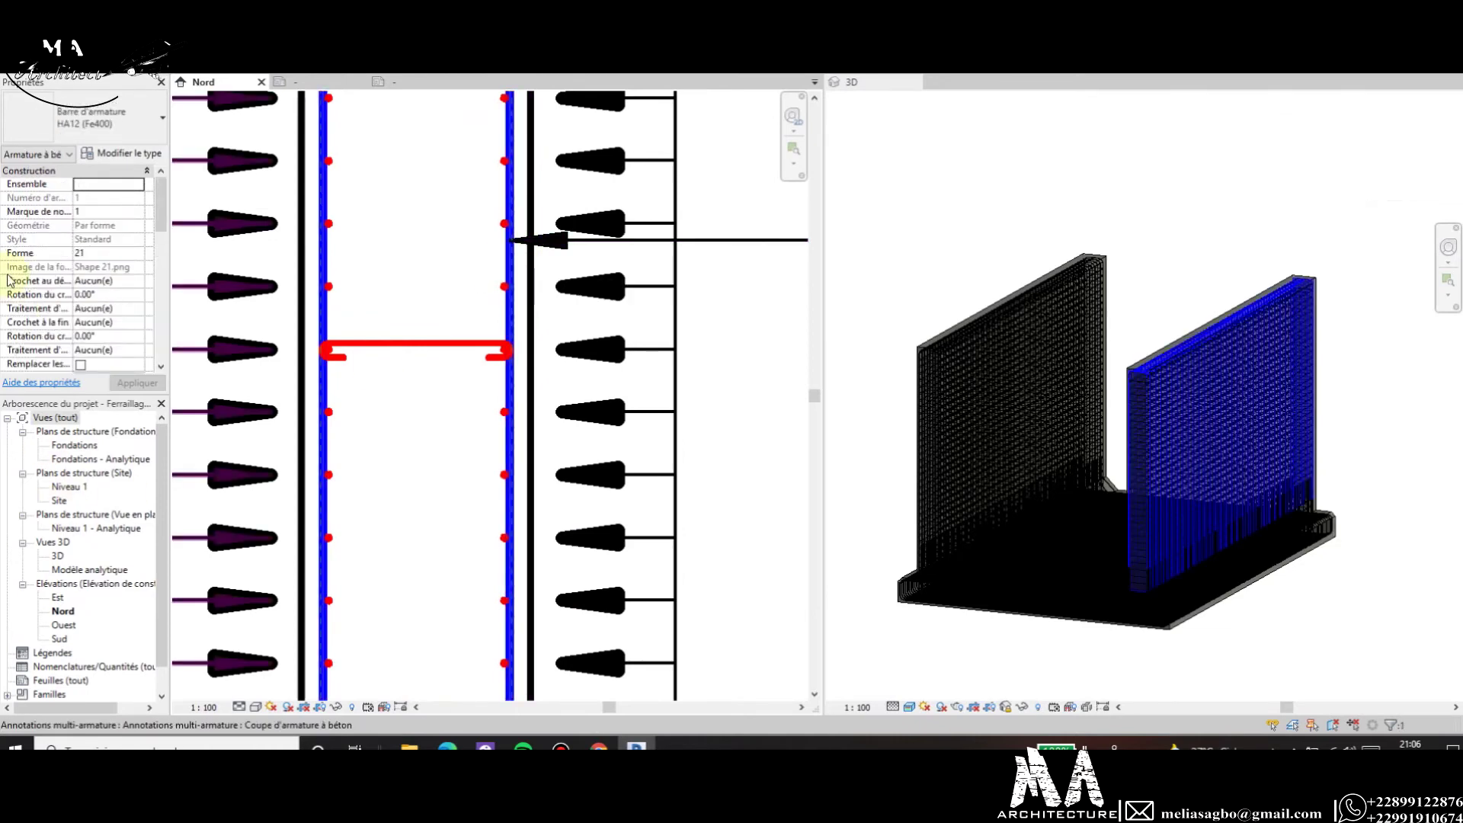
scroll(357, 421, down, 4)
scroll(450, 424, down, 3)
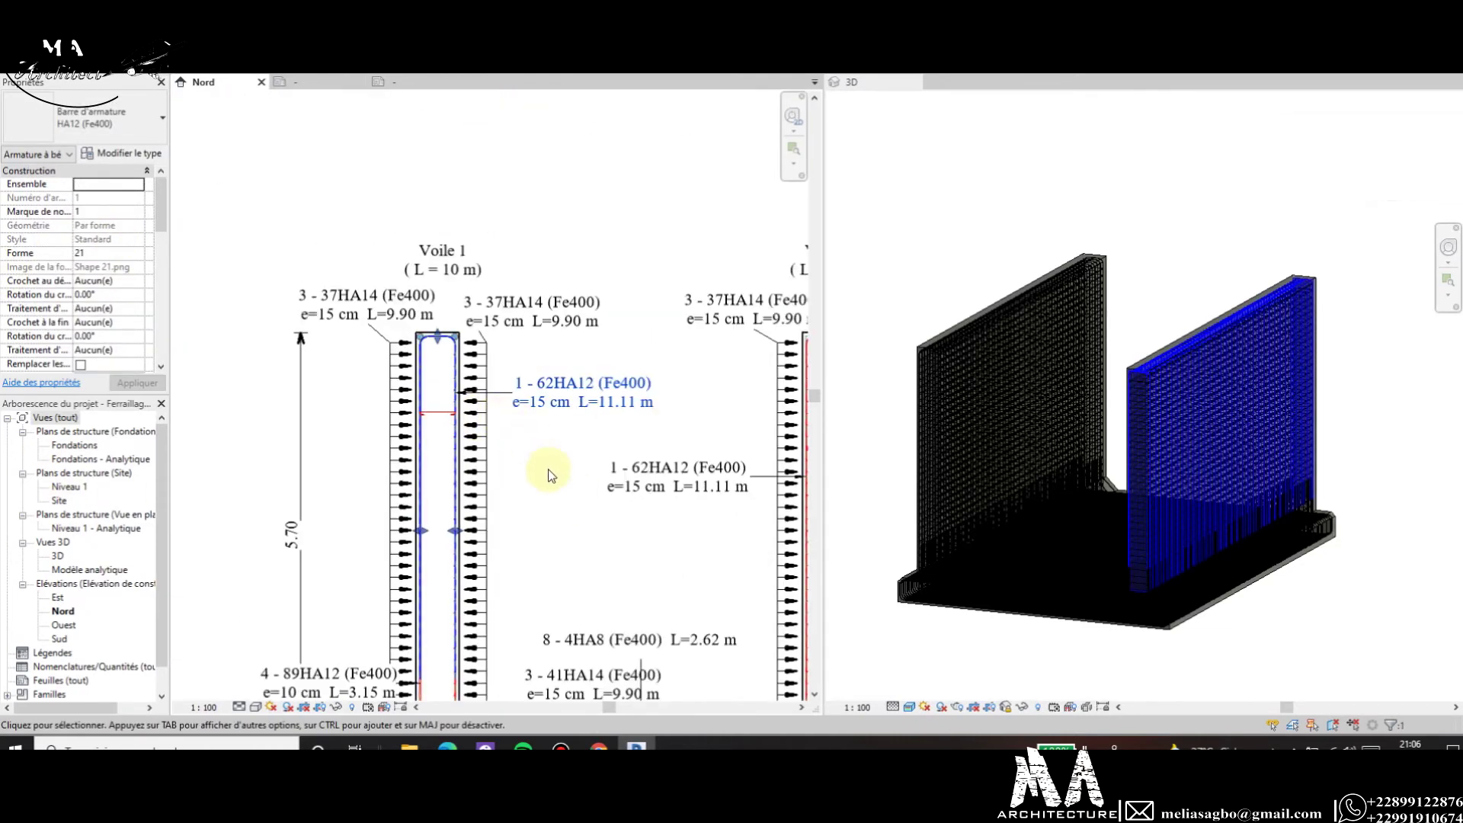
scroll(533, 442, down, 2)
key(Escape)
scroll(460, 565, up, 5)
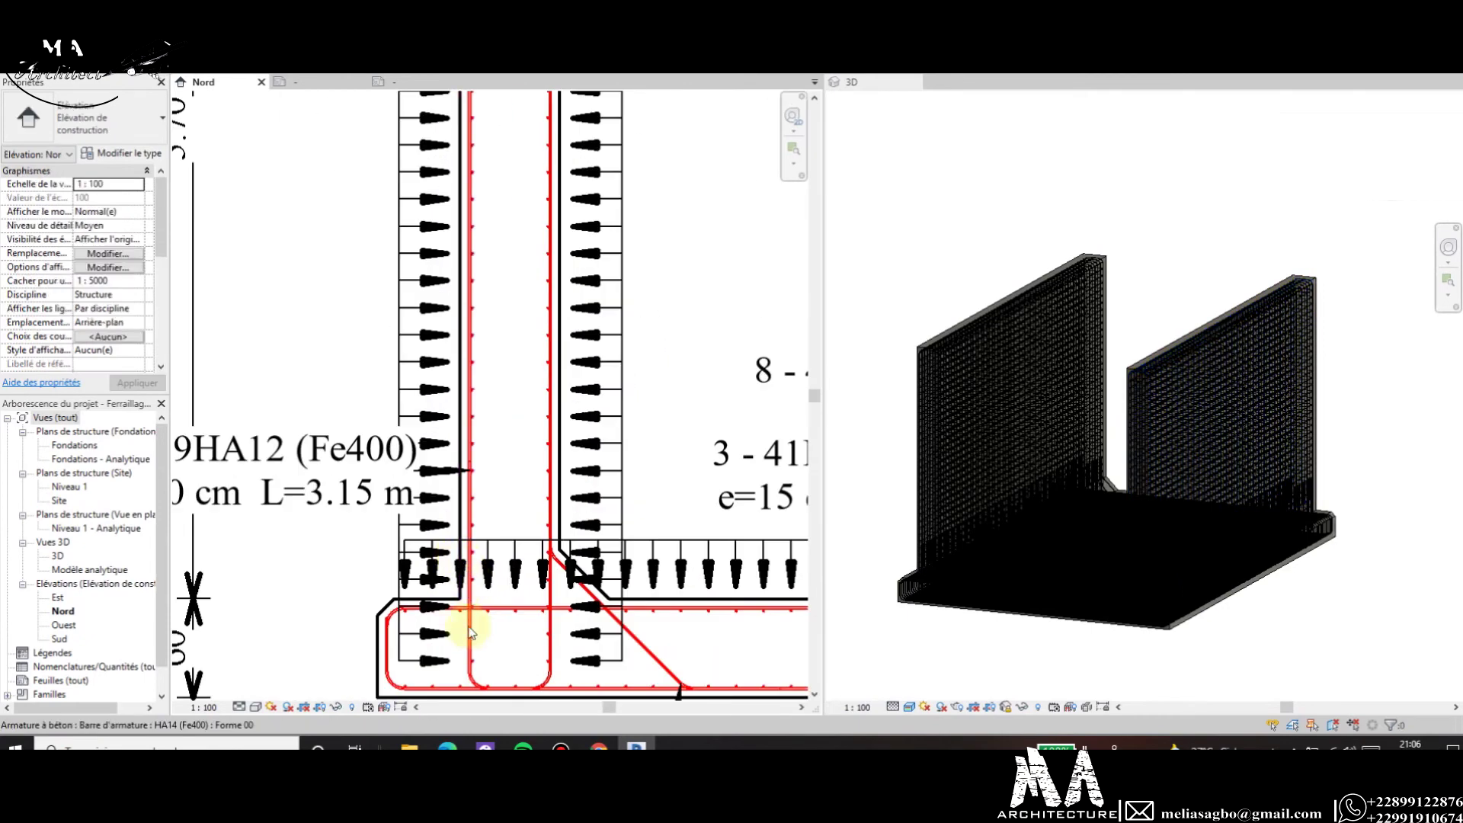
scroll(470, 633, up, 3)
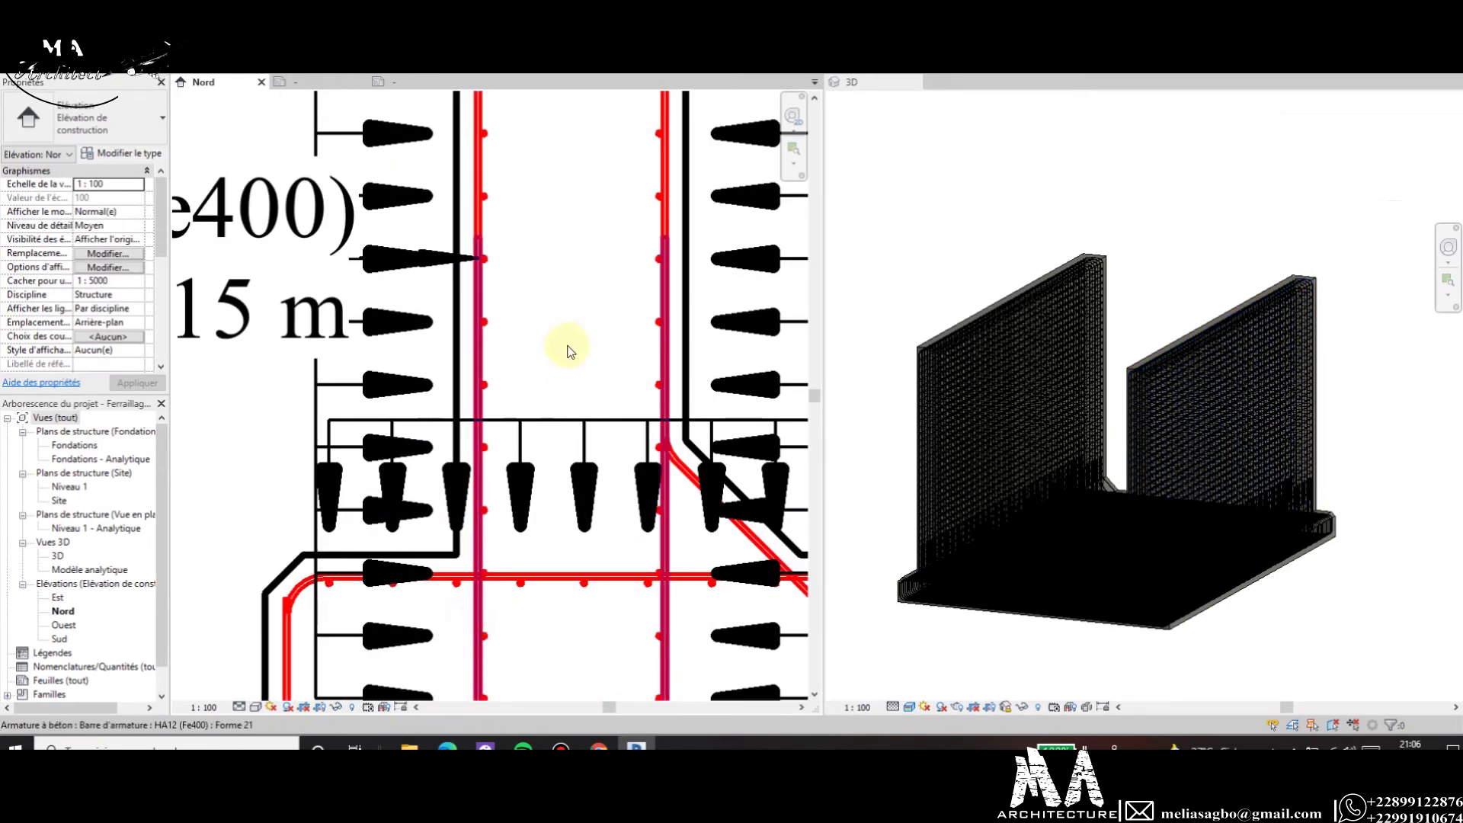
scroll(567, 352, down, 4)
click(466, 419)
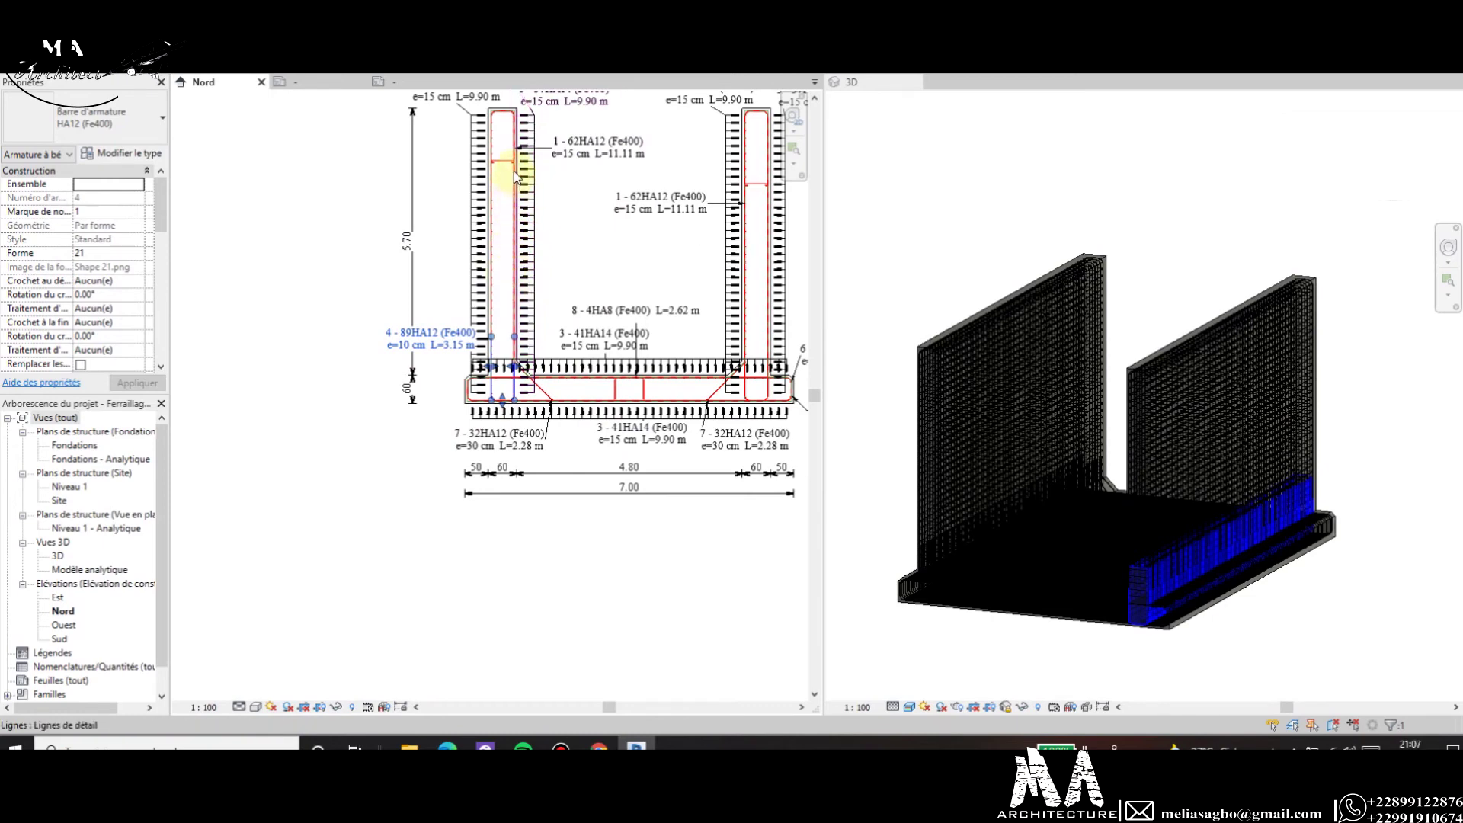
key(Escape)
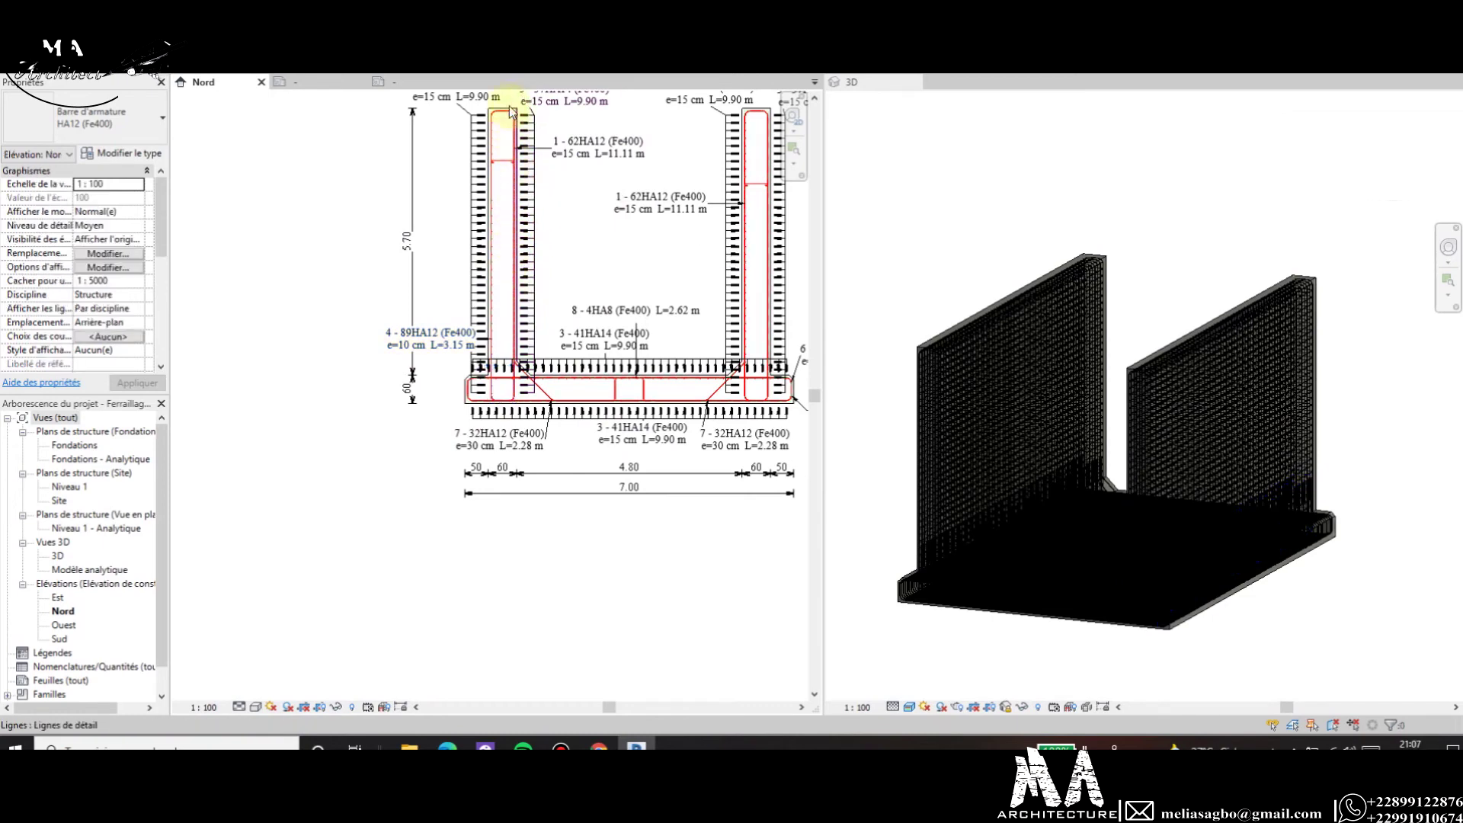
Inspect the U-shaped HA12 wall bar and the HA12 bar at the footing corner.
scroll(526, 124, up, 5)
scroll(526, 124, up, 2)
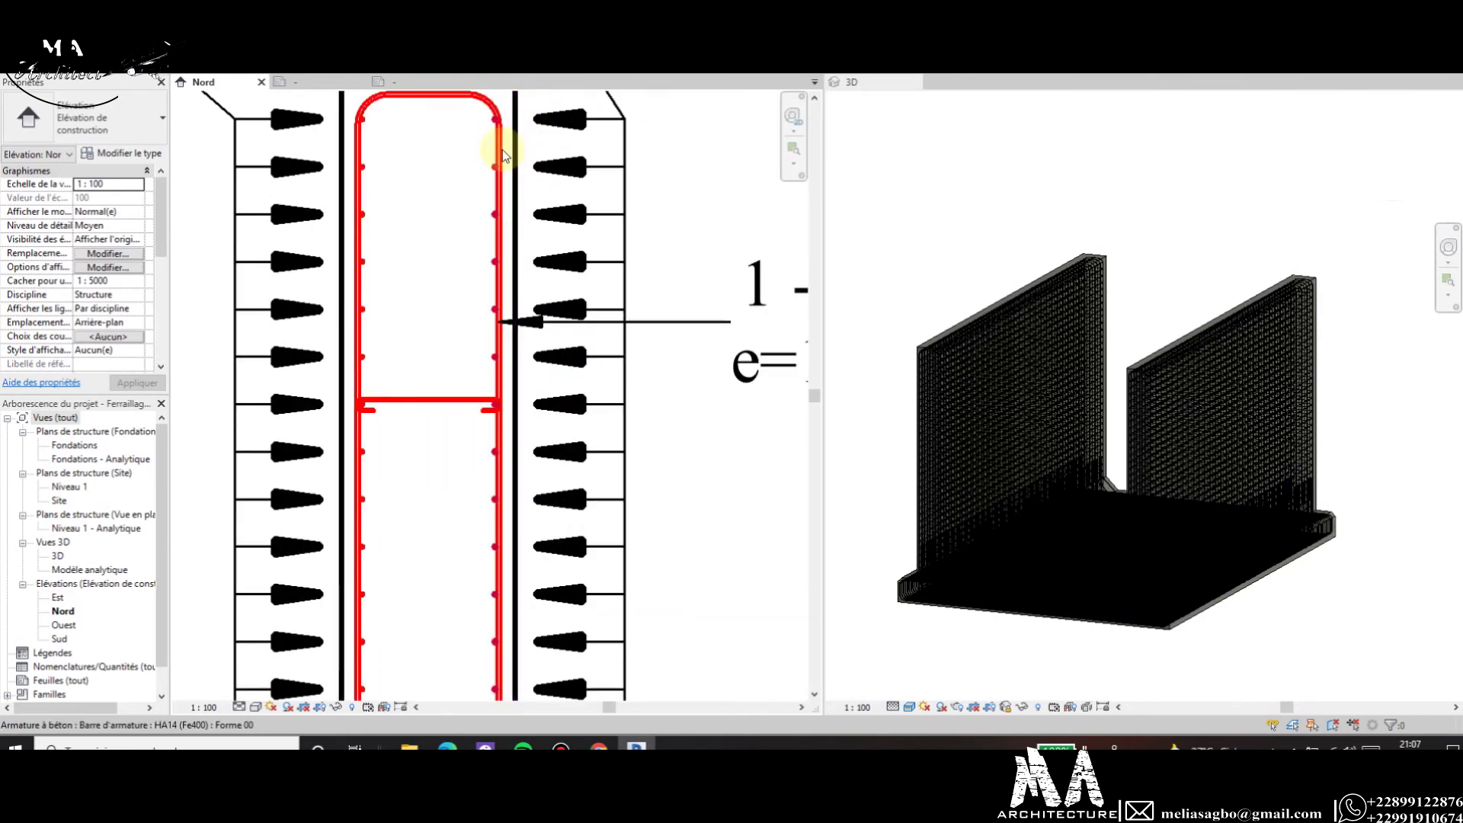
click(485, 97)
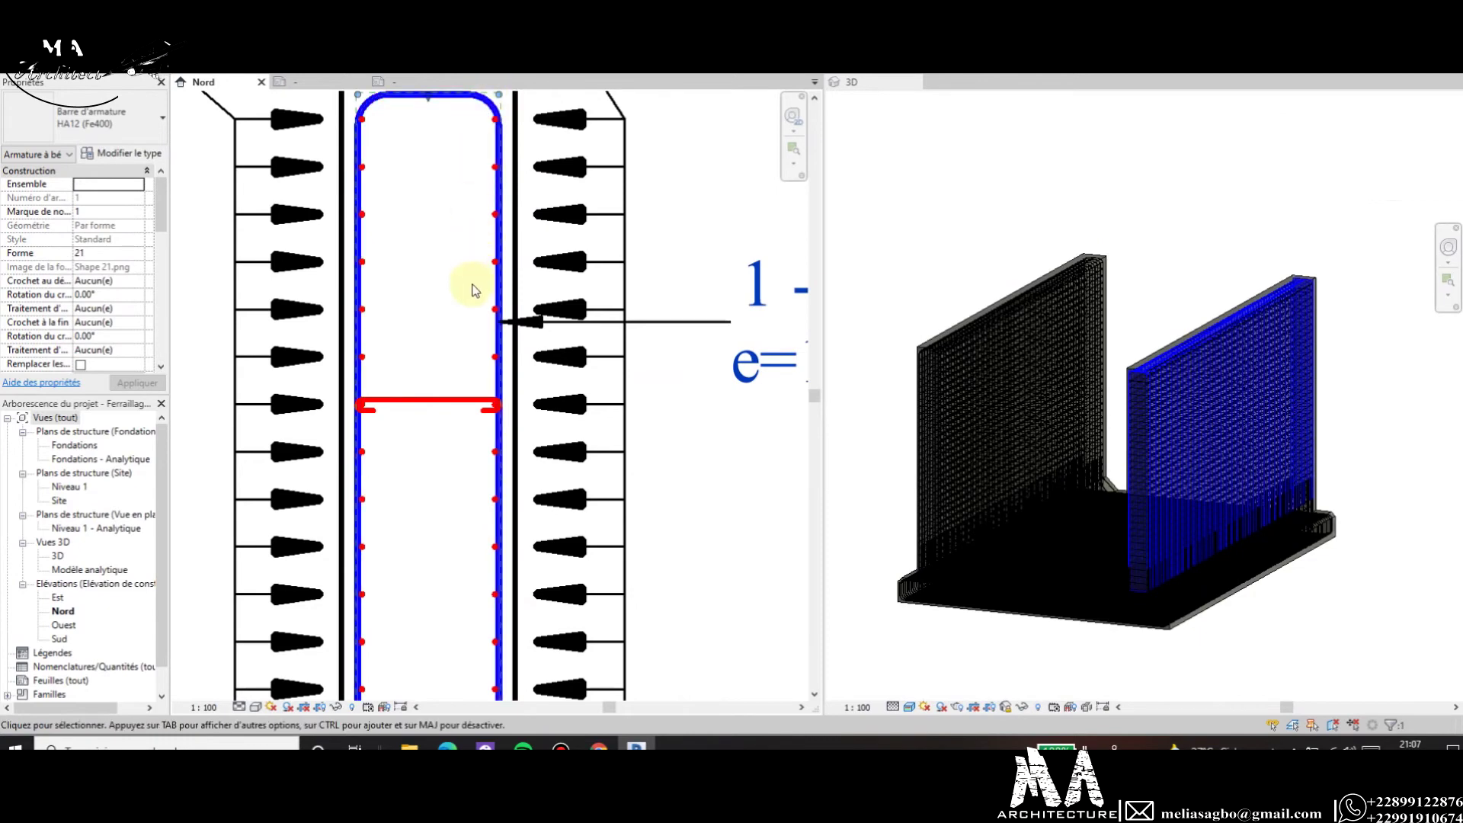
scroll(479, 318, down, 3)
scroll(487, 328, down, 2)
scroll(527, 418, down, 2)
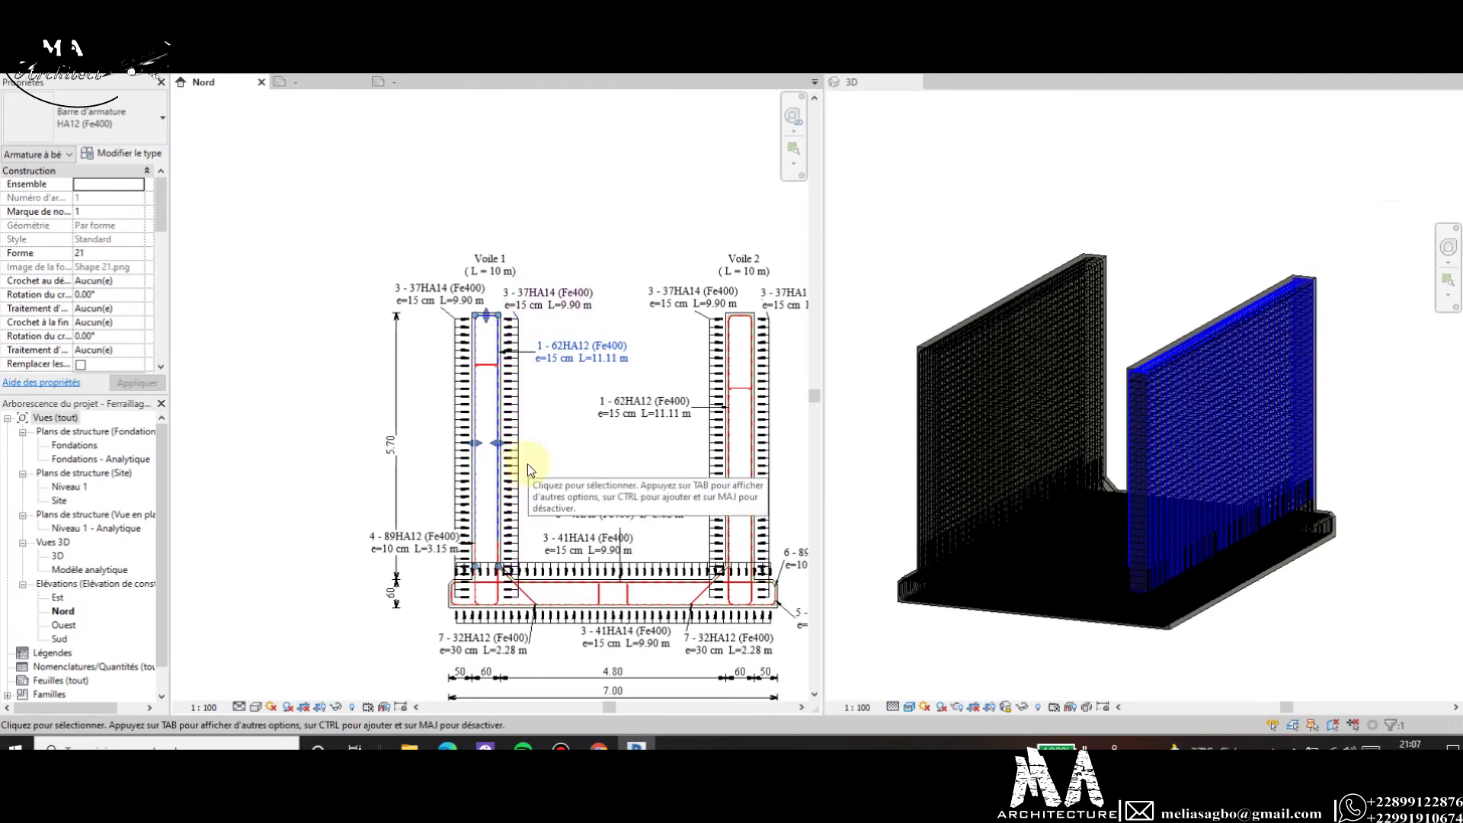
key(Escape)
scroll(455, 602, up, 5)
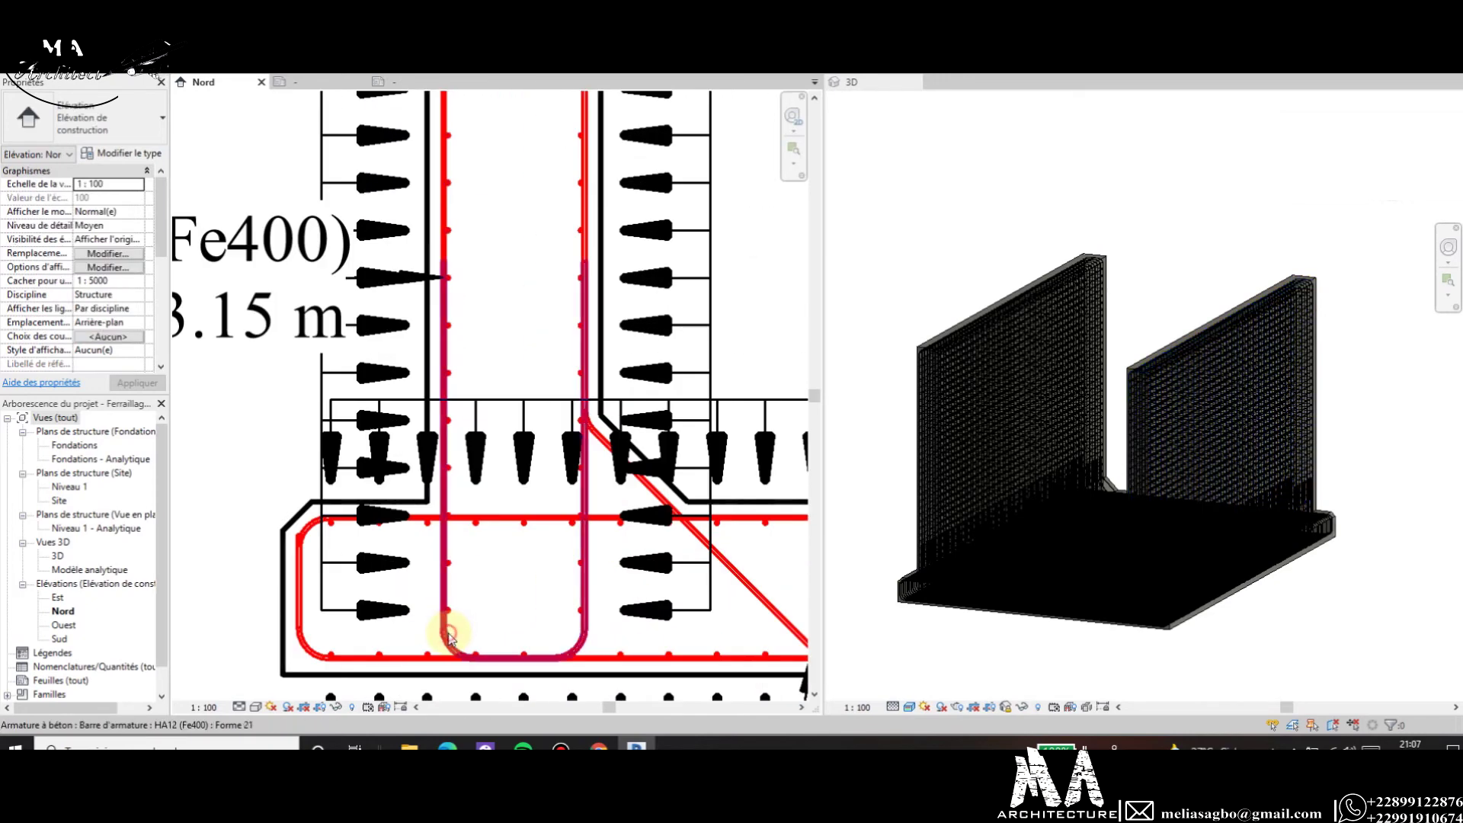
click(449, 639)
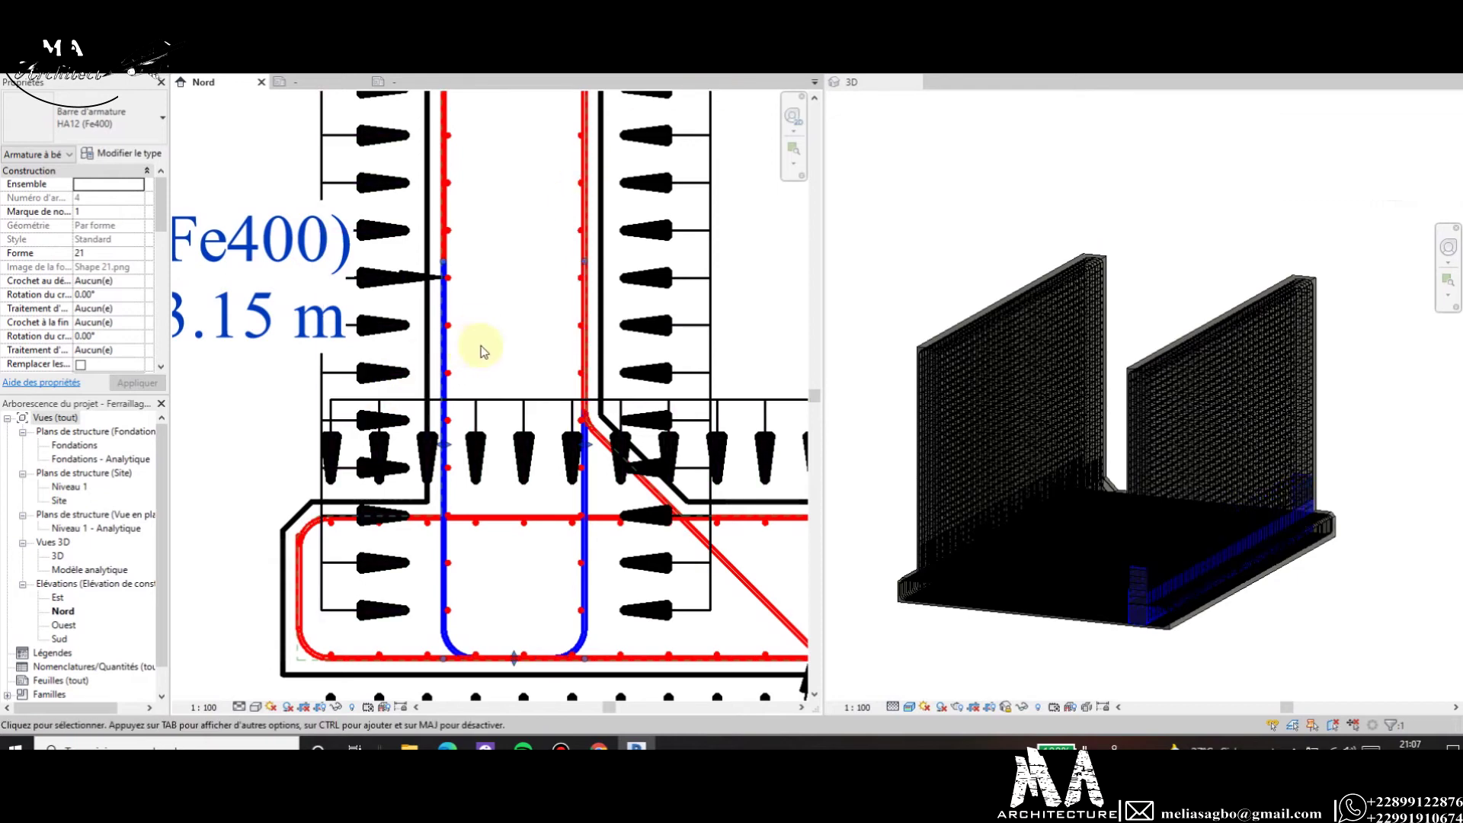
scroll(513, 339, down, 4)
scroll(340, 404, down, 2)
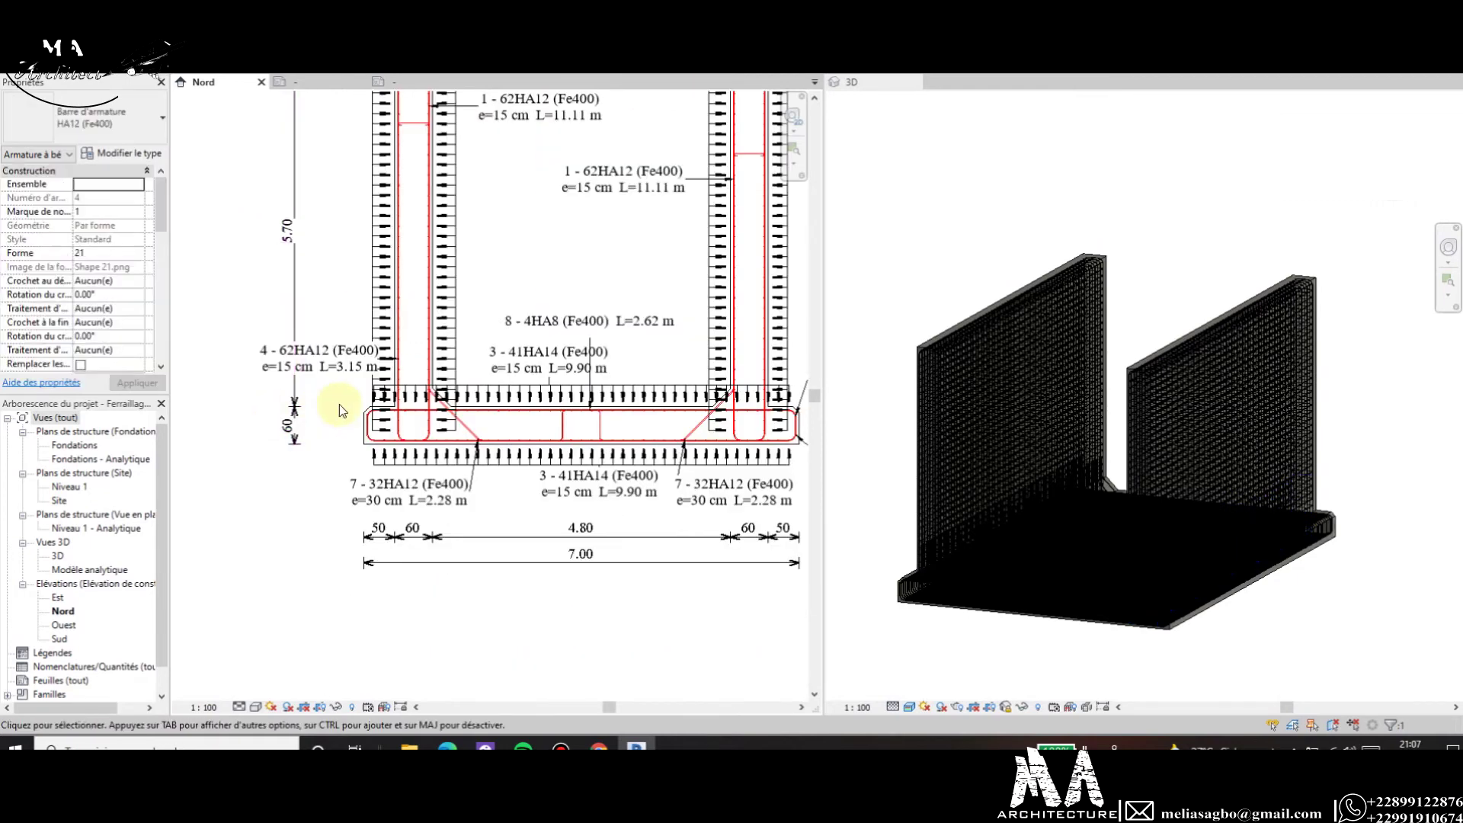
click(352, 405)
Move the 4 - 62HA12 tag further left, beside Voile 1 above the raft.
scroll(352, 405, down, 2)
scroll(333, 381, up, 2)
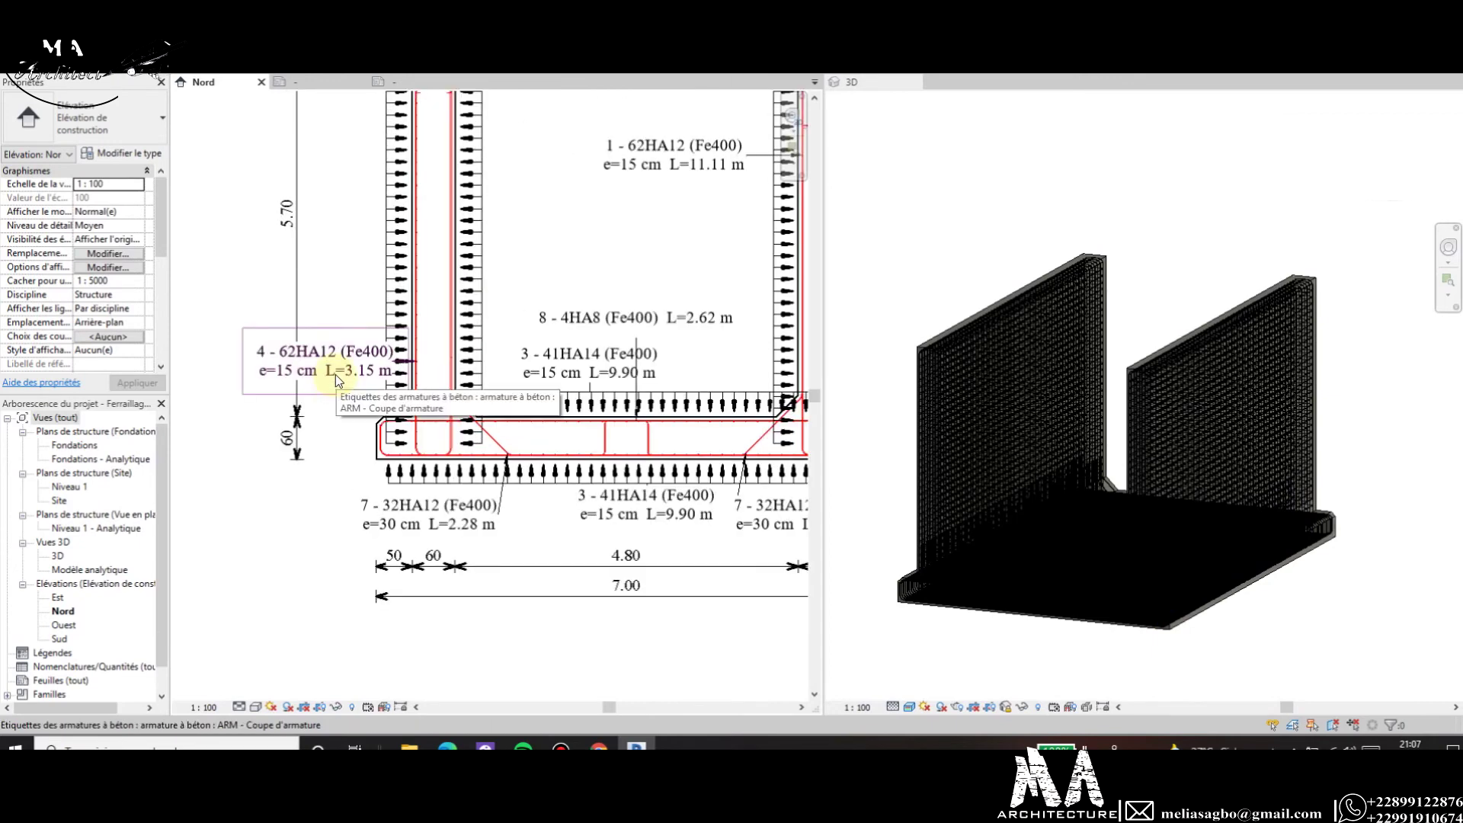
scroll(336, 373, up, 2)
drag(318, 388, 229, 388)
scroll(383, 416, down, 2)
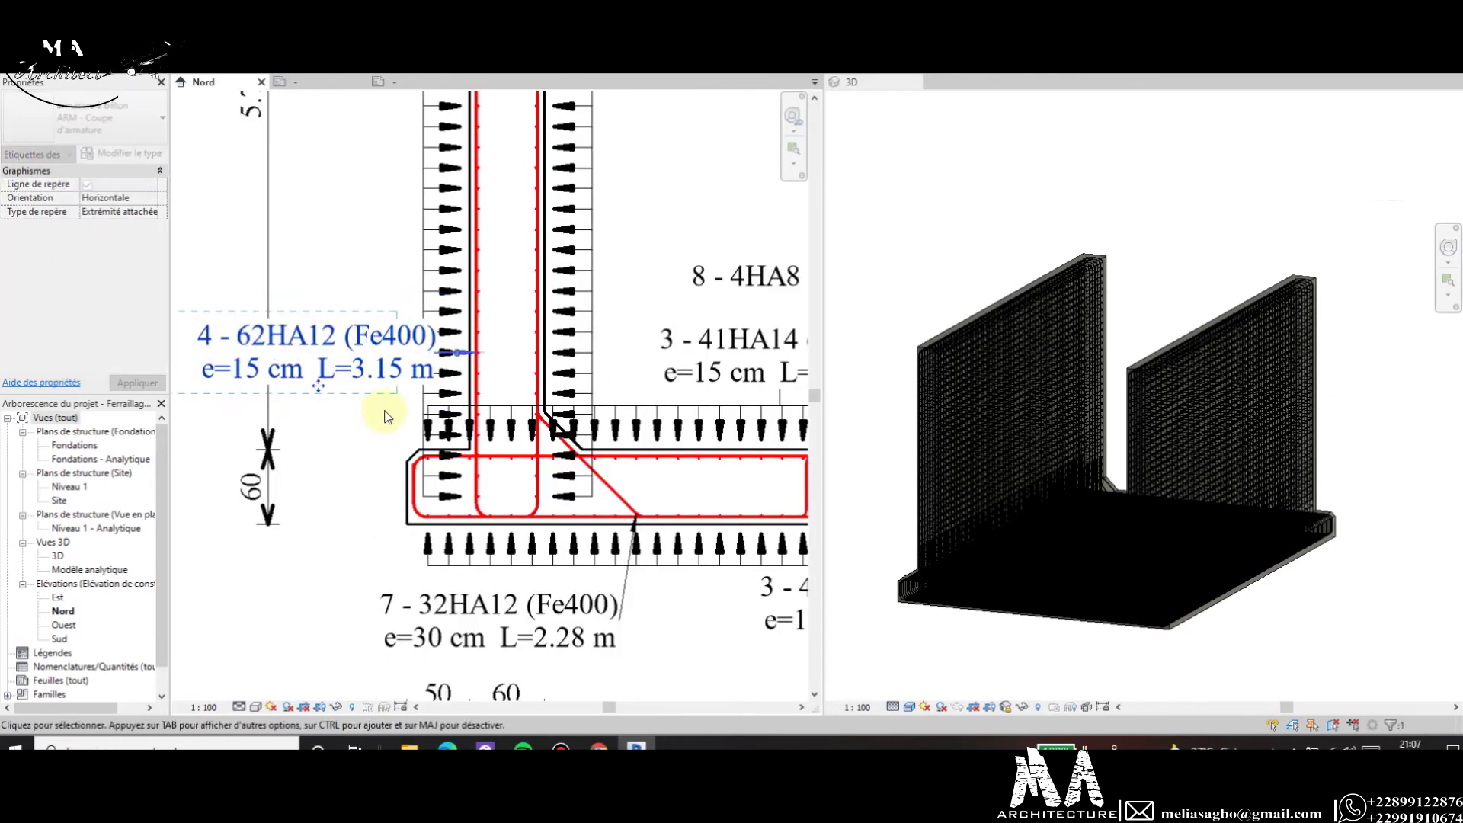
scroll(376, 424, down, 2)
click(366, 435)
Shift the 5.70 height dimension line right, closer to the left wall.
scroll(400, 396, down, 2)
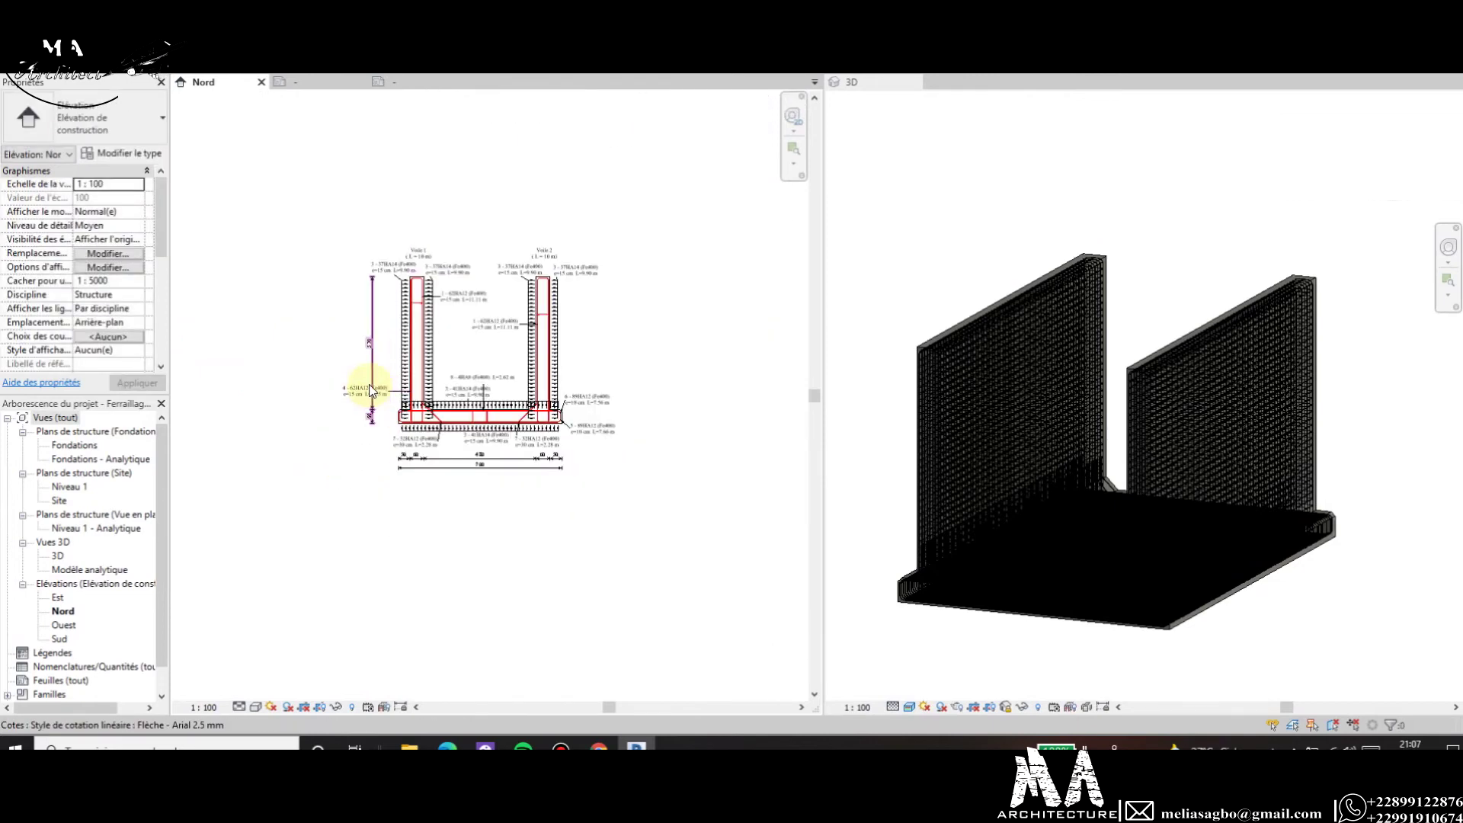
scroll(373, 378, up, 3)
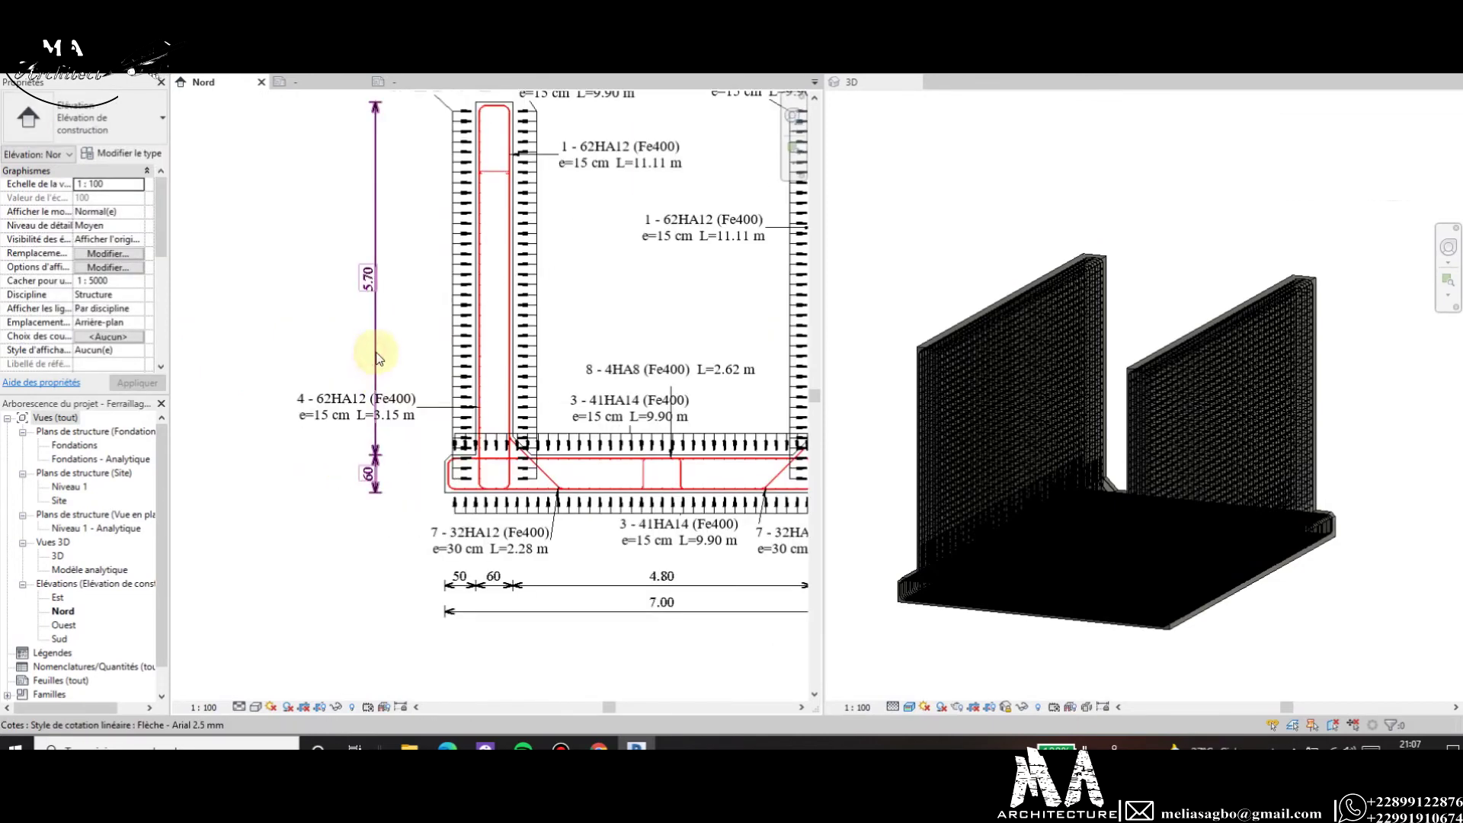
drag(375, 371, 419, 350)
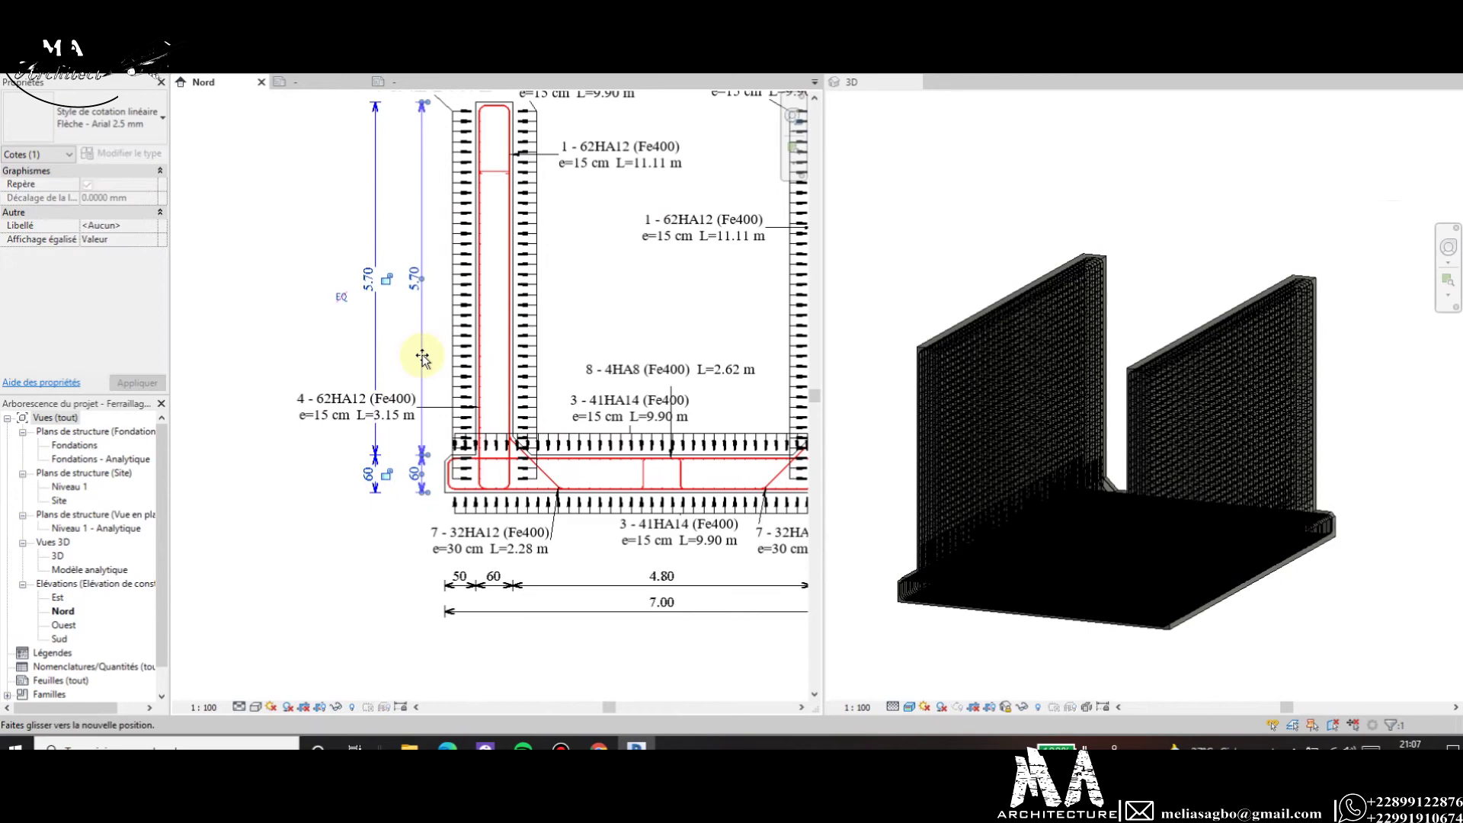
click(342, 301)
scroll(384, 422, down, 3)
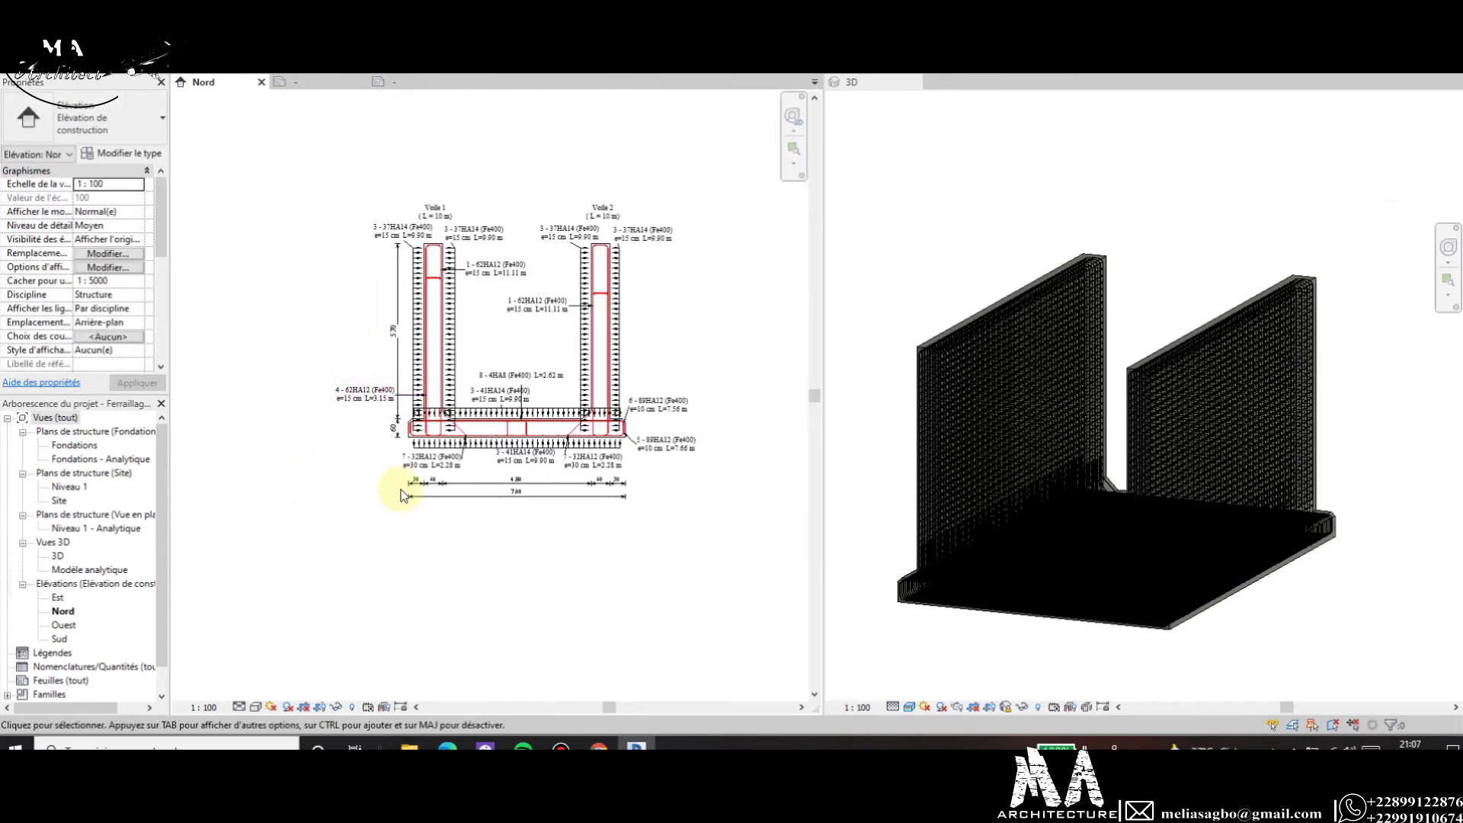
Change raft bar sets 6 and 5 at the right end to 15 cm spacing.
scroll(618, 433, up, 2)
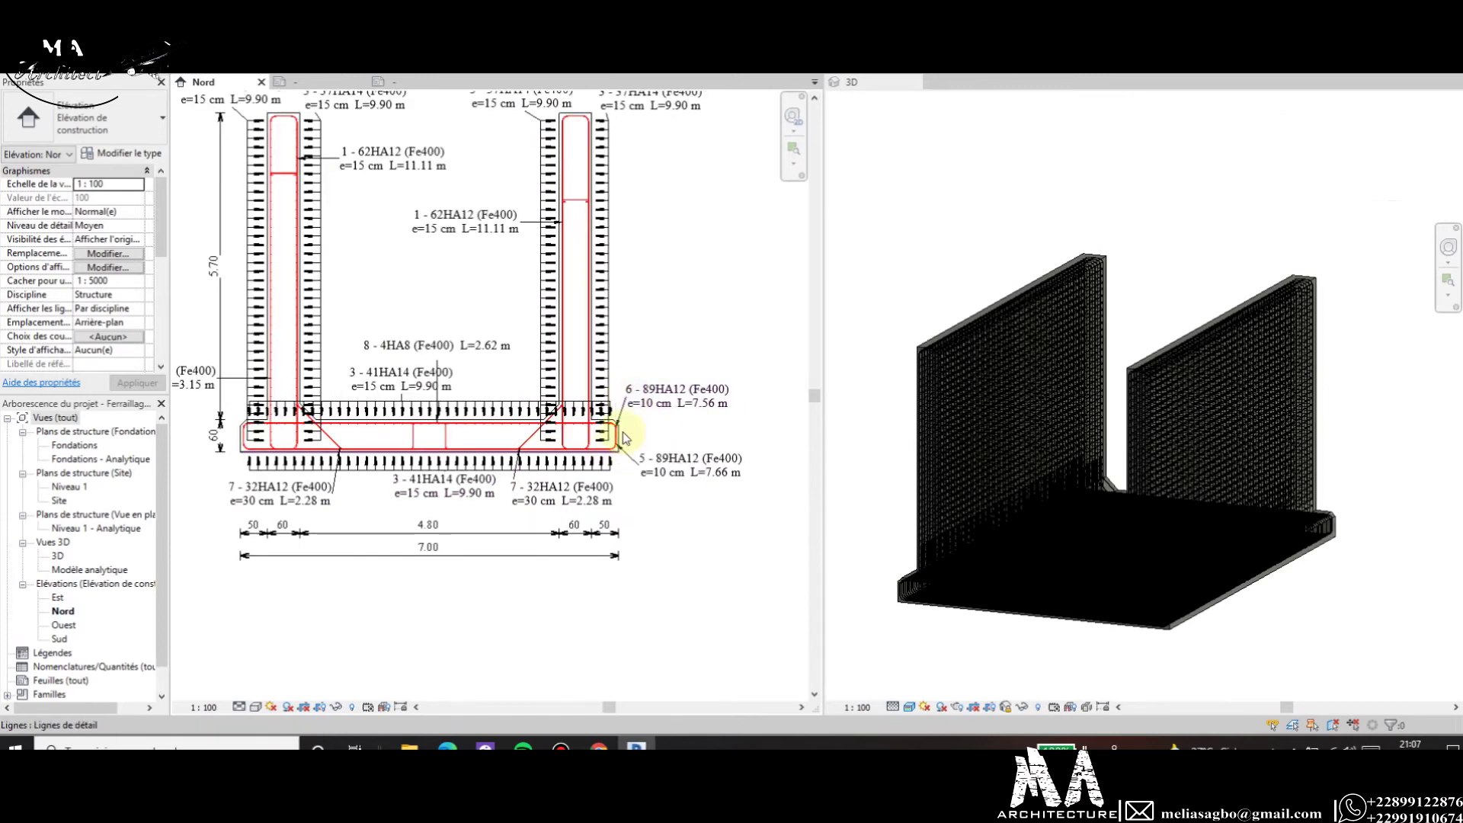
scroll(627, 417, up, 2)
scroll(637, 418, up, 2)
scroll(602, 430, down, 3)
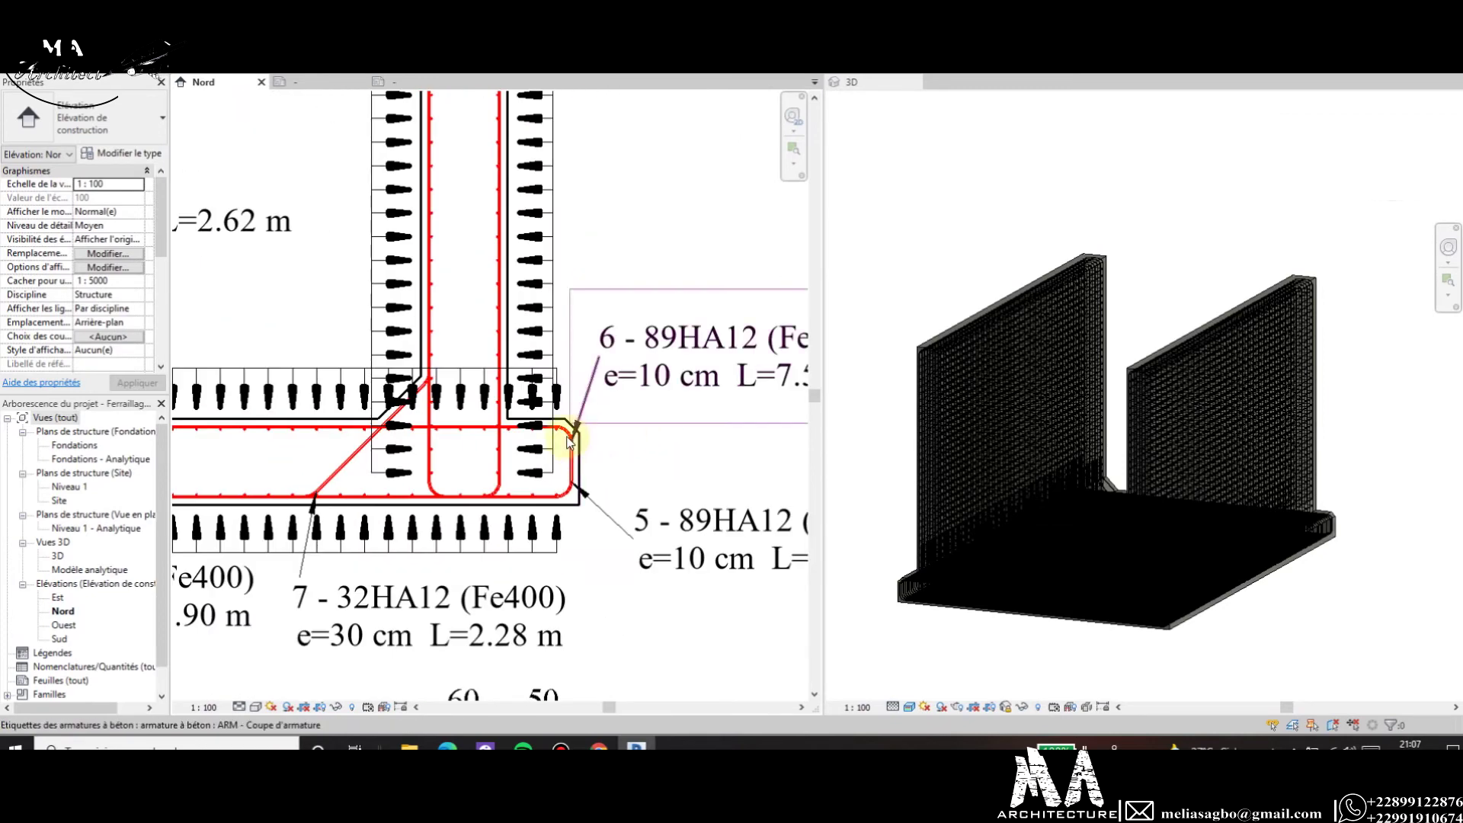
scroll(575, 431, up, 4)
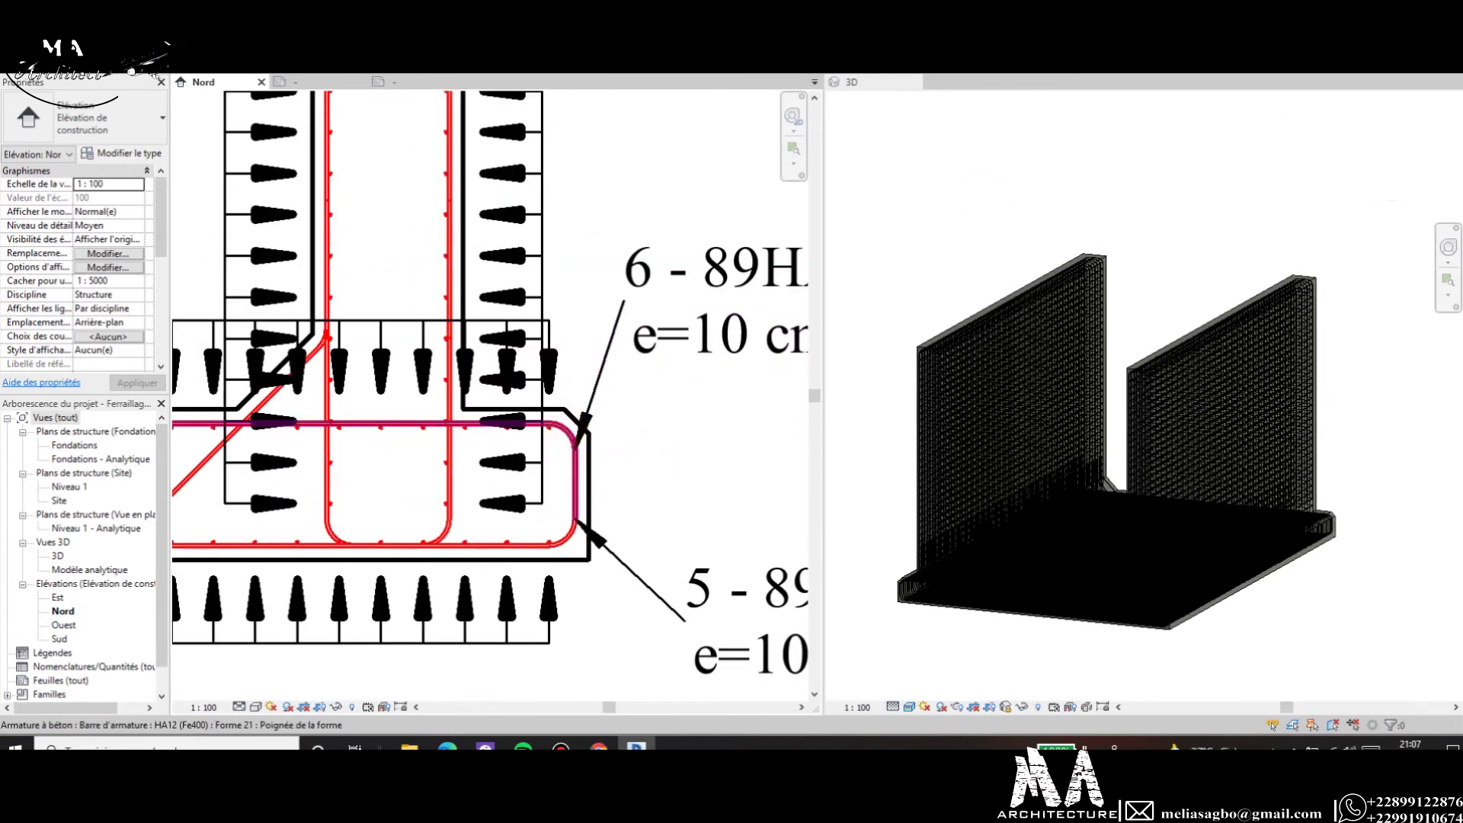
click(576, 435)
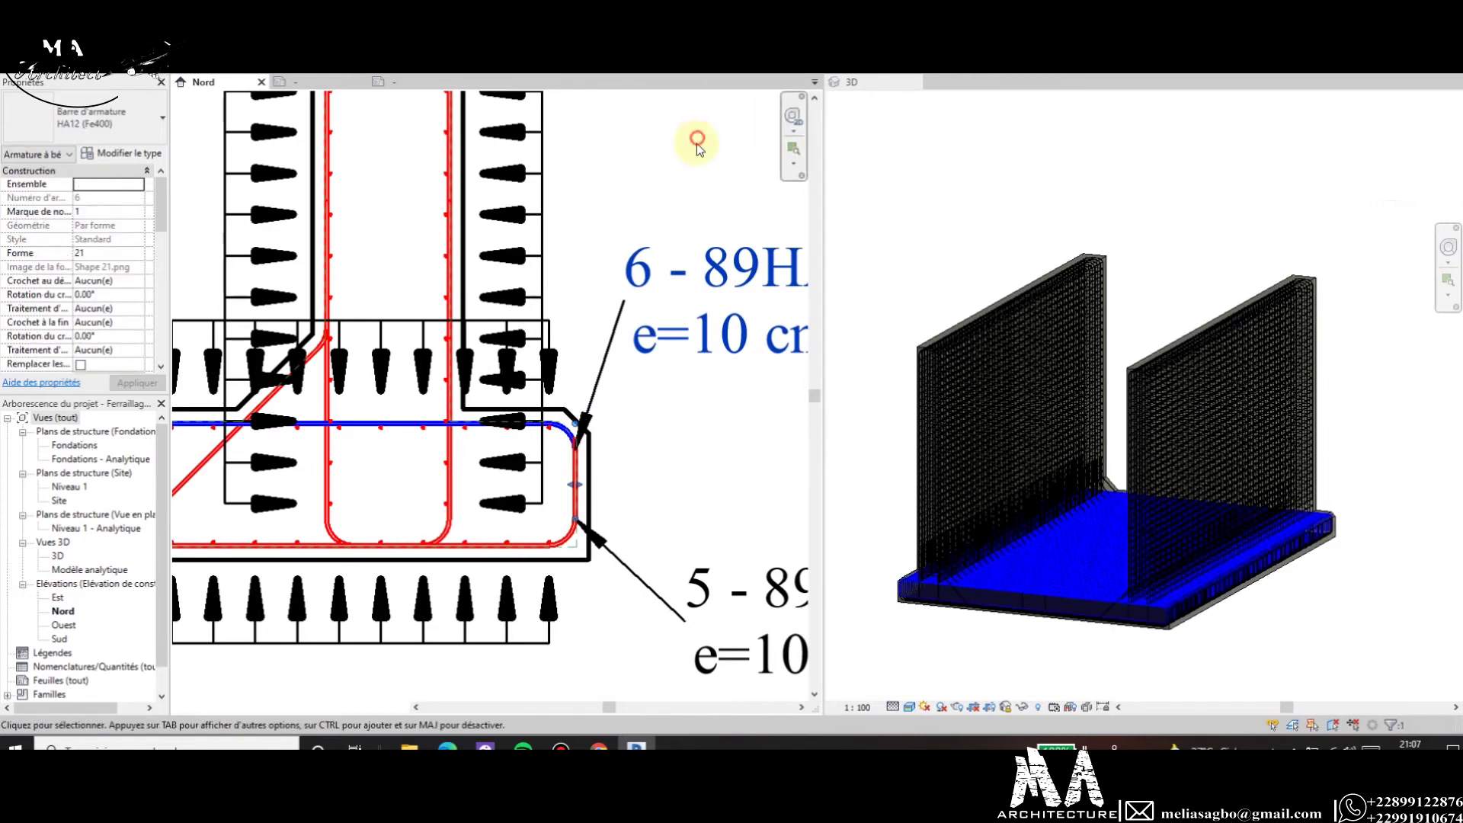
click(648, 195)
scroll(666, 309, down, 2)
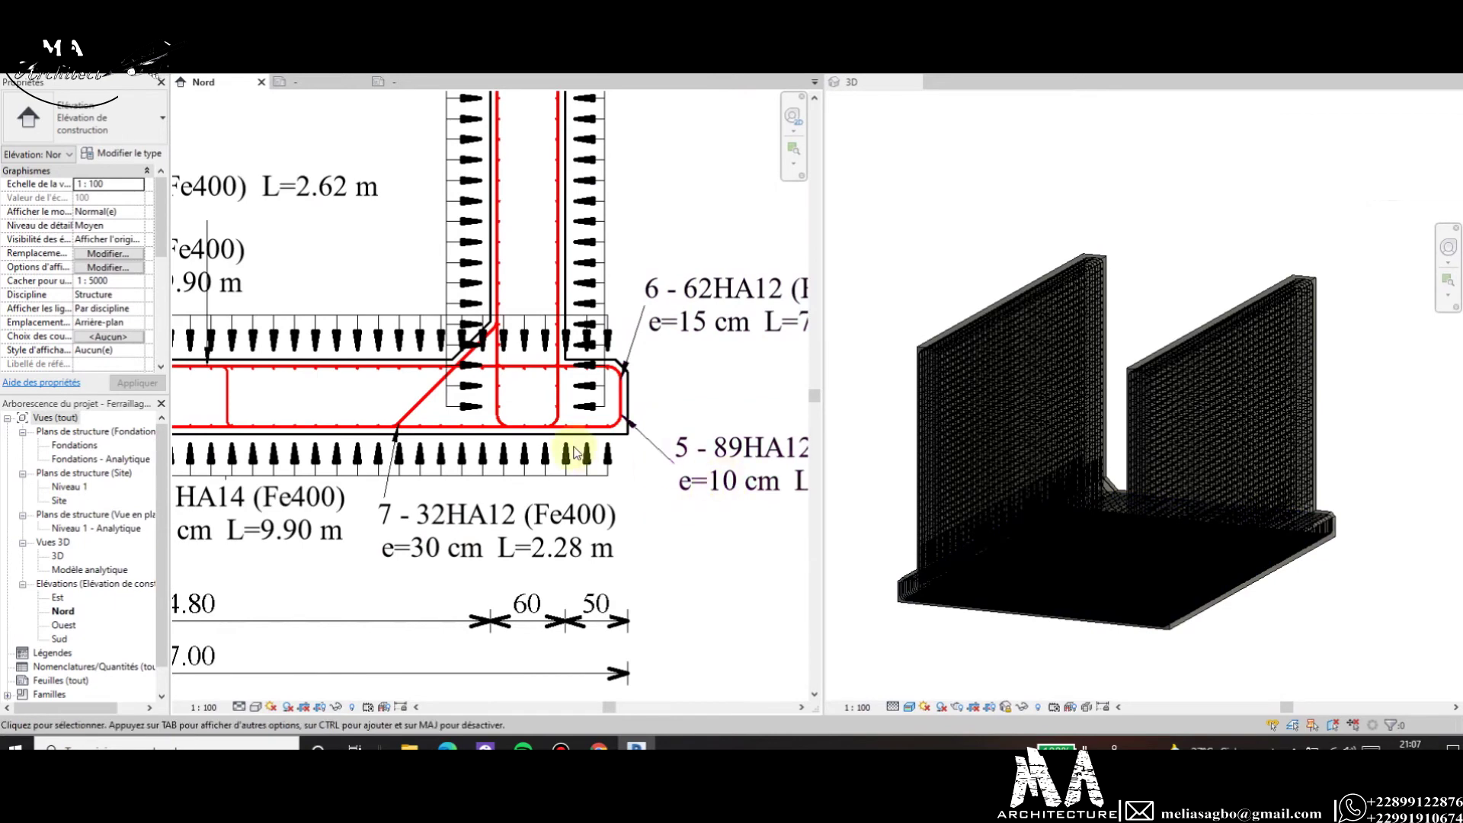
scroll(587, 436, up, 2)
scroll(610, 426, up, 2)
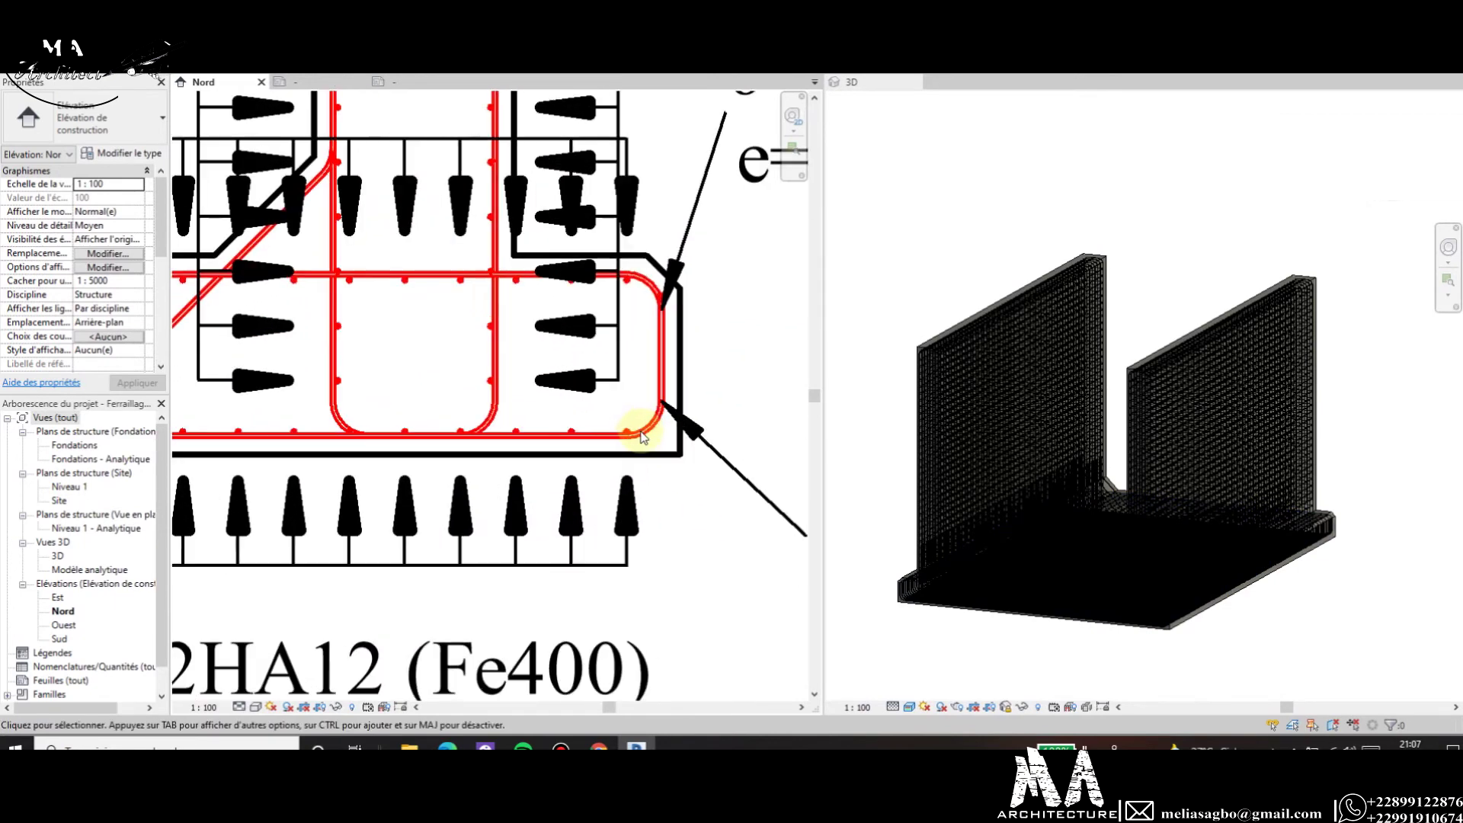
click(662, 347)
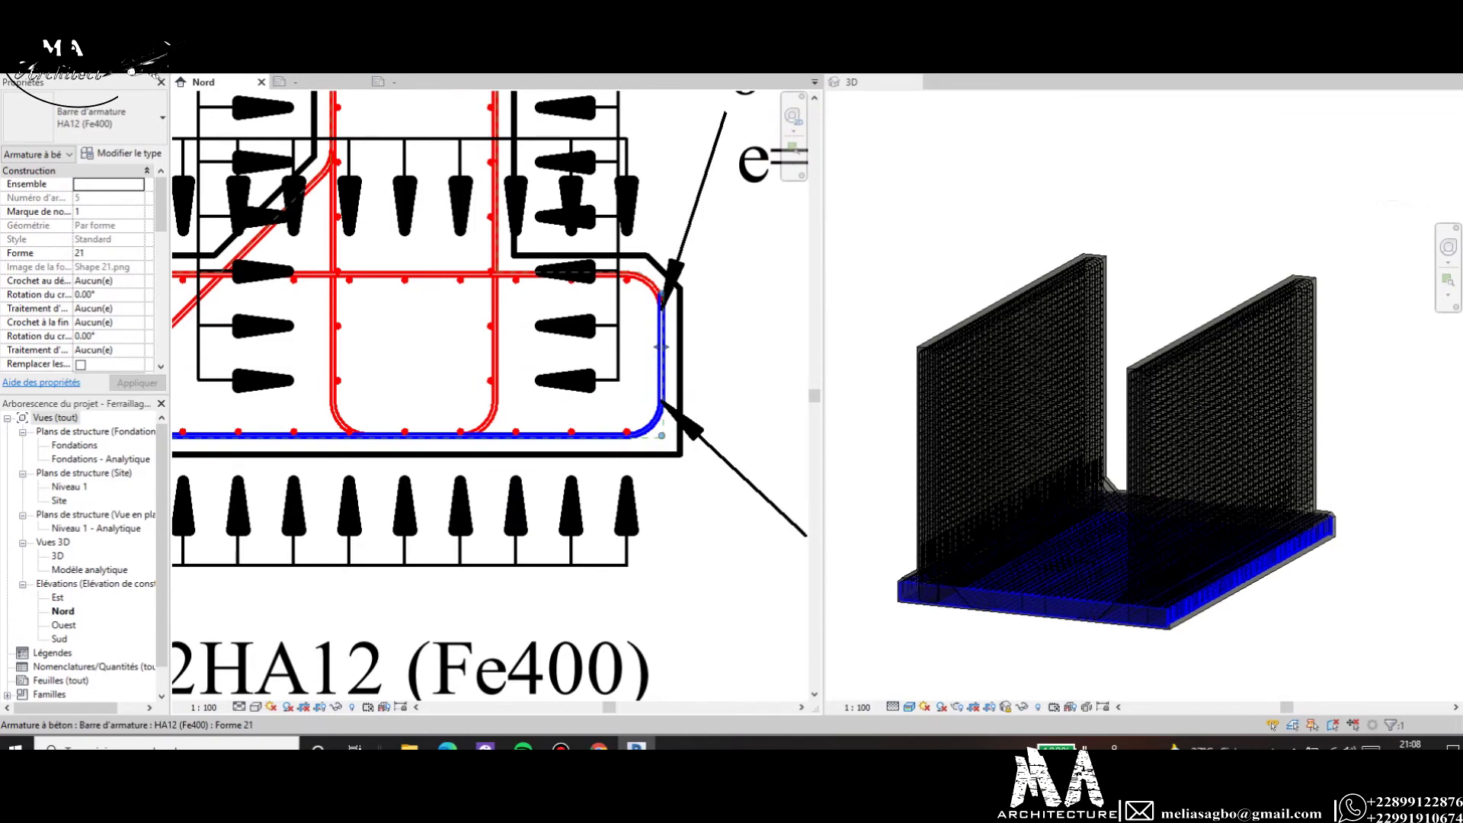
click(704, 320)
Zoom around the Nord elevation to check the updated 62HA12 e=15 cm tags.
scroll(704, 321, down, 4)
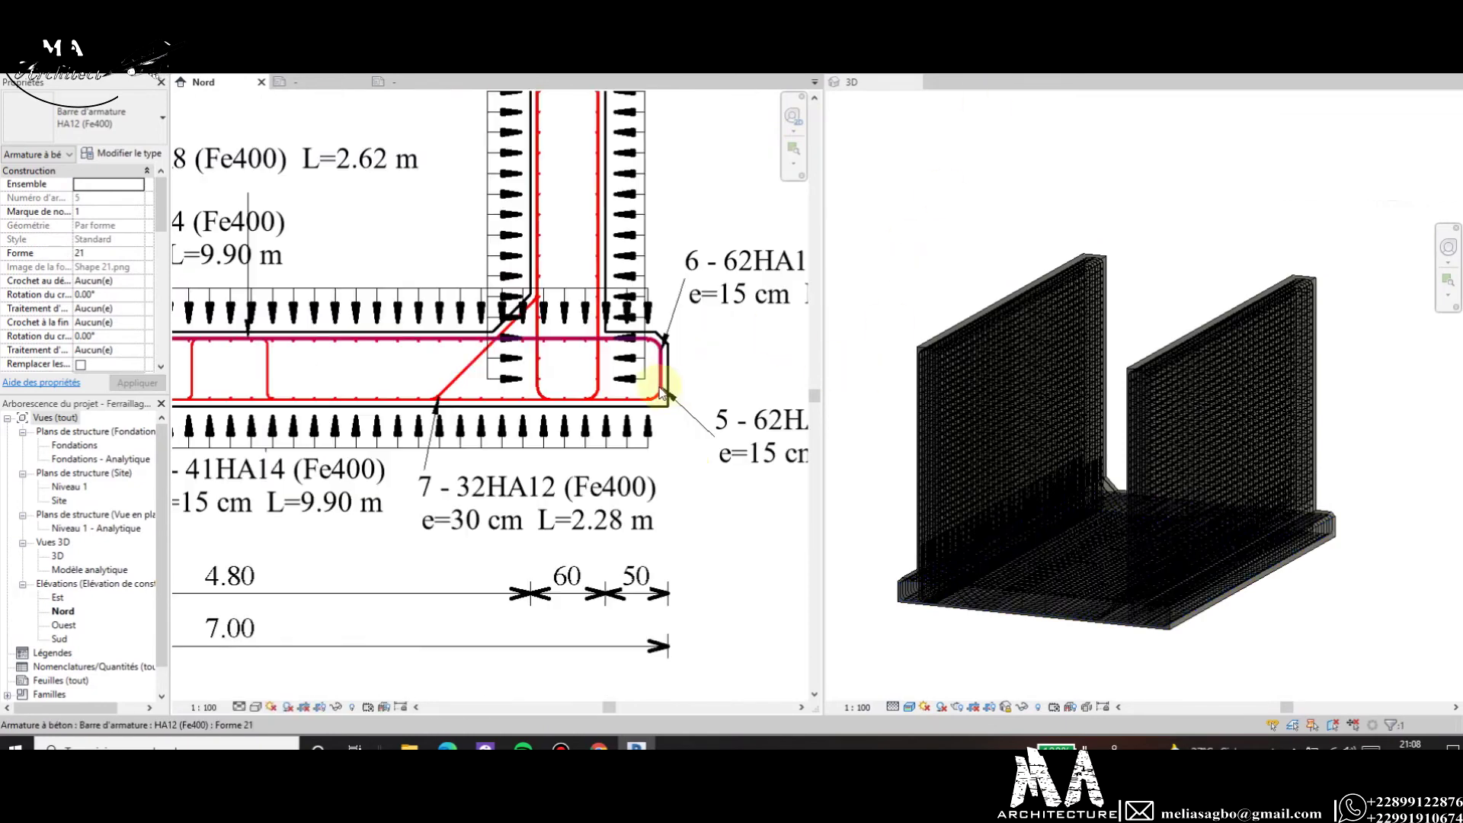
scroll(711, 473, down, 3)
scroll(717, 318, up, 2)
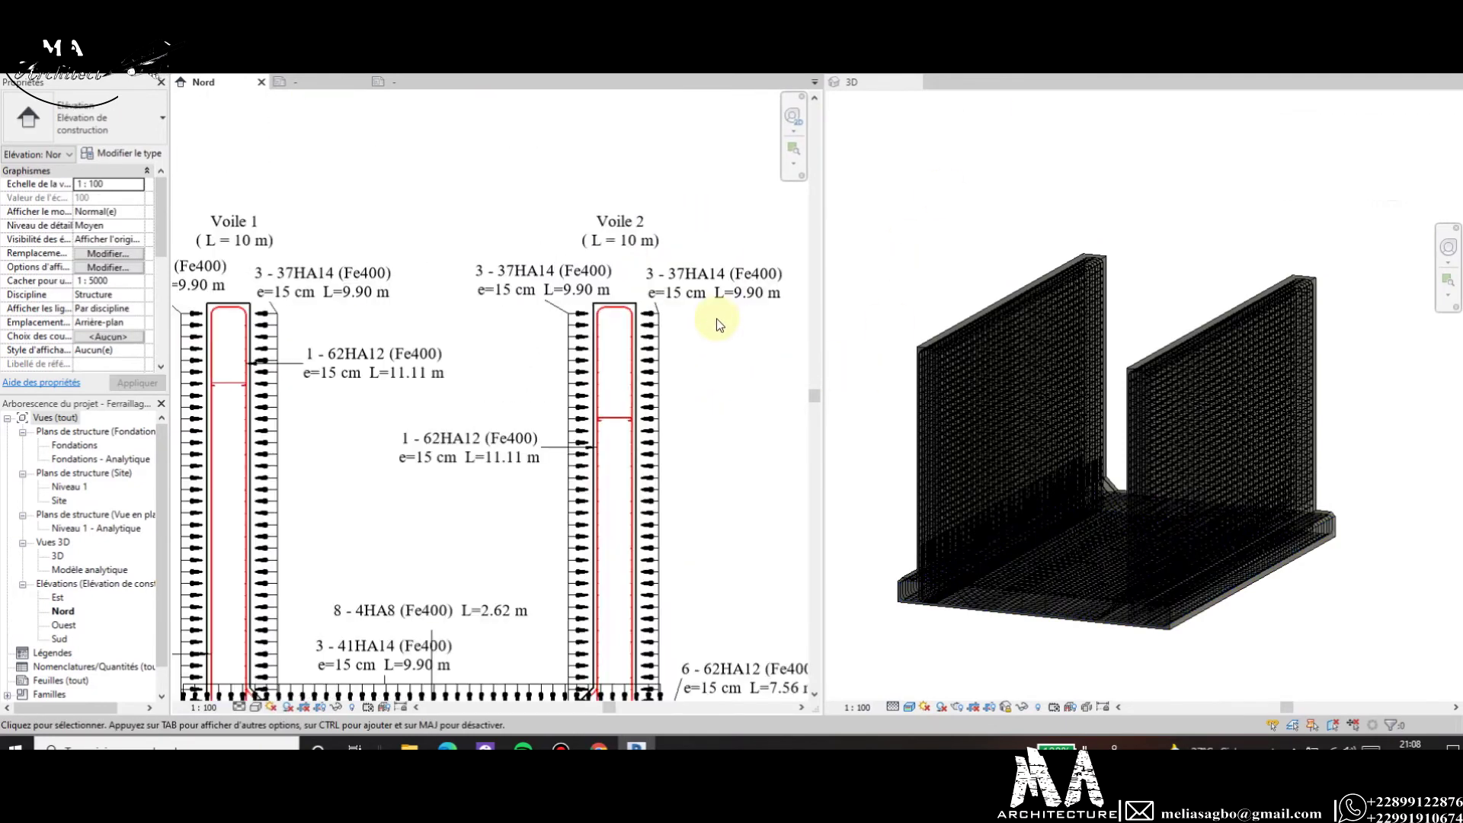
scroll(587, 394, down, 1)
scroll(488, 349, up, 1)
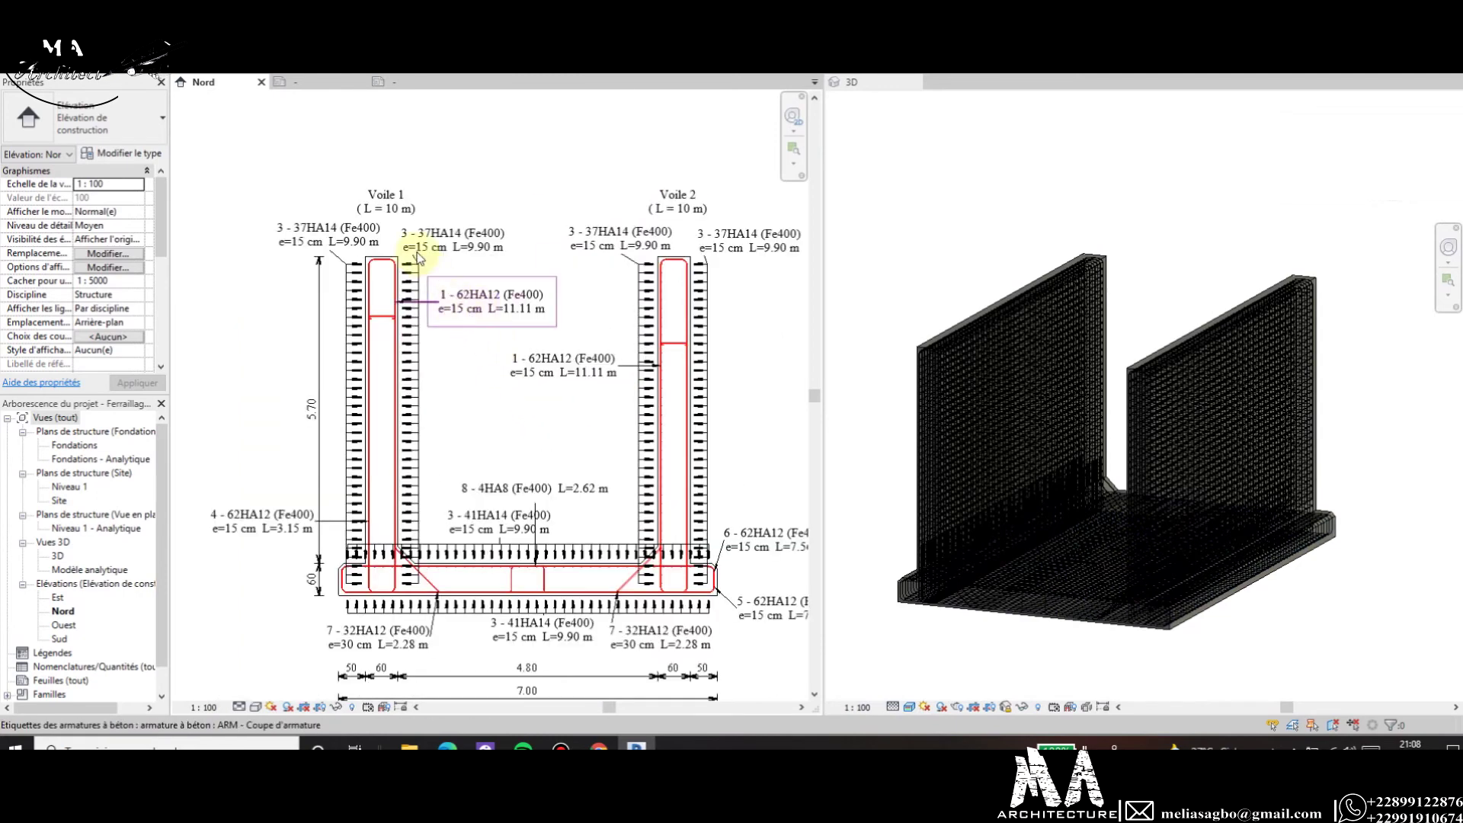
scroll(414, 474, up, 1)
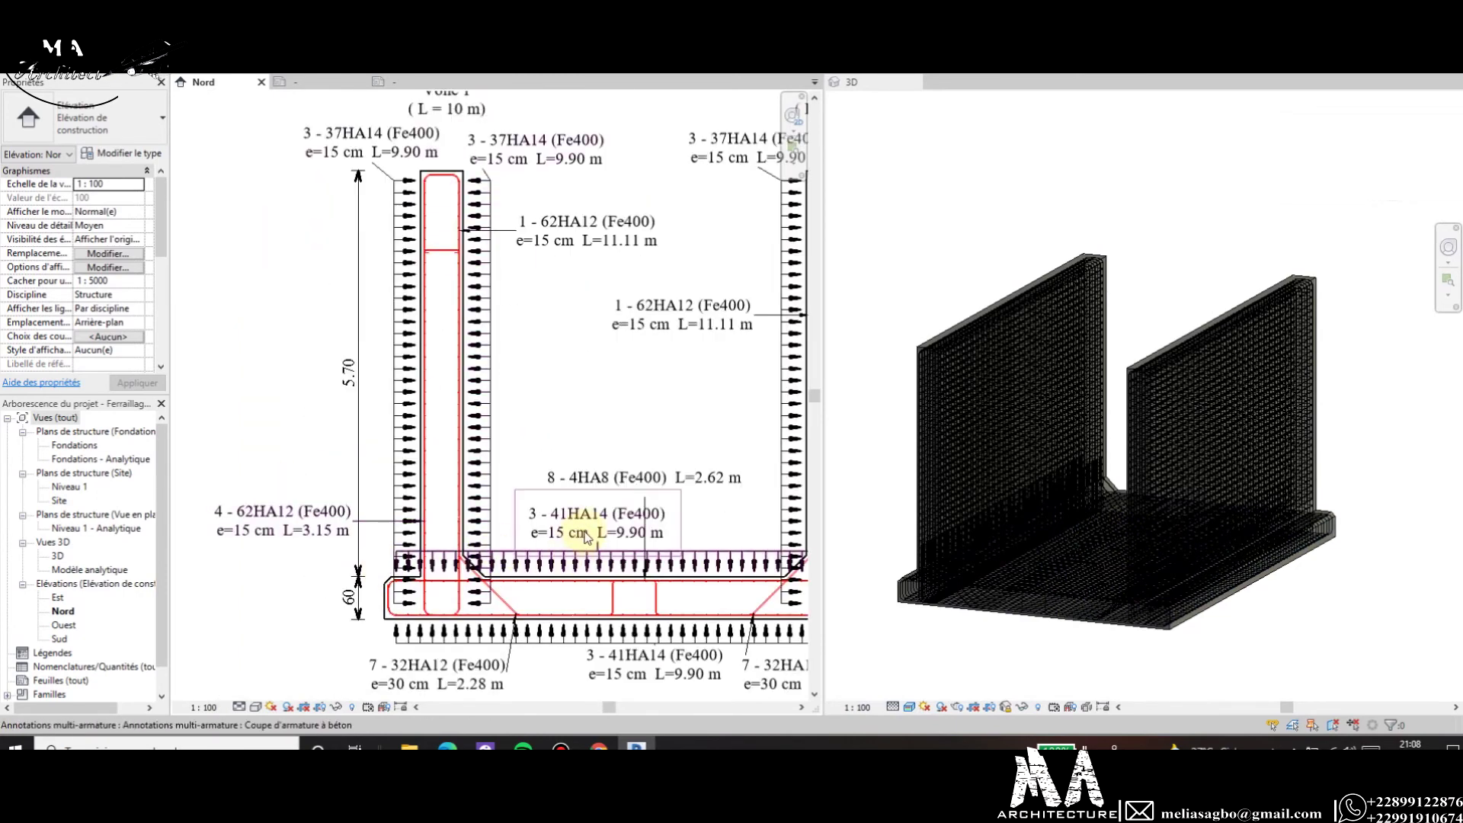
scroll(609, 489, down, 2)
scroll(633, 499, up, 1)
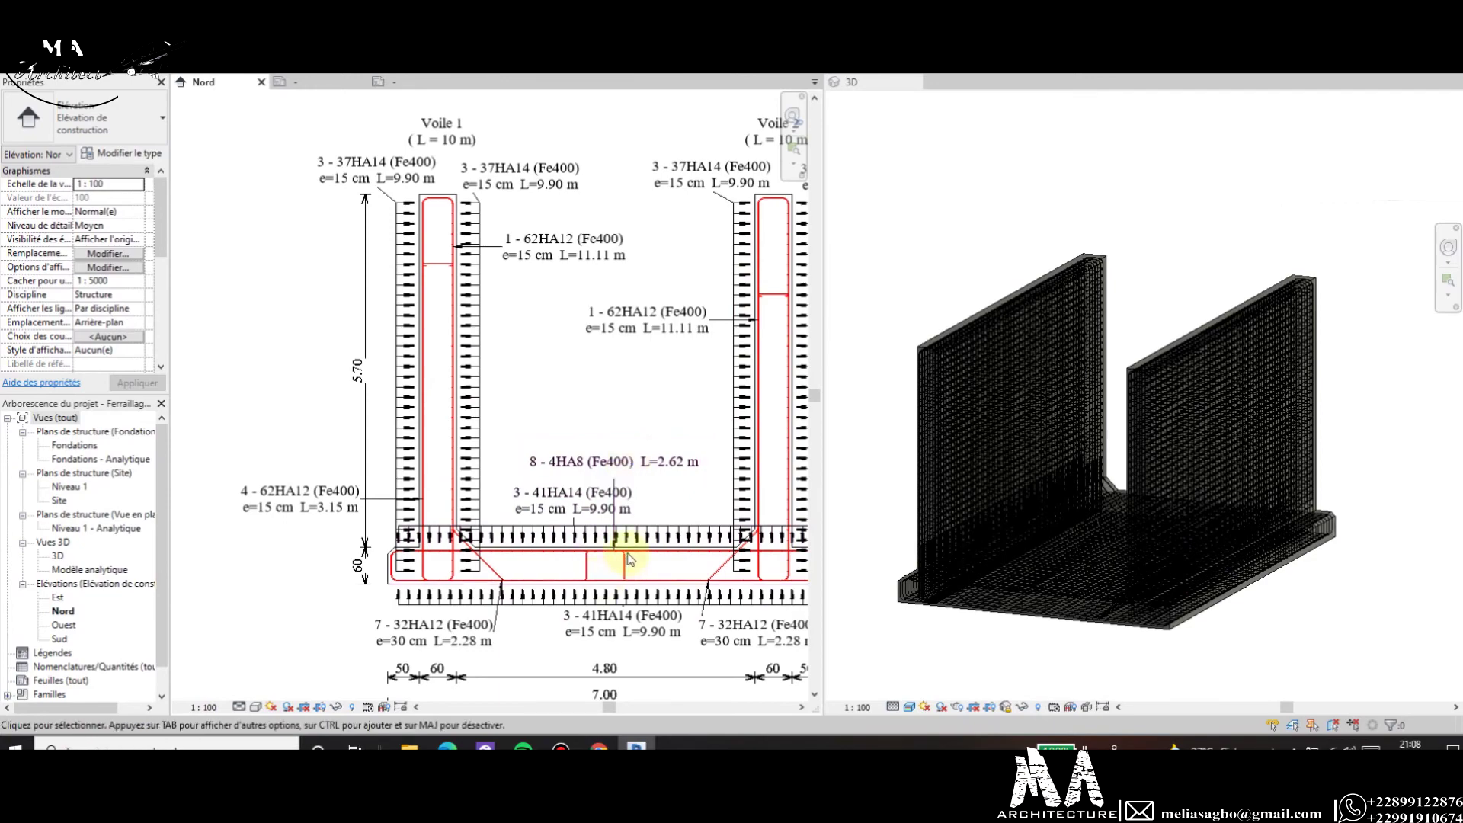
scroll(602, 515, up, 2)
scroll(727, 596, down, 2)
scroll(532, 304, down, 1)
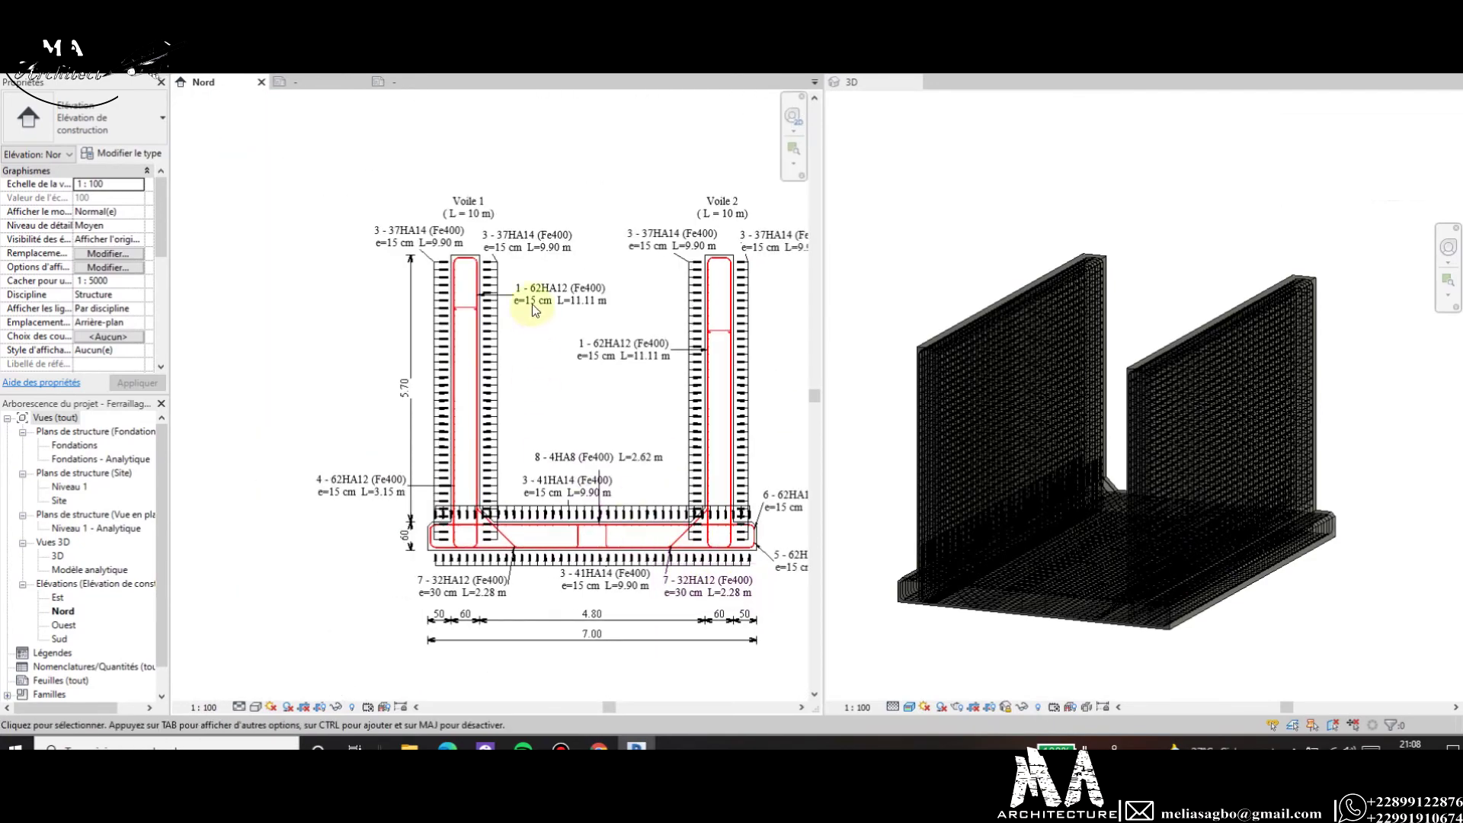
scroll(532, 295, up, 1)
scroll(671, 522, down, 2)
scroll(381, 426, up, 2)
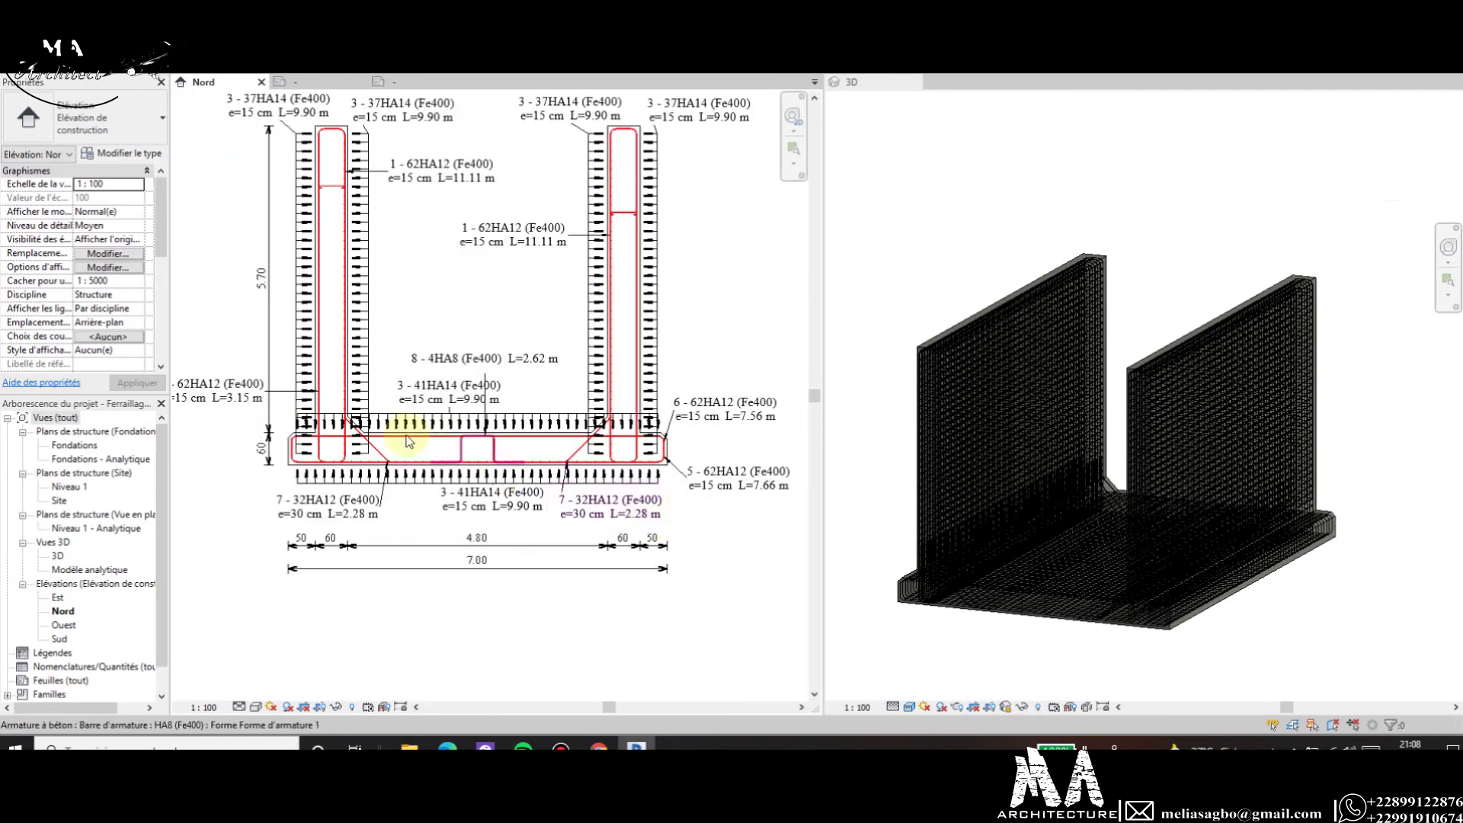
scroll(332, 511, up, 3)
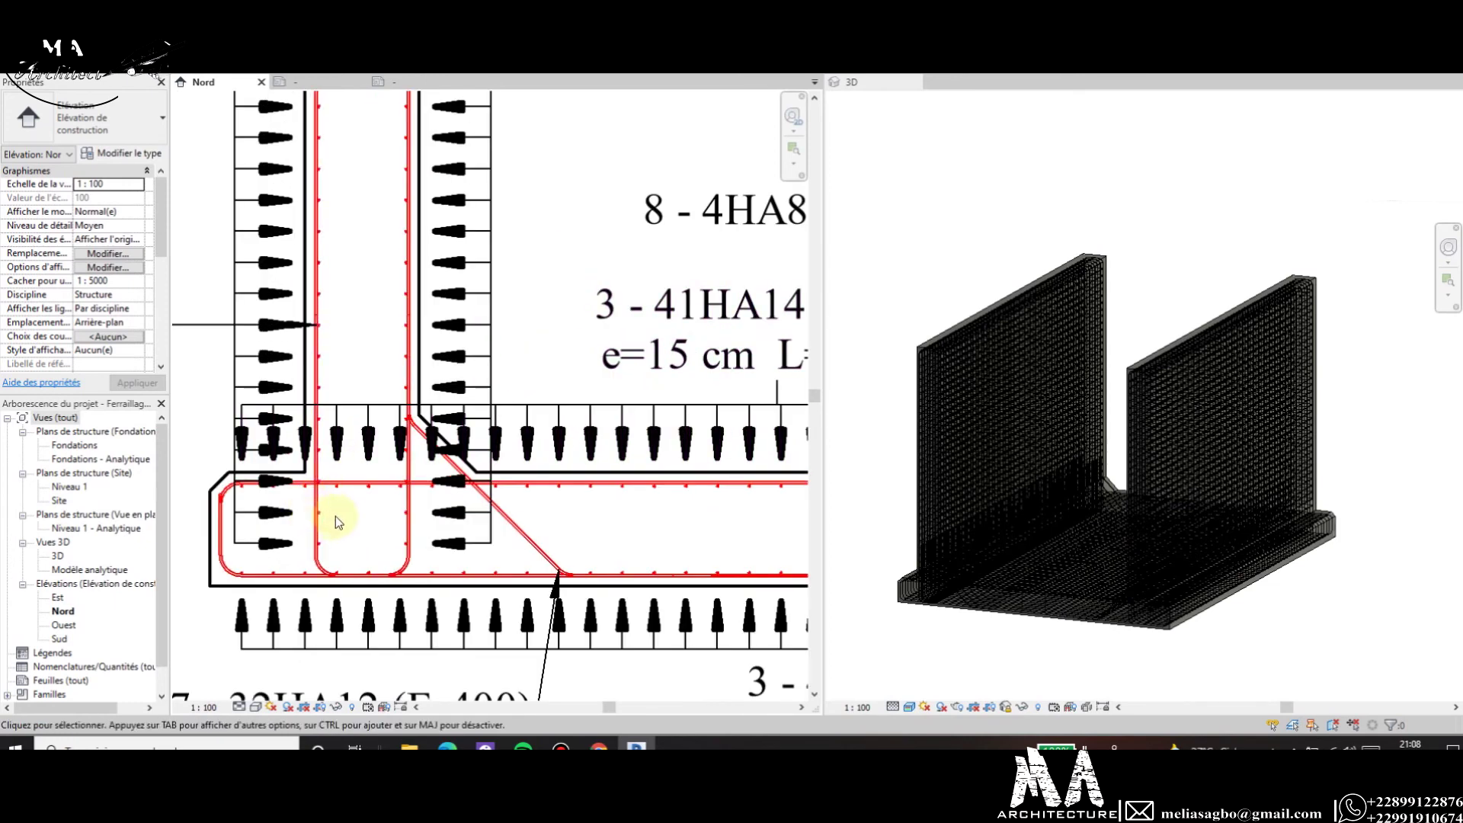
Inspect the horizontal HA8 bar in Voile 1, then clear the selection.
scroll(335, 515, down, 5)
scroll(343, 301, down, 1)
scroll(386, 287, up, 2)
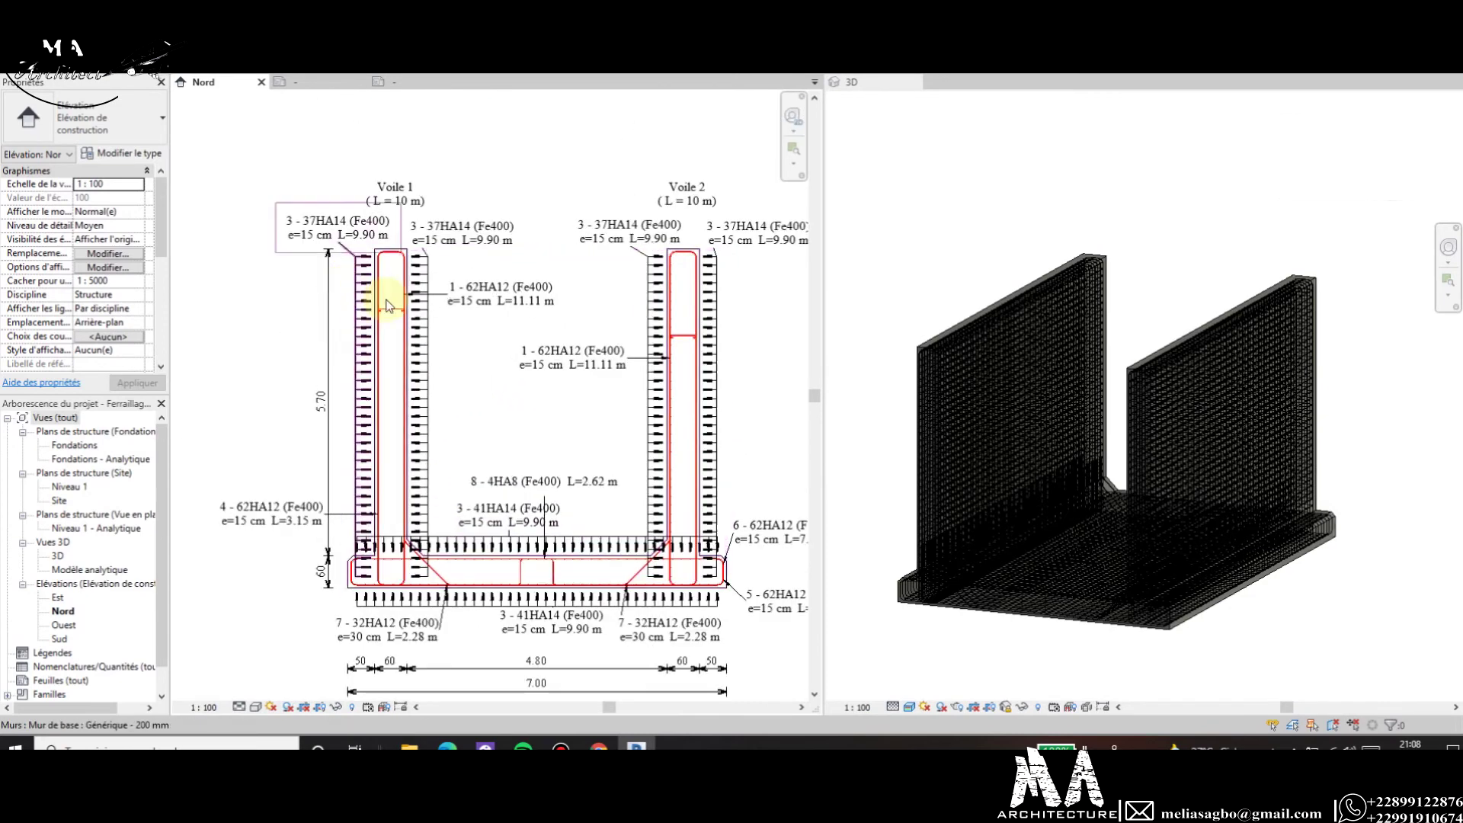
scroll(382, 278, up, 3)
scroll(373, 257, up, 3)
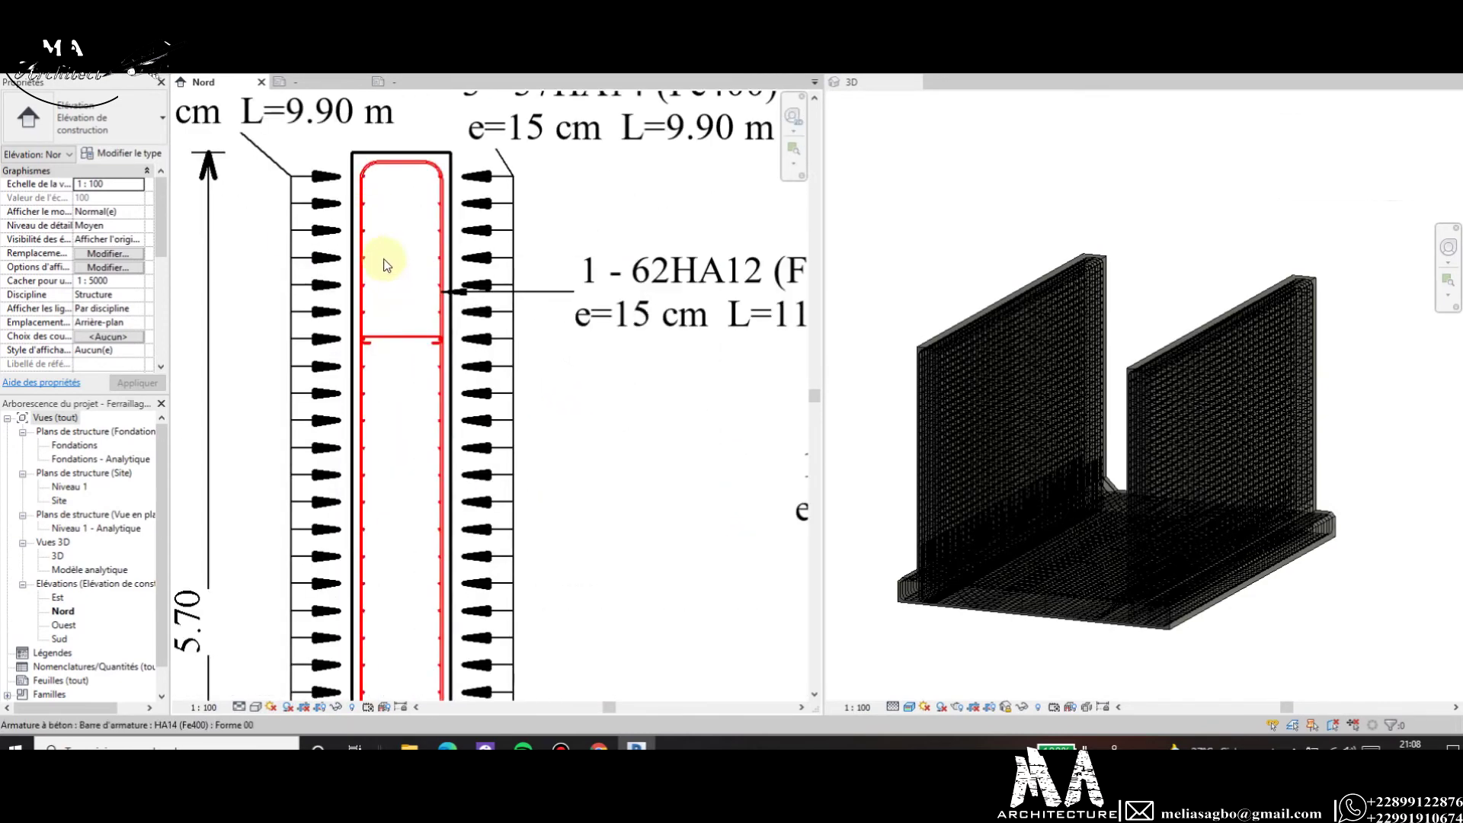
click(408, 390)
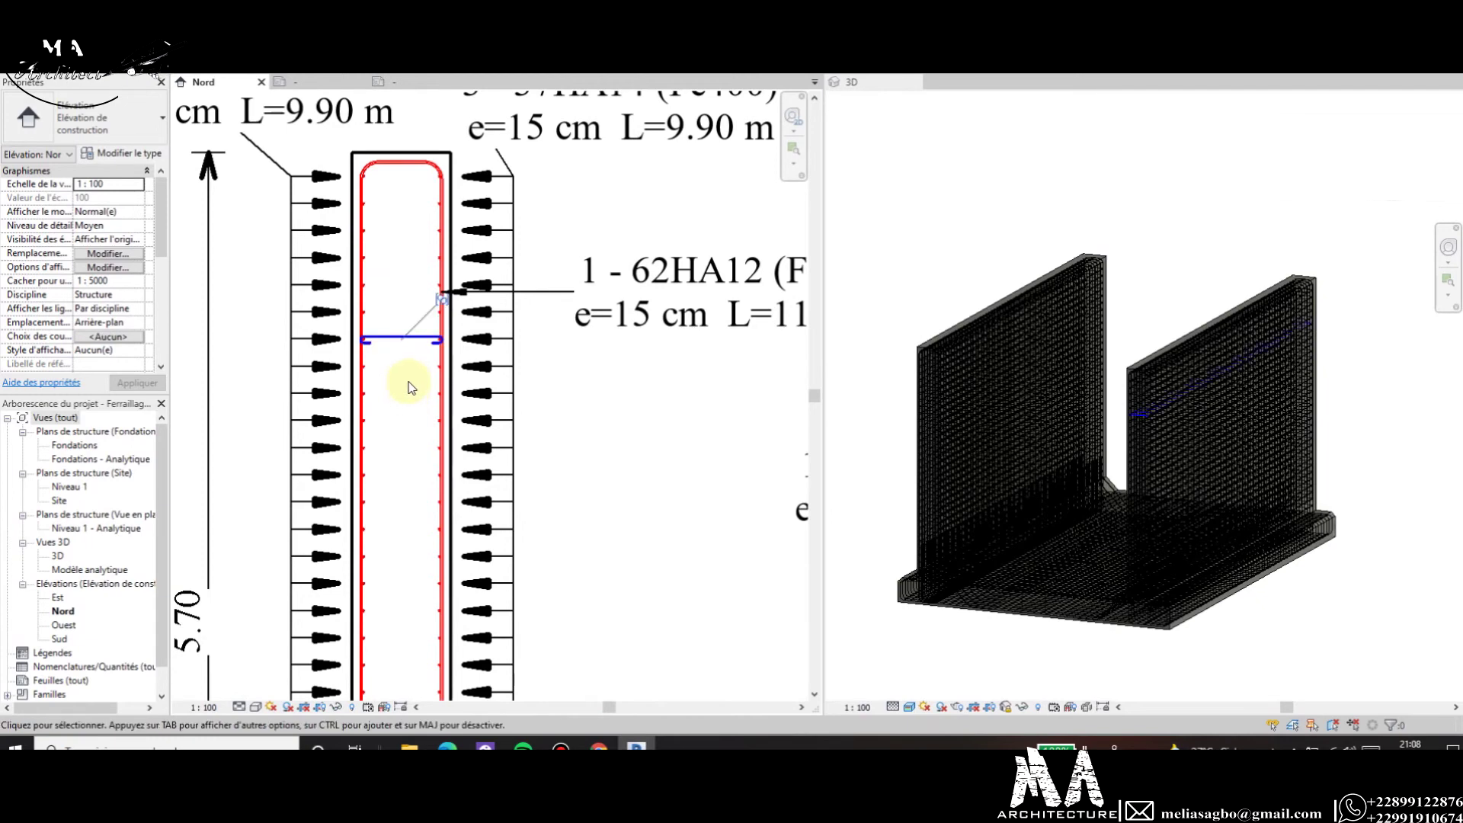
scroll(409, 387, down, 4)
scroll(581, 480, up, 3)
scroll(580, 480, down, 2)
key(Escape)
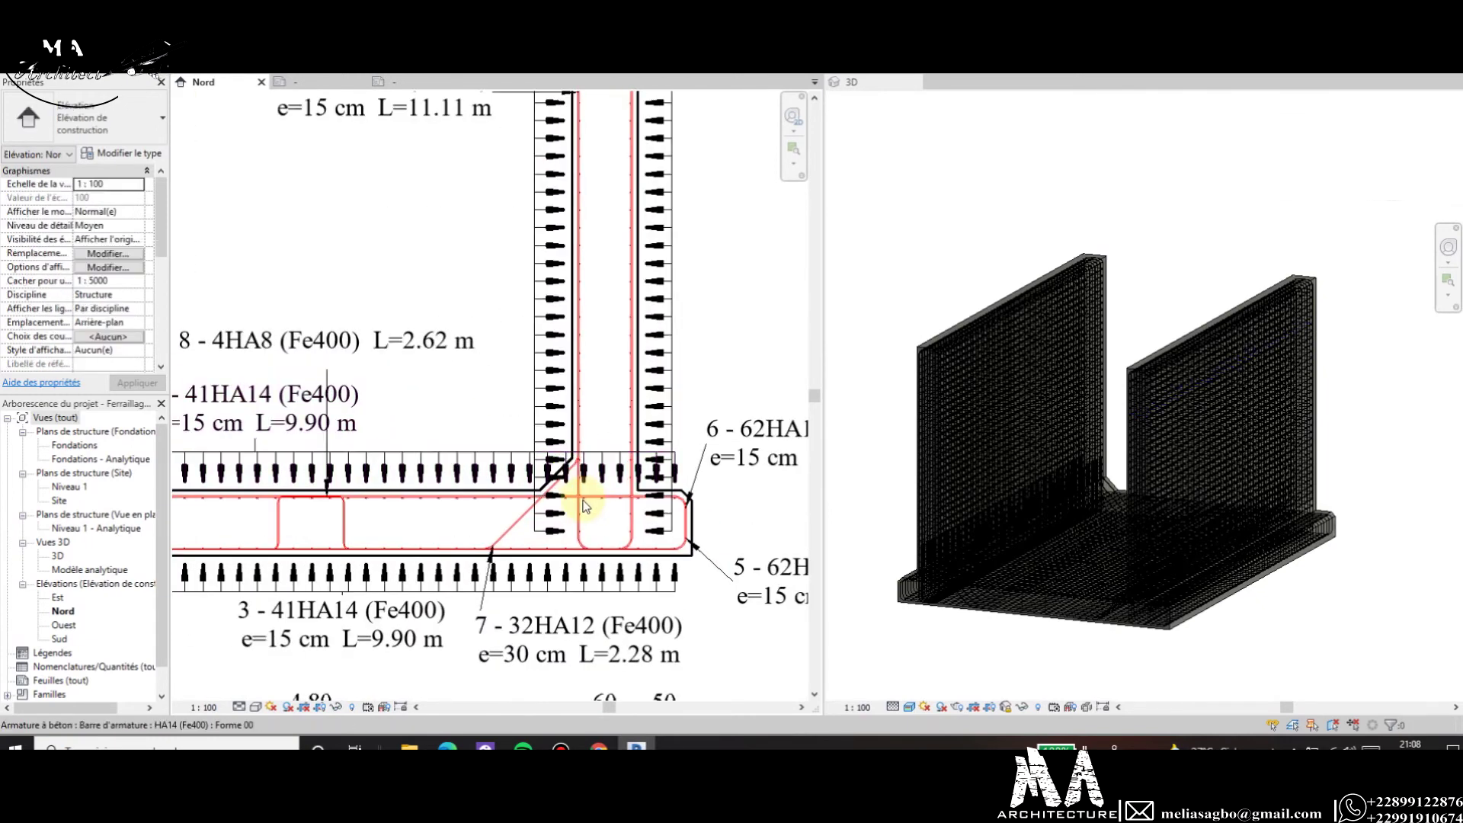
Move the 4 - 89HA12 tag up and right, clear of the 6 - 62HA12 tag.
scroll(572, 506, down, 3)
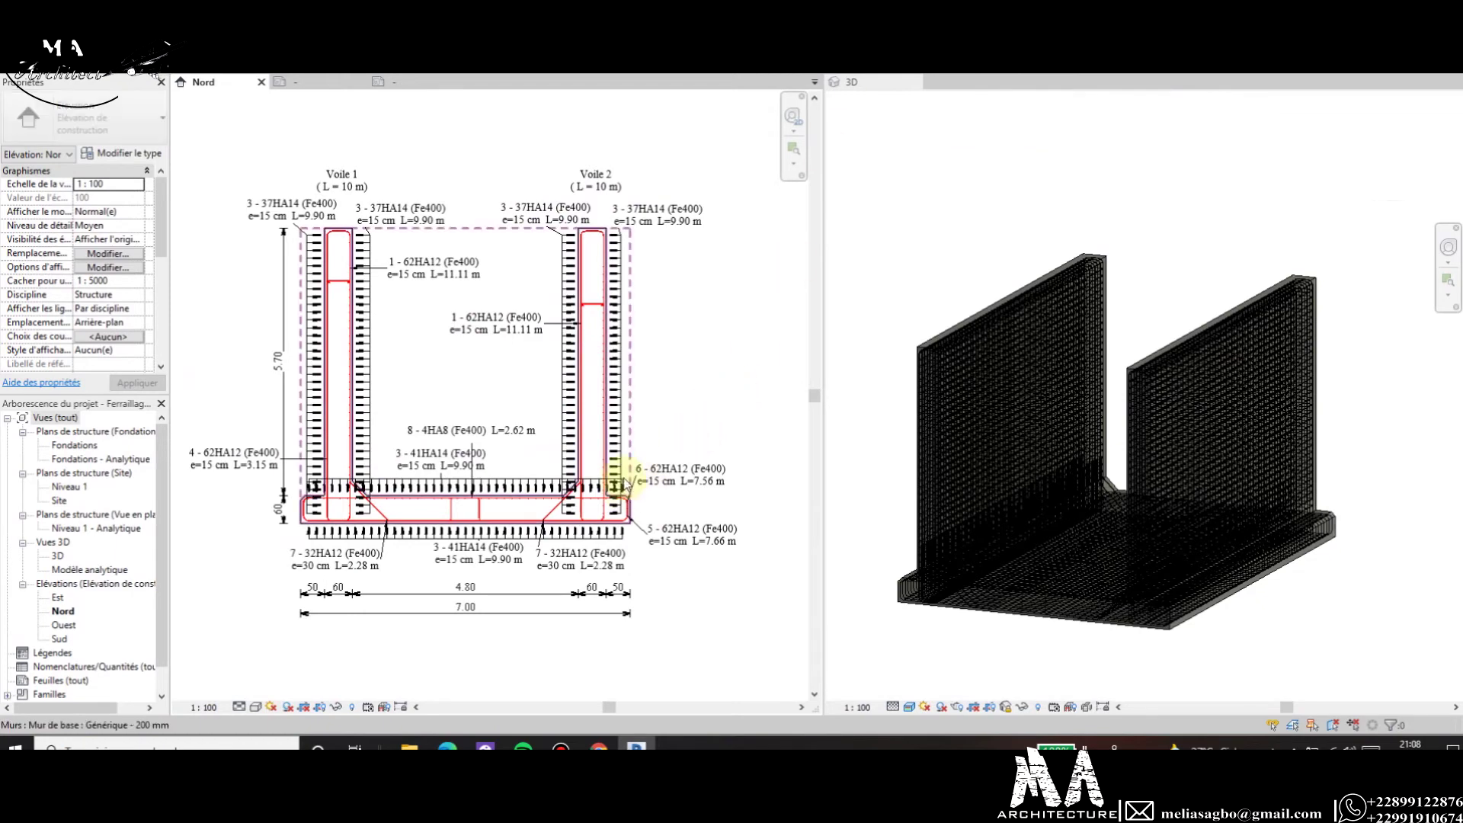
scroll(618, 497, up, 4)
scroll(619, 503, up, 1)
scroll(558, 570, up, 2)
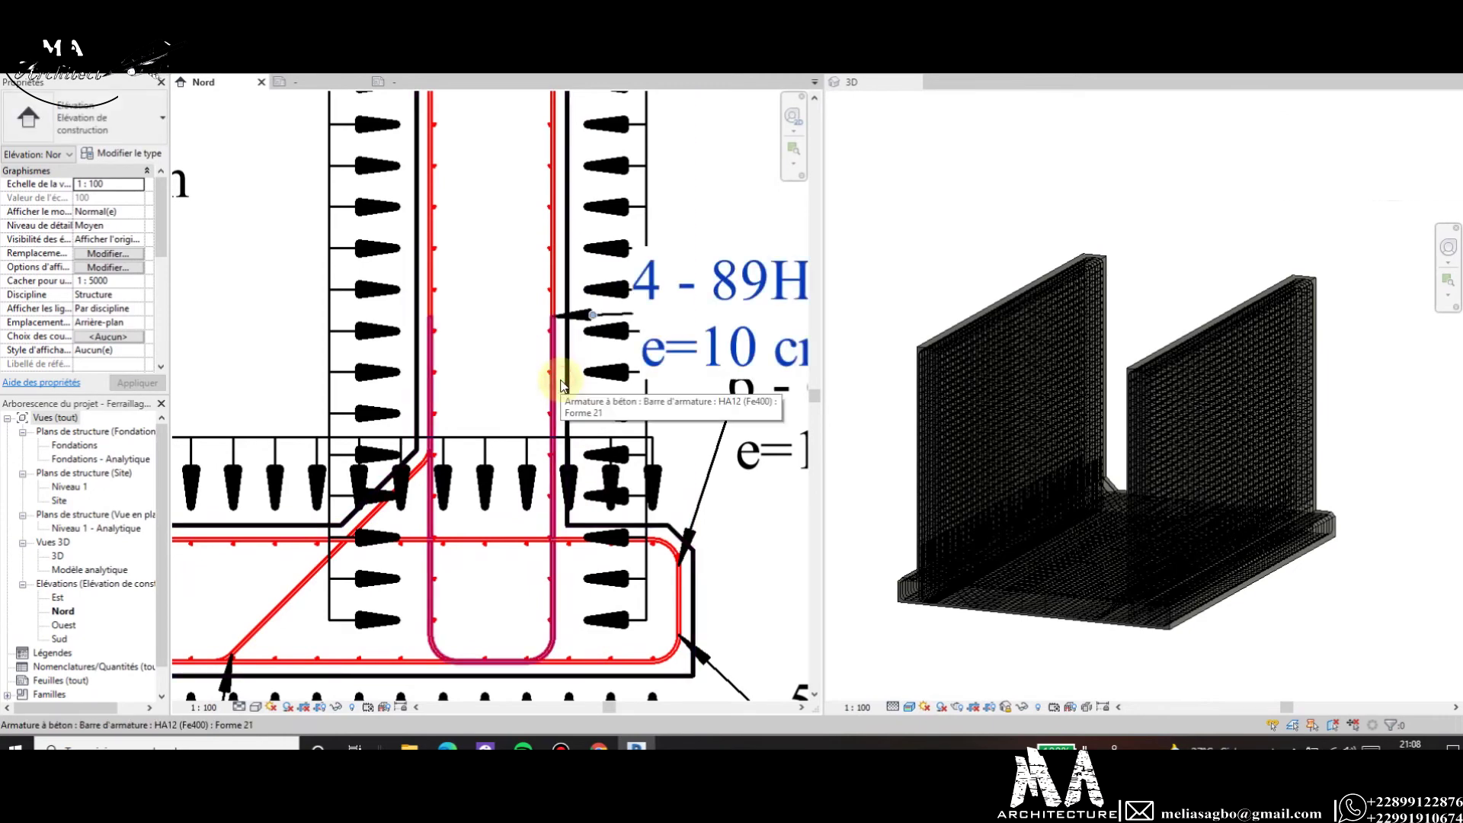
scroll(552, 333, down, 1)
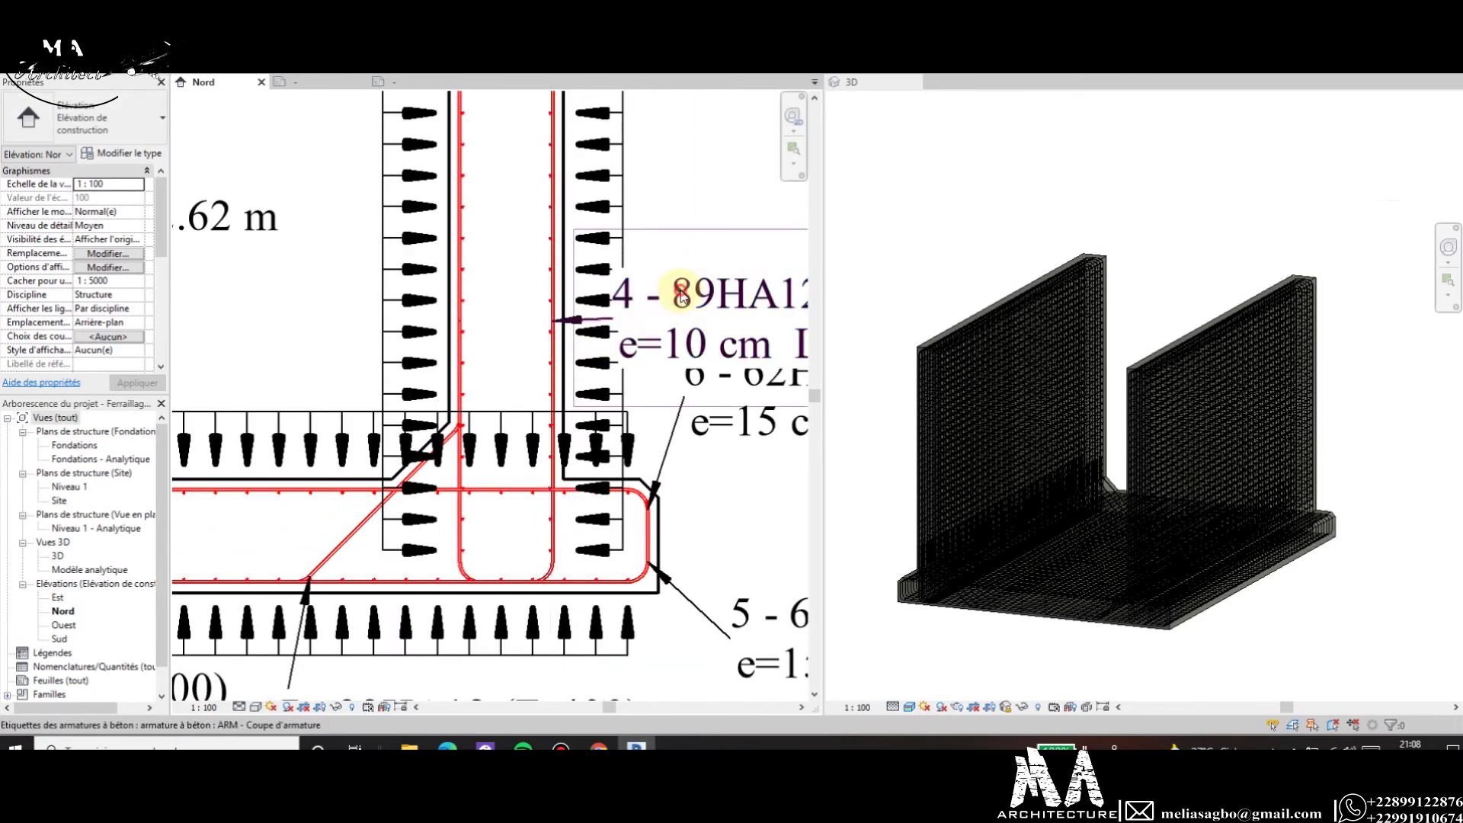
click(570, 330)
scroll(609, 320, down, 3)
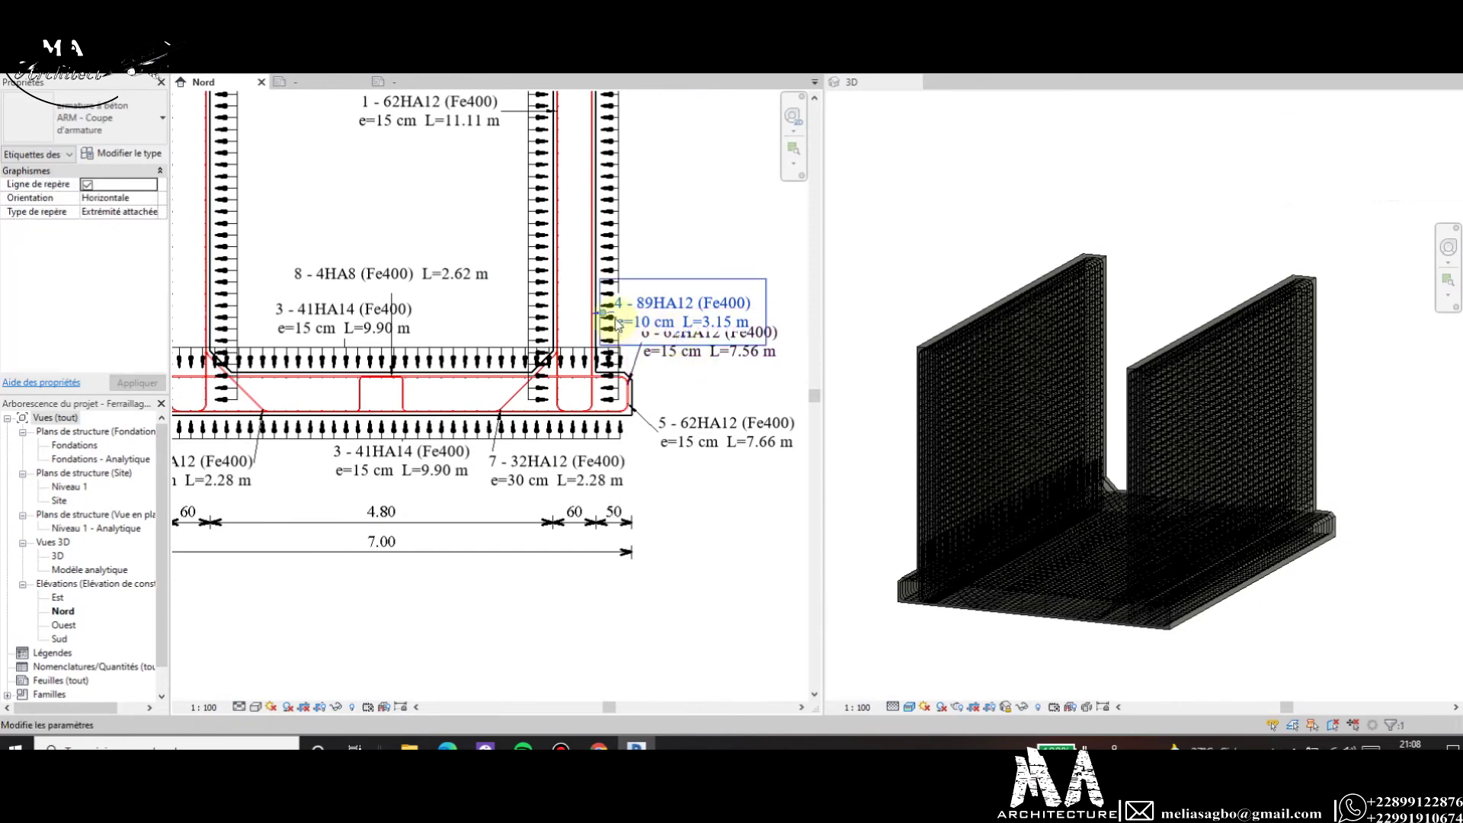
drag(736, 298, 747, 291)
scroll(637, 310, down, 3)
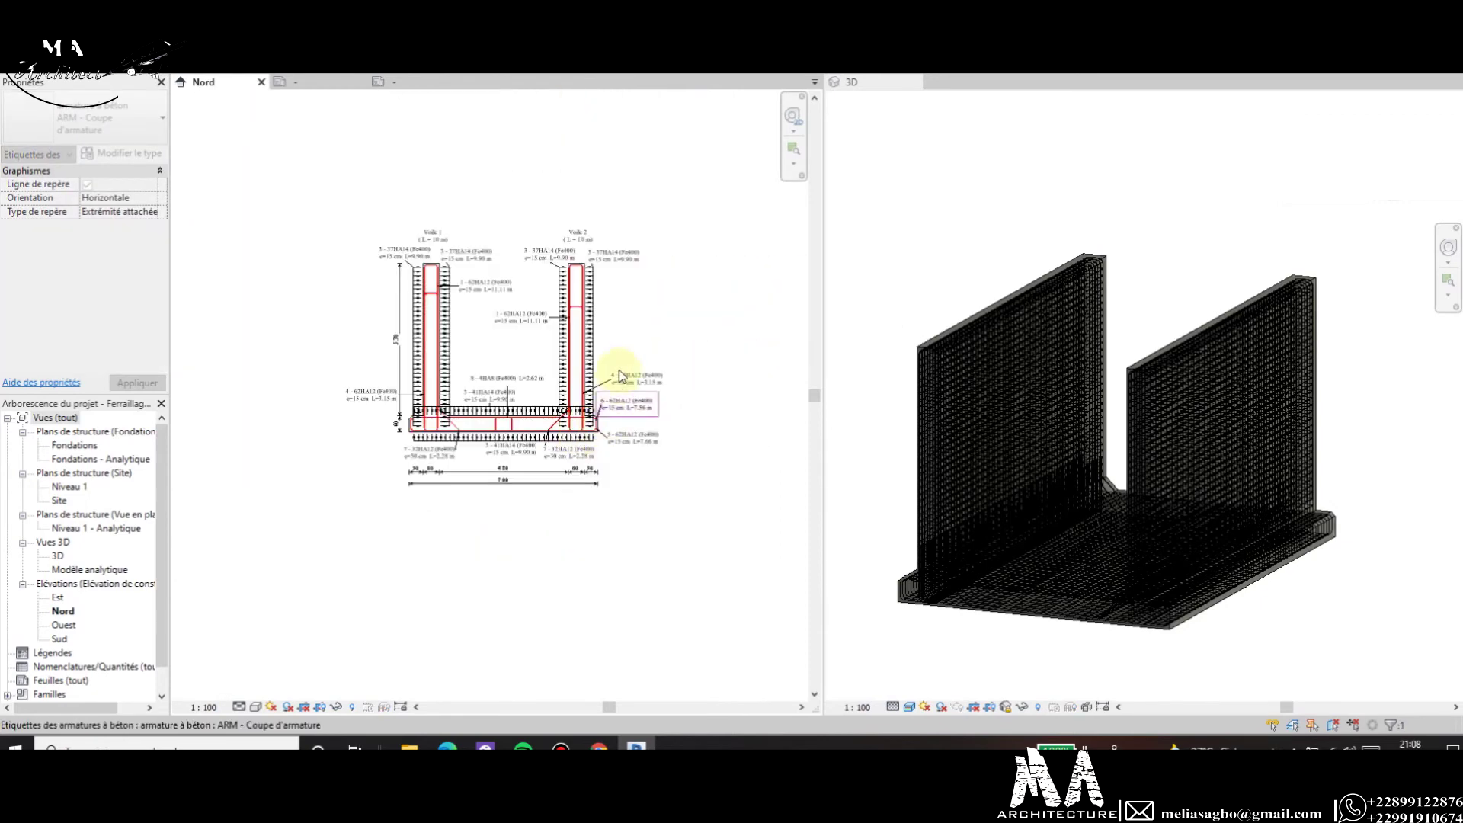
scroll(622, 396, up, 2)
scroll(653, 523, up, 1)
scroll(653, 512, down, 2)
scroll(655, 518, down, 1)
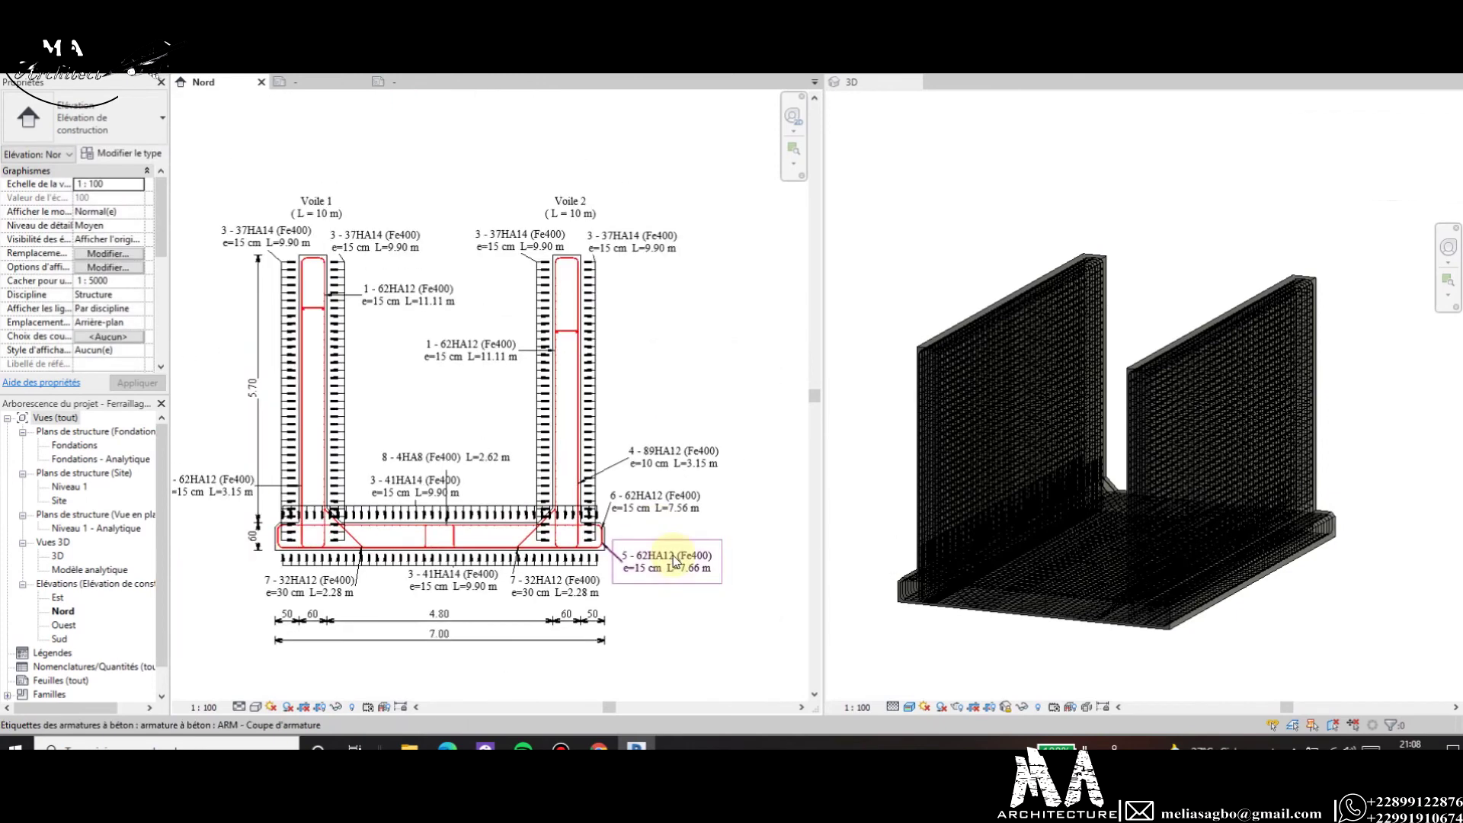
scroll(671, 549, down, 1)
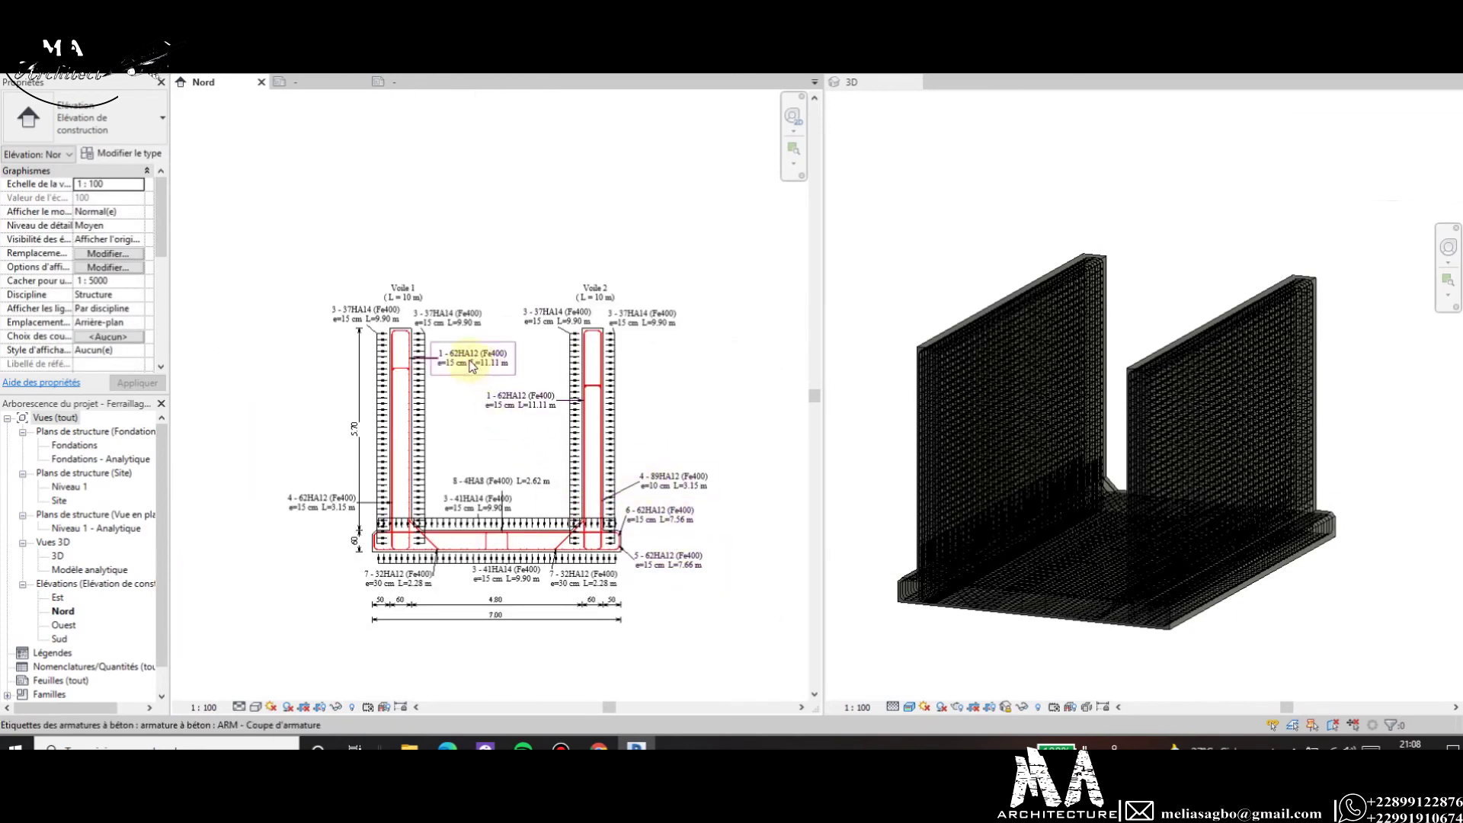
scroll(522, 562, up, 2)
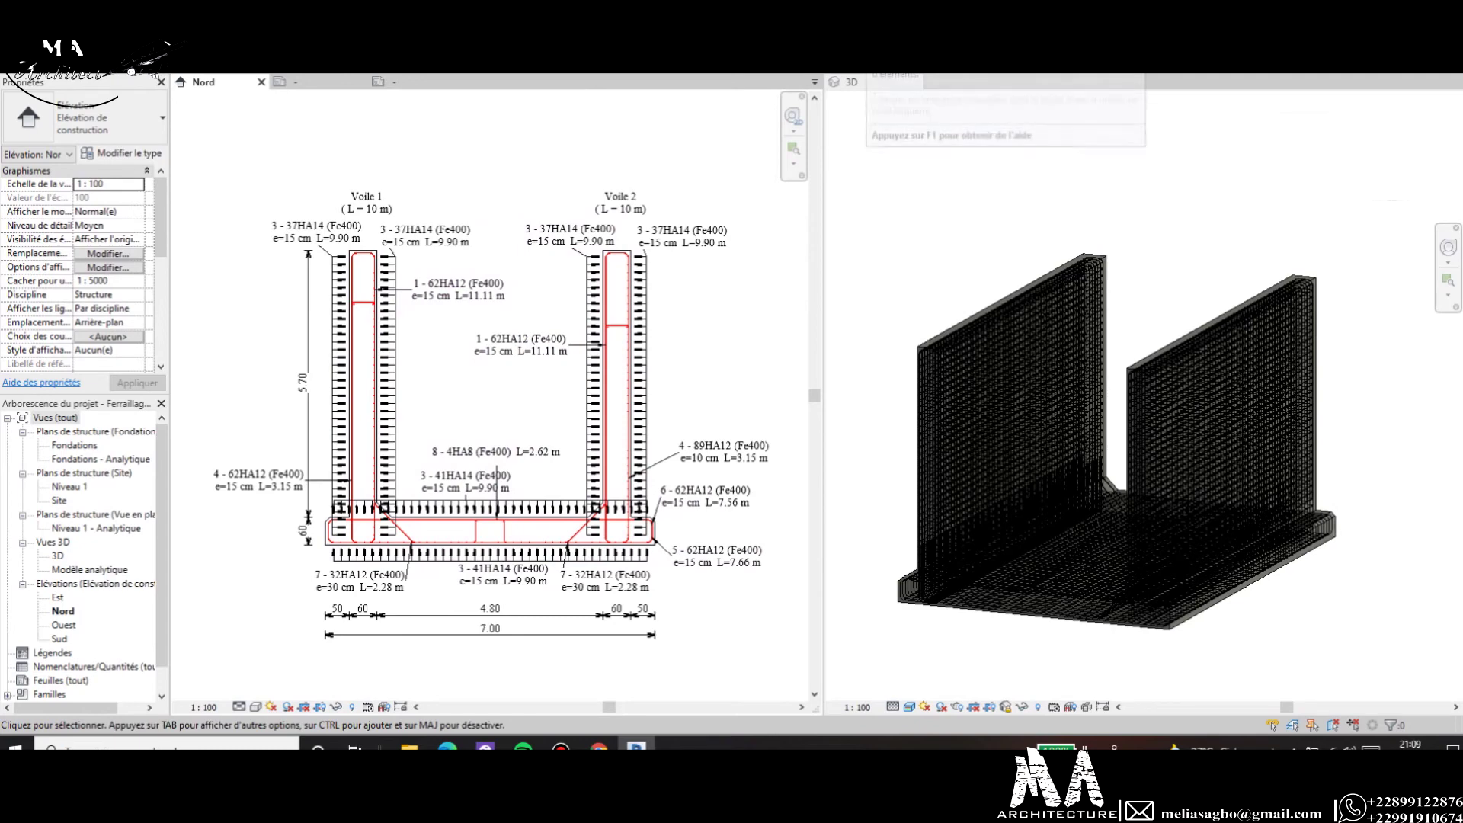
Inspect the HA8 rebar set in Voile 1, then clear the selection.
scroll(349, 300, up, 3)
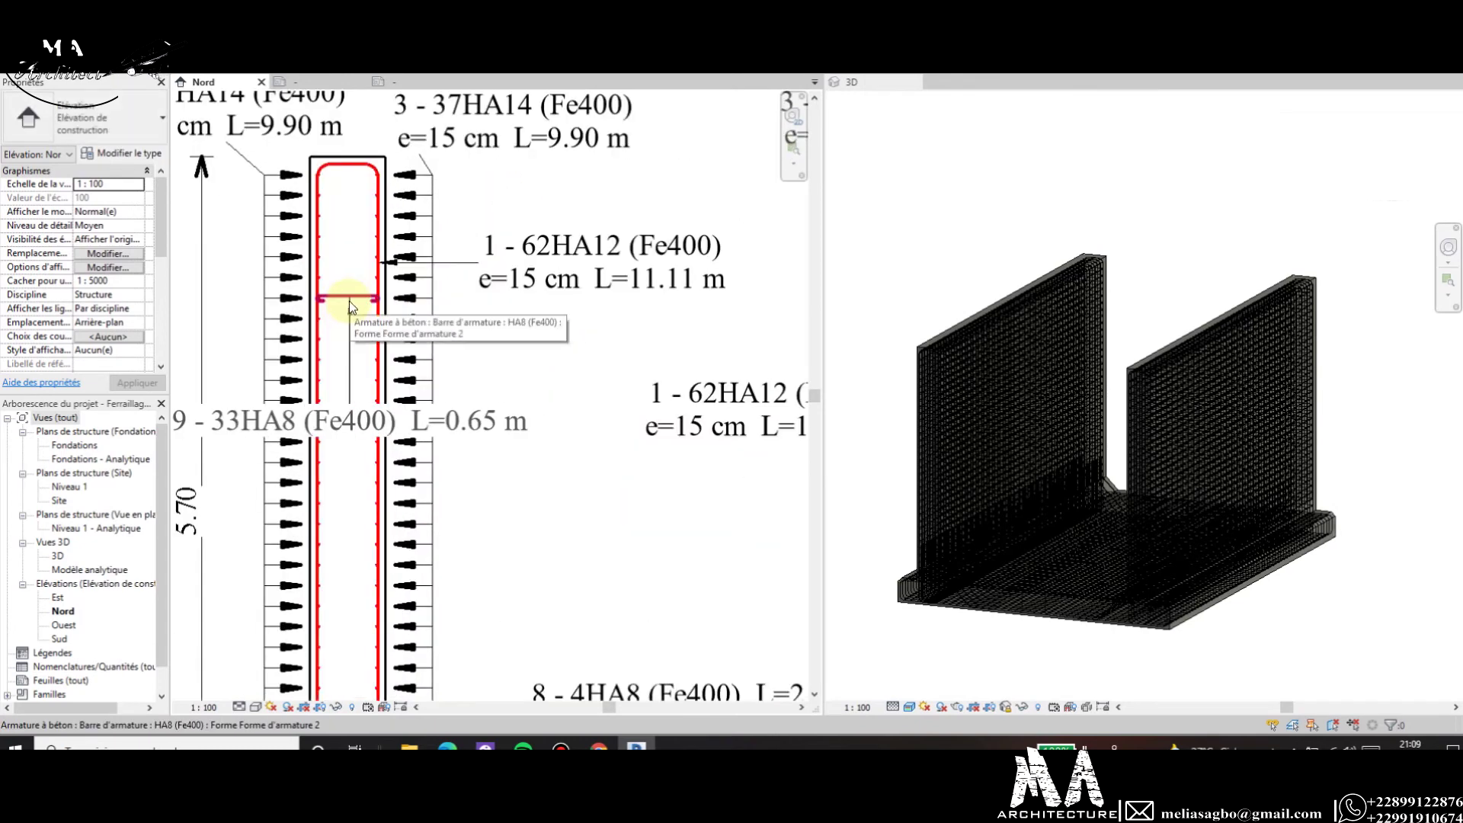
scroll(357, 304, down, 2)
scroll(356, 304, down, 1)
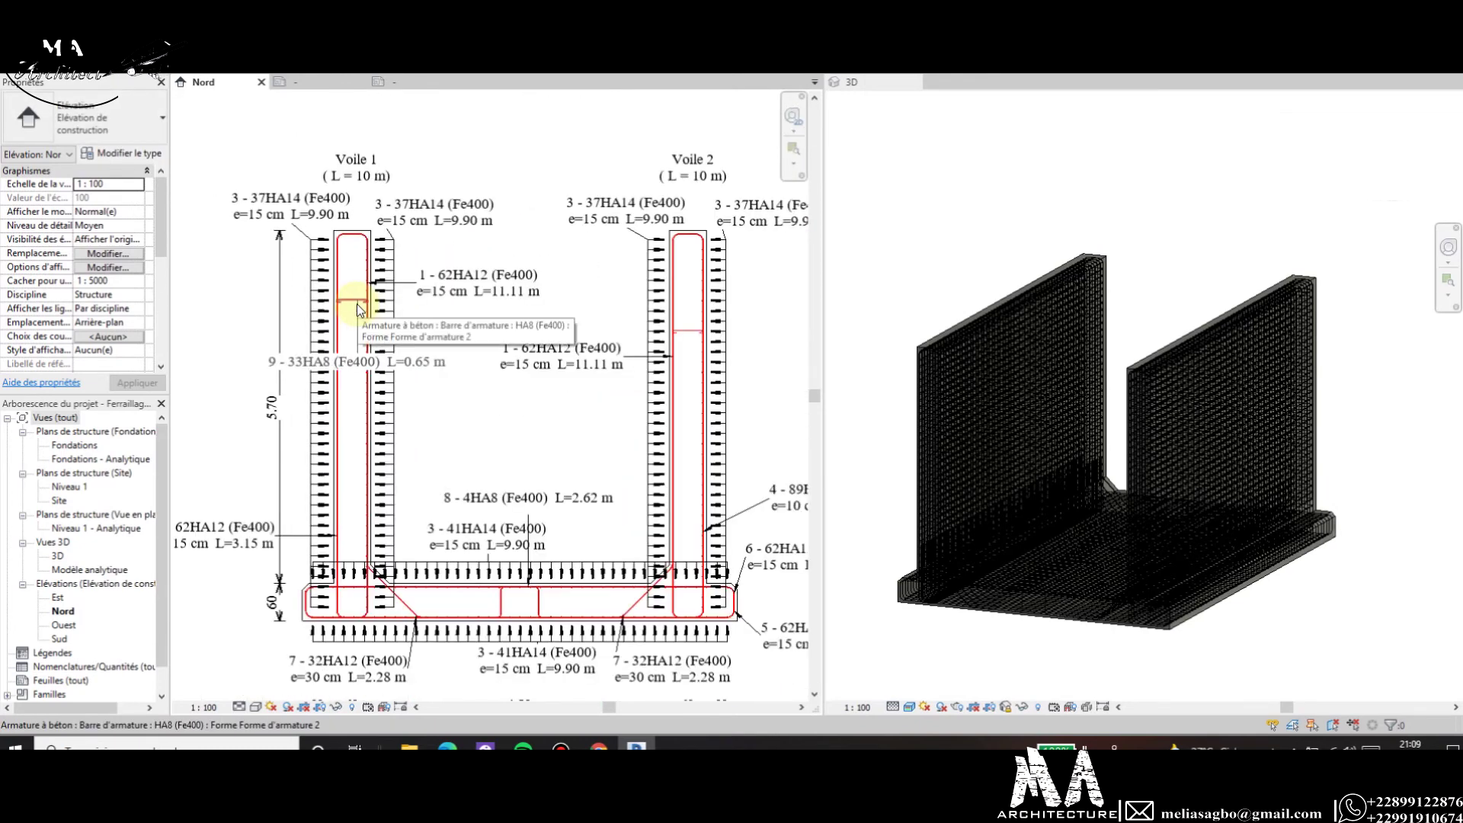
scroll(357, 304, up, 1)
scroll(356, 304, up, 1)
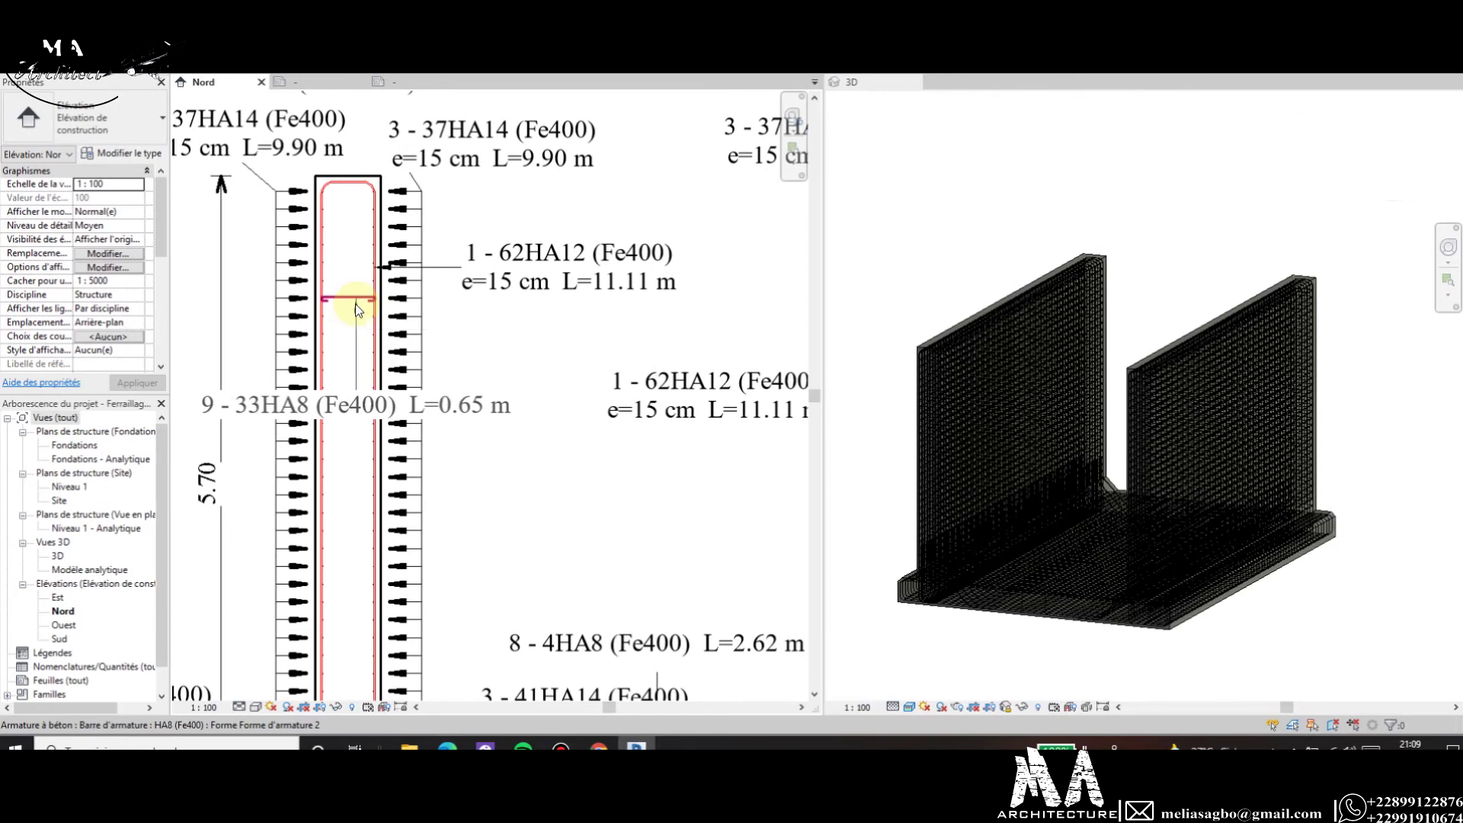
click(355, 304)
key(Escape)
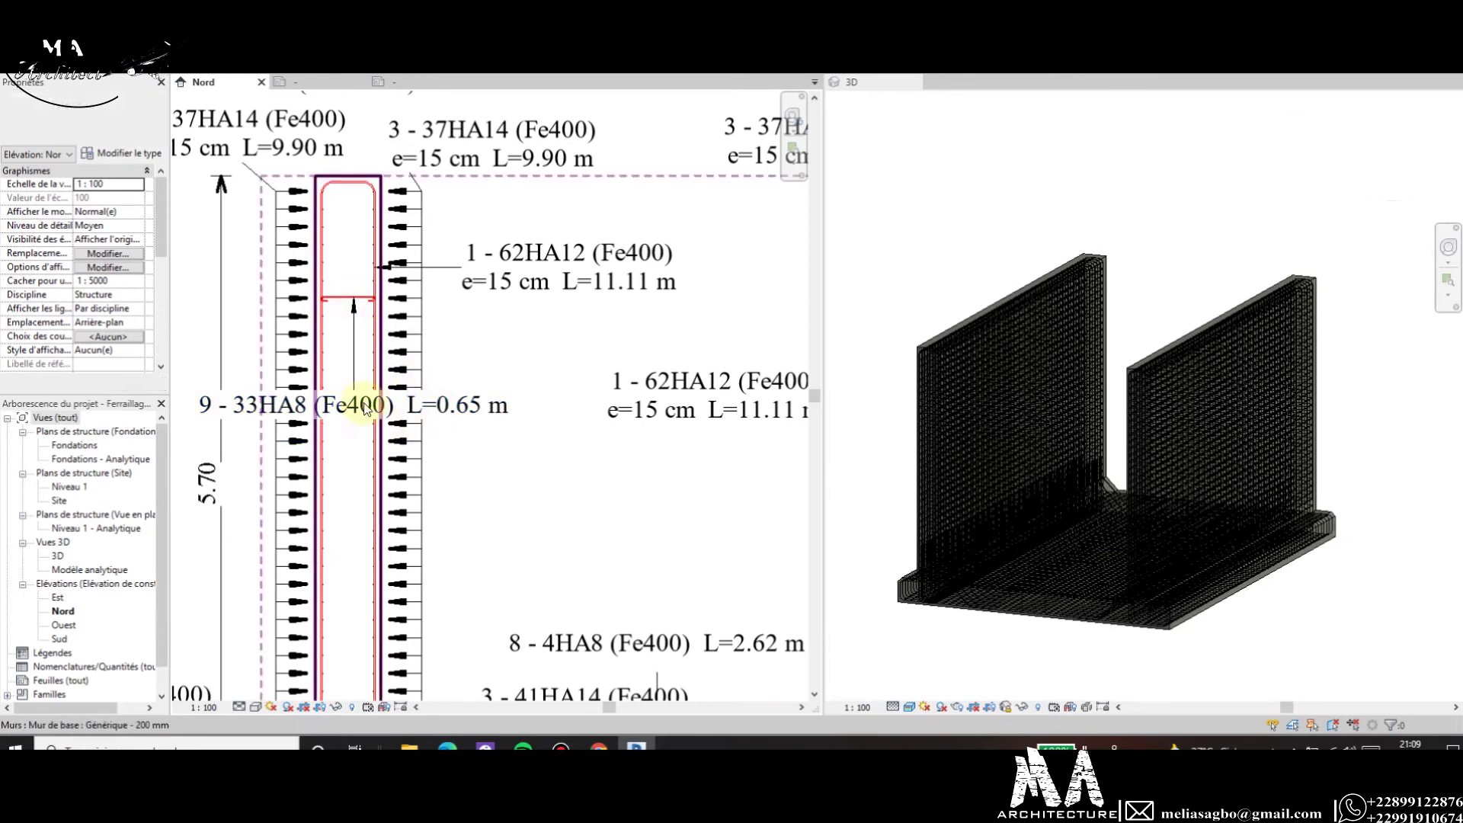
Move the 9 - 33HA8 tag outside Voile 1, to the wall's left side.
click(349, 441)
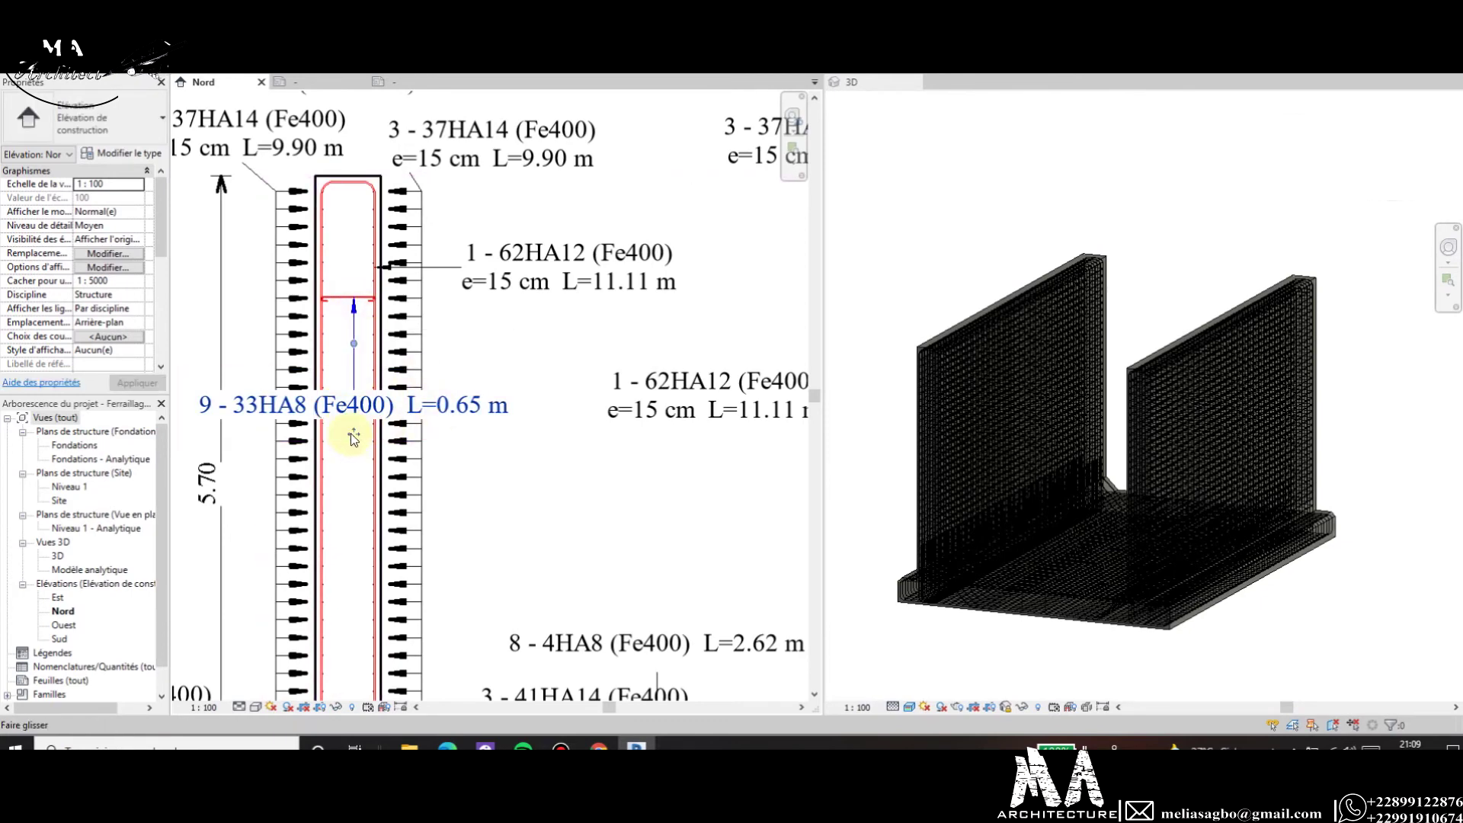
scroll(351, 435, down, 3)
scroll(363, 436, up, 2)
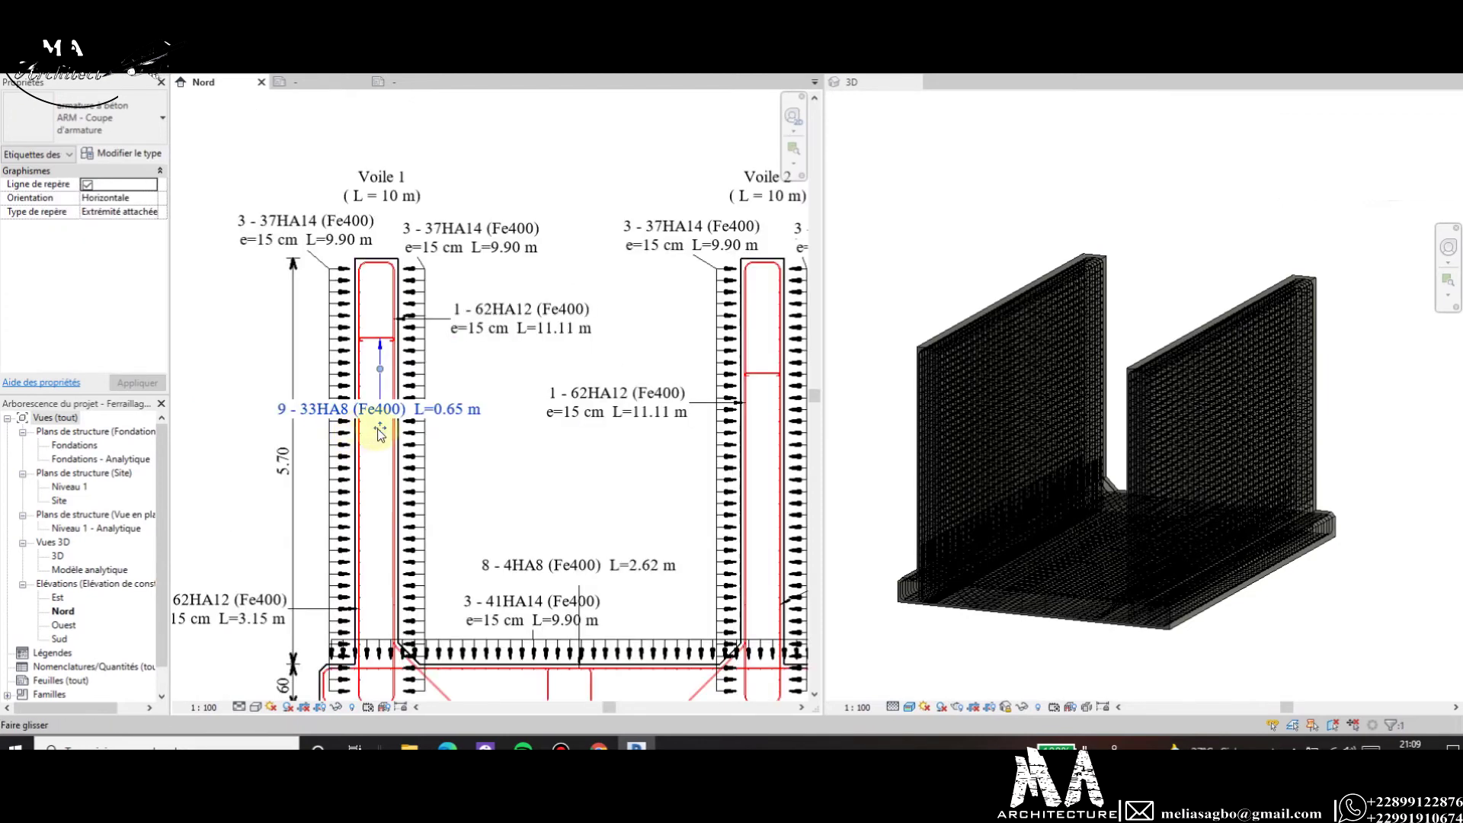
drag(380, 433, 229, 374)
scroll(543, 442, down, 3)
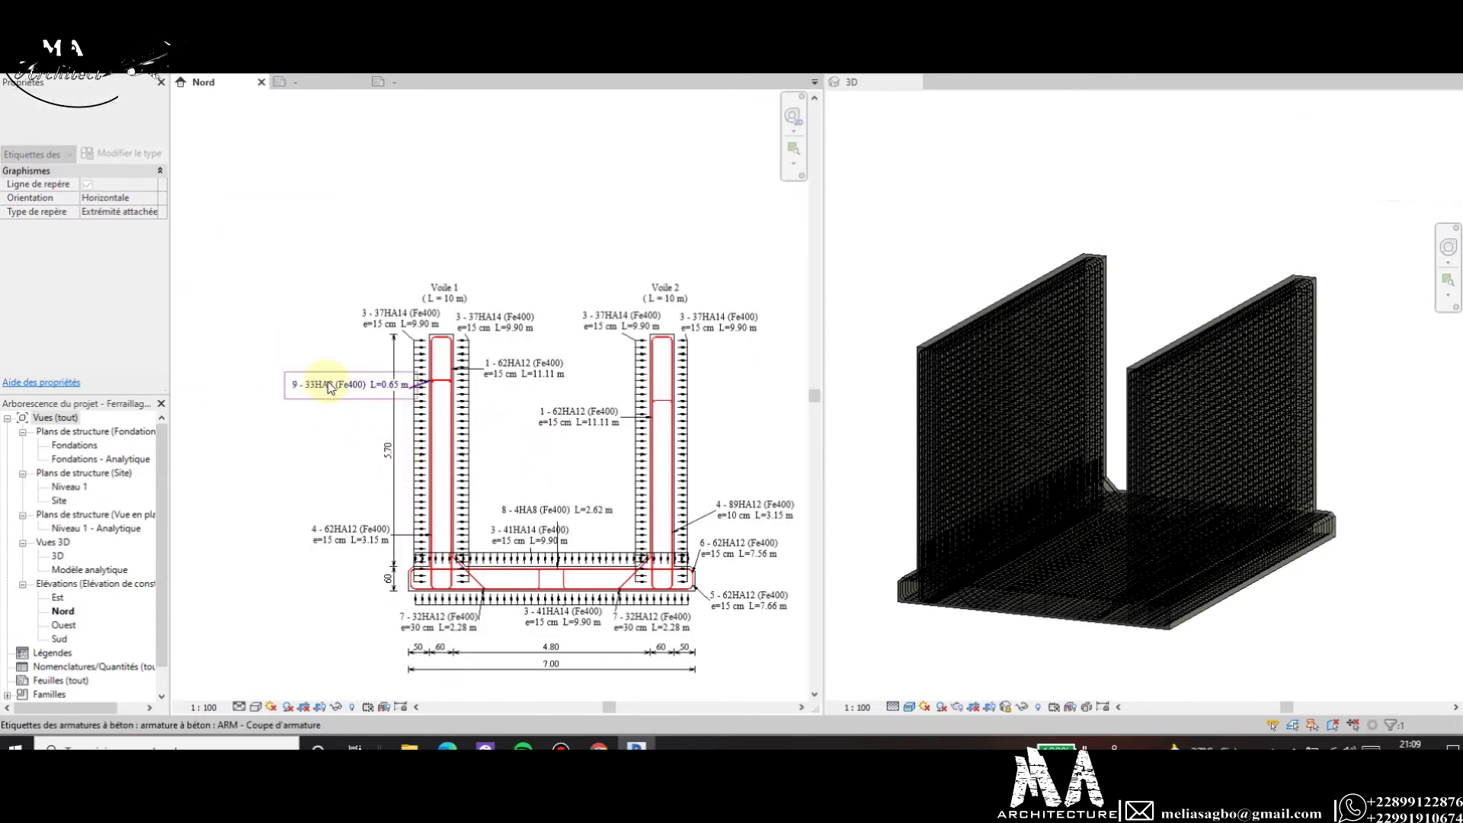
scroll(343, 389, up, 3)
key(Escape)
scroll(279, 379, down, 2)
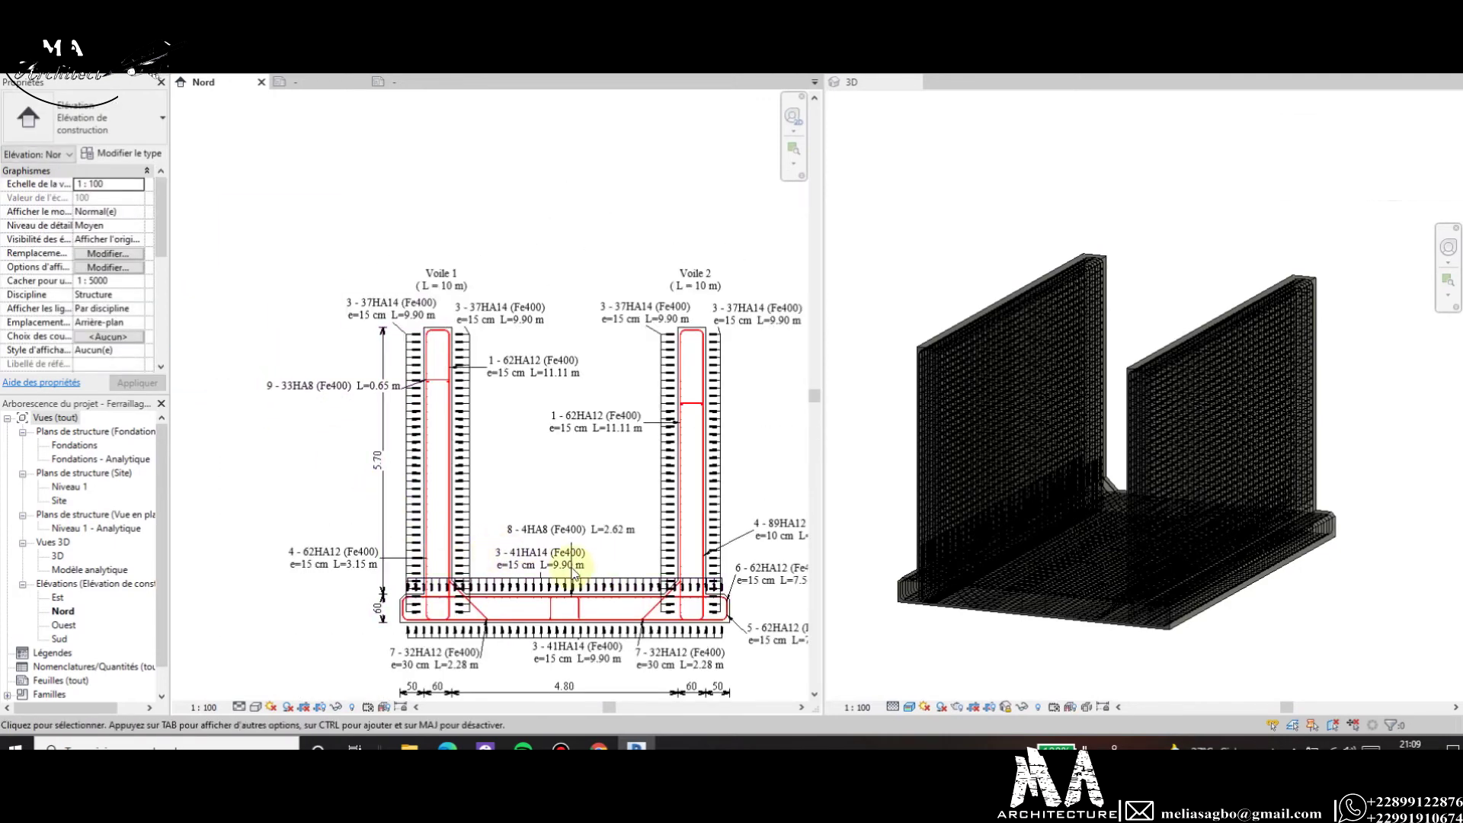
scroll(359, 377, up, 1)
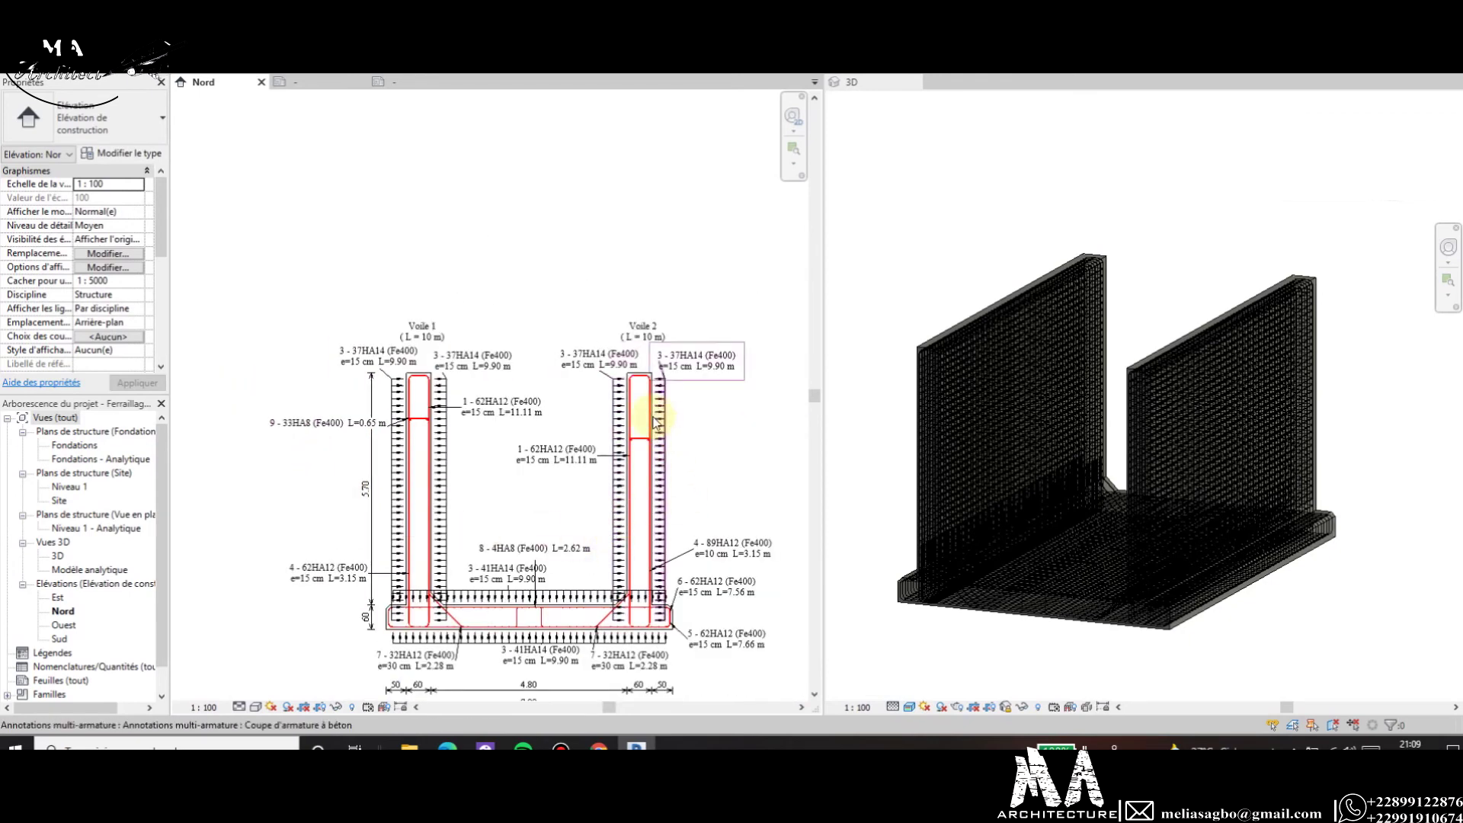
scroll(619, 458, down, 2)
scroll(671, 446, up, 1)
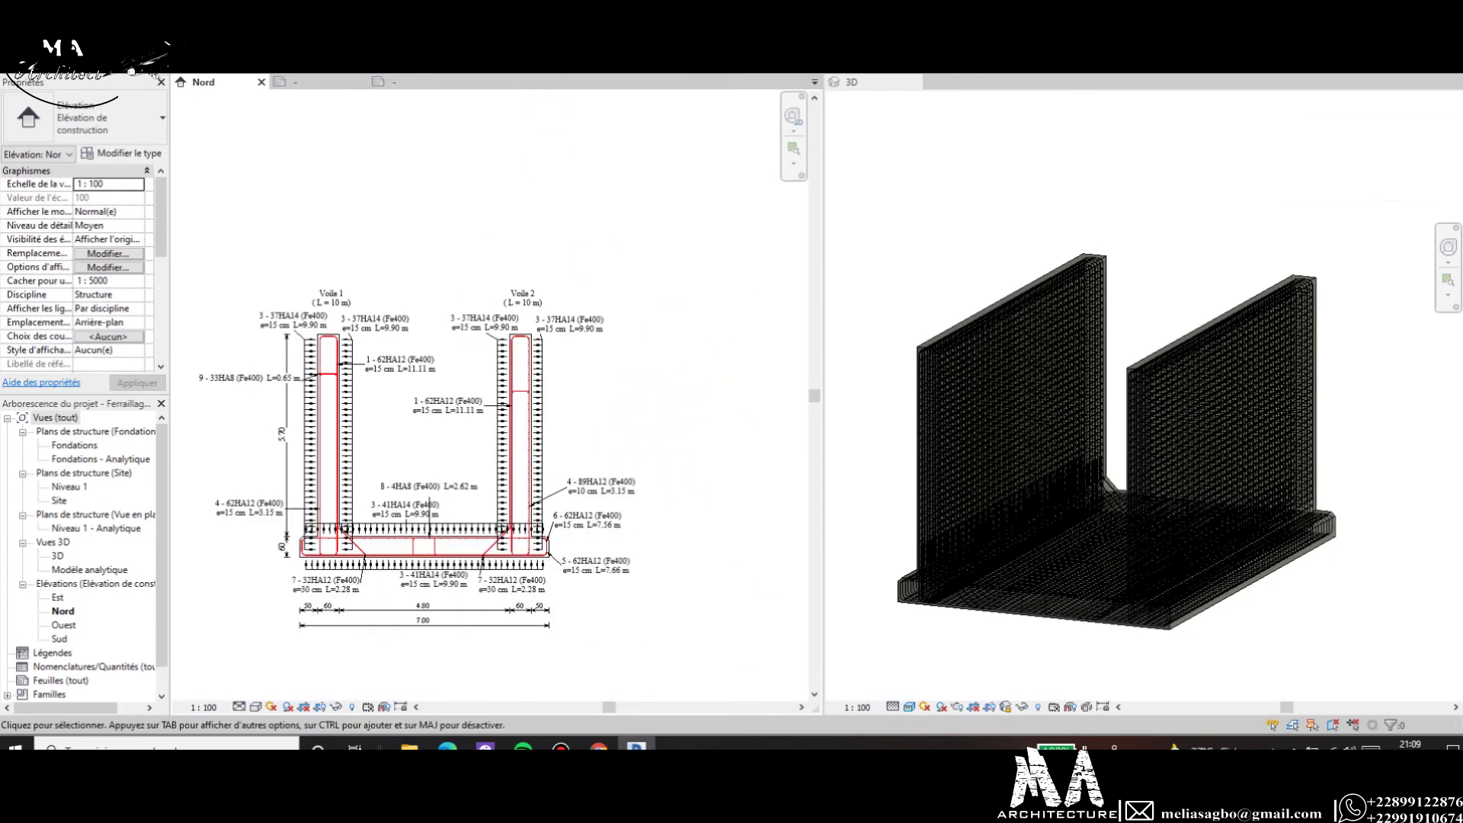
scroll(514, 392, up, 5)
Place Voile 2's 9 - 33HA8 tag outside the wall on its right side.
scroll(523, 385, up, 2)
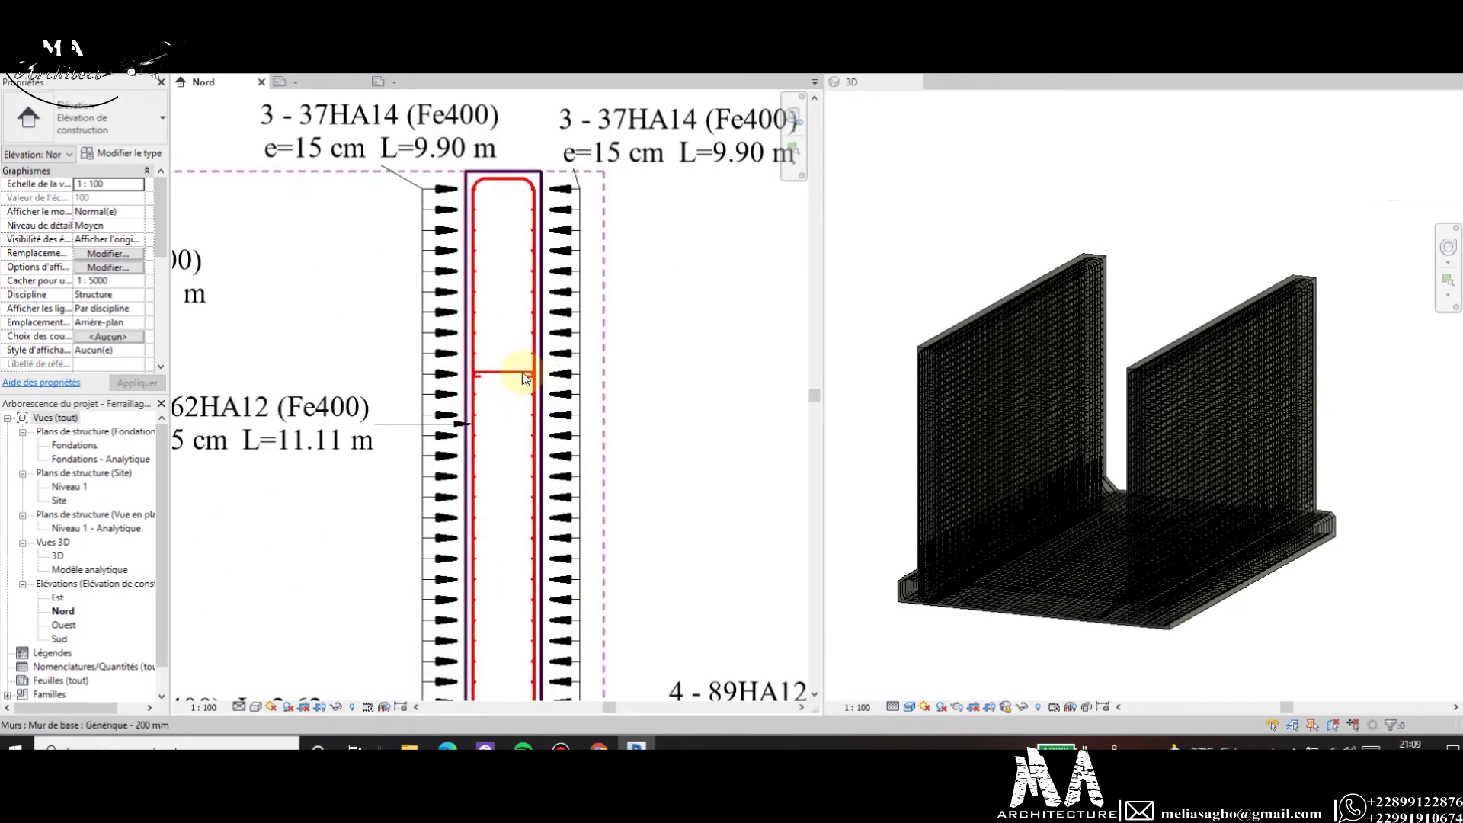
click(523, 385)
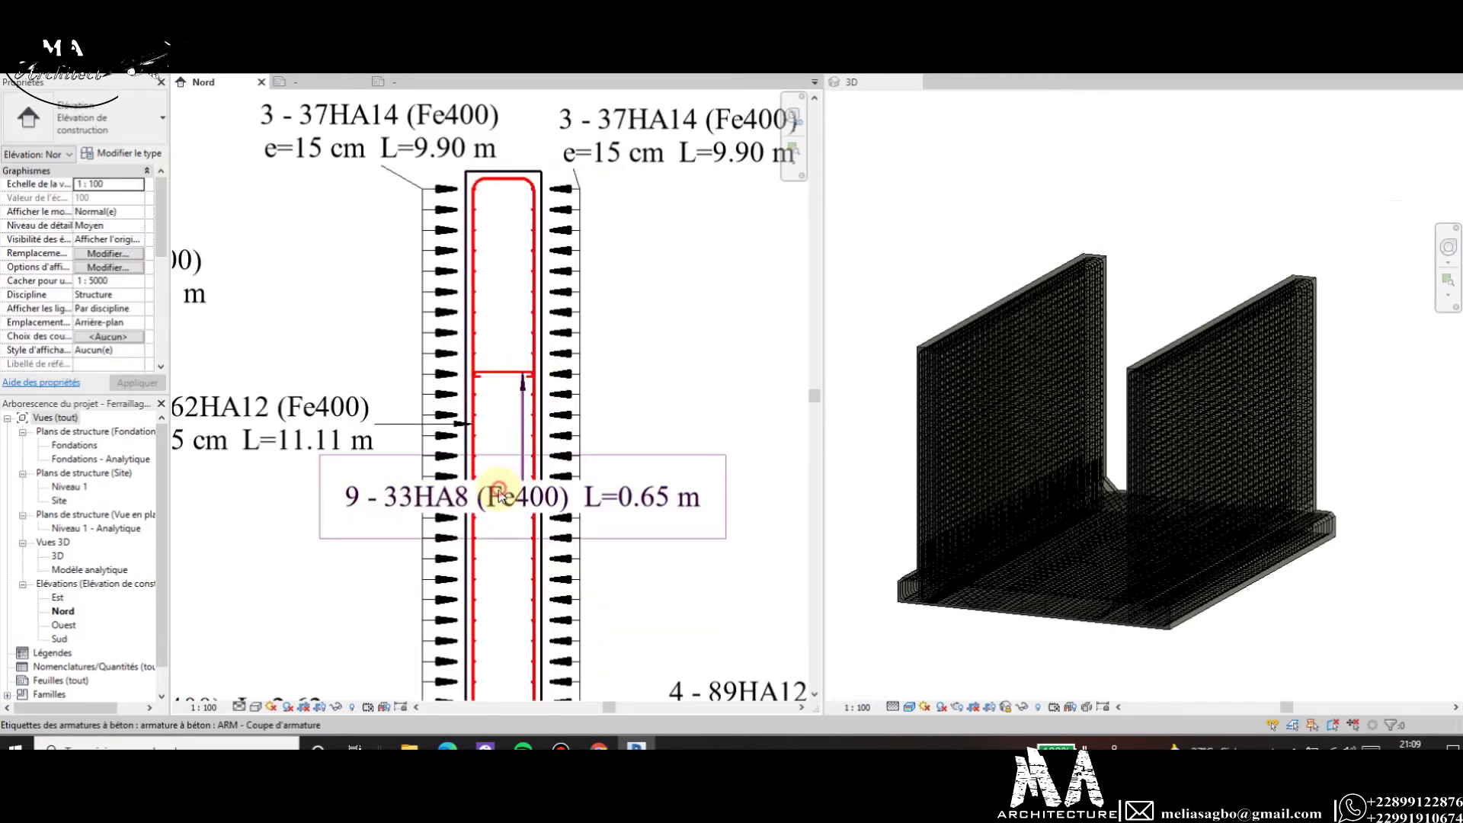
click(512, 503)
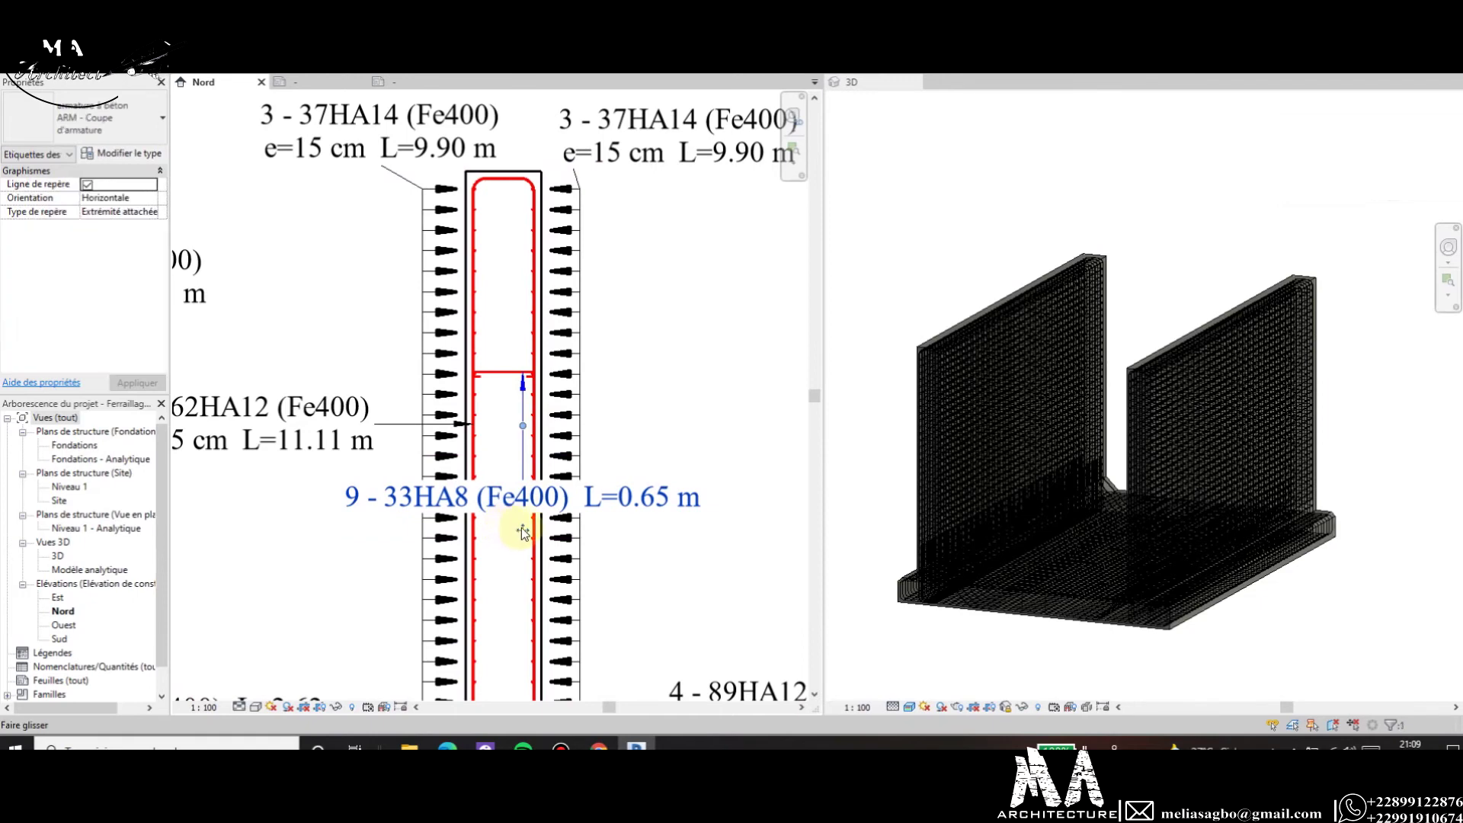
drag(675, 448, 817, 372)
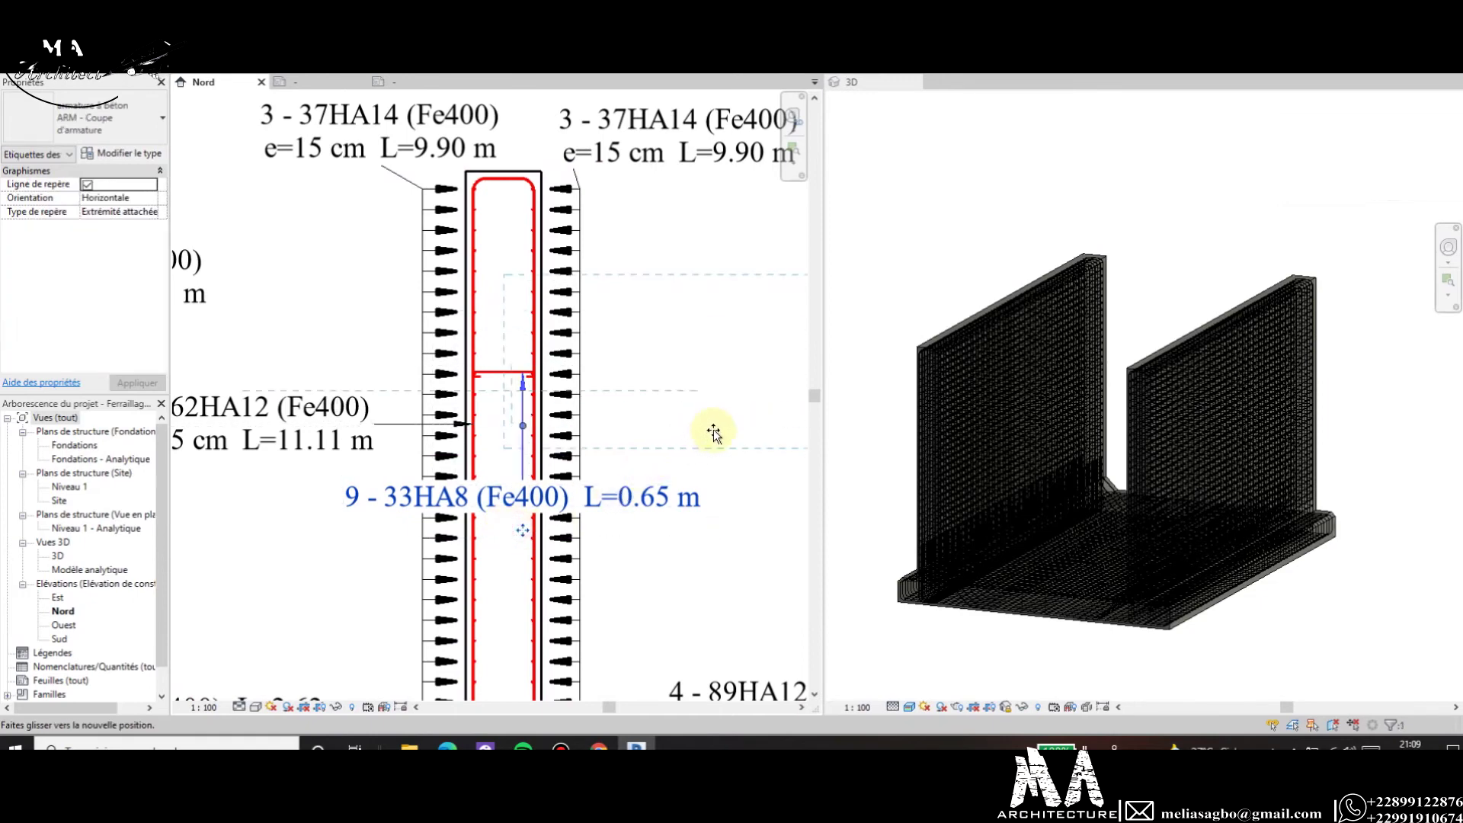
click(817, 371)
scroll(588, 434, down, 3)
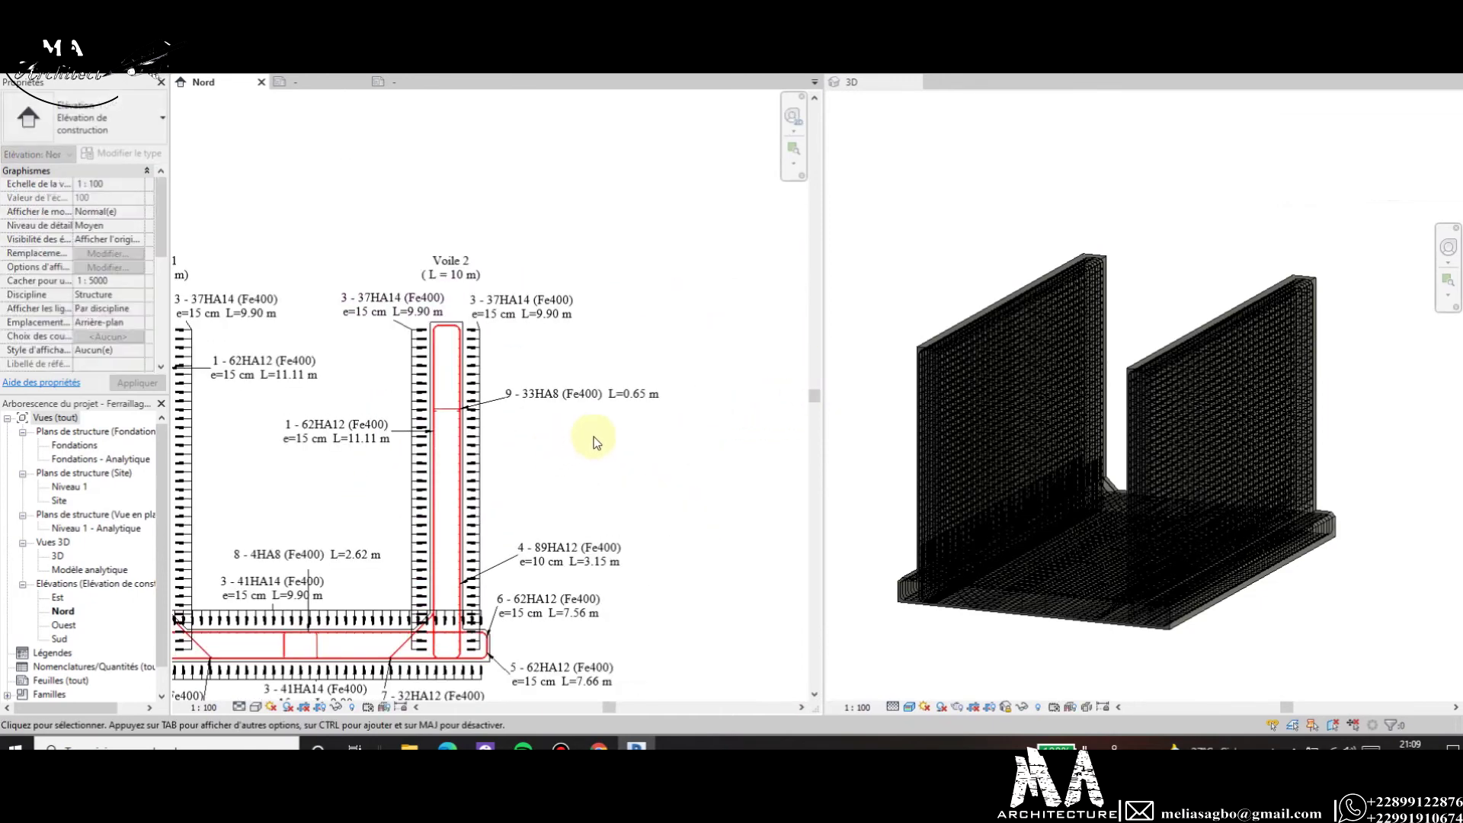
scroll(274, 408, down, 2)
scroll(340, 424, up, 2)
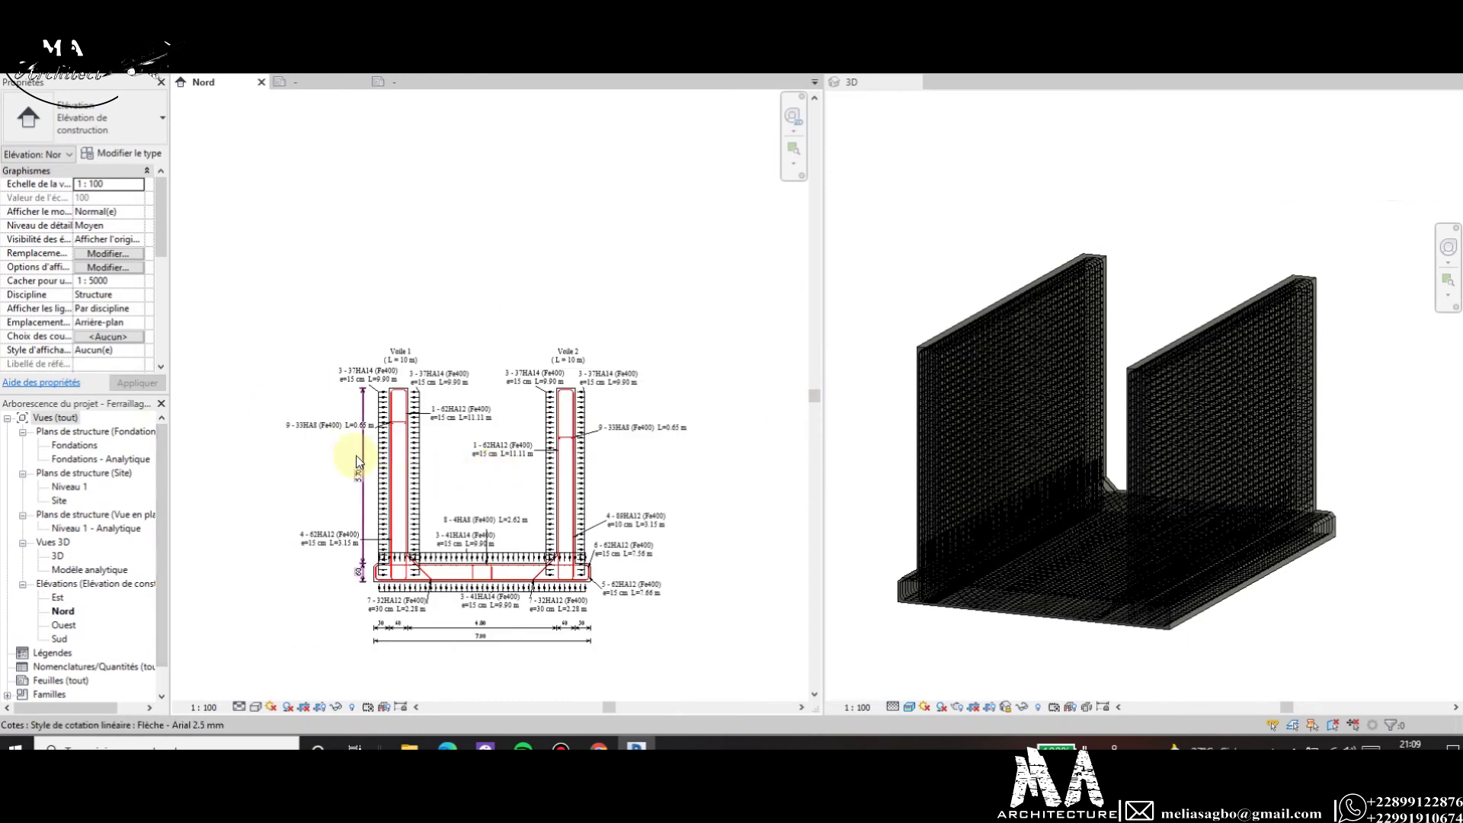
Zoom in and out across the Nord elevation to review the rebar tags.
scroll(343, 457, up, 1)
scroll(534, 450, down, 2)
scroll(592, 465, up, 1)
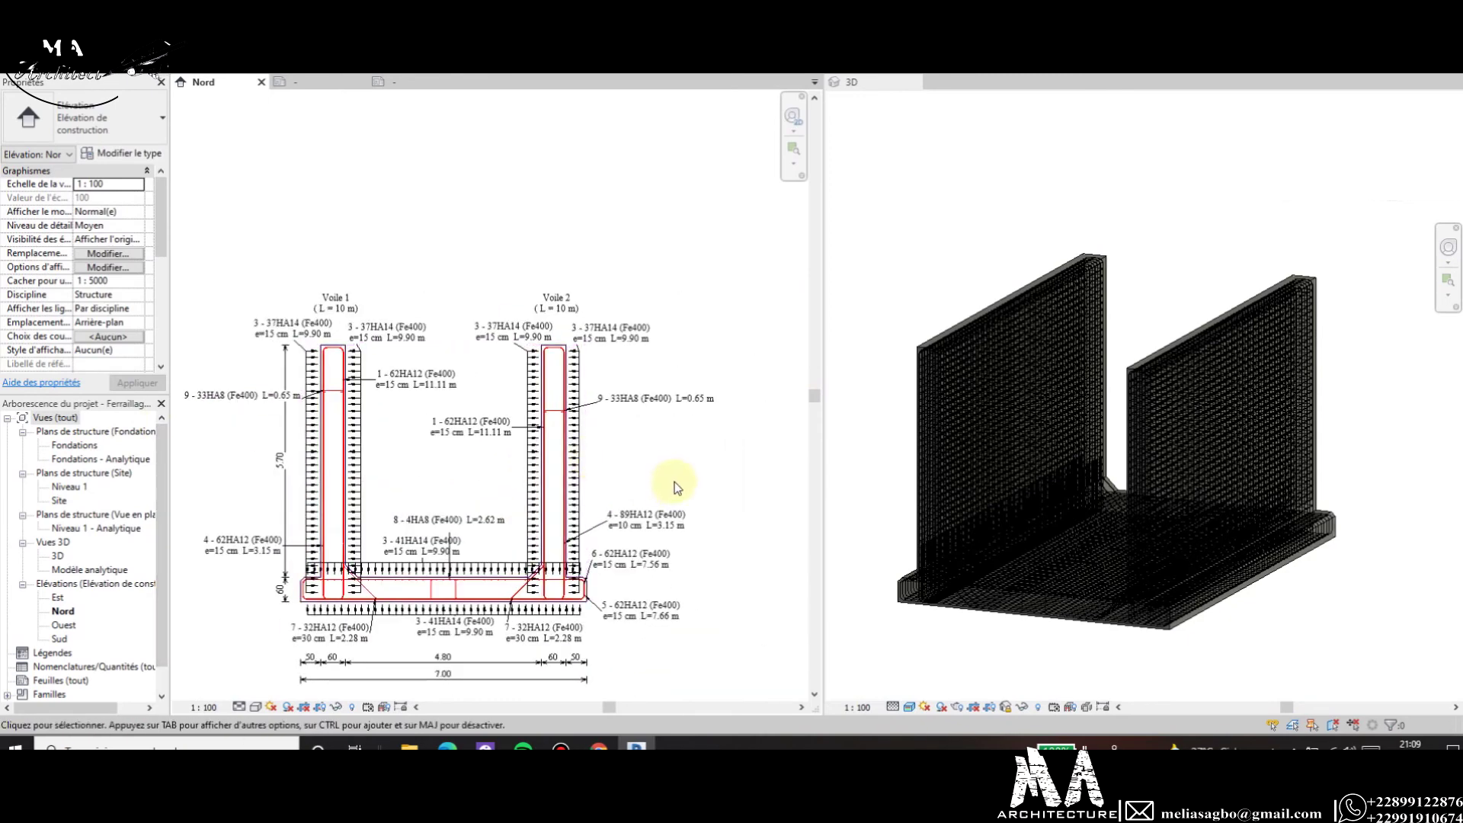
scroll(678, 488, down, 1)
scroll(469, 415, up, 1)
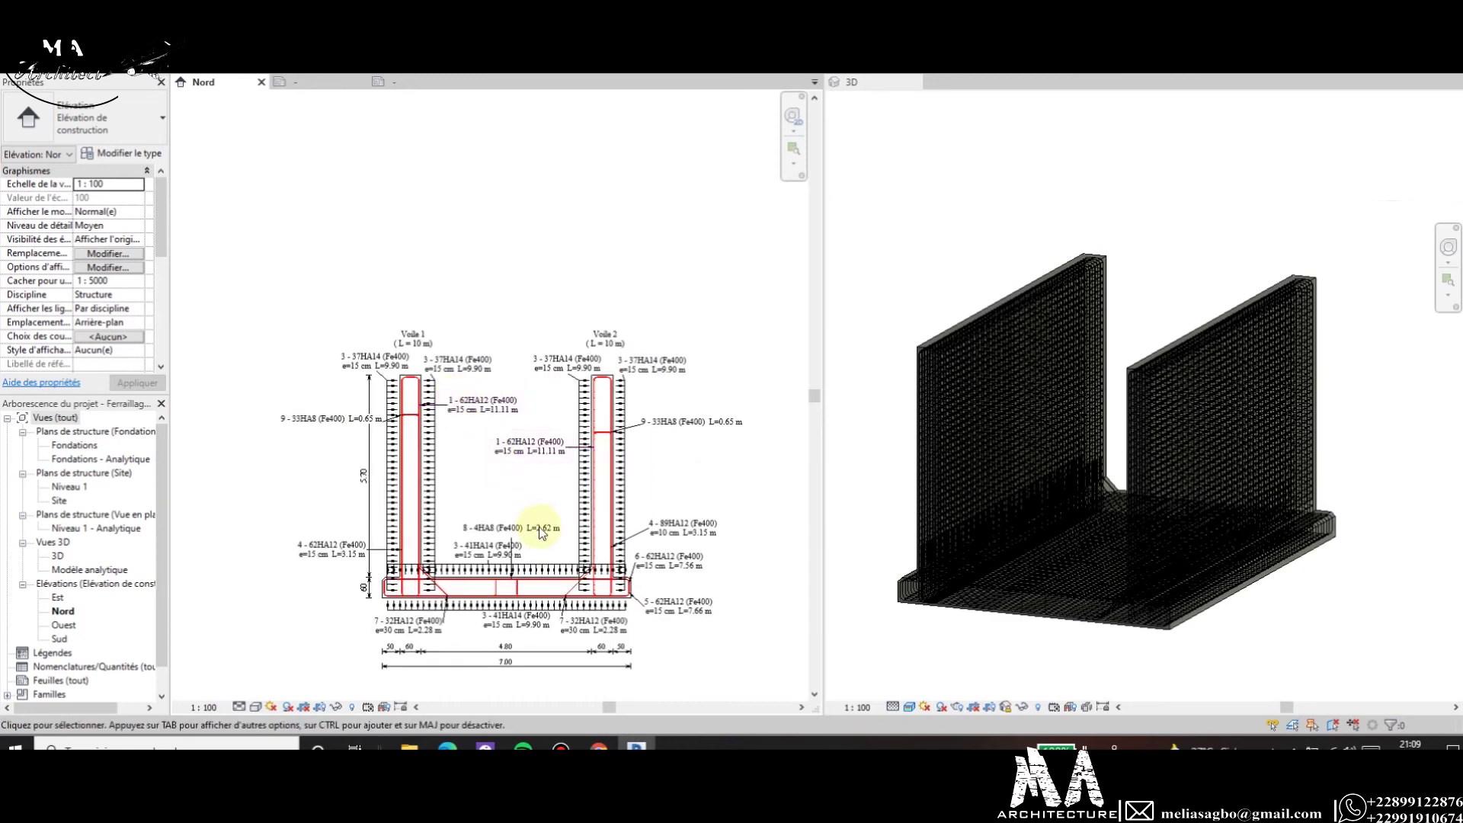
scroll(540, 532, up, 1)
scroll(582, 598, down, 1)
scroll(597, 555, up, 1)
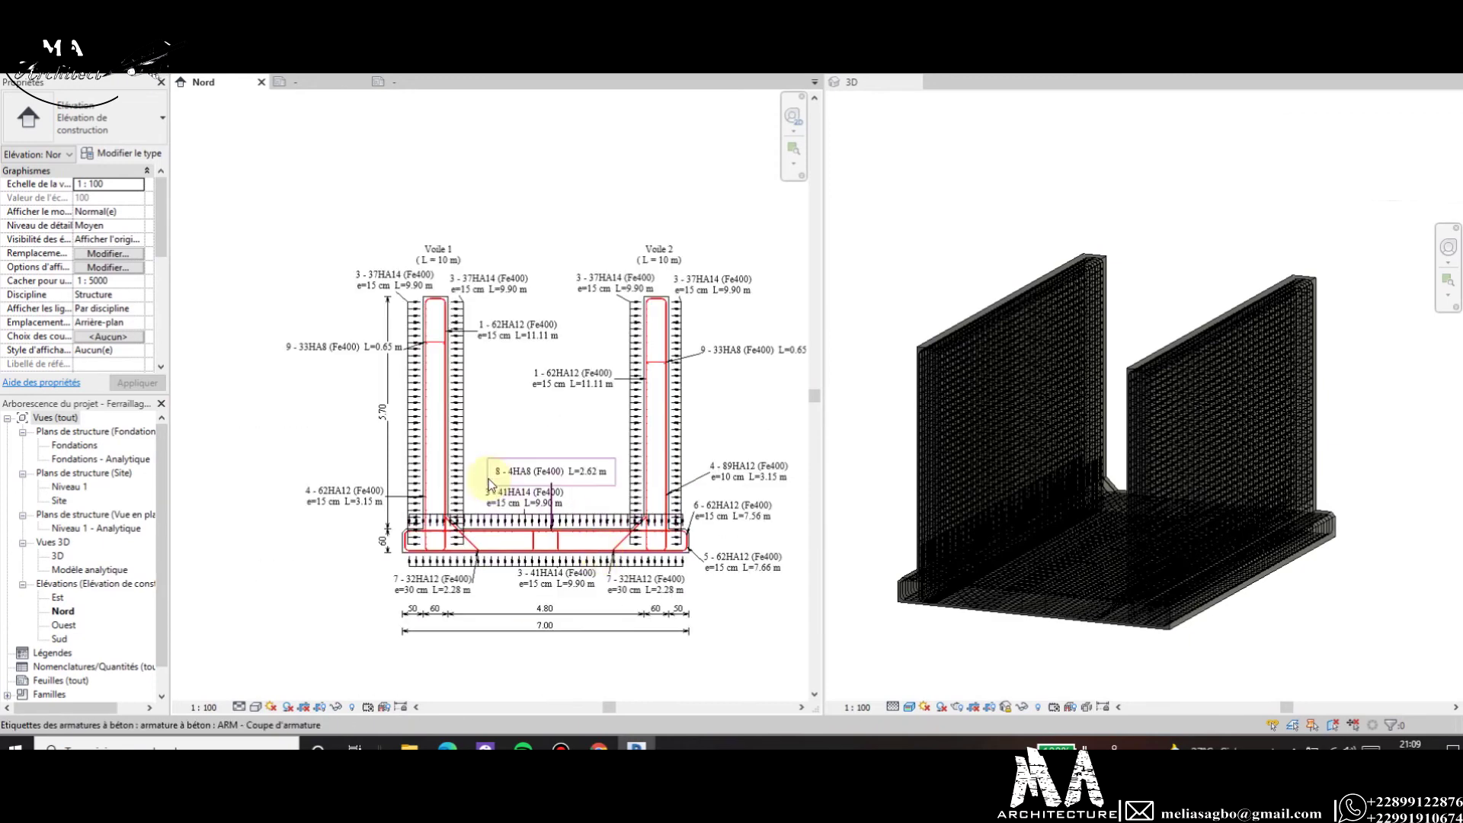
scroll(489, 484, down, 1)
scroll(669, 473, up, 1)
scroll(424, 496, down, 1)
scroll(425, 496, up, 1)
scroll(585, 555, up, 1)
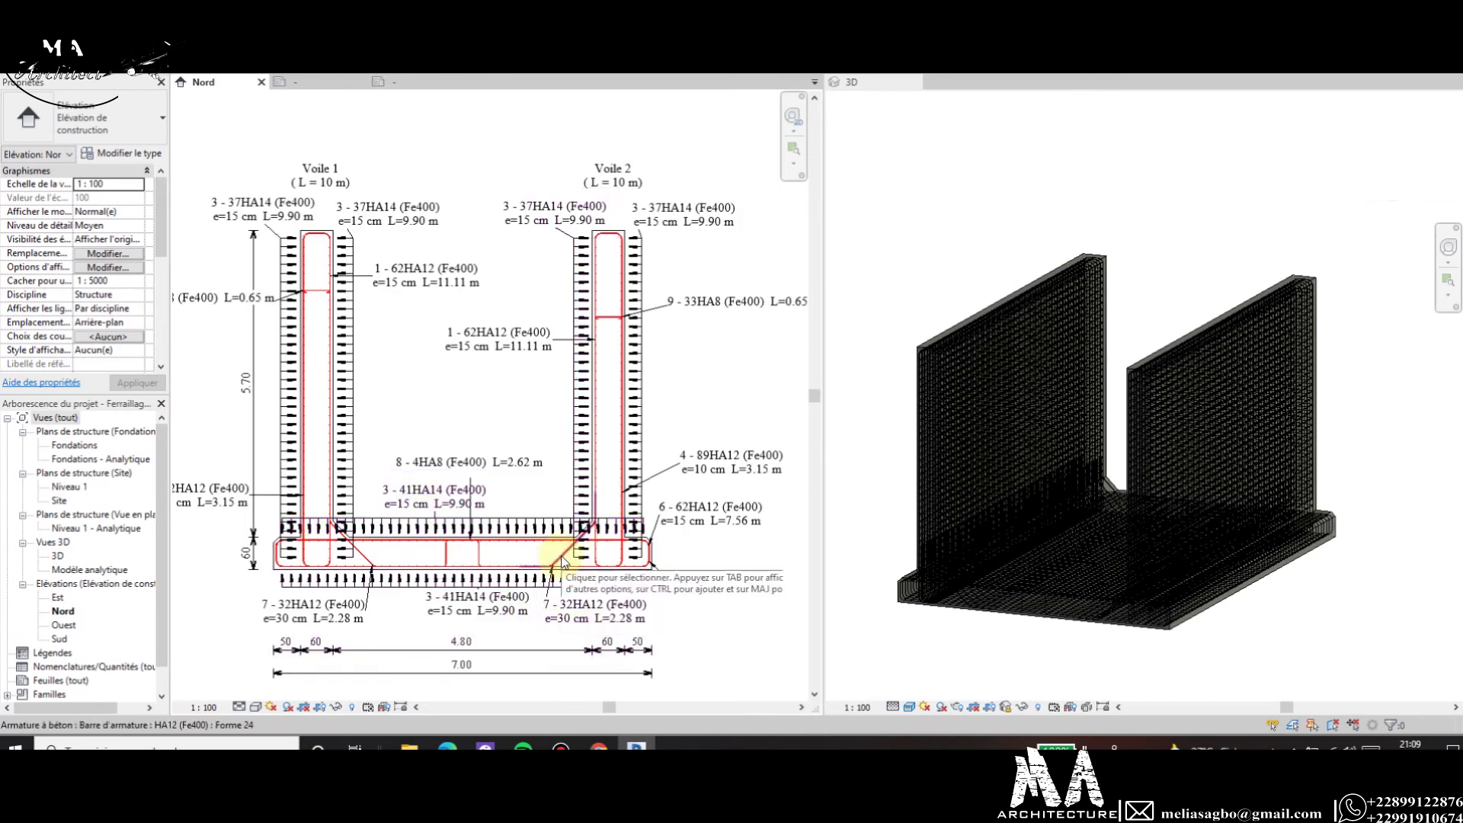
scroll(563, 556, down, 1)
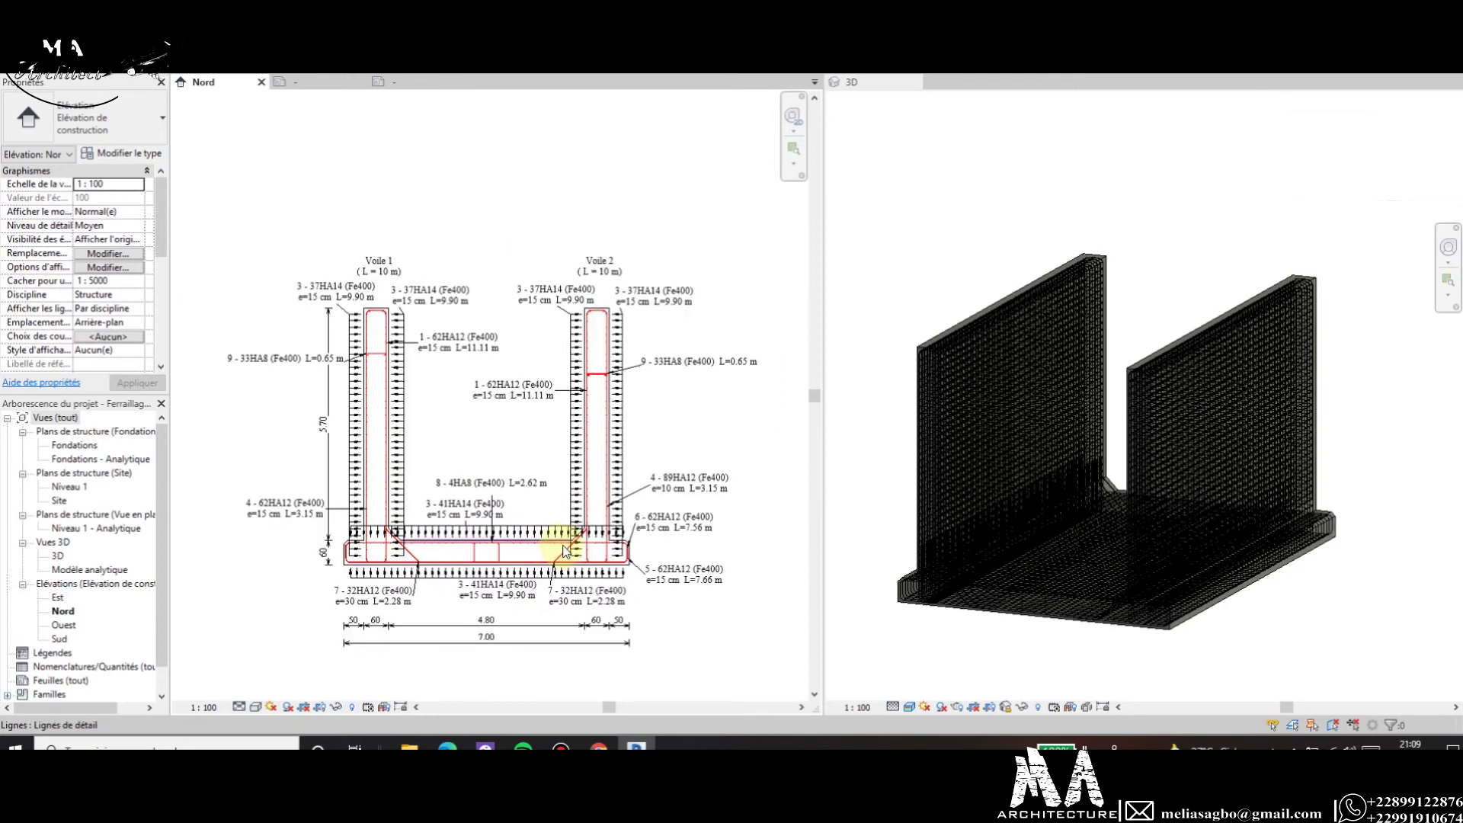
scroll(563, 550, down, 1)
scroll(500, 596, up, 1)
scroll(500, 595, up, 1)
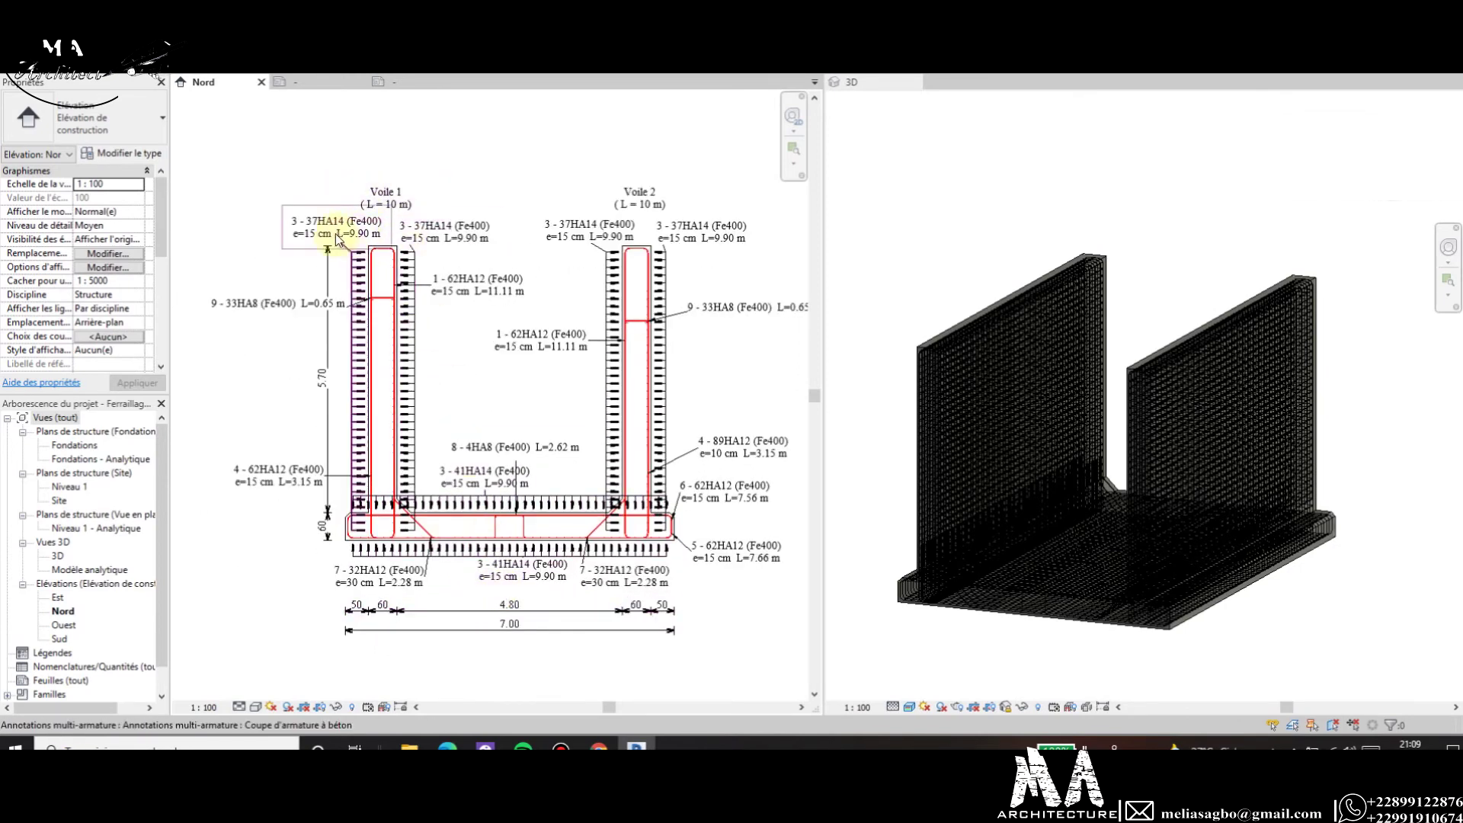
scroll(404, 331, down, 1)
scroll(562, 376, up, 1)
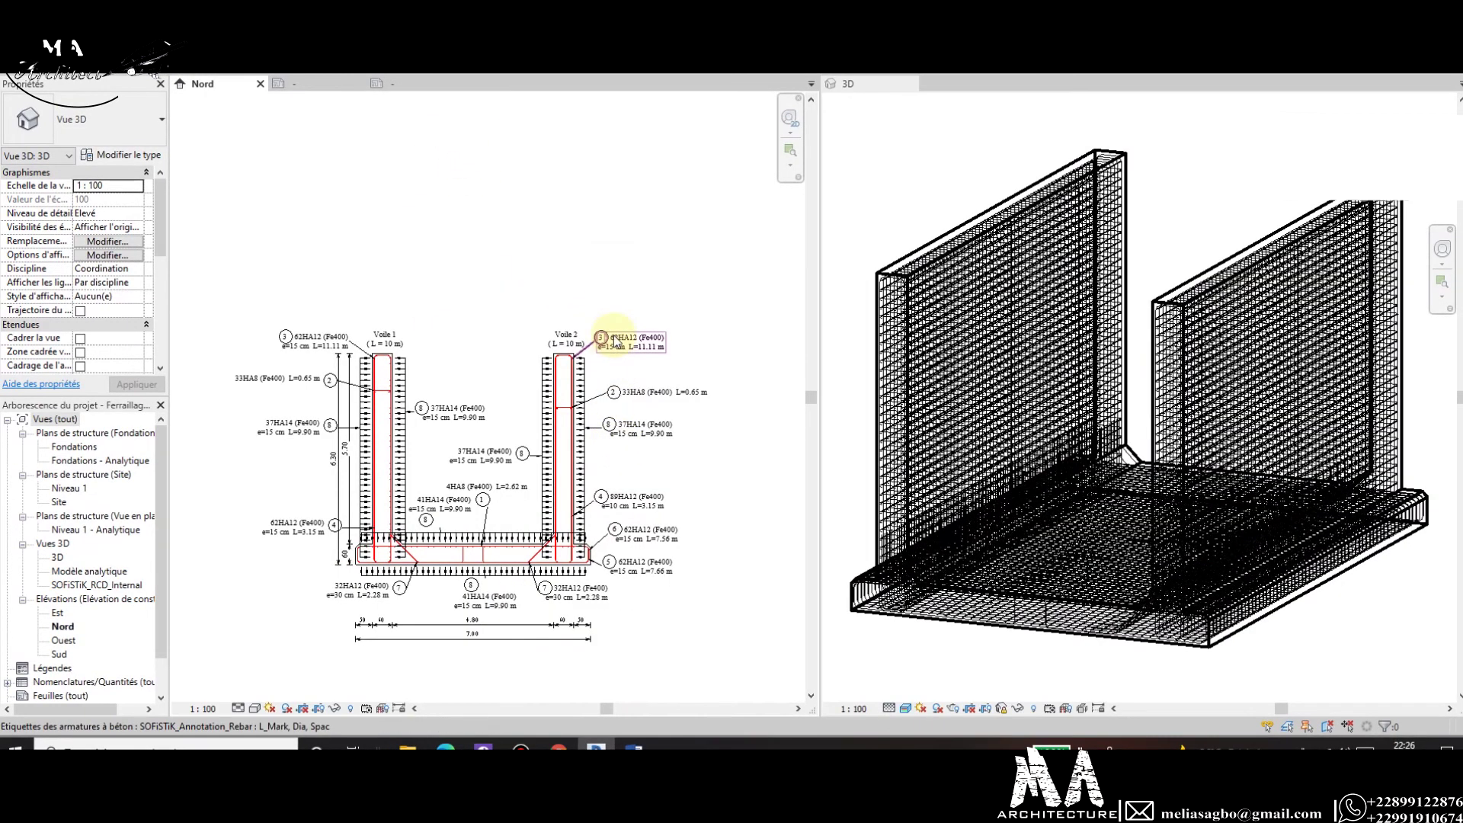
click(554, 465)
key(z)
key(f)
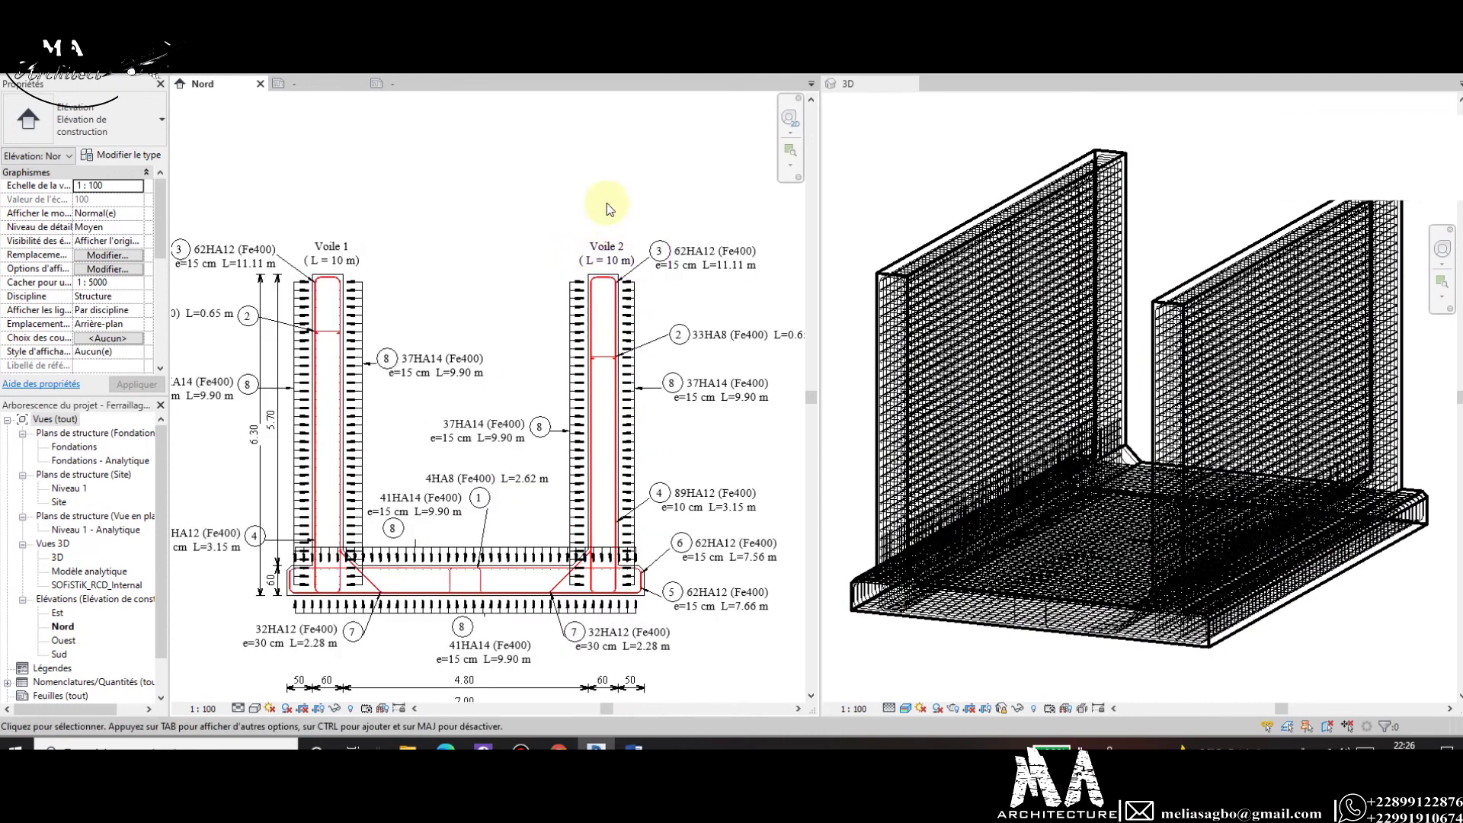
scroll(616, 167, down, 1)
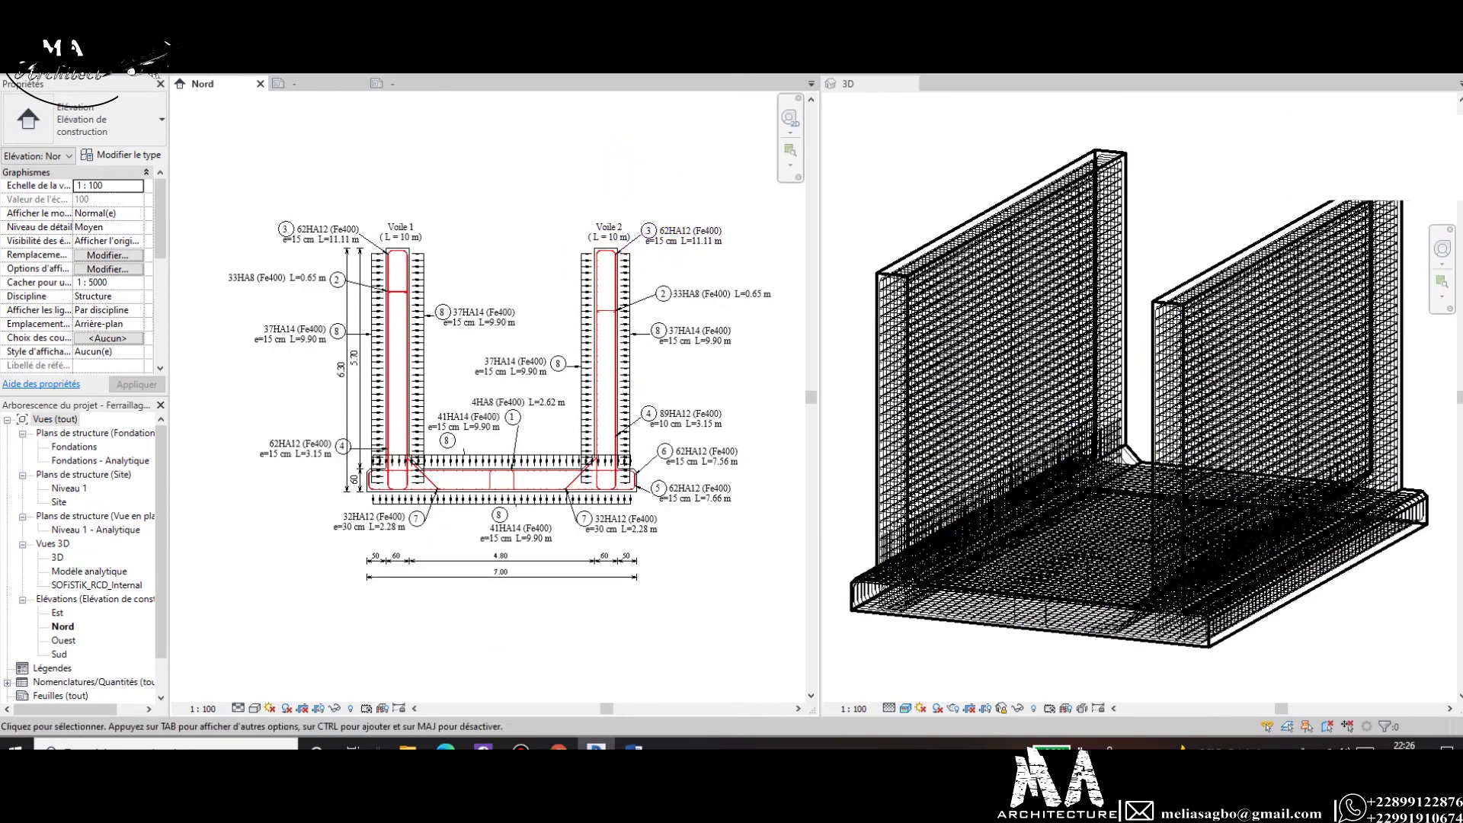
scroll(381, 248, up, 1)
scroll(392, 245, up, 1)
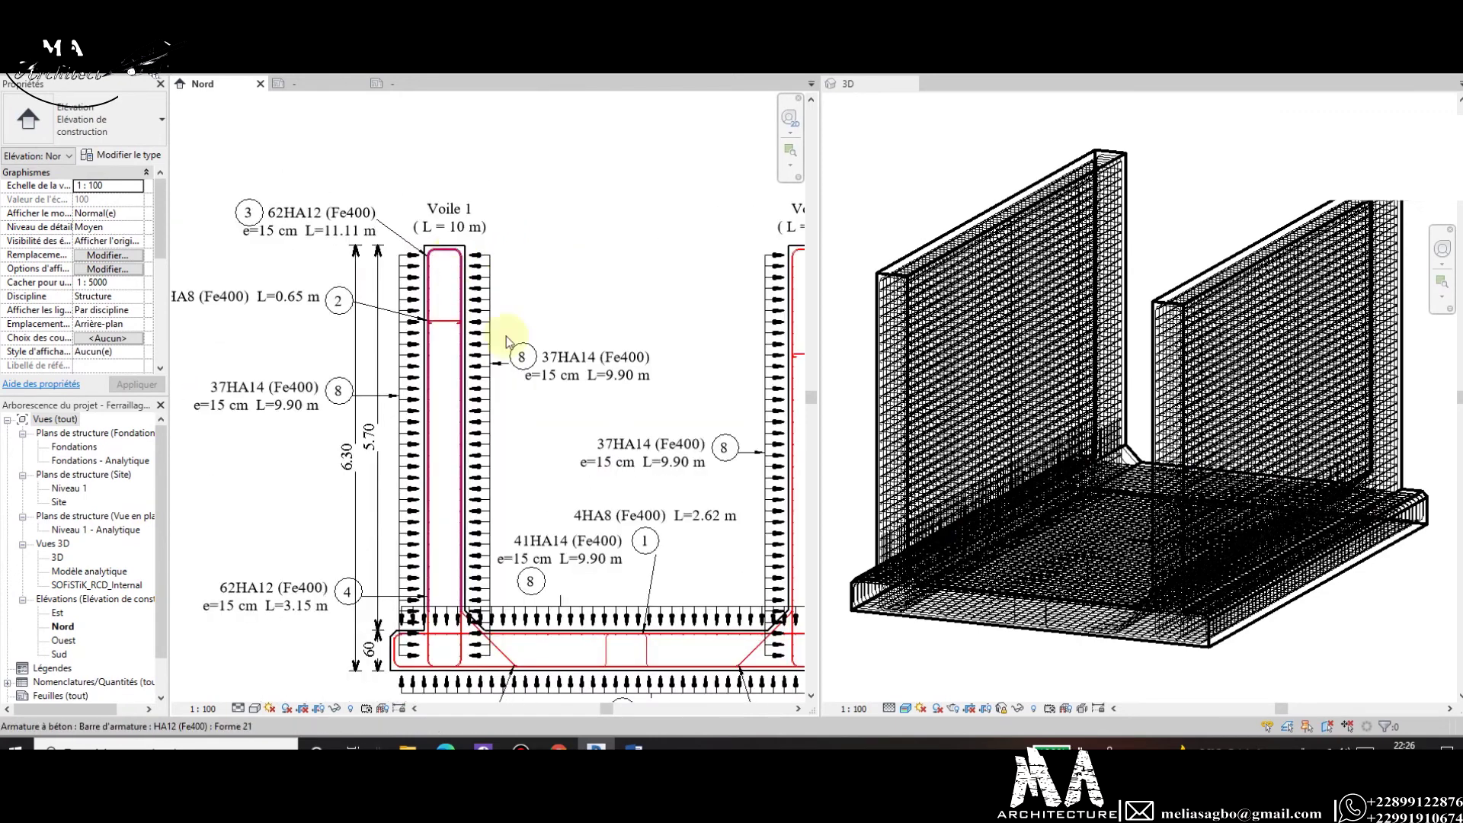
scroll(605, 597, down, 2)
scroll(615, 597, up, 3)
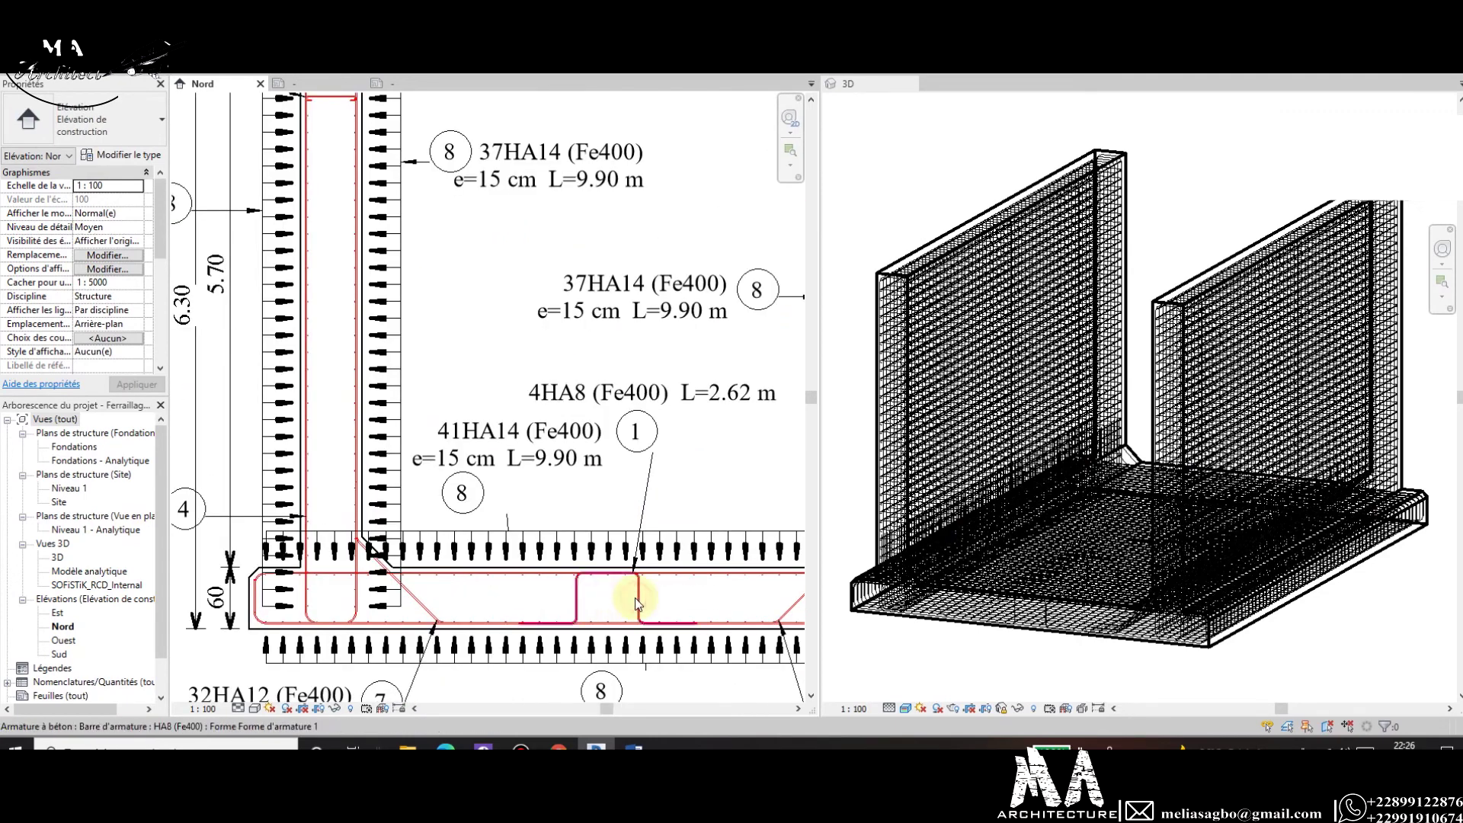
Set the HA8 (Fe400) SOFiSTiK_Mass_per_Length to 0.395, fixing the pasted 0,395 comma after the errors.
click(636, 599)
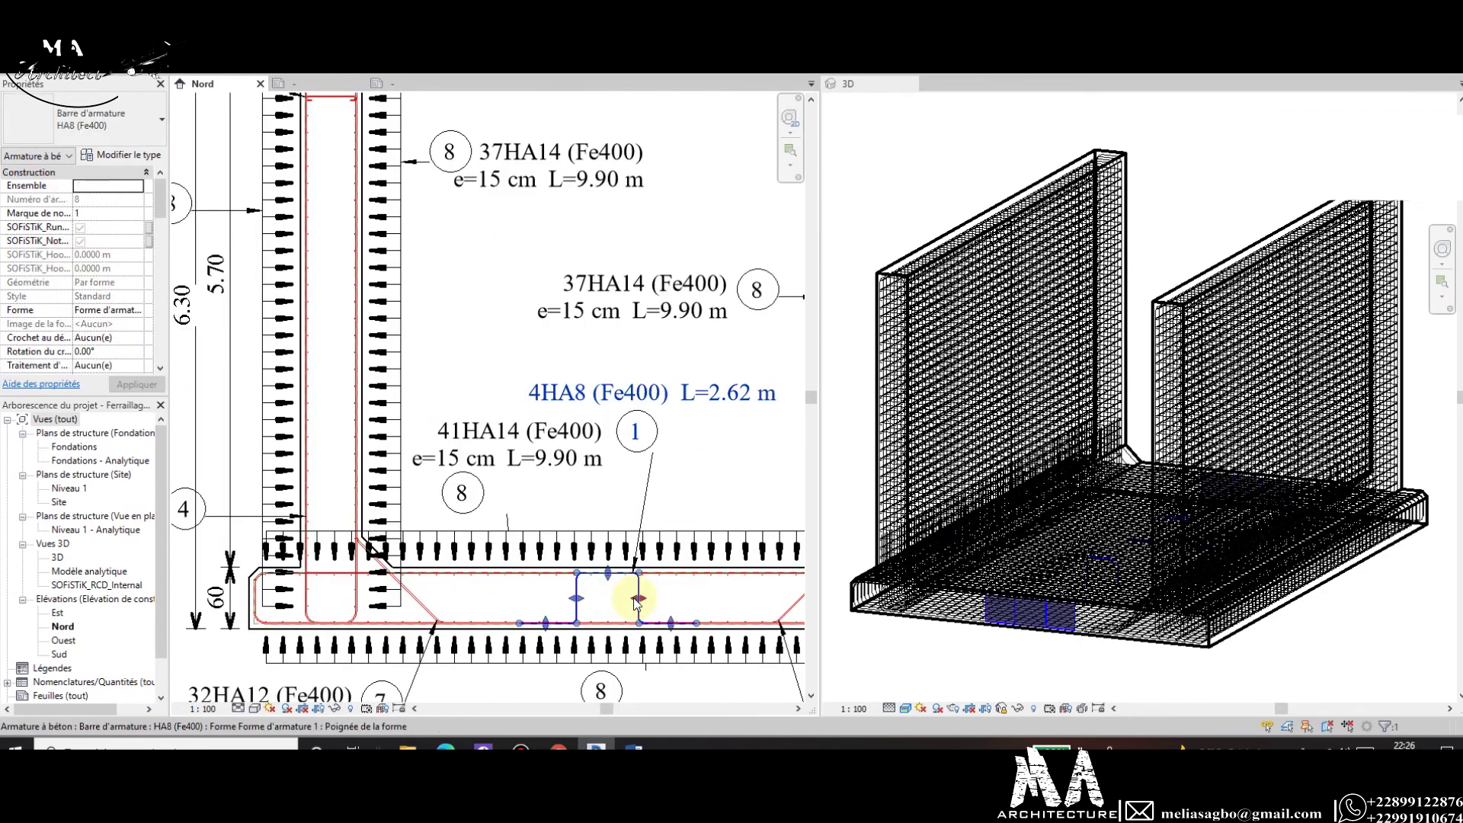
click(141, 160)
click(612, 334)
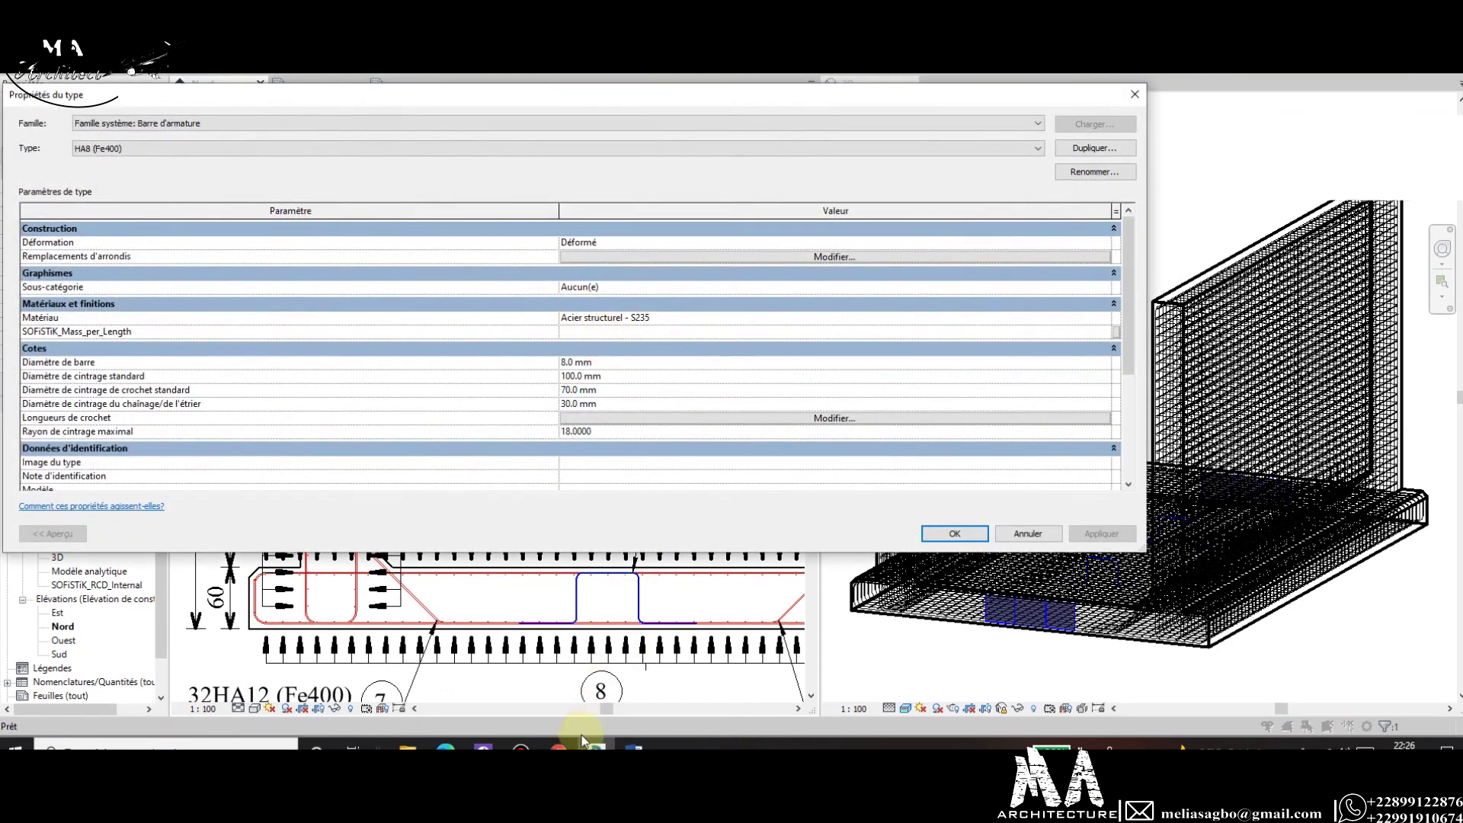
click(567, 670)
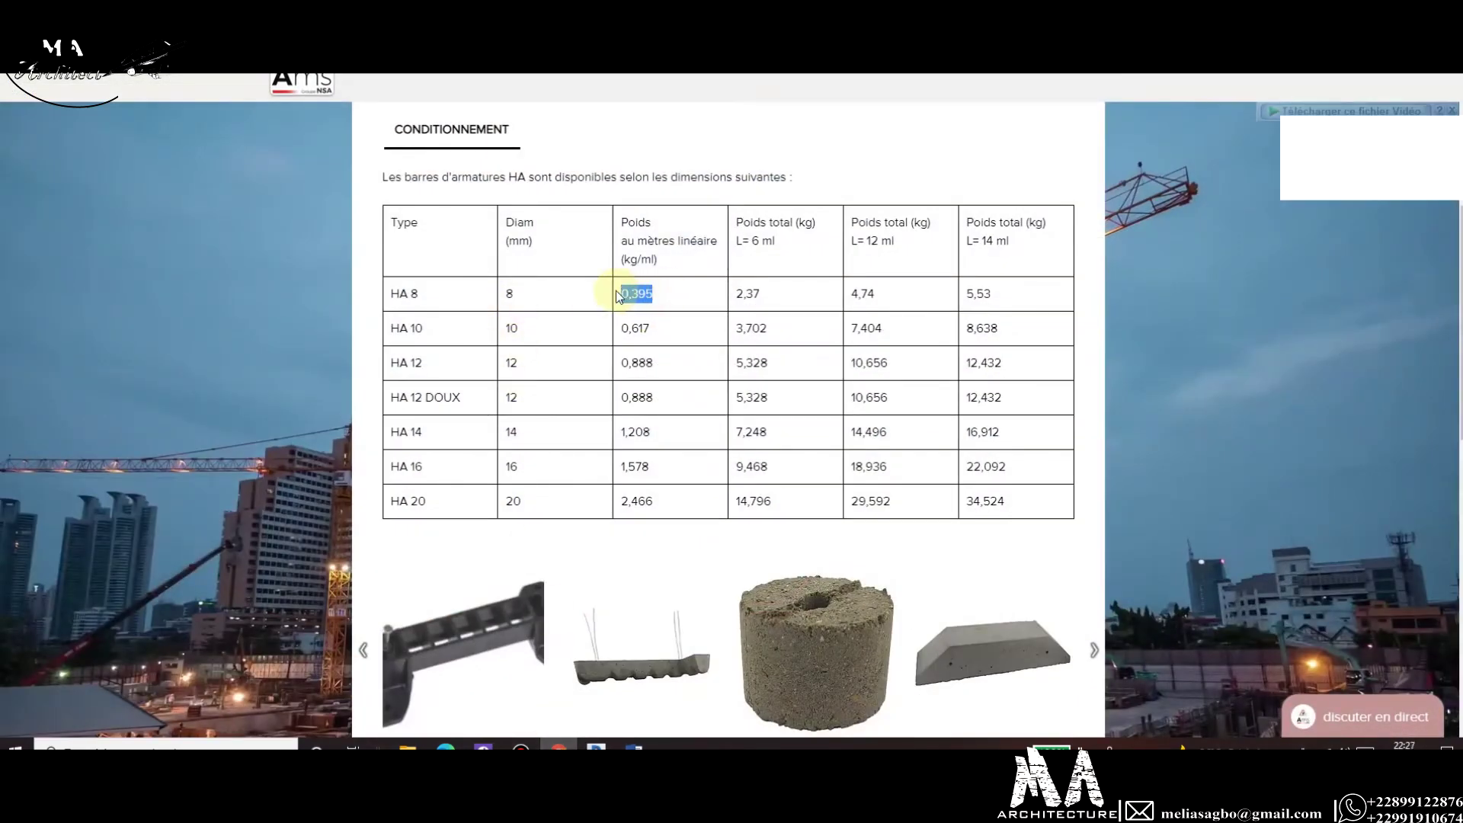
mouse_move(596, 748)
click(586, 640)
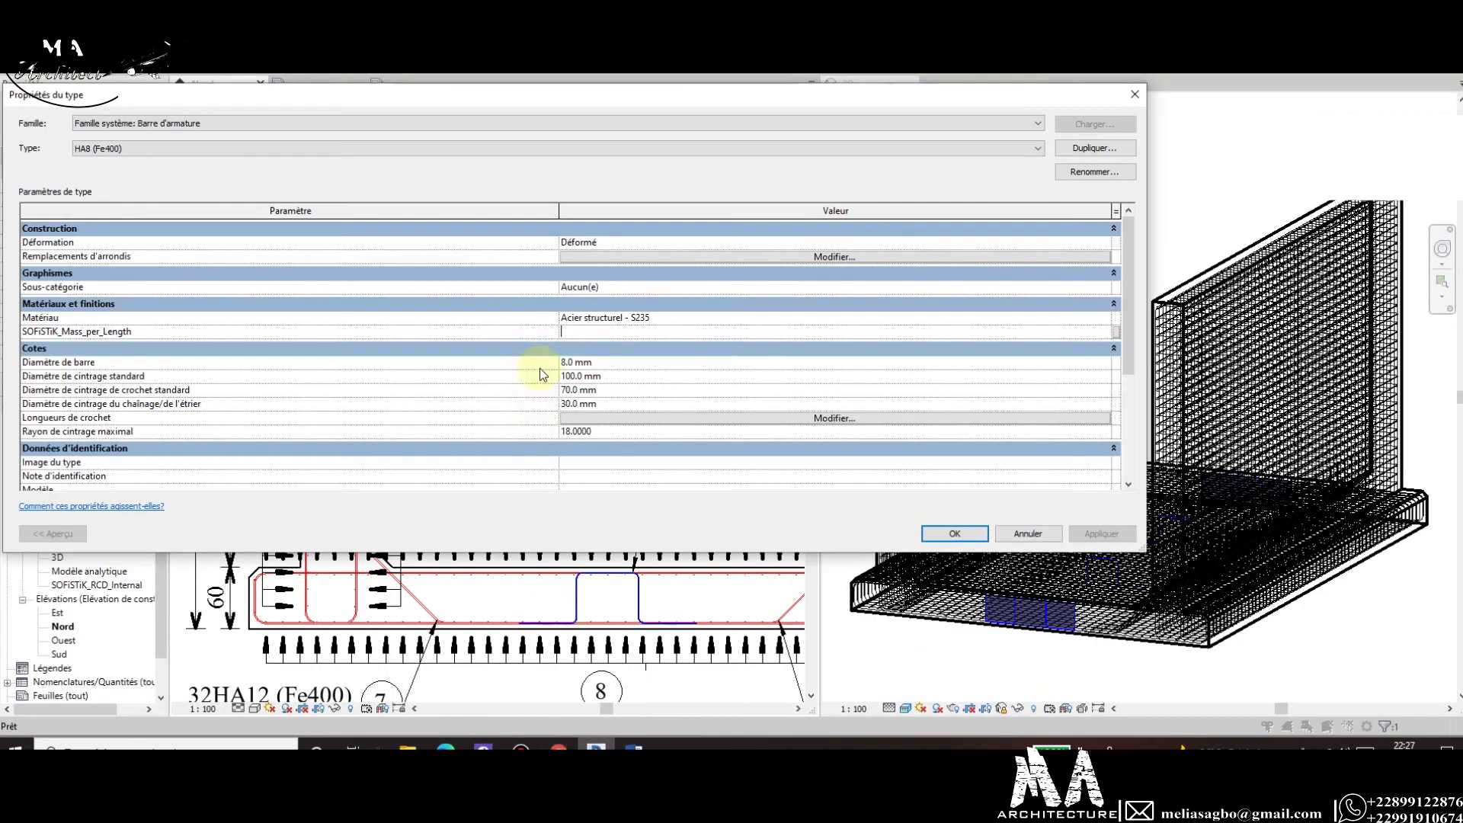
text(0,395)
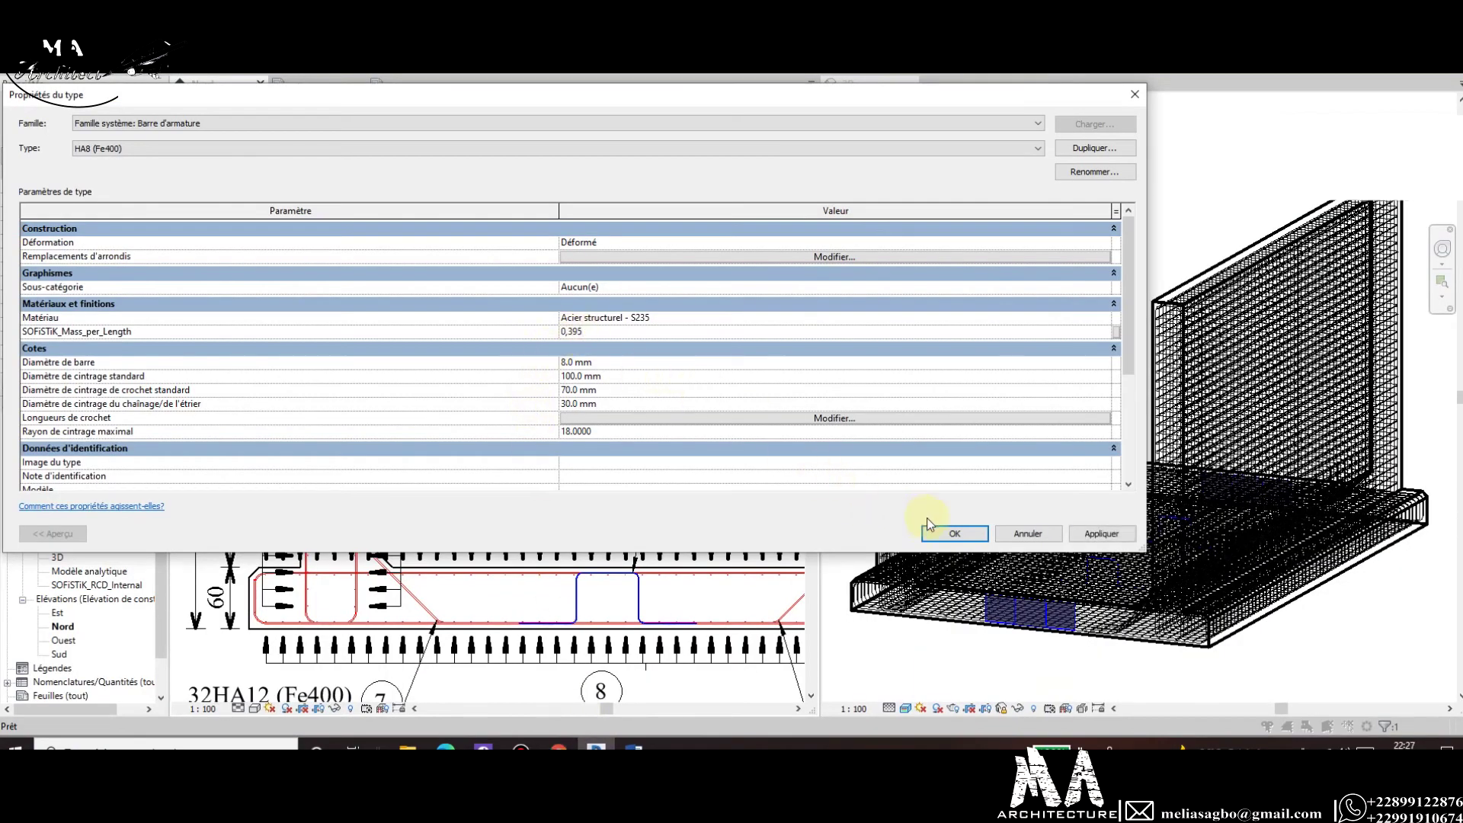
click(971, 531)
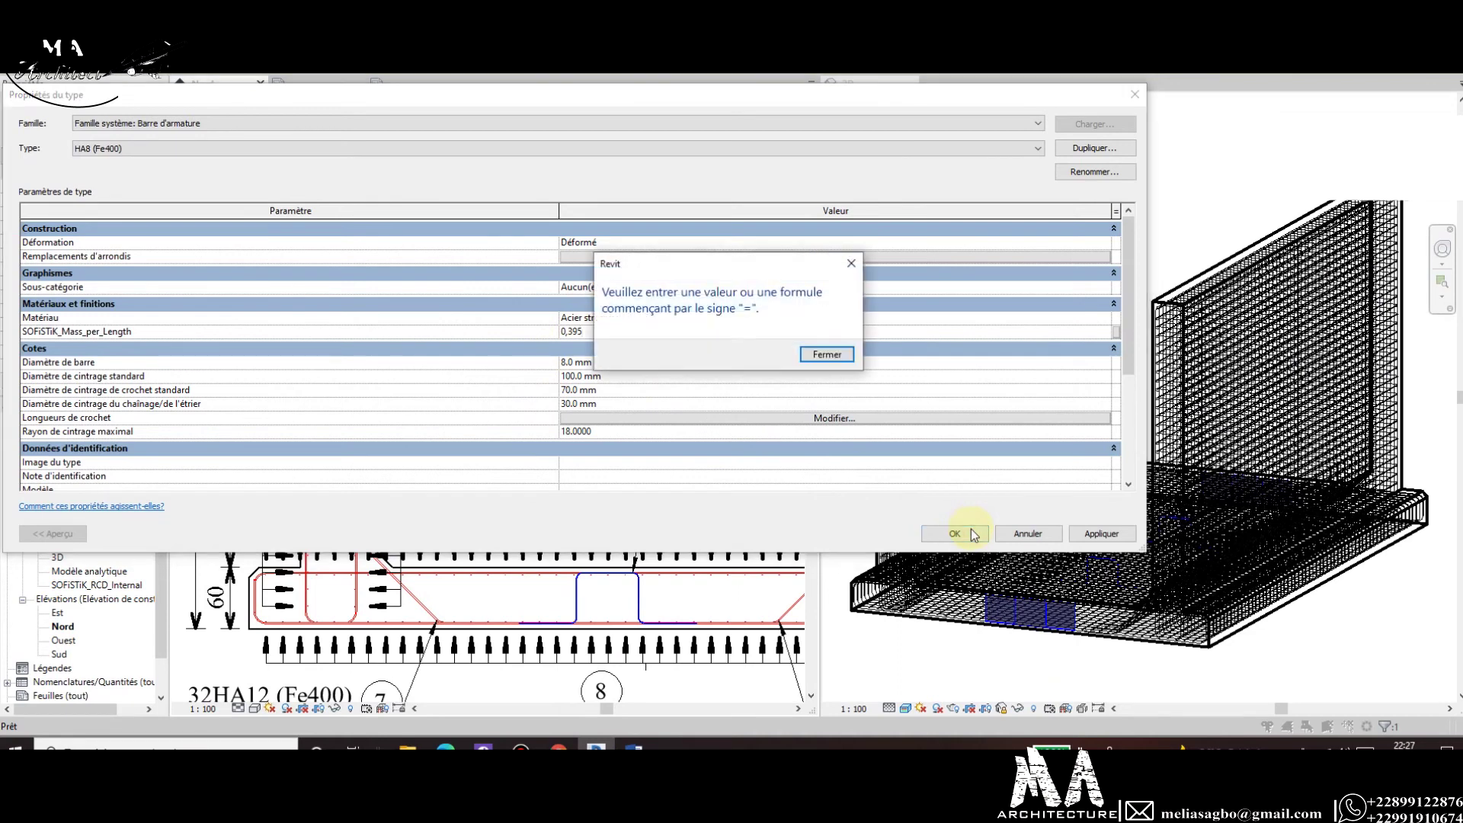
click(833, 355)
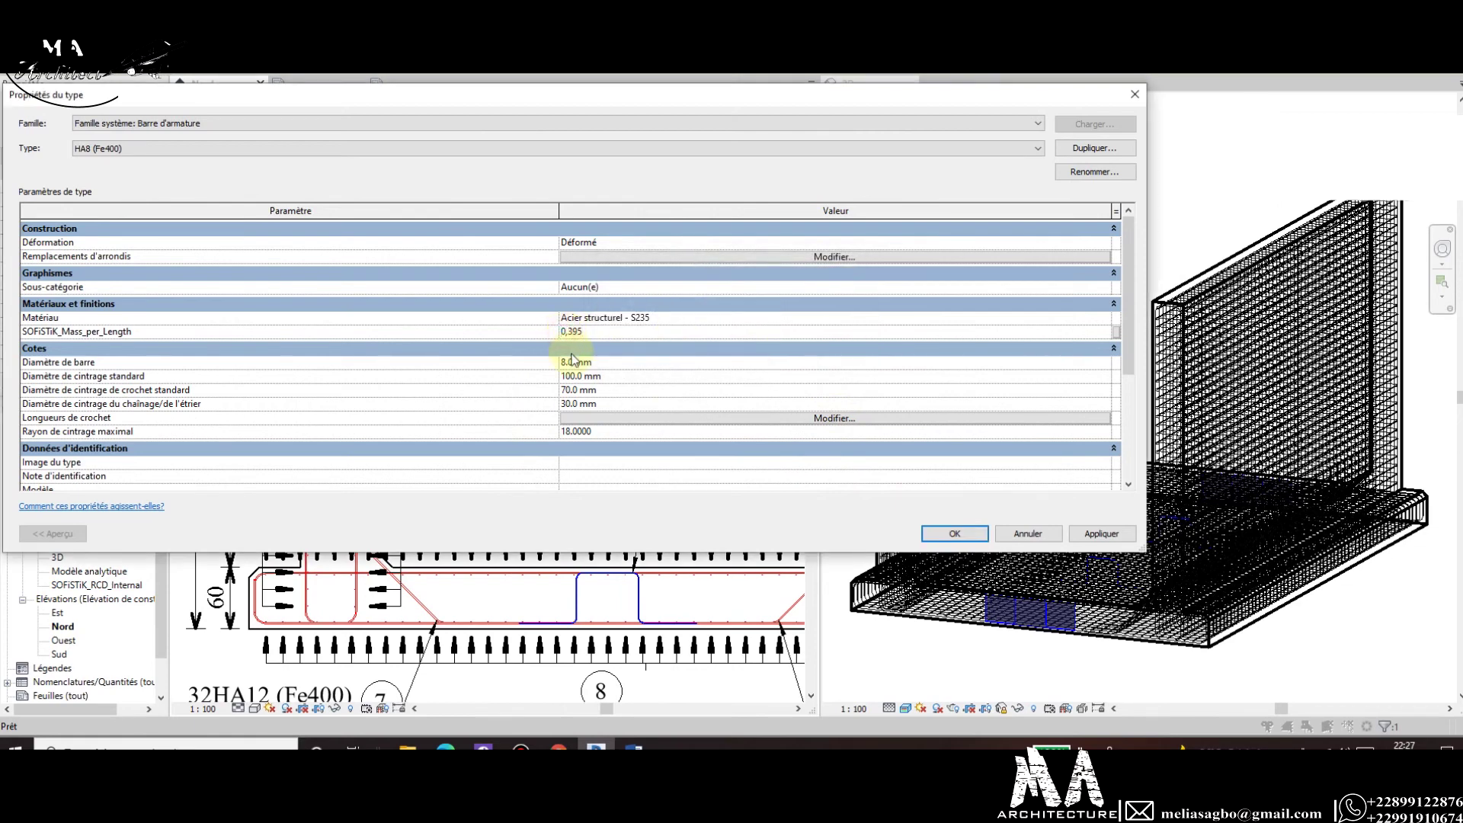
text(=)
click(957, 534)
click(848, 349)
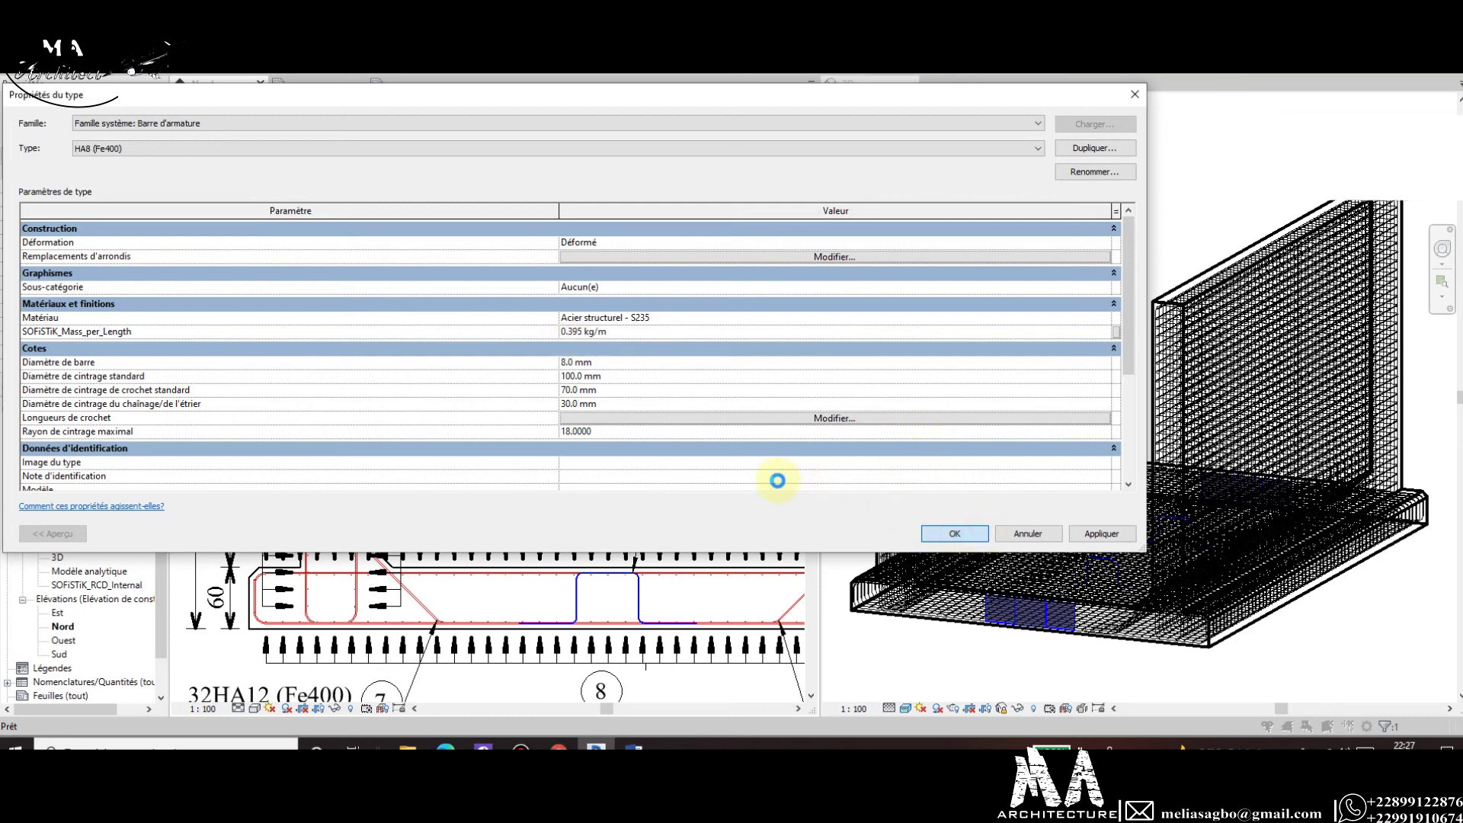
key(Return)
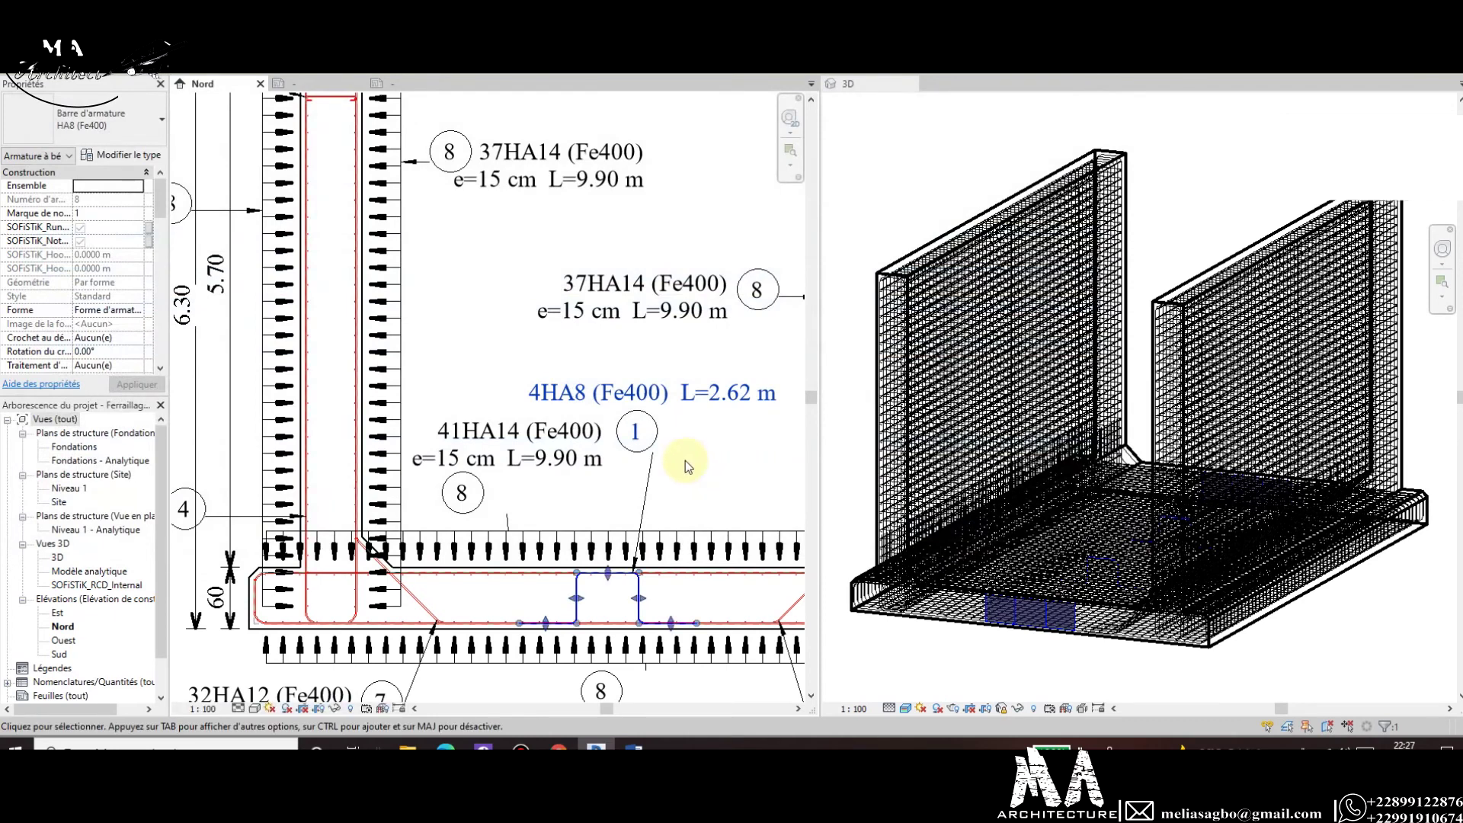
Deselect the HA8 bar and select the 37HA14 bar set in Voile 1.
scroll(684, 461, down, 4)
scroll(679, 460, down, 3)
scroll(679, 460, down, 2)
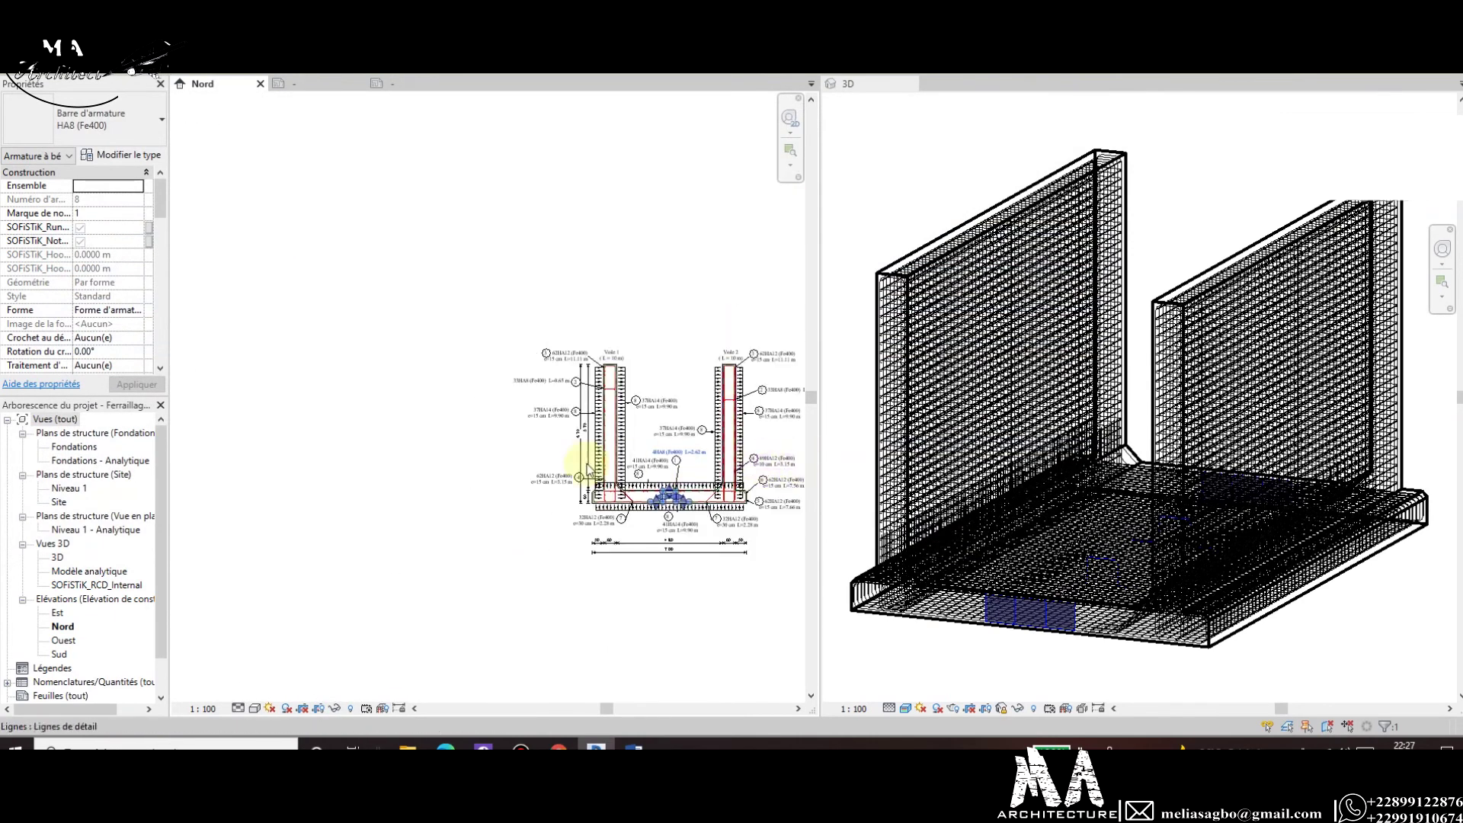
scroll(698, 443, down, 2)
scroll(593, 499, up, 4)
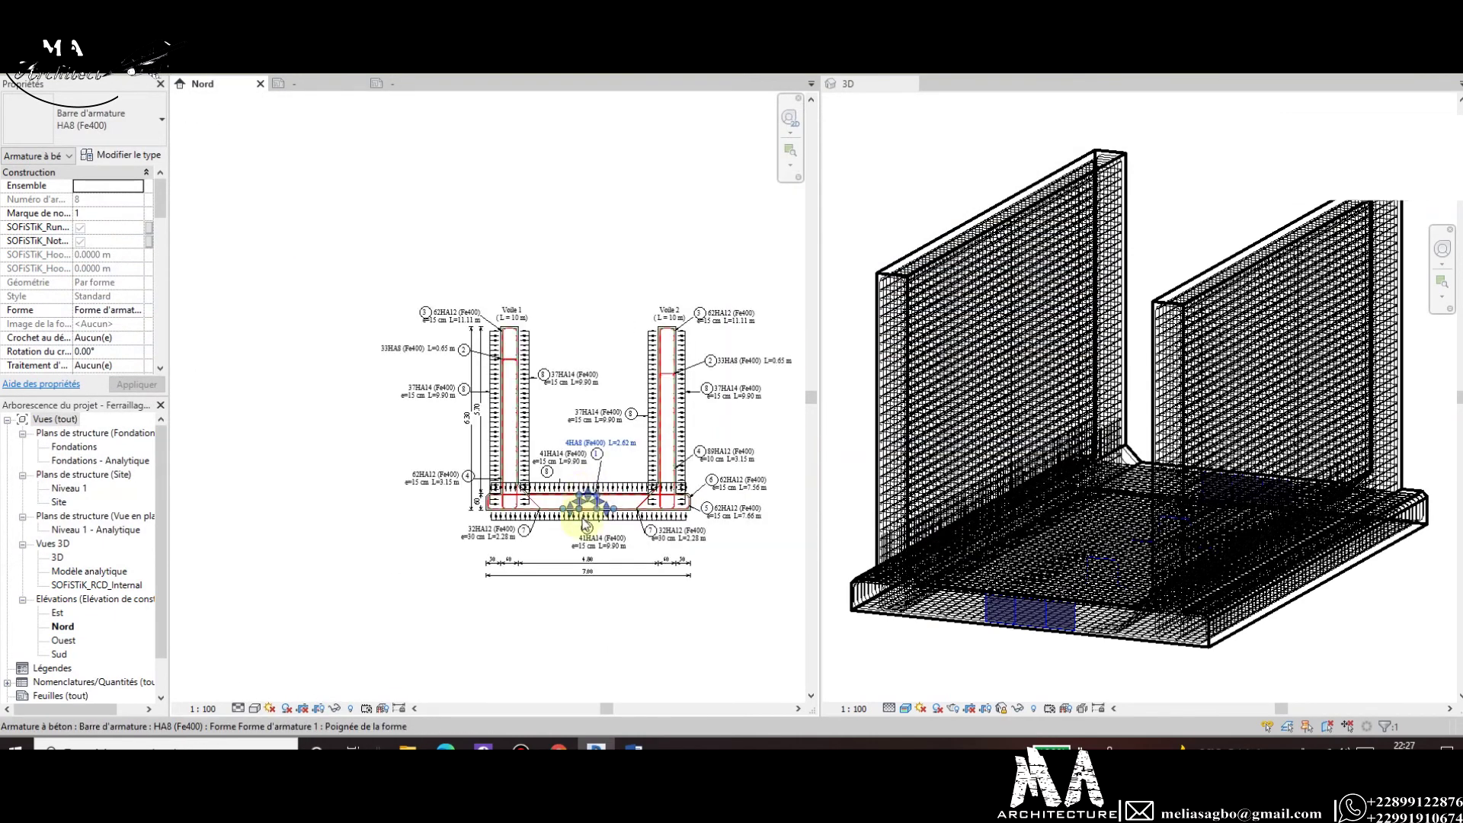
scroll(579, 503, up, 2)
scroll(571, 488, up, 1)
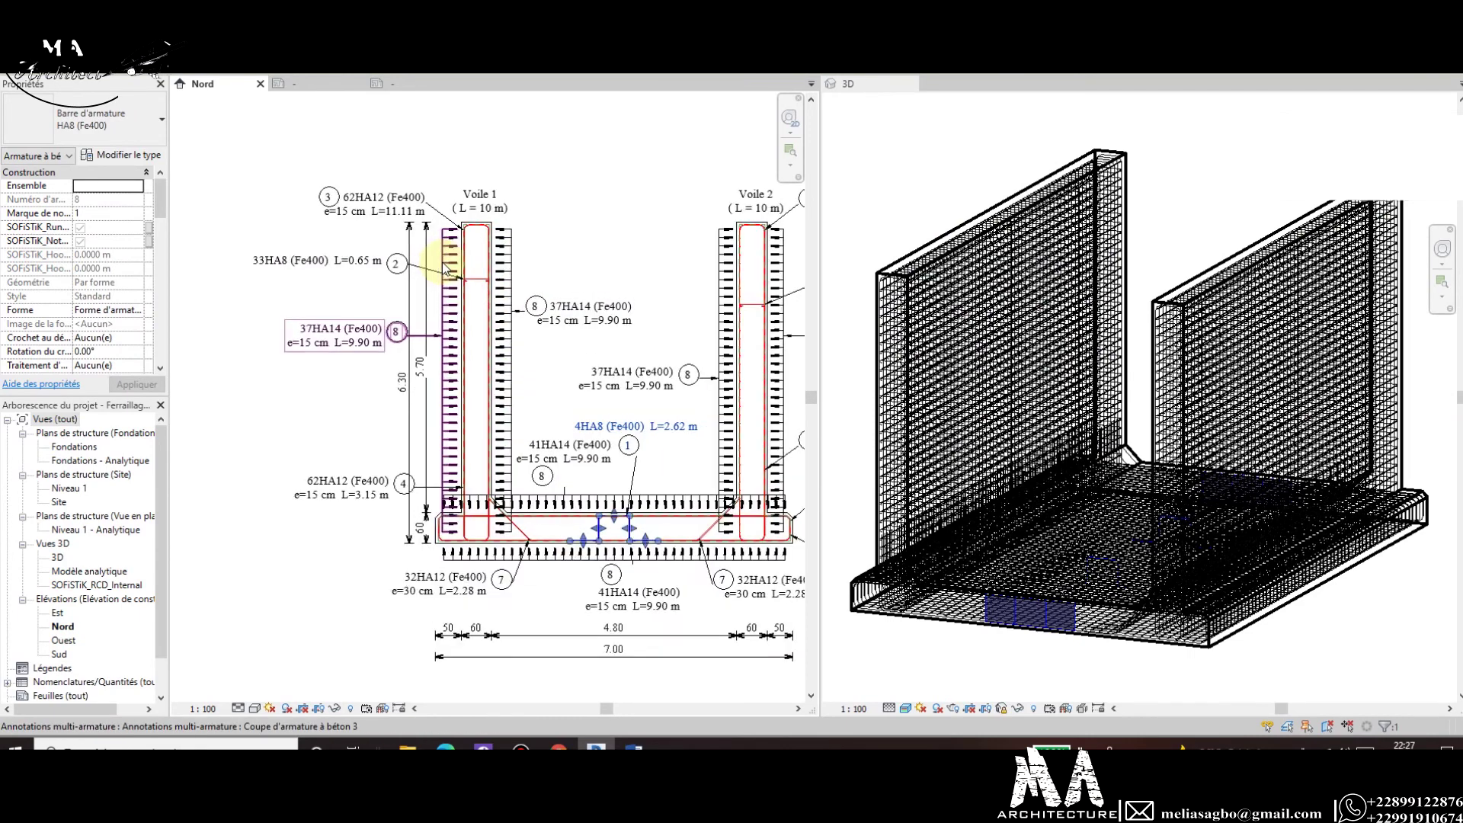
scroll(448, 269, up, 3)
scroll(476, 305, up, 3)
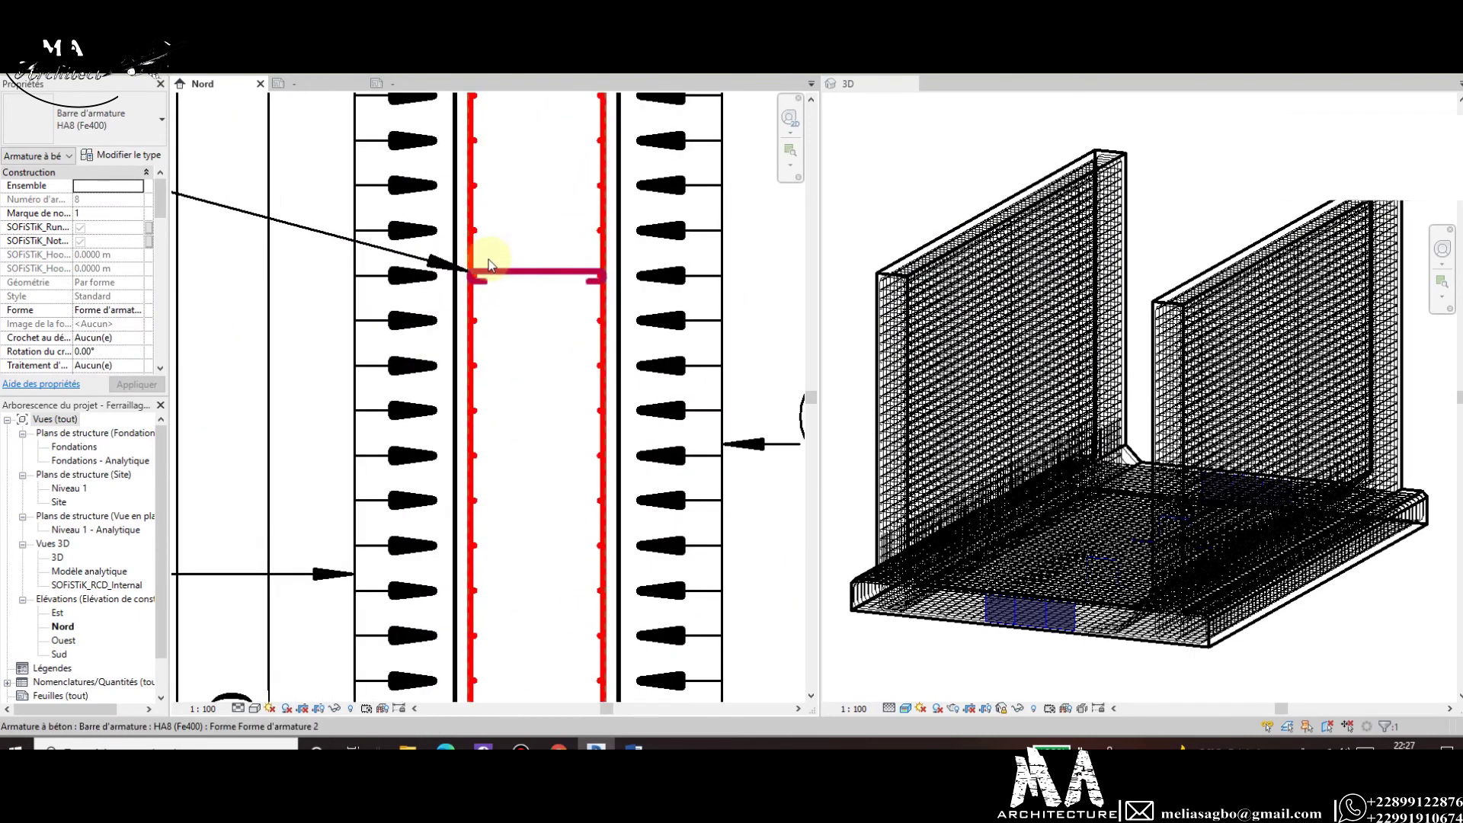
key(Escape)
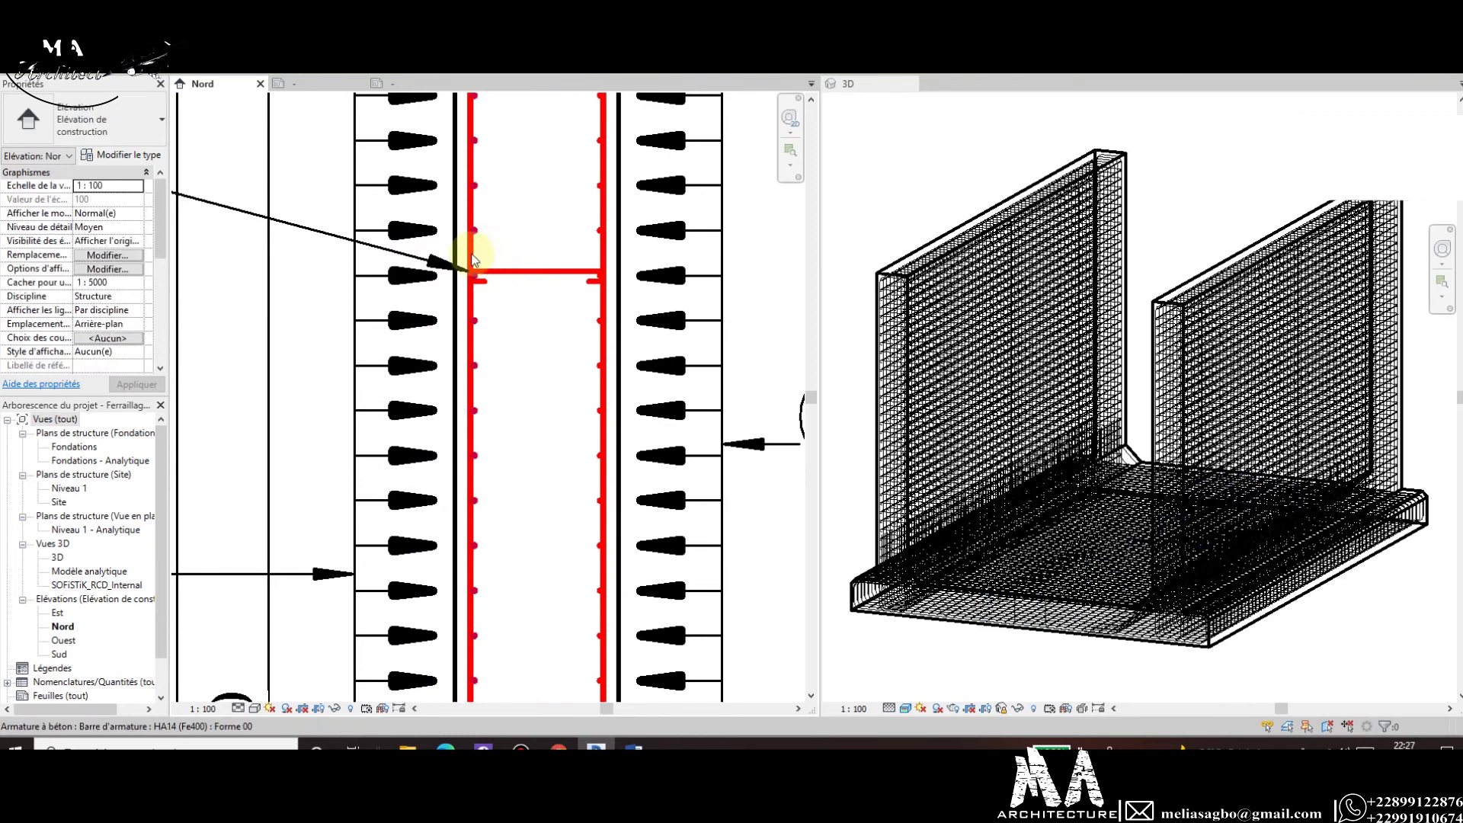
click(523, 337)
scroll(561, 411, down, 5)
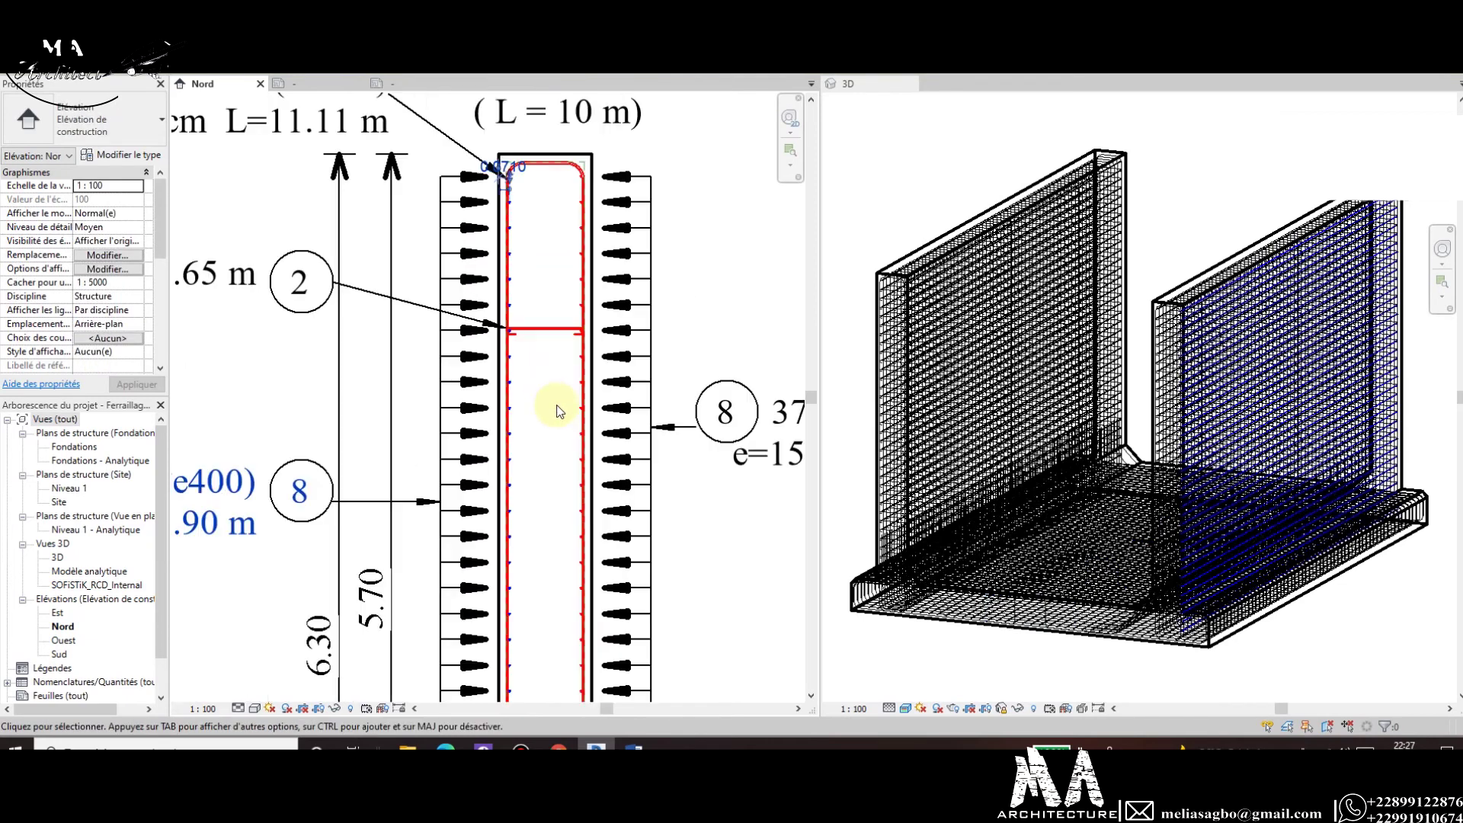
scroll(562, 405, down, 2)
scroll(652, 469, up, 1)
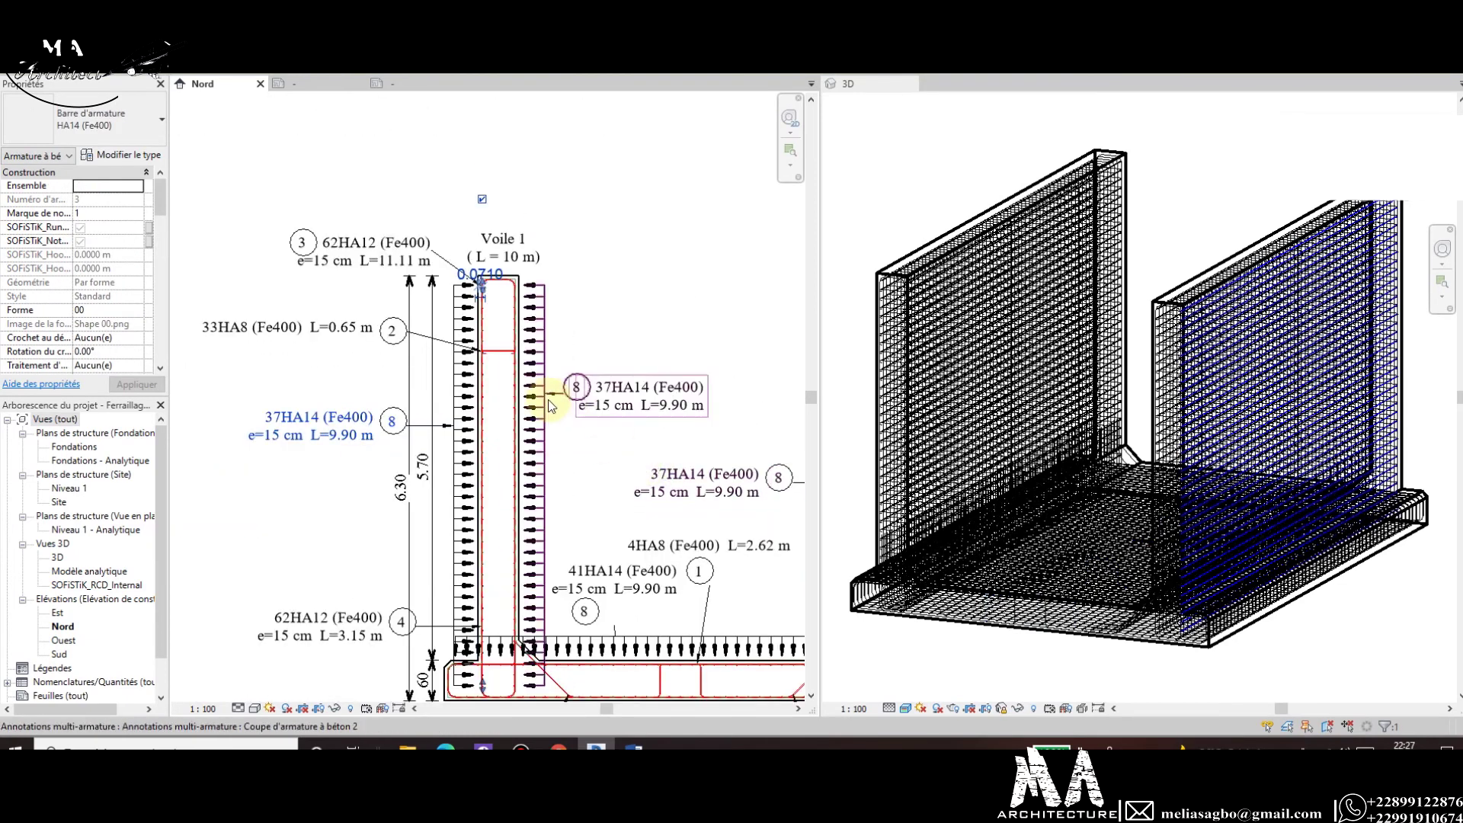
scroll(652, 469, down, 2)
scroll(412, 343, up, 2)
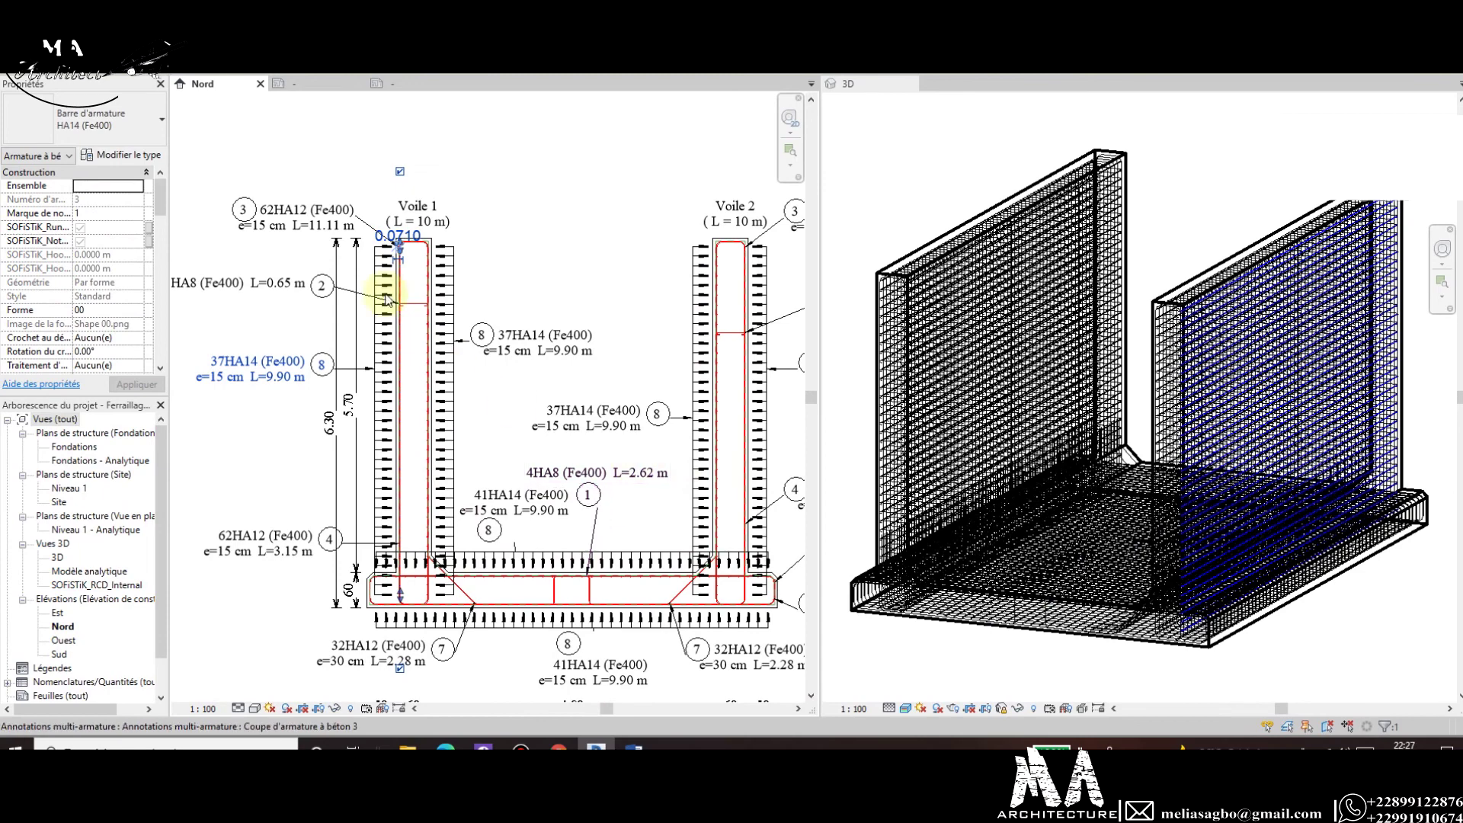
Enter the supplier's 1.208 kg/m as the HA14 (Fe400) SOFiSTiK_Mass_per_Length.
click(153, 158)
click(678, 331)
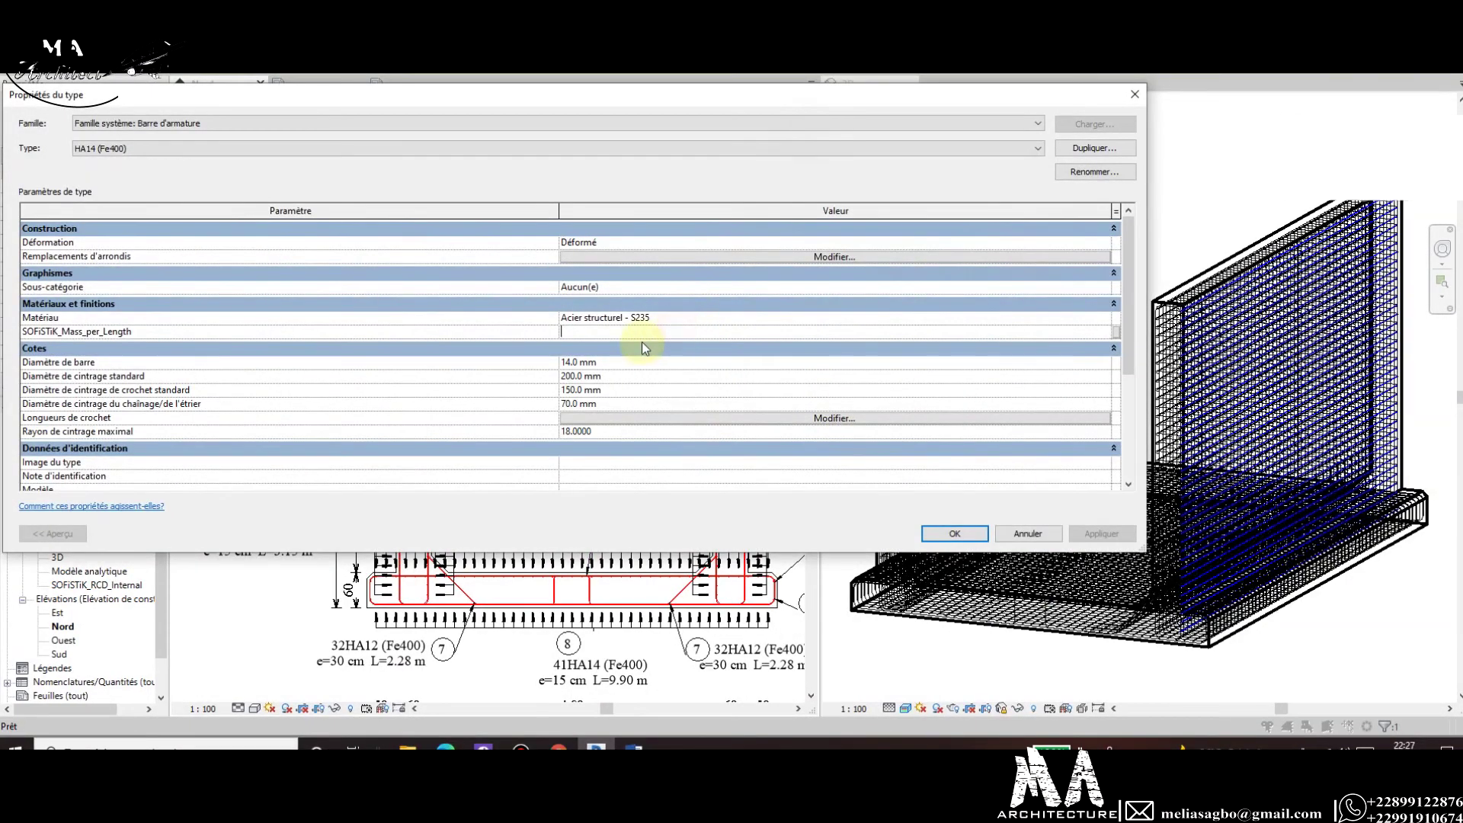
key(alt+Tab)
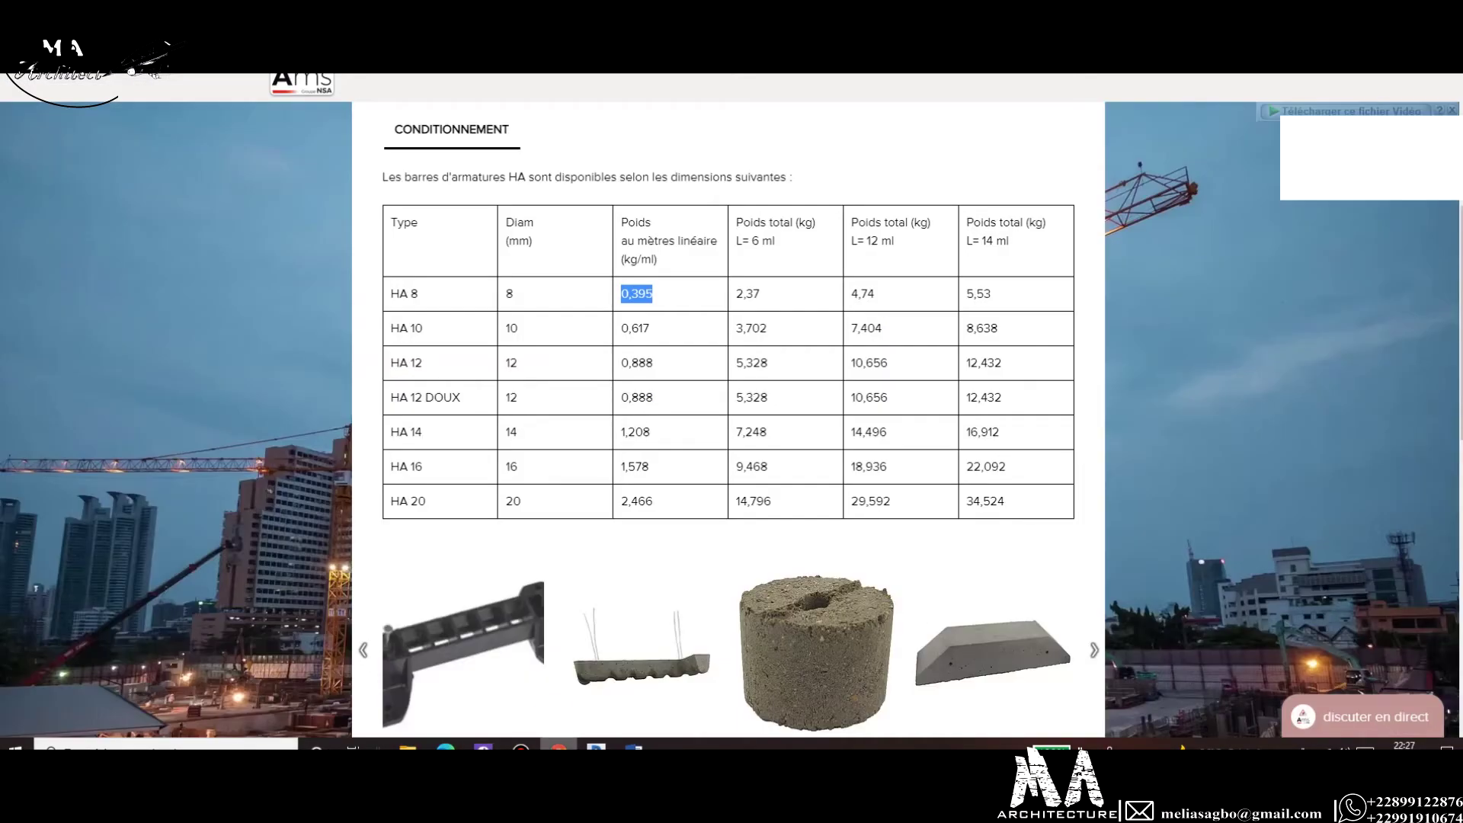
drag(657, 435, 629, 433)
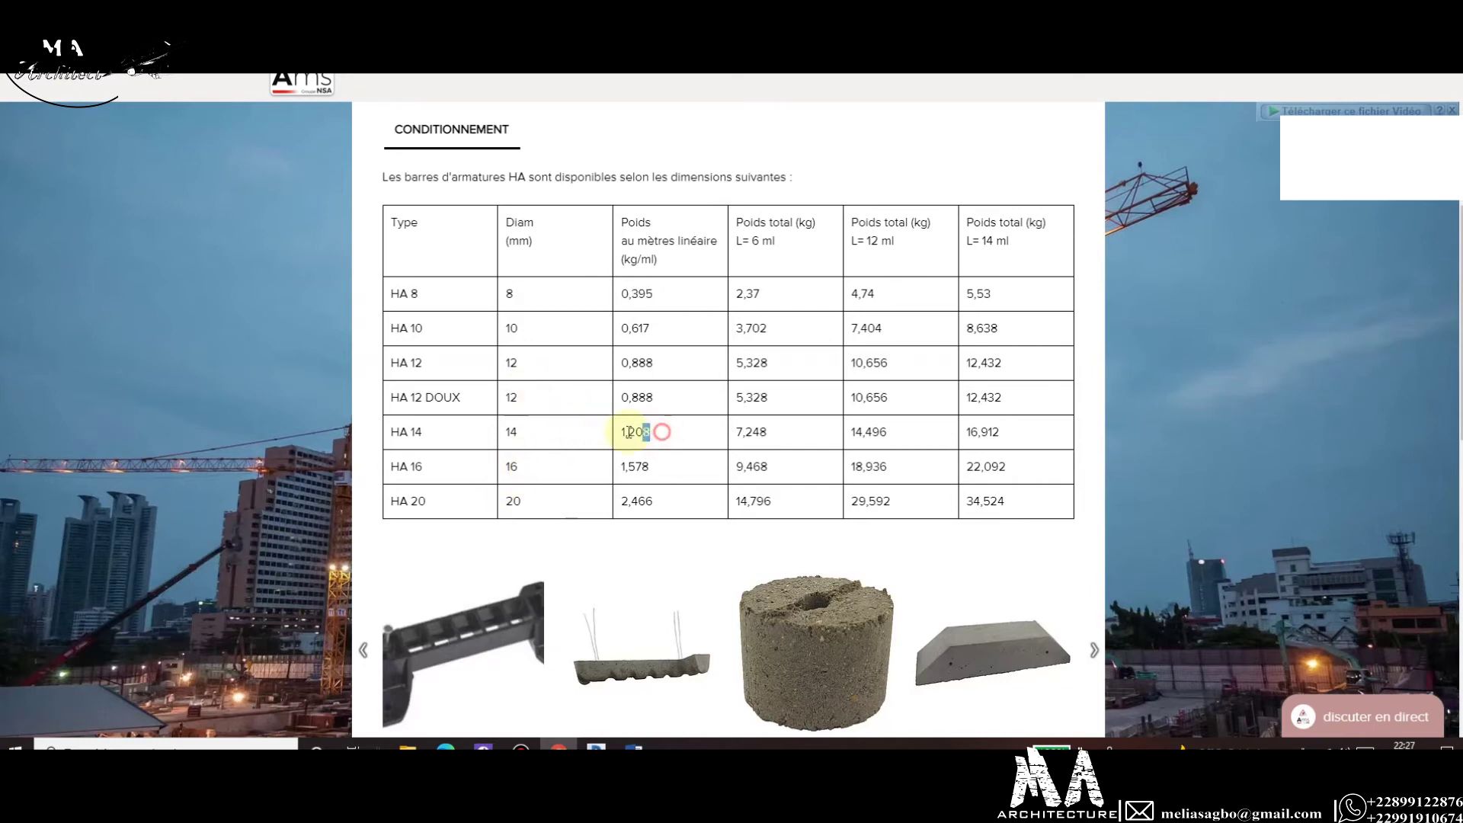
click(597, 745)
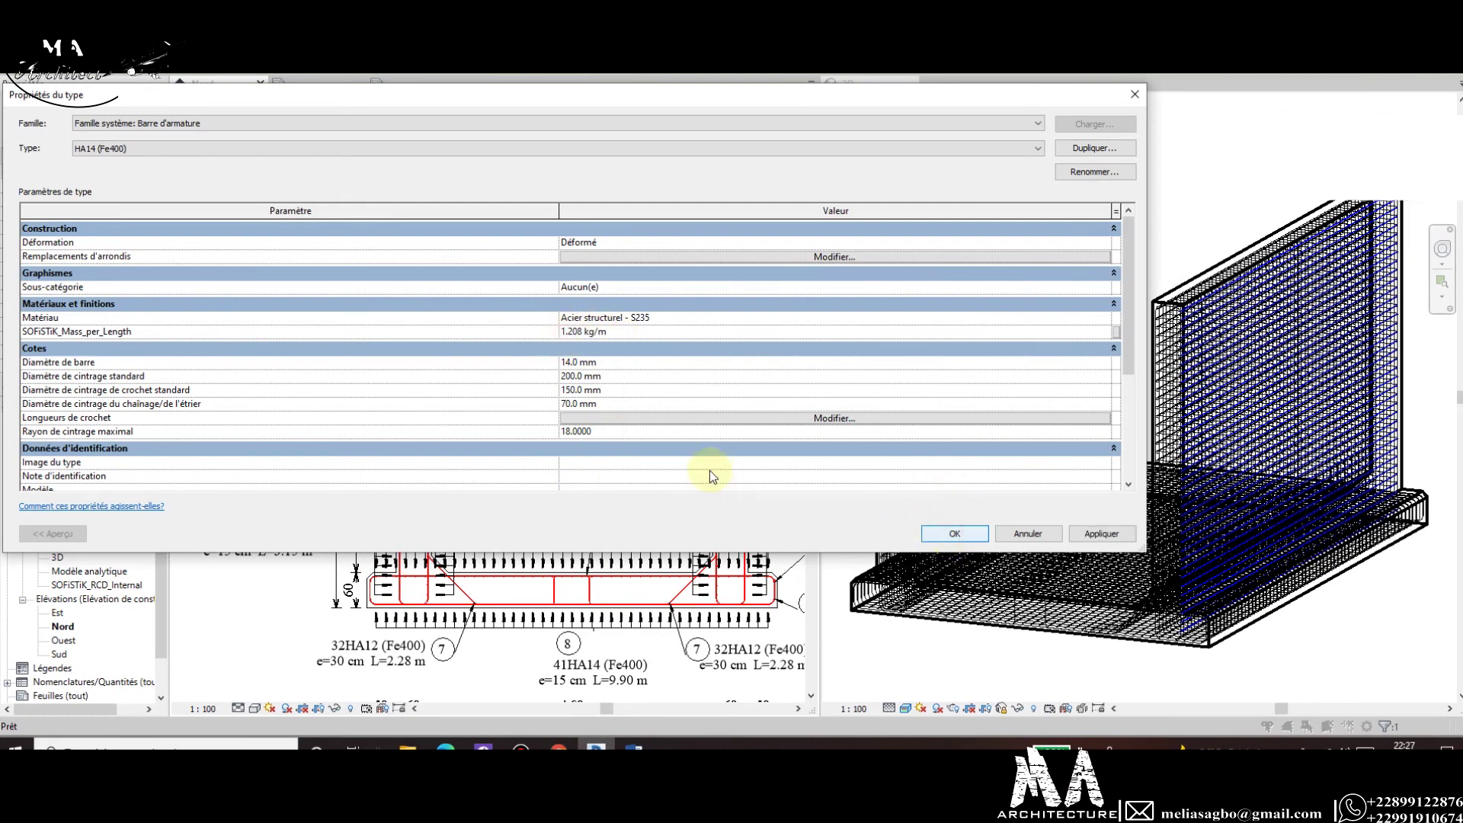
key(Return)
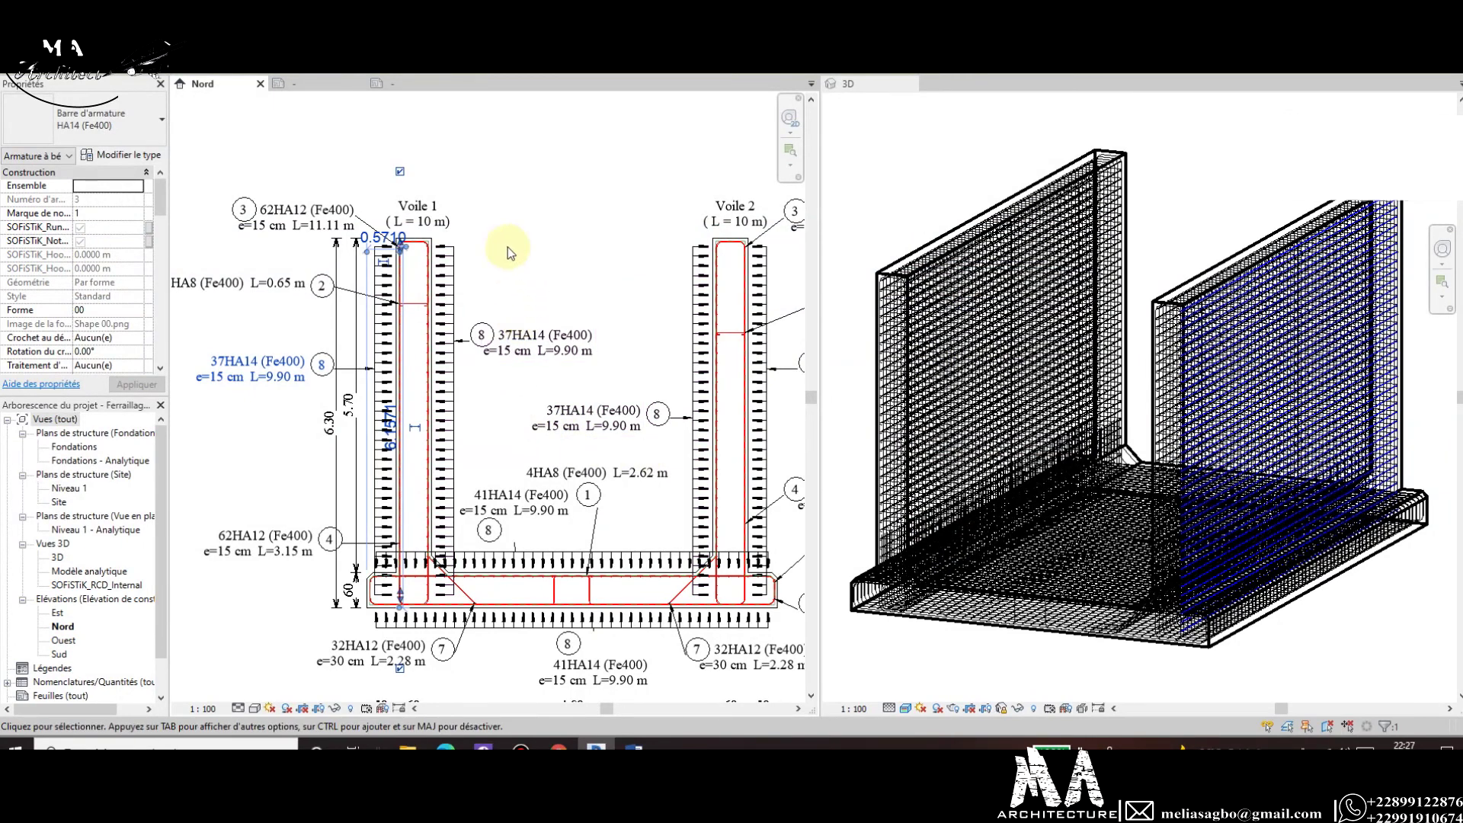
click(507, 247)
scroll(424, 261, up, 4)
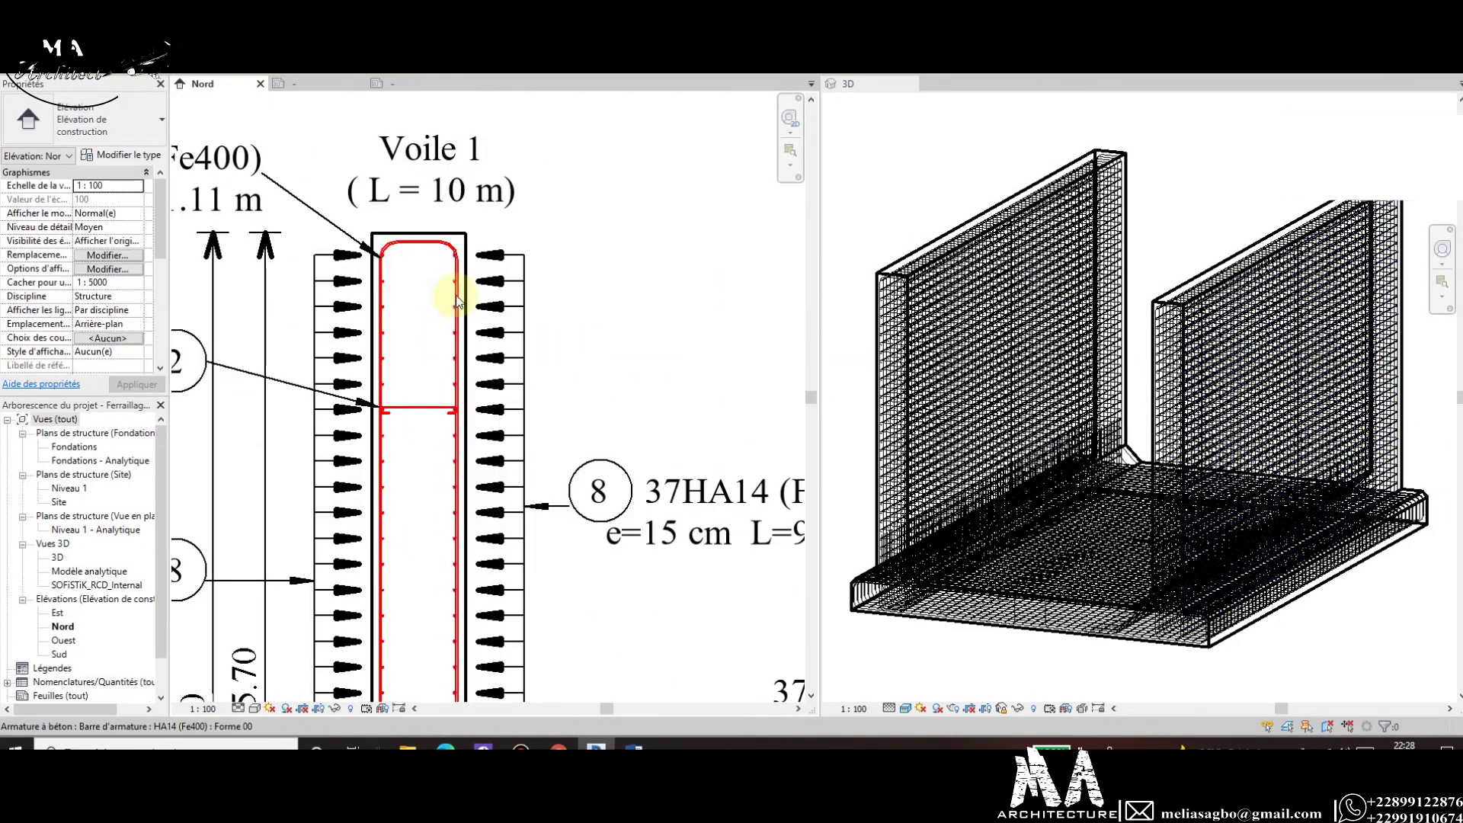
Select the HA12 U-bar at the top of Voile 1.
scroll(457, 299, up, 3)
scroll(464, 268, up, 2)
scroll(467, 274, up, 2)
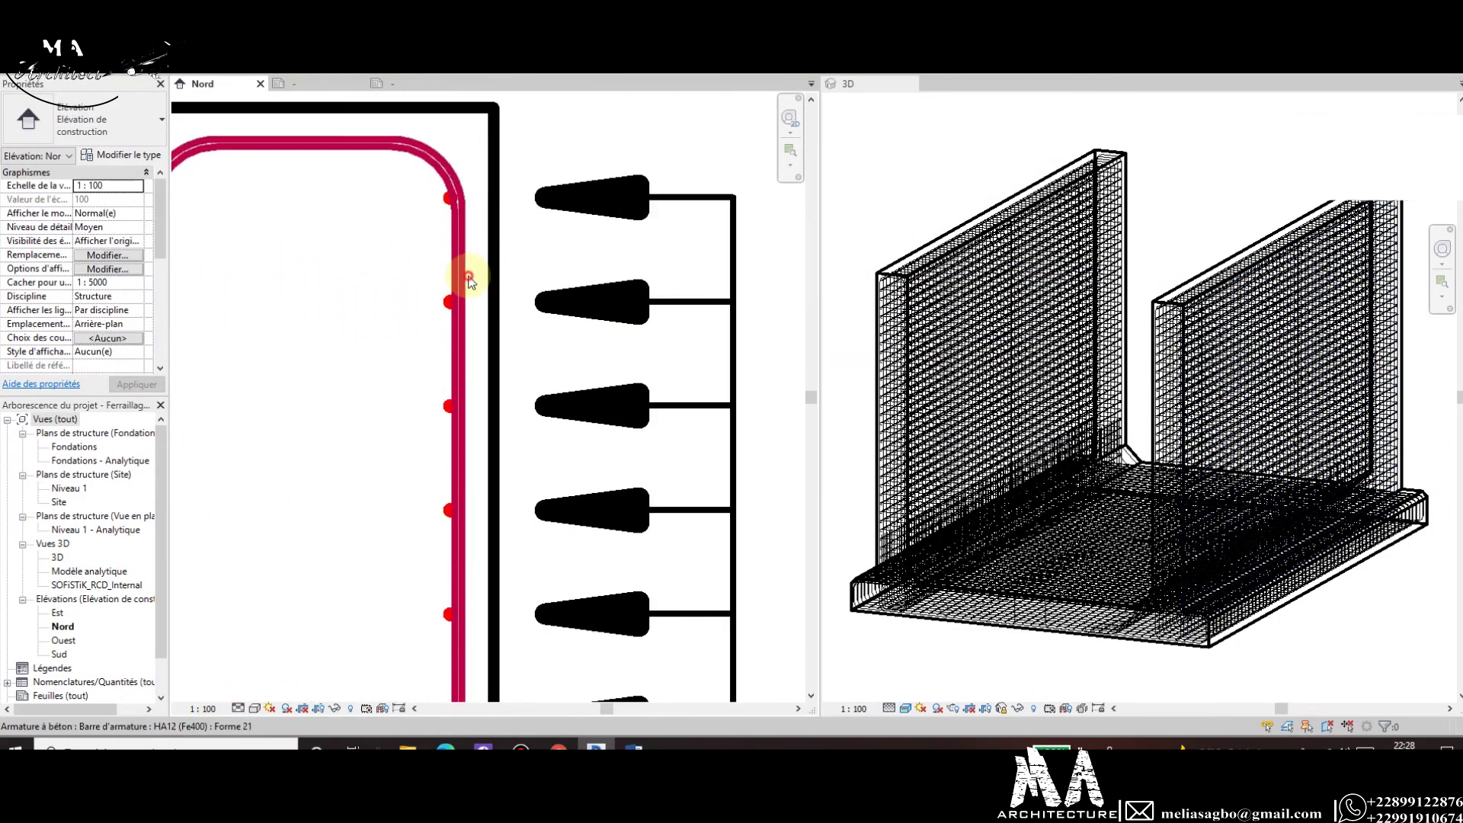
click(471, 285)
scroll(465, 275, down, 3)
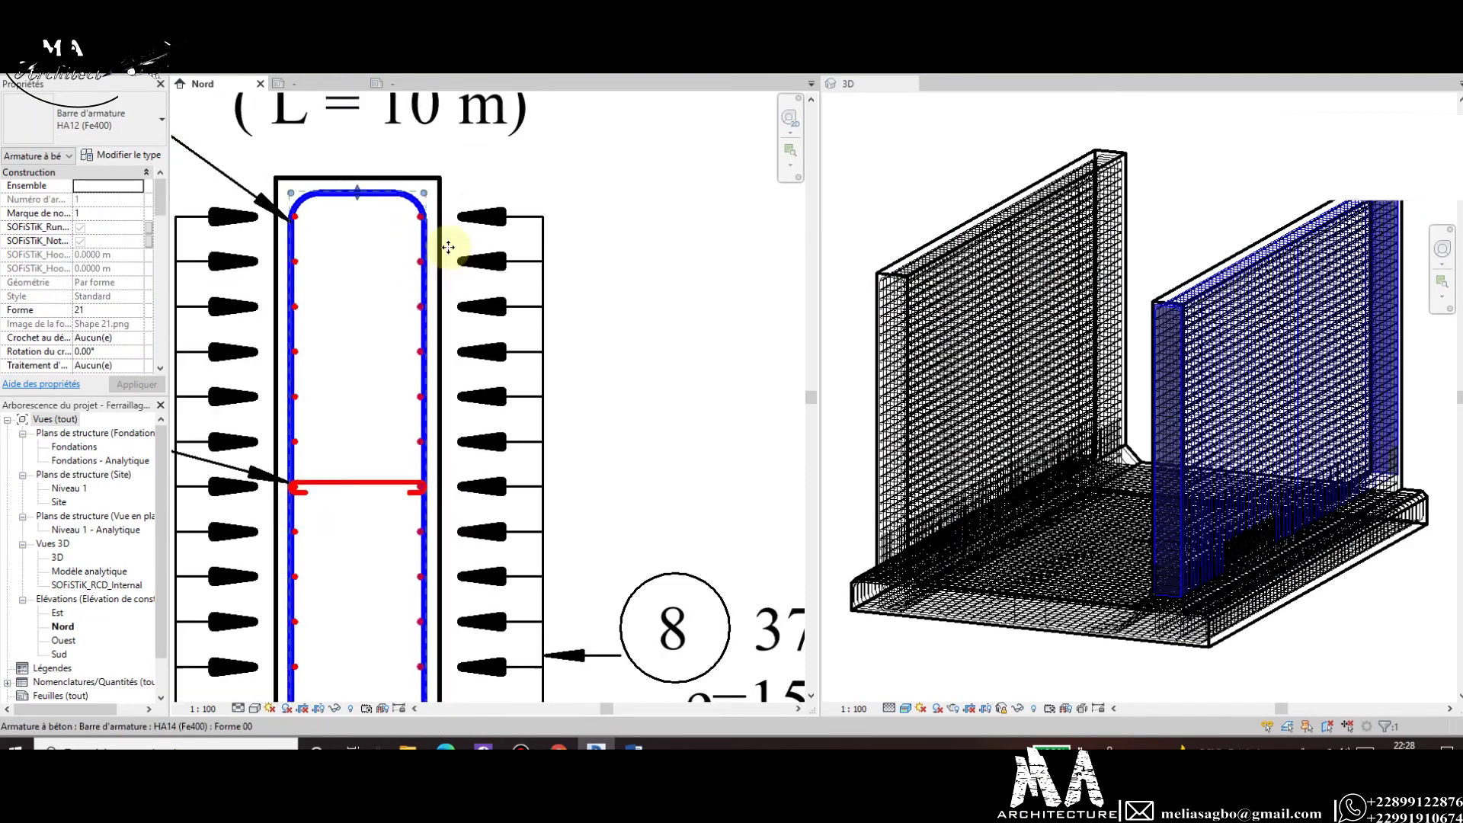
scroll(478, 313, down, 2)
scroll(478, 312, down, 3)
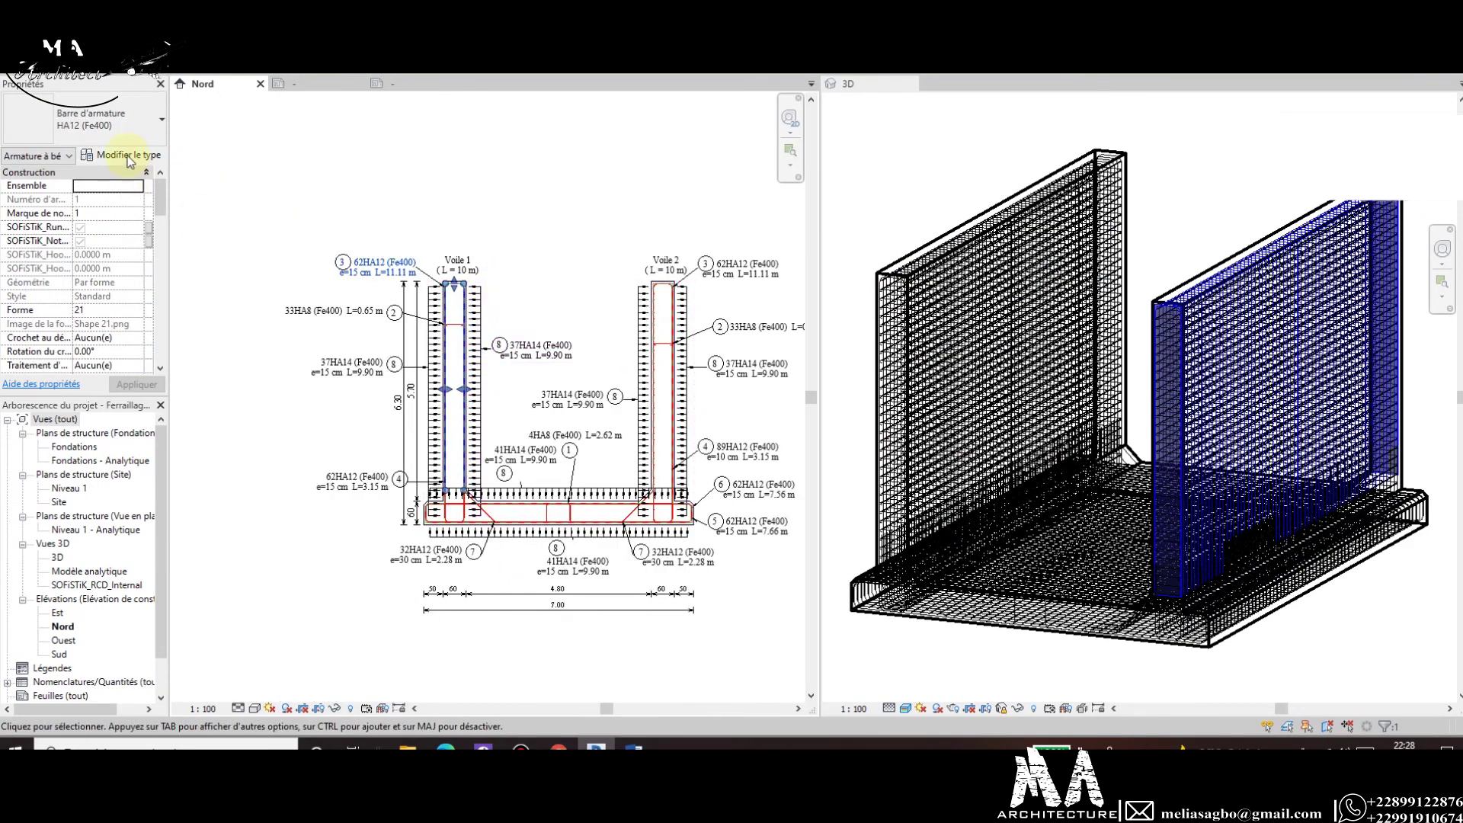
right_click(527, 230)
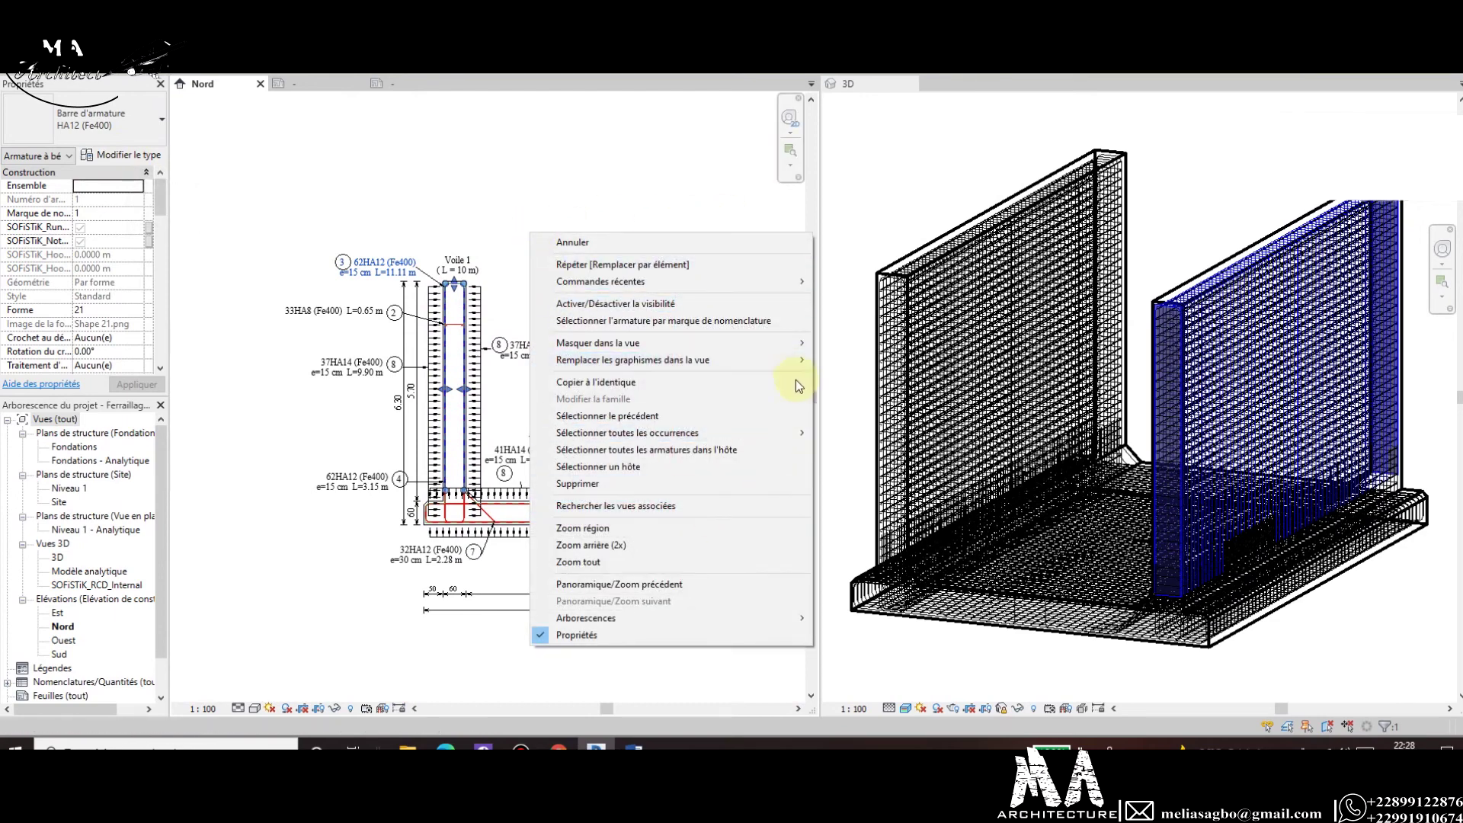
click(280, 149)
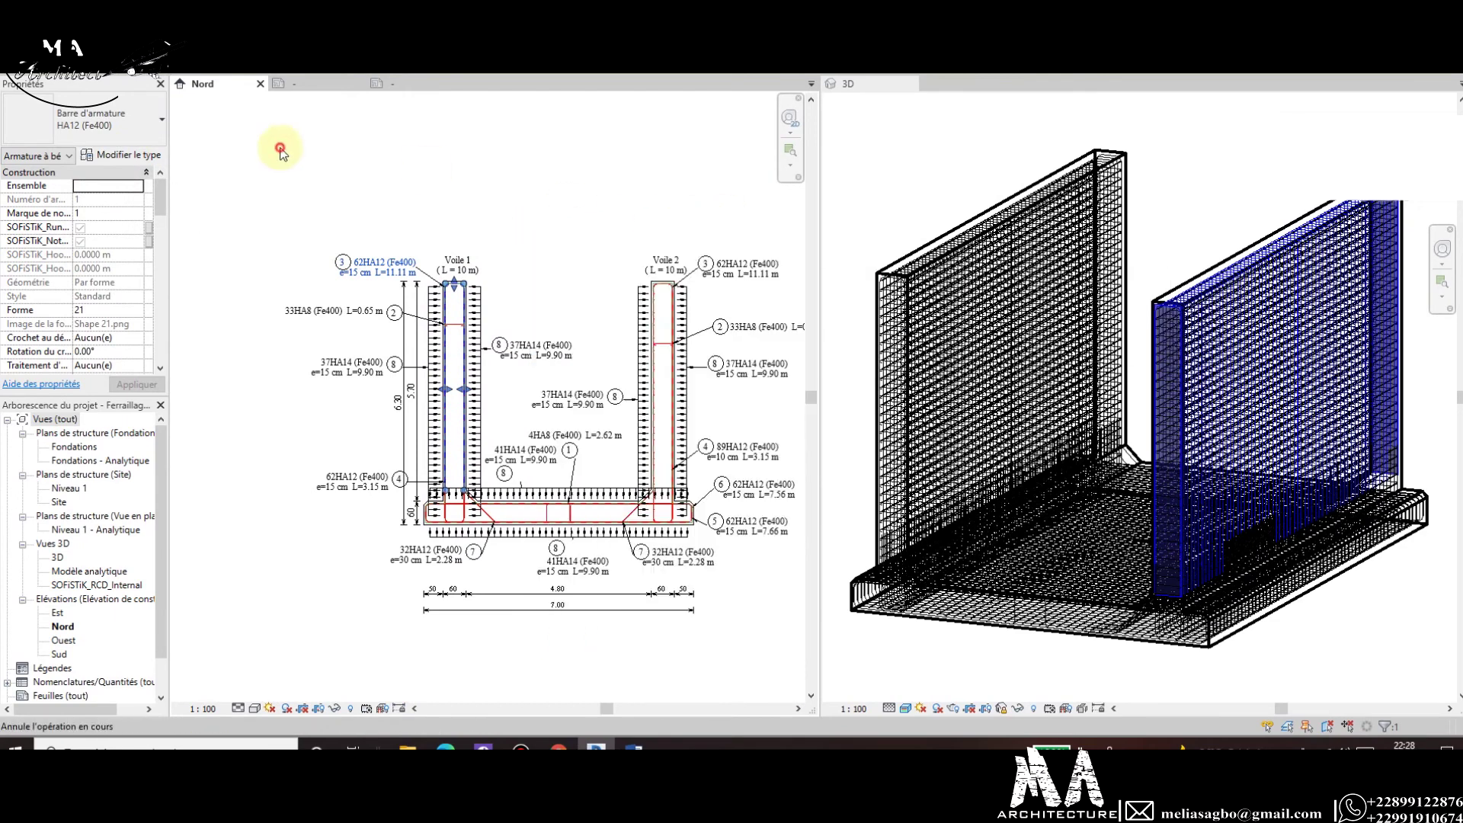
Open the HA12 (Fe400) type properties and start editing SOFiSTiK_Mass_per_Length.
click(146, 137)
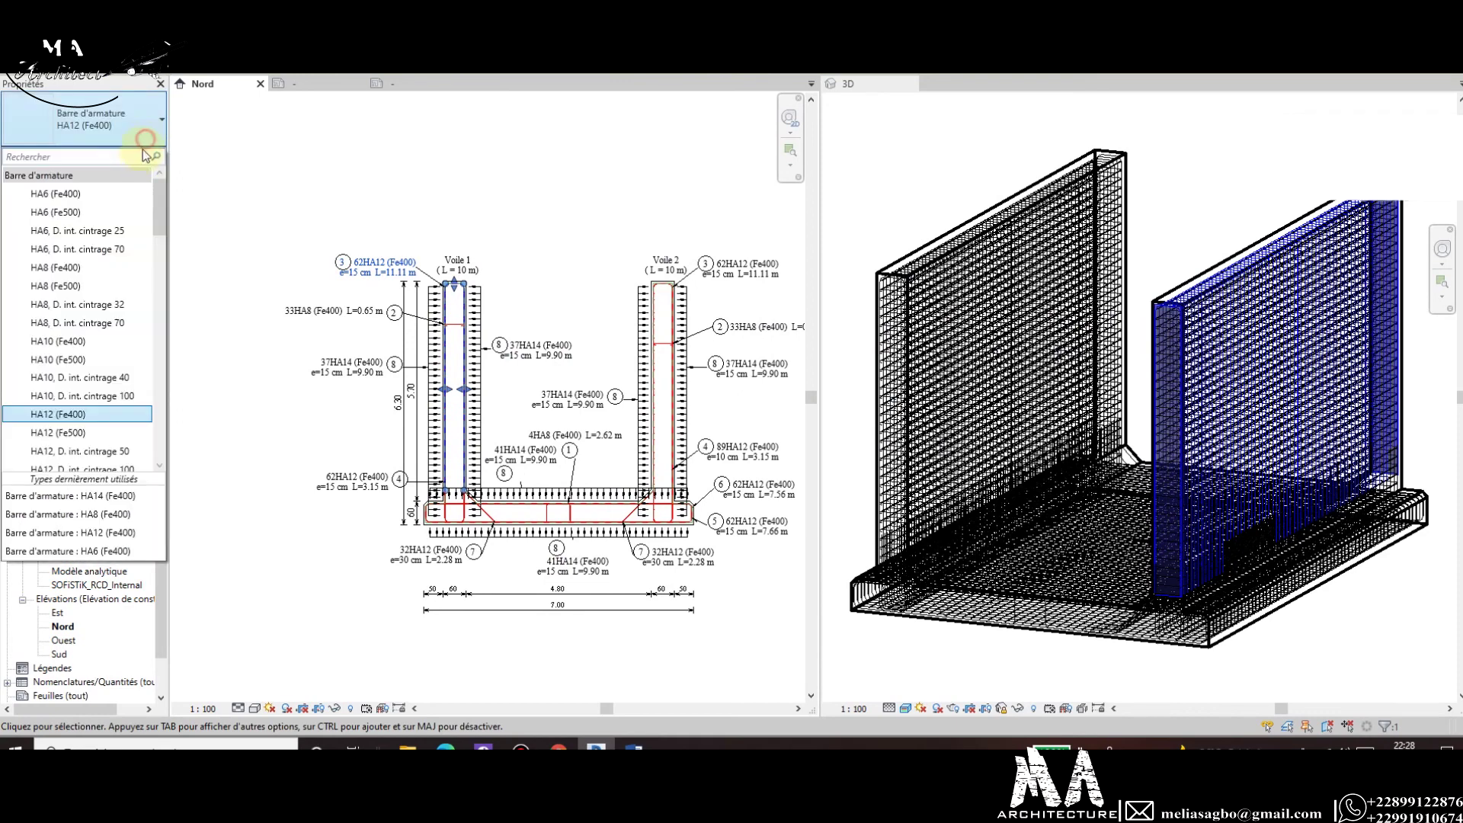
click(138, 139)
click(126, 155)
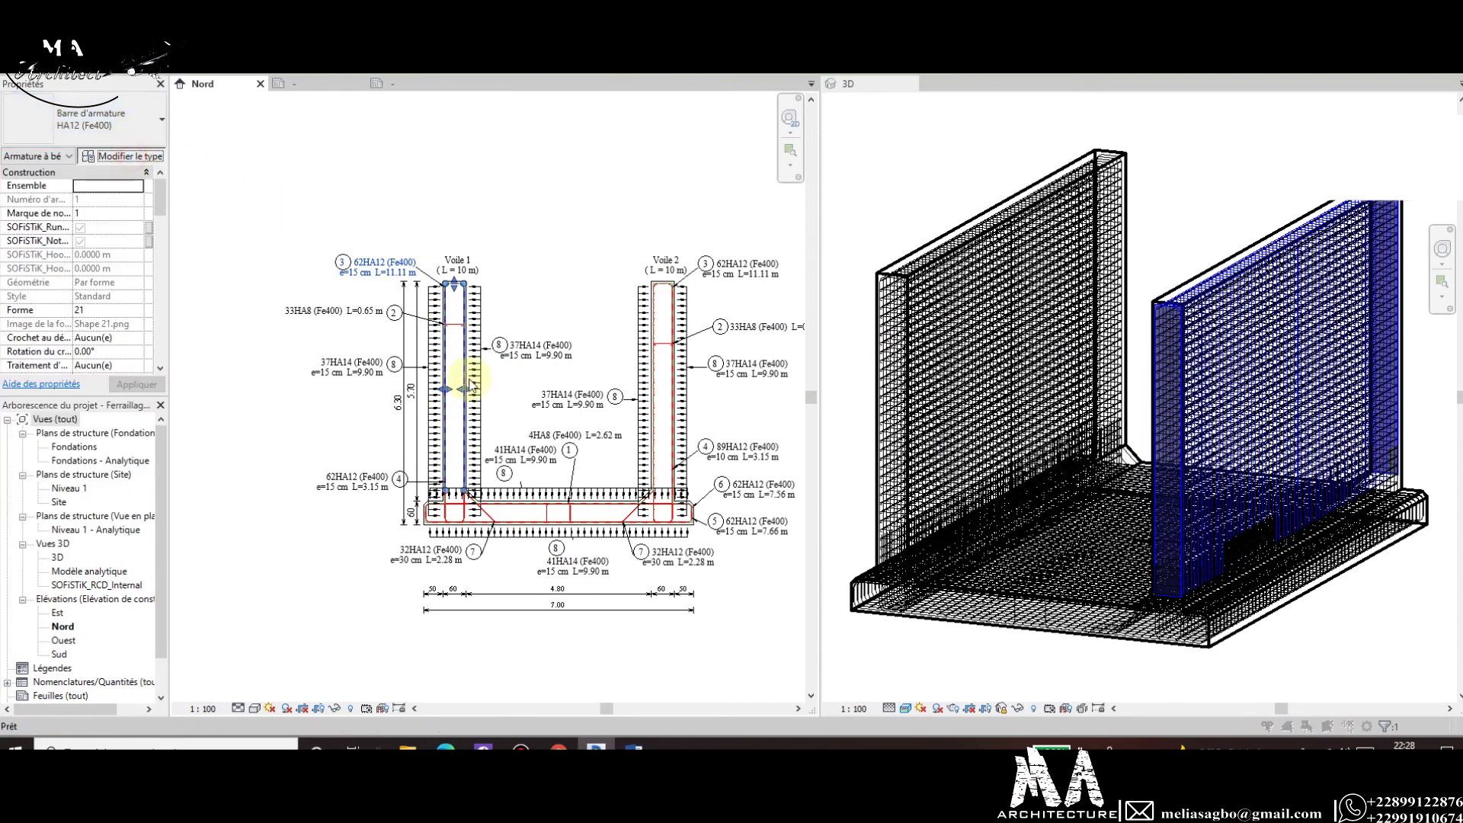
click(617, 336)
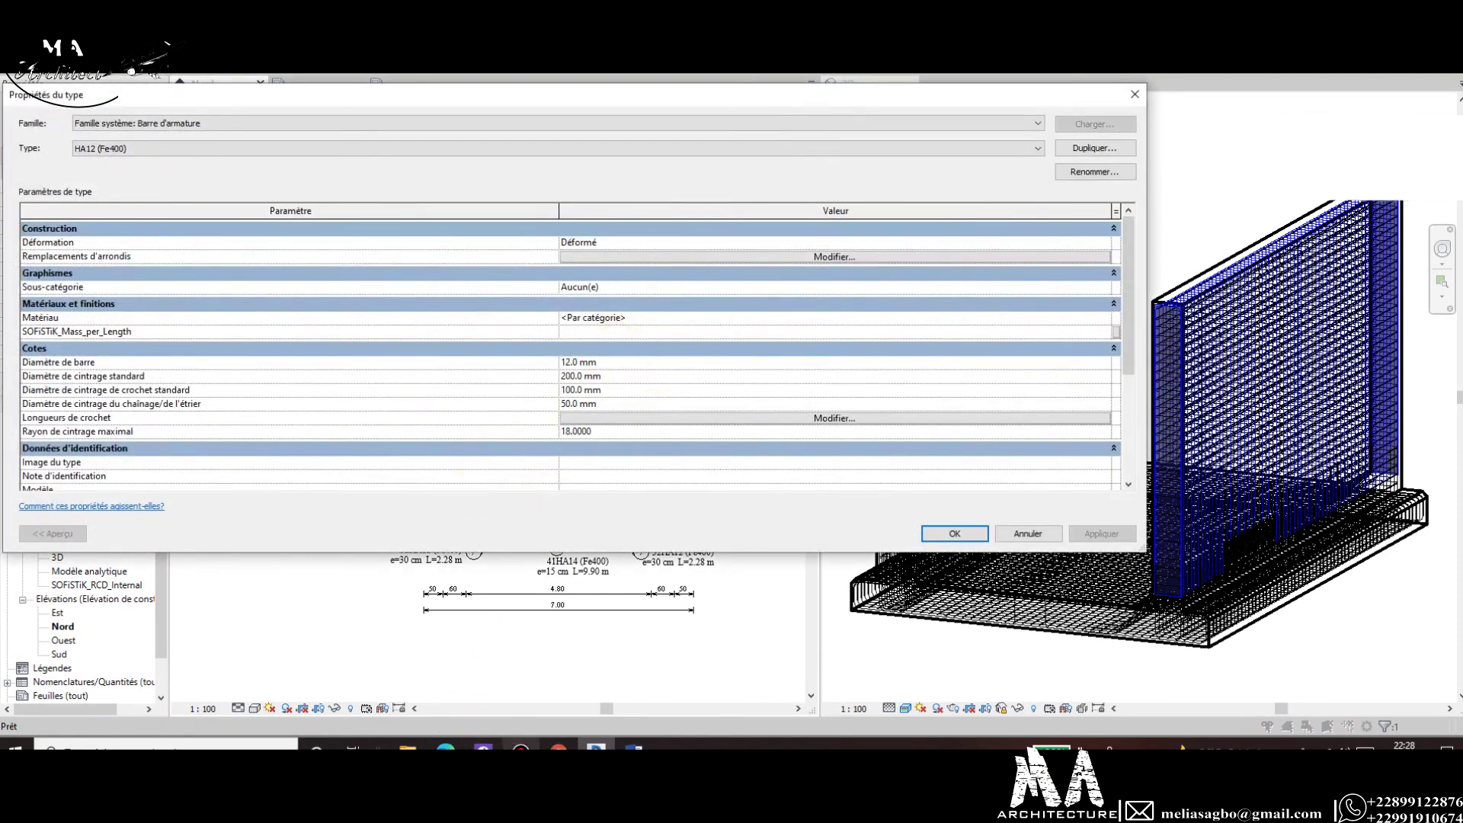
Copy the HA 12 weight 0,888 from the supplier's table, then return to Revit.
key(alt+Tab)
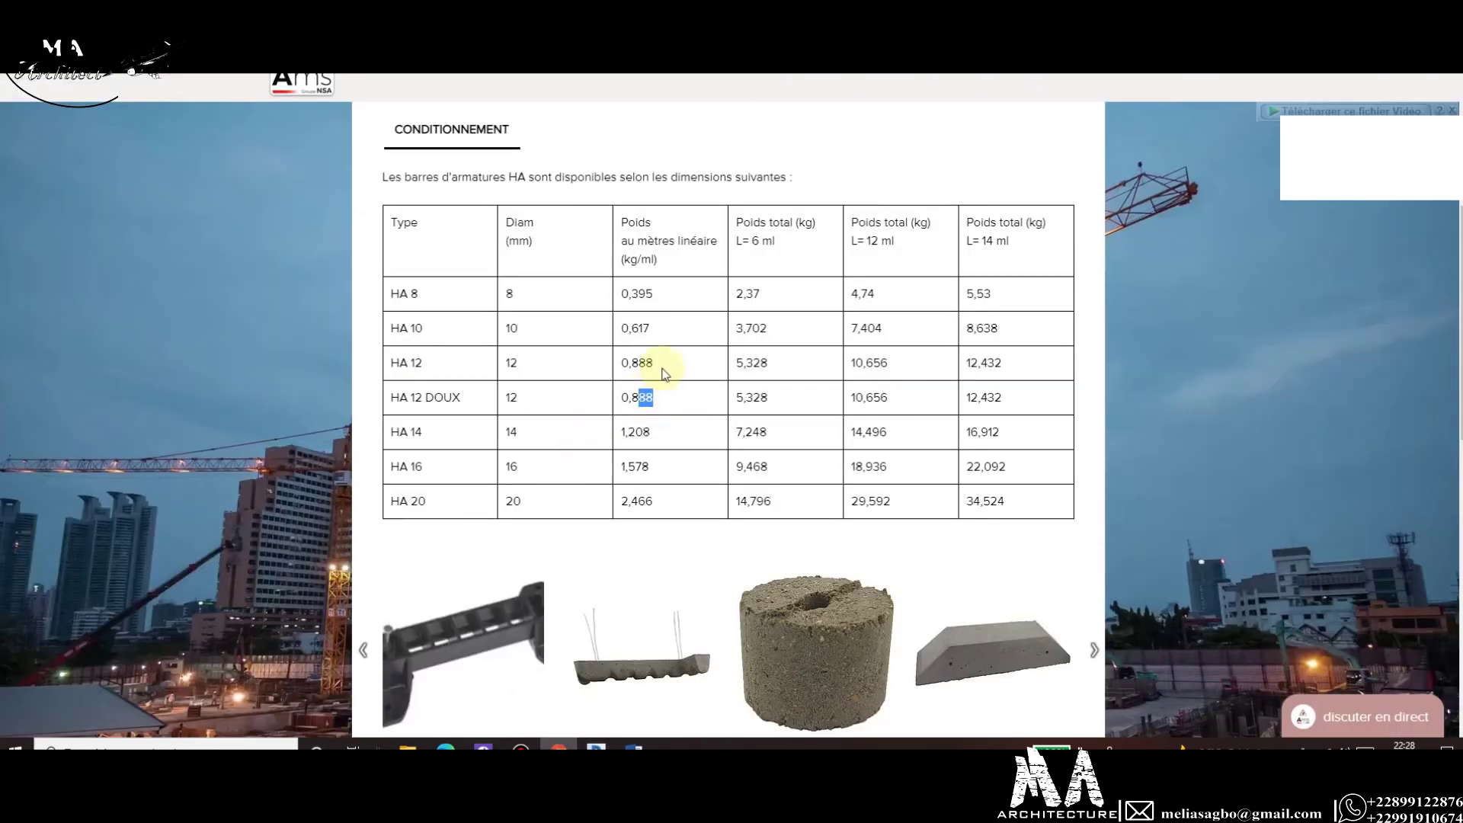
drag(663, 365, 618, 367)
click(596, 747)
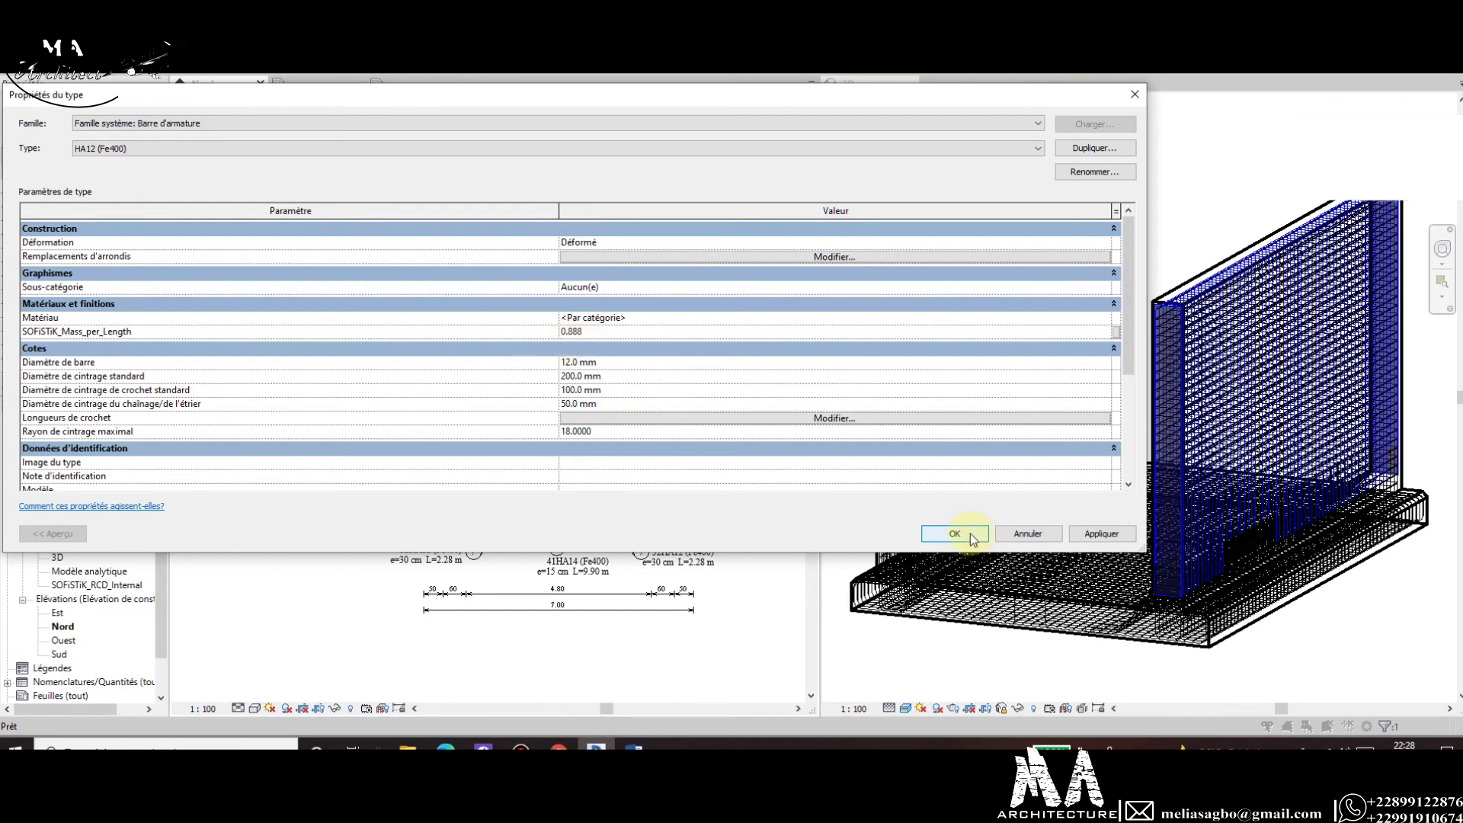
Give the HA12 (Fe400) type 0.888 kg/m and the Acier structurel - S235 material.
click(1109, 320)
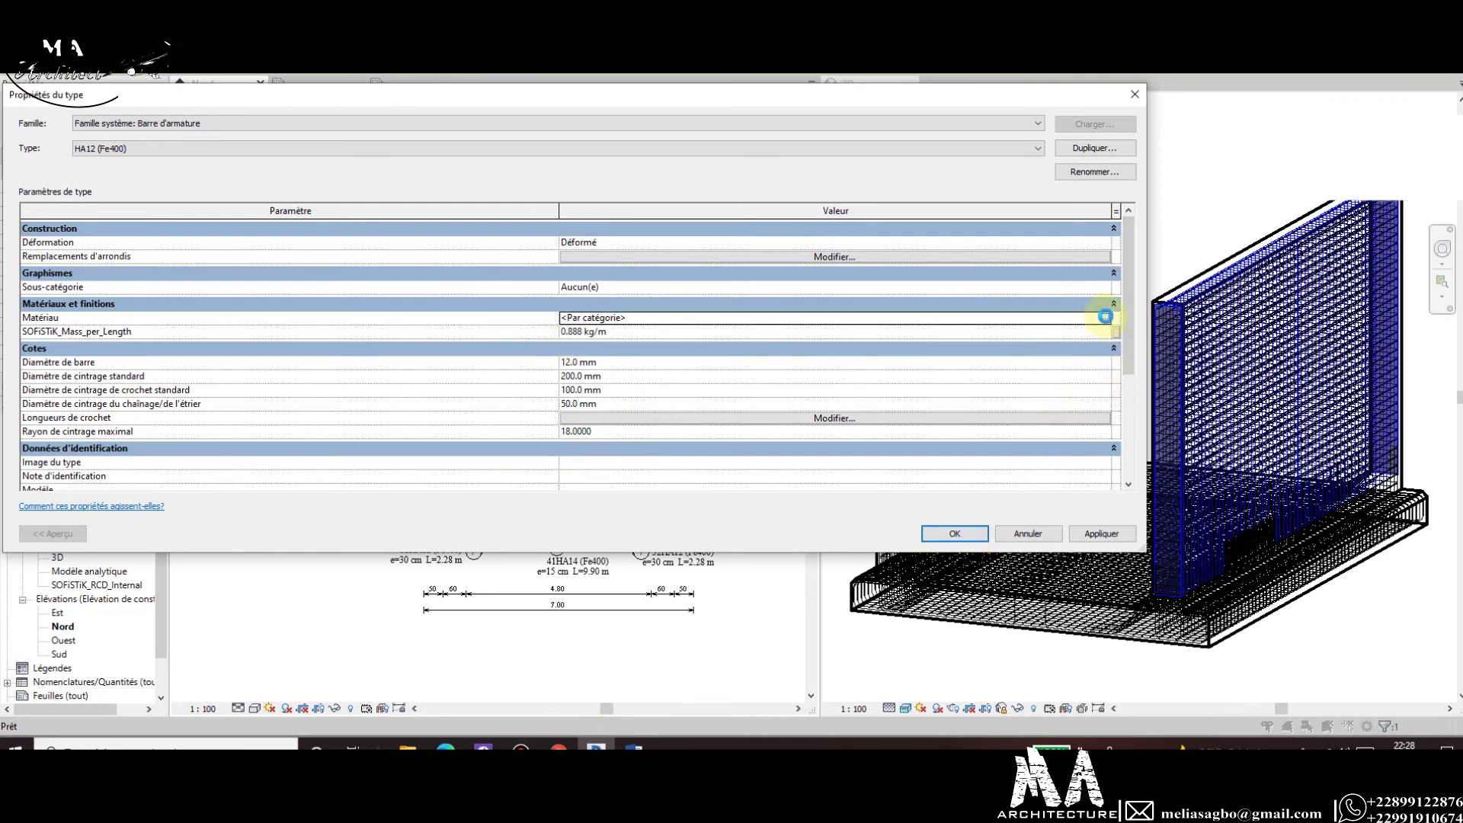
click(1105, 315)
click(661, 376)
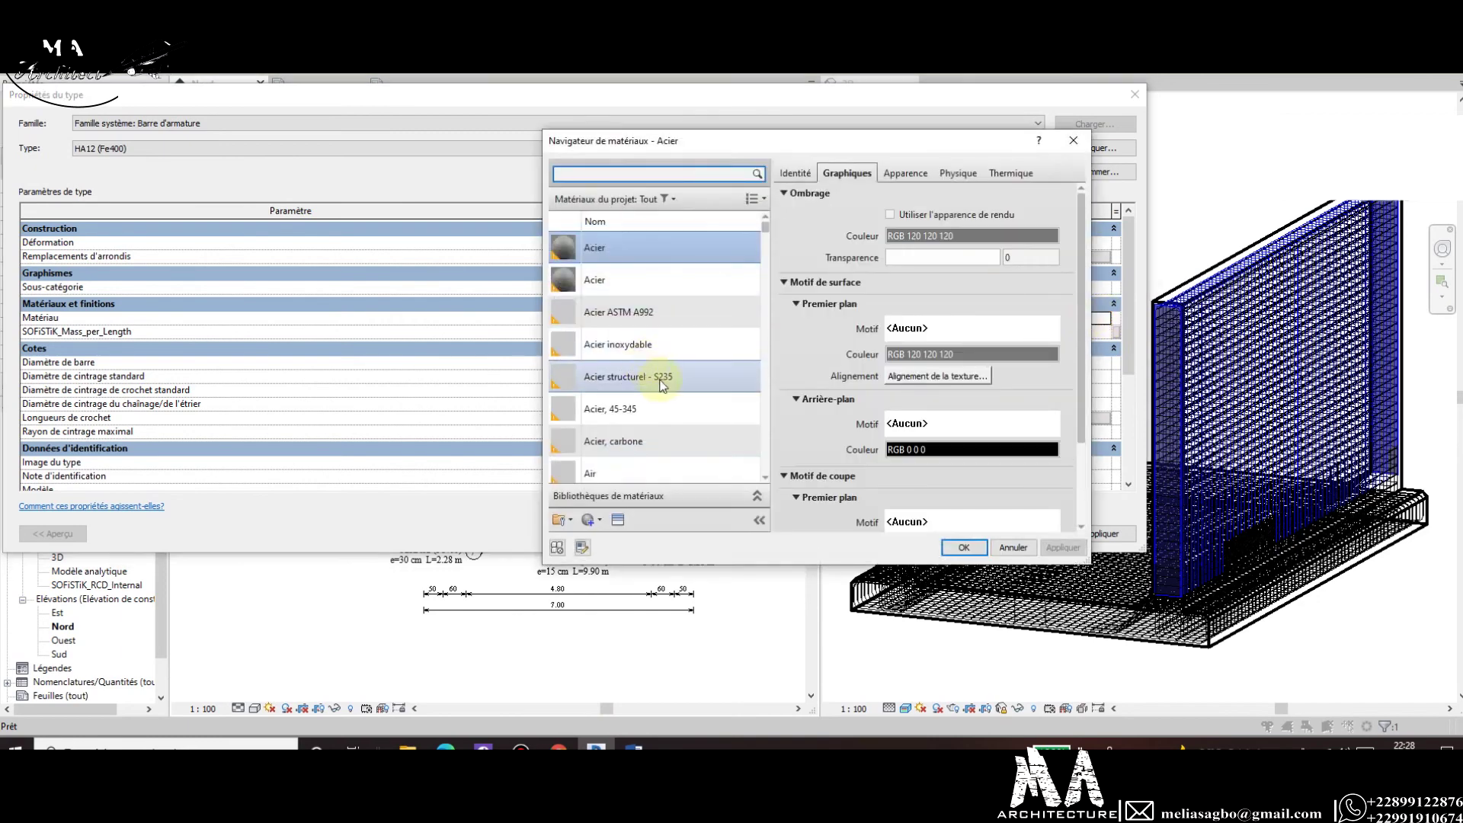
click(965, 548)
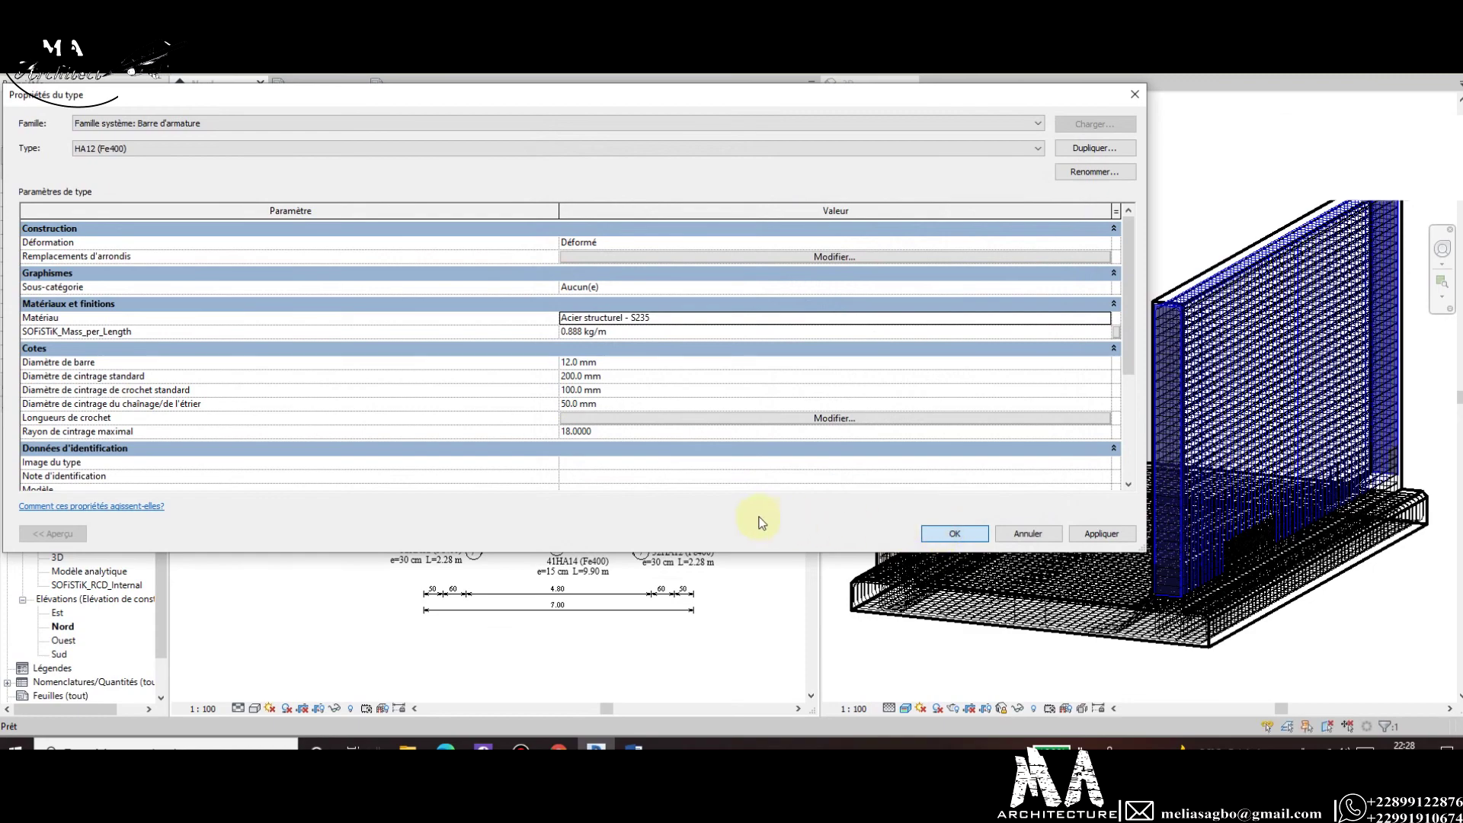
key(Return)
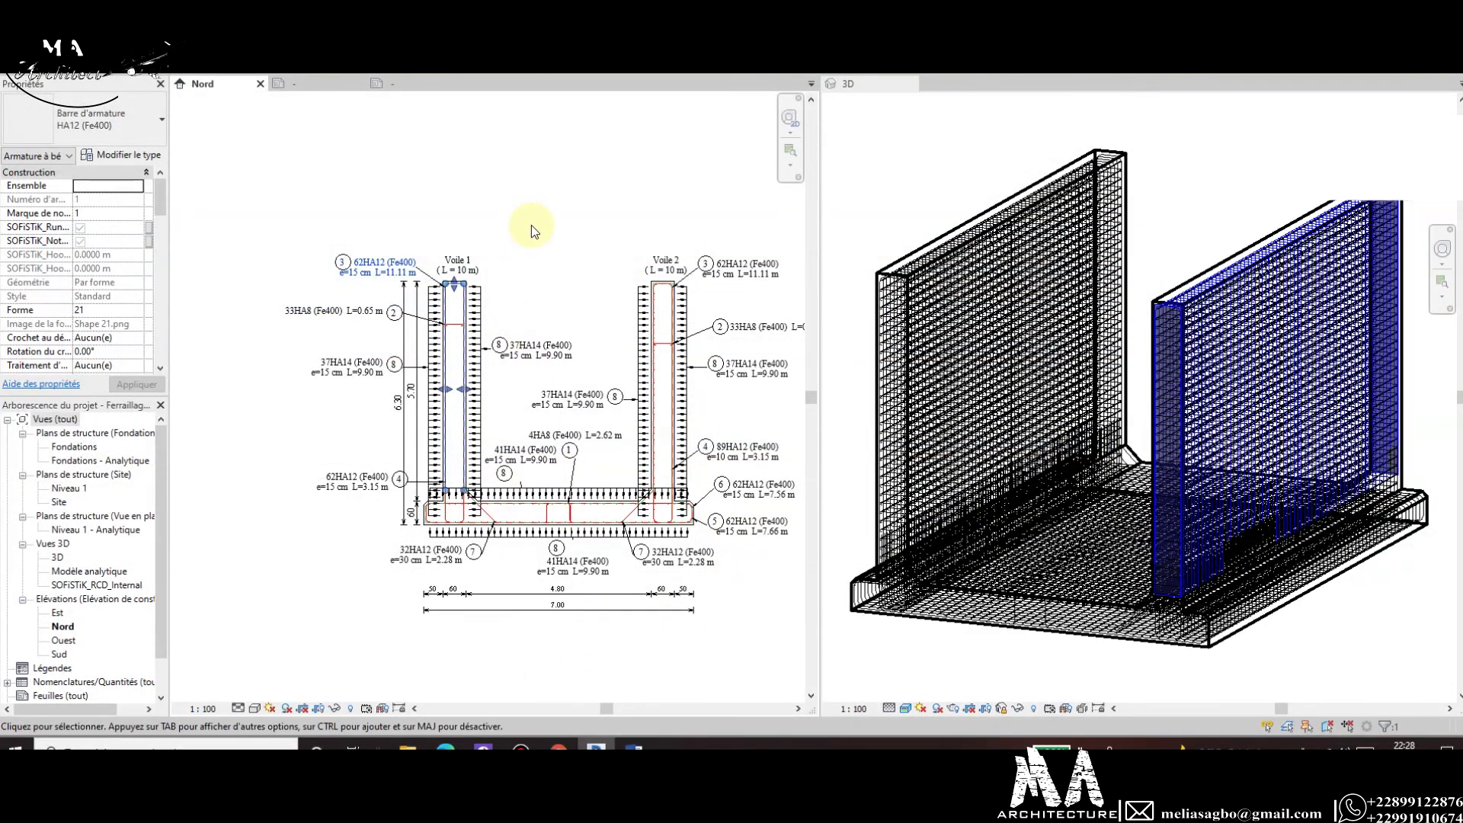
key(Escape)
scroll(457, 516, up, 2)
scroll(483, 588, up, 2)
scroll(503, 631, up, 2)
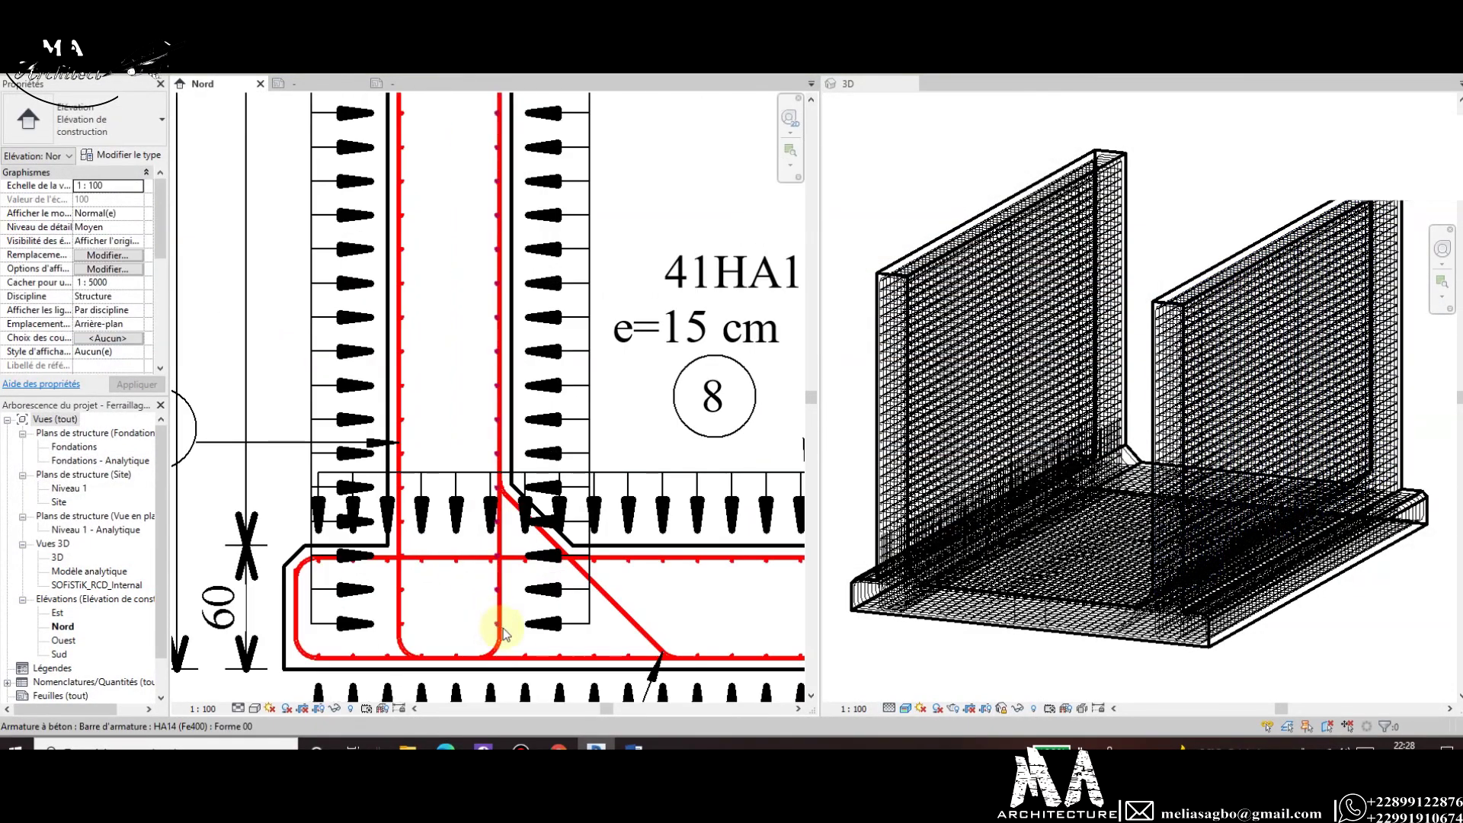
scroll(503, 623, up, 2)
scroll(499, 602, up, 2)
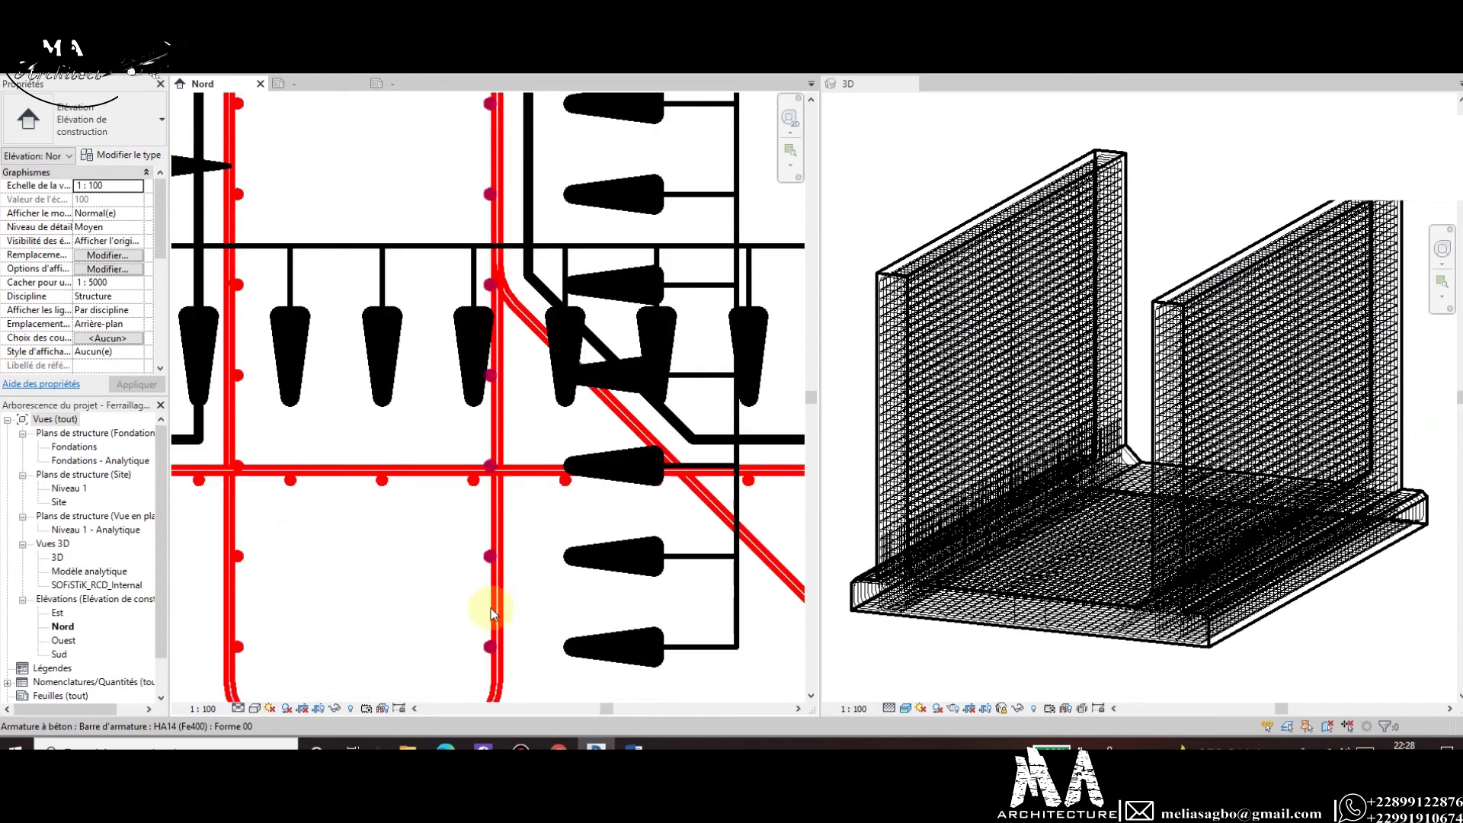
click(496, 610)
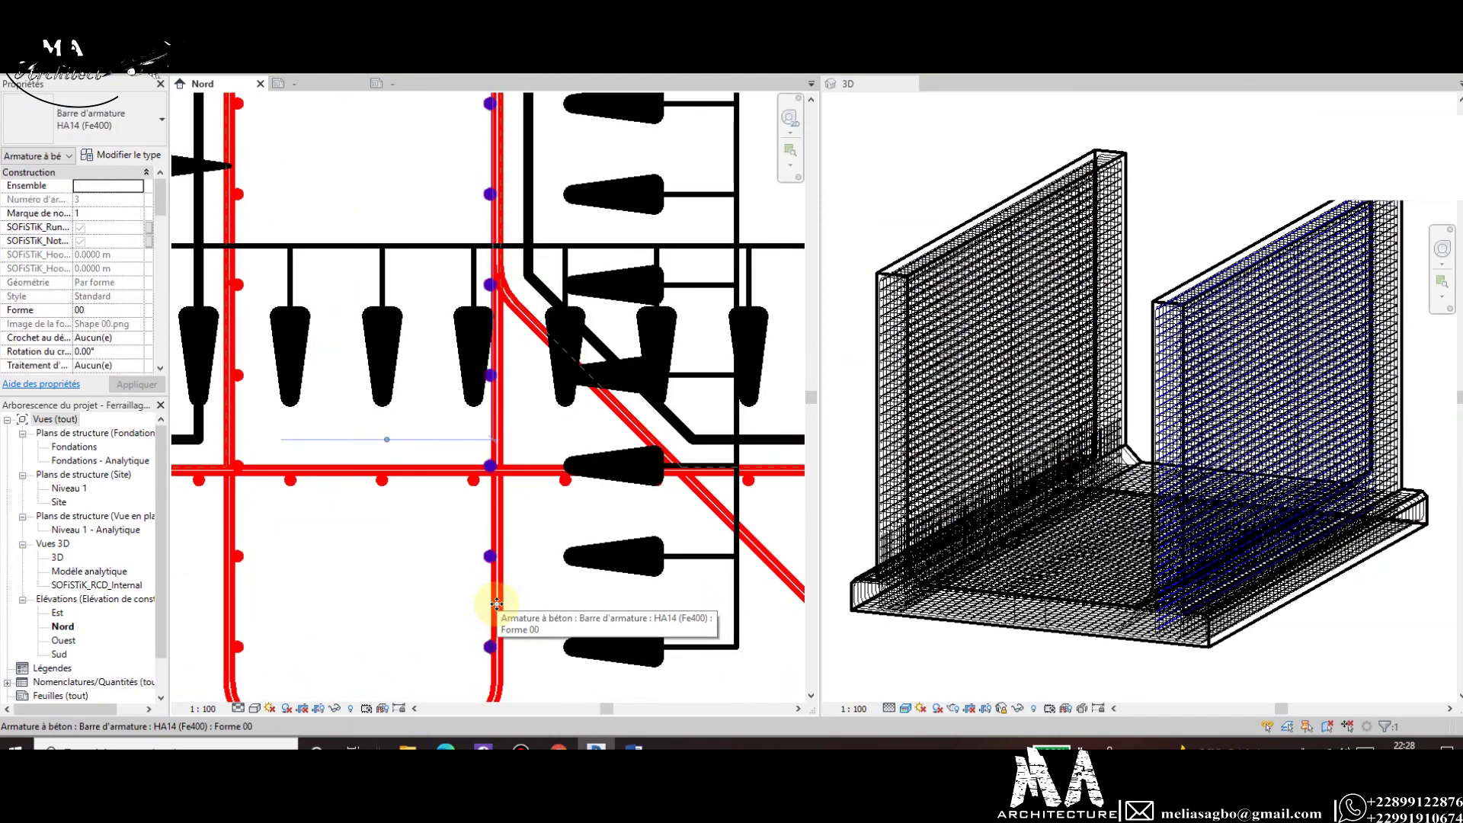
key(Escape)
click(509, 612)
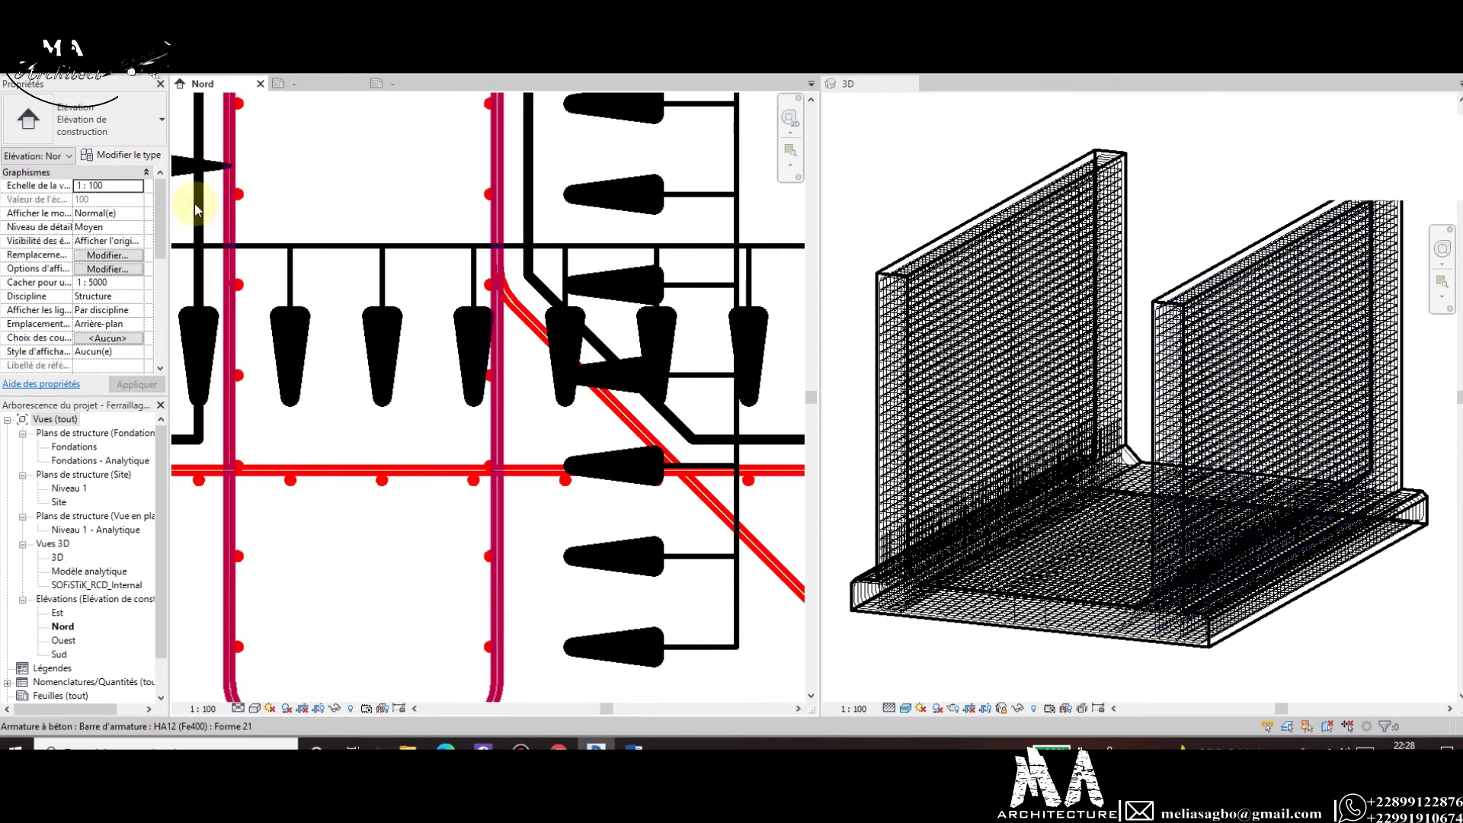
click(129, 156)
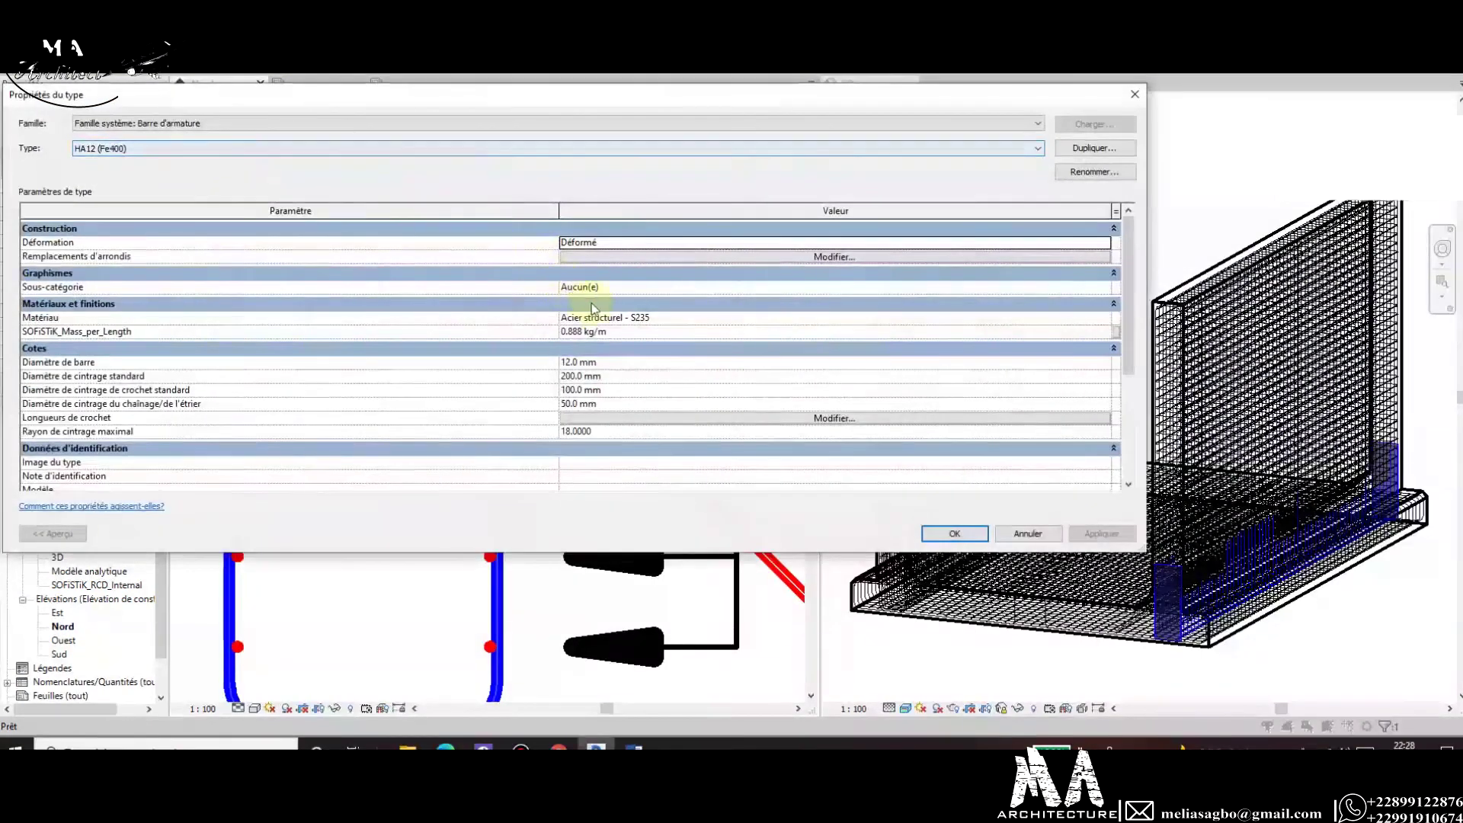
click(954, 533)
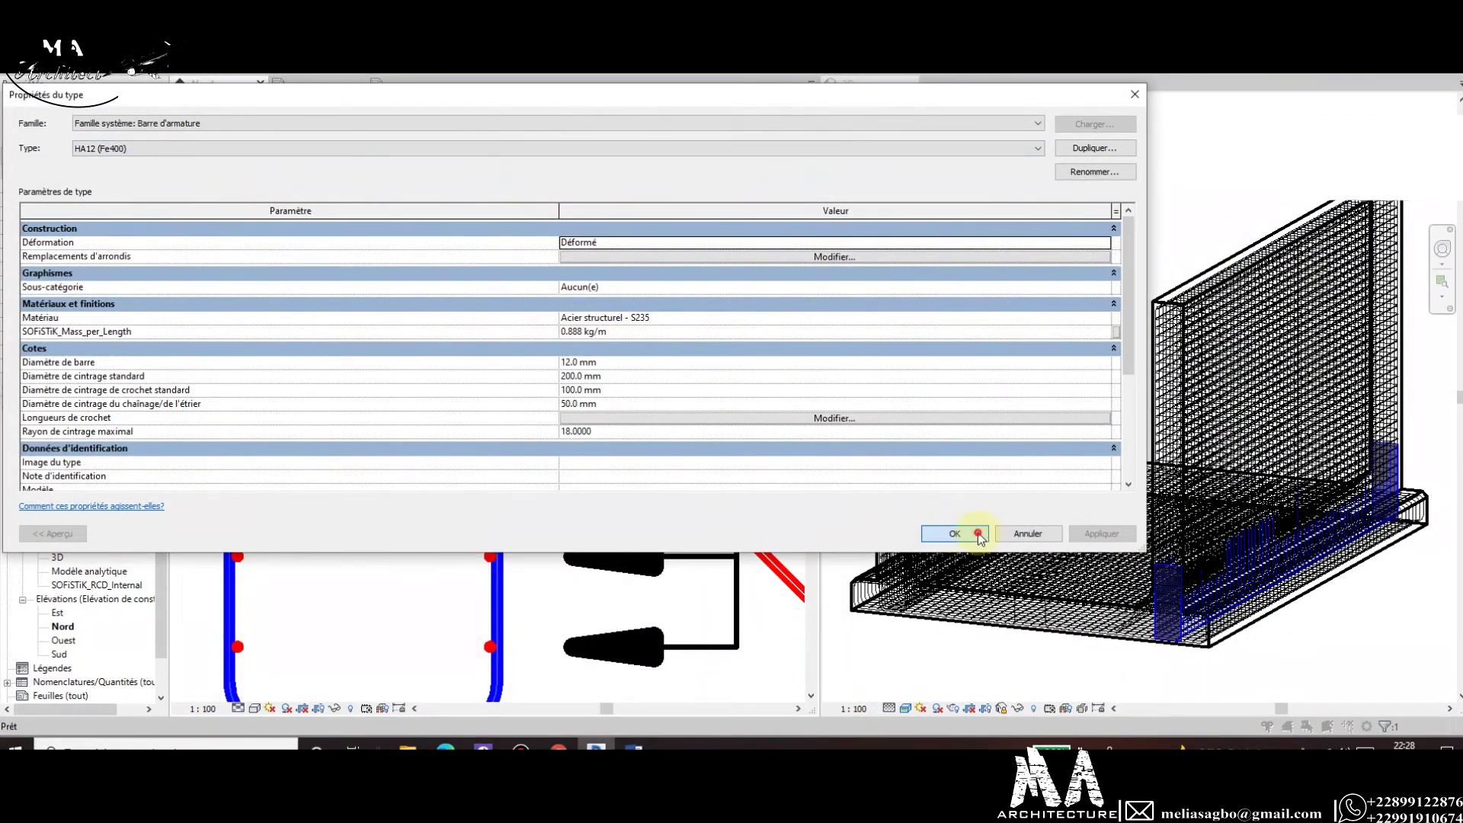
scroll(479, 494, up, 4)
scroll(480, 493, down, 2)
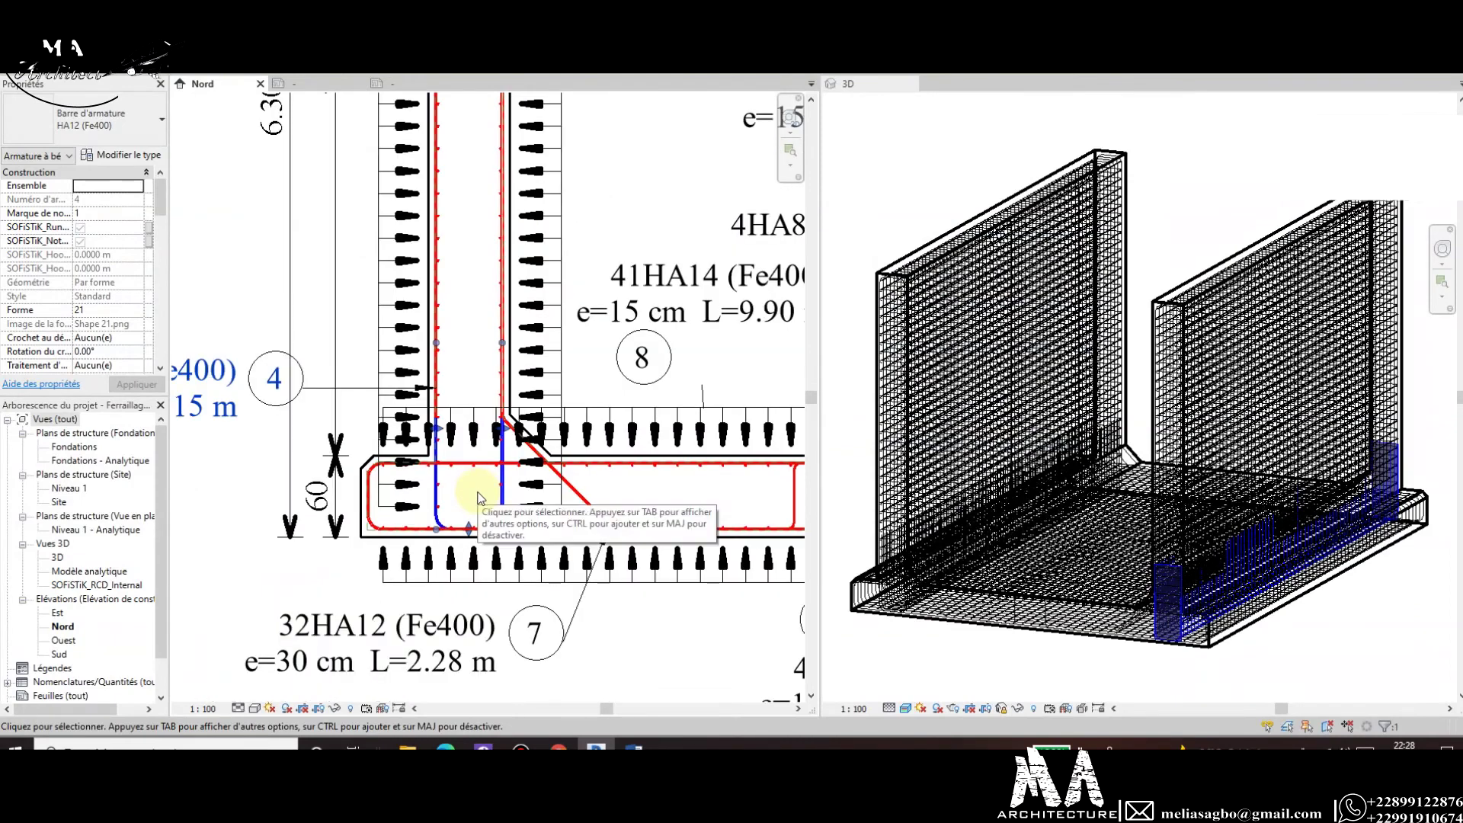
scroll(476, 497, down, 1)
scroll(479, 503, down, 1)
scroll(481, 515, down, 1)
scroll(598, 515, up, 3)
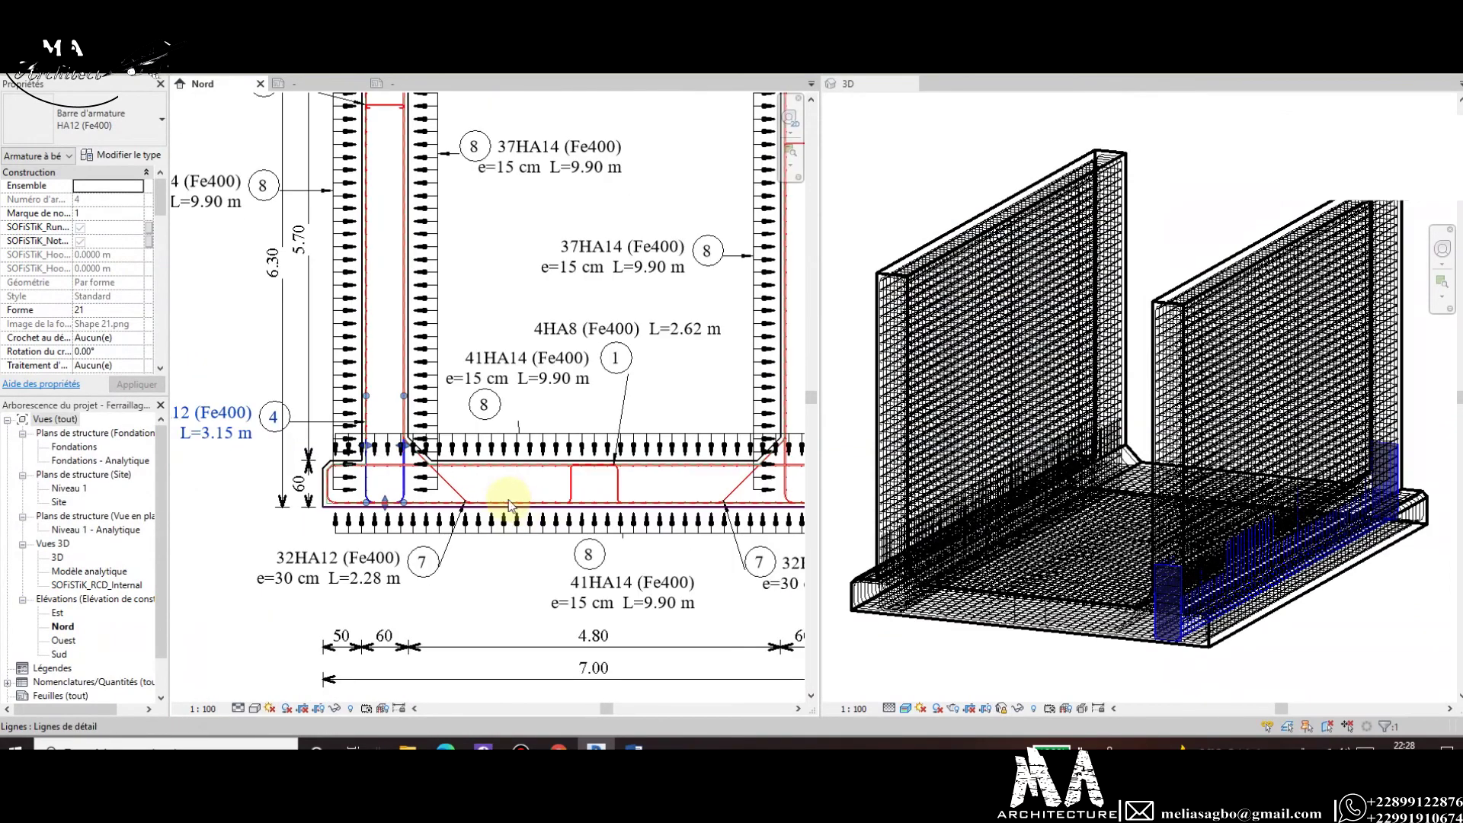
scroll(506, 496, up, 2)
key(Escape)
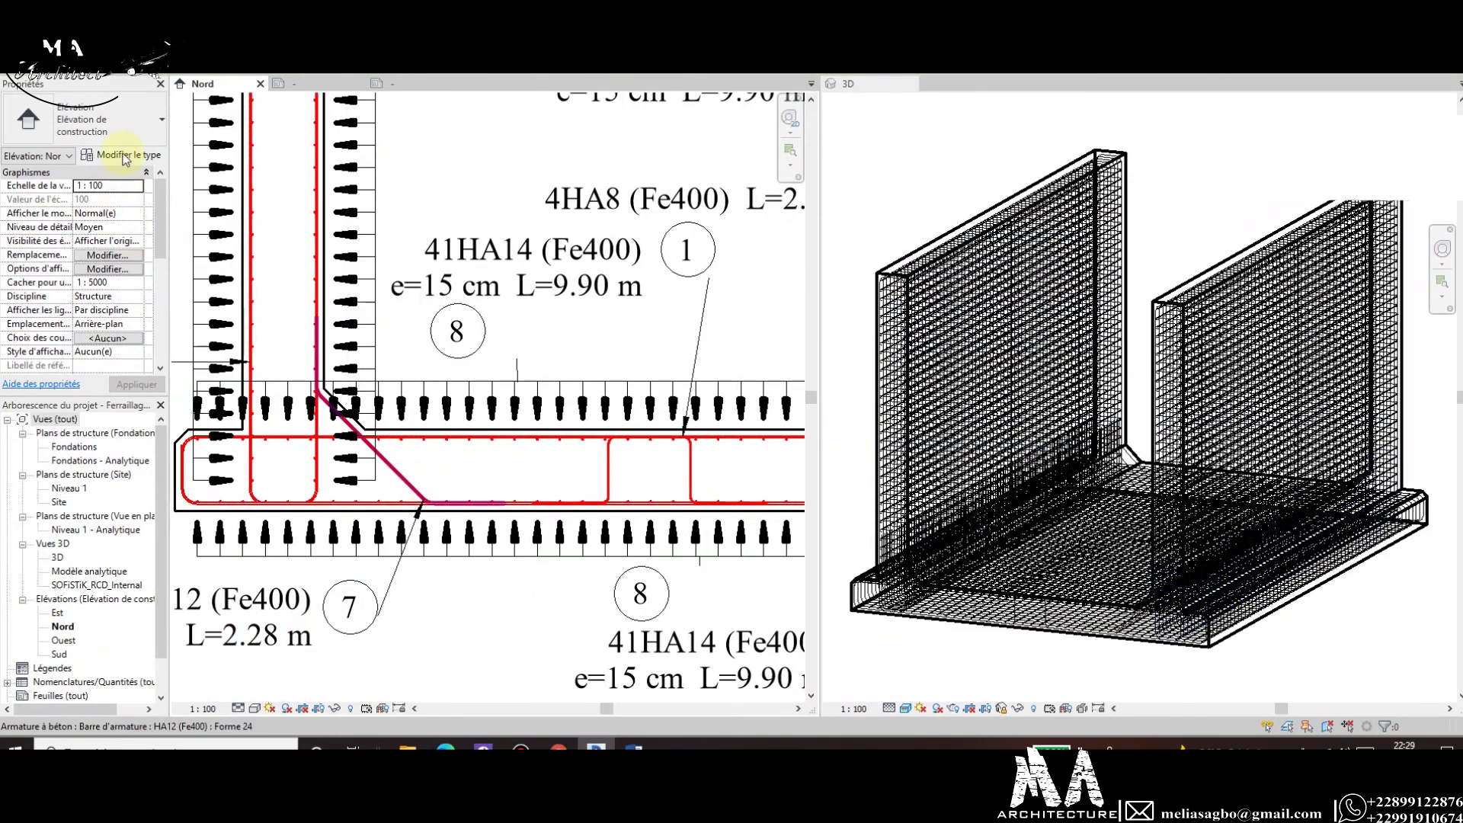
click(122, 155)
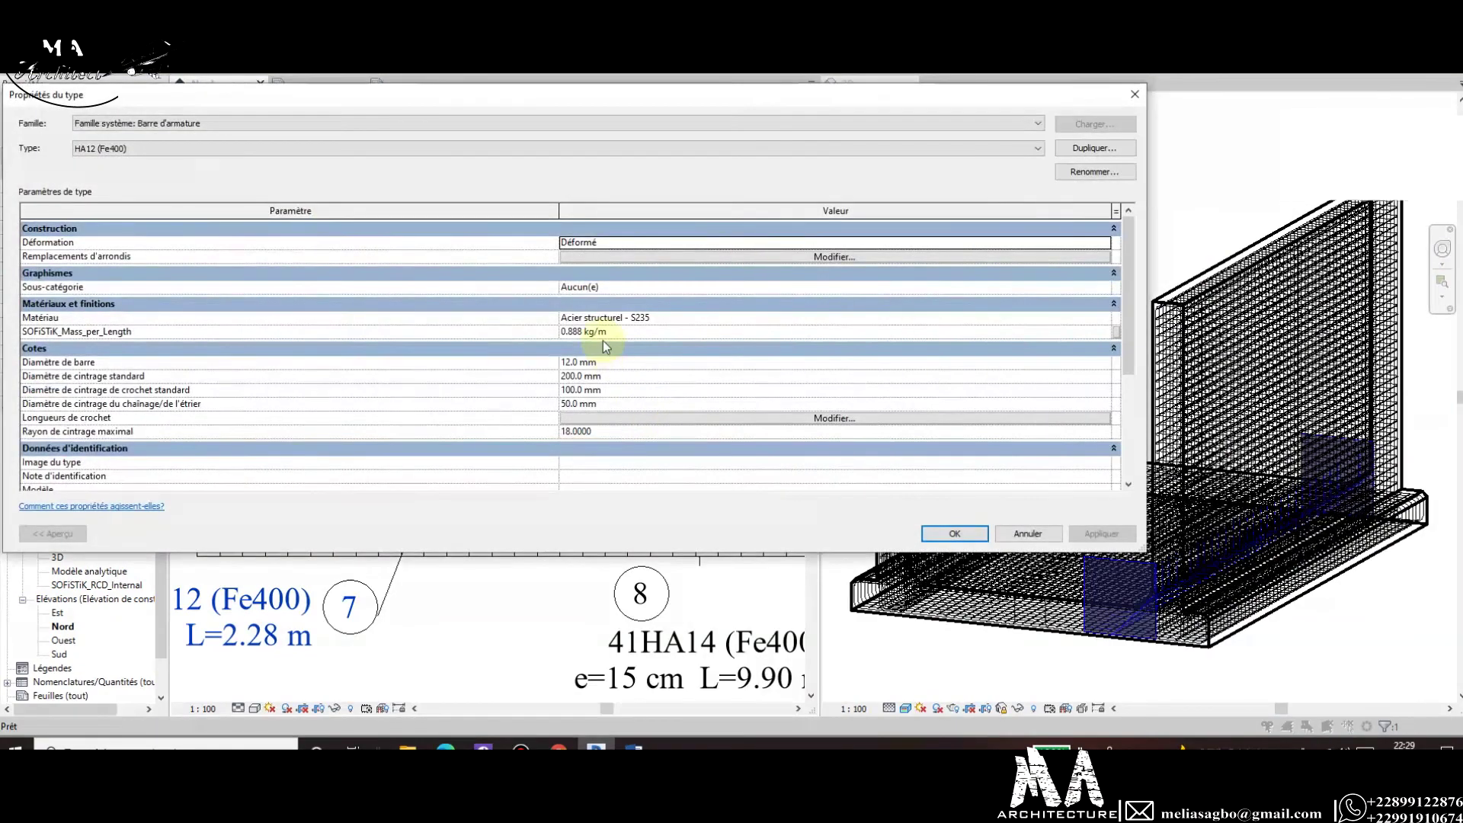
key(Return)
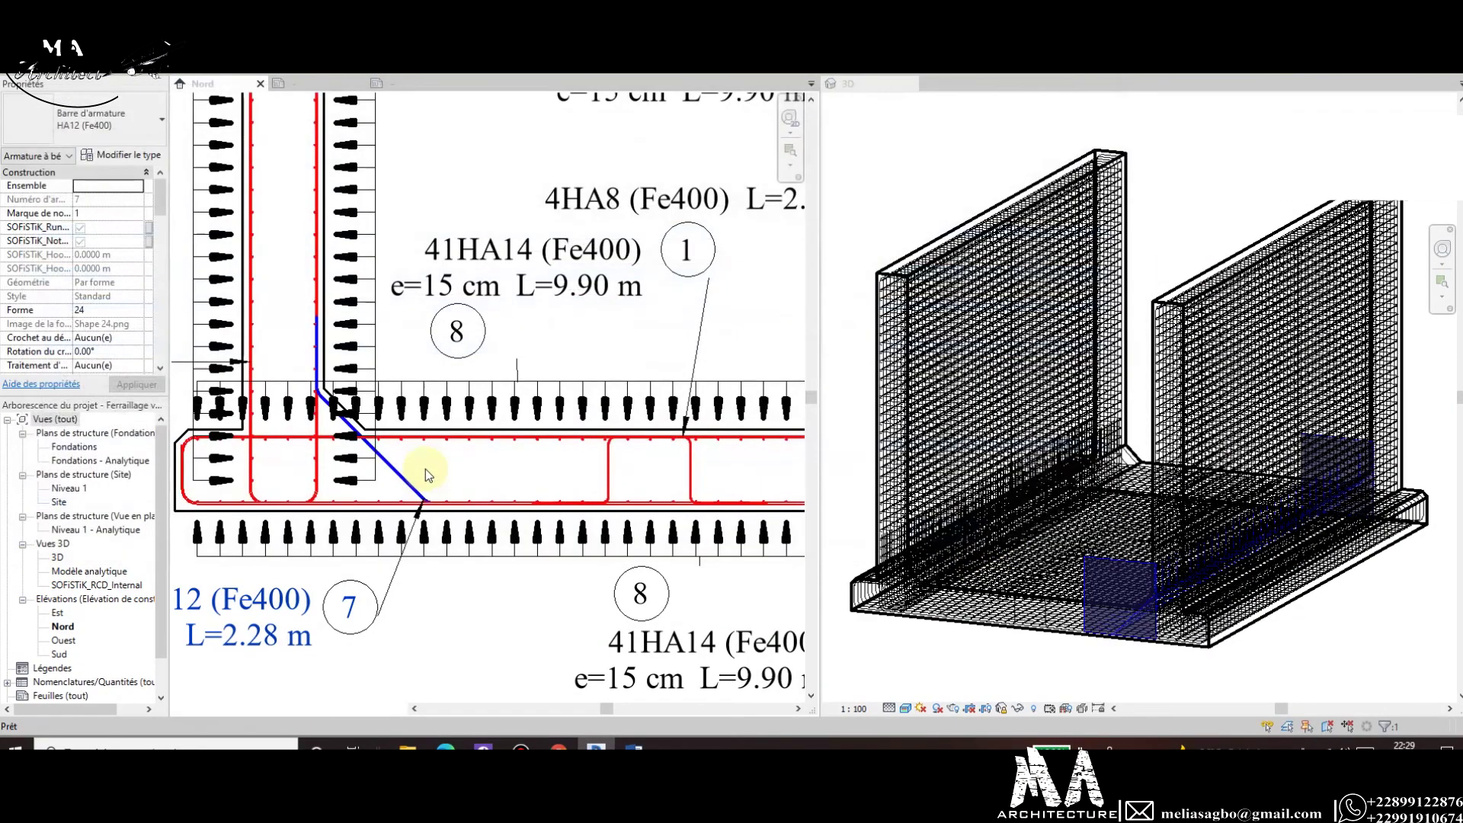
scroll(426, 469, down, 3)
scroll(425, 469, down, 2)
scroll(569, 478, up, 3)
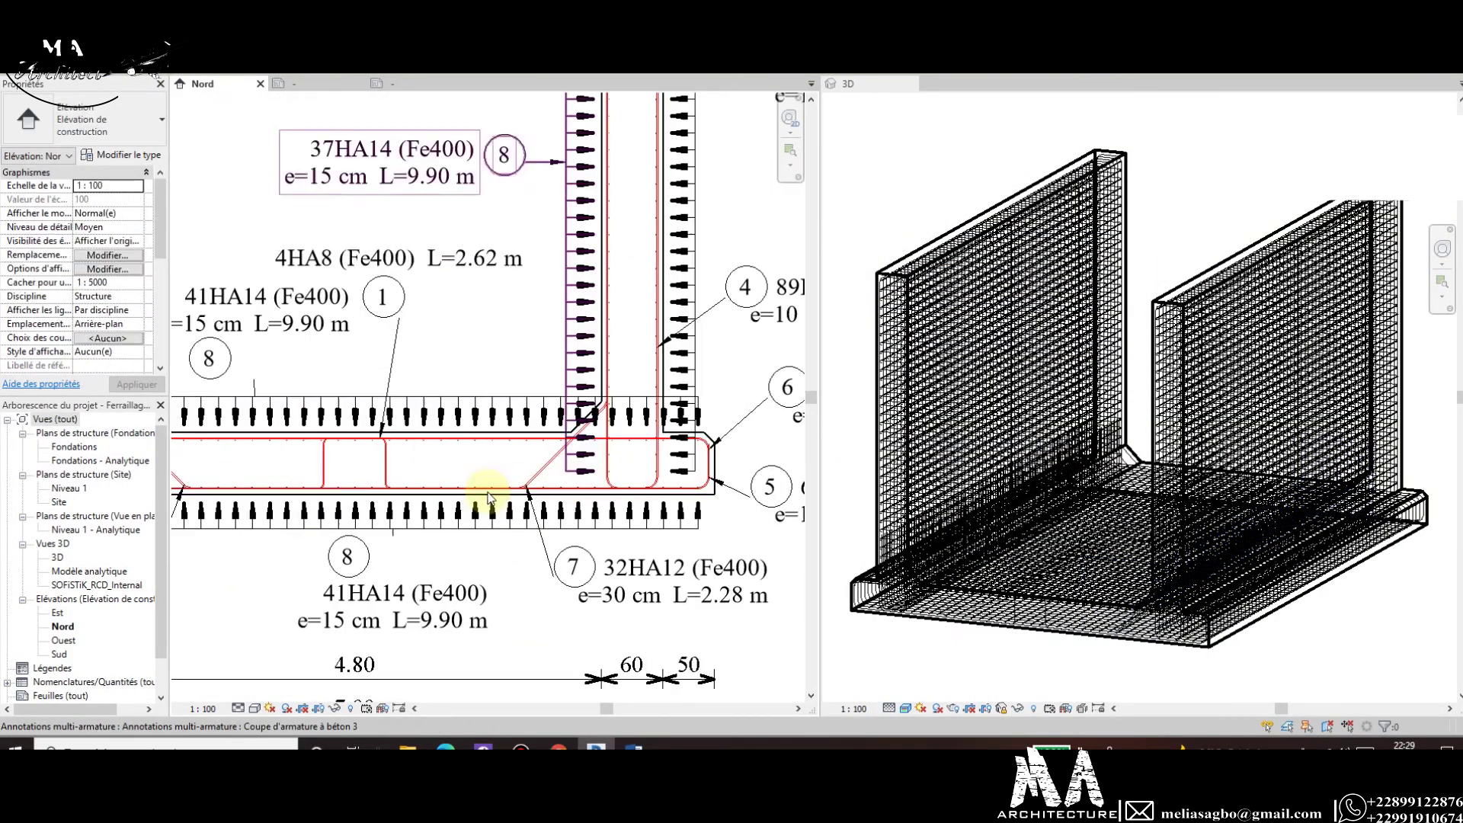
key(Escape)
scroll(602, 241, down, 2)
scroll(602, 241, up, 2)
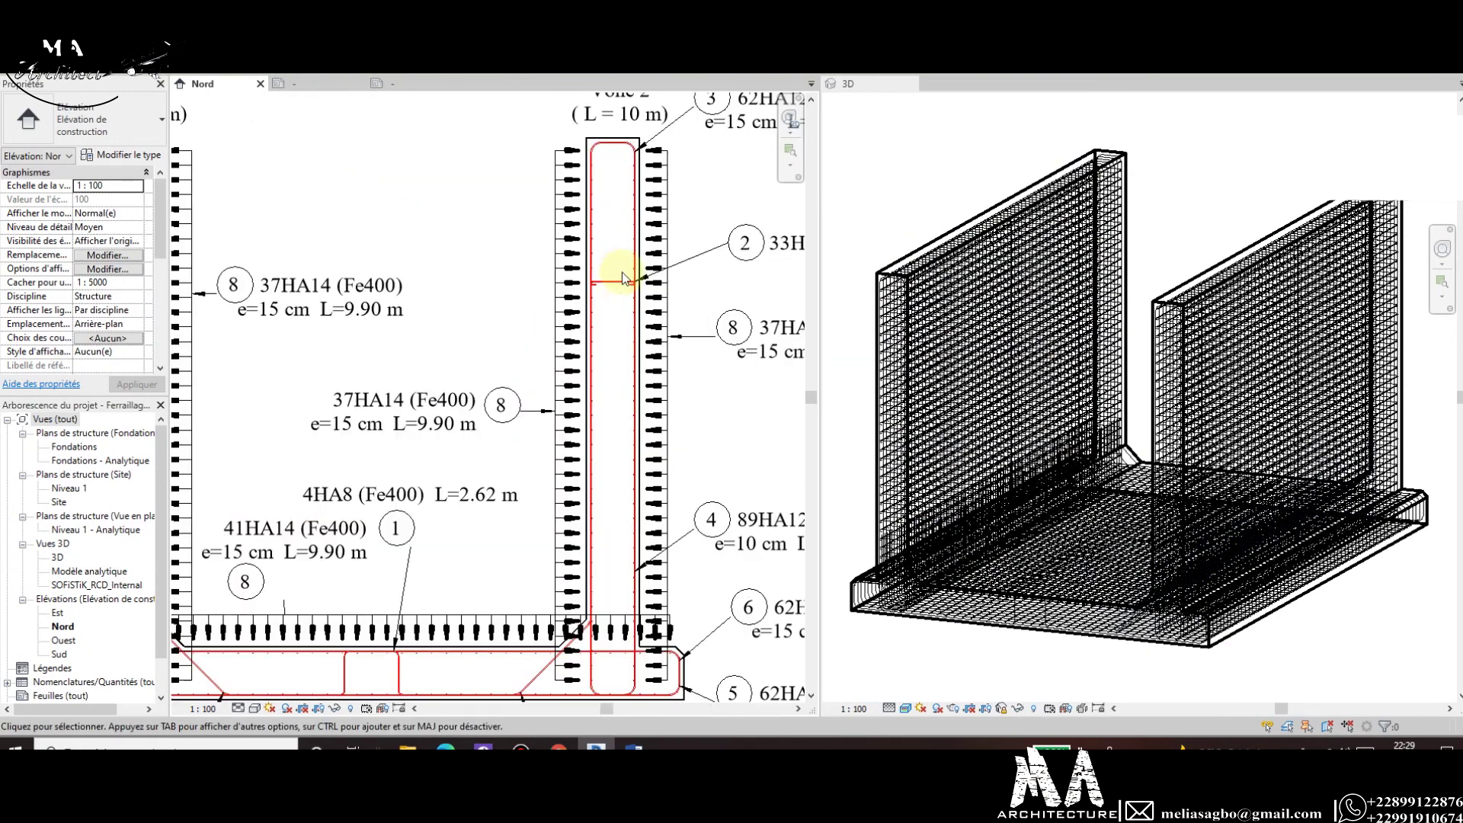
click(613, 282)
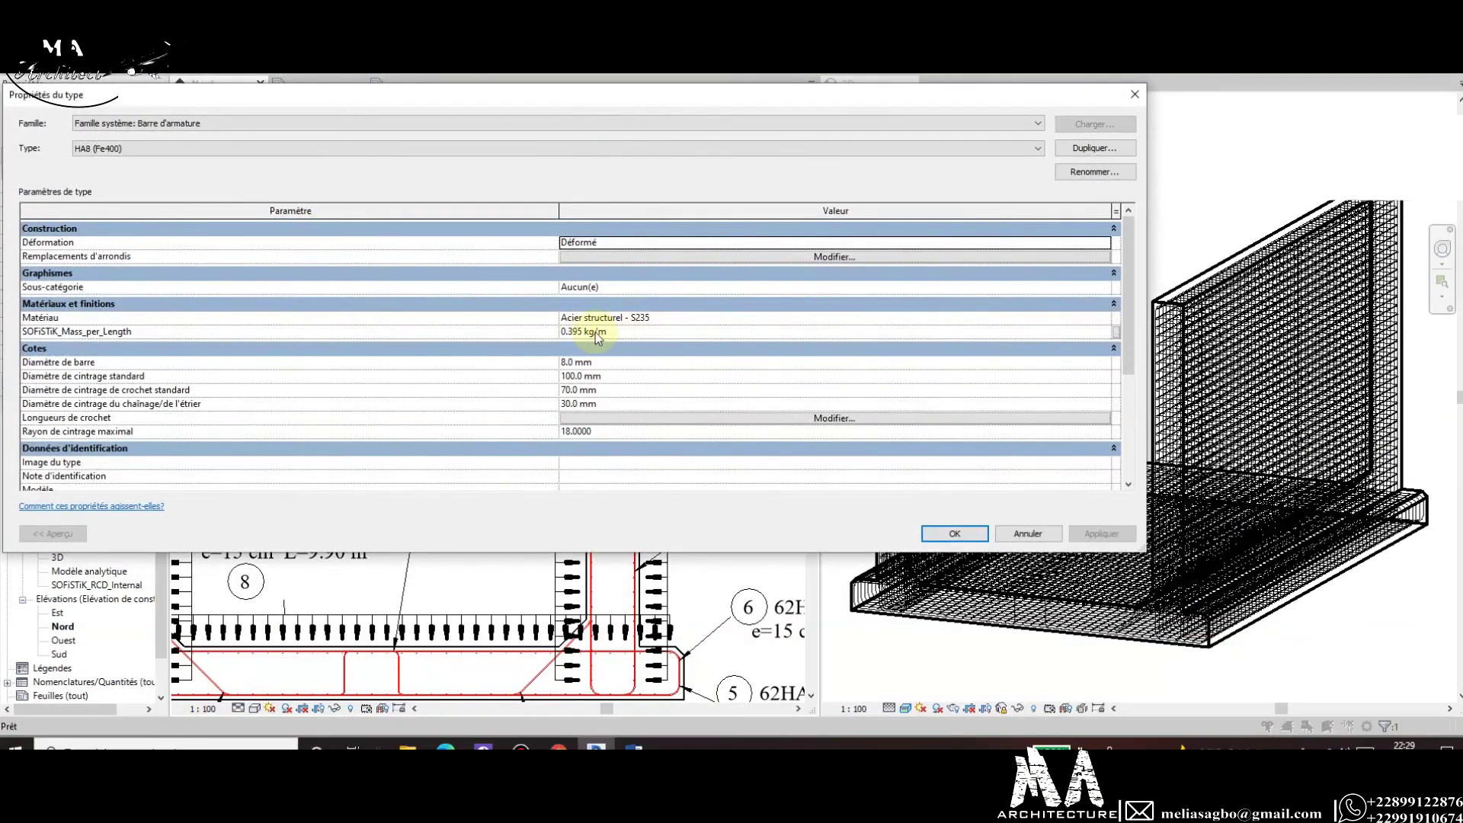
key(Return)
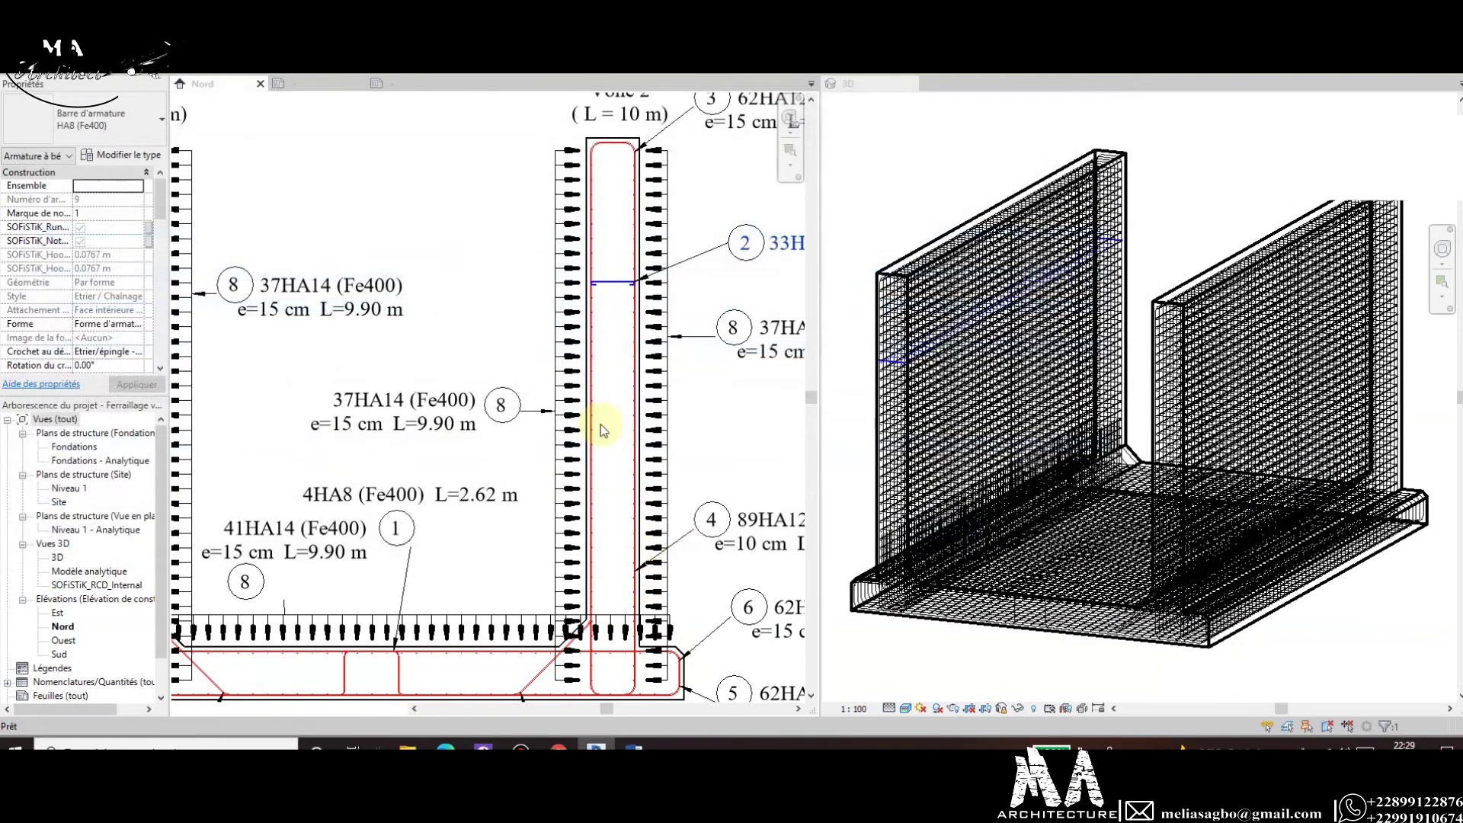
scroll(617, 150, up, 3)
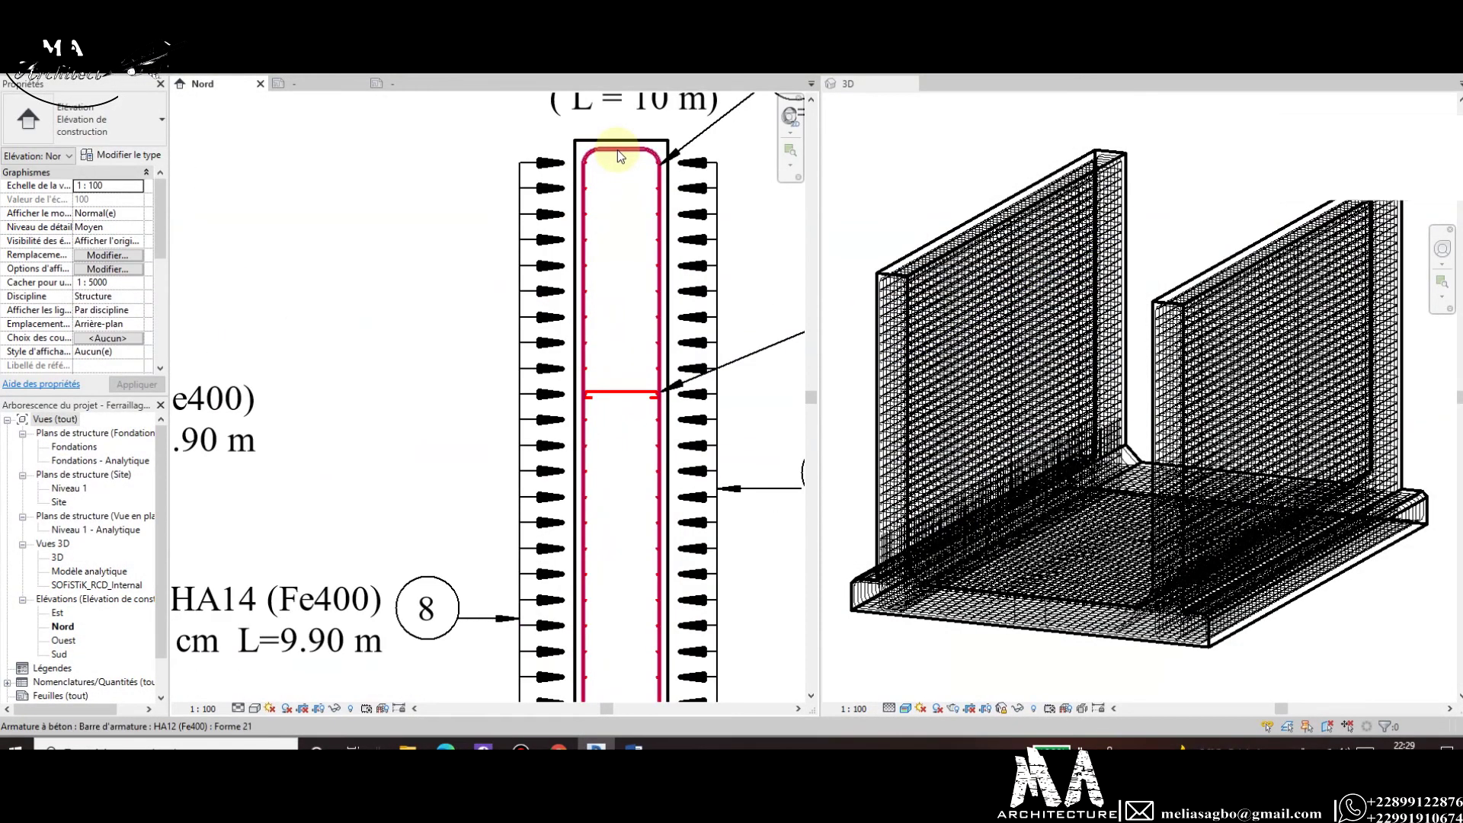
click(125, 157)
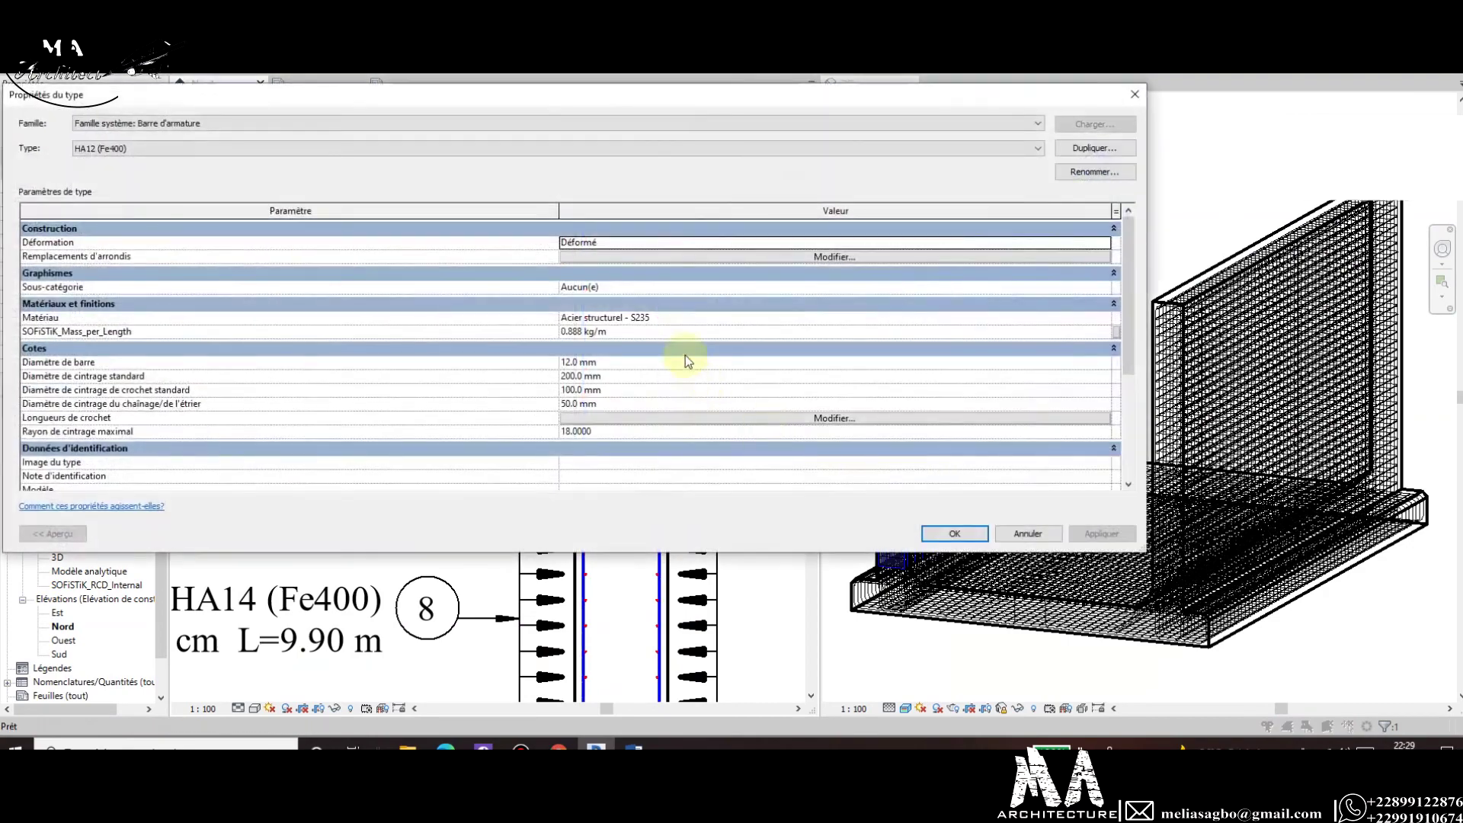
key(Return)
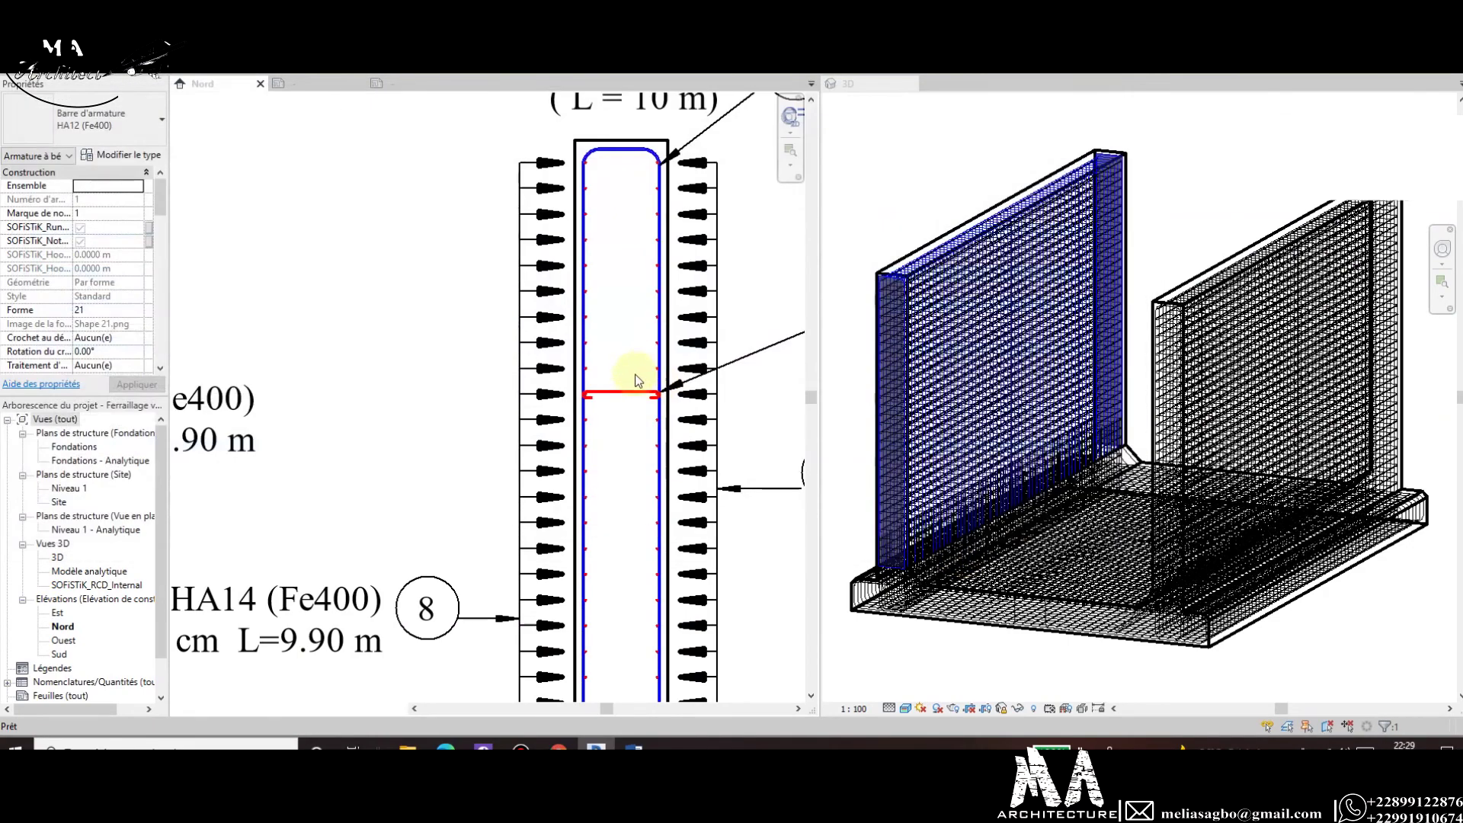
scroll(614, 495, up, 2)
scroll(614, 495, up, 2)
key(Escape)
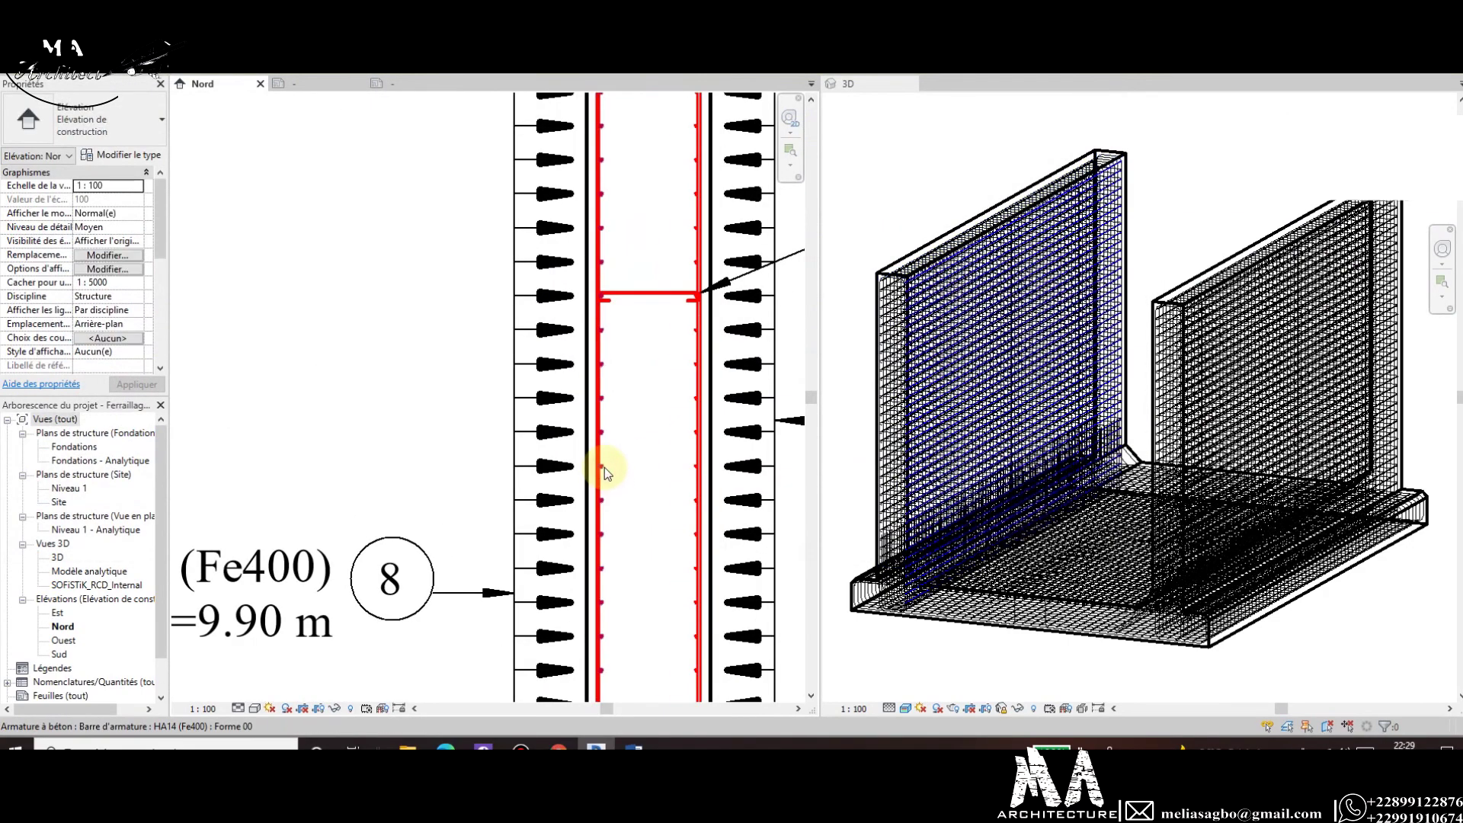
click(606, 468)
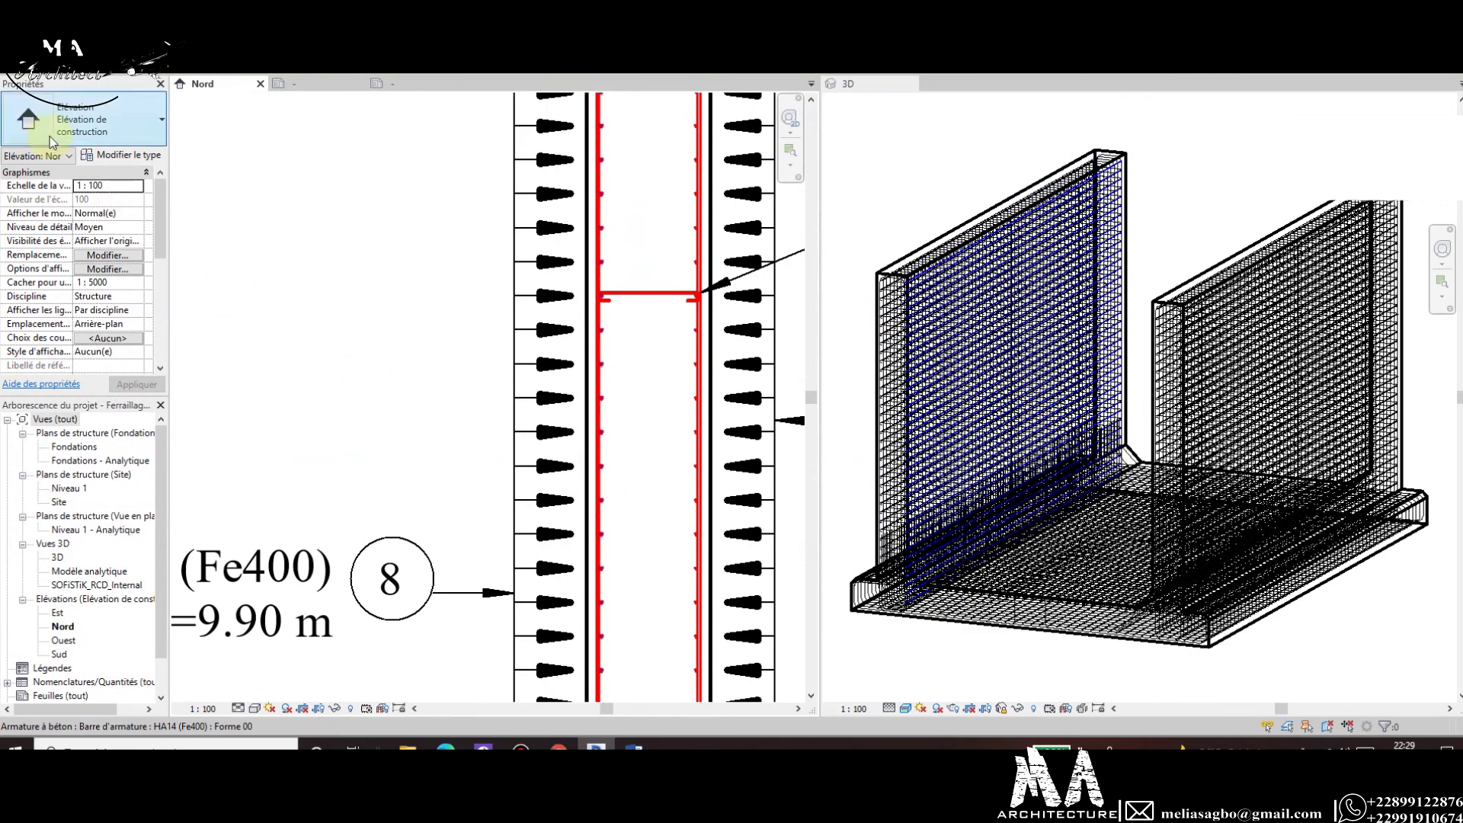
click(125, 156)
click(1015, 536)
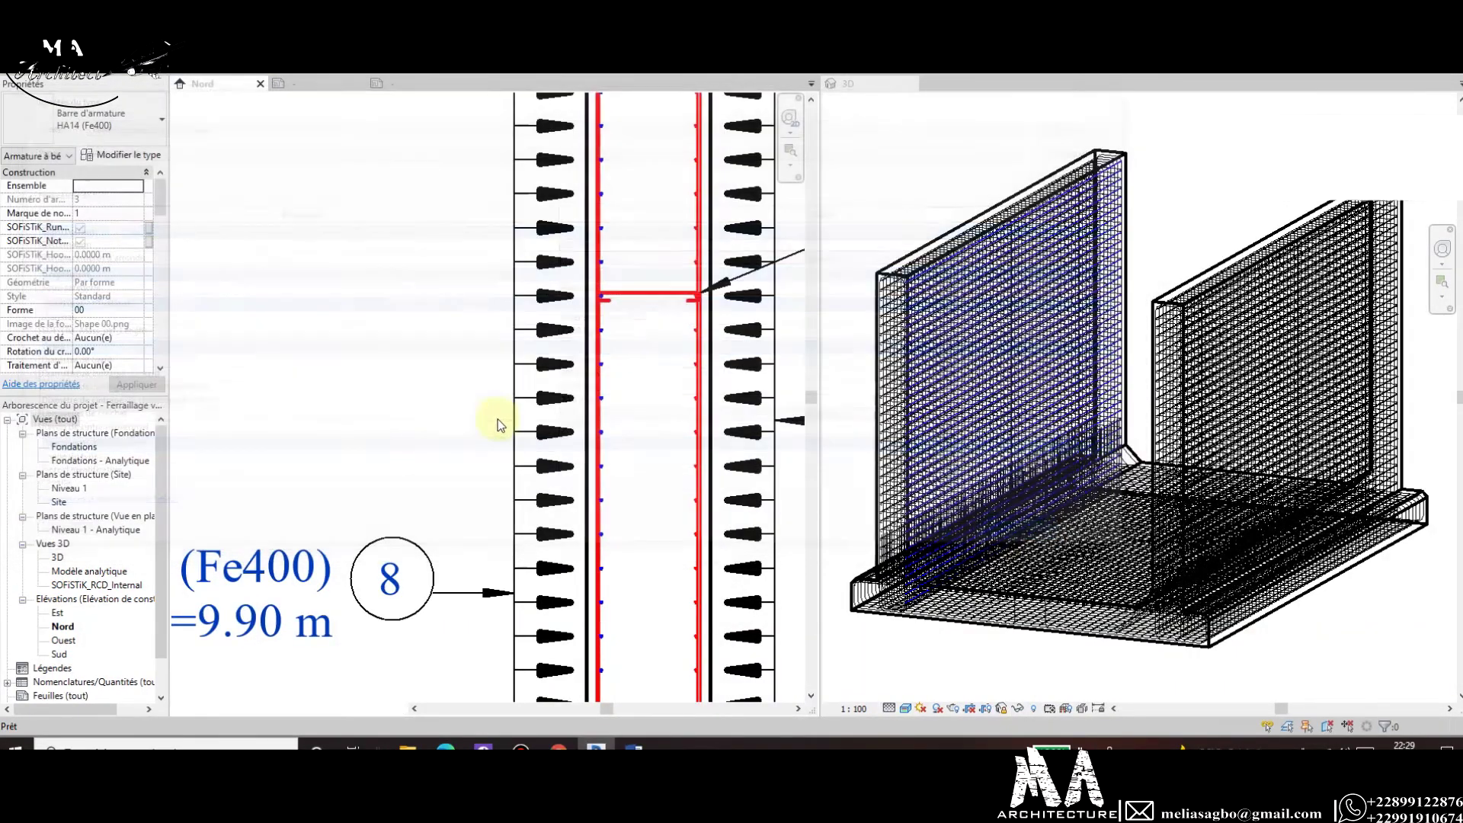
scroll(638, 414, down, 3)
scroll(572, 588, down, 2)
scroll(618, 463, up, 3)
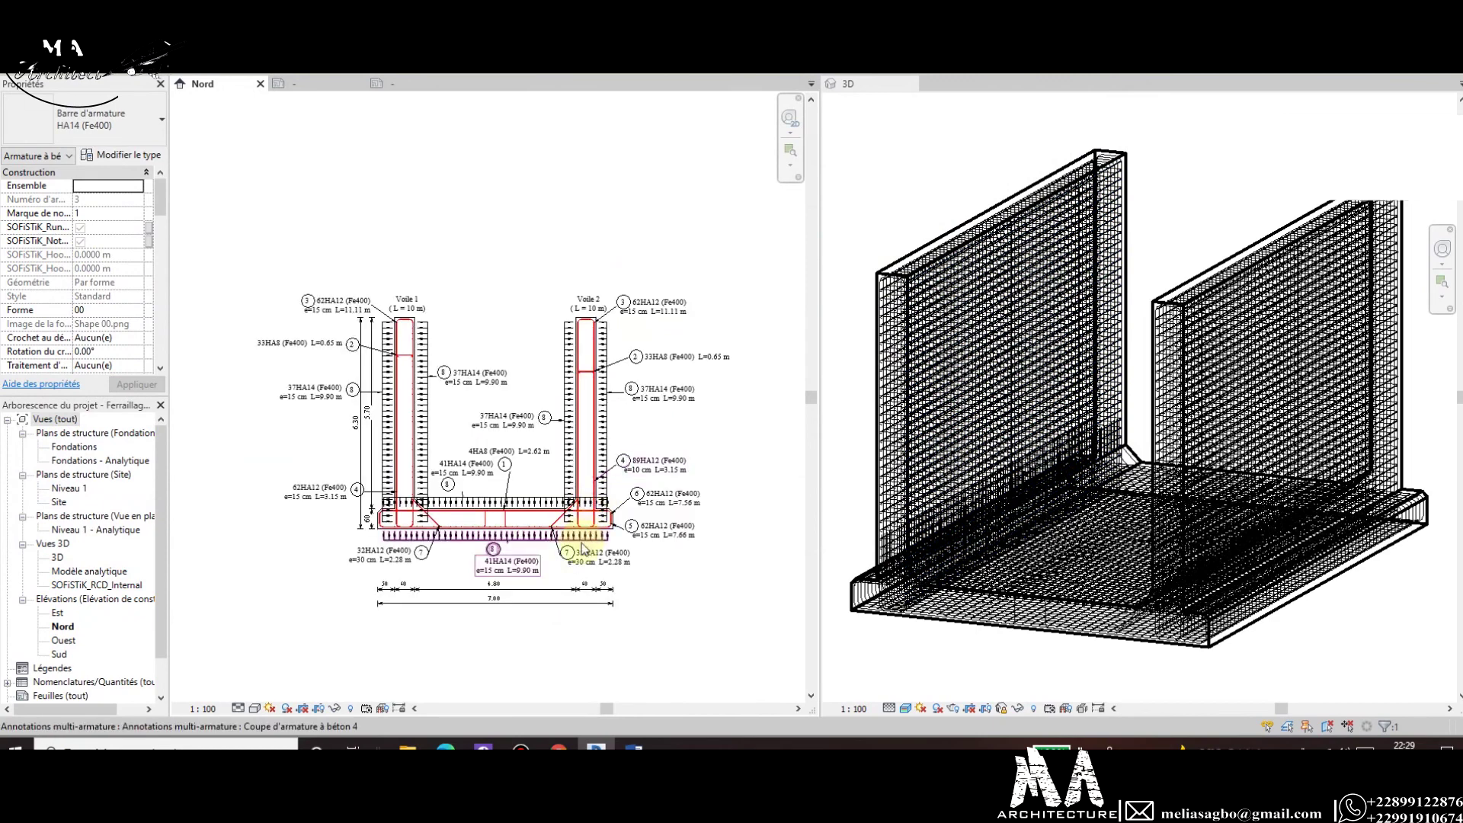
key(Escape)
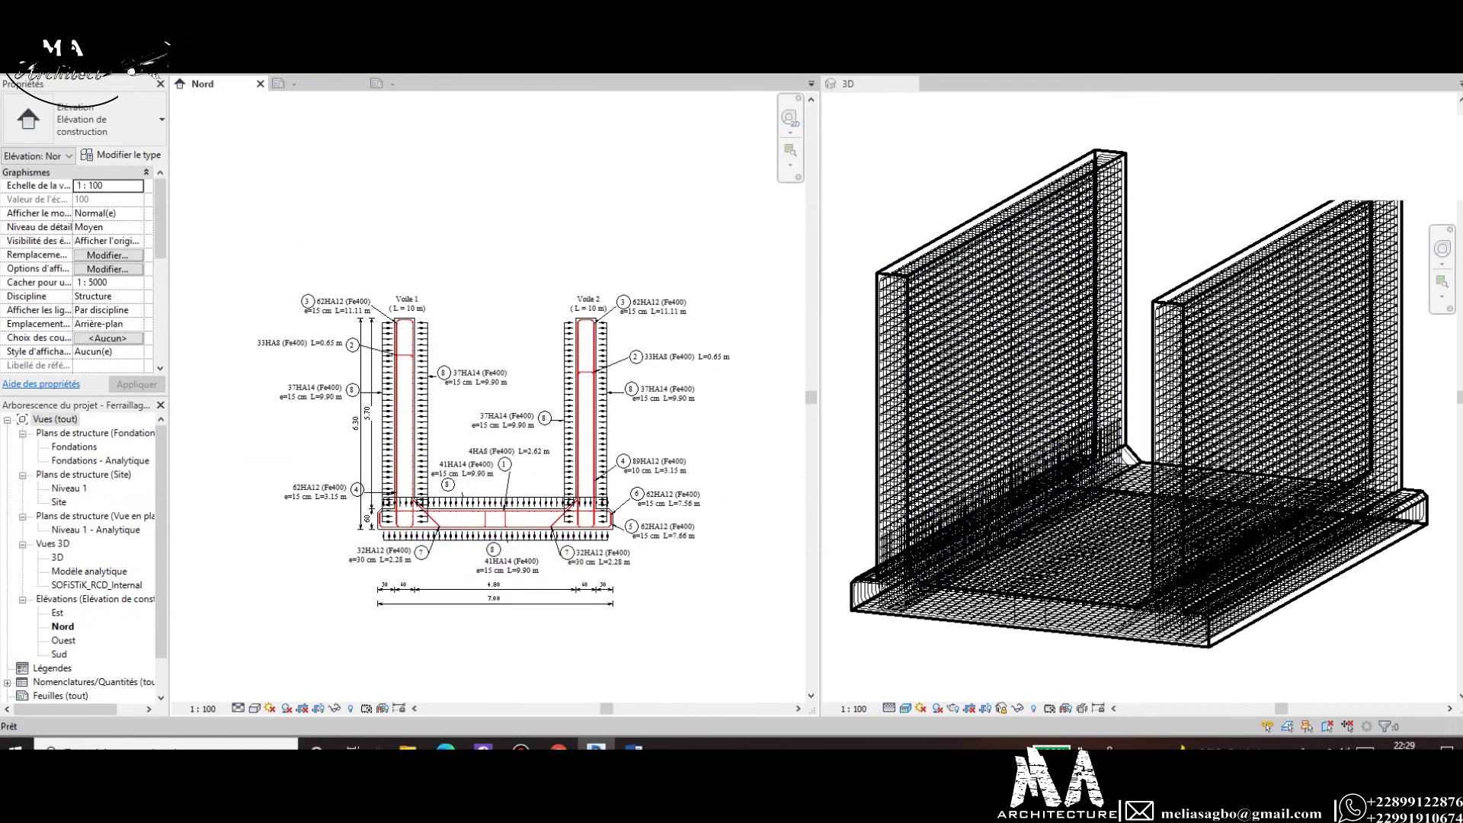
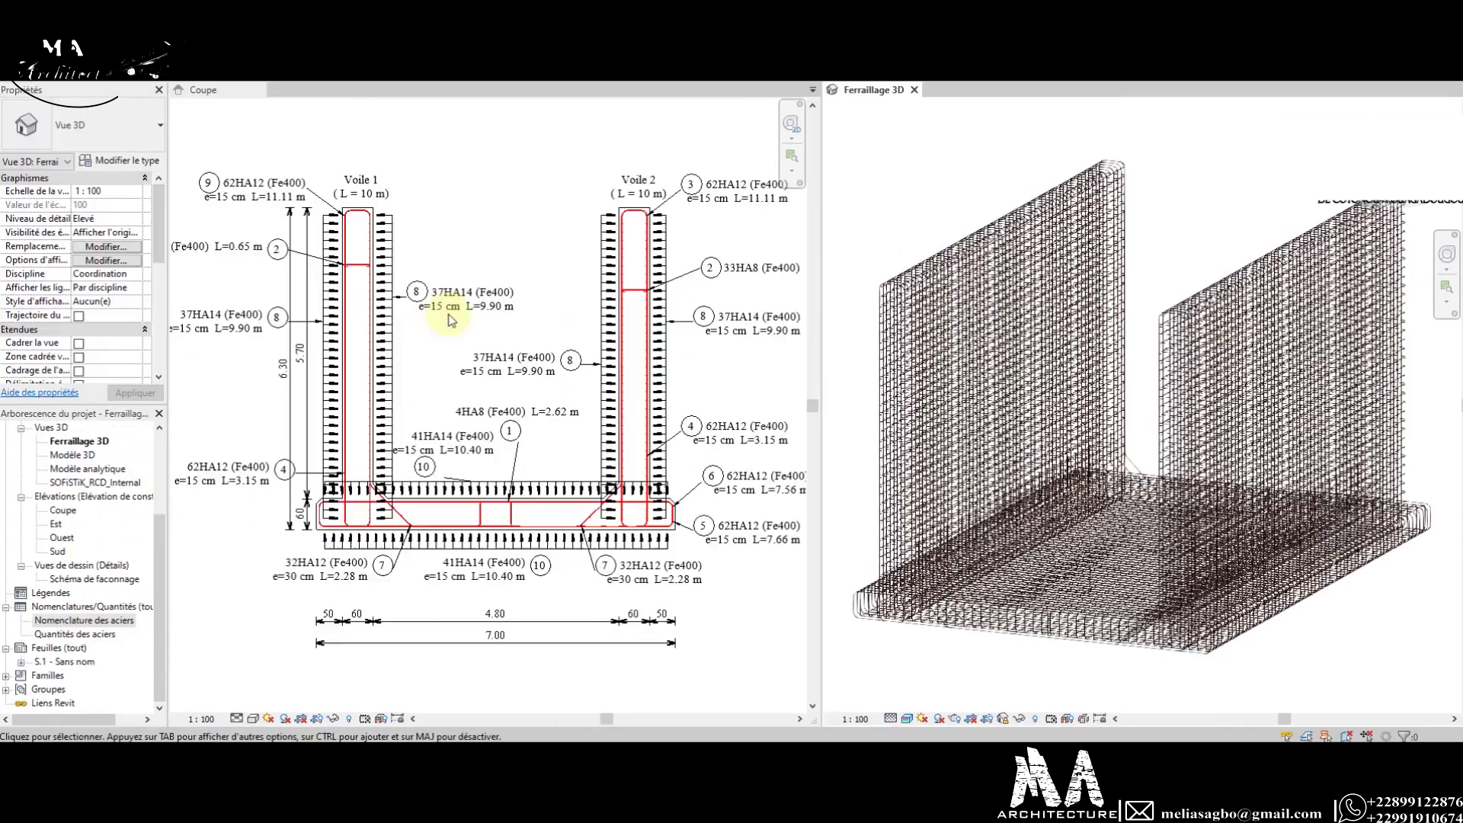
Zoom over the Coupe section's rebar labels like 62HA12 and 37HA14, then zoom it to fit.
scroll(501, 379, down, 1)
scroll(494, 379, down, 1)
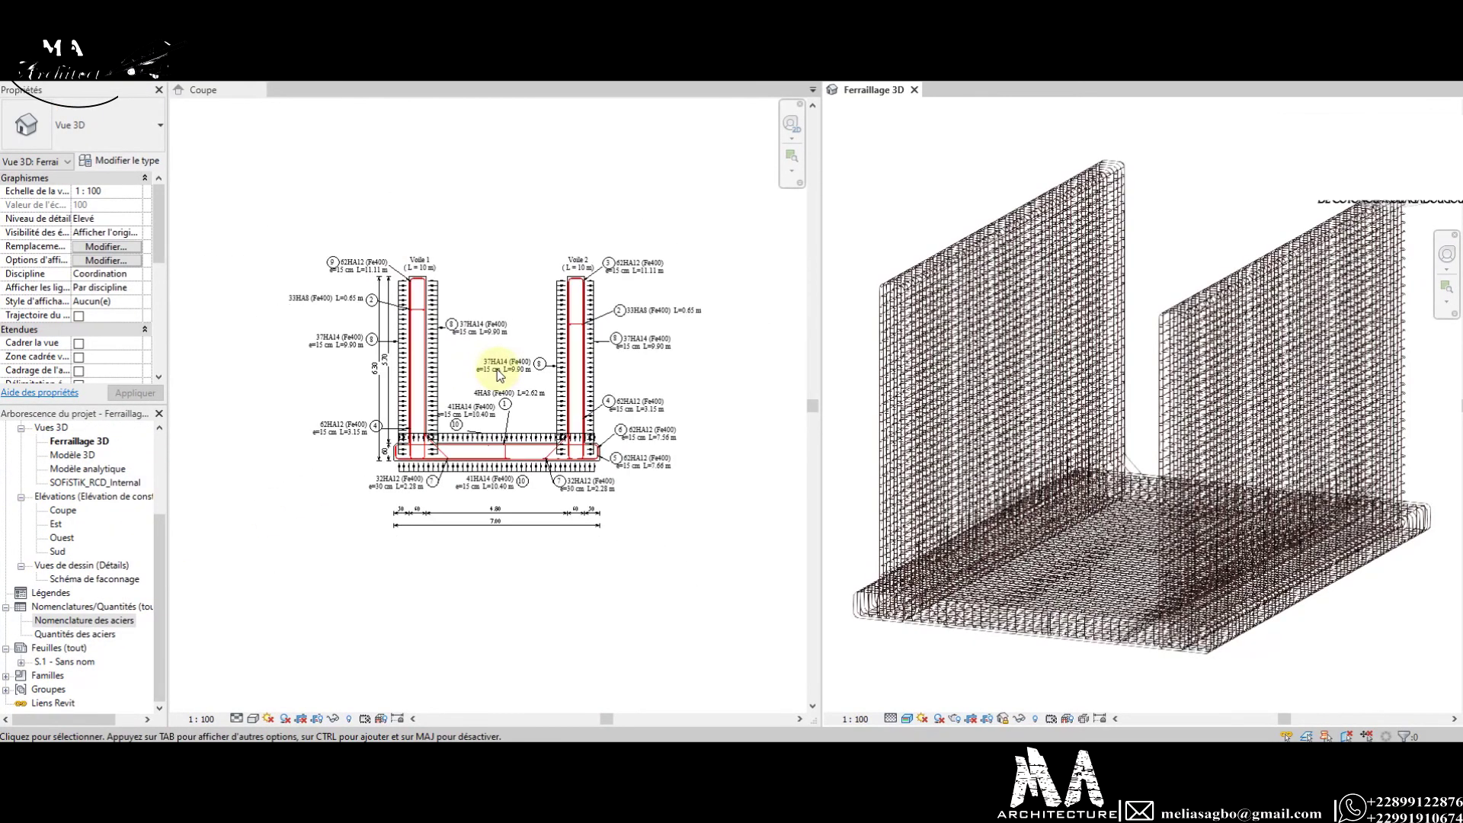
scroll(488, 379, down, 1)
scroll(229, 207, up, 1)
scroll(263, 229, up, 1)
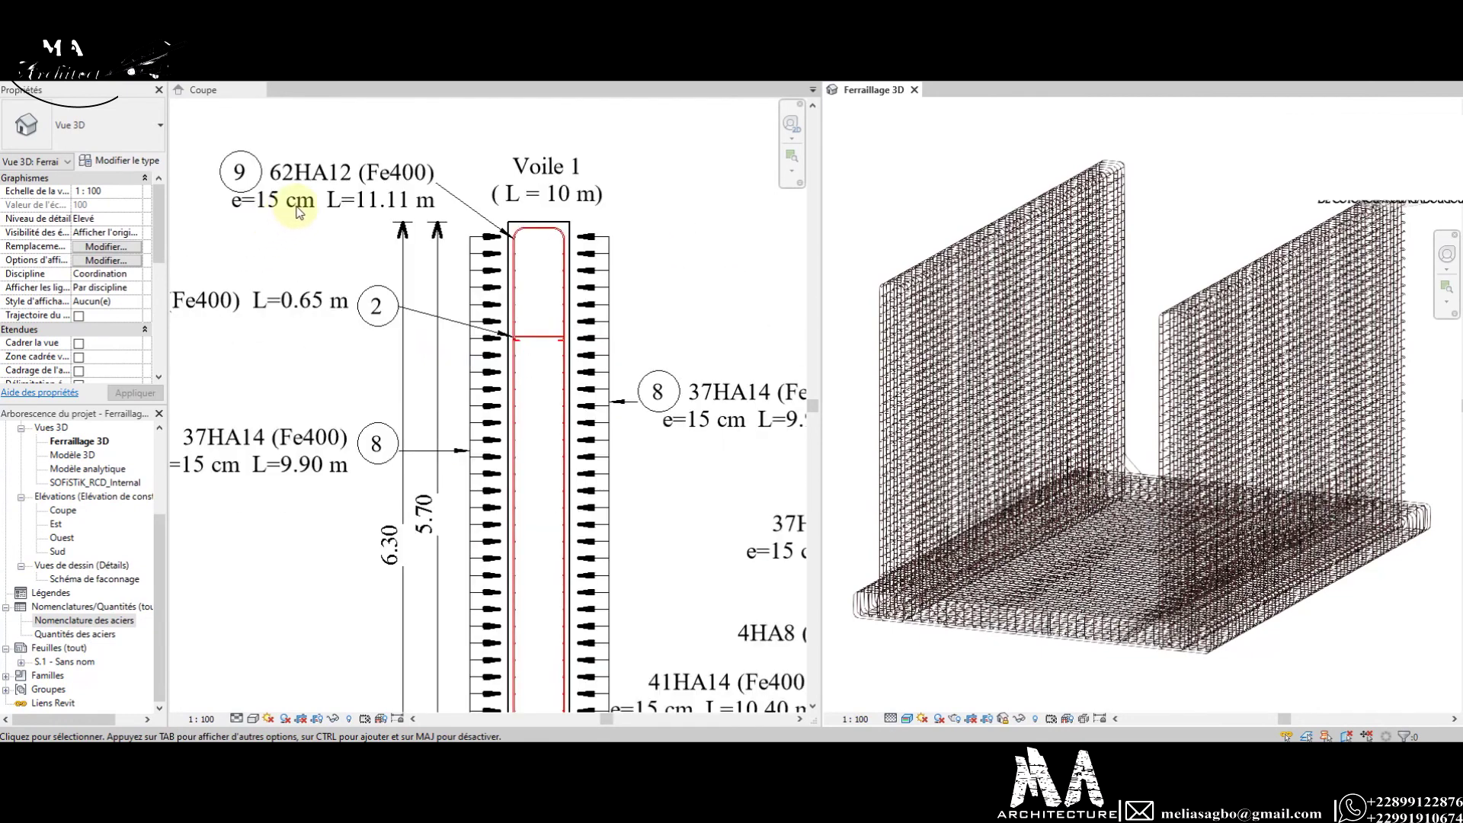
scroll(305, 198, up, 1)
scroll(431, 205, down, 1)
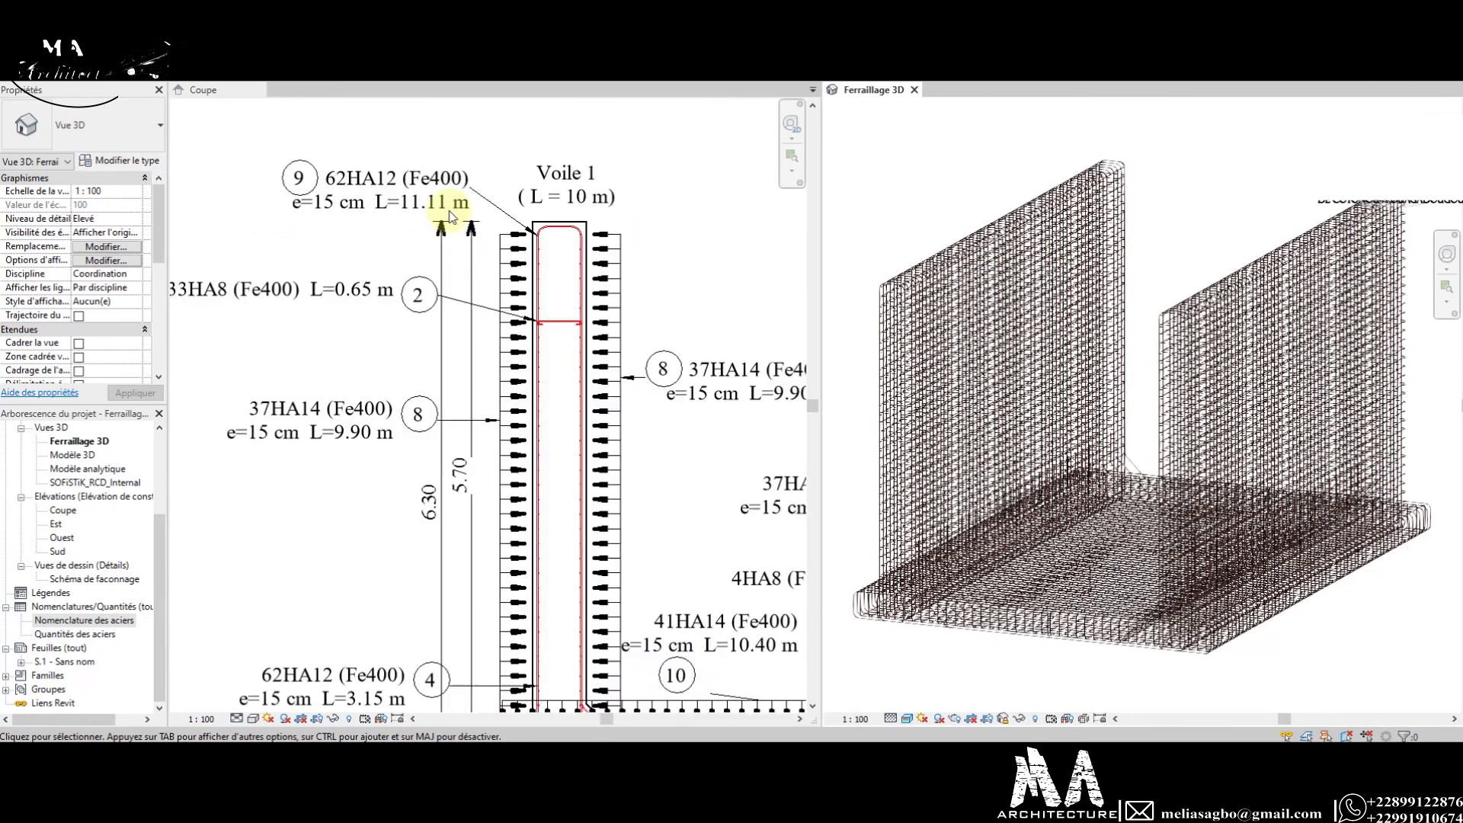
scroll(472, 206, down, 1)
scroll(503, 221, down, 1)
scroll(563, 450, up, 2)
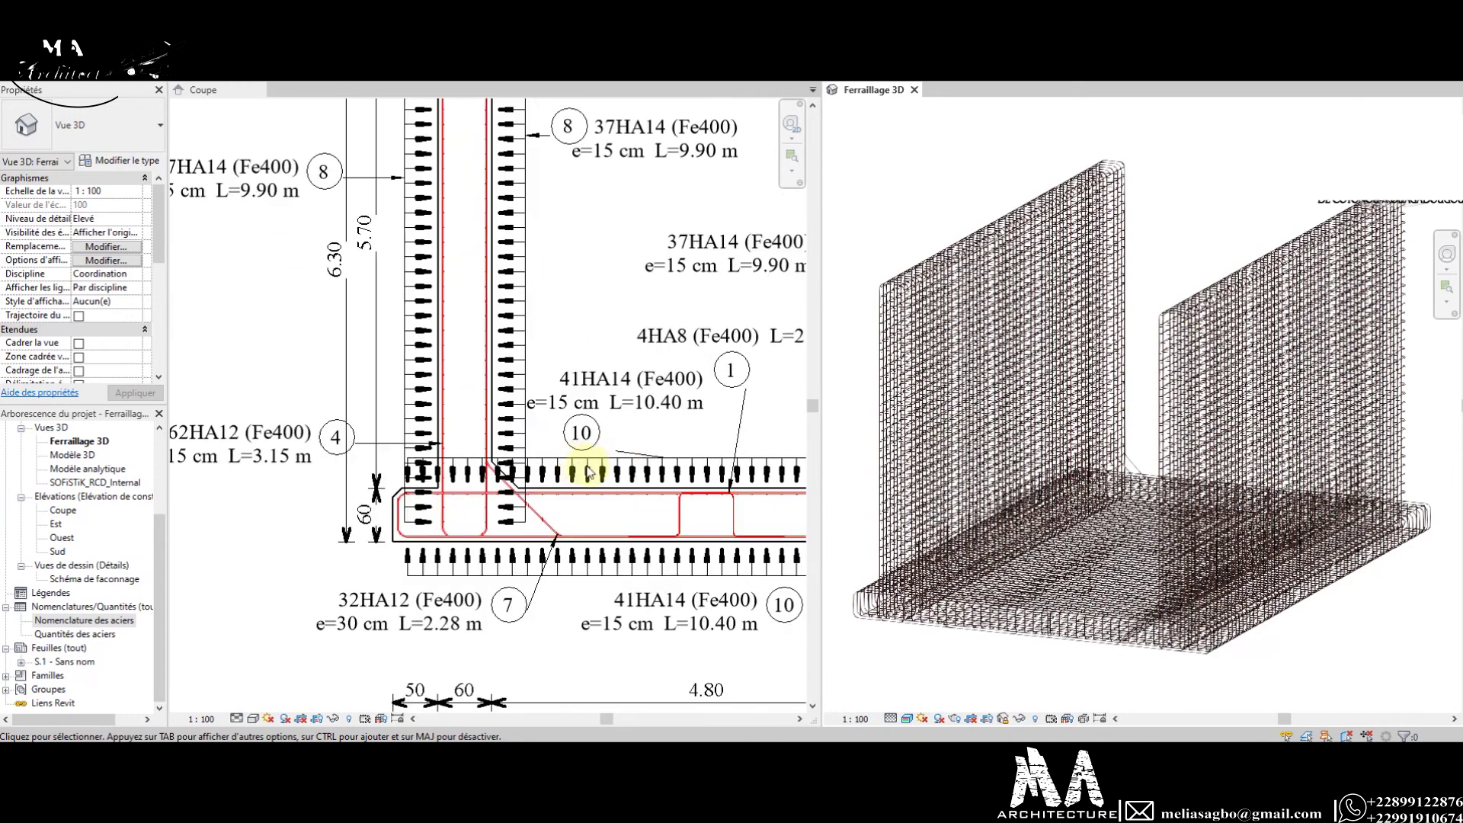
scroll(548, 450, down, 1)
scroll(495, 423, down, 1)
scroll(458, 421, down, 1)
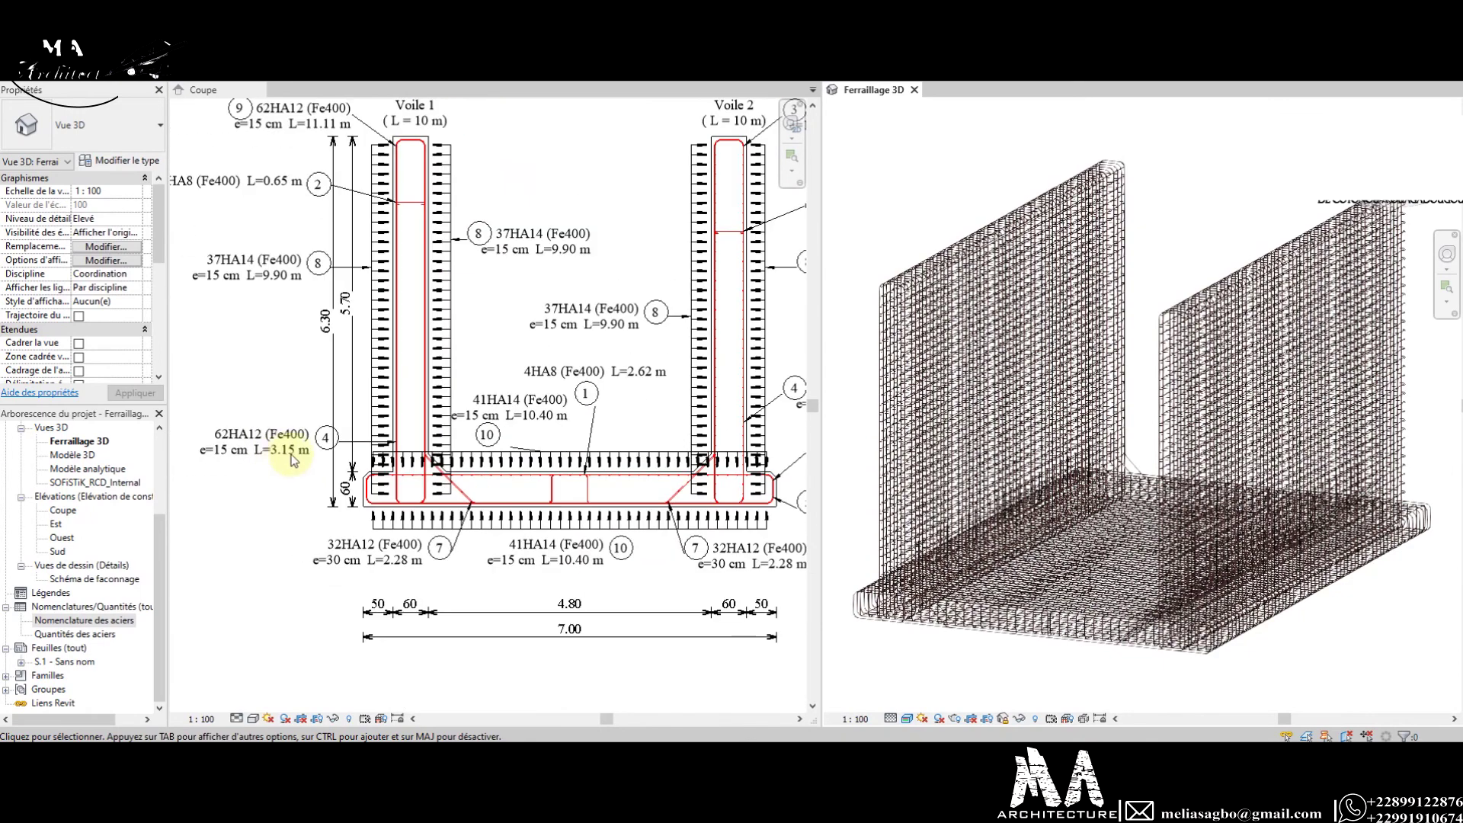
scroll(441, 419, down, 1)
scroll(441, 419, up, 1)
scroll(327, 421, down, 1)
scroll(564, 358, up, 1)
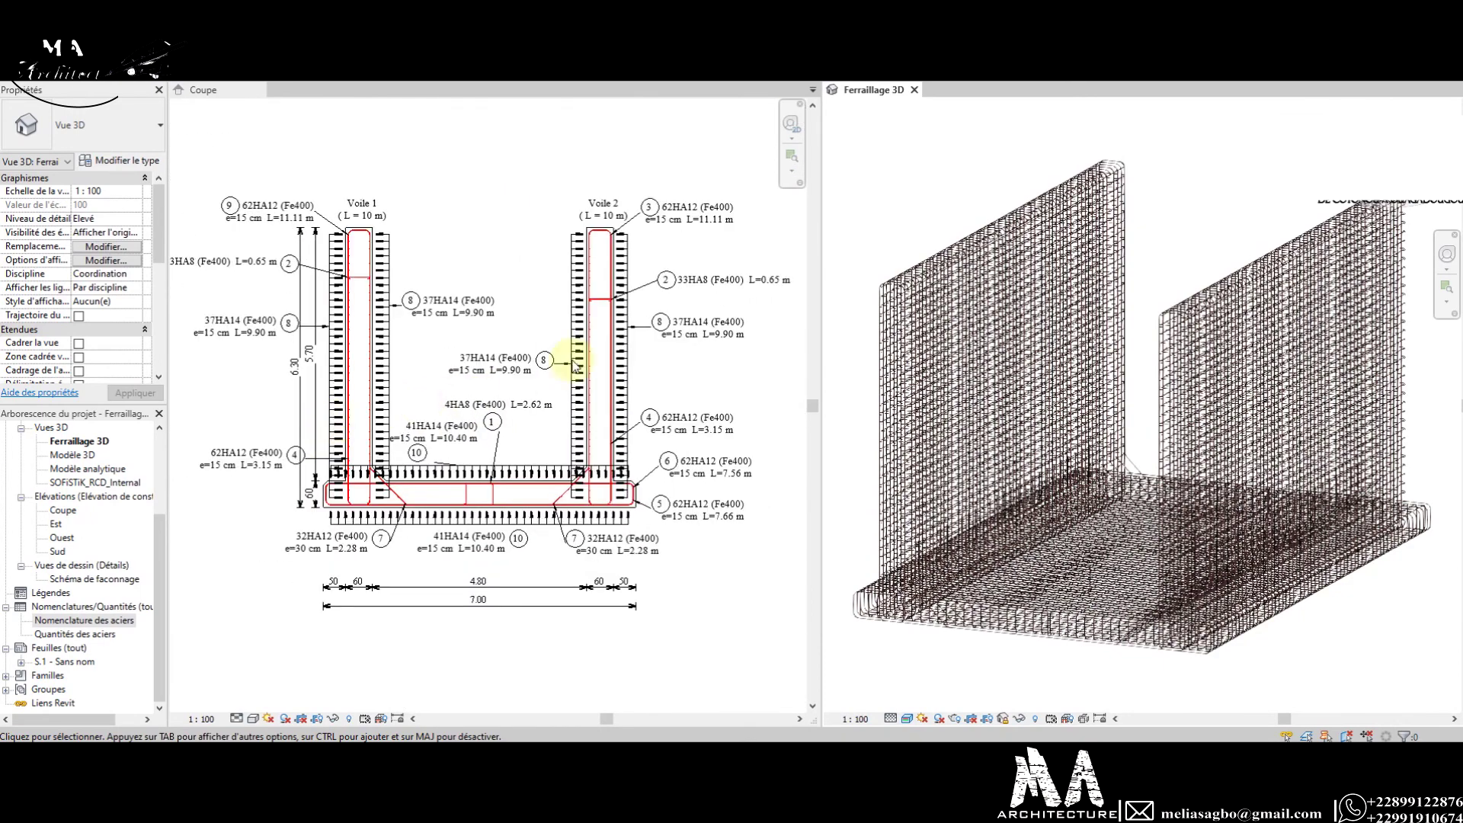
scroll(591, 342, up, 2)
scroll(580, 298, up, 1)
scroll(577, 290, down, 2)
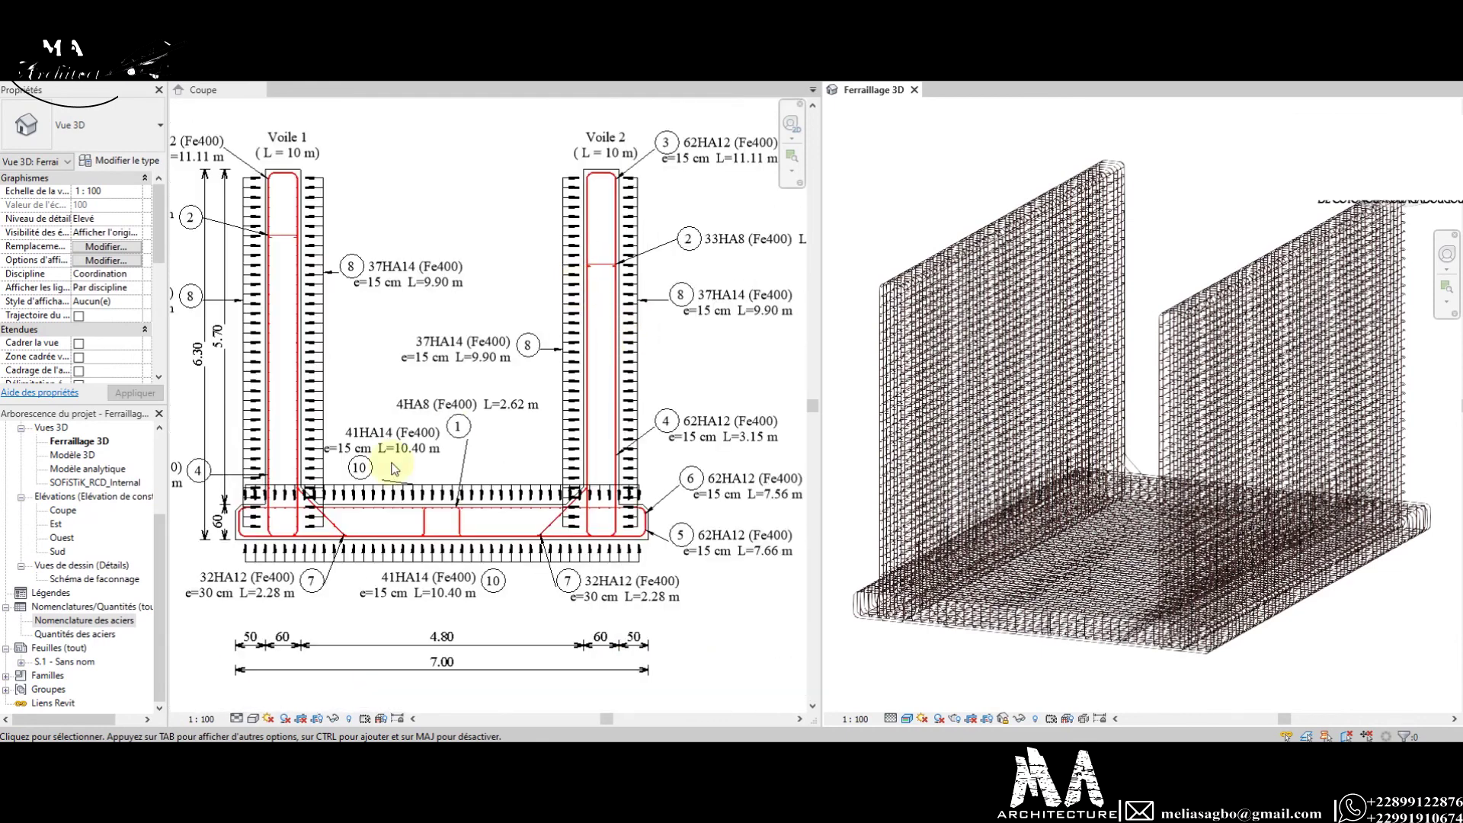
scroll(392, 467, down, 2)
scroll(345, 500, up, 1)
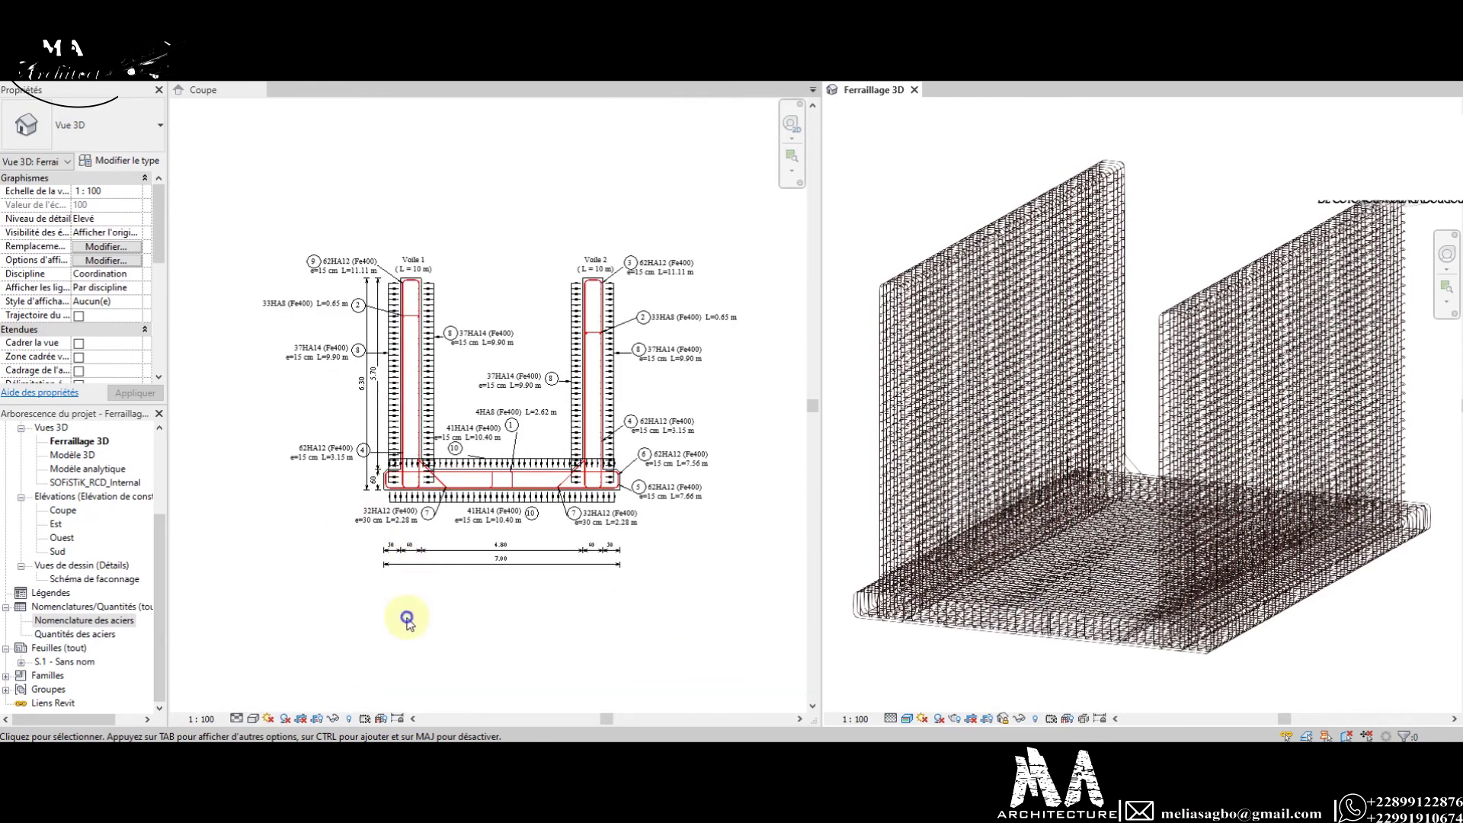
right_click(571, 385)
click(618, 532)
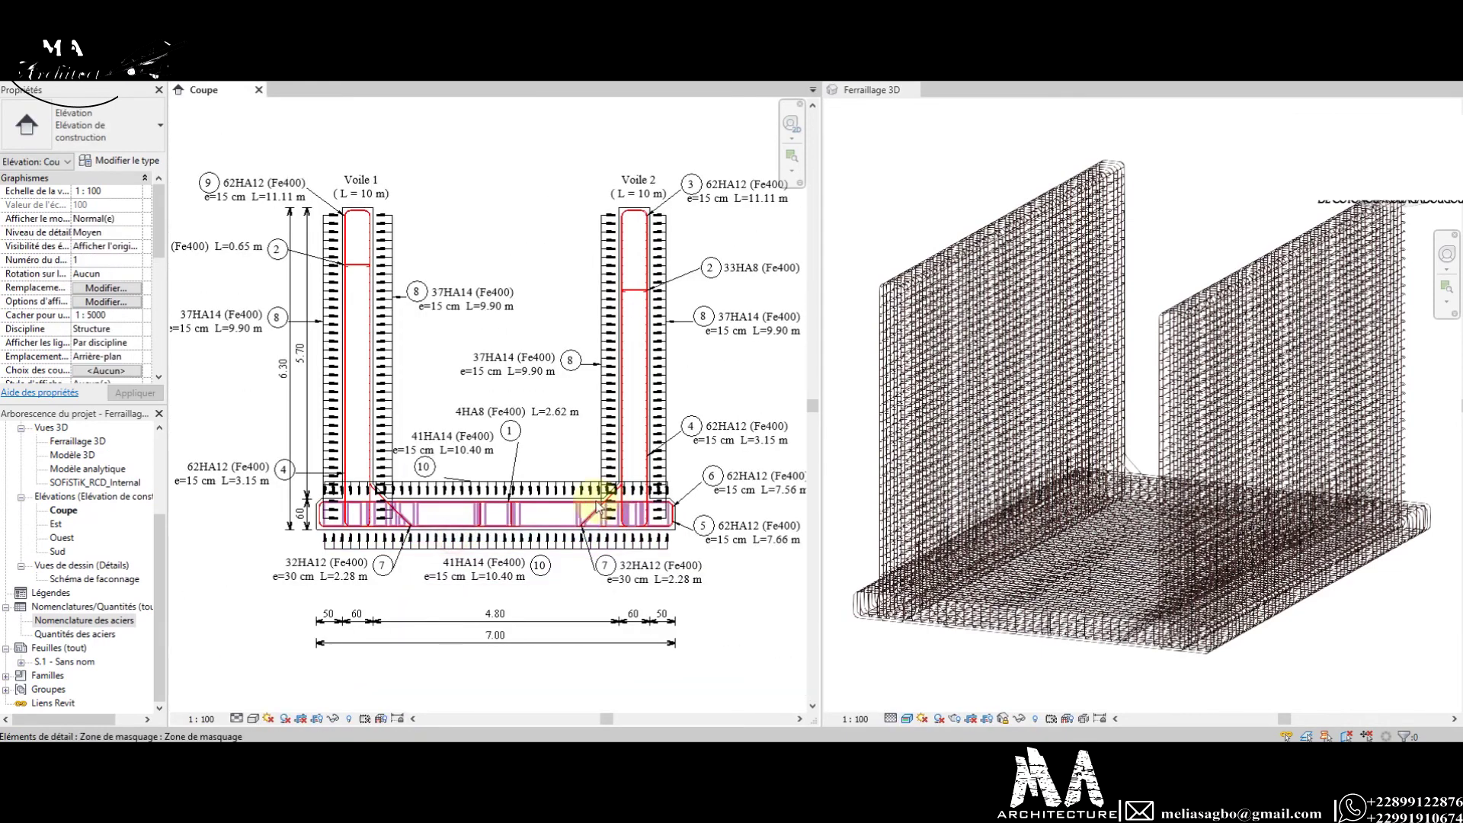
Zoom through the Ferraillage 3D wall and raft bars, then fit the whole cage in view.
click(1198, 153)
scroll(974, 467, up, 2)
scroll(963, 434, down, 1)
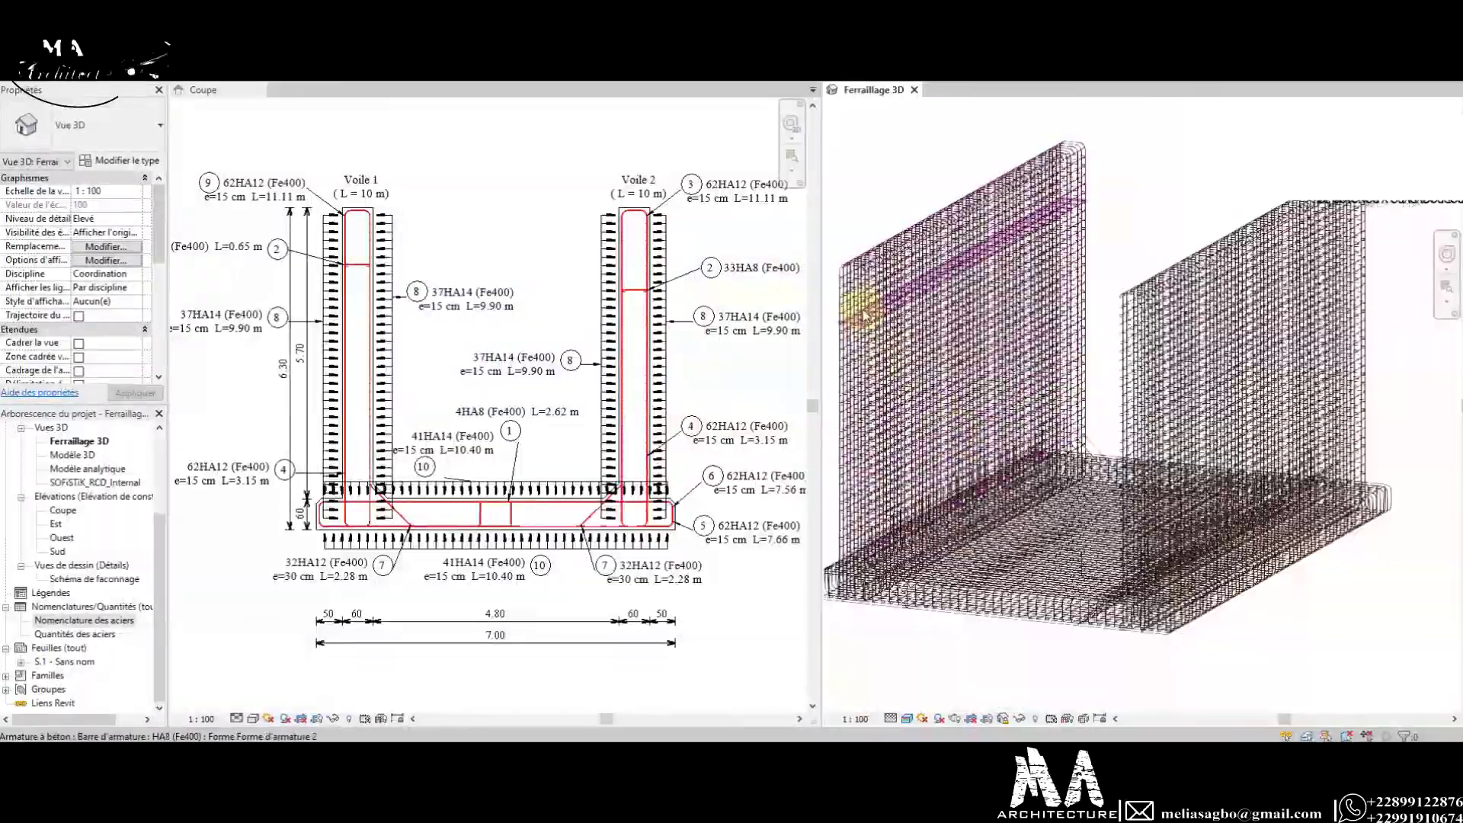
scroll(864, 313, up, 3)
scroll(937, 316, up, 1)
scroll(888, 382, up, 2)
scroll(982, 390, up, 2)
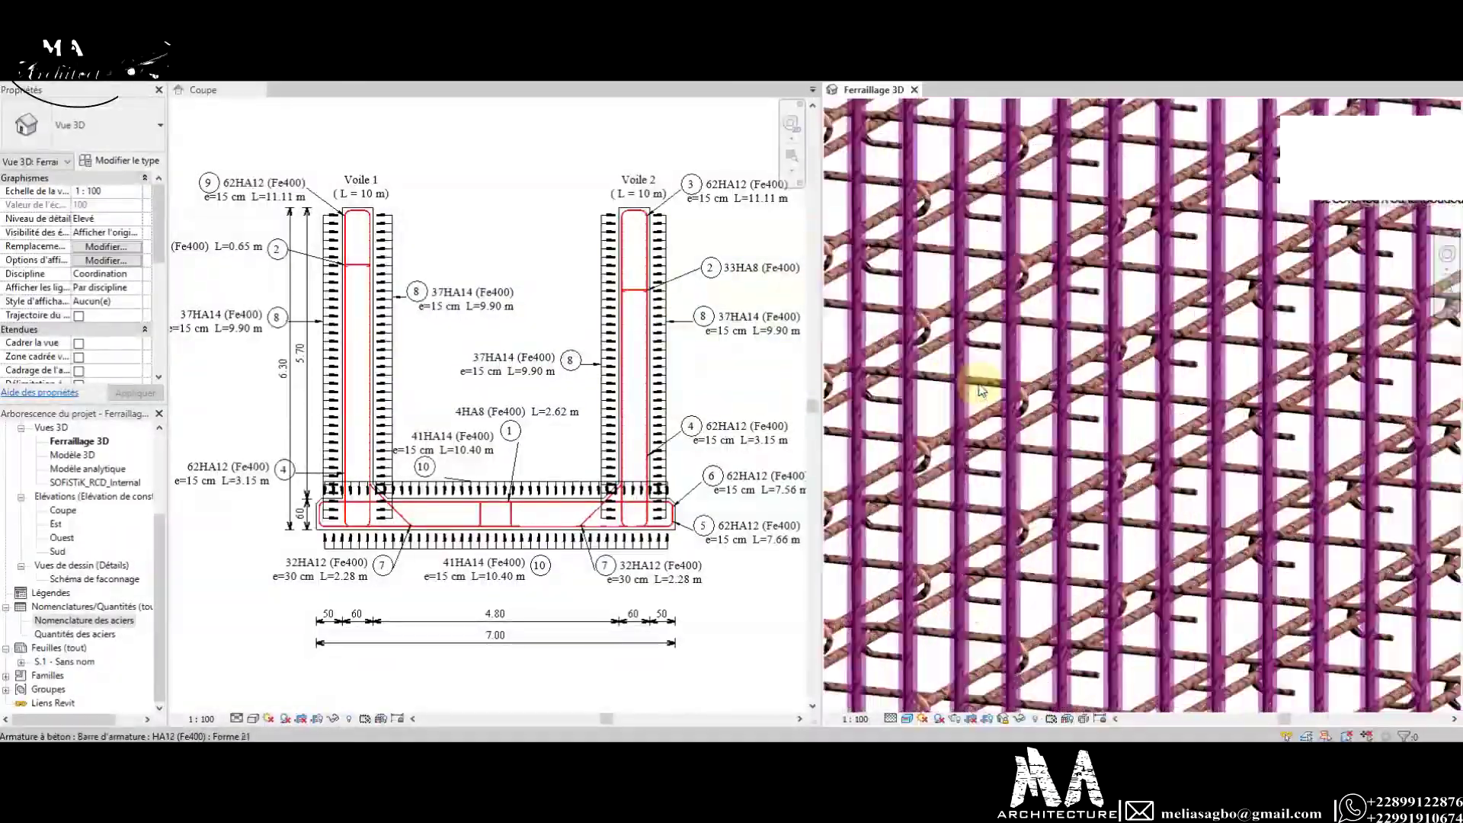
scroll(1006, 366, up, 3)
scroll(1064, 352, up, 2)
scroll(1072, 359, up, 2)
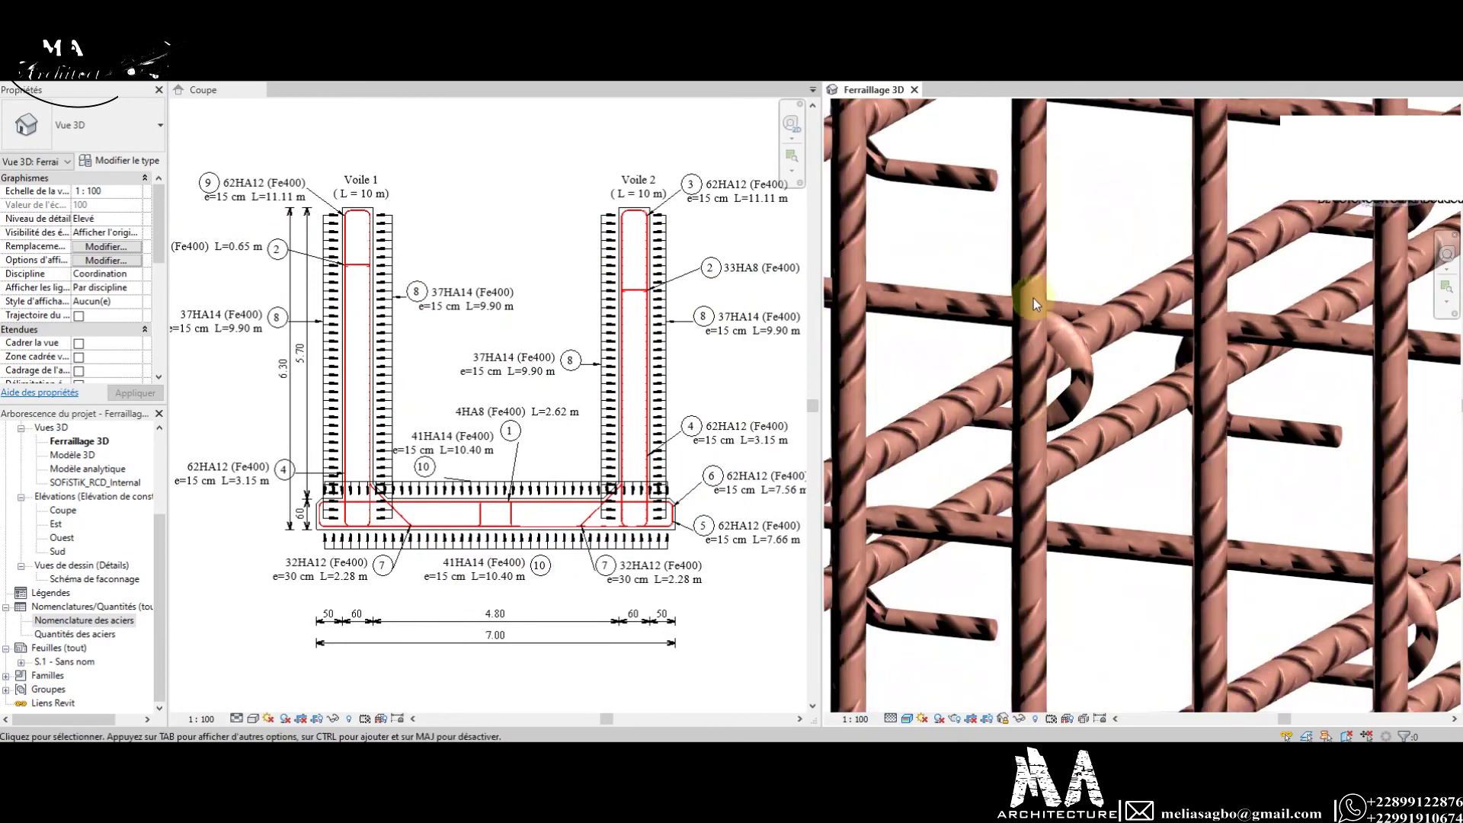
scroll(1040, 320, down, 2)
scroll(1128, 366, down, 2)
scroll(1173, 385, down, 2)
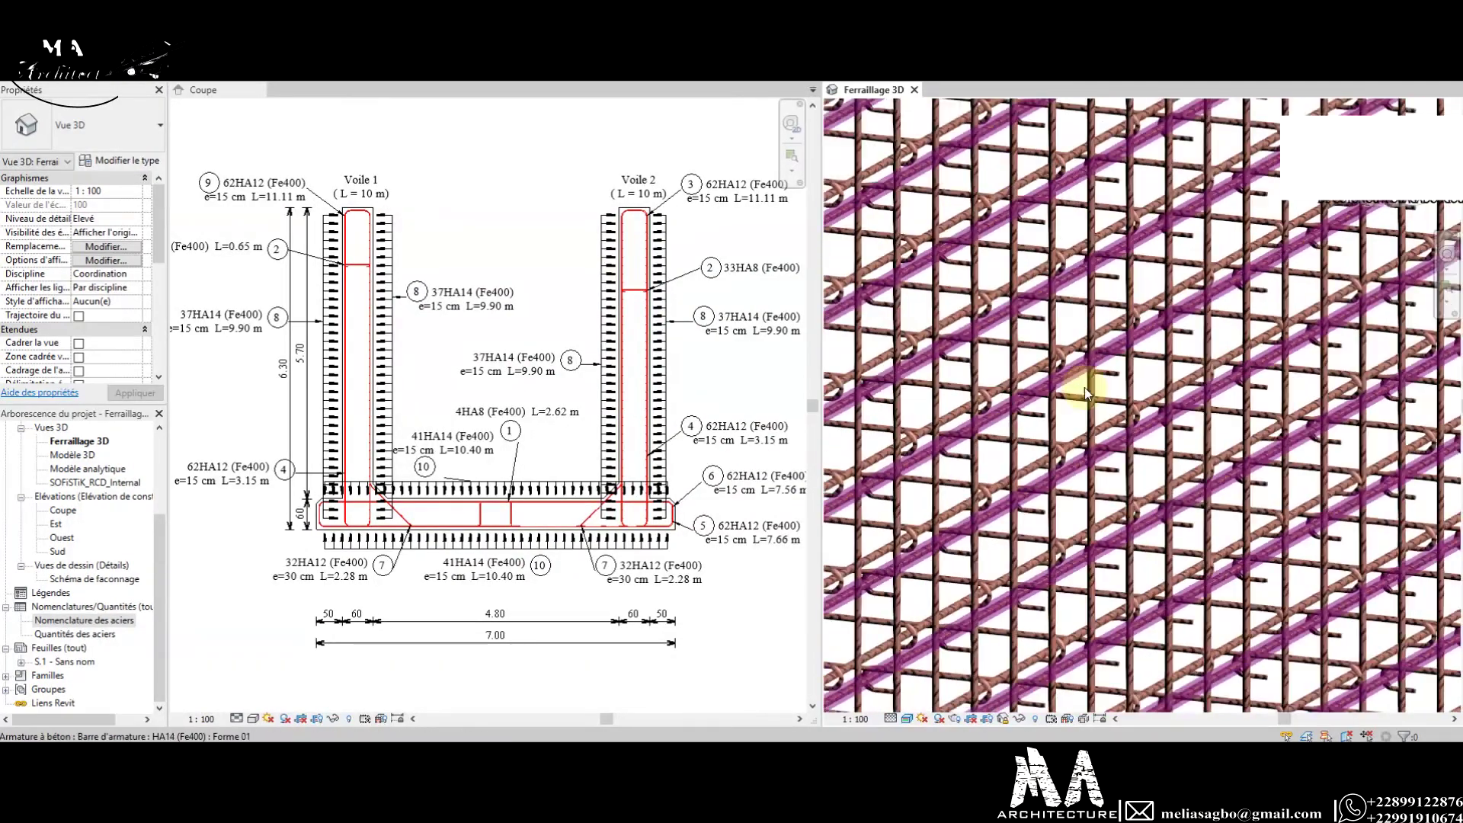
scroll(1219, 450, up, 2)
scroll(1295, 506, up, 2)
scroll(1143, 530, up, 2)
scroll(1094, 530, up, 1)
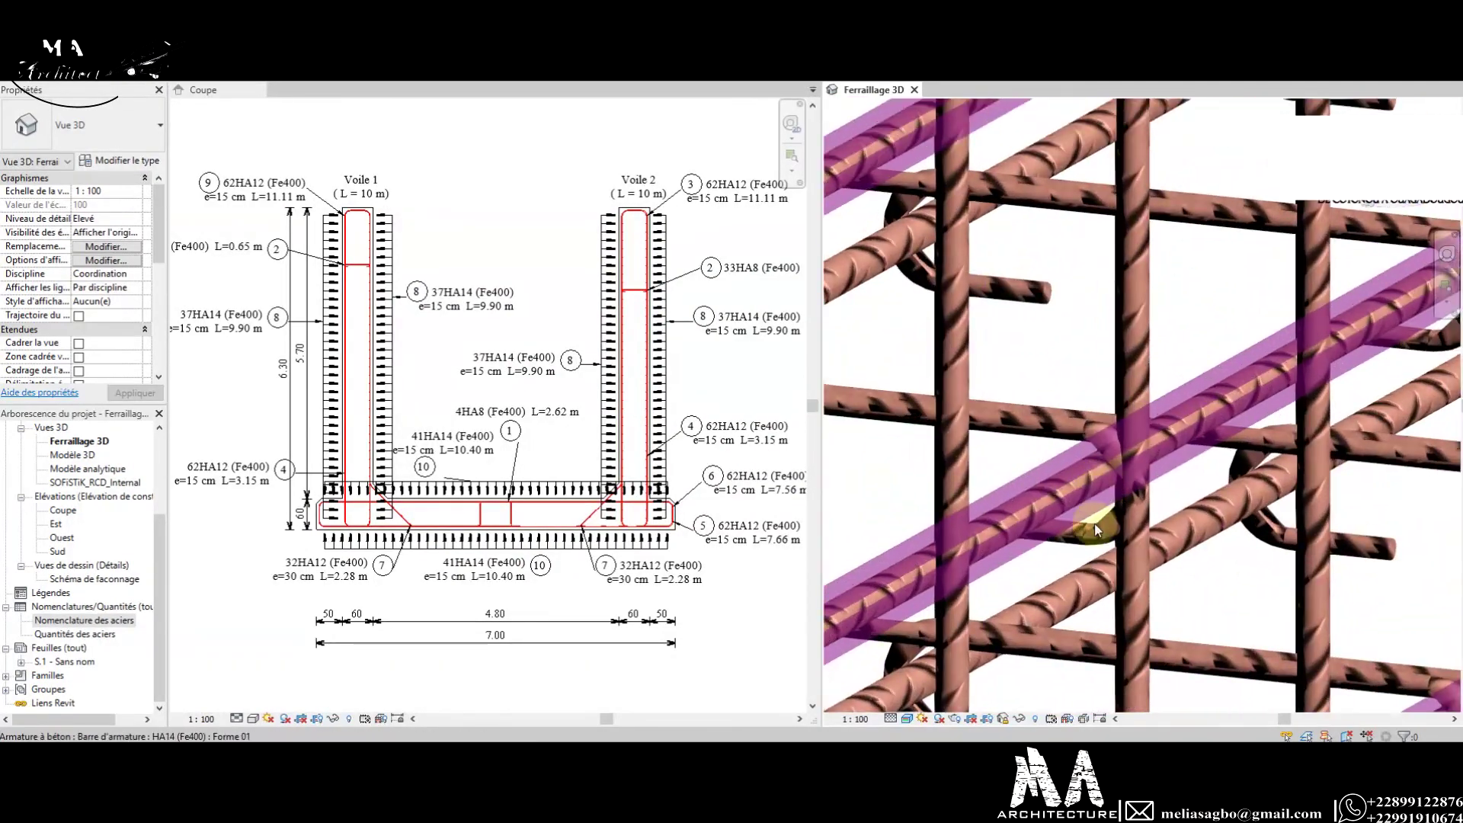
scroll(1083, 428, down, 2)
scroll(1076, 409, down, 2)
scroll(1077, 399, down, 2)
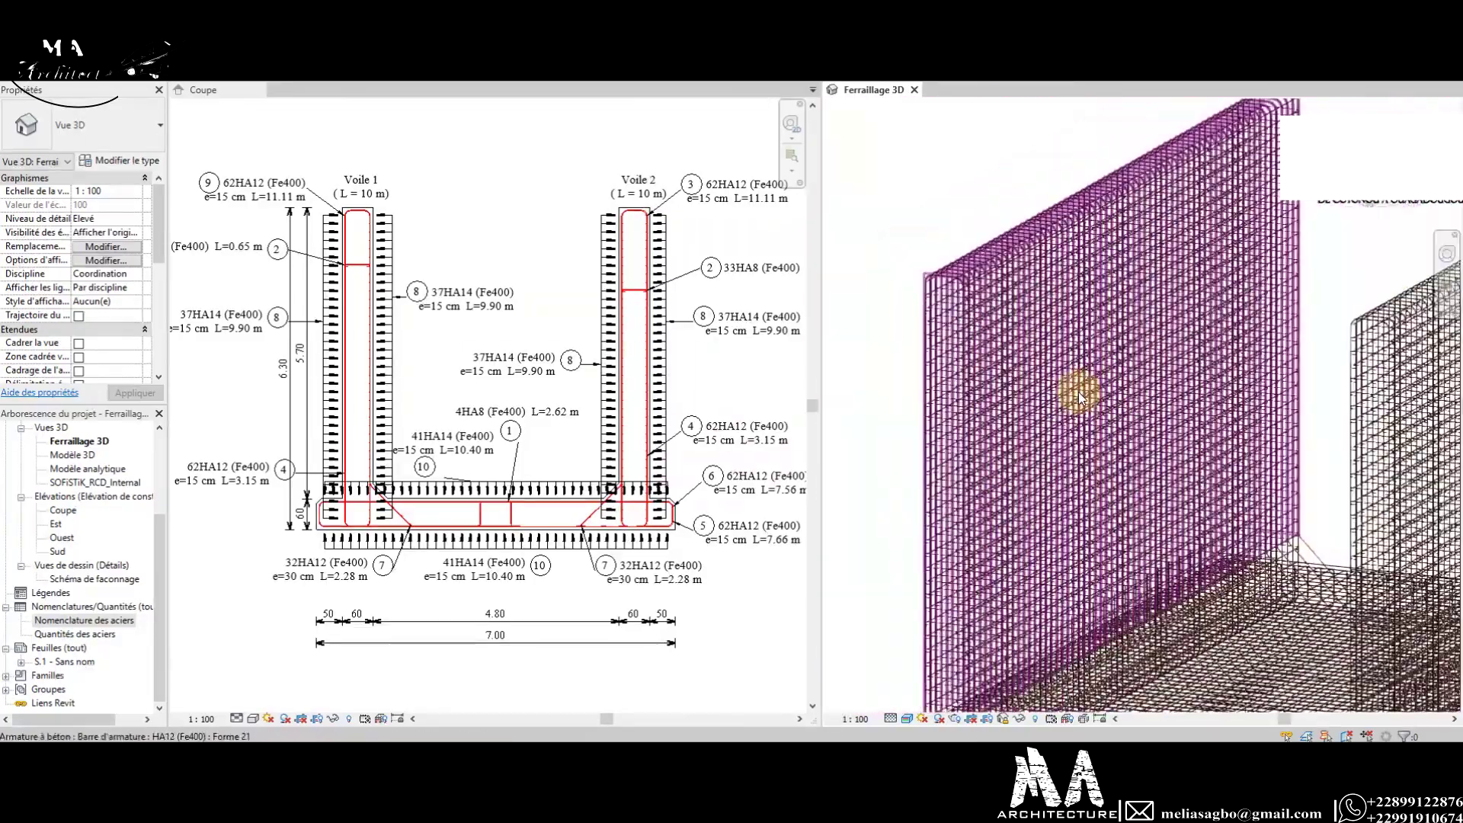
scroll(1113, 457, down, 3)
scroll(1143, 602, up, 3)
scroll(1181, 495, up, 2)
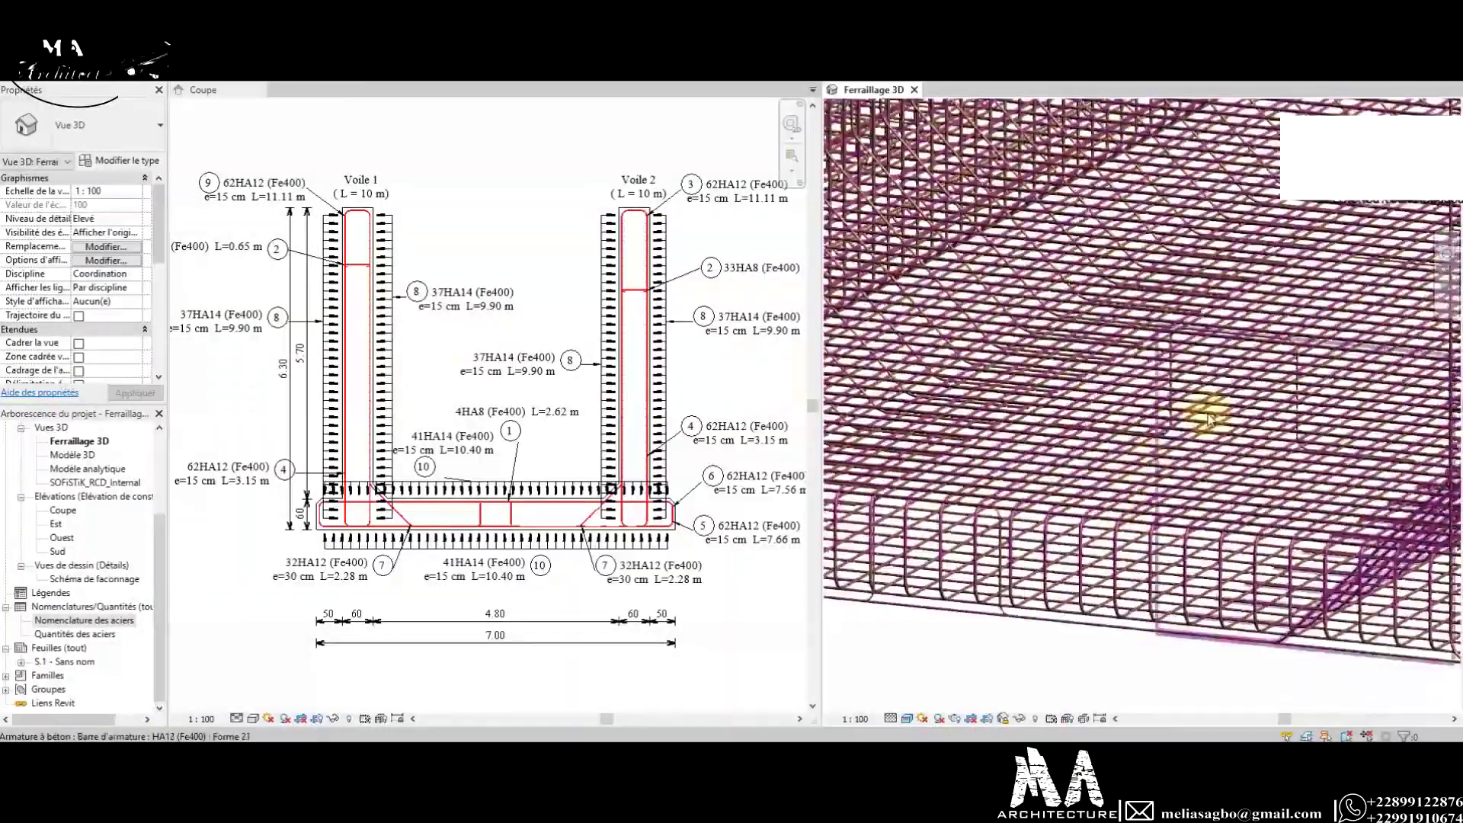
scroll(1248, 285, up, 2)
scroll(1198, 438, up, 2)
scroll(1156, 405, up, 2)
scroll(1047, 309, up, 2)
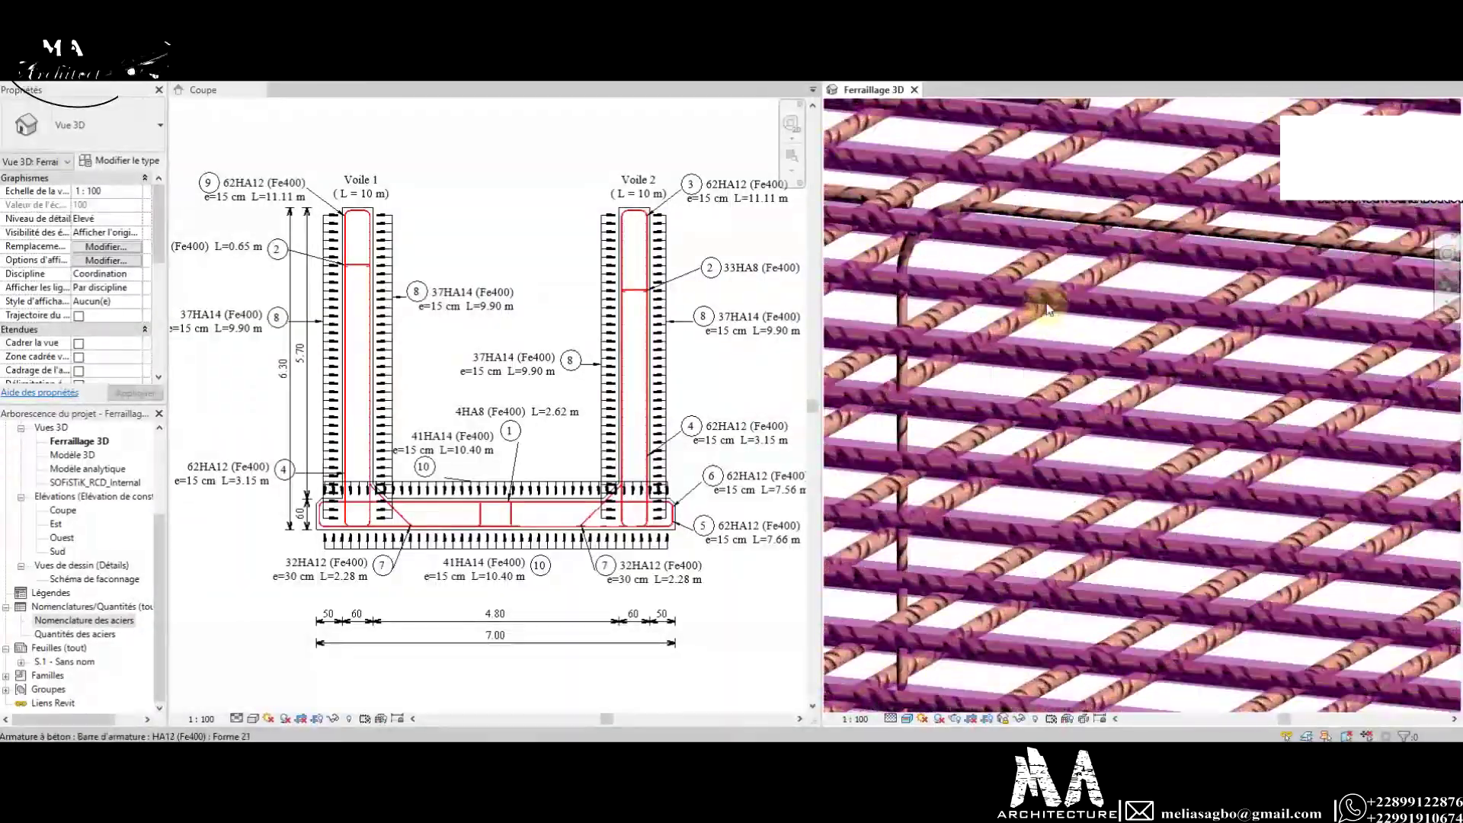
scroll(1059, 316, down, 1)
scroll(1077, 327, down, 2)
scroll(1111, 327, down, 2)
scroll(1127, 369, down, 2)
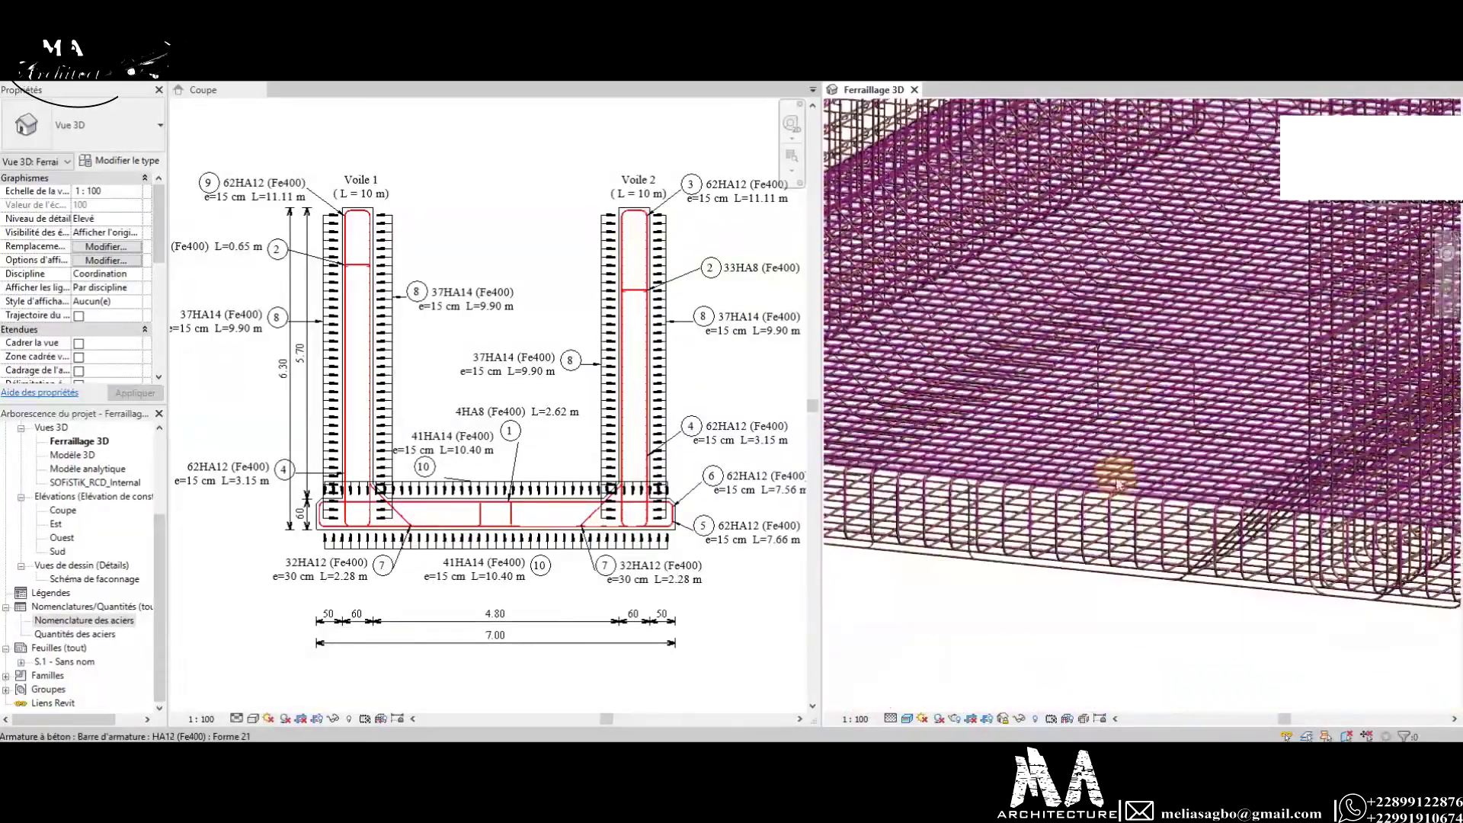
scroll(991, 518, up, 1)
scroll(952, 564, up, 2)
scroll(1013, 583, up, 2)
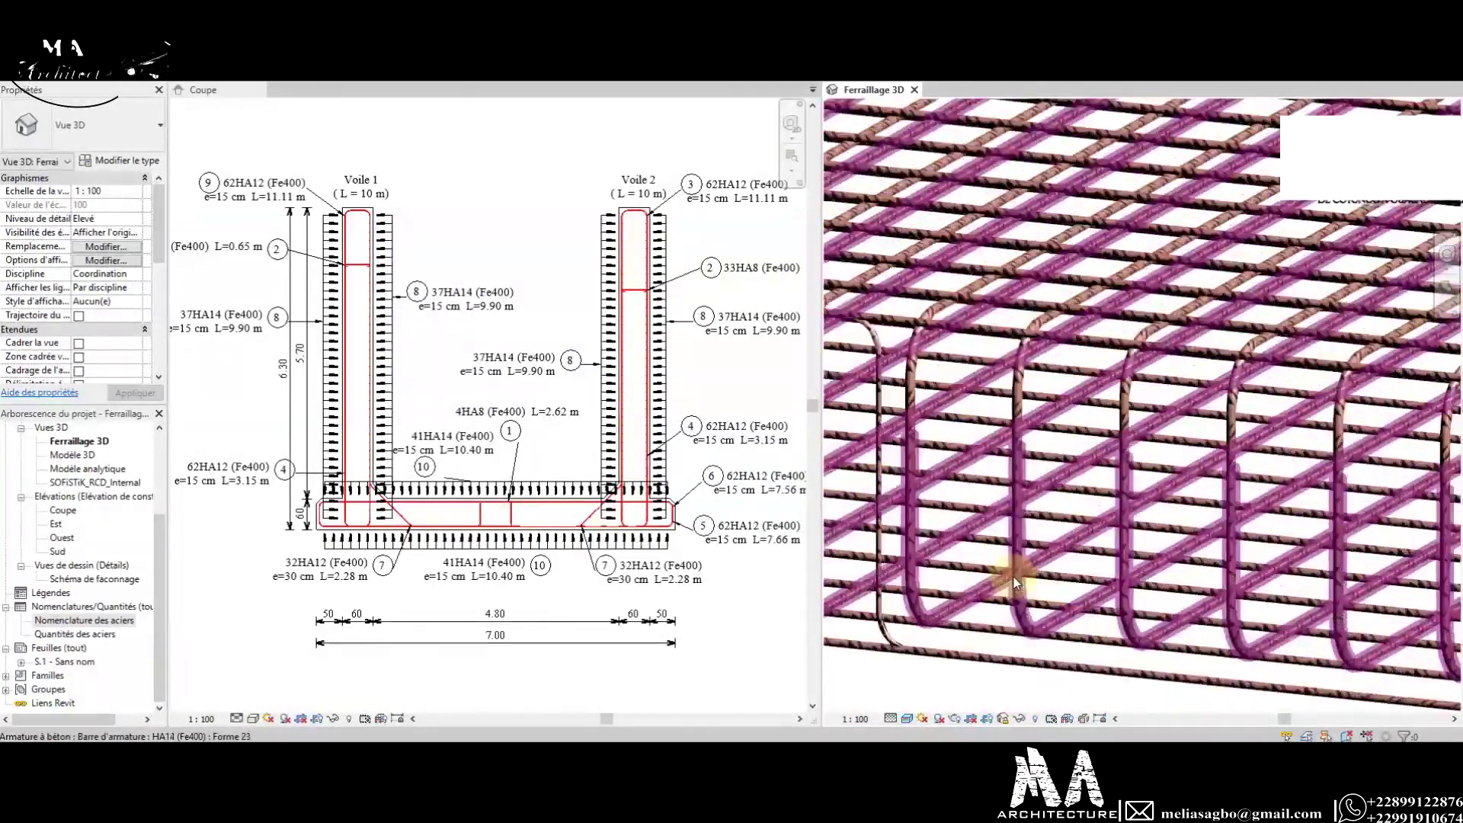
scroll(1014, 583, down, 1)
scroll(1022, 562, down, 2)
scroll(984, 556, down, 2)
scroll(964, 526, down, 2)
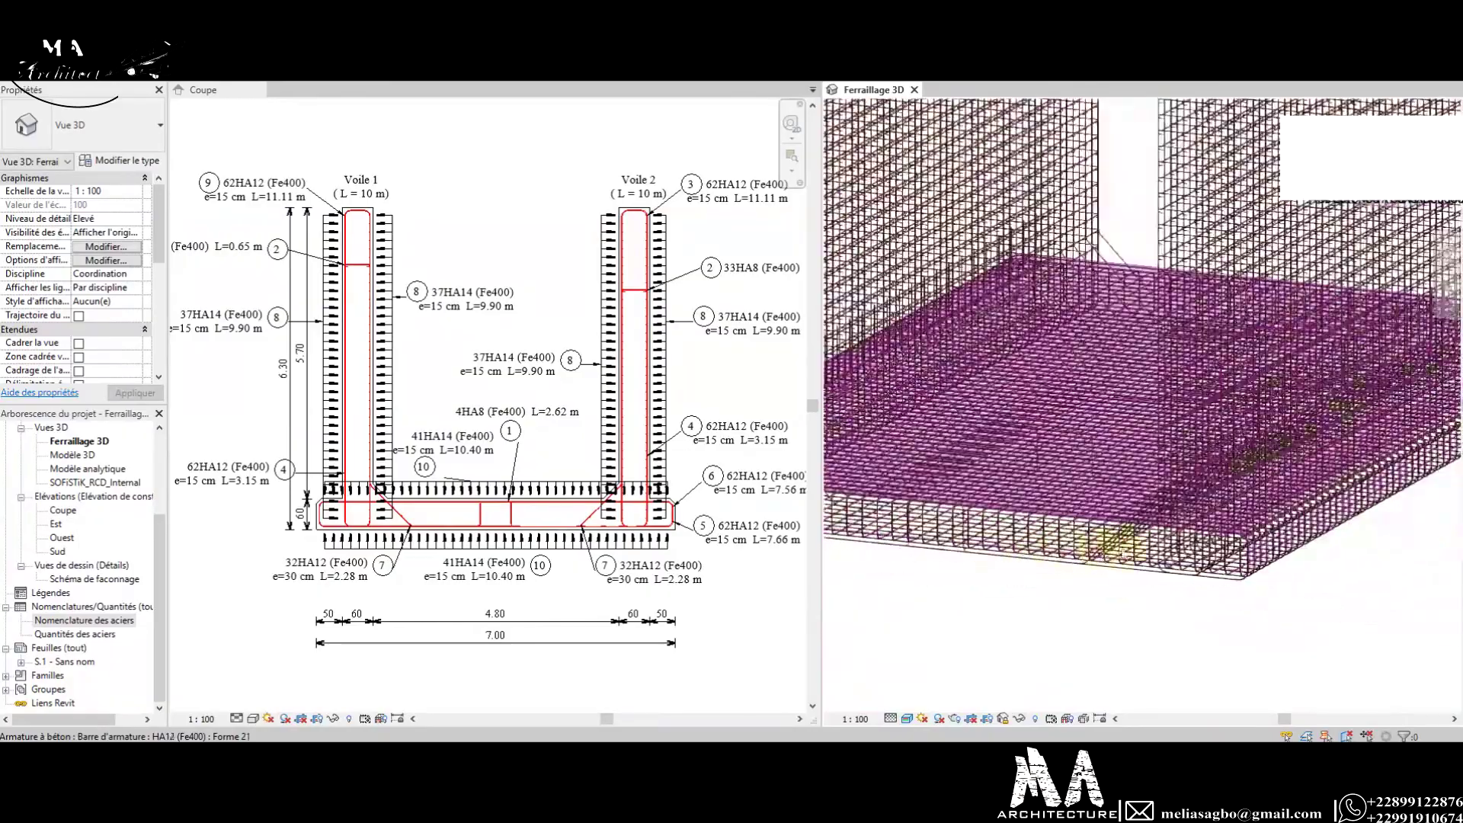
scroll(1316, 483, up, 1)
scroll(1250, 523, up, 2)
scroll(1281, 533, up, 2)
scroll(1182, 546, up, 2)
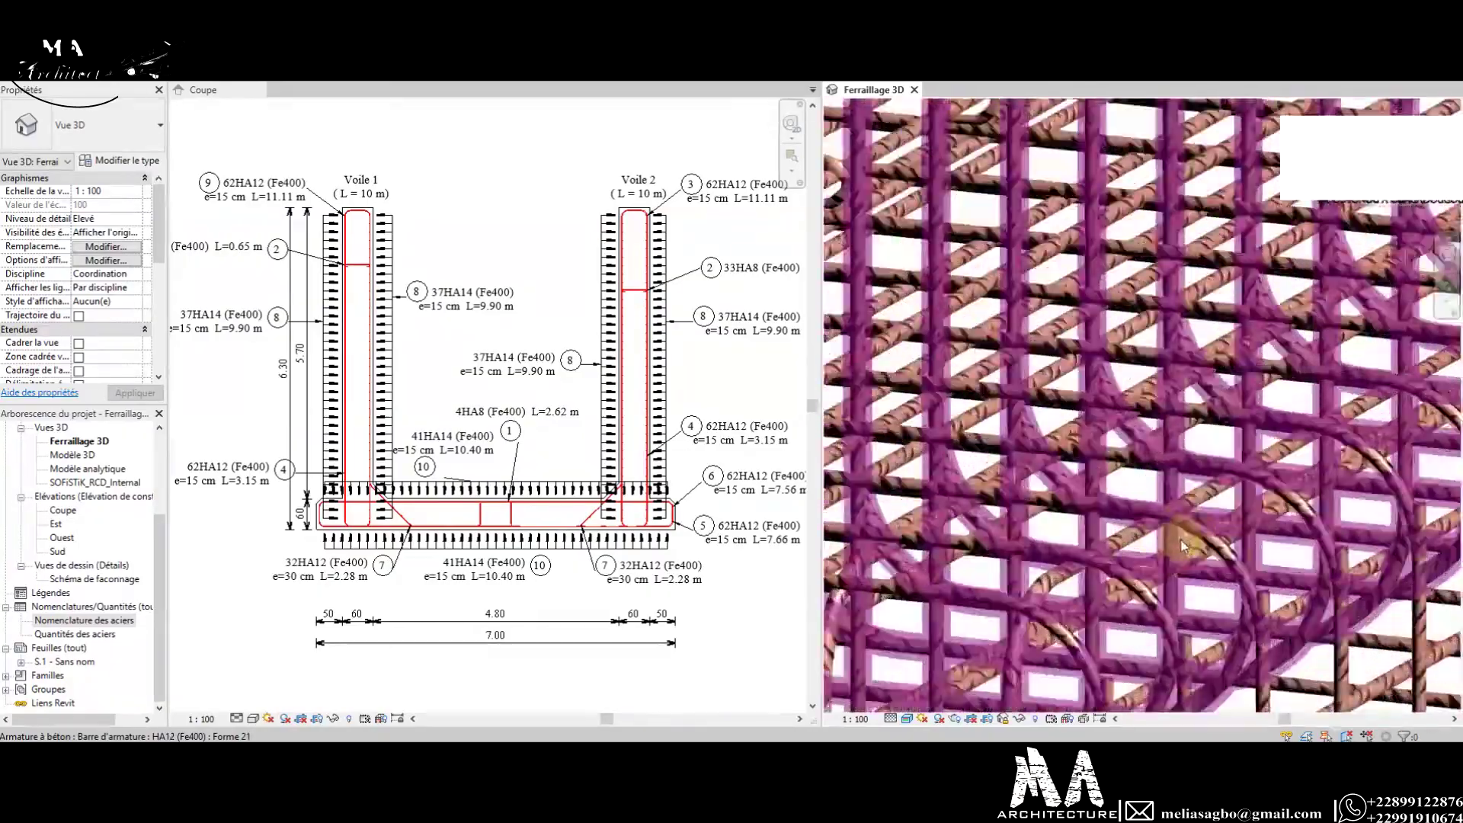
scroll(1182, 545, down, 3)
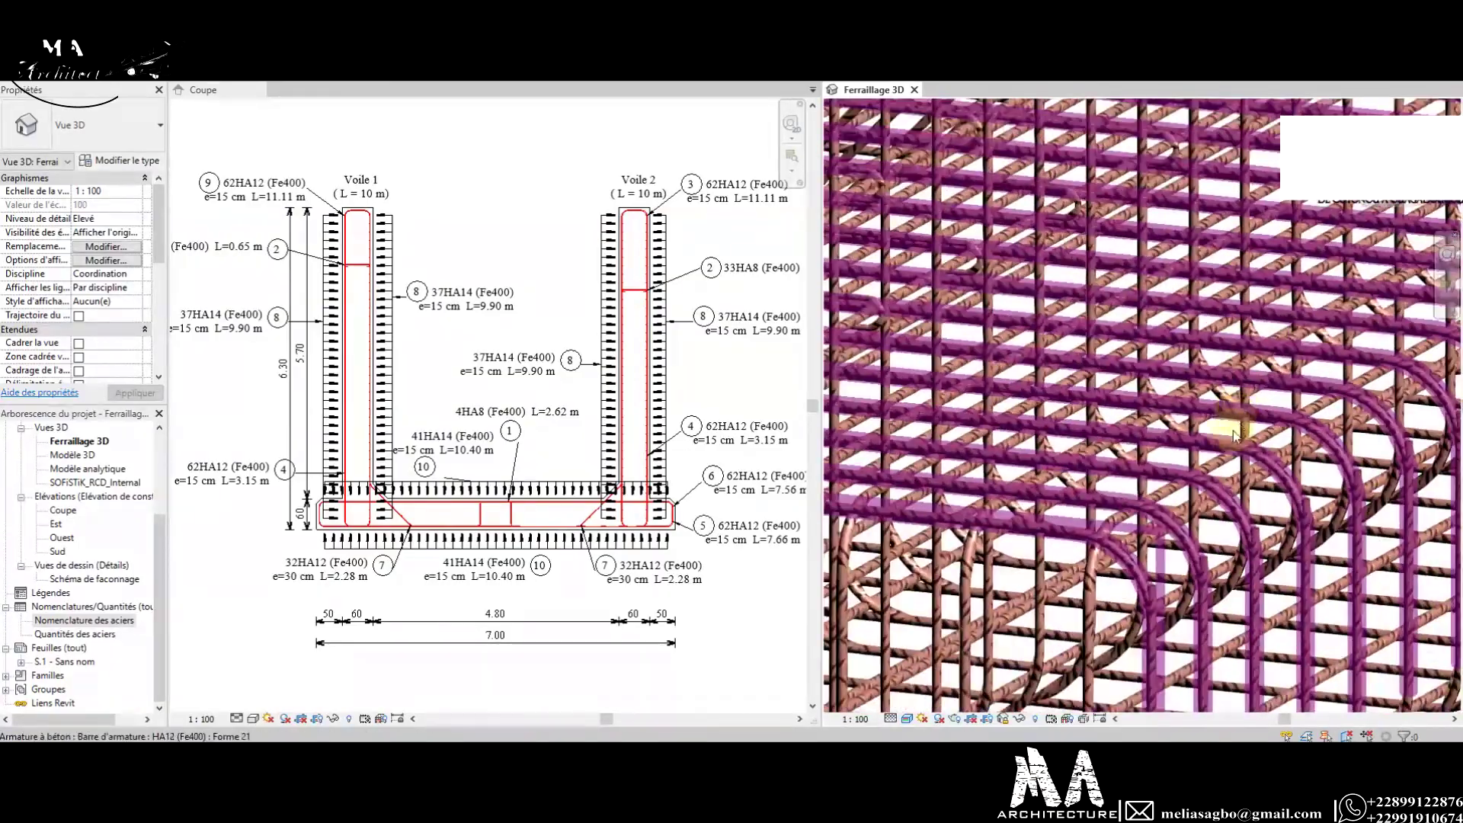
scroll(1219, 496, down, 2)
scroll(1202, 549, down, 2)
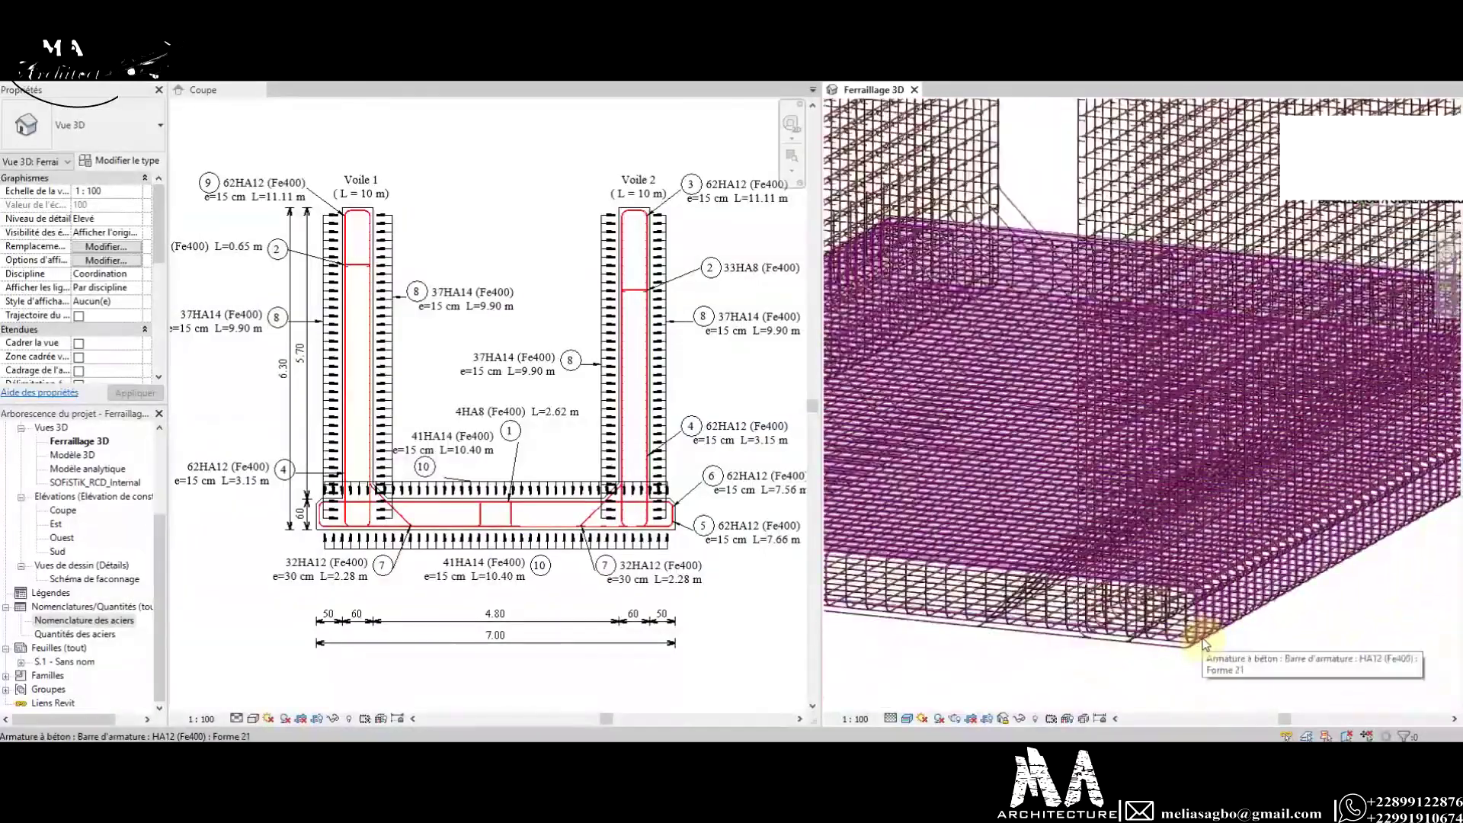
scroll(1151, 636, up, 2)
scroll(1155, 579, up, 2)
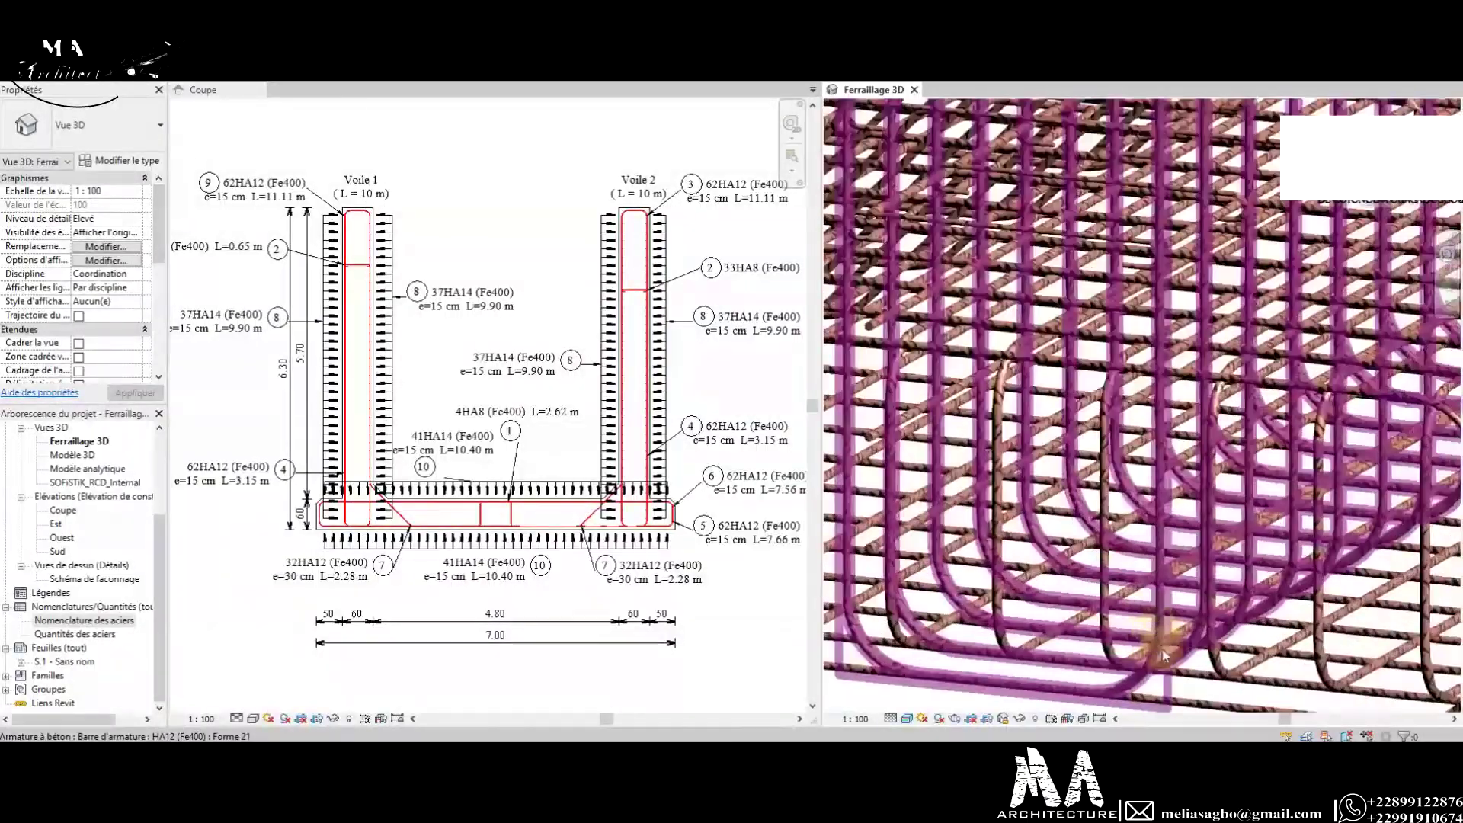
scroll(1162, 496, up, 2)
scroll(1173, 367, up, 1)
scroll(1174, 367, down, 1)
scroll(1180, 411, down, 1)
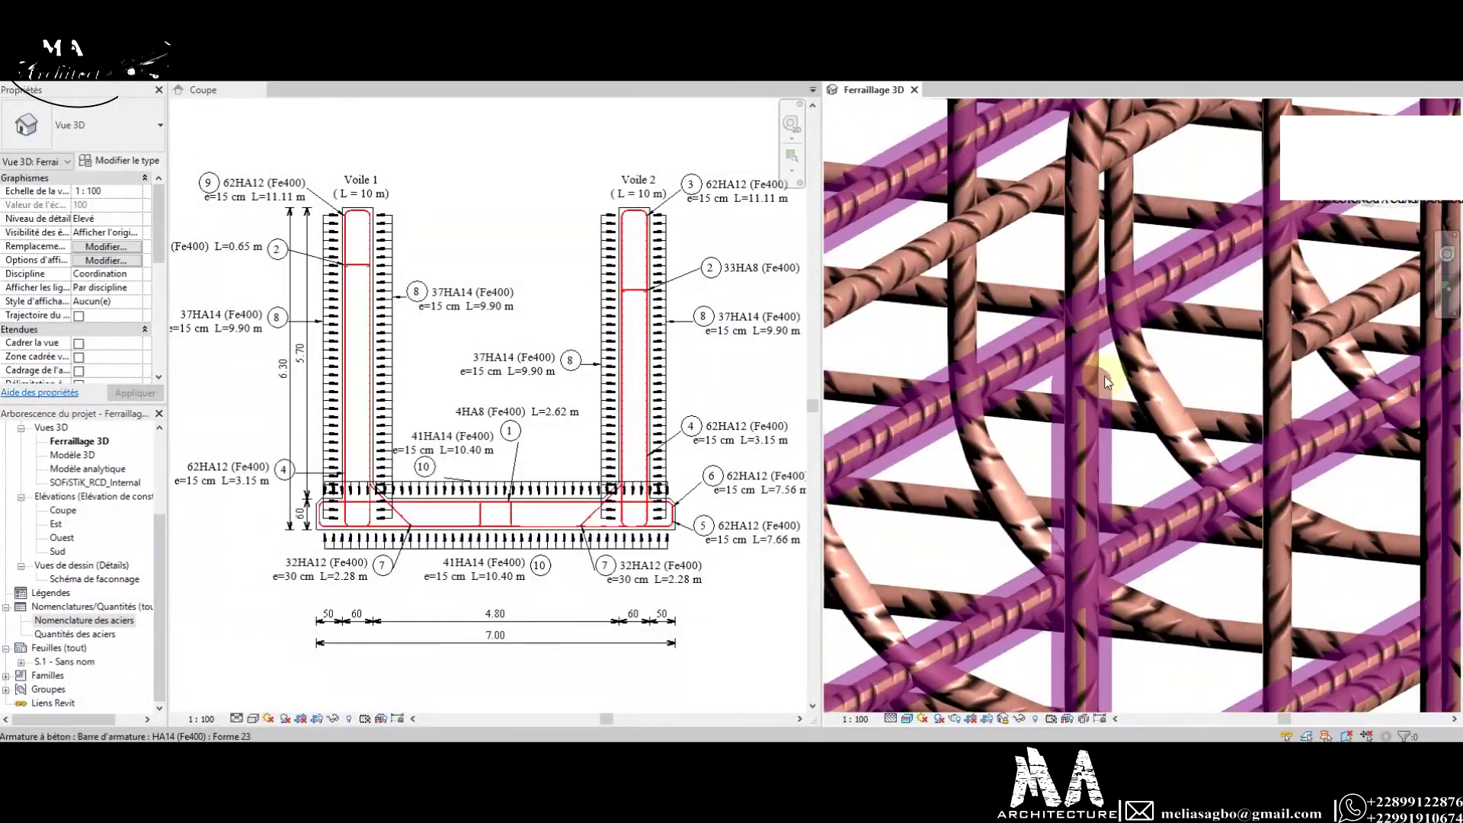
scroll(1186, 457, down, 2)
scroll(1193, 511, down, 2)
scroll(1105, 545, down, 3)
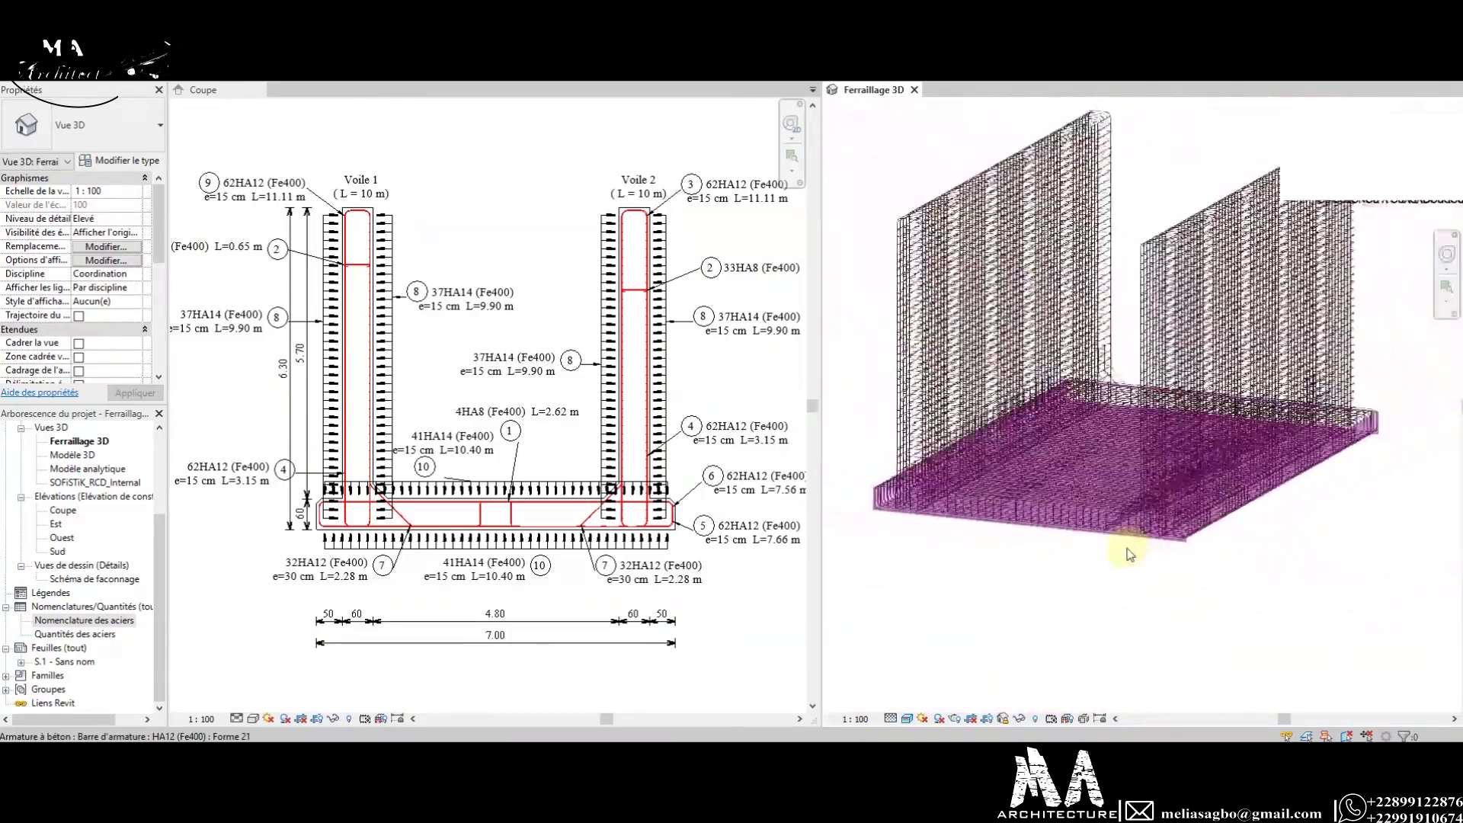
scroll(1077, 424, up, 1)
scroll(1127, 386, up, 1)
scroll(1114, 381, up, 2)
scroll(1113, 382, up, 2)
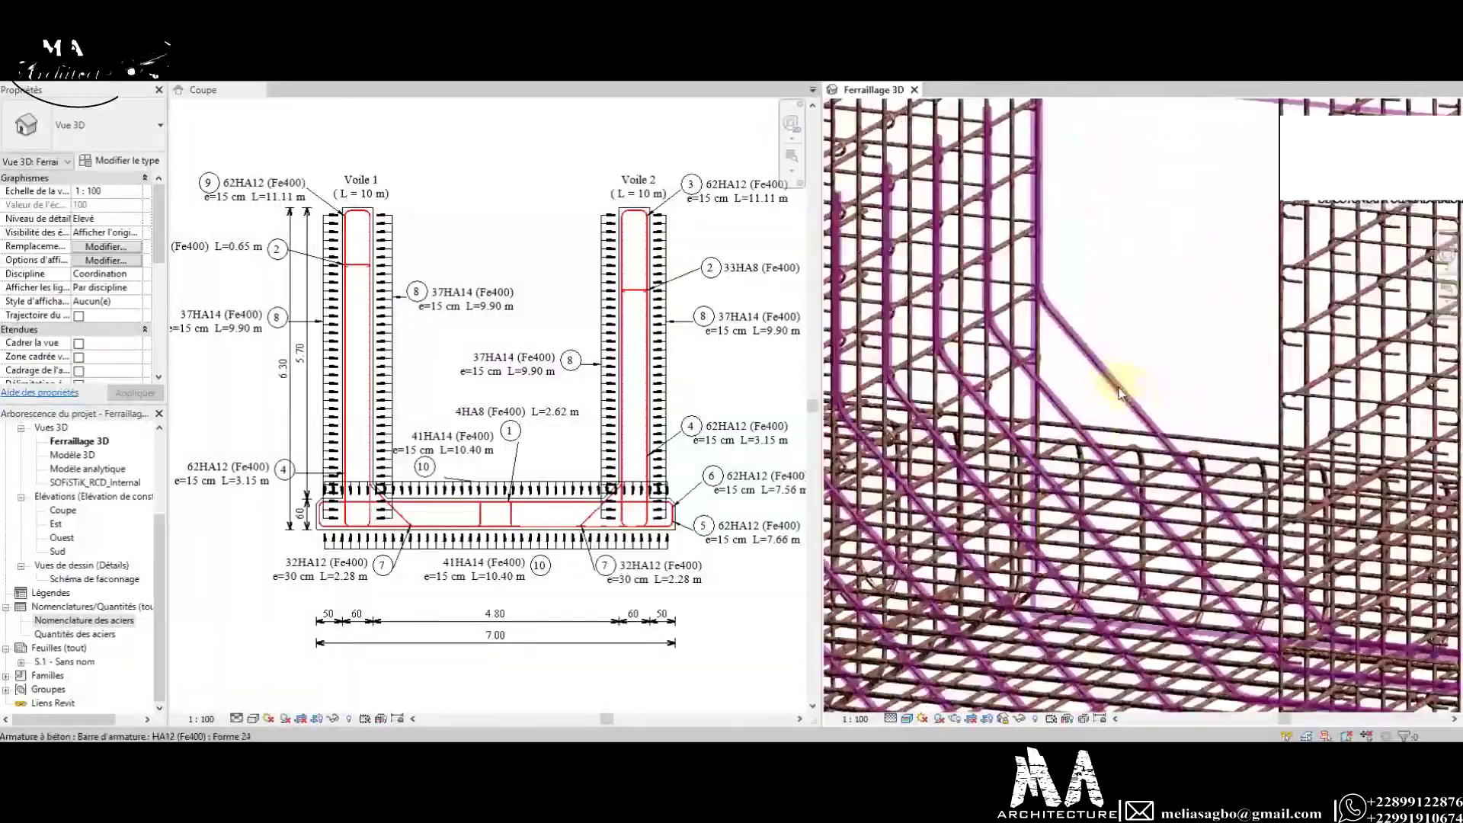
scroll(1032, 385, up, 2)
scroll(1022, 385, up, 2)
scroll(1057, 396, down, 2)
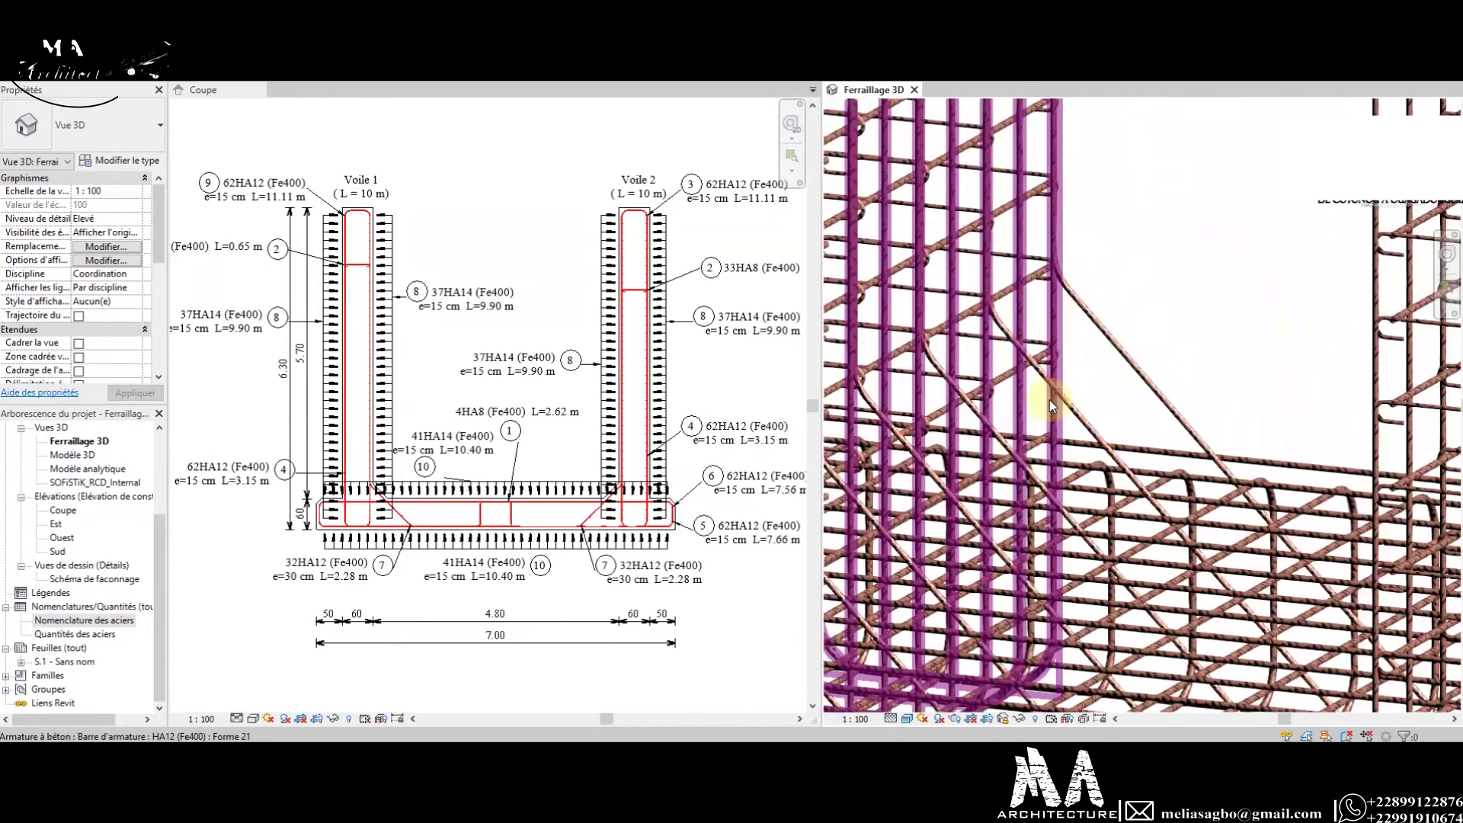
scroll(1067, 386, down, 2)
scroll(1097, 335, down, 2)
right_click(1118, 289)
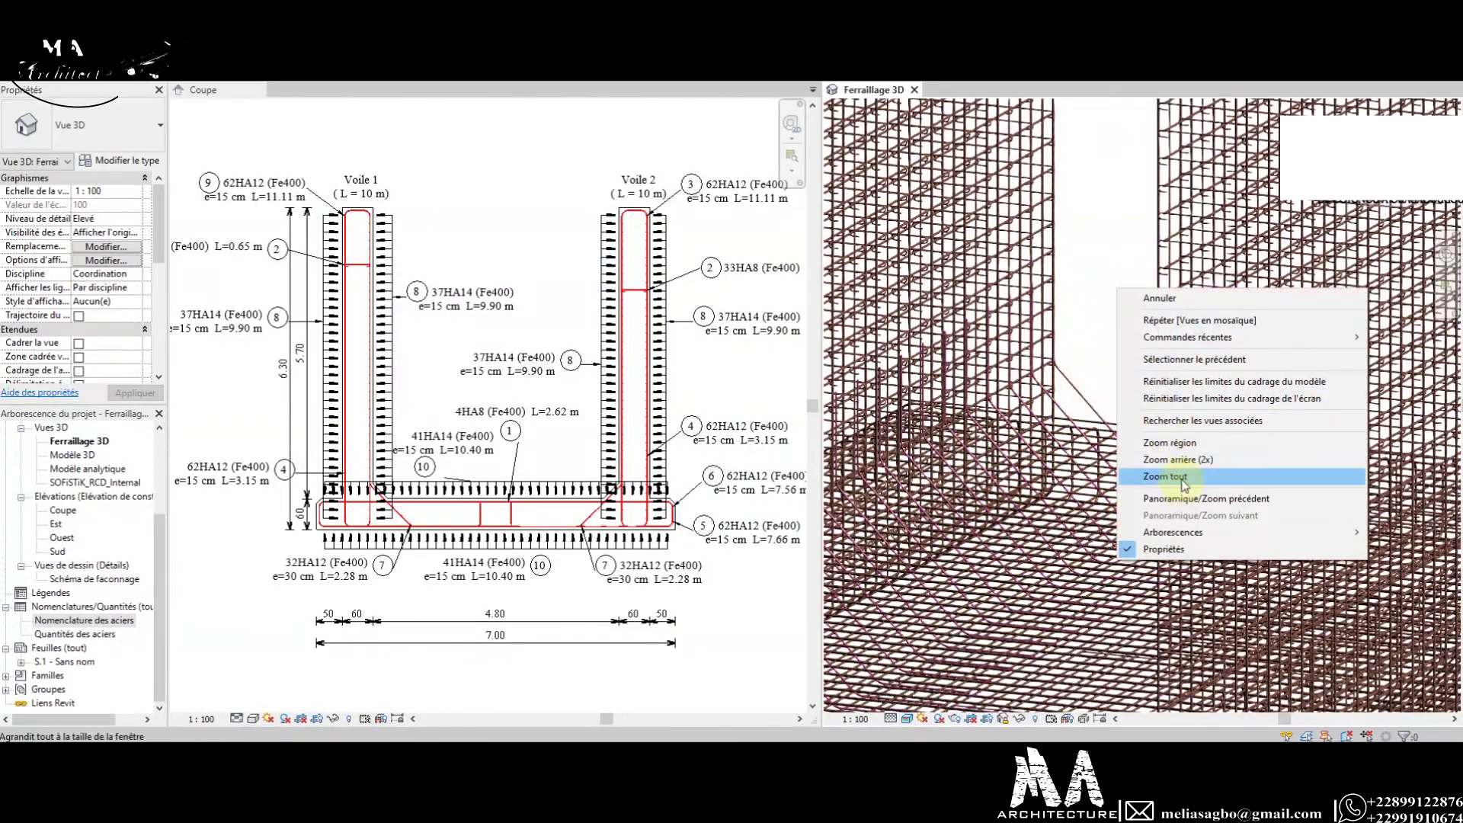
click(1183, 482)
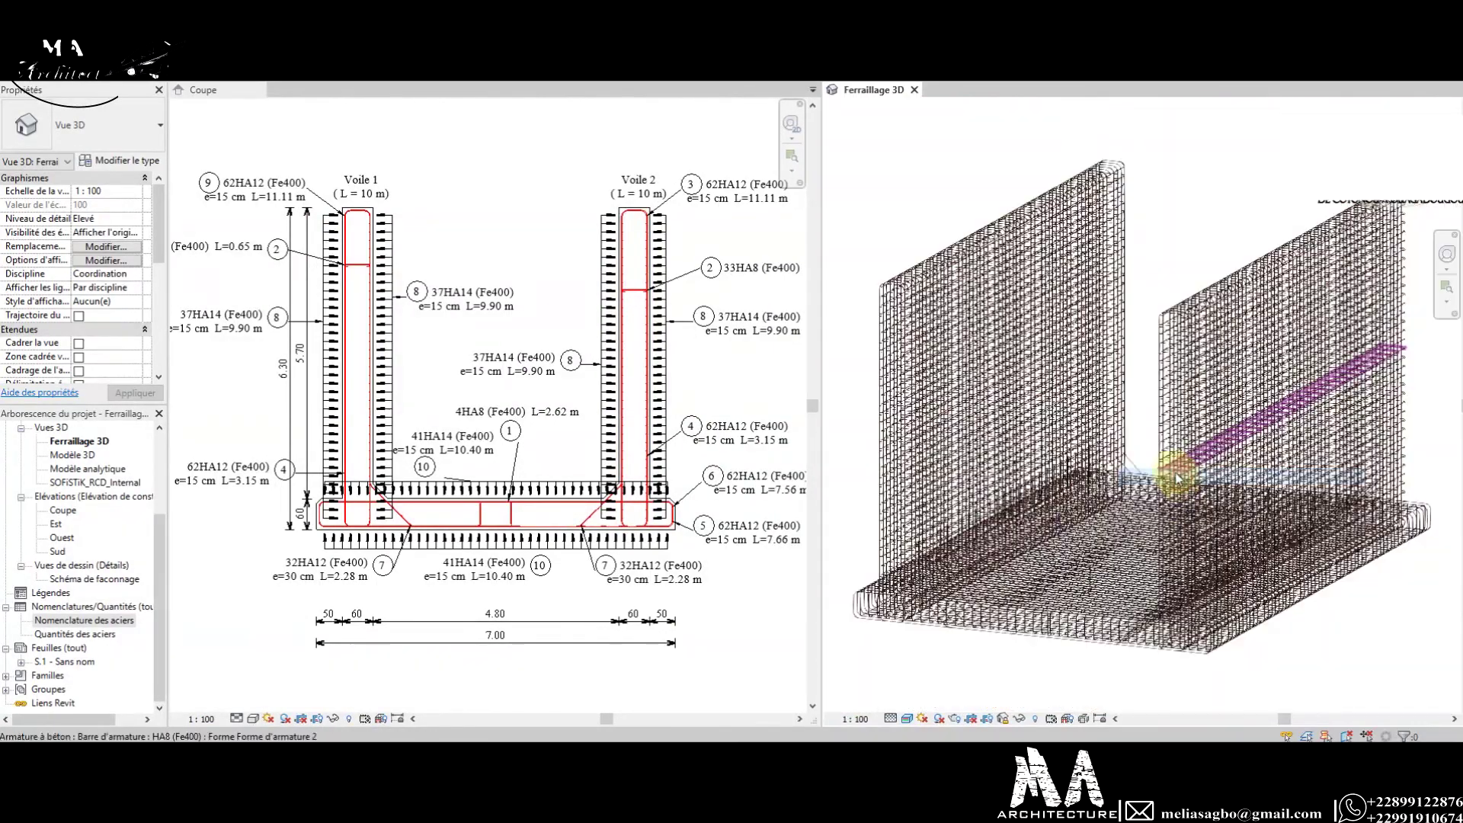
double_click(61, 663)
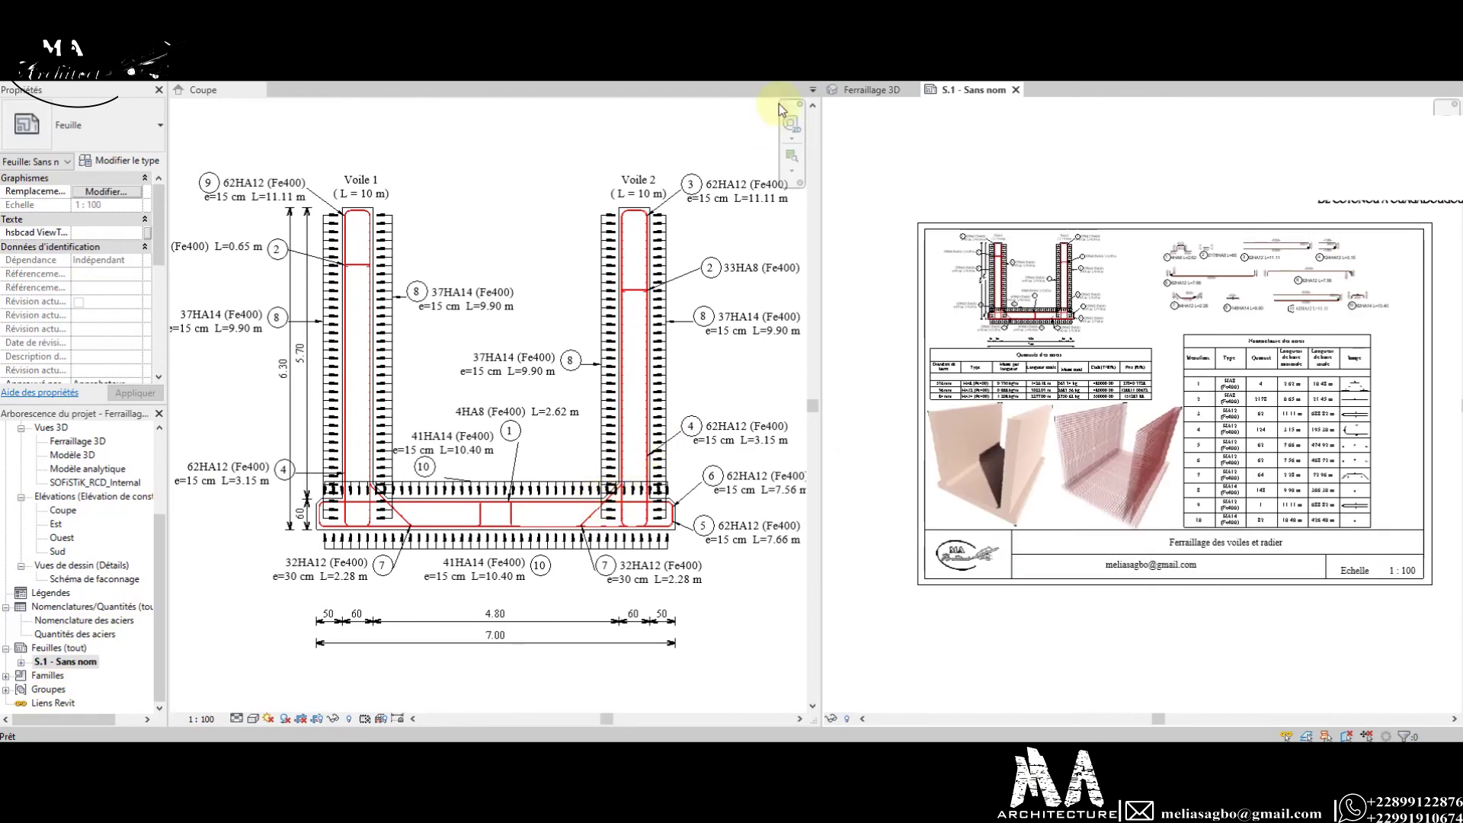
click(698, 140)
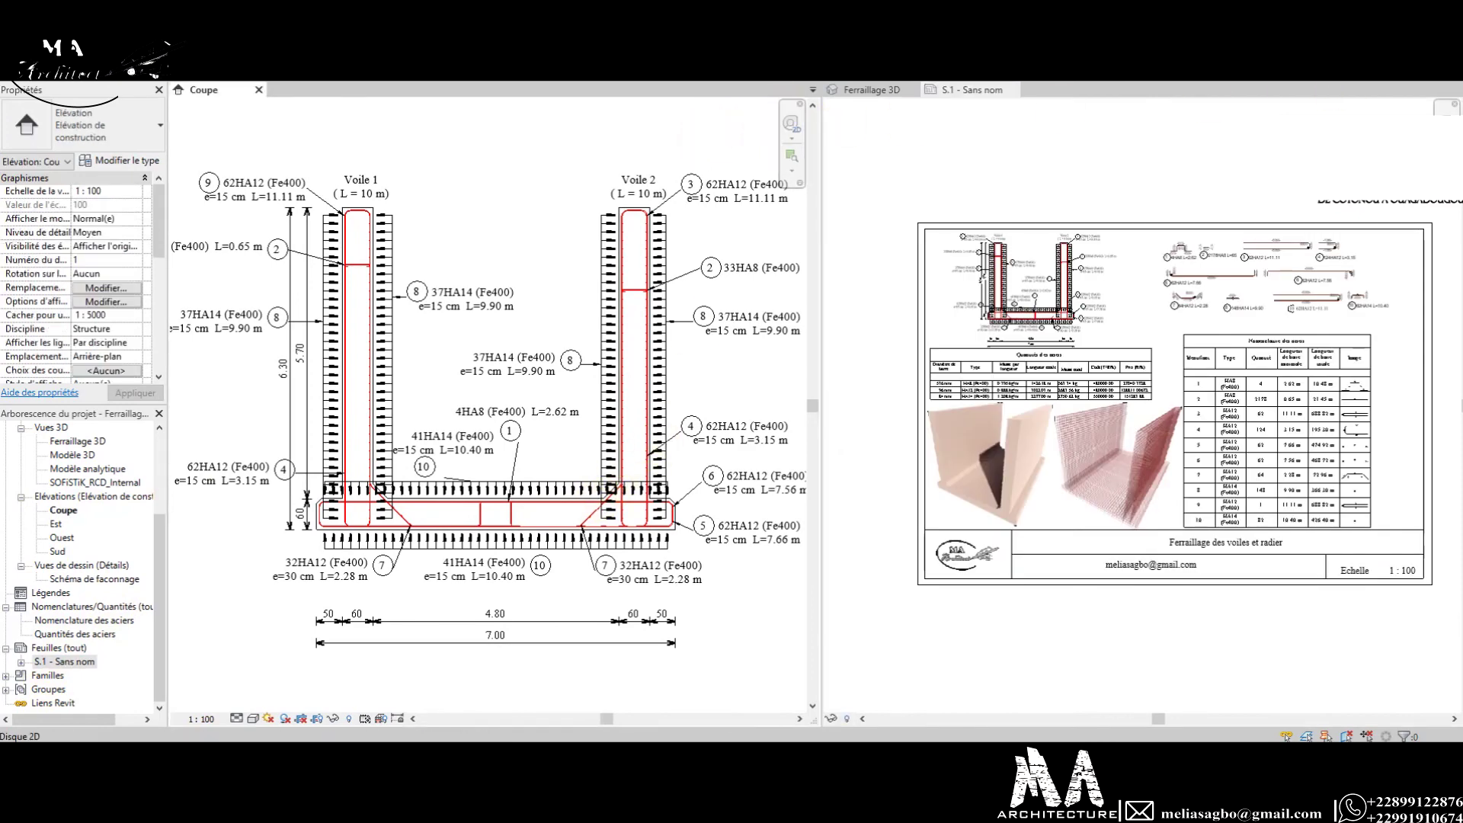
key(t)
key(w)
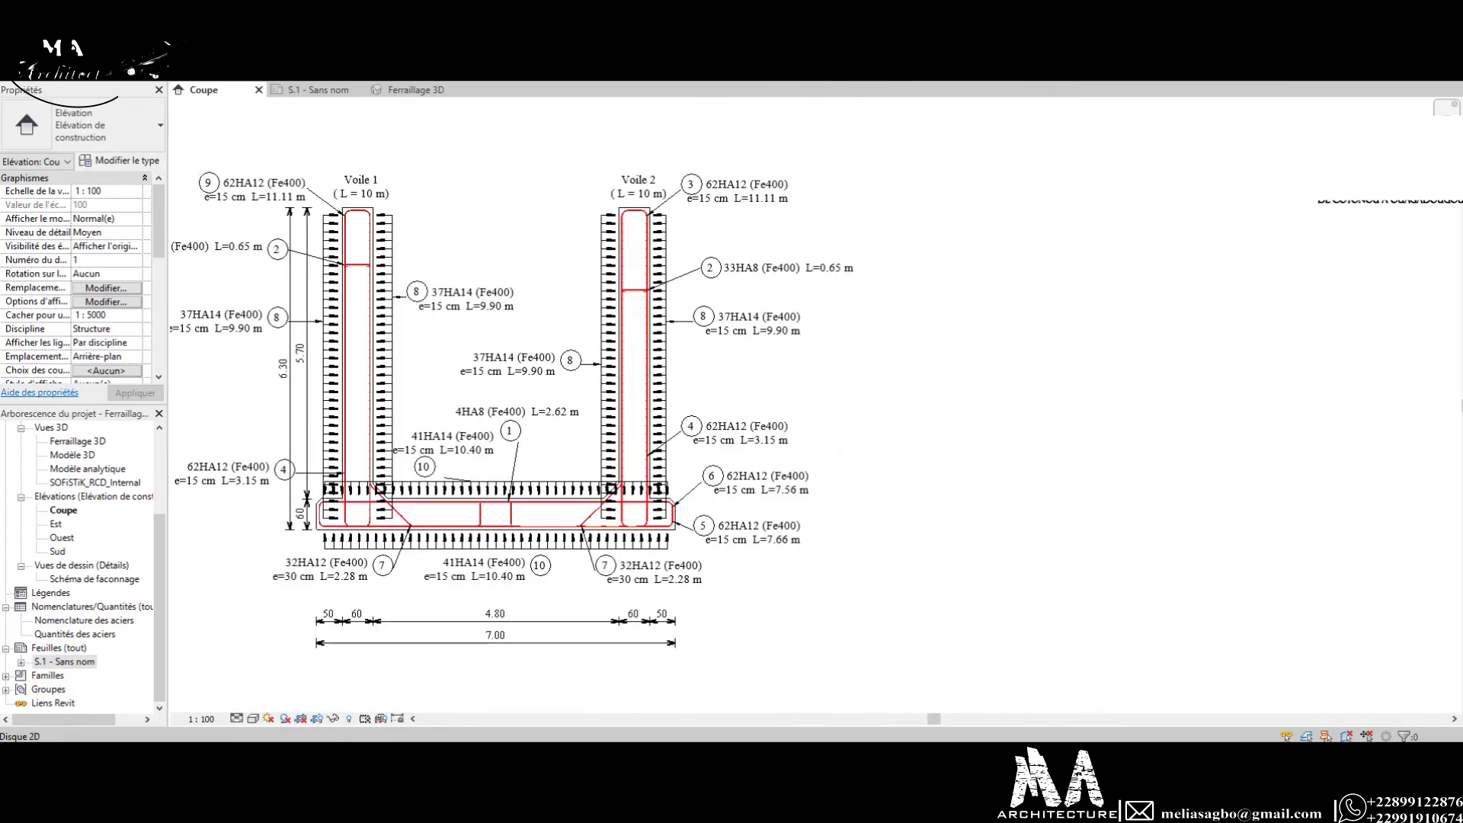
click(52, 662)
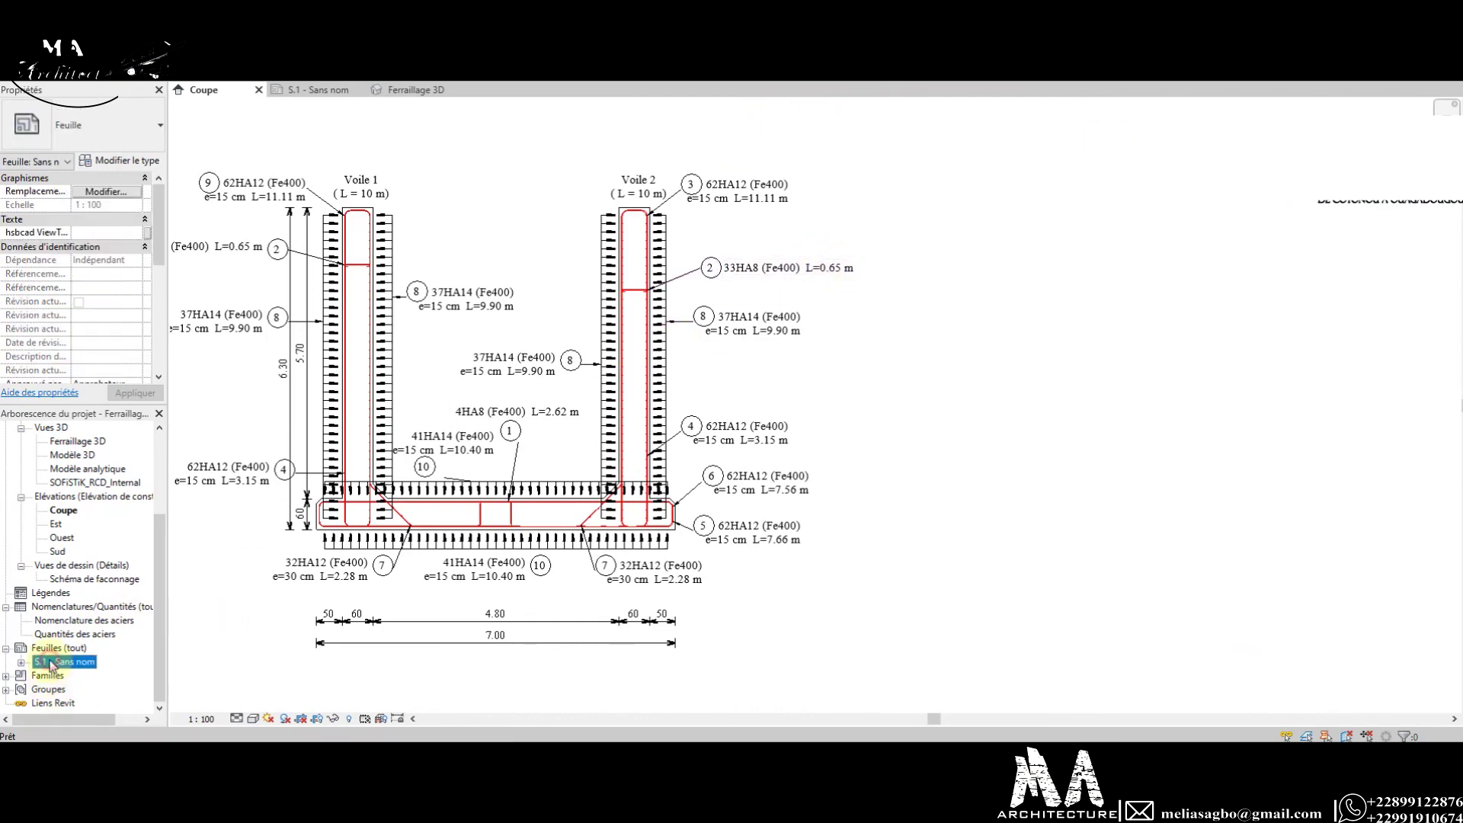
double_click(51, 663)
scroll(732, 427, down, 2)
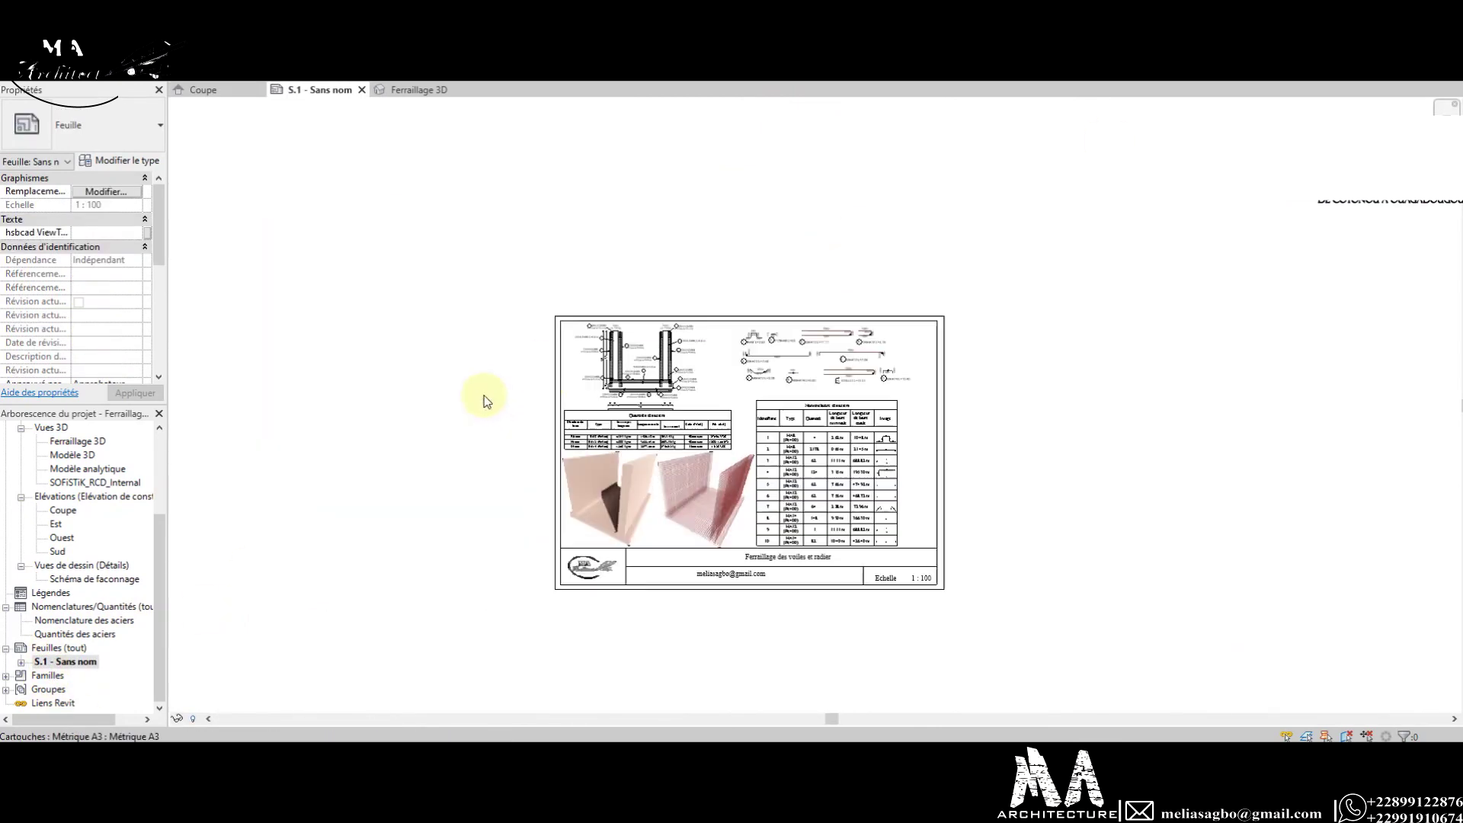
scroll(486, 402, up, 1)
scroll(534, 457, up, 1)
scroll(596, 529, up, 3)
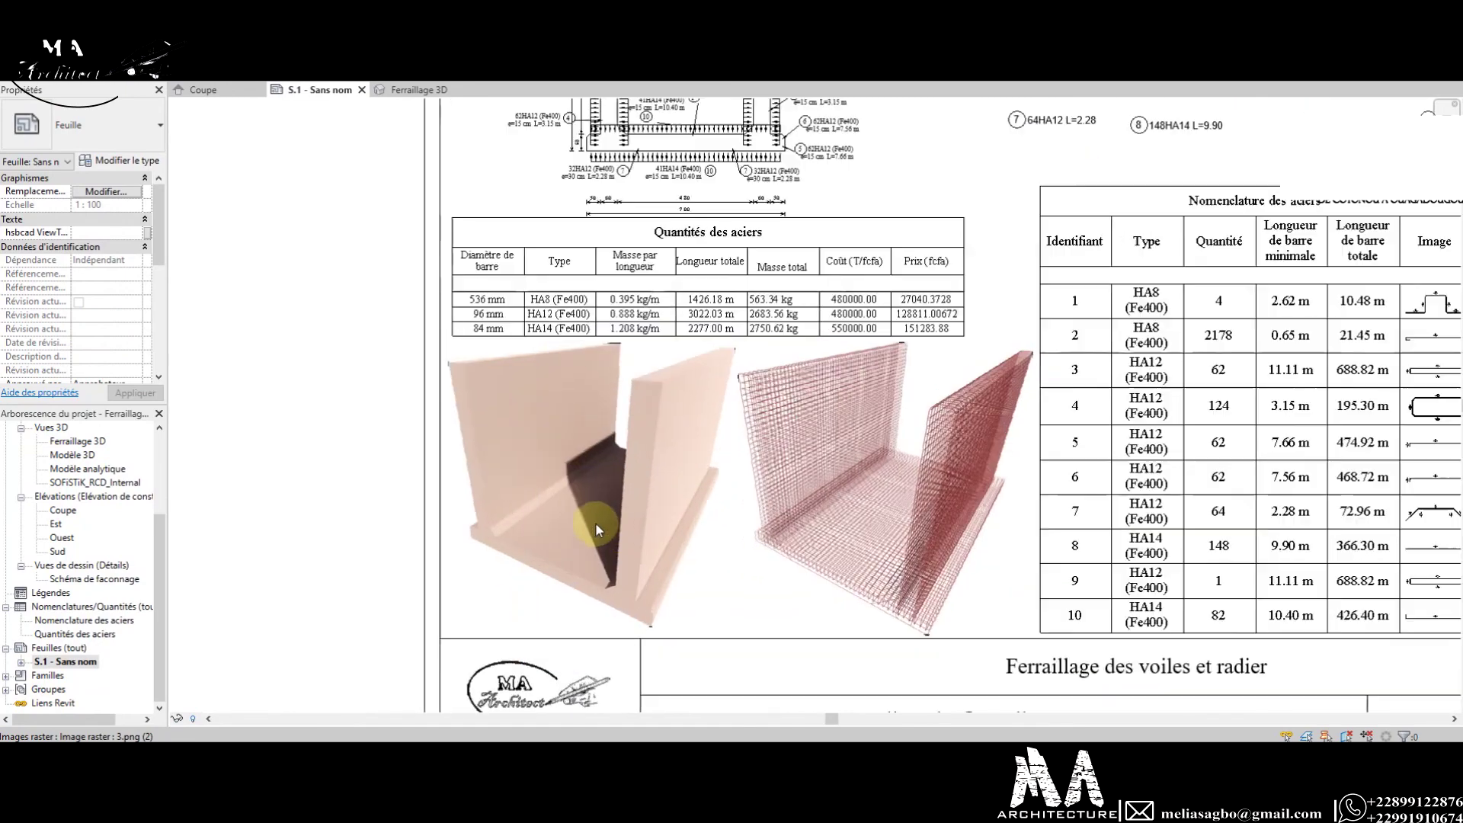
scroll(595, 529, down, 1)
scroll(601, 500, down, 1)
scroll(609, 527, down, 3)
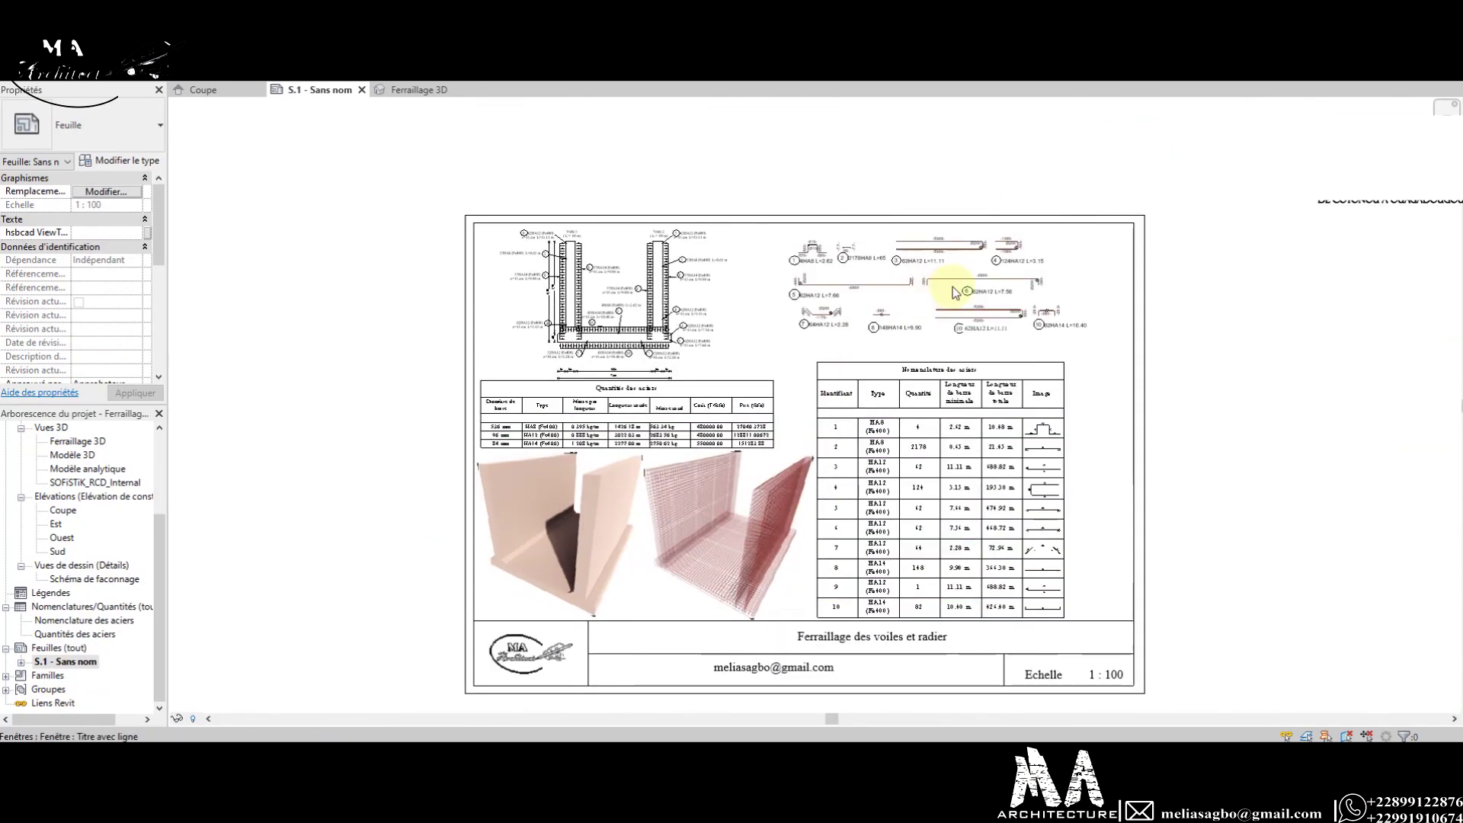
scroll(954, 292, up, 2)
scroll(898, 281, up, 1)
scroll(680, 391, down, 1)
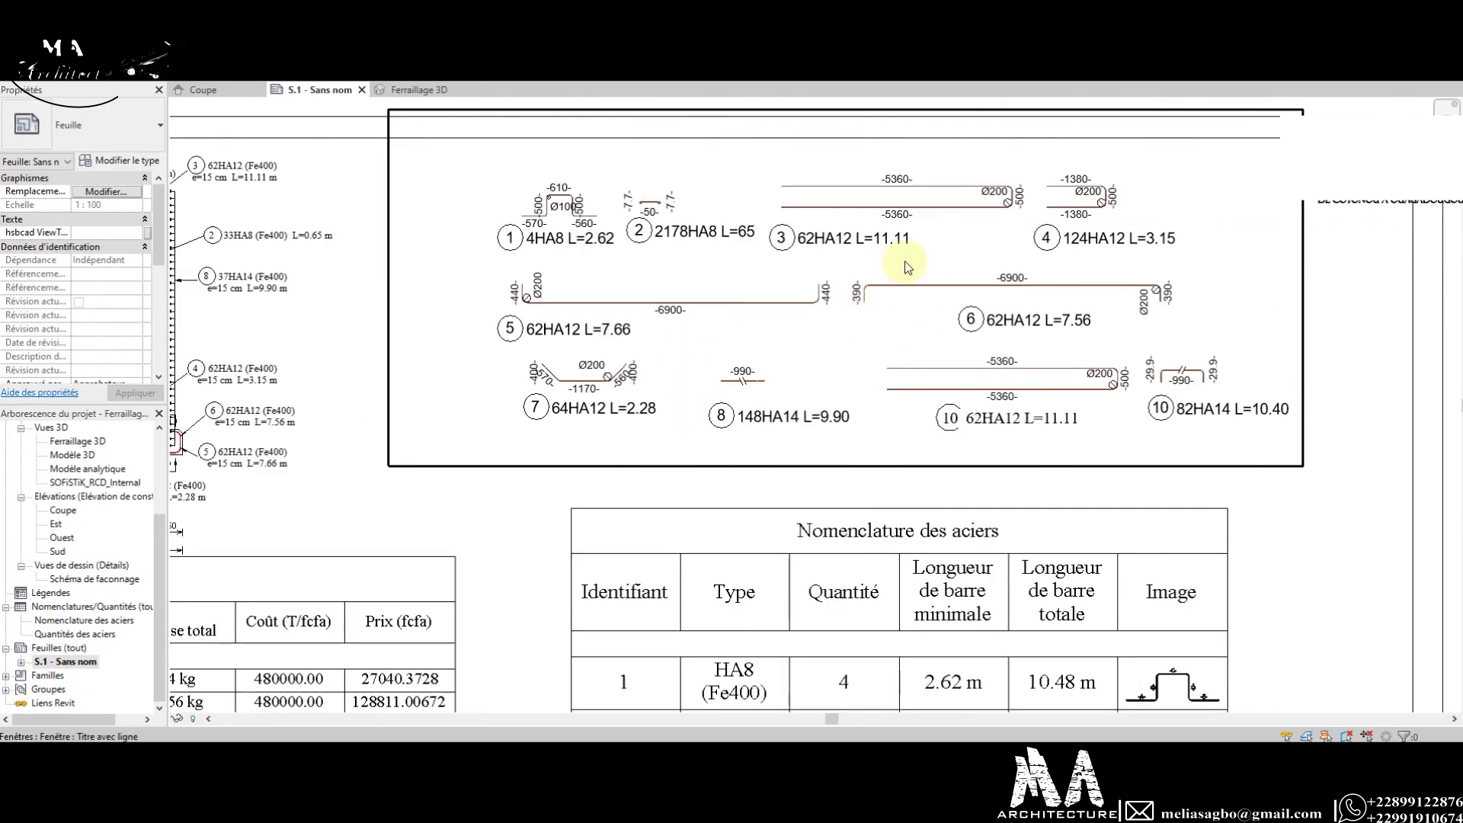
scroll(914, 259, up, 1)
scroll(861, 202, up, 1)
scroll(755, 283, down, 1)
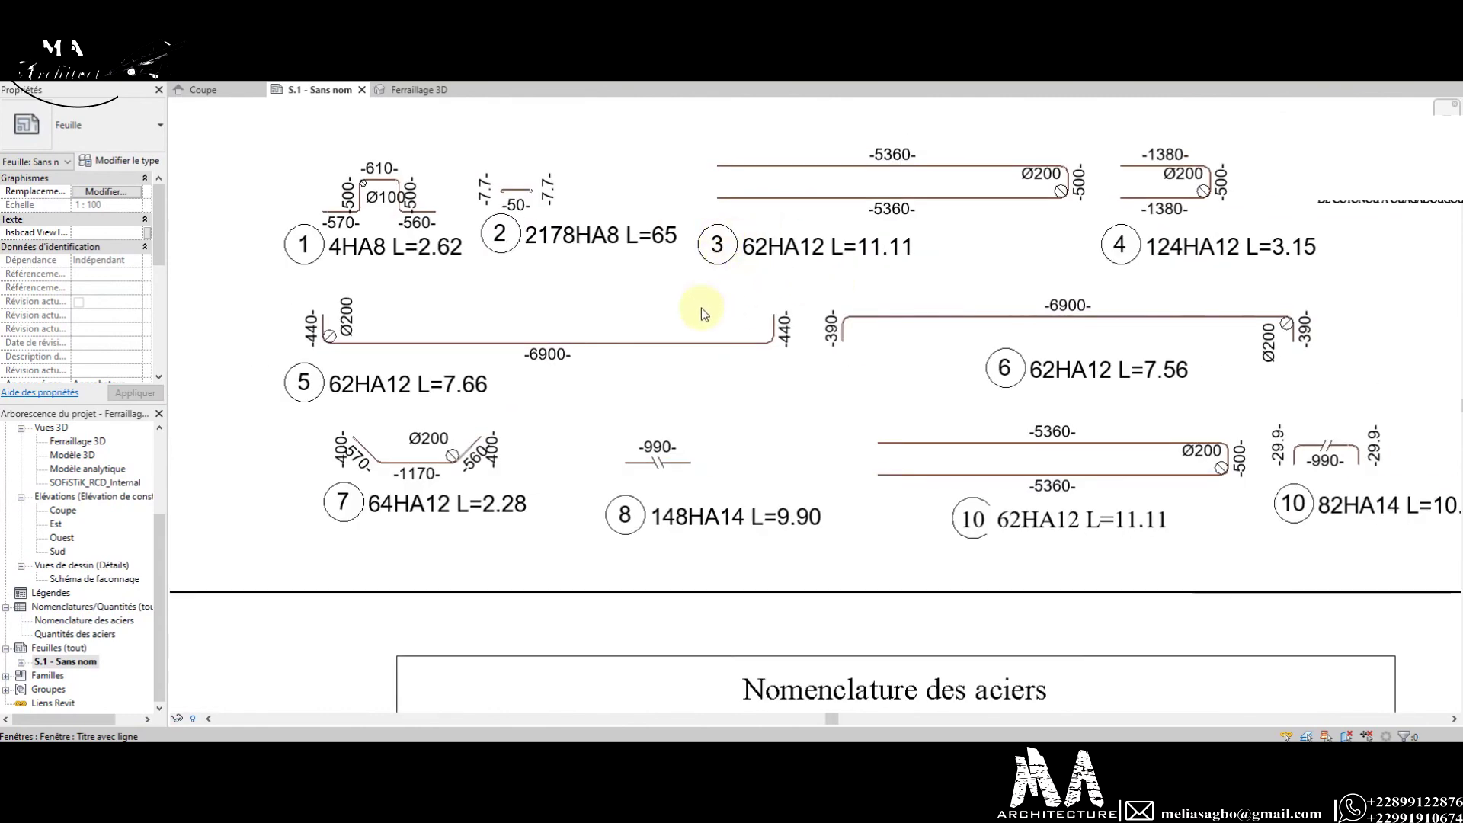
scroll(705, 310, down, 2)
scroll(724, 309, up, 1)
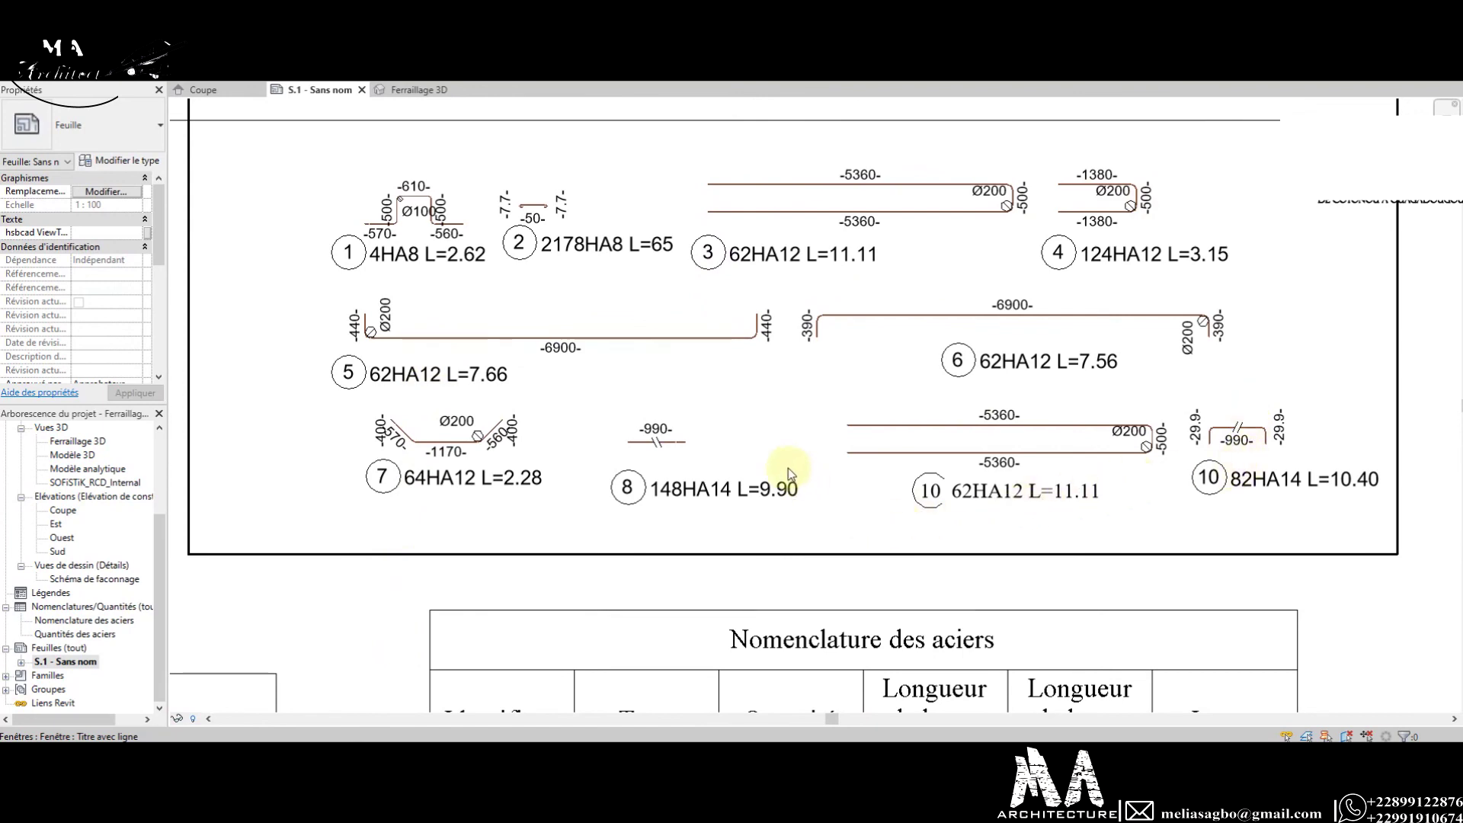
scroll(722, 371, down, 1)
scroll(719, 364, down, 2)
scroll(769, 564, down, 1)
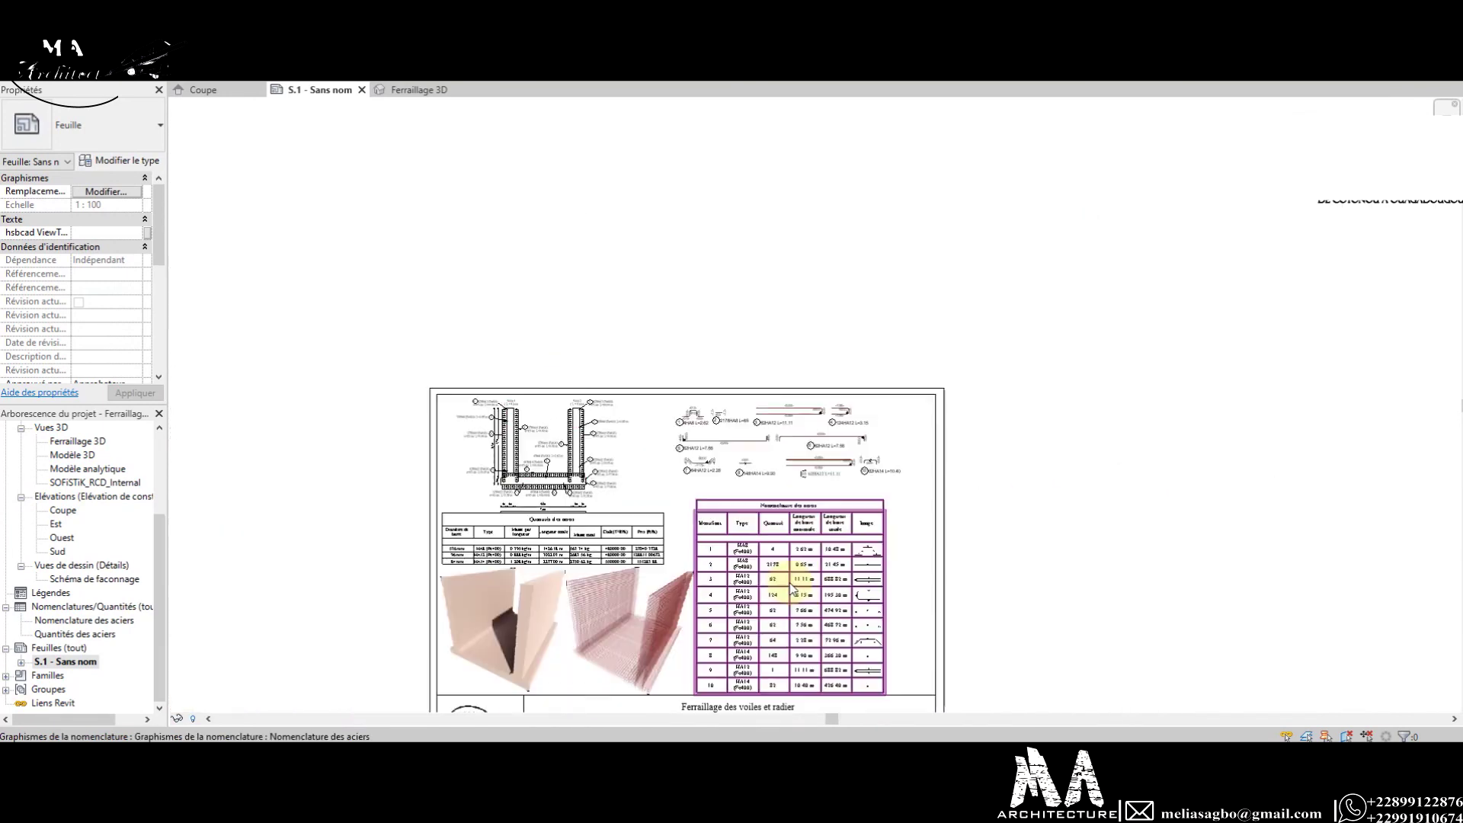
scroll(795, 642, down, 1)
scroll(795, 643, up, 2)
scroll(801, 617, up, 1)
scroll(772, 595, down, 2)
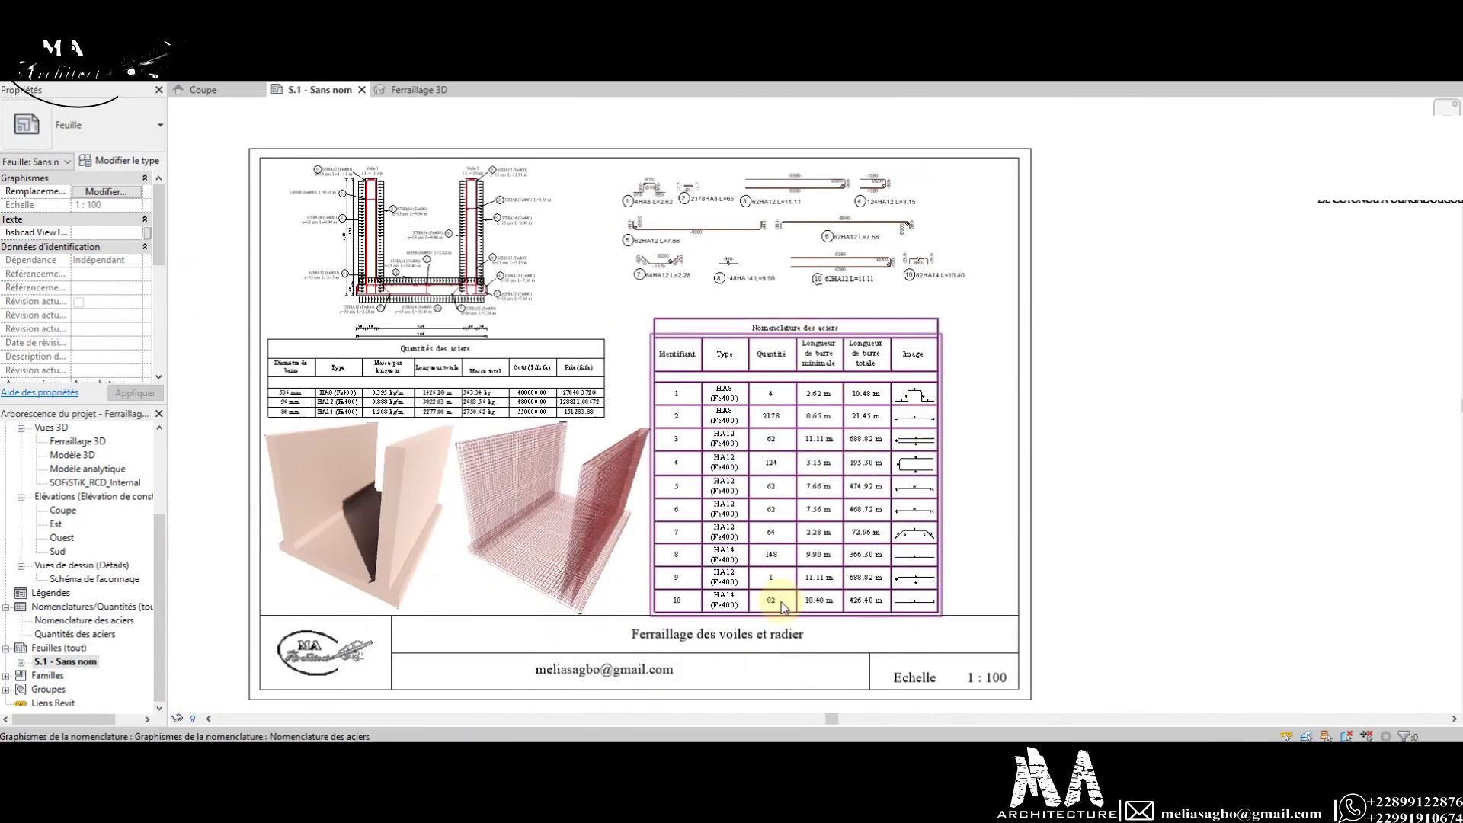
scroll(785, 598, up, 2)
scroll(720, 100, up, 1)
scroll(746, 144, up, 1)
scroll(771, 212, down, 2)
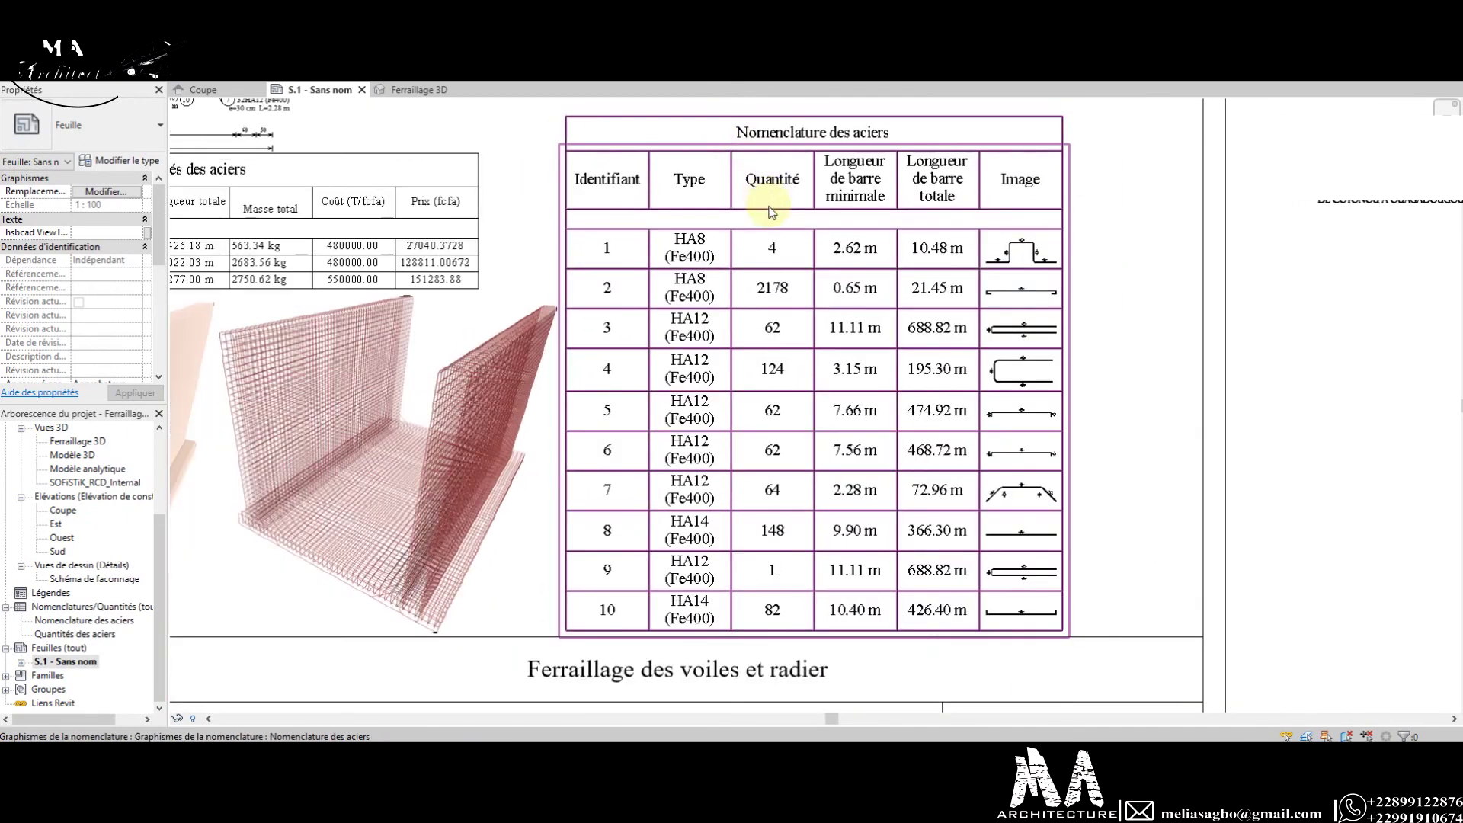
scroll(820, 185, up, 1)
scroll(817, 172, up, 1)
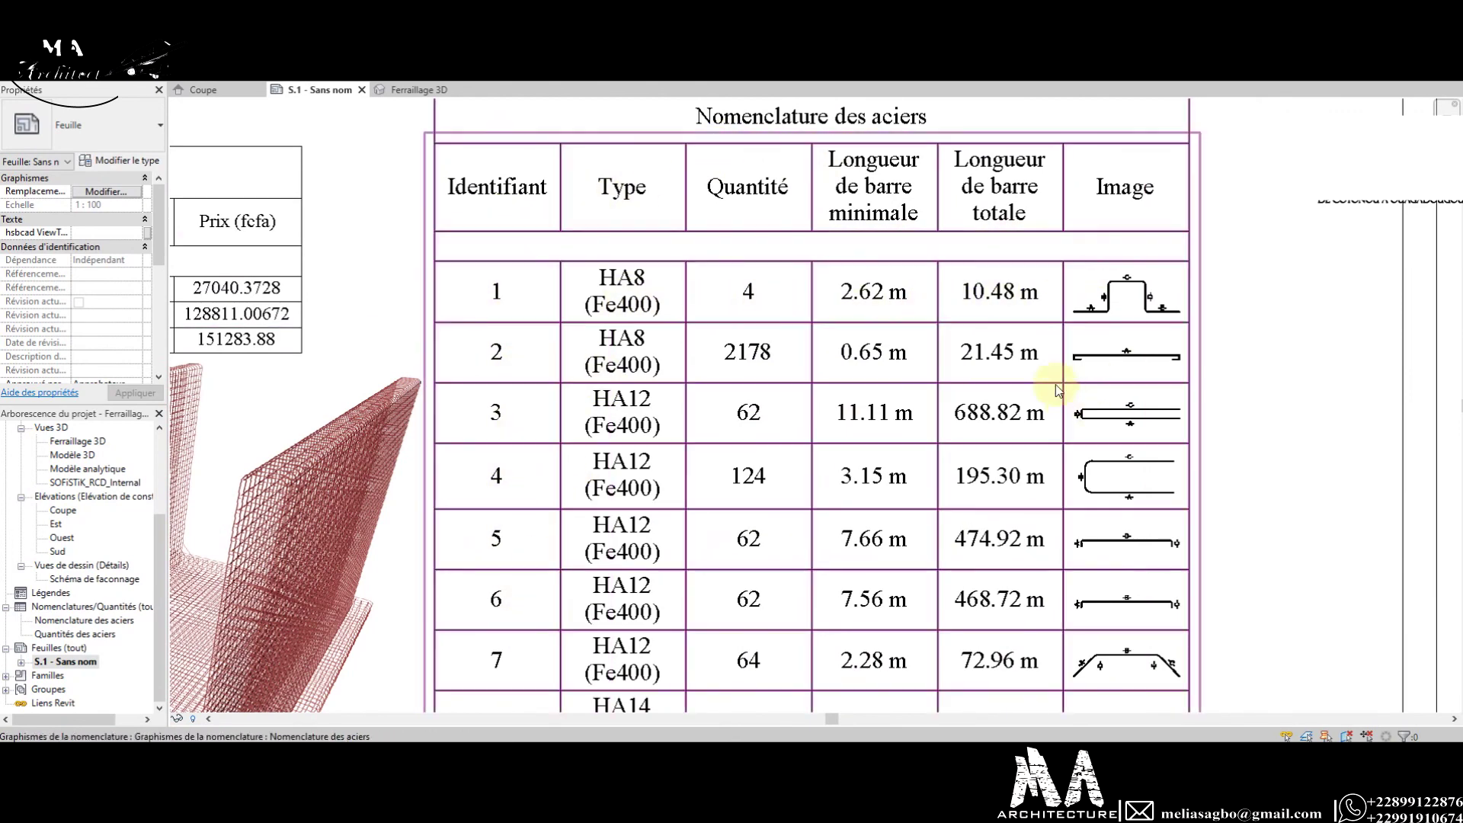
scroll(1006, 427, down, 2)
scroll(1022, 549, down, 2)
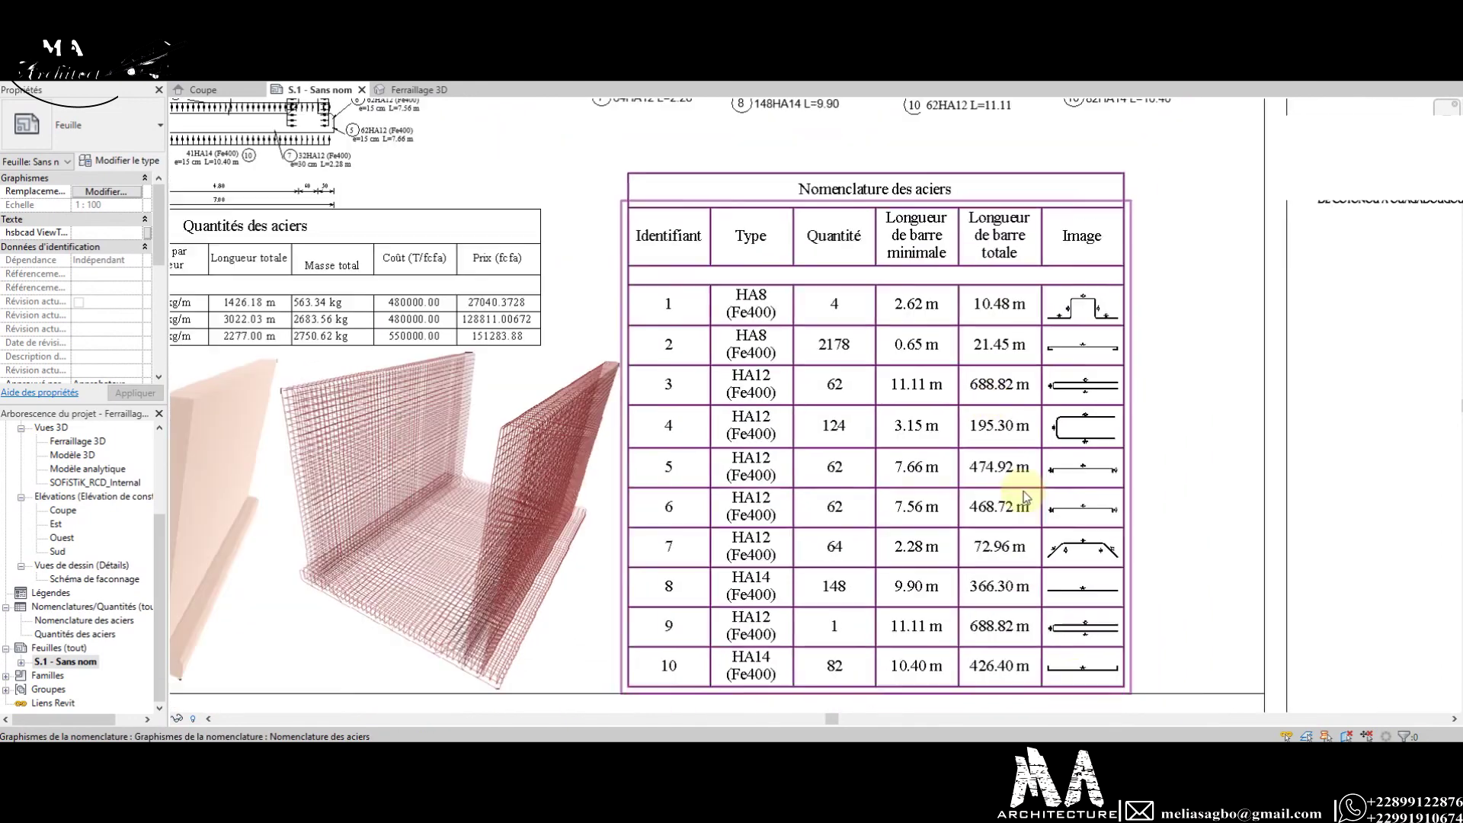
scroll(1044, 571, down, 2)
scroll(1067, 651, up, 2)
scroll(1055, 587, up, 1)
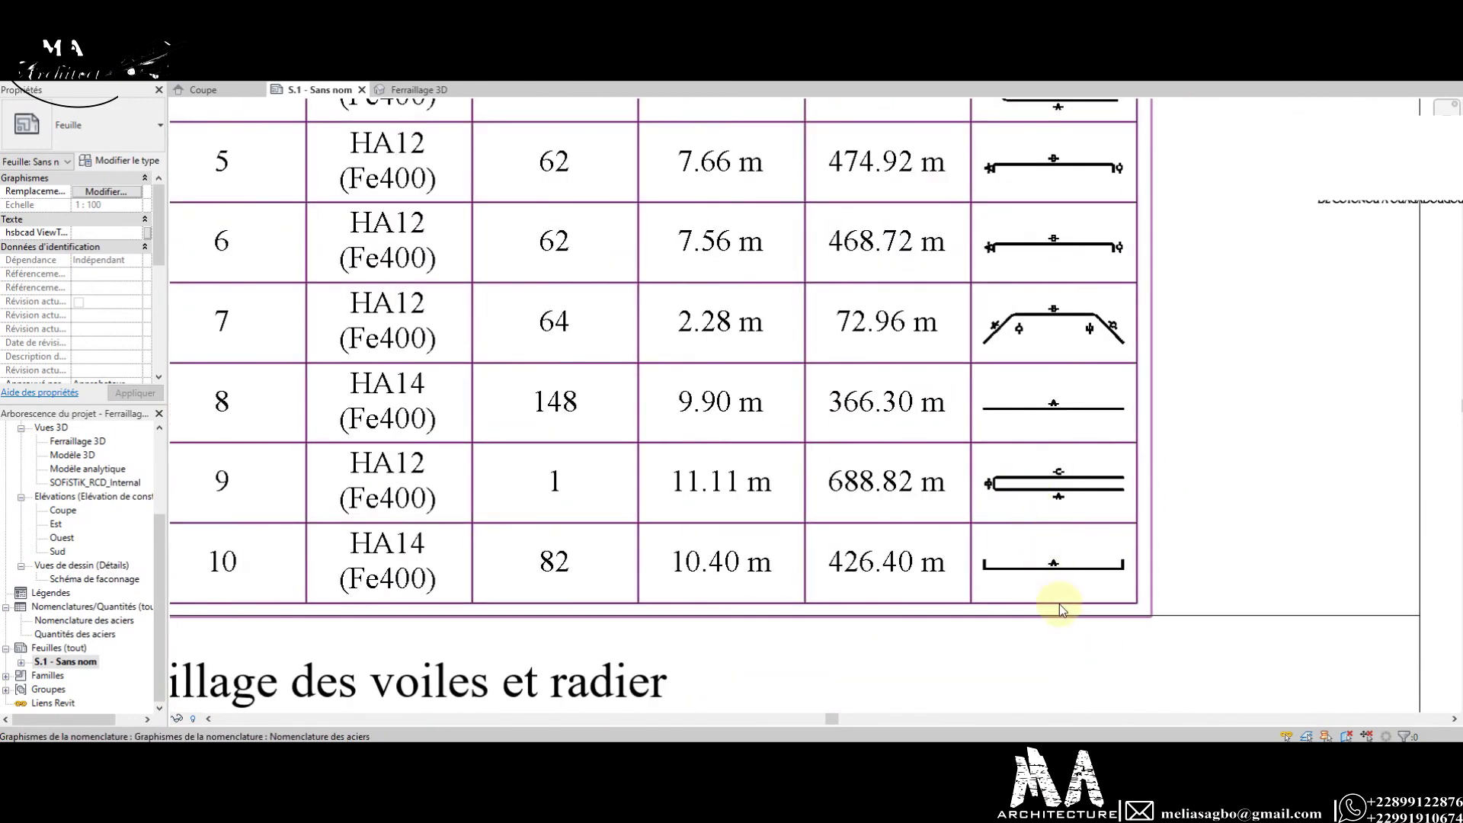
scroll(1059, 604, up, 1)
scroll(1049, 524, up, 1)
scroll(1046, 587, up, 1)
scroll(1046, 586, up, 1)
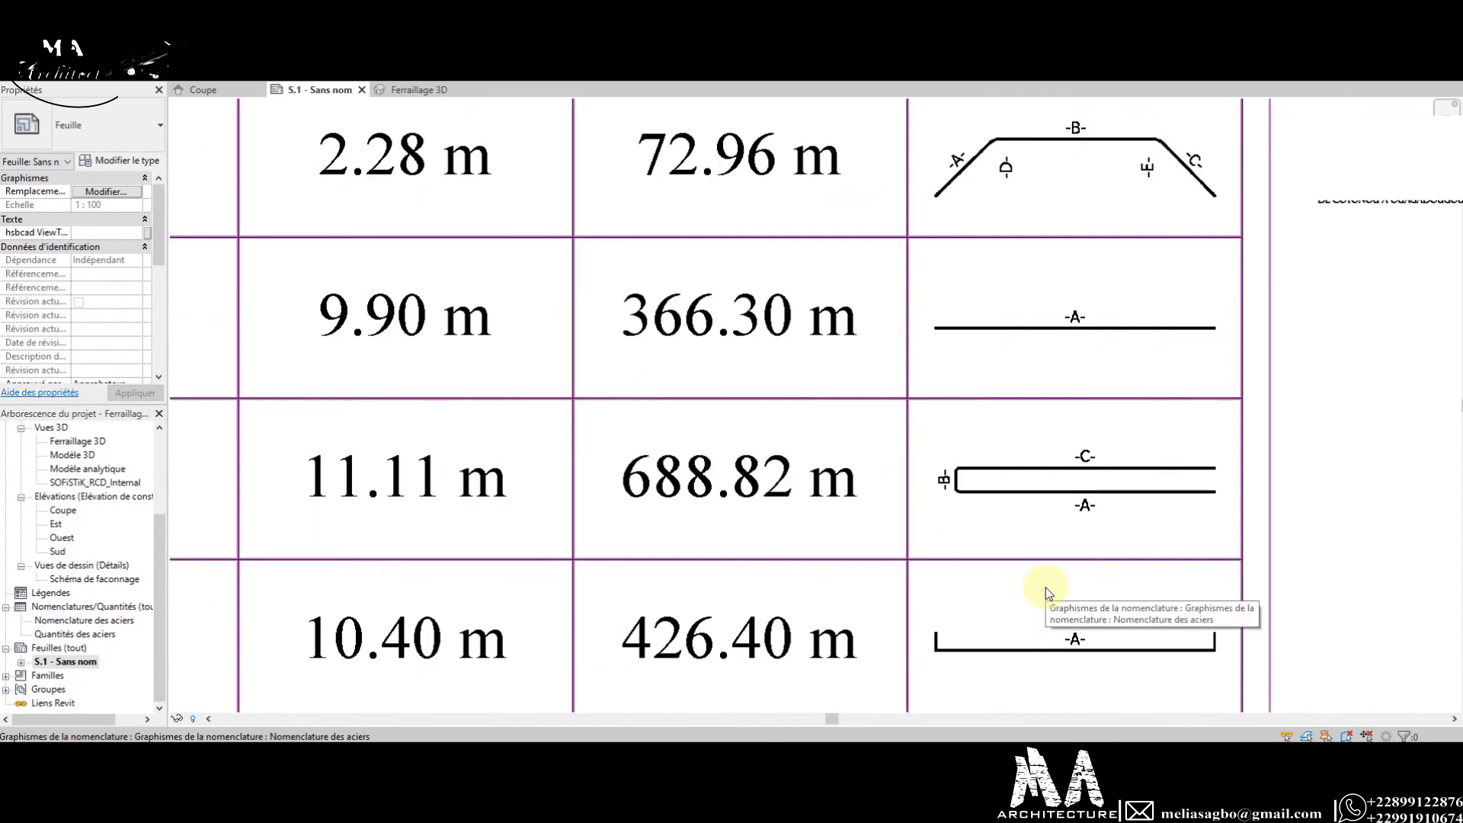
scroll(1046, 587, down, 1)
scroll(1044, 584, down, 1)
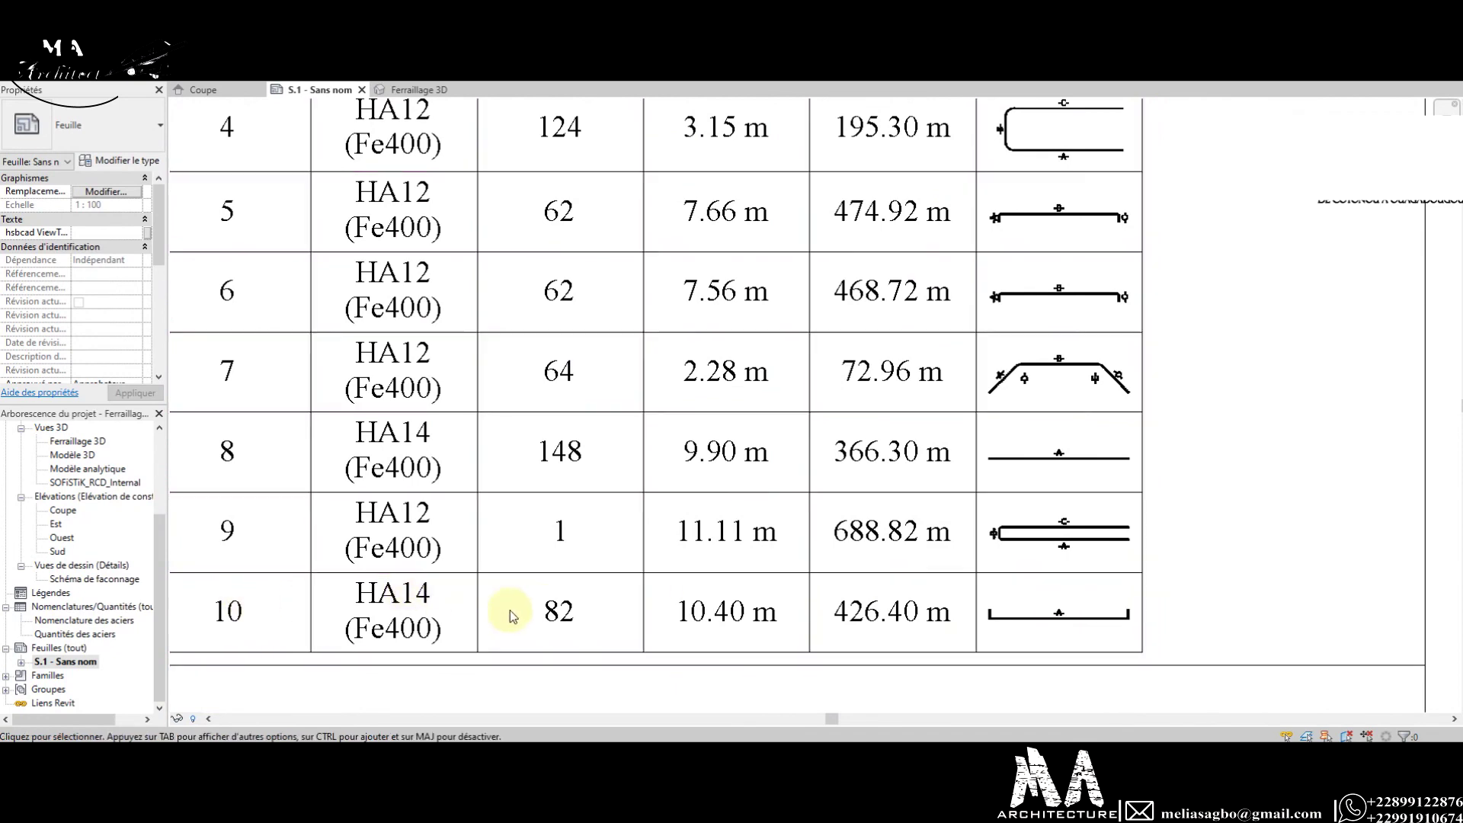
scroll(571, 608, down, 1)
scroll(573, 609, down, 1)
scroll(573, 609, down, 1)
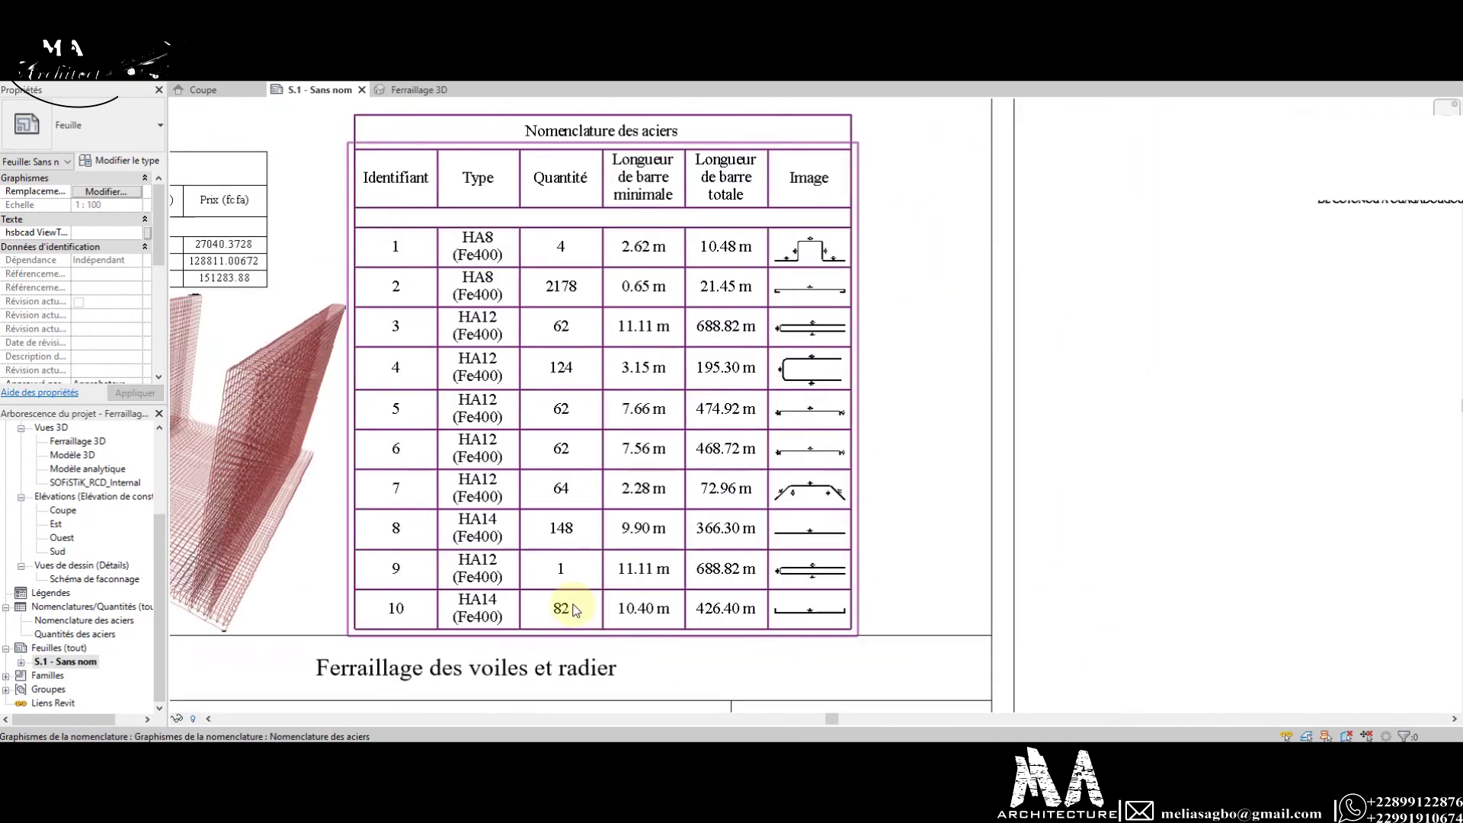
scroll(573, 610, down, 1)
scroll(579, 609, down, 1)
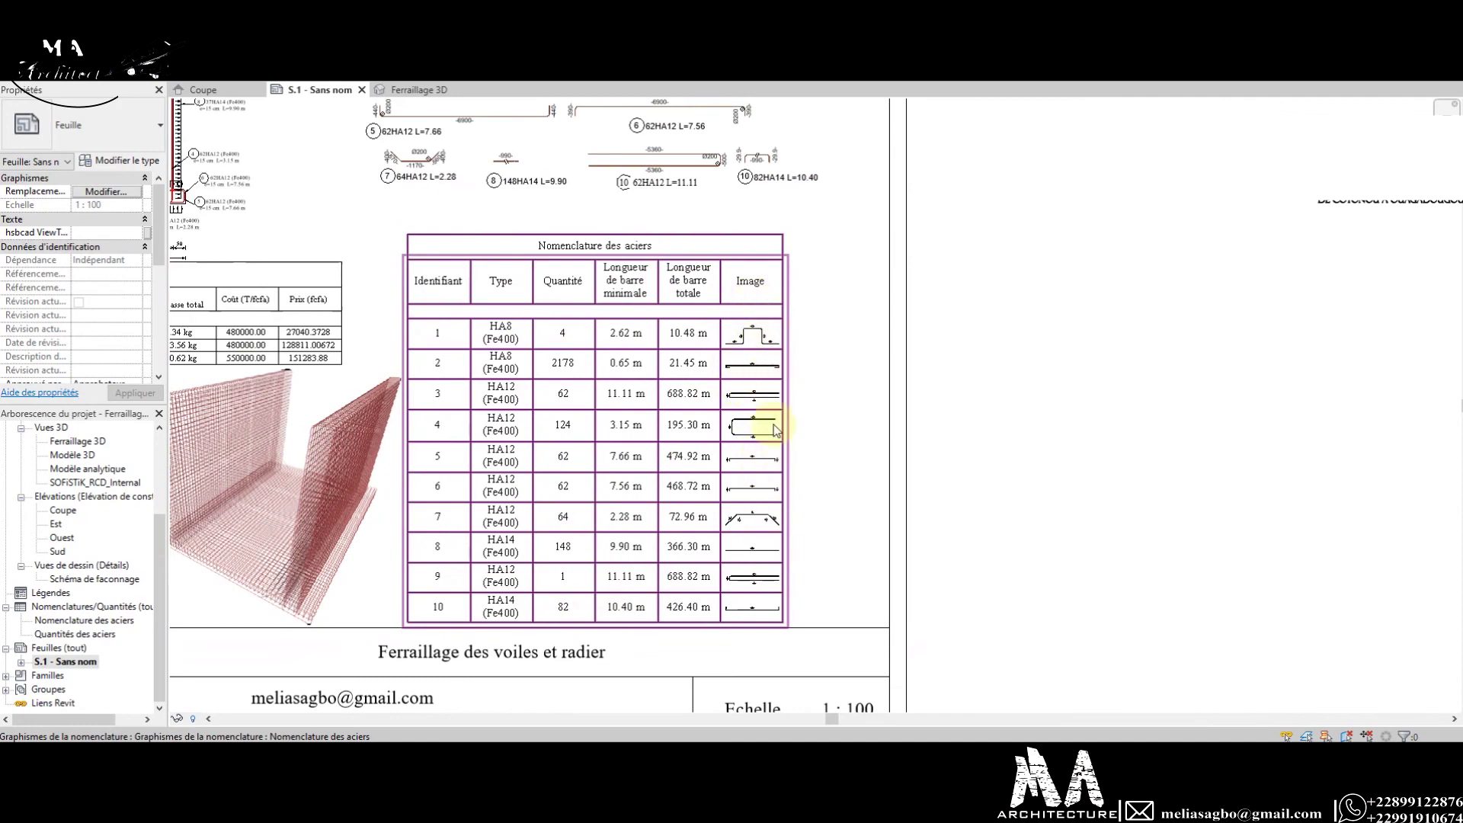
scroll(774, 431, down, 1)
scroll(800, 425, down, 2)
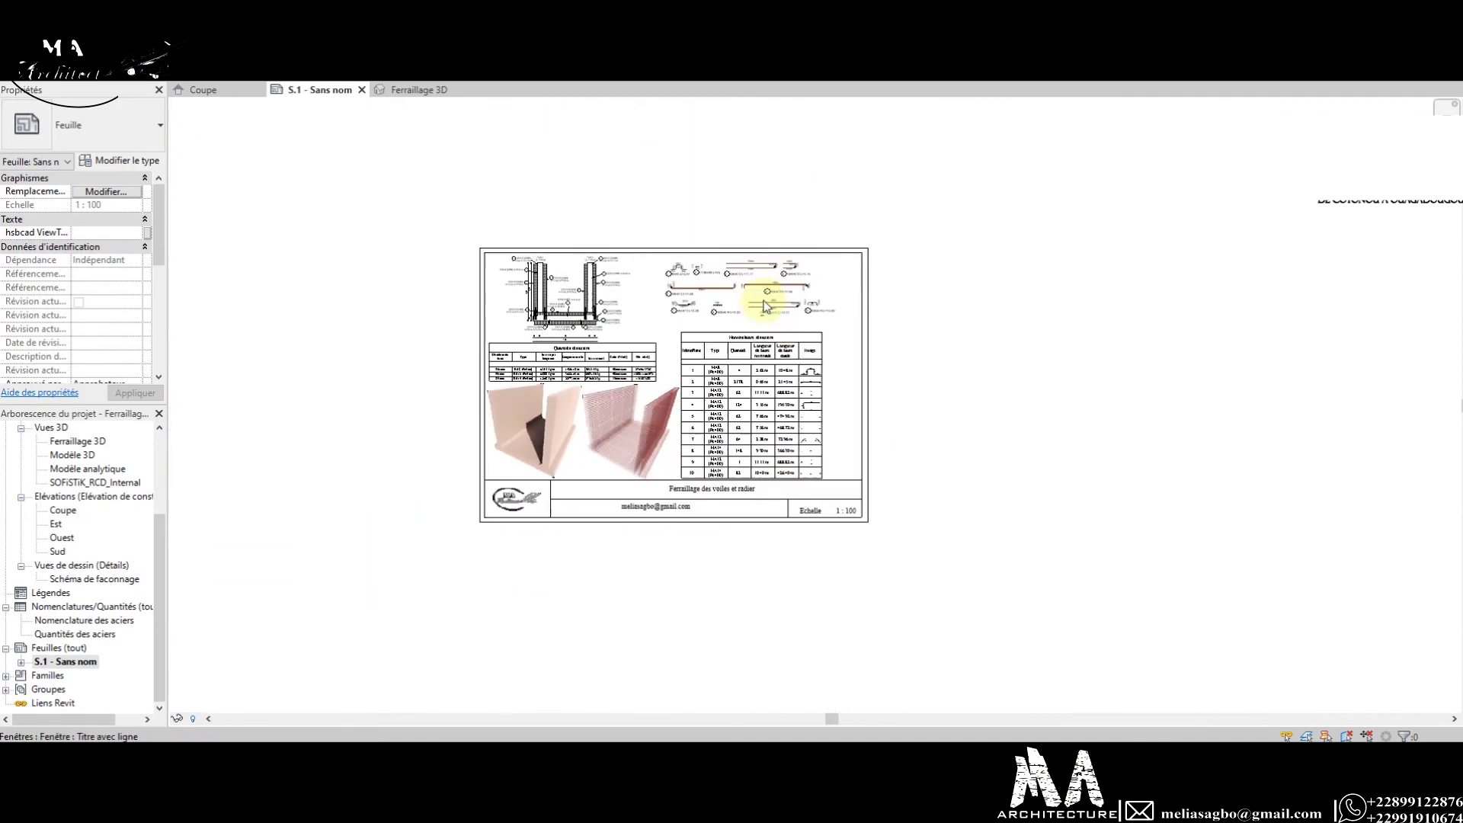
scroll(766, 305, up, 2)
scroll(777, 317, up, 2)
scroll(777, 318, down, 2)
scroll(777, 317, down, 2)
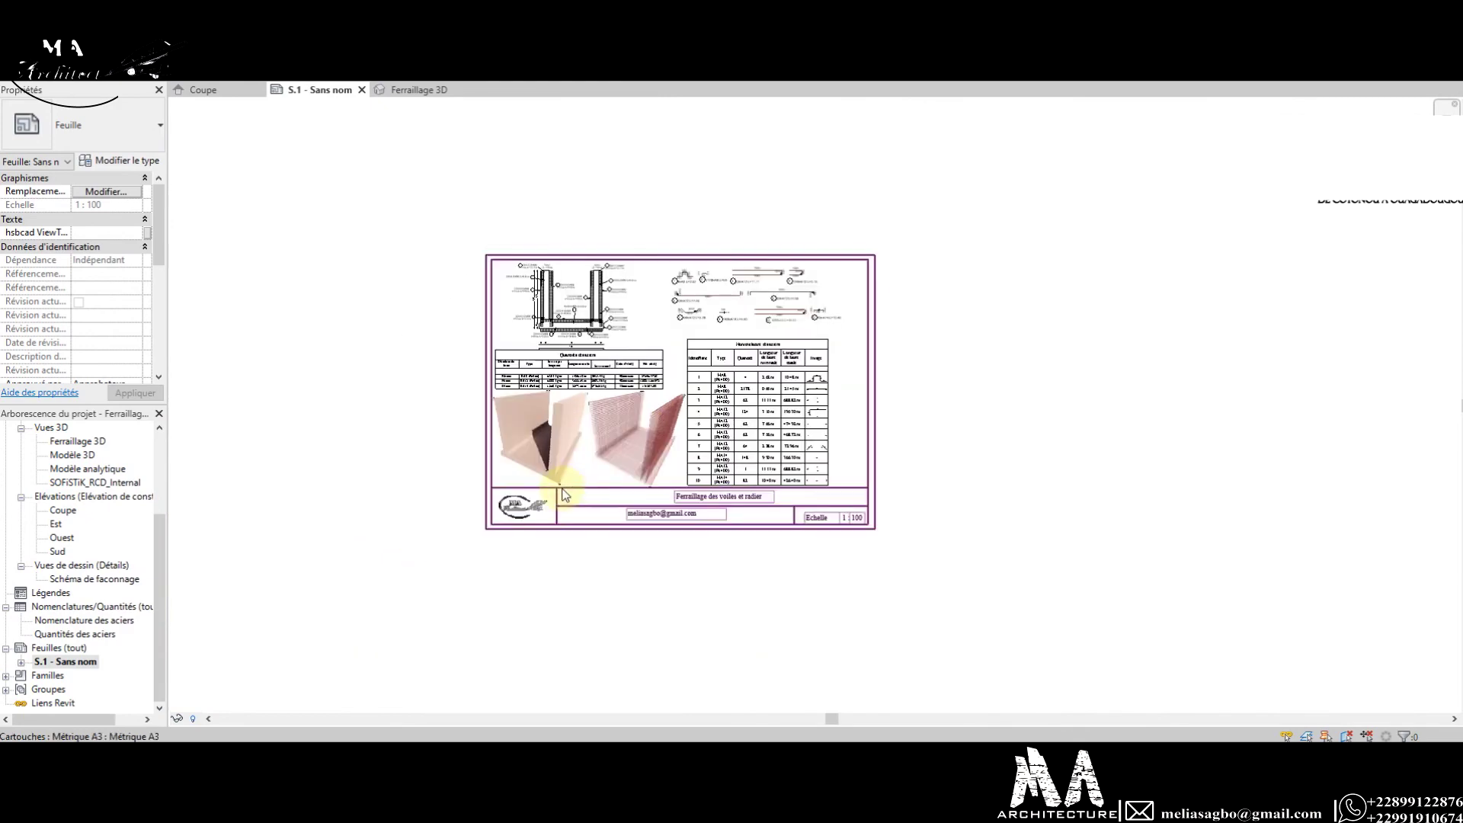
scroll(601, 373, up, 2)
scroll(601, 374, up, 2)
scroll(423, 368, up, 2)
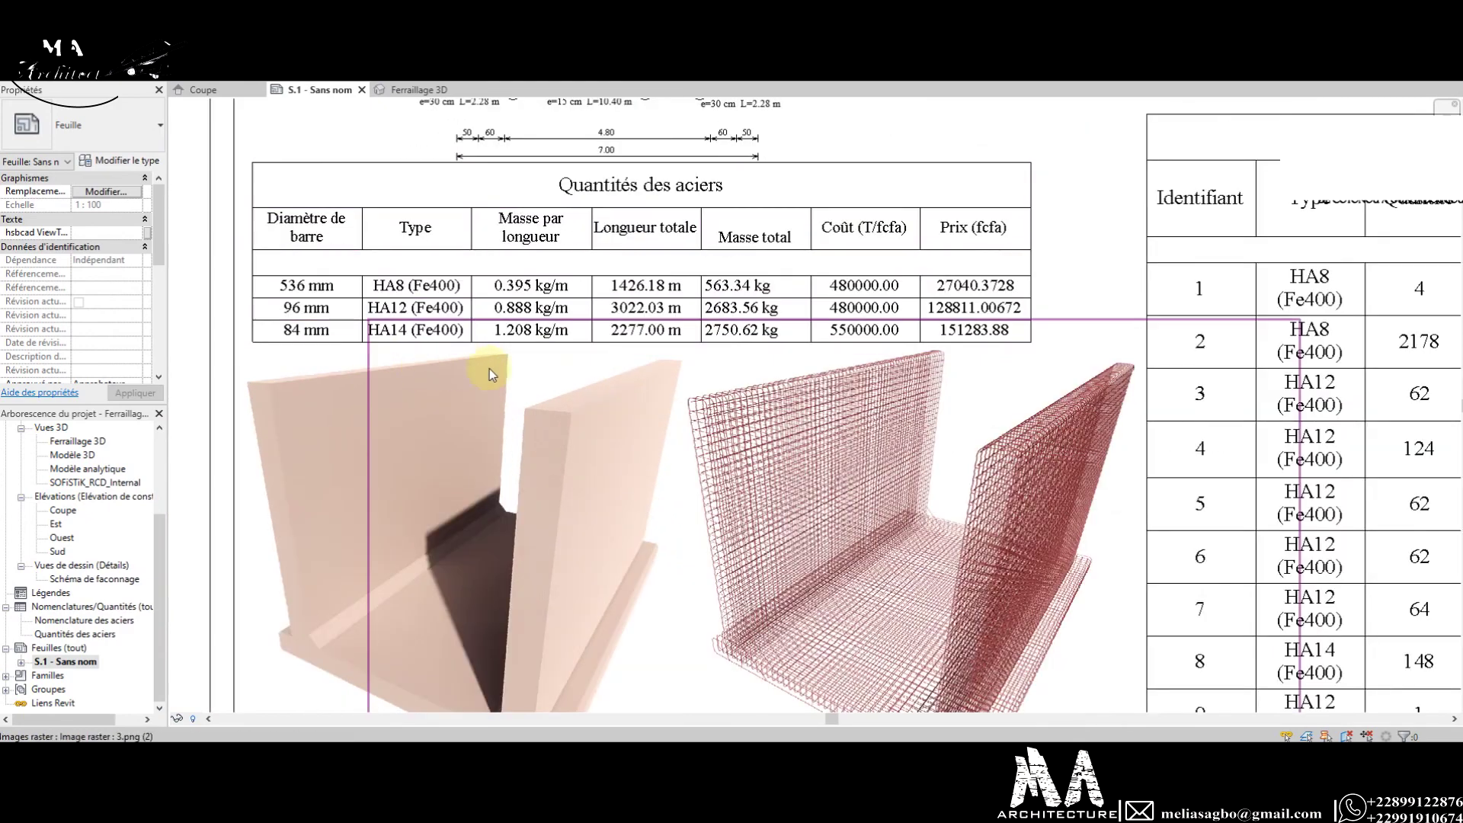
scroll(549, 404, down, 1)
scroll(608, 434, down, 2)
scroll(563, 441, up, 2)
scroll(555, 427, up, 2)
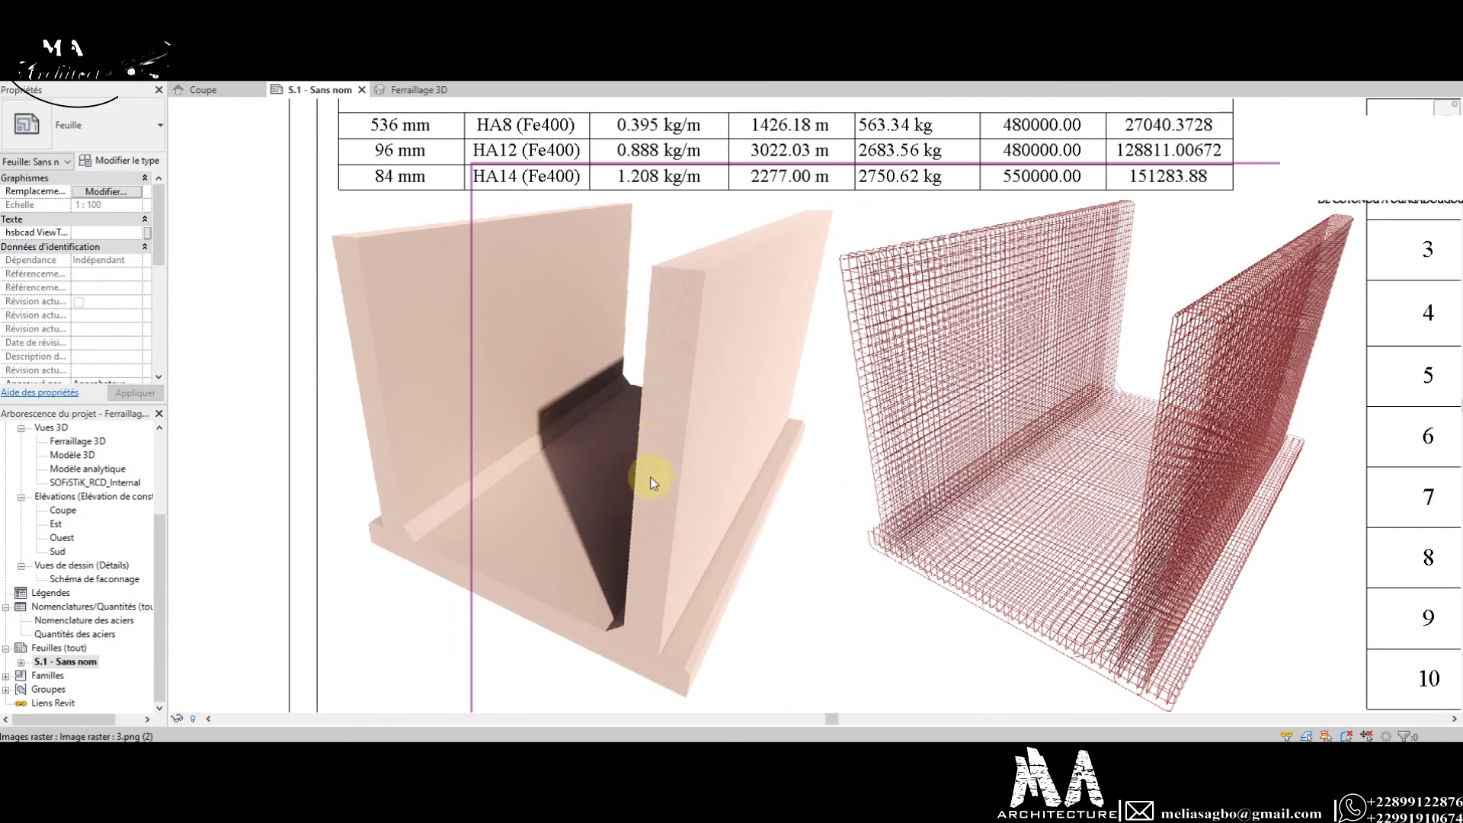
scroll(646, 499, down, 1)
scroll(646, 498, down, 2)
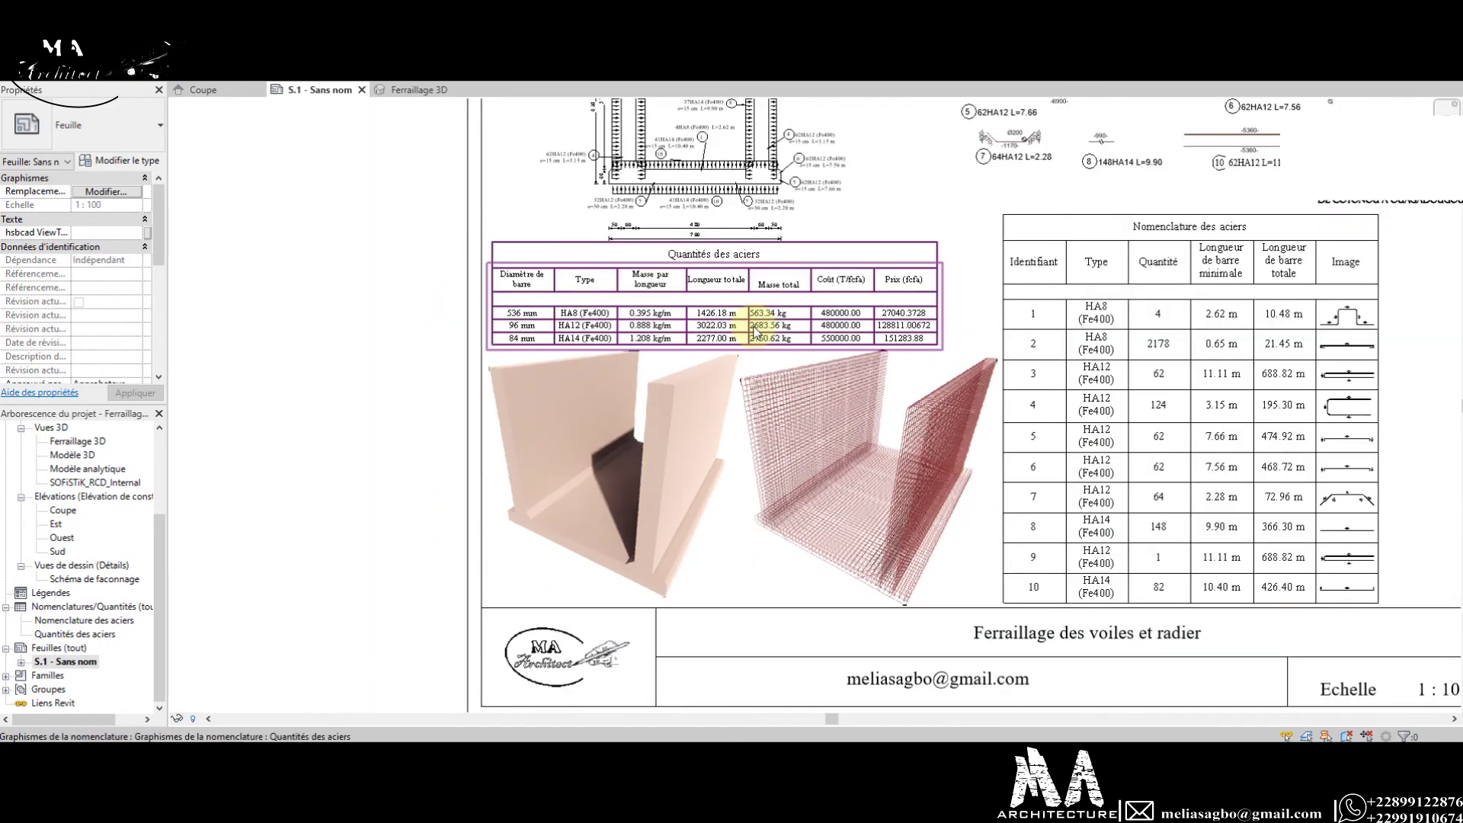
scroll(754, 330, up, 1)
scroll(392, 287, up, 1)
scroll(385, 287, down, 1)
scroll(408, 290, up, 2)
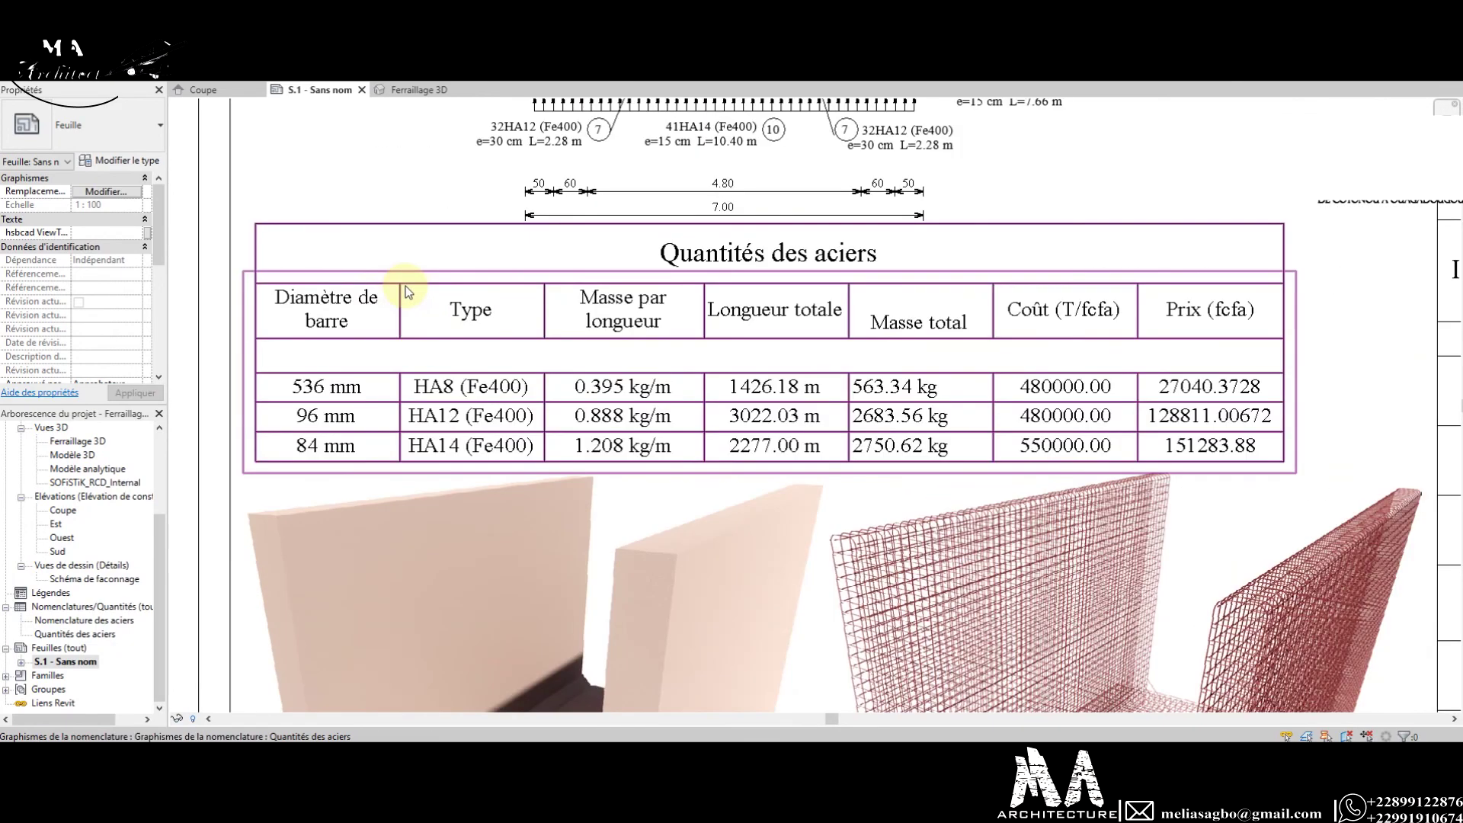
scroll(1044, 469, down, 1)
scroll(1098, 454, up, 2)
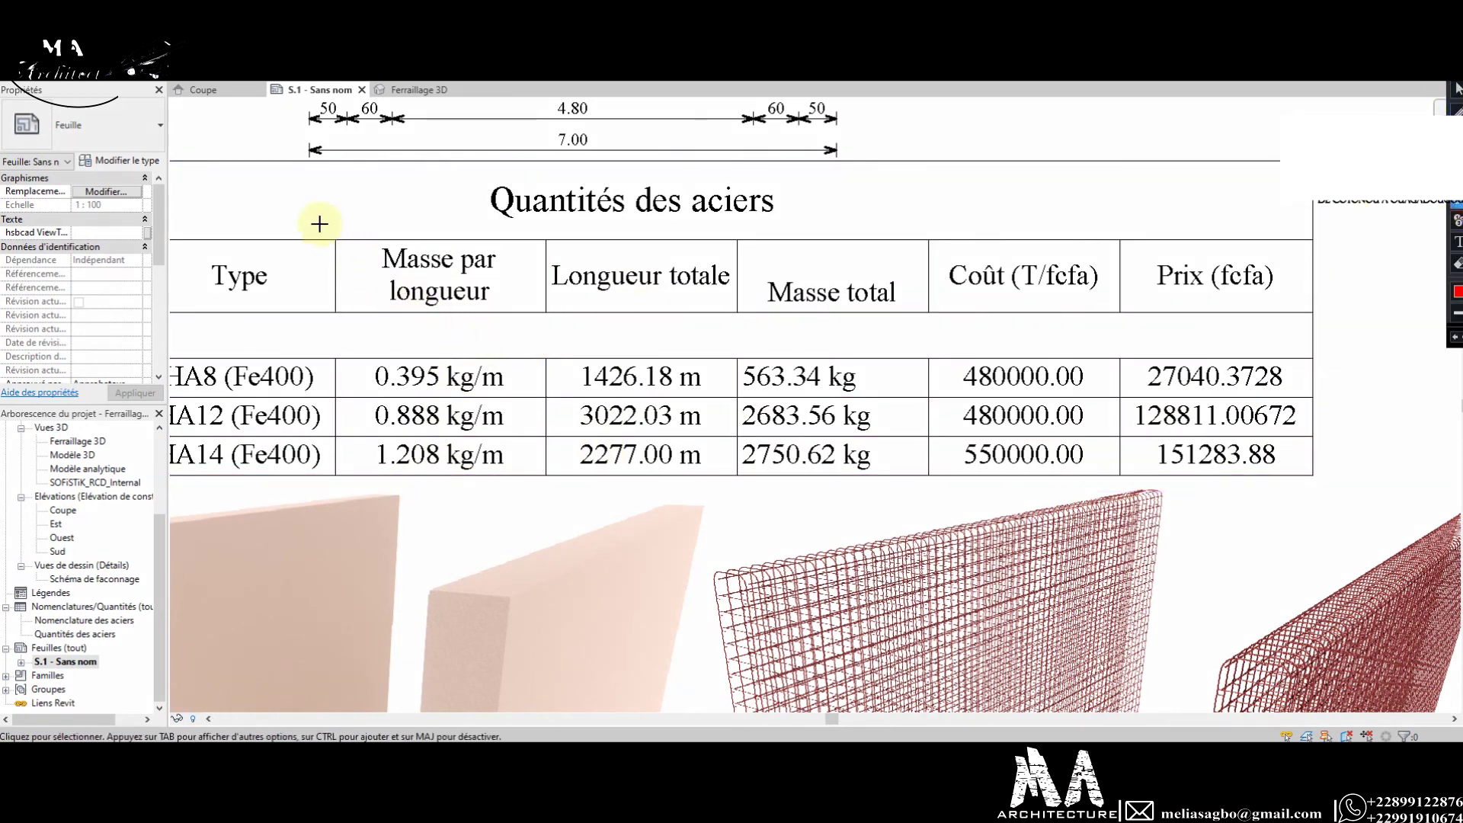
drag(320, 224, 554, 492)
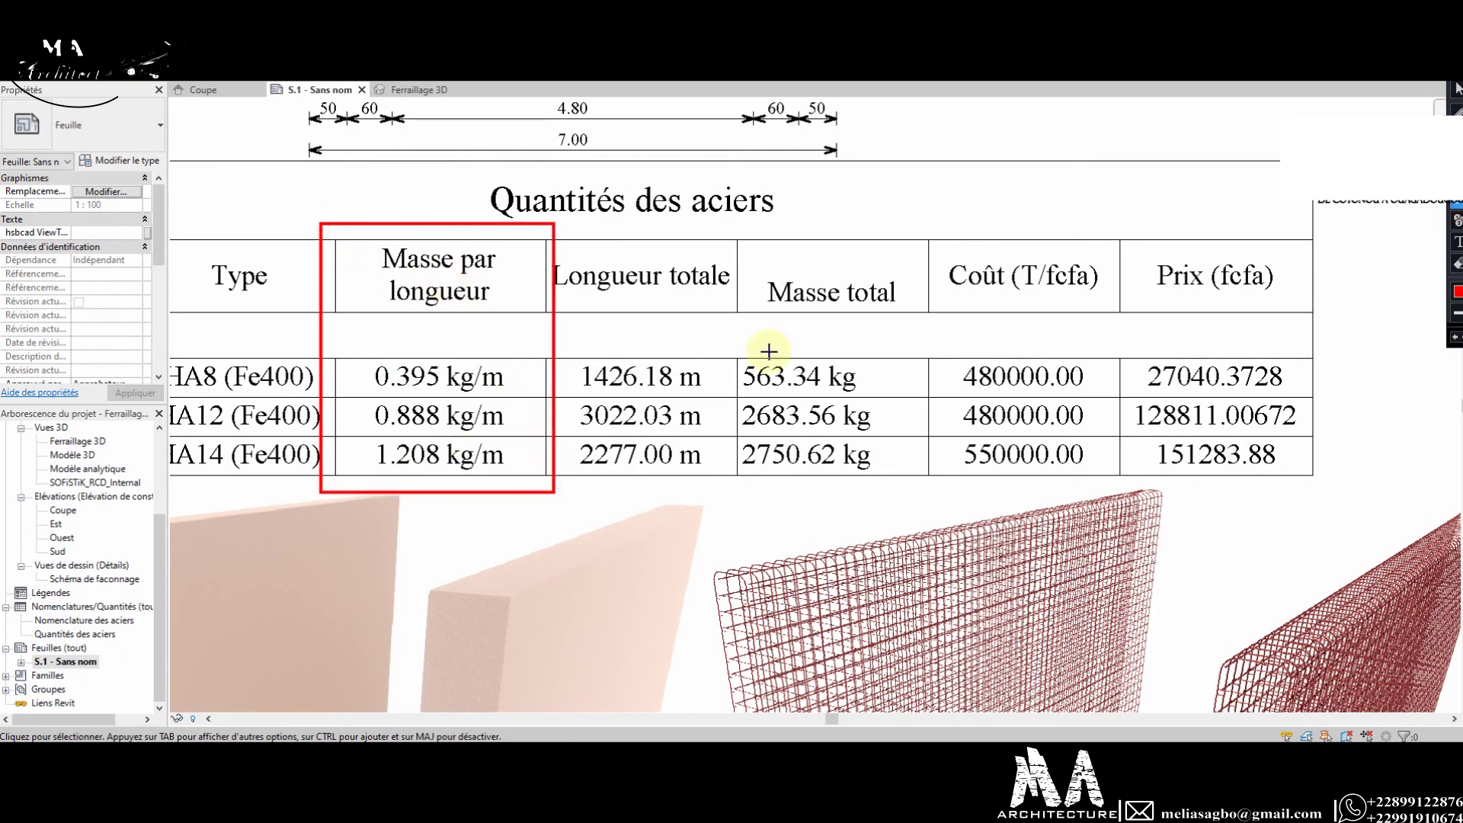
mouse_move(770, 272)
mouse_down()
mouse_move(1106, 490)
mouse_move(1318, 488)
mouse_up()
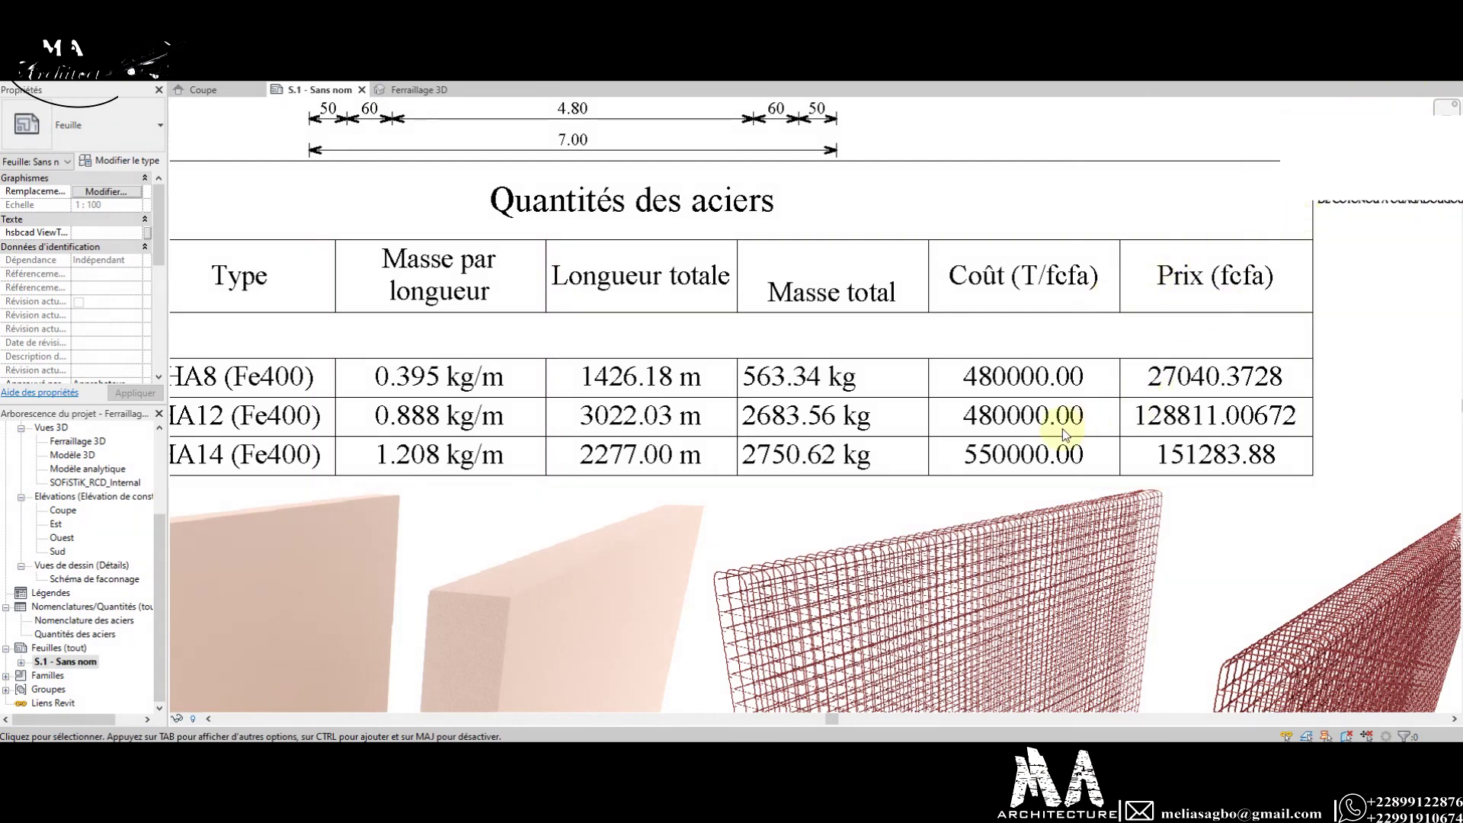
scroll(1066, 434, down, 3)
scroll(971, 313, down, 2)
scroll(990, 274, down, 2)
scroll(881, 329, up, 2)
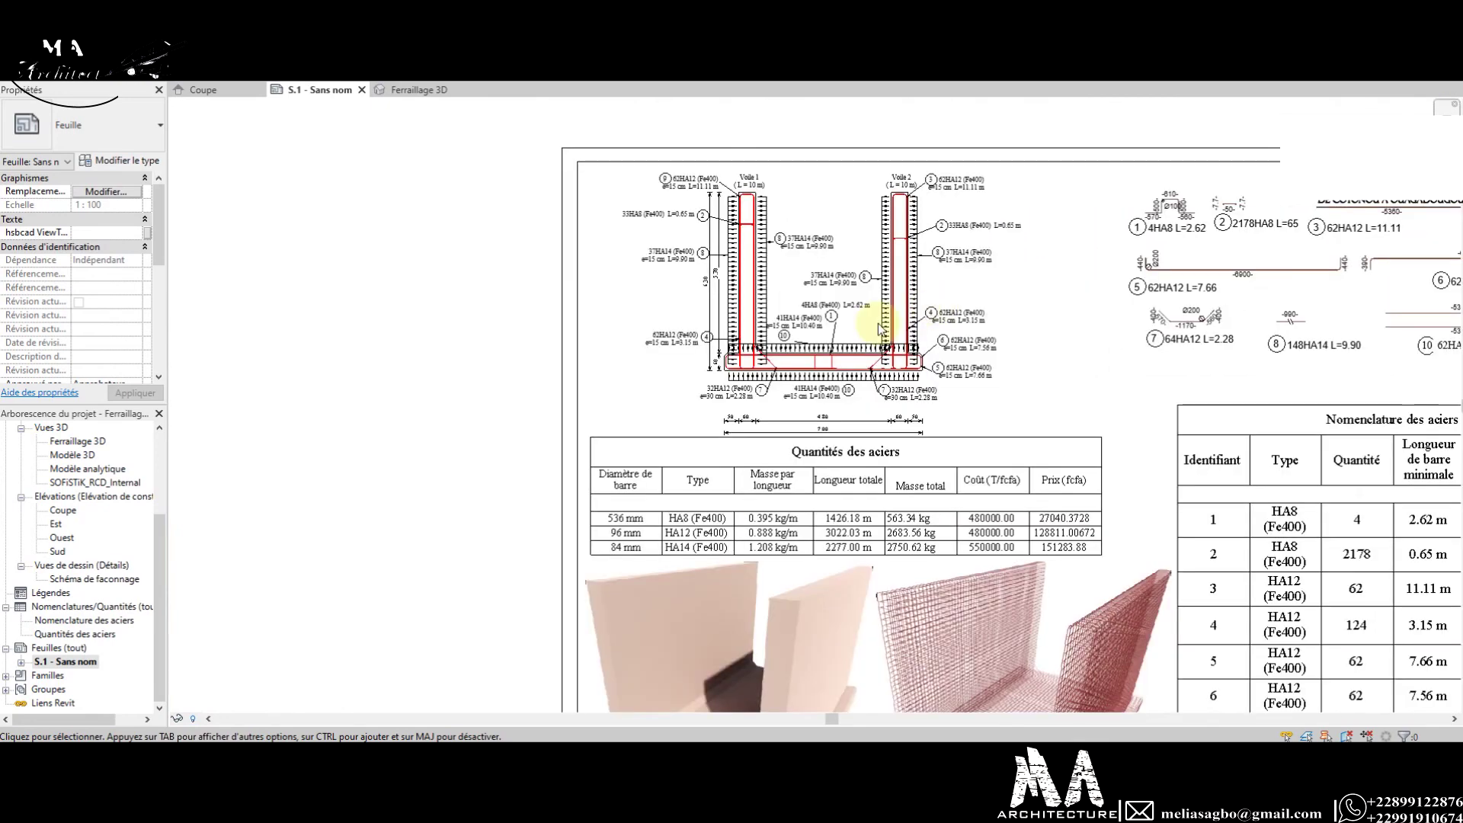
scroll(785, 376, up, 2)
scroll(779, 381, up, 2)
scroll(781, 379, up, 1)
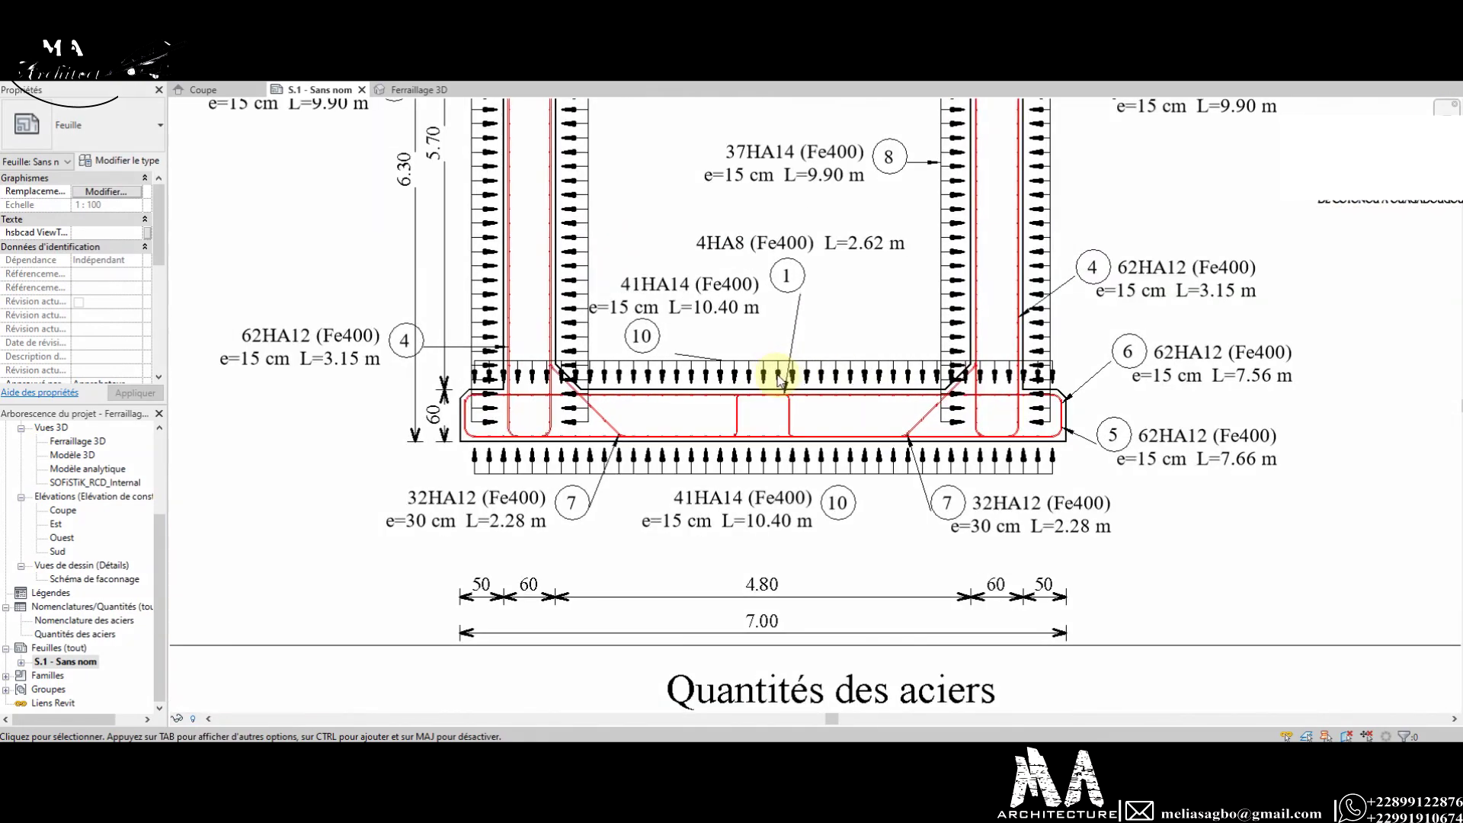
scroll(781, 379, up, 1)
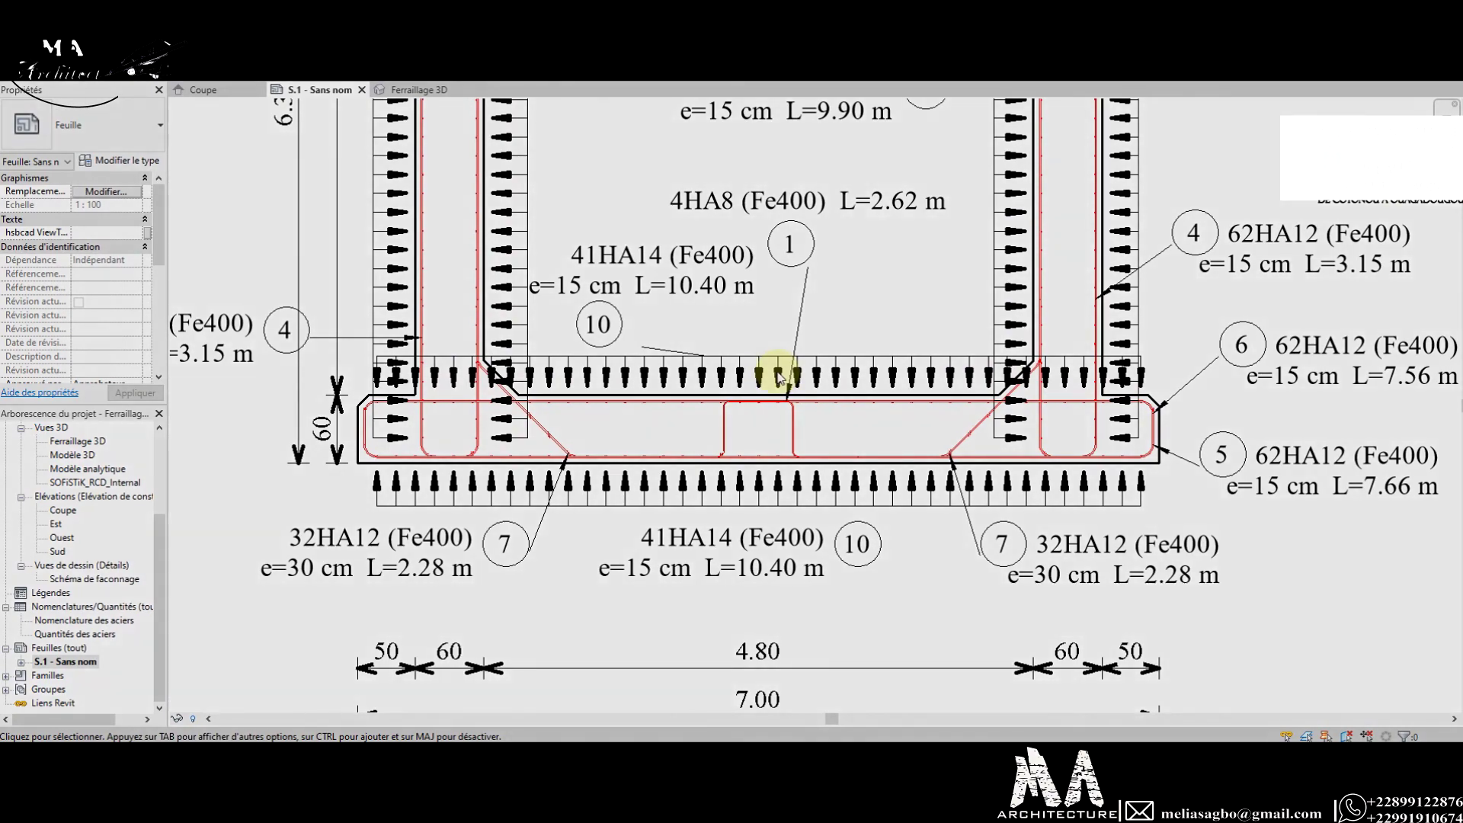
scroll(717, 385, down, 1)
scroll(713, 385, down, 3)
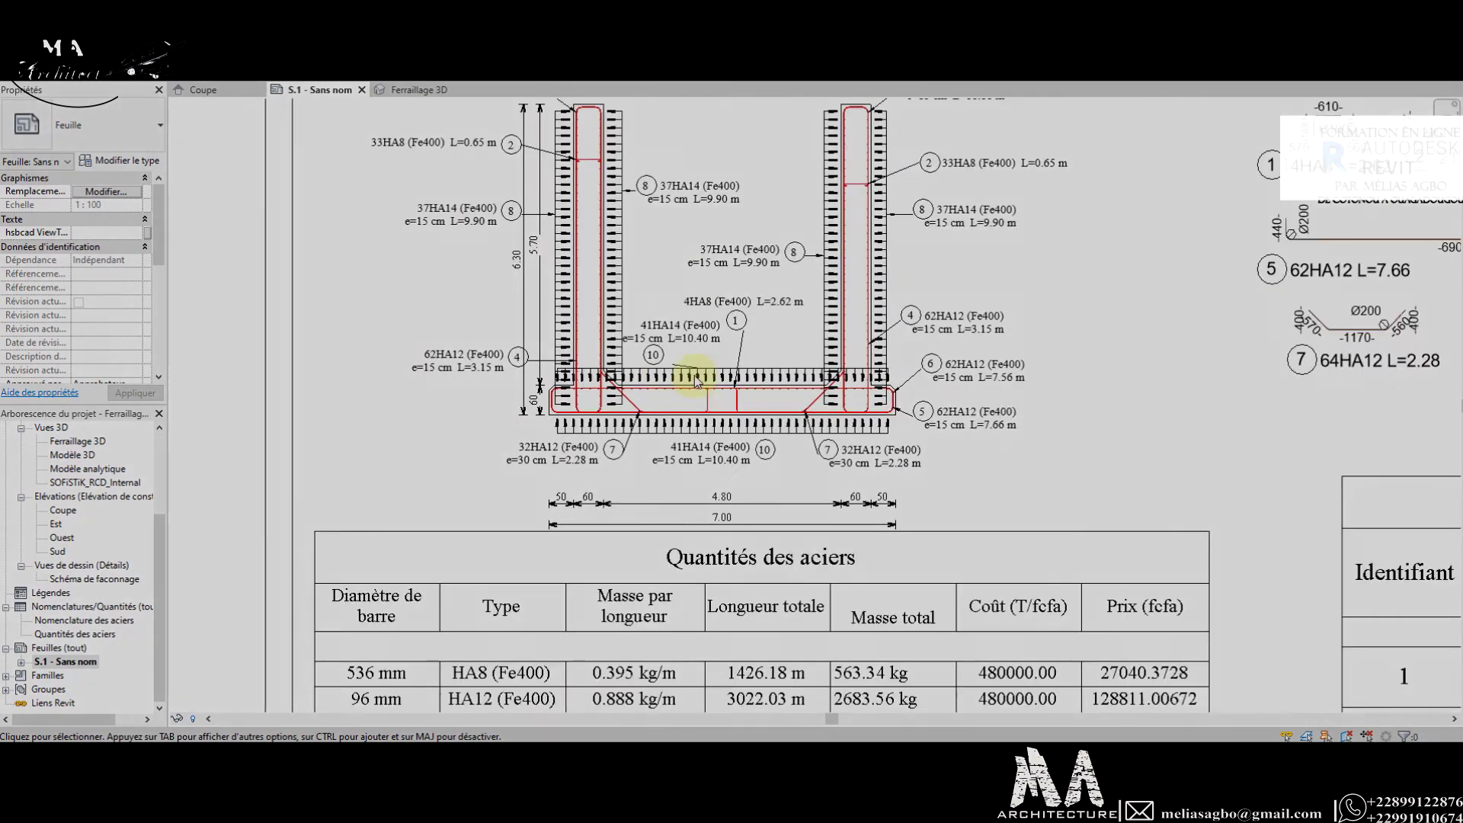
scroll(762, 396, down, 2)
scroll(781, 396, up, 2)
scroll(761, 369, down, 1)
scroll(571, 202, down, 2)
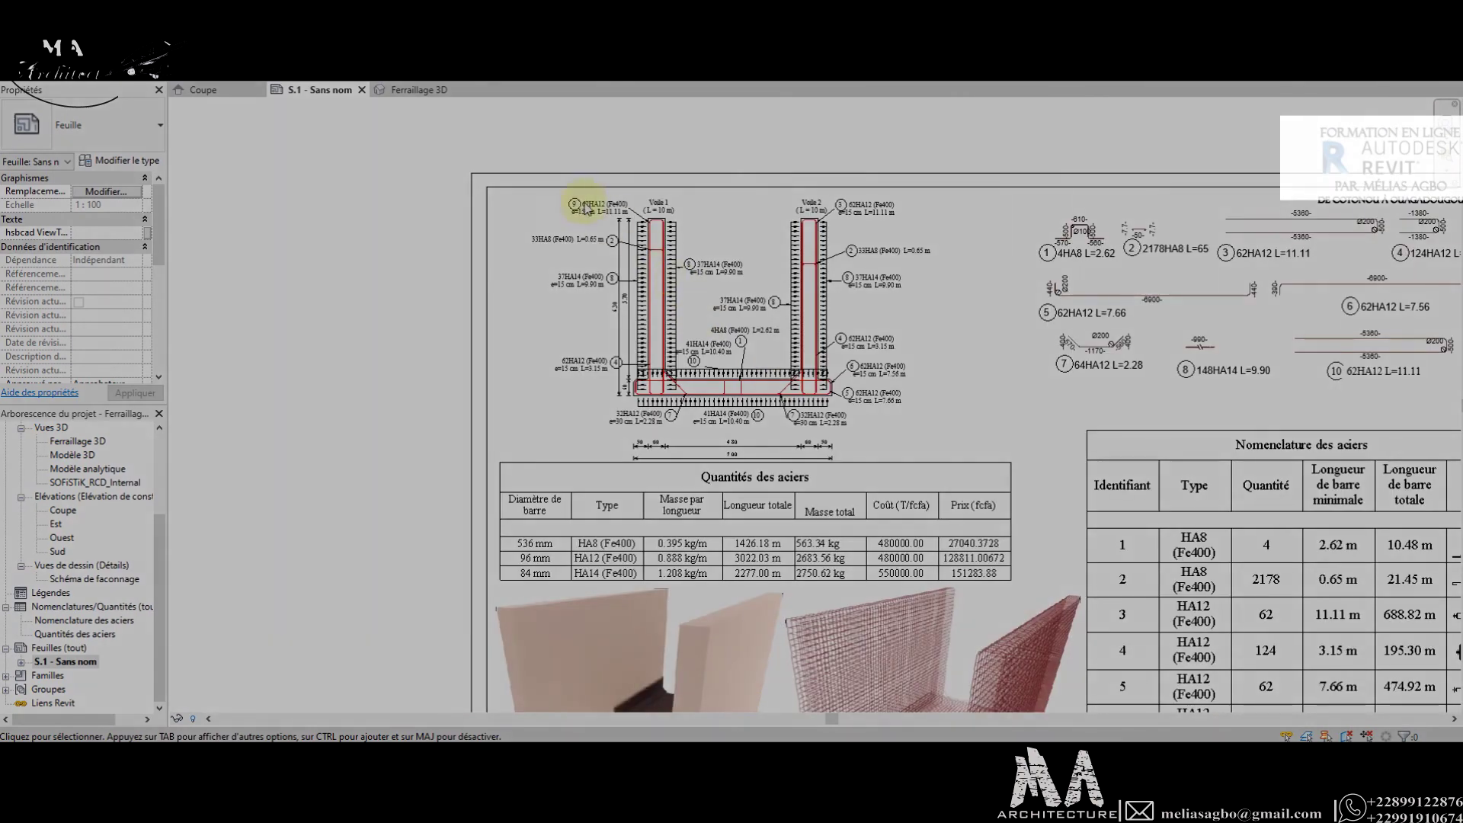
scroll(651, 236, up, 4)
scroll(641, 236, down, 1)
scroll(663, 230, up, 1)
scroll(633, 205, up, 2)
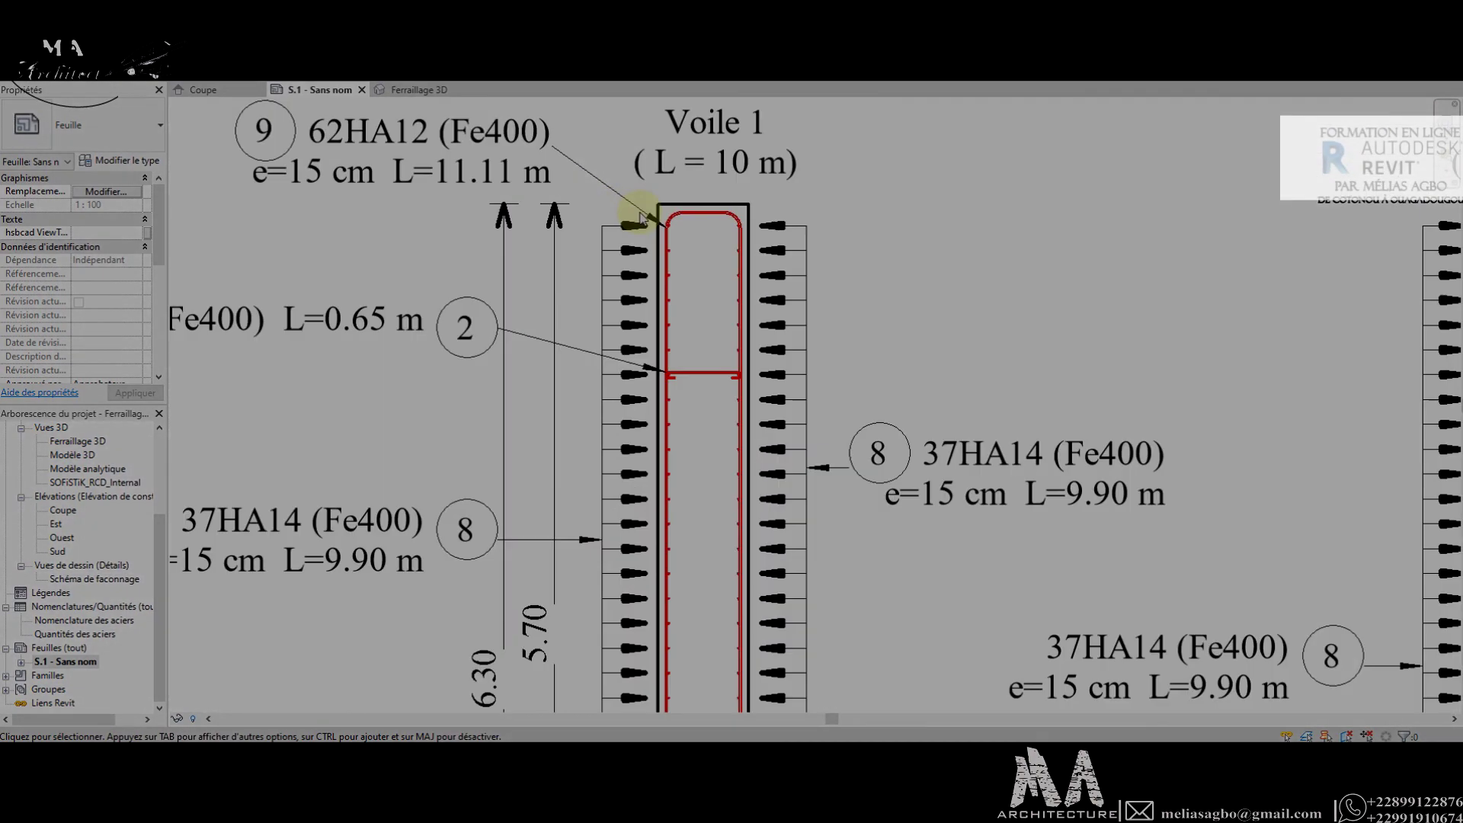
scroll(572, 221, up, 2)
scroll(575, 225, down, 3)
scroll(625, 259, down, 2)
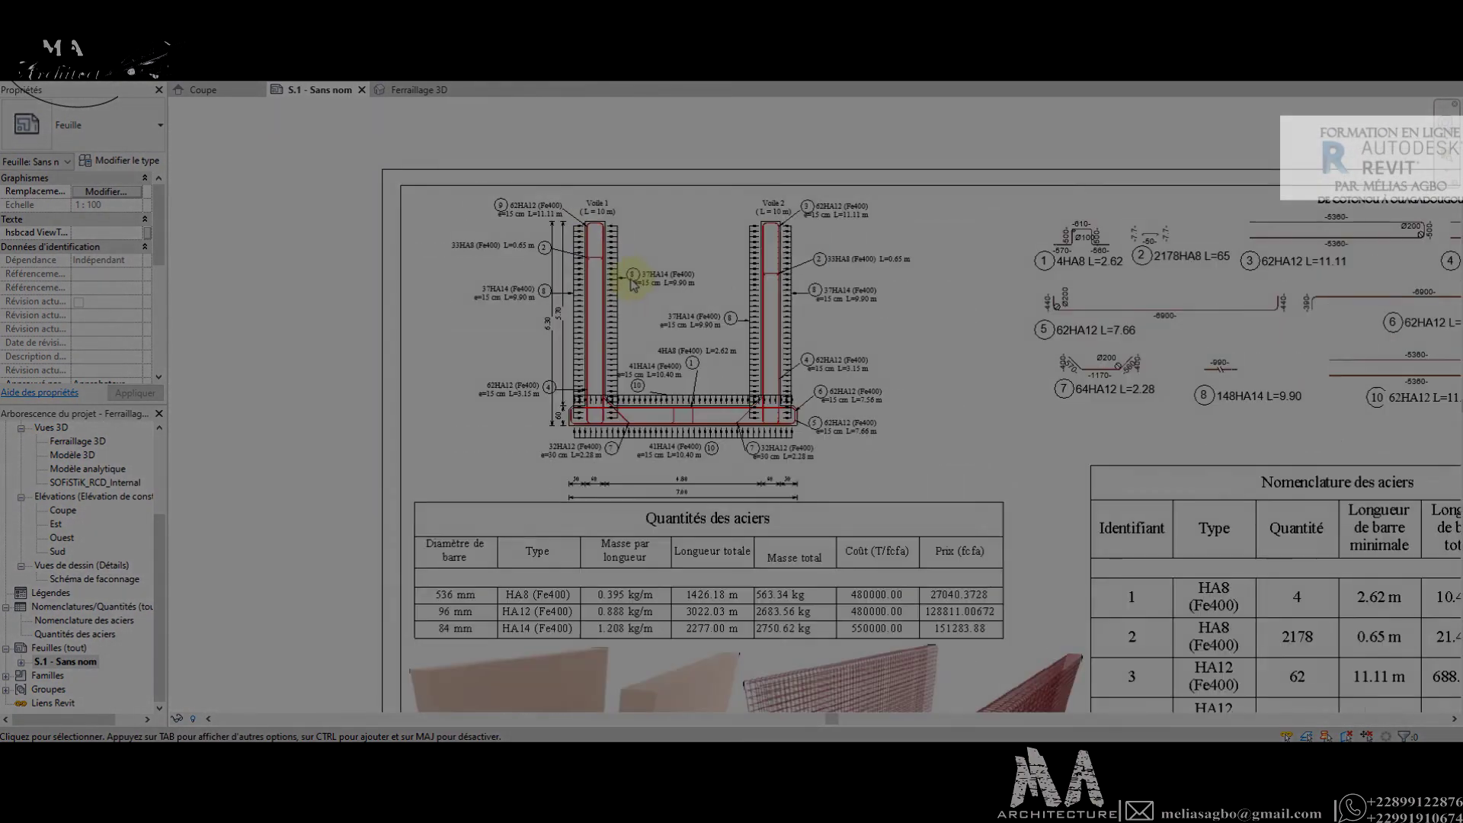
scroll(745, 353, down, 1)
scroll(938, 490, down, 2)
scroll(930, 561, up, 3)
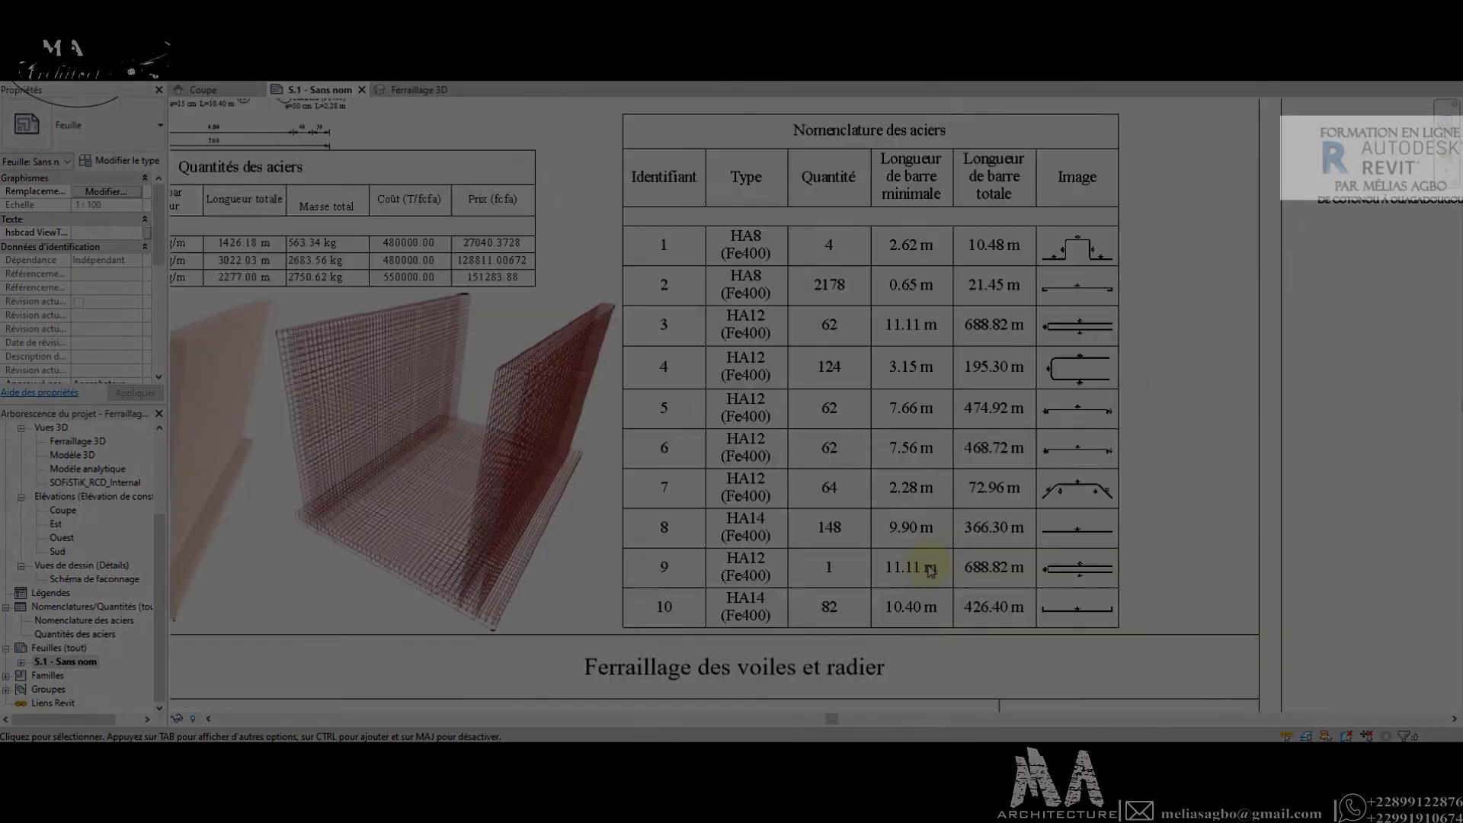
scroll(929, 558, up, 2)
scroll(930, 560, down, 3)
scroll(927, 530, down, 2)
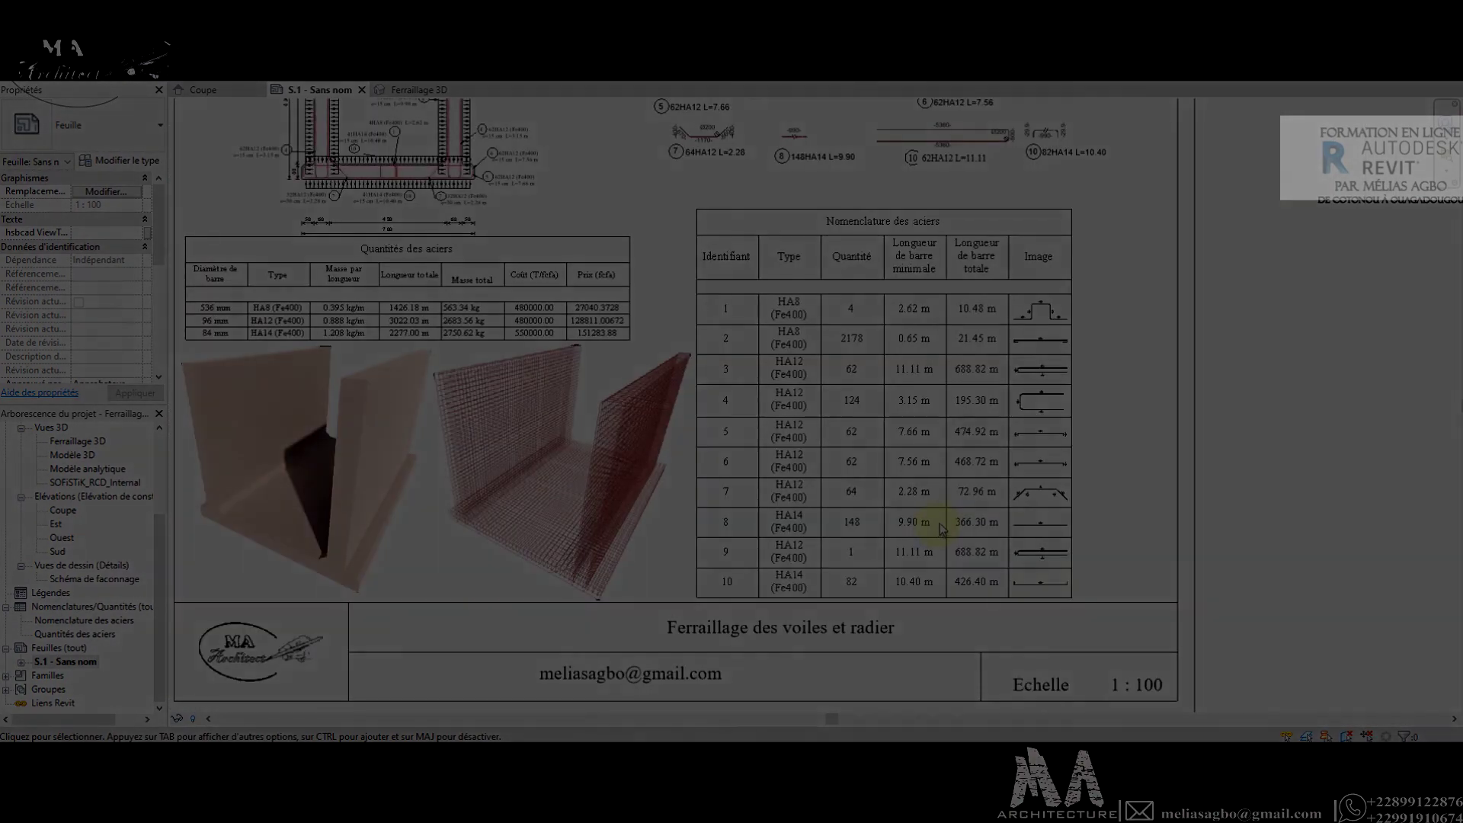
scroll(938, 524, down, 1)
scroll(947, 245, up, 3)
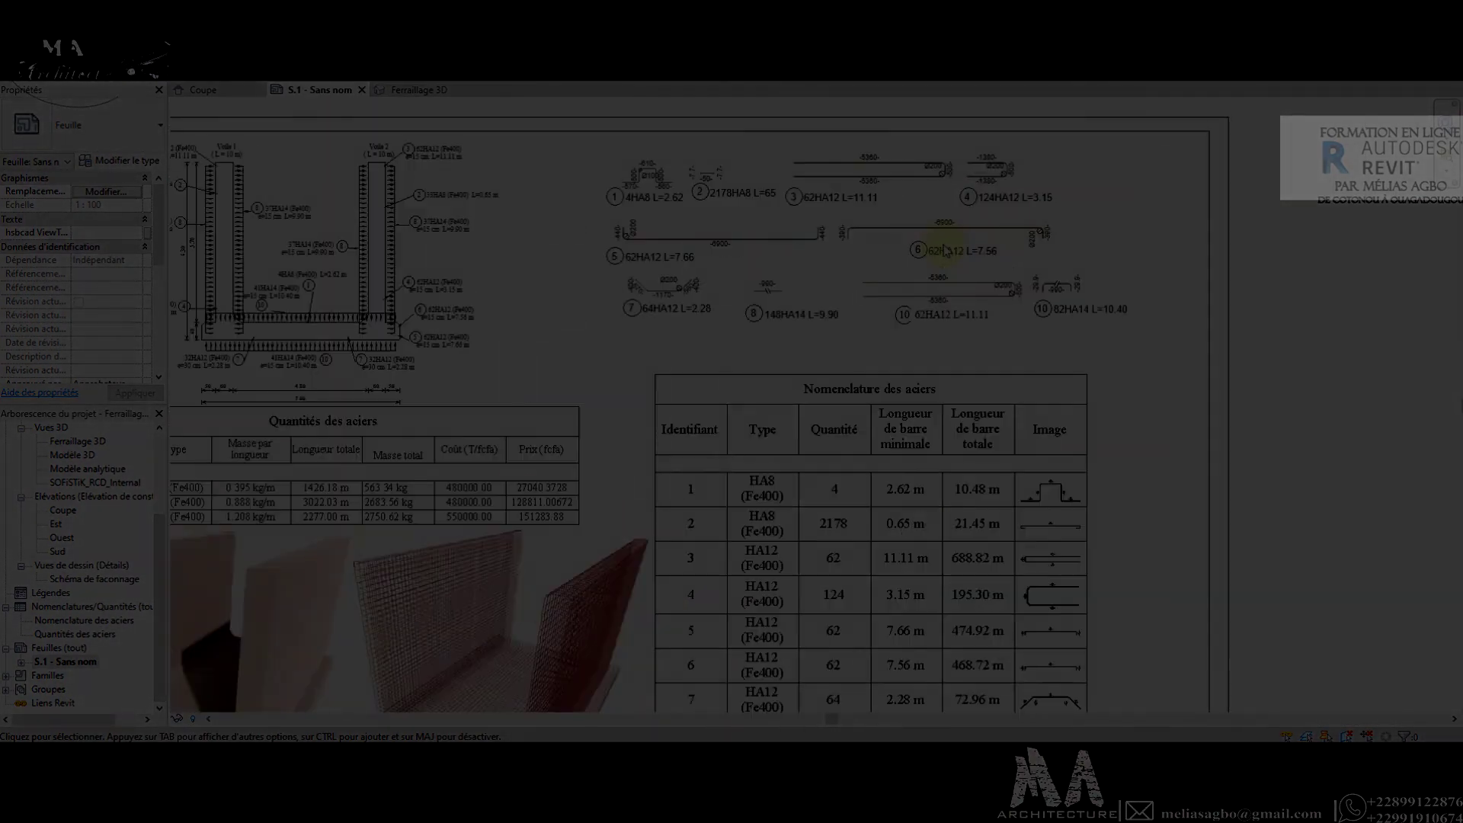
scroll(945, 256, down, 1)
scroll(945, 256, down, 2)
scroll(948, 244, down, 1)
scroll(947, 245, up, 2)
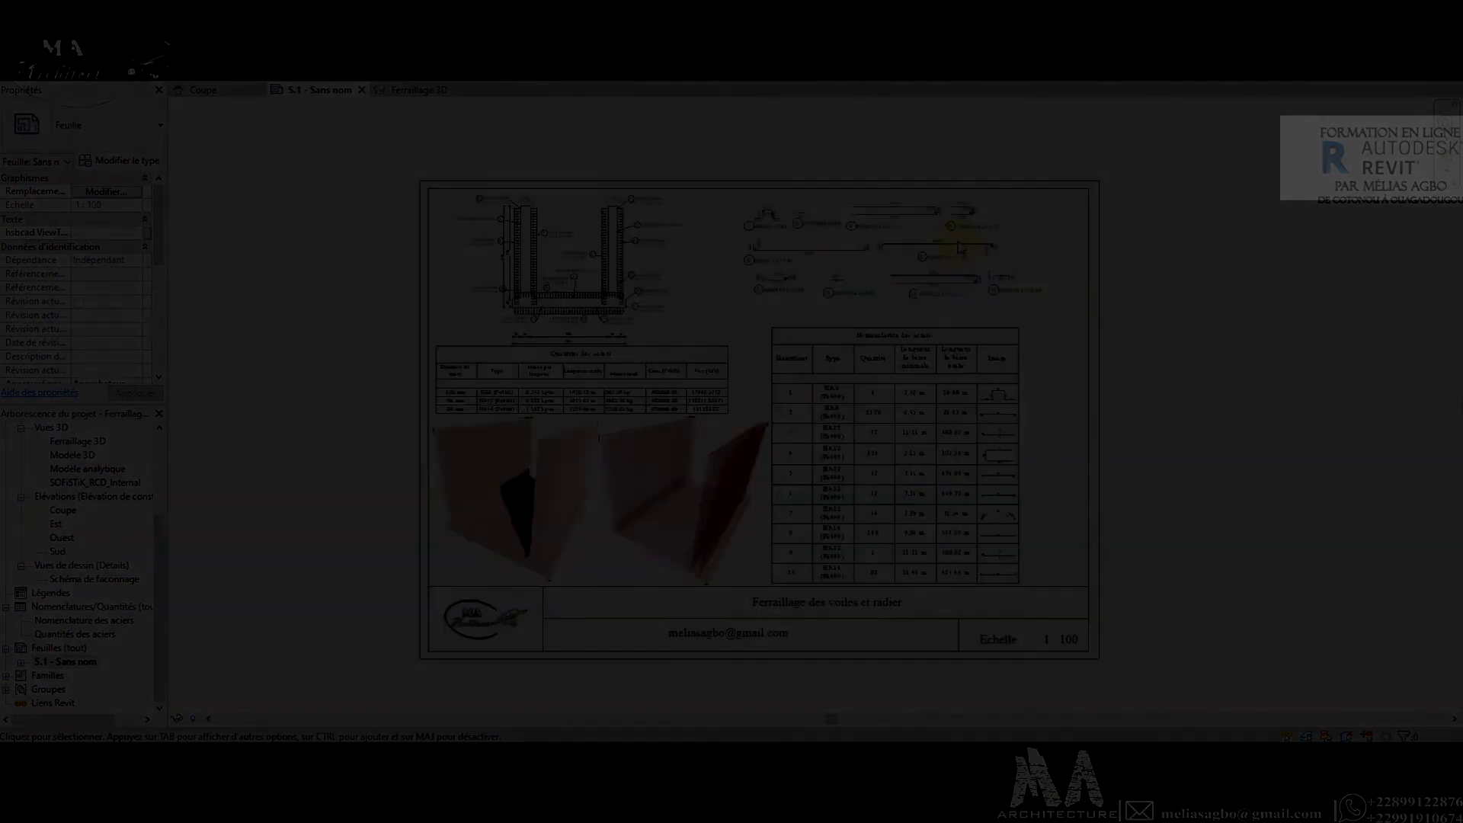
scroll(960, 246, up, 1)
scroll(952, 256, down, 2)
scroll(954, 327, up, 1)
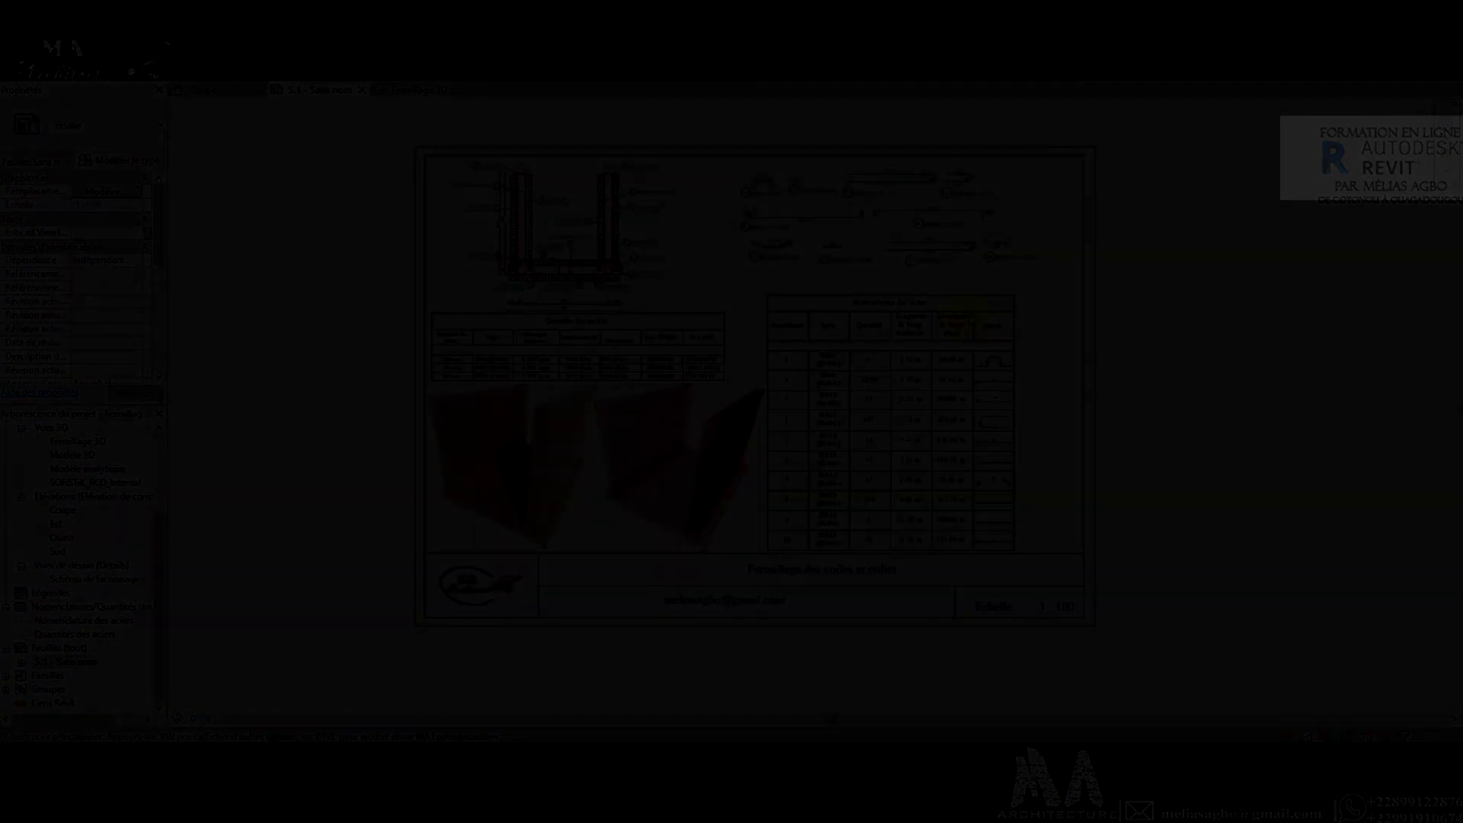